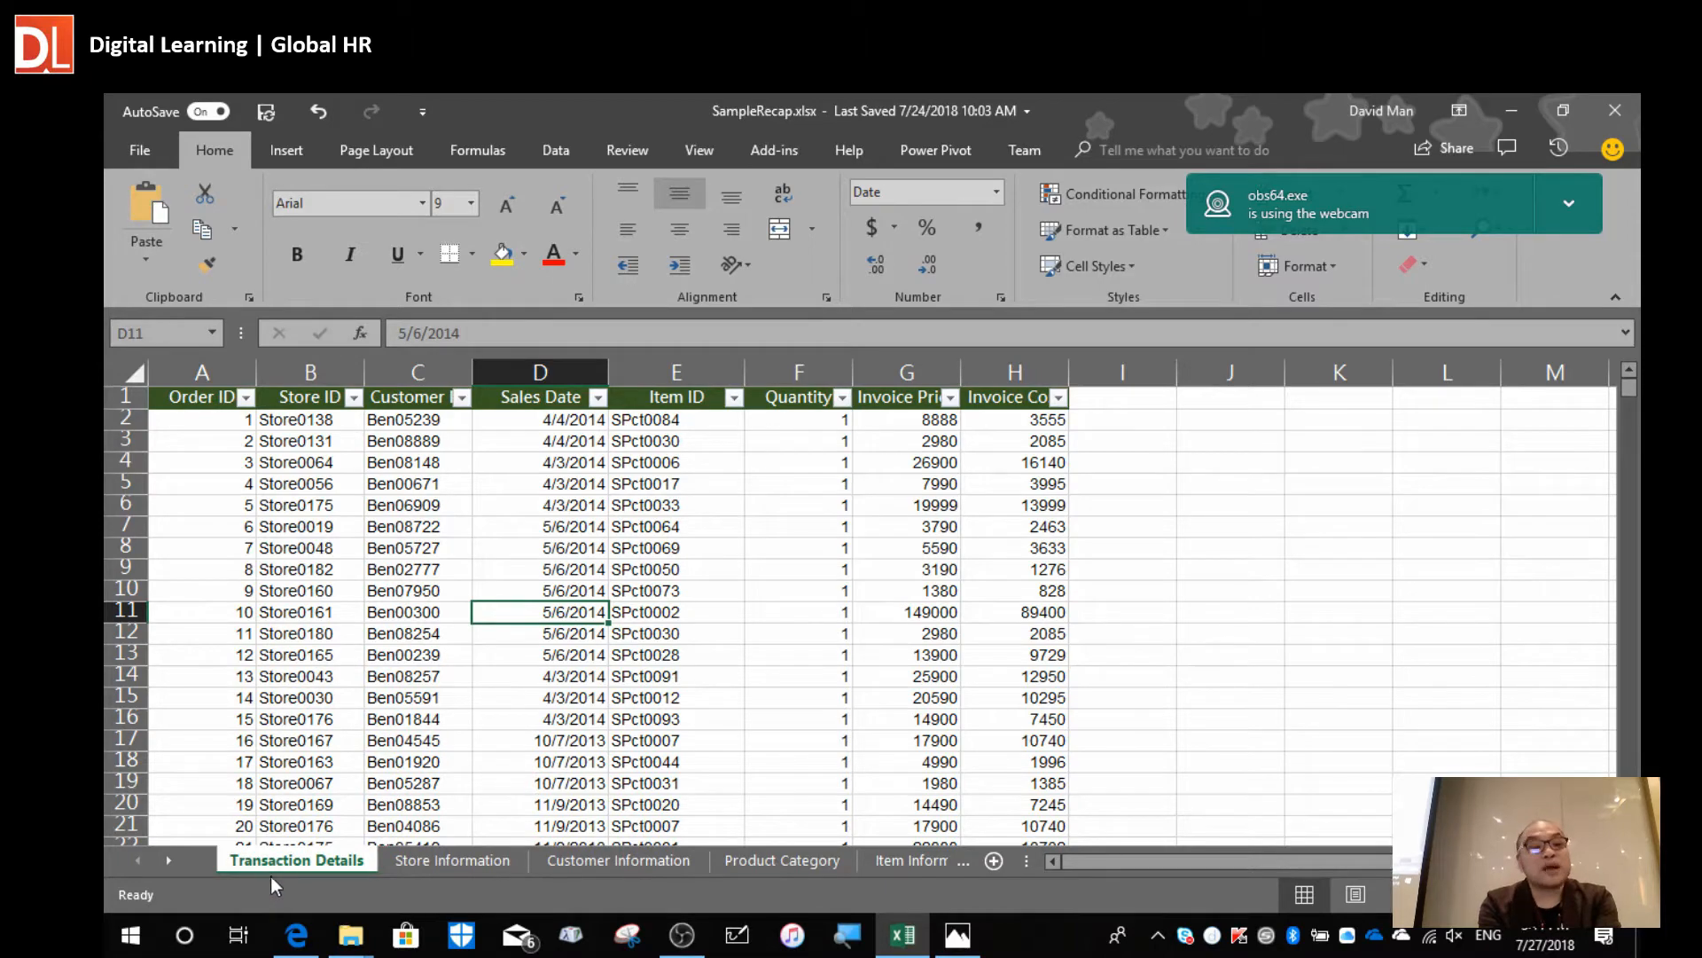
Look through the store, customer, product category and both item information sheets, and return to the Transaction Details sheet.
click(438, 860)
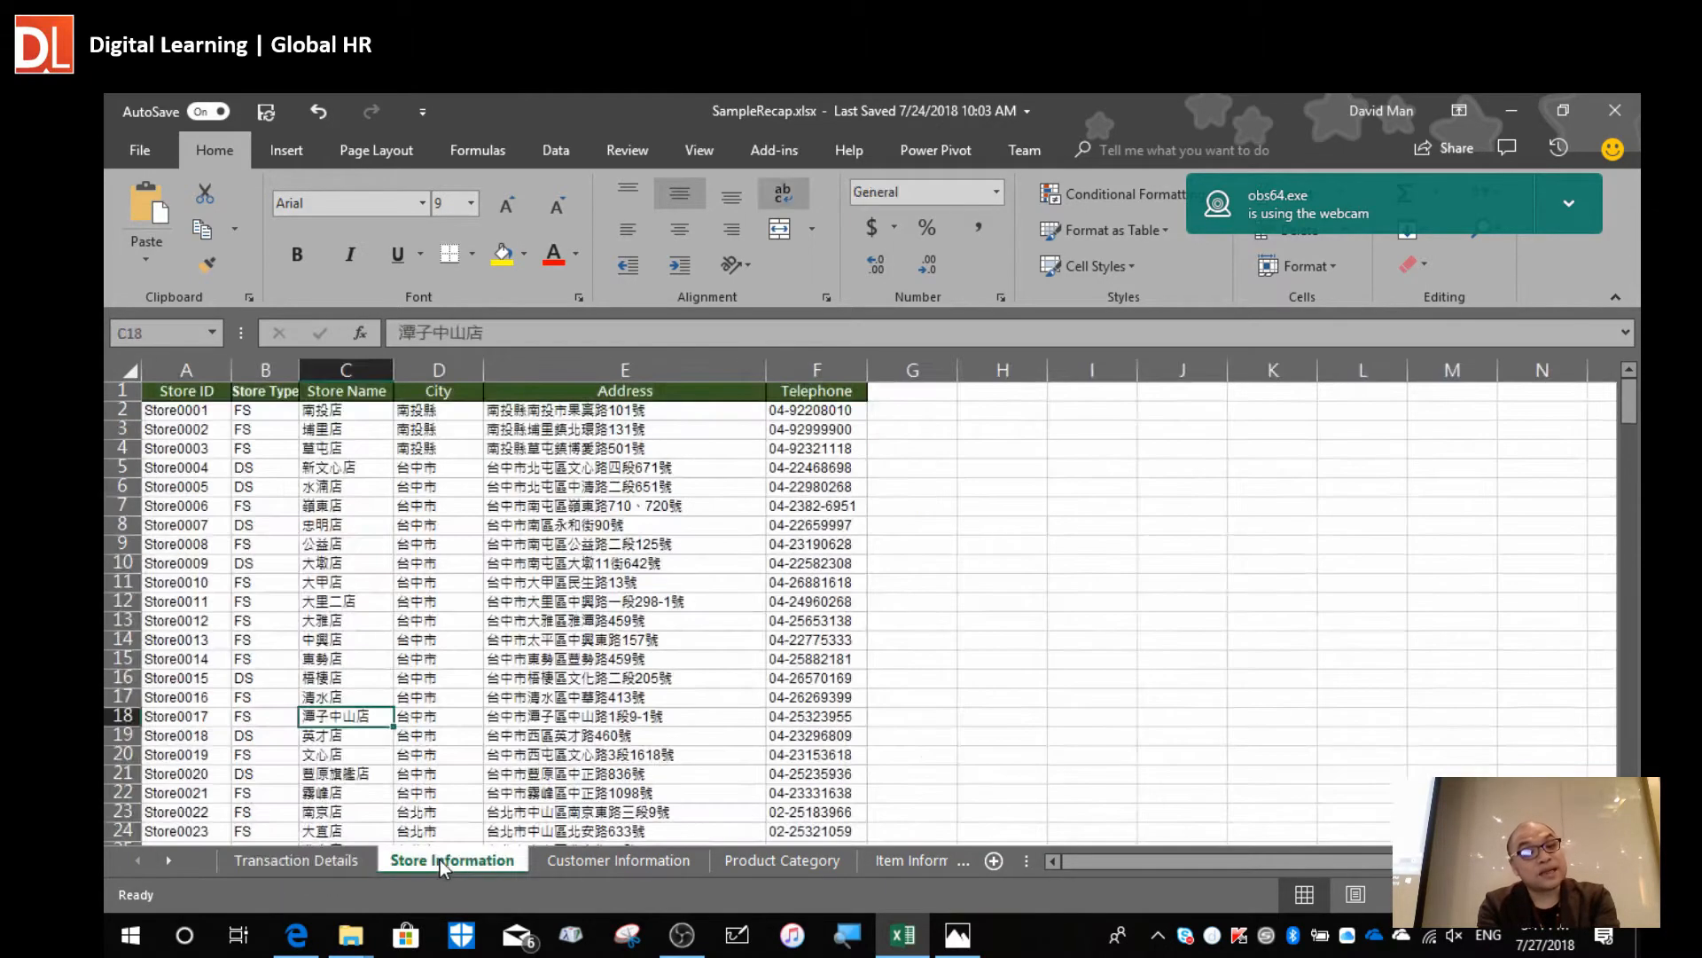
click(581, 862)
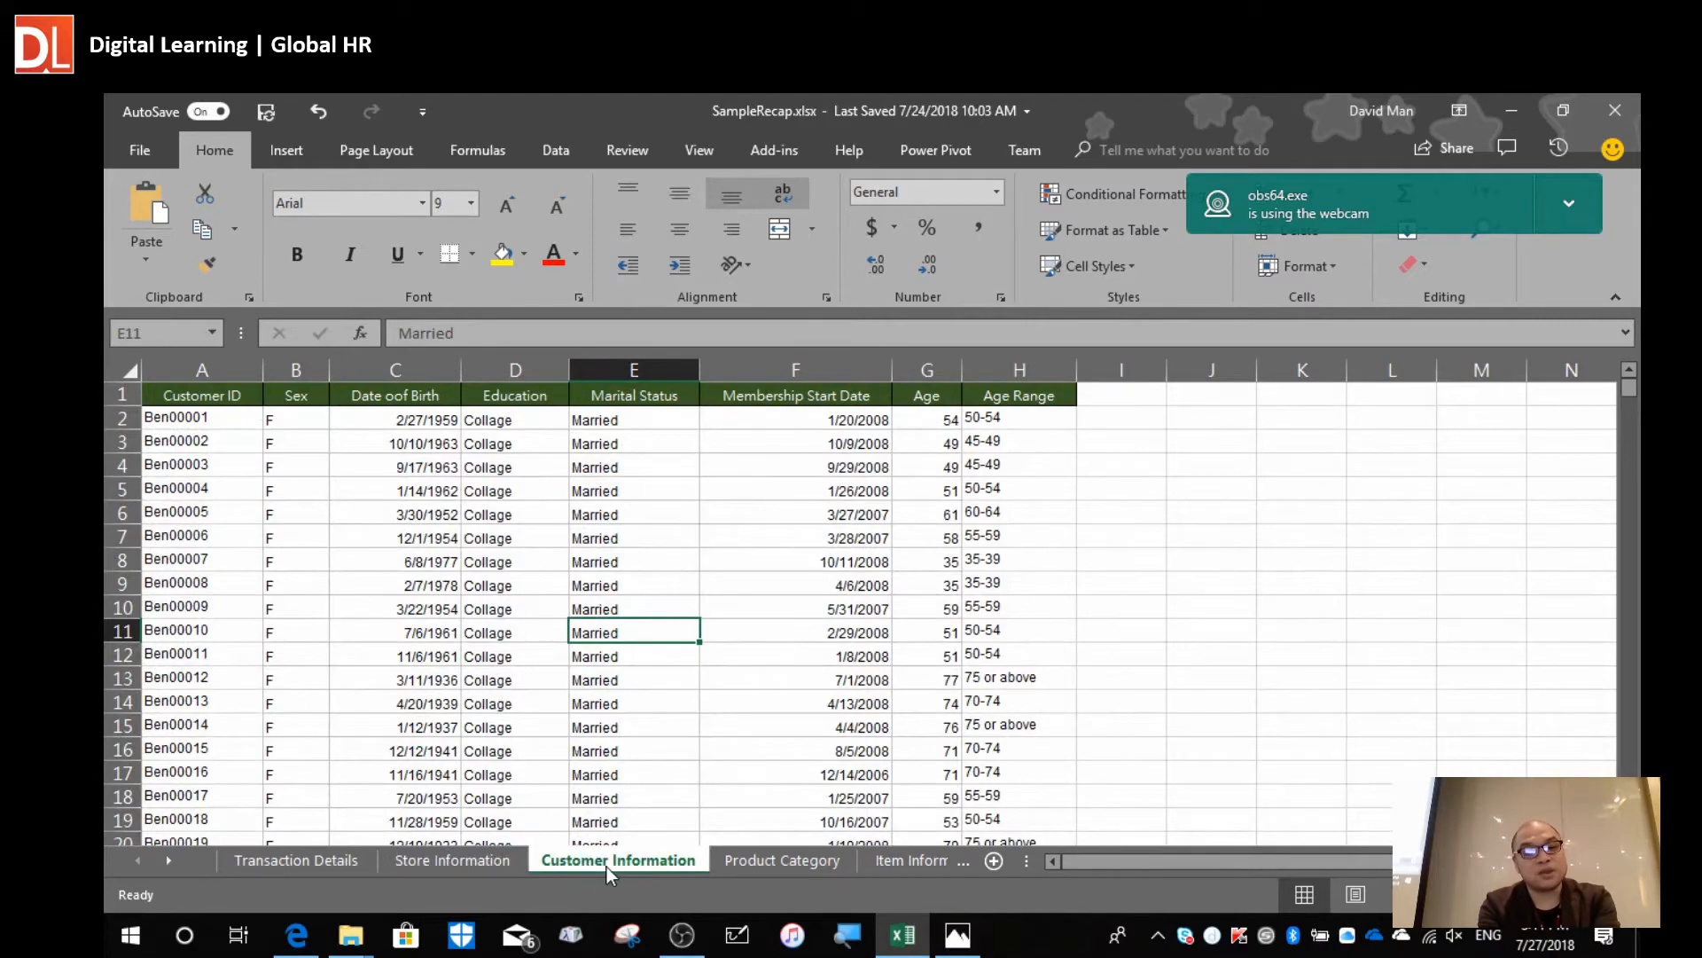
click(768, 862)
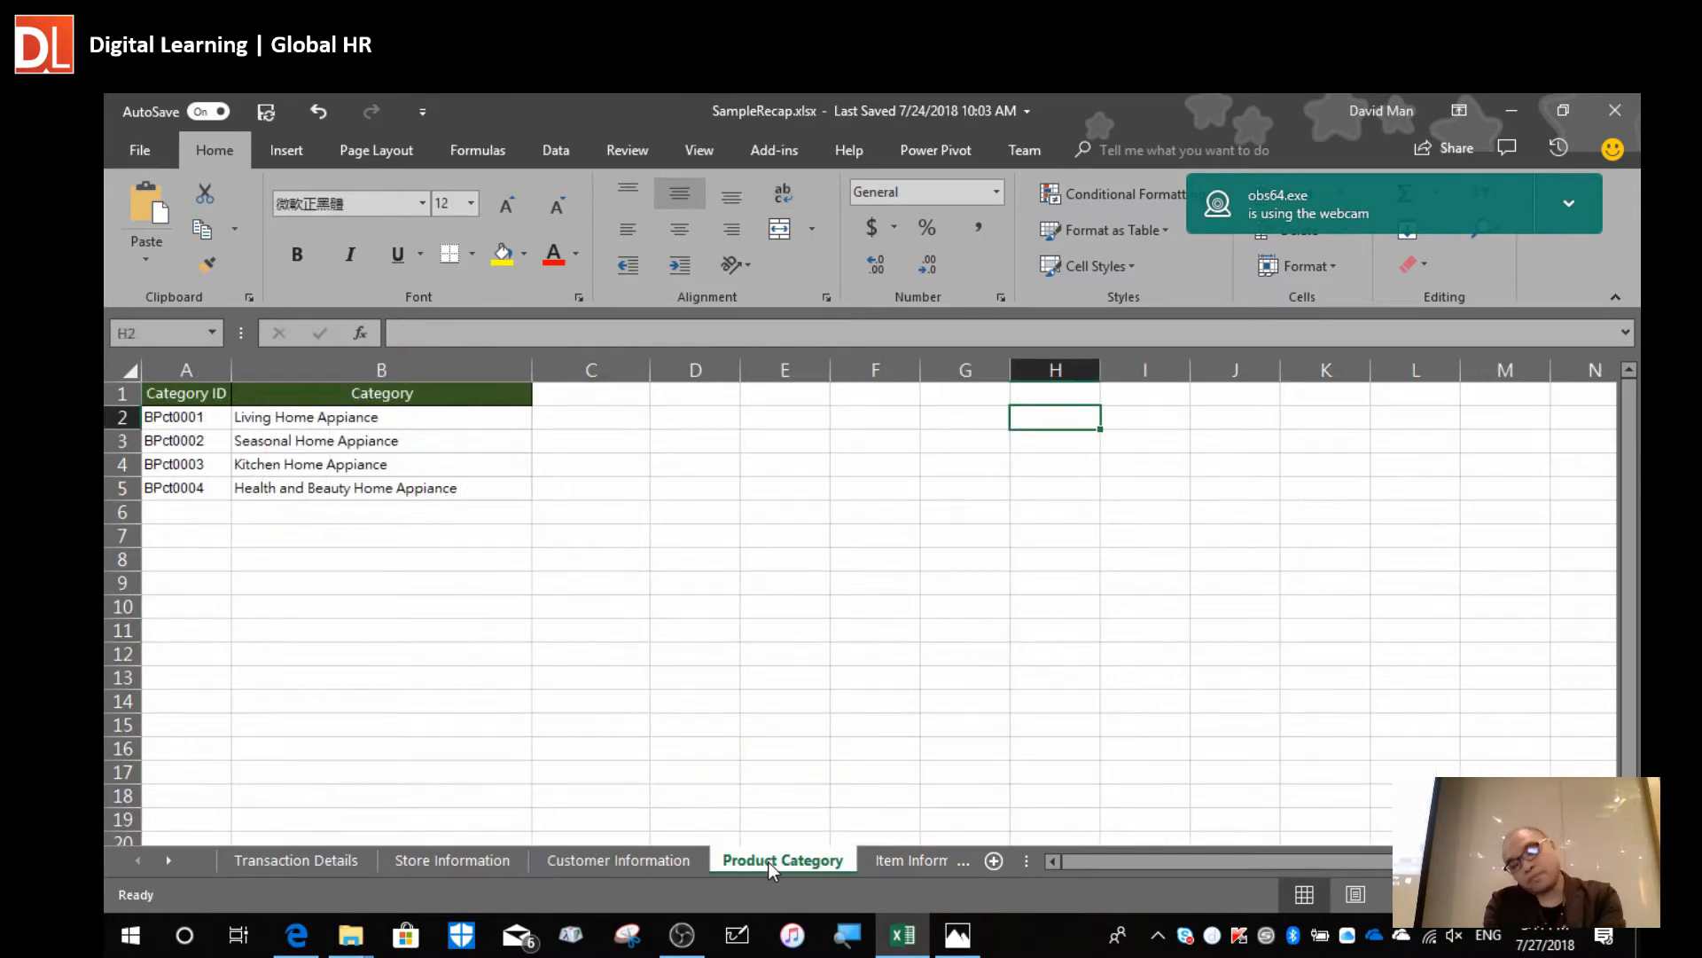
click(899, 865)
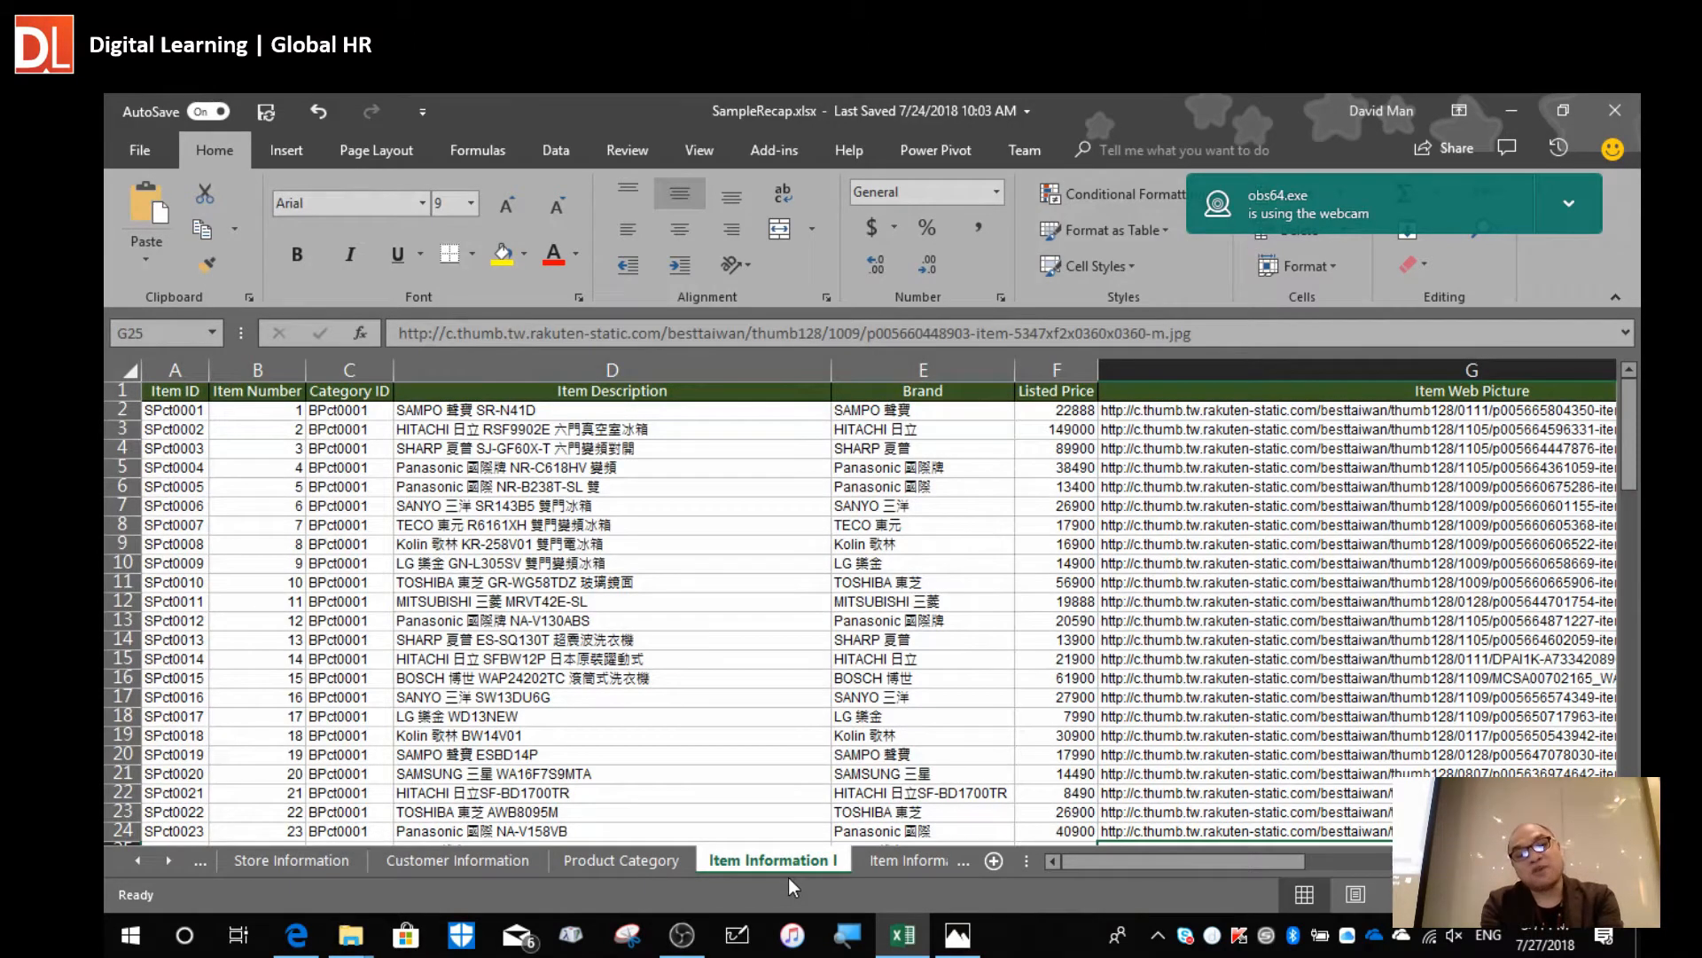
click(918, 861)
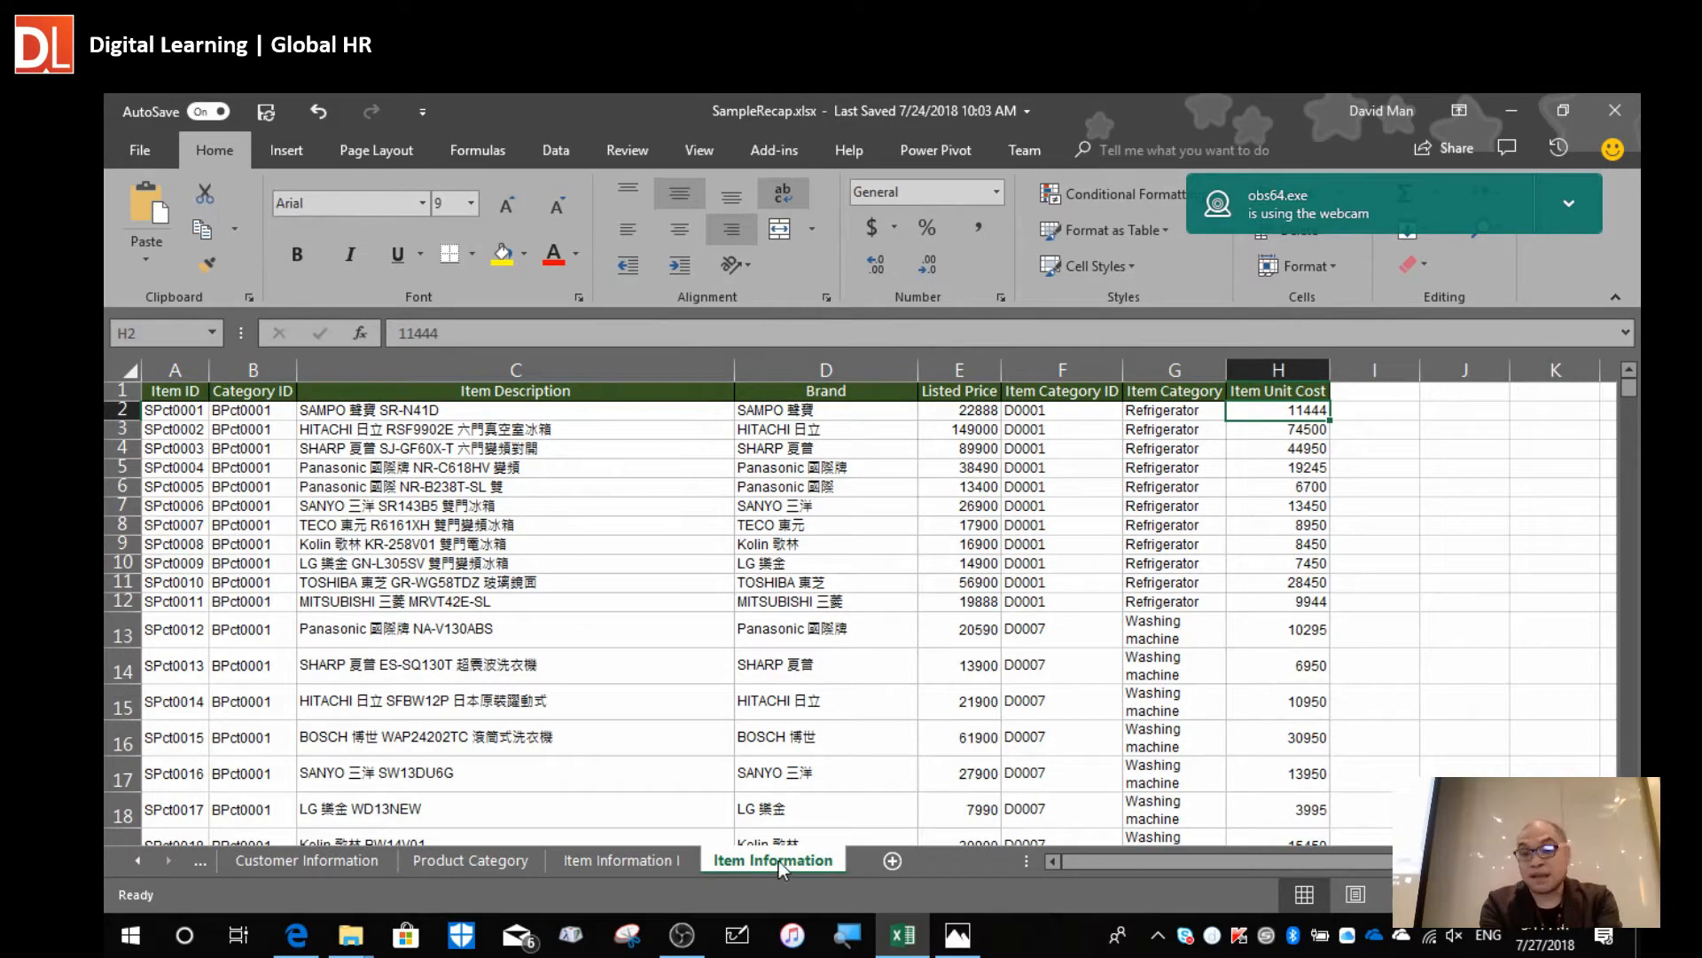
click(138, 863)
click(160, 870)
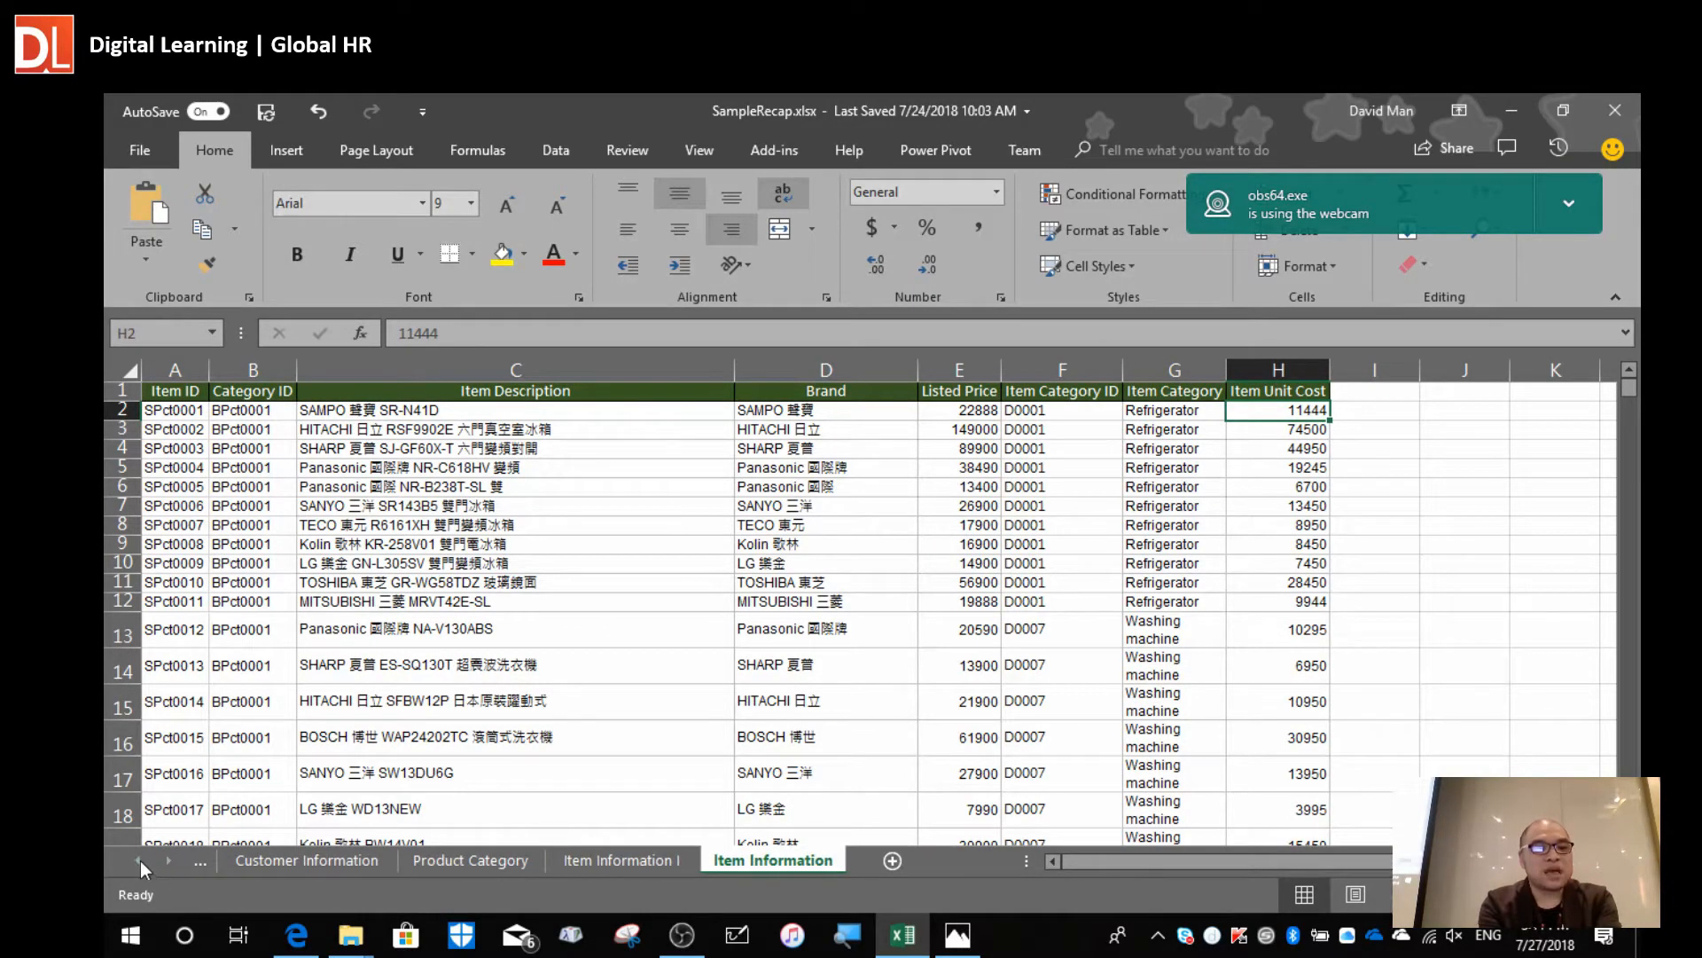
click(138, 862)
click(139, 861)
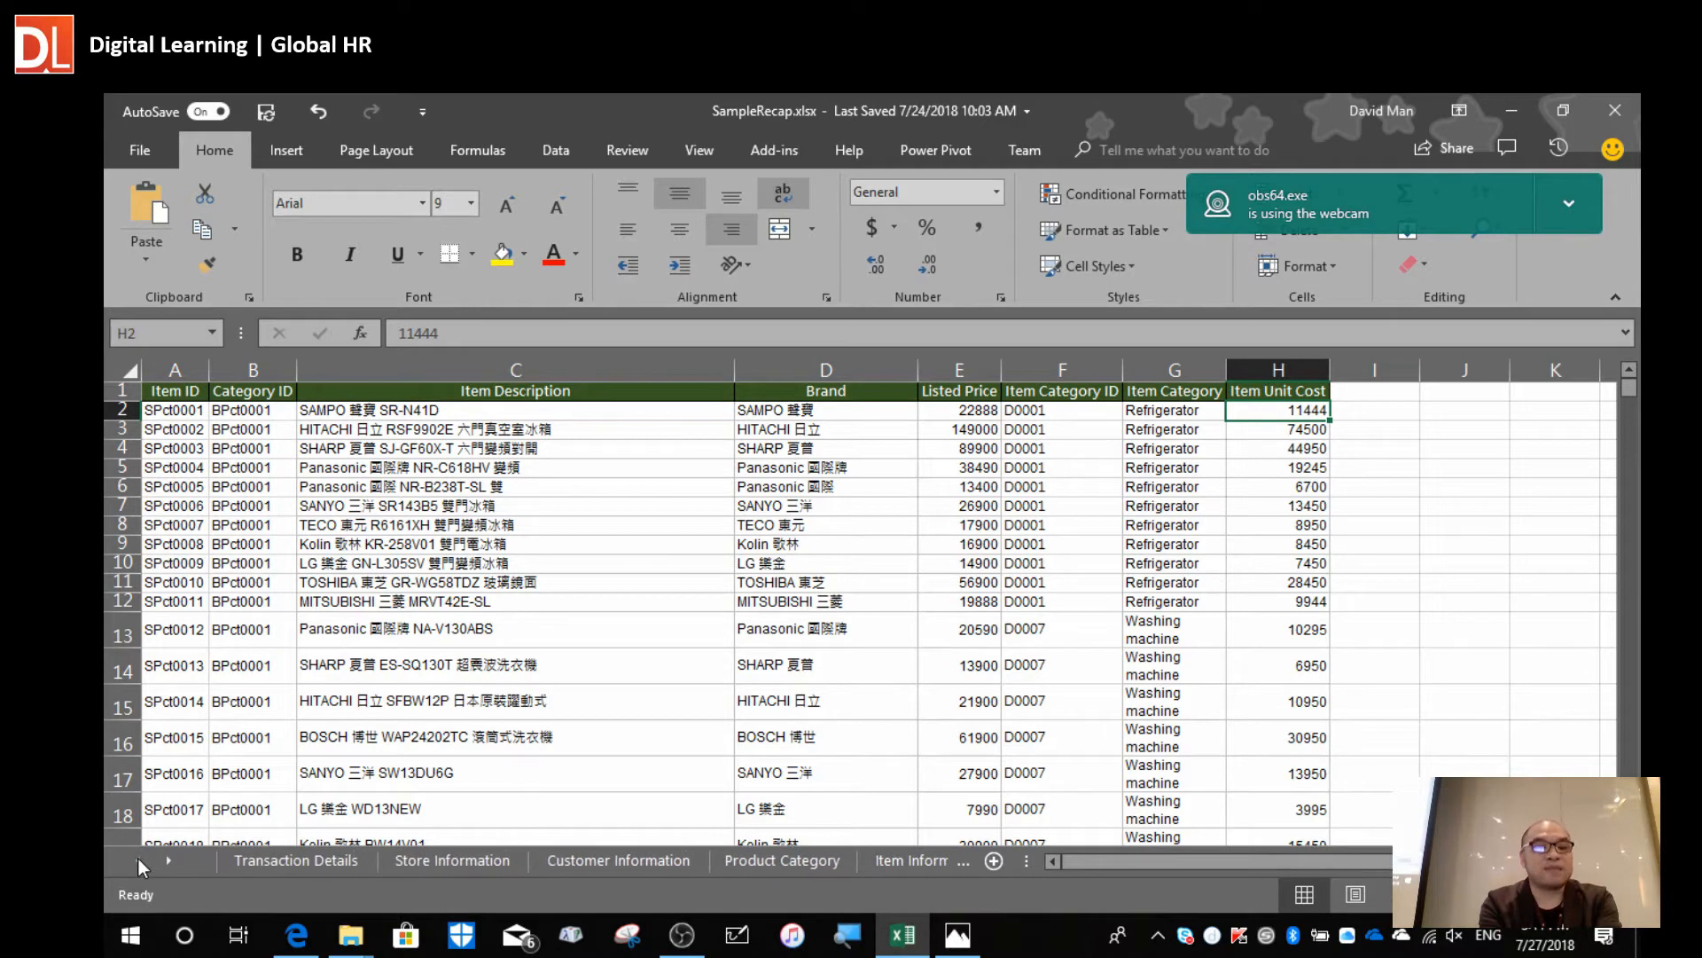
click(248, 861)
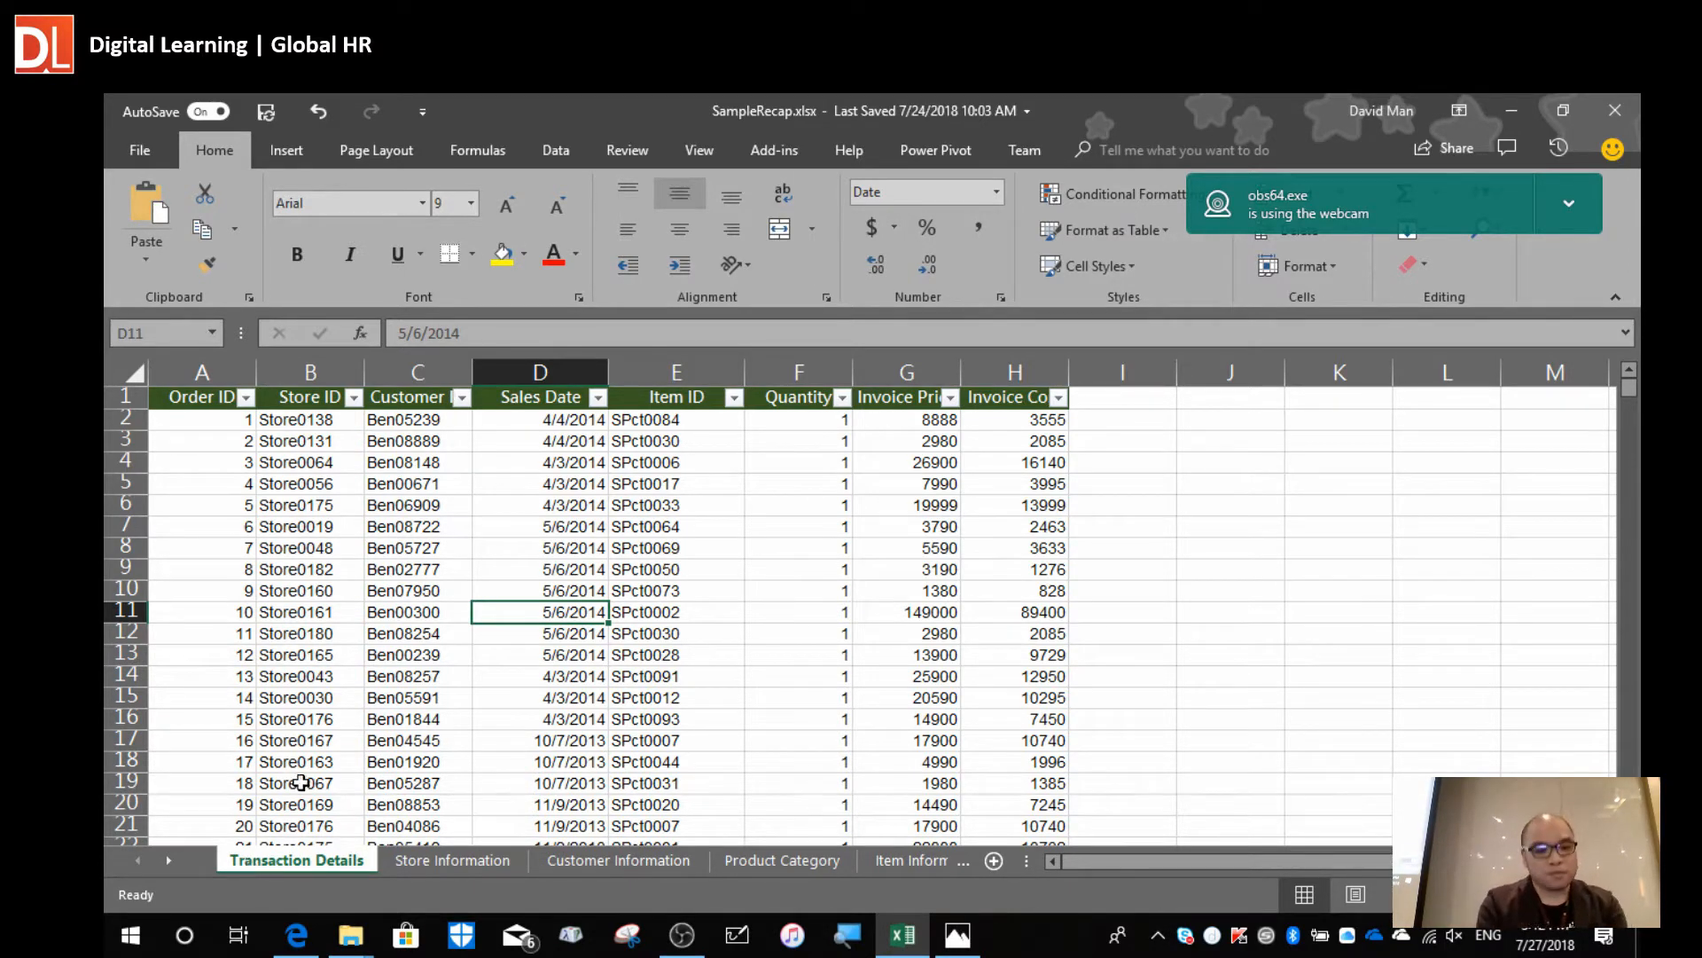
click(310, 651)
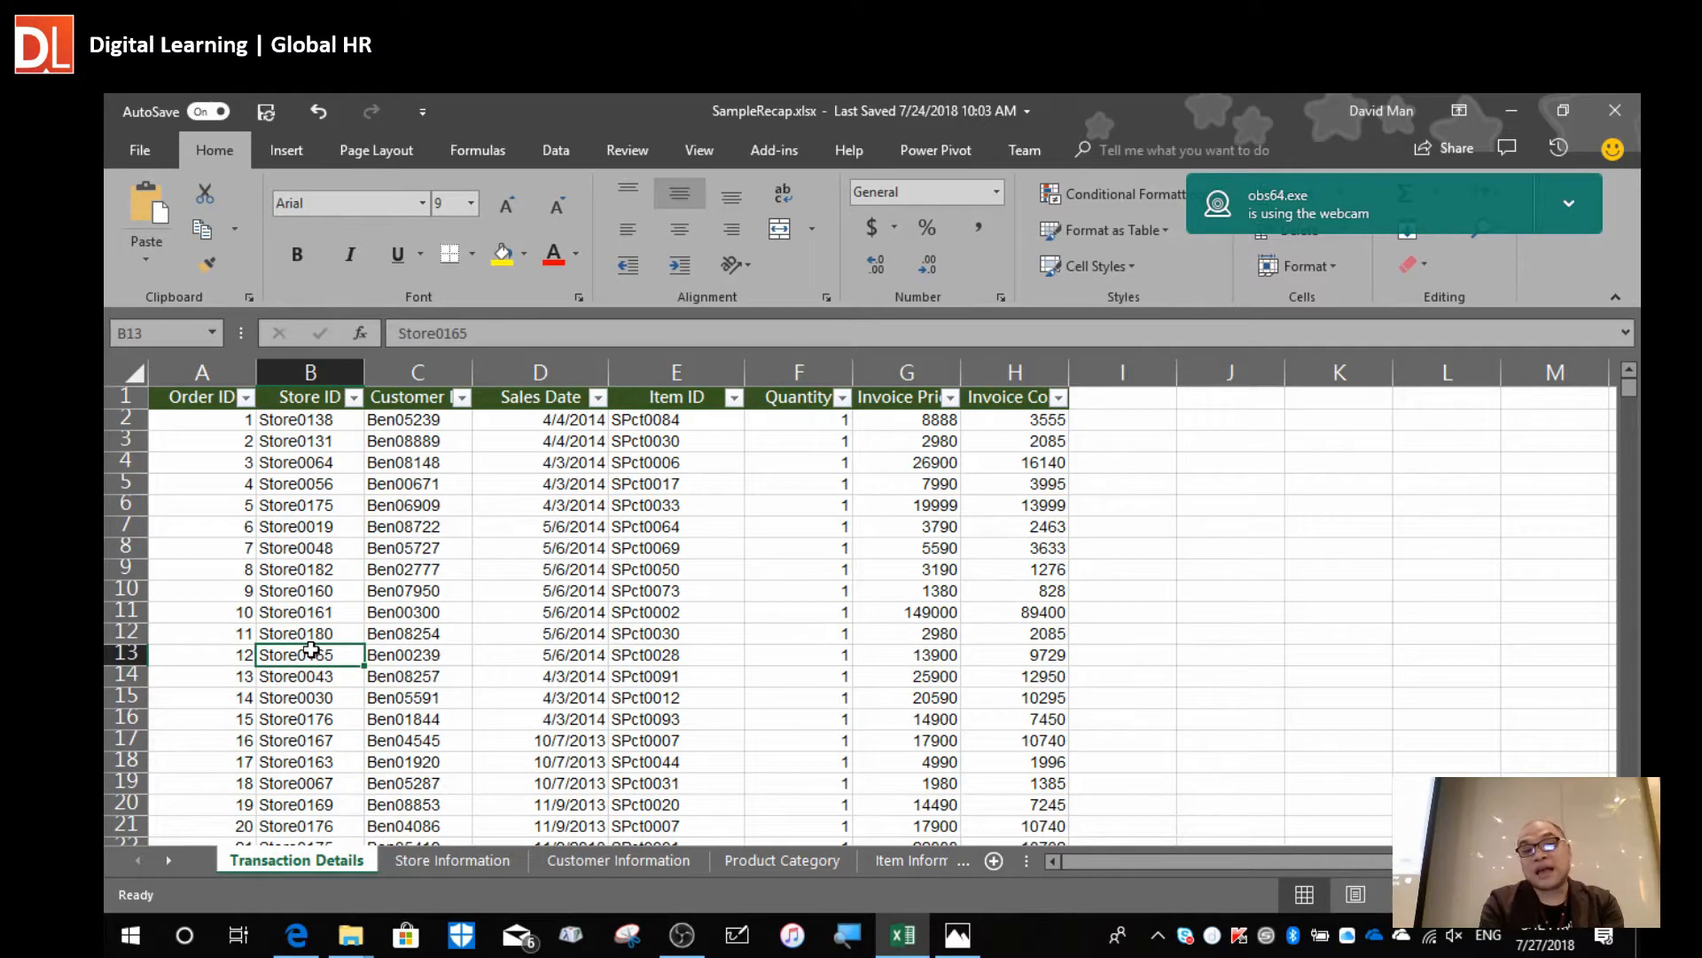
click(250, 526)
click(457, 523)
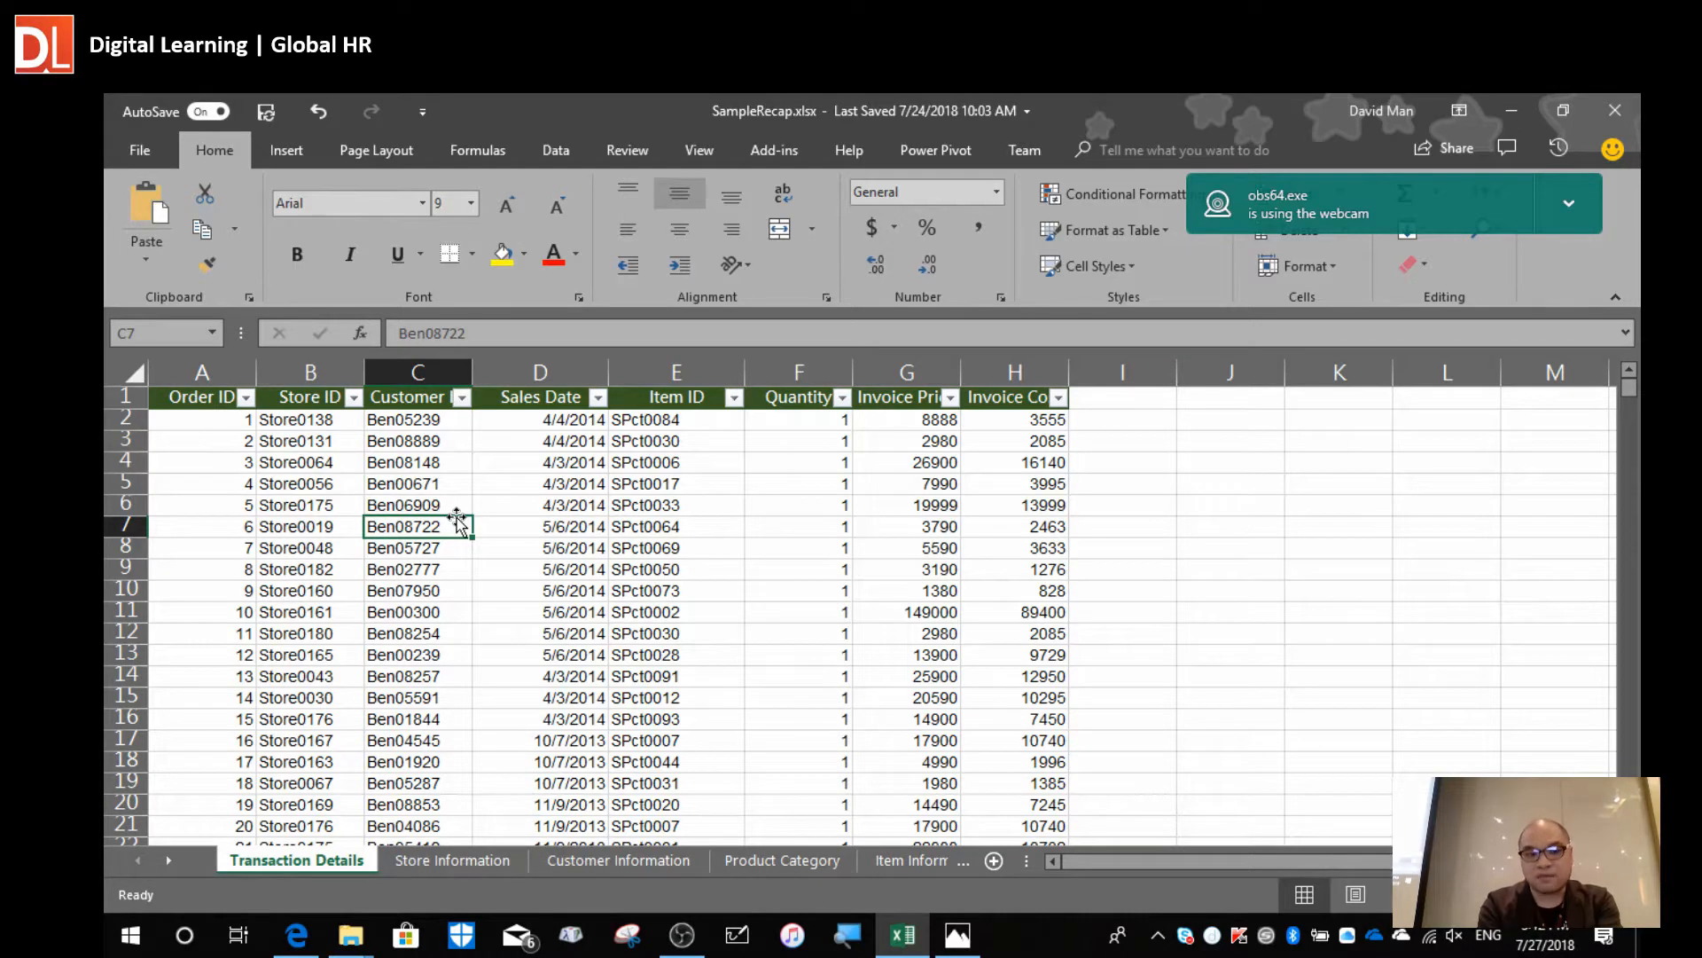
click(273, 458)
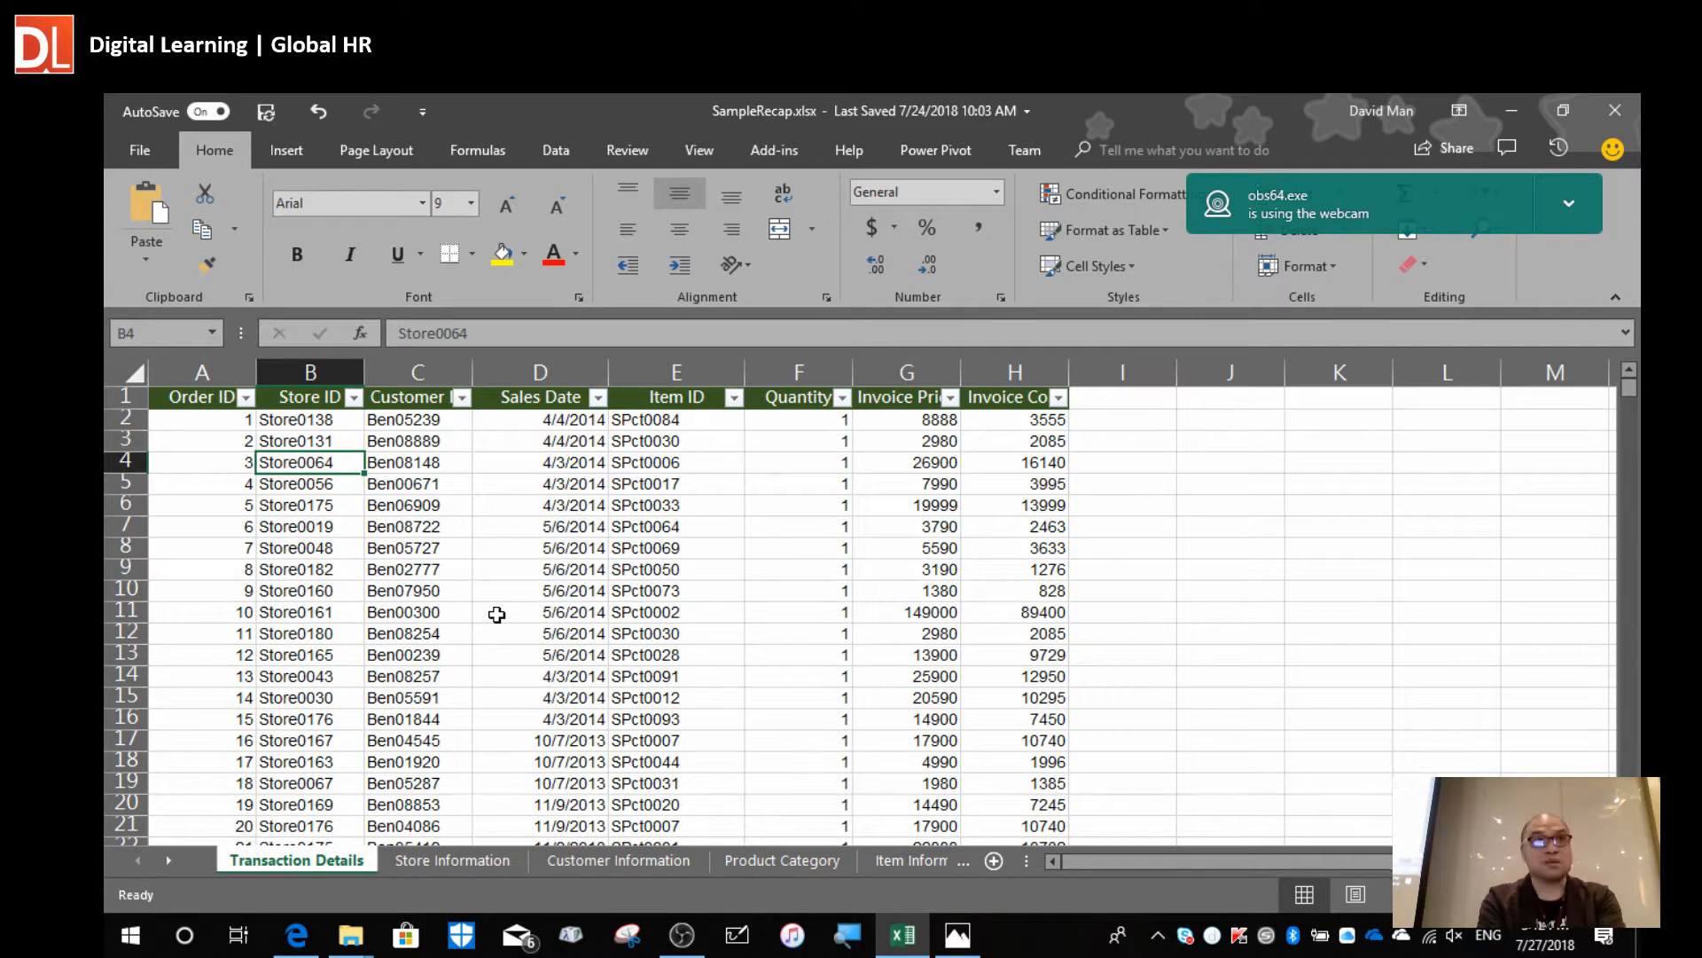
click(325, 587)
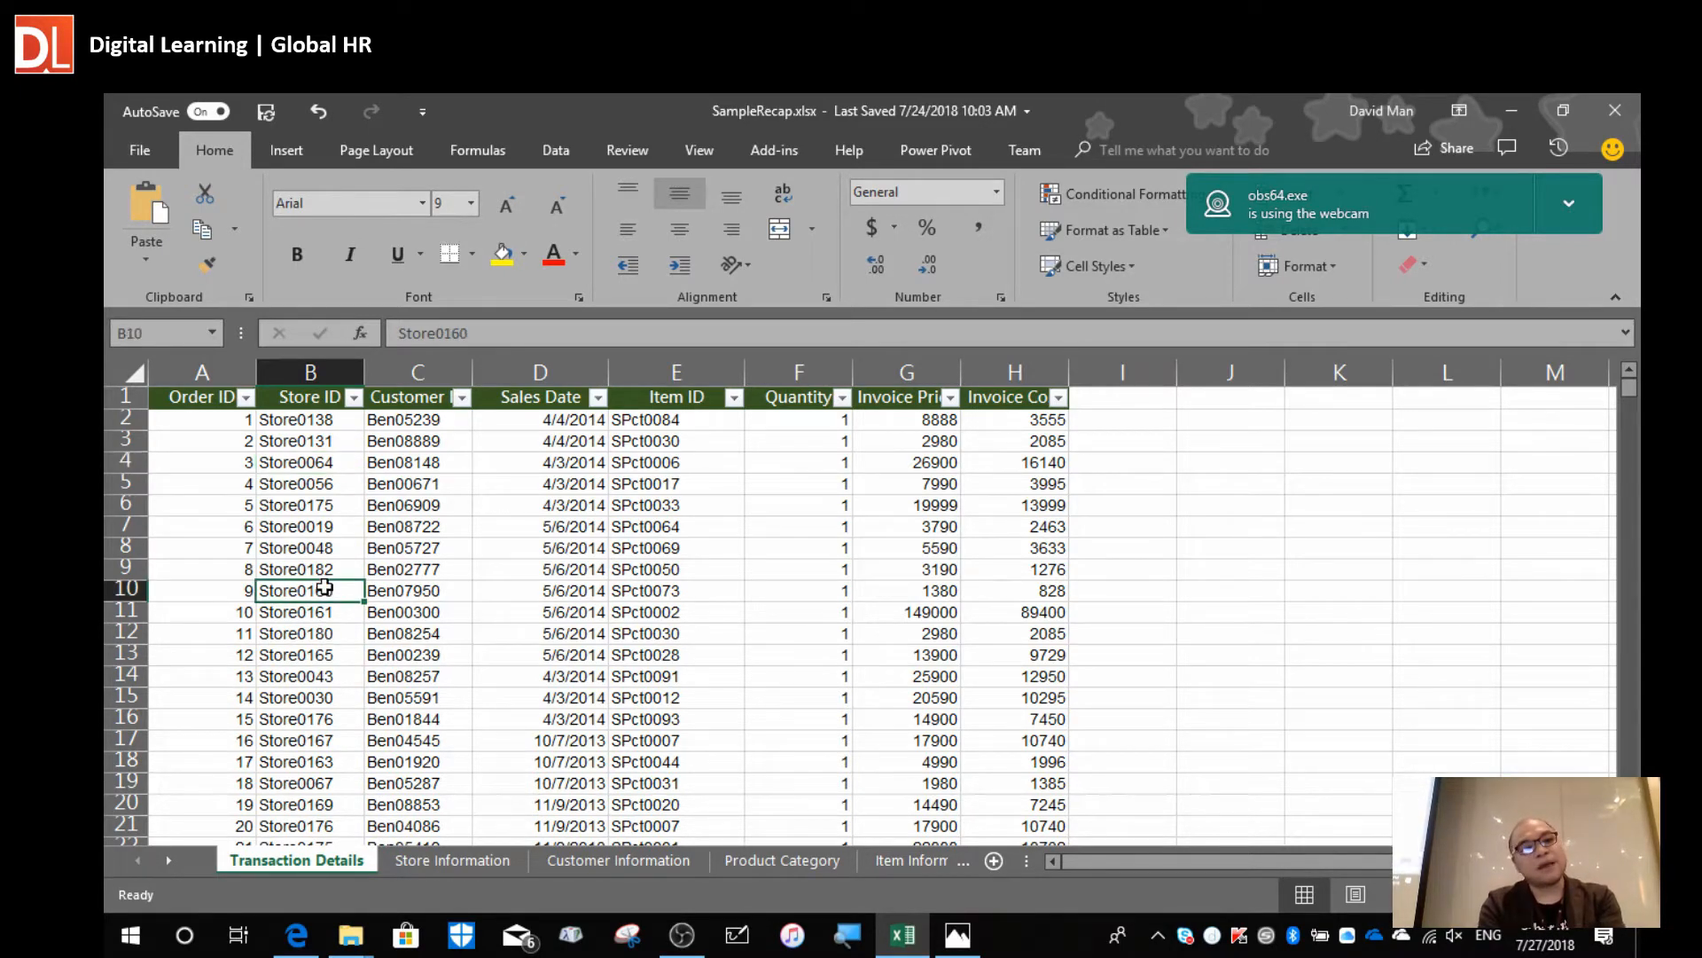
click(371, 523)
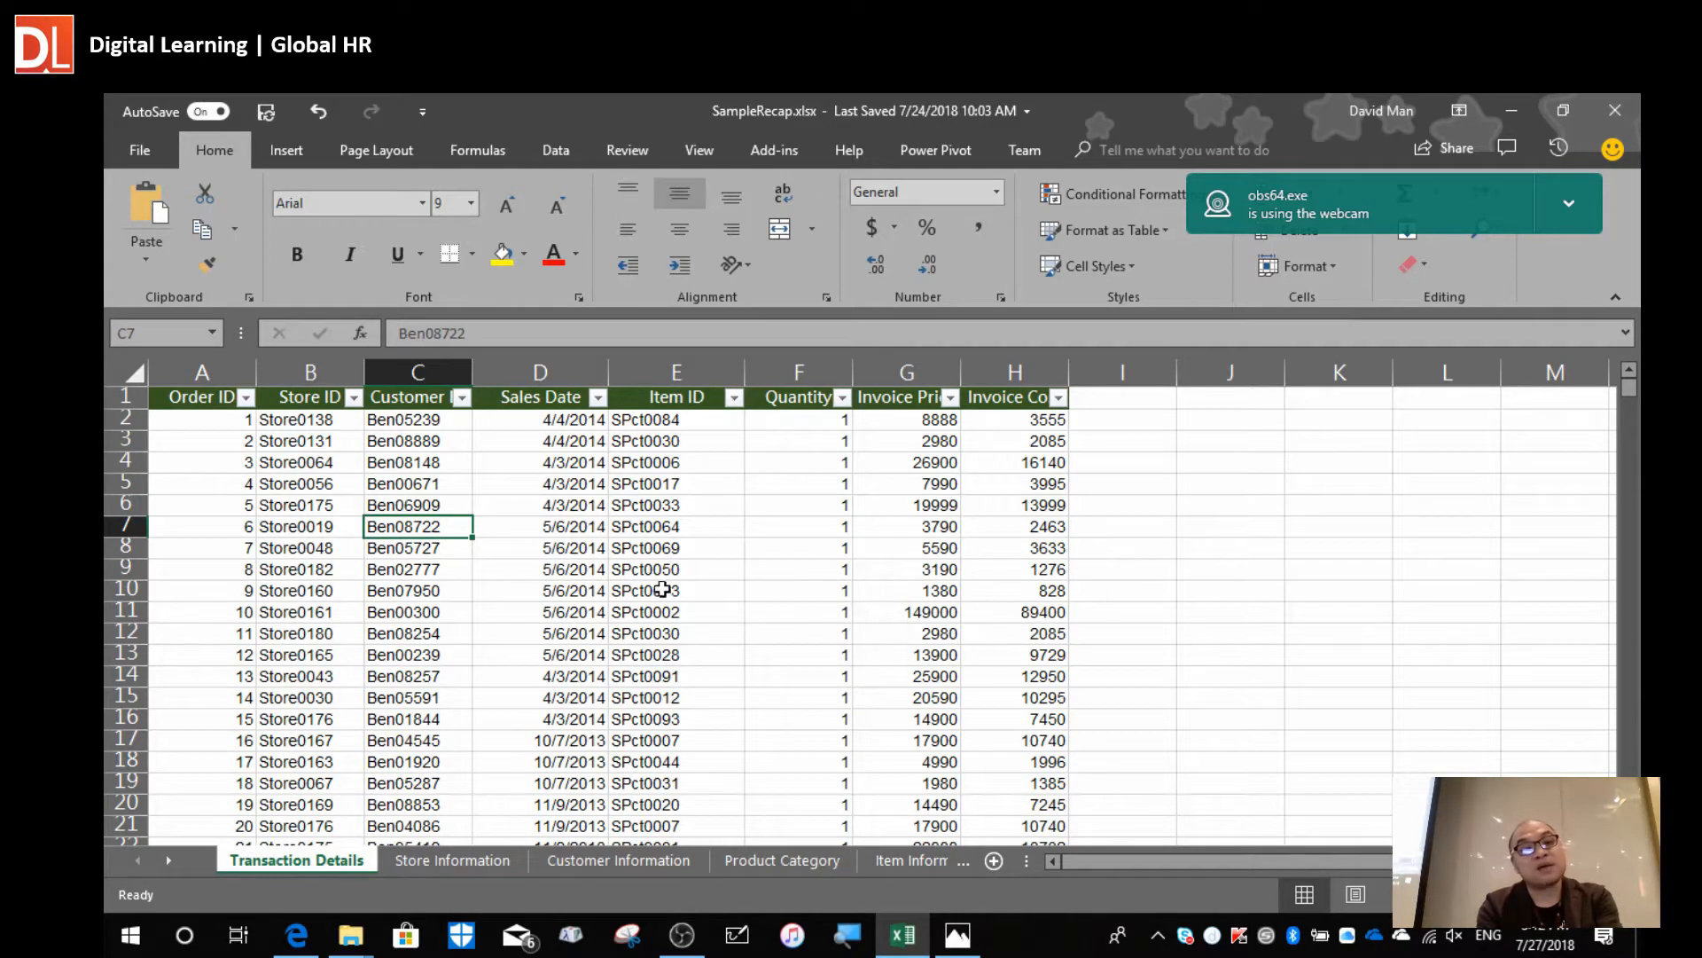
Convert the transaction data in range $A$1:$H$90719 into an Excel table with headers.
click(337, 477)
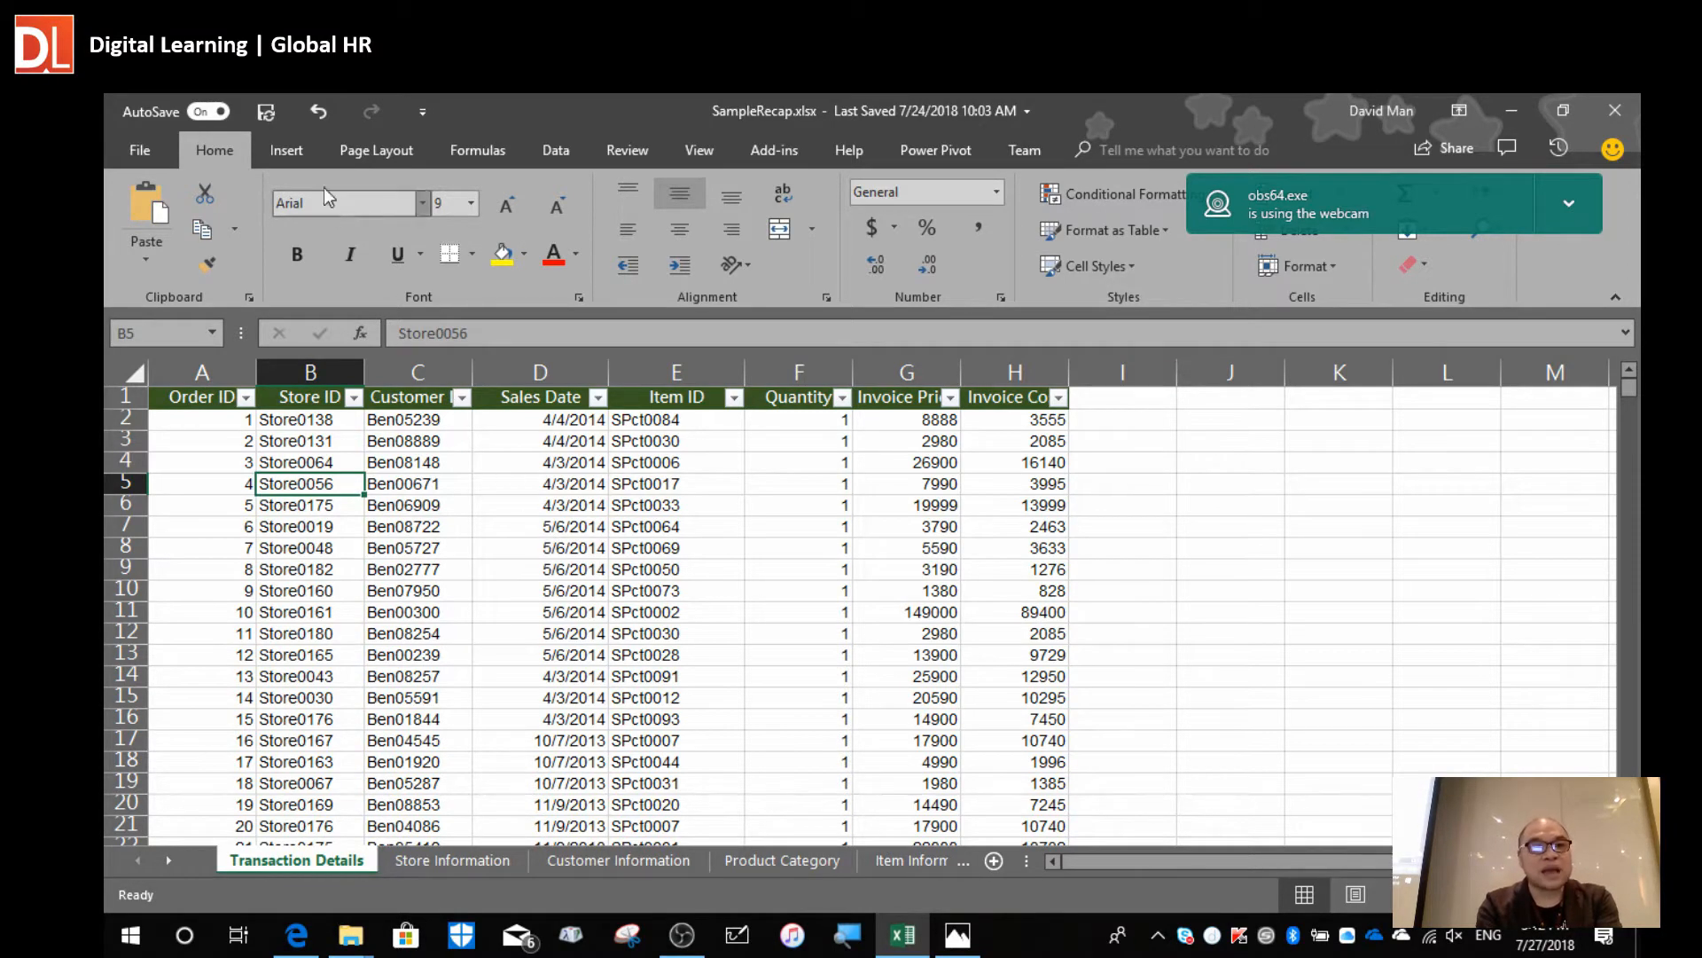
click(287, 152)
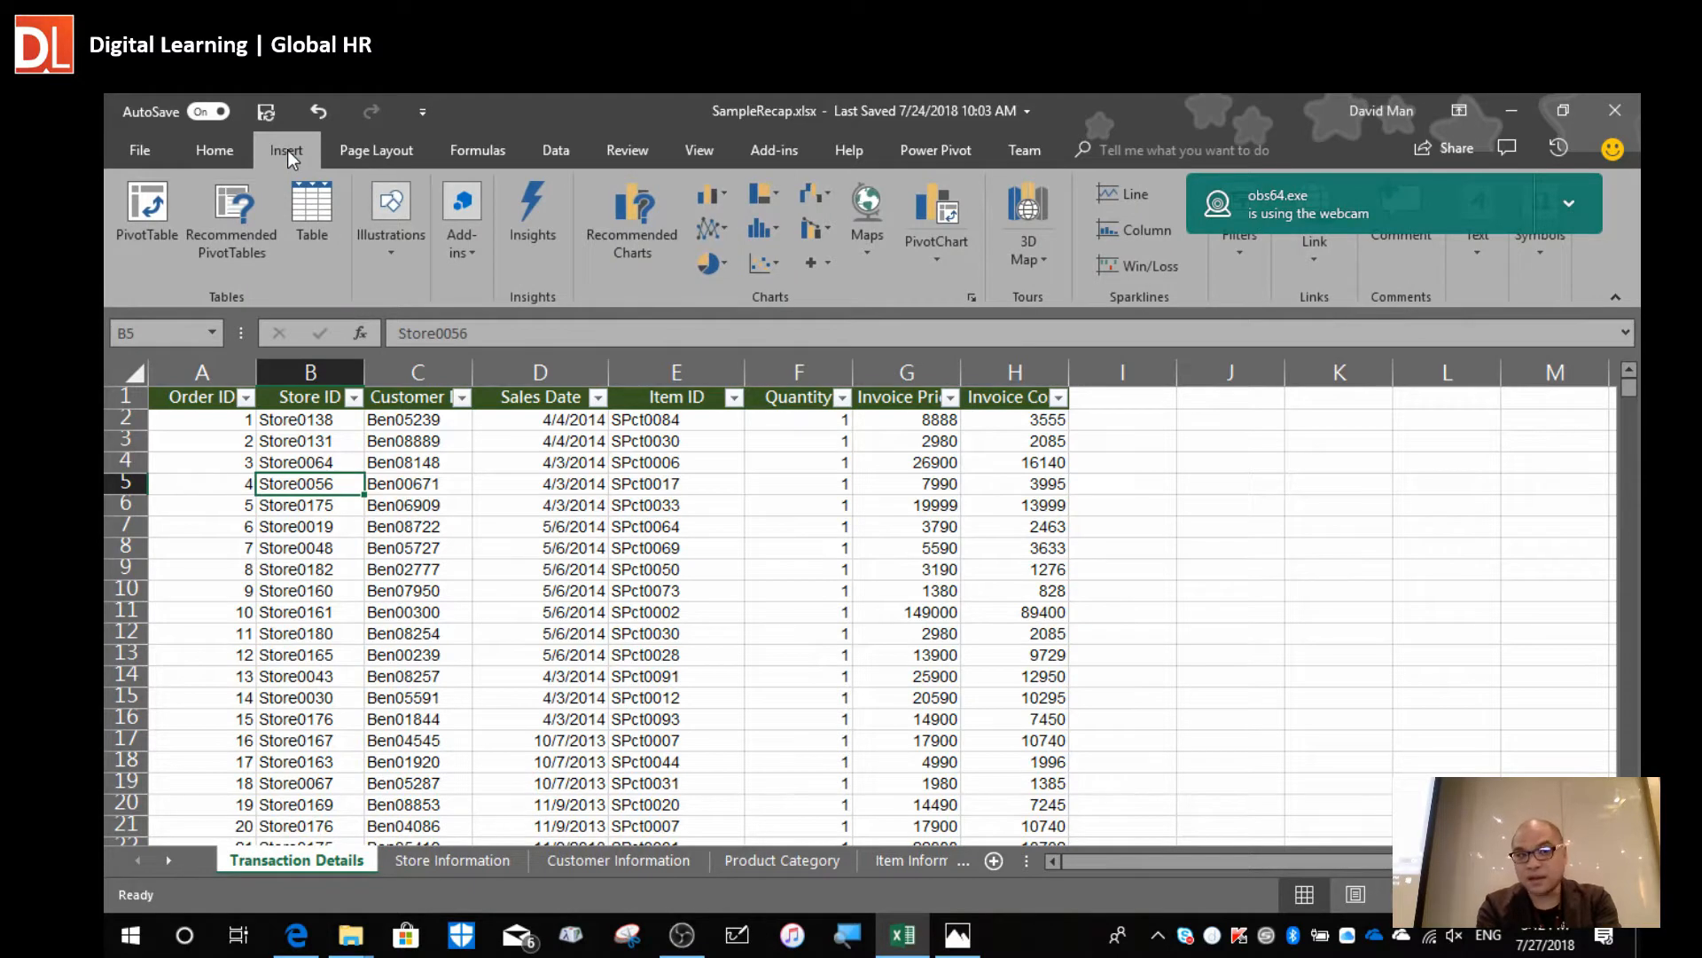
click(314, 241)
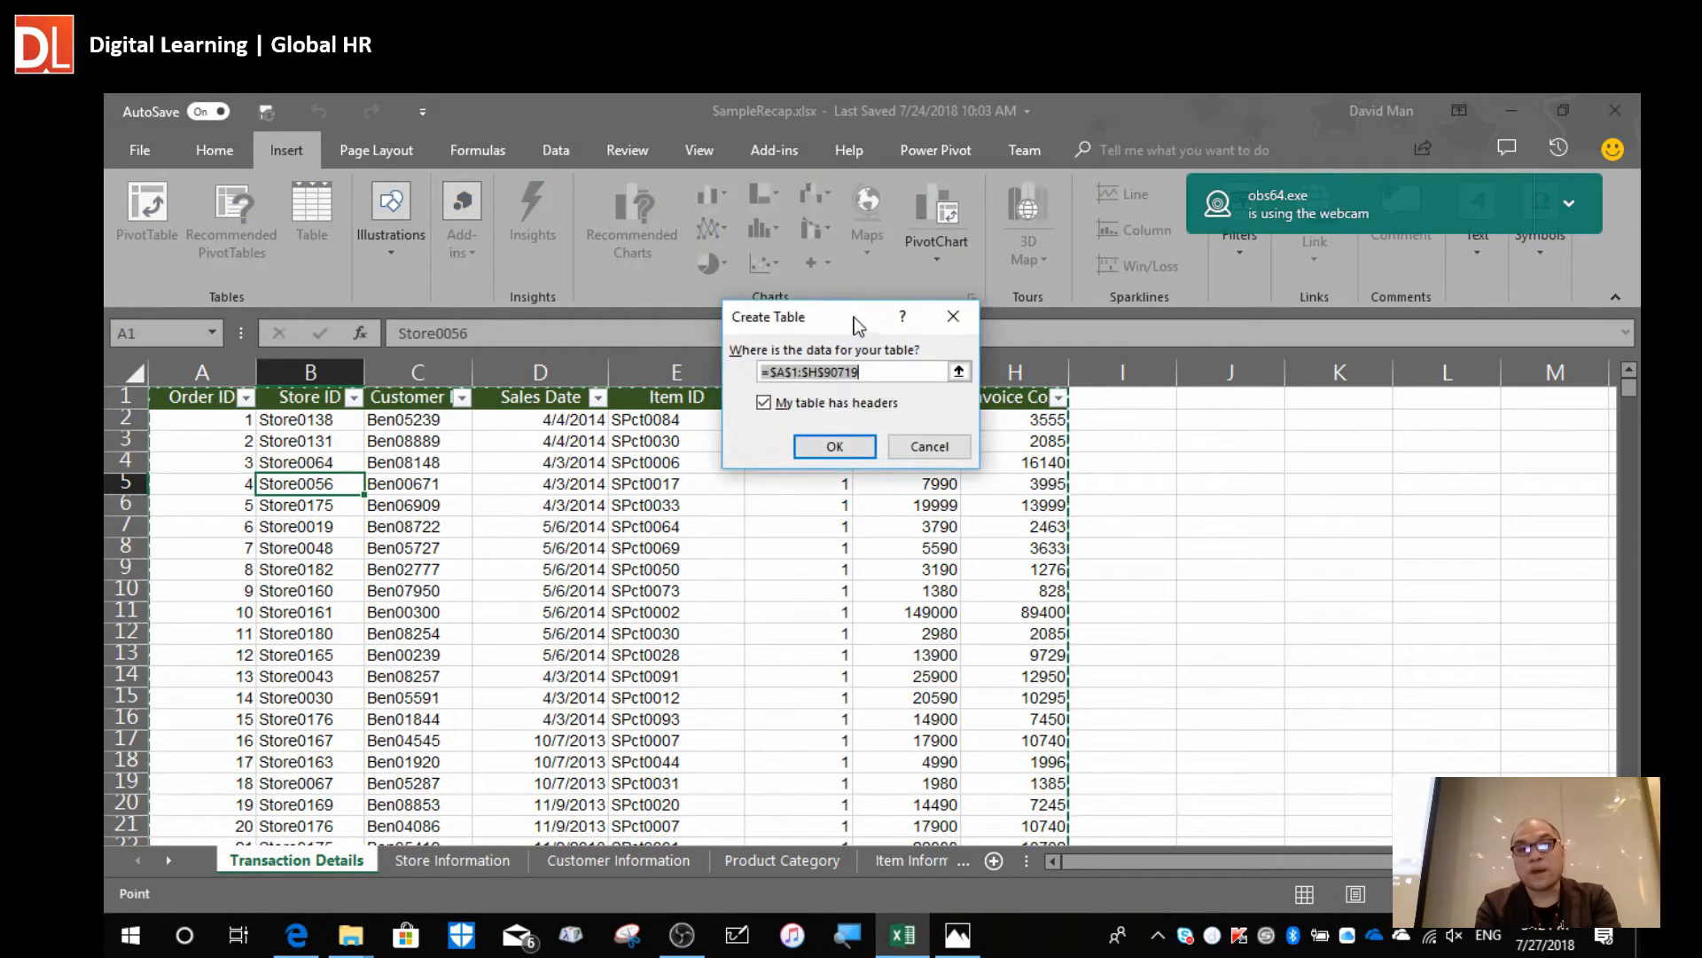
drag(838, 321, 850, 375)
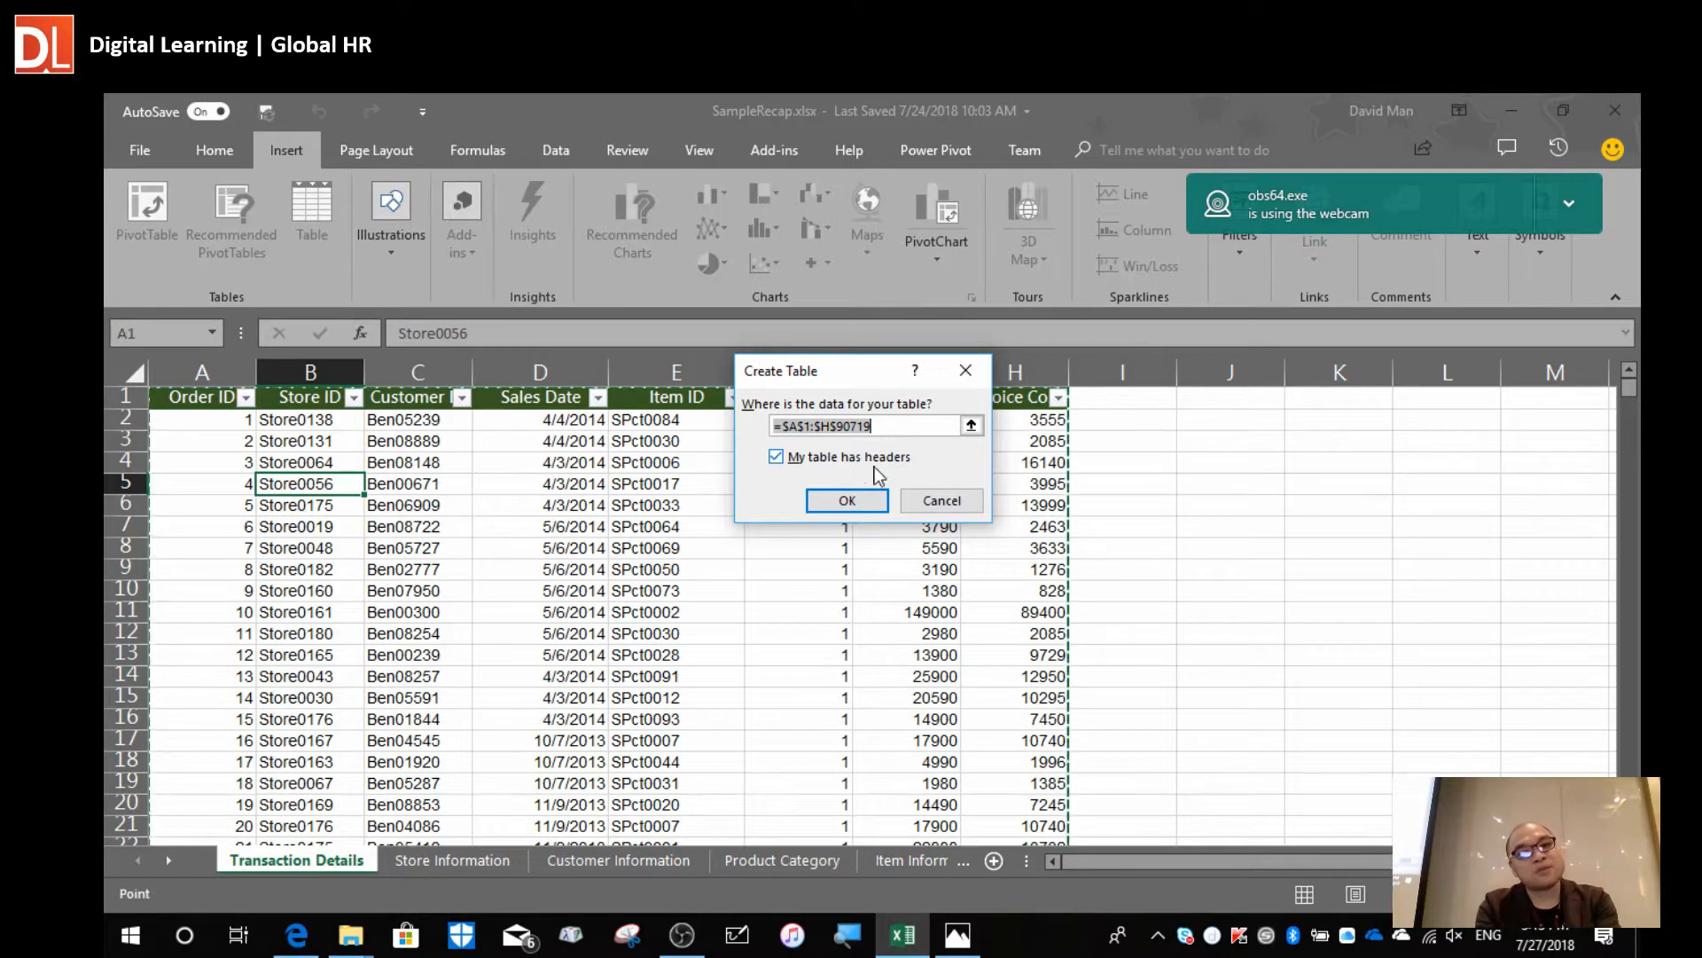
click(846, 500)
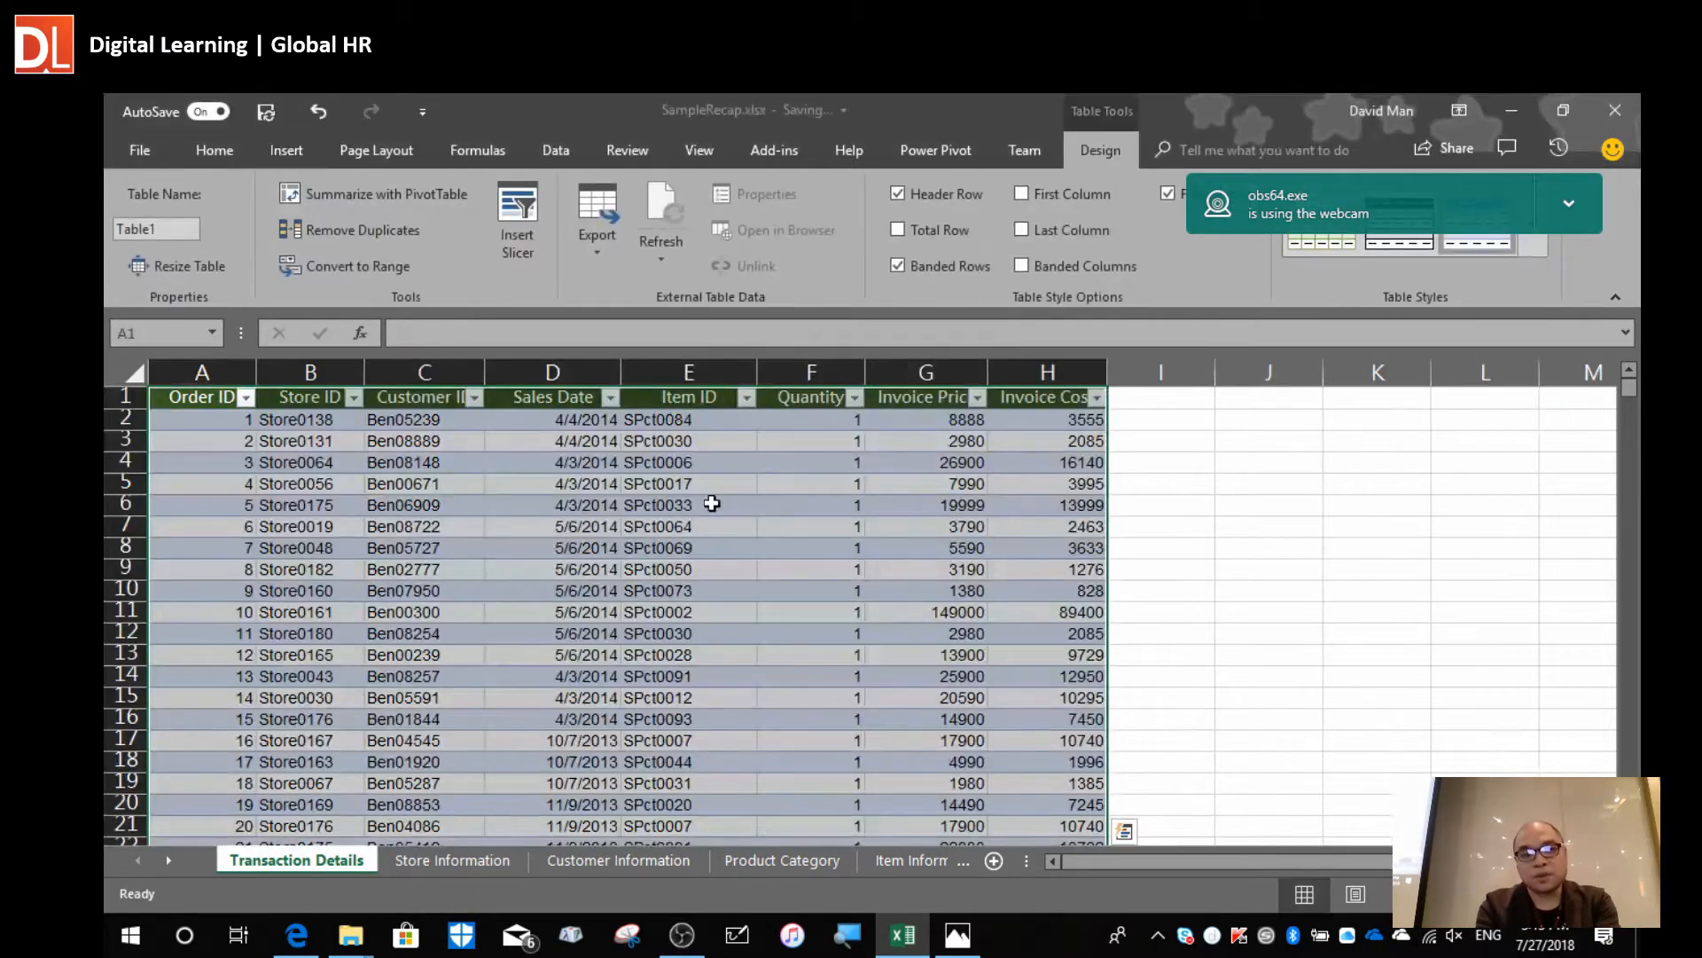
Rename the Transaction Details table as tblTrans.
click(513, 523)
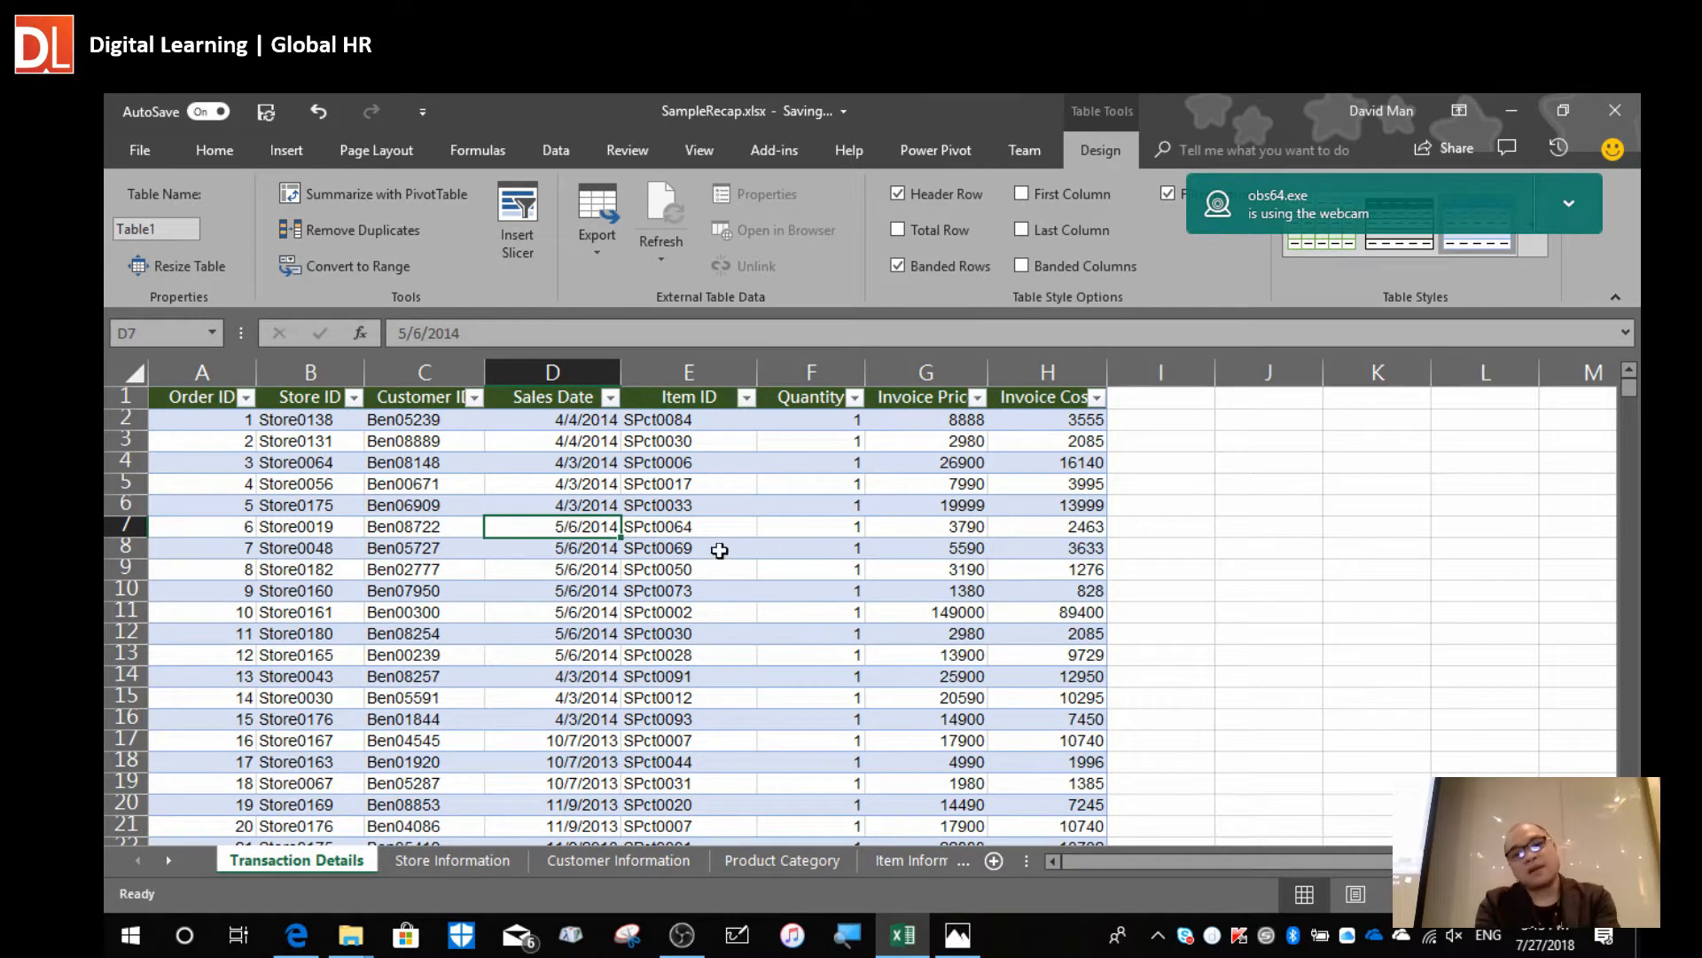
click(718, 552)
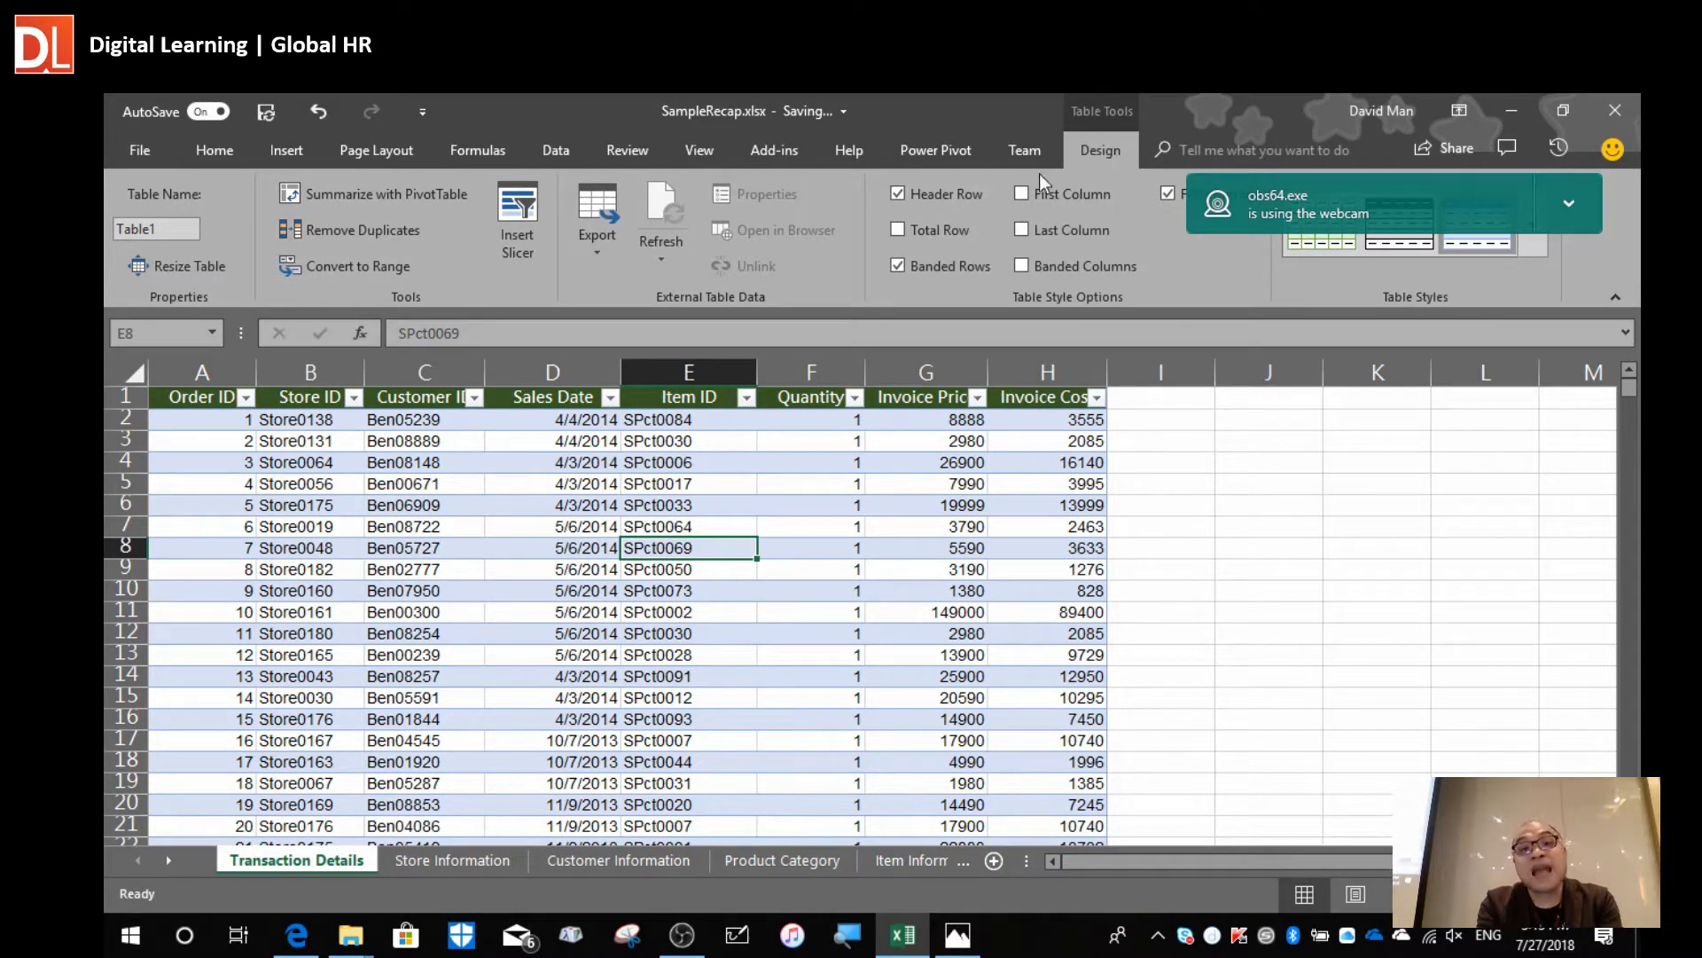
click(179, 228)
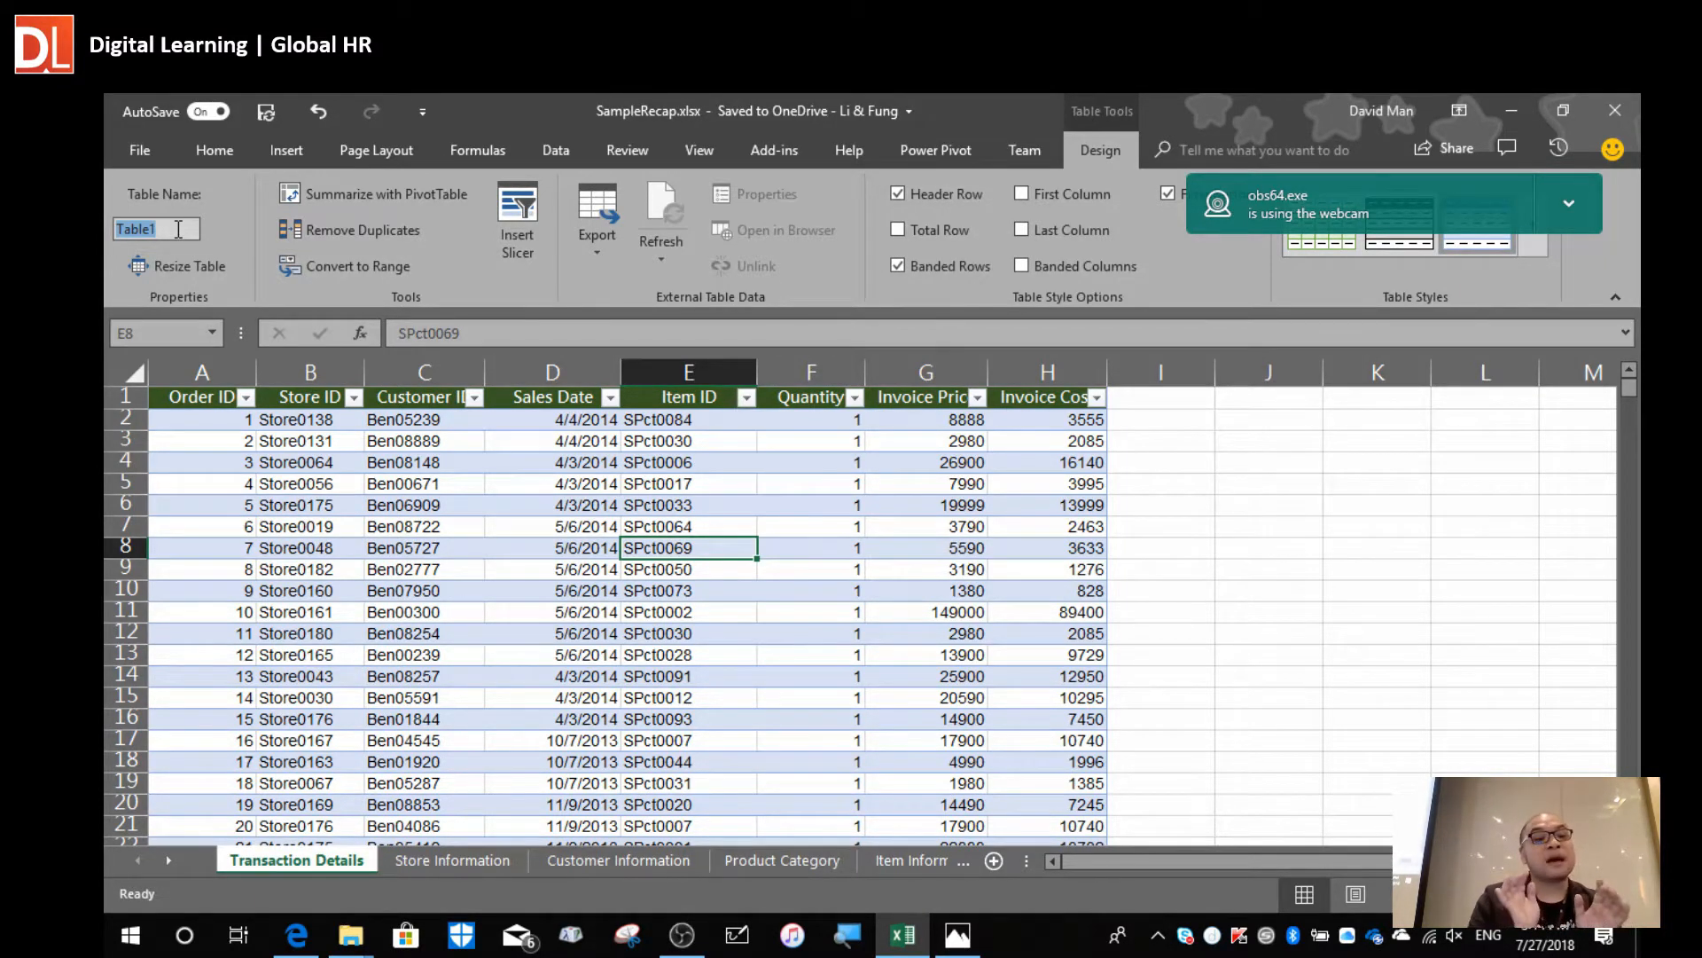
text(tbl)
text(Trans)
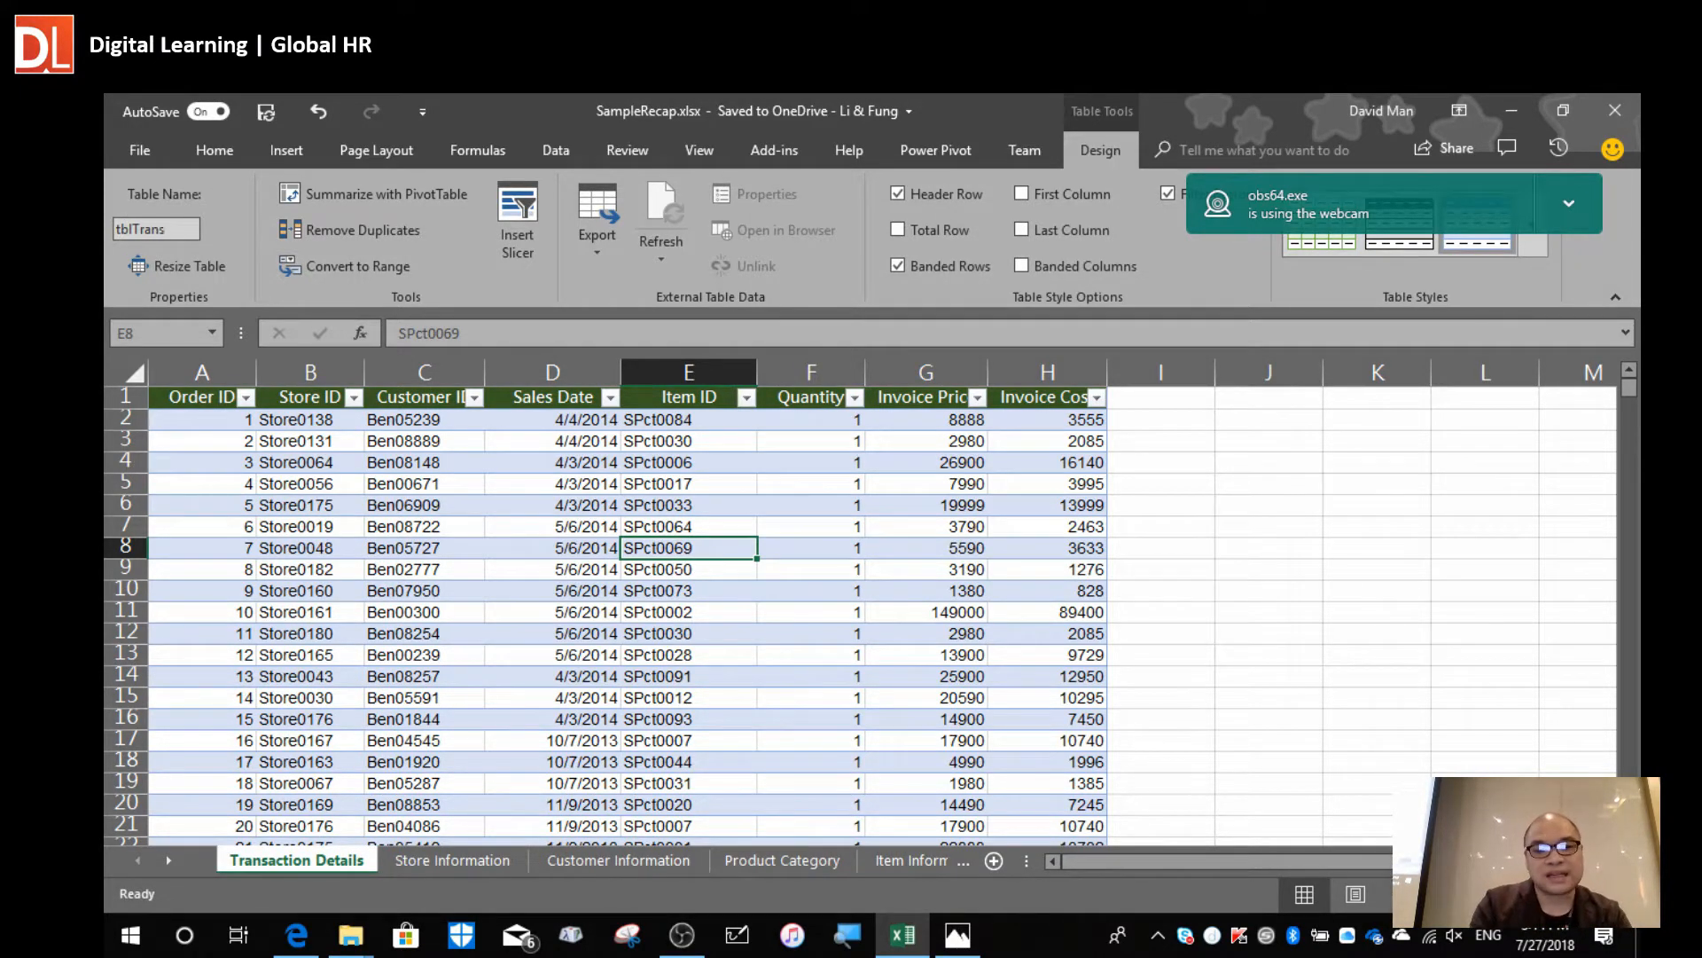
key(Return)
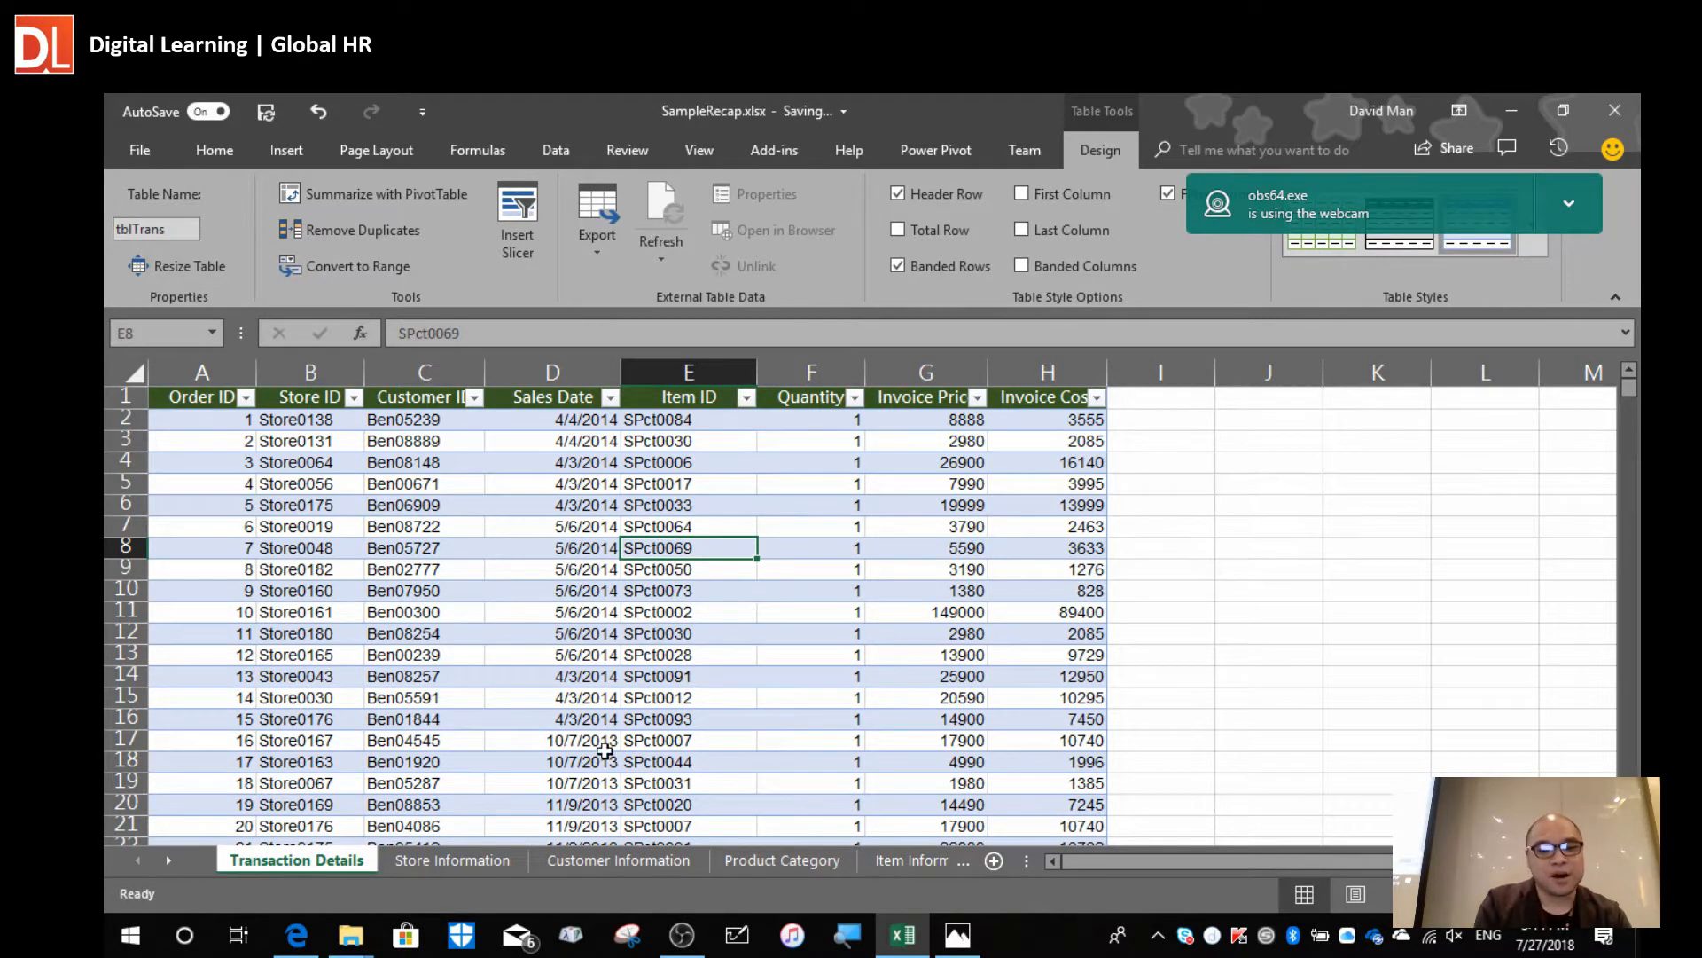
Switch to a new Notepad document and write the table name tblTrans in it.
key(super)
text(note)
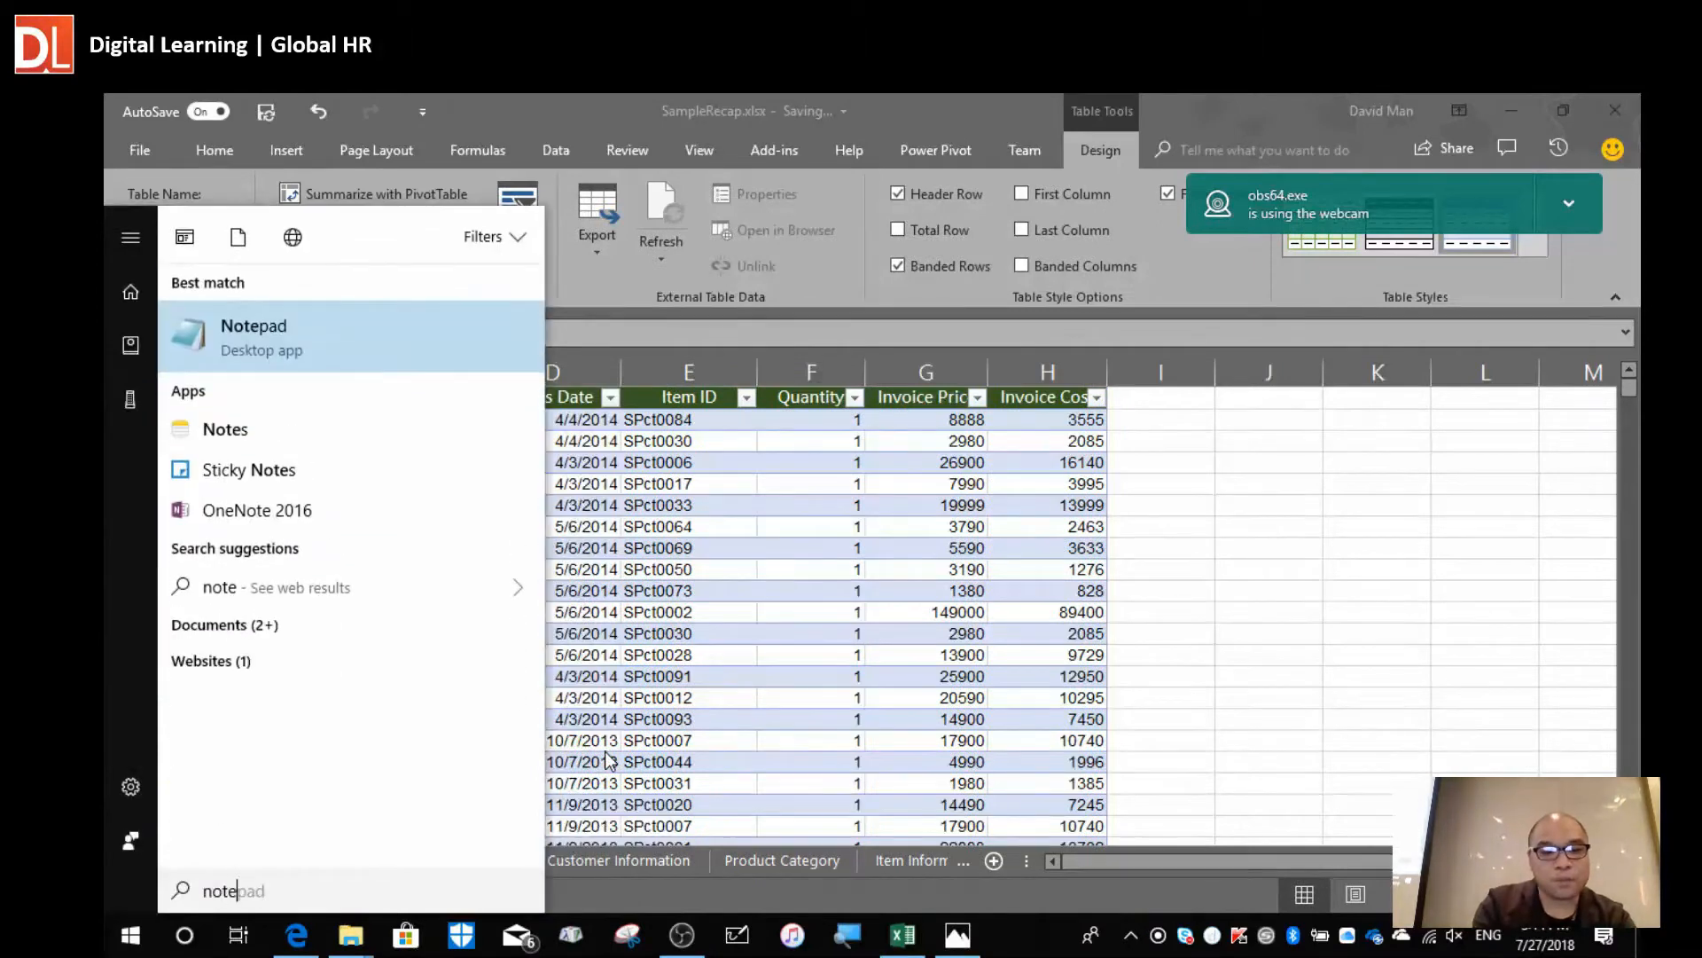
key(Return)
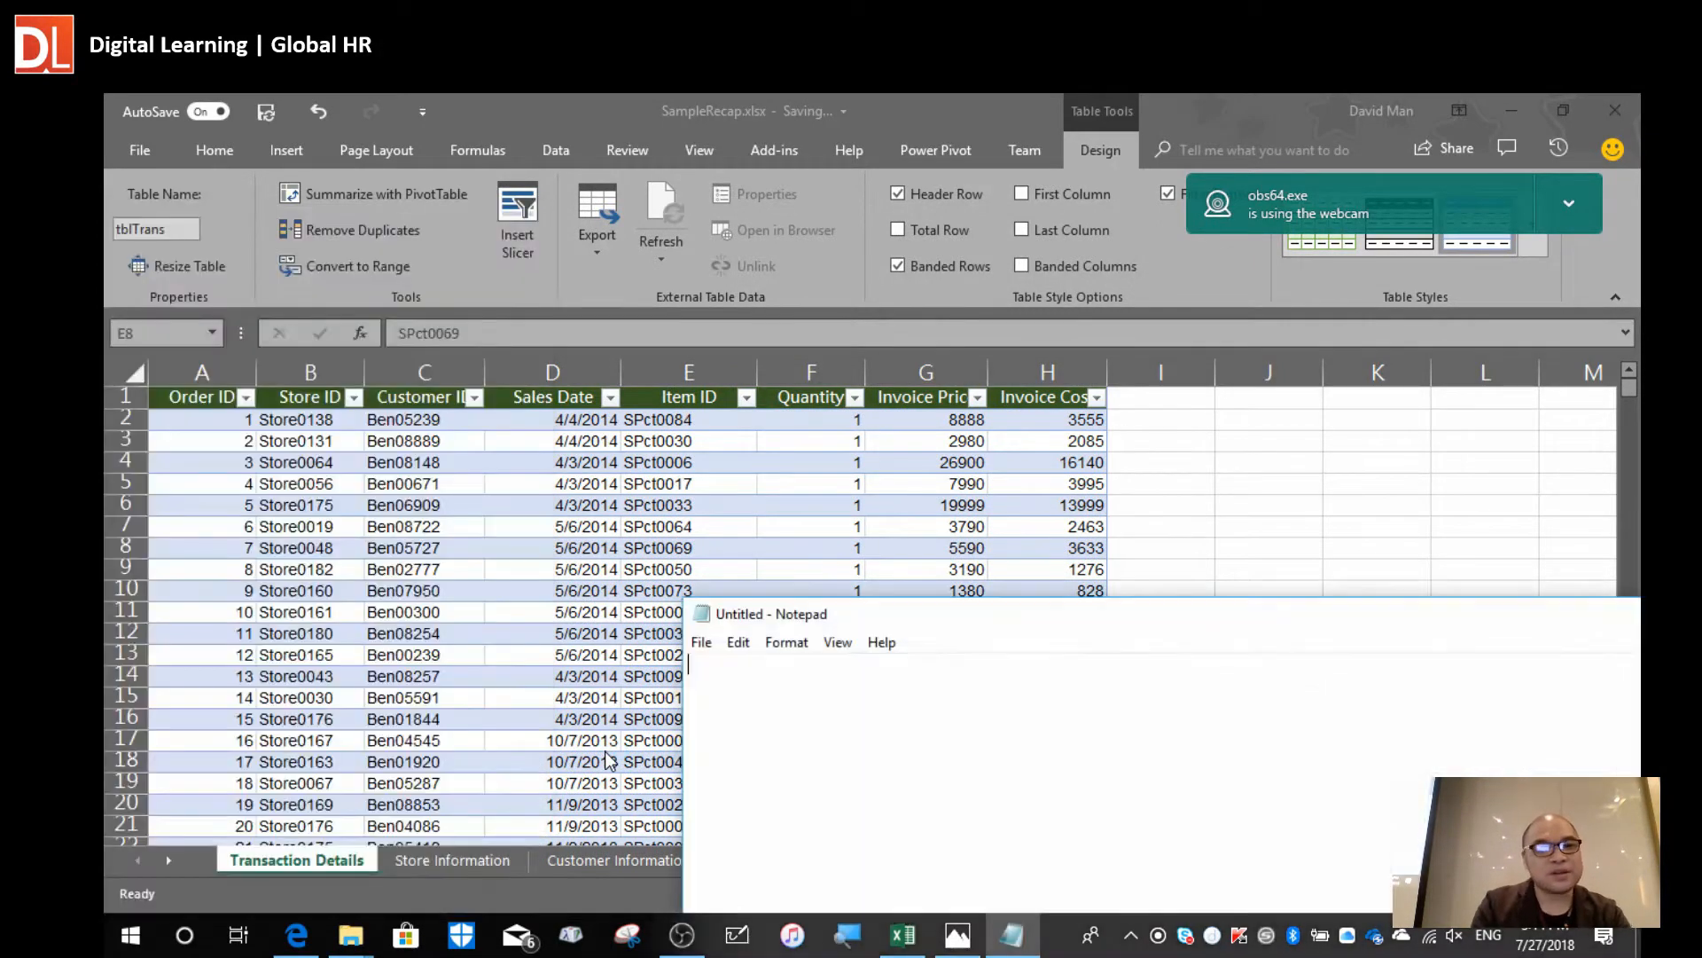
drag(1068, 614, 1087, 346)
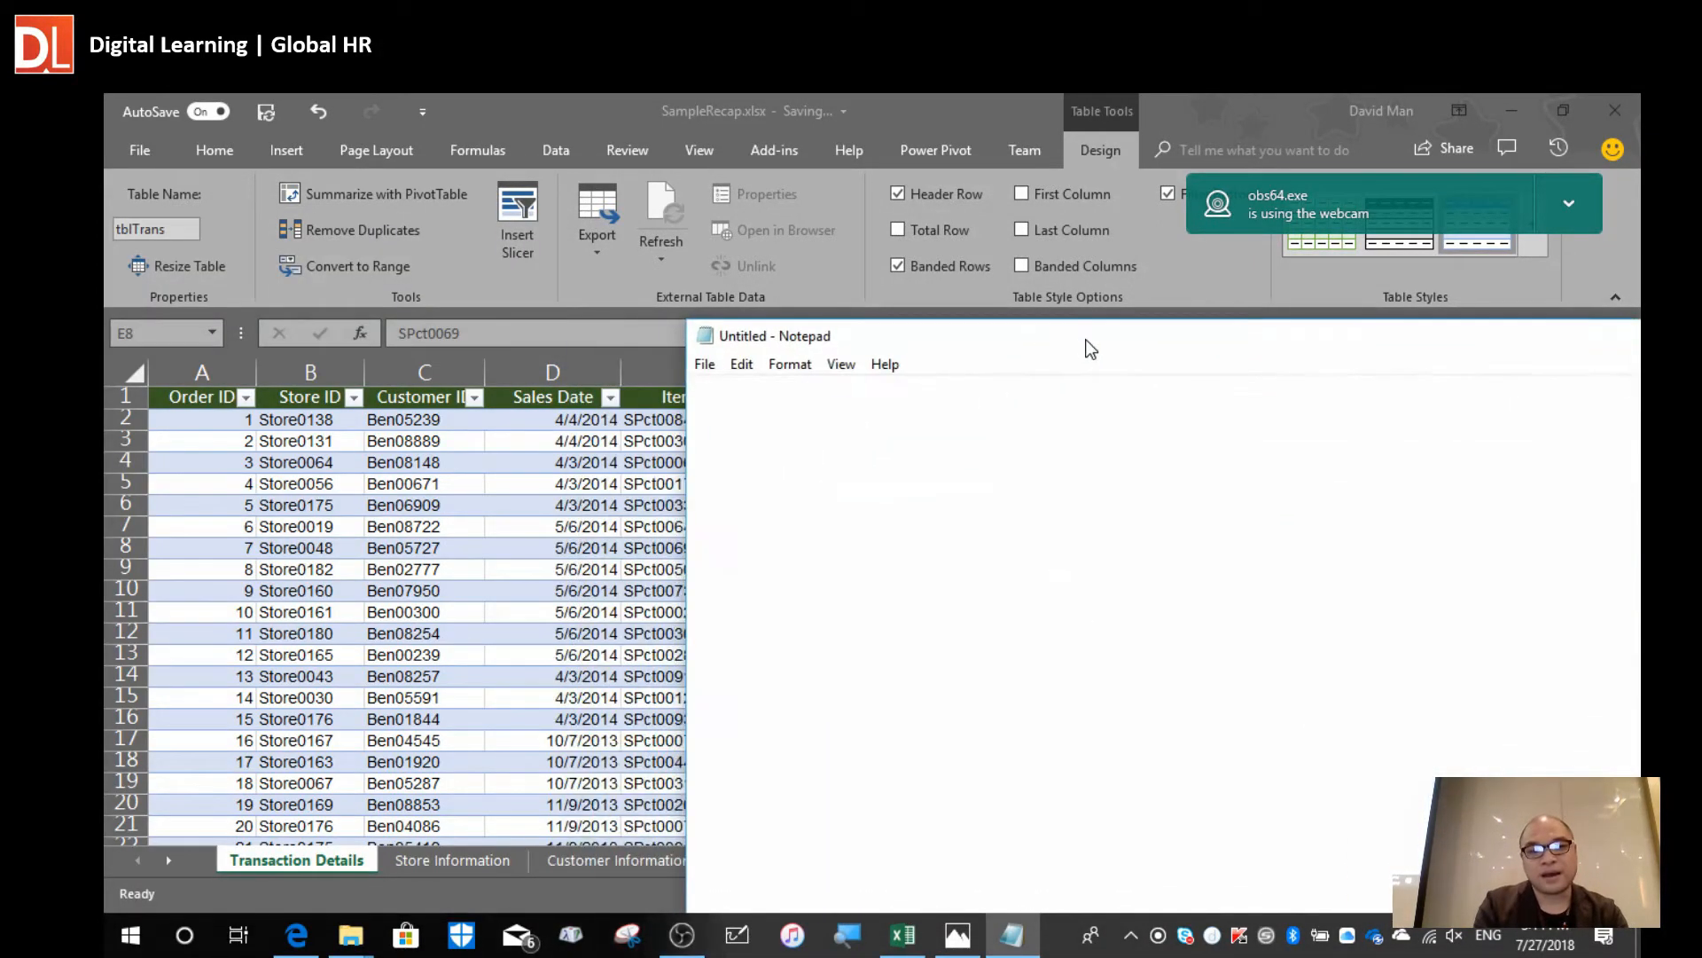
text(tblTrans)
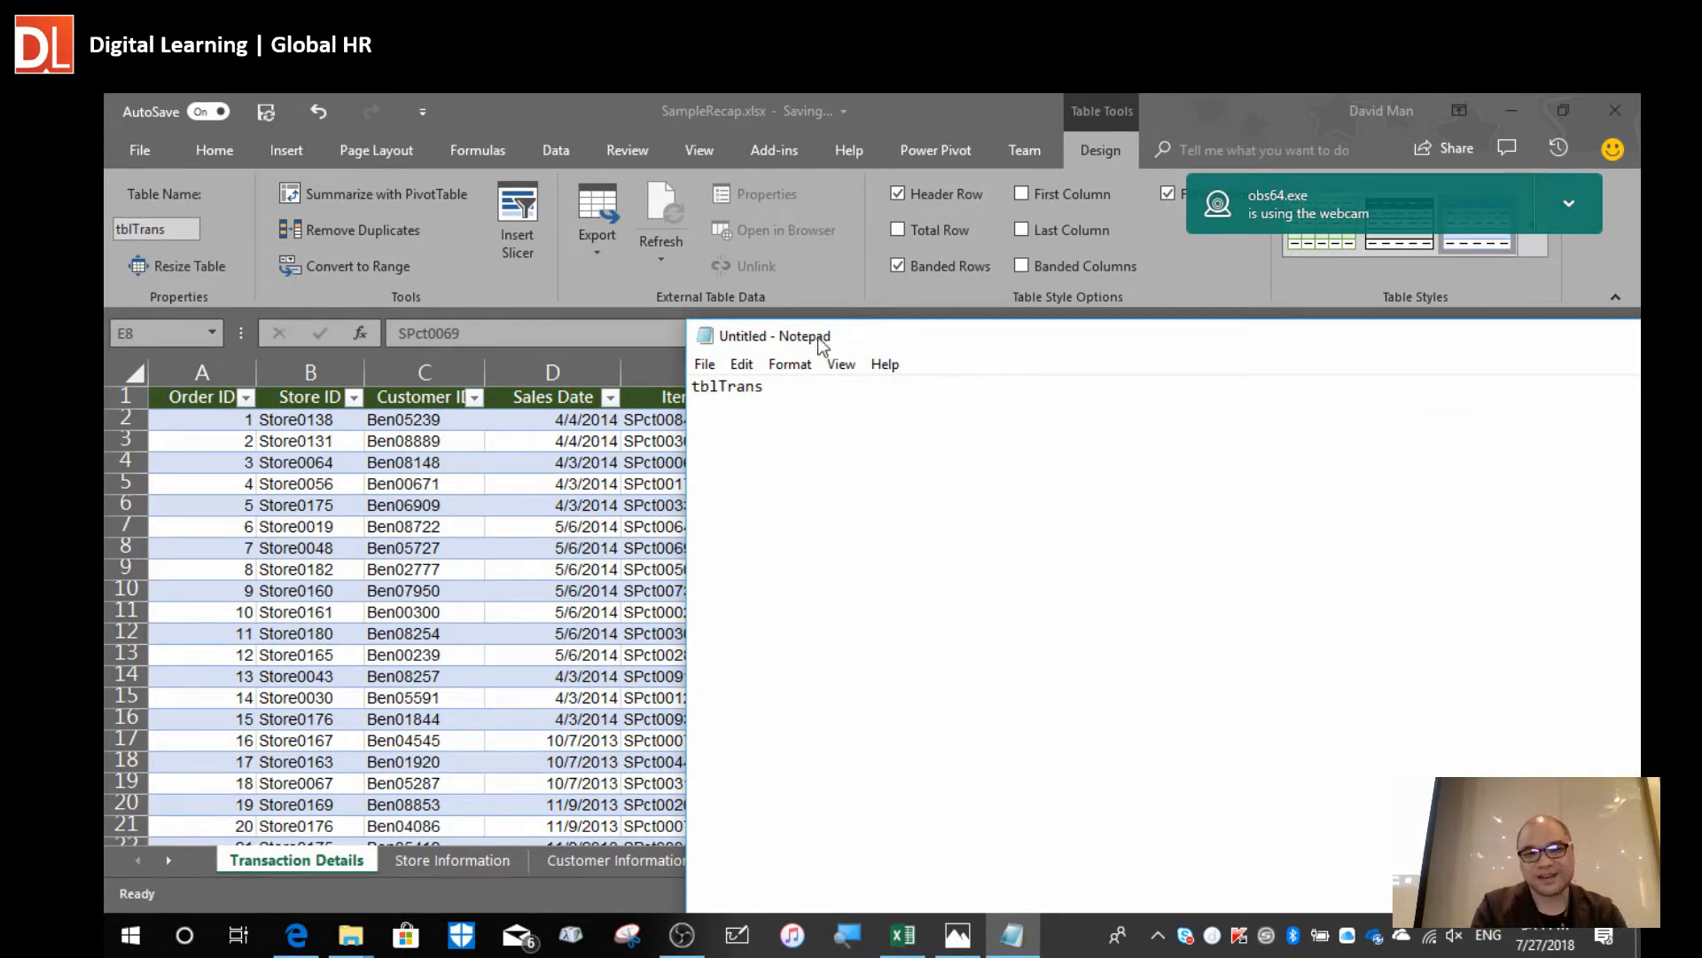
Set the font size of the Notepad text to 20, keeping Consolas Regular.
click(787, 365)
click(865, 417)
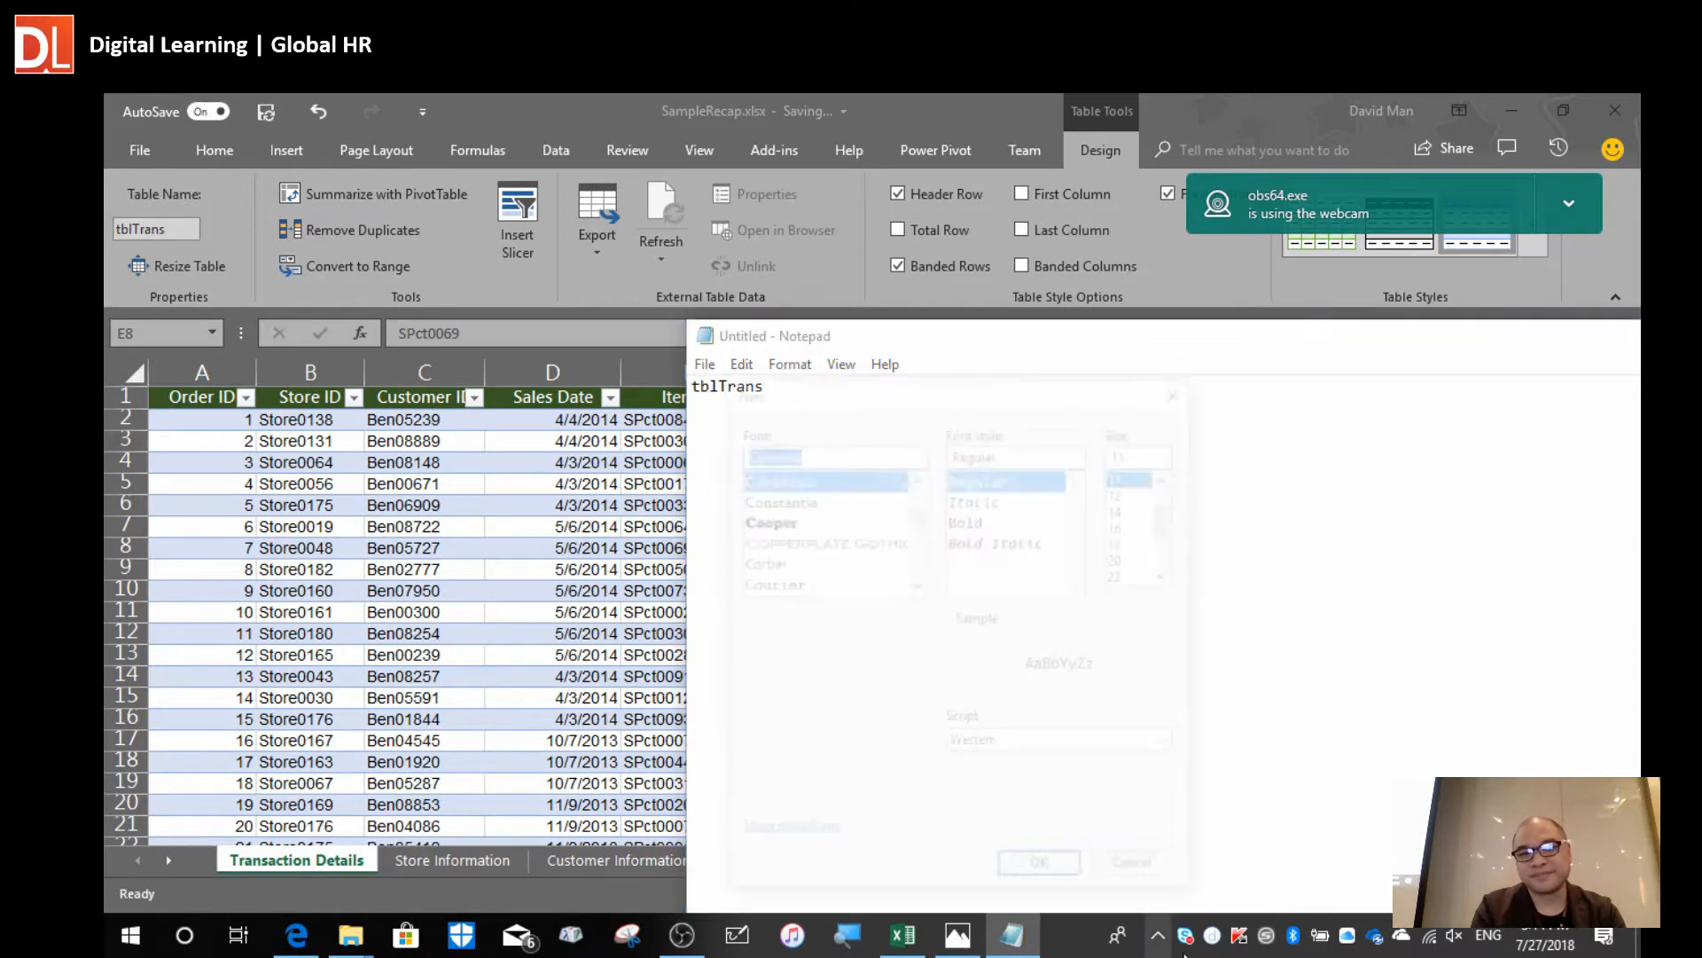
click(1139, 559)
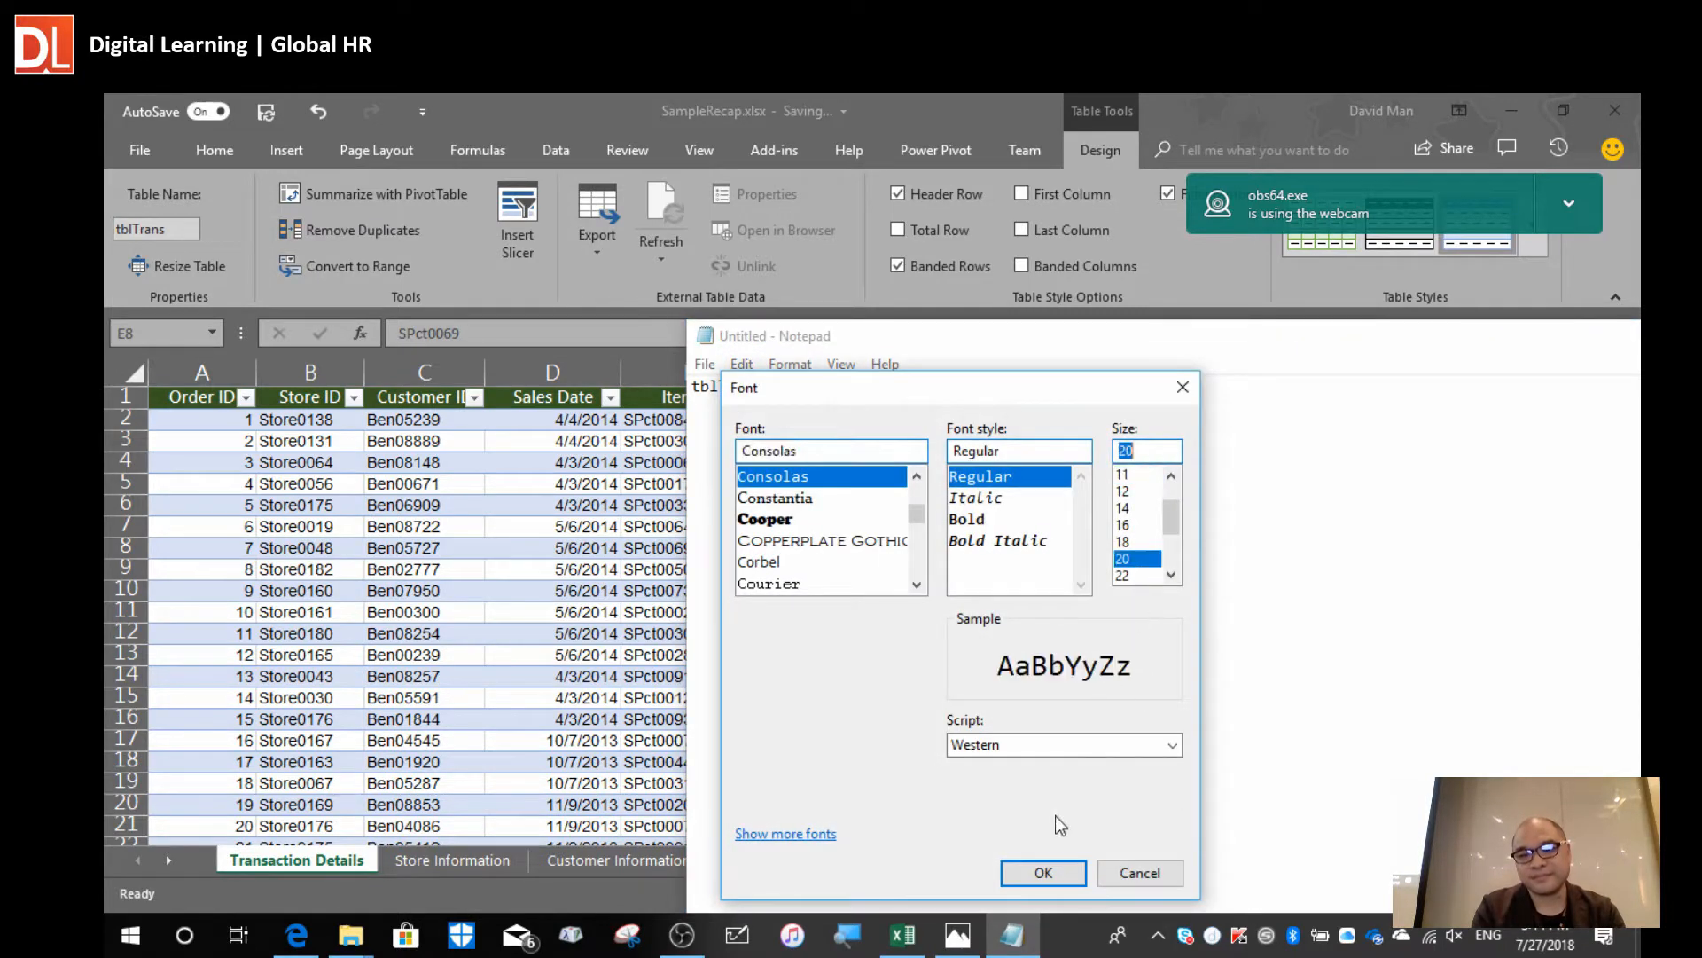
click(1044, 872)
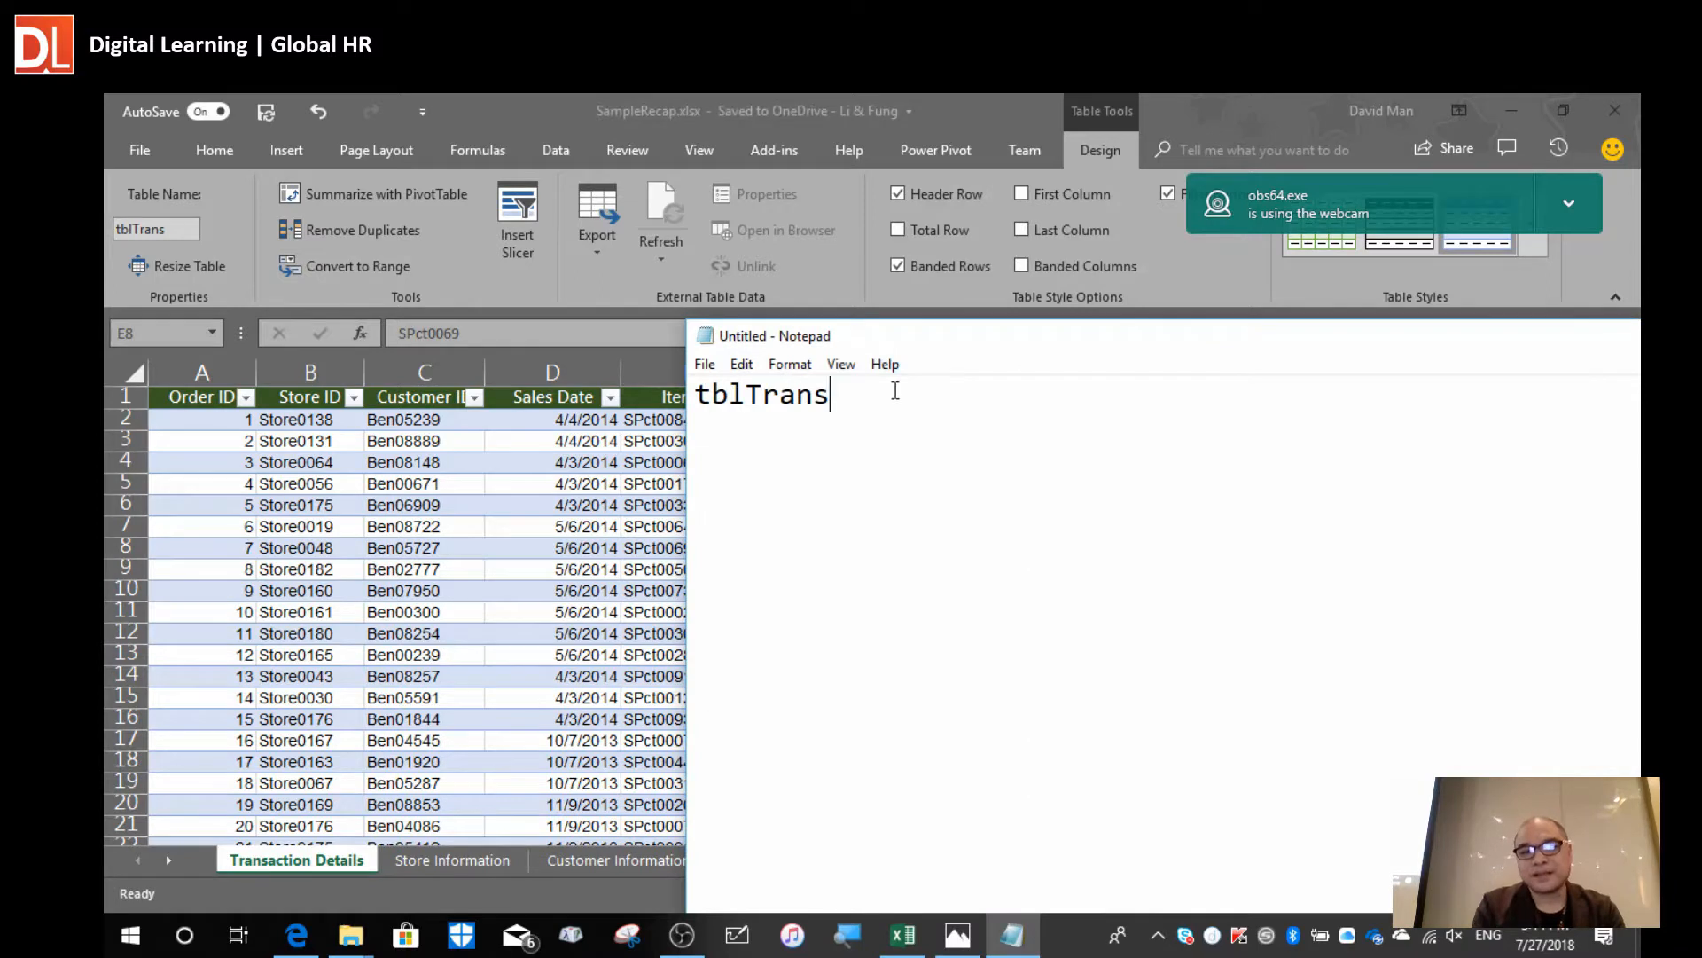
Separate the tbl prefix from Trans with a space in the note, and remove the space again.
drag(894, 388, 631, 435)
click(811, 419)
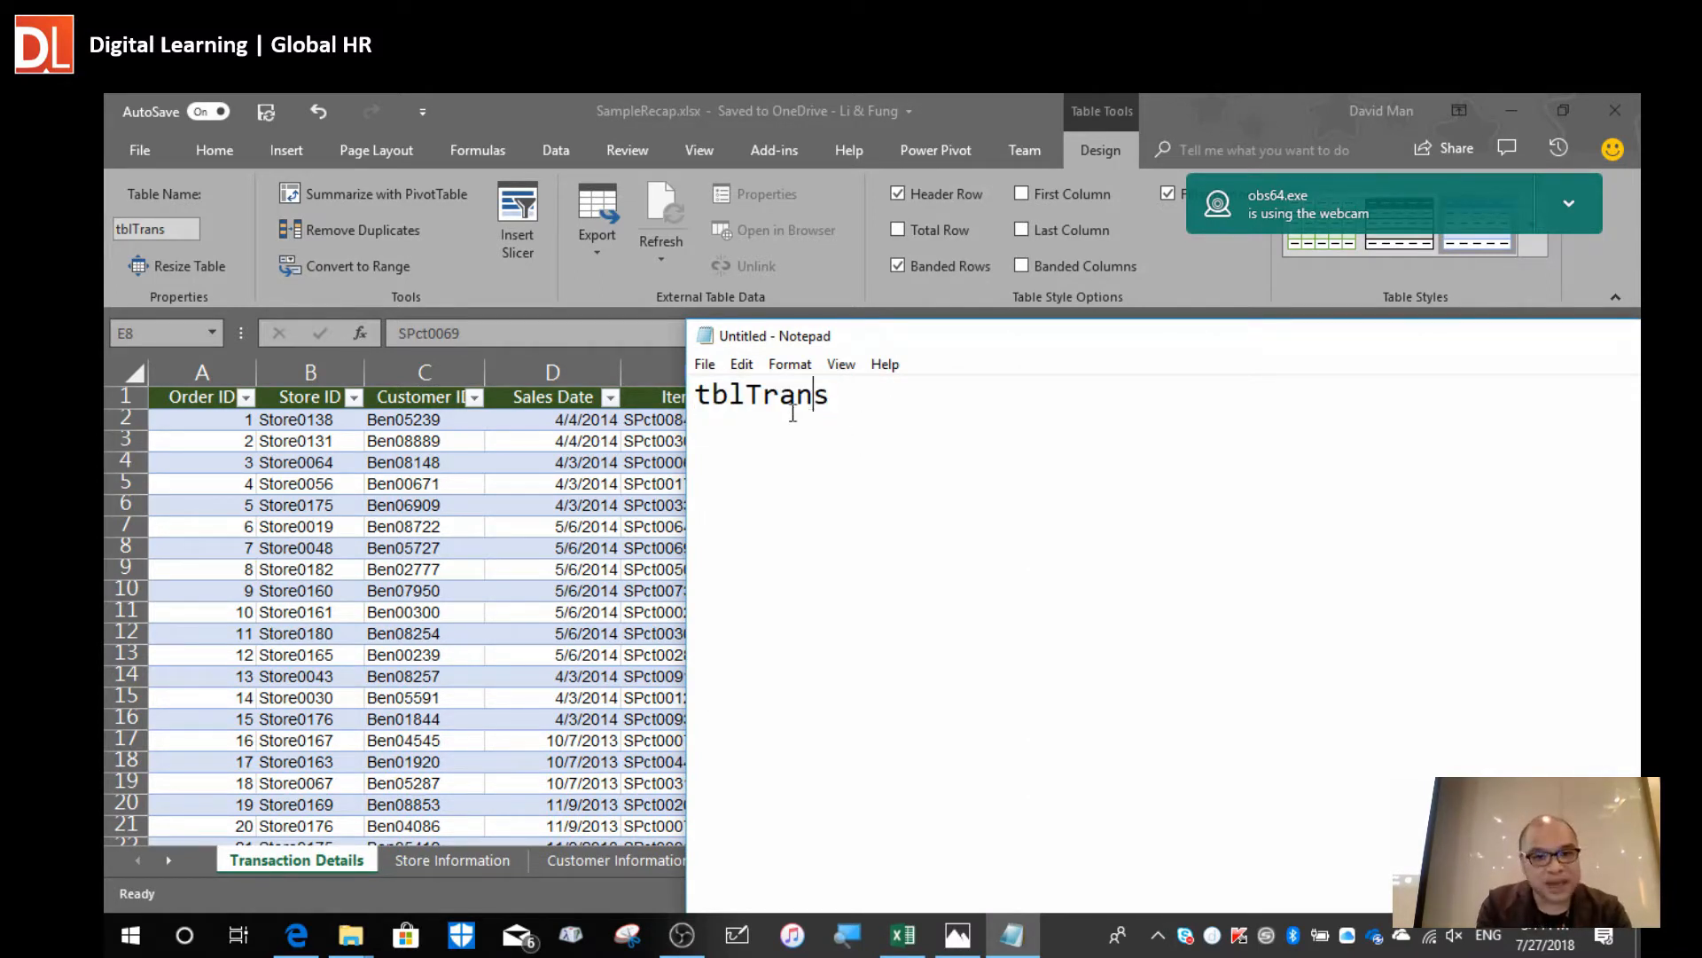
click(746, 400)
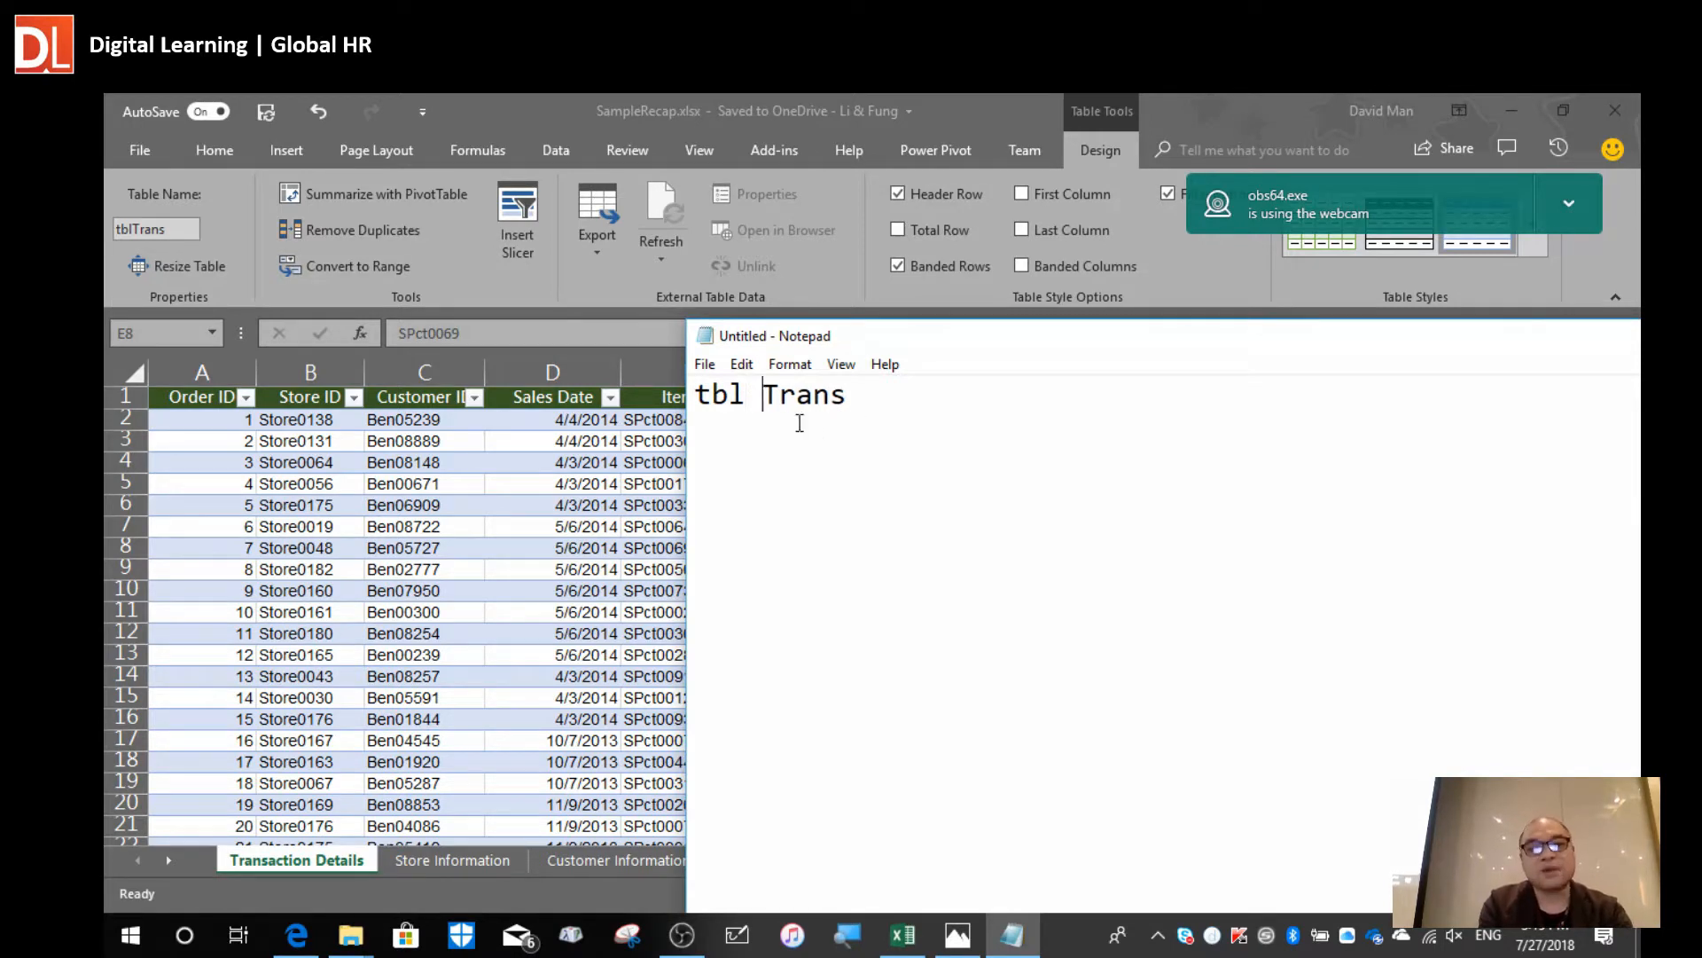
drag(746, 394, 695, 396)
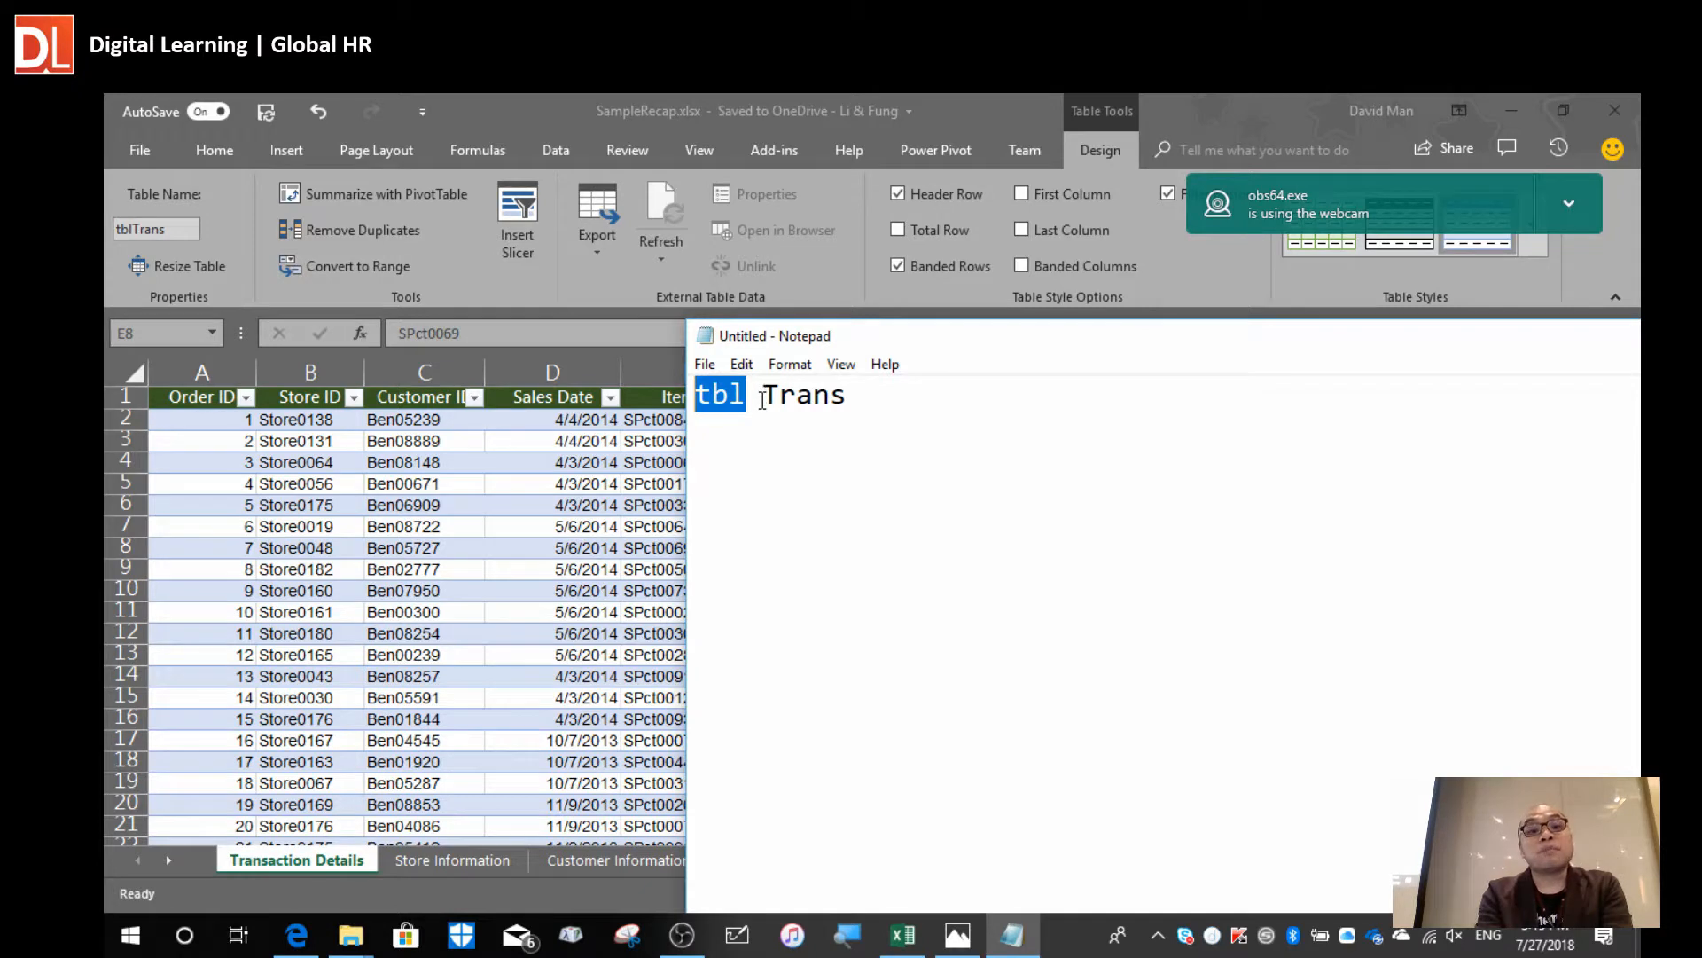
click(763, 400)
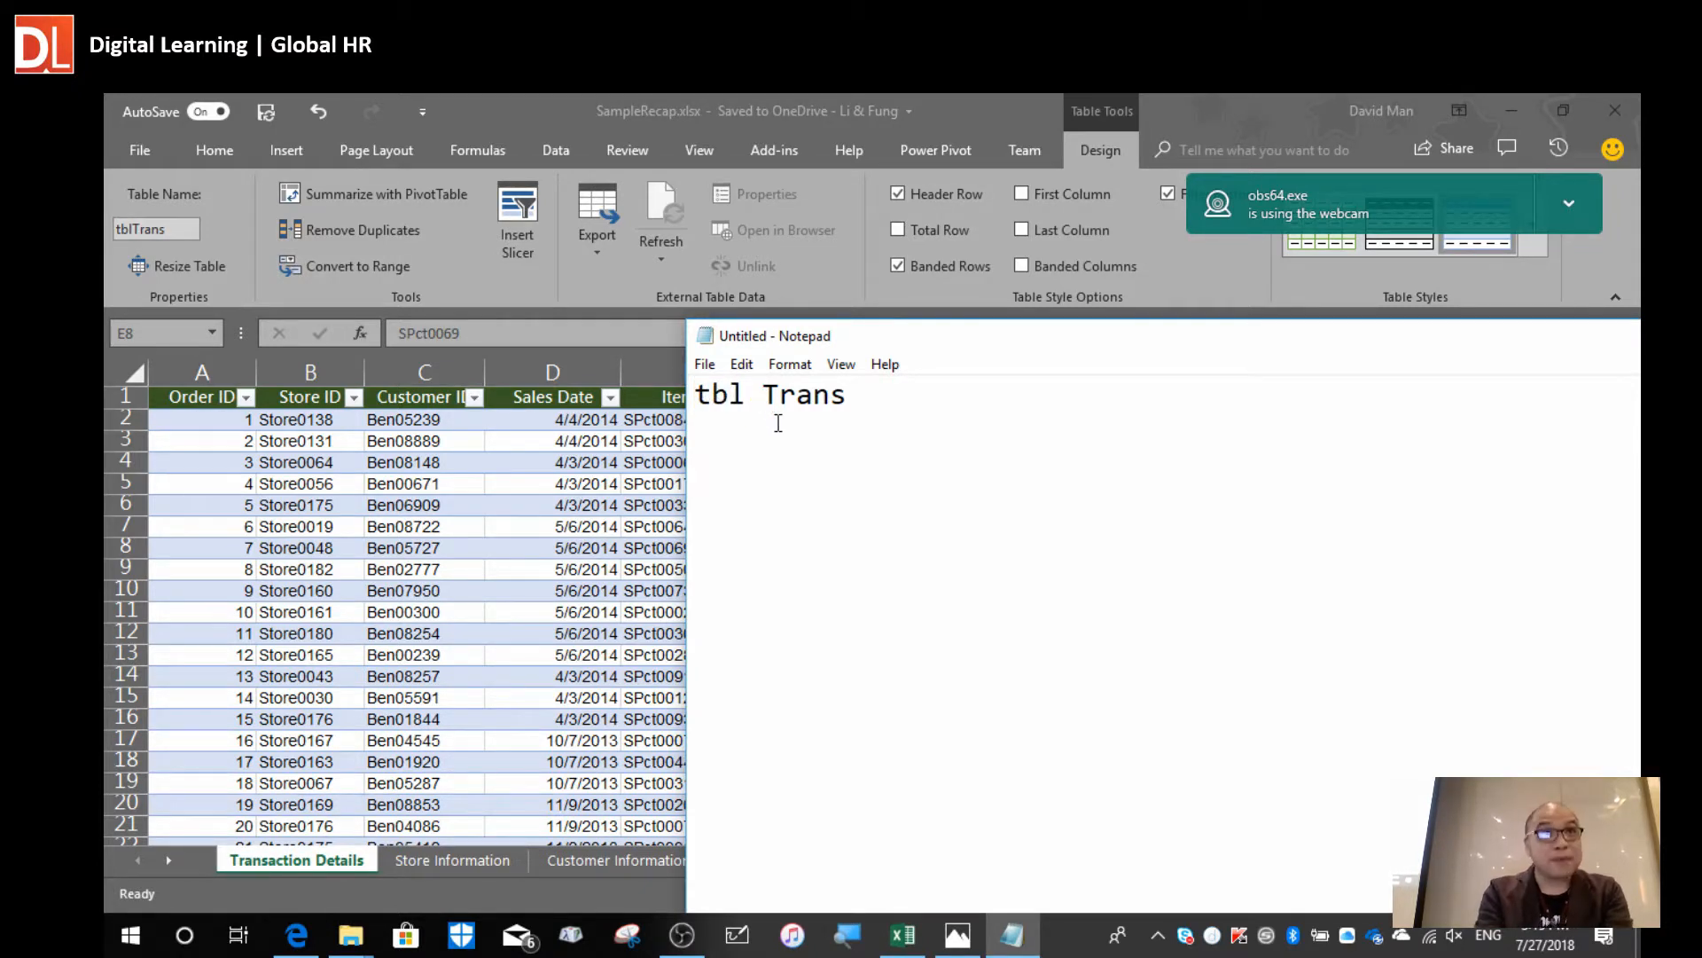
key(BackSpace)
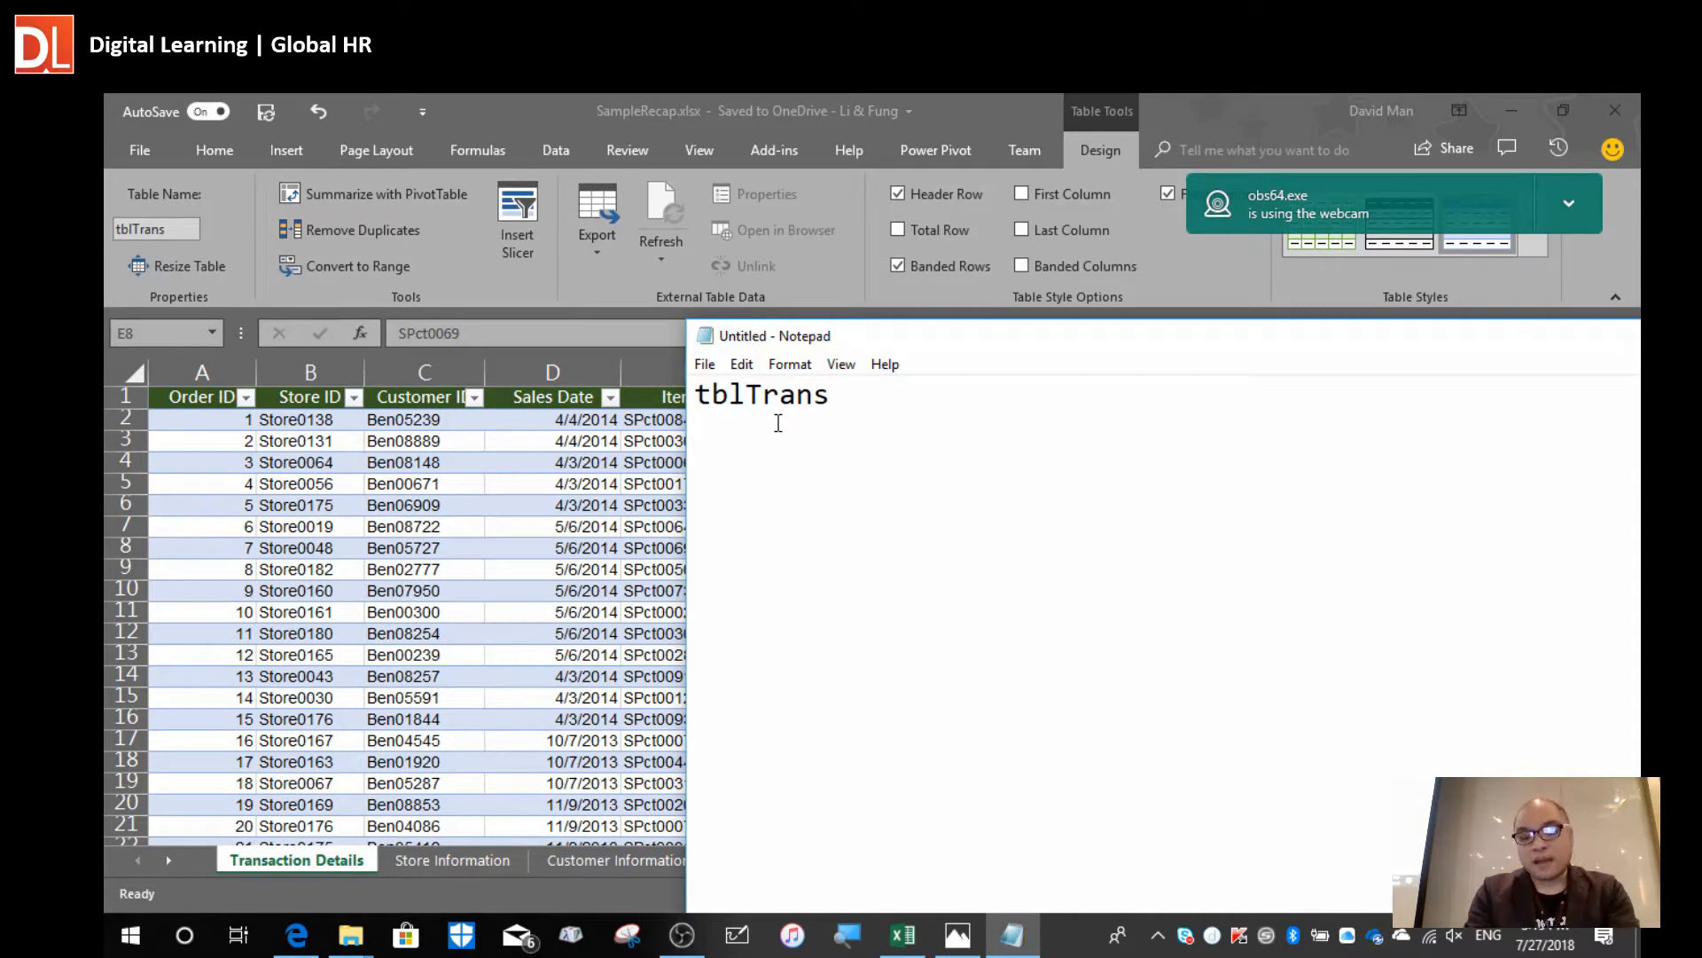
Highlight the Trans part of tblTrans in the note, and clear the selection.
key(shift+Right)
key(shift+Right)
key(shift+Right)
key(shift+Right)
key(shift+Right)
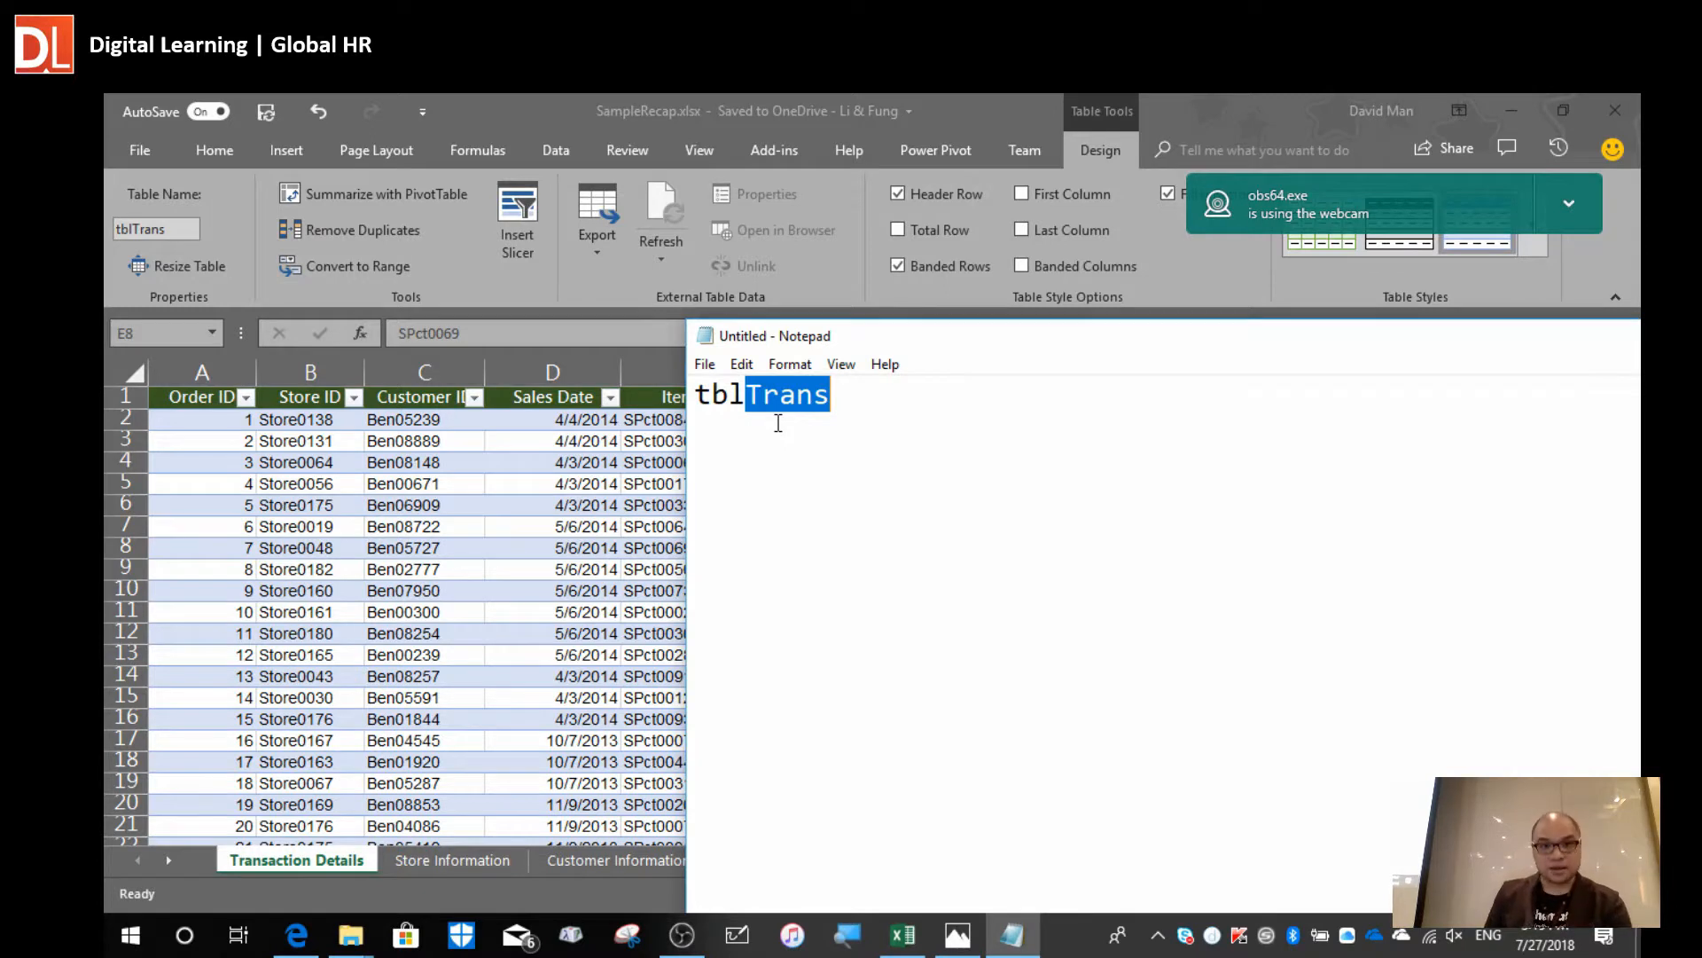
click(906, 395)
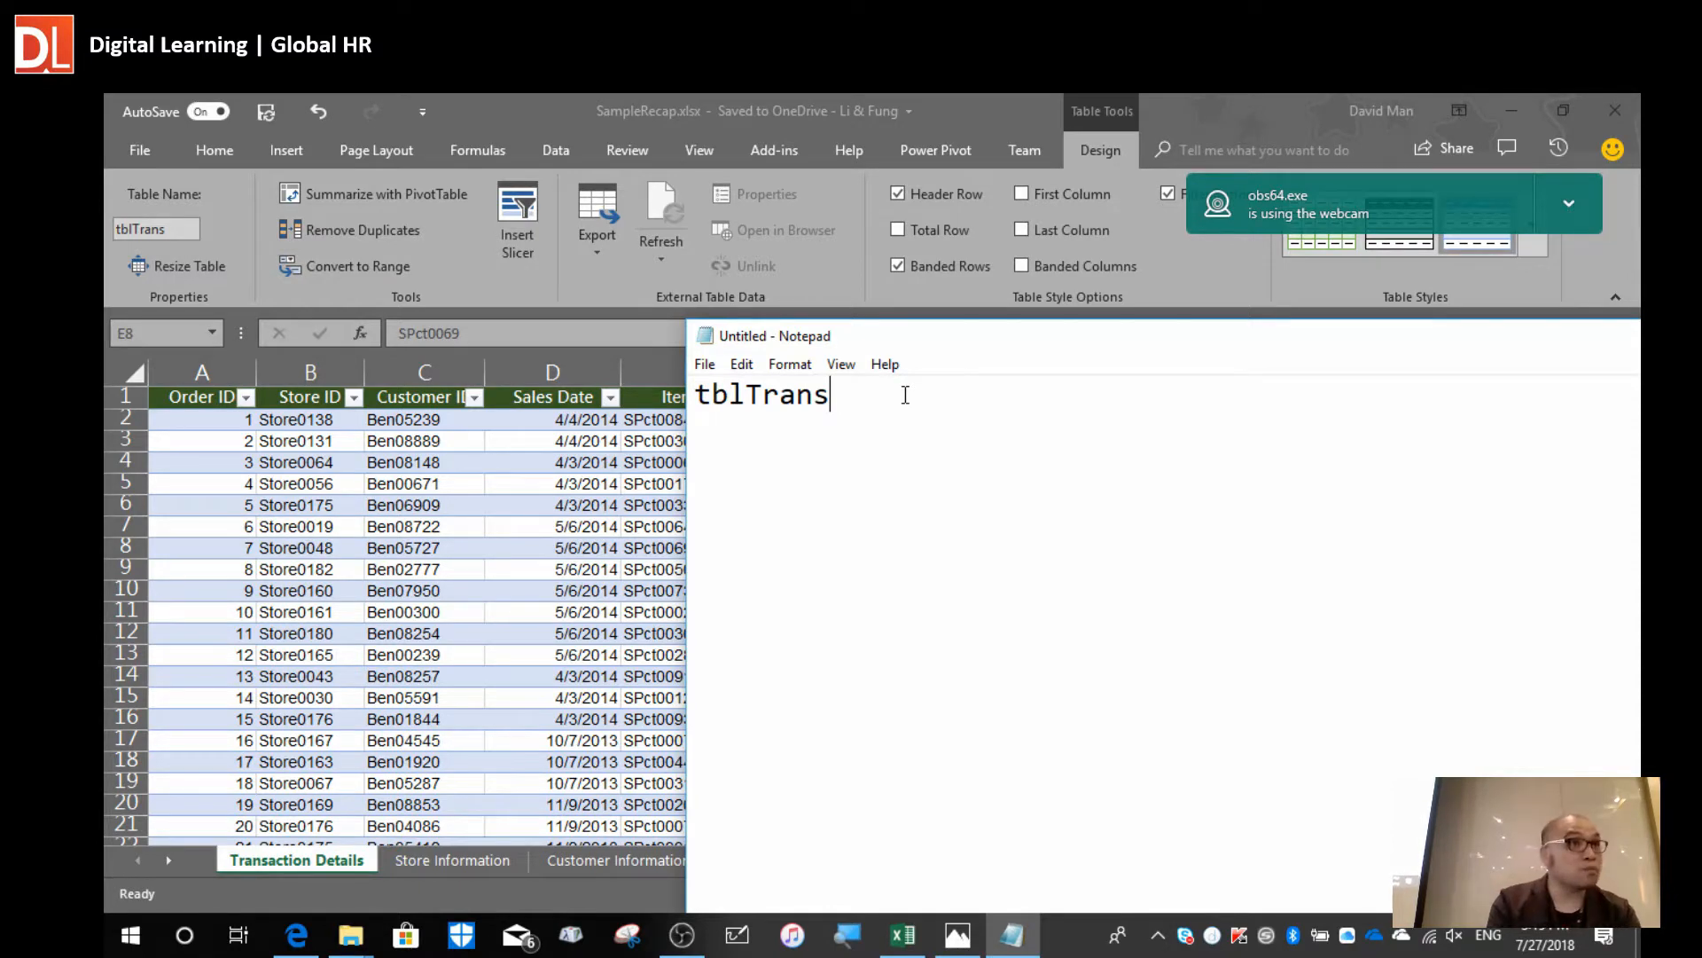
Switch to the Excel workbook and convert the Store Information data, A1:F230, into a table with headers.
key(alt+Tab)
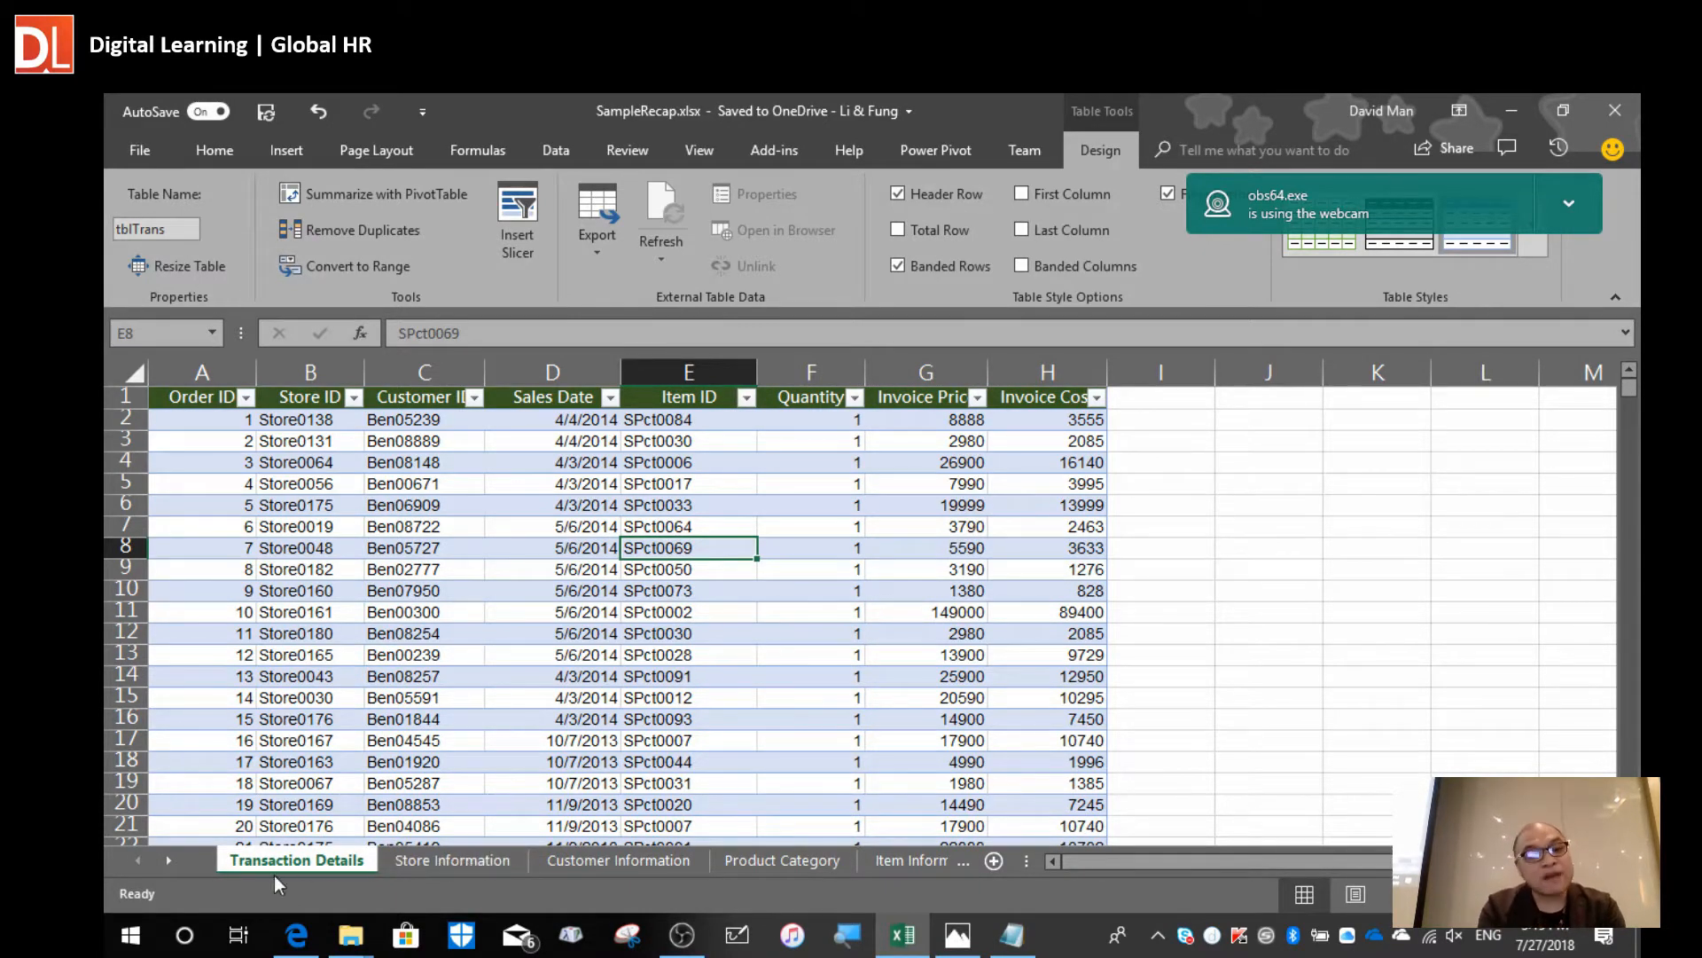
click(452, 861)
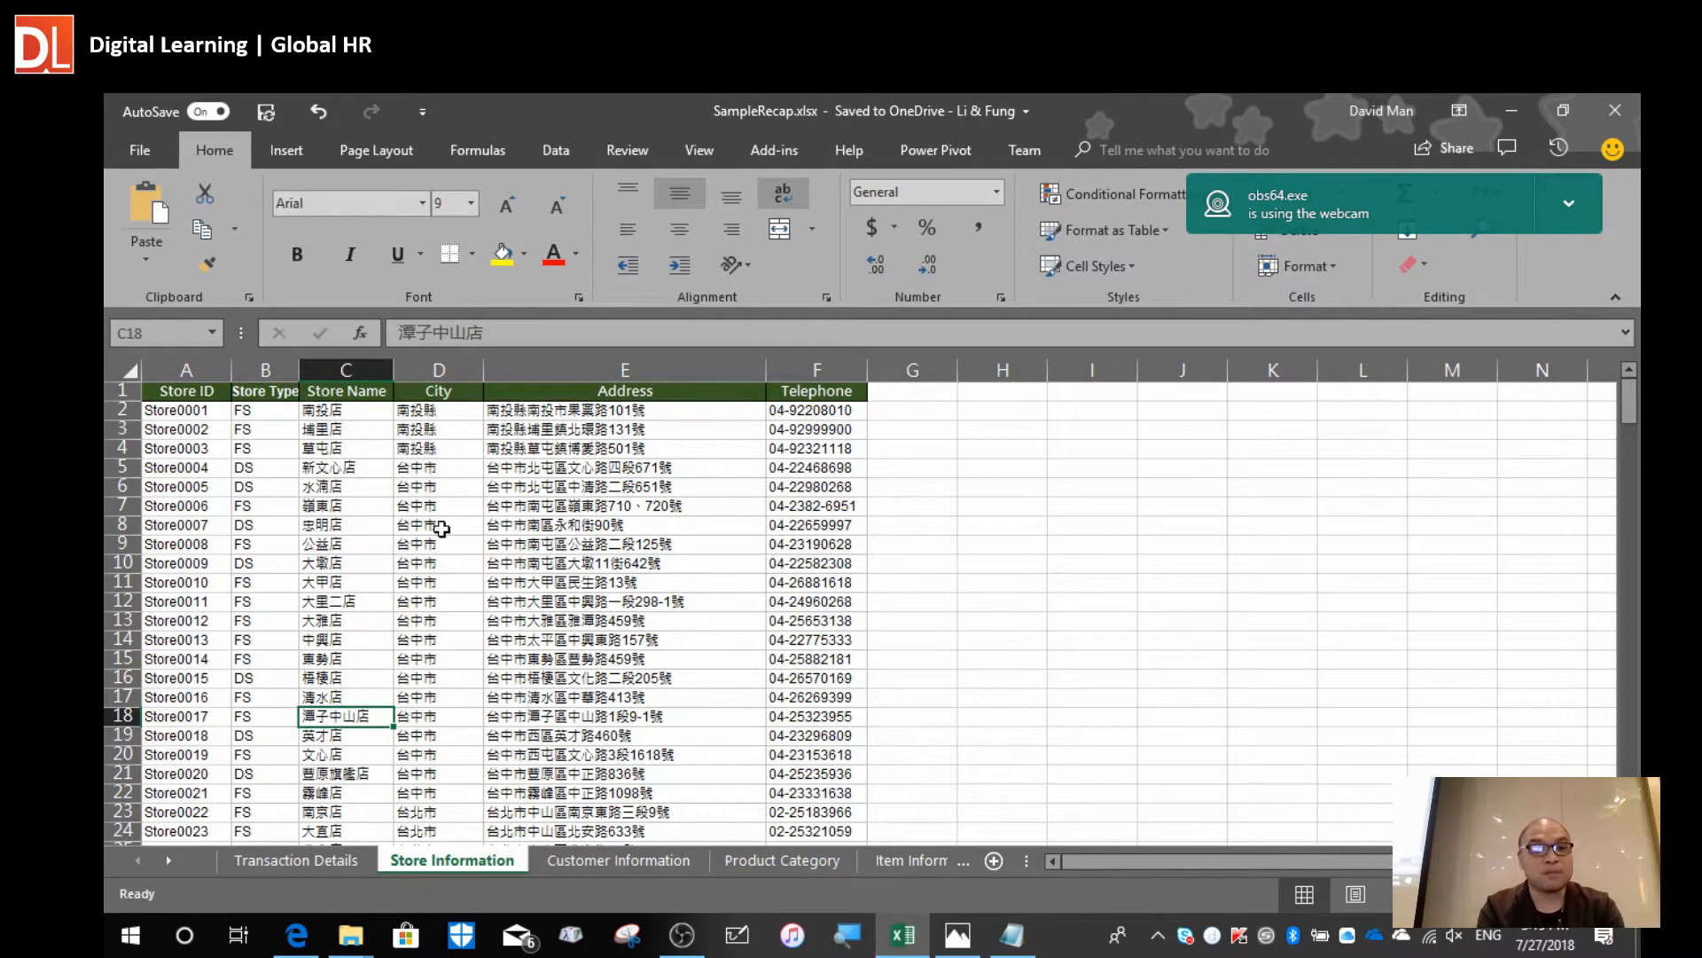
click(343, 488)
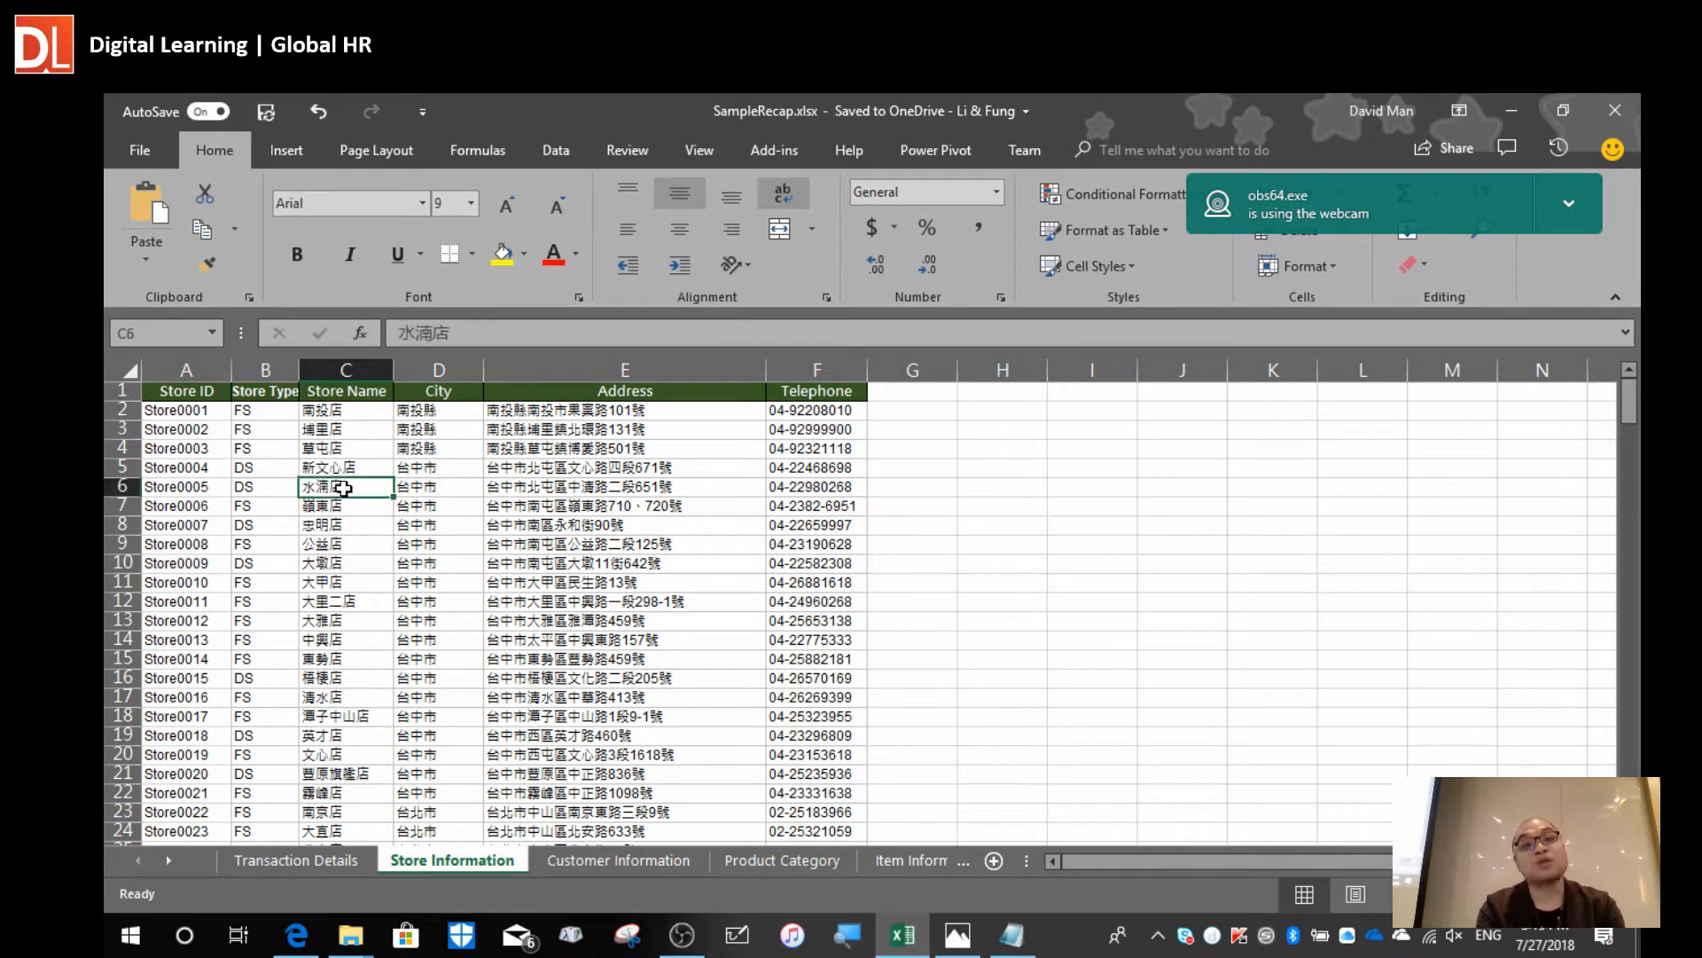
scroll(281, 550, up, 2)
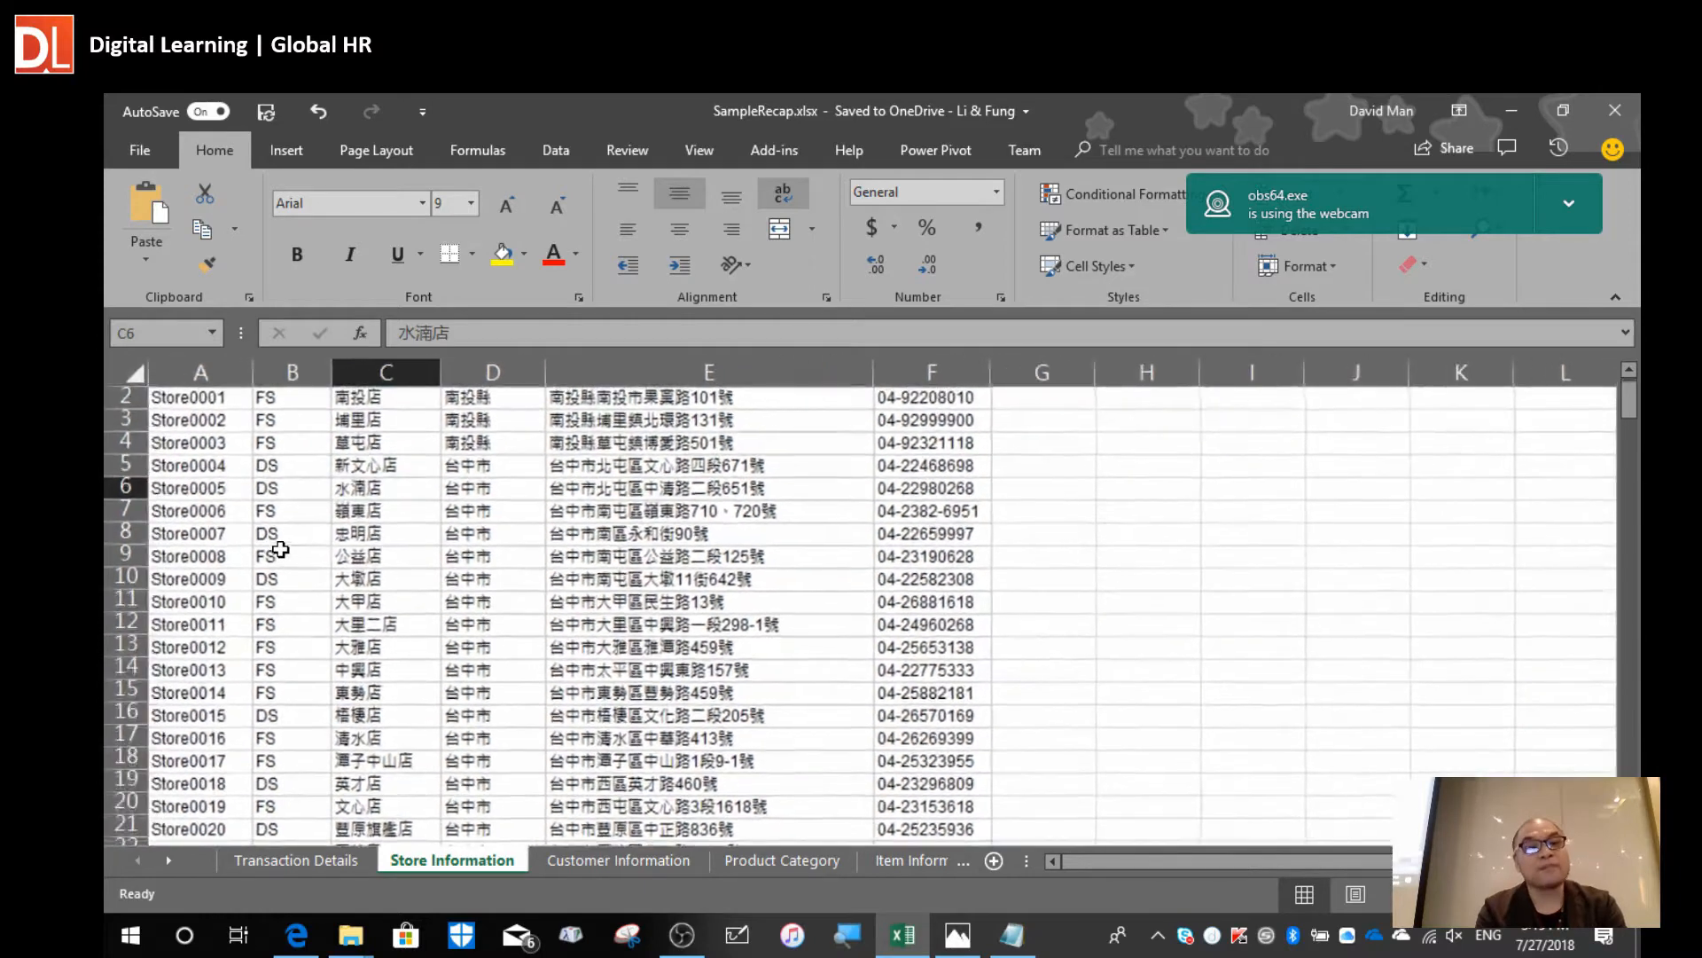
click(299, 504)
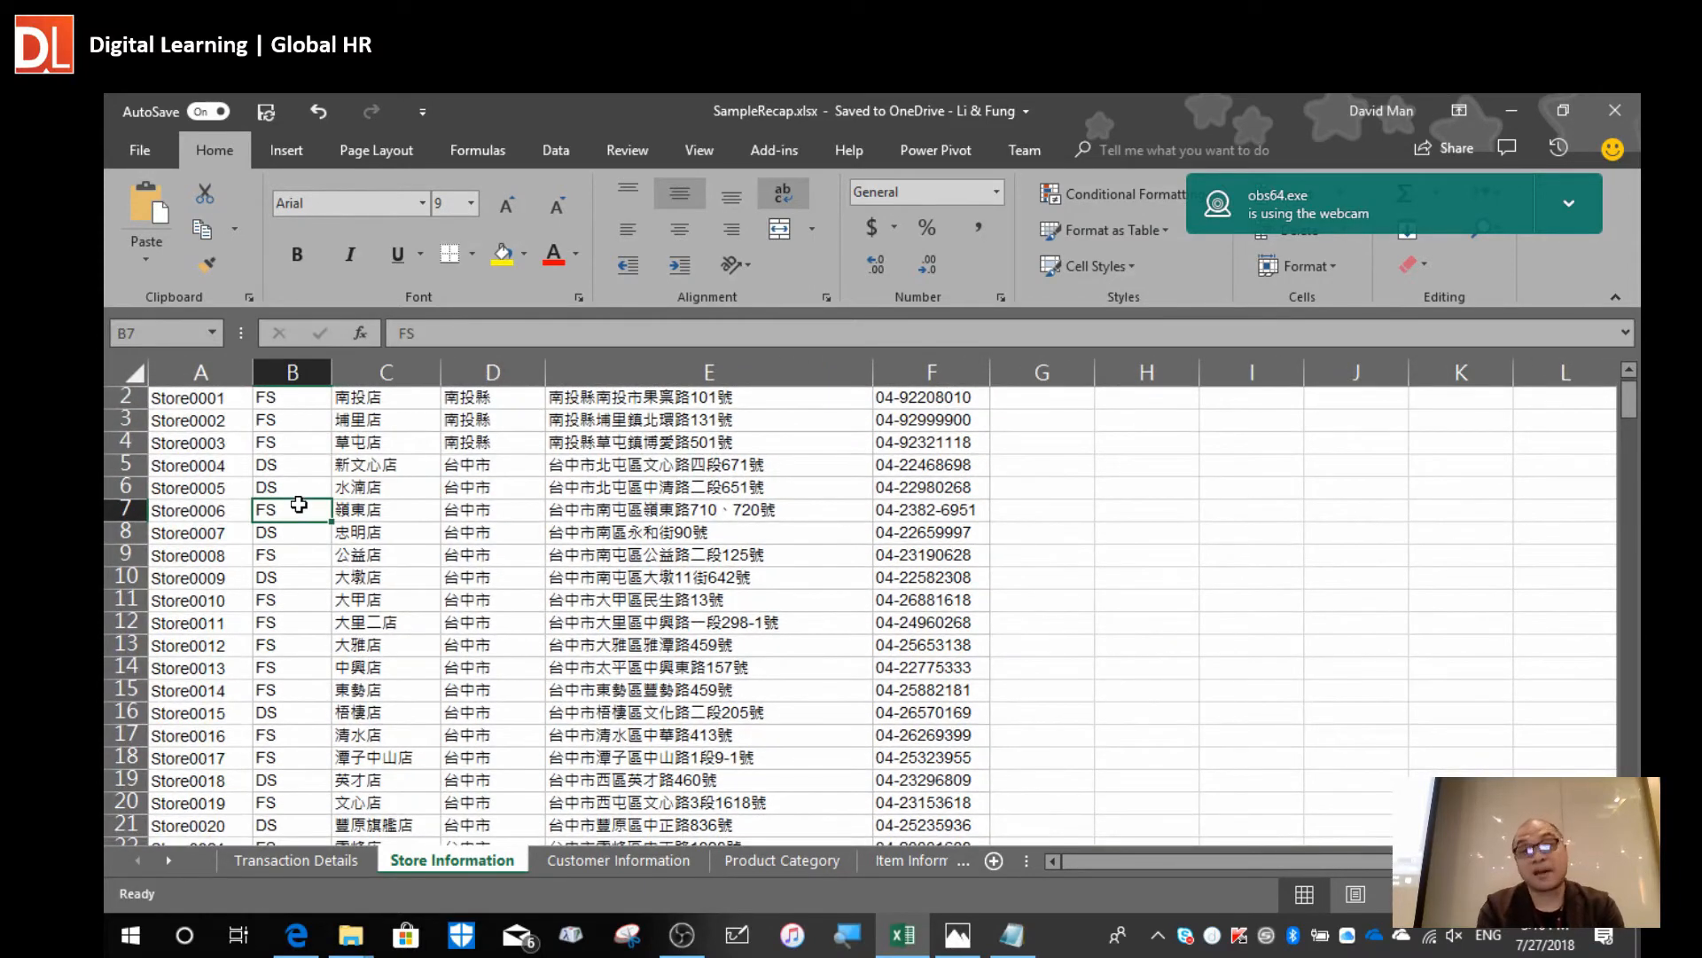
click(299, 146)
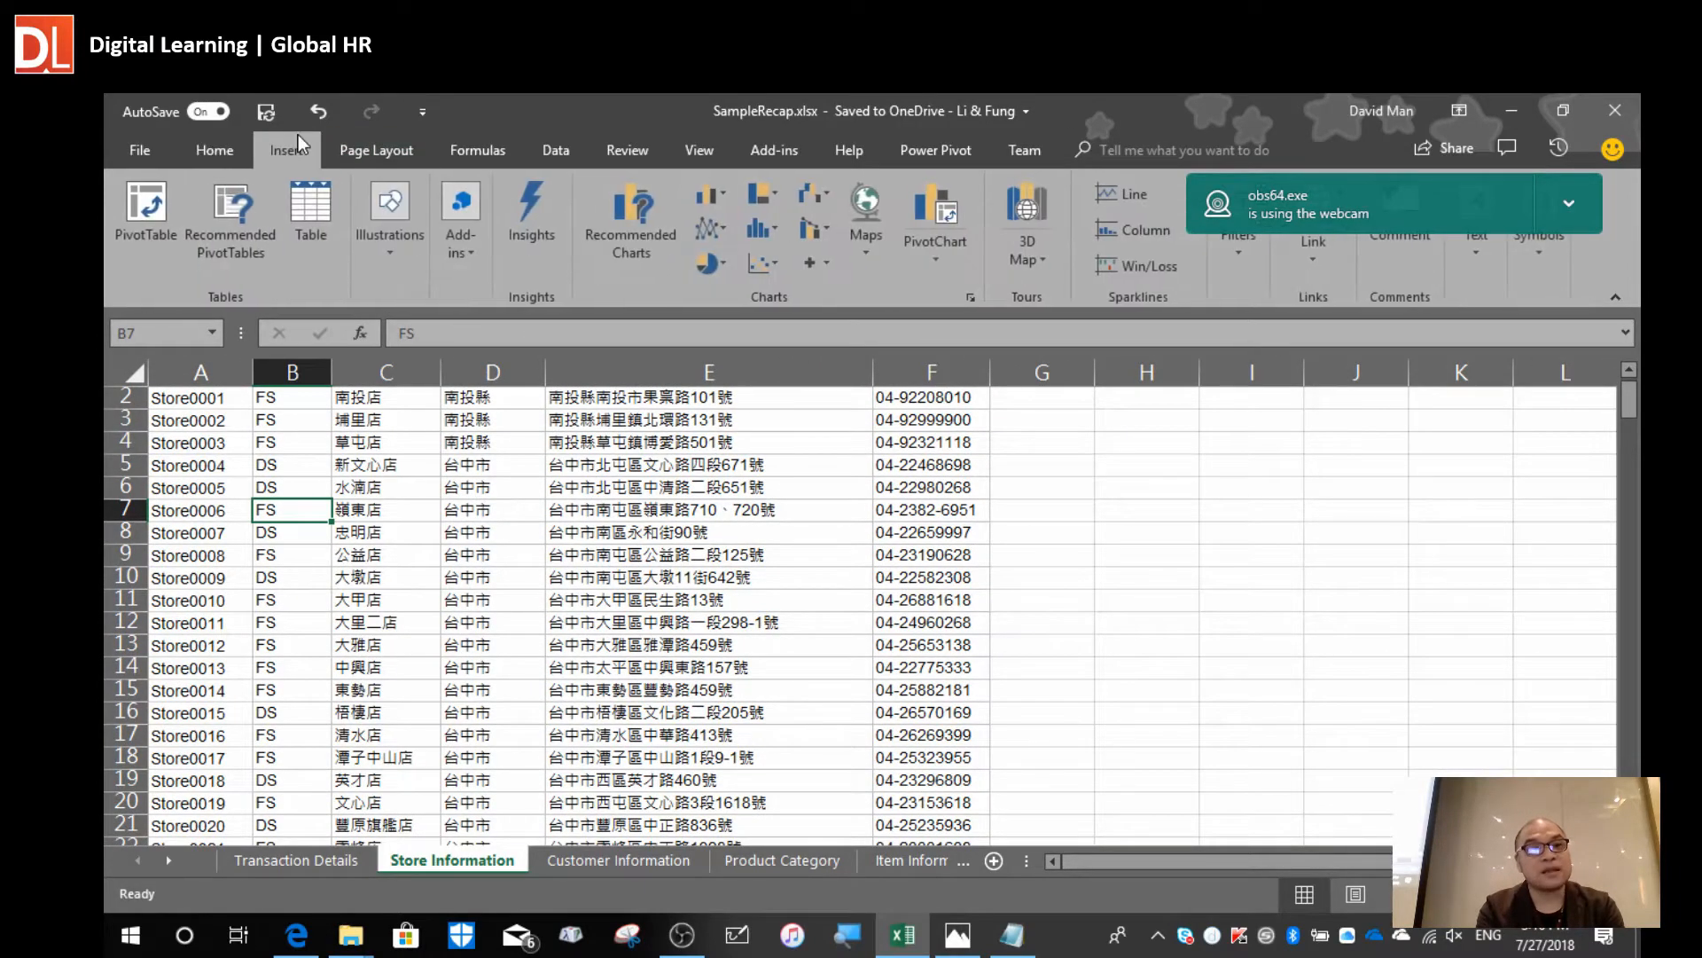
click(312, 213)
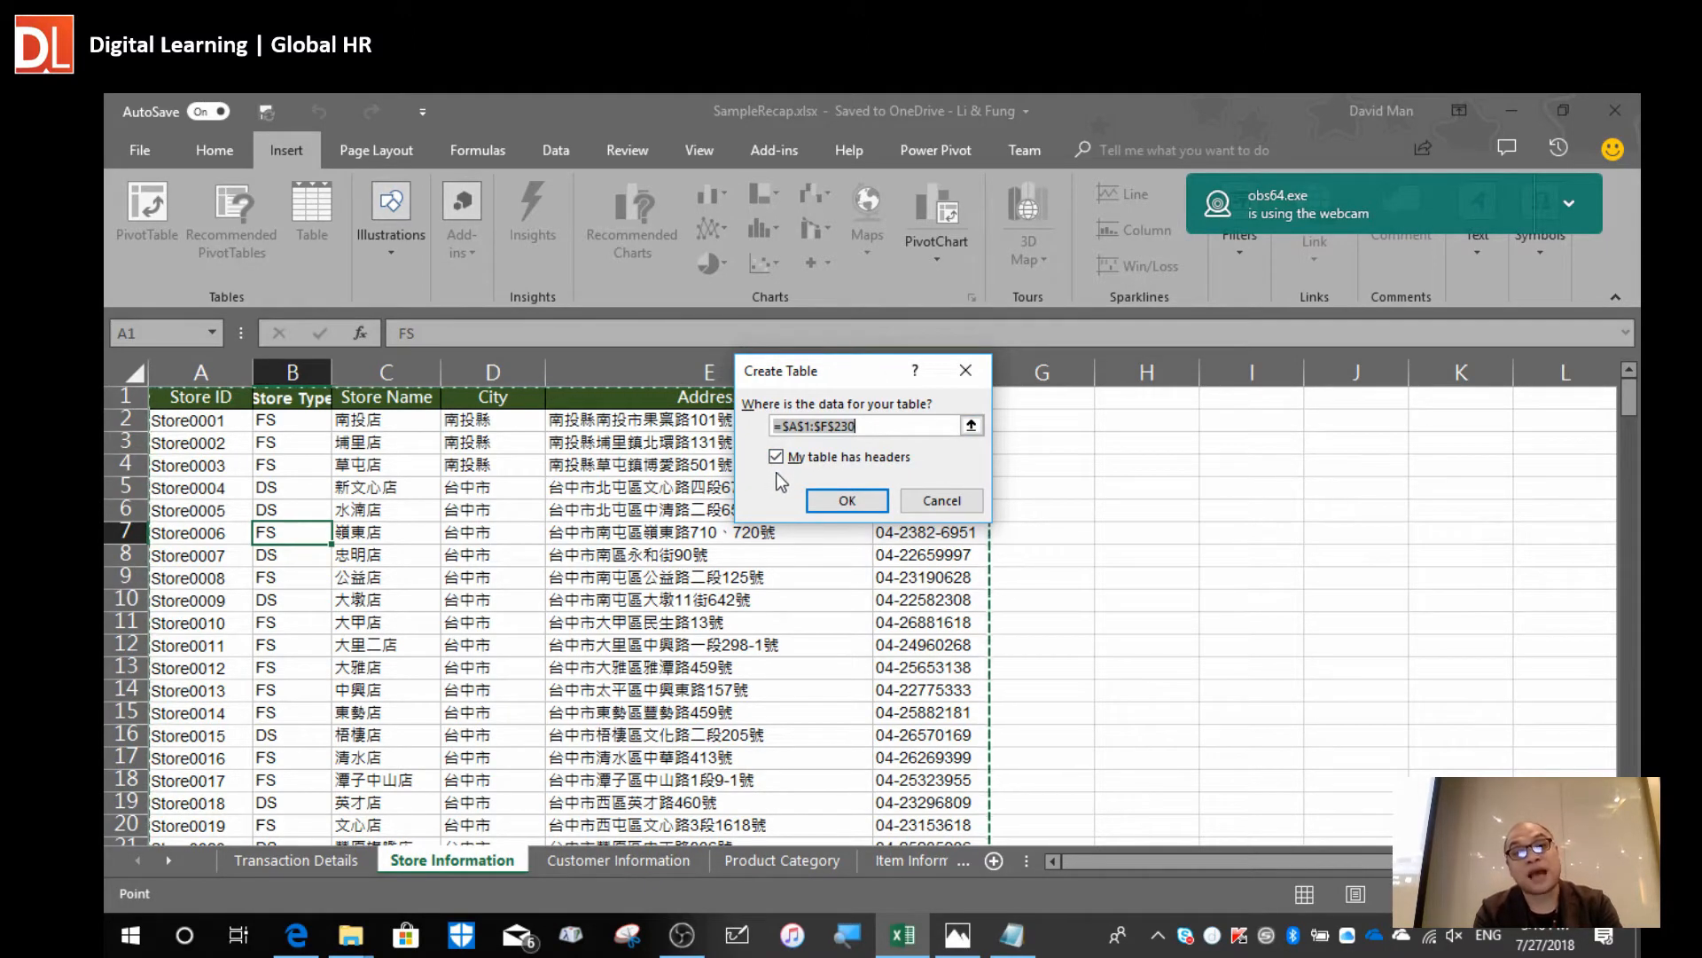
click(850, 498)
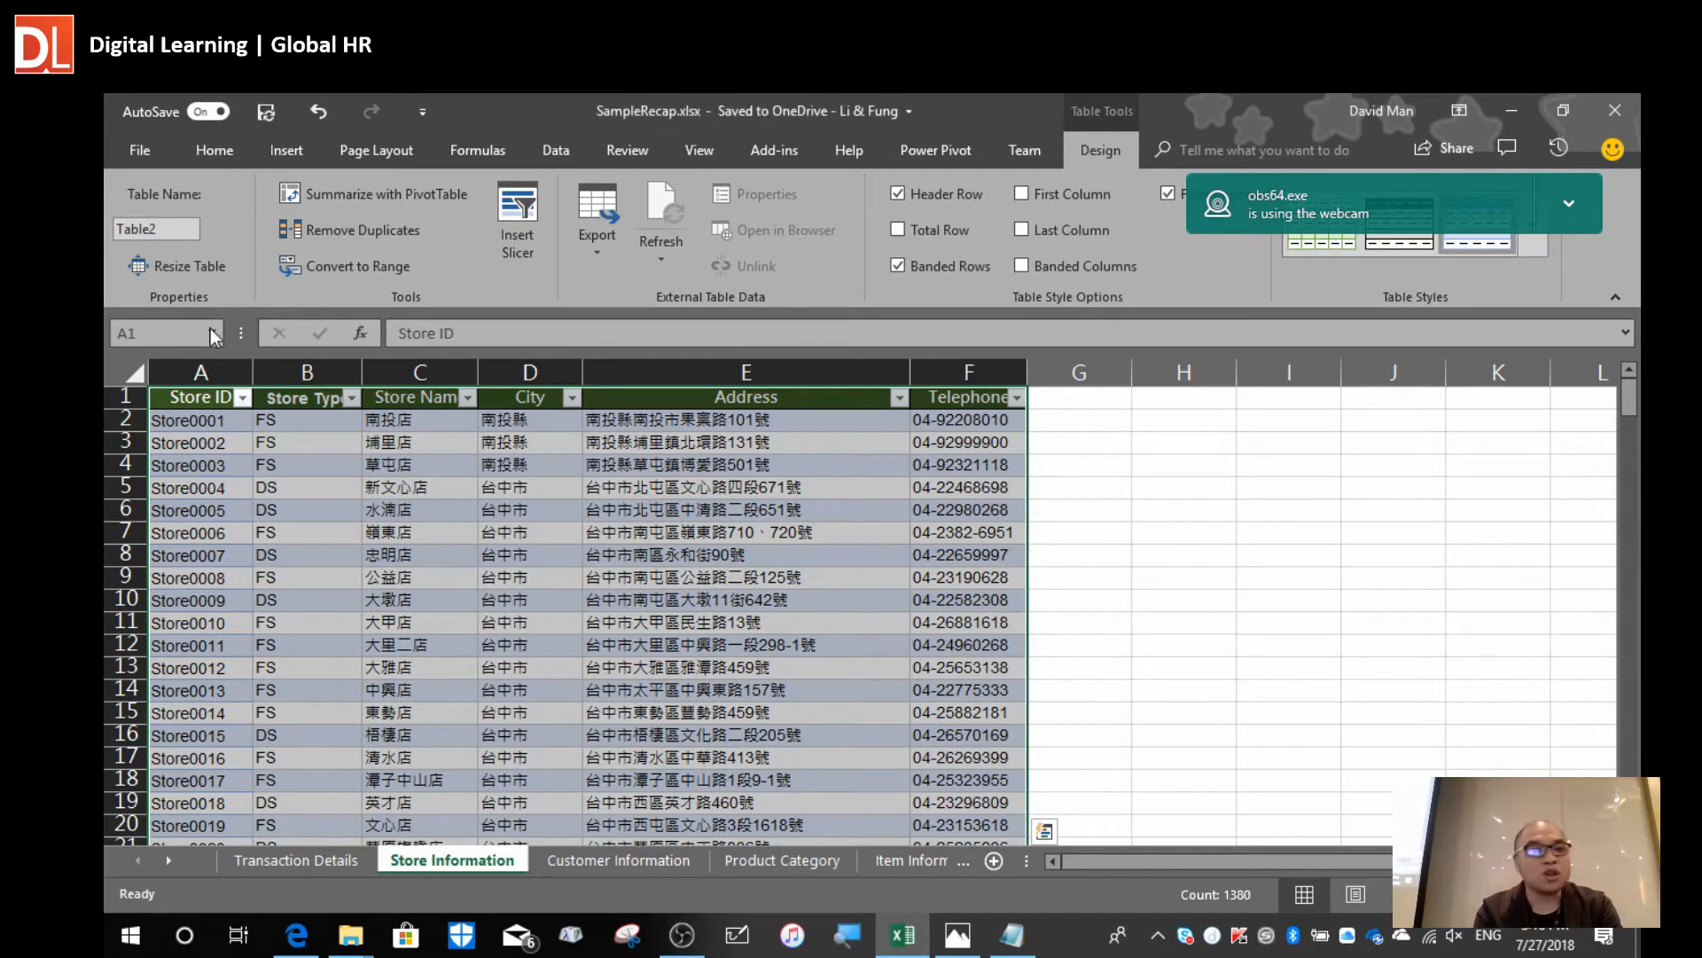
Rename the Store Information table as tblStore.
click(179, 229)
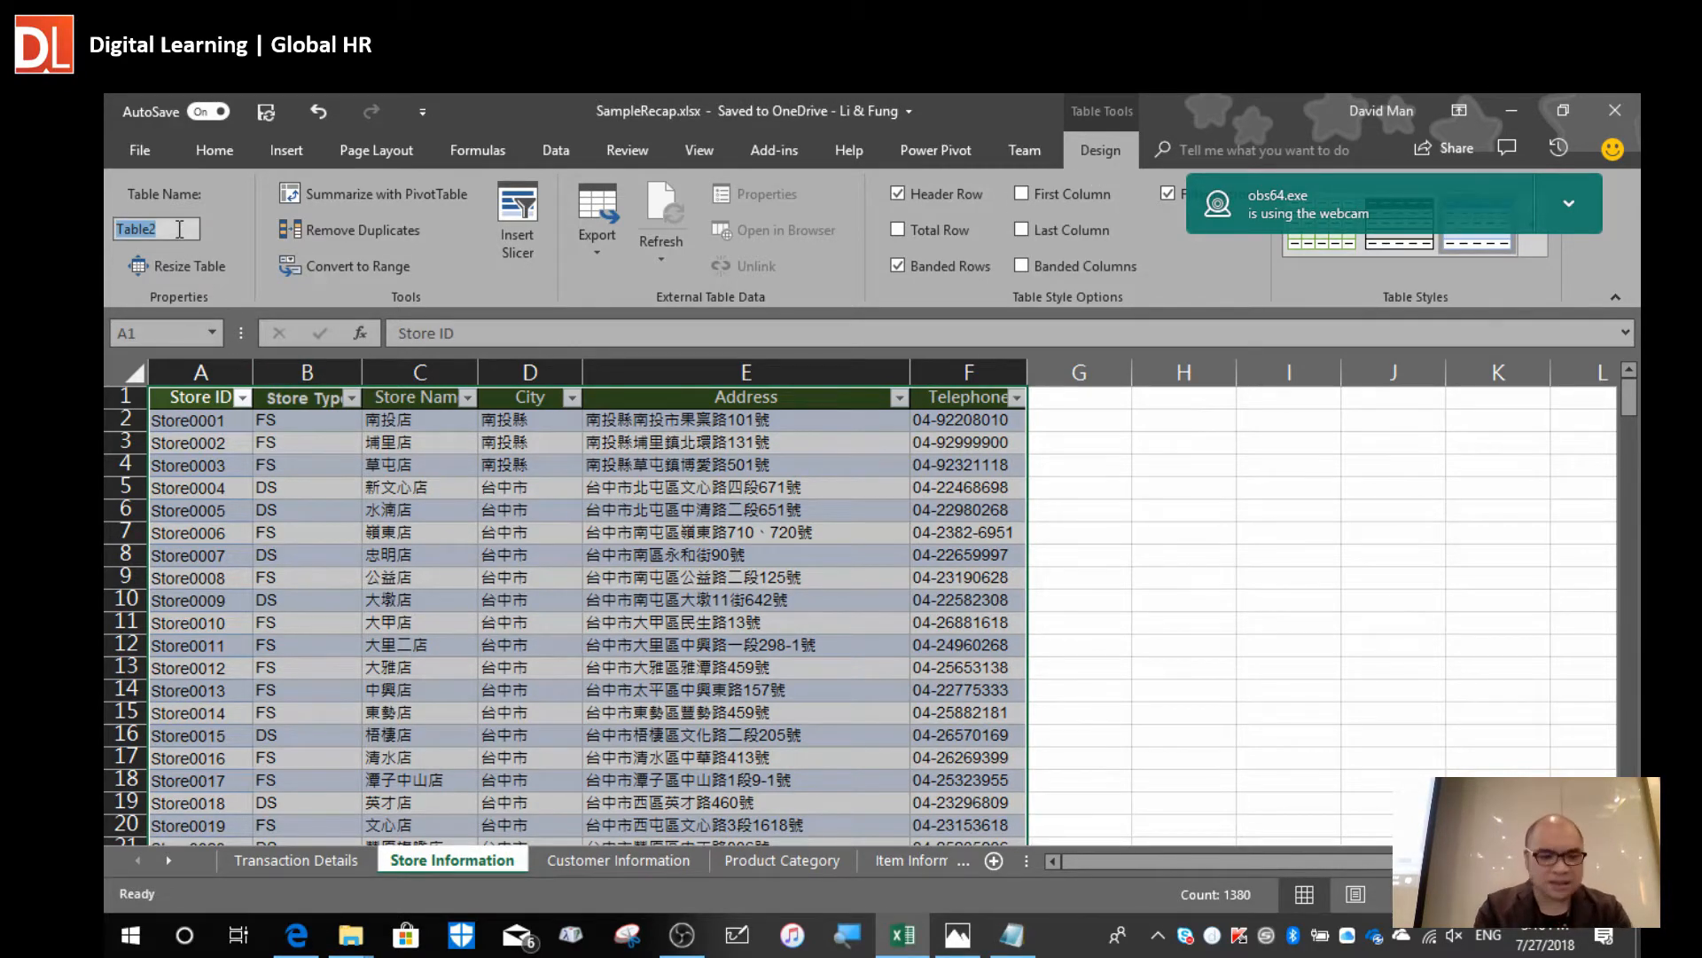
text(tb)
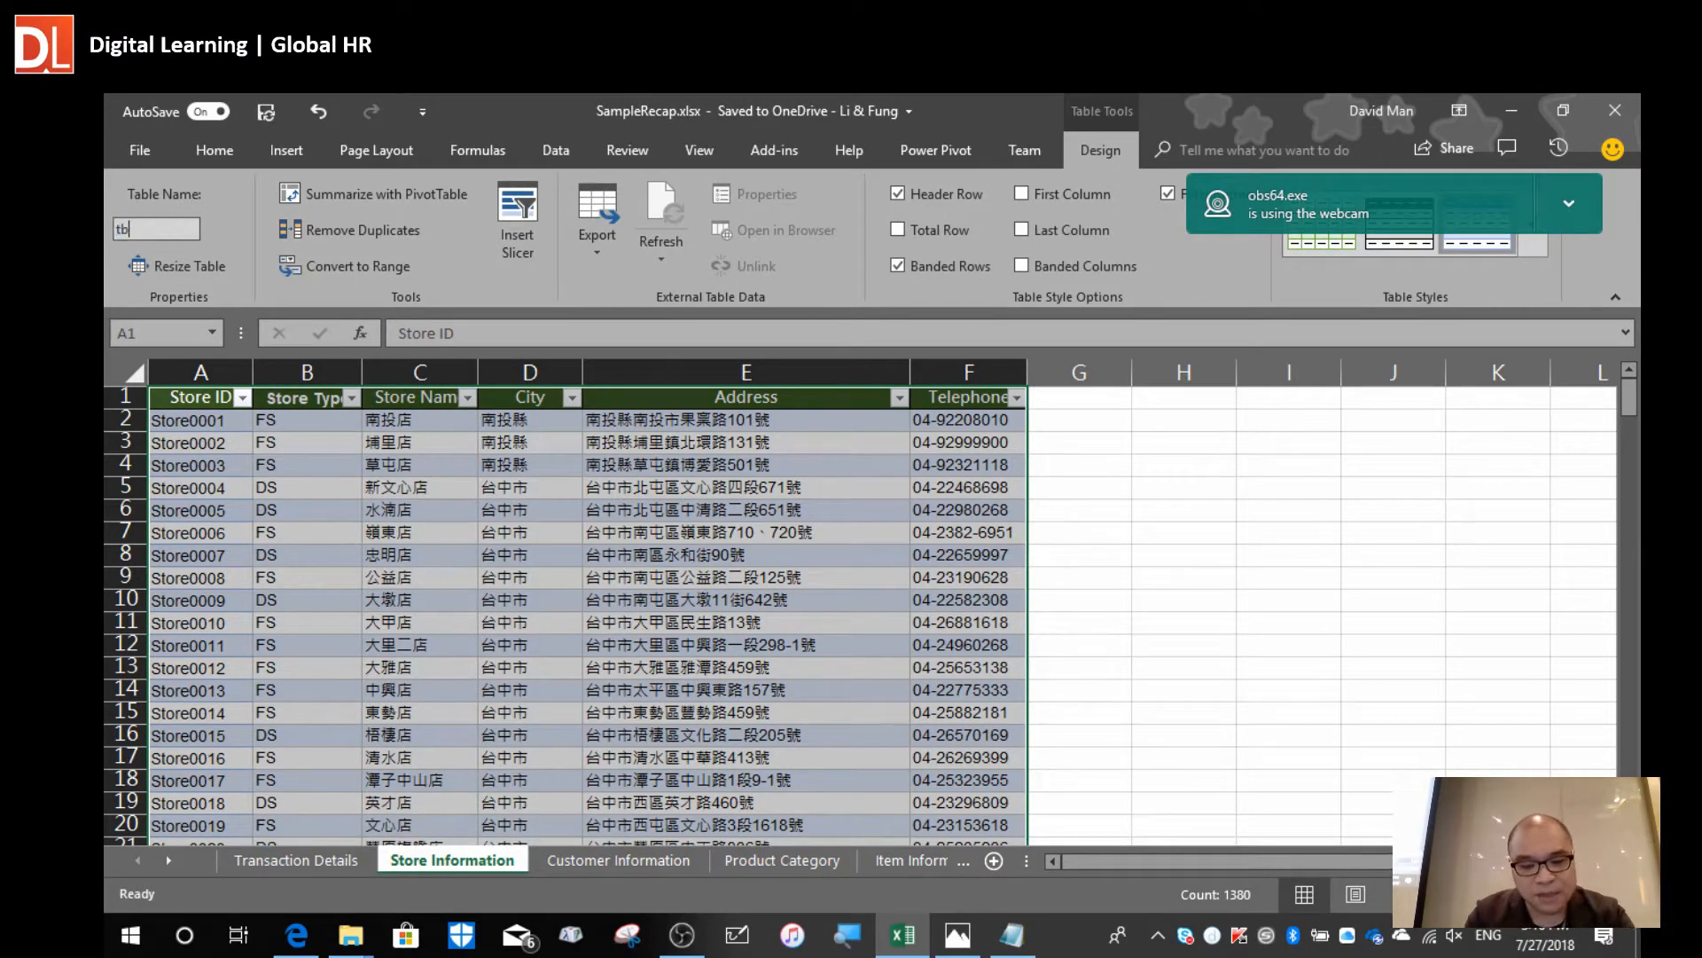
text(lStore)
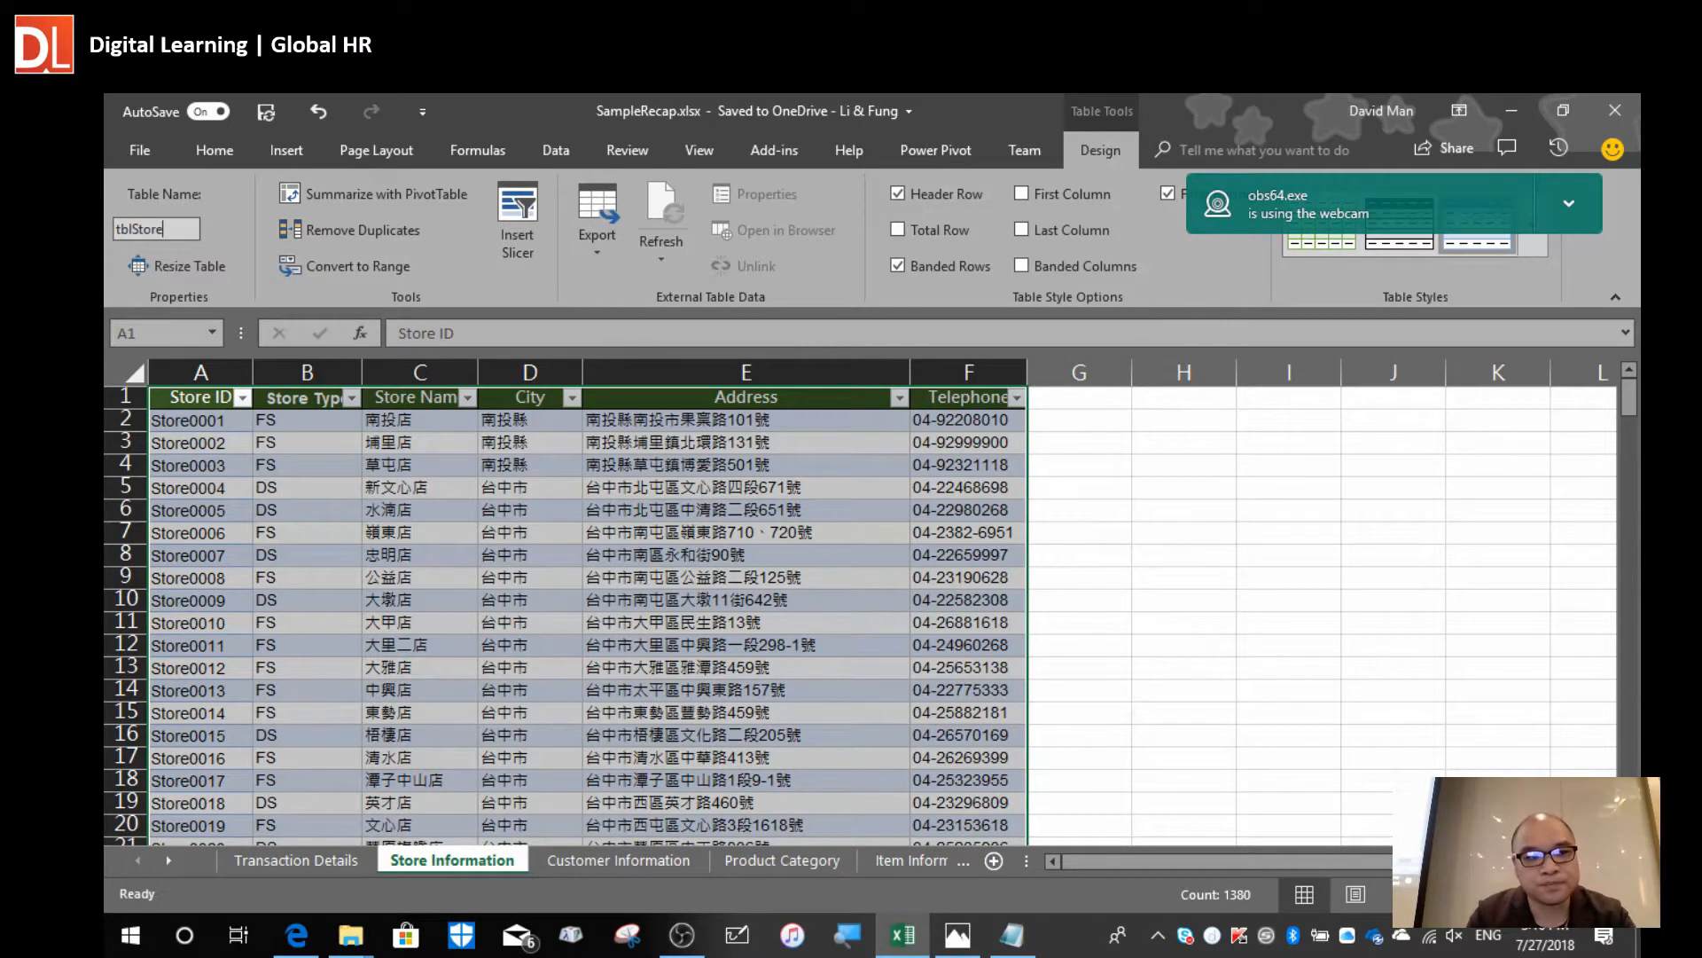
key(Return)
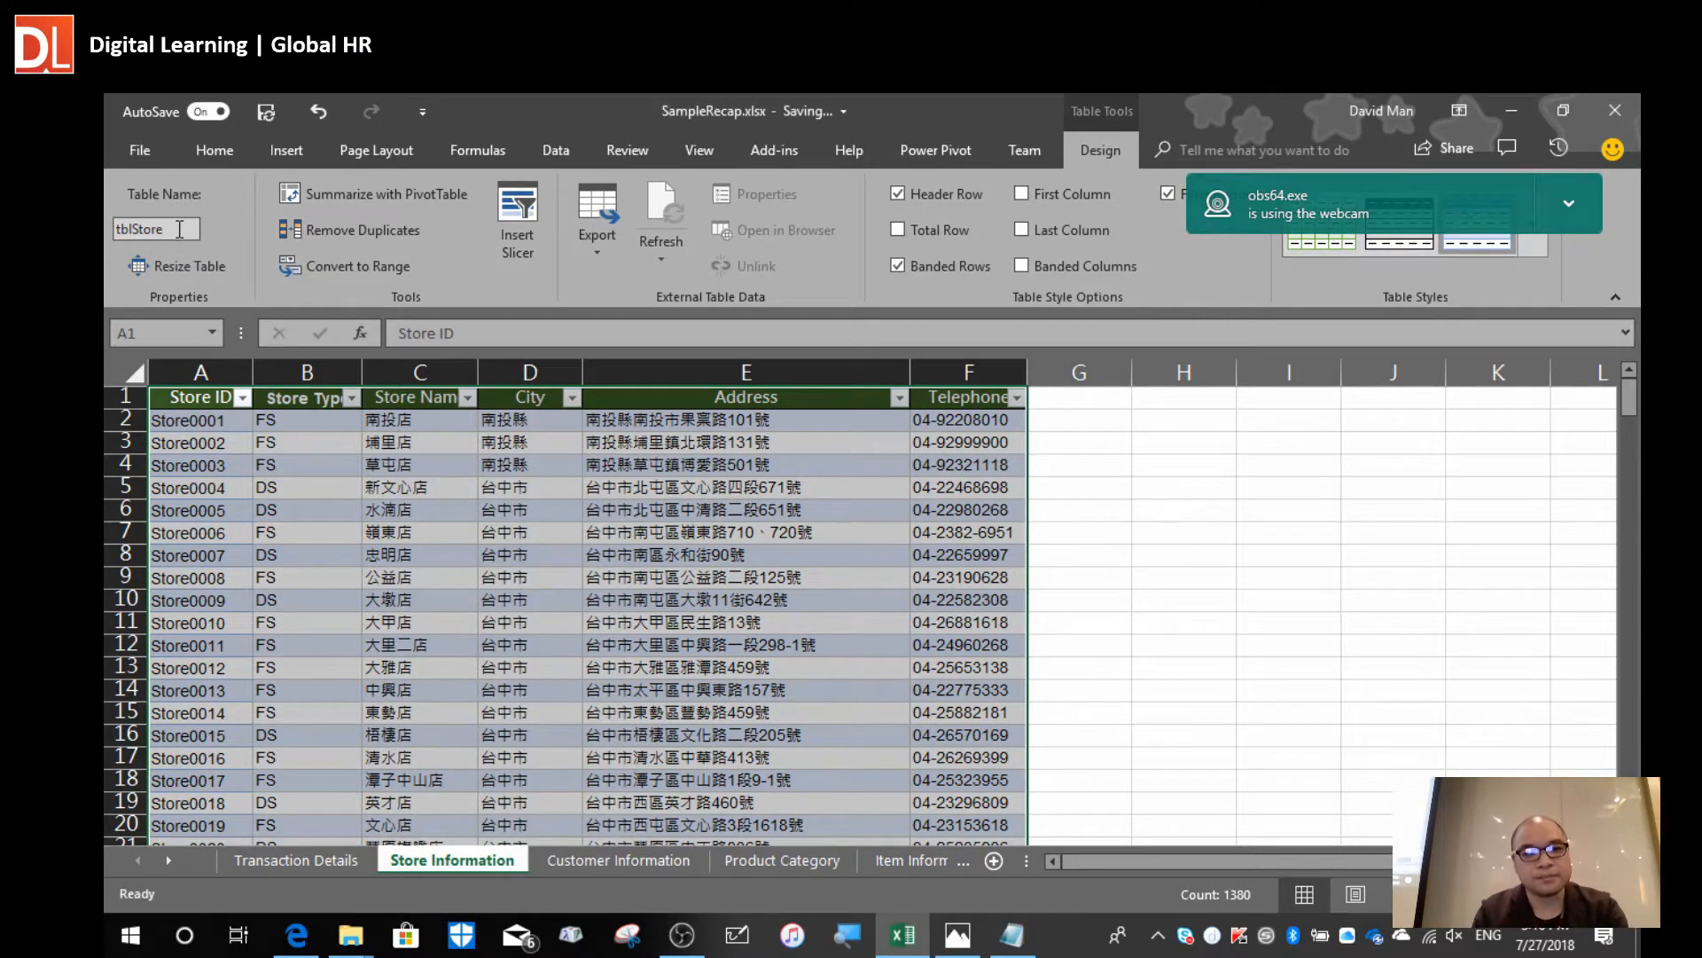
Add tblStore on a new line of the Notepad note, and return to the Excel workbook.
key(alt+Tab)
key(Return)
text(tblStore)
key(Return)
click(407, 642)
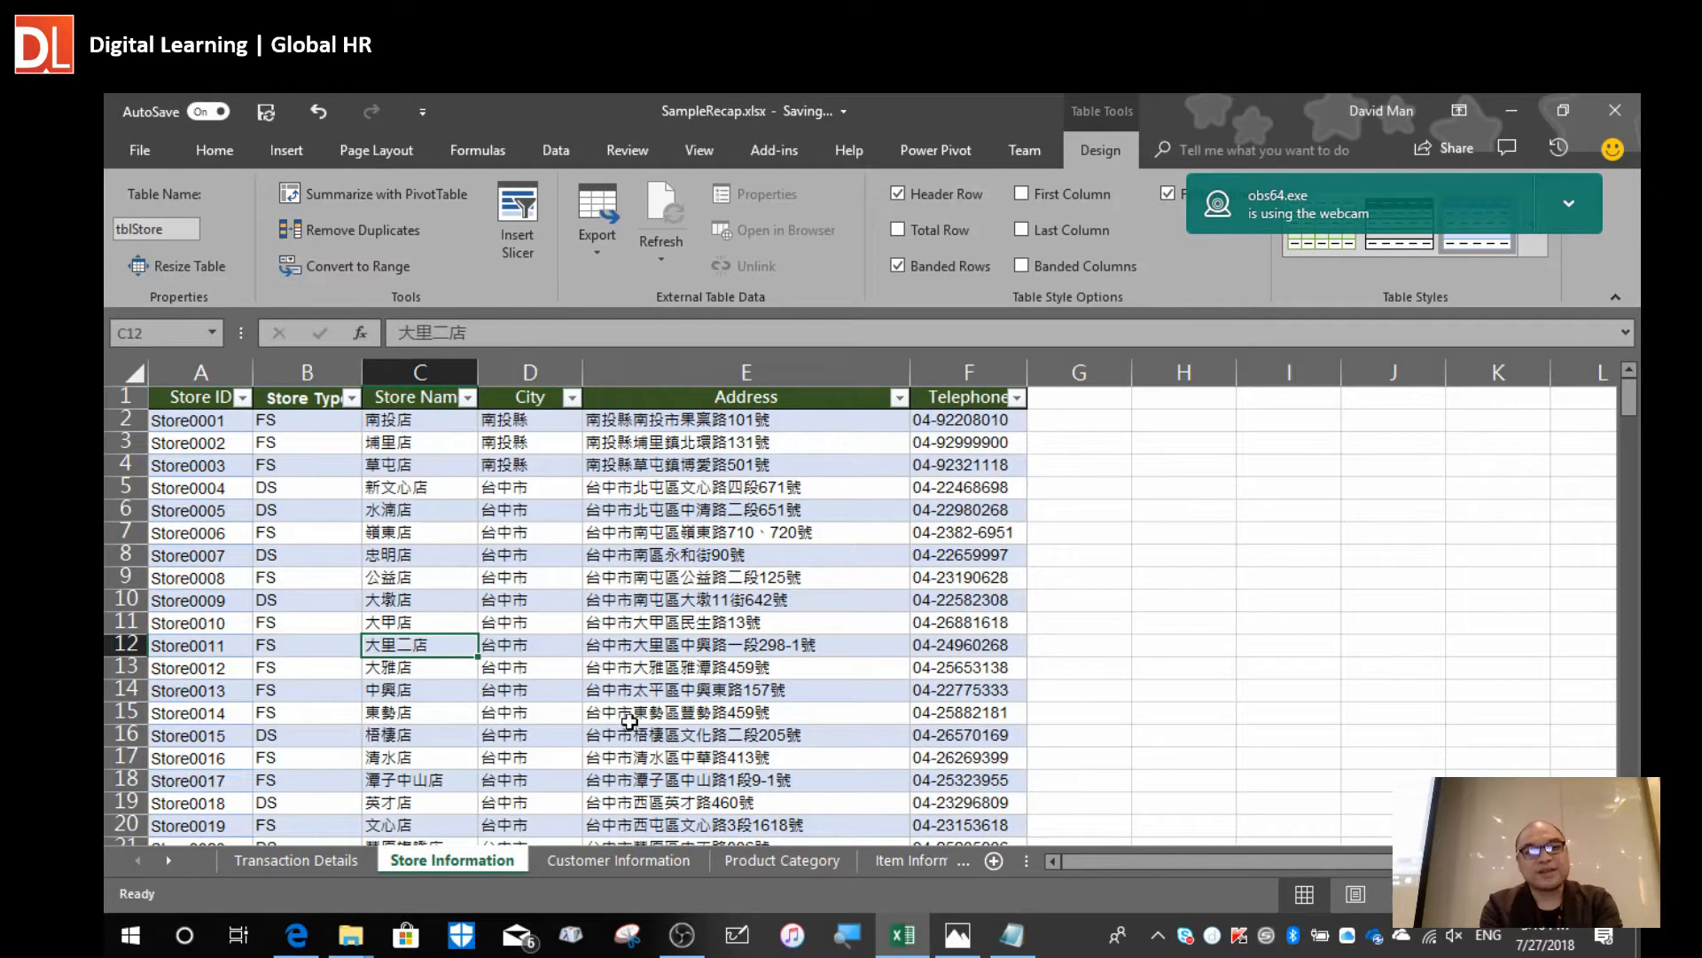
Convert the Customer Information data, A1:H9207, into a table with headers.
click(620, 860)
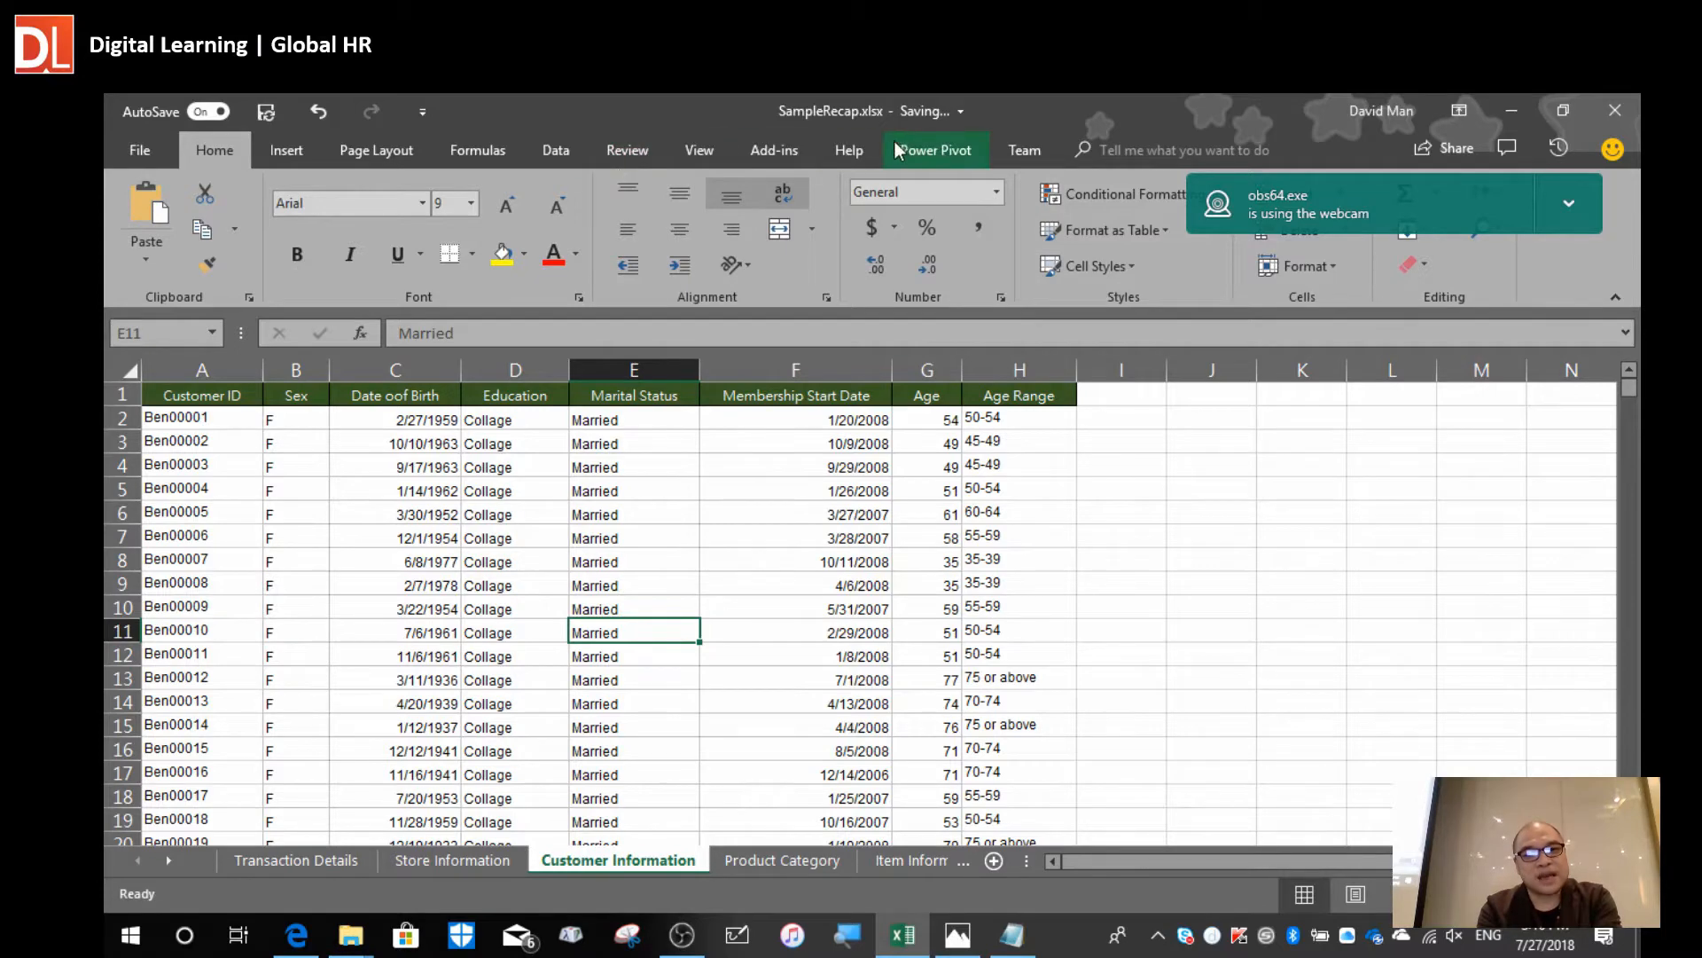
click(304, 152)
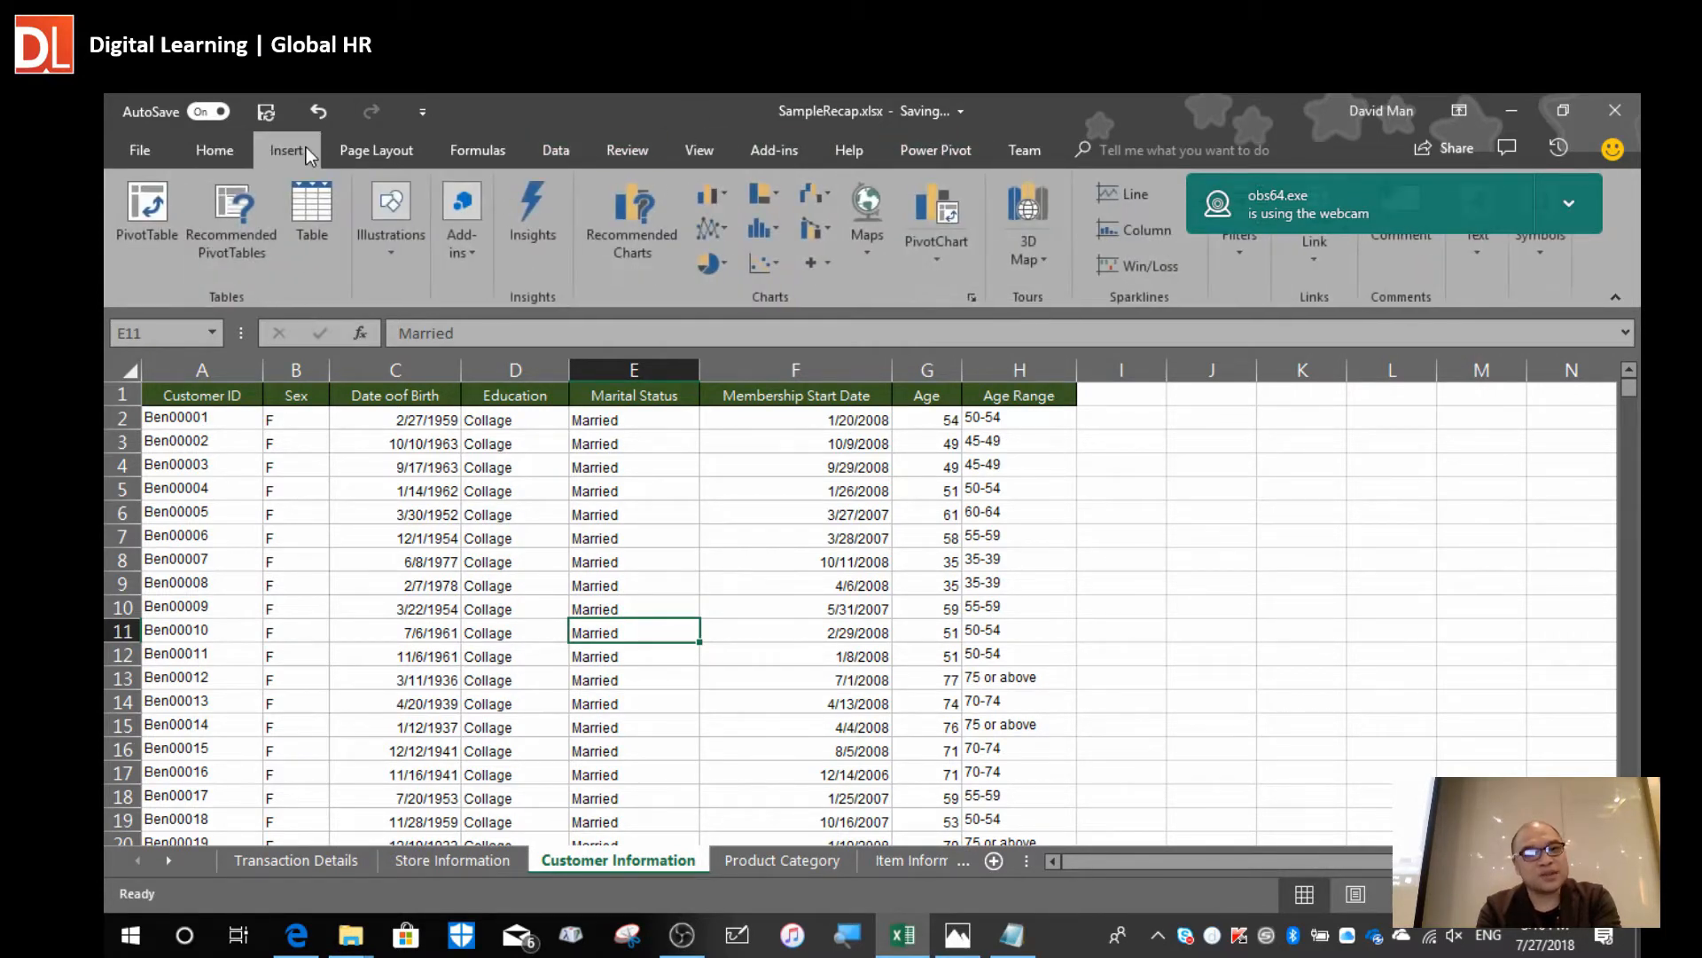
click(321, 210)
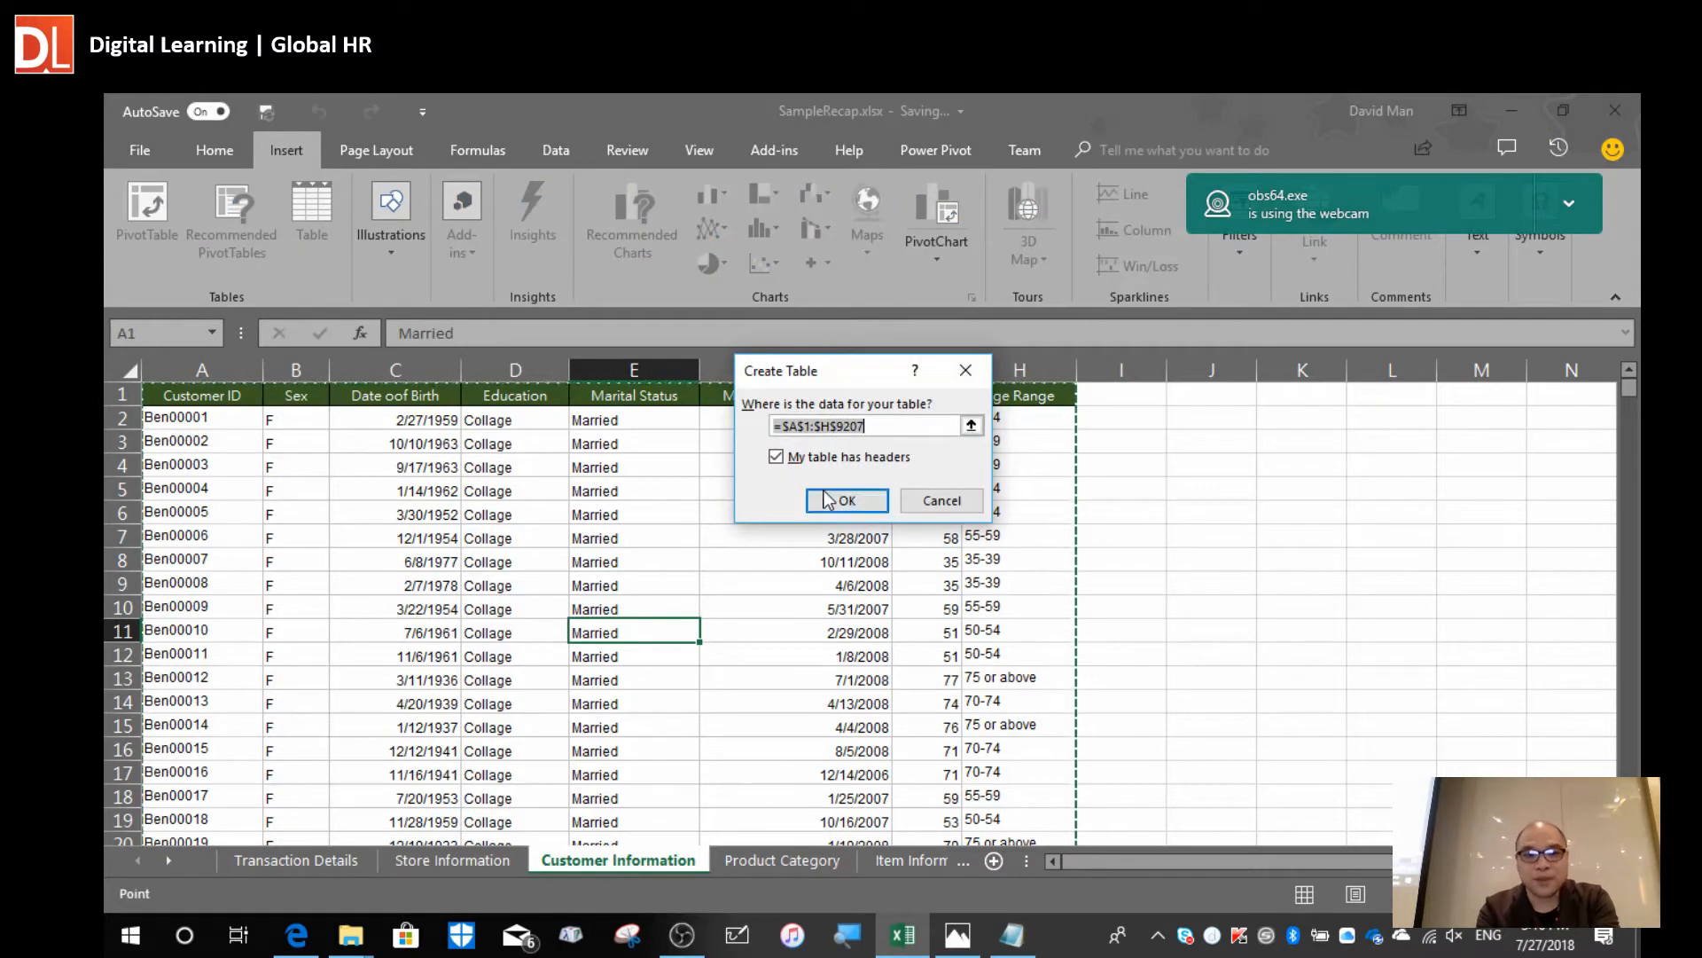
click(857, 502)
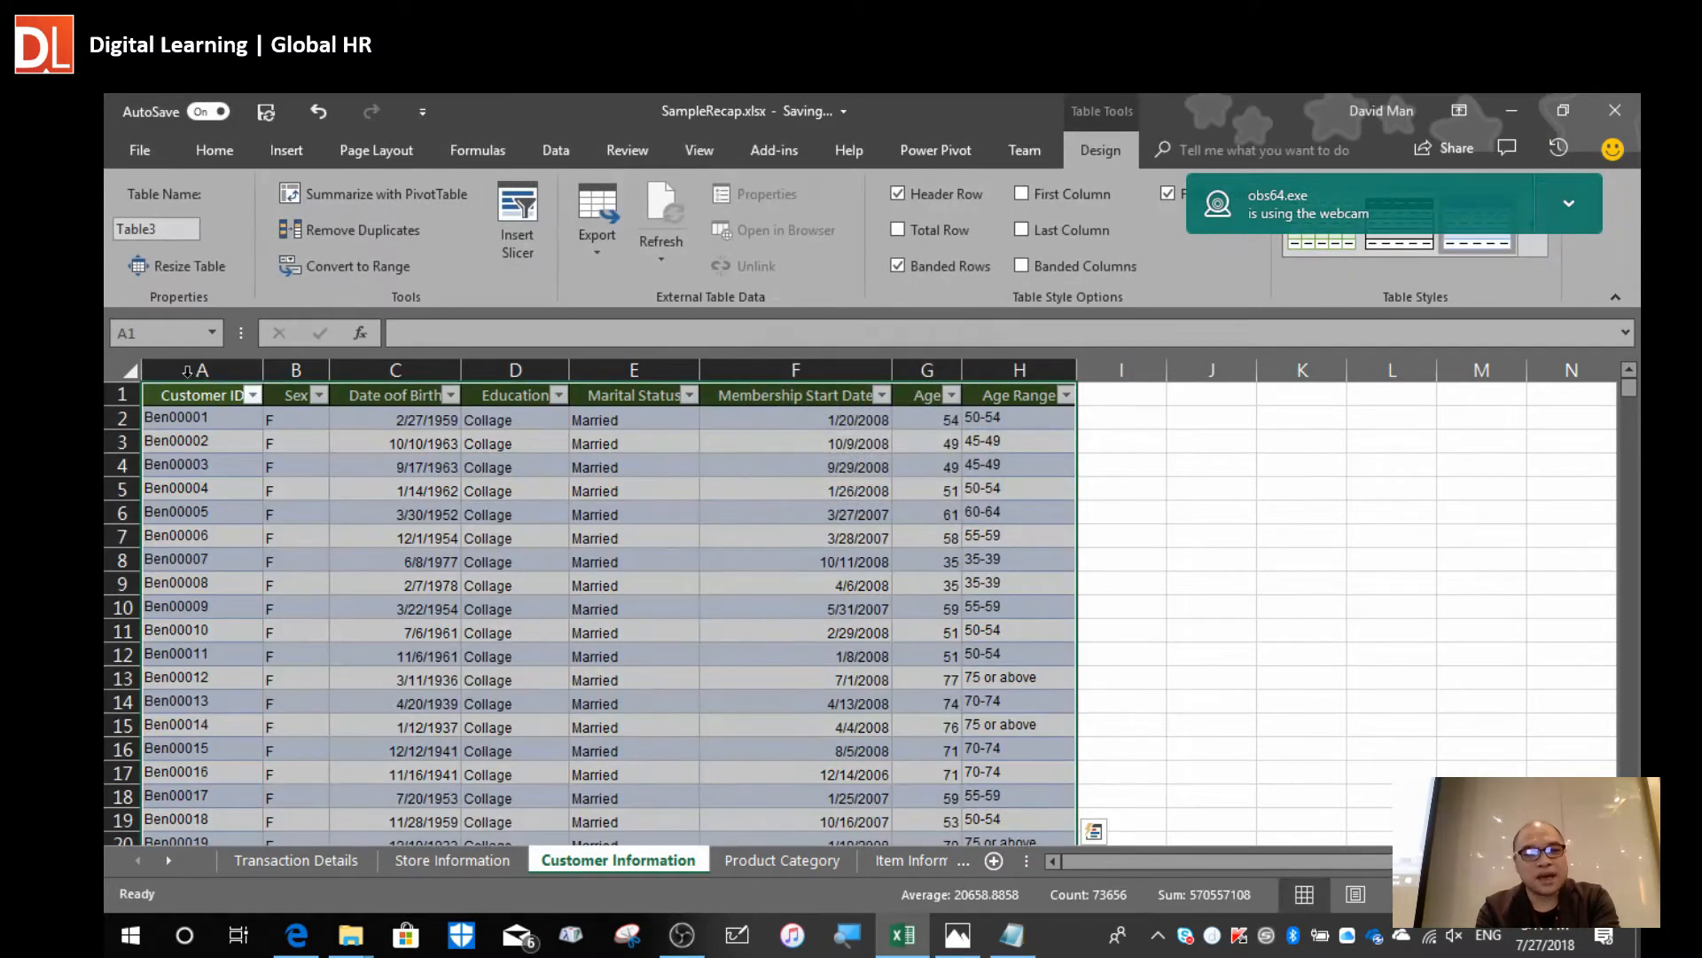
Rename the Customer Information table as tblCust.
click(172, 228)
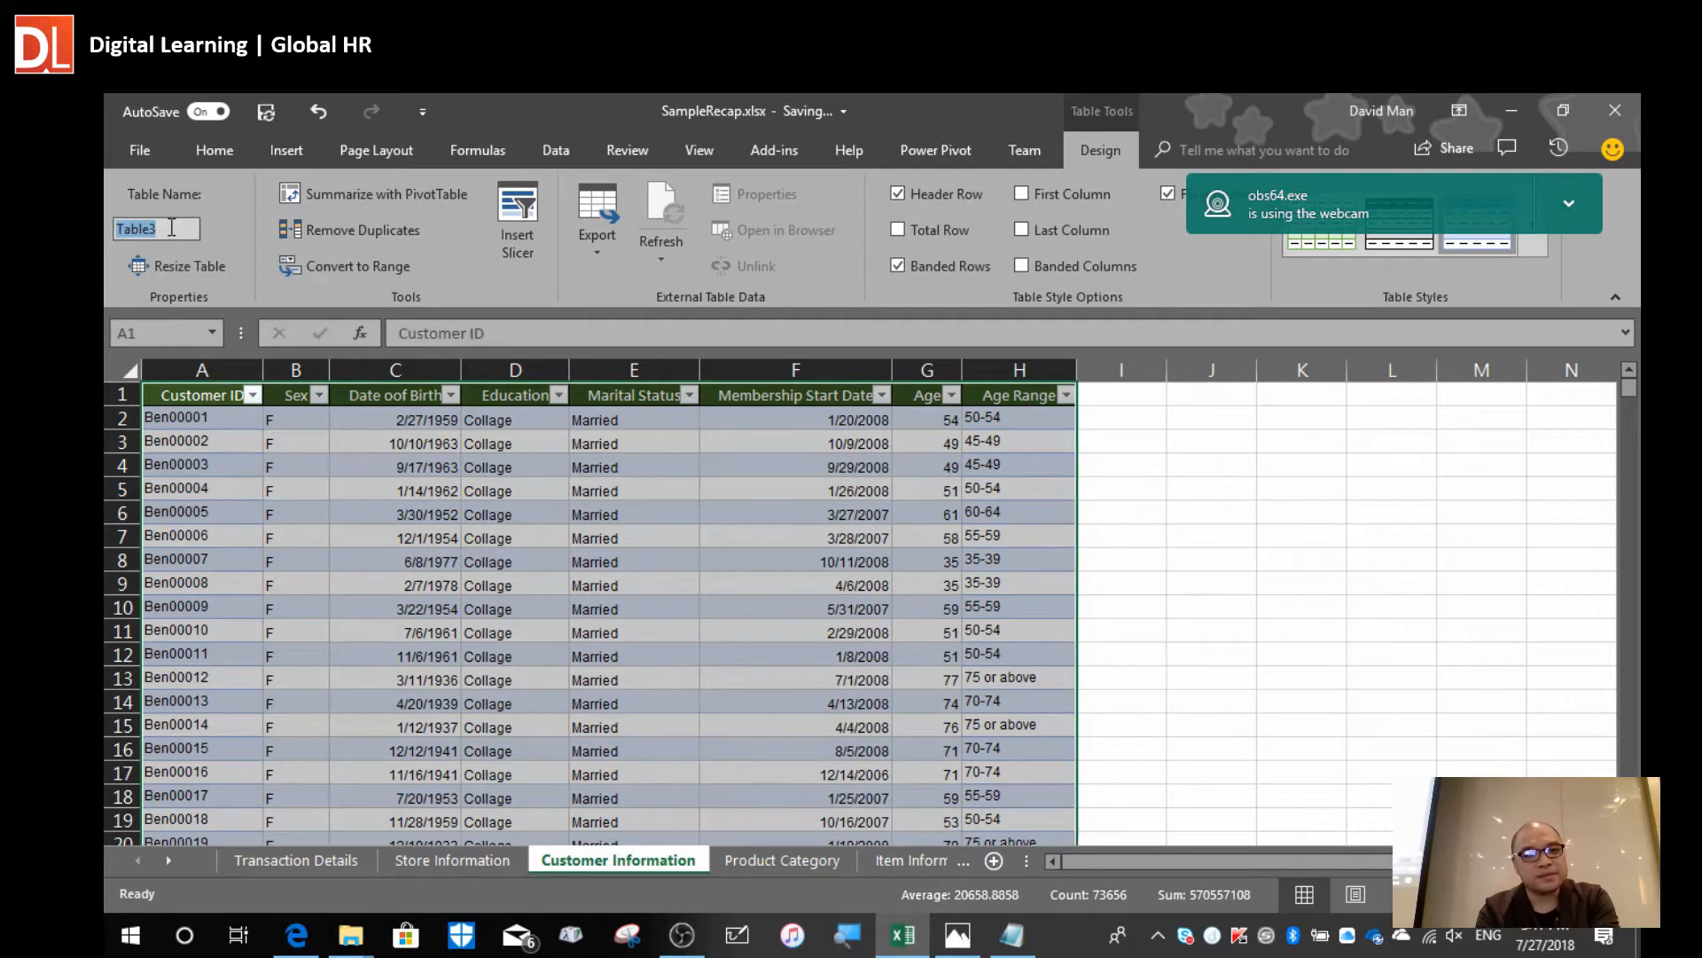
text(t)
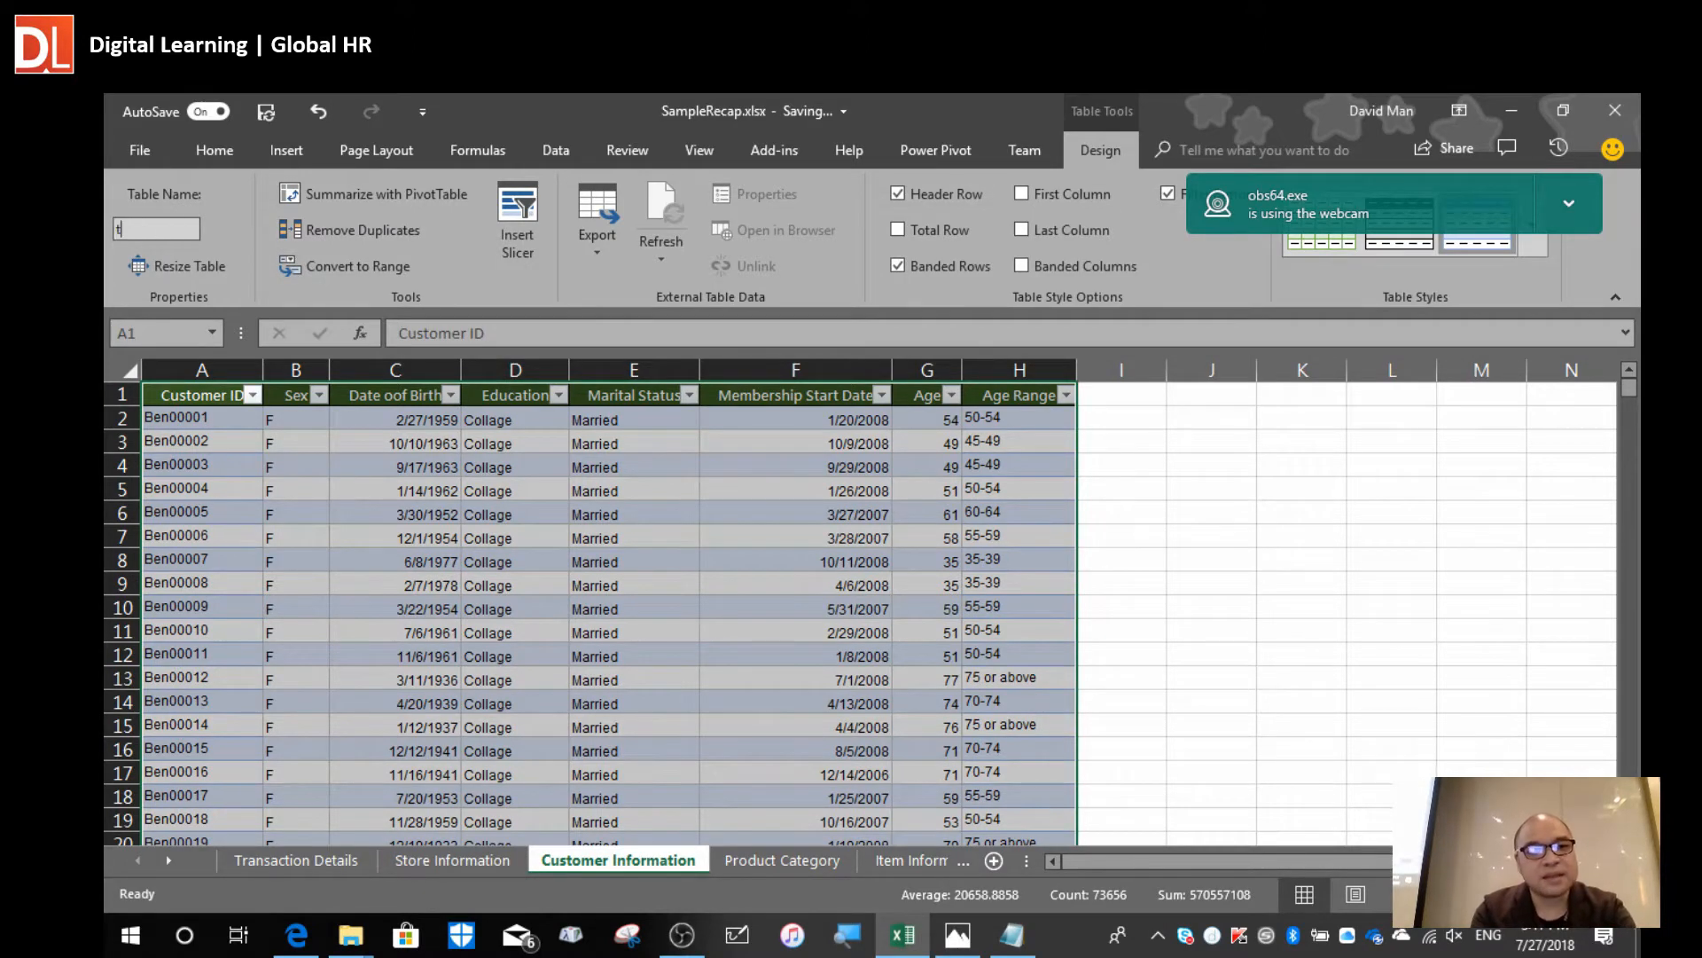
text(blCust)
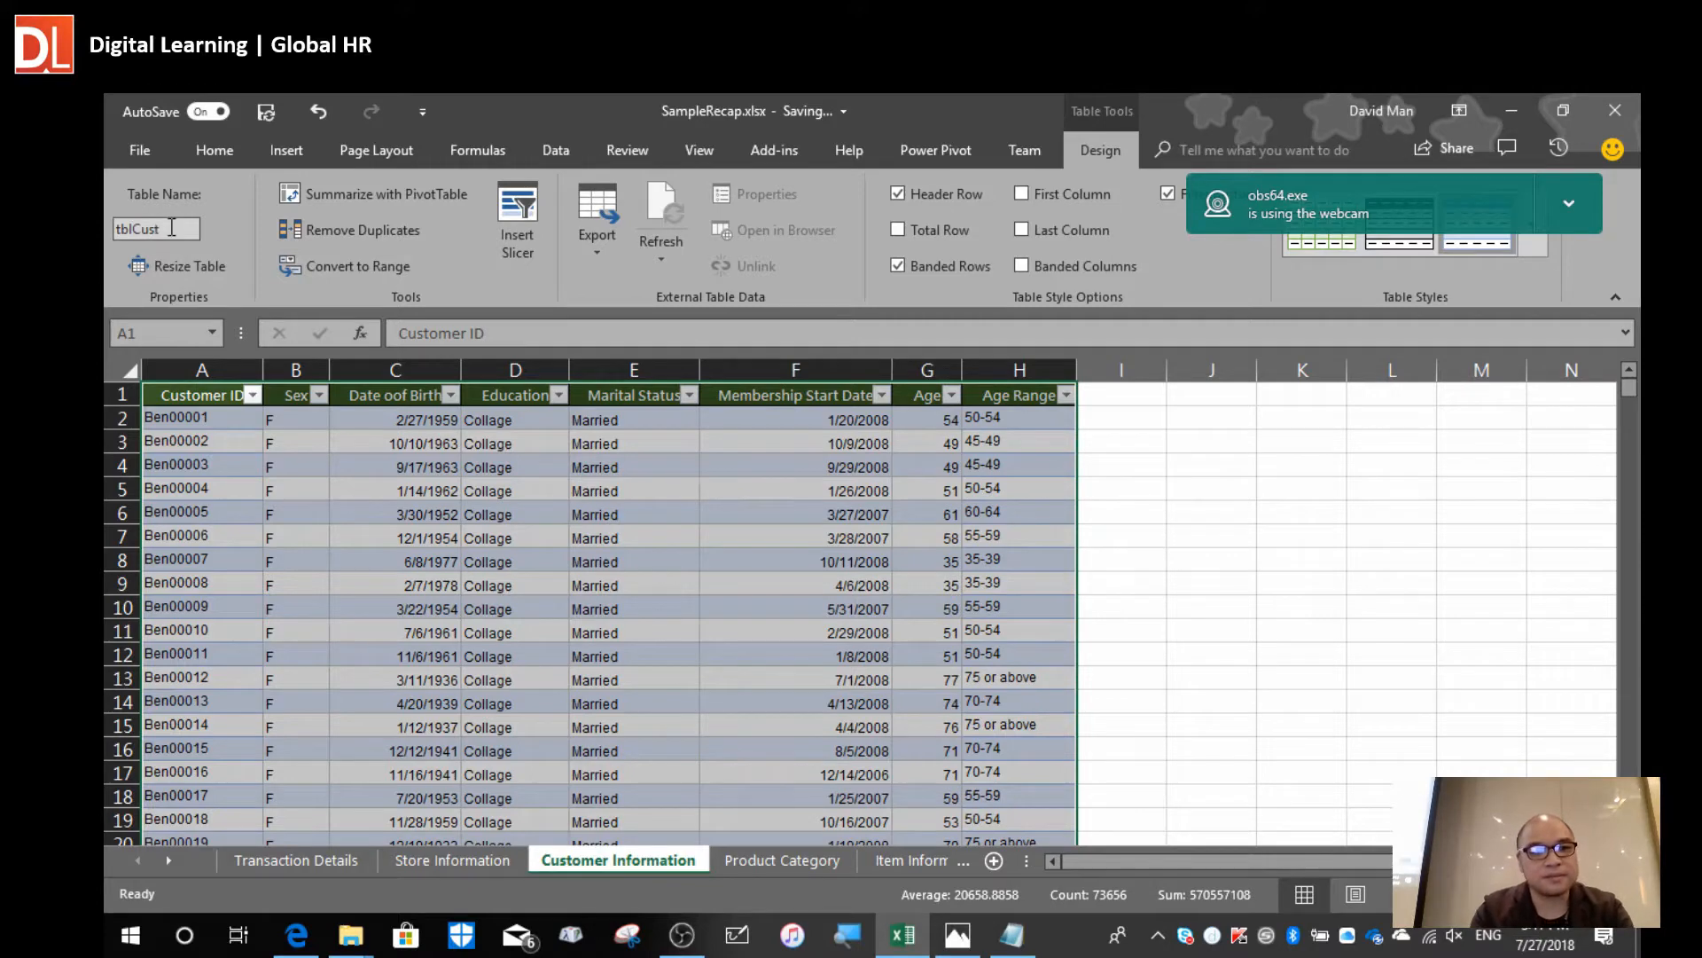
Switch to Notepad and add tblCust to the list of table names, followed by a new line.
key(alt+Tab)
text(tblCust)
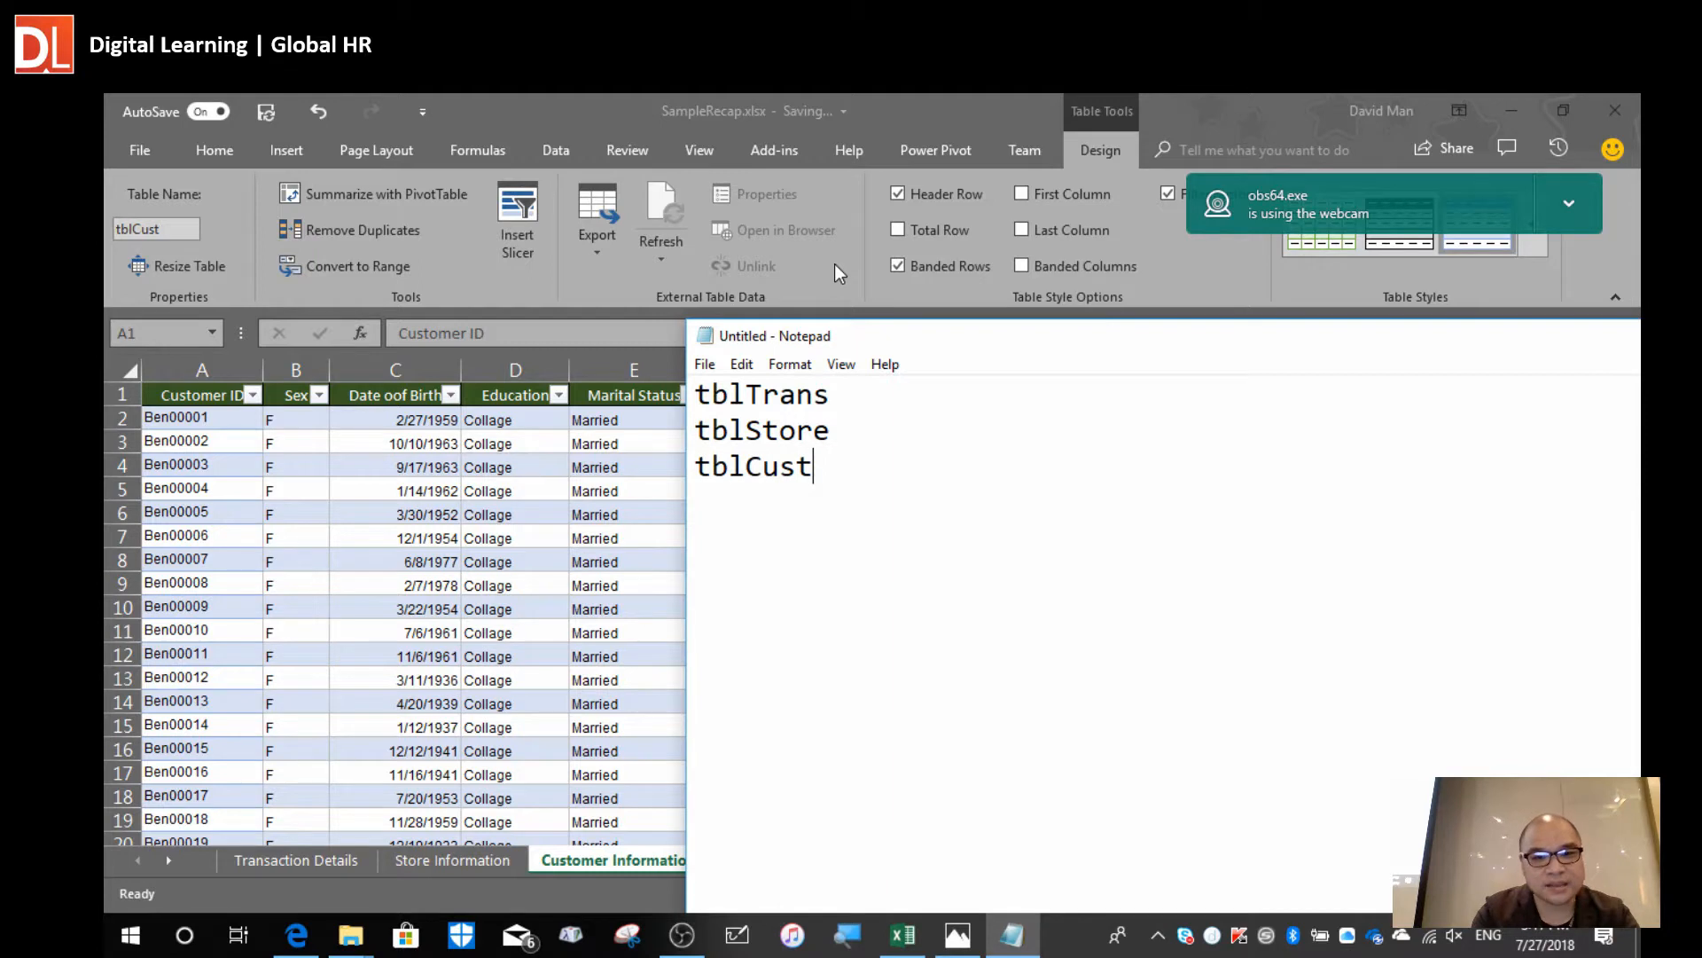
key(Return)
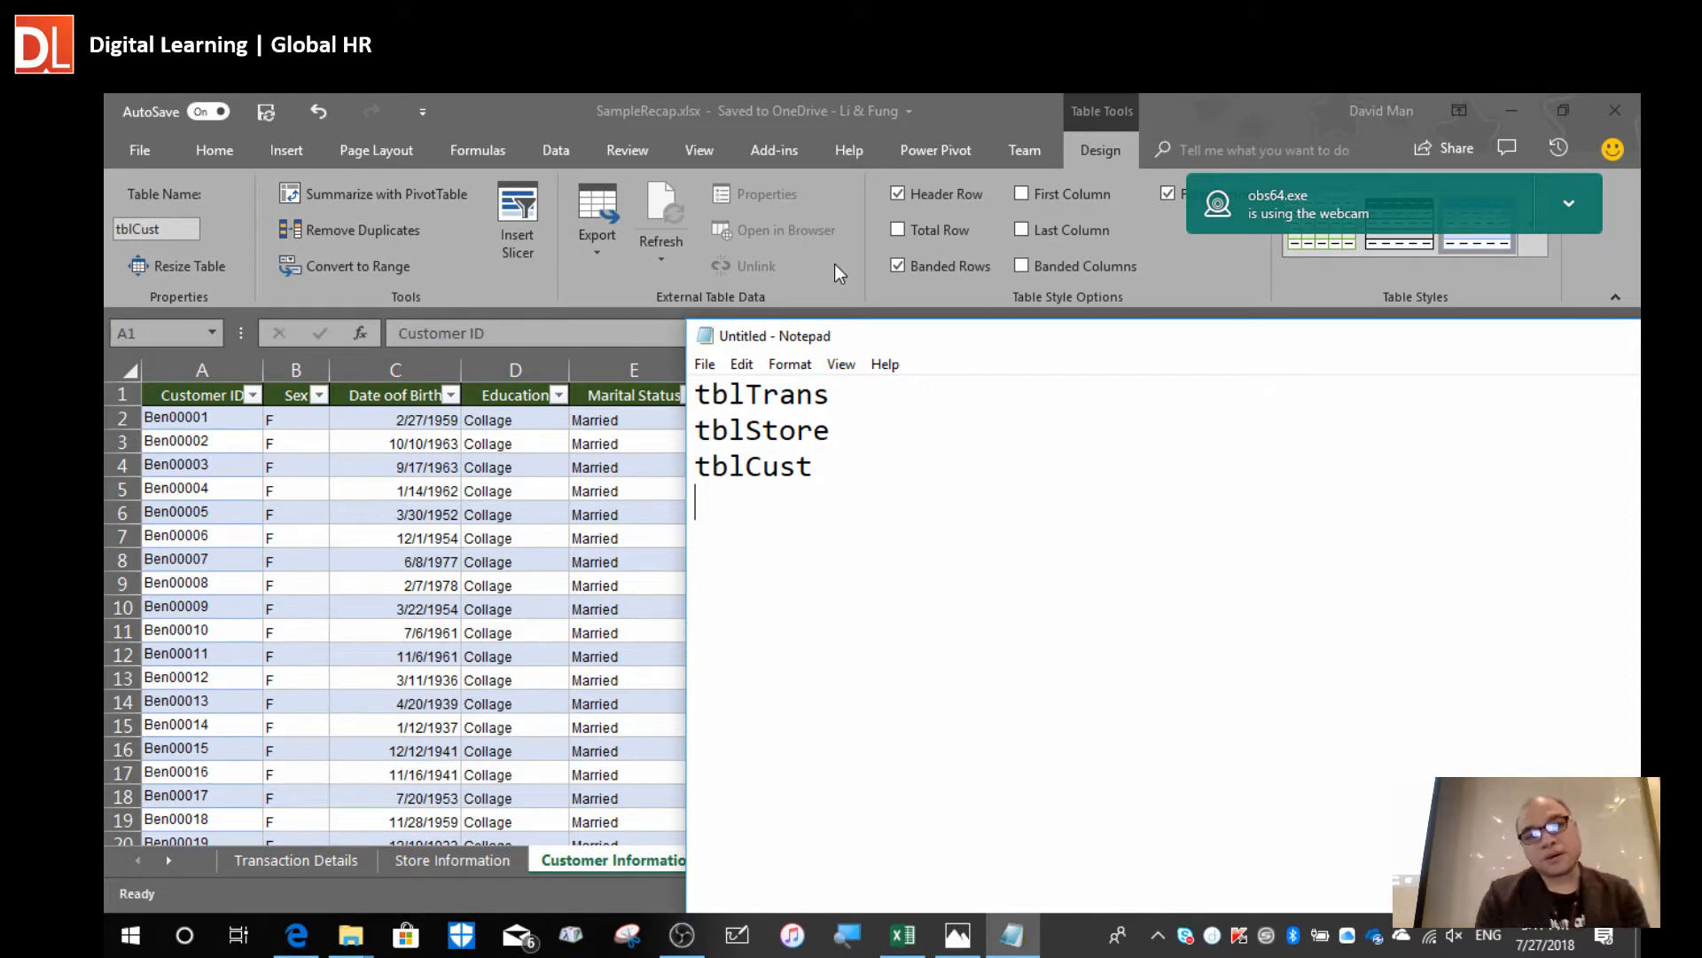
Return to Excel and compare the Transaction Details, Store Information and Customer Information sheets and their table names.
click(346, 576)
click(638, 696)
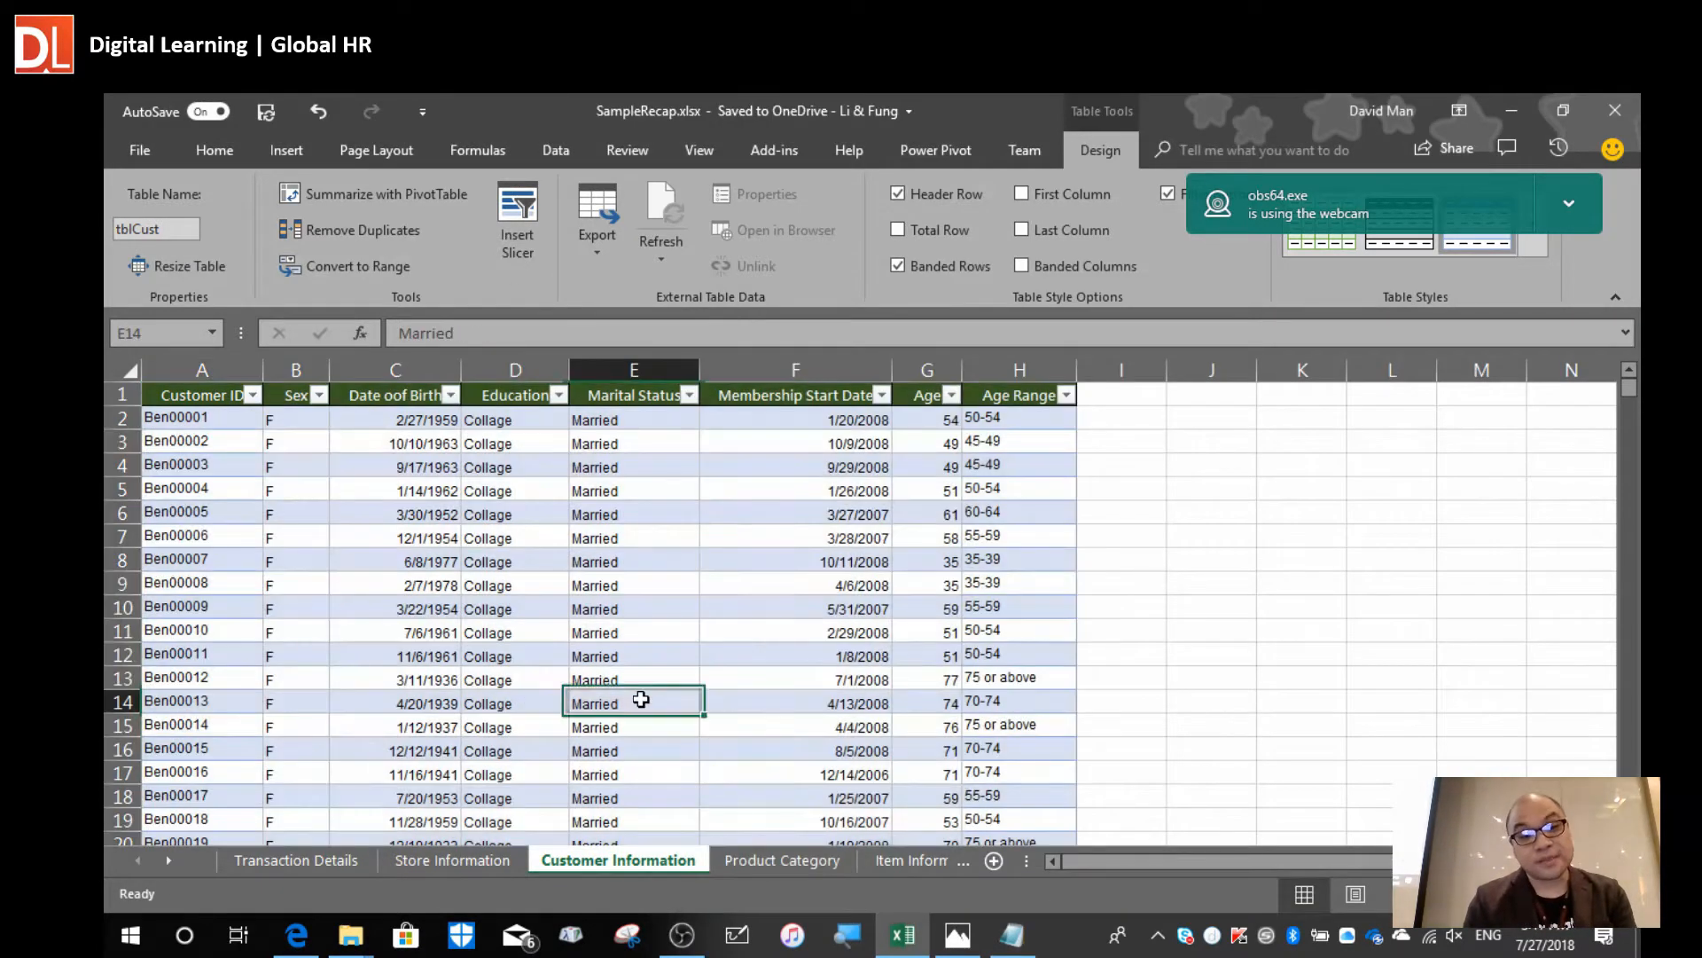
click(295, 859)
click(457, 862)
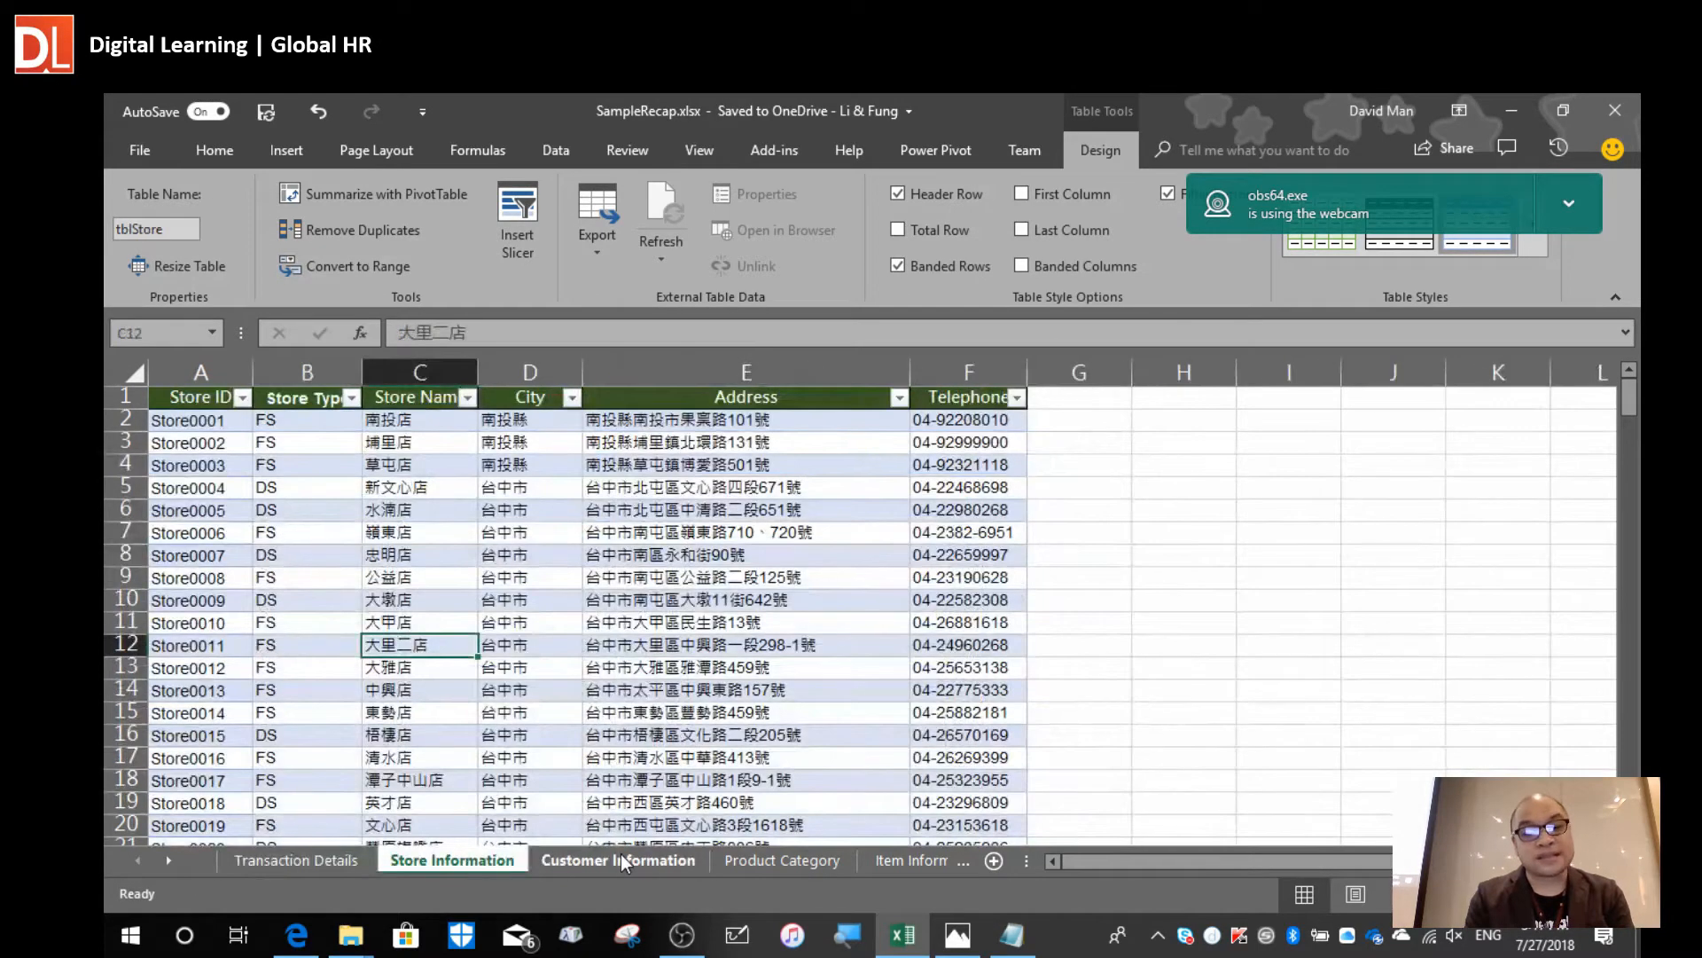
click(622, 860)
click(457, 860)
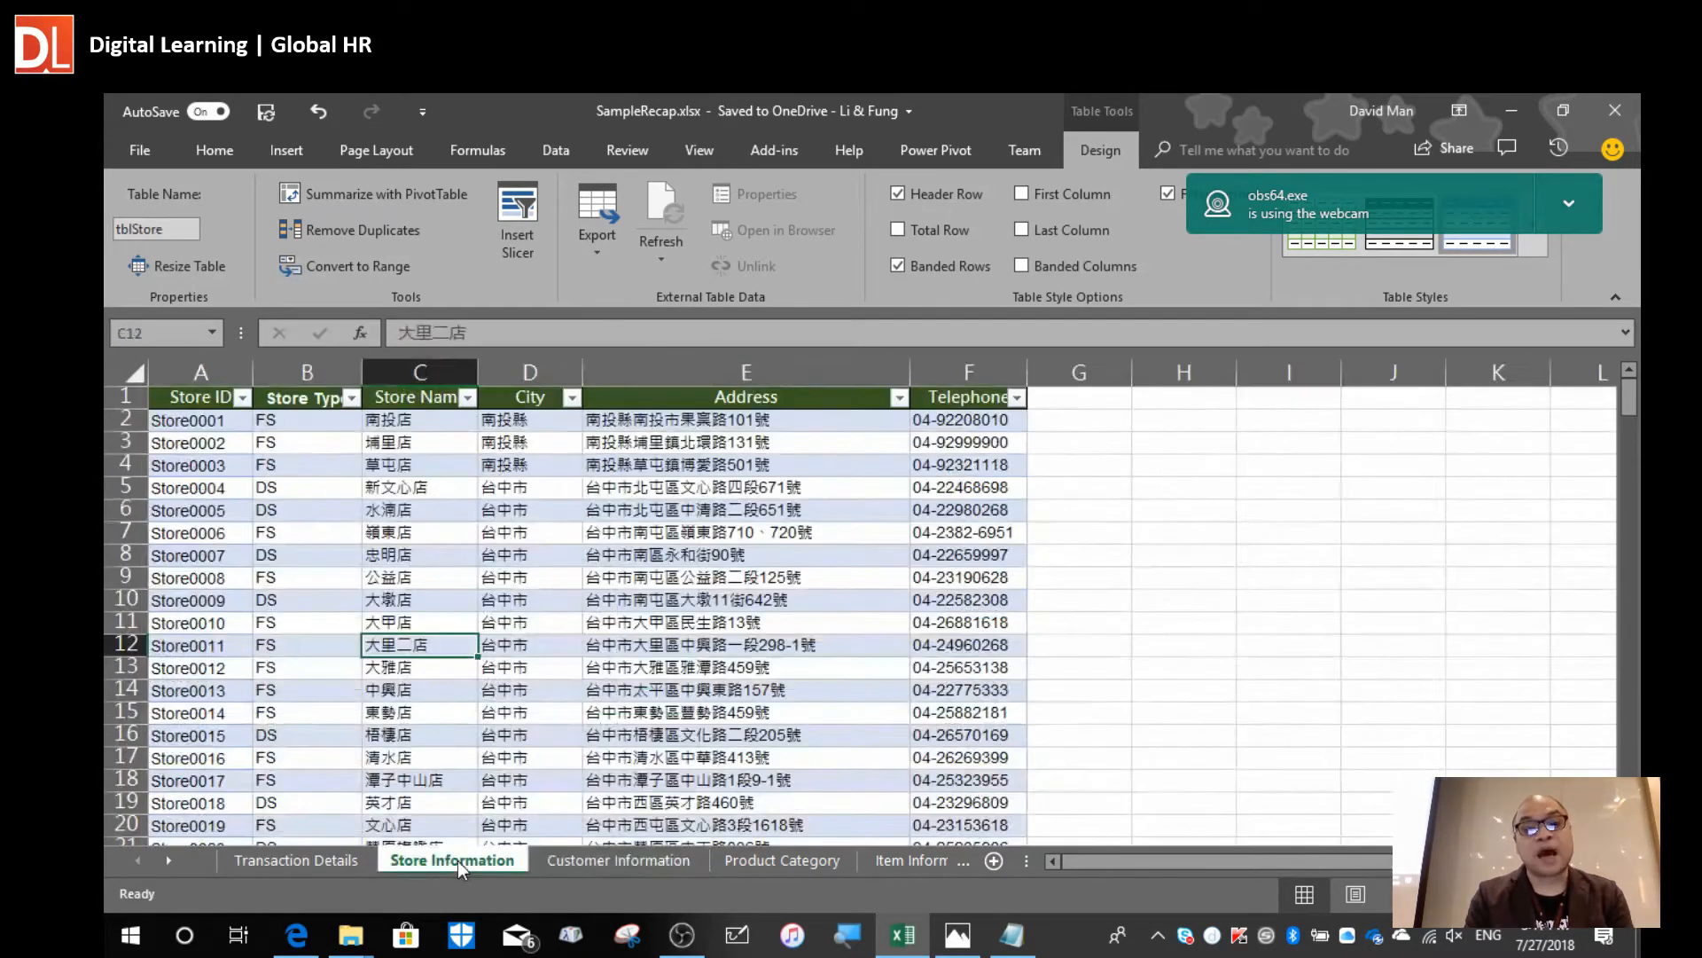
click(314, 859)
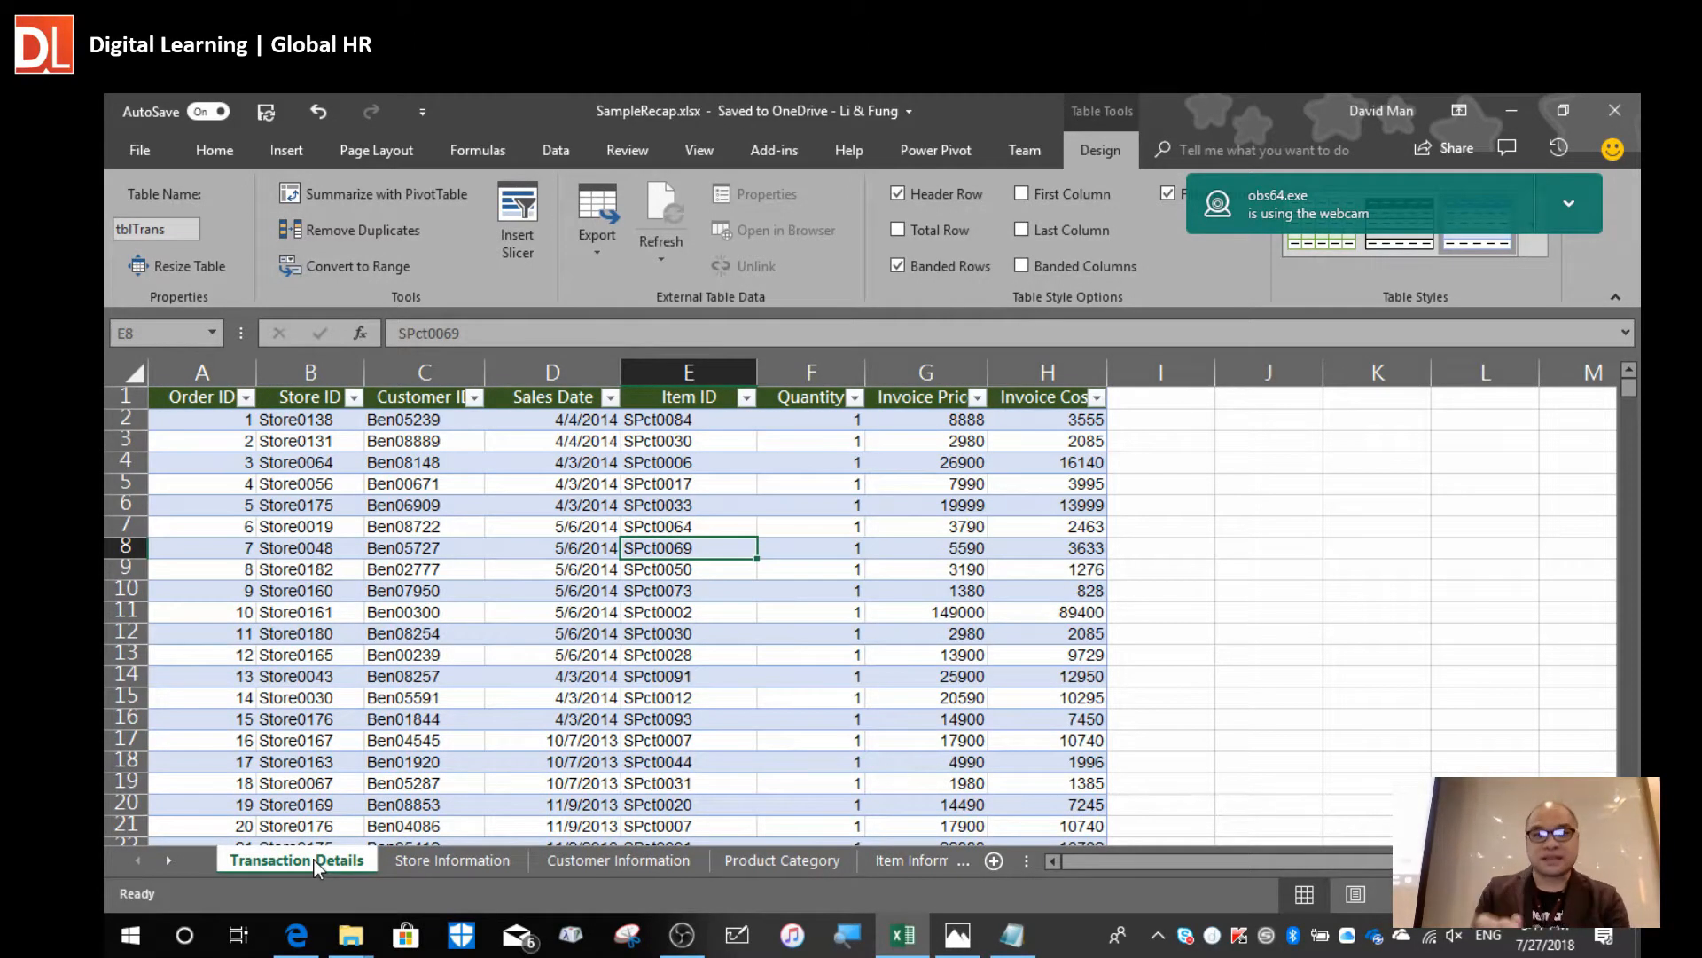
click(480, 850)
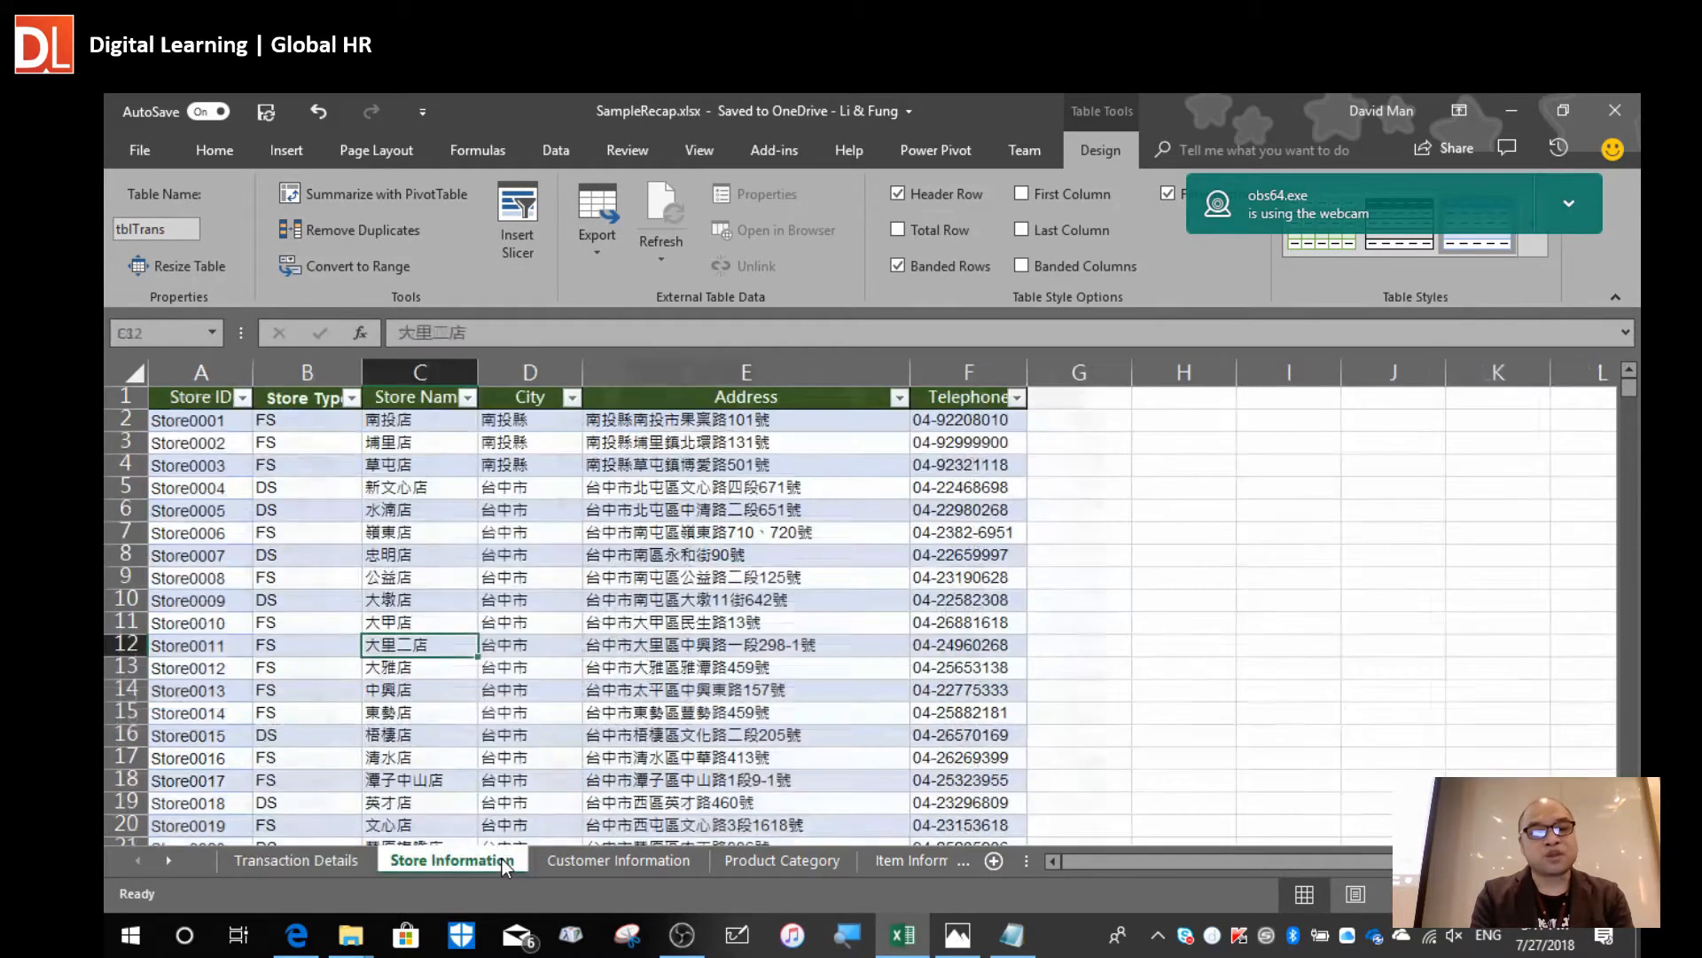
Highlight the whole list of table names in Notepad, clear the selection, and return to the Store Information sheet in Excel.
key(alt+Tab)
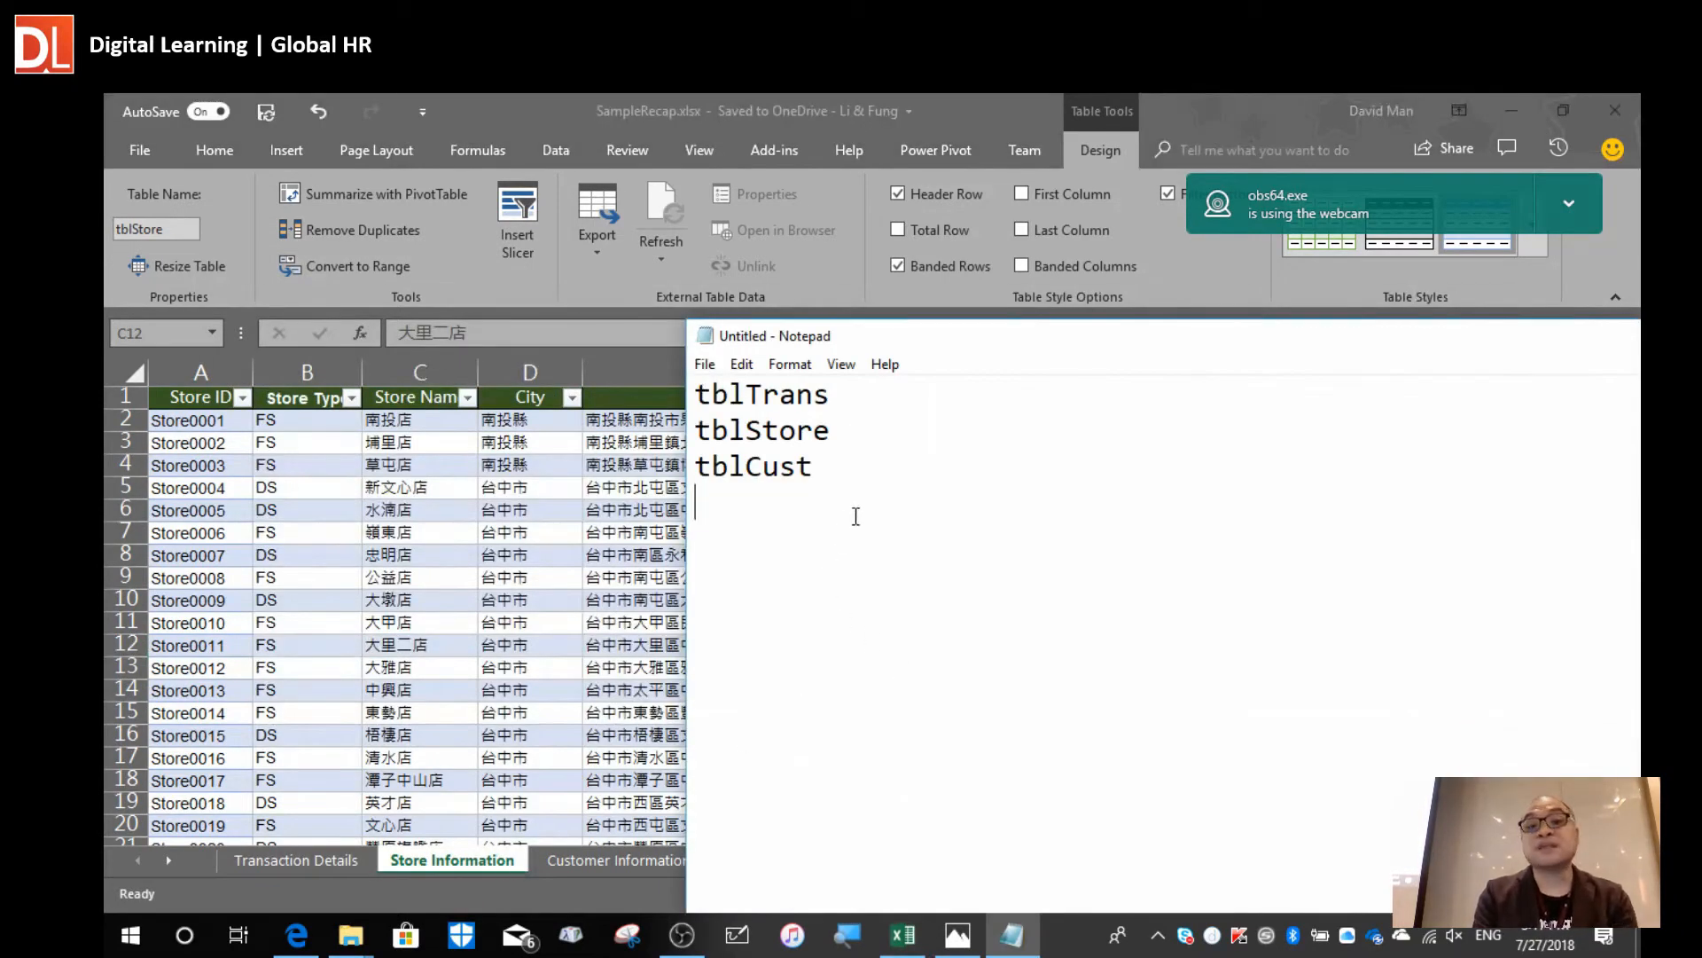
key(ctrl+a)
click(895, 462)
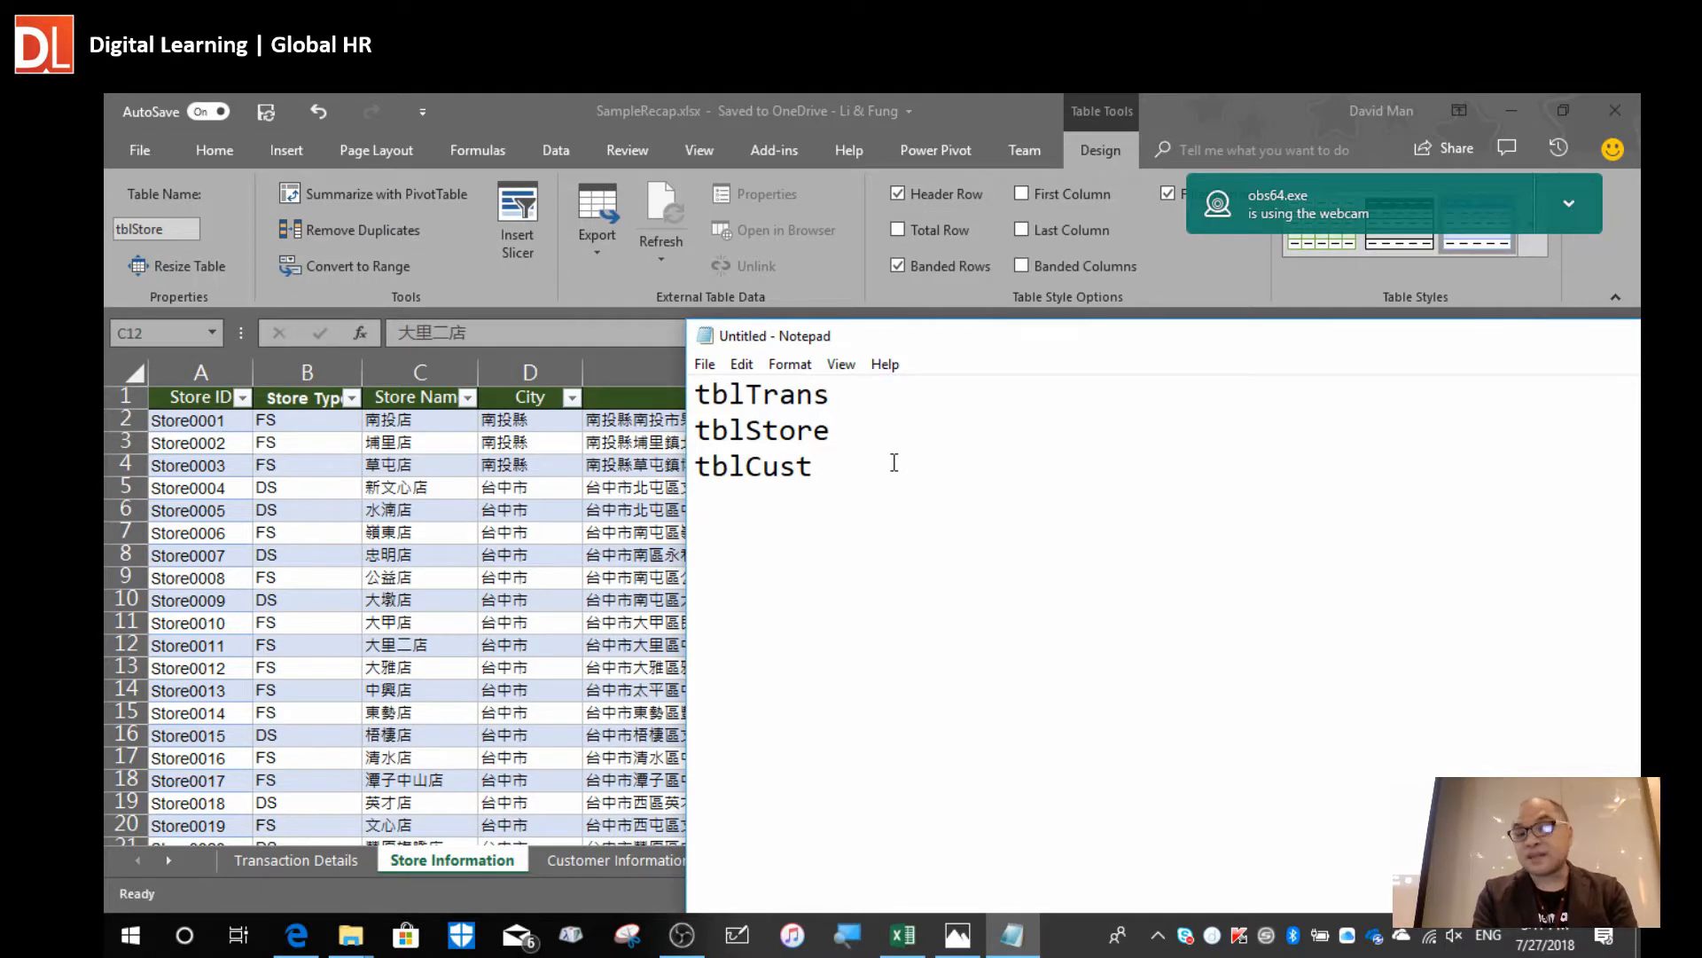
key(alt+Tab)
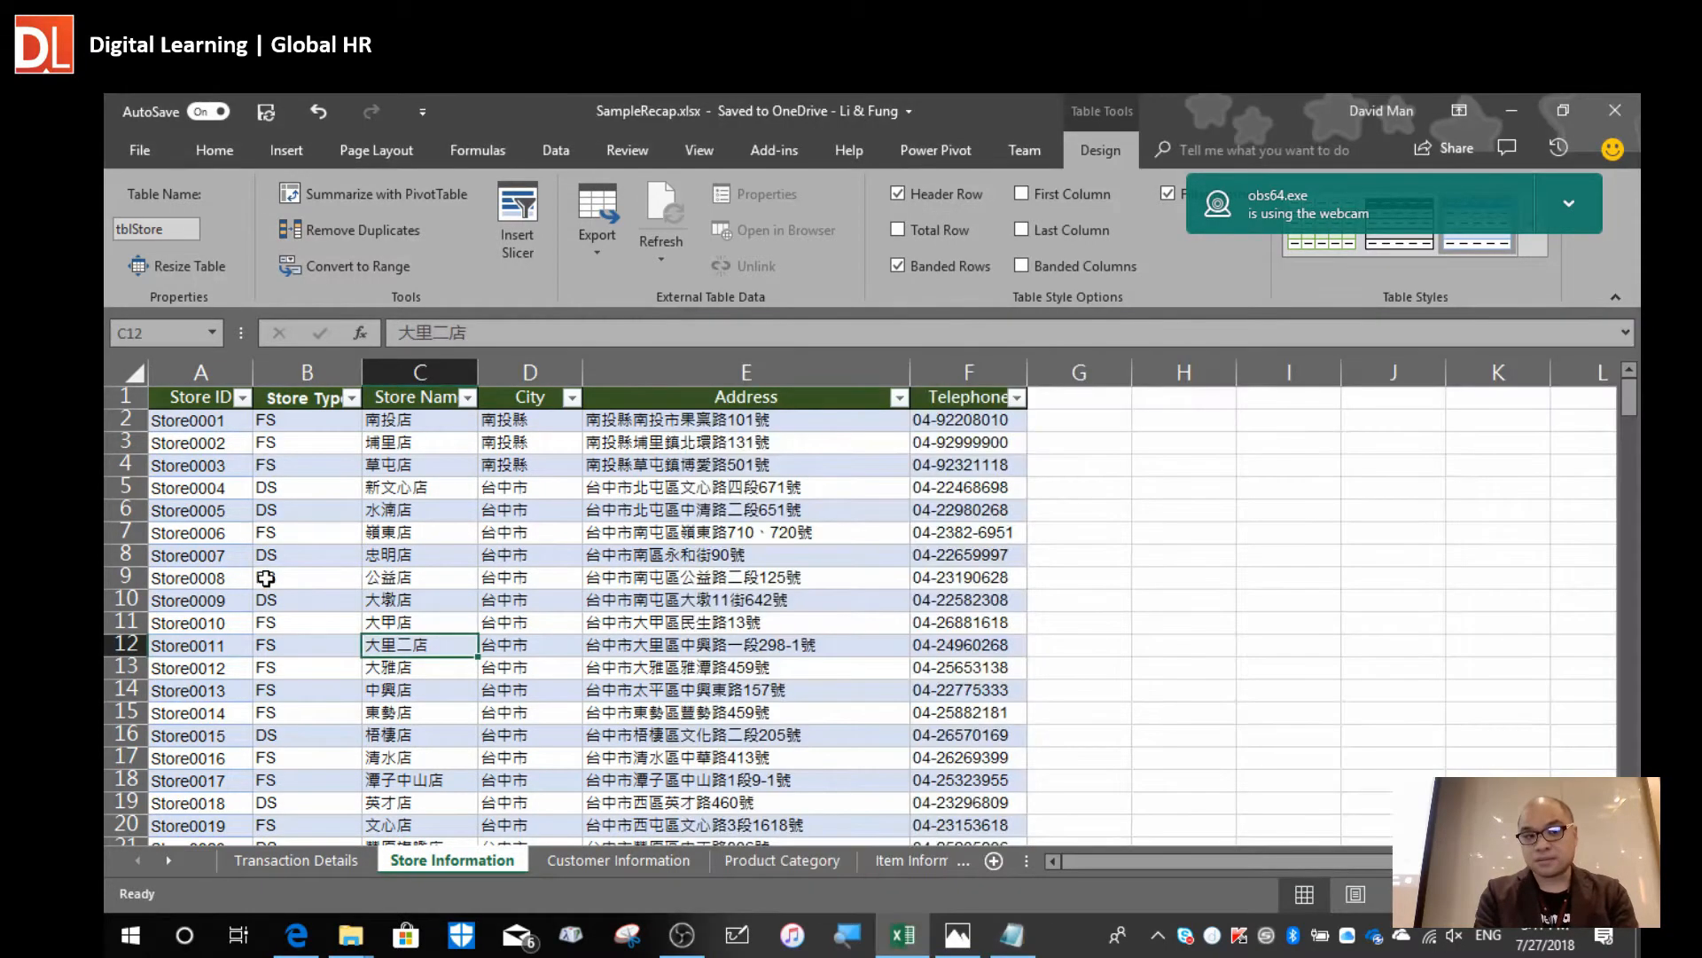
click(406, 552)
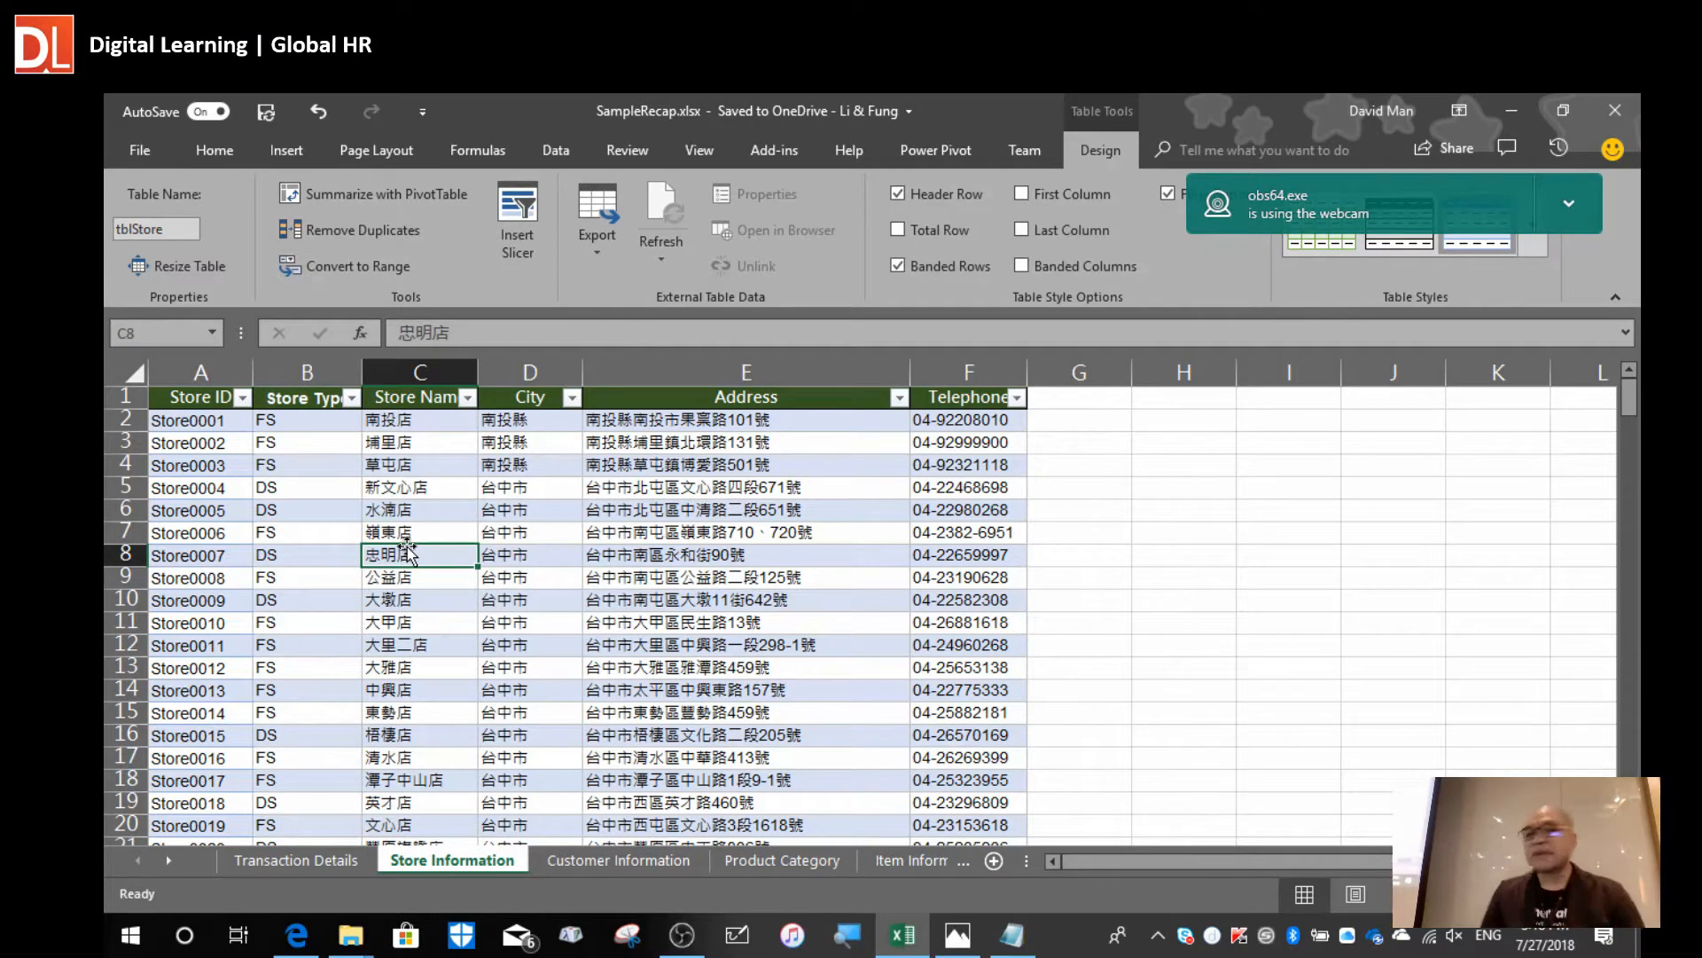
Switch to the Excel Level 3 PDF in Edge and view the Data Modeling slide.
key(alt+Tab)
key(alt+Tab)
key(alt+Tab)
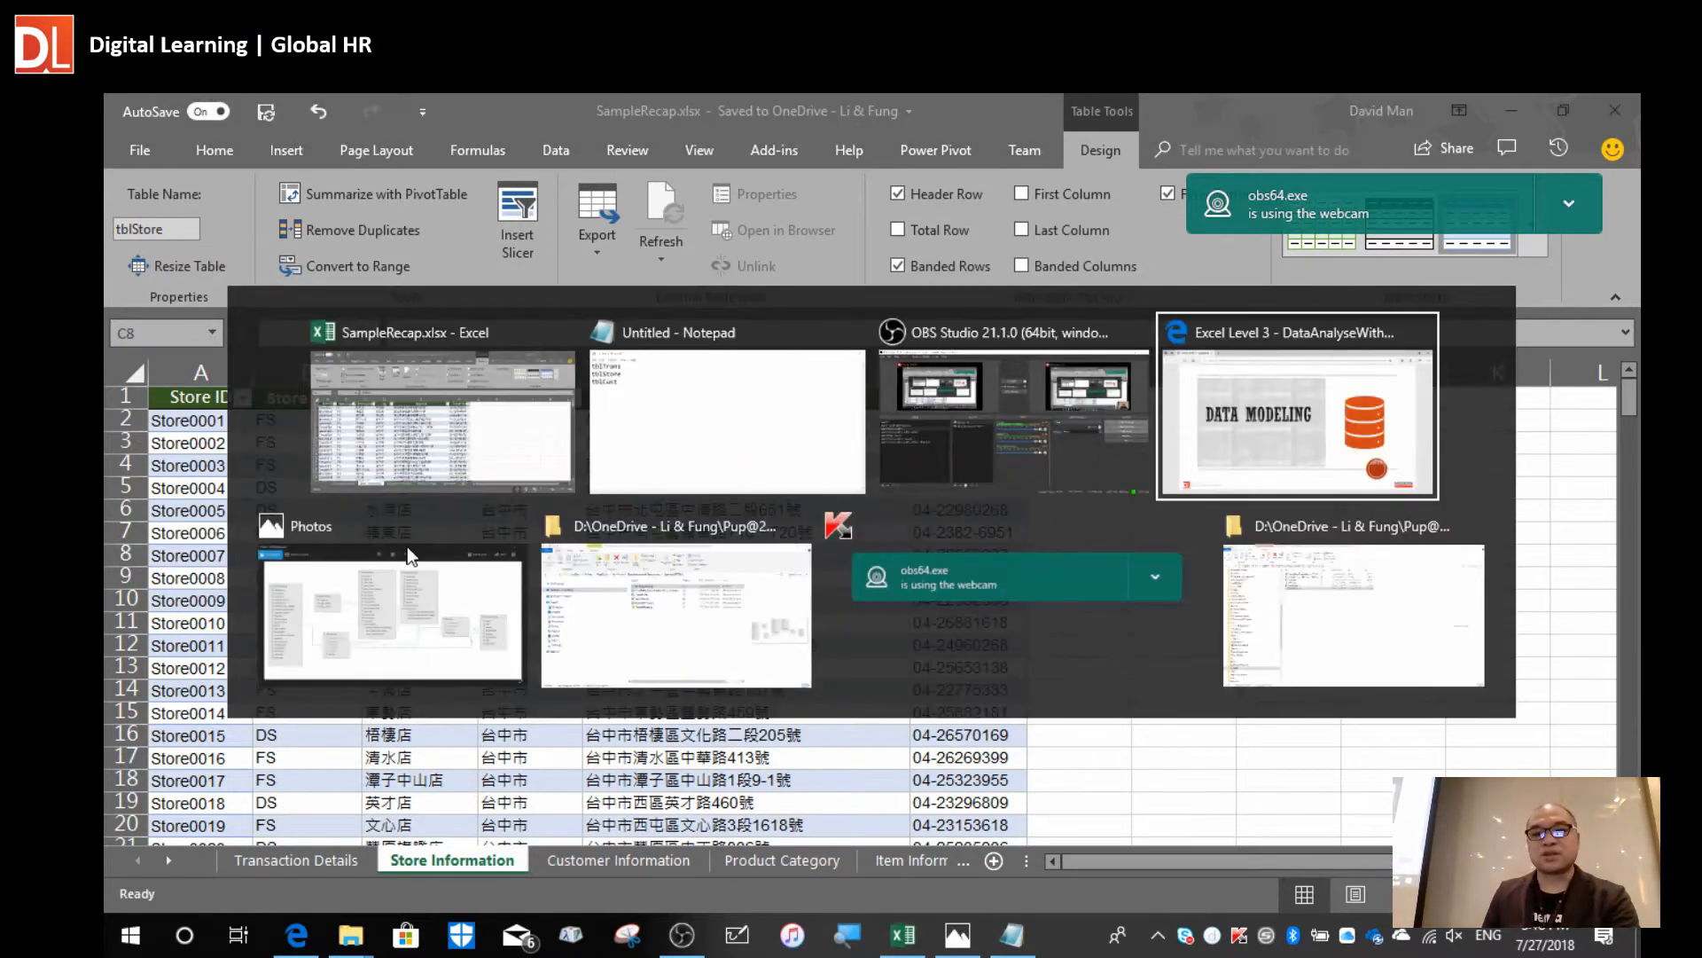
scroll(408, 548, up, 3)
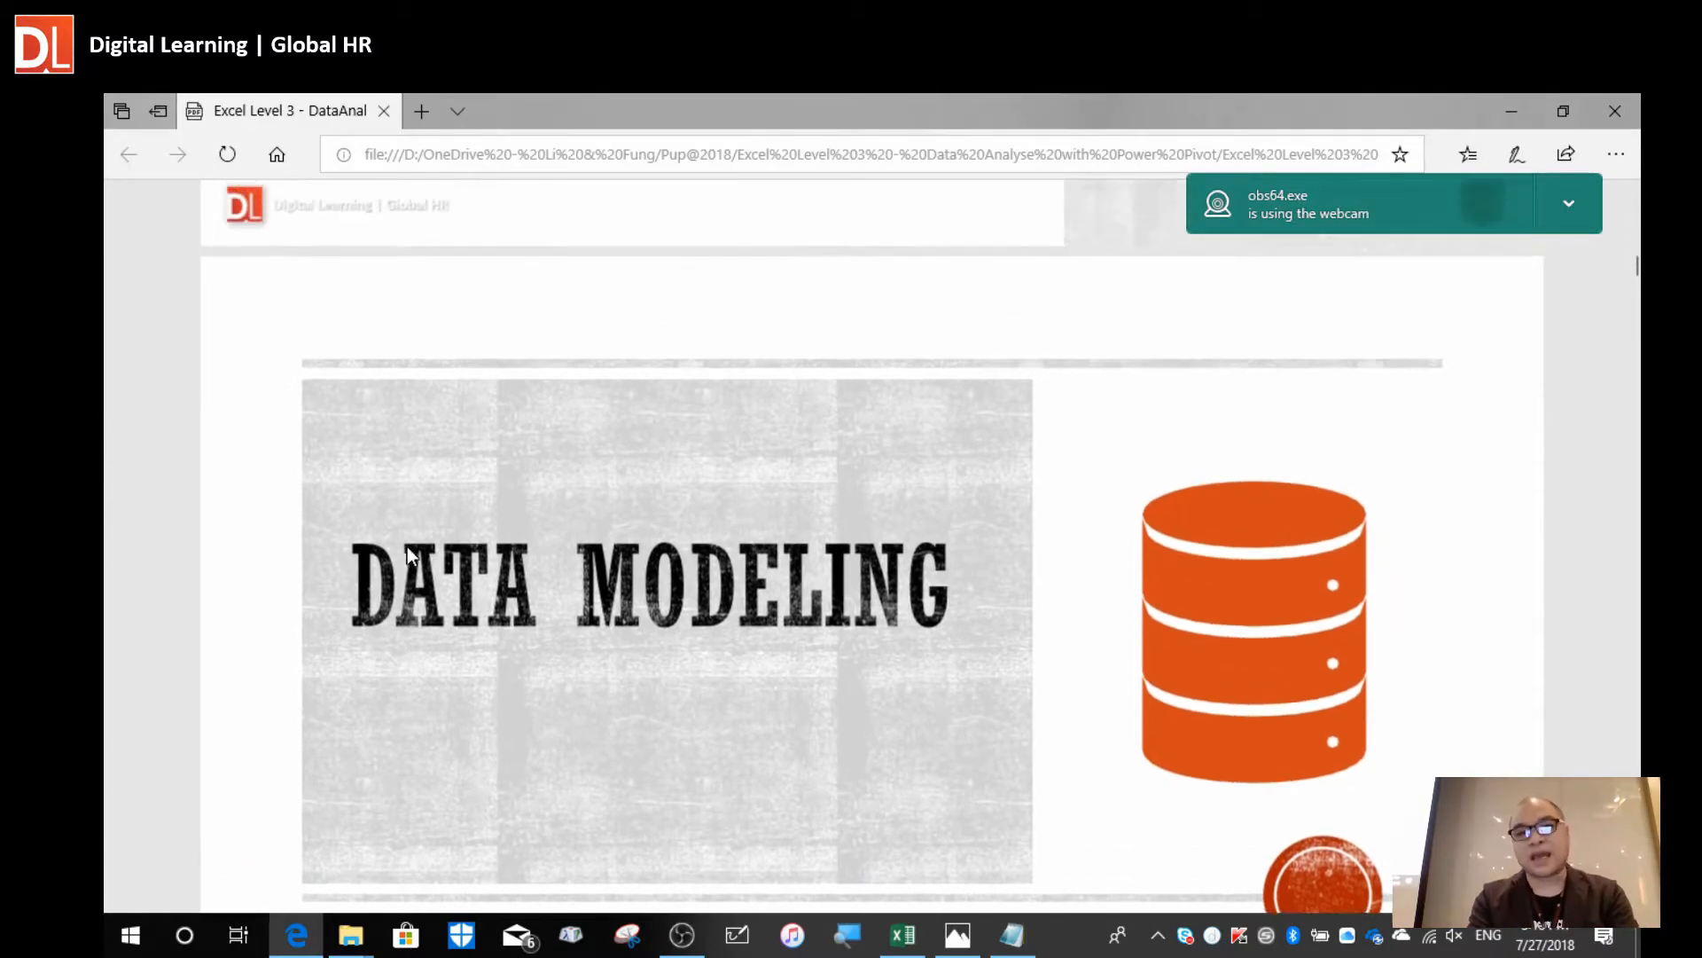
View the slide on when to use Power Query and Power Pivot.
scroll(407, 546, up, 7)
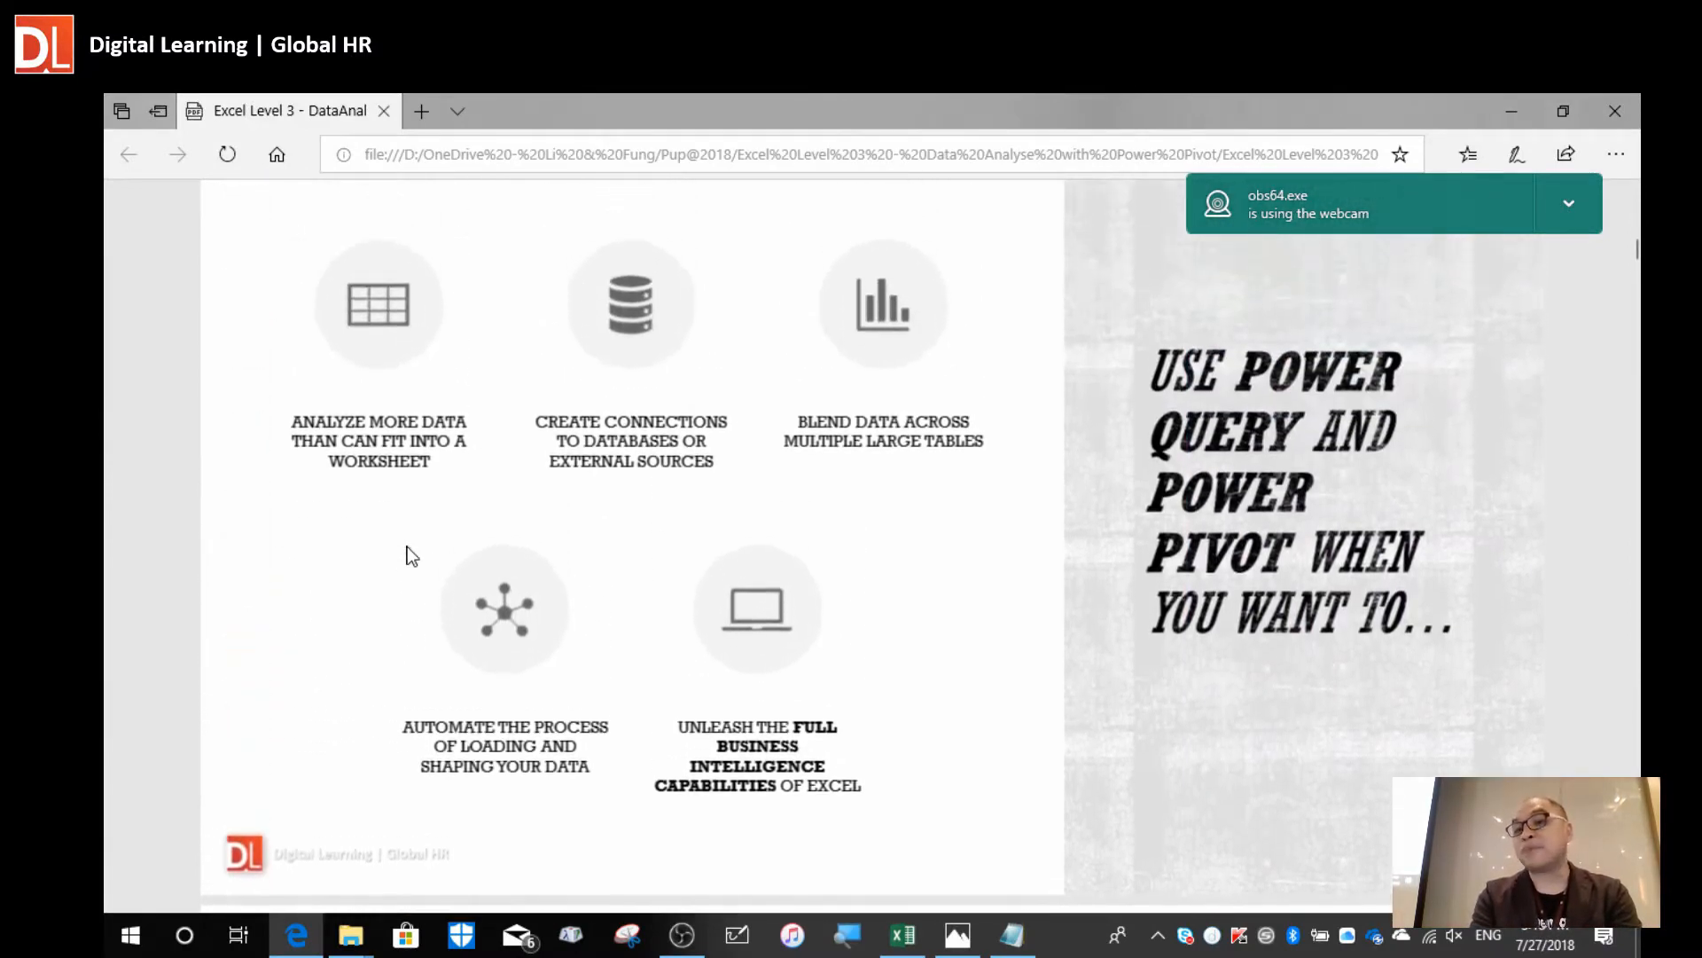
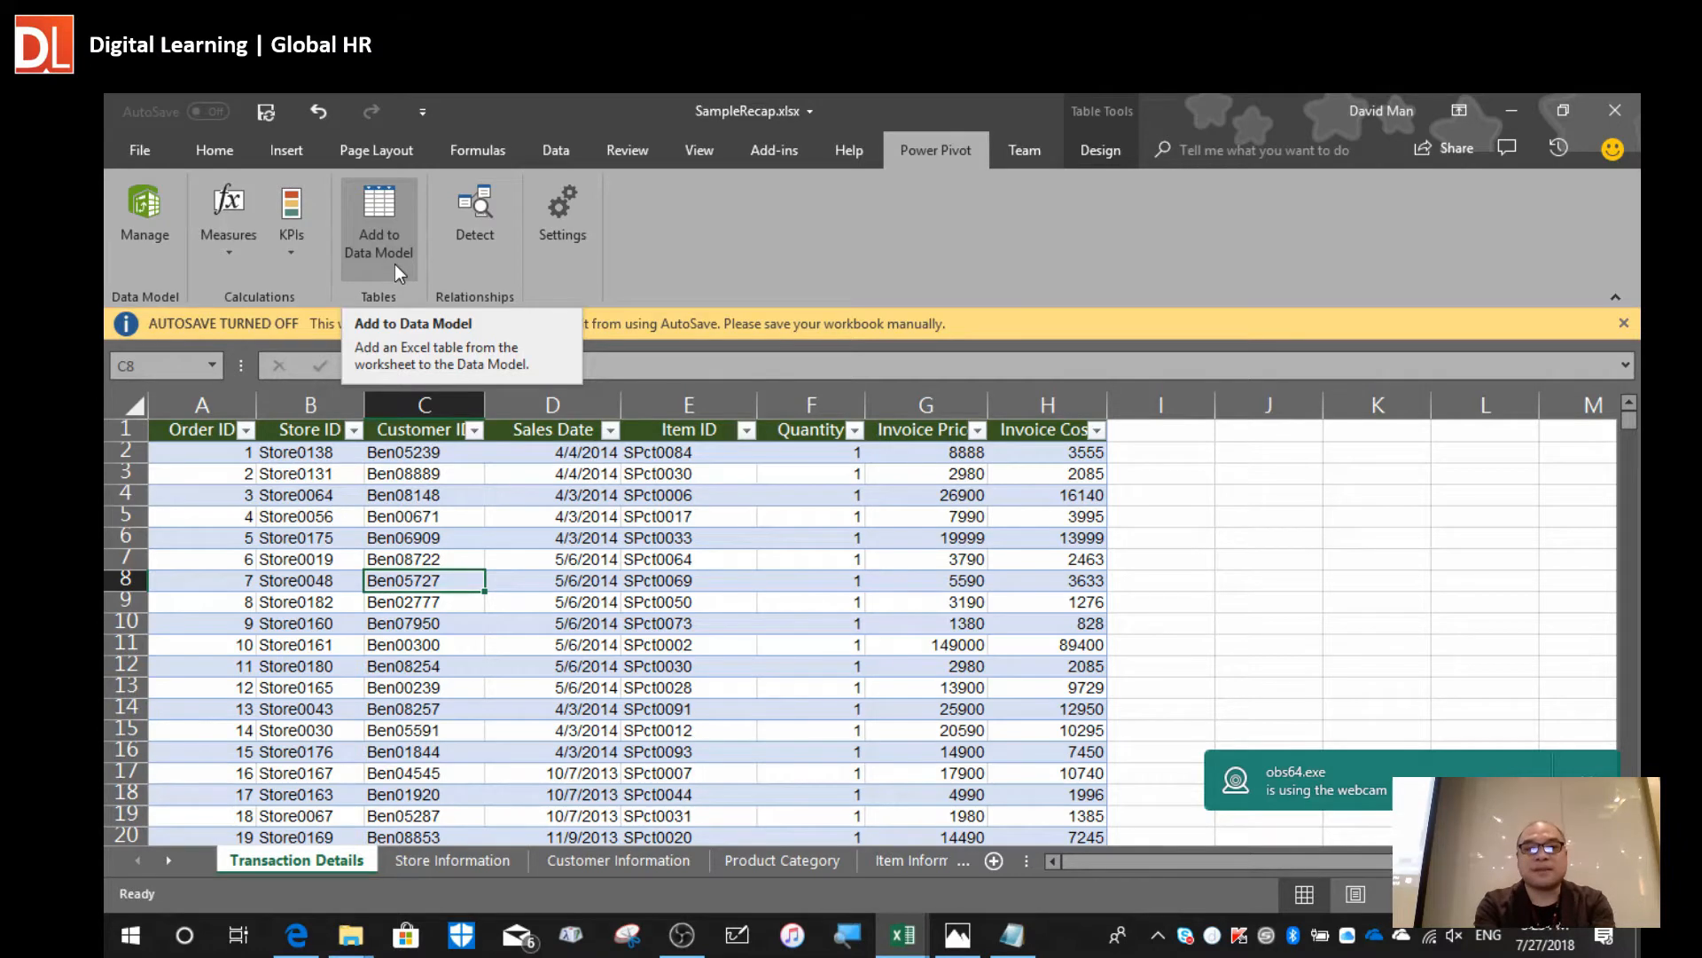
Add the Transaction Details table to the Data Model, maximize the Power Pivot window and inspect the imported rows.
click(396, 264)
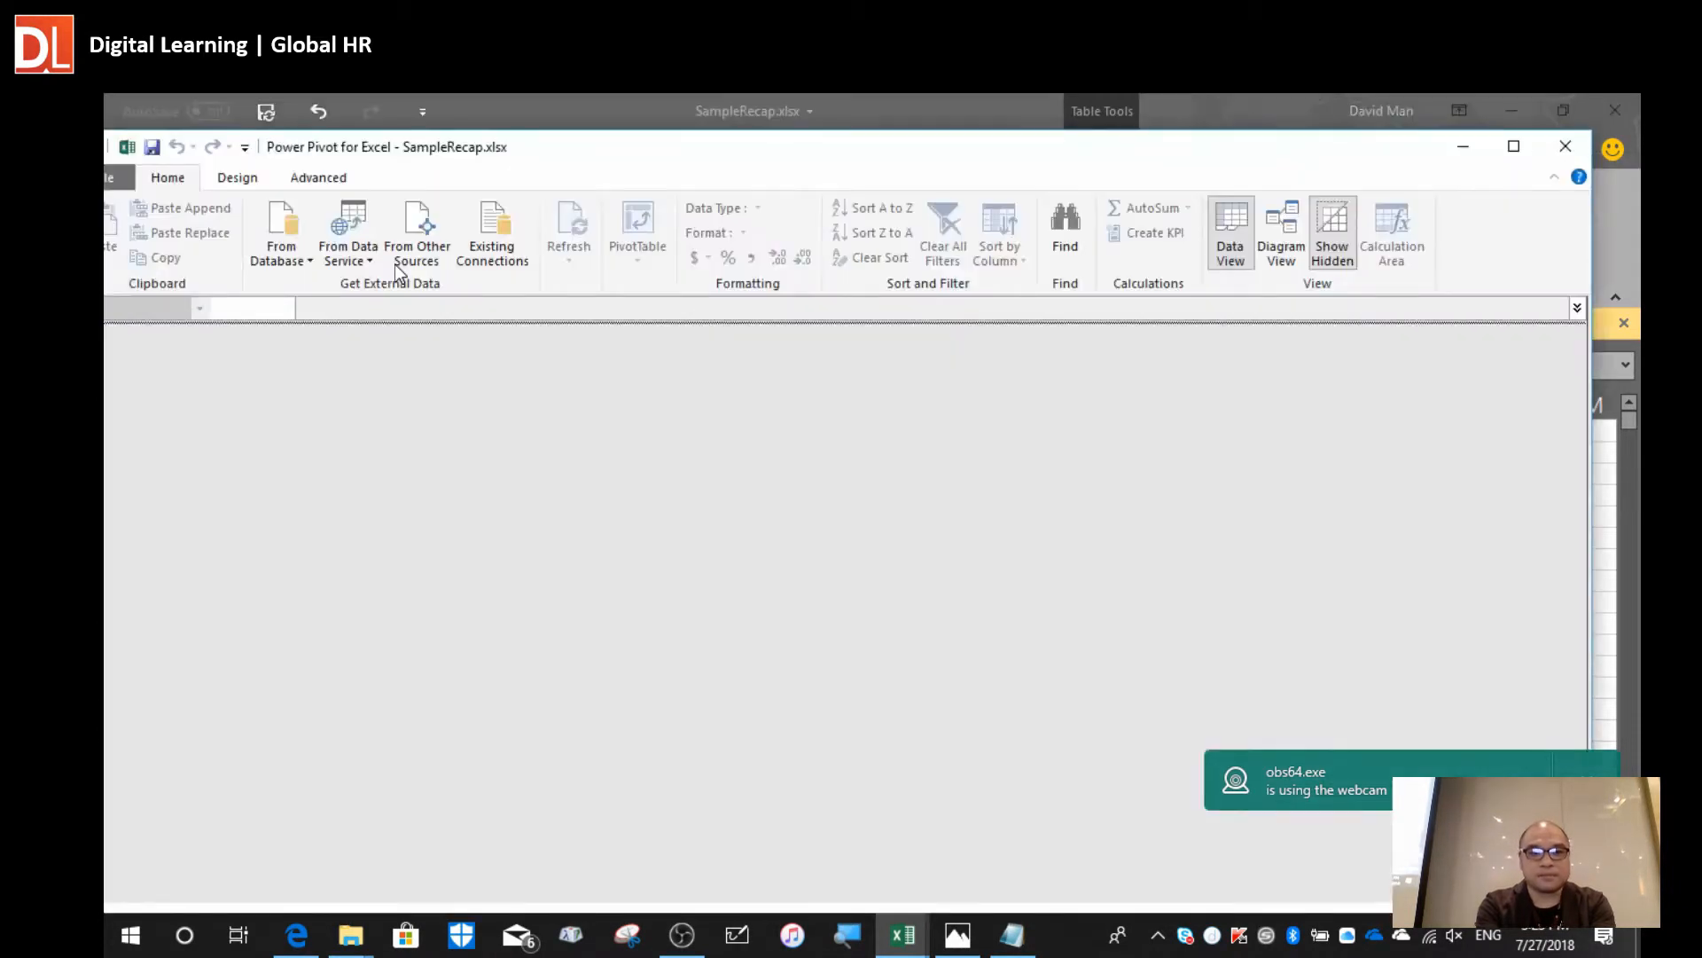
click(1513, 147)
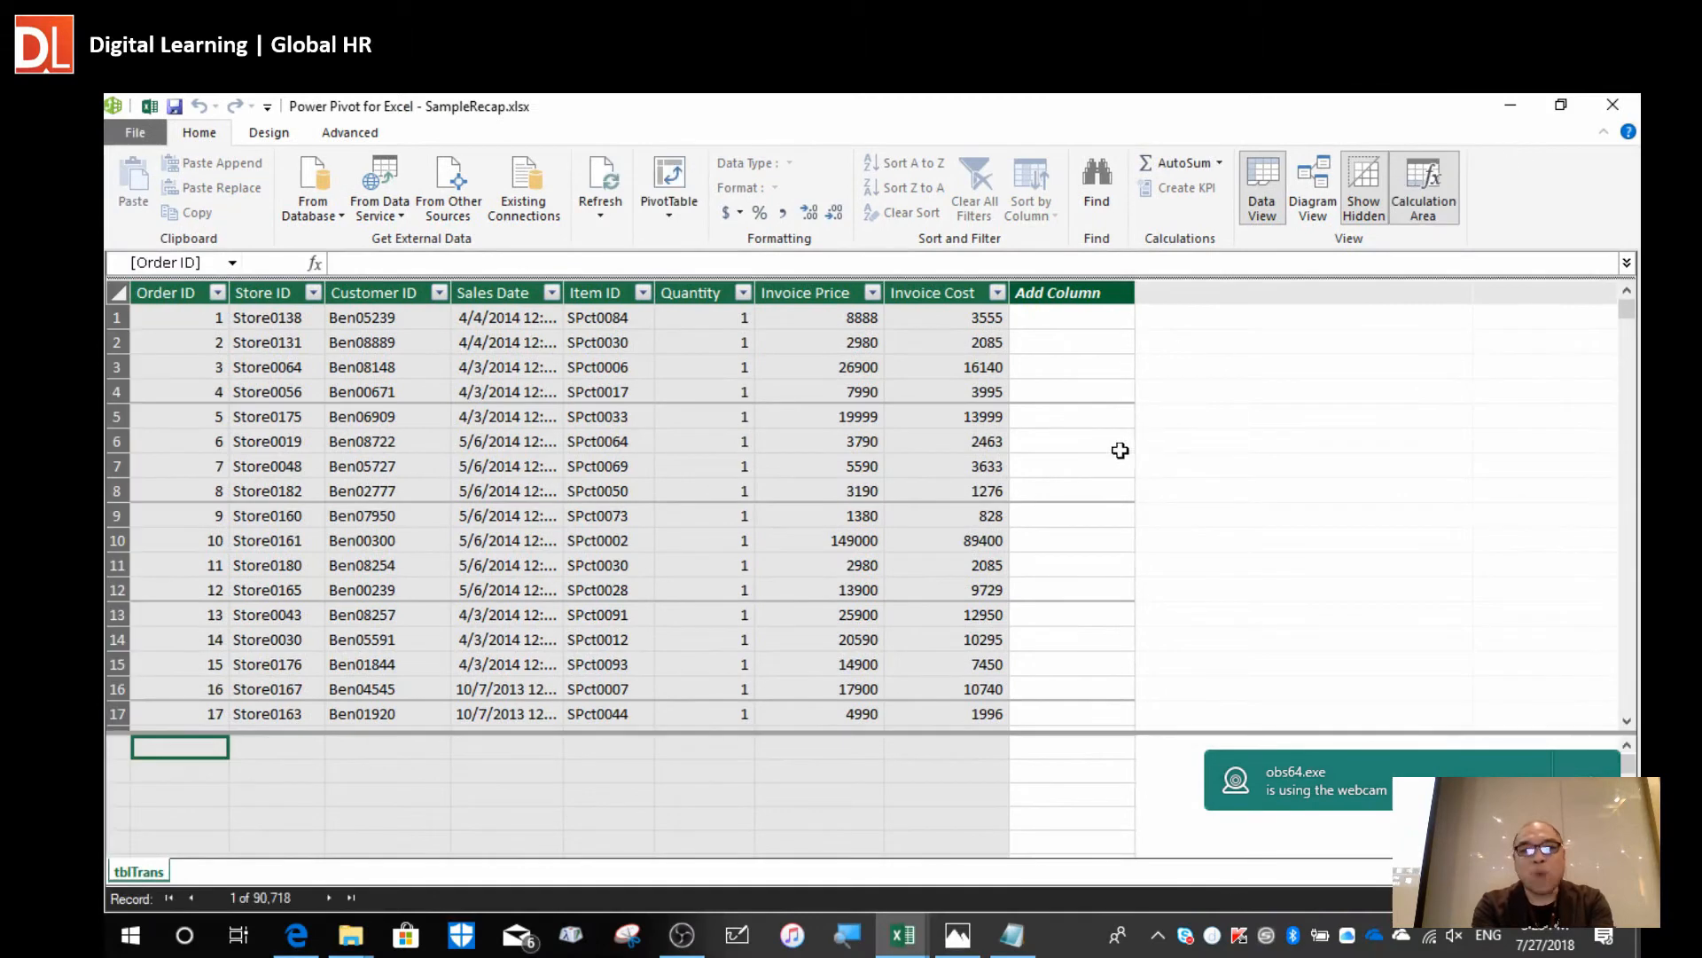
click(585, 493)
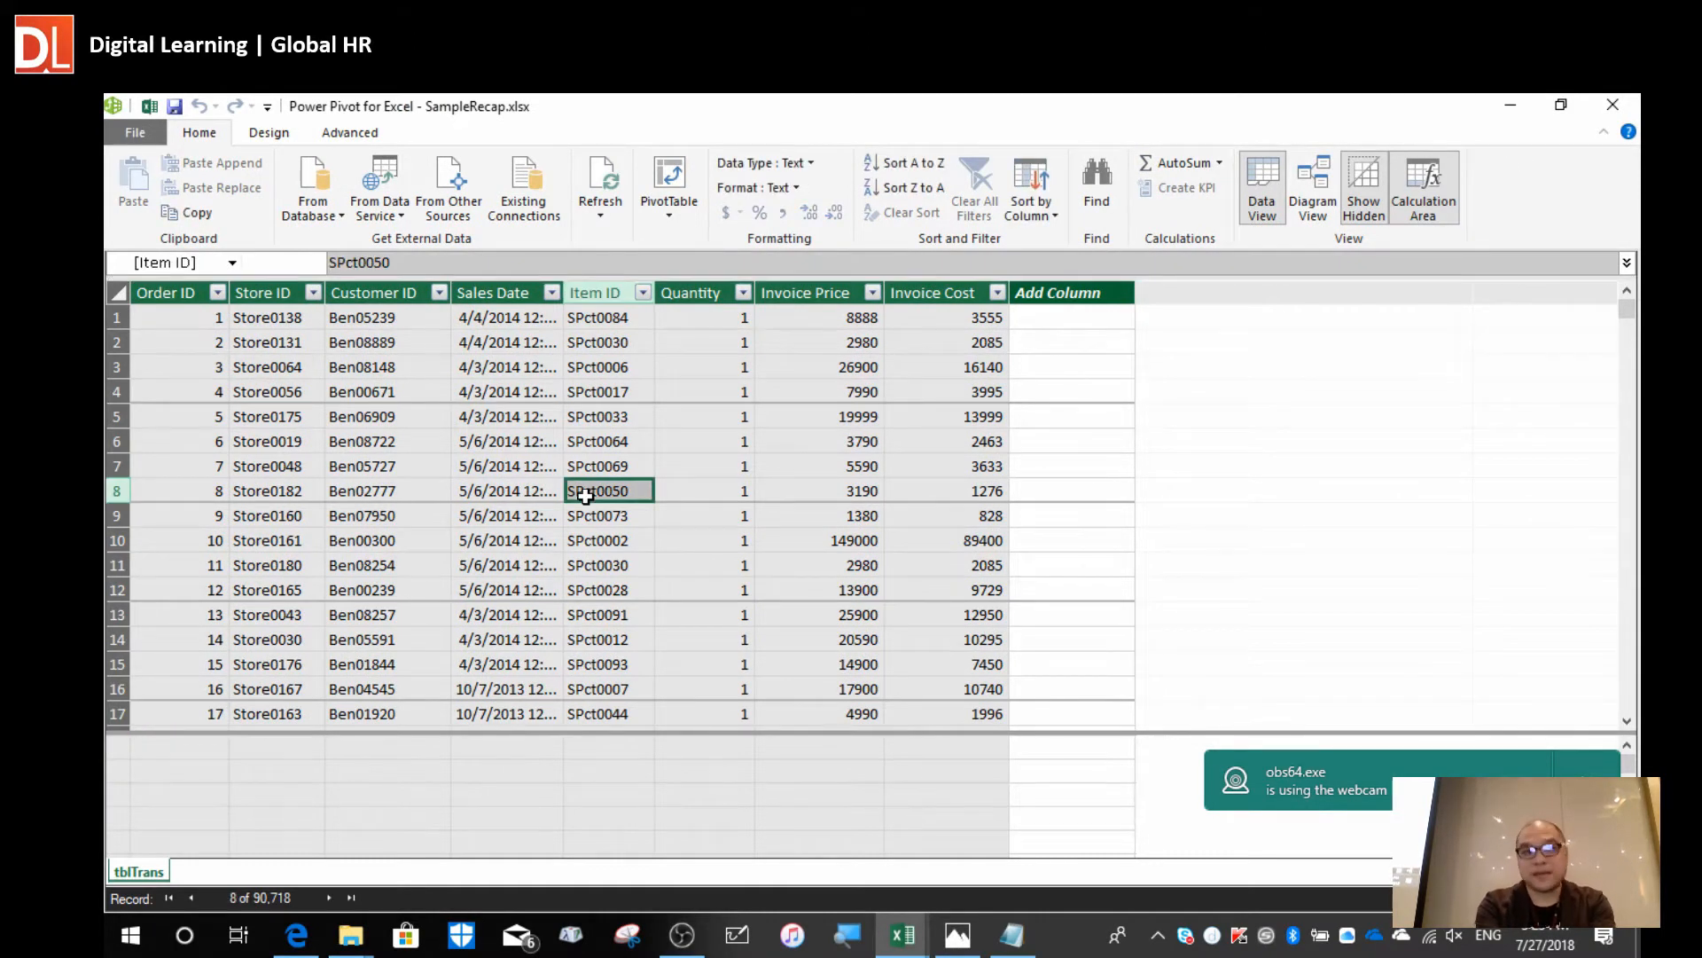
click(753, 418)
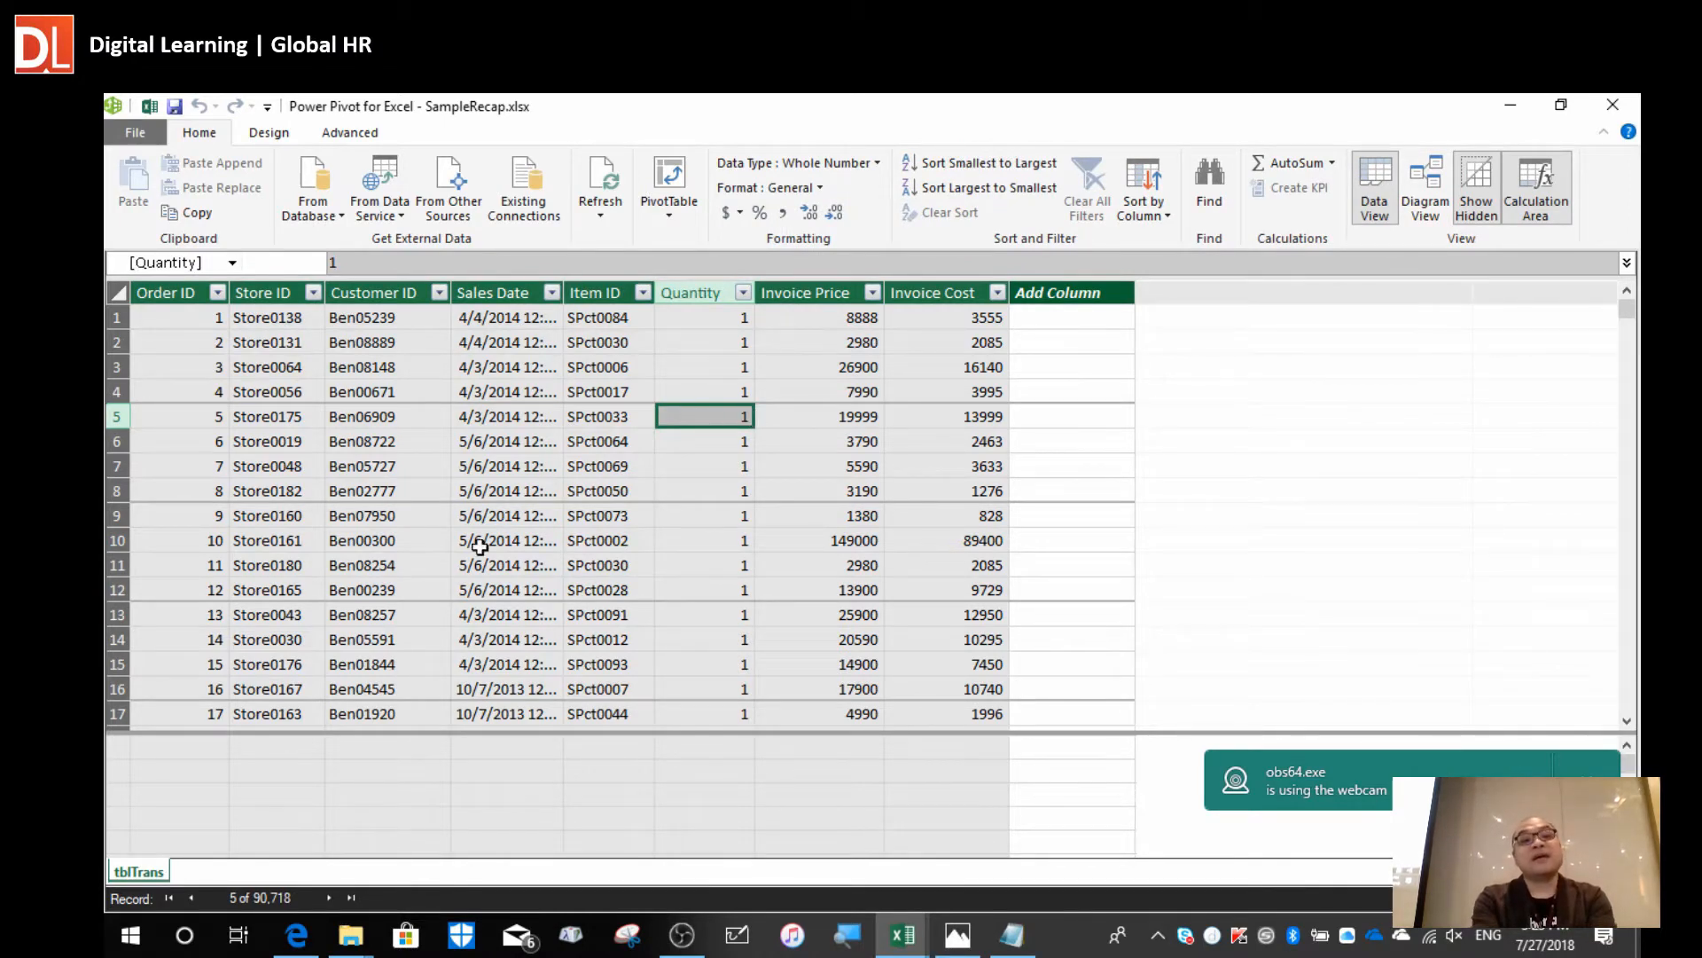
click(429, 567)
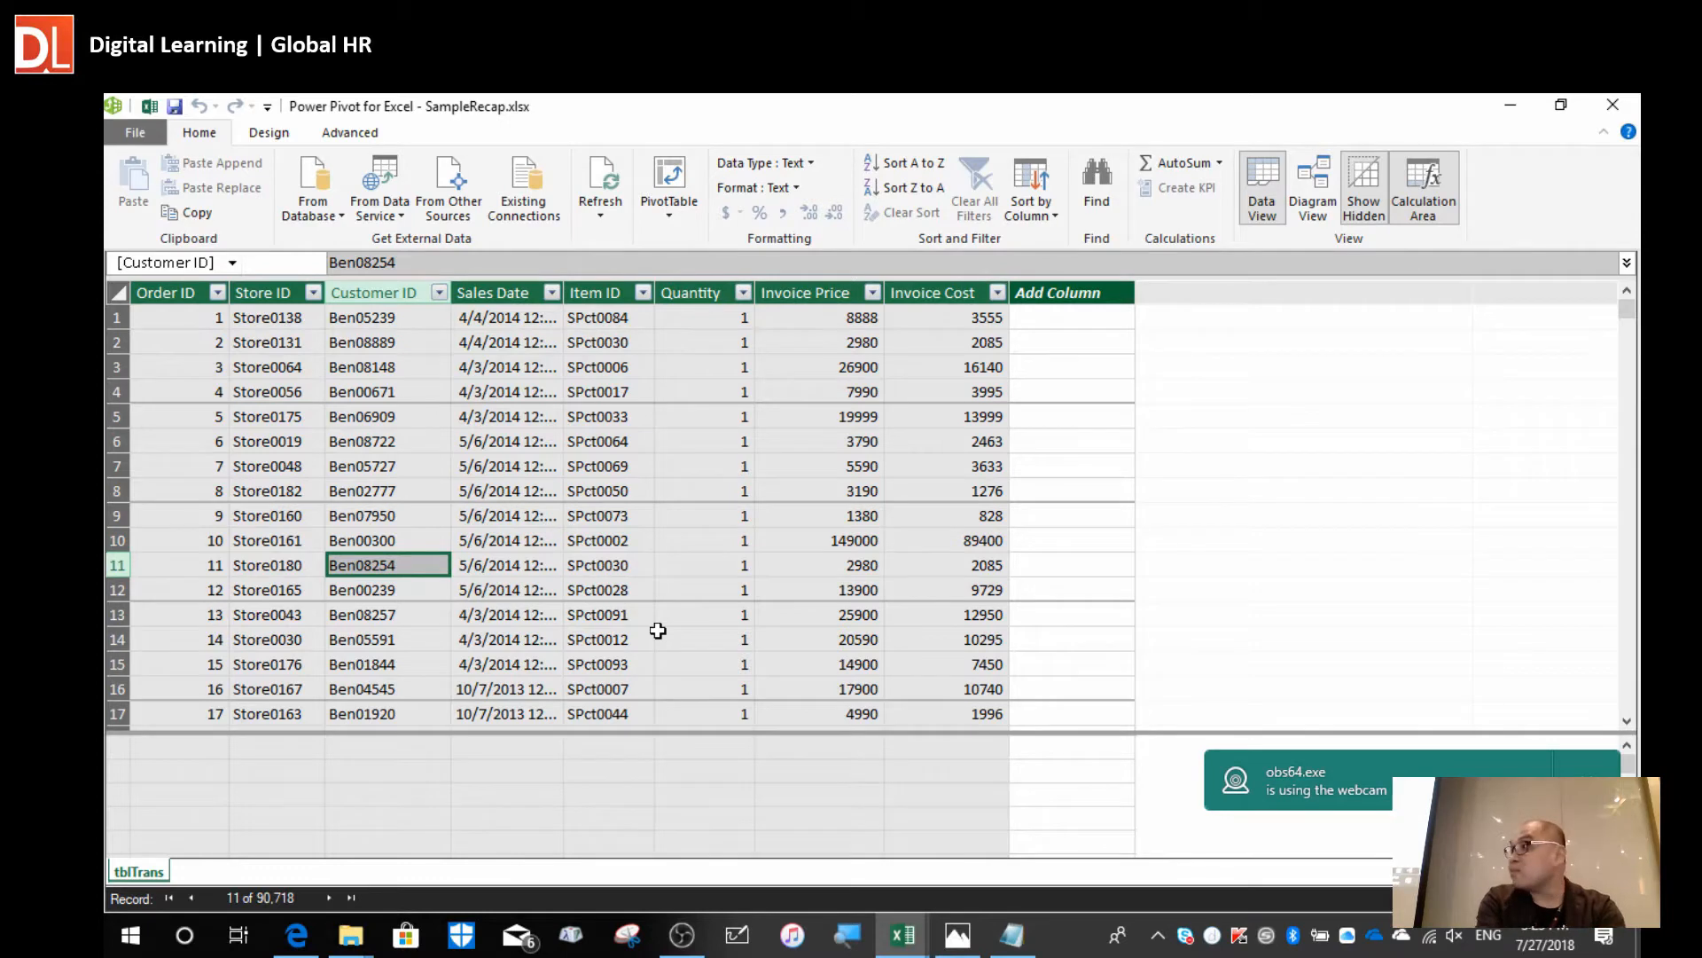
Return to the Excel workbook and add the Store Information table to the Data Model.
key(alt+Tab)
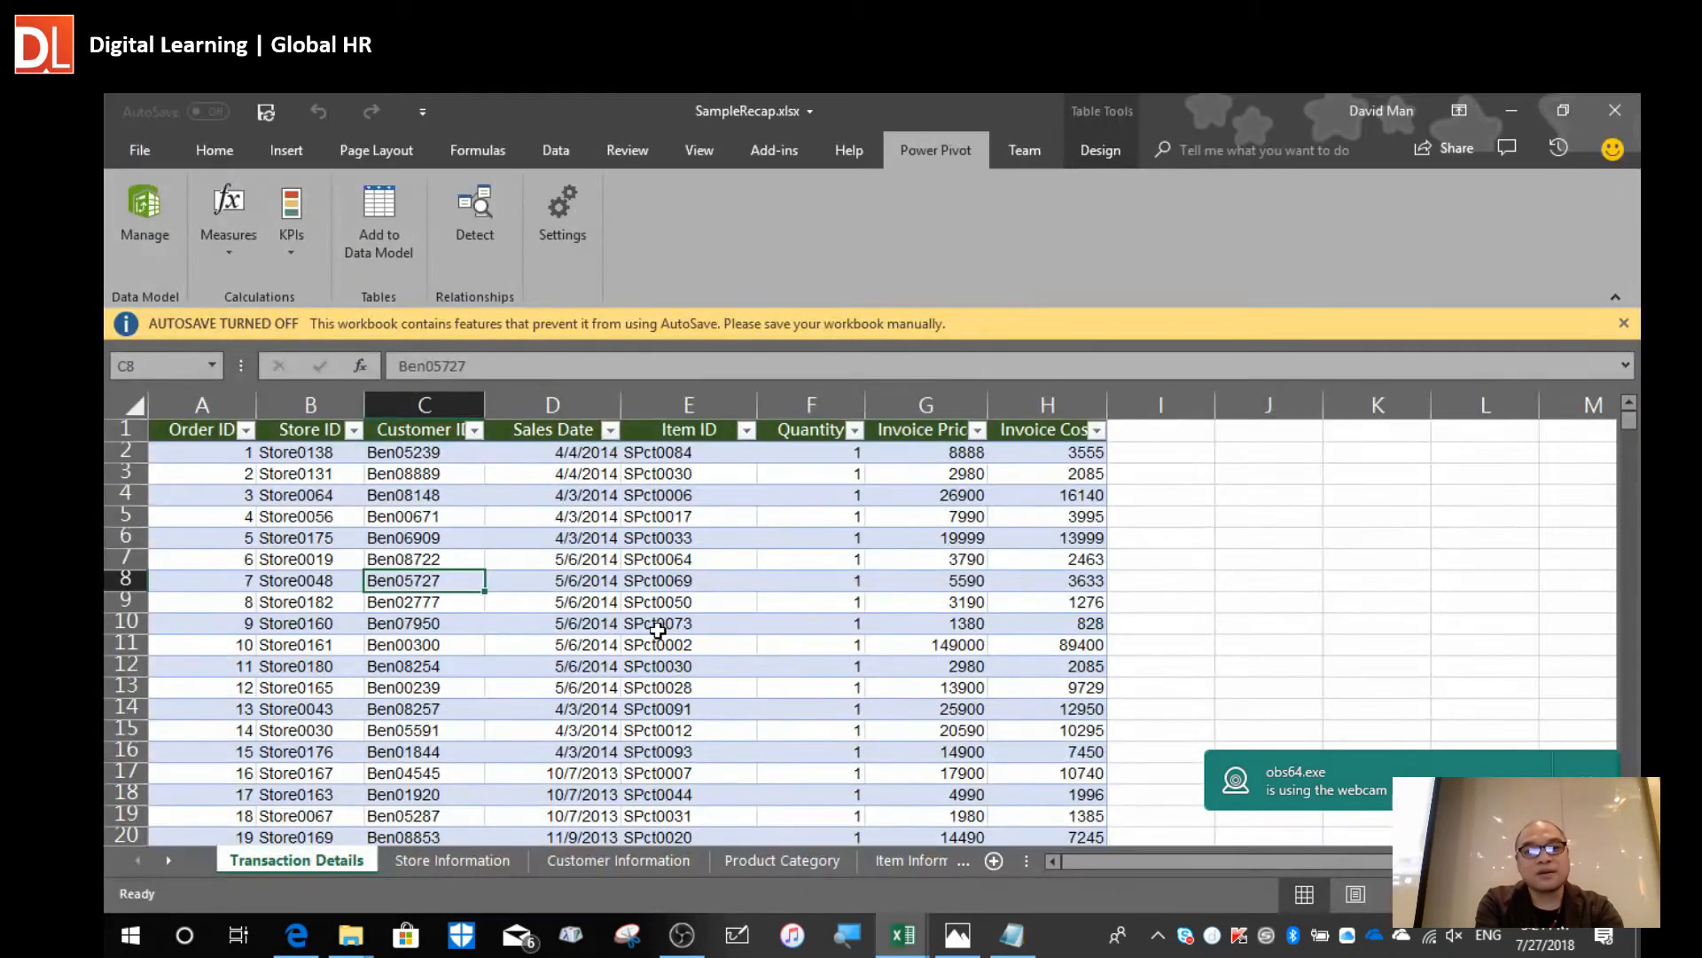
click(601, 681)
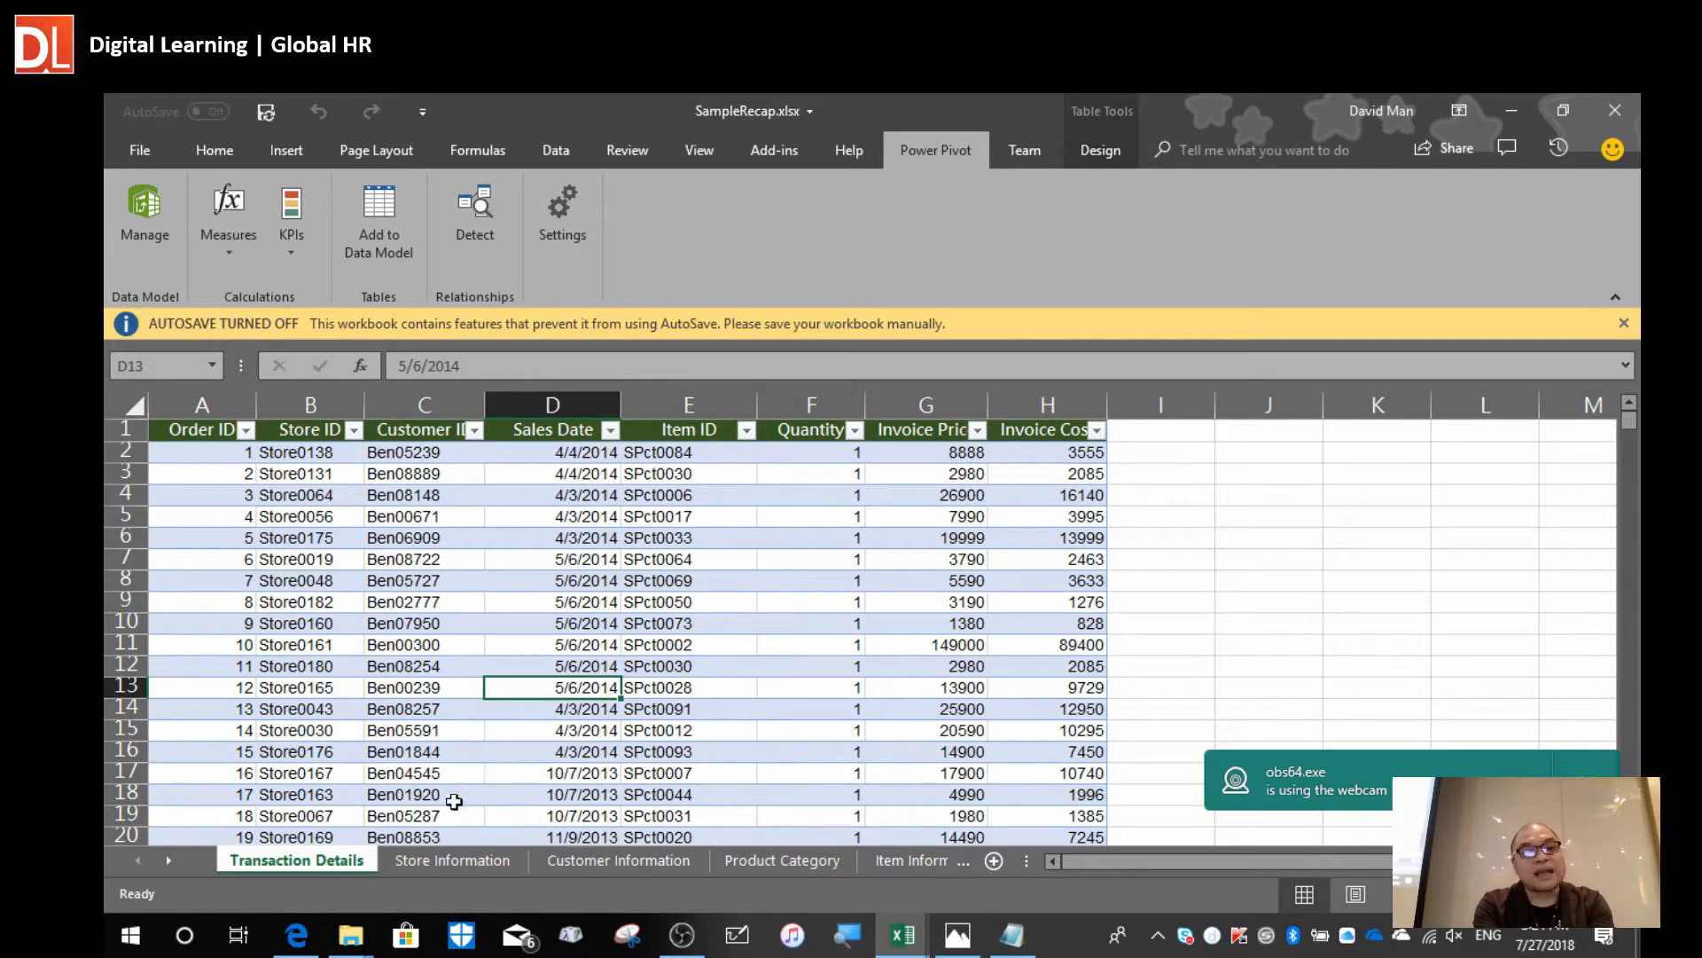
click(465, 866)
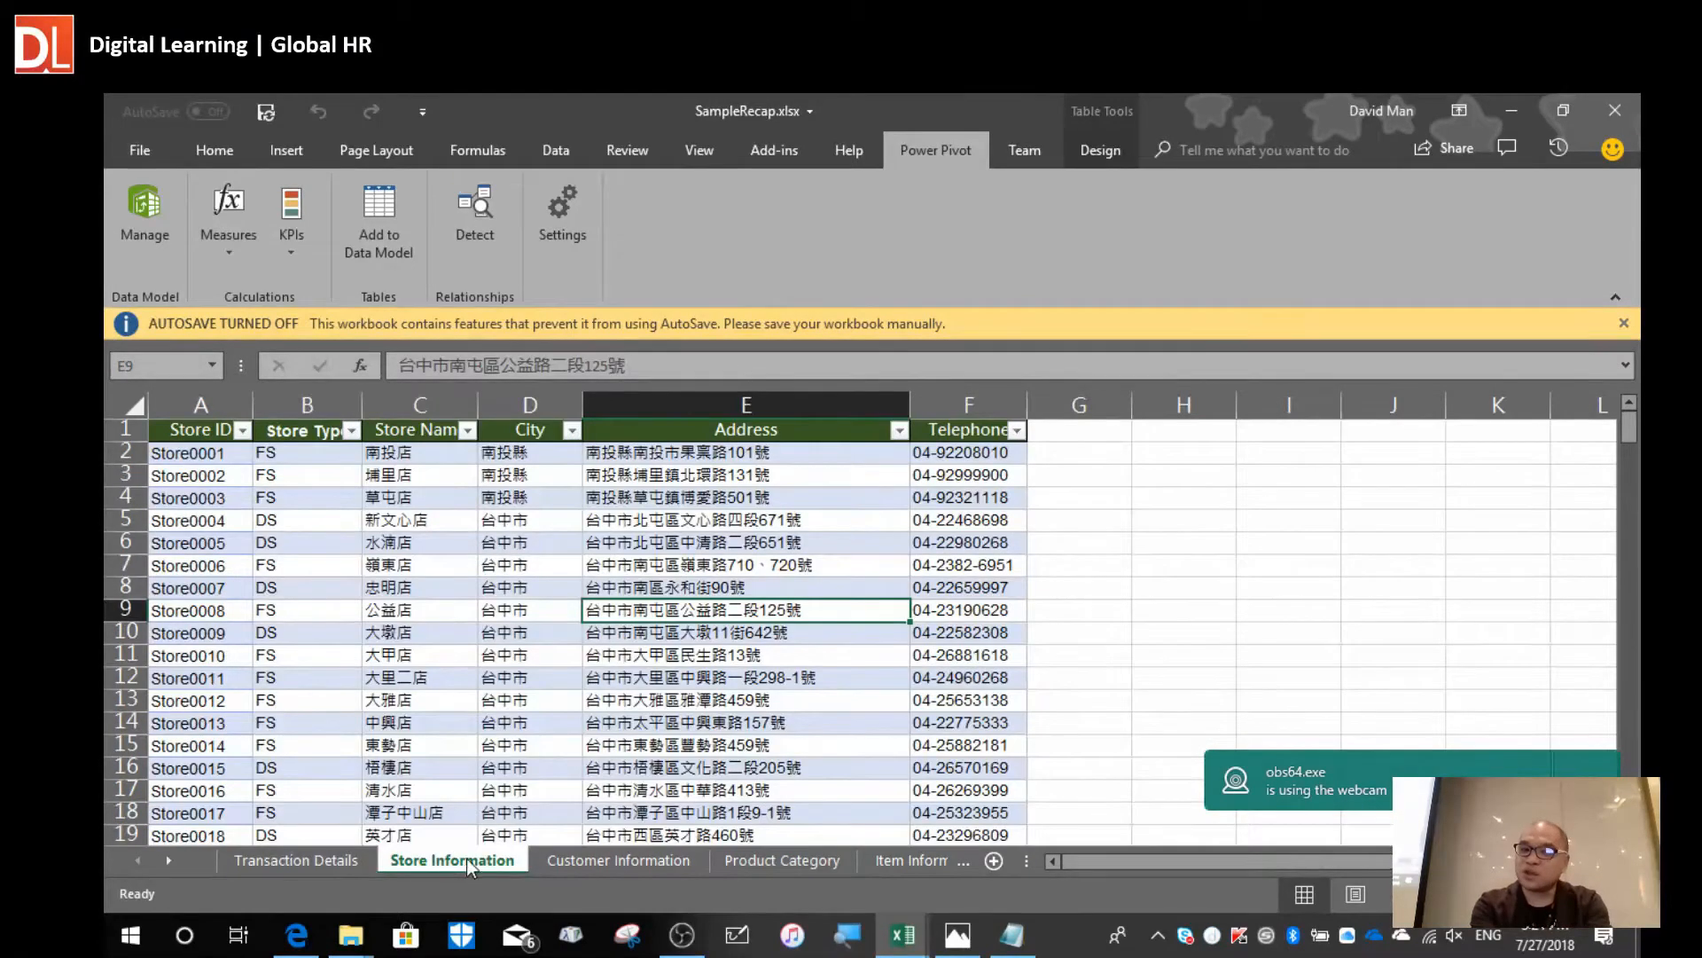
click(401, 636)
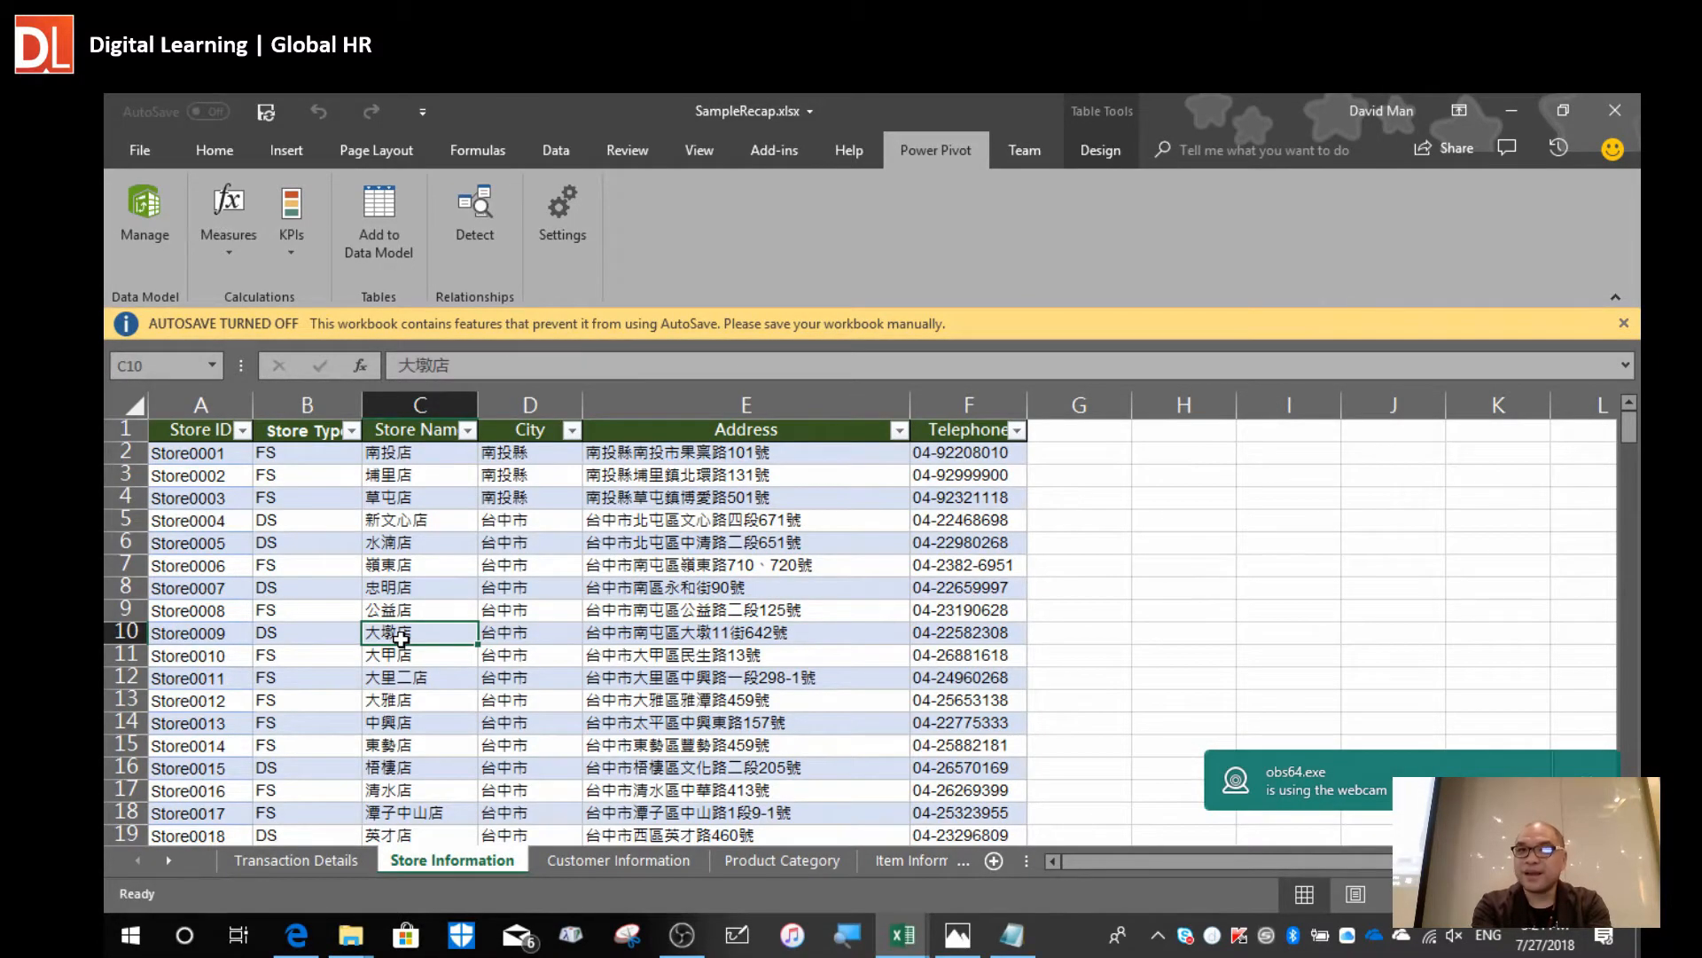
click(304, 545)
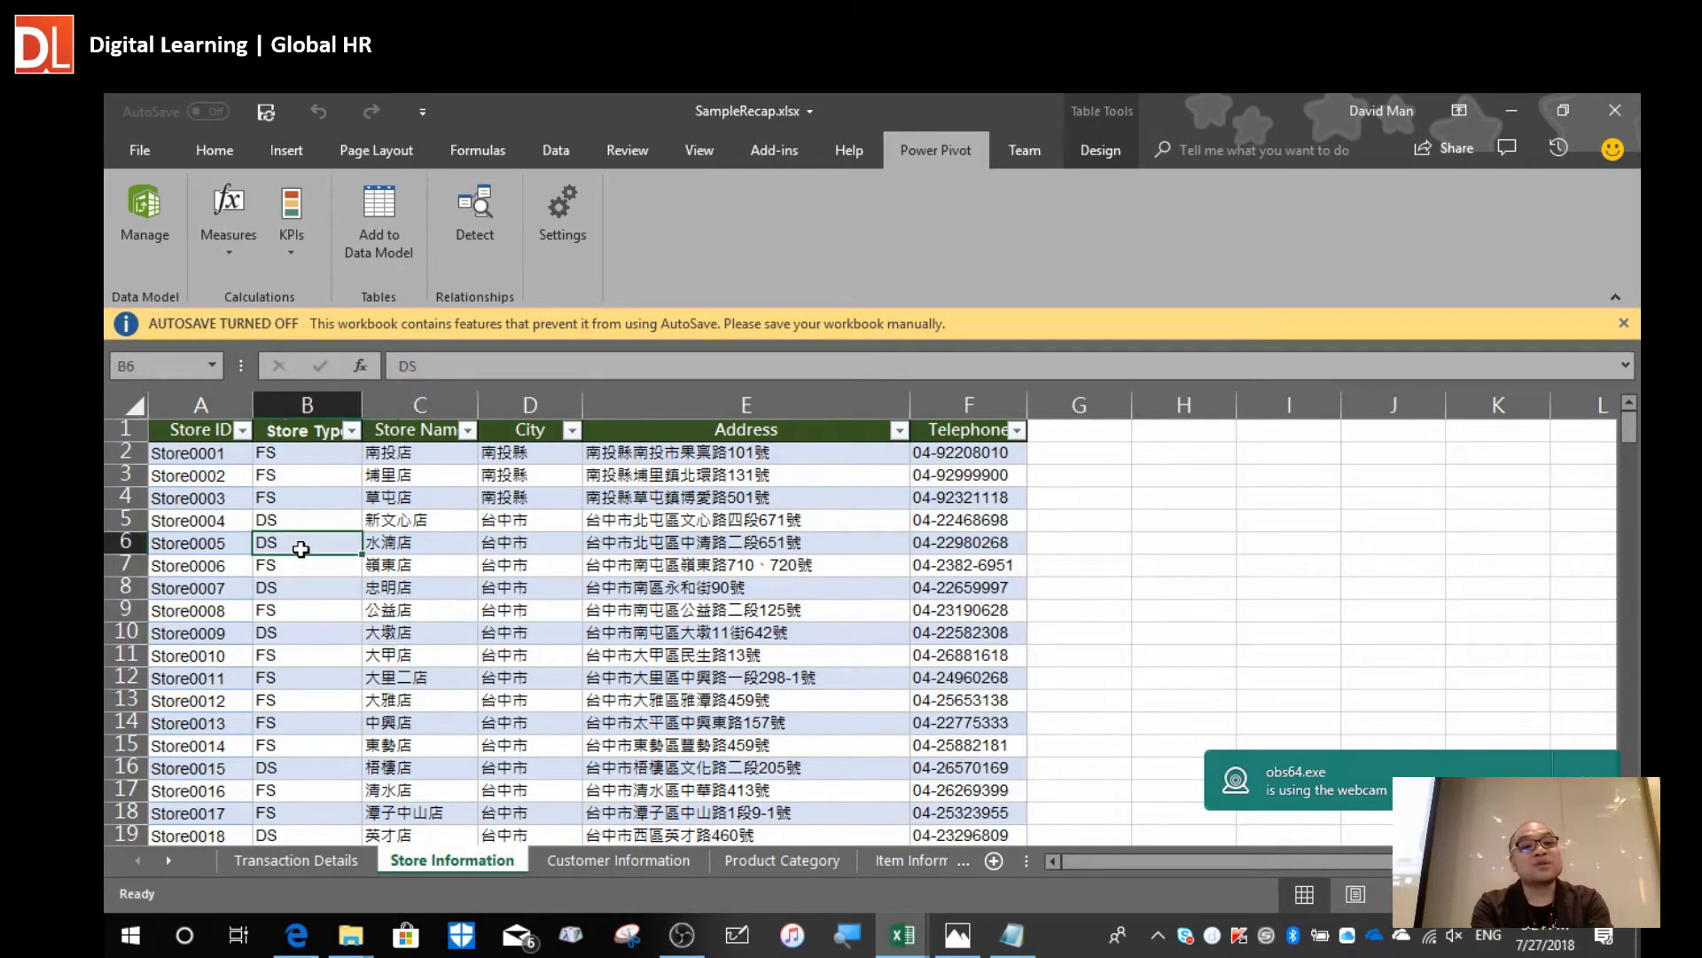
key(Up)
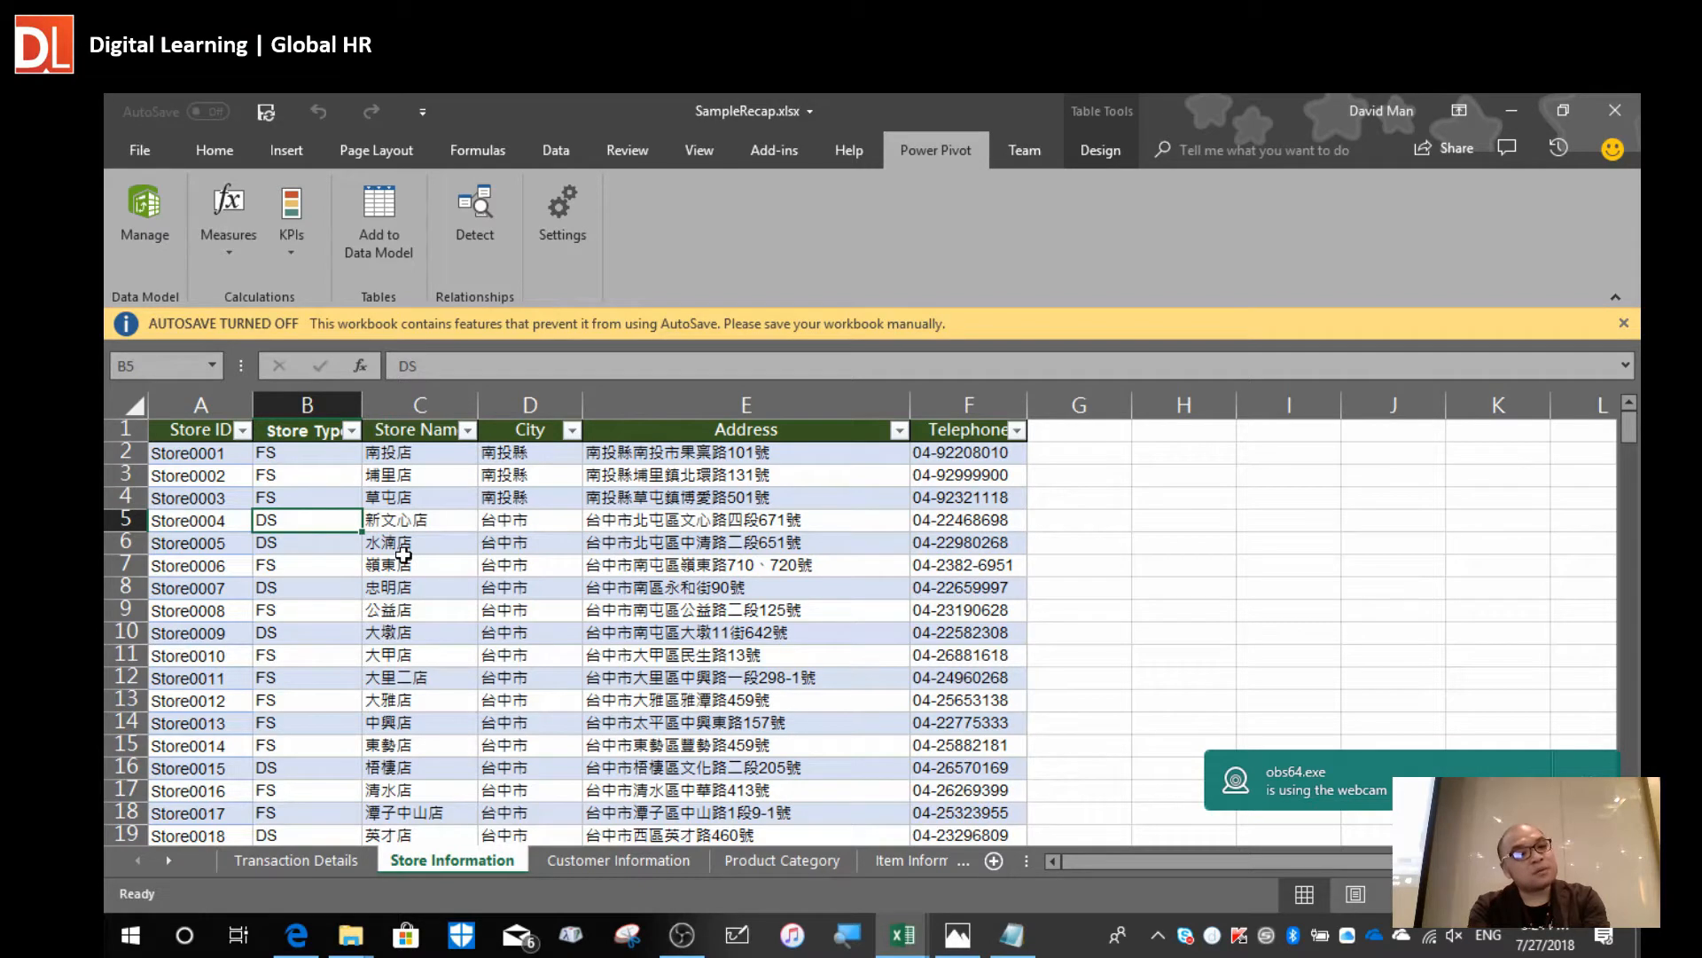
click(293, 581)
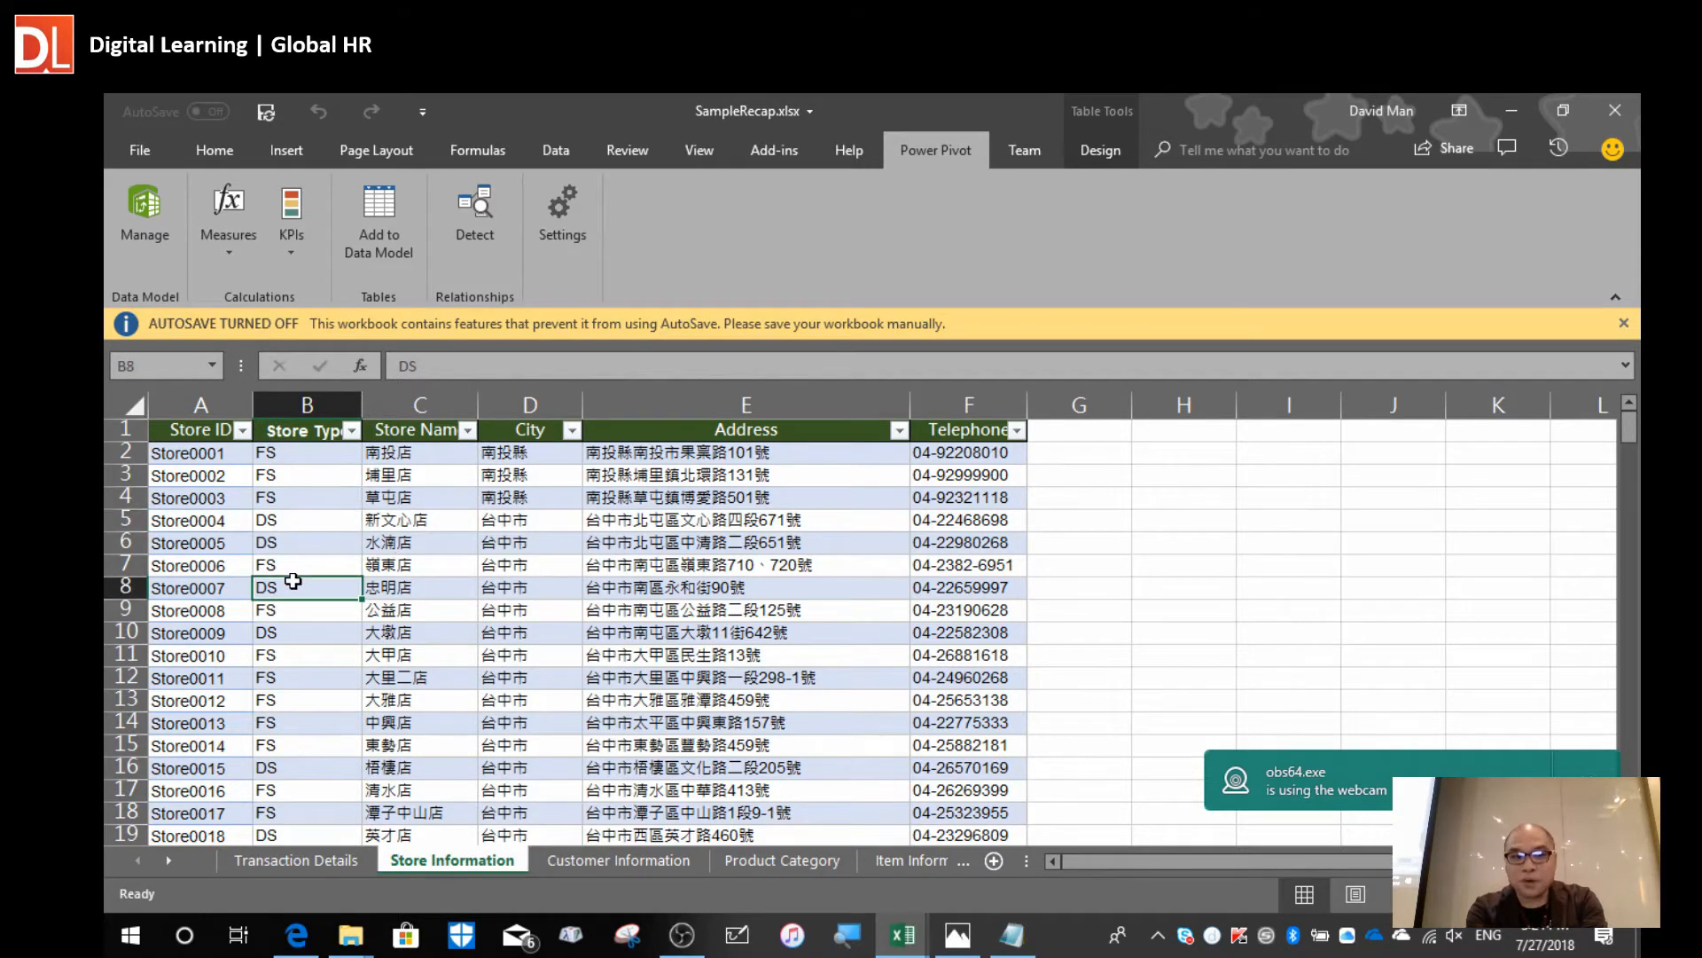
click(396, 253)
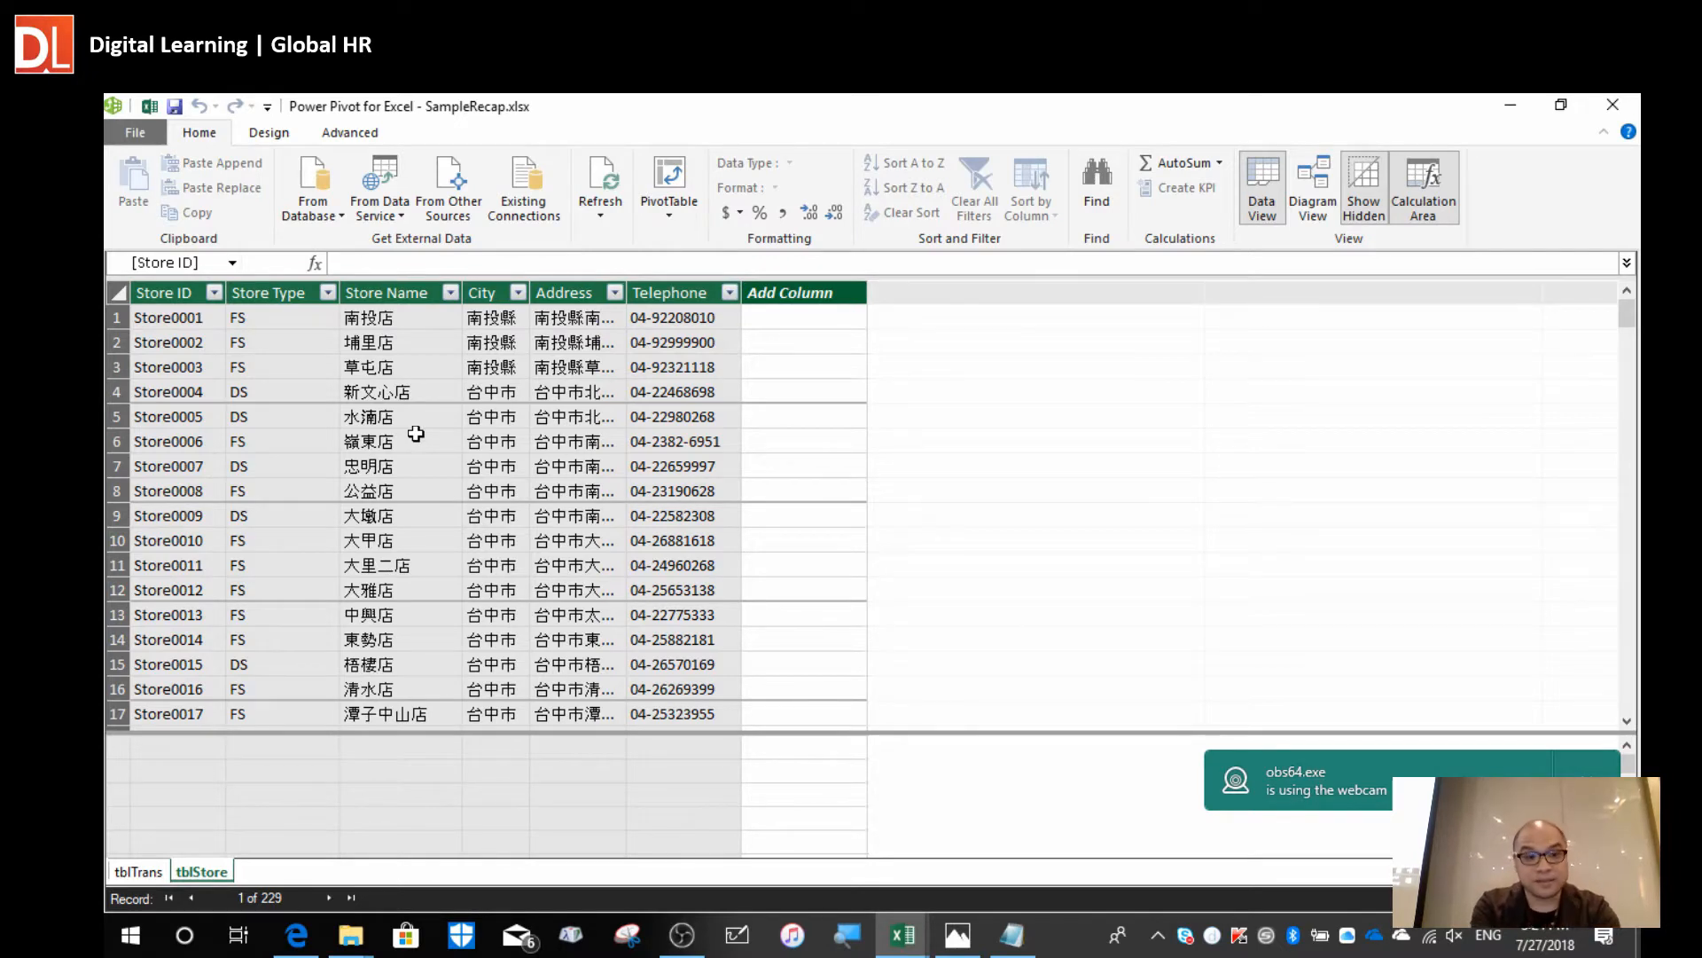
Go back to the Excel workbook and add the Customer Information table to the Data Model.
key(alt+Tab)
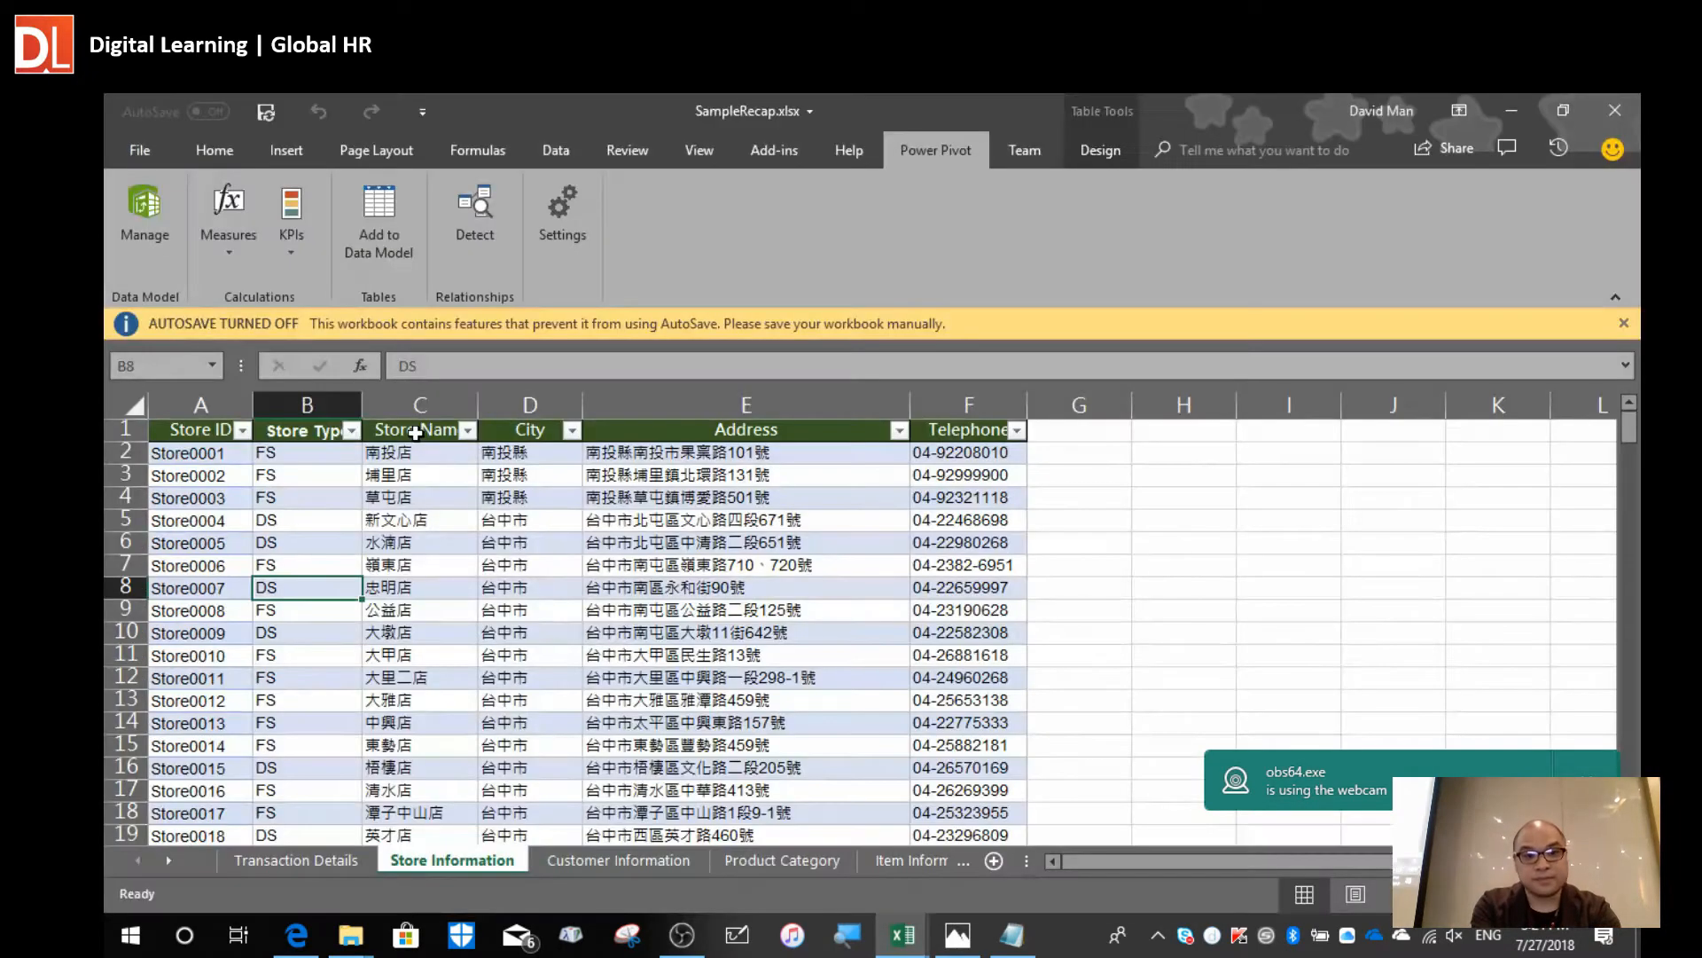
click(639, 869)
click(398, 645)
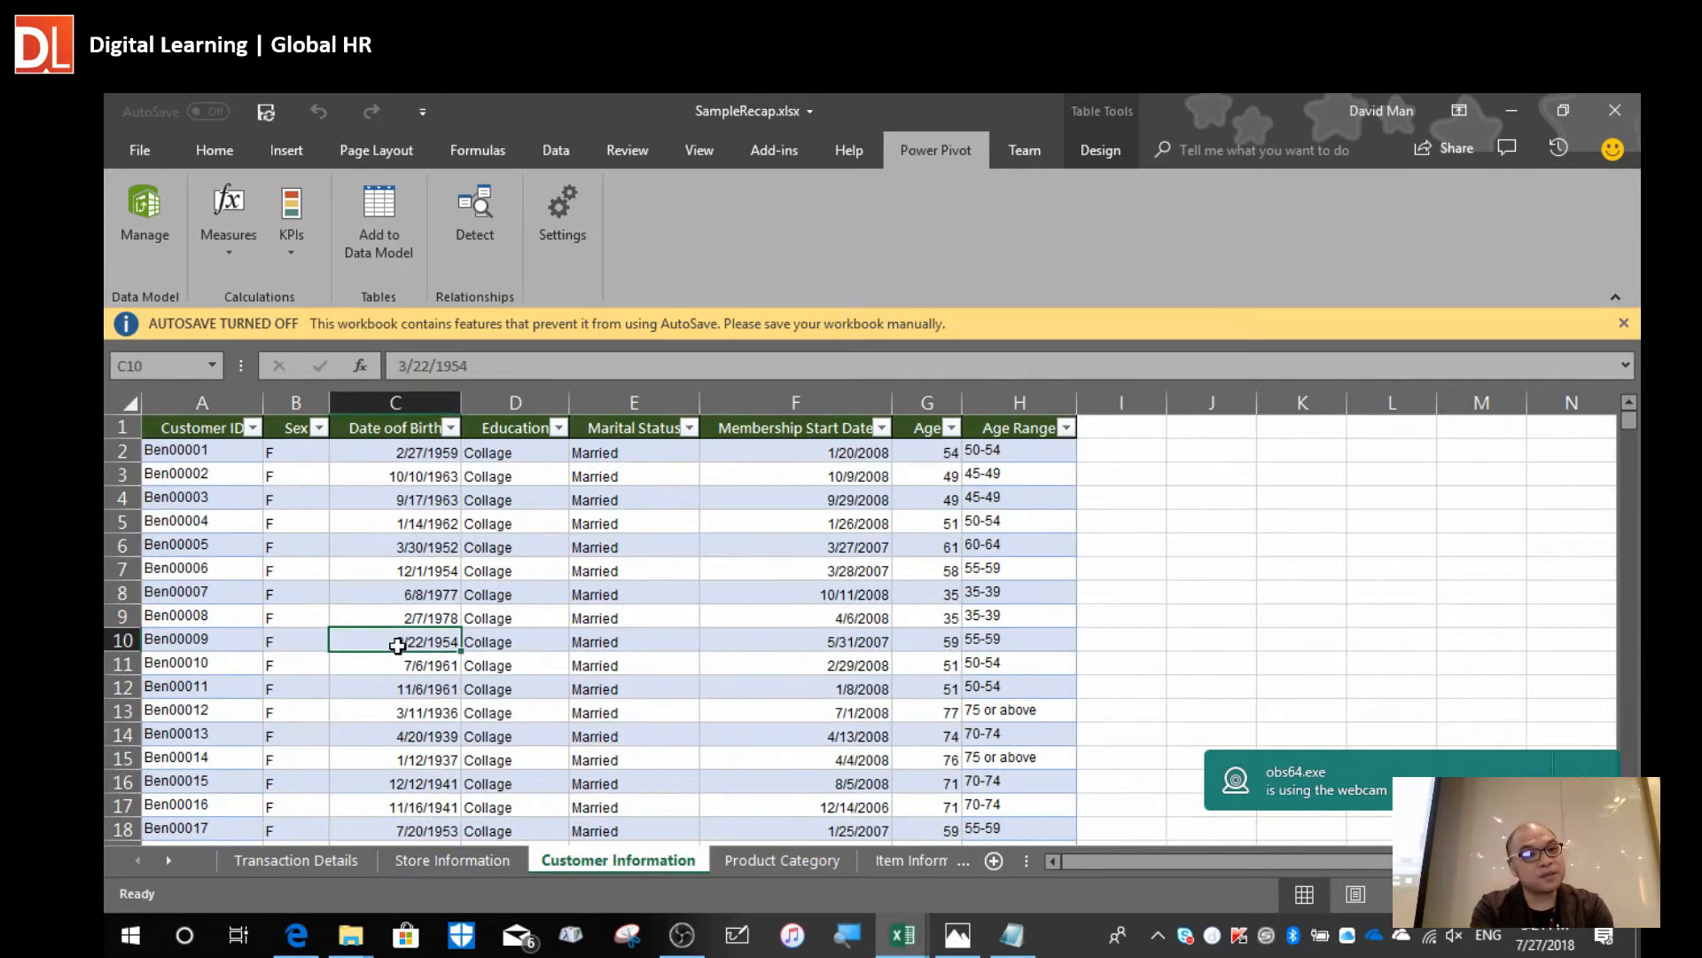
click(377, 229)
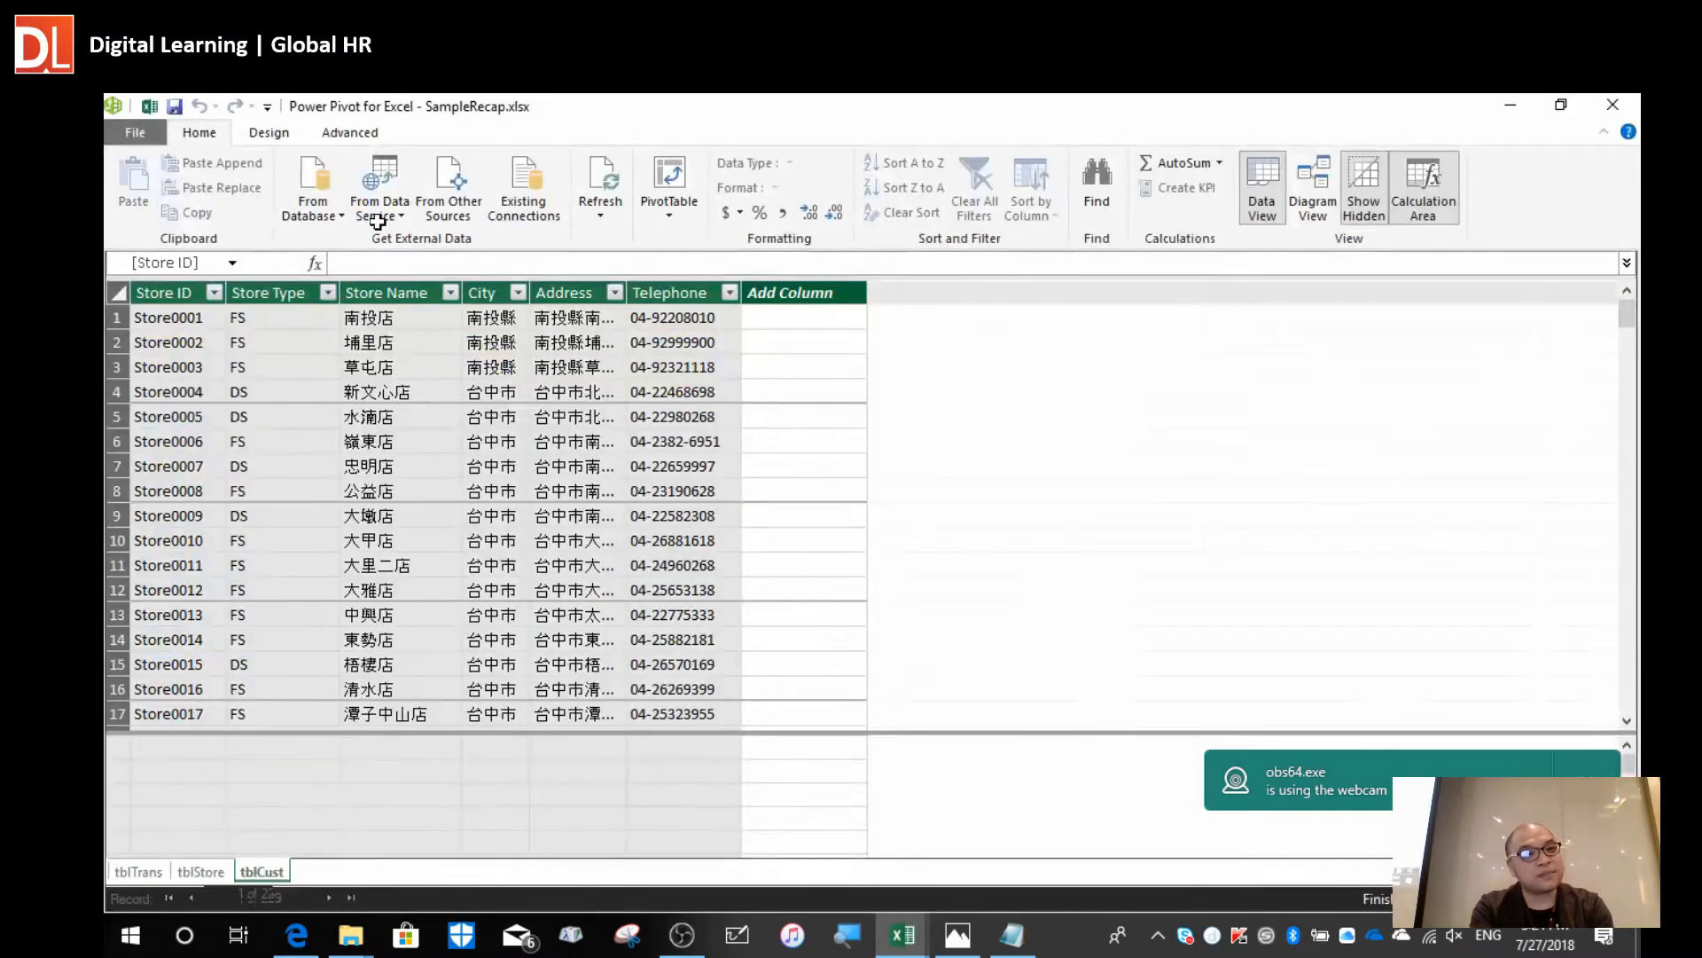
click(397, 572)
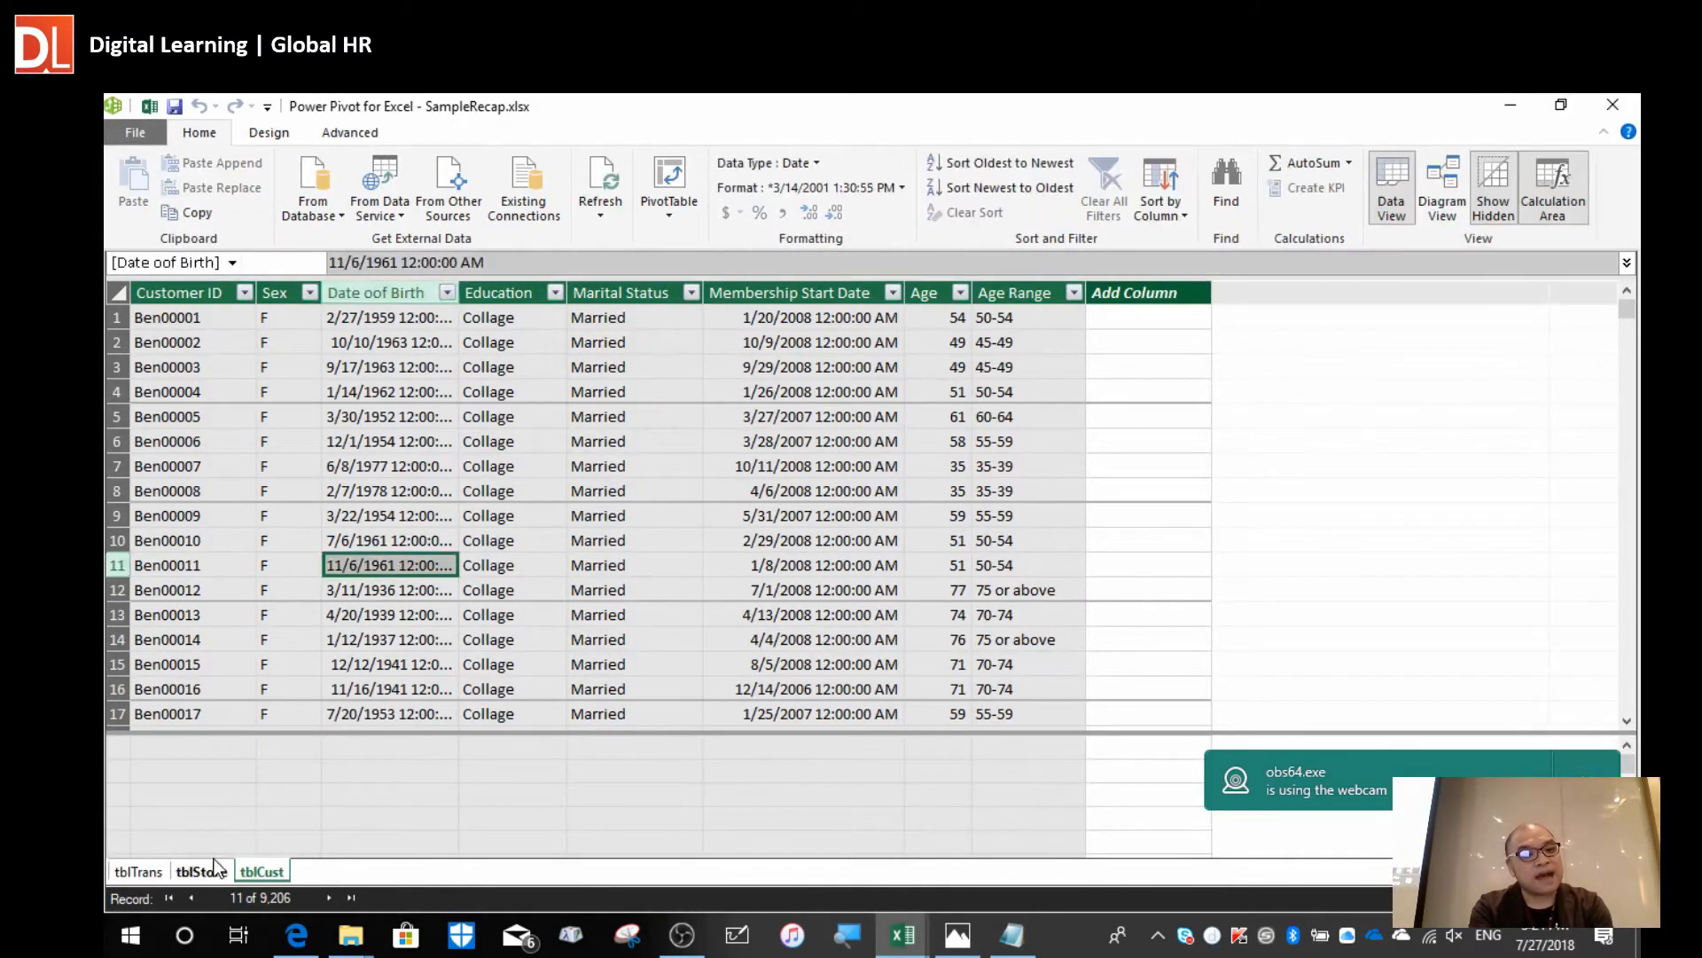
Review the data of tblTrans, tblStore and tblCust one after another in Power Pivot.
click(140, 874)
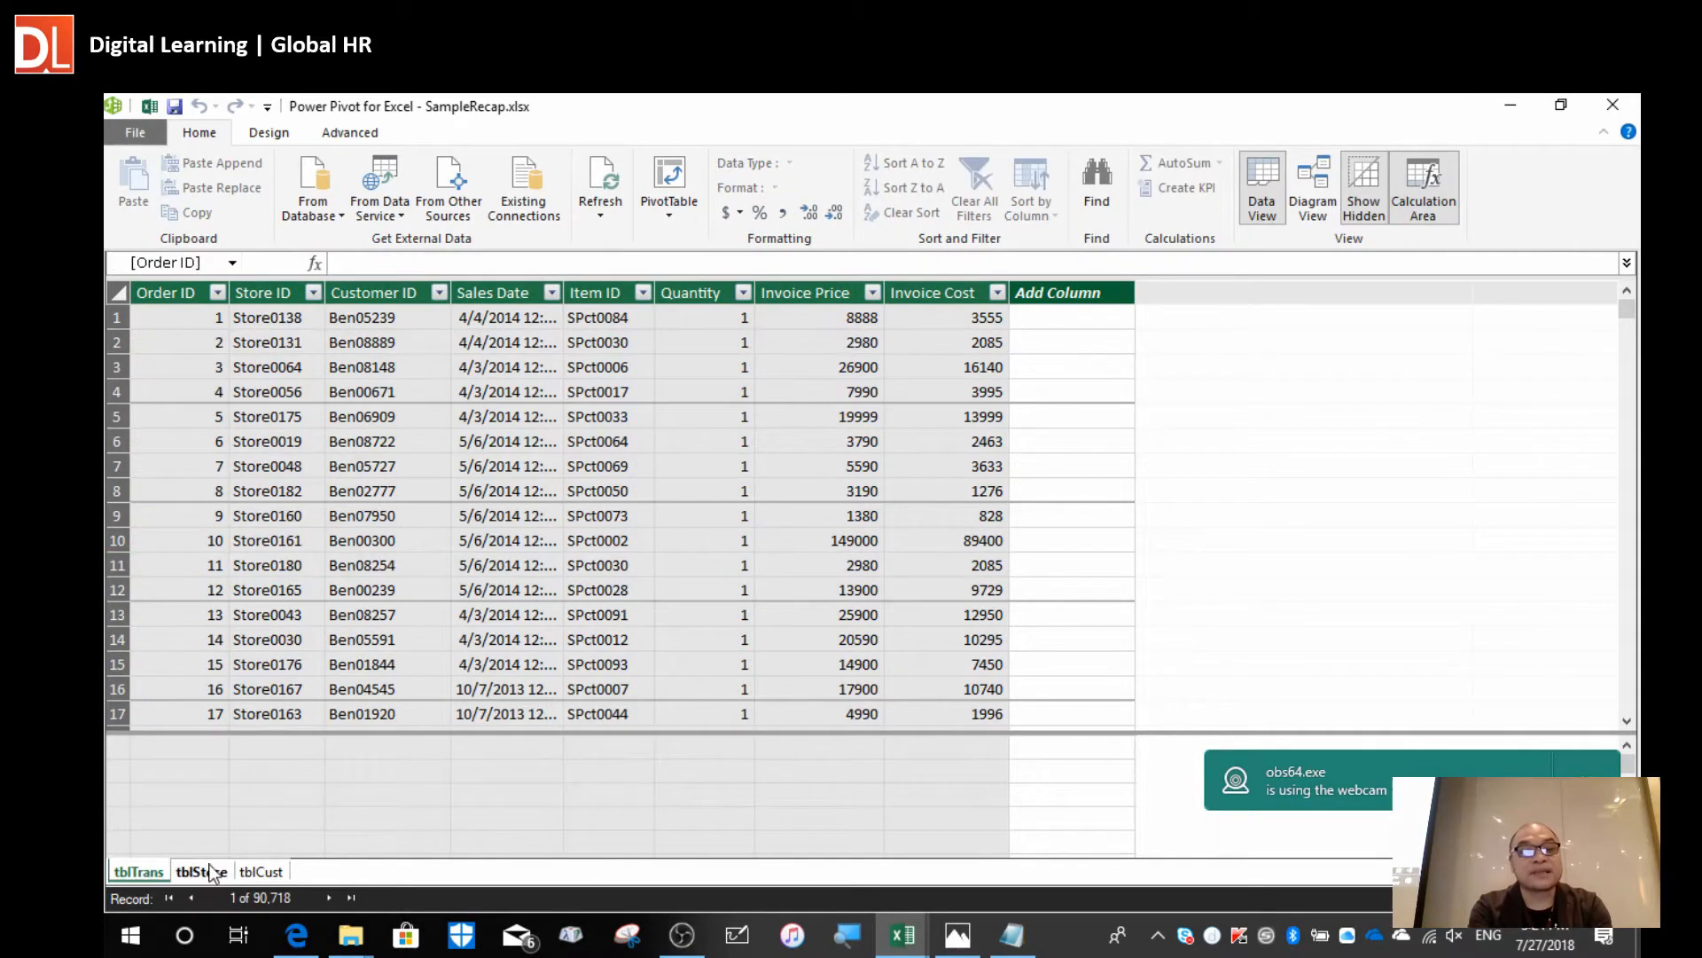
click(203, 876)
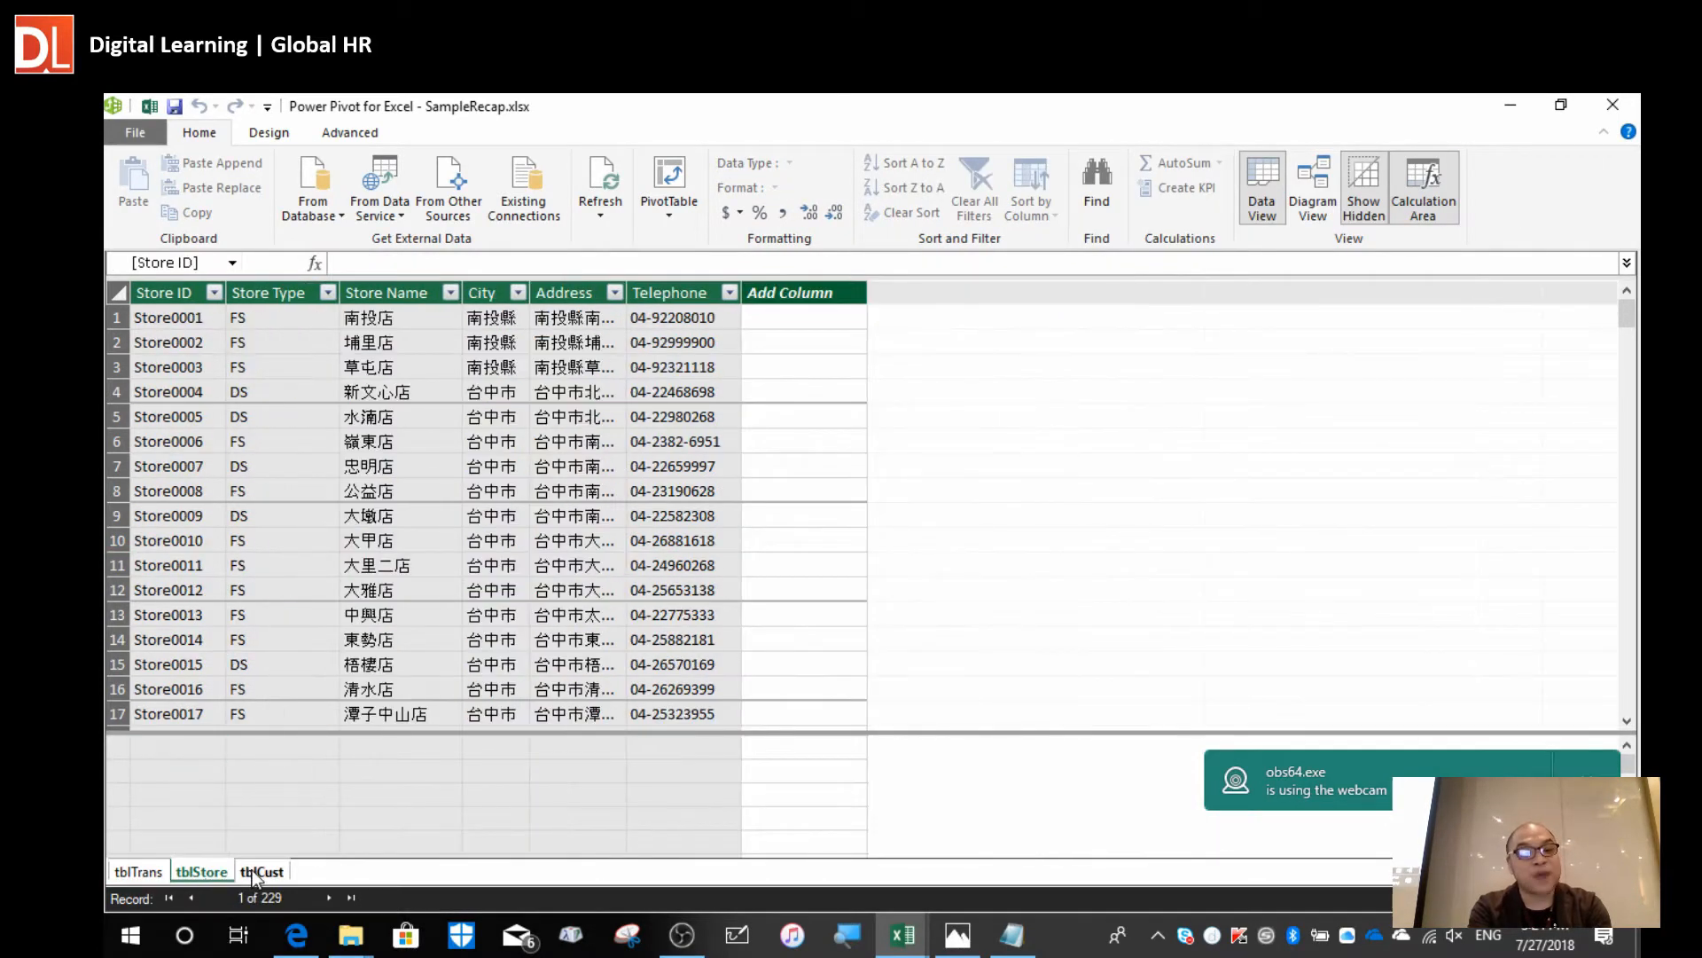
click(252, 874)
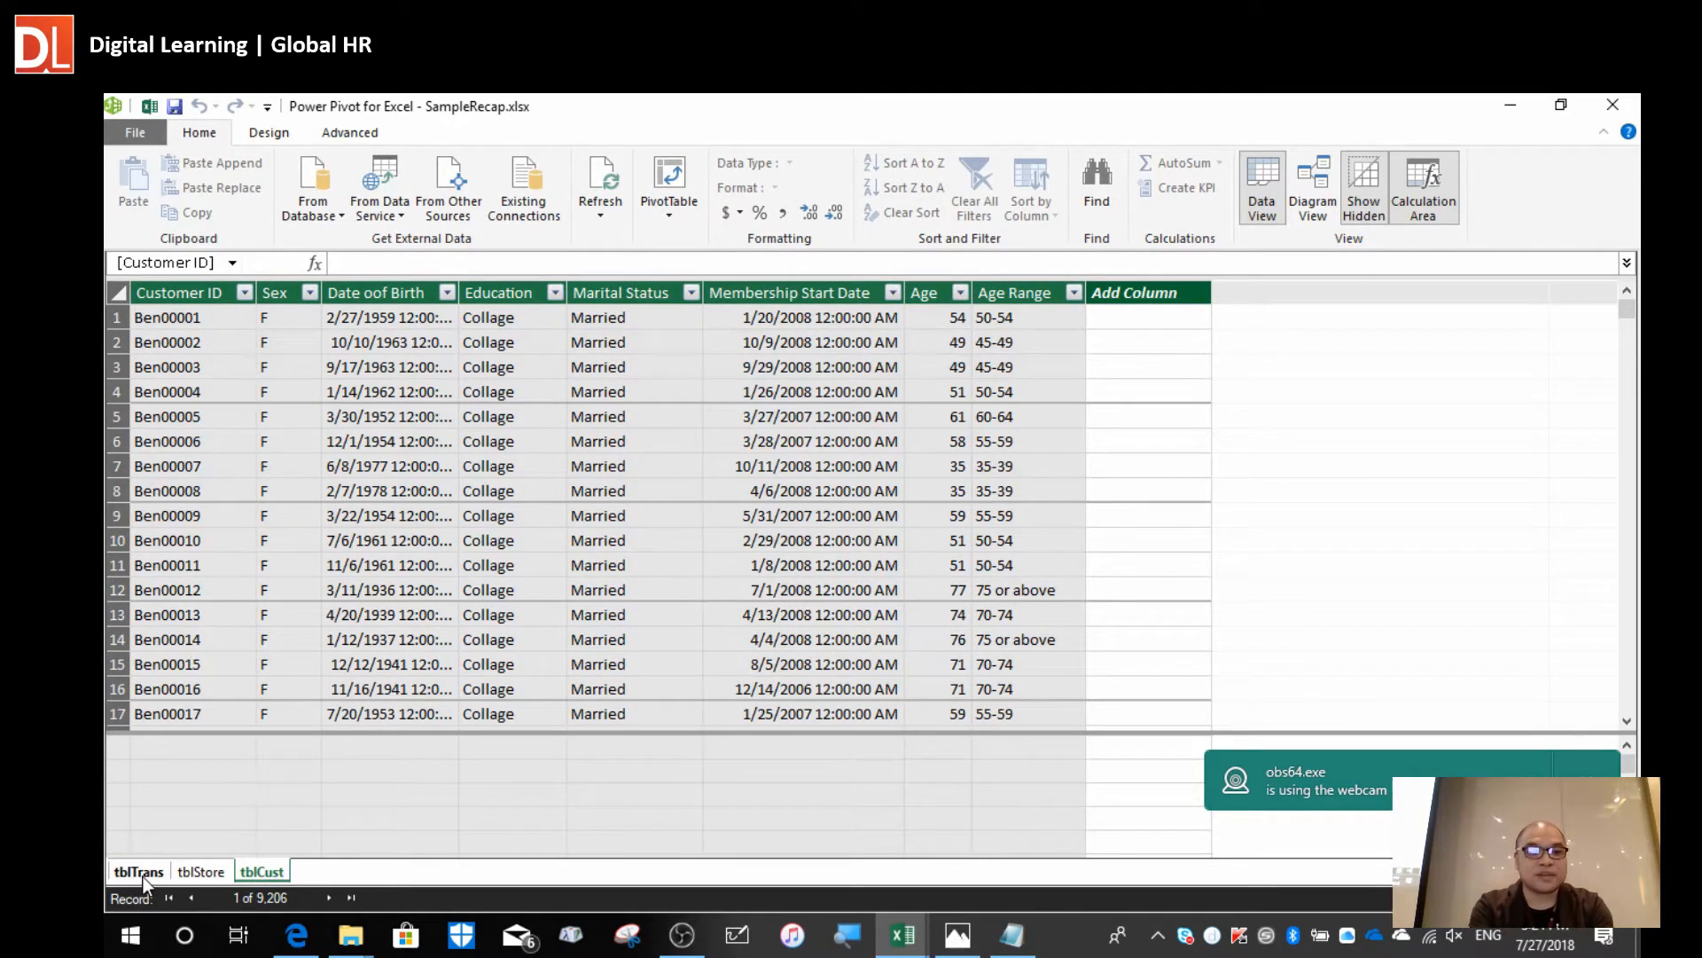
click(113, 876)
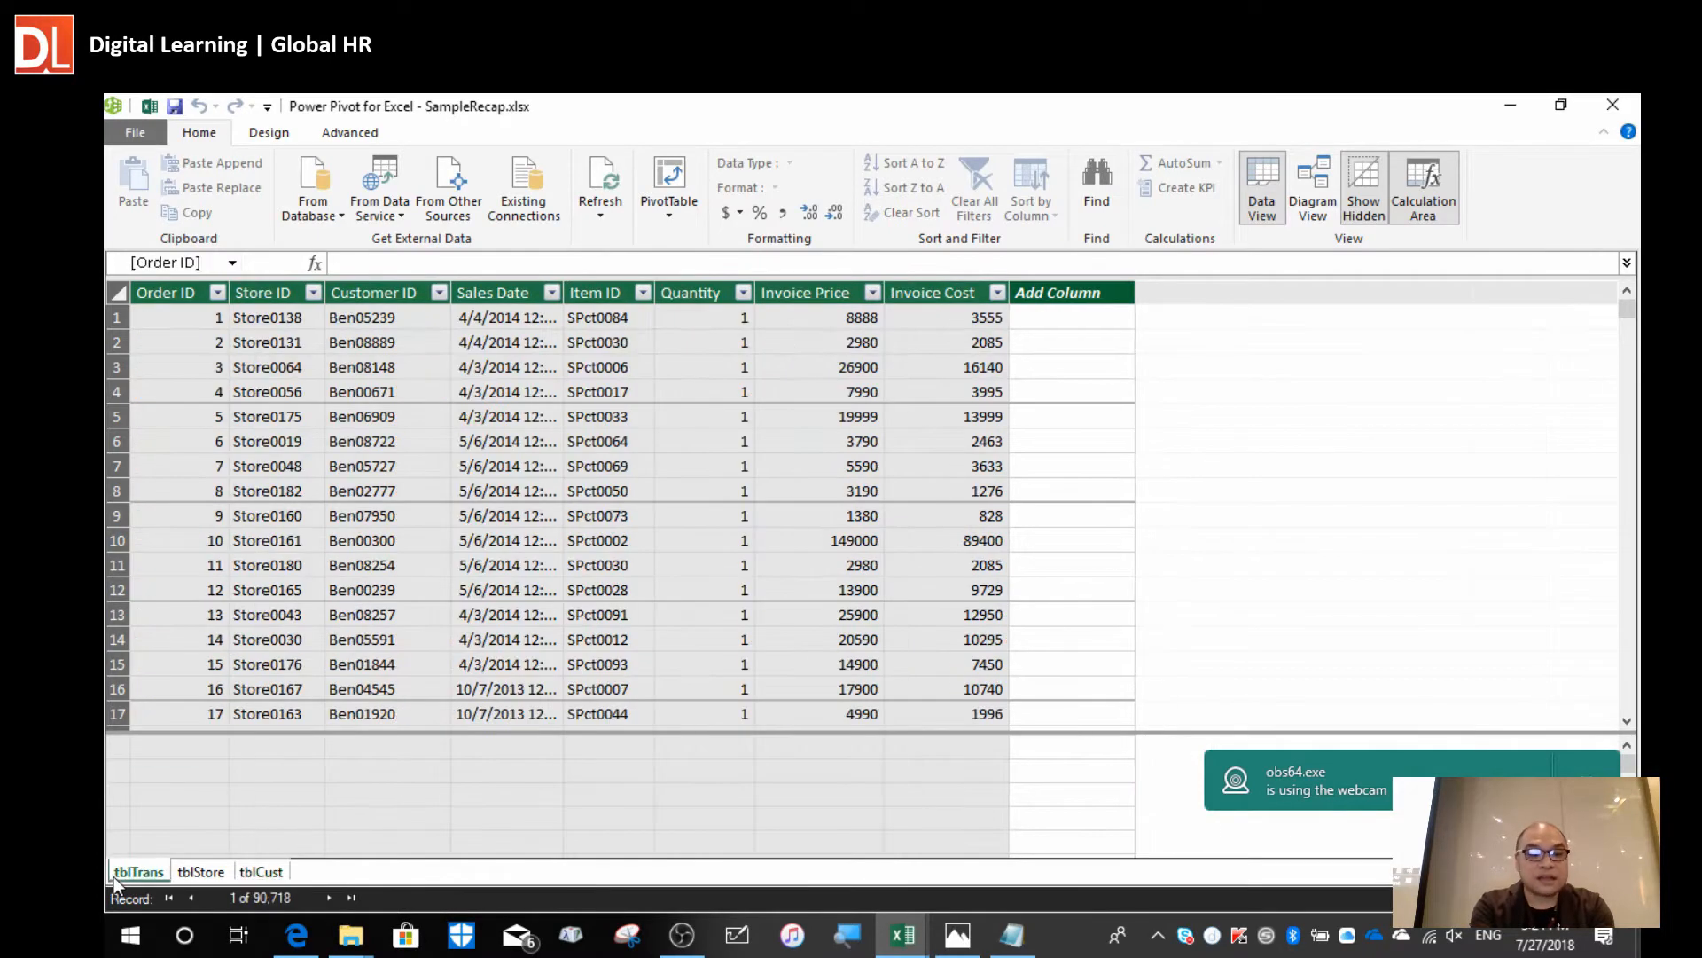
click(197, 873)
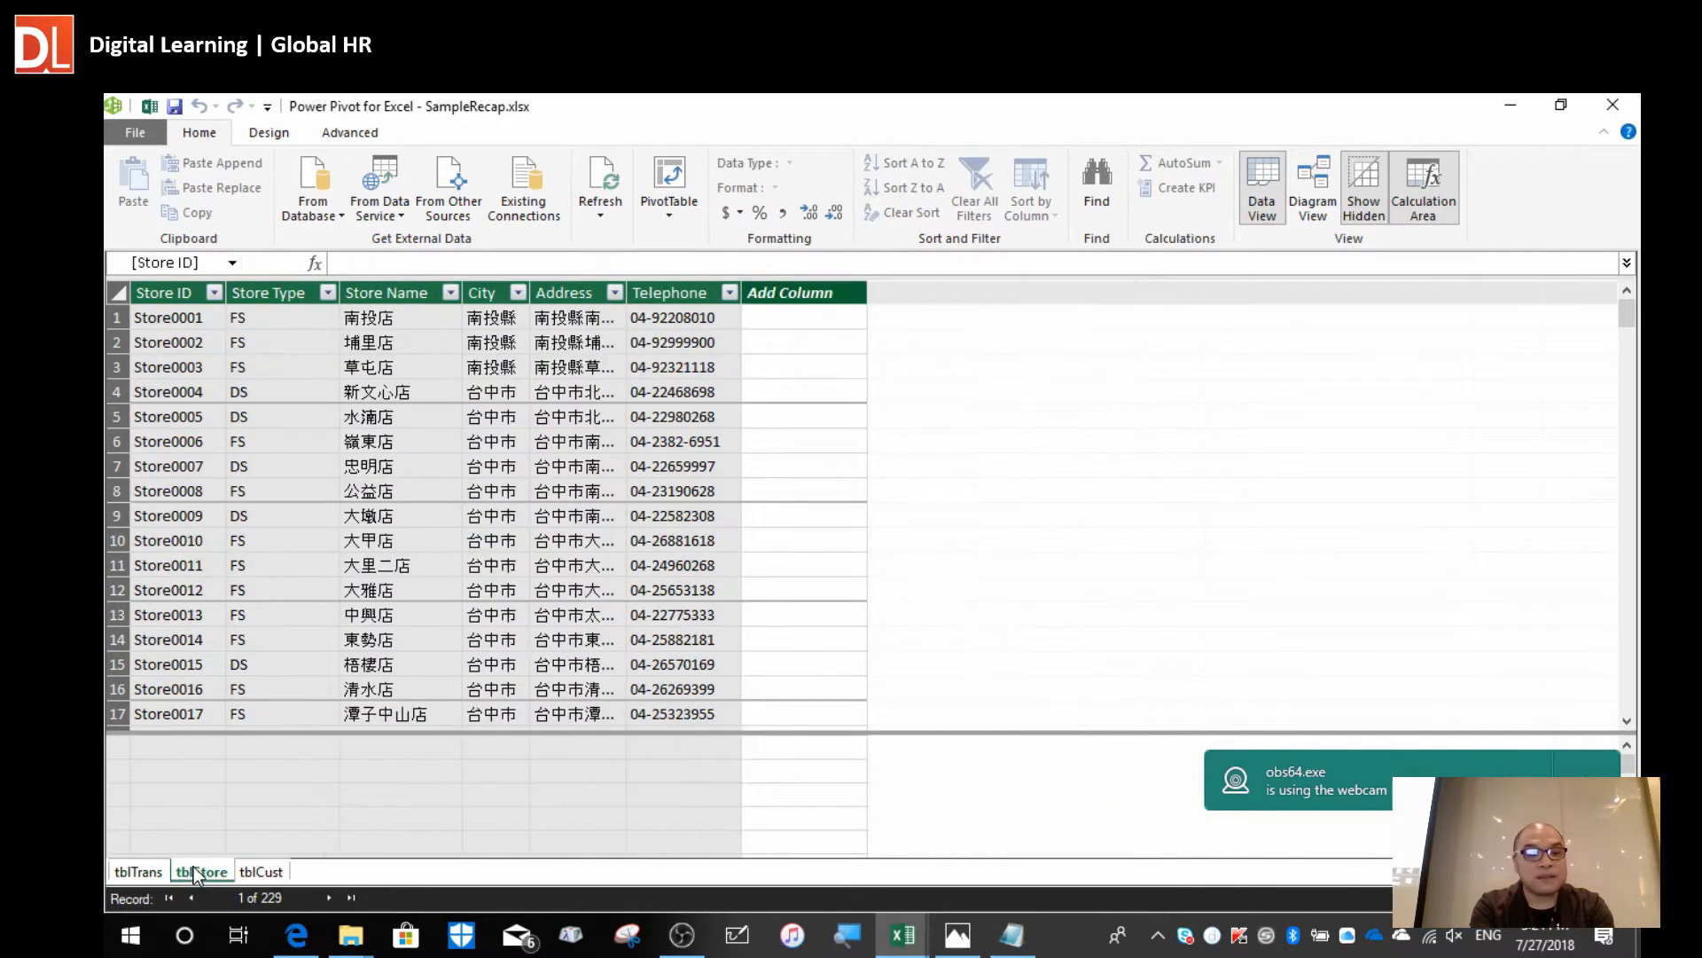
click(261, 872)
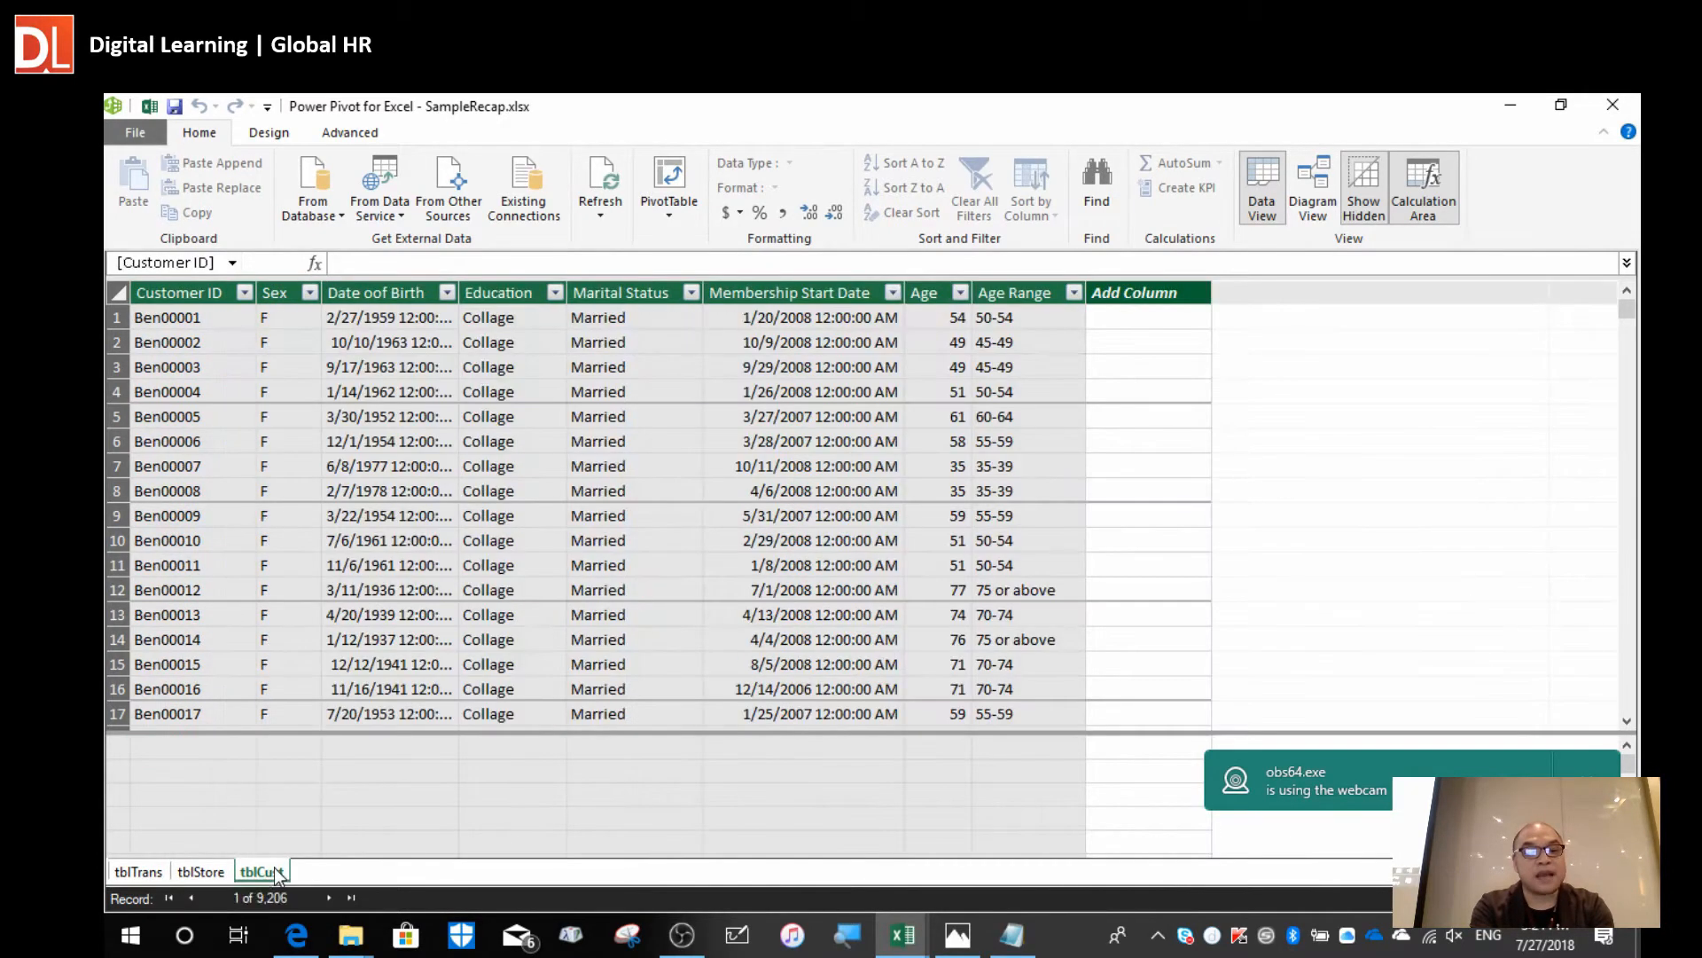
click(679, 560)
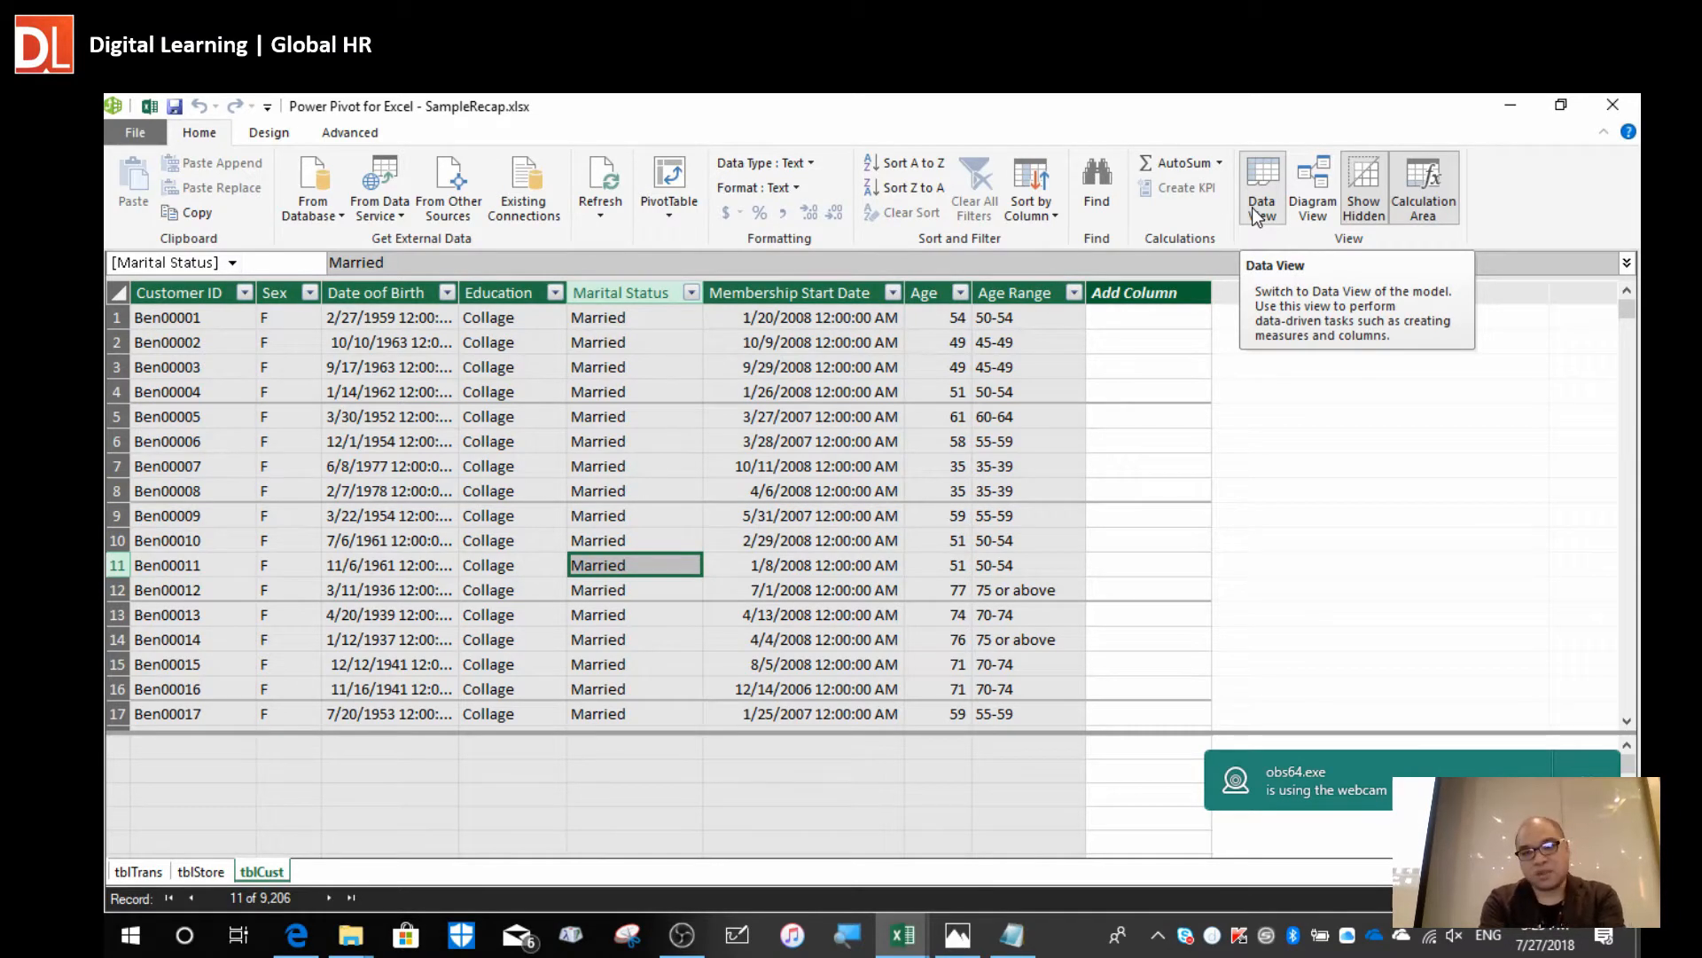
Switch the model to Diagram View and lengthen the tblTrans, tblStore and tblCust boxes until all their fields show.
click(1314, 206)
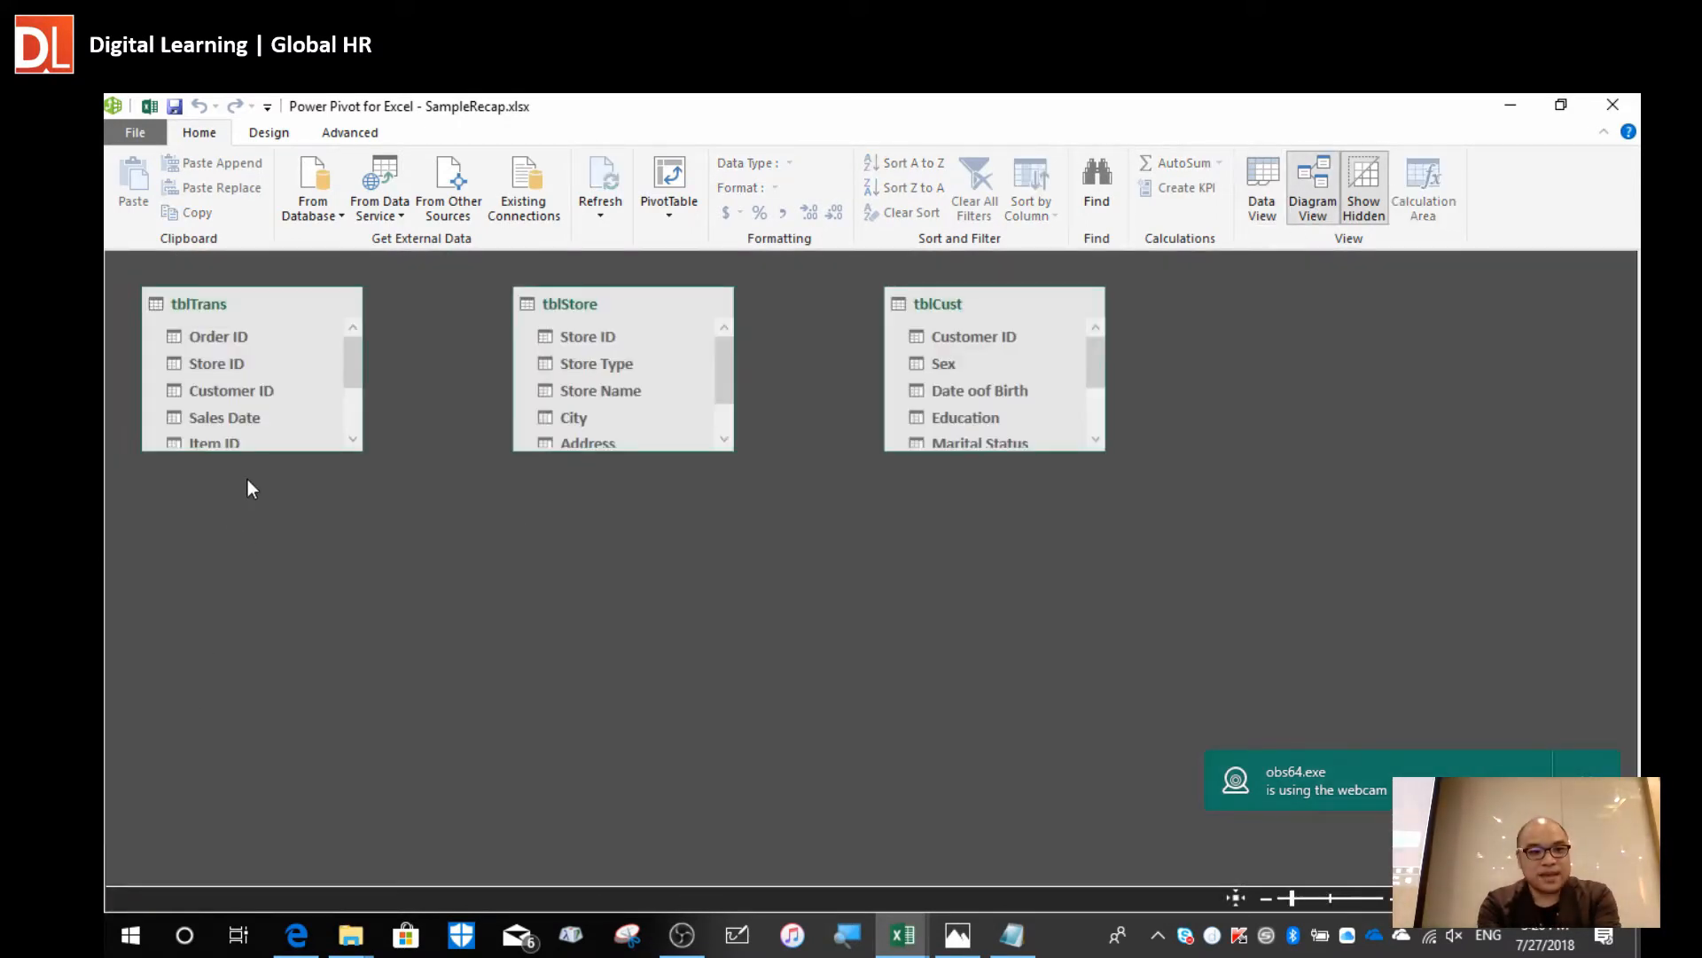
drag(263, 450, 301, 630)
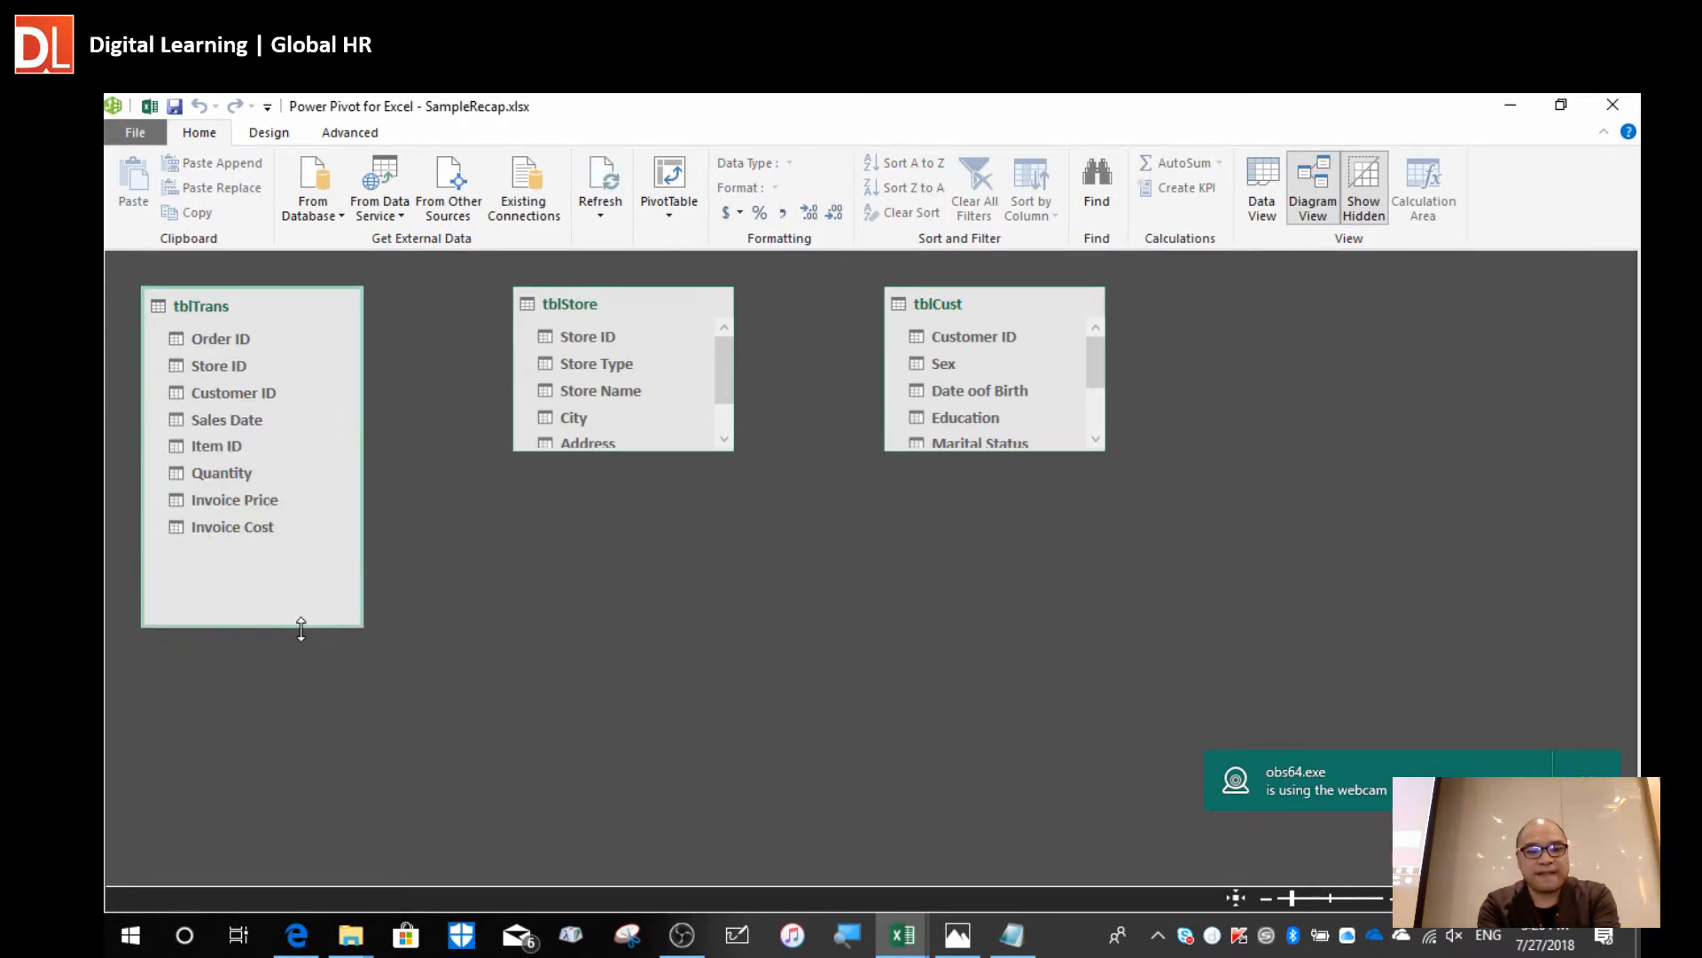
drag(637, 449, 638, 628)
drag(1006, 451, 1026, 635)
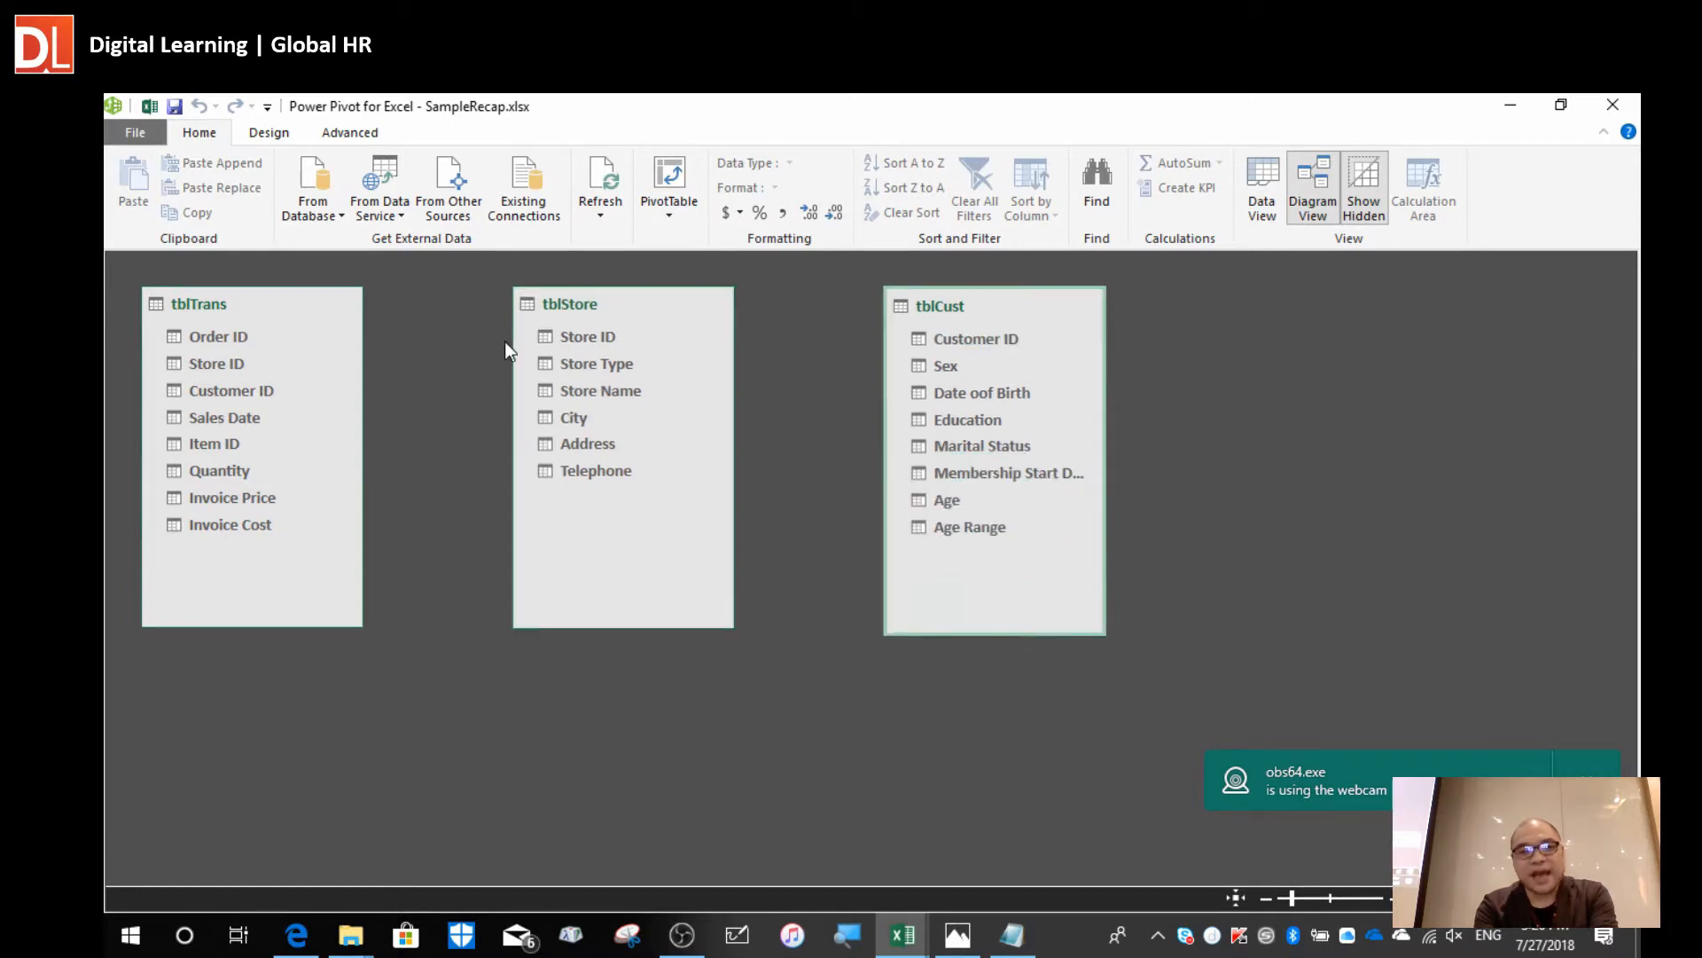
Rearrange the diagram so tblTrans sits slightly higher between tblStore and tblCust, with clear gaps between the tables.
drag(210, 303, 721, 364)
drag(606, 303, 301, 404)
drag(722, 358, 609, 290)
drag(938, 302, 901, 366)
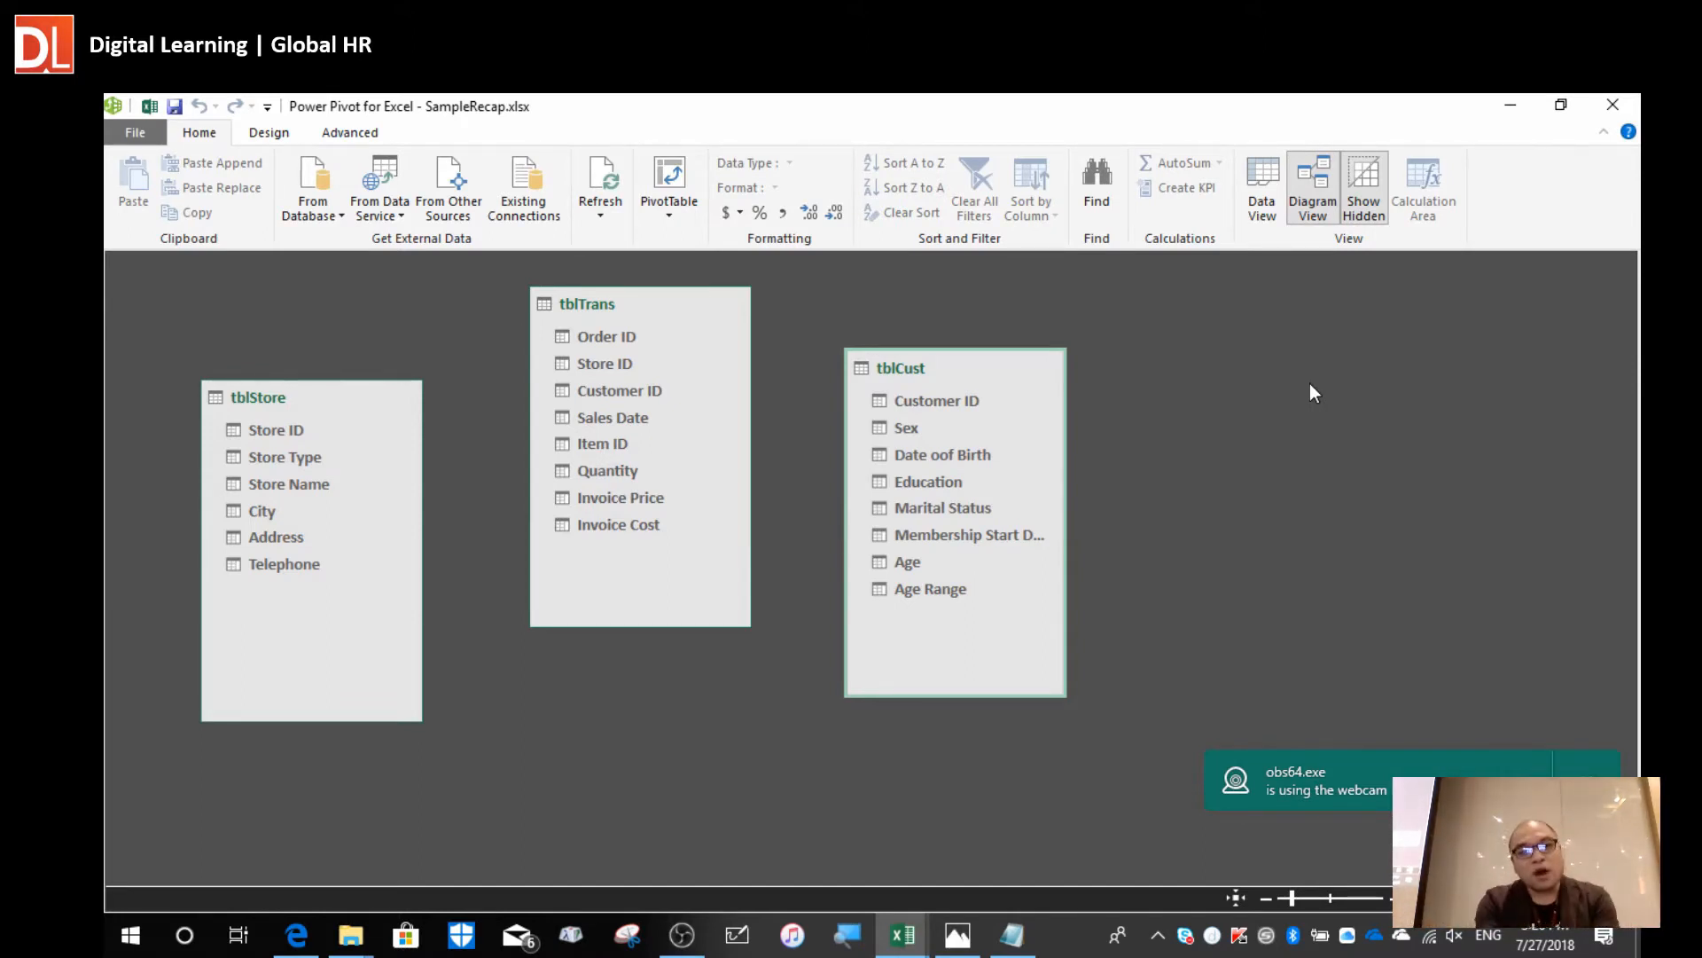
drag(621, 305, 646, 308)
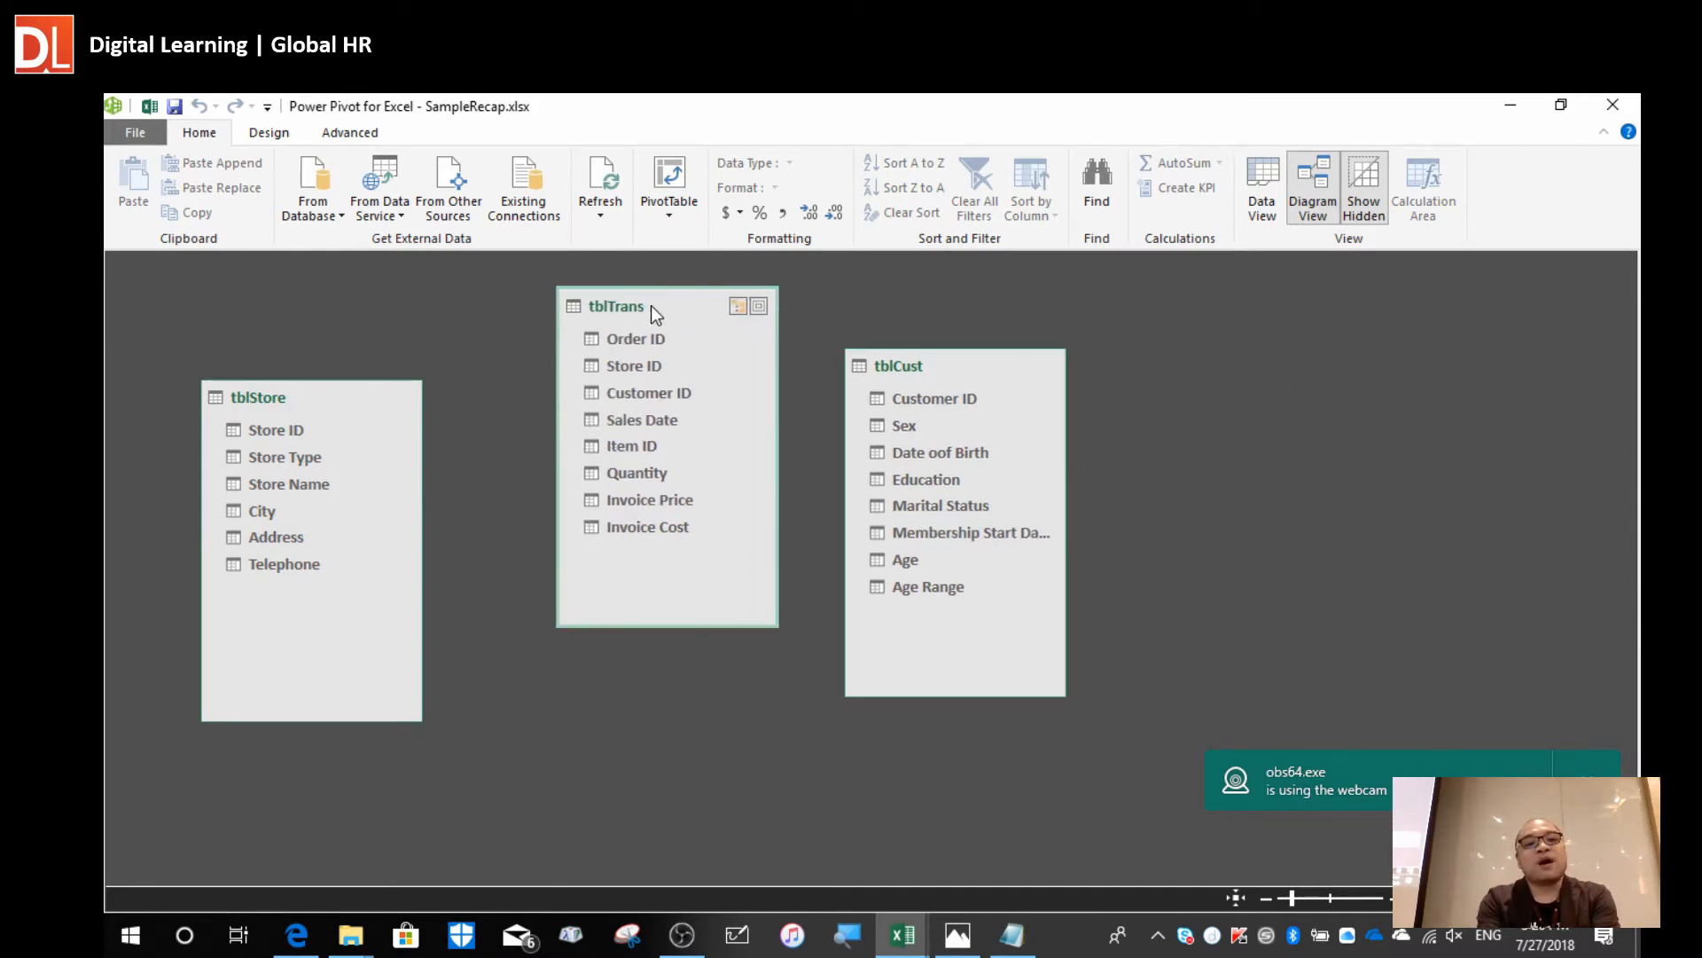
drag(955, 376, 1050, 372)
drag(282, 399, 297, 419)
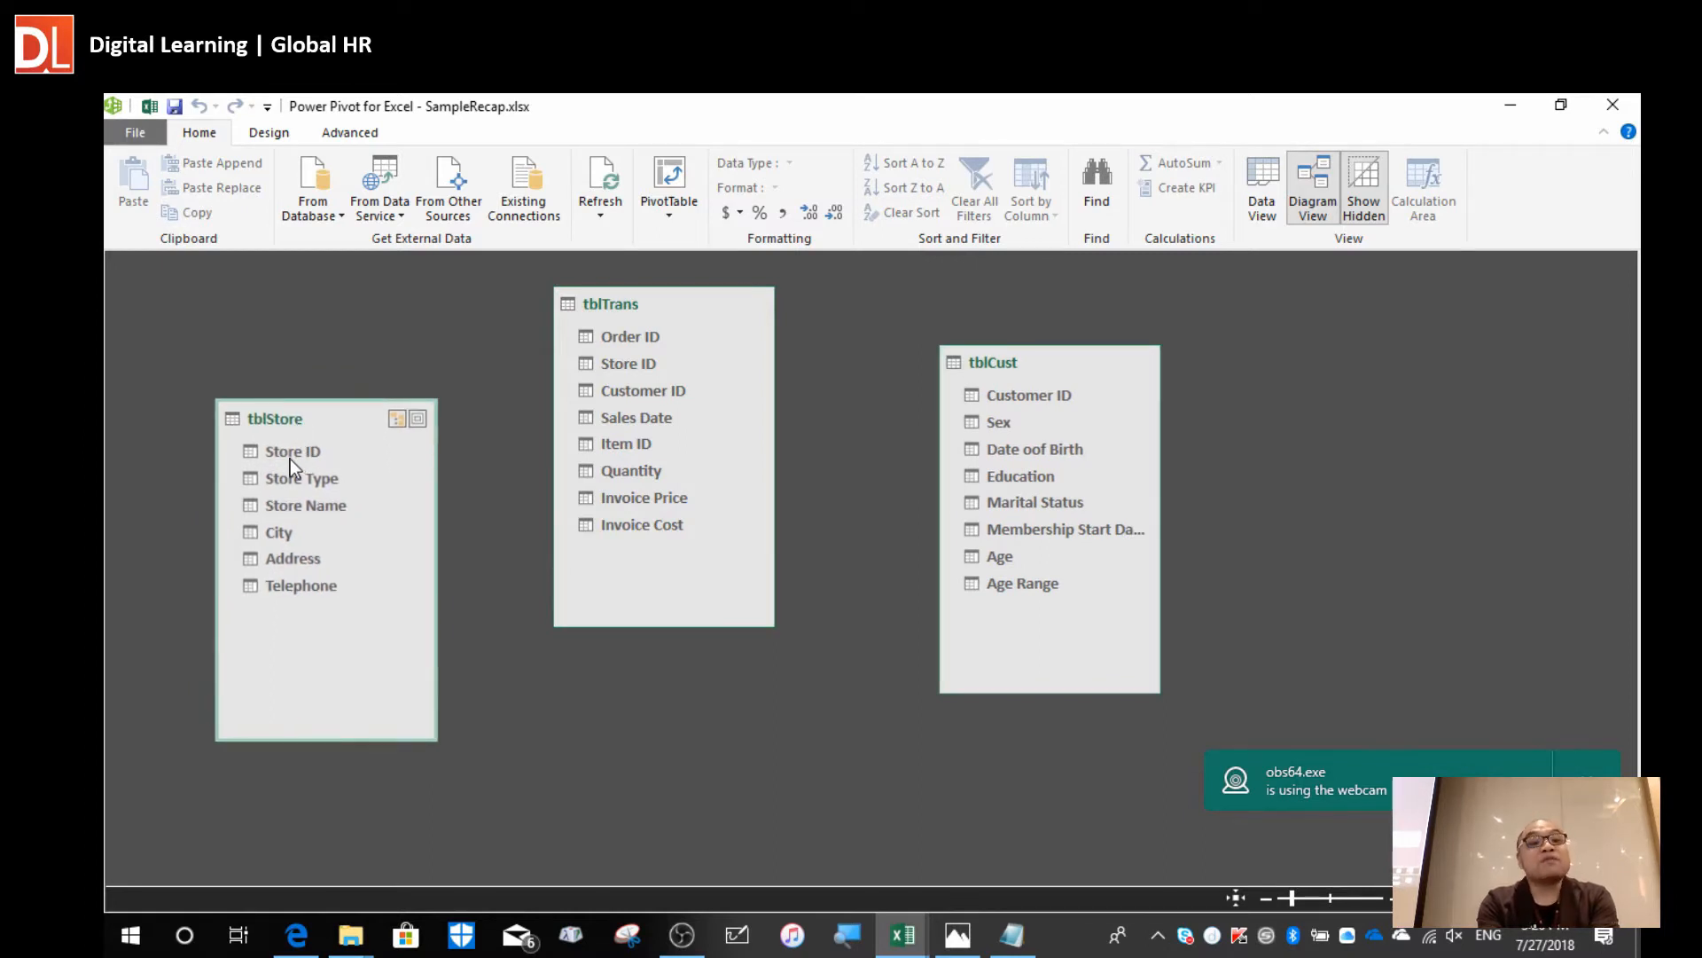
Point out the ID fields in the diagram: Store ID in tblStore, Customer ID in tblCust and Order ID in tblTrans.
click(290, 454)
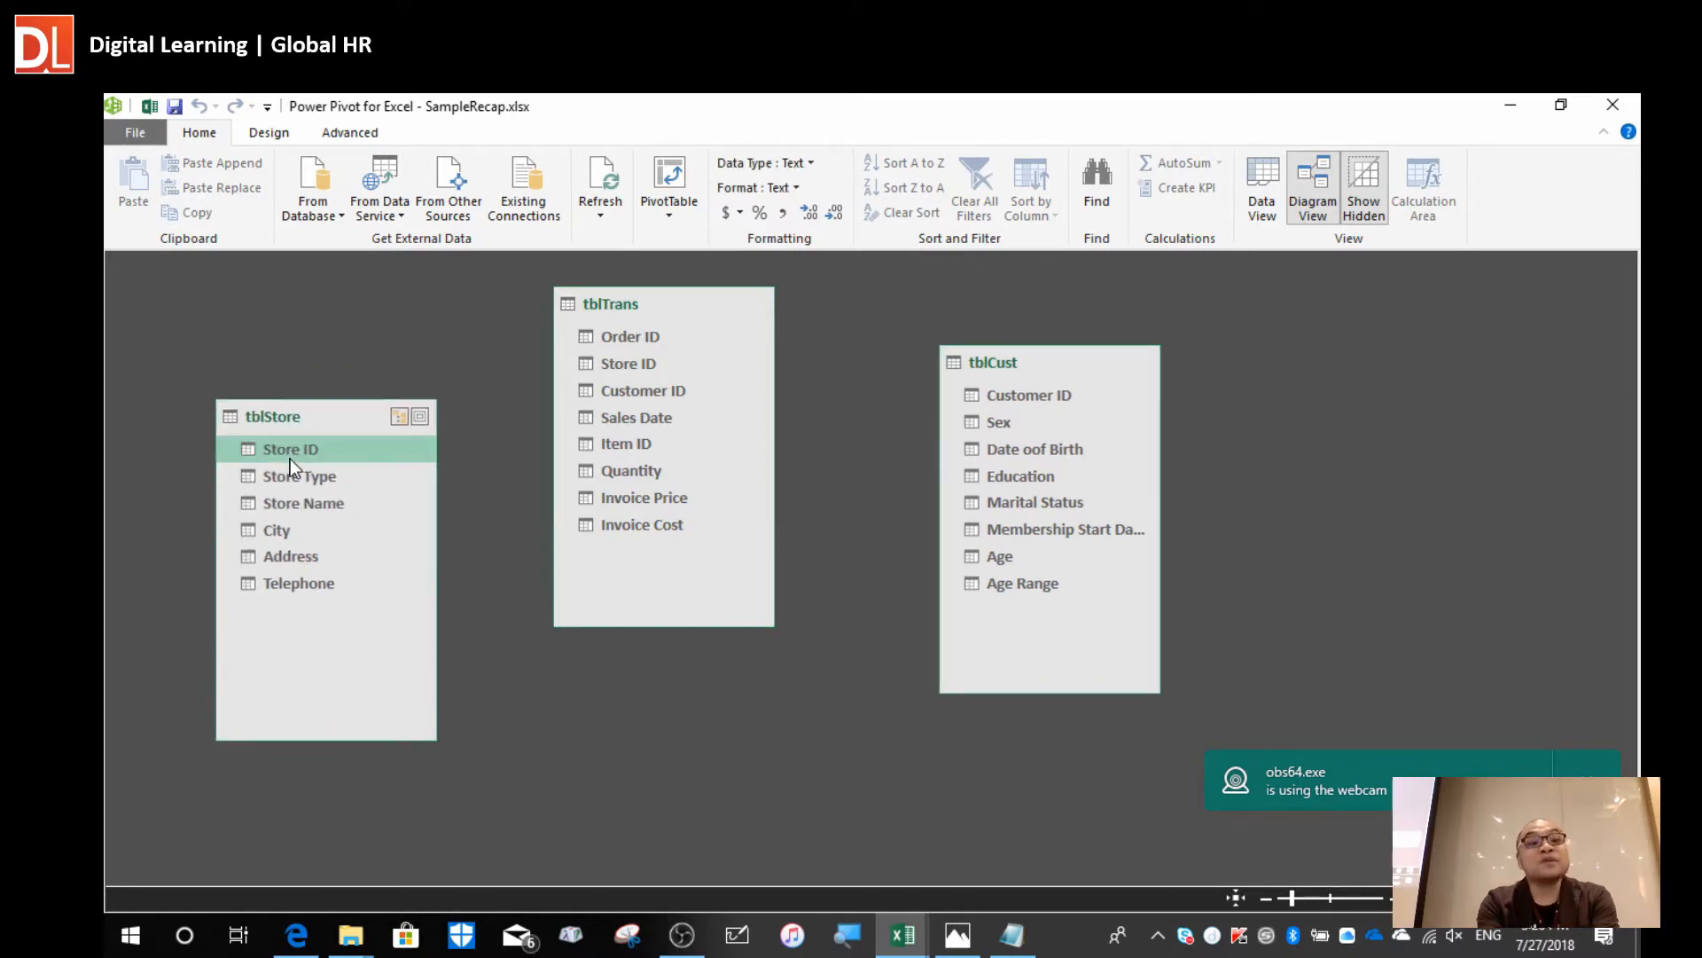
click(621, 344)
click(1009, 394)
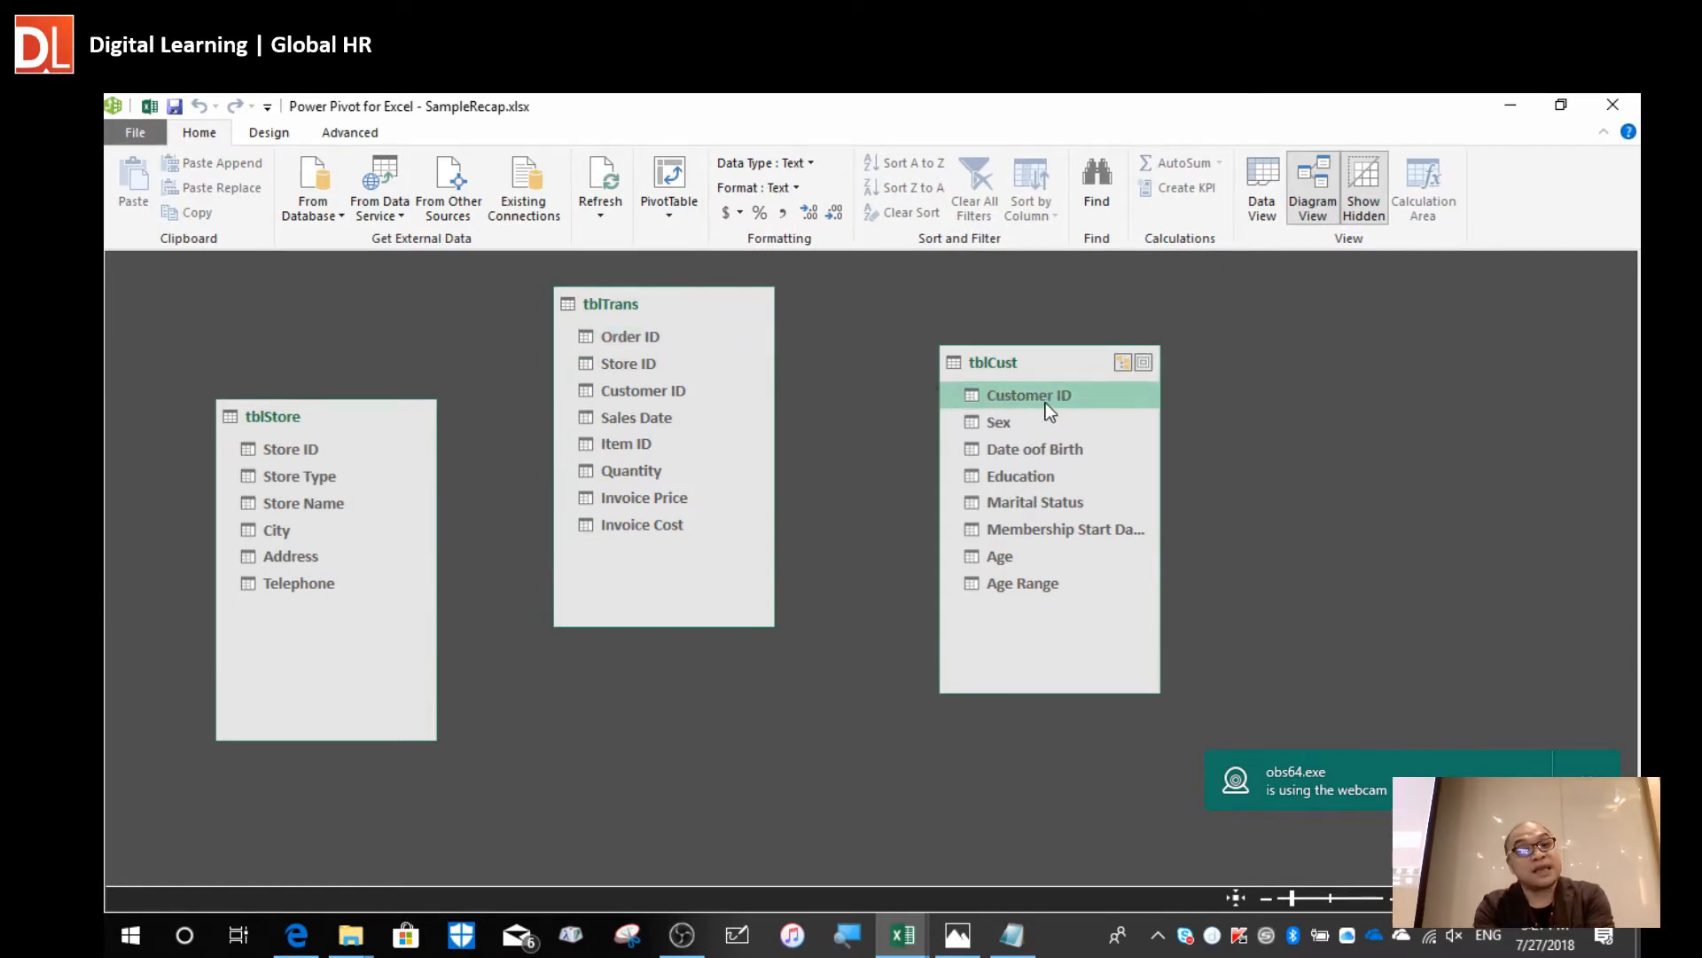
click(621, 344)
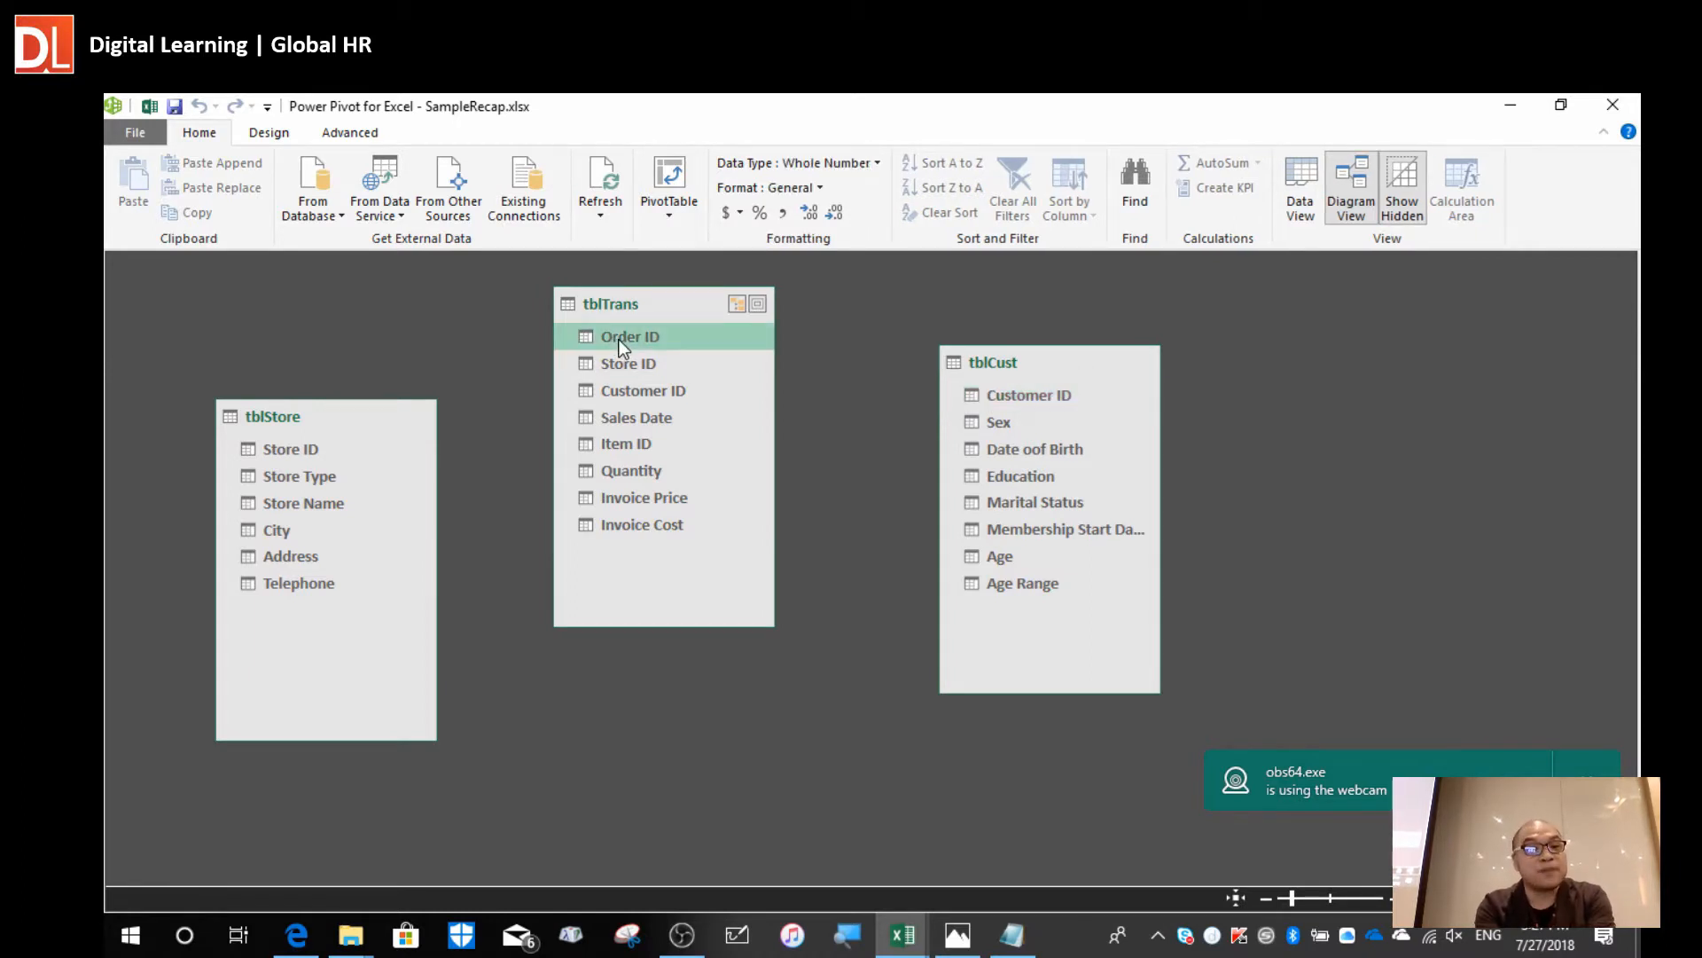
Move tblTrans and tblCust farther away from tblStore to widen the gaps between the three tables.
click(295, 452)
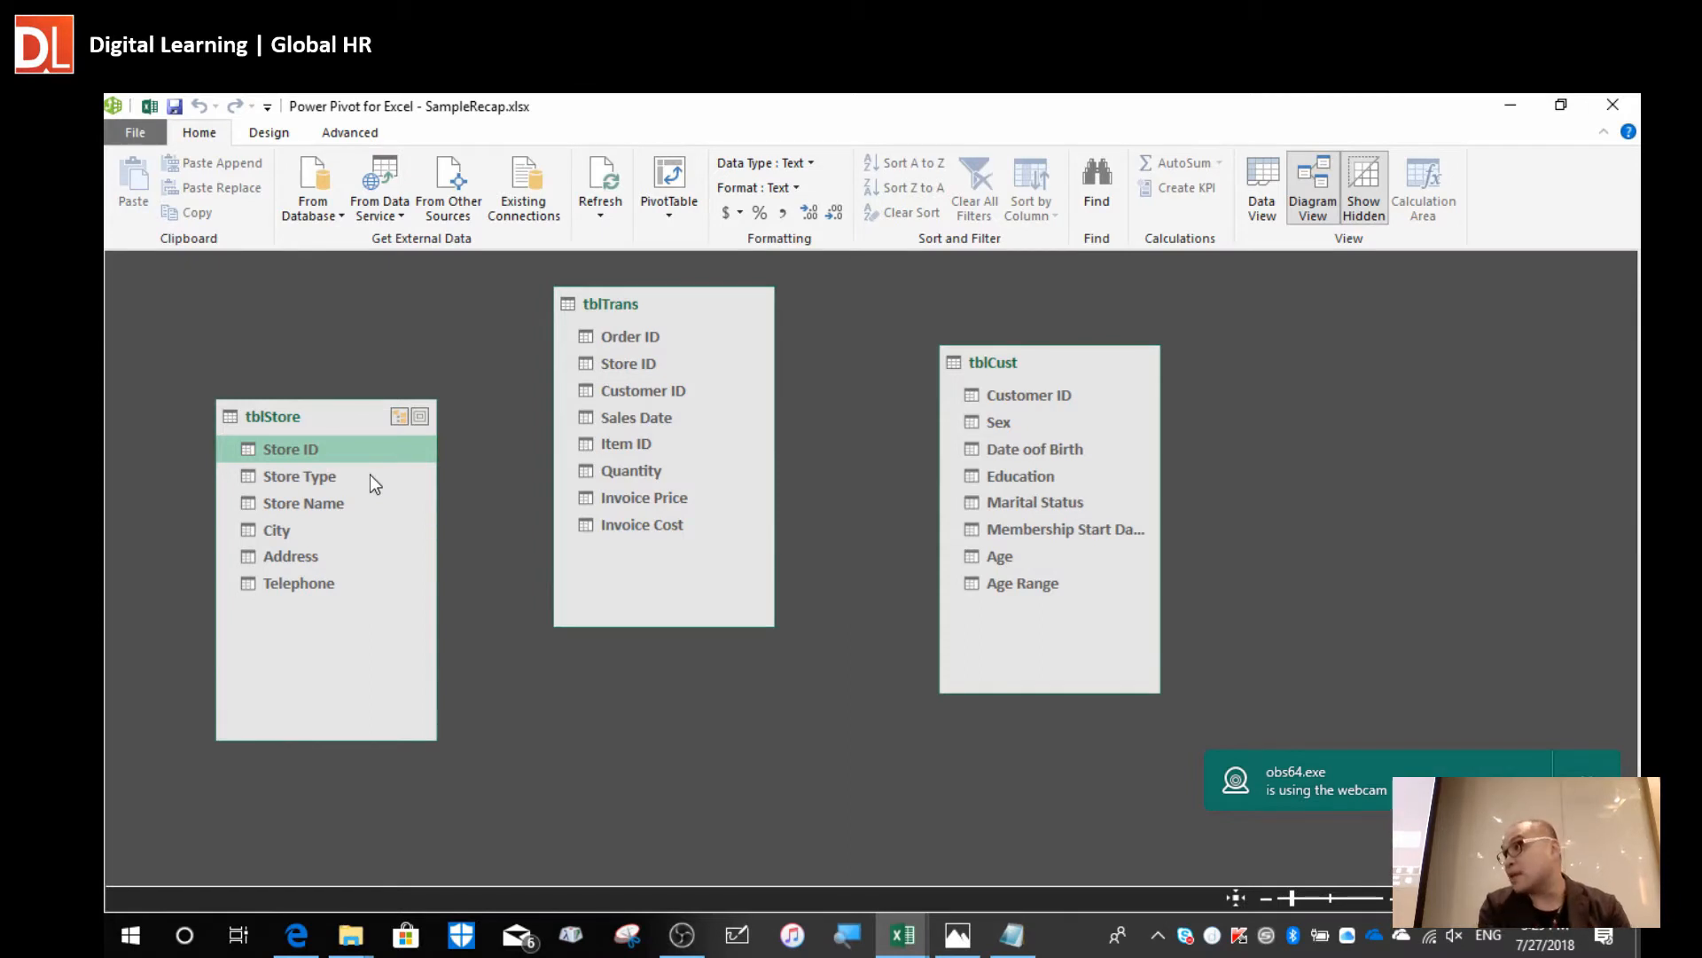
drag(631, 300, 707, 303)
drag(1020, 364, 1115, 373)
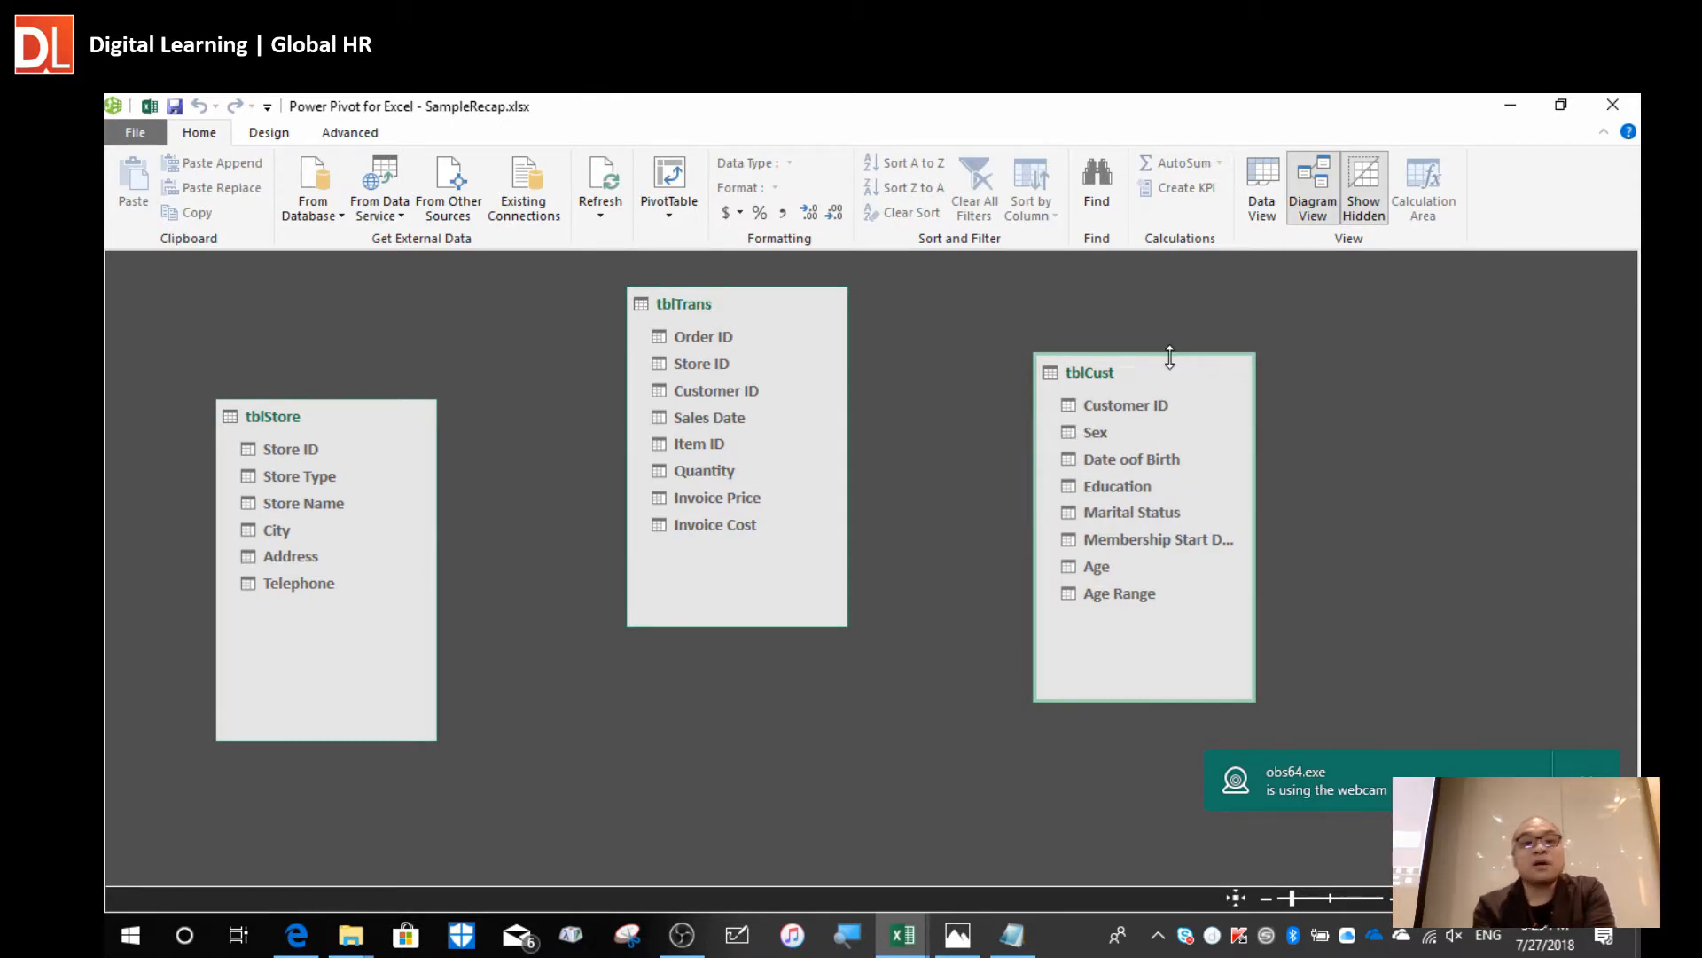
Create a relationship from Customer ID in tblCust to Customer ID in tblTrans, and move tblCust farther from tblTrans.
click(1120, 410)
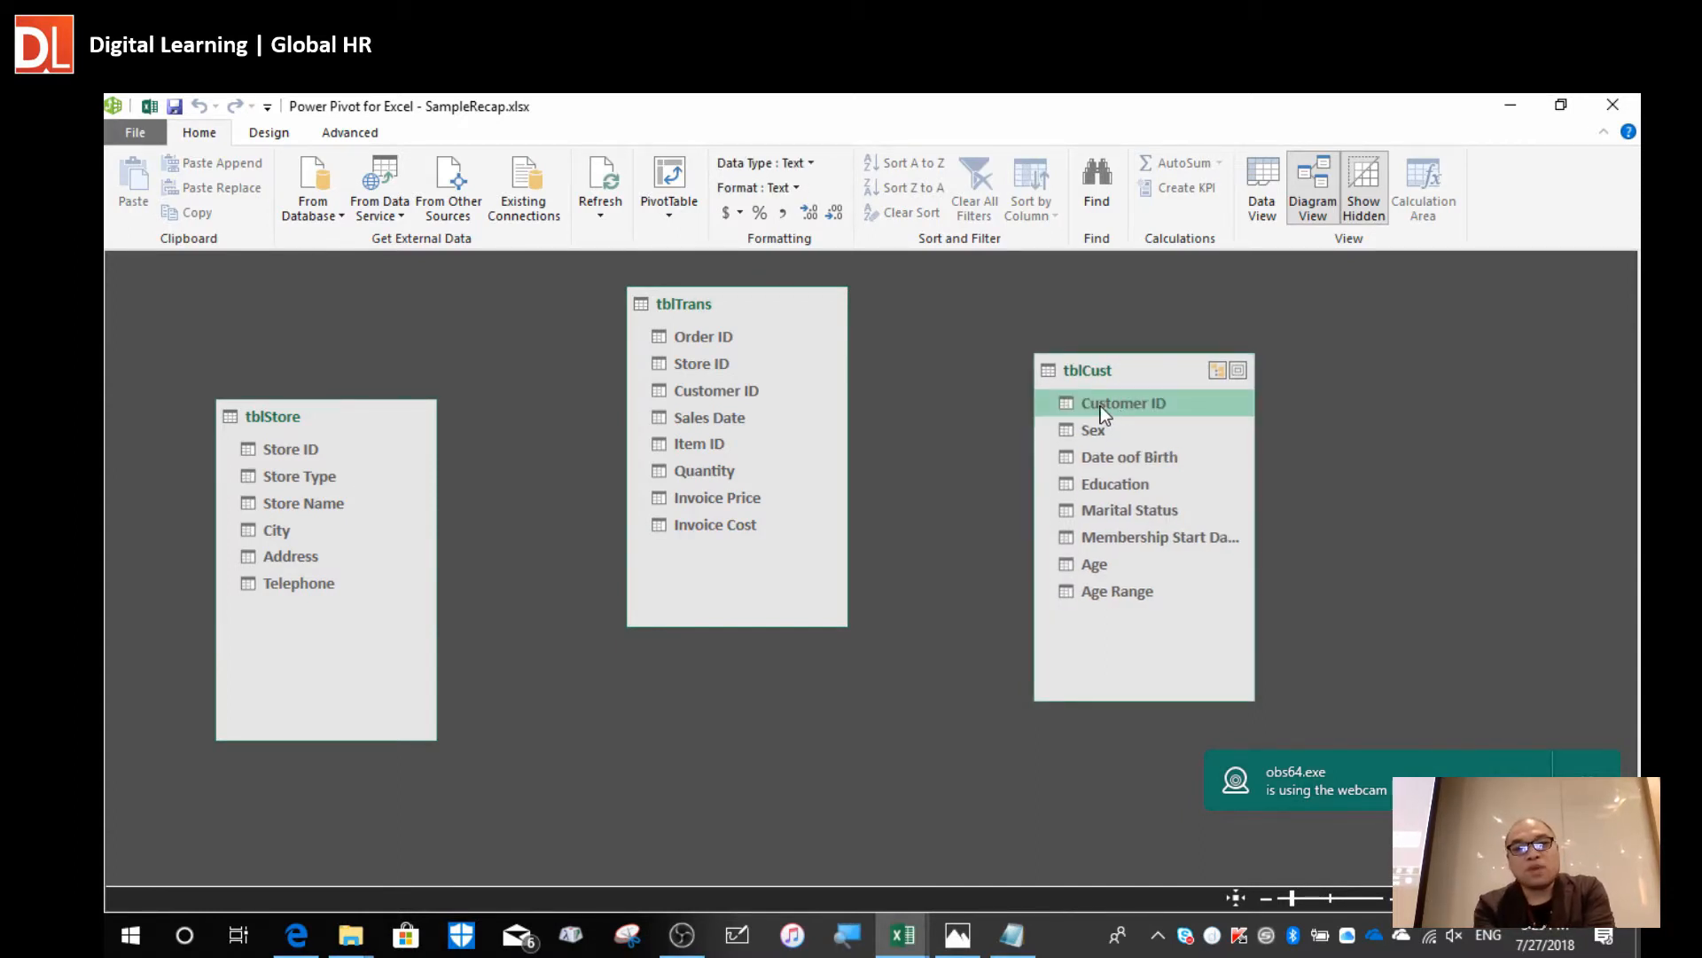
drag(1099, 406, 946, 385)
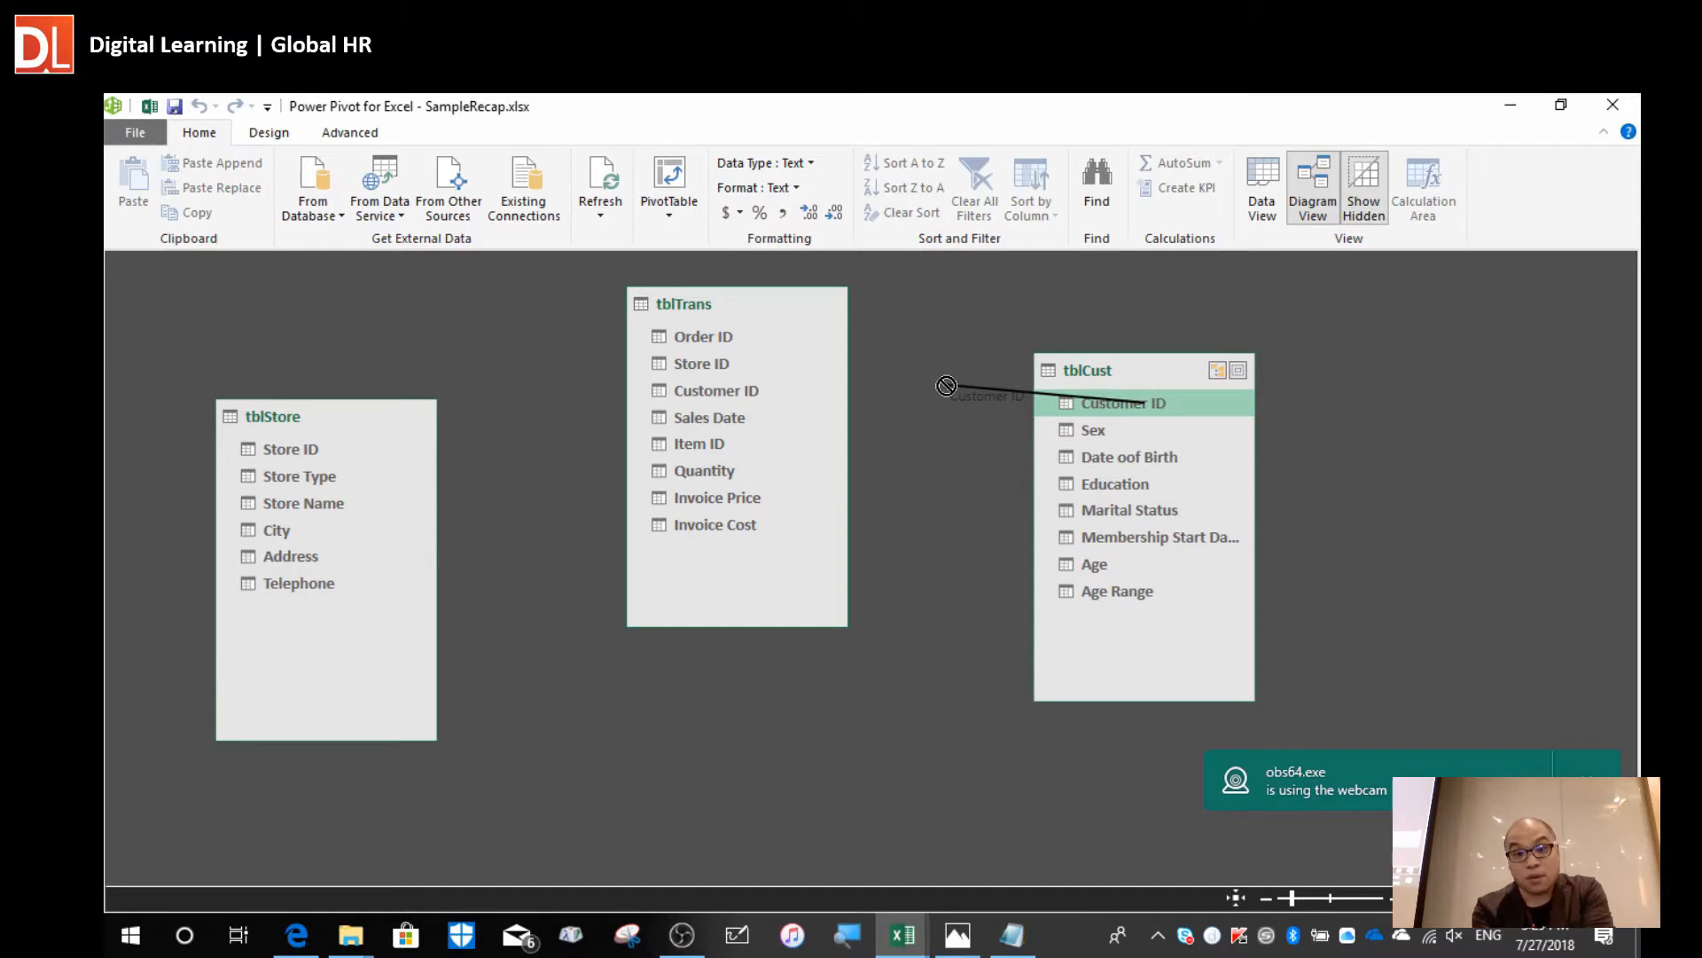
drag(946, 386, 709, 387)
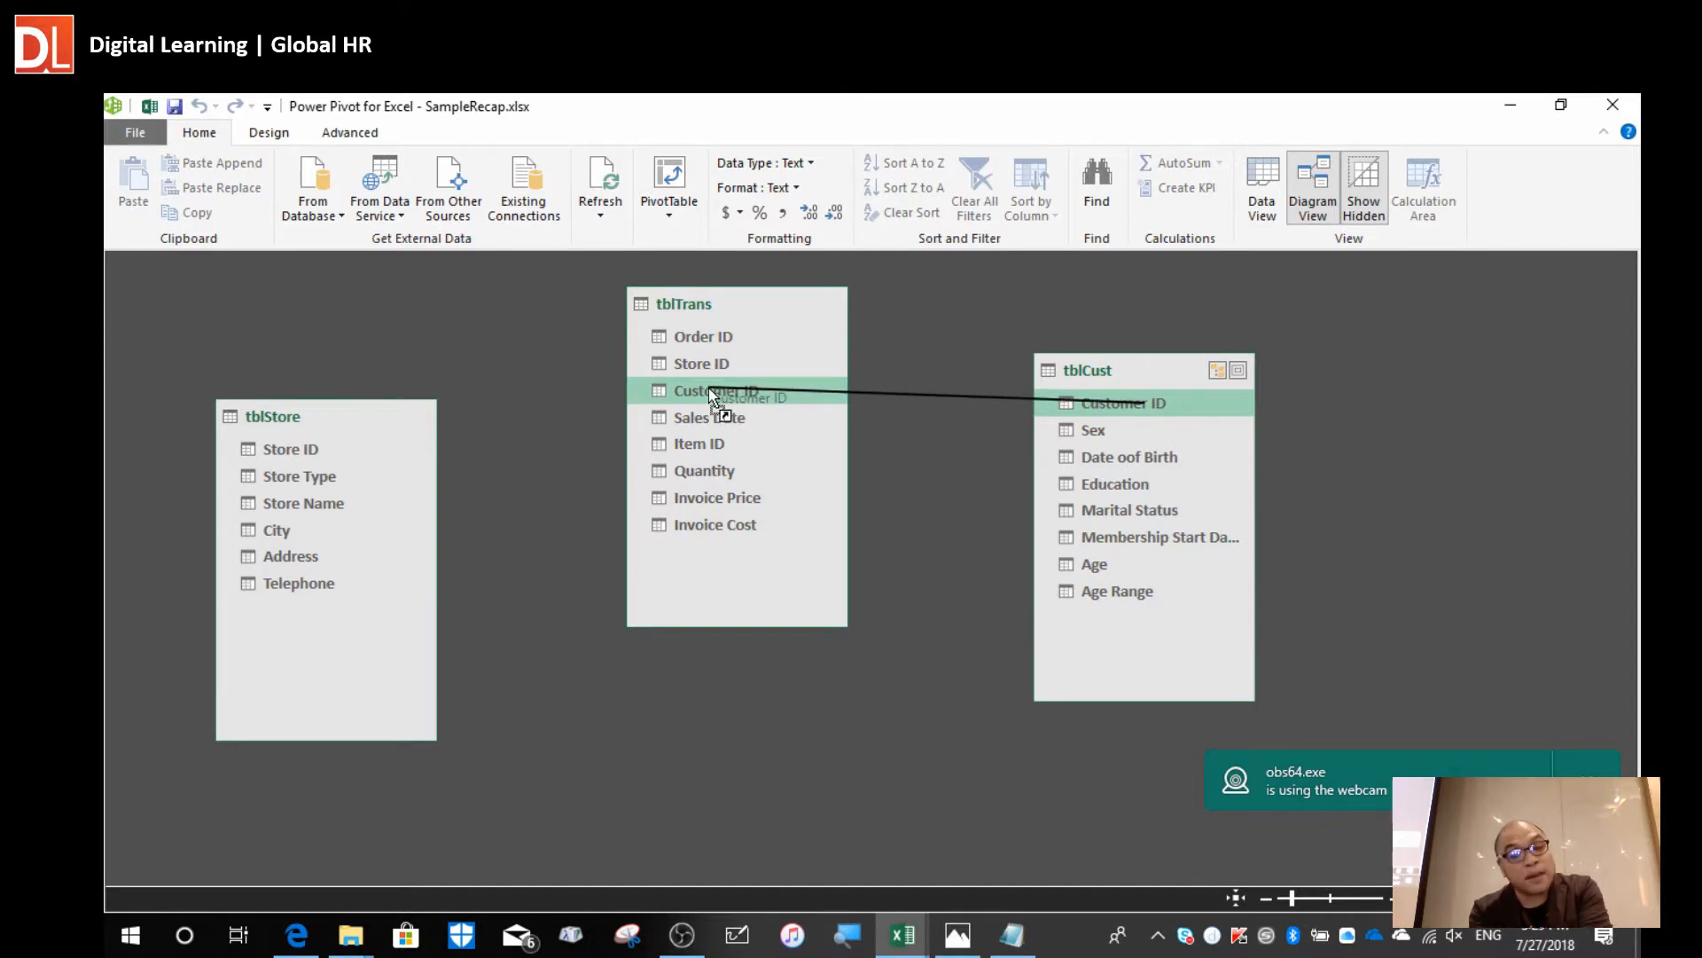
drag(713, 395, 710, 390)
click(1093, 371)
drag(1093, 371, 1183, 353)
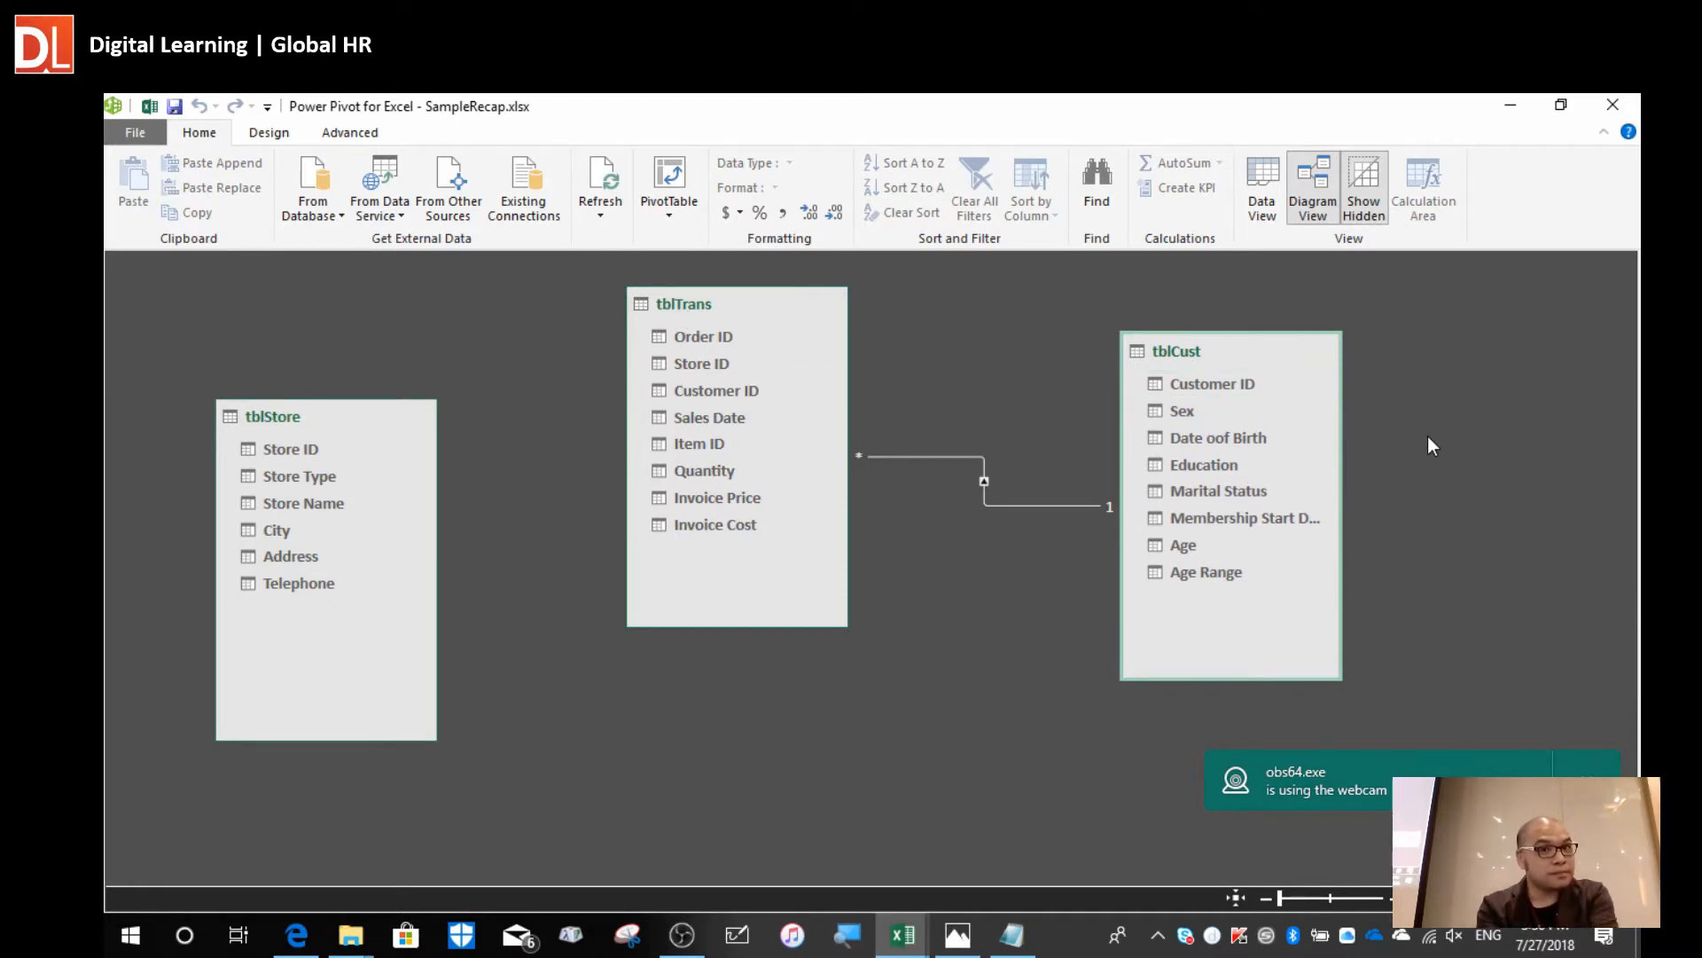
Point out the linked Customer ID fields in tblCust and tblTrans, spacing tblCust farther out from tblTrans.
click(1225, 388)
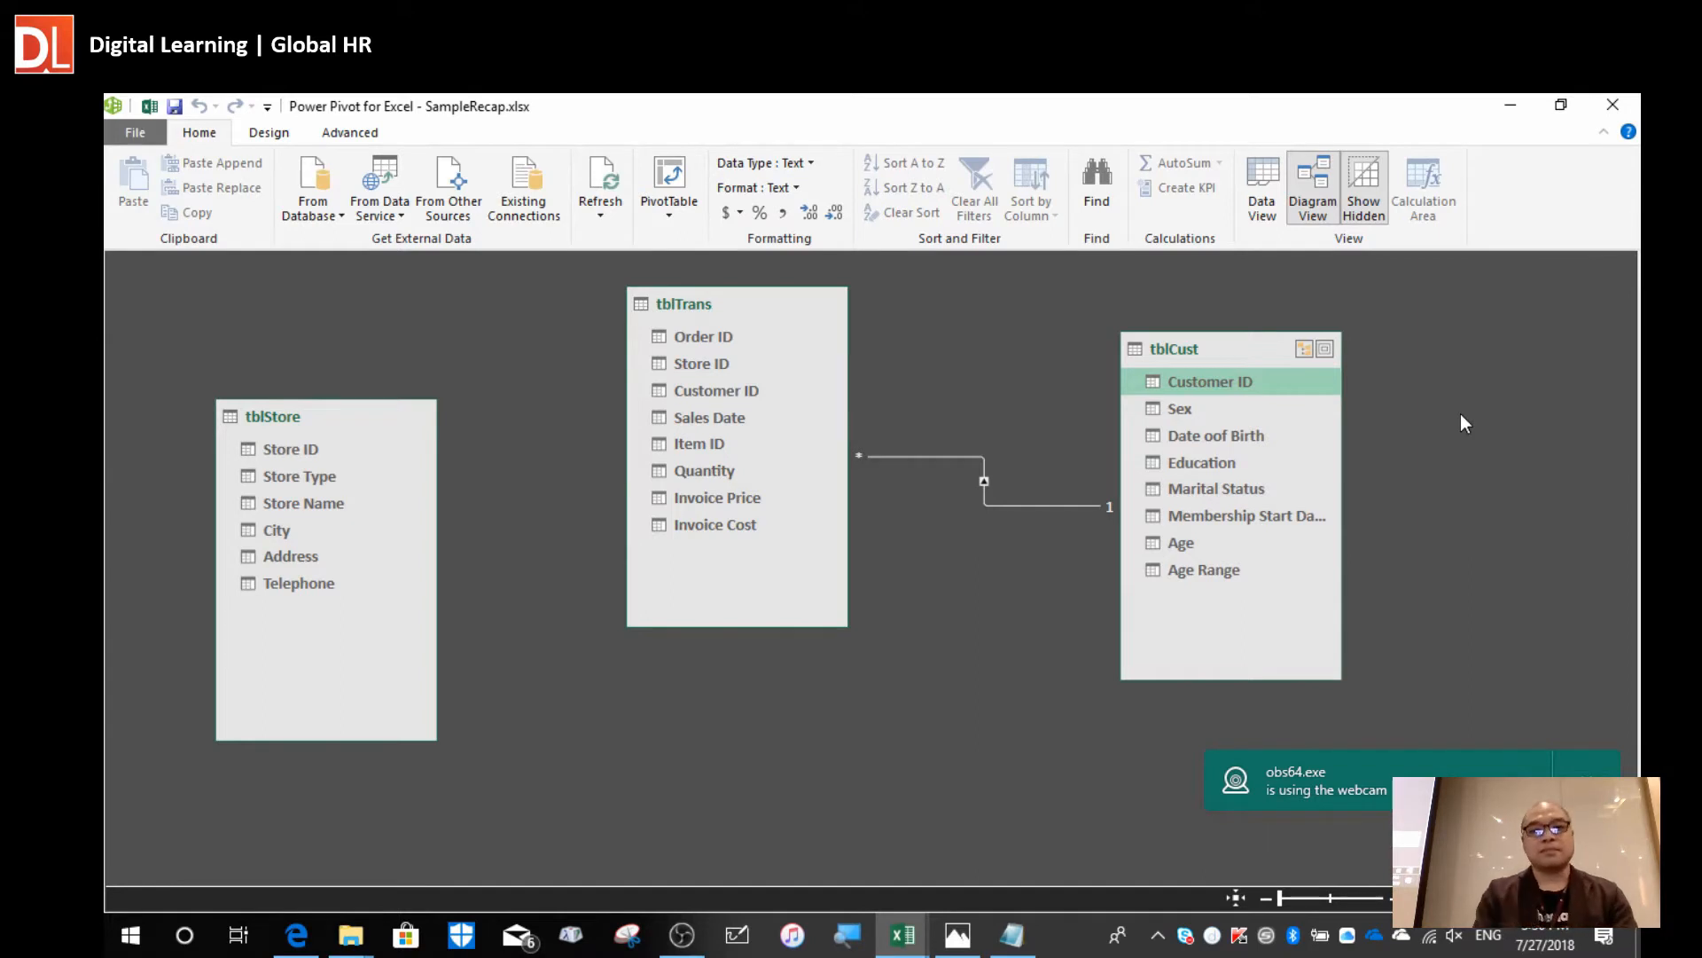
click(715, 399)
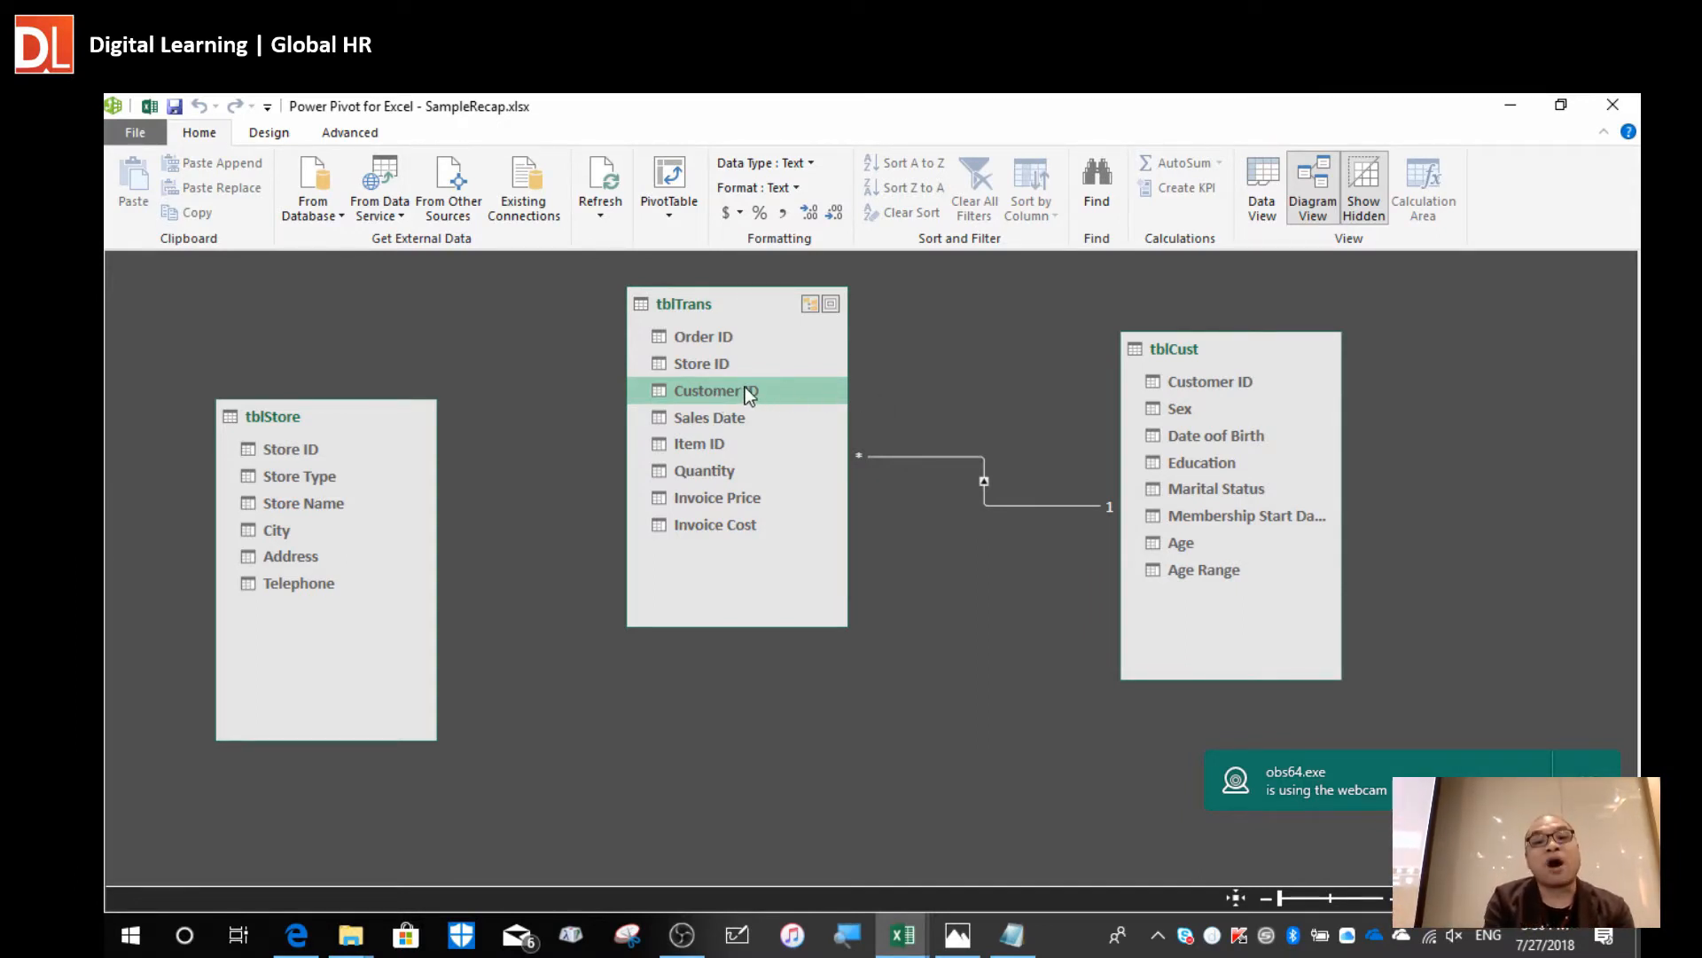
click(1193, 377)
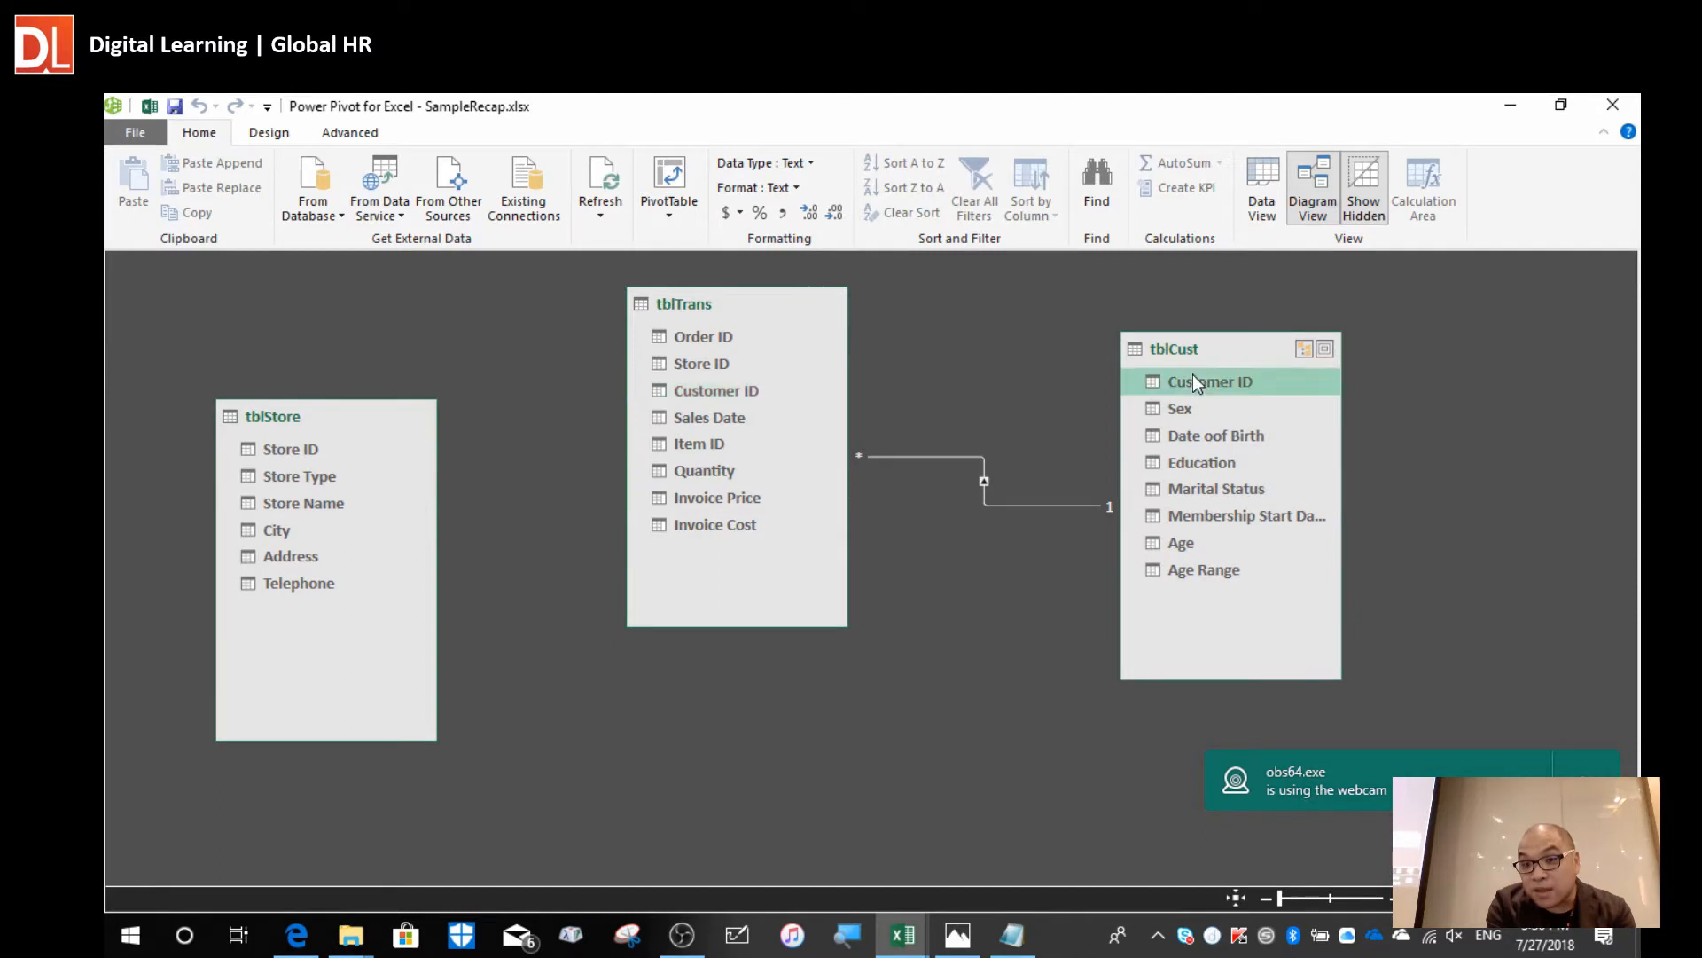
drag(1200, 358, 1289, 322)
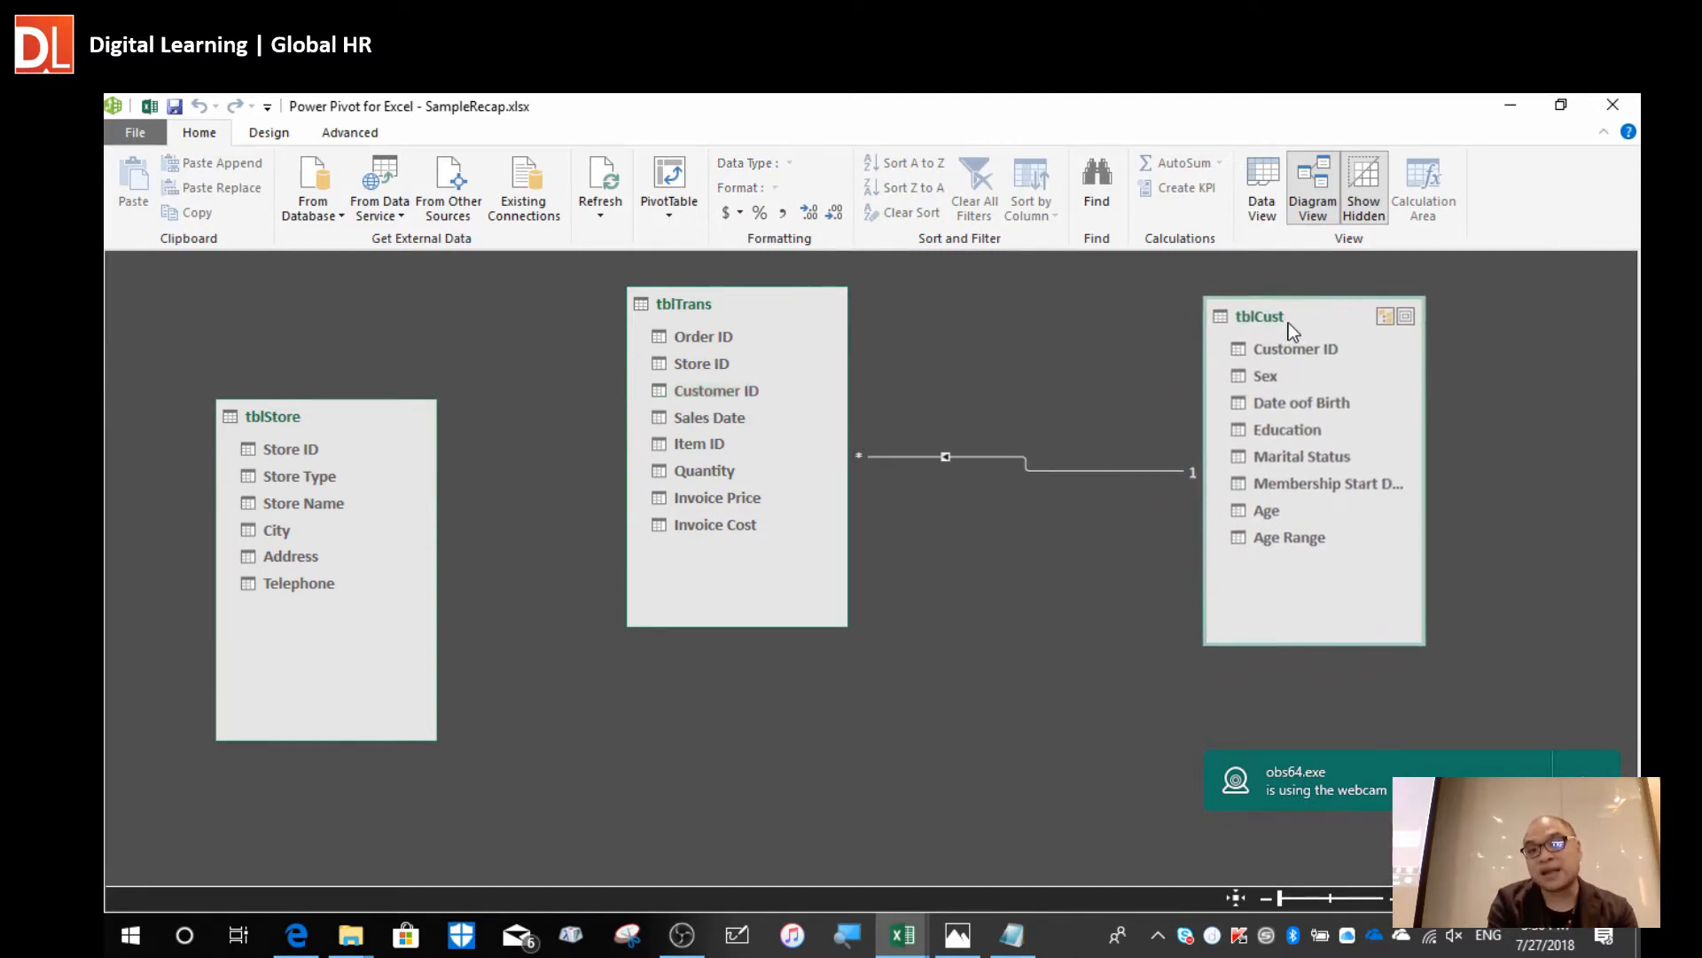
click(1296, 349)
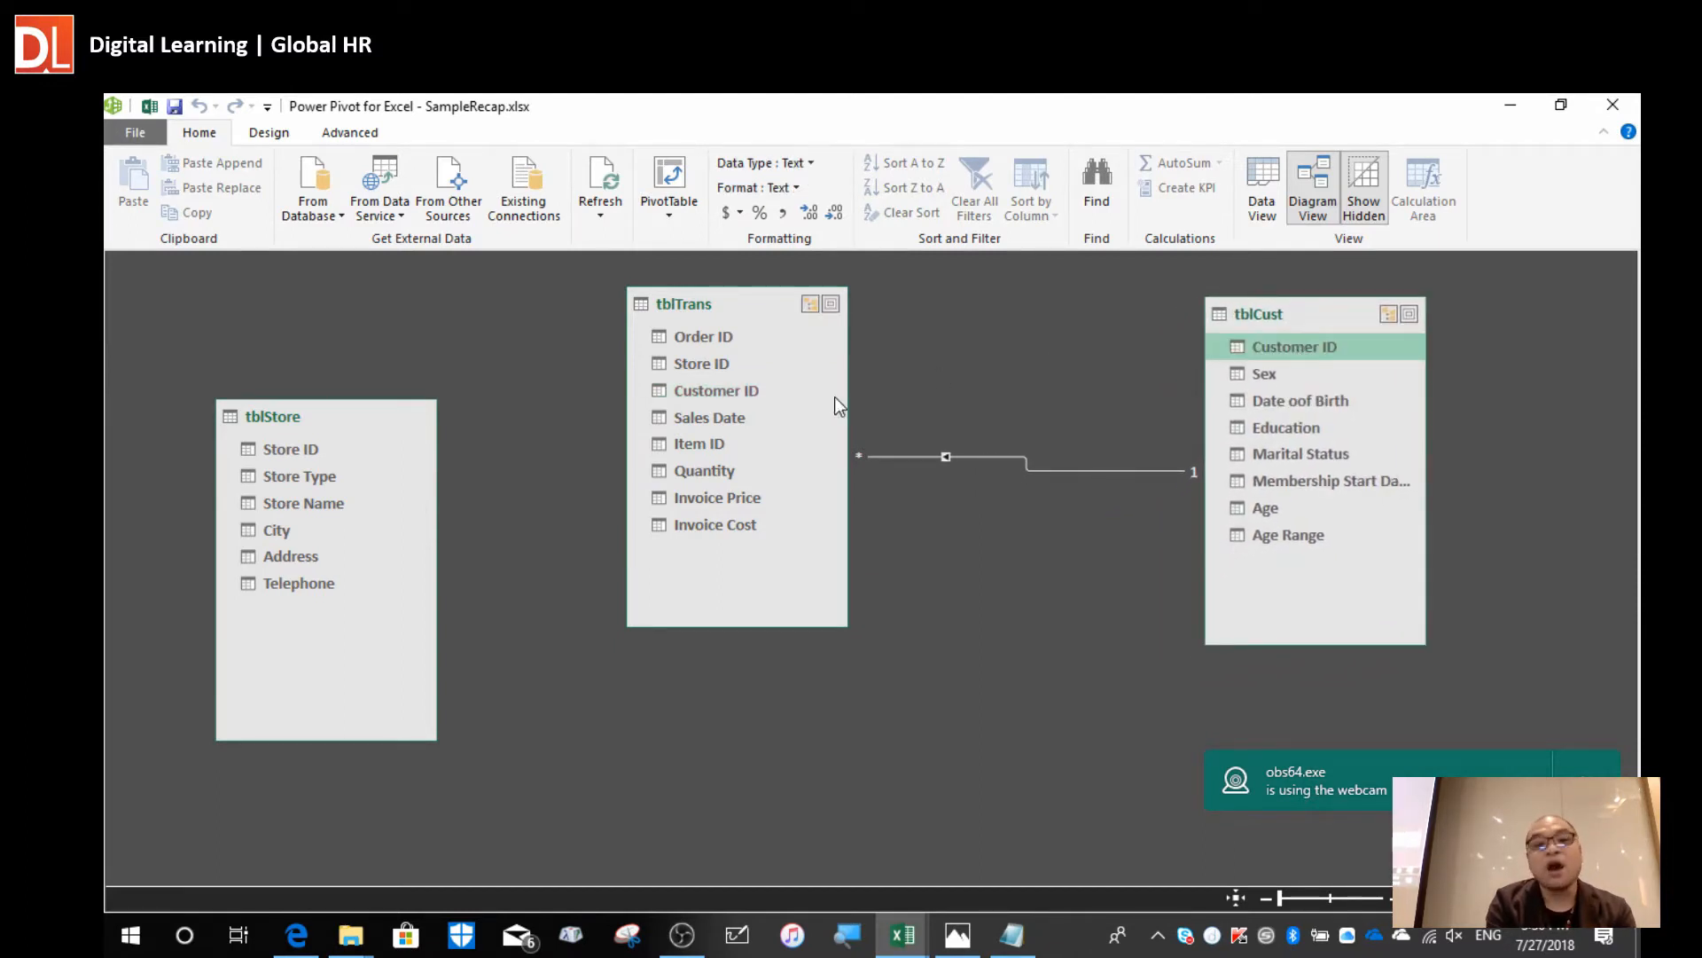
click(752, 394)
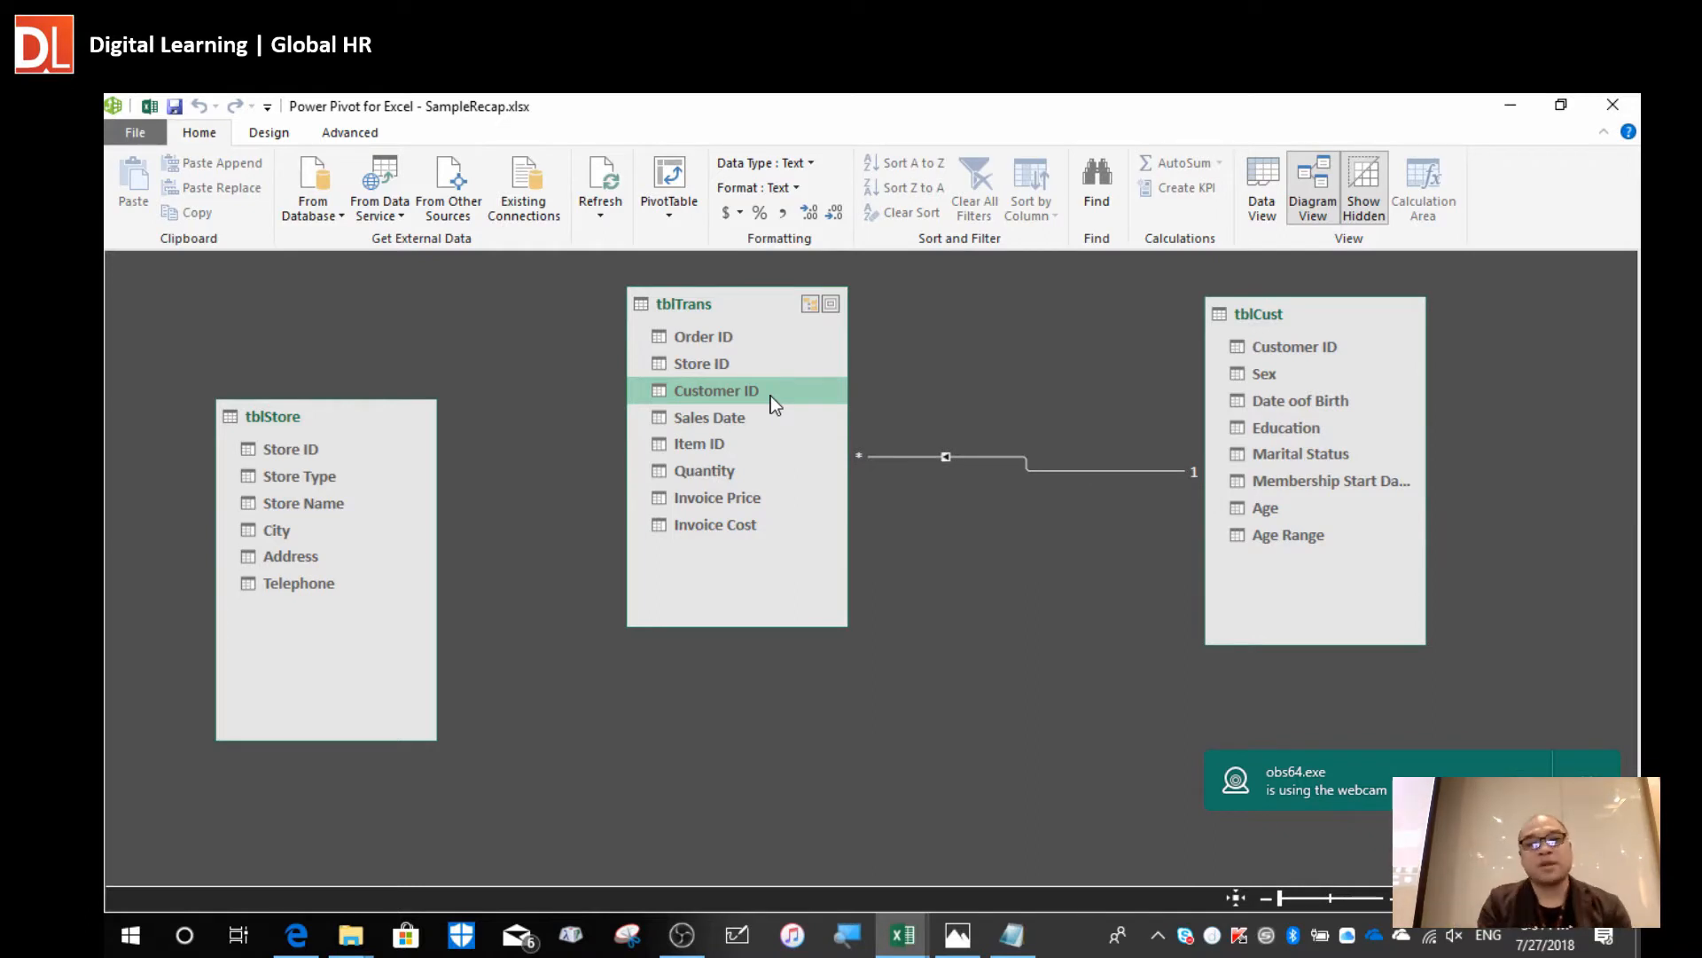
Raise tblStore slightly and create a relationship from its Store ID to Store ID in tblTrans.
drag(317, 419, 336, 374)
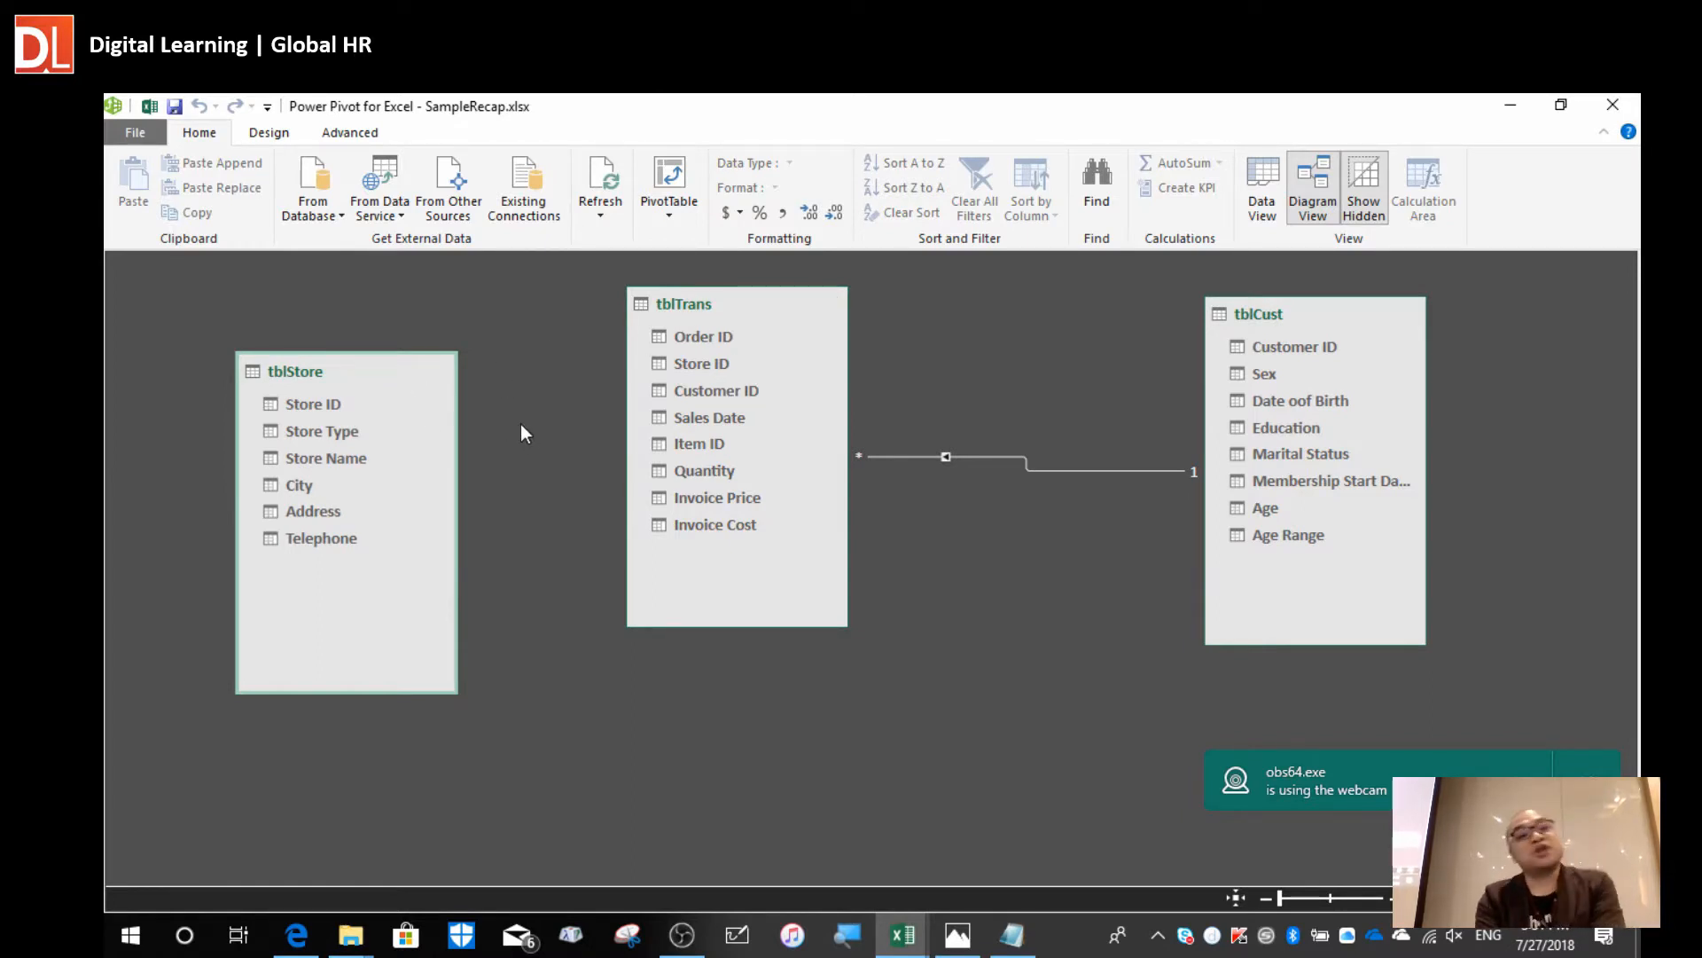
click(326, 404)
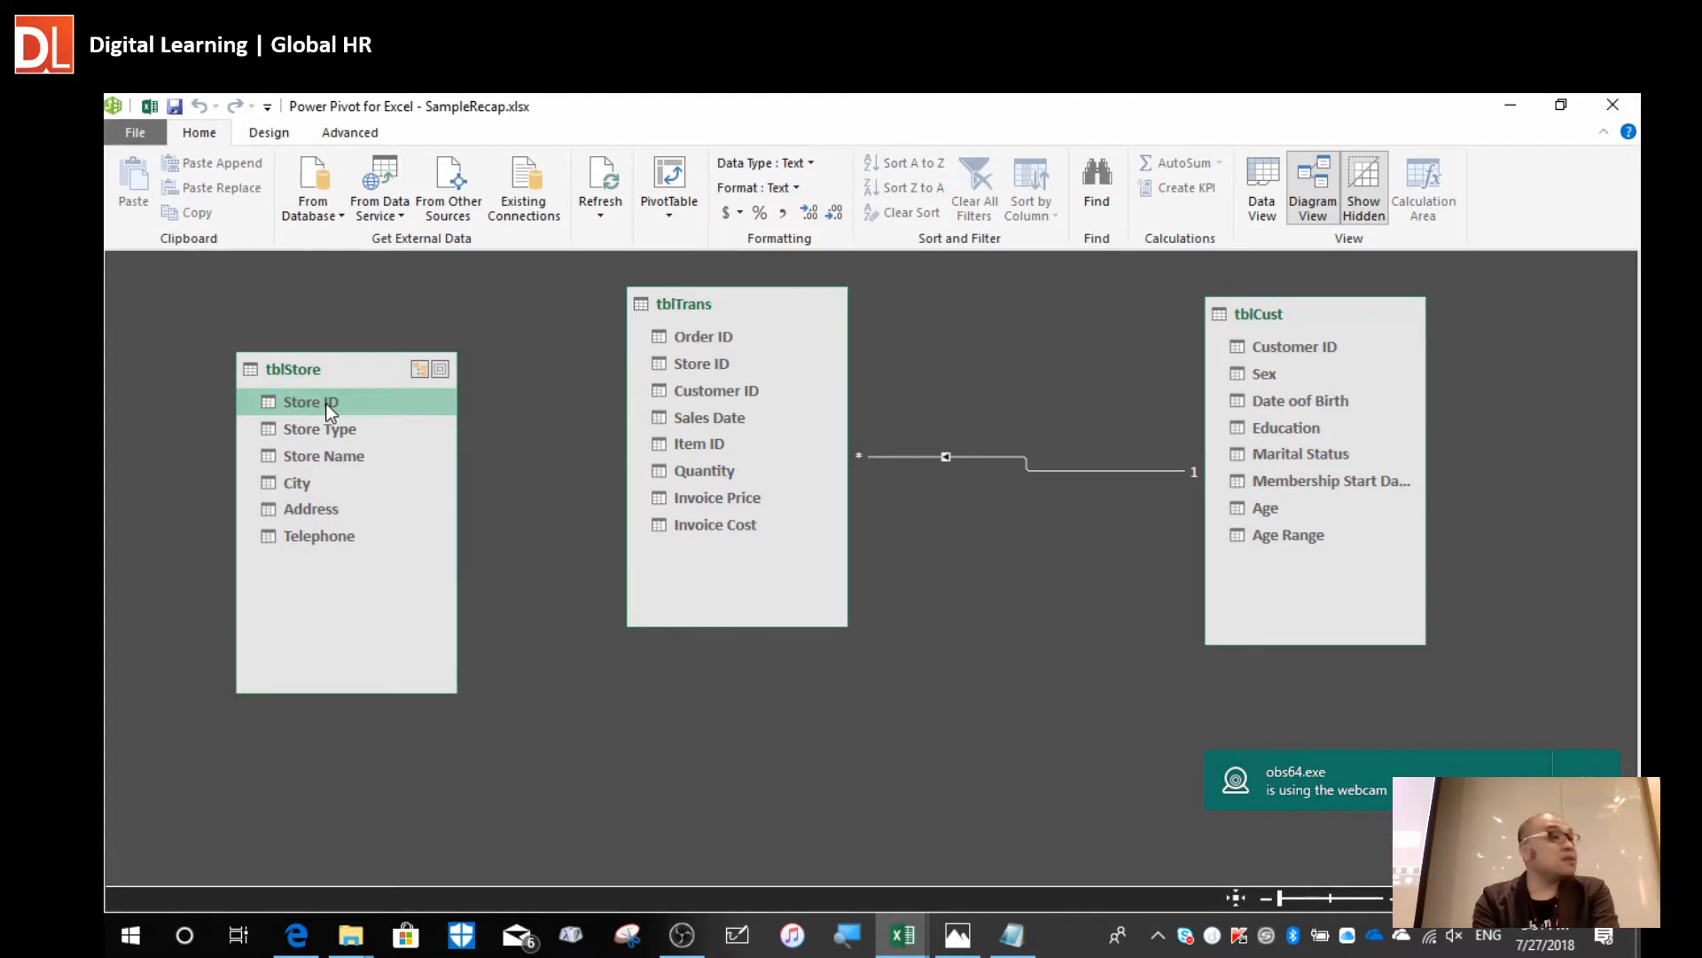
drag(330, 410, 683, 365)
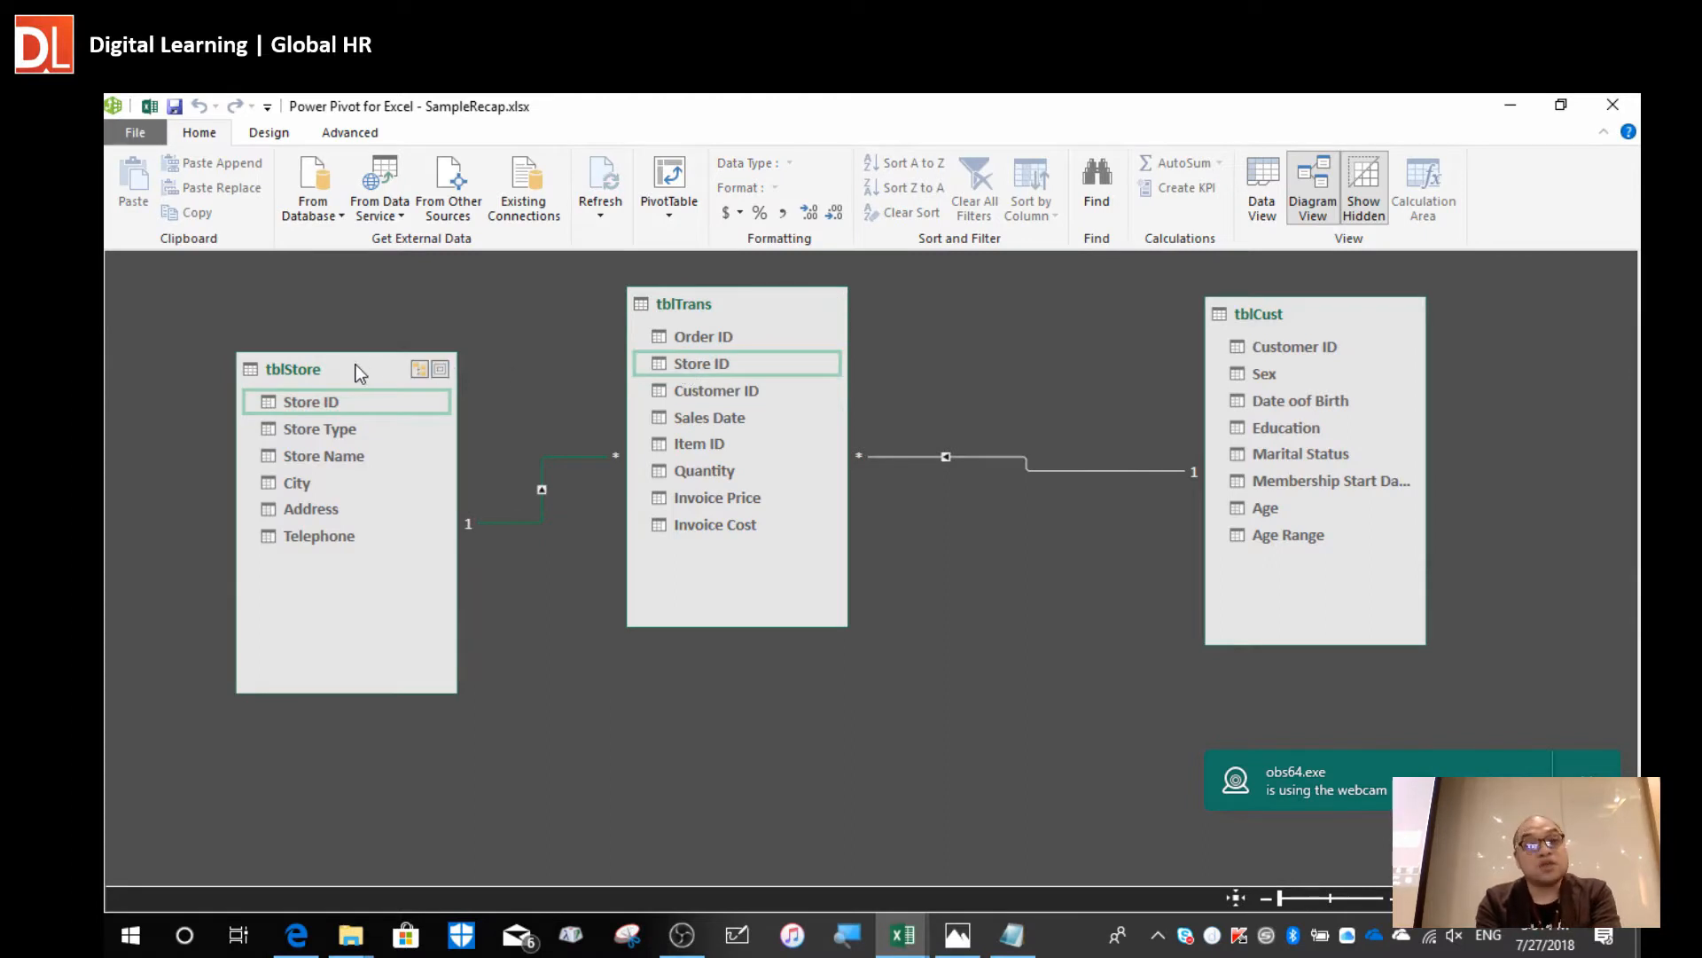
Reposition tblStore, tblCust and tblTrans so tblTrans sits slightly higher between the other two with clear relationship lines.
drag(348, 367, 384, 497)
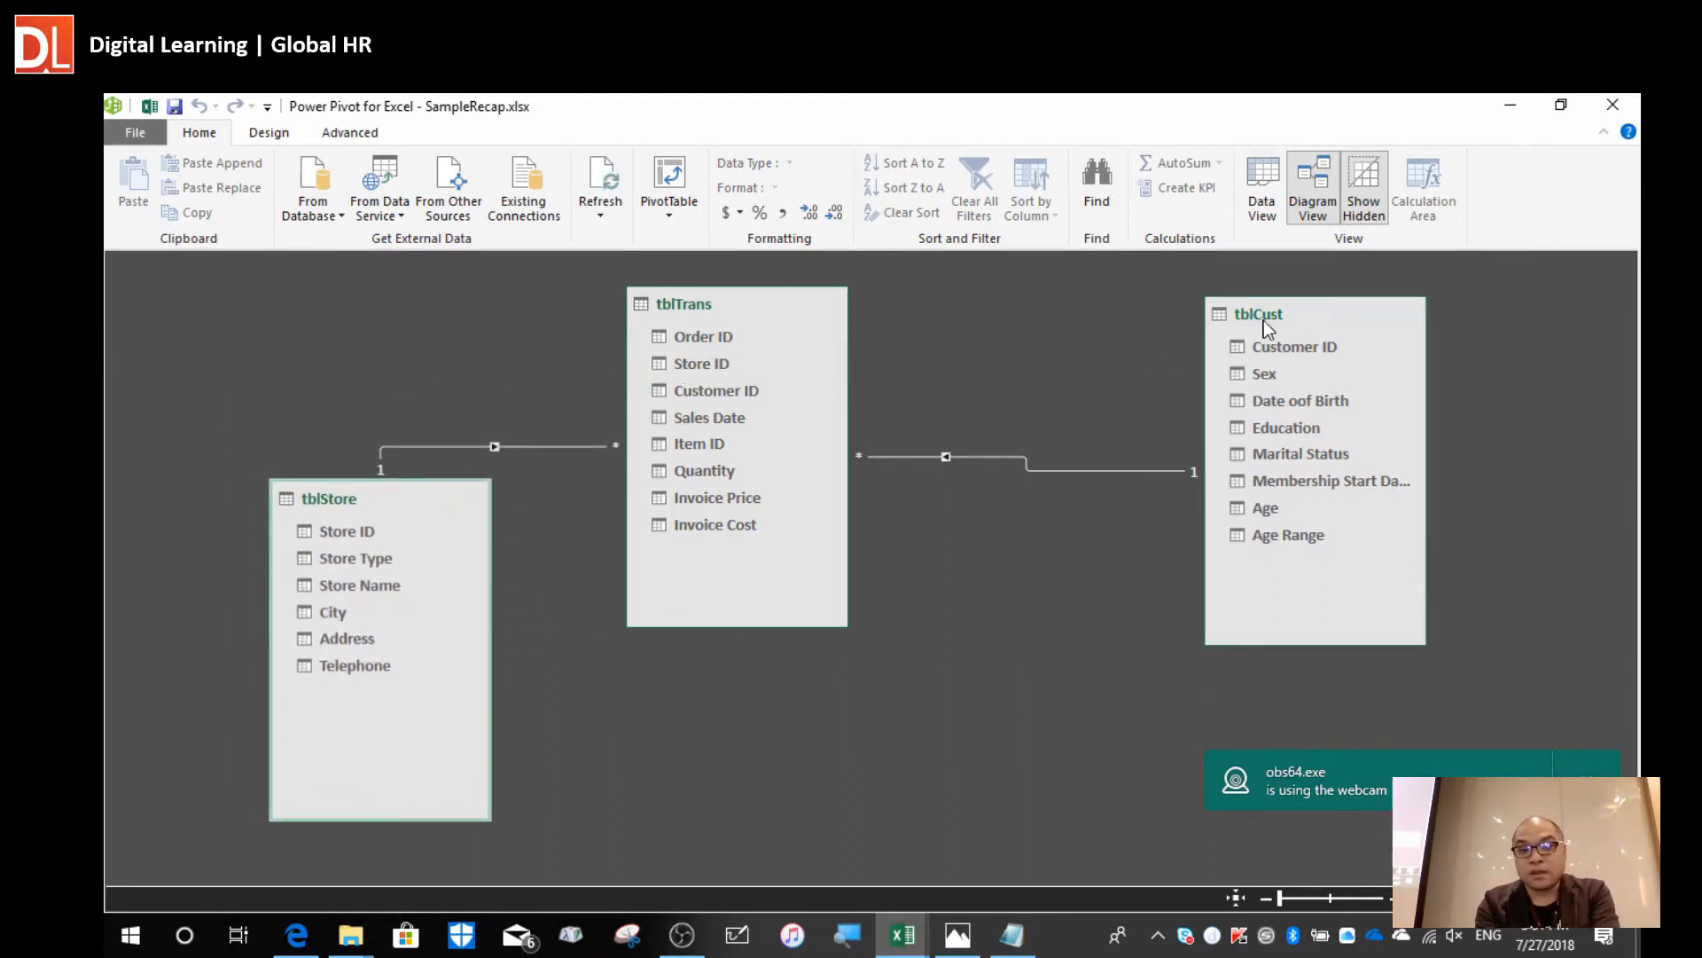
drag(1306, 316, 1236, 344)
click(365, 512)
drag(363, 506, 271, 346)
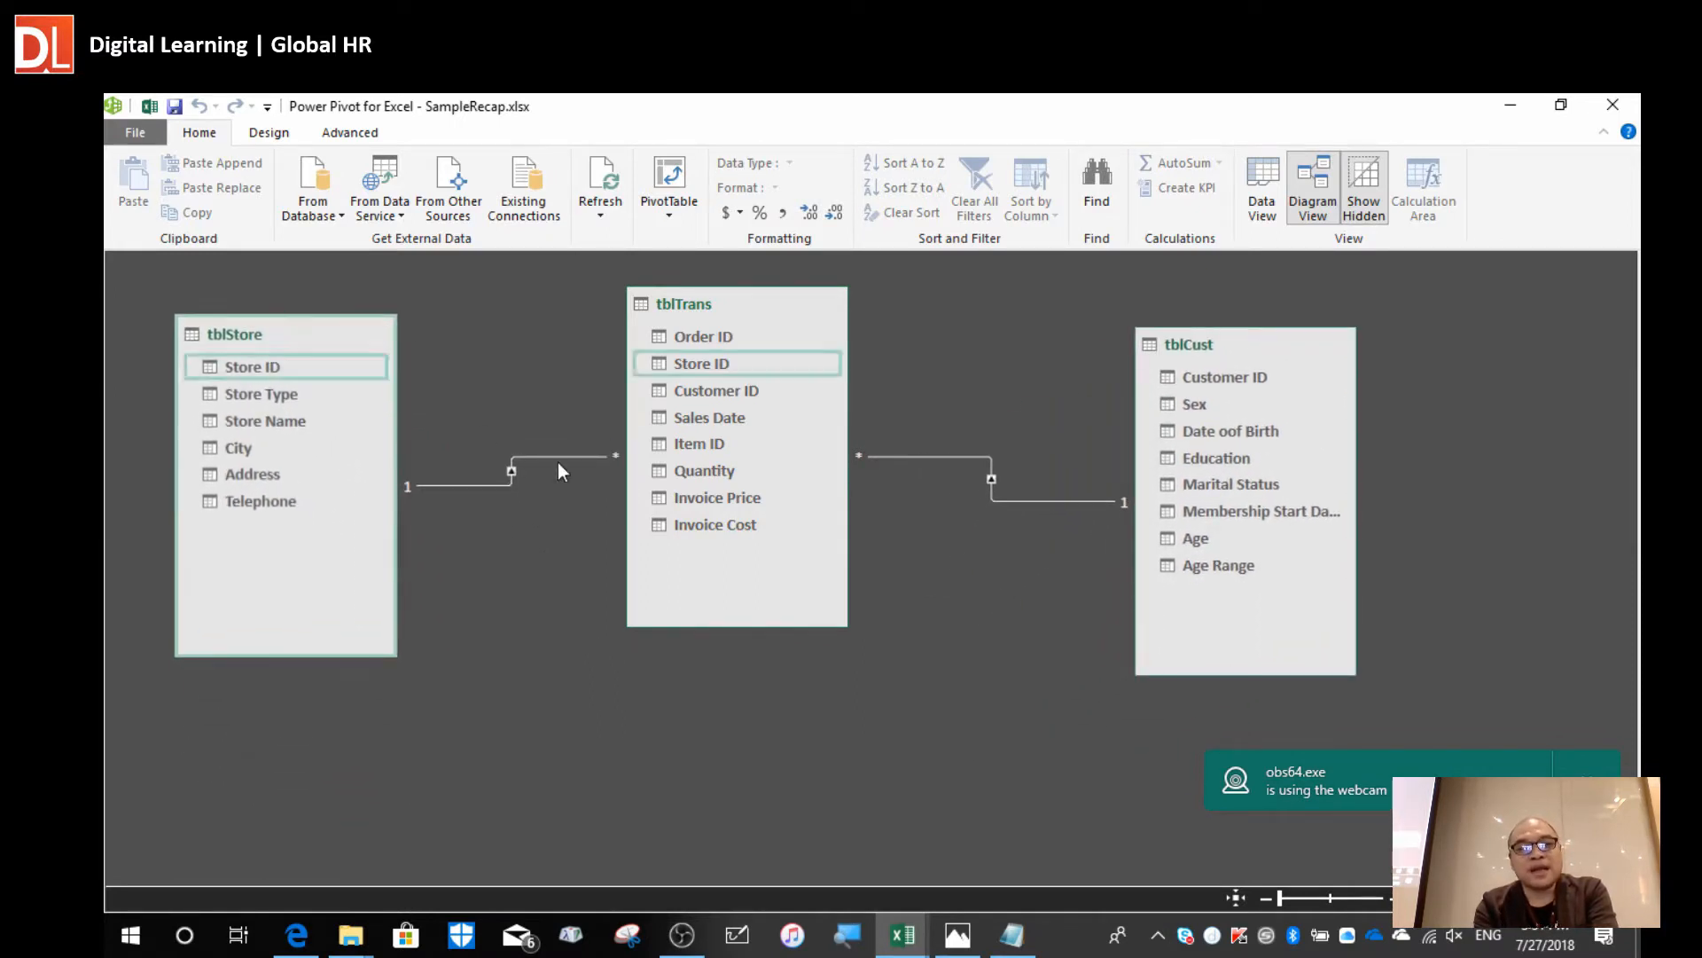
mouse_move(746, 312)
mouse_down()
mouse_move(796, 309)
mouse_move(745, 286)
mouse_up()
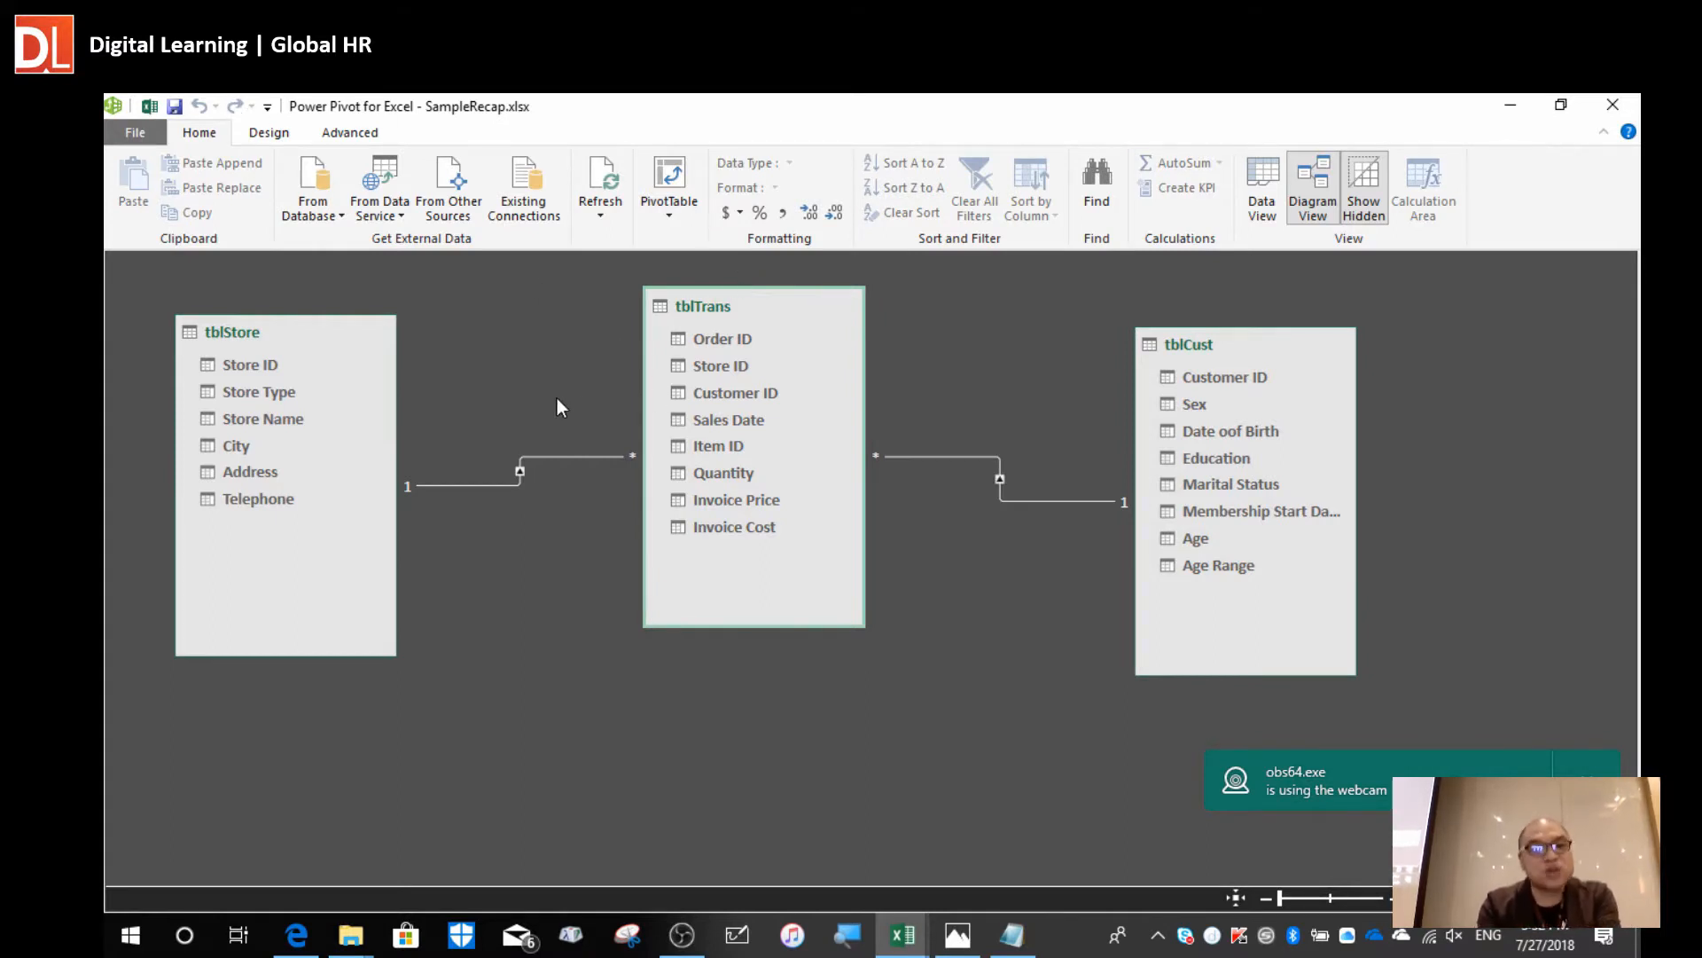
Review the cardinality of the tblTrans relationships with tblStore and tblCust in Manage Relationships, and close the dialog.
click(287, 140)
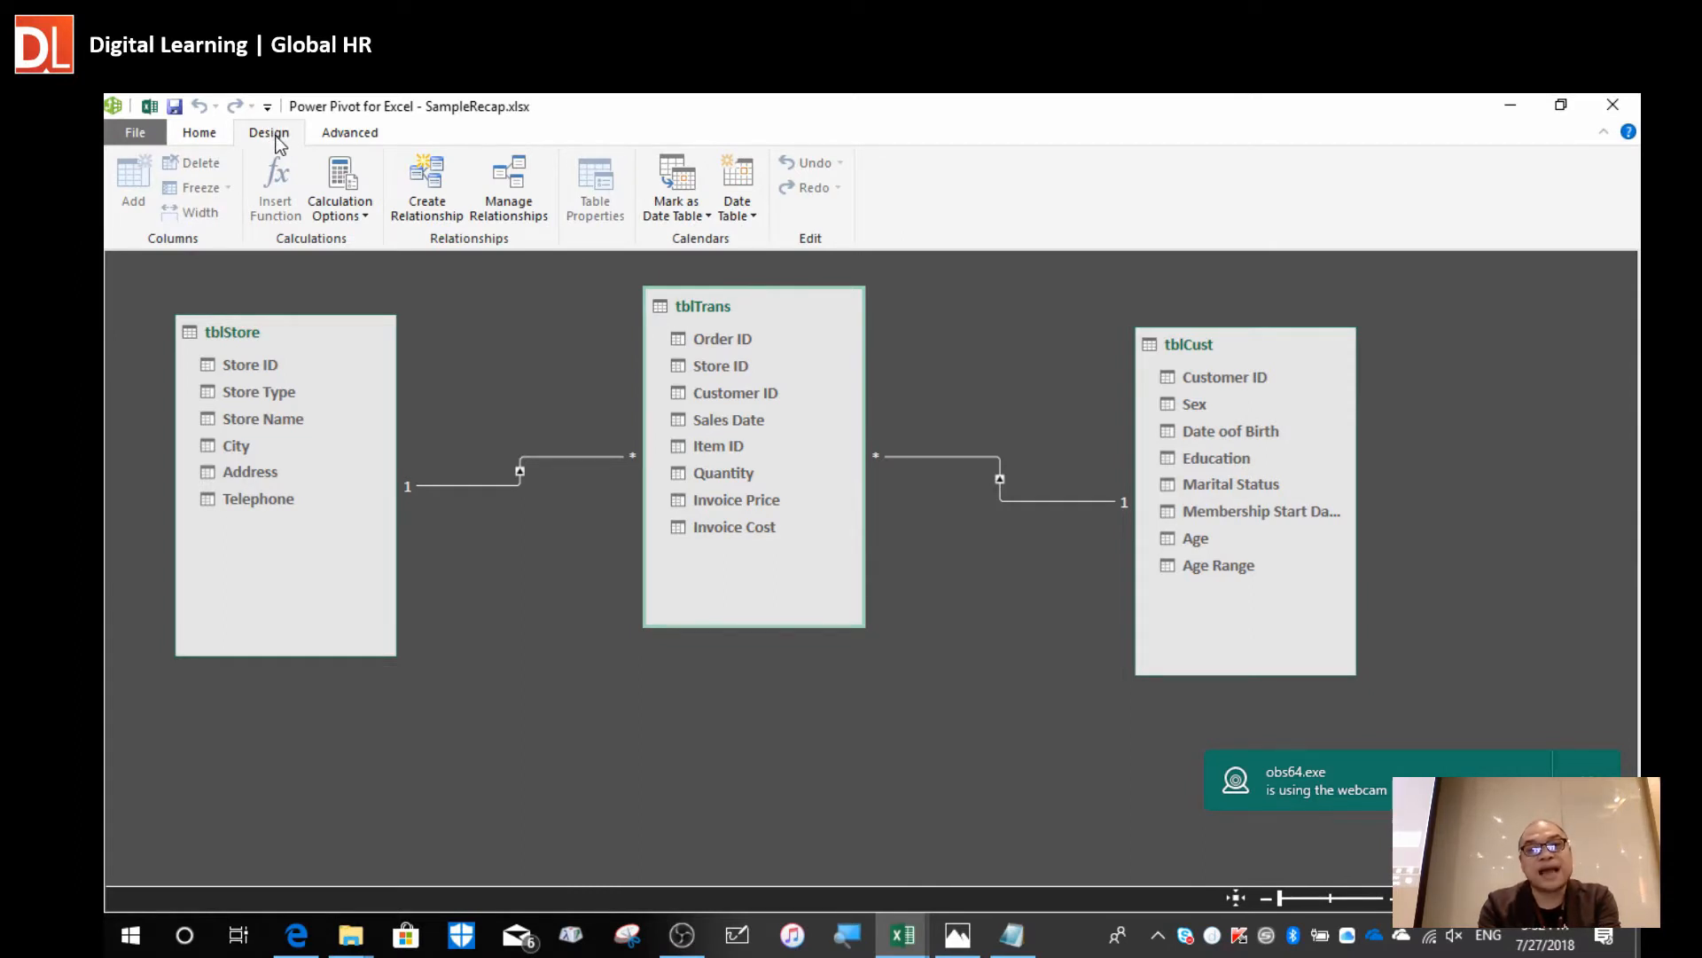
click(536, 193)
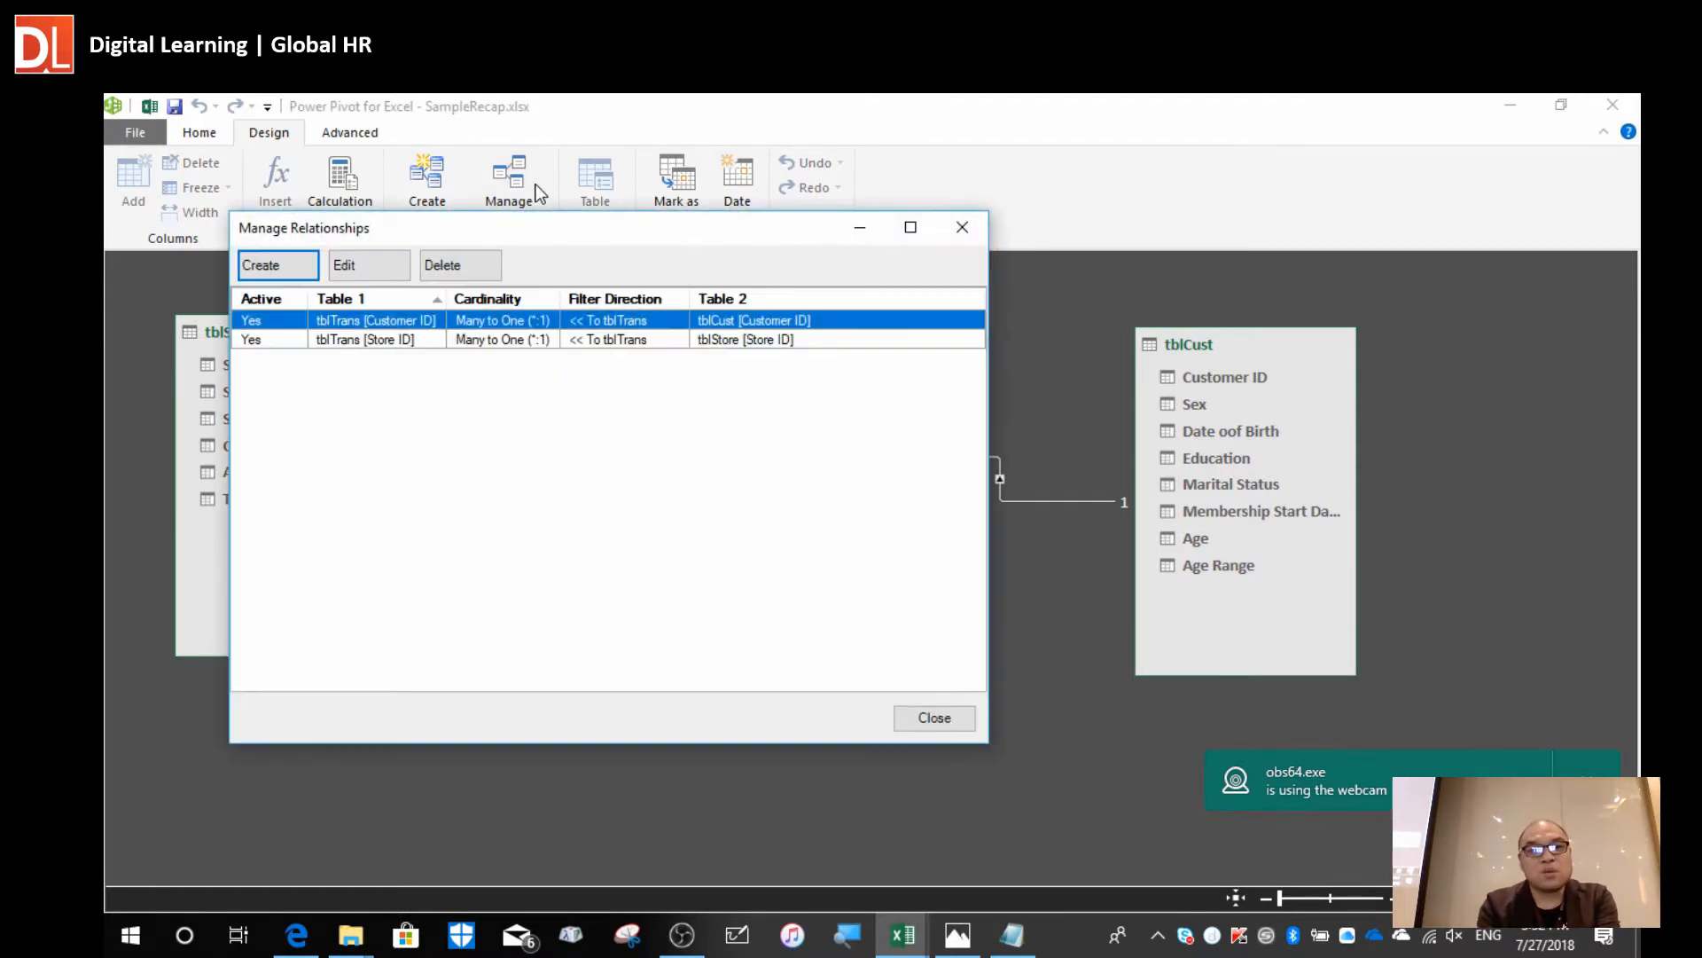
drag(511, 236, 717, 353)
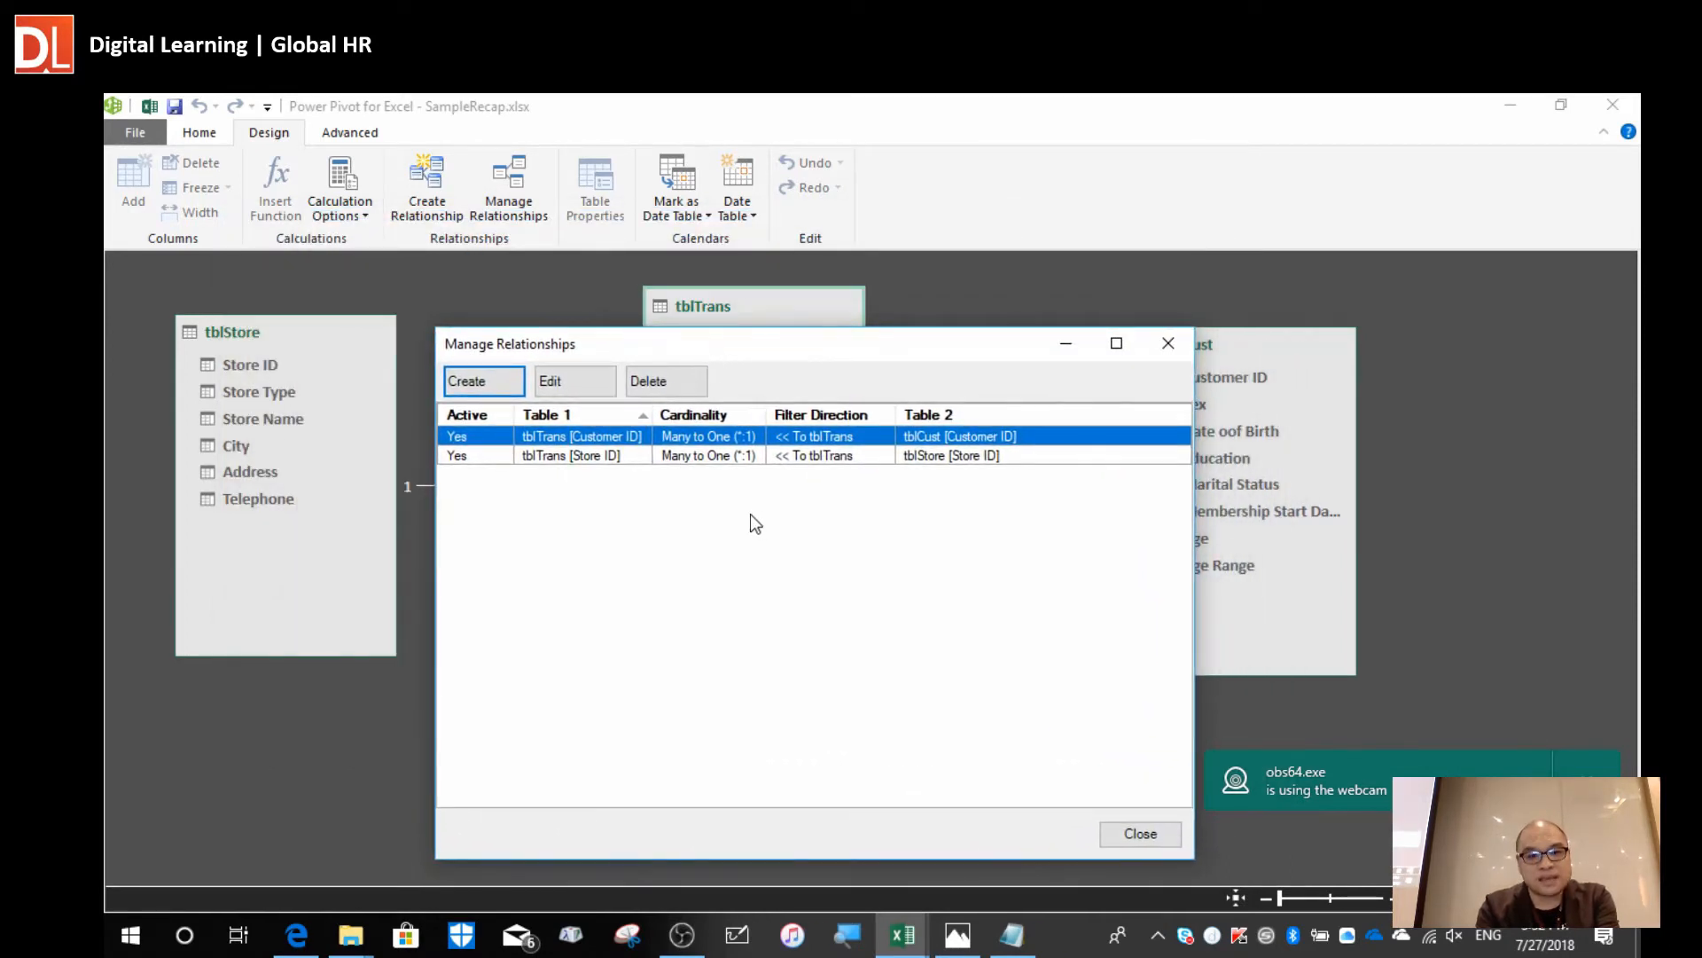
click(672, 455)
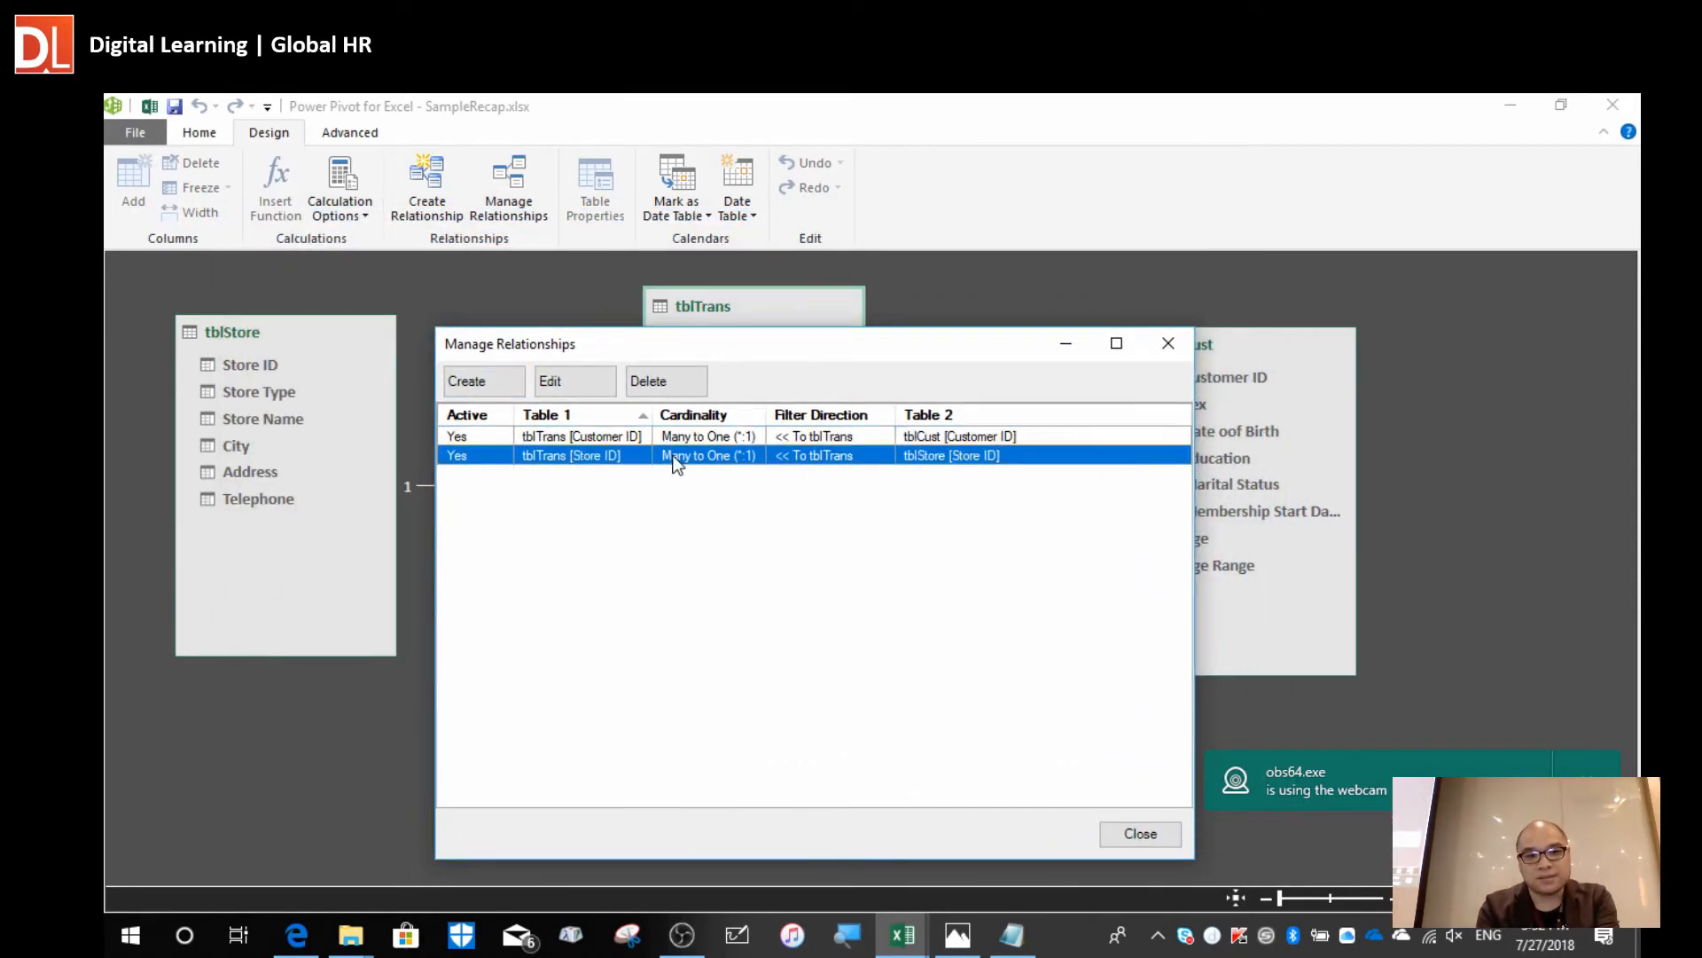
click(697, 436)
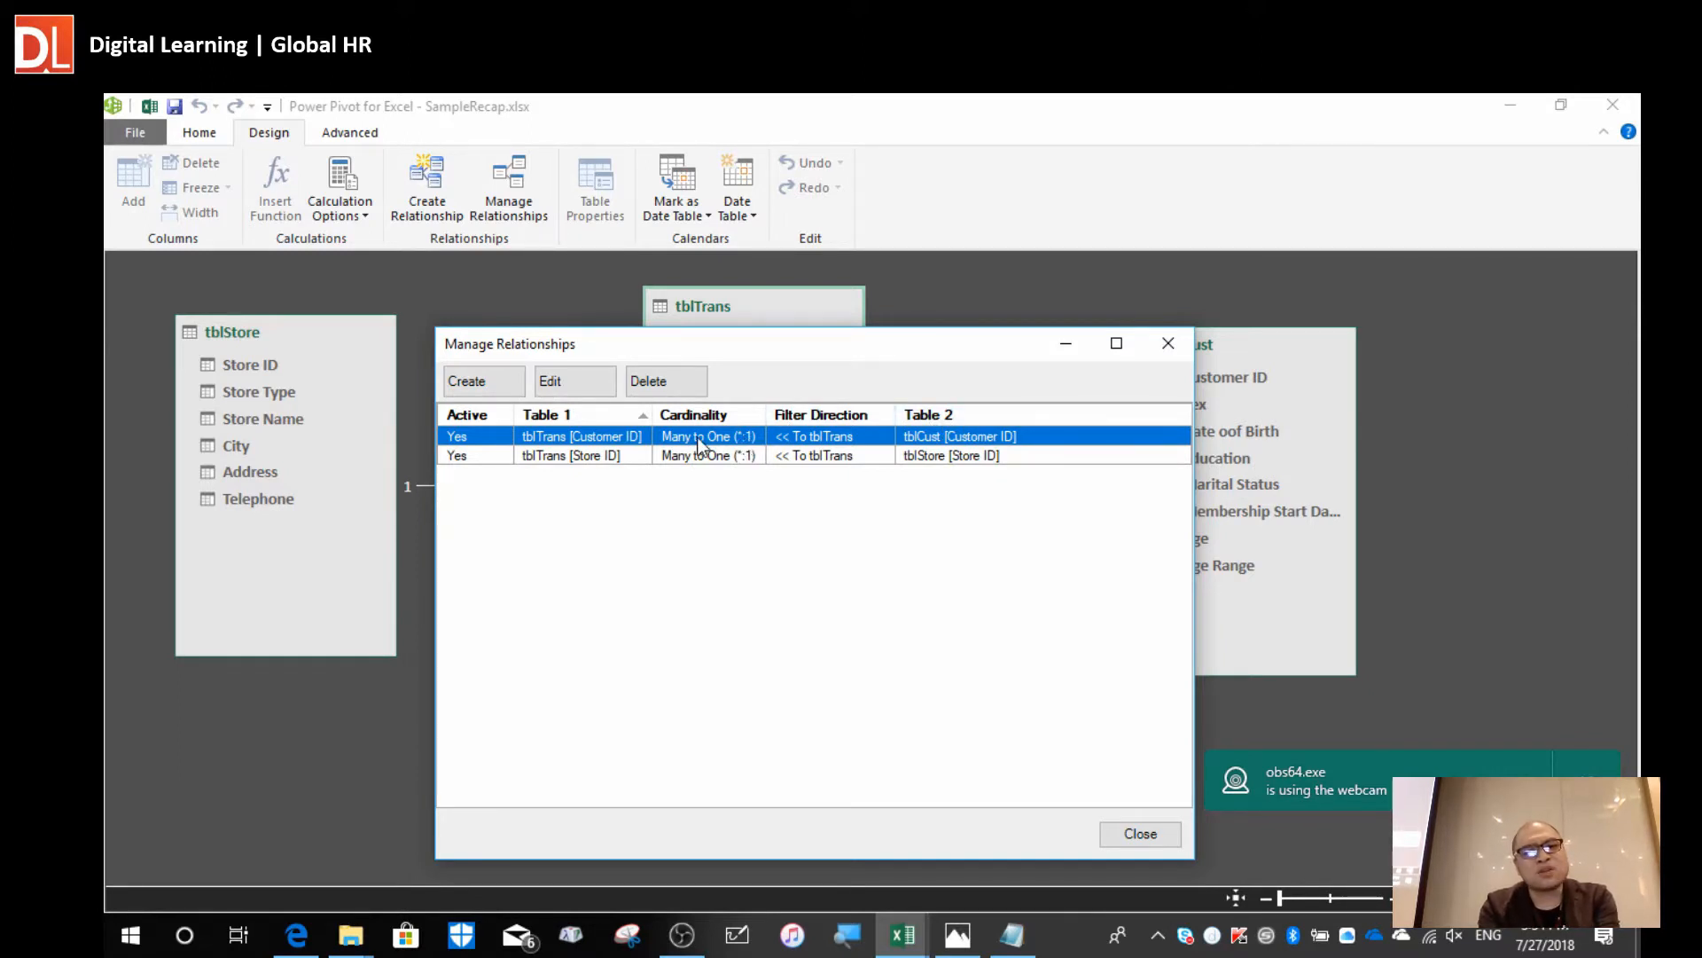
click(1168, 343)
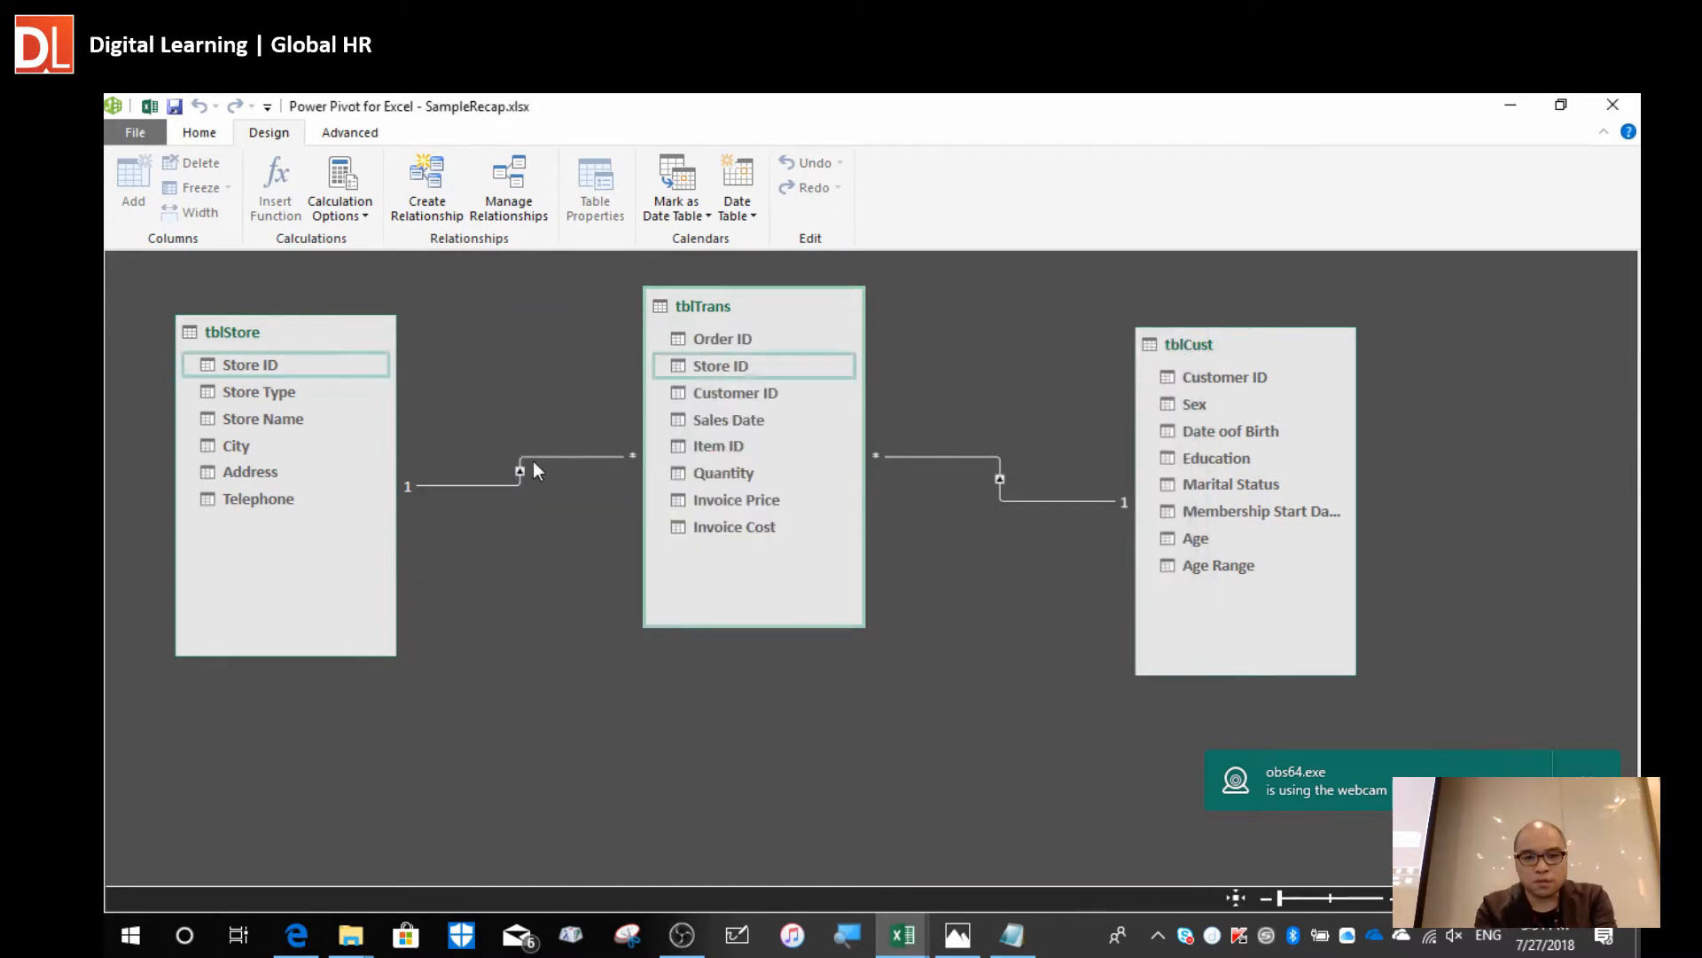
Shift tblTrans and tblStore closer to tblCust, pointing out the Store ID field in tblStore.
drag(727, 317, 770, 317)
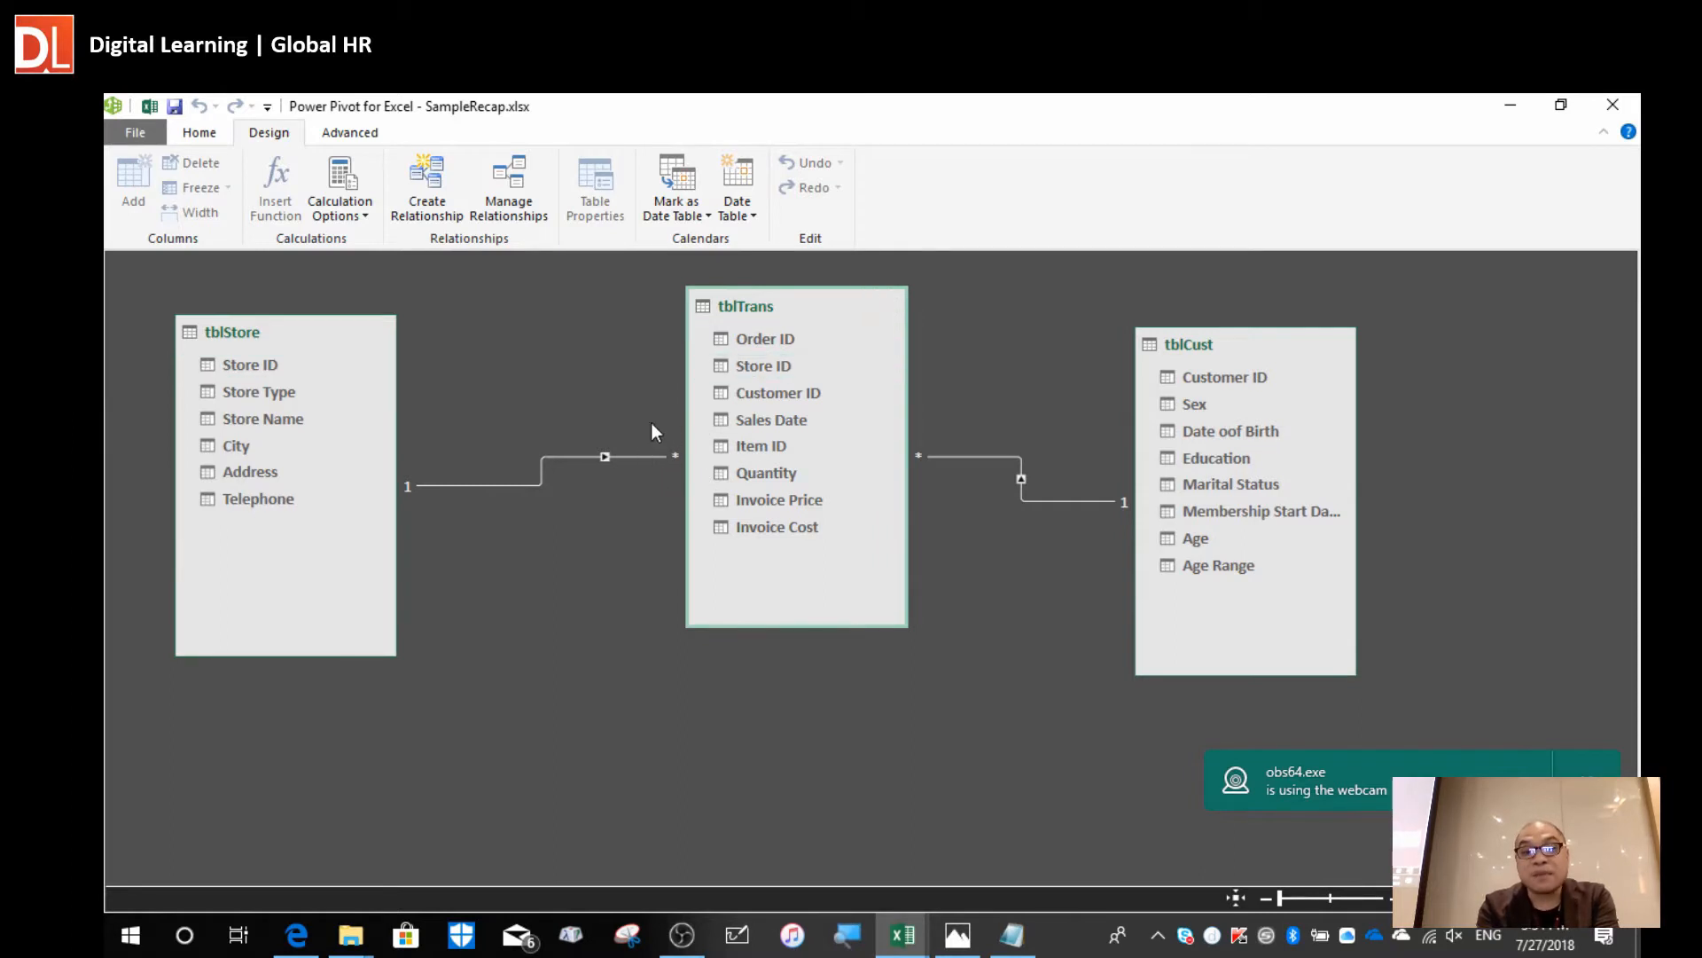
drag(284, 346, 348, 355)
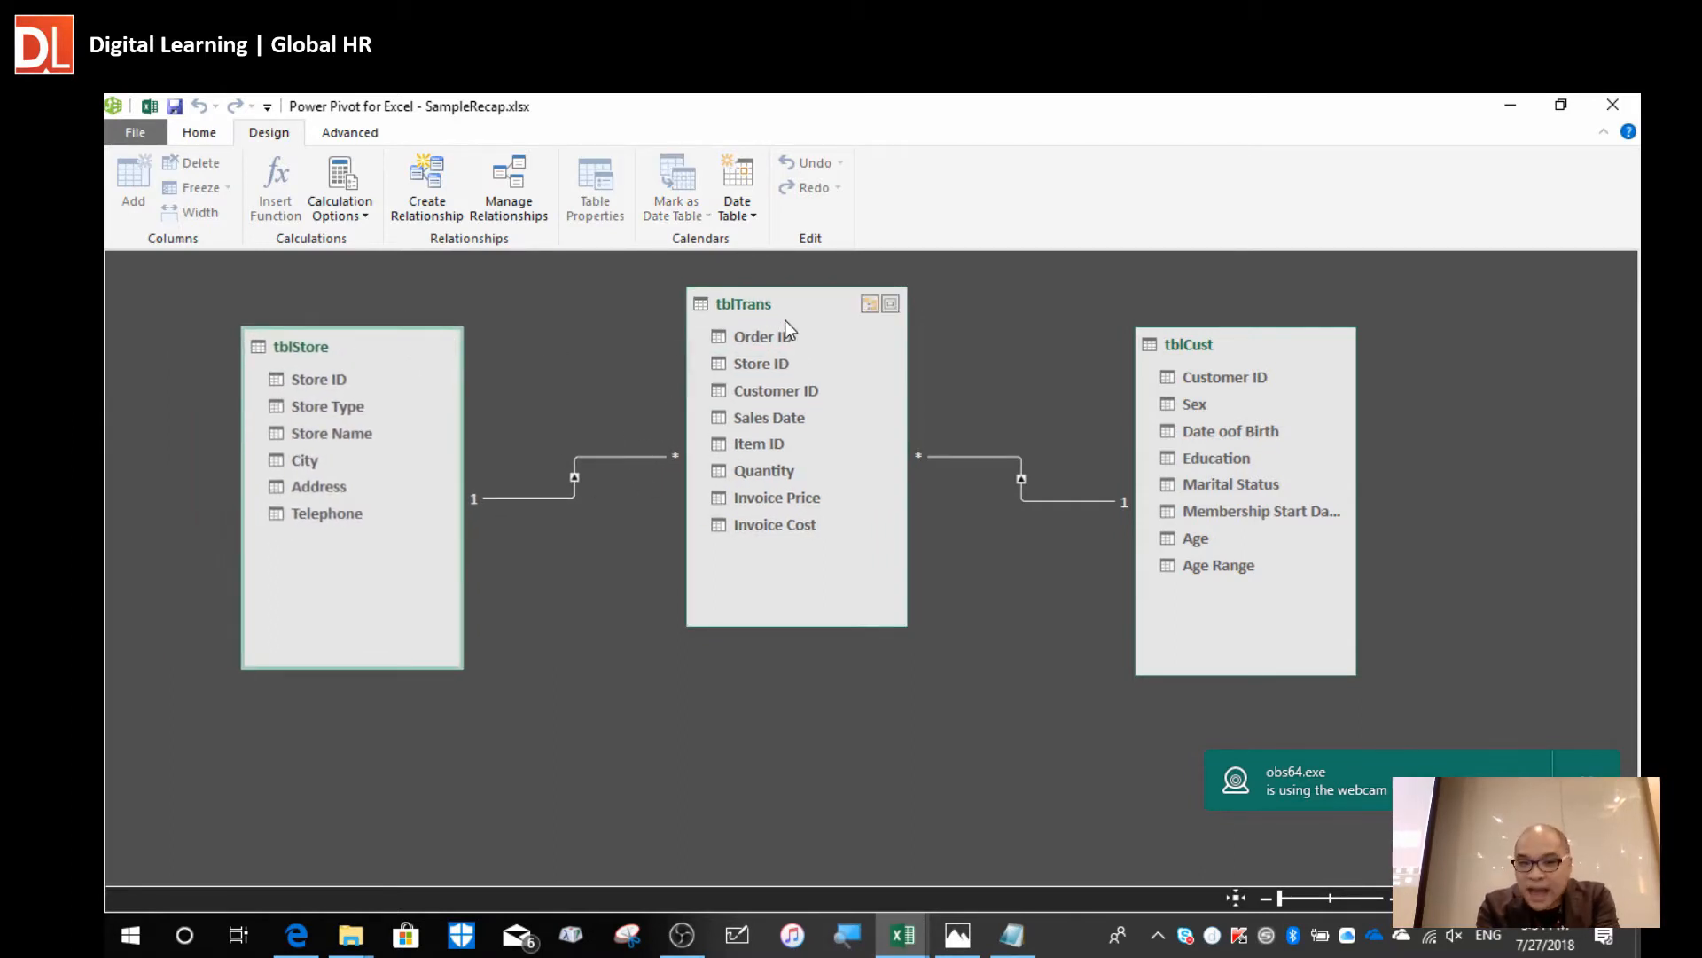
click(767, 301)
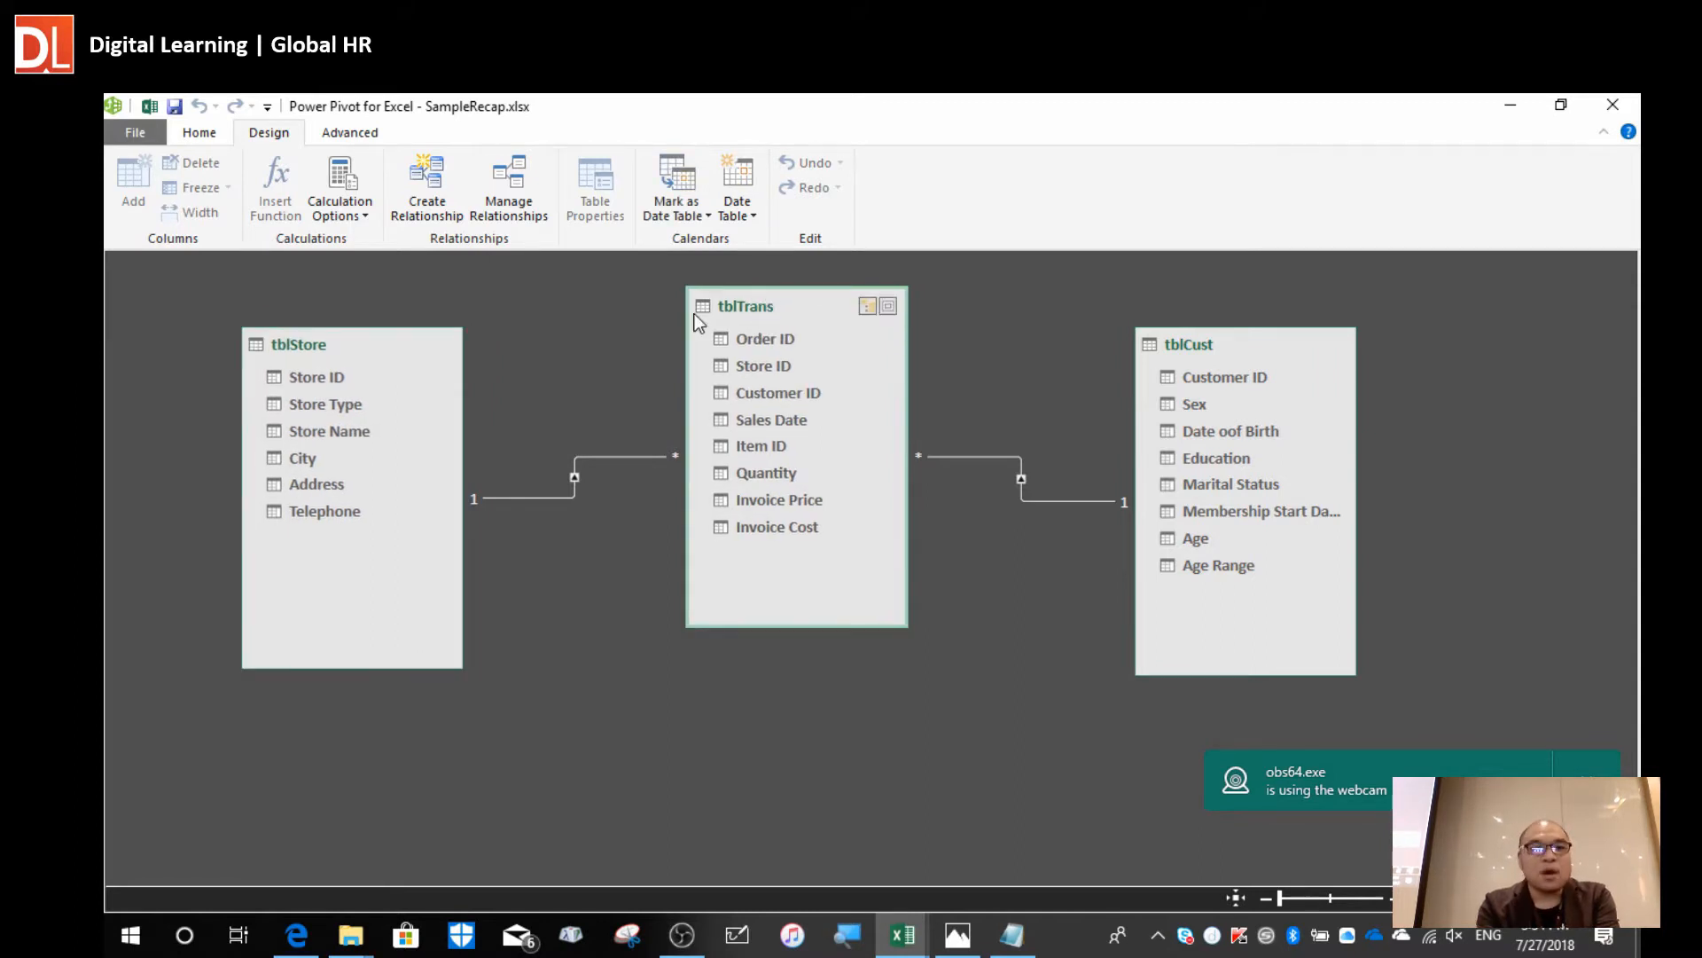
click(334, 350)
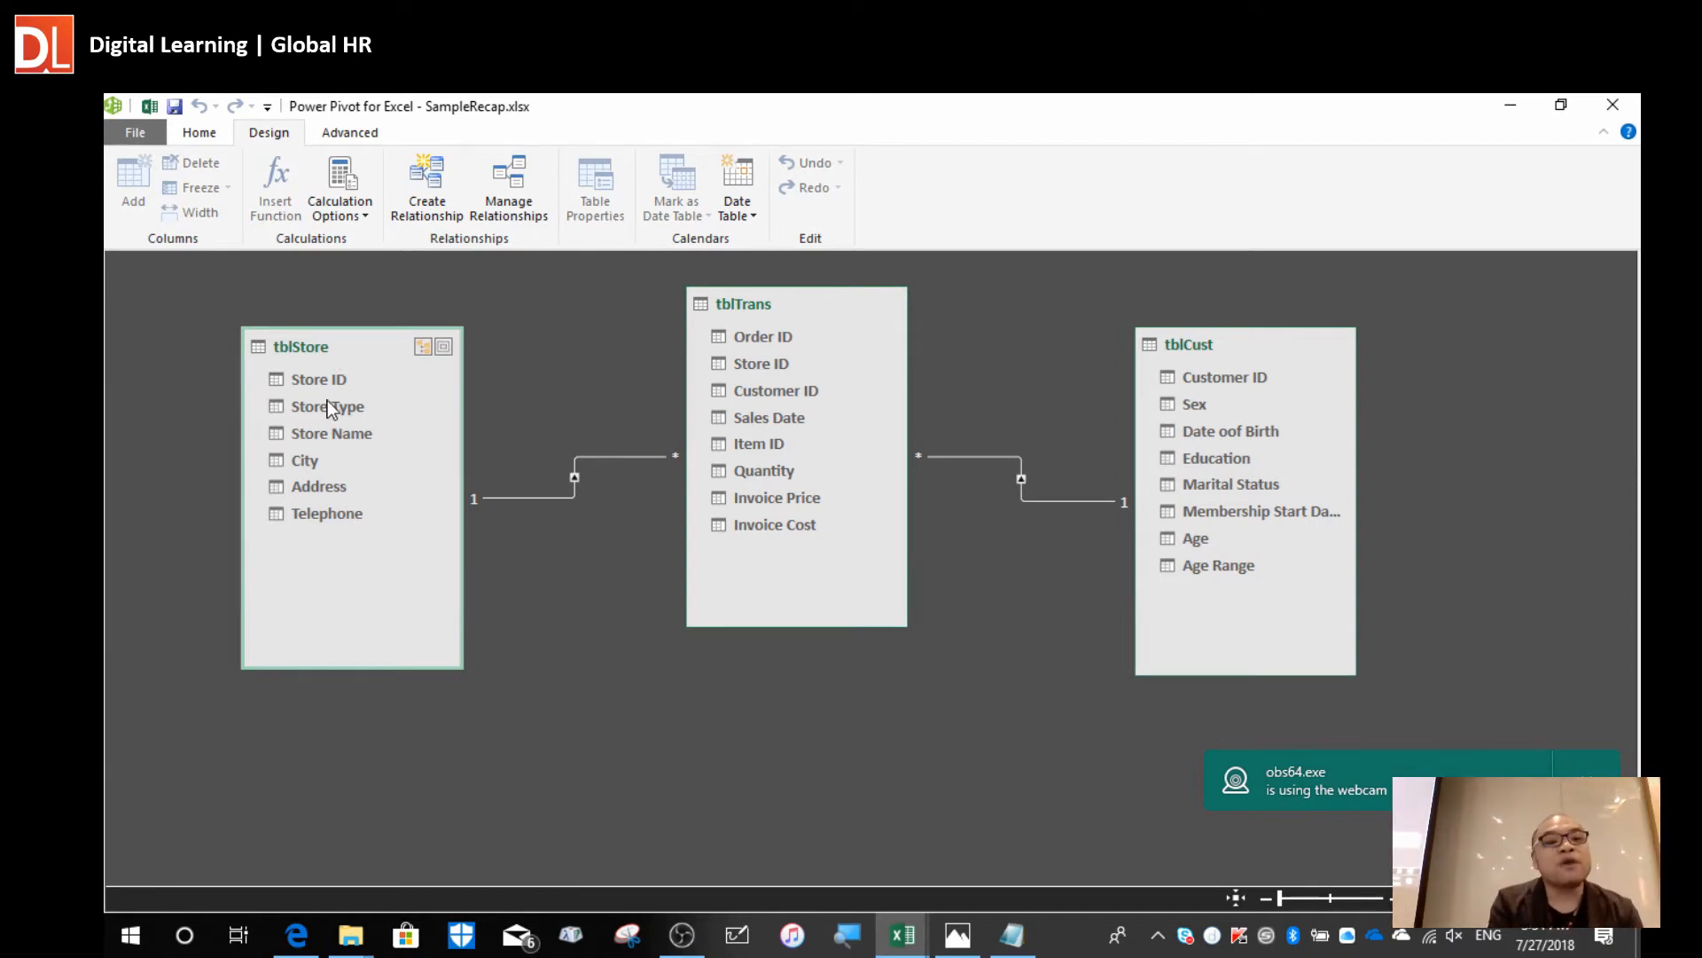
click(314, 373)
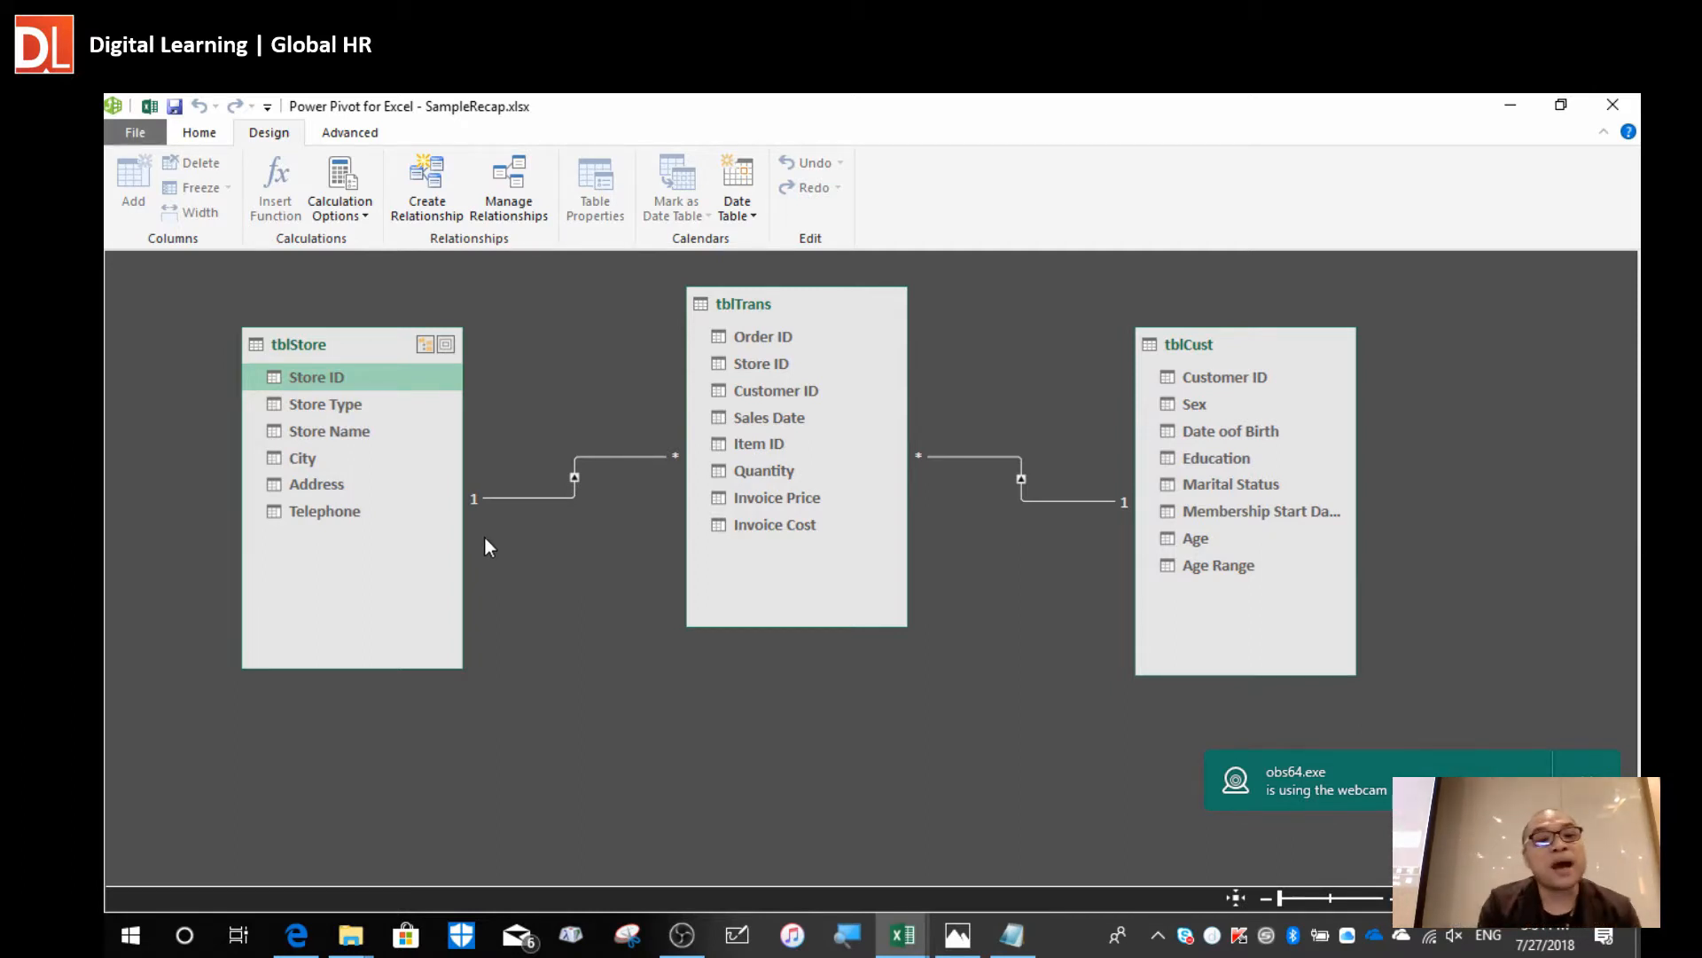
drag(333, 340, 371, 337)
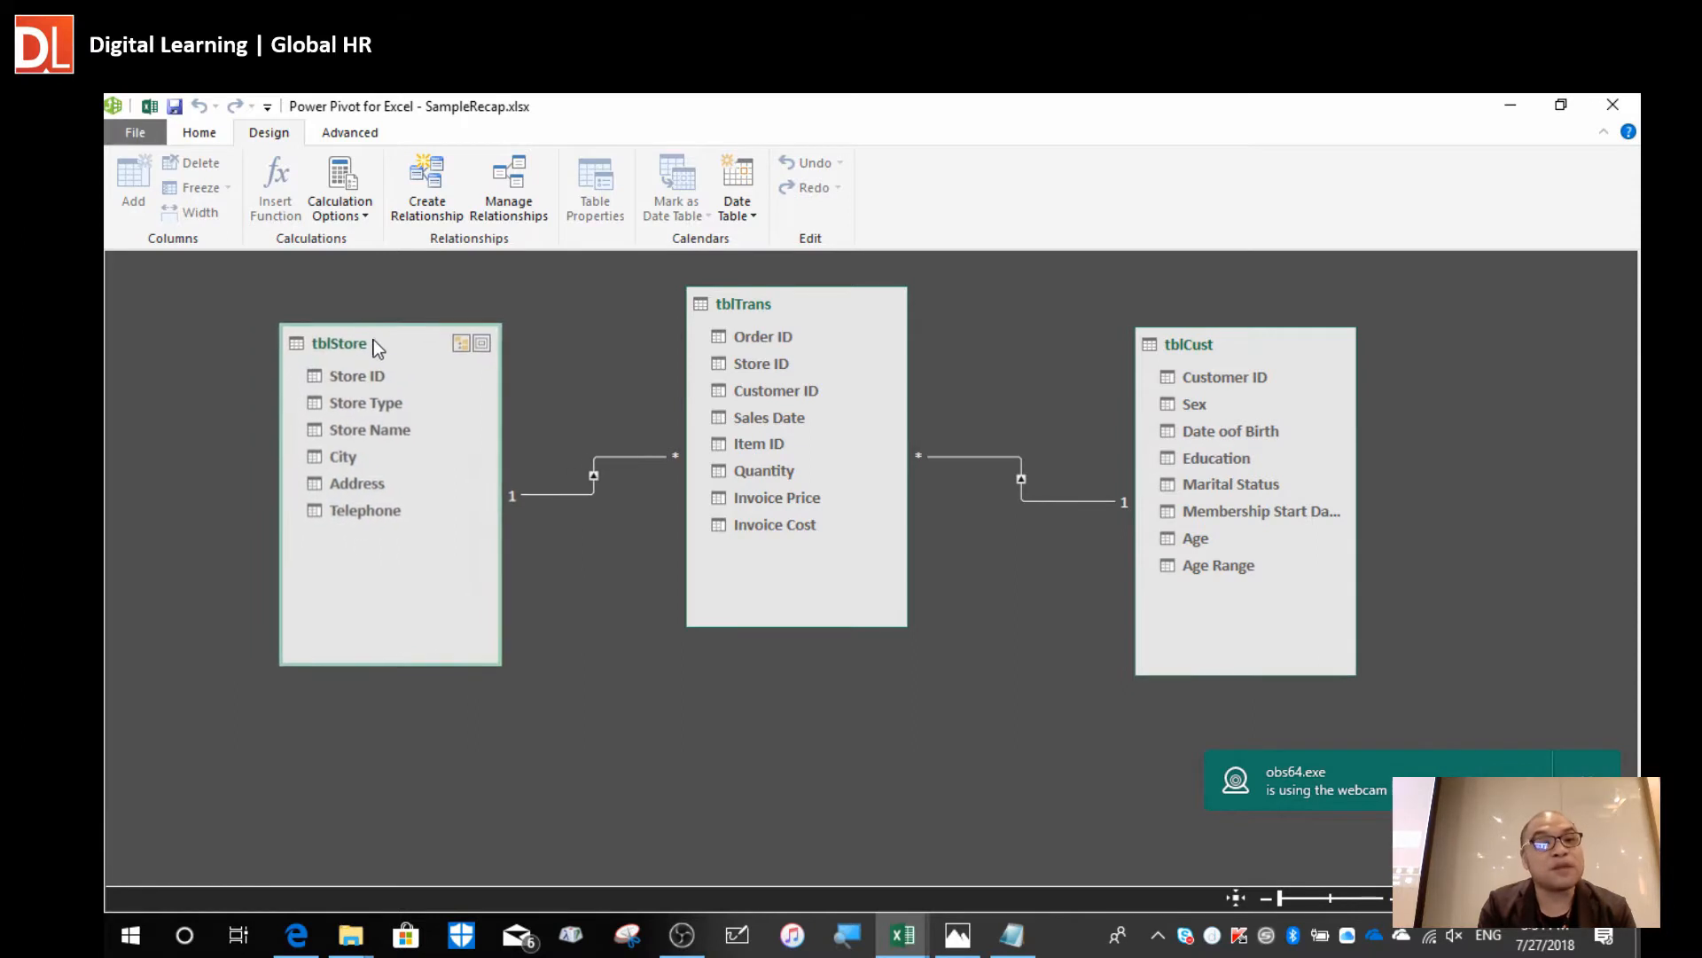
click(764, 303)
drag(764, 303, 768, 298)
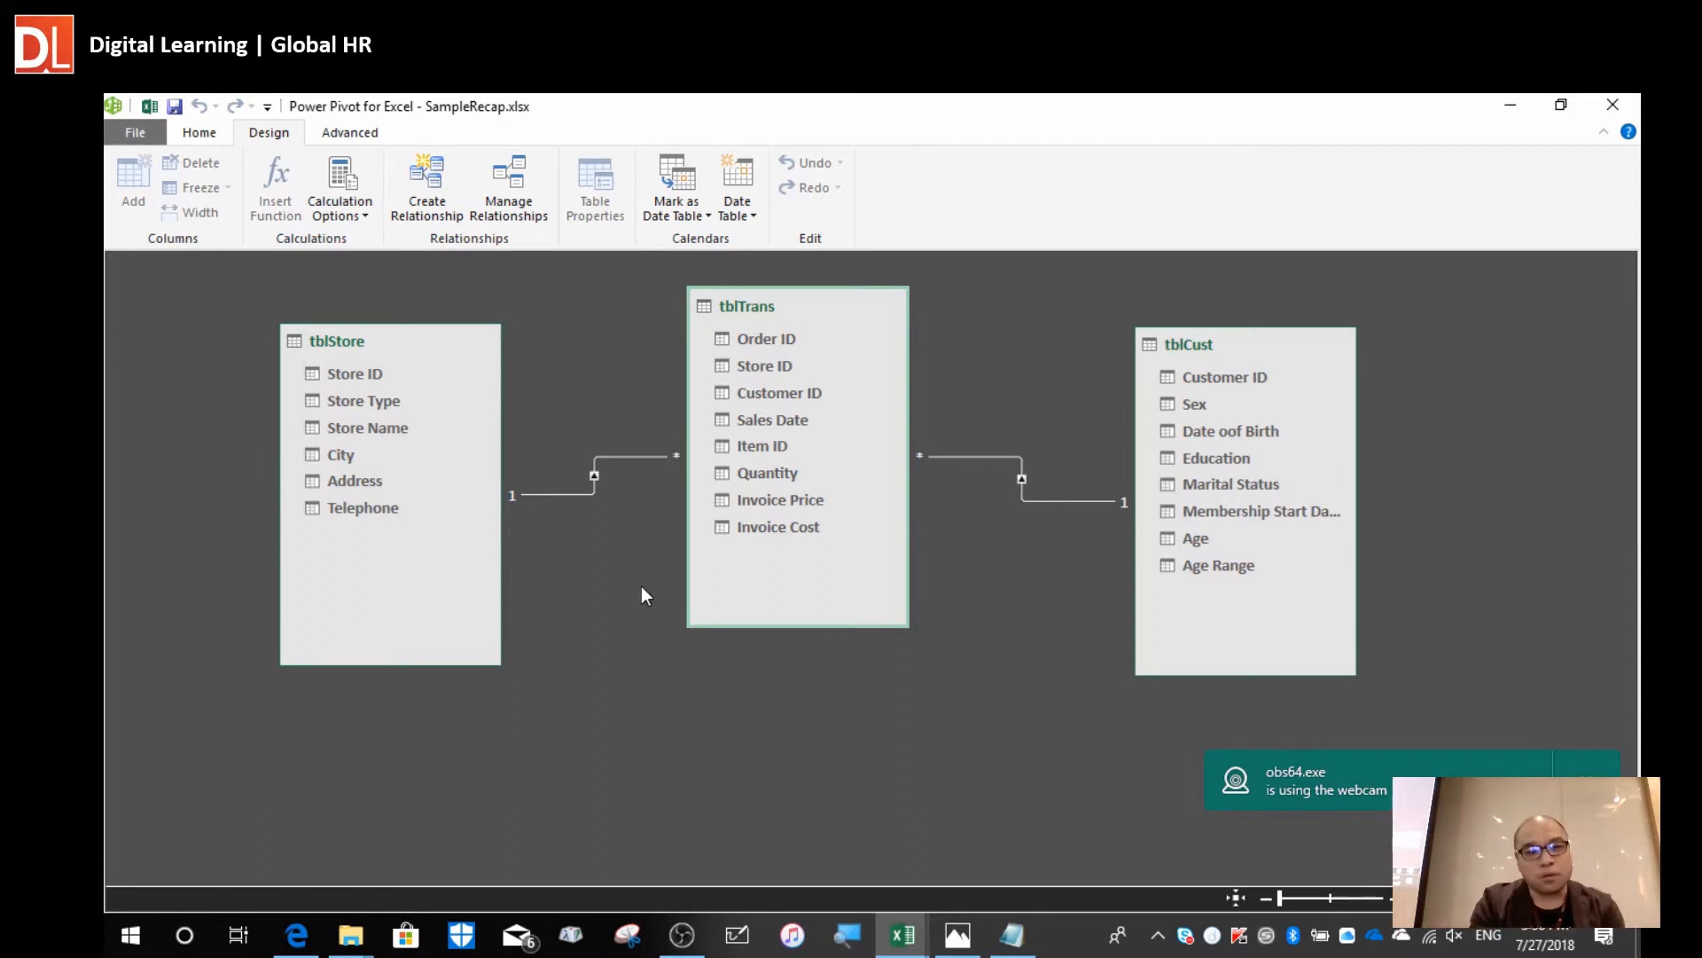
Lower tblStore and tblCust in the diagram so both sit below the level of tblTrans.
drag(365, 348, 389, 402)
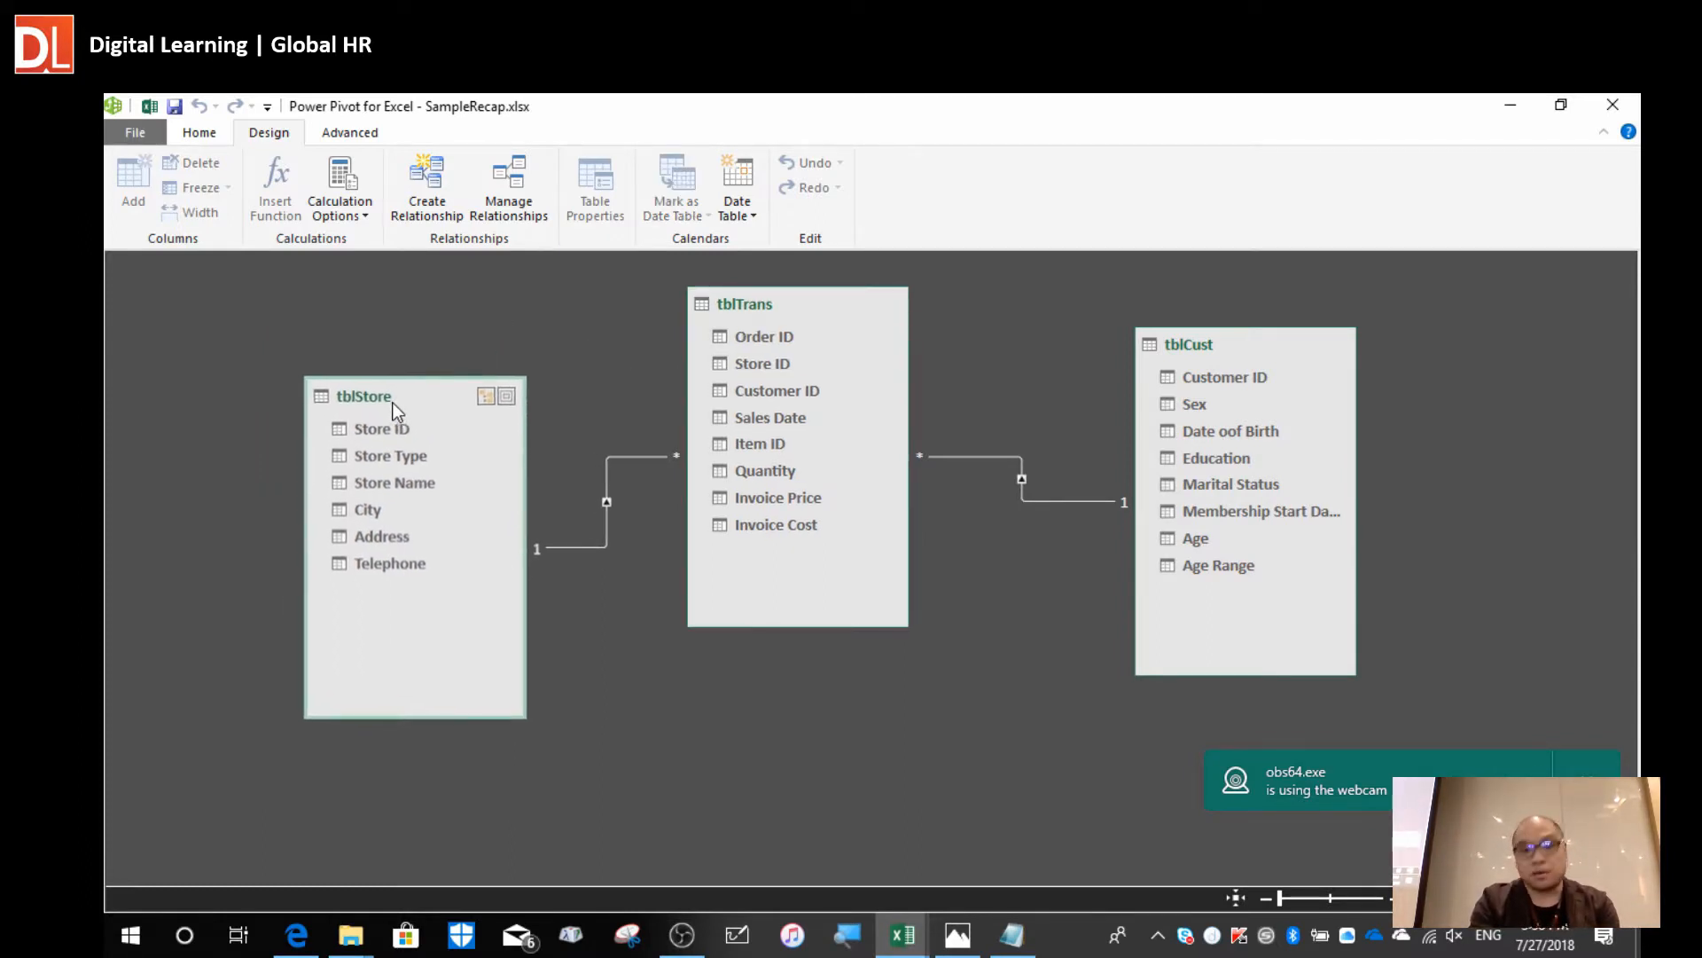
mouse_move(1238, 352)
mouse_down()
mouse_move(1253, 394)
mouse_move(1231, 386)
mouse_up()
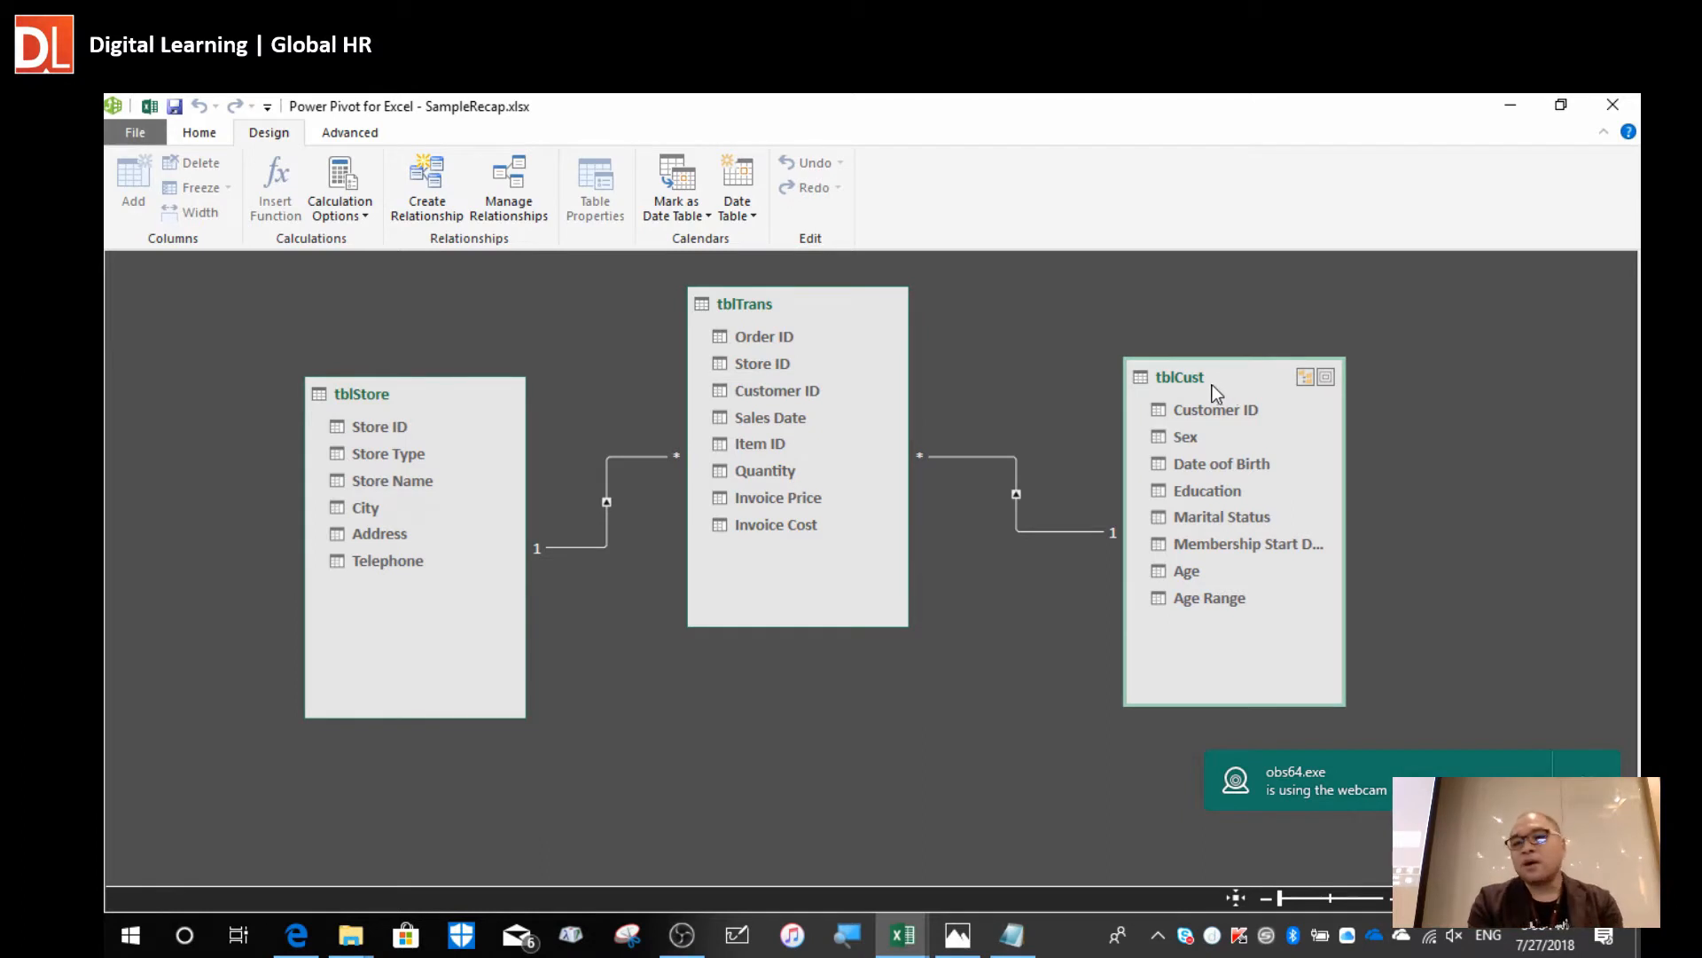
drag(1211, 386, 1213, 383)
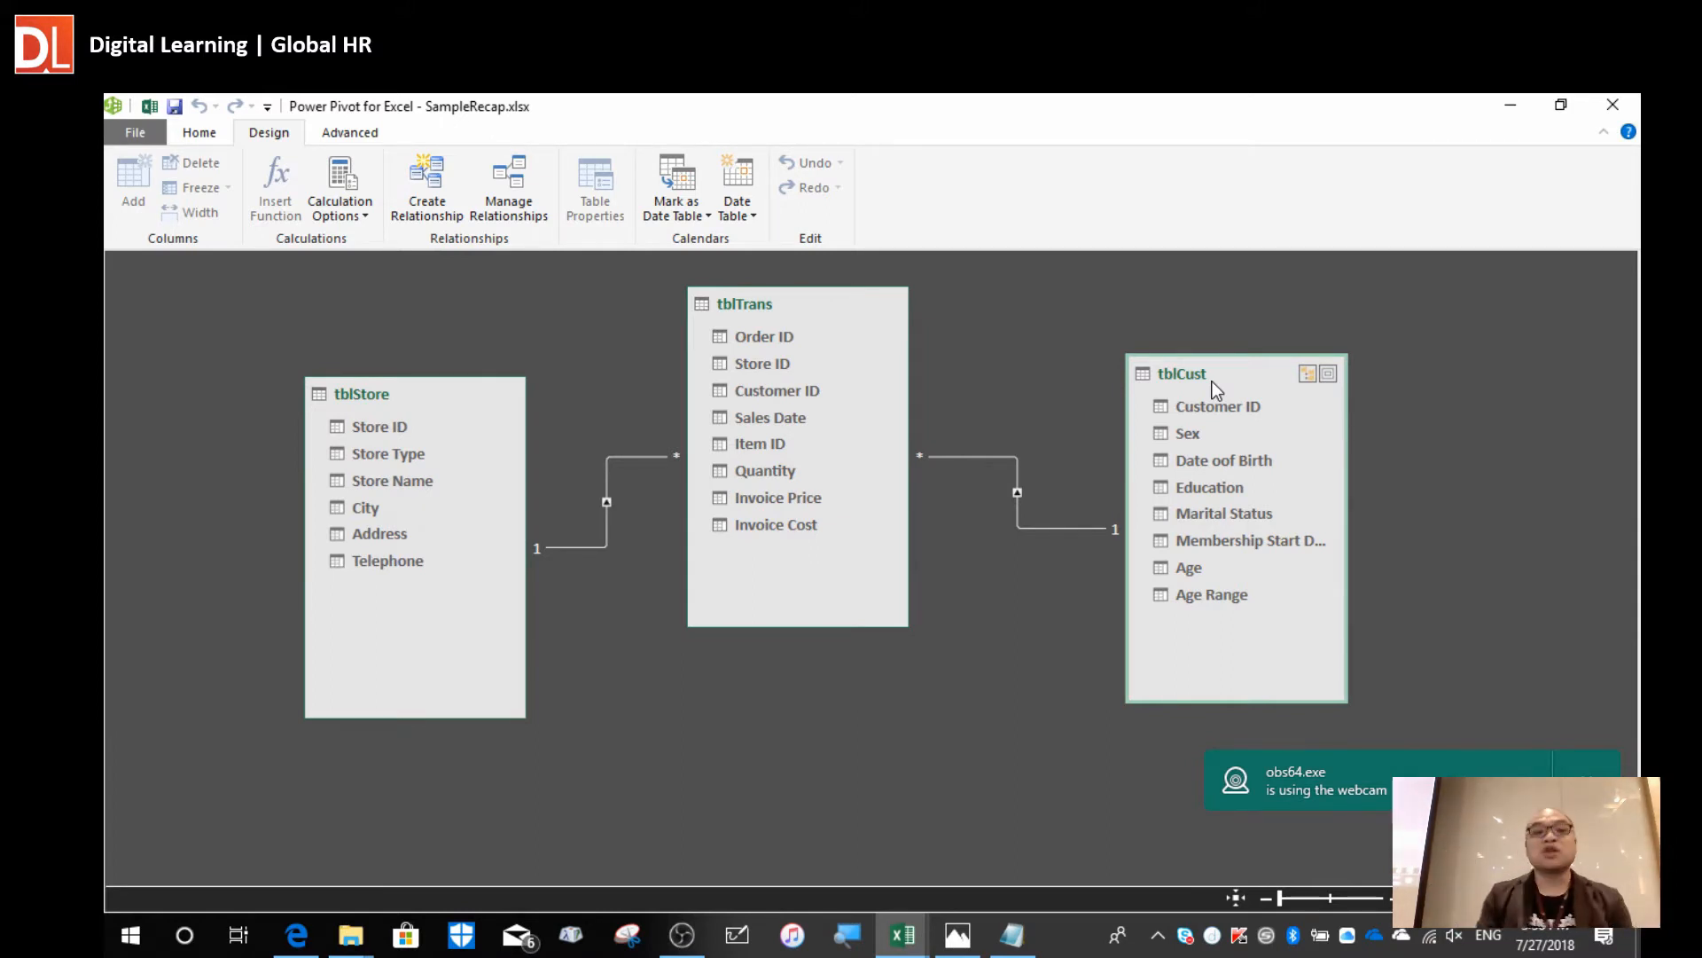
click(394, 399)
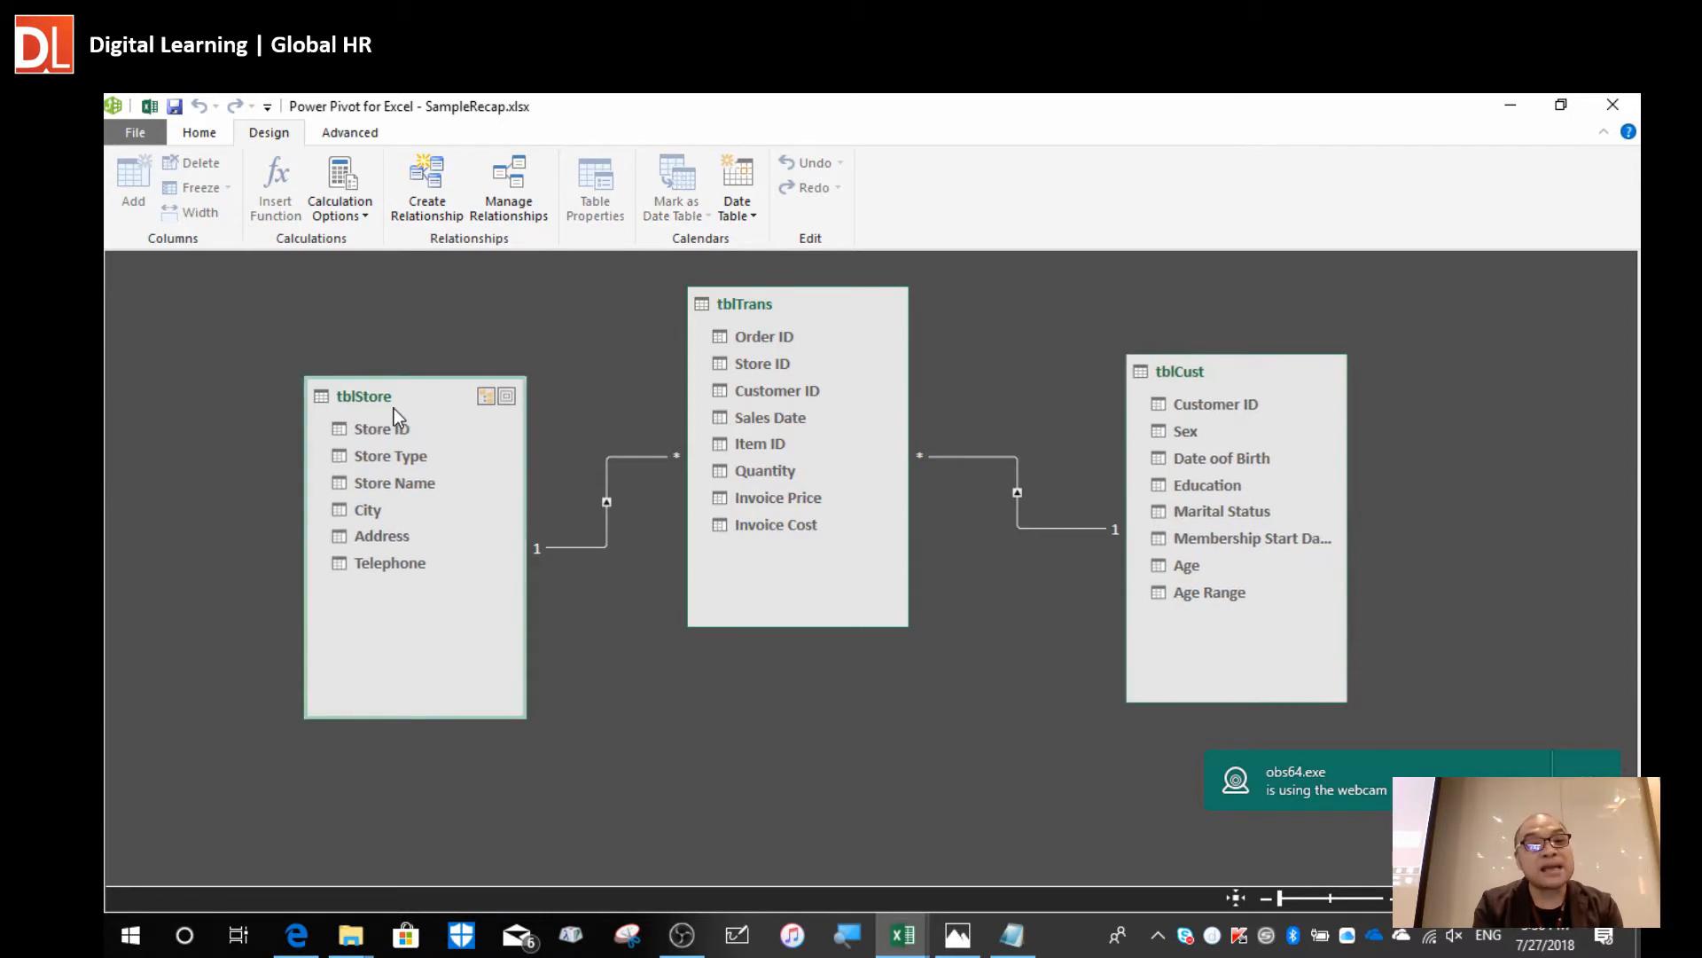
Fine-tune the diagram positions of tblCust, tblTrans and tblStore, bringing tblStore and tblCust closer to tblTrans.
drag(1244, 359, 1231, 383)
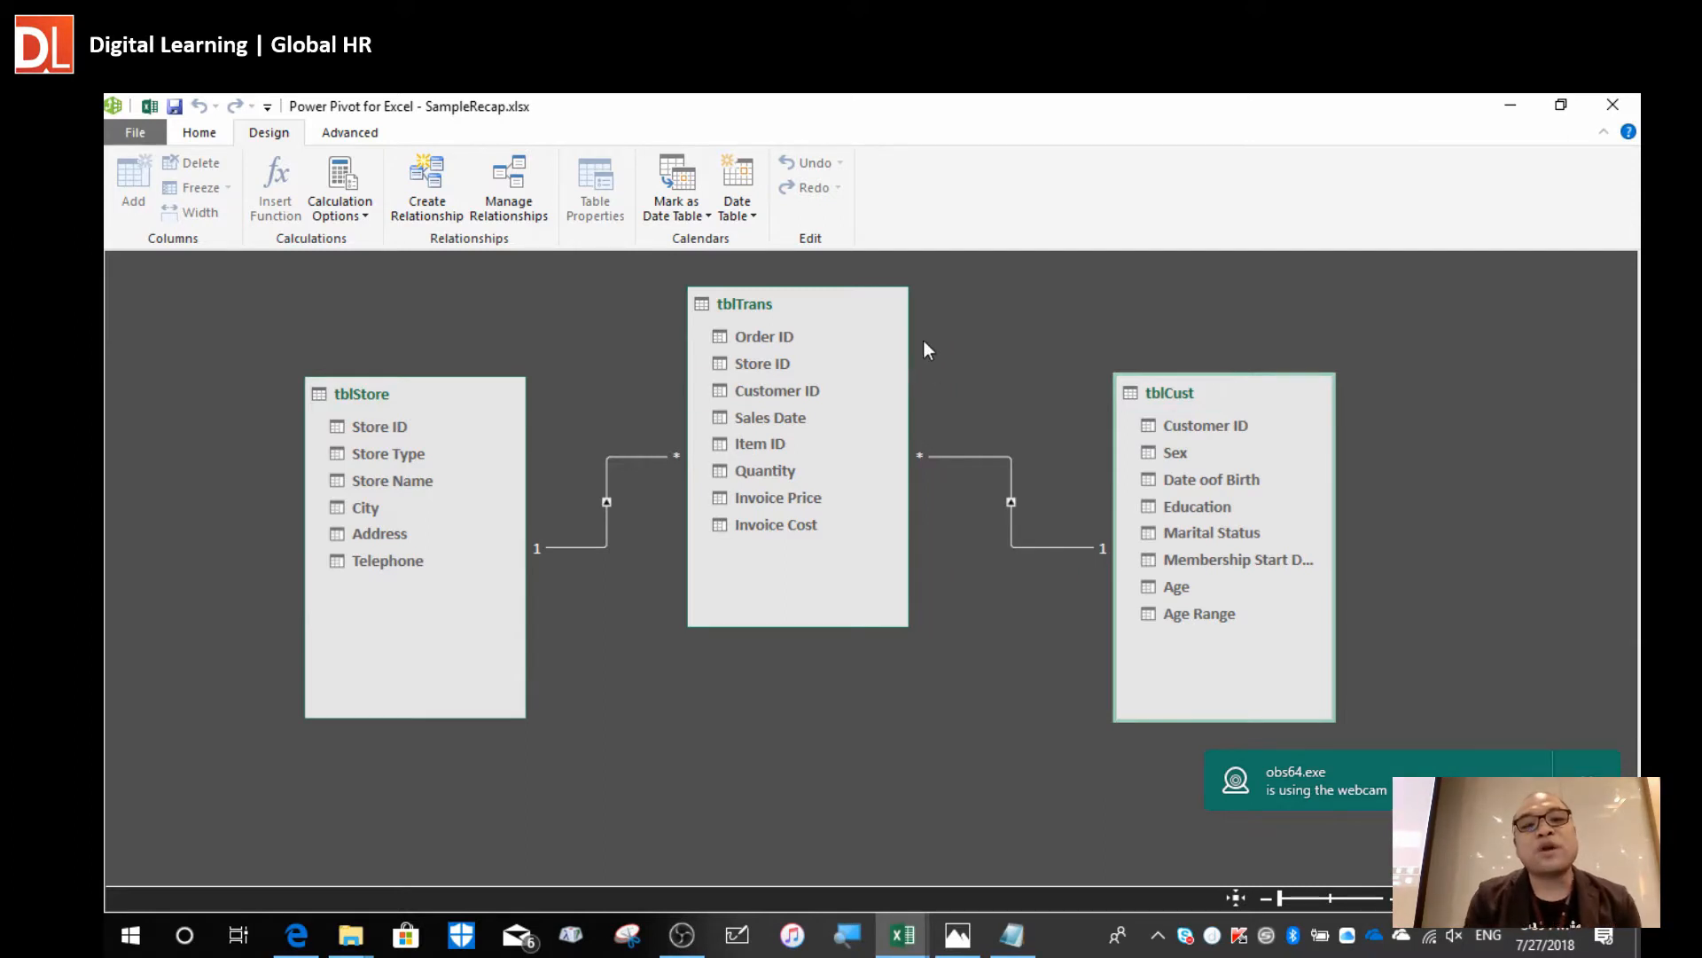
drag(817, 313, 839, 301)
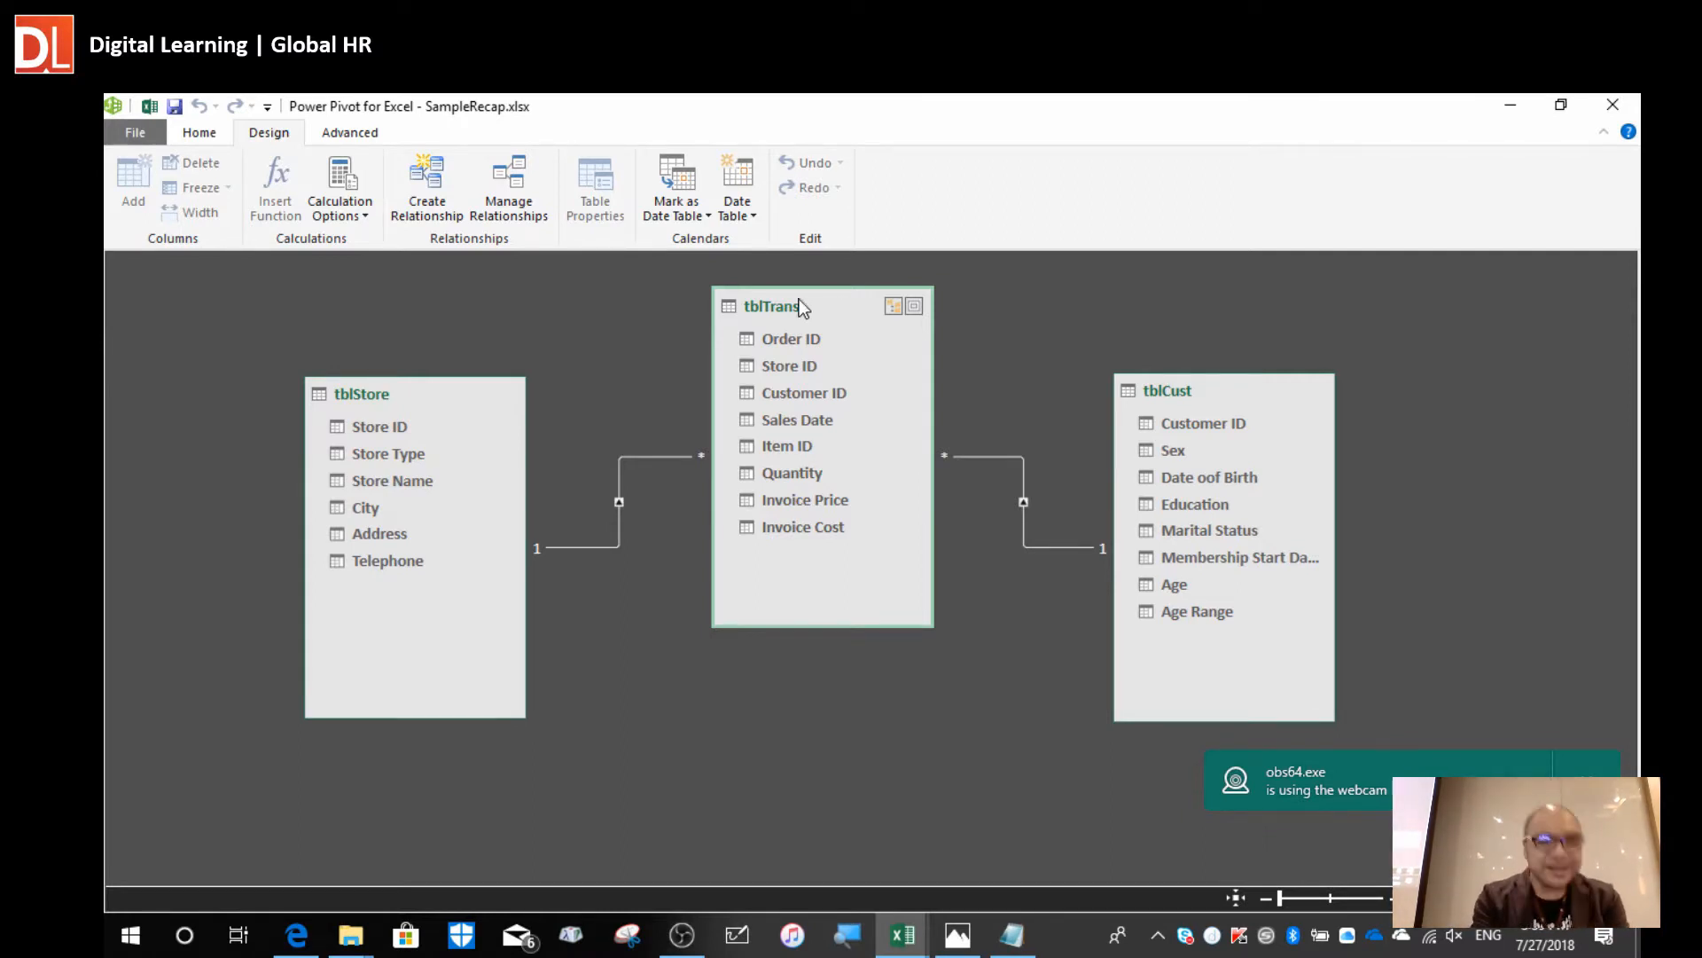
drag(805, 295, 797, 295)
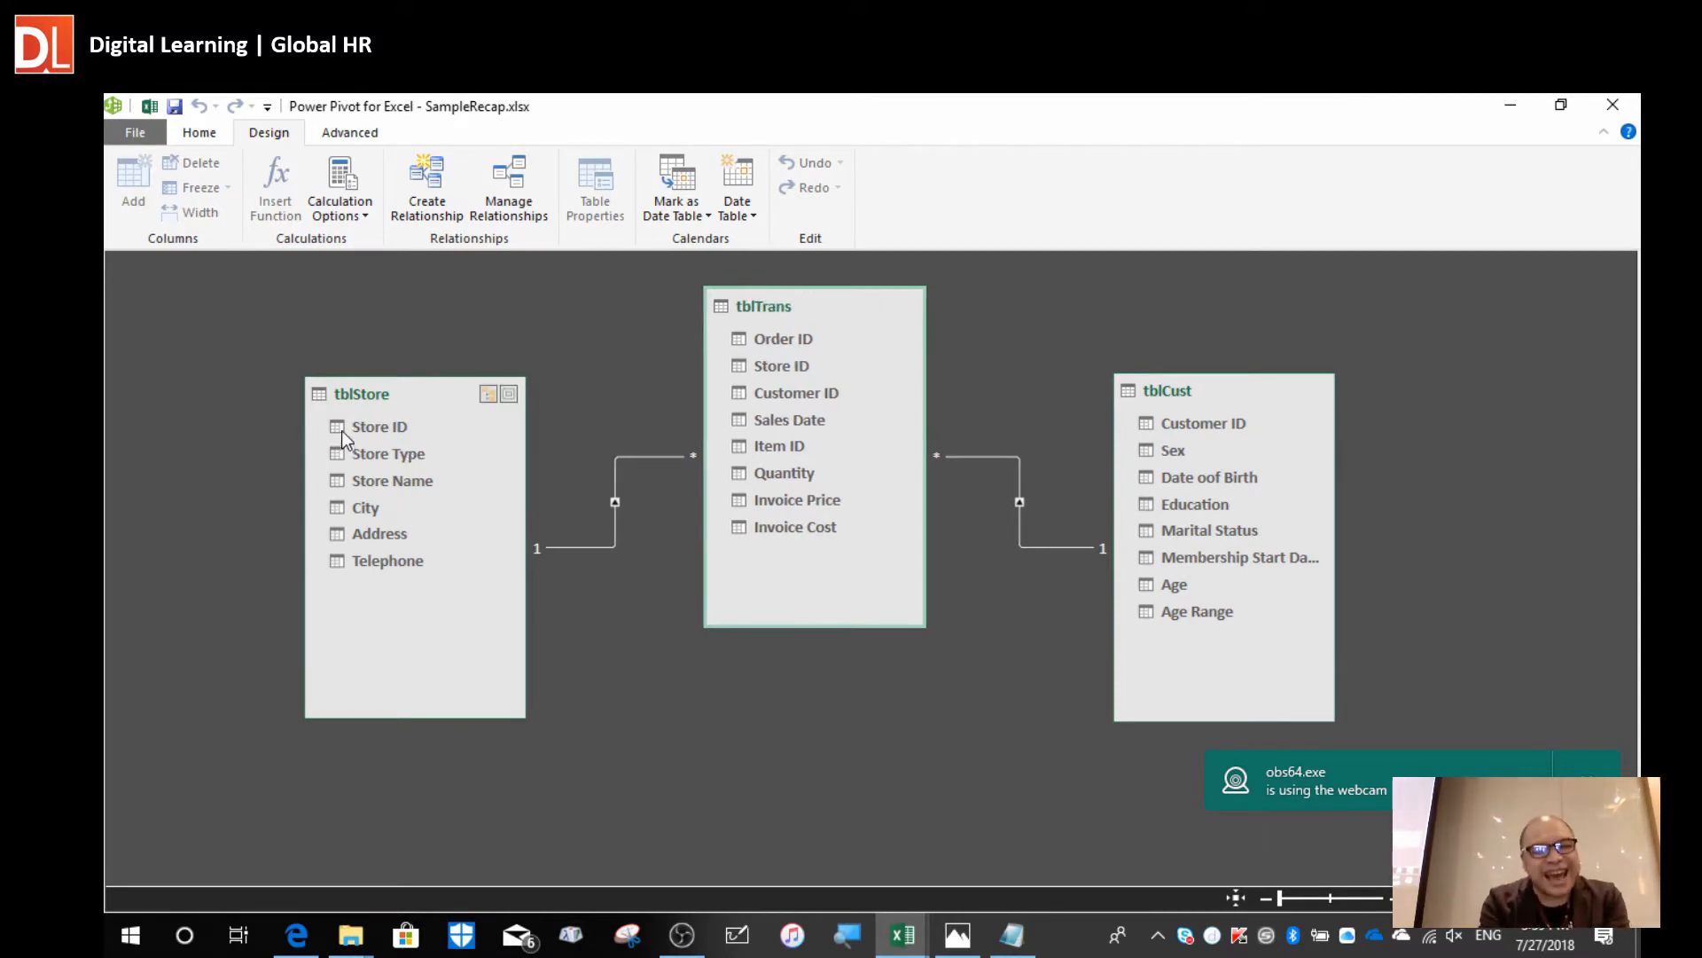
drag(386, 401, 444, 429)
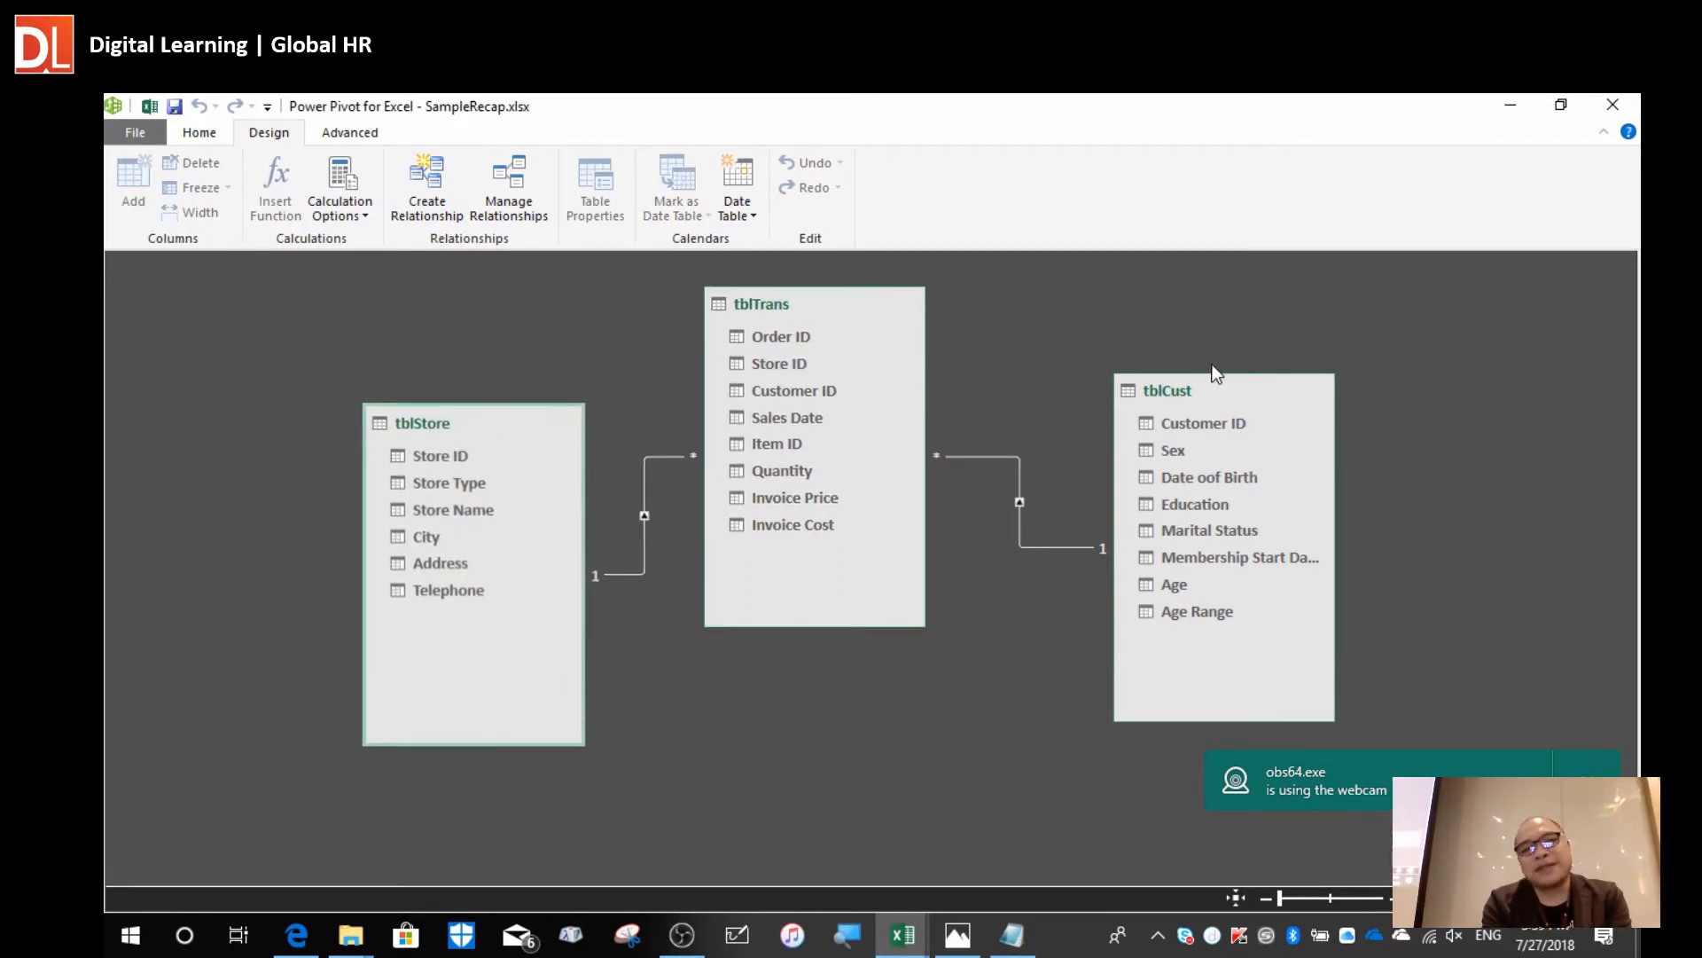
mouse_move(1184, 383)
mouse_down()
mouse_move(1069, 404)
mouse_move(1158, 370)
mouse_up()
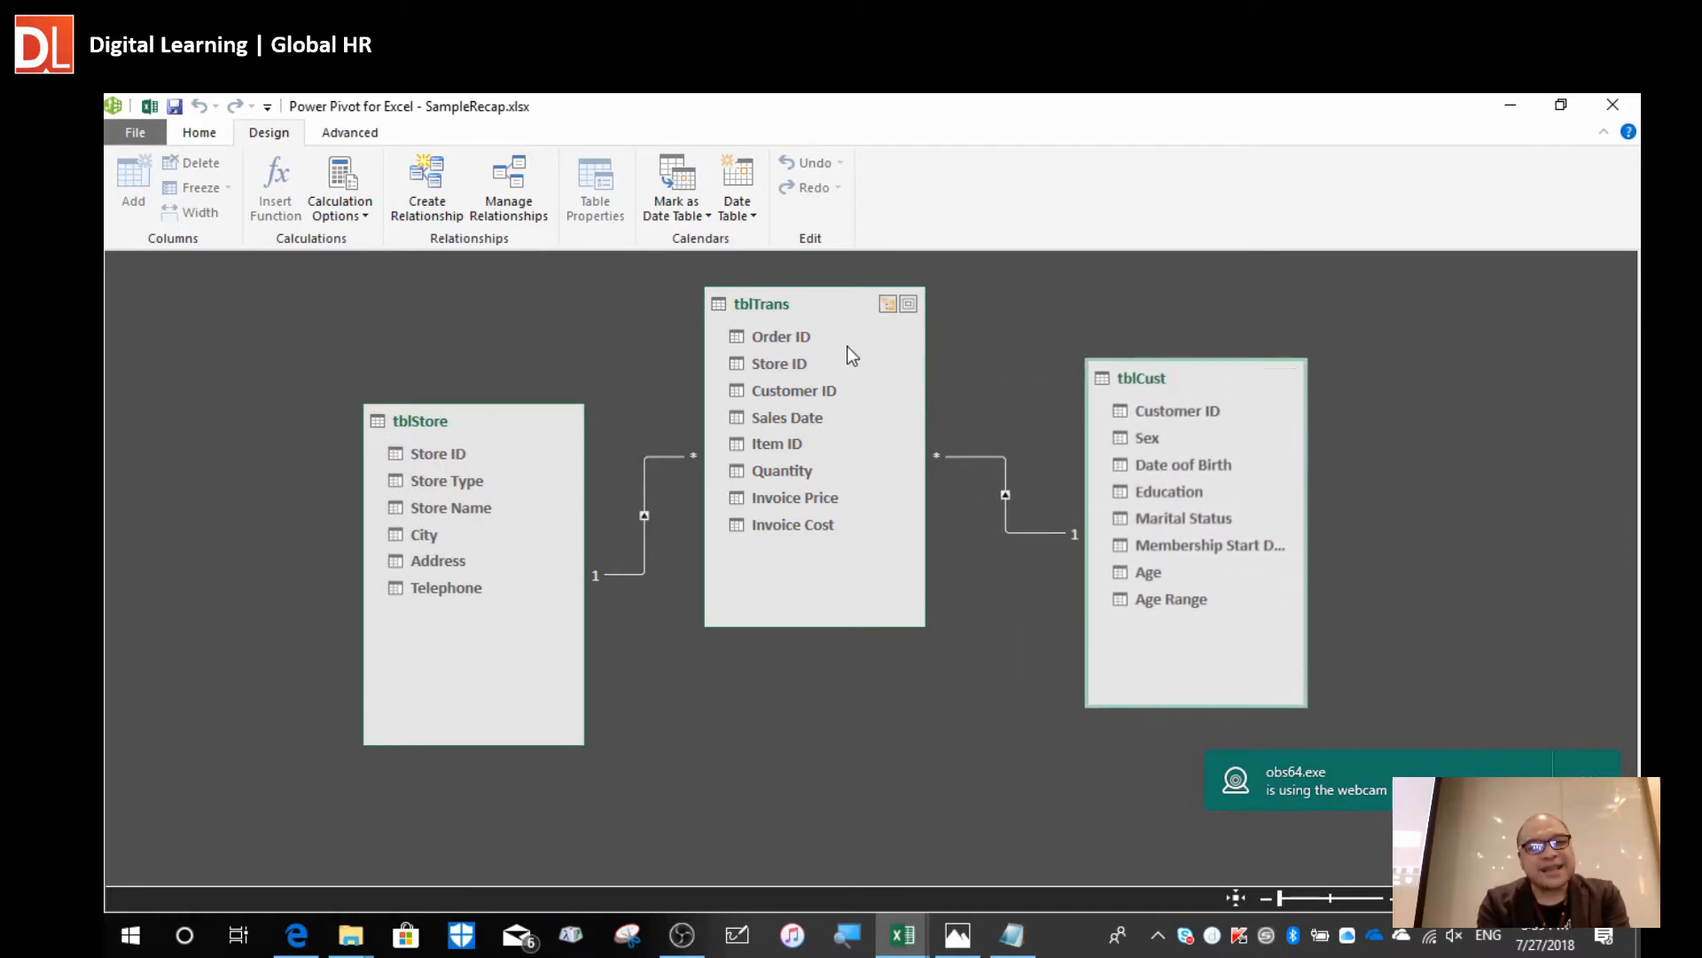
click(823, 310)
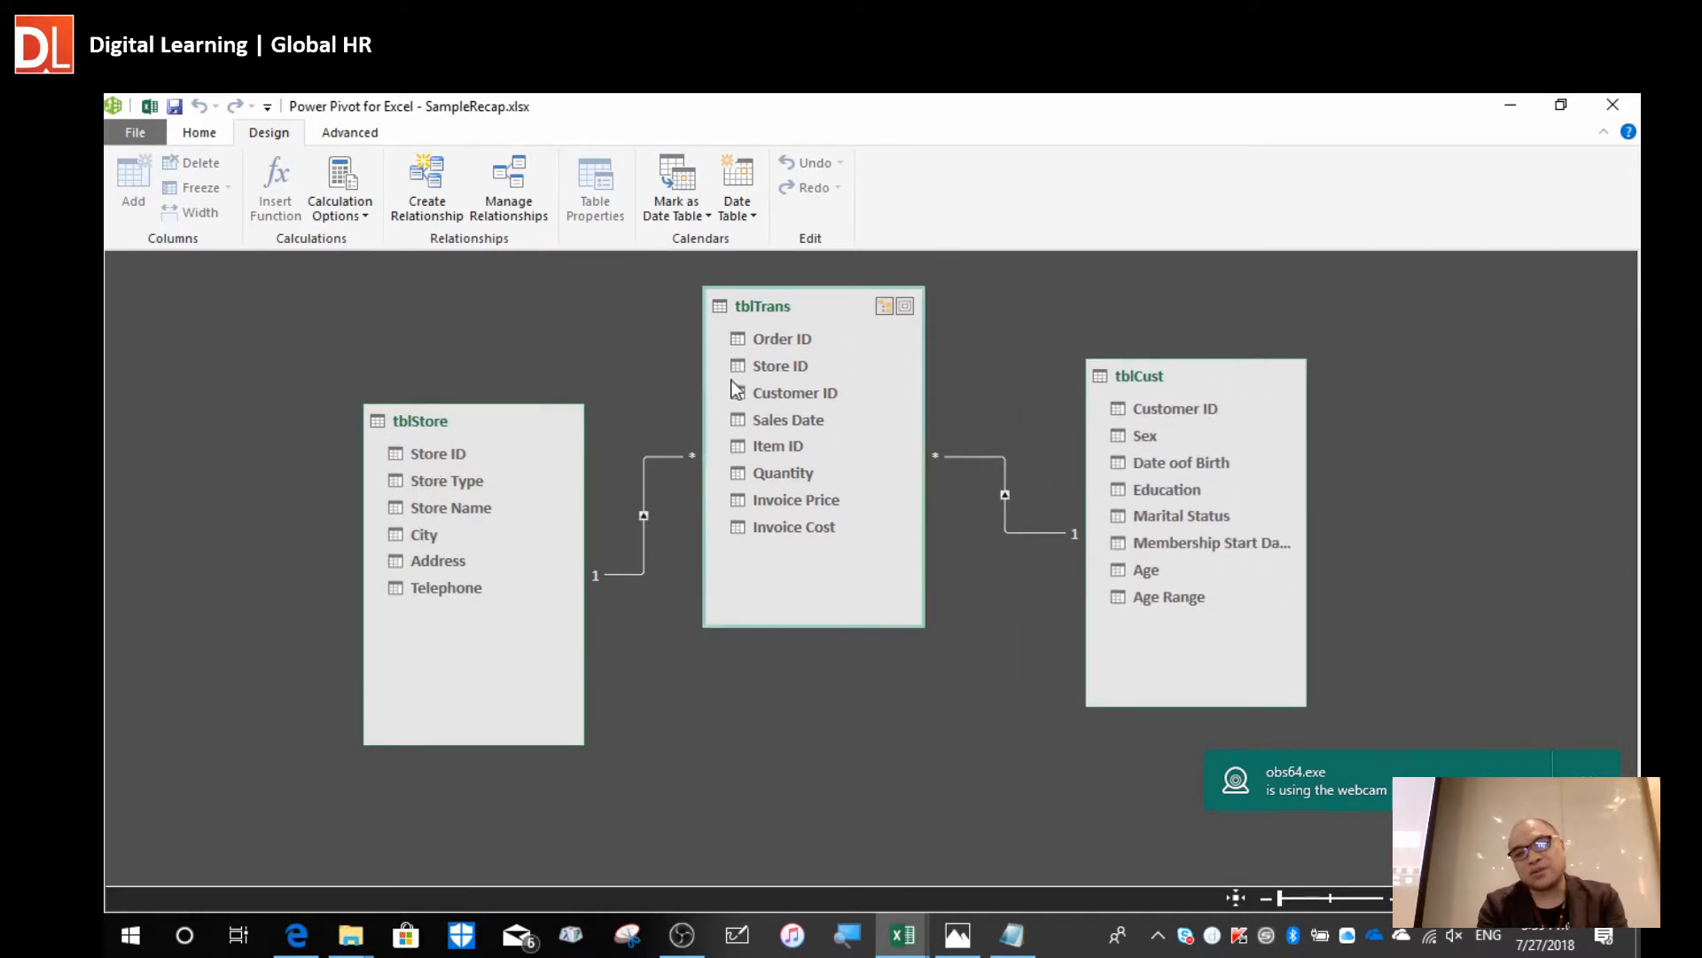
drag(794, 306, 797, 295)
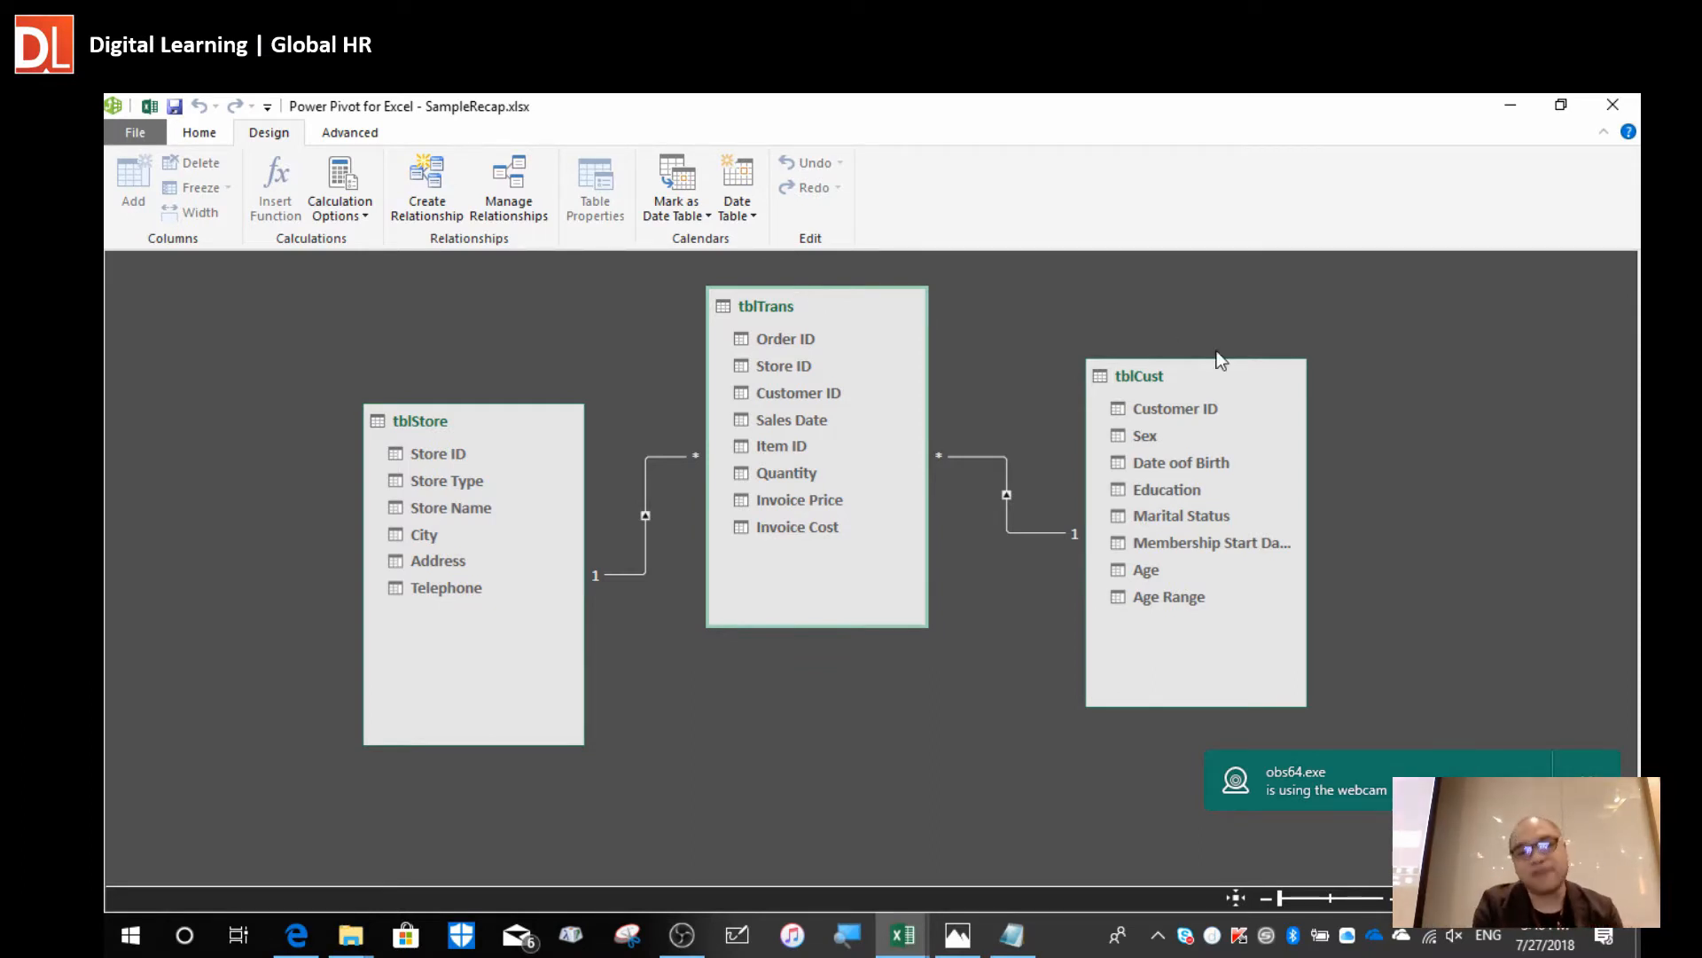
Lower tblCust and tblStore further so both sit well below the level of tblTrans.
drag(1195, 367, 1209, 427)
drag(481, 414, 496, 438)
click(658, 525)
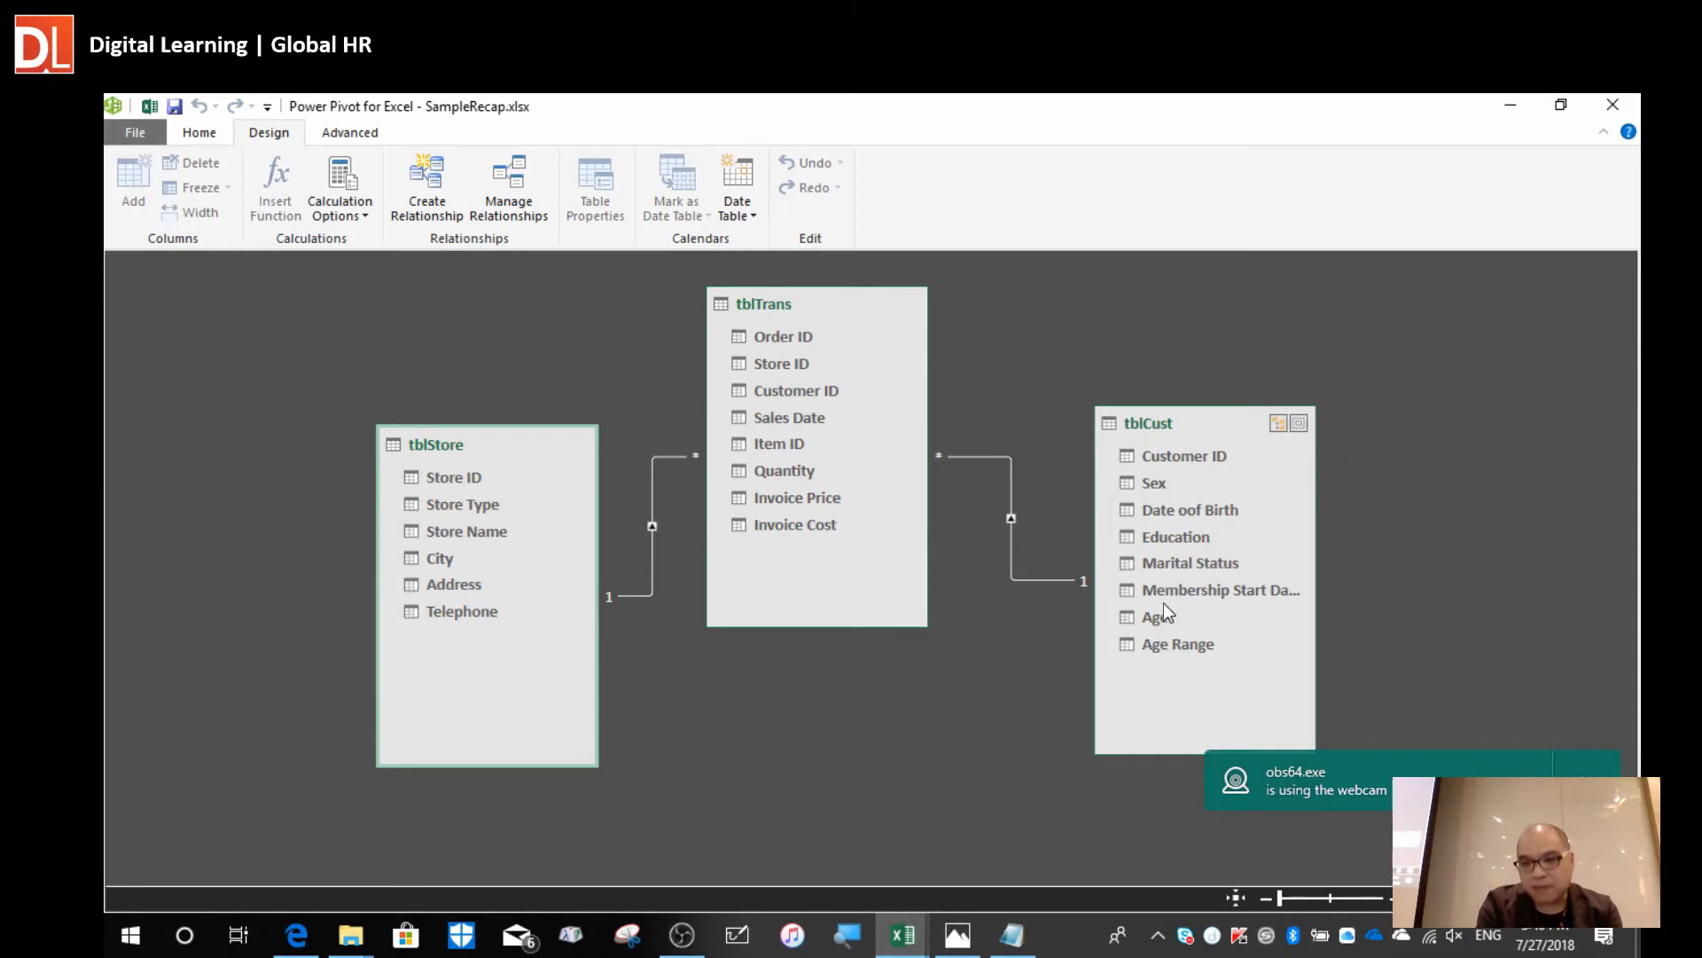
drag(1178, 432, 1174, 460)
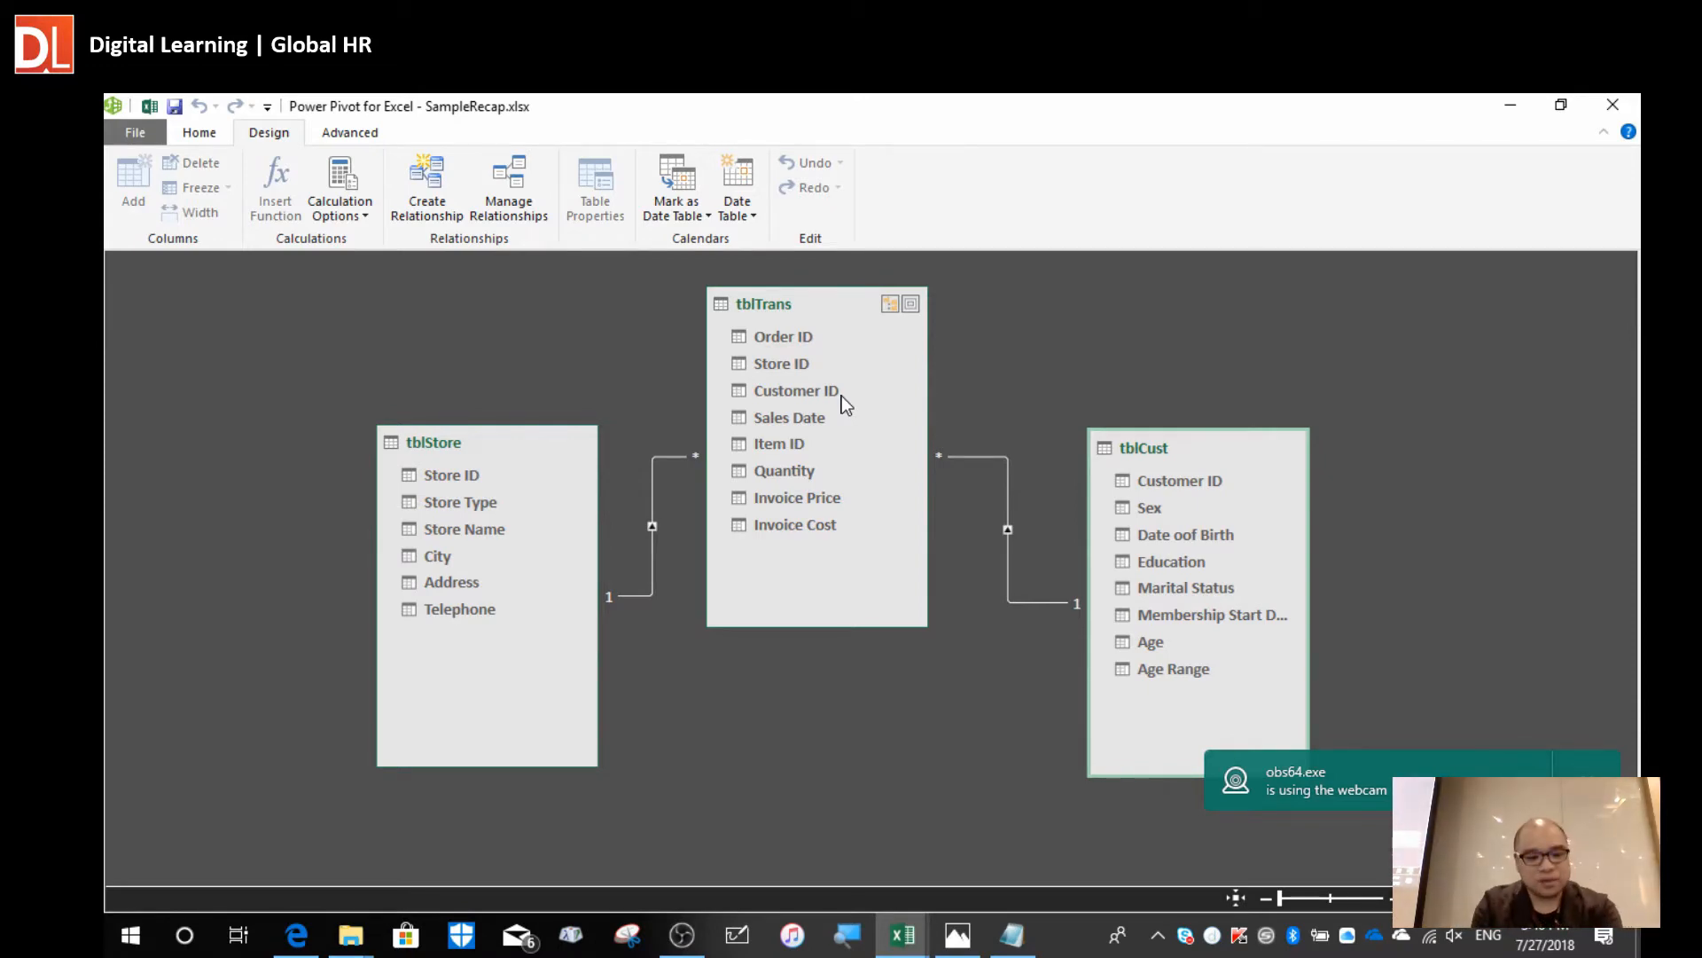
Switch to the course PDF in Edge, review the slide on relationship filter directions, and return to the Power Pivot diagram.
key(alt+Tab)
key(alt+Tab)
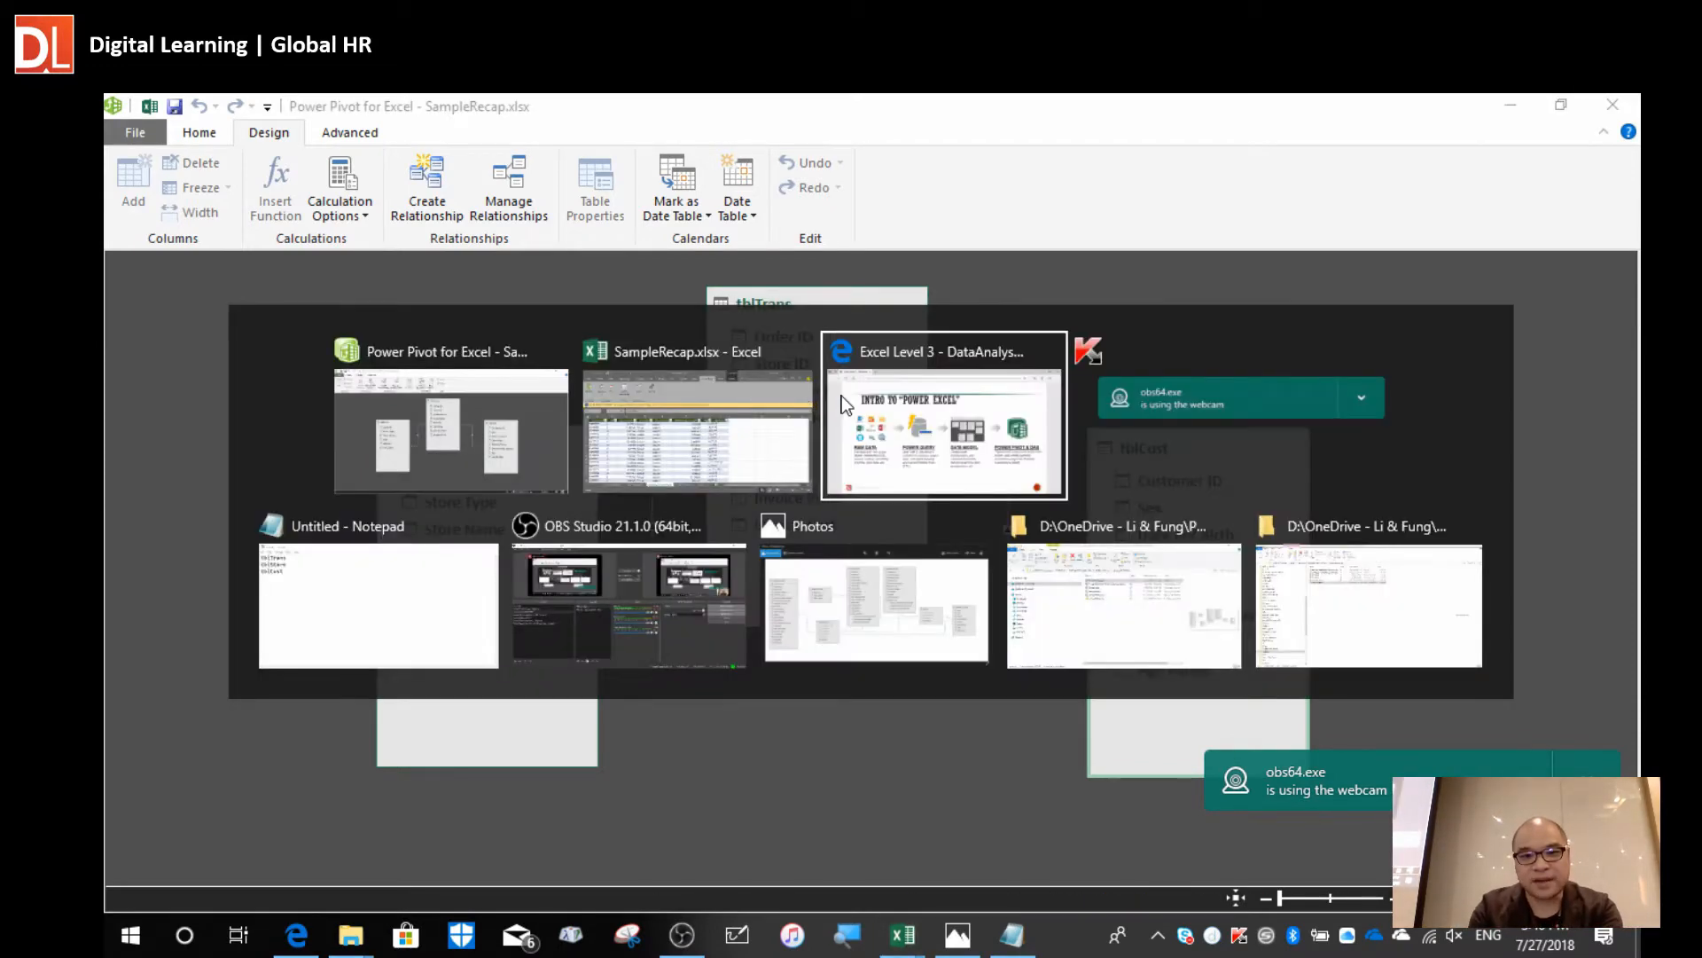
scroll(843, 395, down, 4)
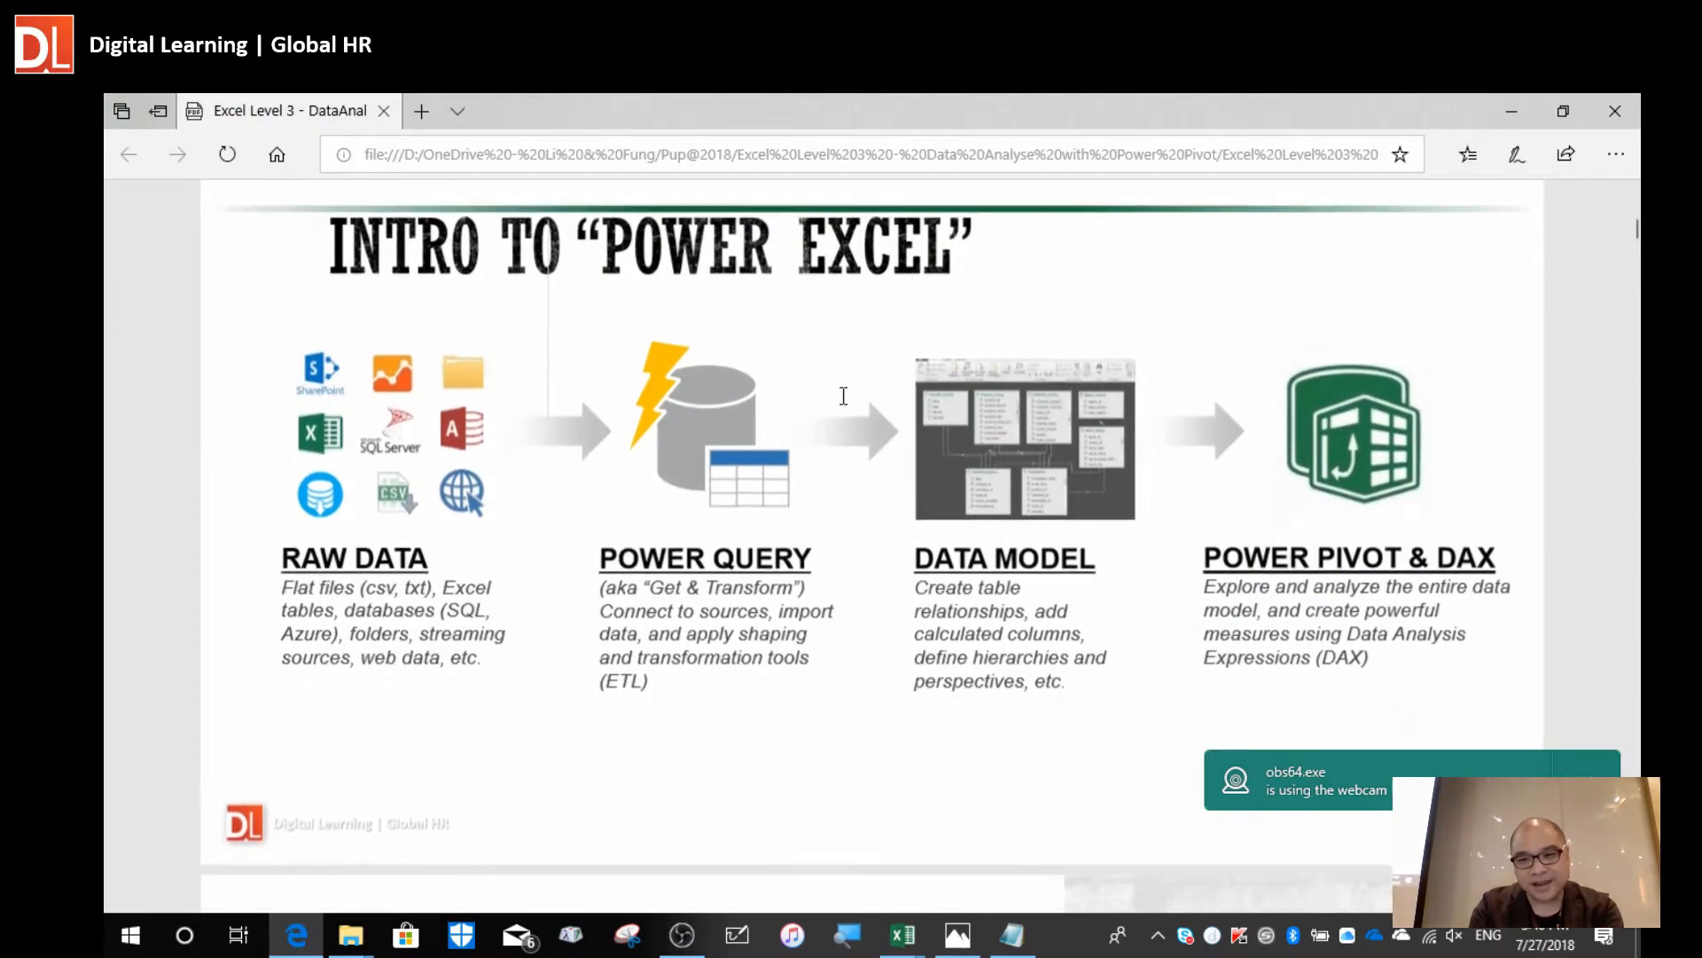
scroll(844, 396, down, 10)
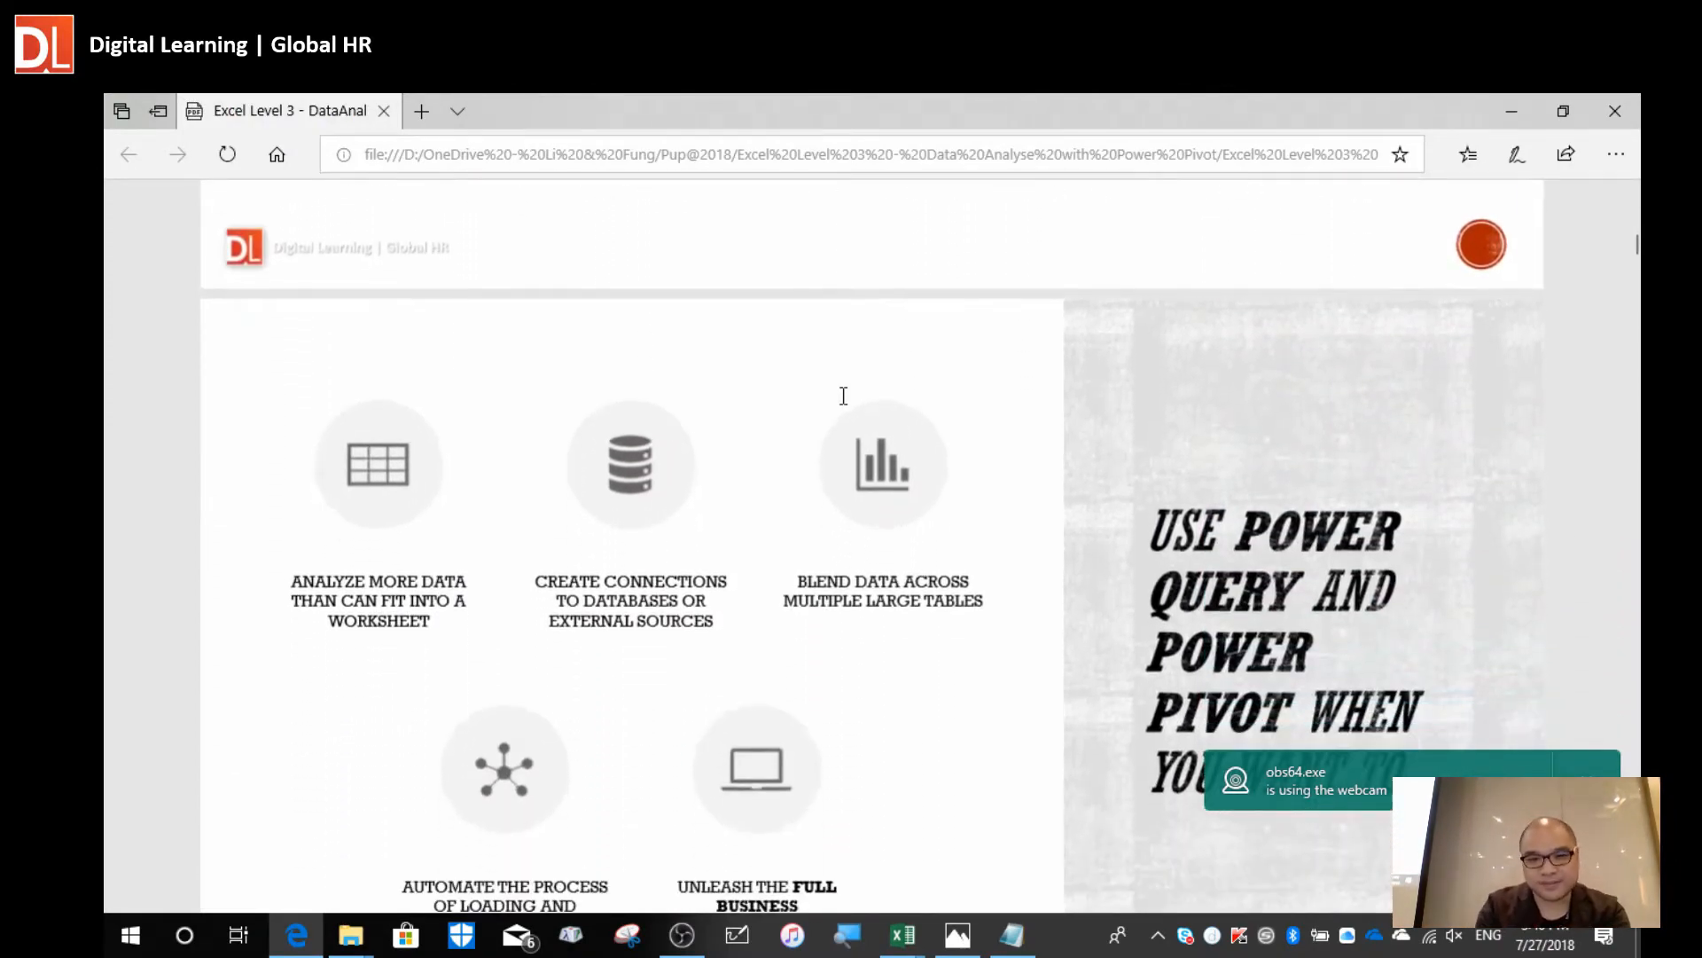
scroll(843, 395, down, 18)
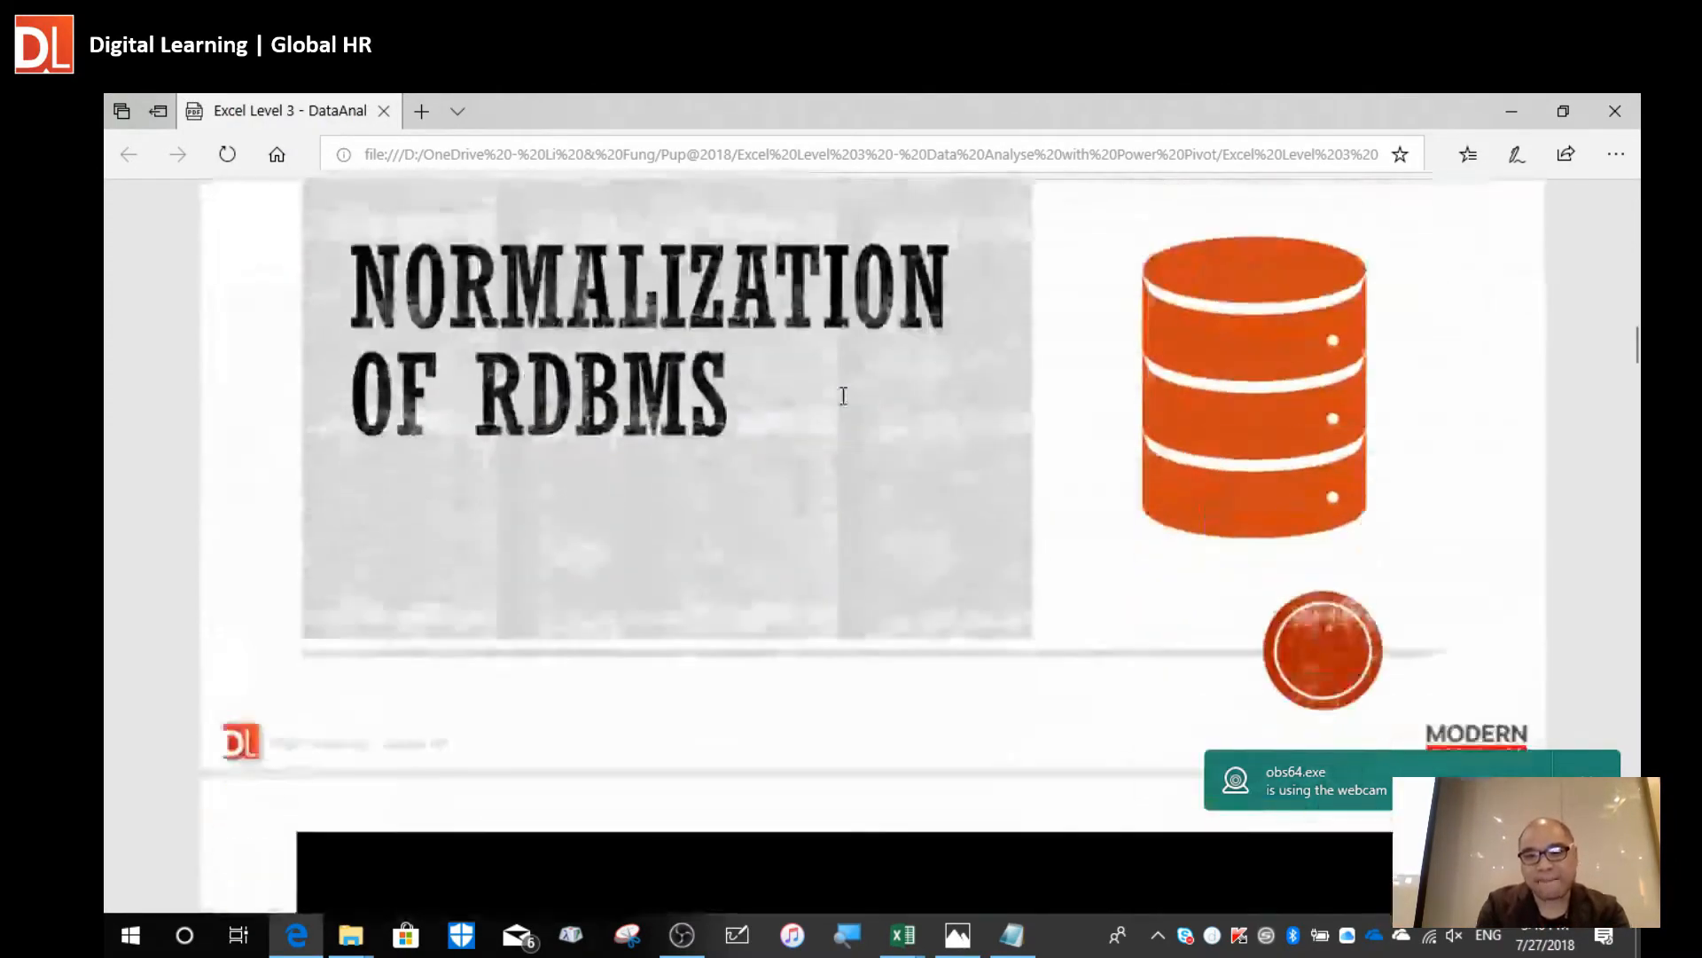
scroll(844, 395, down, 16)
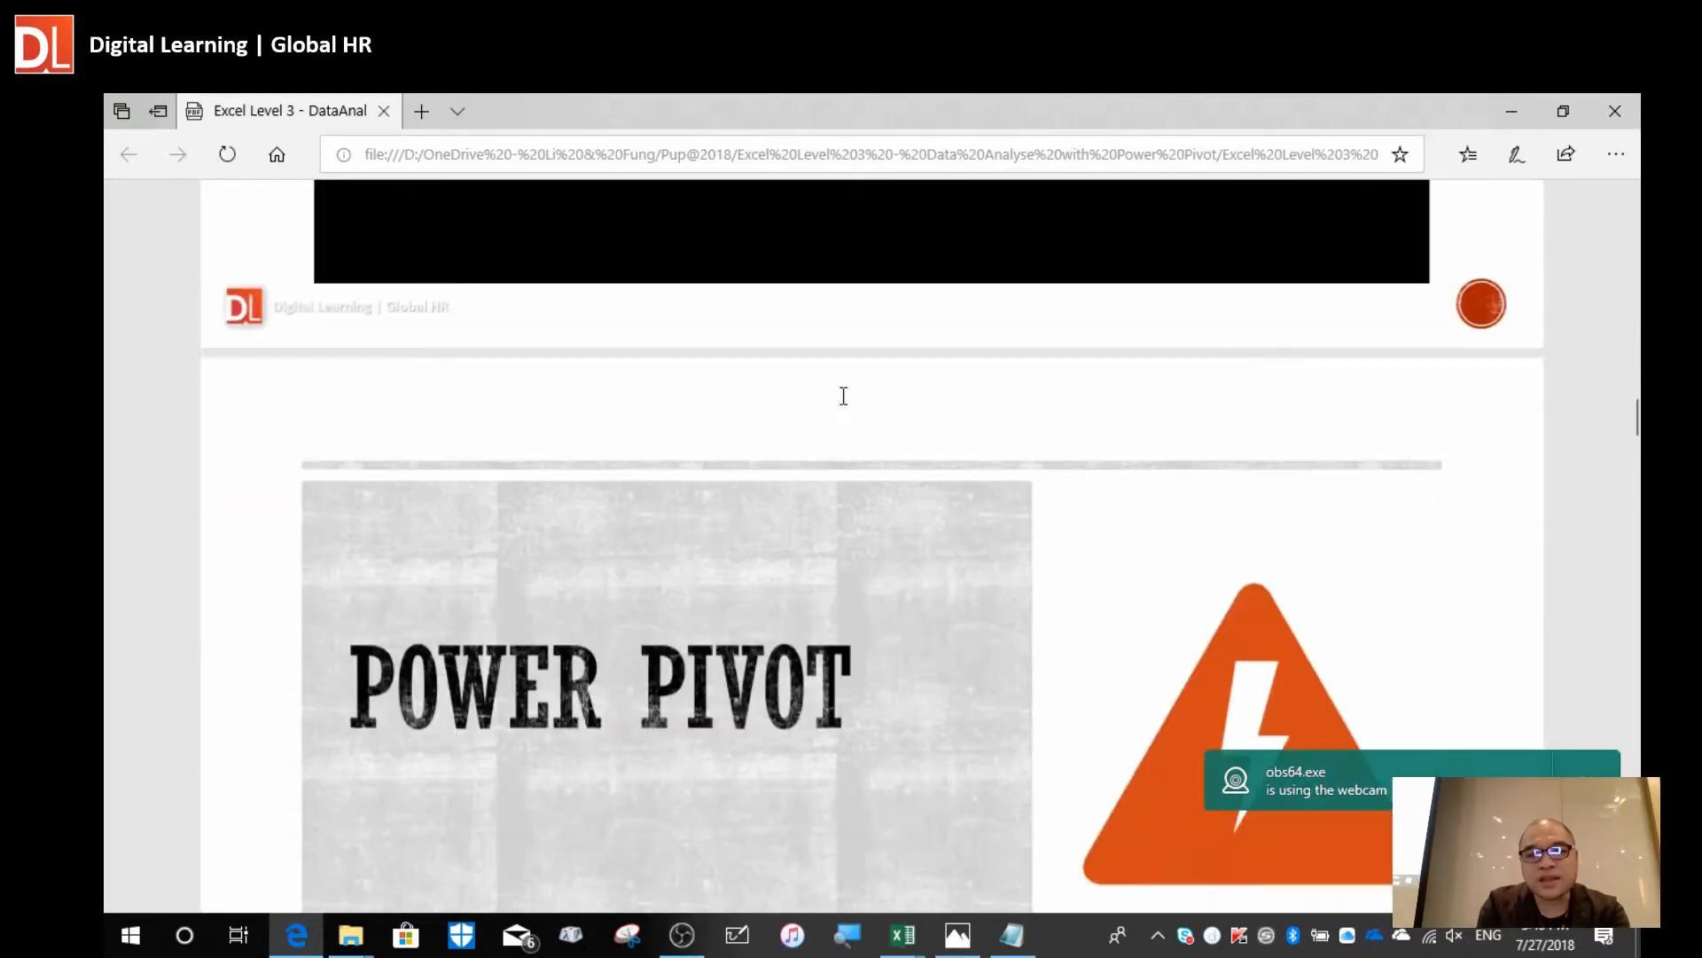
scroll(843, 396, down, 16)
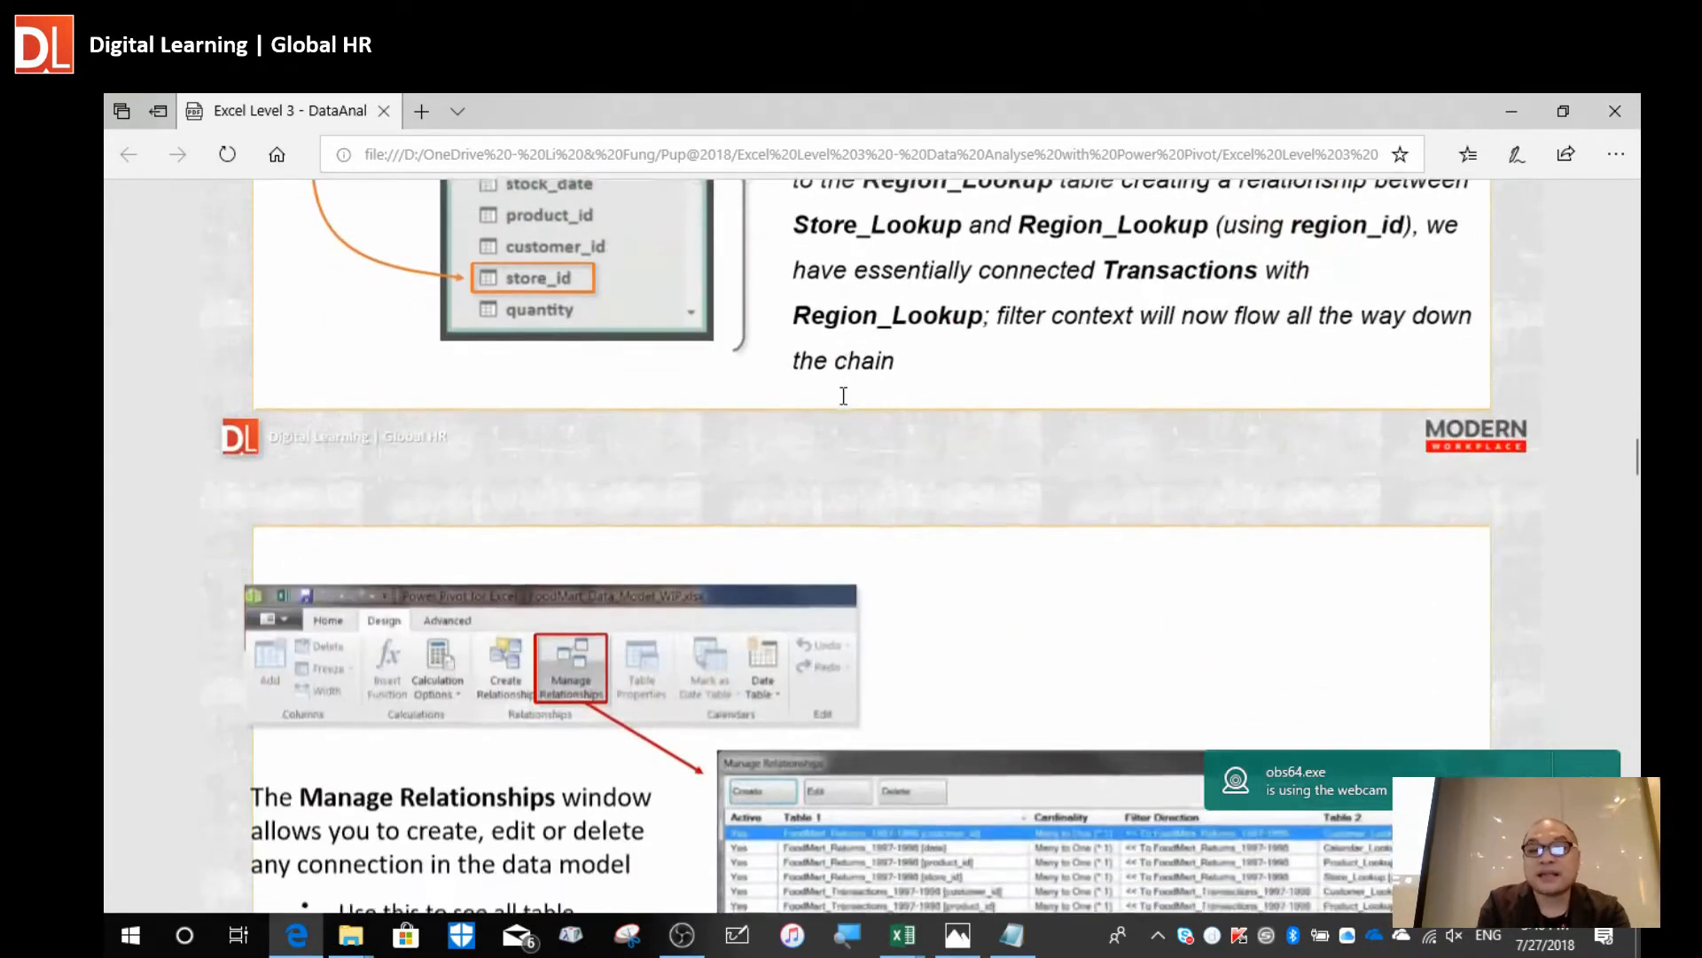
scroll(843, 396, down, 14)
scroll(843, 396, down, 8)
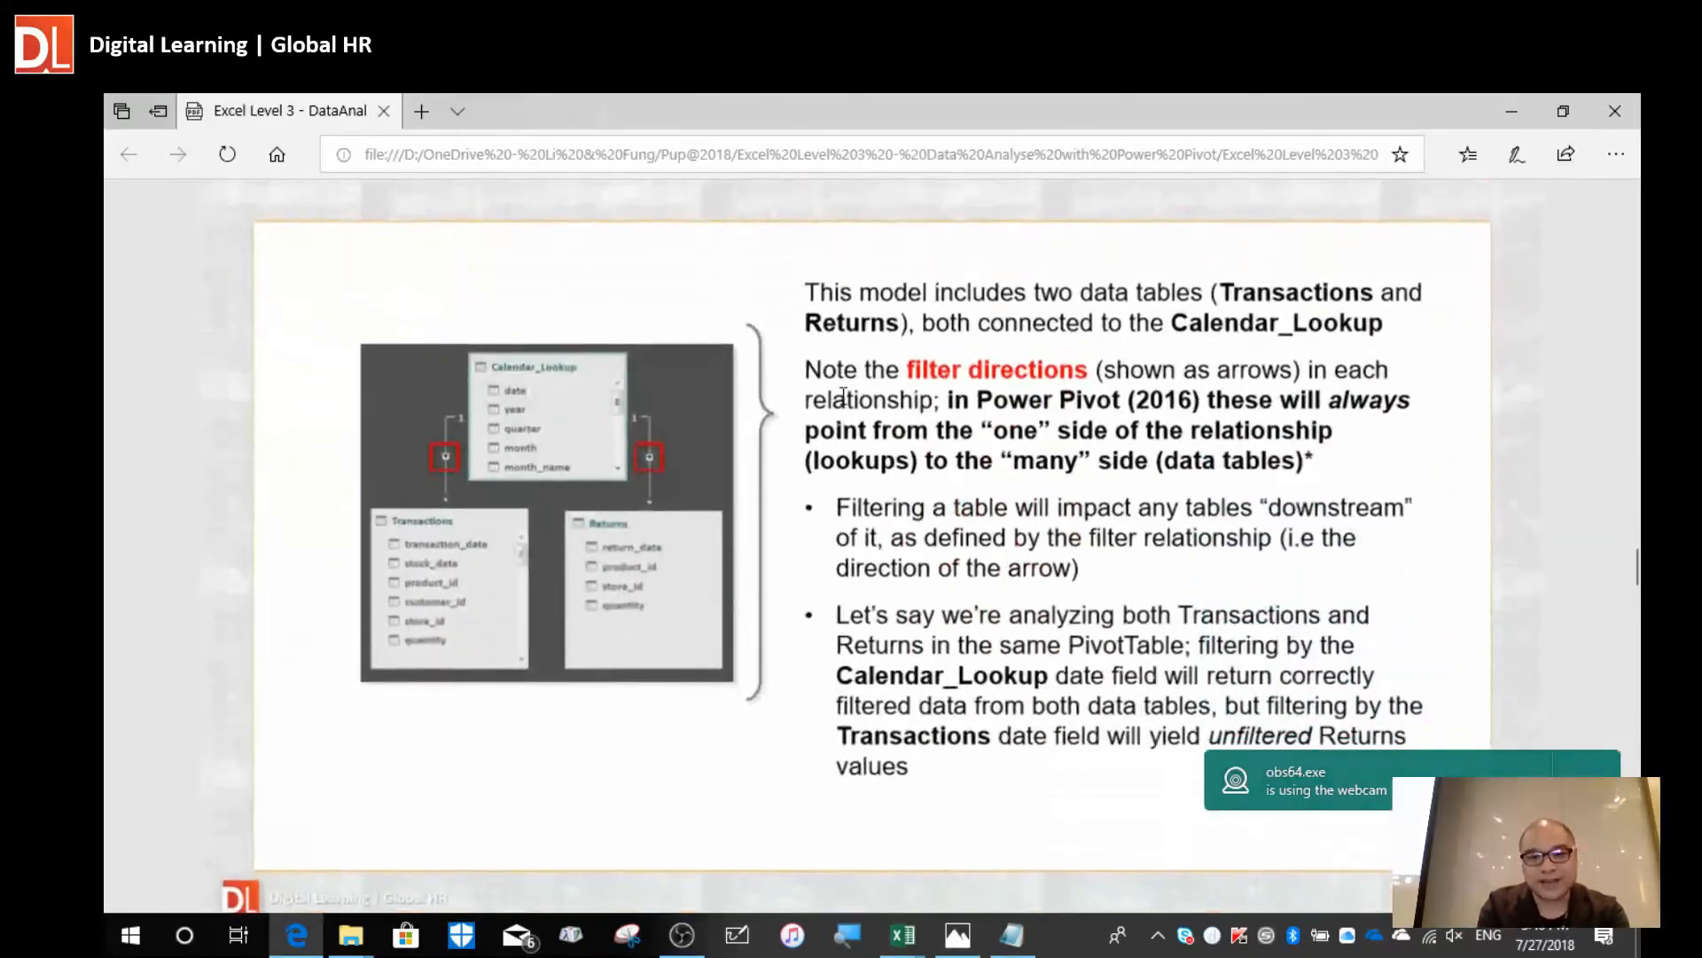
scroll(844, 395, up, 4)
scroll(844, 396, down, 1)
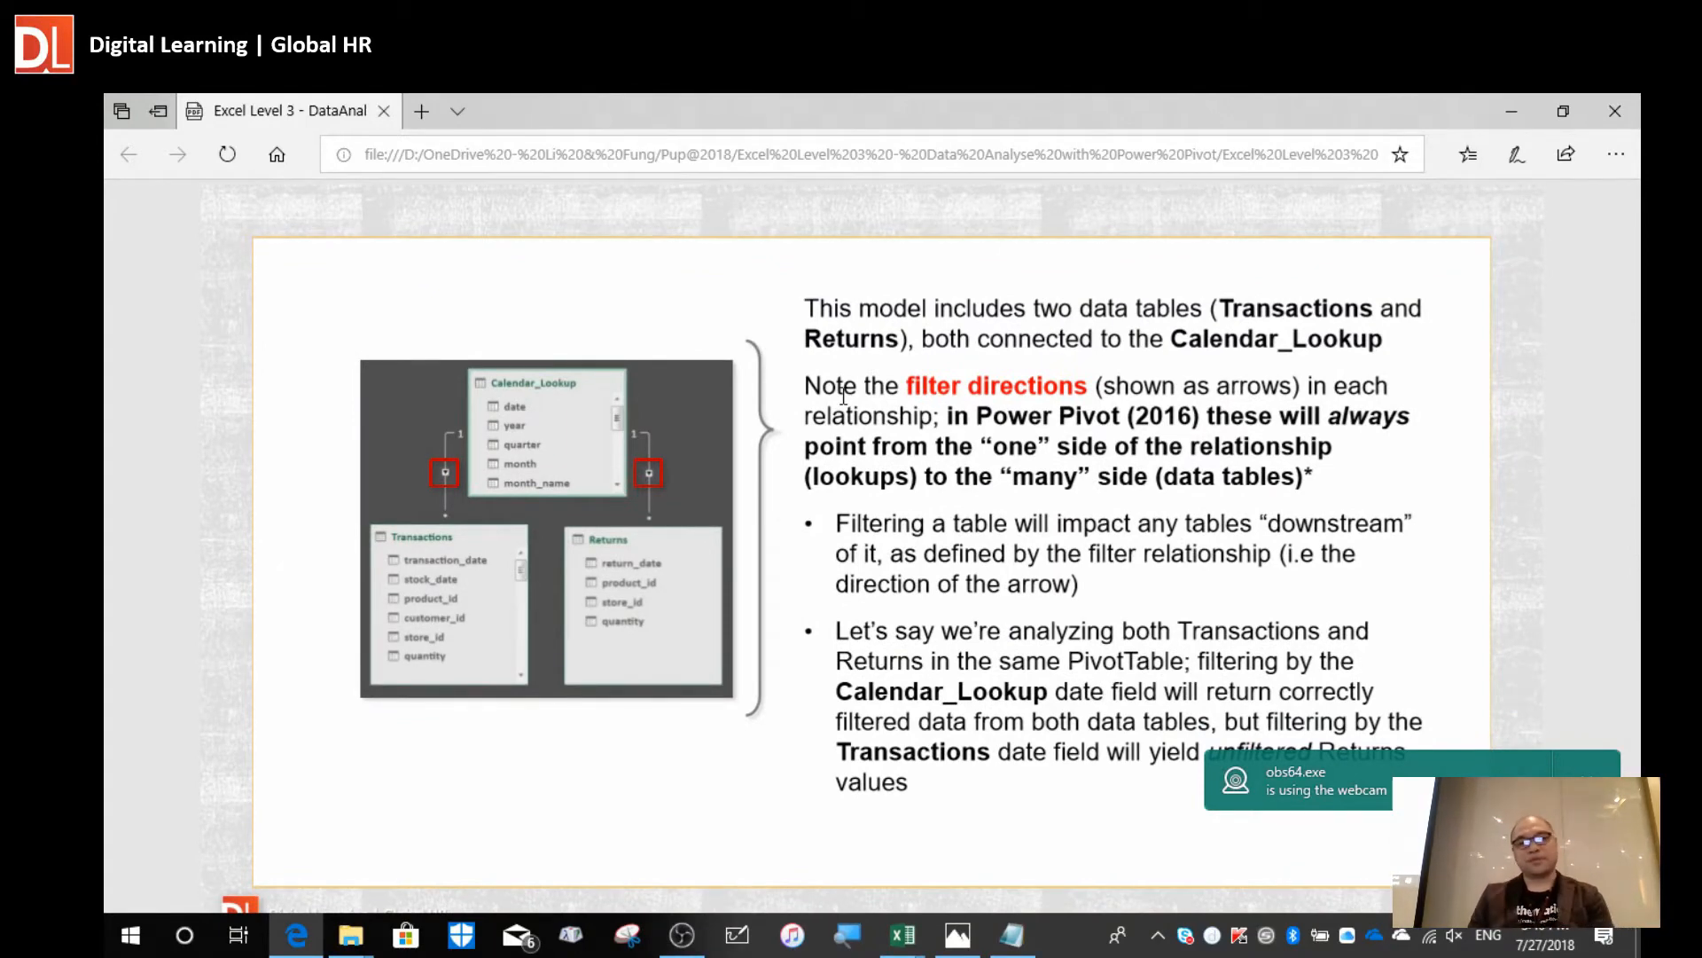
key(alt+Tab)
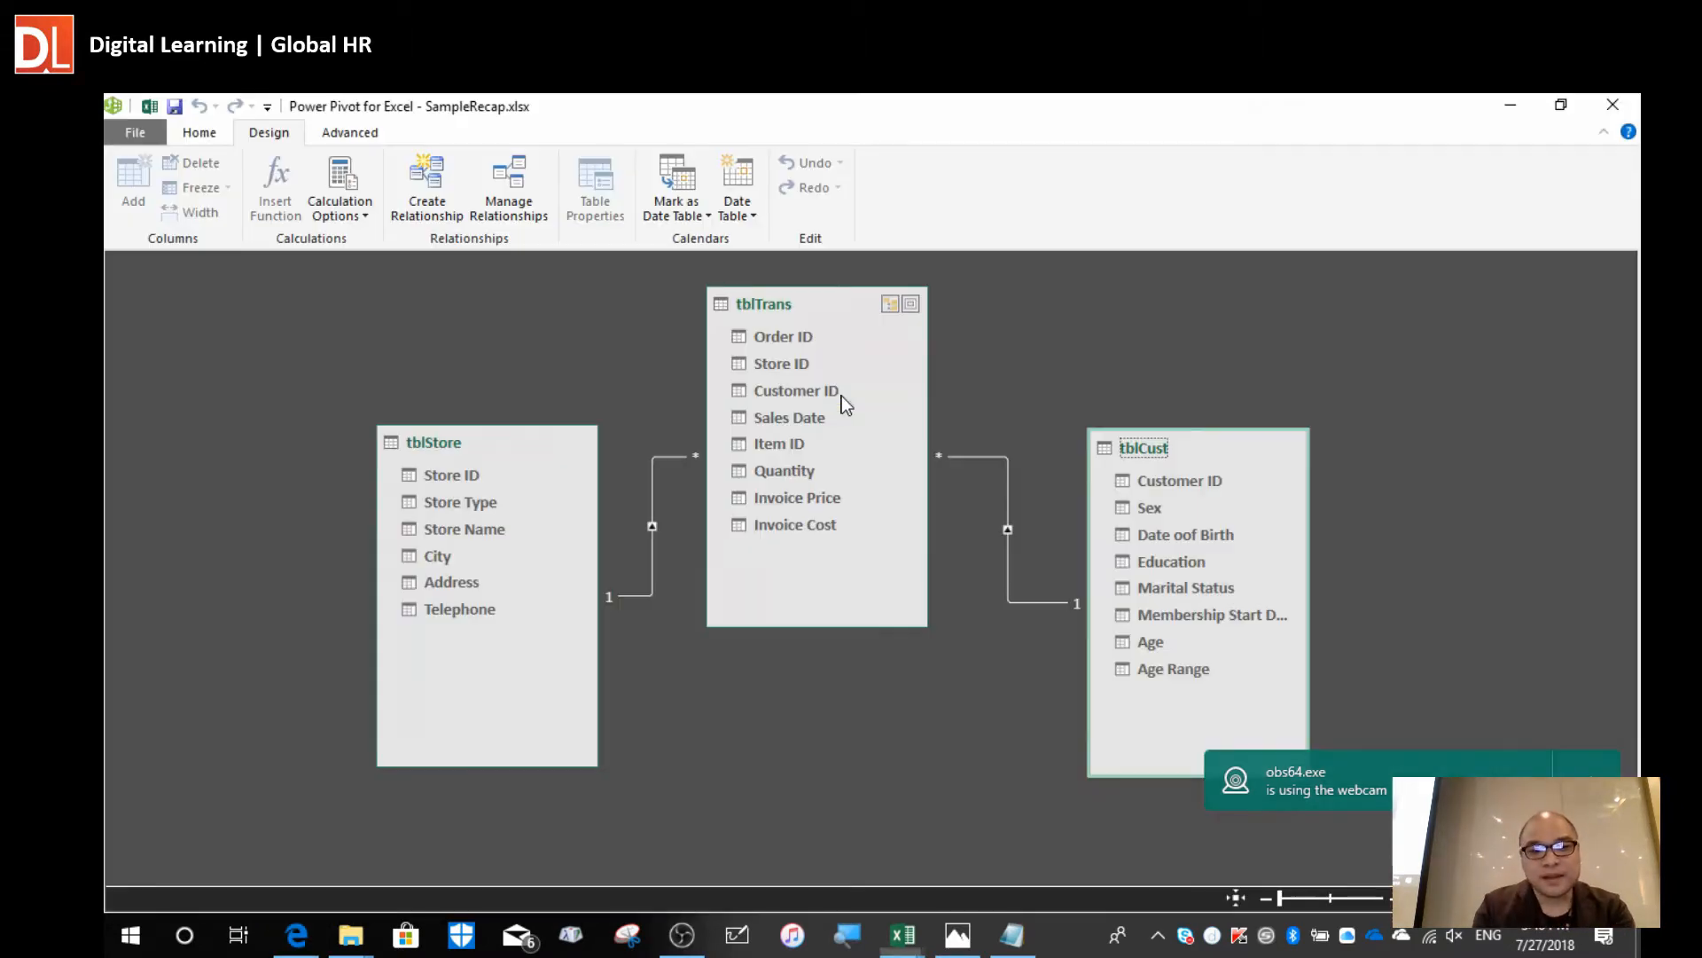
key(alt+Tab)
key(alt+Tab)
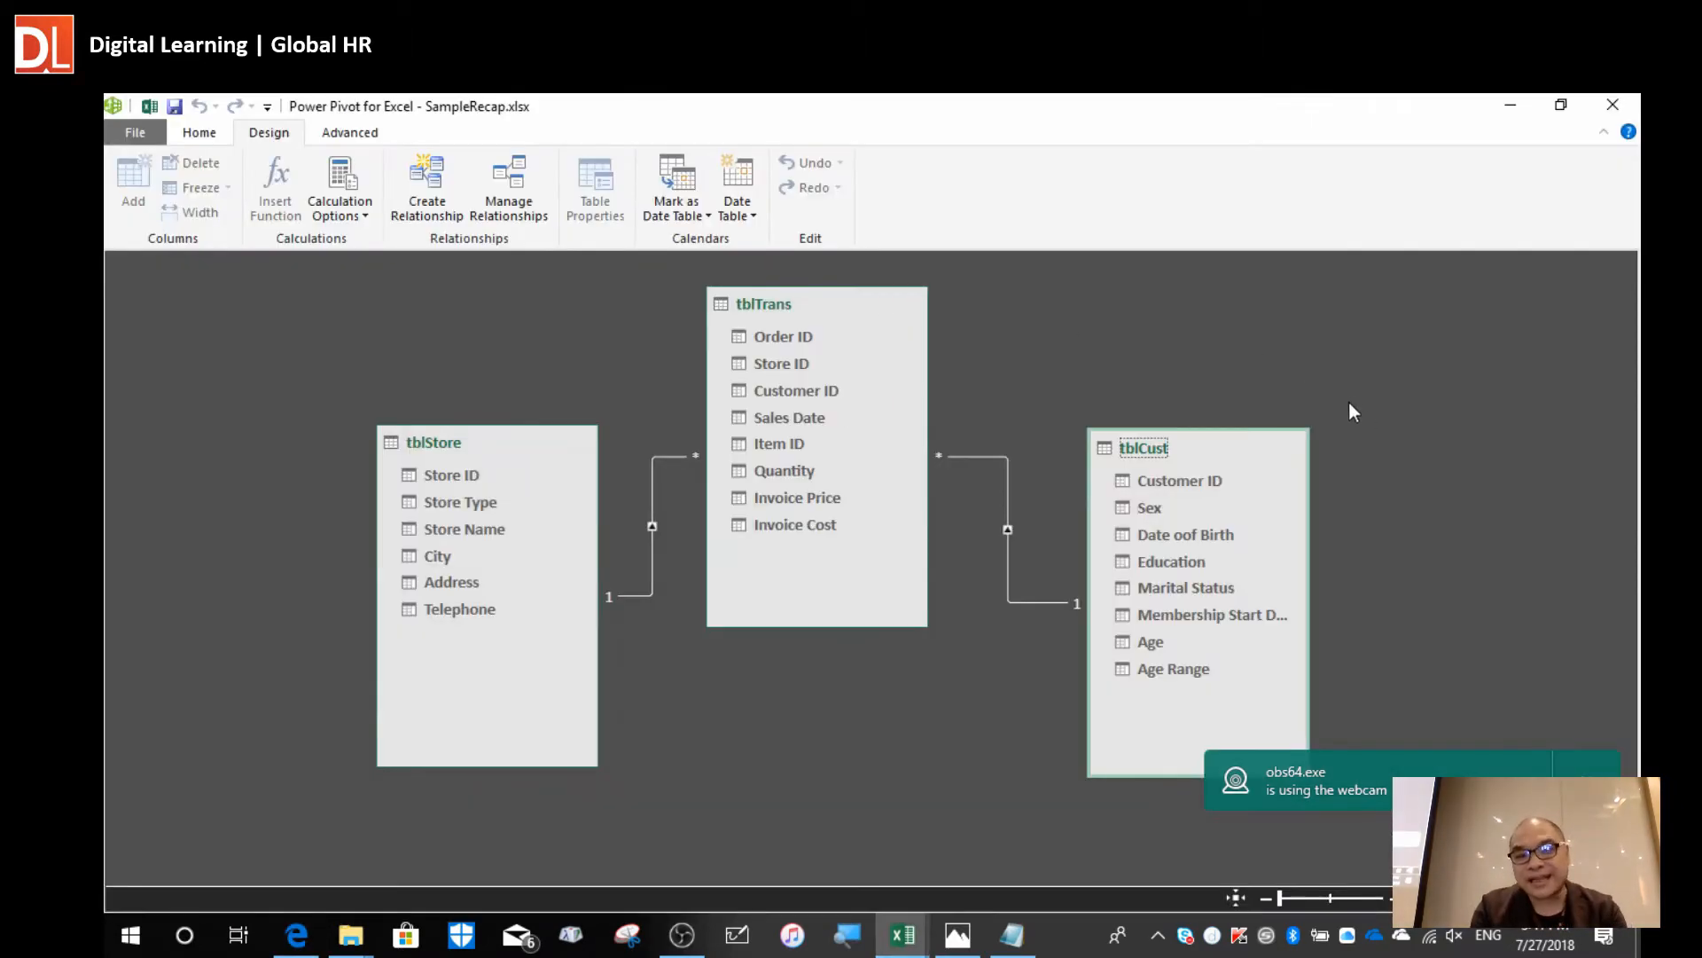
Rearrange the diagram so tblStore and tblCust sit level with each other above tblTrans, with tblTrans centred between them.
drag(1188, 445, 1156, 349)
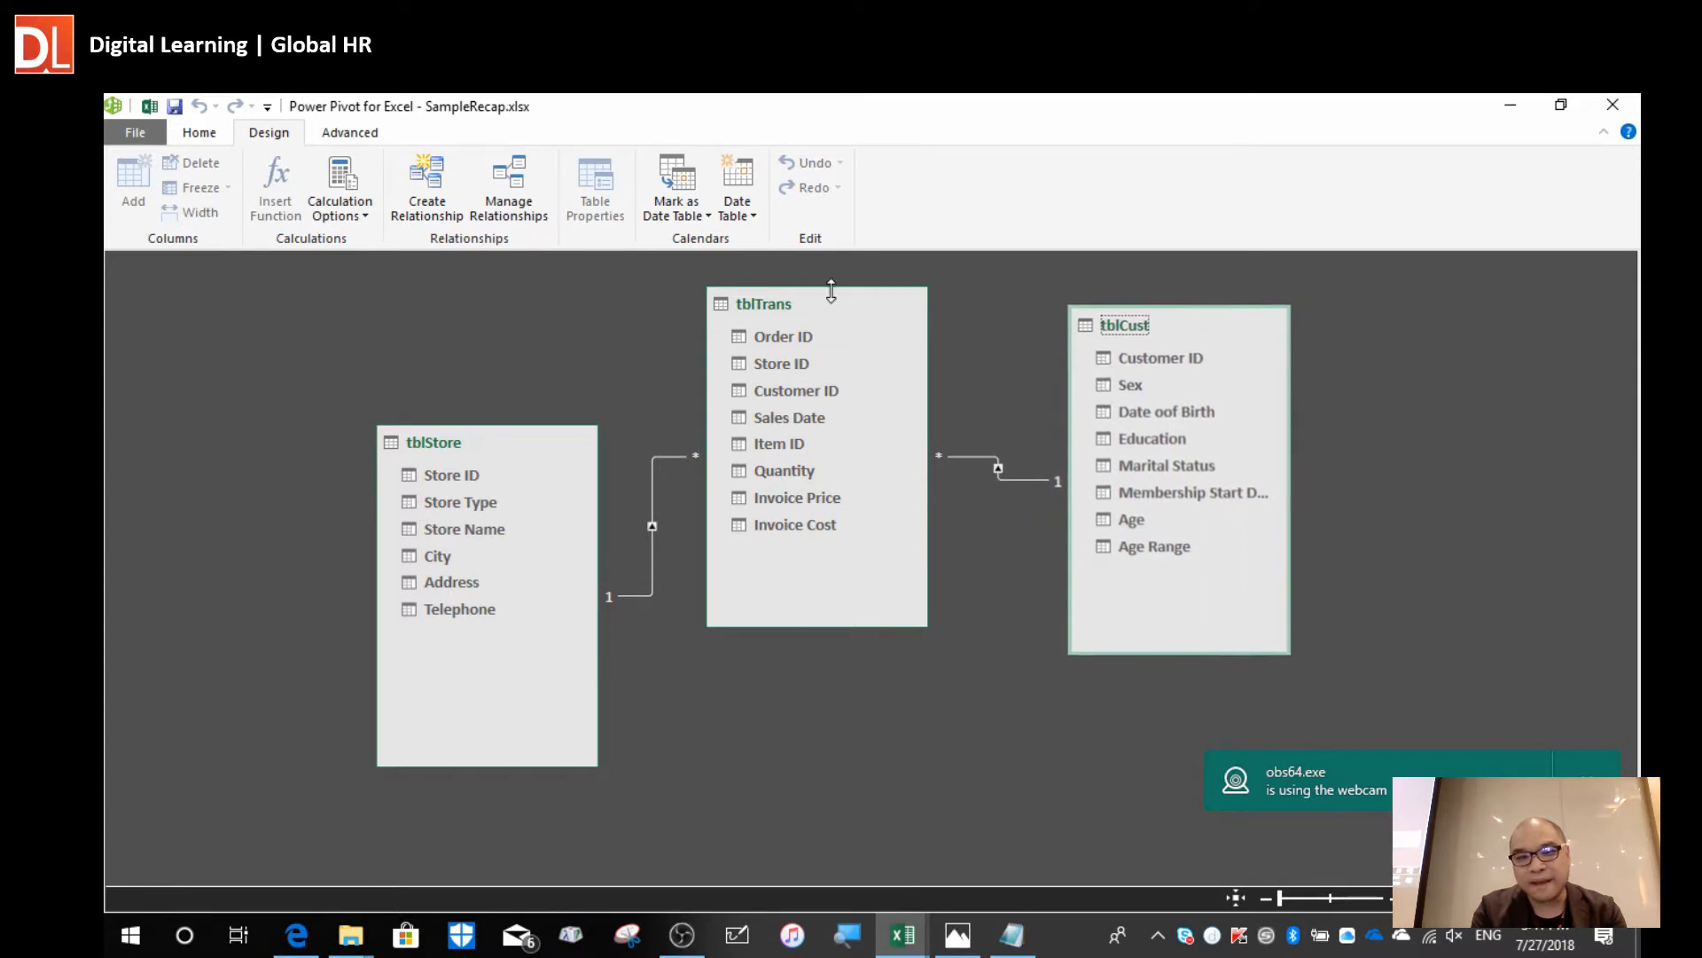
drag(769, 305, 822, 525)
drag(524, 438, 594, 299)
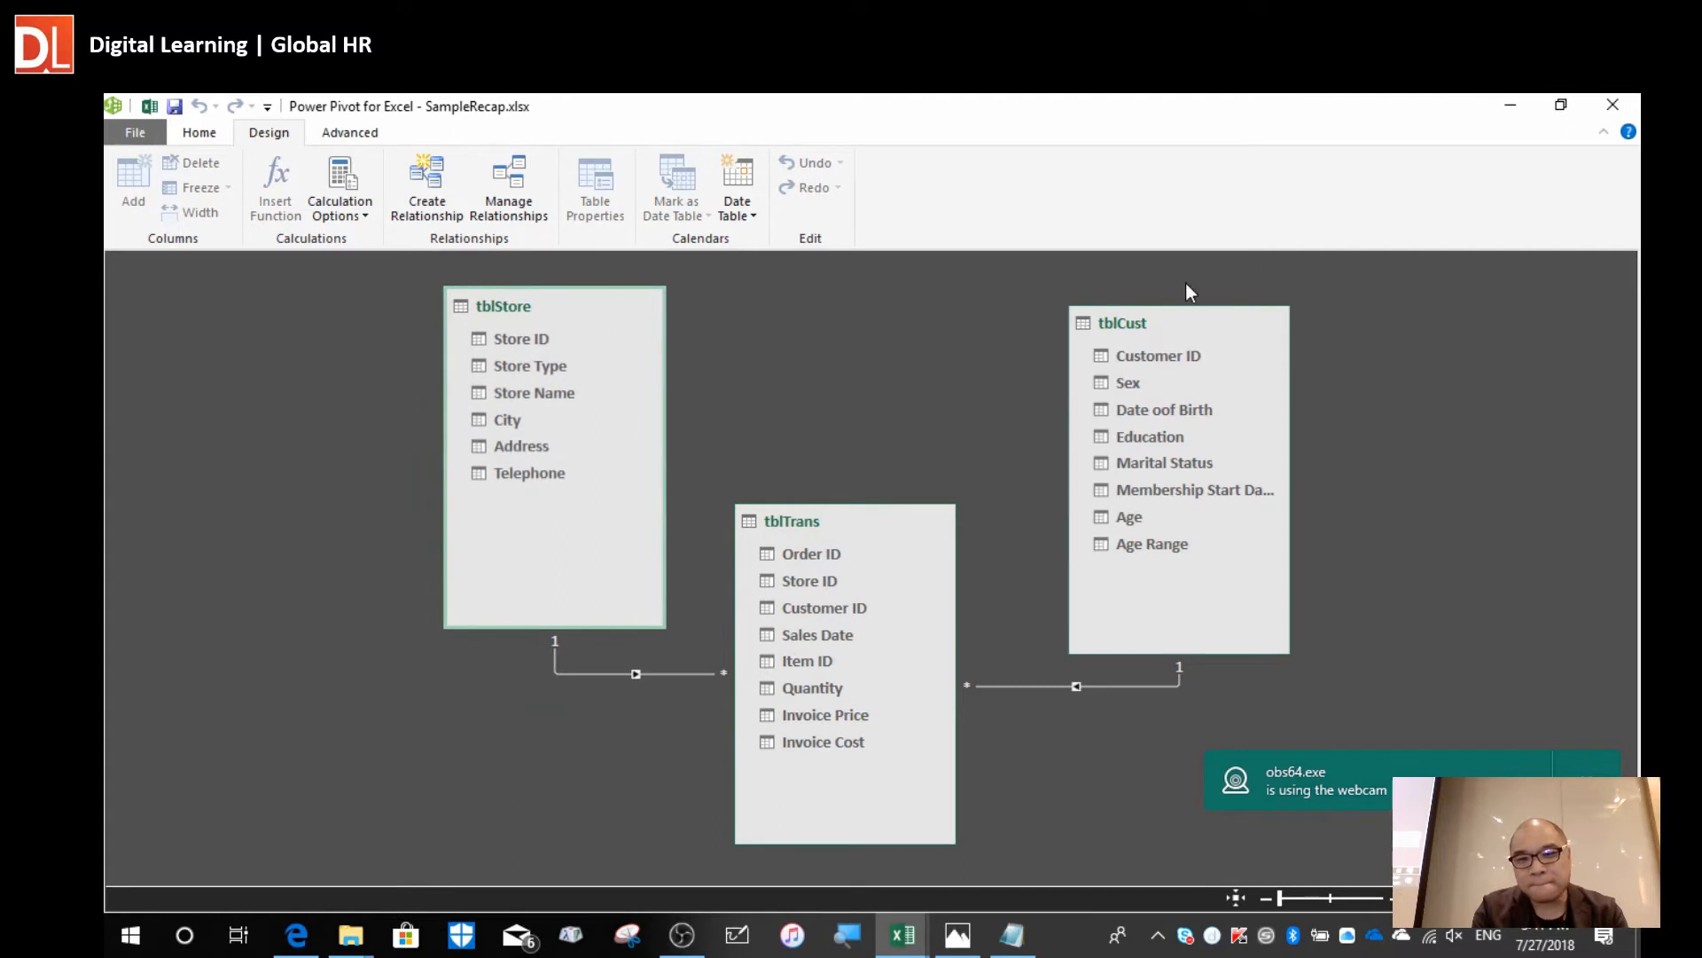
drag(1171, 323, 1122, 288)
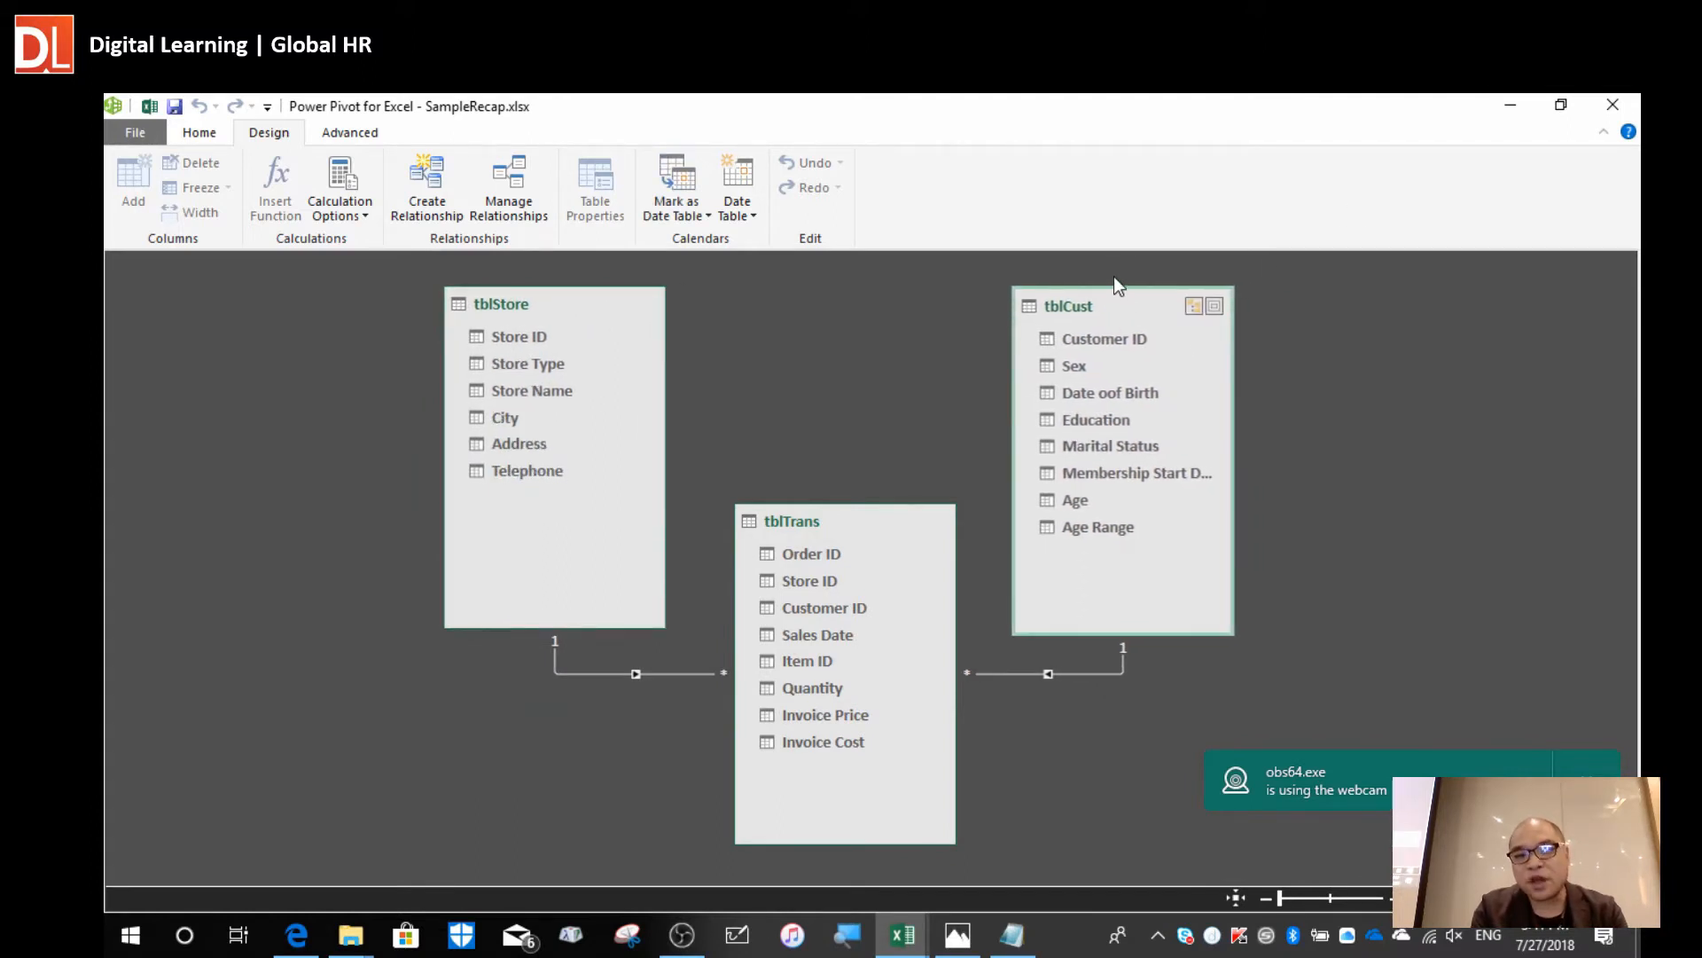
click(838, 531)
drag(840, 532, 846, 548)
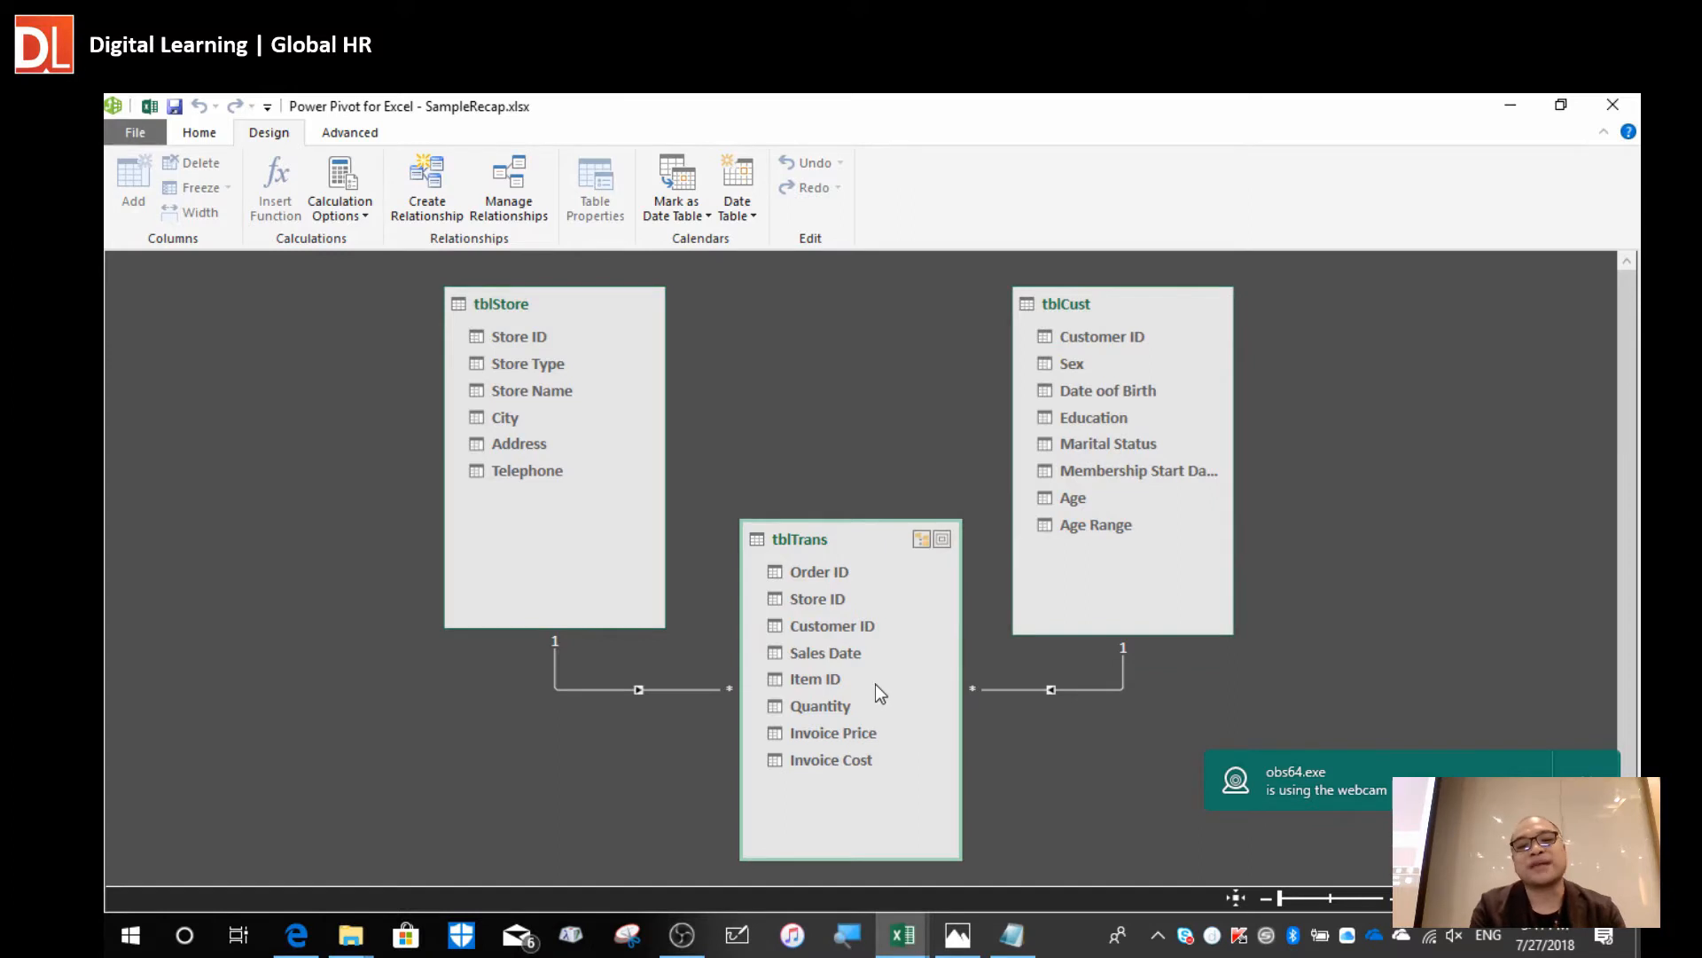
Spread tblCust and tblStore further apart and shorten both table boxes to fit their field lists.
click(1084, 302)
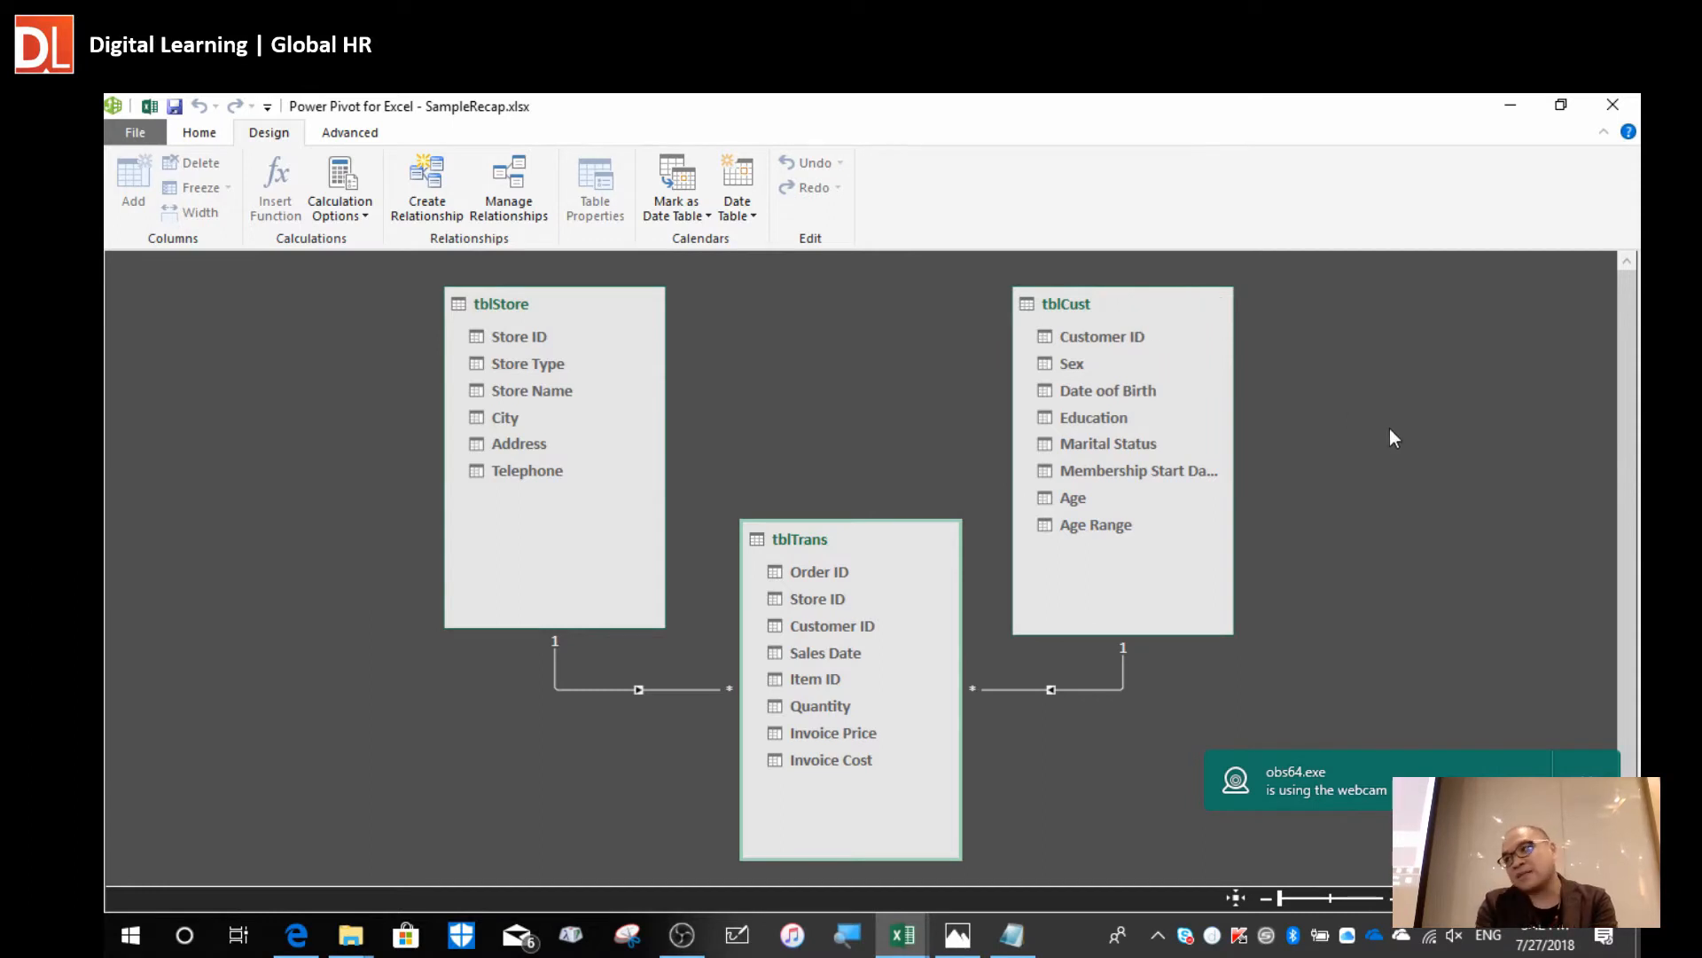
drag(1113, 296, 1152, 277)
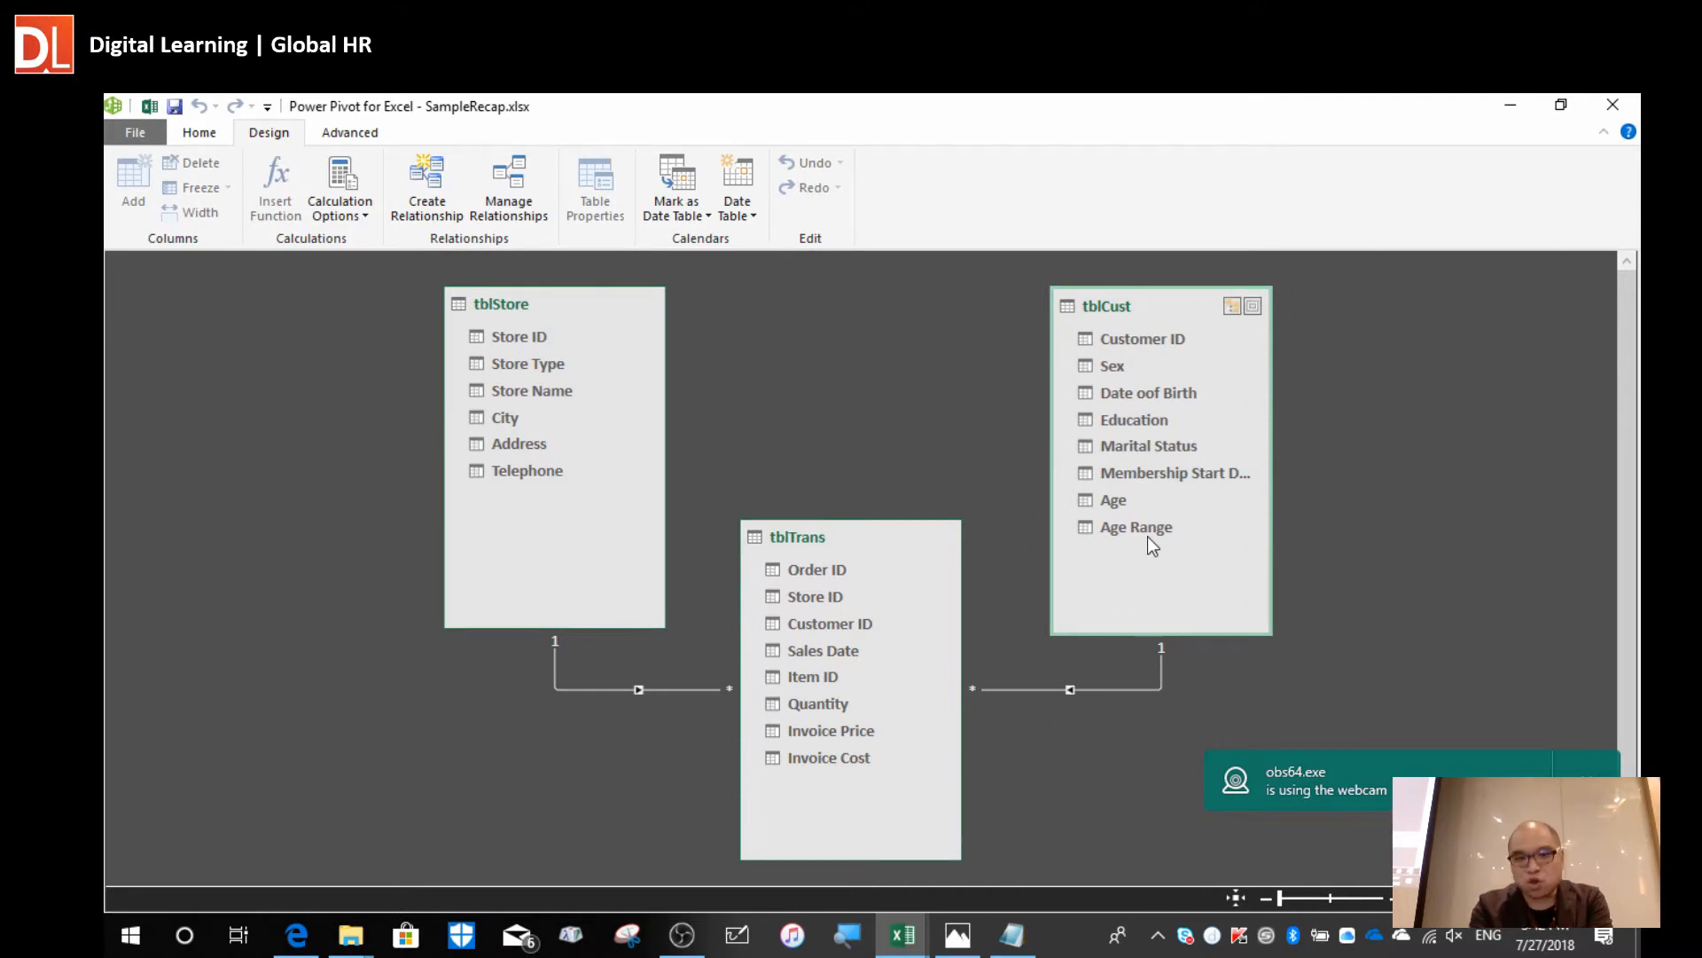
drag(1201, 633, 1194, 571)
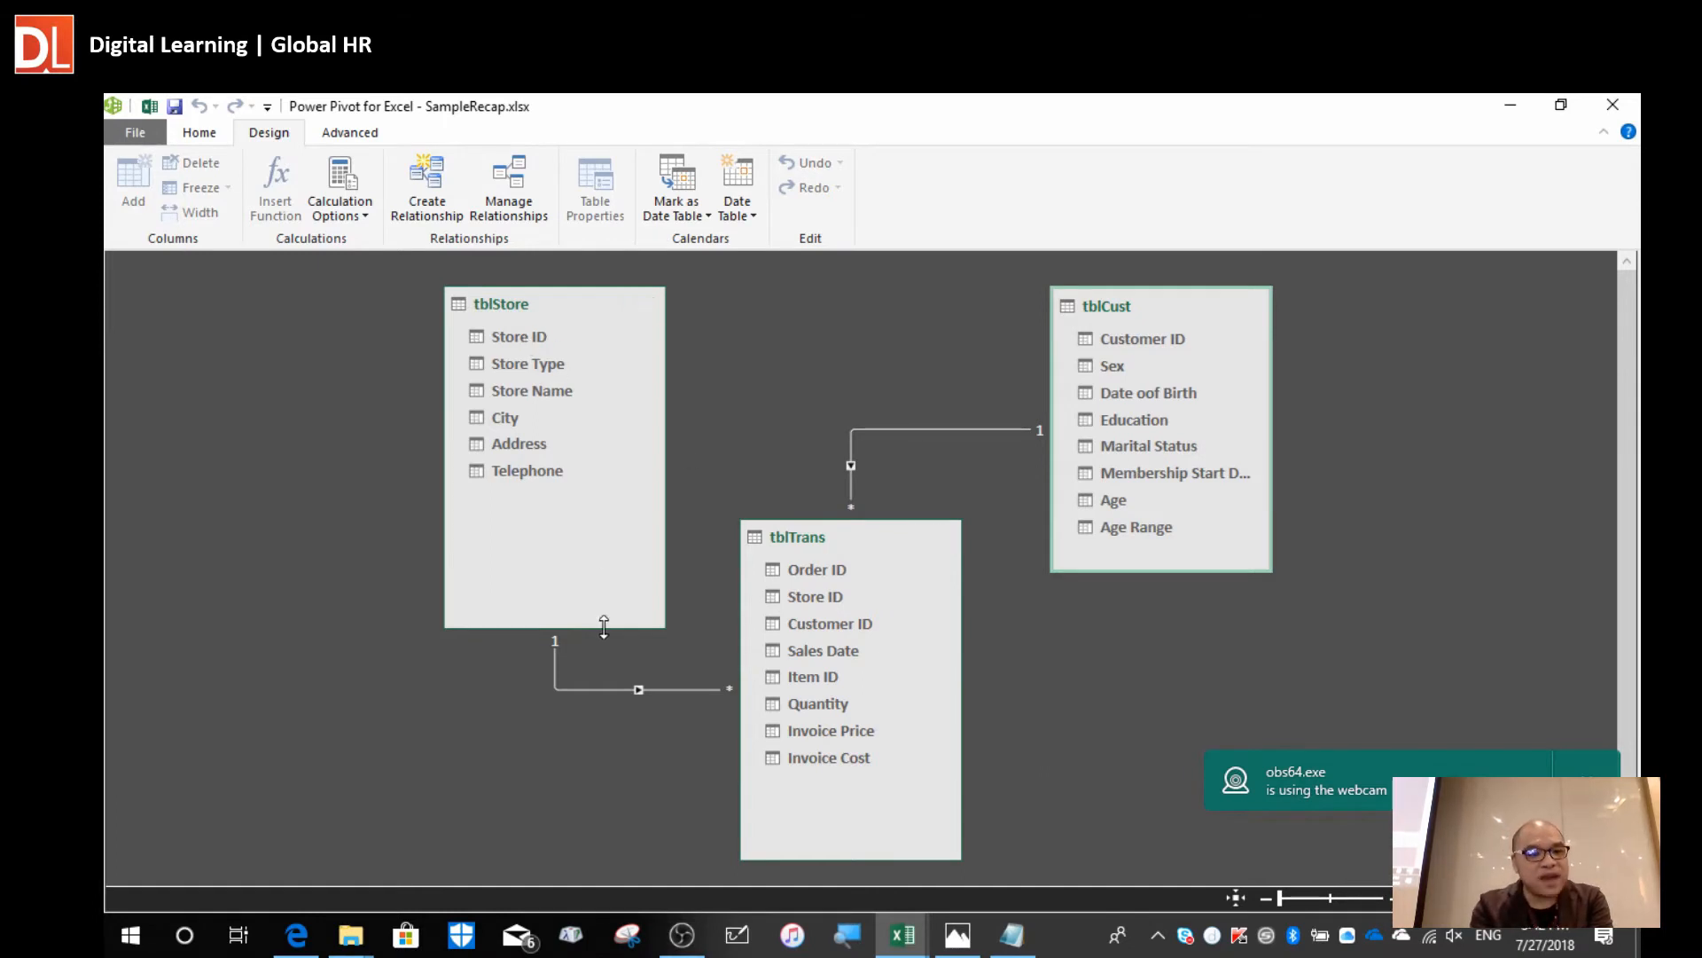
drag(604, 627, 599, 527)
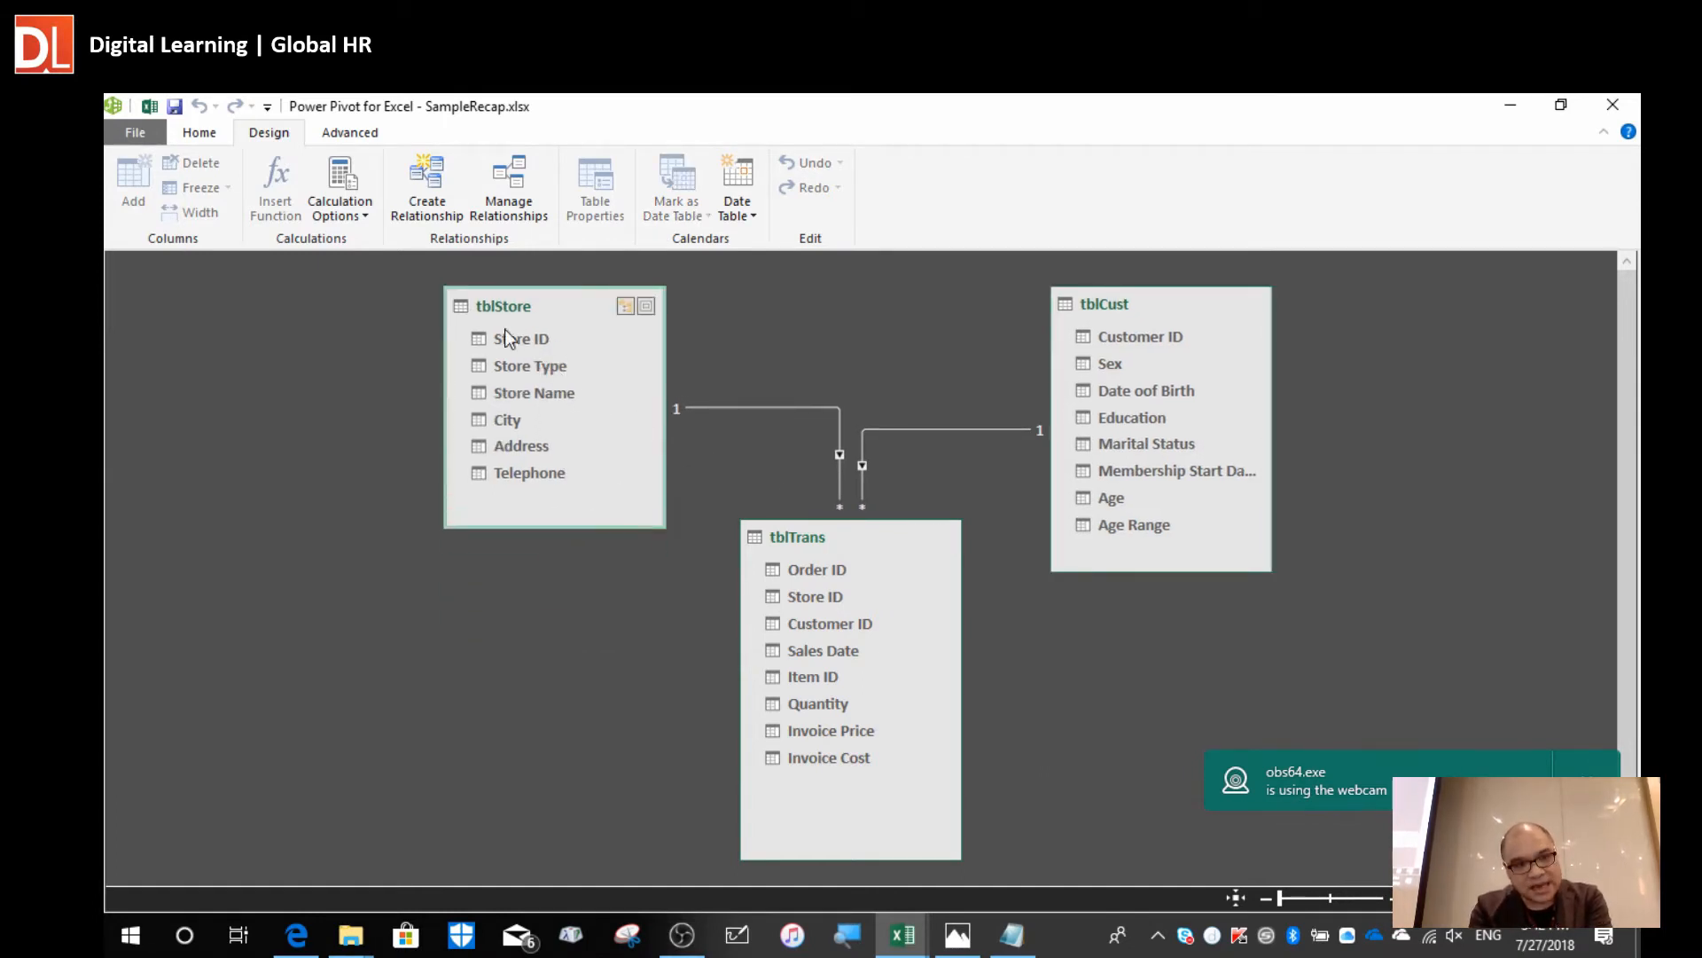
drag(499, 306, 462, 300)
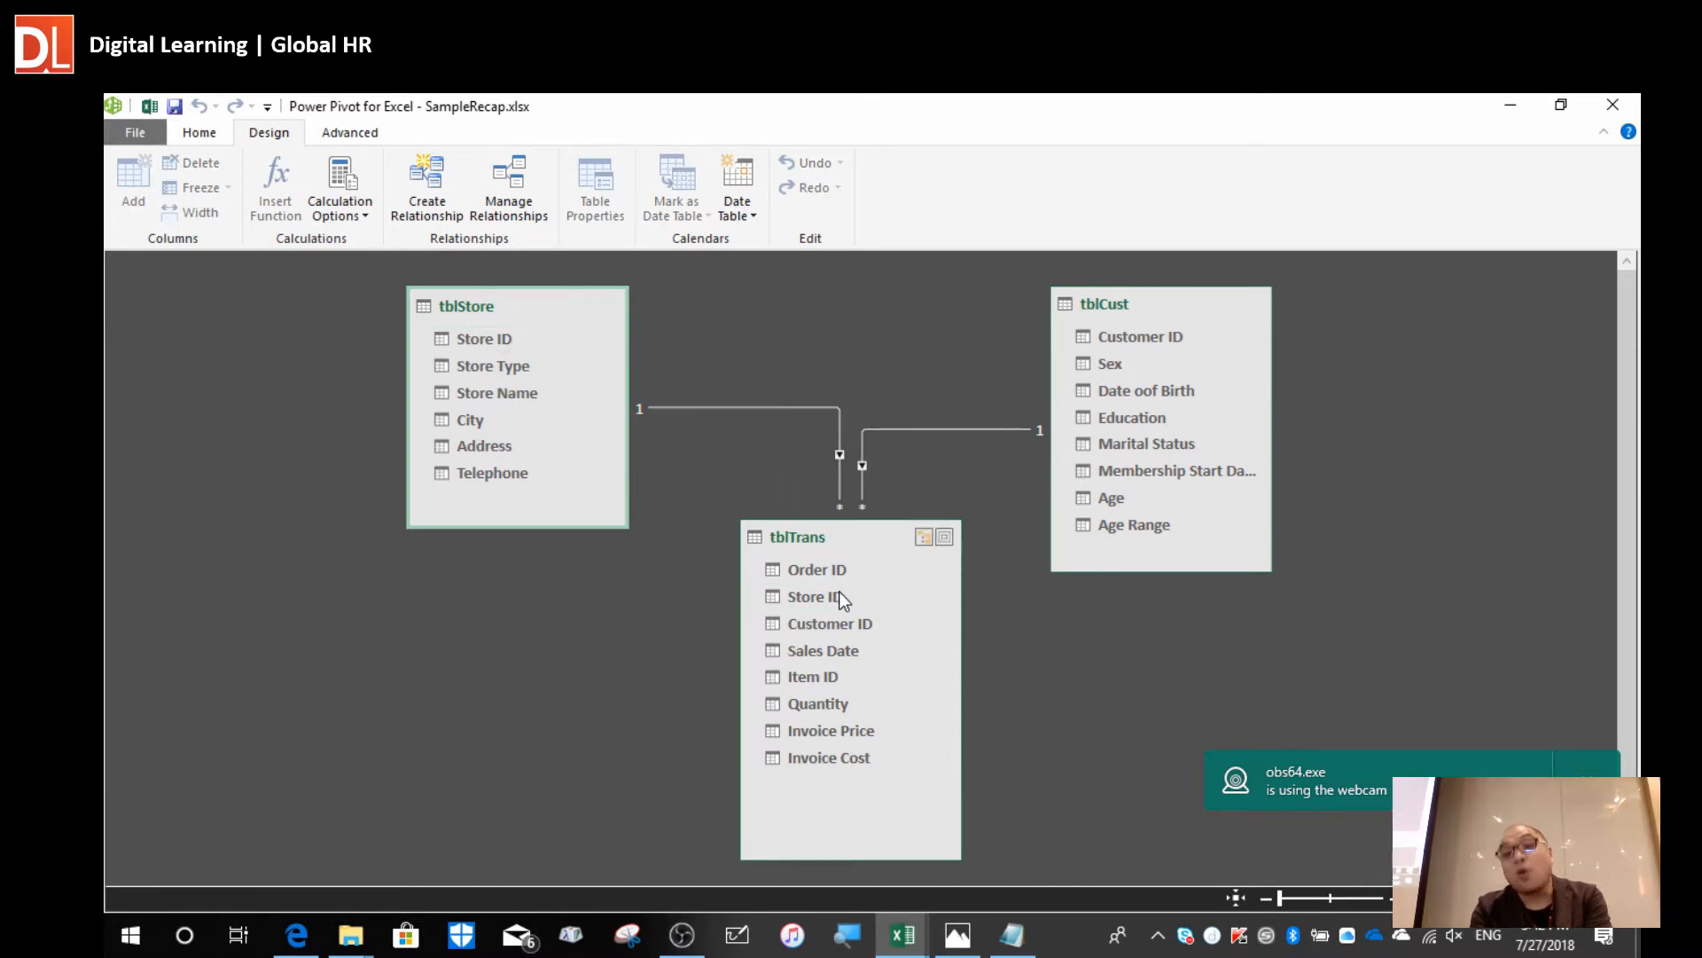
click(480, 401)
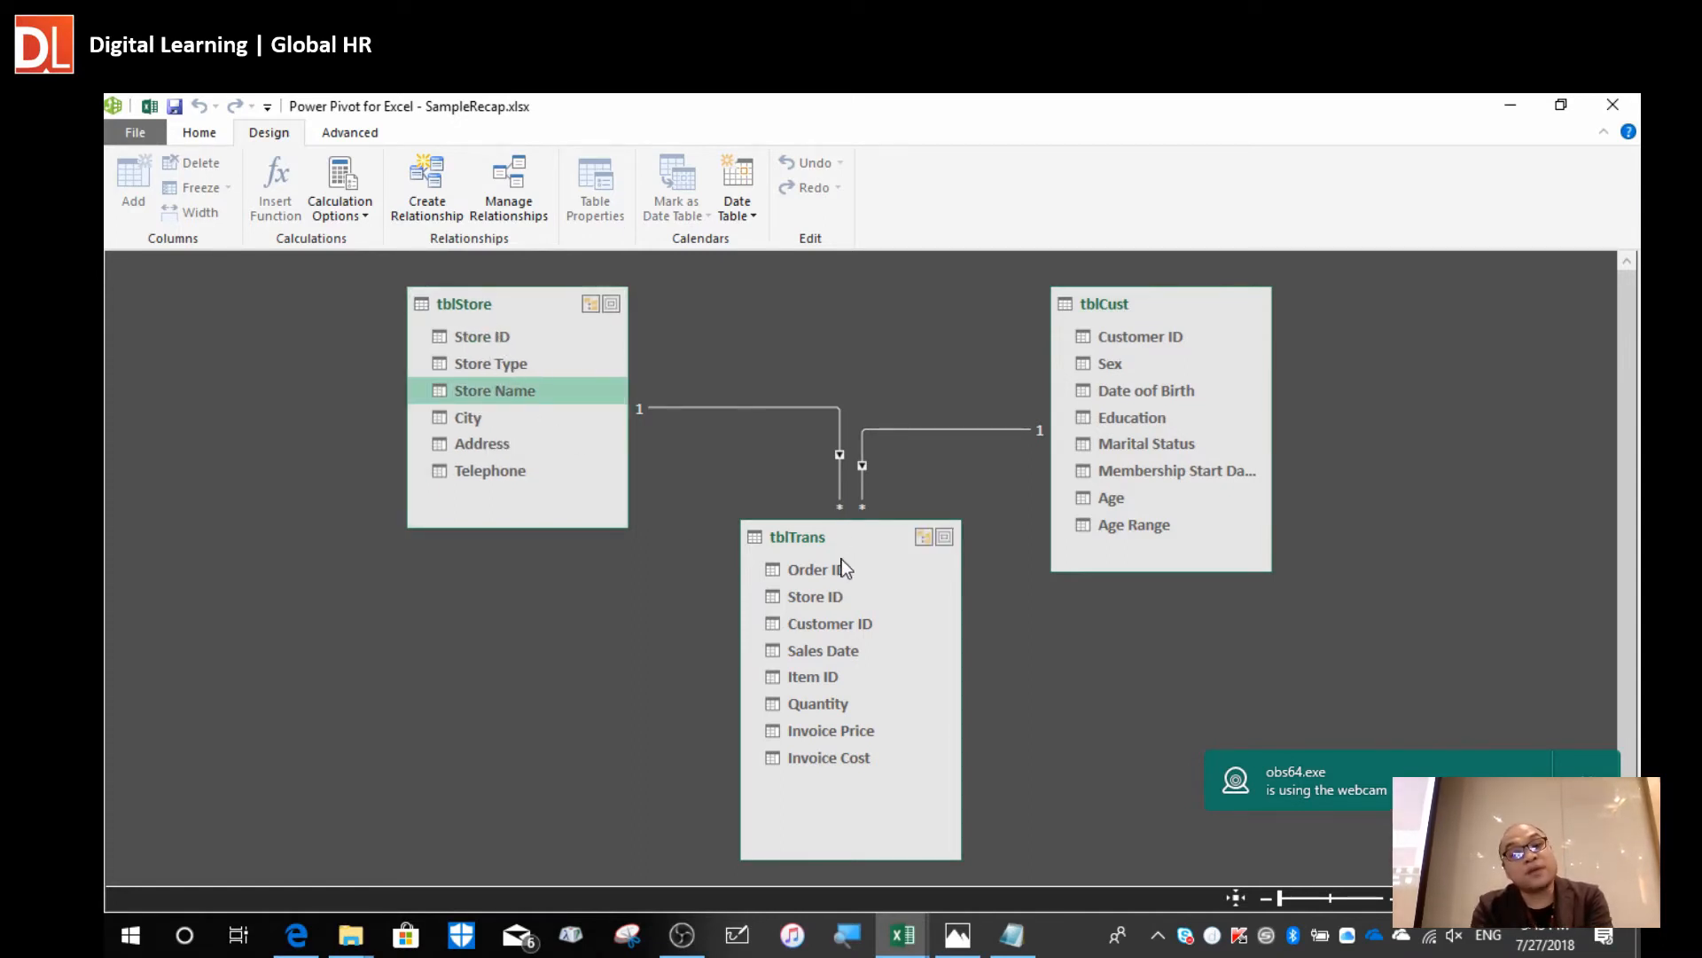
click(838, 635)
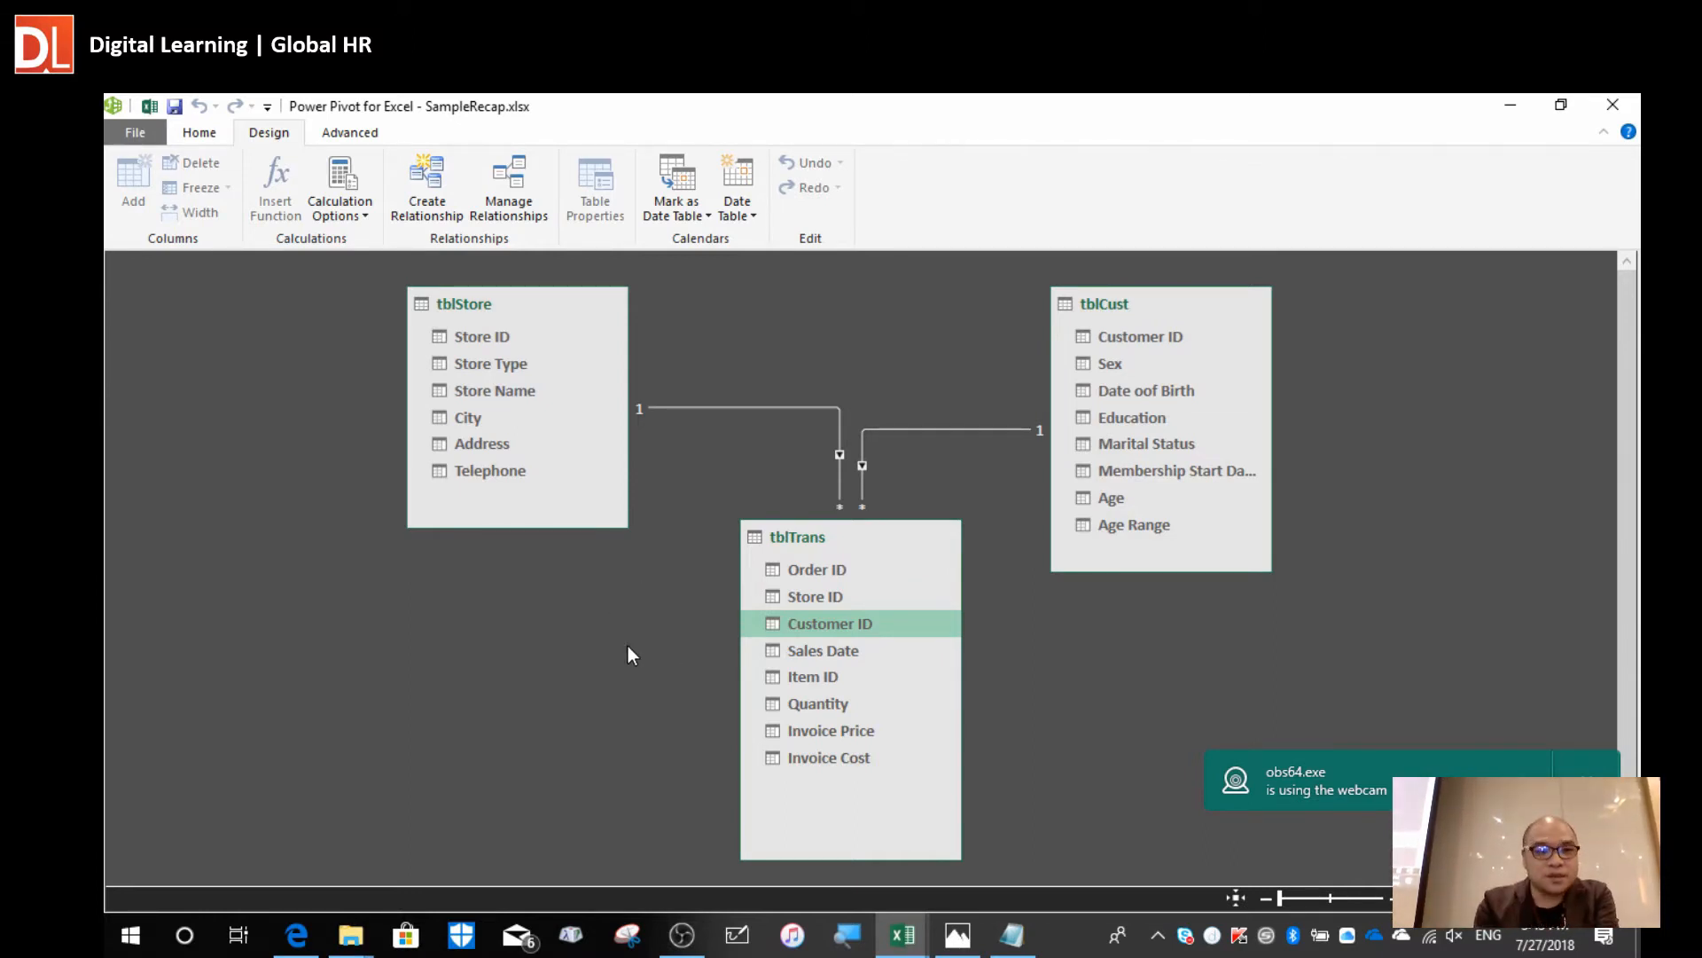
Create a PivotTable from the data model on a new worksheet and dismiss the AutoSave notice.
click(199, 132)
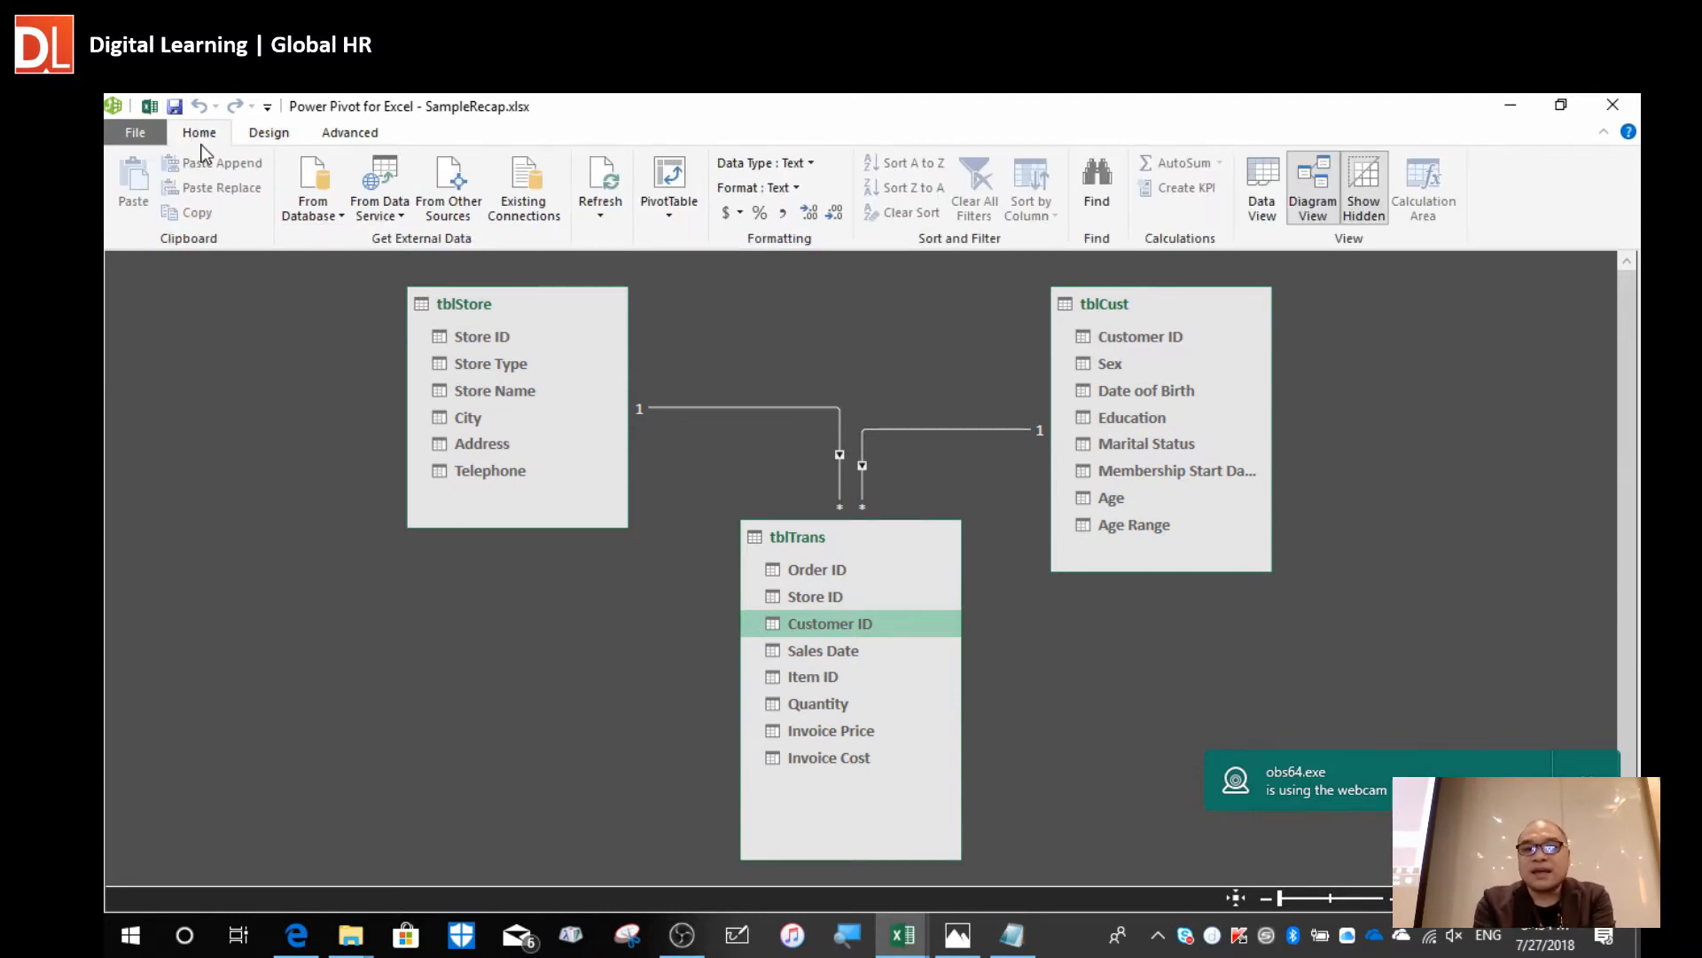
click(679, 185)
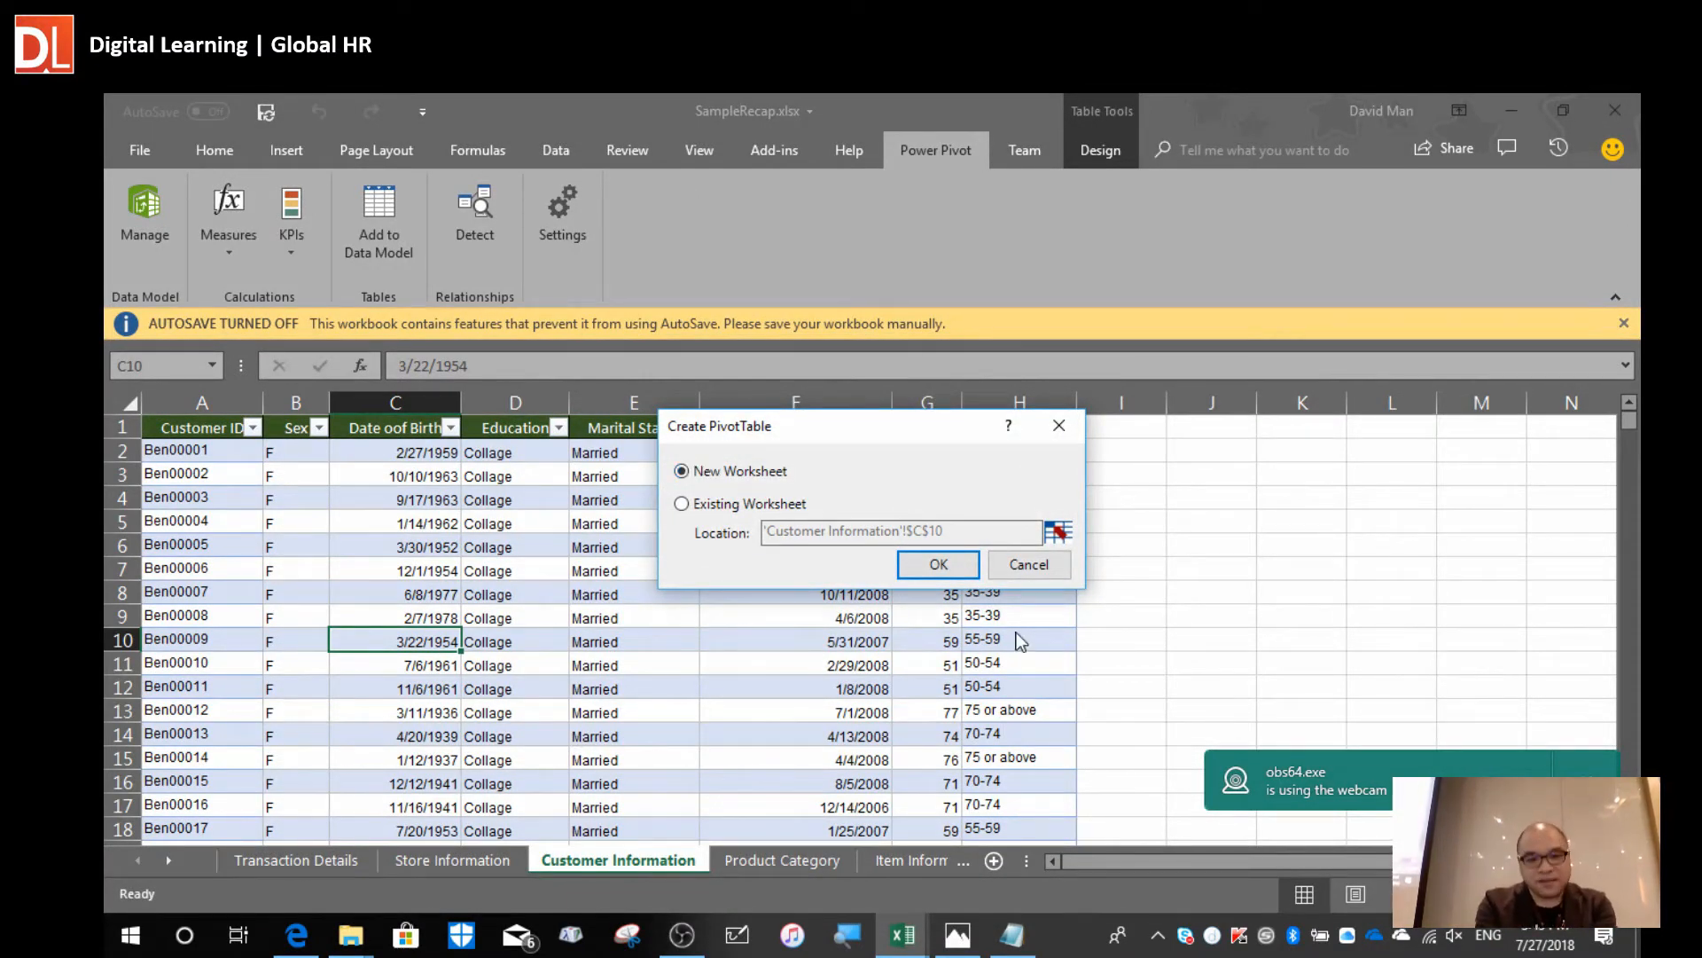
drag(887, 431, 885, 275)
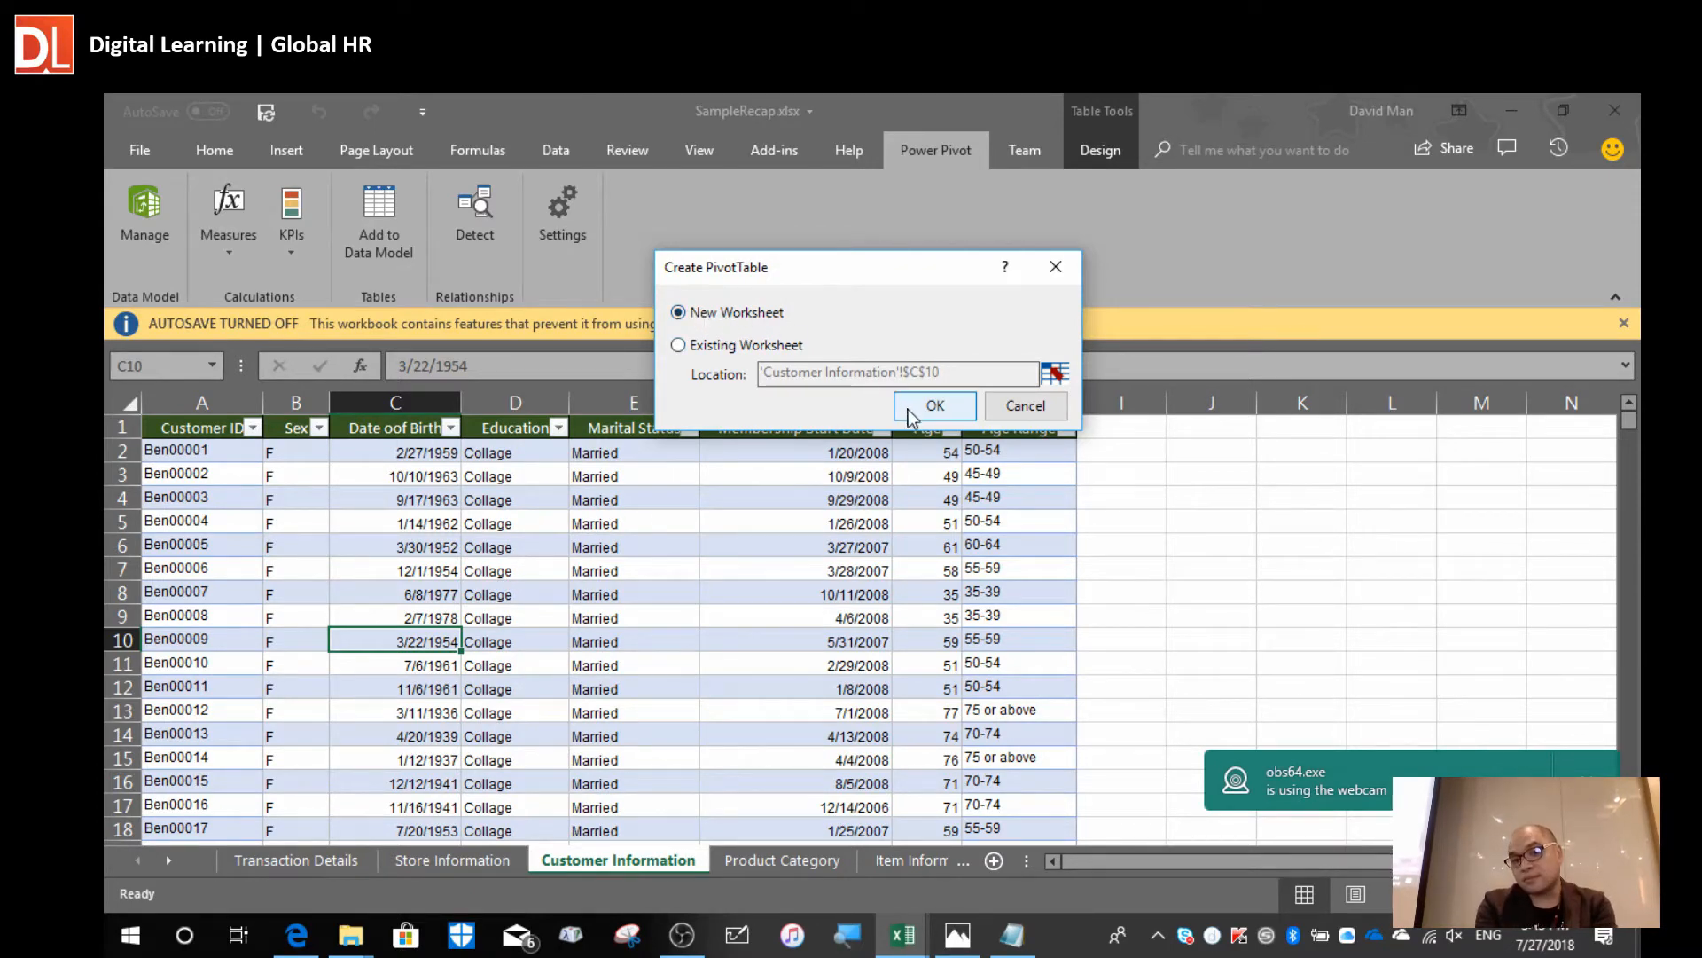
click(933, 407)
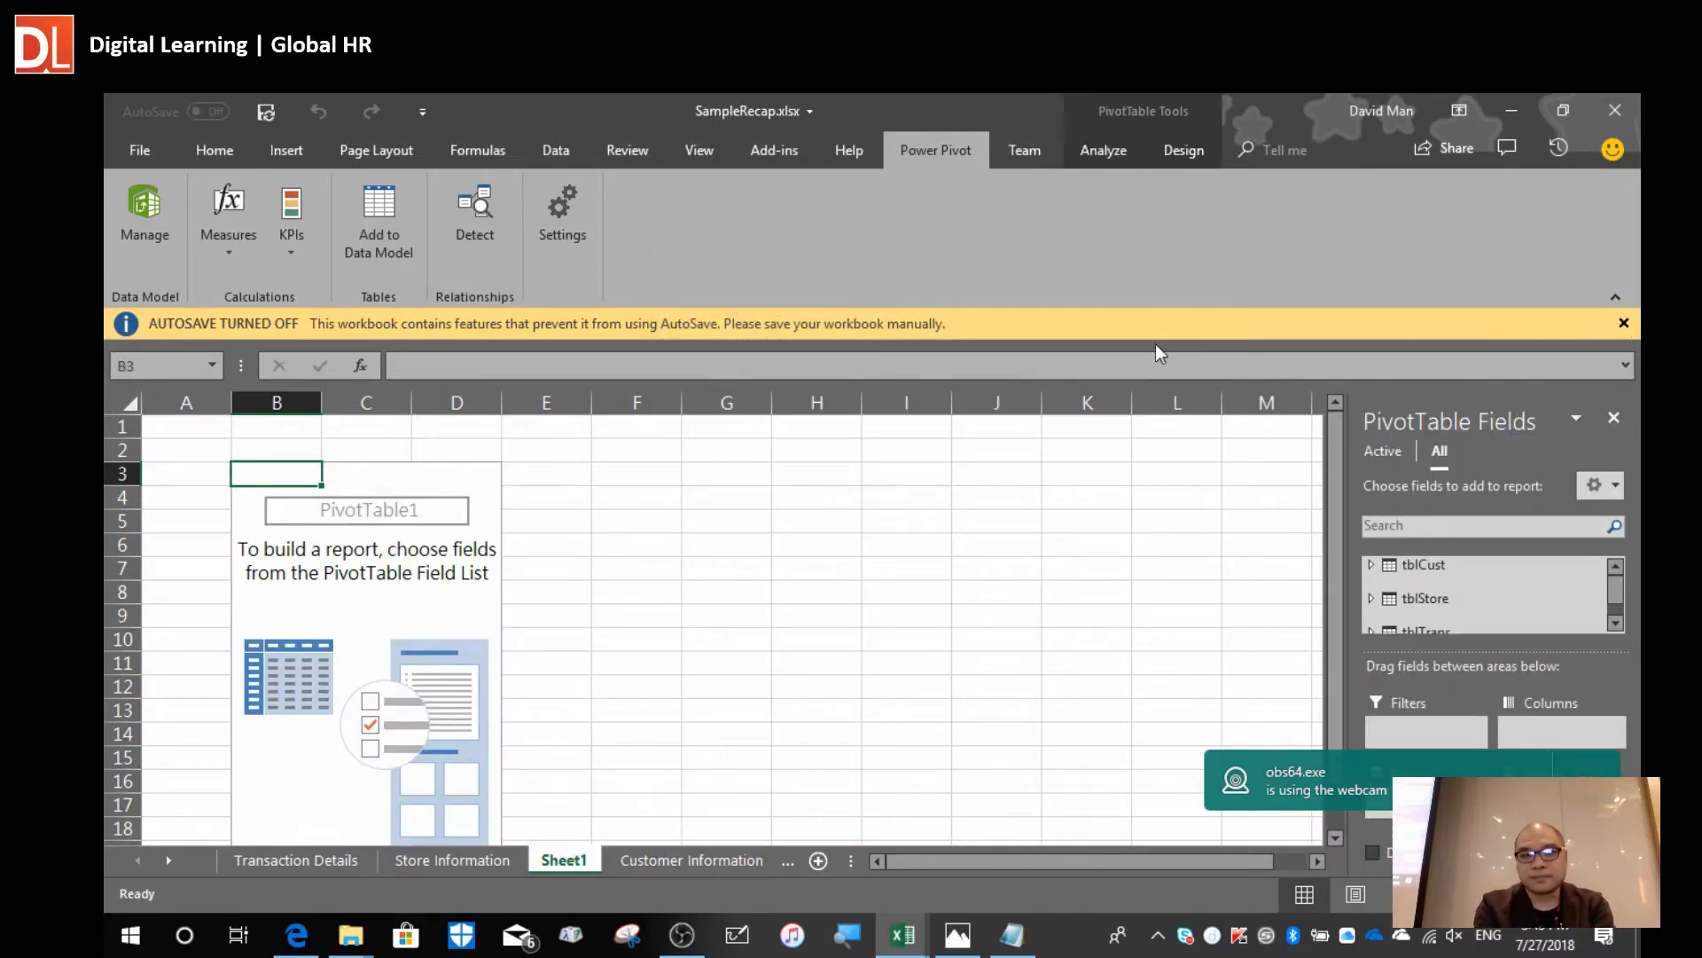
click(1624, 323)
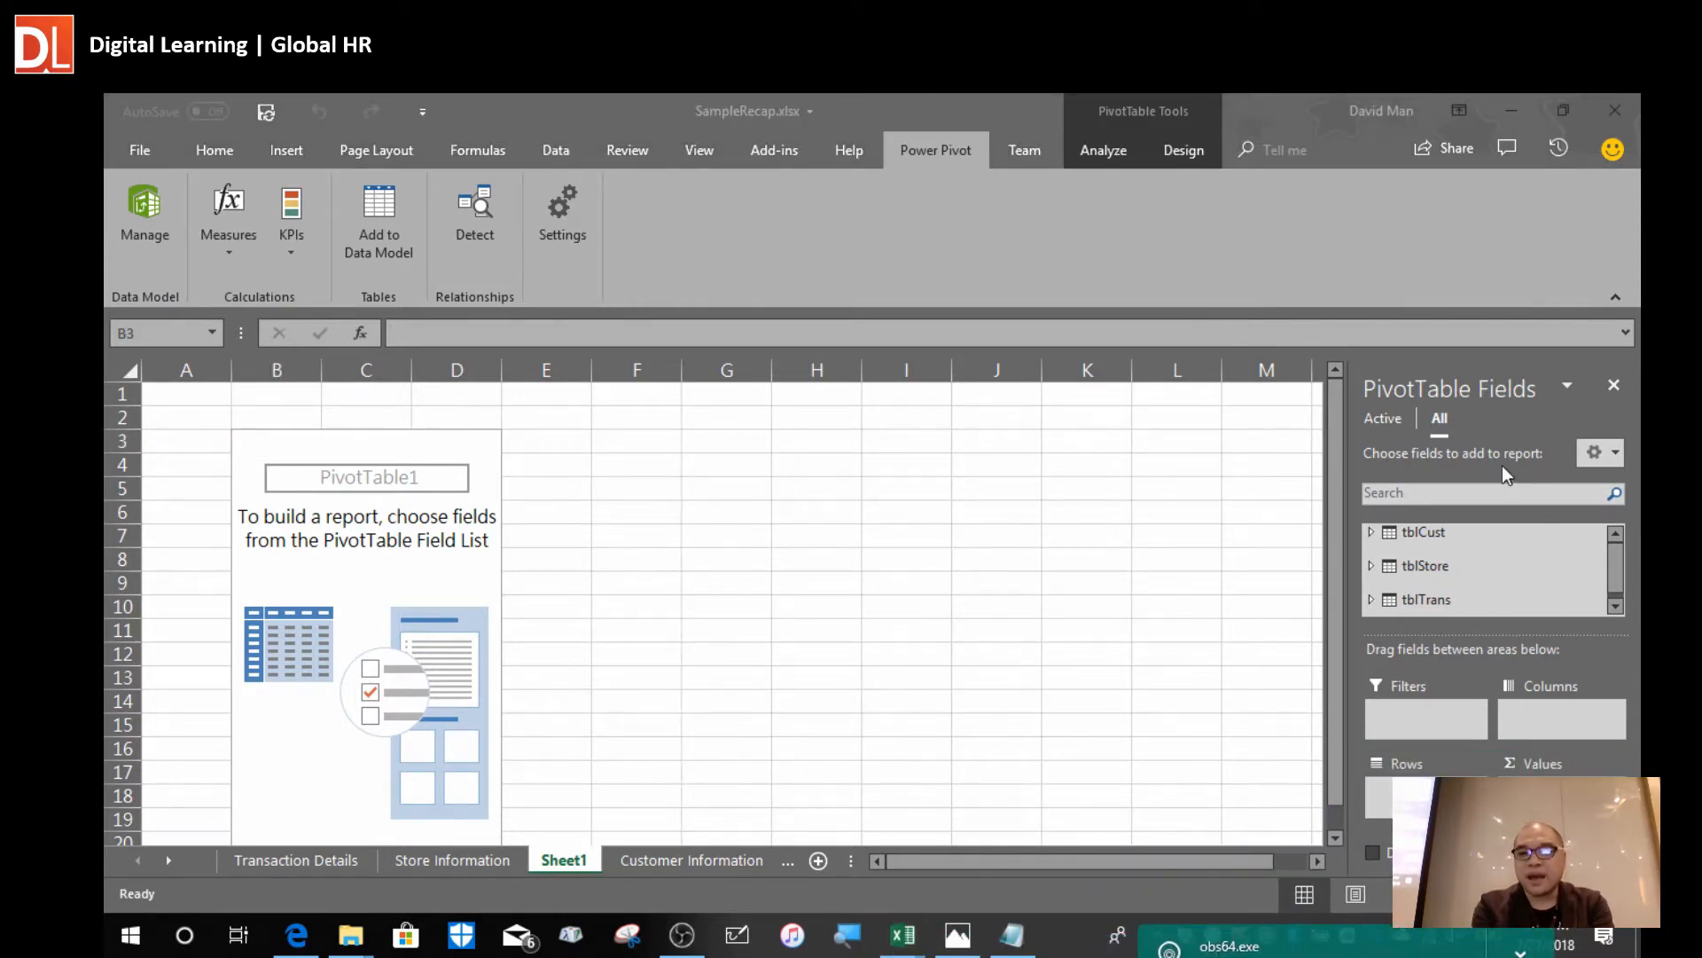
Widen the PivotTable Fields pane and arrange its fields and areas sections side by side.
click(1336, 431)
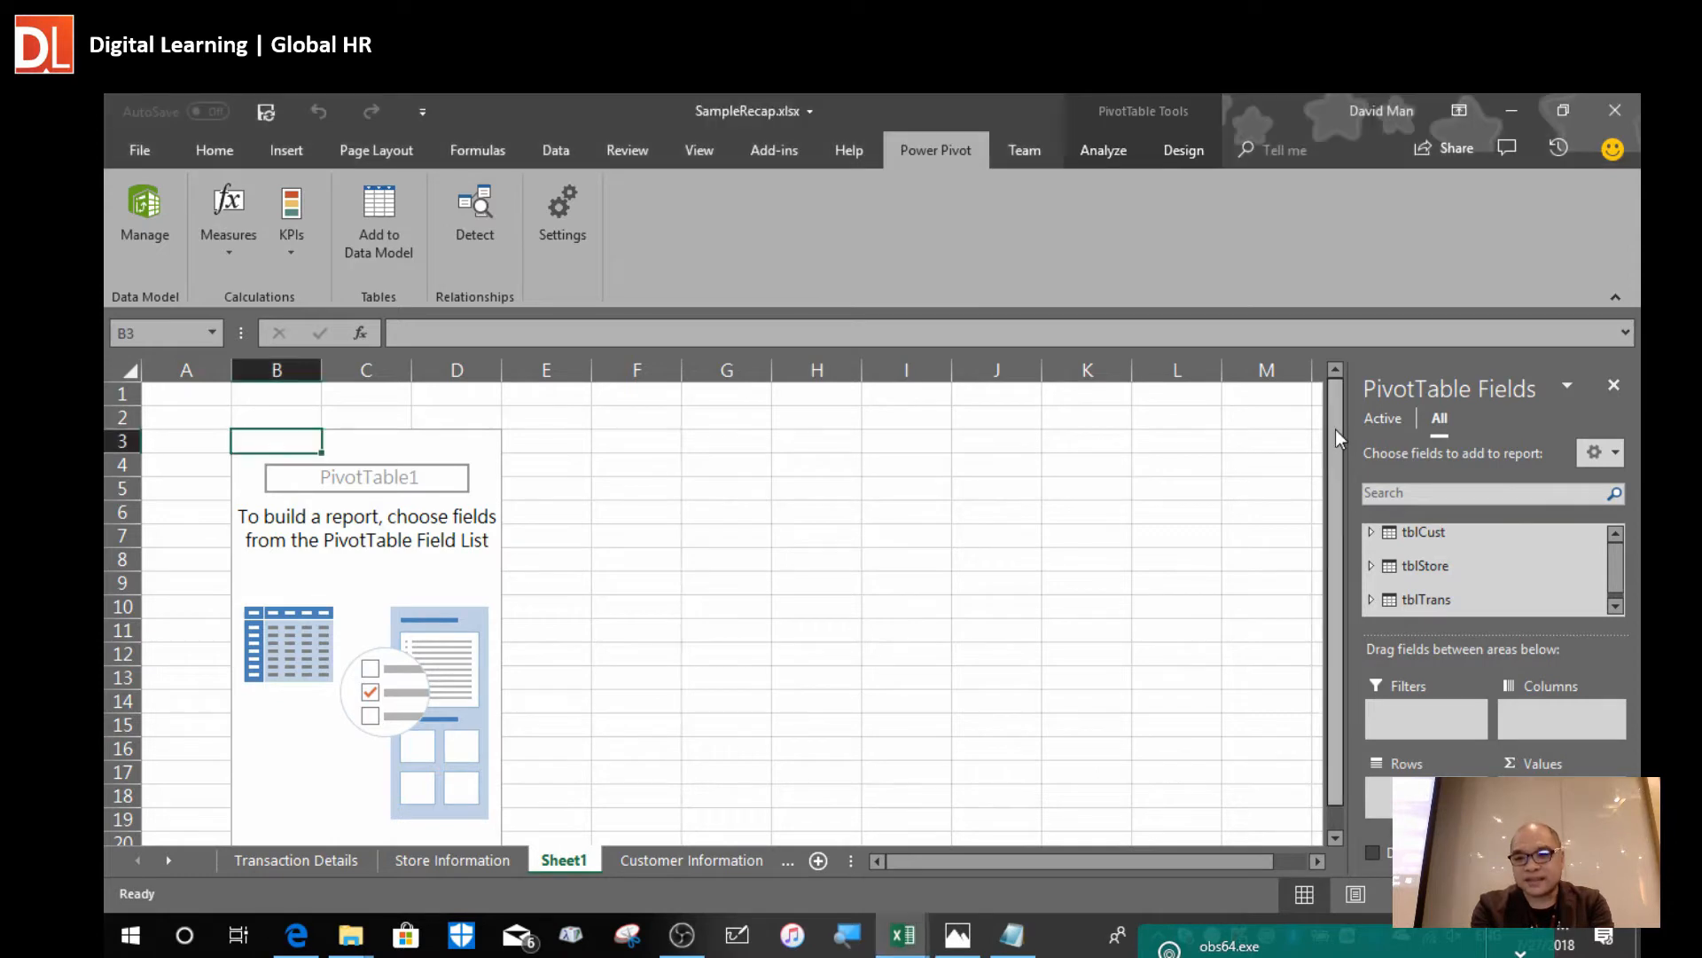
drag(1348, 440, 966, 443)
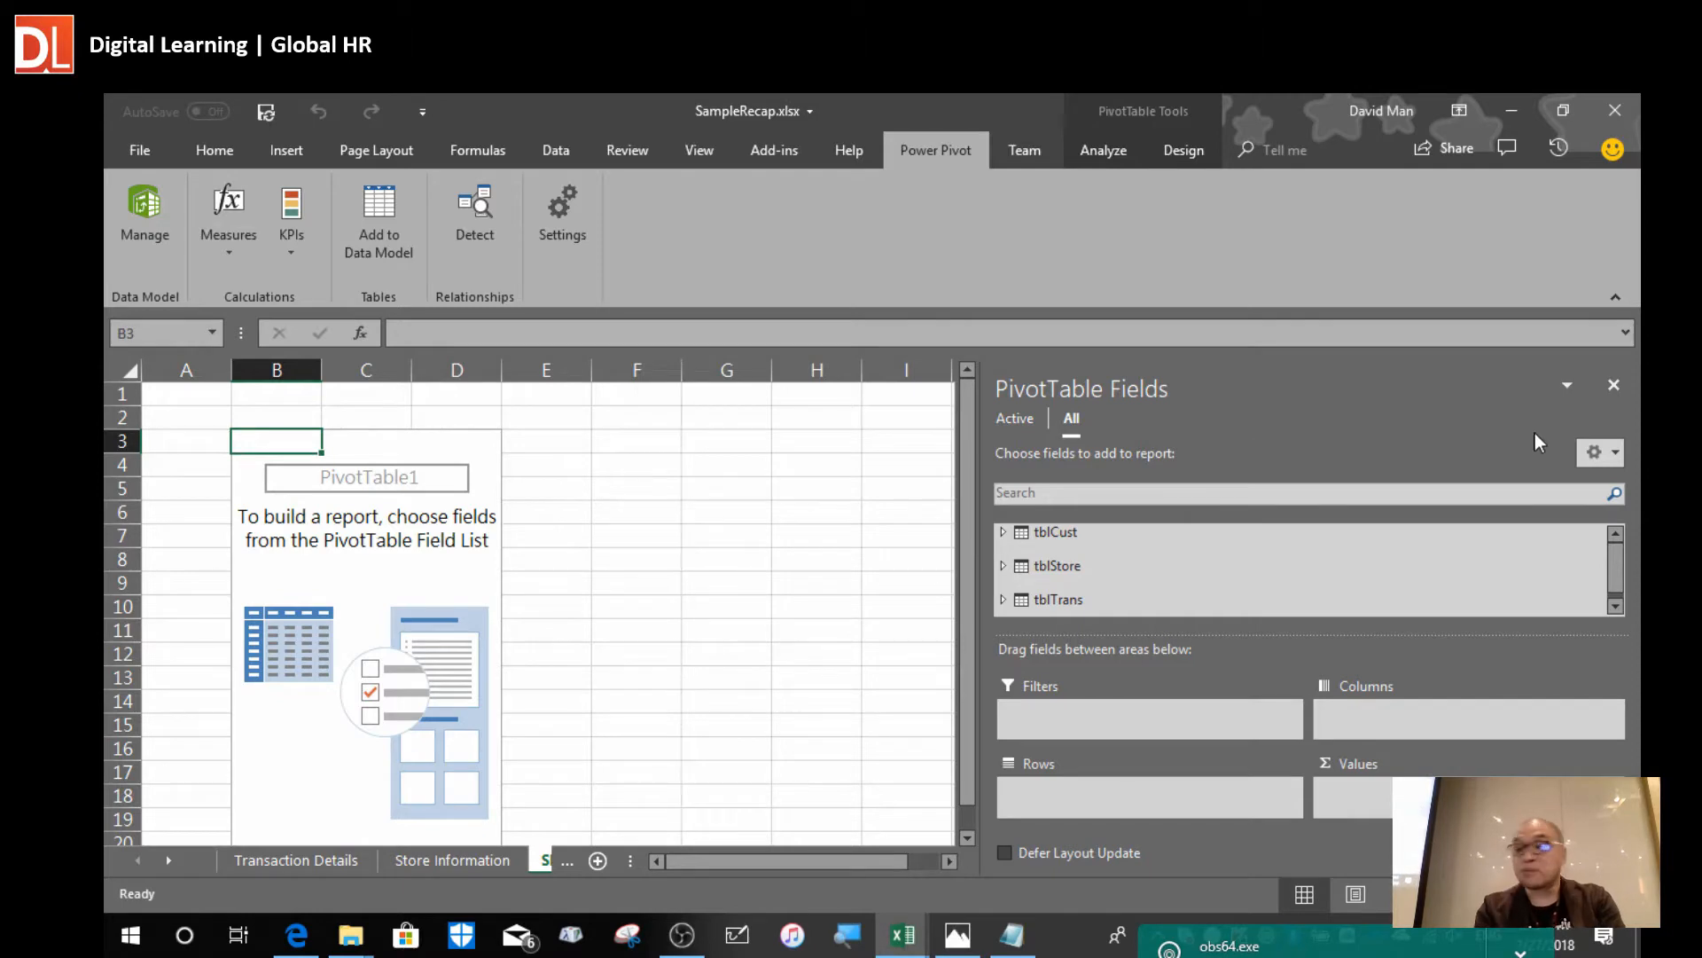
click(1617, 448)
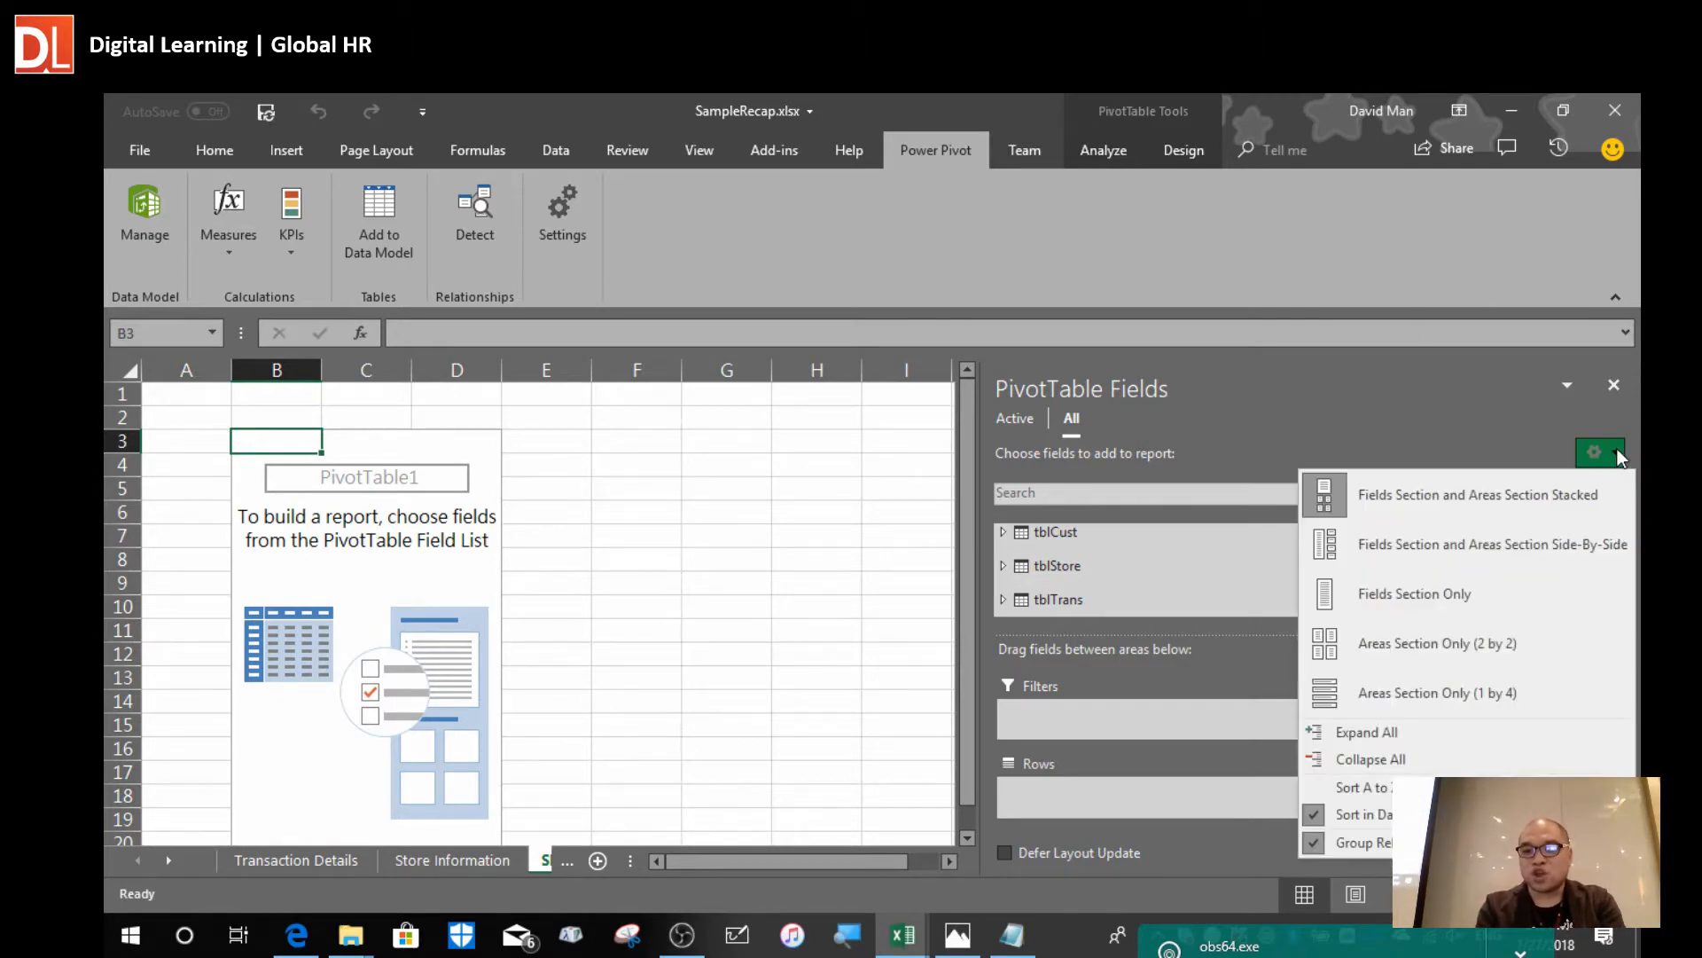
click(1410, 543)
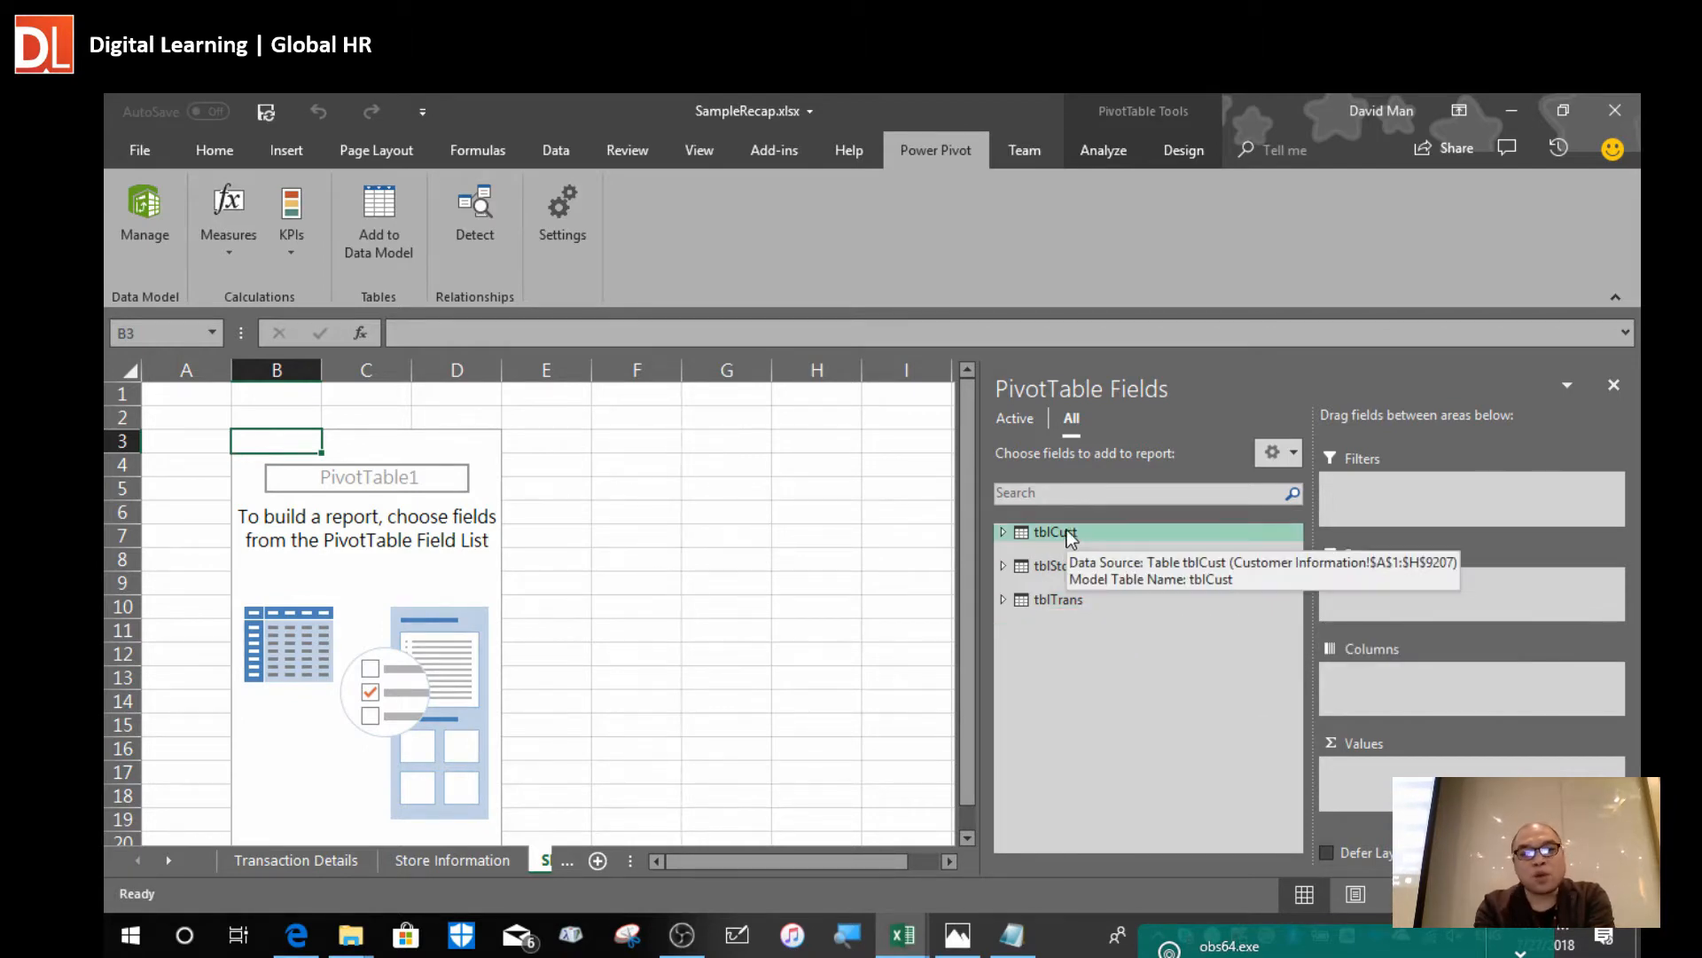
Expand tblCust, tblStore and tblTrans in the PivotTable field list to show their fields.
click(1002, 533)
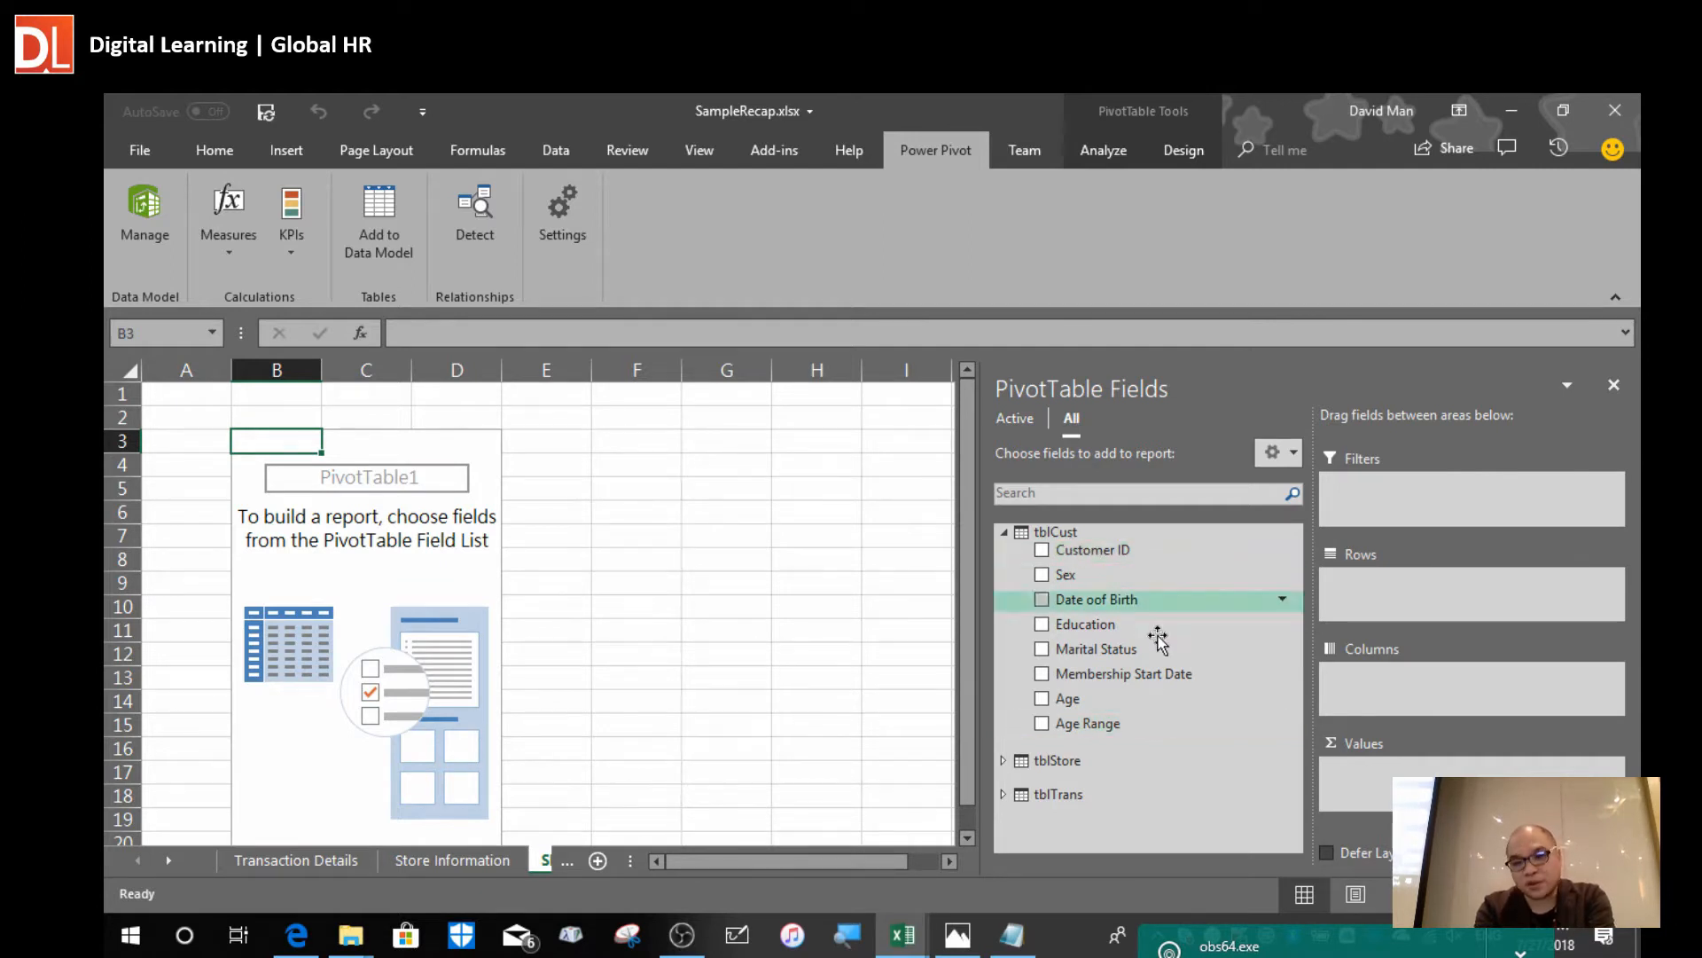
click(1006, 532)
click(1006, 532)
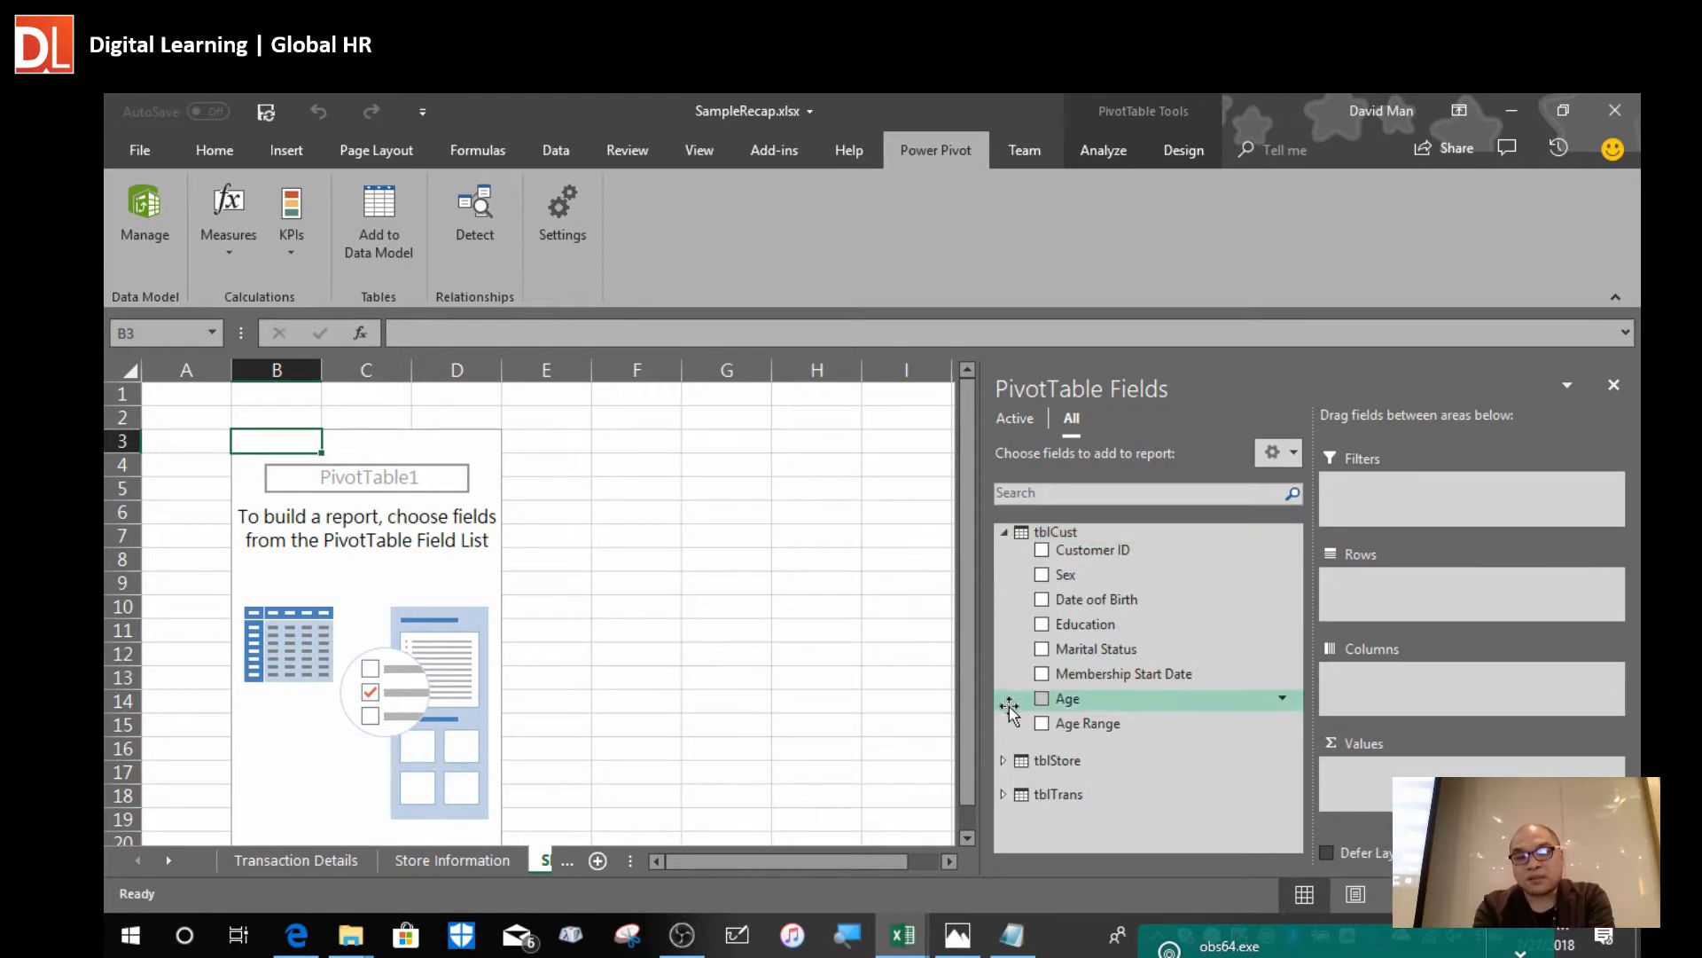
click(1003, 761)
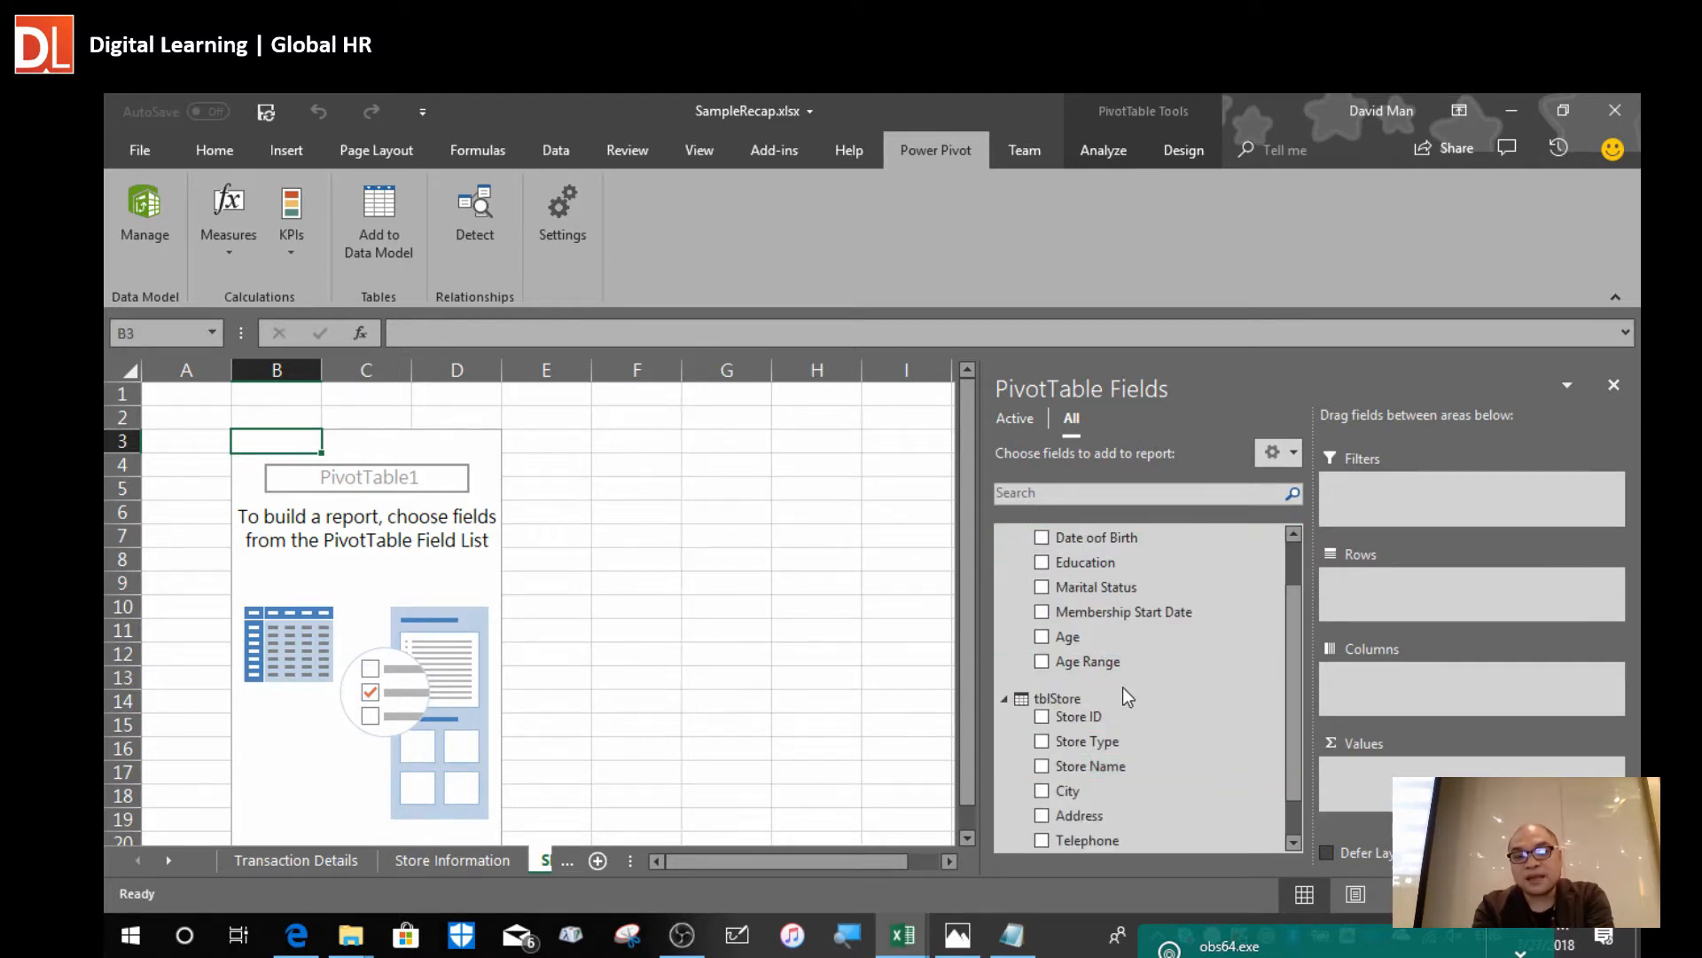
scroll(1123, 688, down, 1)
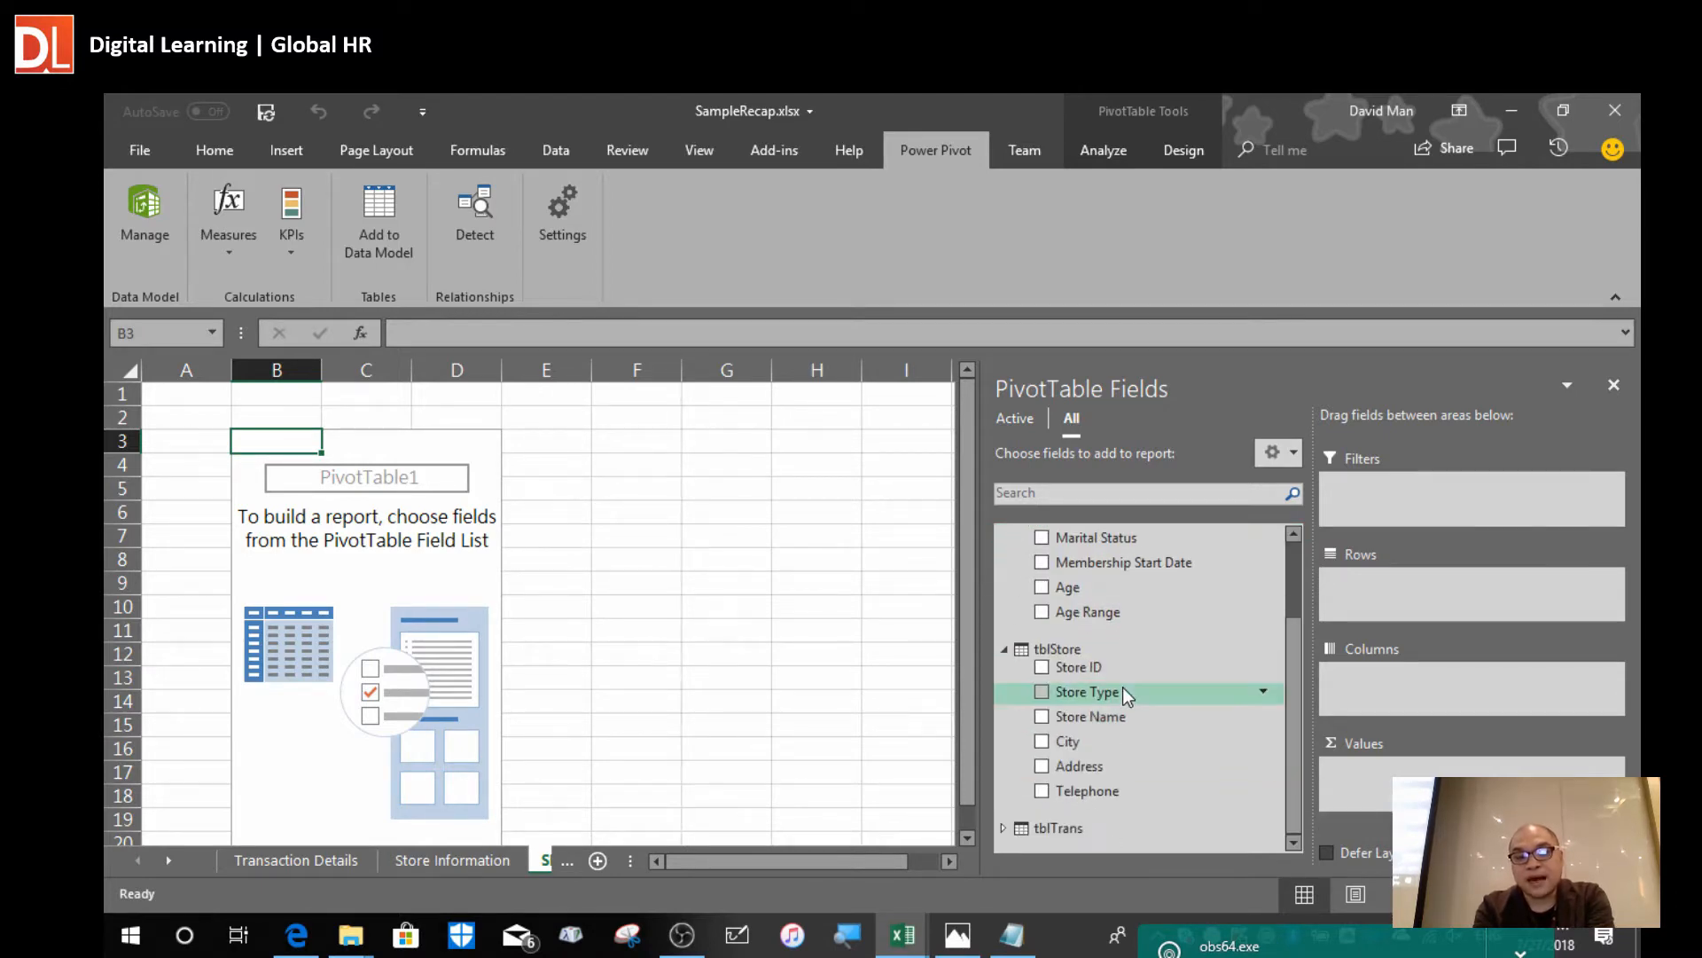
click(1003, 826)
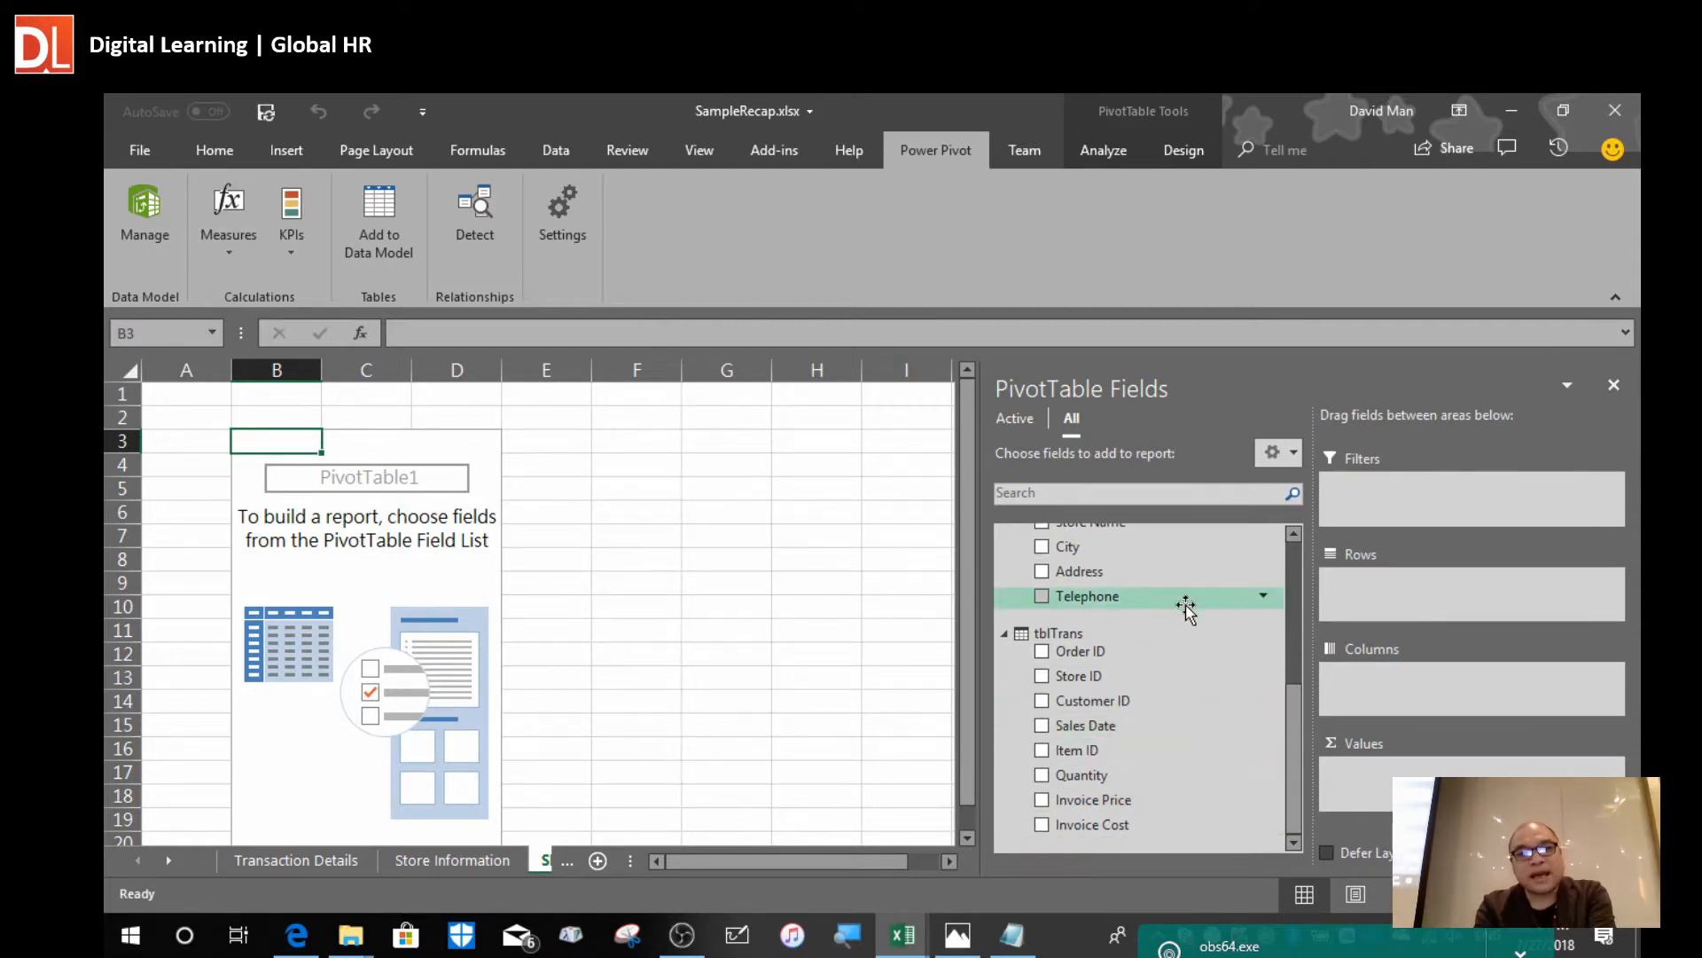
scroll(1186, 608, up, 4)
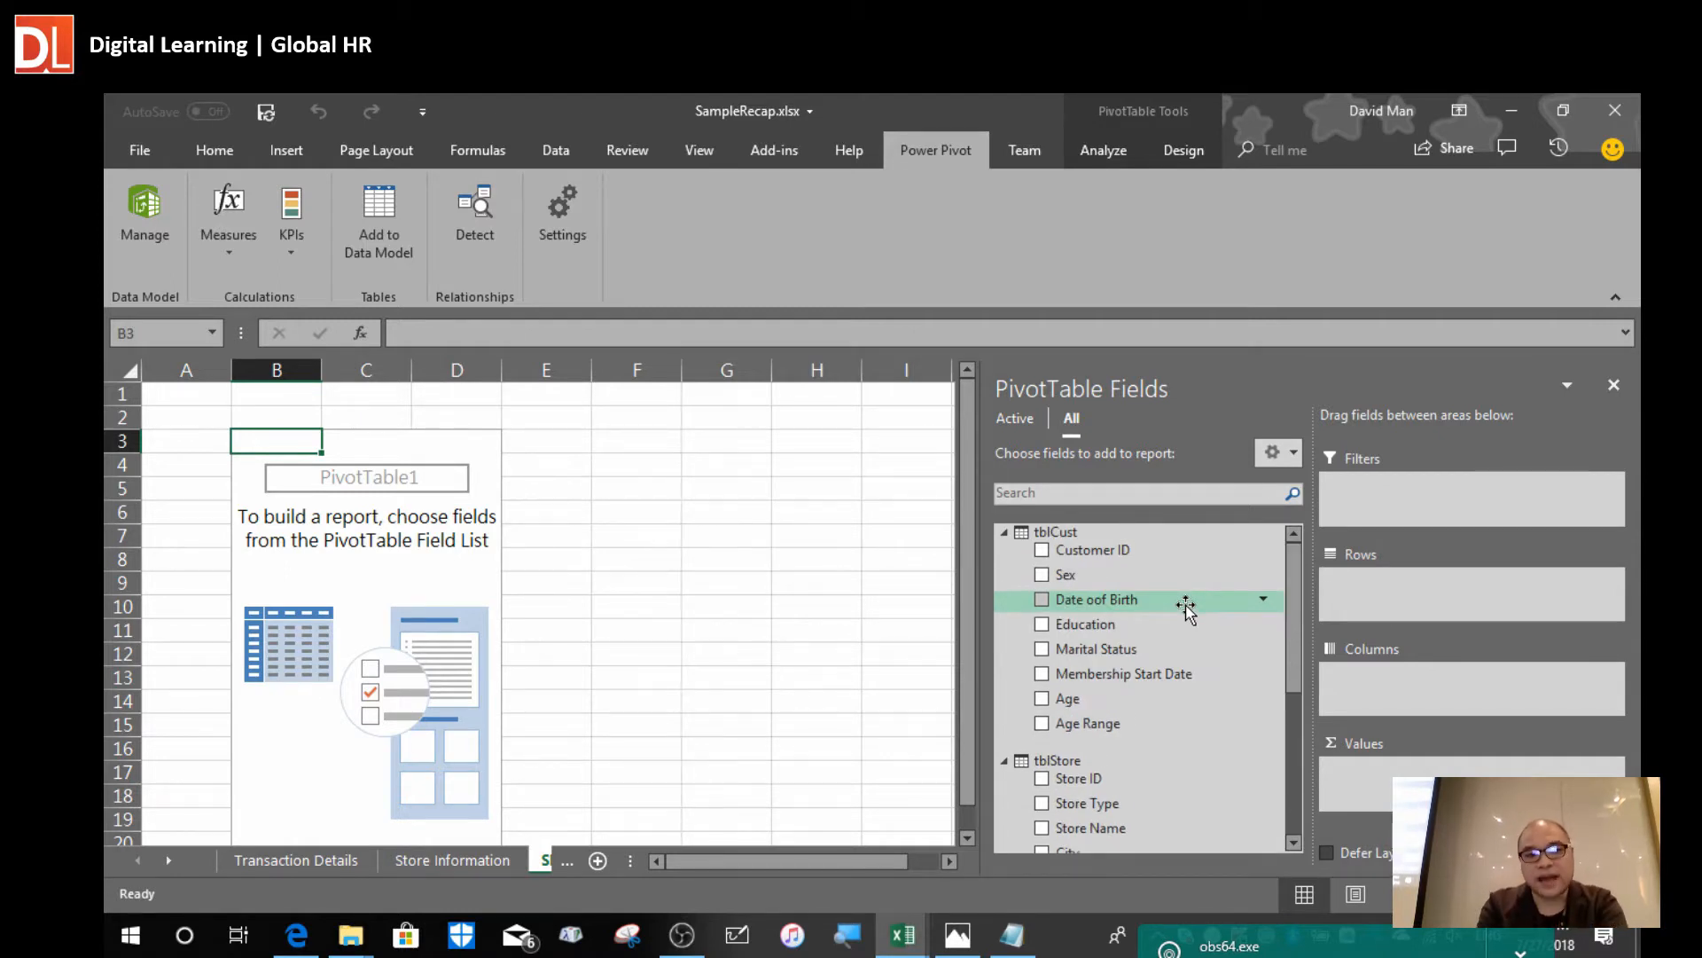
Switch to the Power Pivot diagram, examine how Education in tblCust relates to tblTrans, and return to the PivotTable worksheet.
key(alt+Tab)
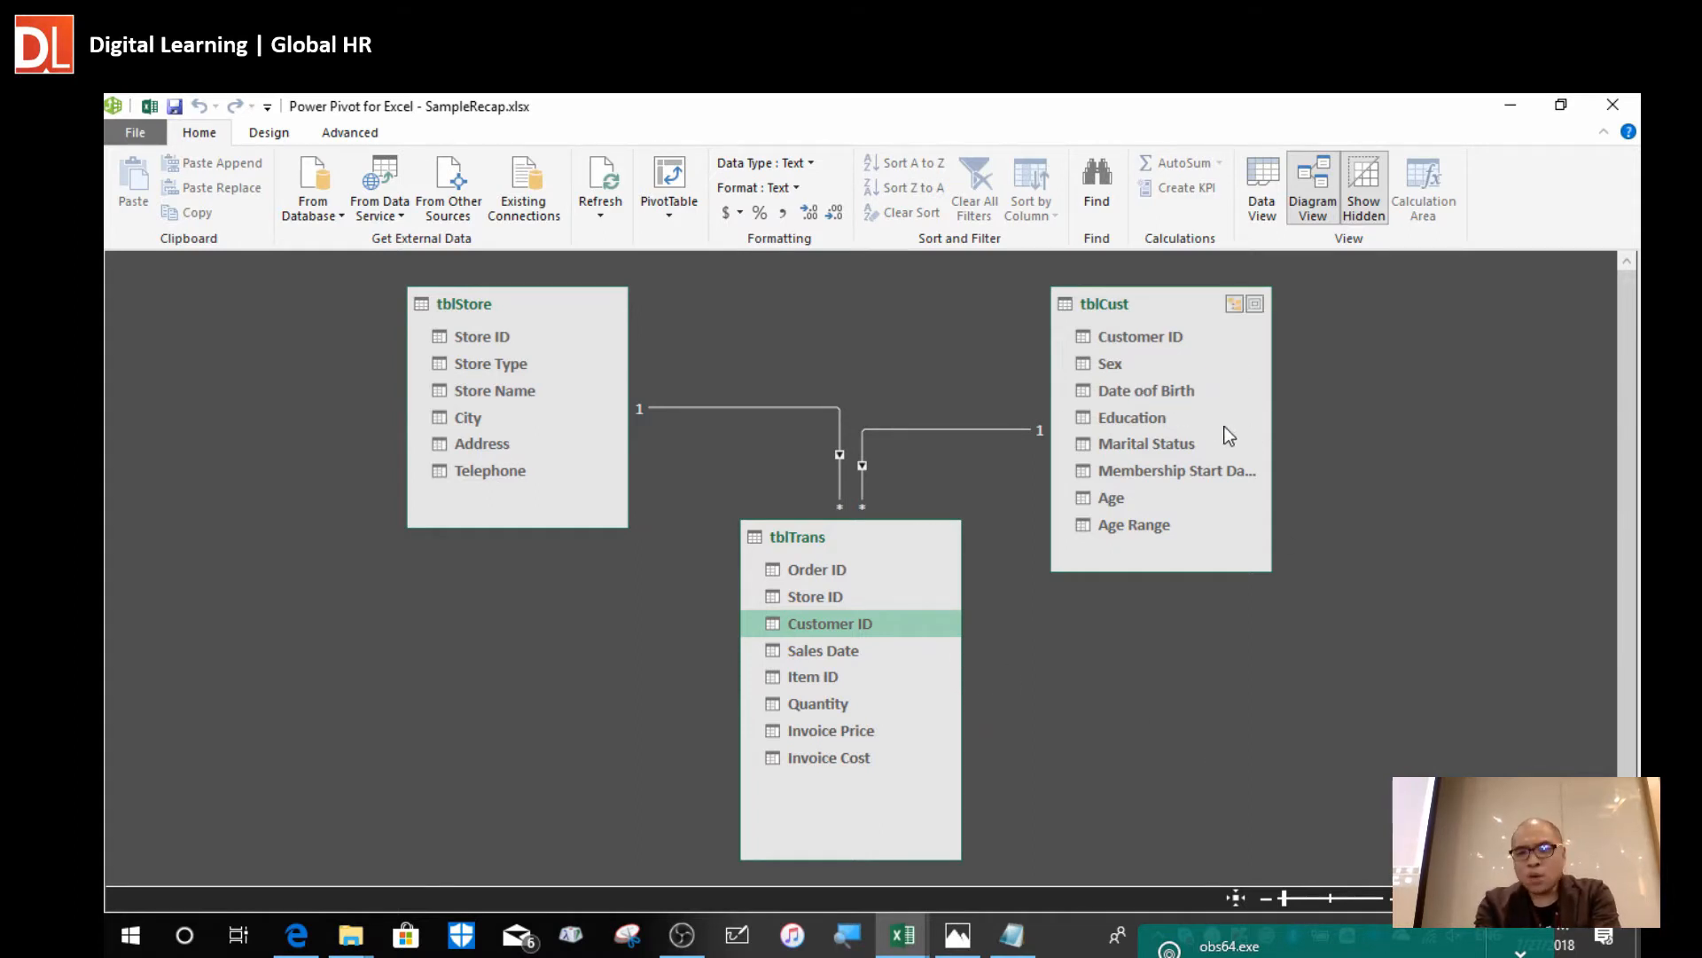
click(1146, 438)
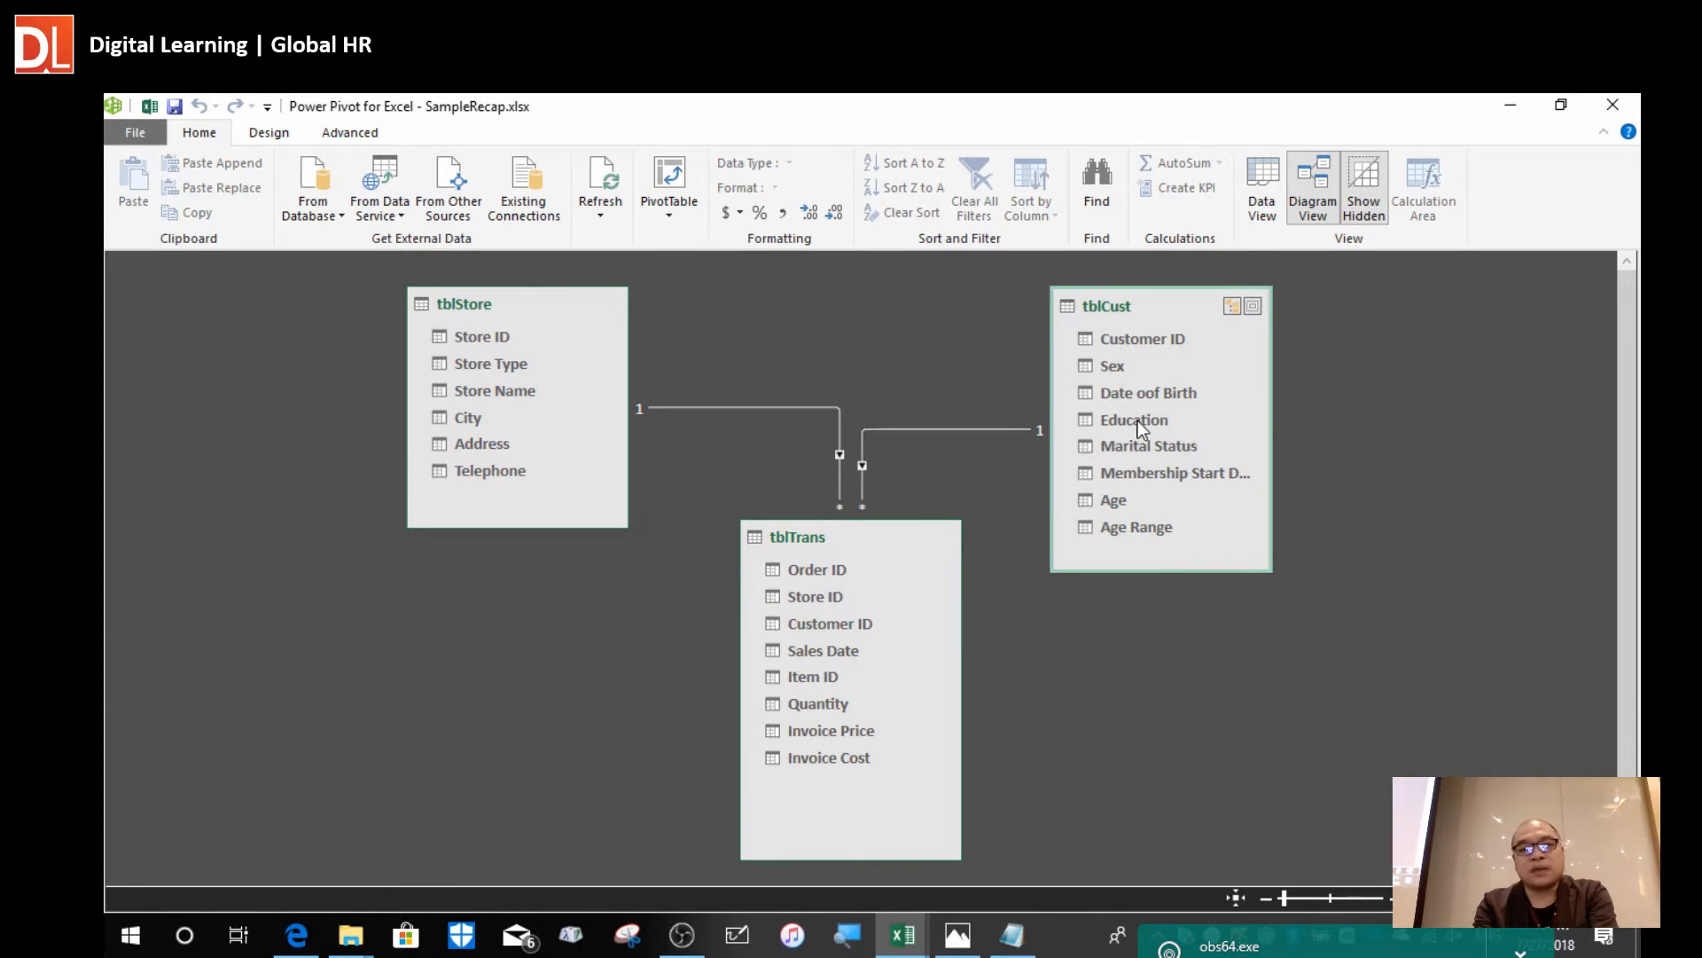
click(1138, 420)
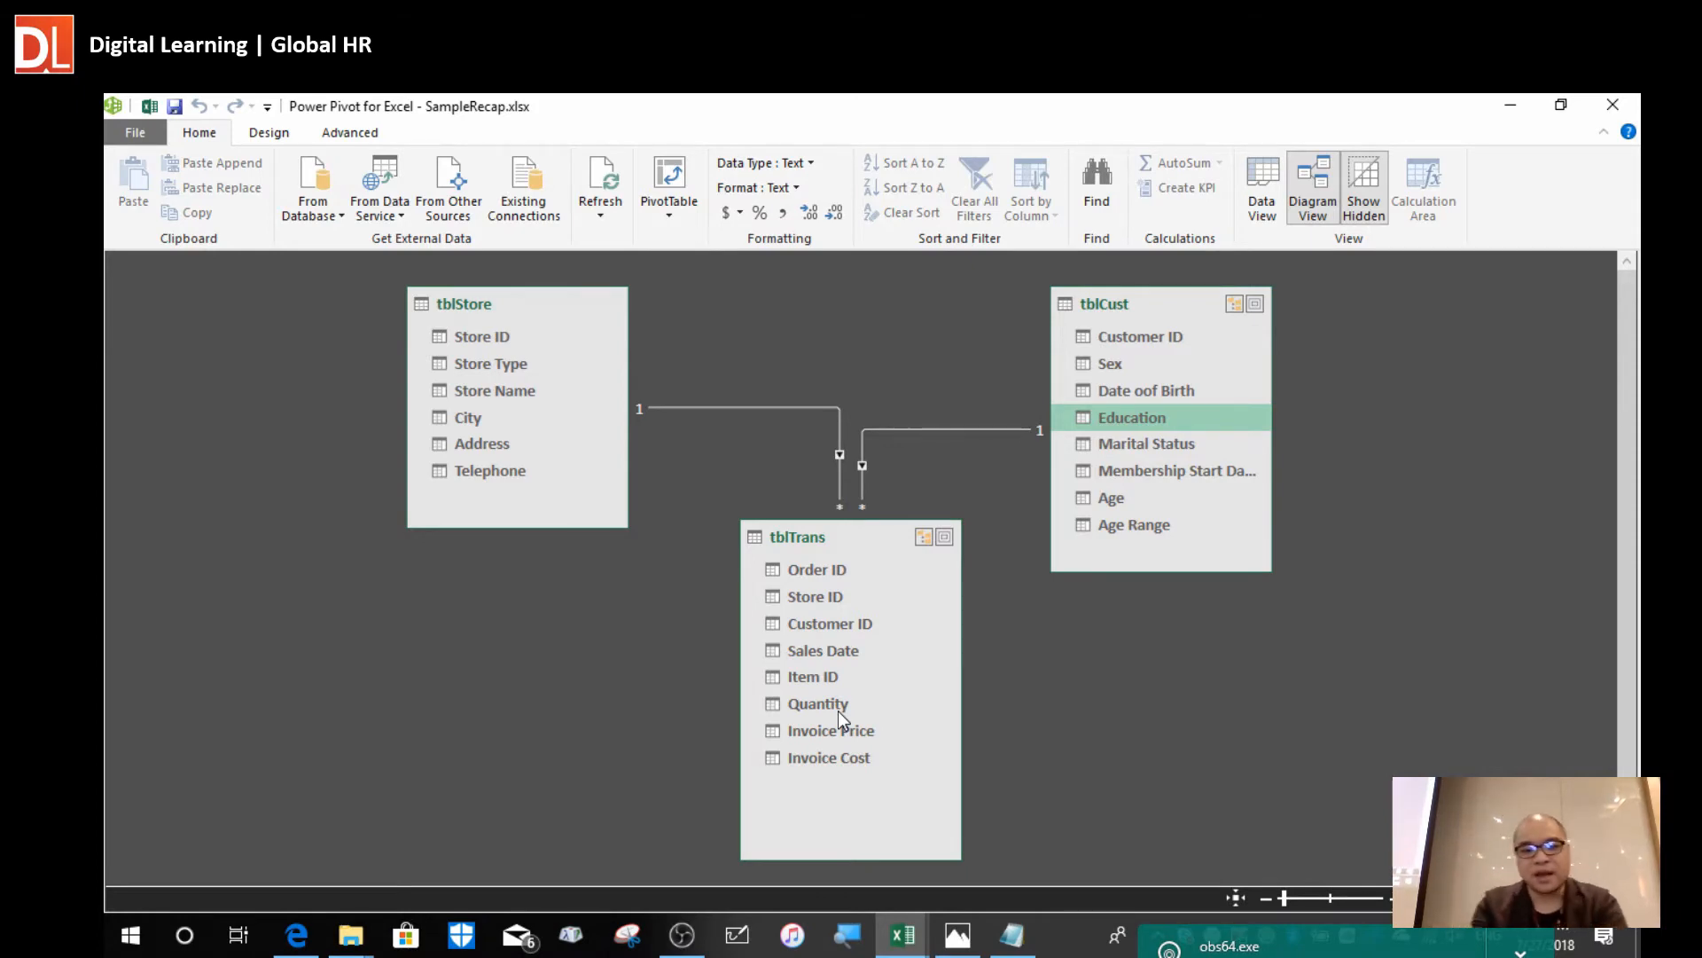
key(alt+Tab)
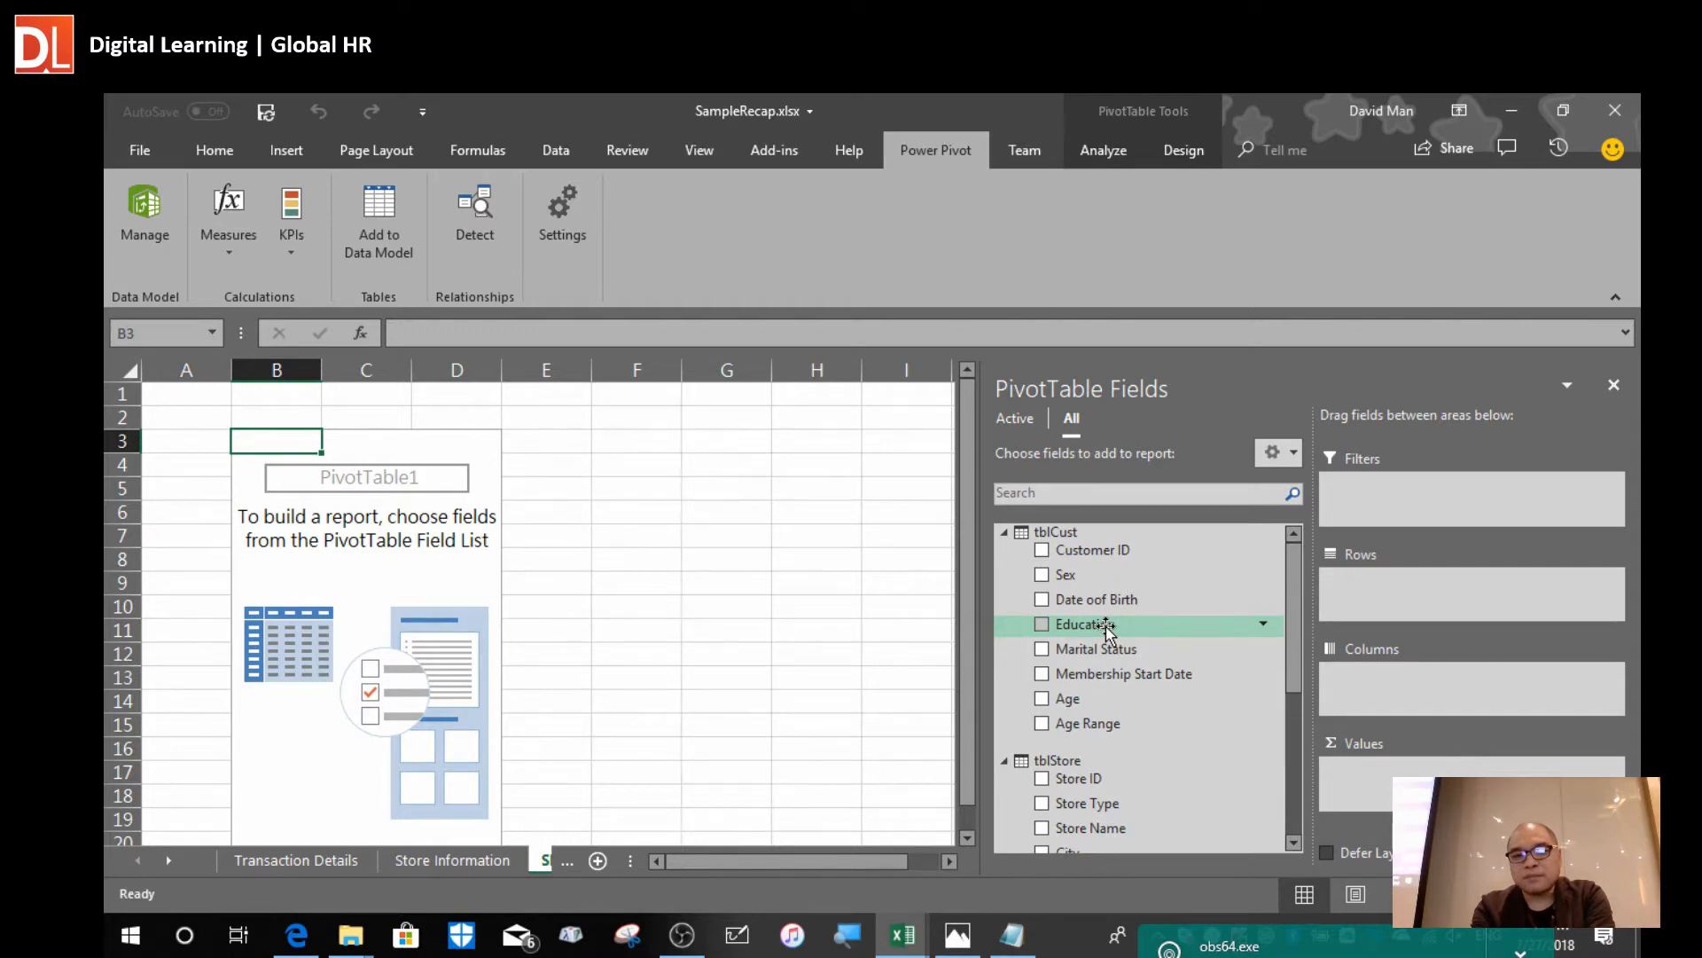
Add Education from tblCust to the PivotTable rows and Invoice Price from tblTrans to the values.
drag(1107, 632, 1392, 596)
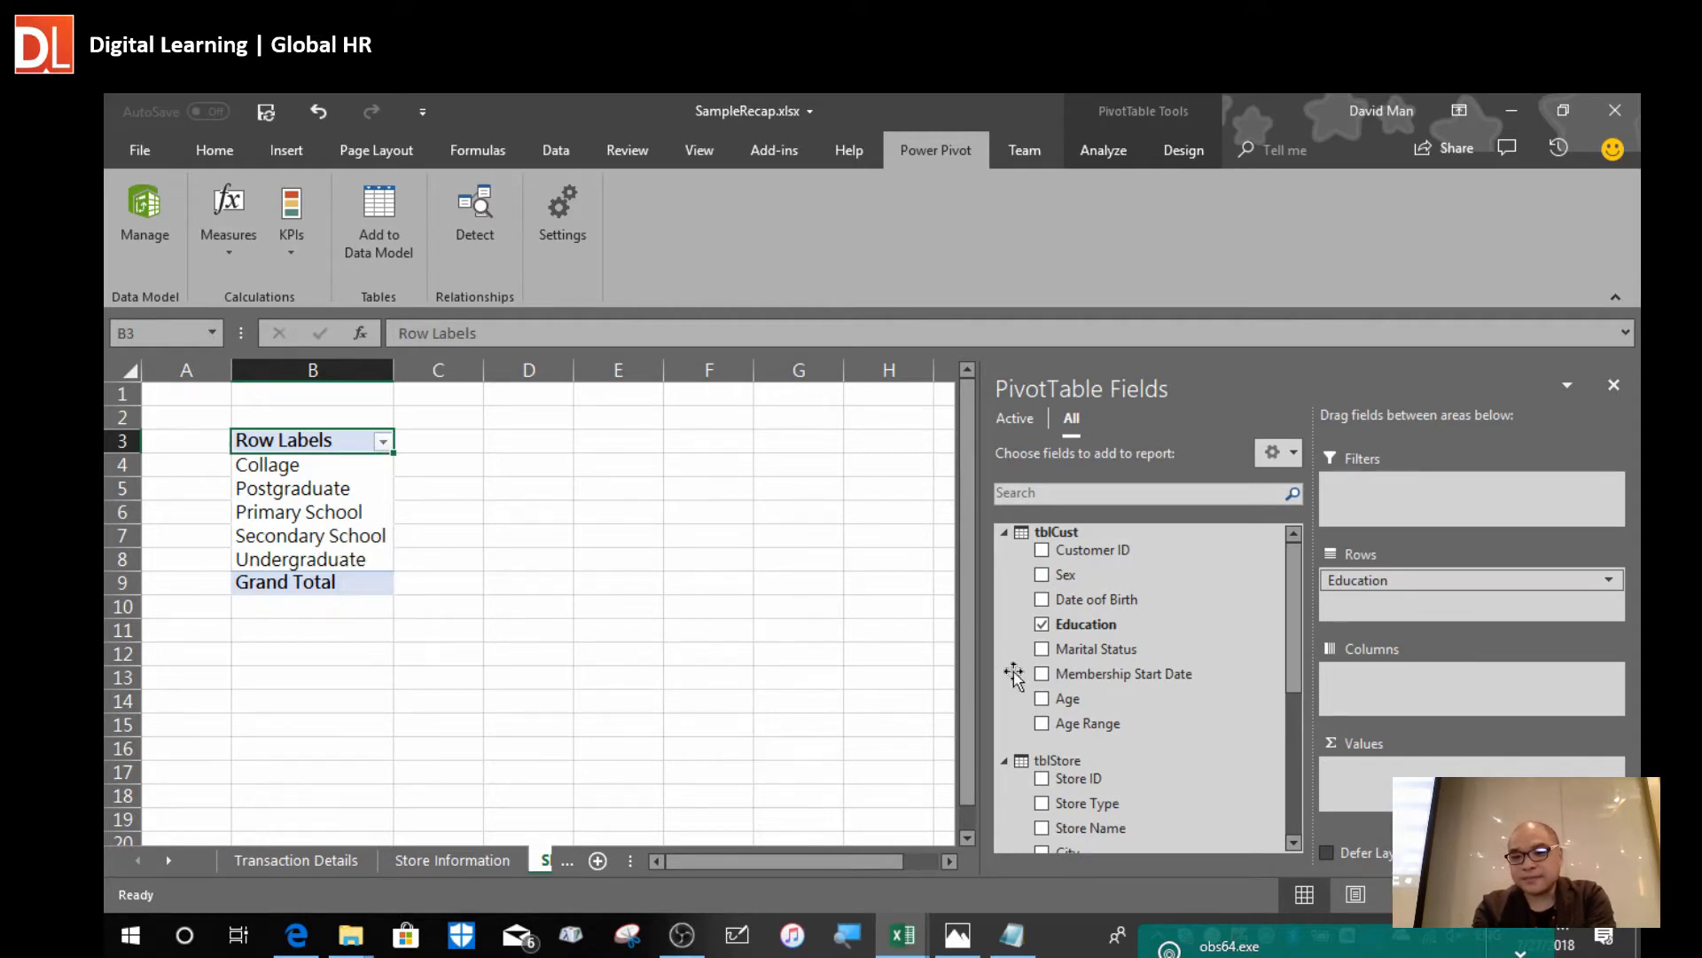
scroll(1154, 764, down, 3)
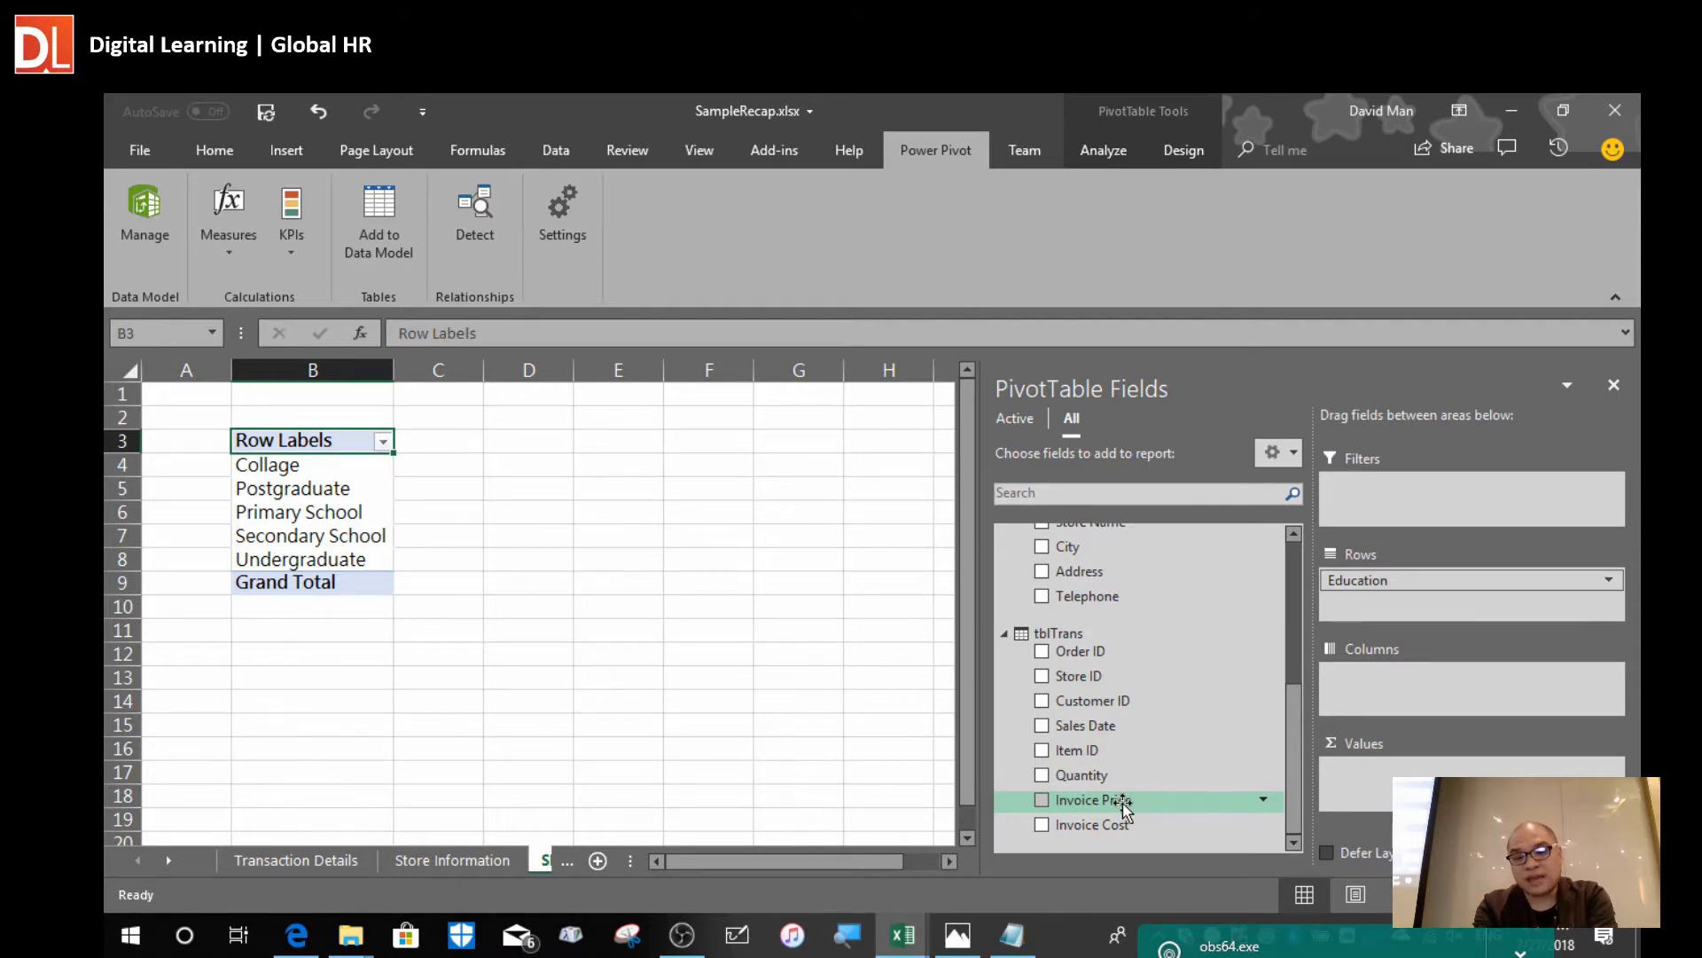
drag(1124, 807, 1409, 772)
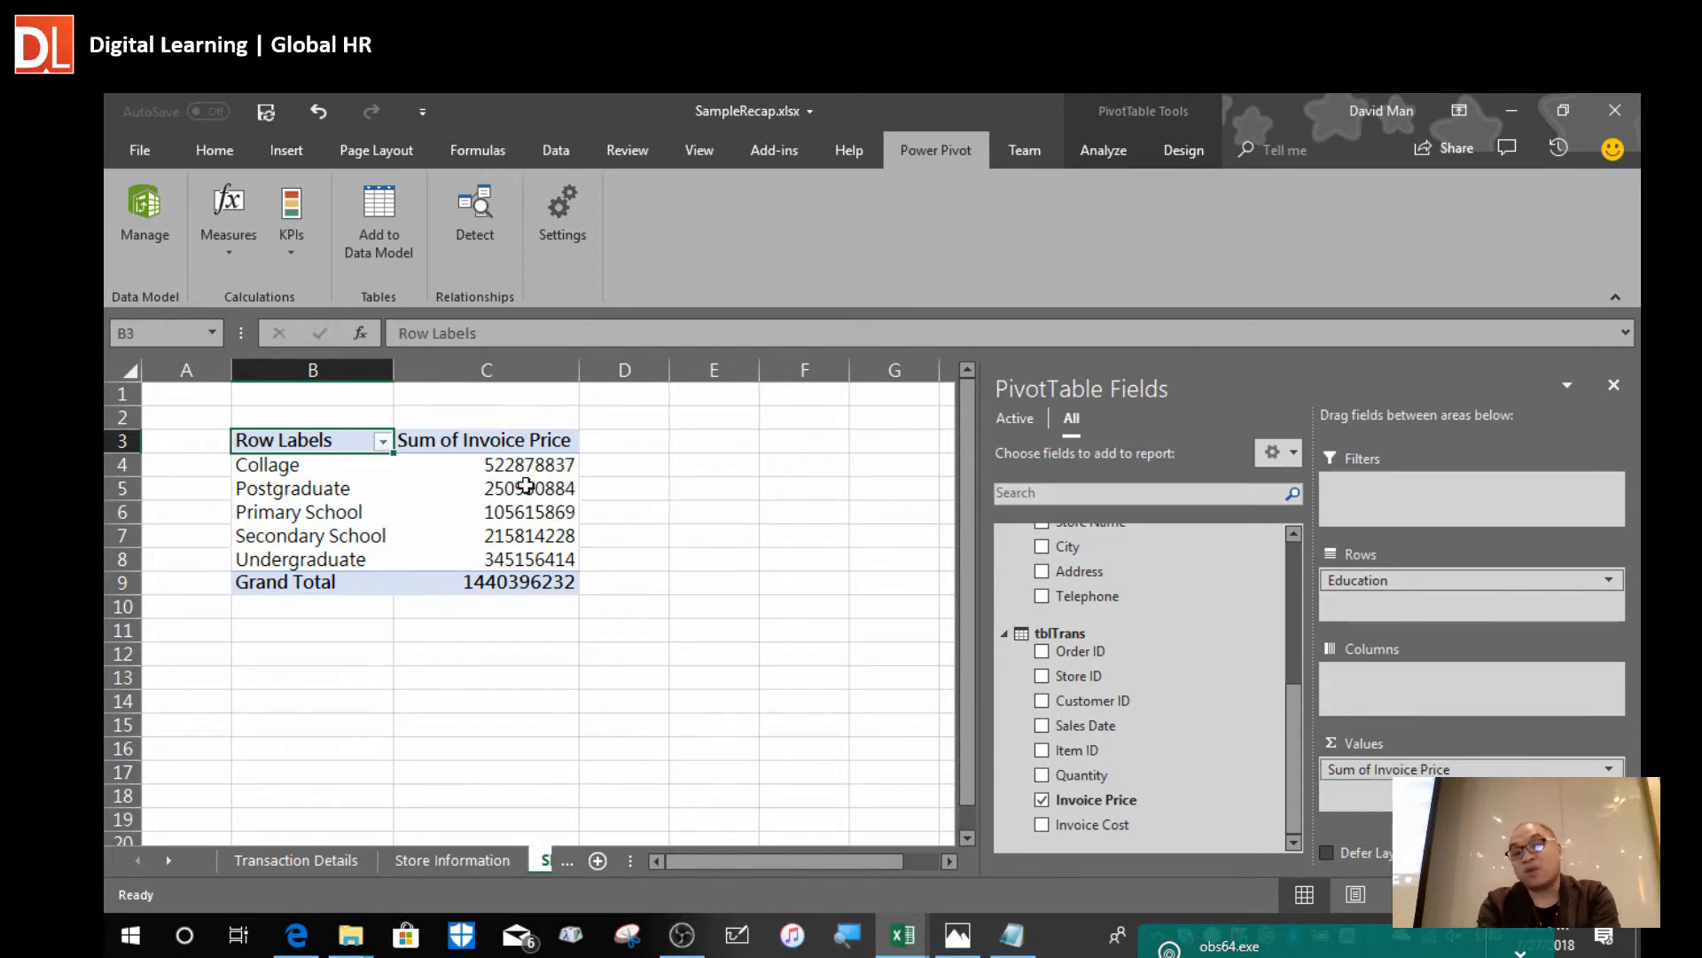
mouse_move(531, 519)
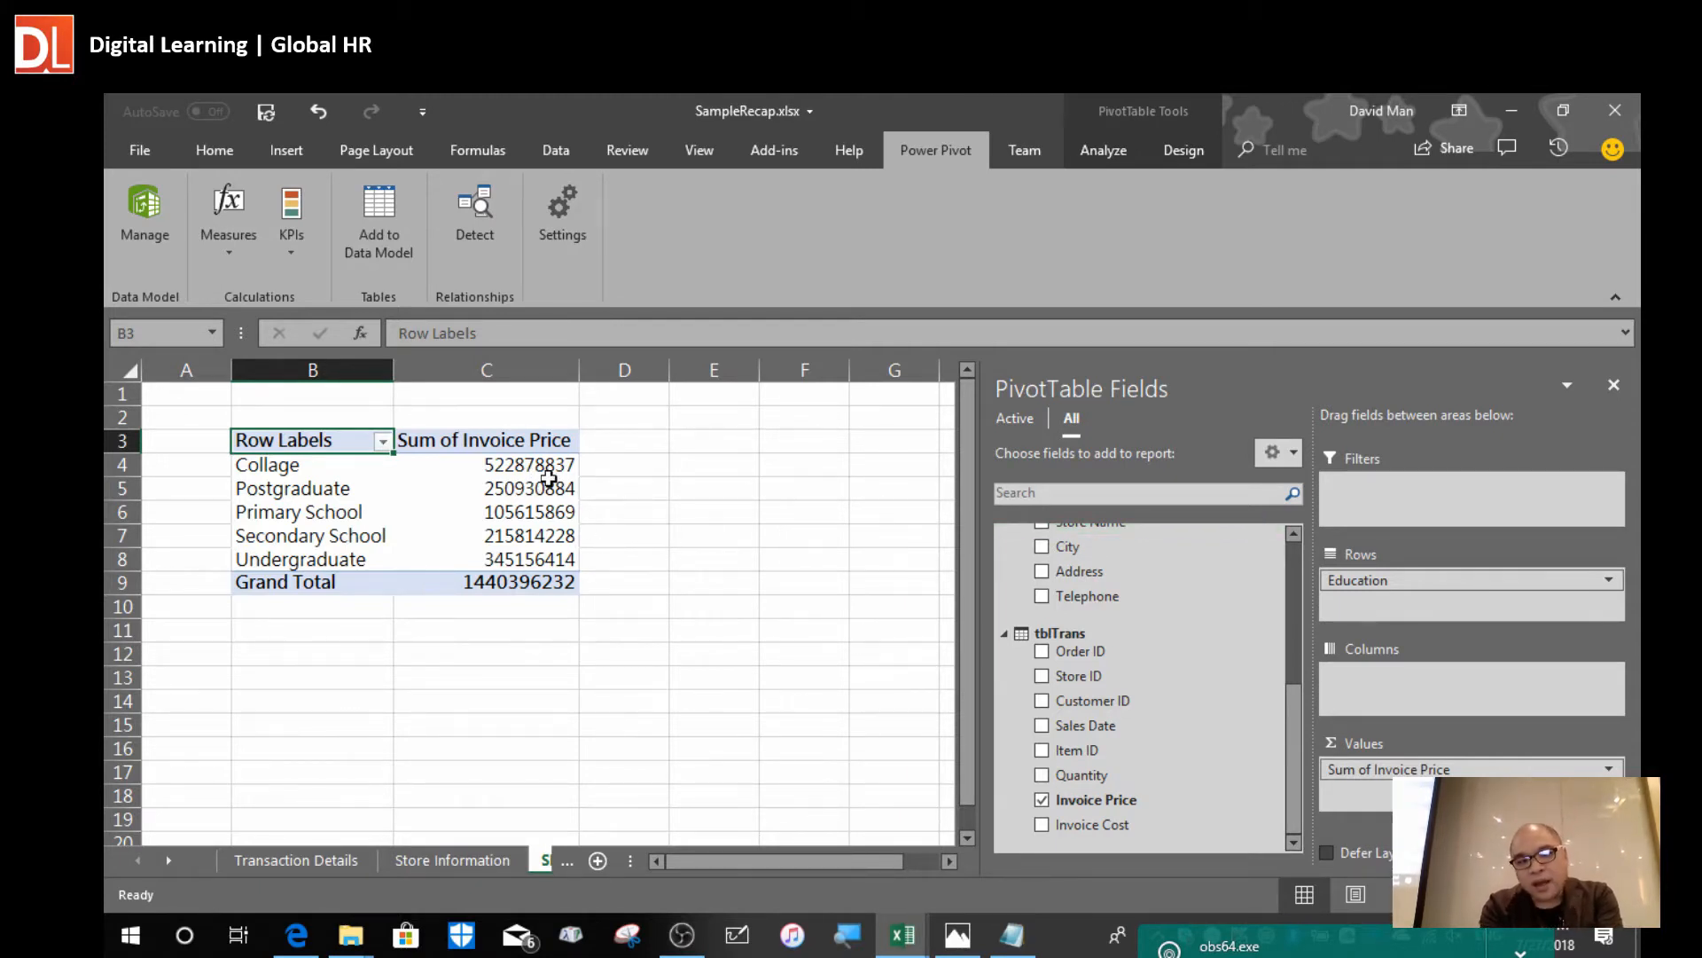
Format the invoice price sums in C4:C9, including the grand total, as currency with two decimals.
click(503, 467)
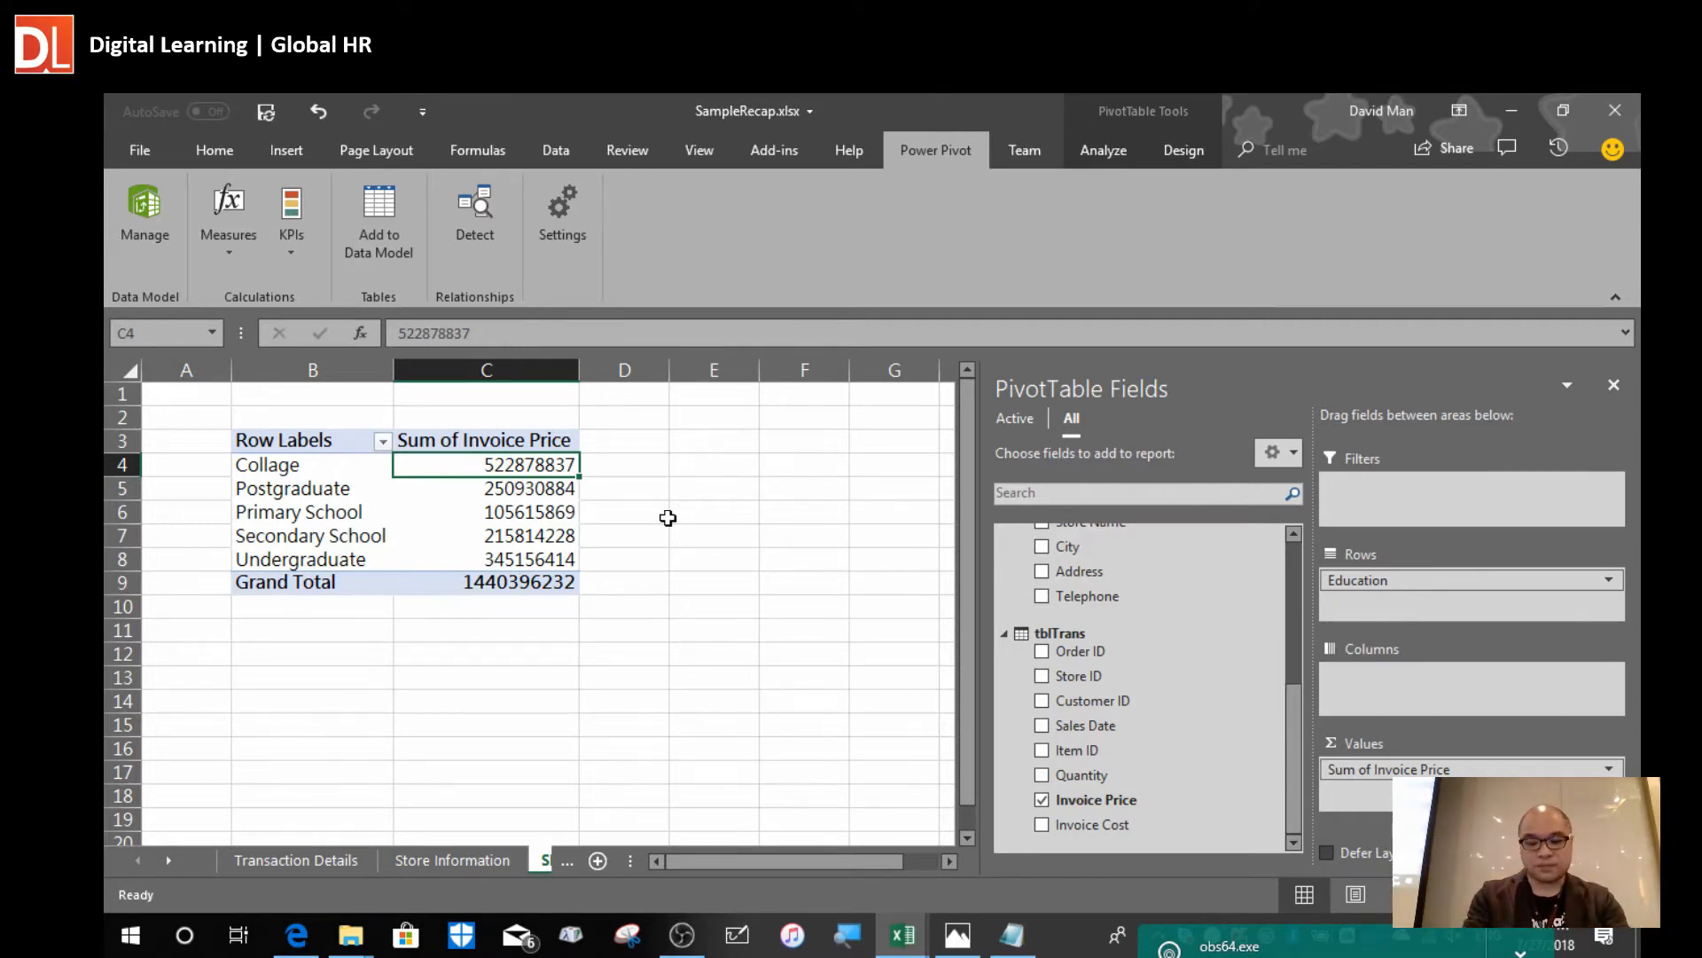
key(shift+Down)
key(shift+Down)
key(shift+Down)
key(shift+Down)
key(shift+Down)
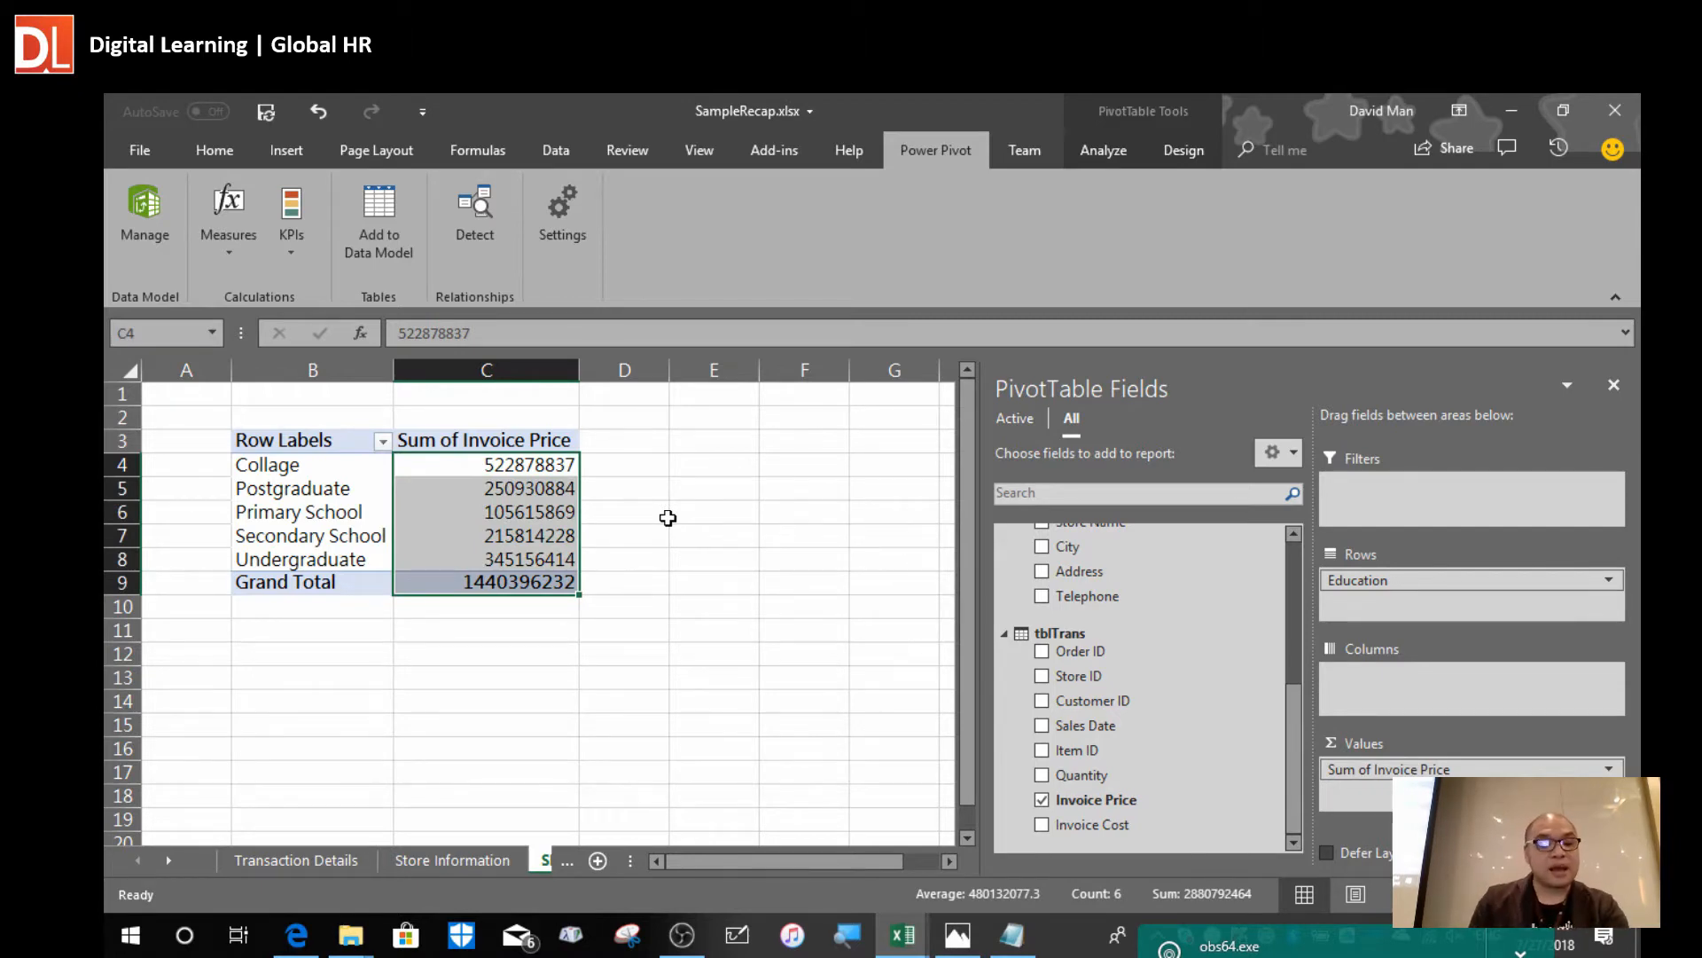
key(ctrl+shift+4)
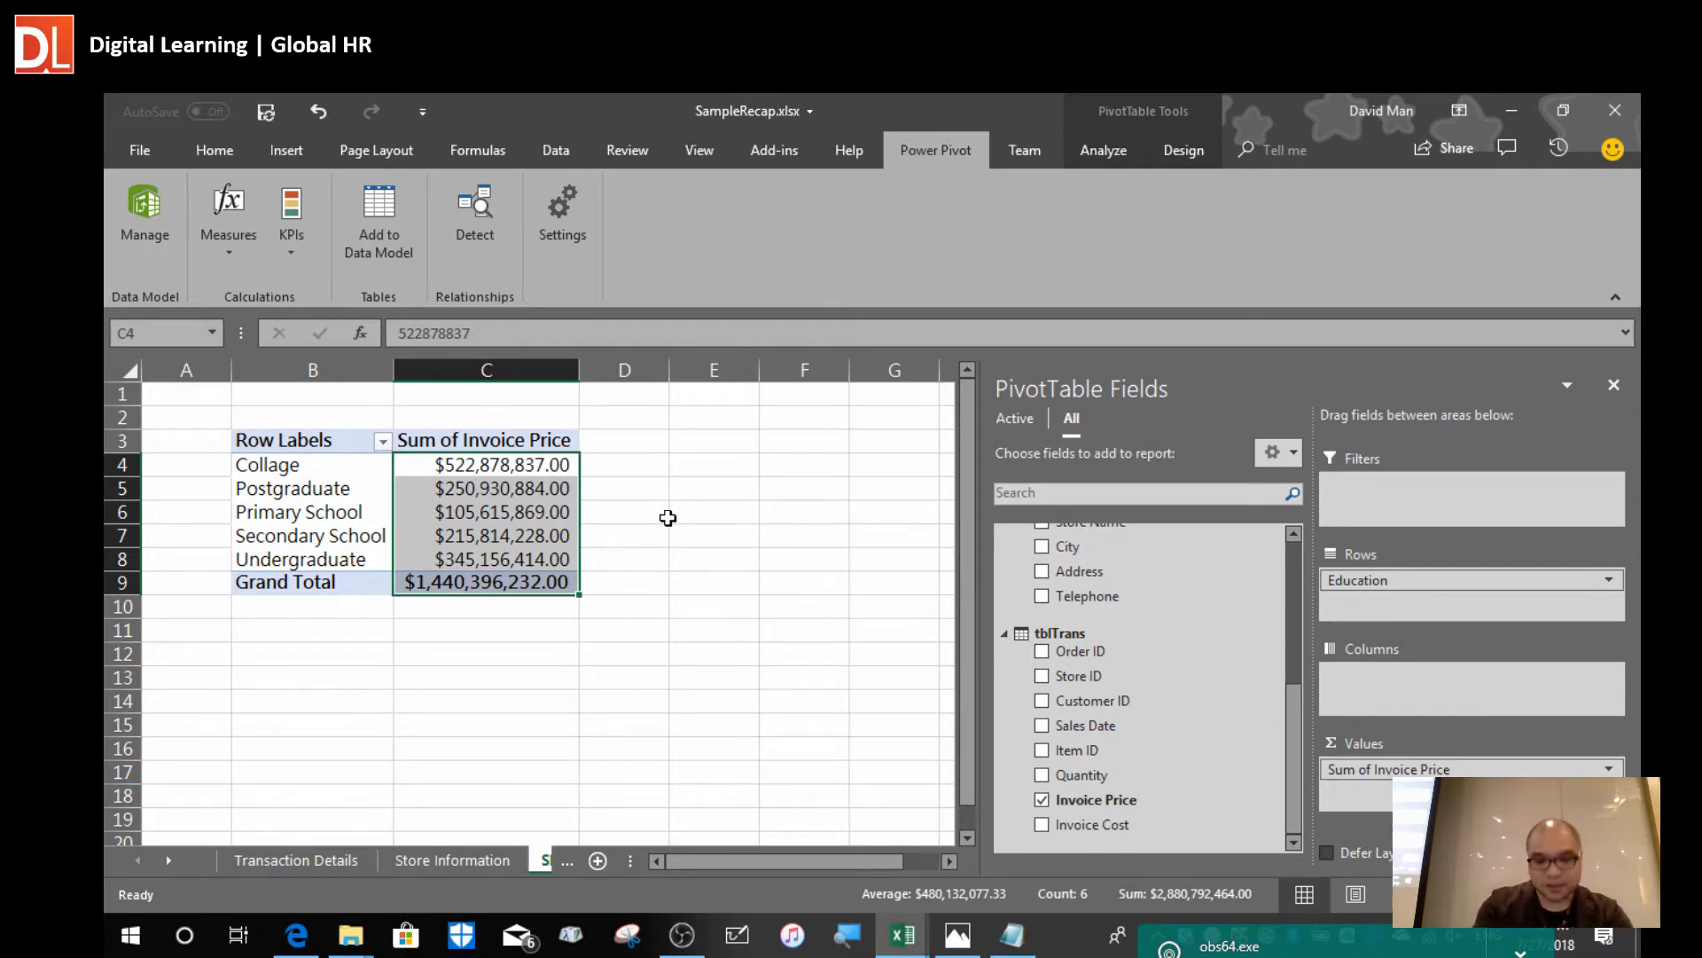
Apply light blue gradient data bars to C4:C8, leaving out the grand total, and widen column C.
key(Up)
key(Down)
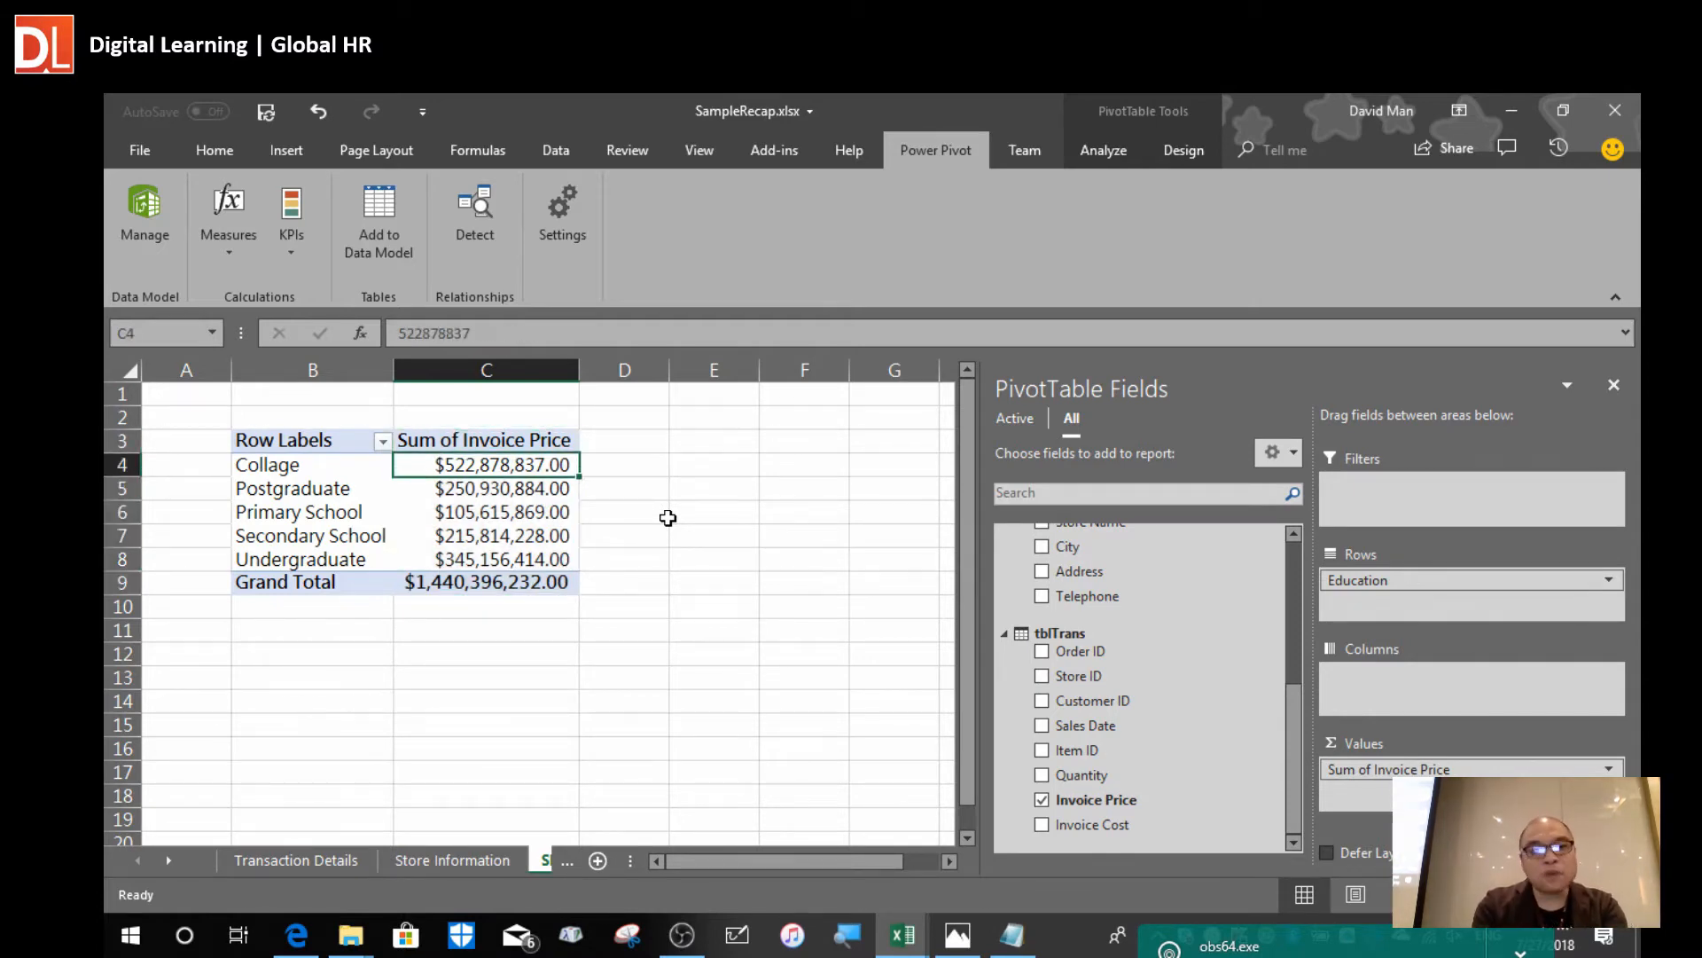
key(shift+Down)
key(shift+Down)
key(shift+Down)
key(shift+Down)
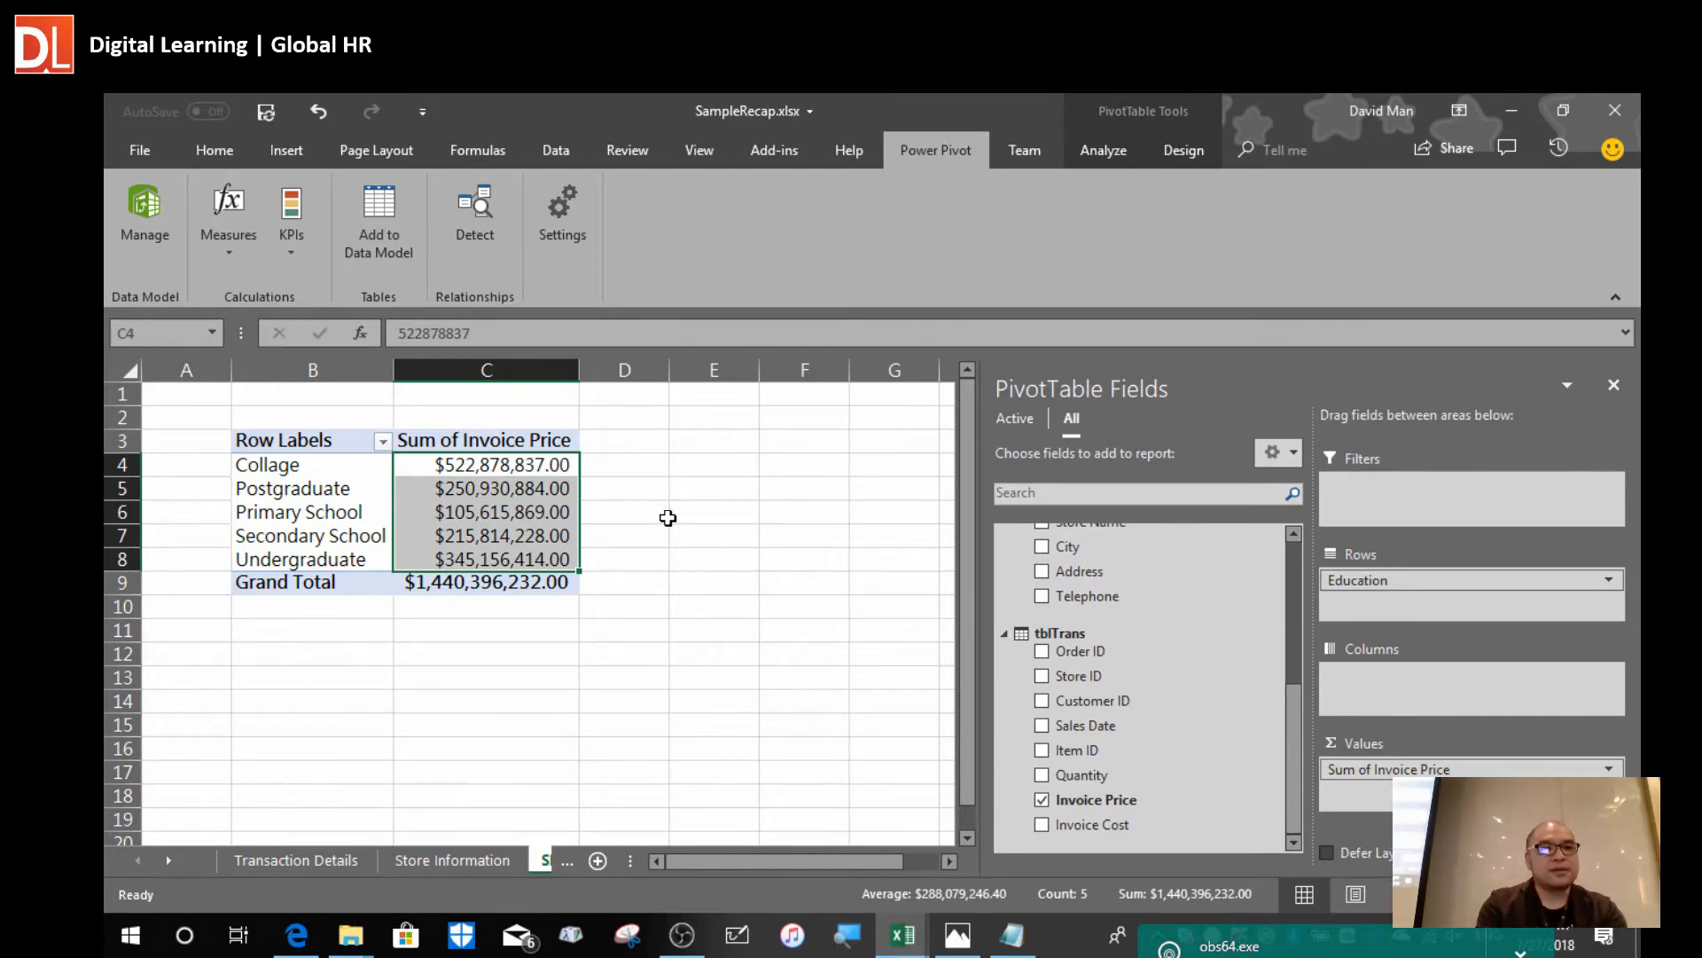
click(217, 146)
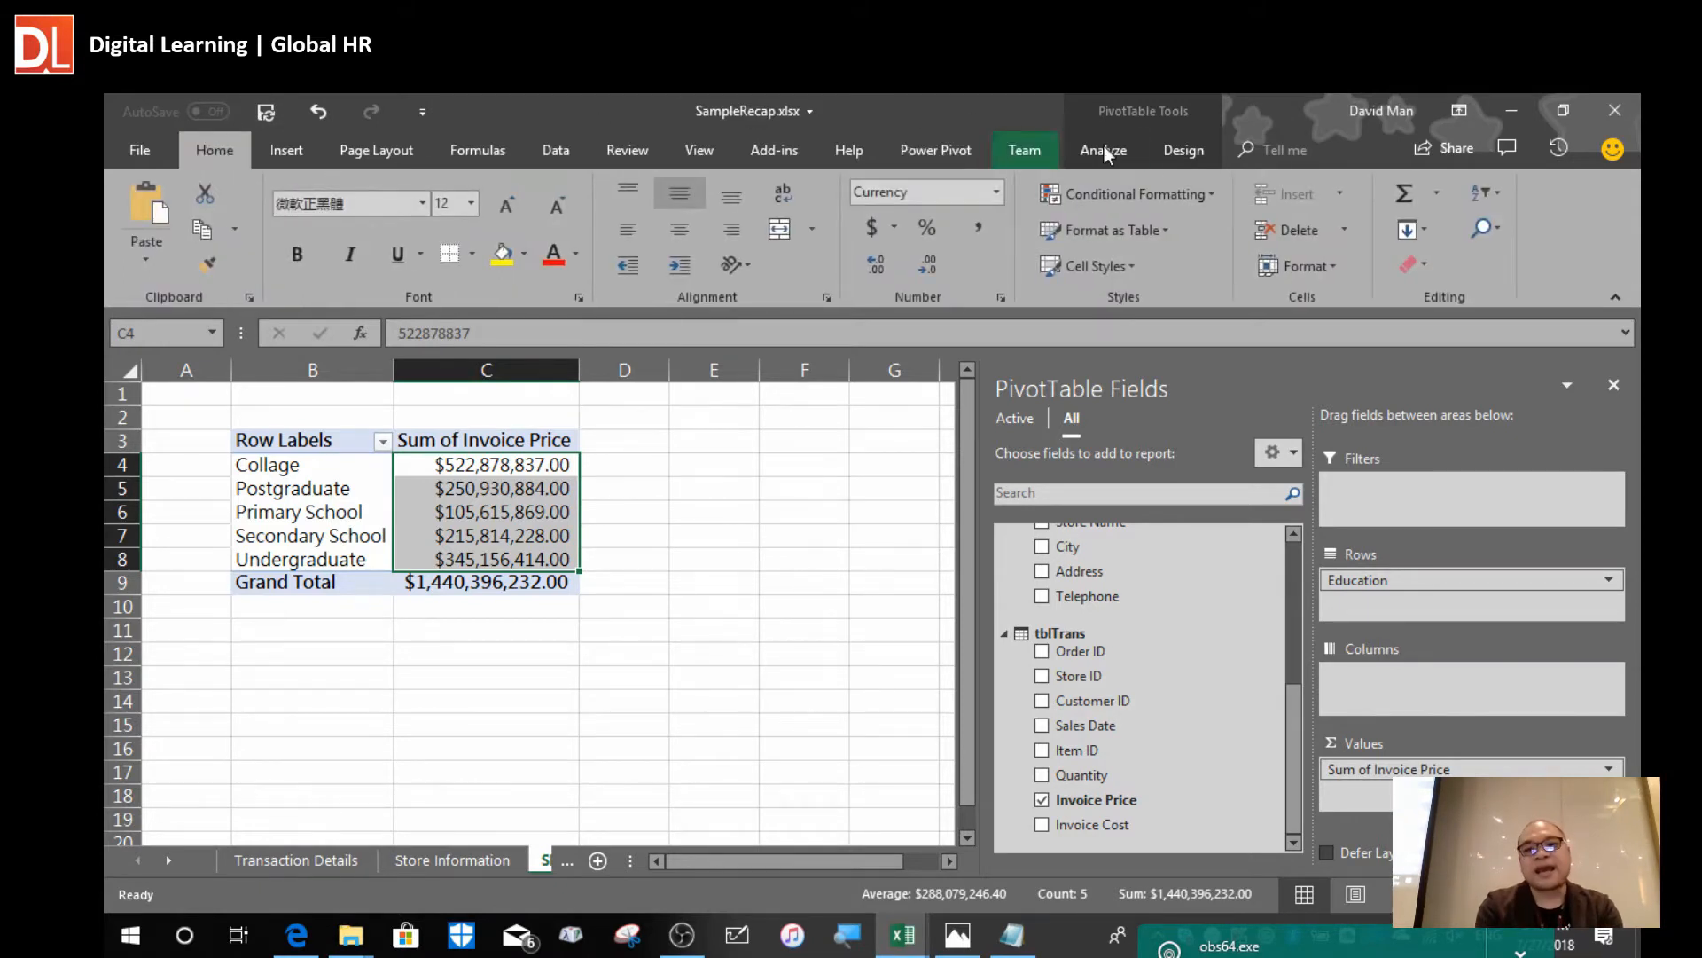
click(1198, 193)
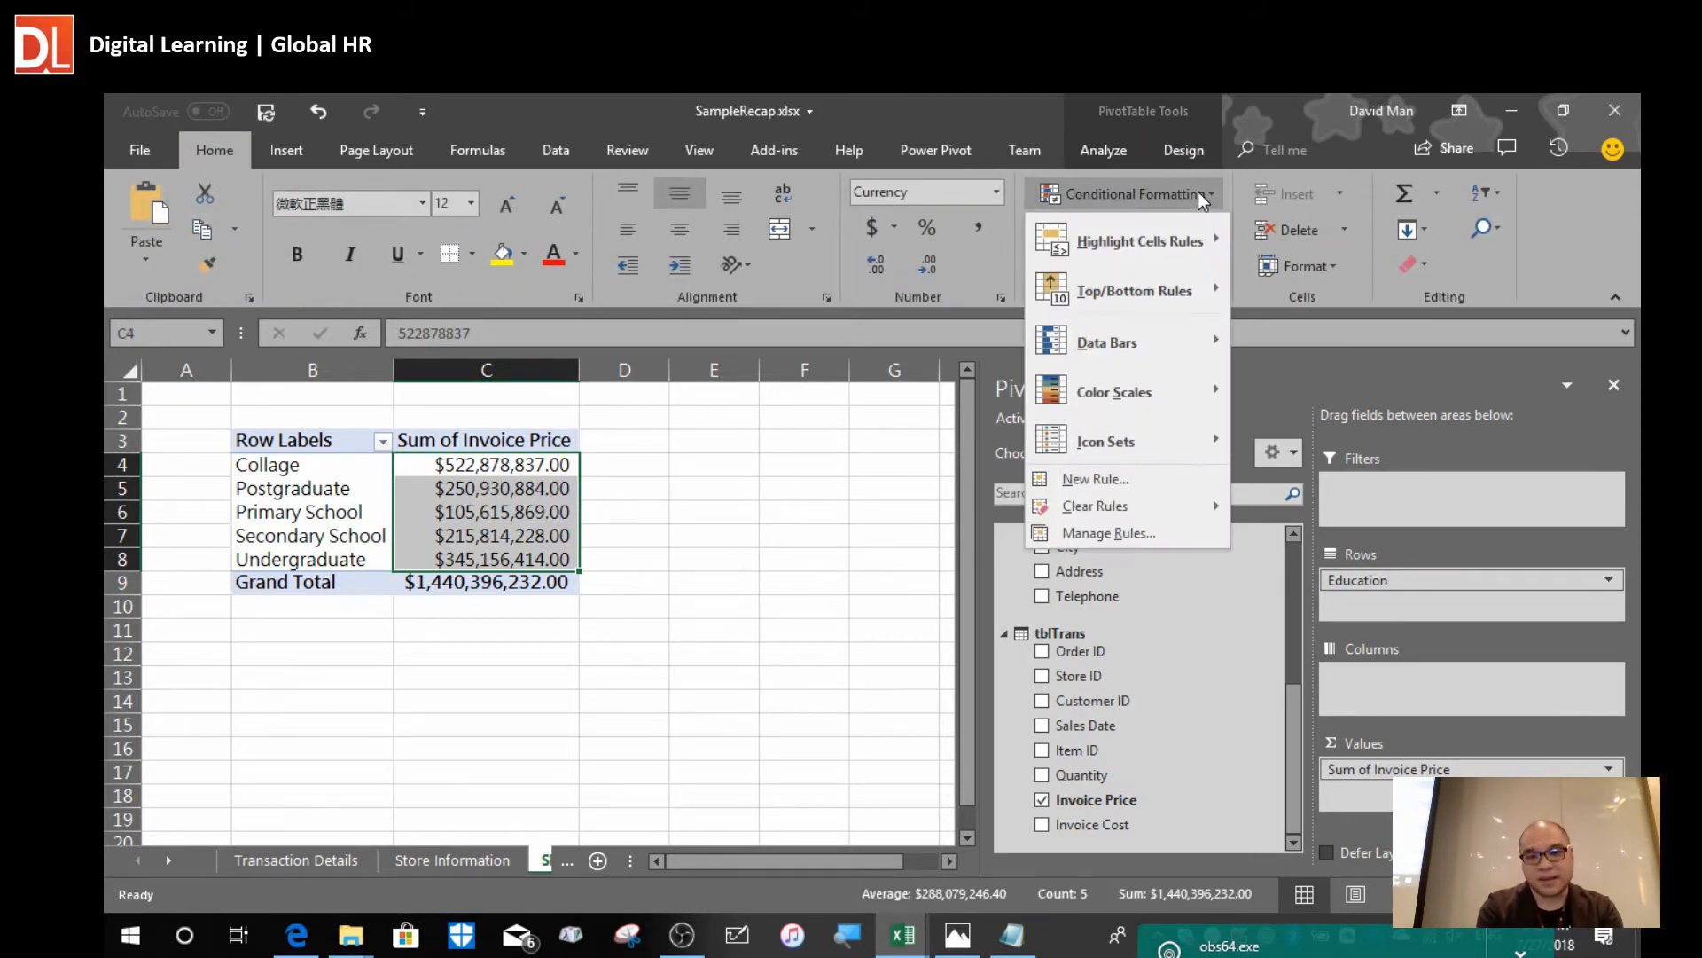
mouse_move(1180, 355)
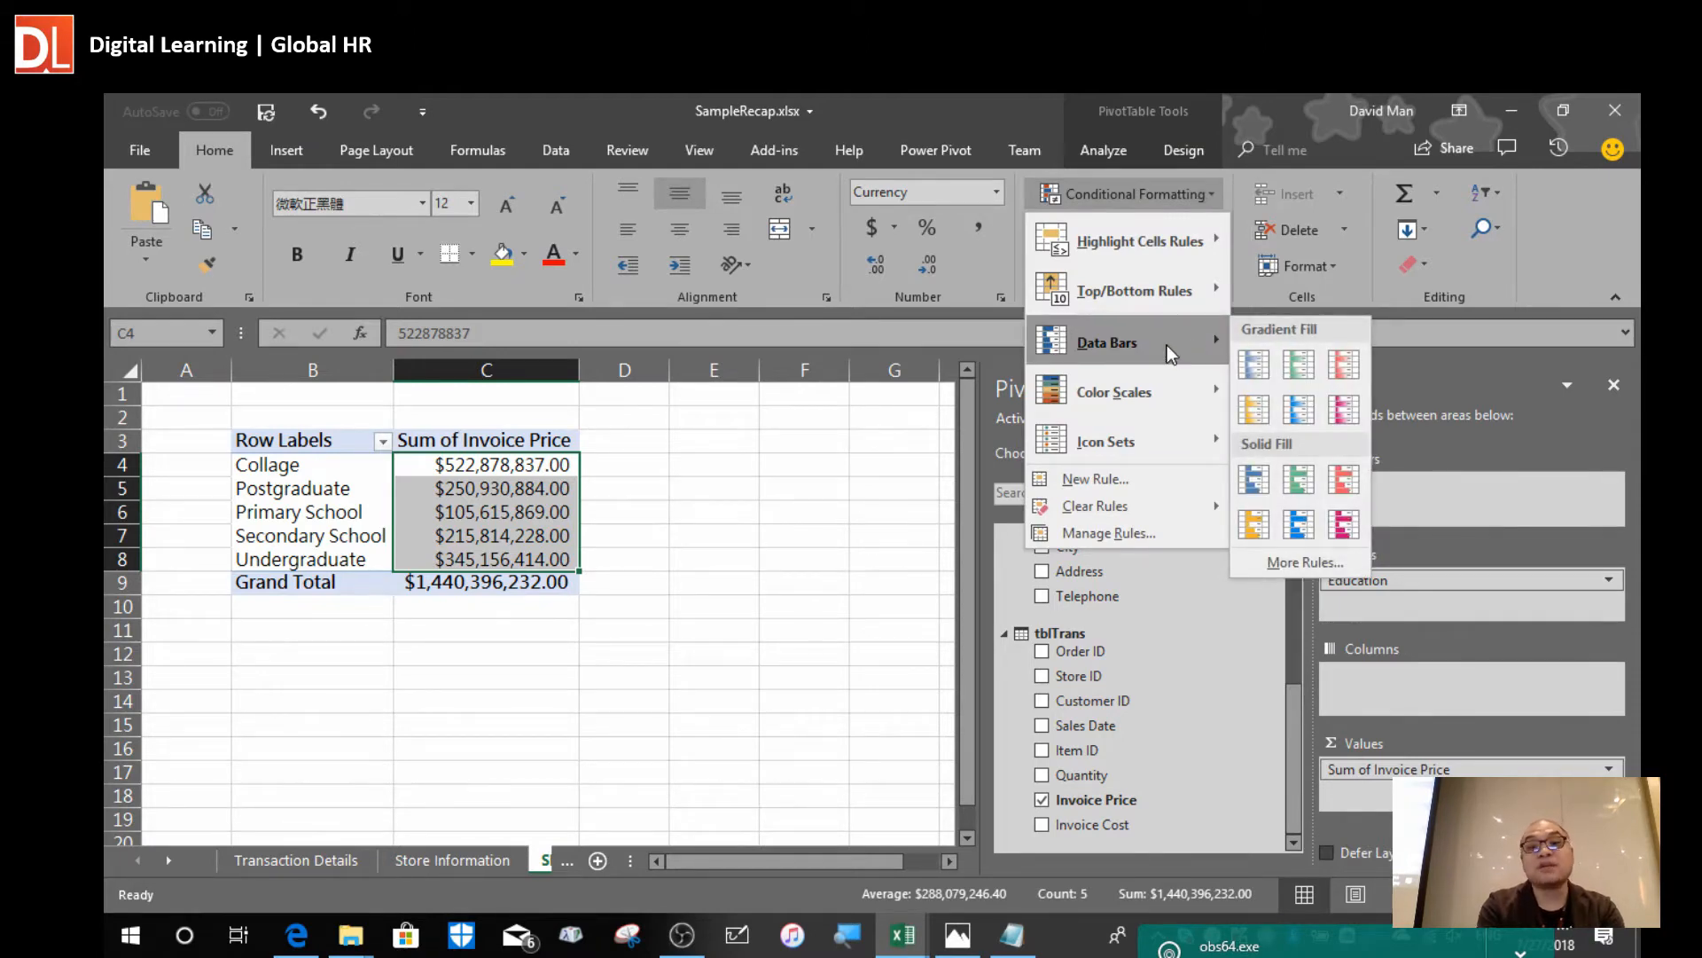
click(1300, 403)
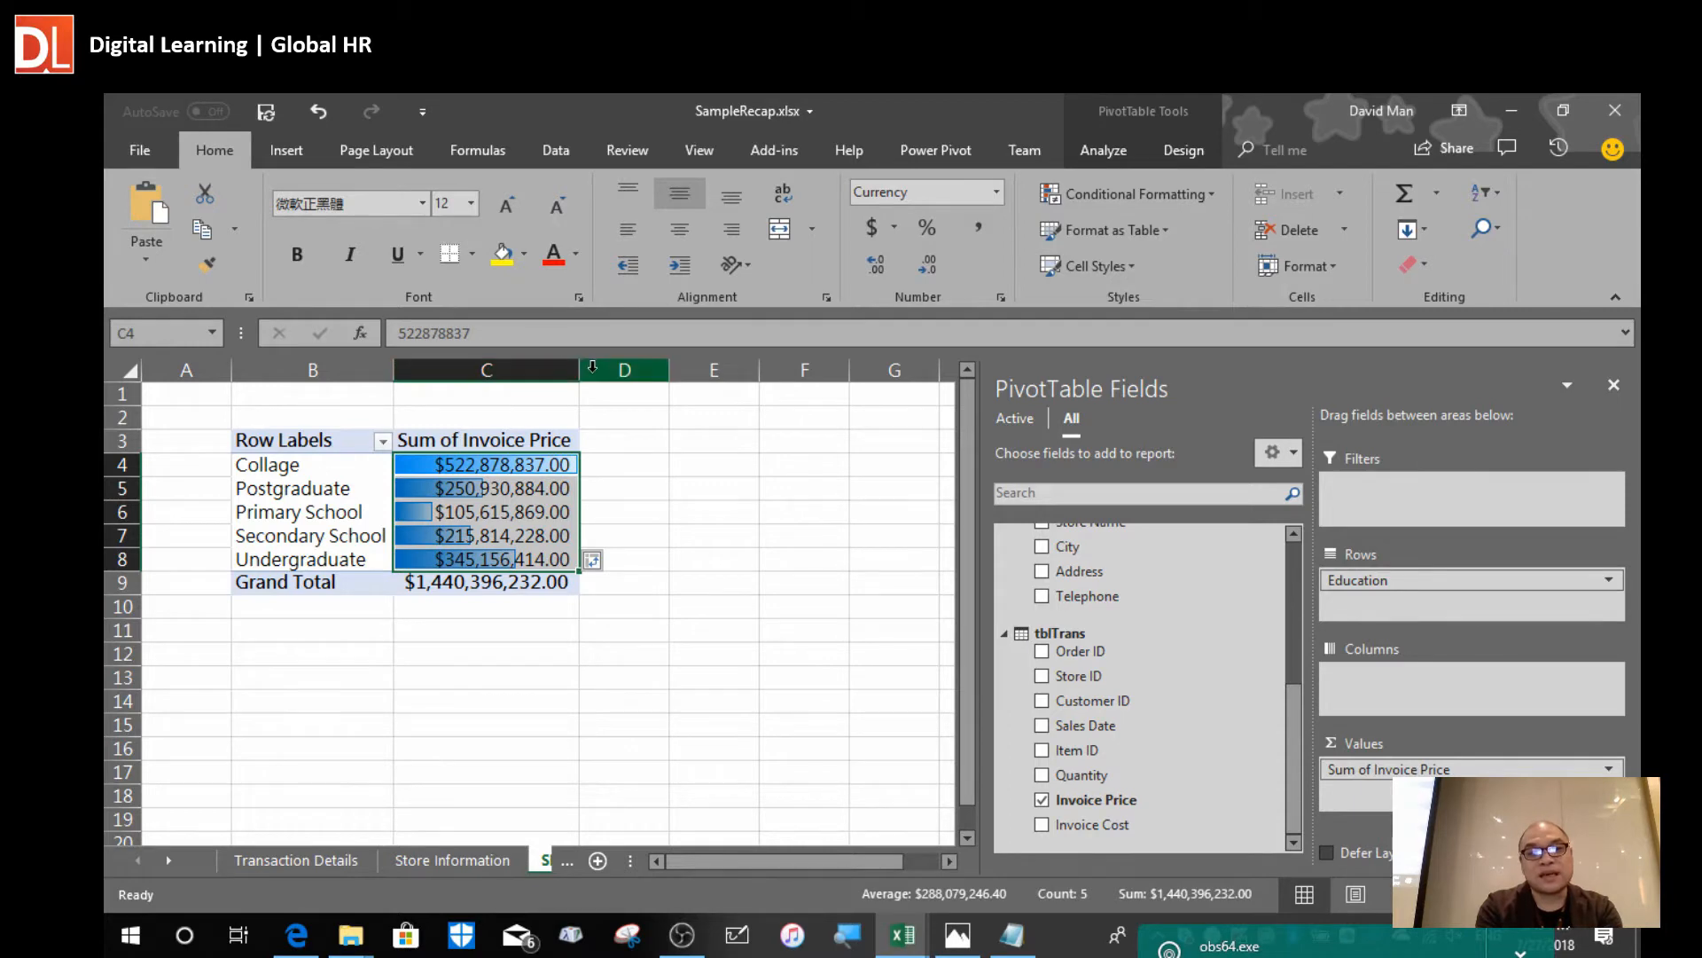
drag(581, 368, 712, 368)
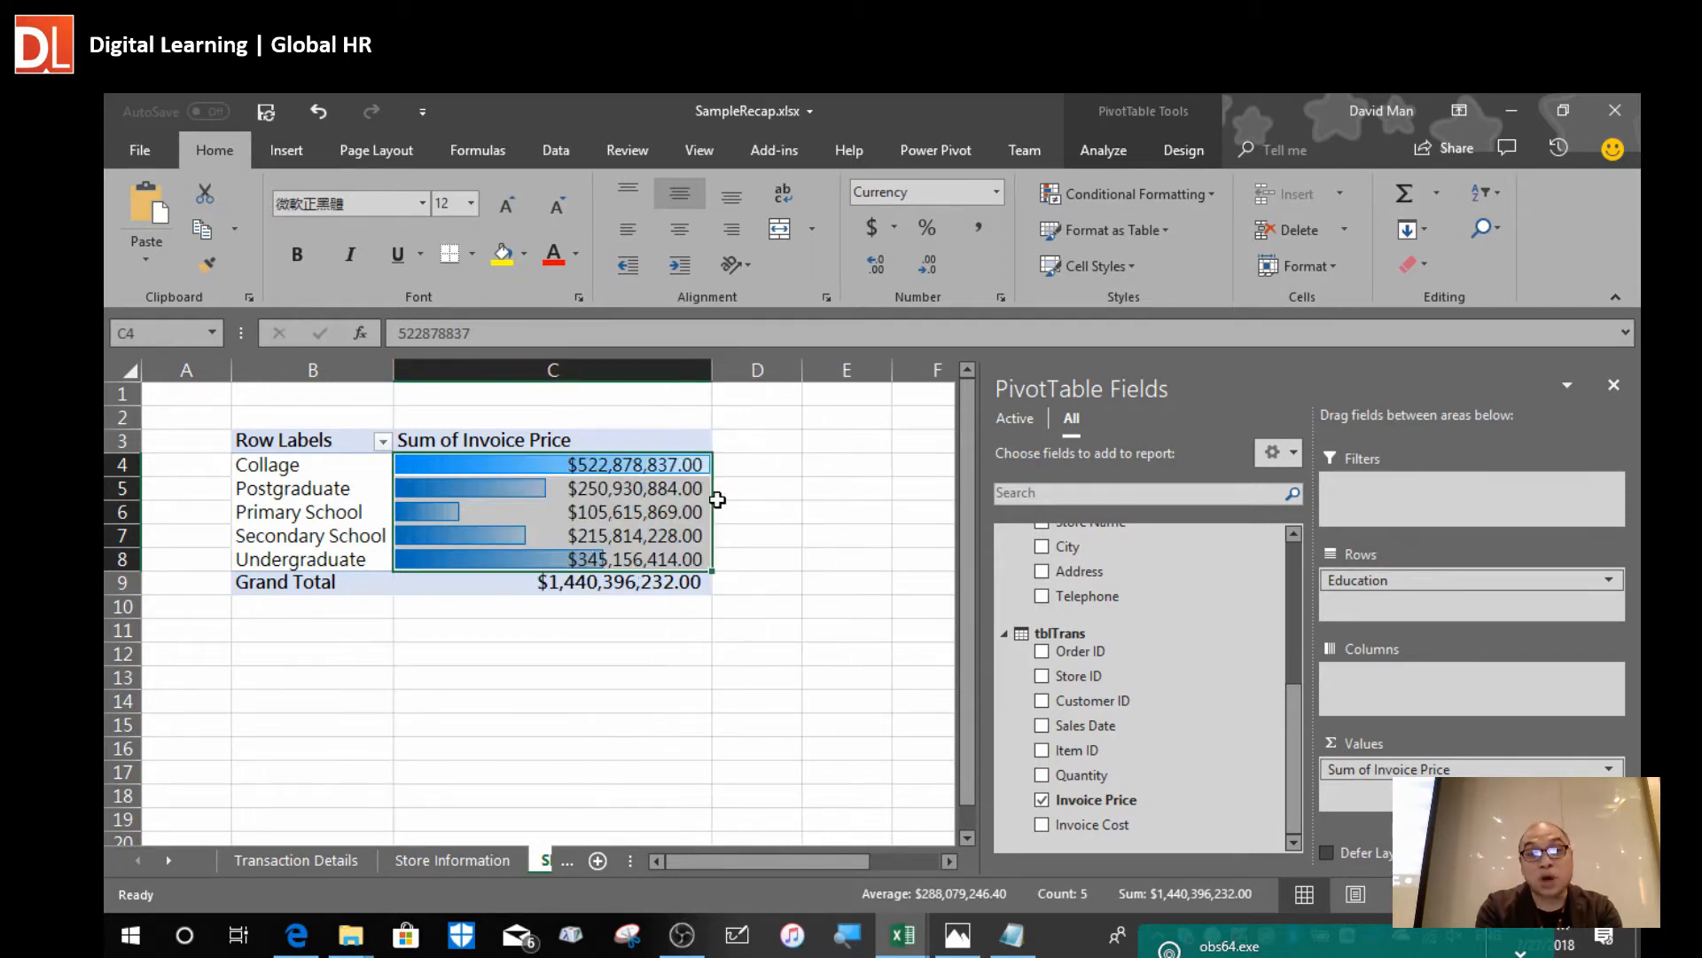
click(684, 507)
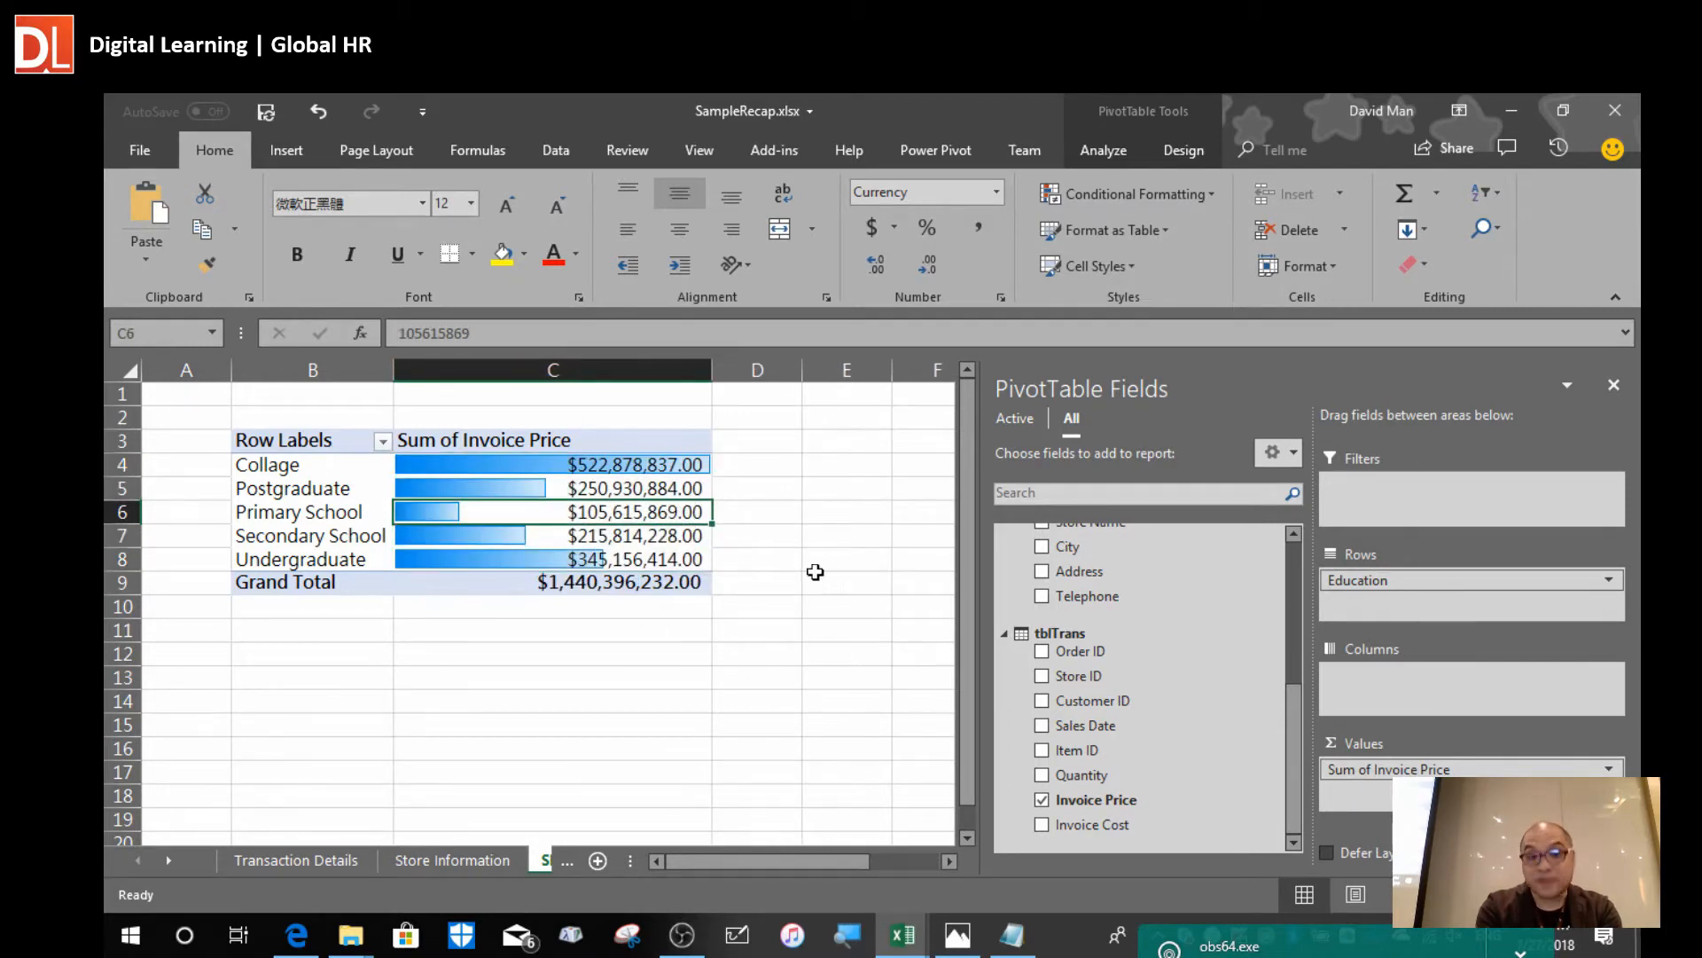
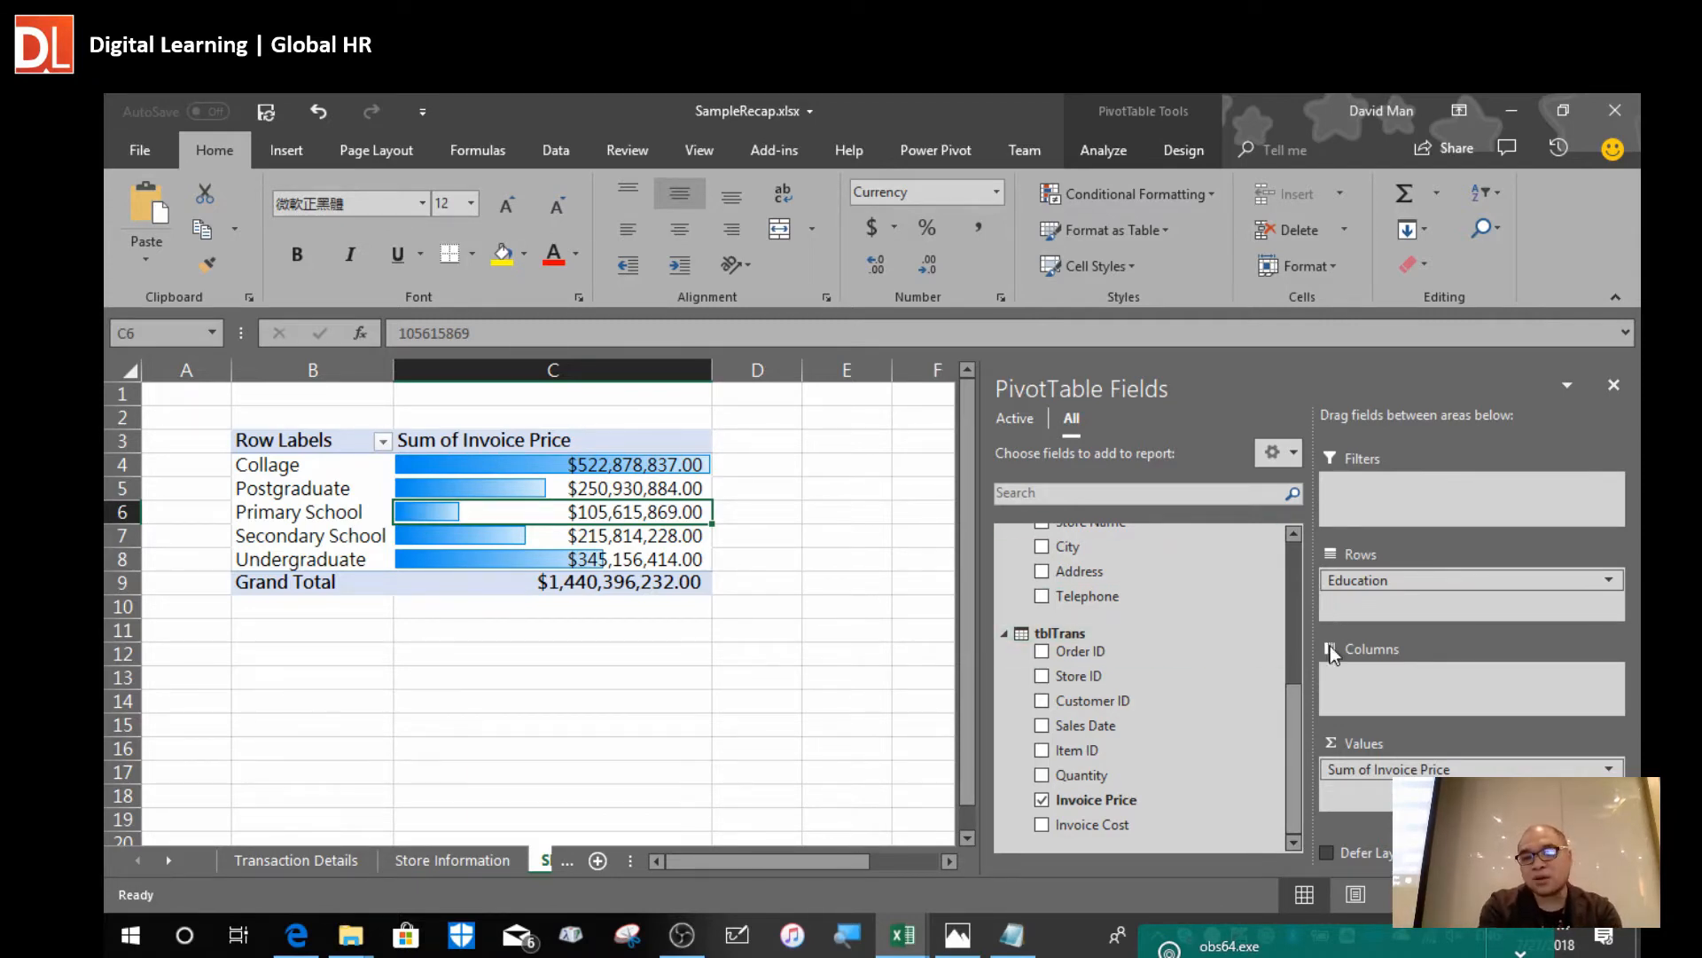
Summarize the Invoice Price value field by Average instead of Sum and widen column C again.
click(1385, 772)
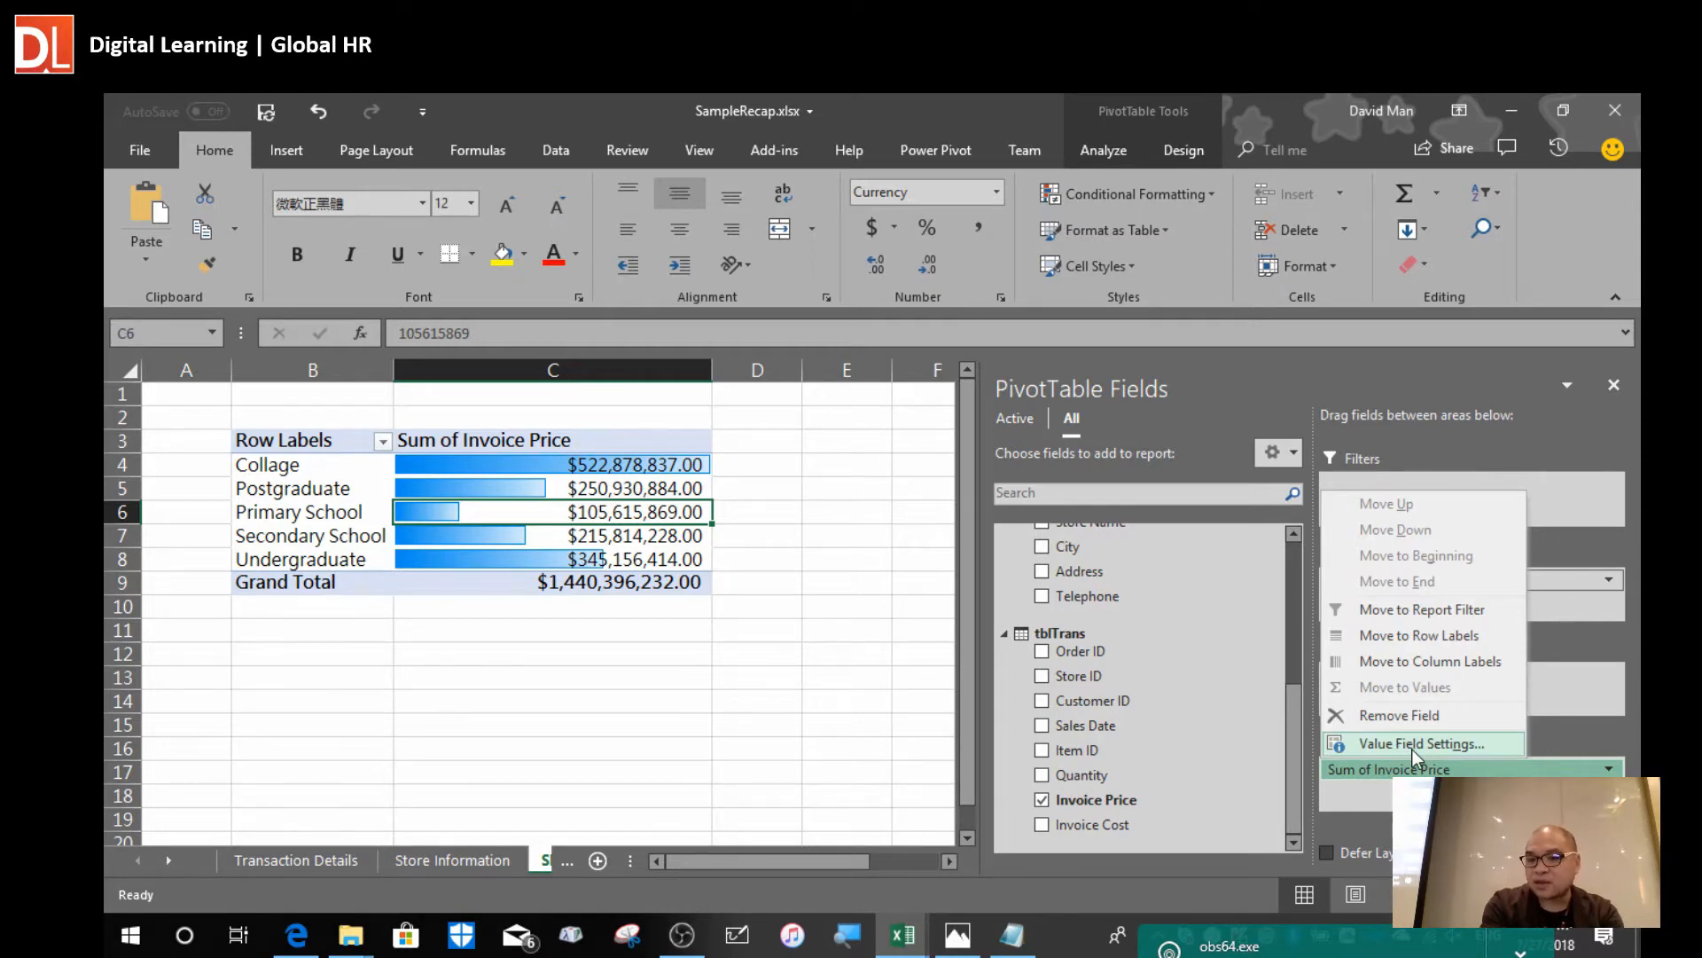
click(1413, 744)
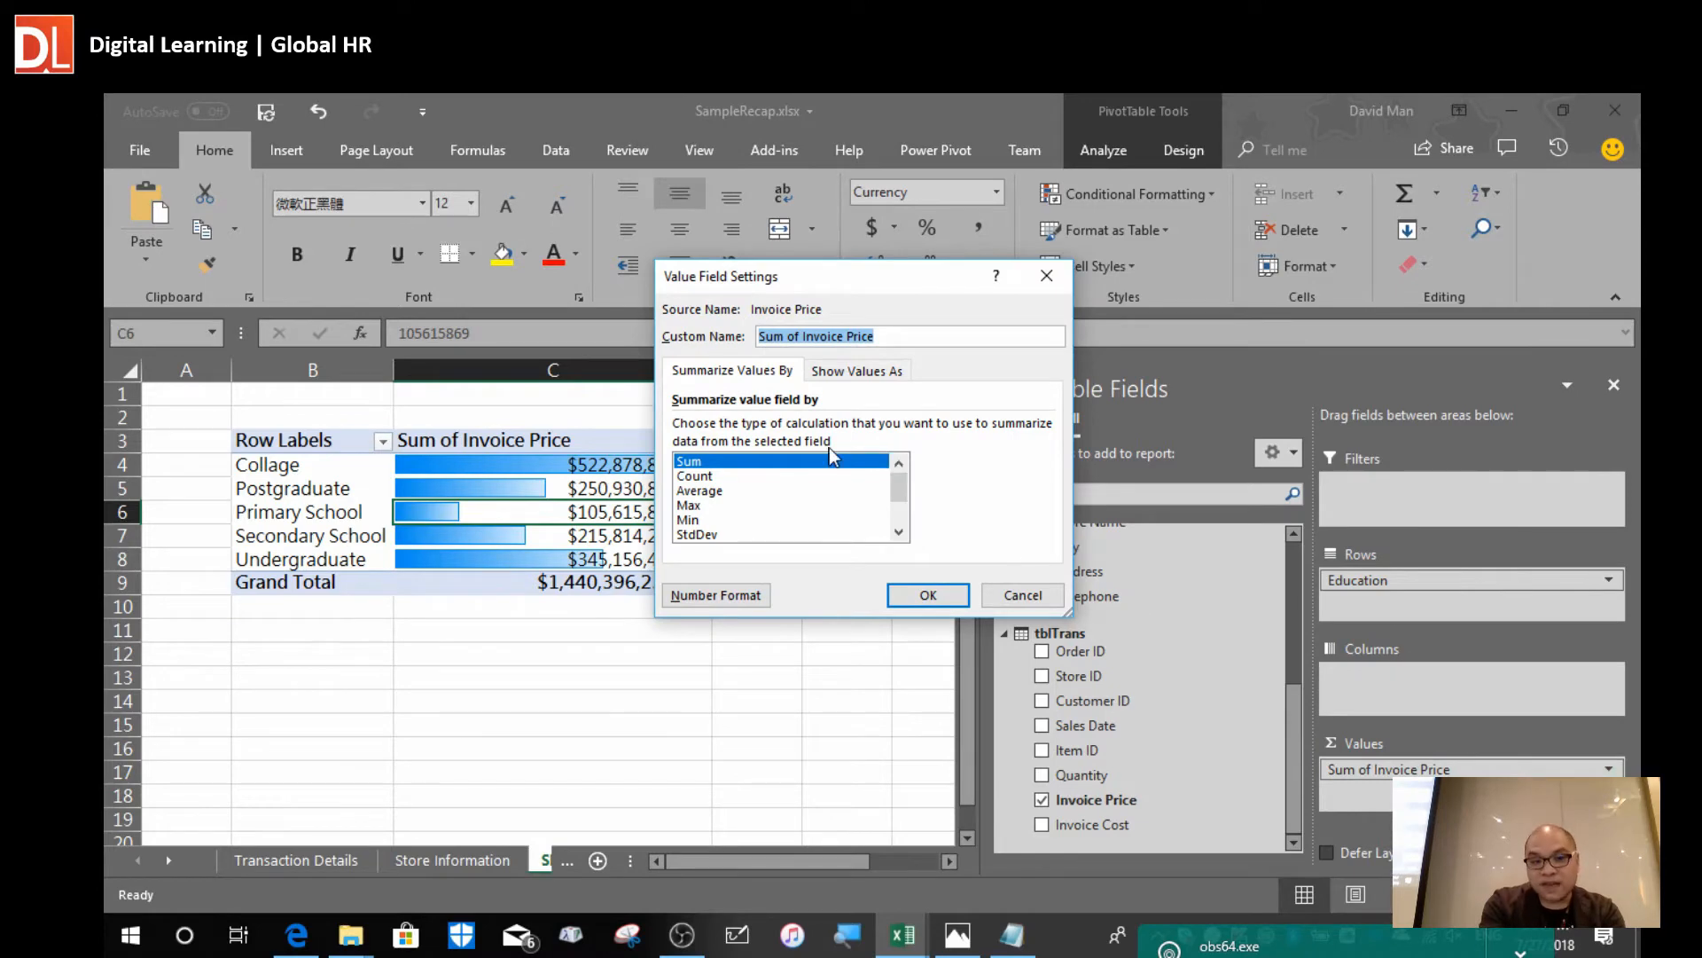
click(706, 492)
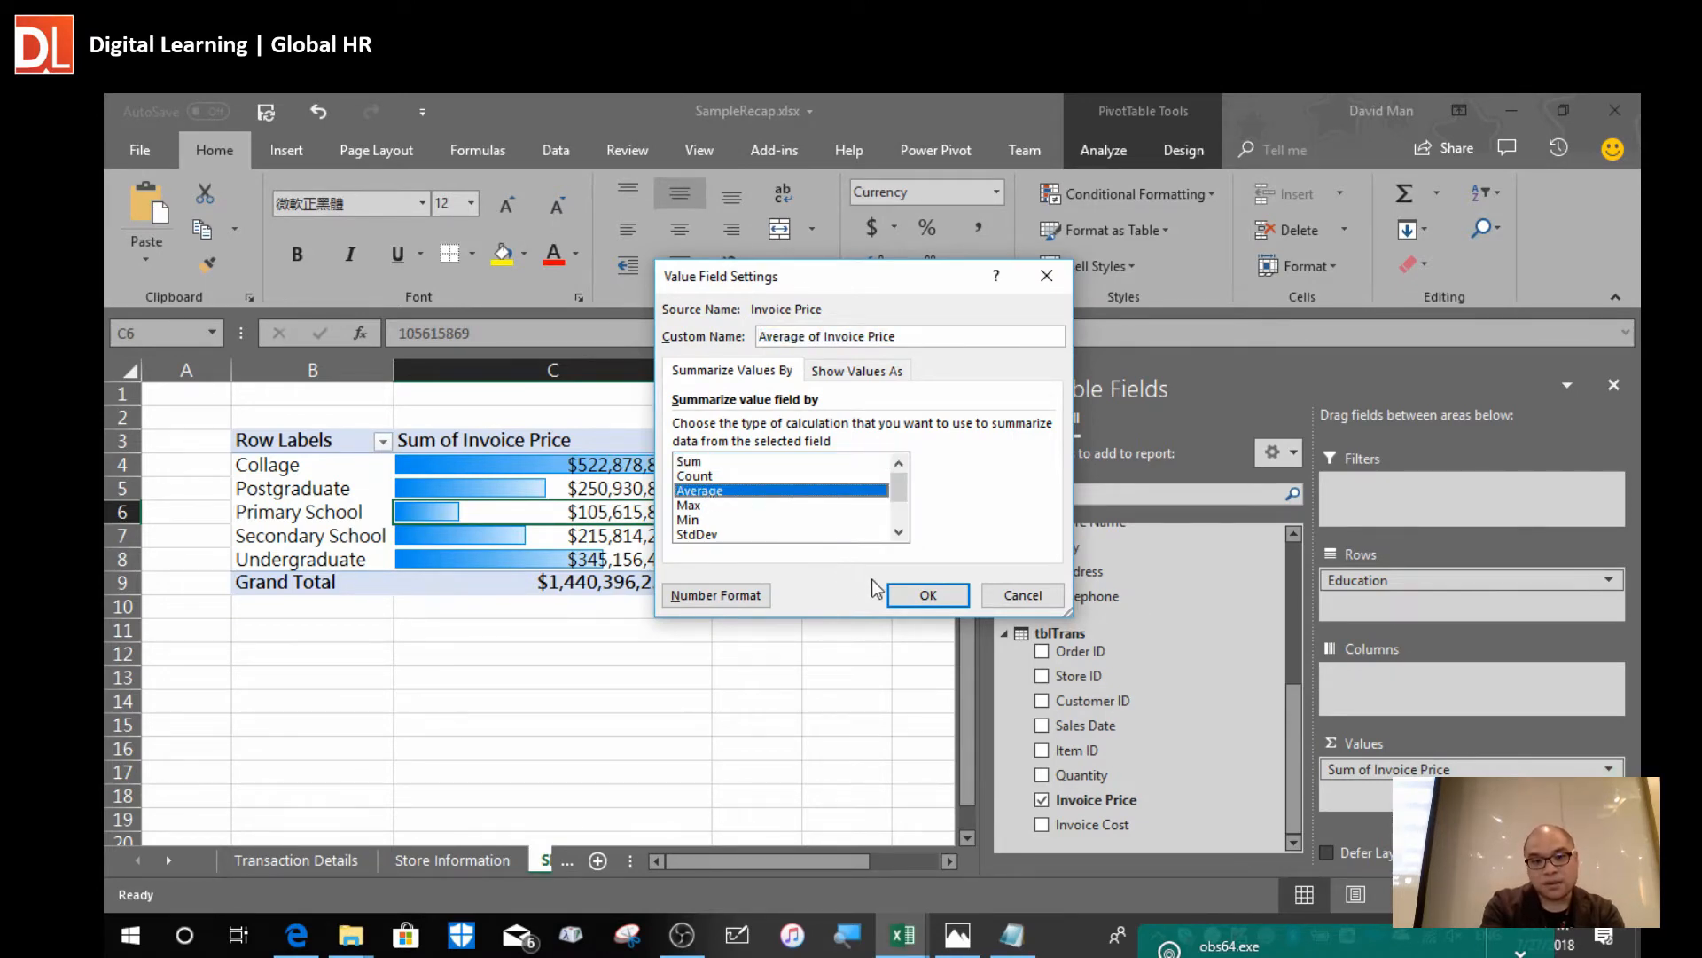
click(926, 595)
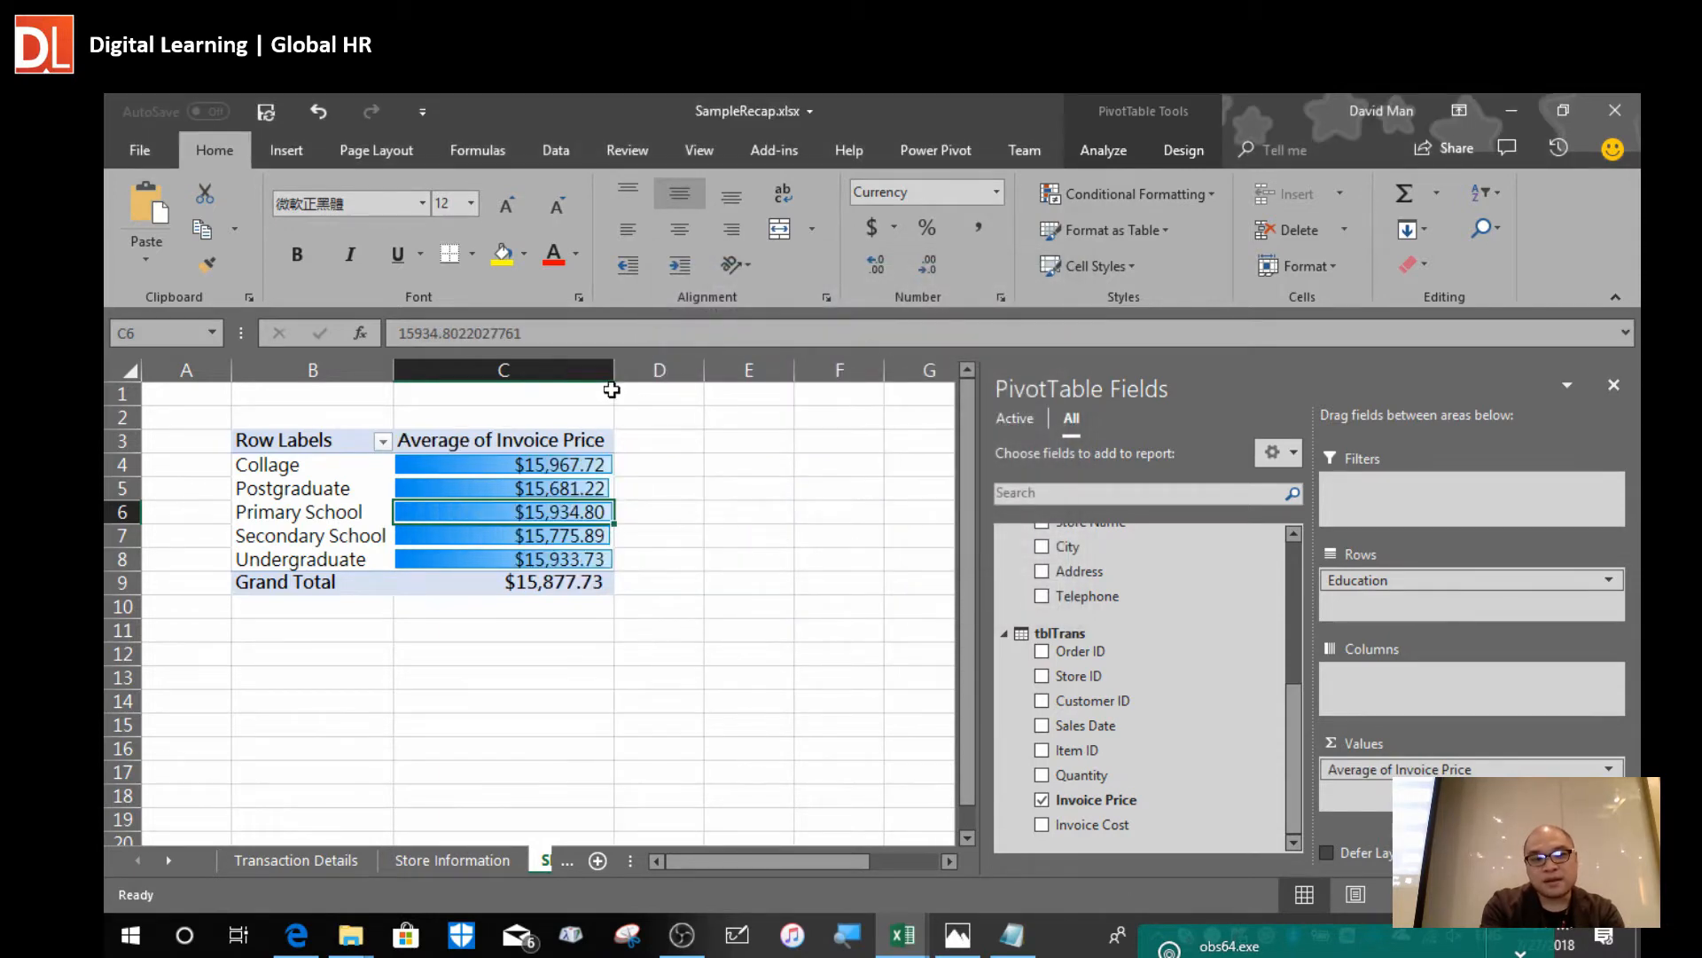
drag(615, 375, 802, 390)
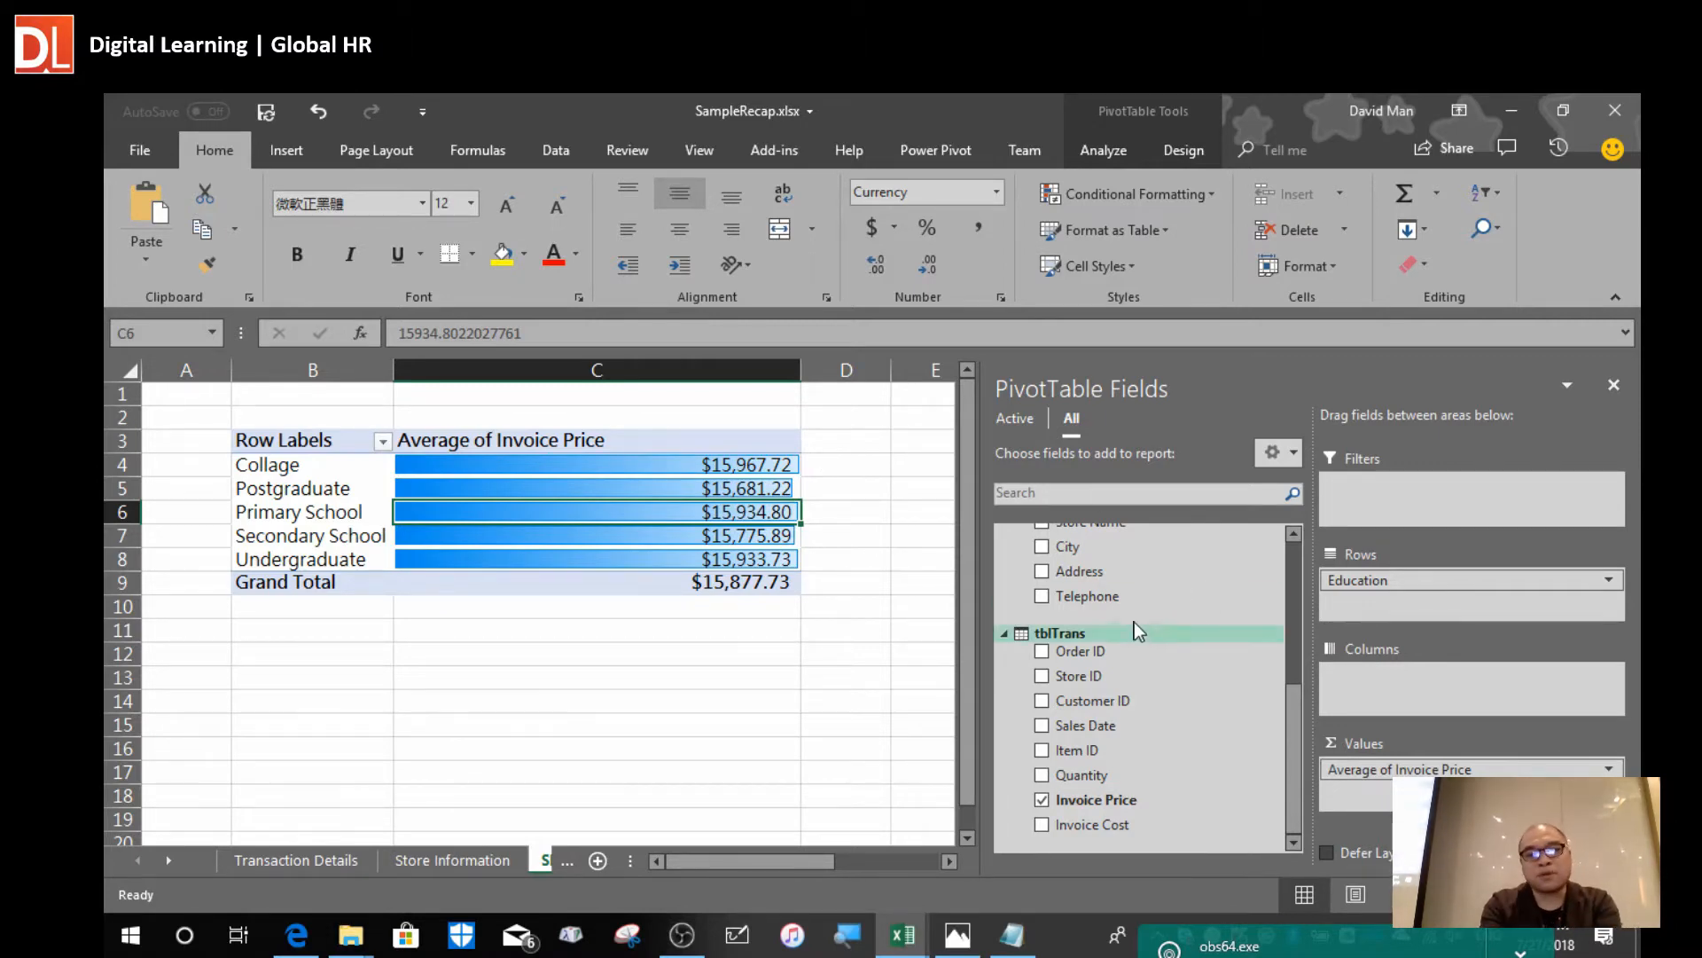
Add Sex from tblCust to the PivotTable rows beneath Education.
drag(1291, 720, 1284, 549)
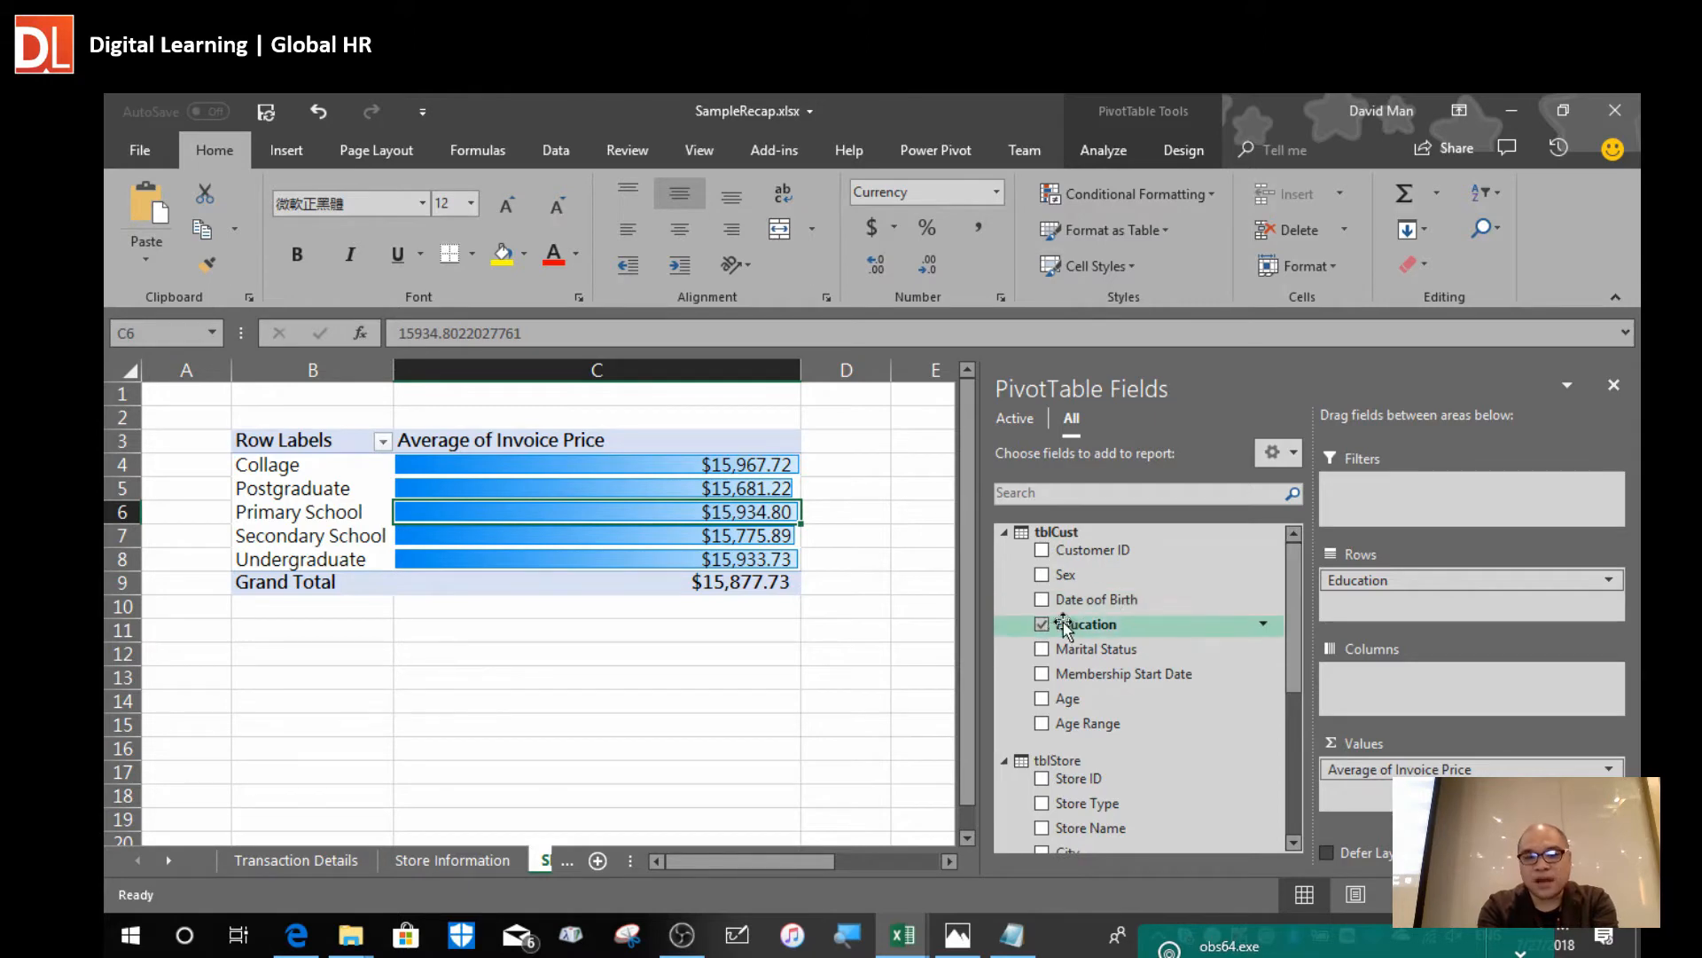
drag(1065, 577, 1369, 598)
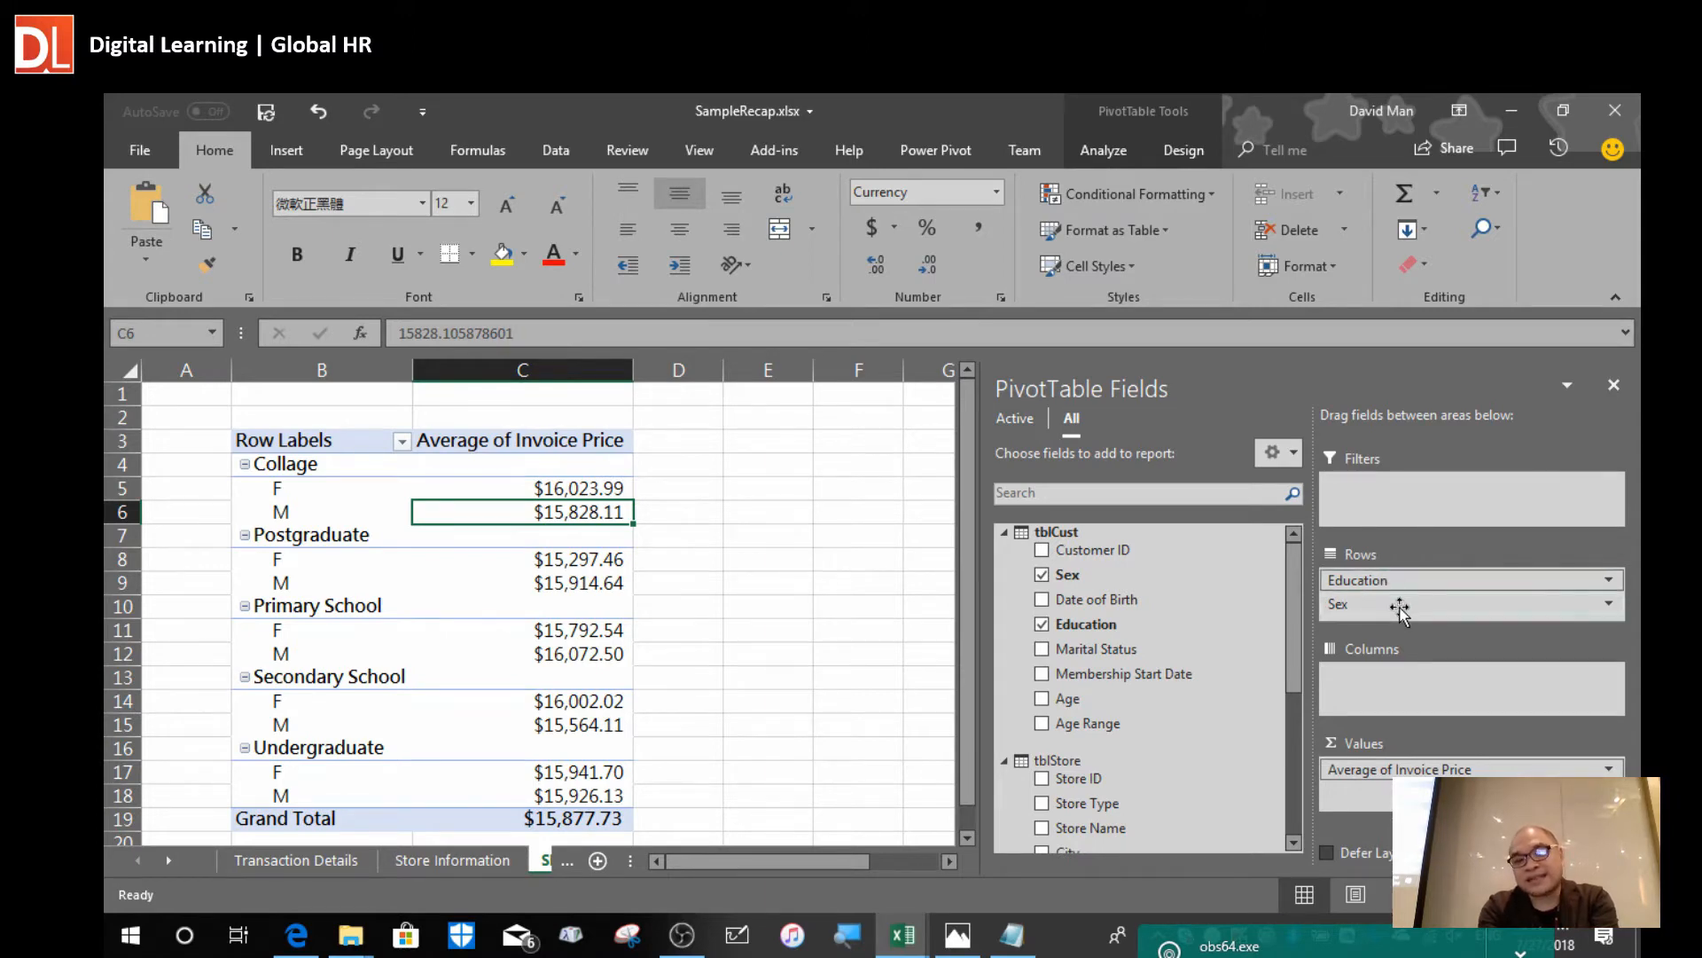
scroll(637, 700, down, 1)
scroll(635, 695, up, 1)
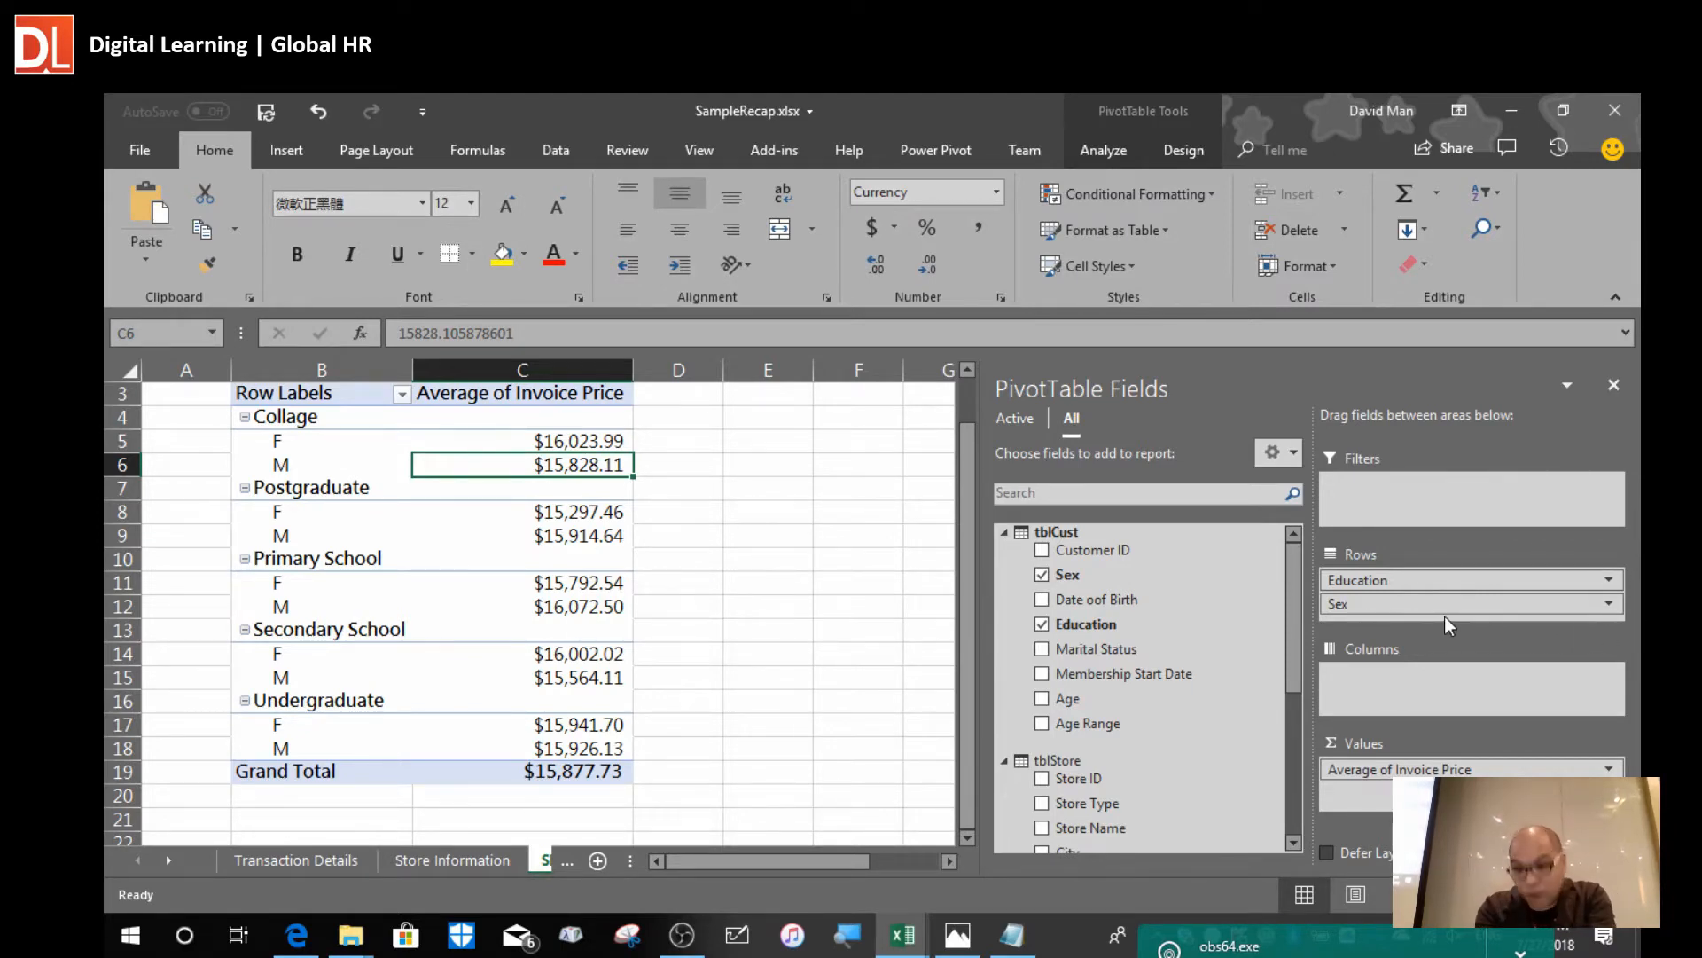
Move Sex above Education in the PivotTable rows and widen column C.
drag(1366, 607, 1364, 567)
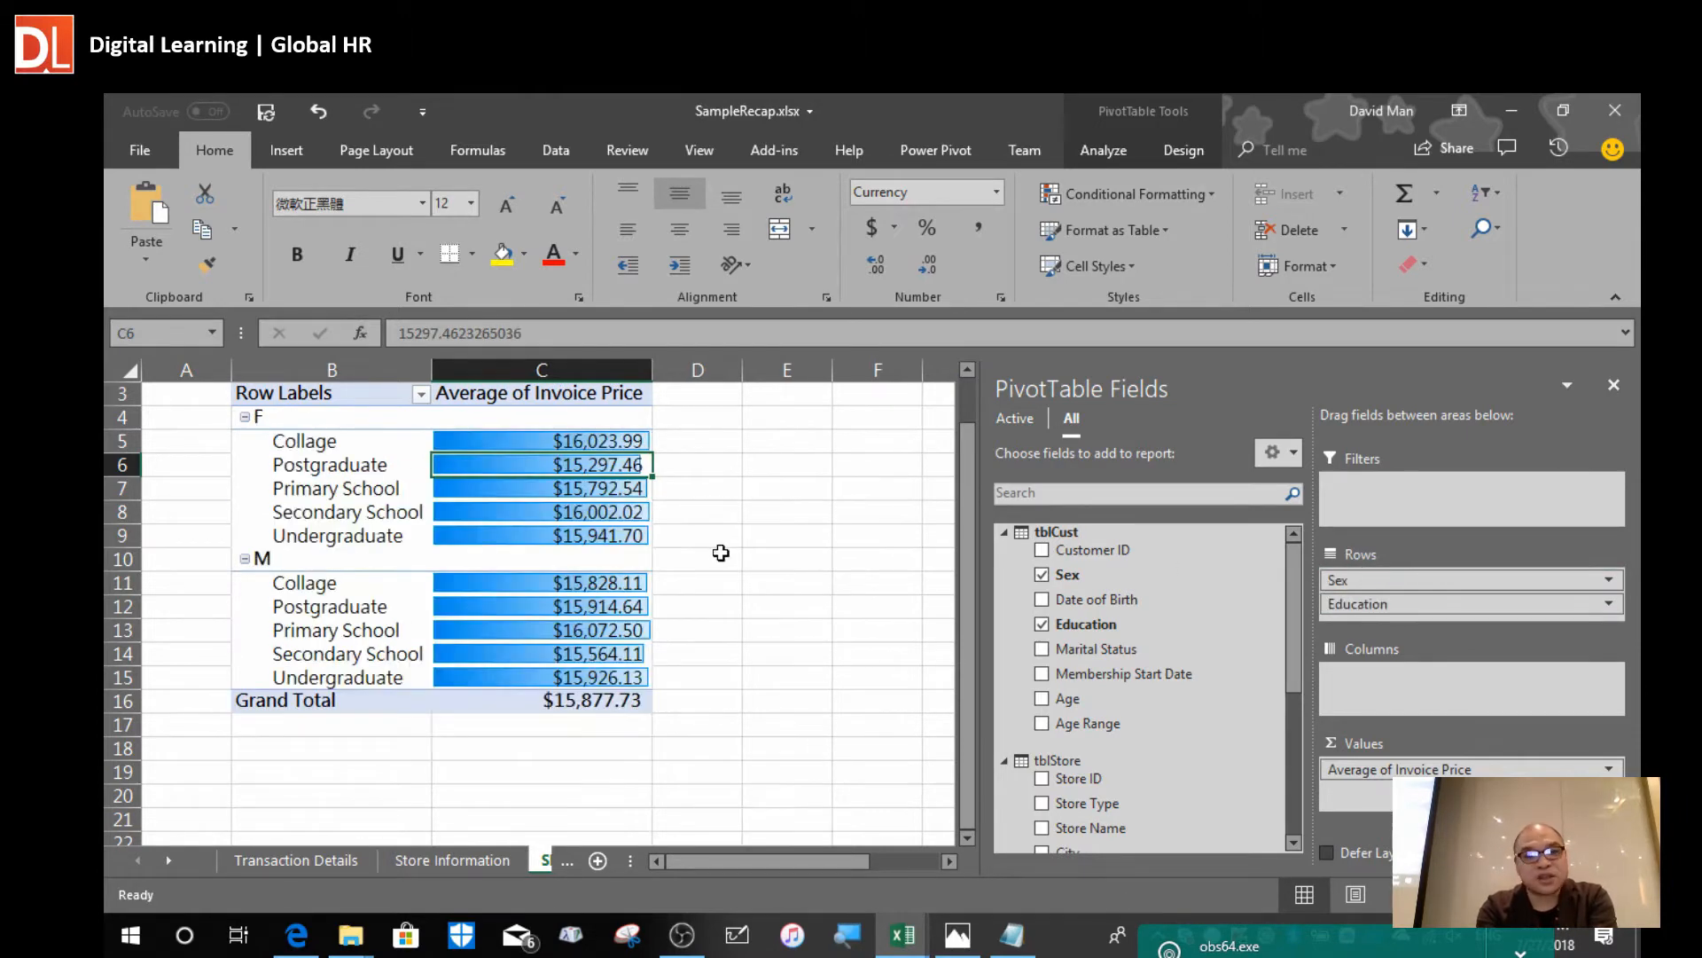
click(525, 486)
drag(663, 365, 823, 376)
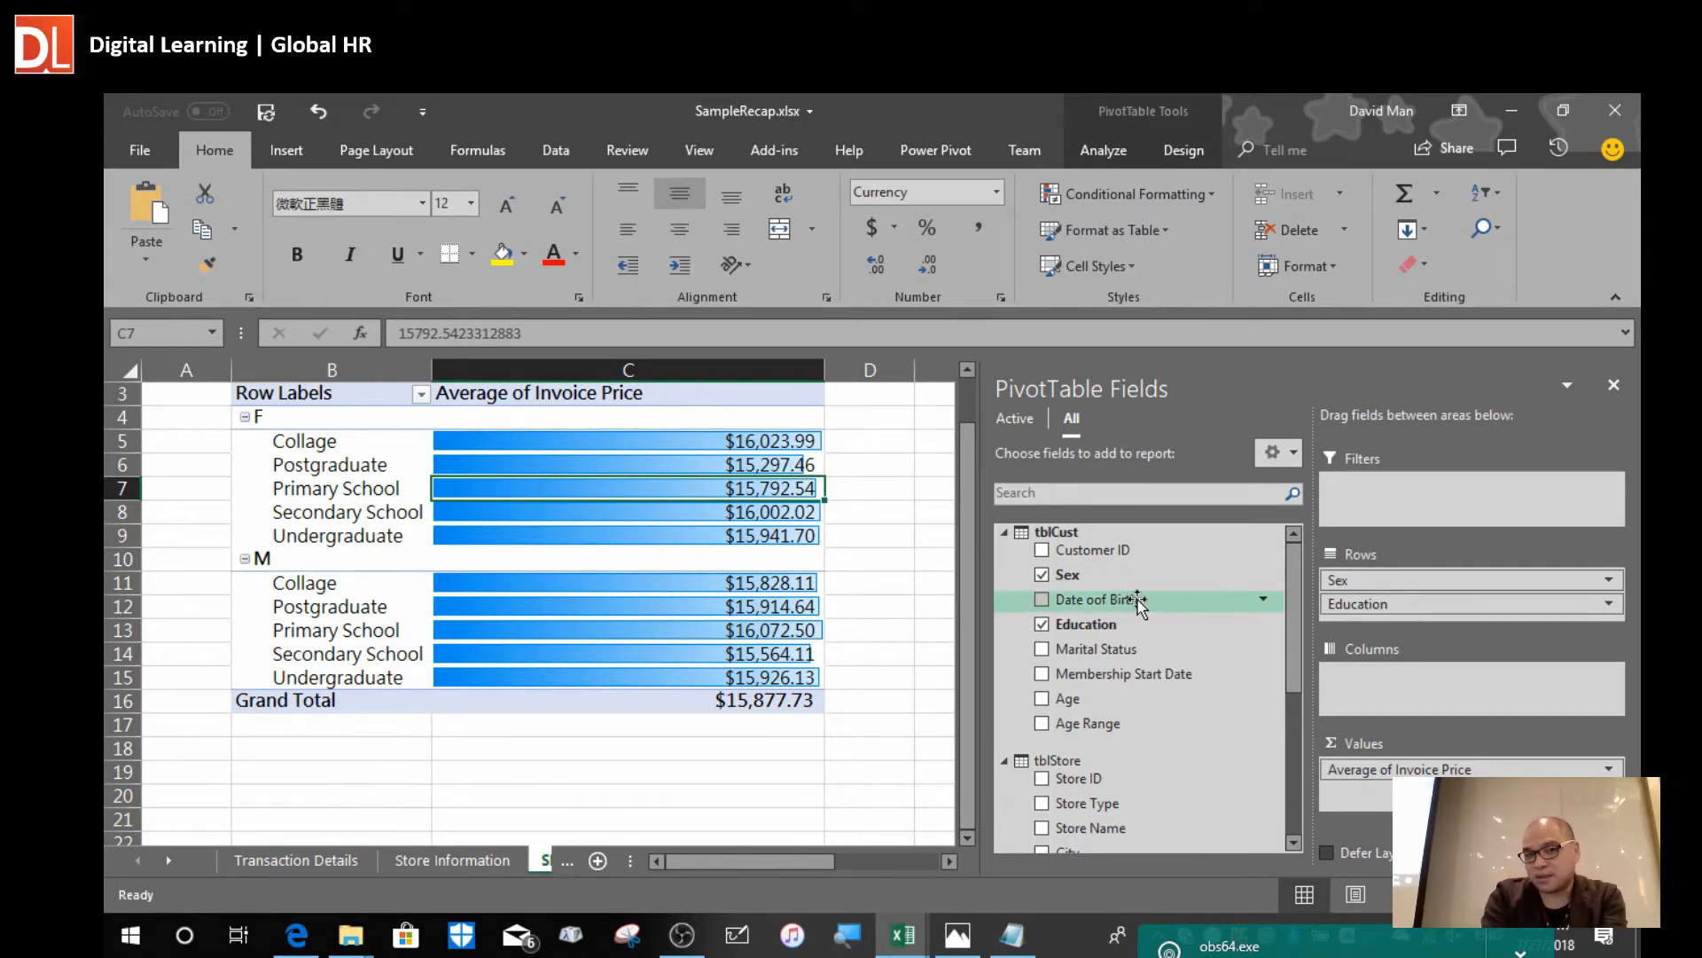
Replace Education and Sex in the PivotTable rows with Date oof Birth from tblCust, and widen column C.
click(1041, 624)
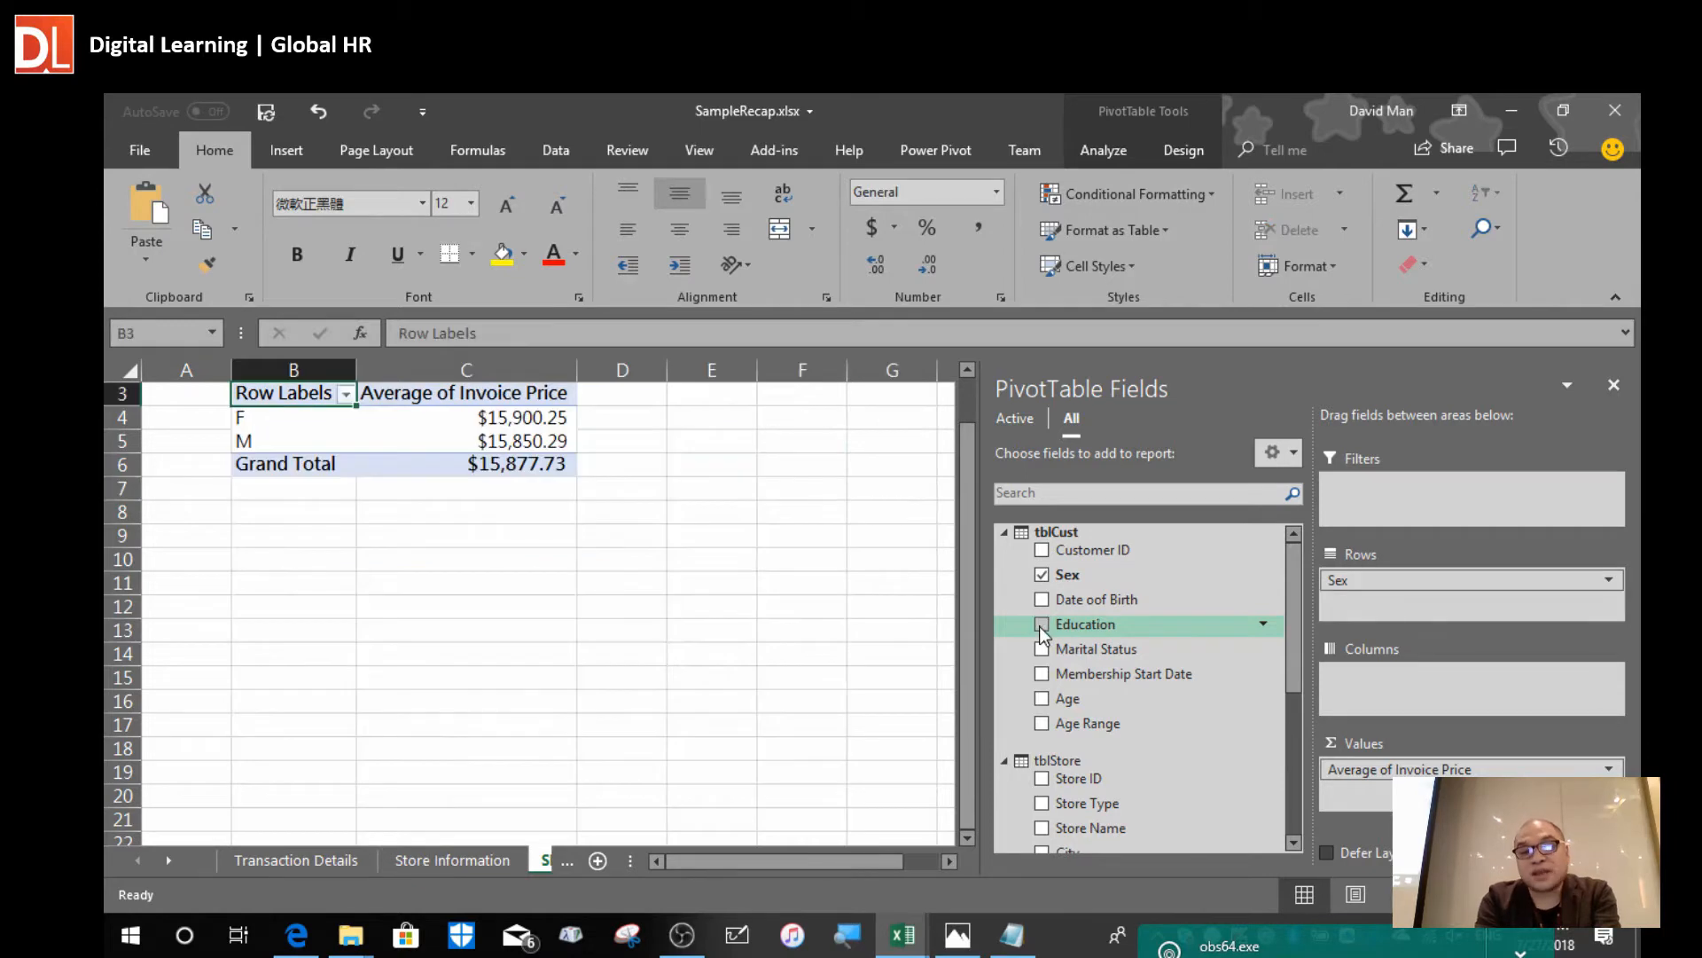
click(1042, 575)
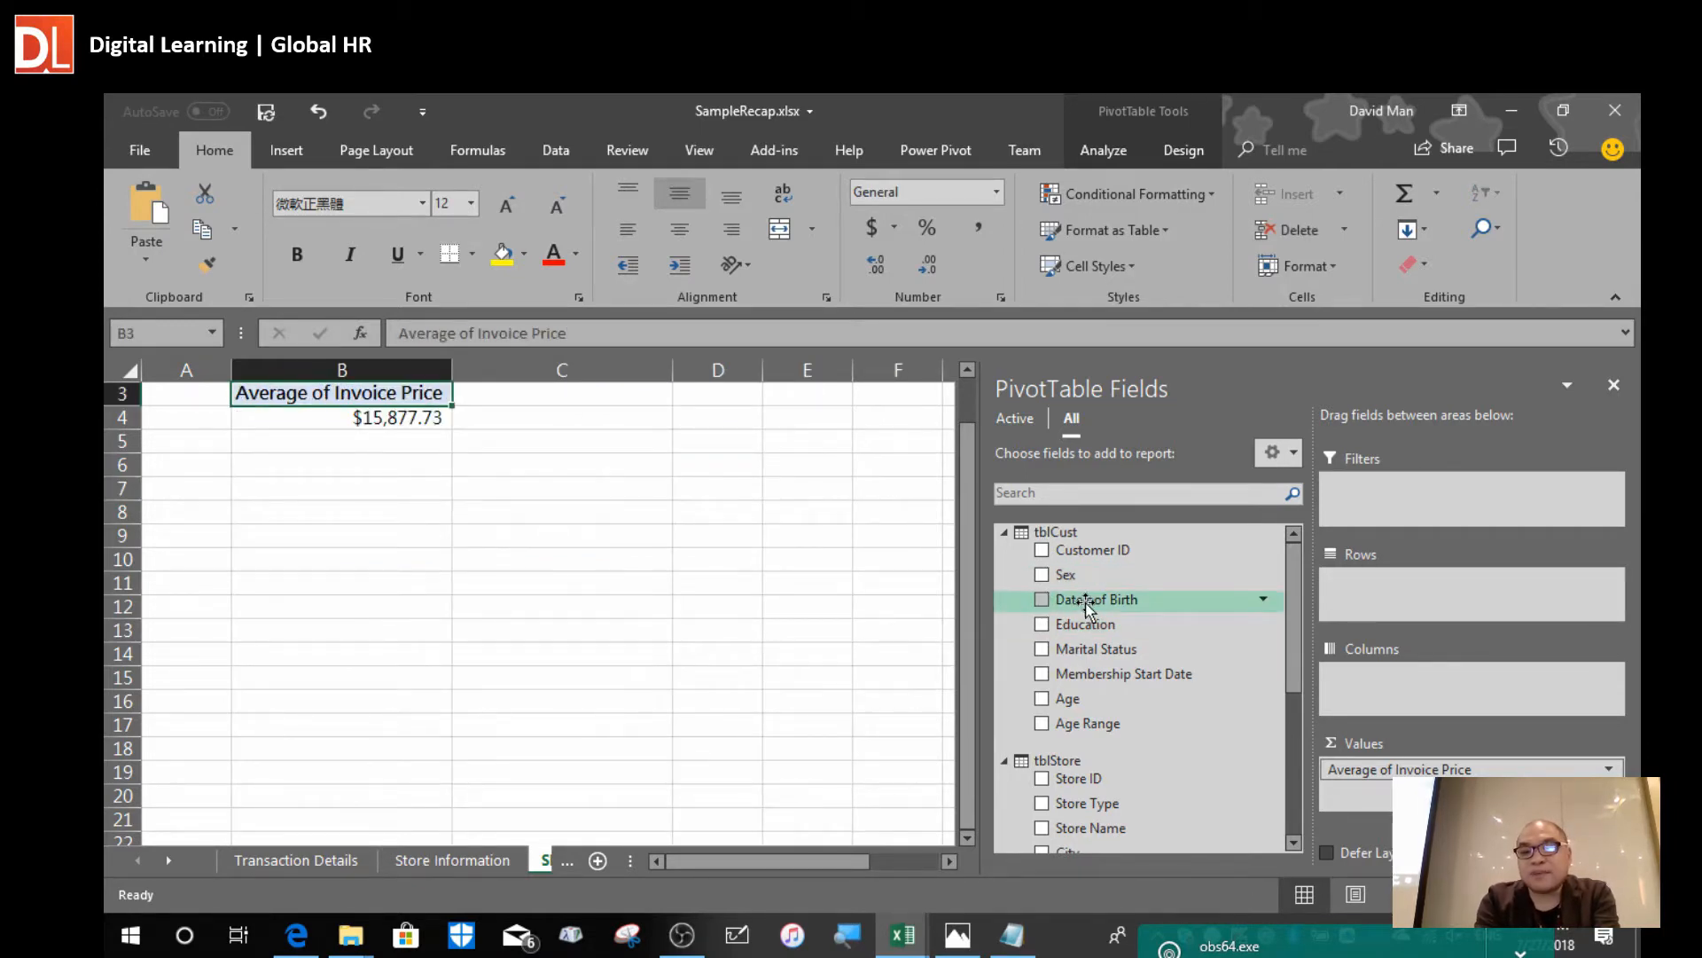
drag(1087, 606, 1398, 593)
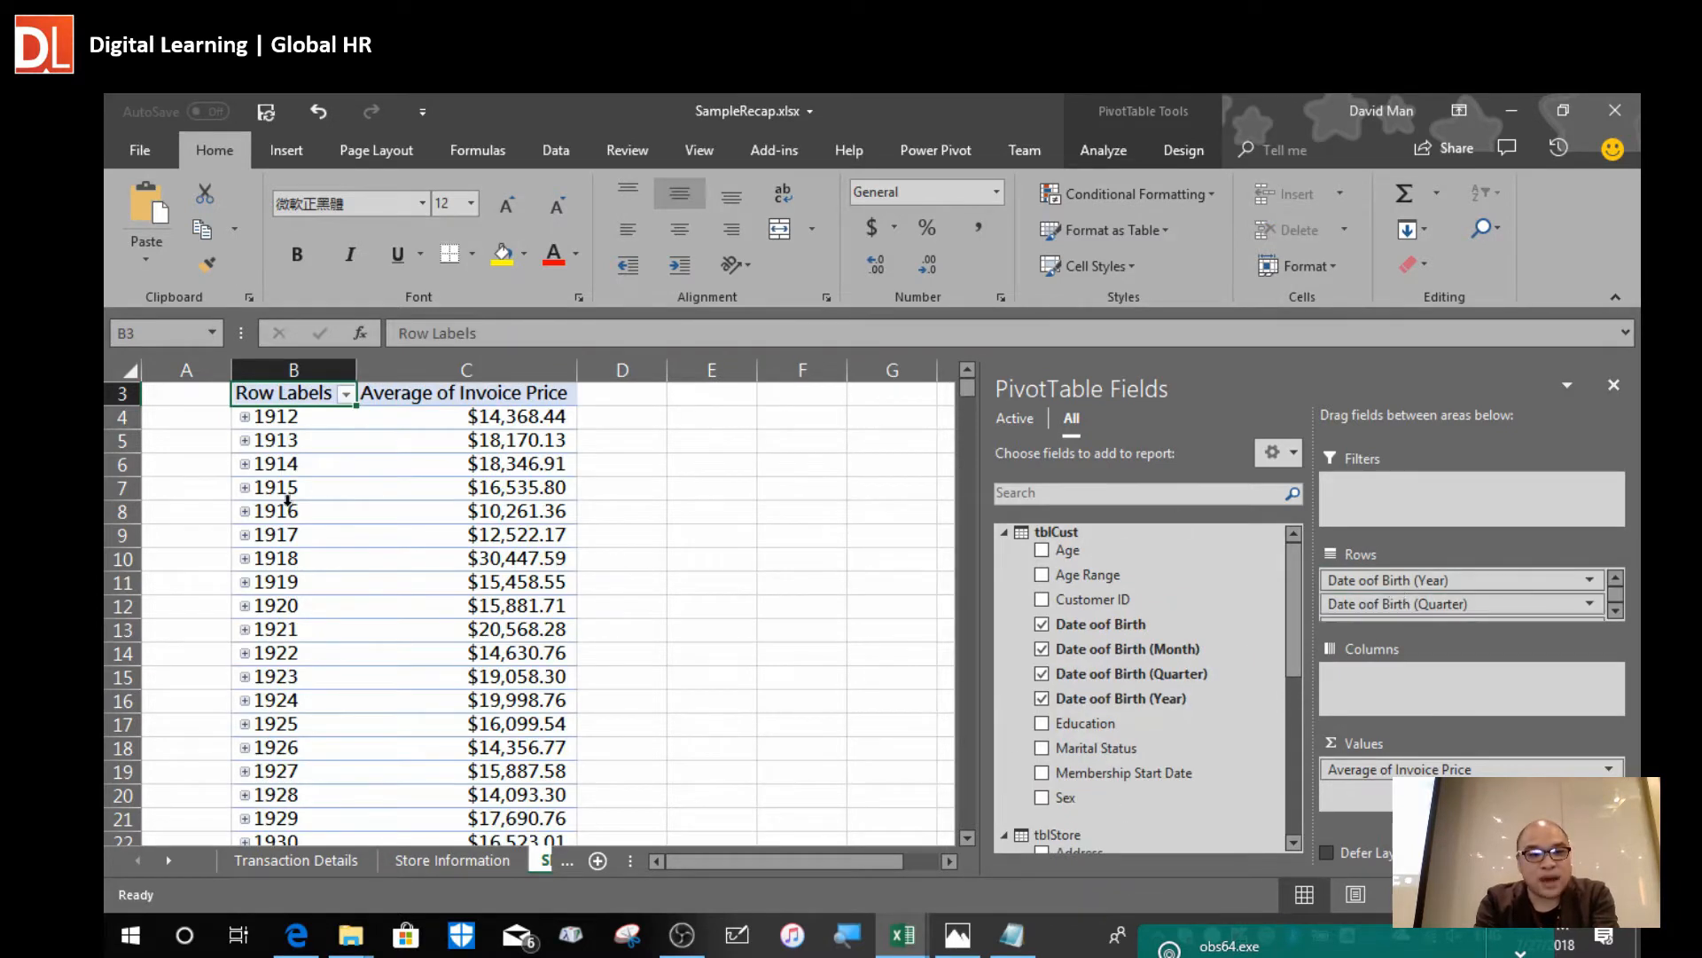
drag(572, 369, 711, 369)
click(499, 560)
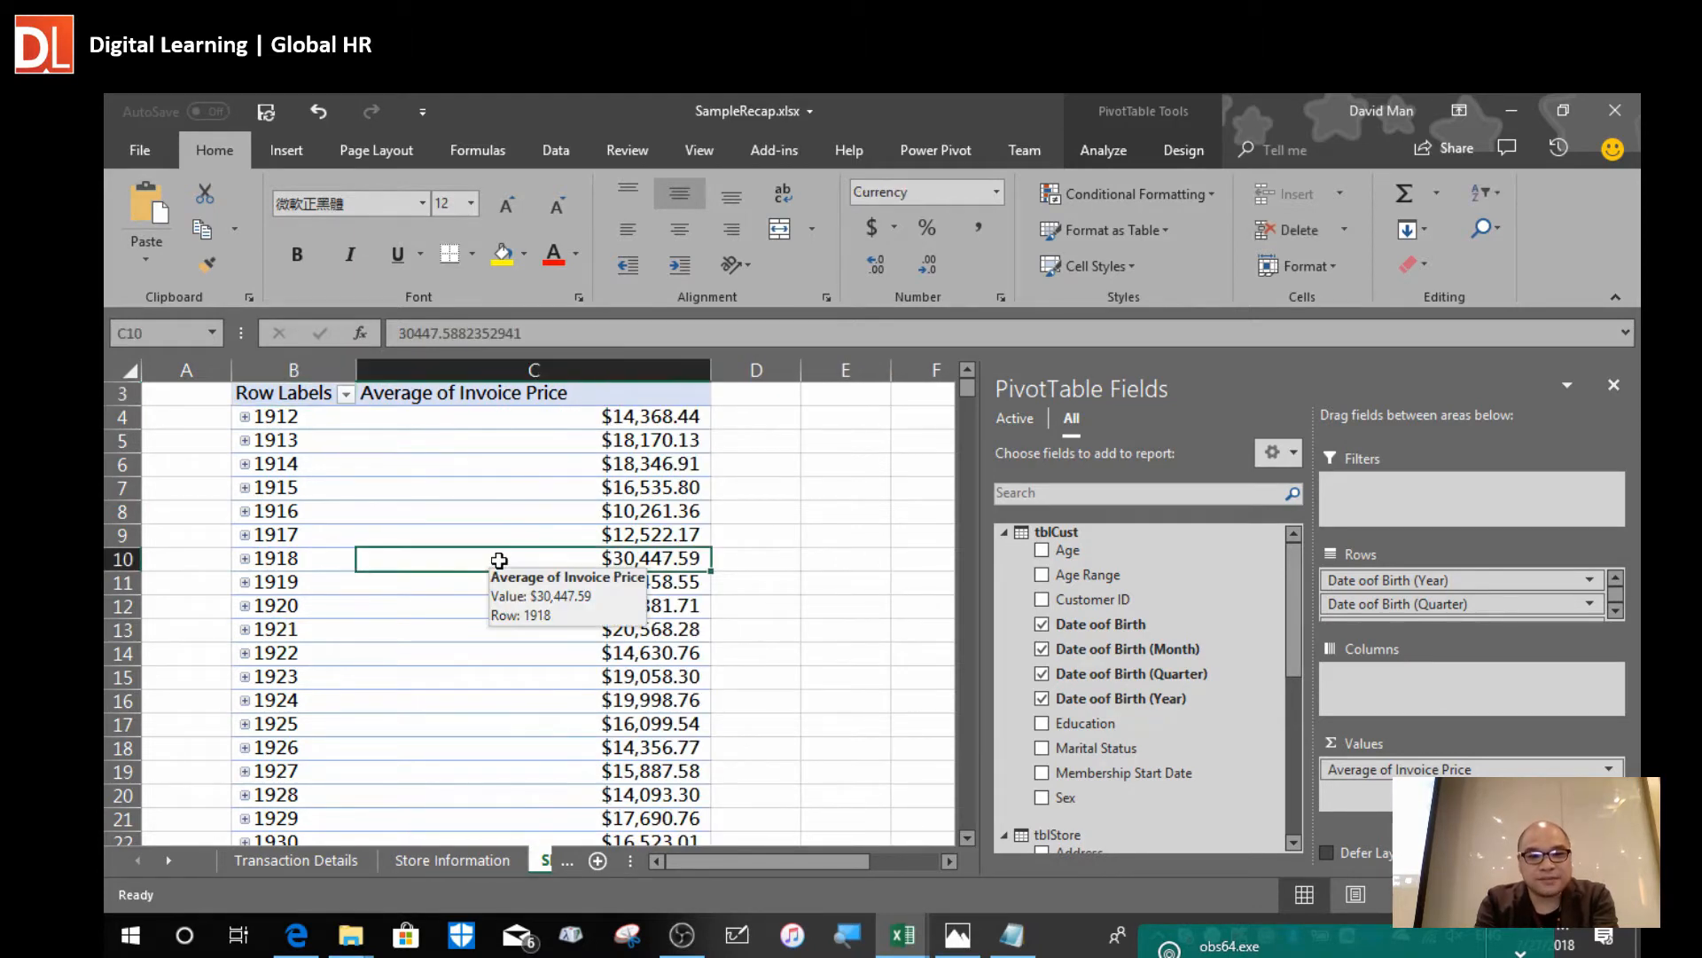
Apply light blue gradient data bars to the yearly averages in C4:C74, leaving out the grand total.
scroll(499, 561, down, 13)
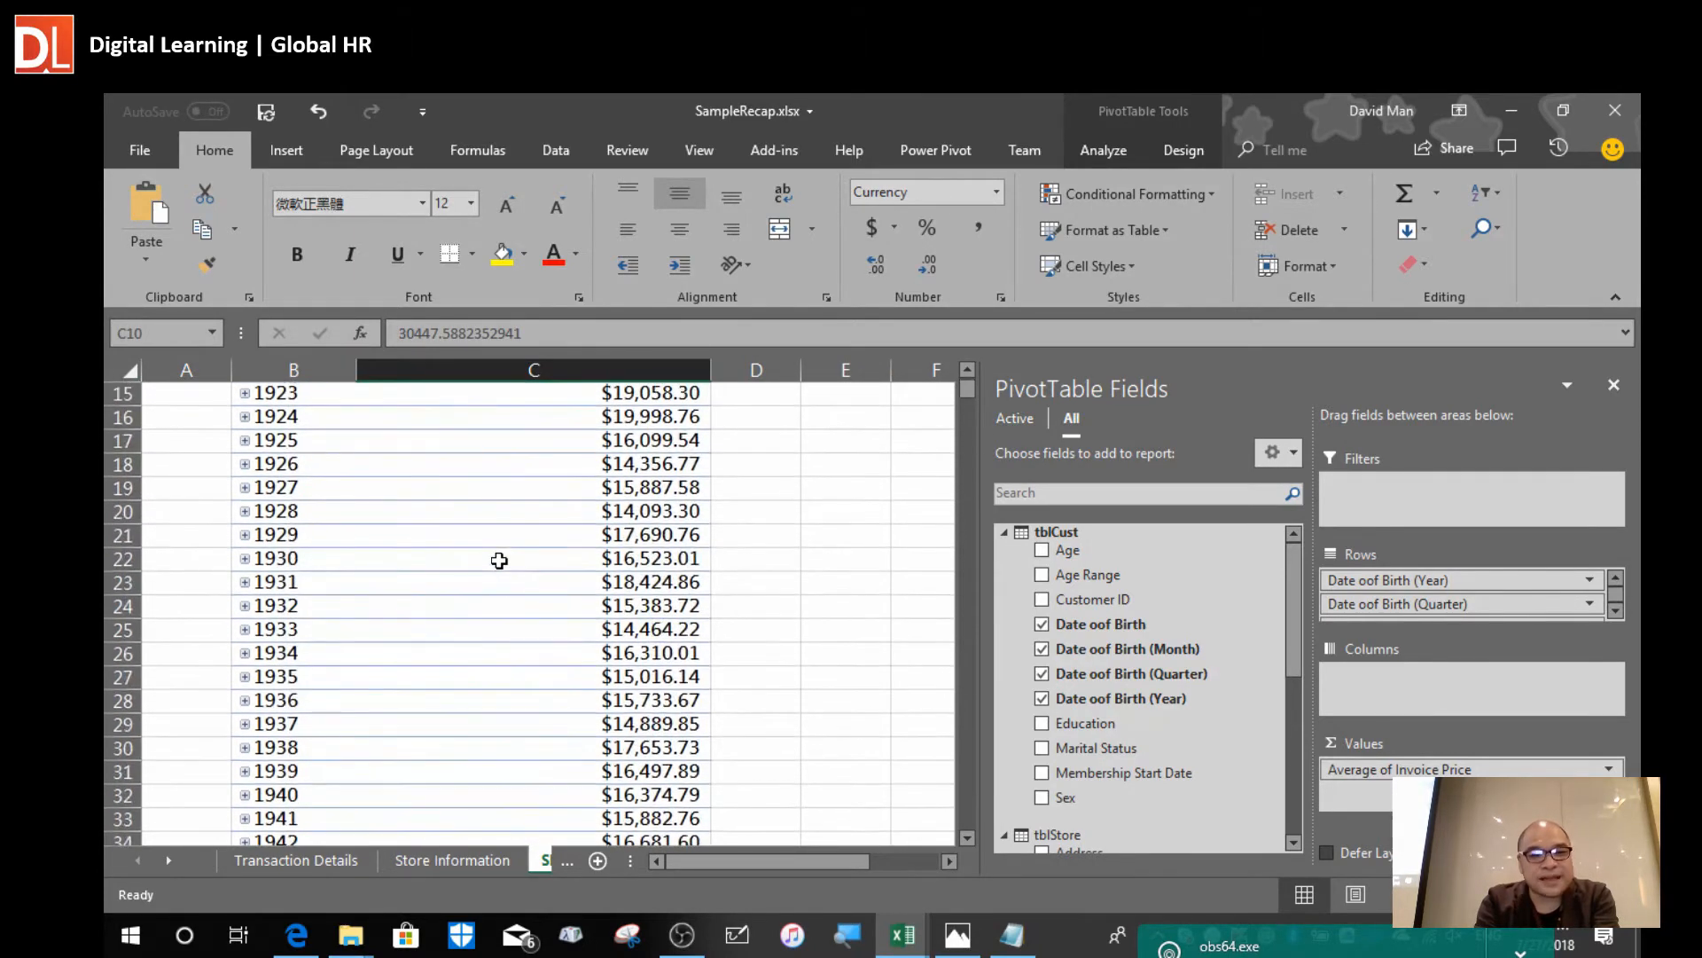
scroll(499, 560, down, 10)
scroll(500, 561, up, 20)
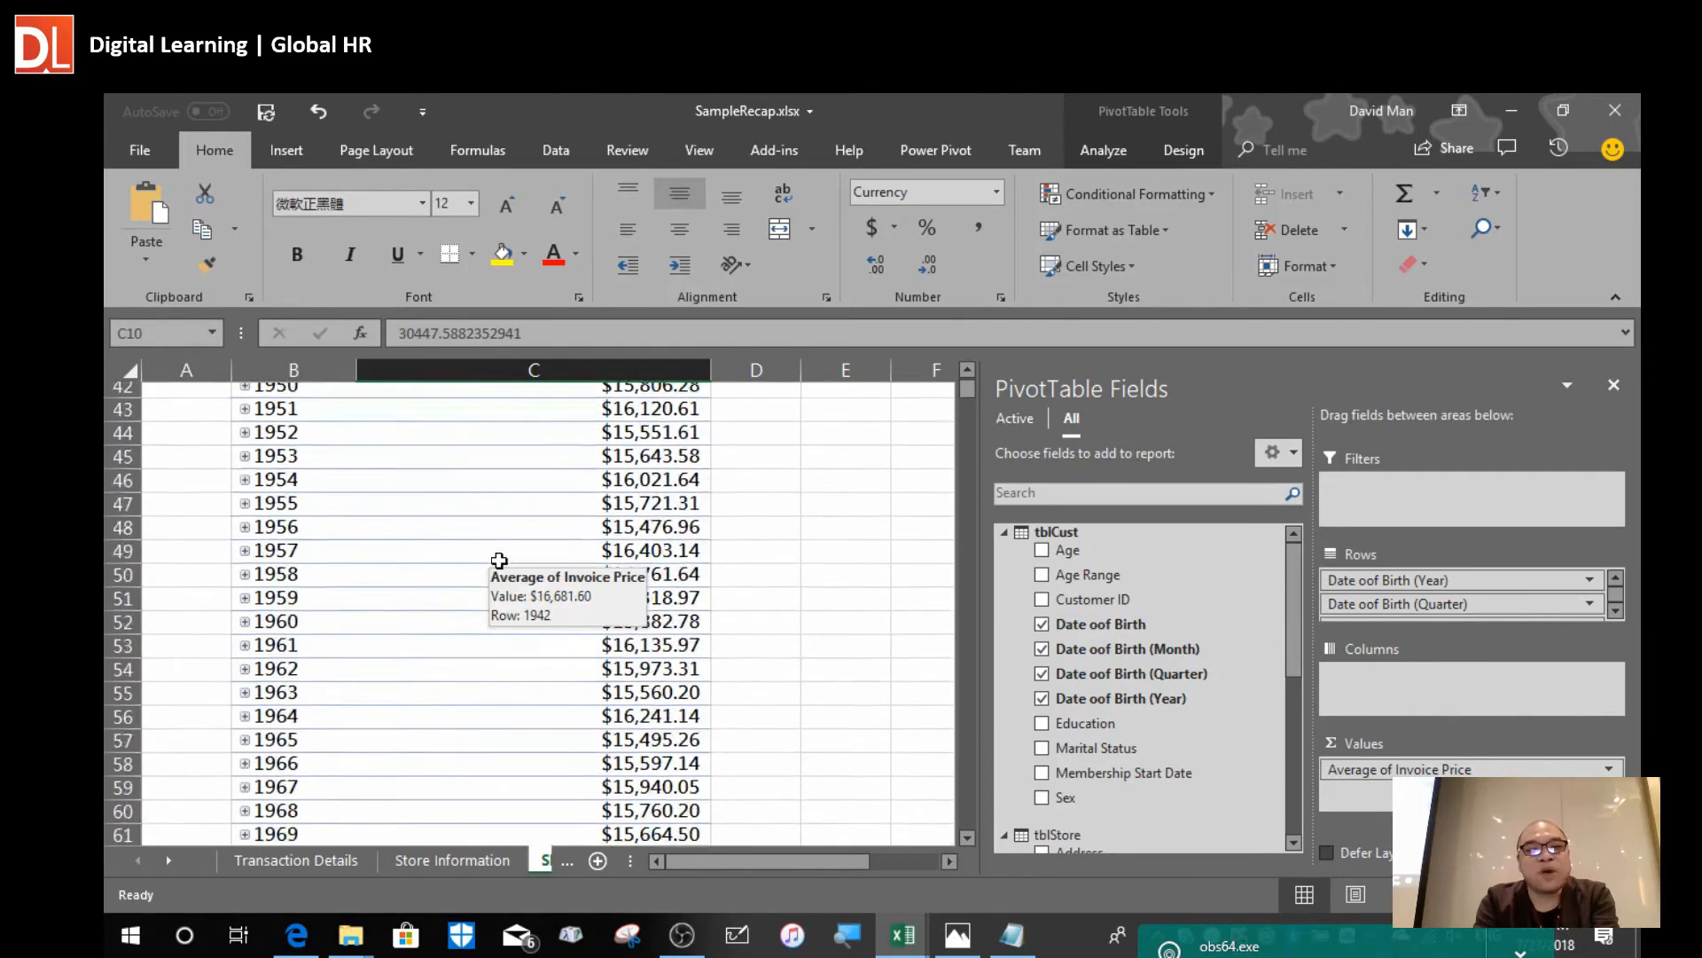
scroll(499, 560, up, 9)
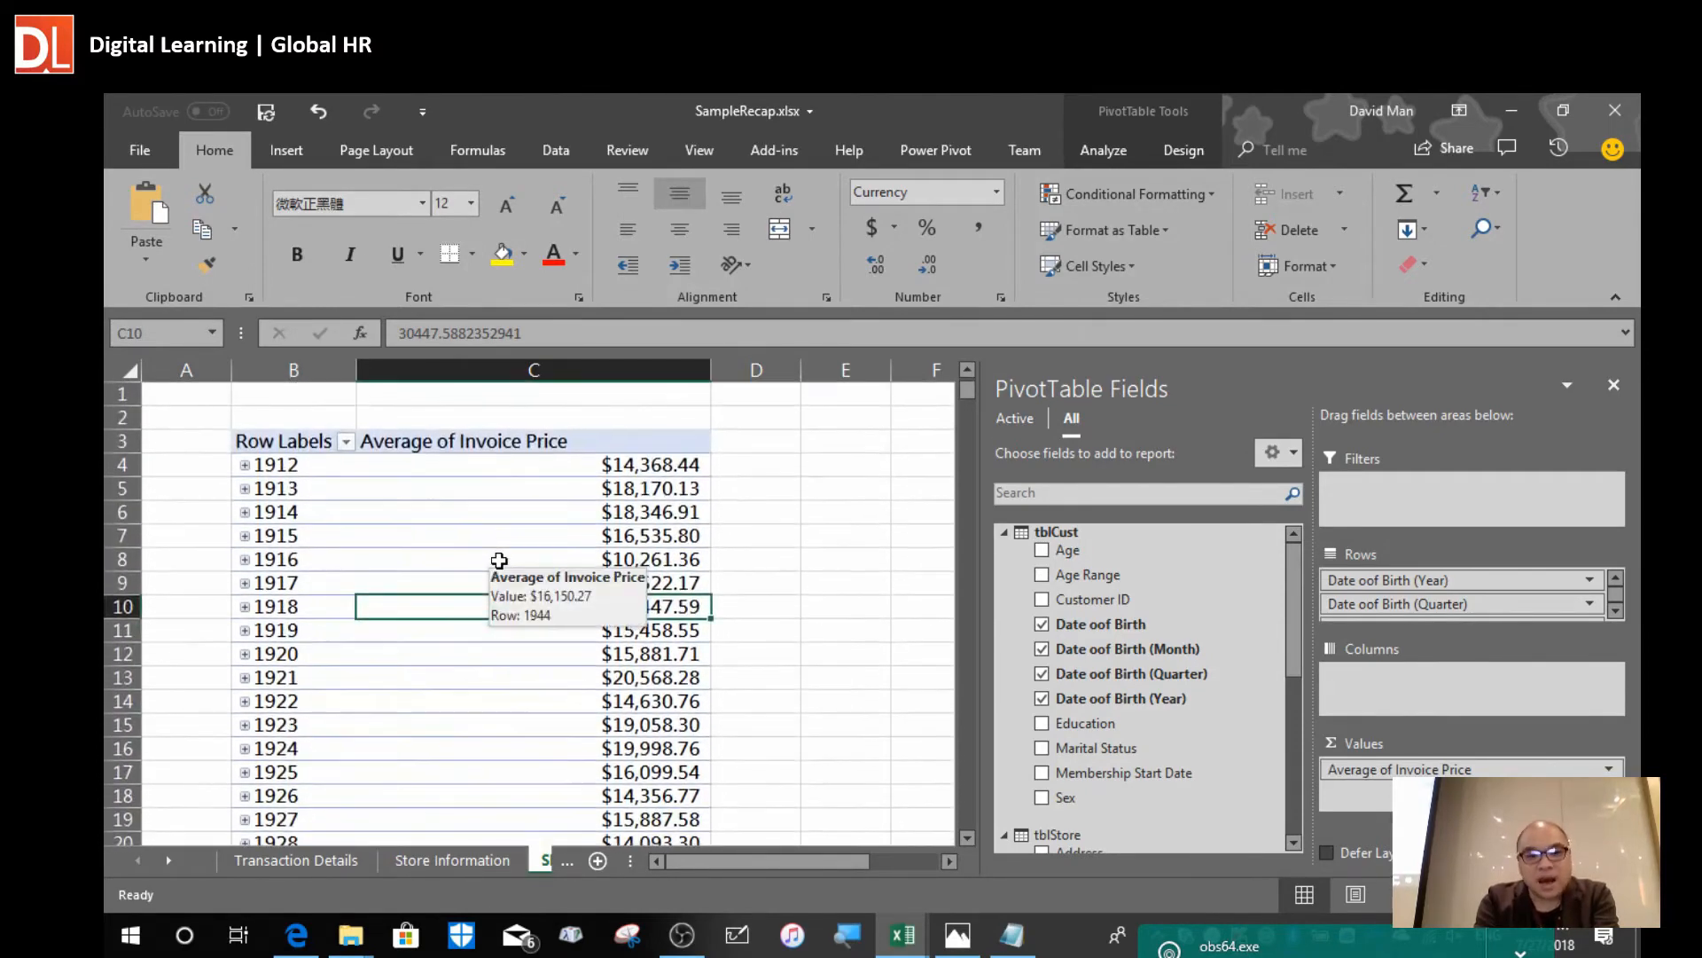
key(Up)
key(Up)
key(Up)
key(Up)
key(Up)
key(Up)
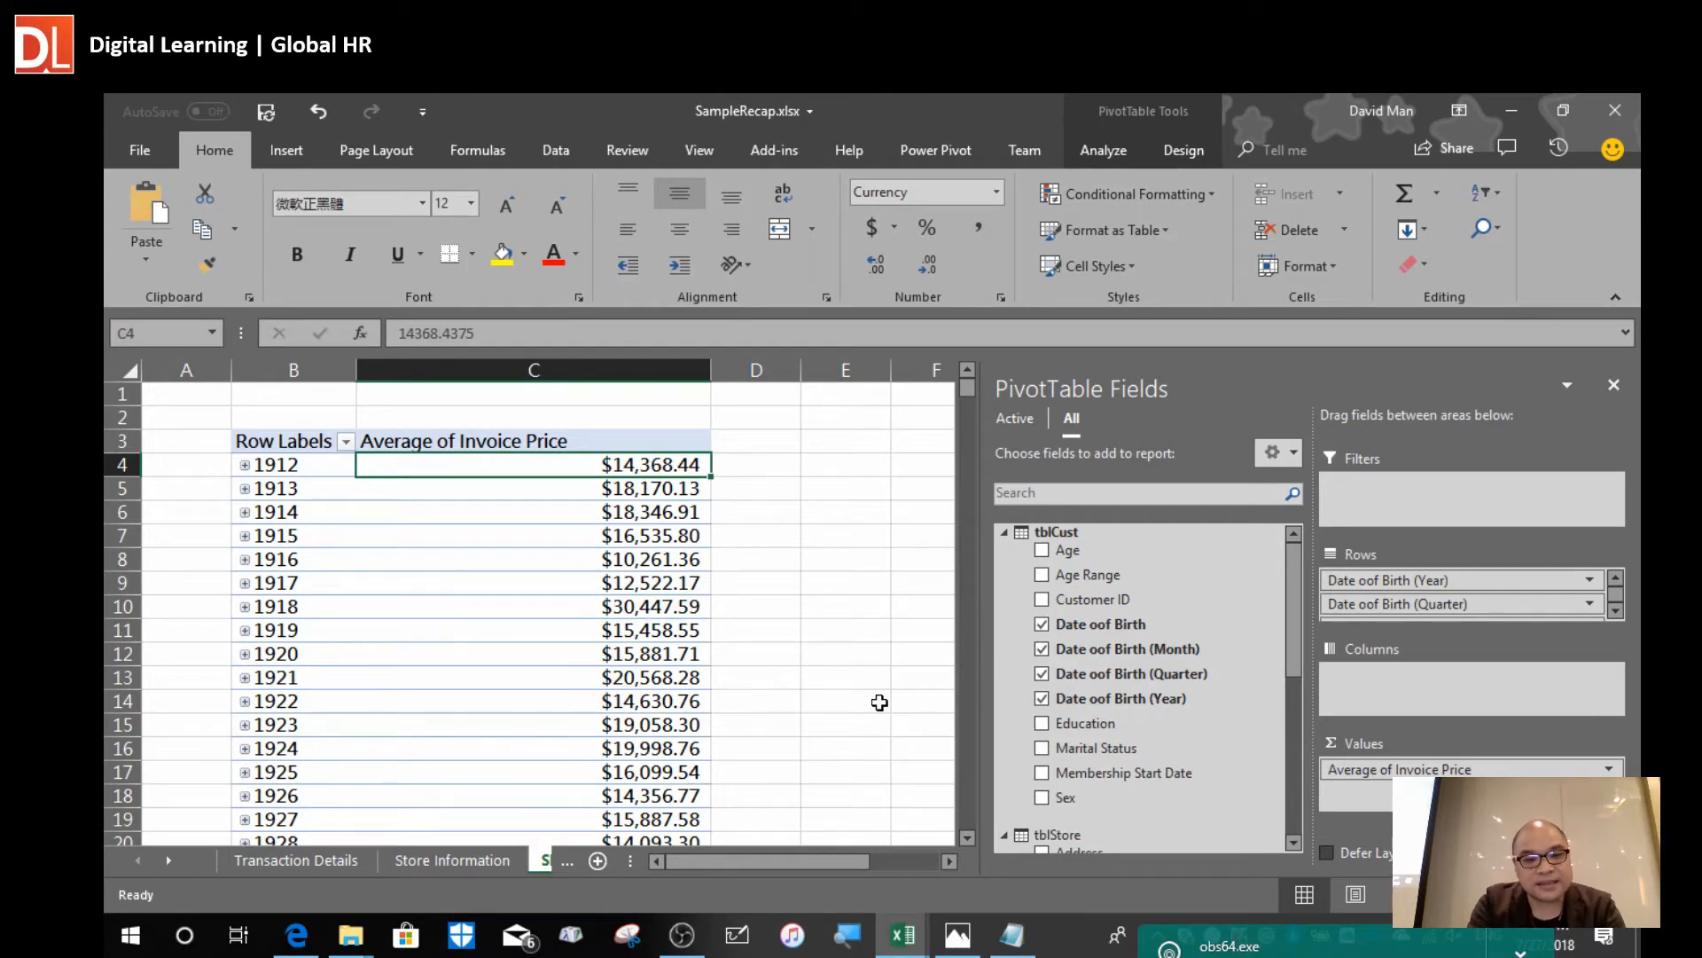
key(ctrl+shift+Down)
key(shift+Up)
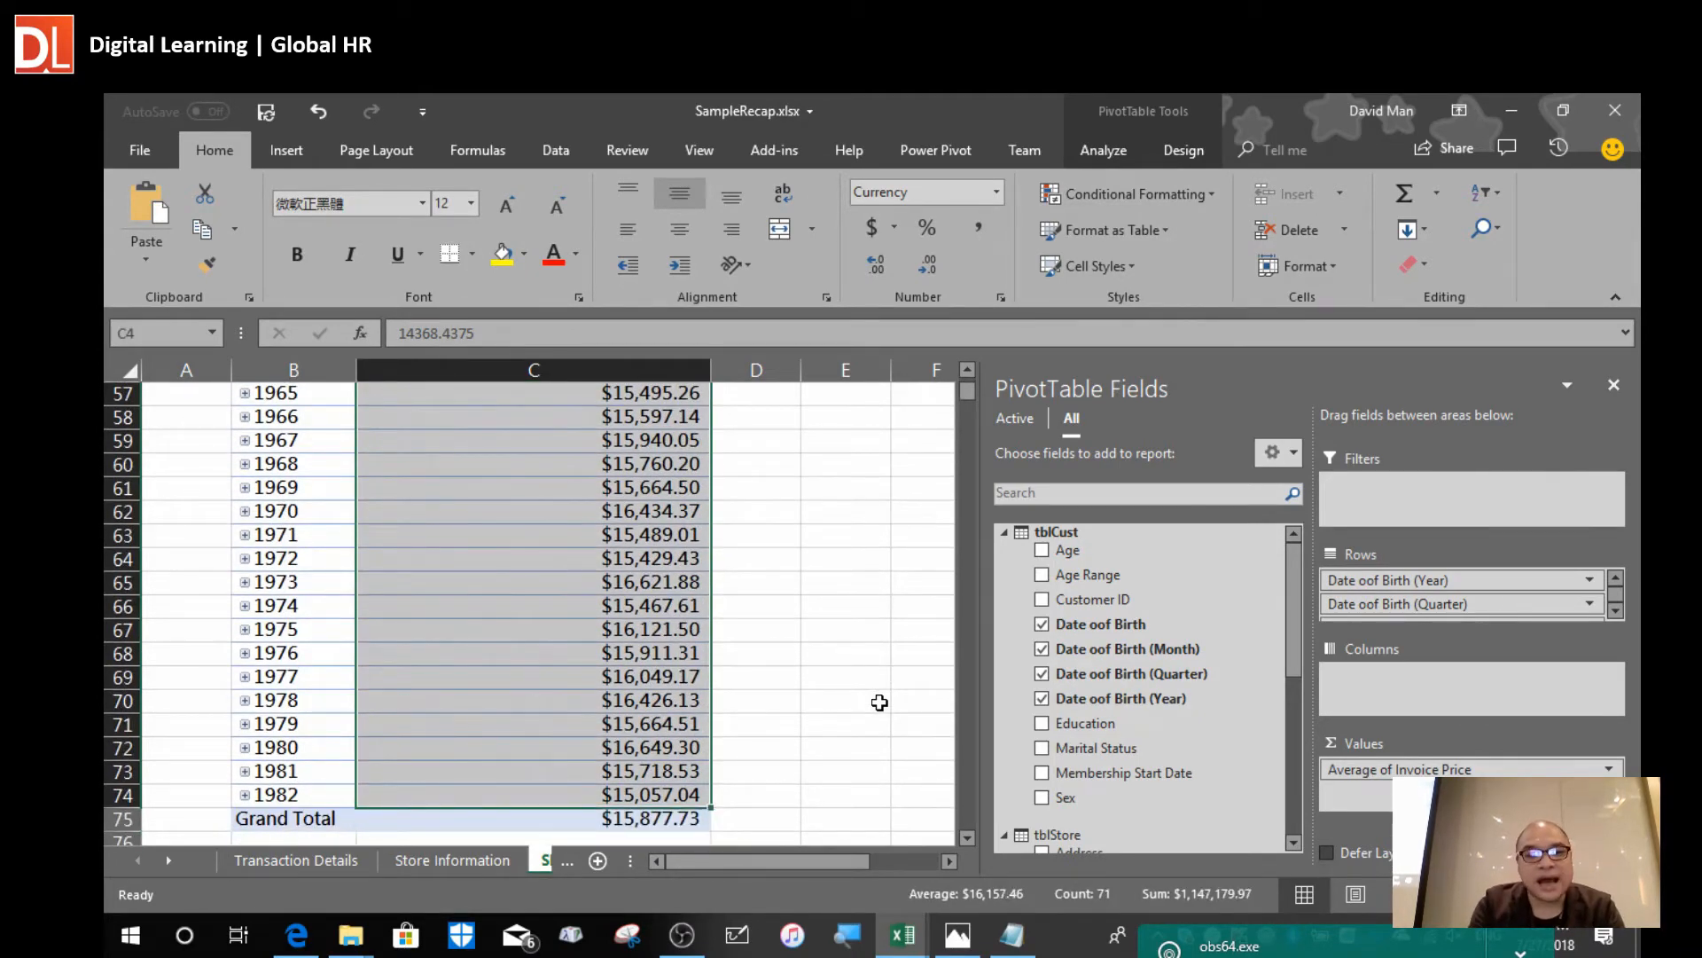
click(1193, 194)
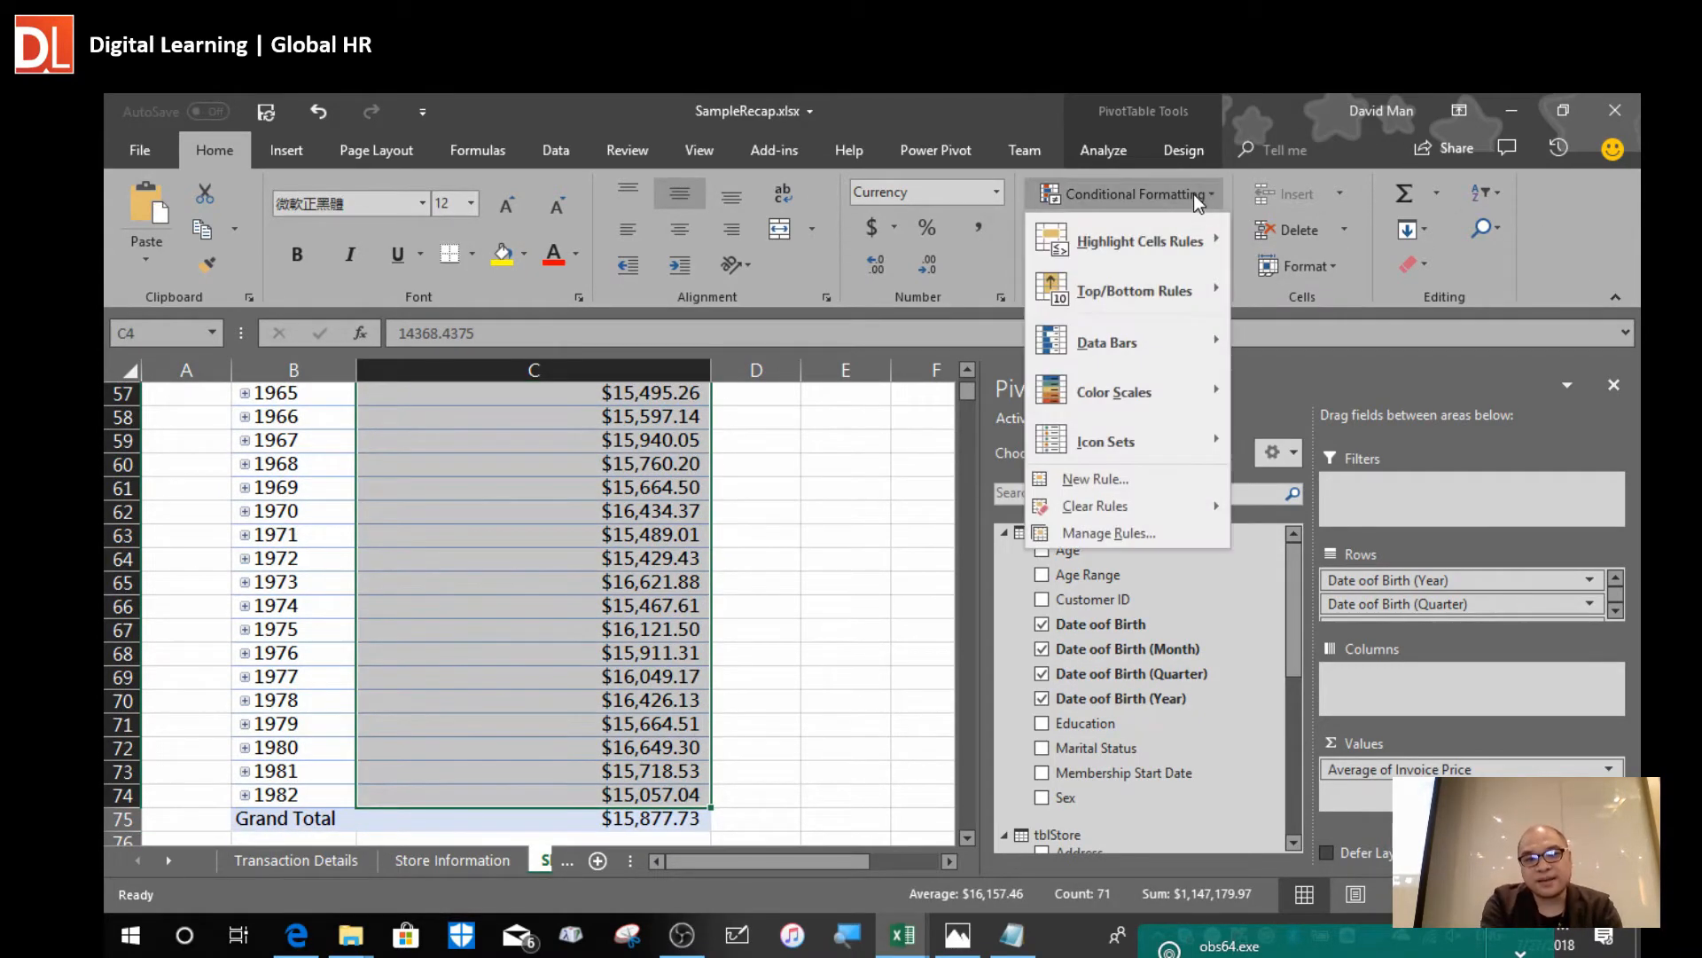
mouse_move(1167, 358)
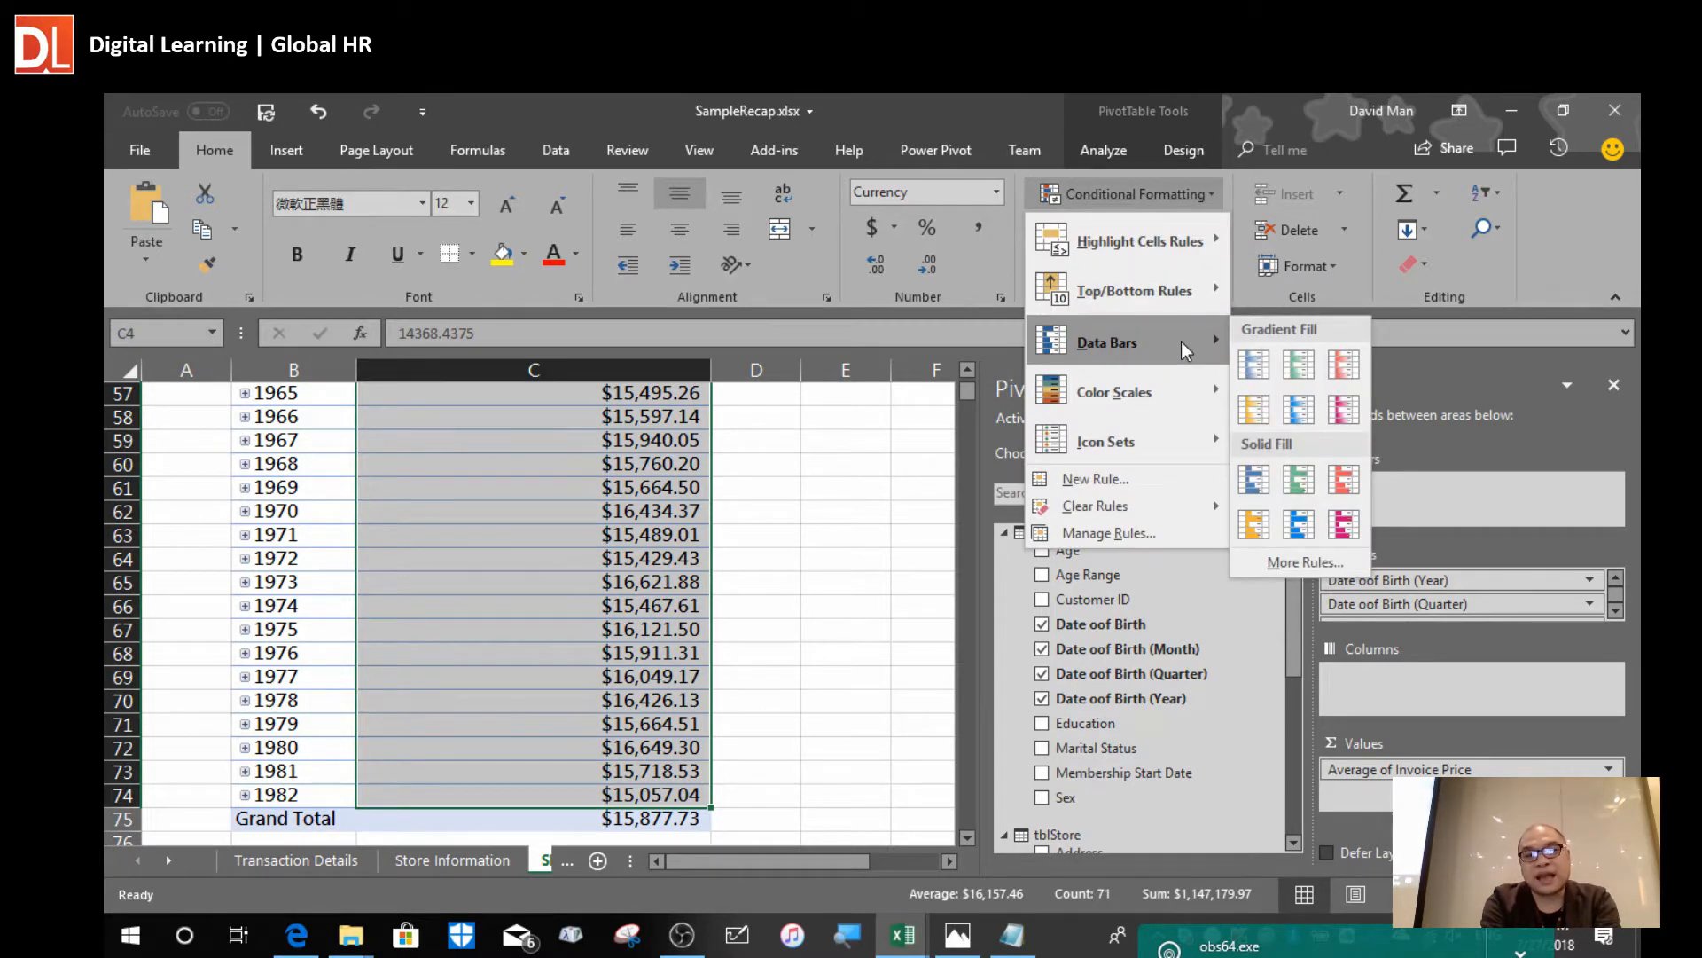
click(1299, 408)
click(599, 658)
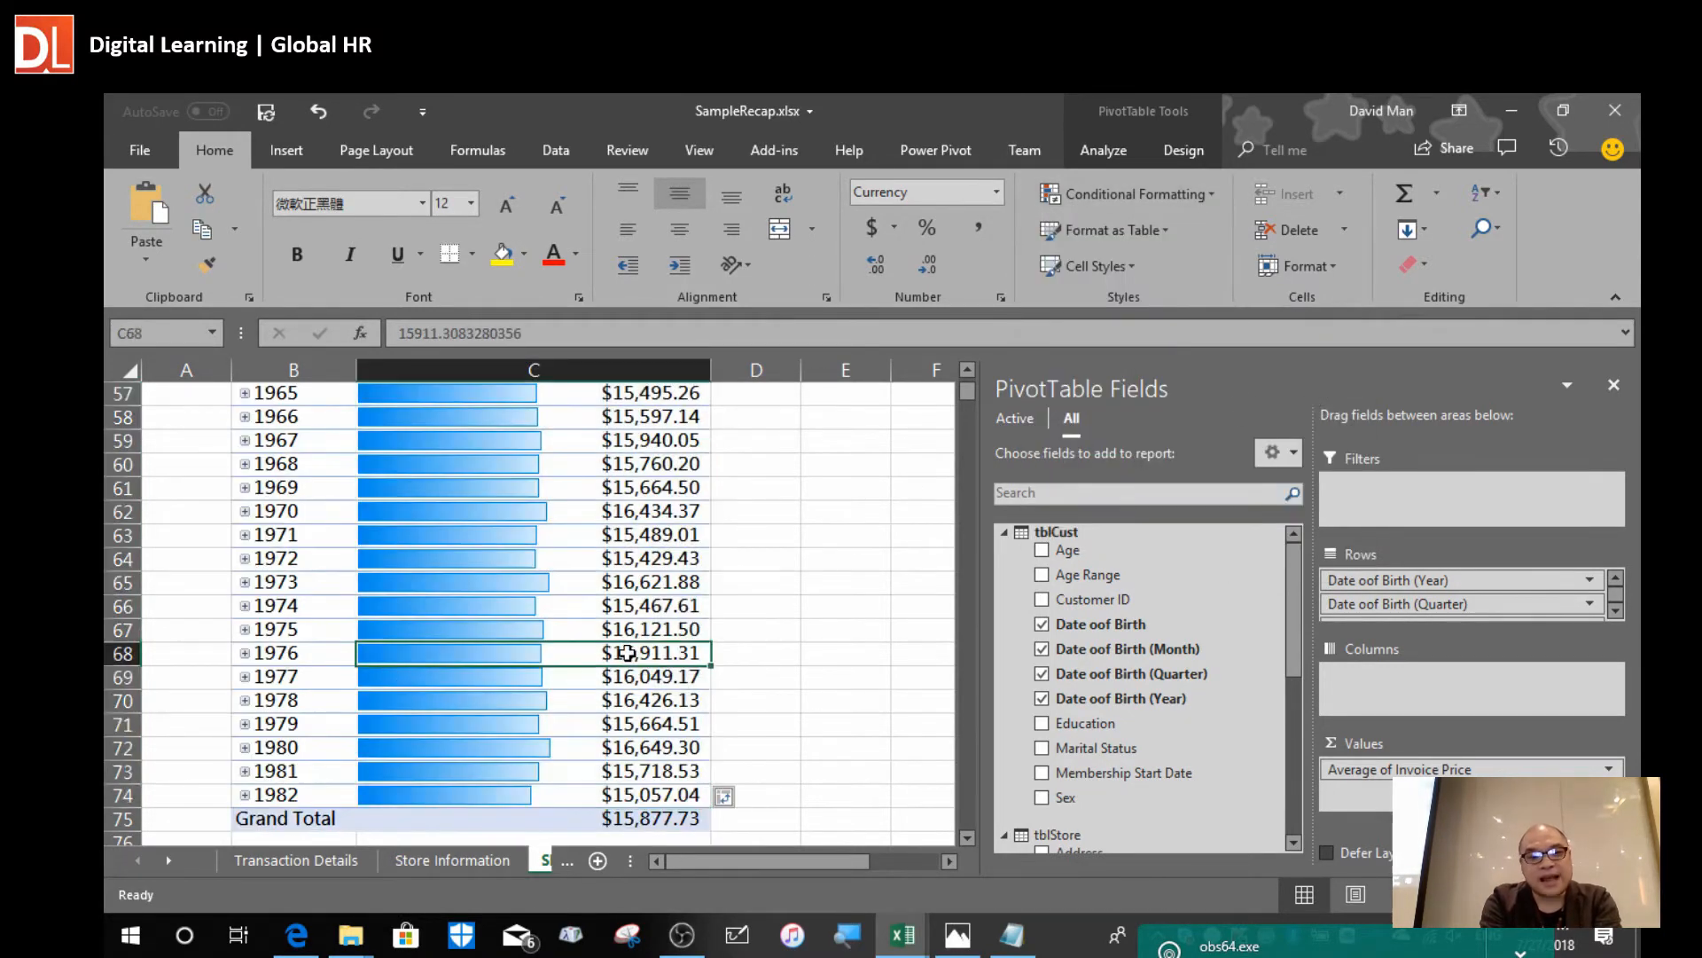
Widen column C further to lengthen the data bars in the PivotTable.
drag(711, 369, 833, 369)
scroll(834, 563, up, 10)
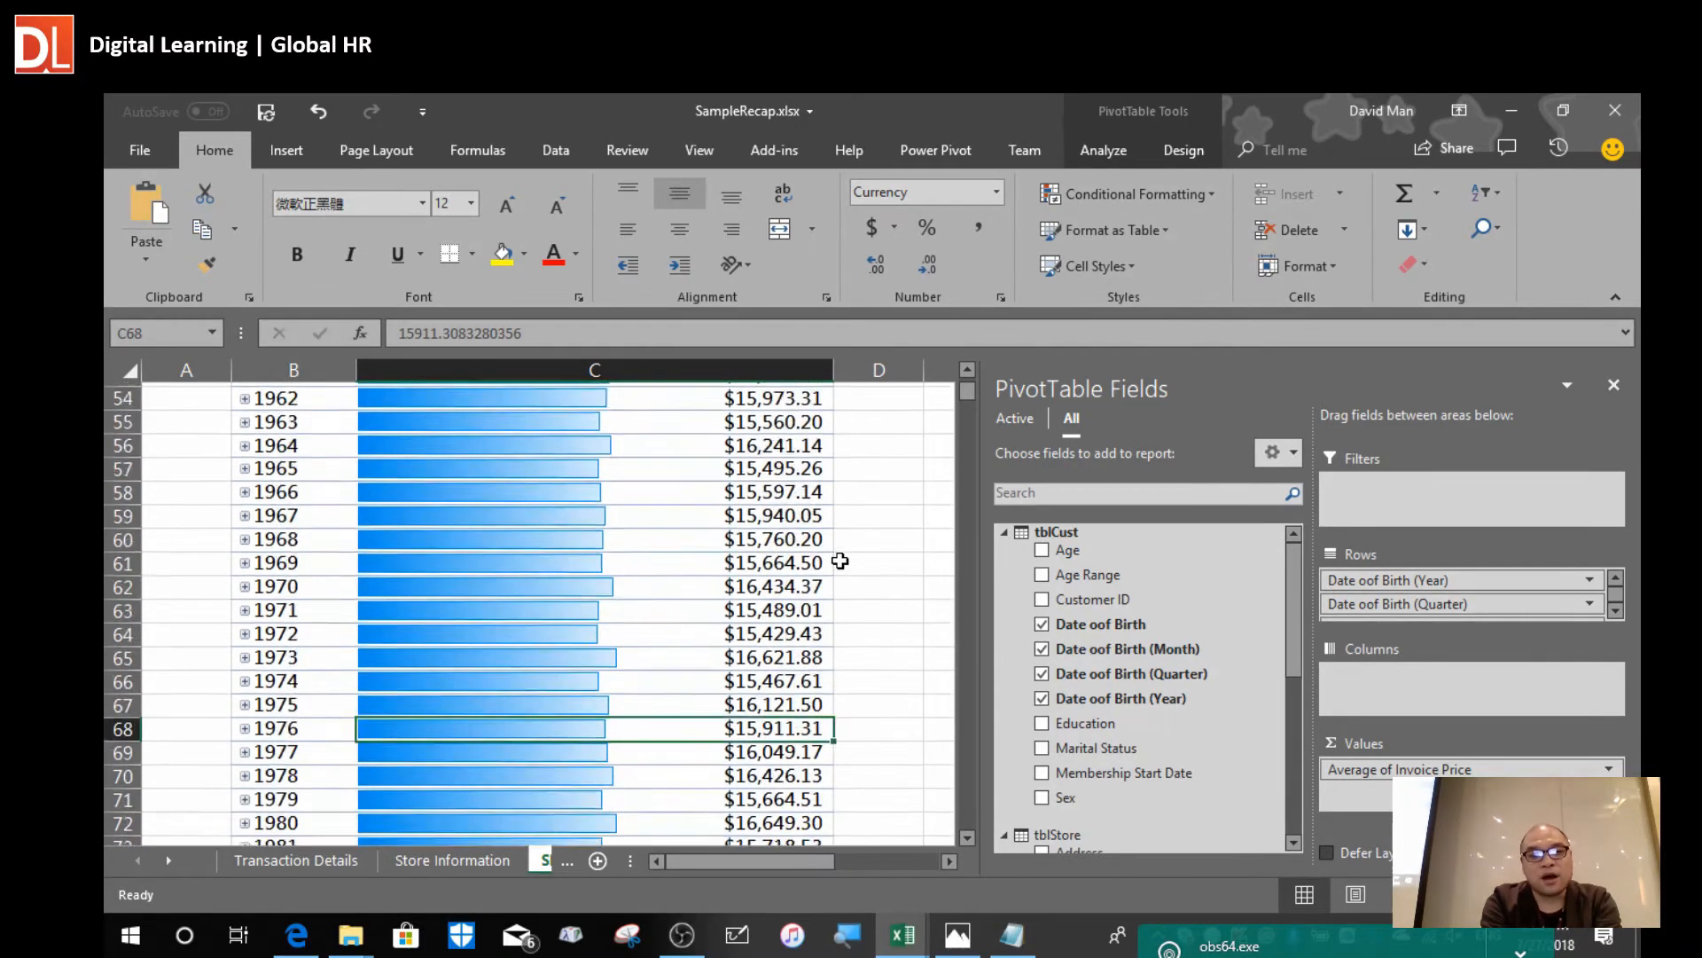
scroll(840, 560, up, 9)
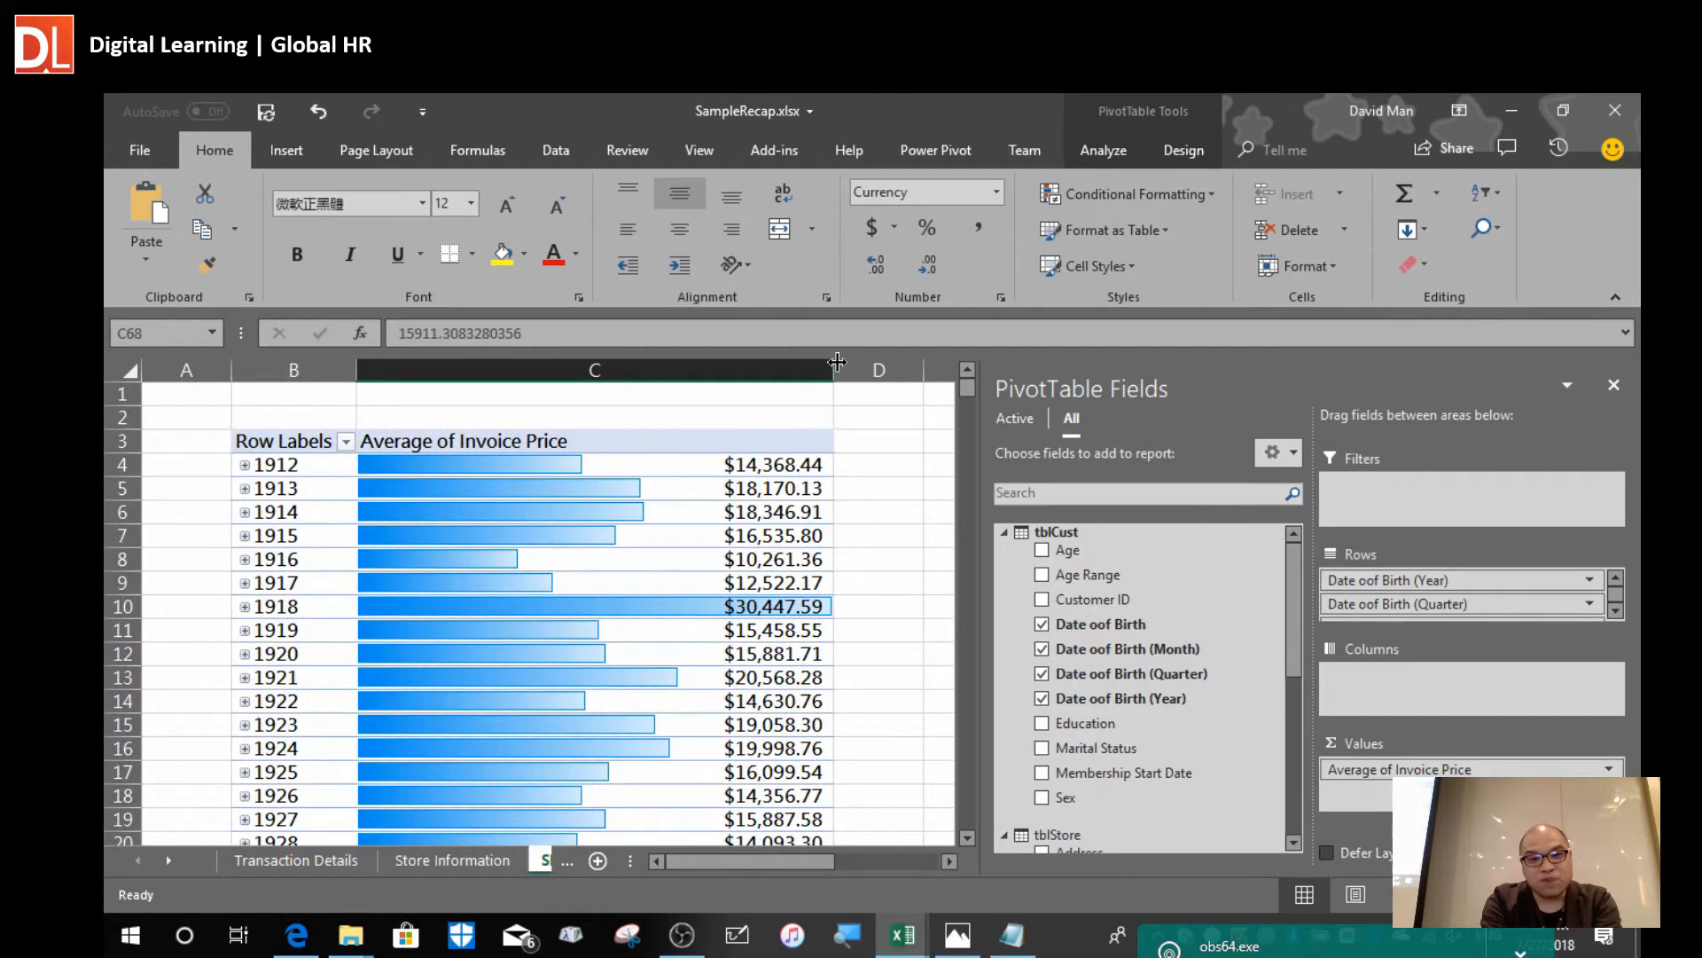
drag(836, 358, 881, 358)
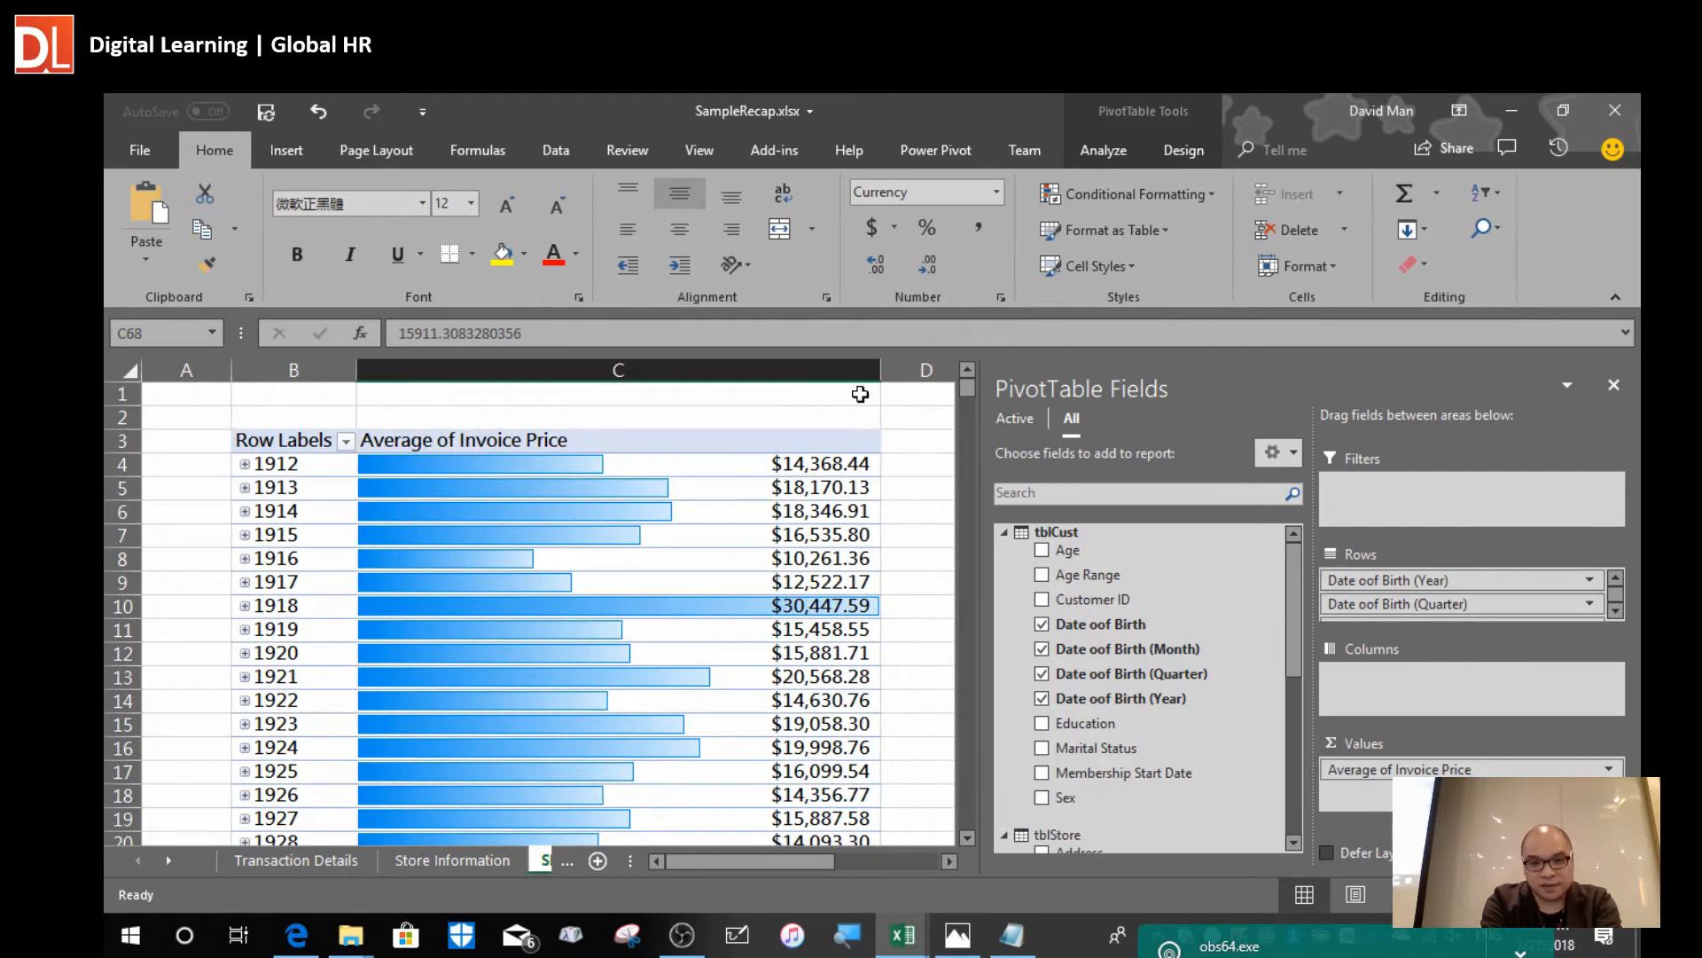
Examine the average invoice prices by birth year, including the 1918 row, and check the Power Pivot diagram of related tables.
click(532, 603)
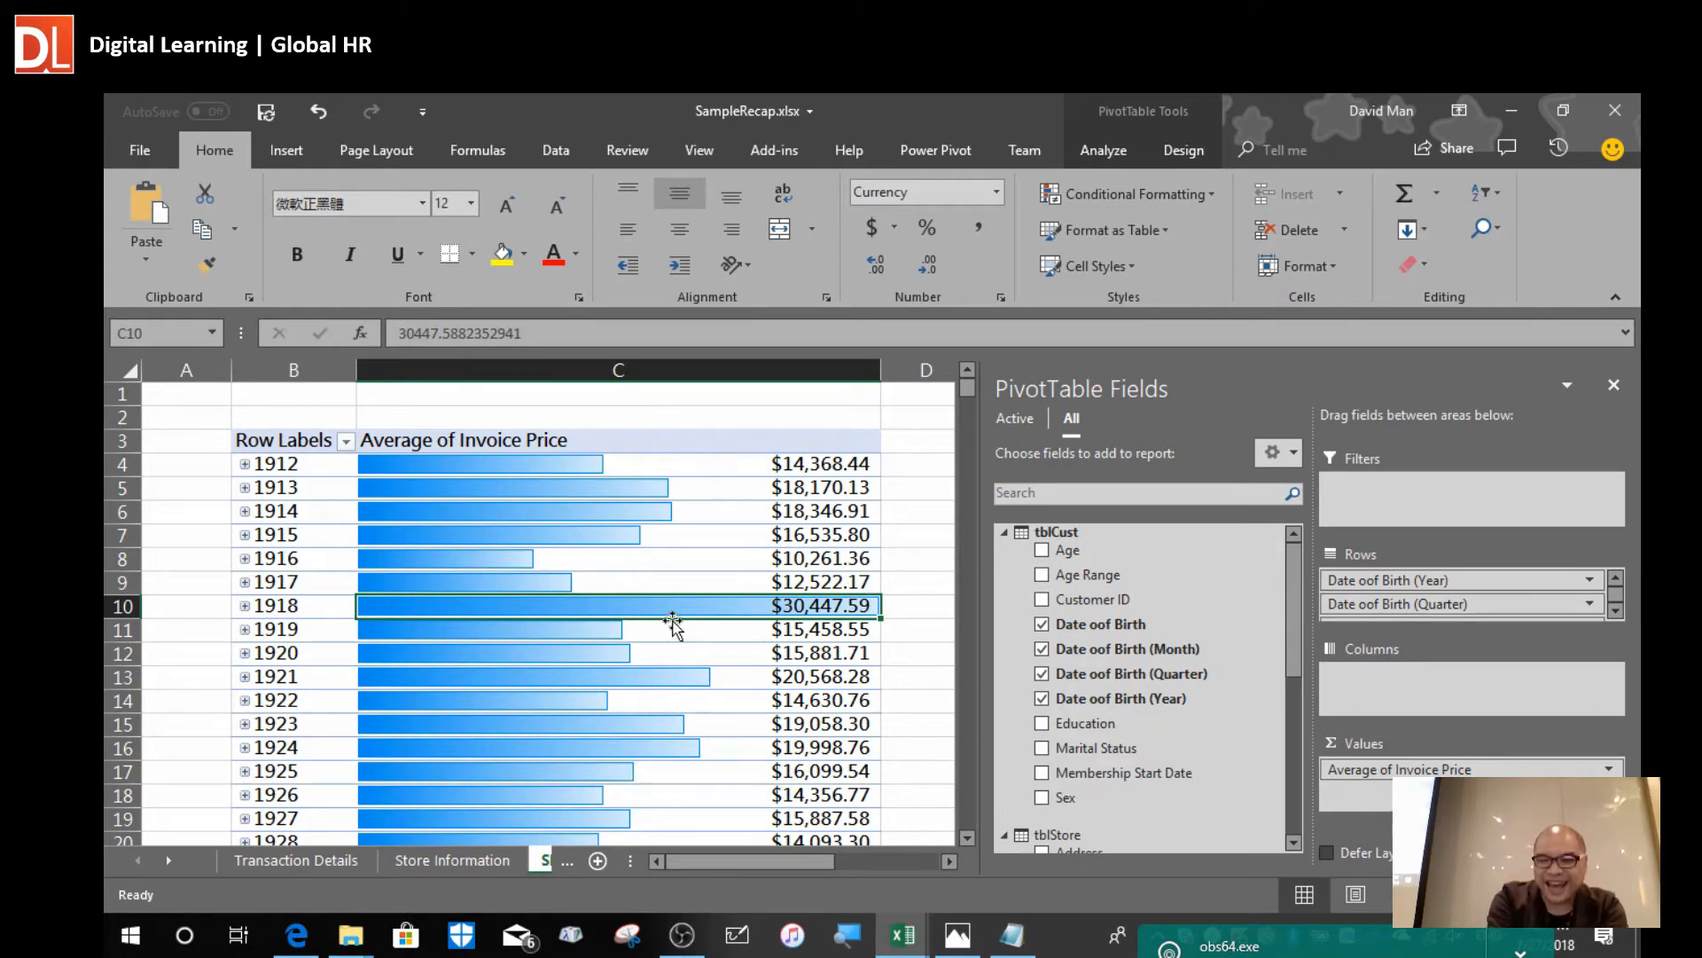
scroll(743, 663, down, 3)
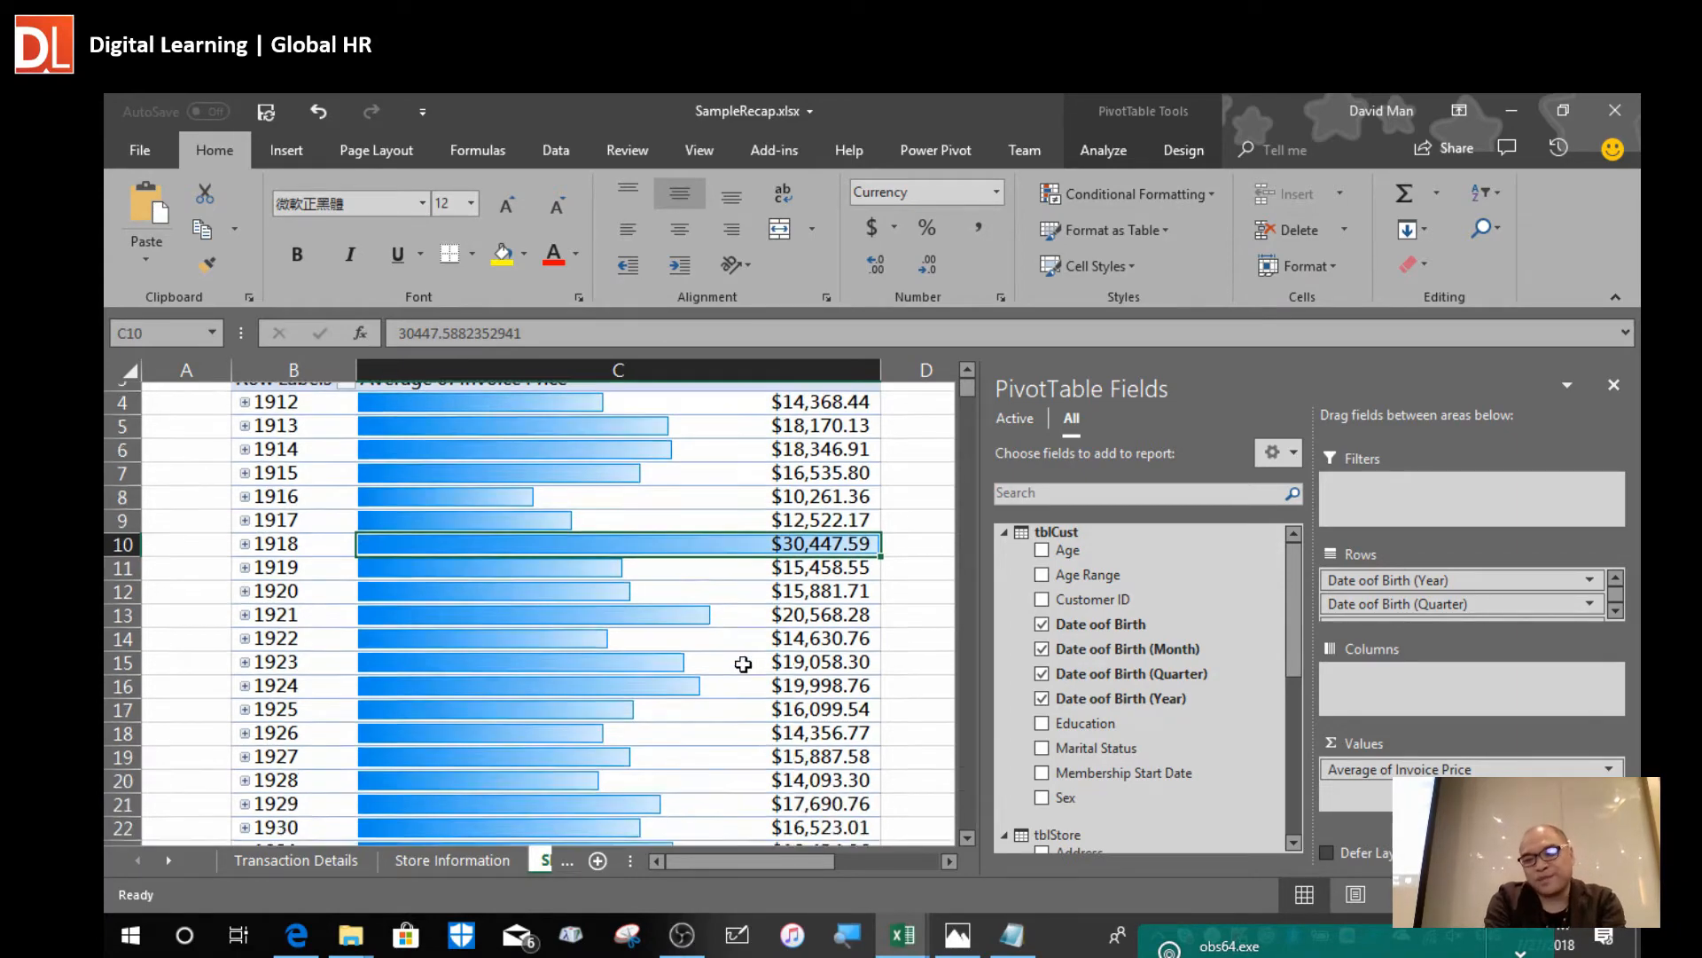
scroll(743, 663, down, 20)
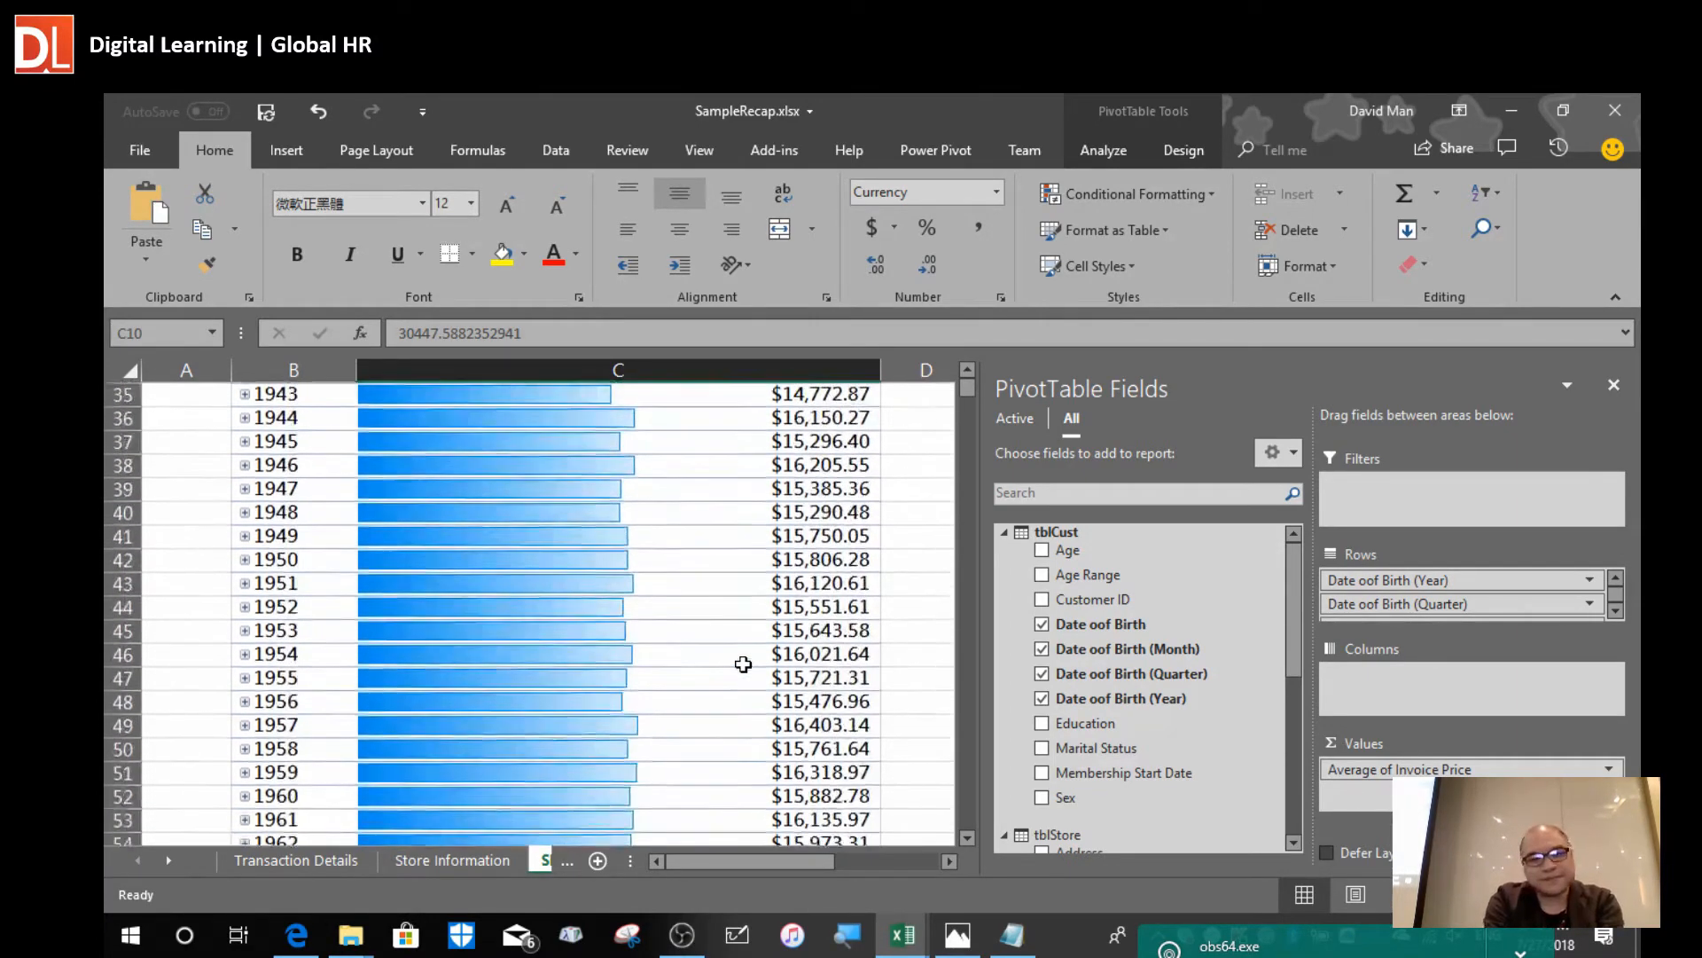
scroll(743, 664, up, 20)
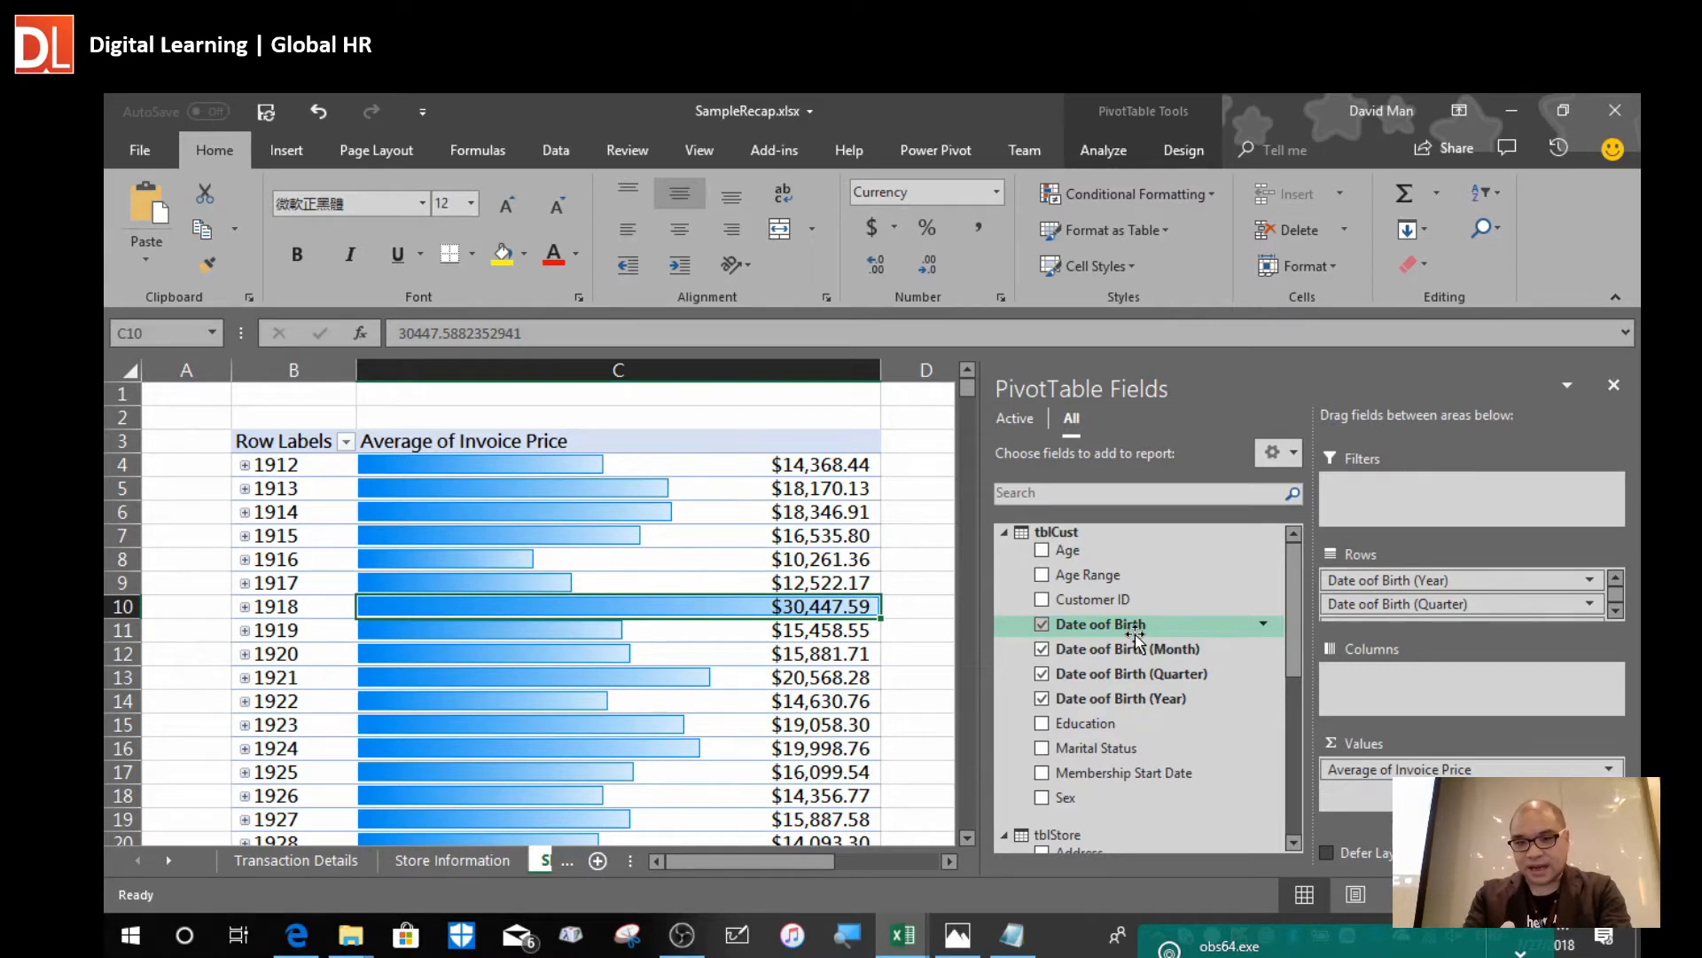
key(alt)
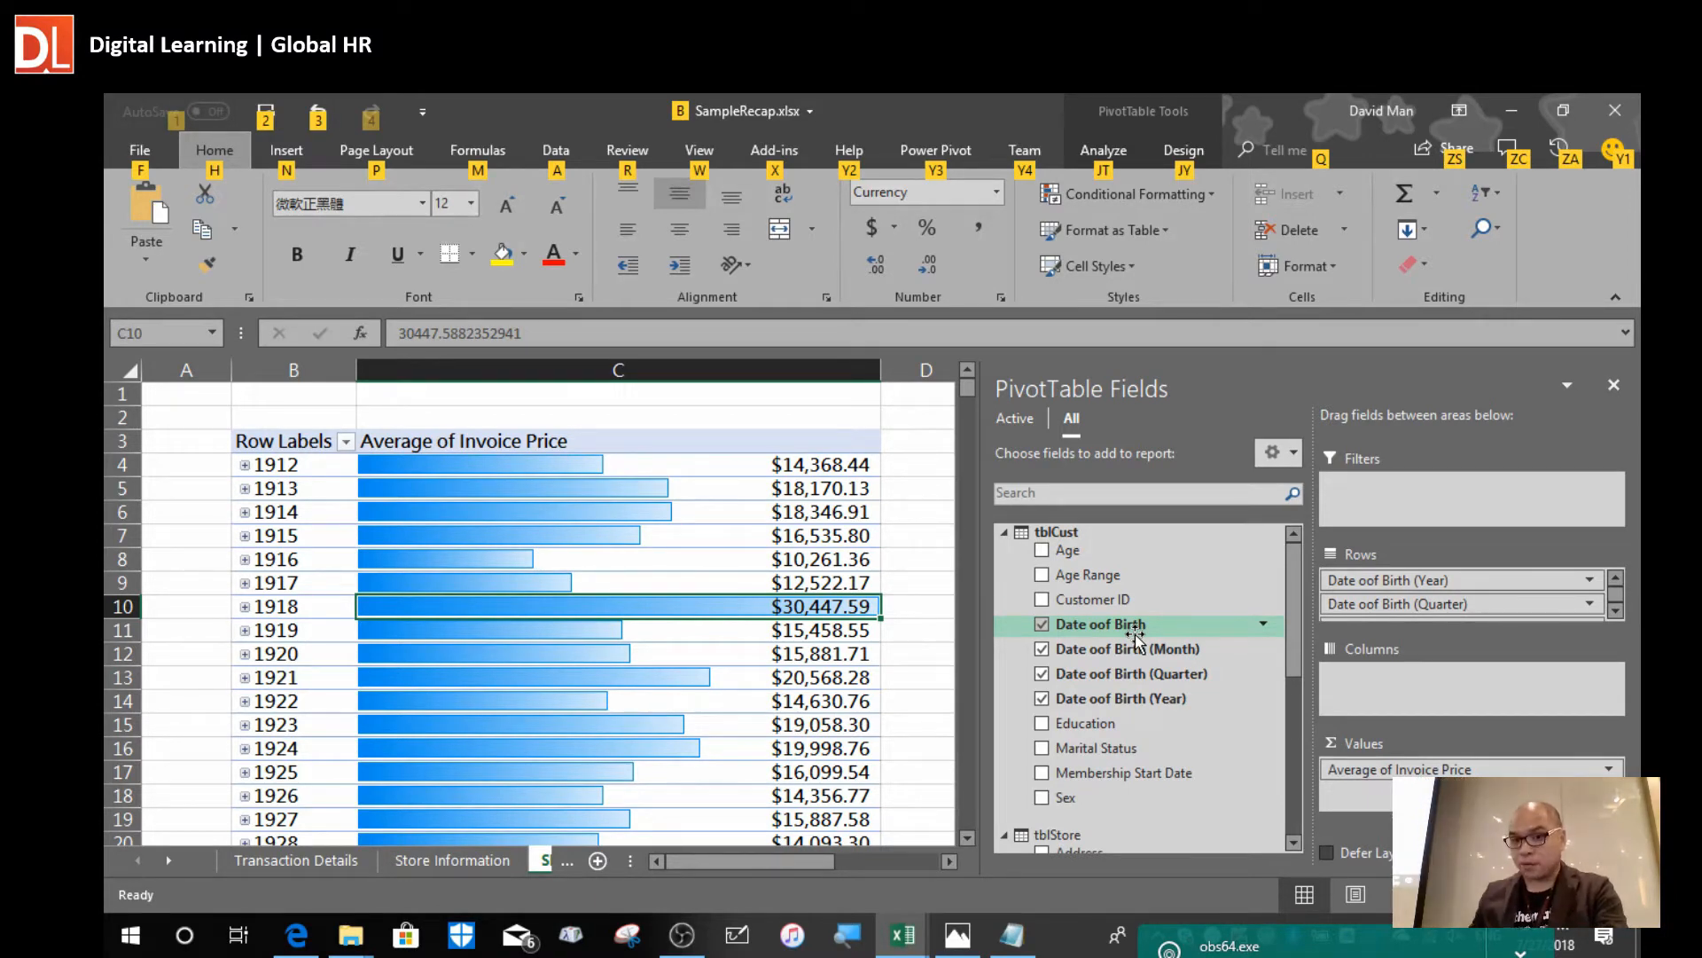
key(alt+Tab)
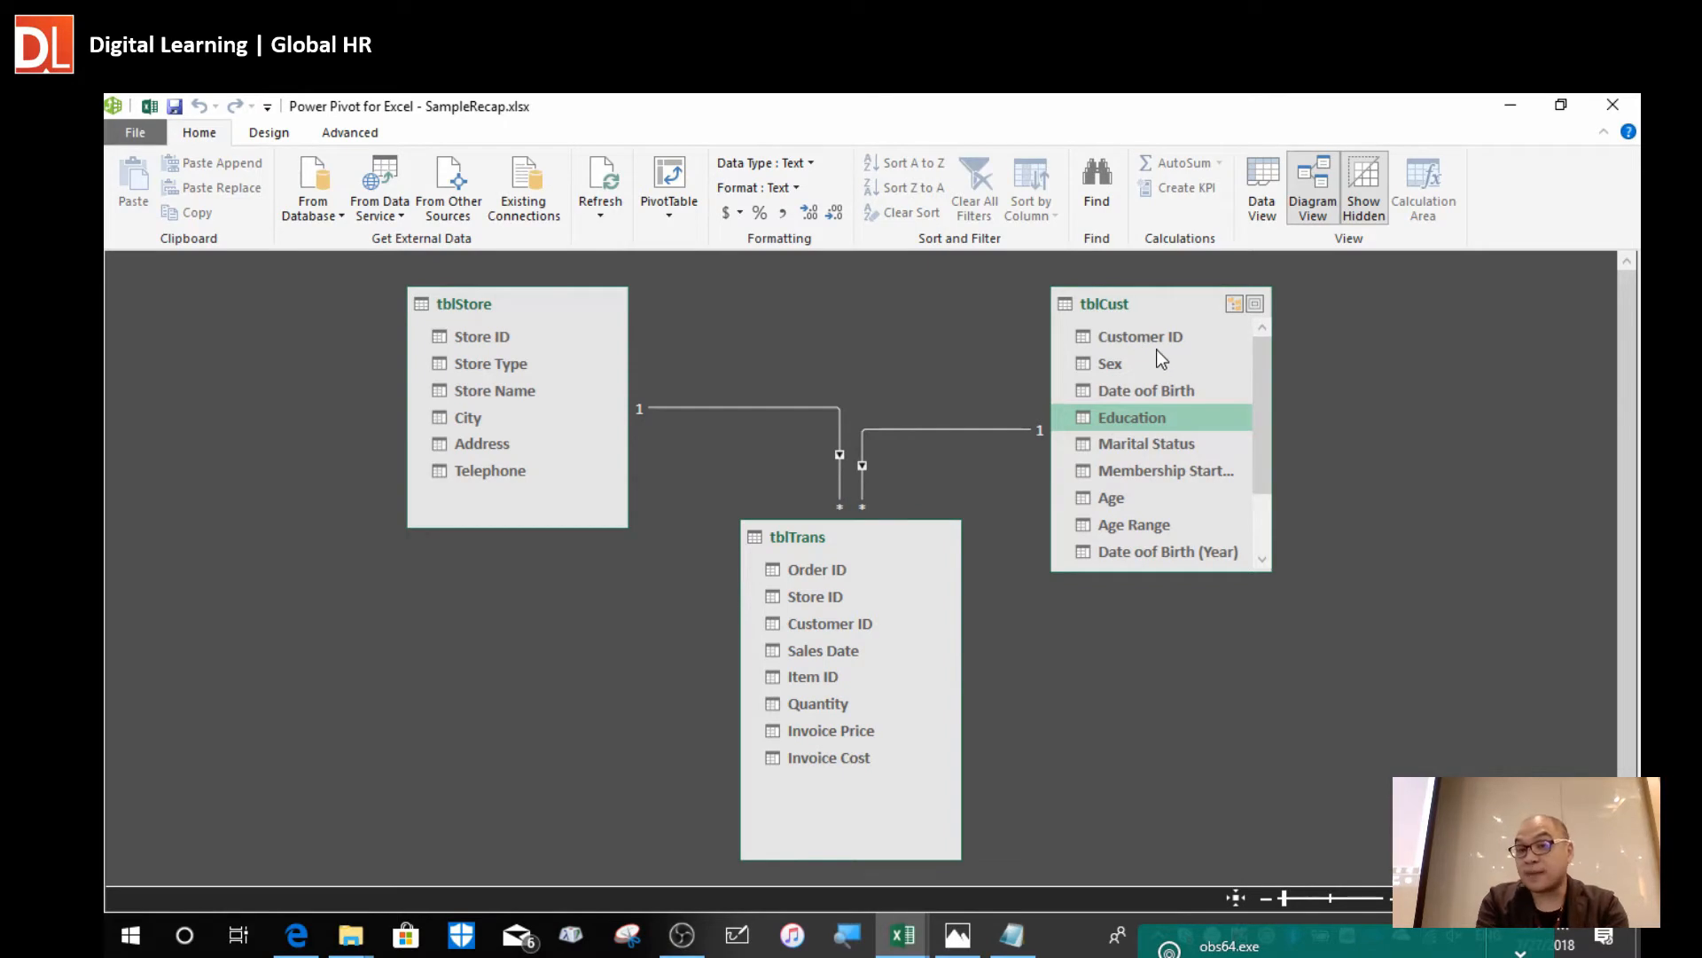
key(alt+Tab)
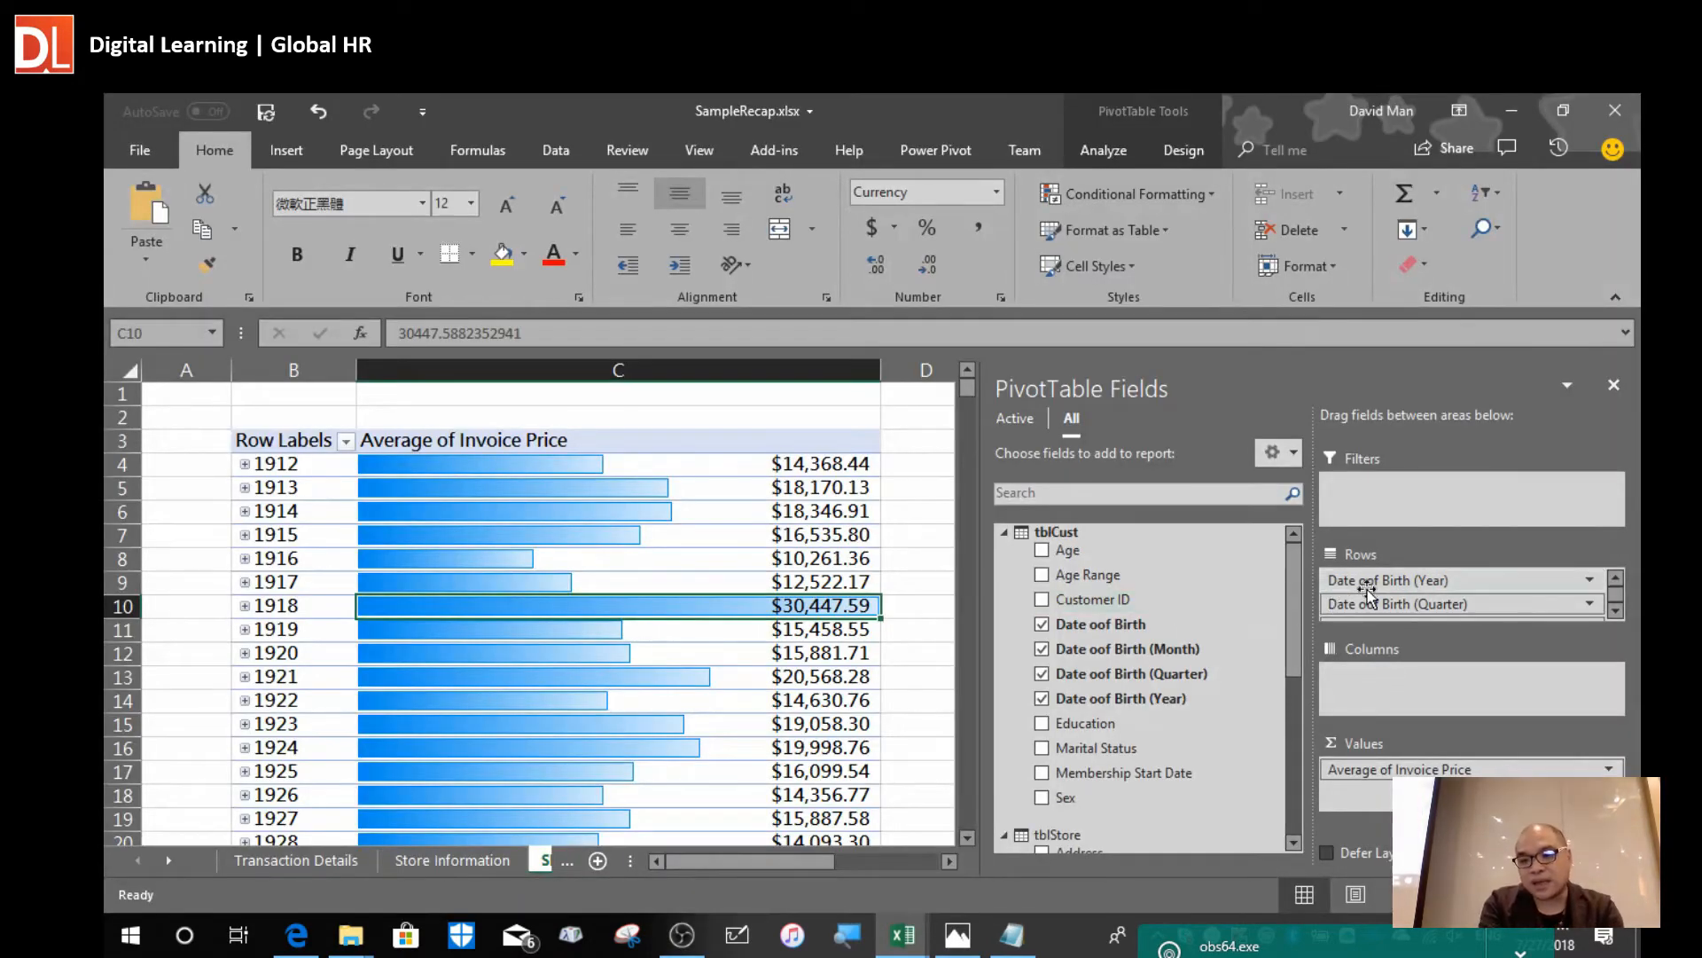
Empty the PivotTable by removing all Date oof Birth fields from the rows and Average of Invoice Price from the values.
drag(1371, 587, 683, 637)
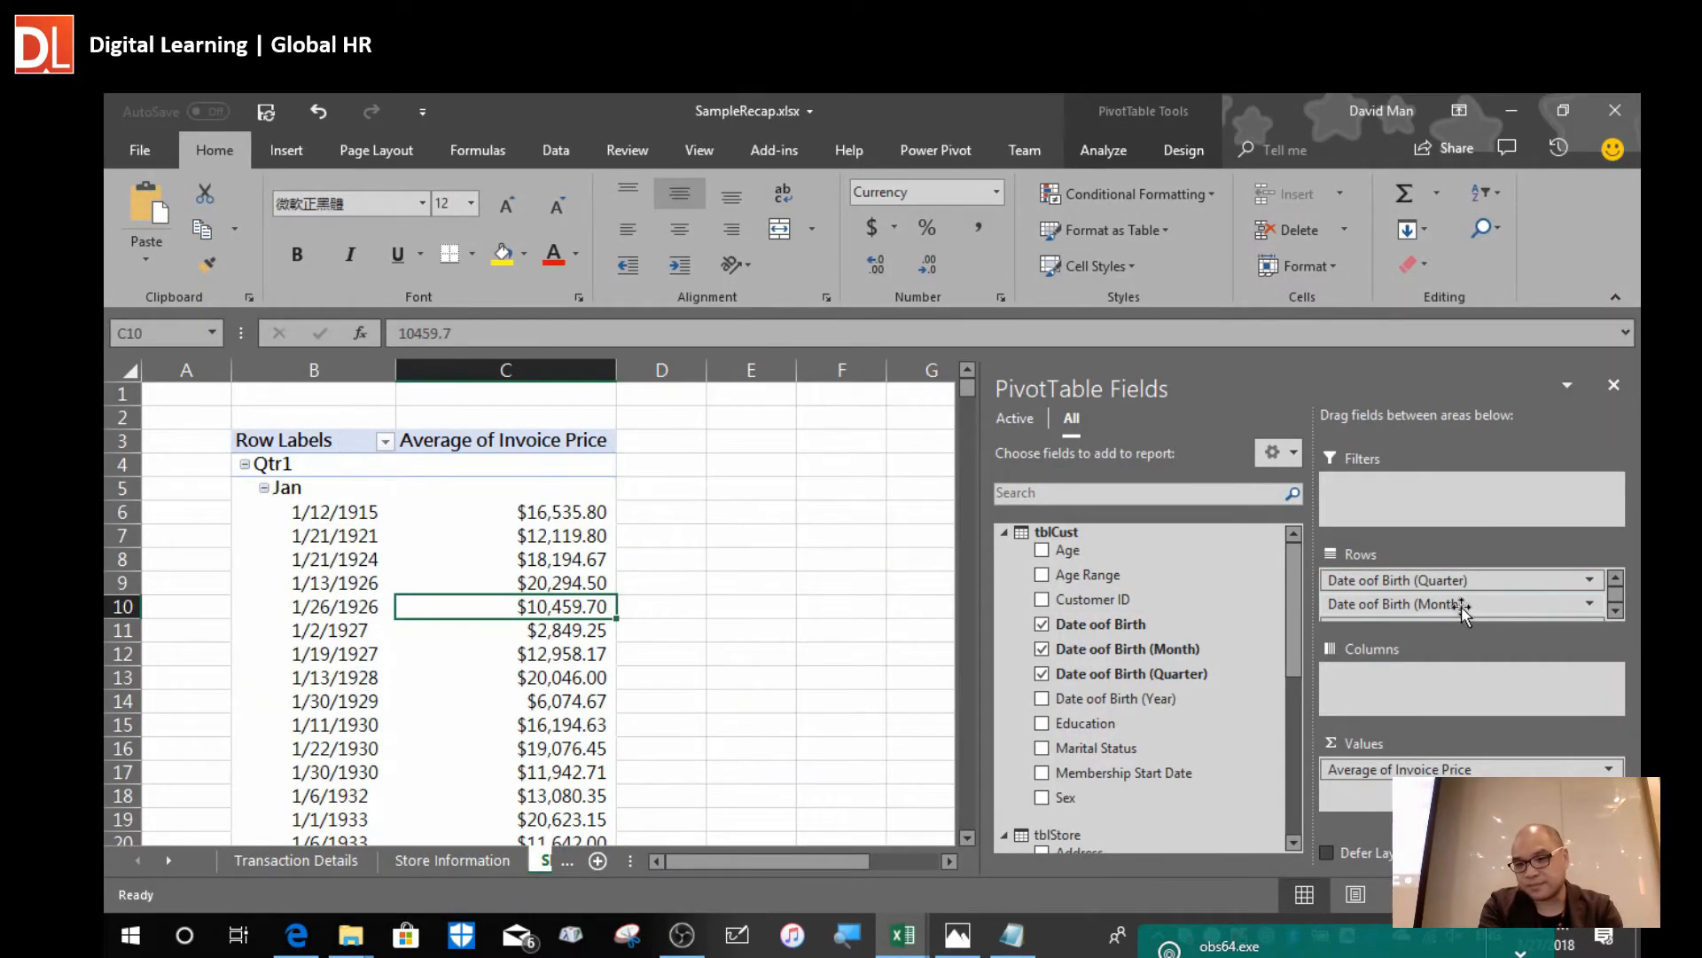
drag(1467, 580, 612, 687)
drag(1440, 579, 949, 665)
drag(1439, 578, 714, 769)
drag(1414, 767, 705, 788)
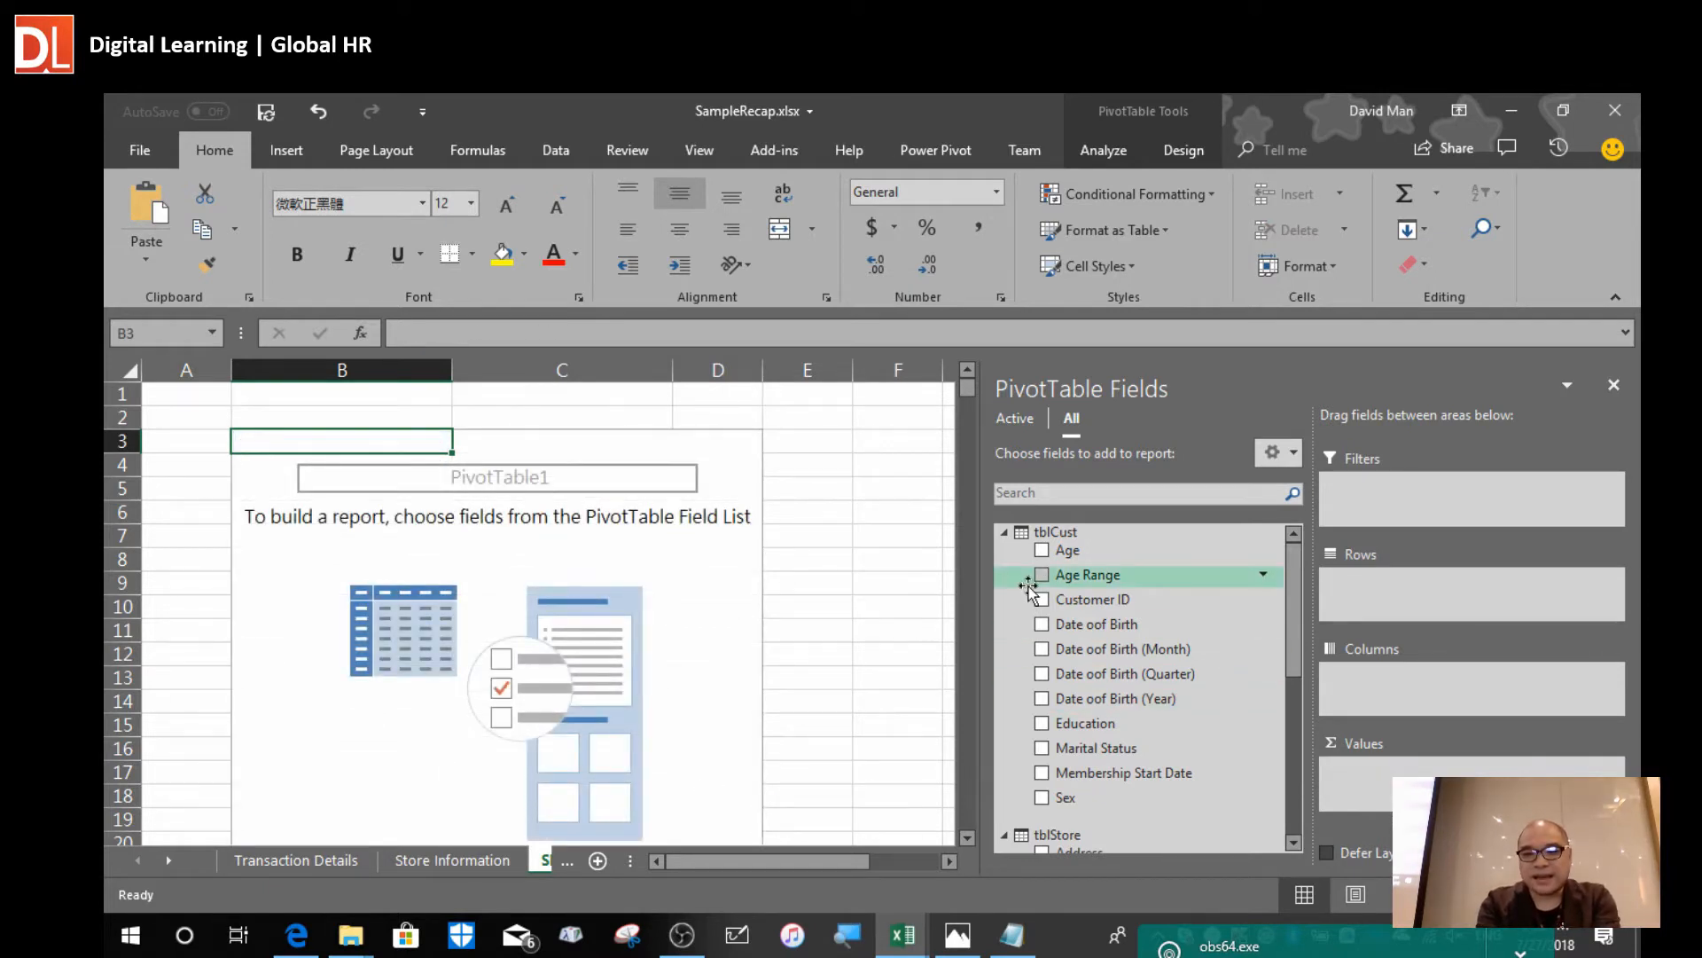
Add Item ID from tblTrans to the PivotTable rows and Customer ID from tblCust to the values.
click(1004, 533)
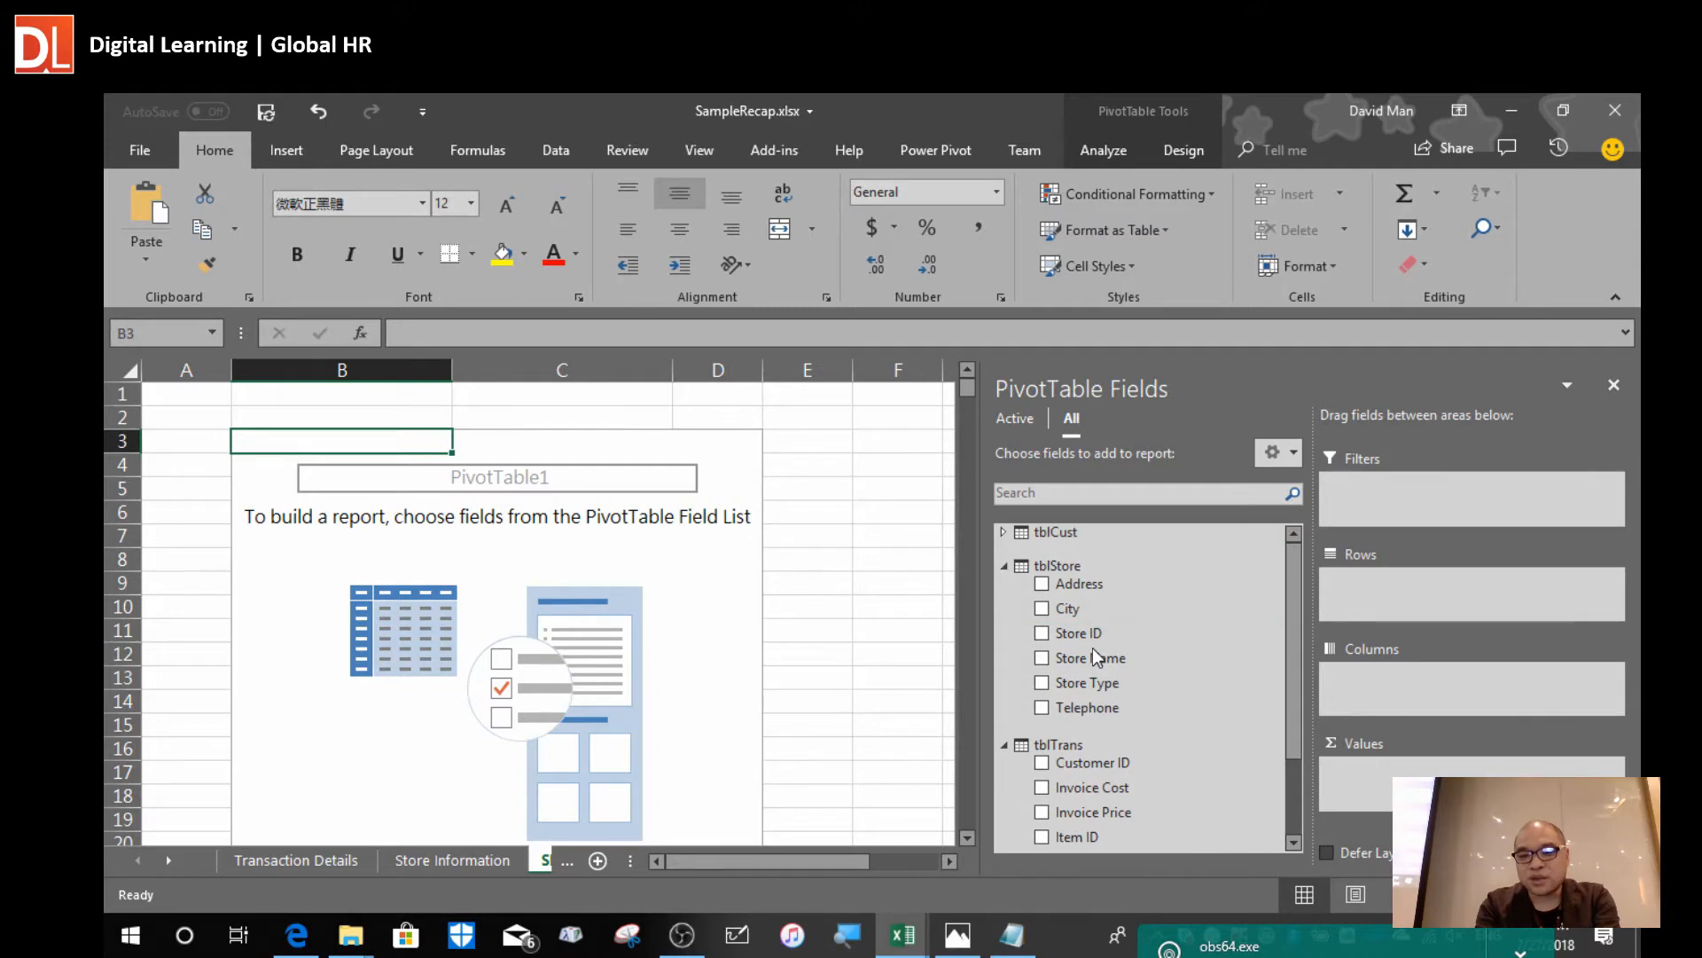
scroll(1092, 650, down, 2)
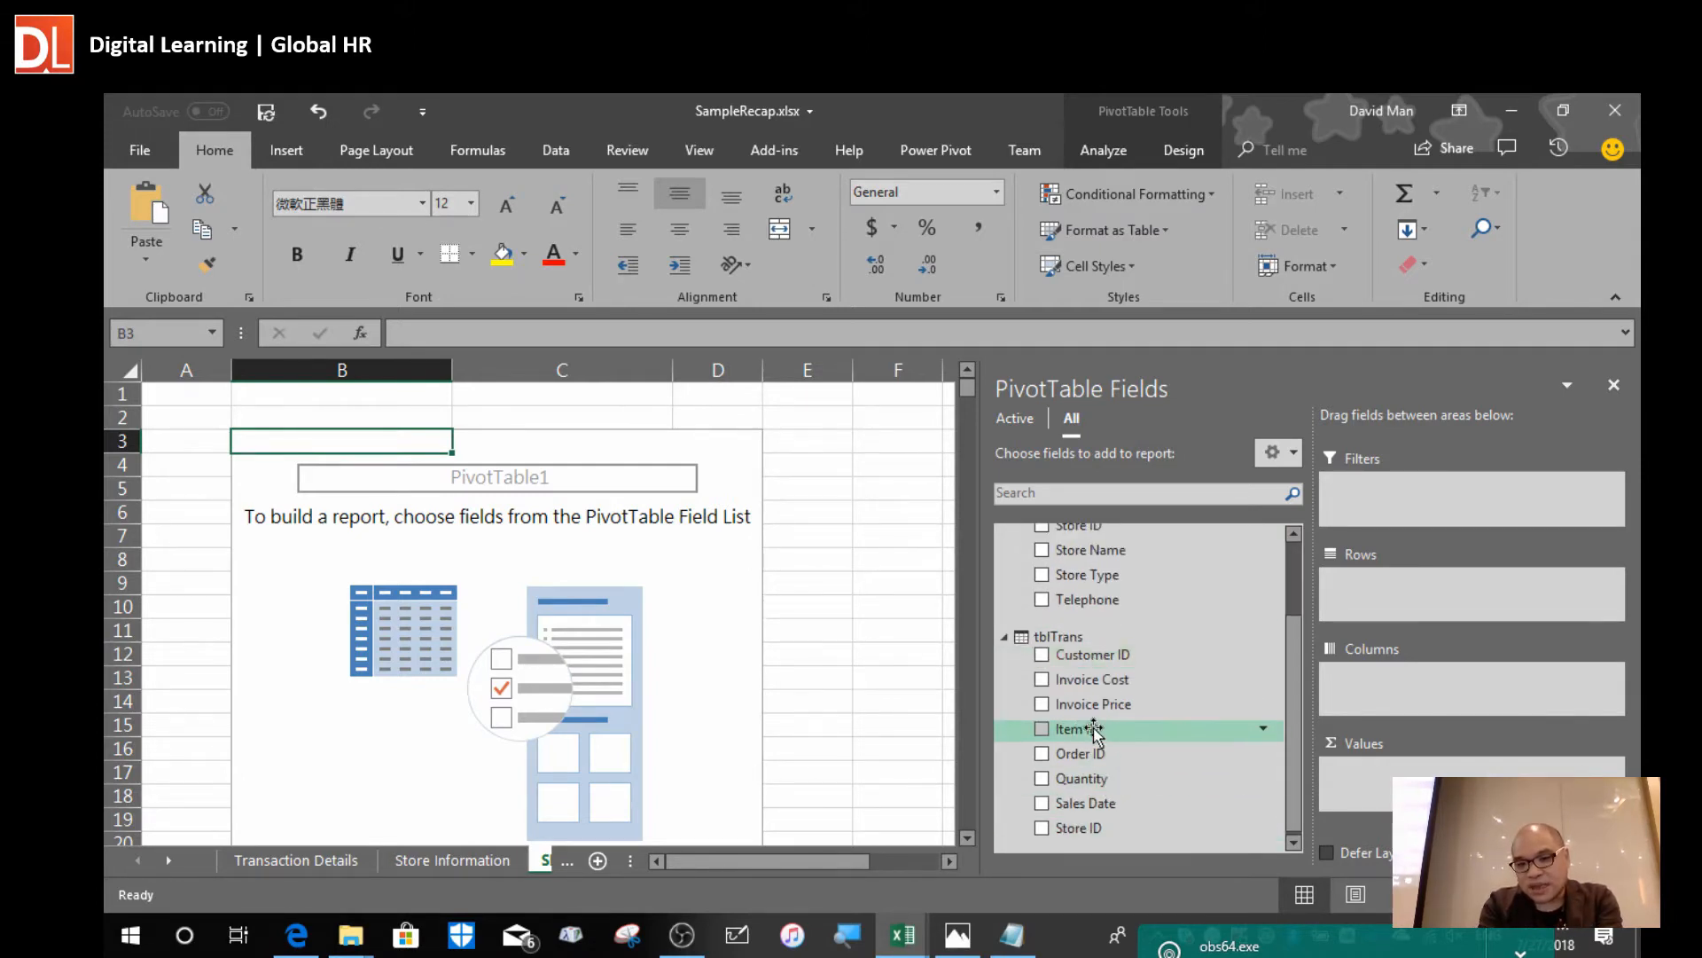
drag(1084, 731, 1397, 593)
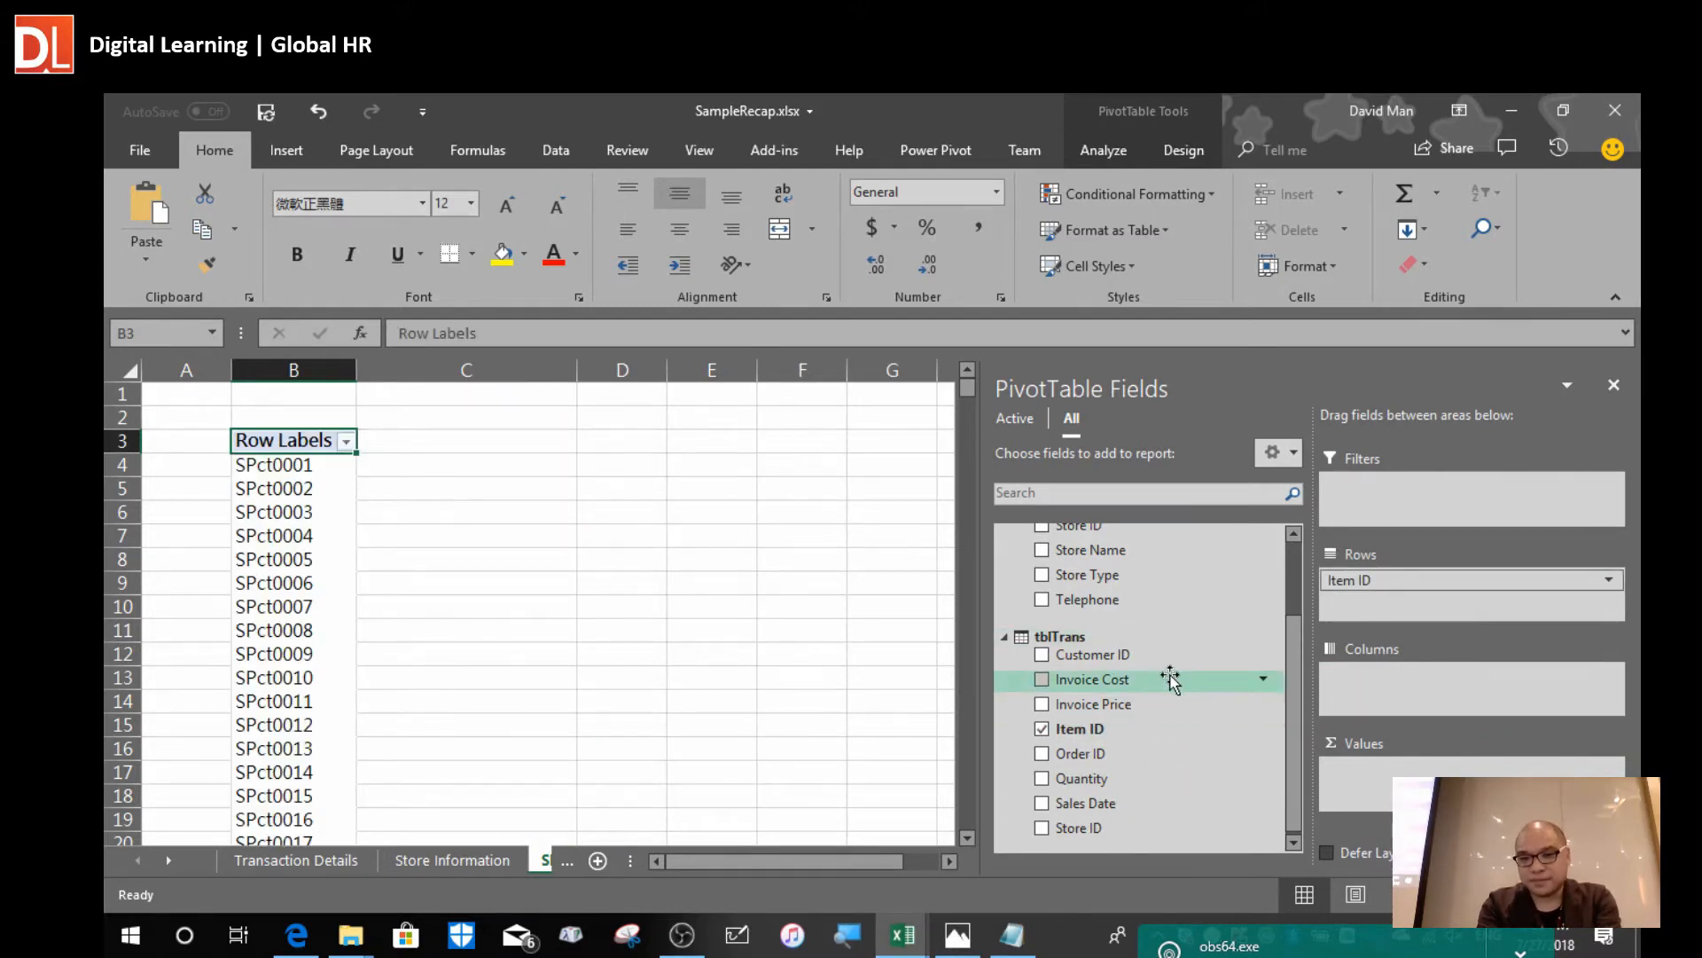
scroll(1170, 679, up, 3)
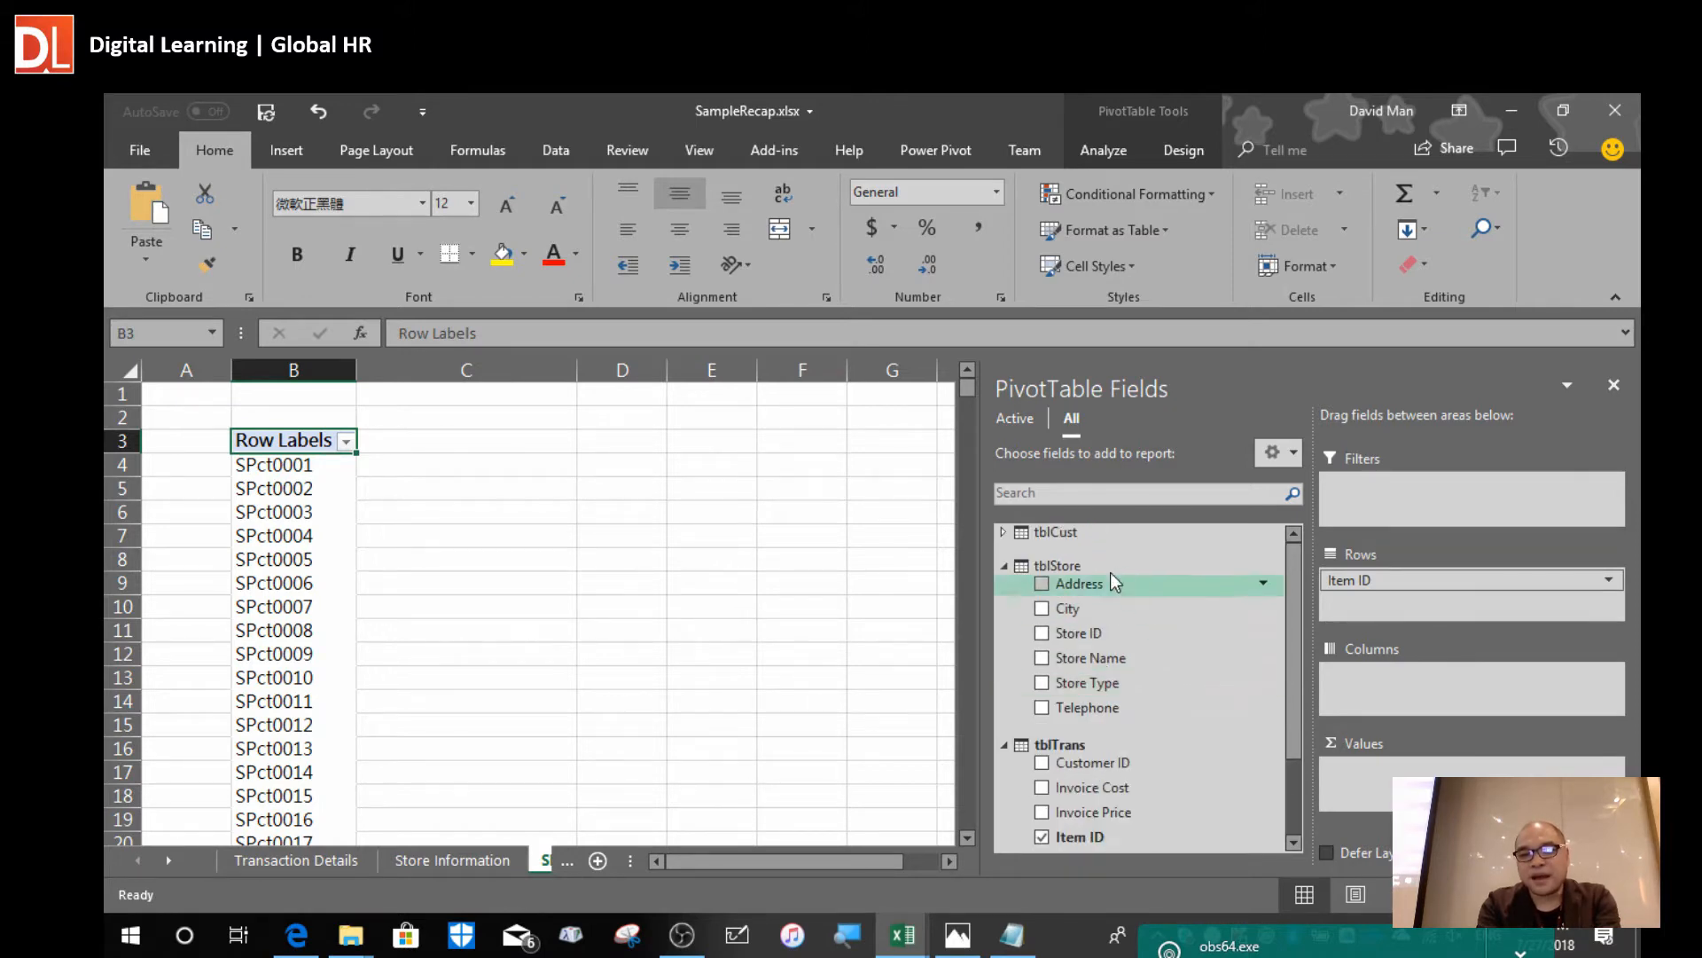
click(1004, 531)
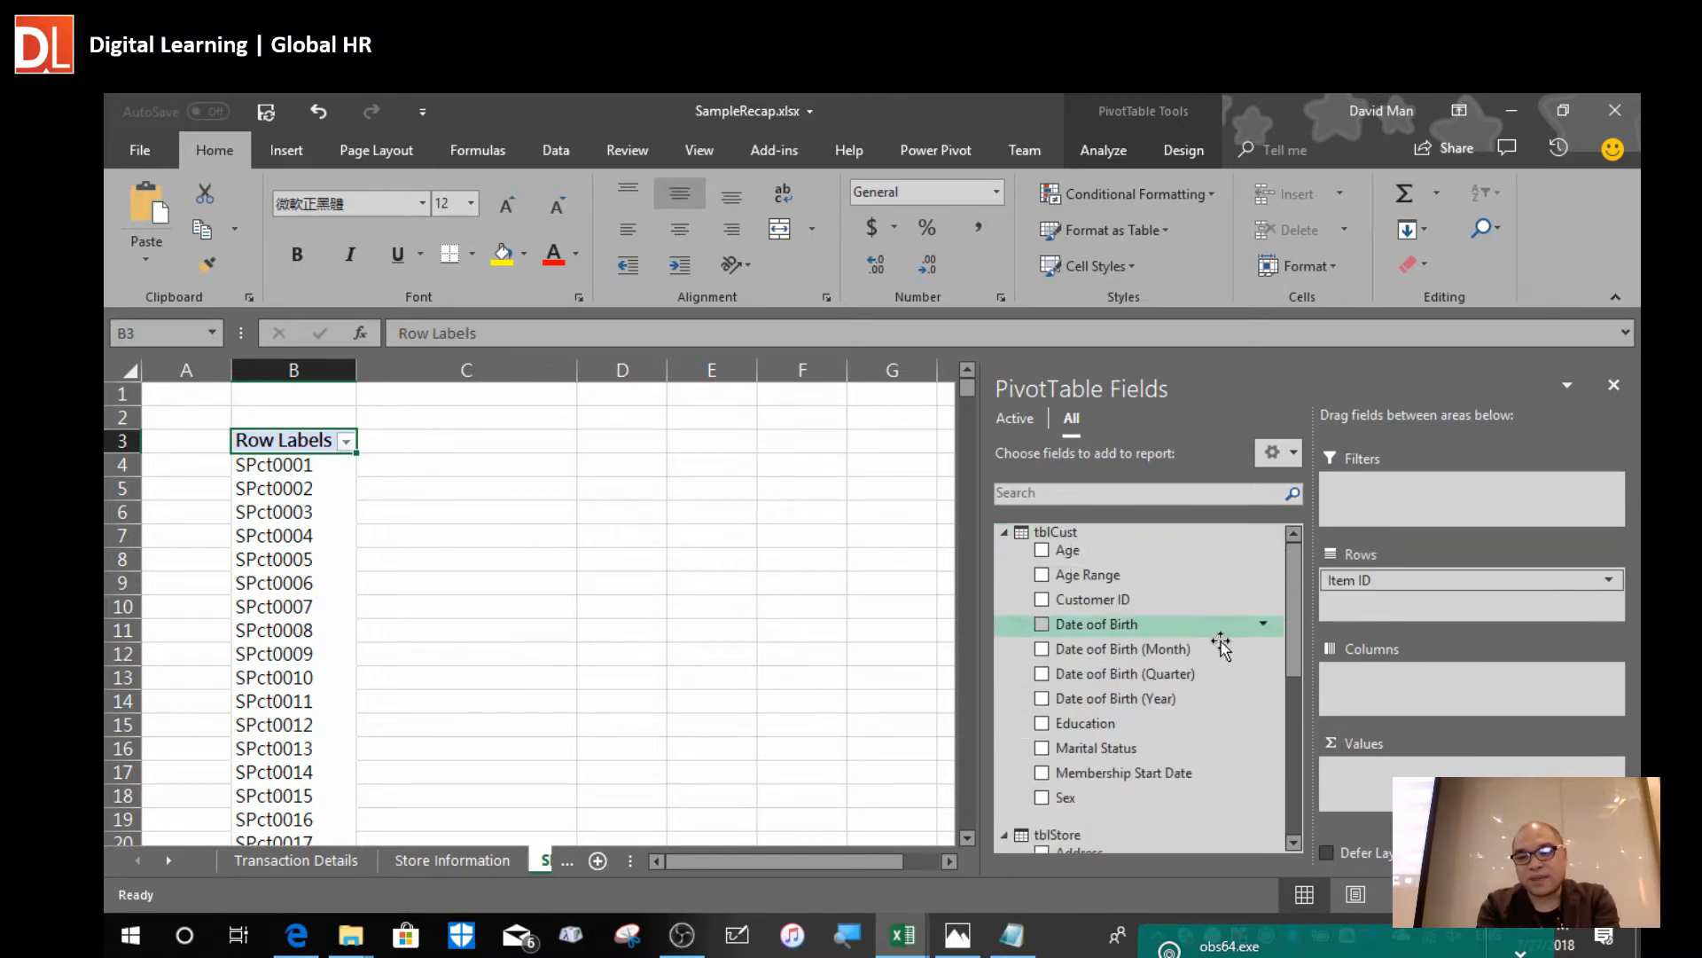
drag(1108, 610, 1383, 781)
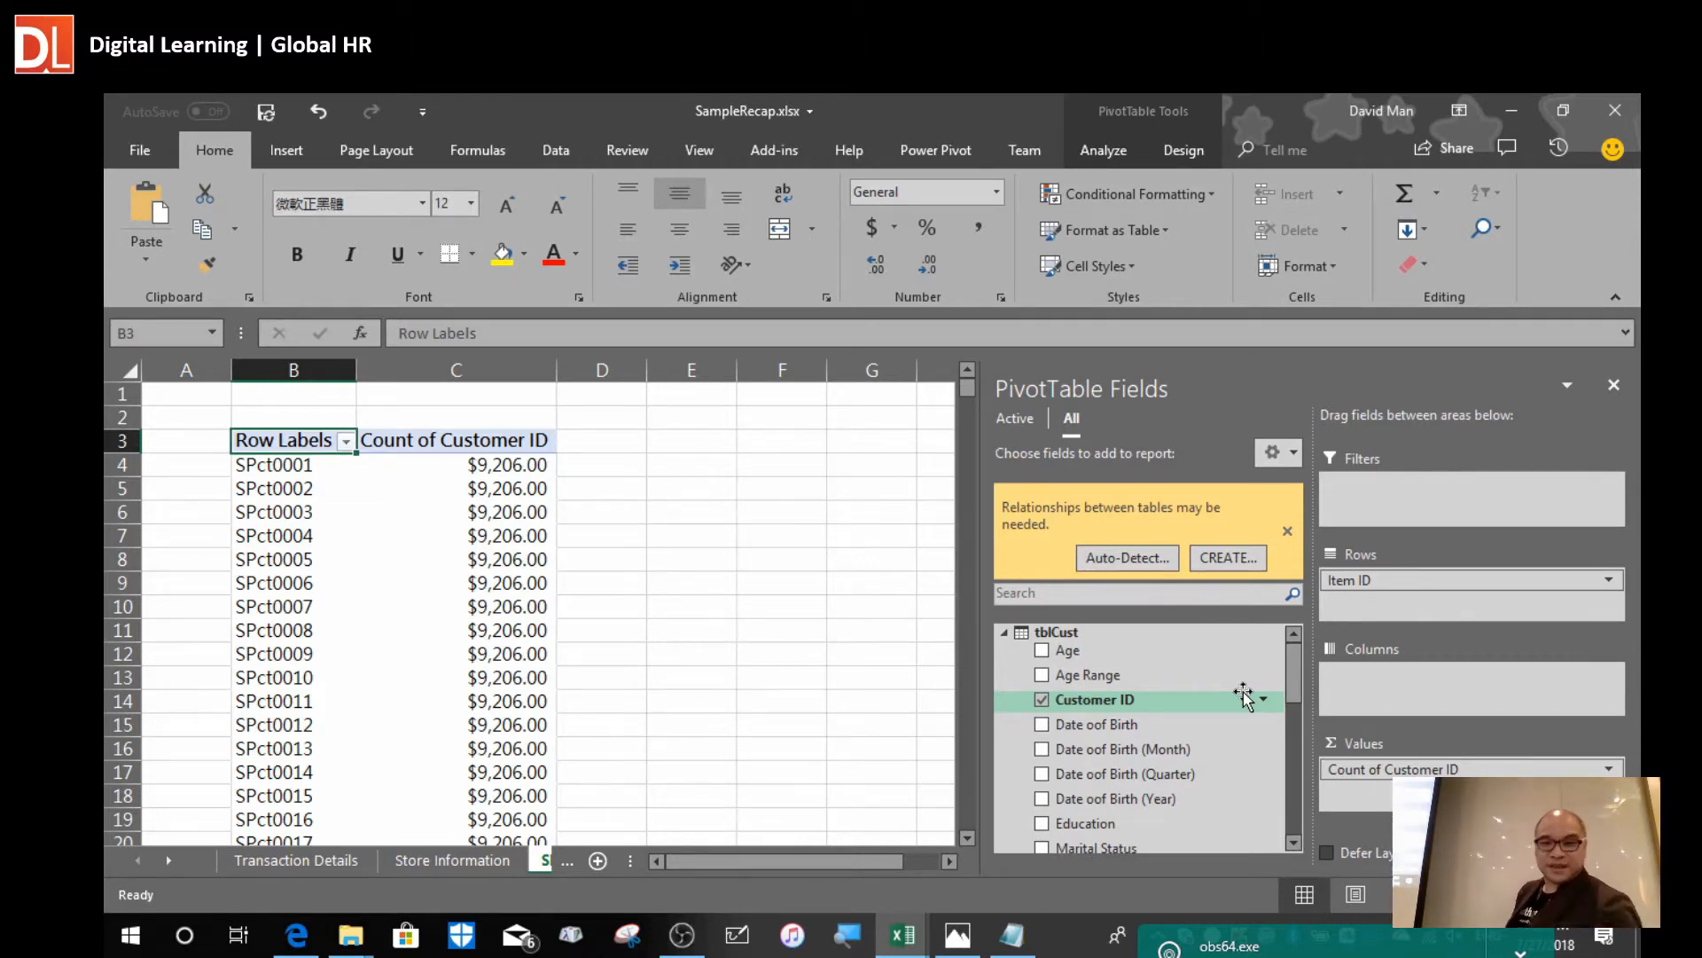
Compare the Count of Customer ID per Item ID with the relationships between tblStore, tblTrans and tblCust in the Power Pivot diagram.
key(alt+Tab)
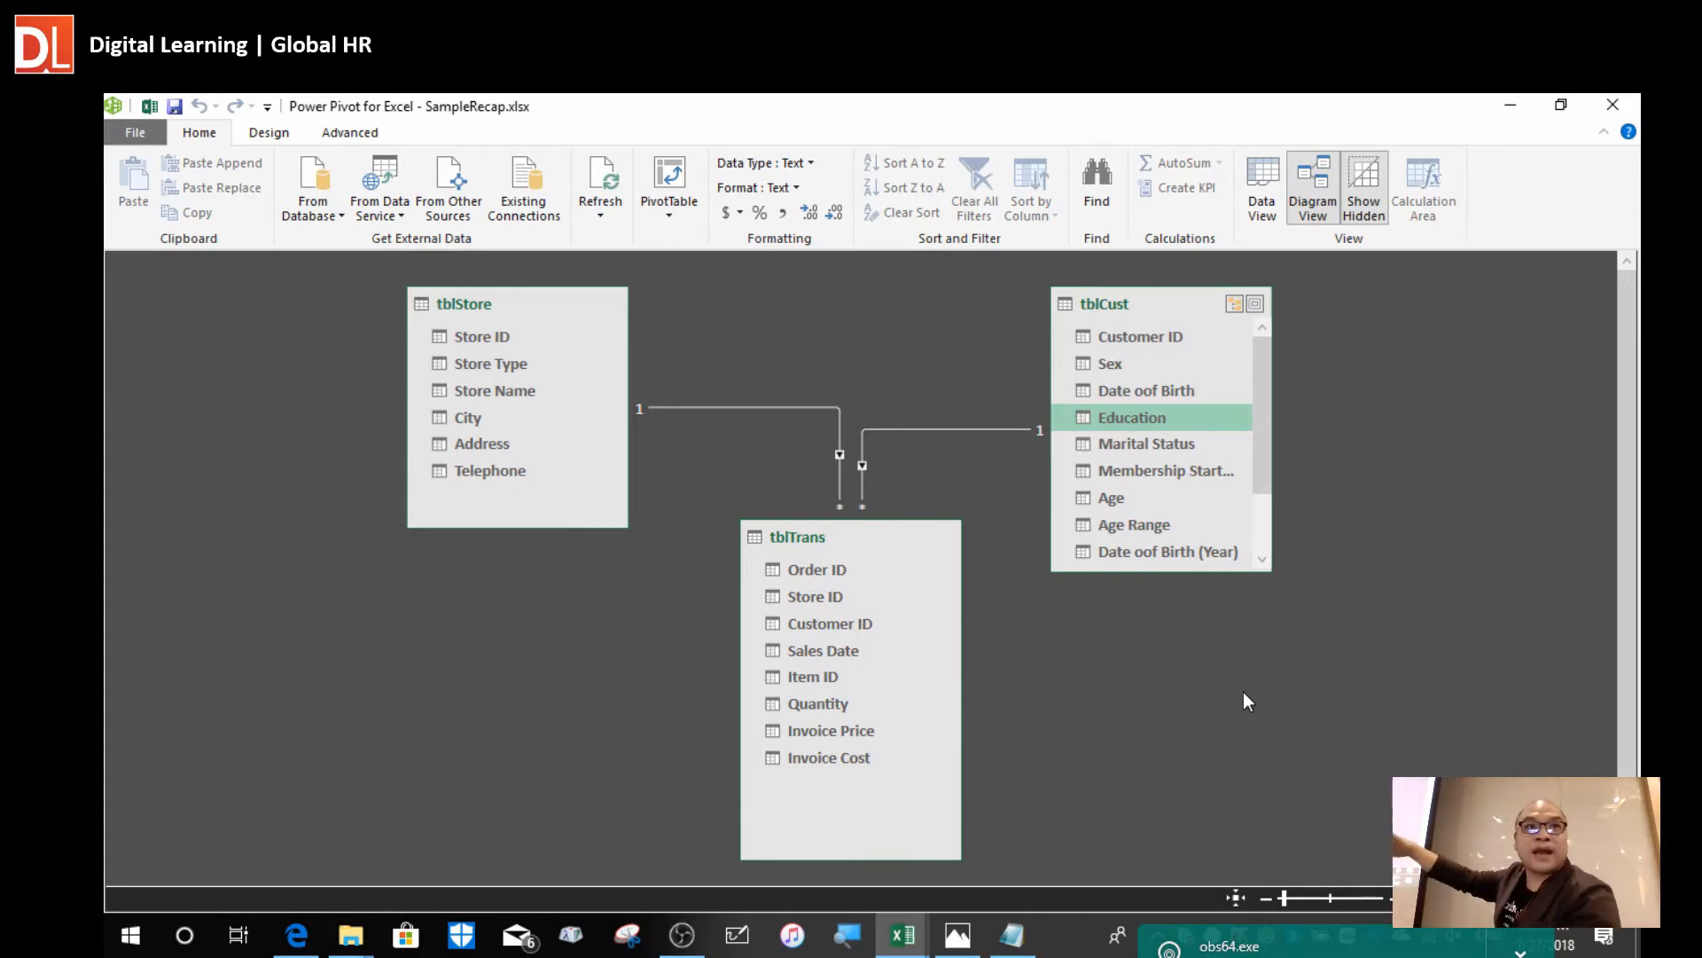
key(alt+Tab)
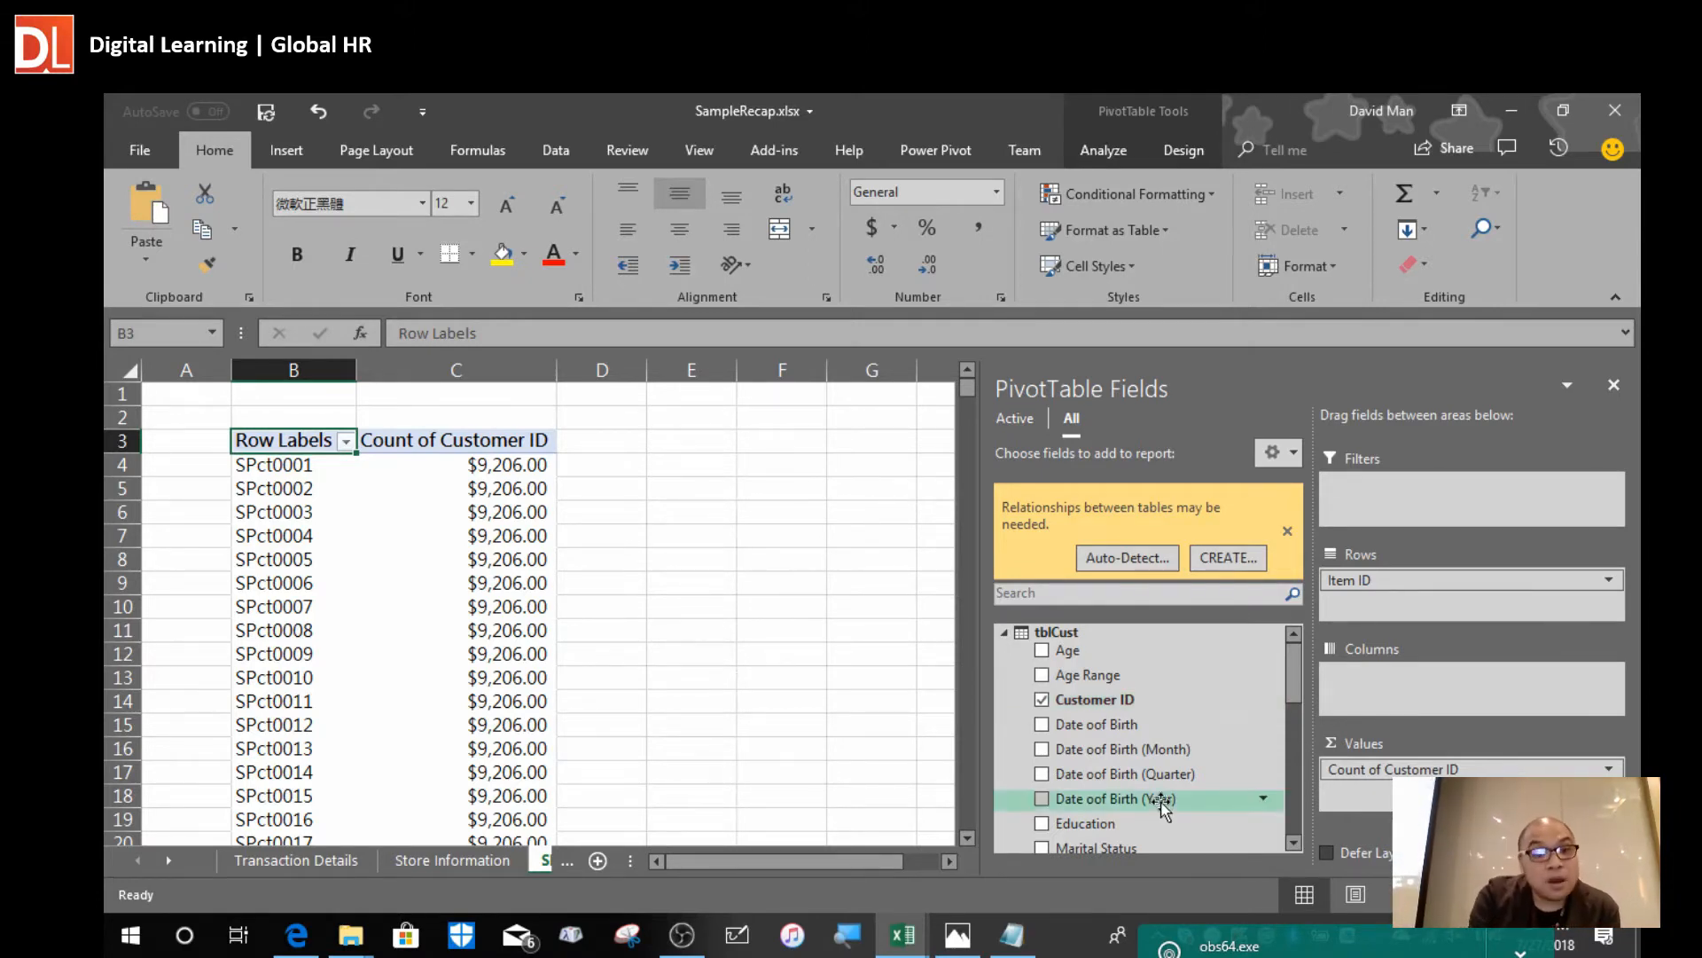
mouse_move(508, 524)
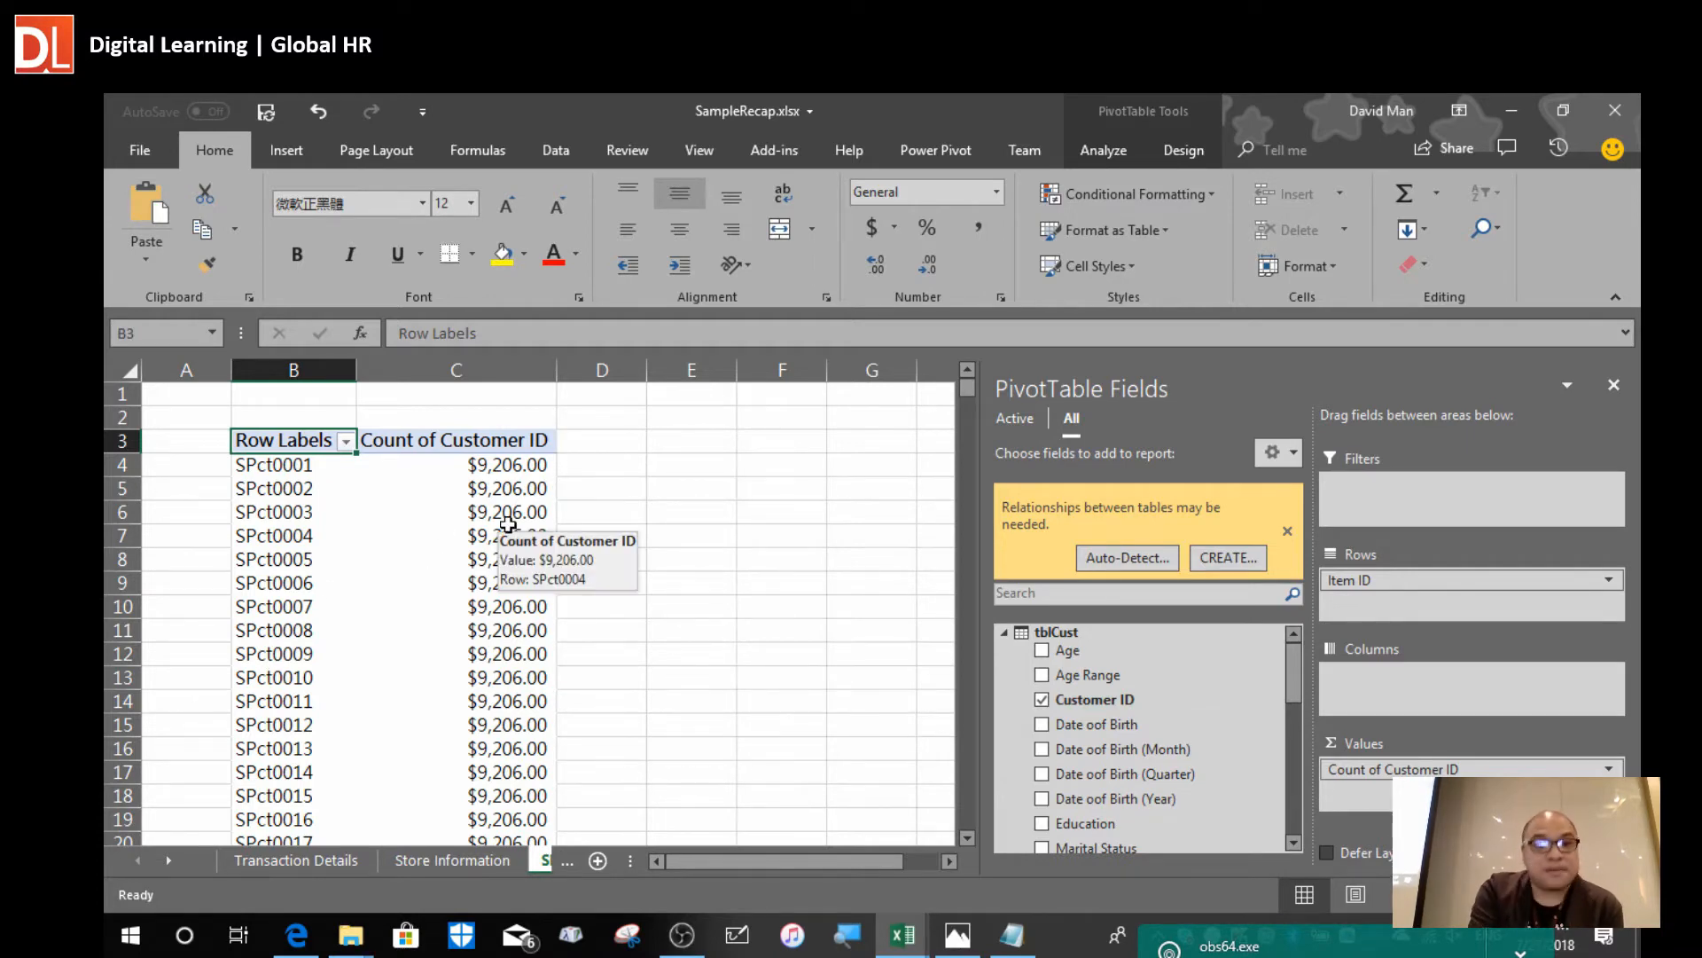
mouse_move(521, 571)
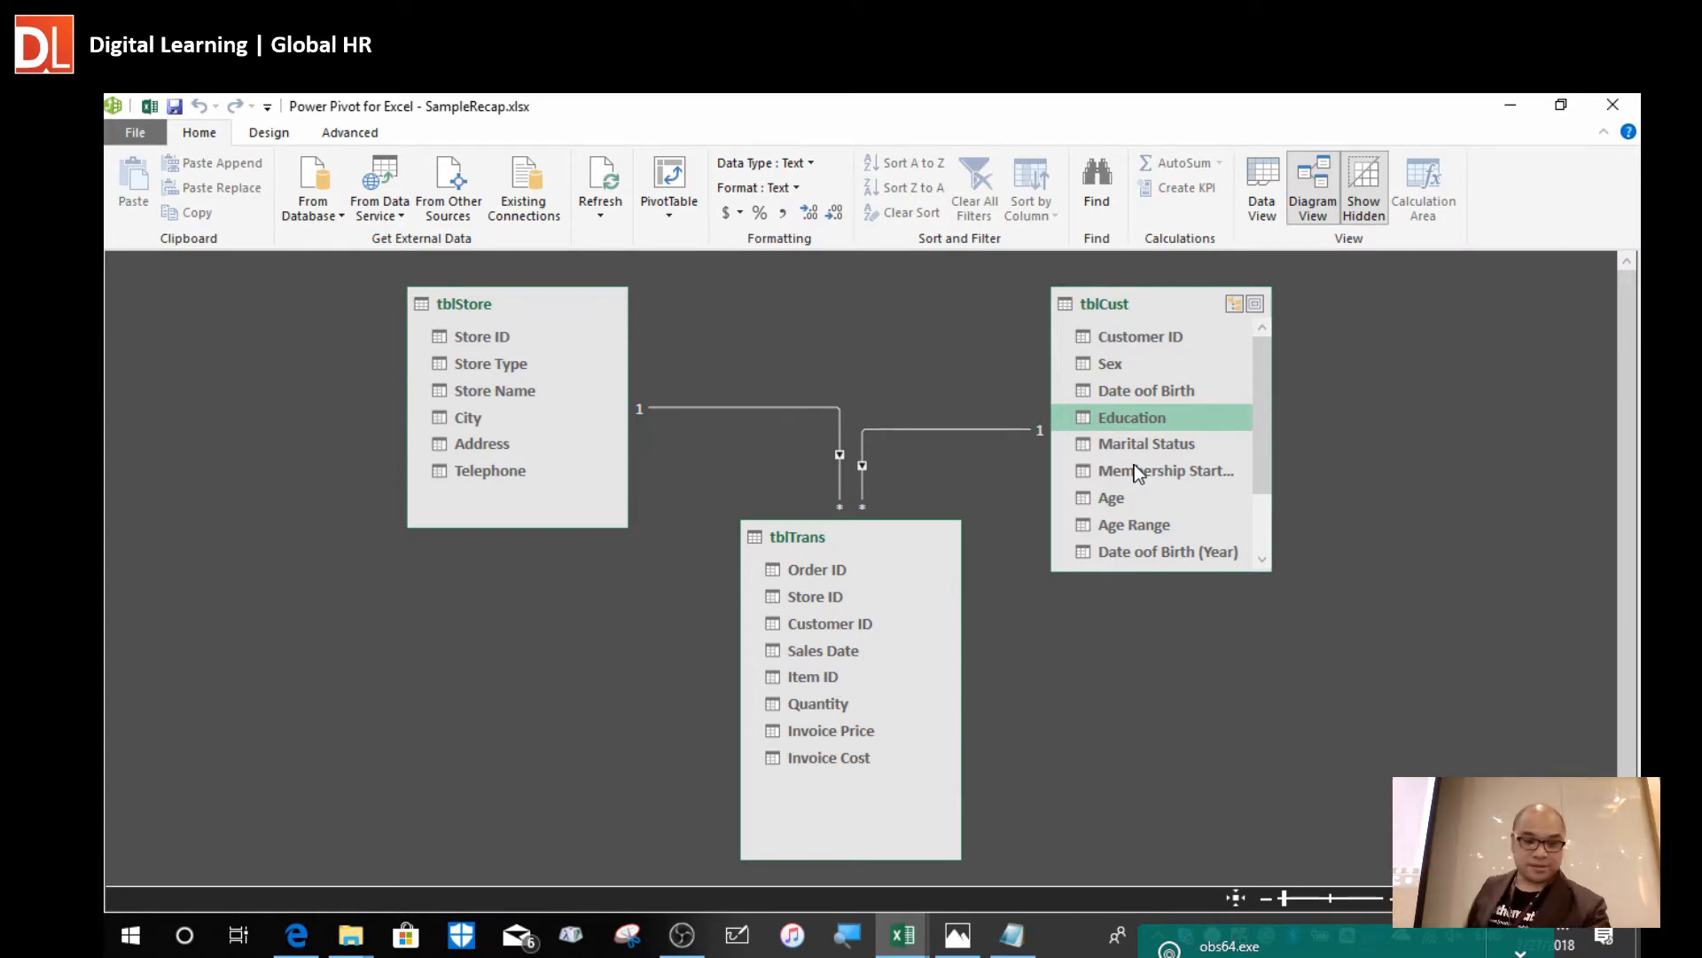
key(alt+Tab)
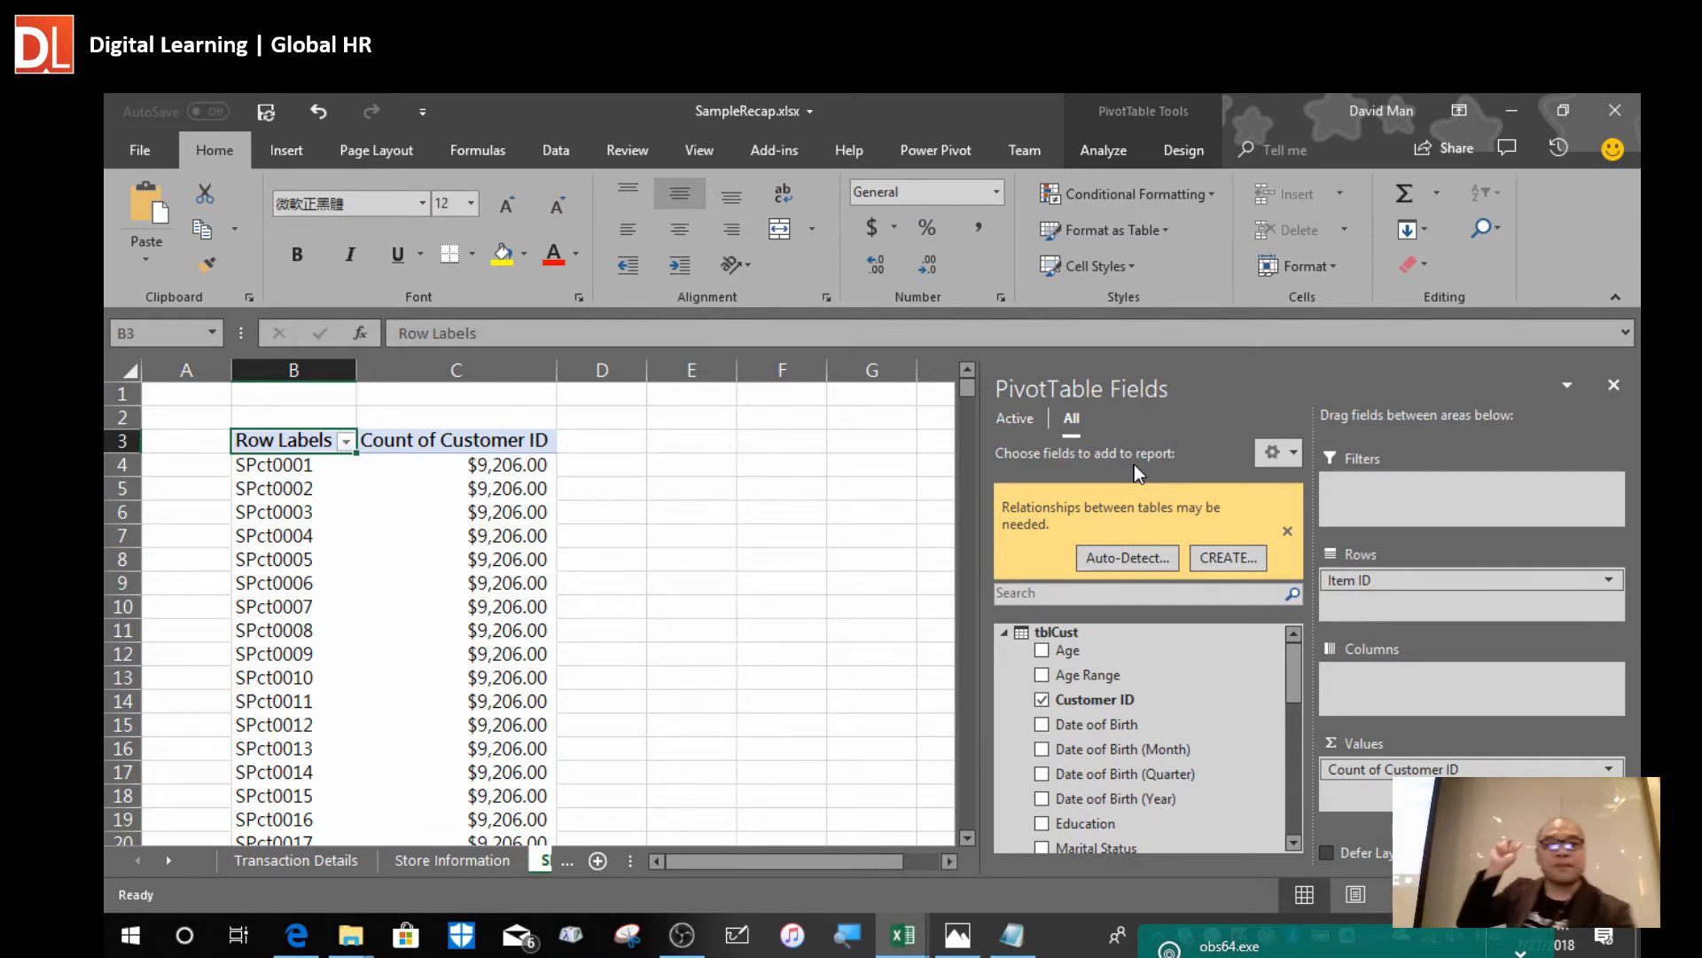
key(alt)
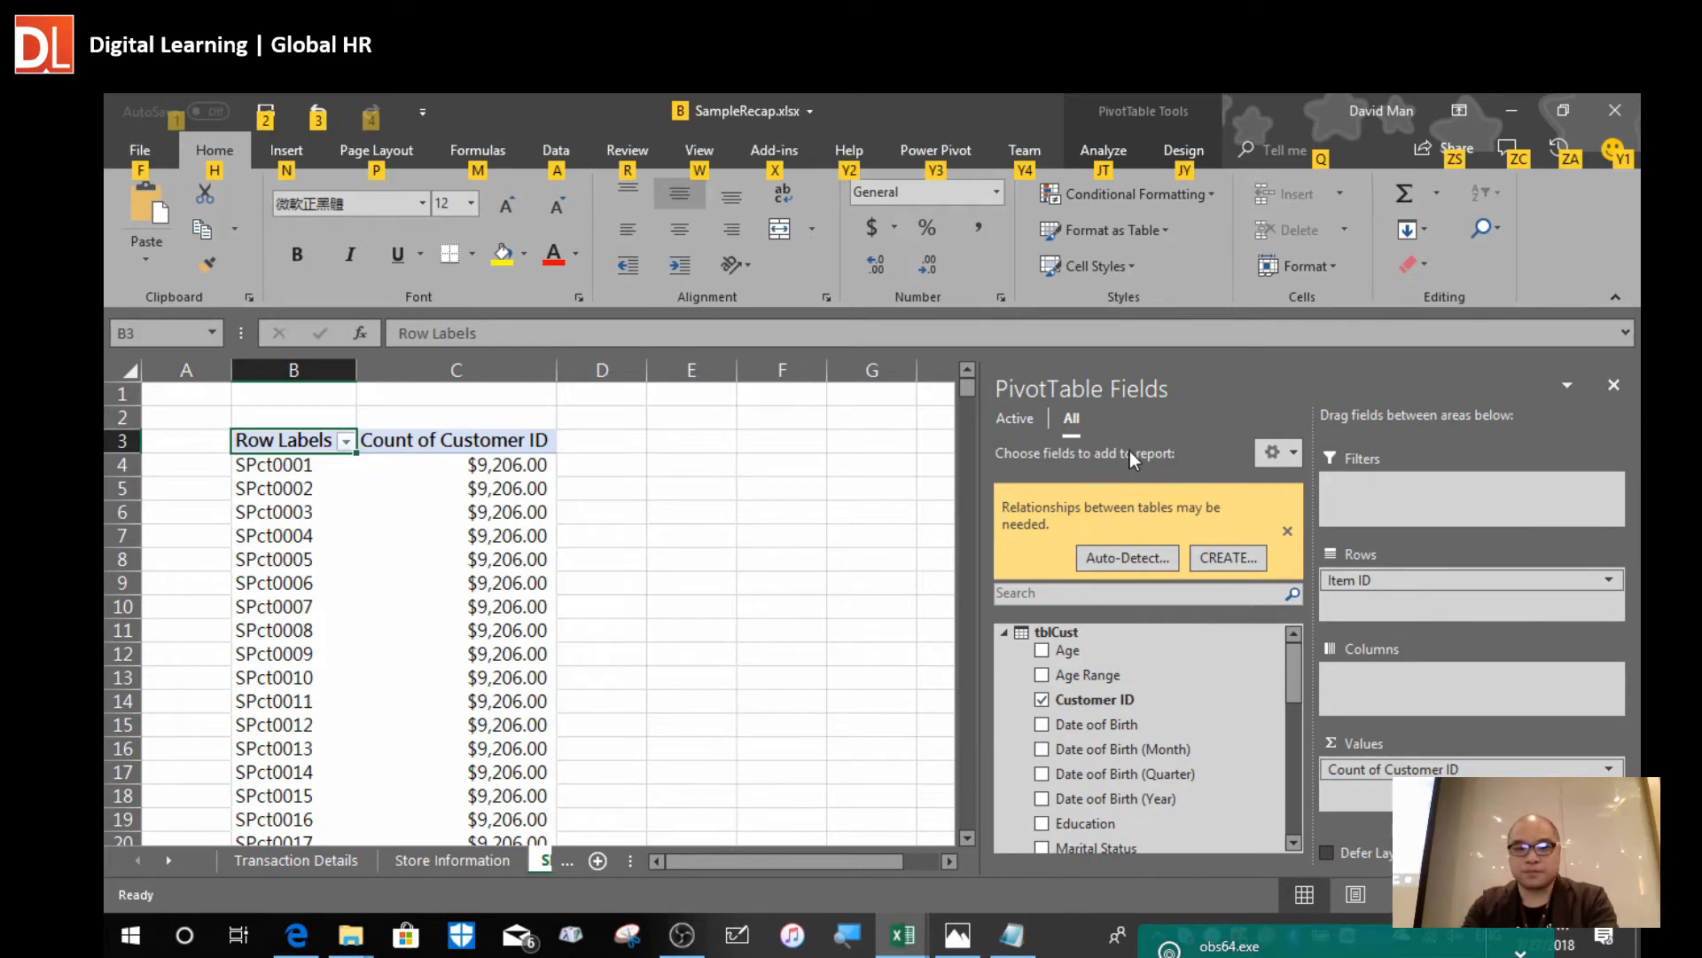
key(alt+Tab)
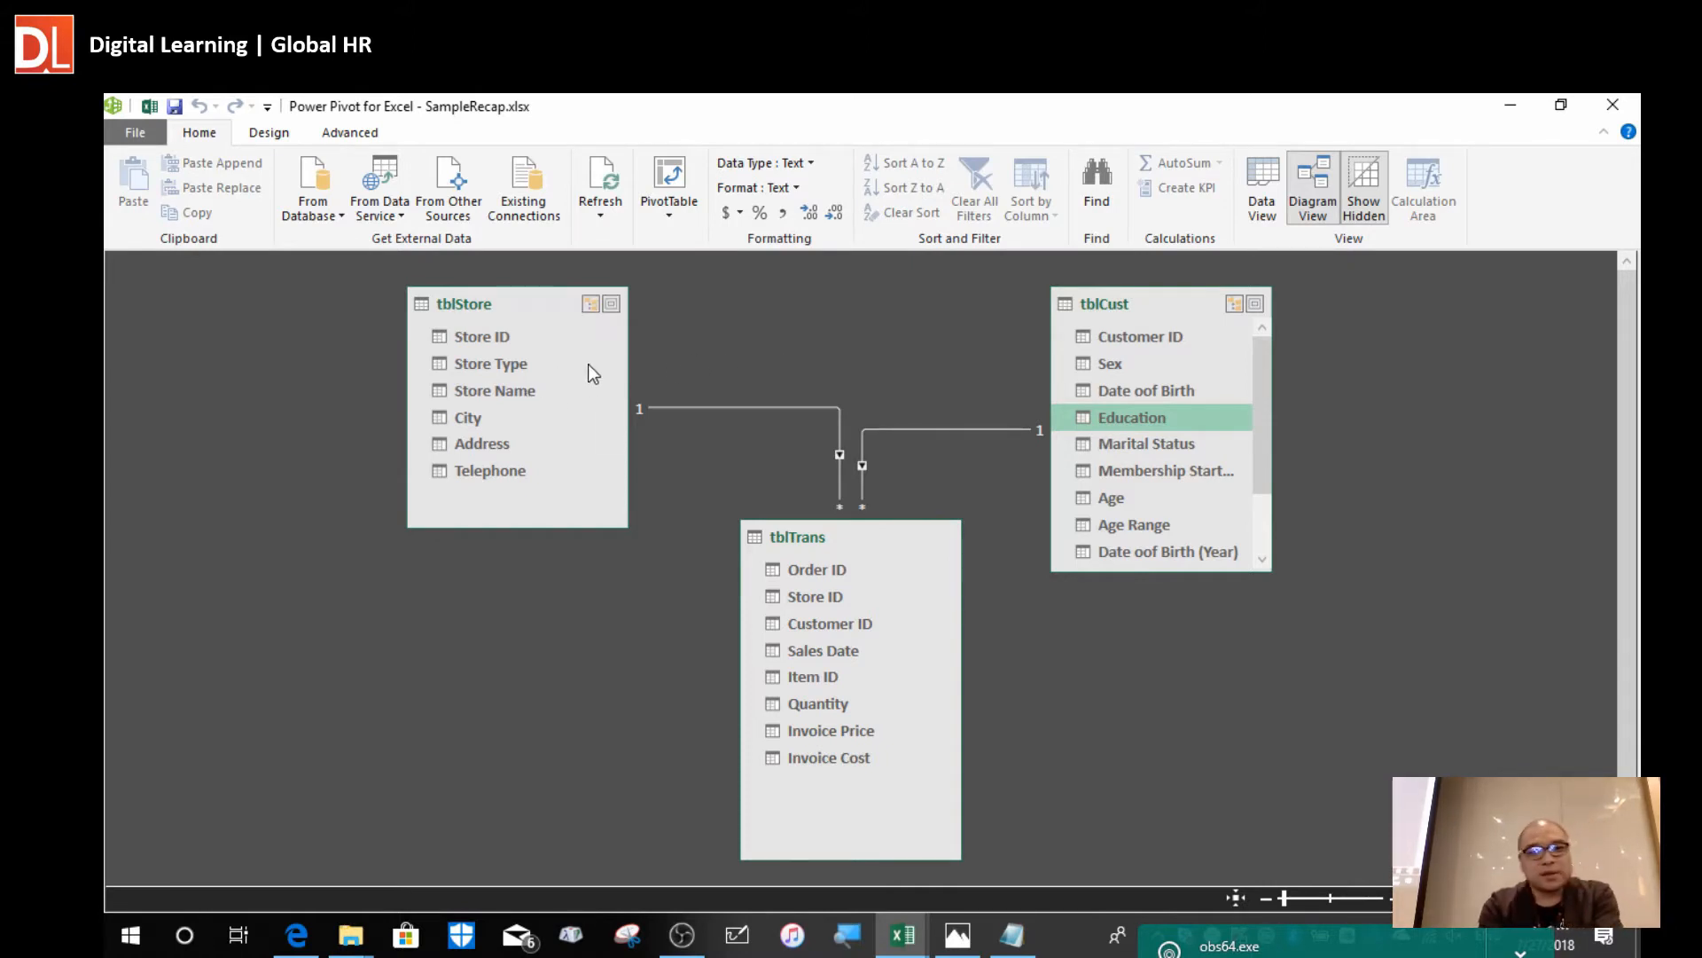
click(532, 310)
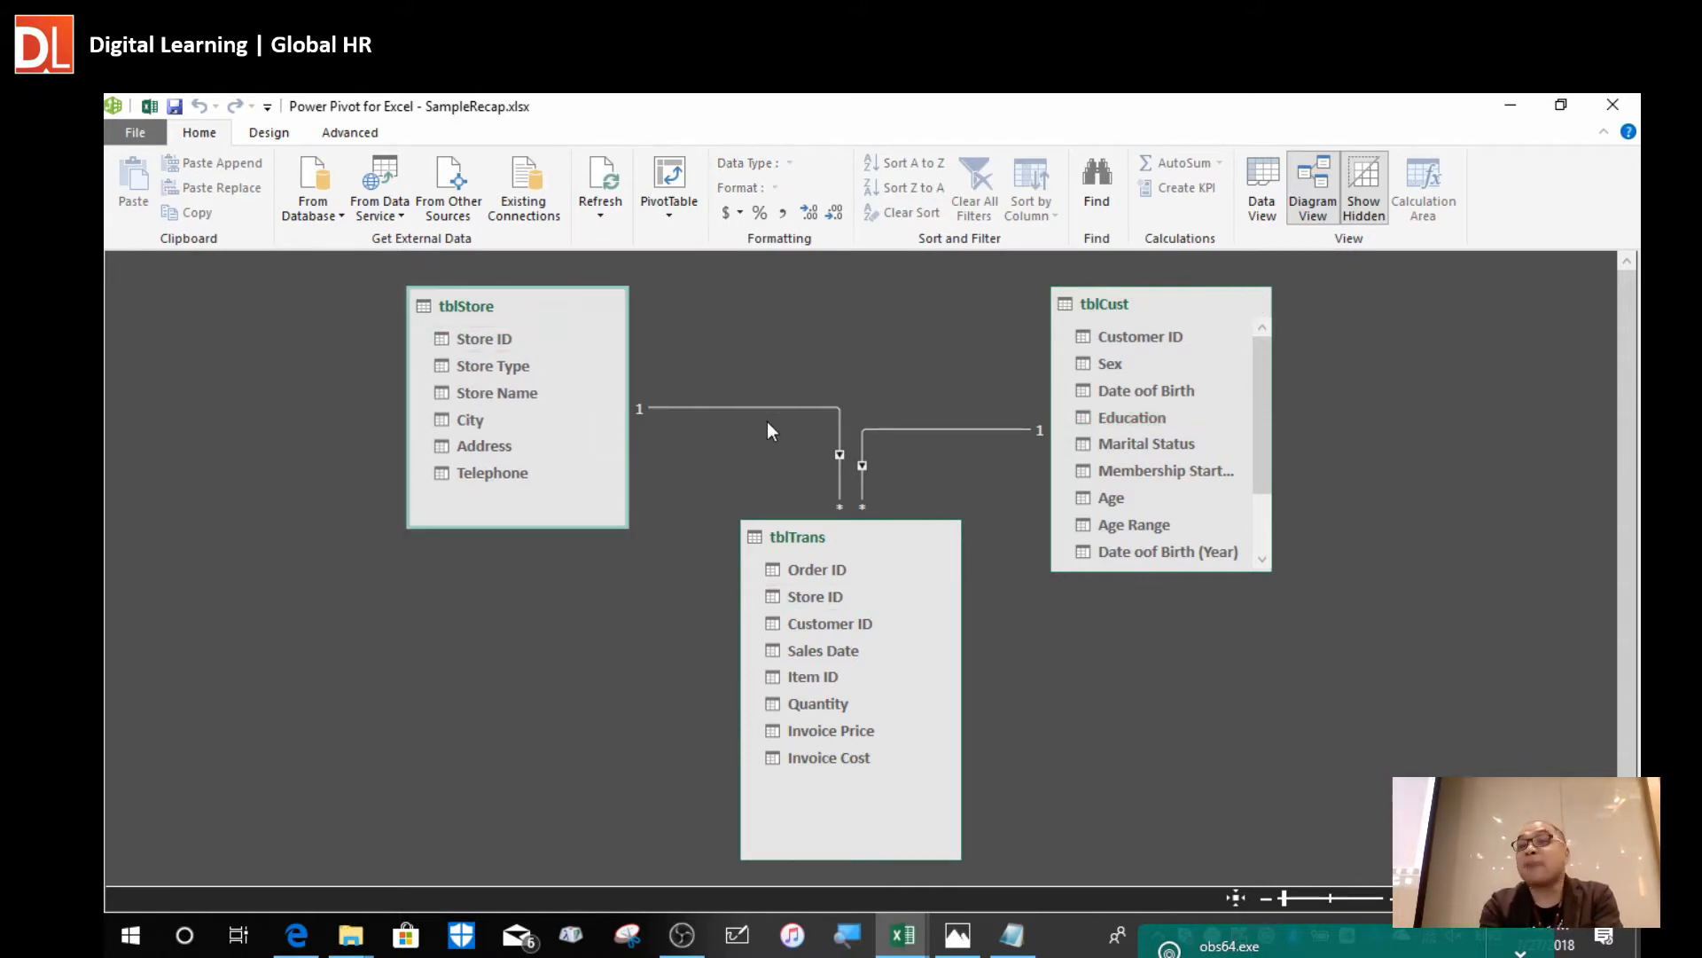
drag(1140, 313, 1156, 298)
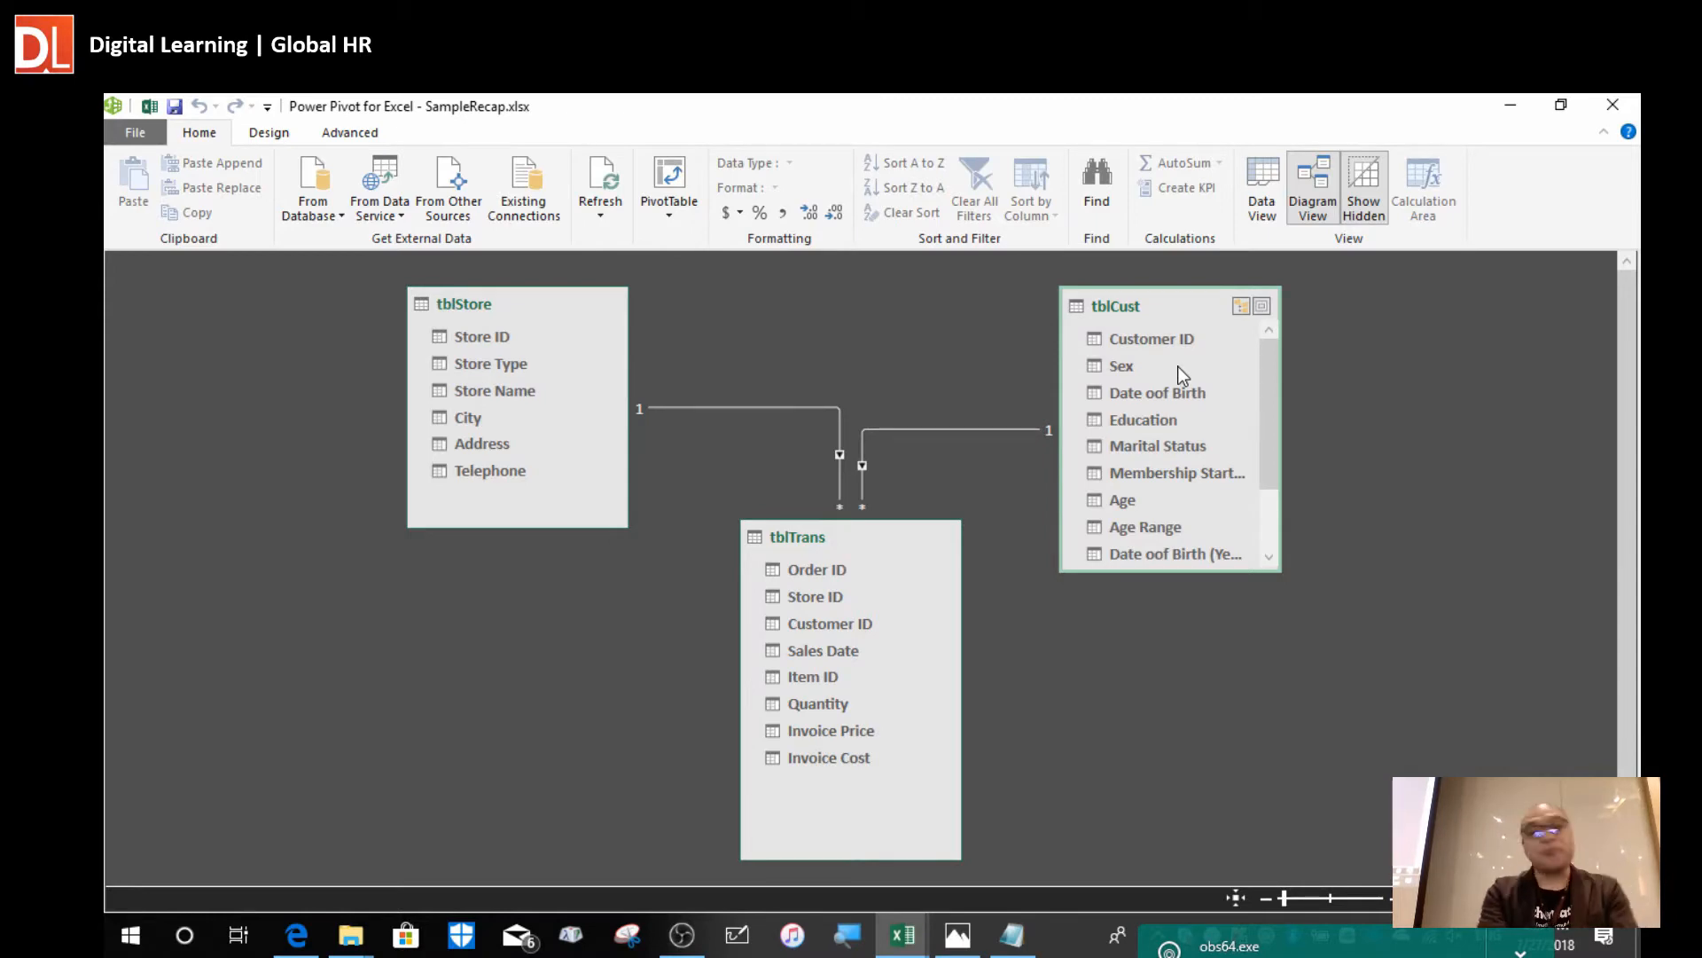
key(alt+Tab)
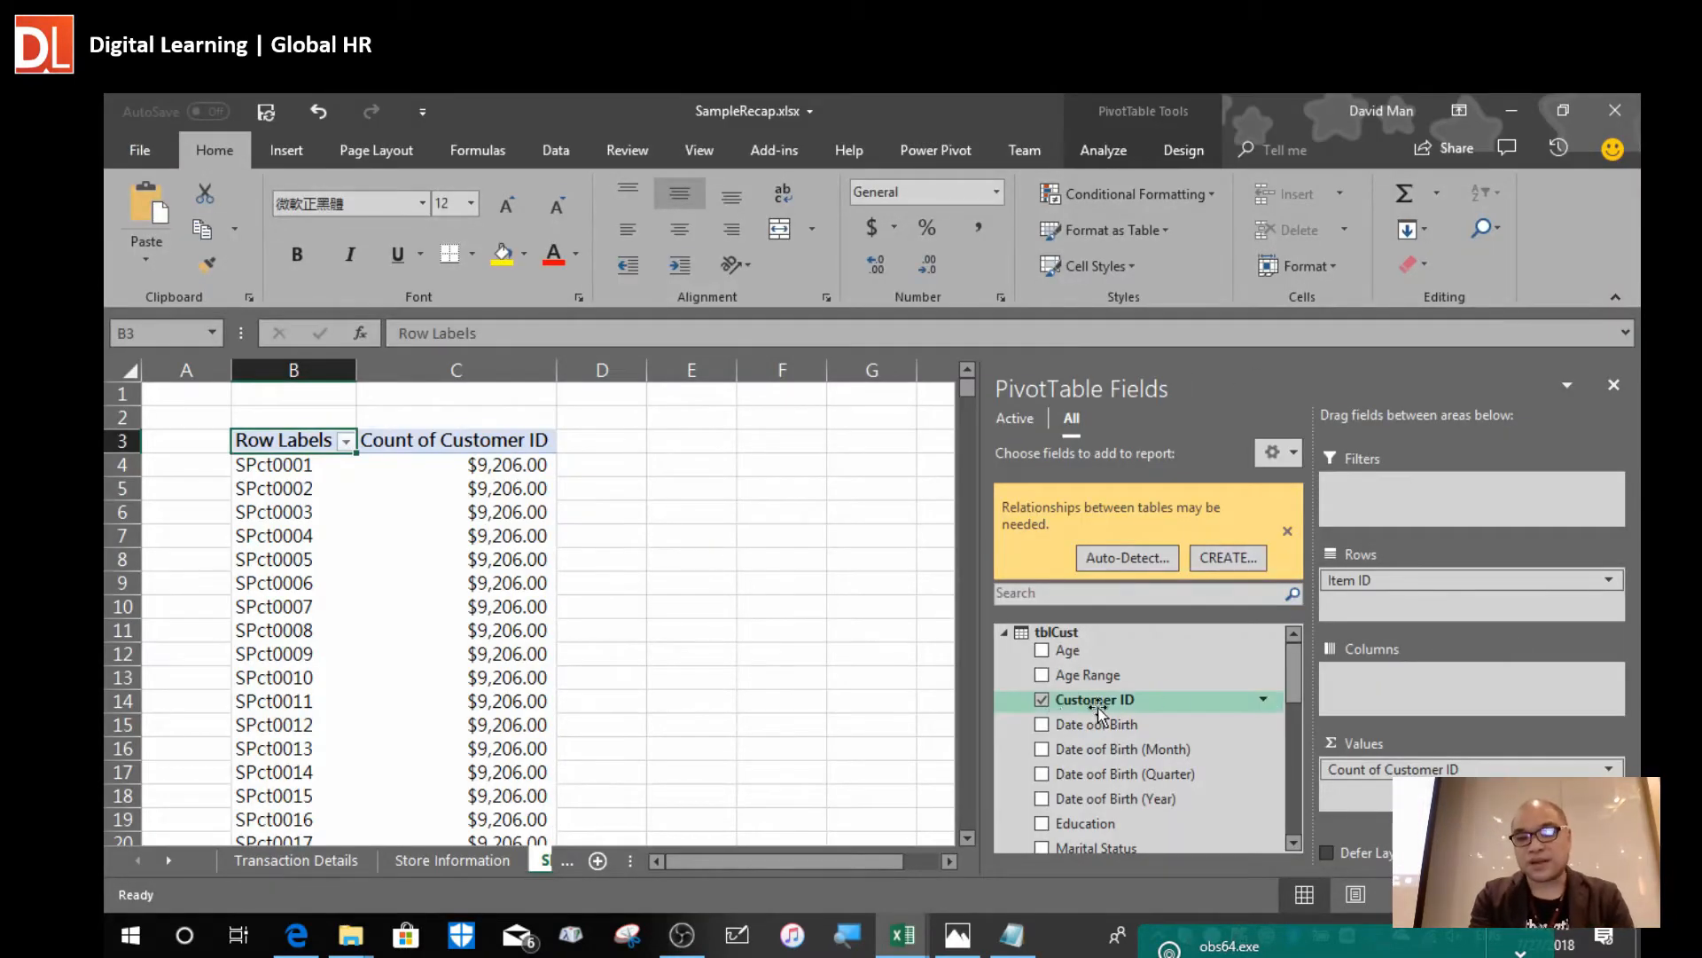
Replace the PivotTable fields with Store ID from tblStore in the rows and Customer ID from tblTrans in the values.
drag(1371, 585, 817, 723)
drag(1428, 766, 772, 790)
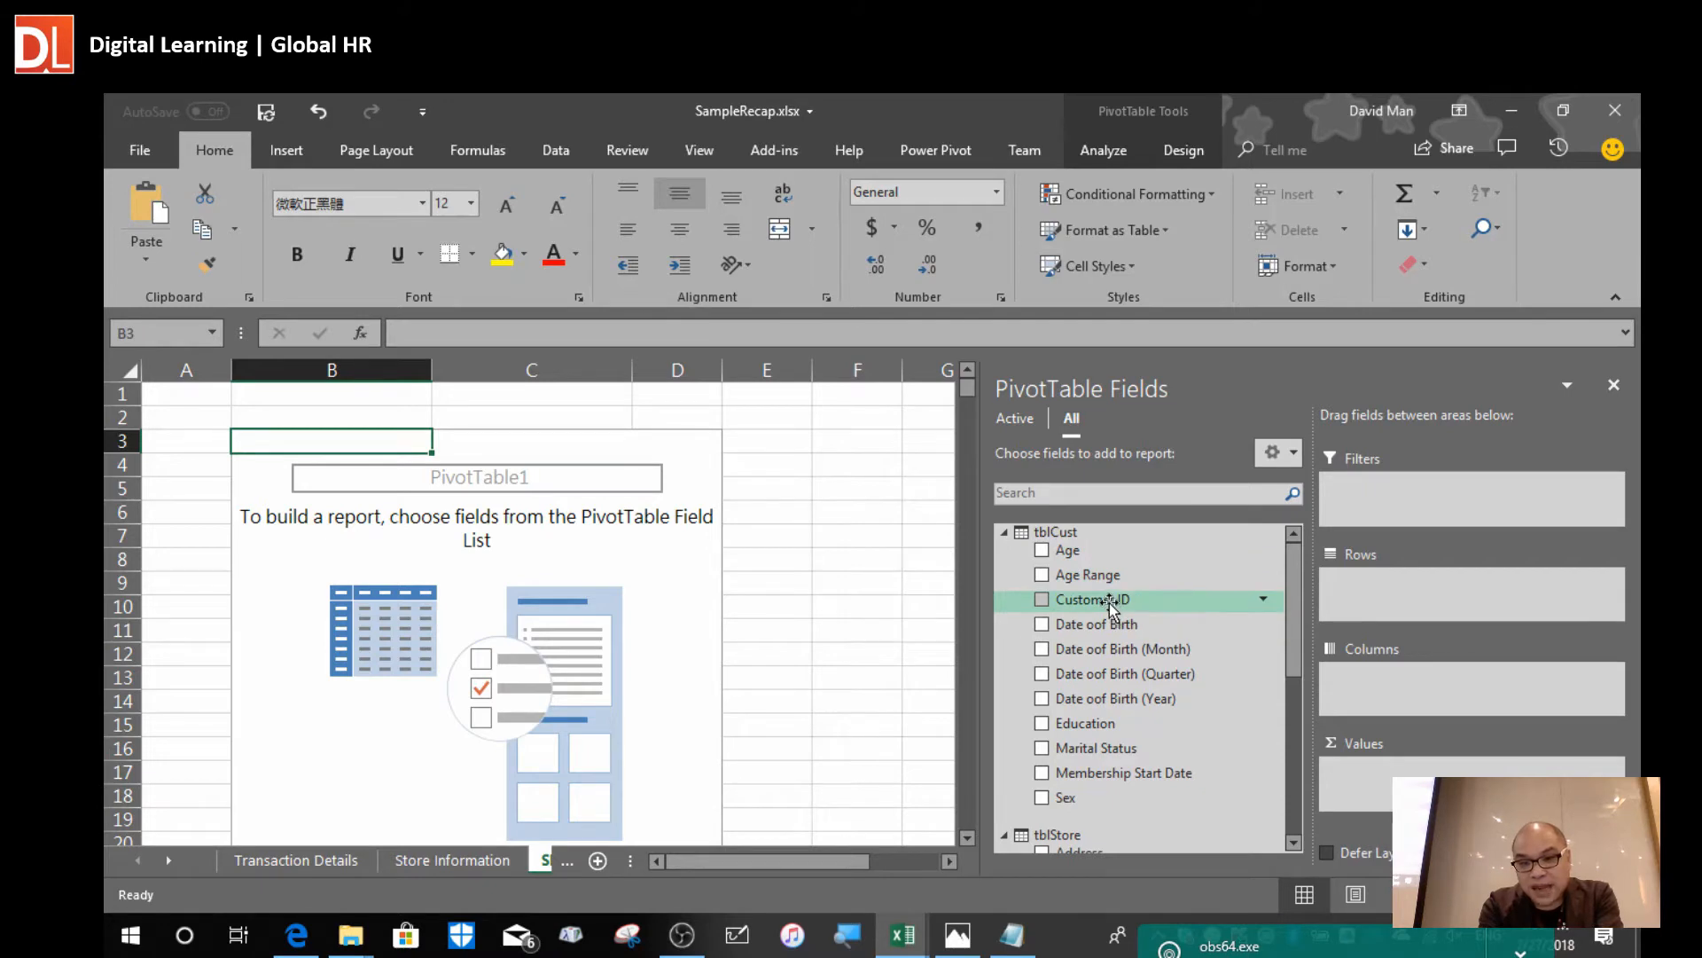
click(1004, 534)
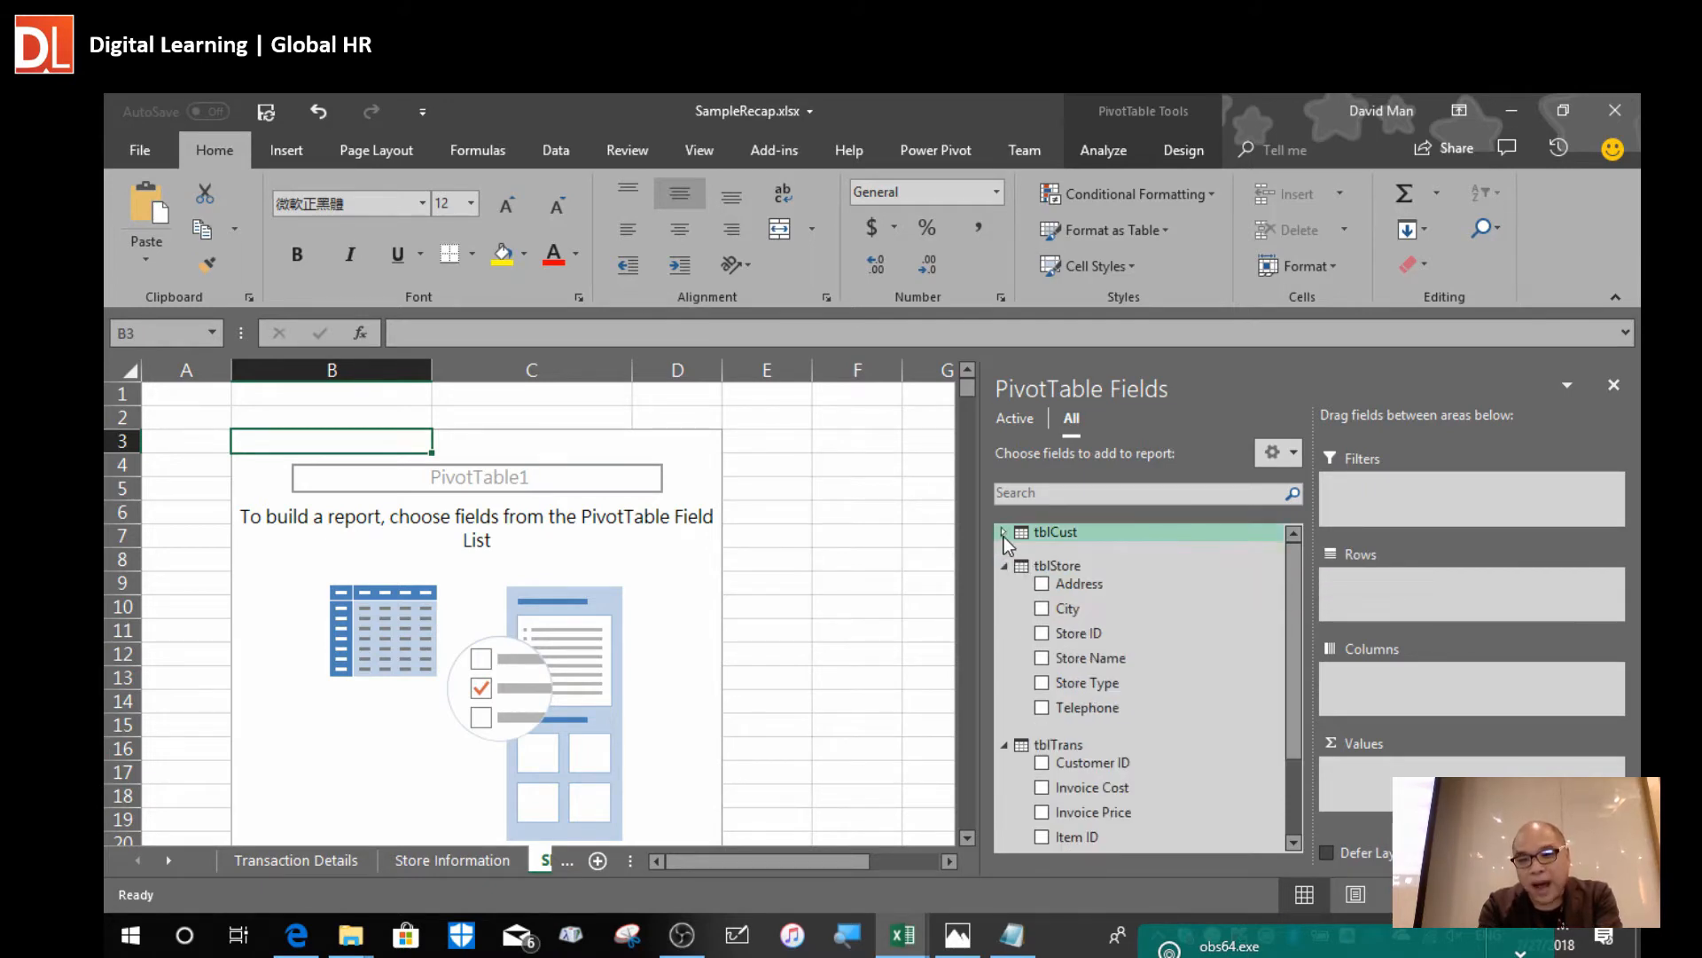
drag(1092, 640, 1401, 610)
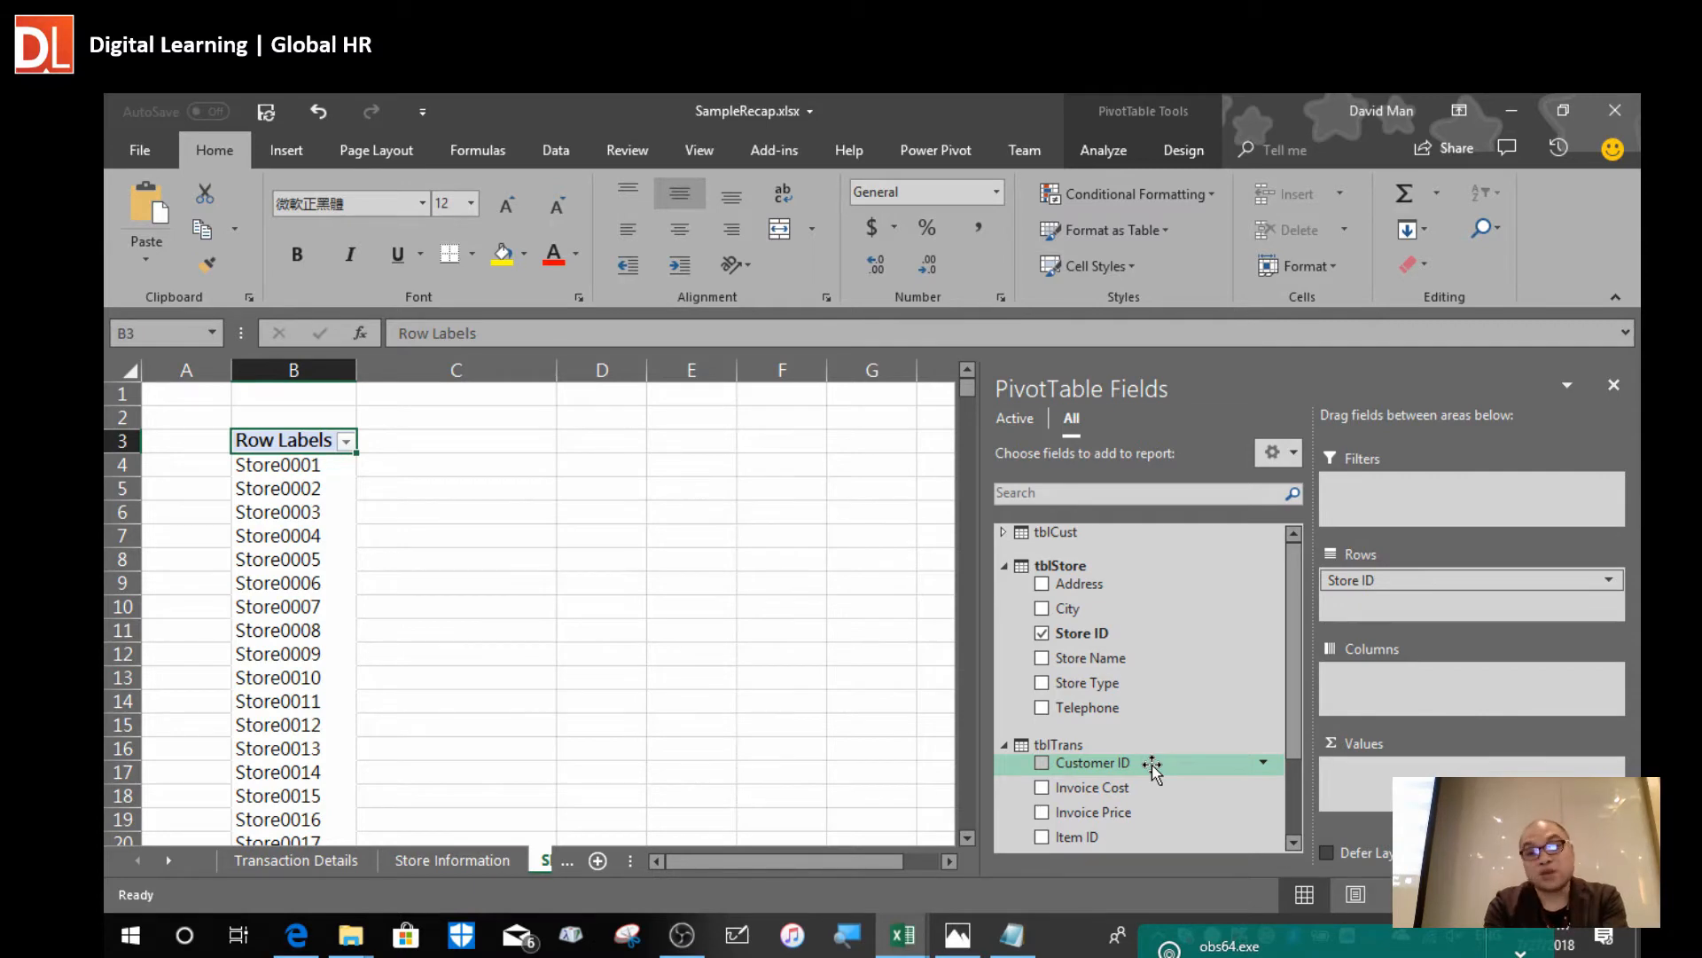
drag(1152, 765, 1452, 770)
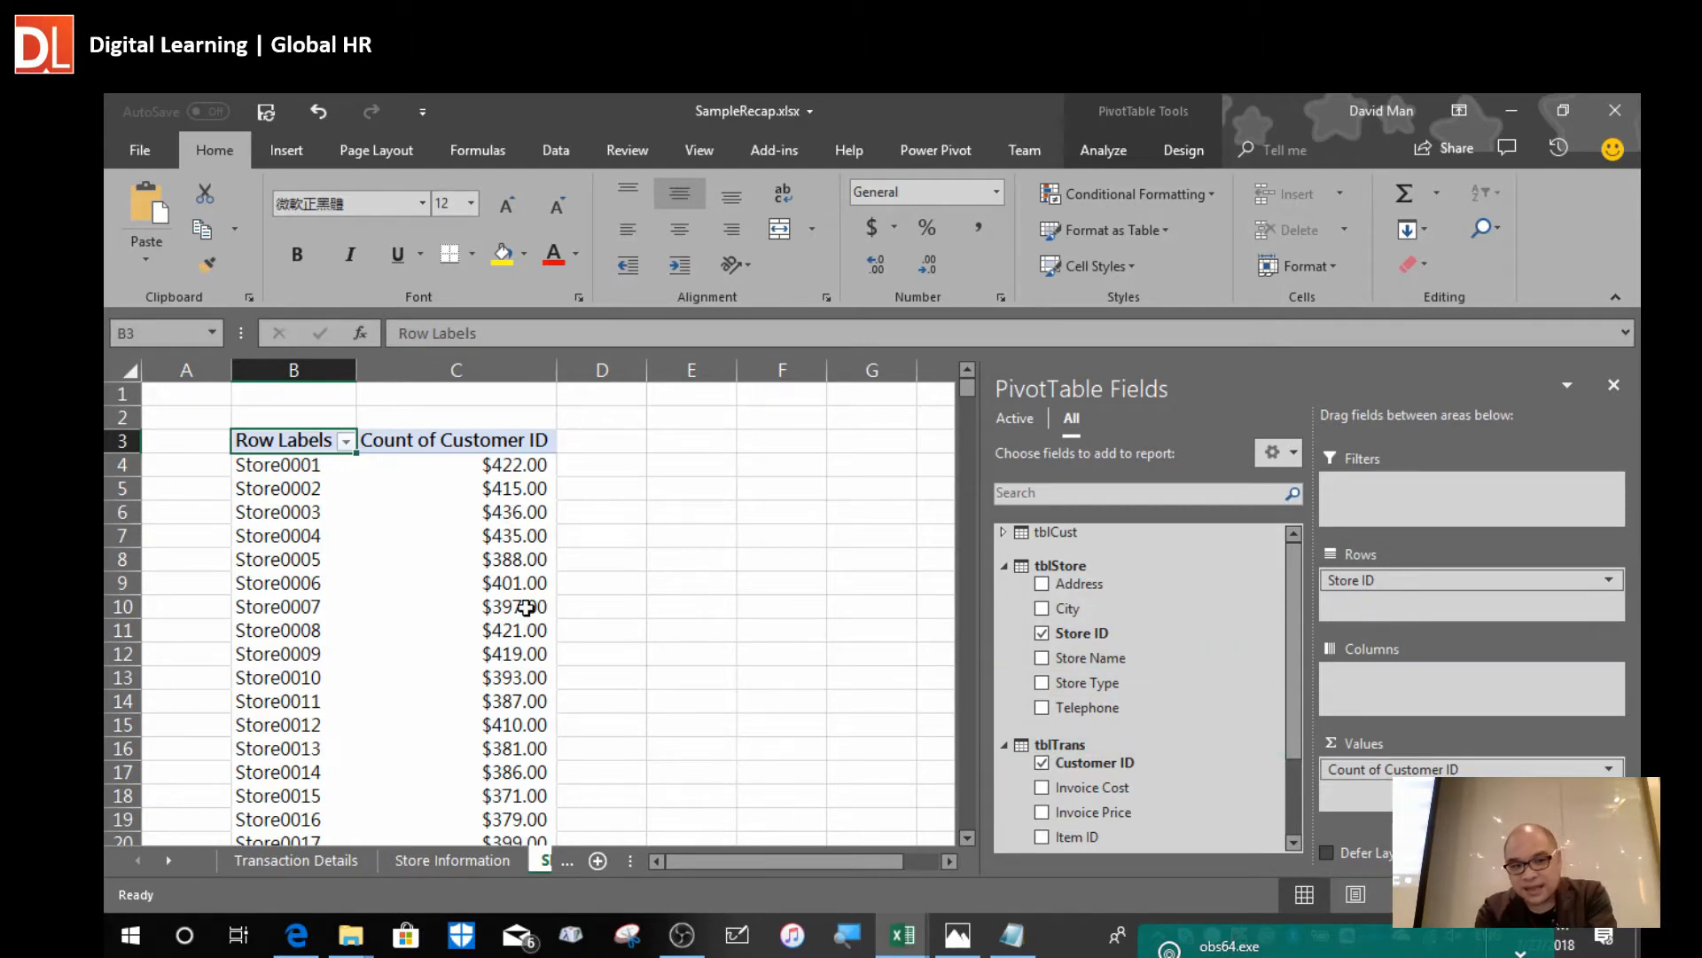
Change the number format of all Count of Customer ID values, from C4 through the Grand Total, to General.
mouse_move(526, 608)
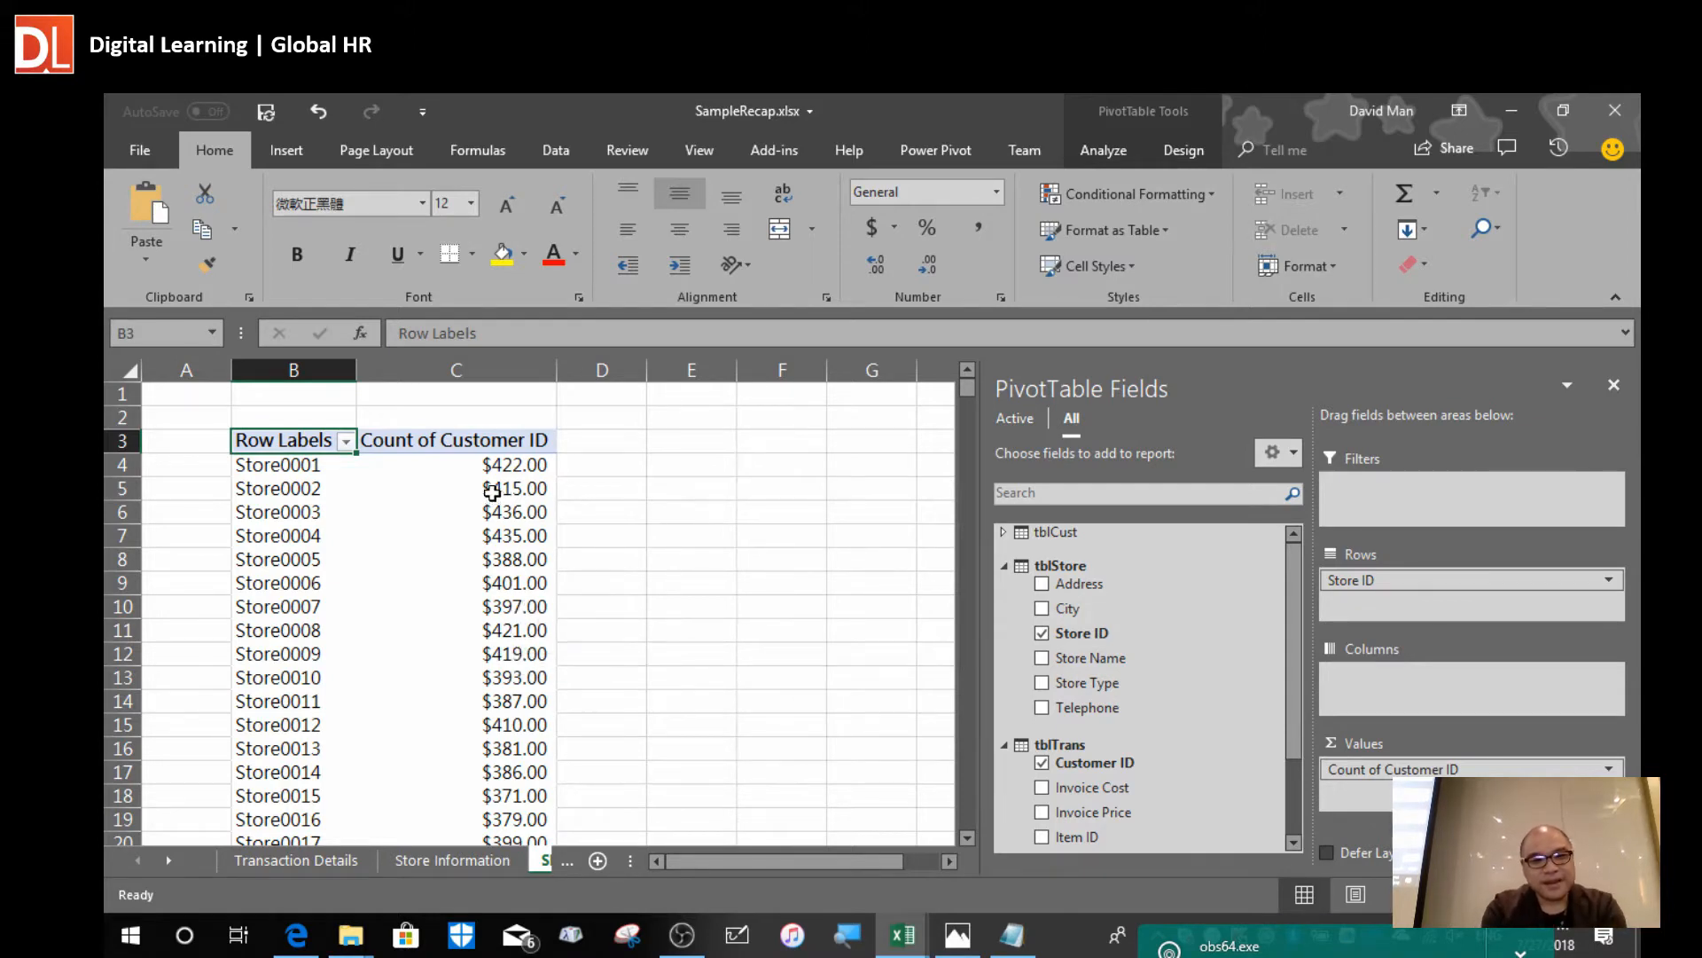
click(511, 467)
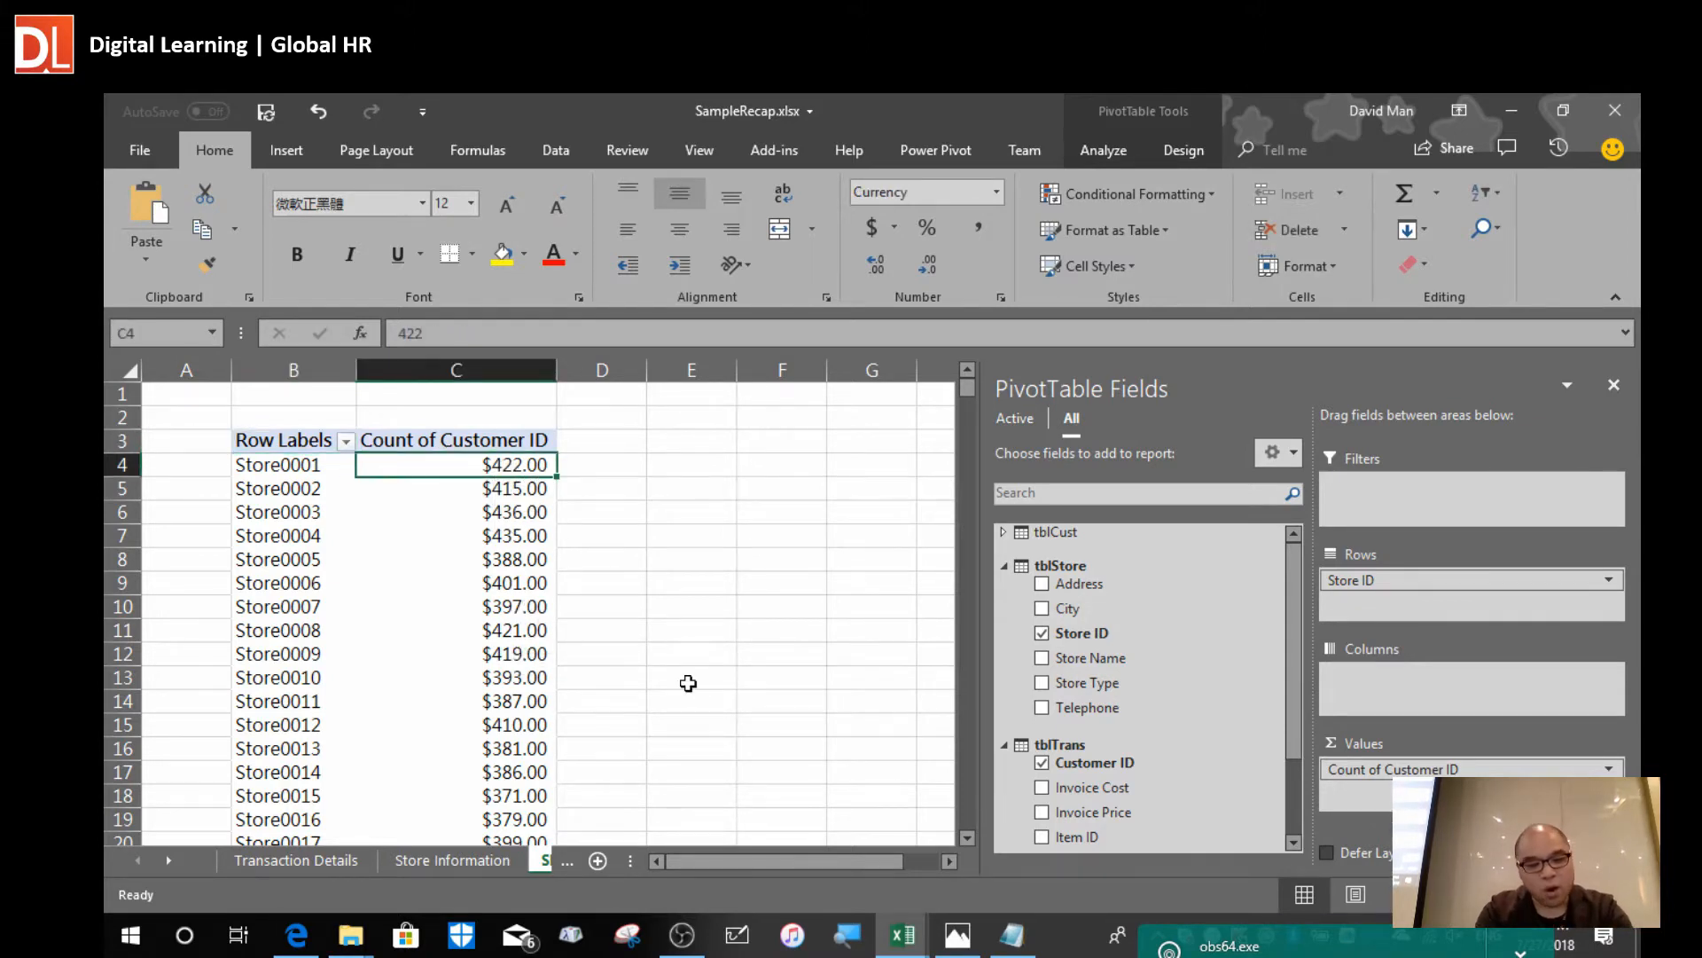
key(ctrl+shift+Down)
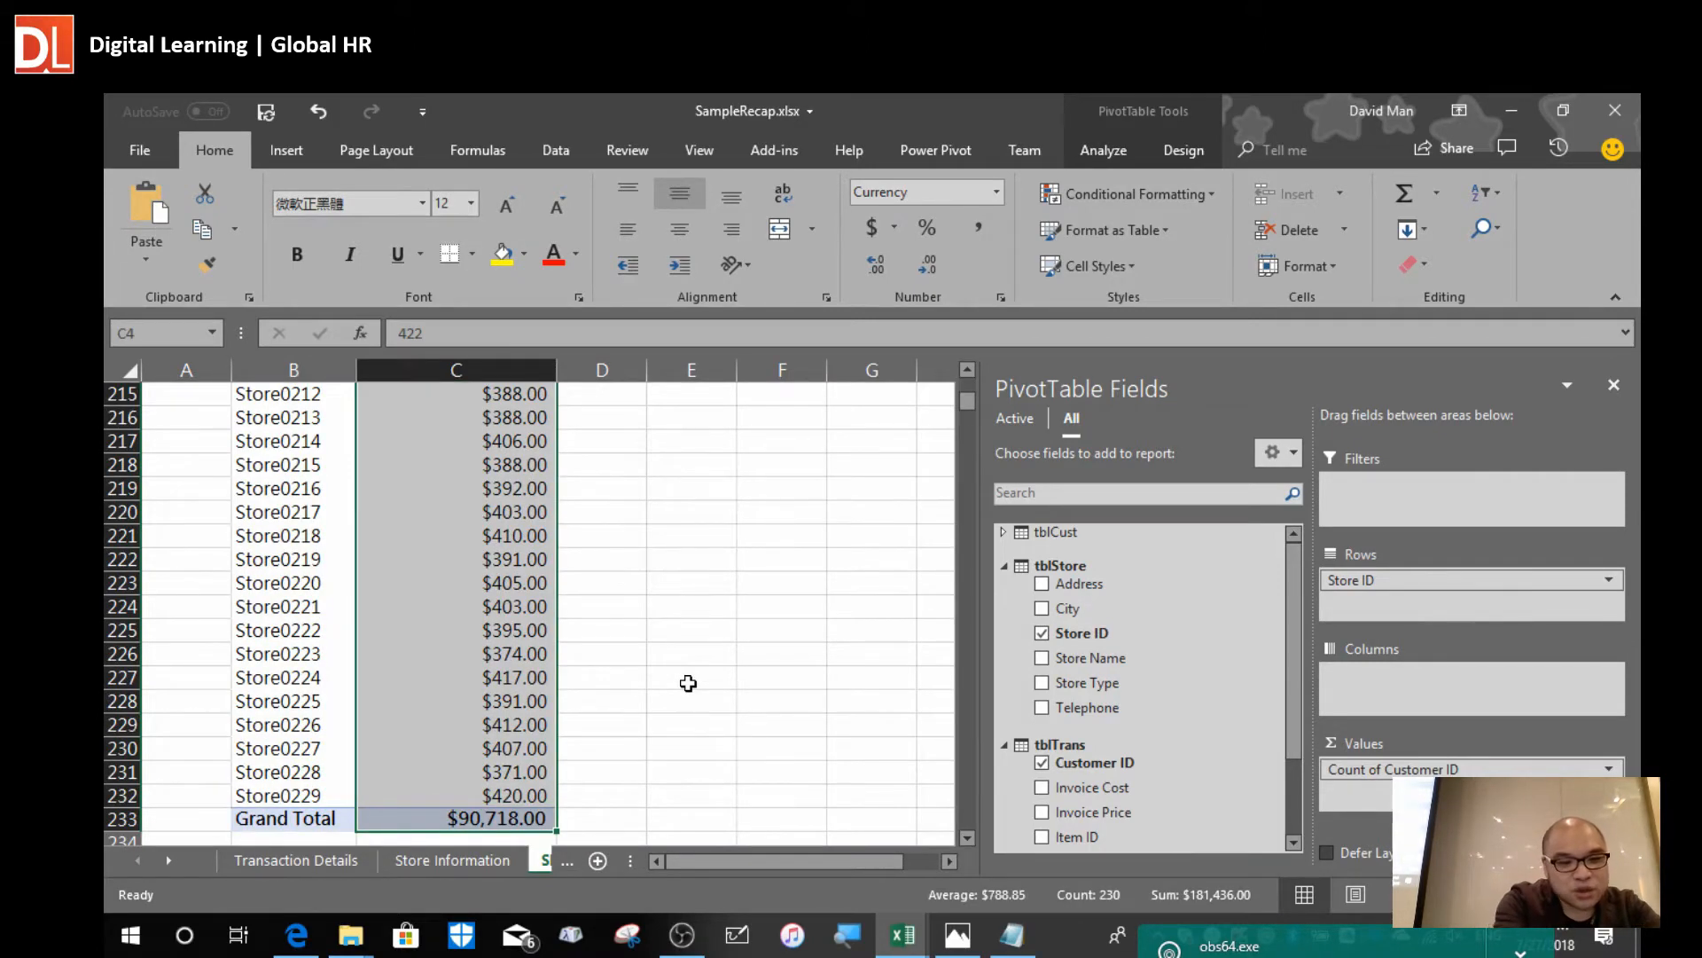
key(ctrl+z)
click(537, 629)
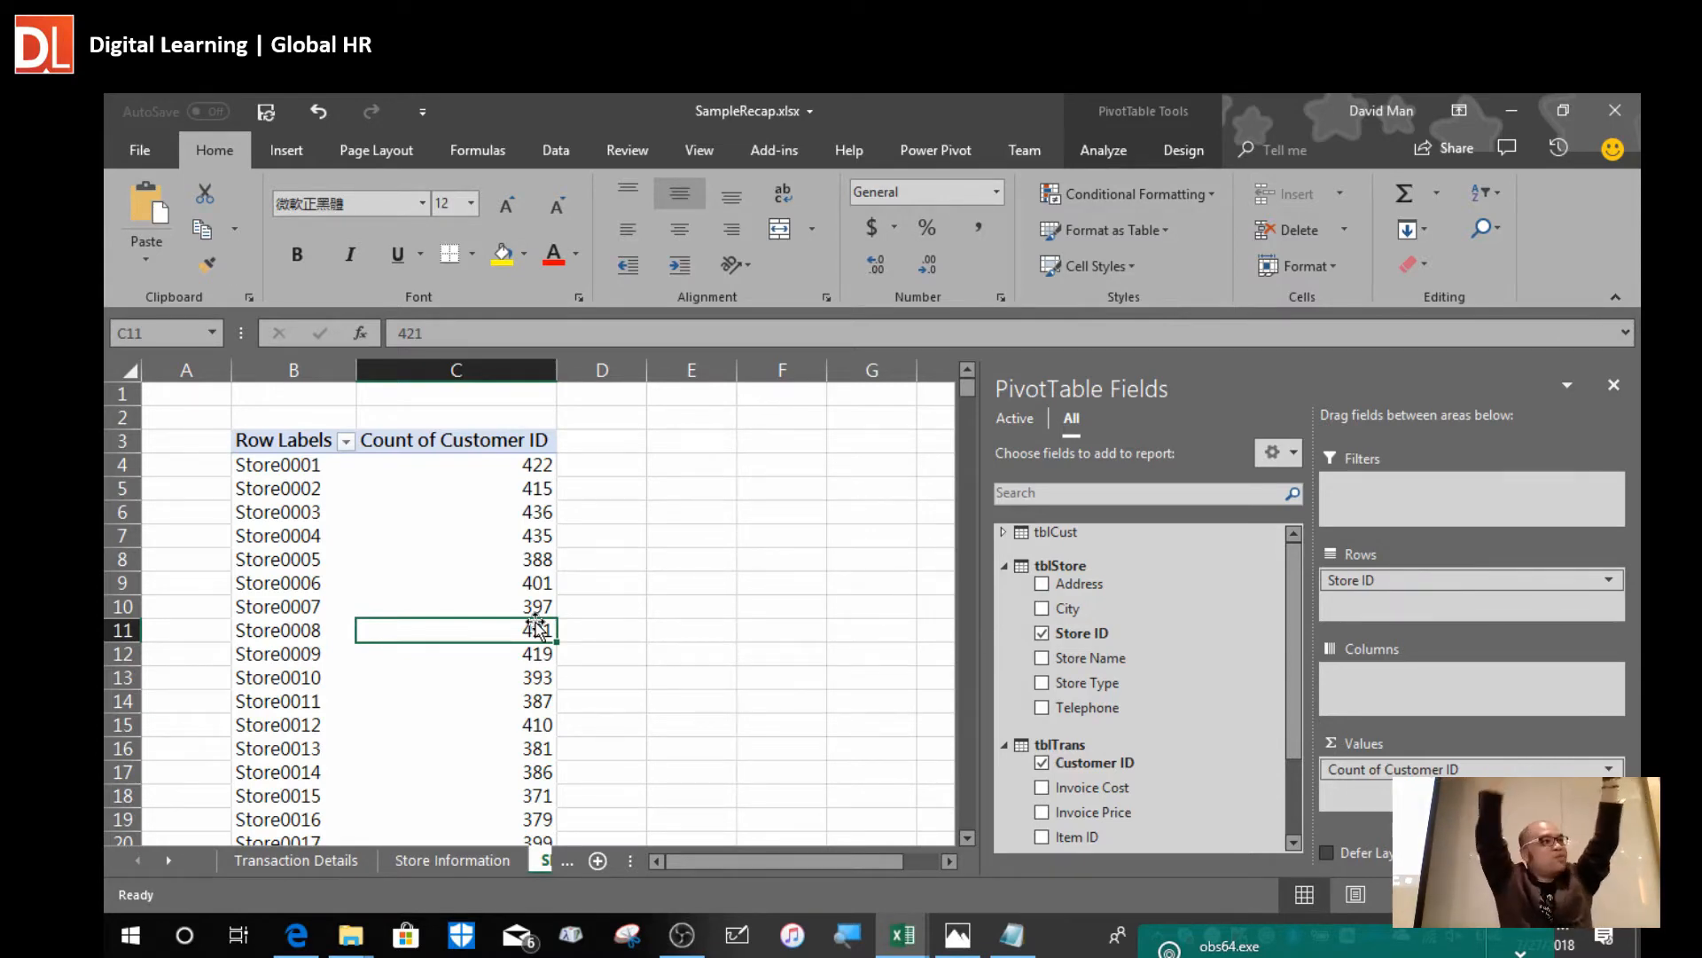
Apply blue gradient-fill data bars to the store customer counts in C4:C232, leaving out the Grand Total.
key(alt+Tab)
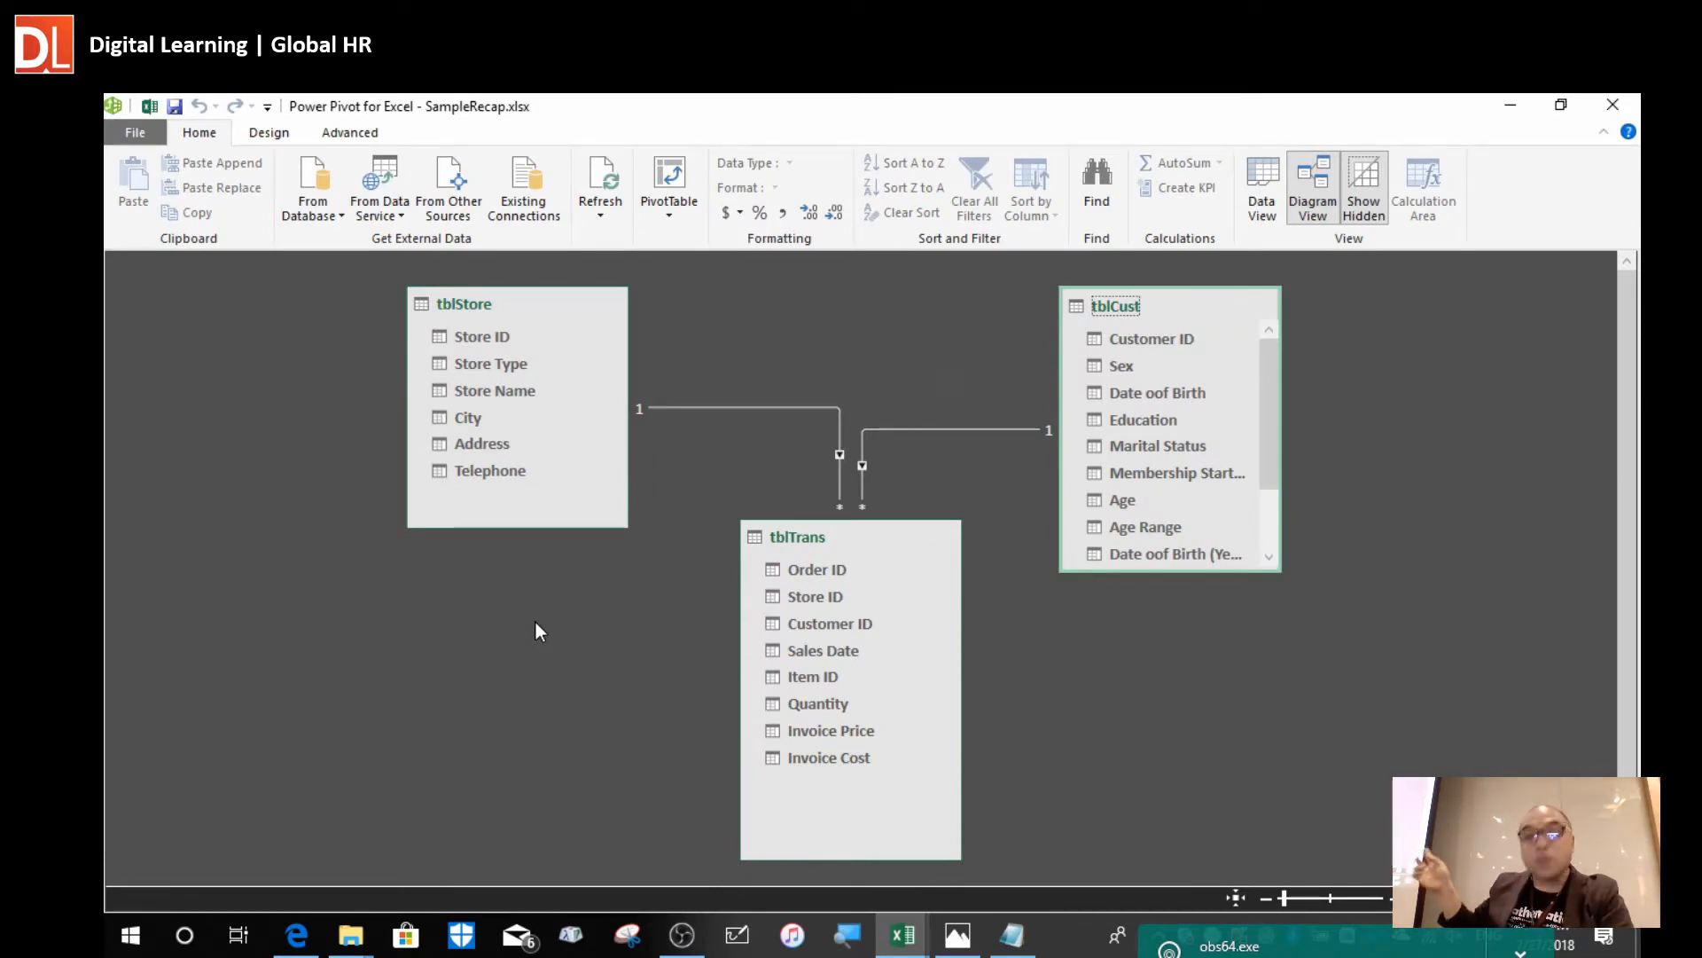
key(alt+Tab)
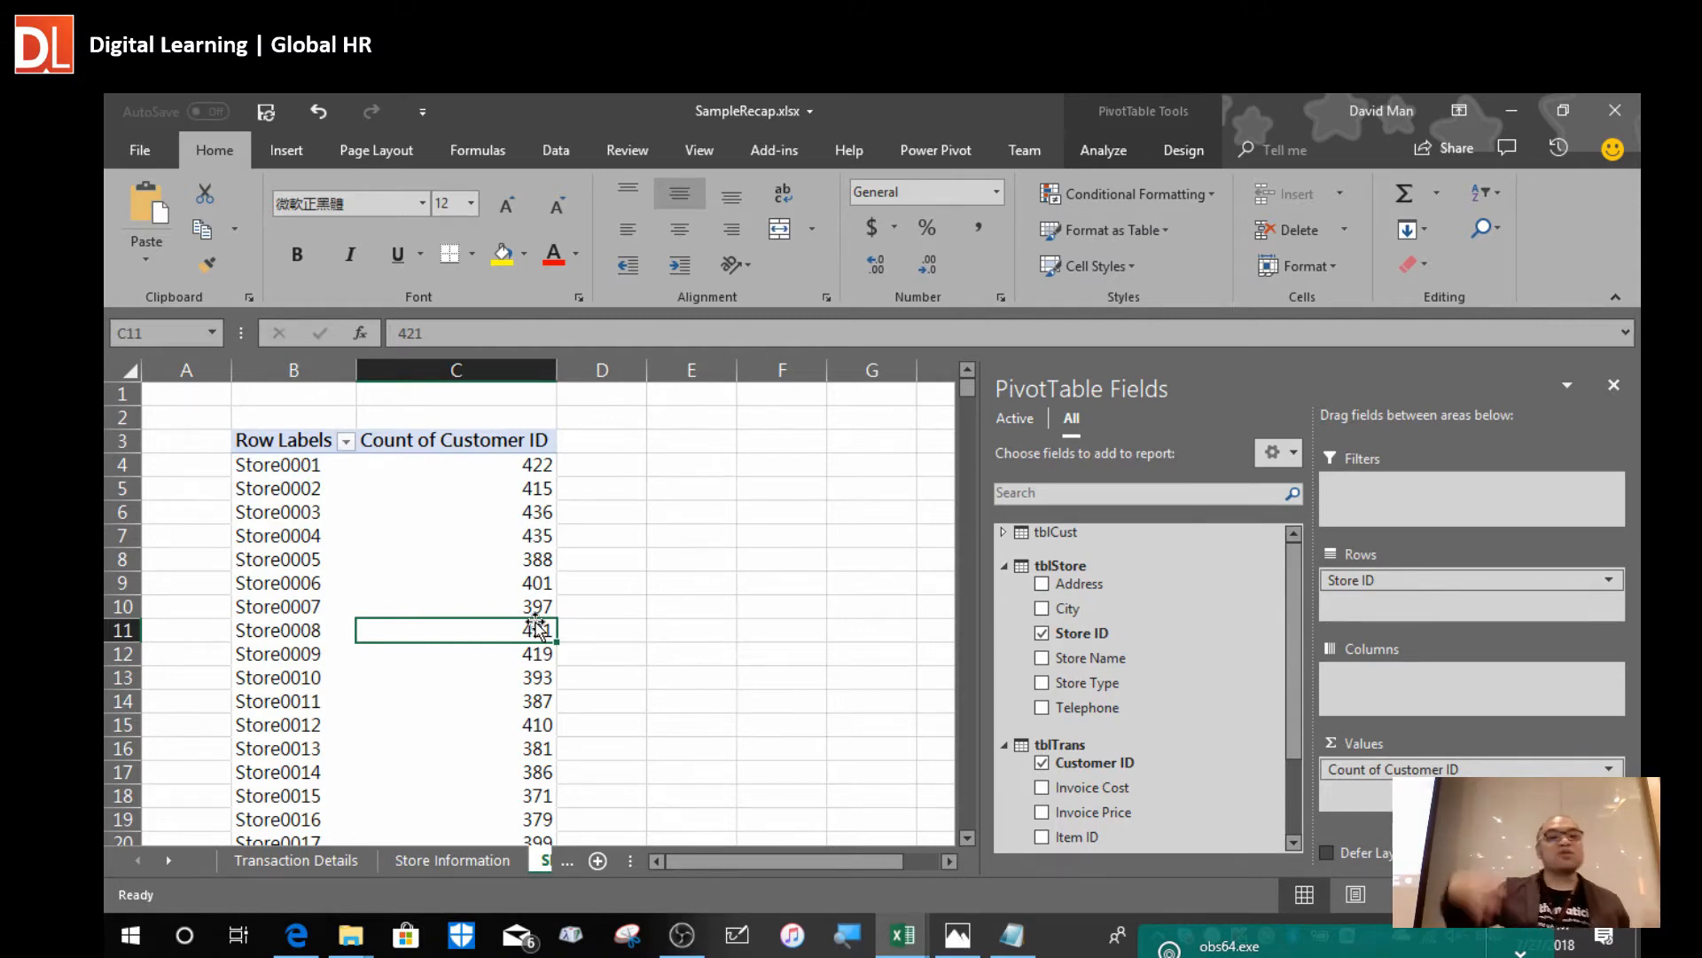
key(Up)
key(Up)
key(Up)
key(Up)
key(Up)
key(Up)
key(Up)
key(ctrl+shift+Down)
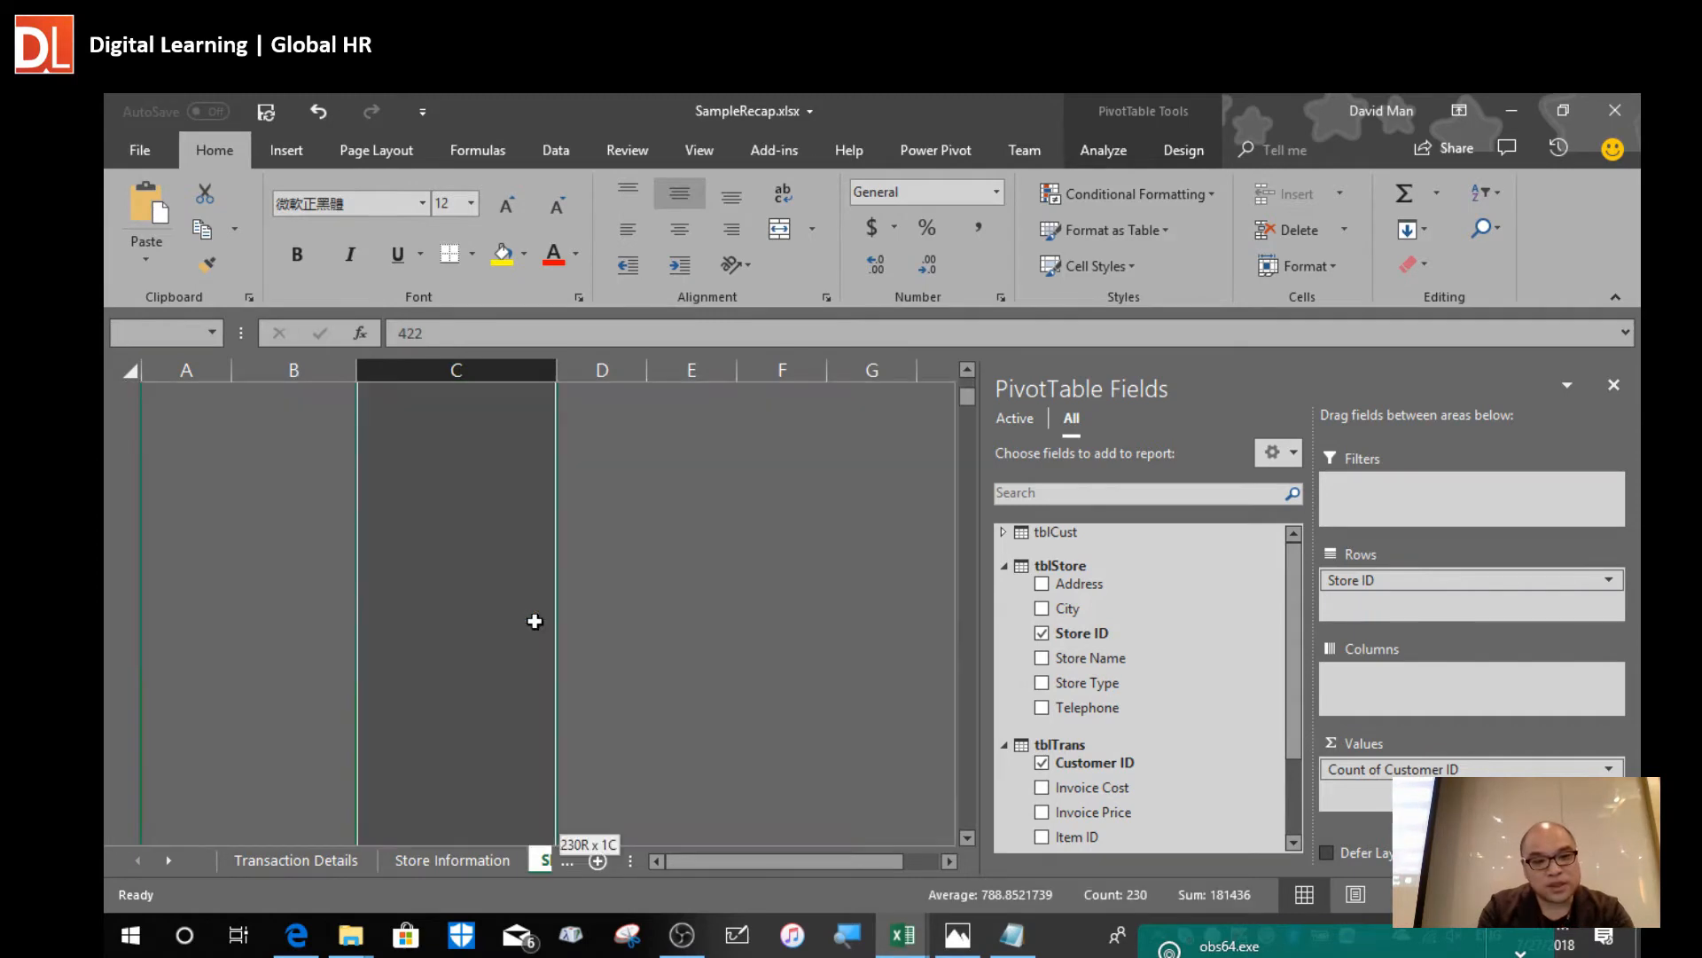
key(shift+Up)
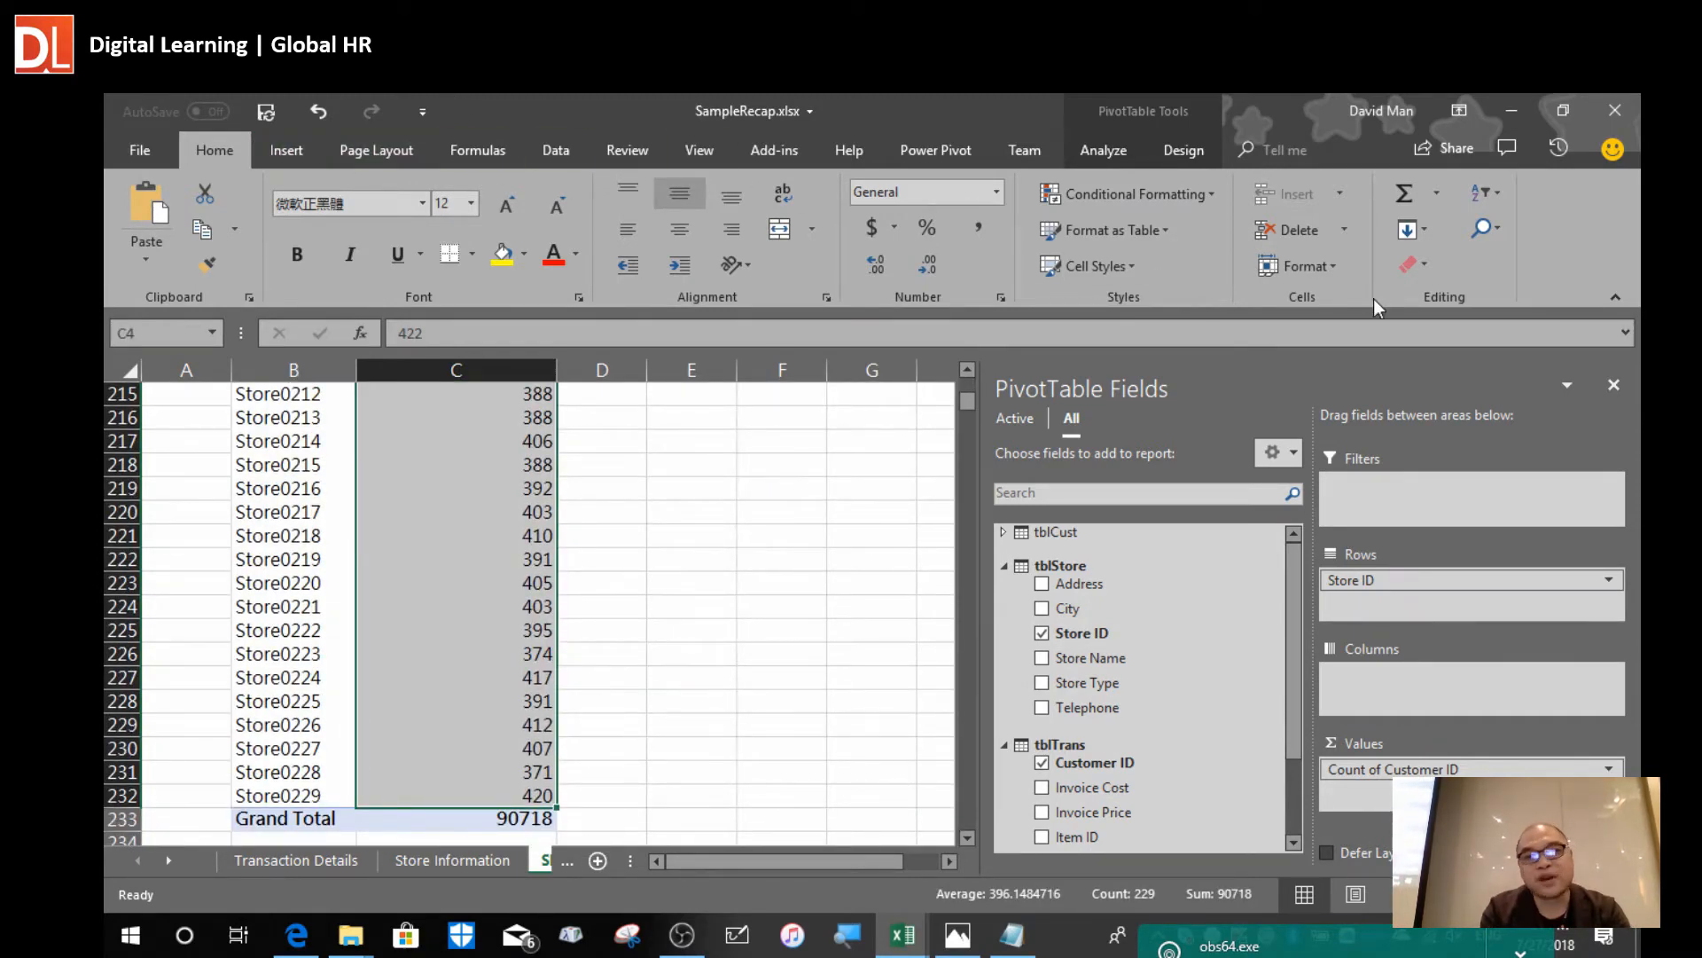
click(1133, 191)
mouse_move(1183, 344)
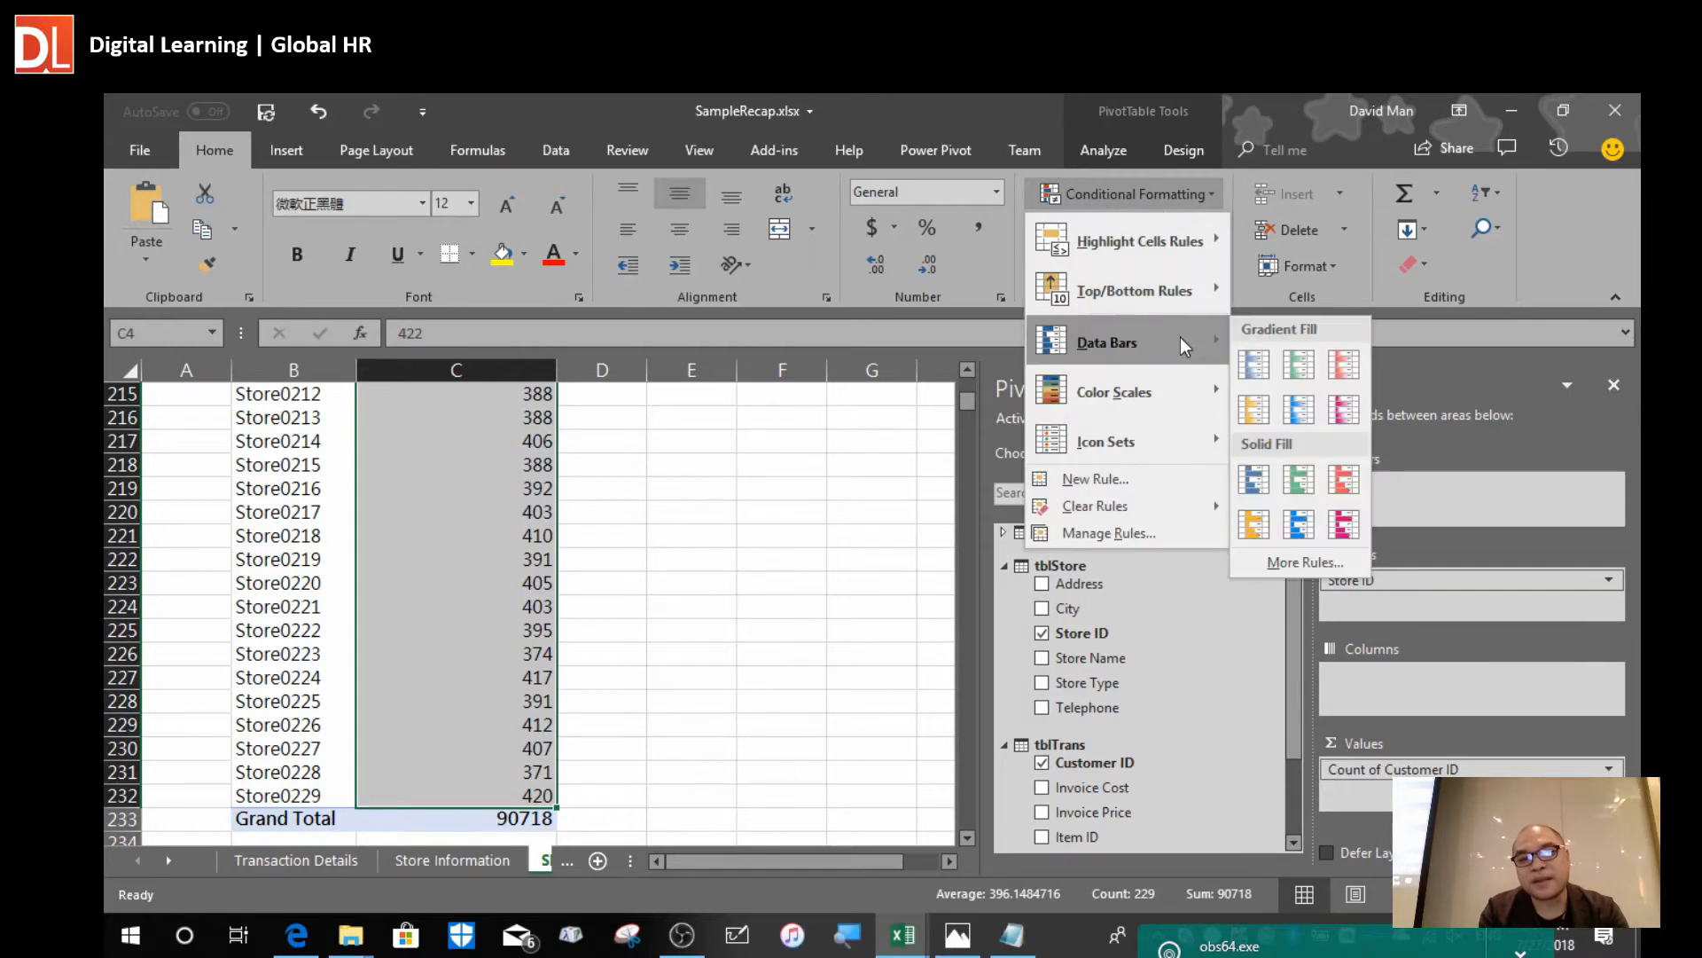
click(1258, 365)
click(666, 674)
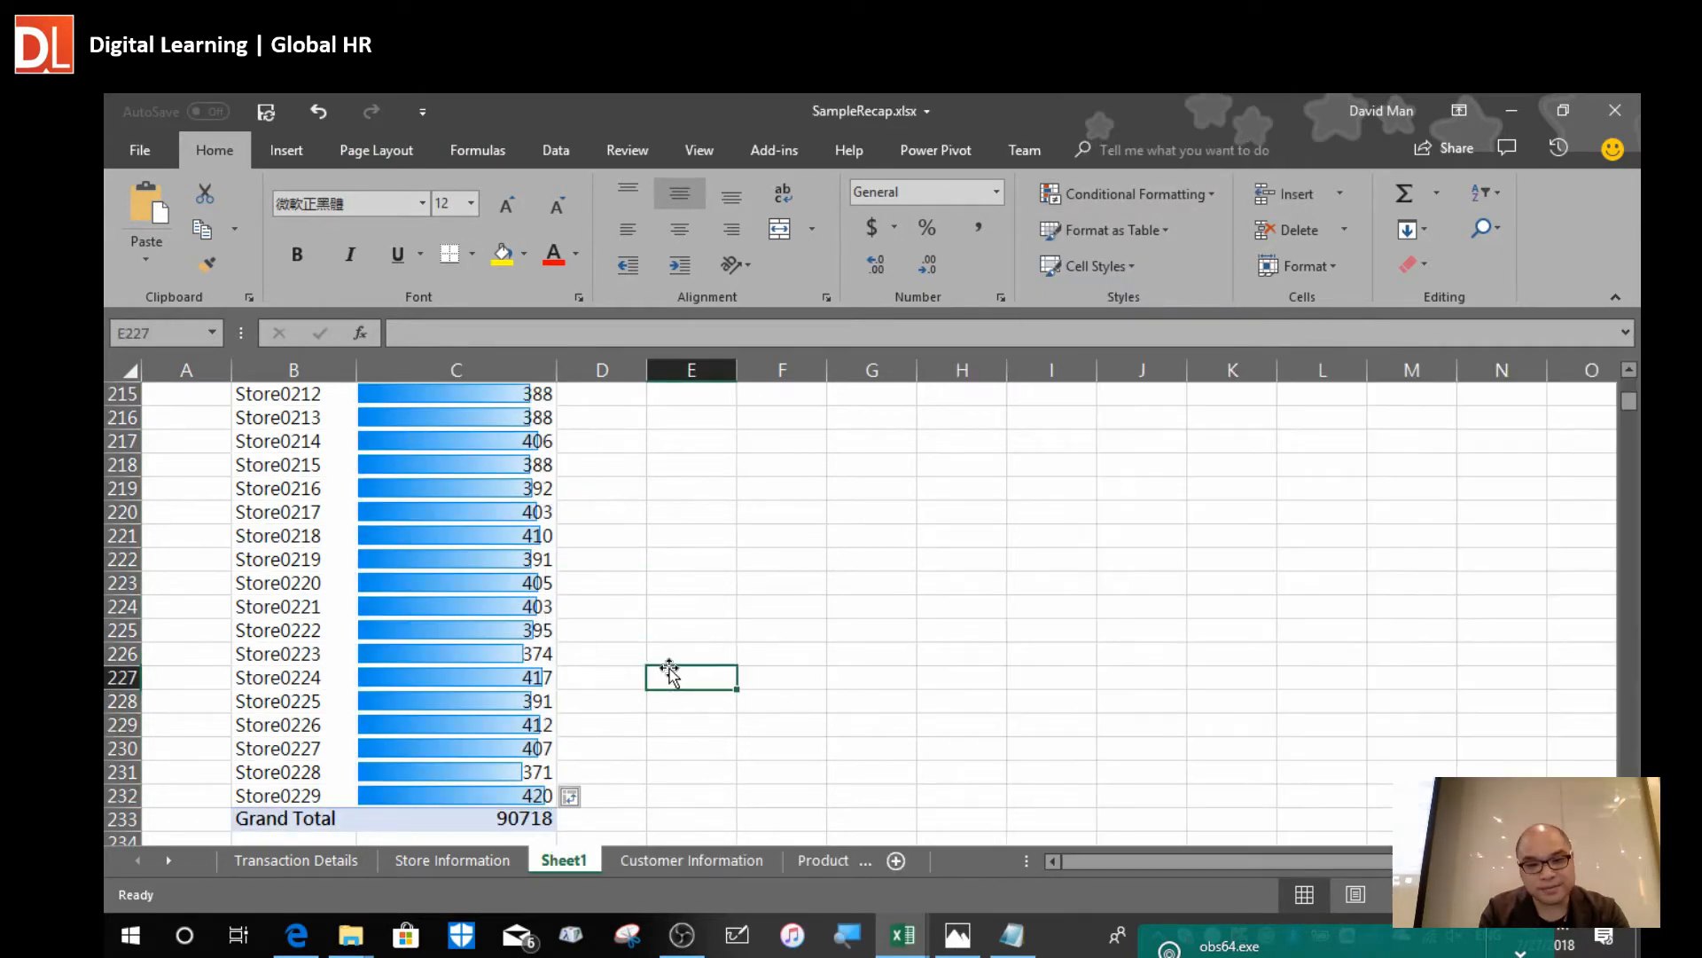
Widen column C to about twice its width to lengthen the store data bars, and select the Store0008 count.
scroll(665, 672, down, 3)
scroll(667, 674, up, 12)
scroll(670, 672, up, 20)
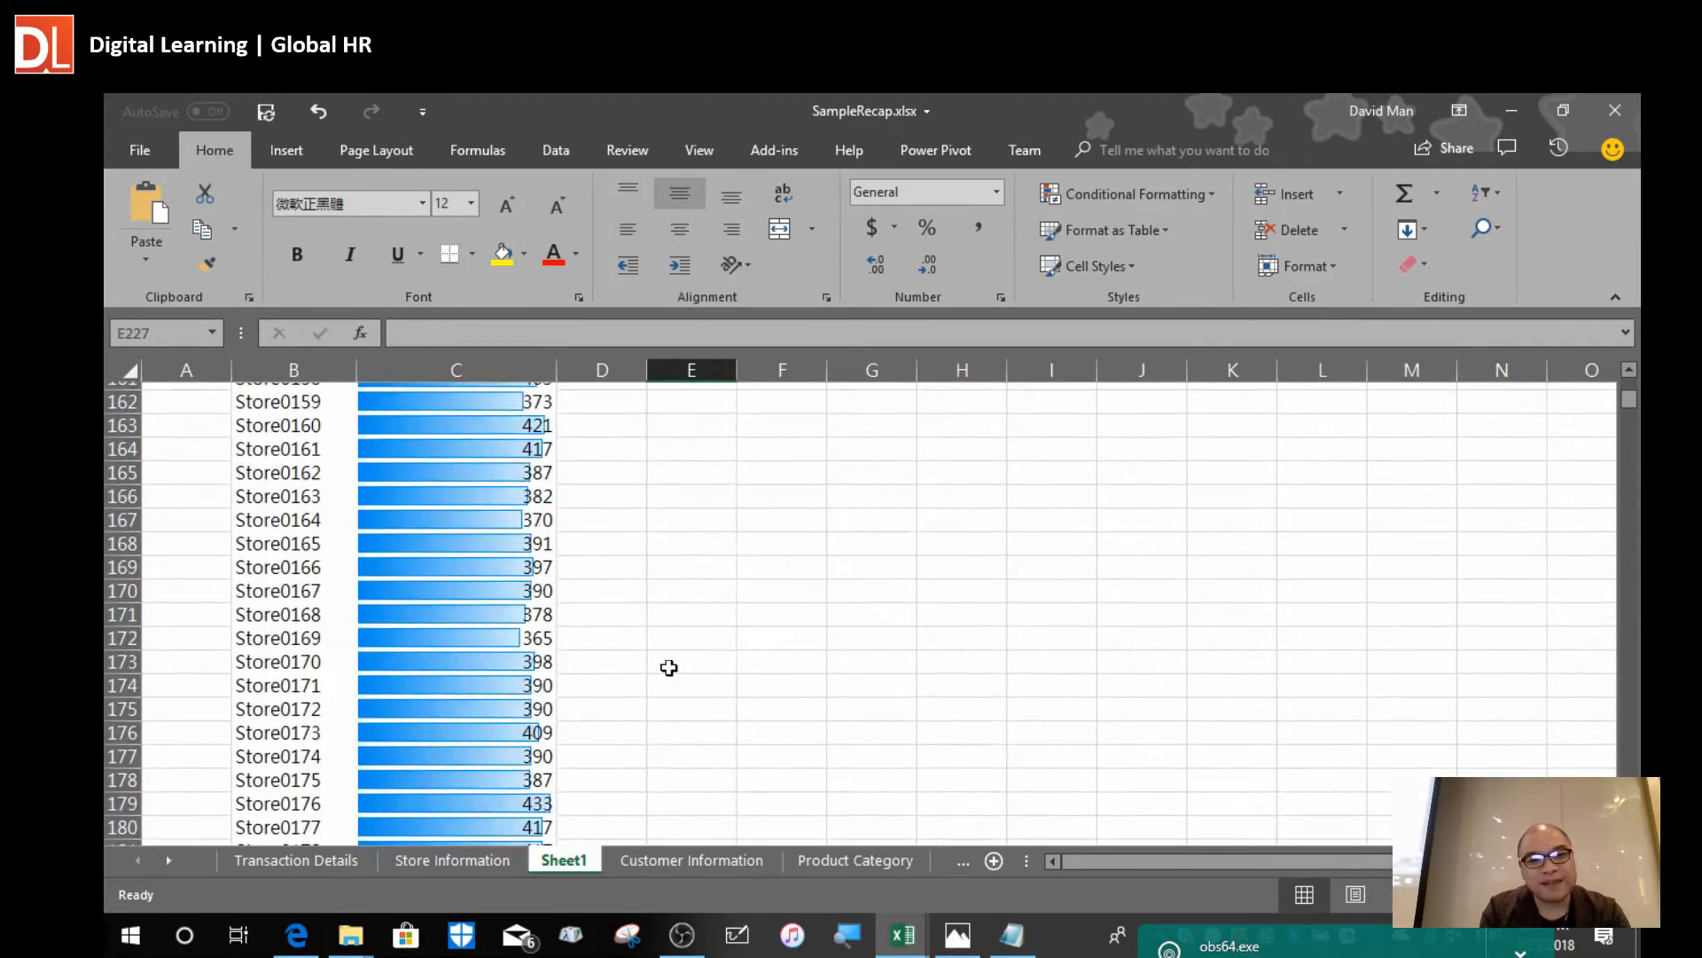
scroll(669, 667, up, 20)
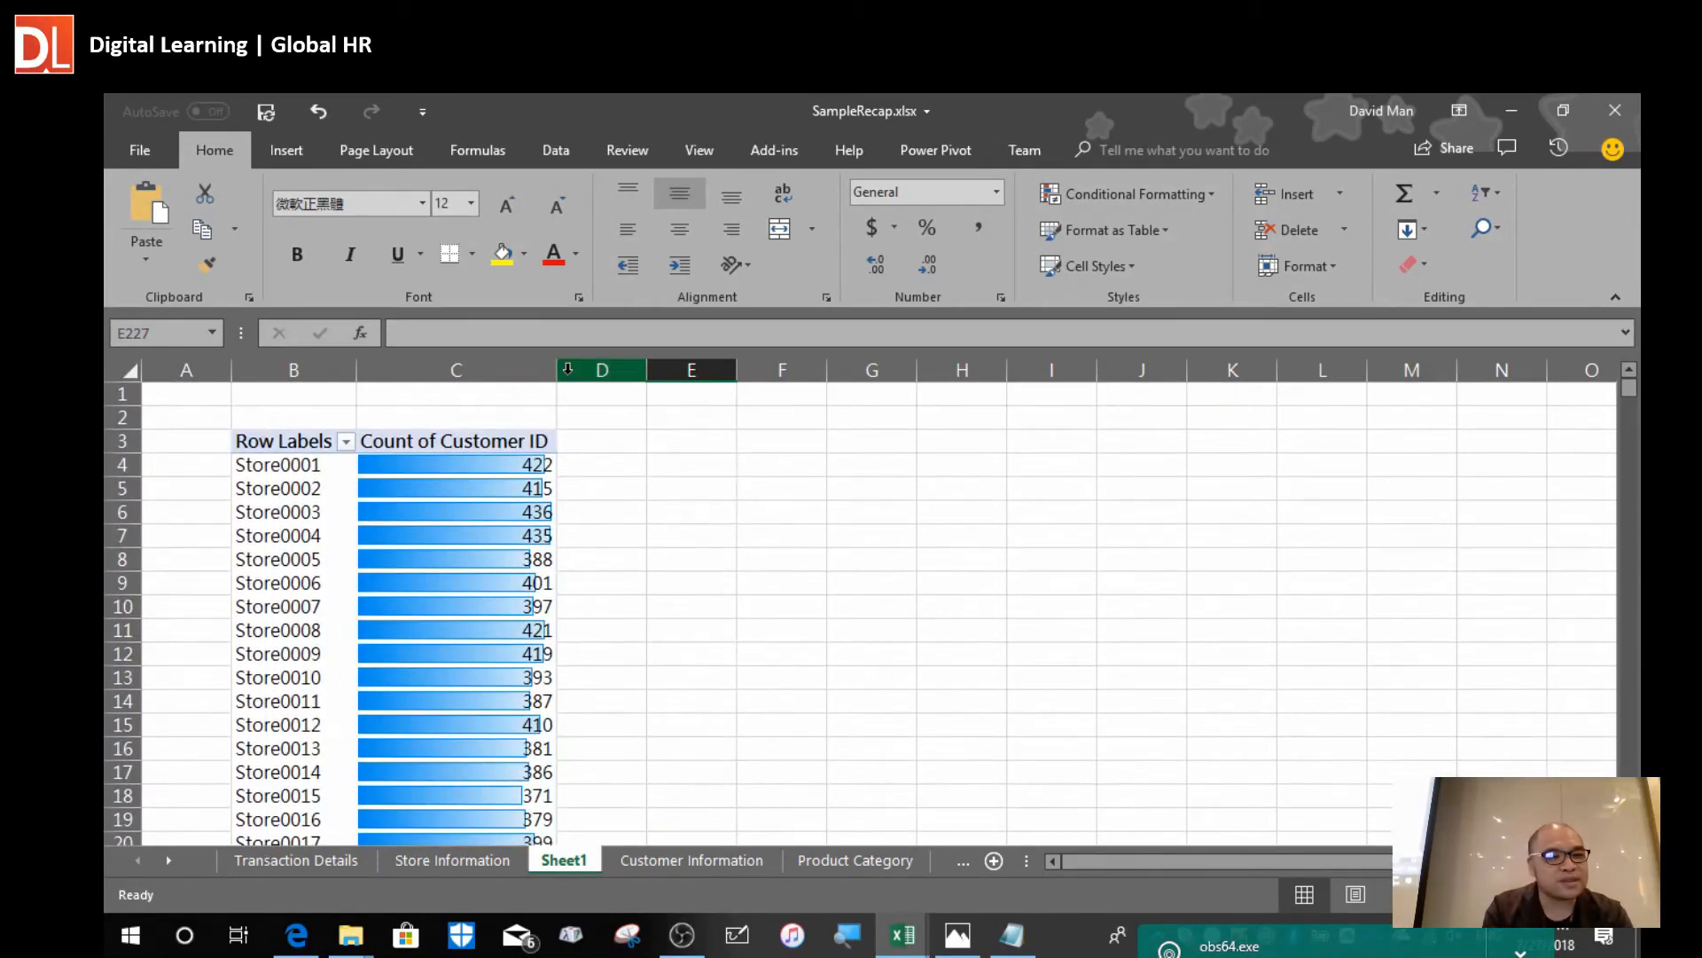
drag(557, 370, 754, 390)
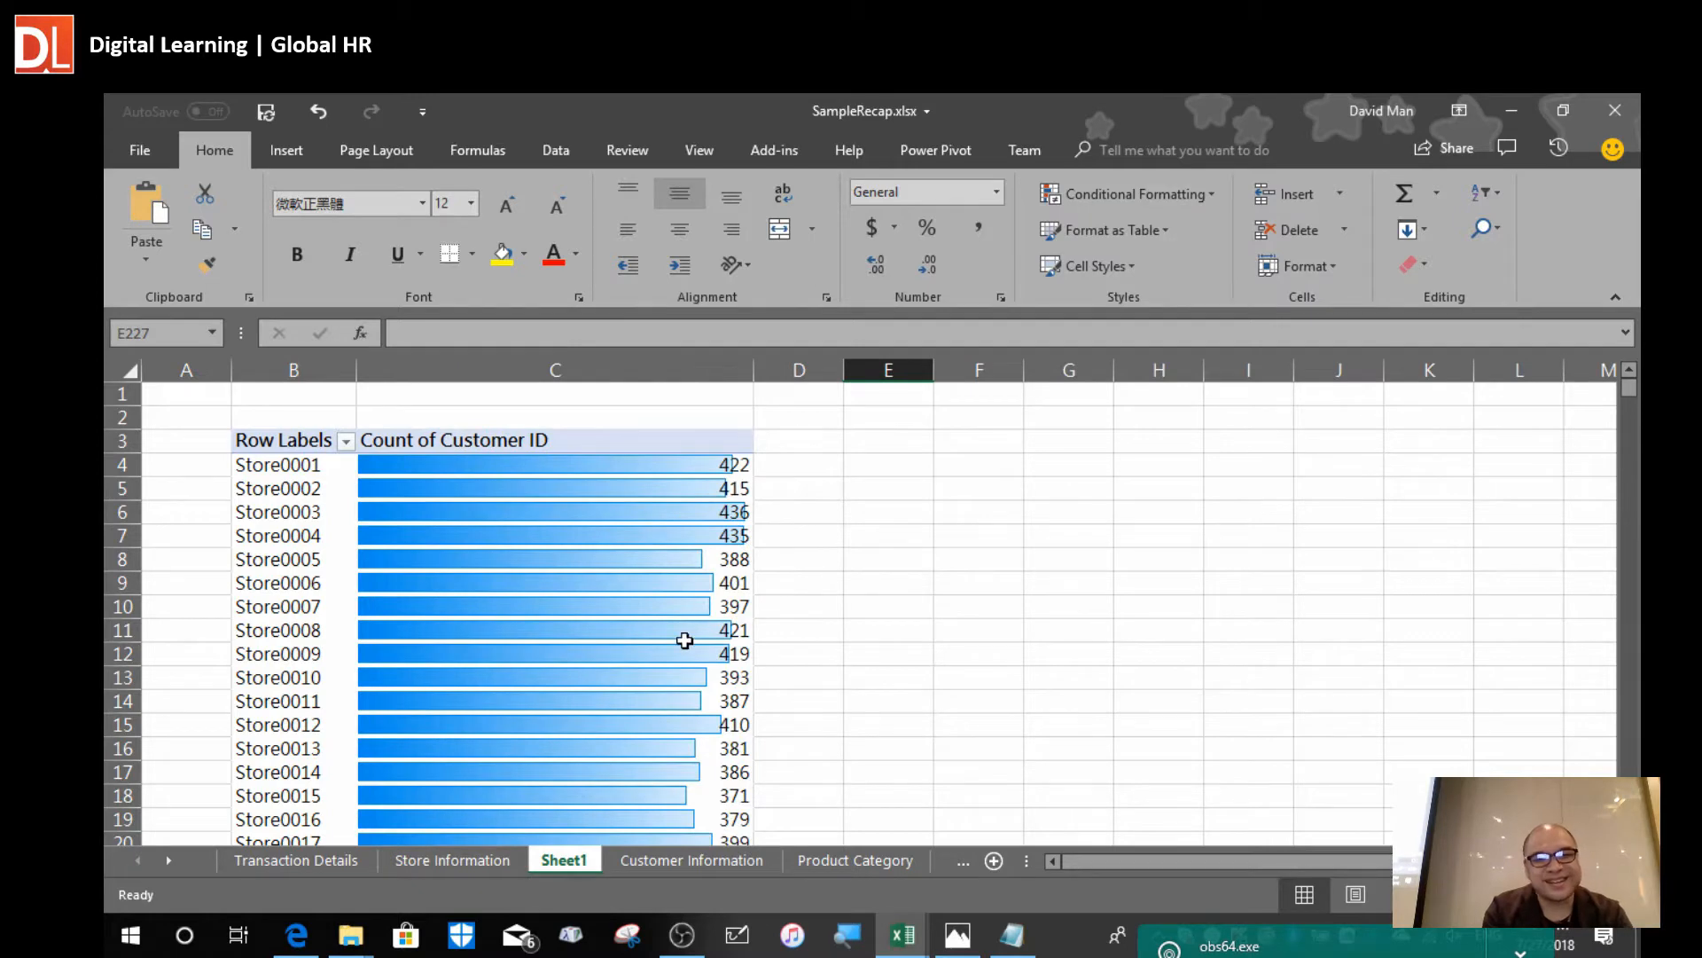
click(683, 631)
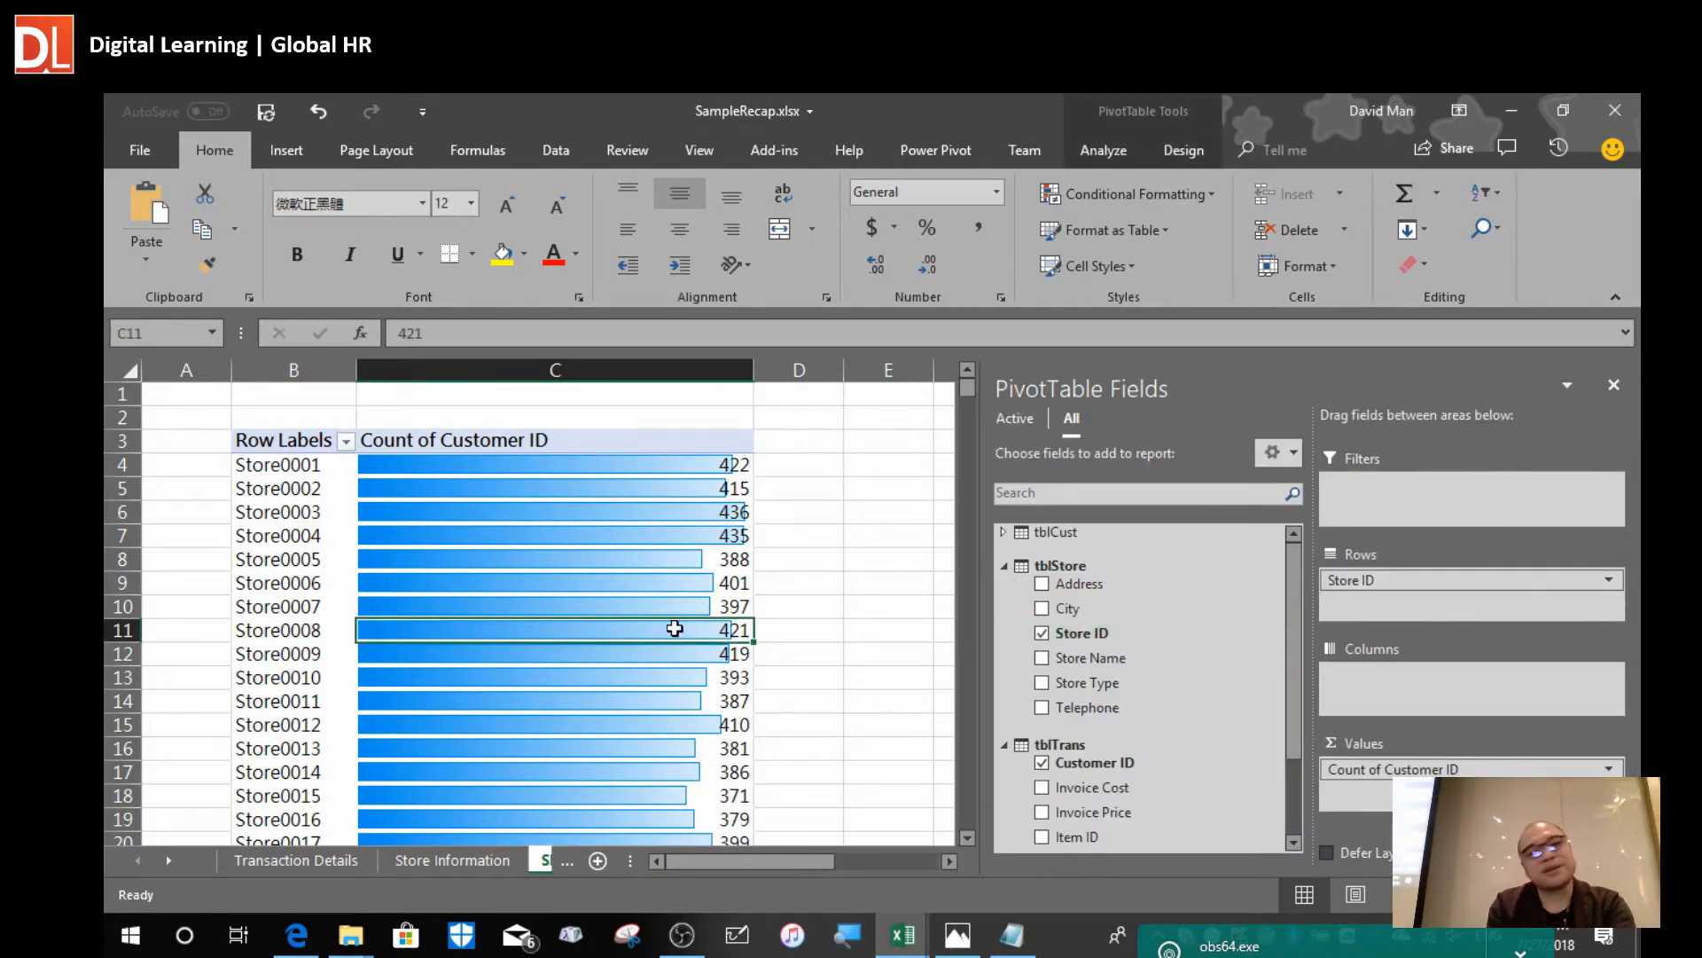
Check the table relationships in the Power Pivot diagram and collapse the tblStore fields in the PivotTable field list.
mouse_move(675, 628)
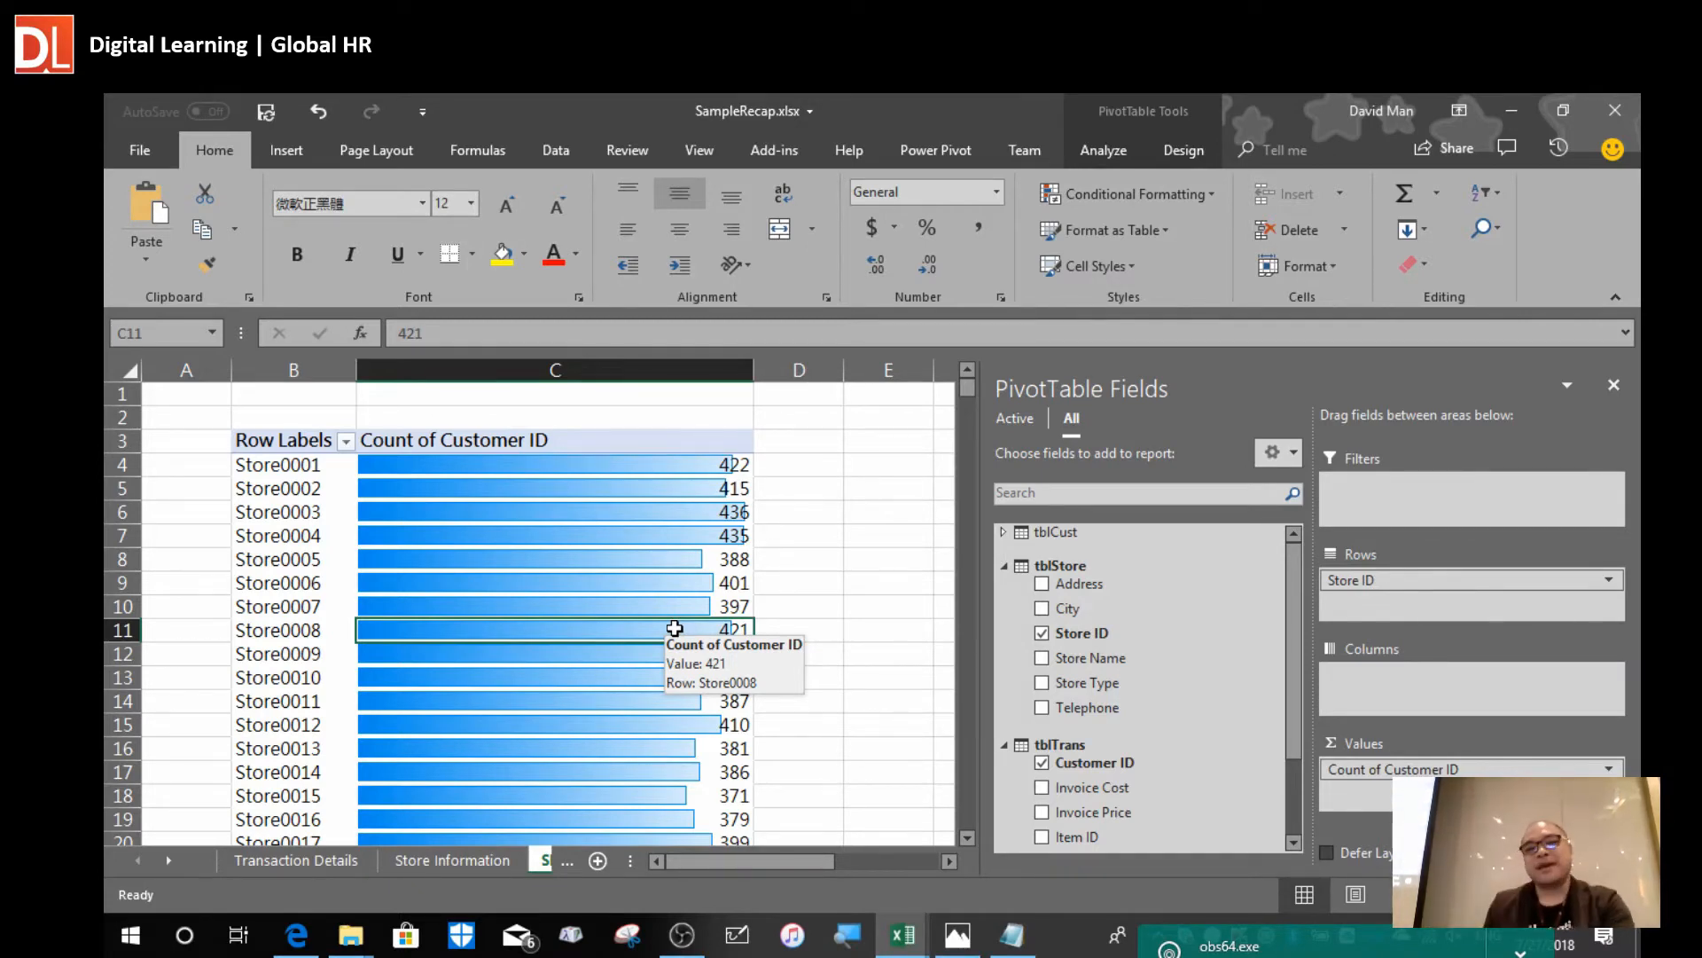
key(alt+Tab)
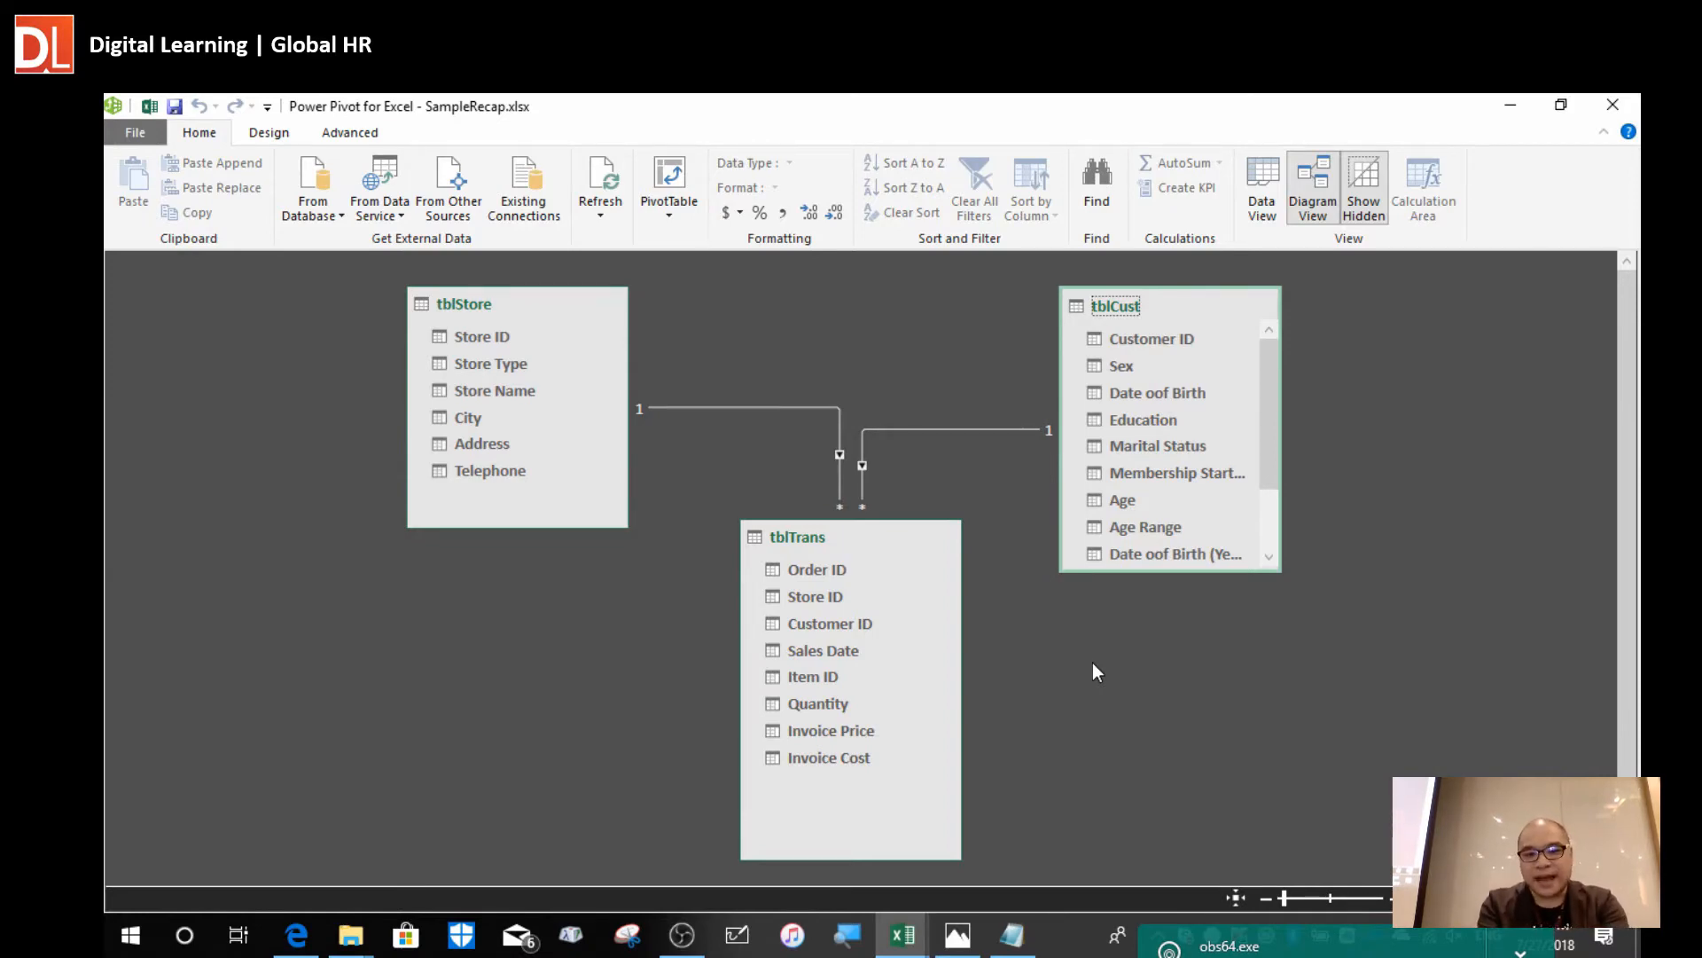
key(alt+Tab)
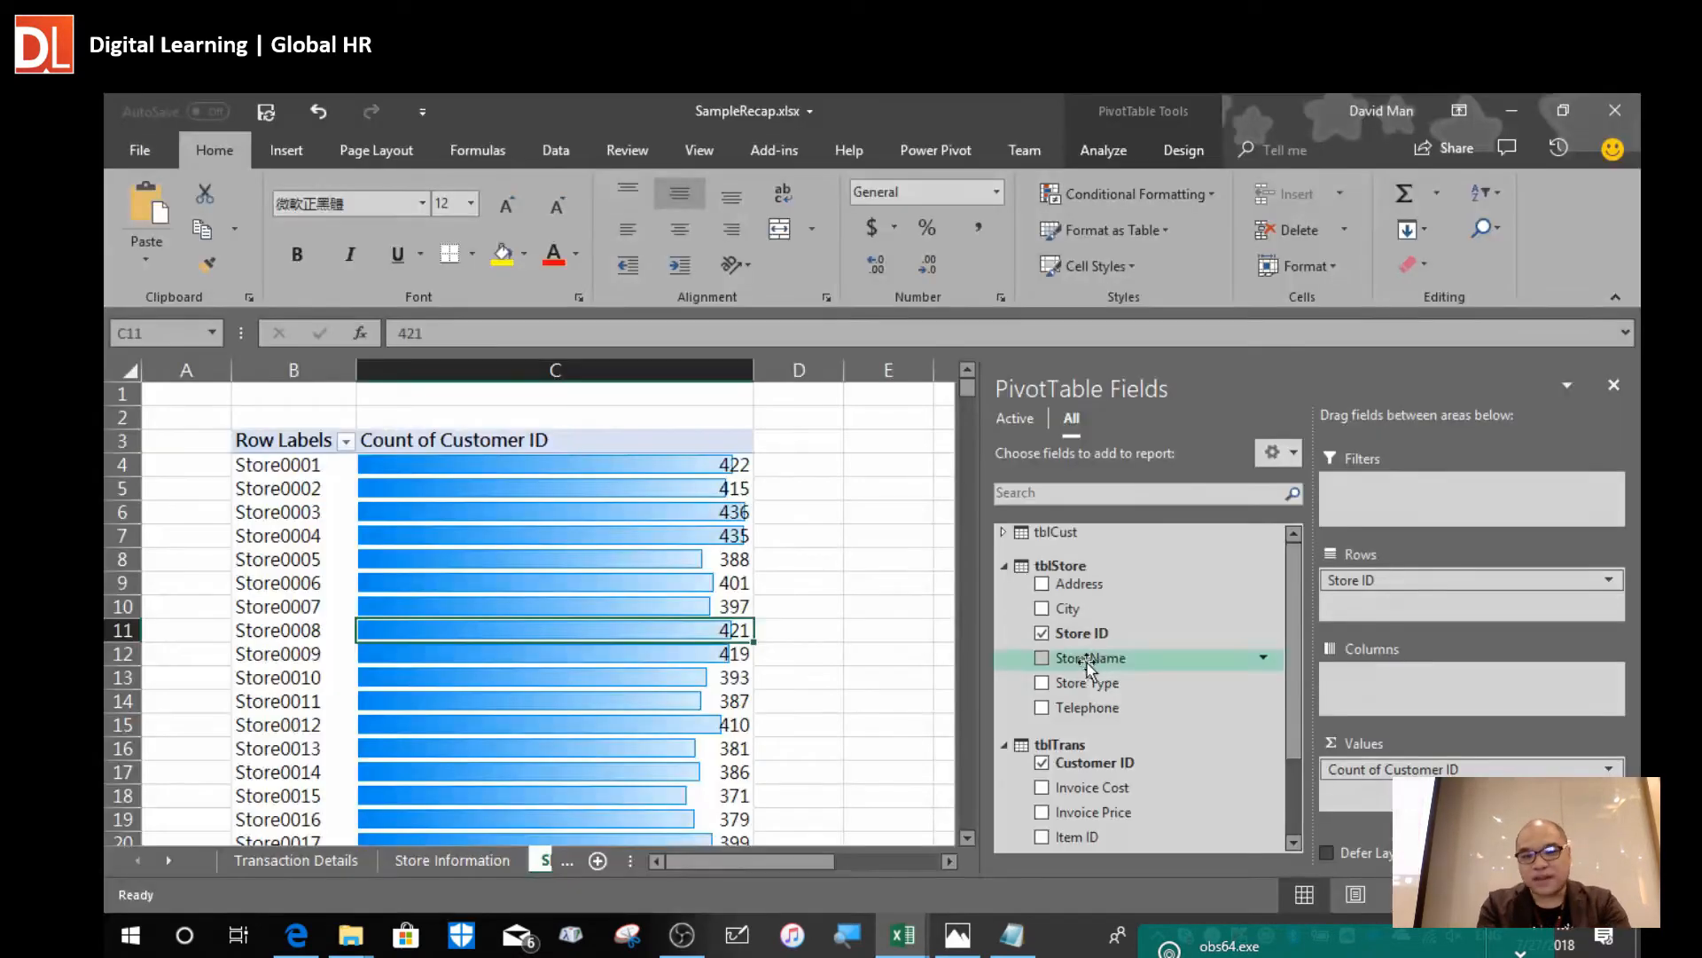
click(1003, 566)
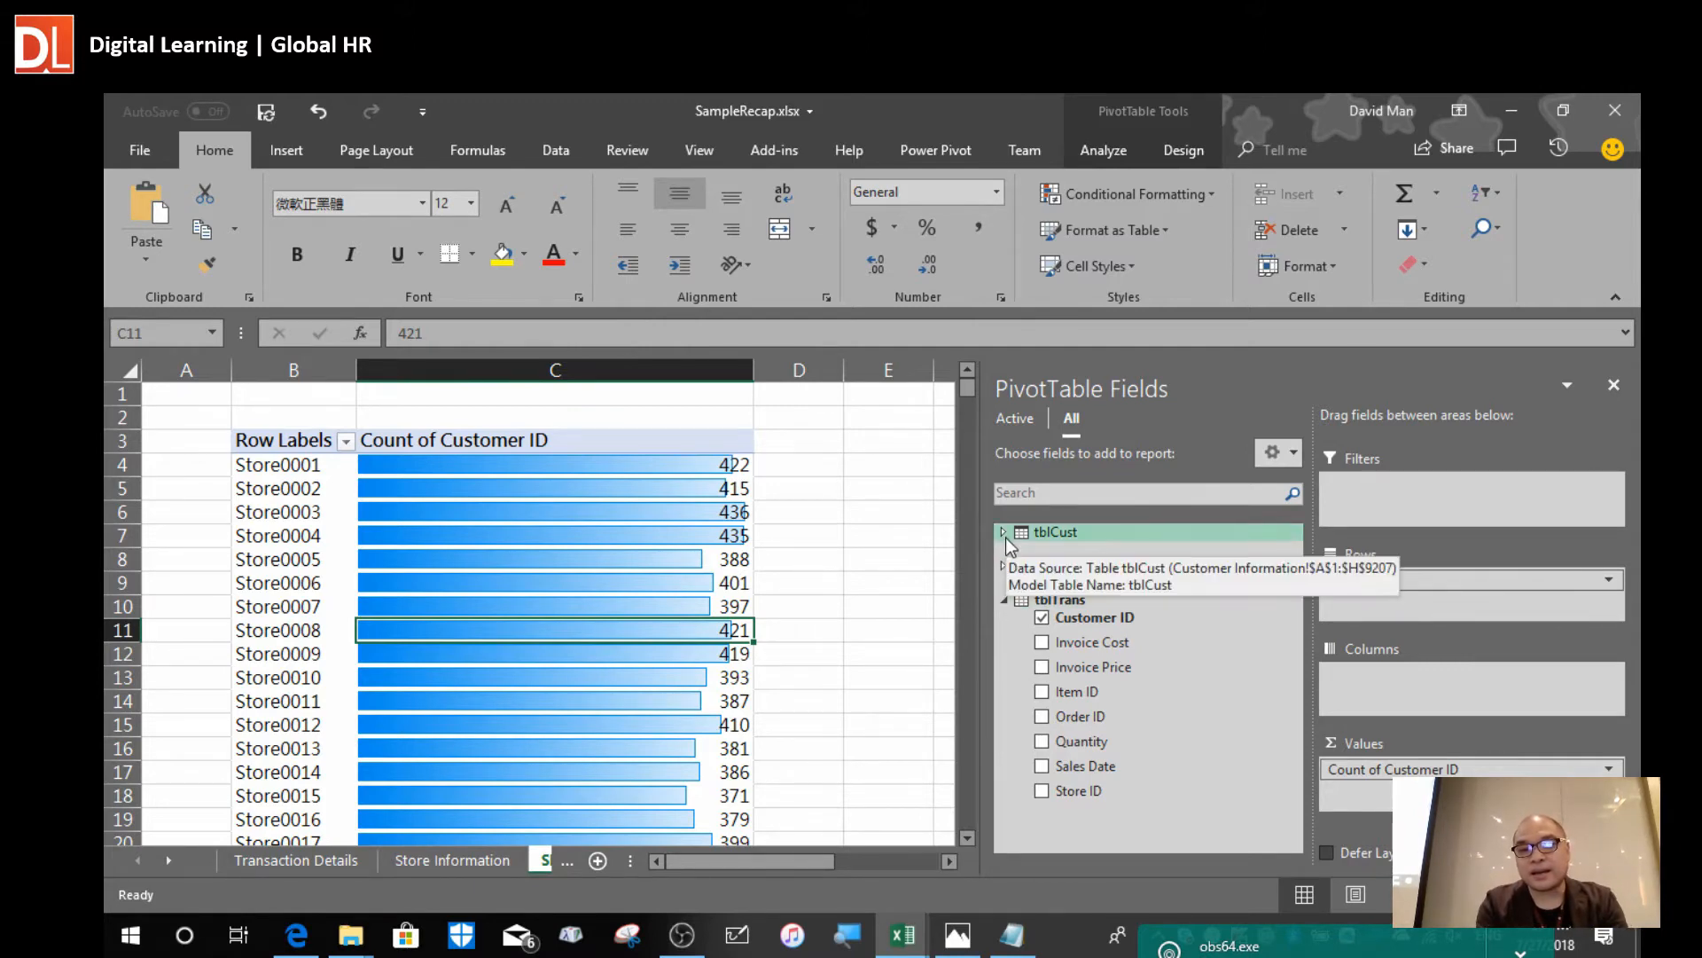
Expand the tblStore fields and clear the PivotTable by removing Store ID from the rows and Count of Customer ID from the values.
click(1004, 565)
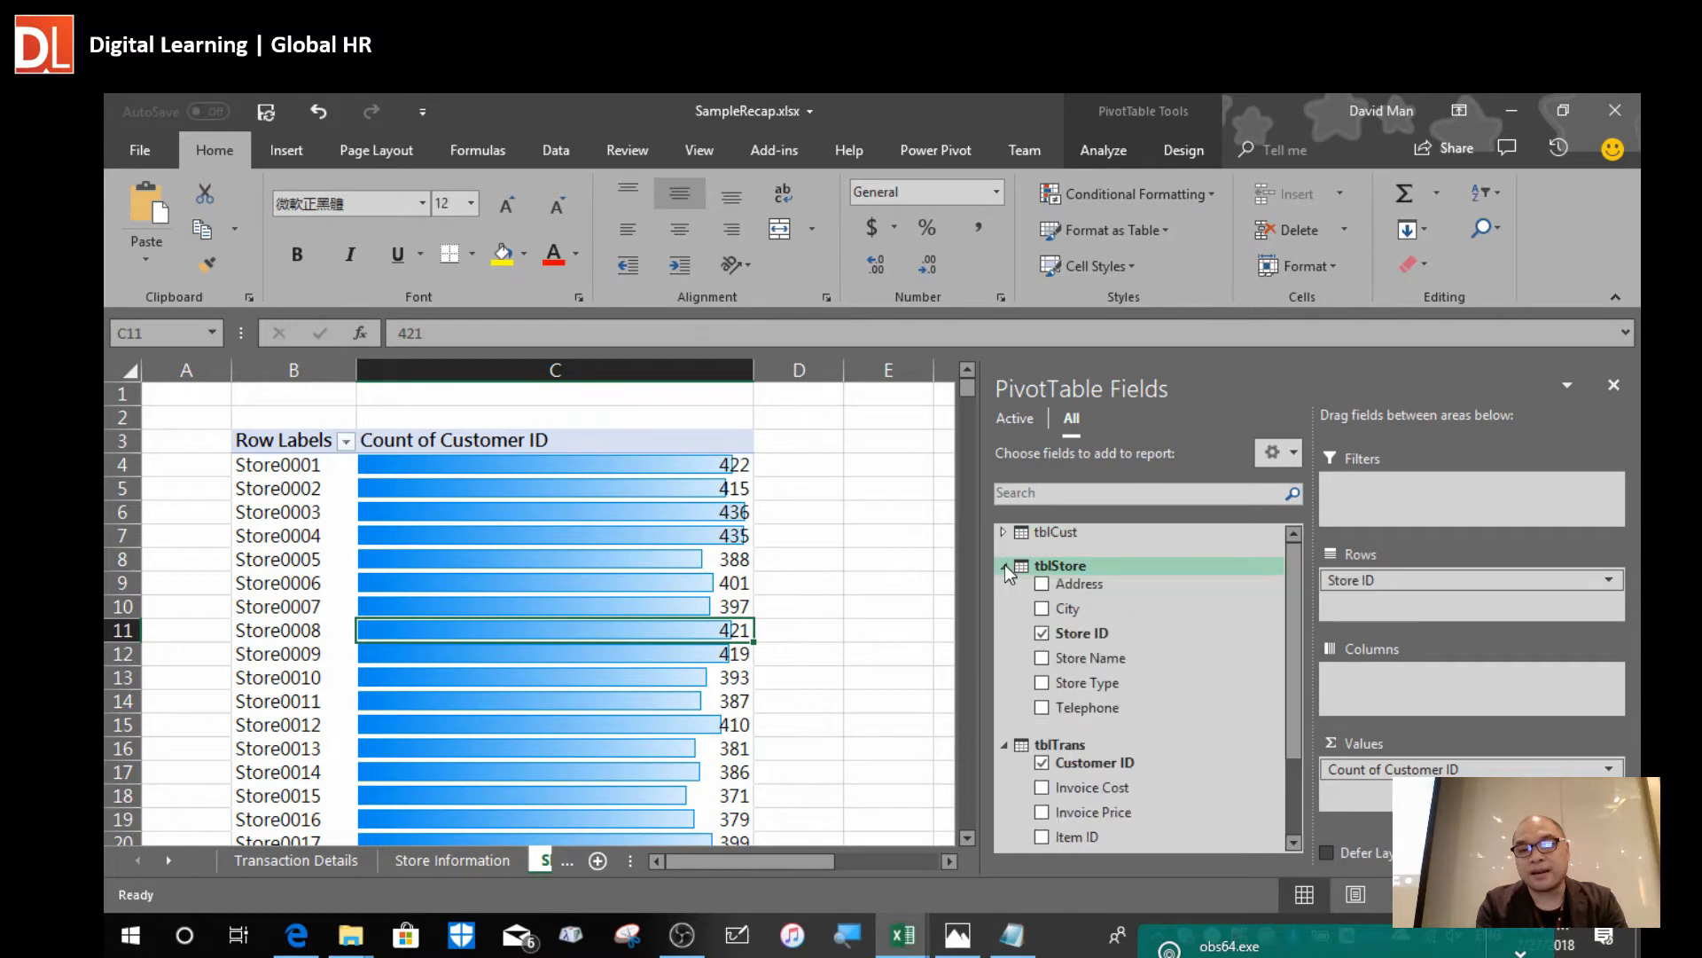
drag(1461, 587, 892, 665)
drag(1440, 764, 780, 734)
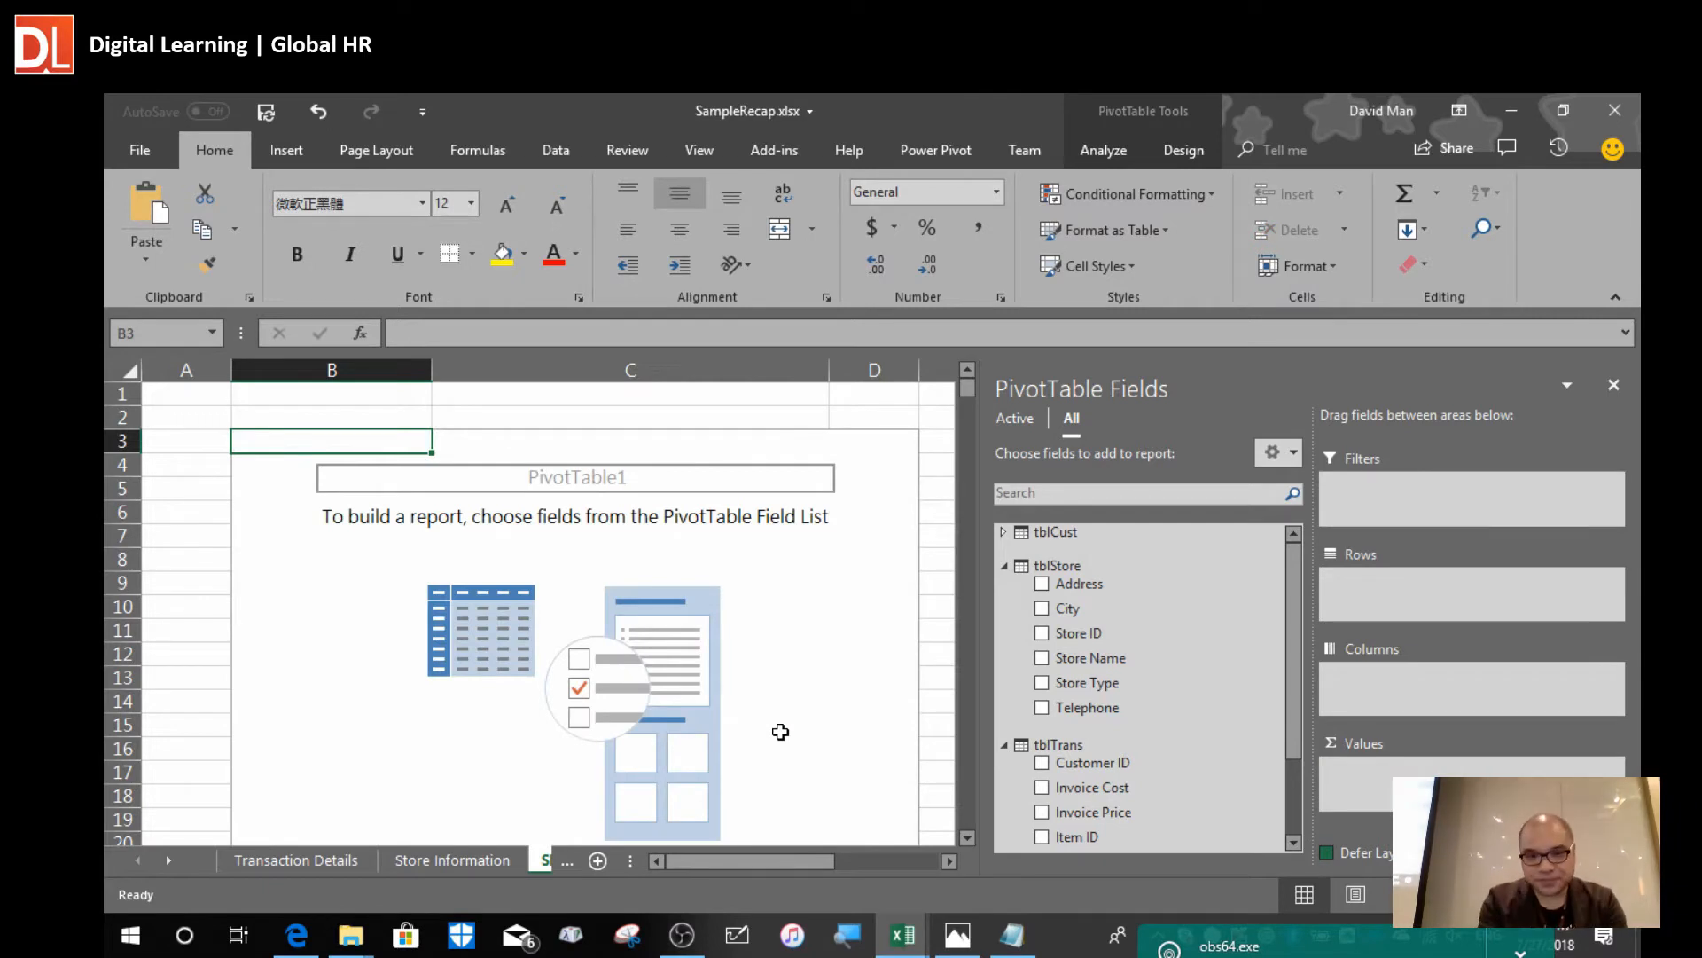
Examine the tblStore and tblTrans field lists, comparing the Store ID field that occurs in both tables.
scroll(1189, 657, down, 1)
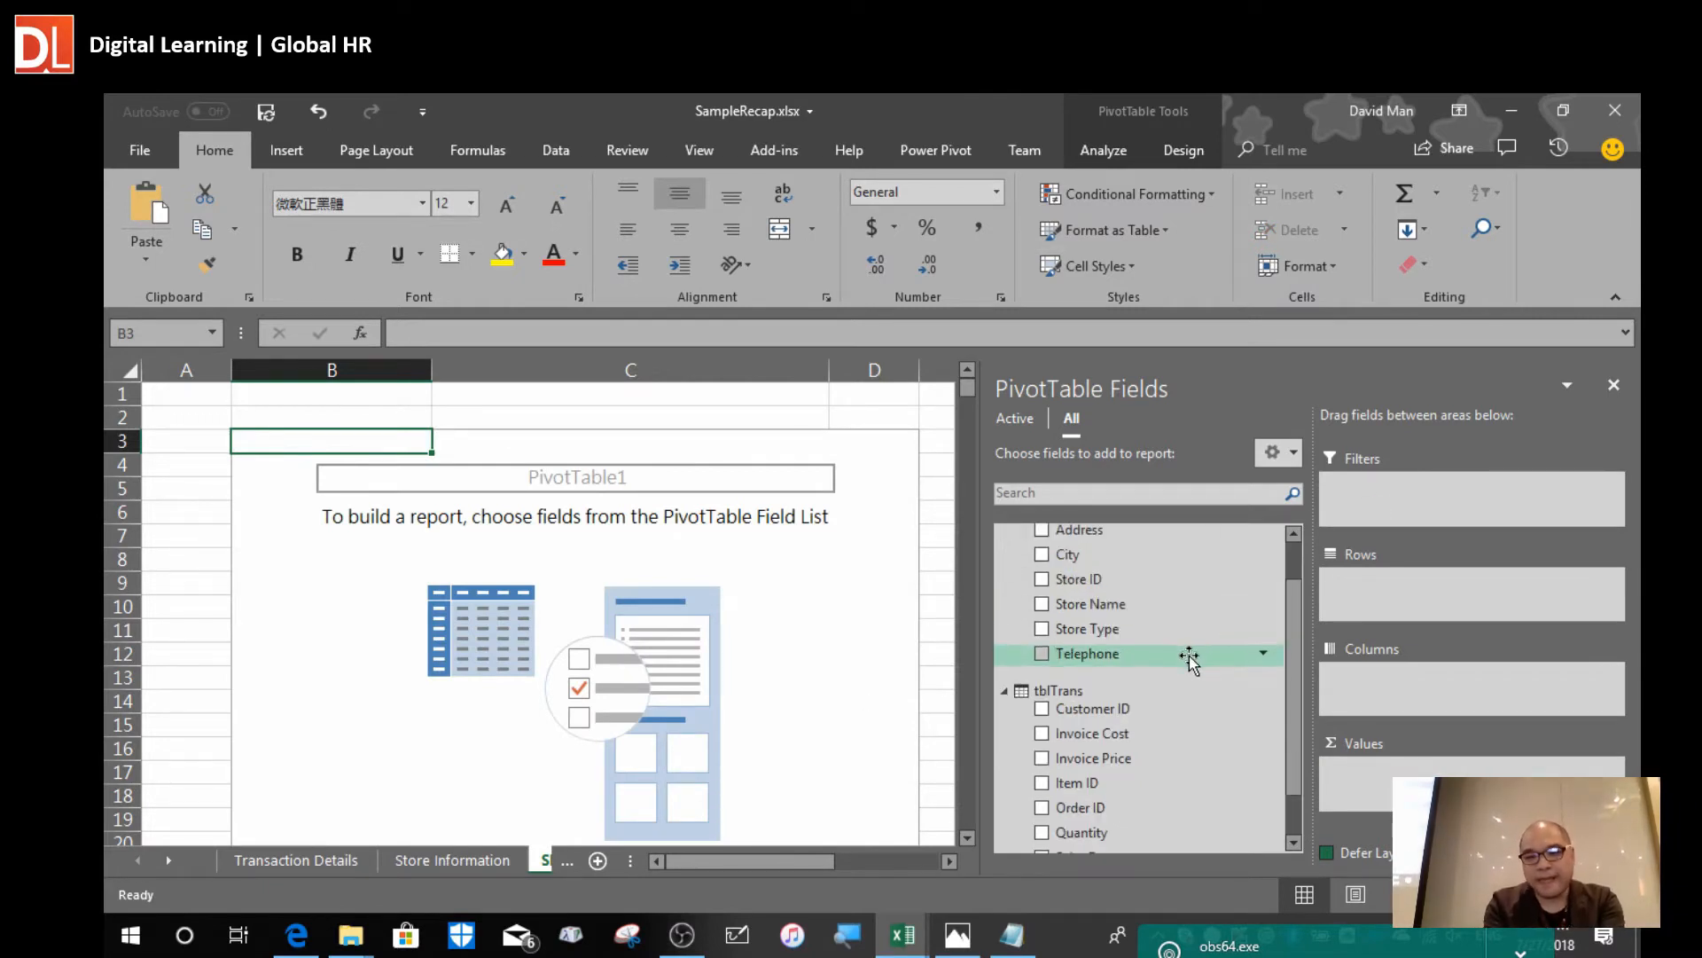
scroll(1190, 657, up, 1)
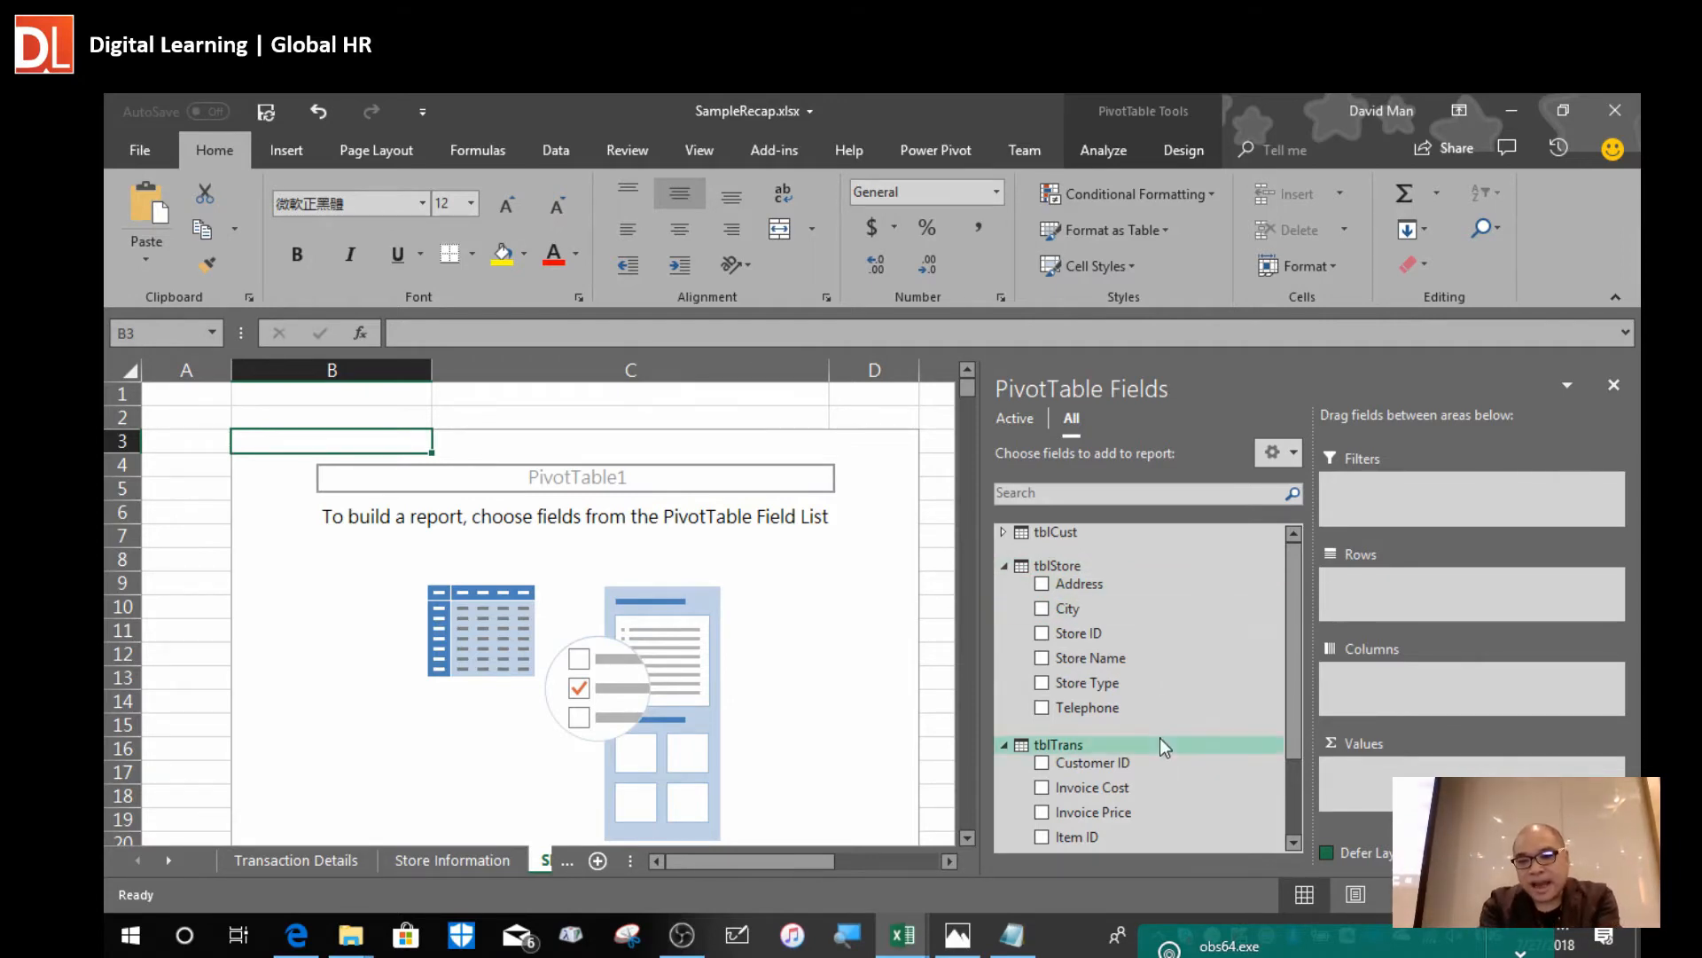
scroll(1162, 740, down, 1)
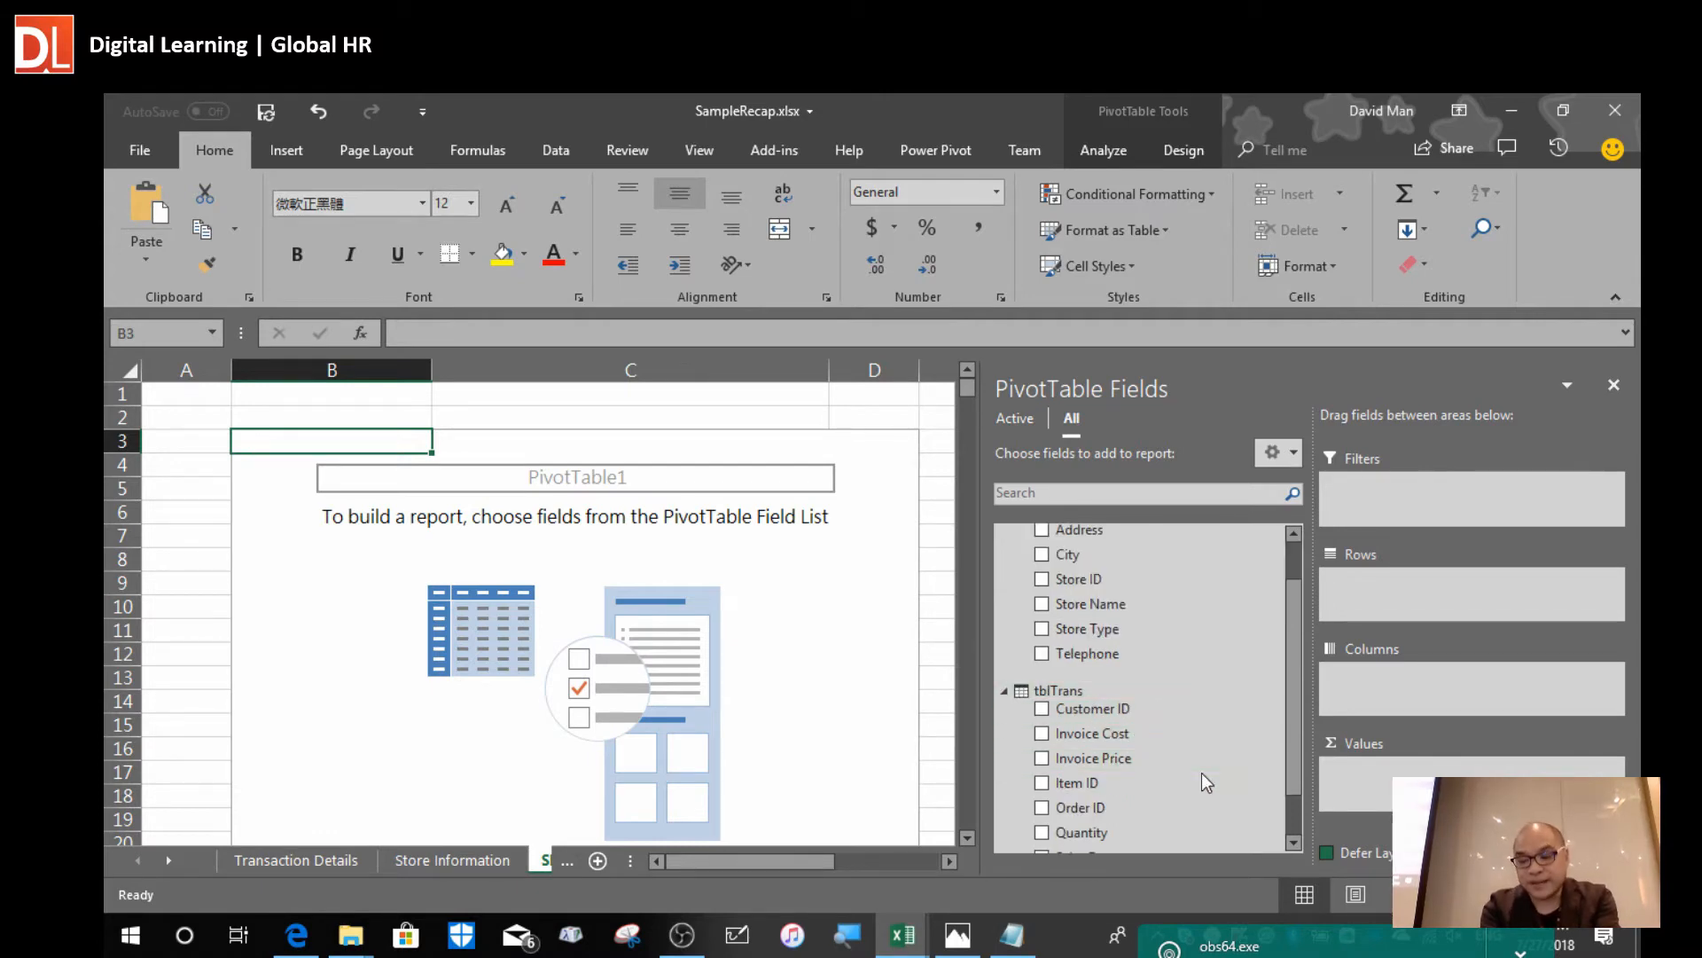
scroll(1201, 773, up, 1)
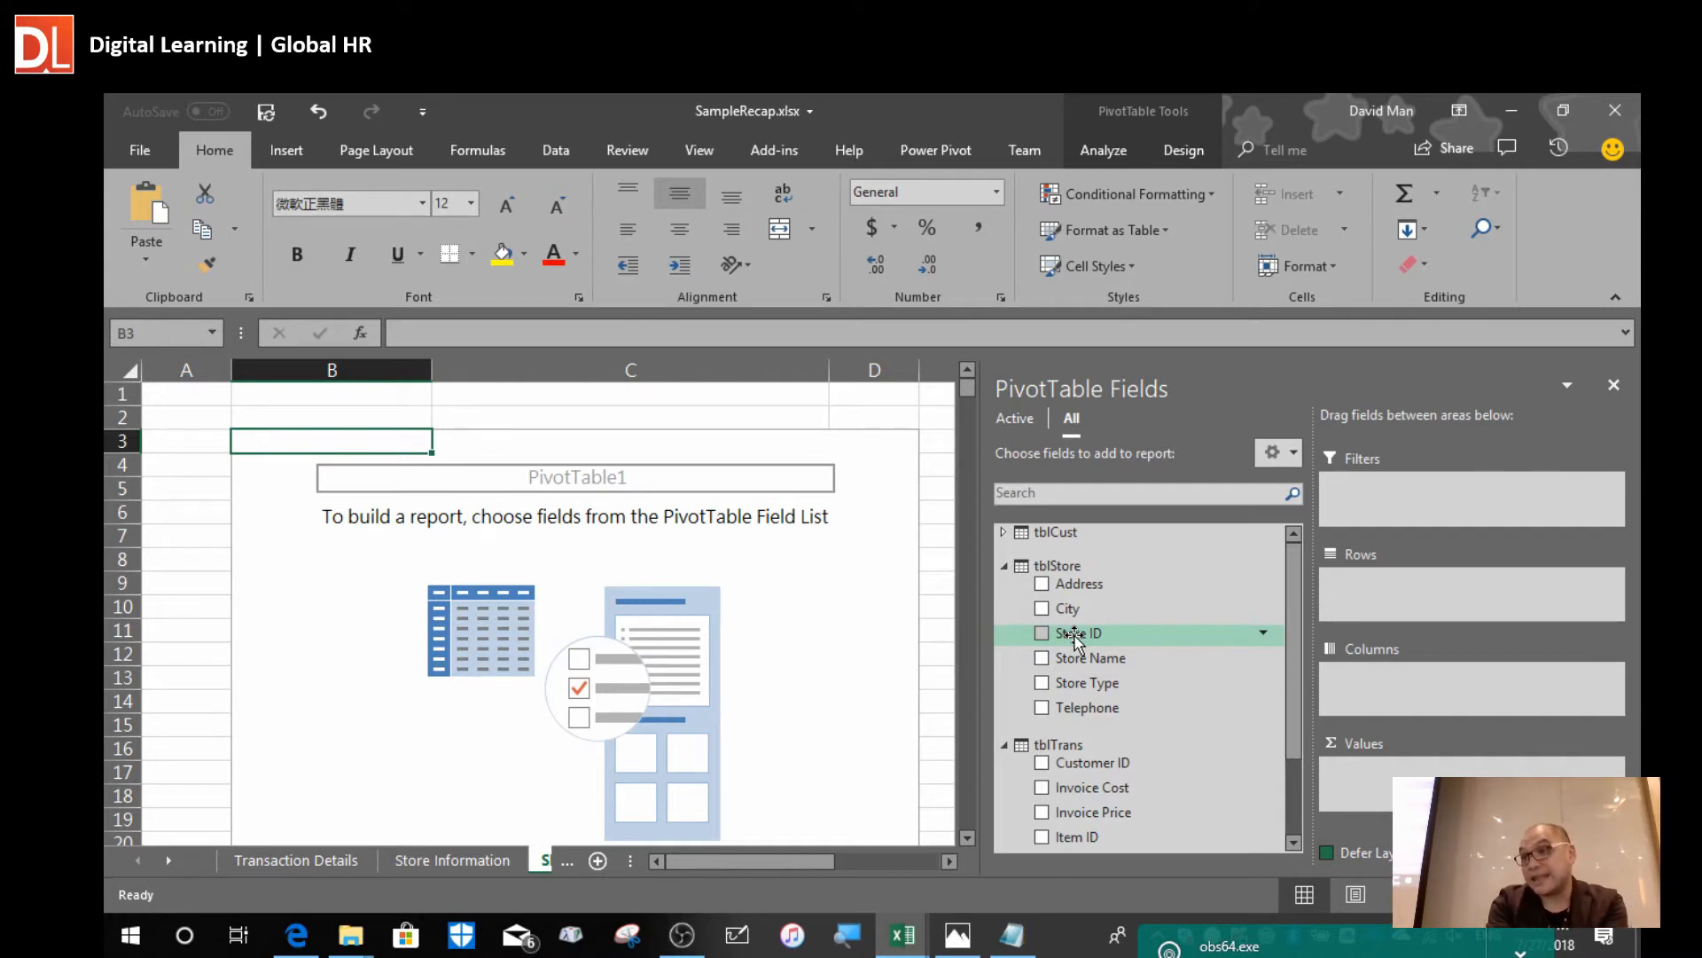
scroll(1075, 635, down, 1)
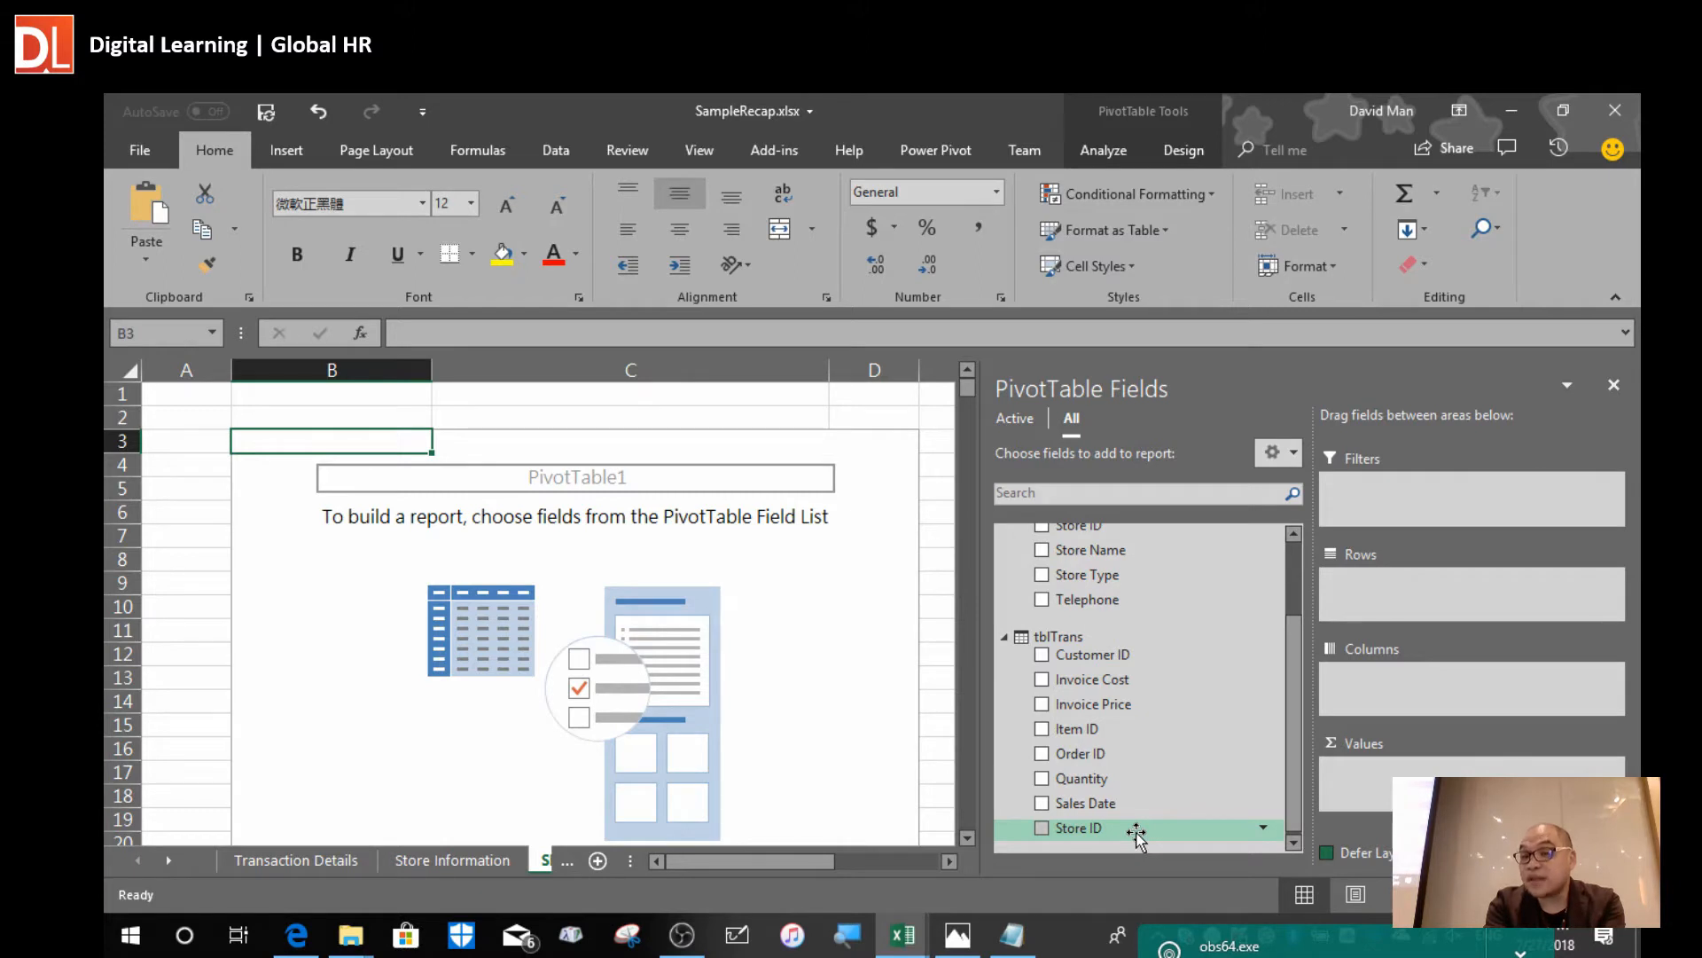
scroll(1135, 641, up, 1)
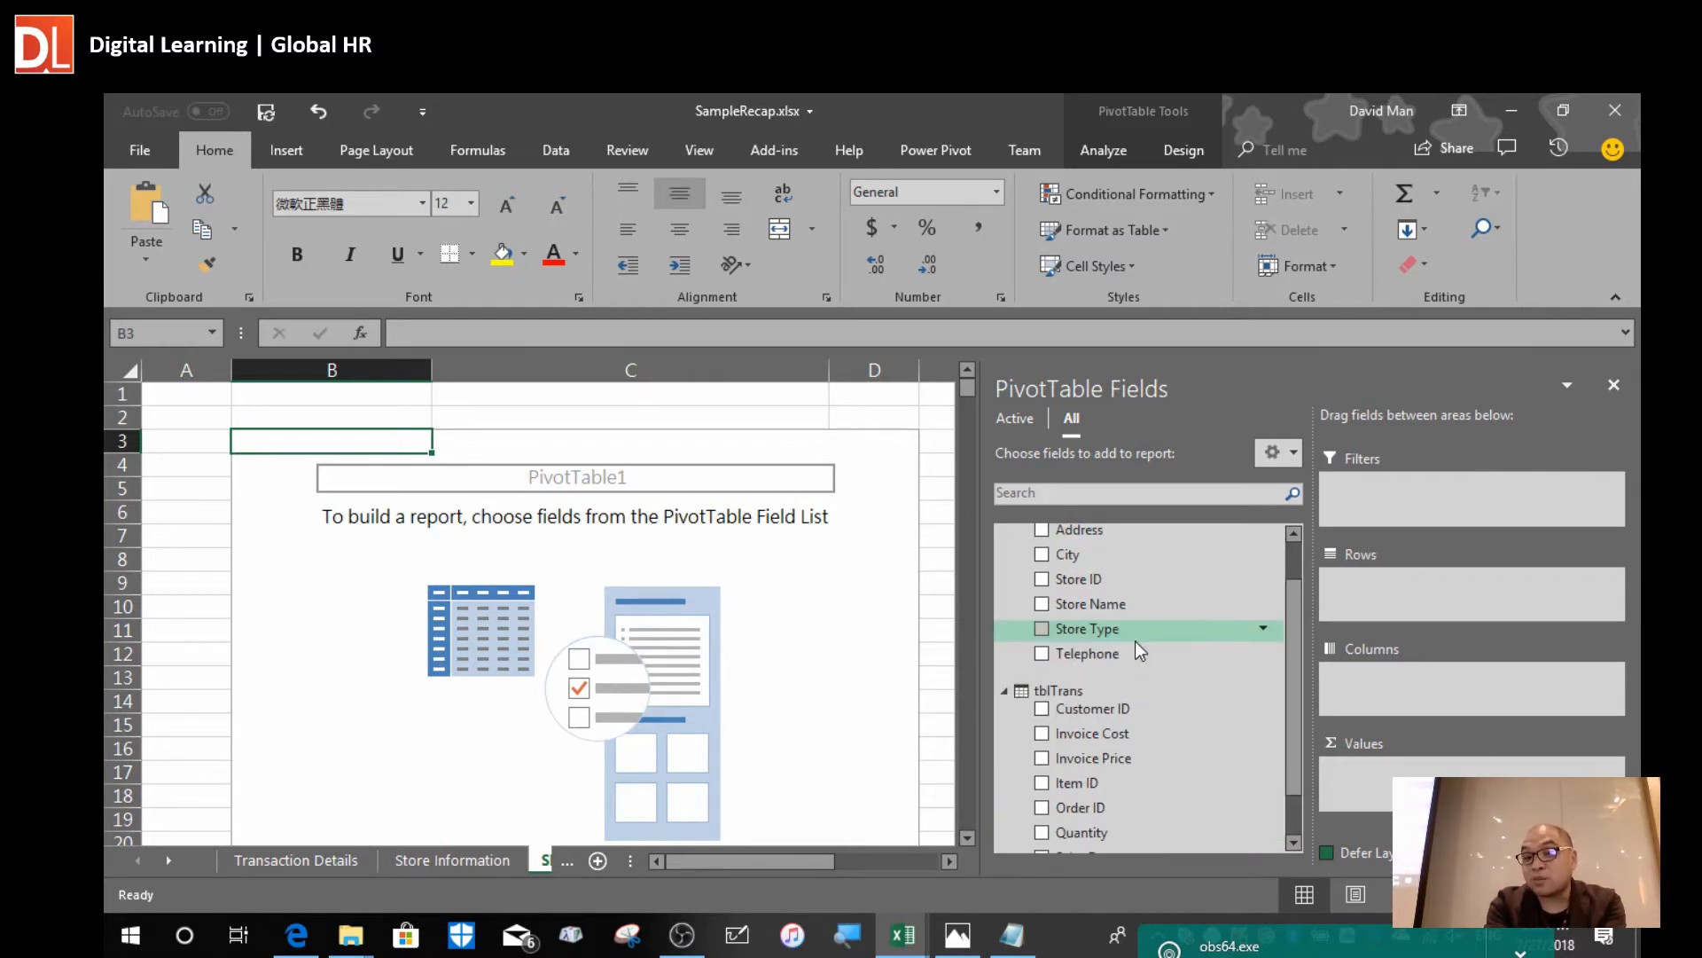
scroll(1135, 641, up, 1)
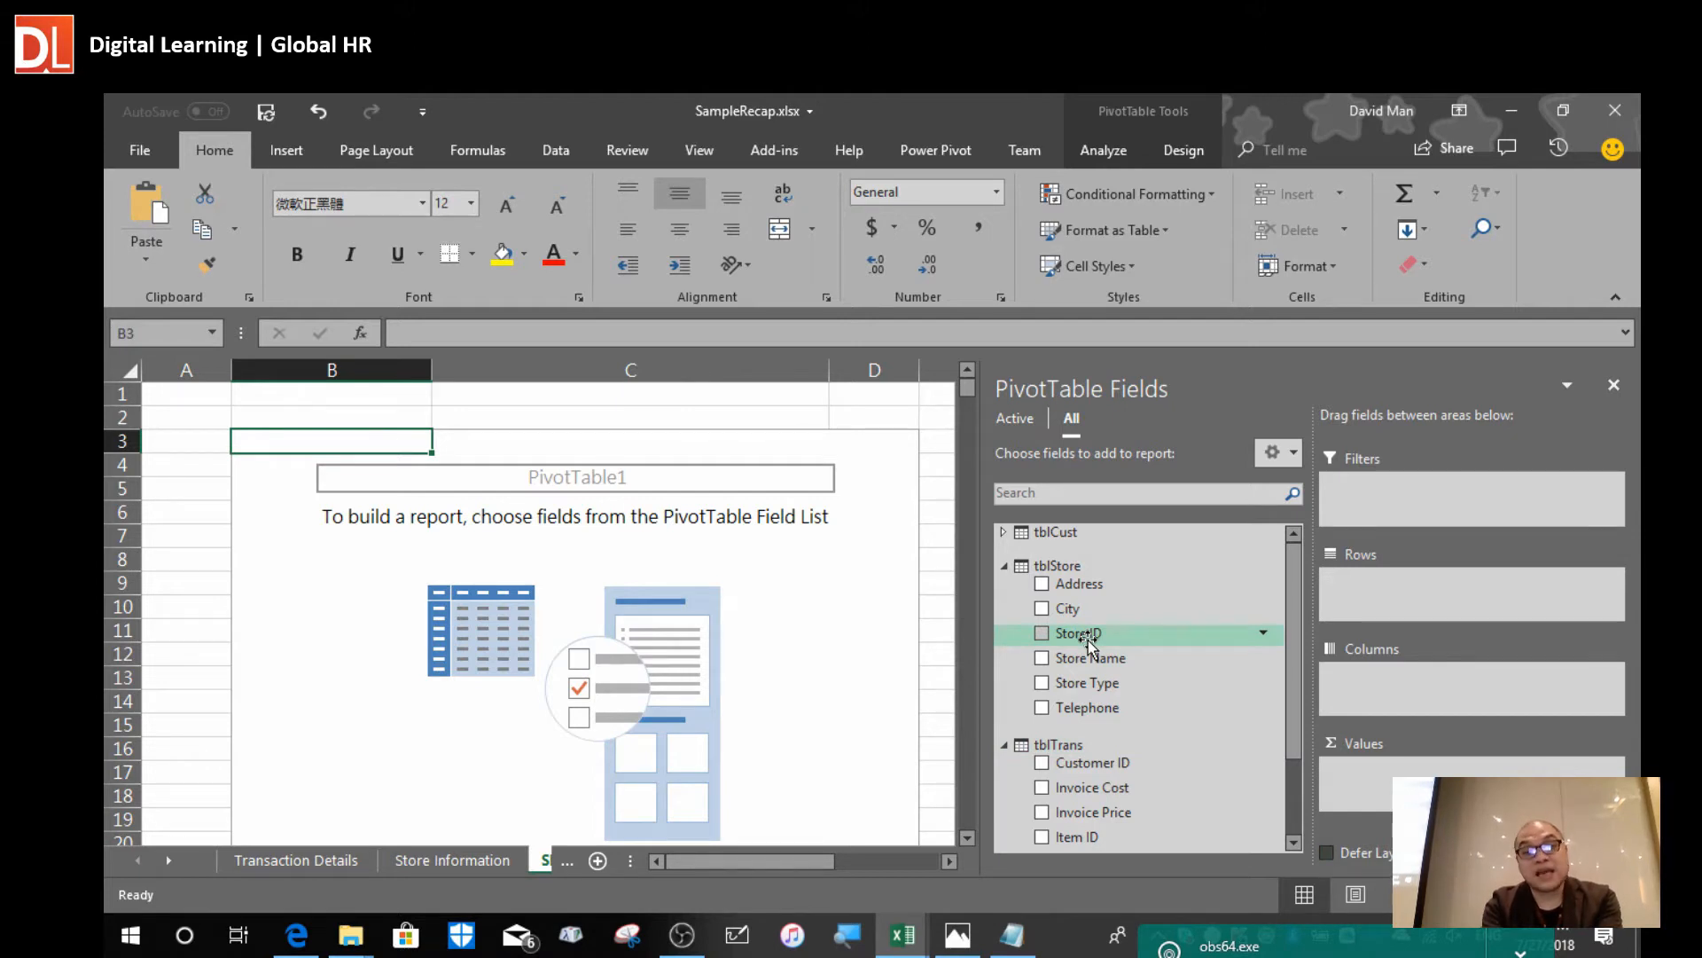
scroll(1088, 640, down, 2)
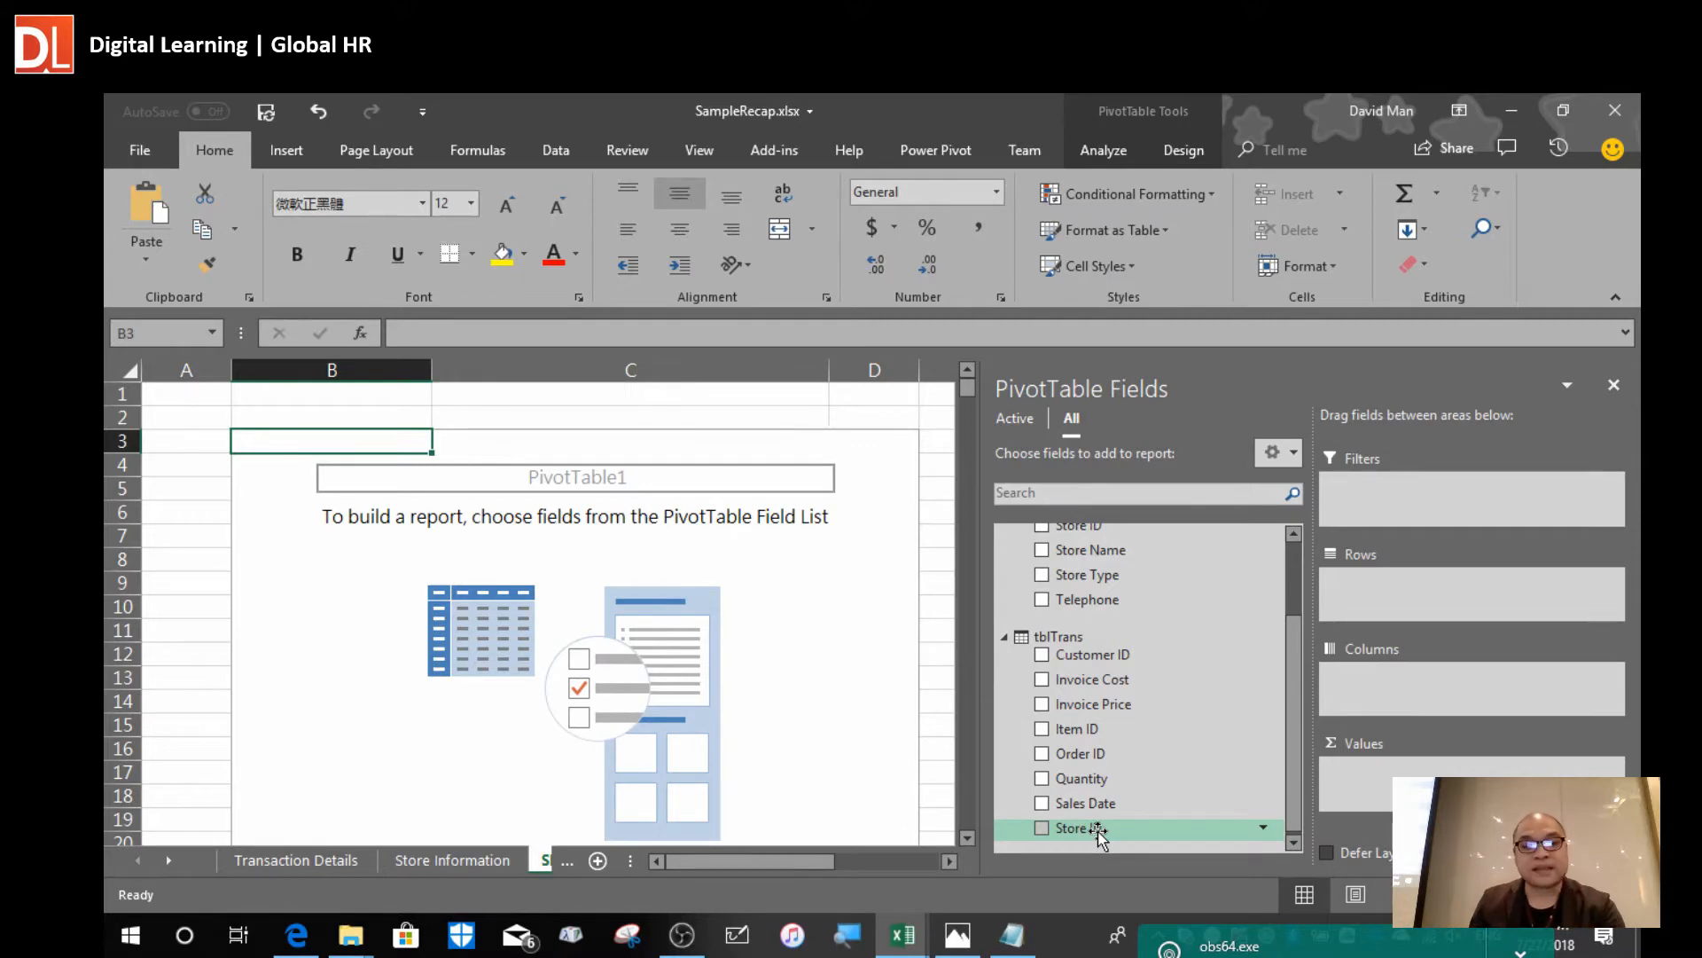
key(alt+Tab)
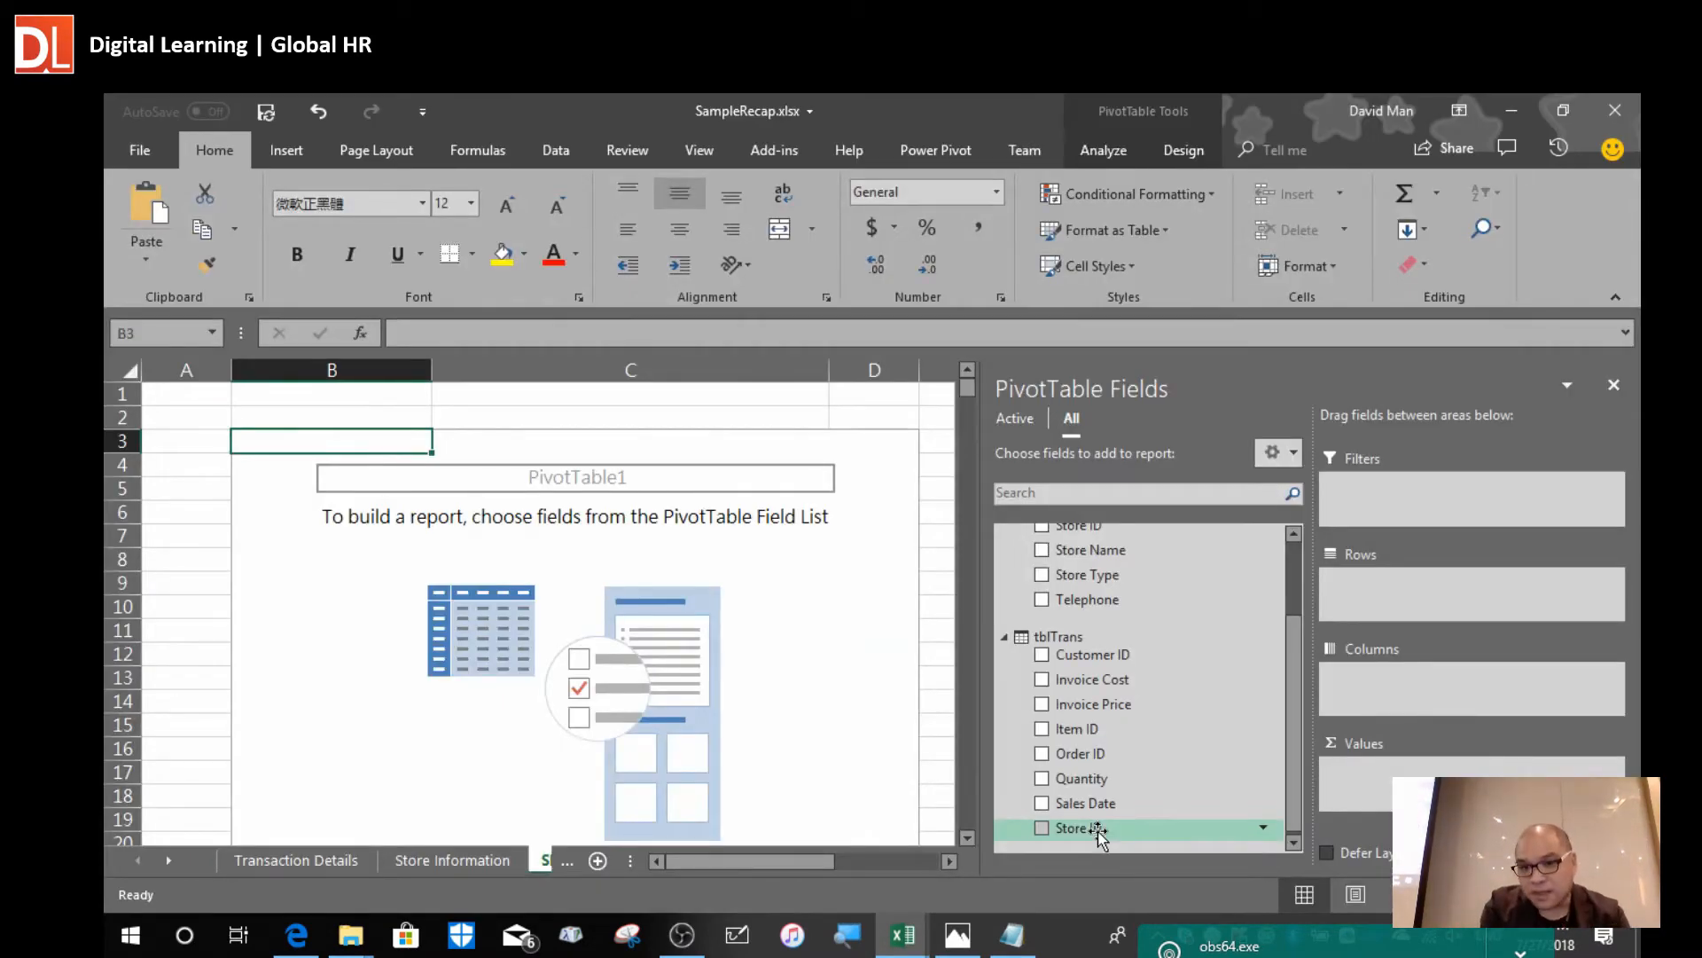
scroll(1099, 834, up, 2)
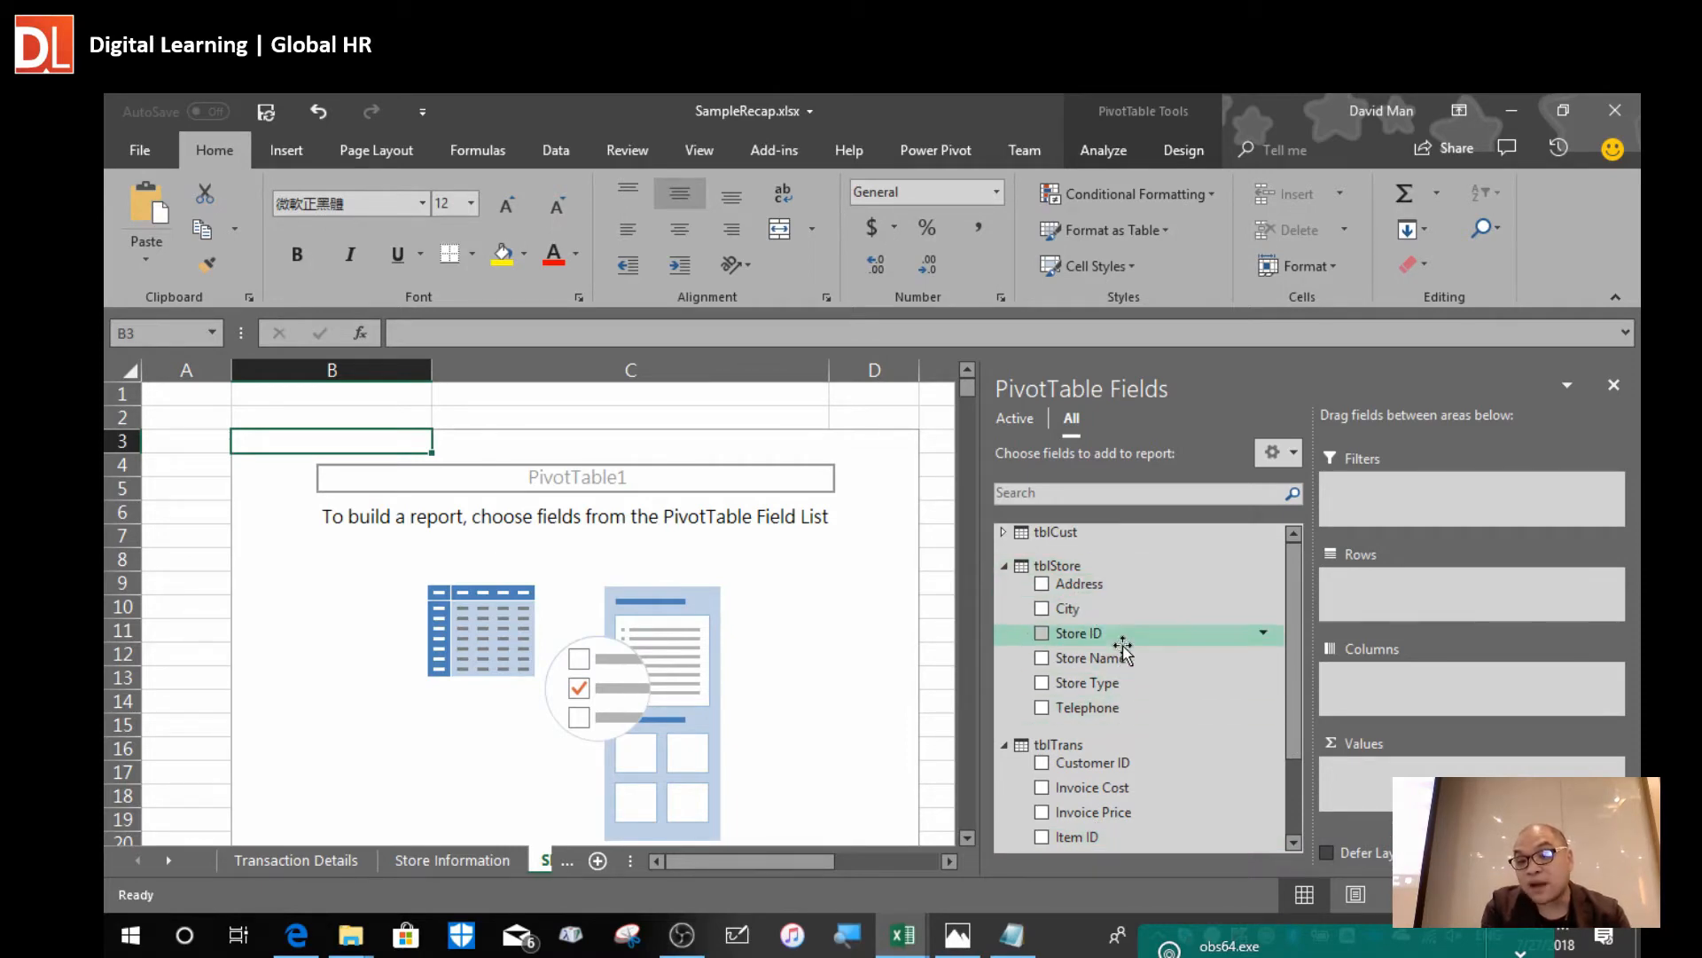
scroll(1147, 700, down, 2)
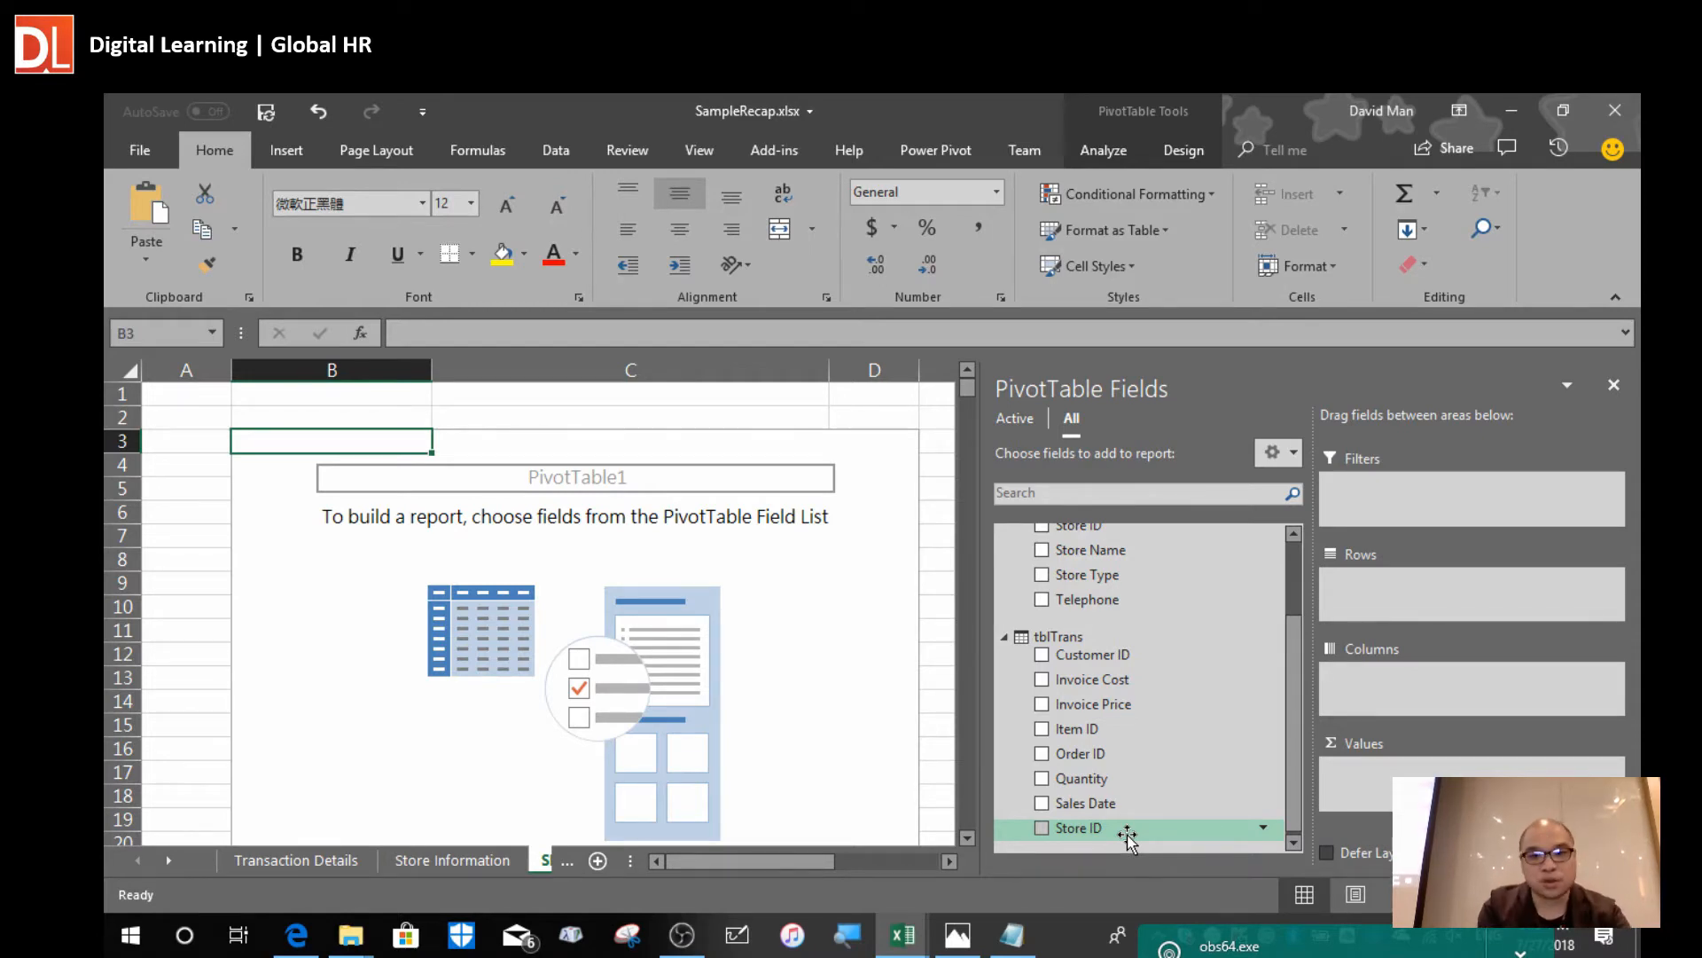
Switch to the Power Pivot diagram and hide the Store ID field of tblTrans from client tools.
key(alt+Tab)
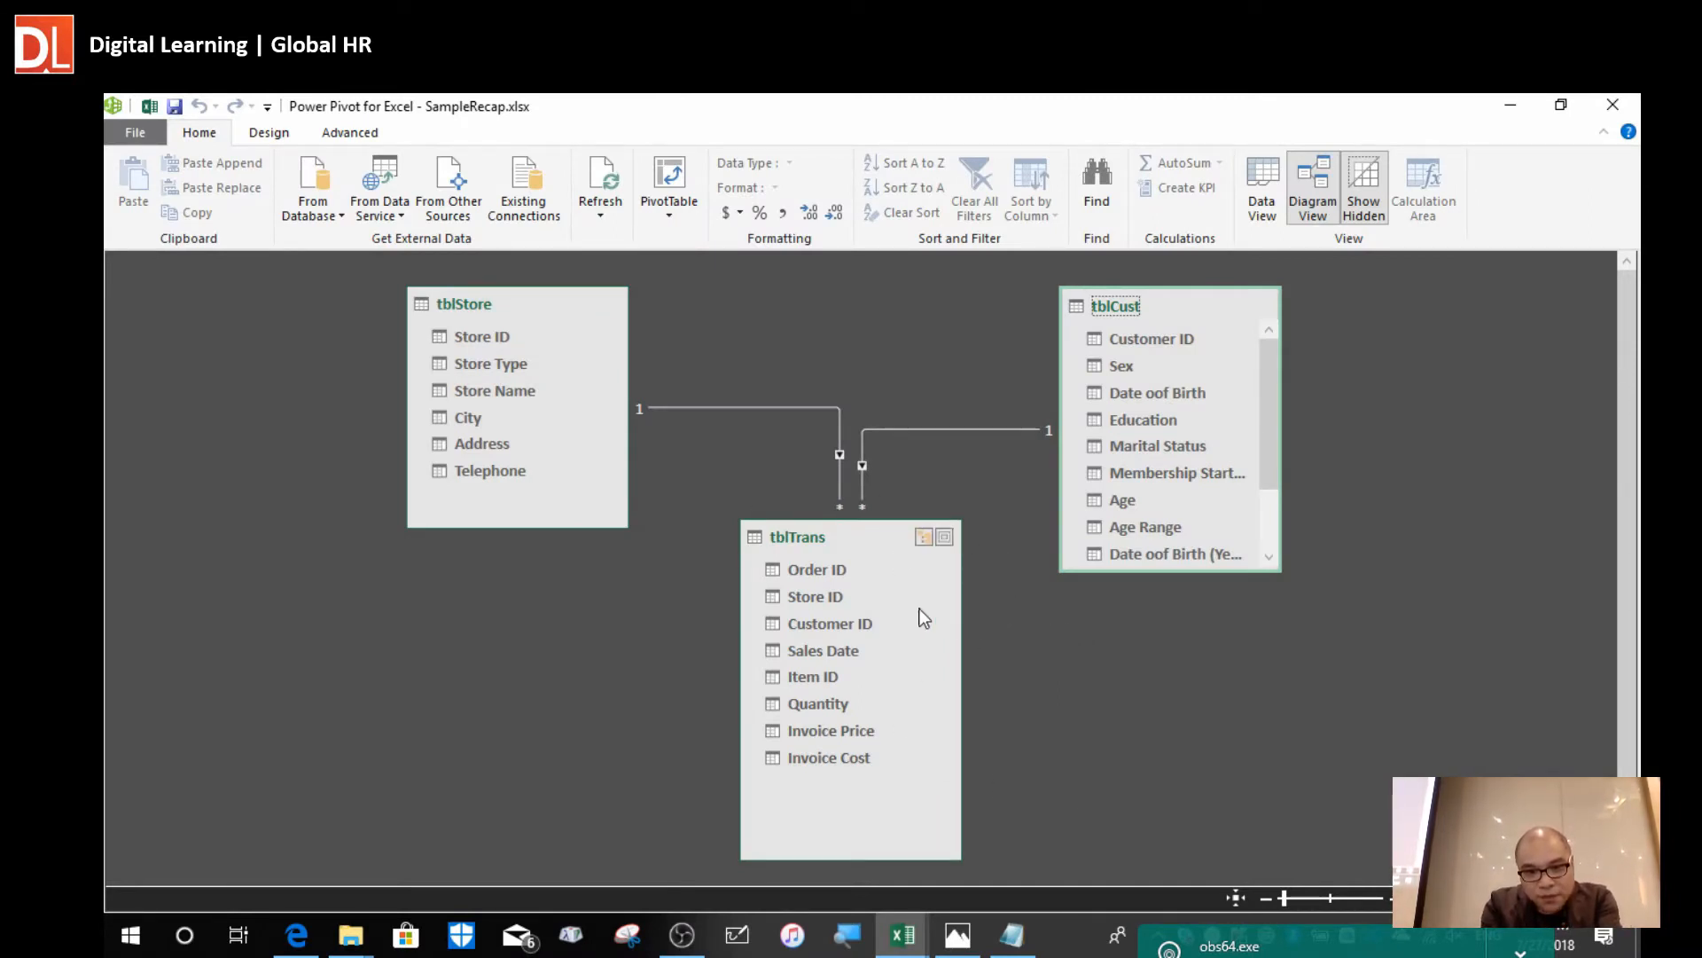
click(807, 598)
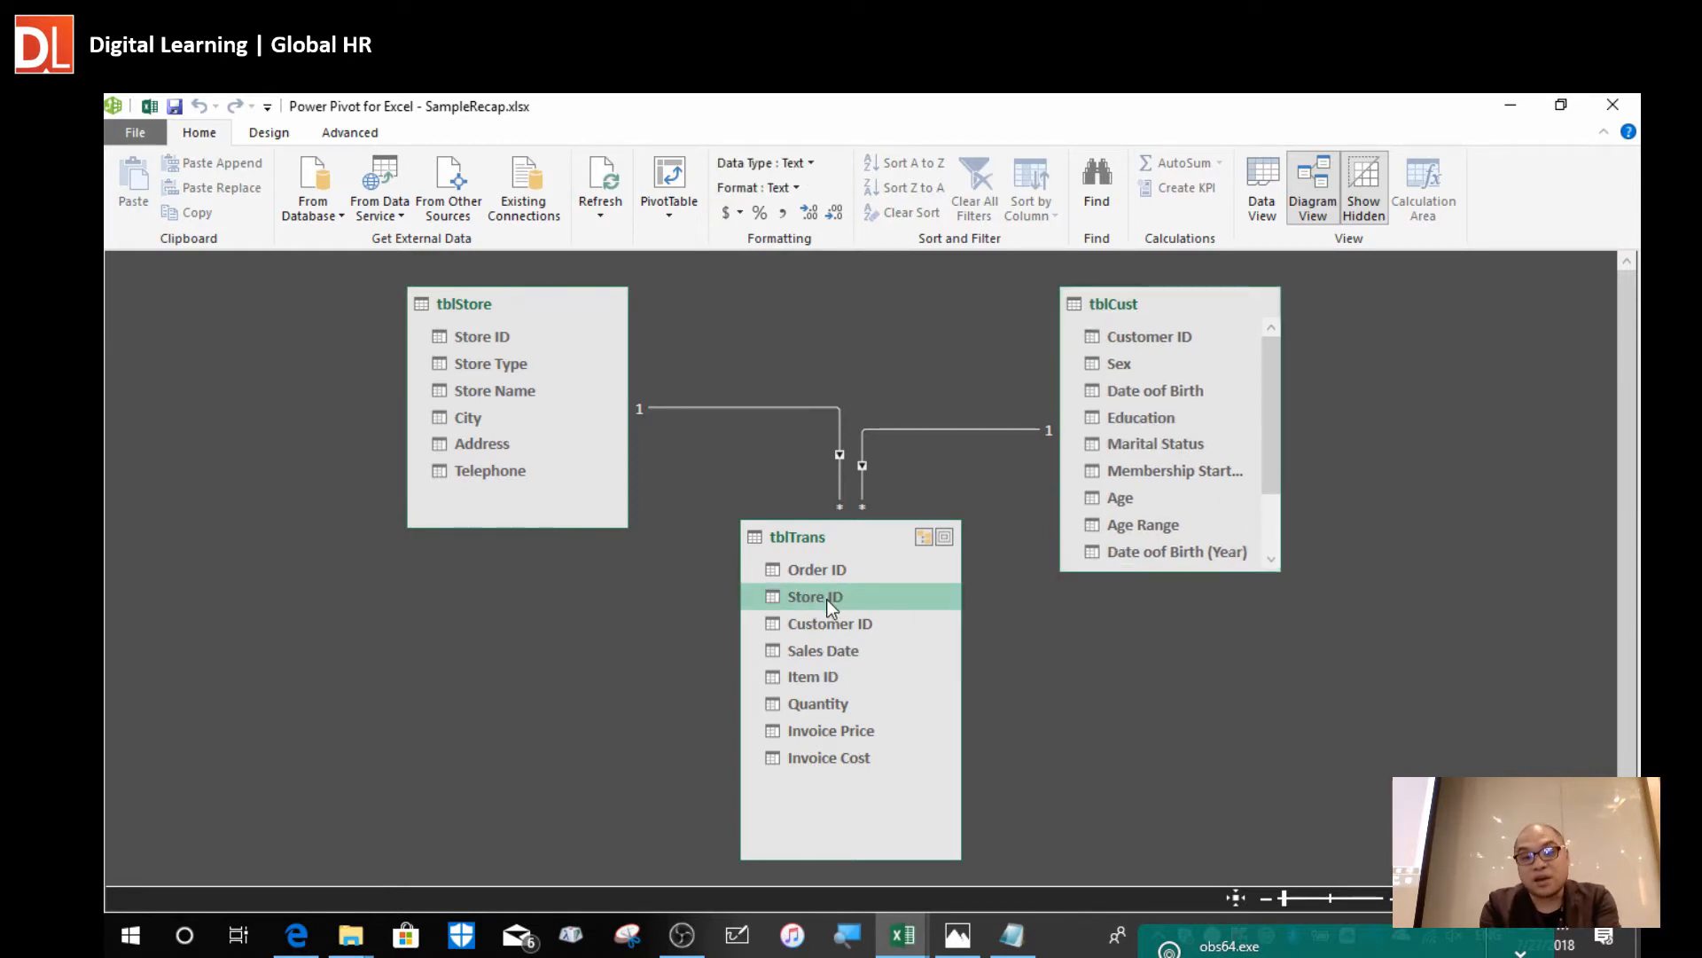
right_click(826, 599)
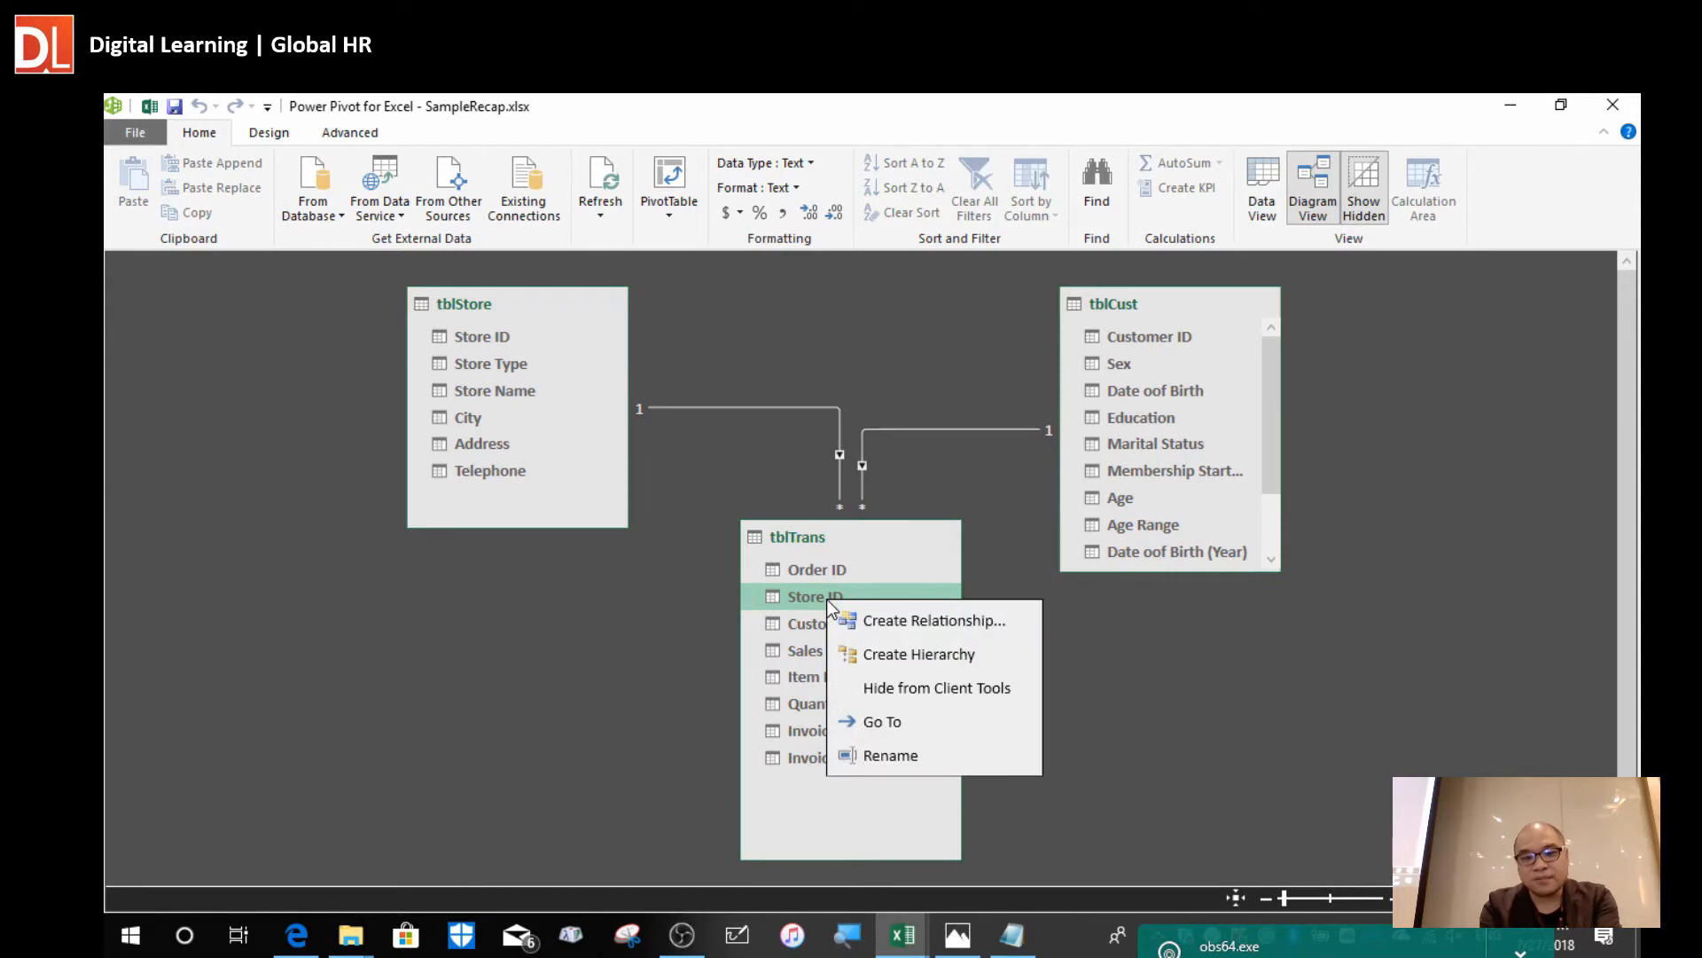
click(923, 690)
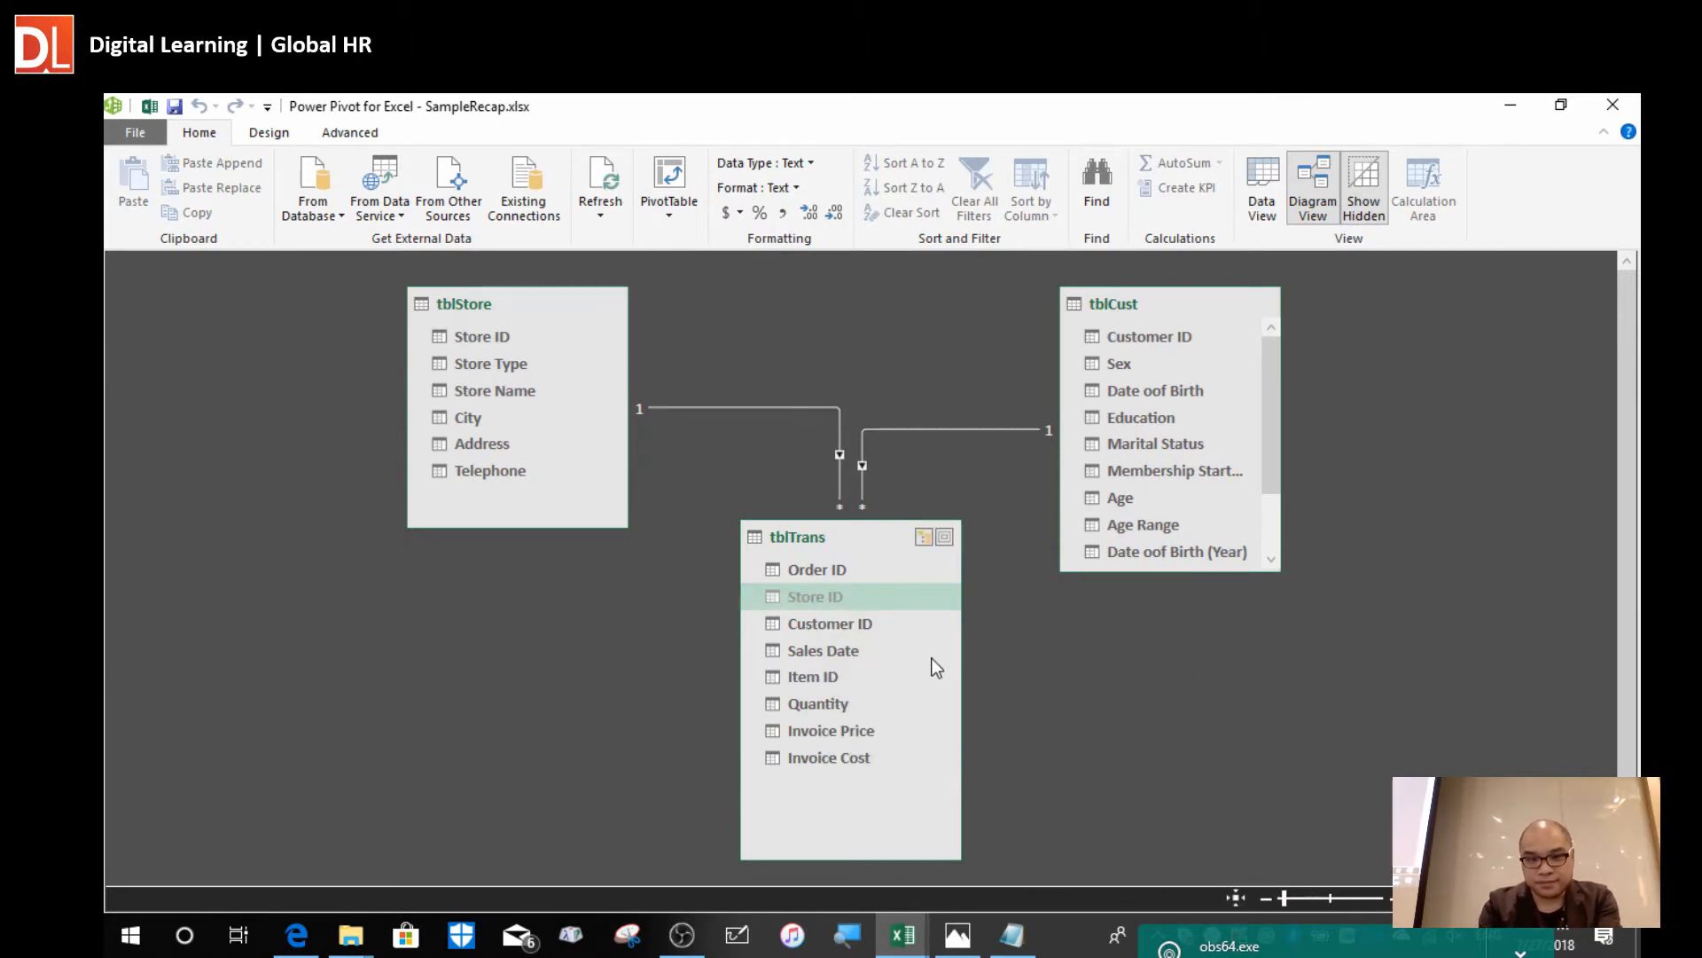
Hide the Customer ID field of tblTrans from client tools, keeping the one in tblCust available.
click(853, 631)
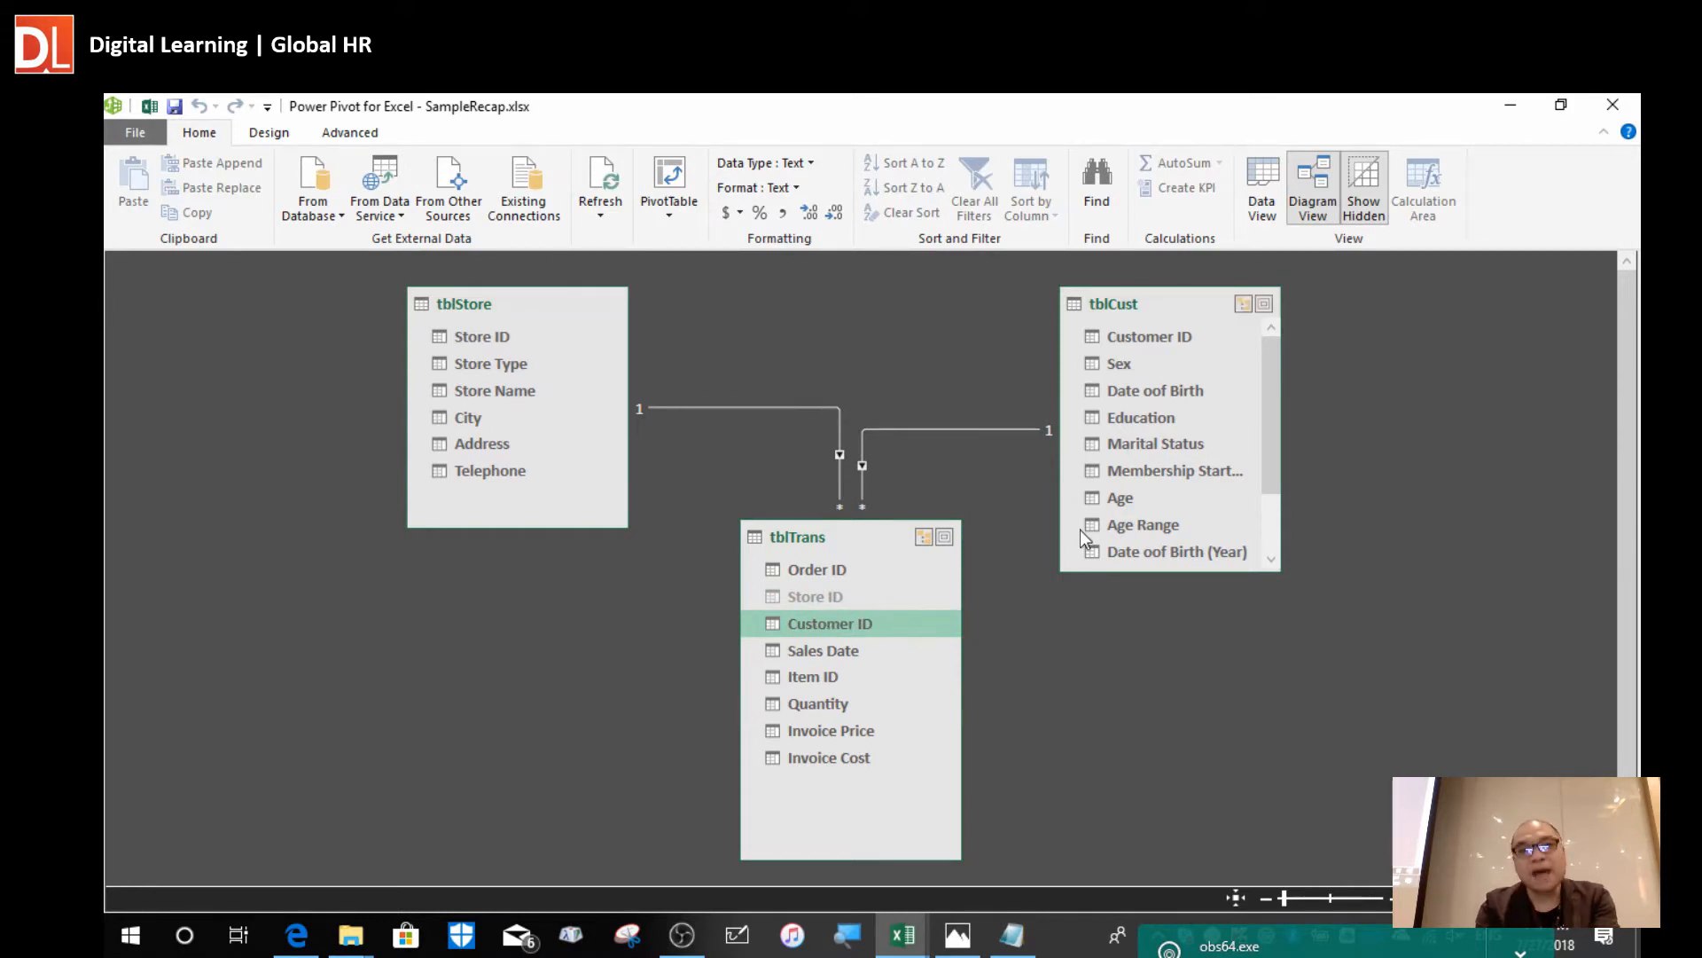
click(1135, 333)
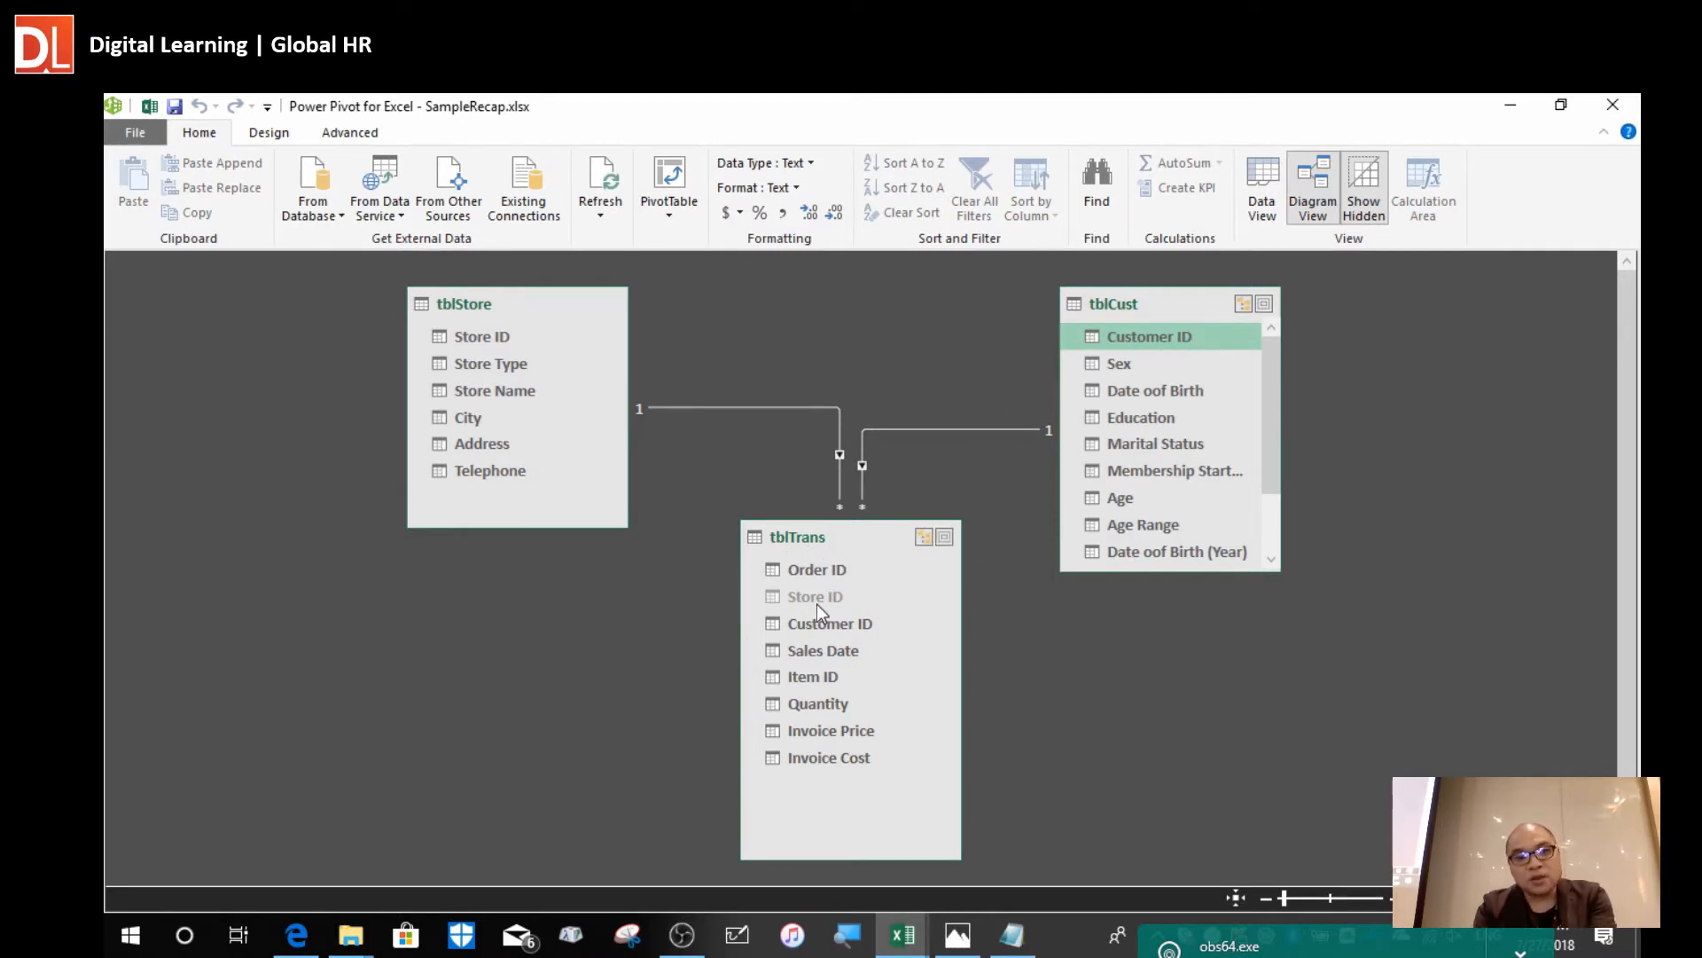
click(821, 629)
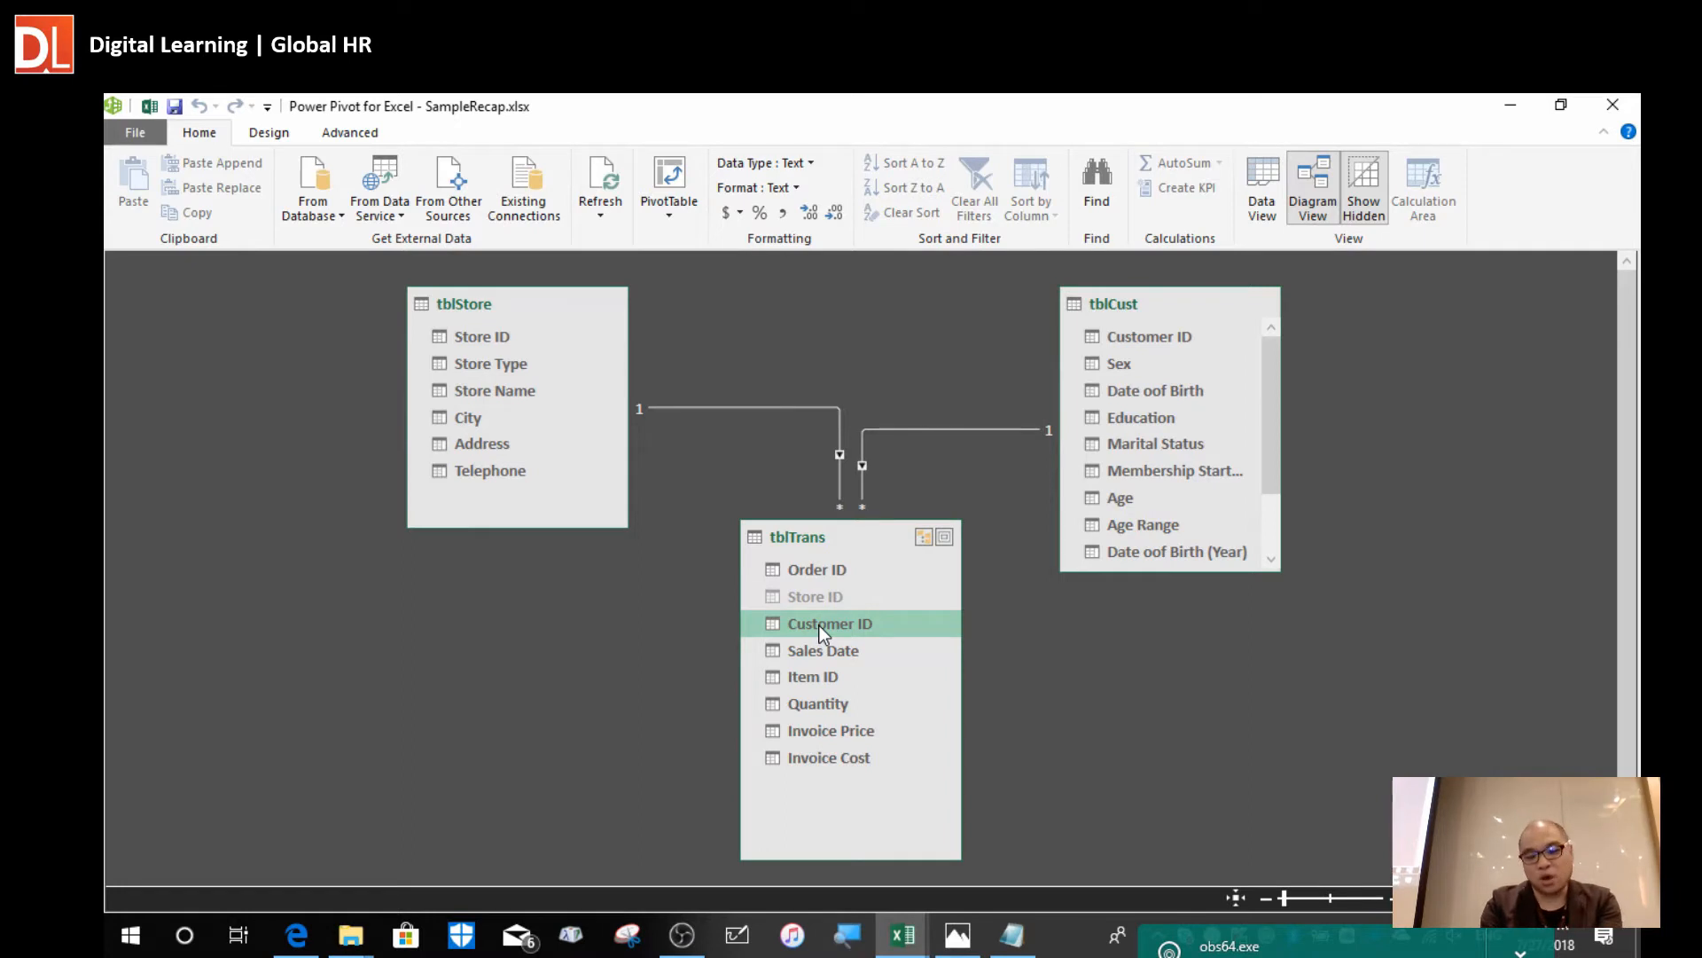
right_click(819, 625)
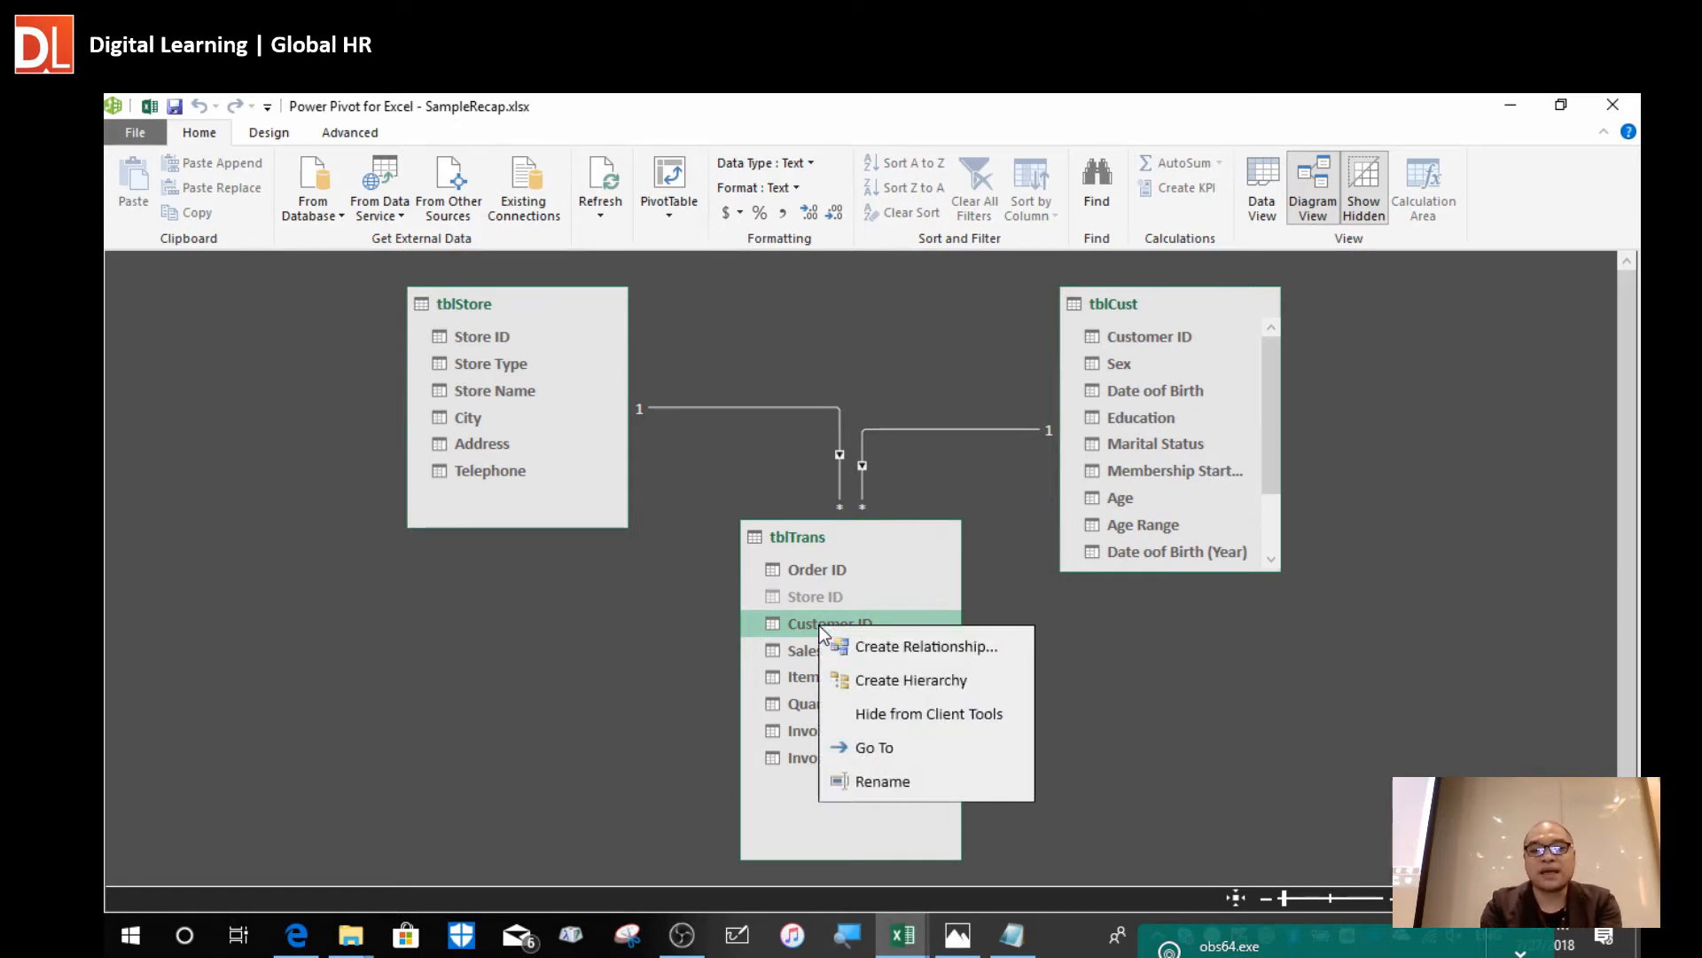
click(933, 715)
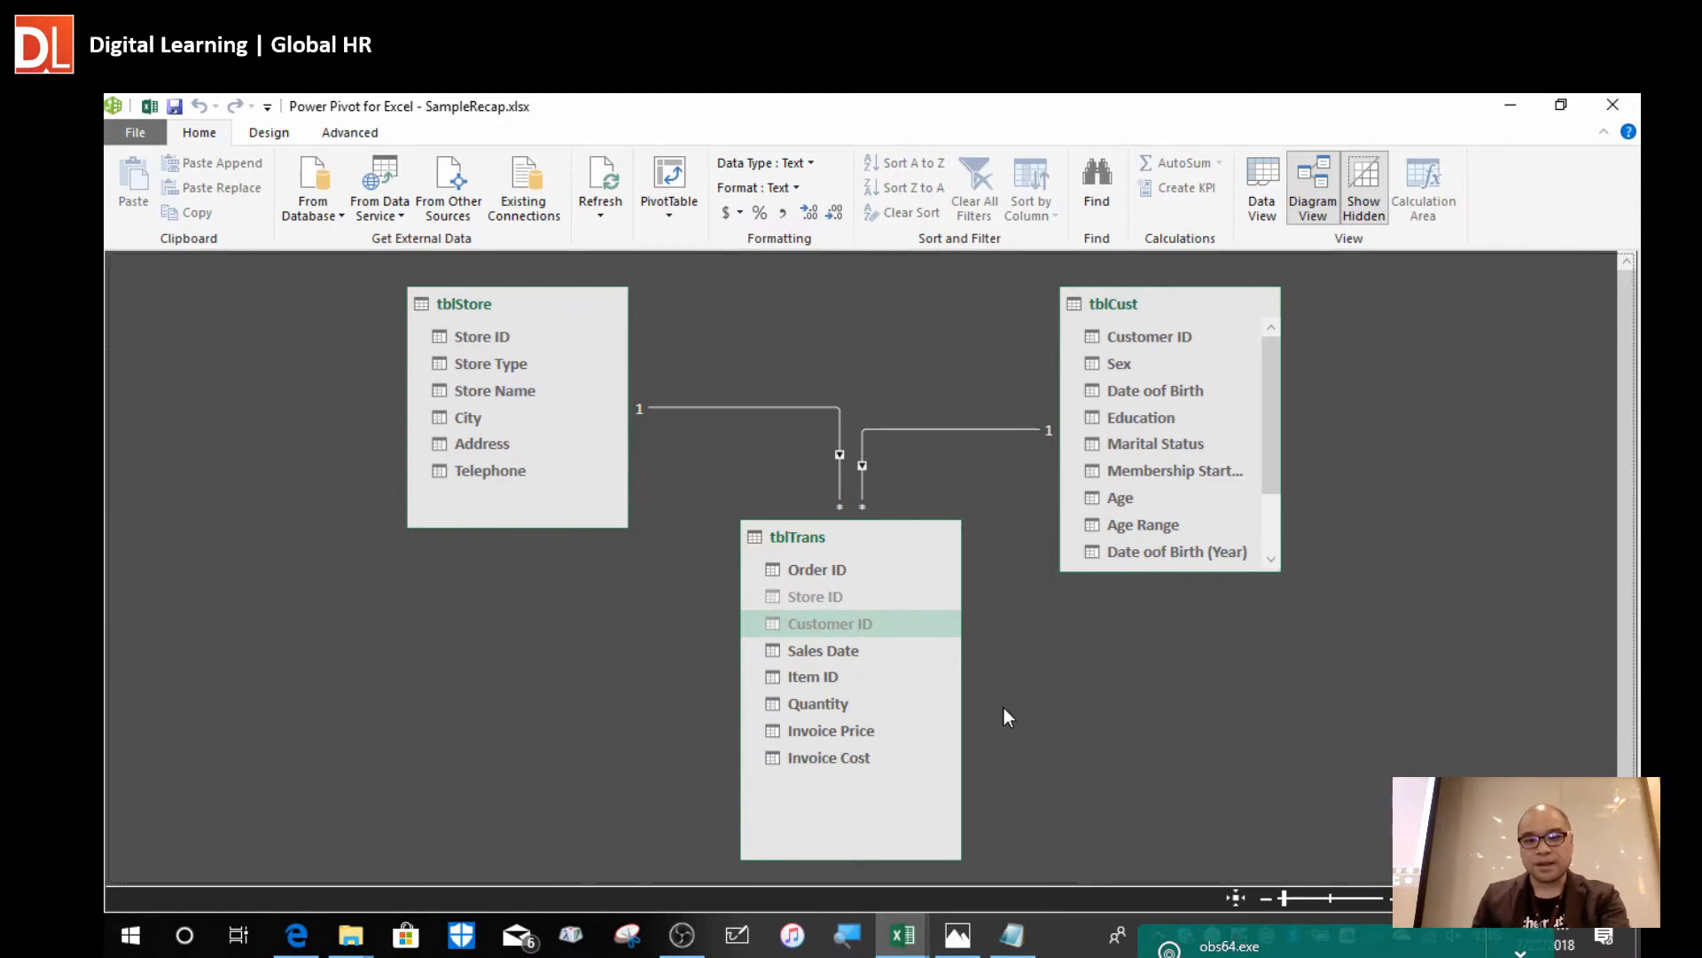
Switch back to the Excel workbook and build the PivotTable with tblStore's Store Name as rows and tblTrans's Quantity as summed values.
key(alt+Tab)
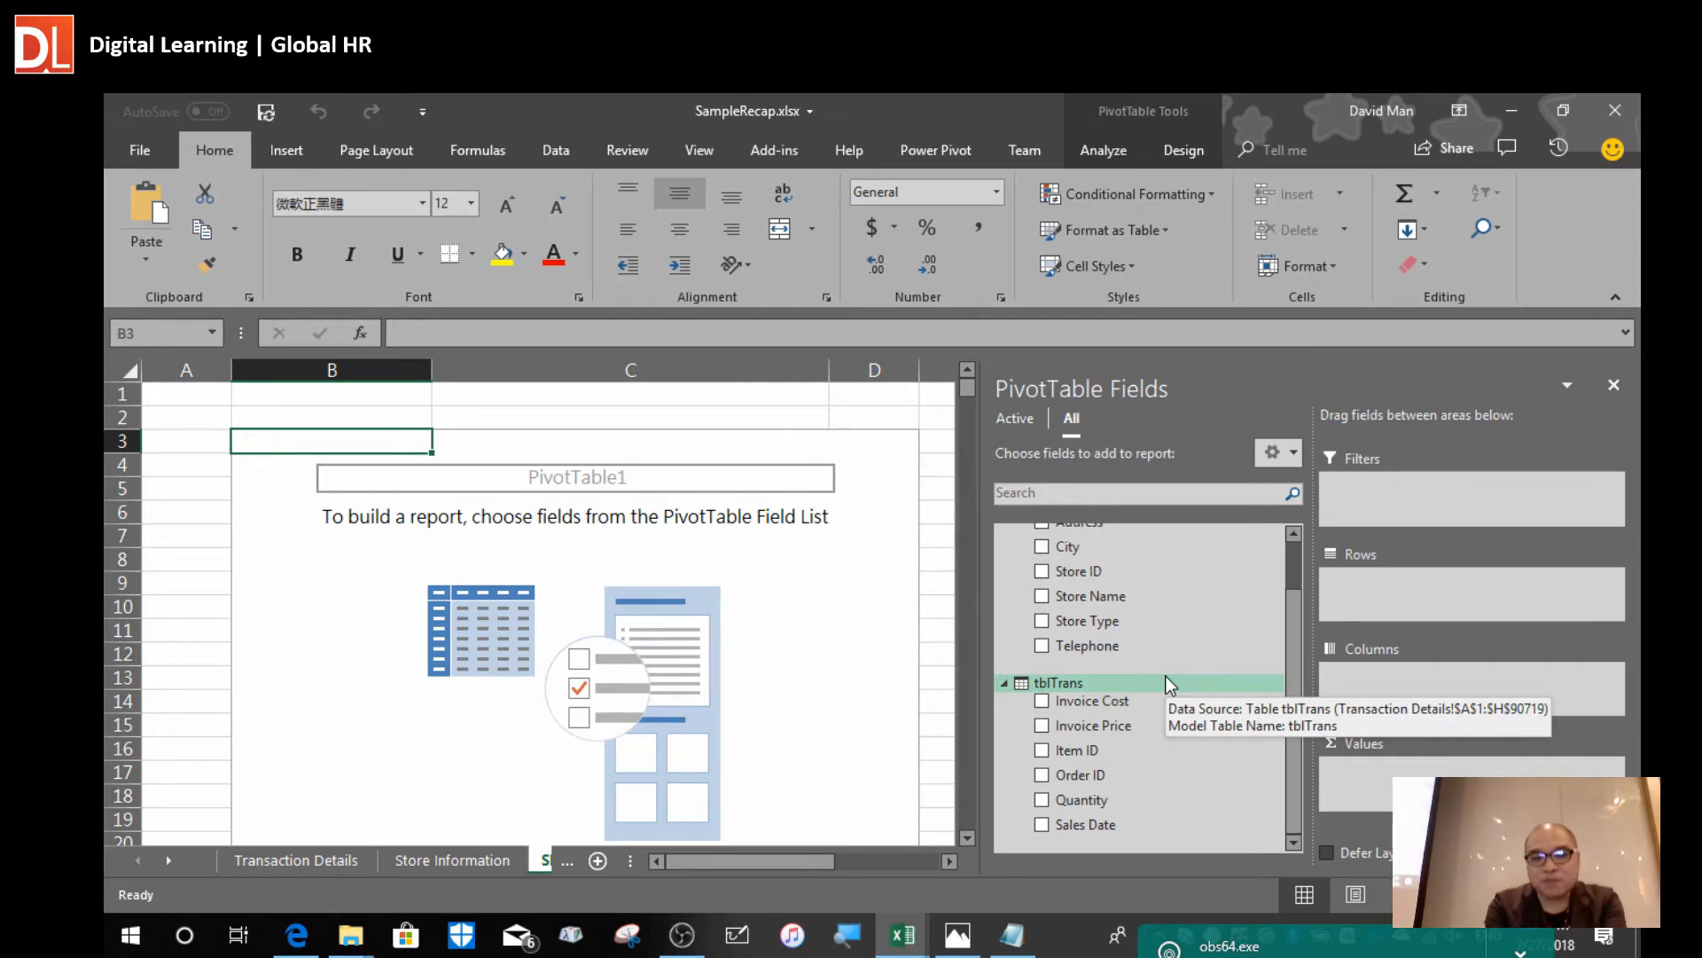
scroll(1165, 676, up, 1)
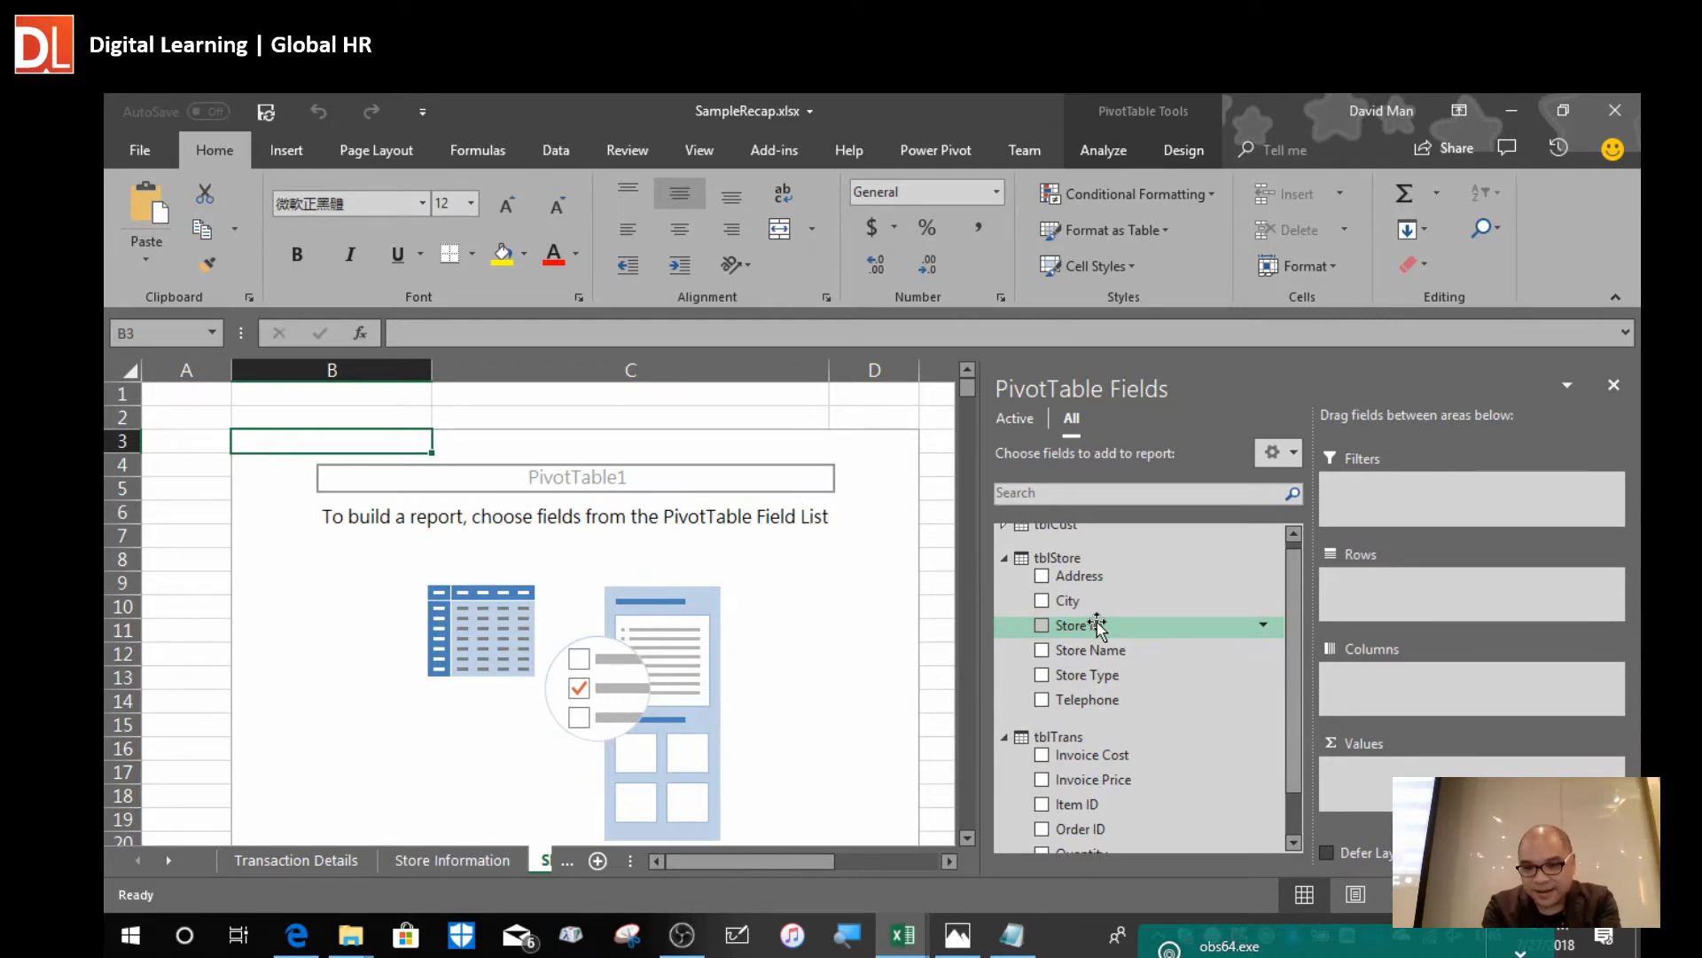
scroll(1097, 626, down, 1)
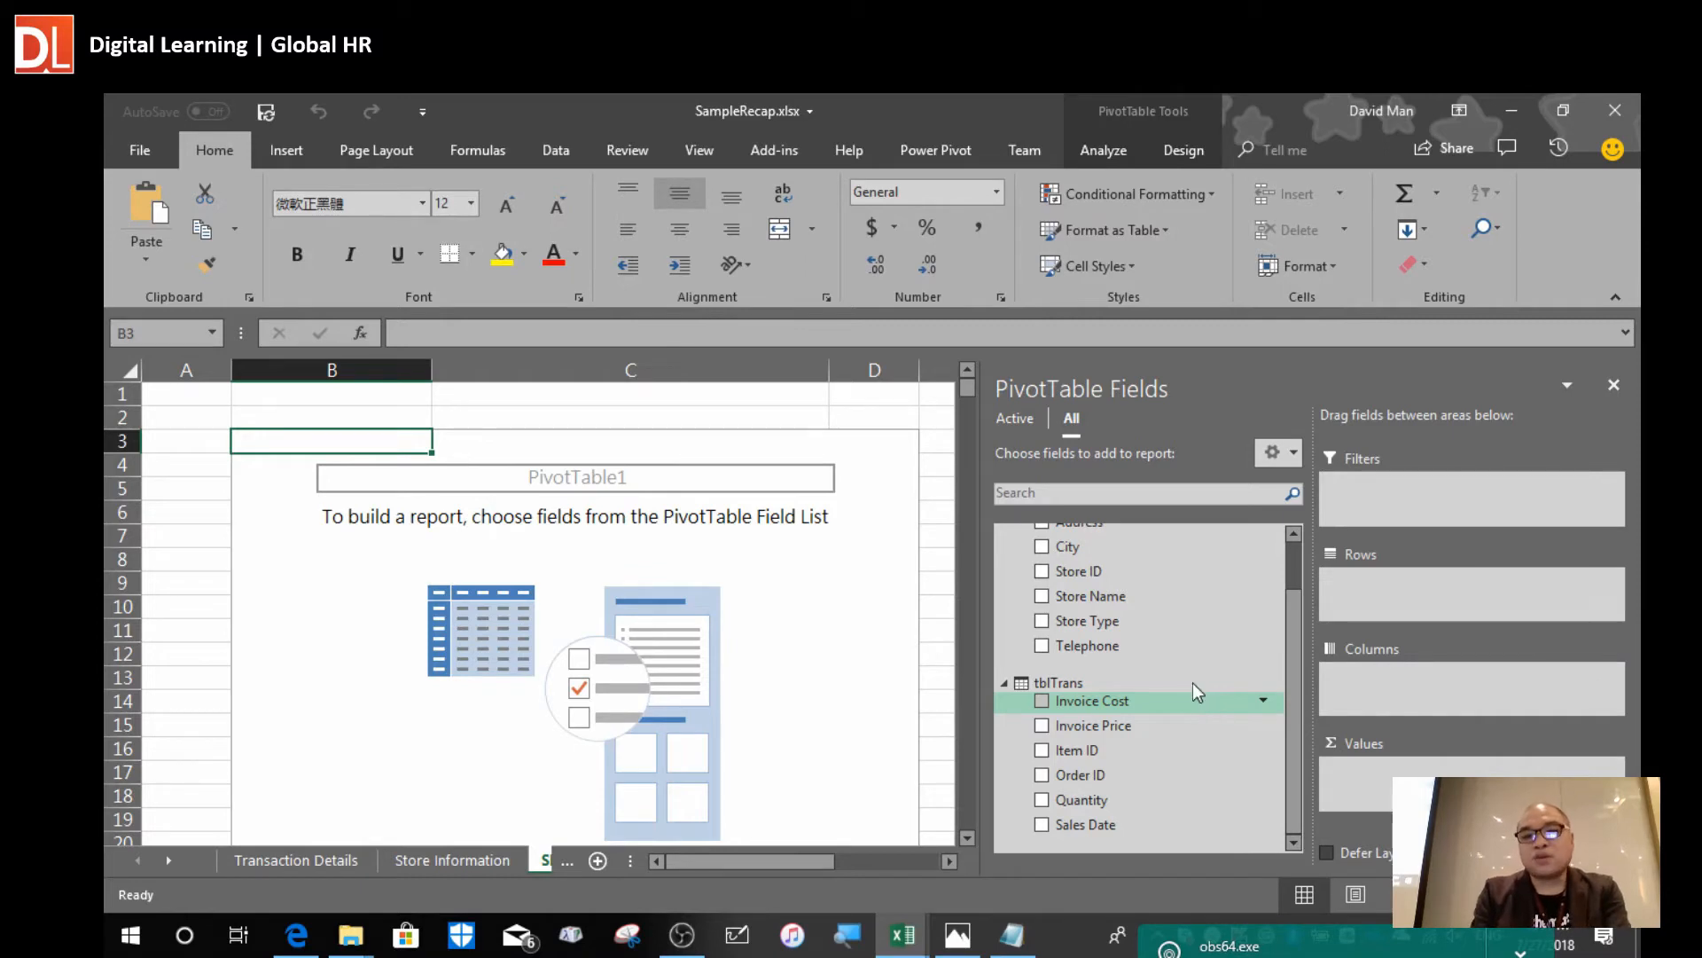
drag(1117, 603, 1377, 598)
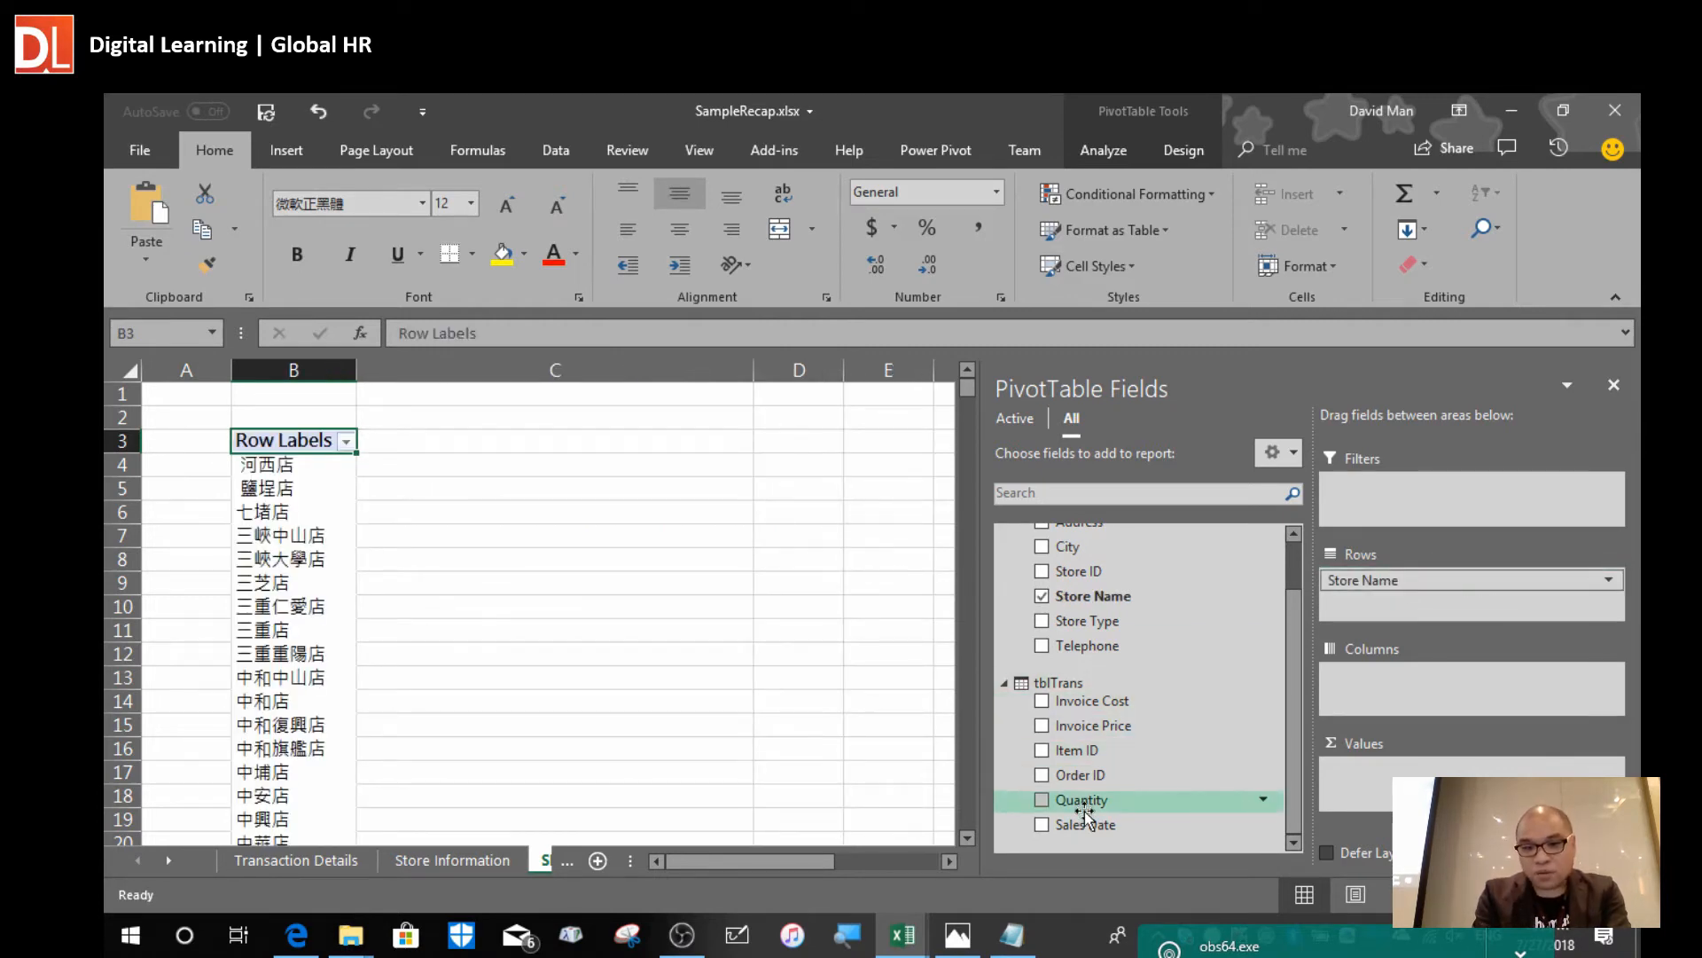
drag(1100, 805, 1388, 780)
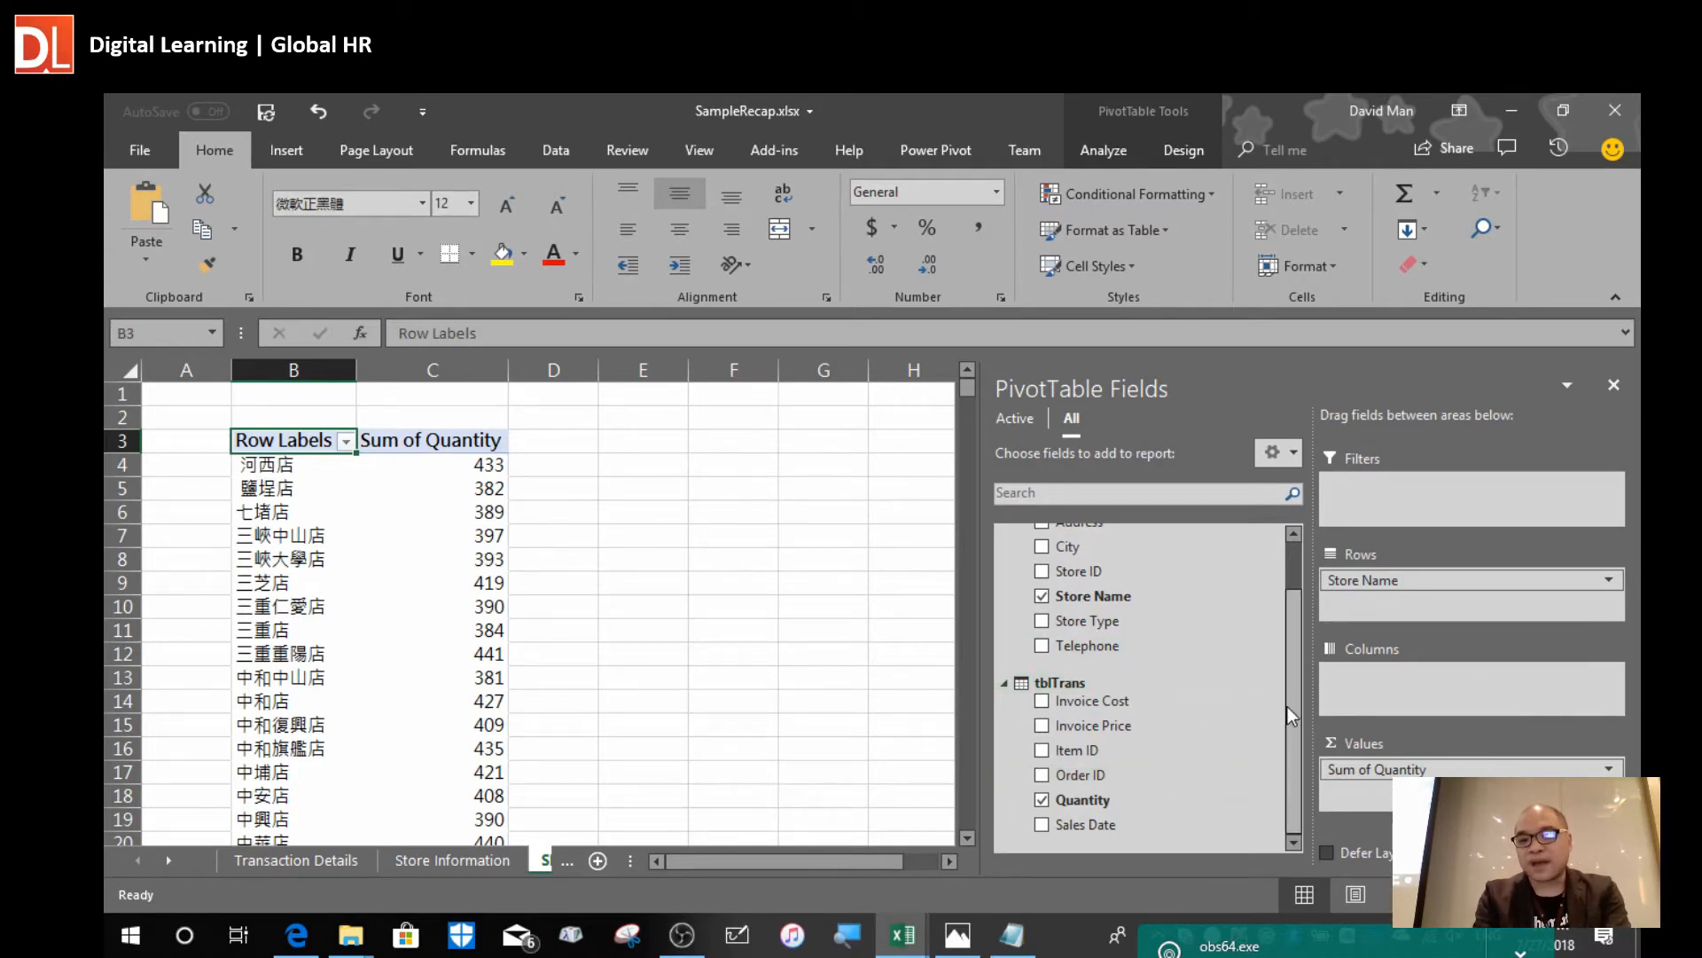
Expand the tblCust fields and add Marital Status to the PivotTable's columns.
scroll(1287, 706, up, 1)
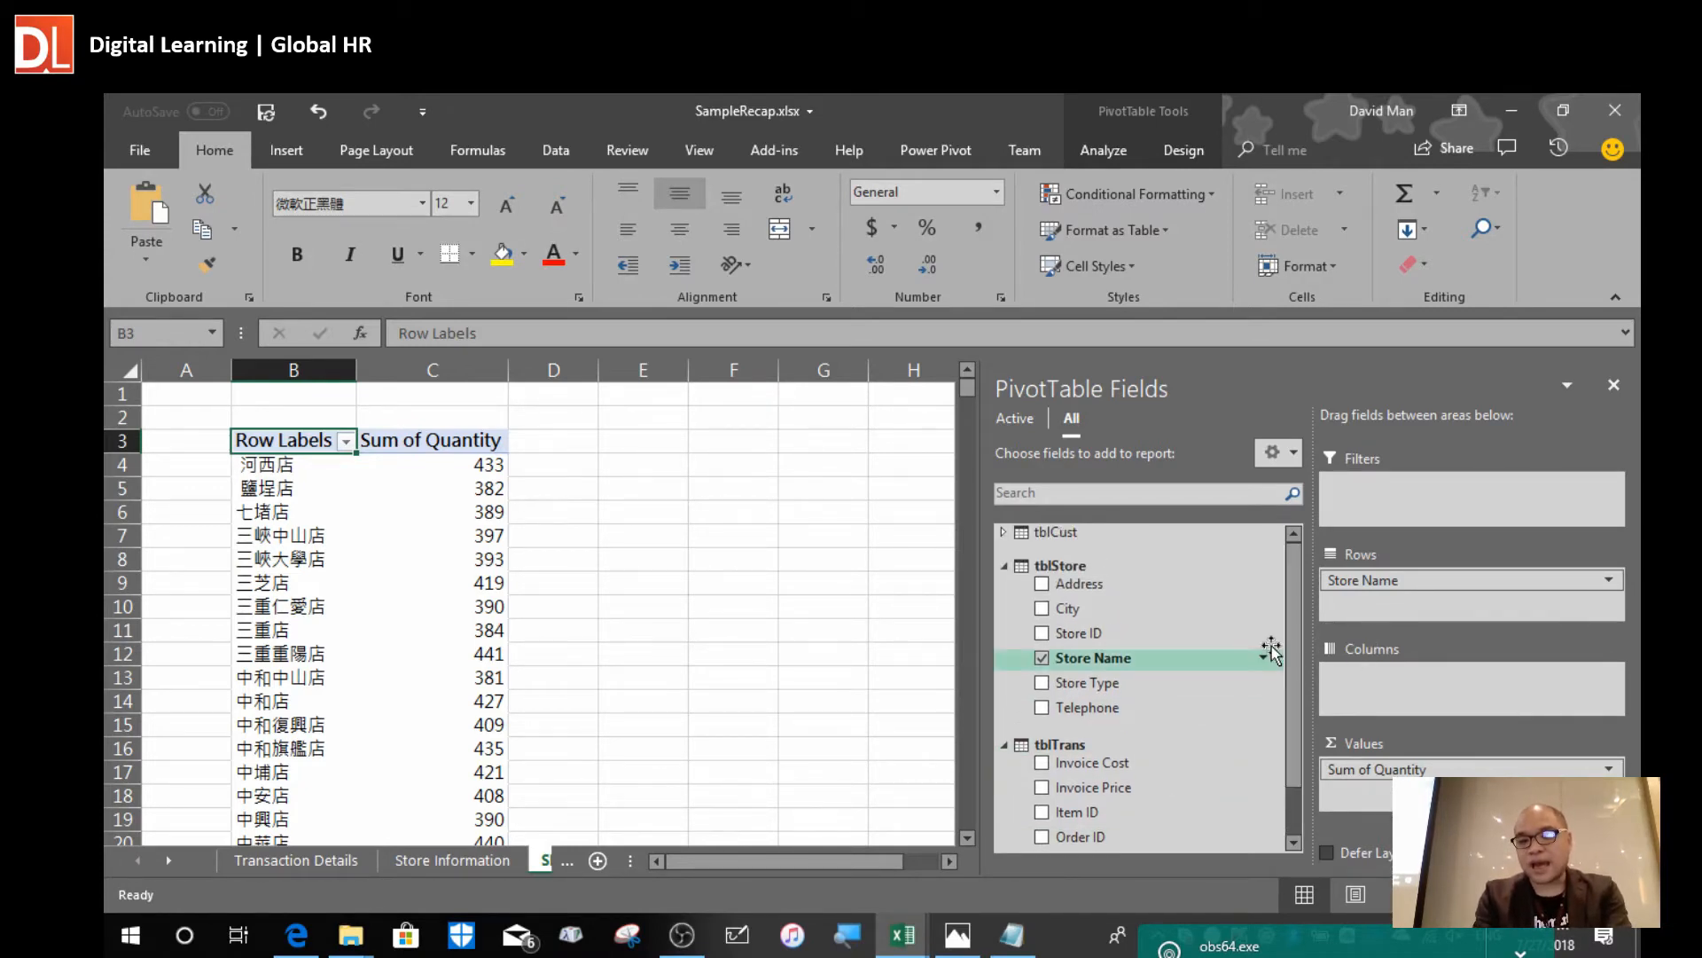
click(1003, 531)
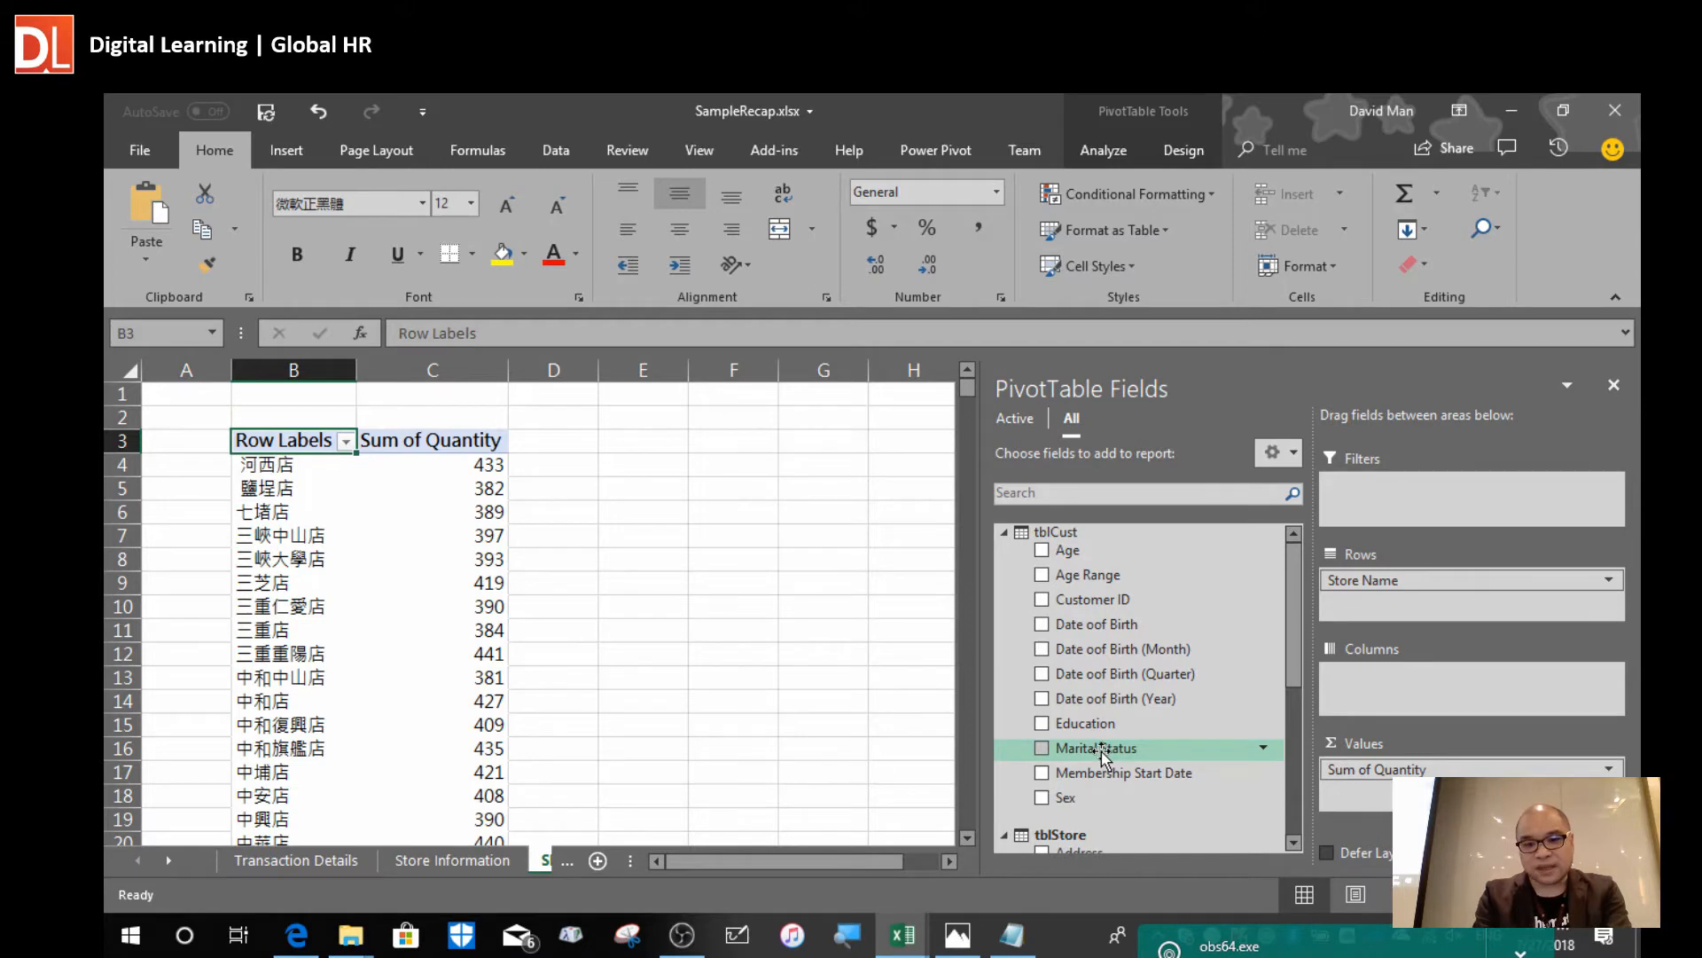
drag(1101, 752, 1435, 697)
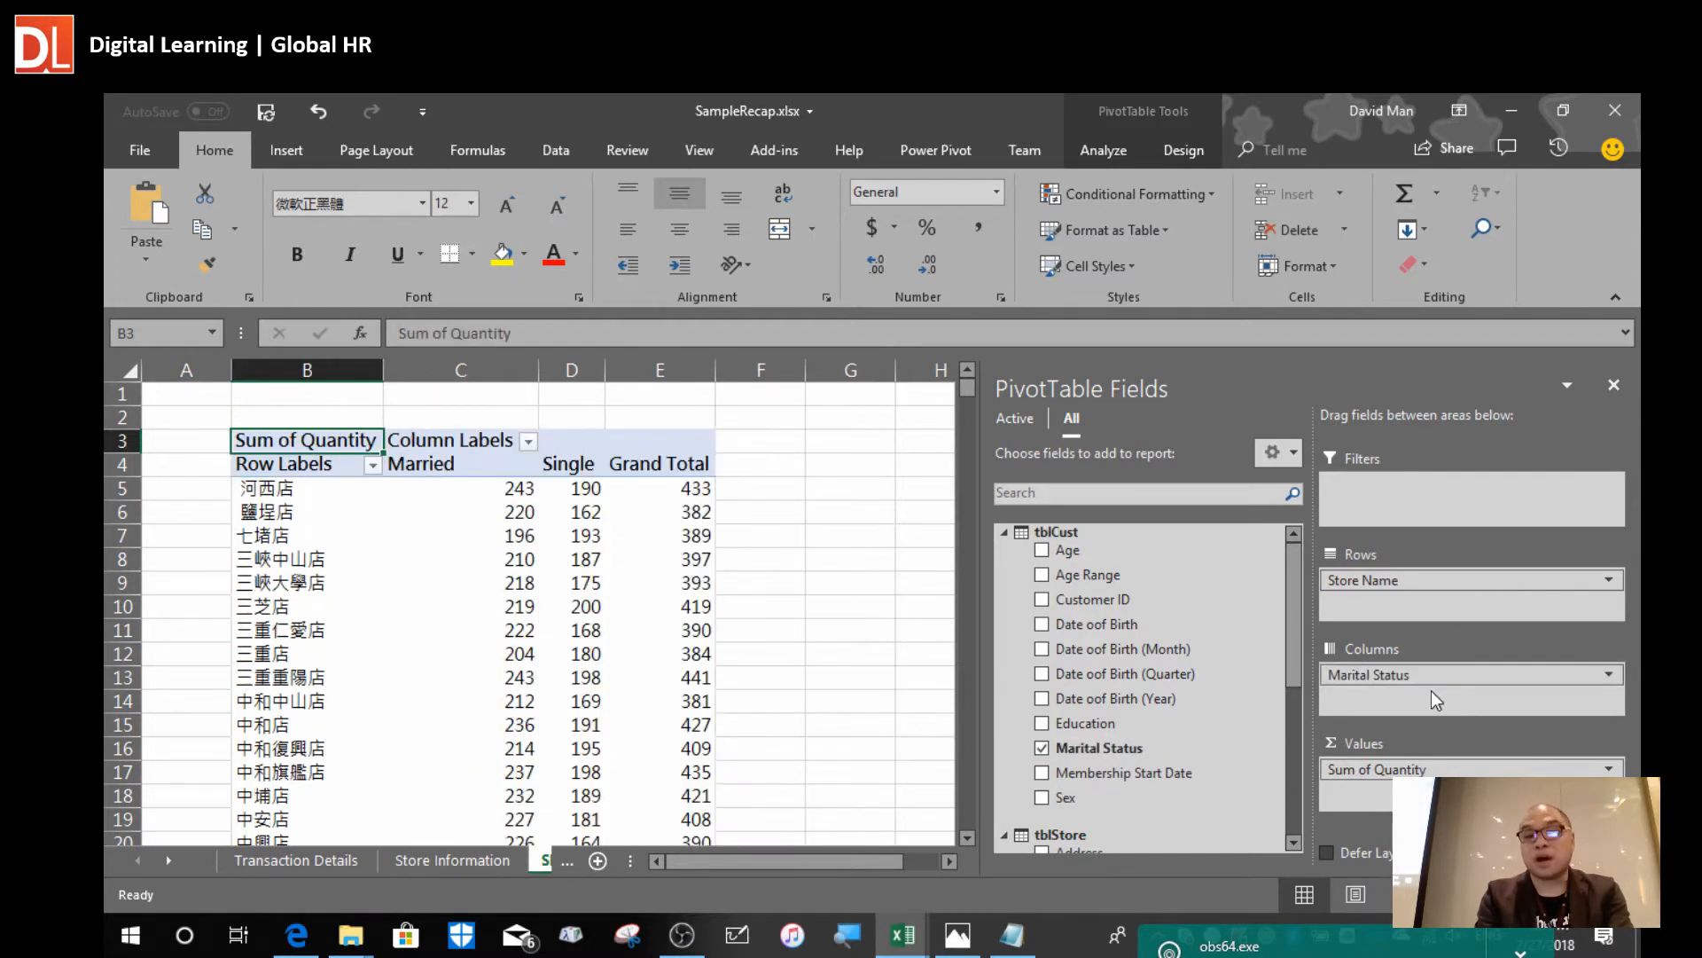
Widen the Single column of the PivotTable and inspect the first store's Married and Single quantities.
click(545, 578)
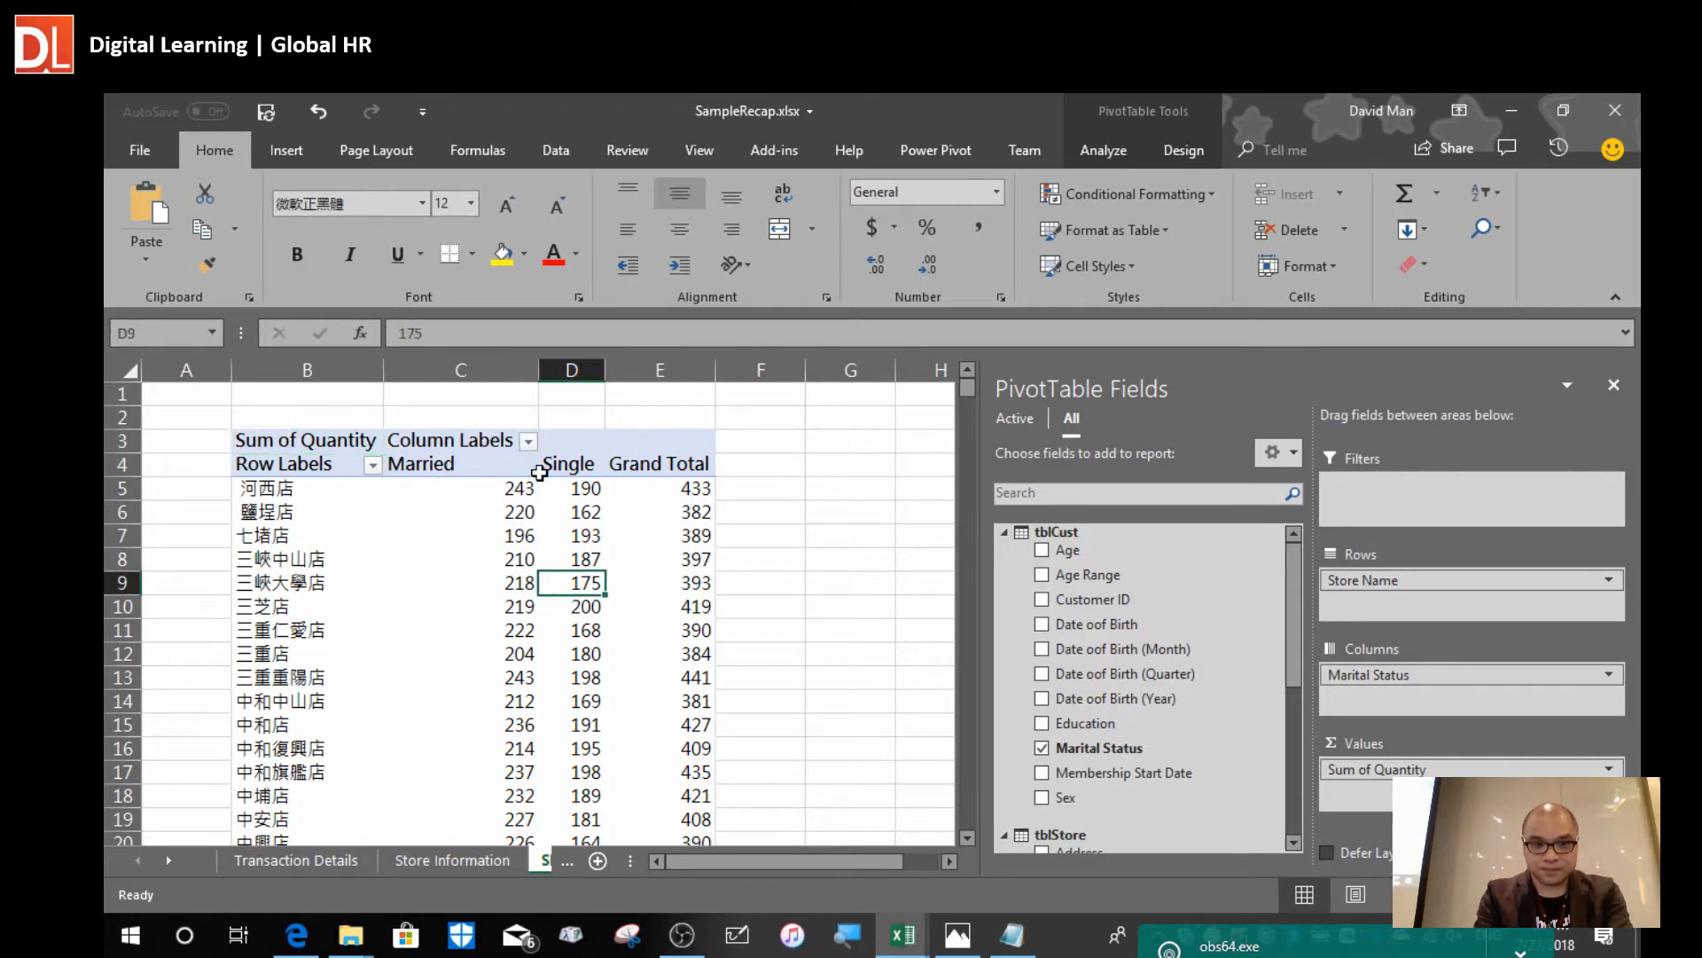
drag(606, 370, 688, 369)
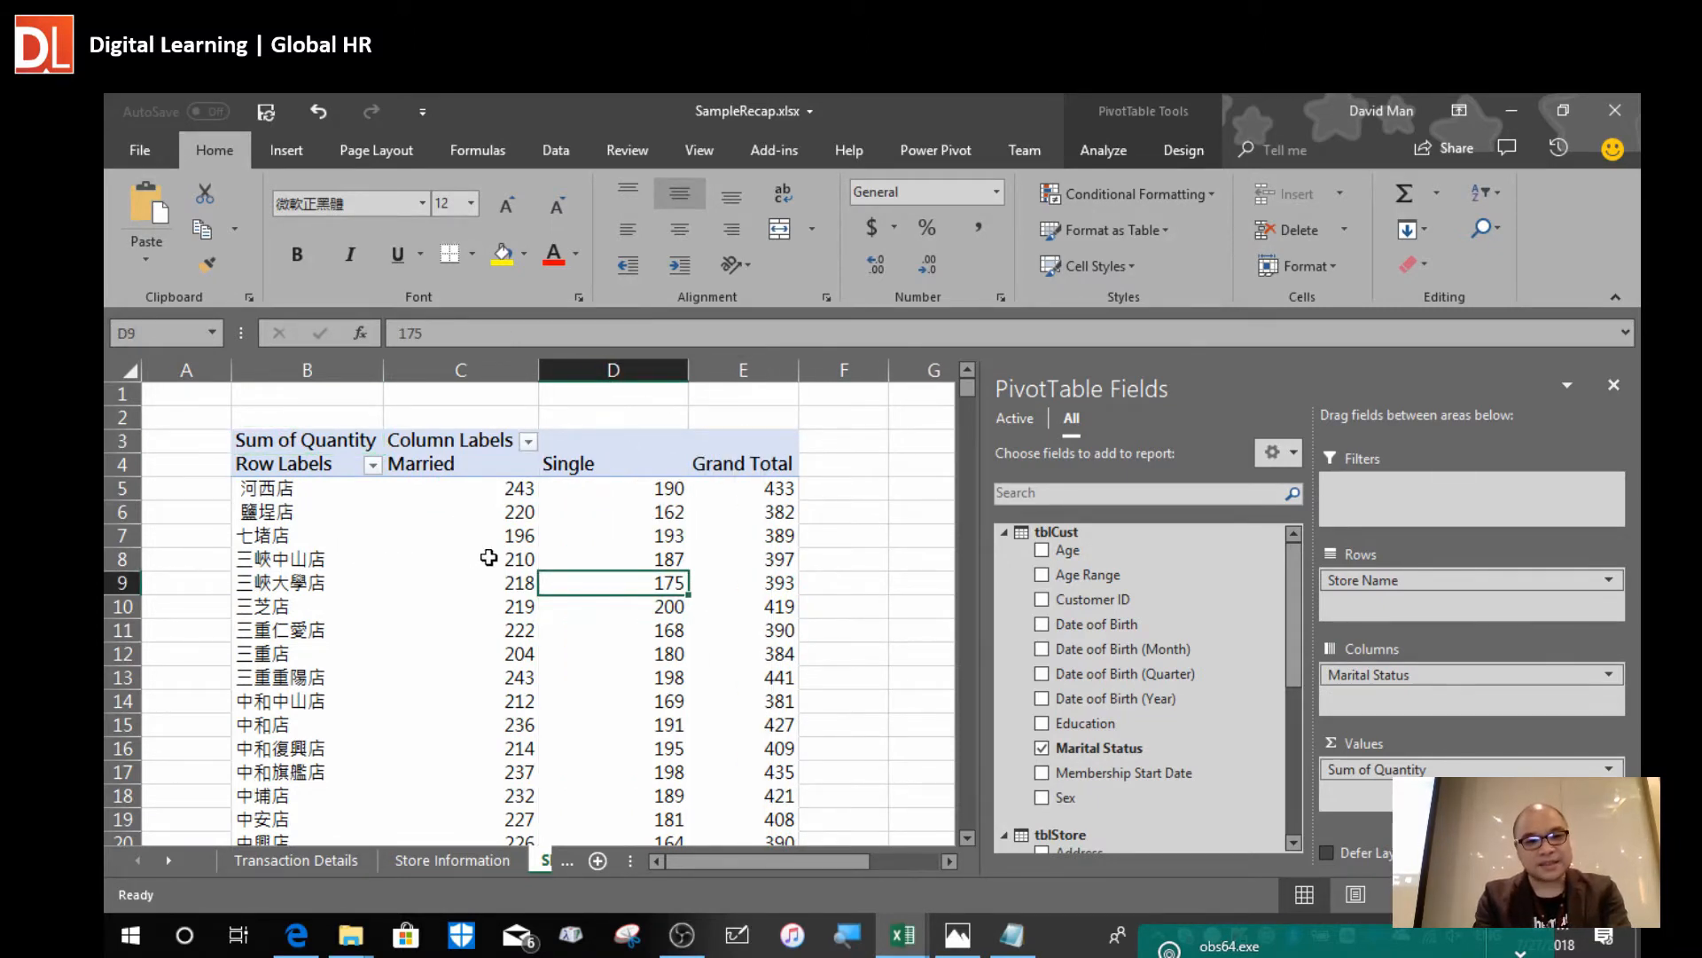
click(455, 506)
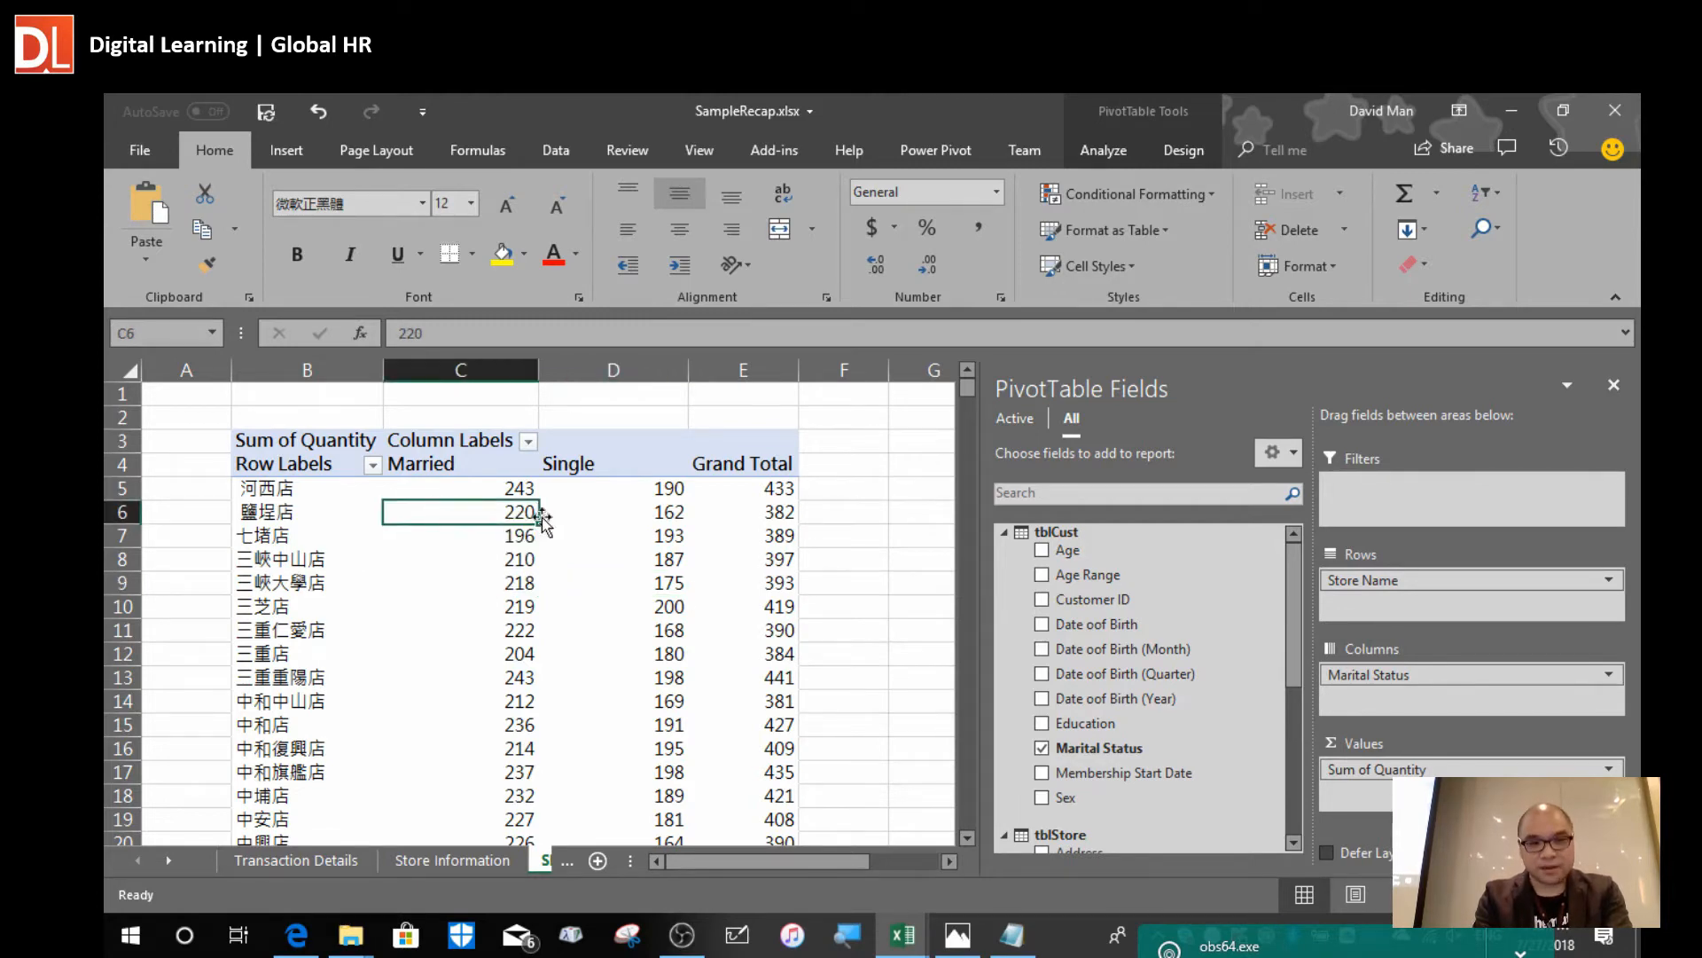
click(454, 491)
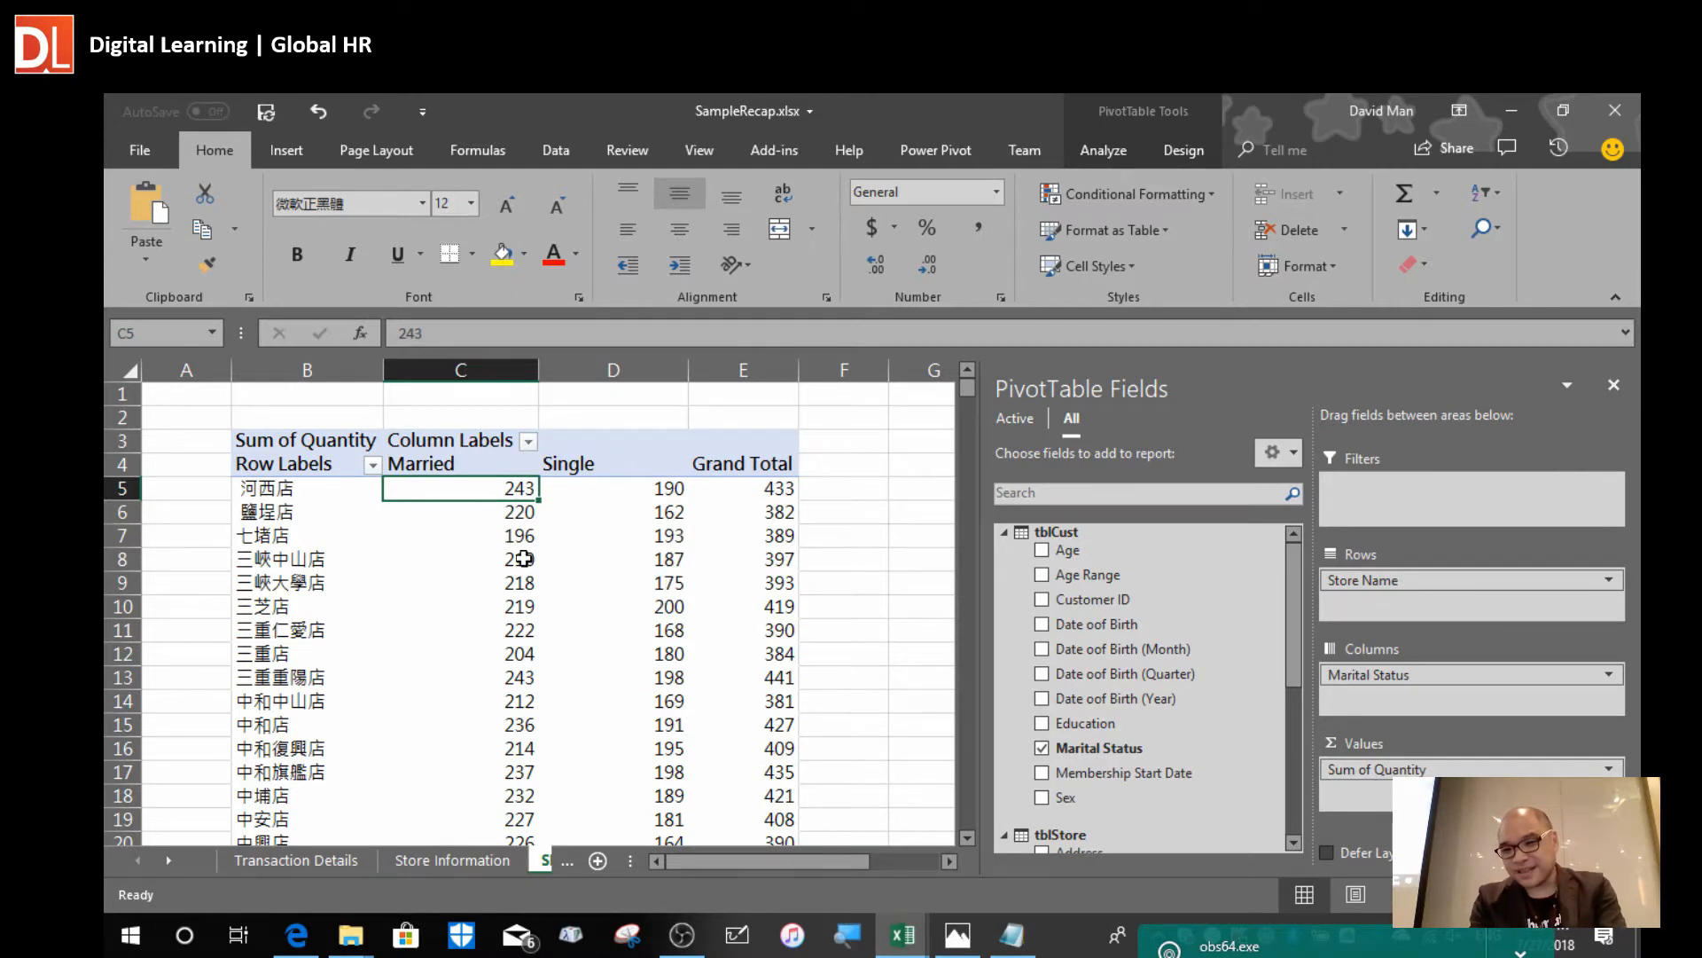
click(613, 493)
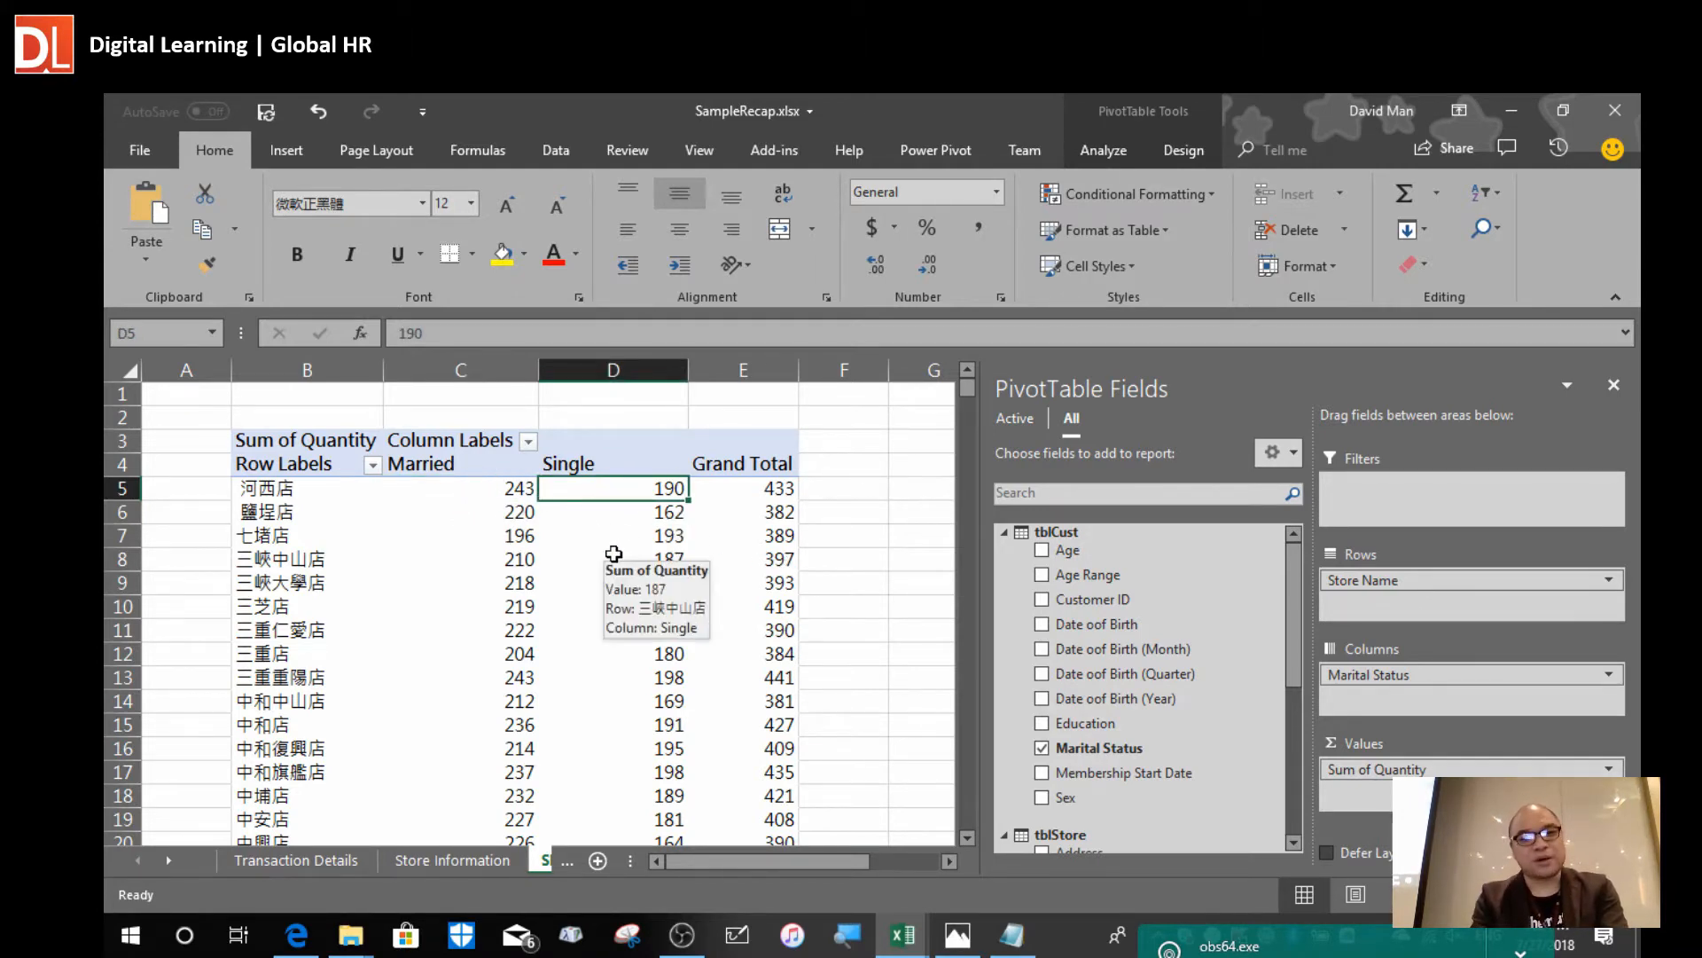
Inspect the Single quantities and the Grand Total values of the first few stores in the PivotTable.
click(564, 551)
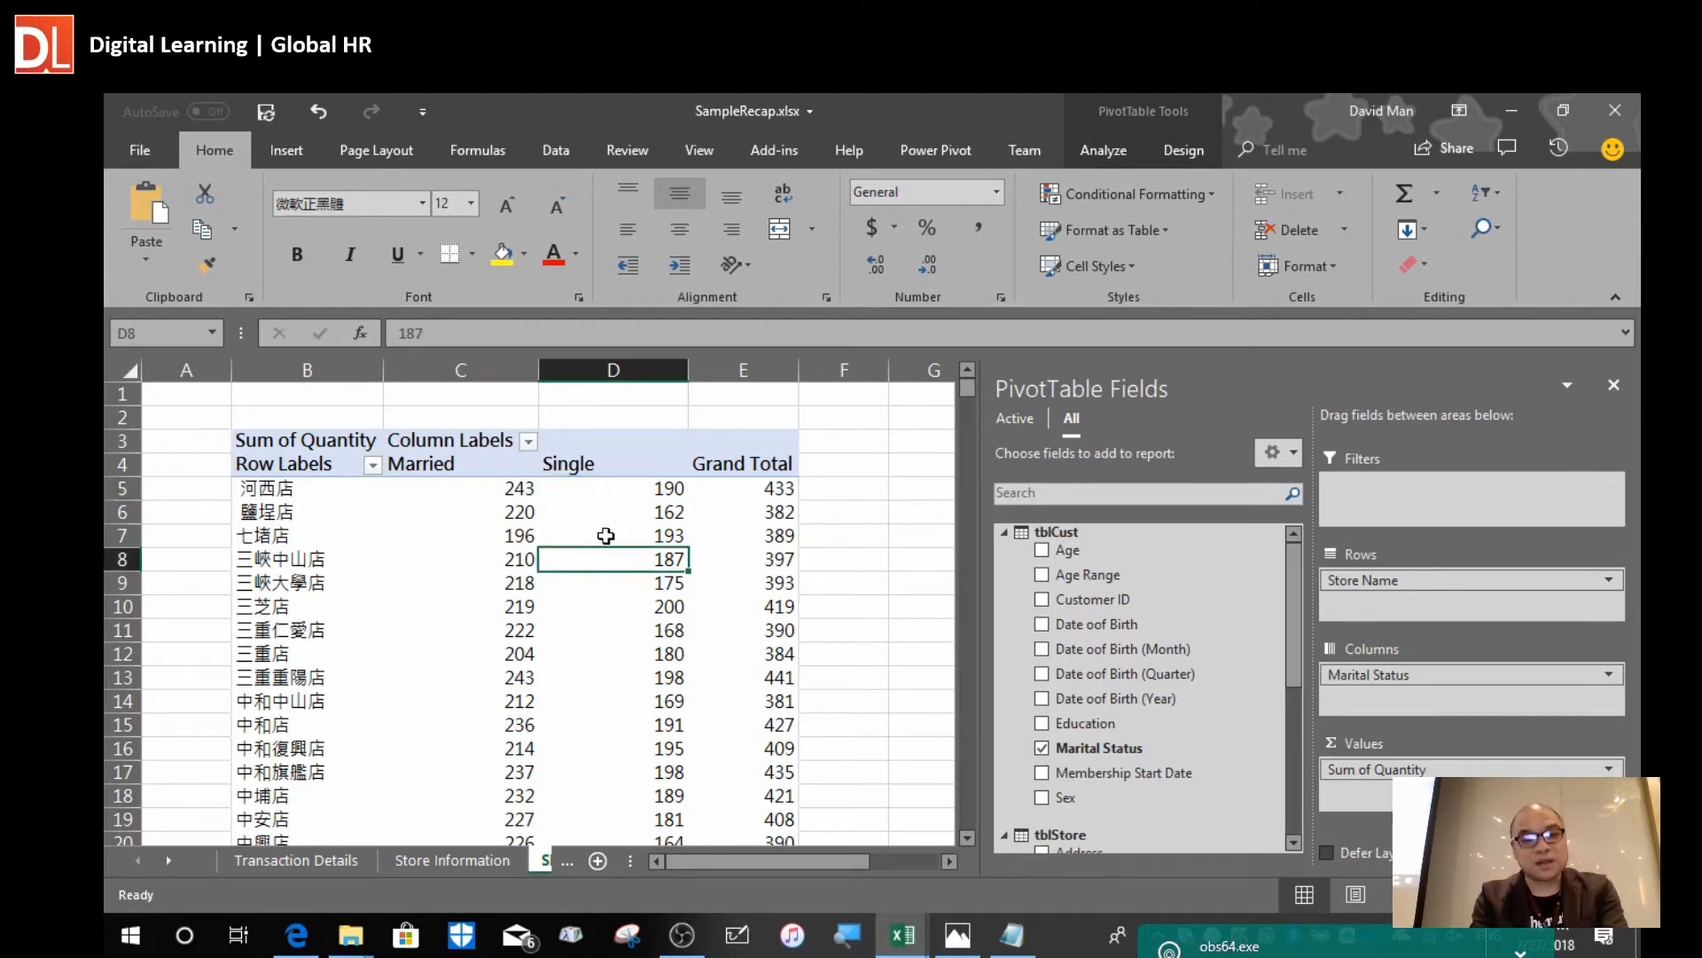
click(628, 487)
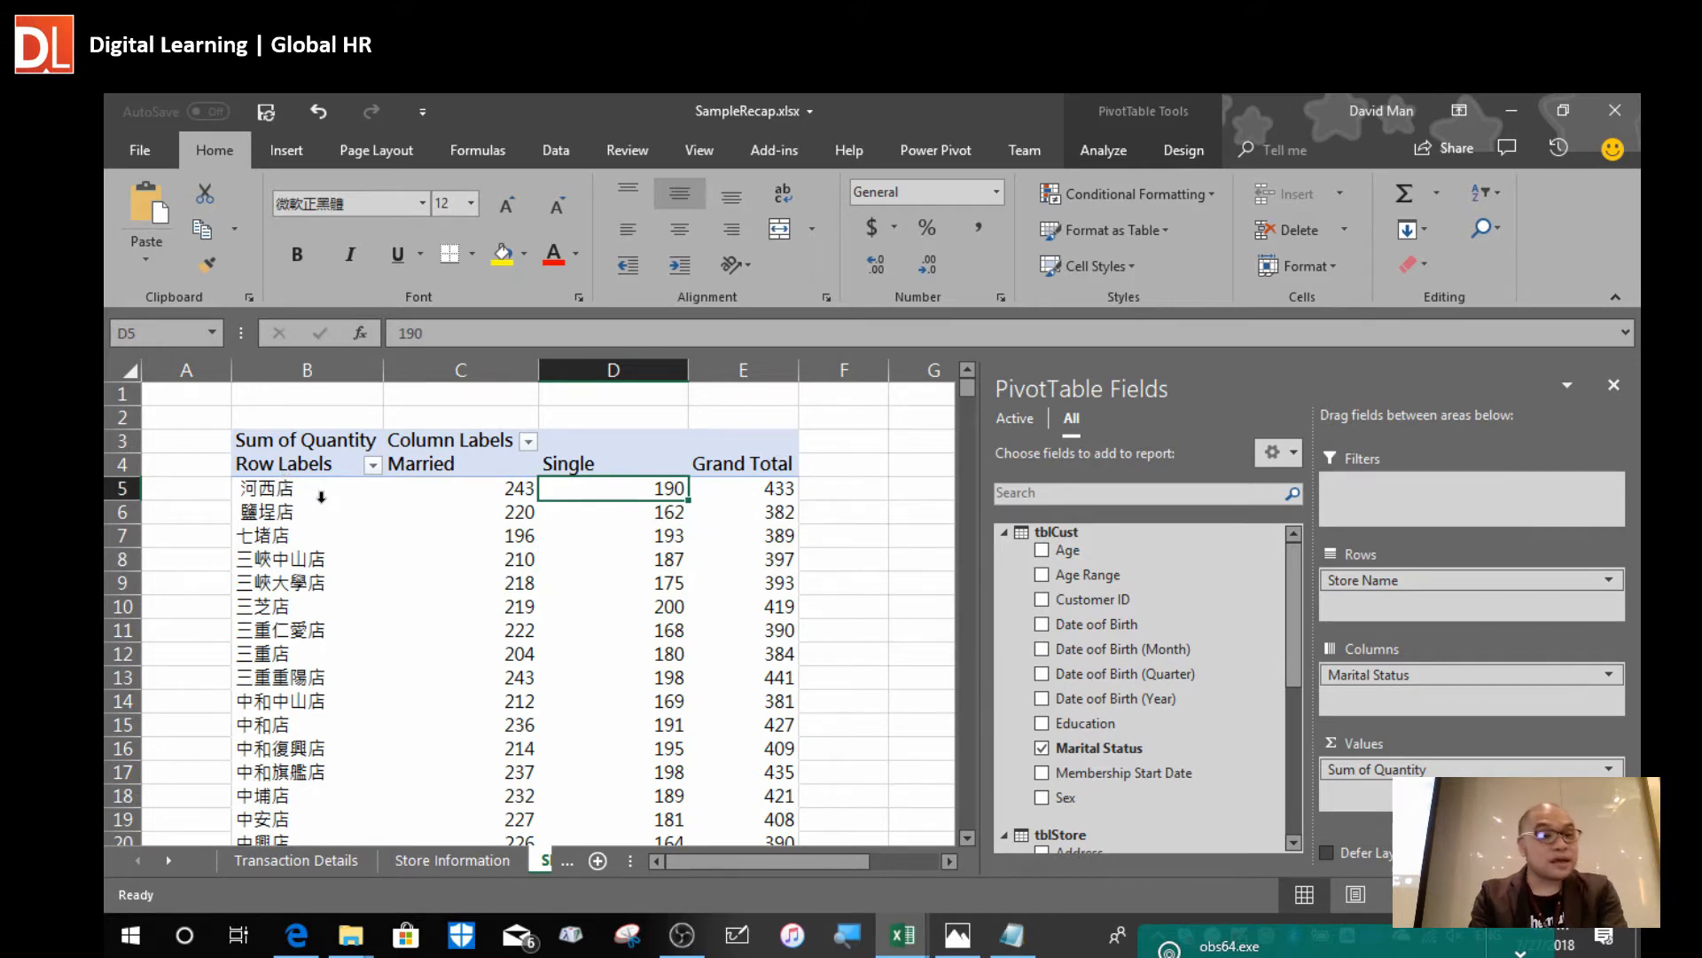
click(760, 511)
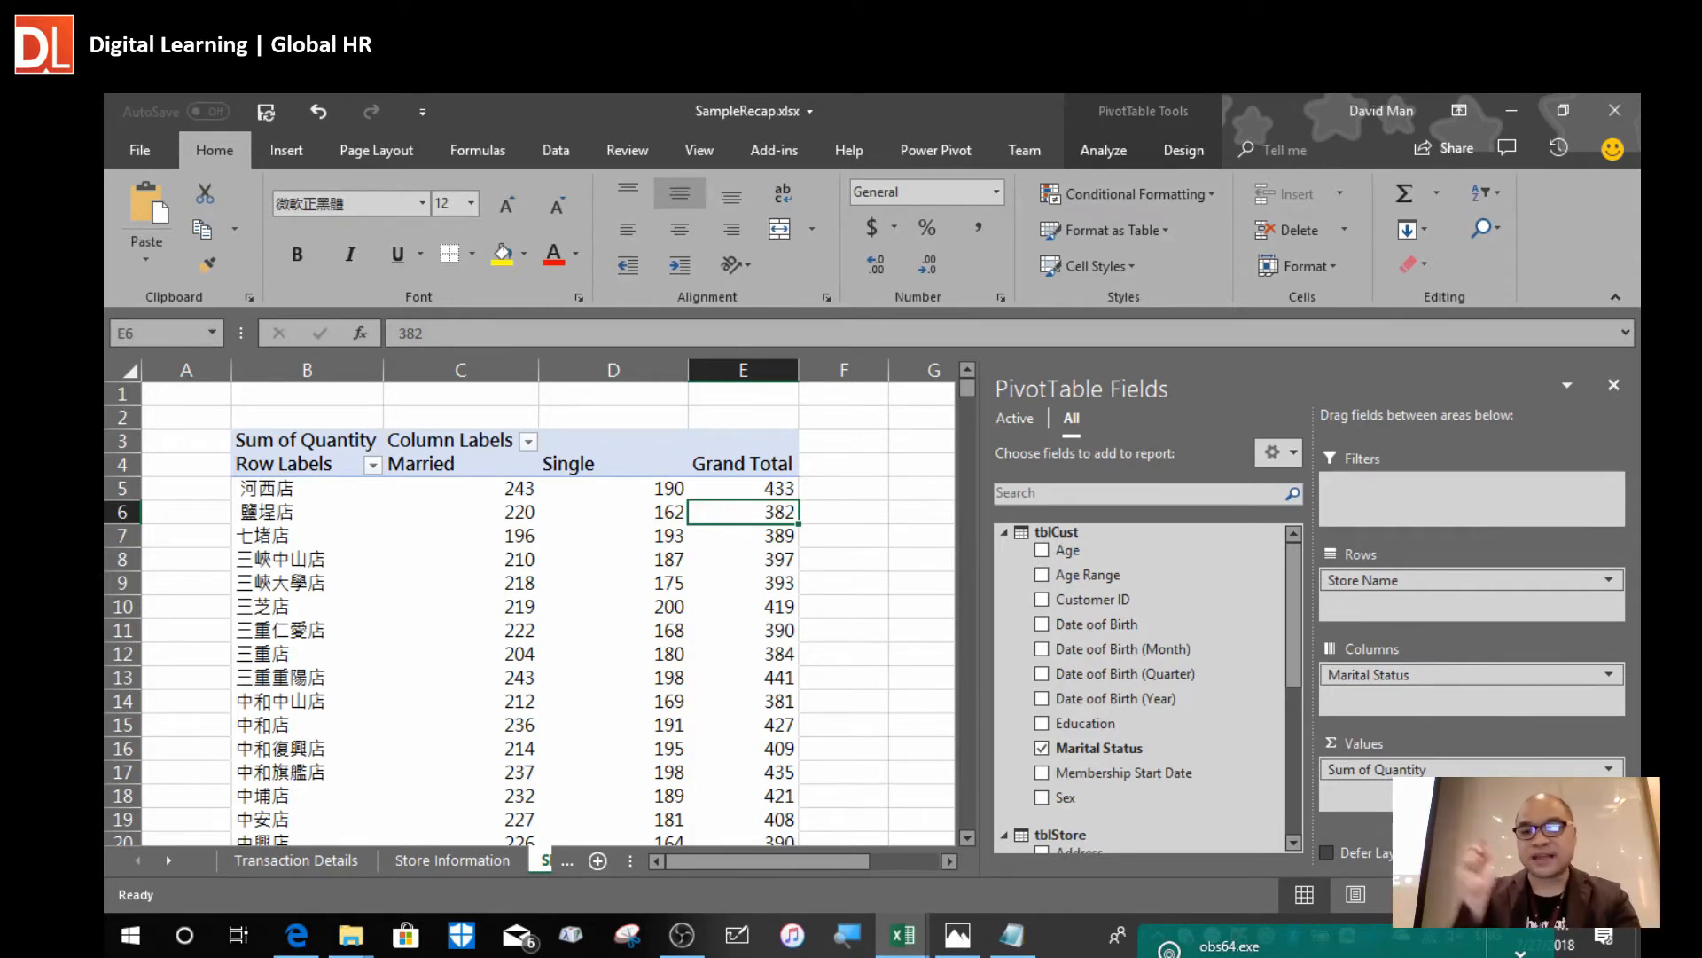
Switch to the Power Pivot window and move the tblCust table farther to the right in the diagram, away from tblTrans.
key(alt+Tab)
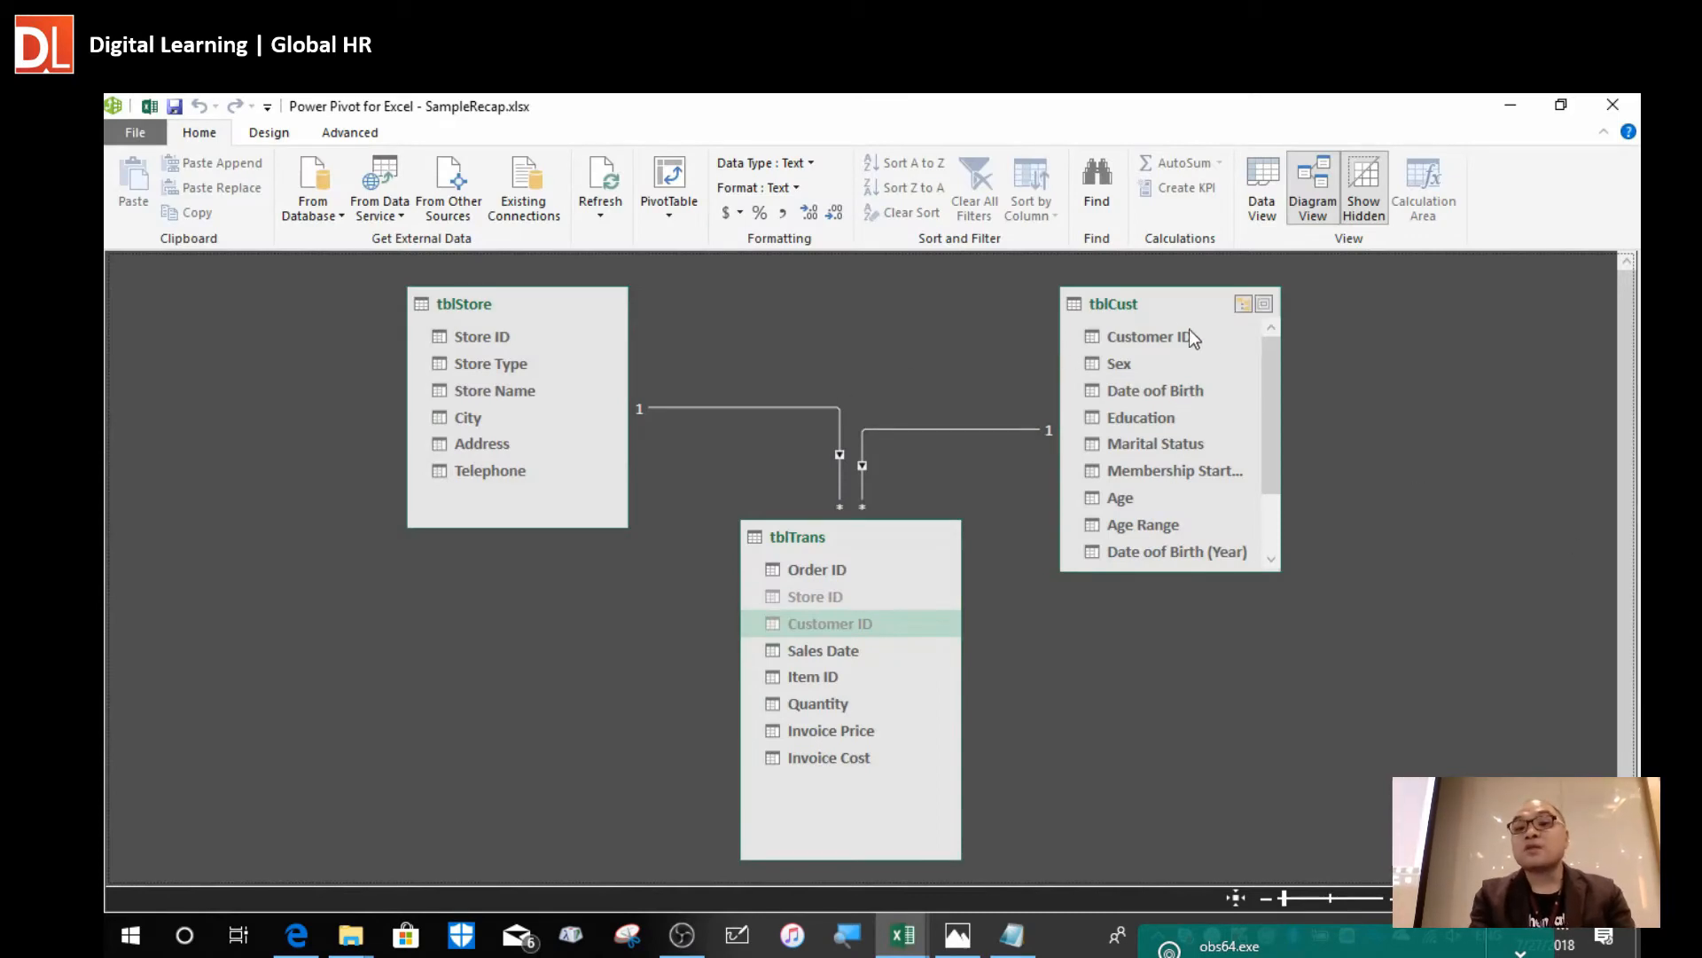
click(1153, 315)
drag(1153, 316, 1252, 312)
Switch back to the Excel workbook and examine the Transaction Details sheet's records and its table name.
key(alt+Tab)
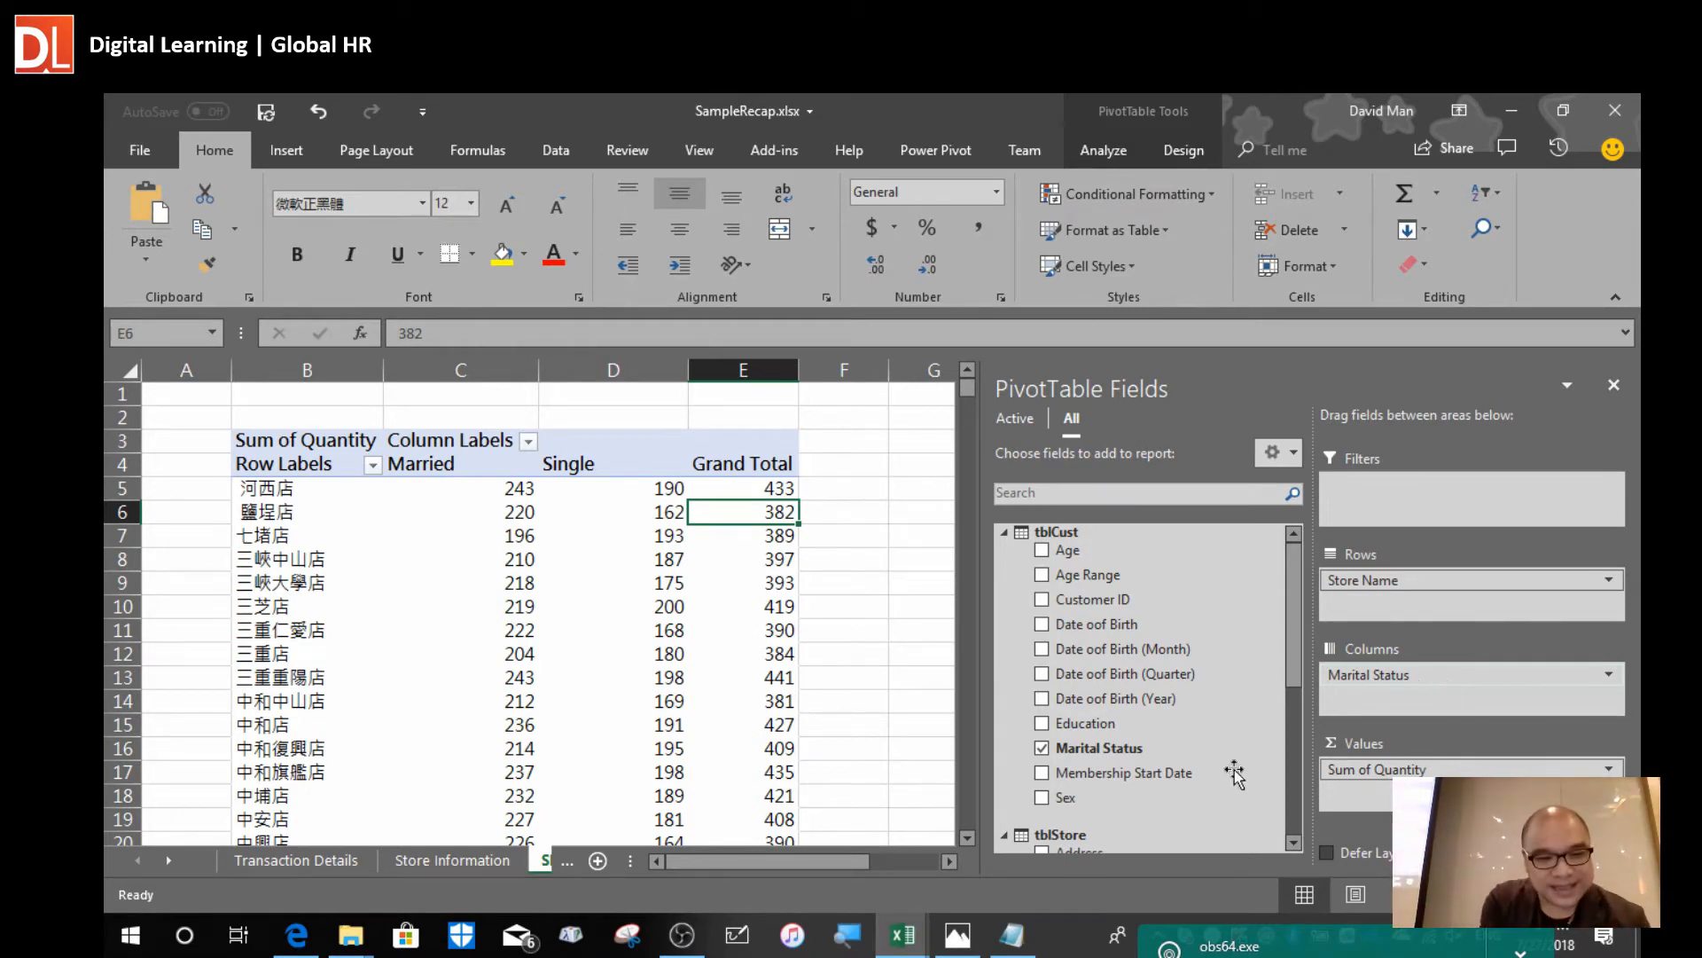
click(292, 861)
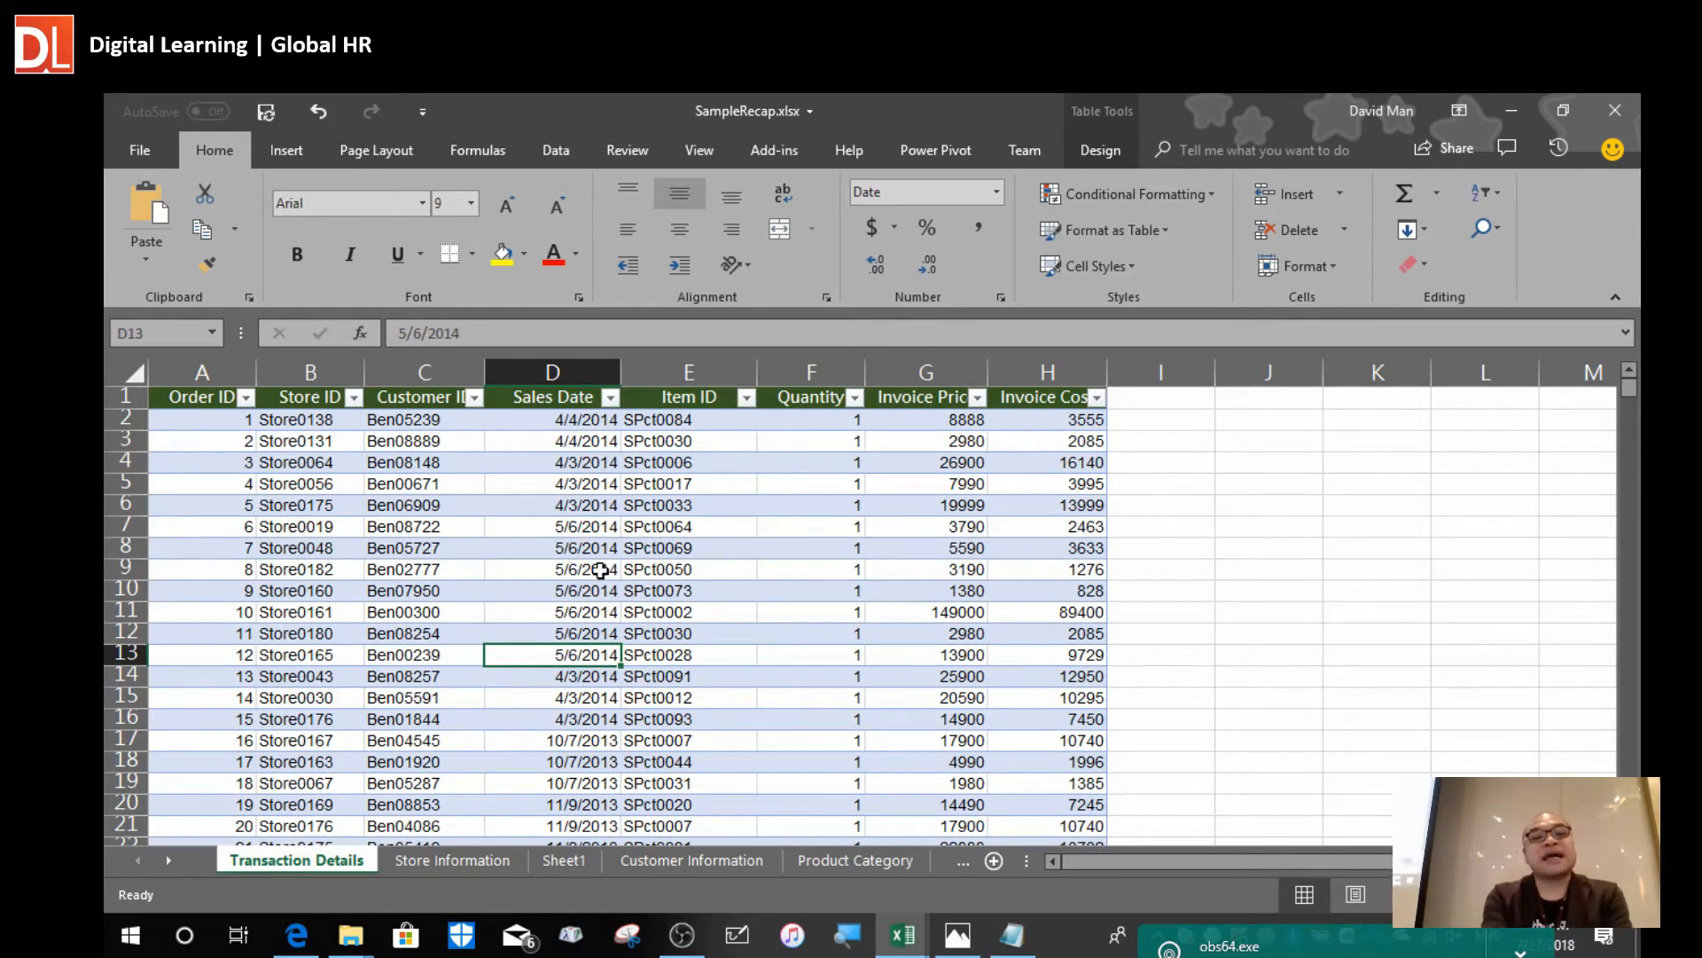
click(504, 574)
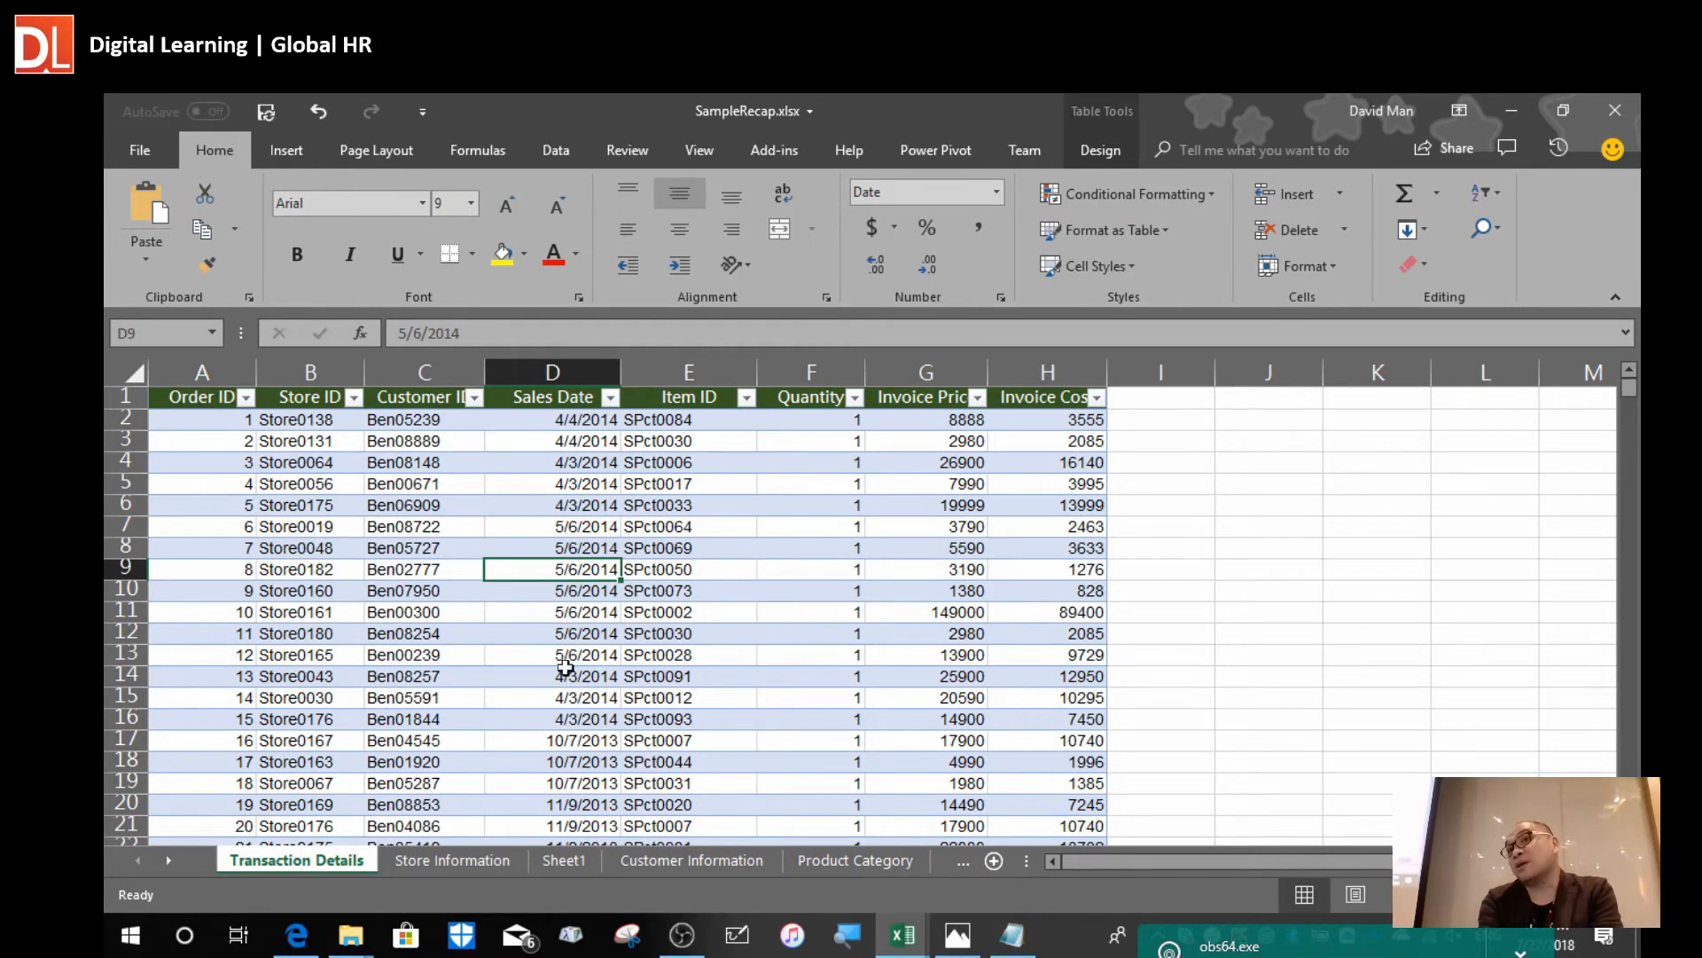
click(390, 528)
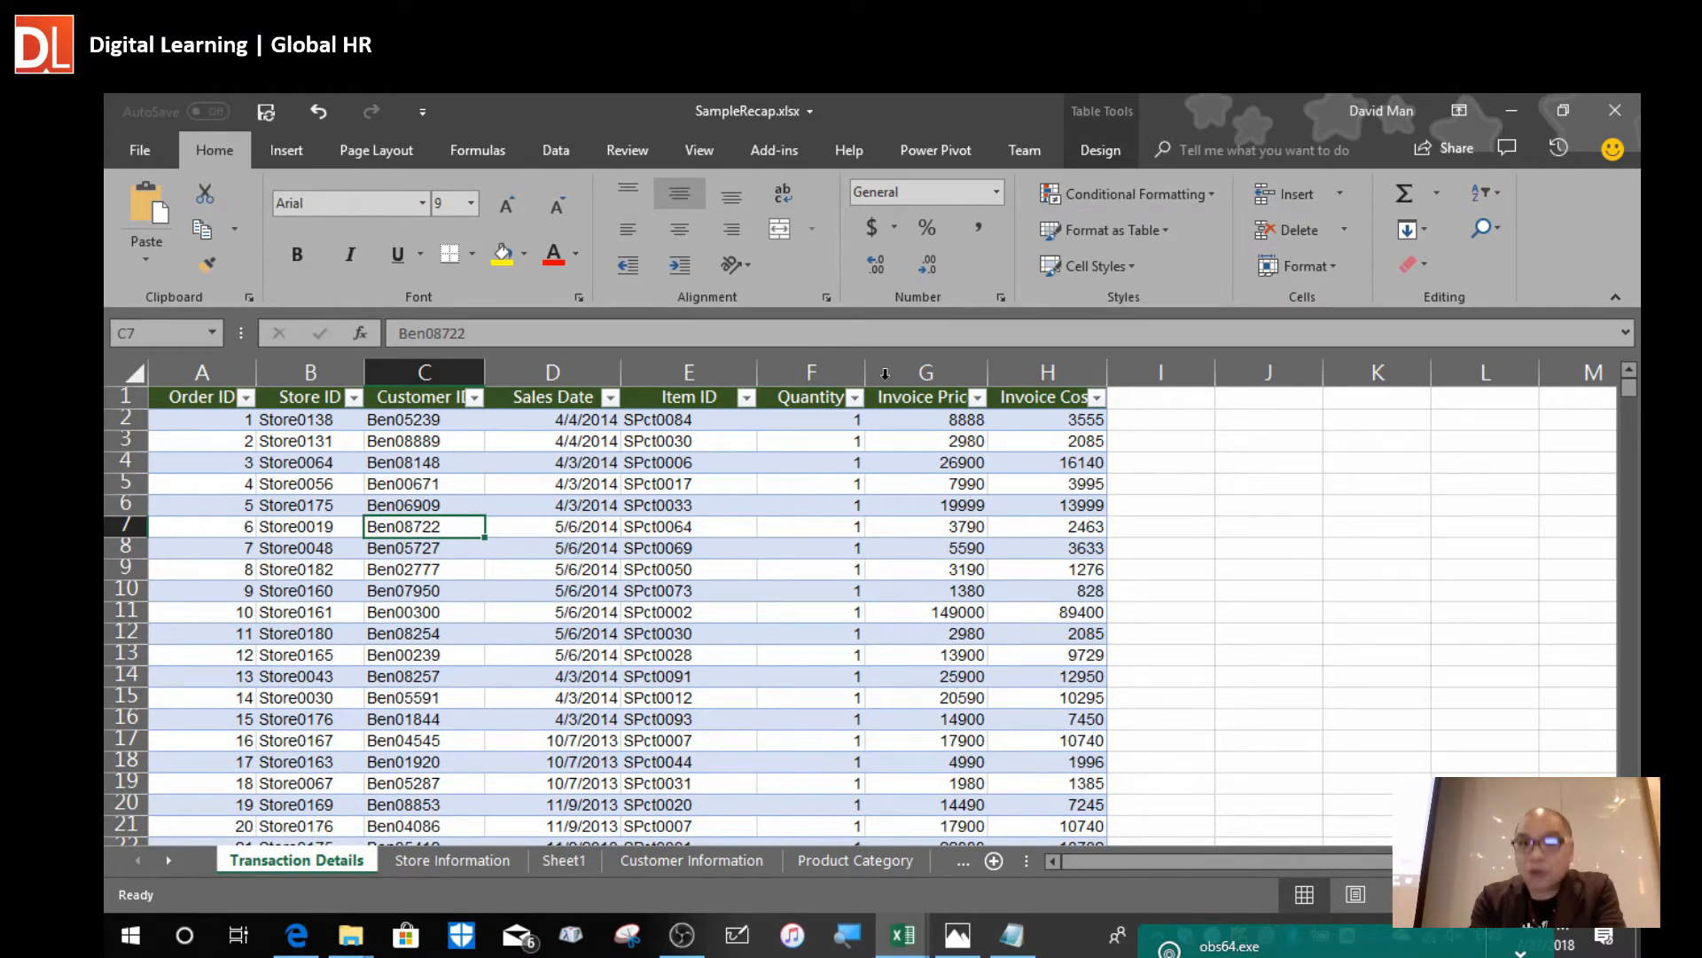
click(1108, 153)
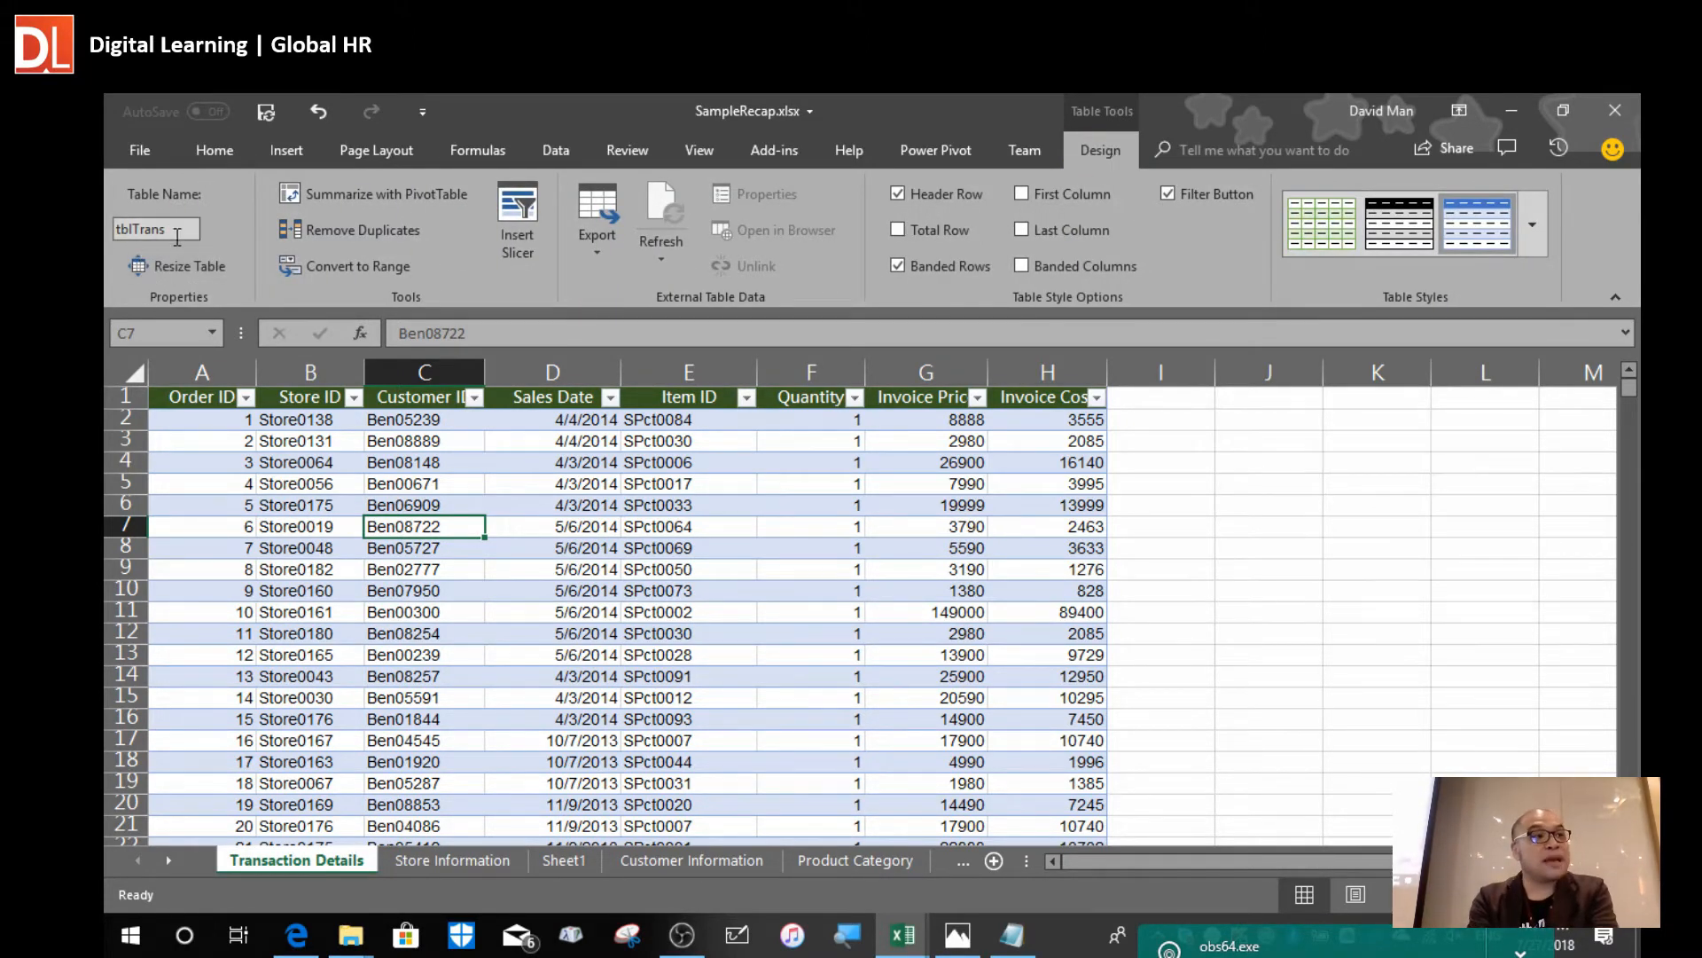
click(613, 718)
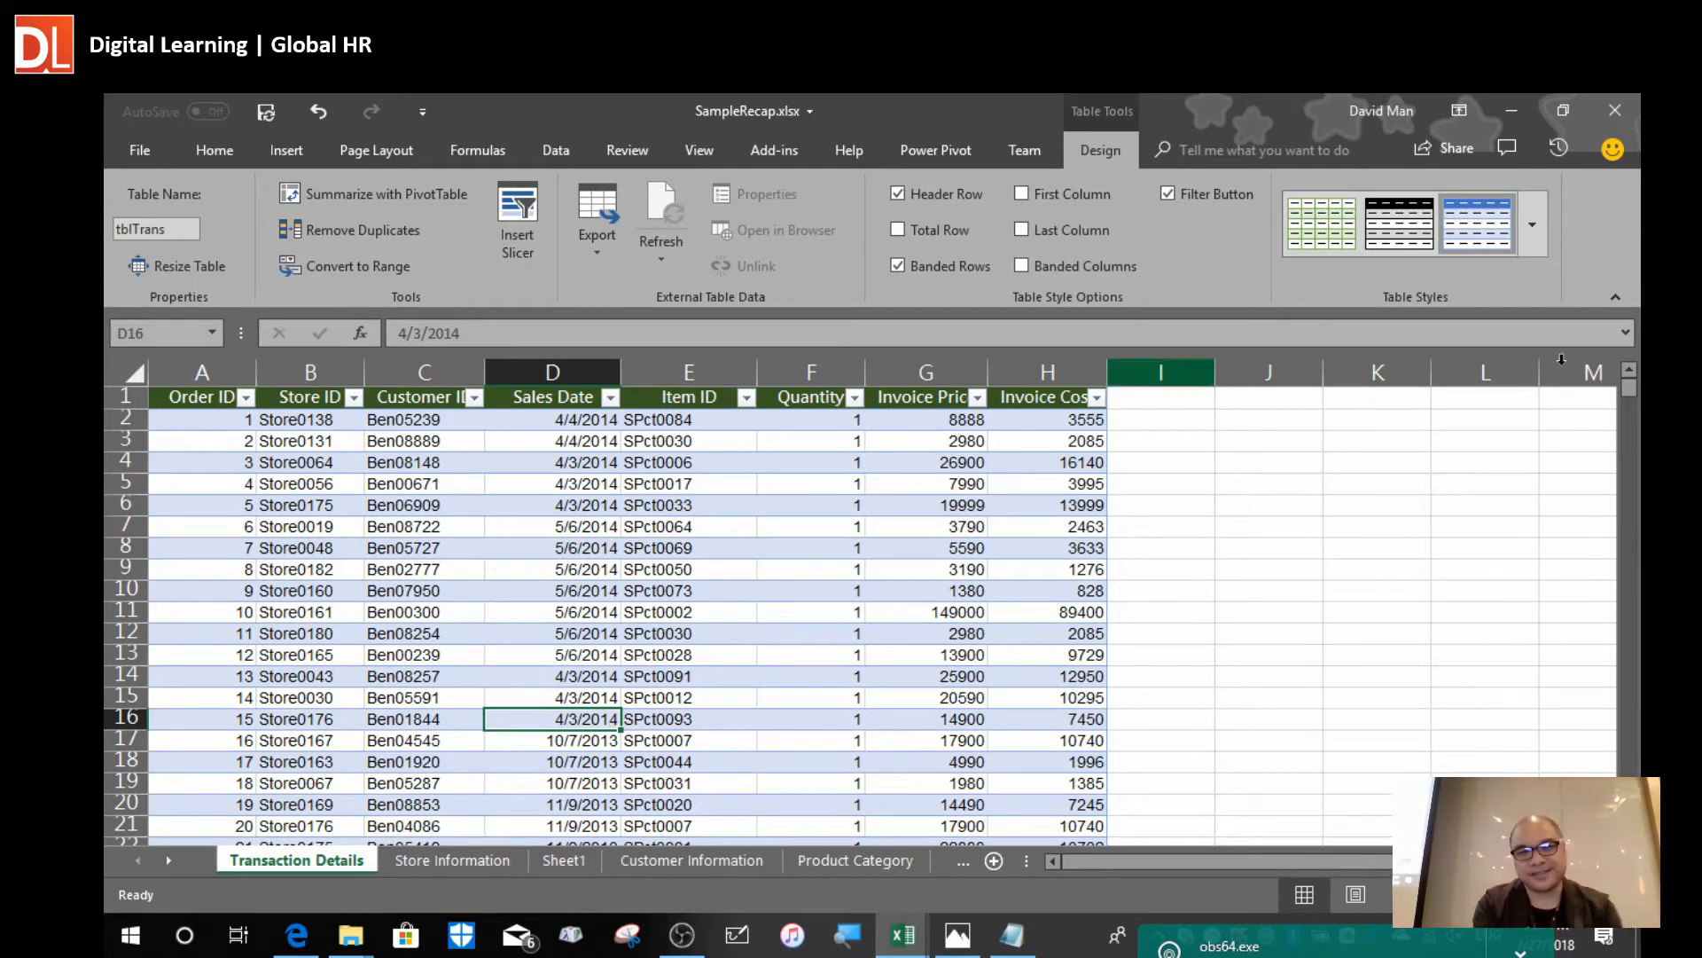
Start overwriting the Sales Date in cell D16 with x characters and switch to Power Pivot with the entry uncommitted.
click(944, 150)
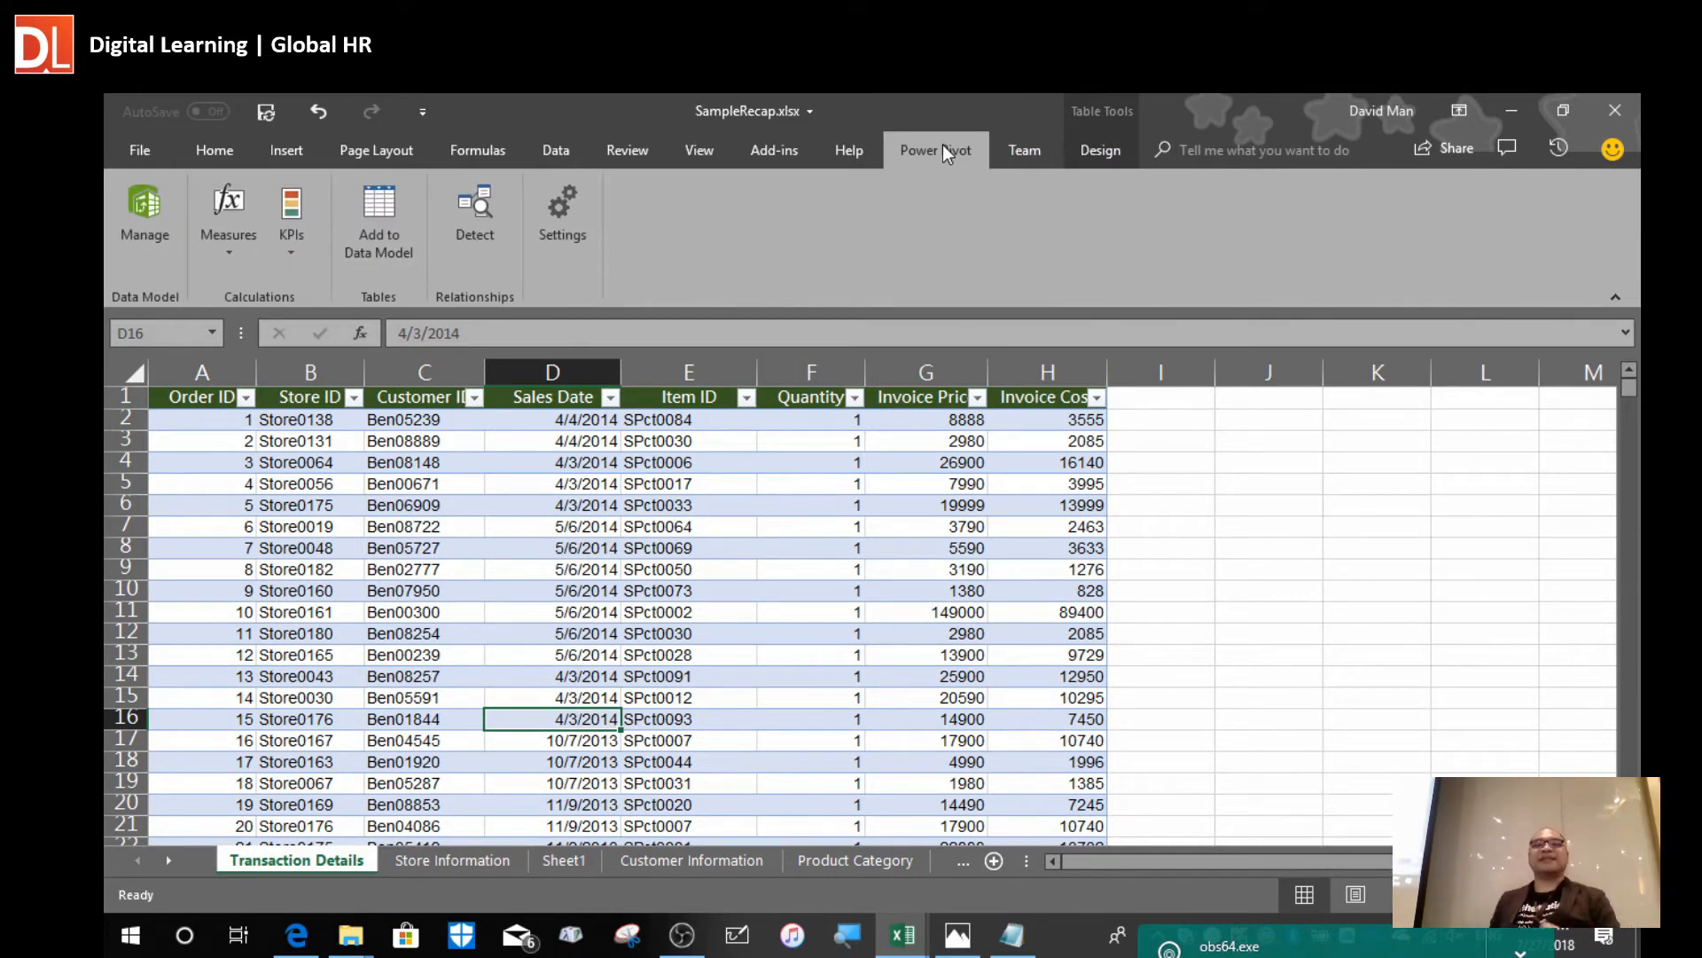
text(ooooooooo)
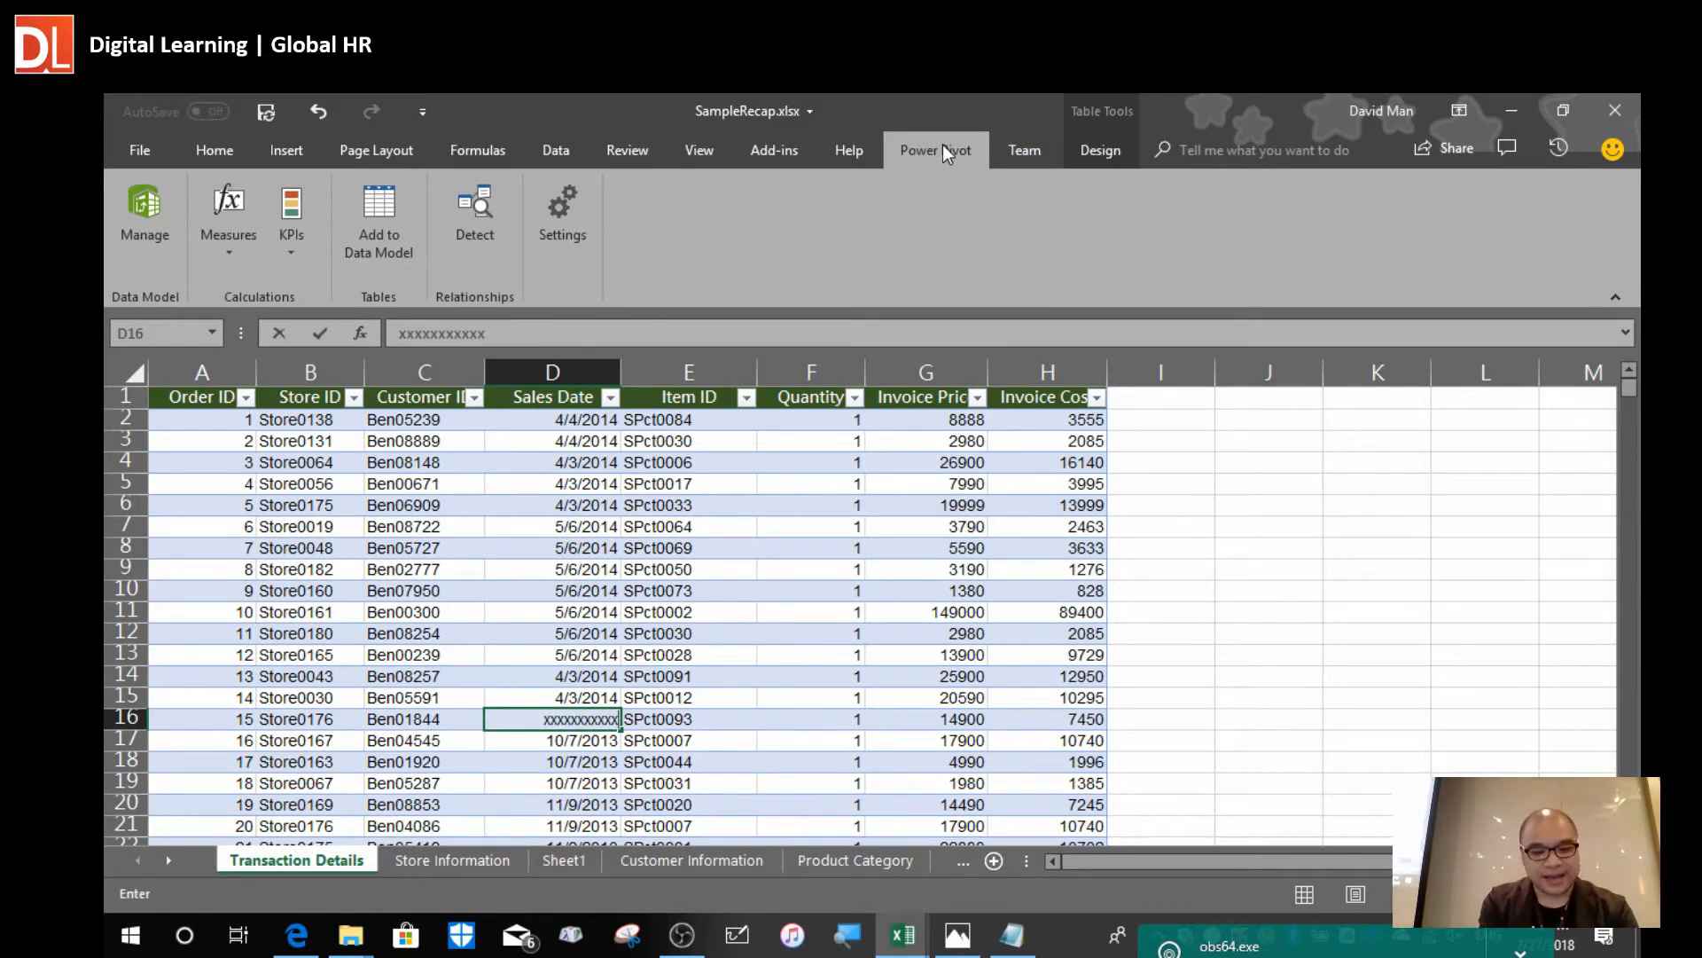
key(alt+Tab)
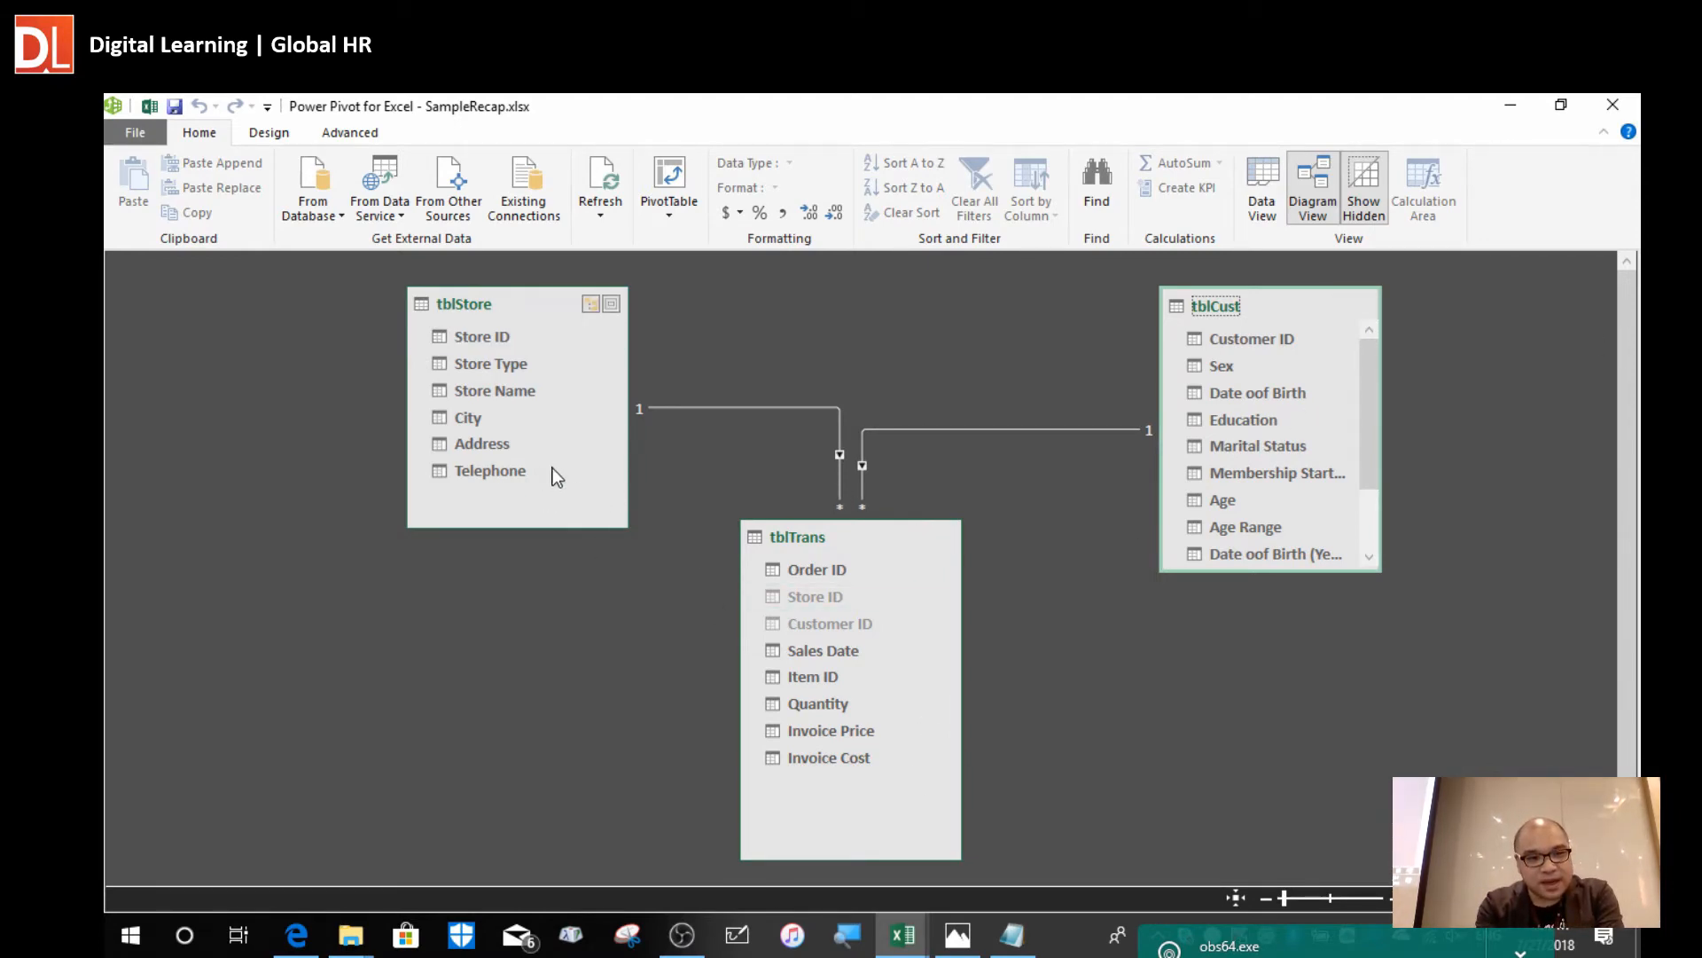
click(479, 417)
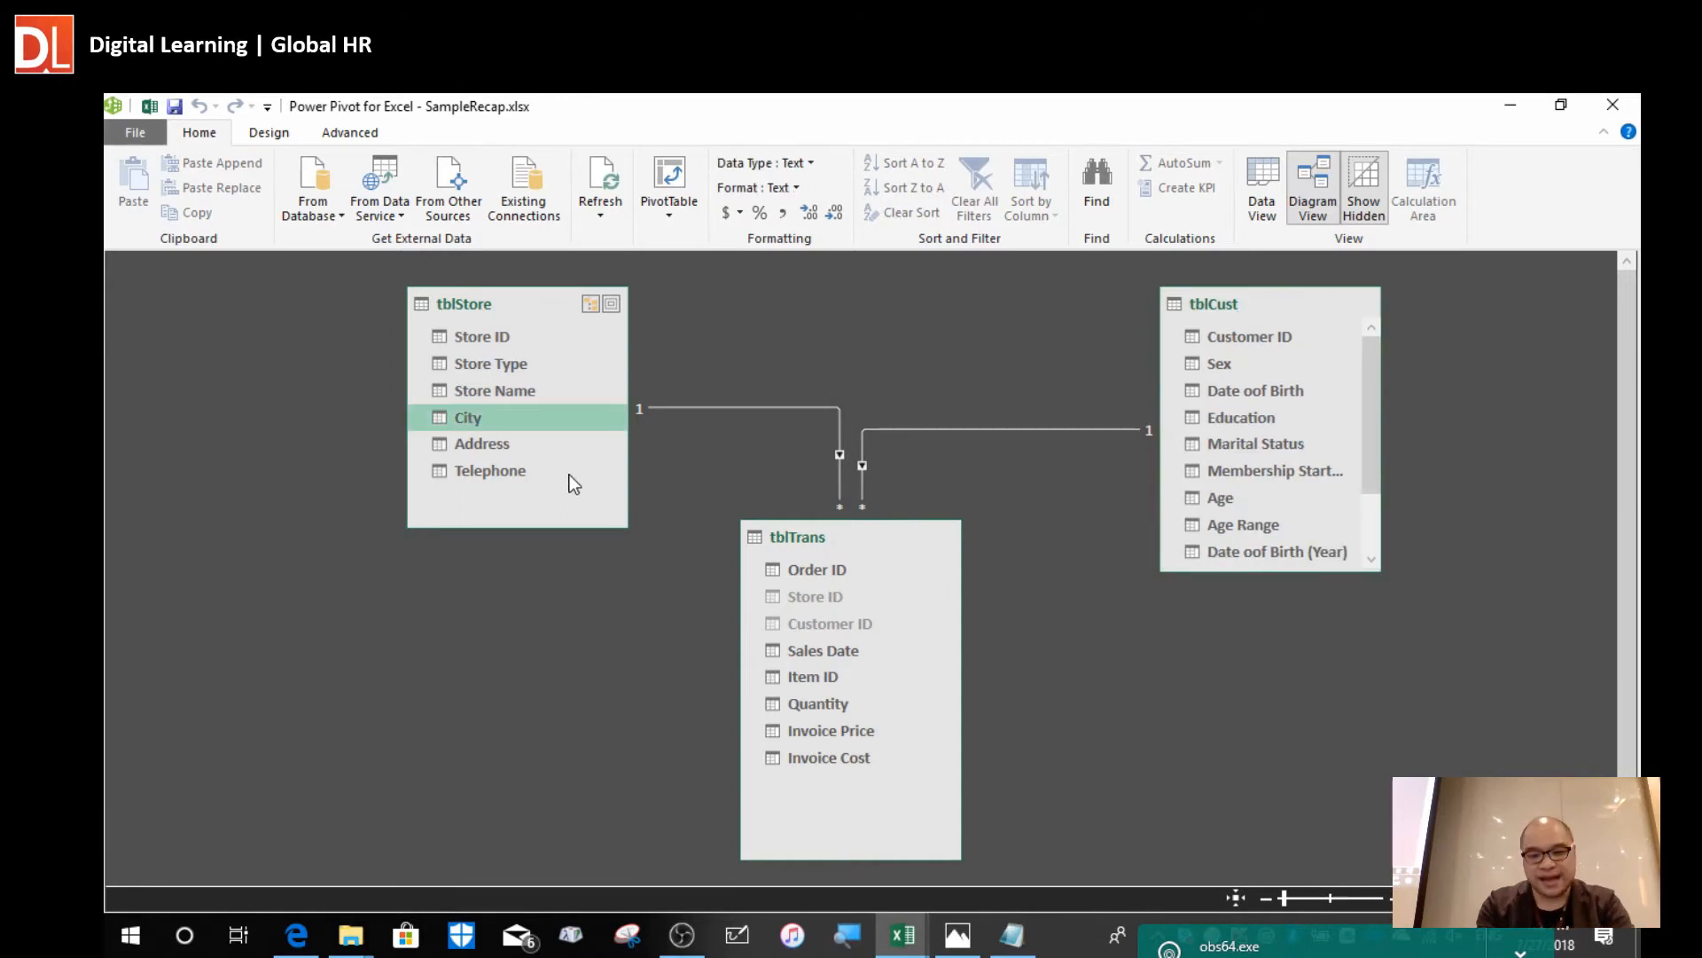
key(shift+Down)
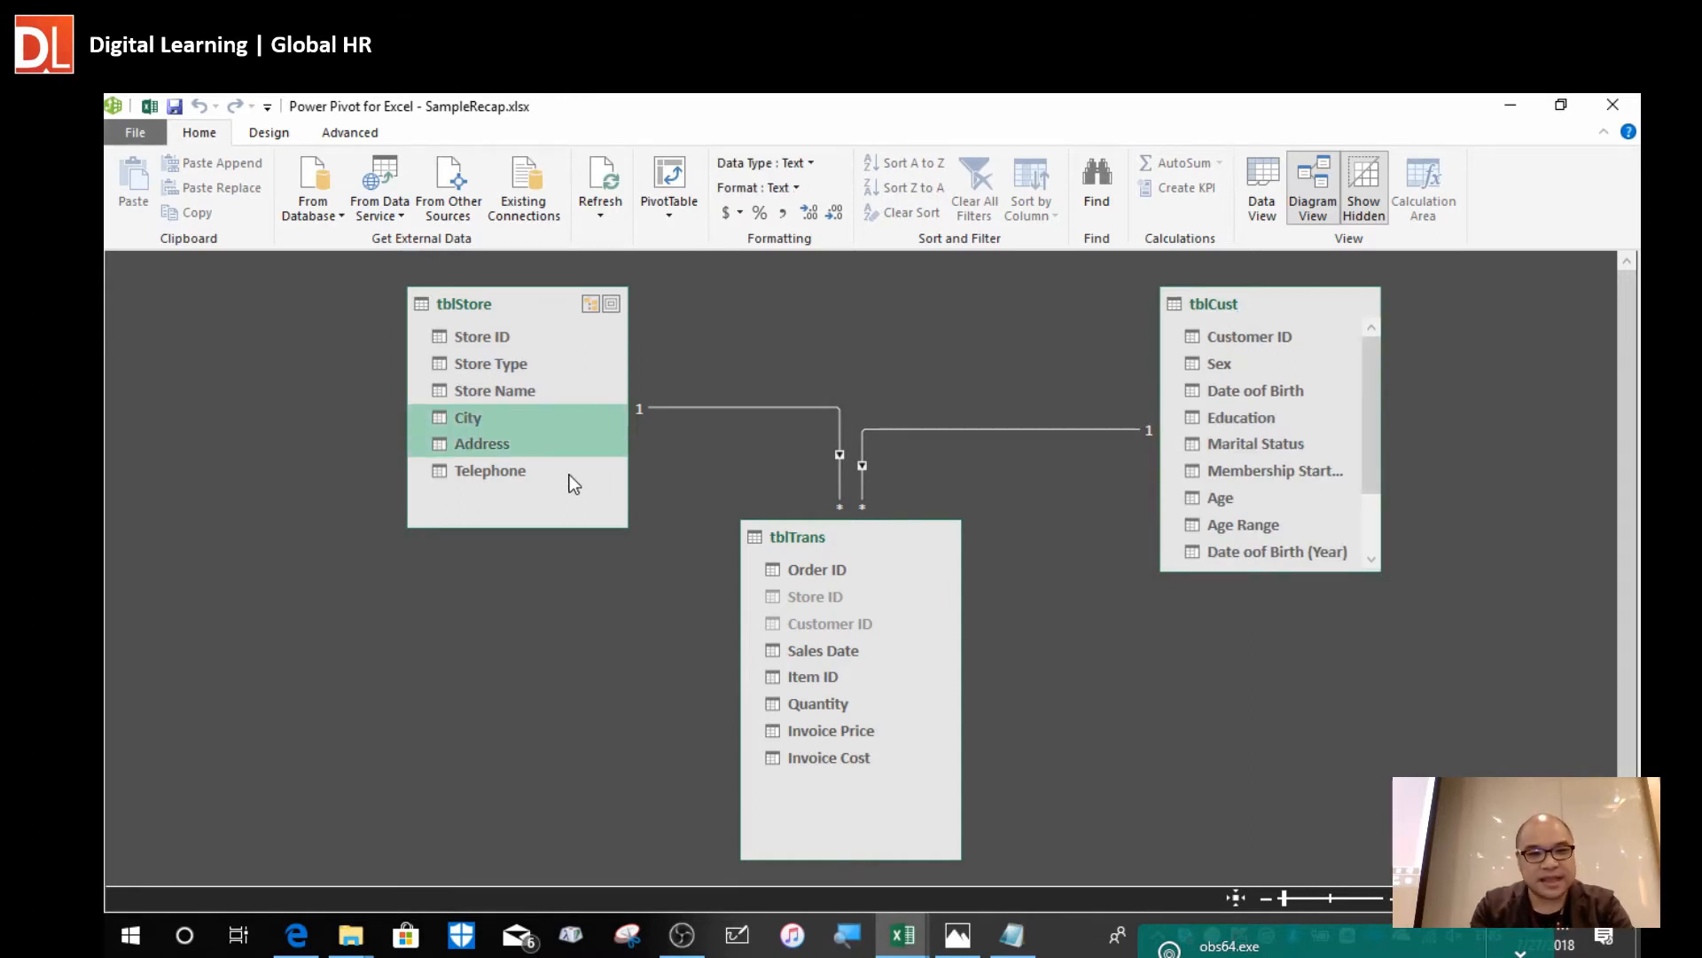
right_click(540, 424)
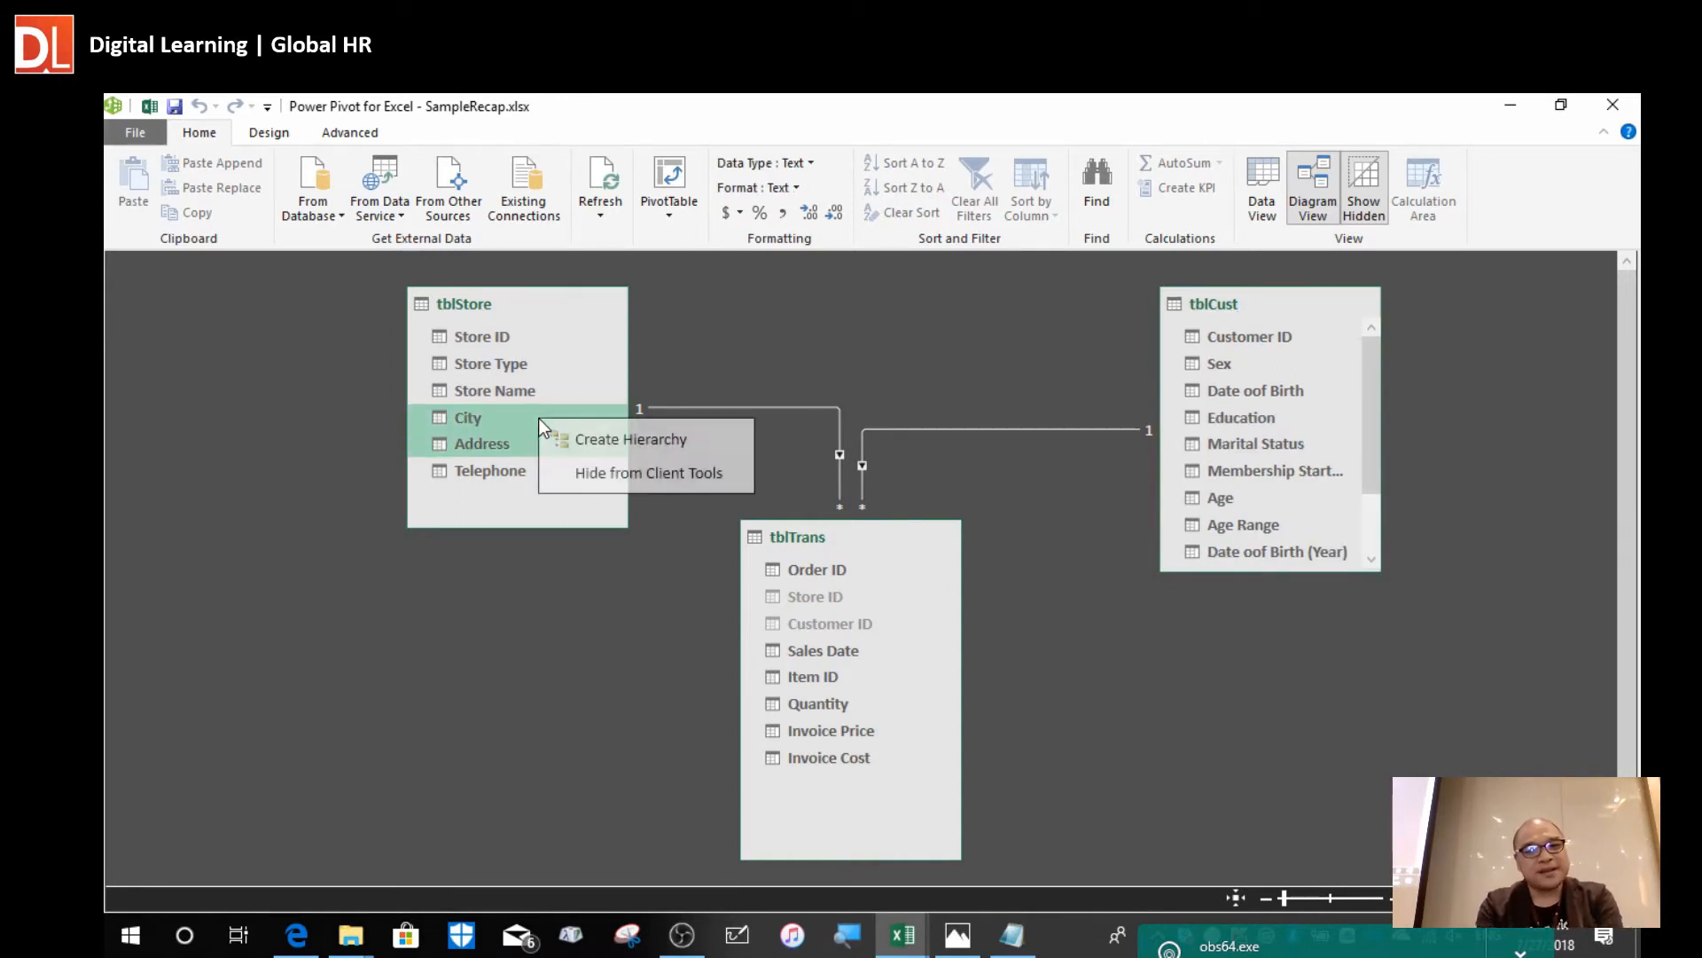
click(475, 508)
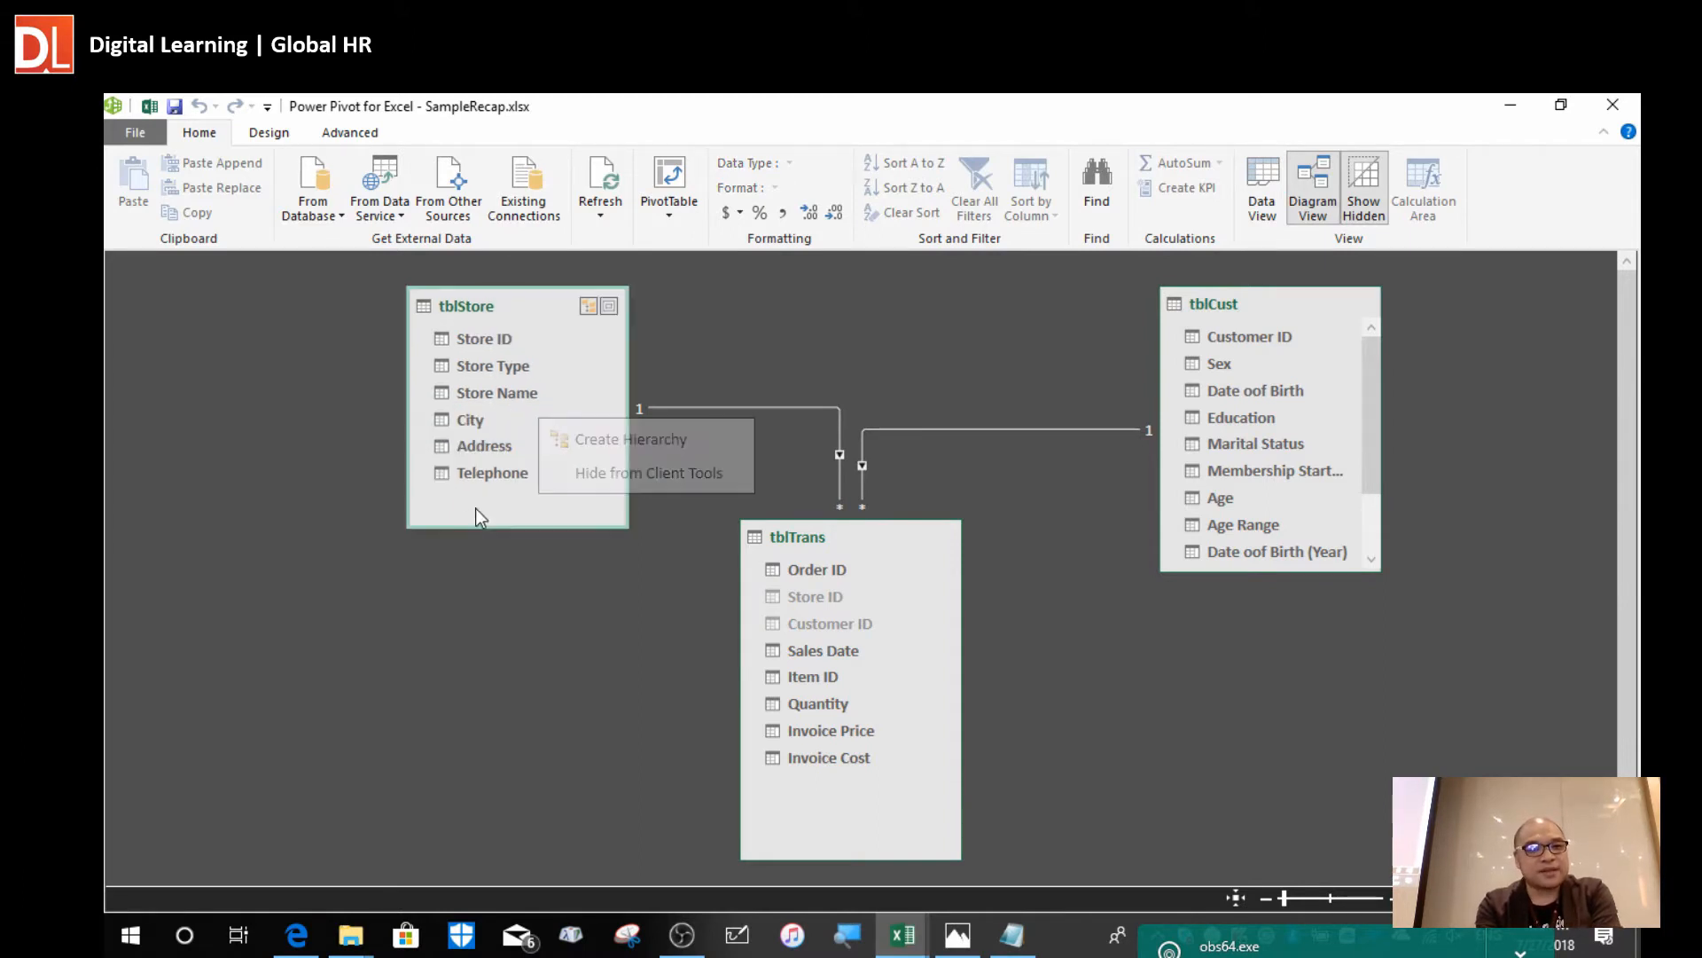
Try to create a hierarchy from the City and Address fields of tblStore.
click(477, 425)
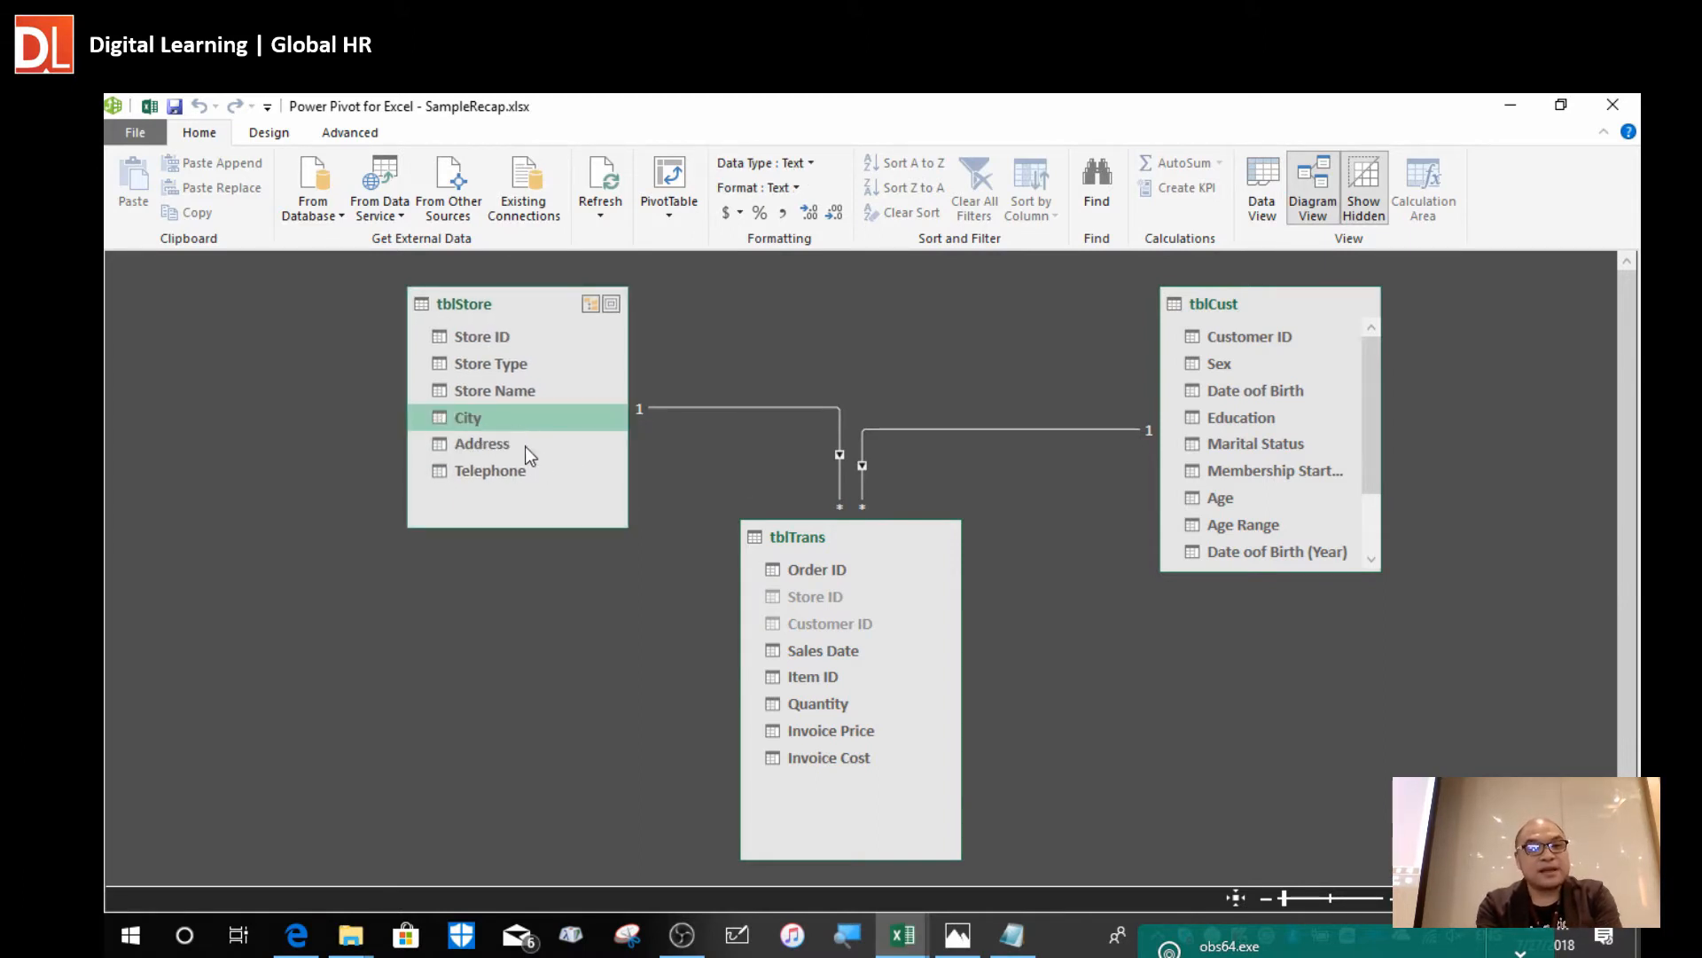
ctrl+click(540, 456)
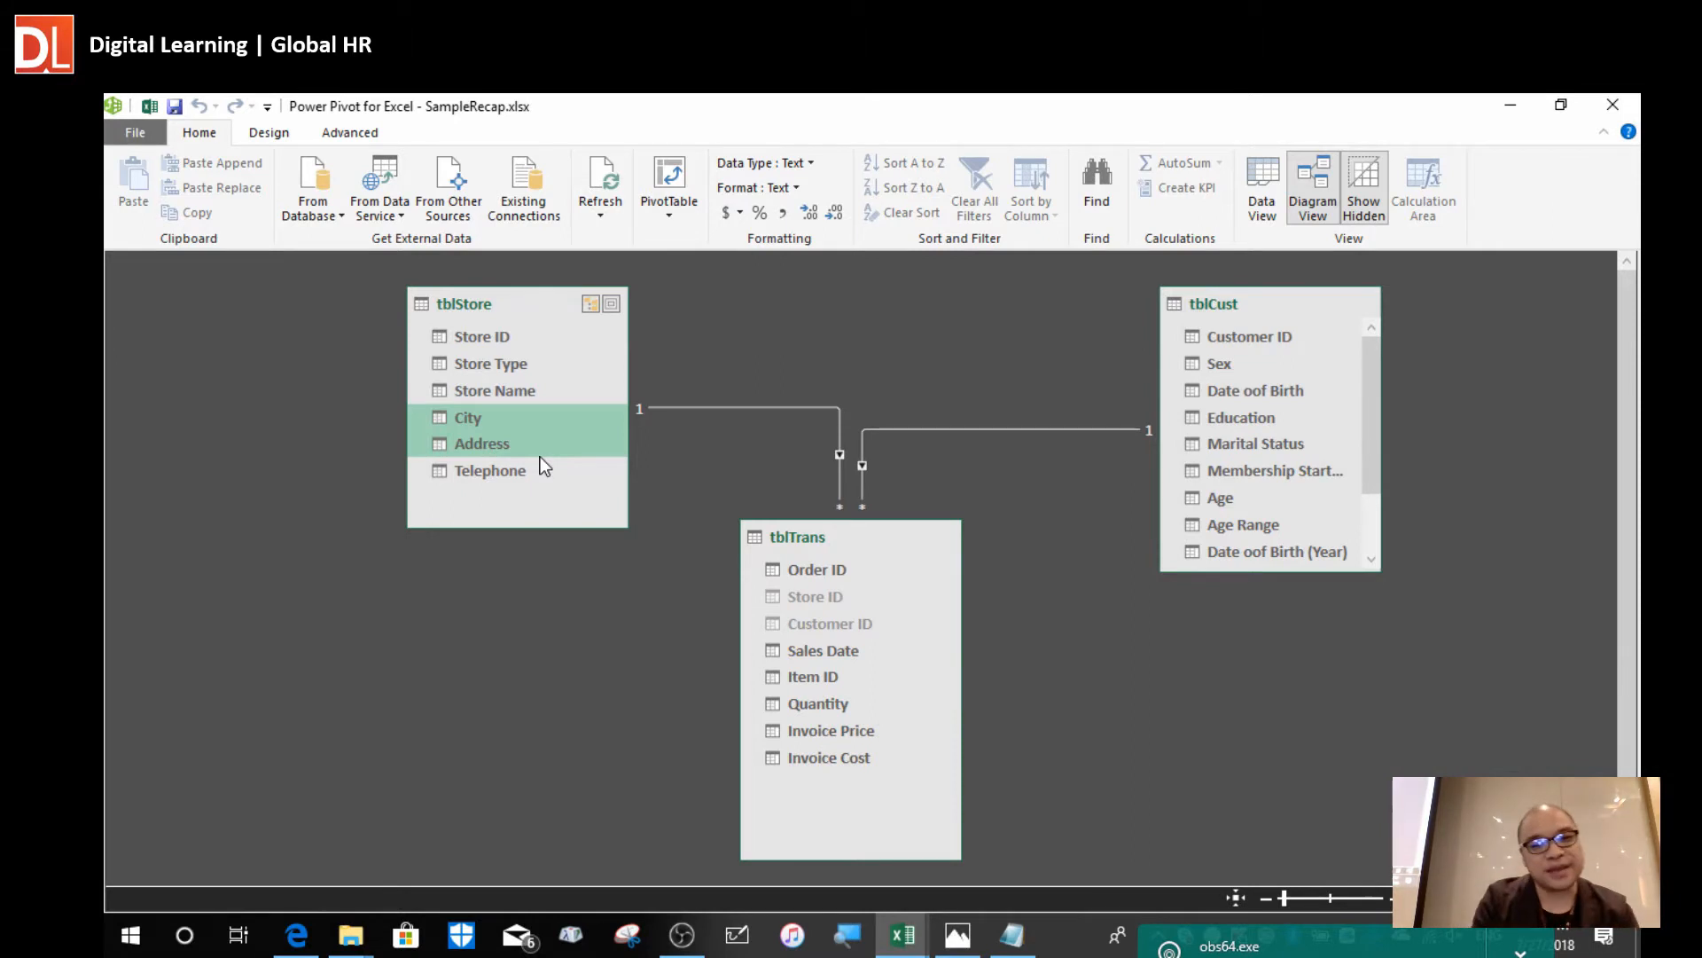
click(474, 387)
click(467, 417)
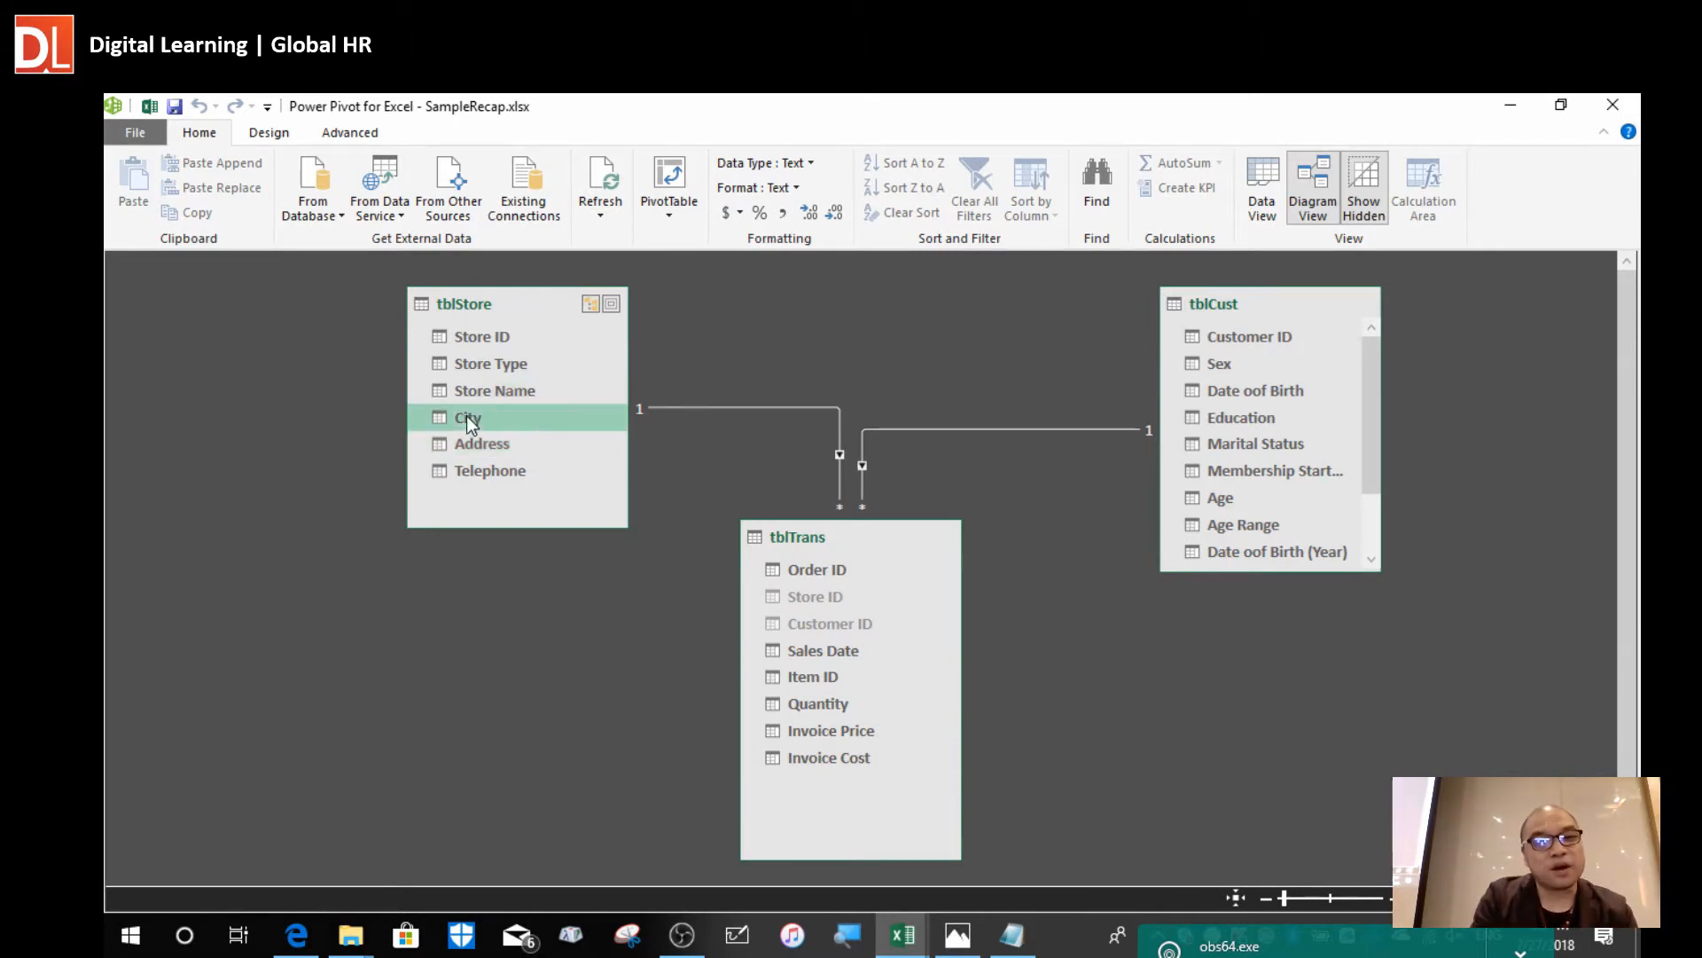
key(shift+Down)
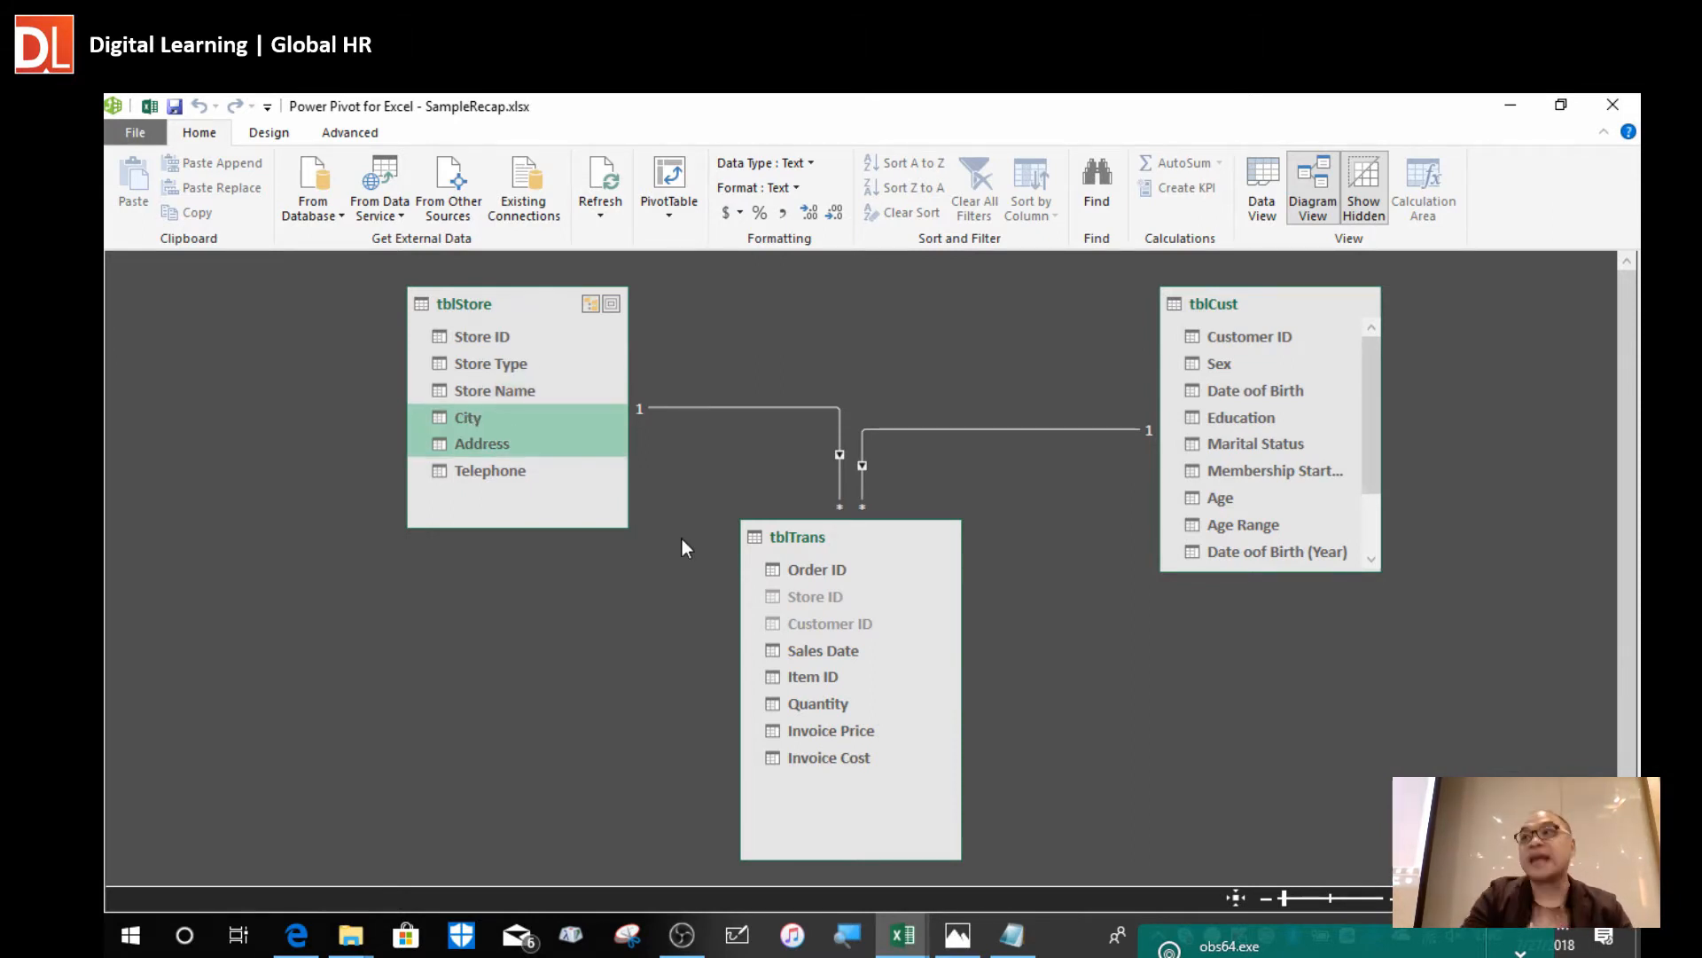
right_click(525, 434)
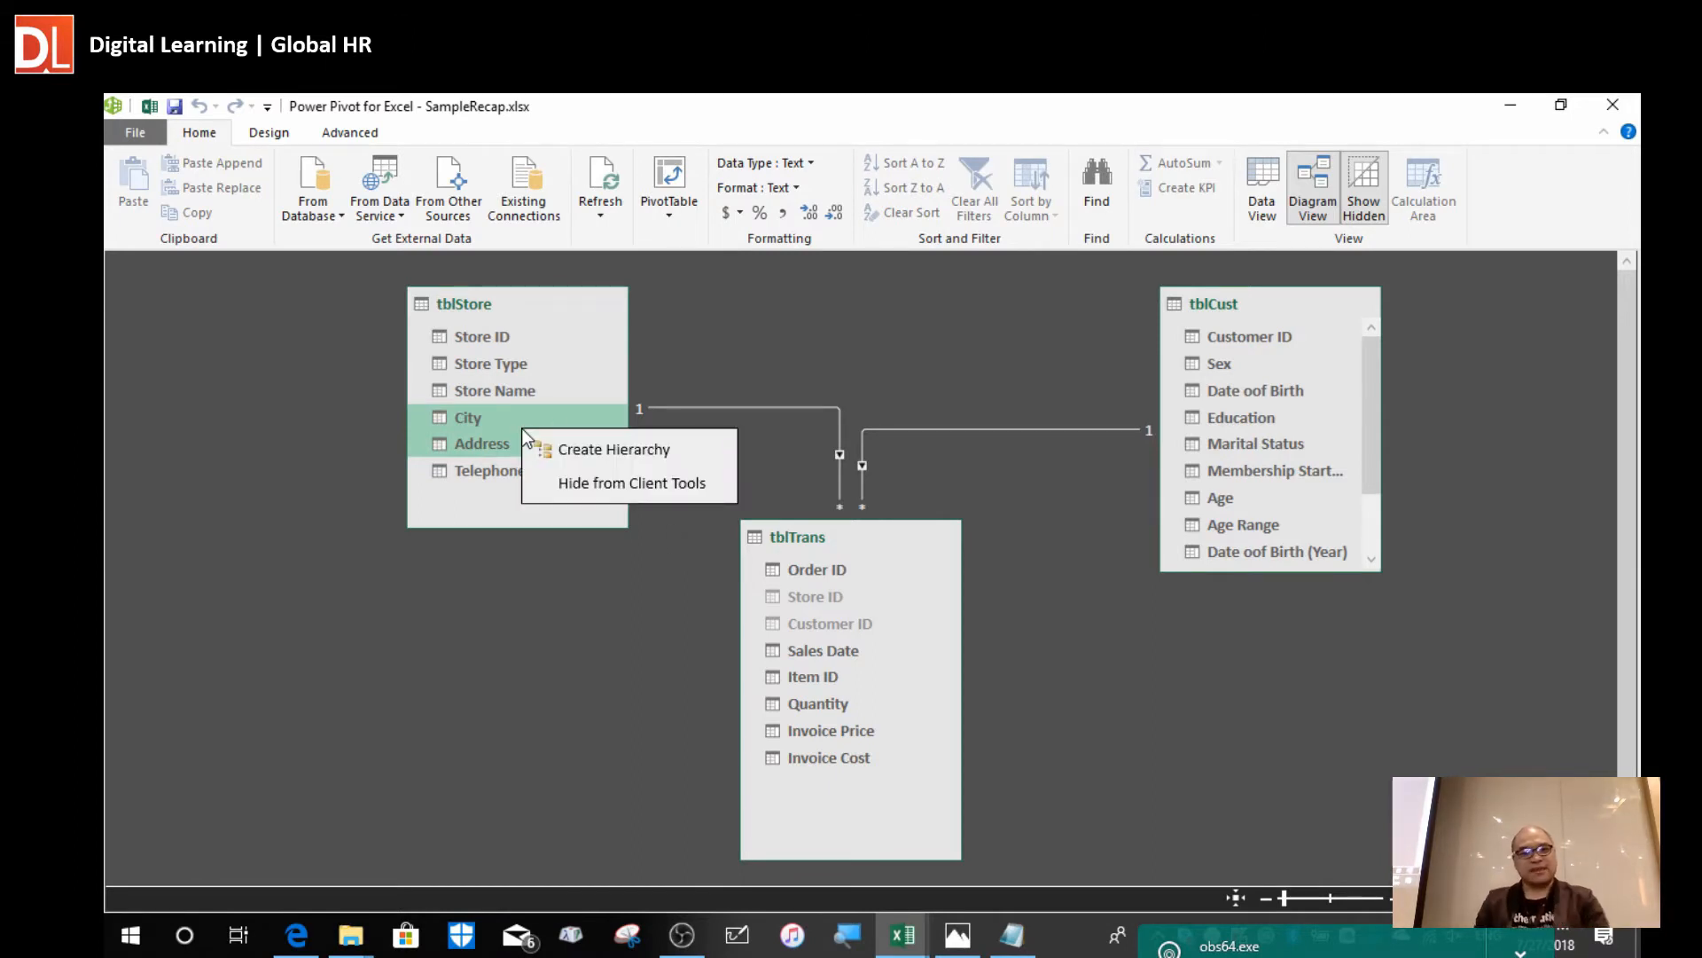
click(616, 450)
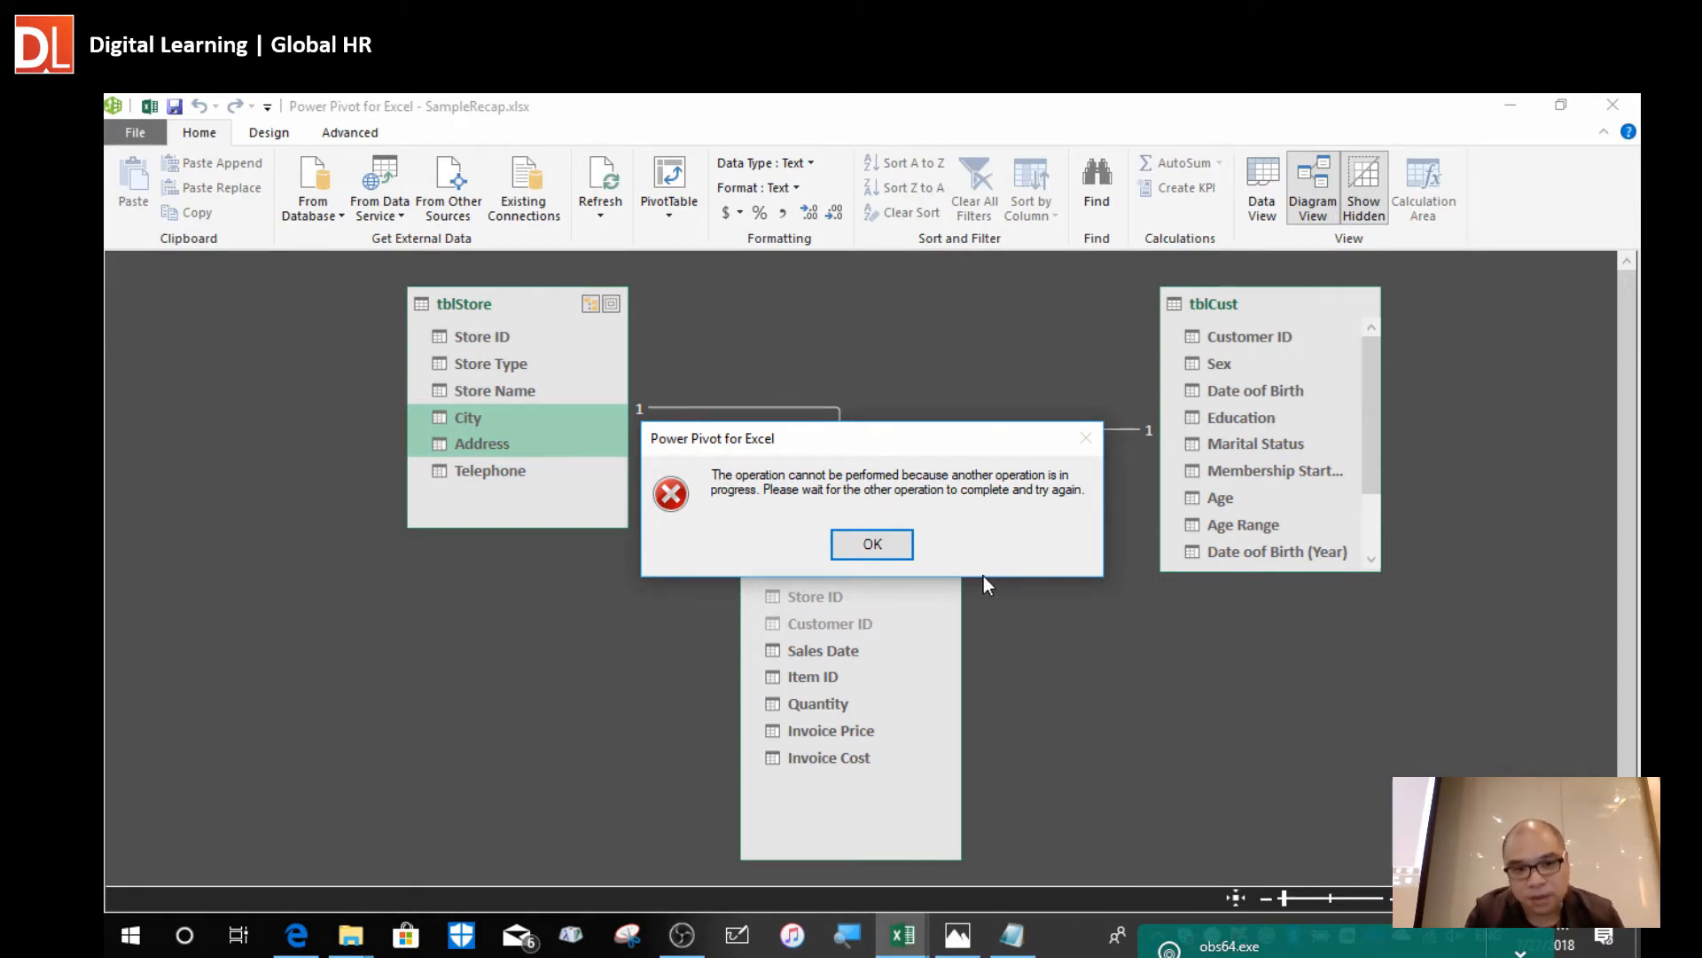
click(870, 543)
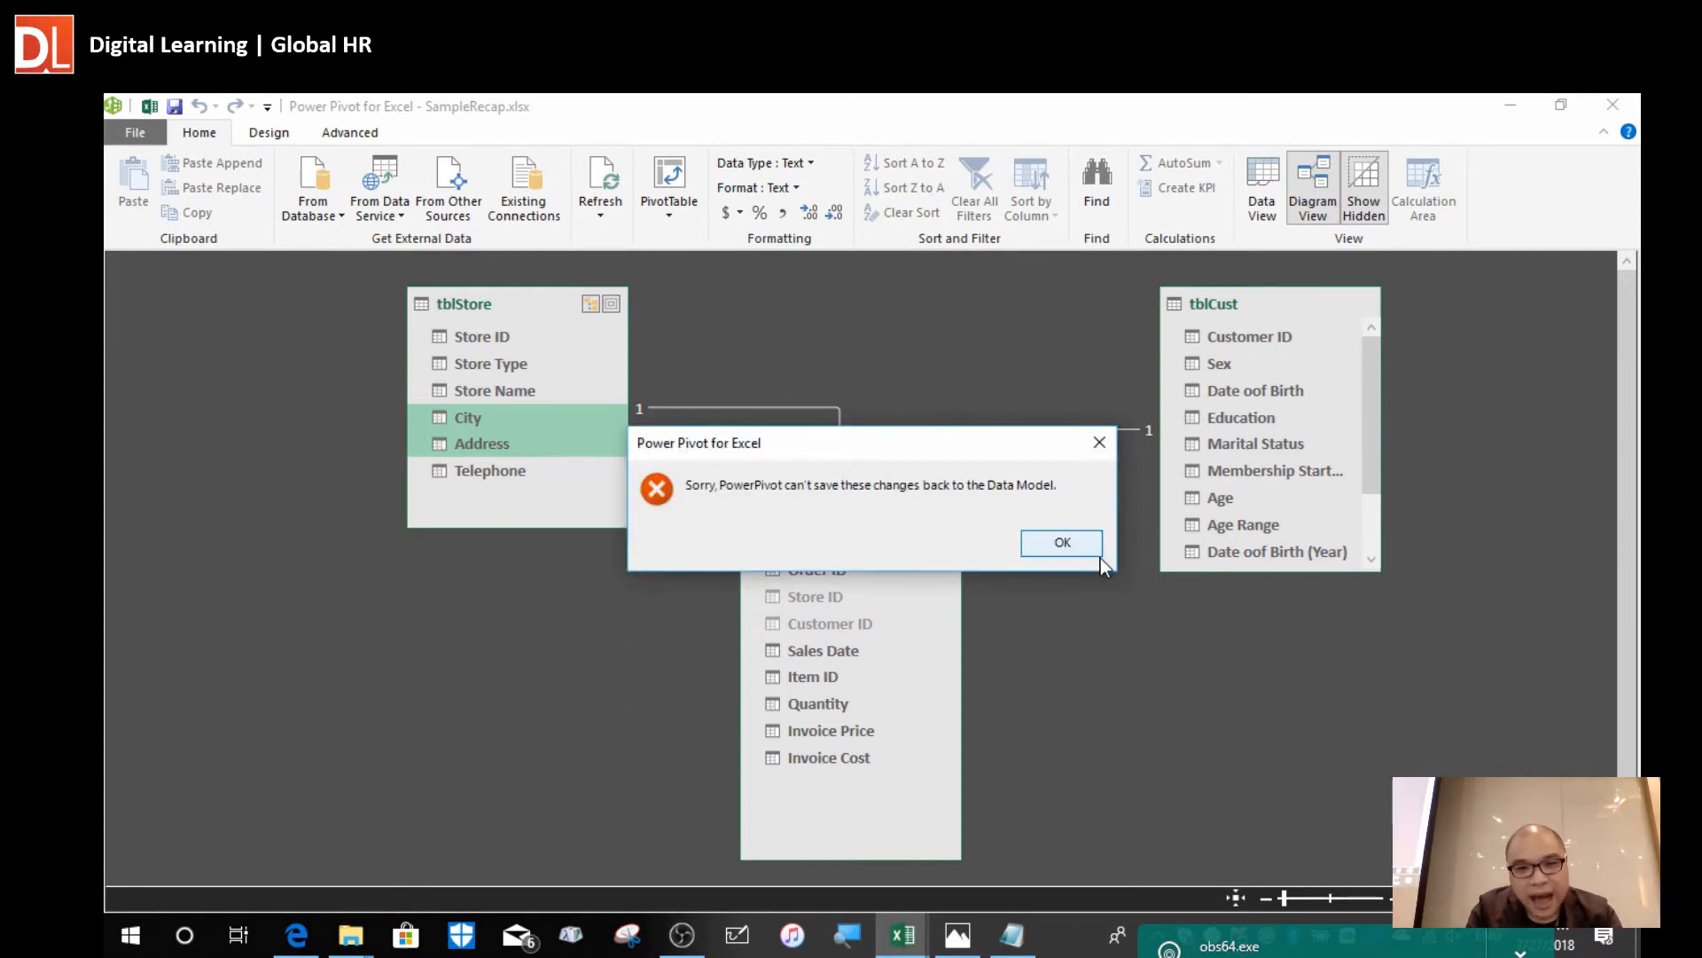
click(1087, 551)
Switch back to the Excel workbook and cancel the pending entry in cell D16 of Transaction Details.
click(525, 472)
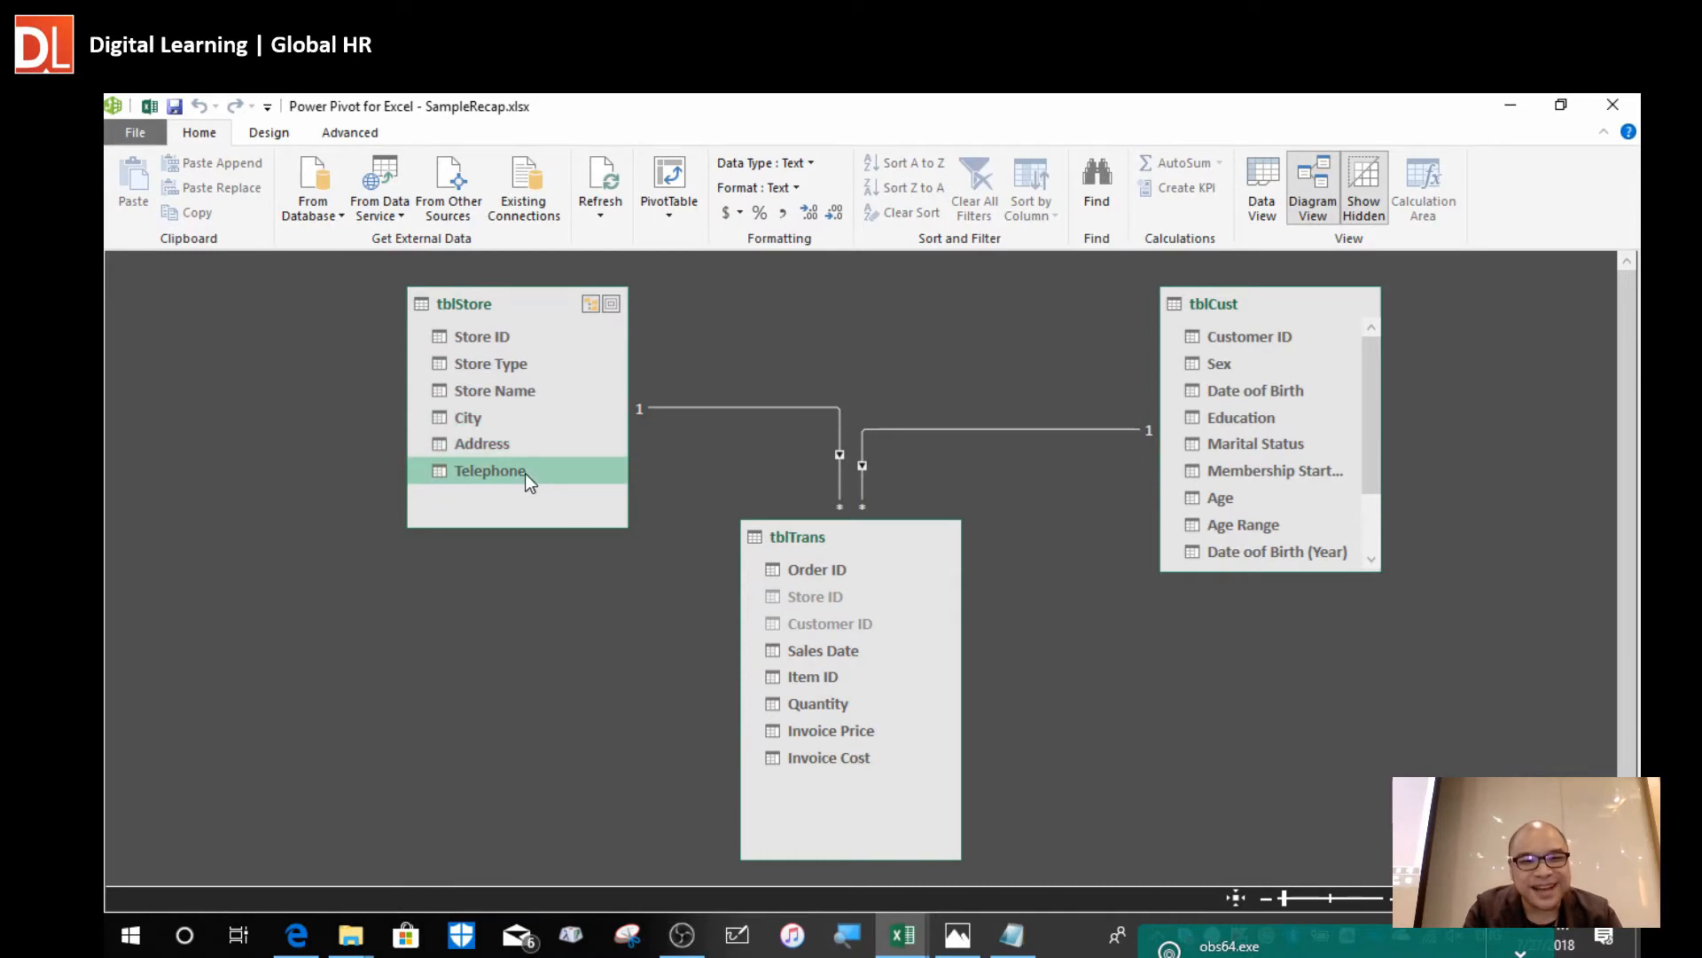
click(493, 436)
click(478, 419)
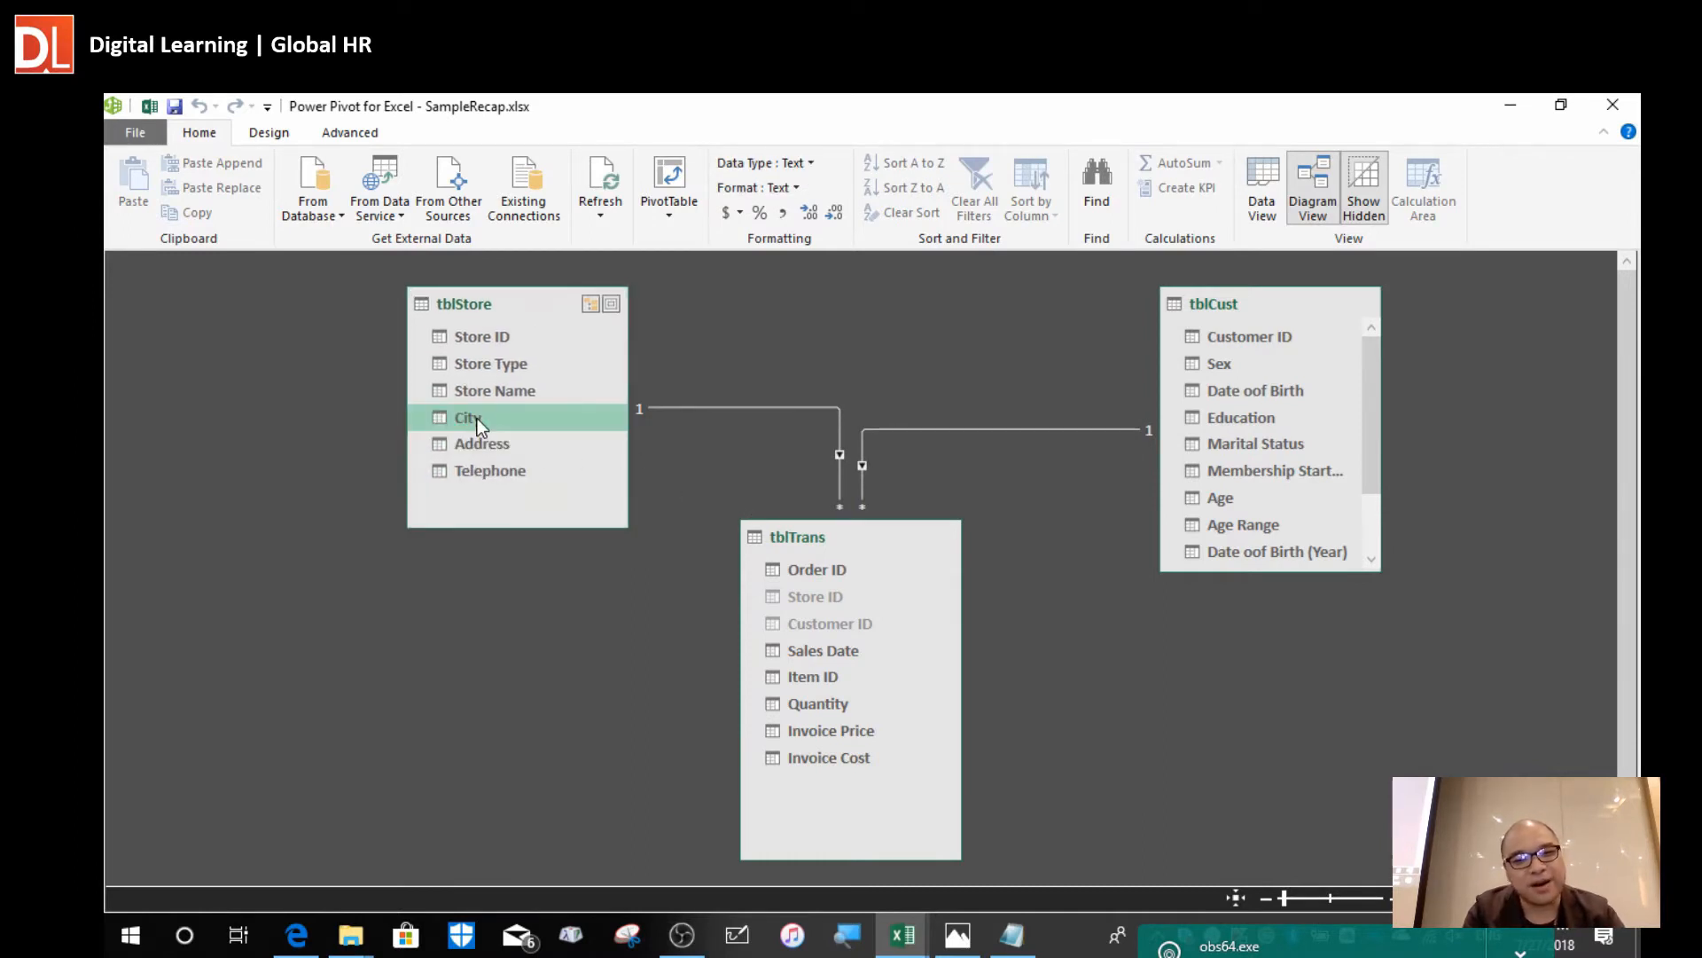
key(Down)
key(Down)
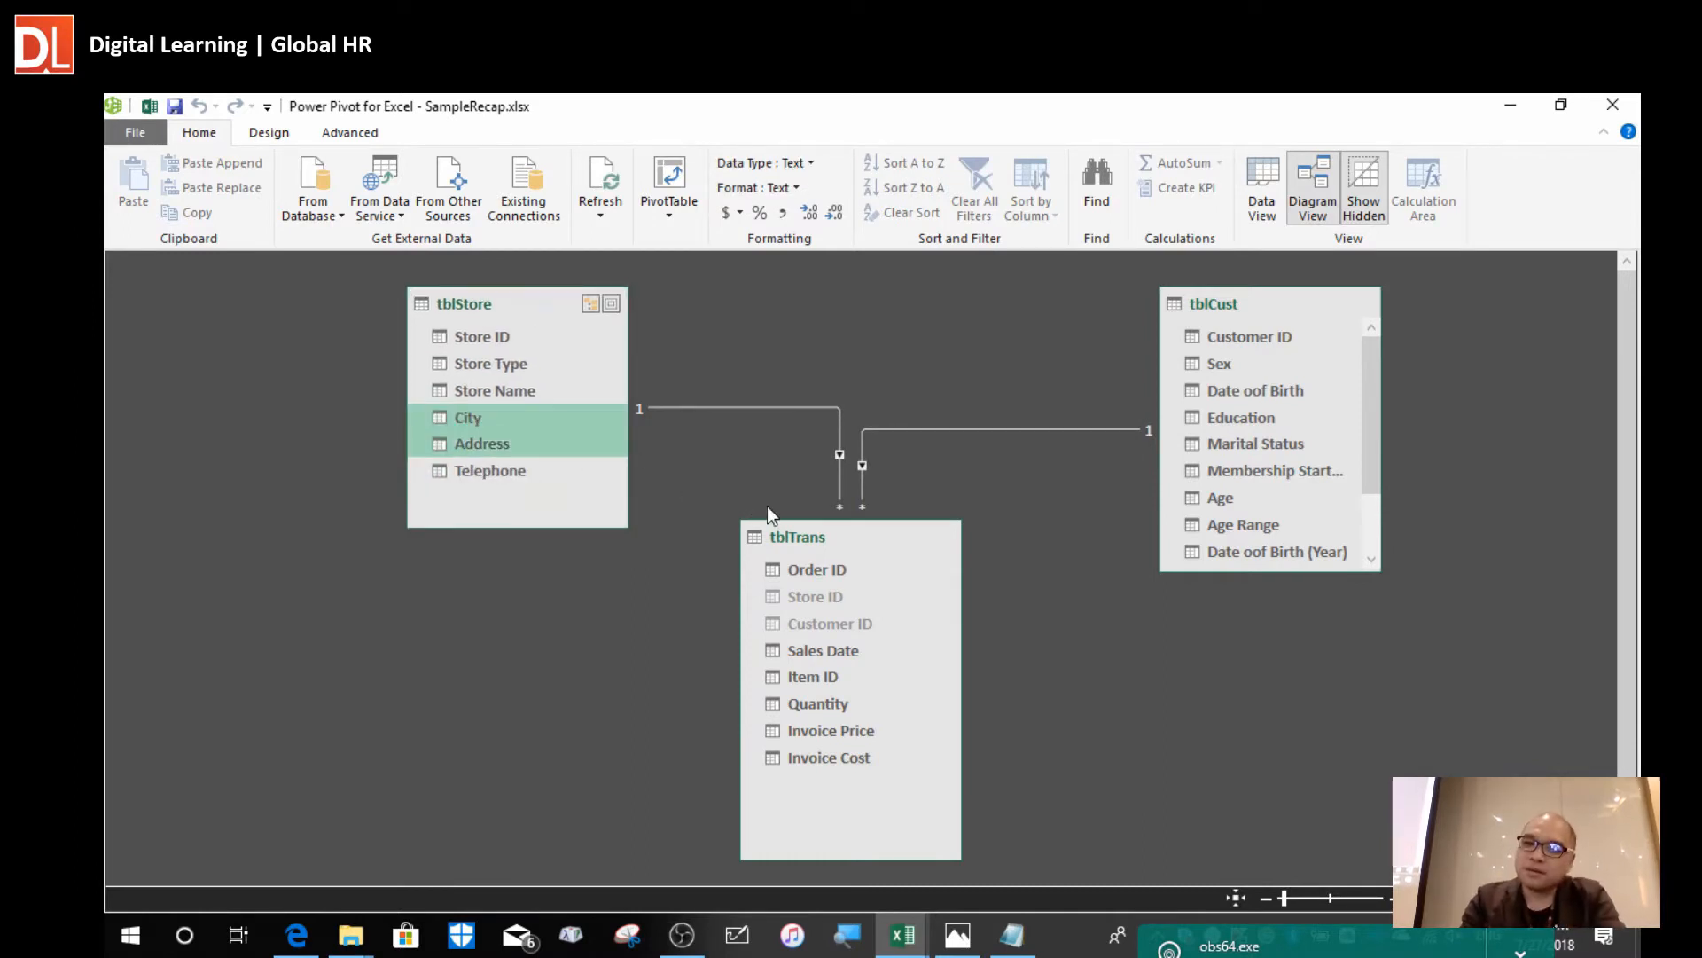
key(alt+Tab)
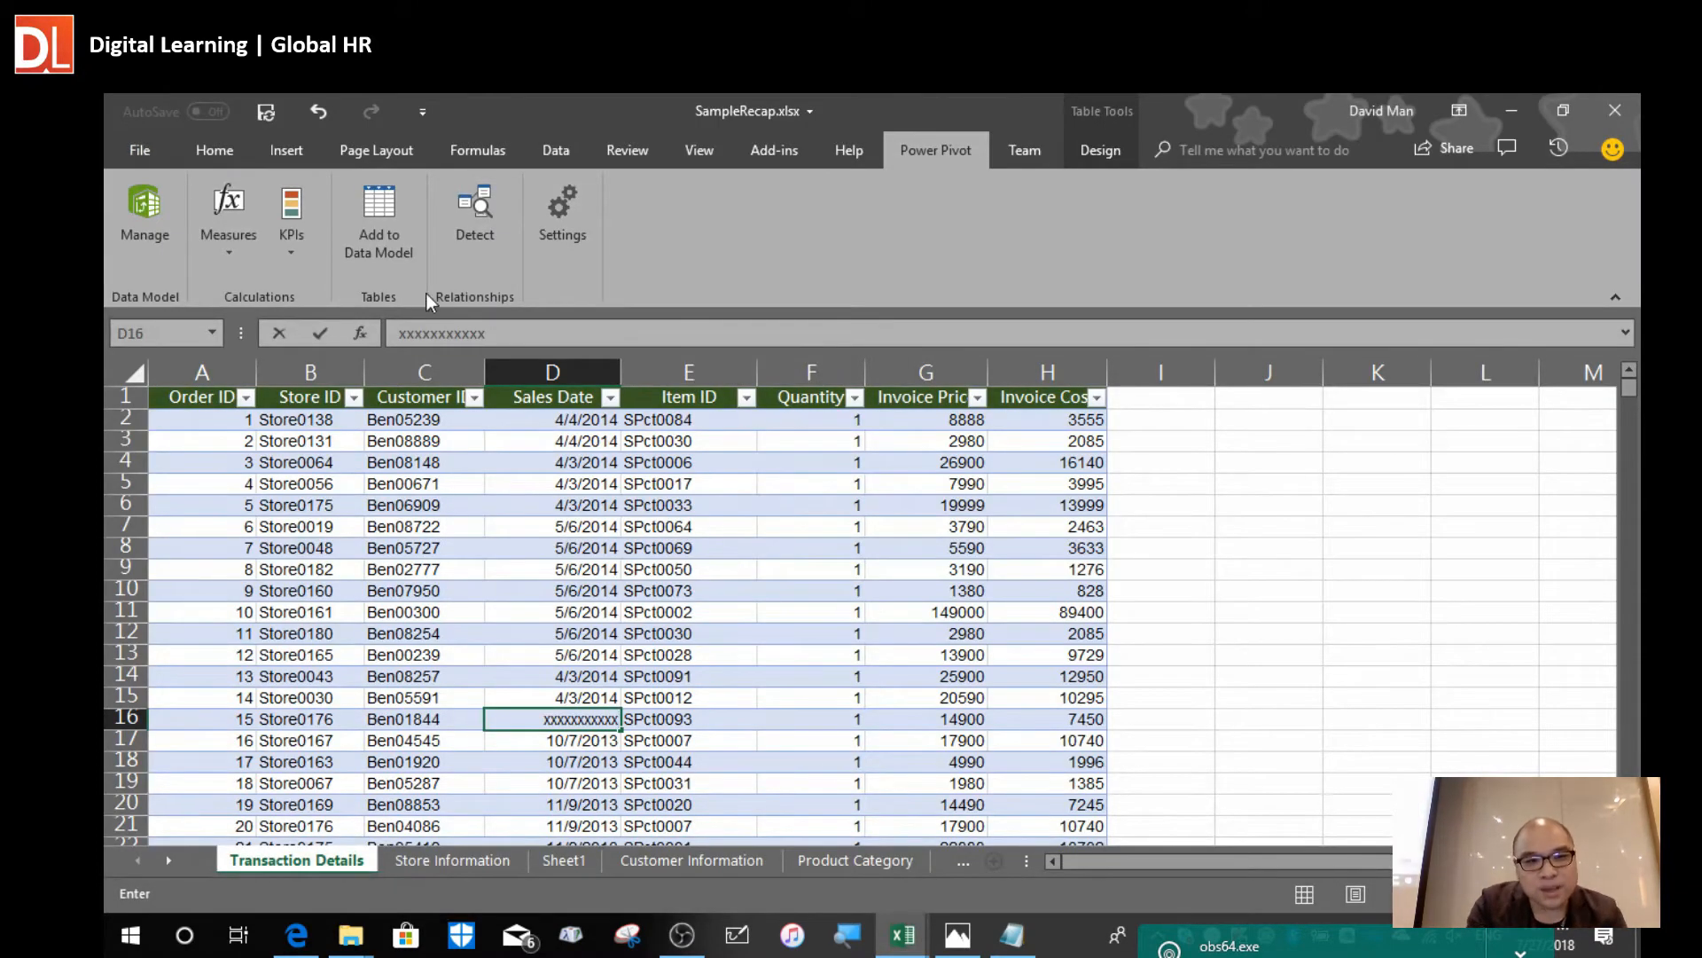
key(Escape)
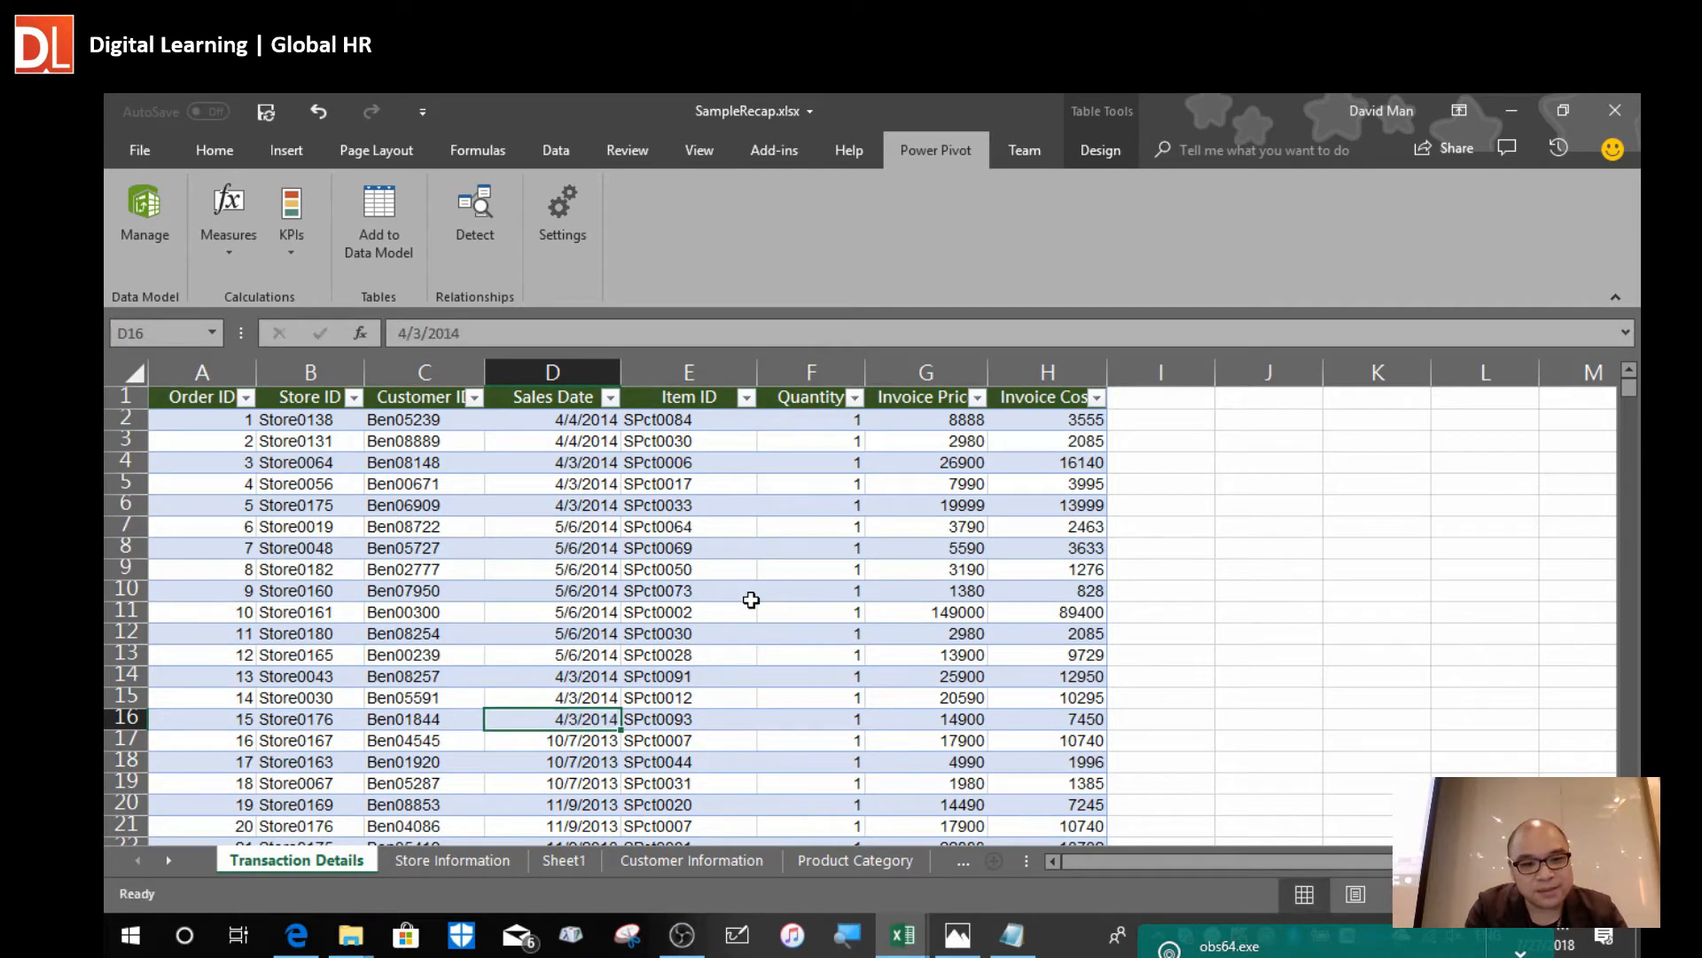
Switch to Power Pivot and create a hierarchy from tblStore's City and Address fields, keeping the default name.
key(alt+Tab)
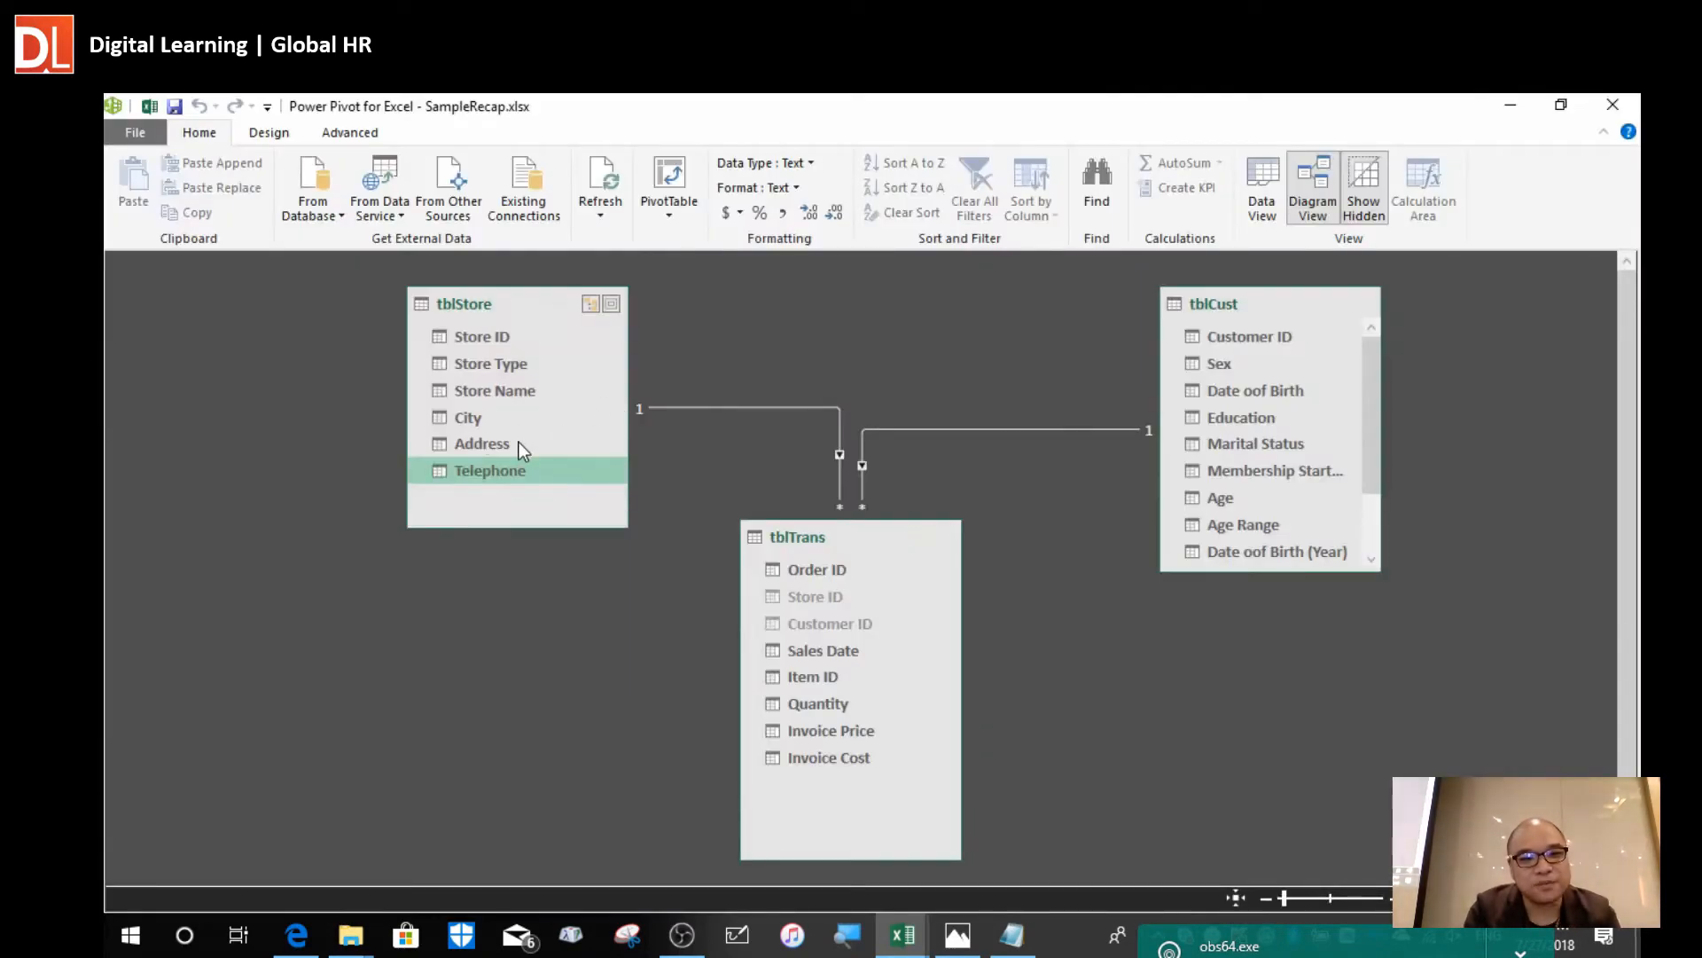
click(492, 429)
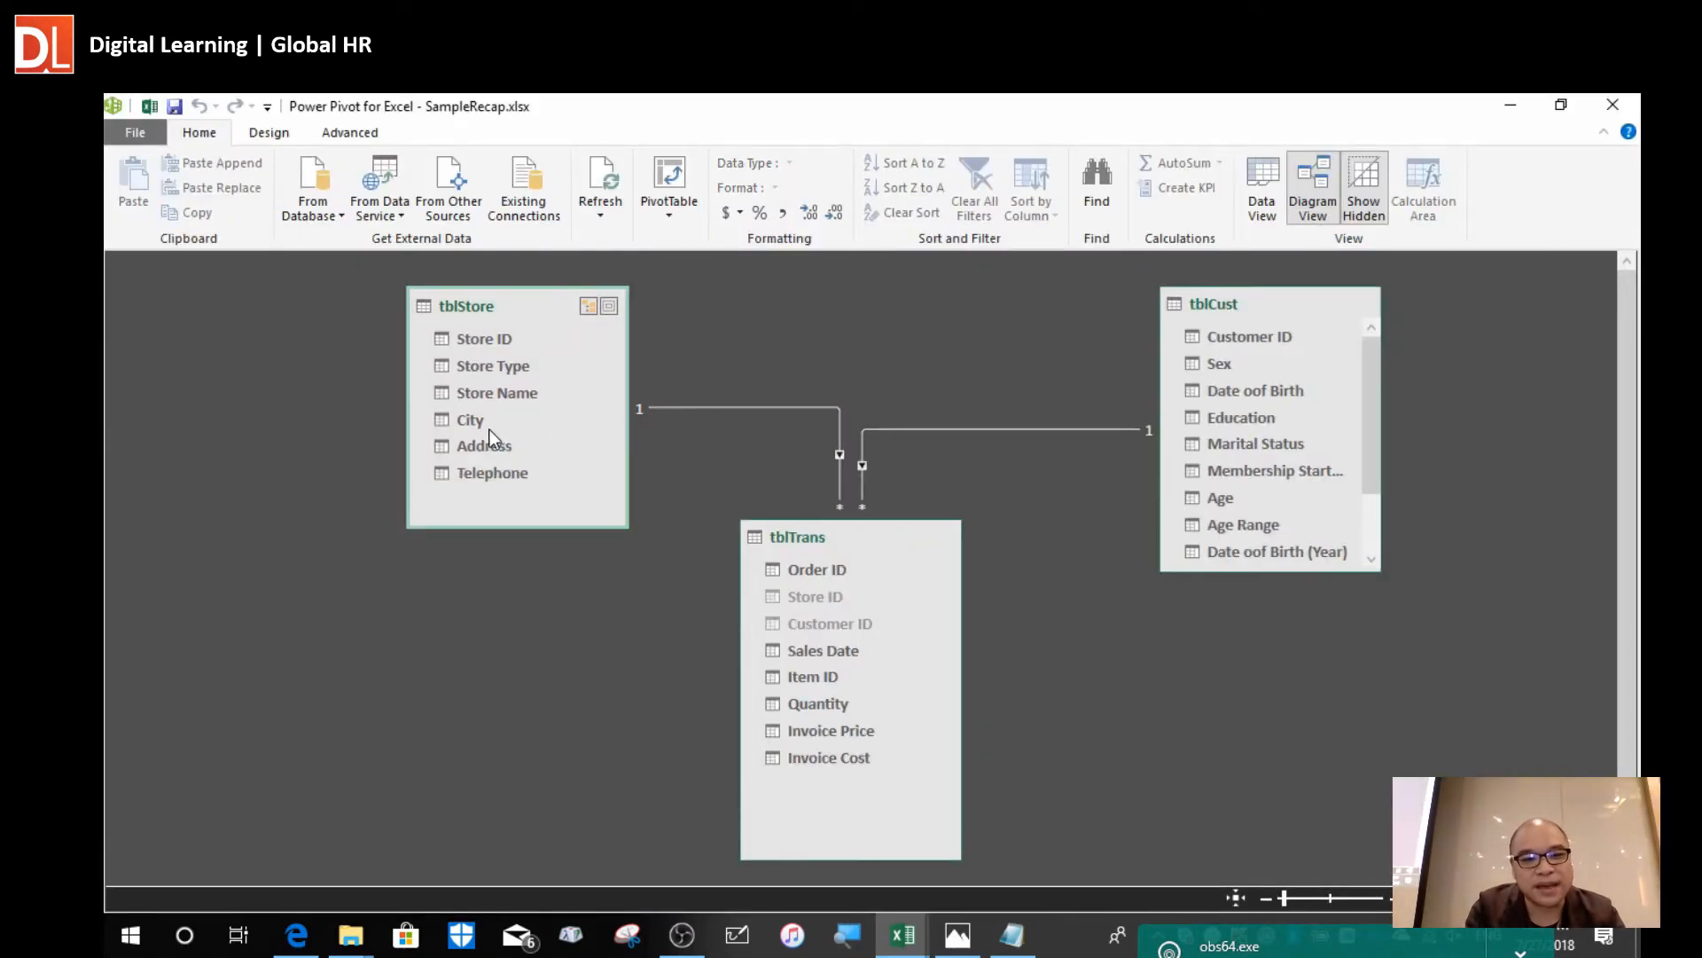
click(467, 417)
key(shift+Down)
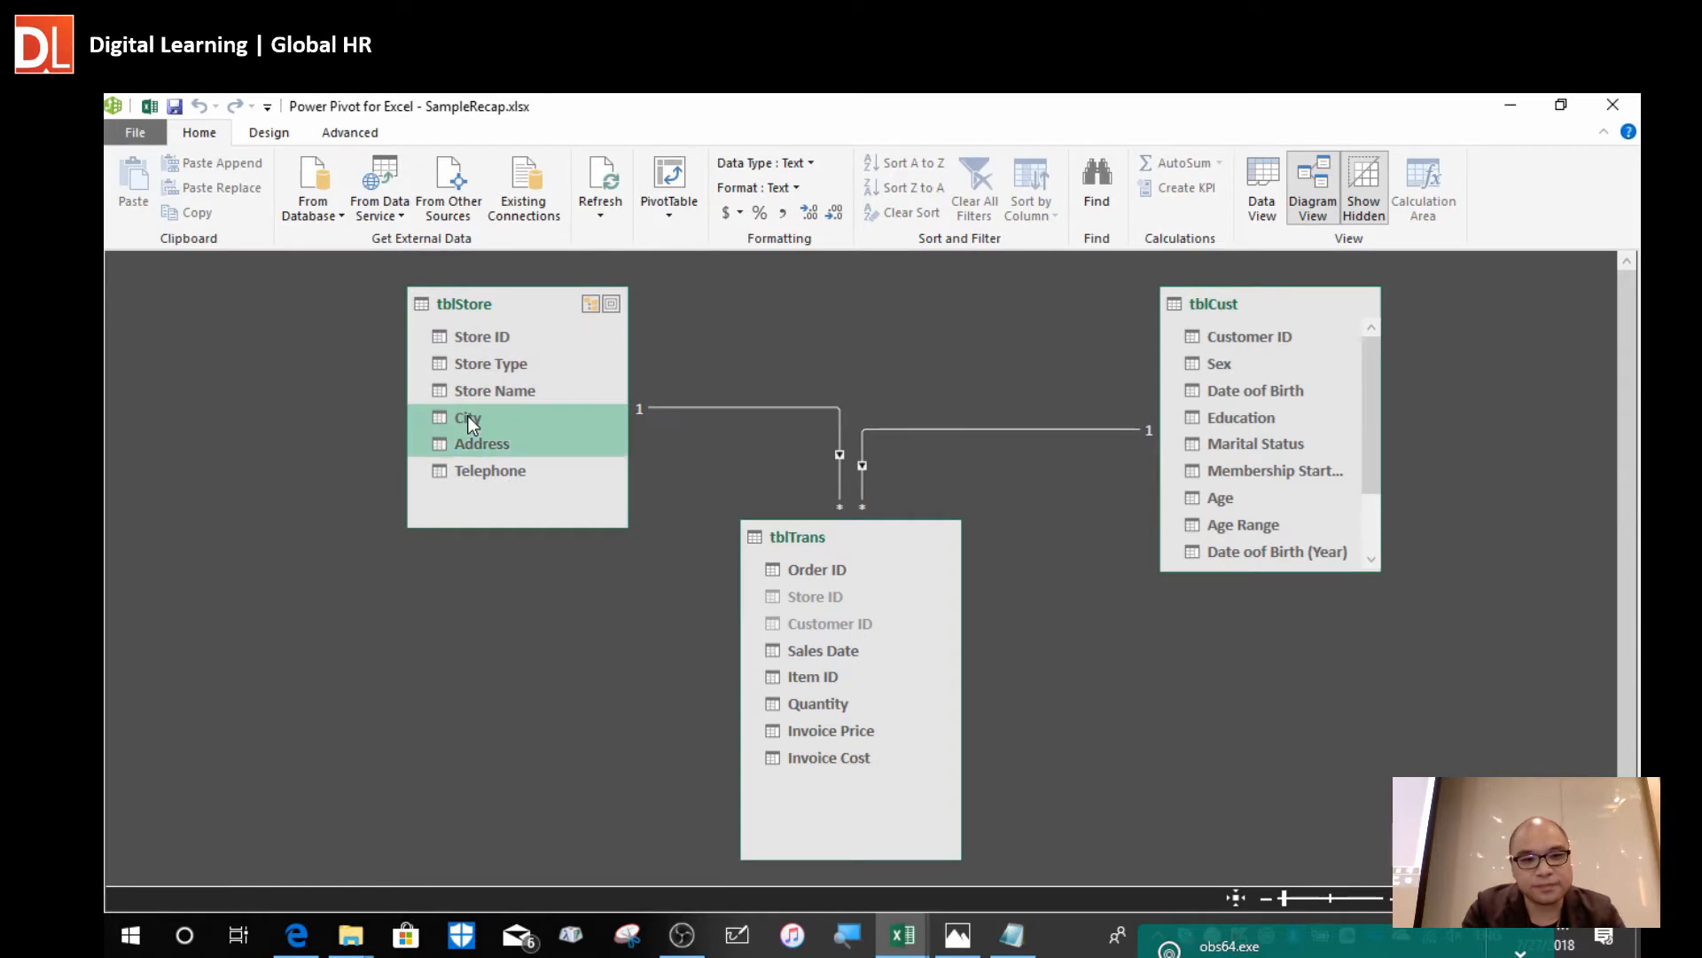
right_click(503, 434)
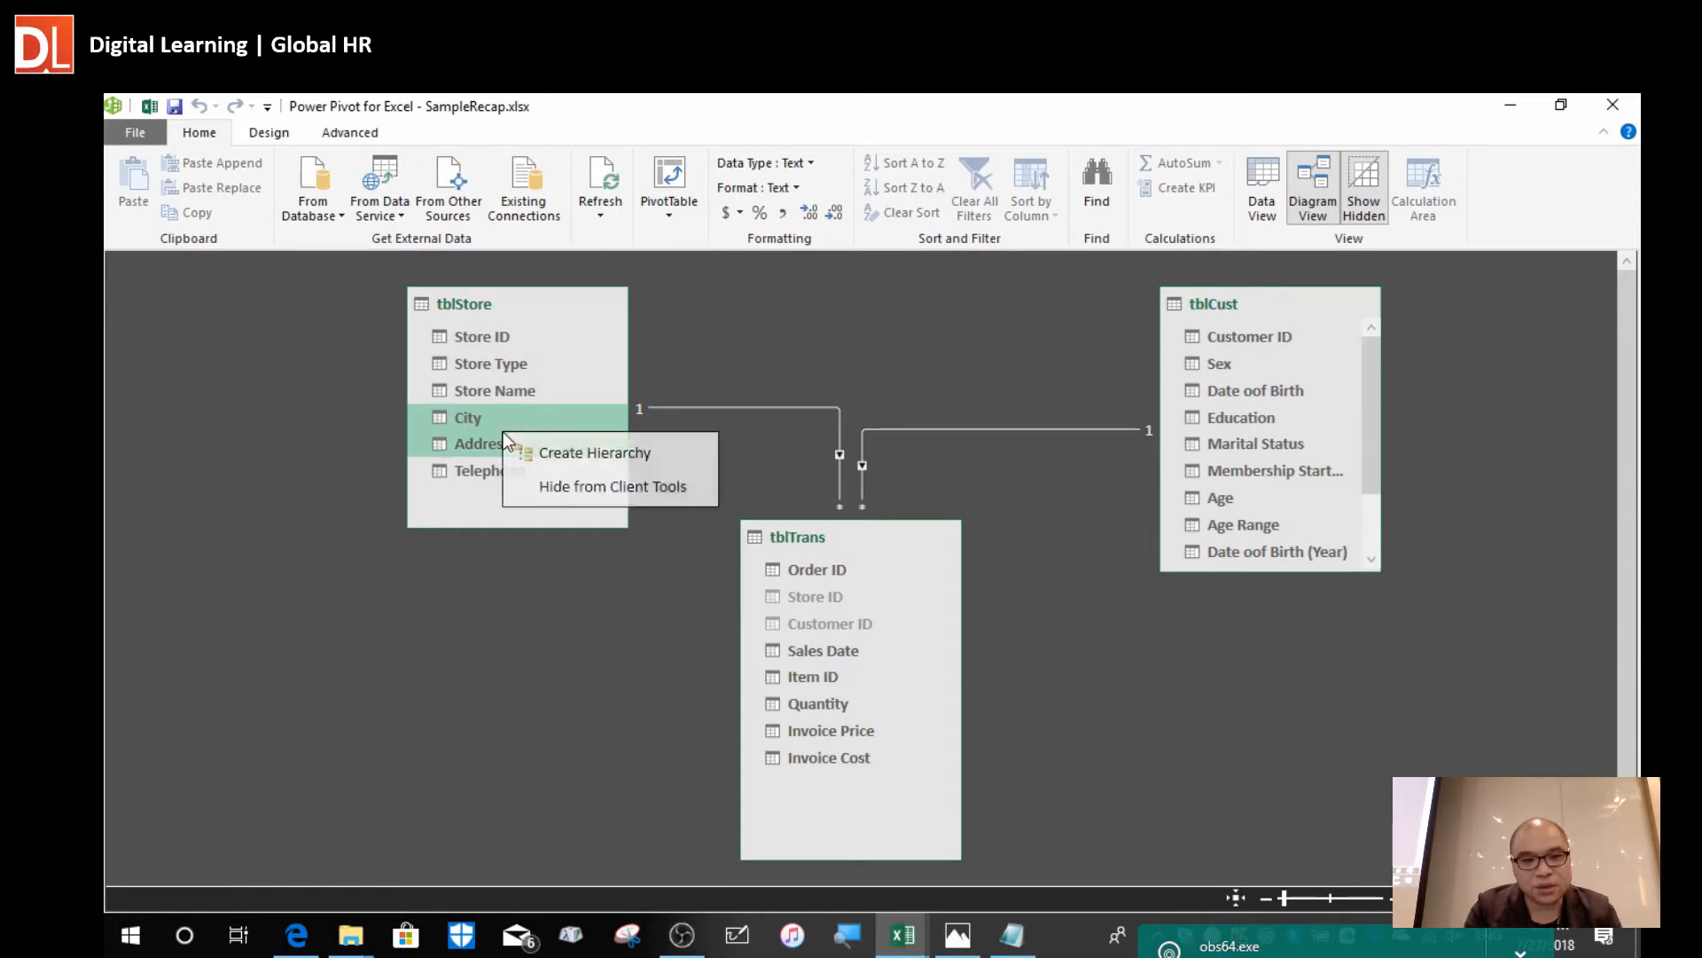
click(548, 454)
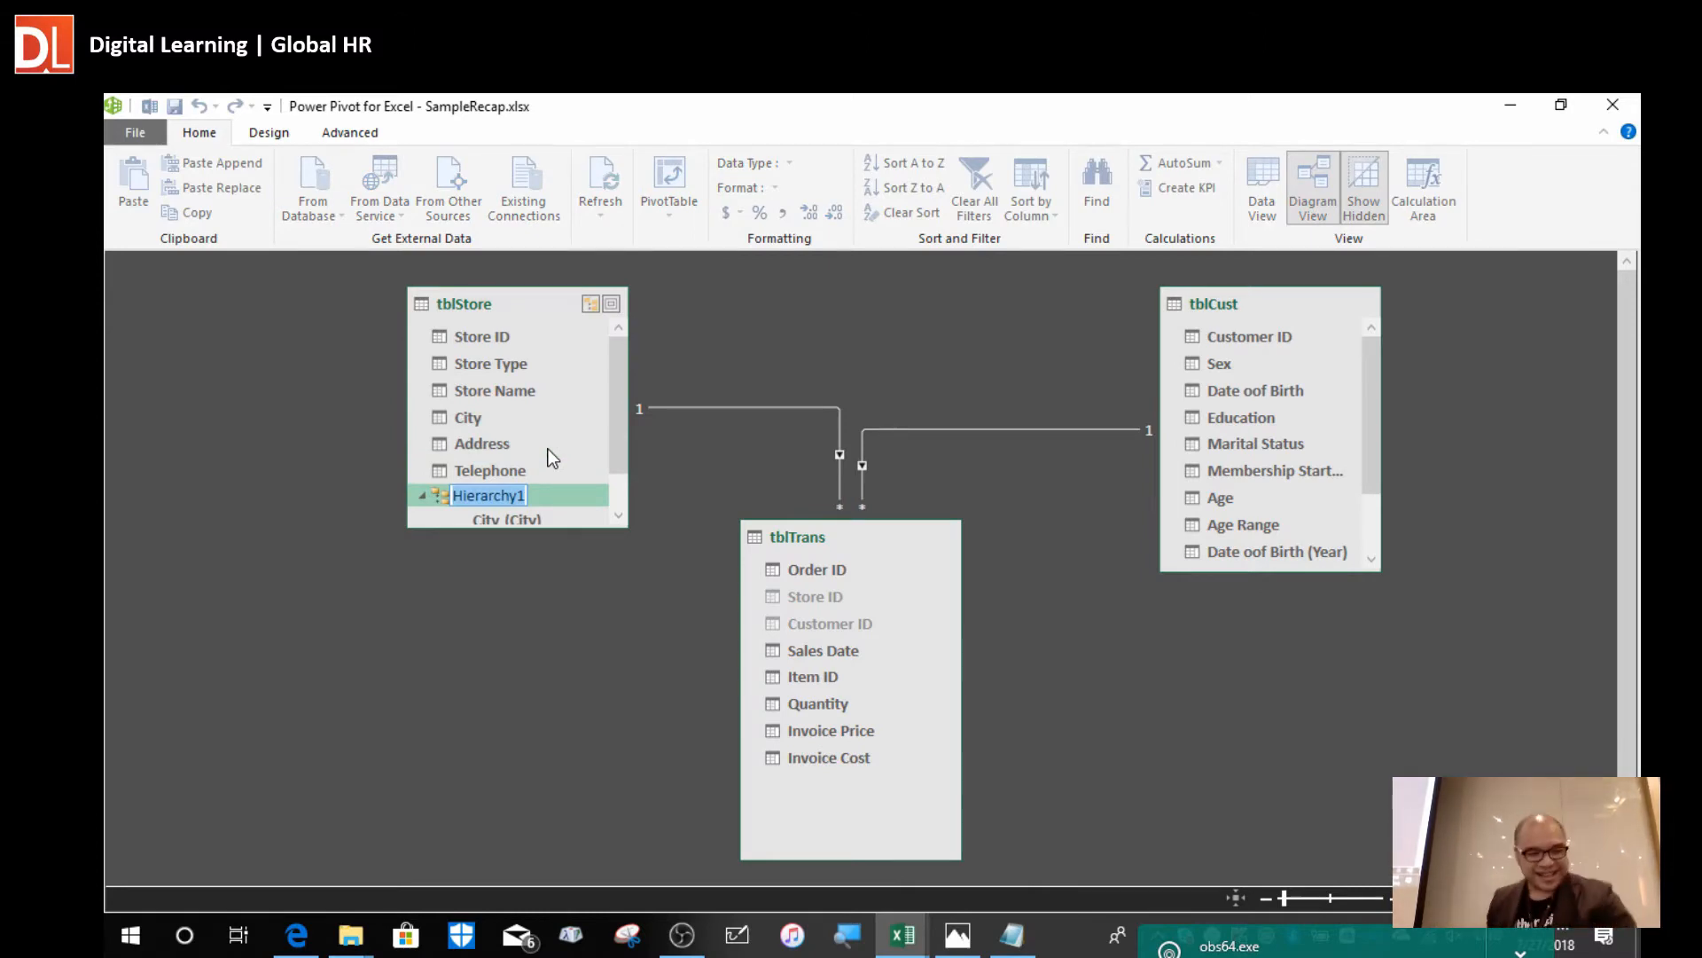
key(Return)
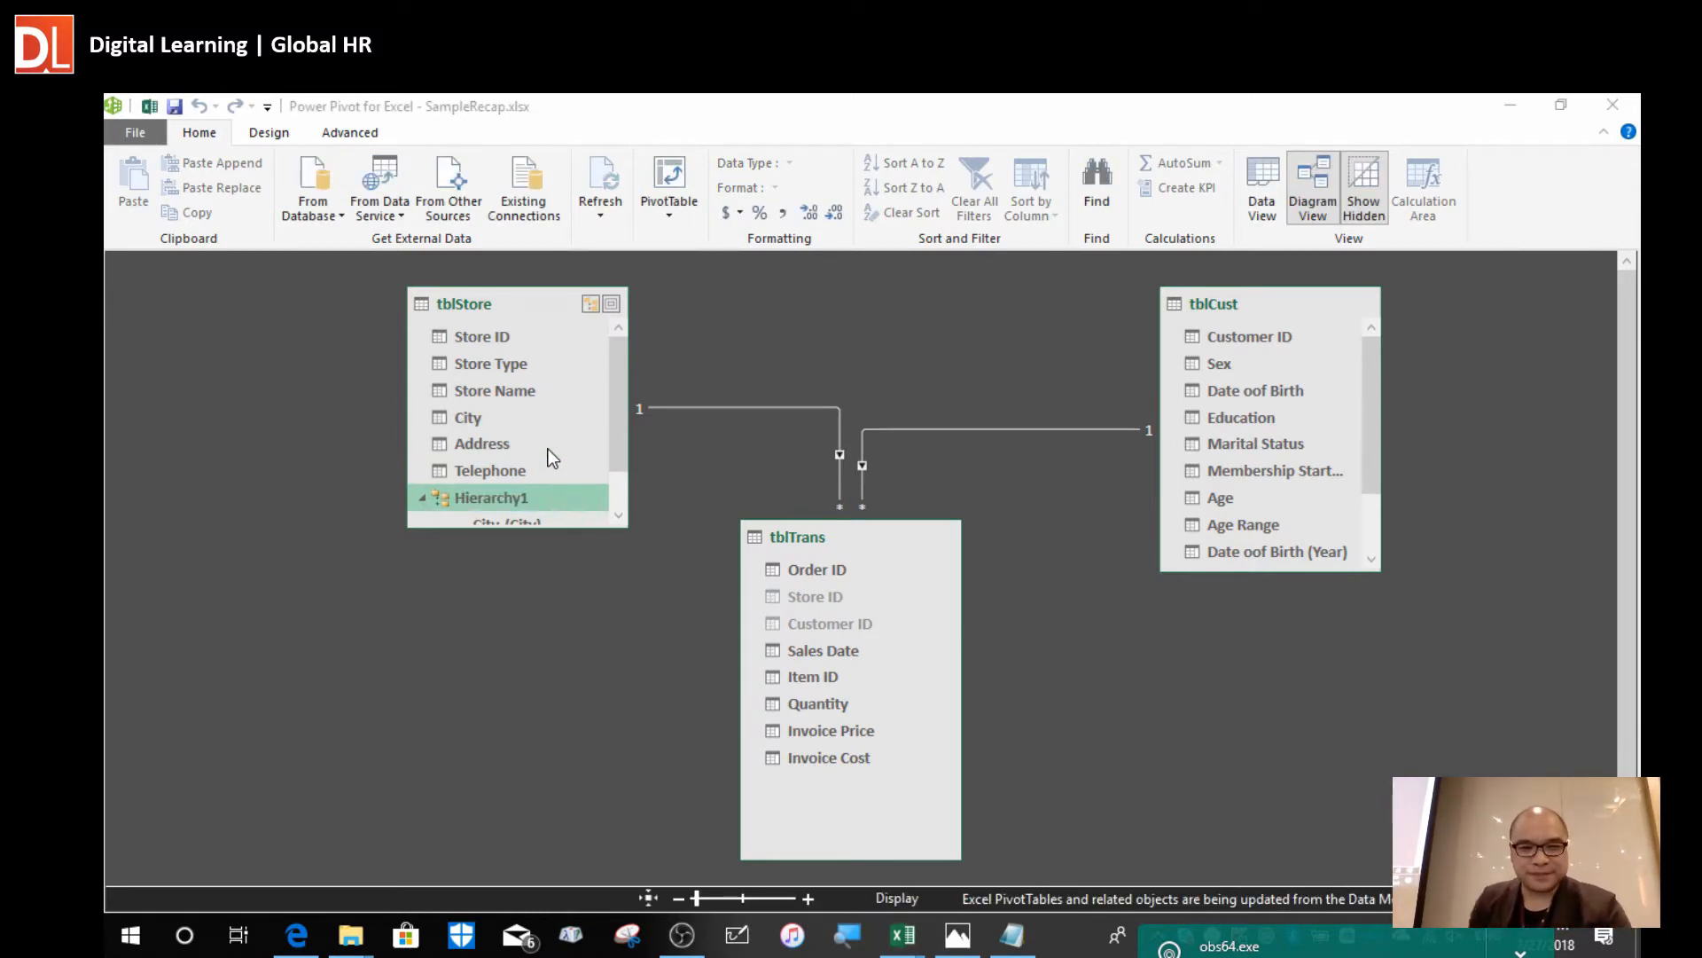
key(alt+Tab)
click(521, 631)
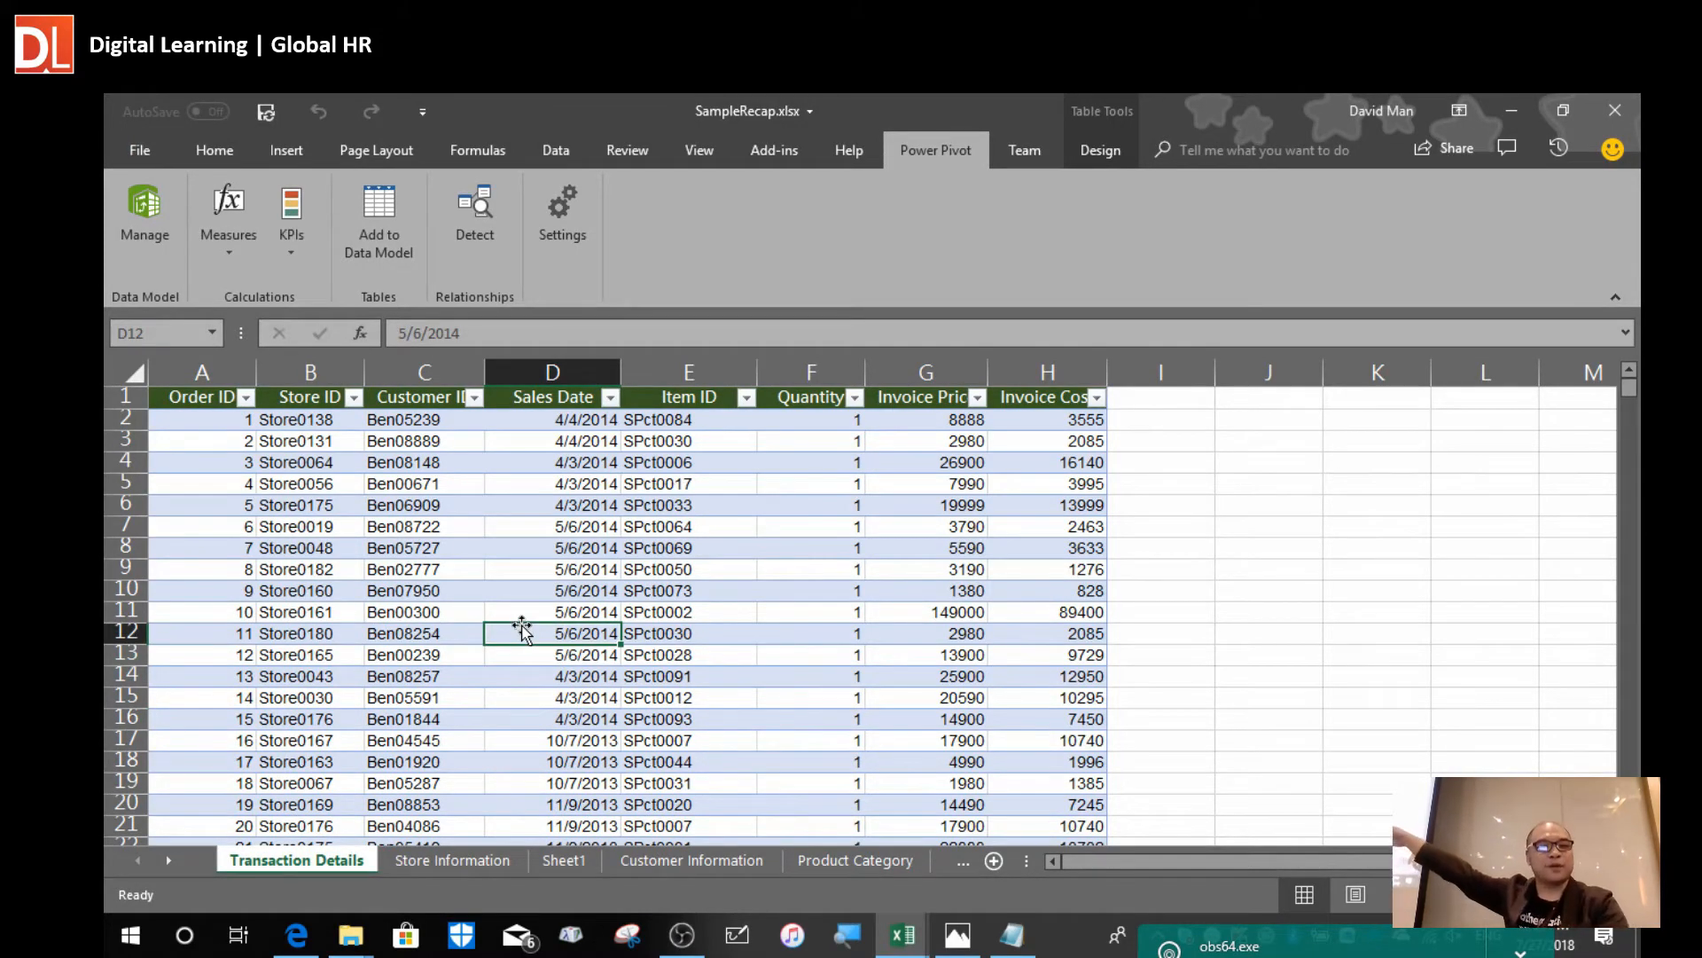
key(alt+Tab)
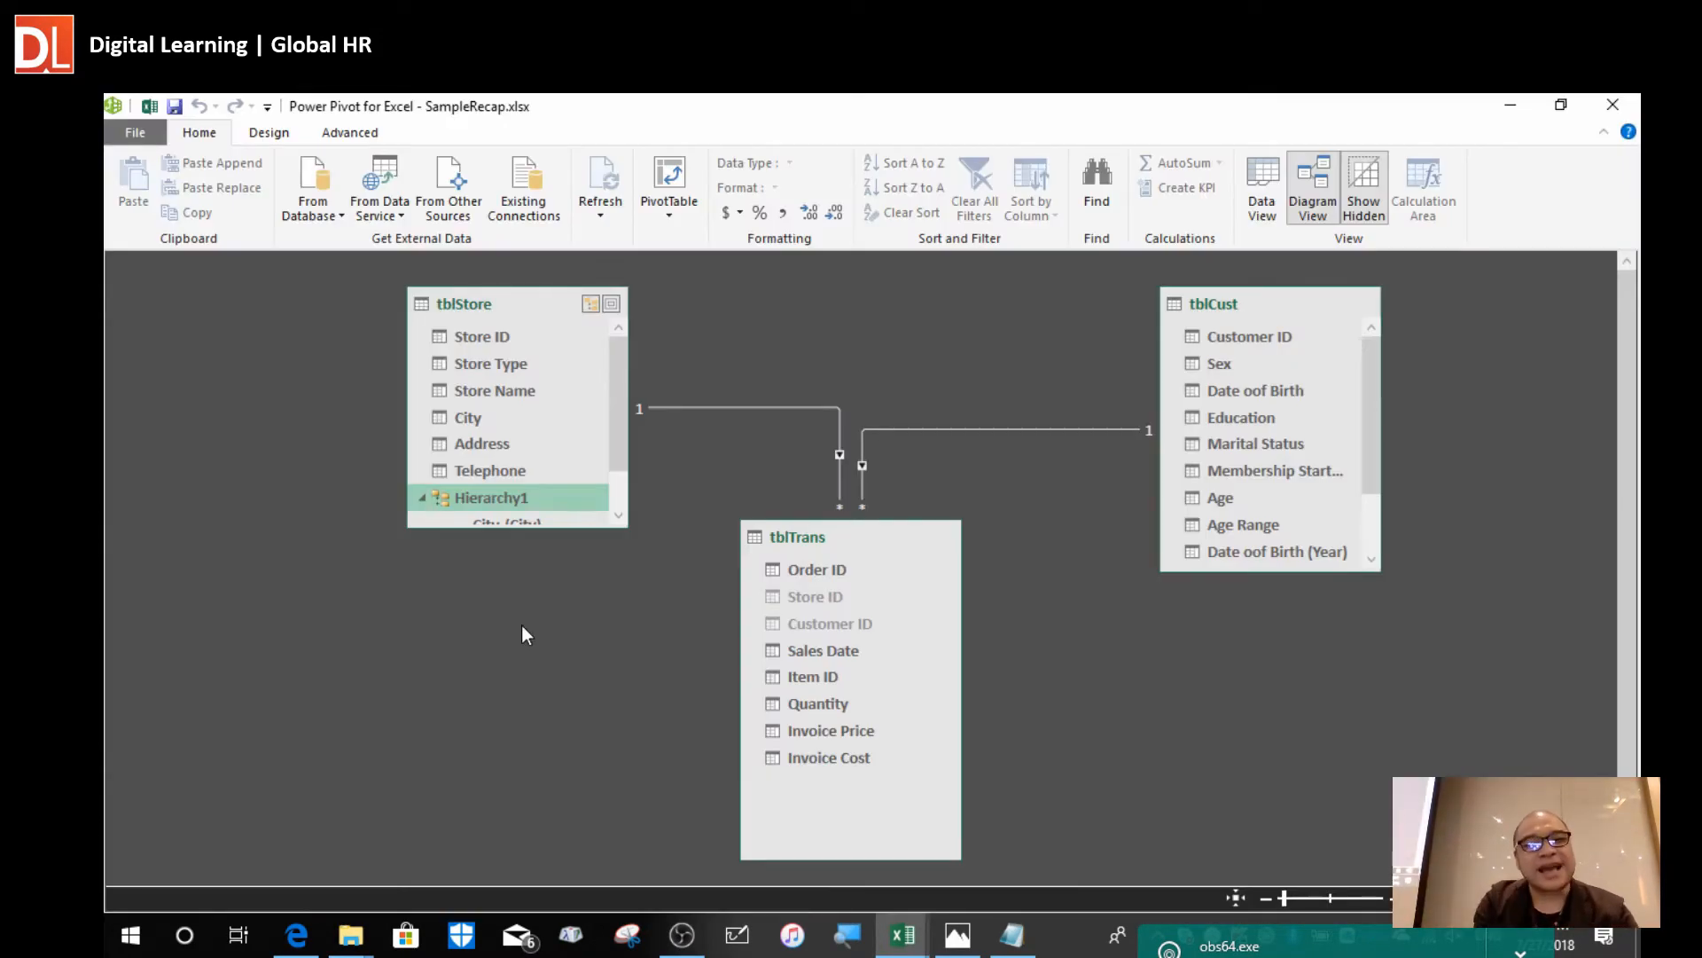
Rename the City and Address hierarchy in tblStore as Full_Address.
click(620, 520)
click(620, 519)
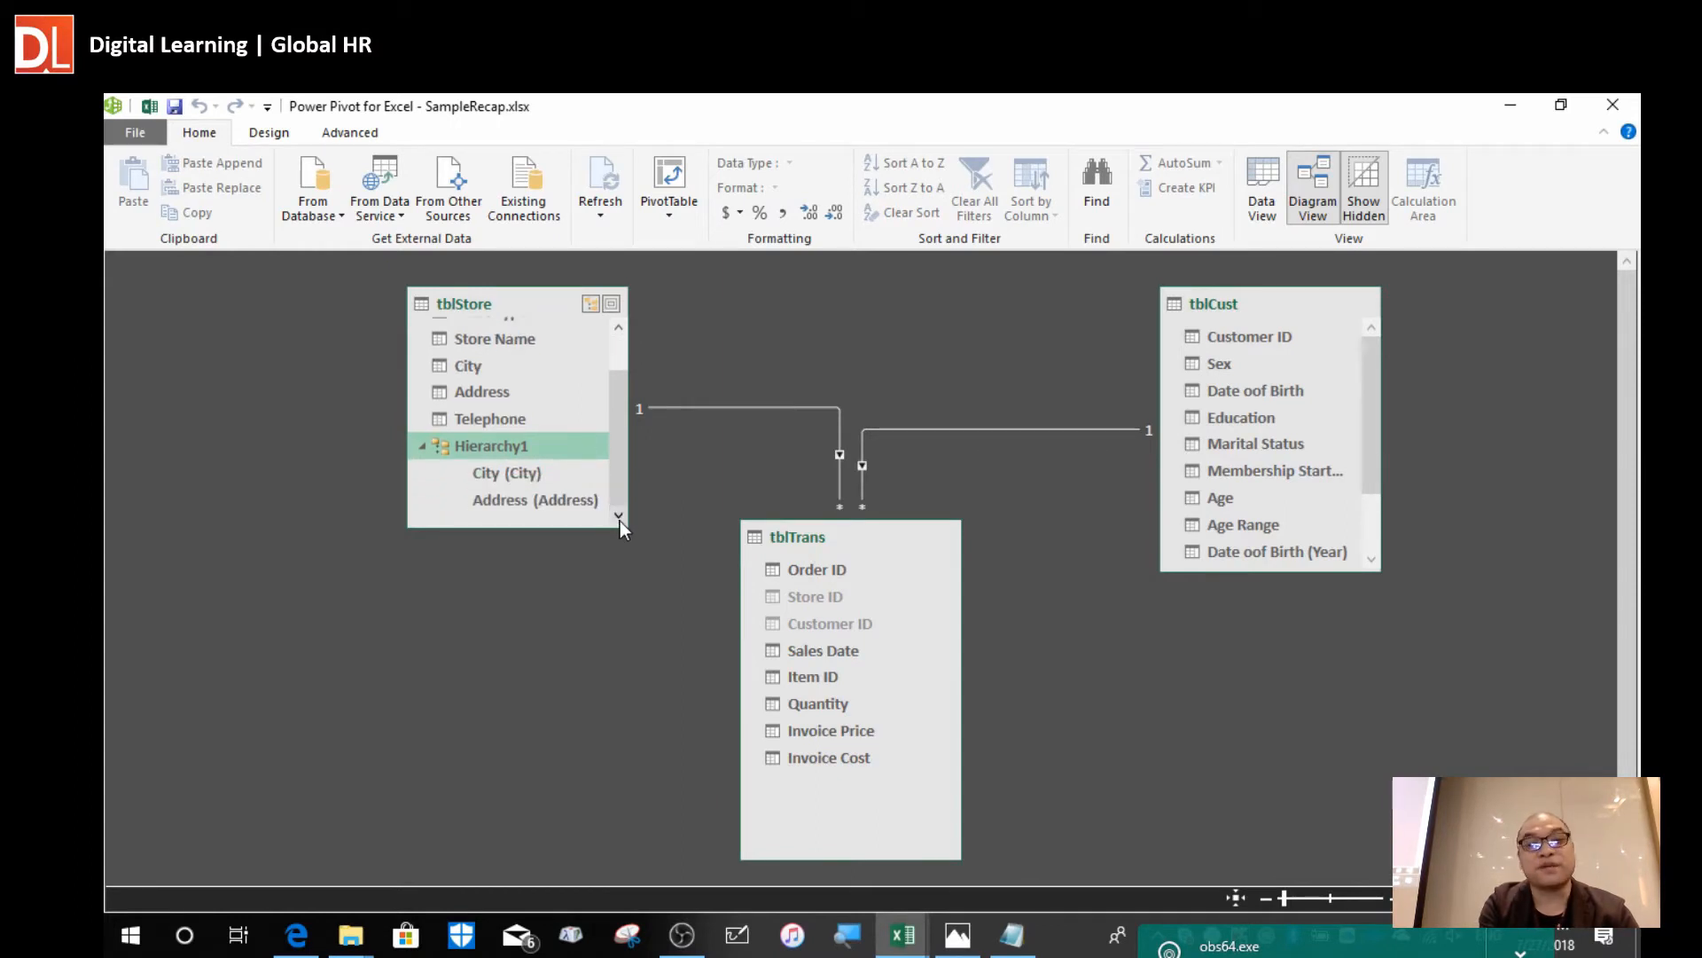
right_click(517, 450)
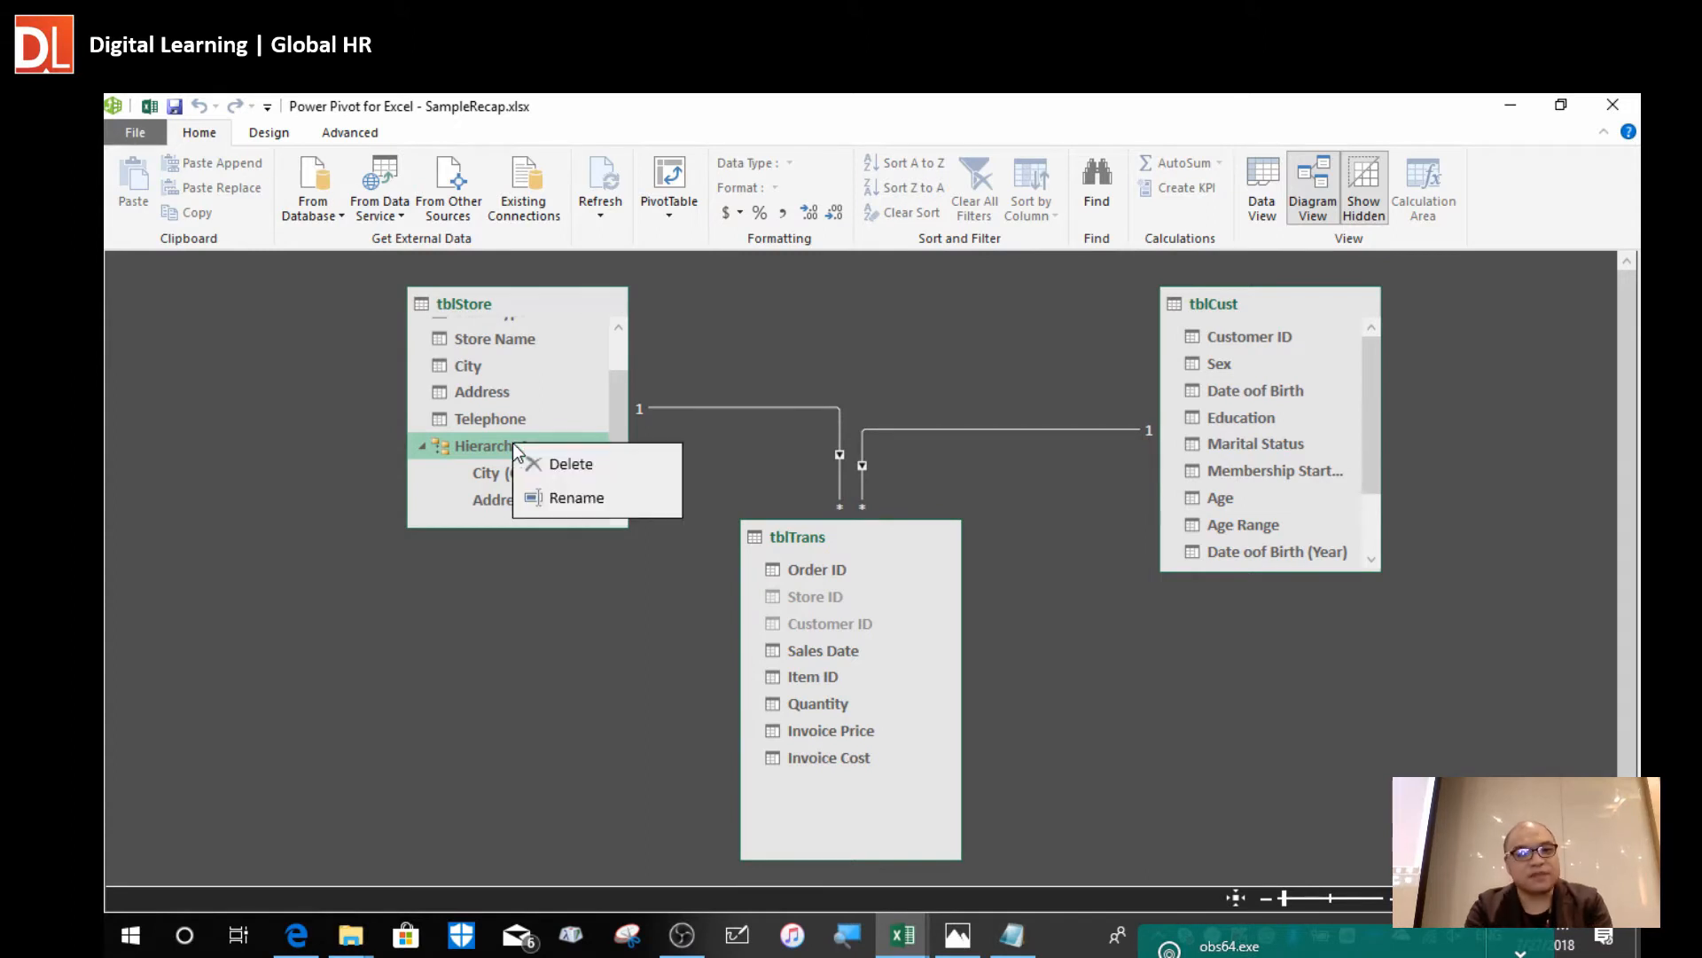
click(580, 498)
click(580, 501)
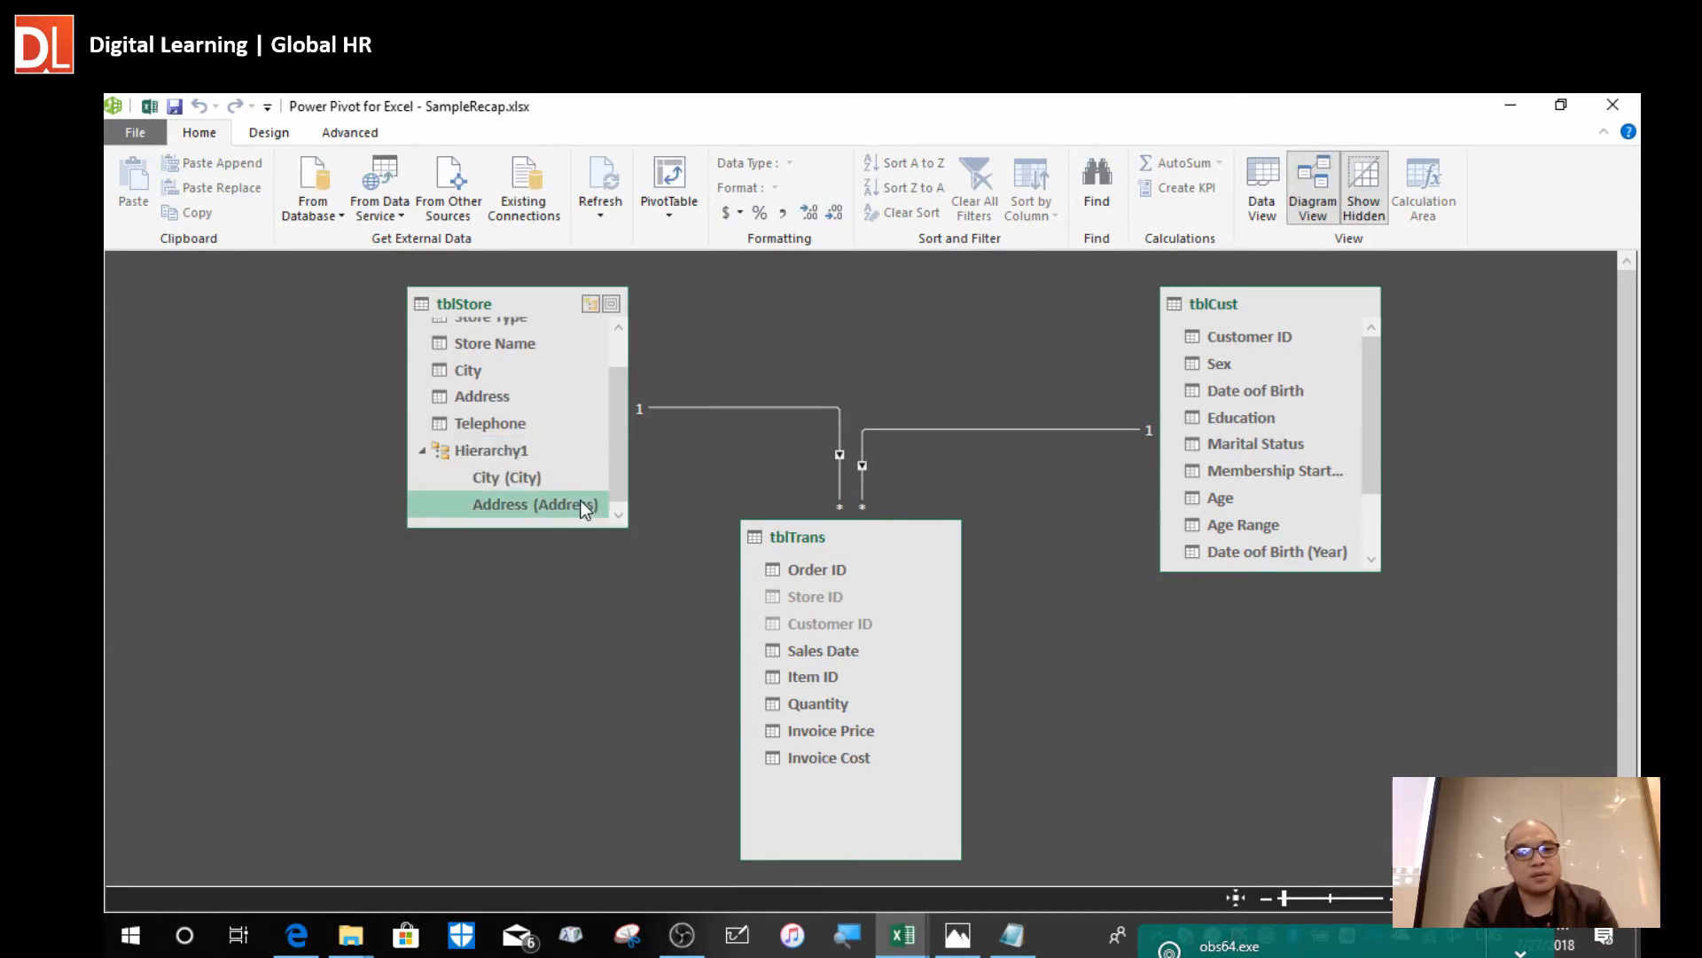
click(511, 458)
right_click(511, 458)
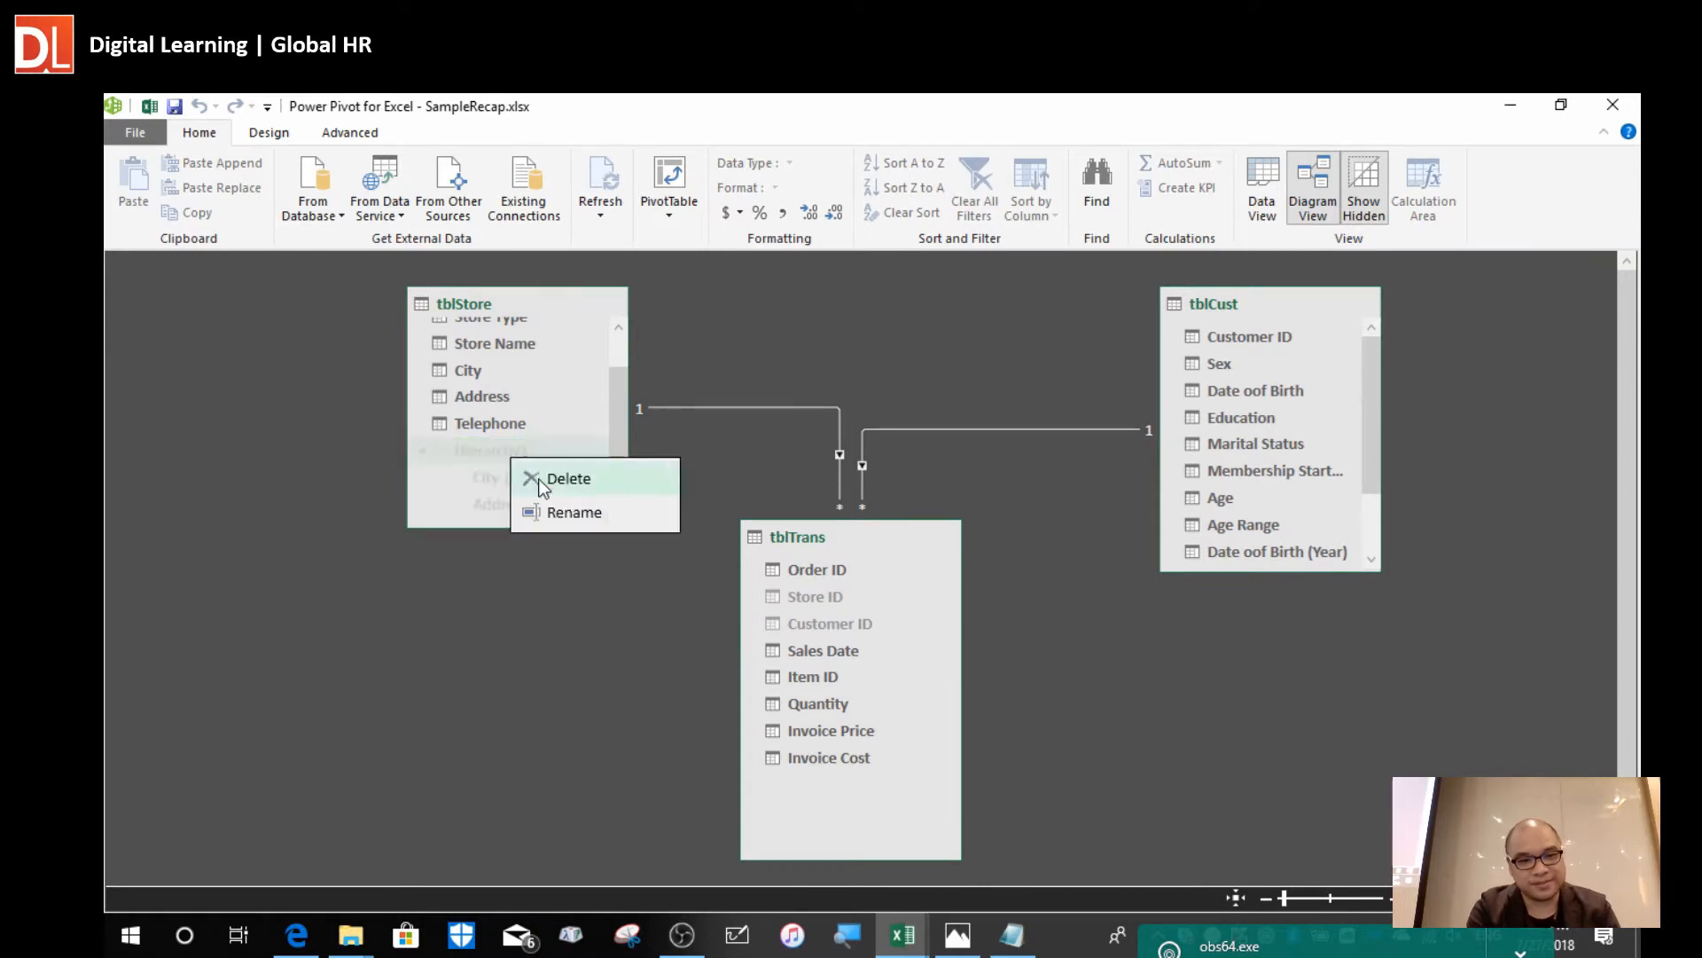
click(588, 509)
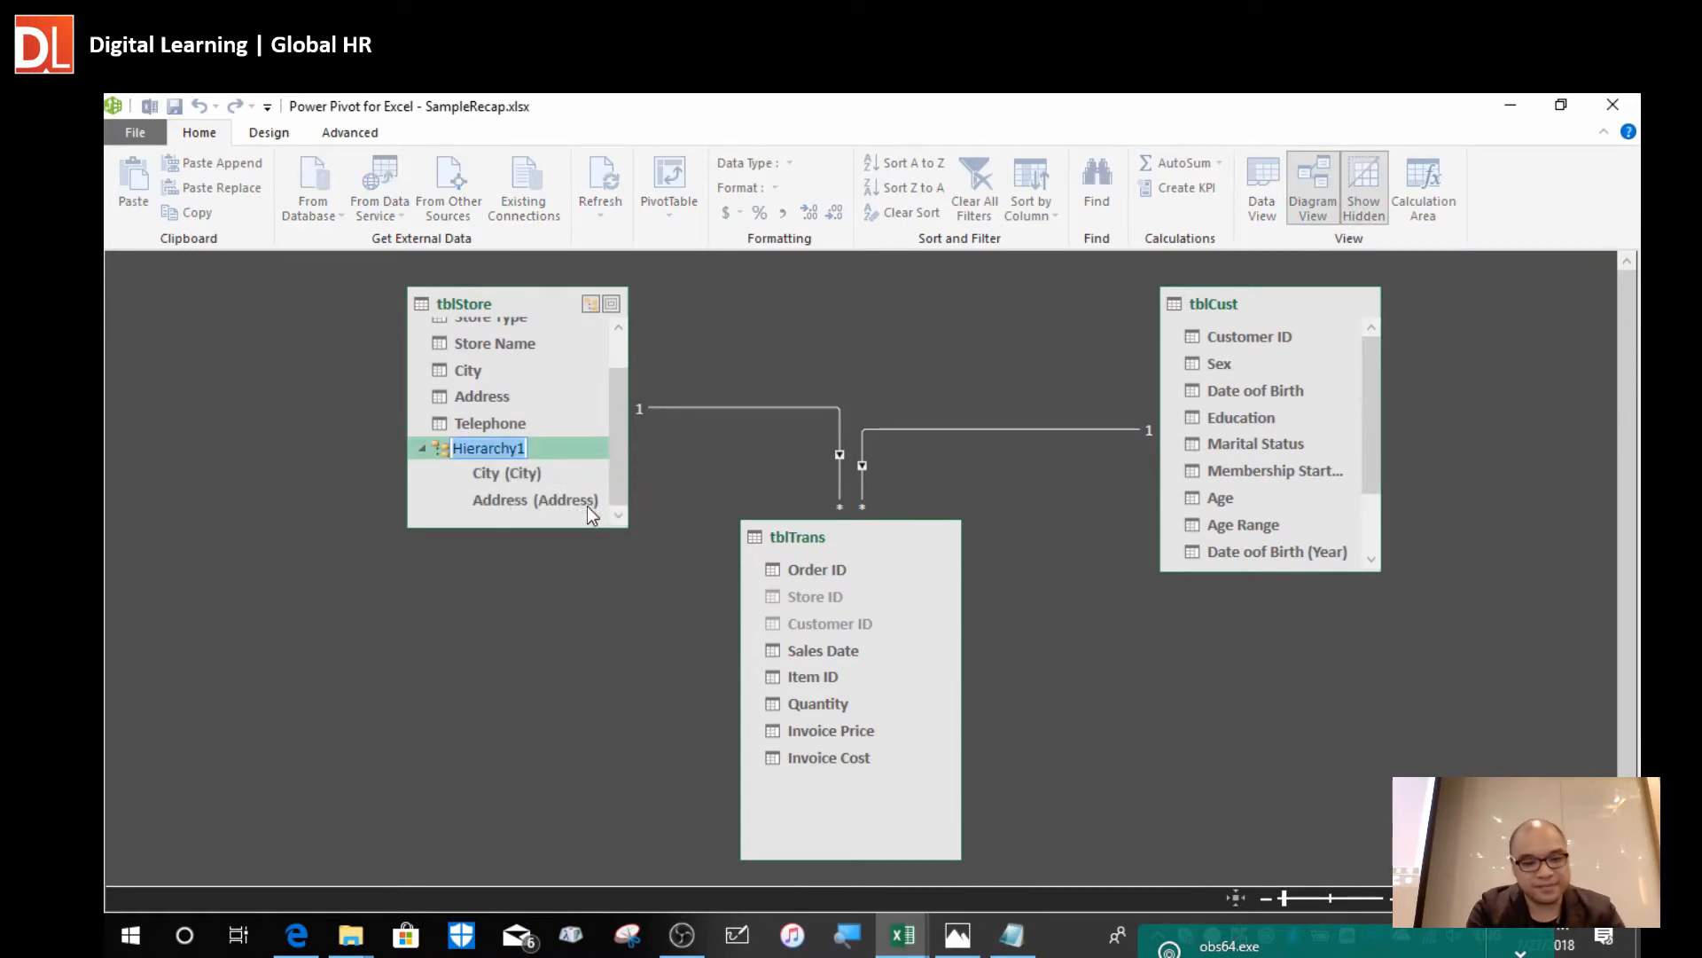
text(Full_Address)
click(535, 480)
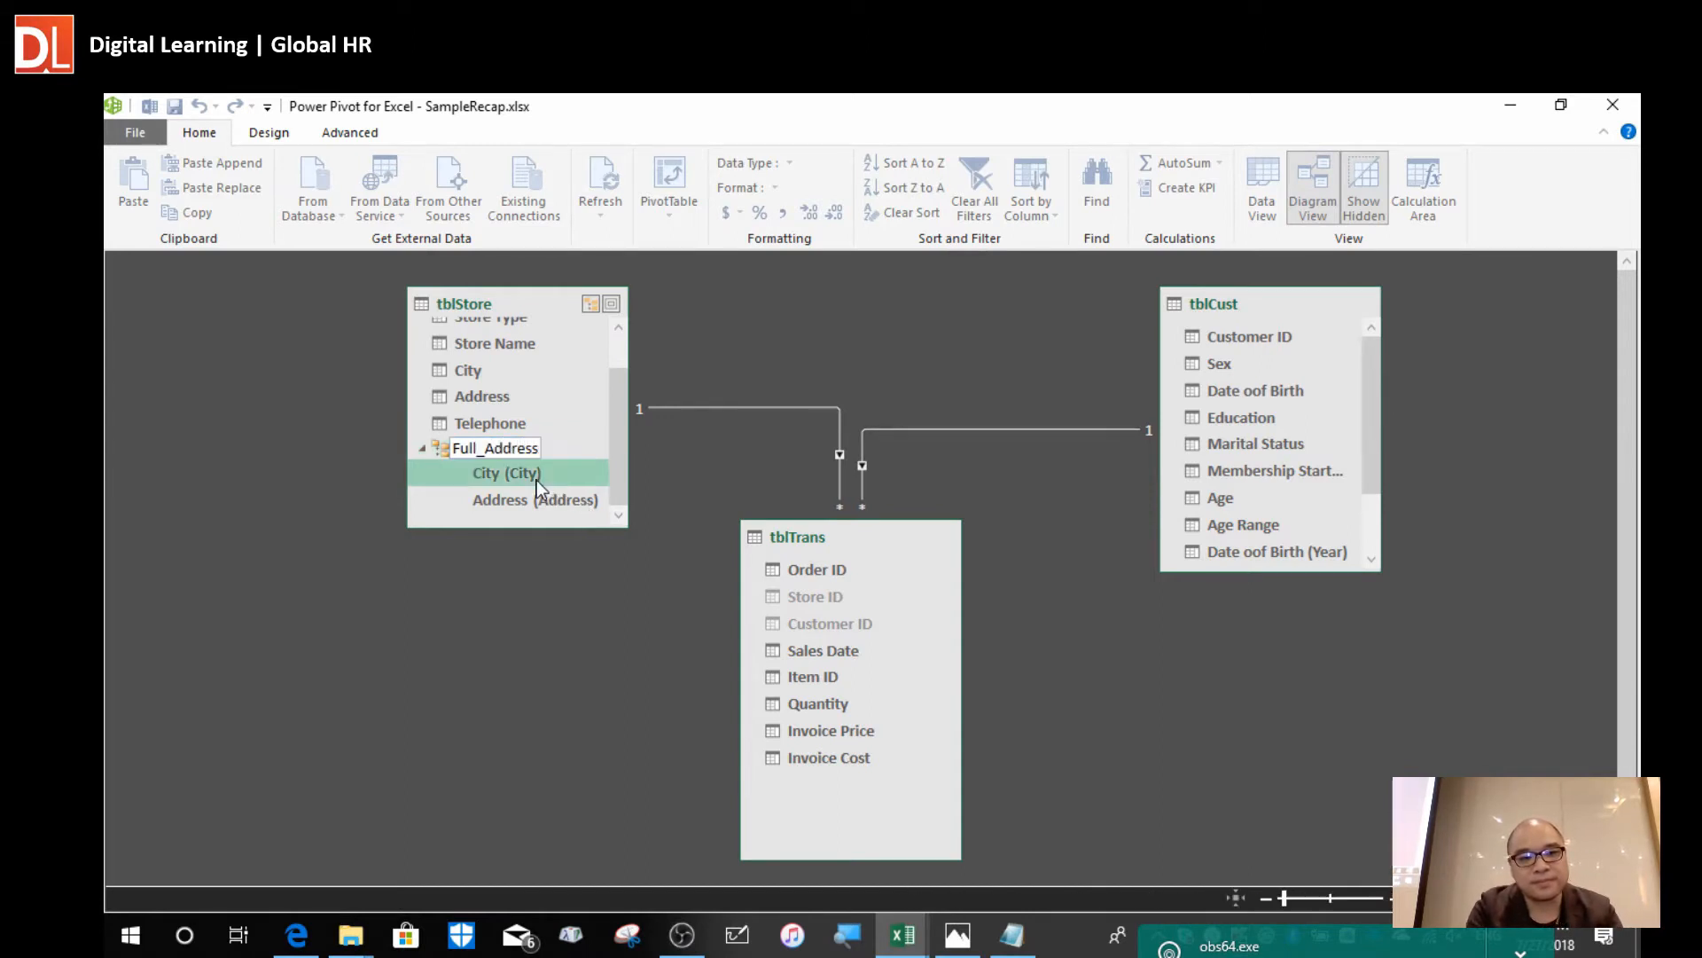
click(568, 450)
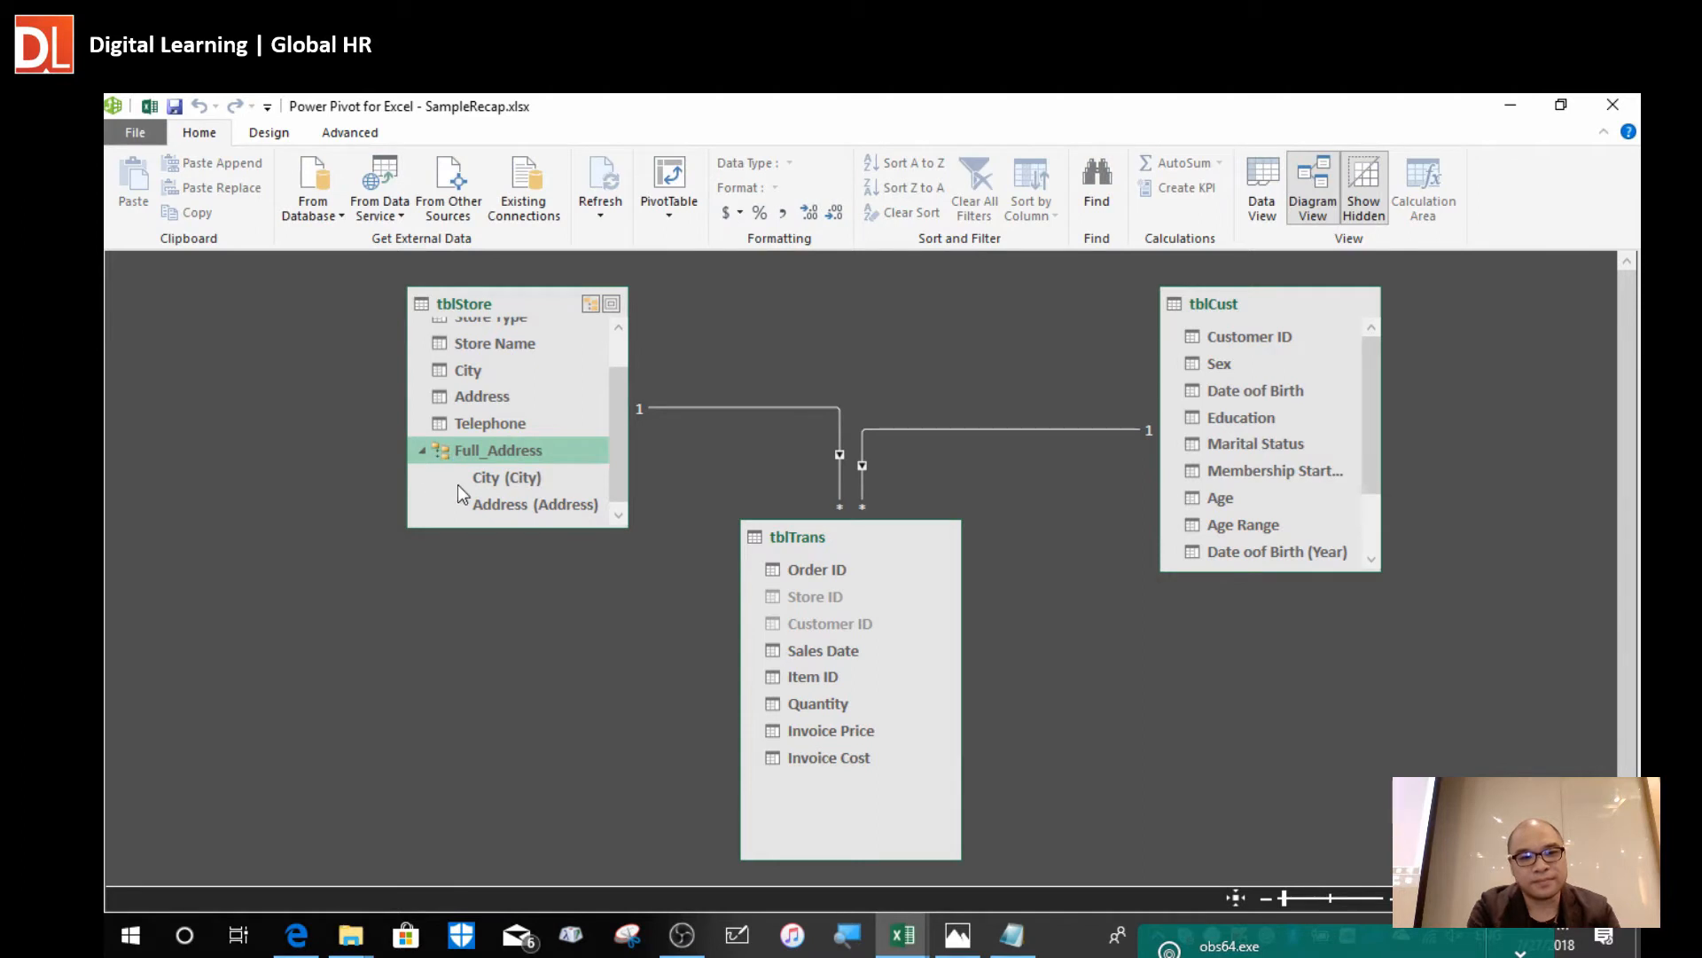
Enlarge the tblStore box to fit all its fields with Full_Address expanded, and move tblTrans slightly up and right in the diagram.
click(524, 477)
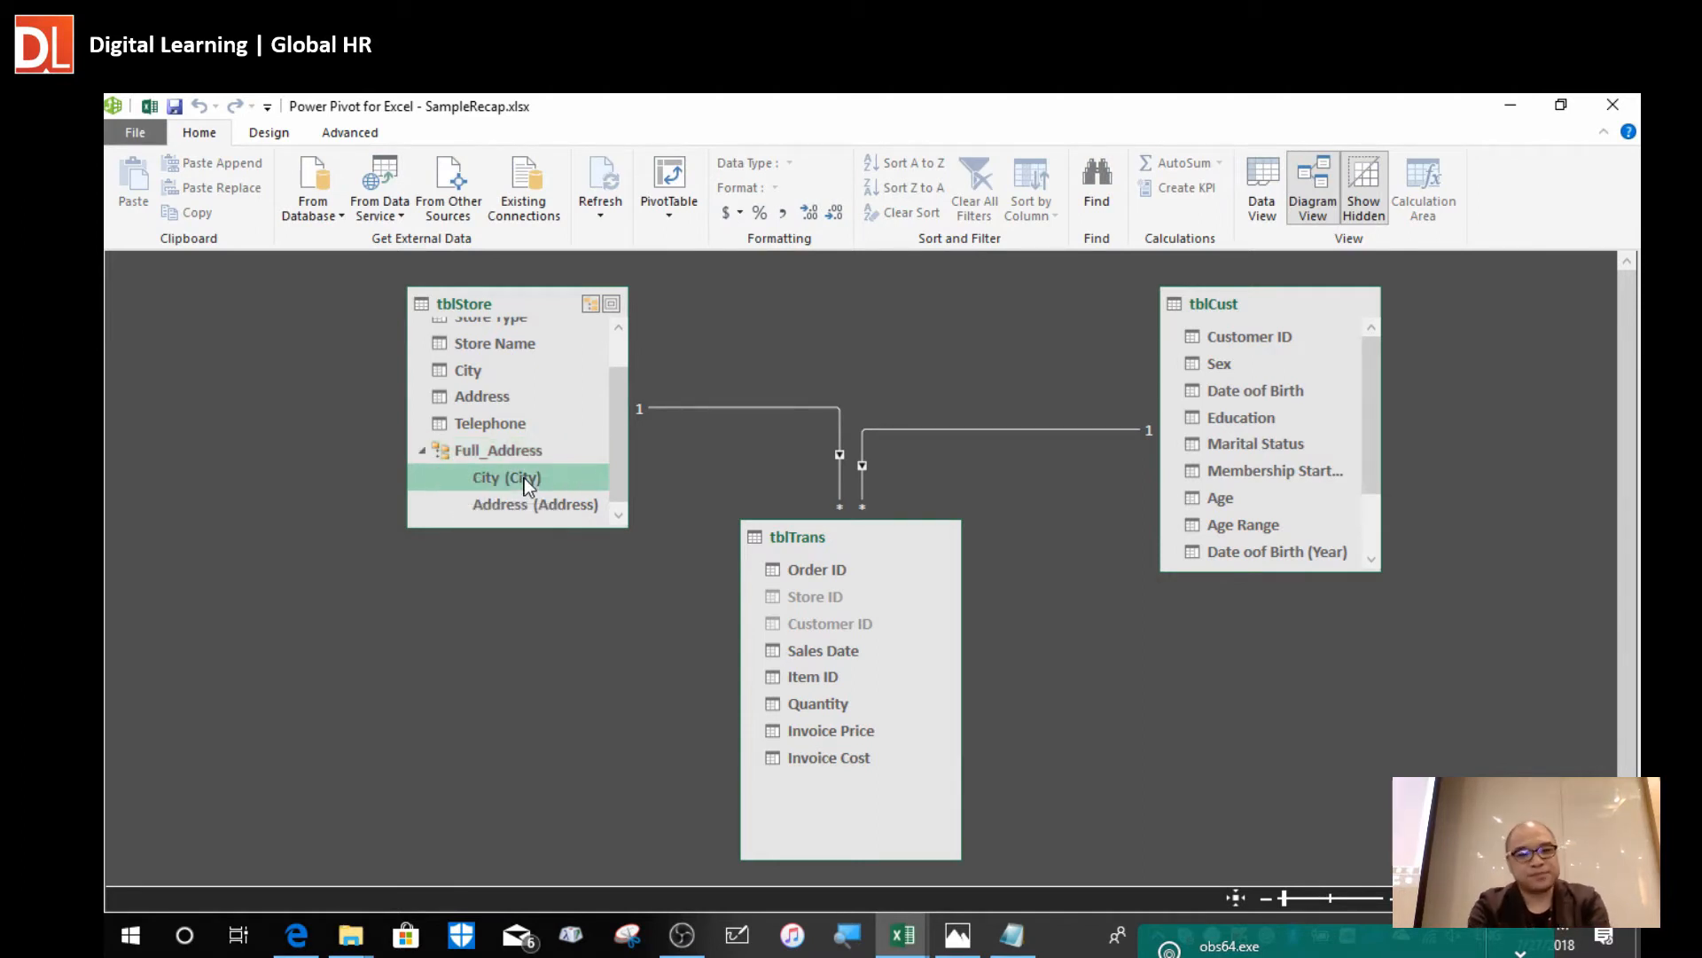
click(421, 450)
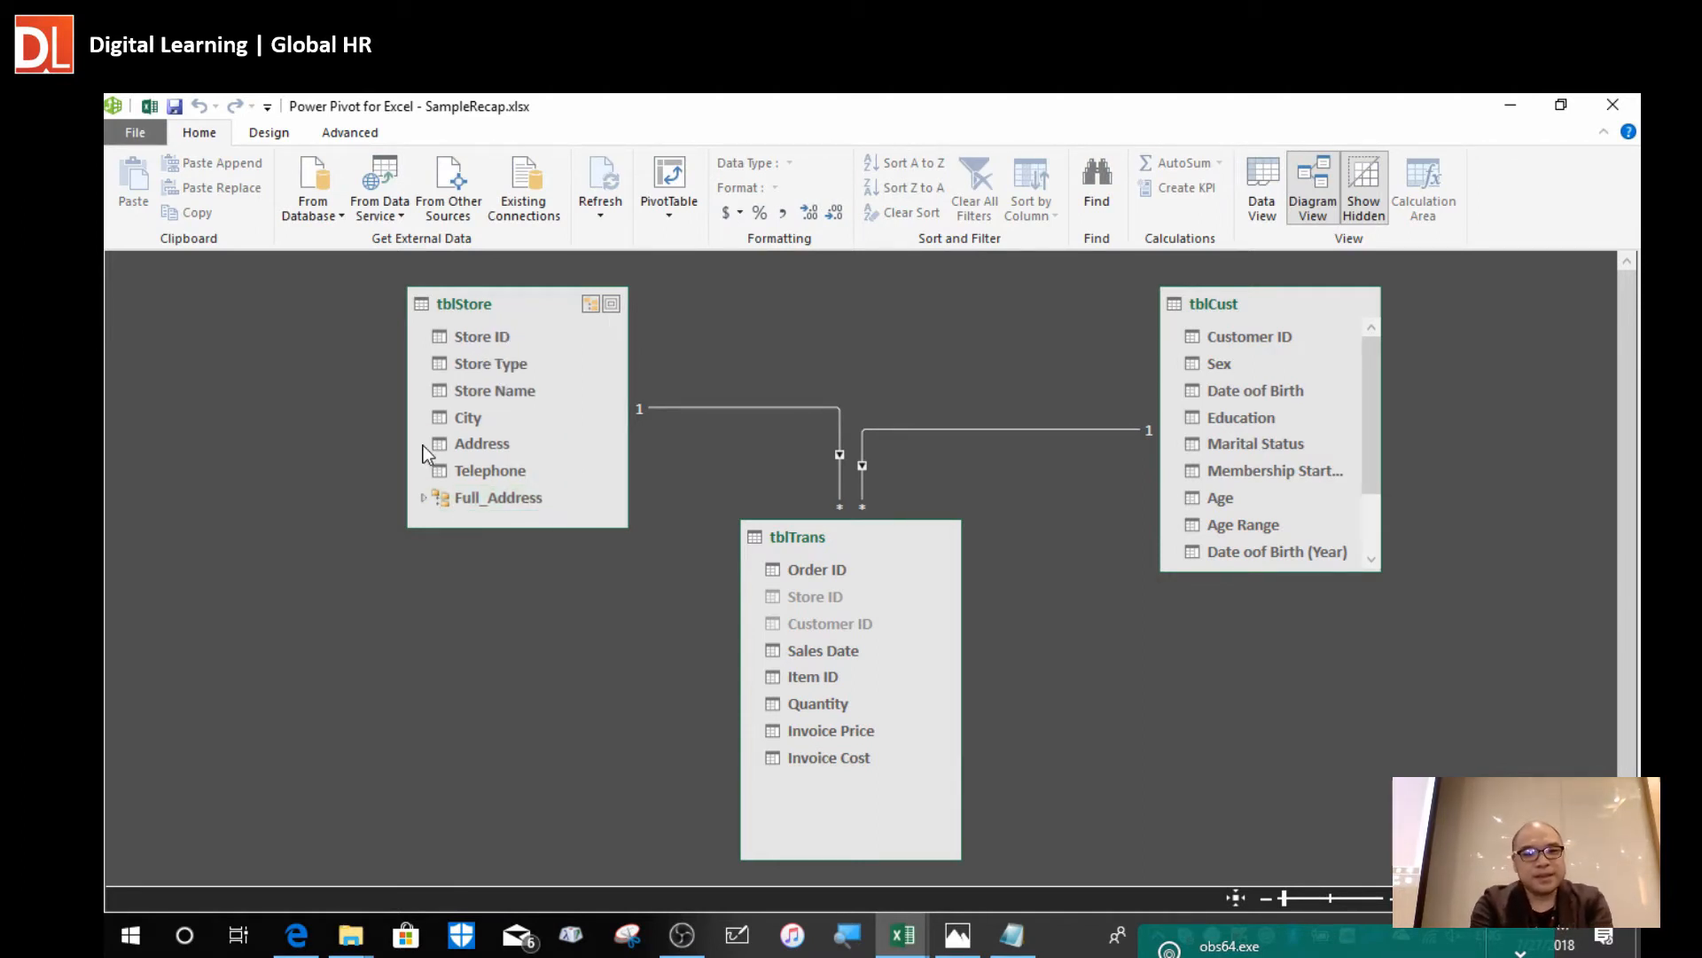
click(424, 502)
drag(498, 530, 533, 640)
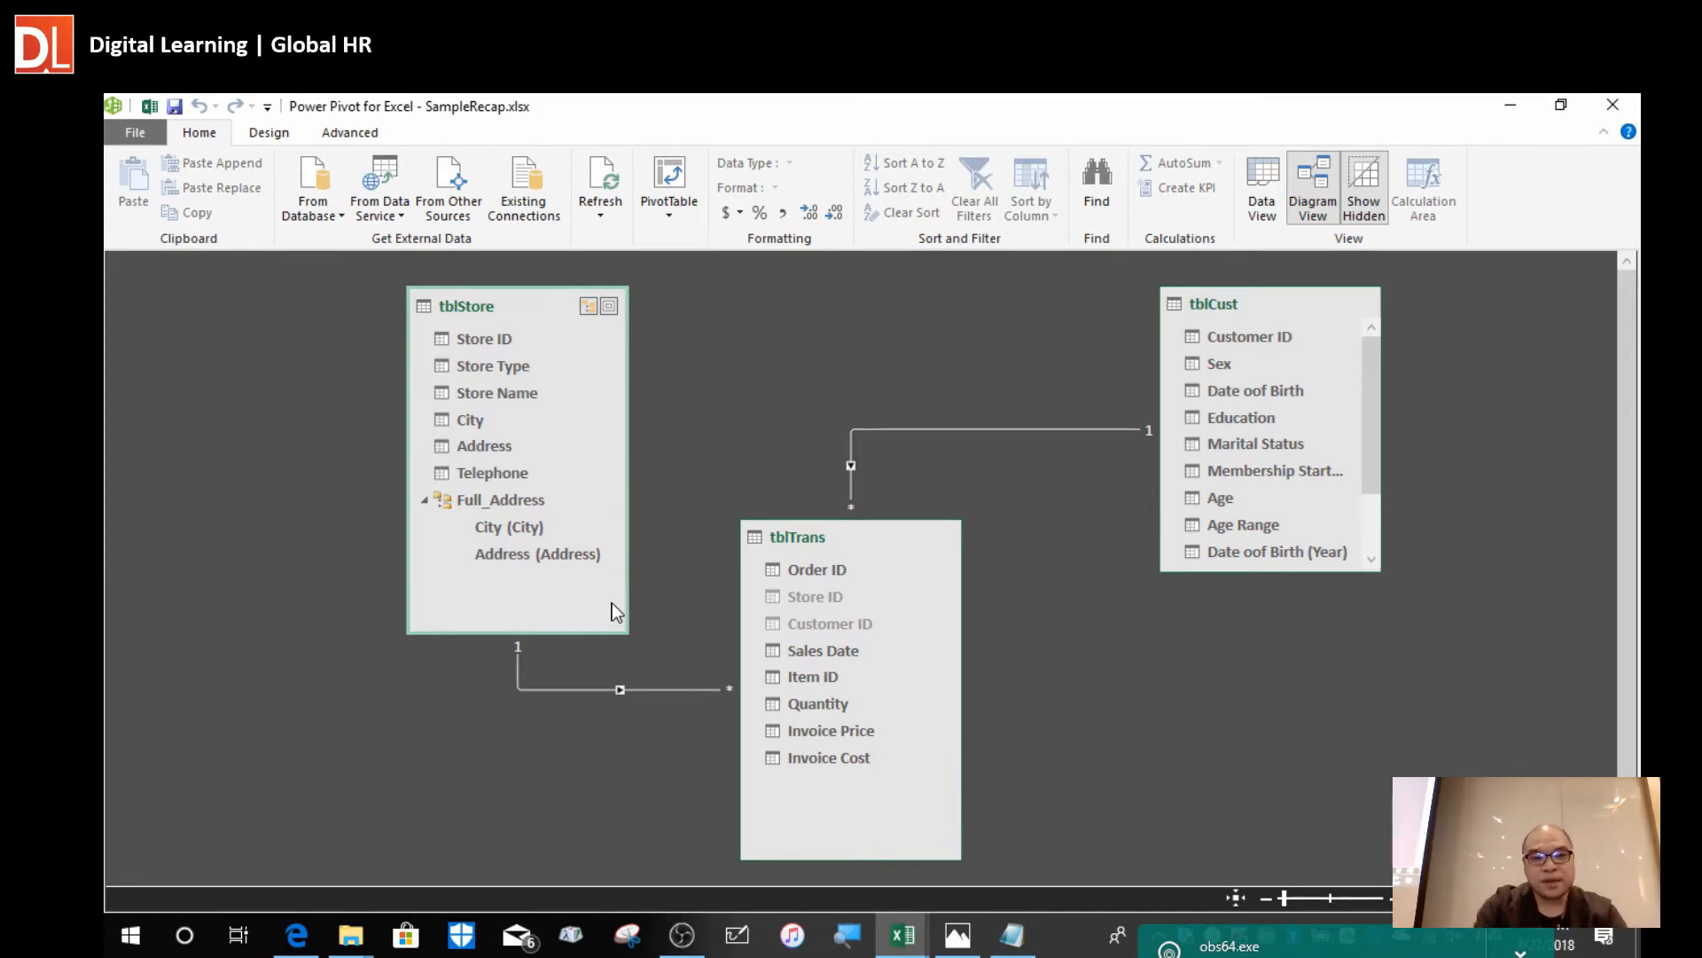
click(838, 542)
drag(838, 541, 909, 507)
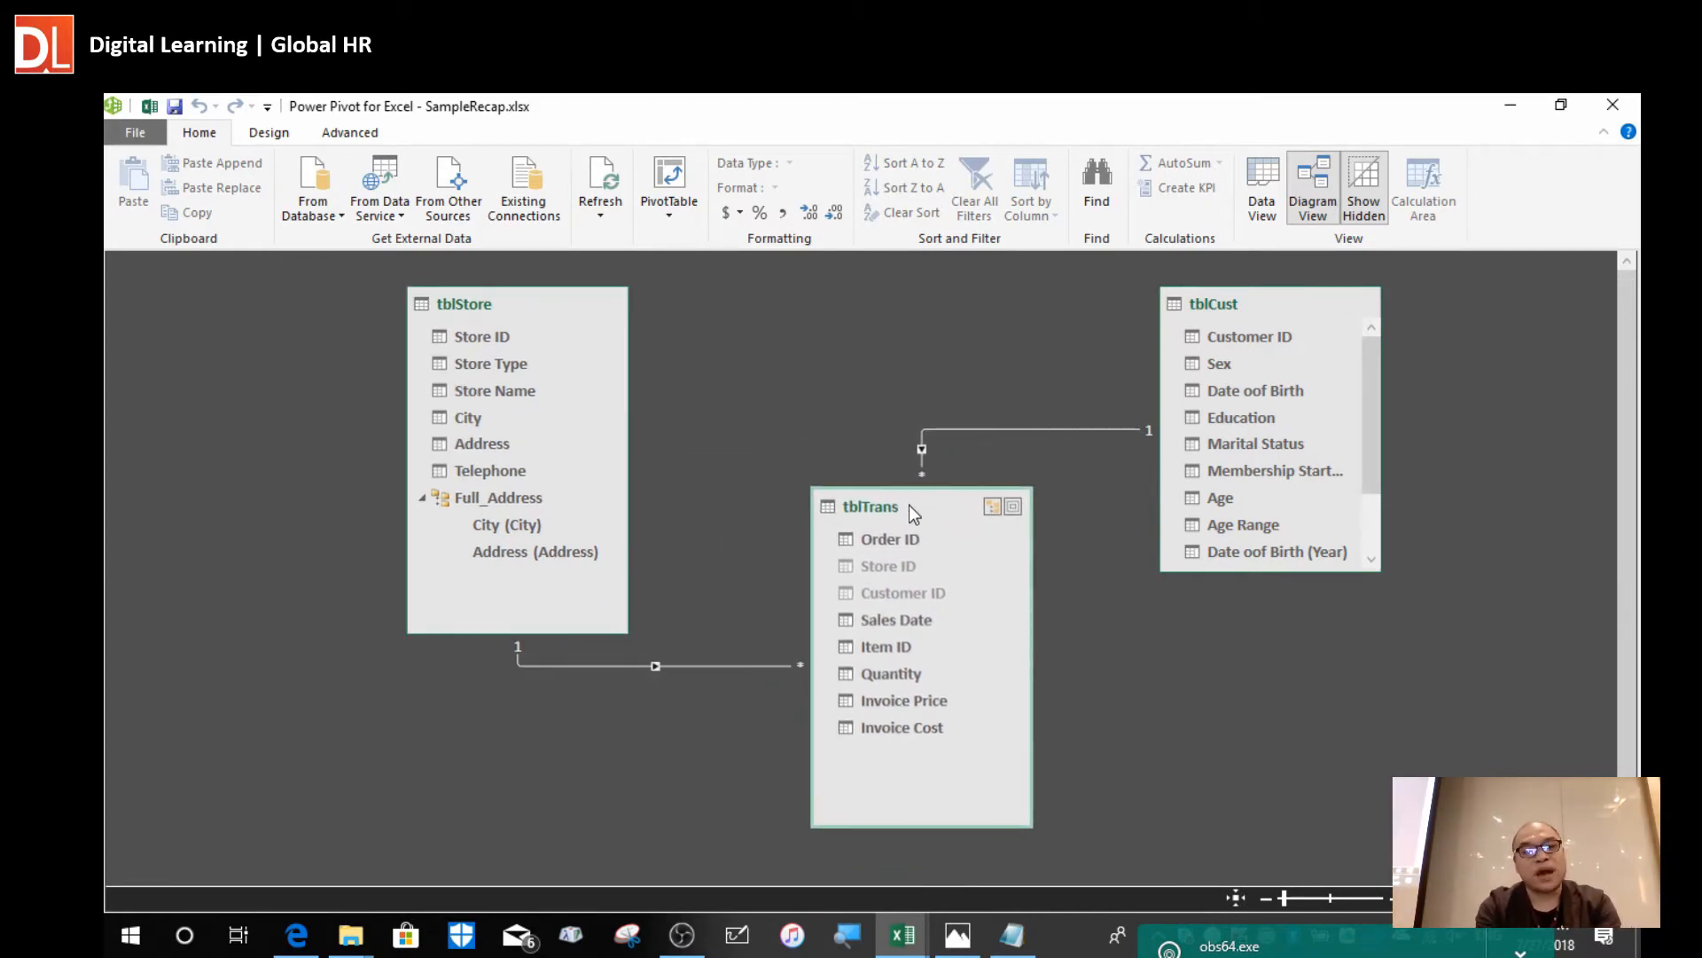
Review the commands available for the hidden Store ID field in tblTrans and for tblStore's City and Address fields, without applying any.
click(879, 568)
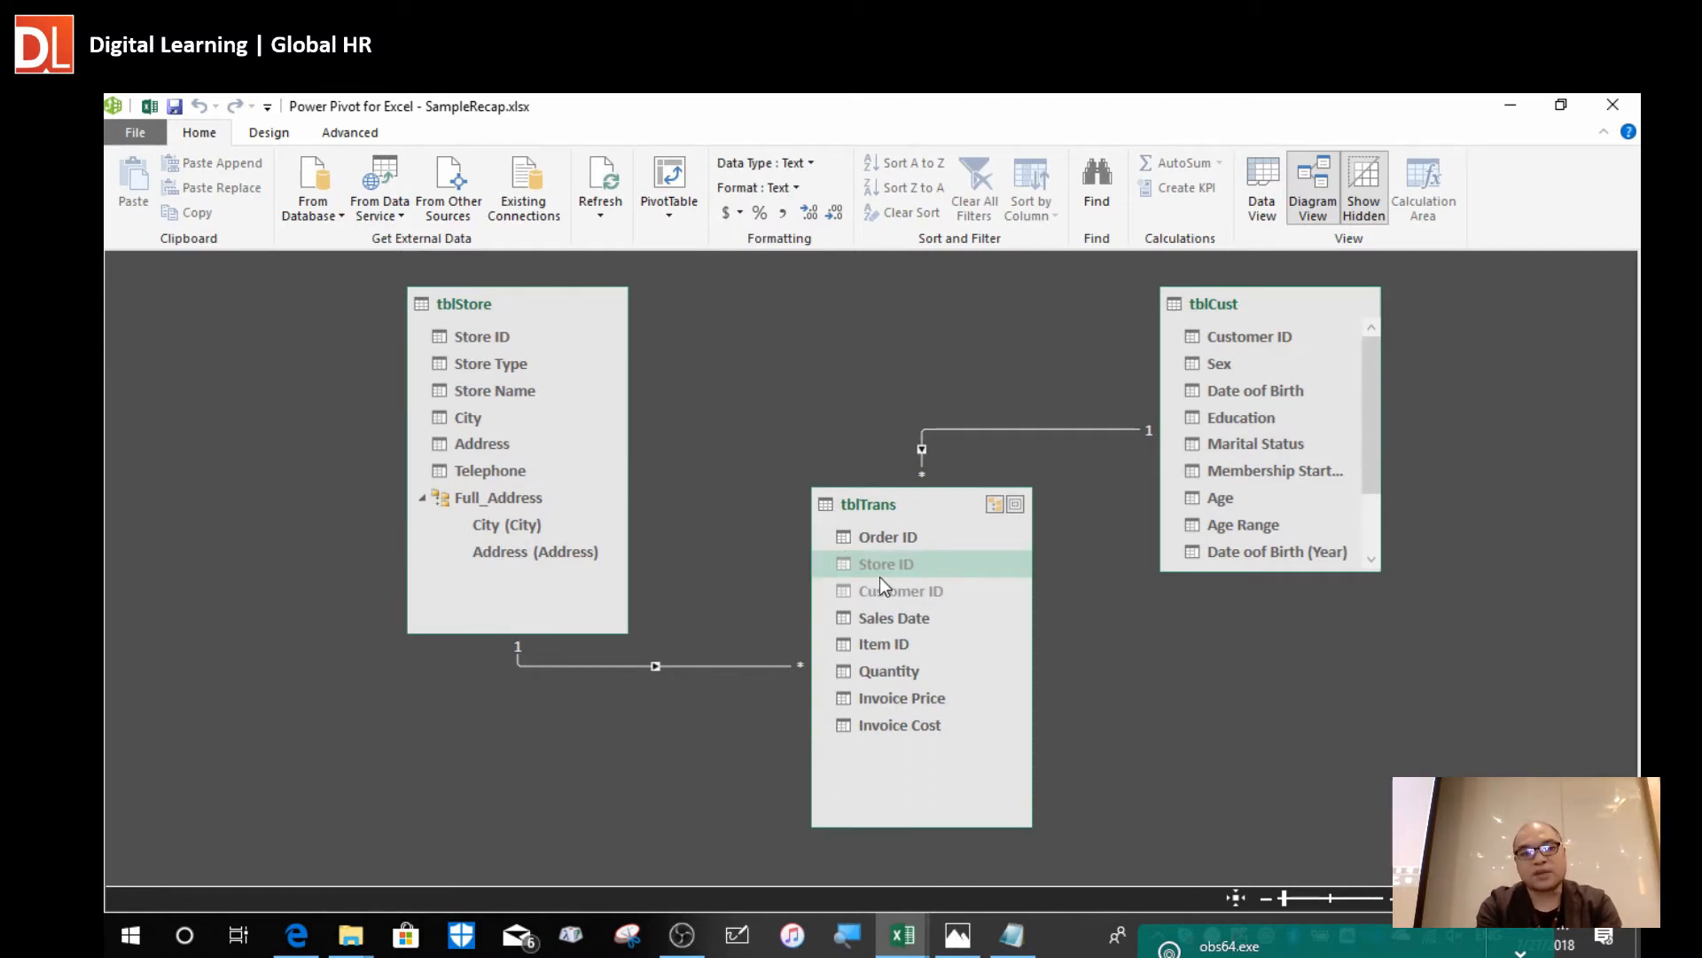
right_click(885, 575)
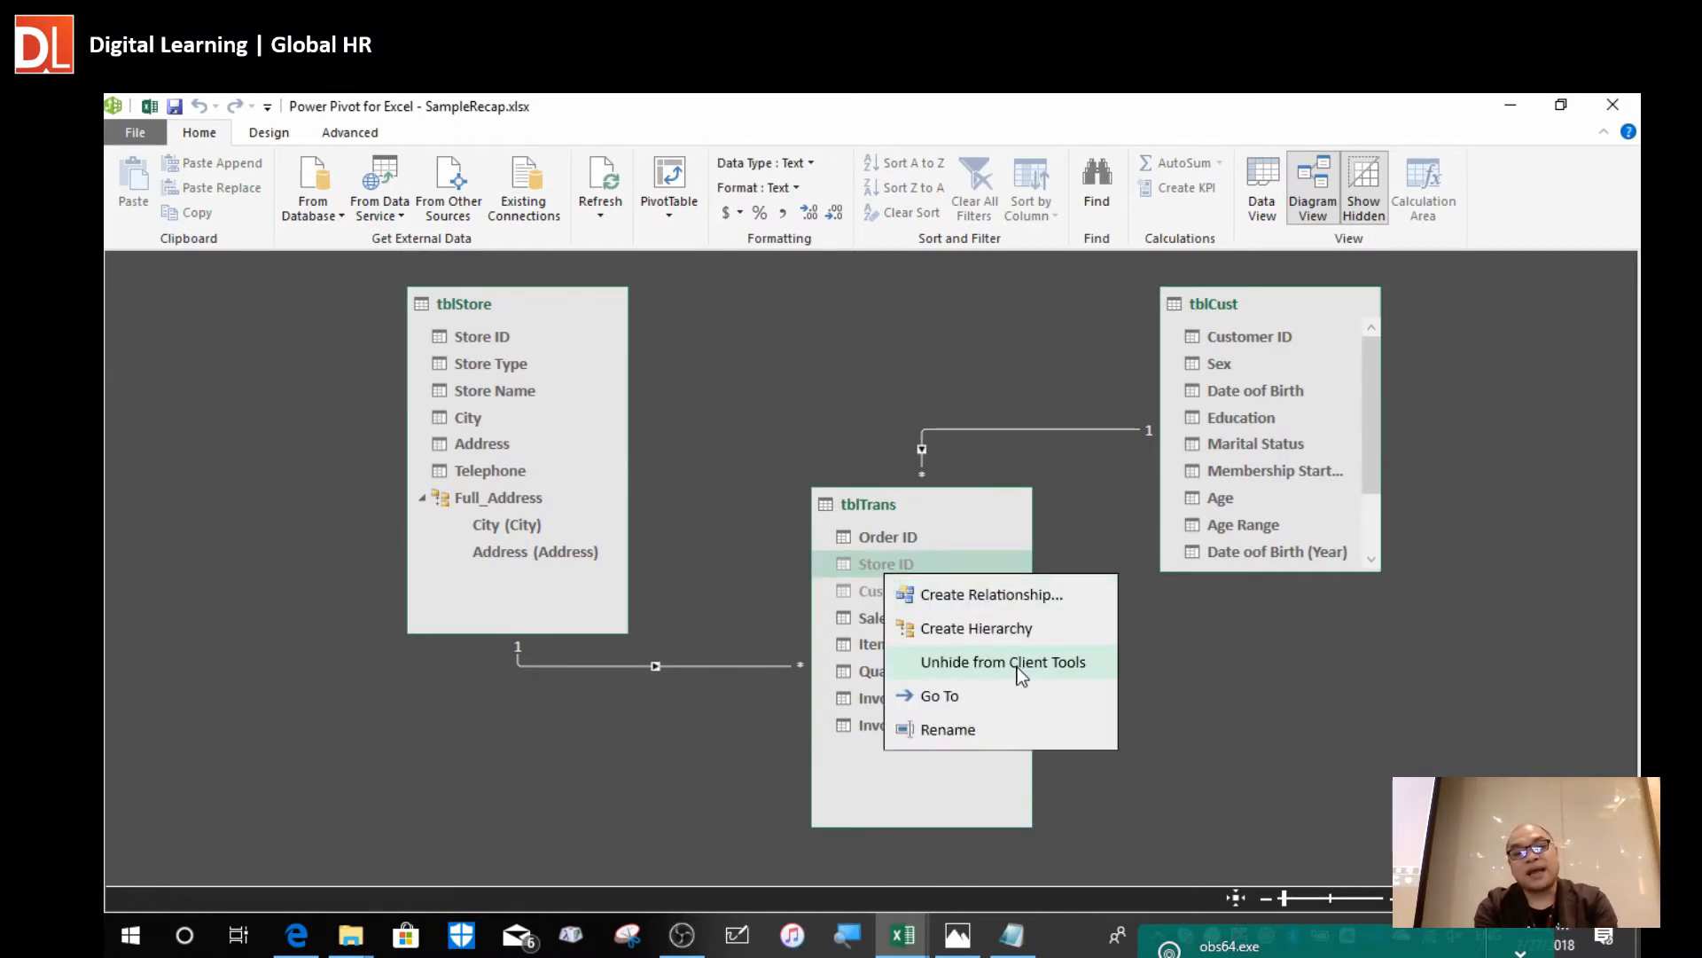
click(1360, 718)
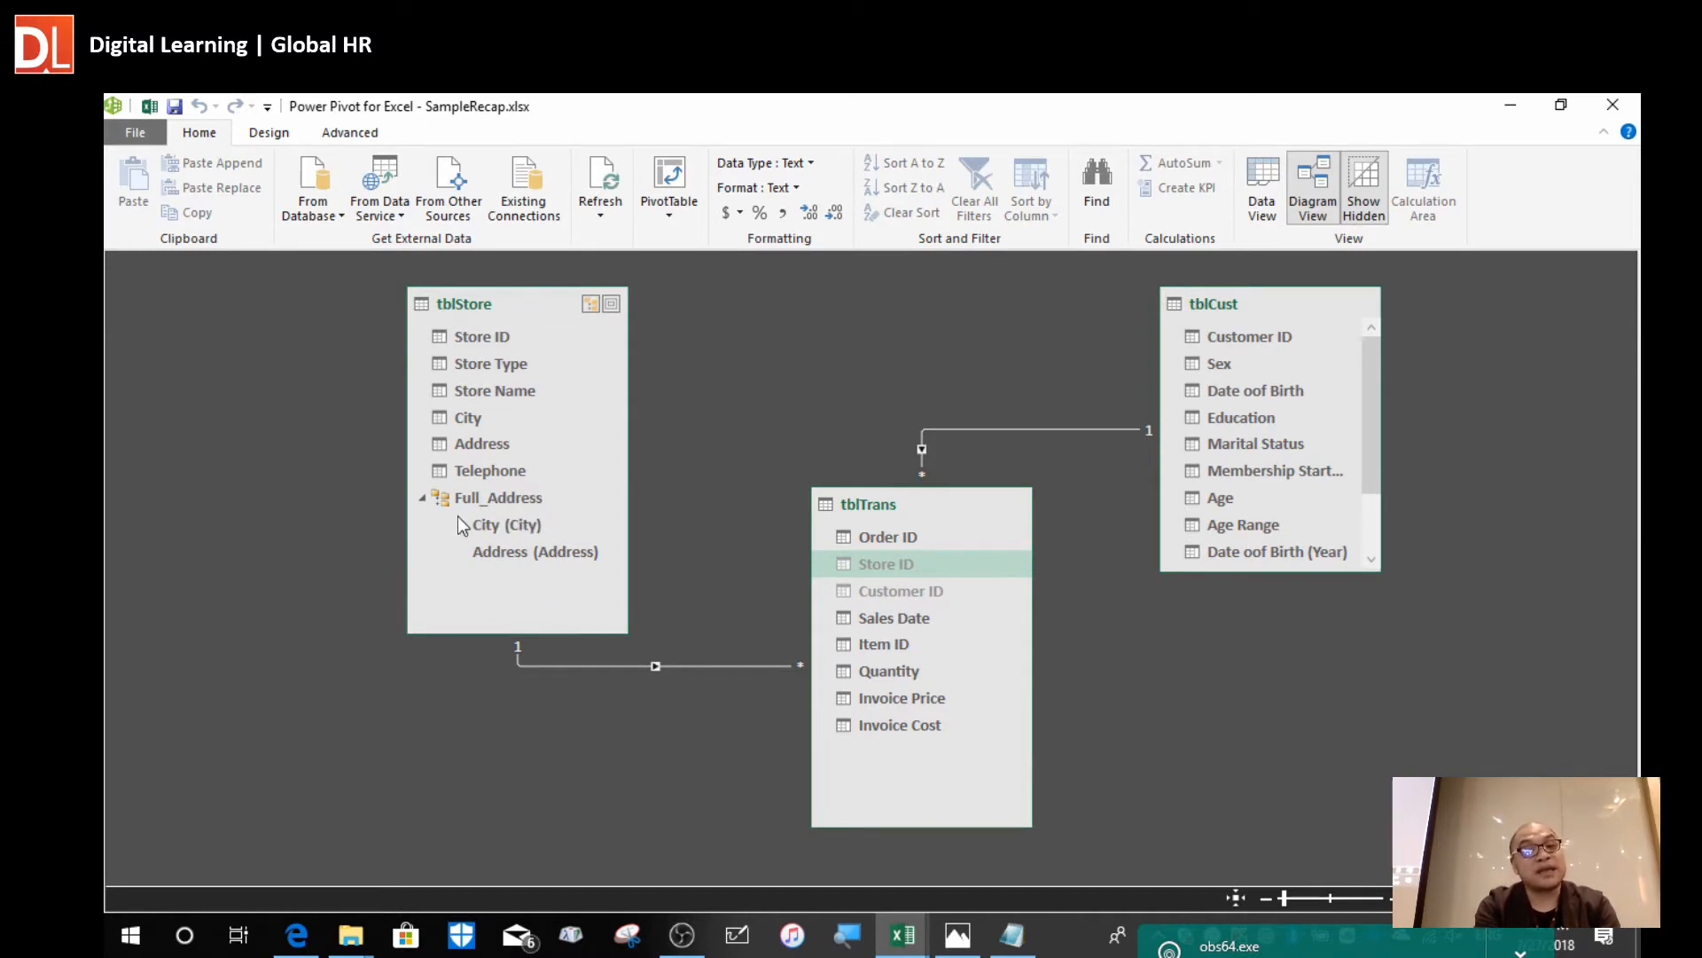
click(486, 445)
key(shift+Up)
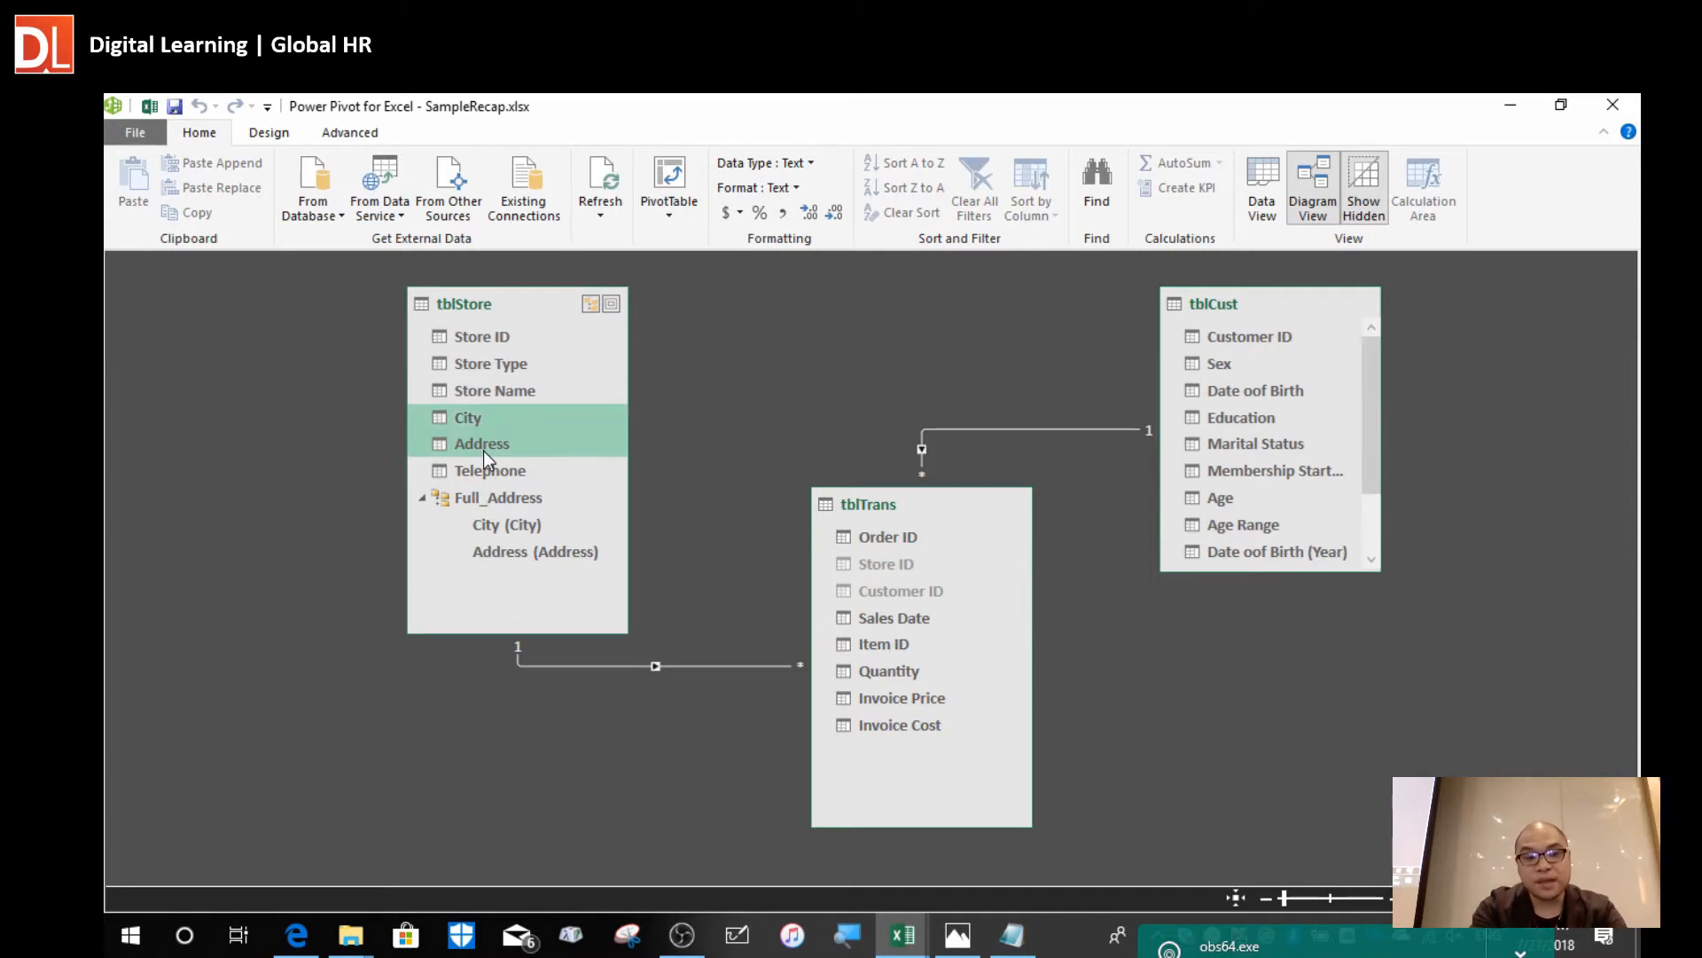
right_click(482, 450)
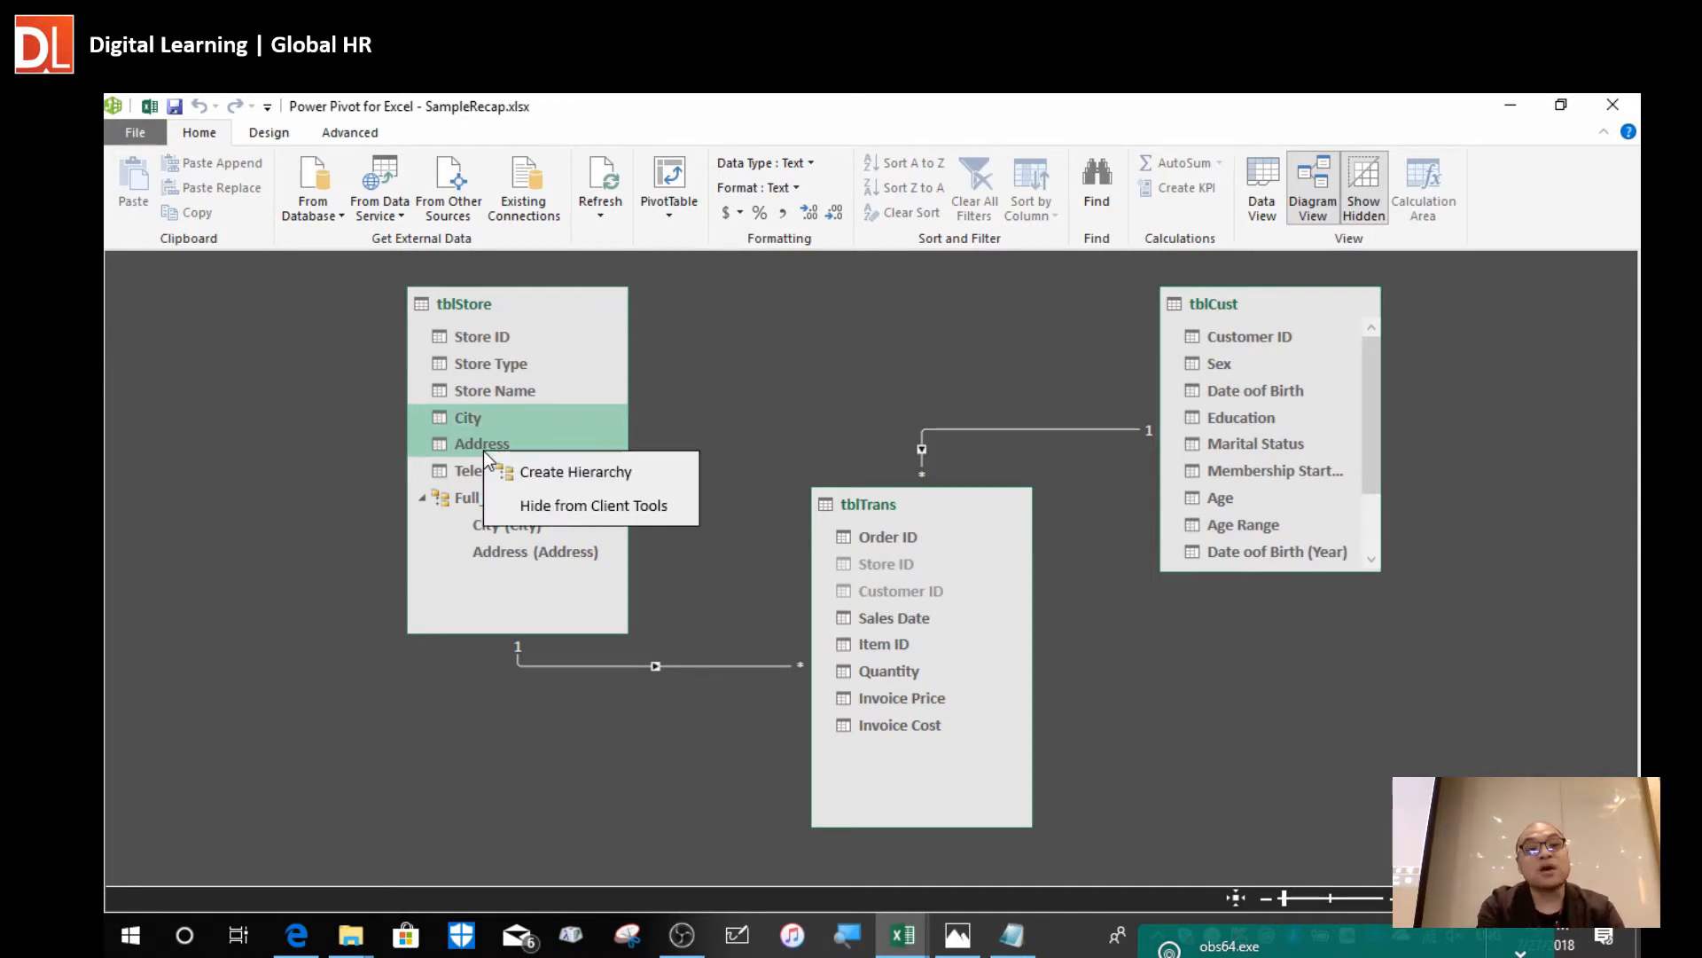
click(789, 381)
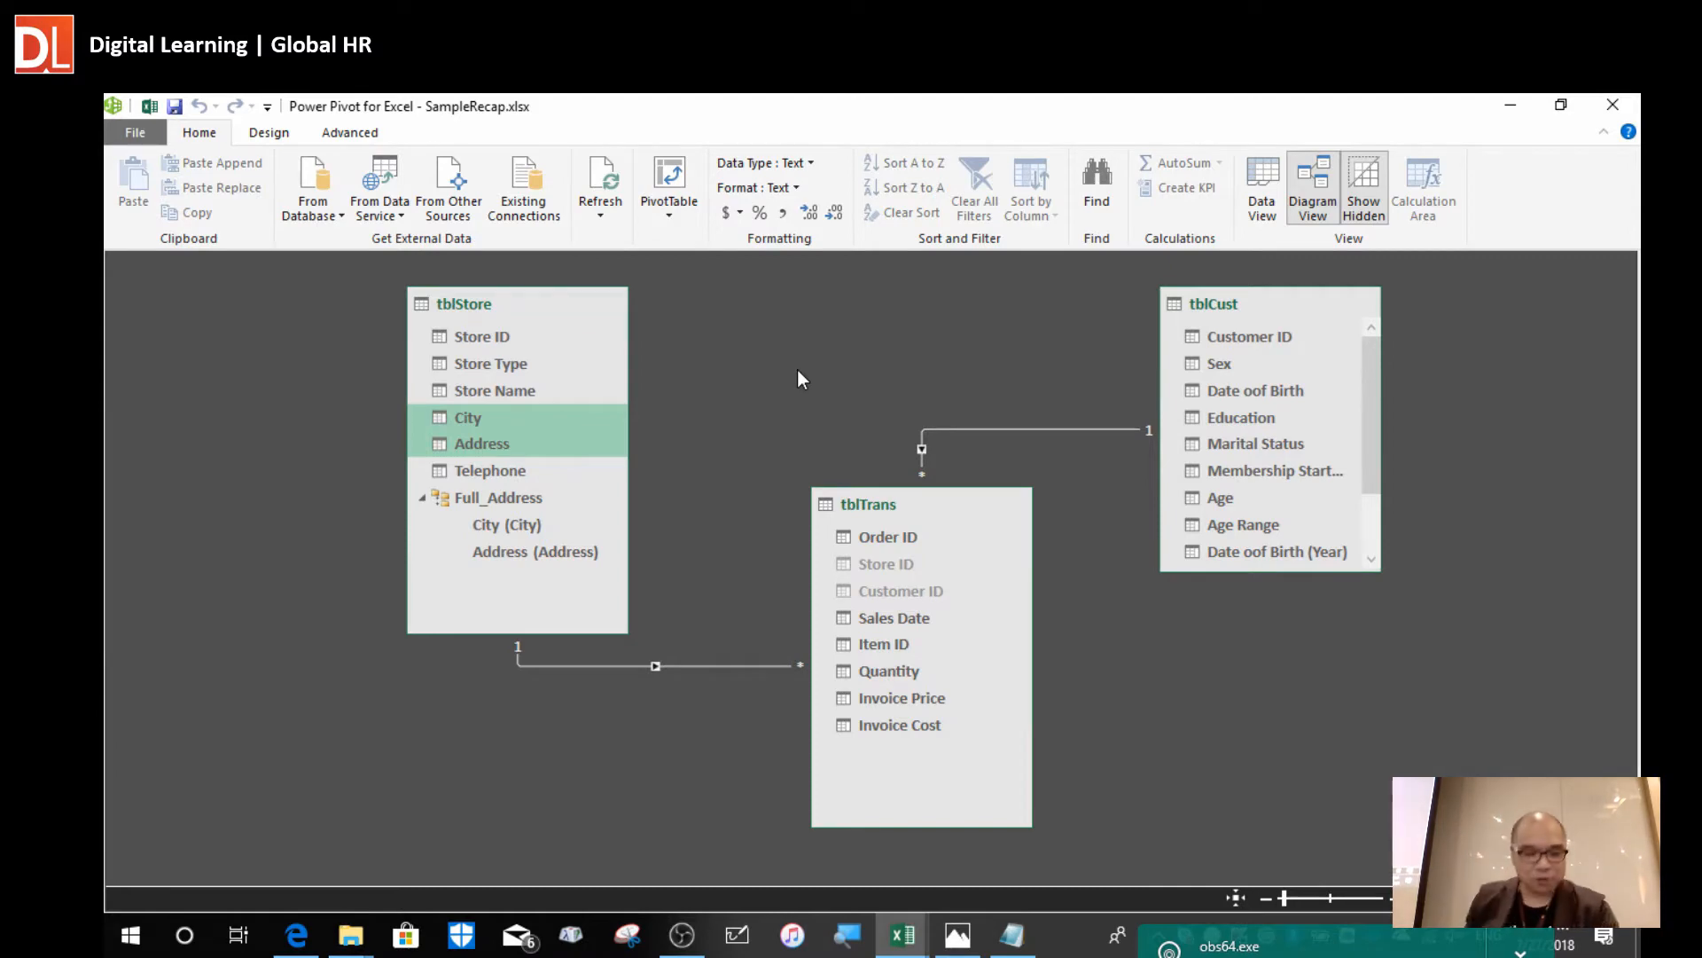
Switch to the PivotTable on Sheet1 of the Excel workbook and collapse tblCust, tblStore and tblTrans in the Active field list.
key(alt+Tab)
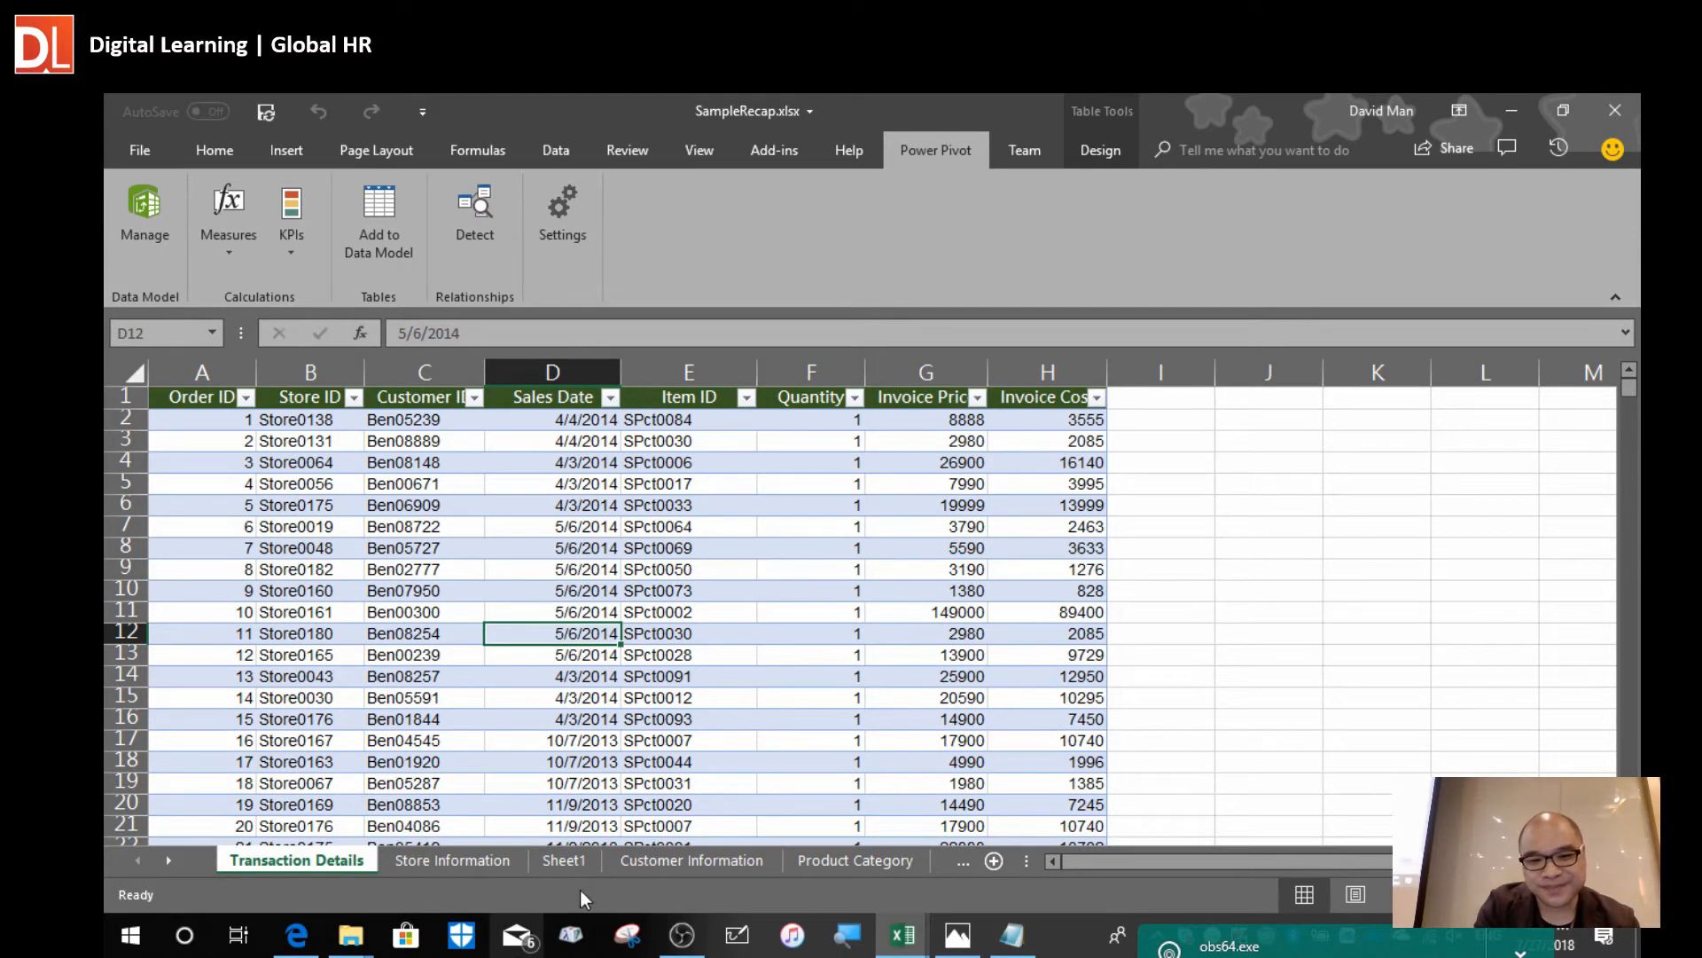
click(577, 863)
click(550, 603)
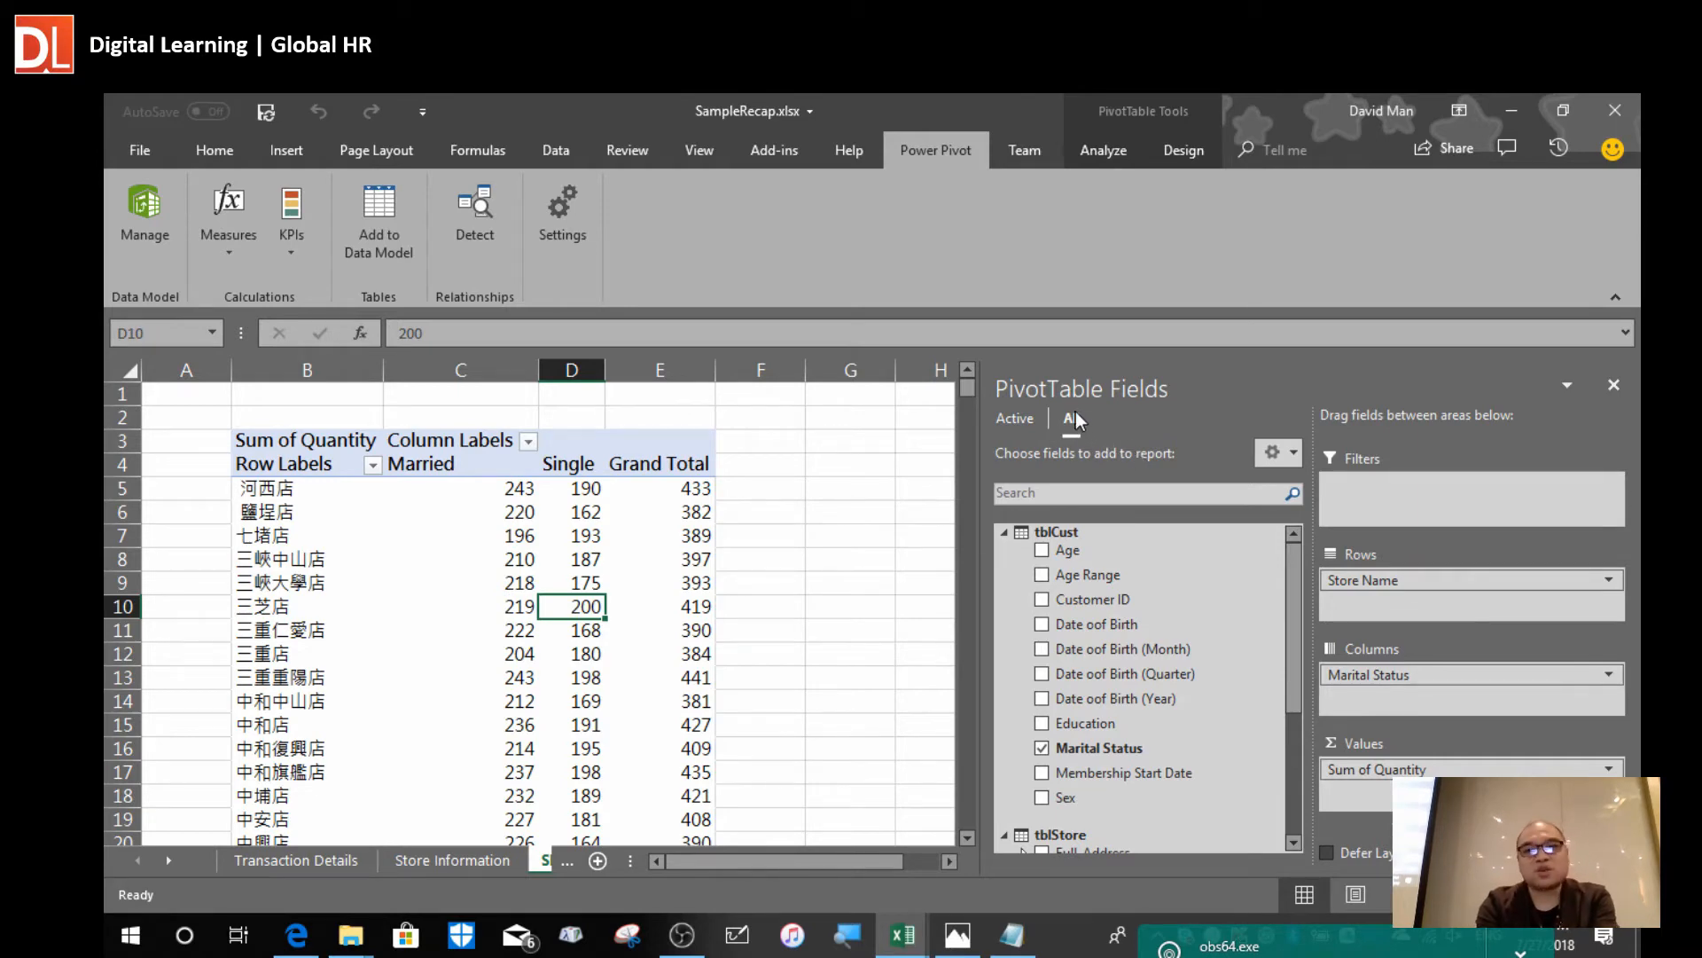
click(1020, 420)
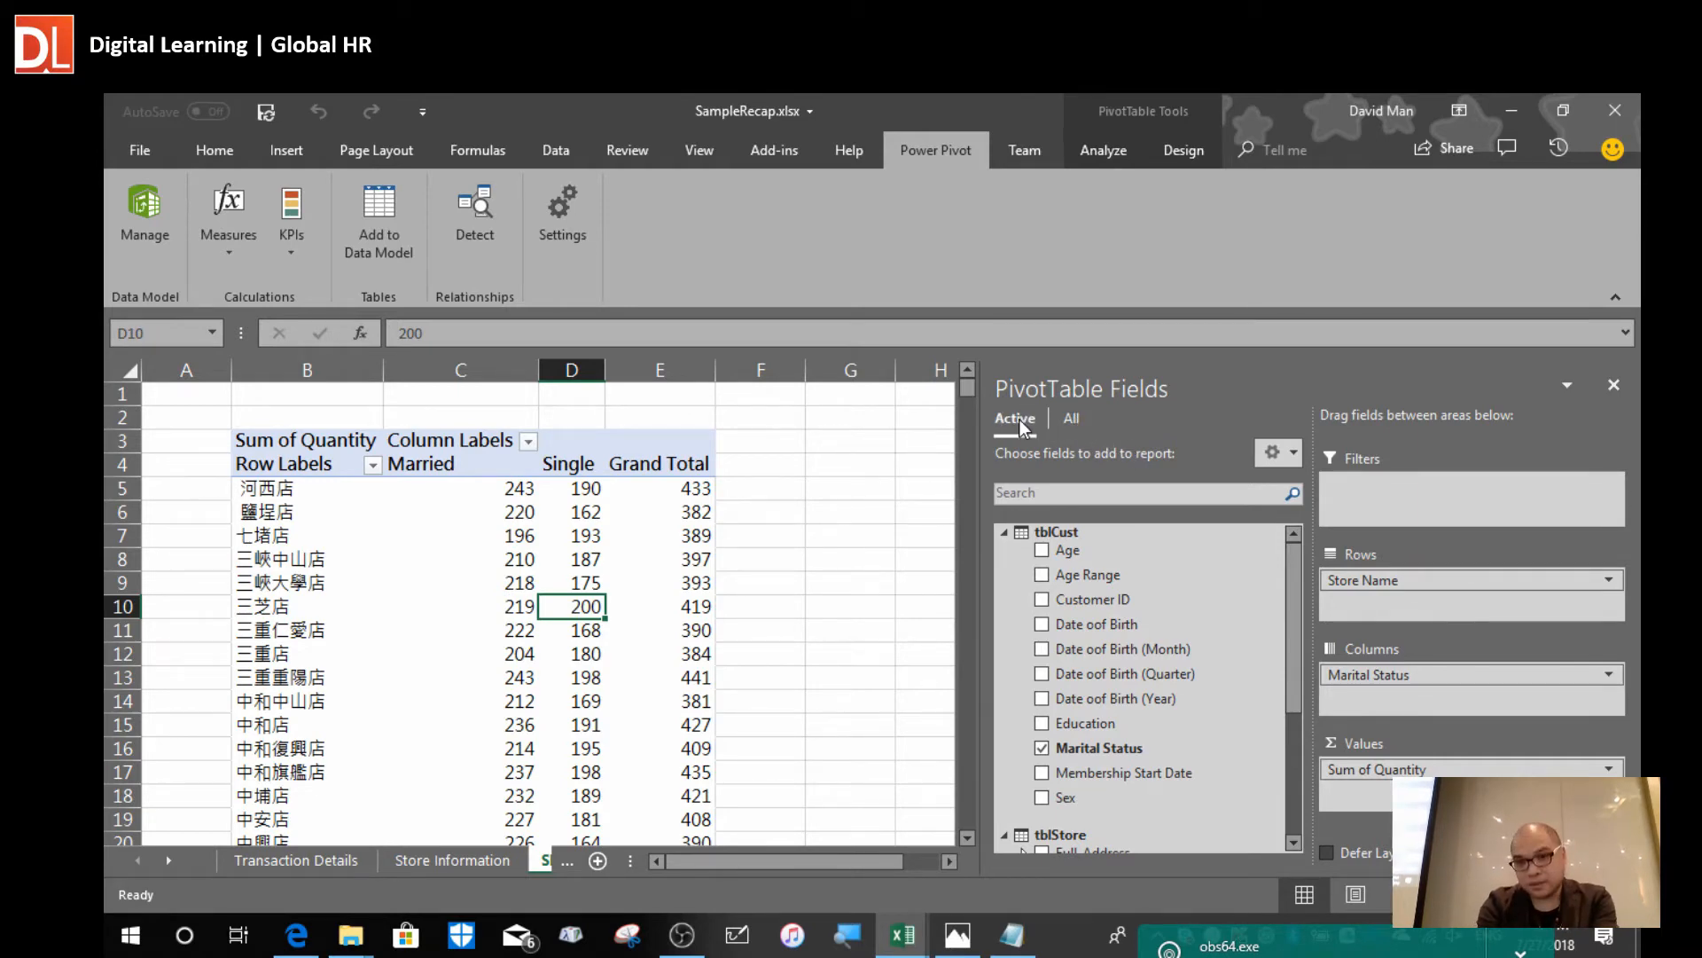
click(1067, 417)
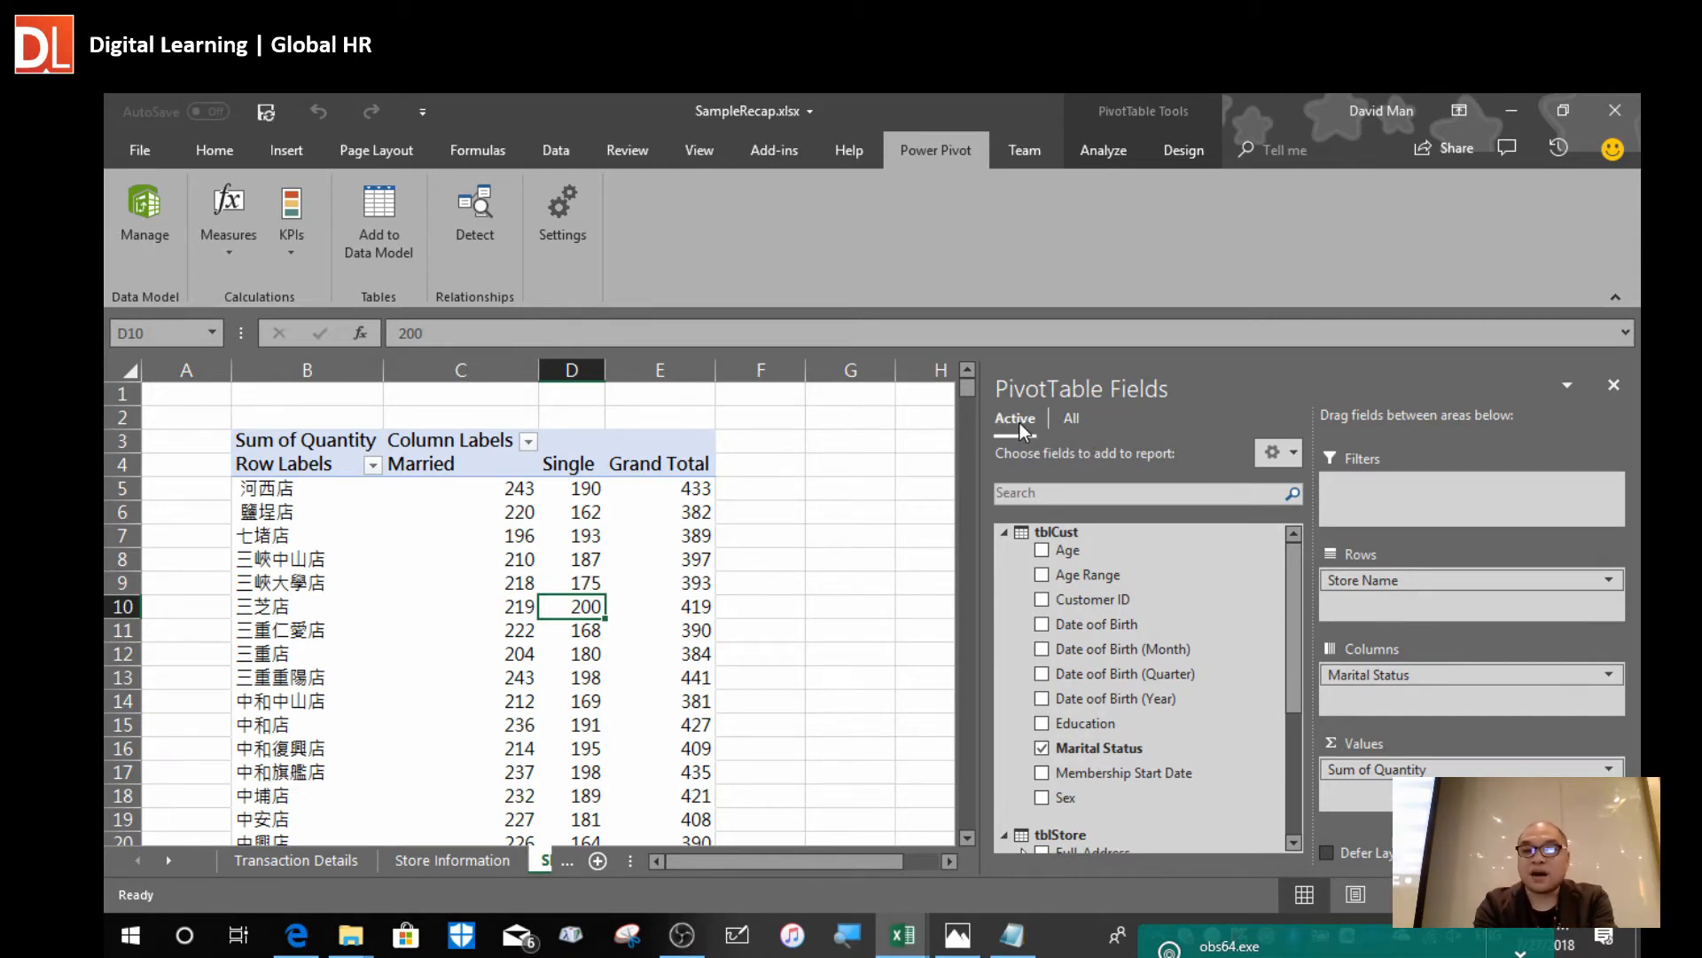
click(1005, 532)
click(1004, 566)
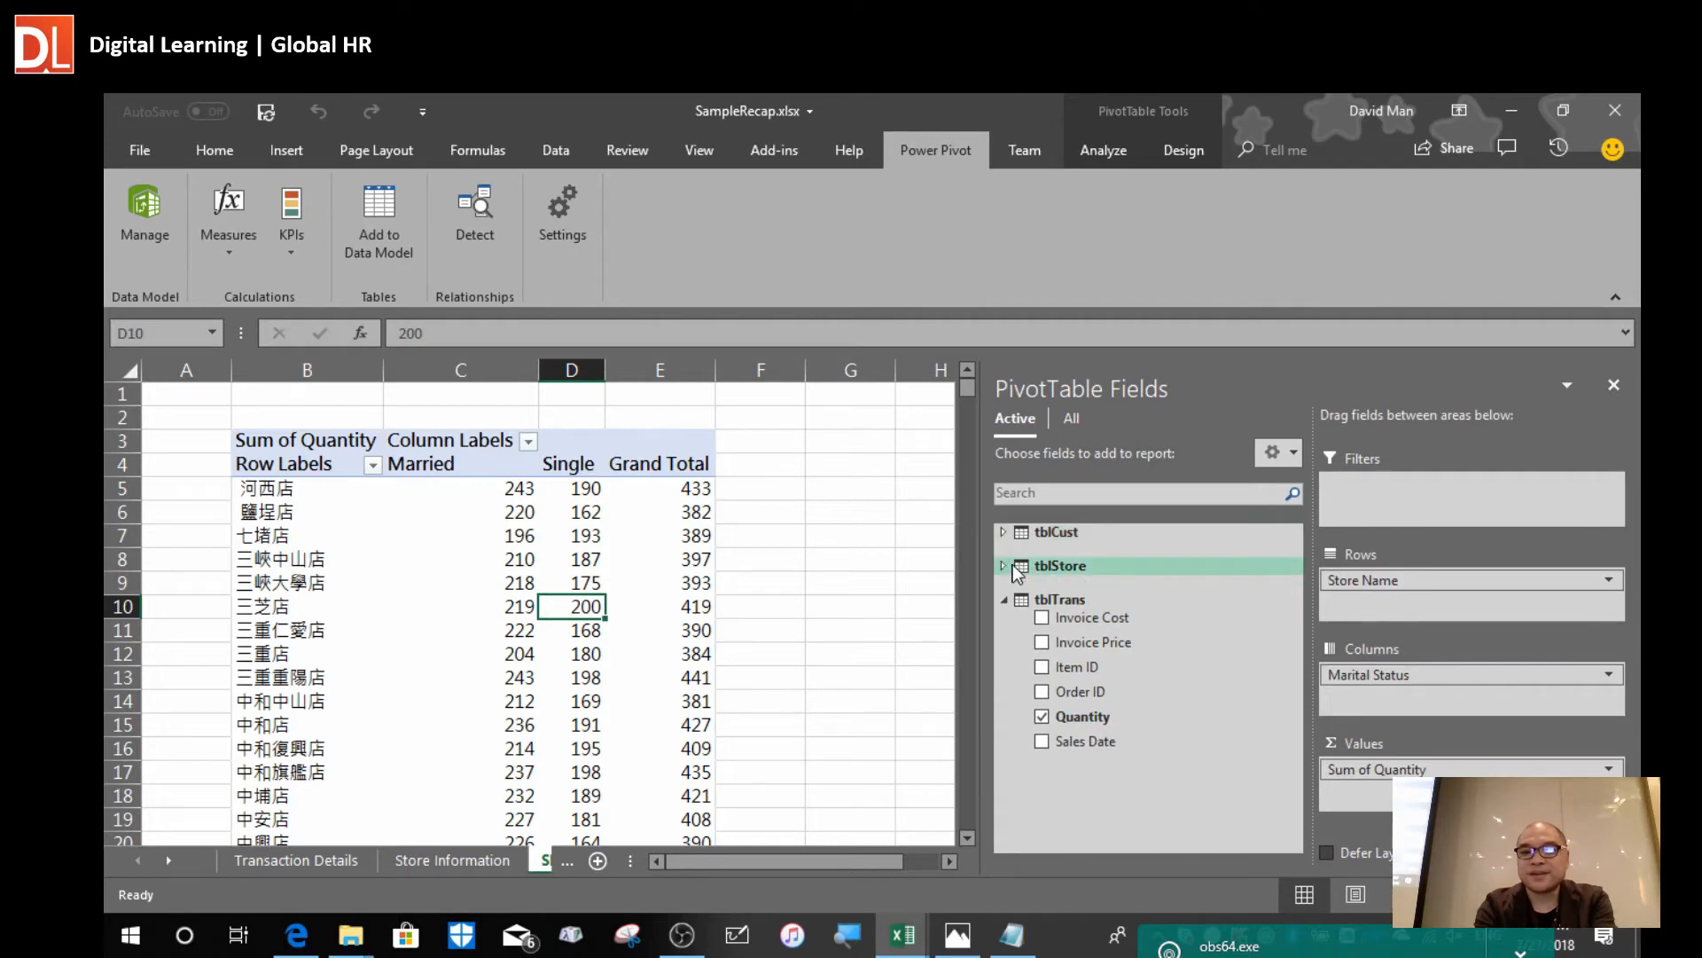
click(1004, 601)
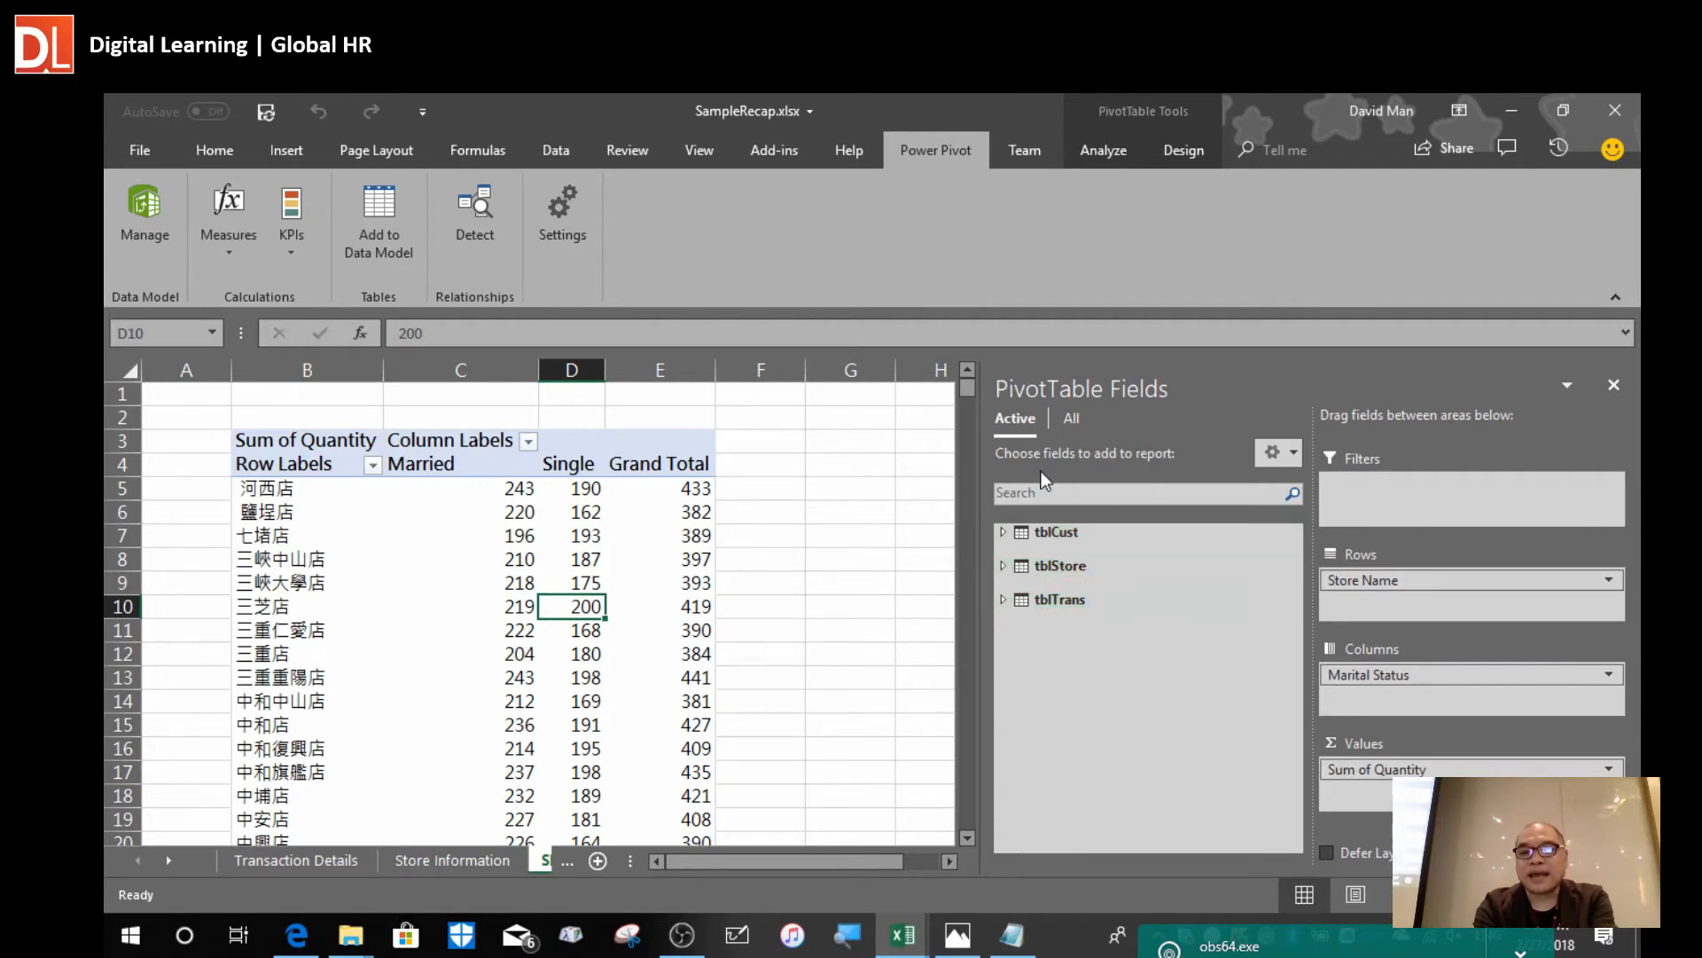
Collapse tblCust, tblStore and tblTrans in the All field list of the PivotTable.
click(1073, 420)
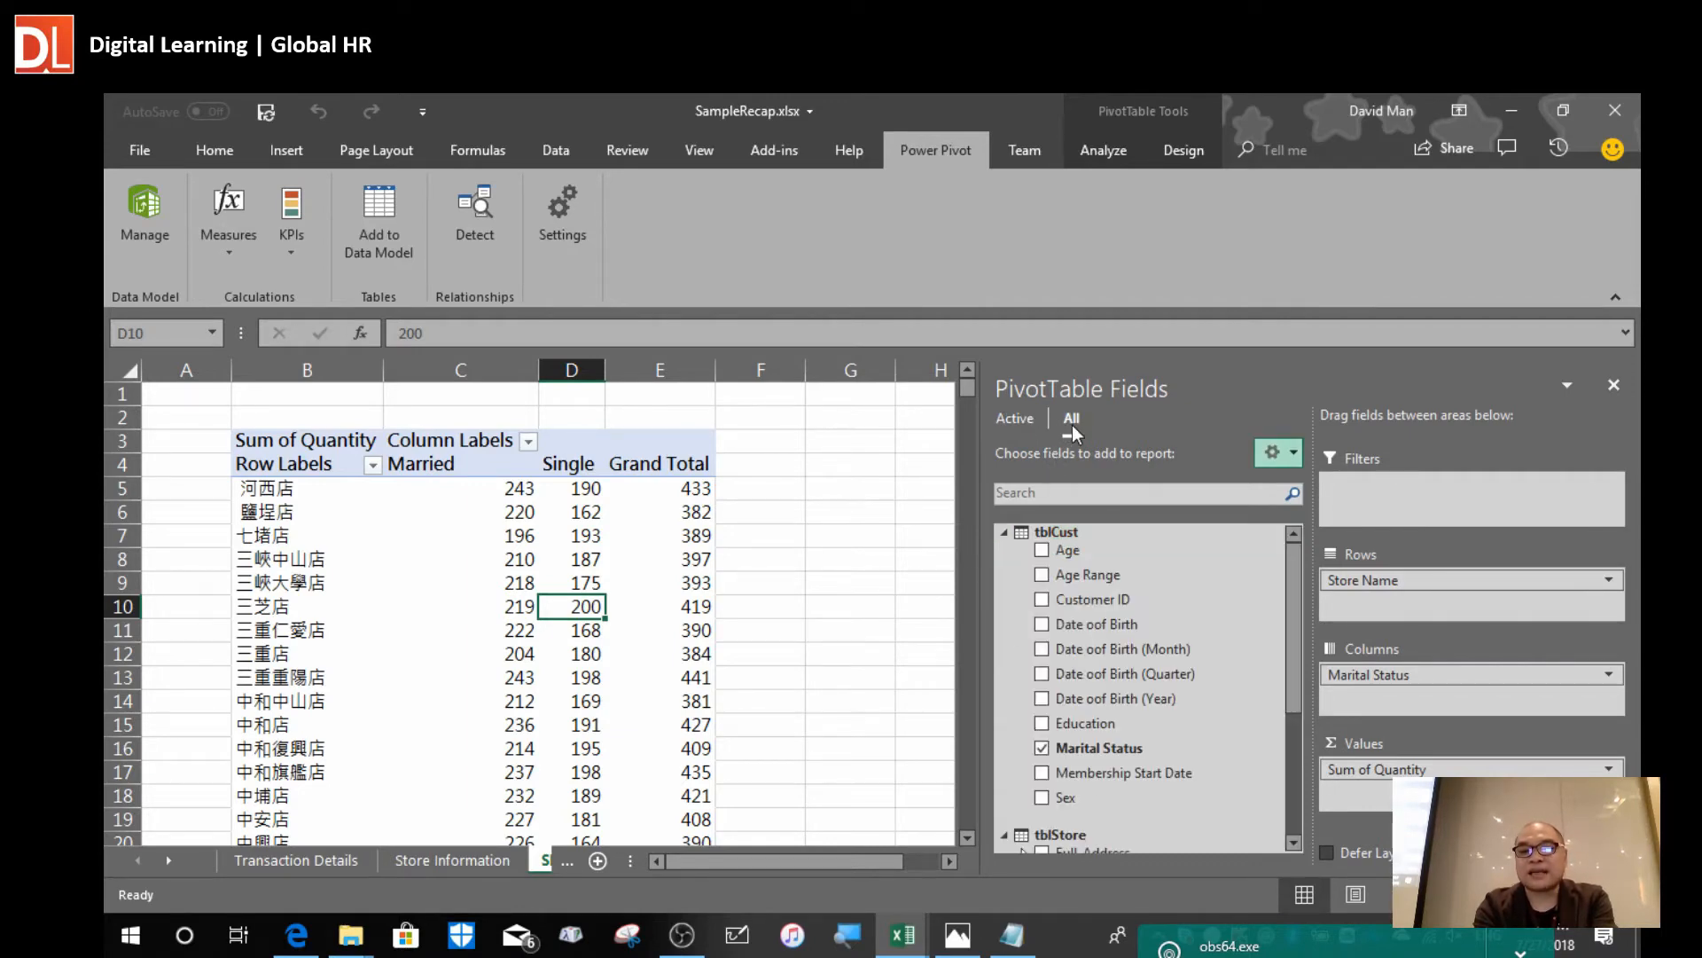
click(1004, 533)
click(1004, 565)
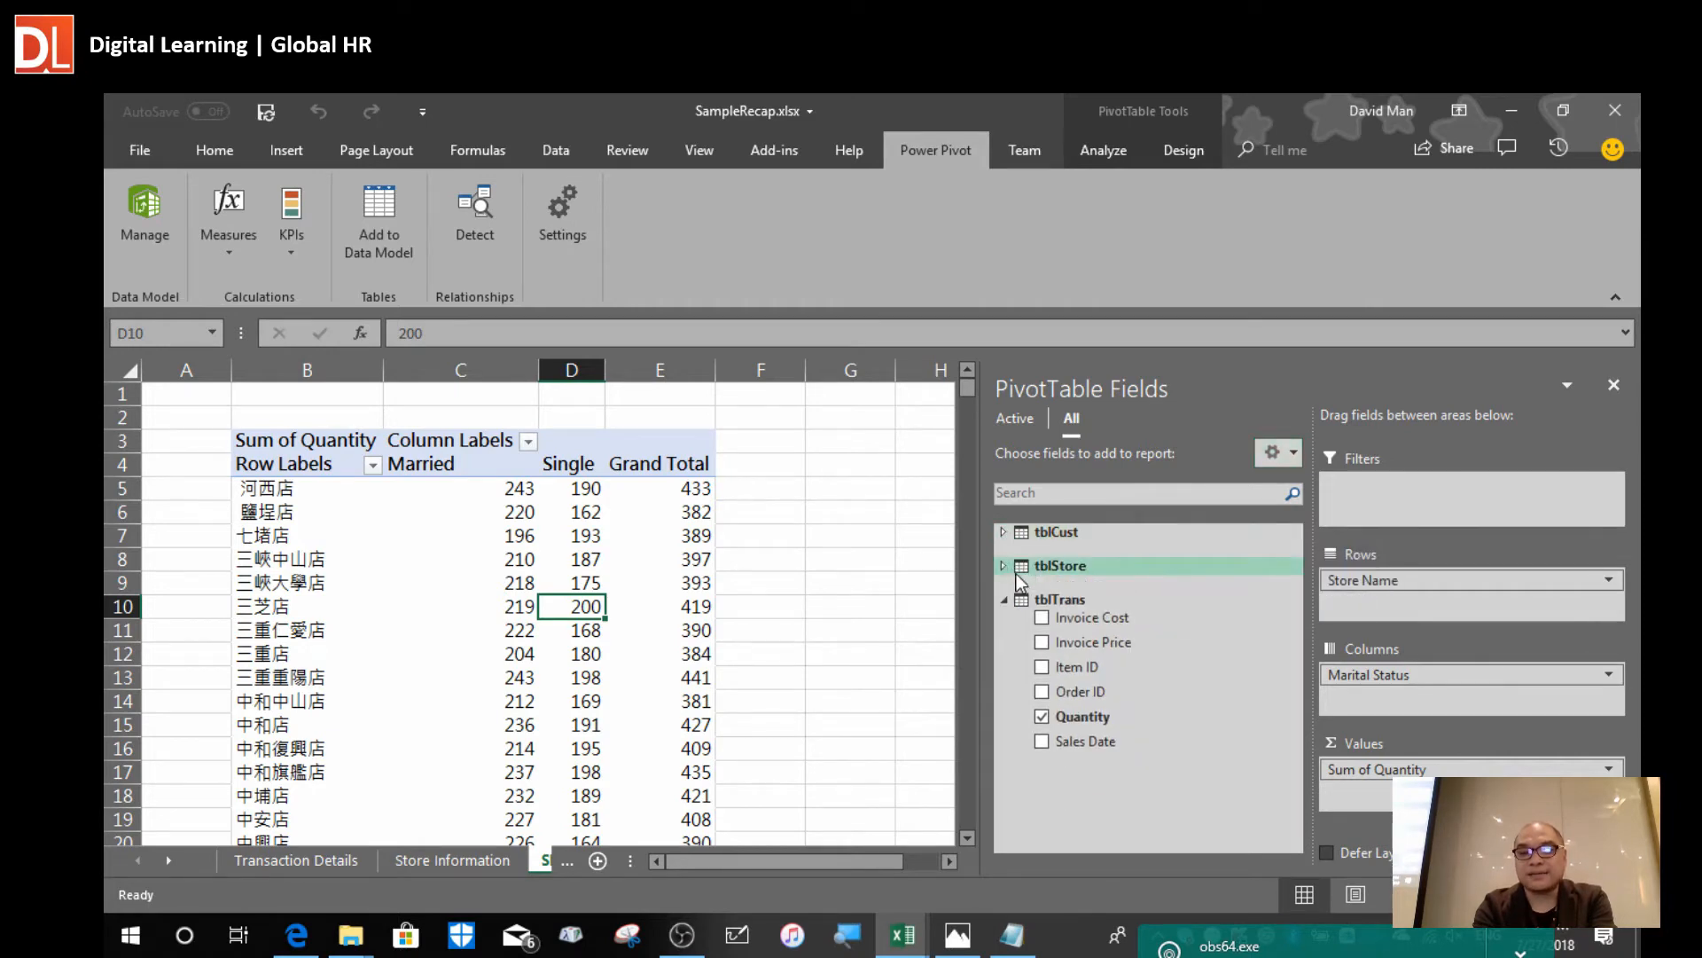
click(1005, 601)
Compare the tables offered in the Active and All field lists of the PivotTable.
click(1025, 418)
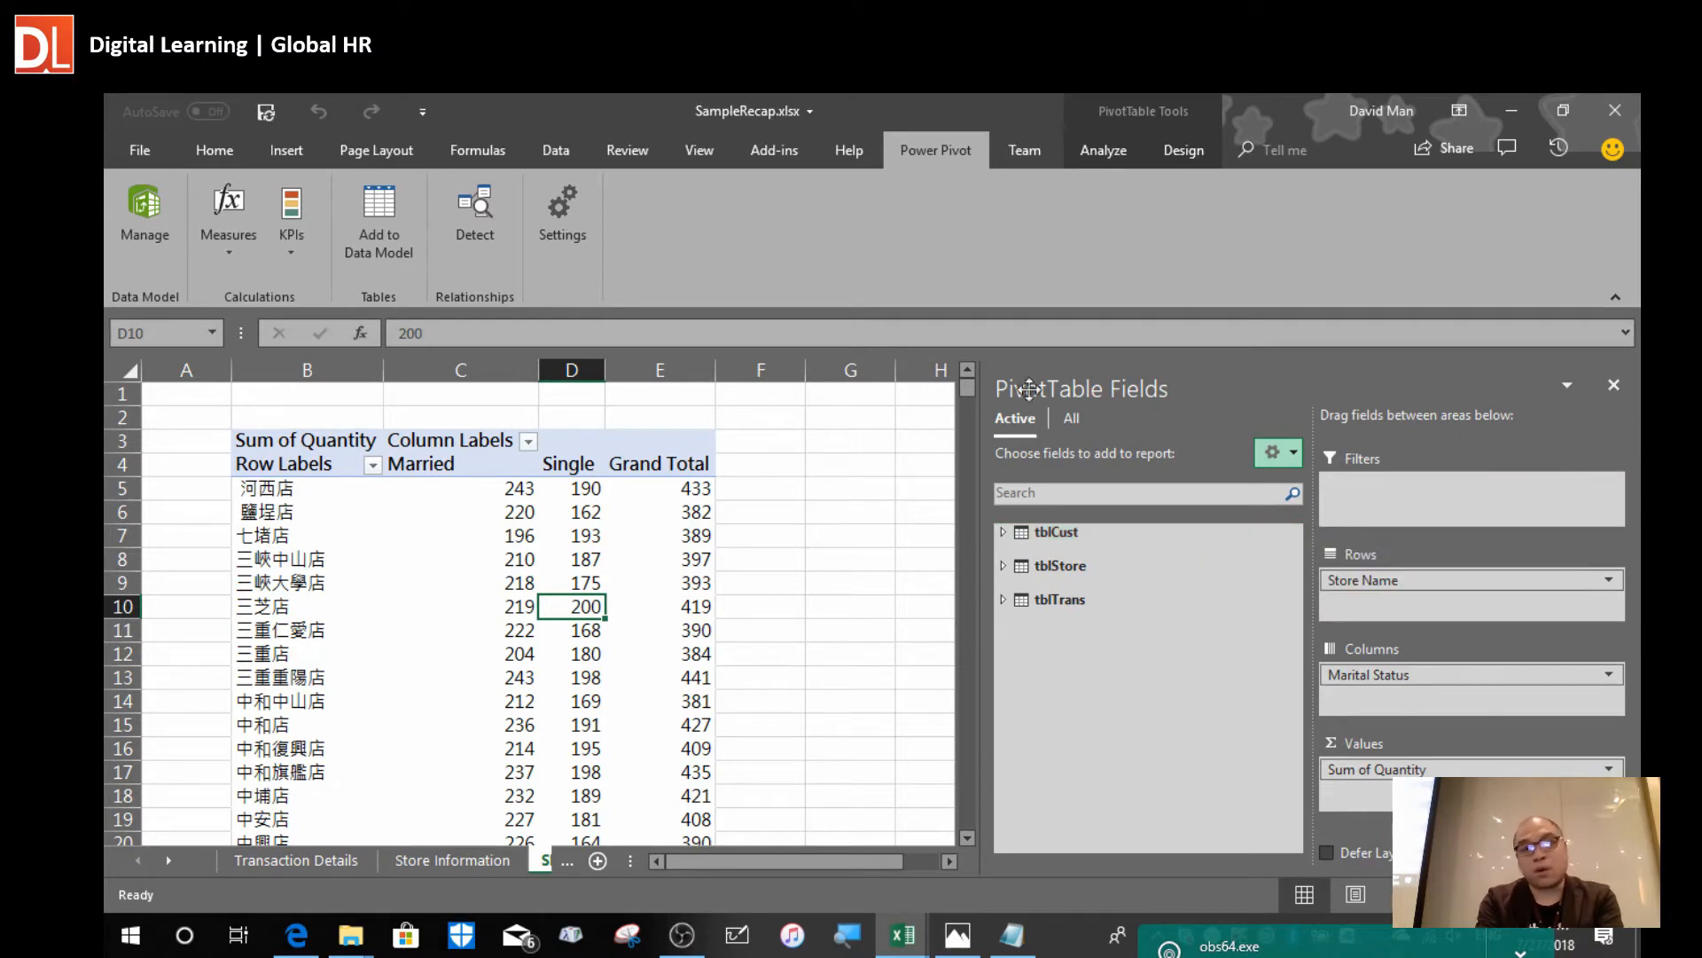
click(1071, 418)
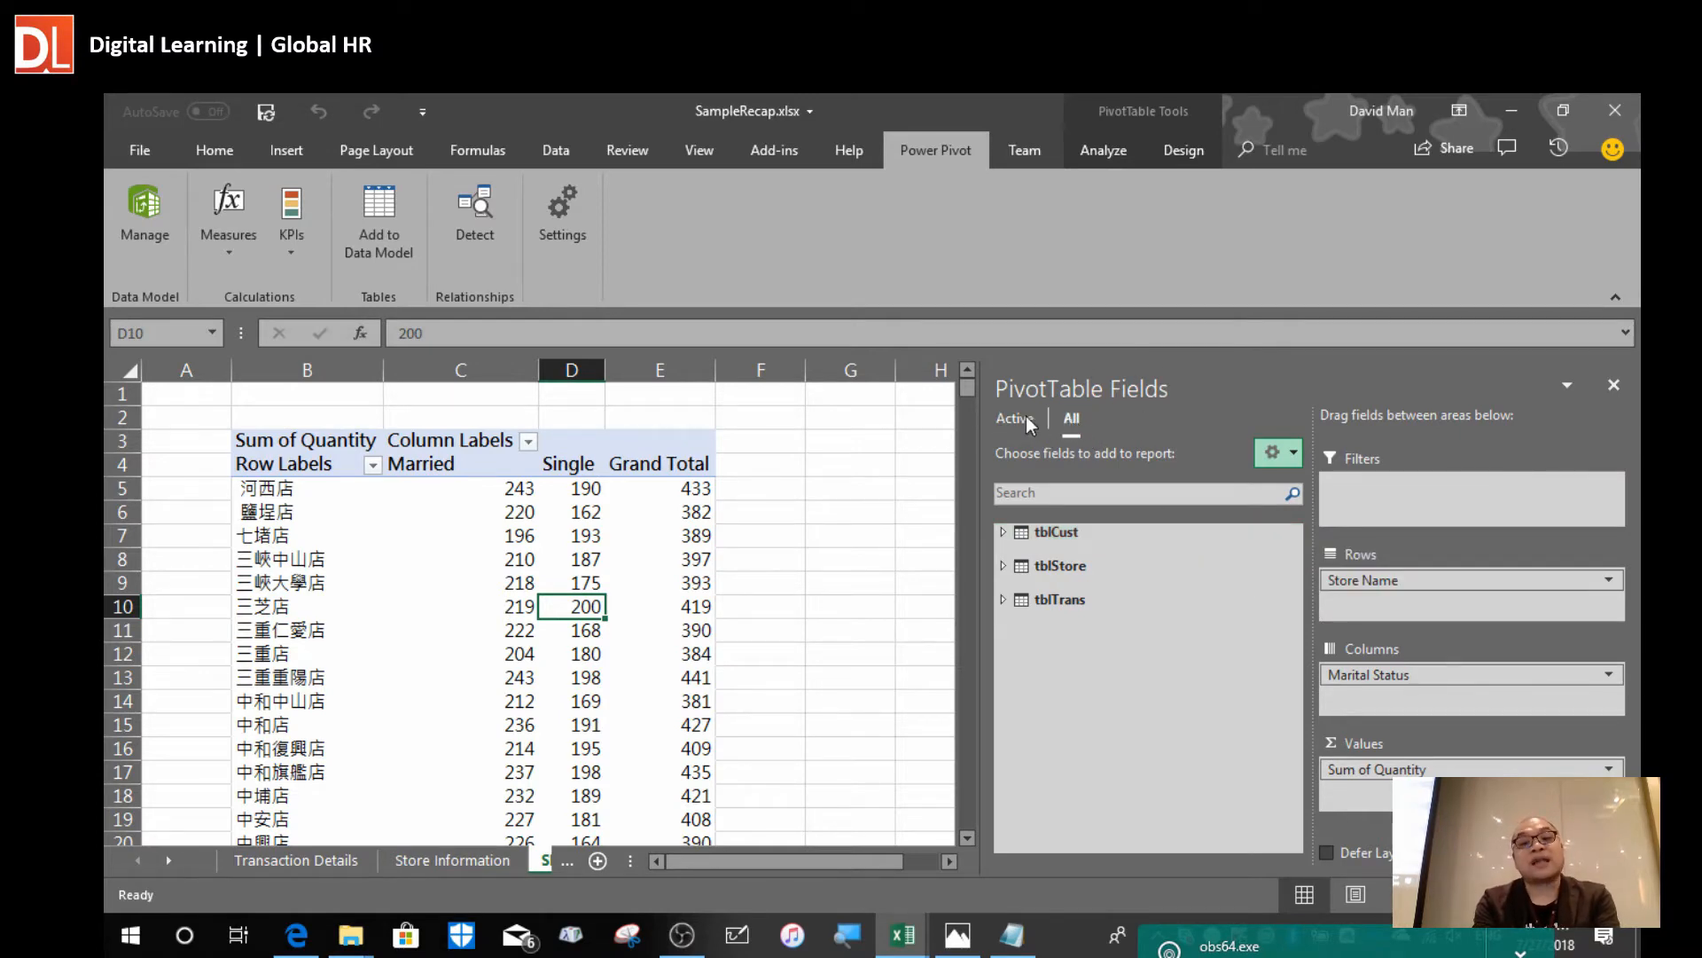
click(1023, 417)
click(1076, 425)
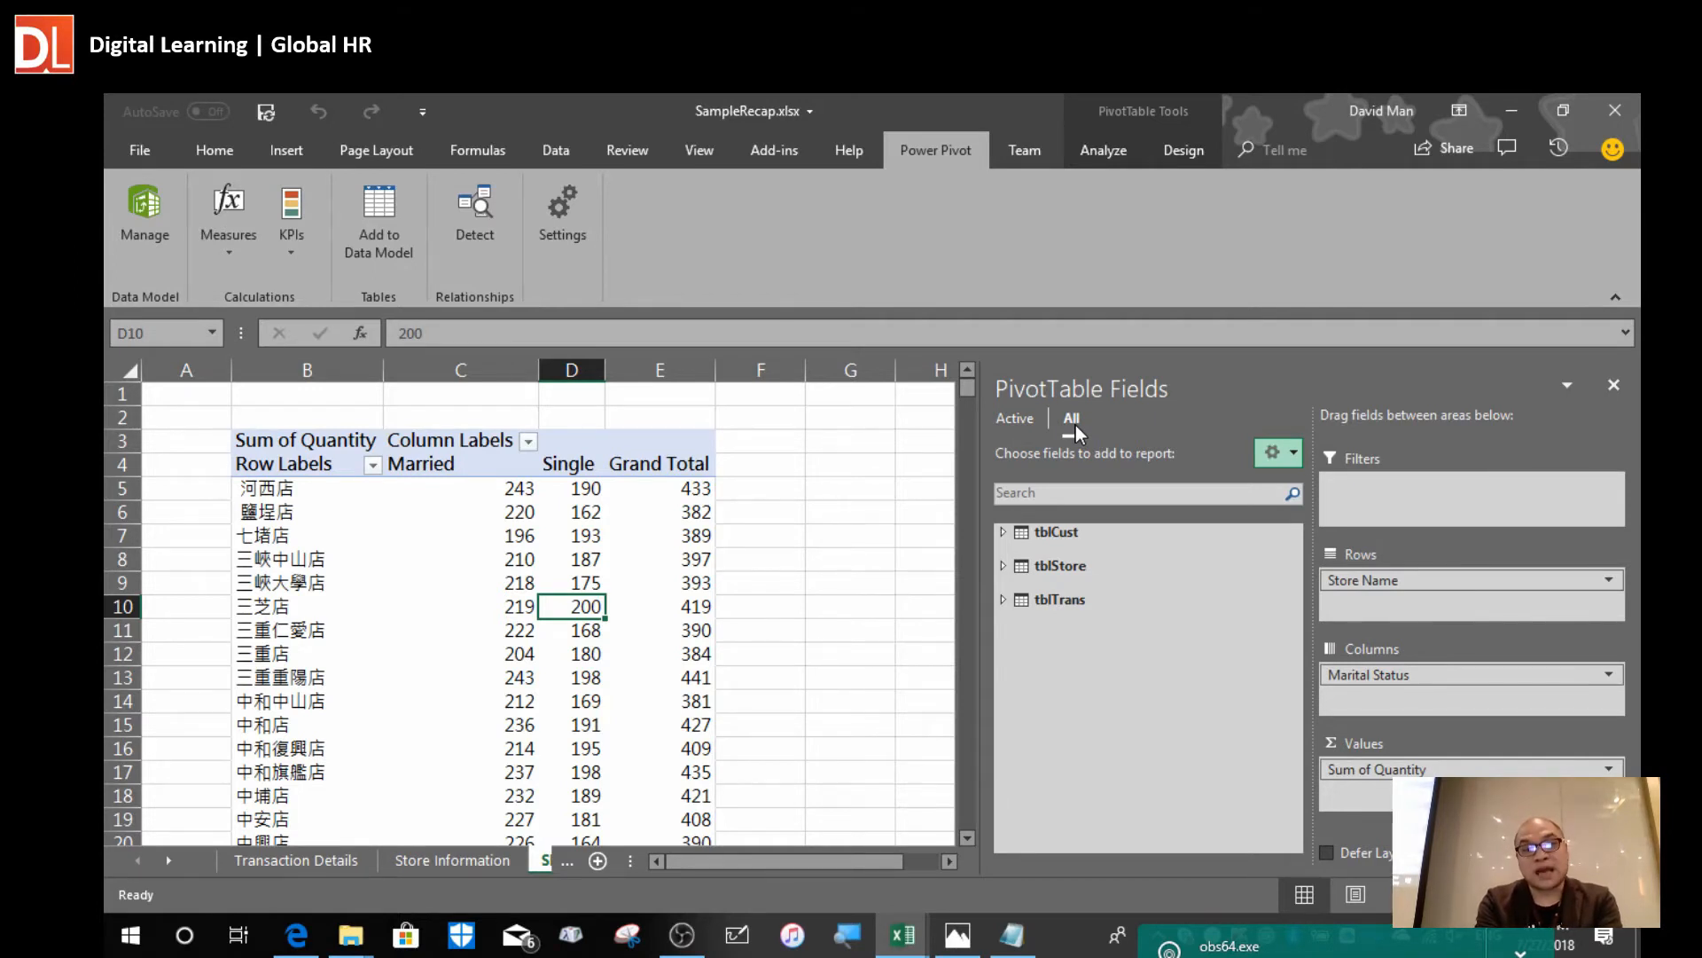
click(1018, 423)
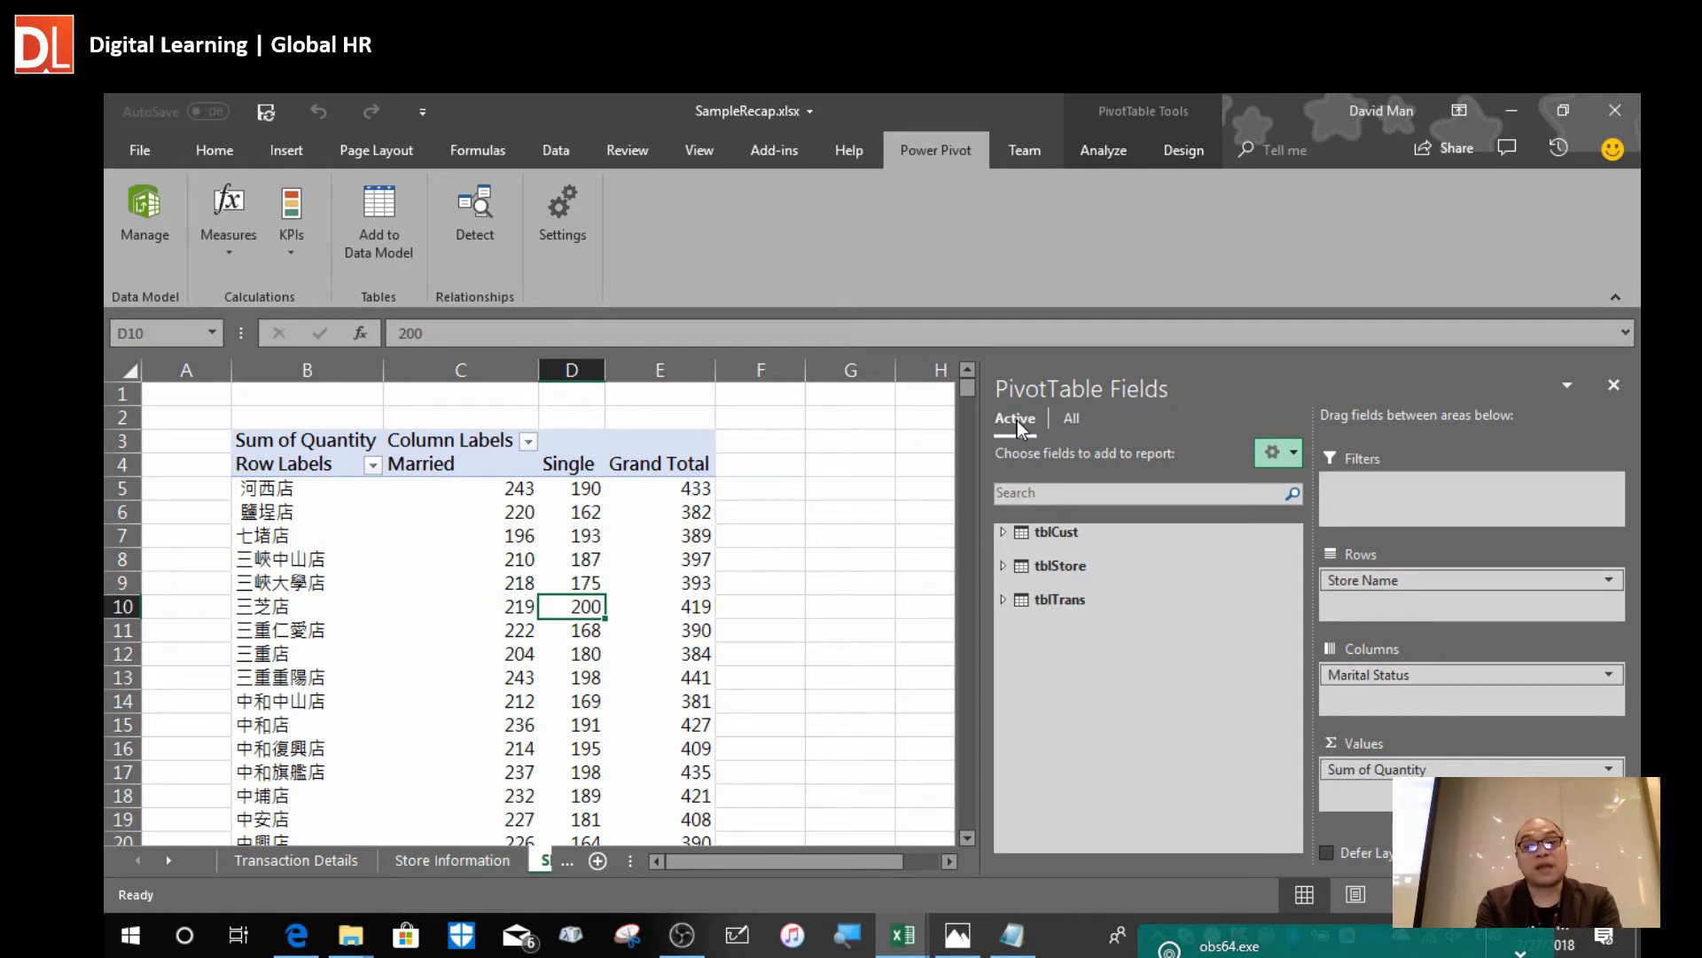
Check the commands available for tblCust in the Active field list, expanding the table, and return to the All list.
right_click(1067, 534)
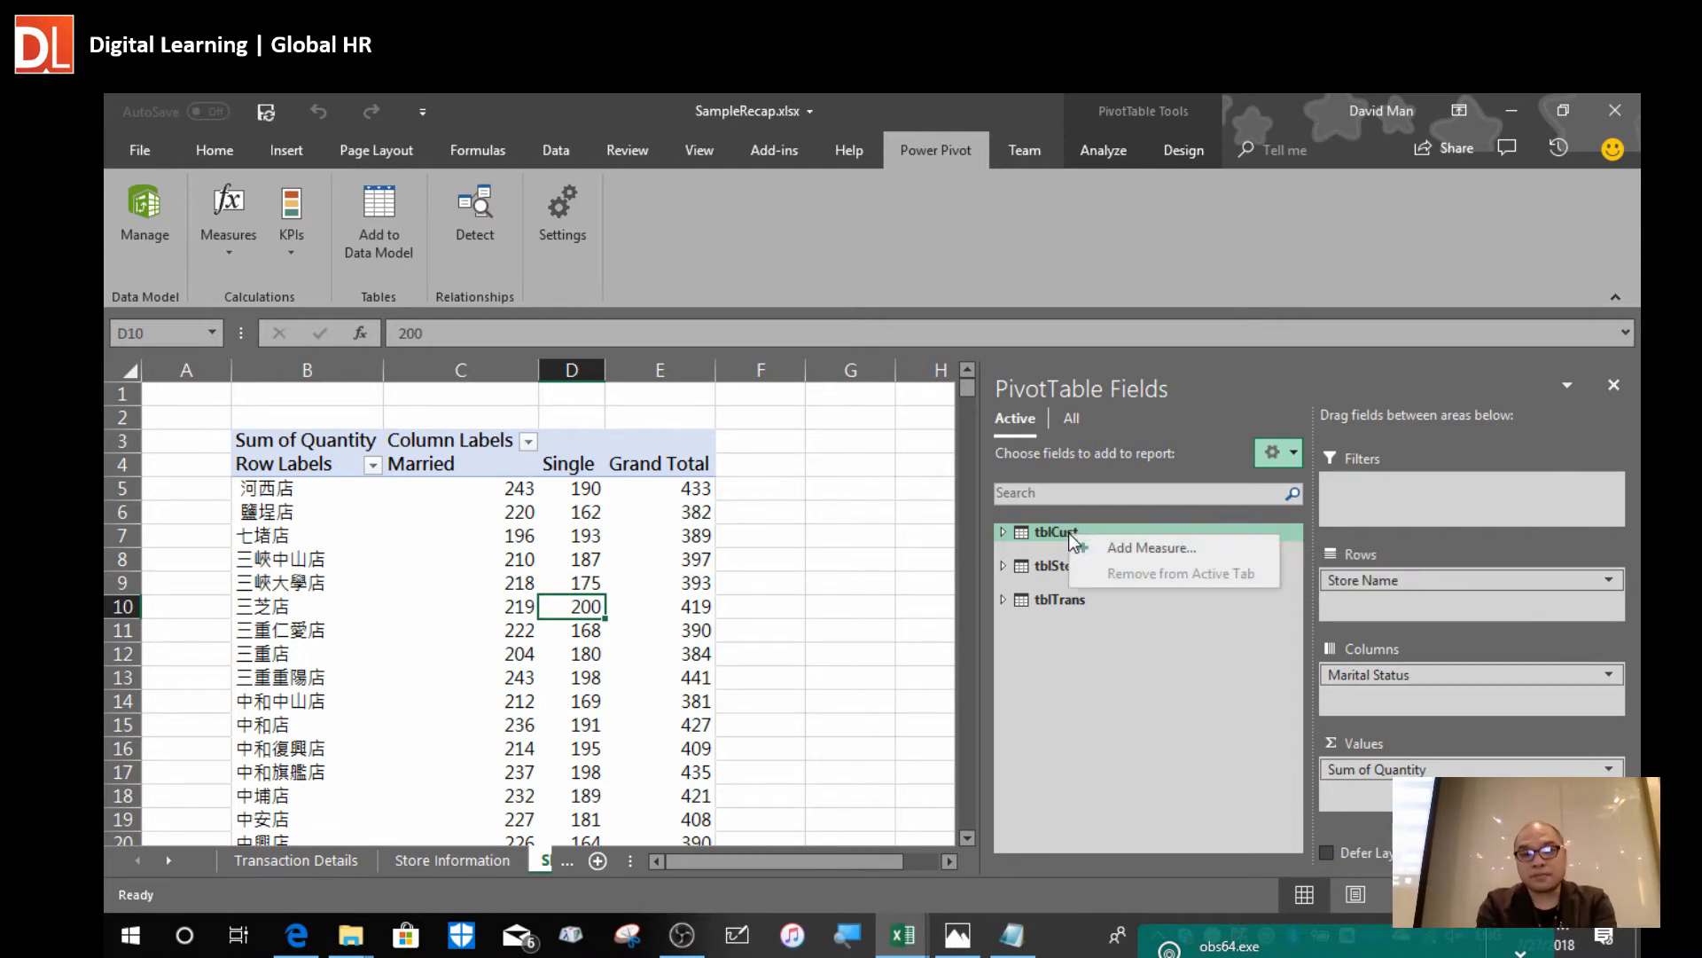
click(1026, 534)
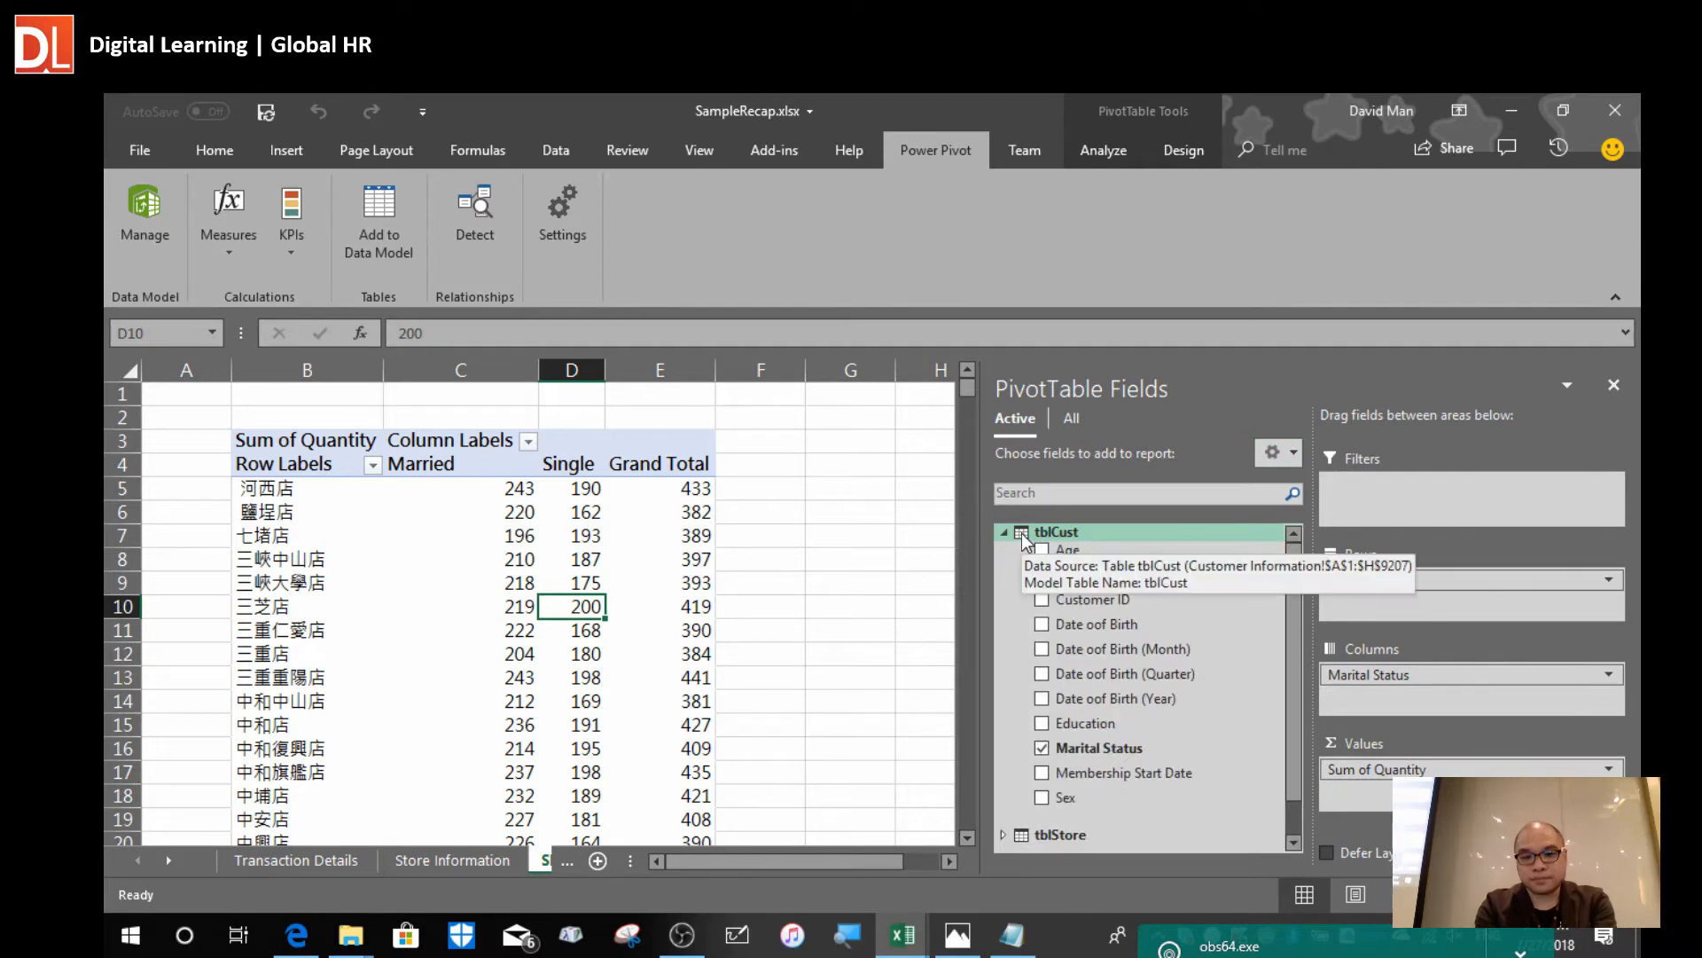
right_click(1025, 536)
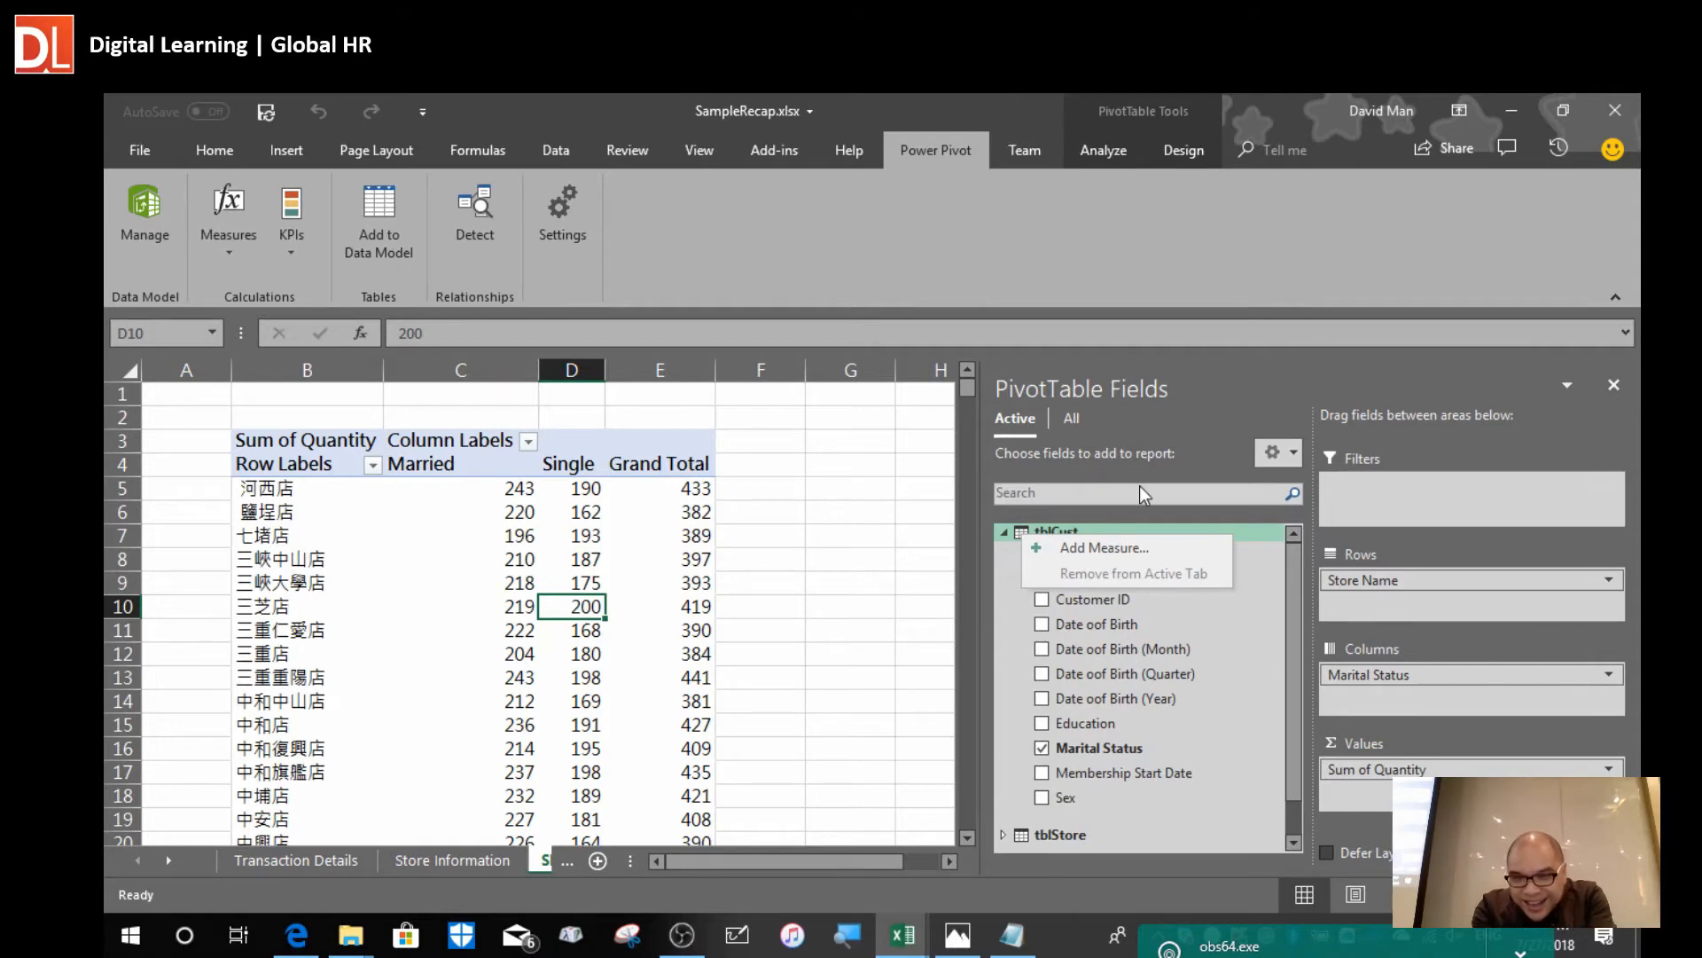
click(1072, 420)
click(1072, 419)
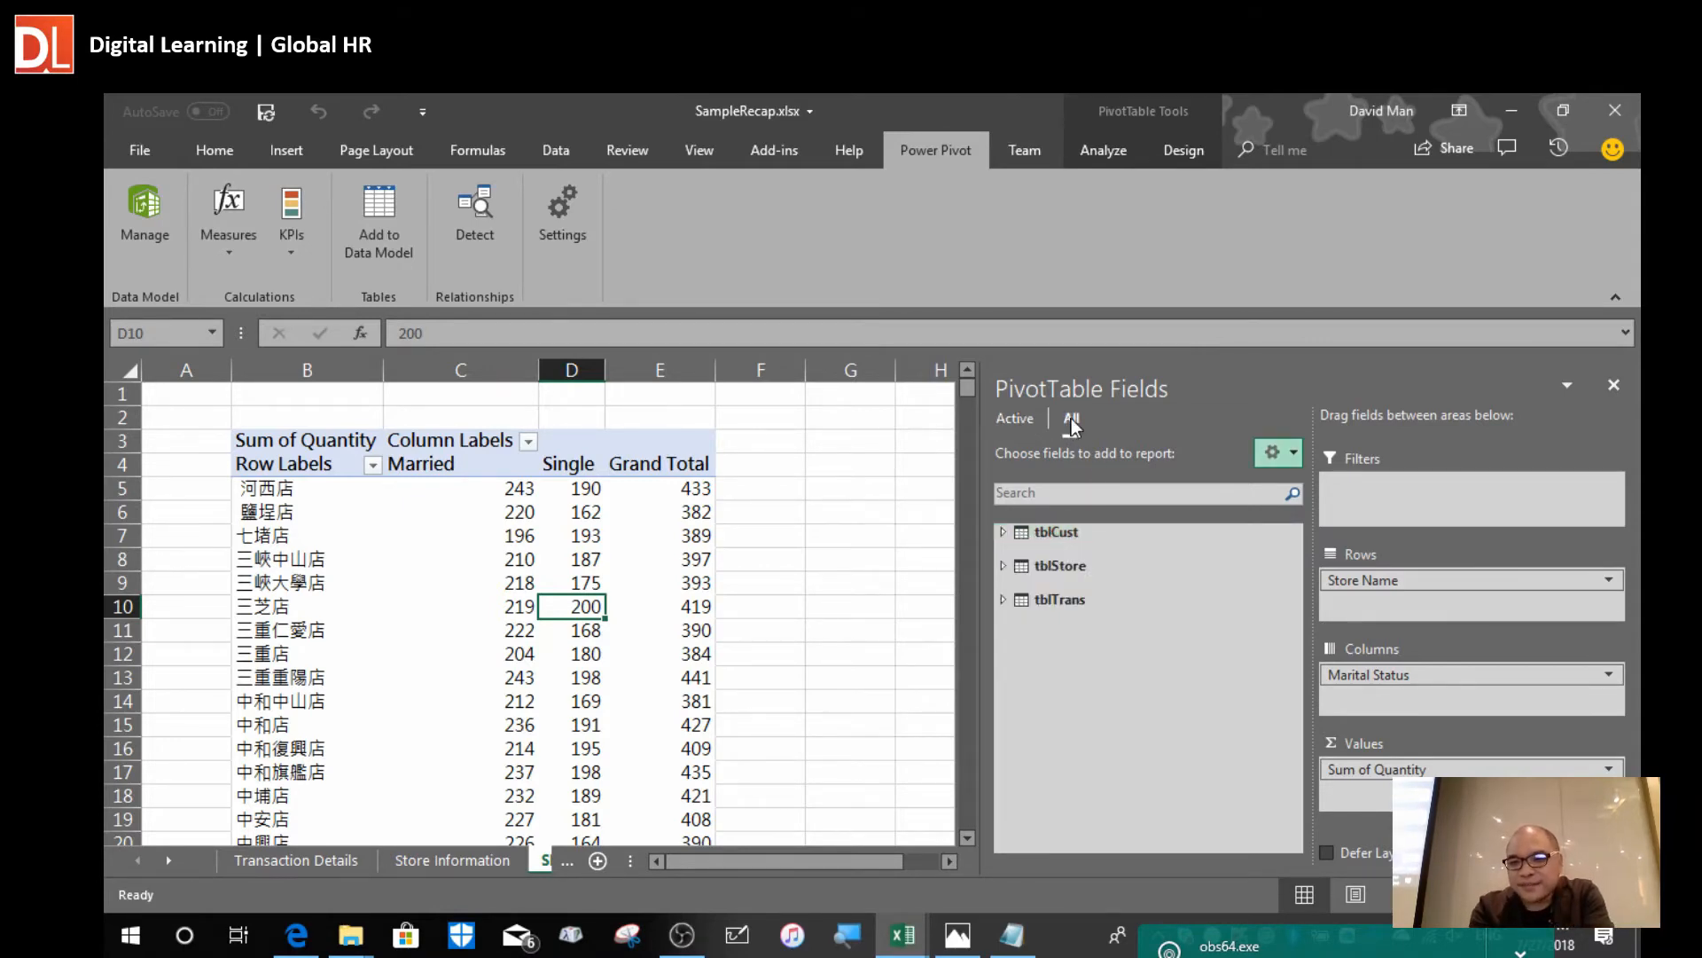
Compare the commands offered for tblCust in the All and Active field lists, collapsing the table in the Active list.
click(1049, 528)
right_click(1049, 529)
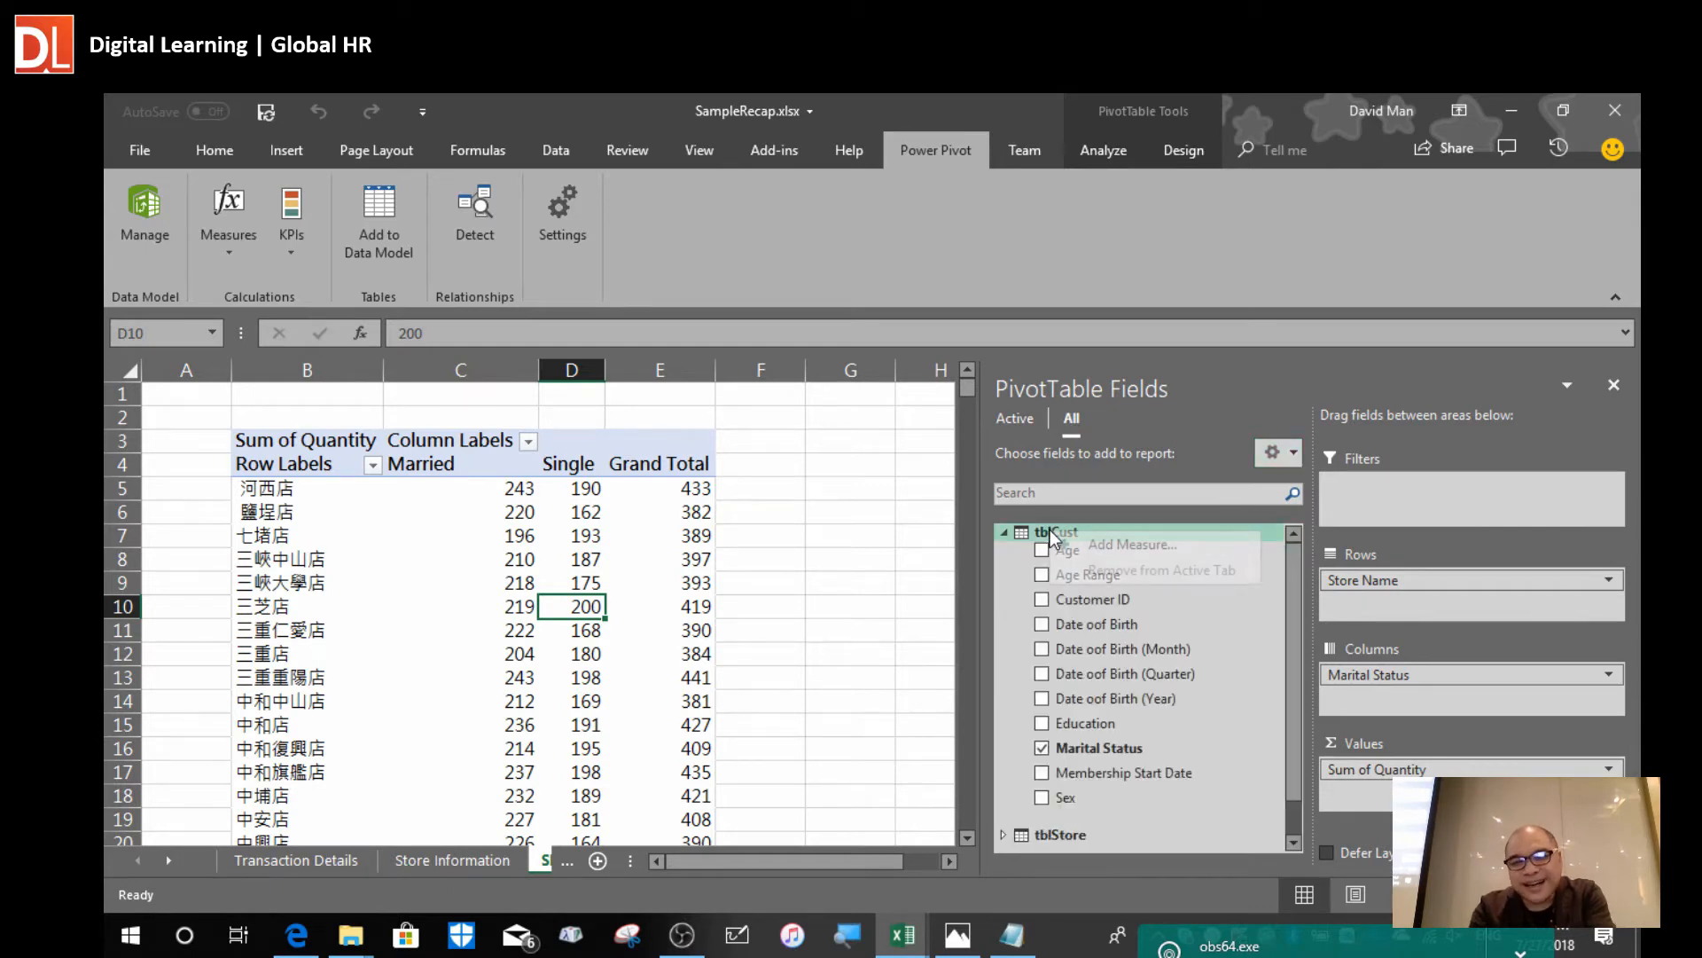
click(1022, 426)
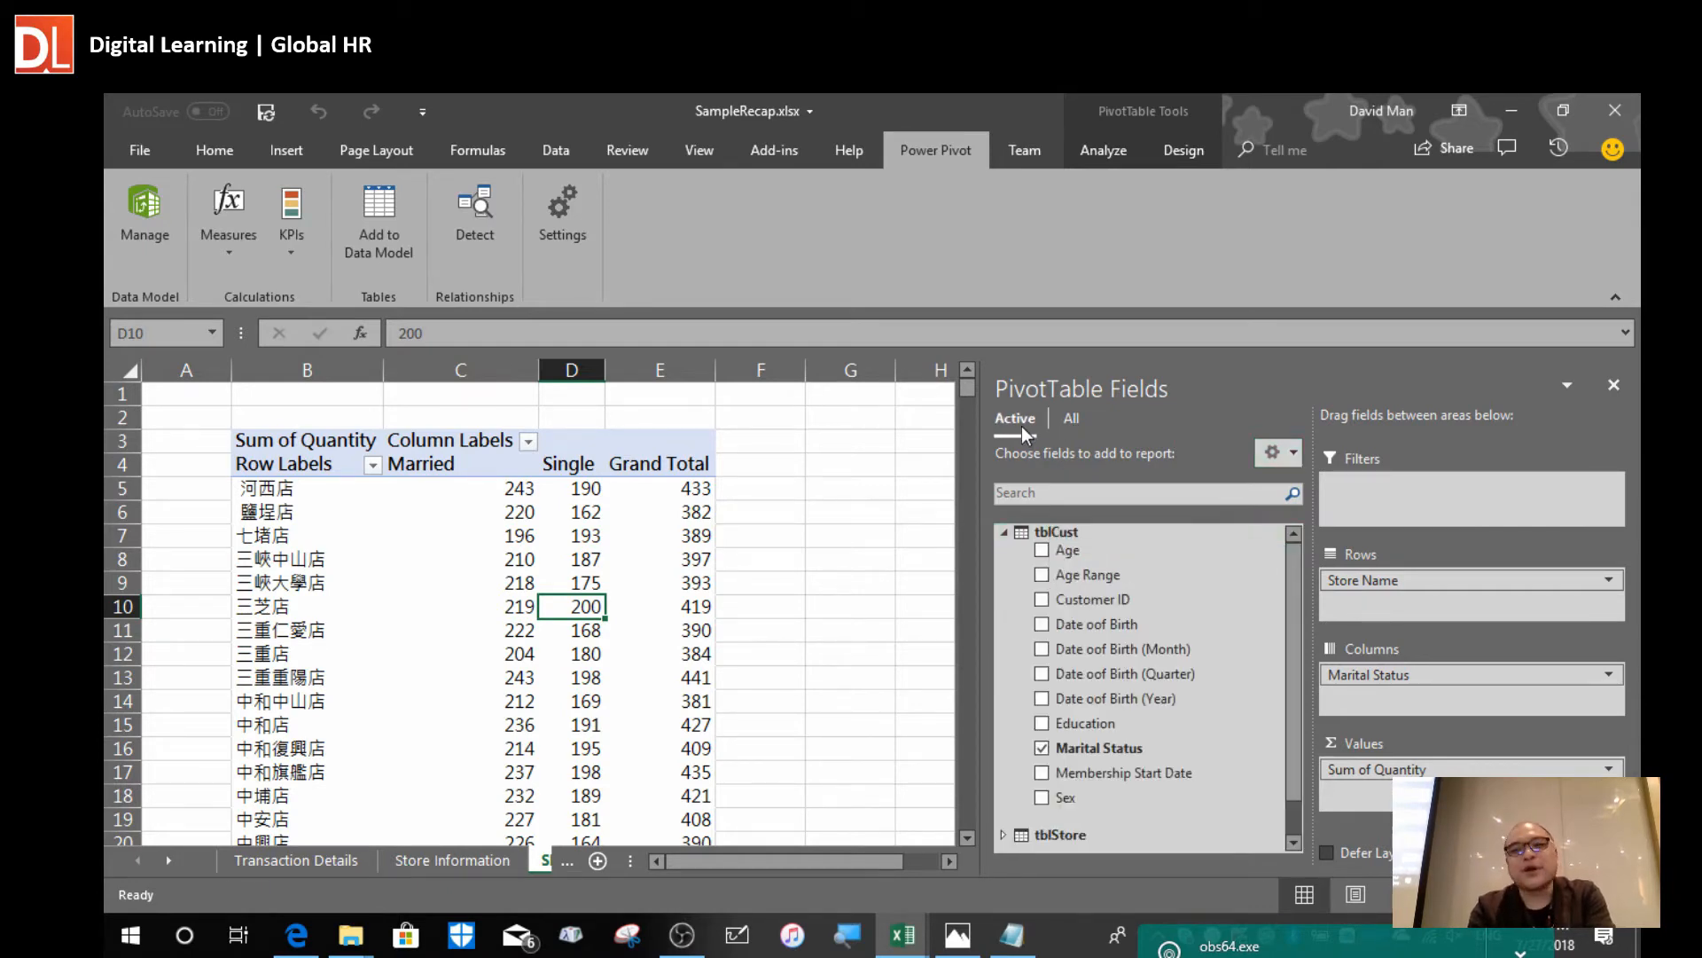
click(1004, 530)
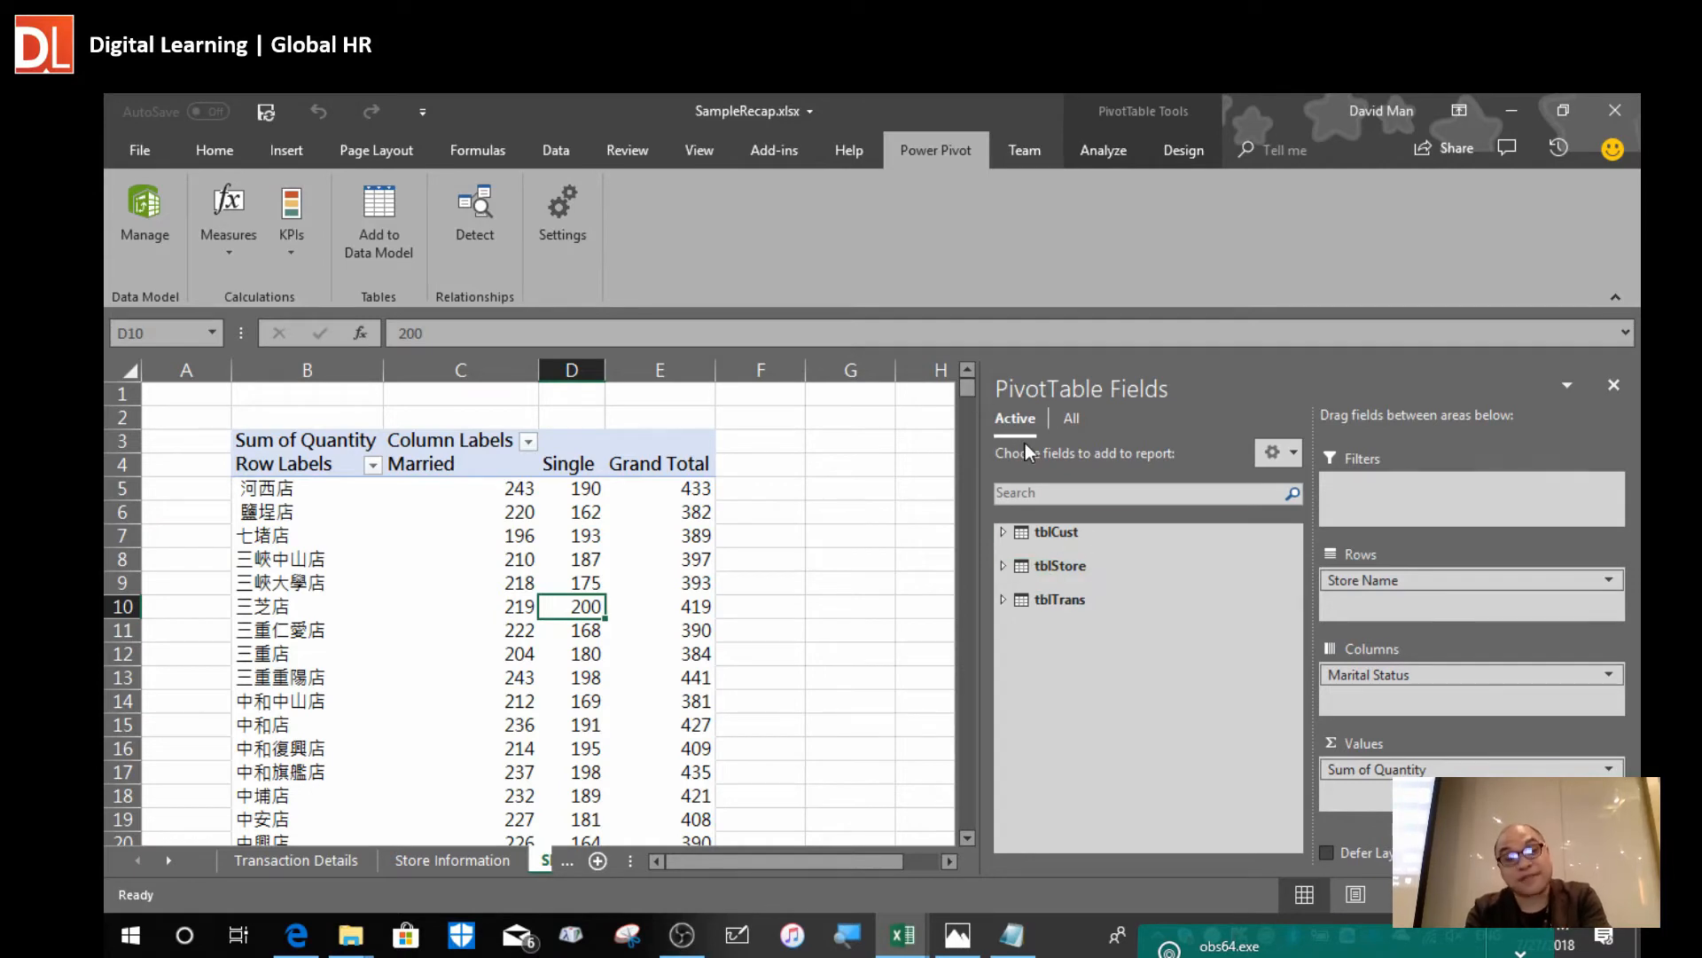
right_click(1061, 530)
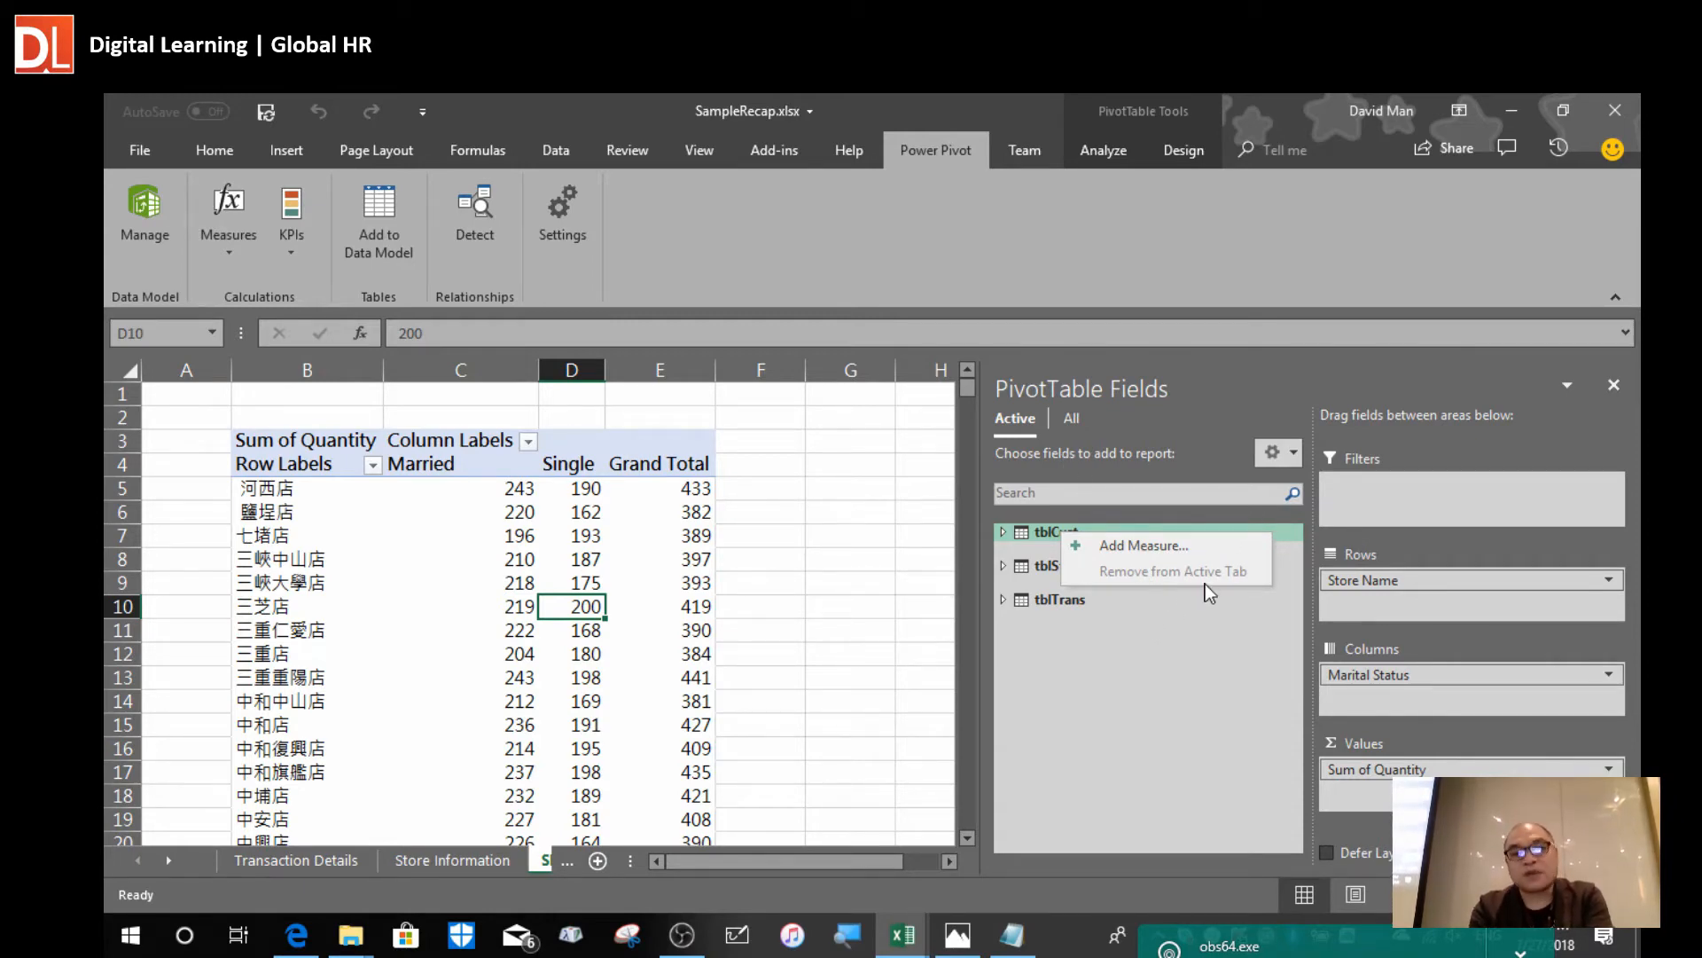
click(1160, 608)
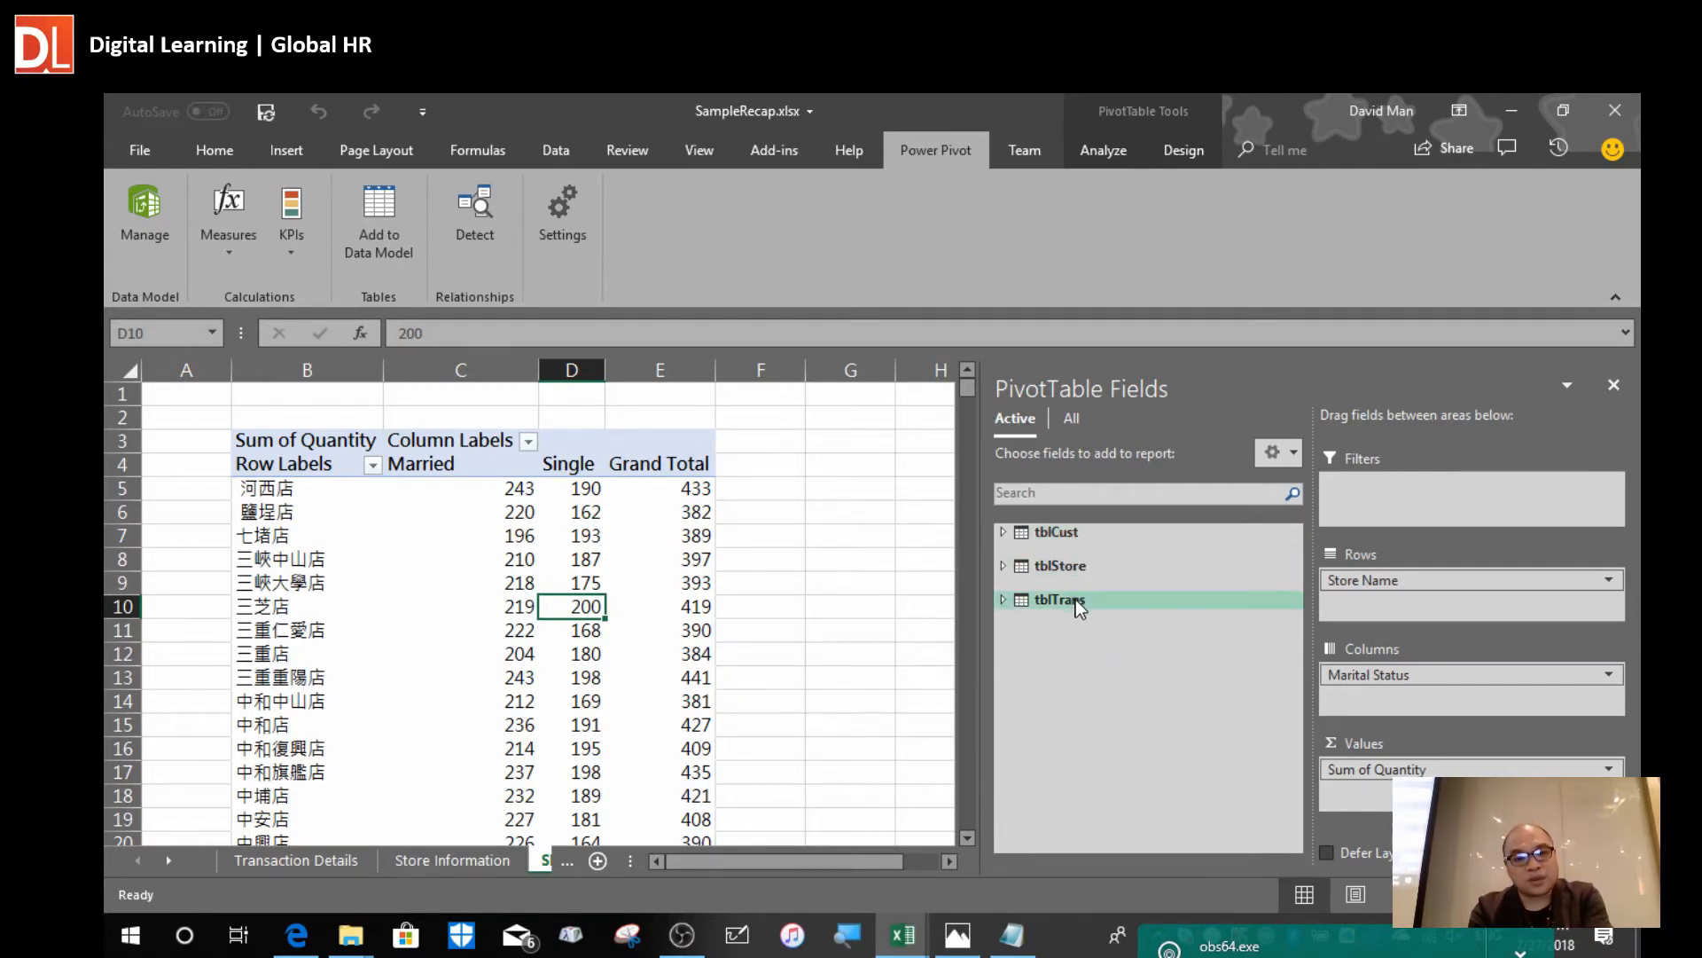
Remove Store Name from the PivotTable rows and remove tblStore from the Active field list.
mouse_move(1076, 601)
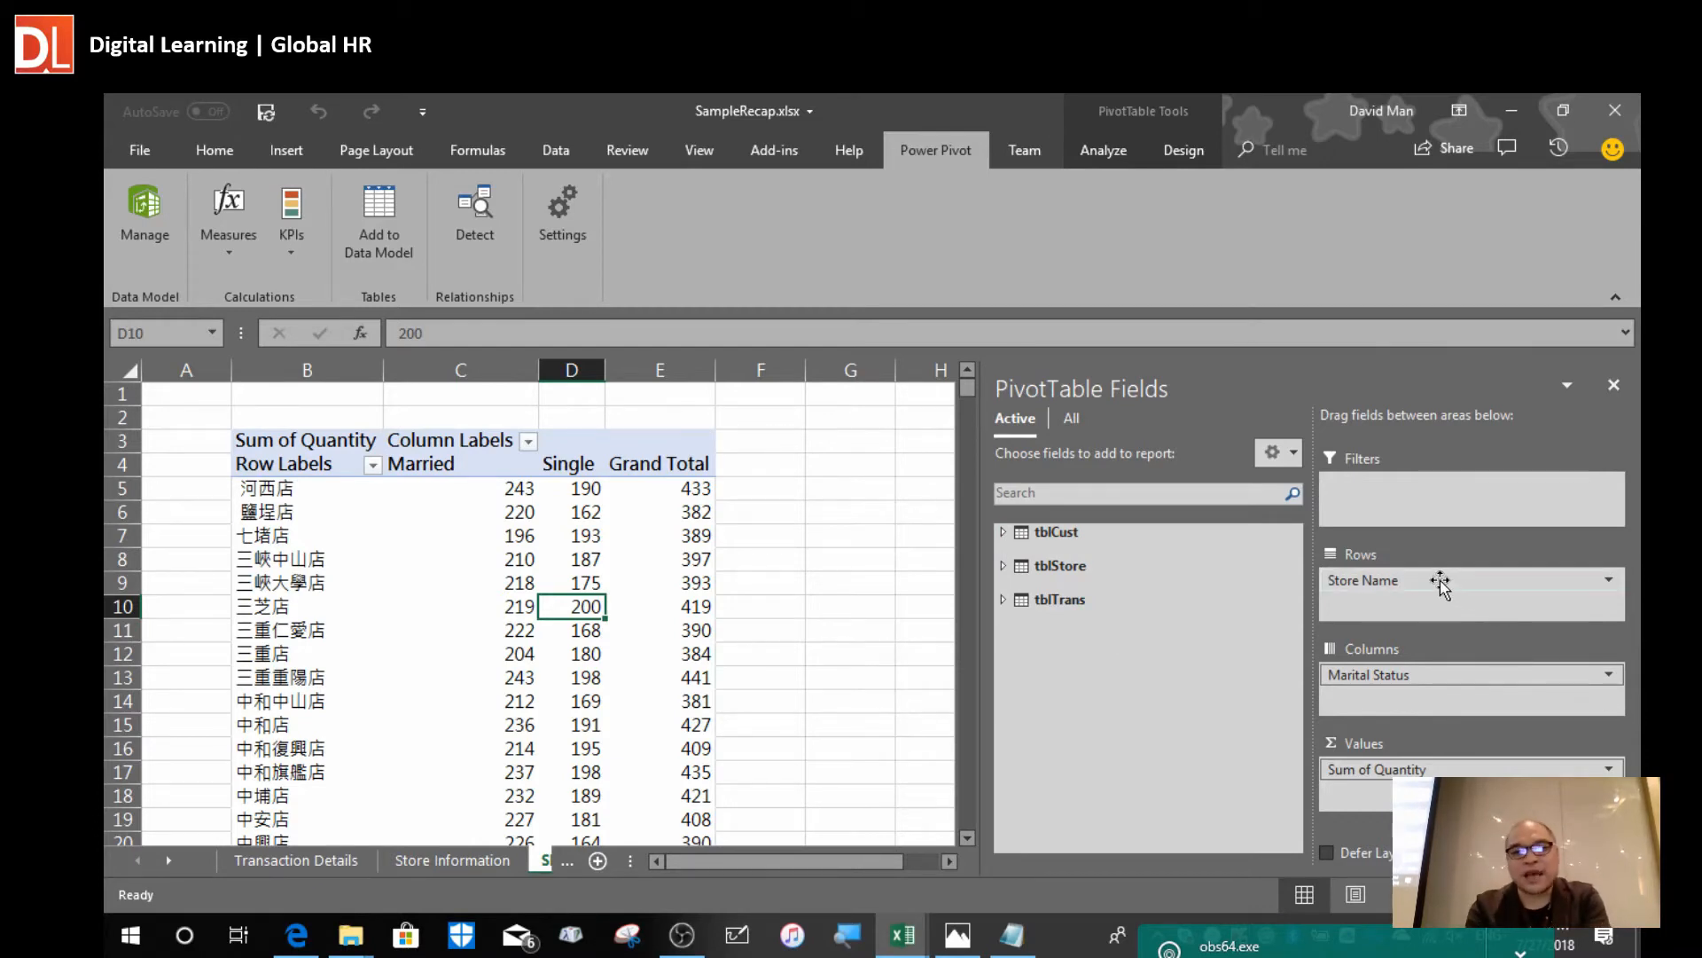
drag(1439, 578, 1285, 612)
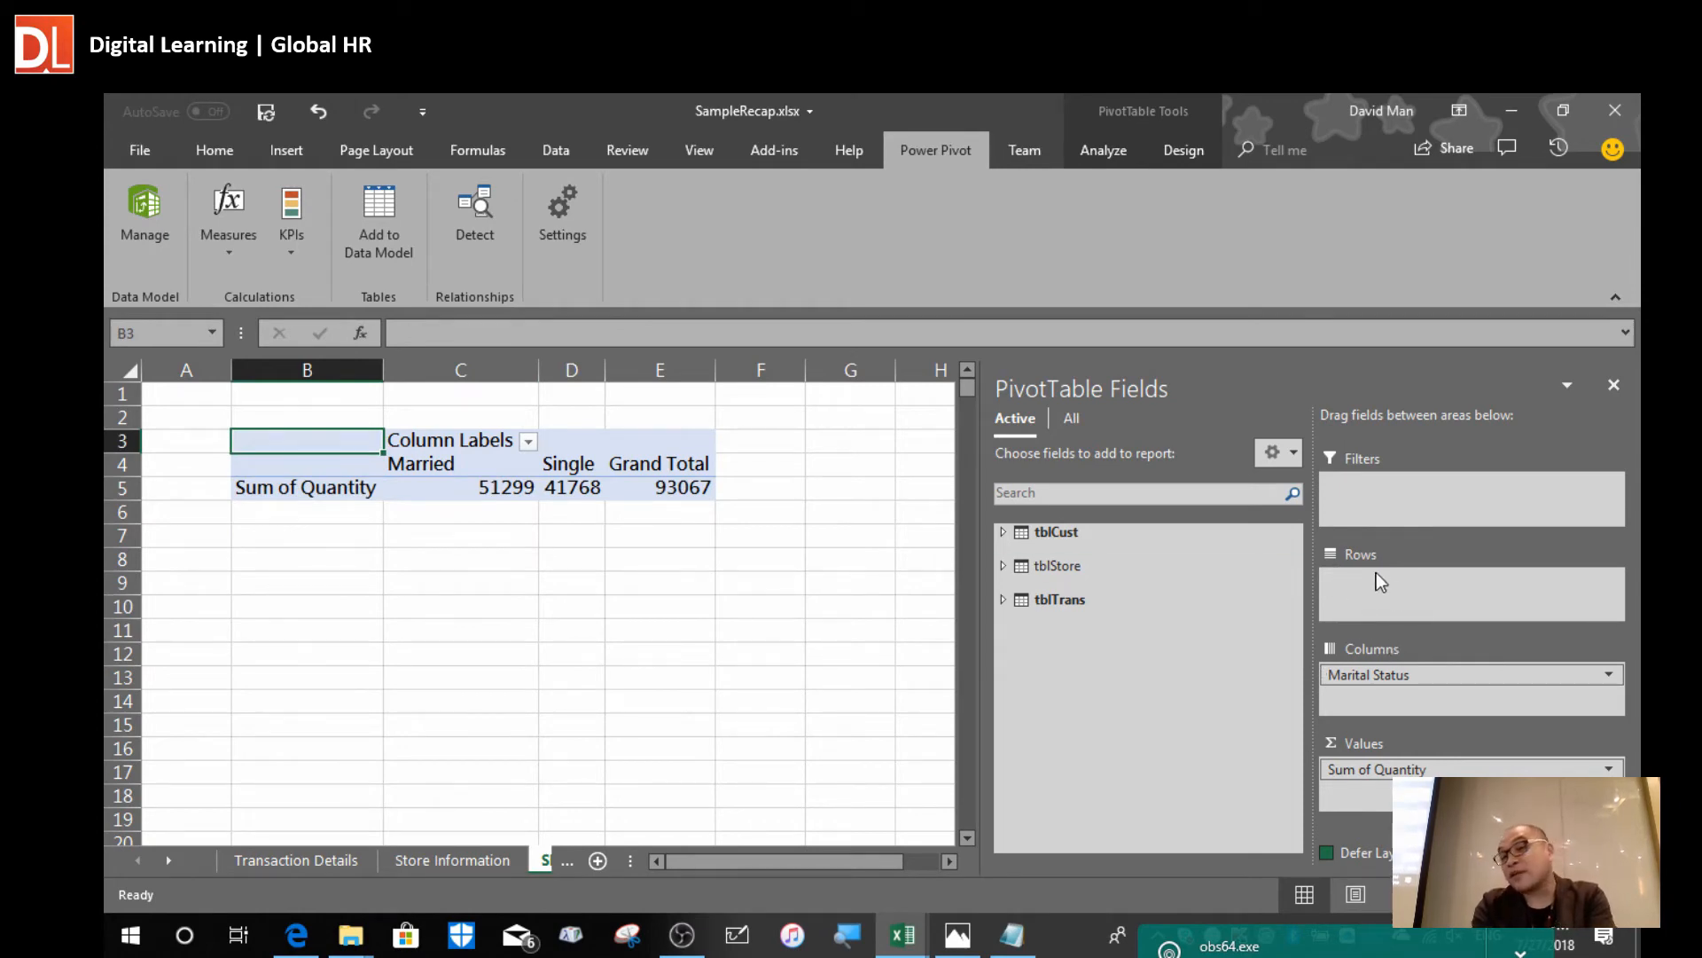
right_click(1045, 565)
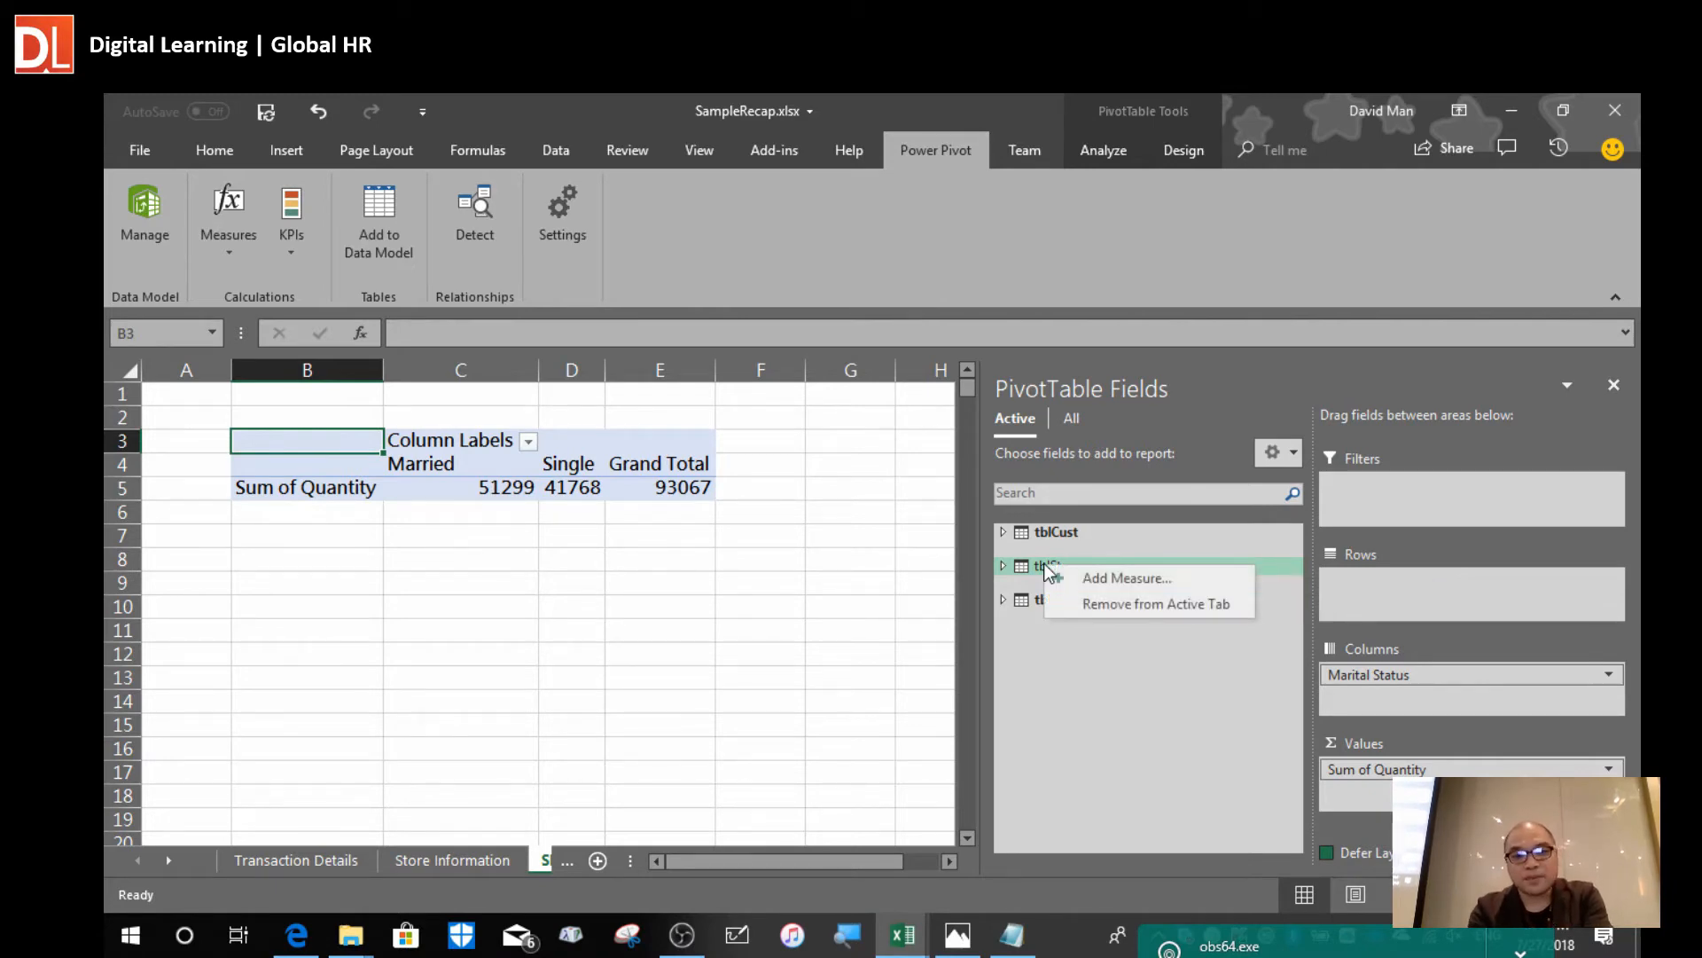
click(1162, 608)
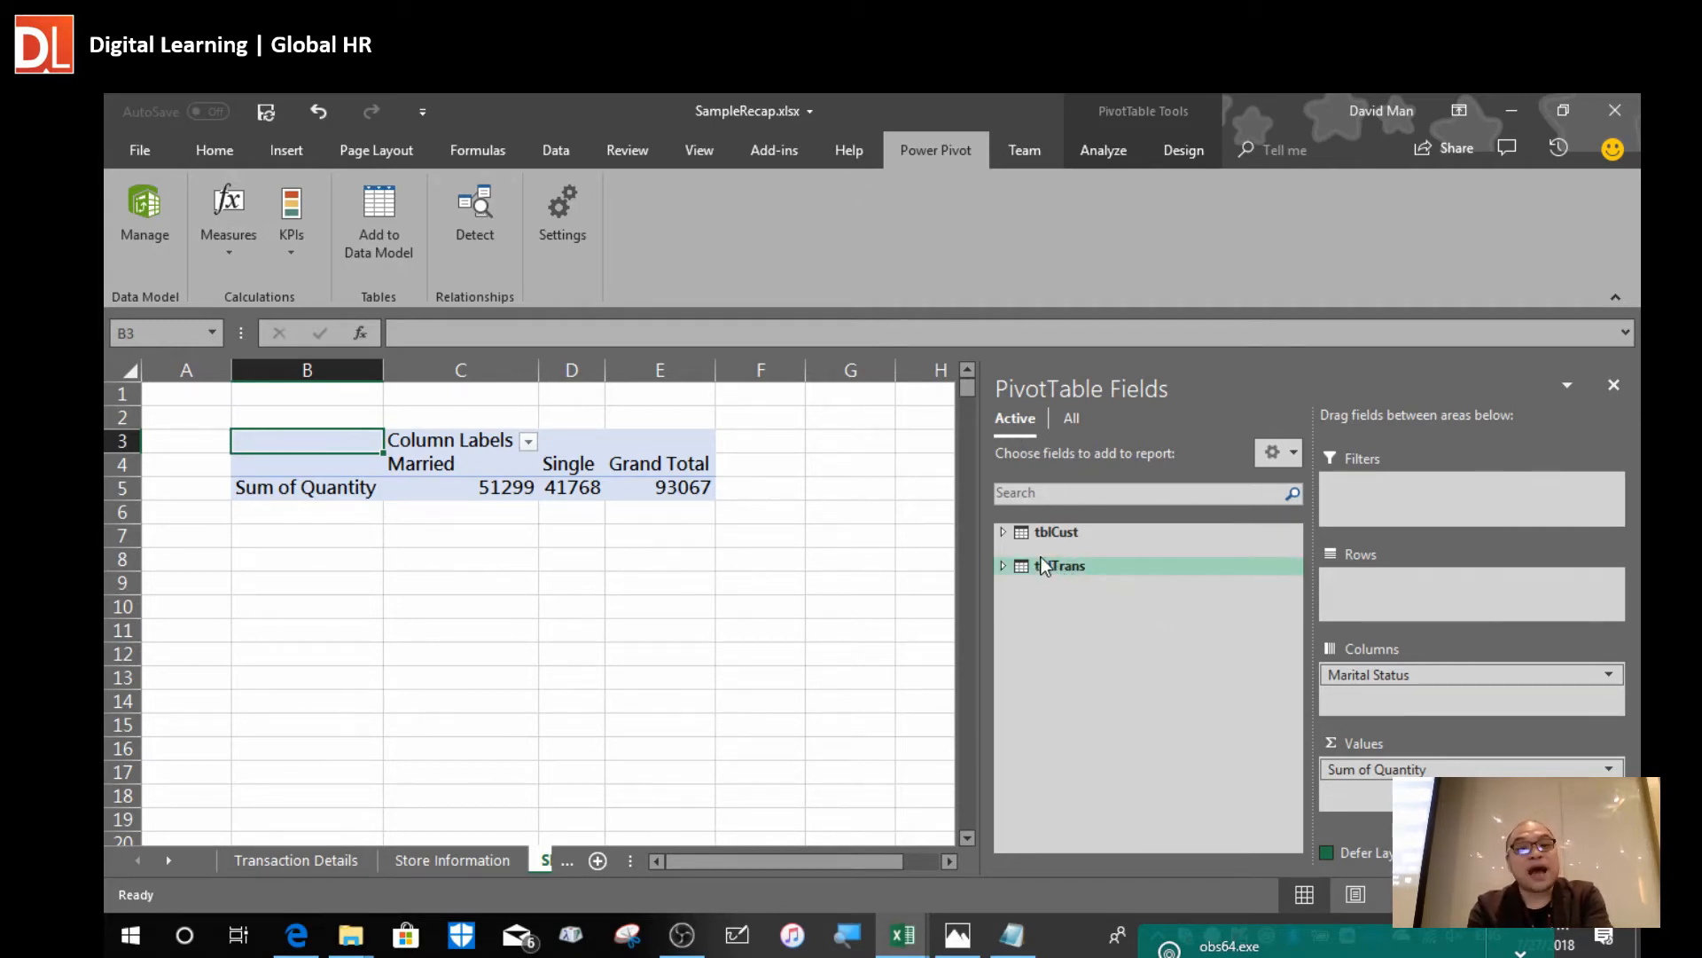
Show tblStore in the Active field list again from the All list, collapsing tblCust there.
click(1069, 418)
click(1003, 530)
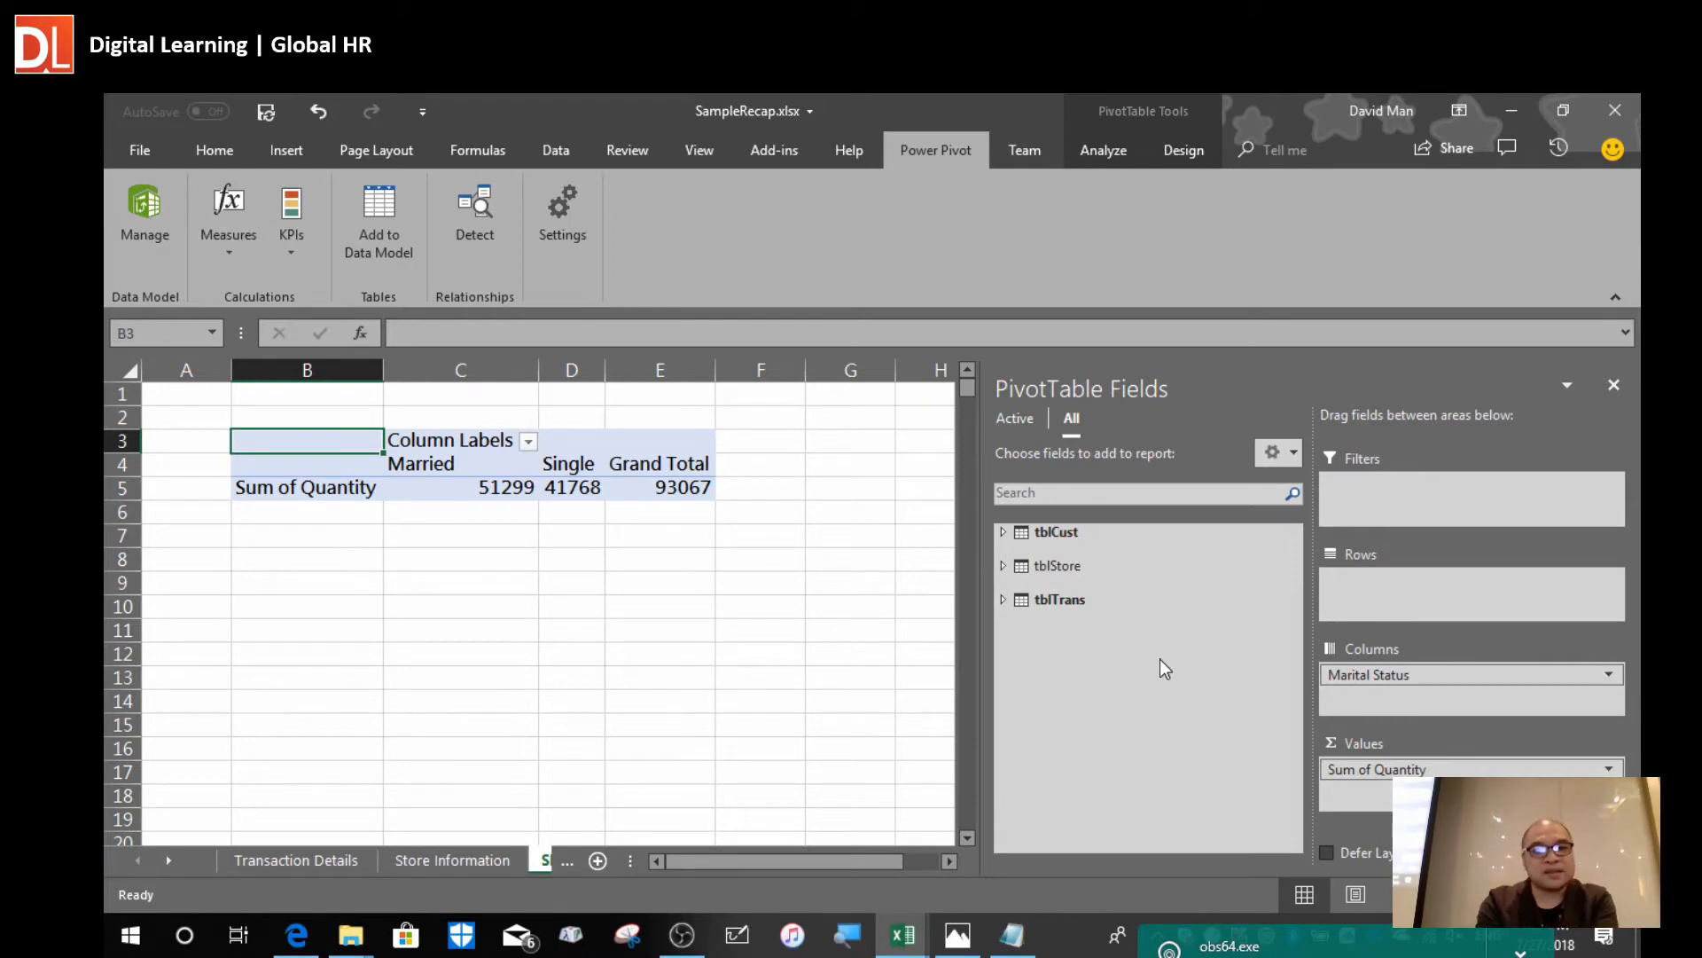
right_click(1059, 564)
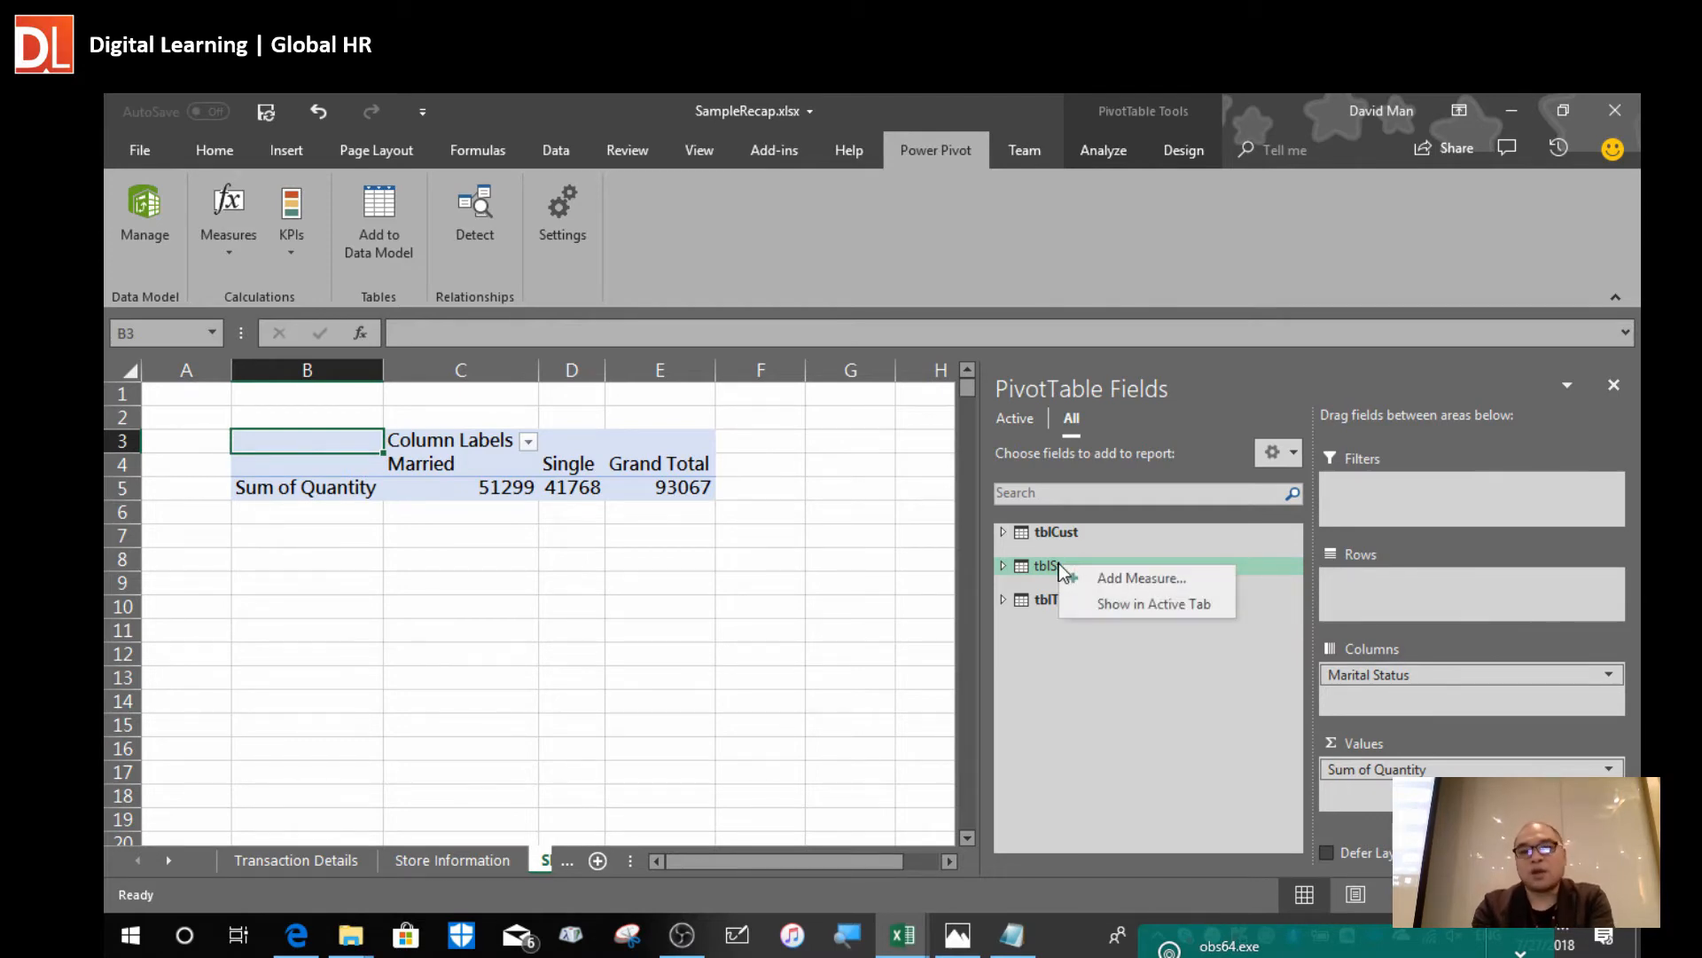
click(1151, 605)
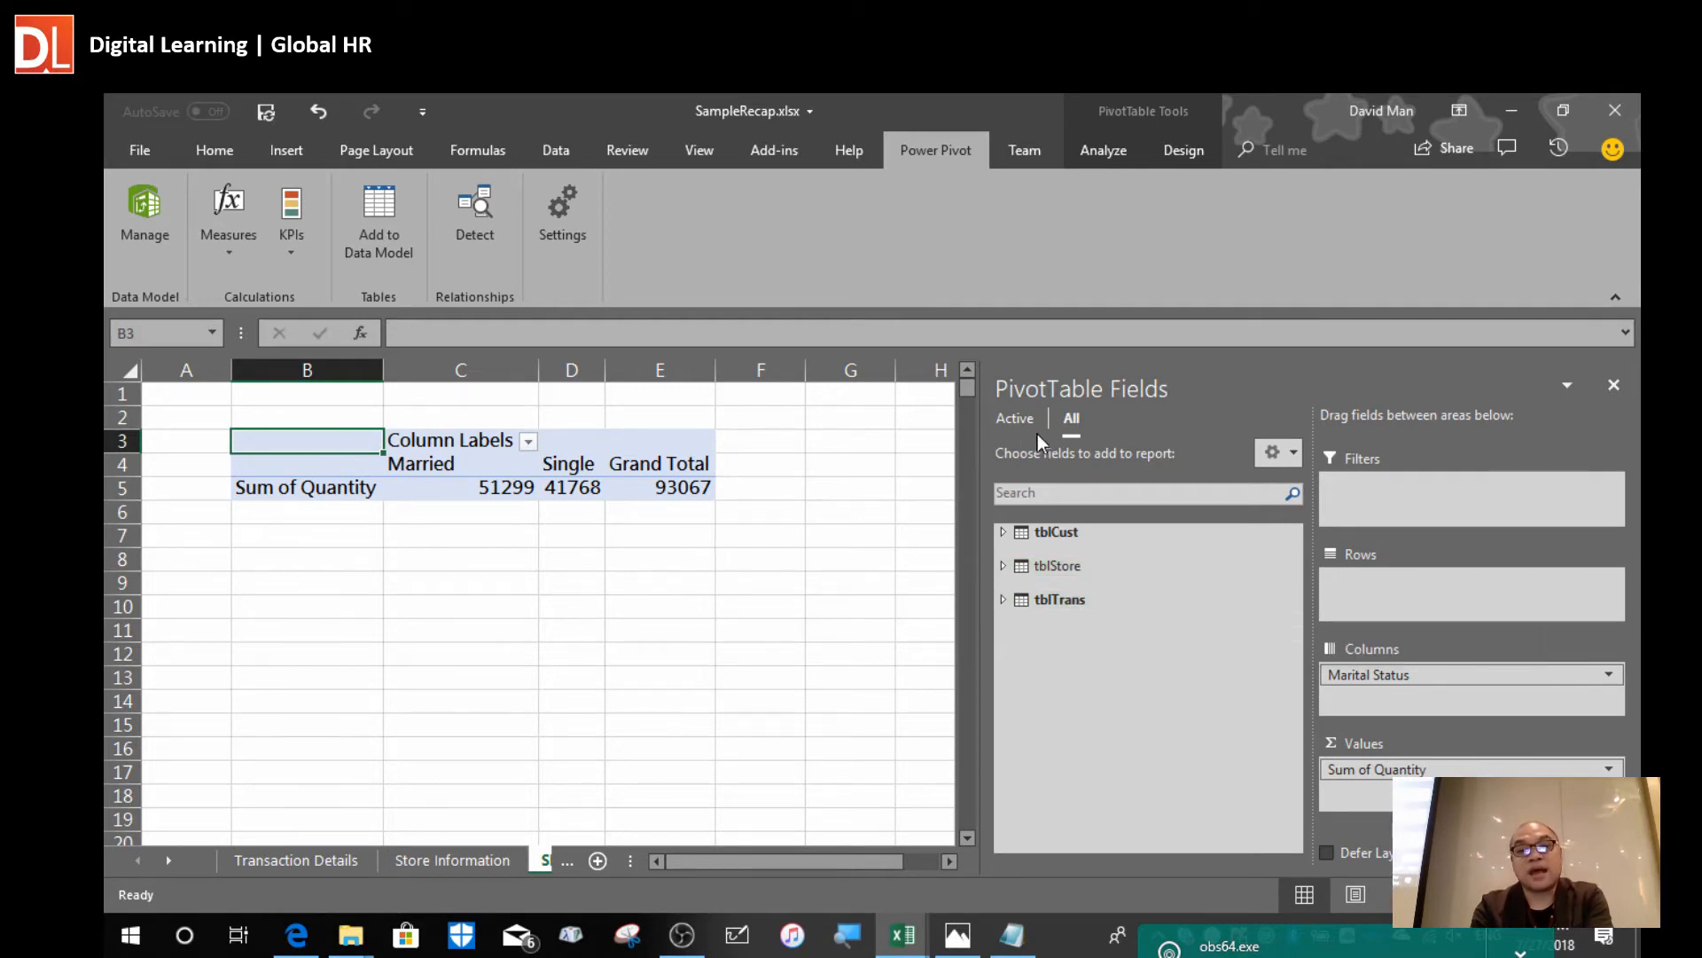
Return to the Active field list and collapse tblCust, tblStore and tblTrans.
click(1017, 423)
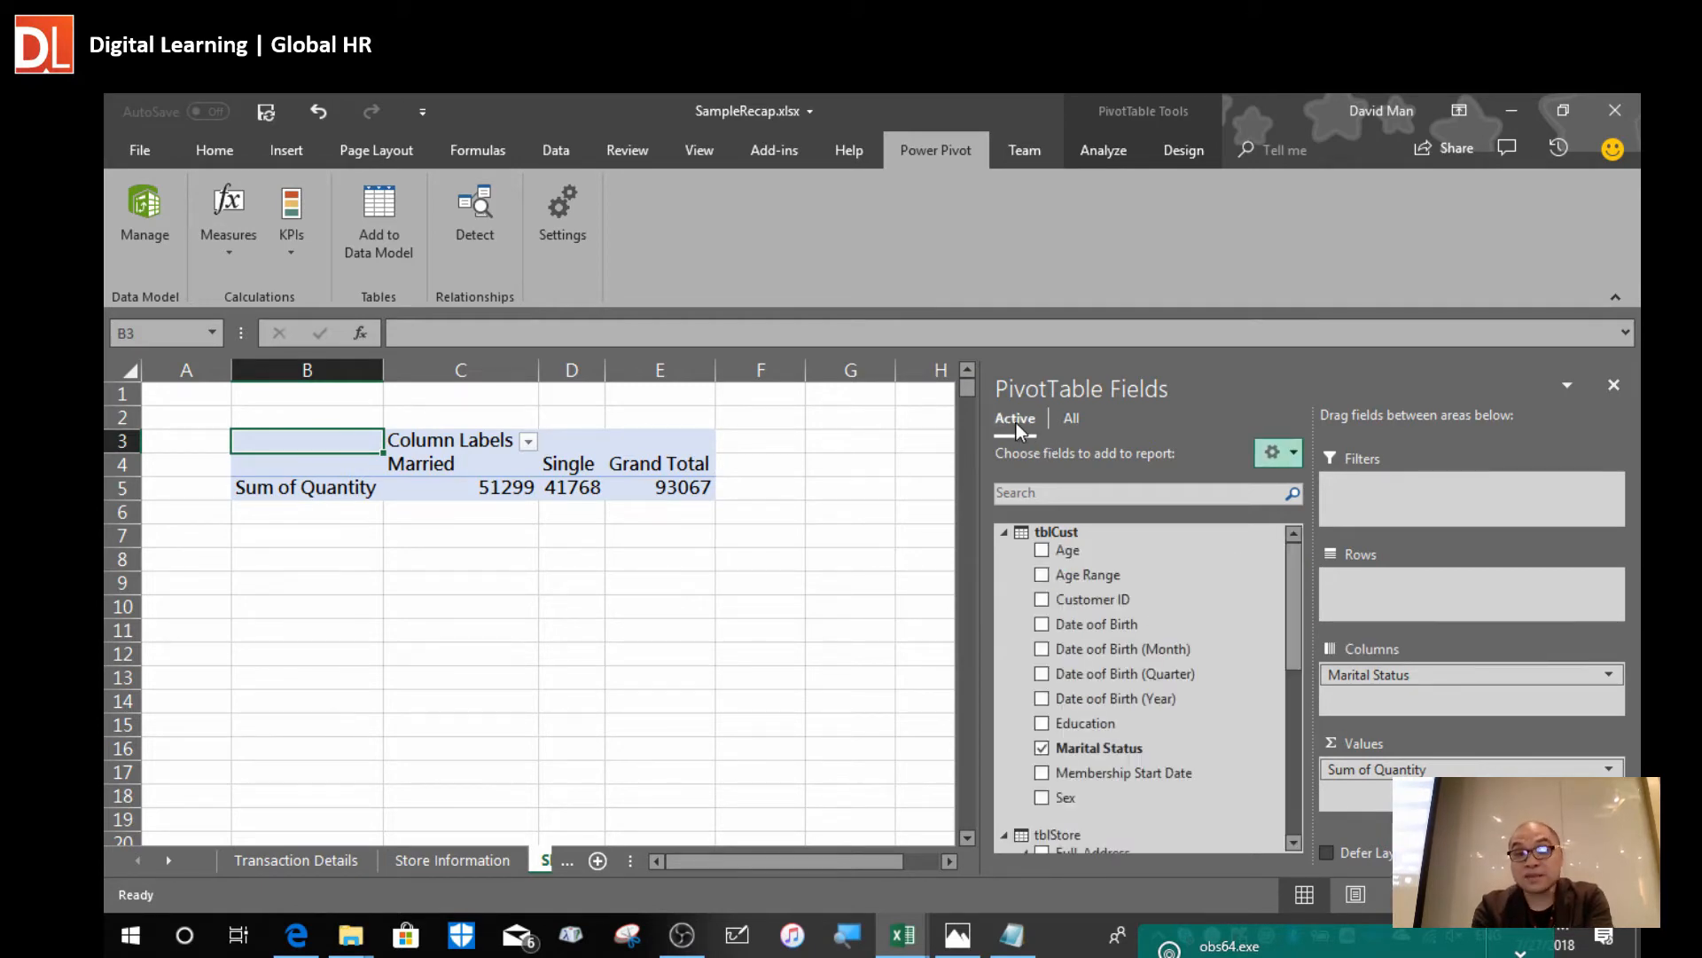
click(1006, 530)
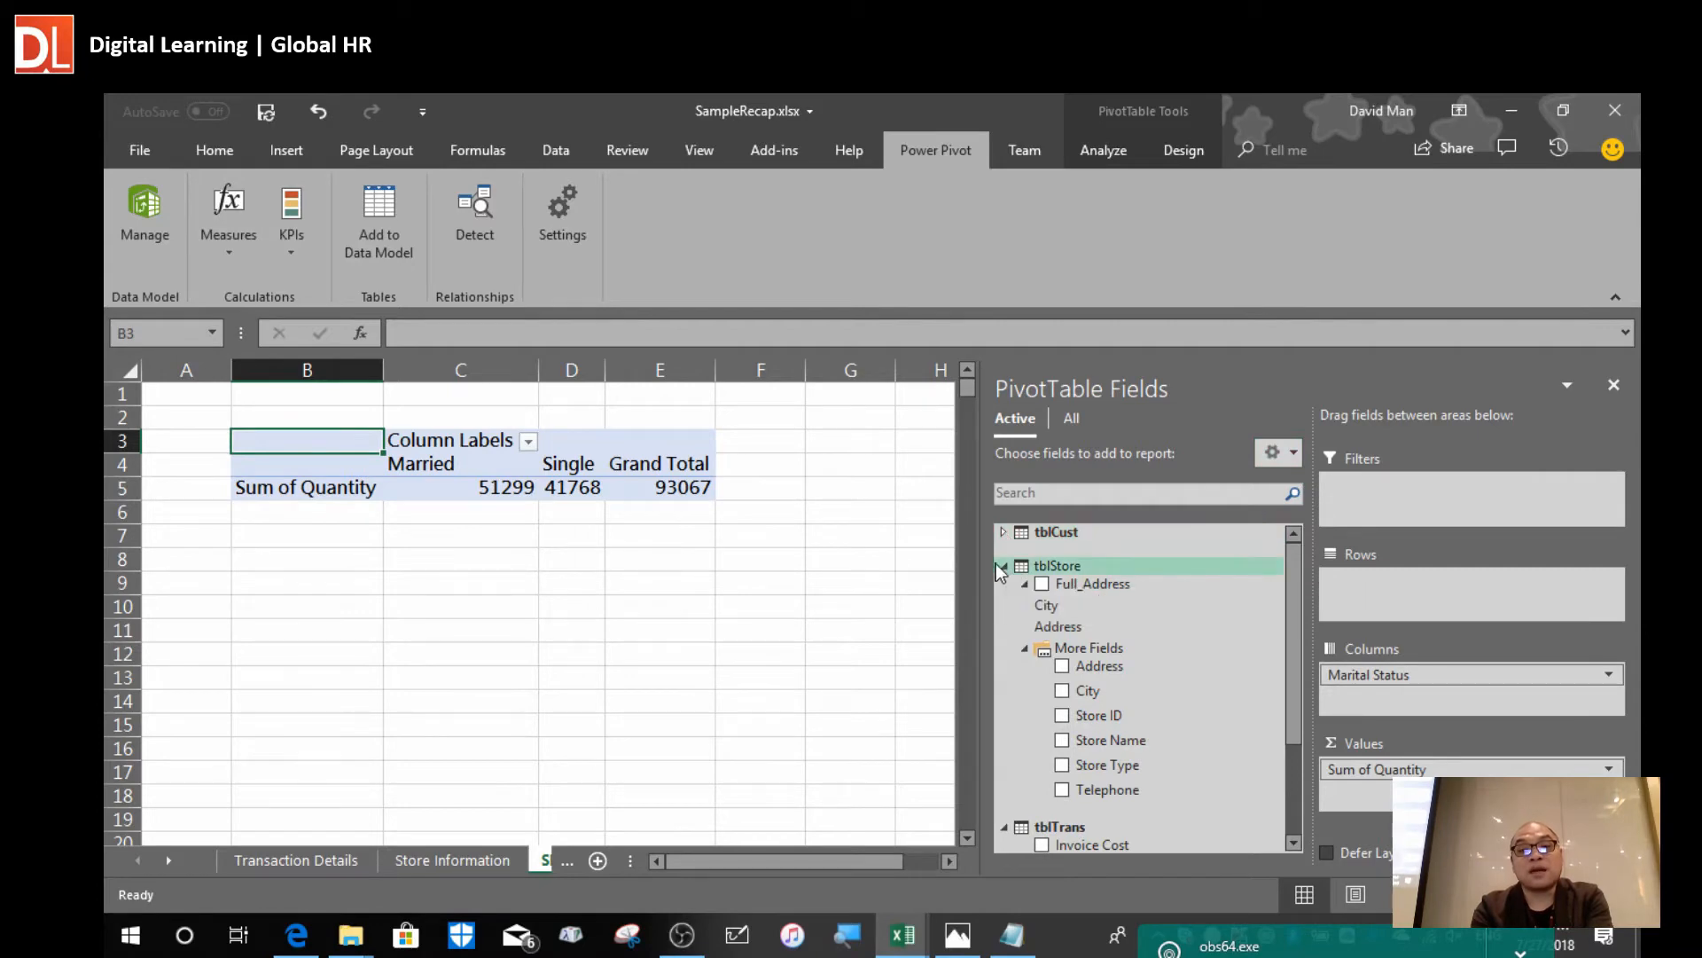
click(998, 565)
click(1005, 601)
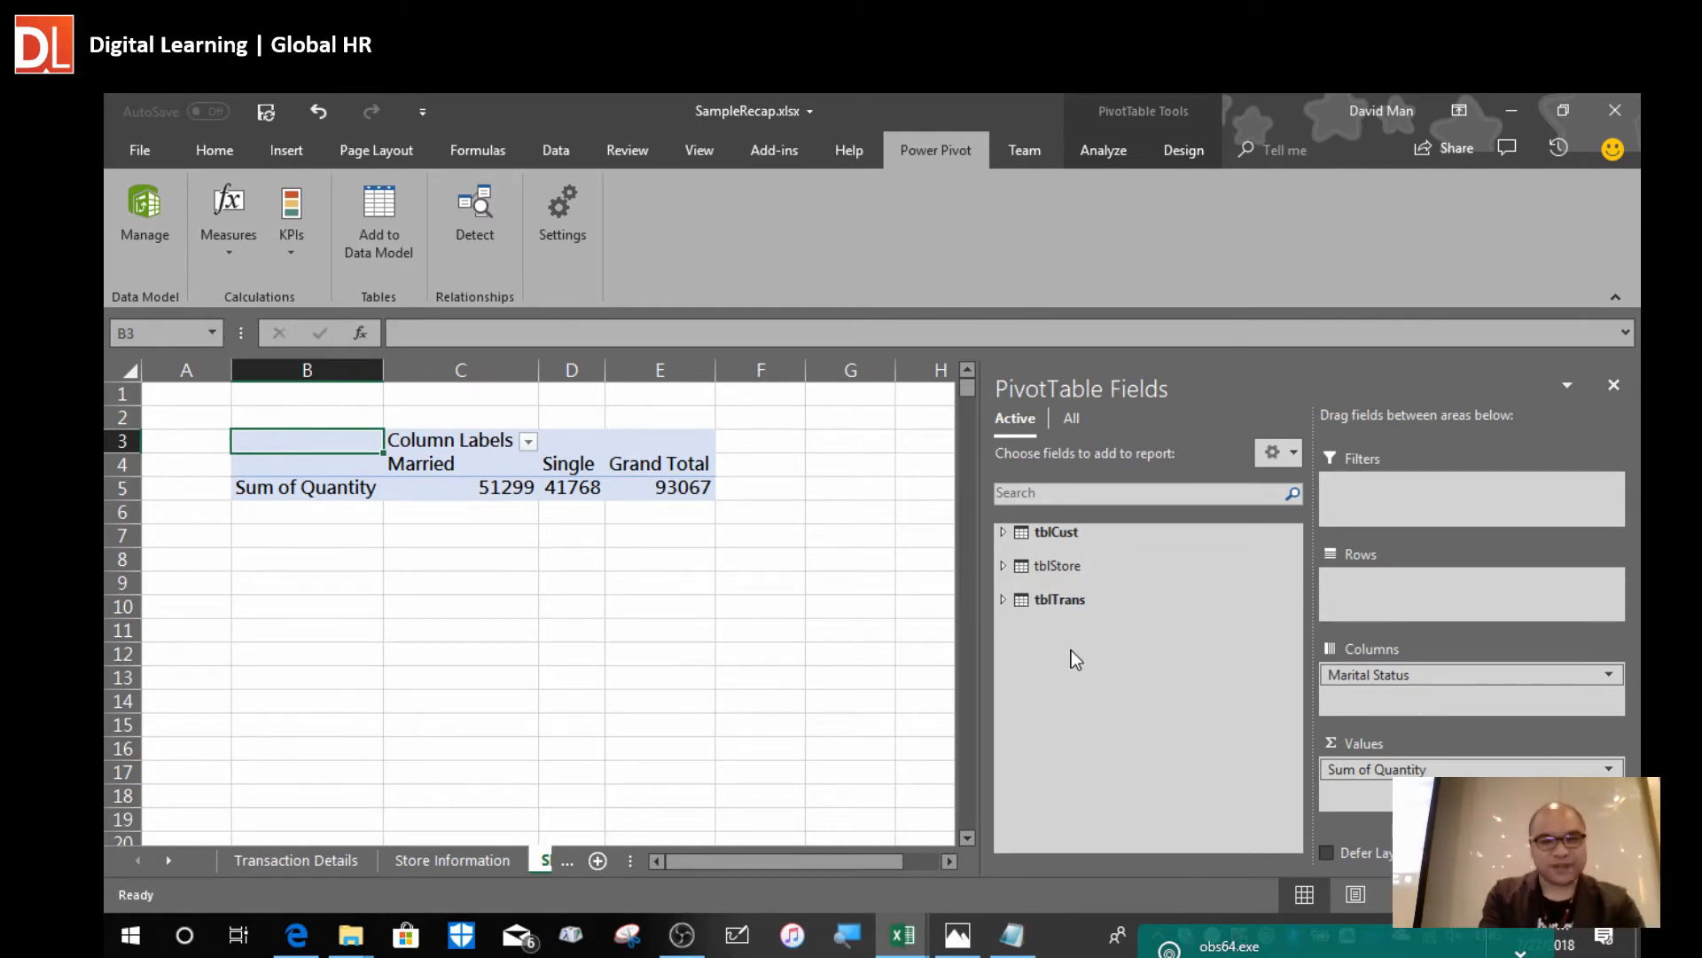
Close the SampleRecap.xlsx workbook and switch to the Supporting Document folder in File Explorer.
click(152, 158)
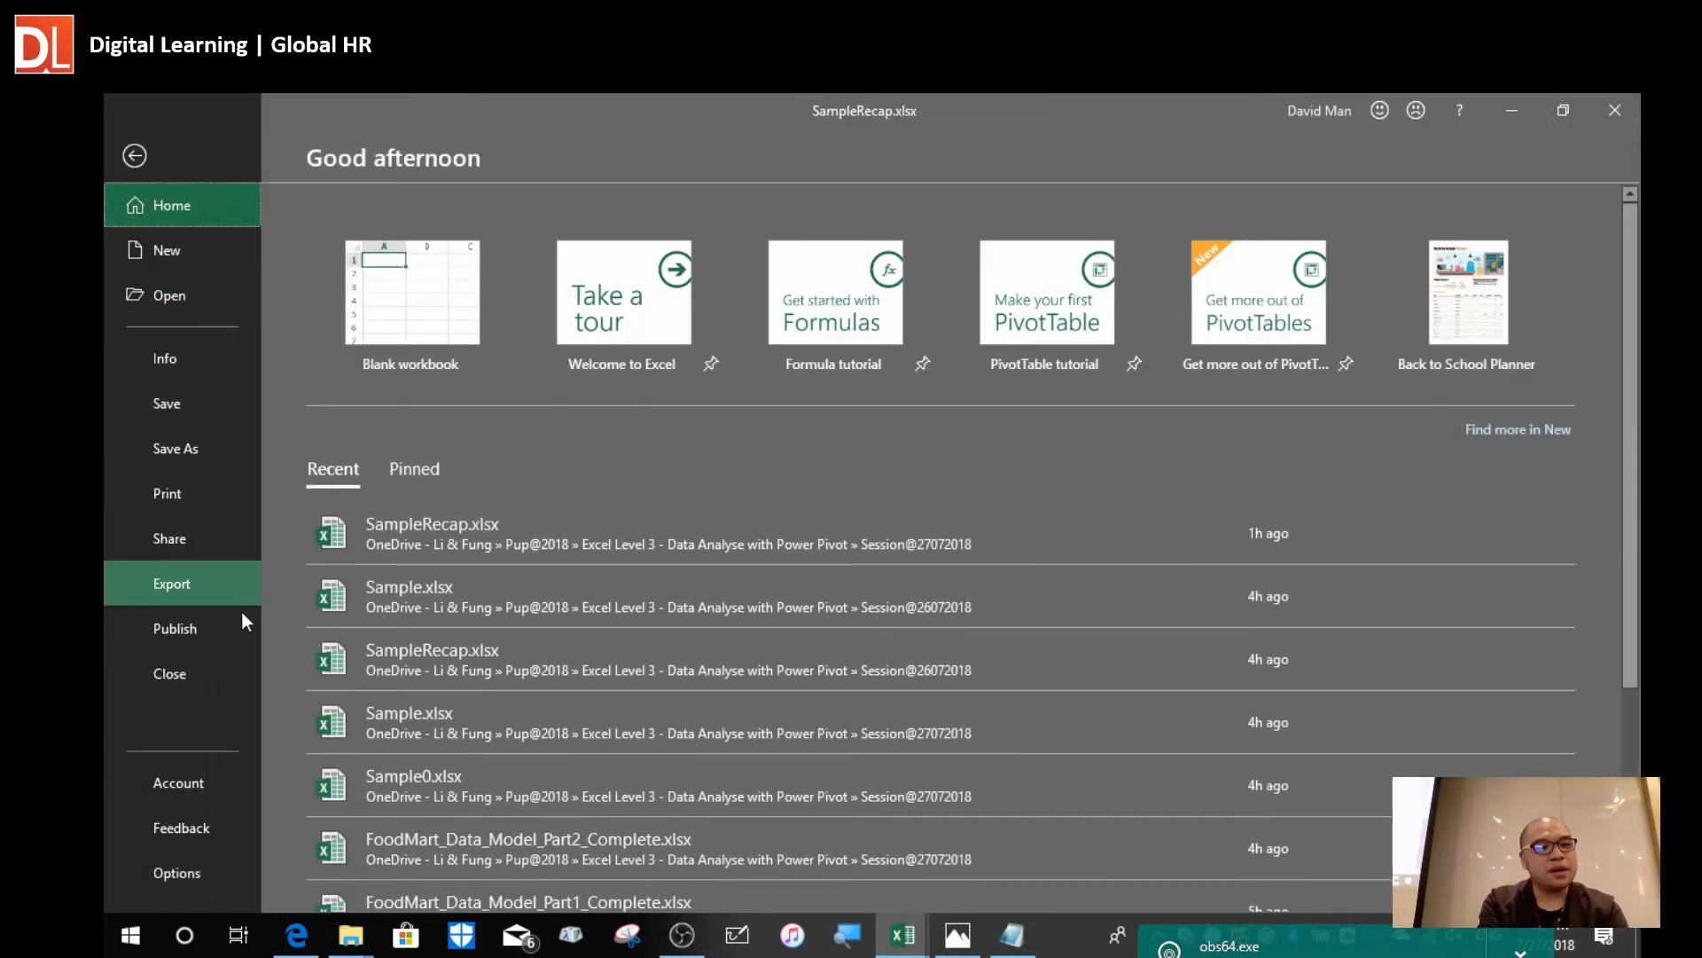
click(198, 687)
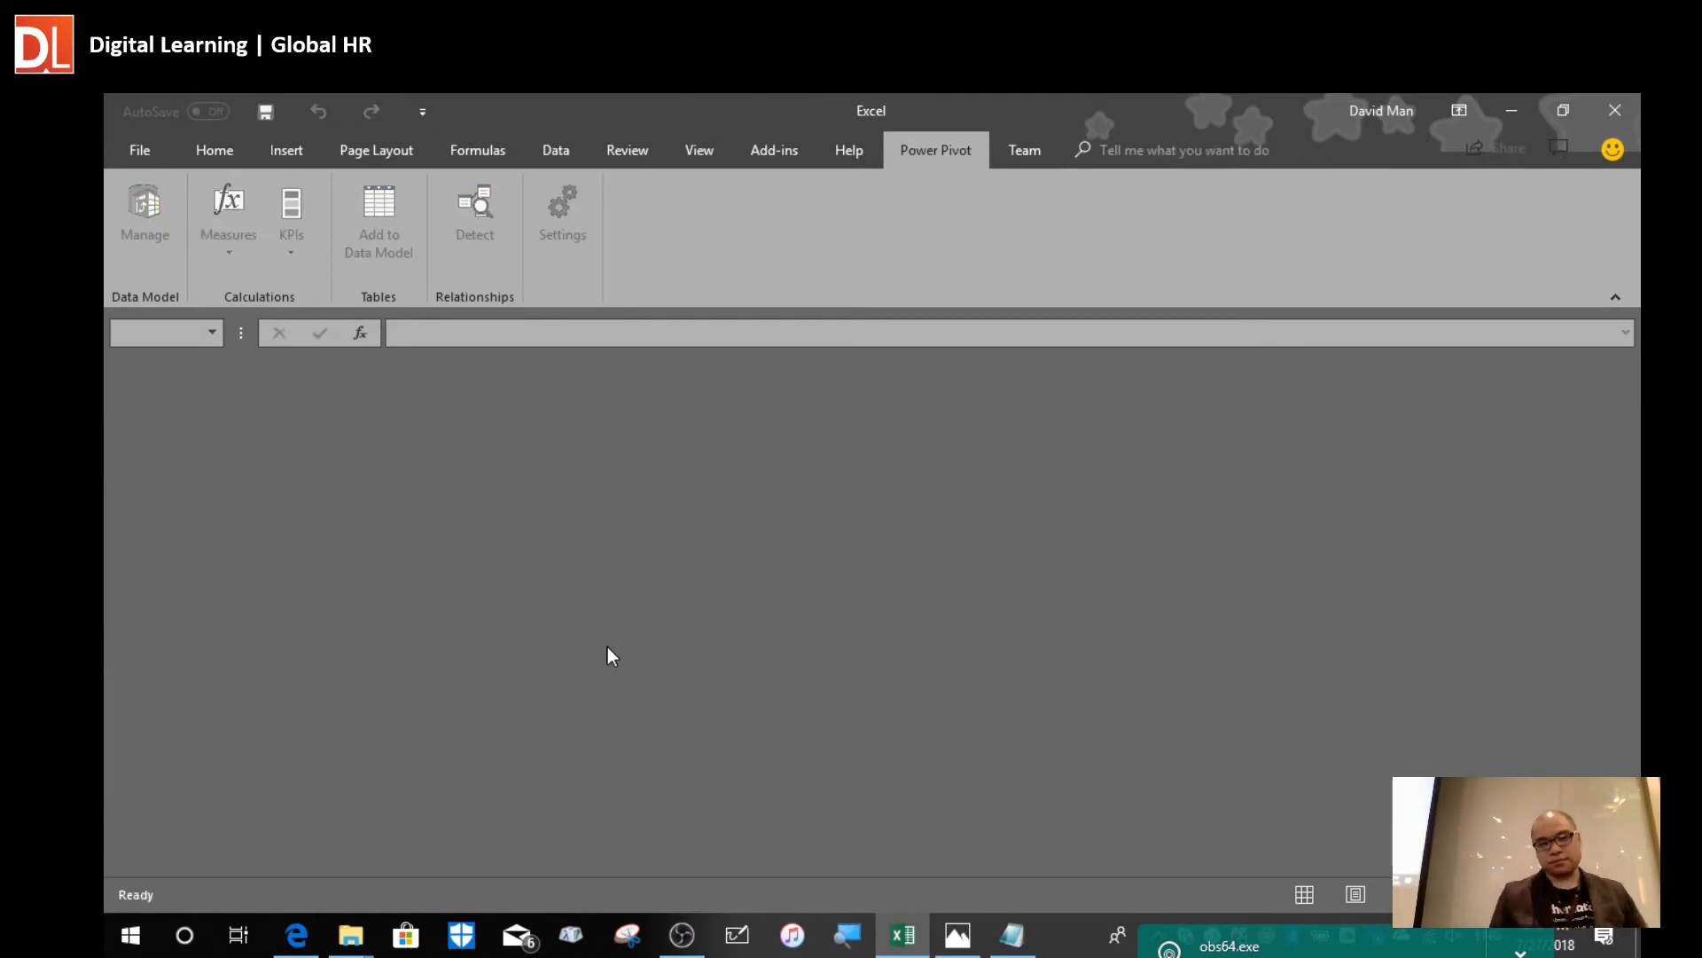
key(alt+Tab)
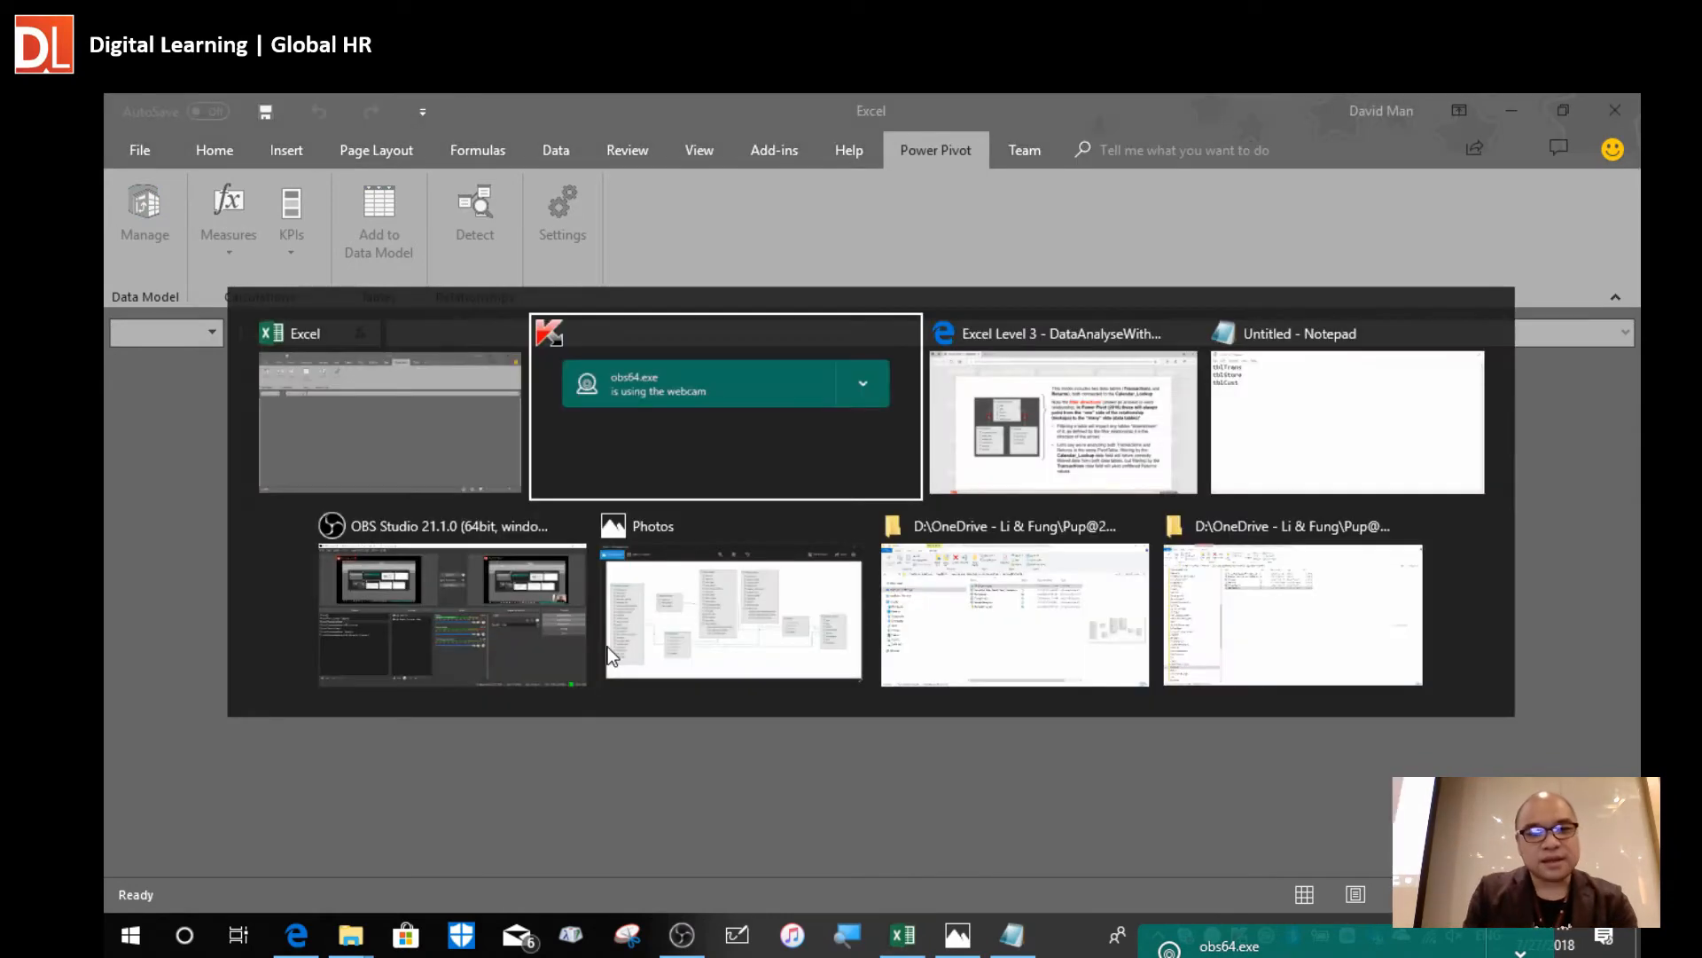
key(alt+Tab)
key(alt+Tab)
key(alt+Tab)
key(alt+Tab)
key(alt+Tab)
key(alt+Tab)
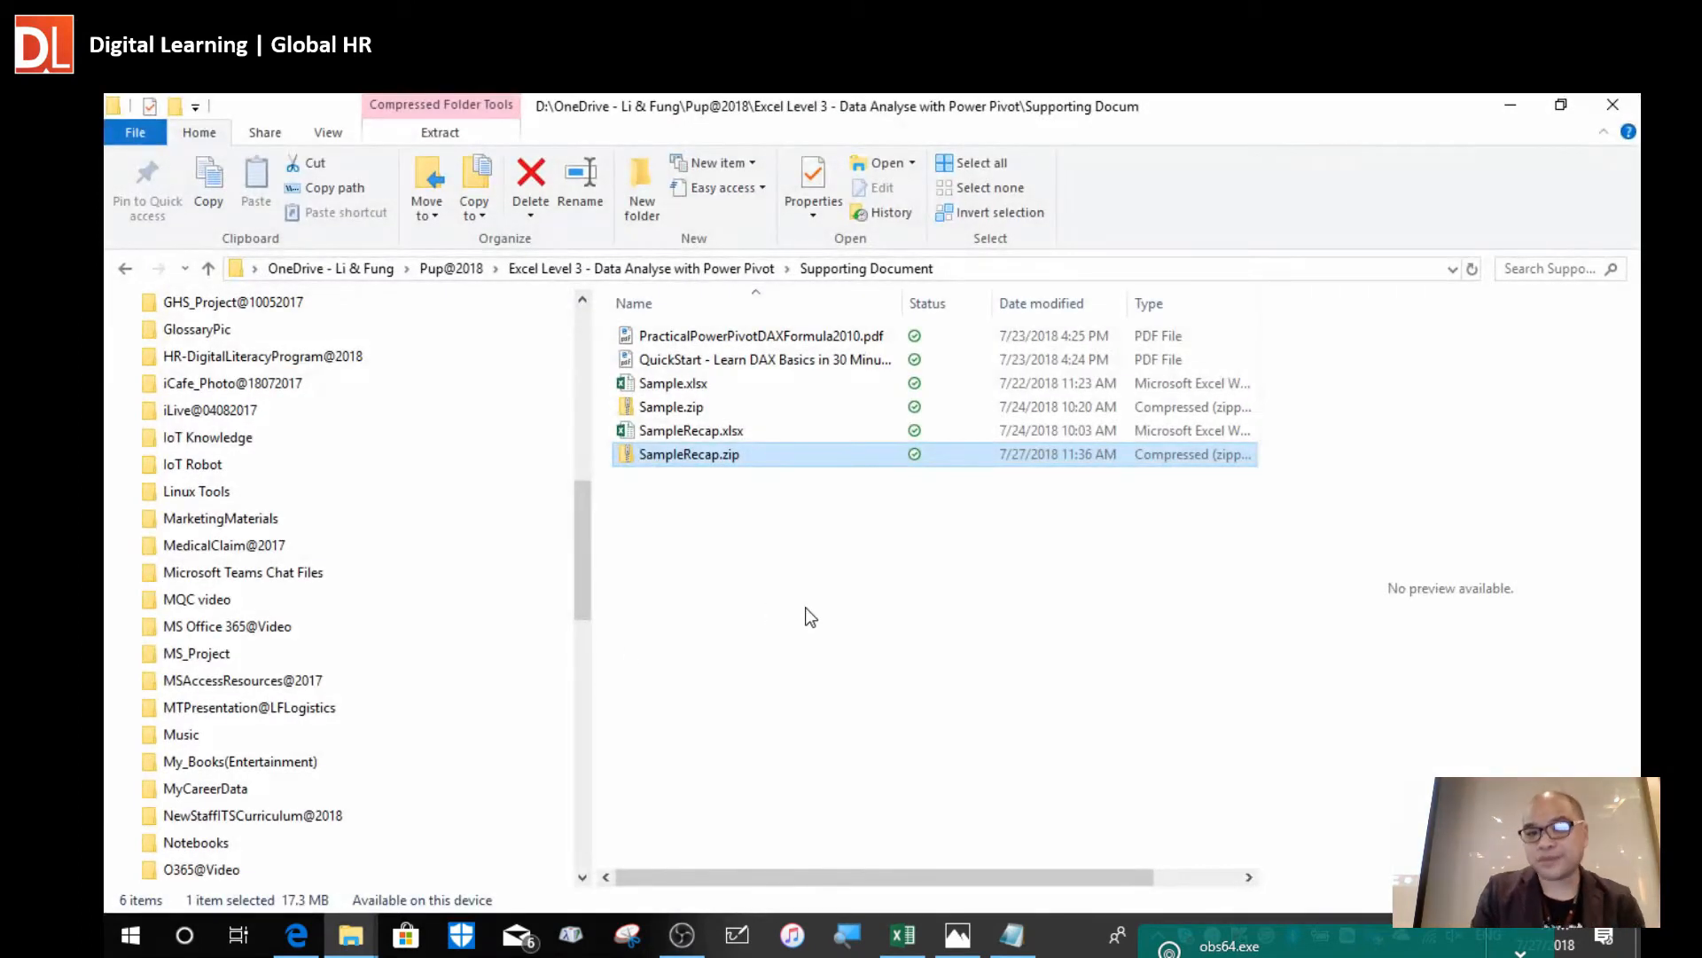
Open Sample.xlsx from the Supporting Document folder in Excel and enable its external data connections.
click(810, 616)
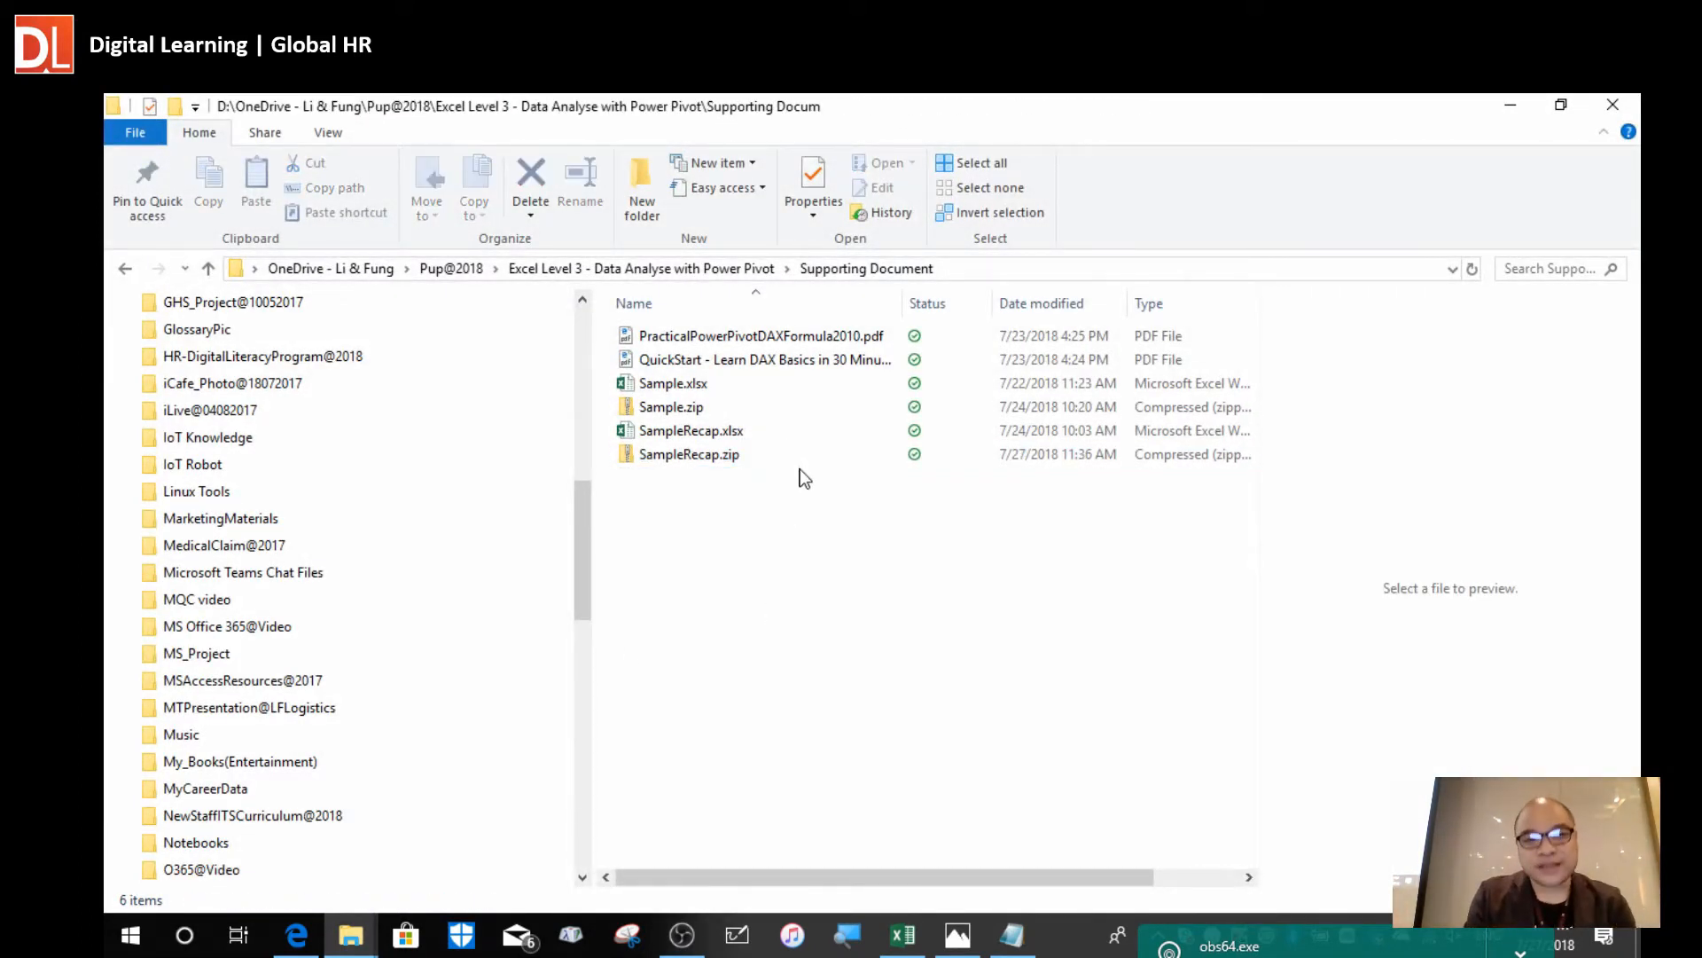
click(703, 391)
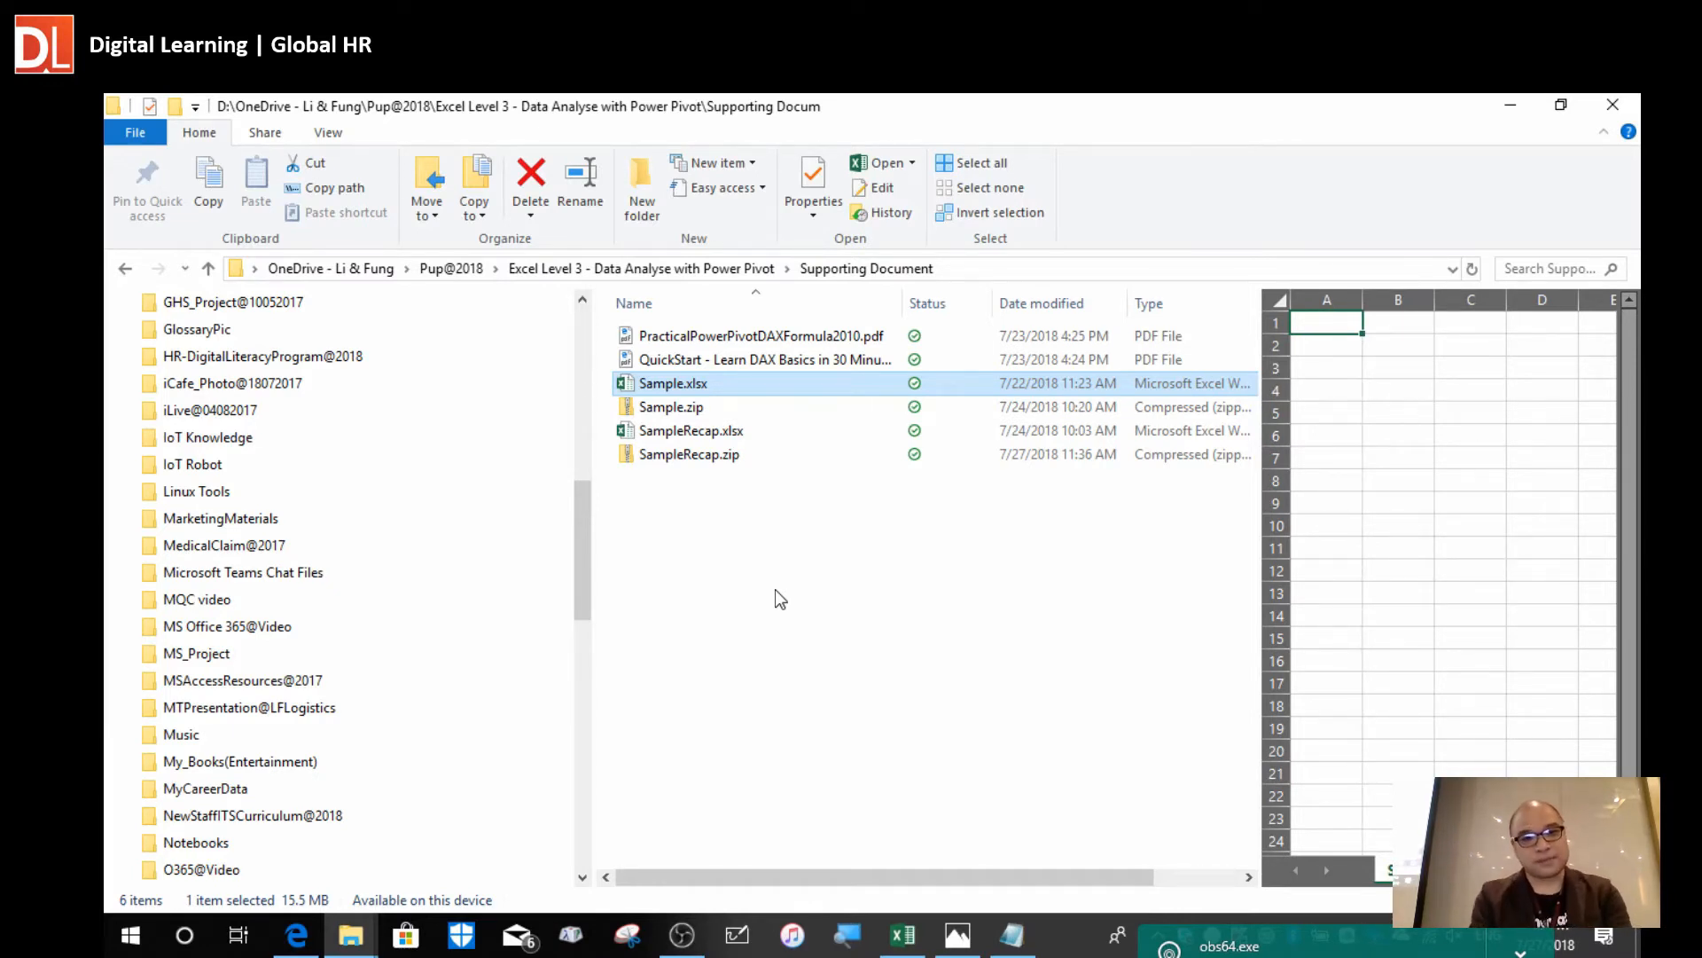
double_click(724, 391)
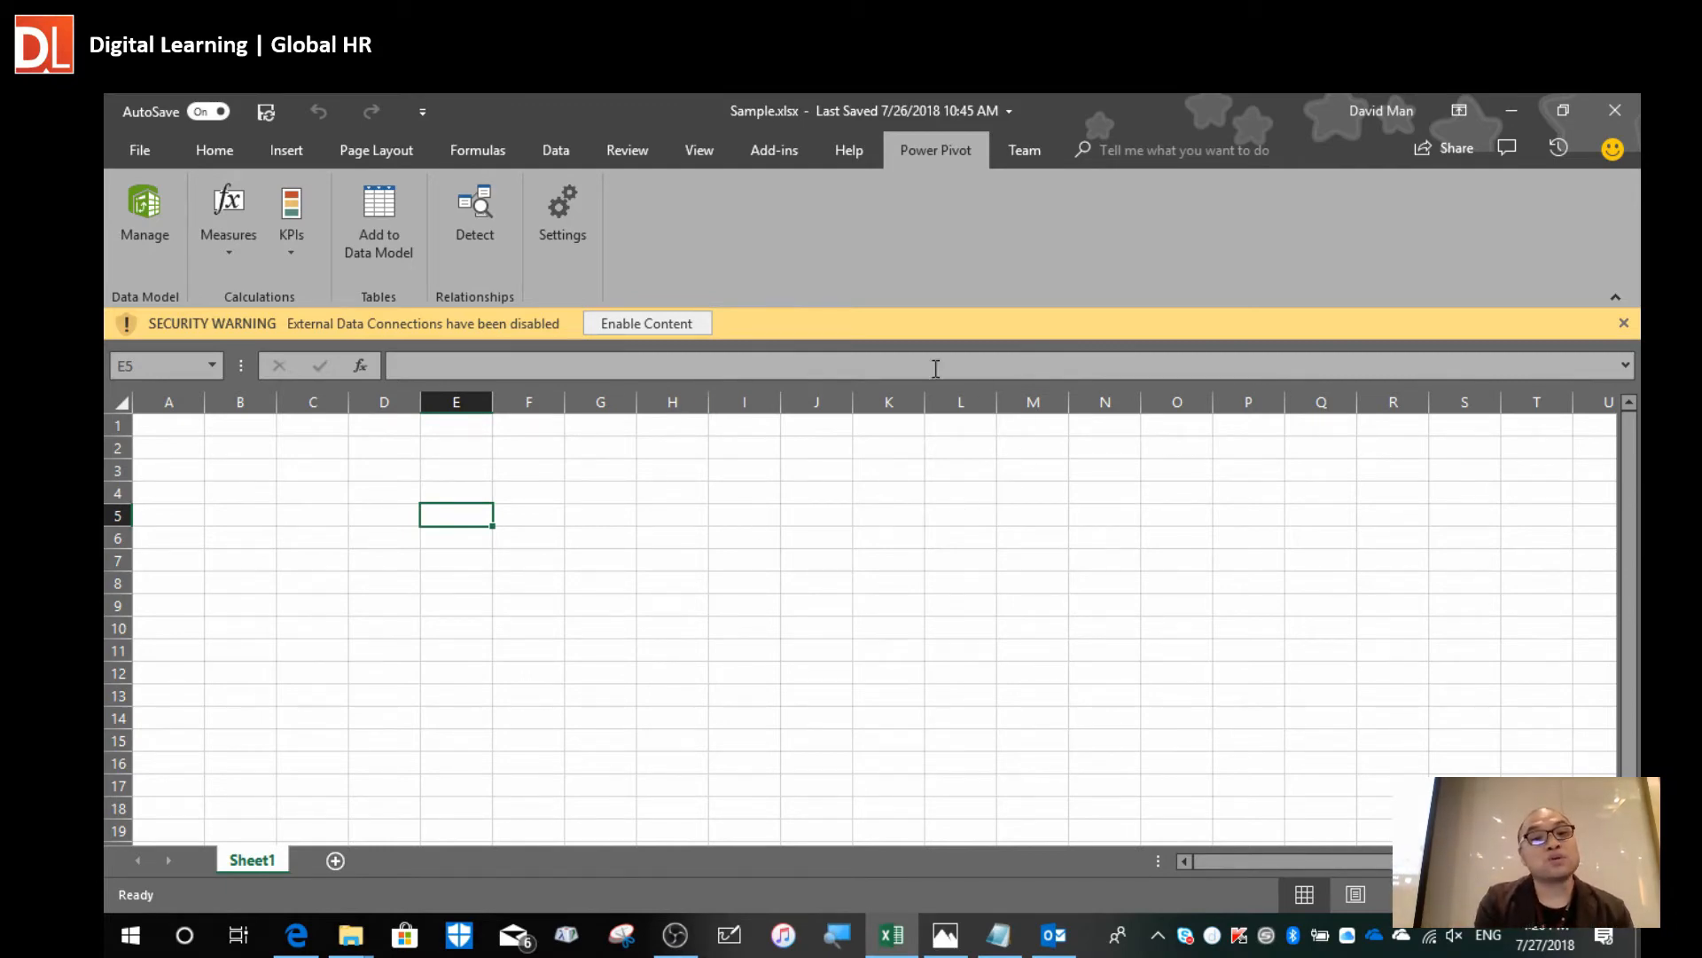
click(640, 325)
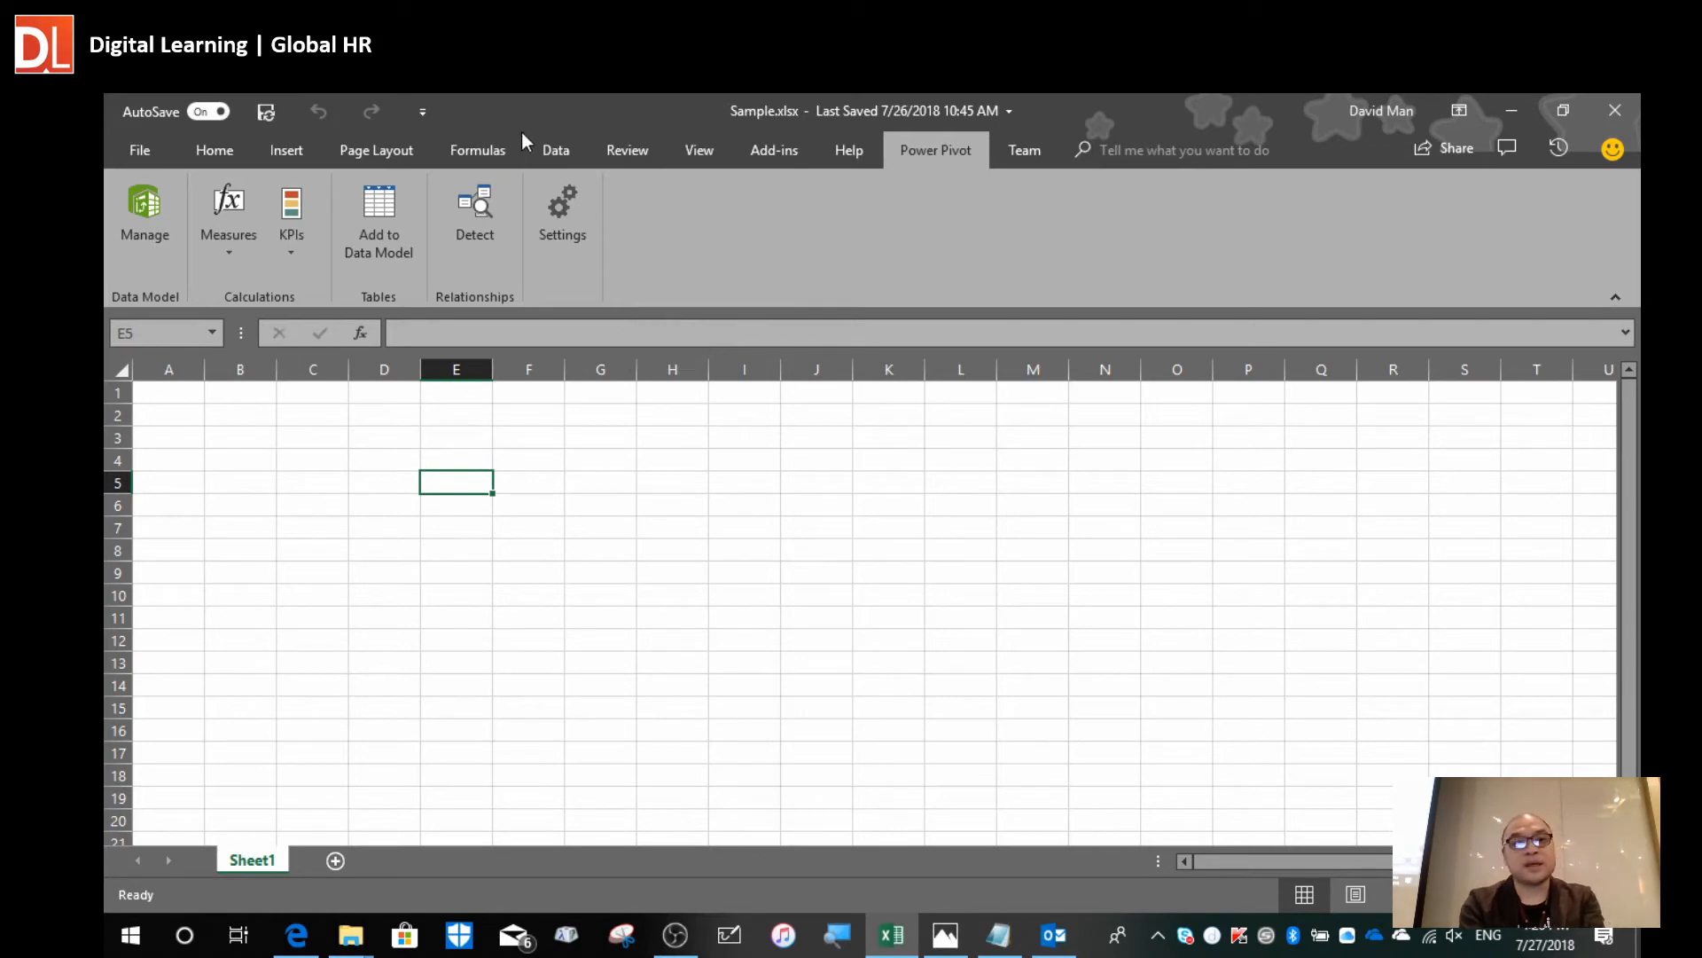
Display the workbook's queries and connections and widen their pane so the query names are fully readable.
click(571, 153)
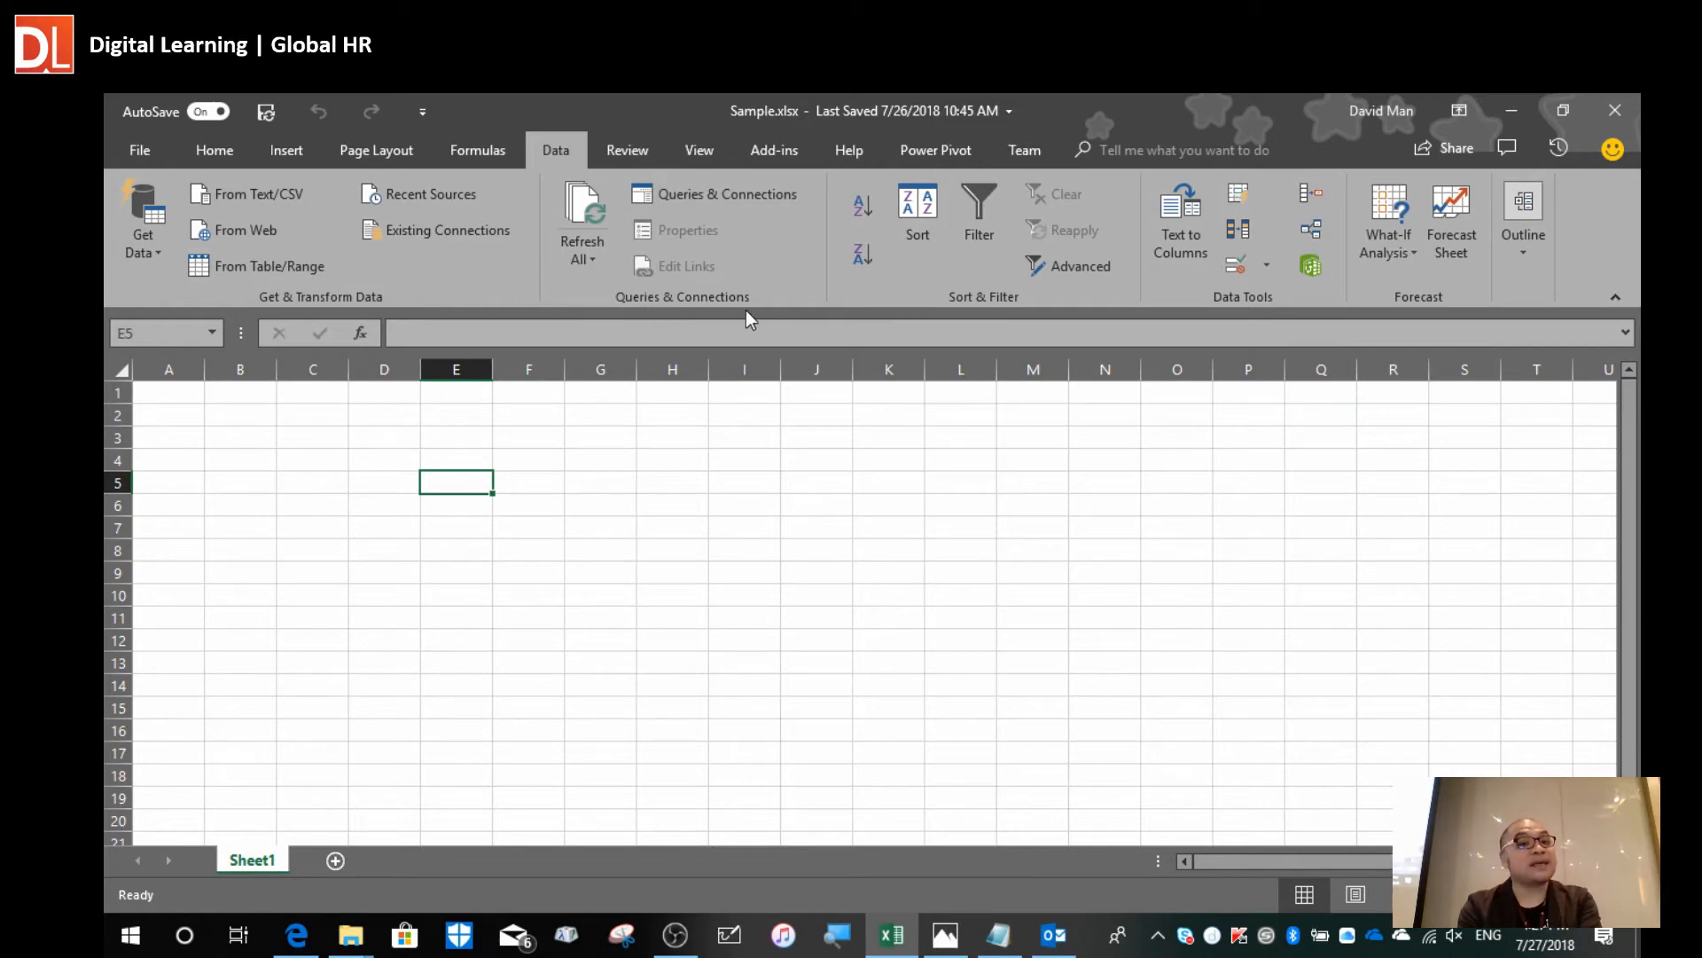
click(727, 204)
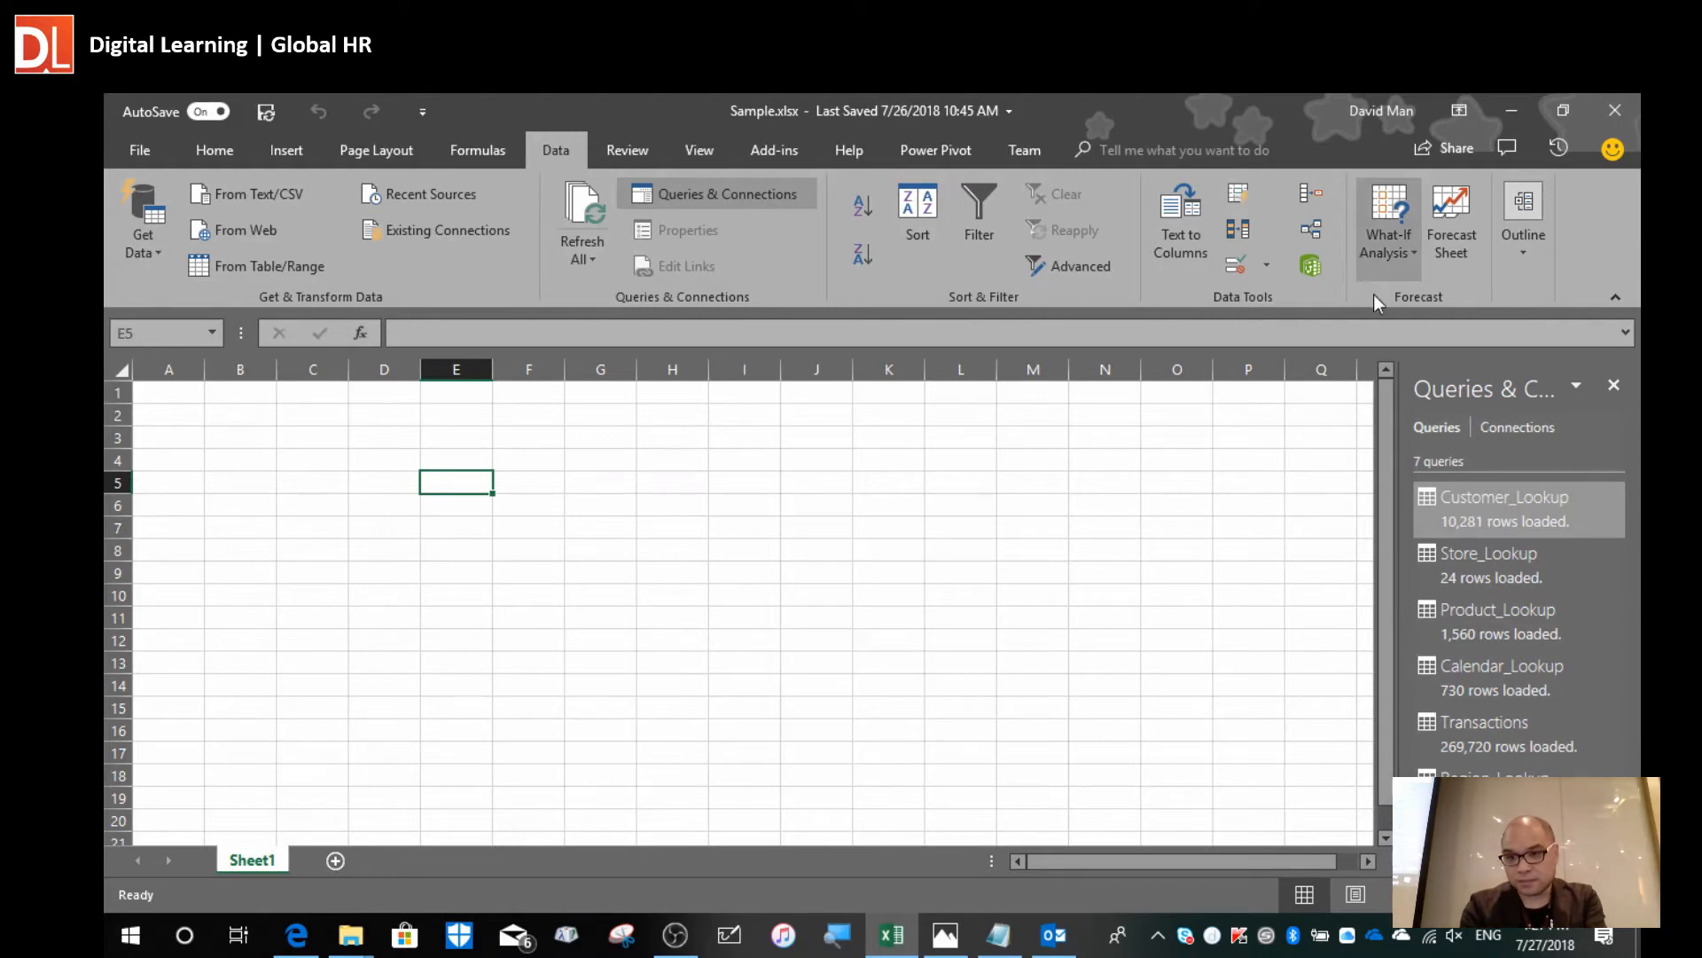
drag(1399, 382, 1159, 417)
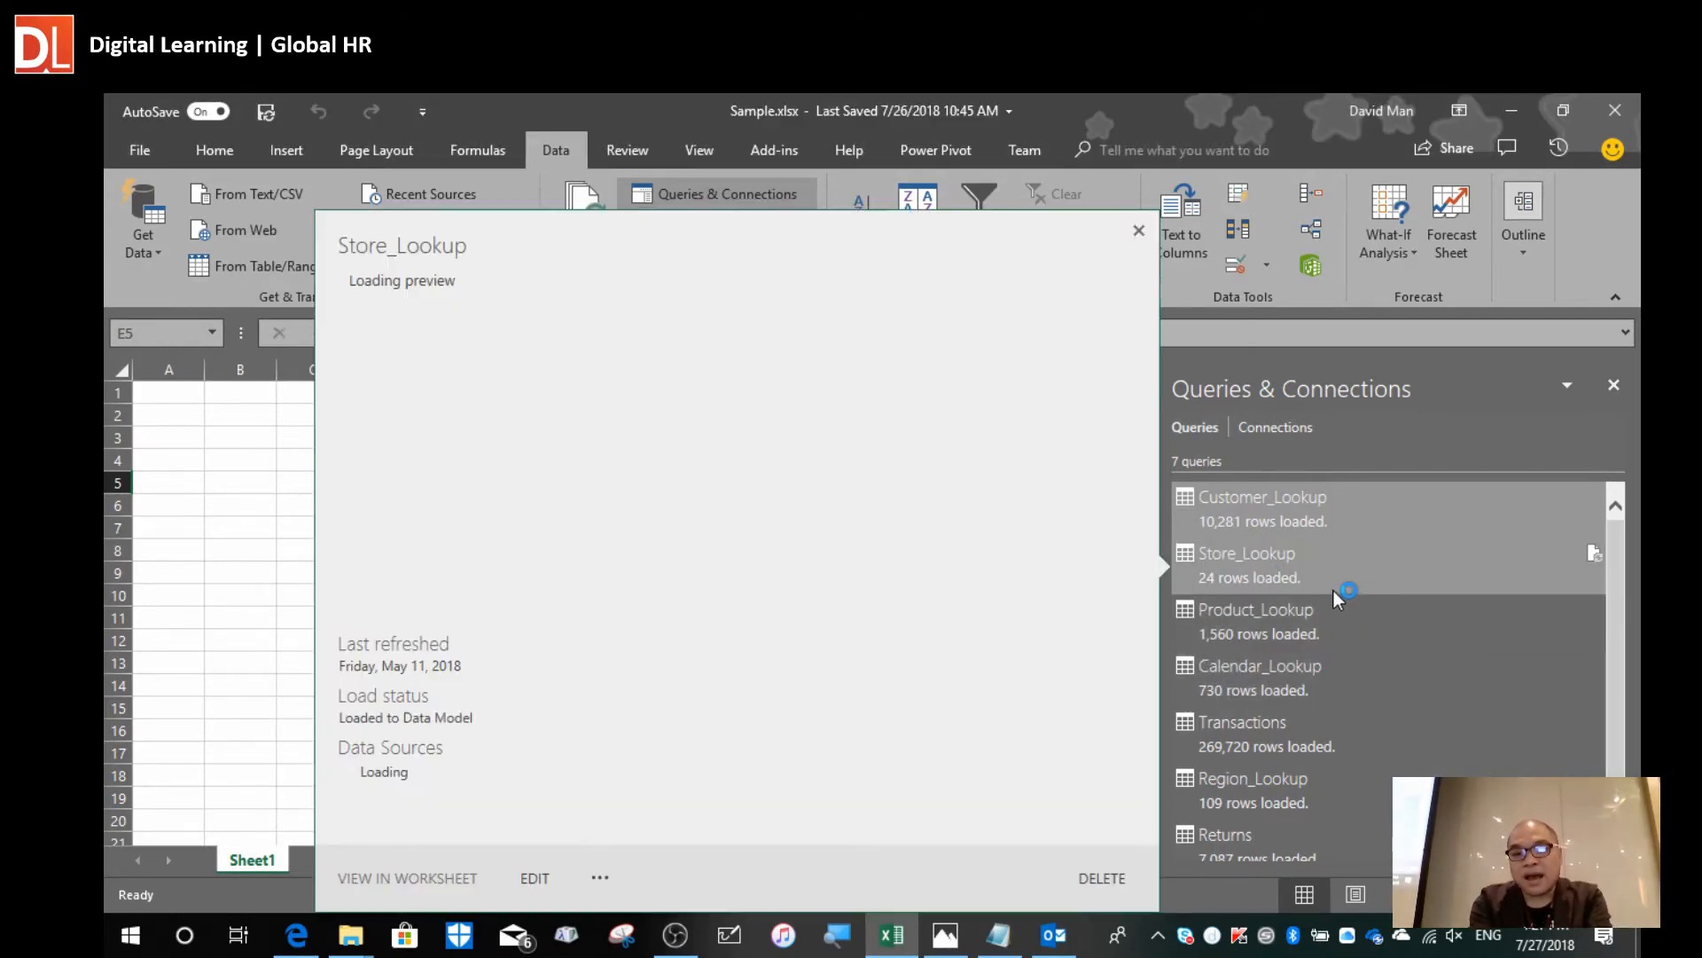
Preview the Store_Lookup, Returns, Transactions and Product_Lookup queries in the workbook's query list.
click(1334, 591)
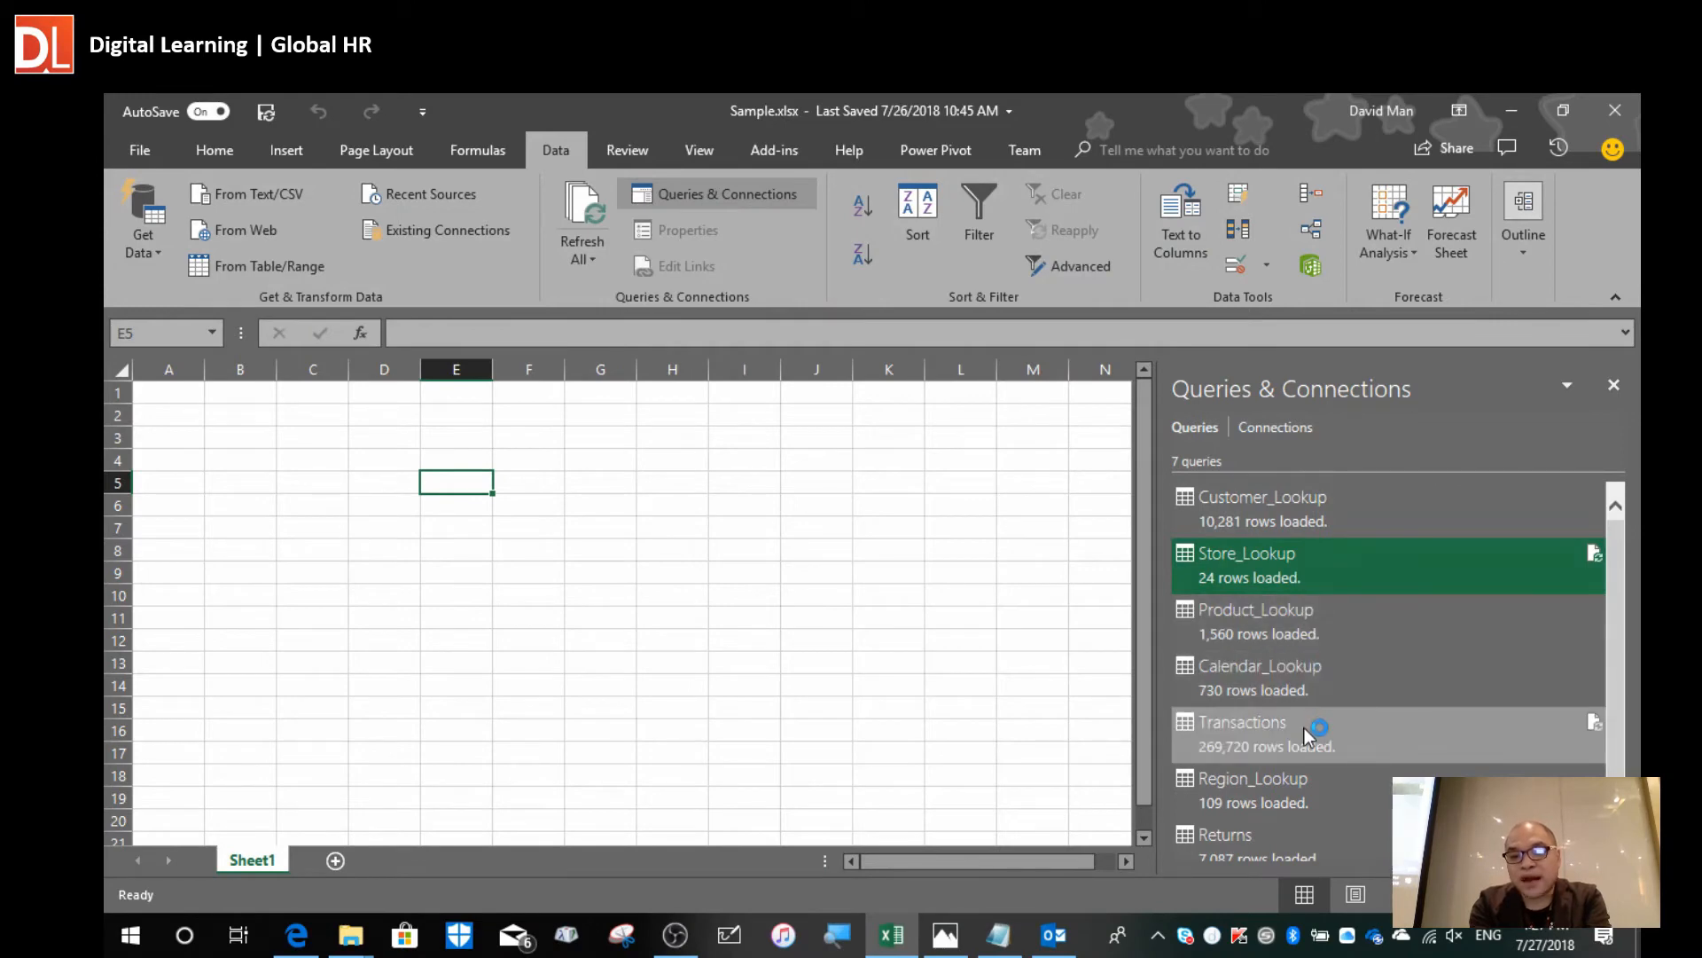
mouse_move(1327, 842)
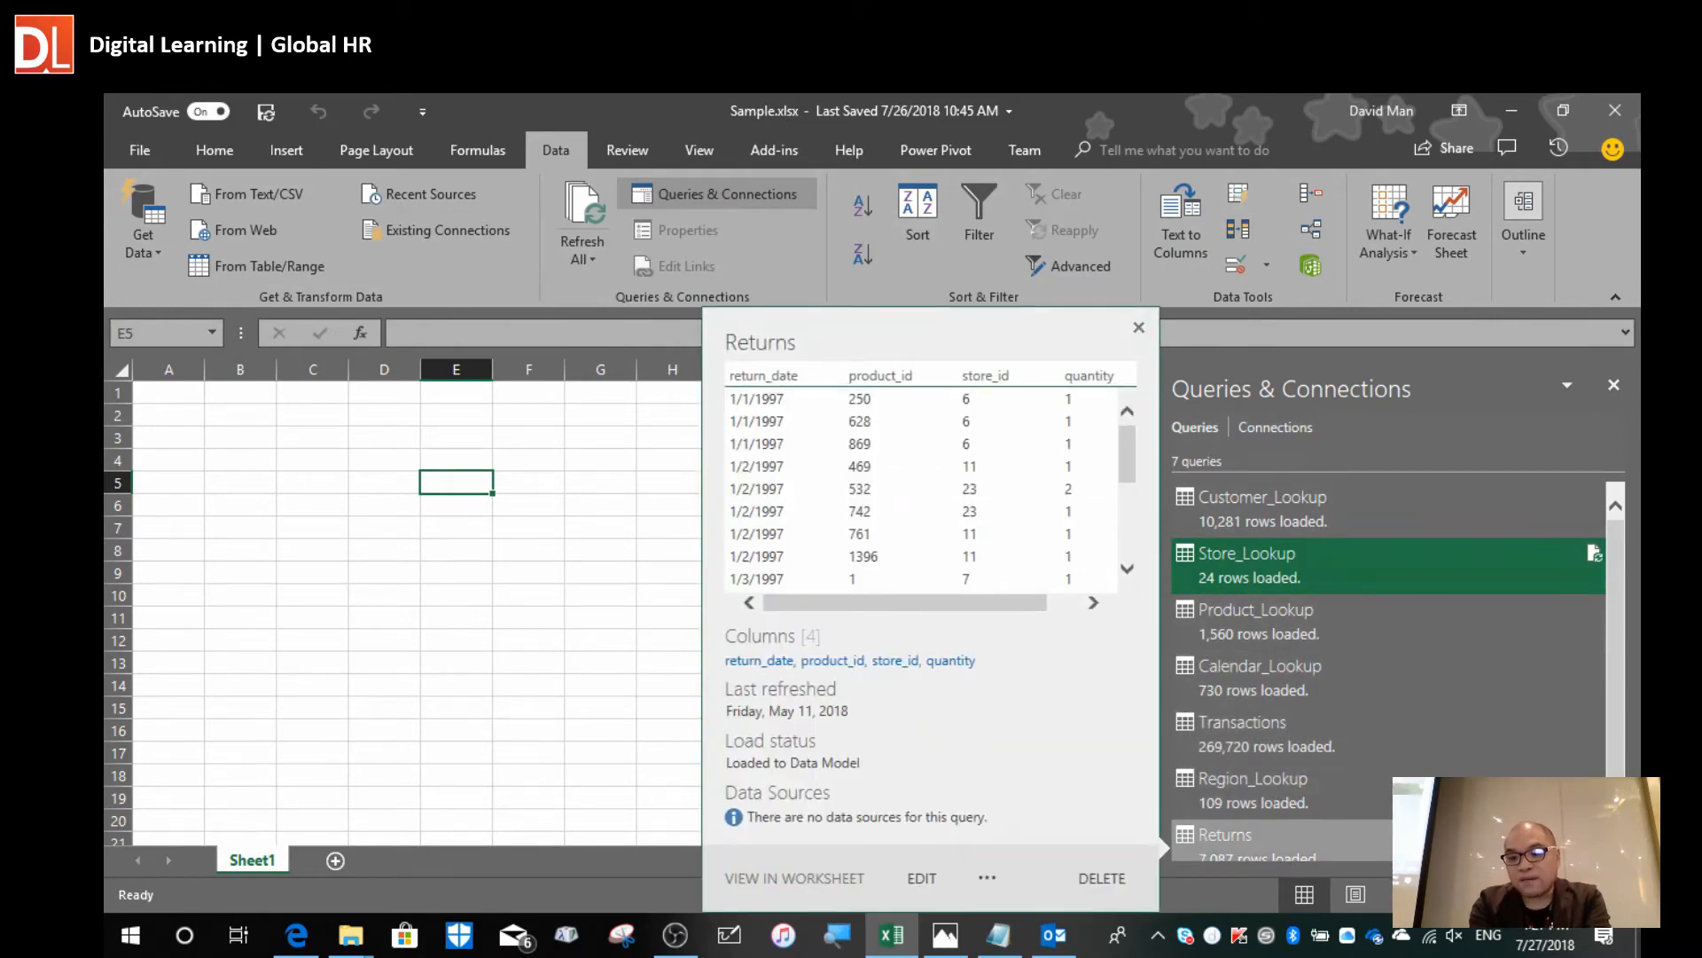
scroll(1388, 670, down, 1)
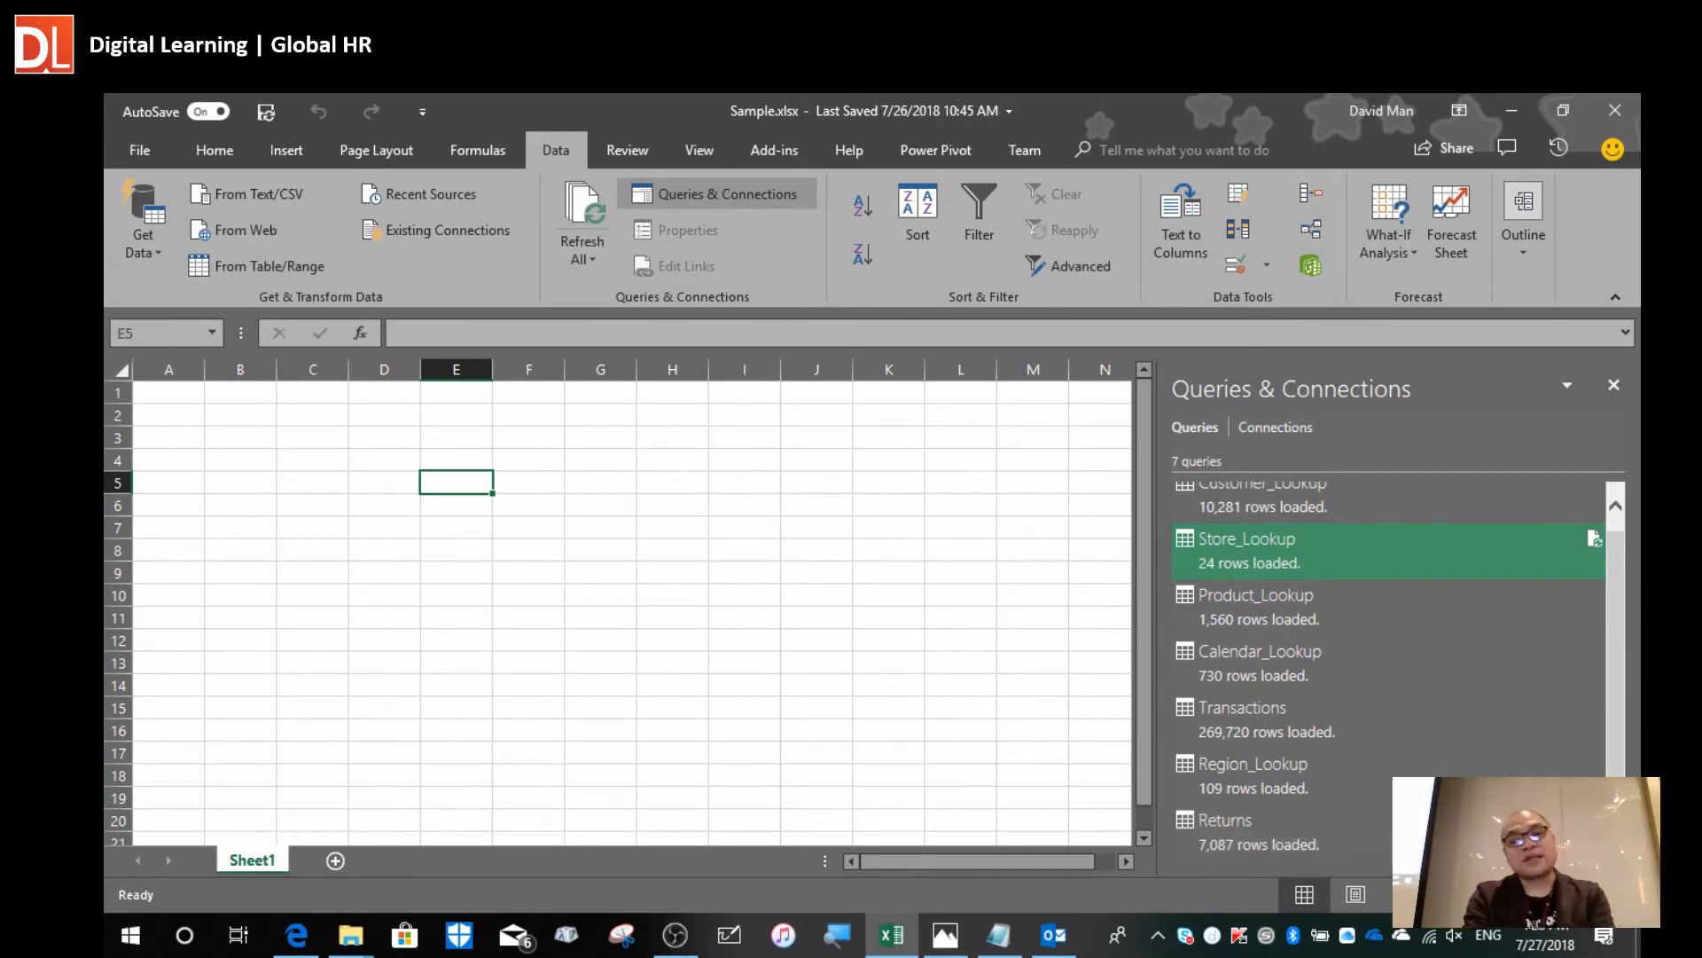
mouse_move(1375, 724)
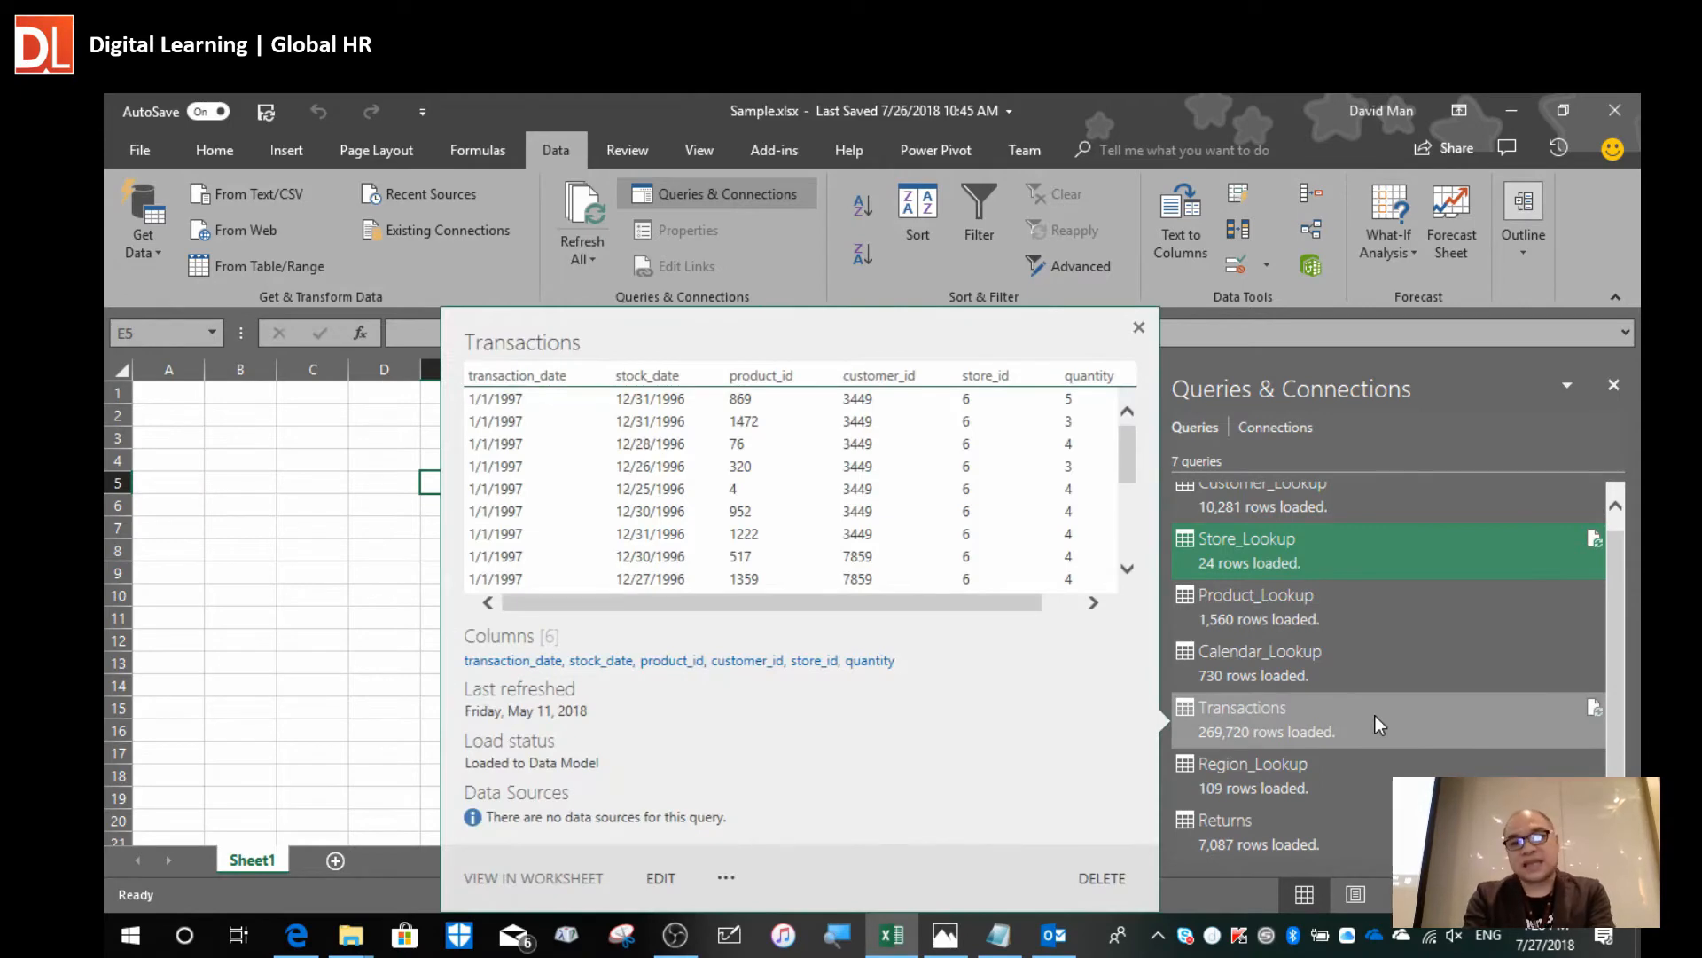
mouse_move(1406, 619)
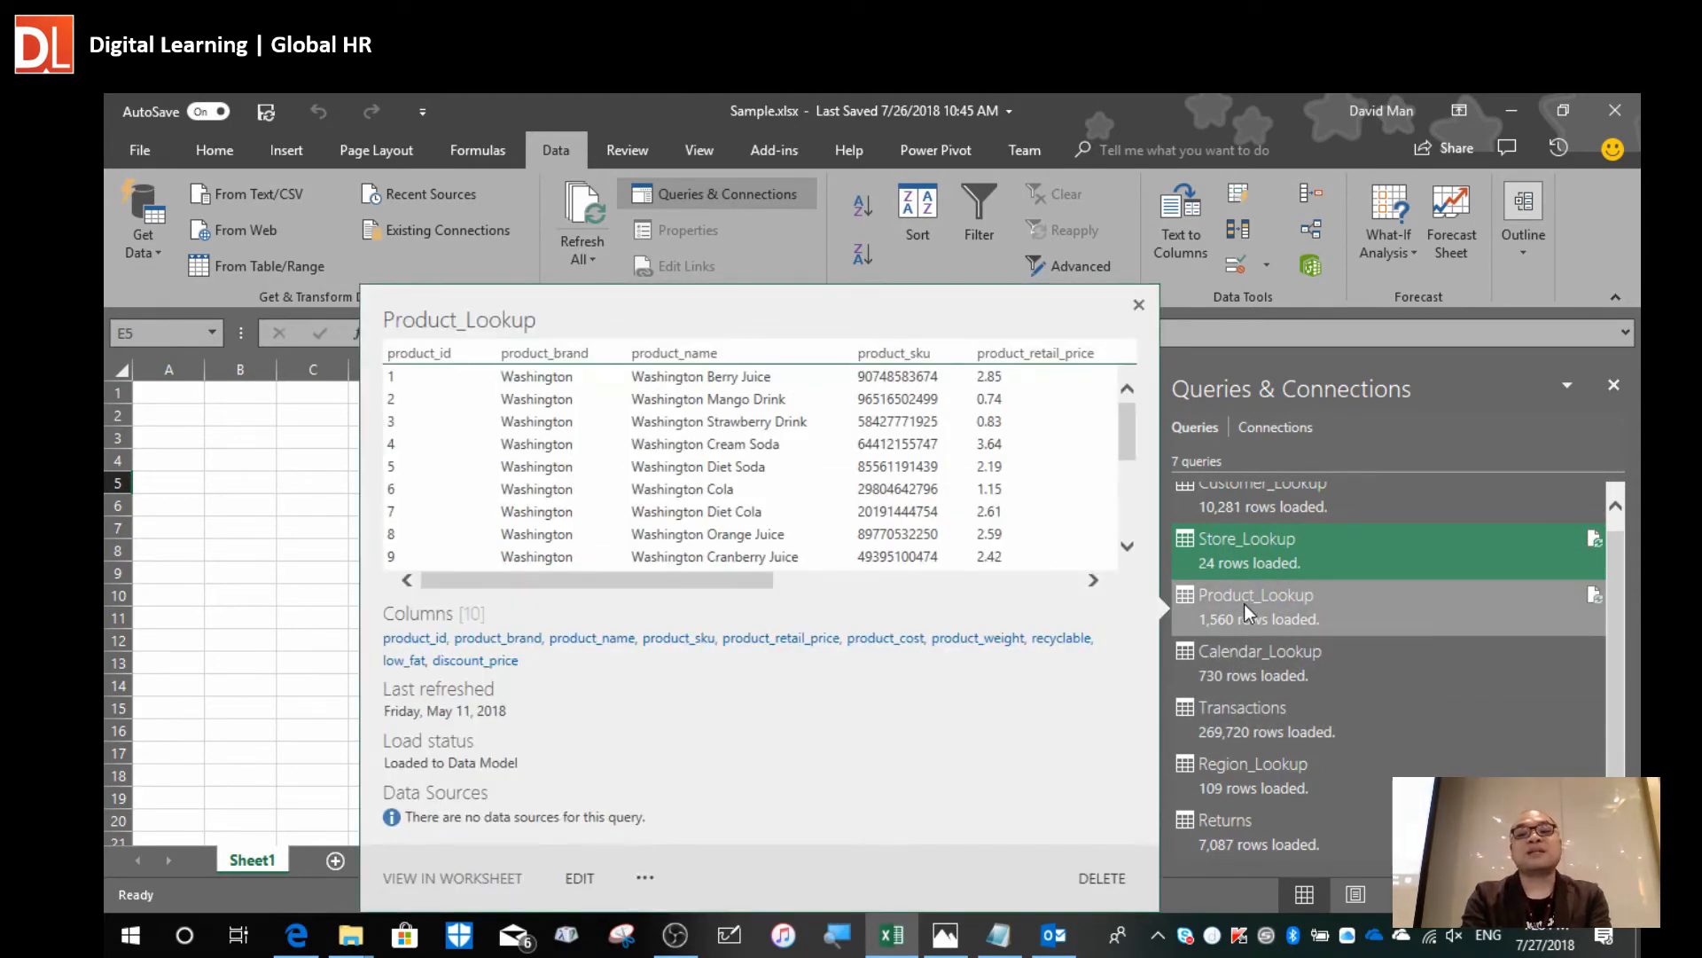
Examine the Product_Lookup query and its applied steps in the Power Query Editor, and close the editor and query list.
double_click(1243, 604)
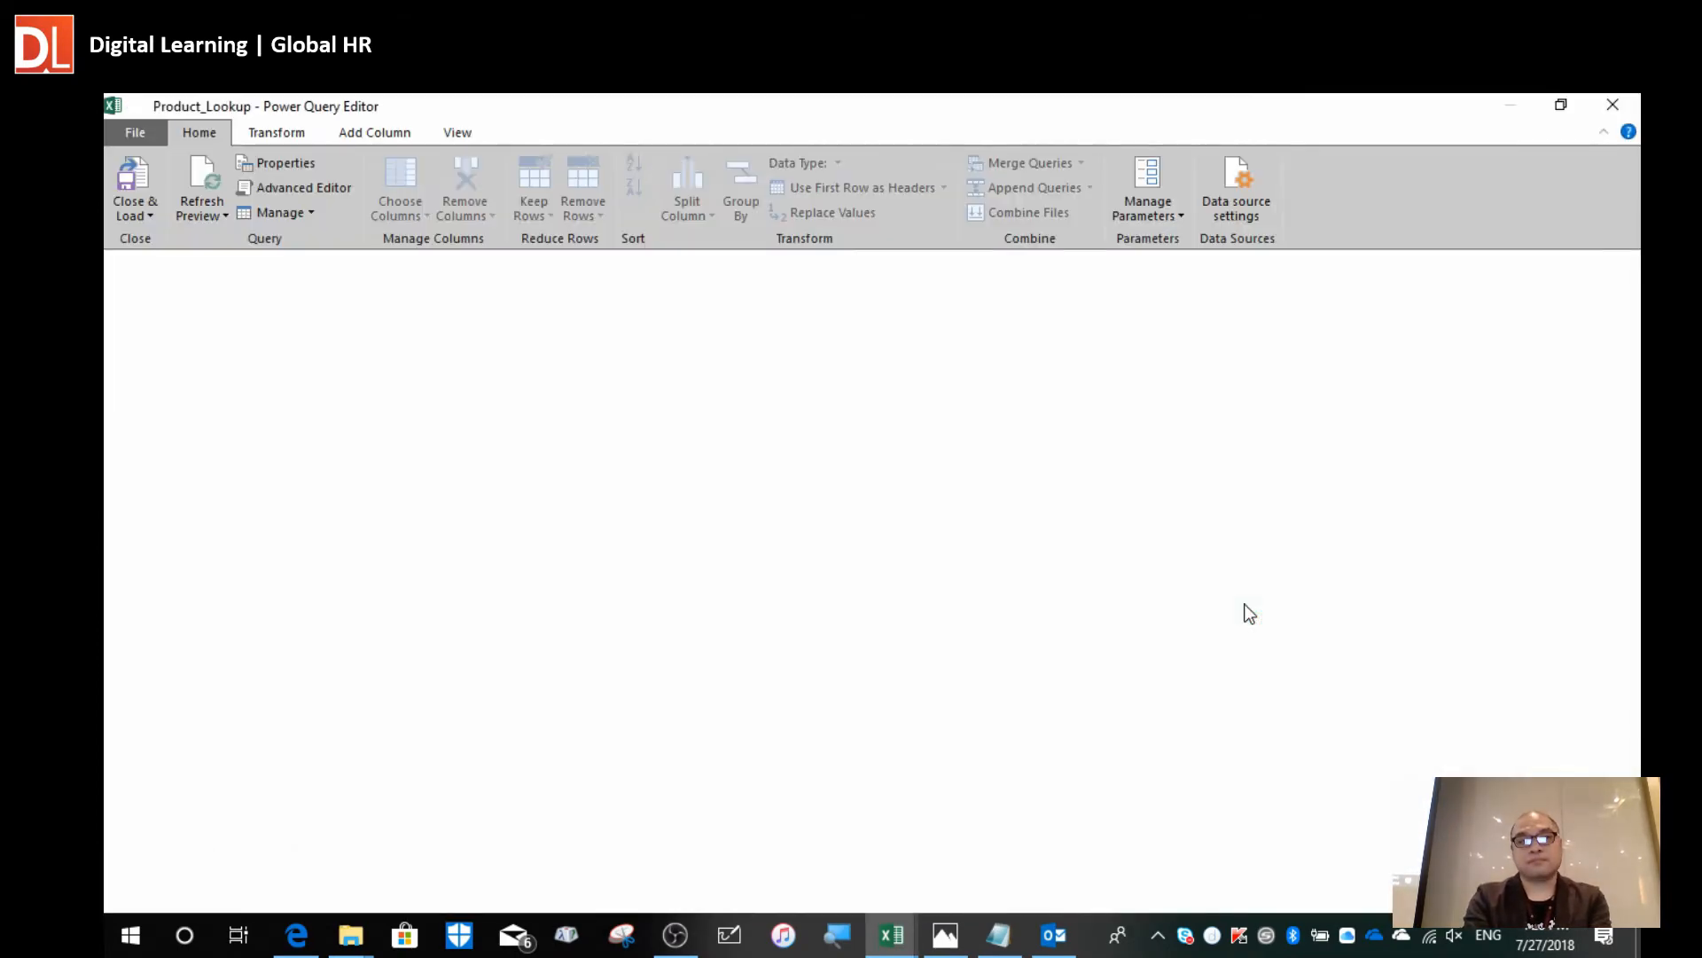
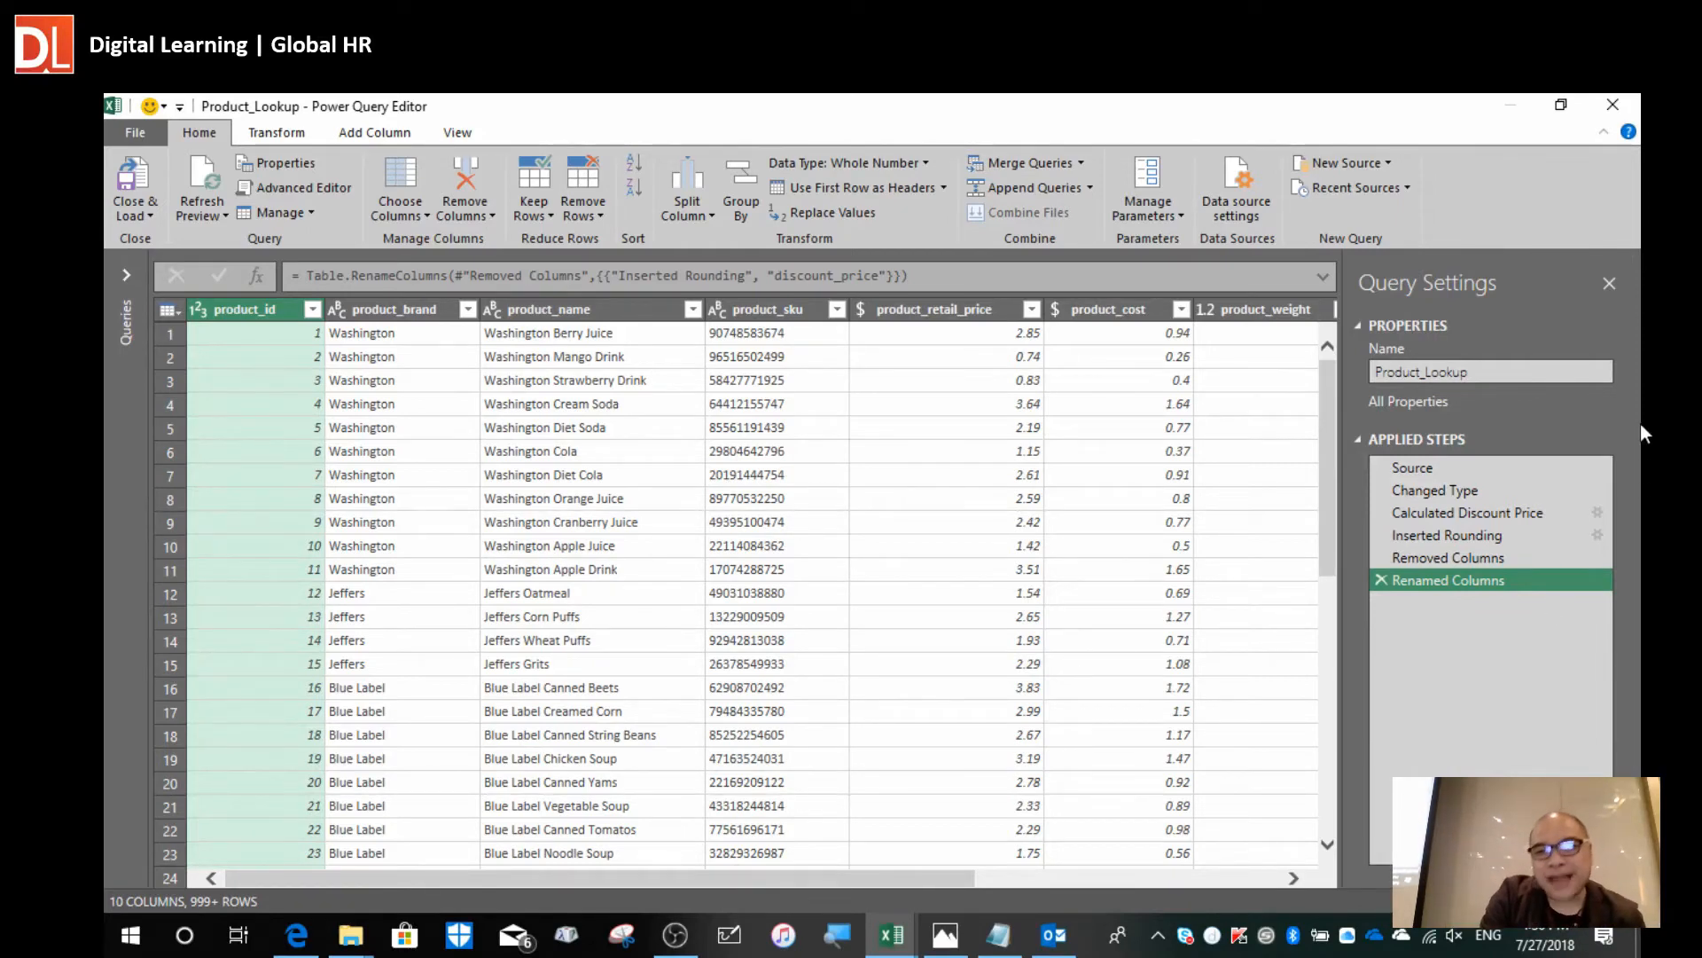
click(1613, 105)
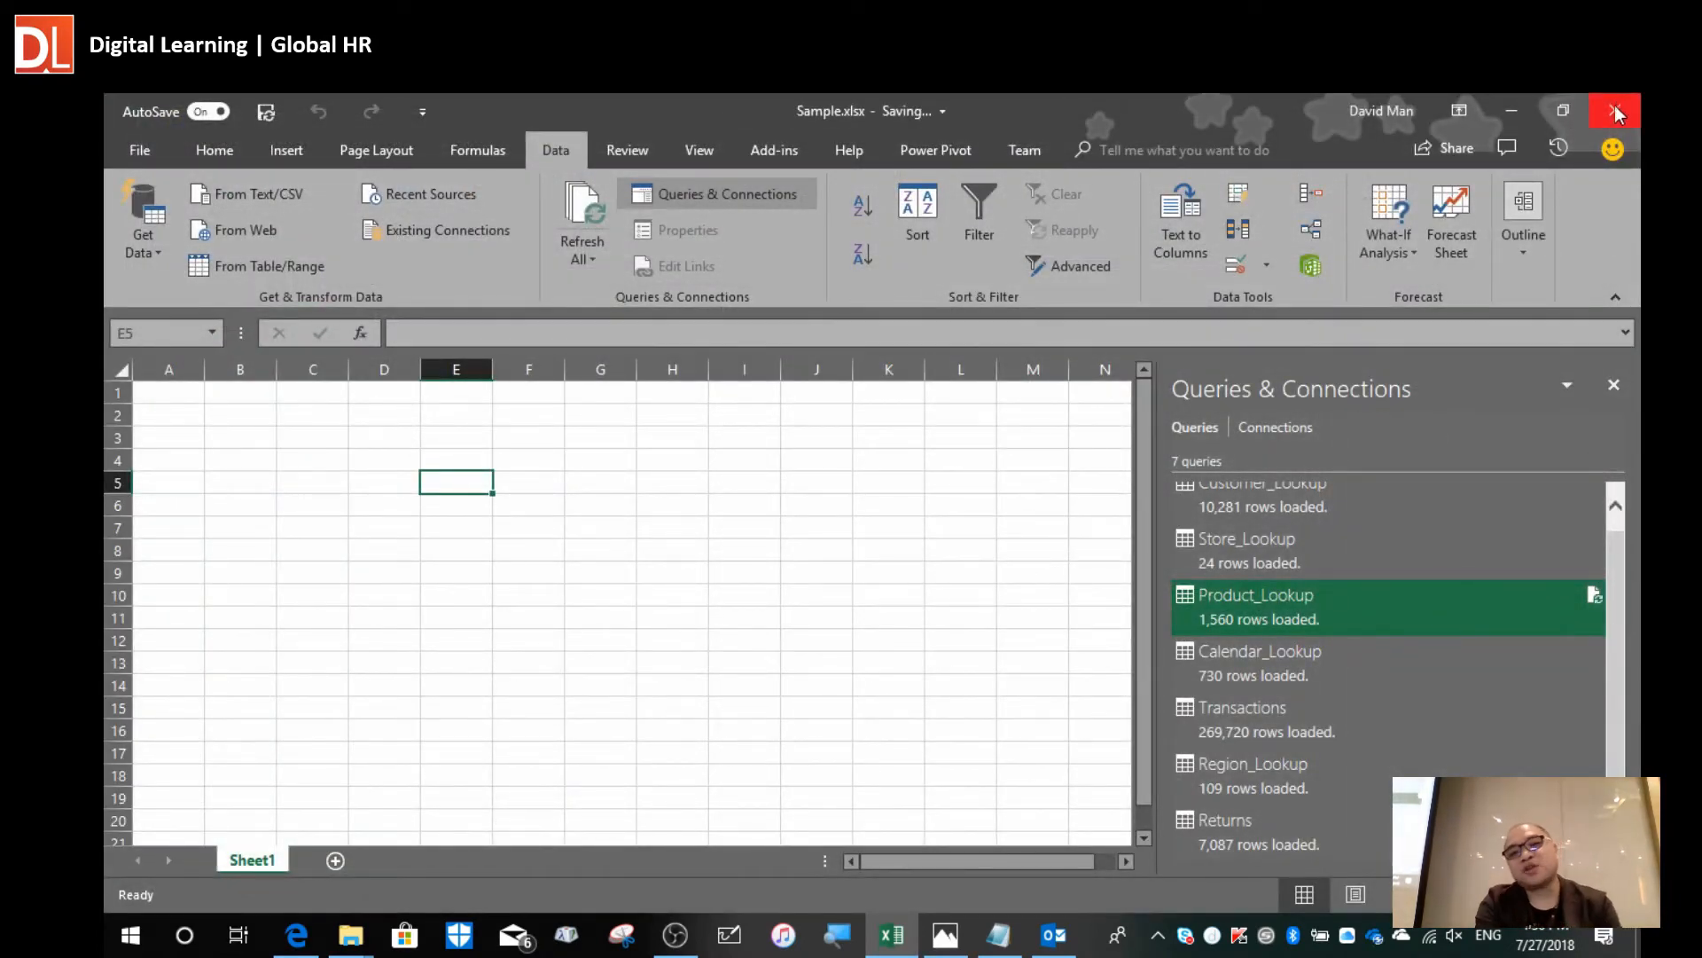
click(1612, 387)
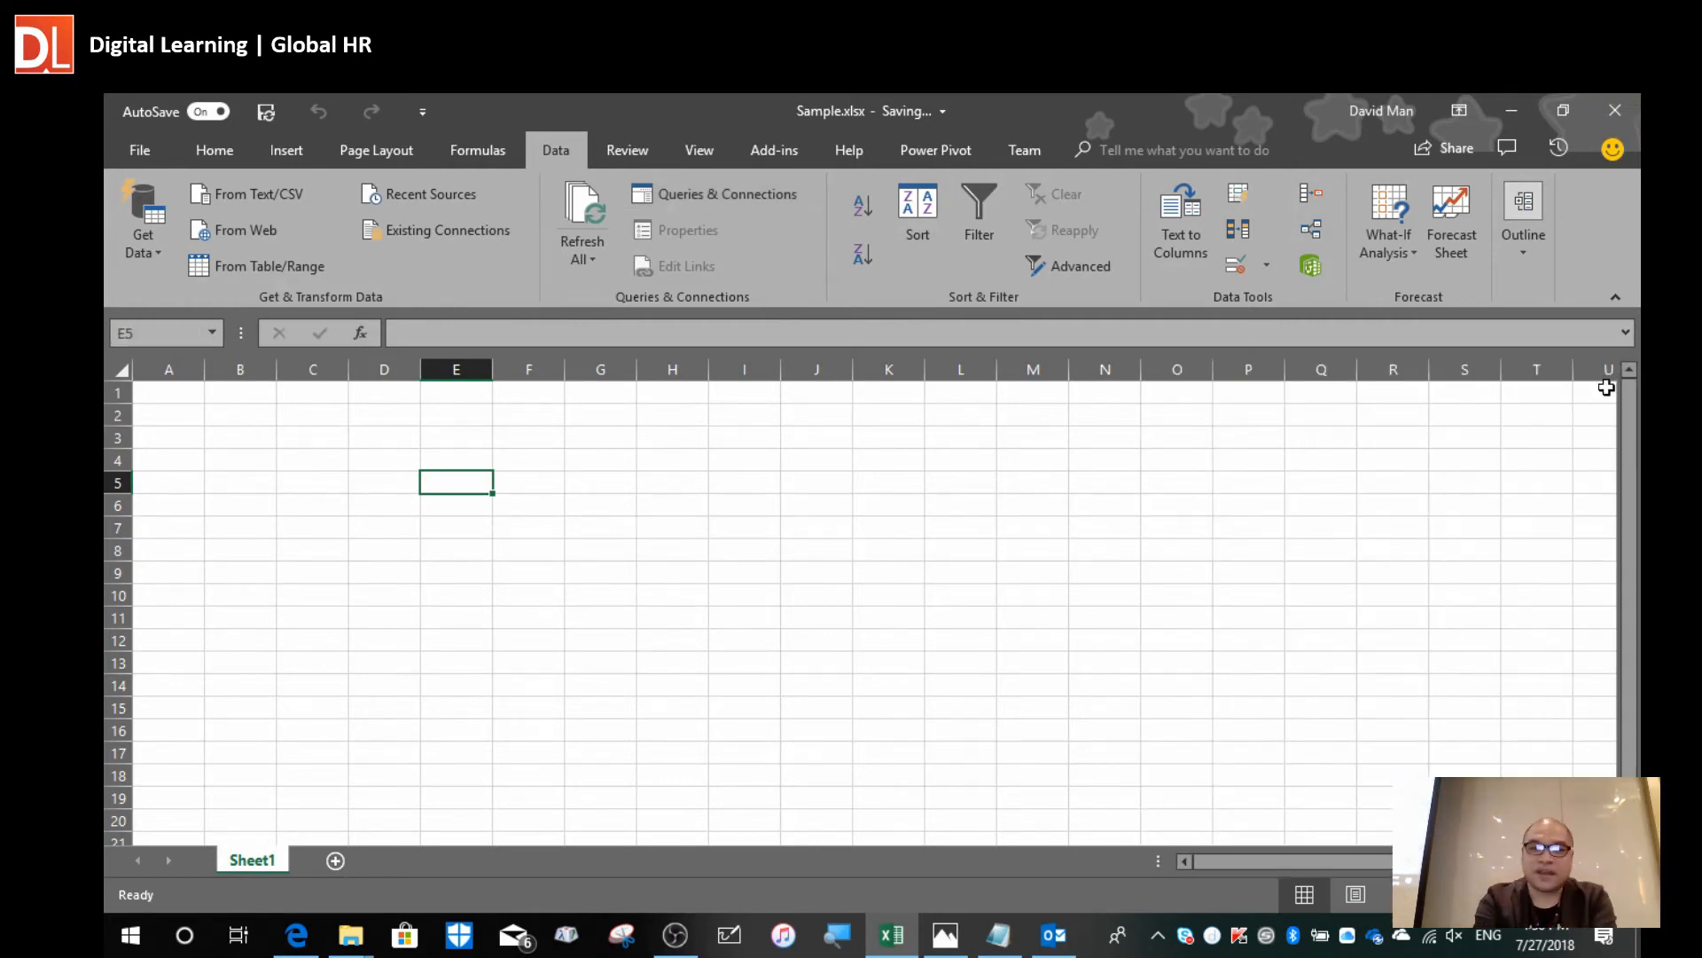
Open the workbook's data model in the Power Pivot window.
click(801, 600)
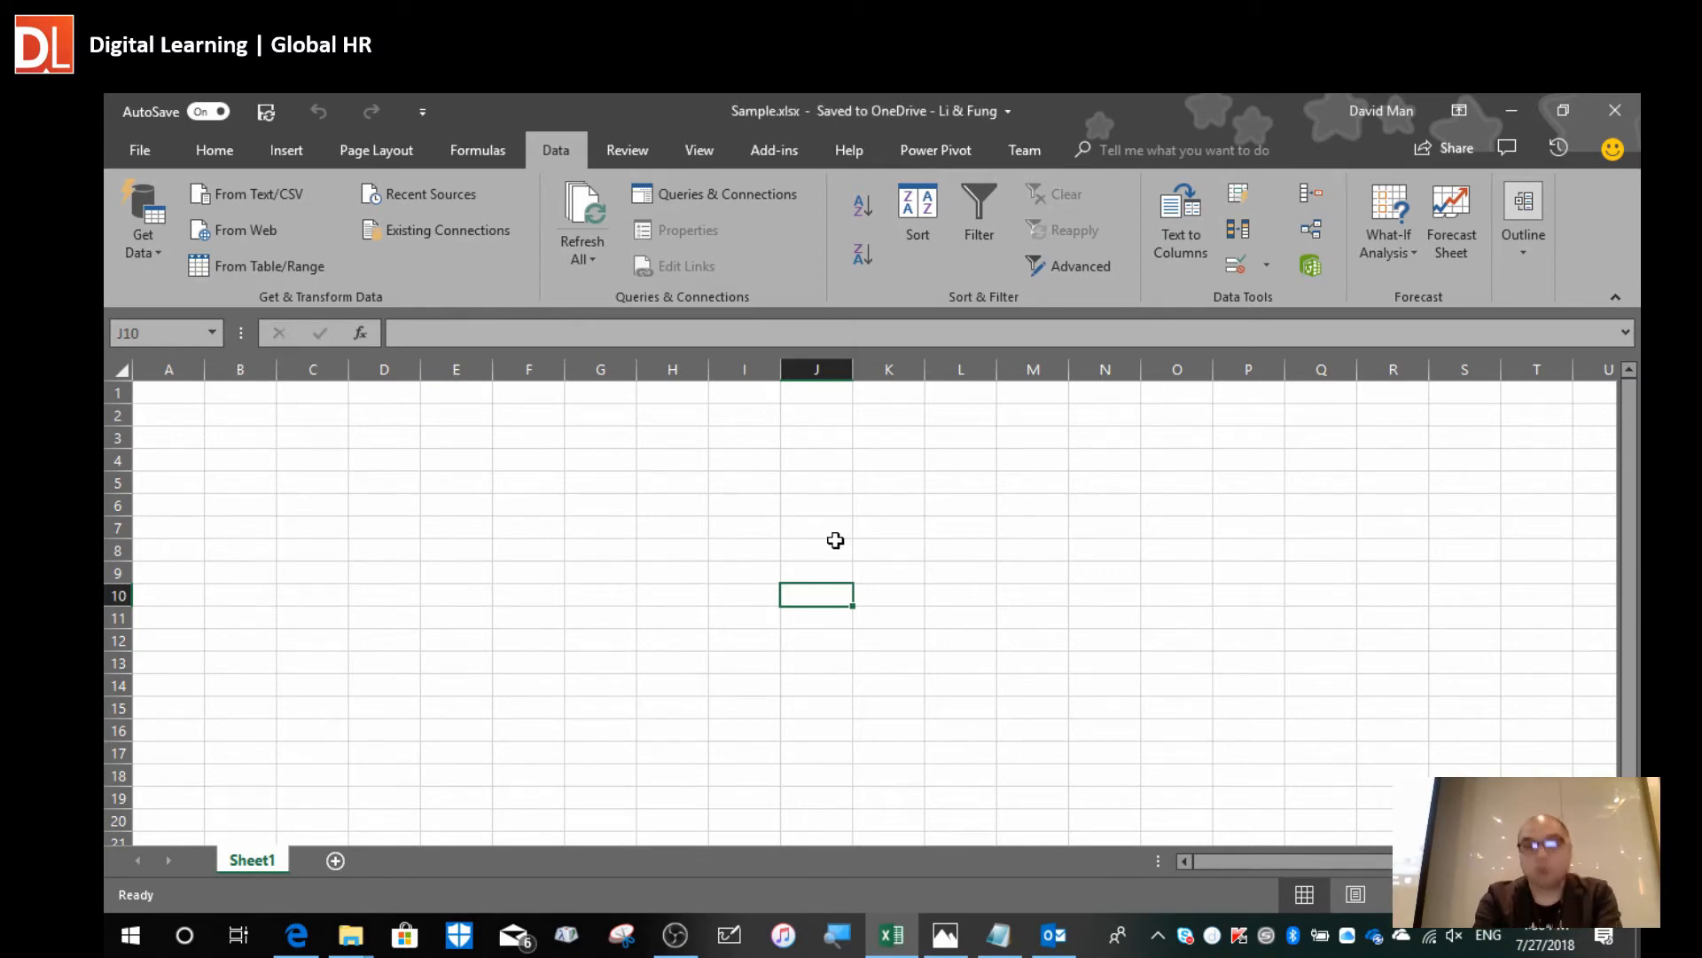
click(930, 160)
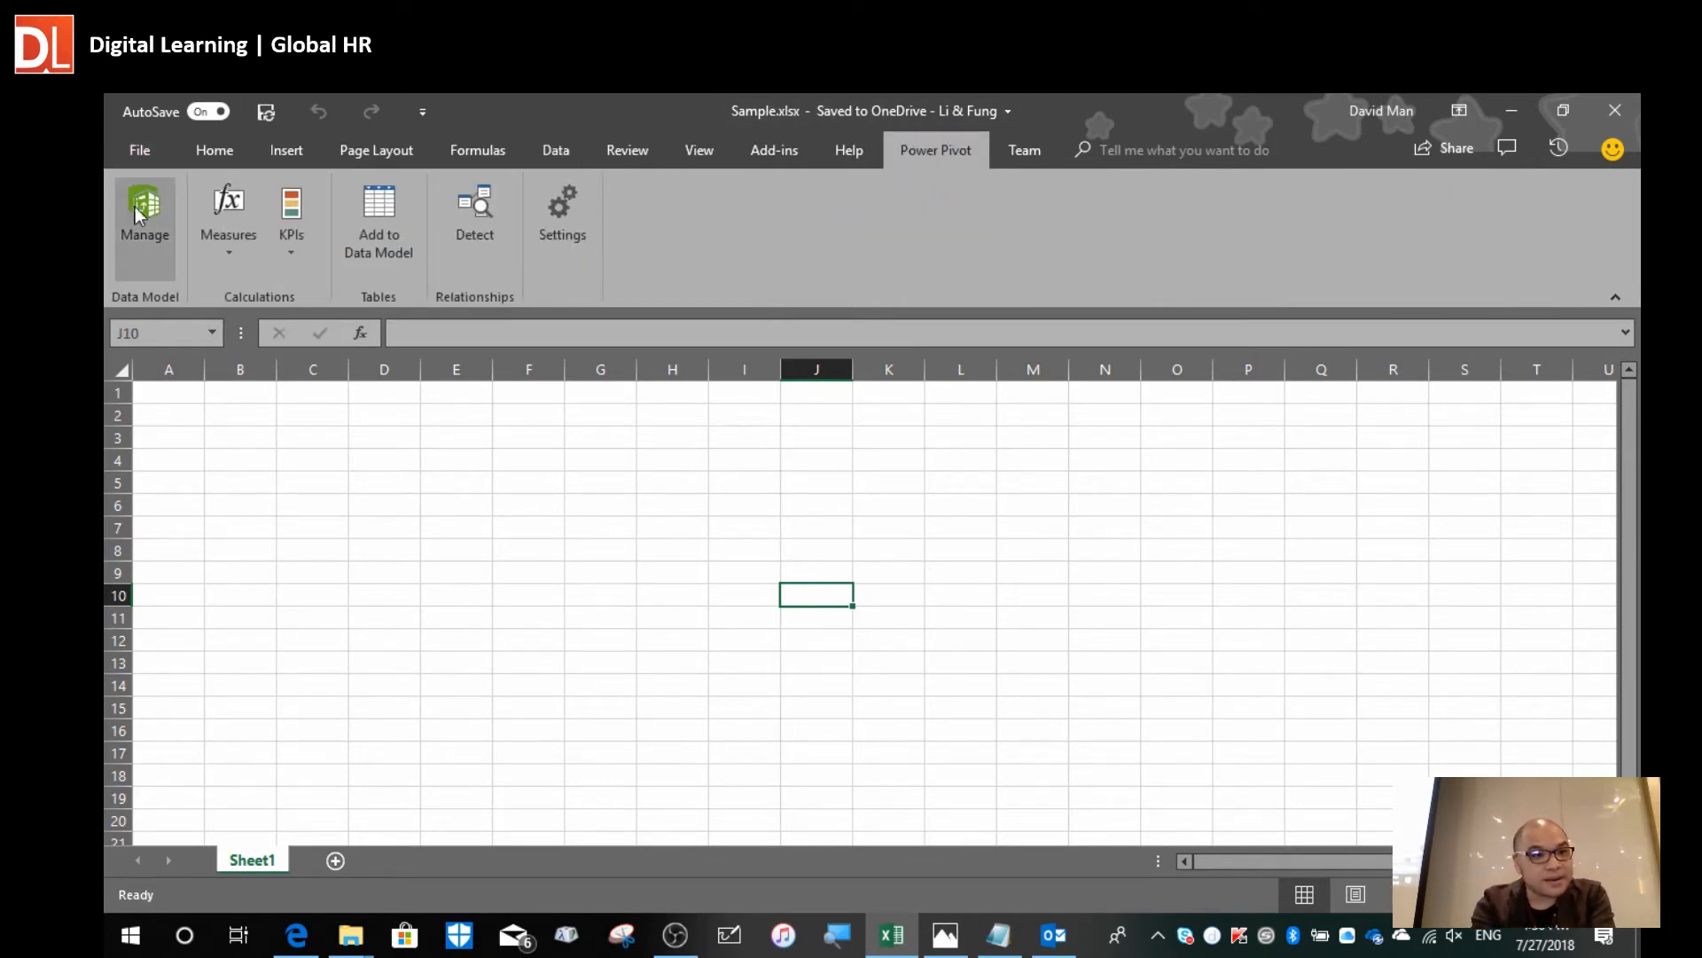
click(149, 236)
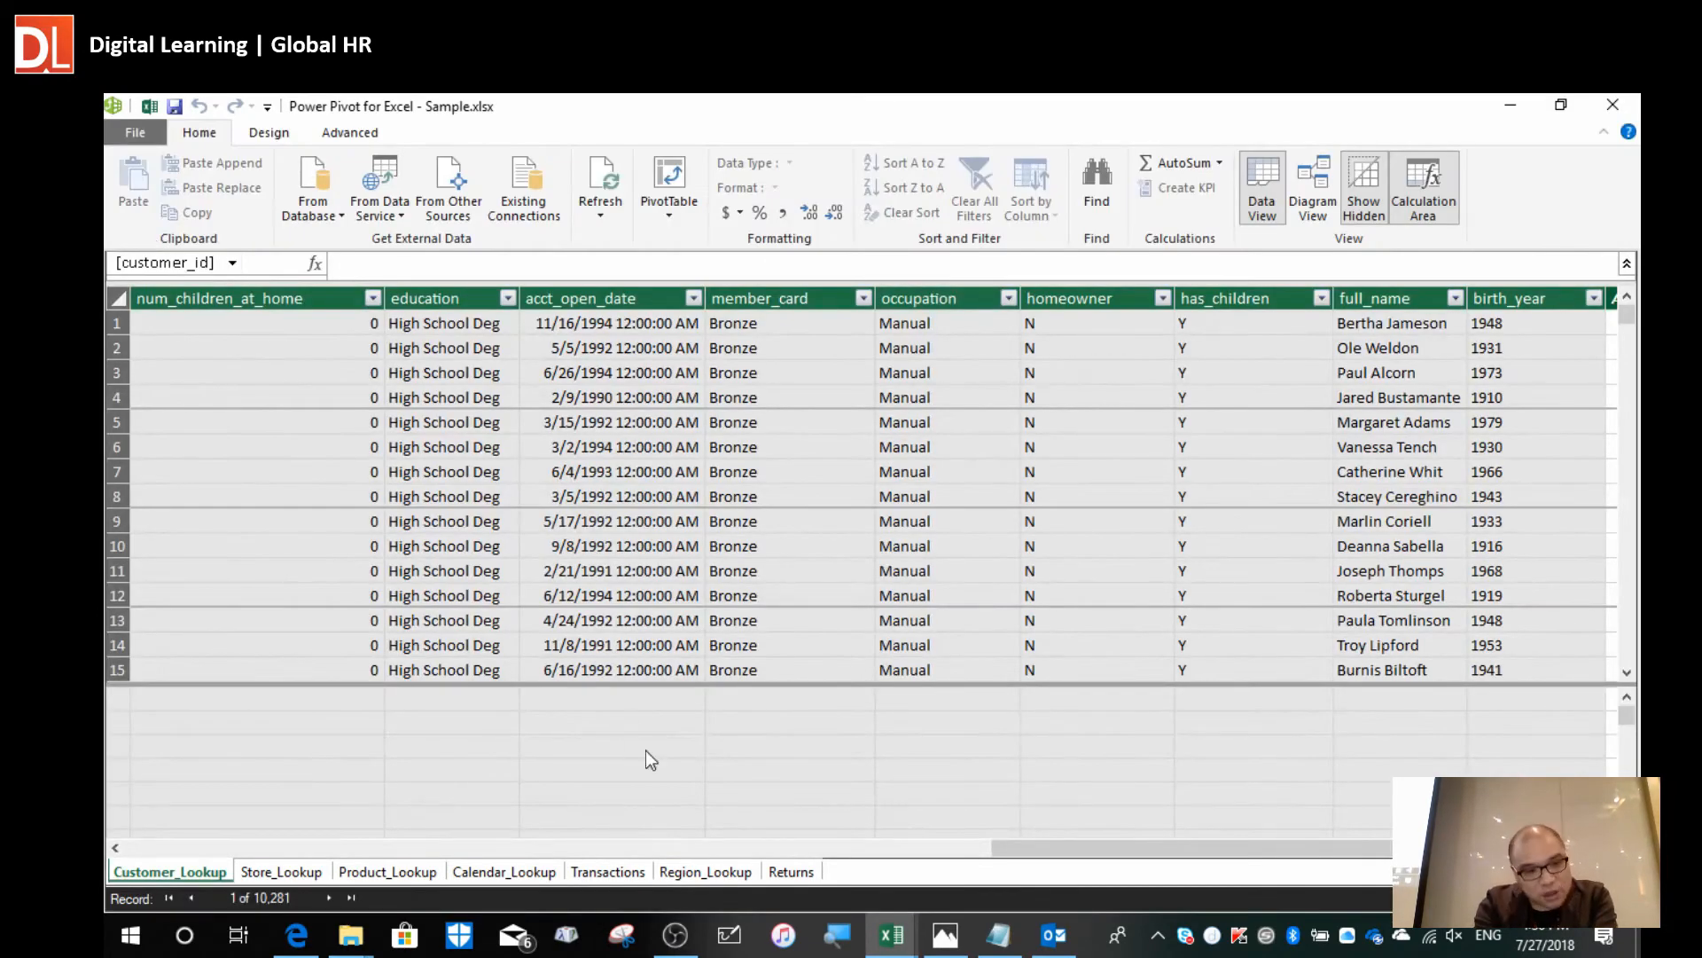
Look through the Store_Lookup, Product_Lookup, Calendar_Lookup, Transactions and Region_Lookup tables in the data model.
click(285, 871)
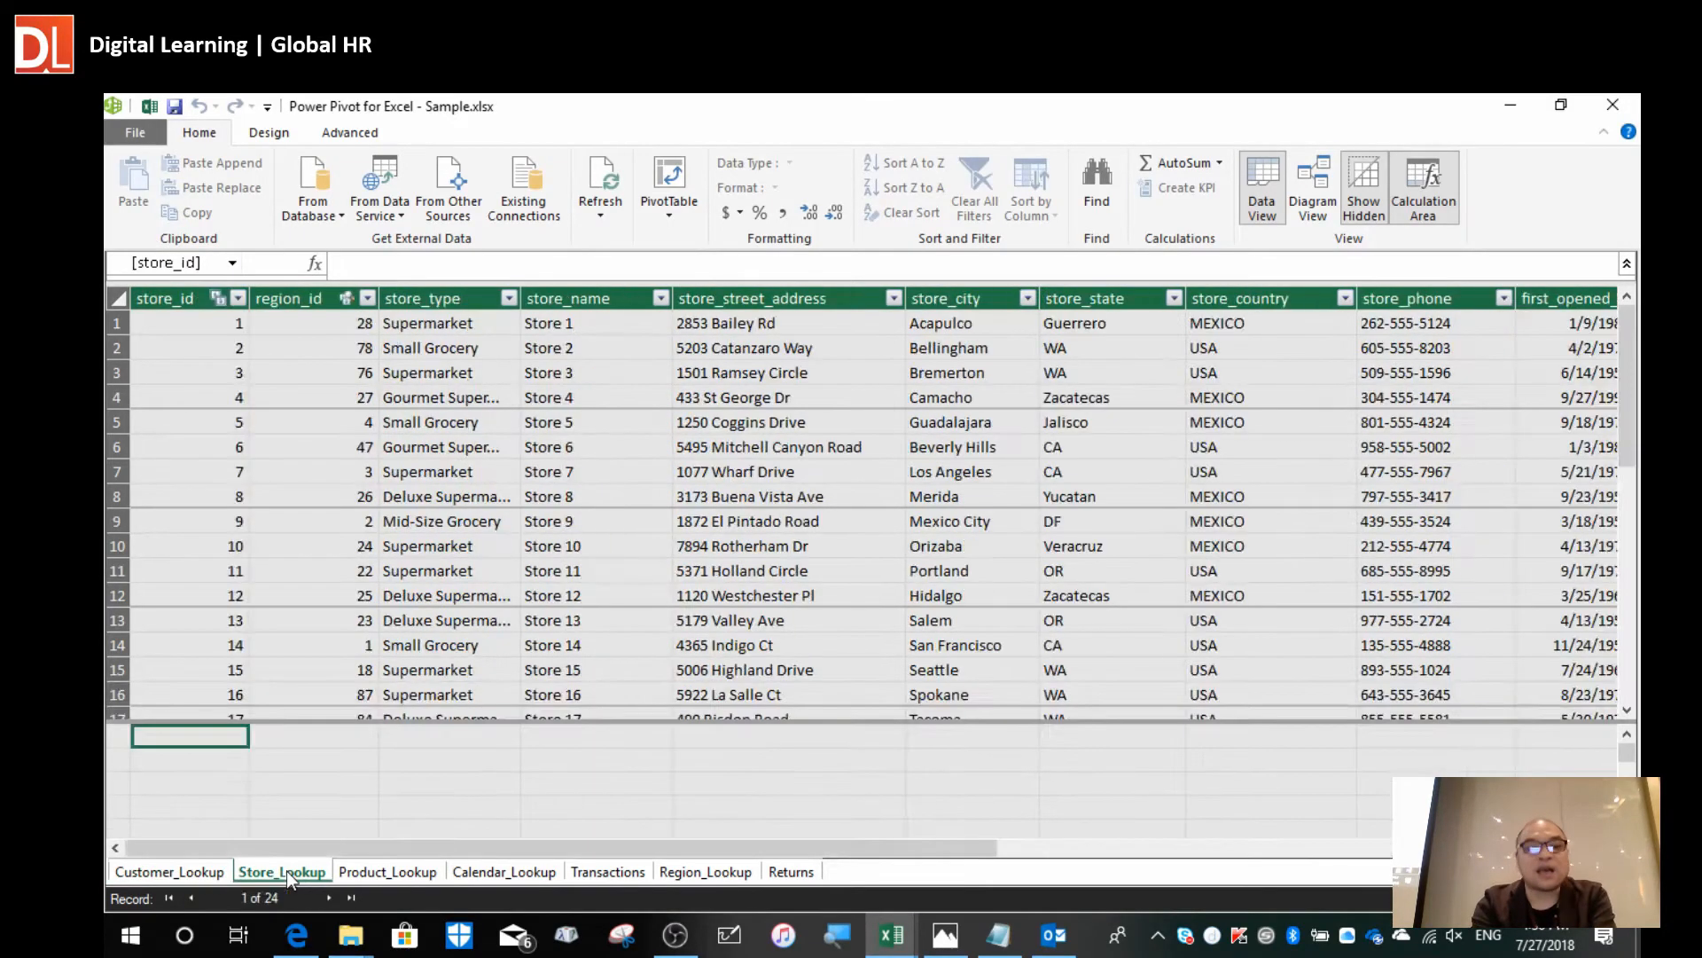
click(362, 870)
click(479, 875)
click(605, 870)
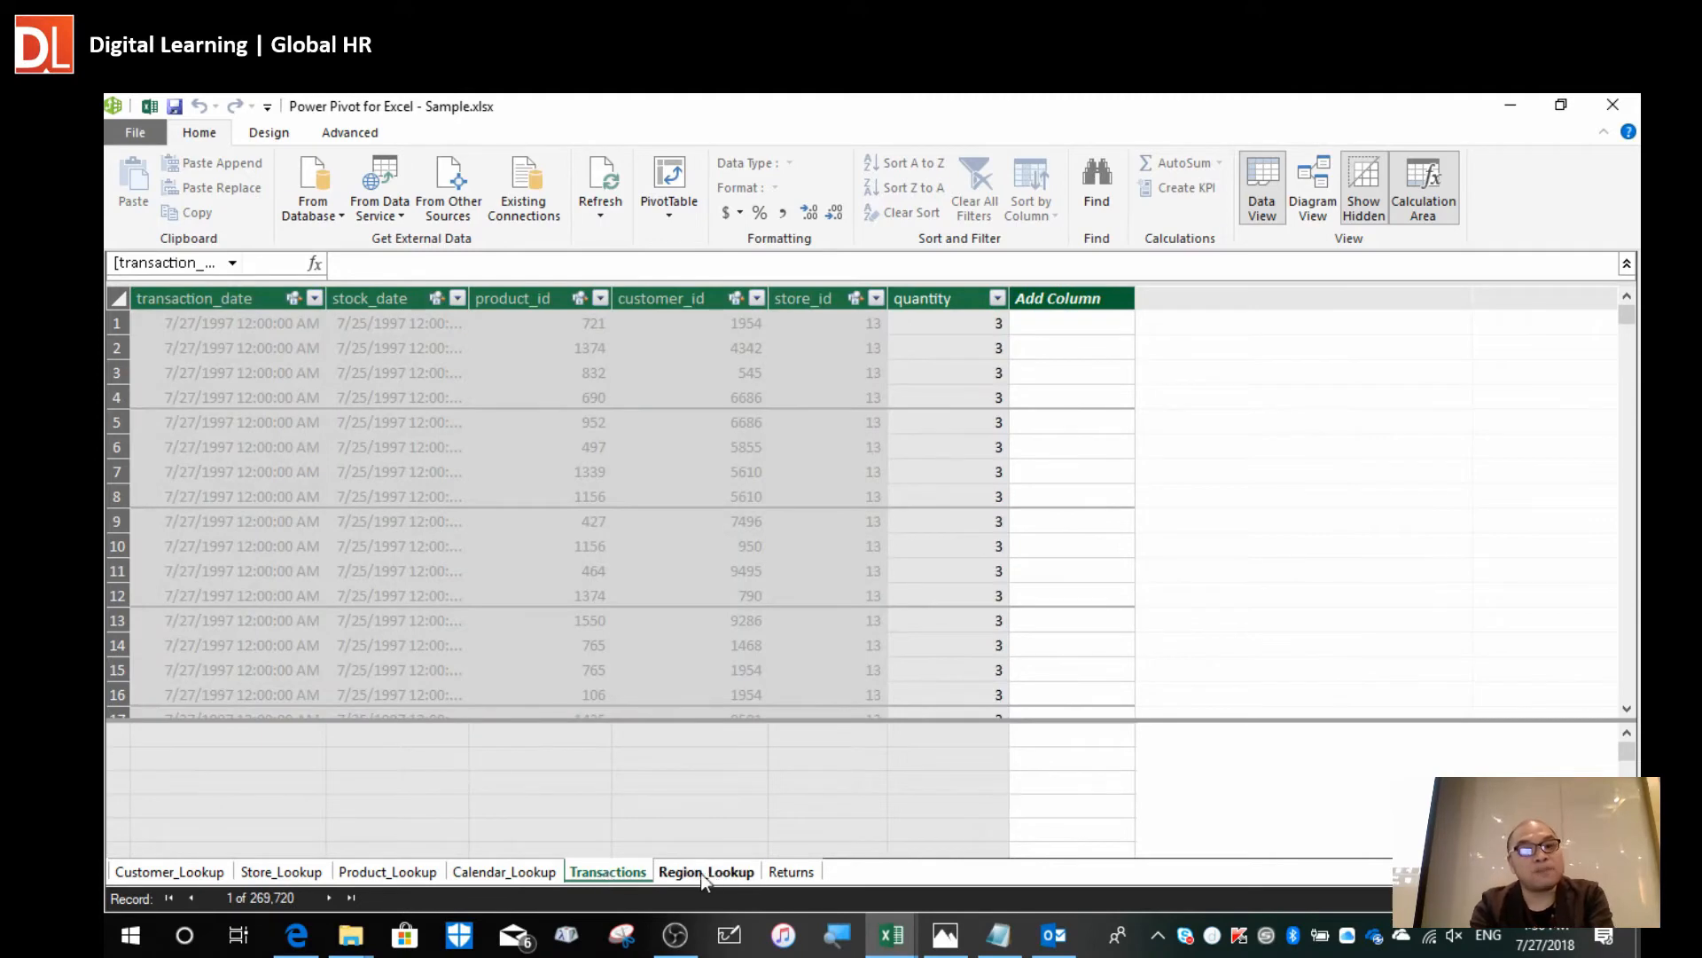
click(667, 872)
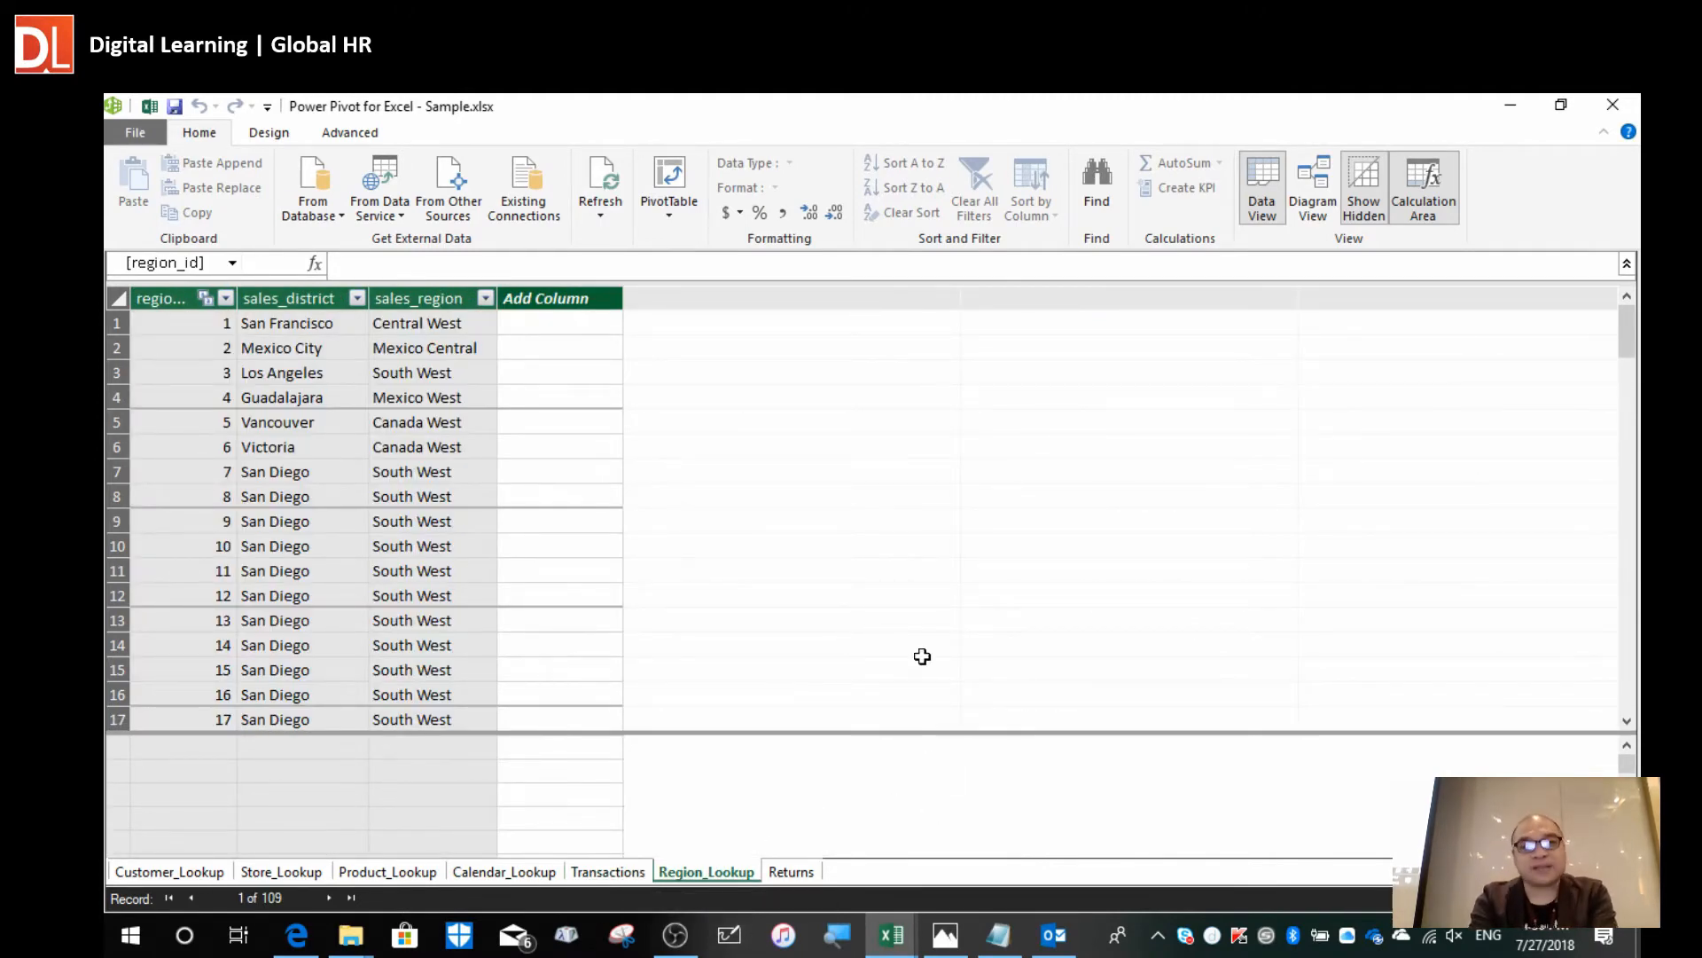
Show the data model as a diagram and spread out the Calendar_Lookup, Product_Lookup, Region_Lookup and Store_Lookup tables.
click(1318, 215)
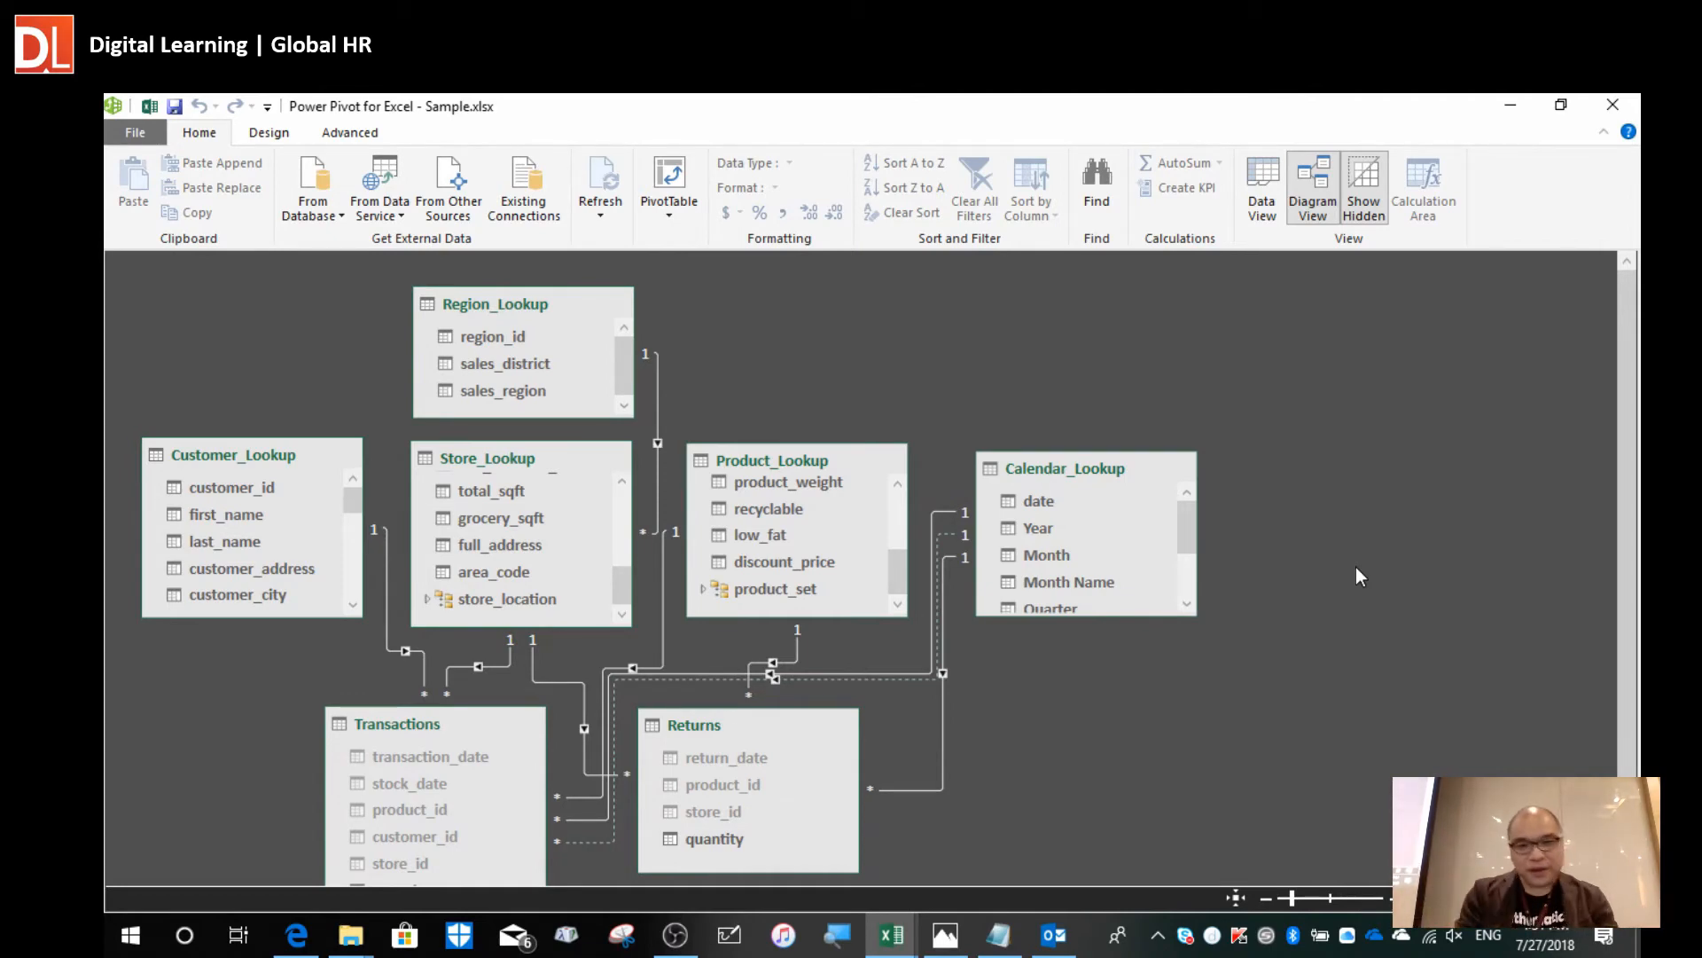
click(1071, 460)
drag(1071, 461, 1355, 525)
click(787, 470)
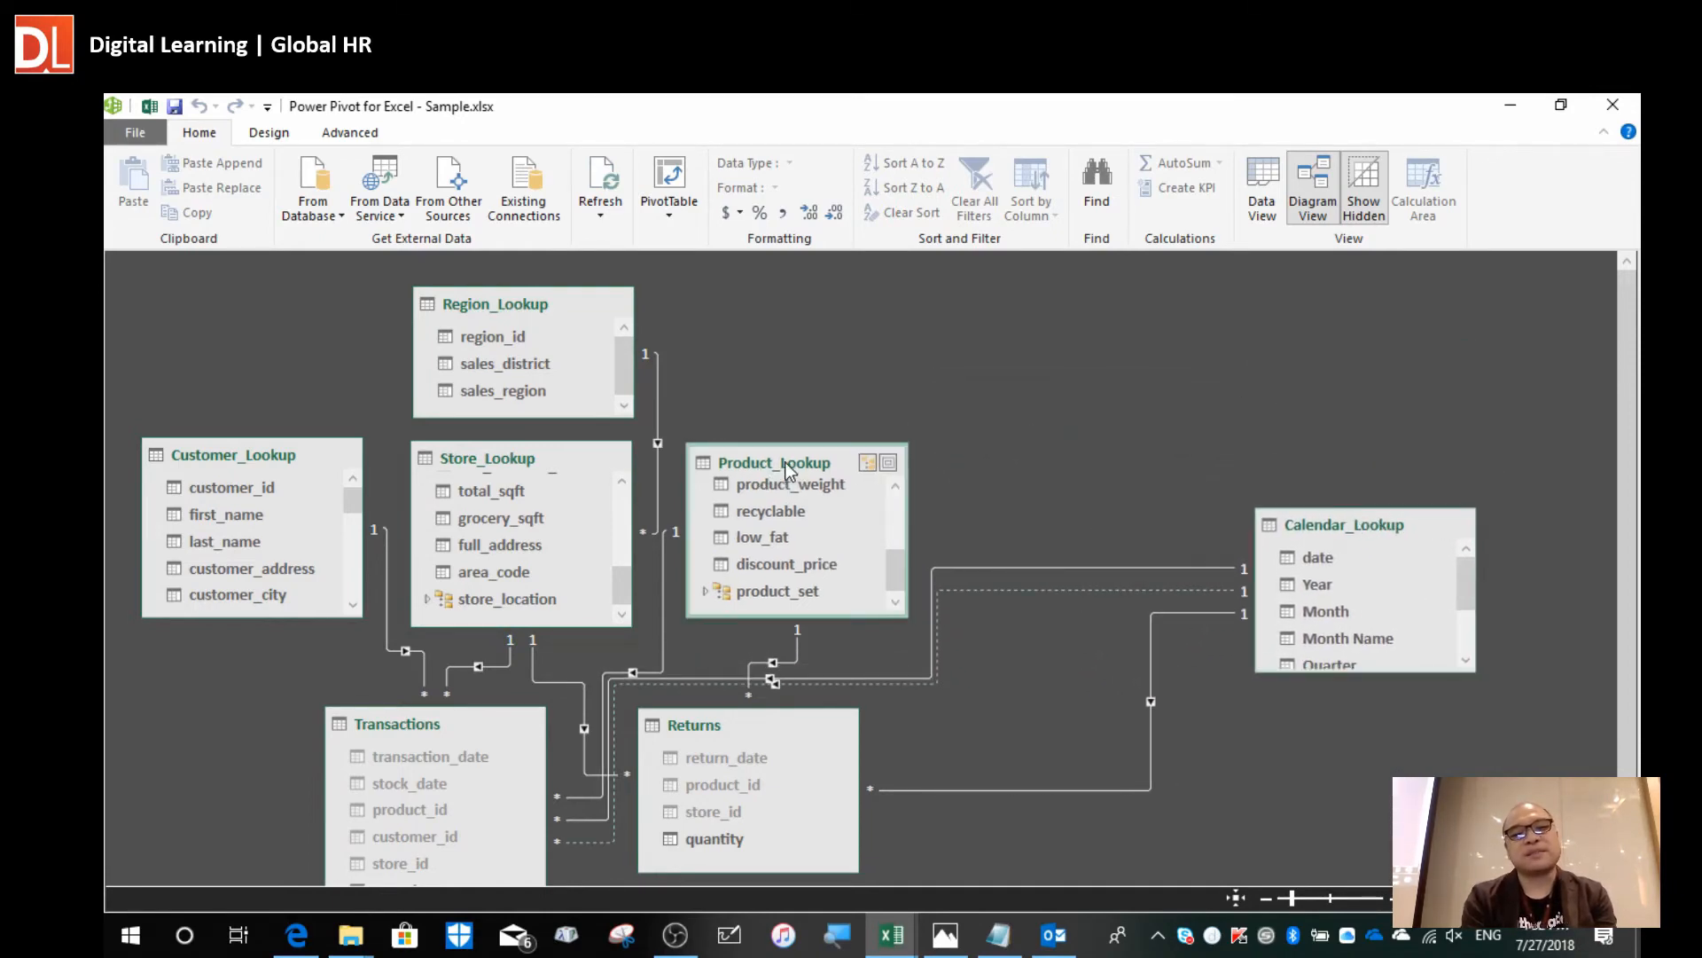
drag(787, 470, 1039, 344)
click(523, 310)
drag(523, 309, 689, 278)
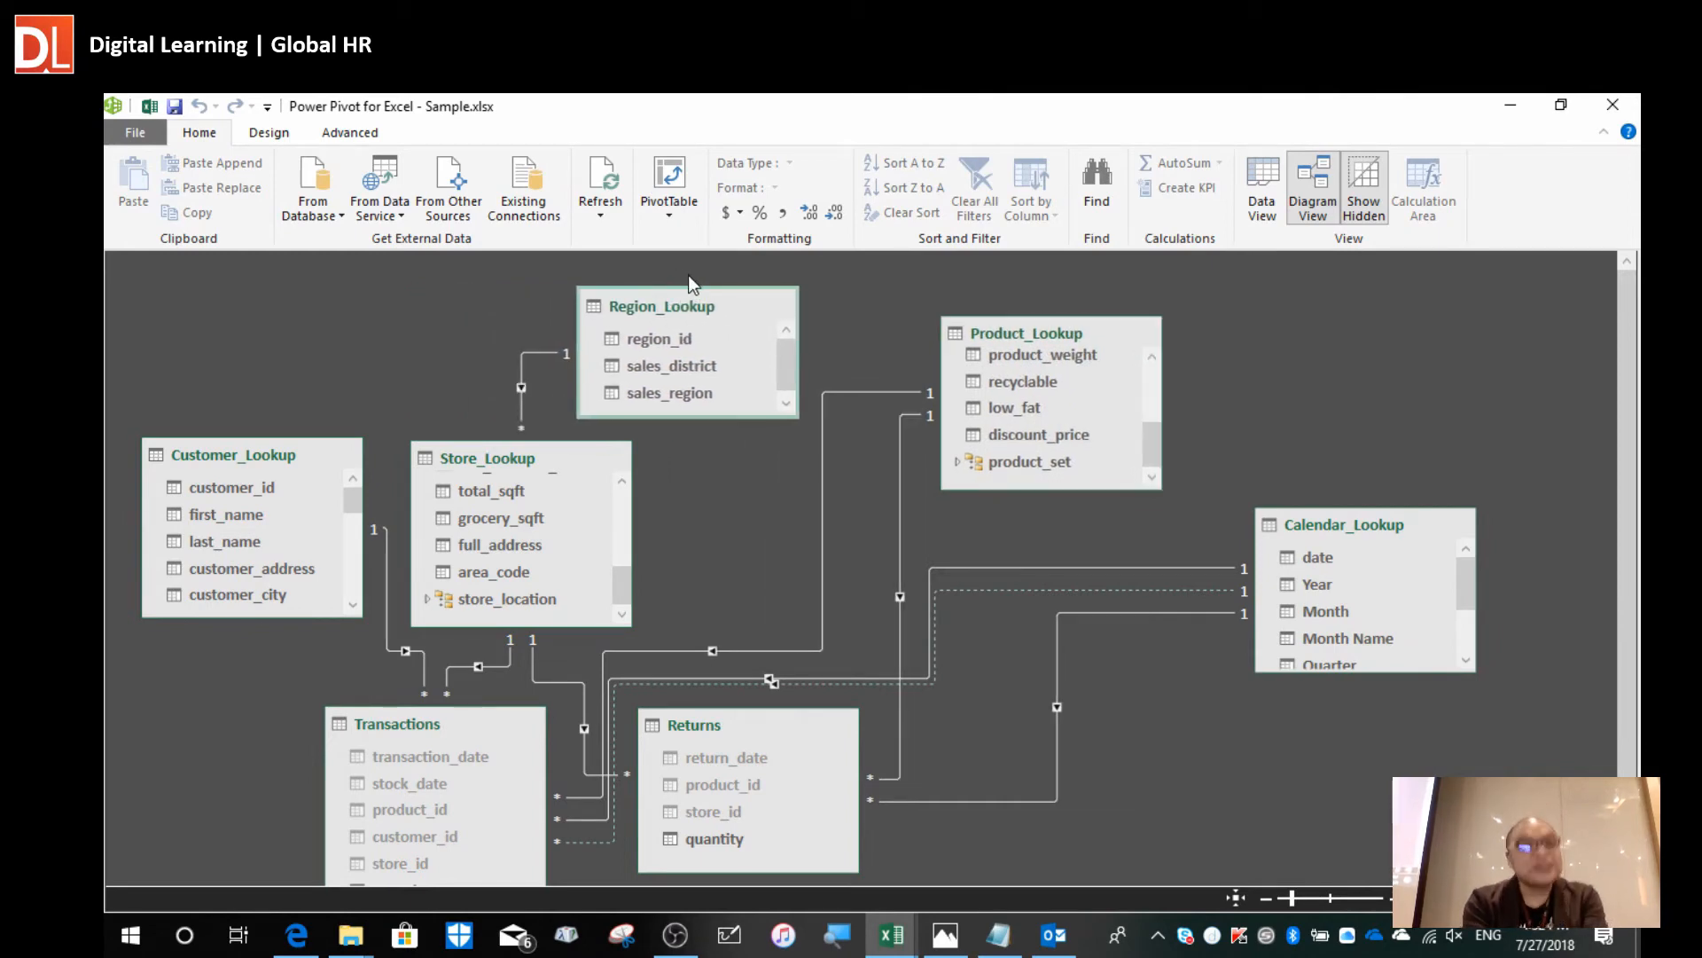
click(486, 455)
drag(486, 456, 565, 466)
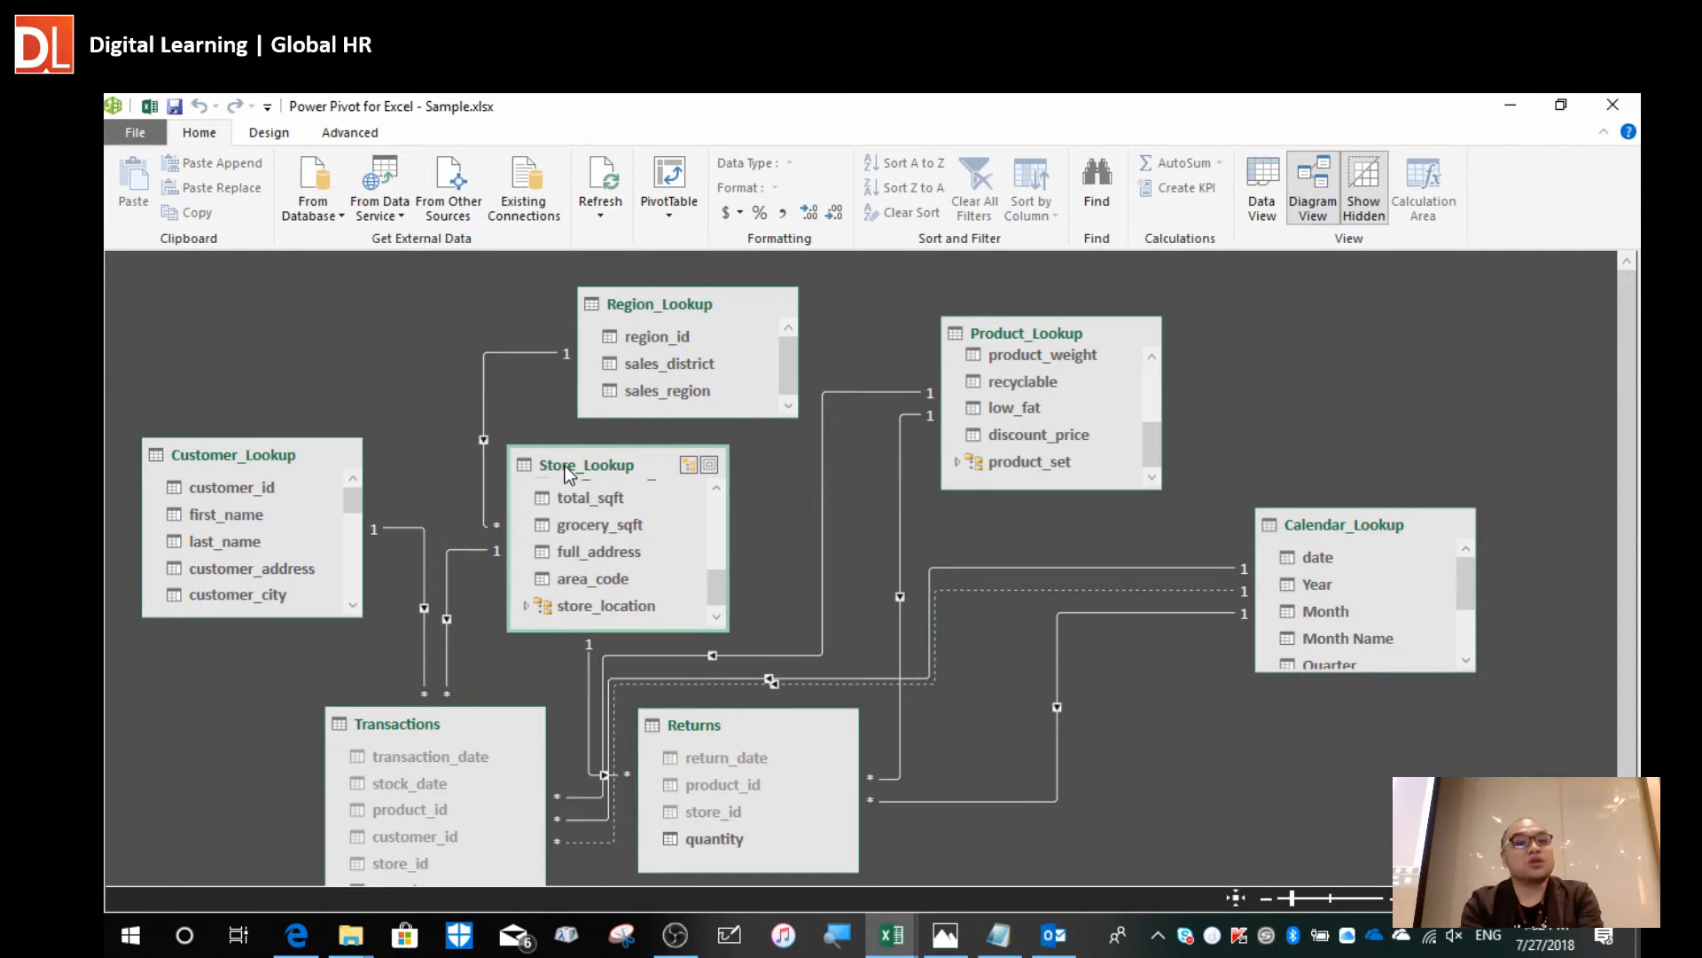
Display the list of all table relationships and reposition its dialog over the diagram.
click(270, 133)
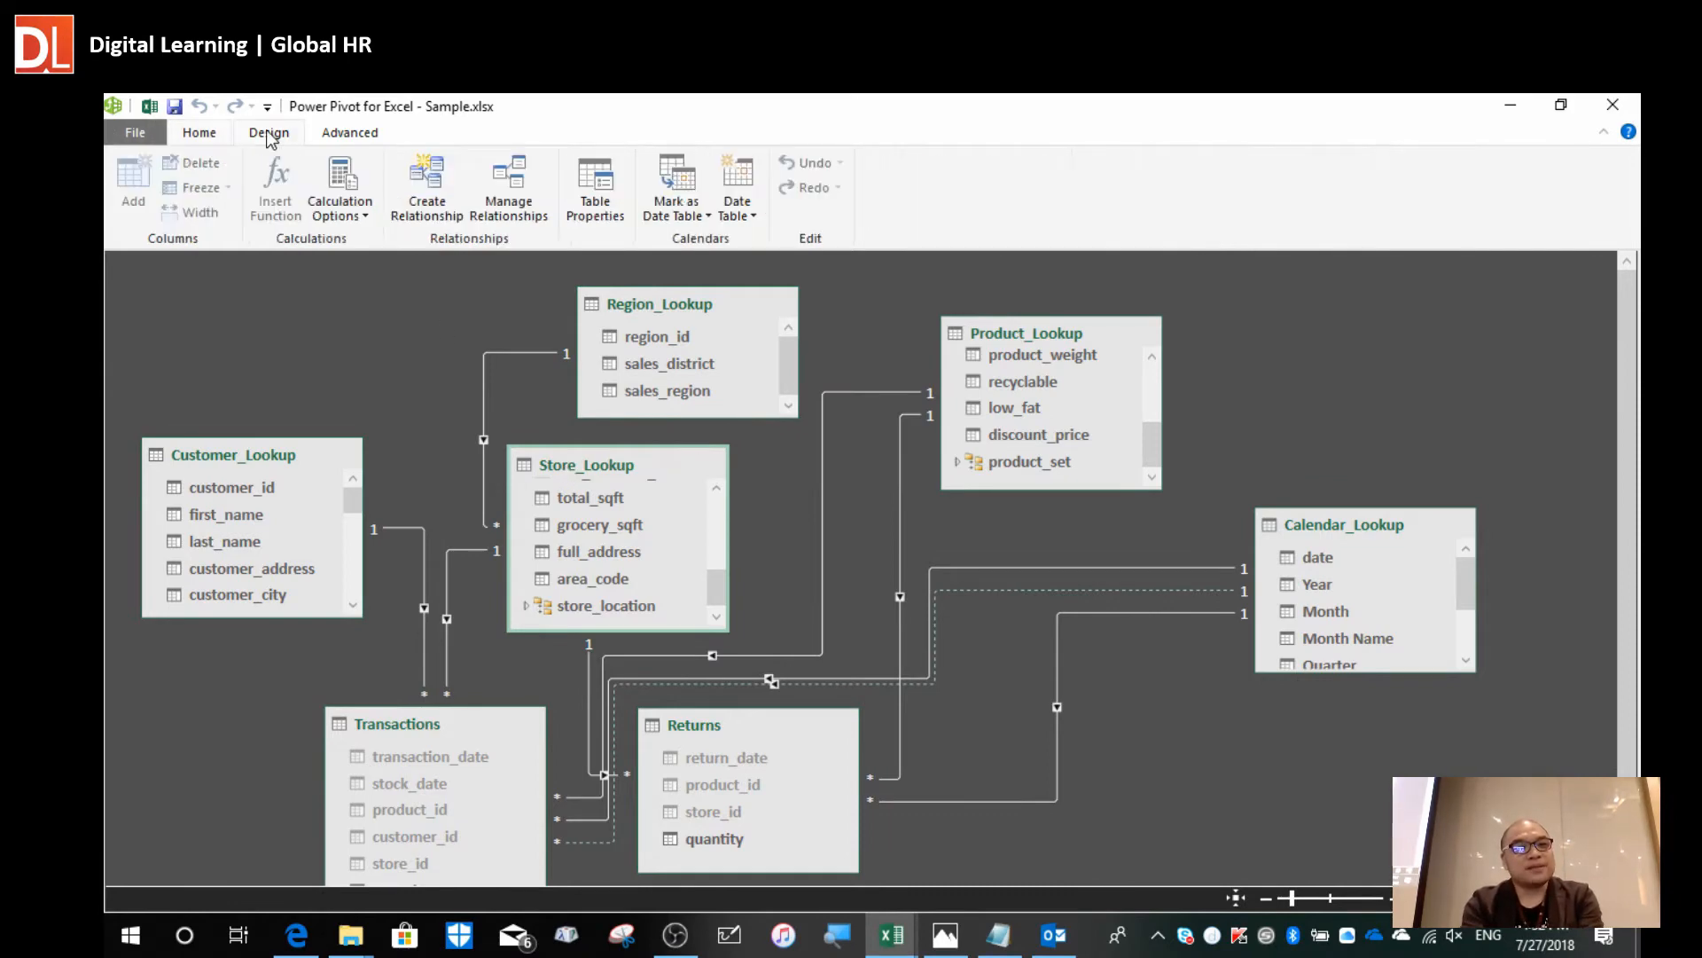
click(535, 208)
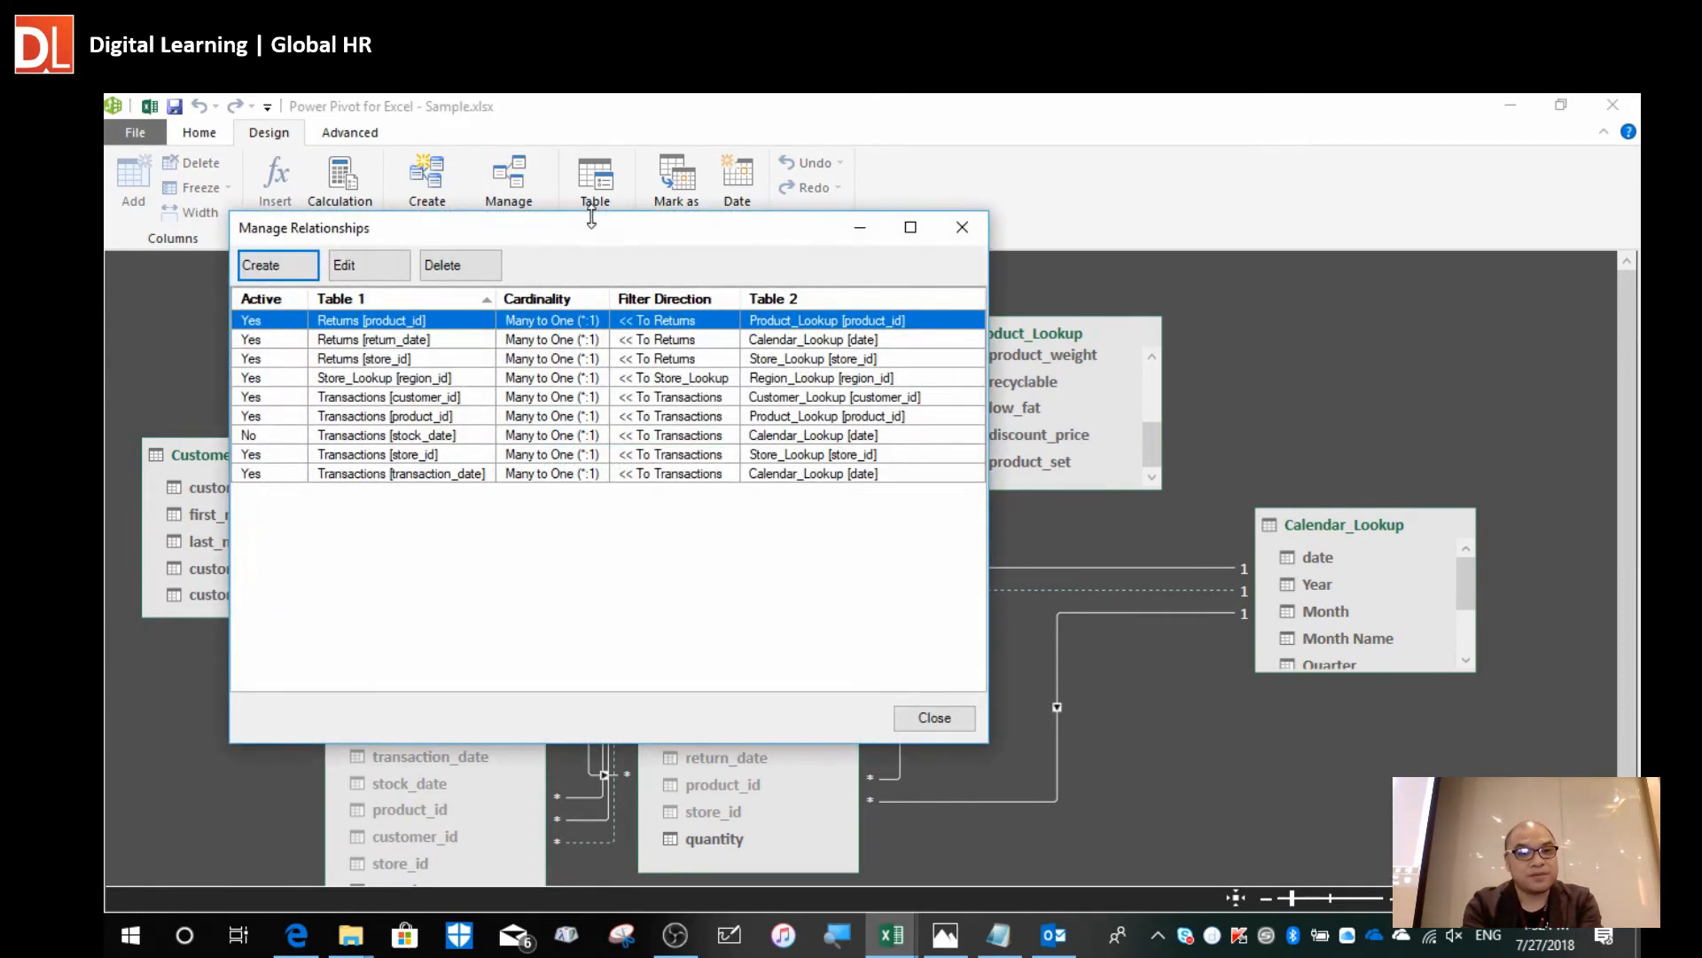
drag(593, 238, 773, 244)
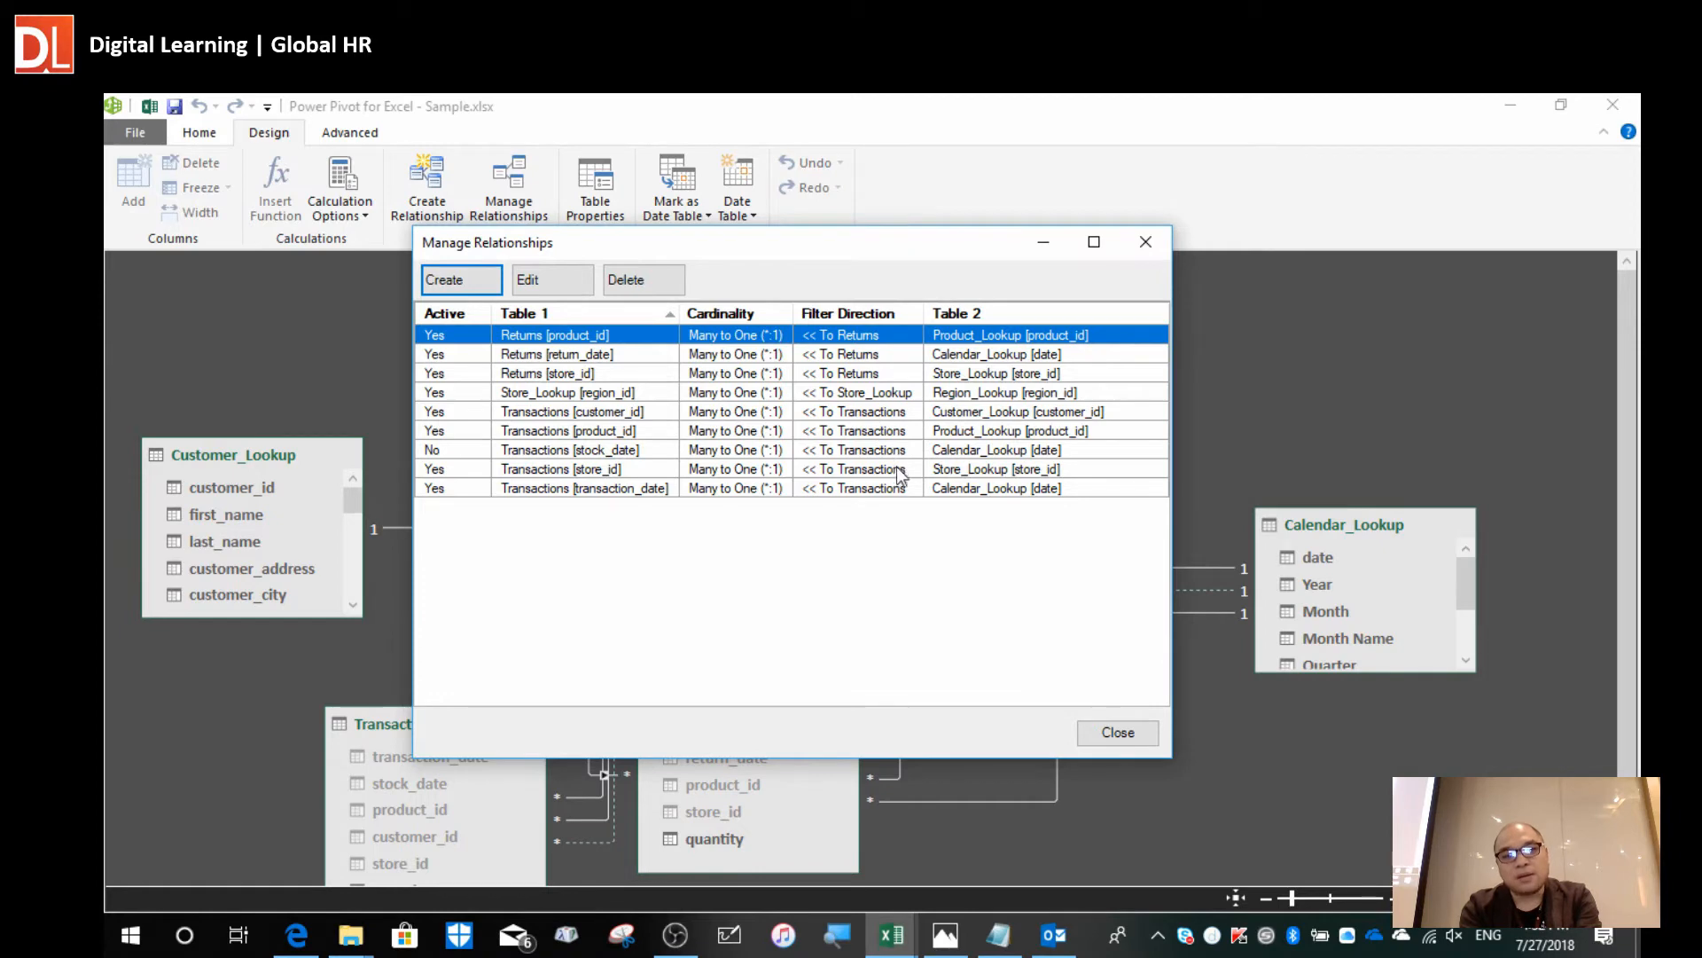
Highlight every relationship from Transactions [transaction_date] up to Returns [product_id] to examine their cardinality and filter directions.
click(901, 489)
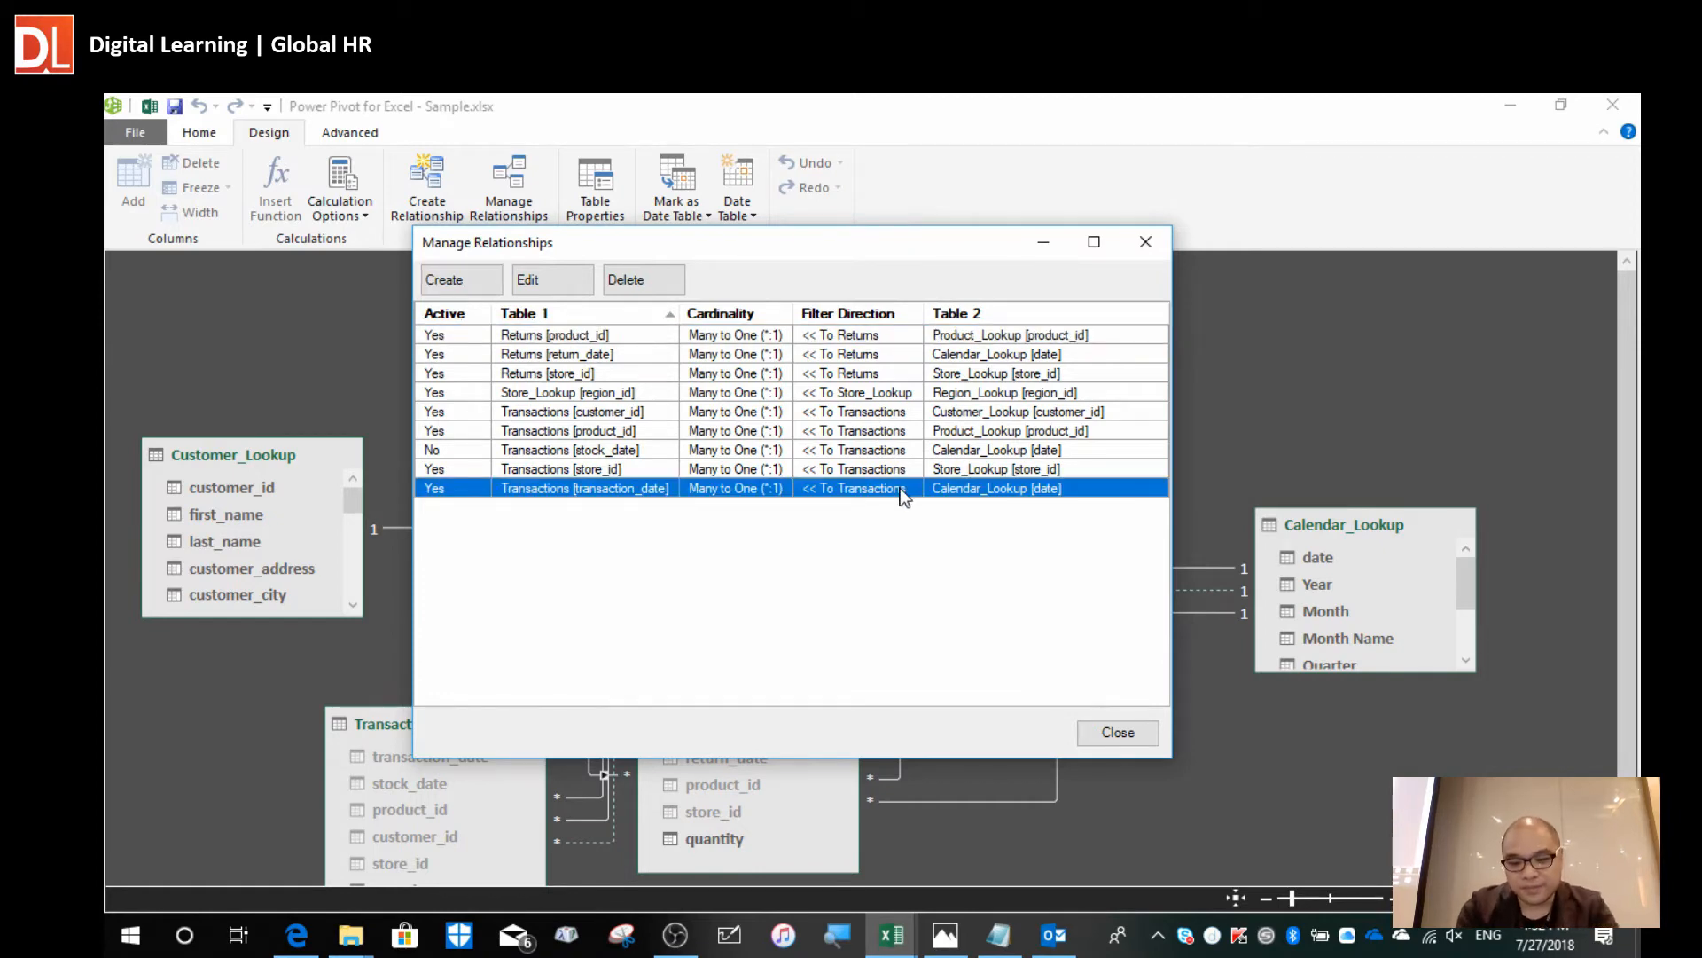
key(shift+Up)
key(shift+Up)
key(shift+Up)
key(shift+Up)
key(shift+Up)
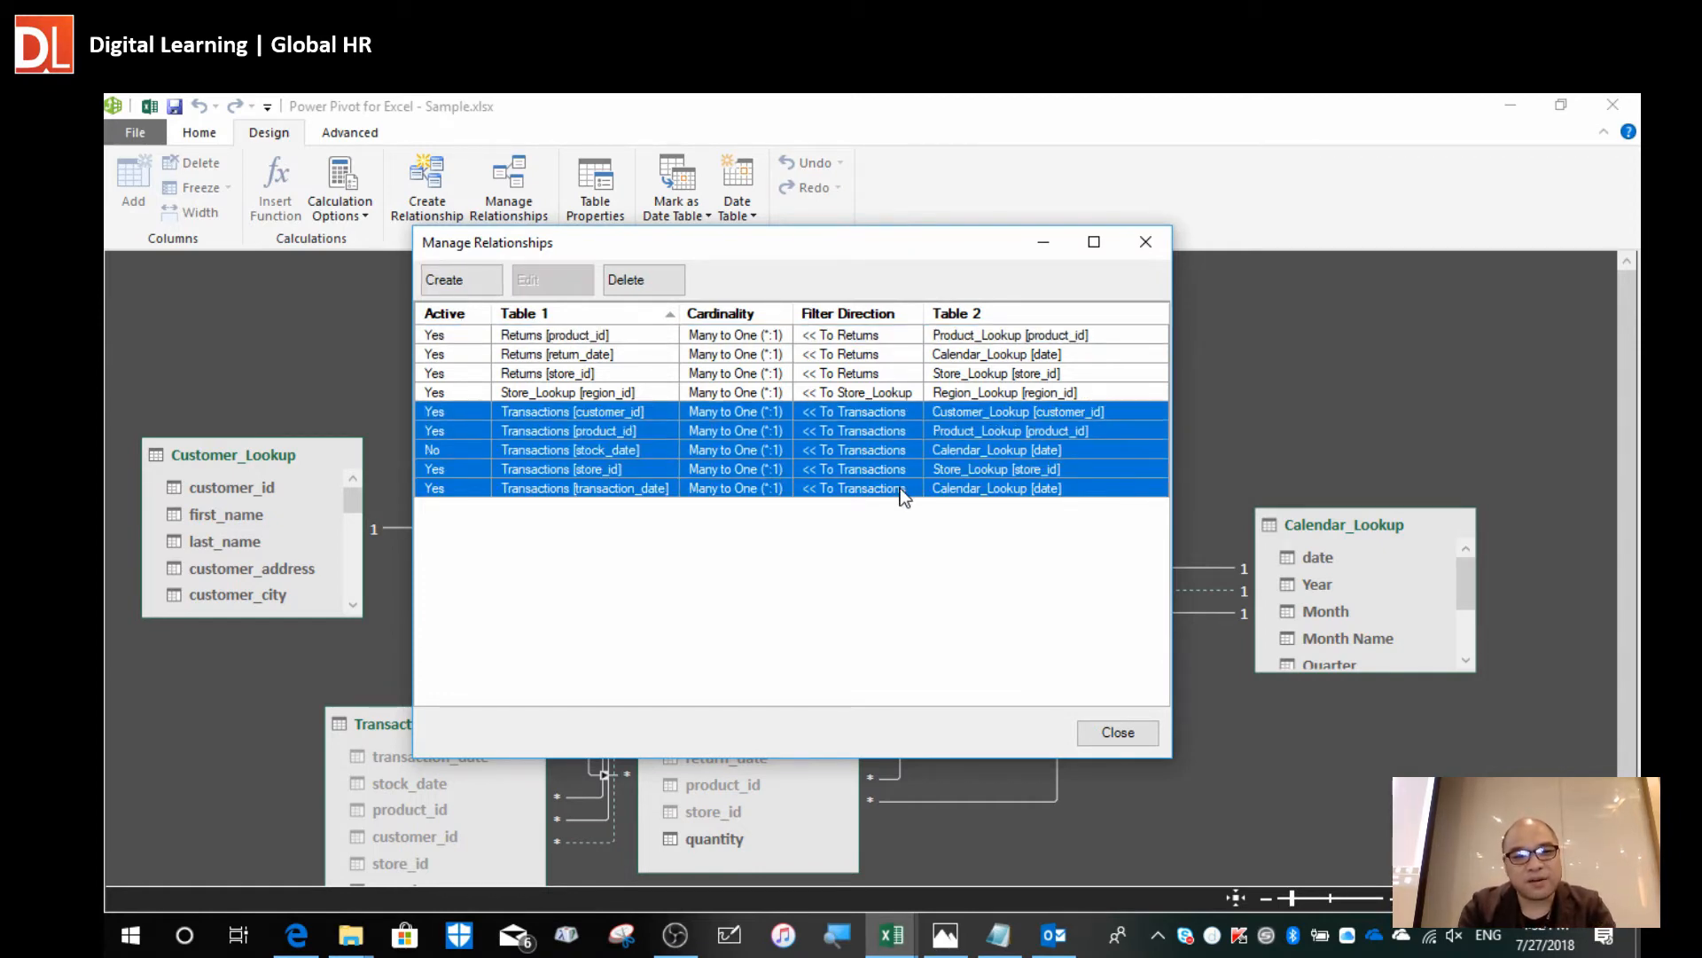
key(shift+Up)
key(shift+Up)
key(shift+Up)
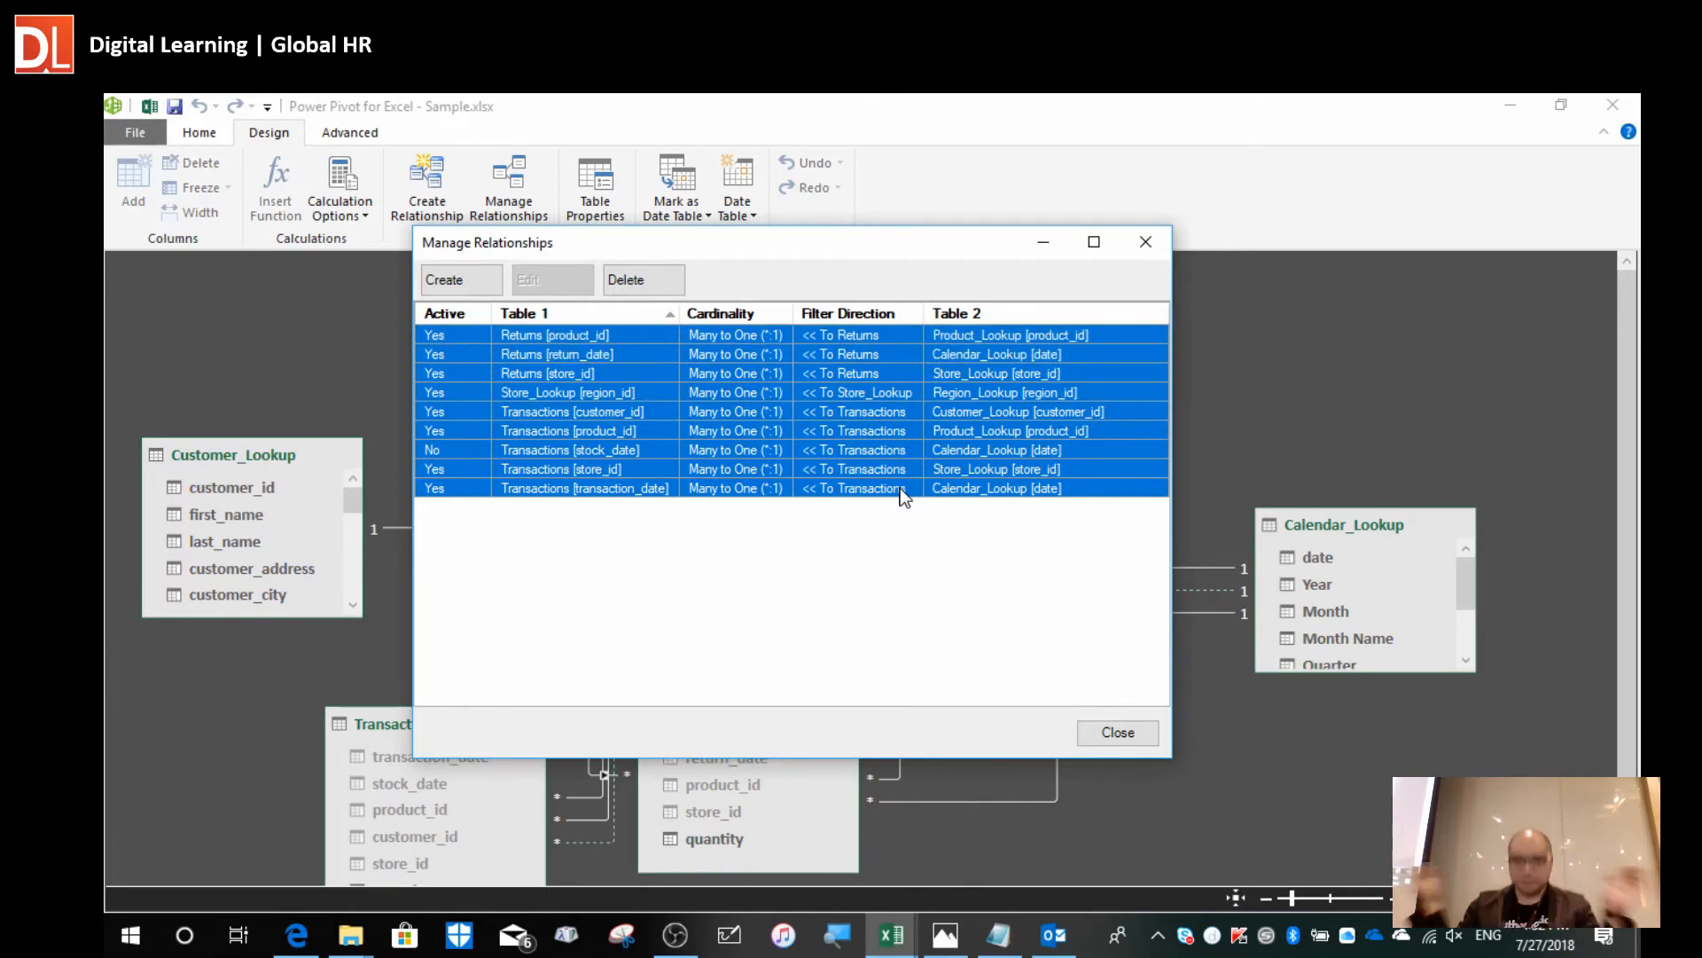
Single out the Transactions [stock_date] to Calendar_Lookup [date] relationship in the list to examine its active status.
click(901, 488)
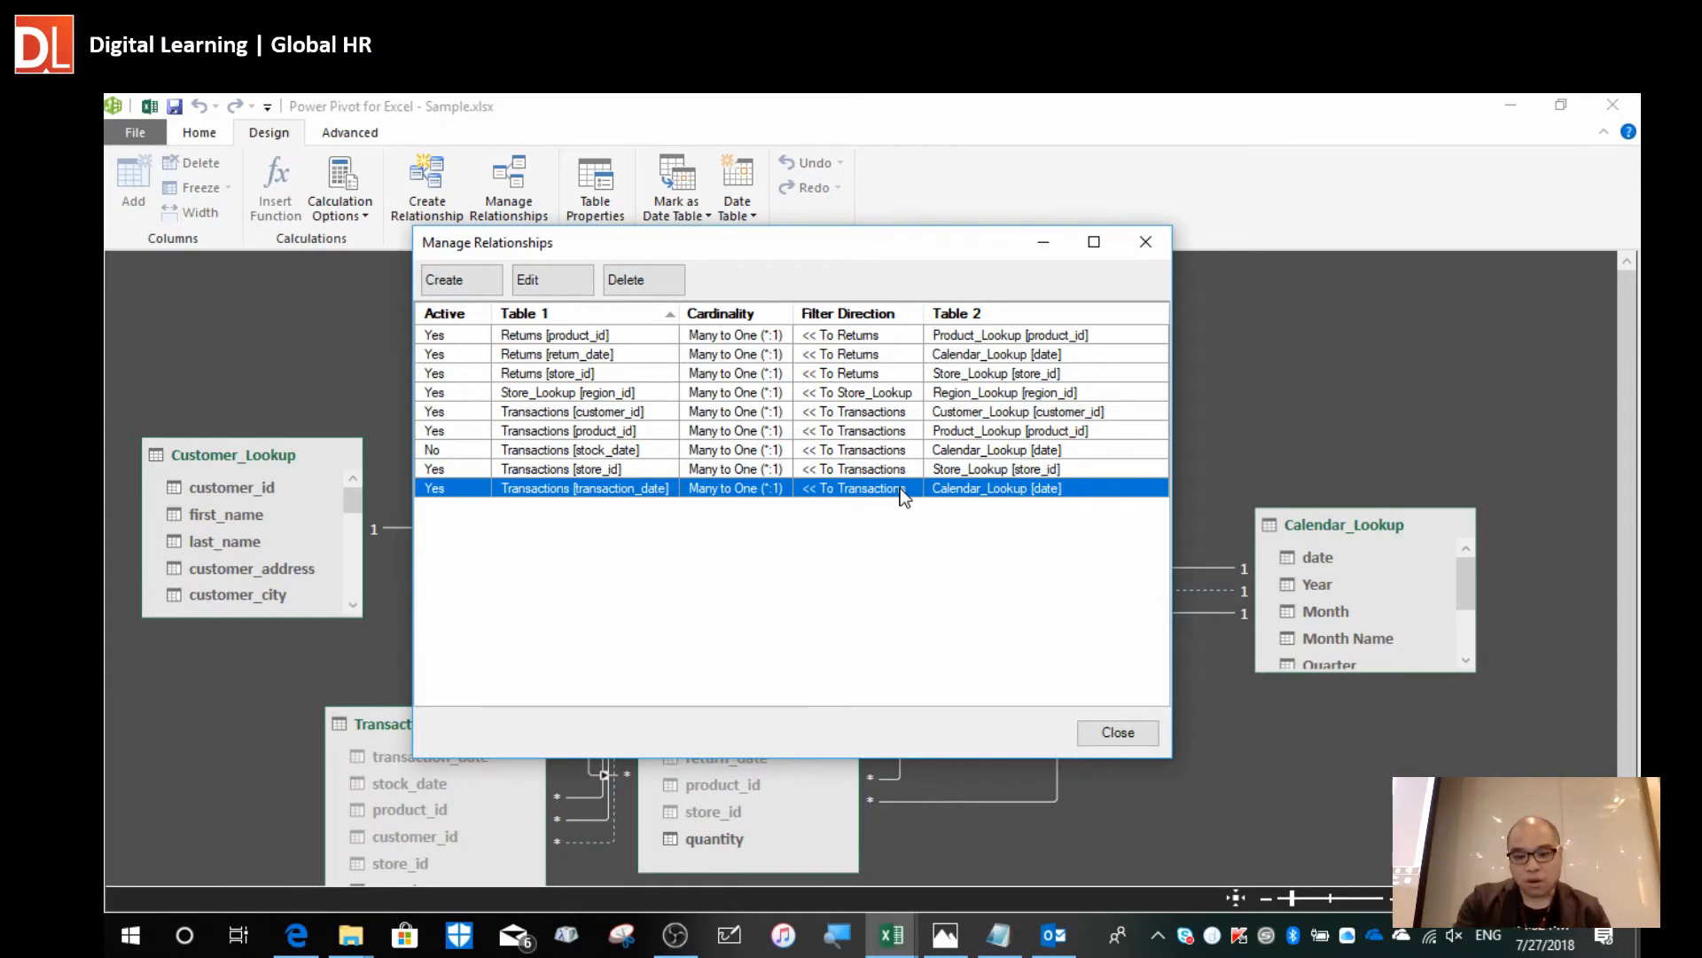
key(shift+Up)
key(shift+Up)
key(Up)
key(Down)
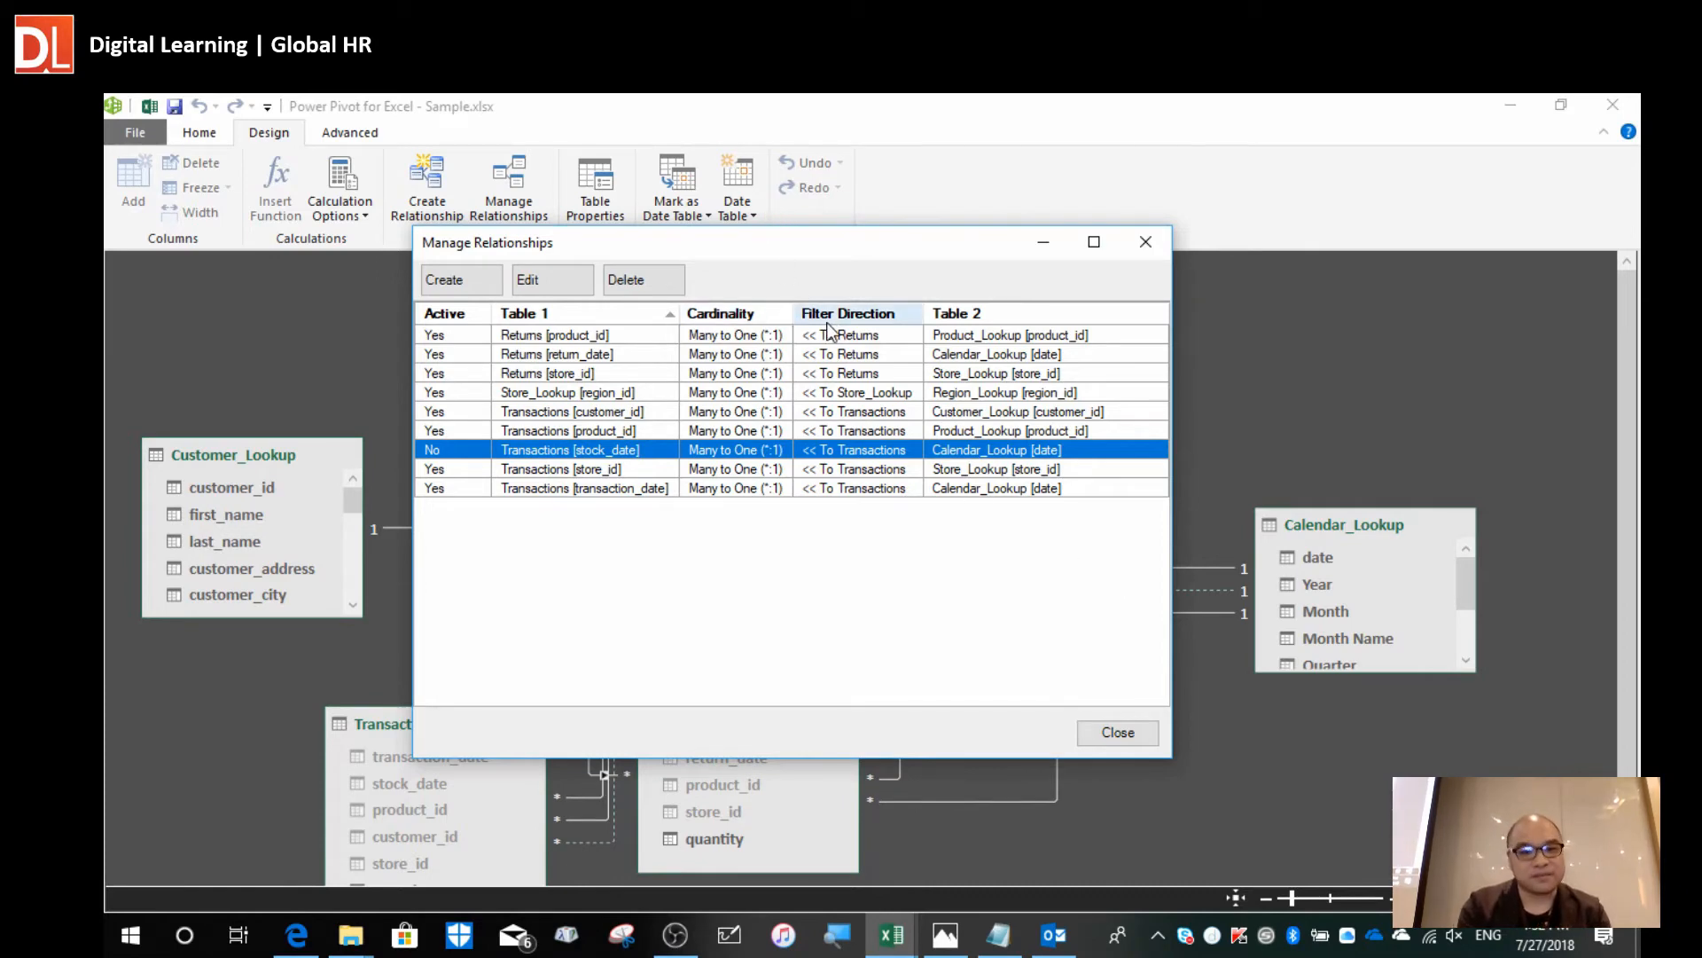
Highlight the whole relationship list again, starting from Returns [product_id], to compare the filter directions.
click(772, 339)
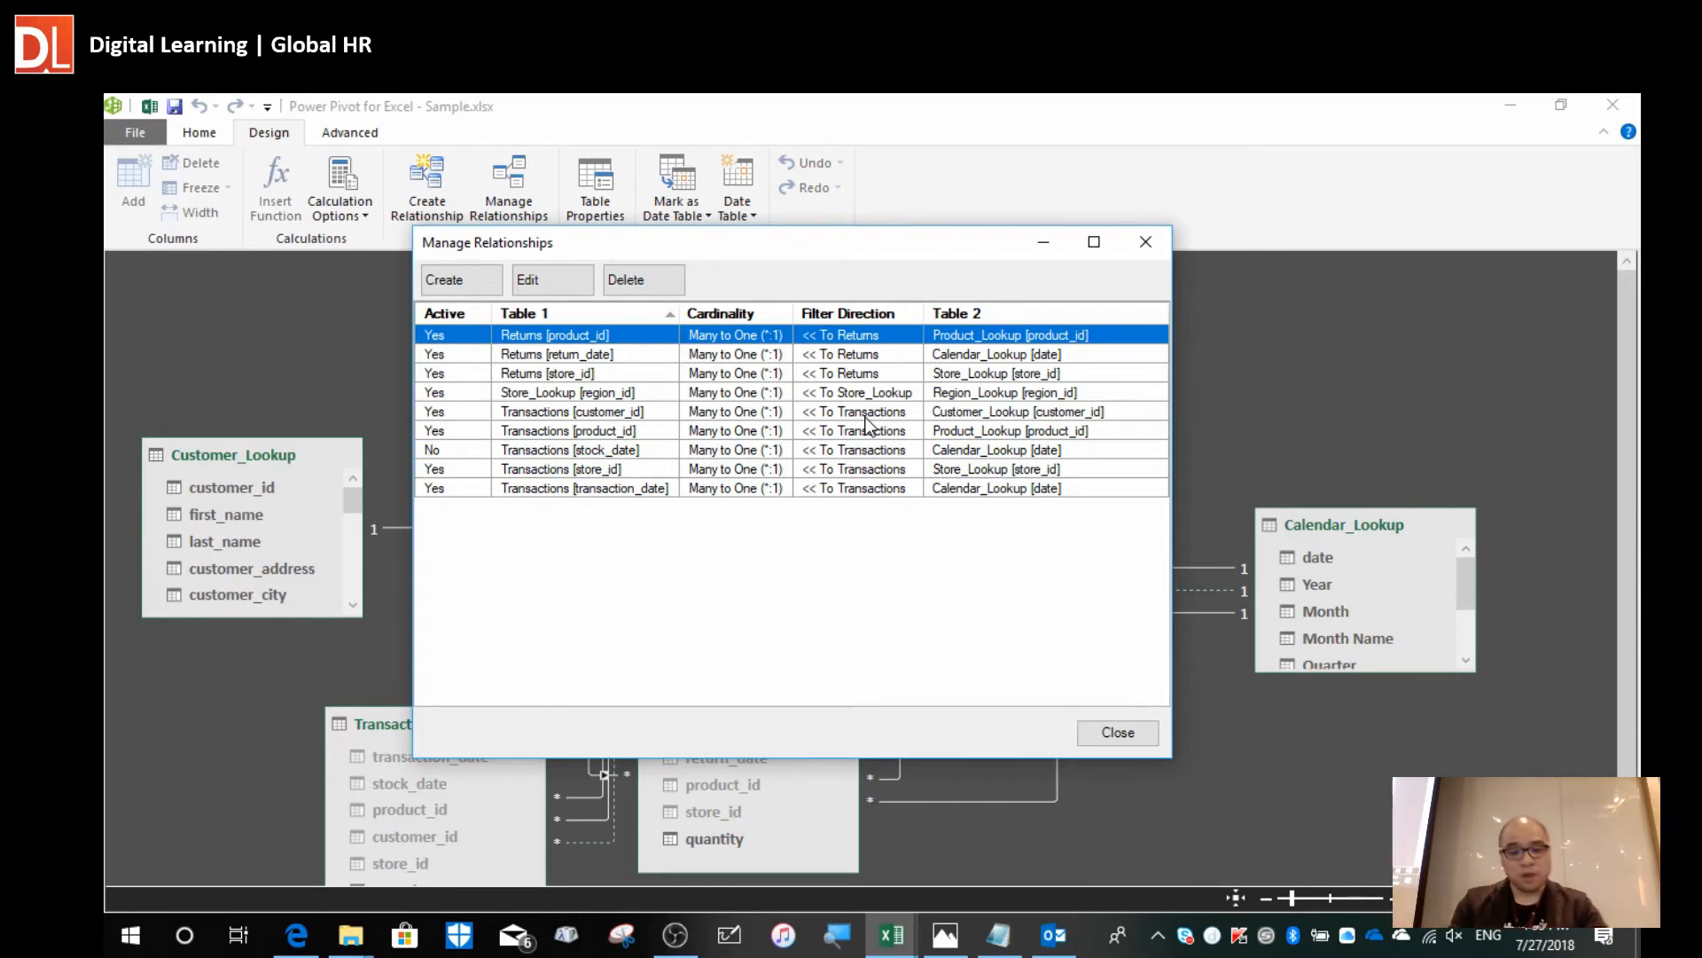
key(shift+Down)
key(shift+Down)
key(shift+Down)
key(shift+Down)
key(shift+Down)
key(shift+Down)
key(shift+Down)
key(shift+Down)
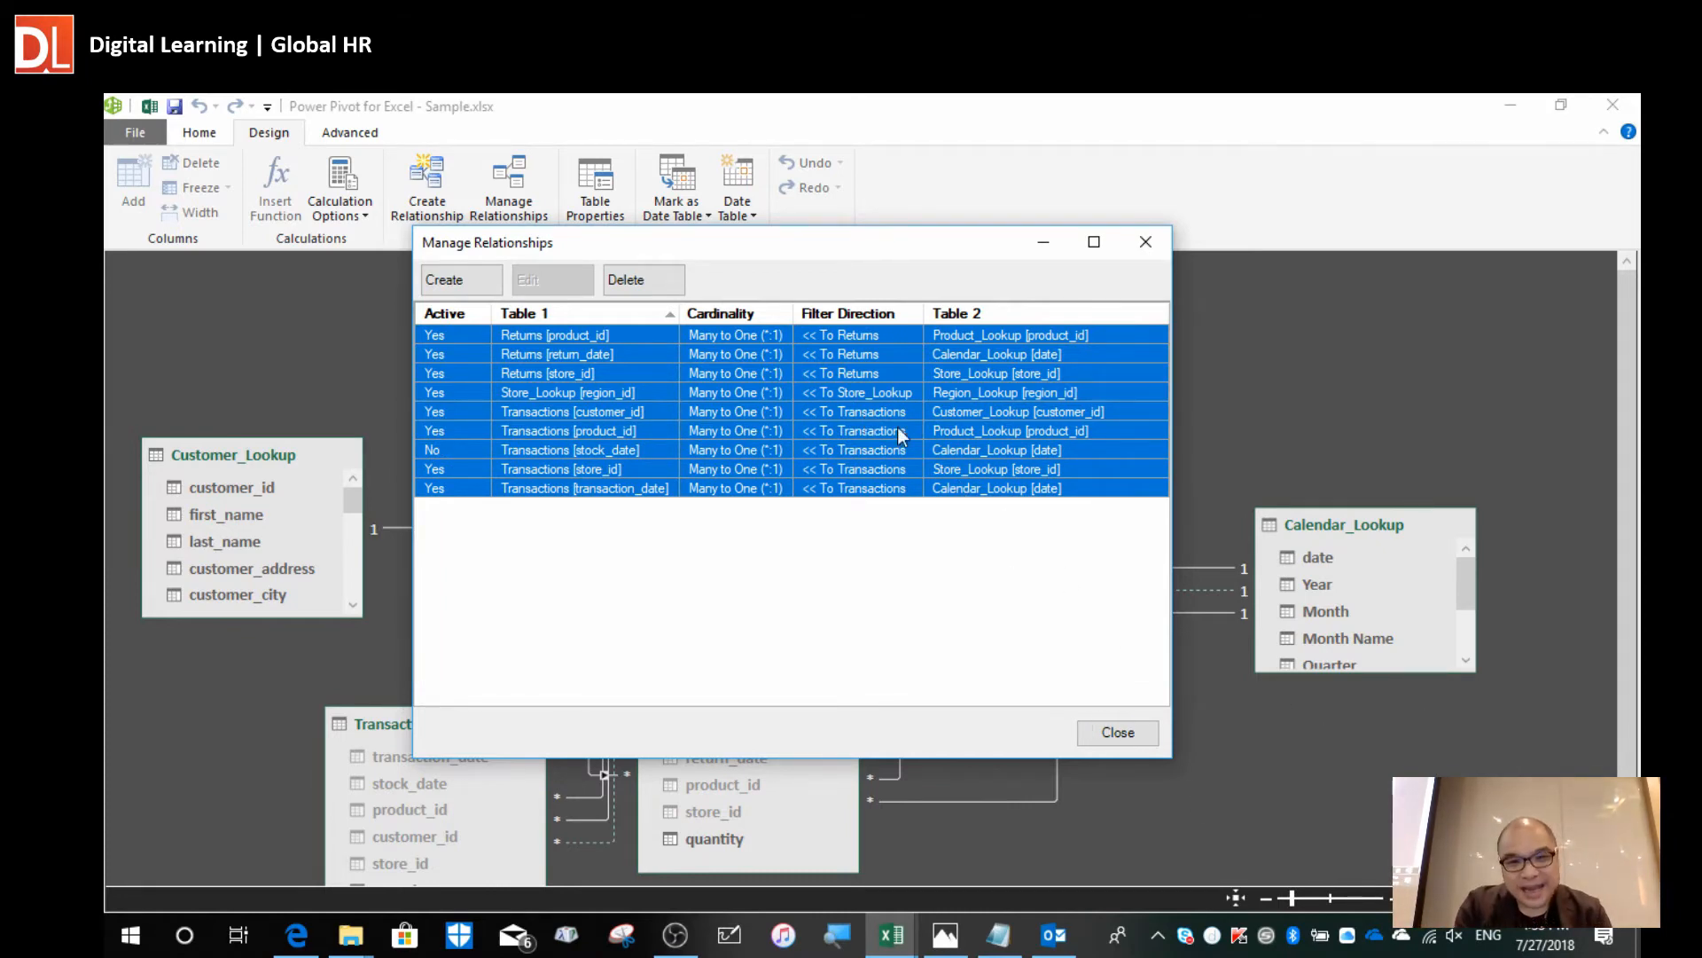
Close the relationship list and move the Calendar_Lookup table farther away from the other tables in the diagram.
click(859, 342)
drag(876, 241, 674, 172)
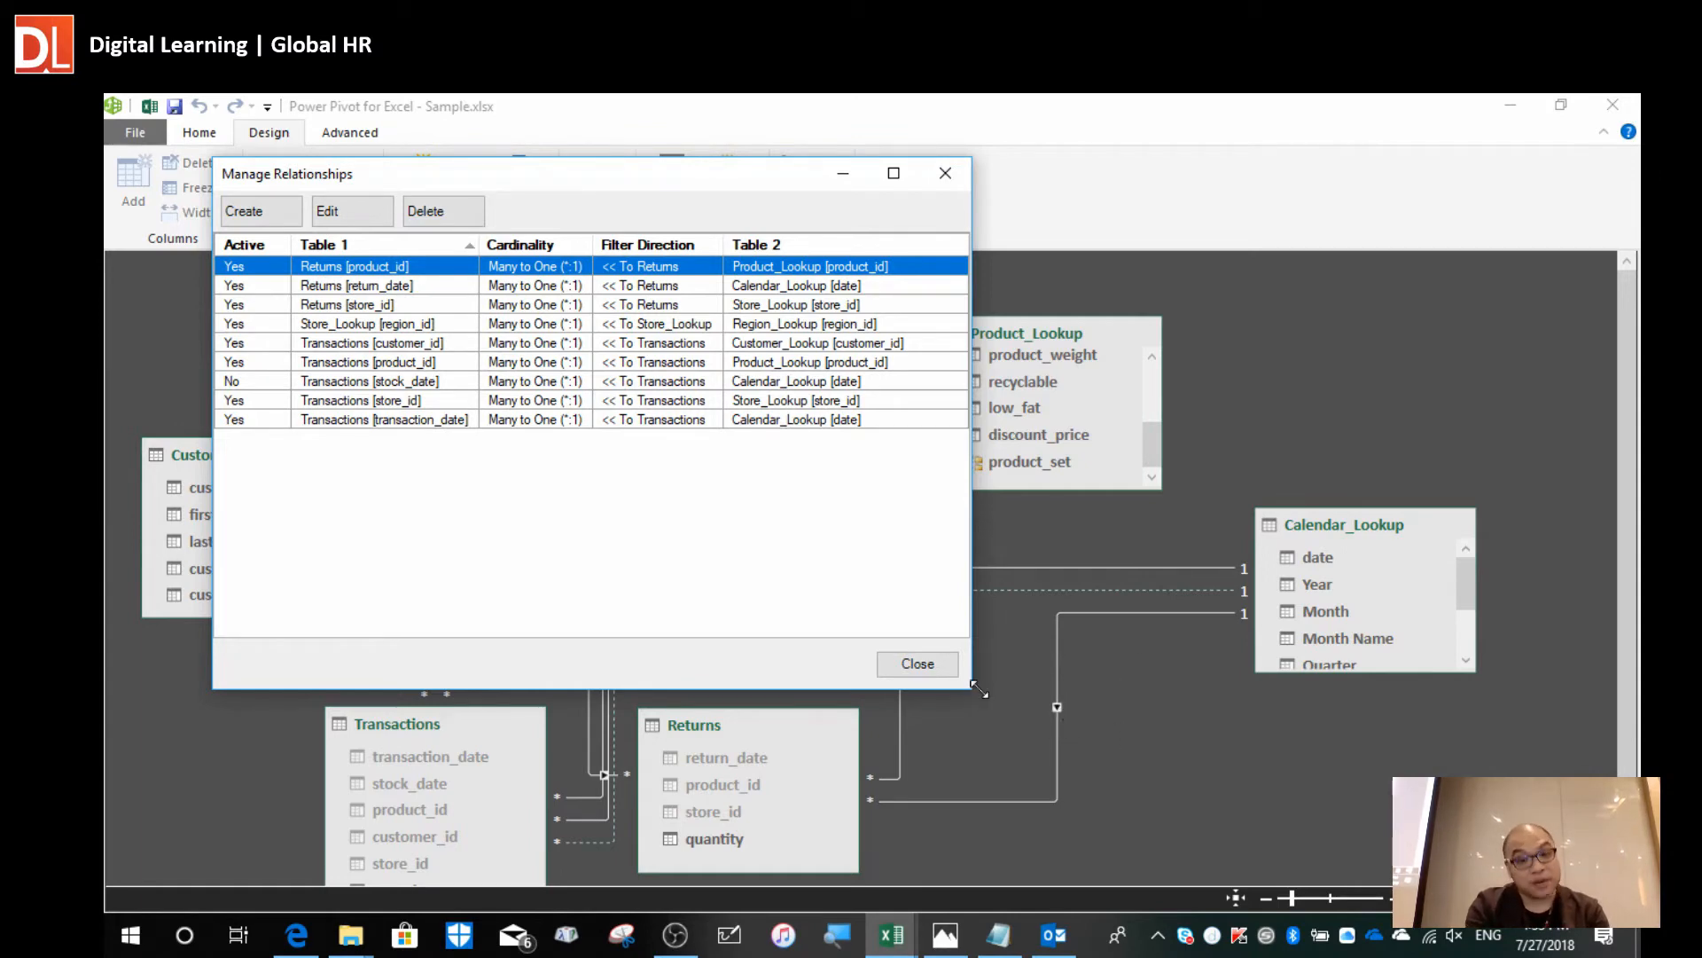
click(915, 667)
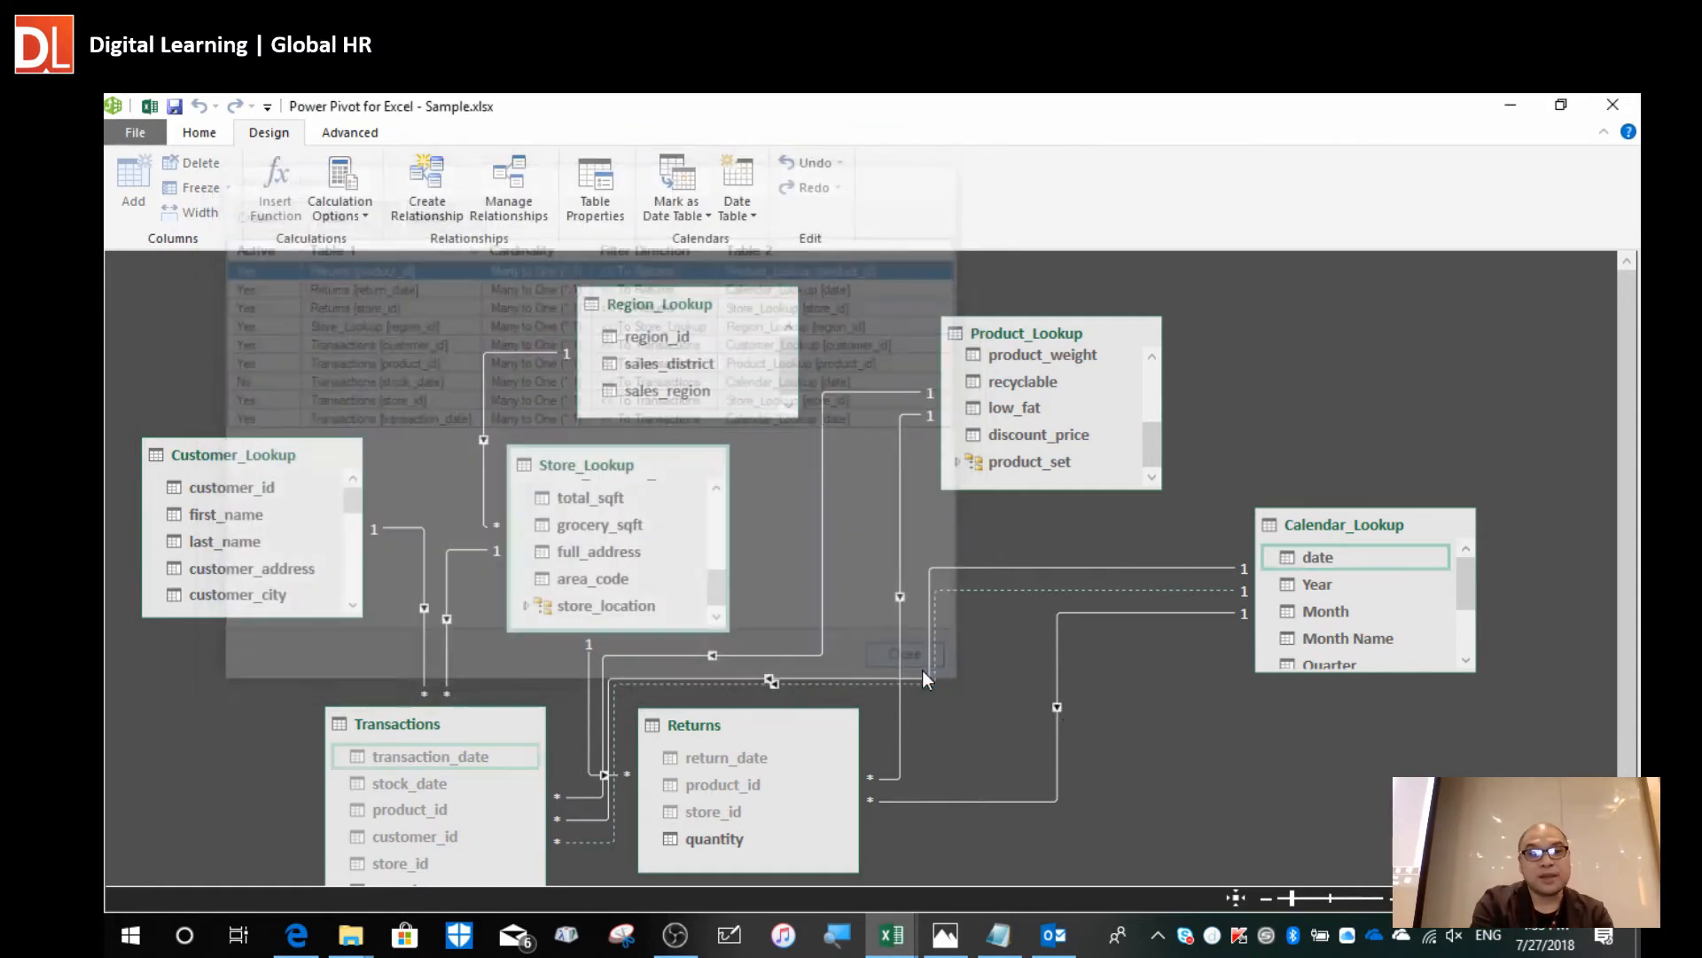
drag(1292, 532, 1388, 510)
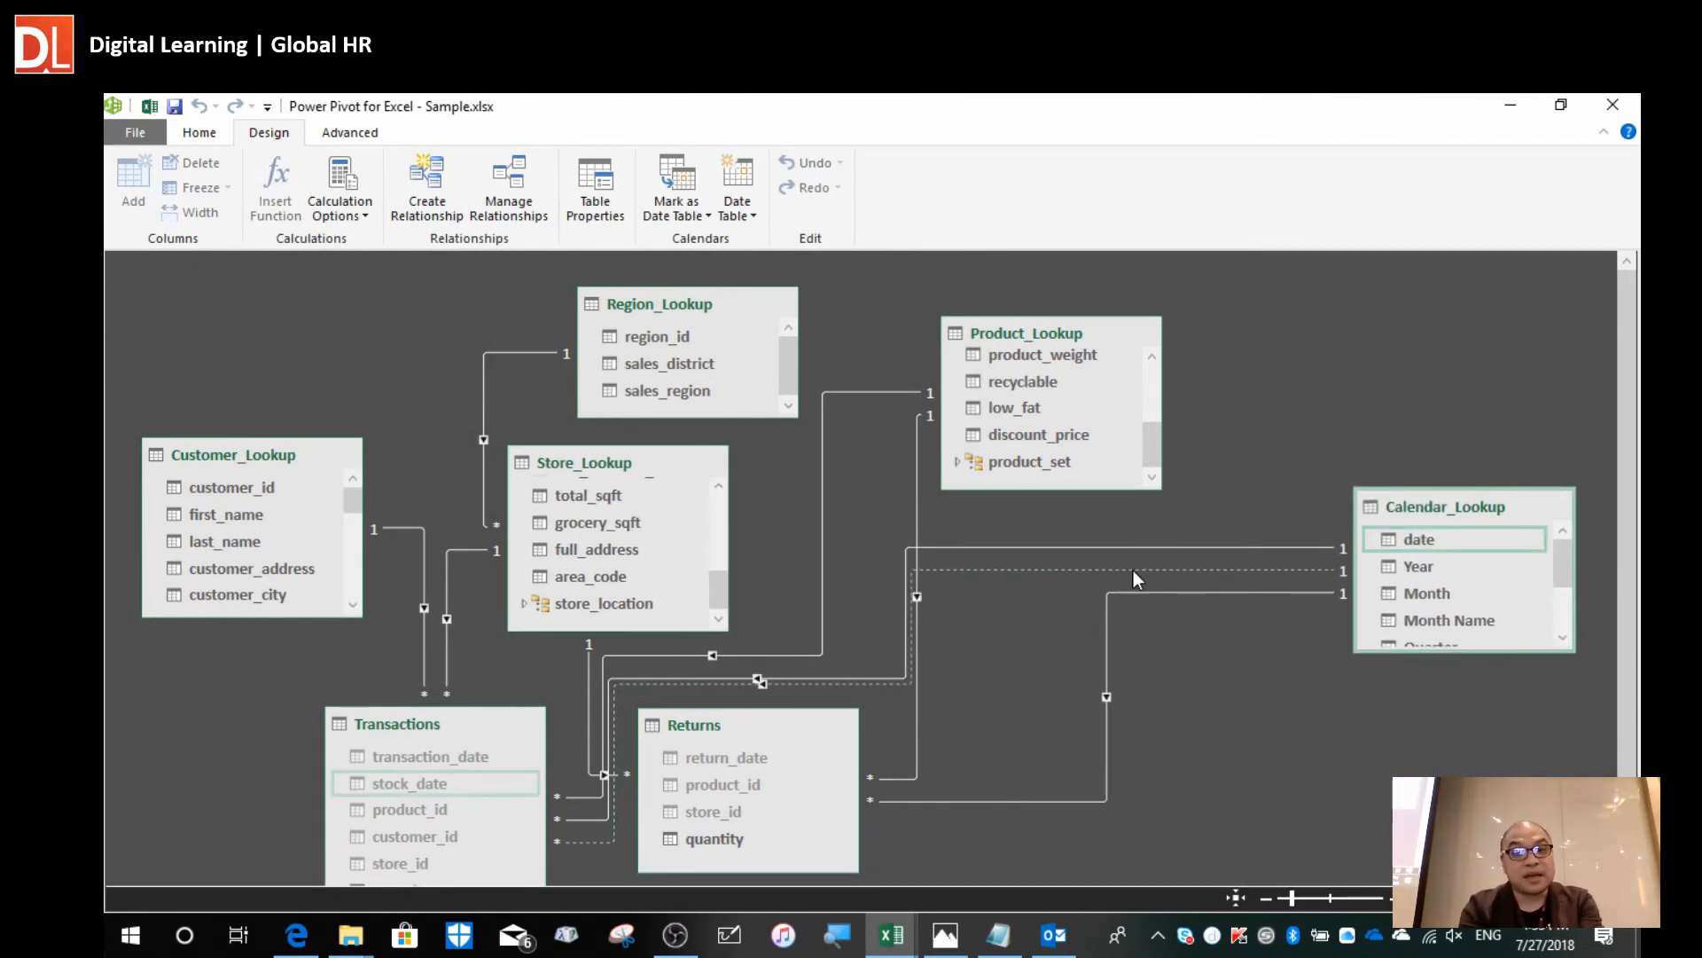
Try to mark the inactive stock_date to Calendar_Lookup relationship as active, and check the options of the active transaction_date relationship.
click(1167, 571)
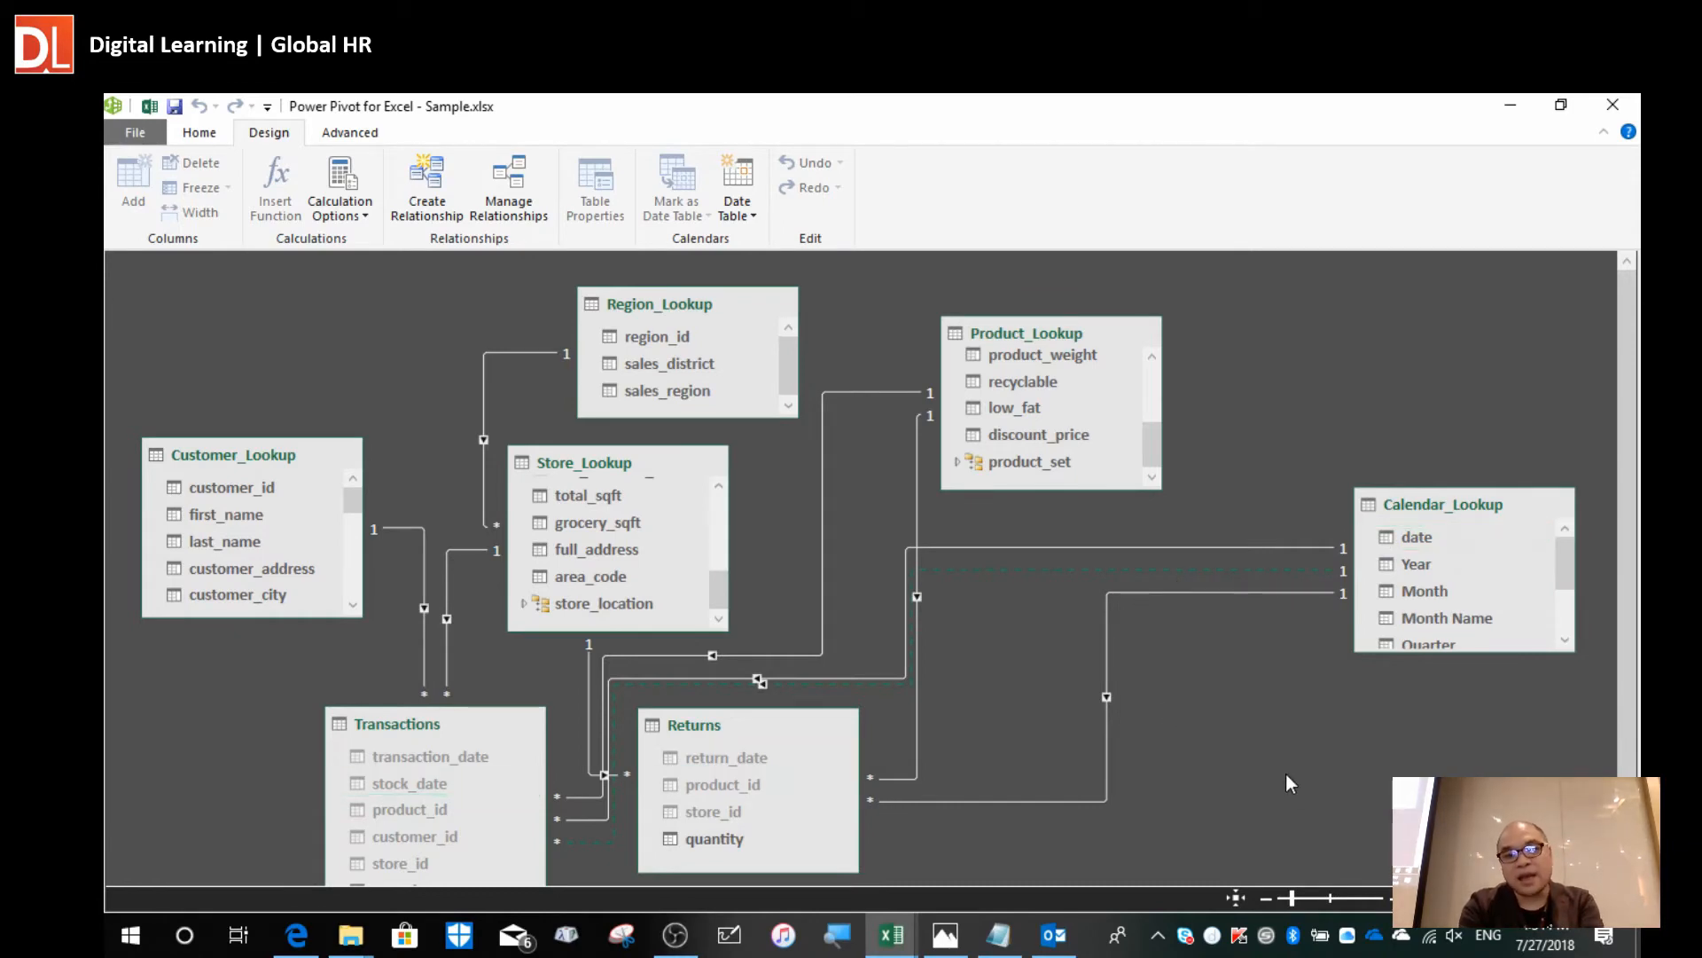
right_click(1067, 572)
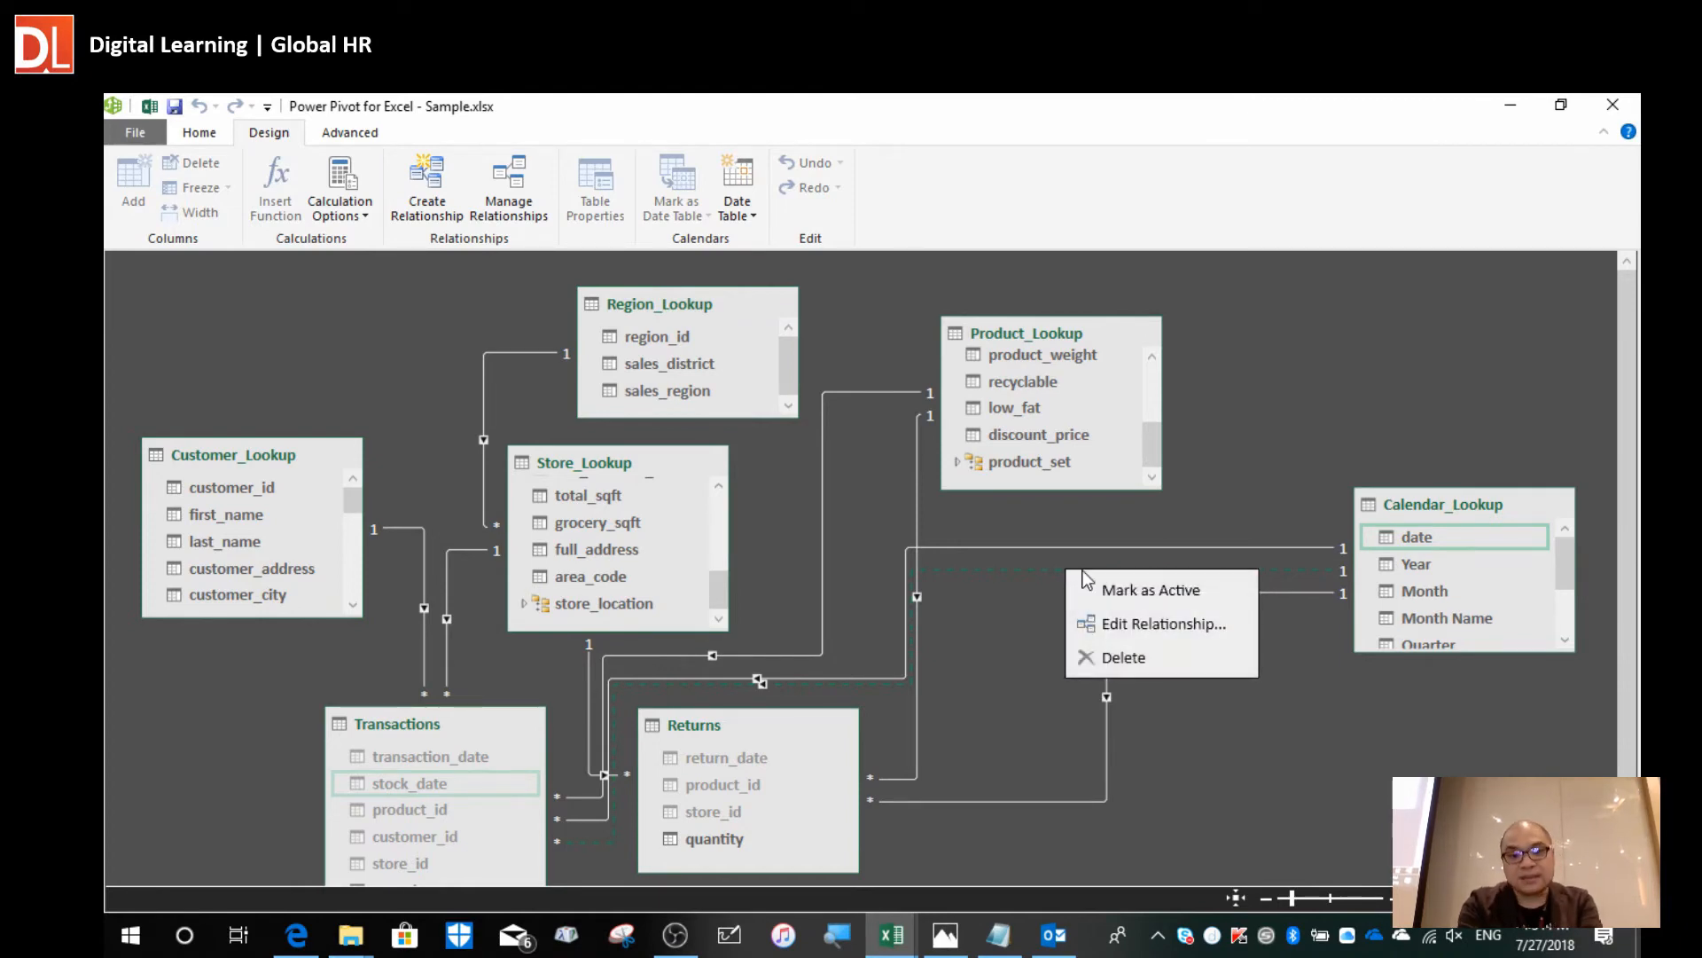
click(1172, 600)
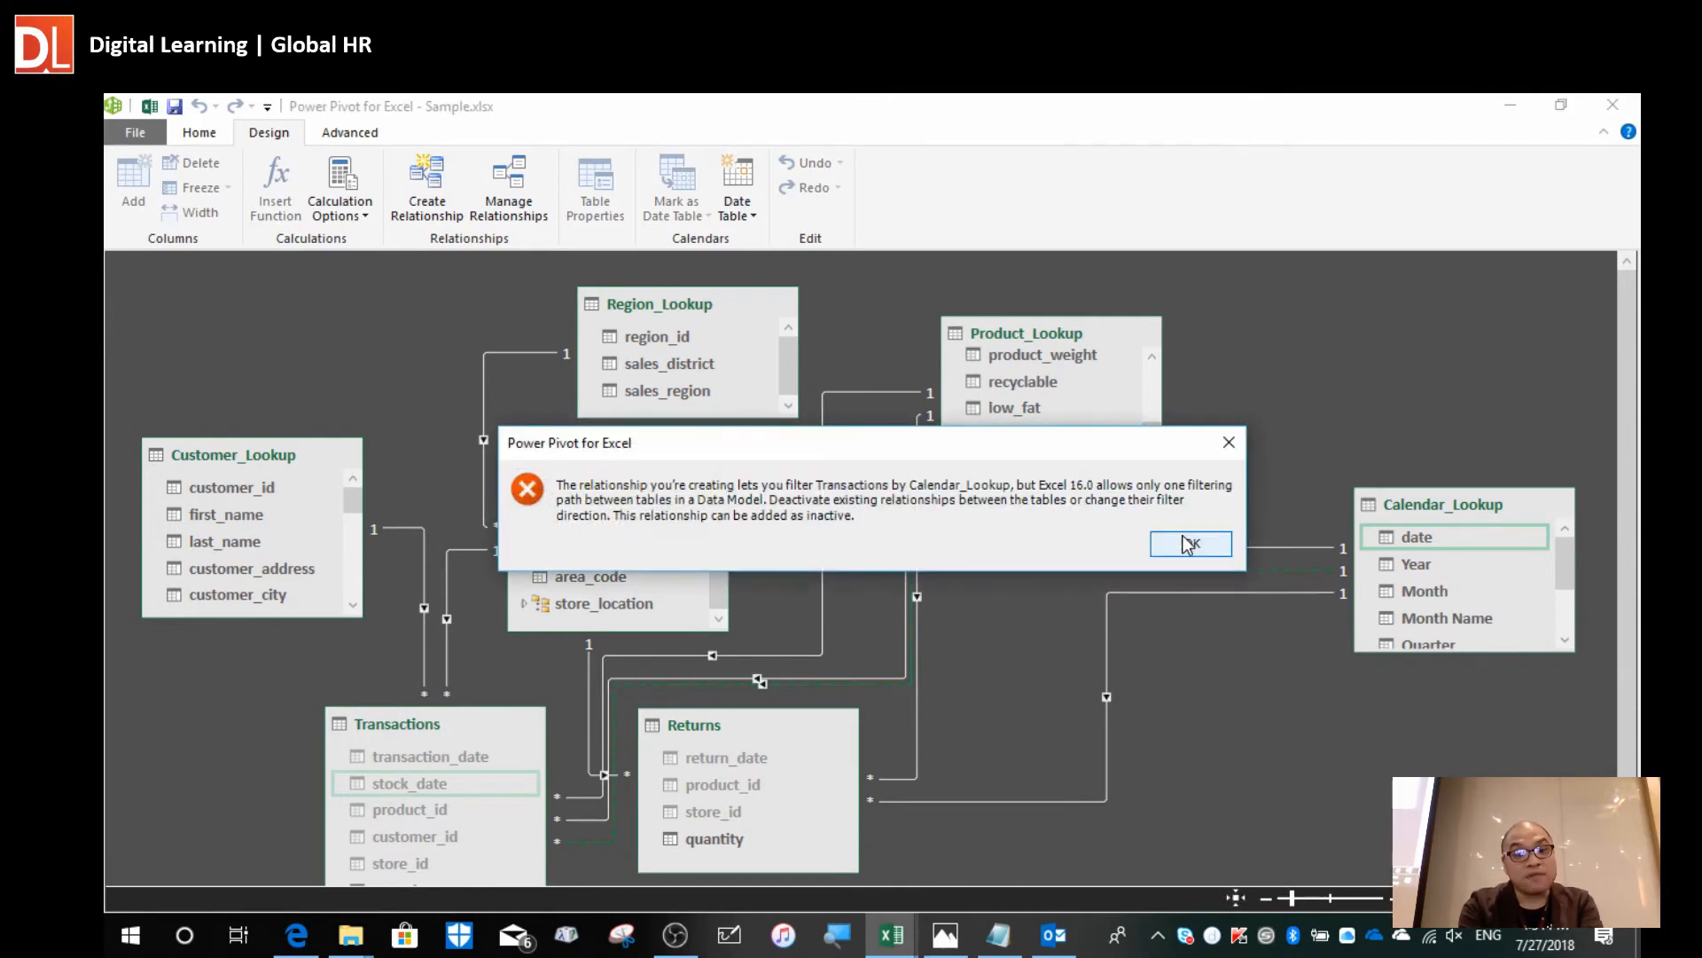
click(1185, 541)
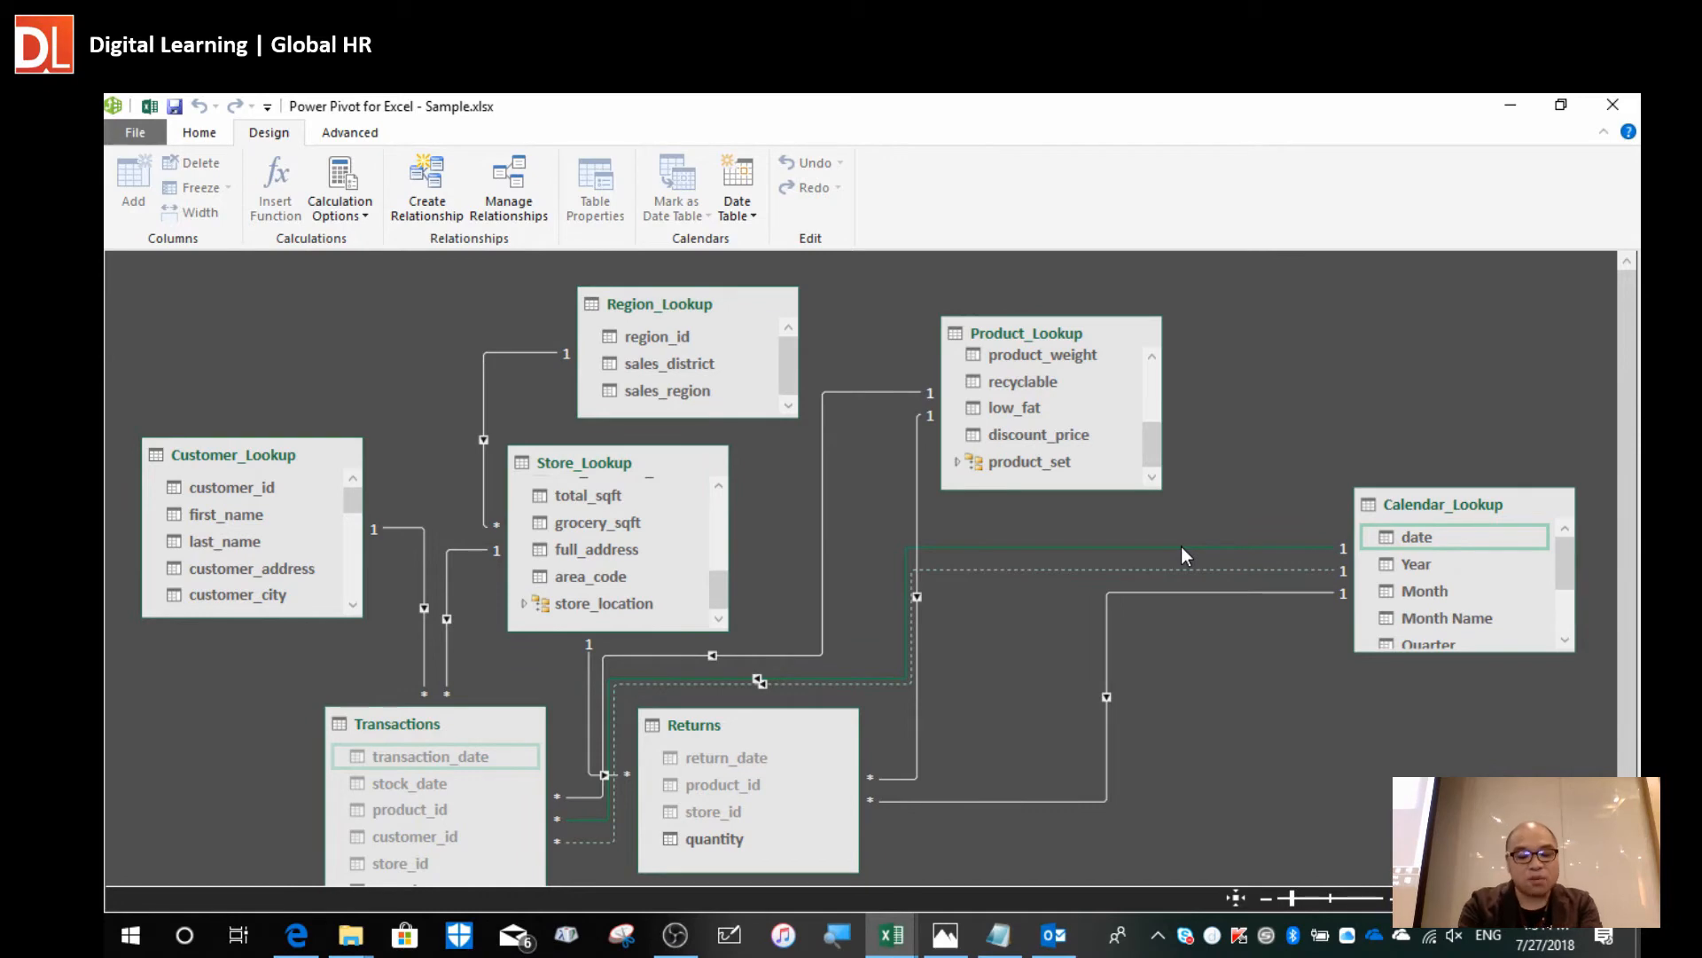
right_click(1181, 547)
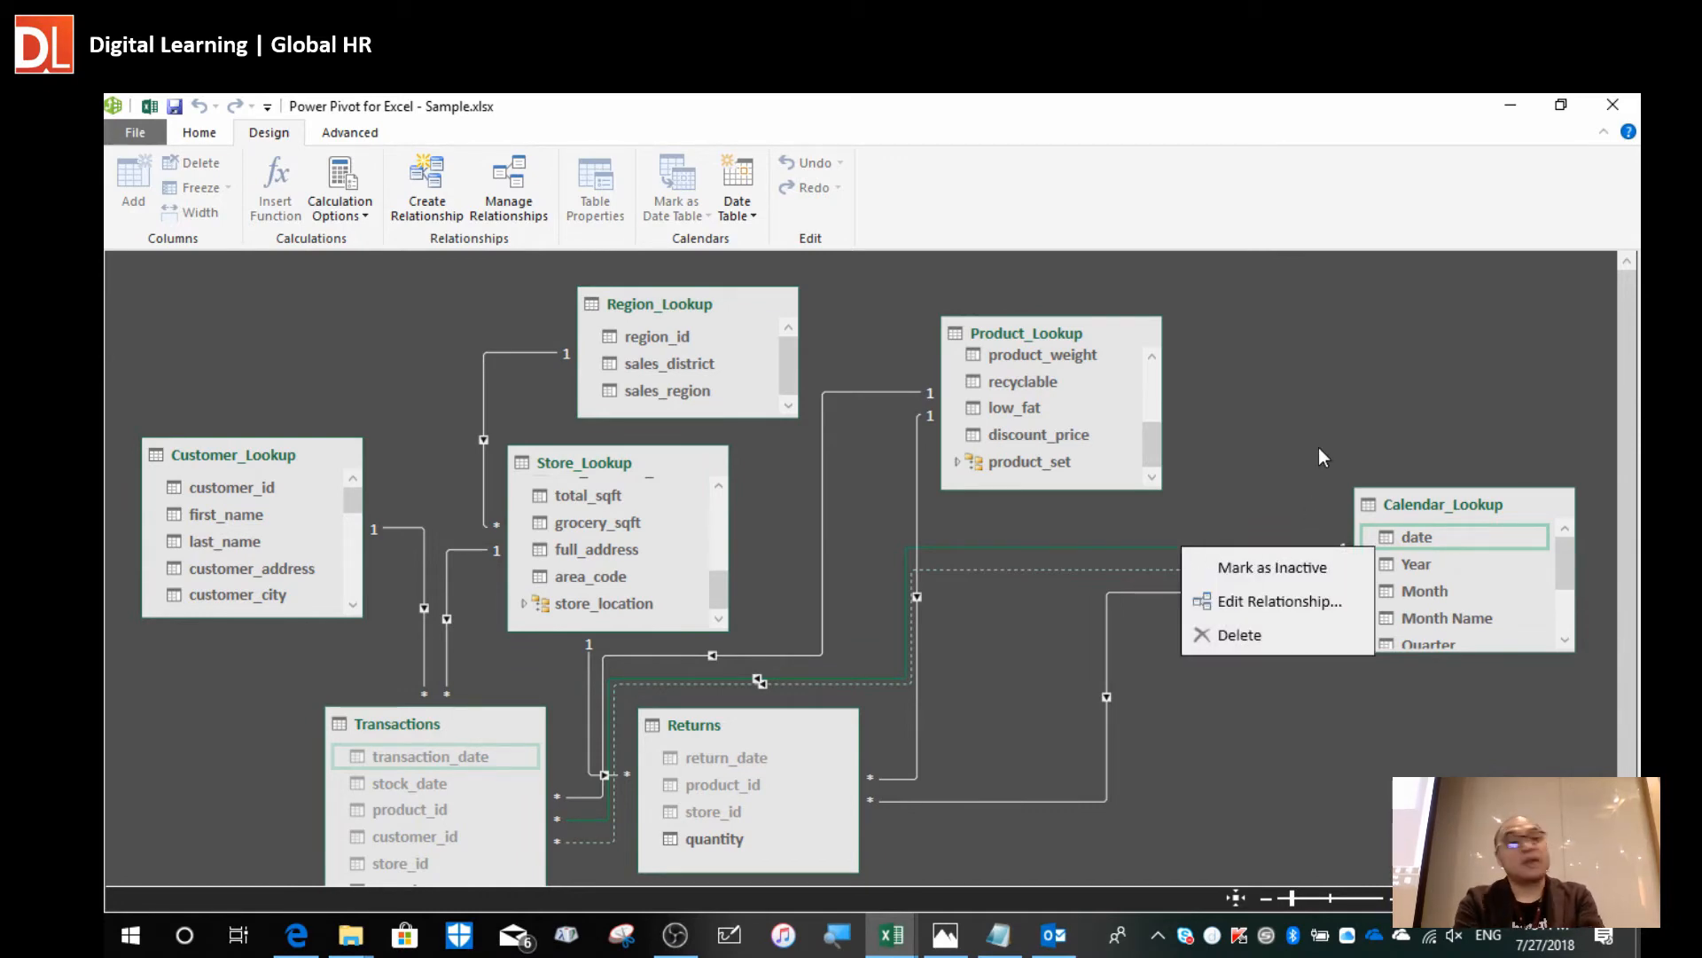
click(1284, 401)
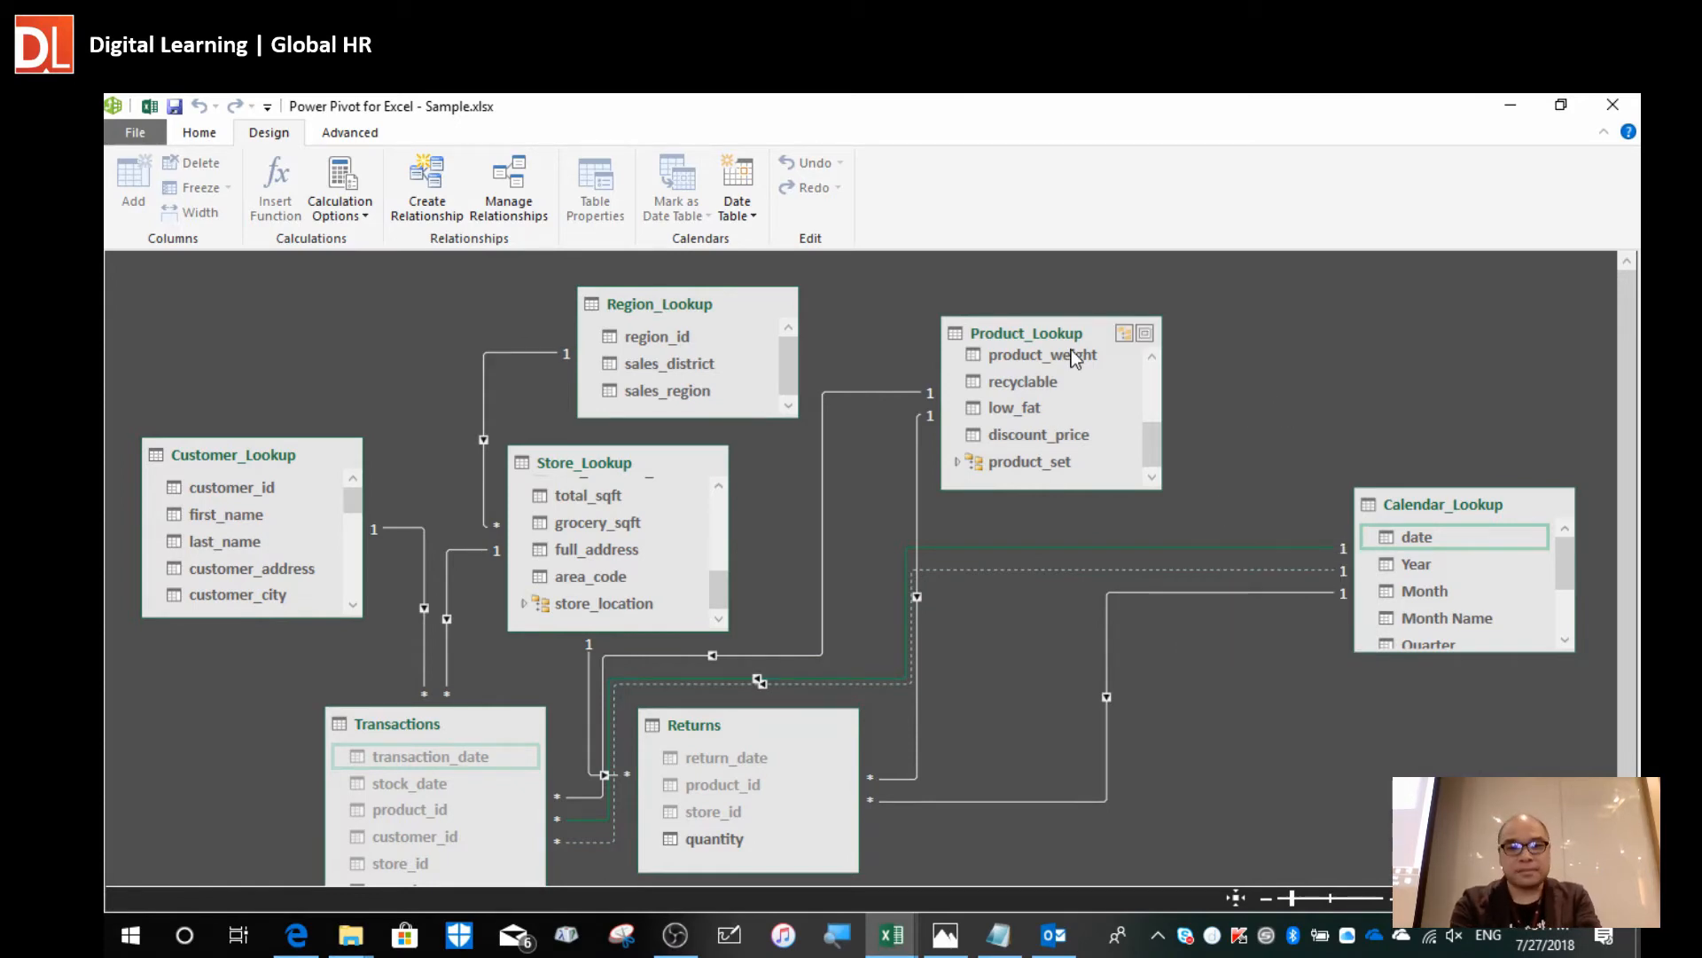
Rearrange the Product_Lookup, Store_Lookup, Returns, Transactions and Customer_Lookup tables so the relationship lines in the diagram are easier to follow.
drag(1040, 341, 1192, 313)
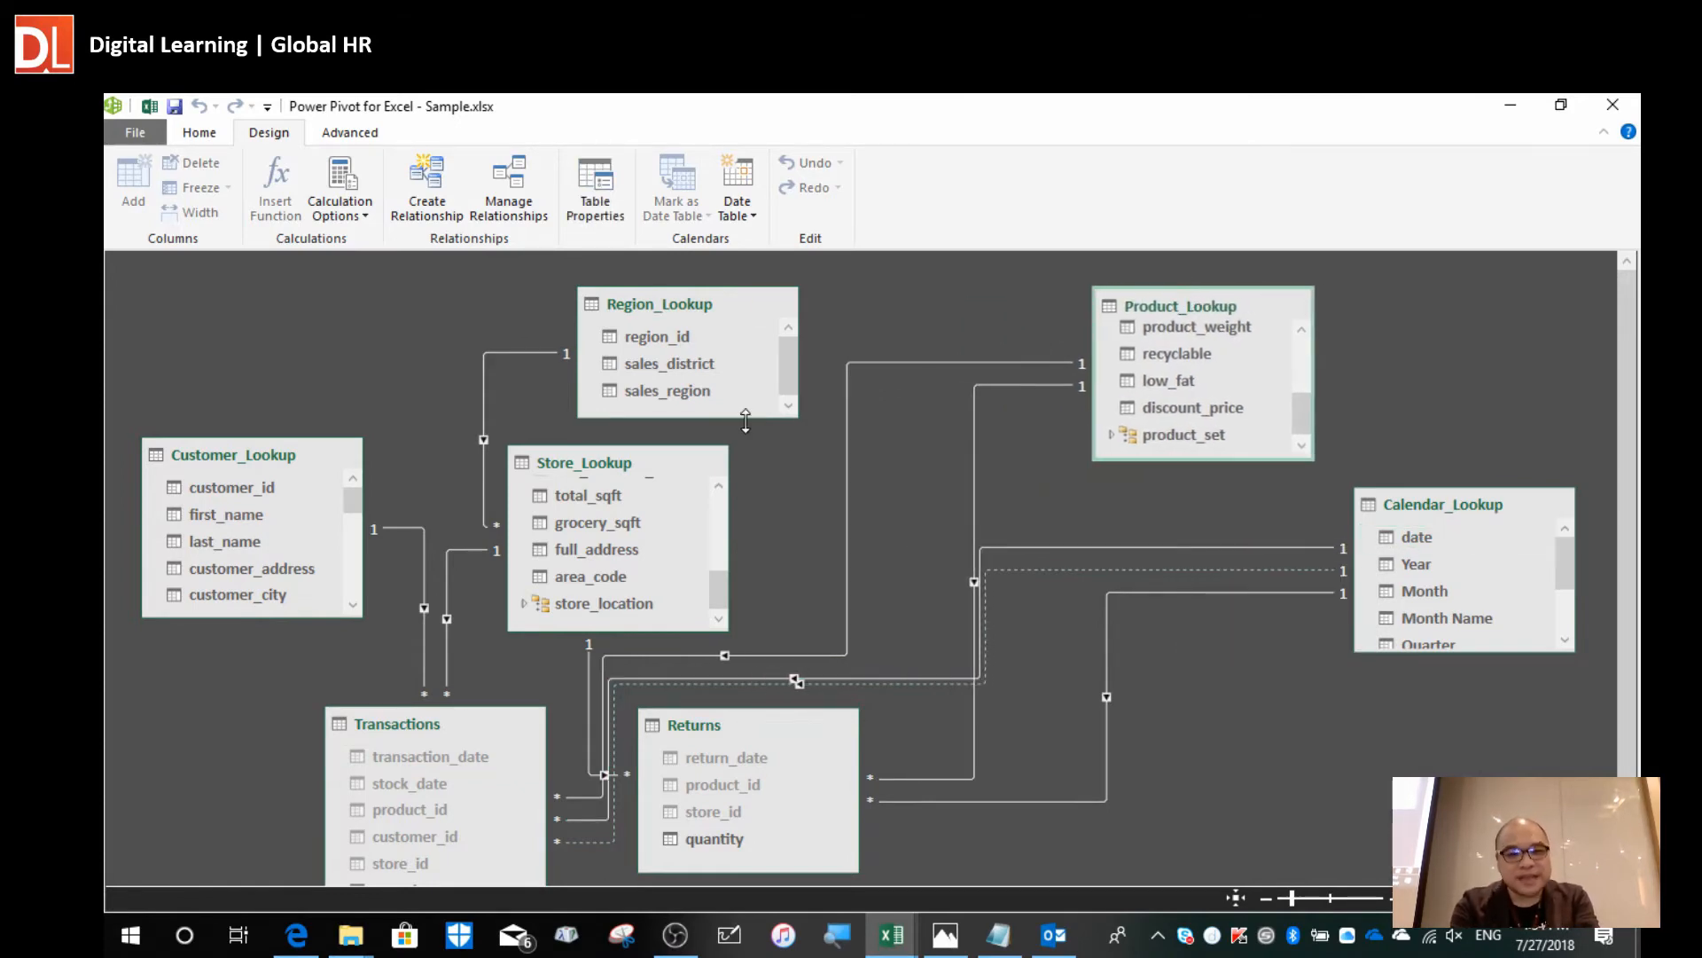
drag(615, 465, 689, 453)
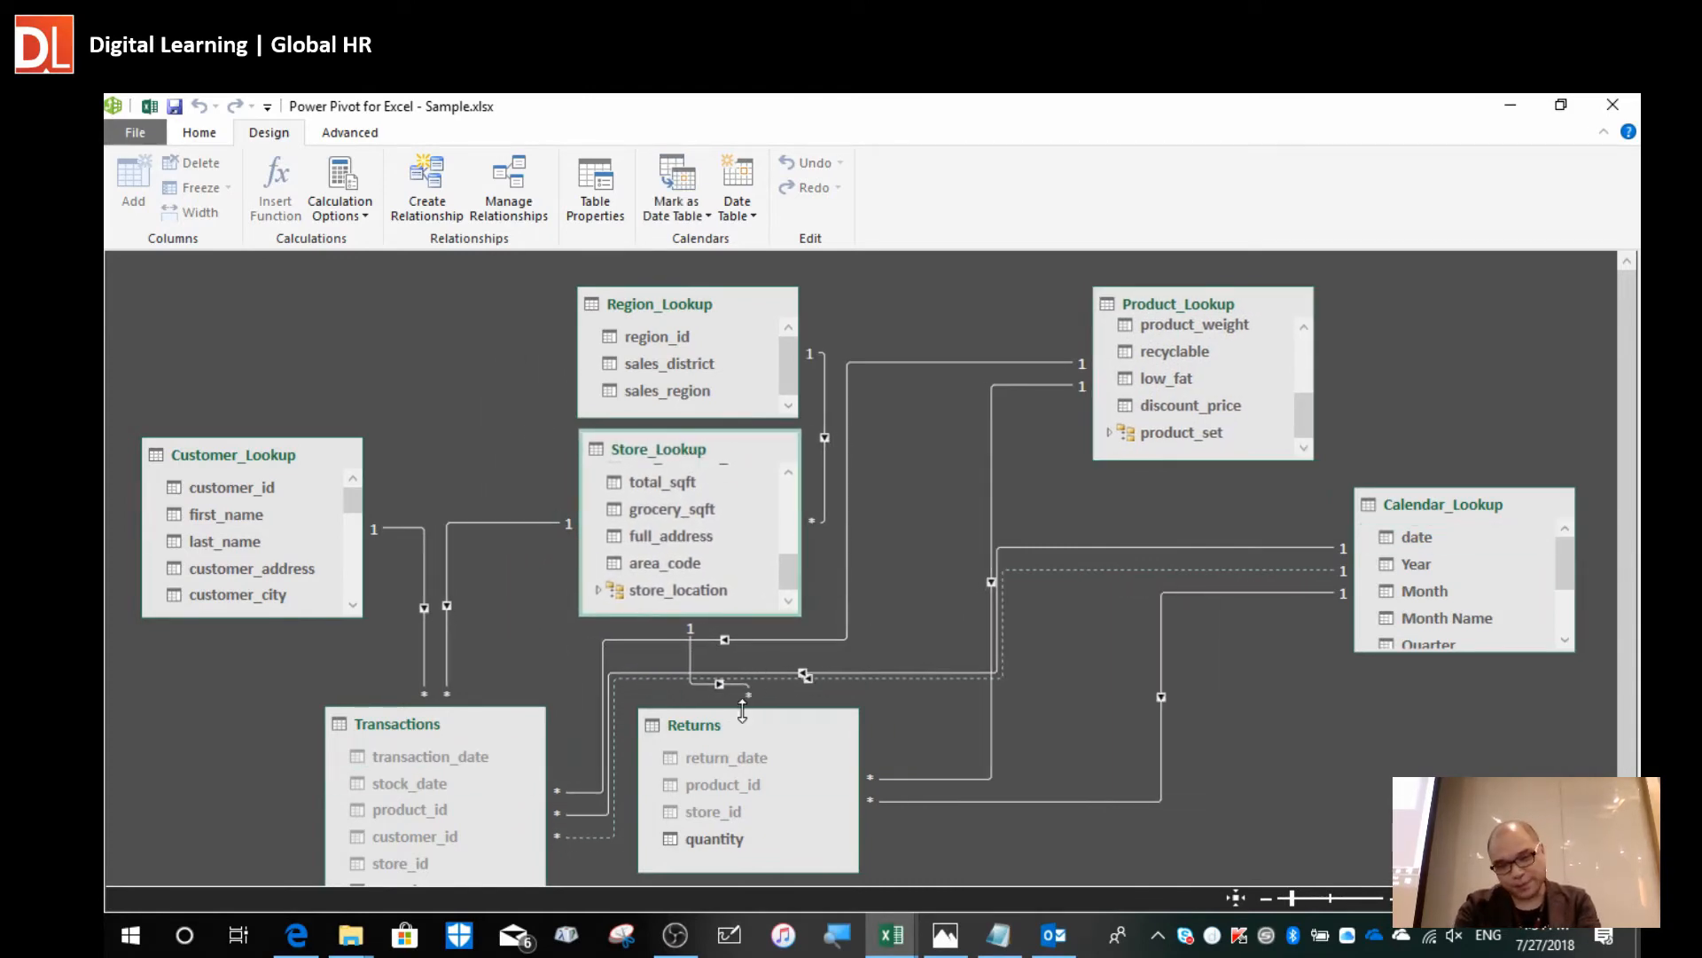
drag(756, 728, 1108, 684)
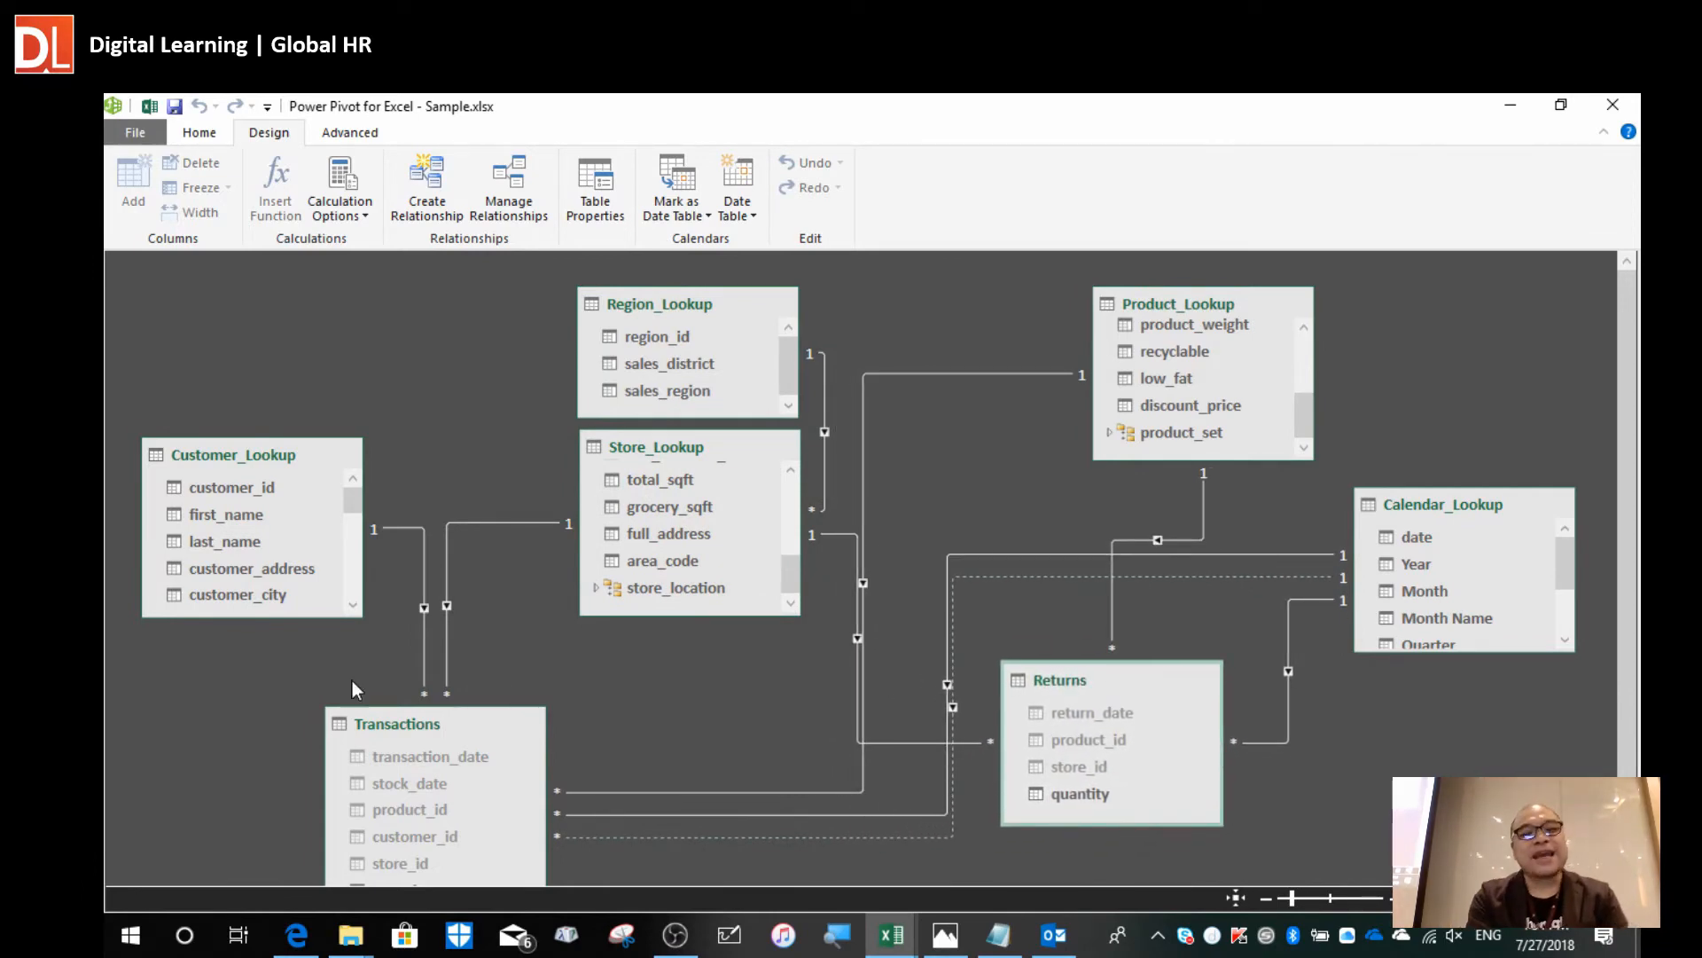
drag(417, 730, 474, 657)
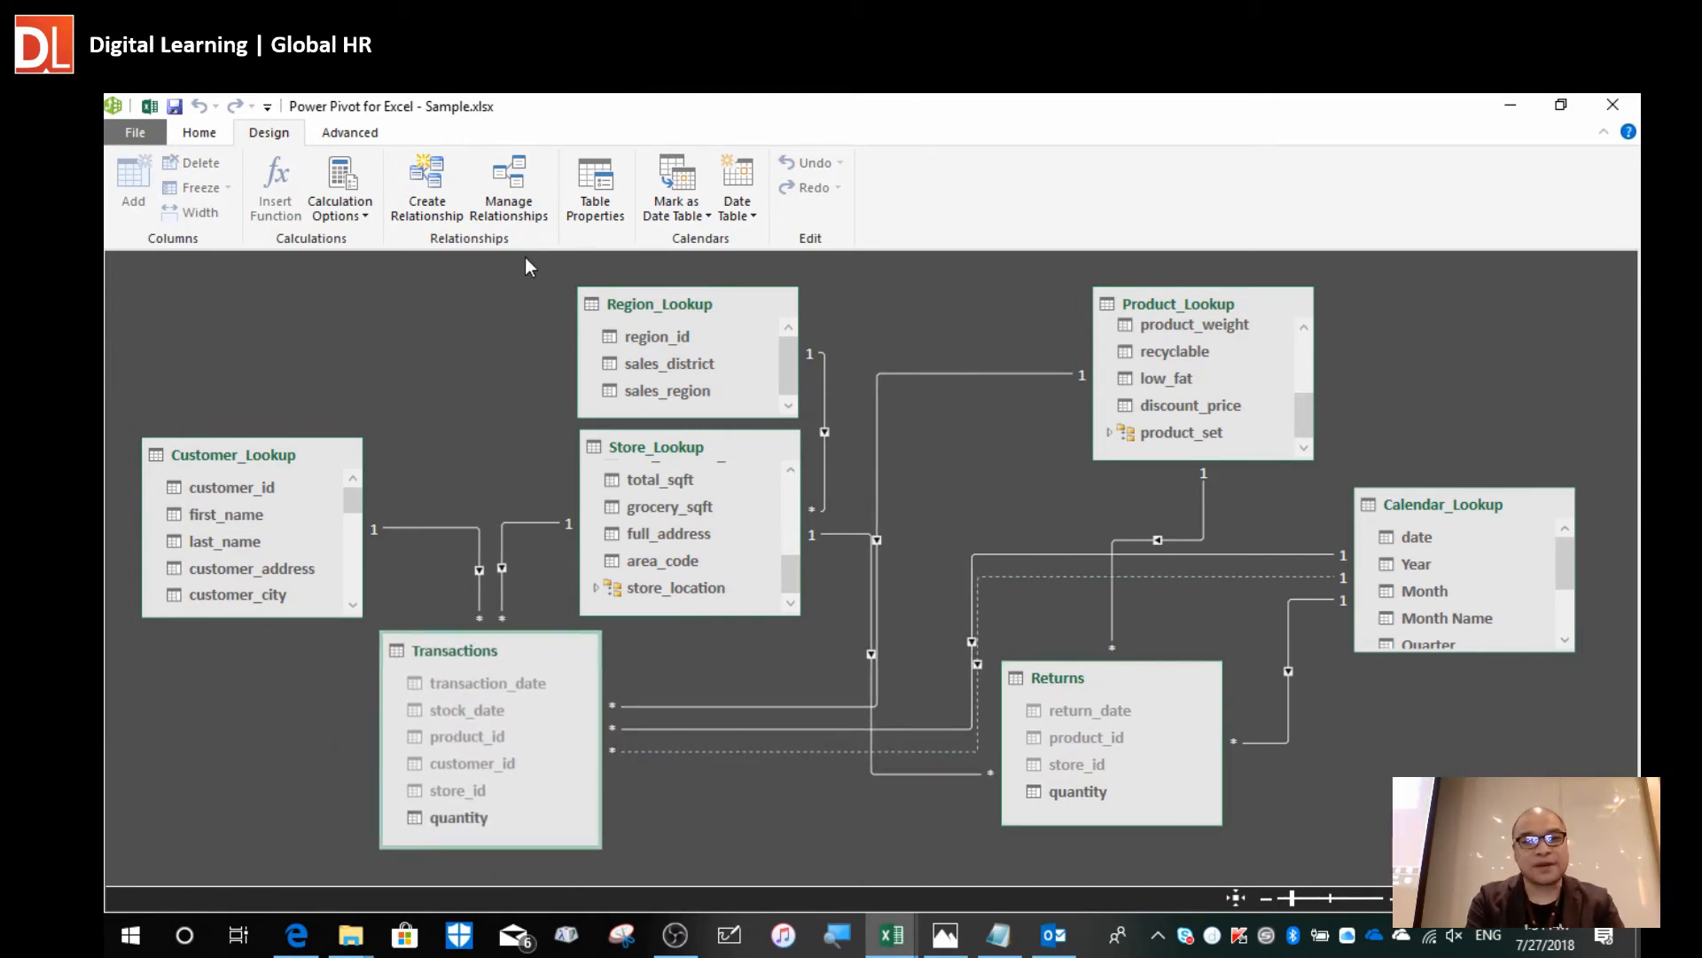
drag(213, 455, 213, 368)
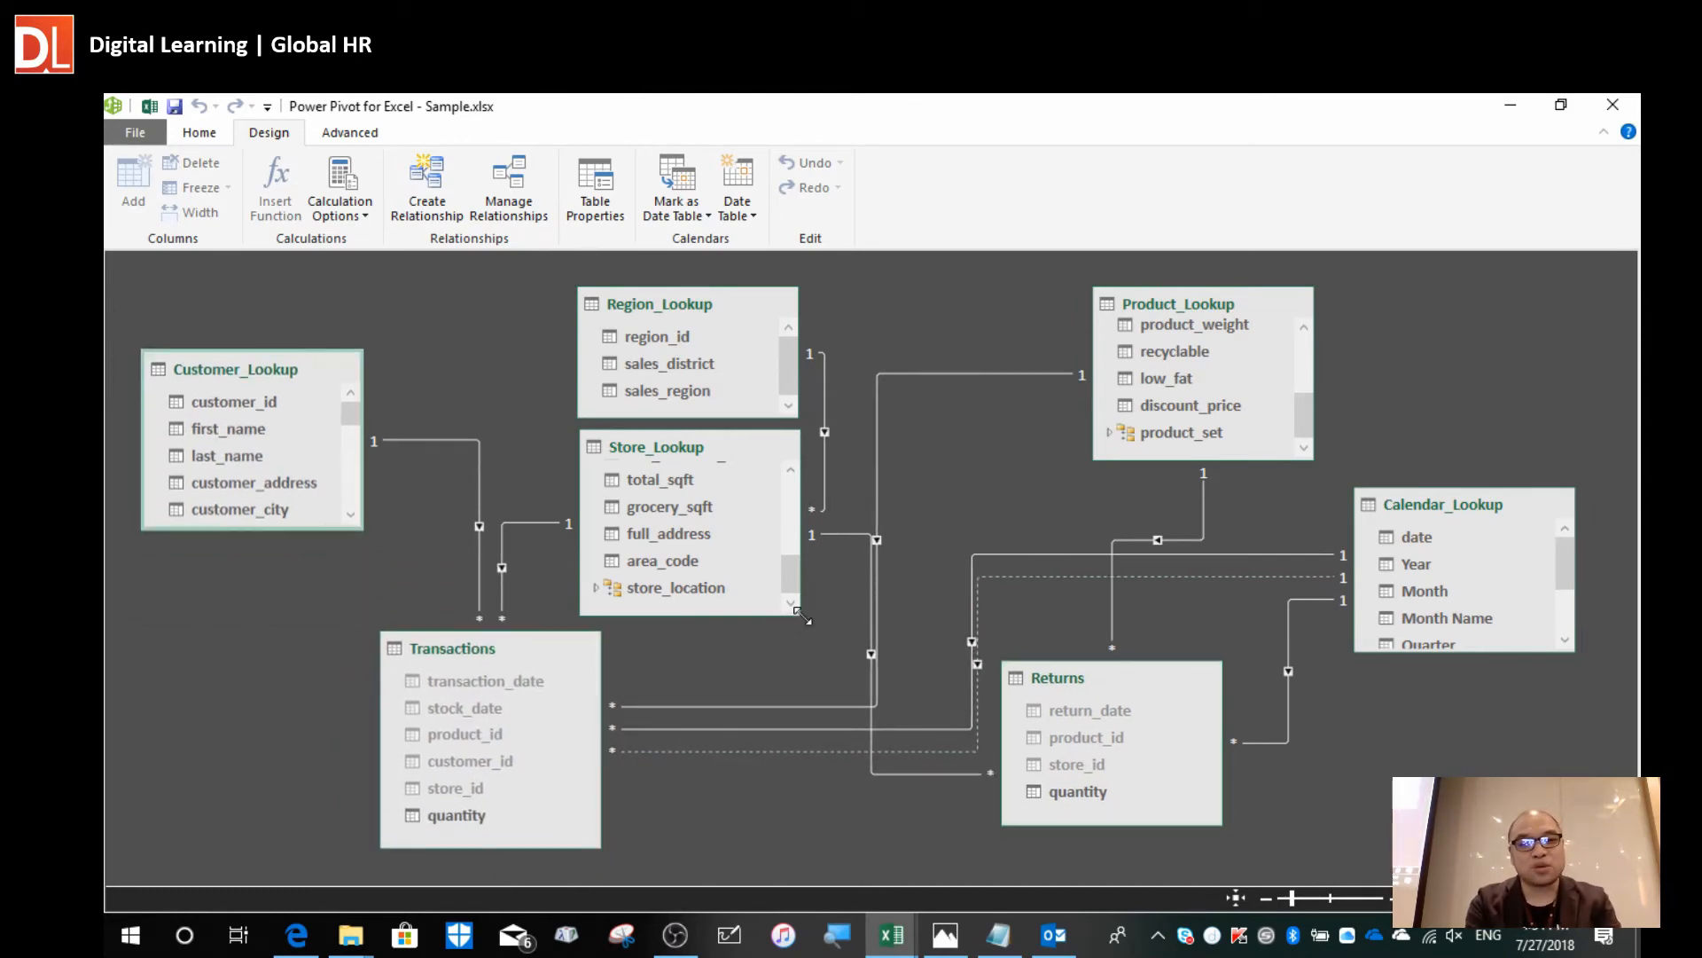
Place the Transactions table beneath Customer_Lookup and lengthen the Store_Lookup table to show more of its fields.
click(676, 592)
drag(508, 641, 354, 660)
drag(716, 610, 717, 729)
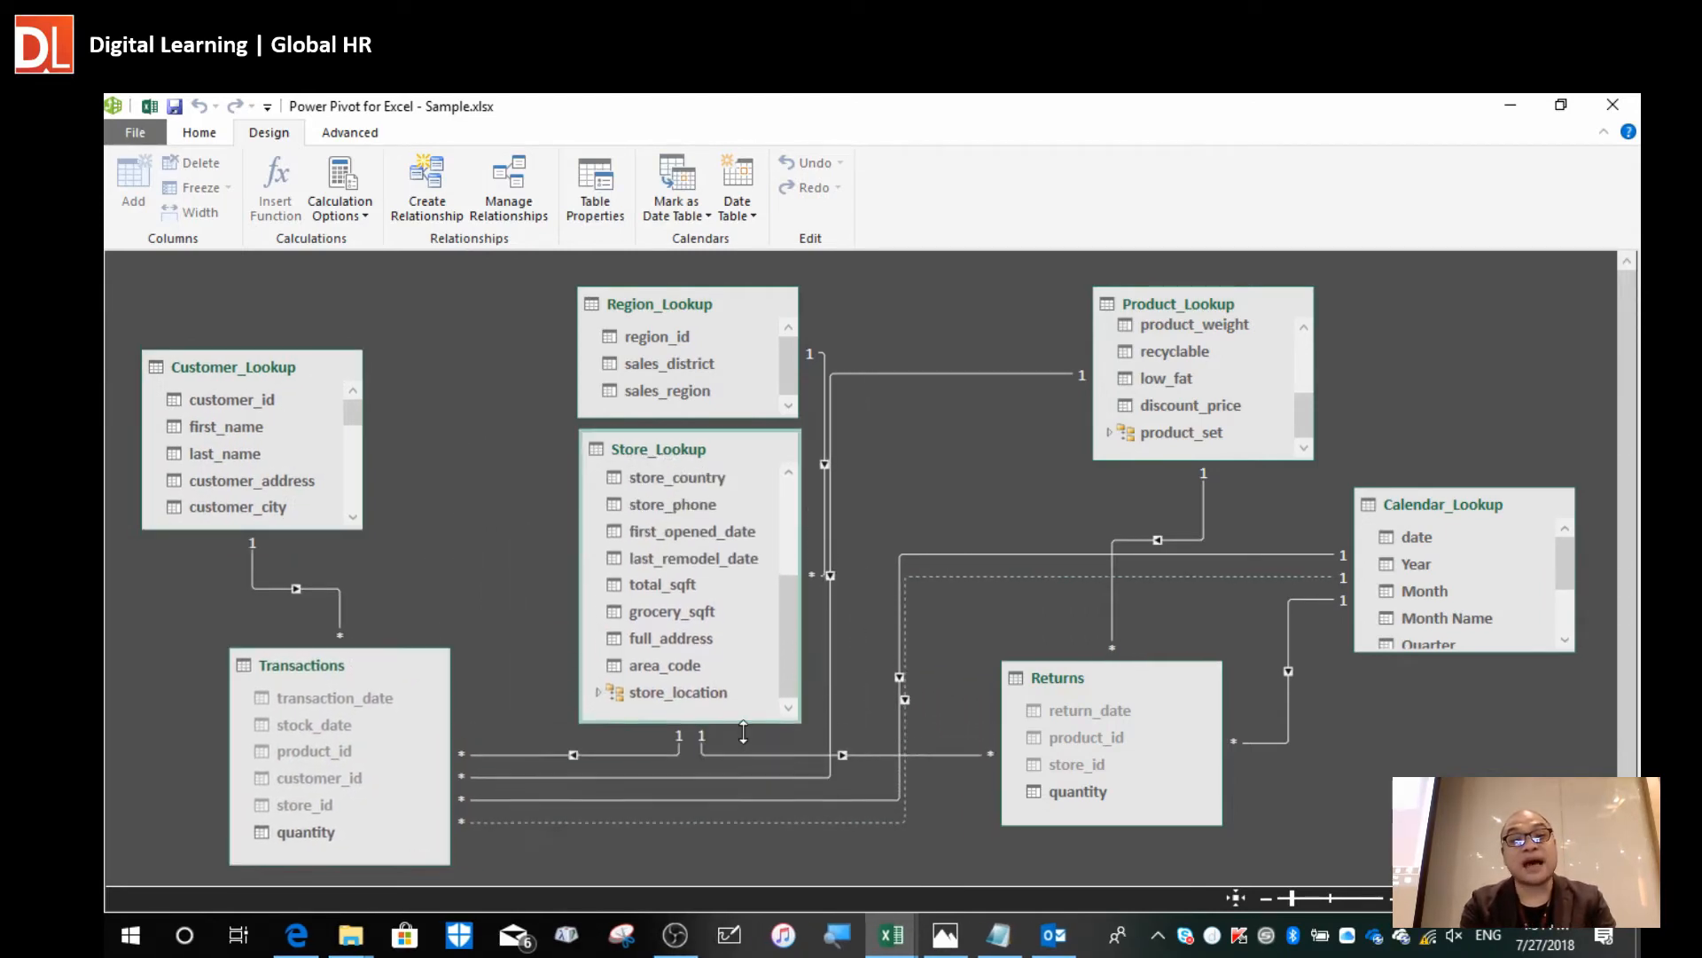
Expand the store_location hierarchy in Store_Lookup to inspect its levels, and collapse it again.
click(596, 701)
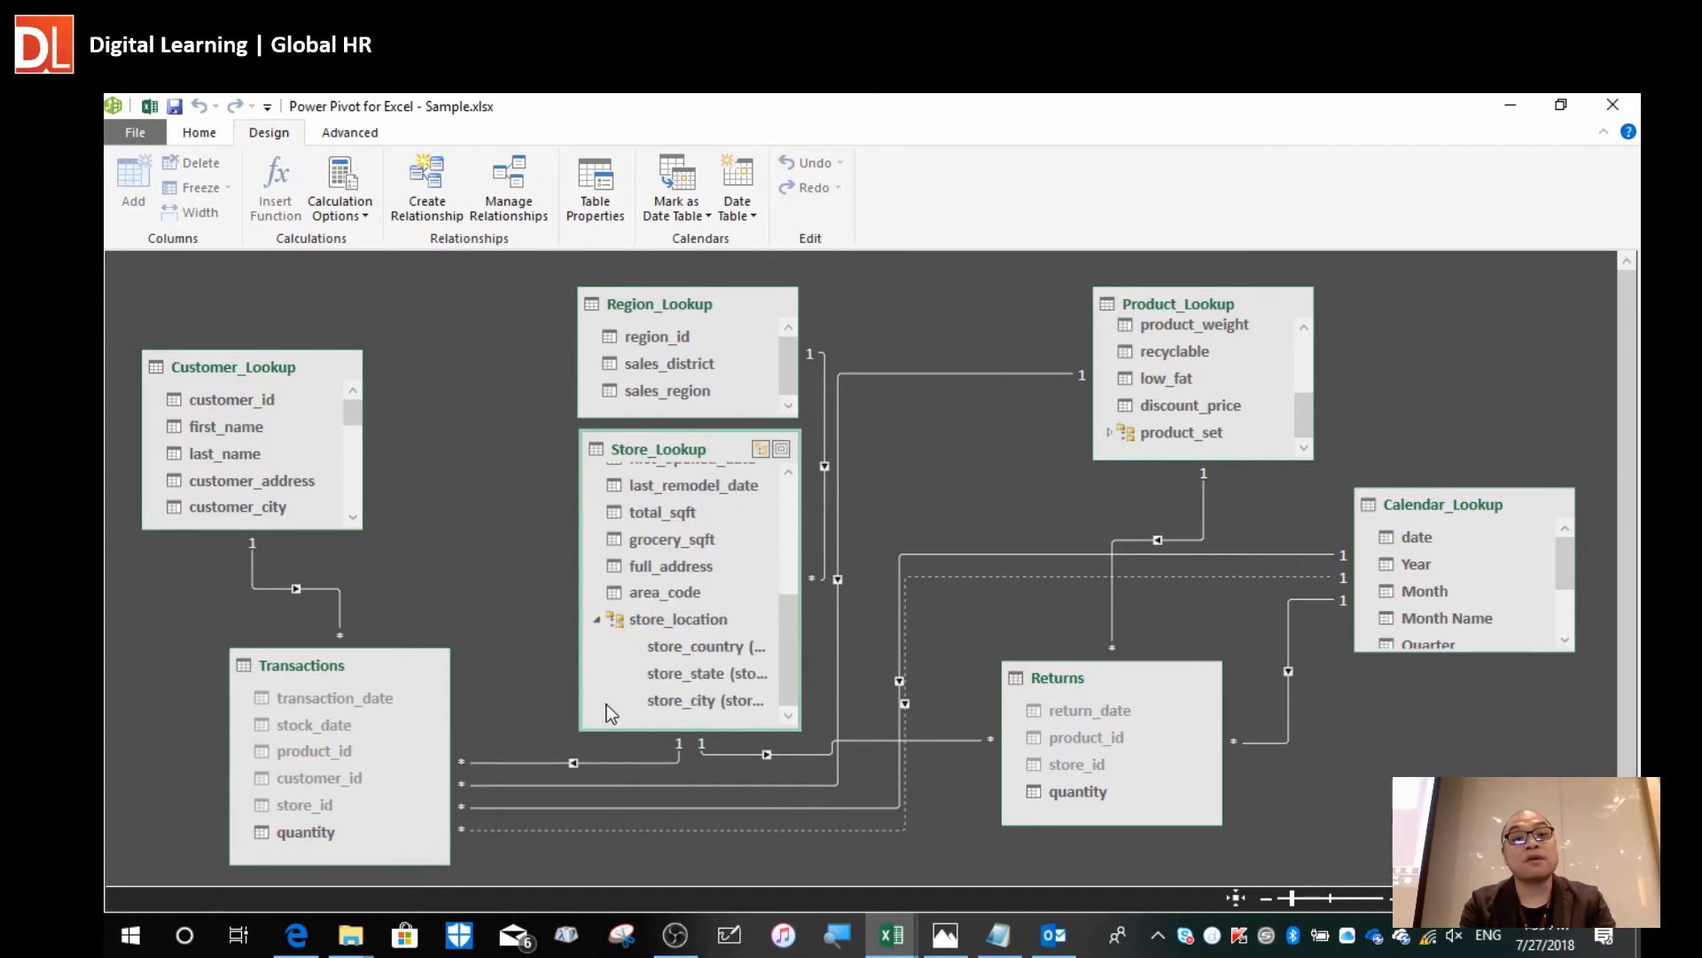
click(595, 620)
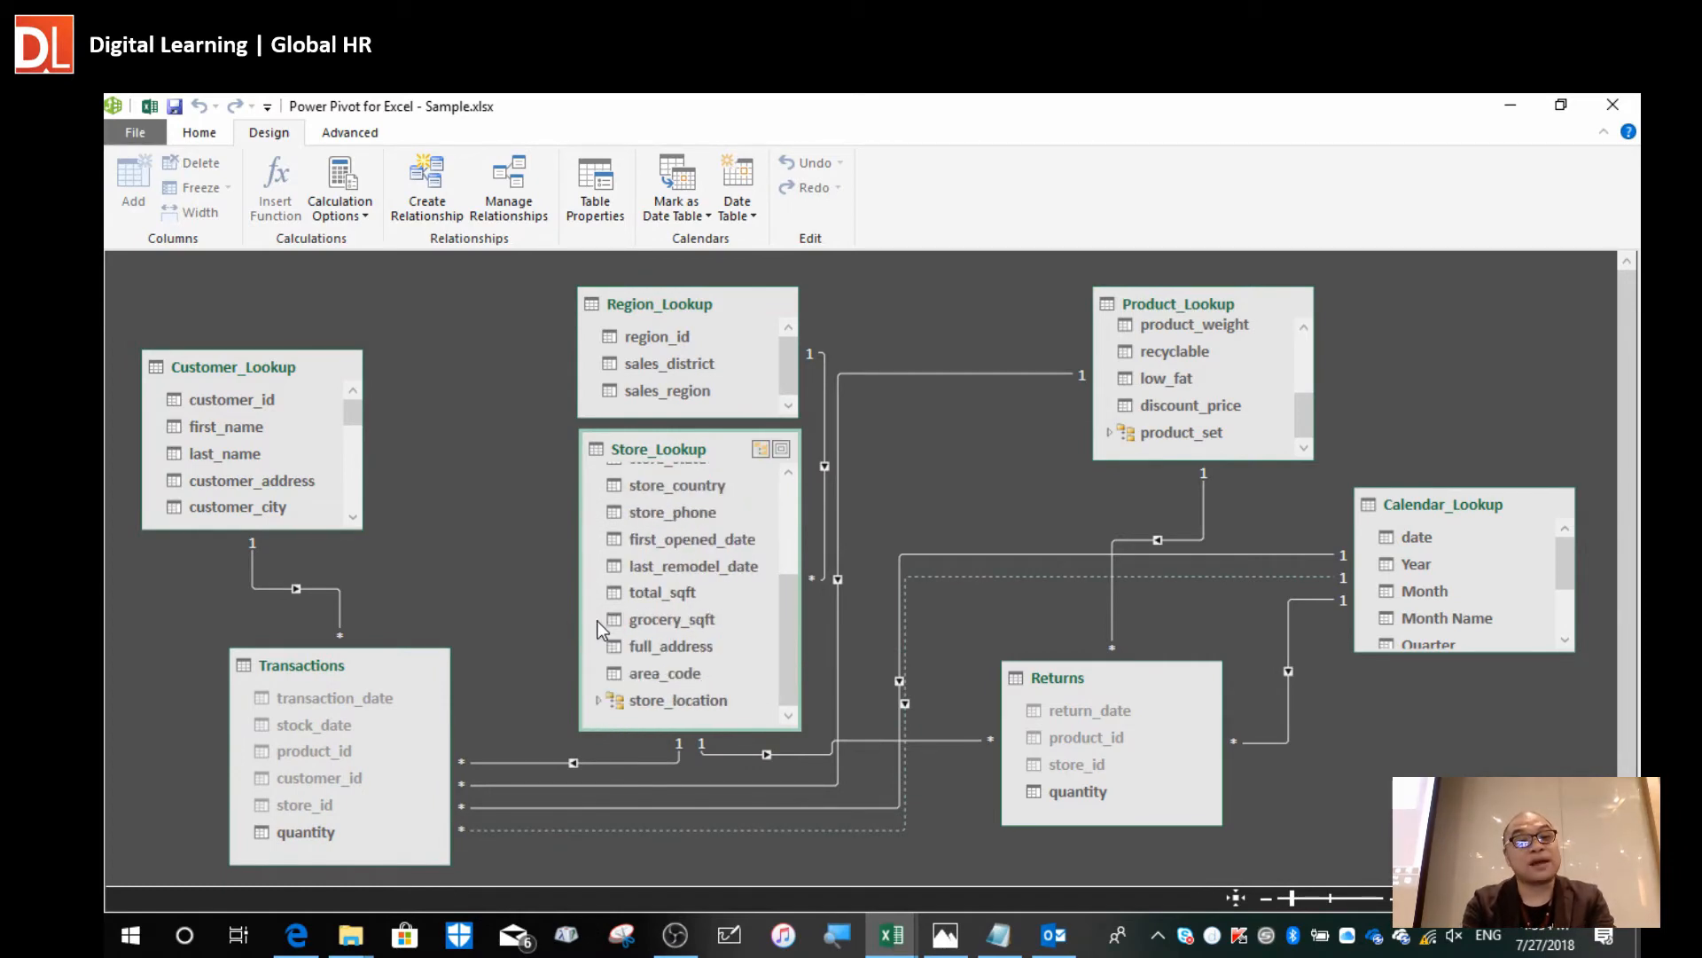
click(594, 700)
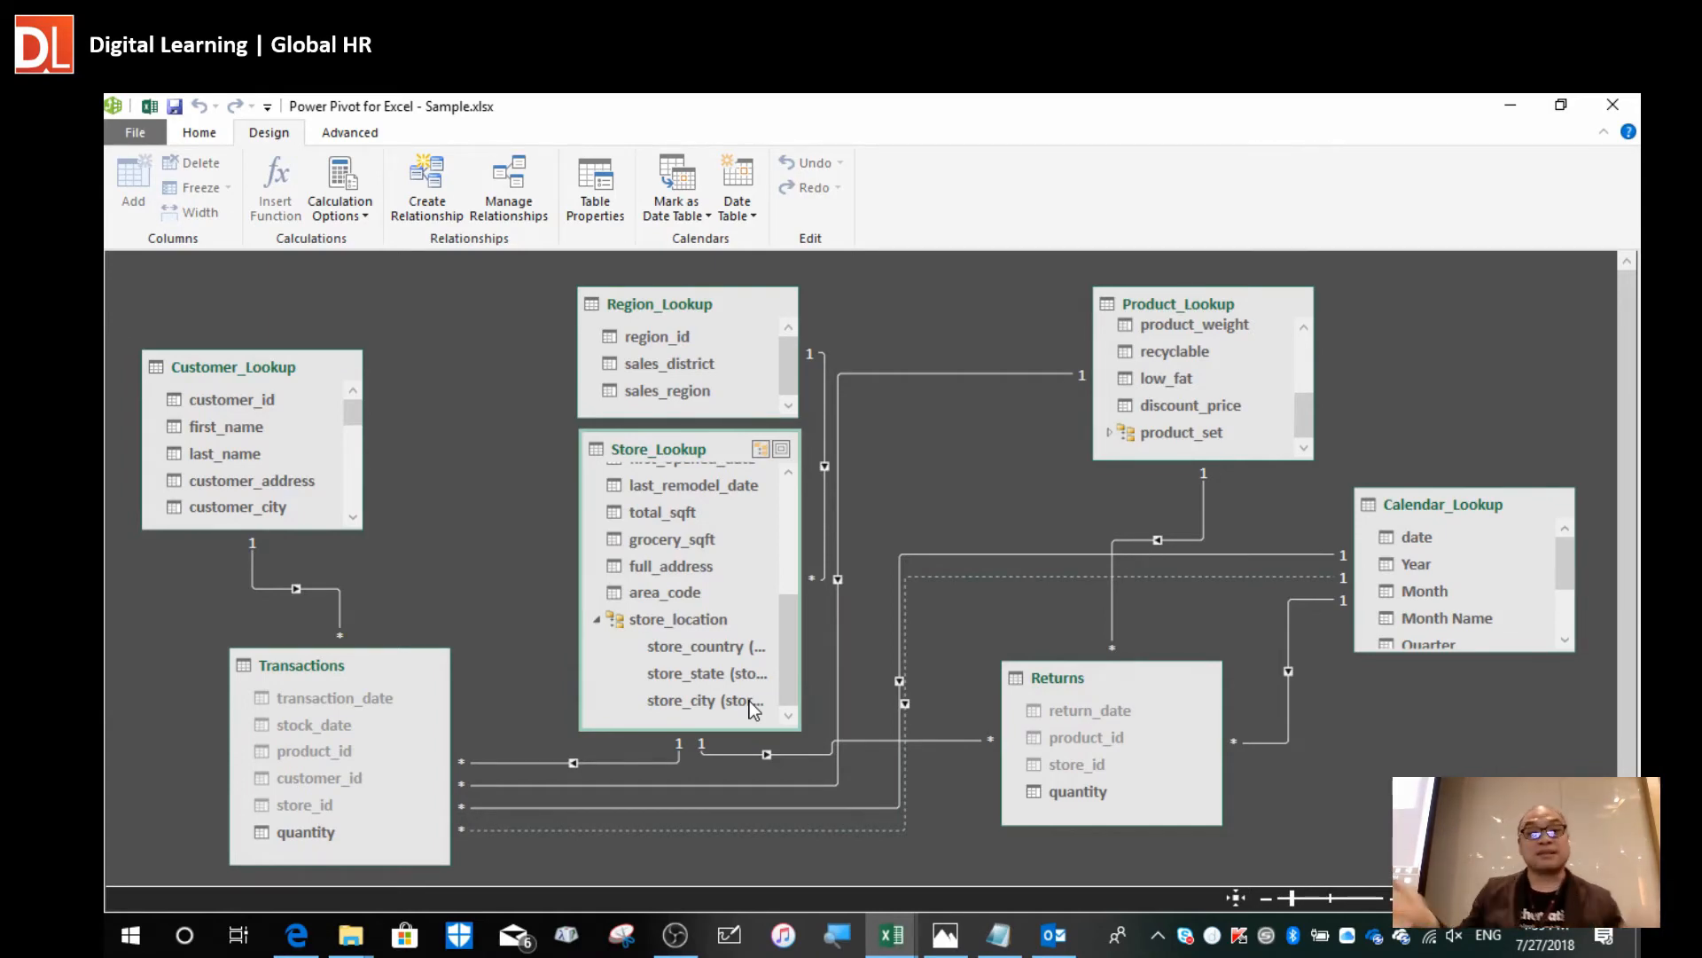
click(592, 621)
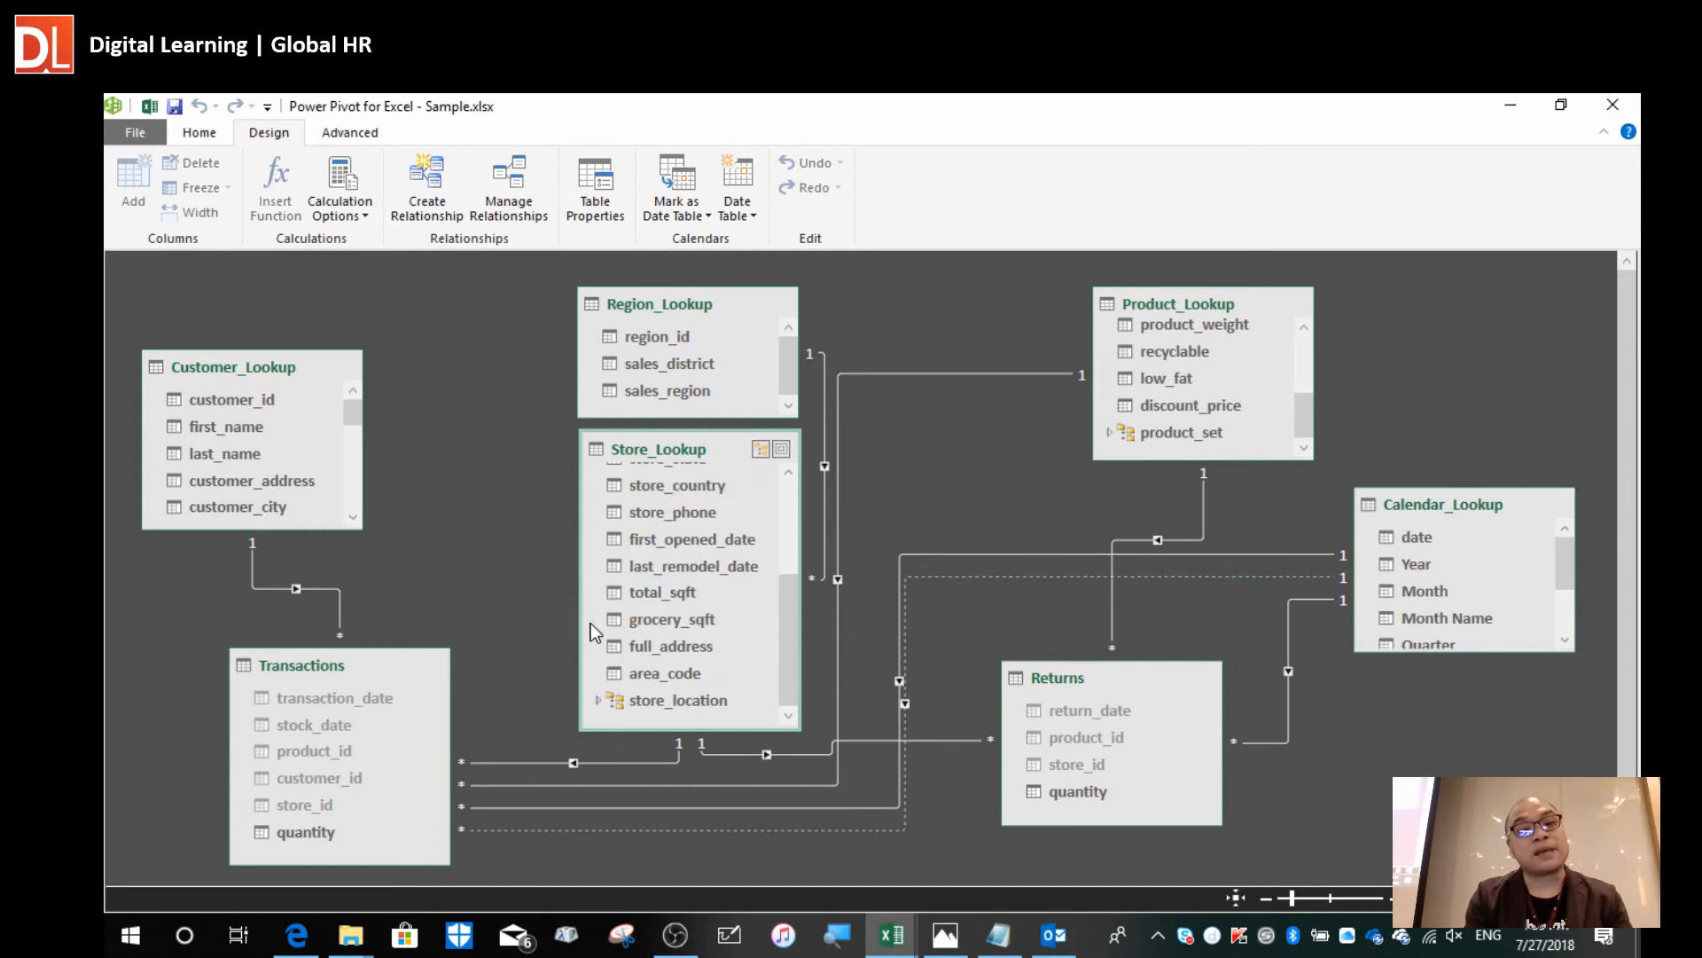
Check the return_date and product_id fields in the Returns table and the recyclable field in Product_Lookup.
click(1098, 713)
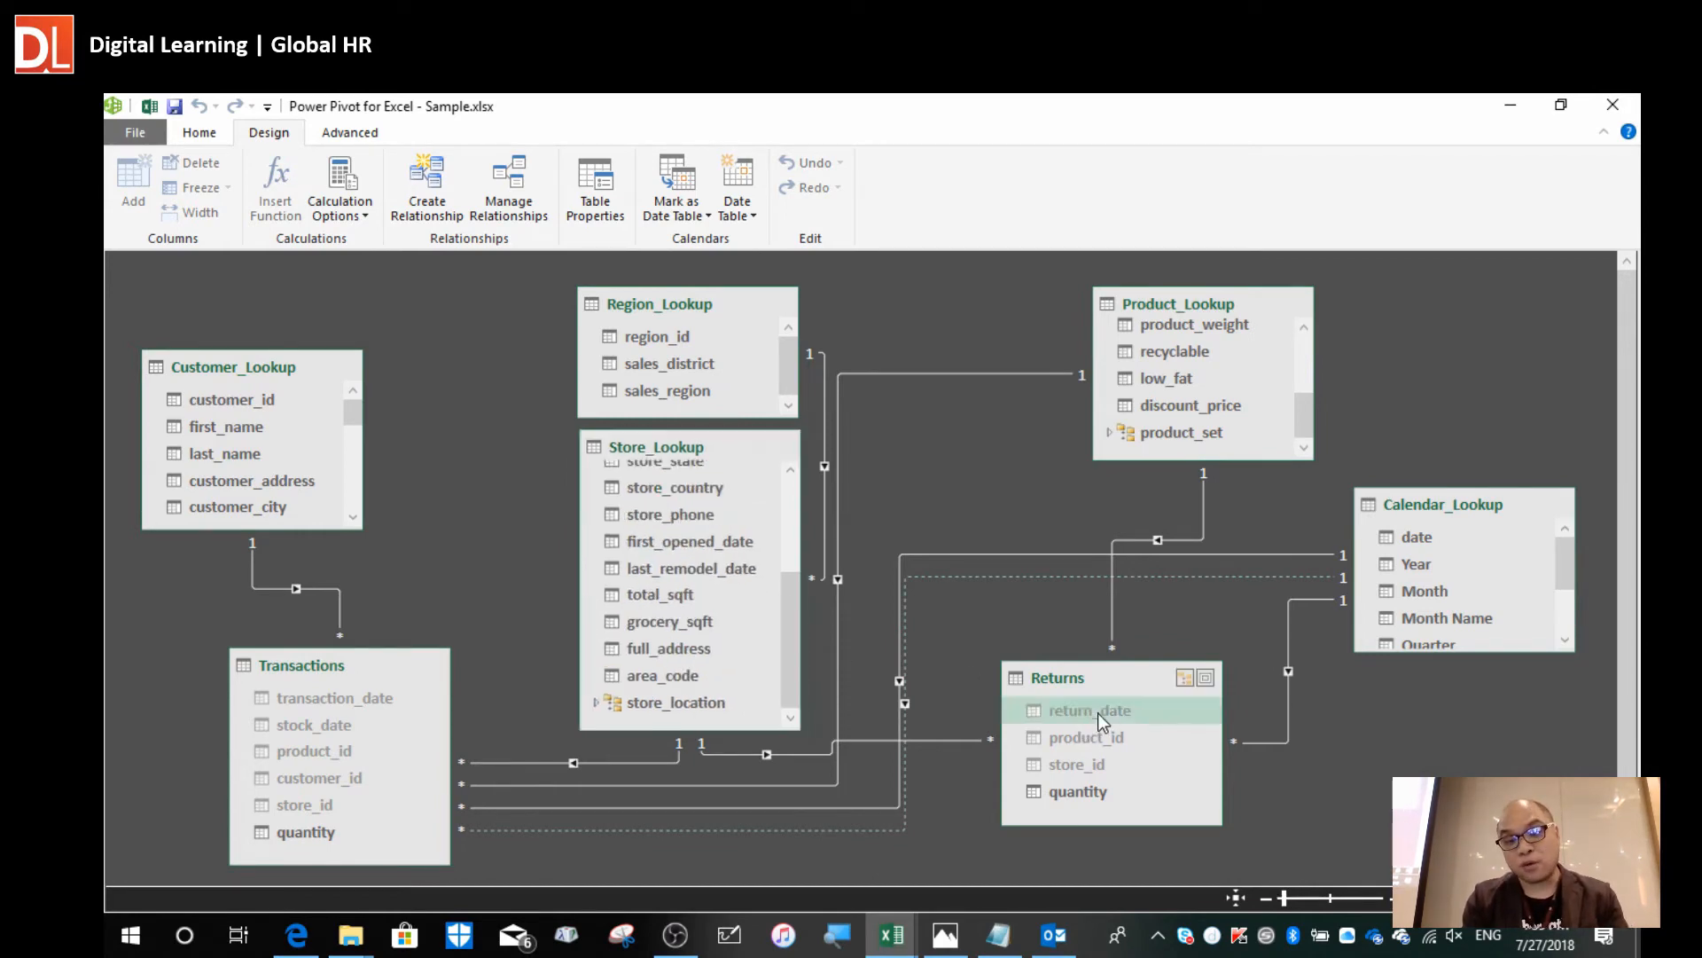
click(1131, 742)
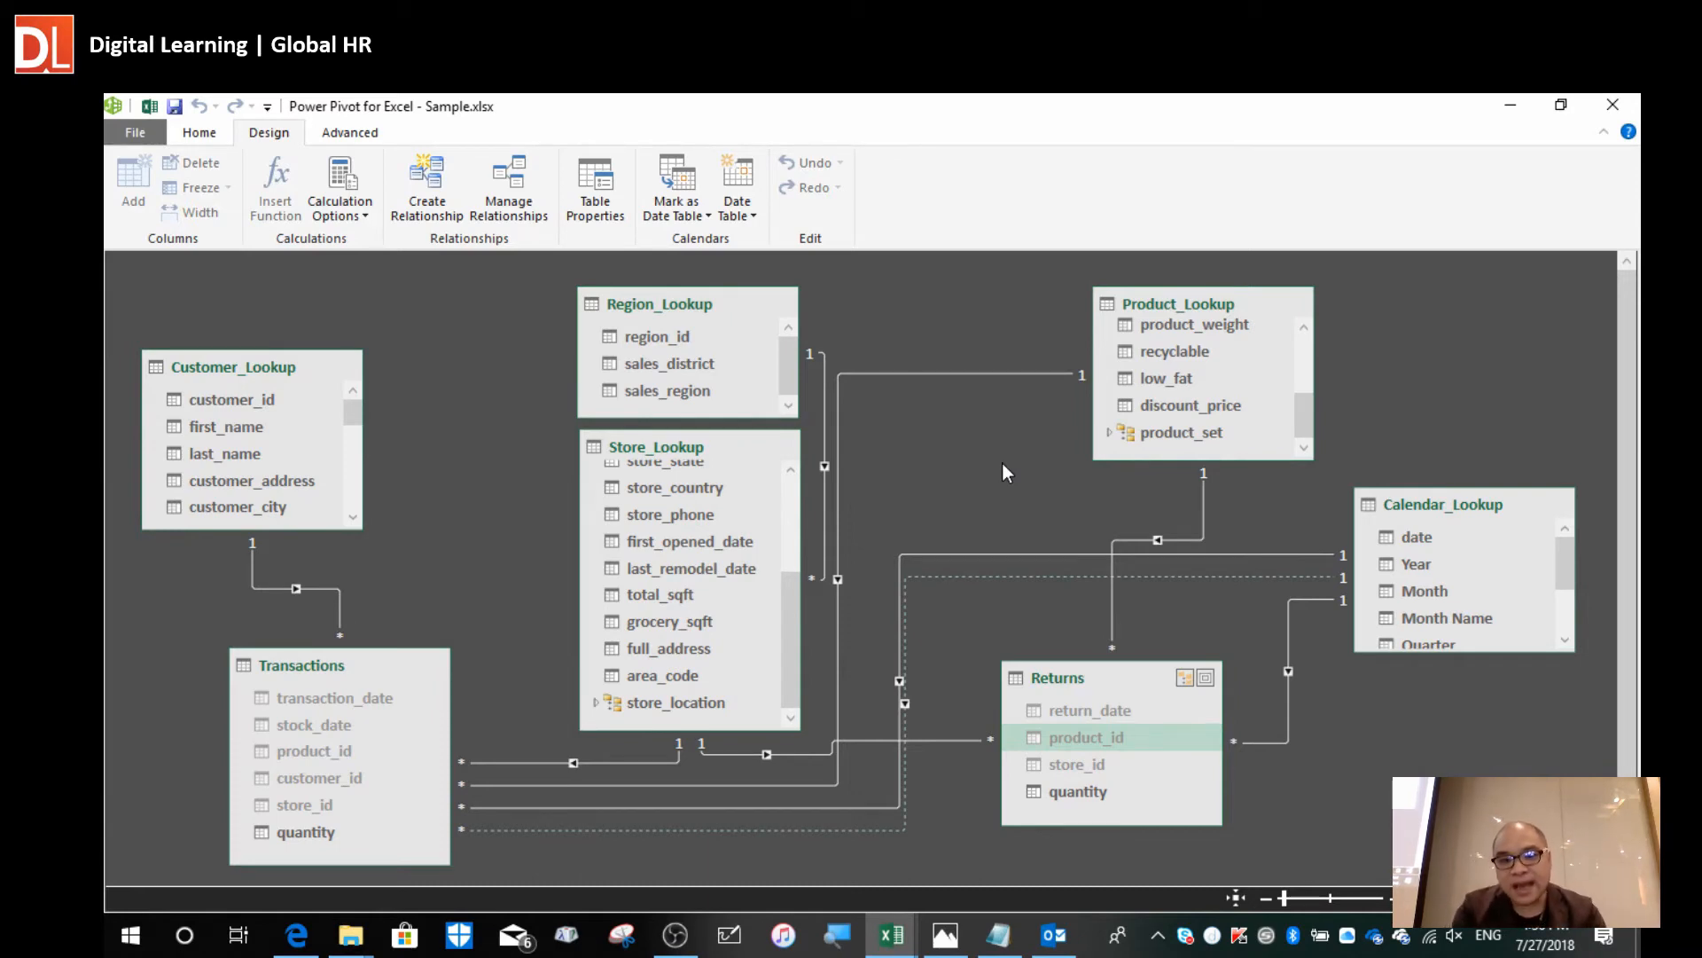
click(1200, 298)
click(1213, 342)
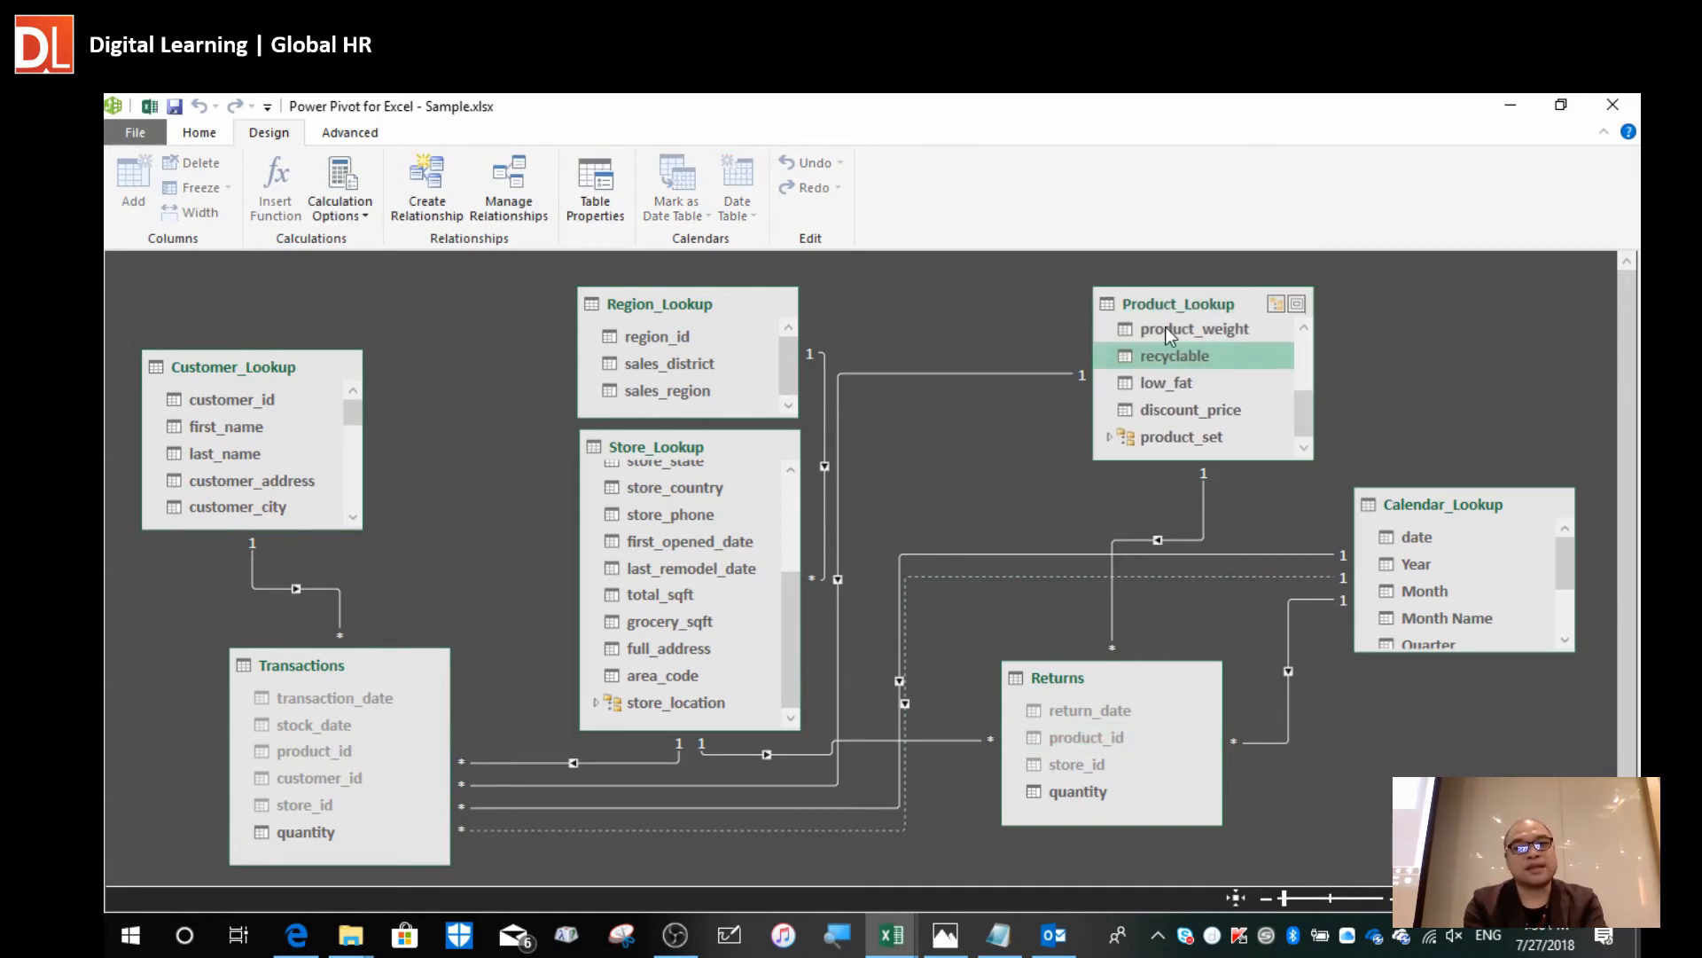
Switch the data model from the diagram to the data view and open the Product_Lookup table.
click(204, 133)
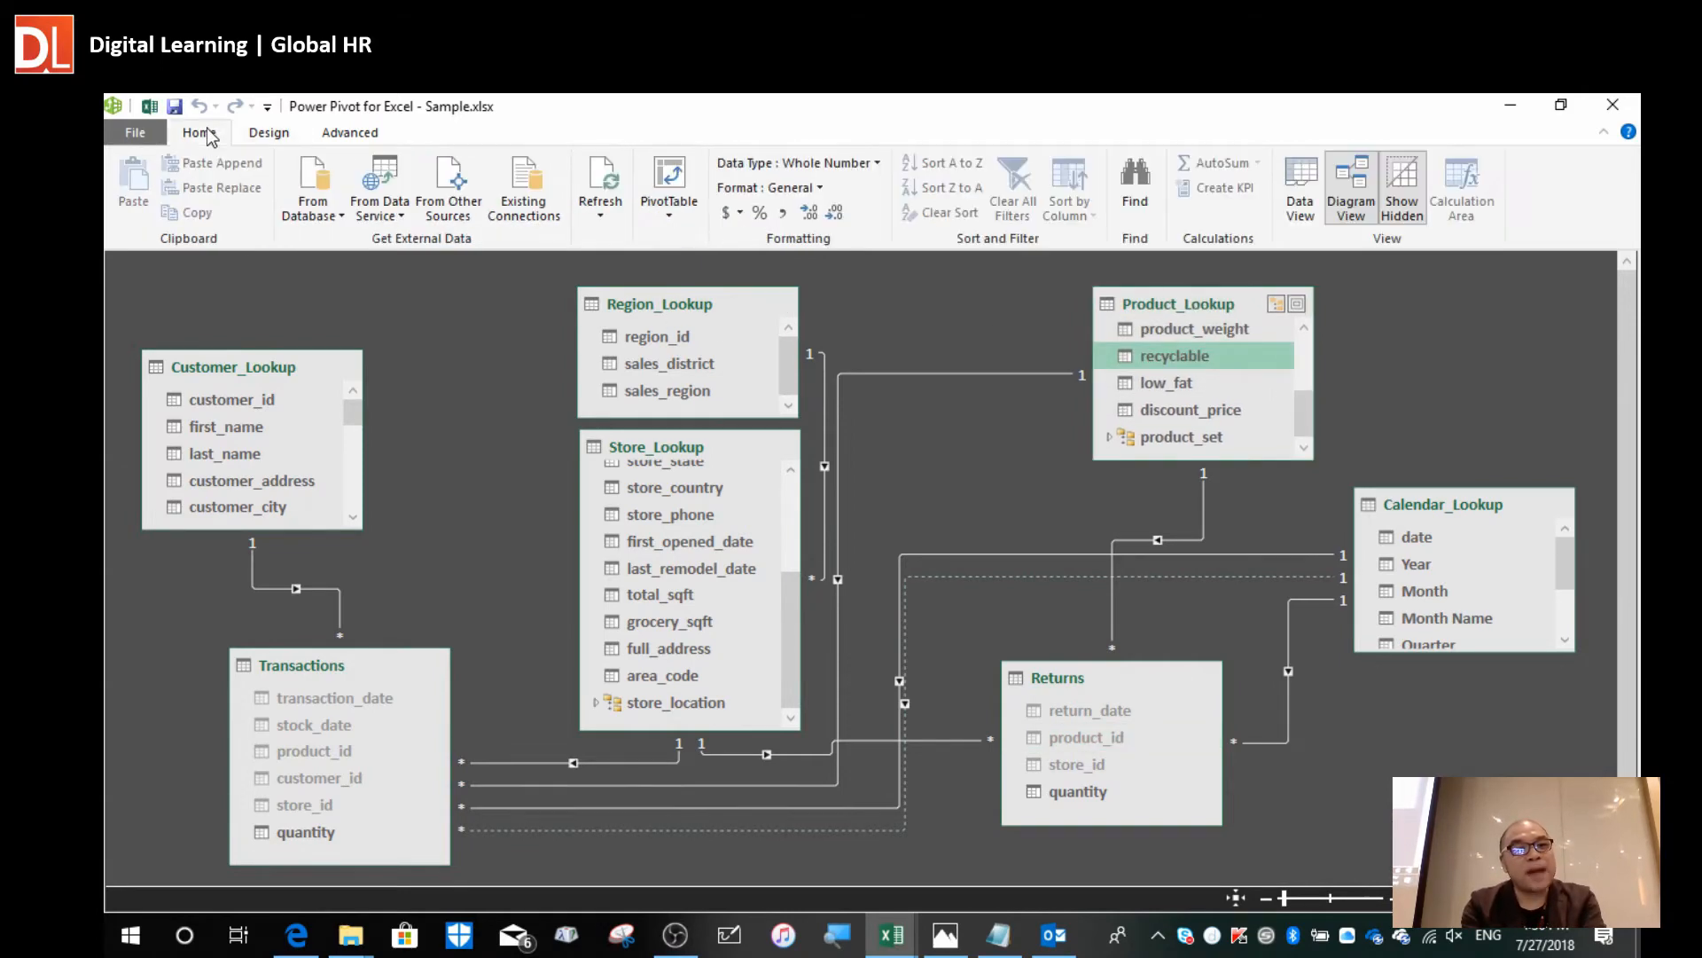
click(1298, 192)
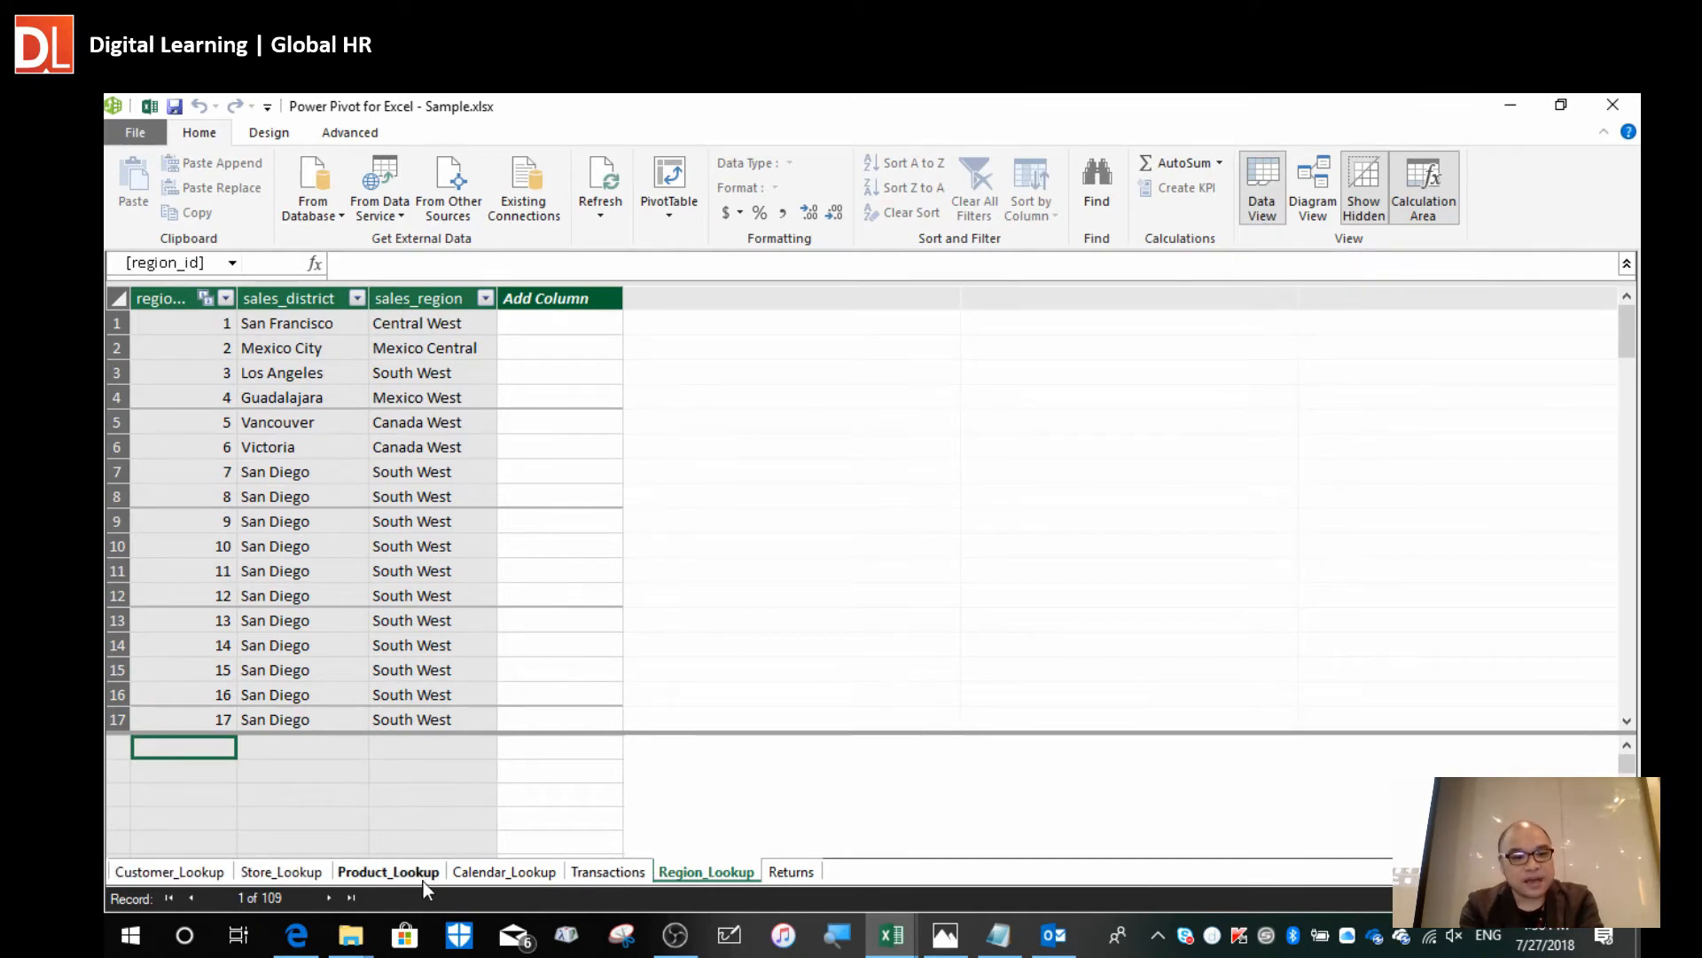
click(381, 872)
Examine the product_sku, product_retail_price, product_cost and product_weight columns of Product_Lookup.
click(728, 501)
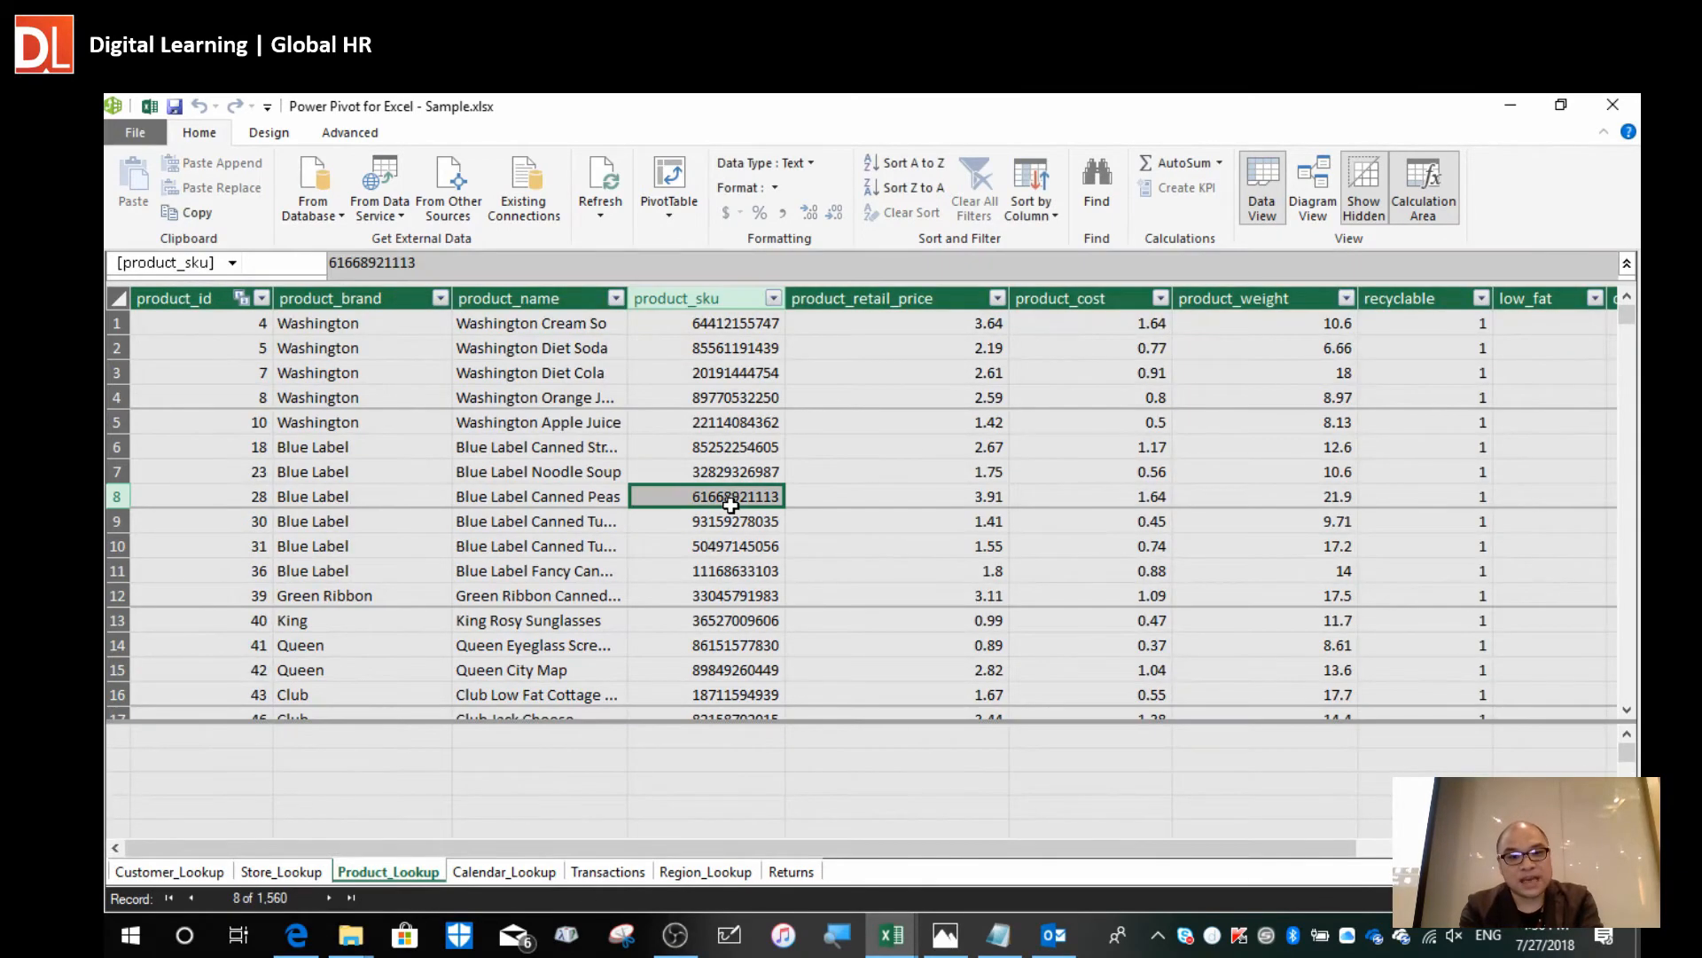
click(915, 410)
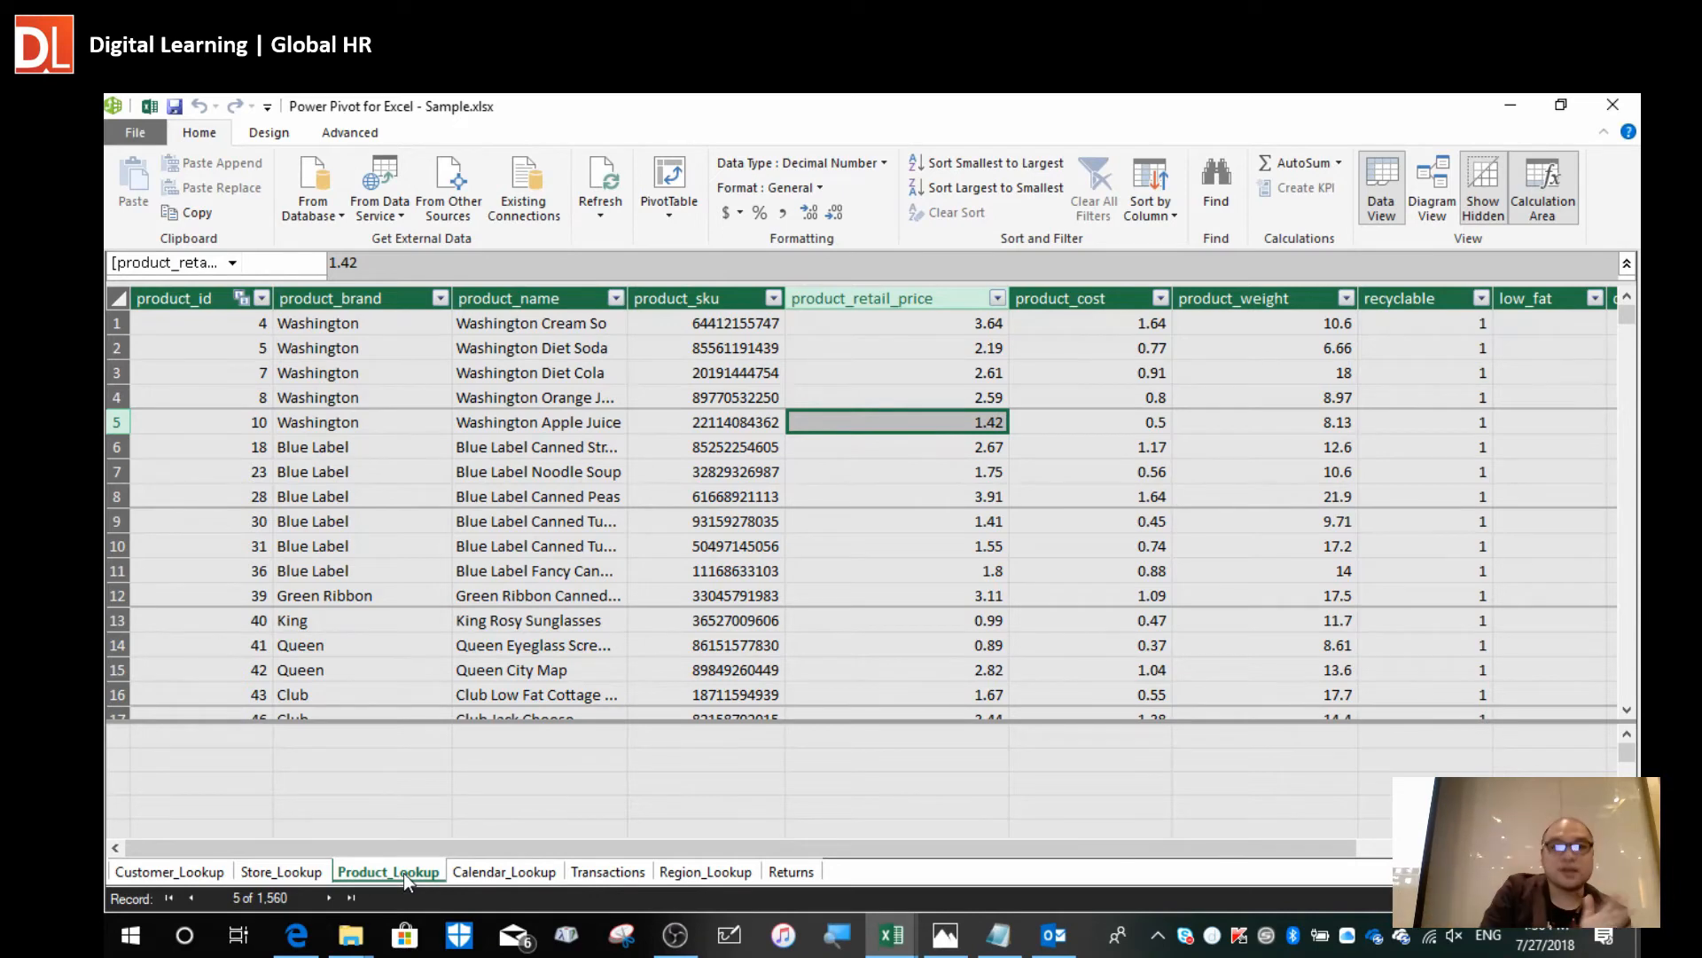
key(Right)
key(Right)
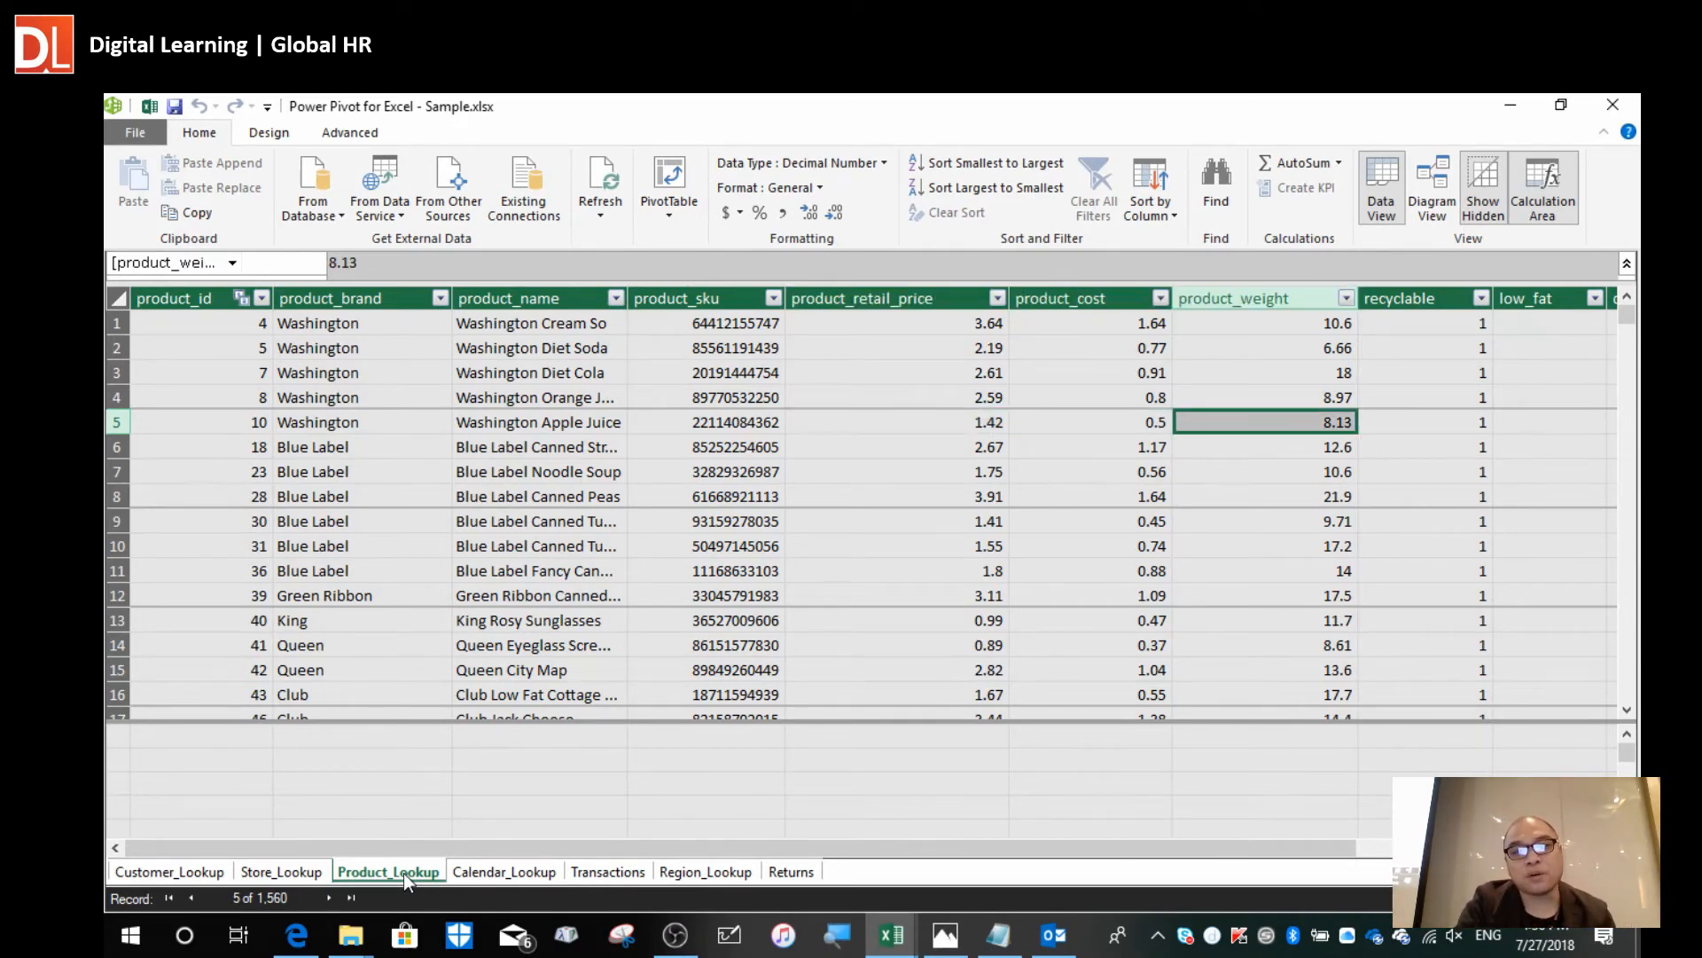
key(Left)
key(Left)
key(Left)
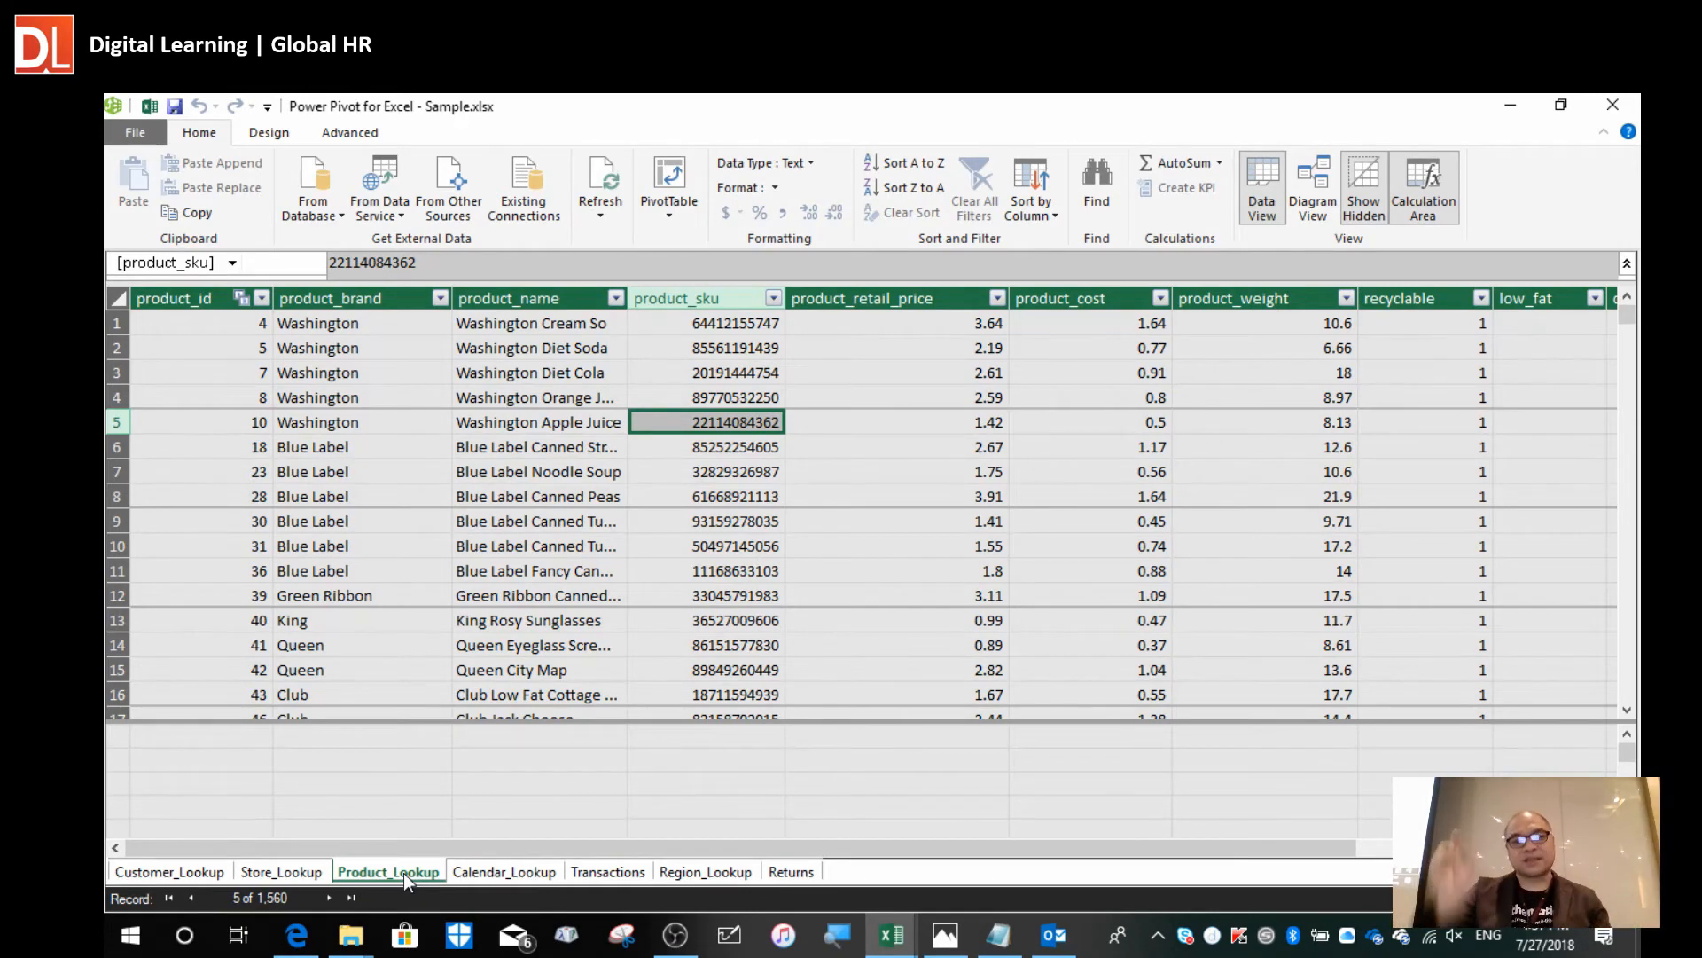
Inspect the empty calculation area cells beneath the product_name, product_sku and product_id columns.
click(519, 784)
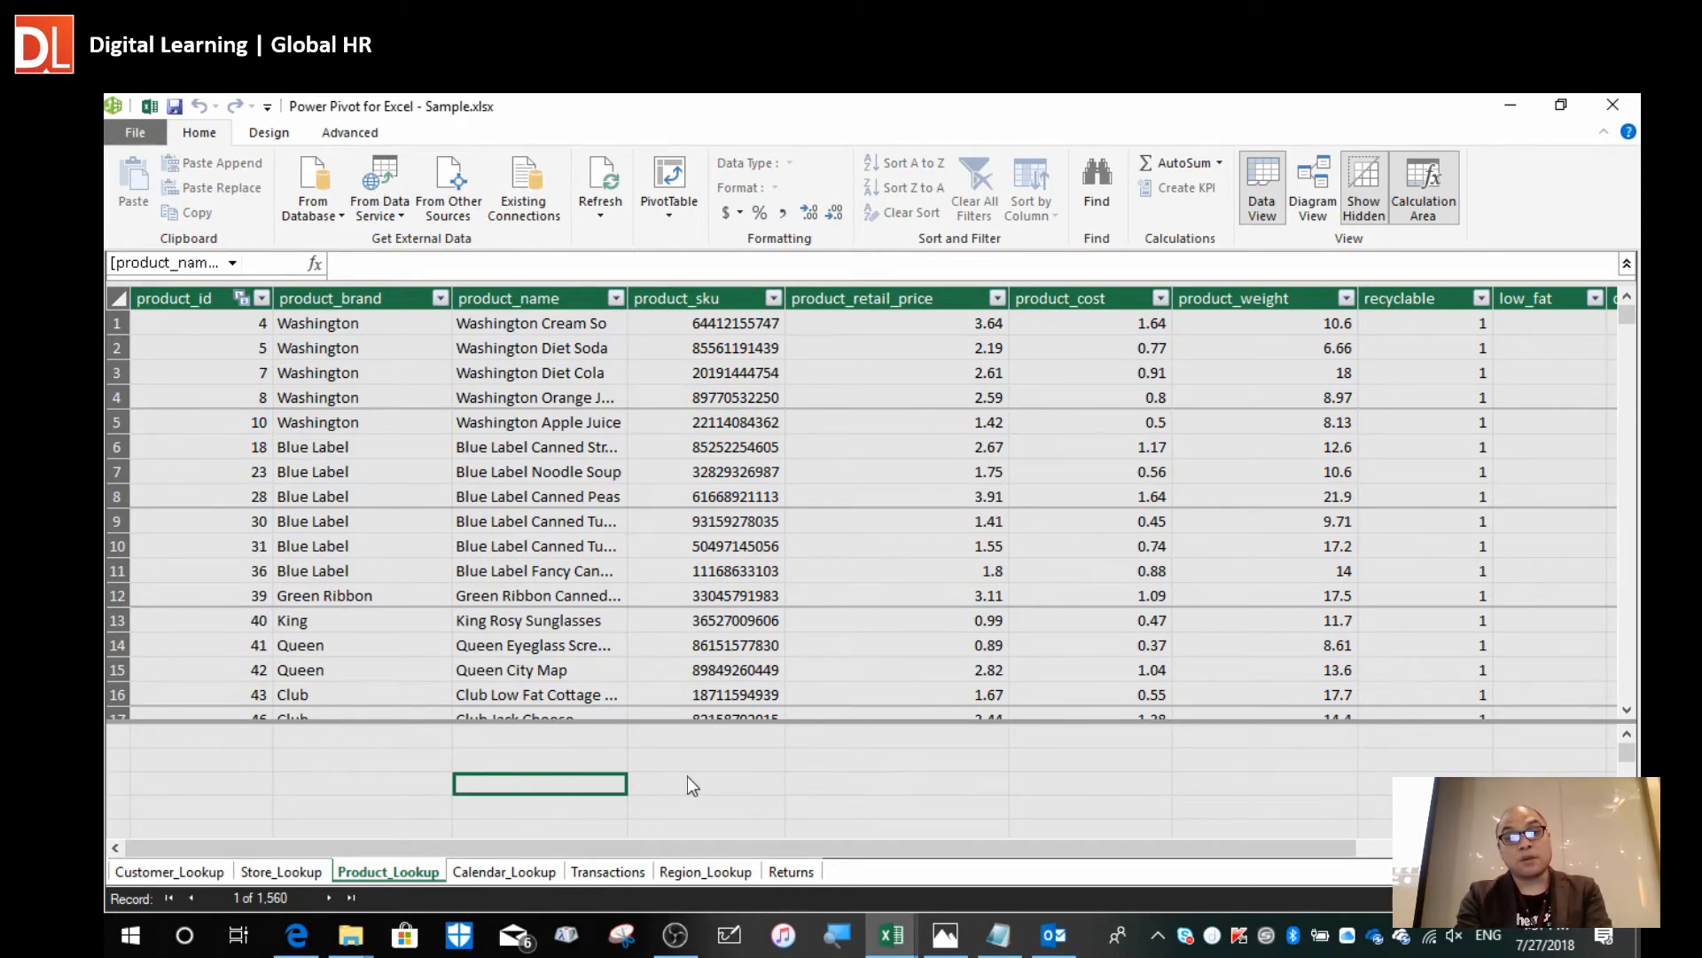
click(760, 763)
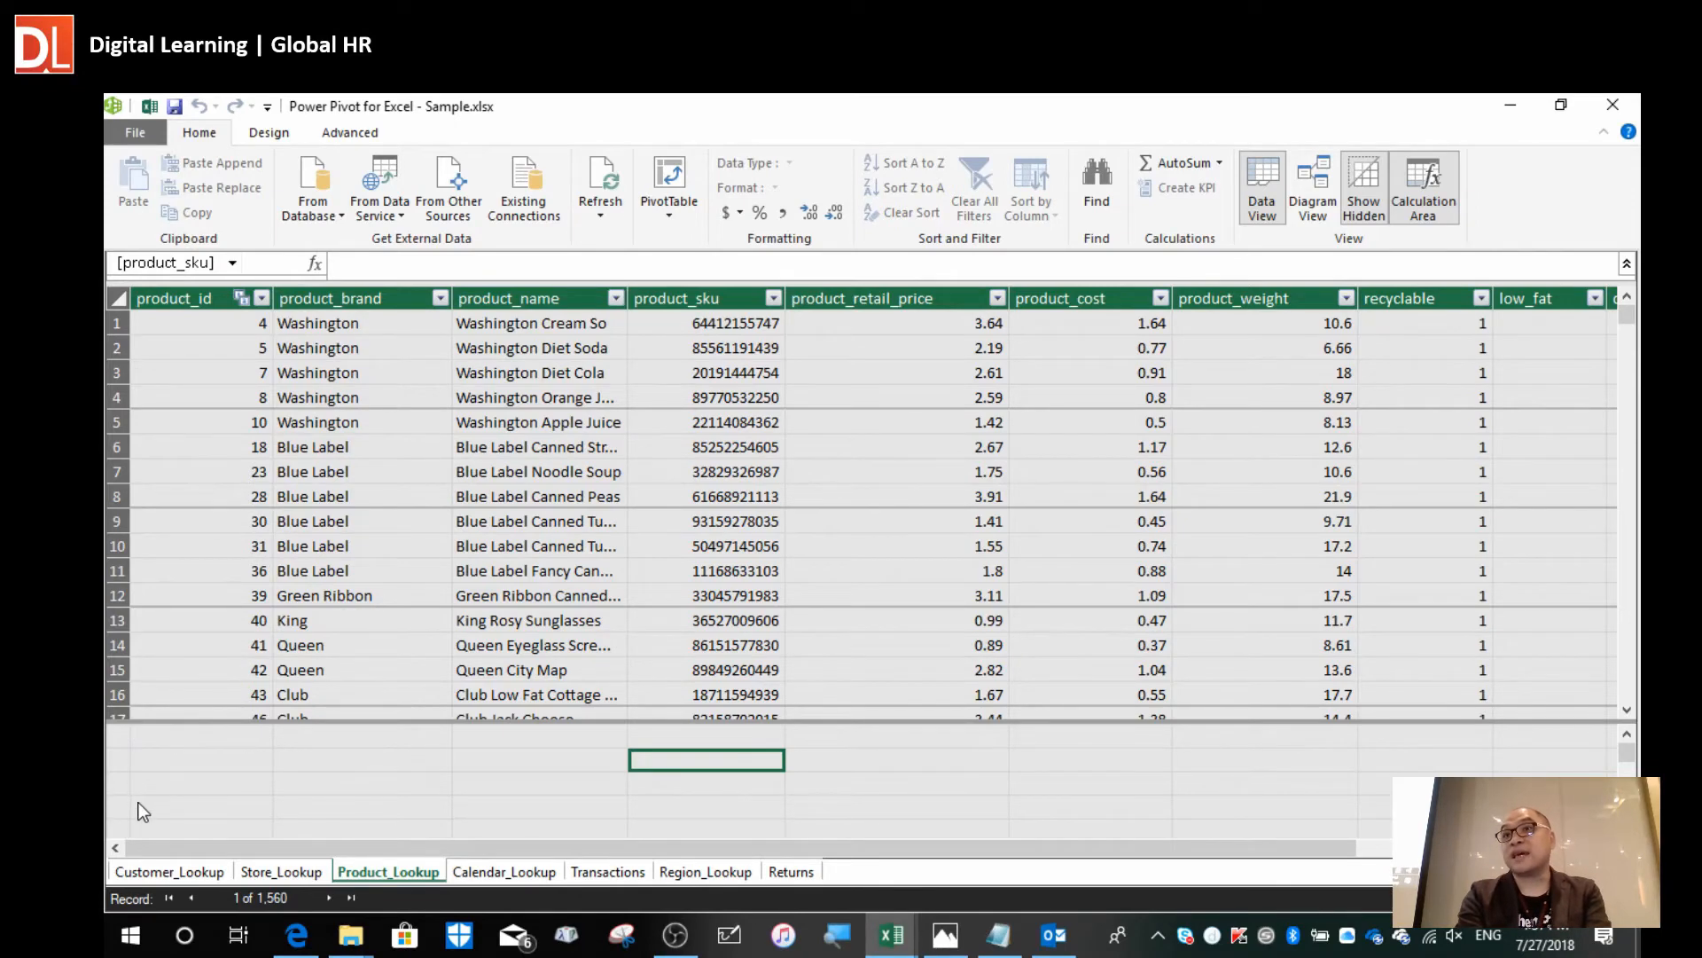
click(248, 787)
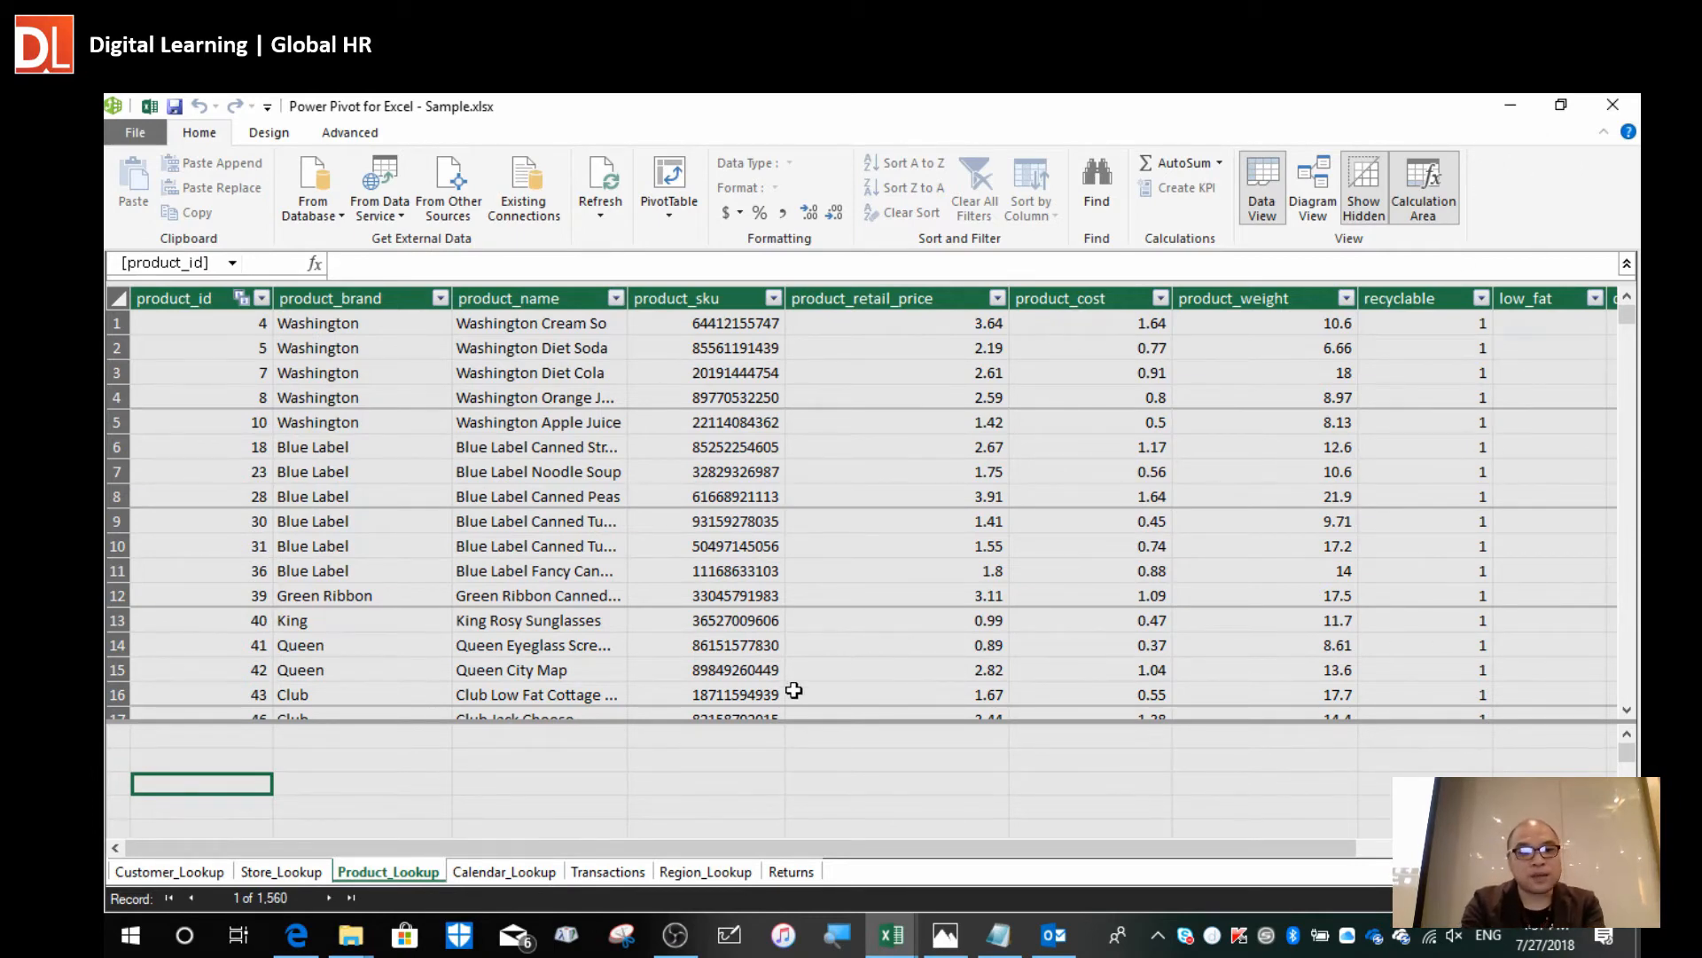
click(555, 787)
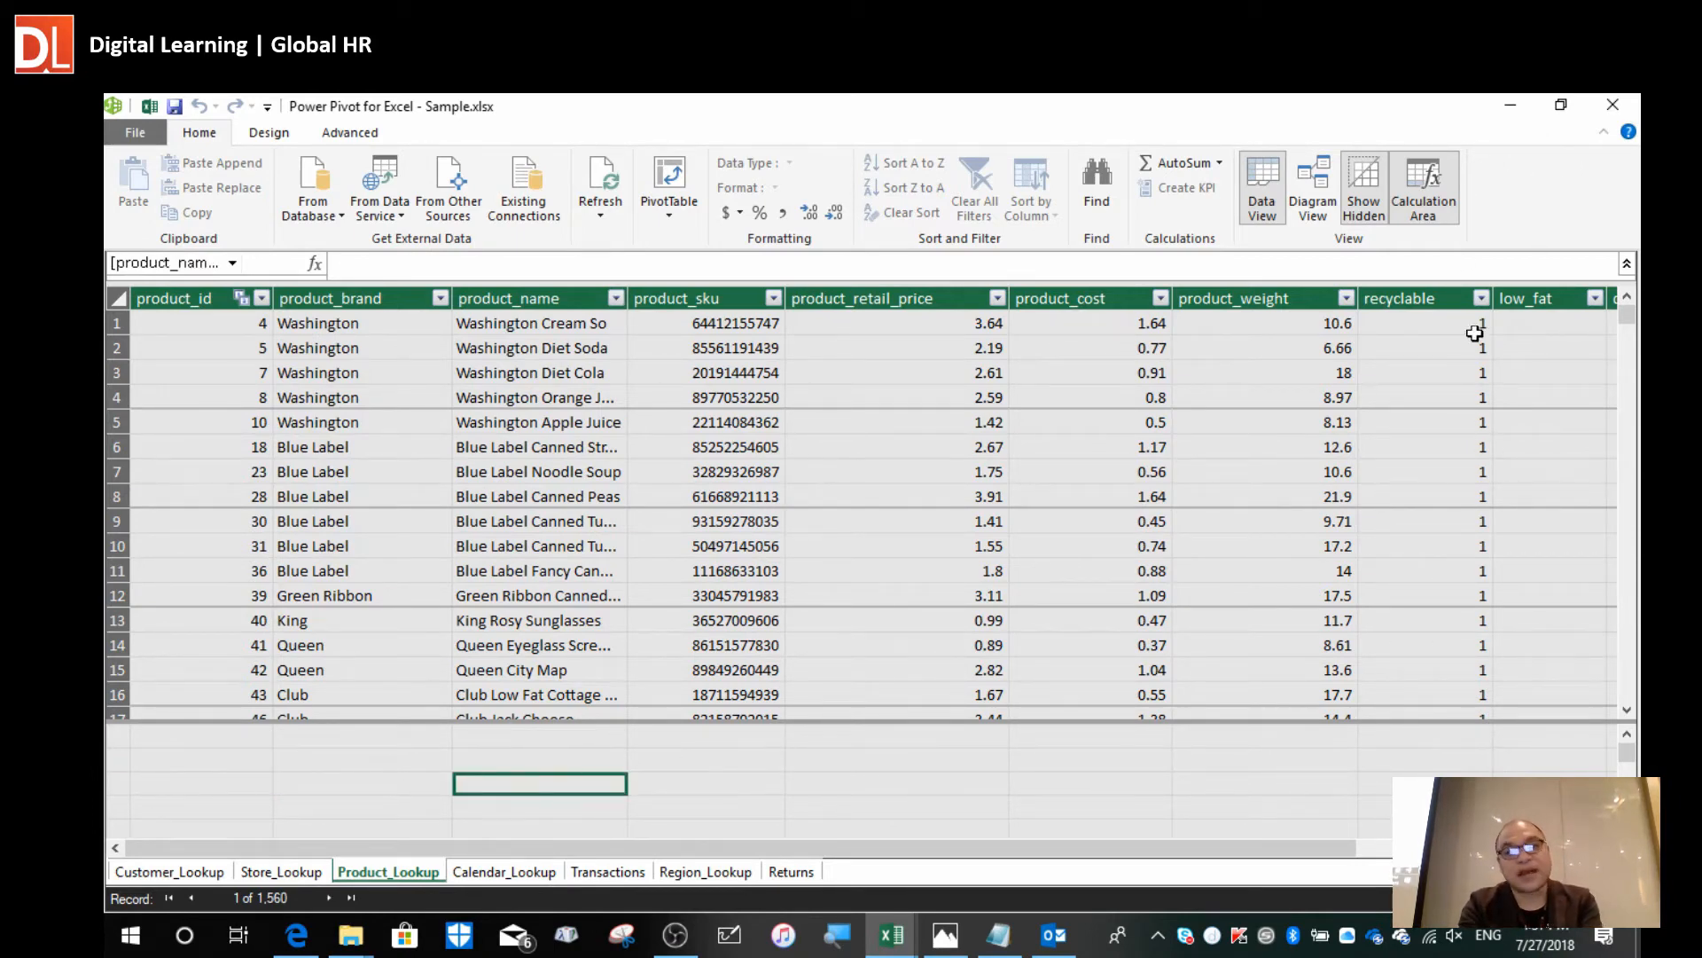
Toggle the calculation area beneath the Product_Lookup data off and on to compare both layouts.
click(1424, 191)
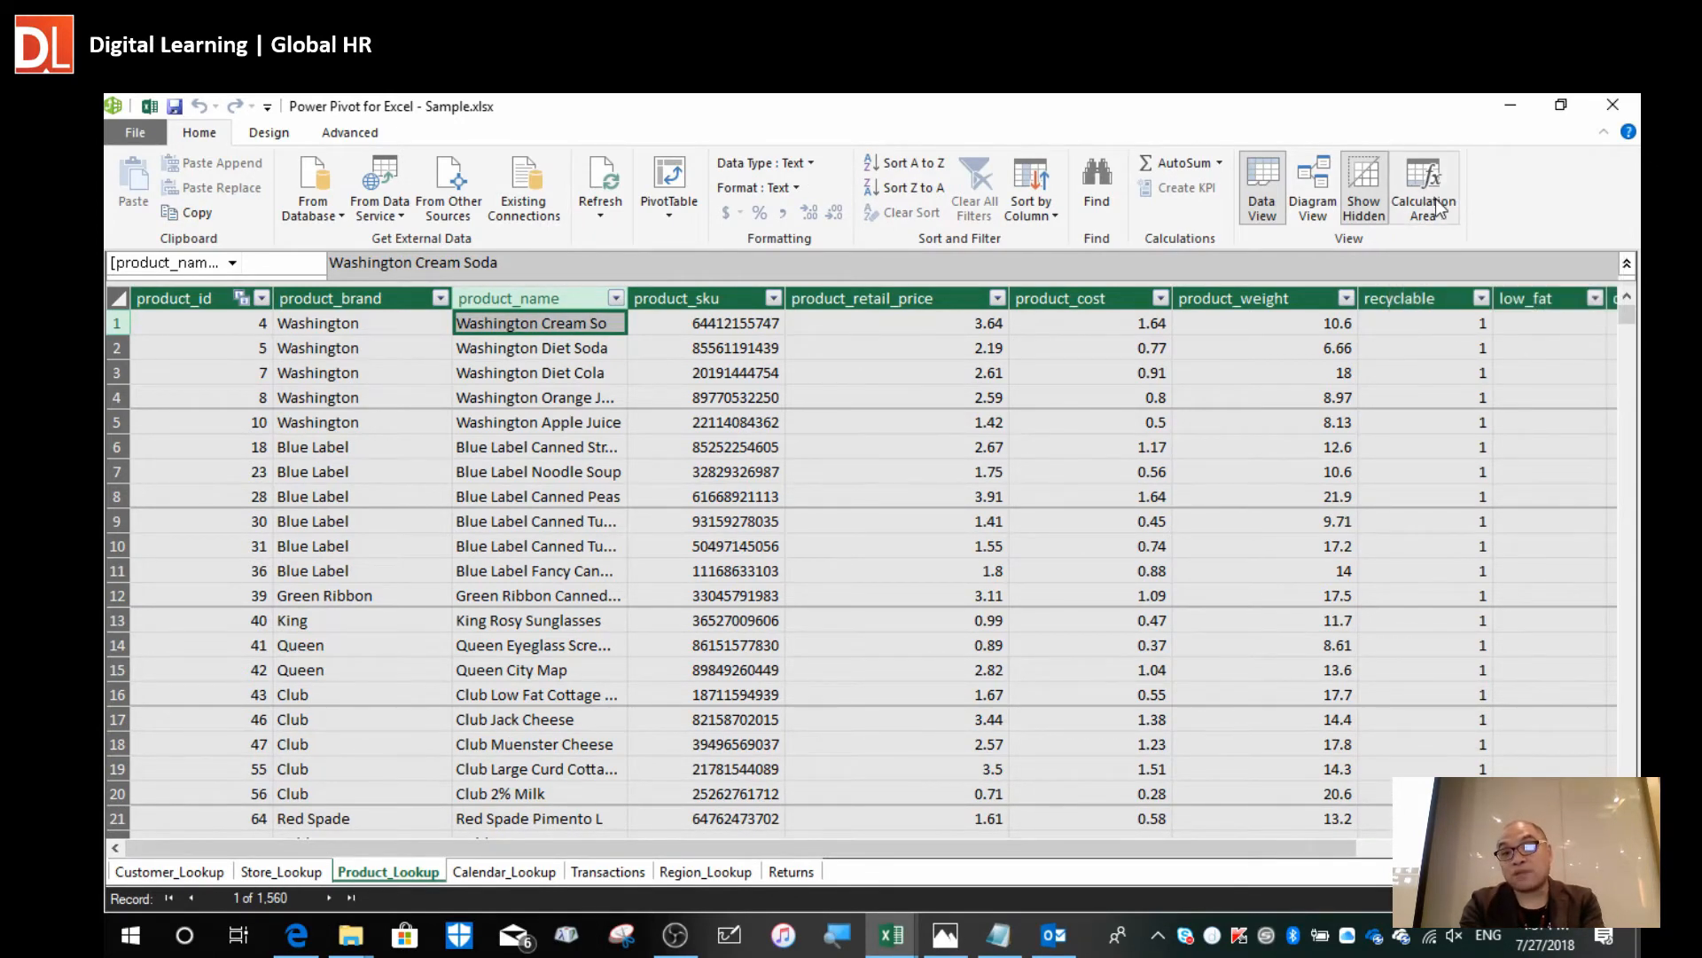
click(1433, 190)
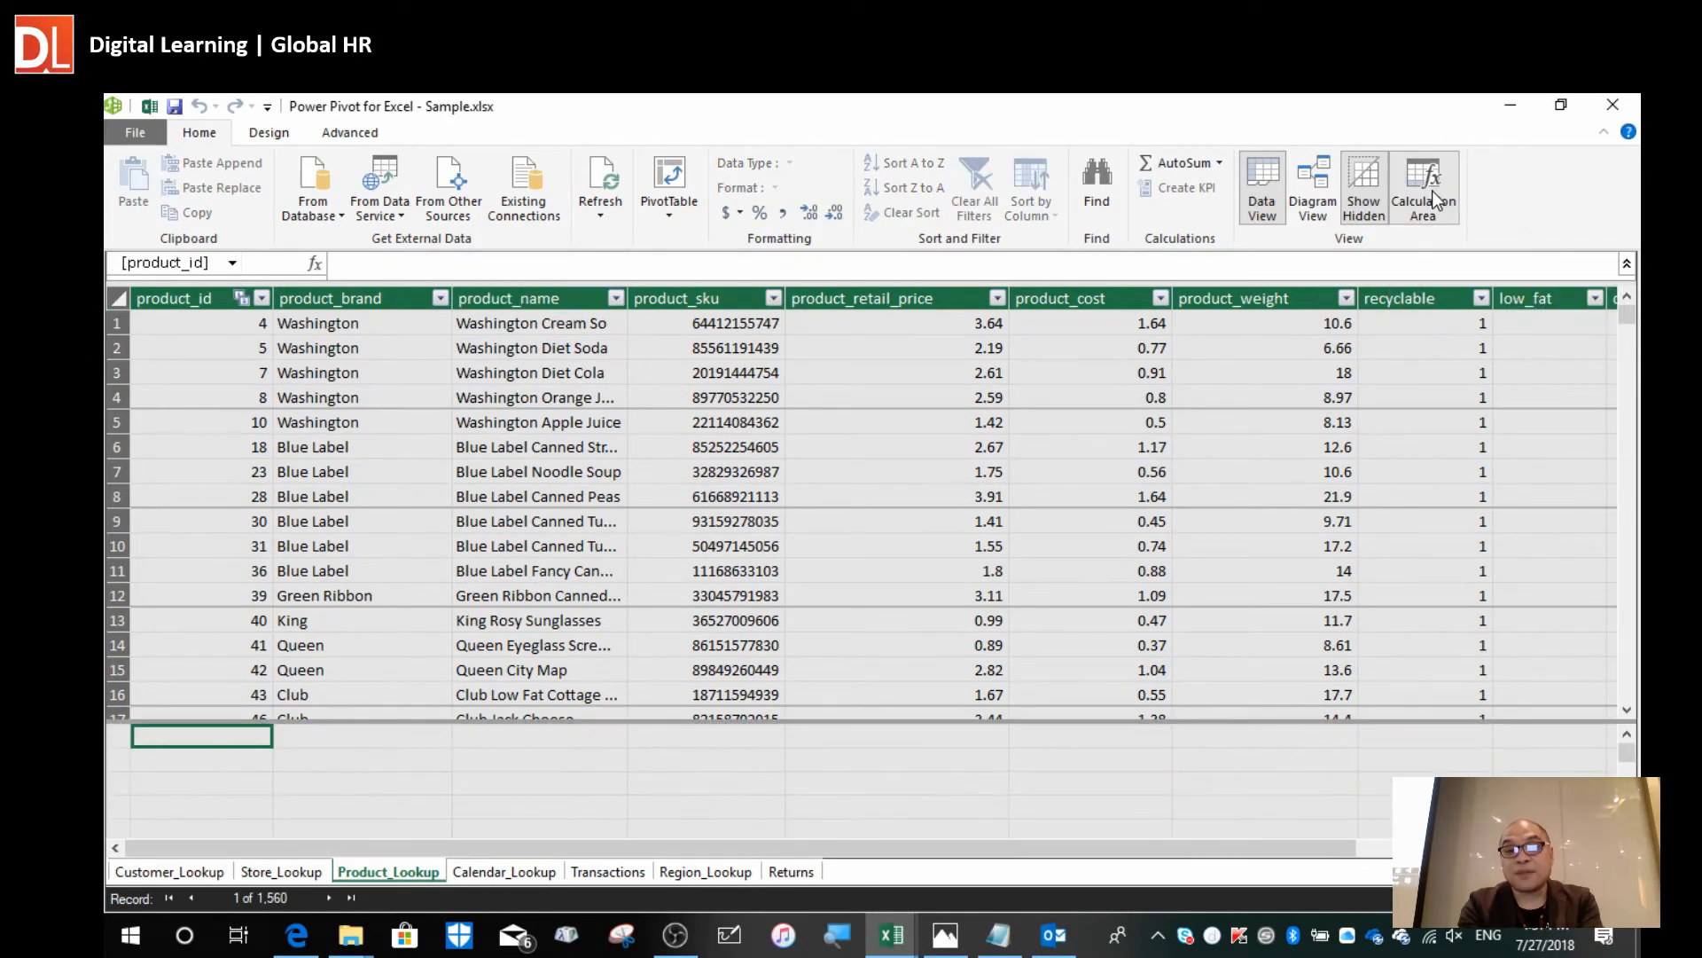
click(1433, 190)
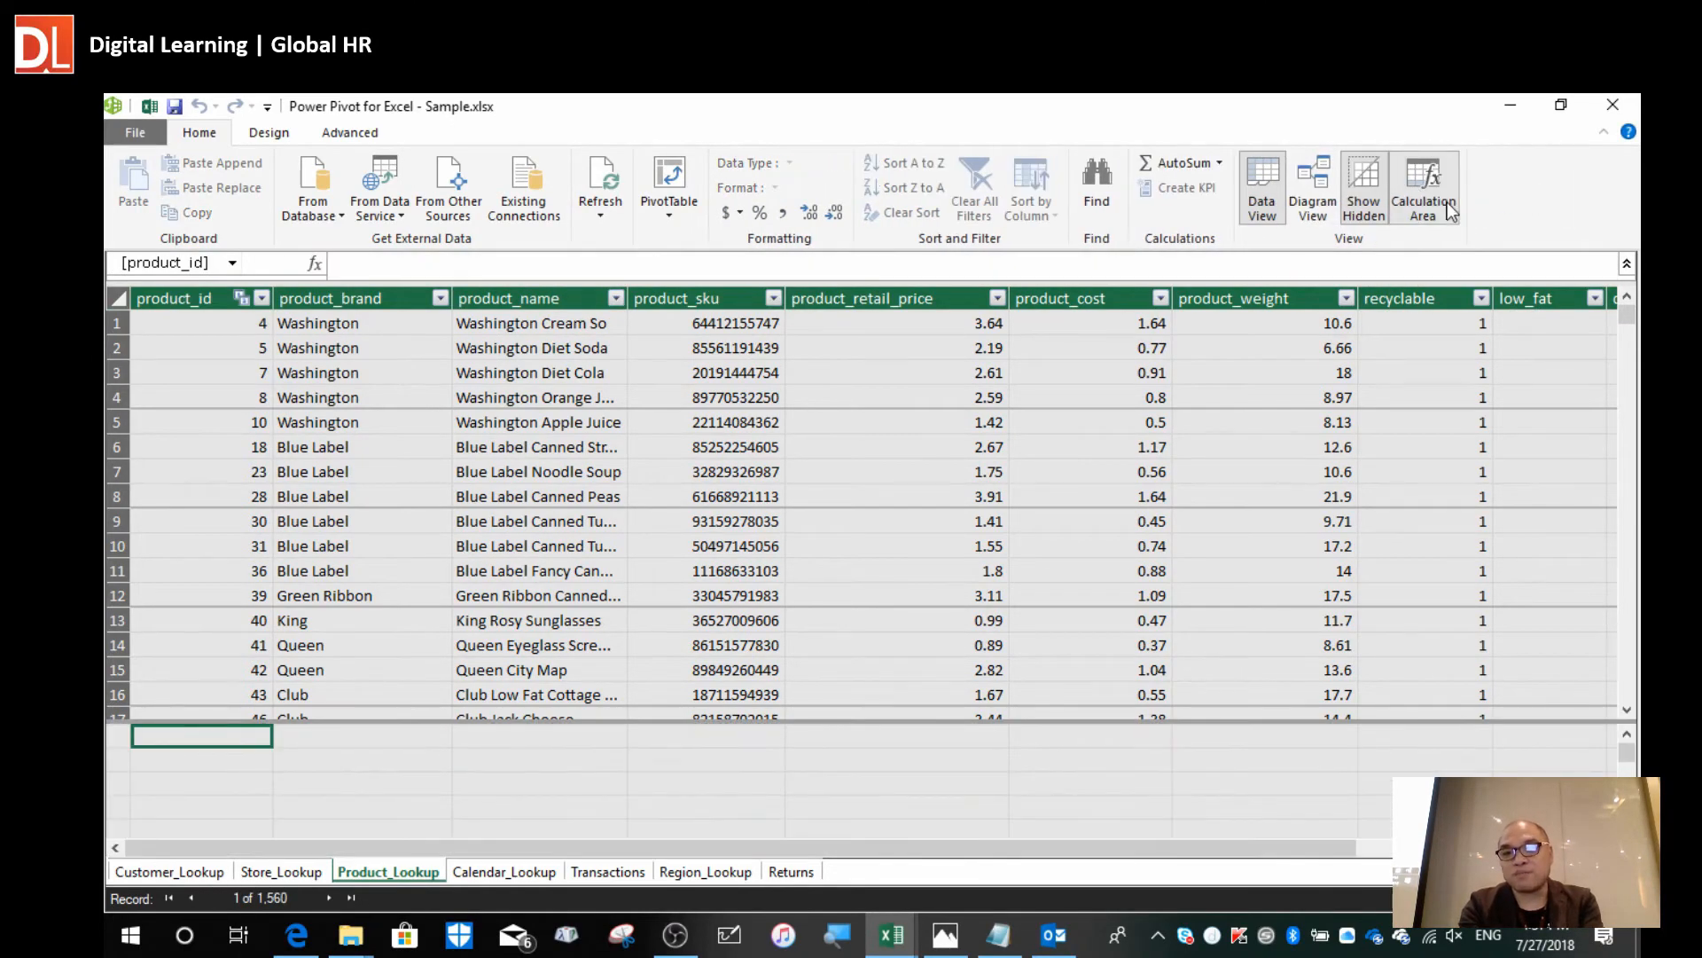
click(1448, 209)
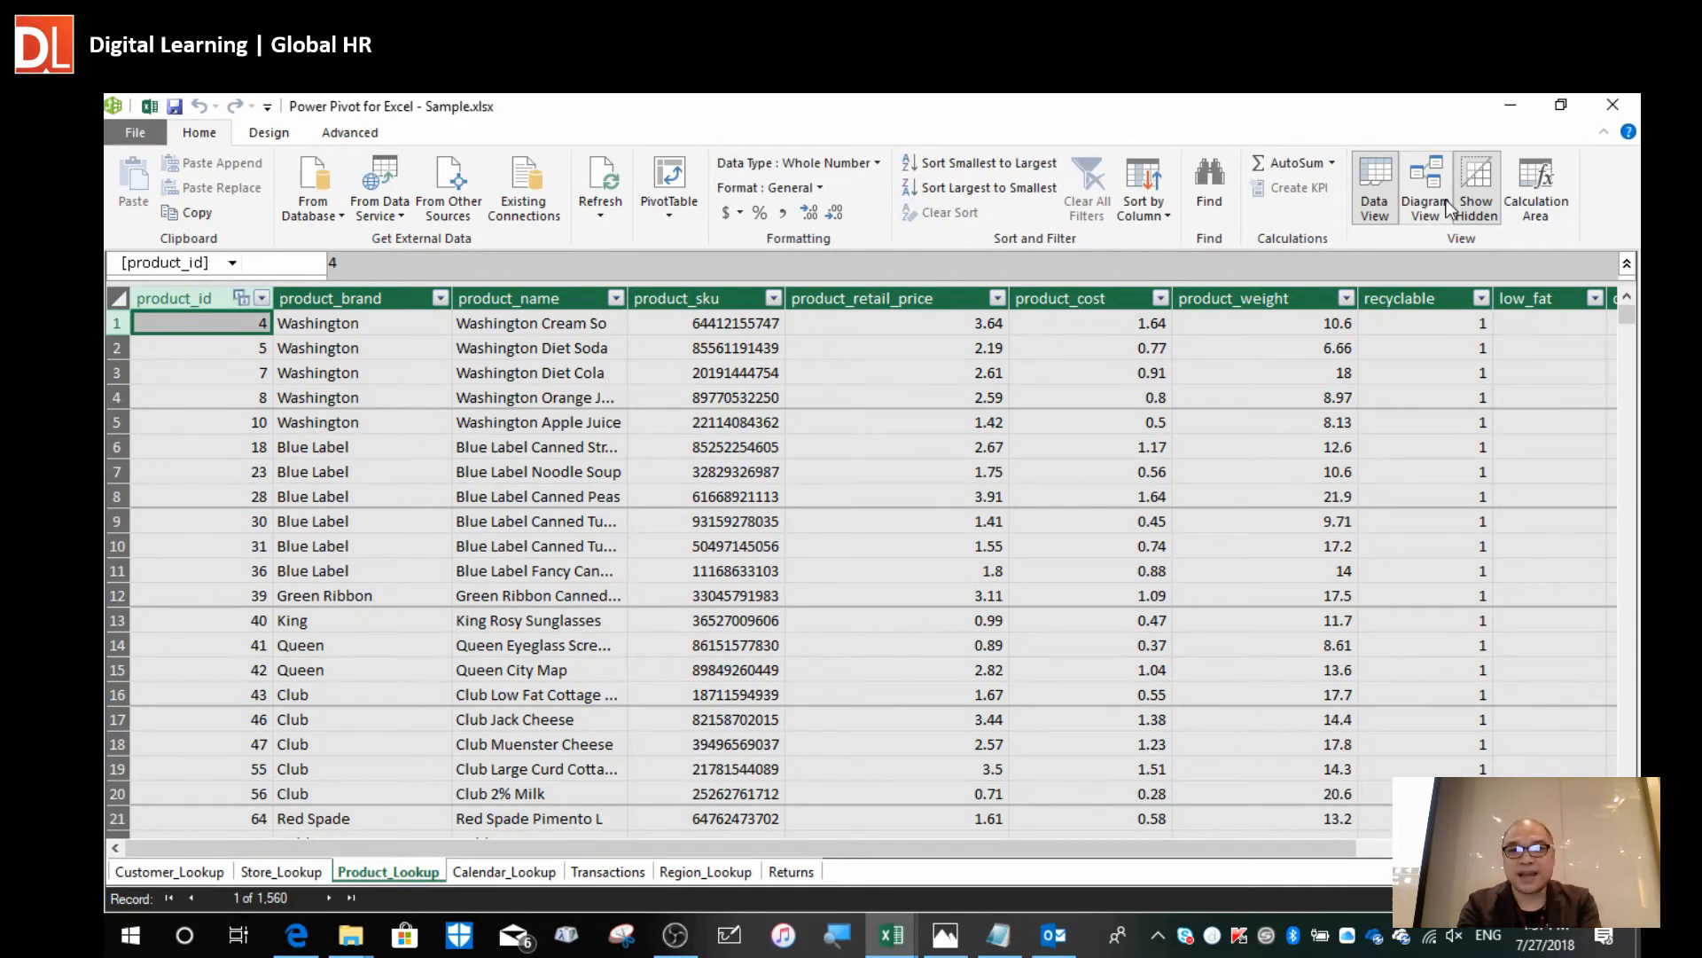
click(1547, 197)
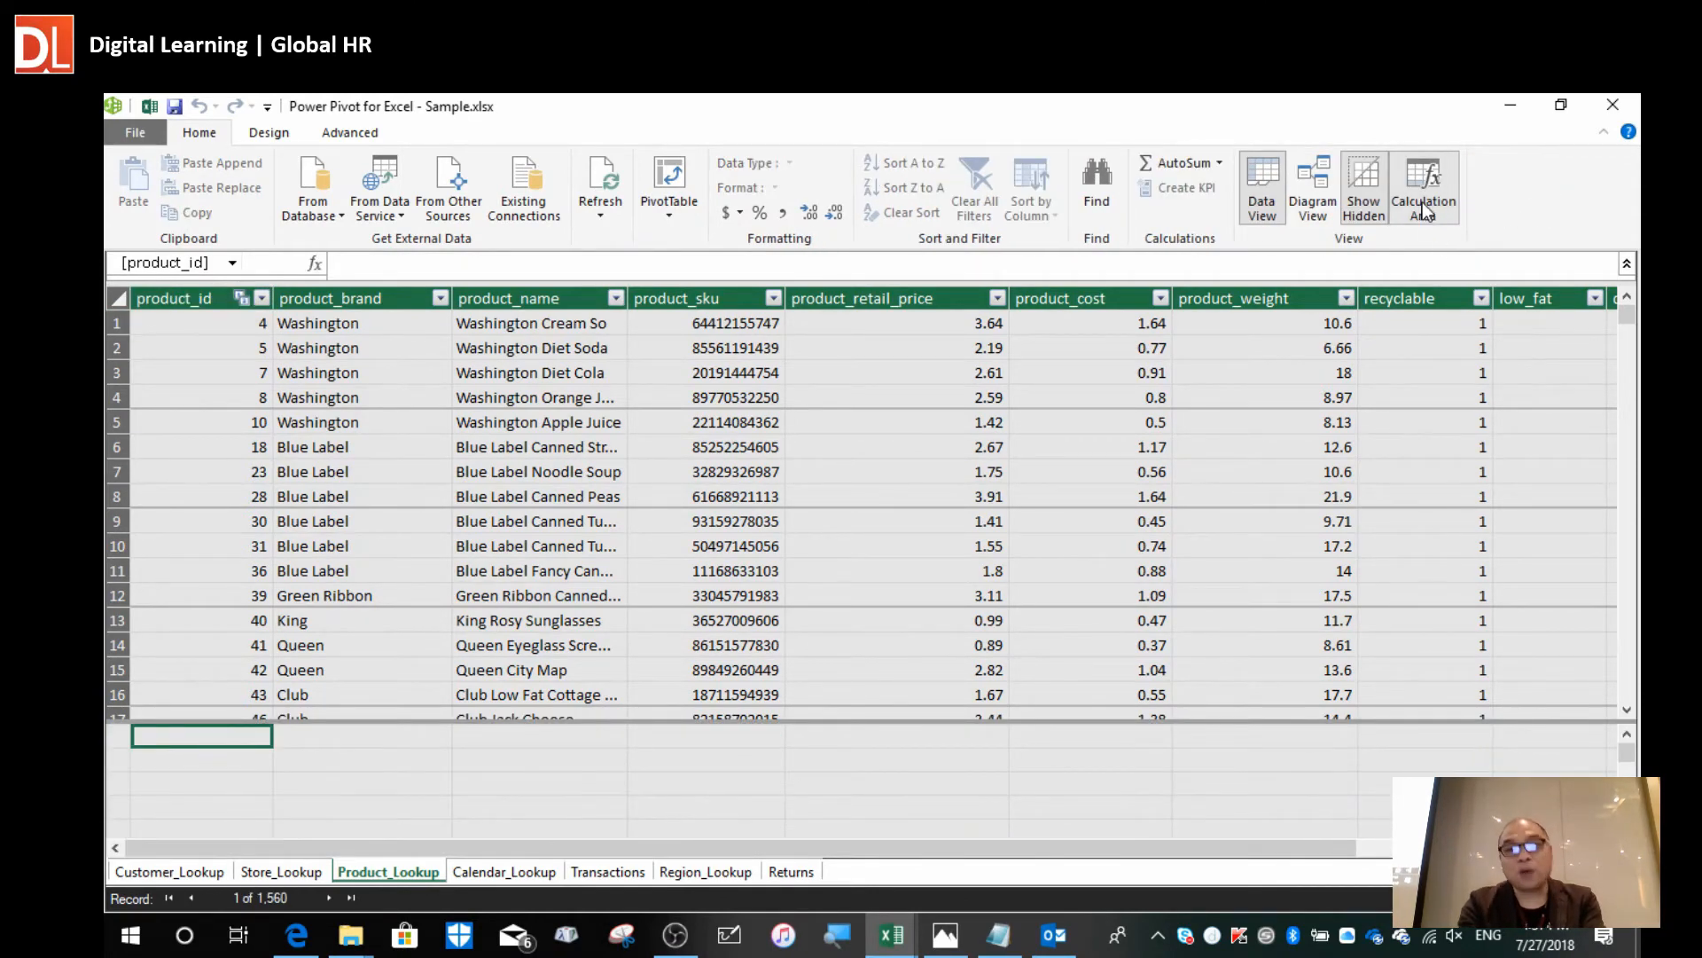
Select empty calculation area cells beneath product_brand, and hide the calculation area of Product_Lookup.
click(449, 742)
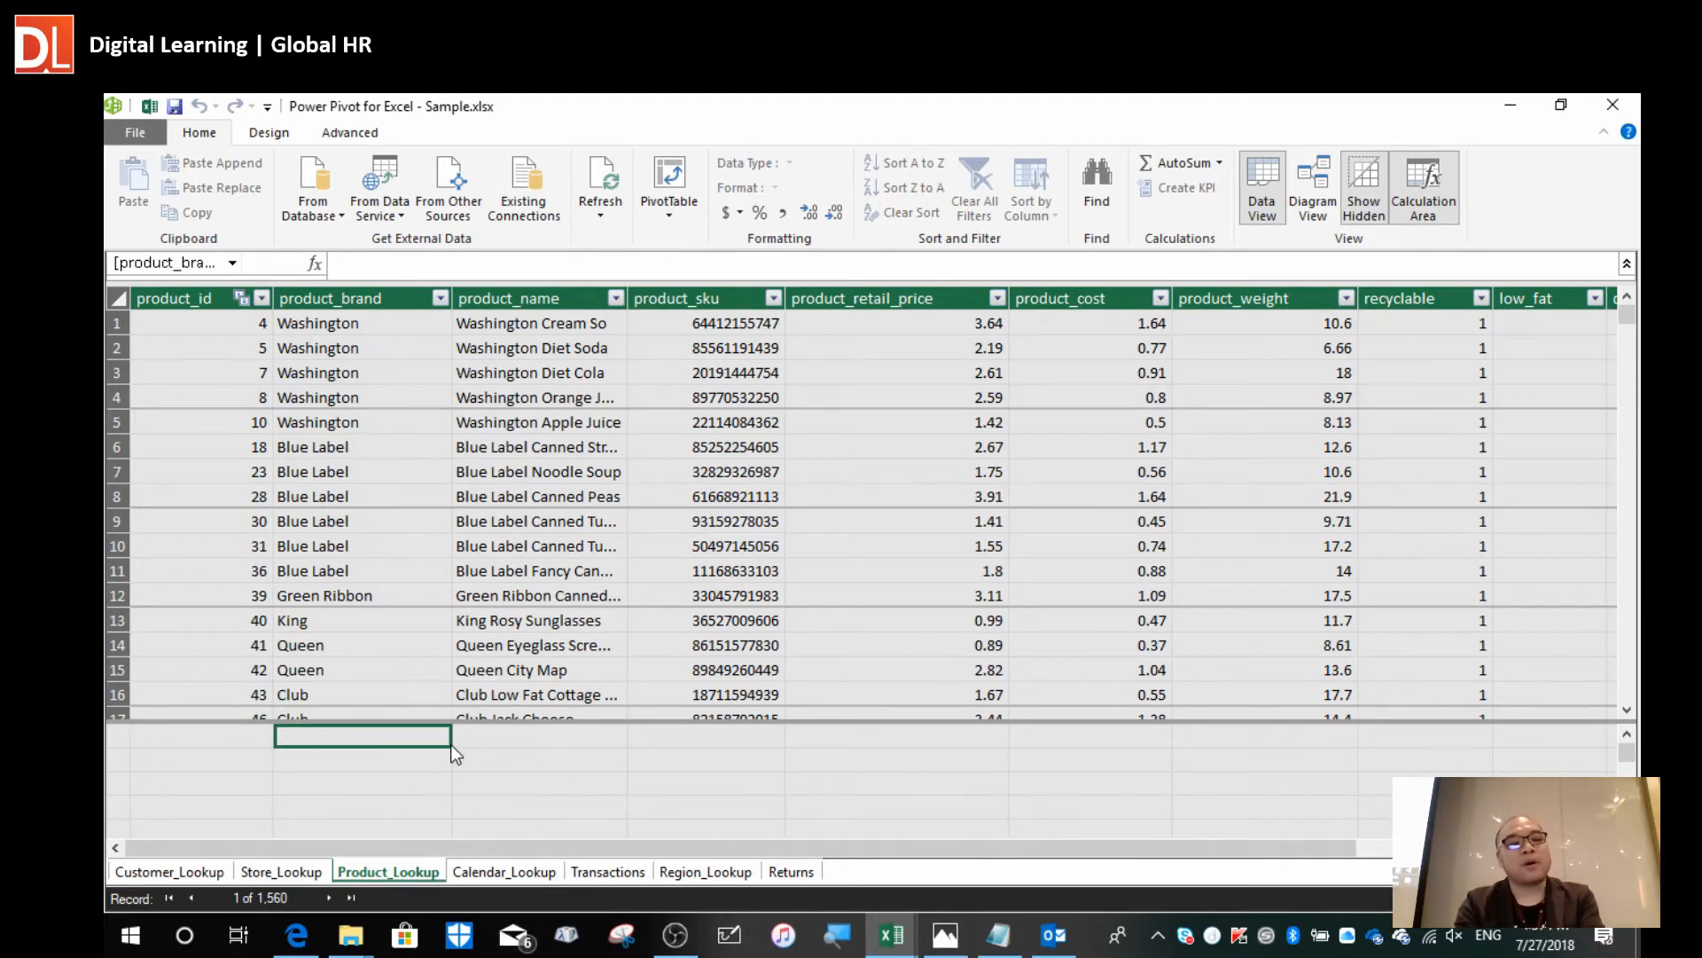
click(325, 760)
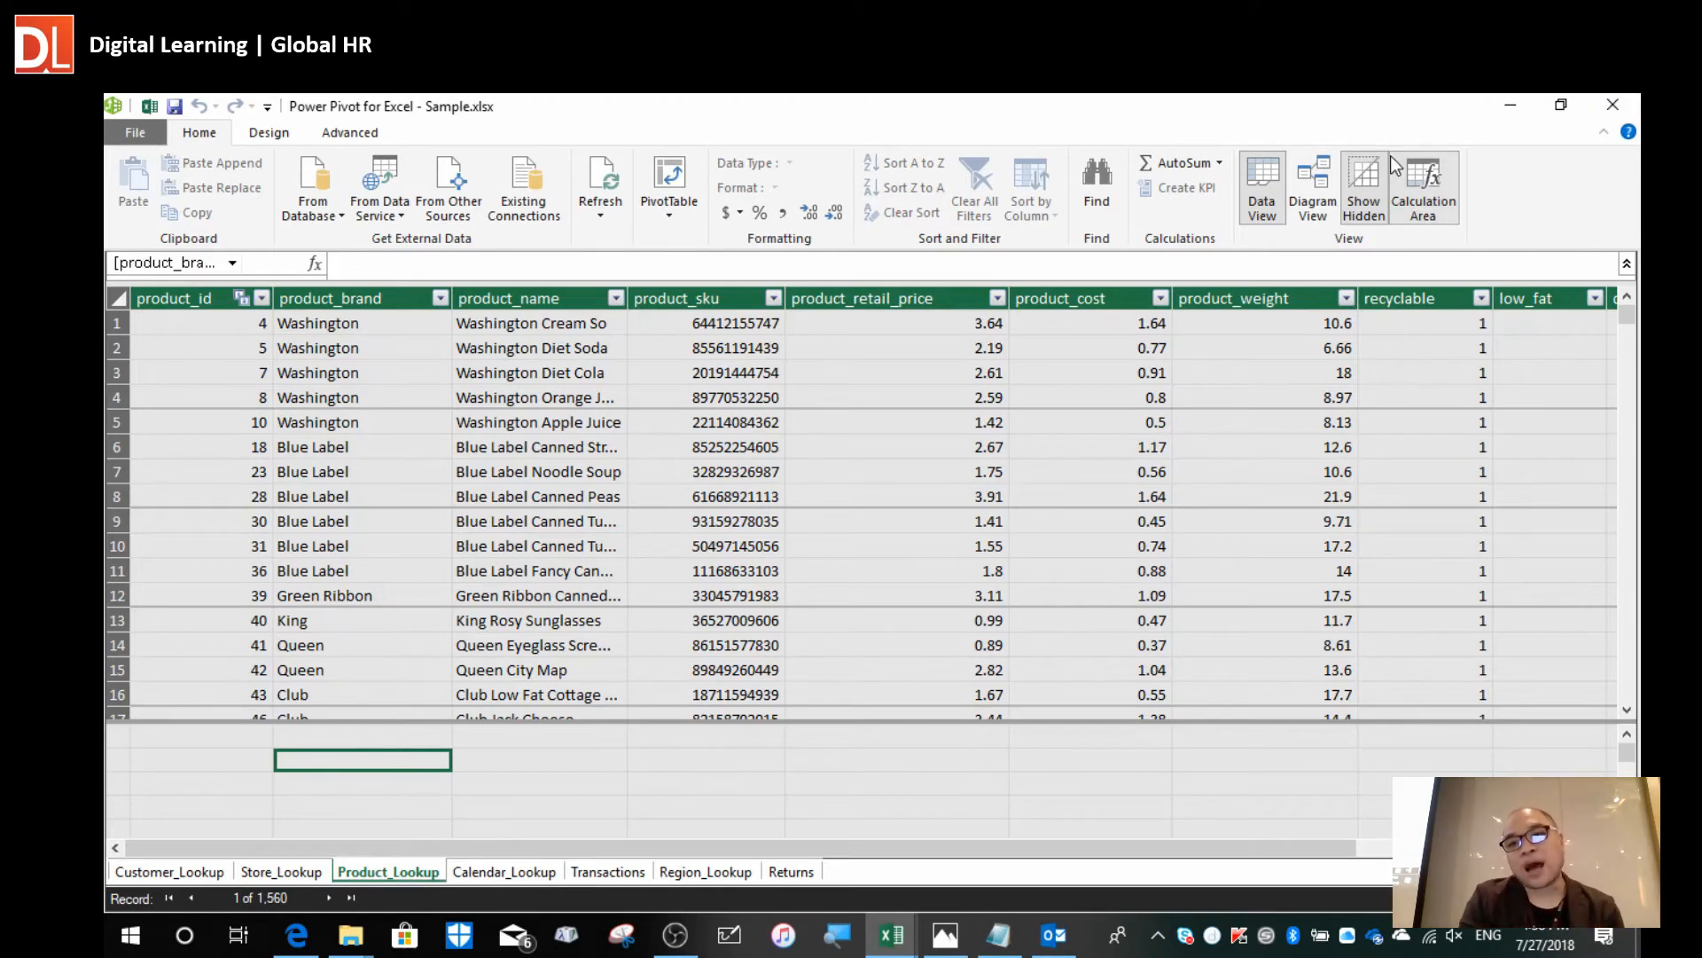
click(1430, 211)
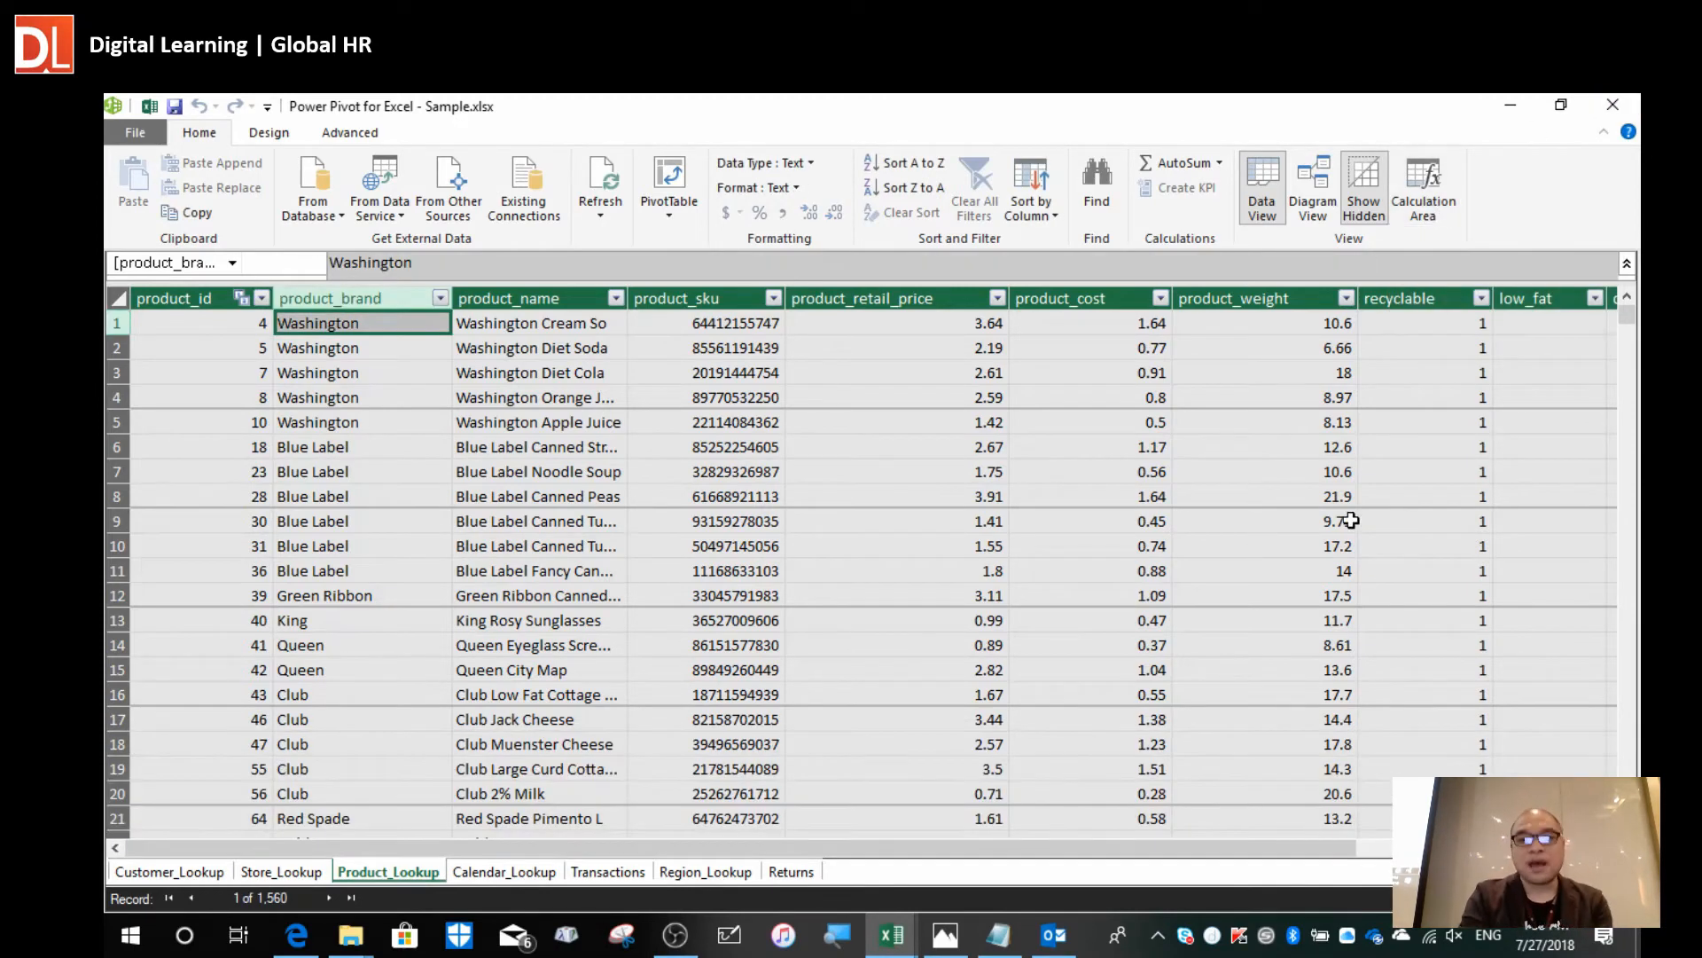
Go to the first-row cell of the empty Add Column at the end of the Product_Lookup table.
click(1386, 435)
key(Right)
key(Right)
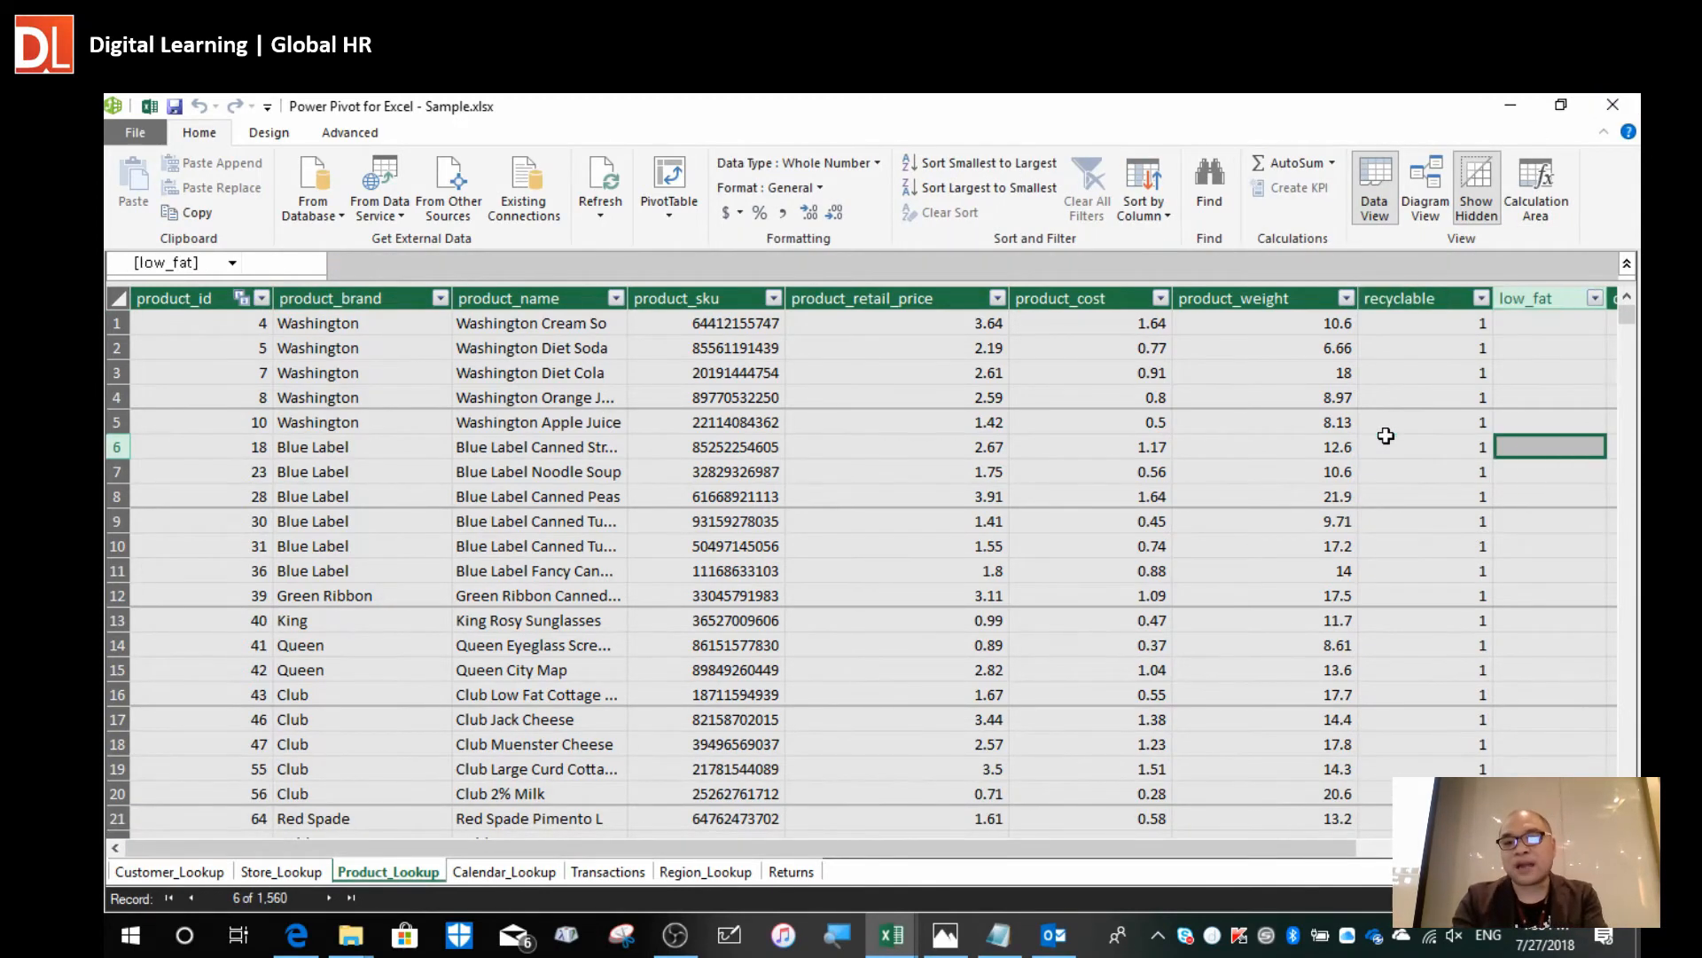
key(Right)
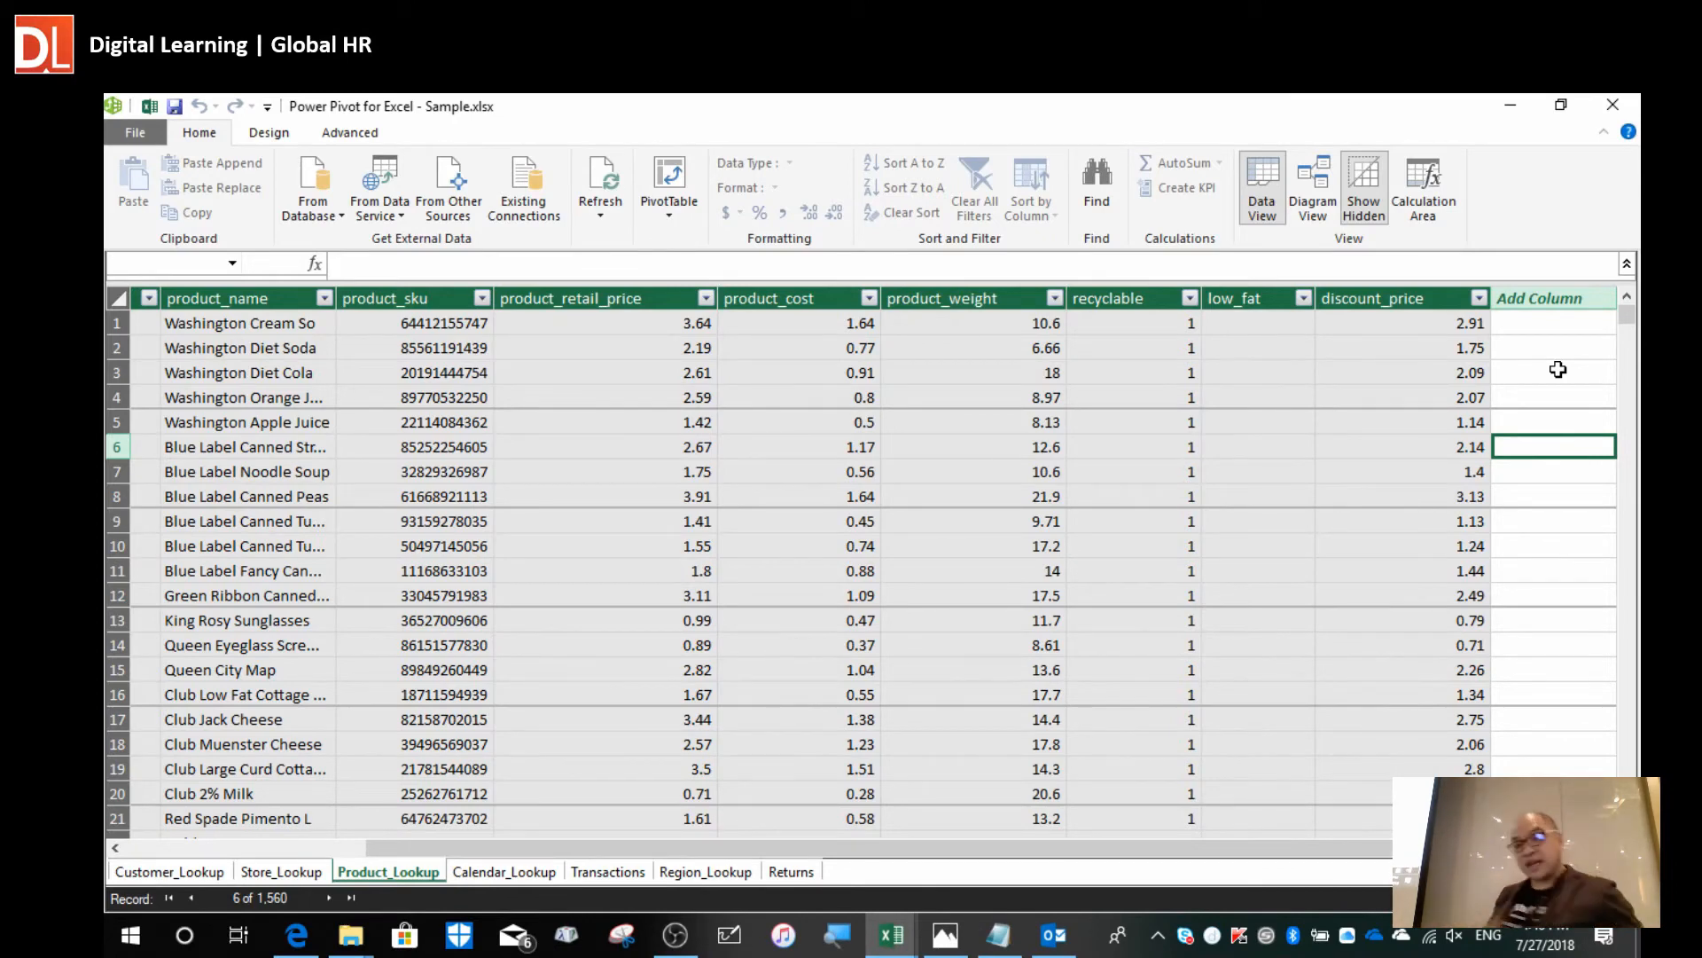
key(Up)
key(Up)
key(Up)
key(Up)
key(Up)
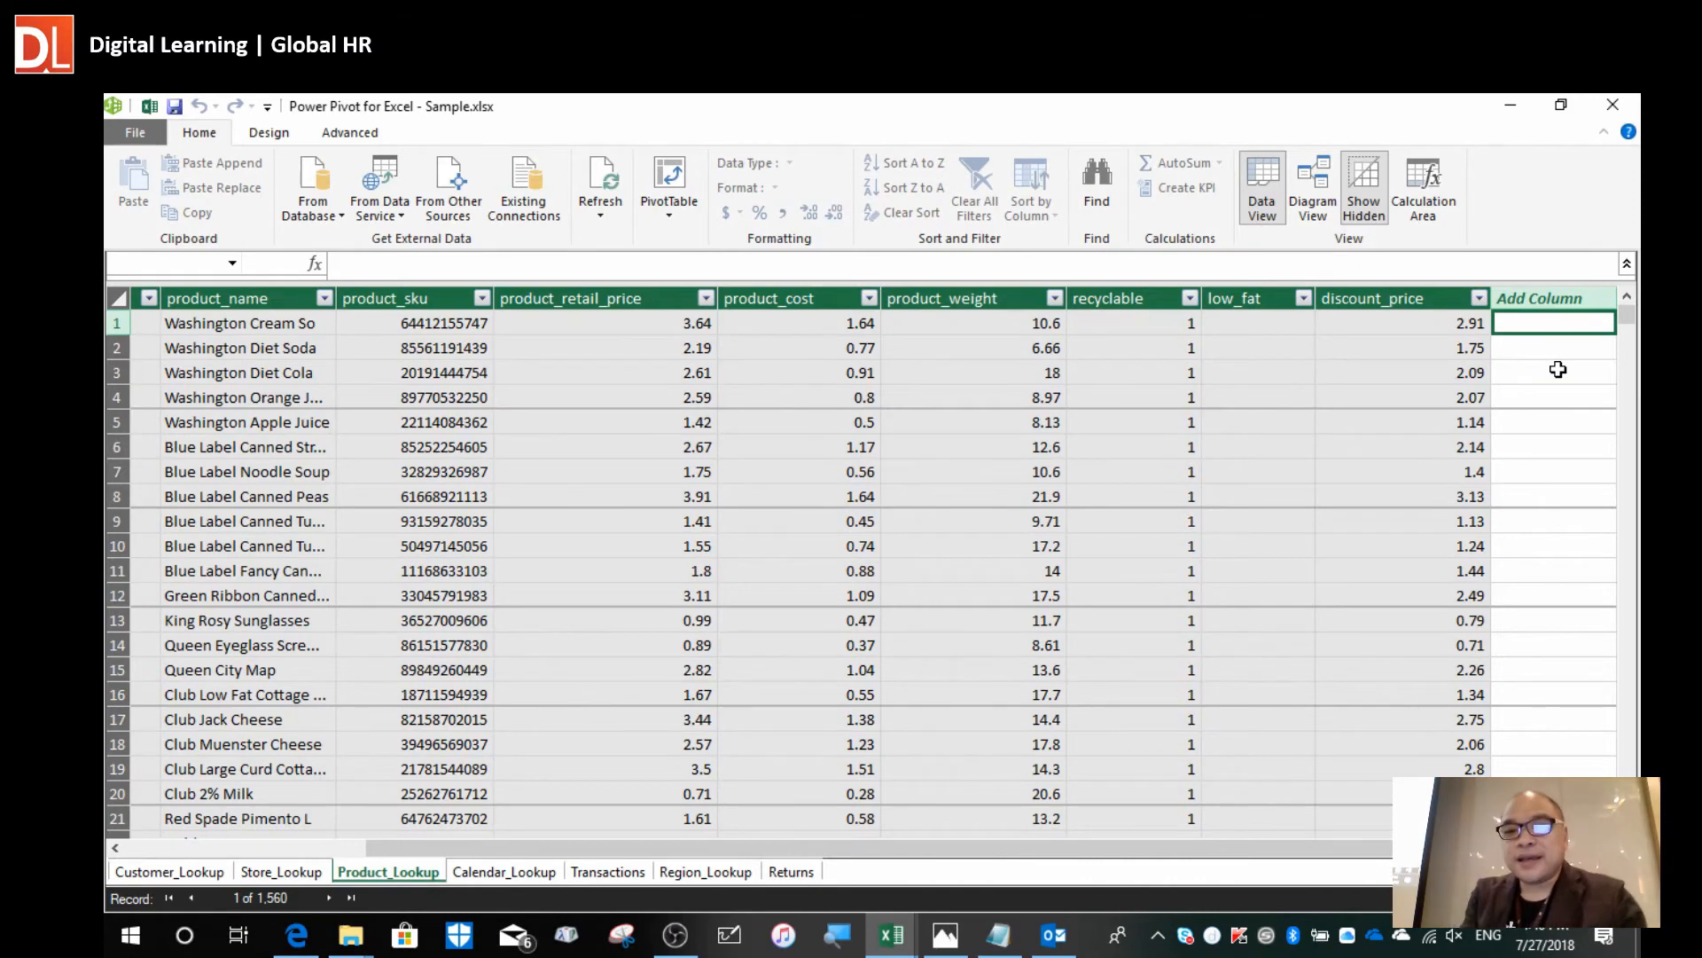
key(Left)
key(Left)
key(Right)
key(Right)
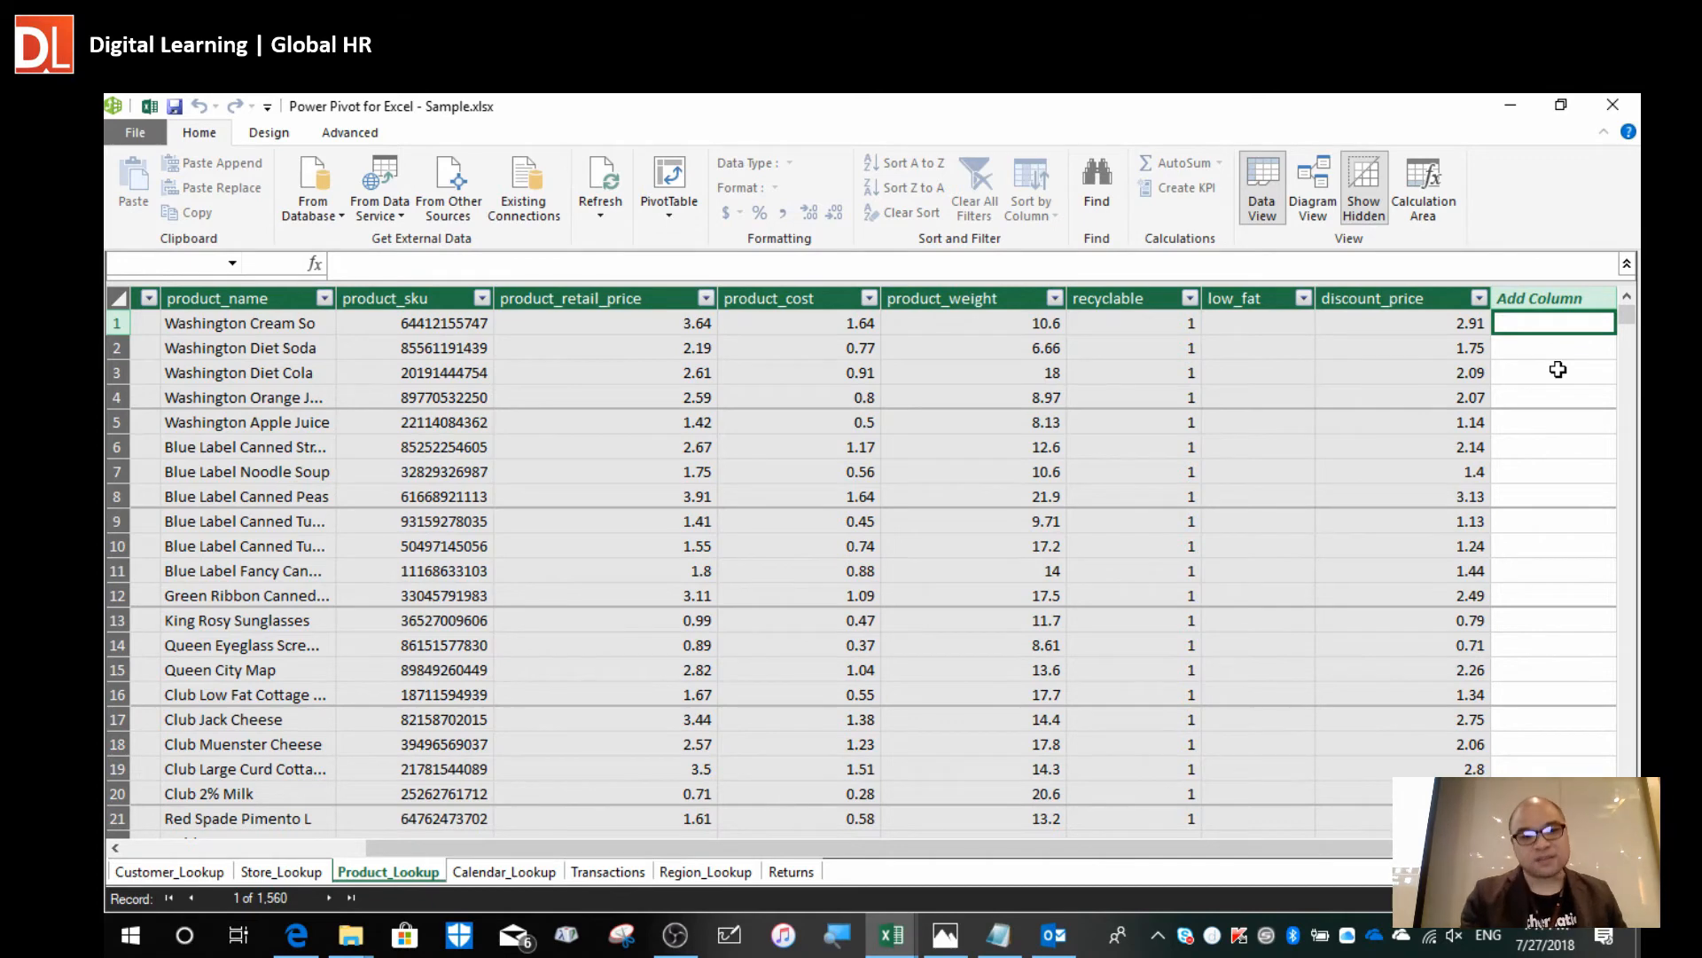
Review the first row of Product_Lookup column by column, from product_name through to low_fat.
key(Left)
key(Left)
key(Left)
key(Left)
key(Left)
key(Left)
key(Left)
key(Left)
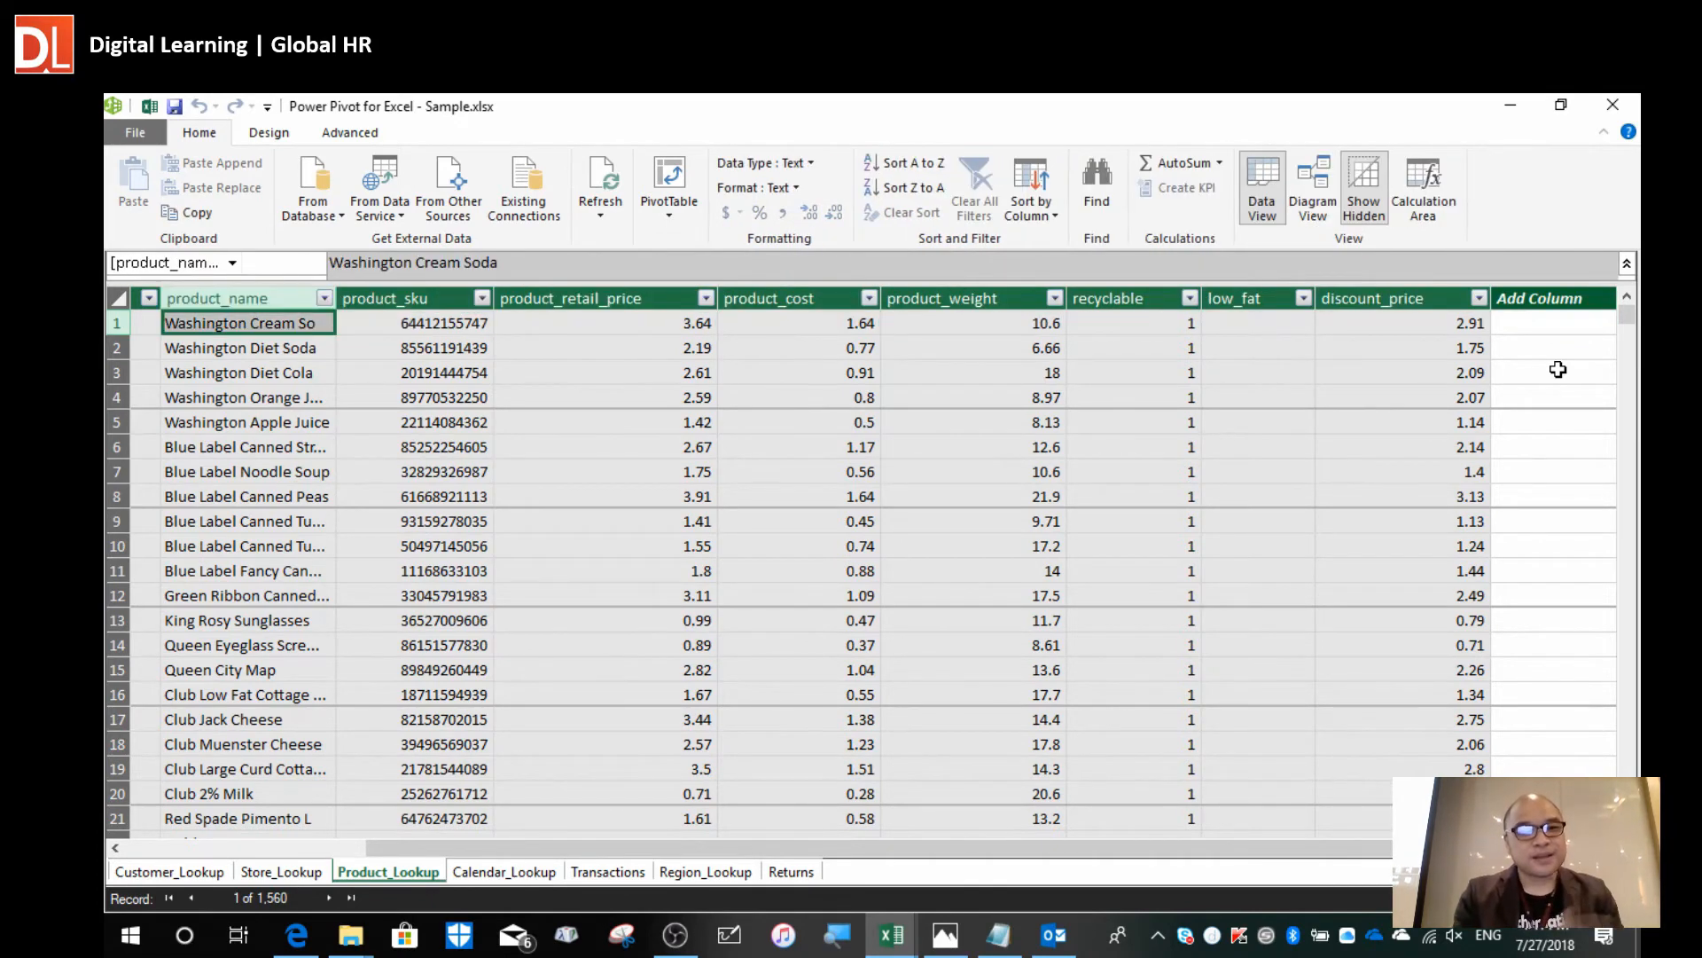
key(Right)
key(Right)
key(Left)
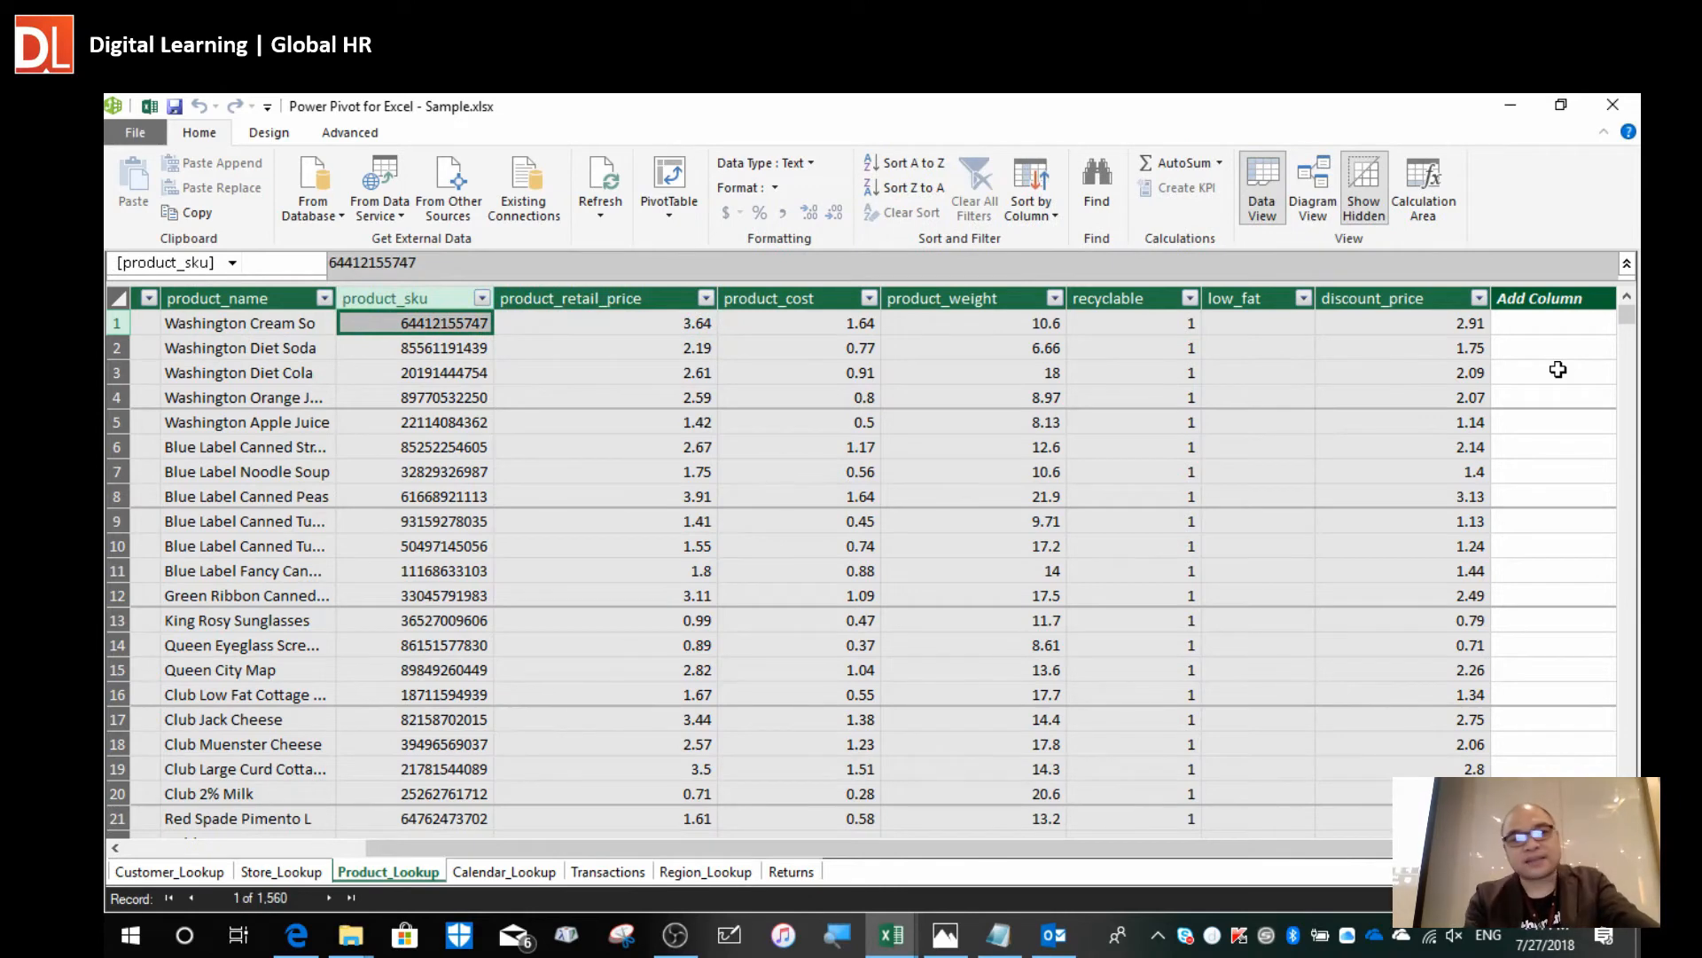
key(Right)
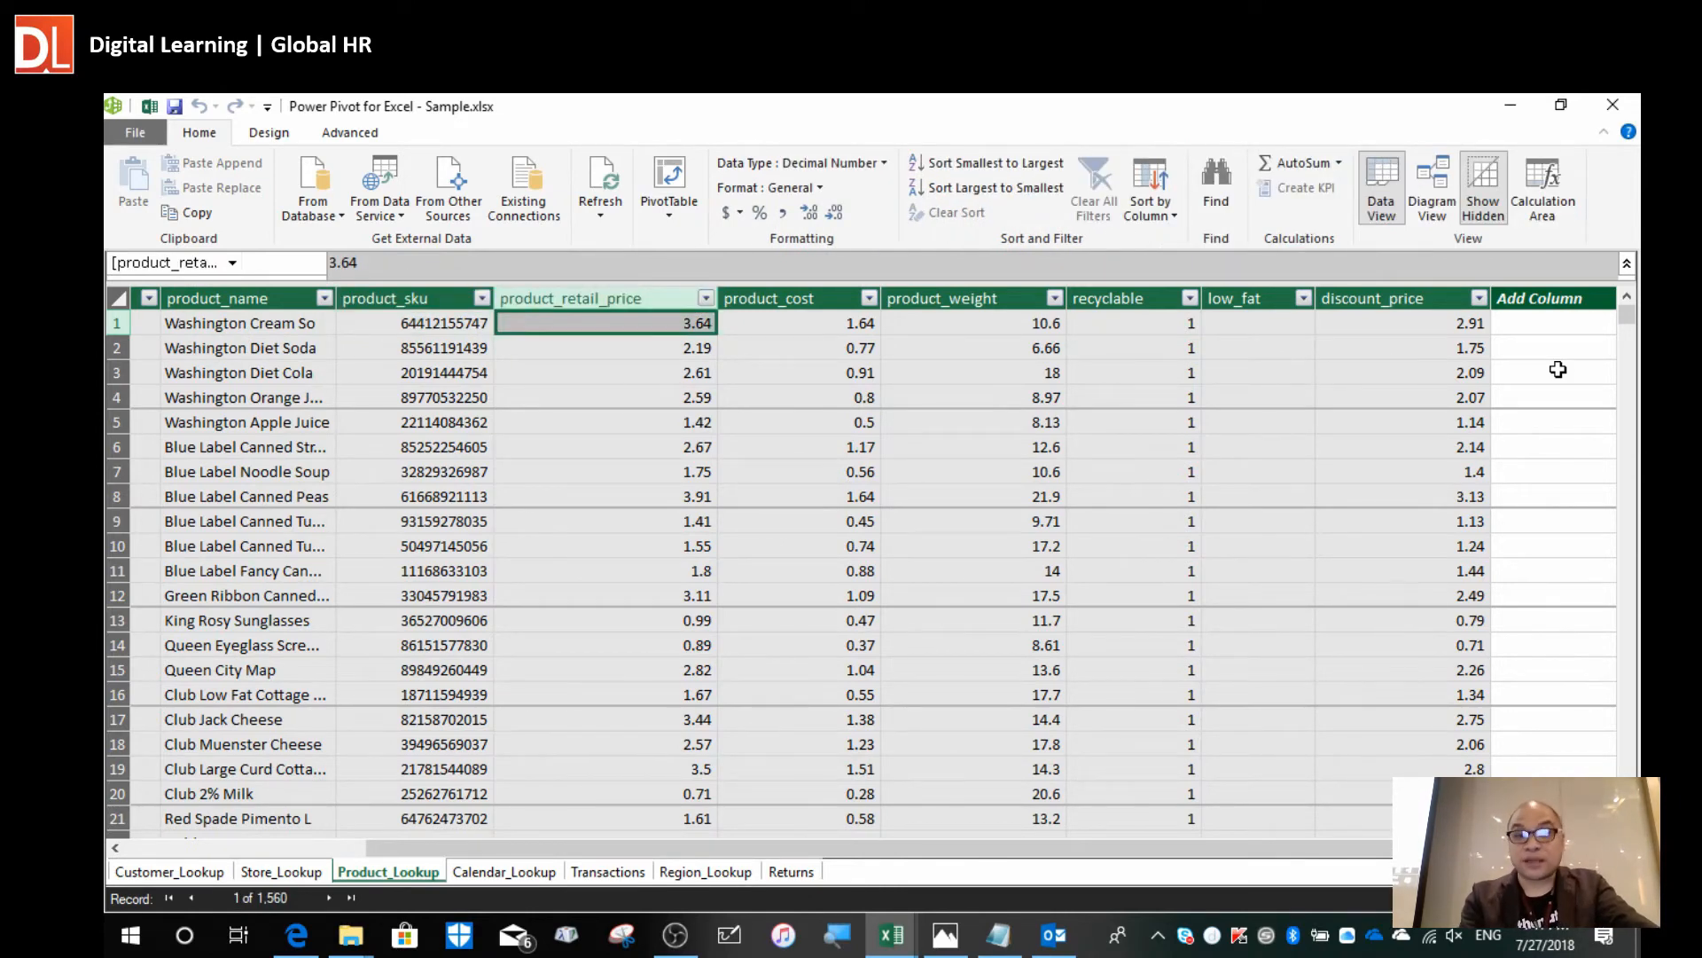
key(Right)
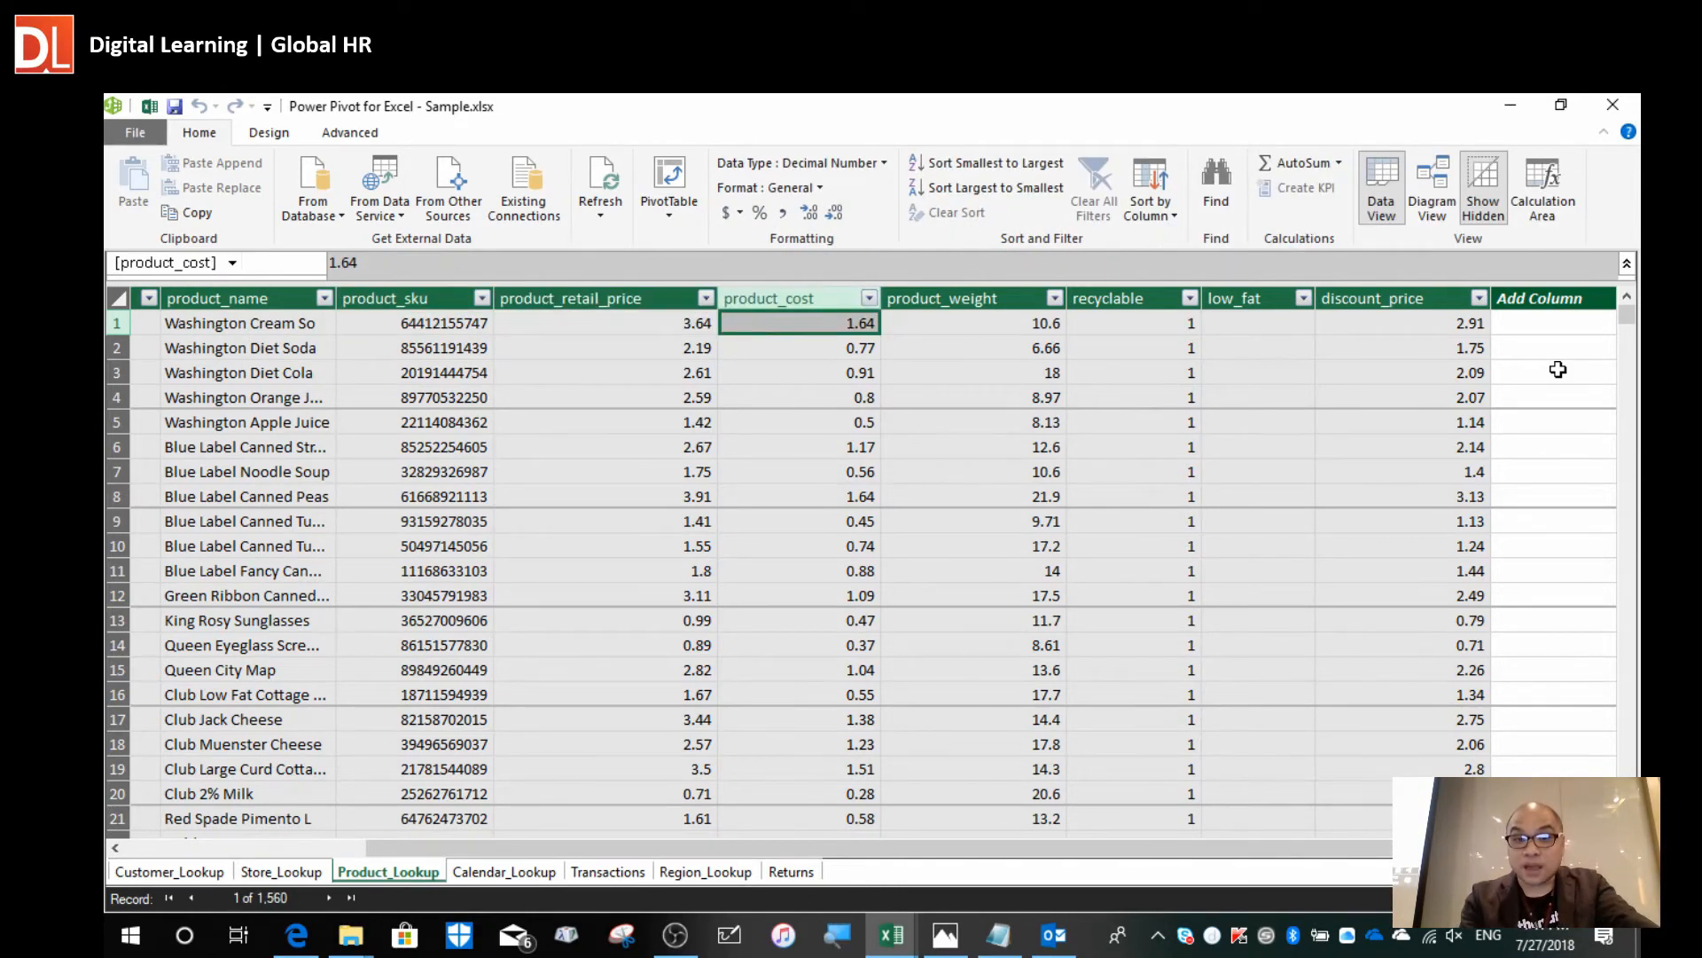
key(Right)
key(Right)
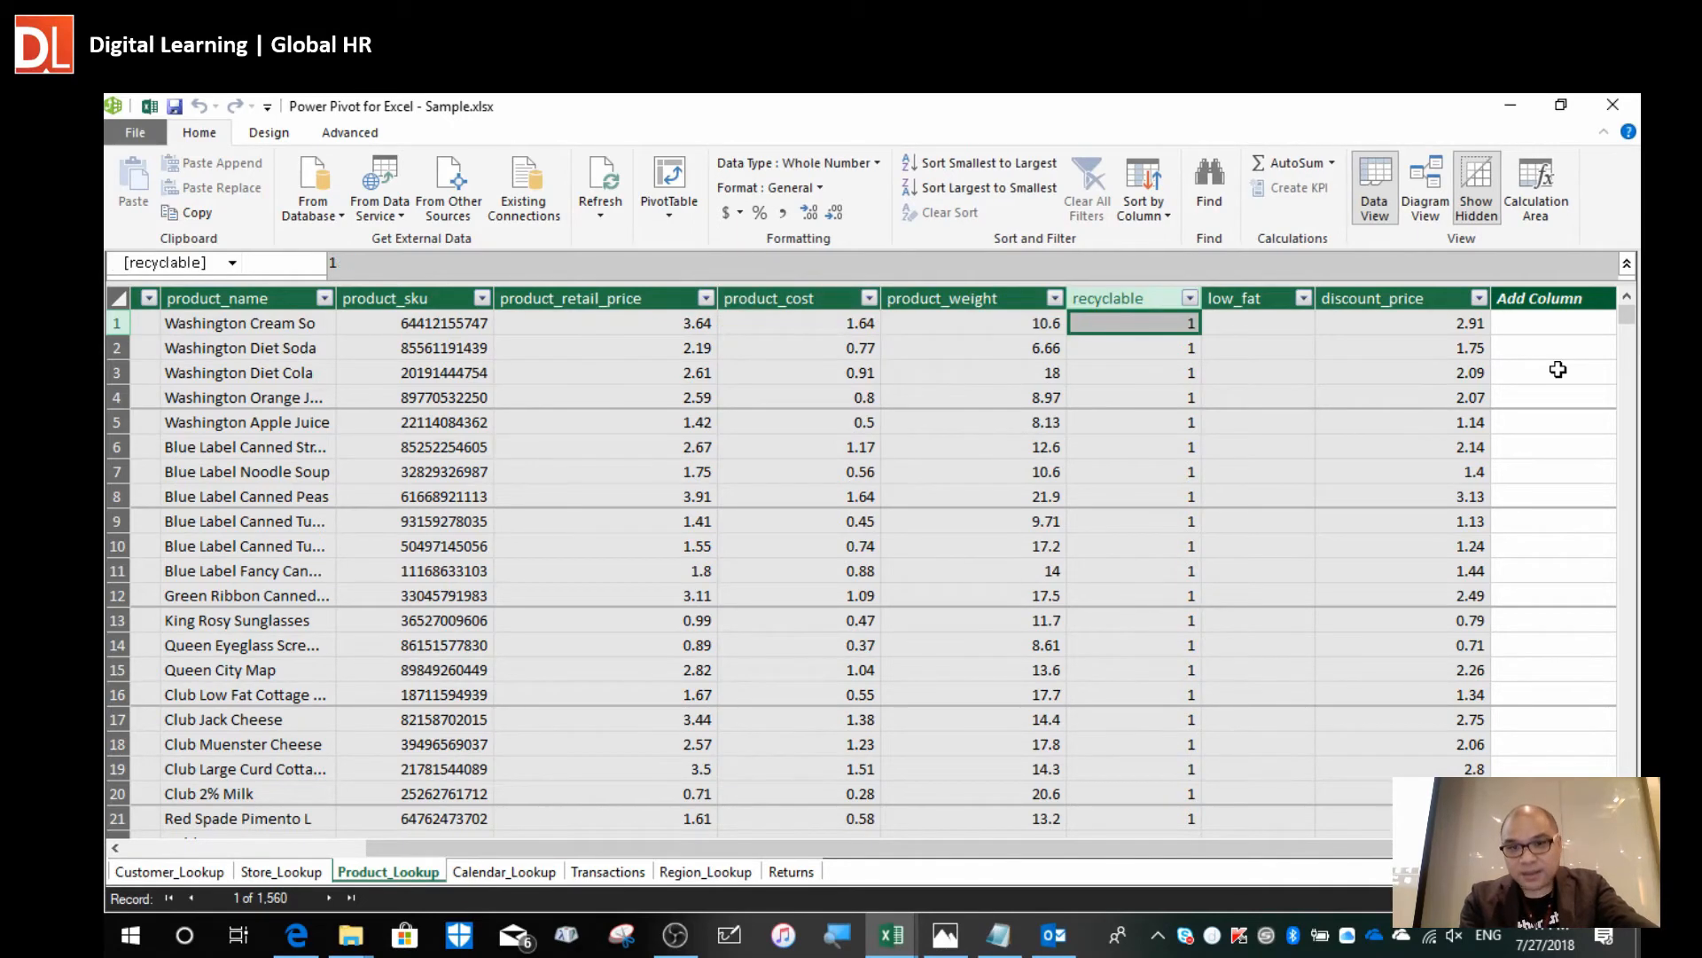
key(Right)
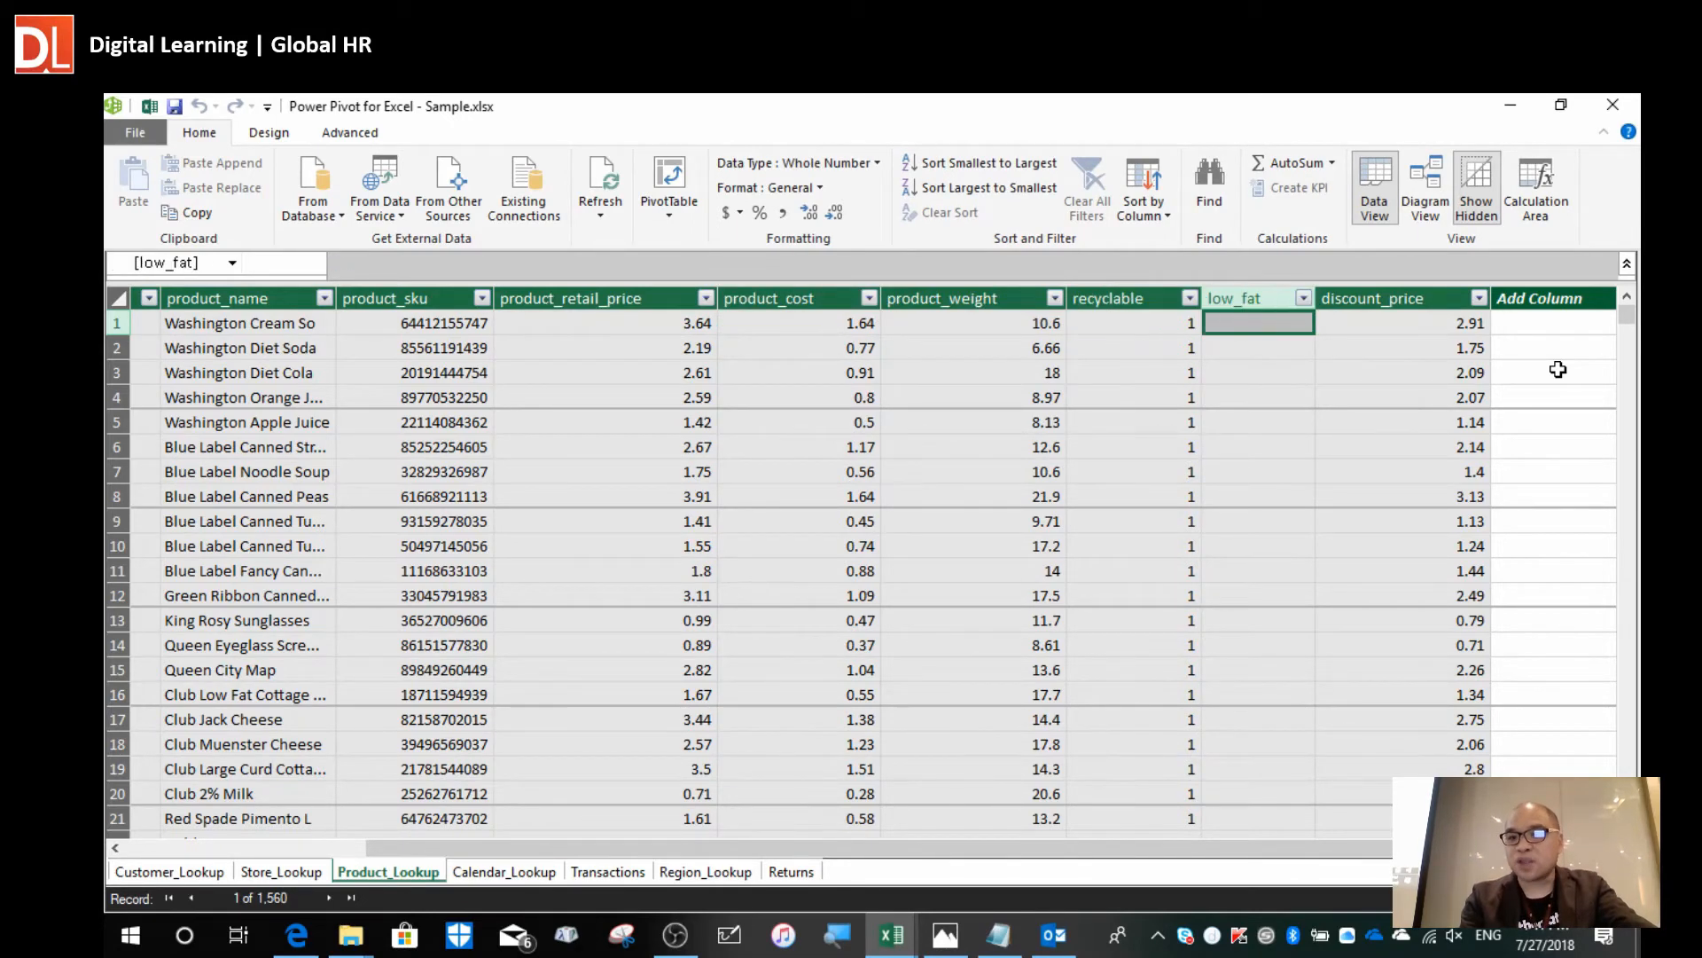
Review the first-row price, cost and other cells between product_retail_price and discount_price, ending in the empty Add Column cell.
key(Right)
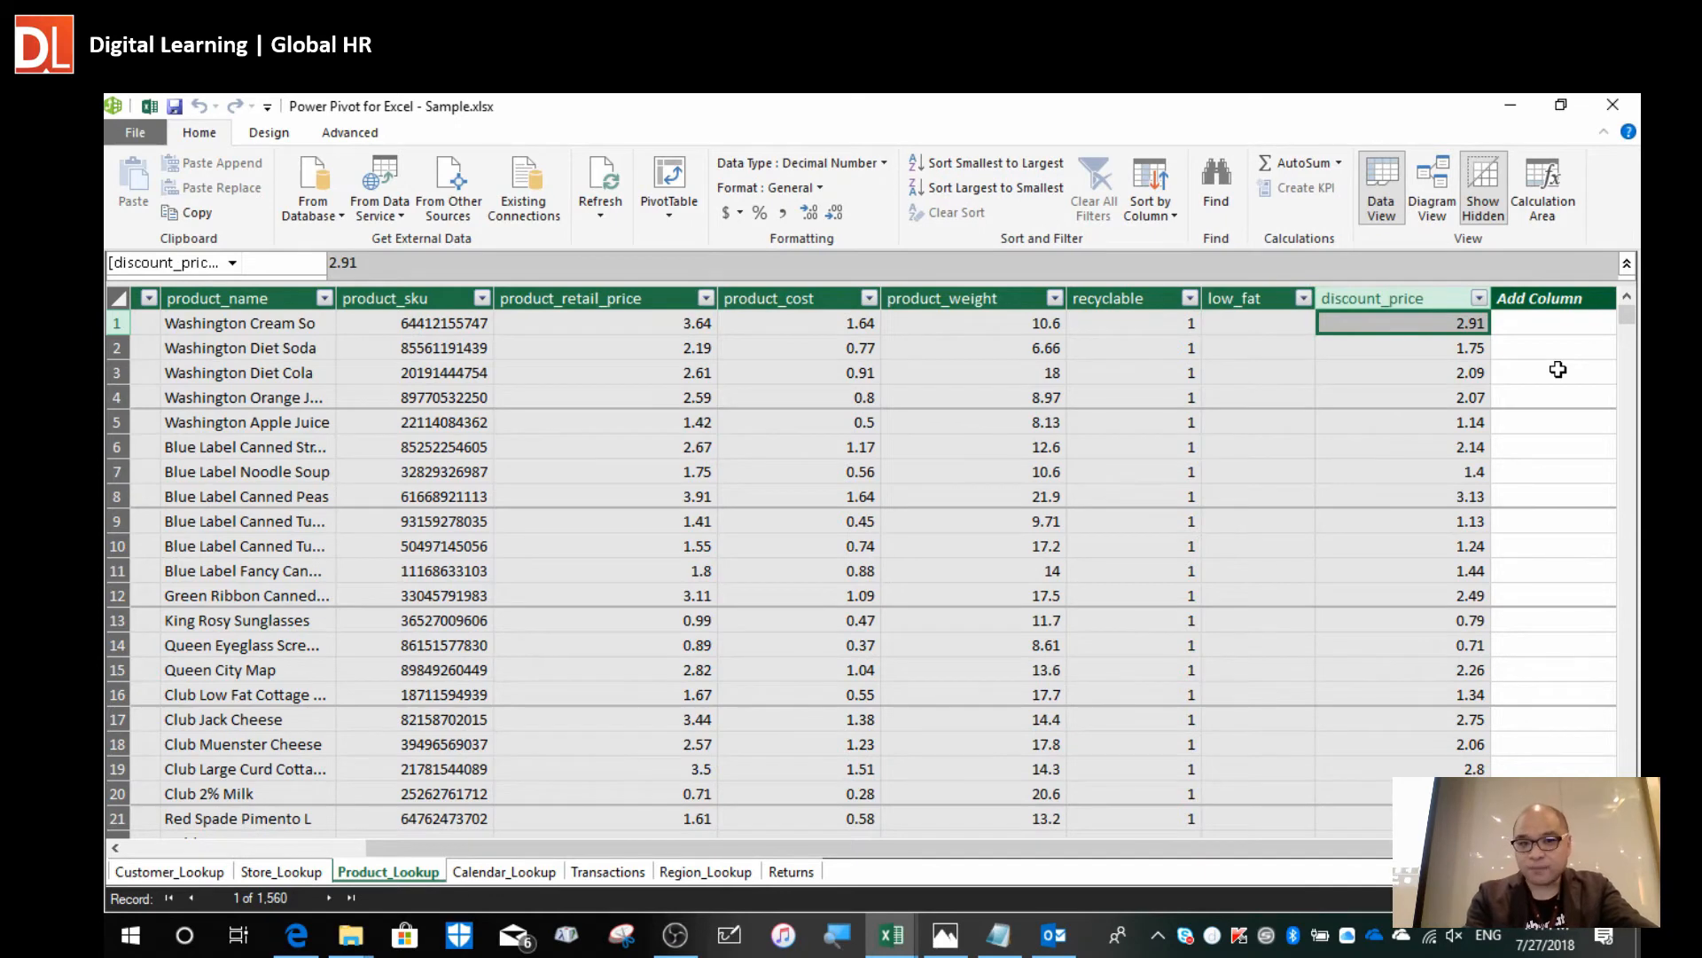
key(Left)
key(Left)
key(Left)
key(Left)
key(Left)
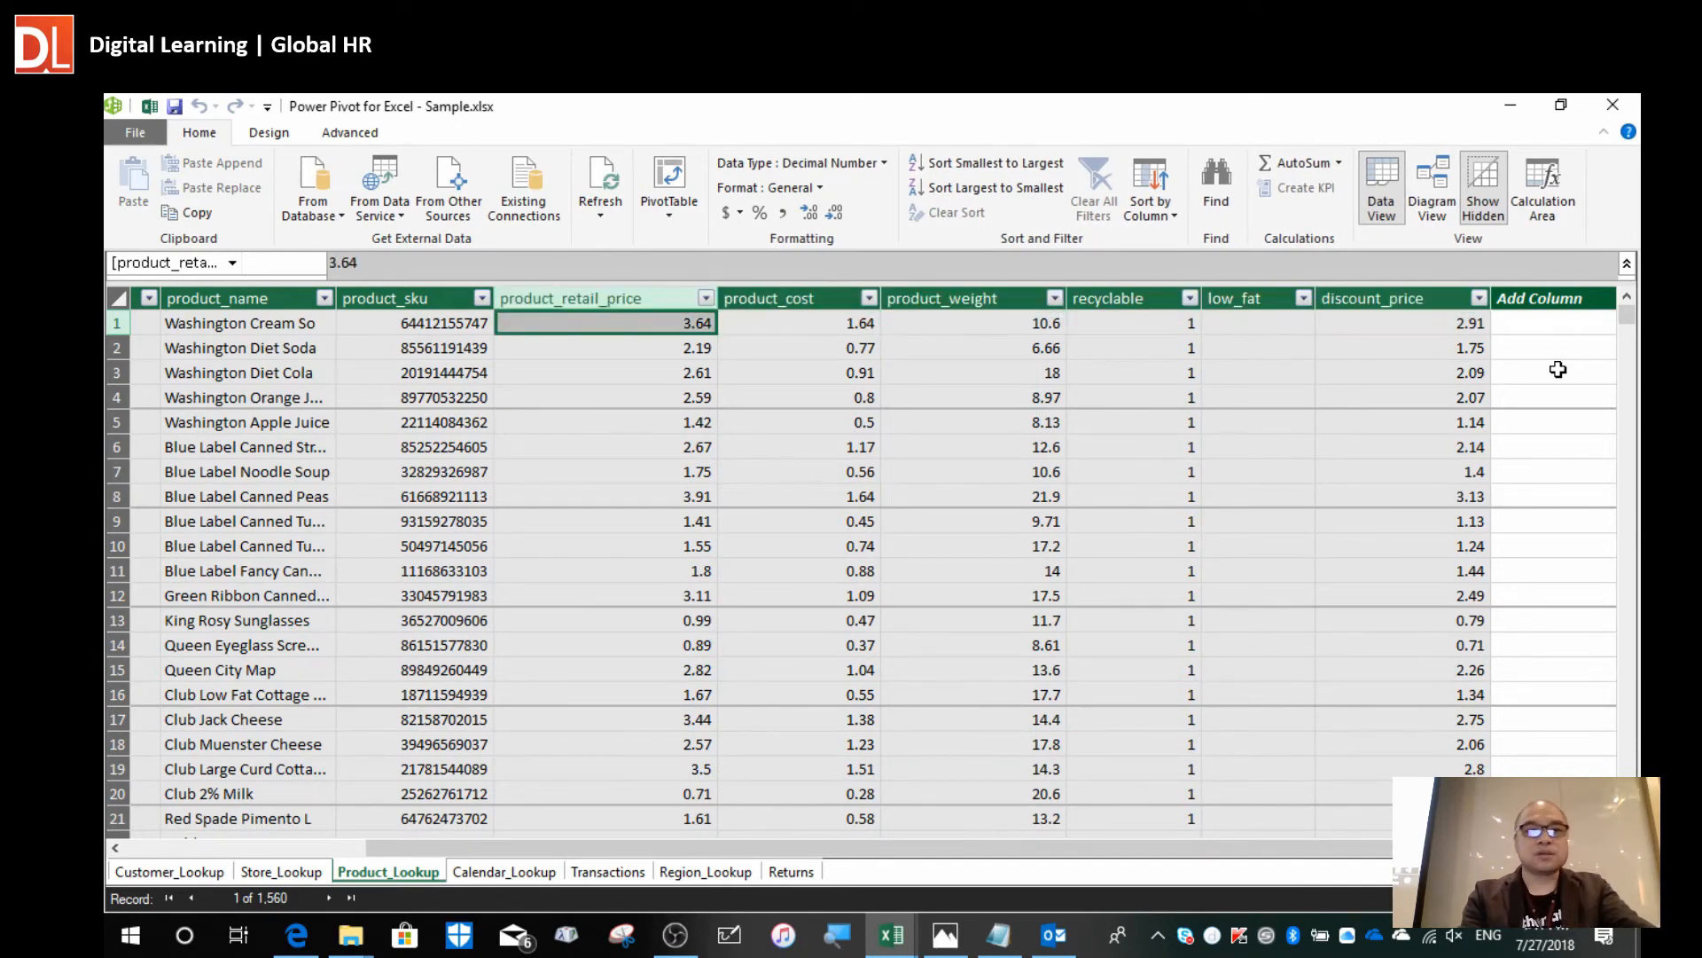
key(Right)
key(Right)
key(Right)
key(Right)
key(Right)
key(Right)
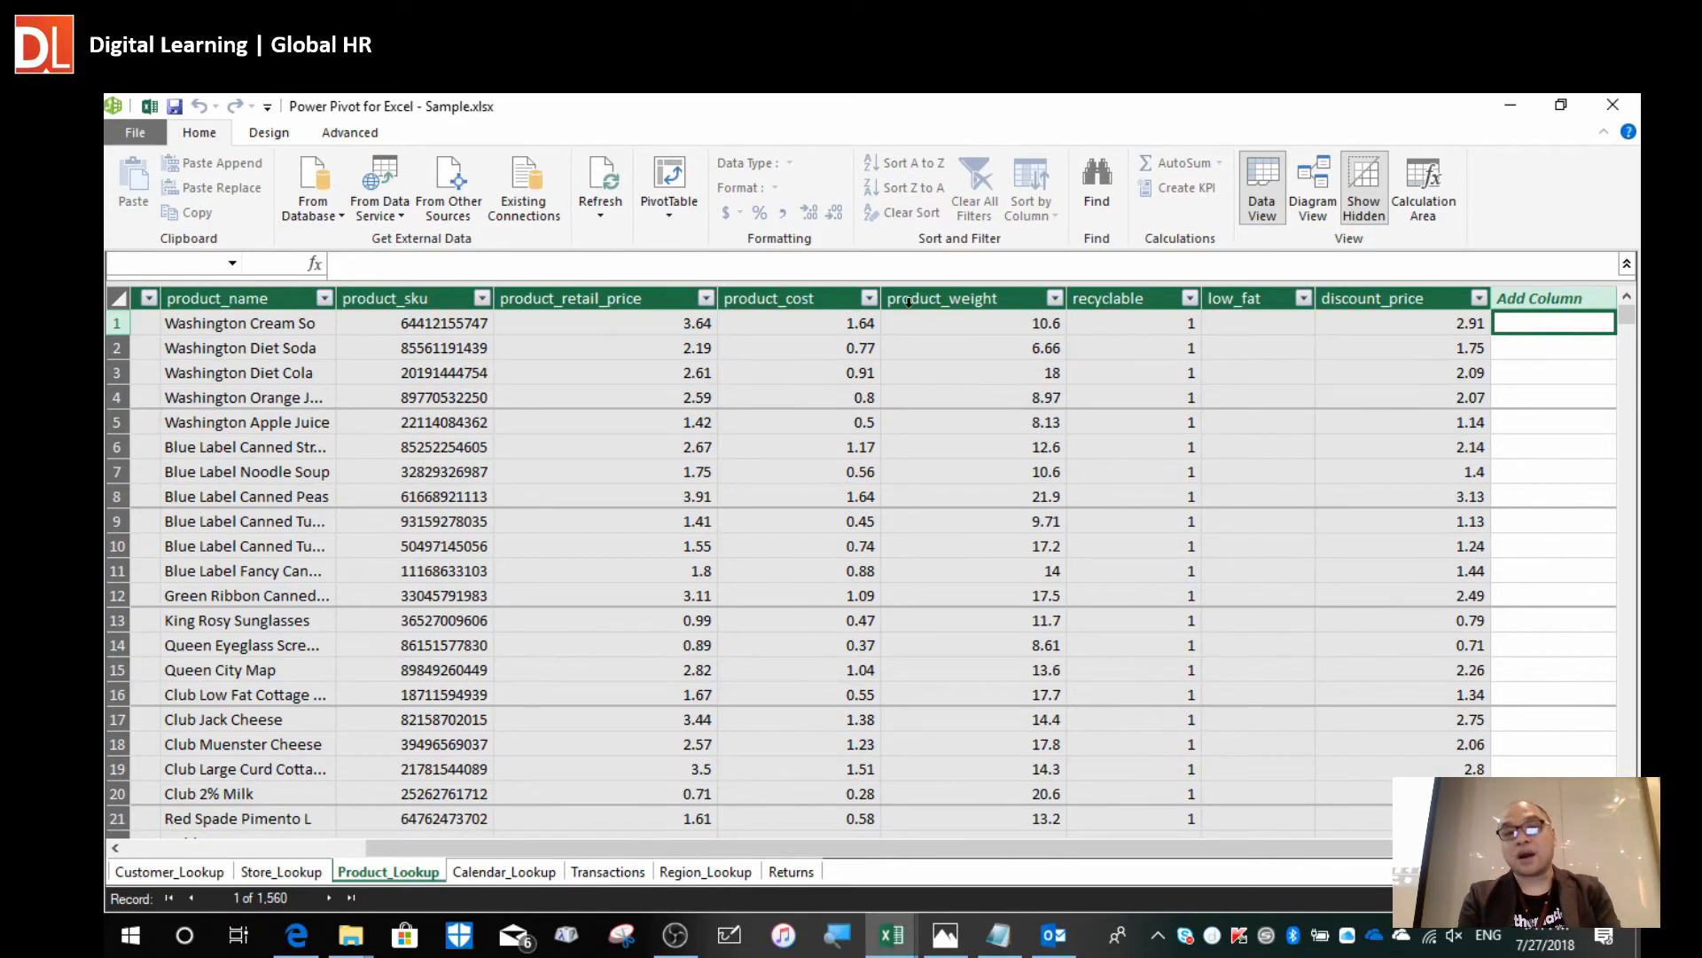
Make the formula bar taller, to several text lines, for entering the new column's formula.
click(591, 264)
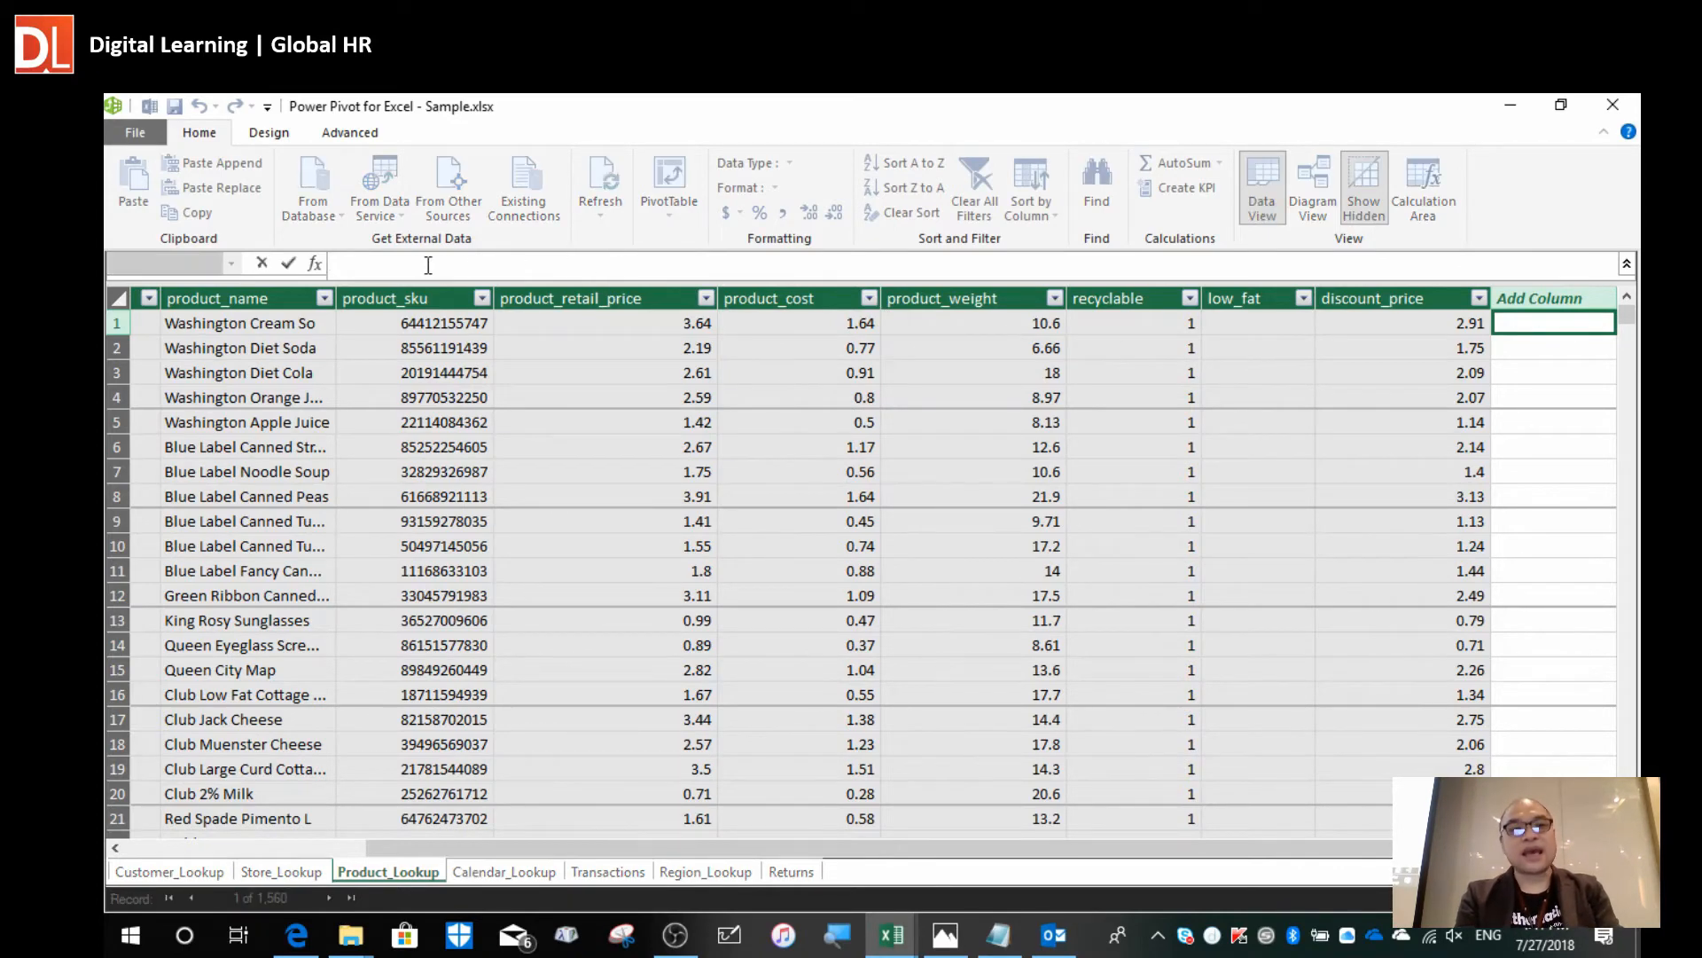
drag(426, 283, 433, 358)
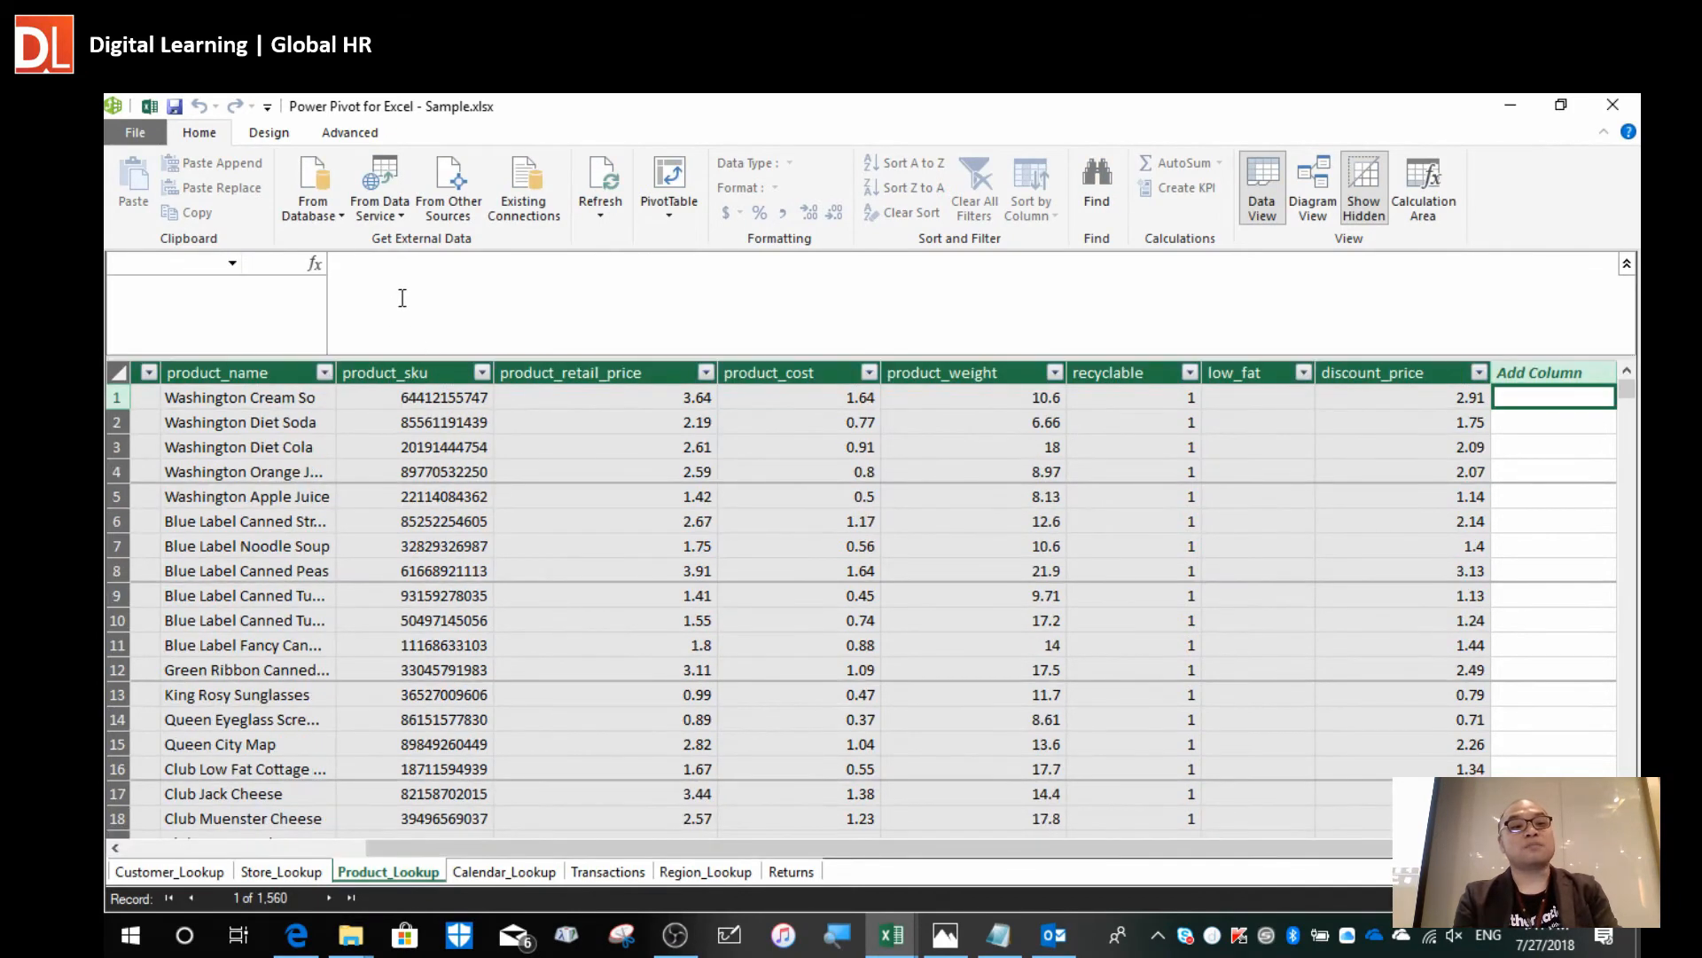
click(402, 298)
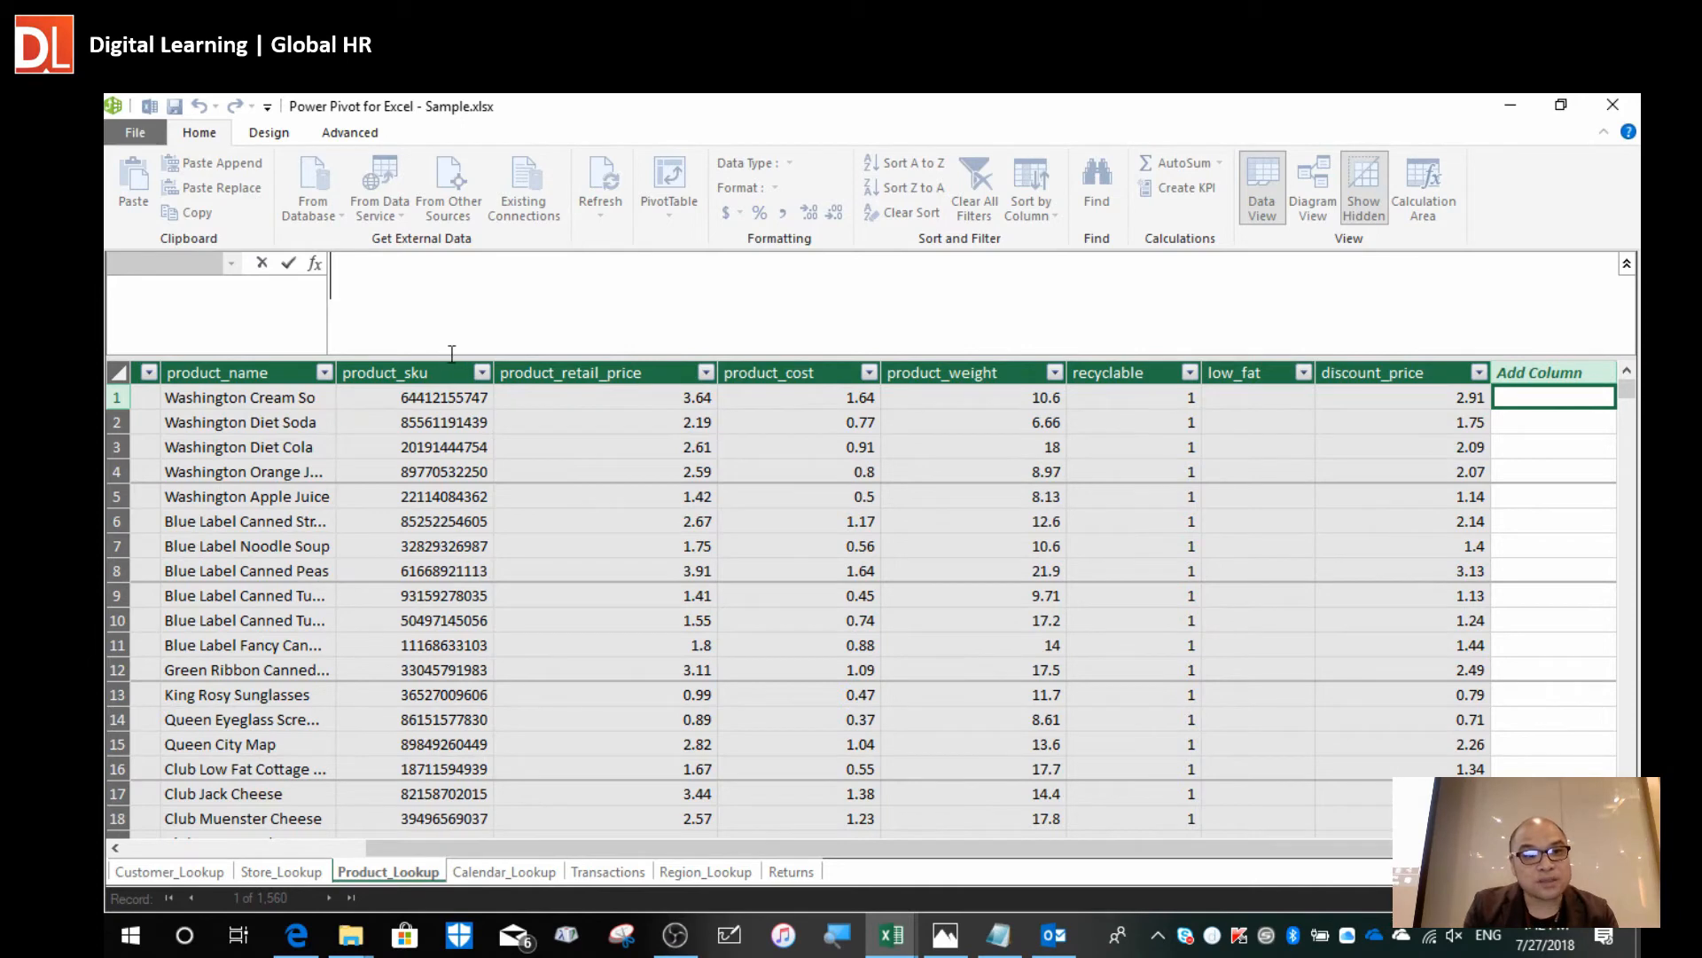
drag(450, 358, 483, 337)
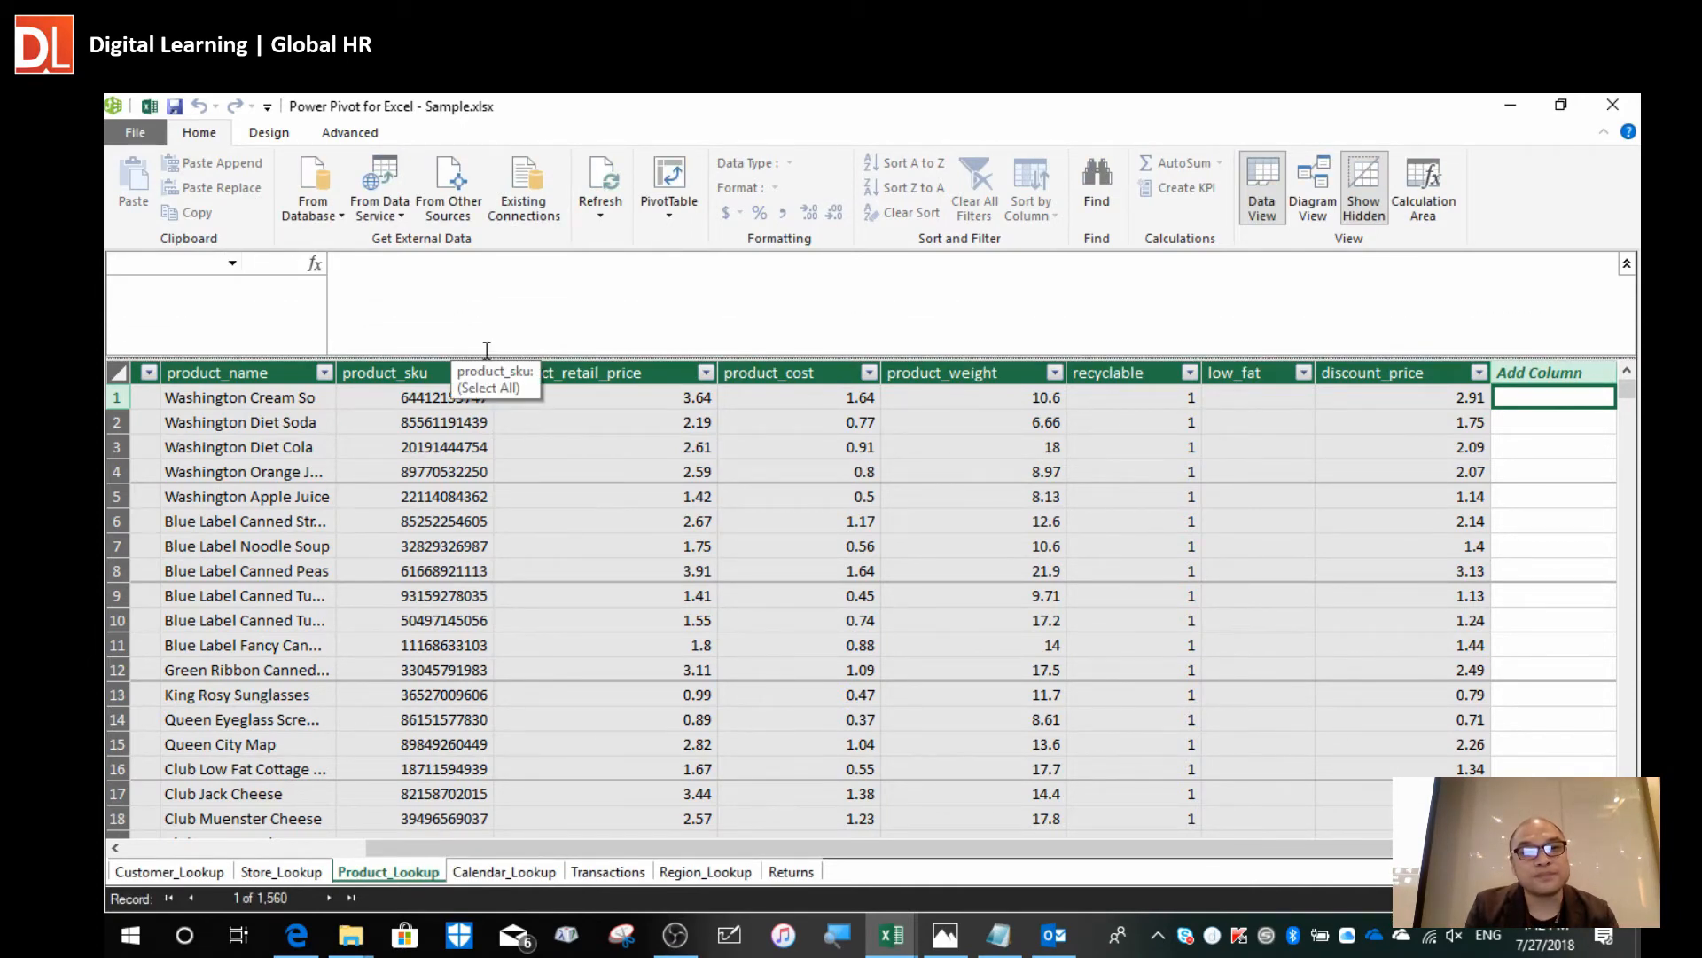
Start the new column's formula with =Product_Lookup[product_retail_price] followed by a minus sign.
click(436, 287)
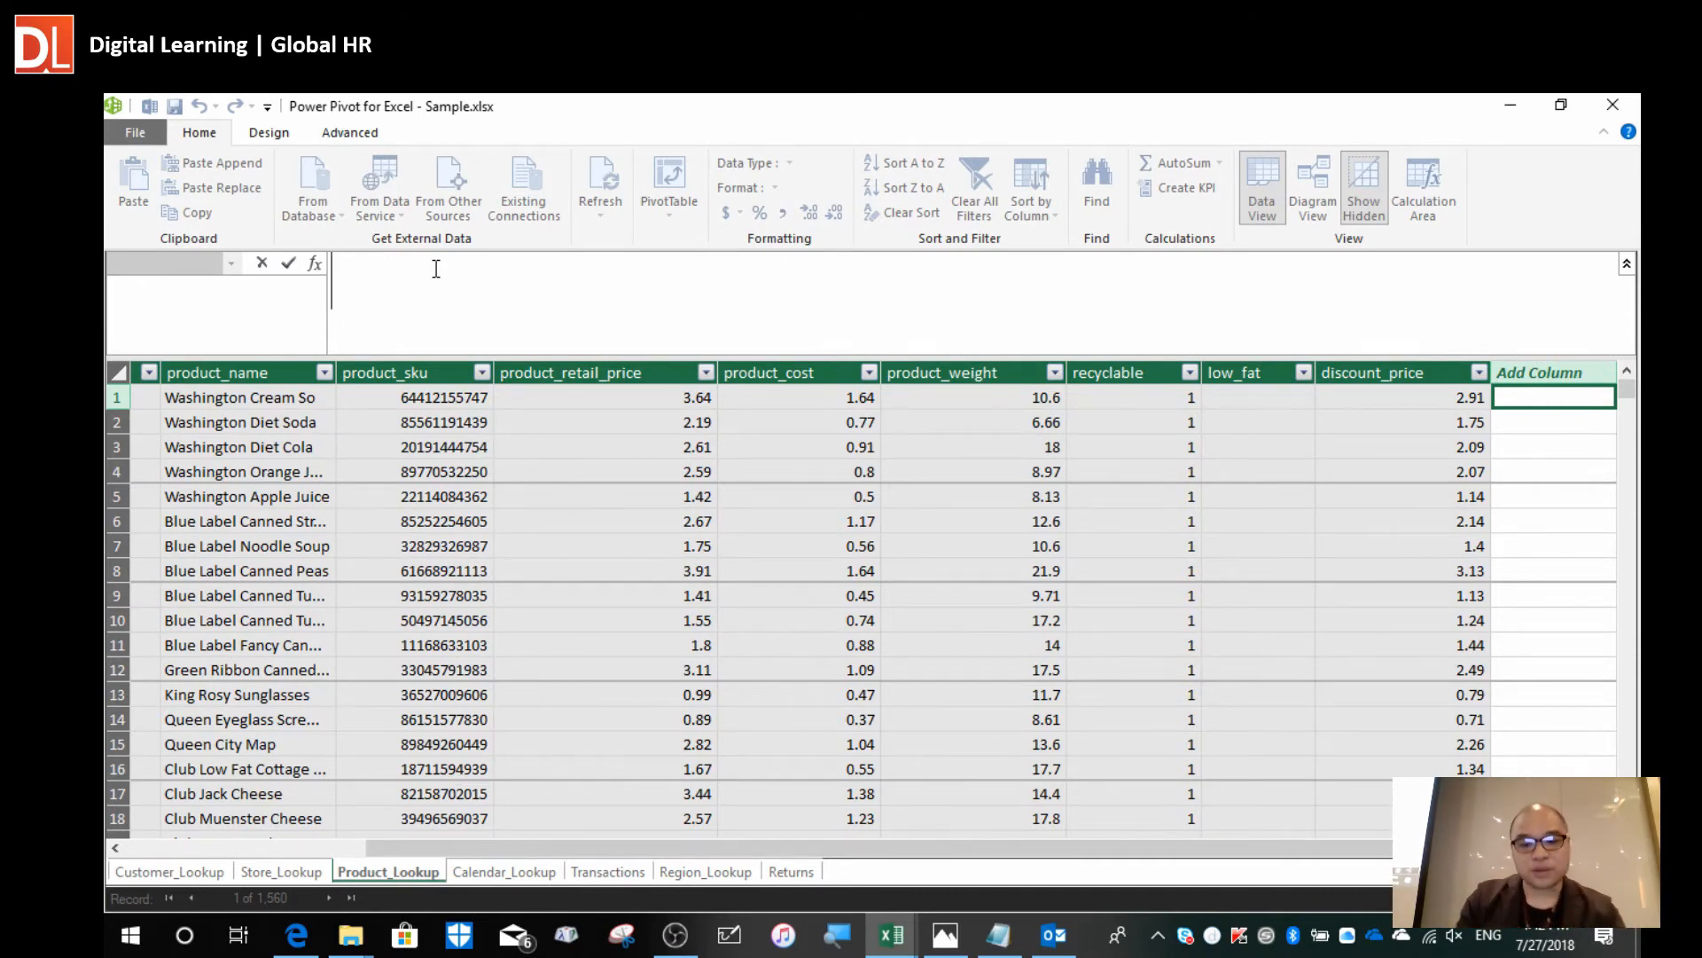
text(=)
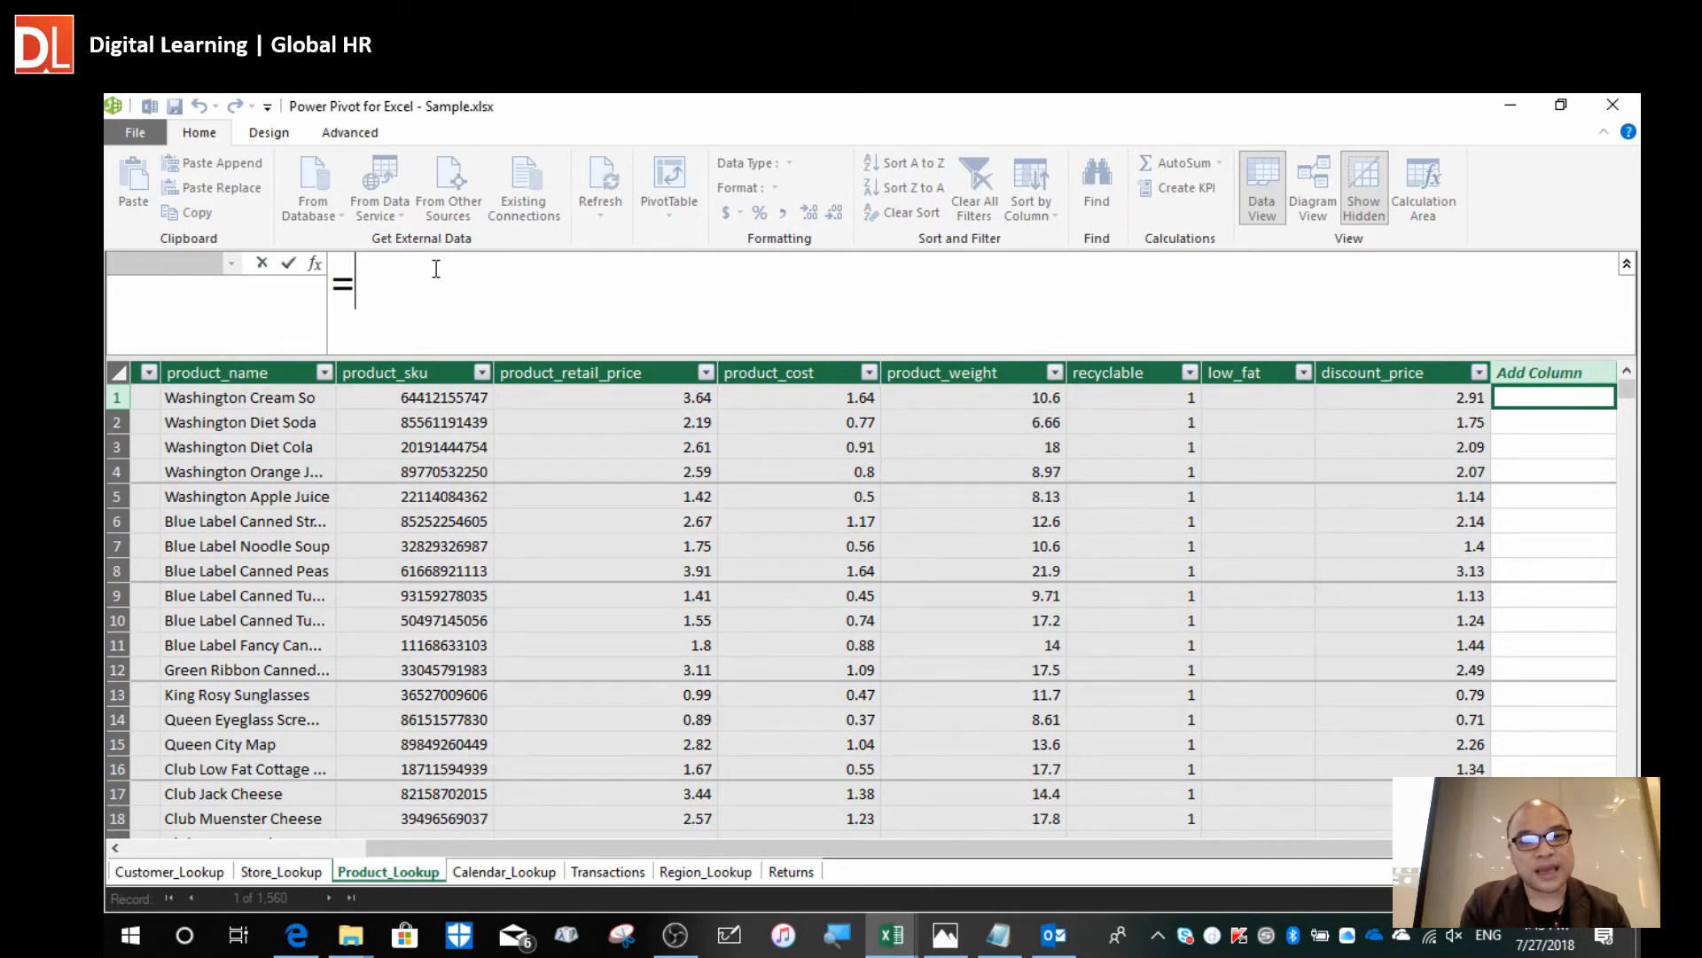
click(585, 401)
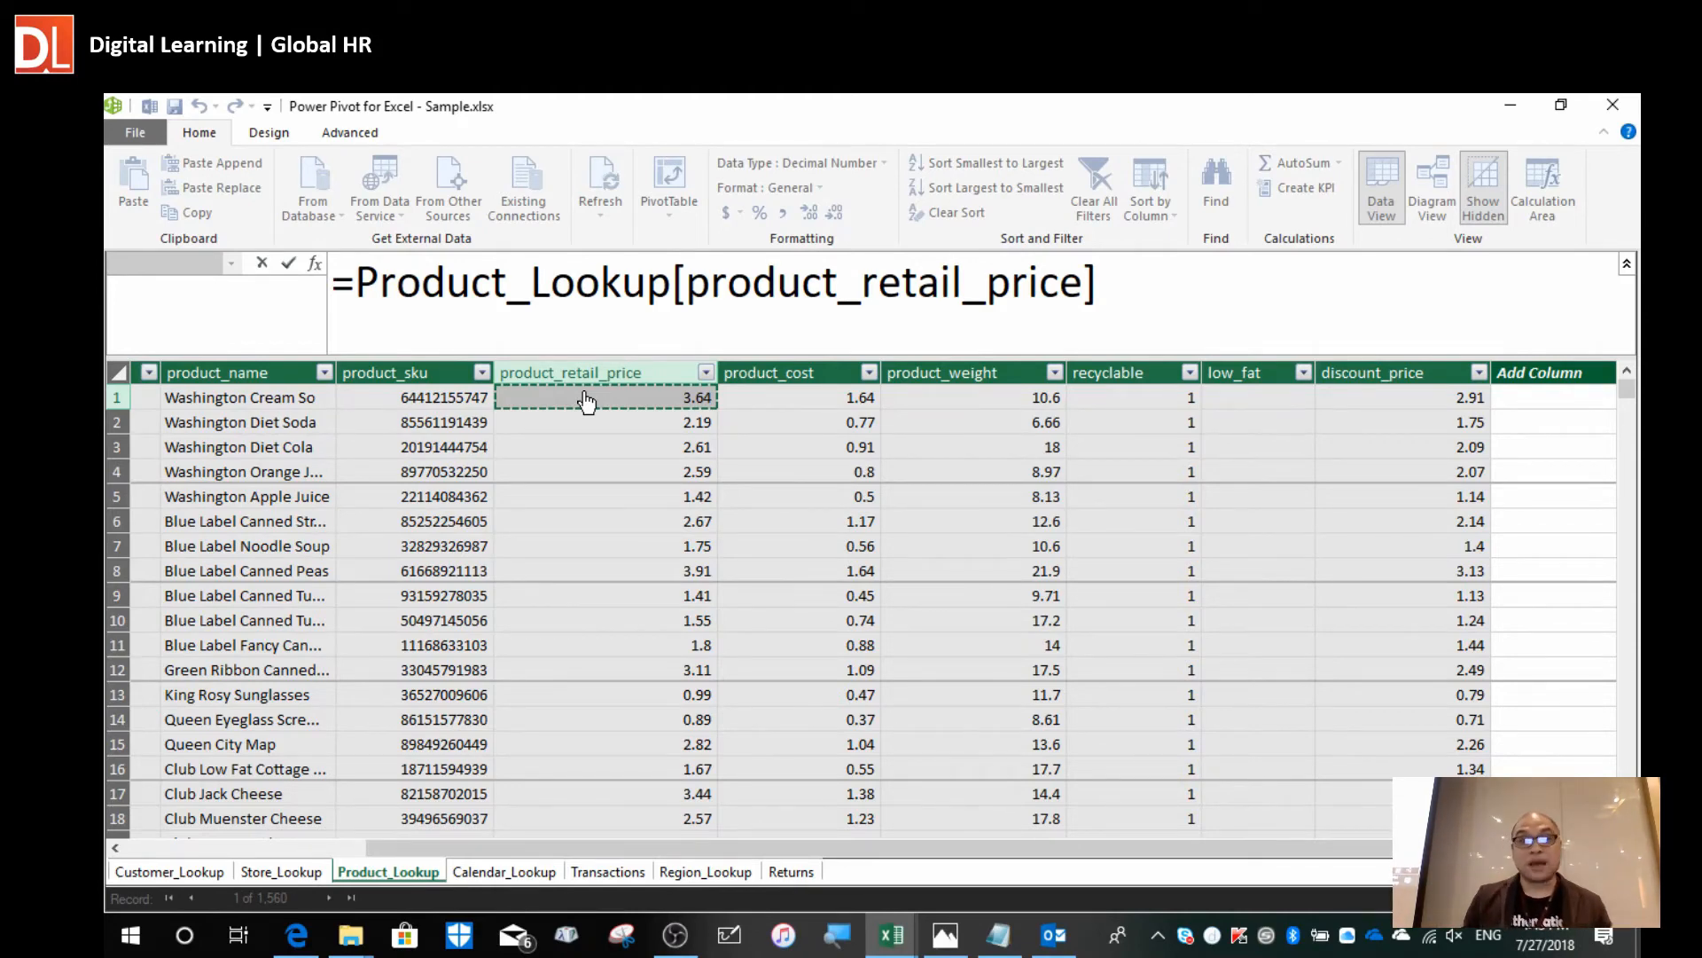
text(-)
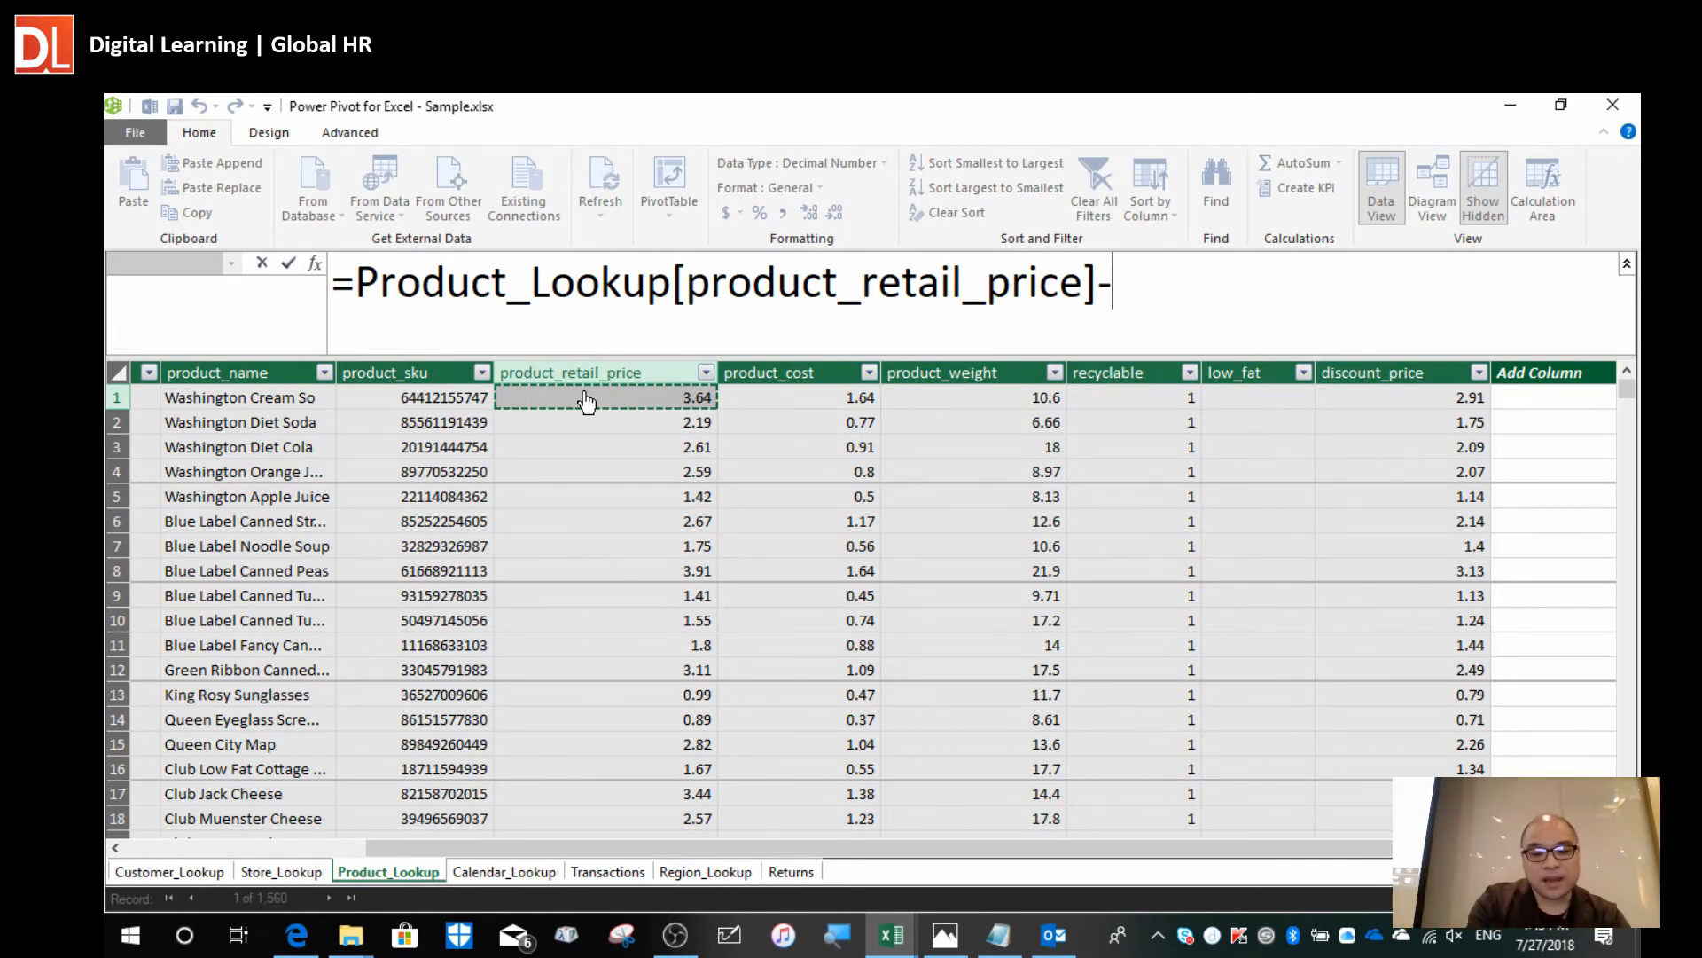
Complete the subtraction with the Product_Lookup[product_cost] column, picked from the formula's autocomplete suggestions.
text(Produ)
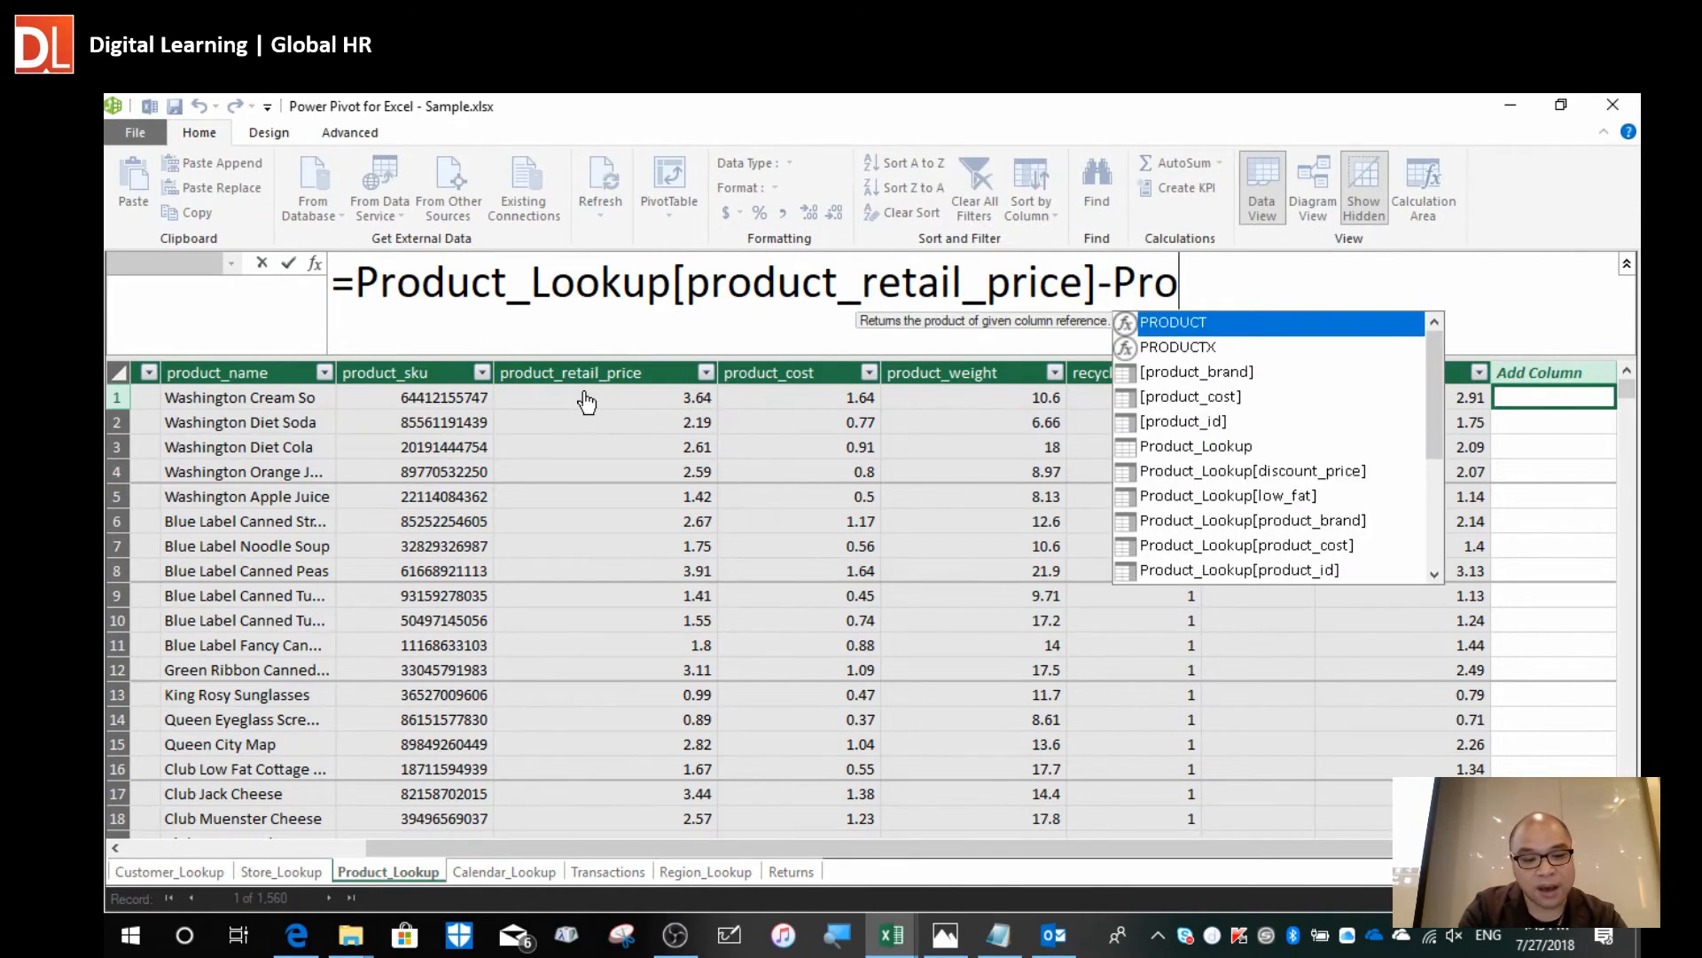
text(ct)
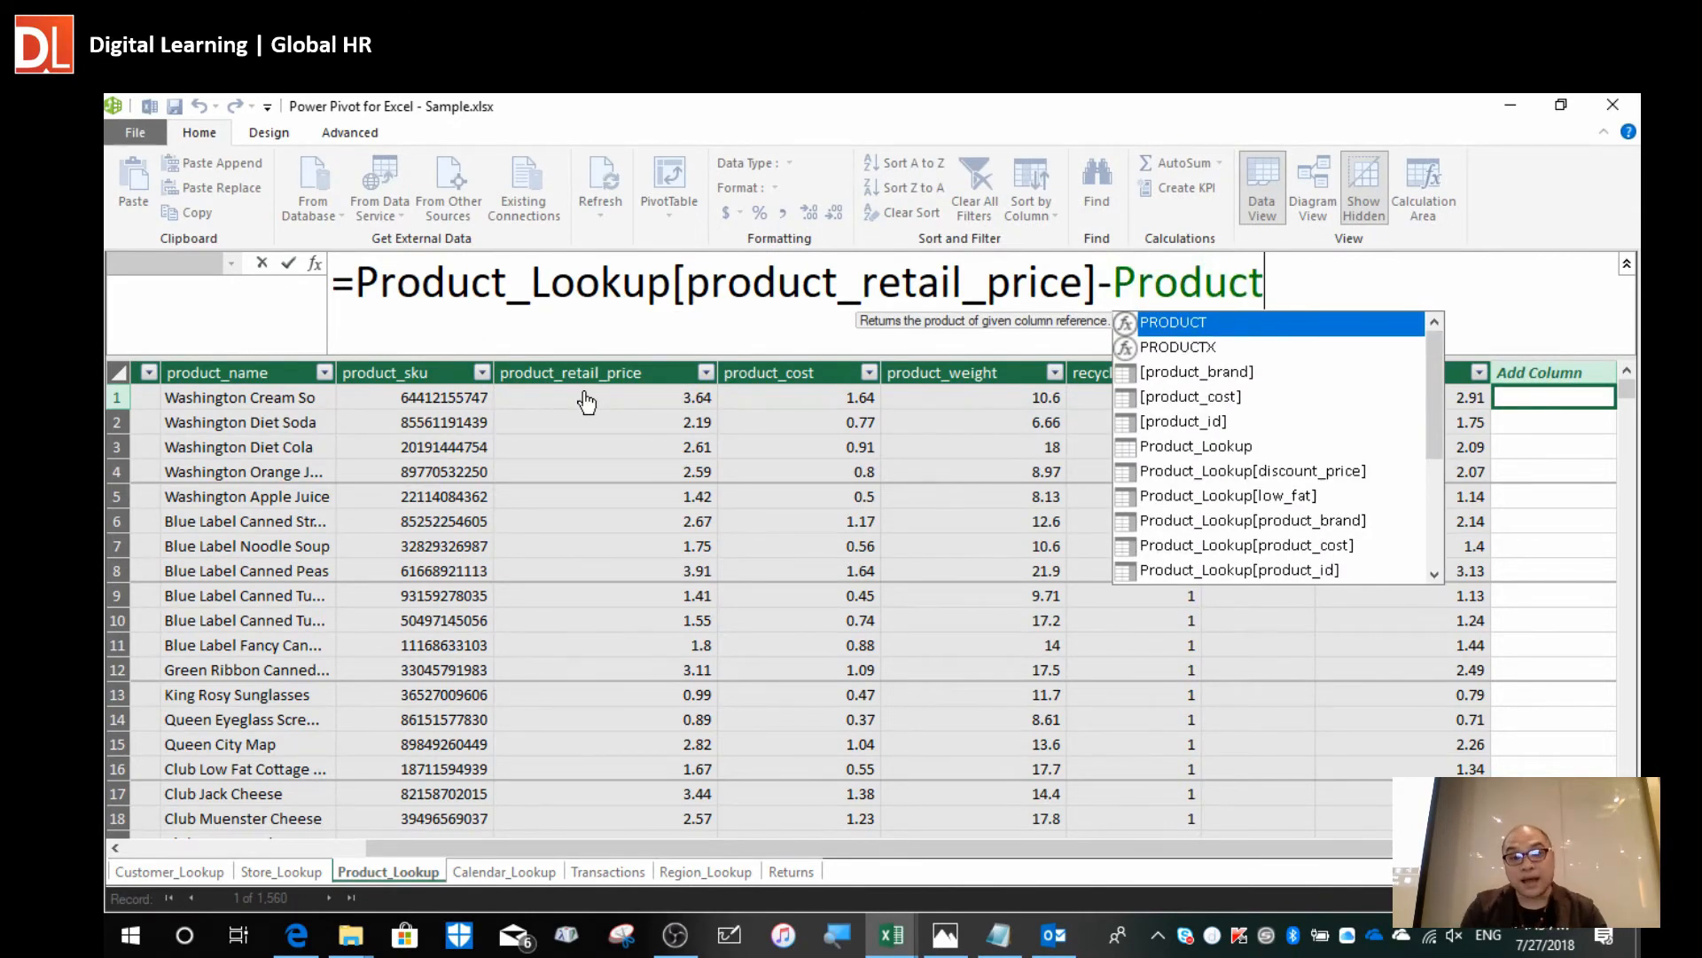
text(_)
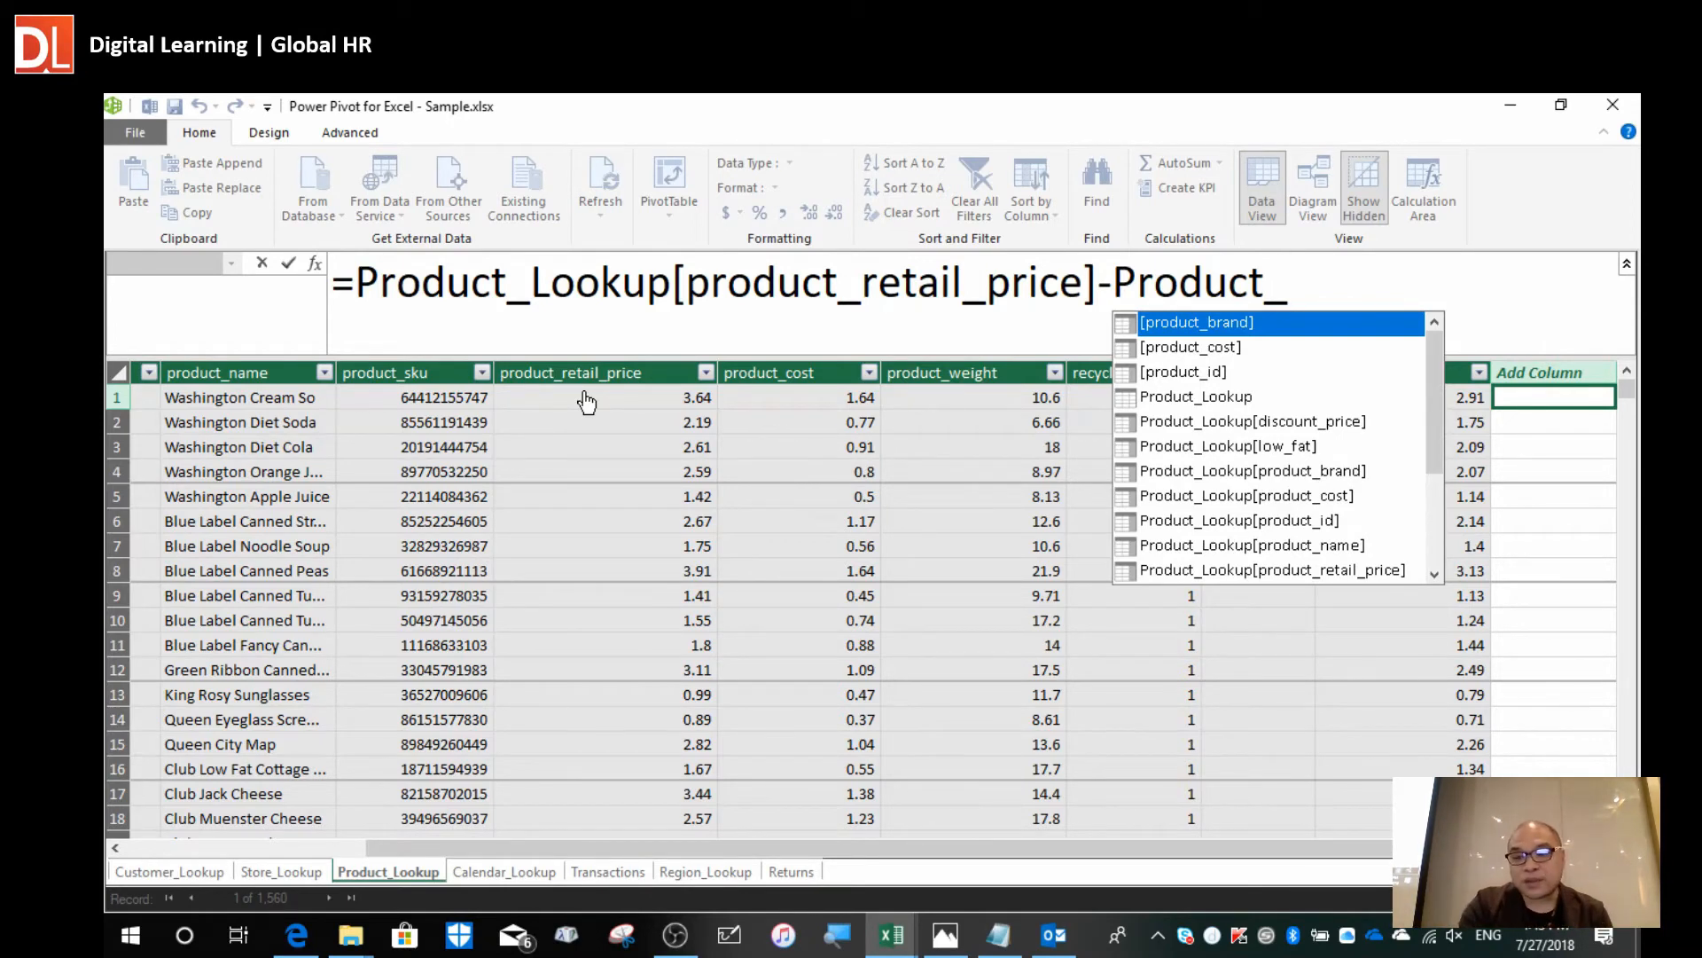
key(Down)
key(Down)
key(Down)
key(Down)
key(Down)
key(Down)
key(Down)
key(Down)
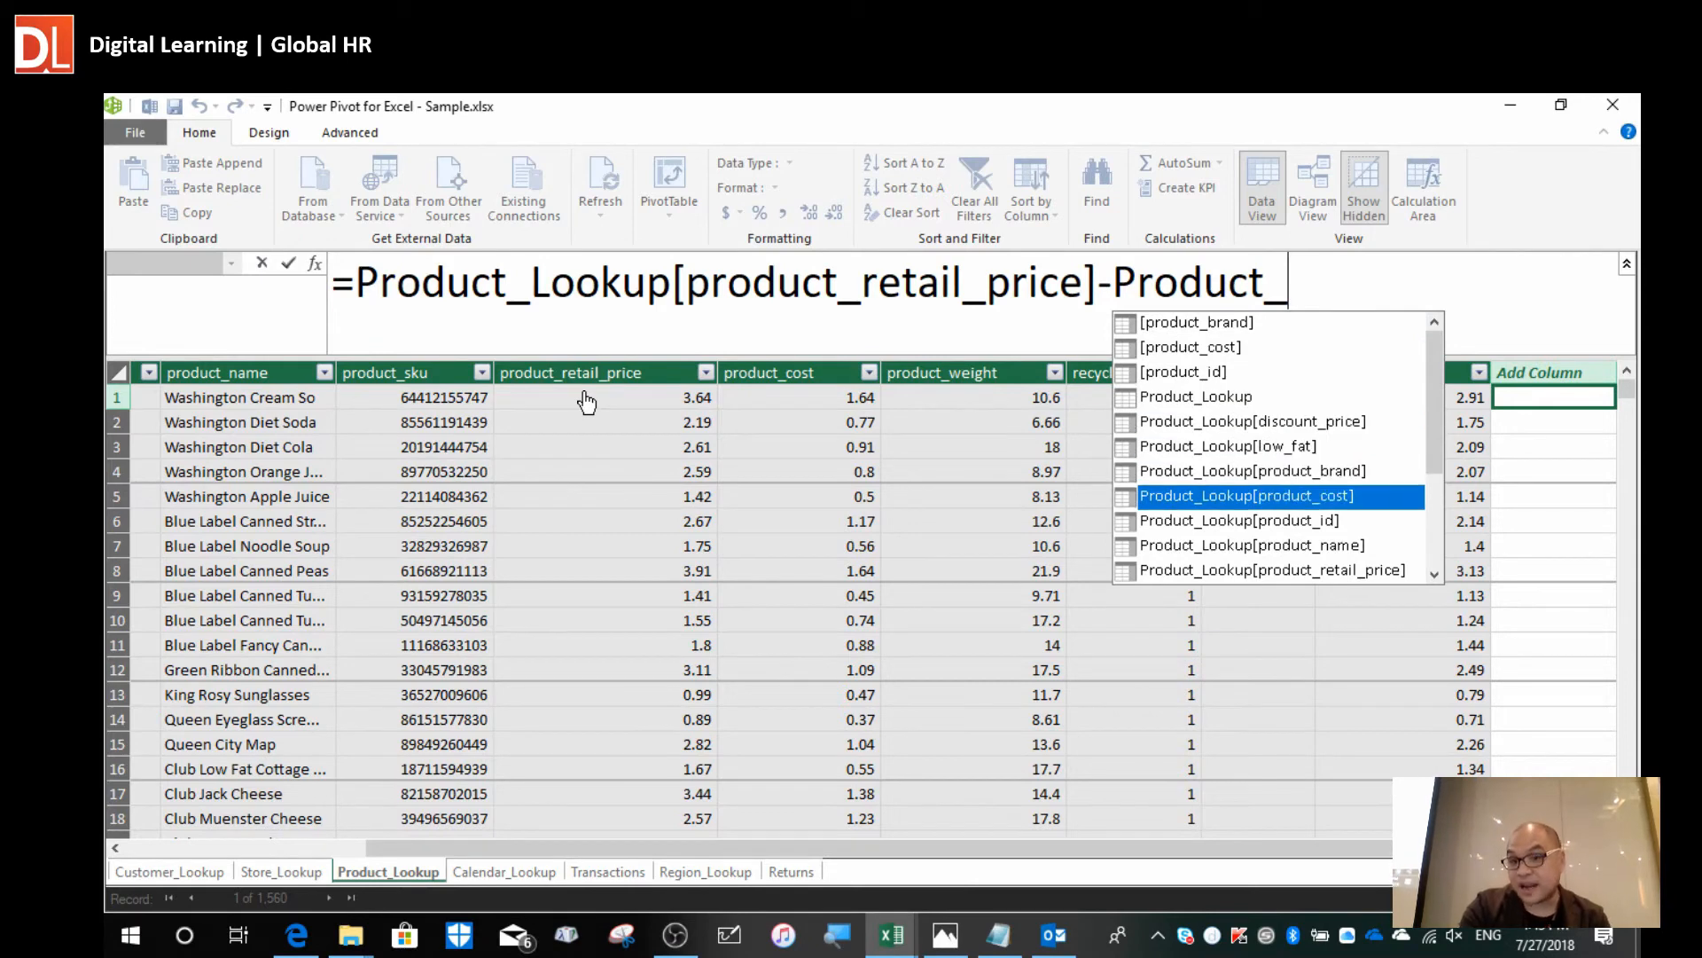
key(Up)
key(Up)
key(Down)
key(Down)
key(Down)
key(Down)
key(Down)
key(Down)
key(Down)
key(Down)
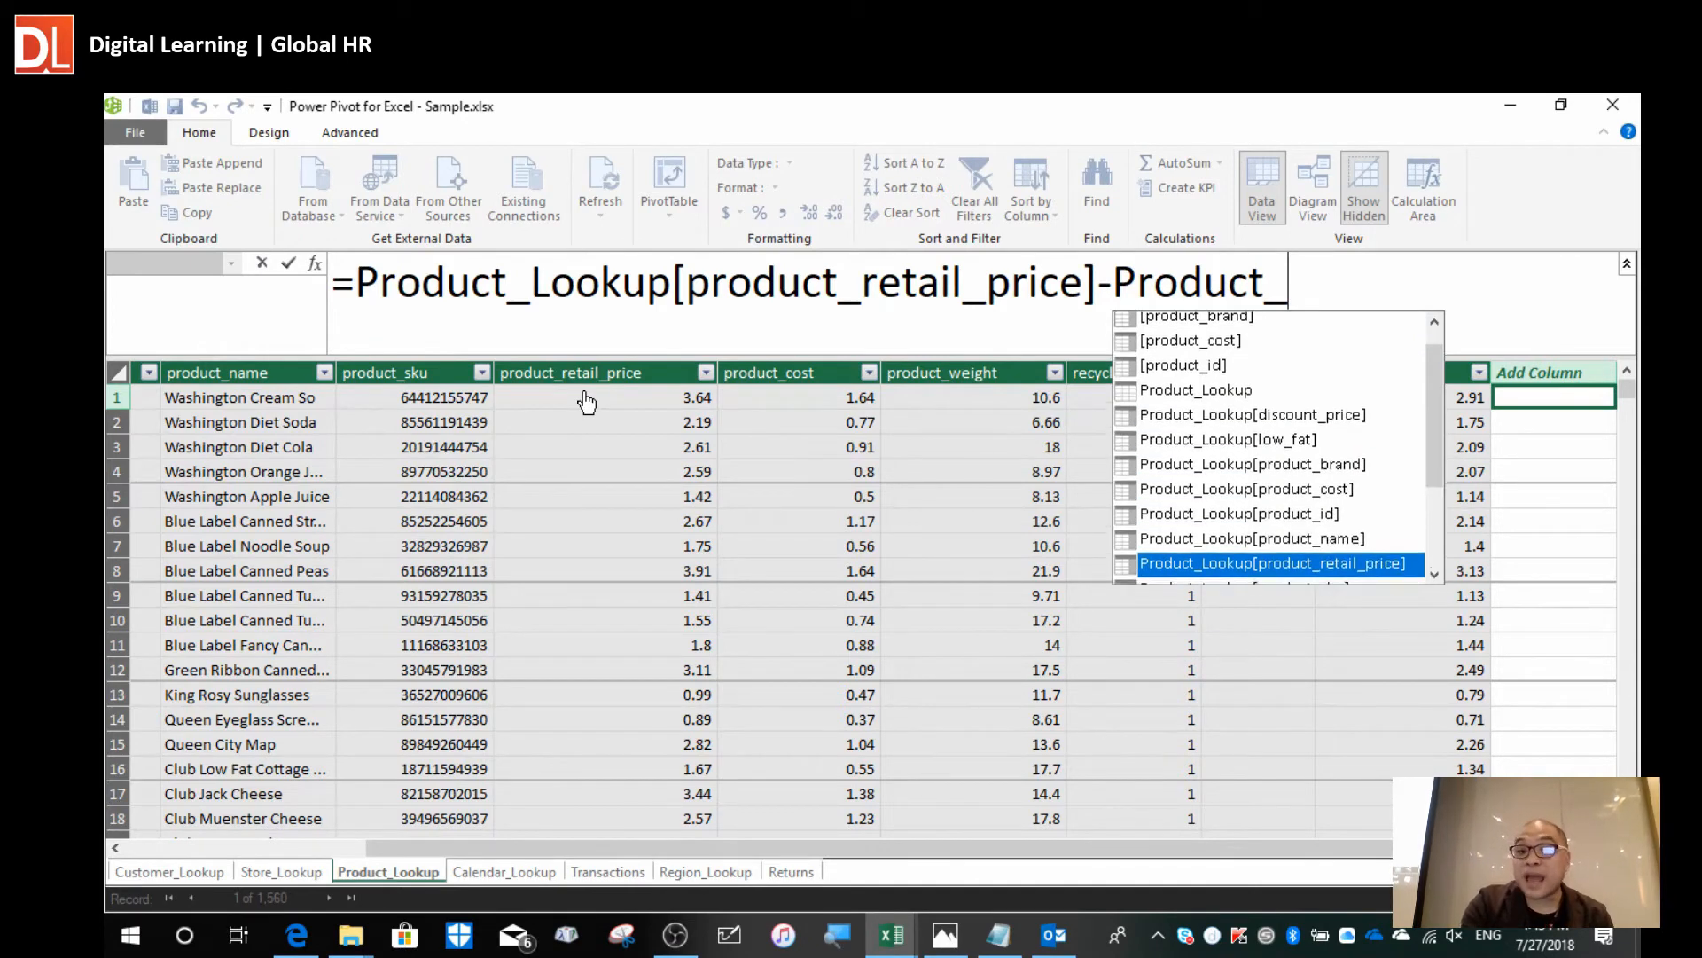
key(Up)
key(Up)
key(Up)
key(Up)
key(Up)
key(Up)
key(Up)
key(Up)
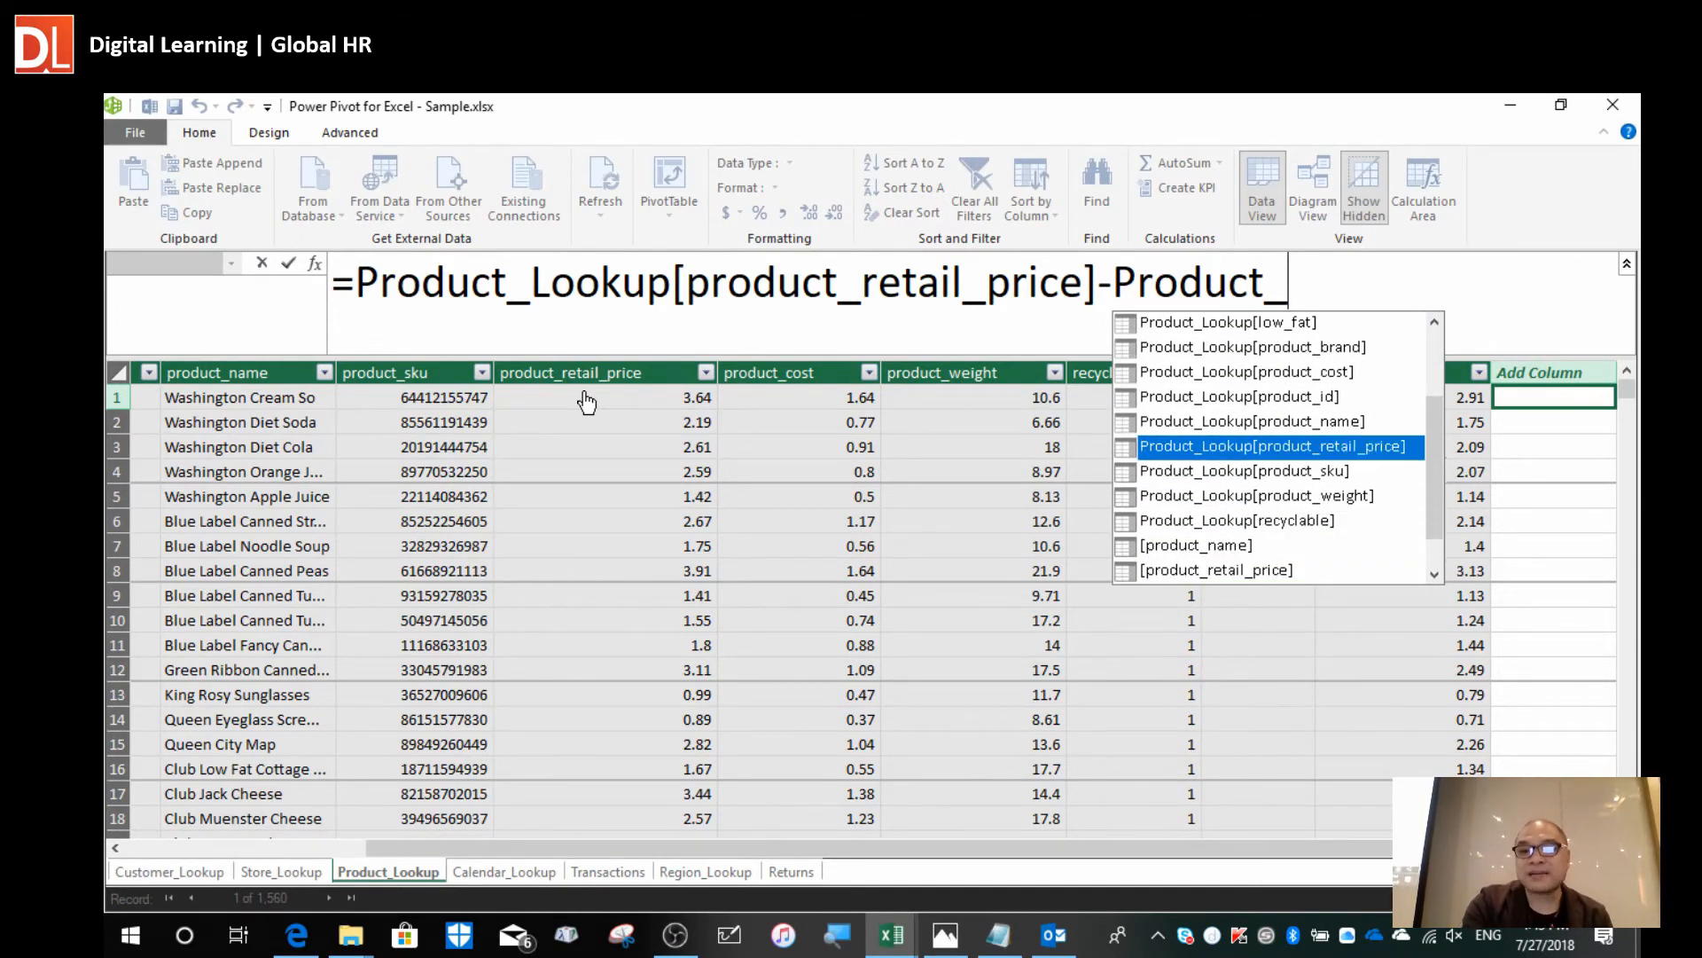
key(Down)
key(Down)
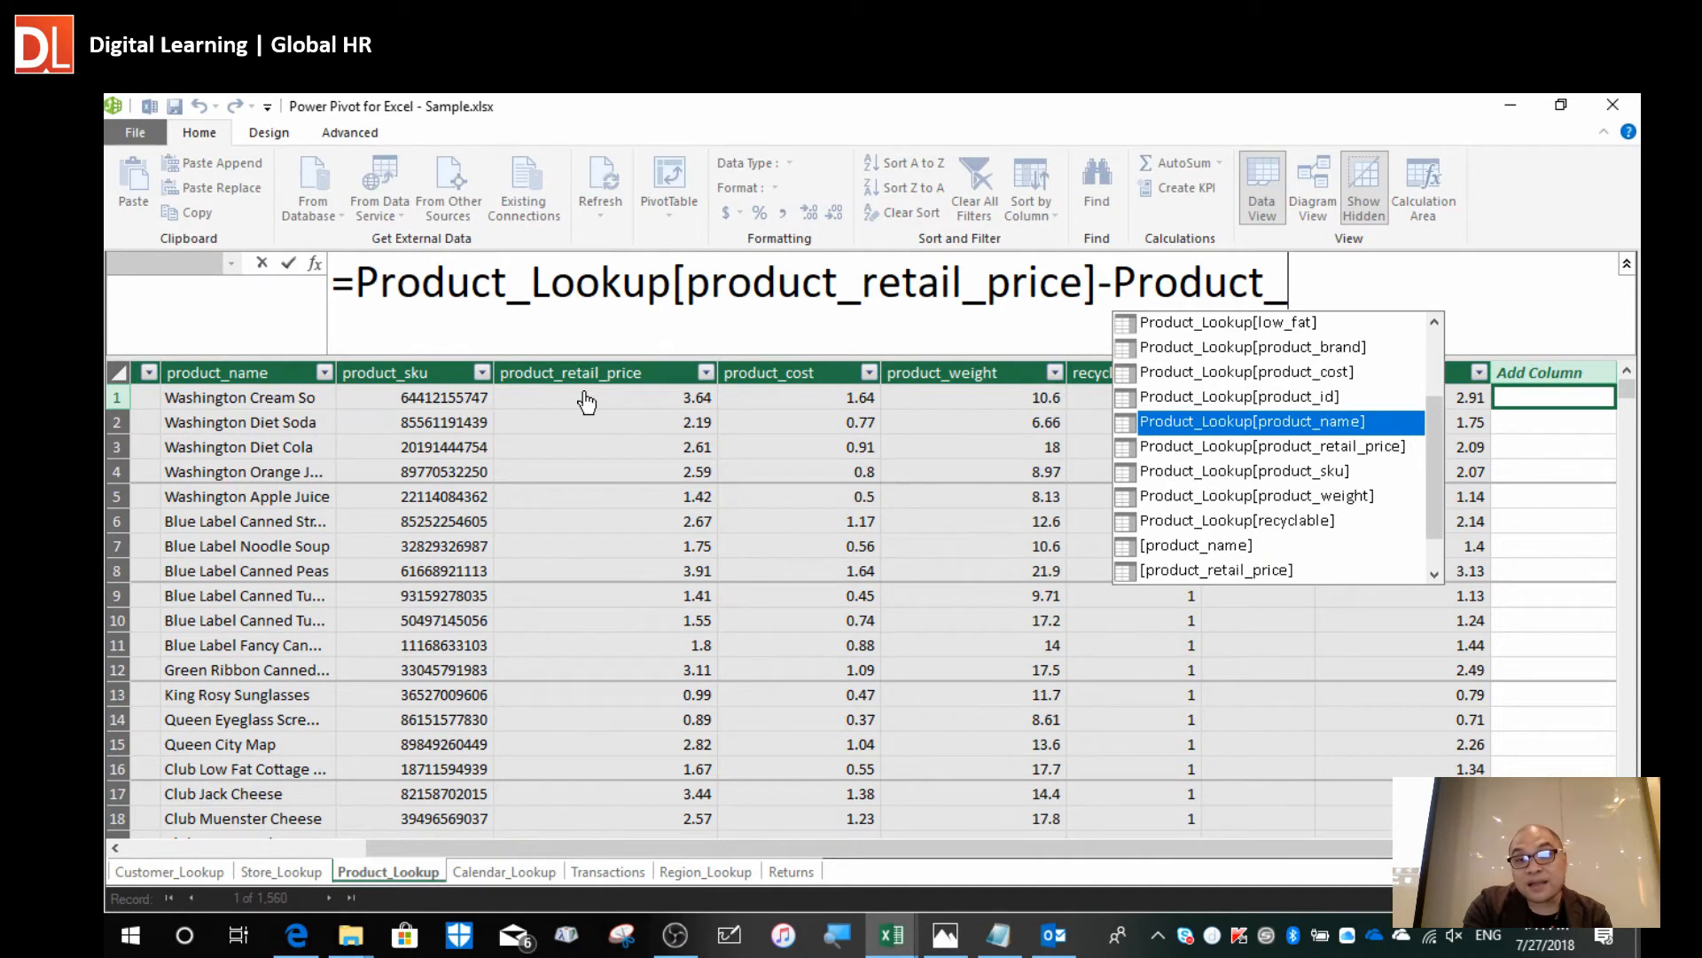
key(Up)
key(Up)
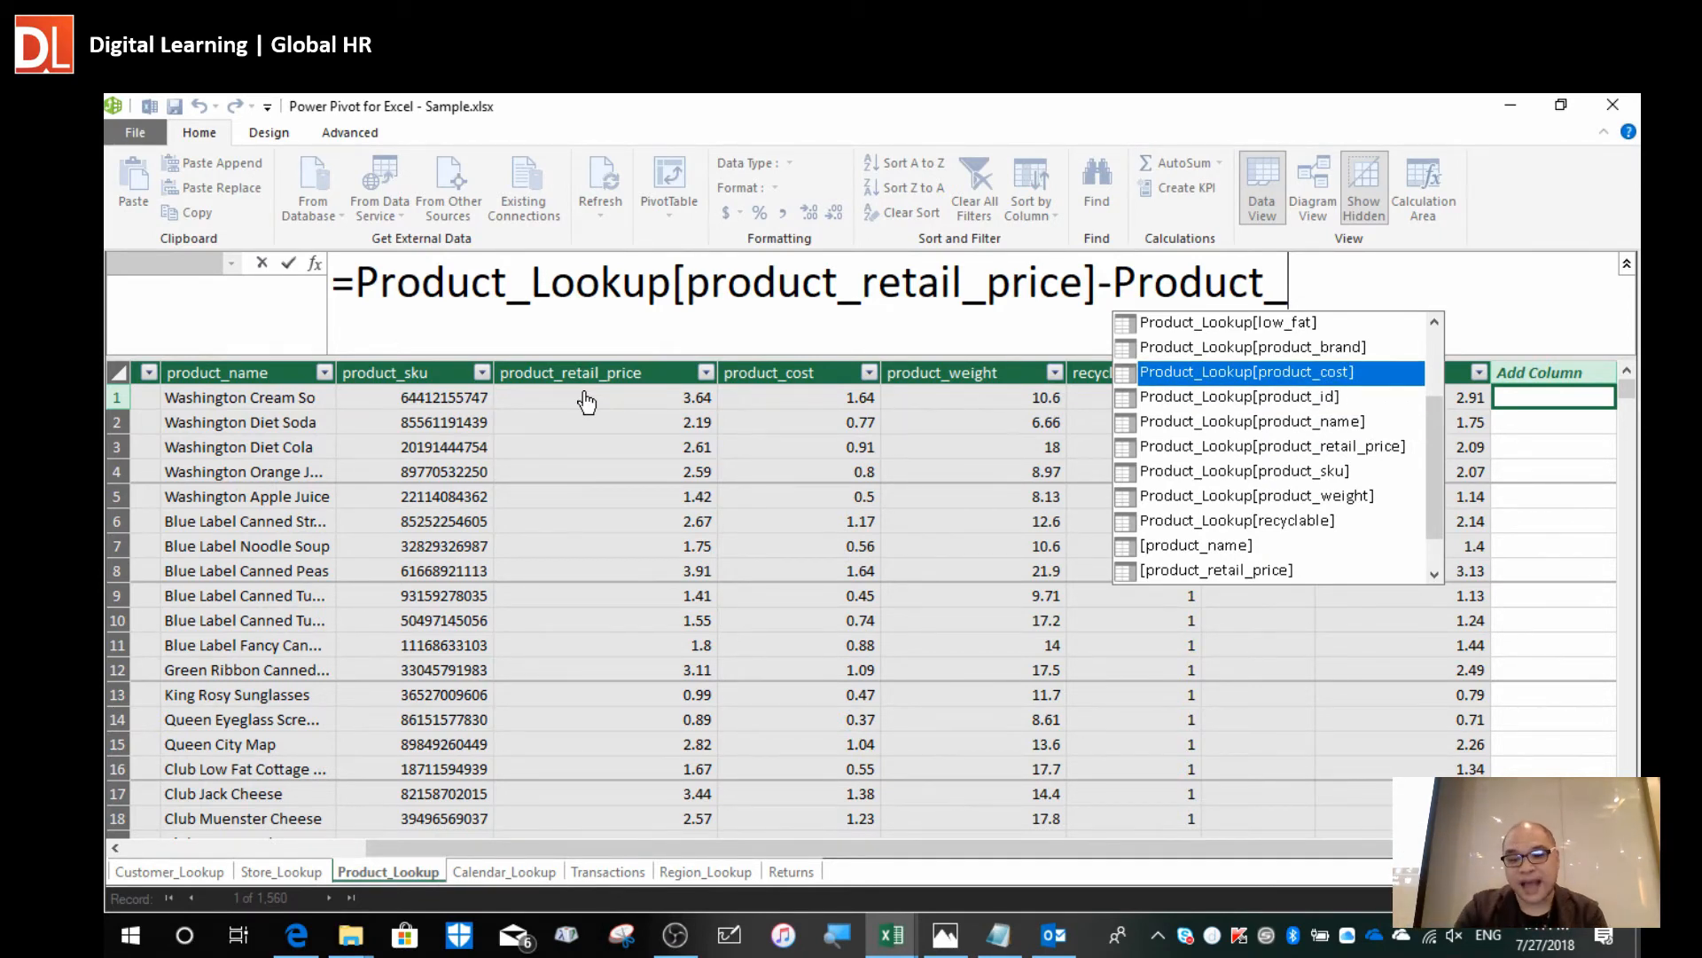
key(Tab)
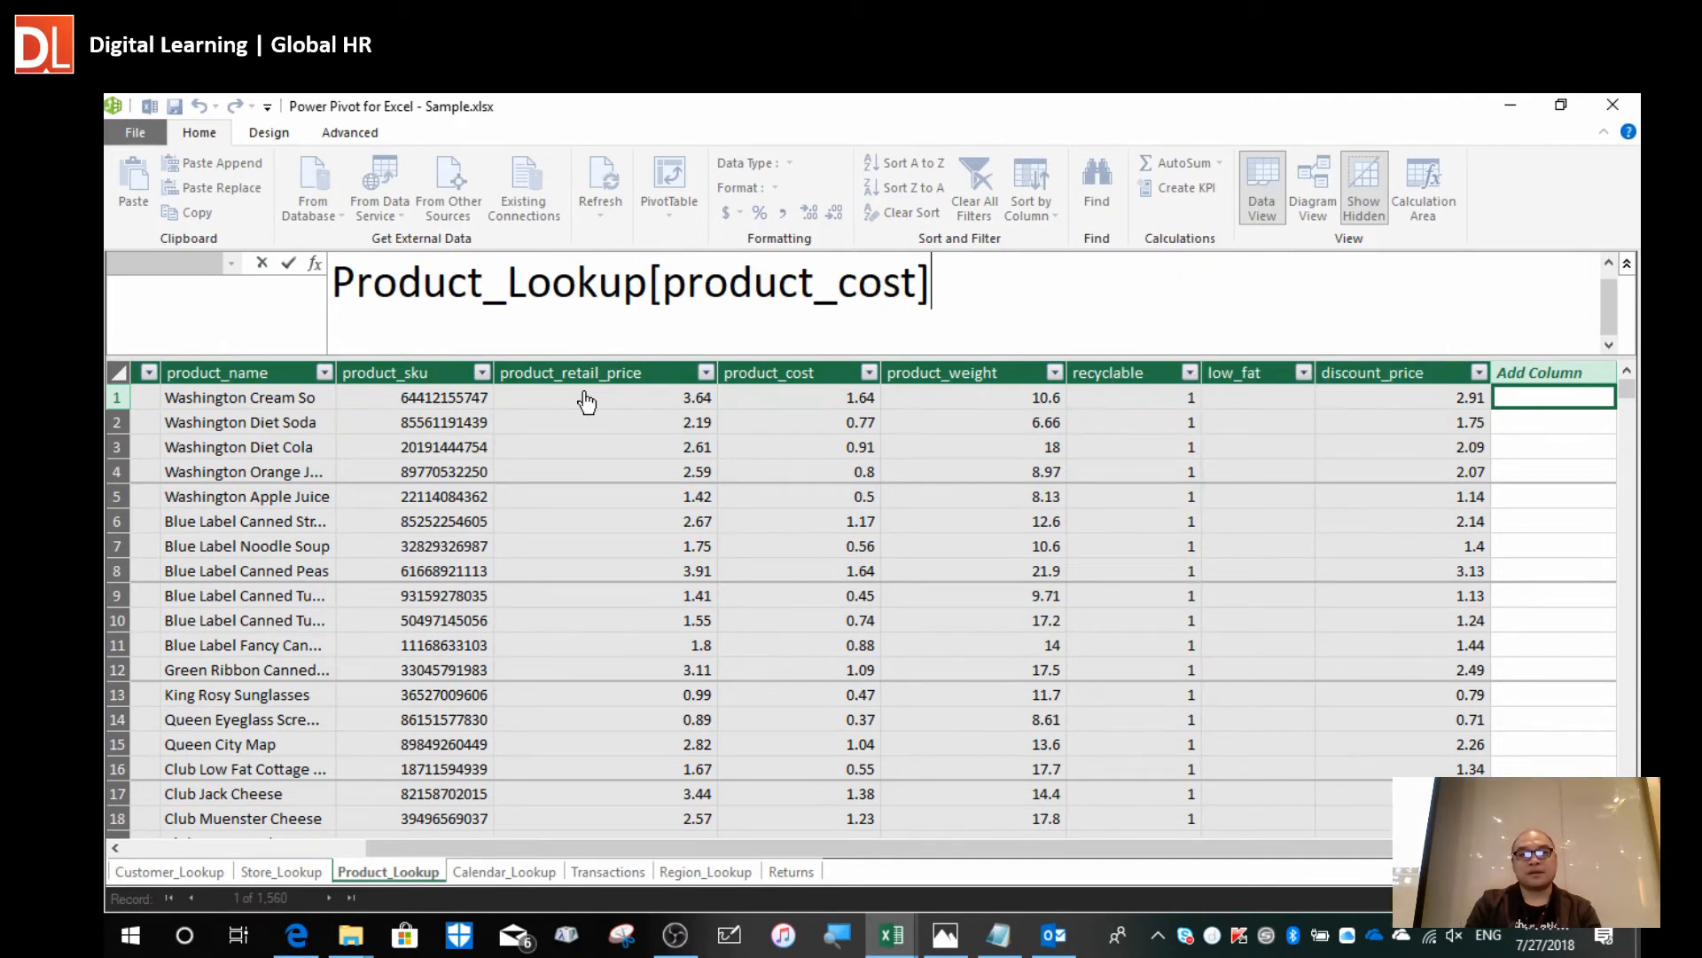
Check both lines of the retail price minus cost formula and commit it as a calculated column of Product_Lookup.
key(Left)
key(Left)
key(Left)
key(Left)
key(Left)
key(Left)
key(Left)
key(Left)
key(Left)
key(Left)
key(Left)
key(Left)
key(Left)
key(Left)
key(Left)
key(Left)
key(Left)
key(Left)
key(Left)
key(Left)
key(Left)
key(Left)
key(Left)
key(Left)
key(Left)
key(Left)
key(Left)
key(Left)
key(Left)
key(Left)
key(Left)
key(Left)
key(Left)
key(Left)
key(Left)
key(Left)
key(Left)
key(Left)
key(Left)
key(Left)
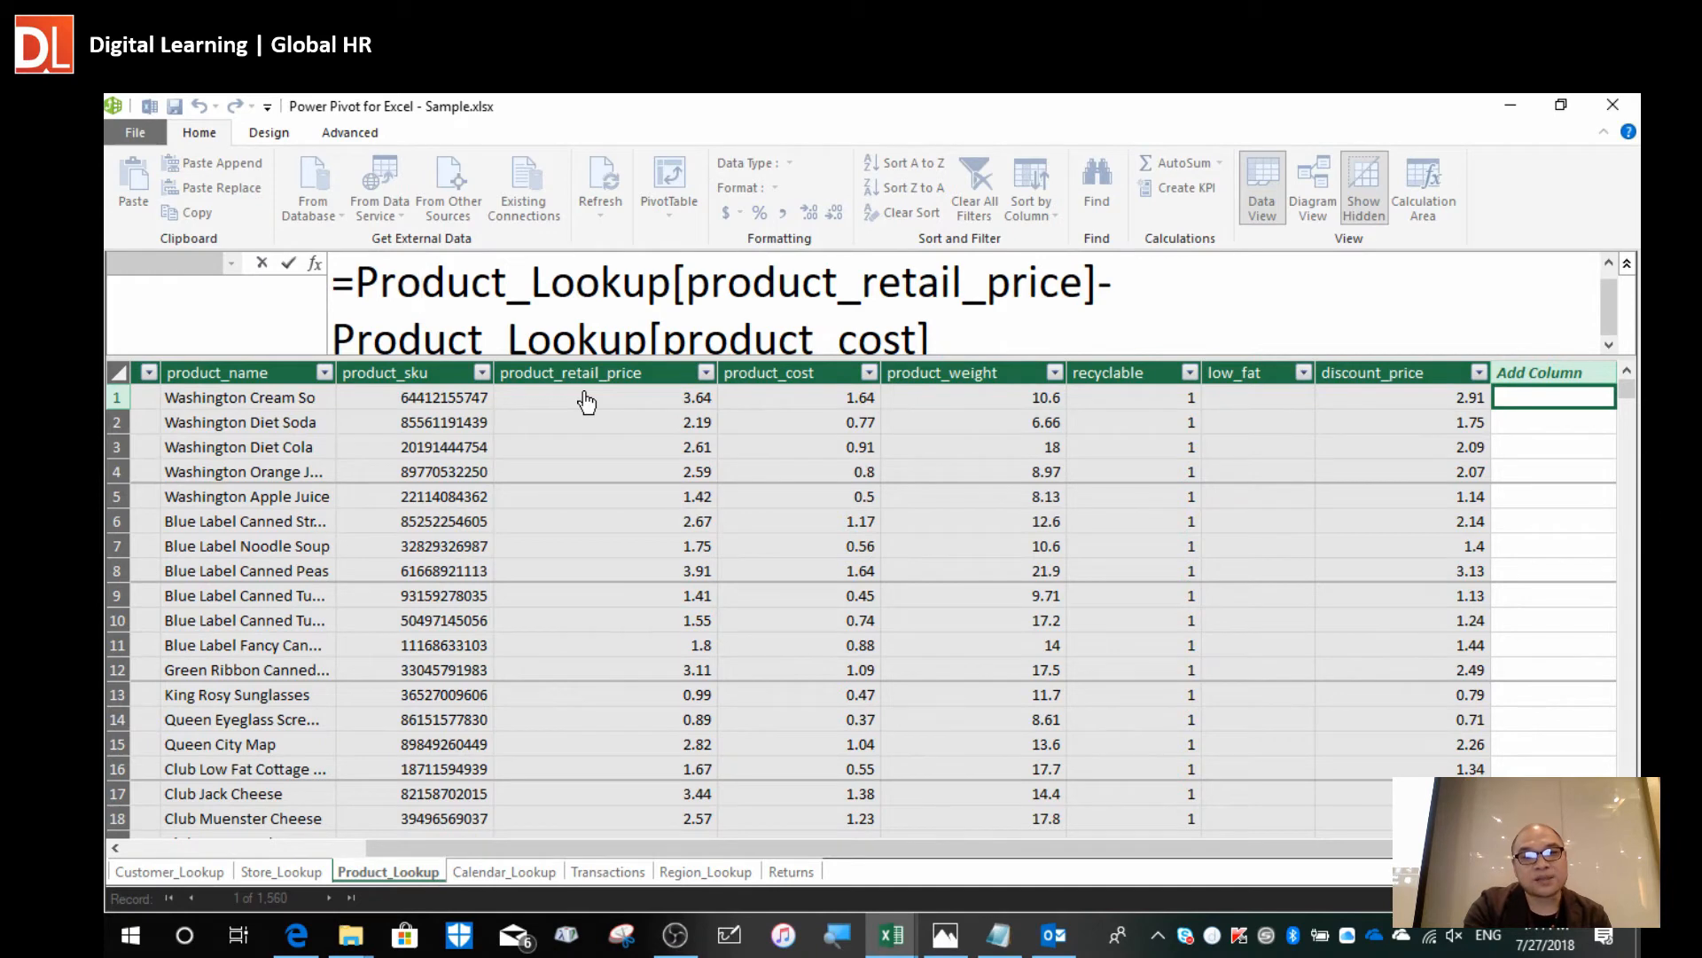
key(Down)
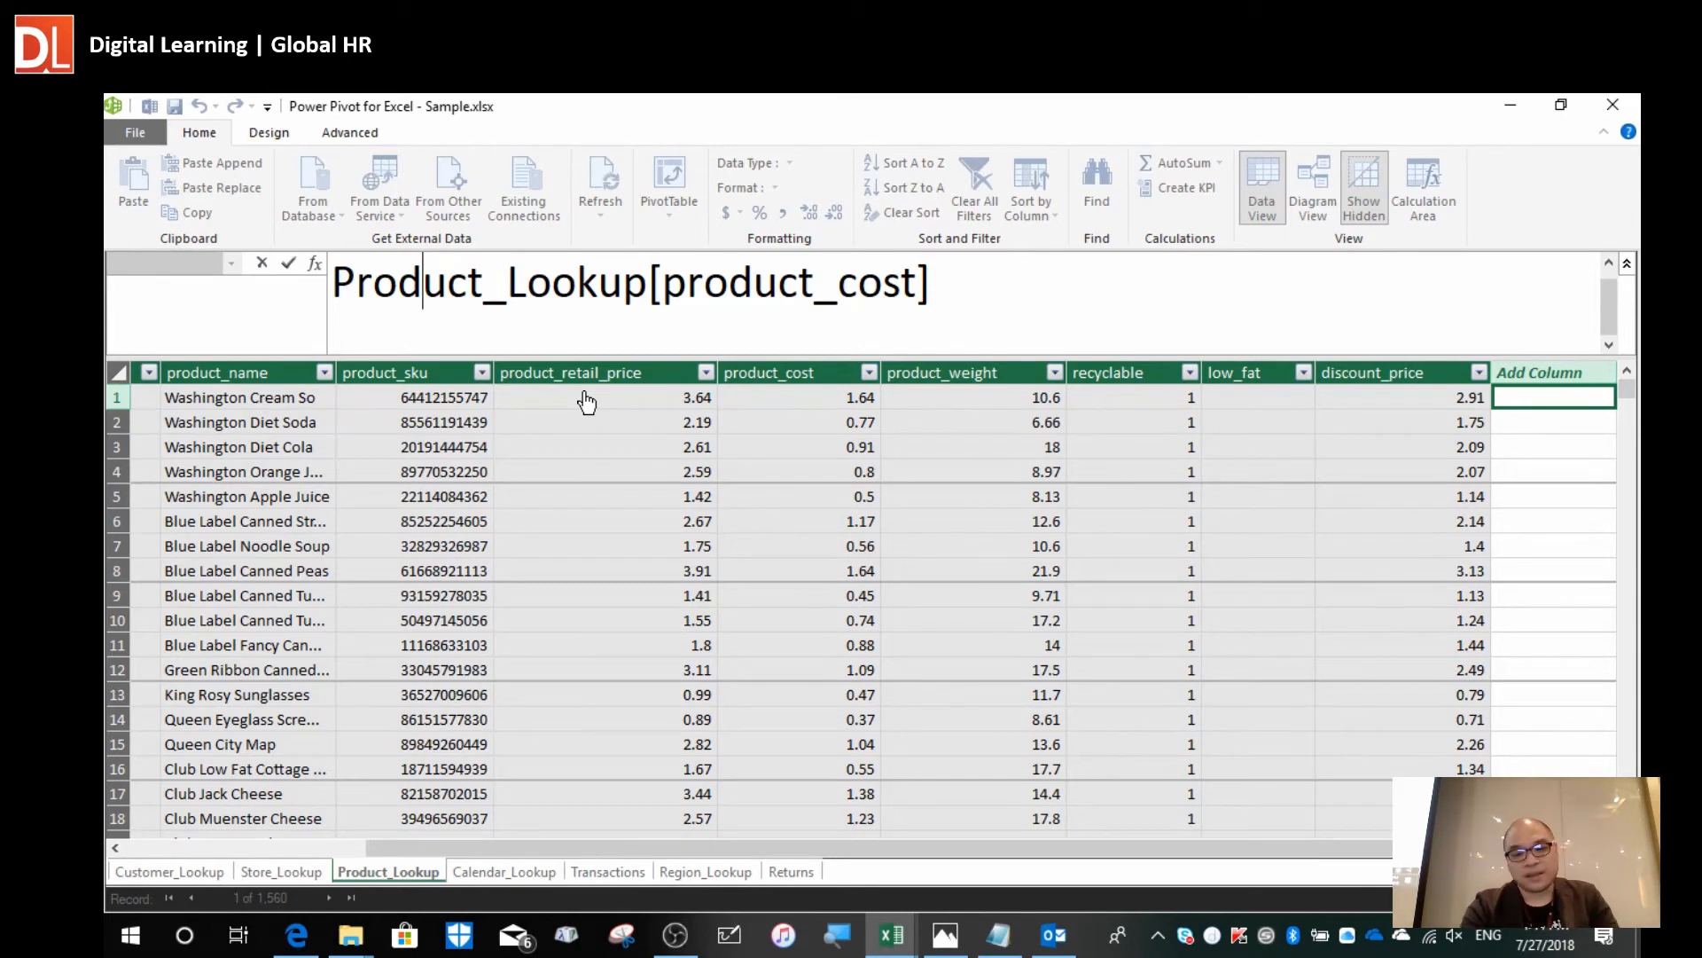
key(Return)
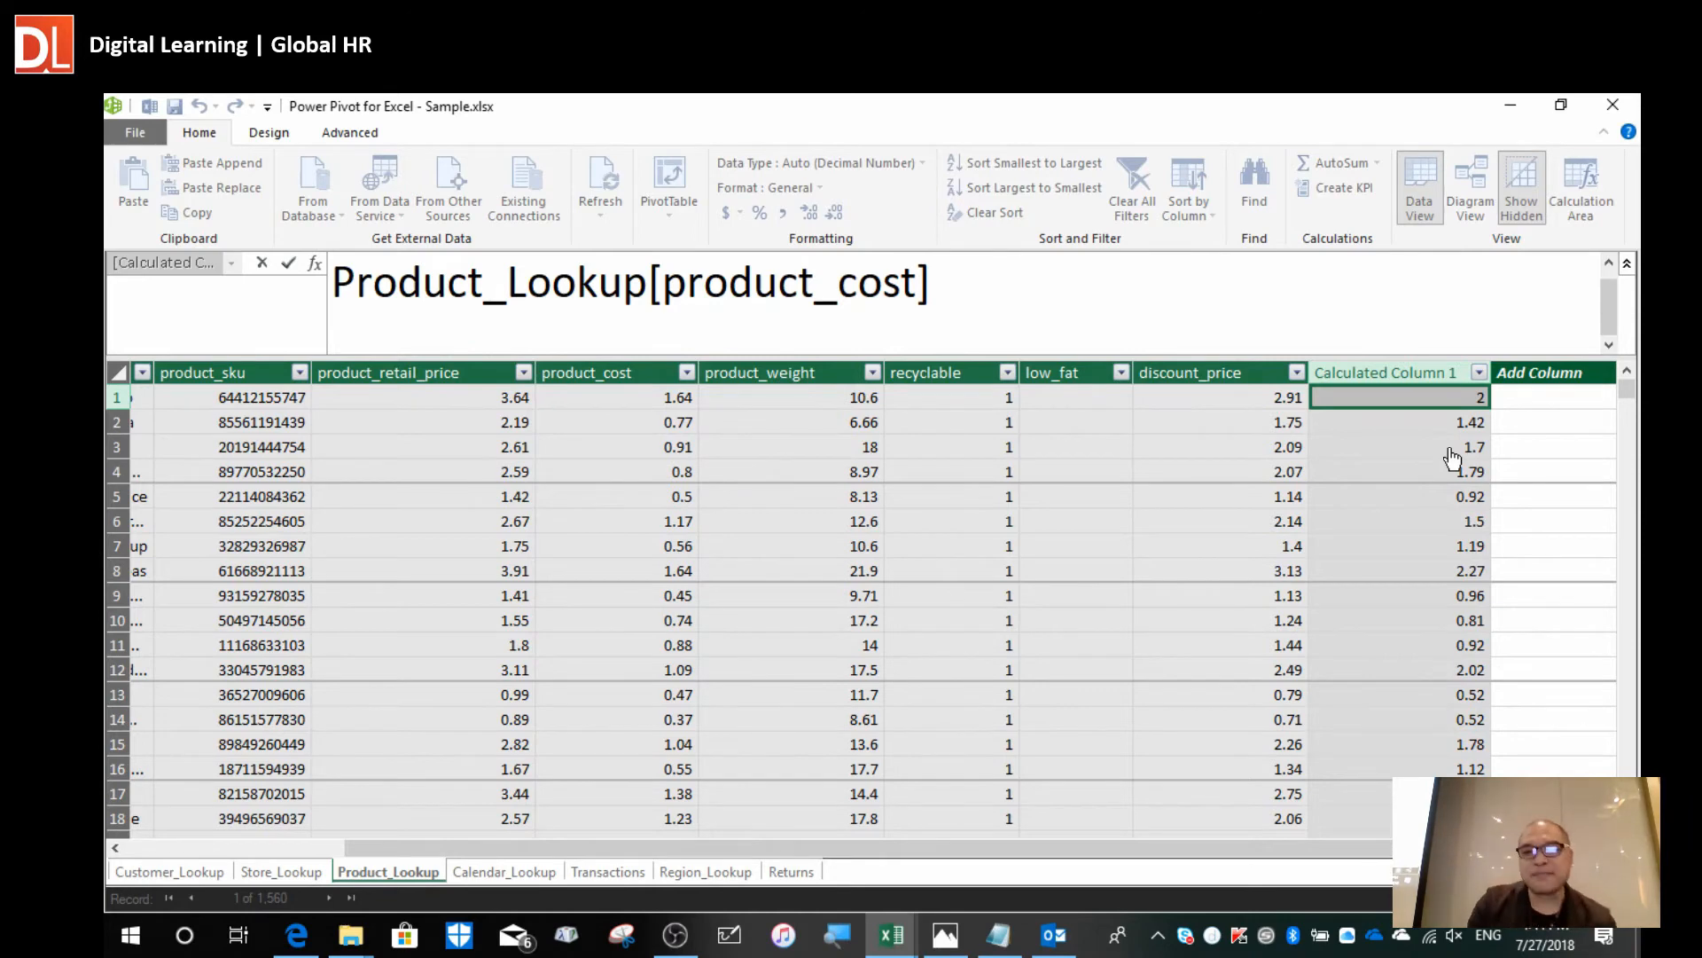
Rename the new calculated column as profit.
double_click(1381, 368)
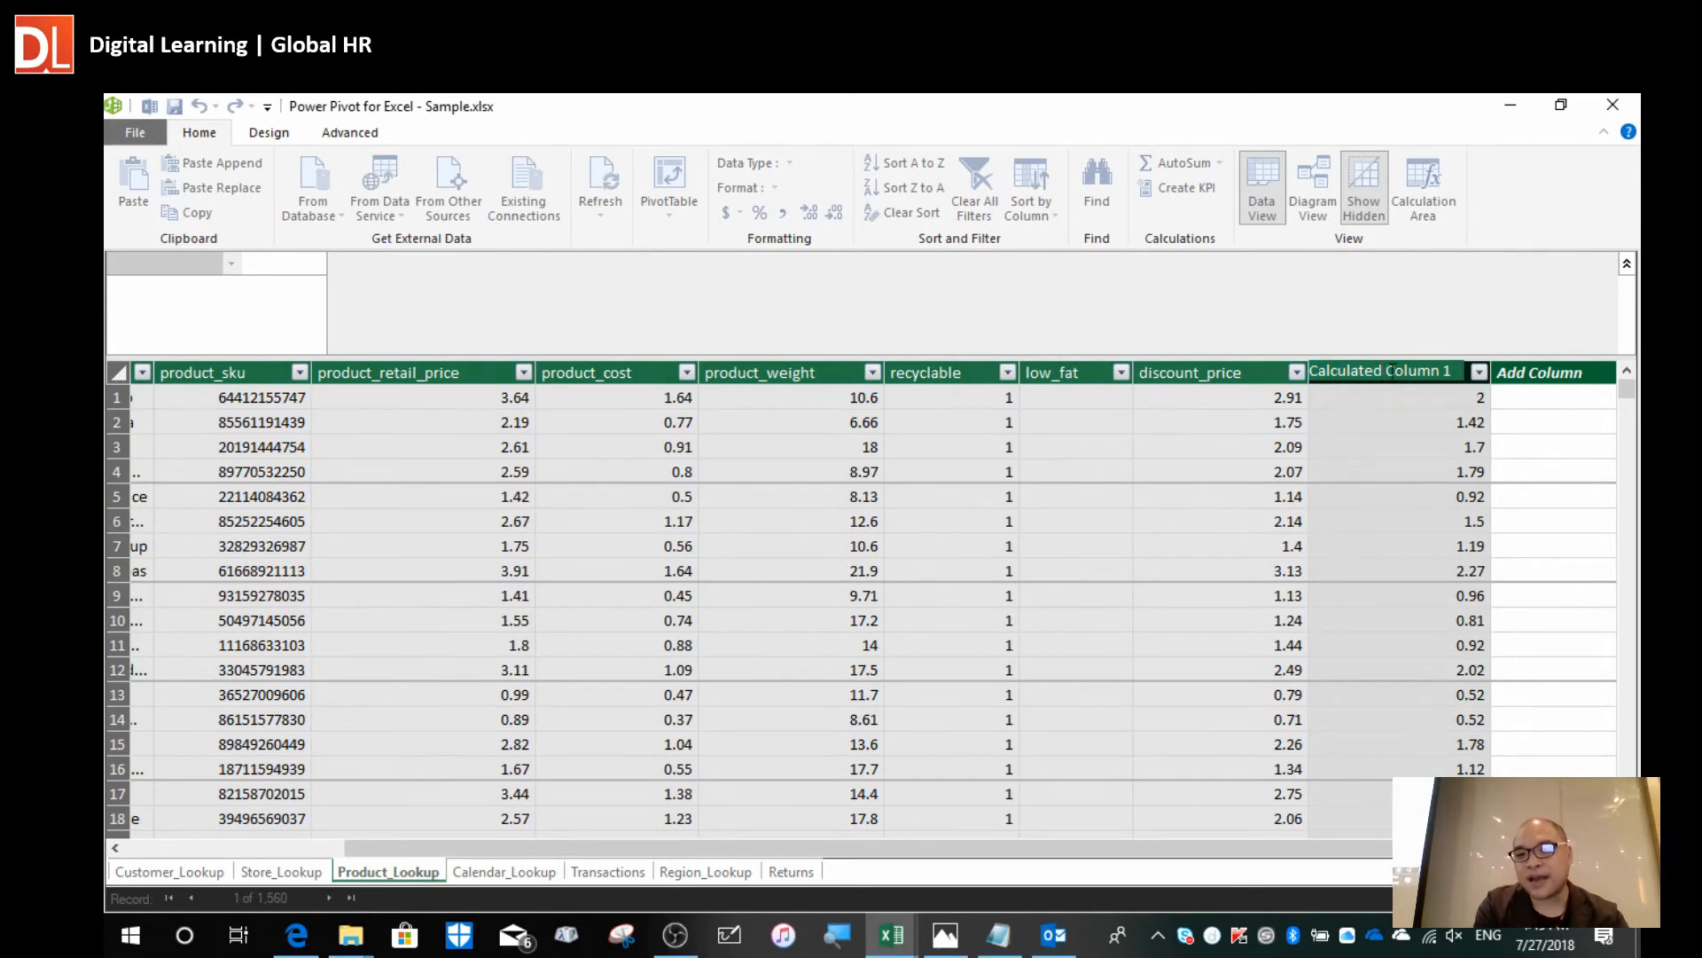
click(1452, 371)
drag(1452, 371, 1198, 389)
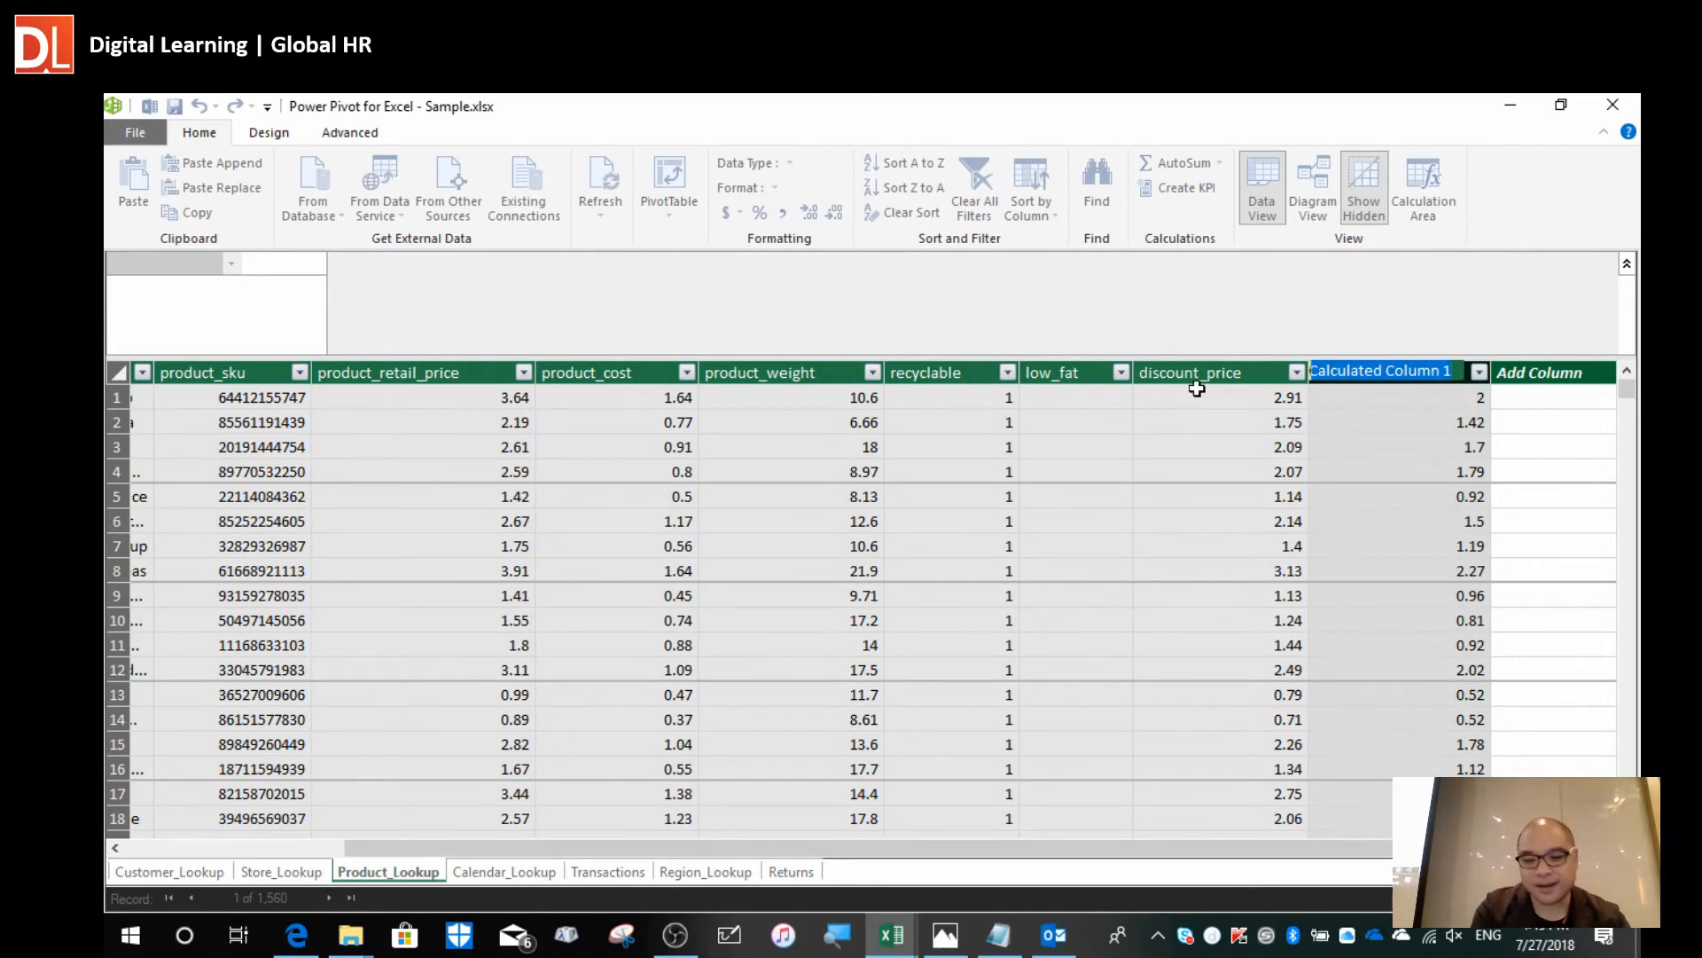
text(profit)
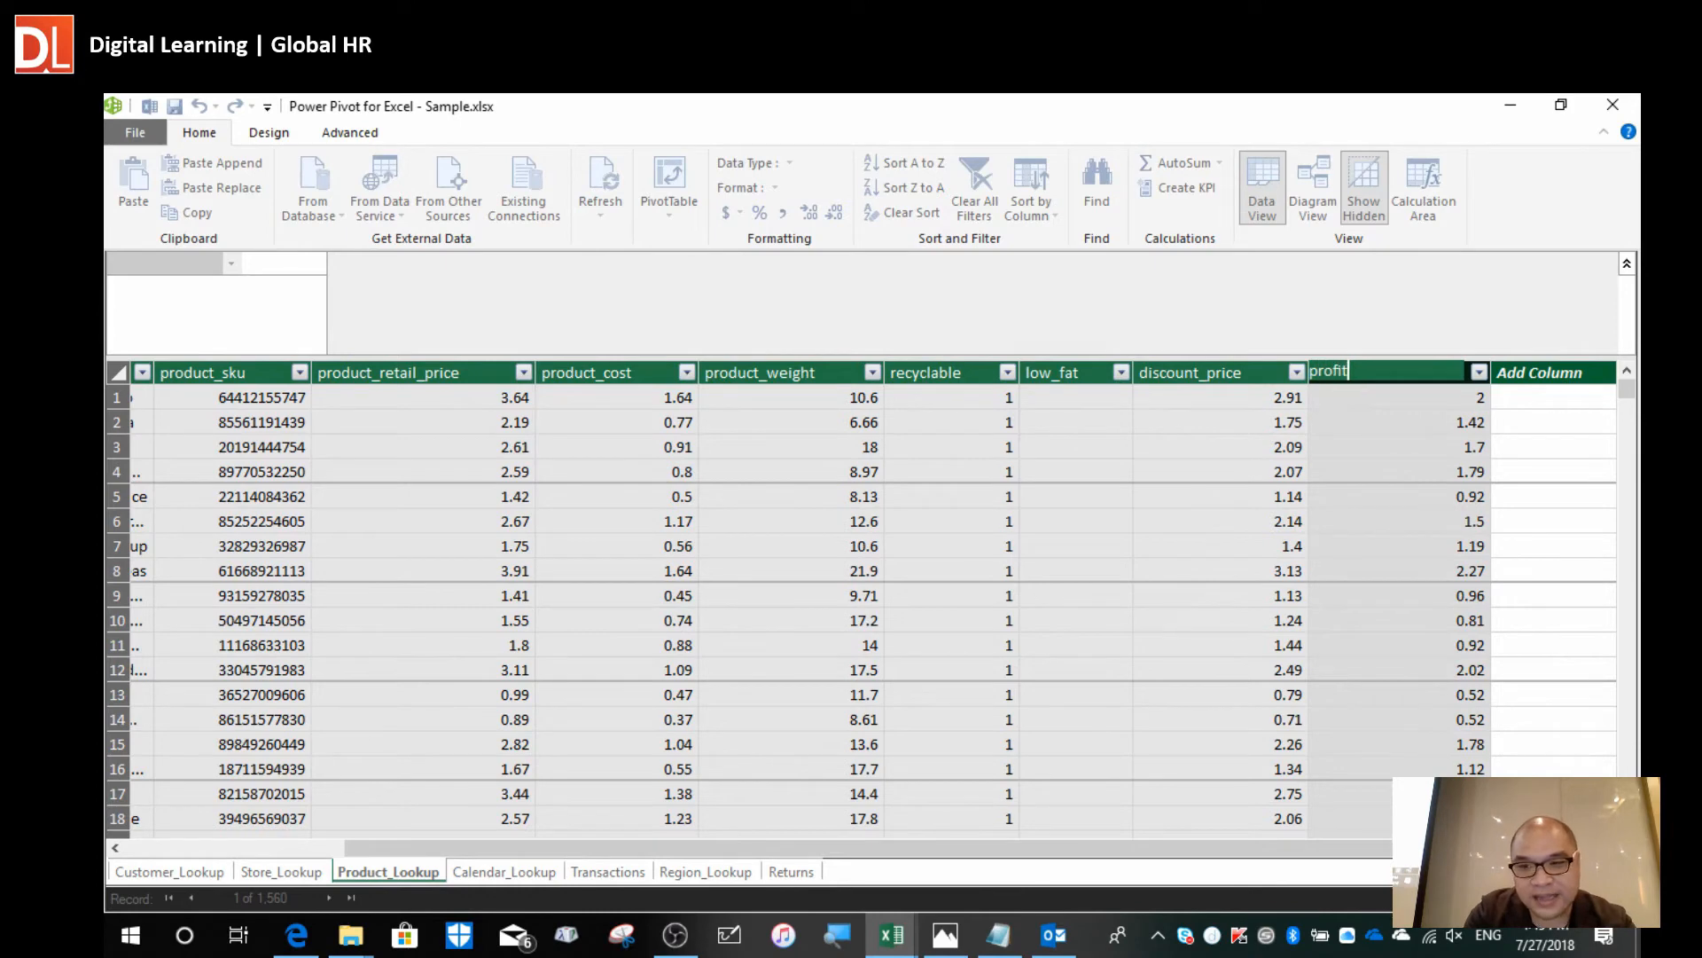
key(Return)
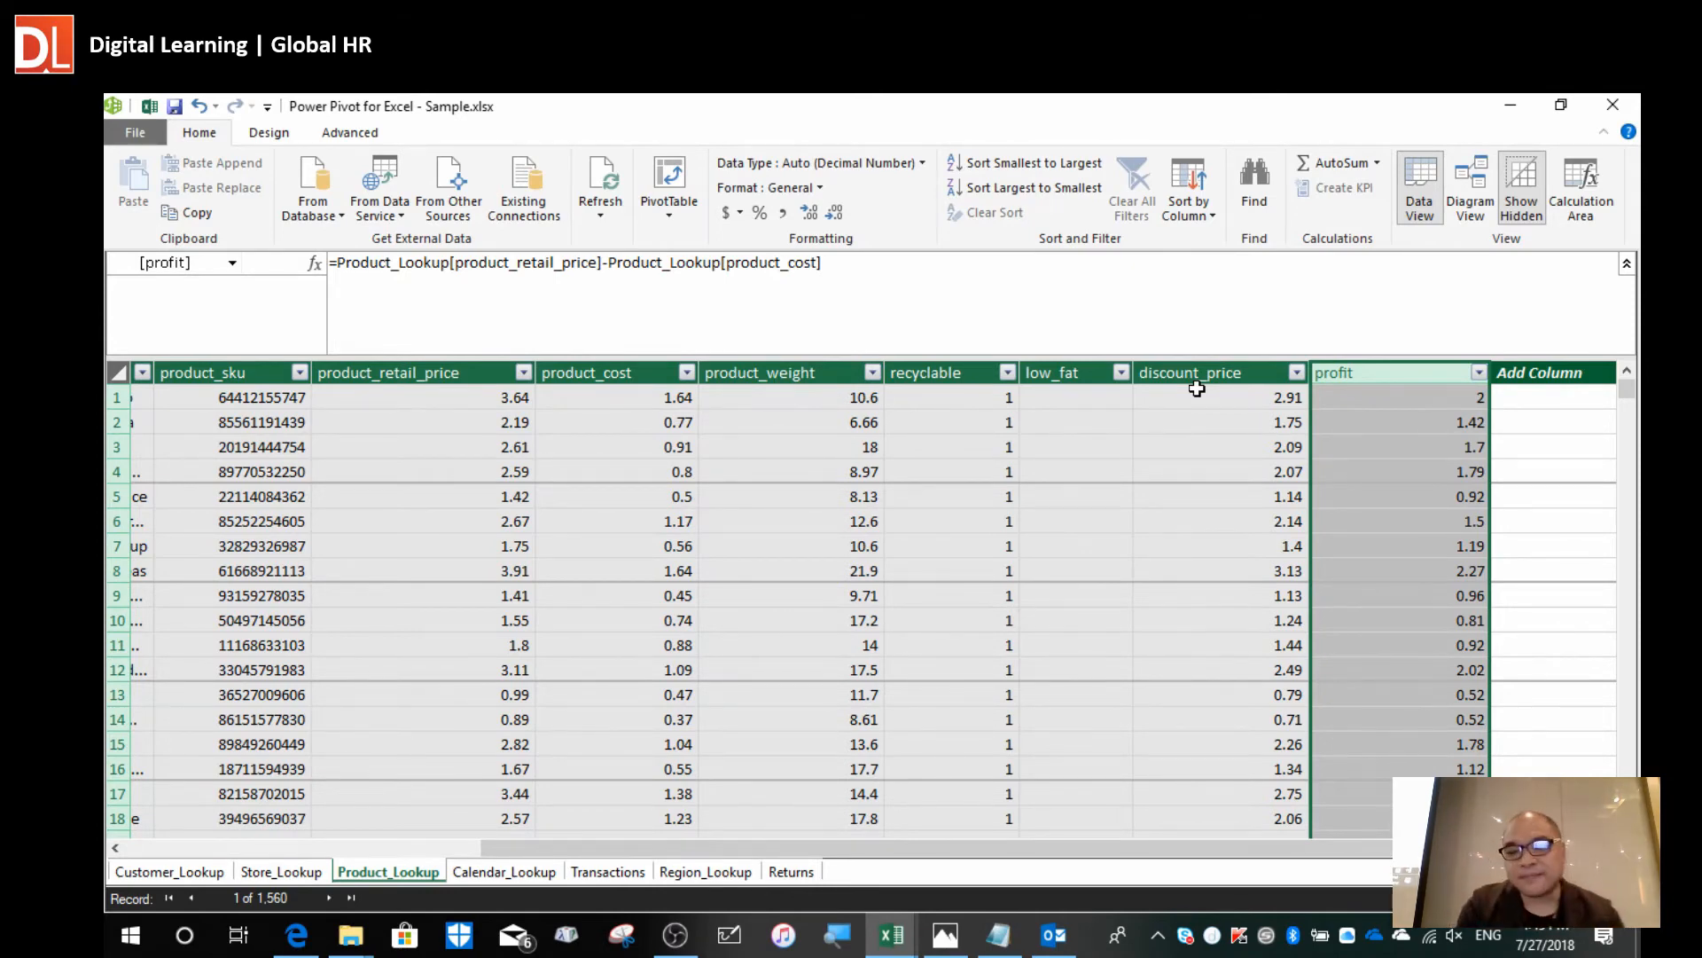
Start a formula with an equals sign in the empty column after profit in Product_Lookup.
click(1270, 399)
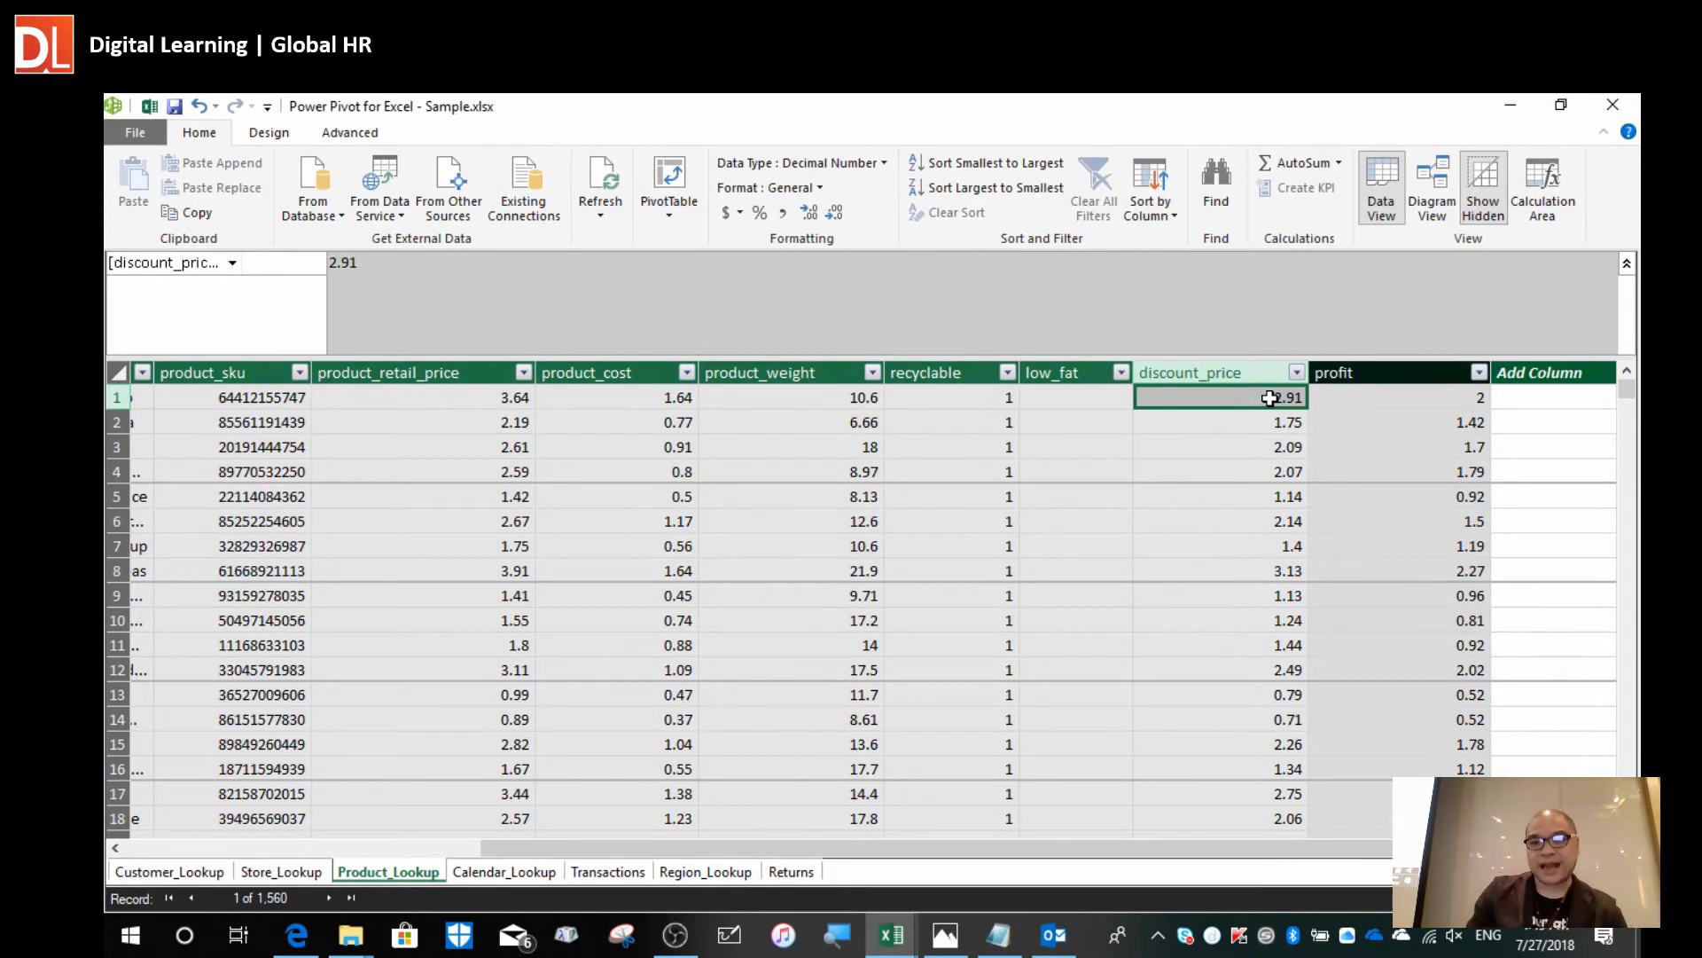
key(Right)
key(Right)
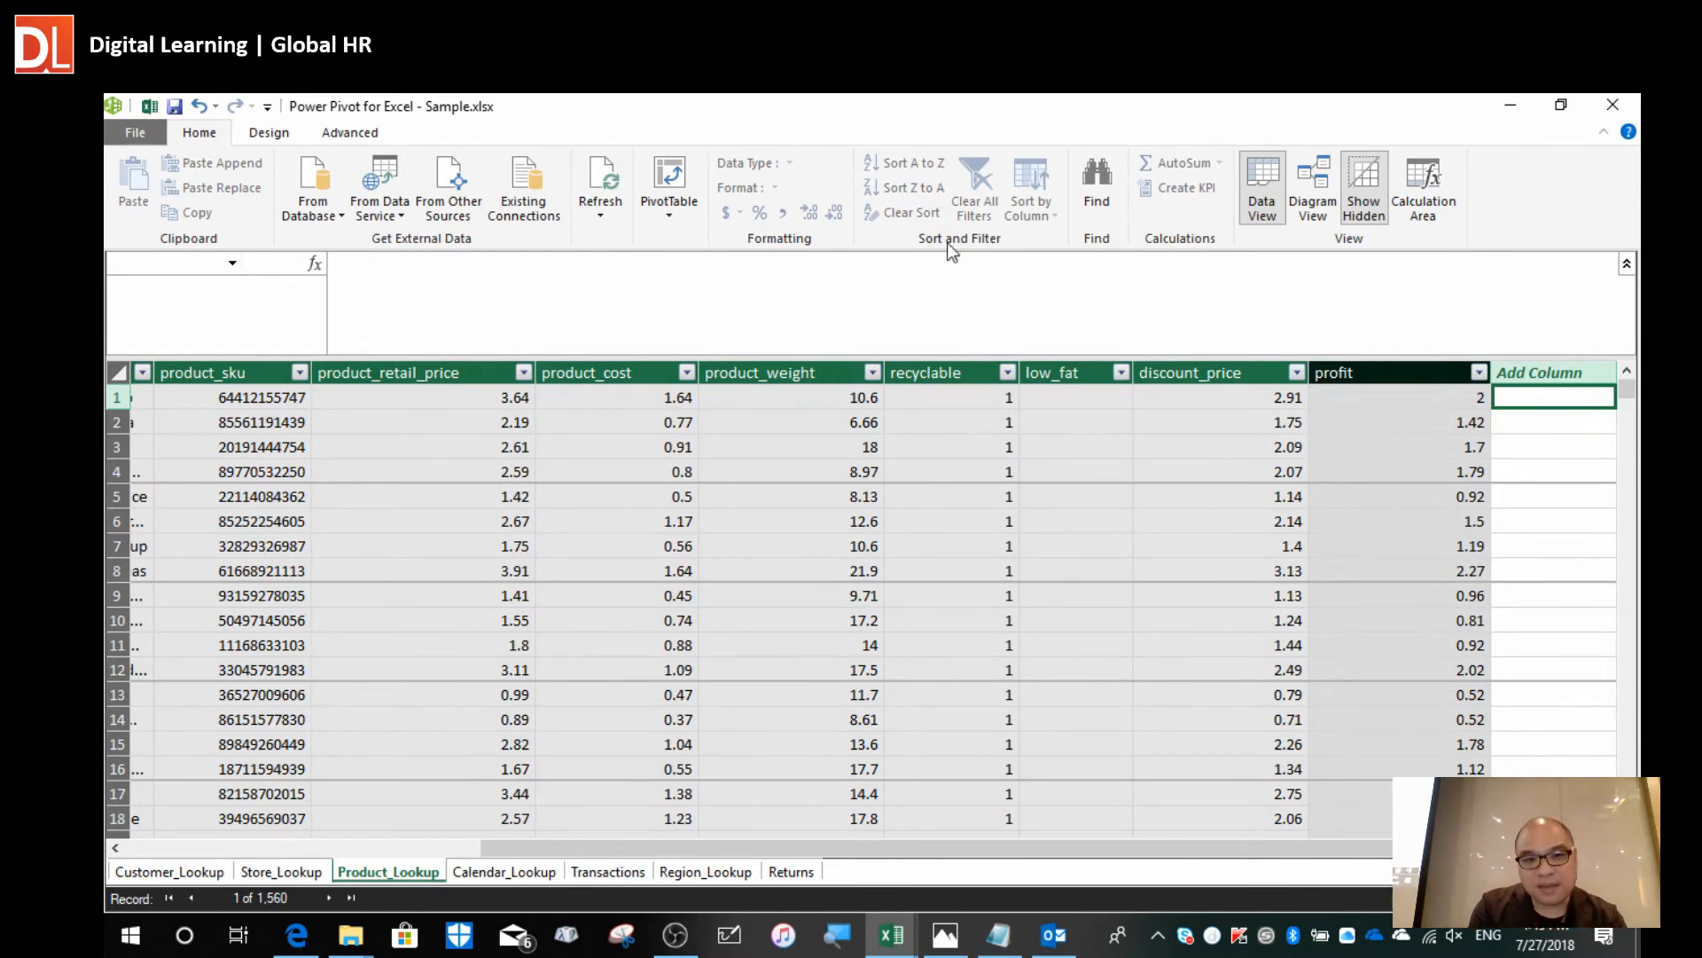
click(987, 281)
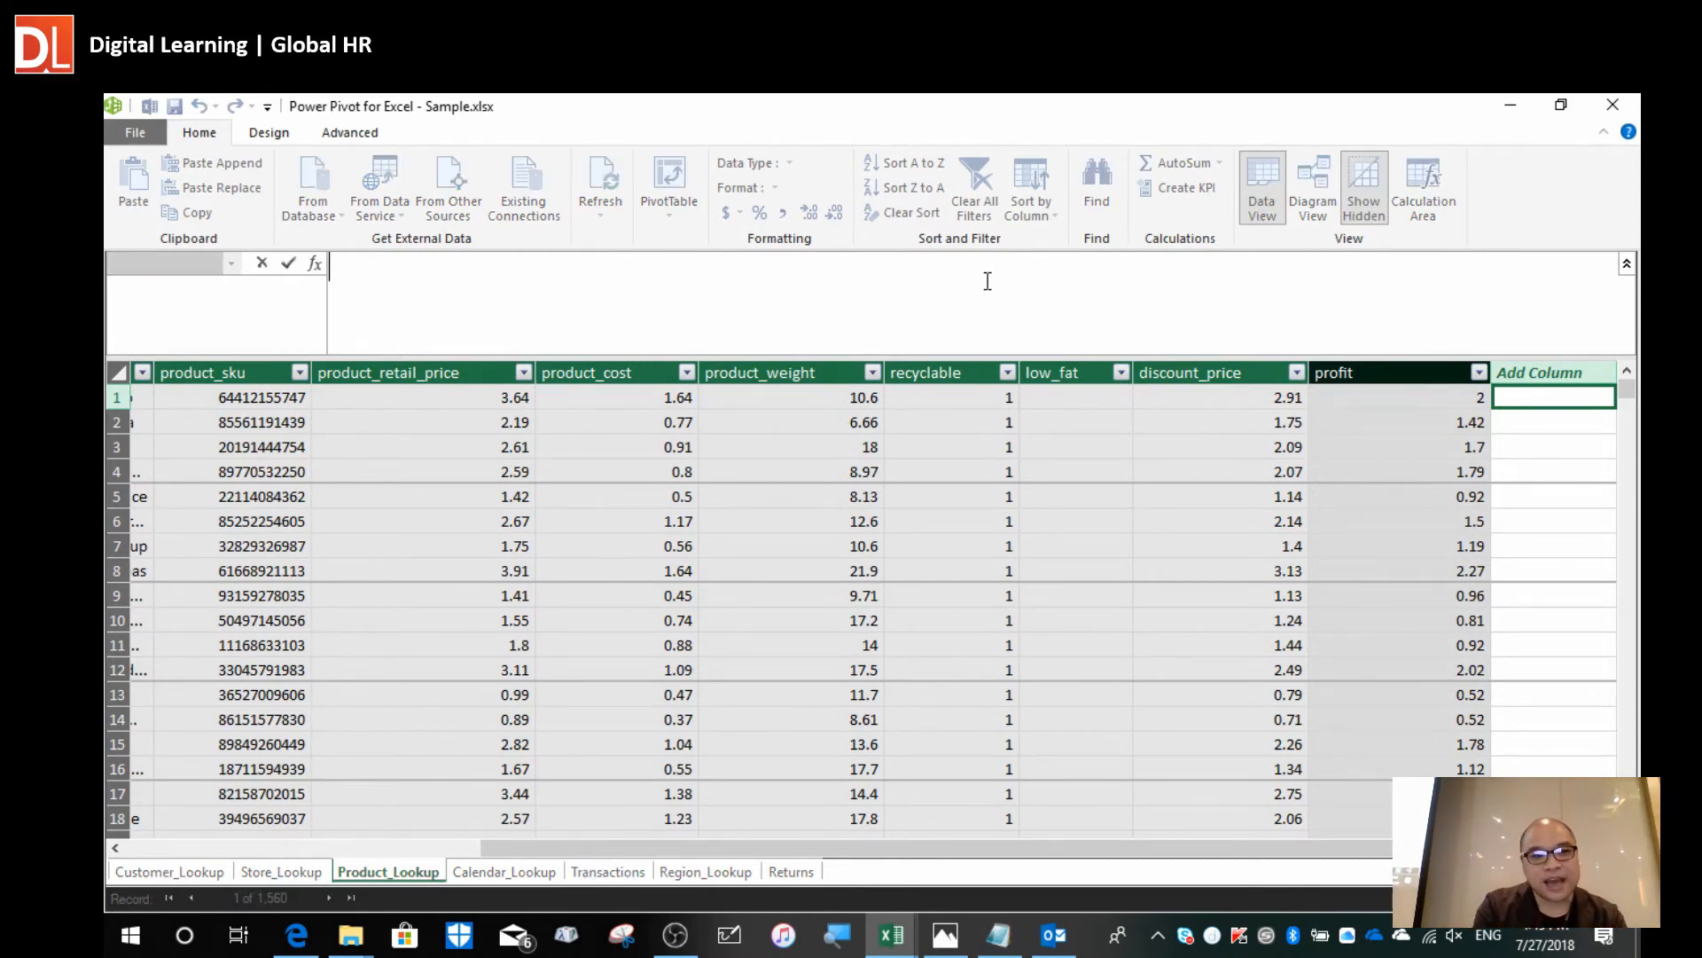
text(=)
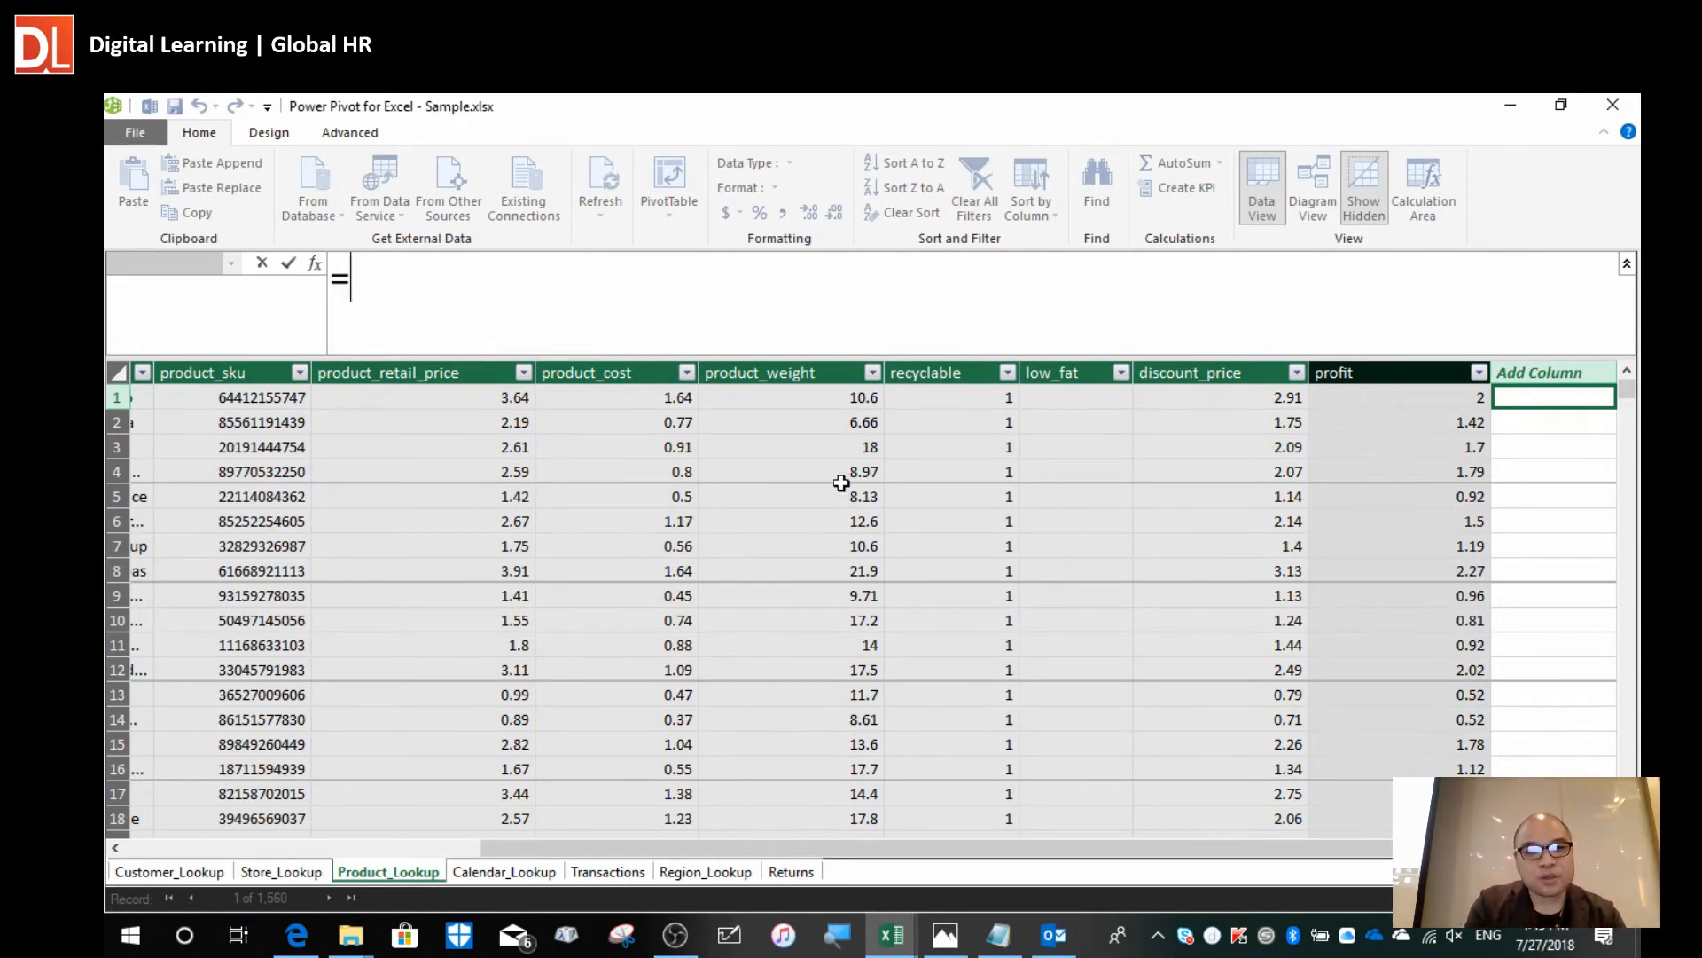
Try the discount formula =(Product_Lookup[product_retail_price]-Product_Lookup[discount_price])/Product_Lookup[product_retail_price] for the new column.
click(505, 397)
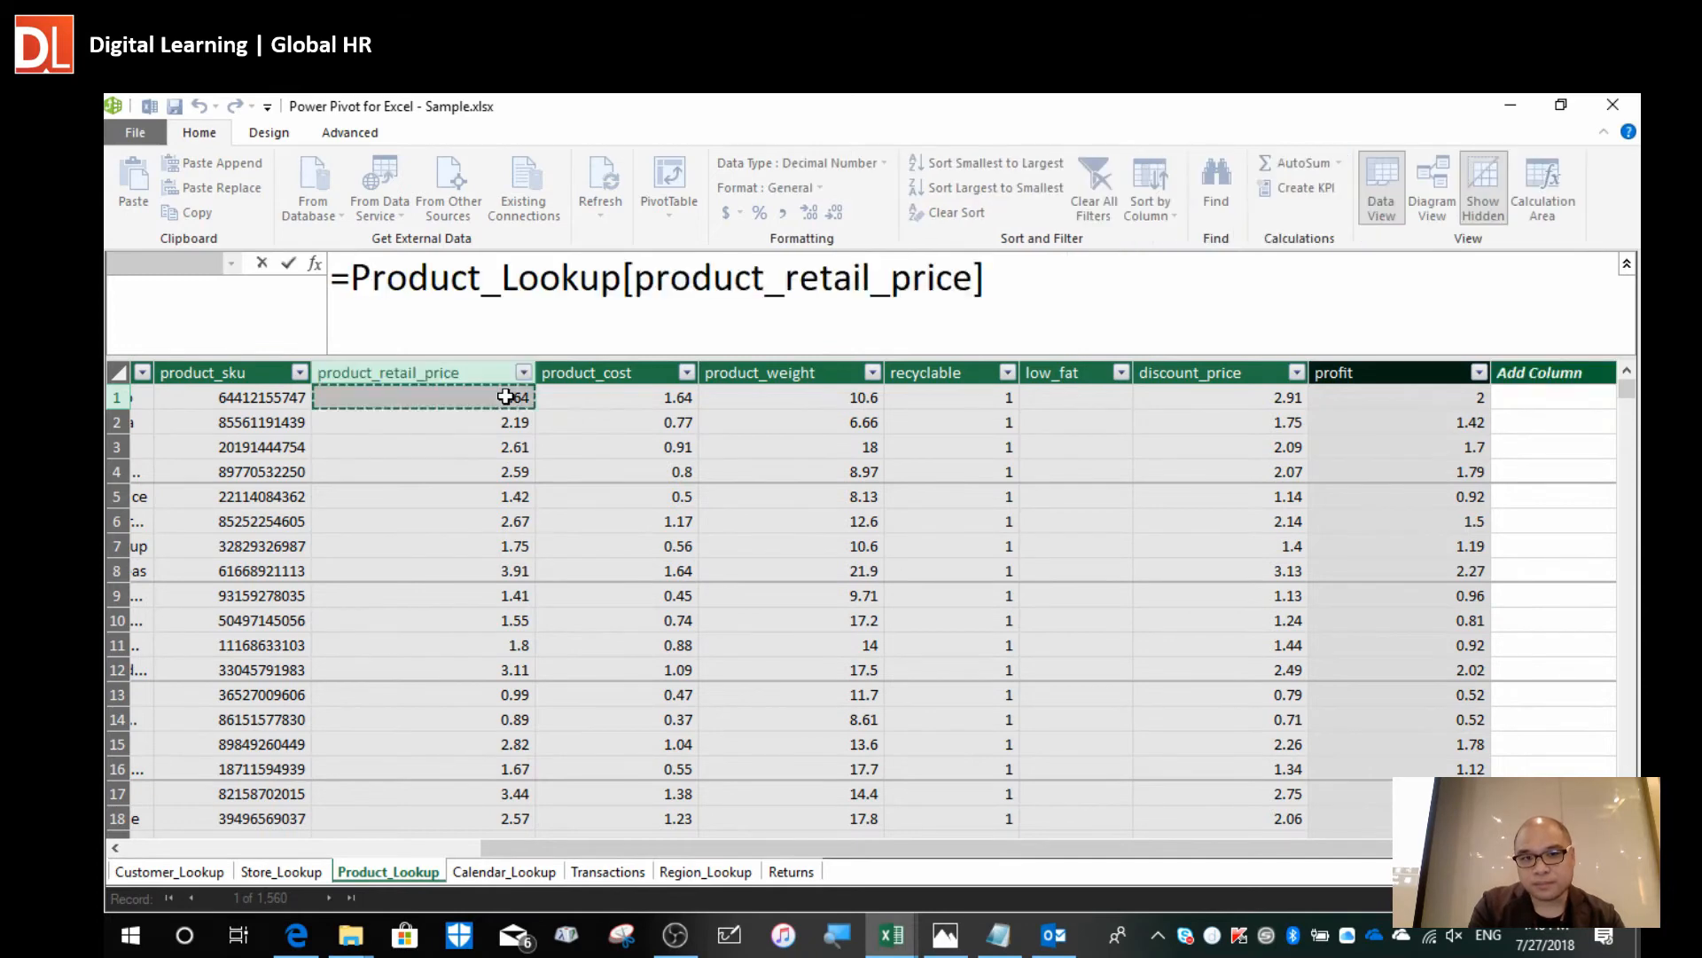
text(-)
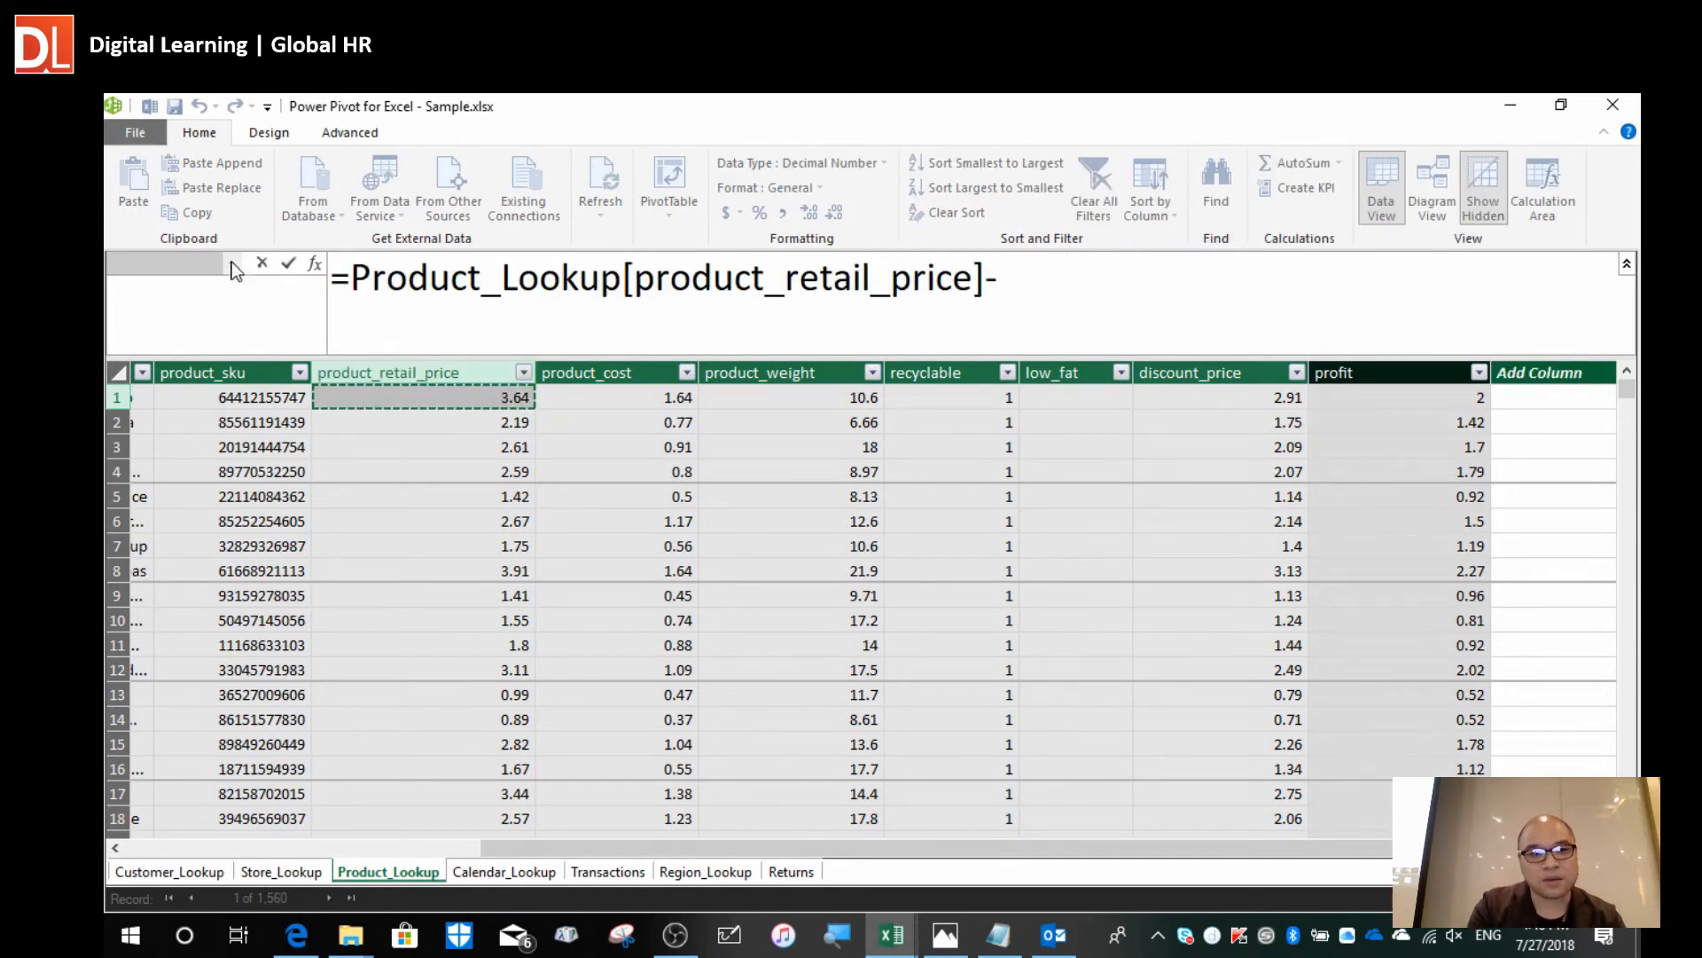
click(357, 276)
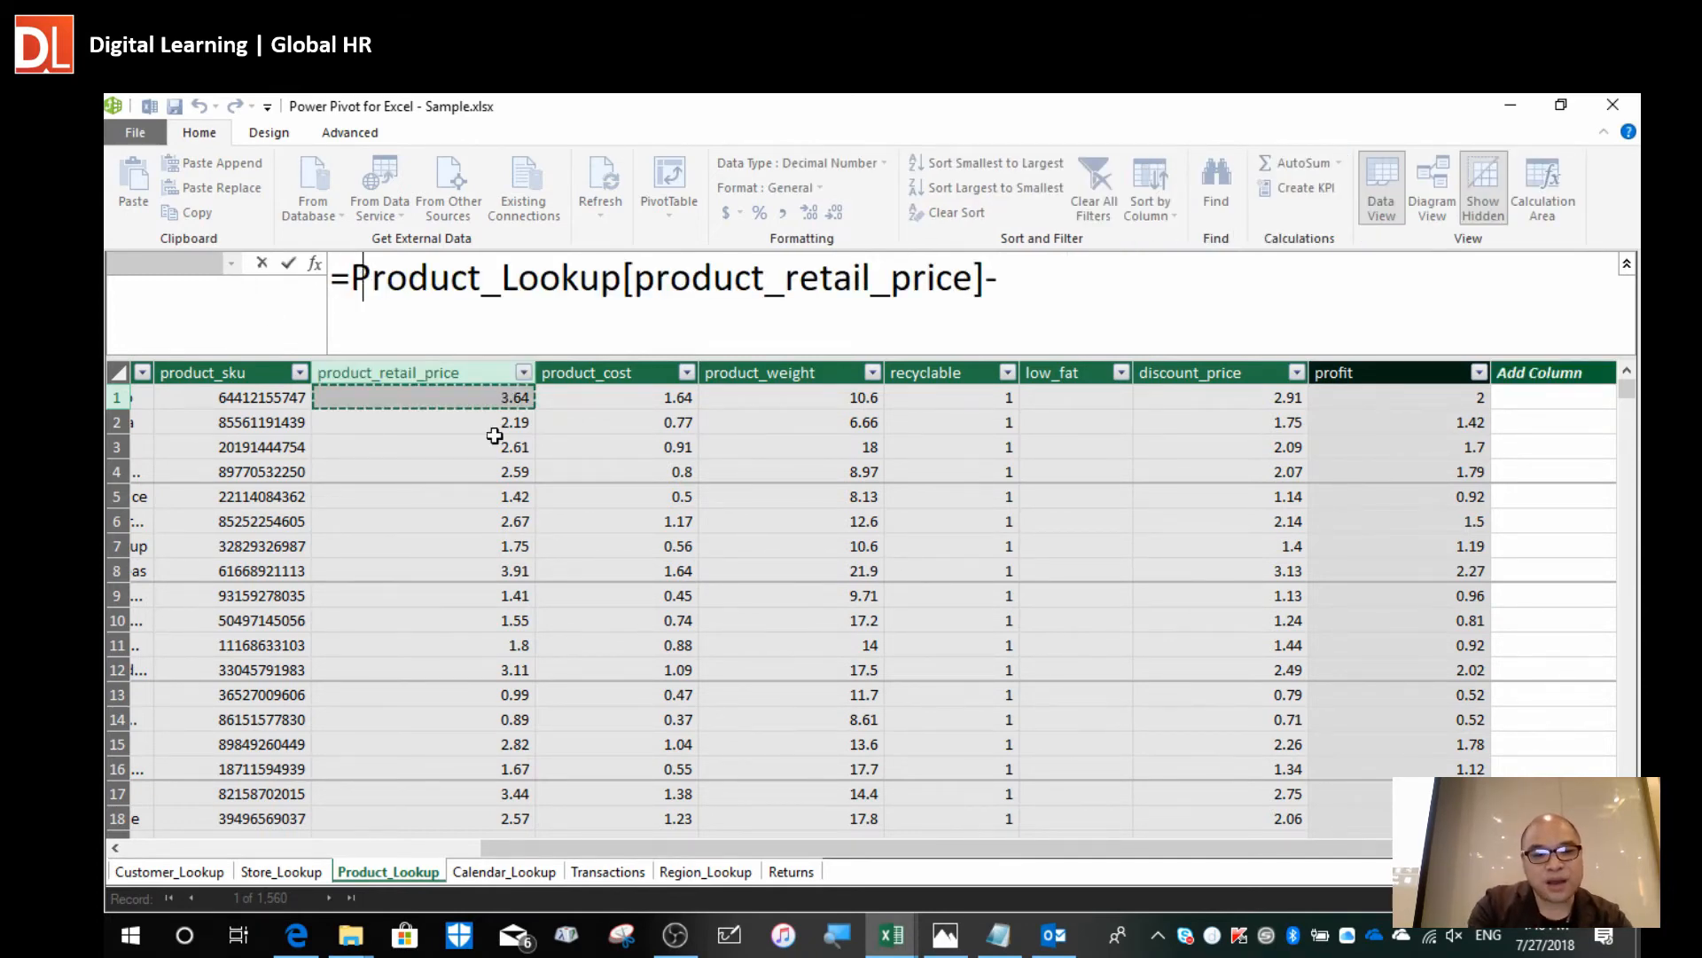
text(()
click(1077, 277)
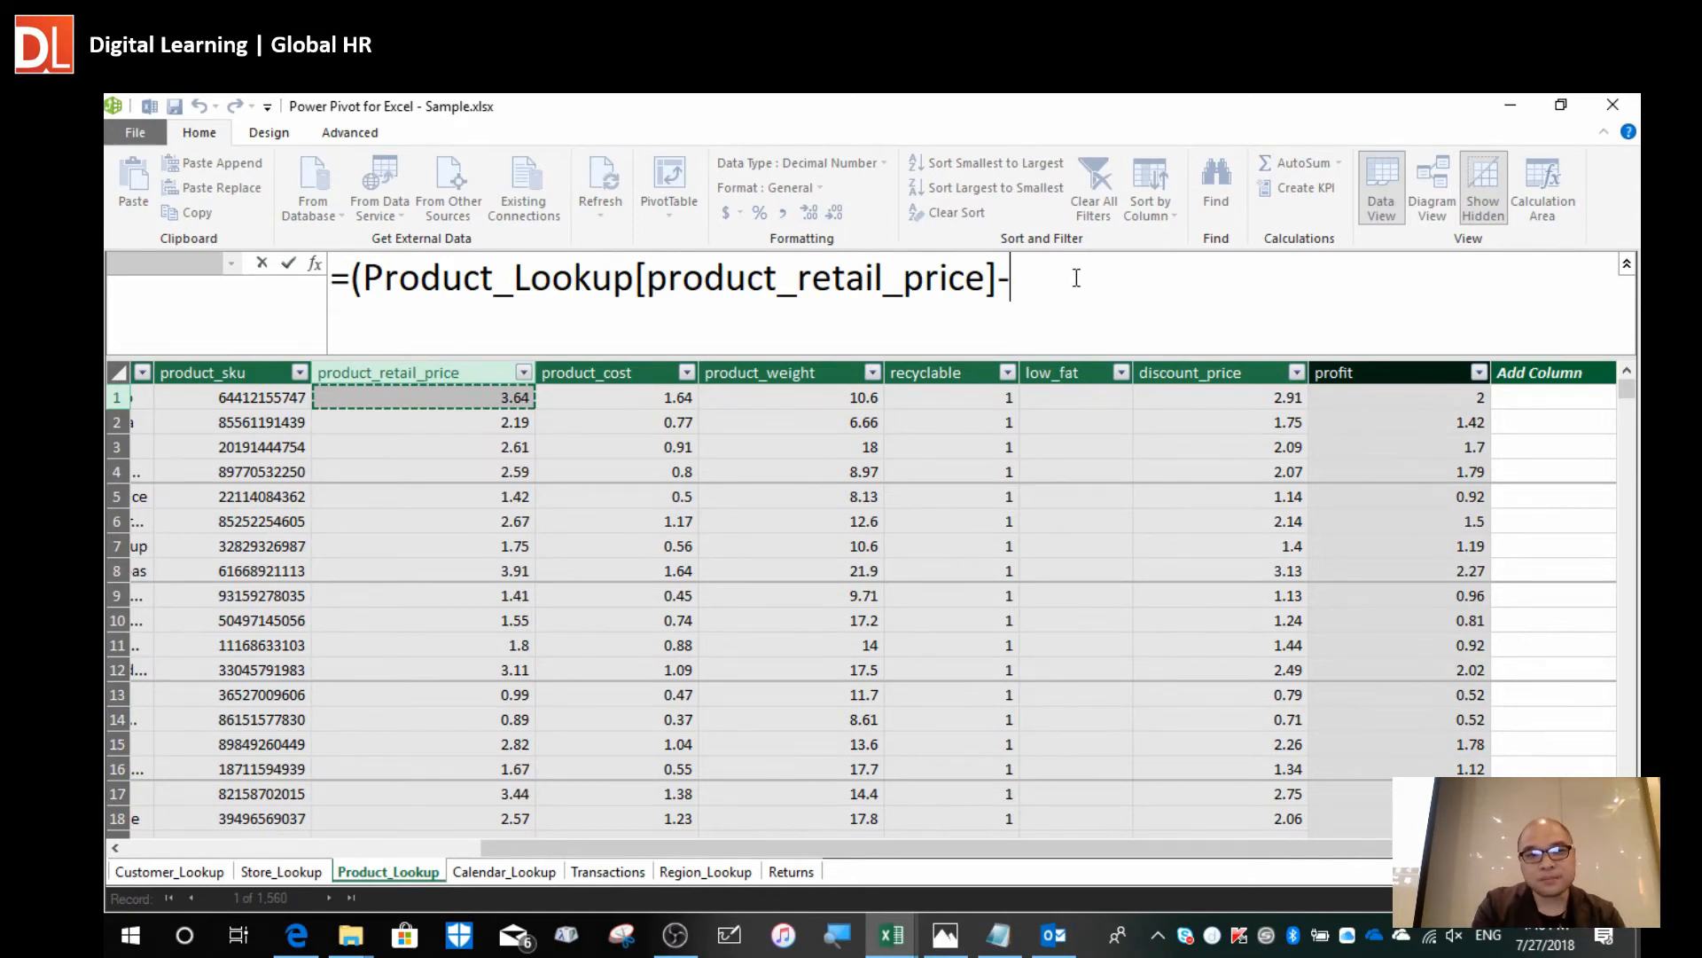
click(1245, 398)
text()/)
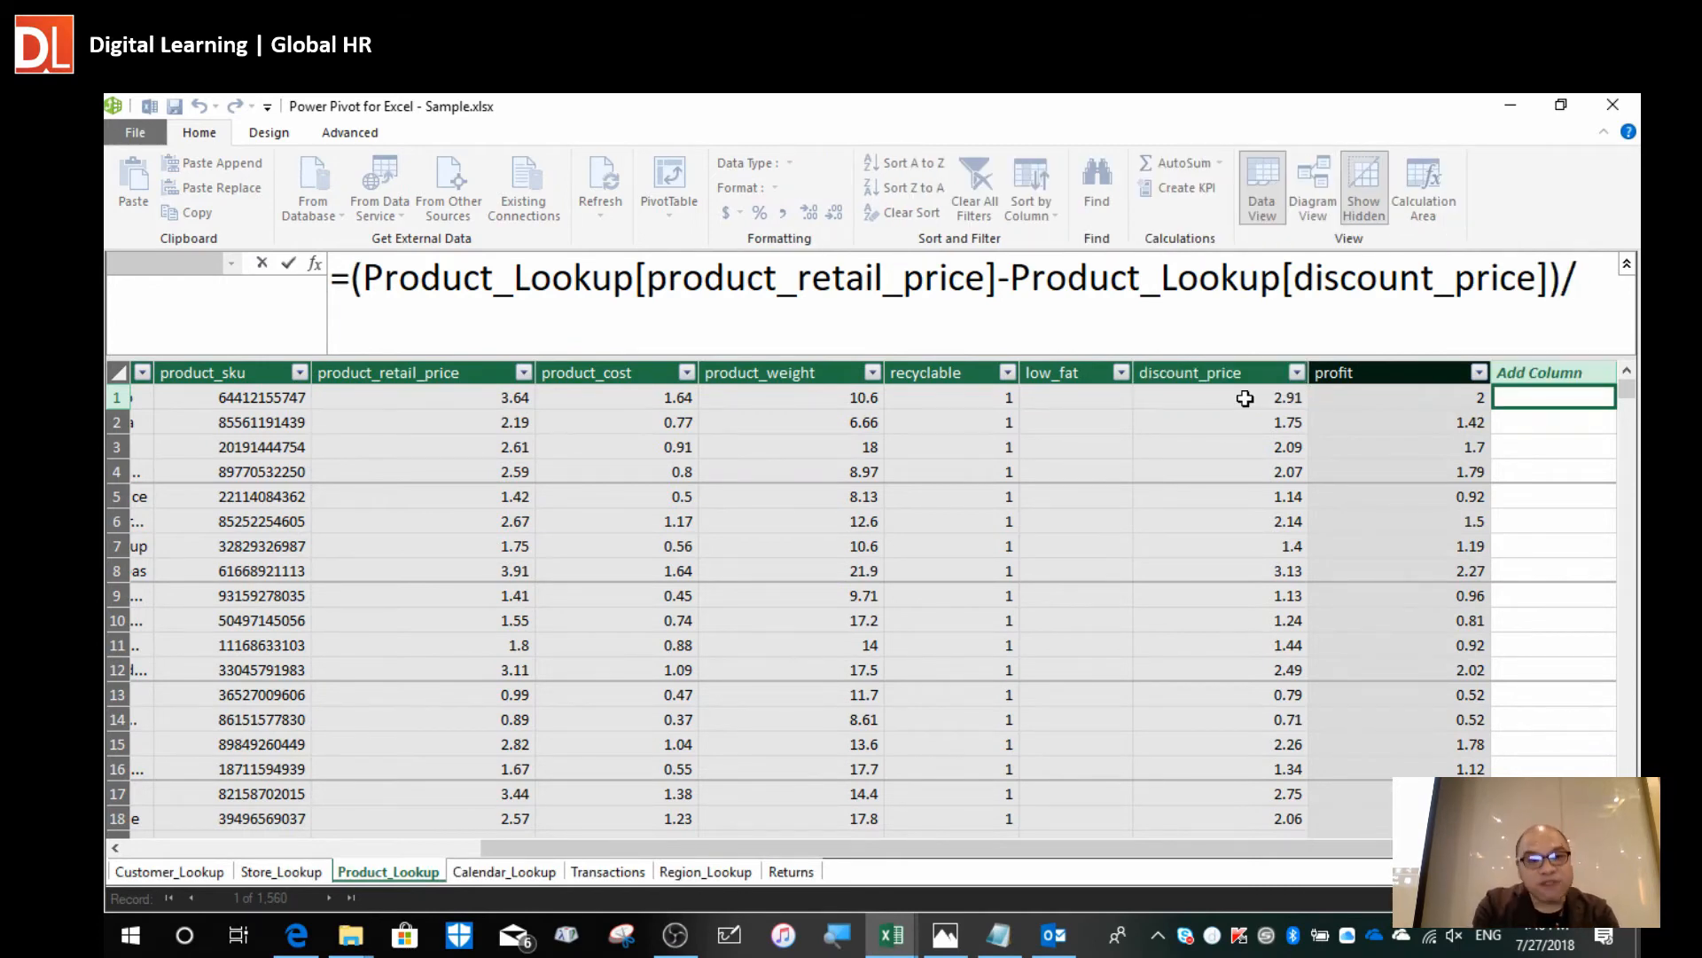
click(425, 400)
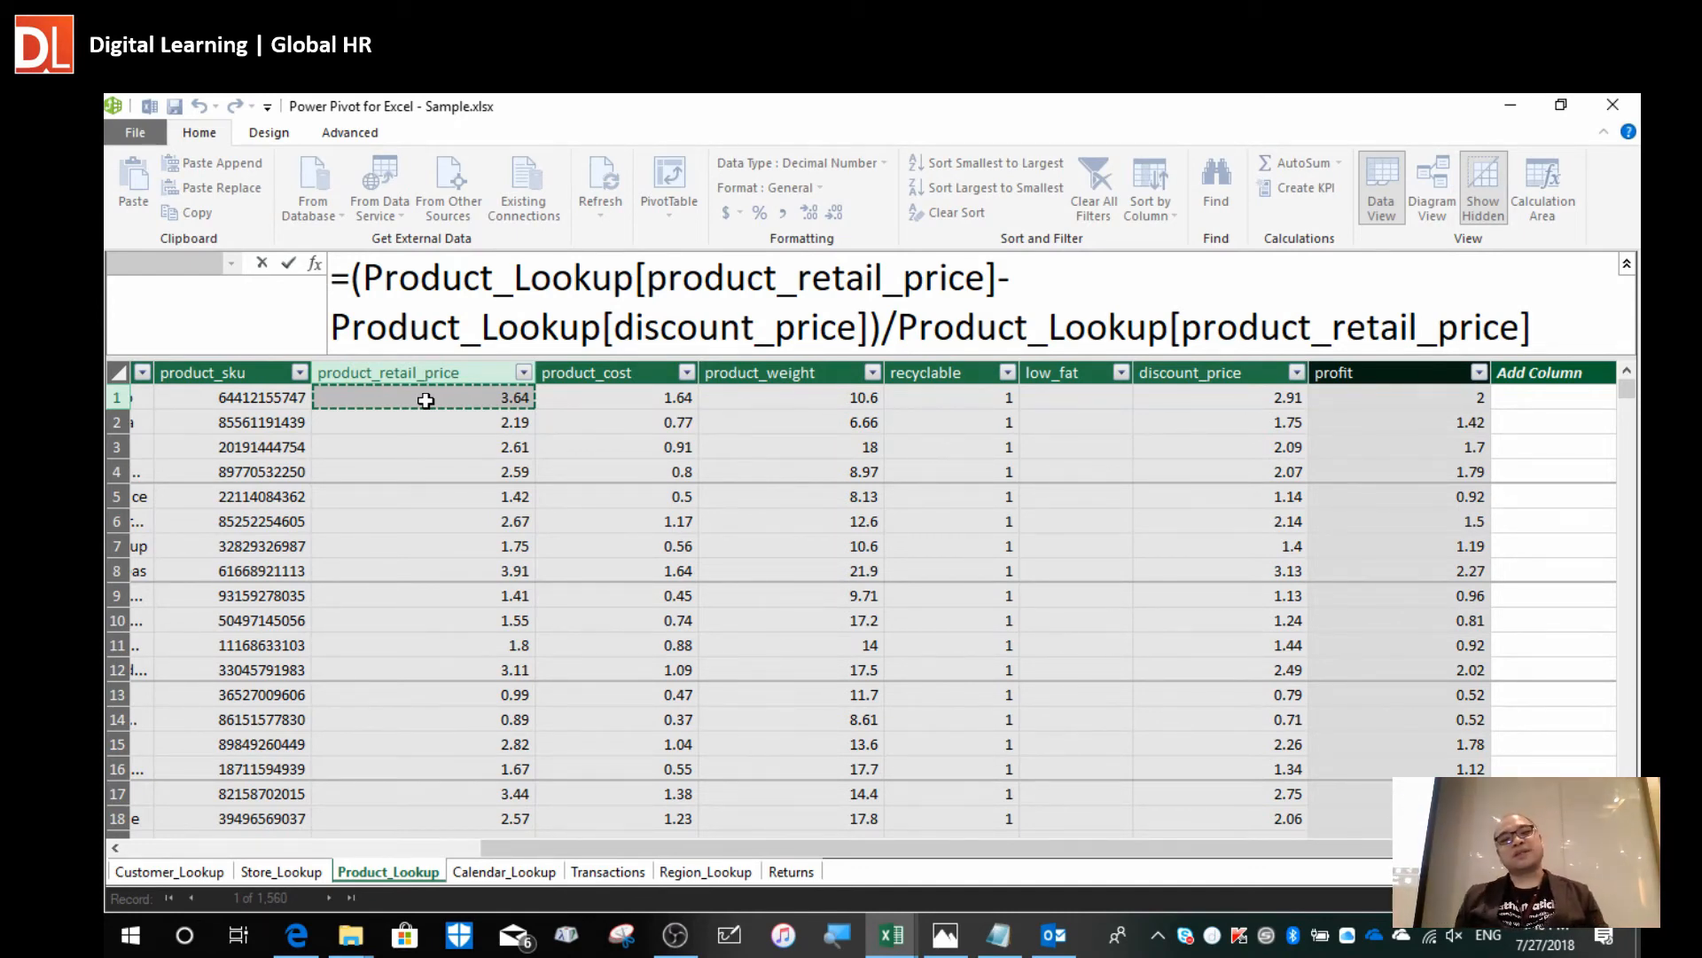
Erase the drafted price-difference ratio from the uncommitted formula.
key(BackSpace)
key(BackSpace)
key(BackSpace)
key(BackSpace)
key(BackSpace)
key(BackSpace)
key(BackSpace)
key(BackSpace)
key(BackSpace)
key(BackSpace)
key(BackSpace)
key(BackSpace)
key(BackSpace)
key(BackSpace)
key(BackSpace)
key(BackSpace)
key(BackSpace)
key(BackSpace)
key(BackSpace)
key(BackSpace)
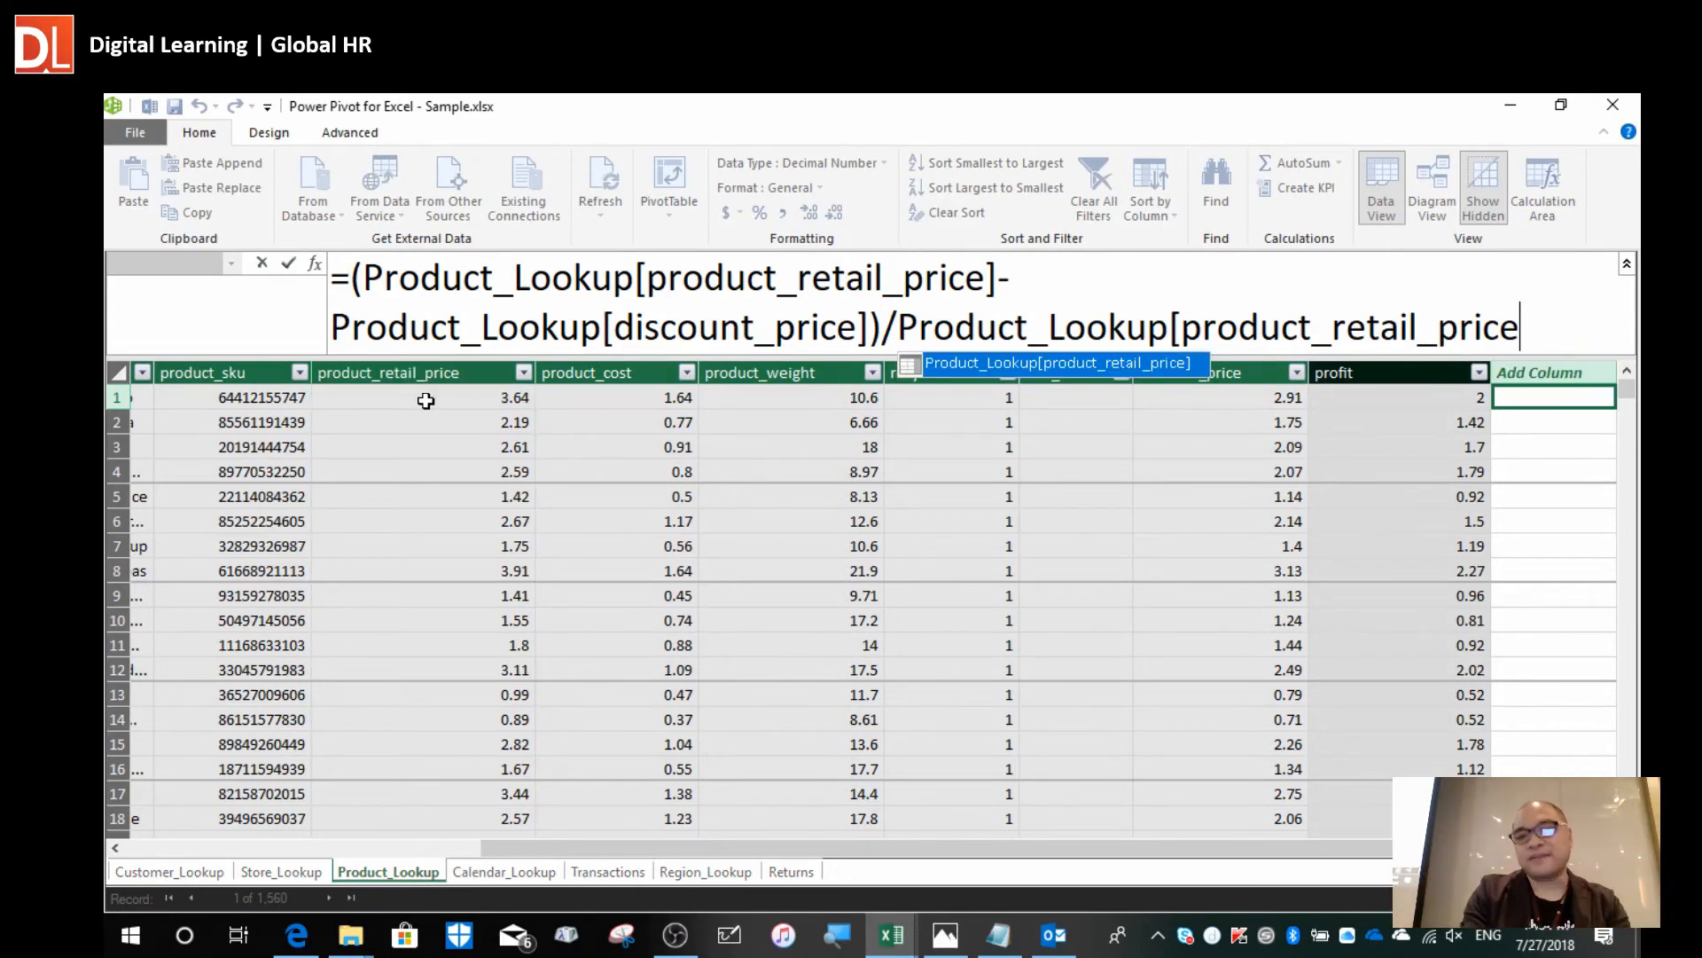
key(BackSpace)
key(BackSpace)
key(BackSpace)
key(BackSpace)
key(BackSpace)
key(BackSpace)
key(BackSpace)
key(BackSpace)
key(BackSpace)
key(BackSpace)
key(BackSpace)
key(BackSpace)
key(BackSpace)
key(BackSpace)
key(BackSpace)
key(BackSpace)
key(BackSpace)
key(BackSpace)
key(BackSpace)
key(BackSpace)
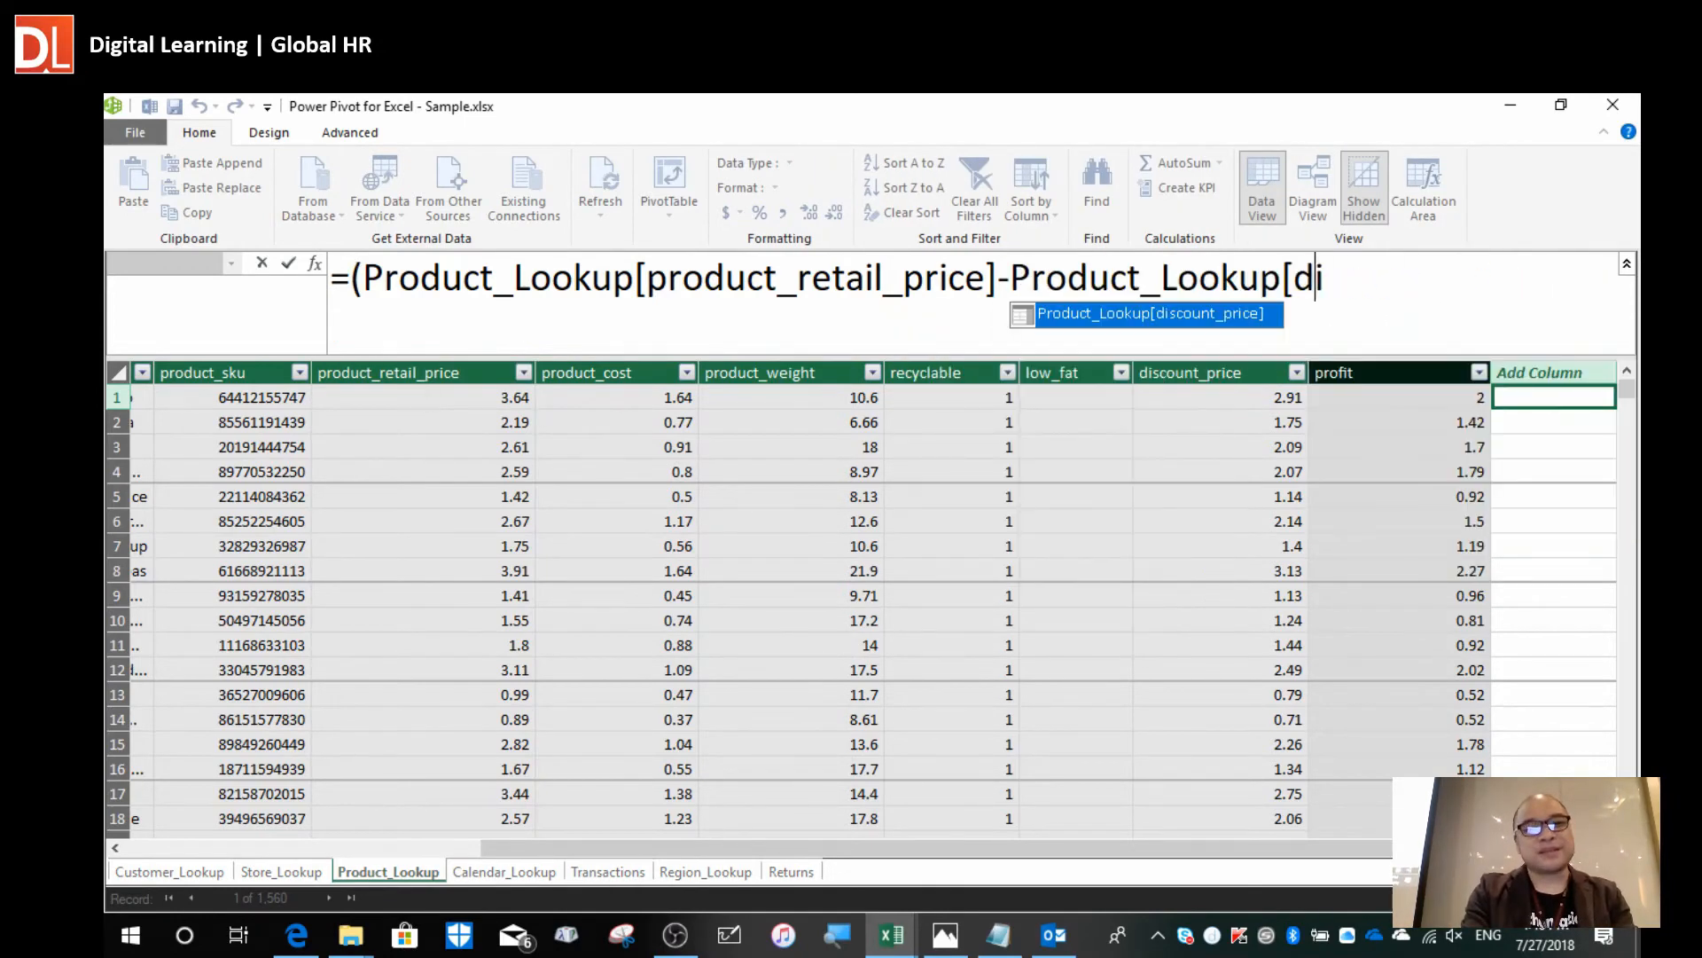
key(BackSpace)
key(BackSpace)
key(BackSpace)
key(BackSpace)
key(BackSpace)
key(BackSpace)
key(BackSpace)
key(BackSpace)
key(BackSpace)
key(BackSpace)
key(BackSpace)
key(BackSpace)
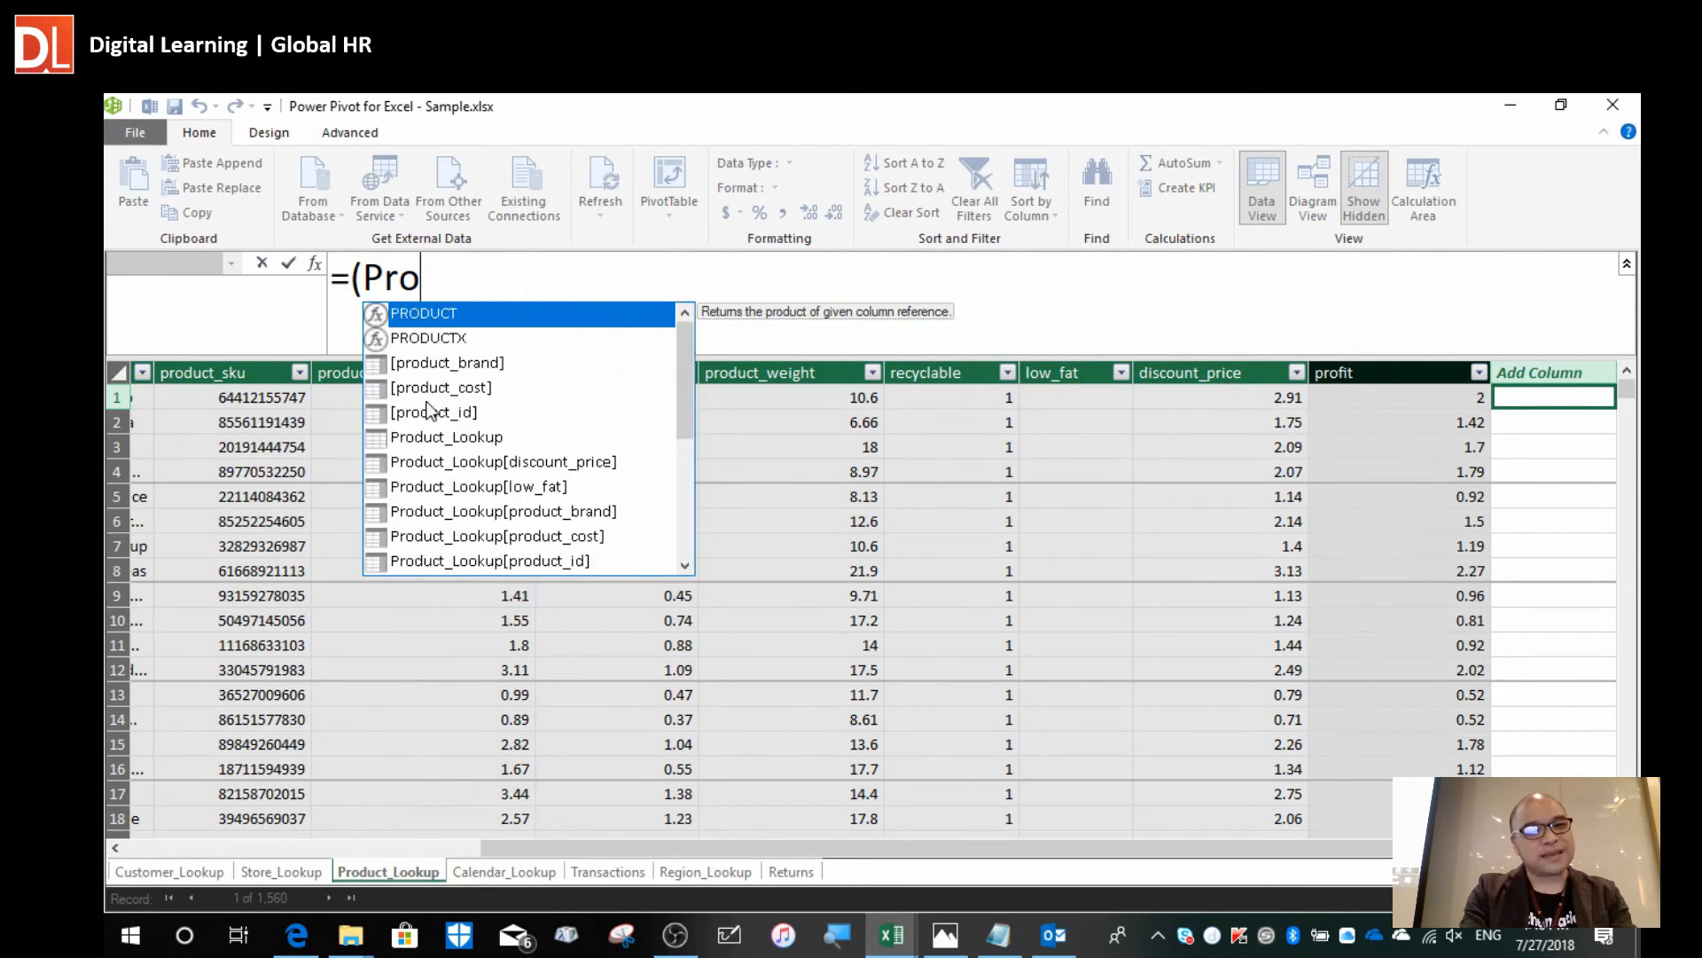
Try beginning the formula as =1-Product_Lookup[product_retail_price]/ and clear the whole entry.
text(1-)
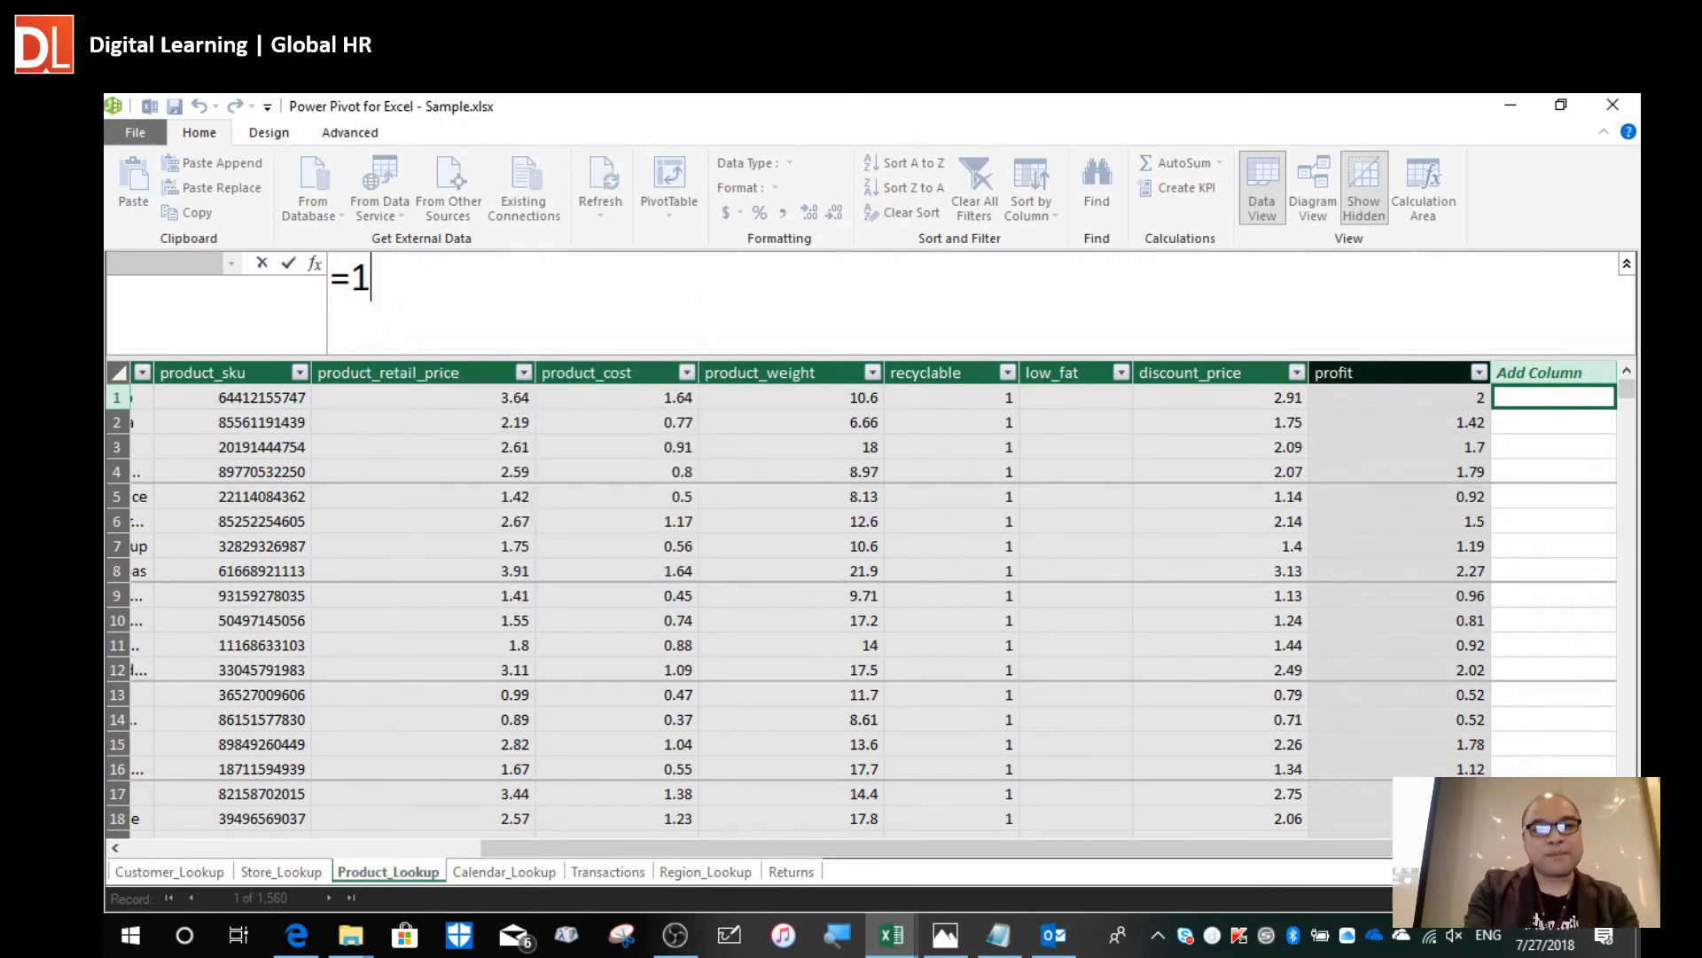
click(426, 401)
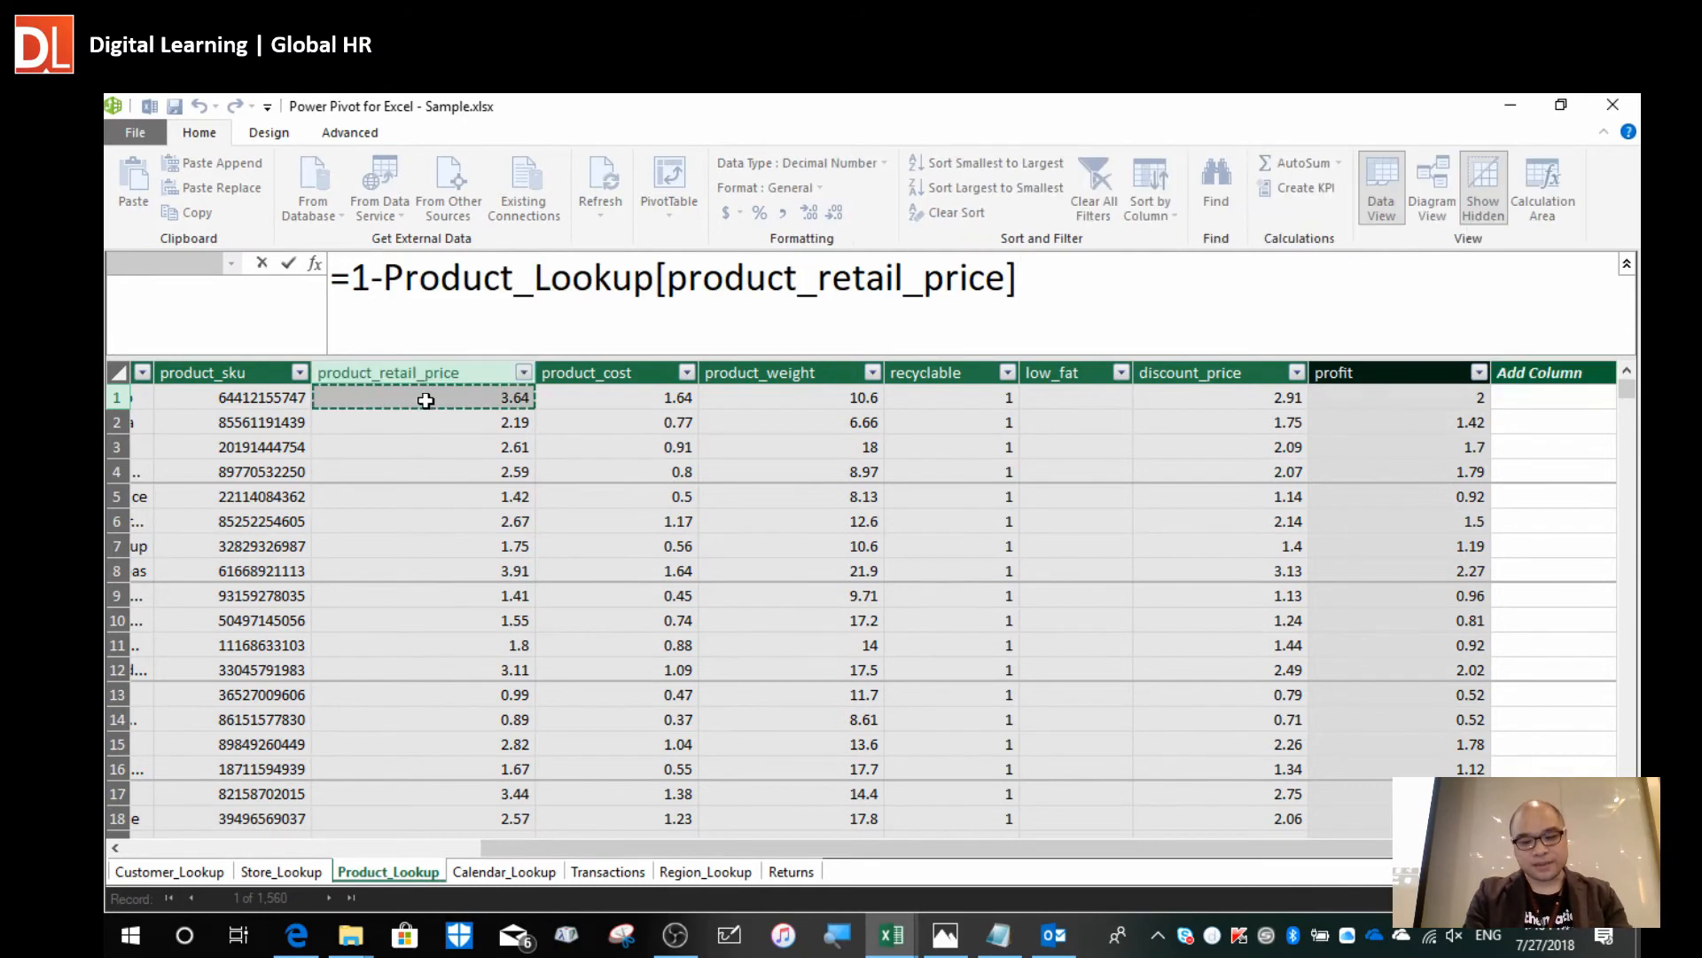
text(/)
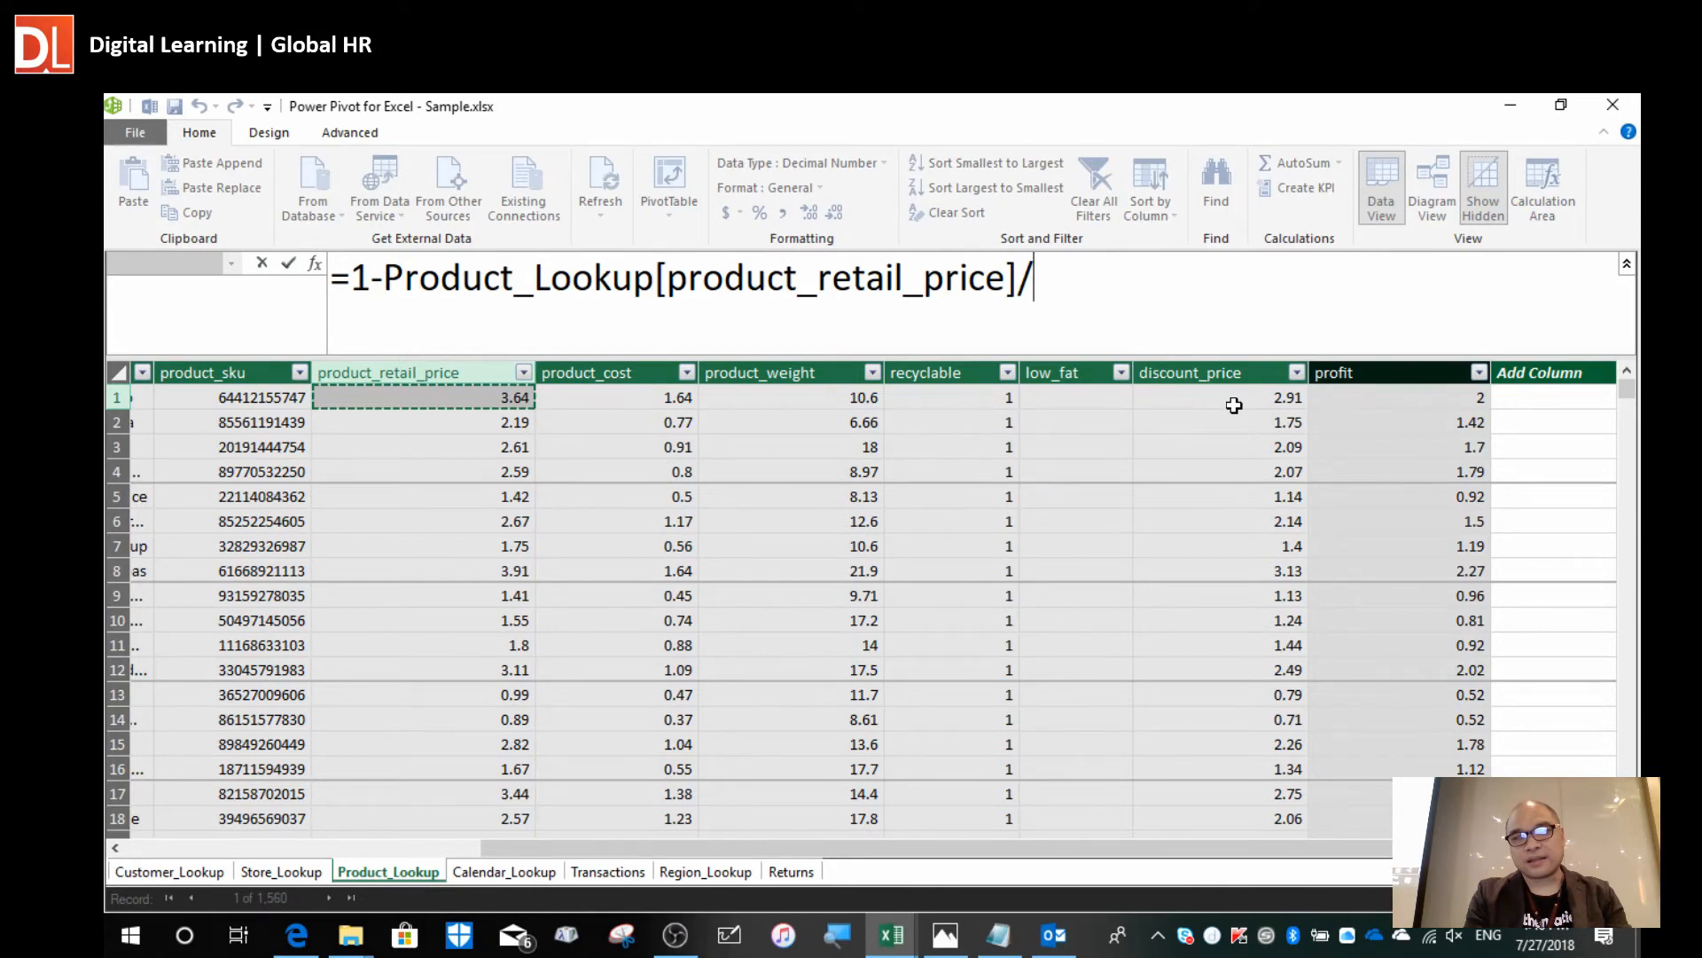
key(BackSpace)
key(BackSpace)
key(BackSpace)
key(BackSpace)
key(BackSpace)
key(BackSpace)
key(BackSpace)
key(BackSpace)
key(BackSpace)
key(BackSpace)
key(BackSpace)
key(BackSpace)
key(BackSpace)
key(BackSpace)
key(BackSpace)
key(BackSpace)
key(BackSpace)
key(BackSpace)
key(BackSpace)
key(BackSpace)
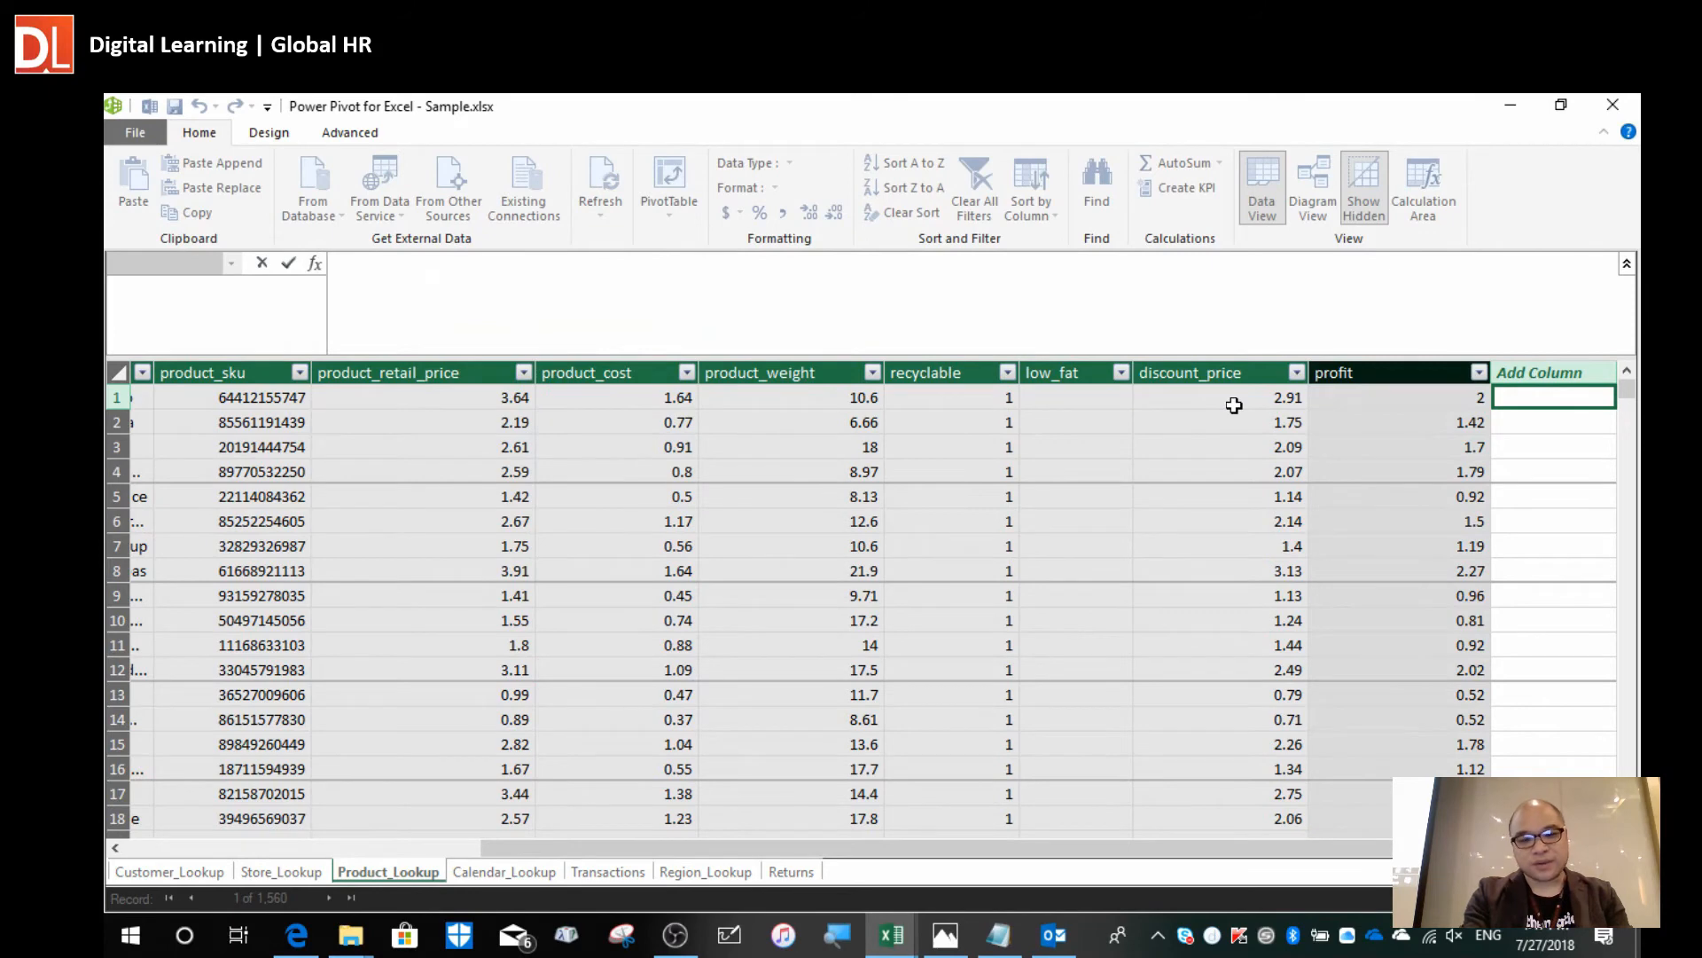
Try the formula =Product_Lookup[product_retail_price]/Product_Lookup[discount_price] for the new column.
text(=)
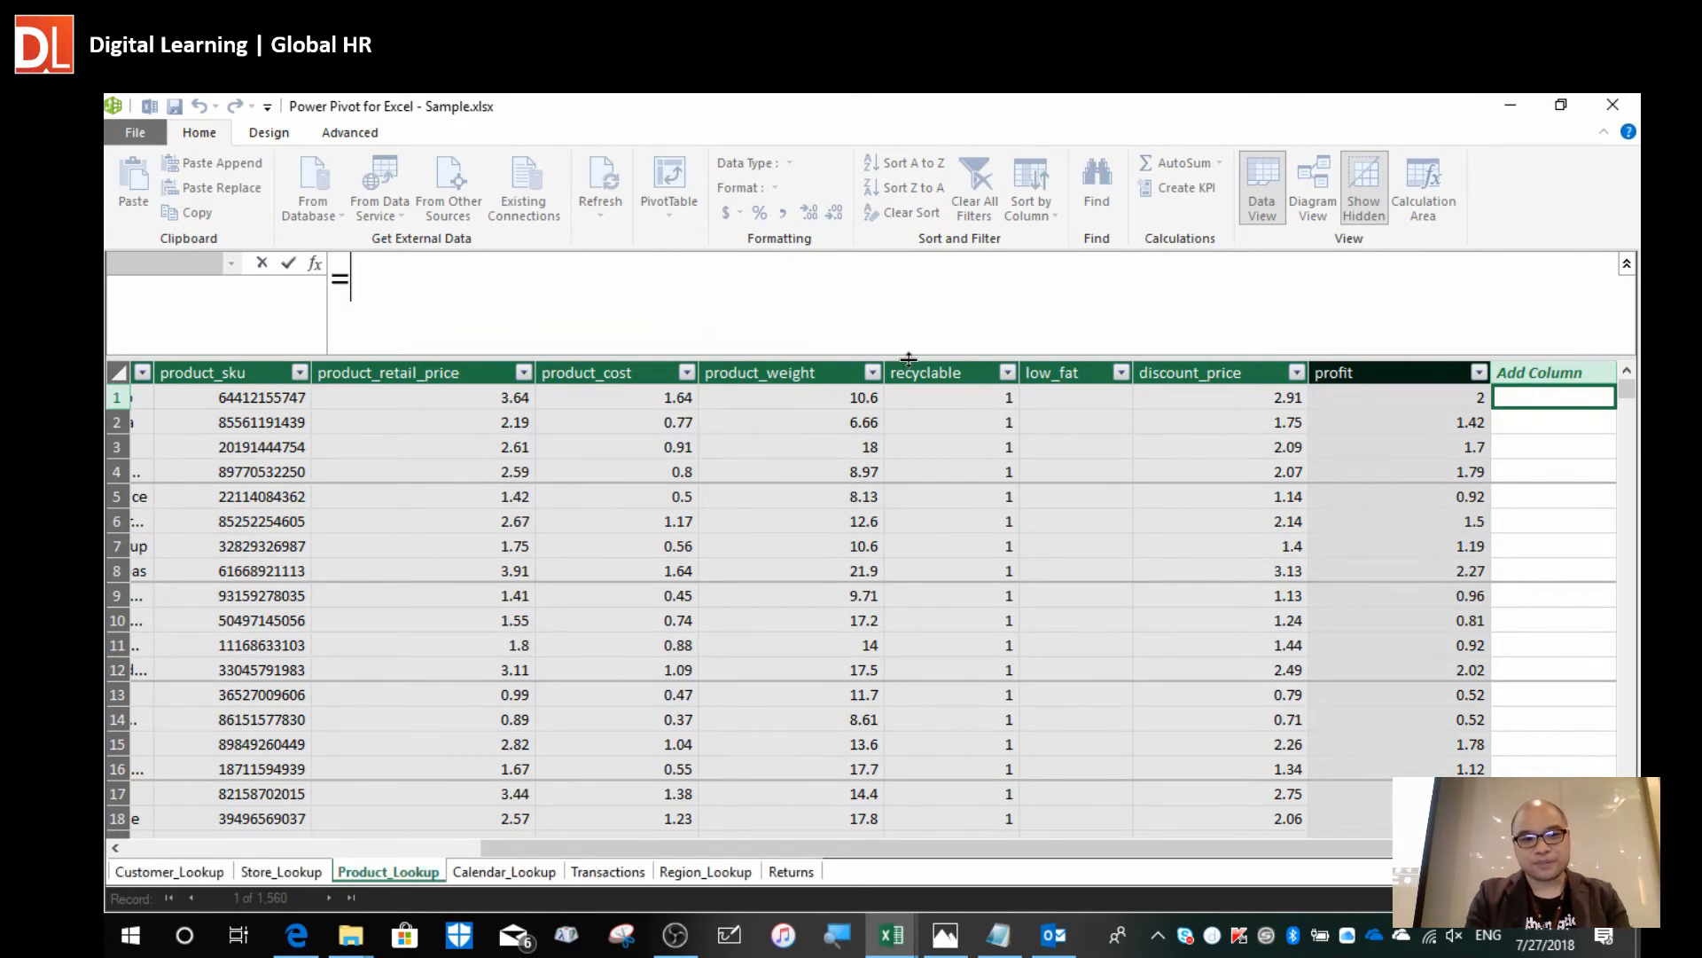
click(520, 398)
text(/)
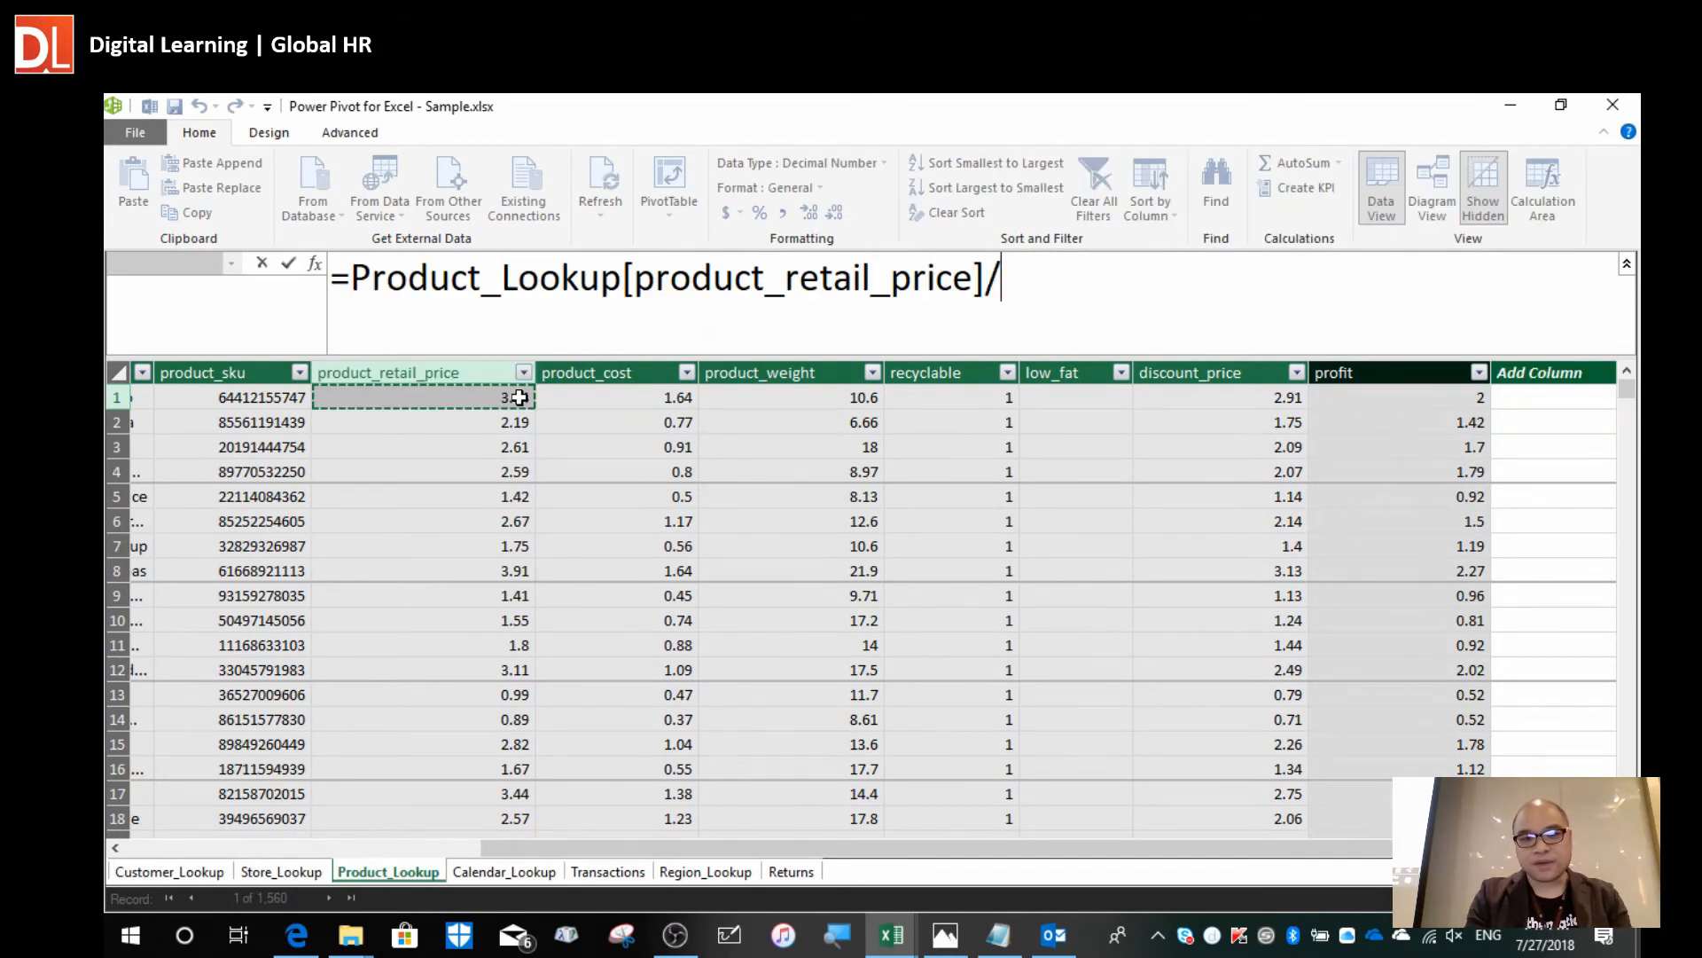
click(1194, 393)
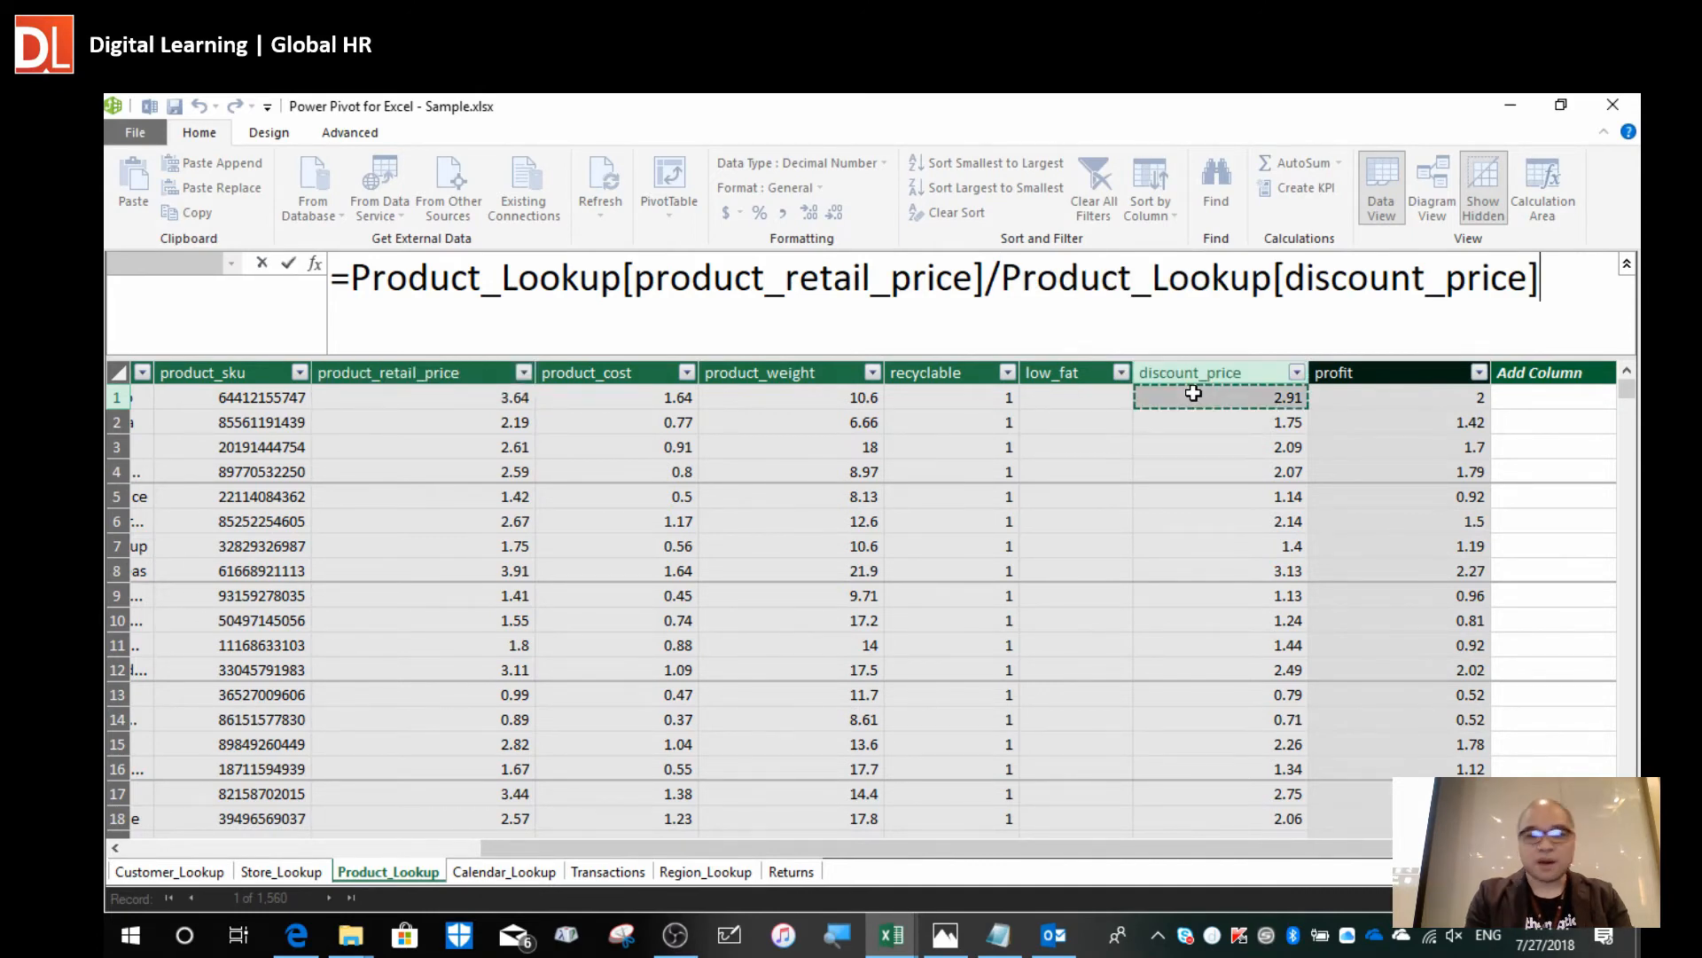
Erase the retail price divided by discount price expression, keeping only the equals sign.
key(BackSpace)
key(BackSpace)
key(BackSpace)
key(BackSpace)
key(BackSpace)
key(BackSpace)
key(BackSpace)
key(BackSpace)
key(BackSpace)
key(BackSpace)
key(BackSpace)
key(BackSpace)
key(BackSpace)
key(BackSpace)
key(BackSpace)
key(BackSpace)
key(BackSpace)
key(BackSpace)
key(BackSpace)
key(BackSpace)
key(BackSpace)
key(BackSpace)
key(BackSpace)
key(BackSpace)
key(BackSpace)
key(BackSpace)
key(BackSpace)
key(BackSpace)
key(BackSpace)
key(BackSpace)
key(BackSpace)
key(BackSpace)
key(BackSpace)
key(BackSpace)
key(BackSpace)
key(BackSpace)
key(BackSpace)
key(BackSpace)
key(BackSpace)
key(BackSpace)
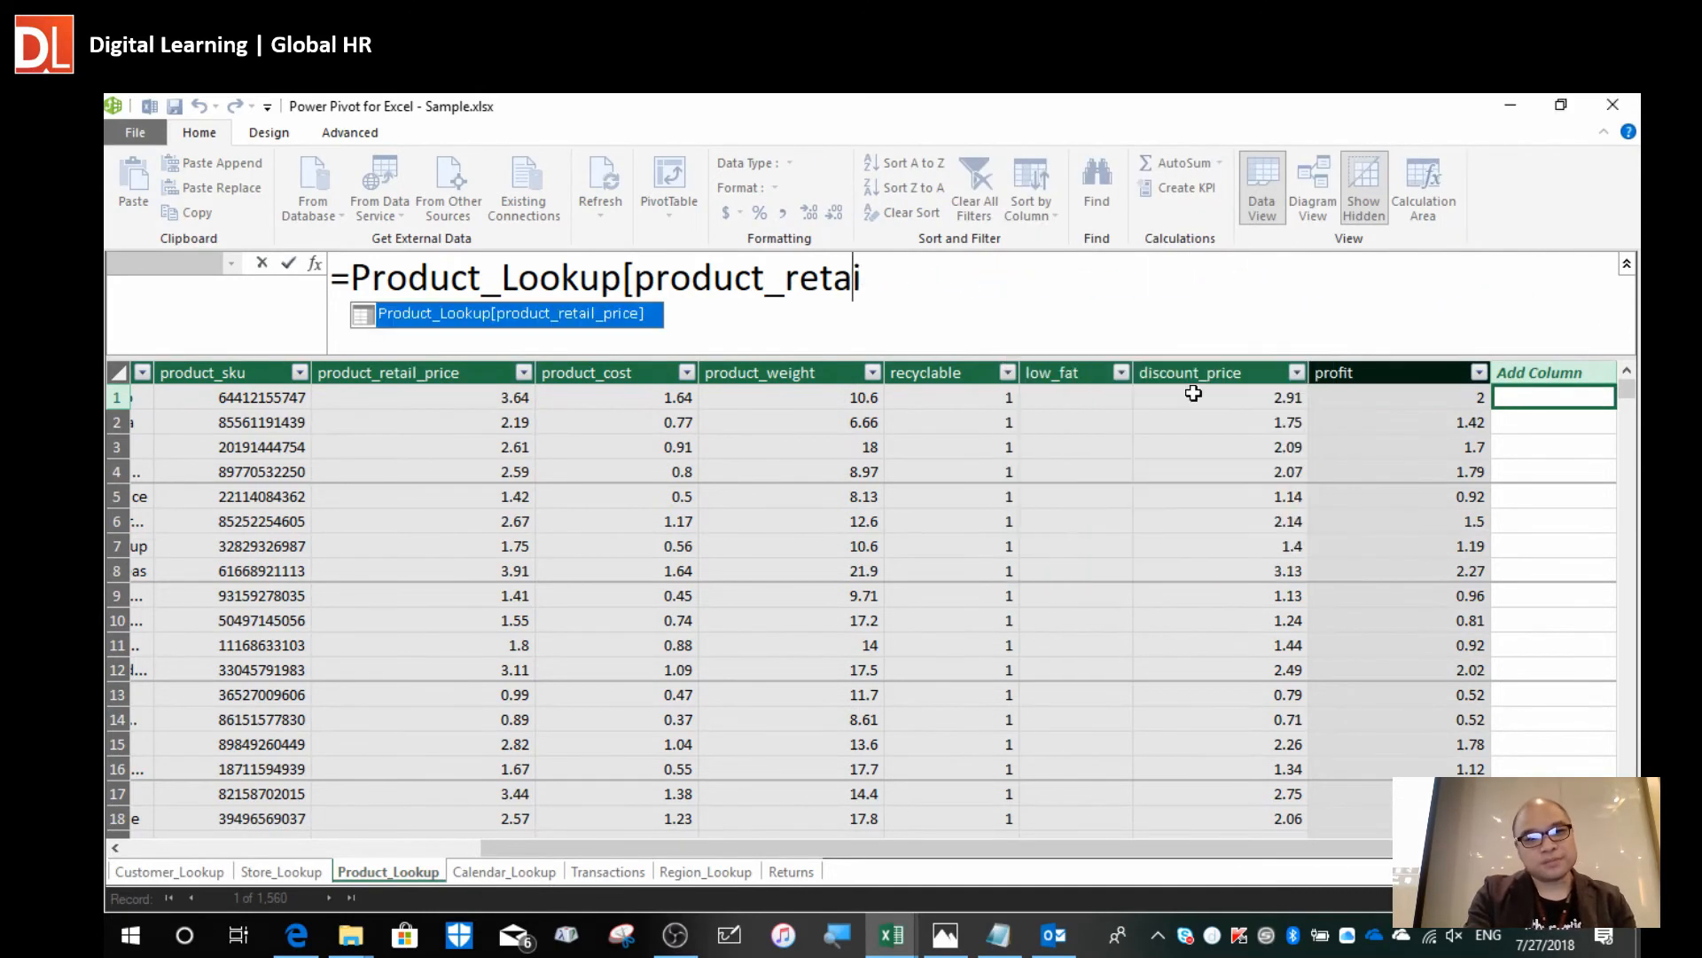
key(BackSpace)
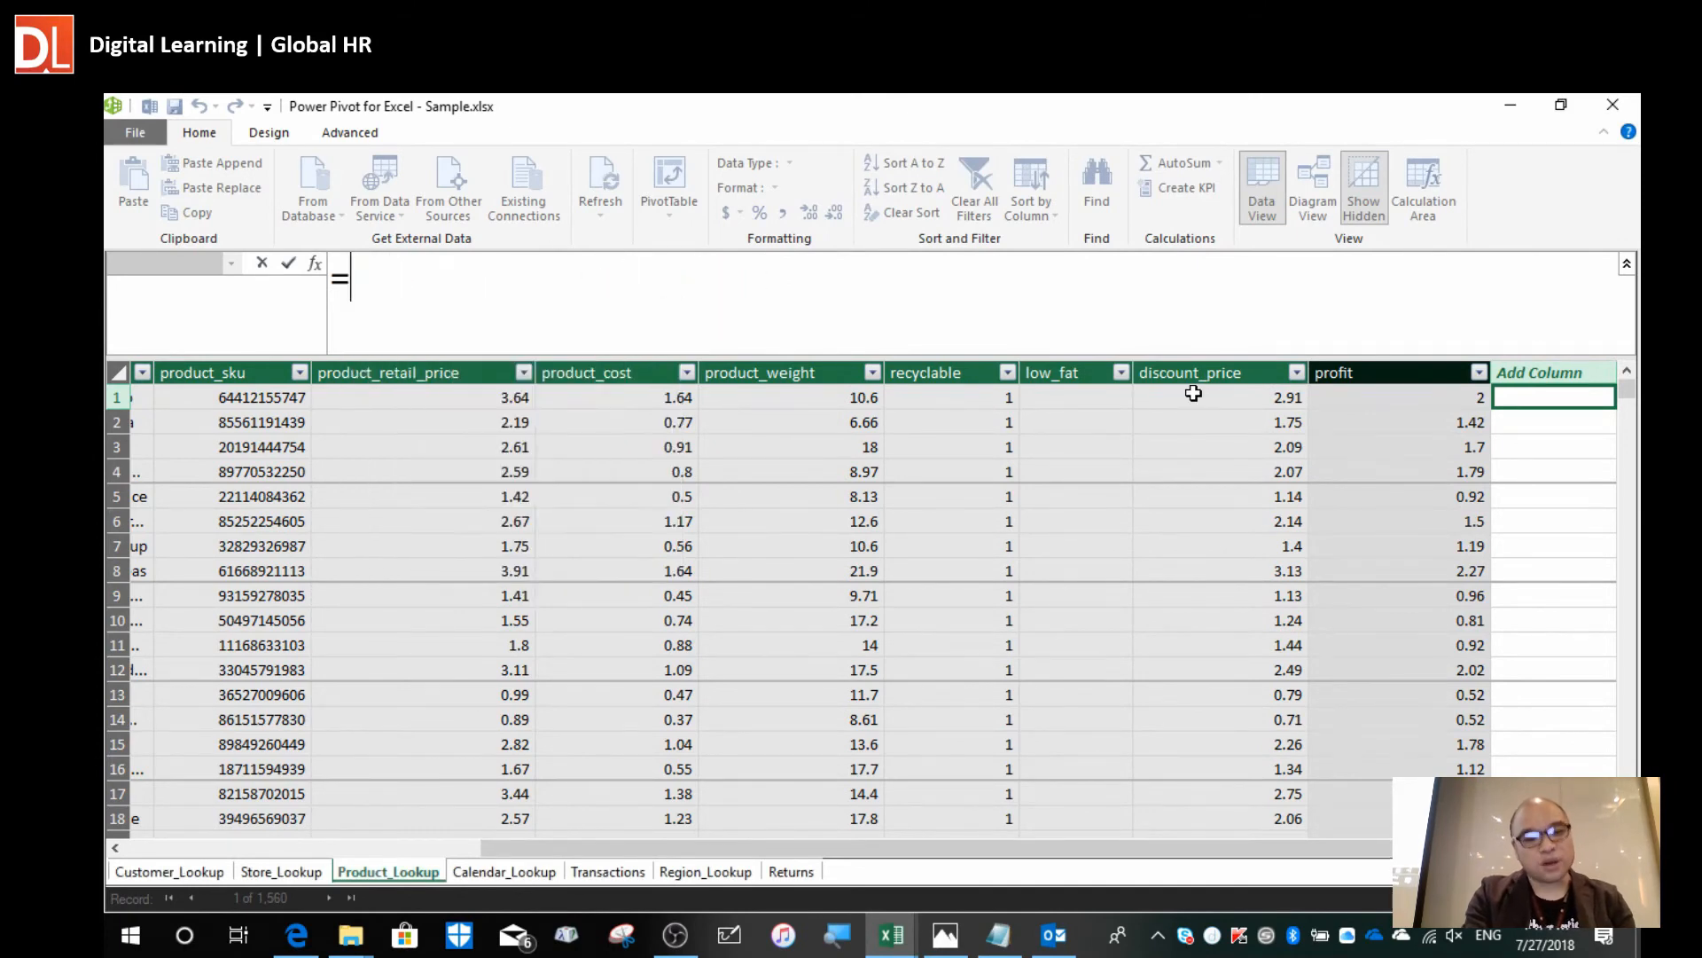
Complete the formula as =1-Product_Lookup[discount_price]/Product_Lookup[product_retail_price] and commit it as a calculated column.
text(1-)
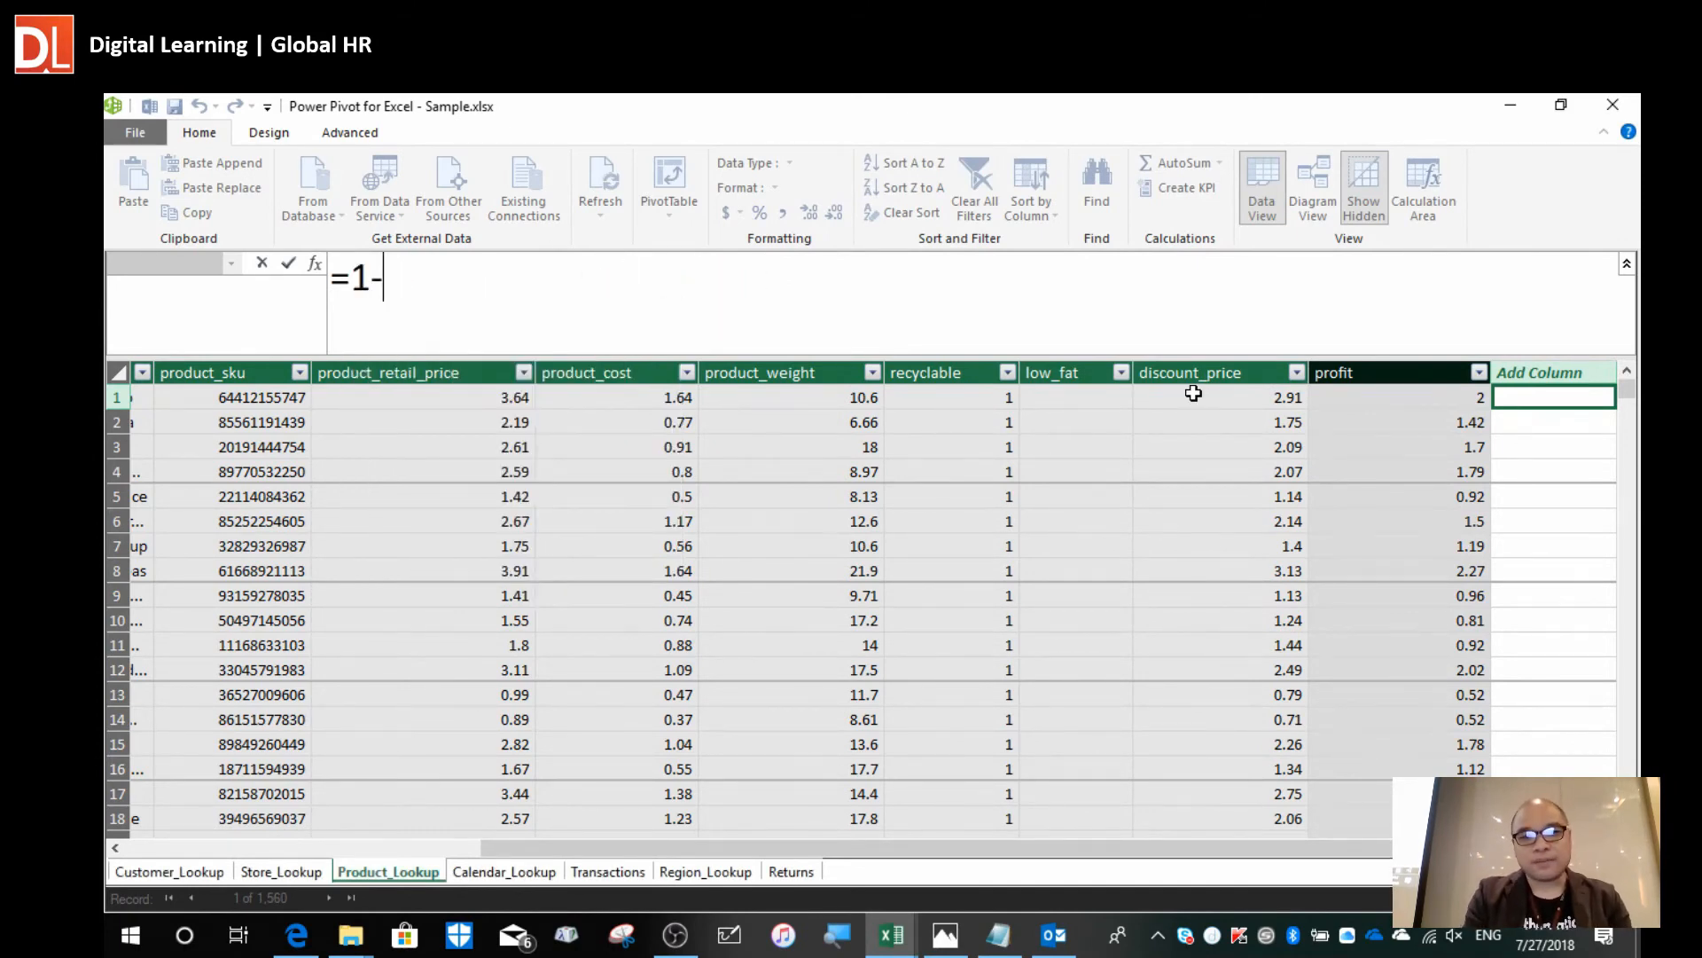
click(1193, 394)
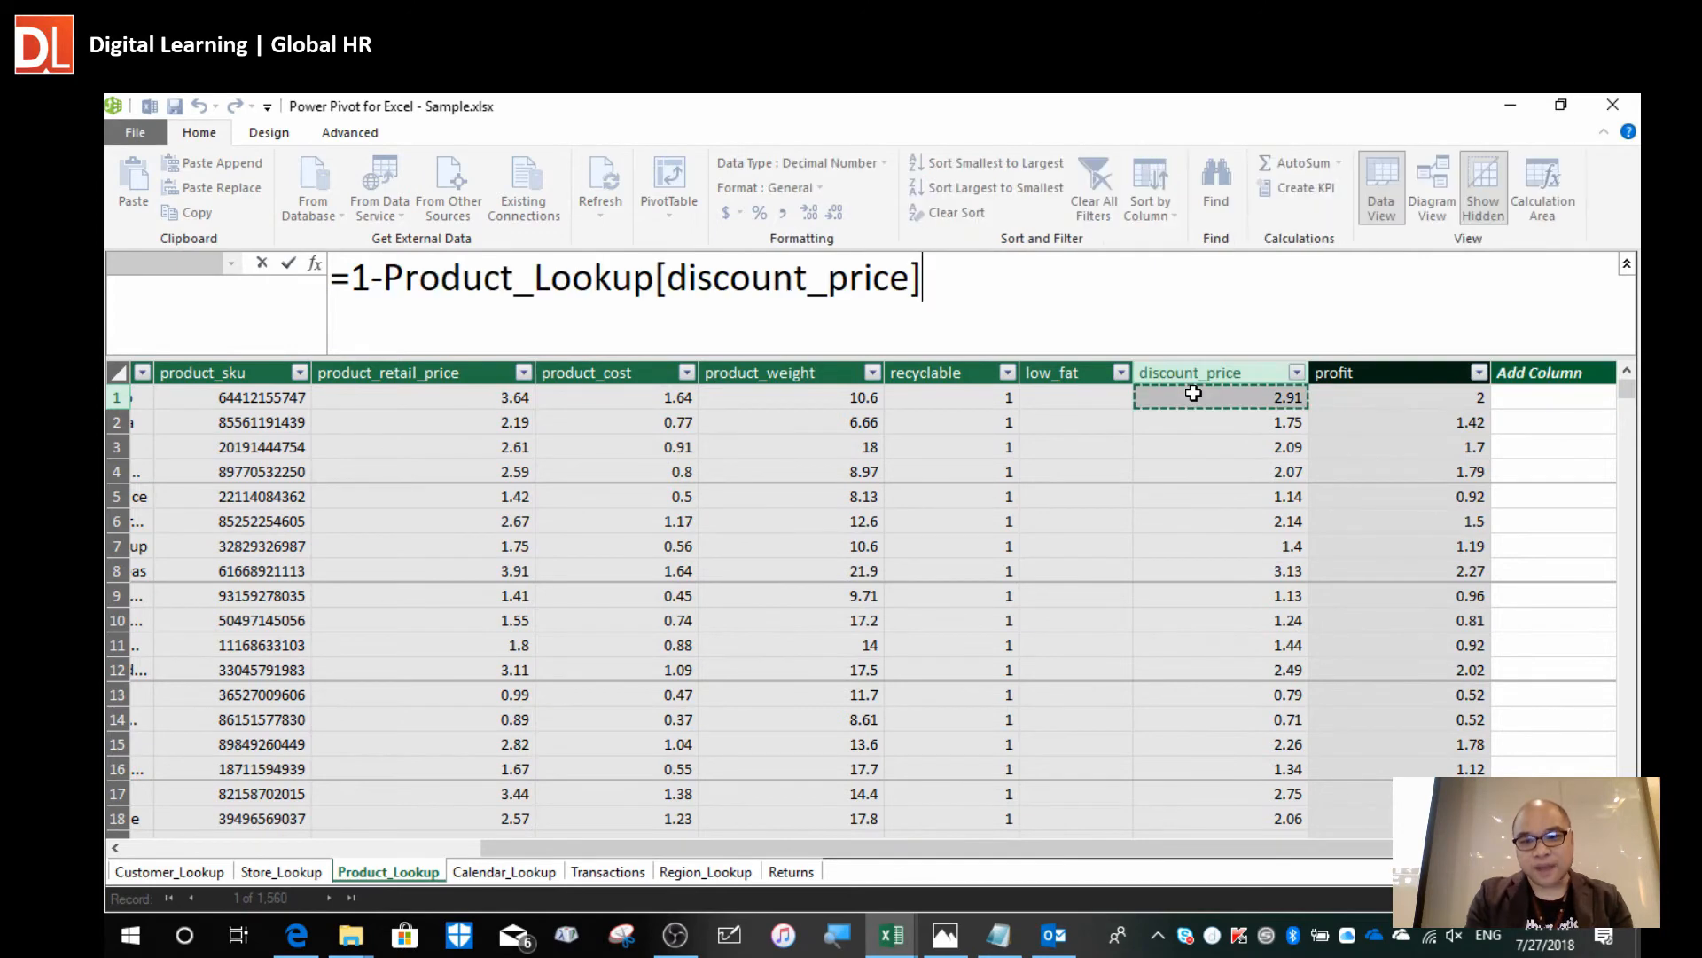
text(/)
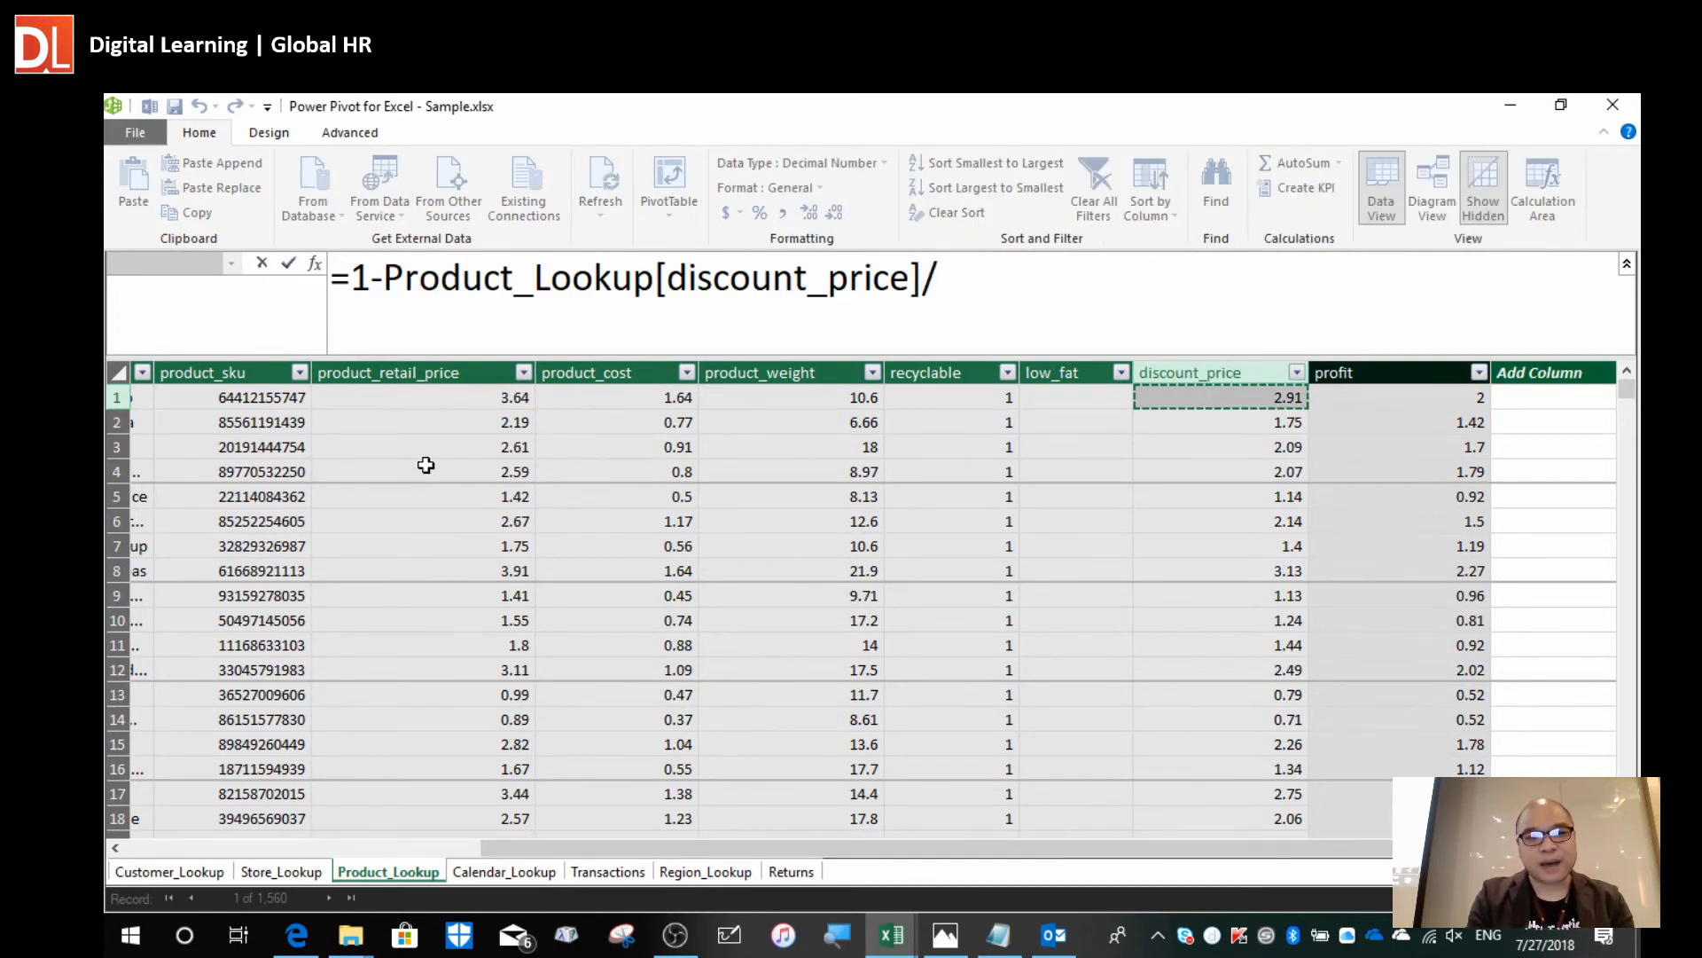
click(497, 399)
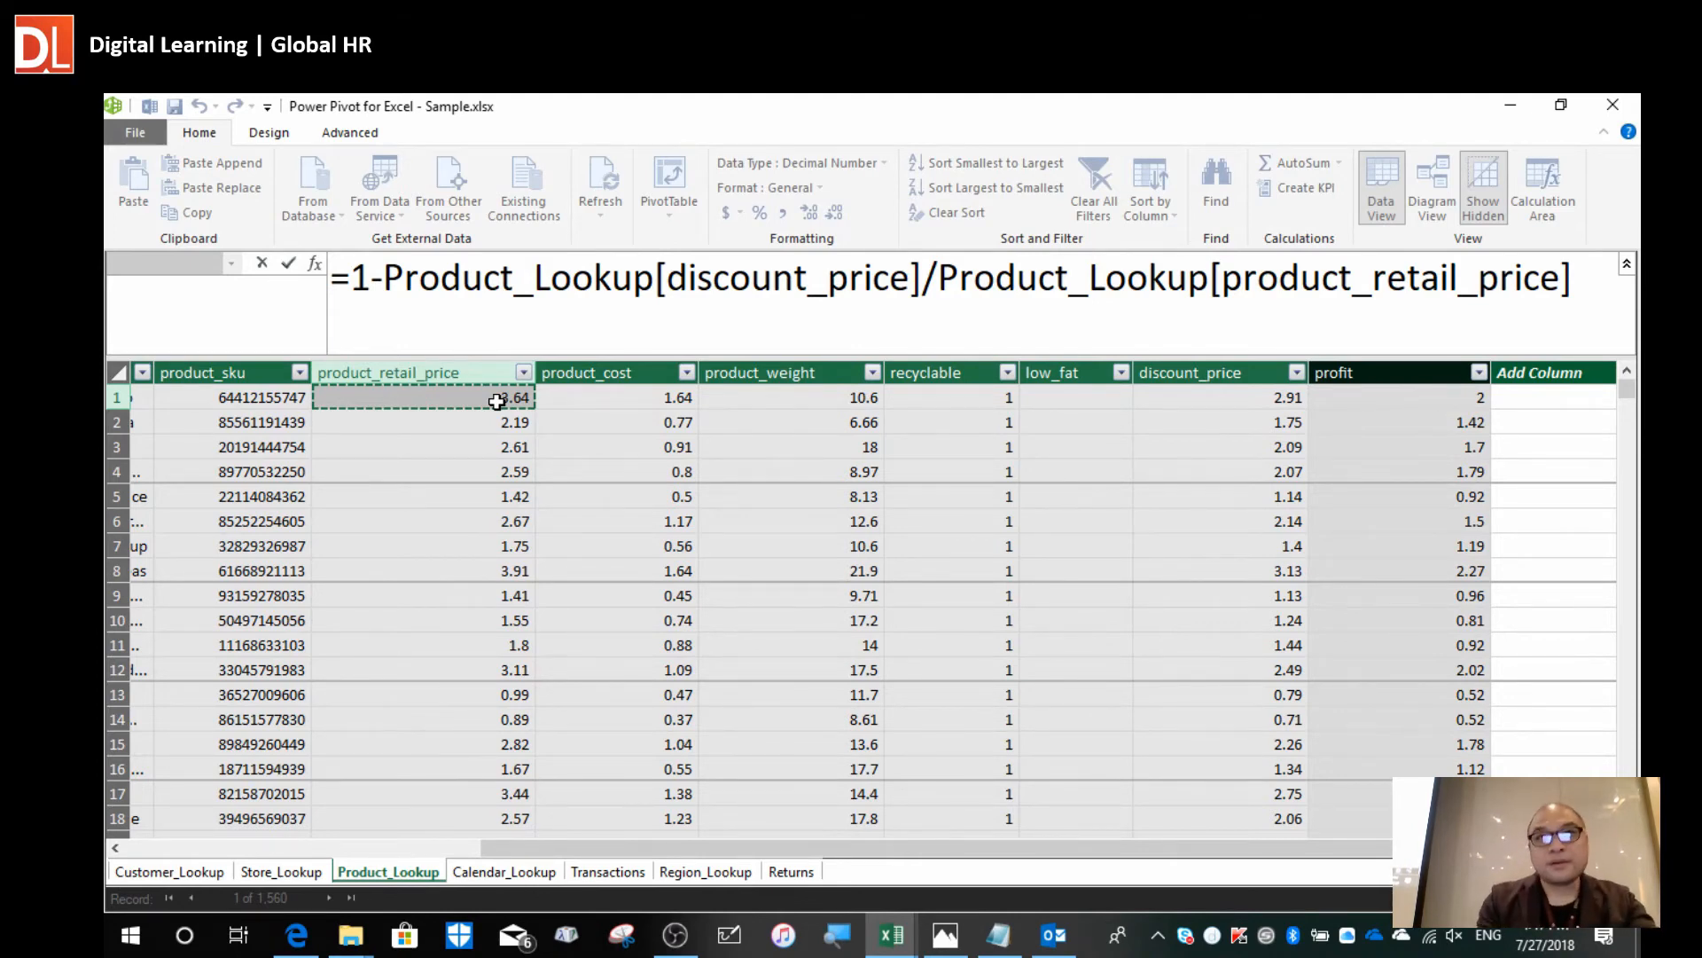
key(Return)
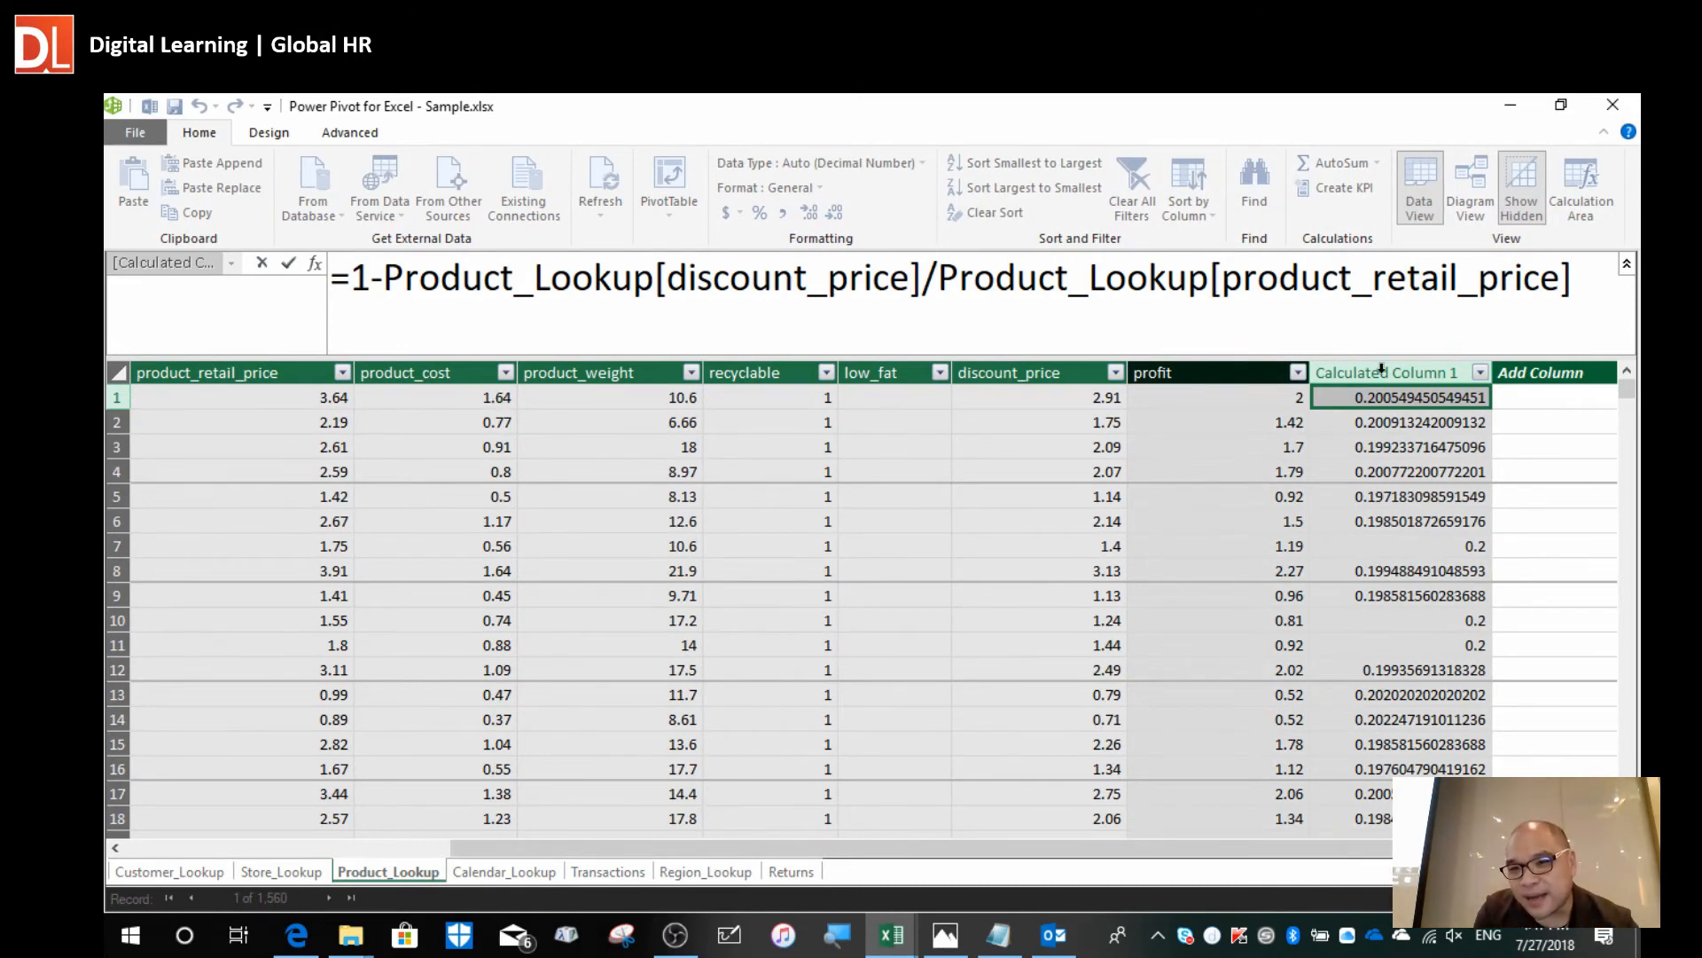
Rename the new calculated column next to profit as discount.
click(1384, 373)
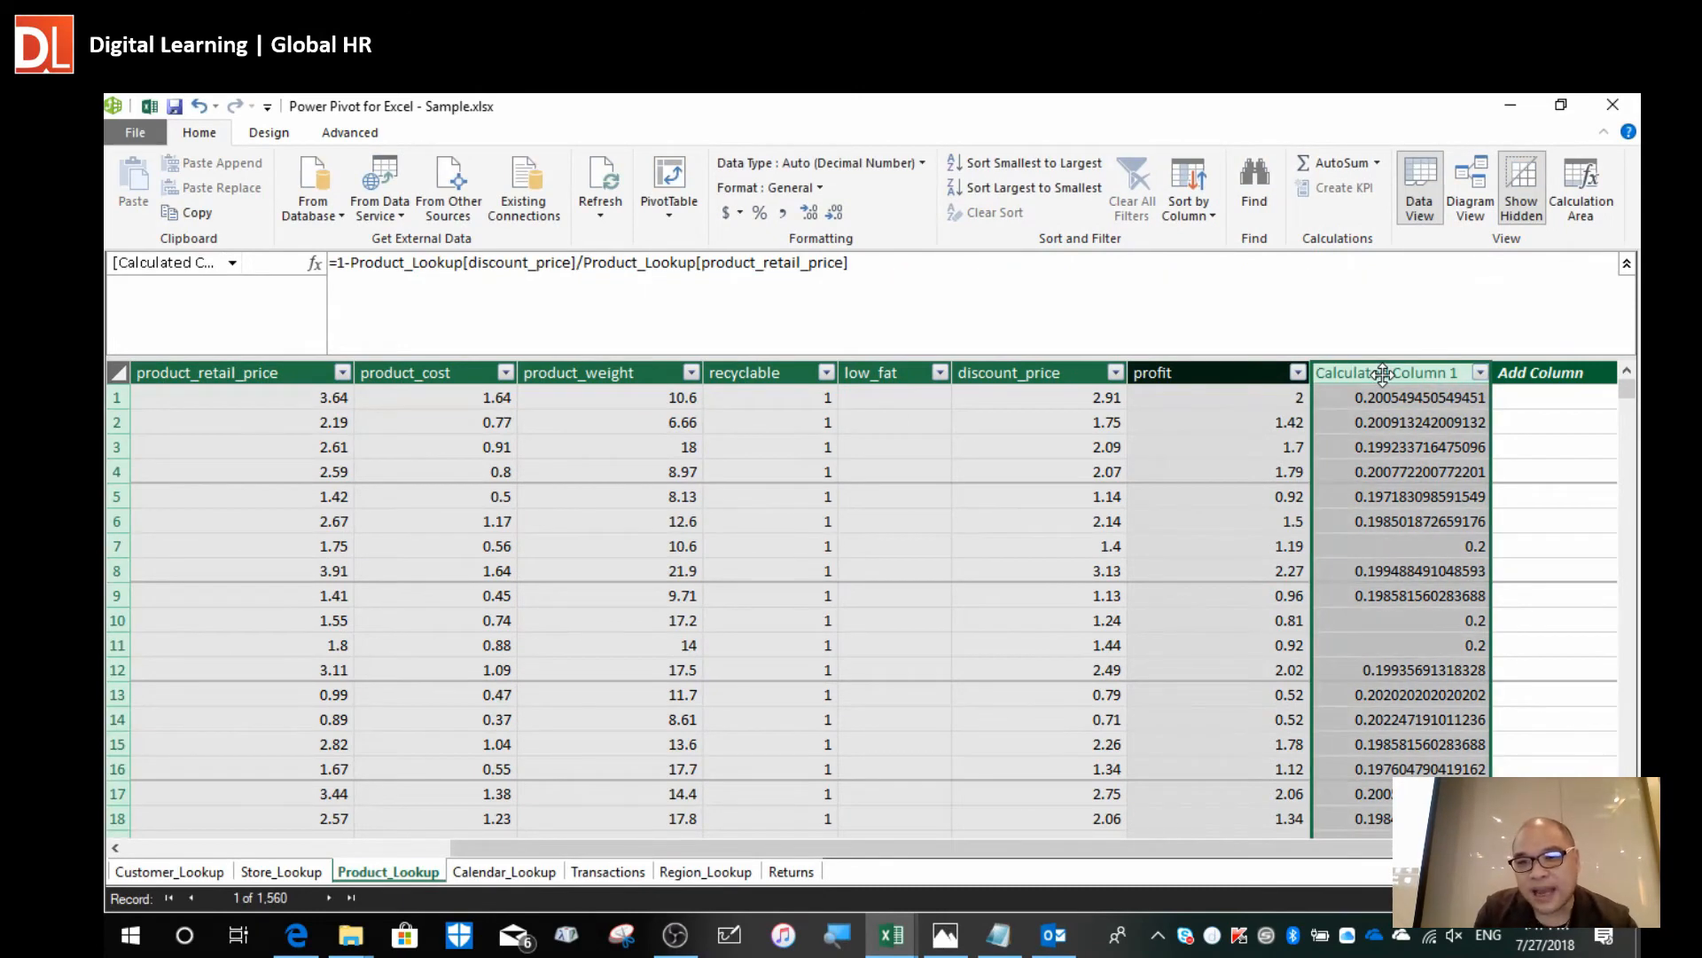
double_click(1383, 372)
key(BackSpace)
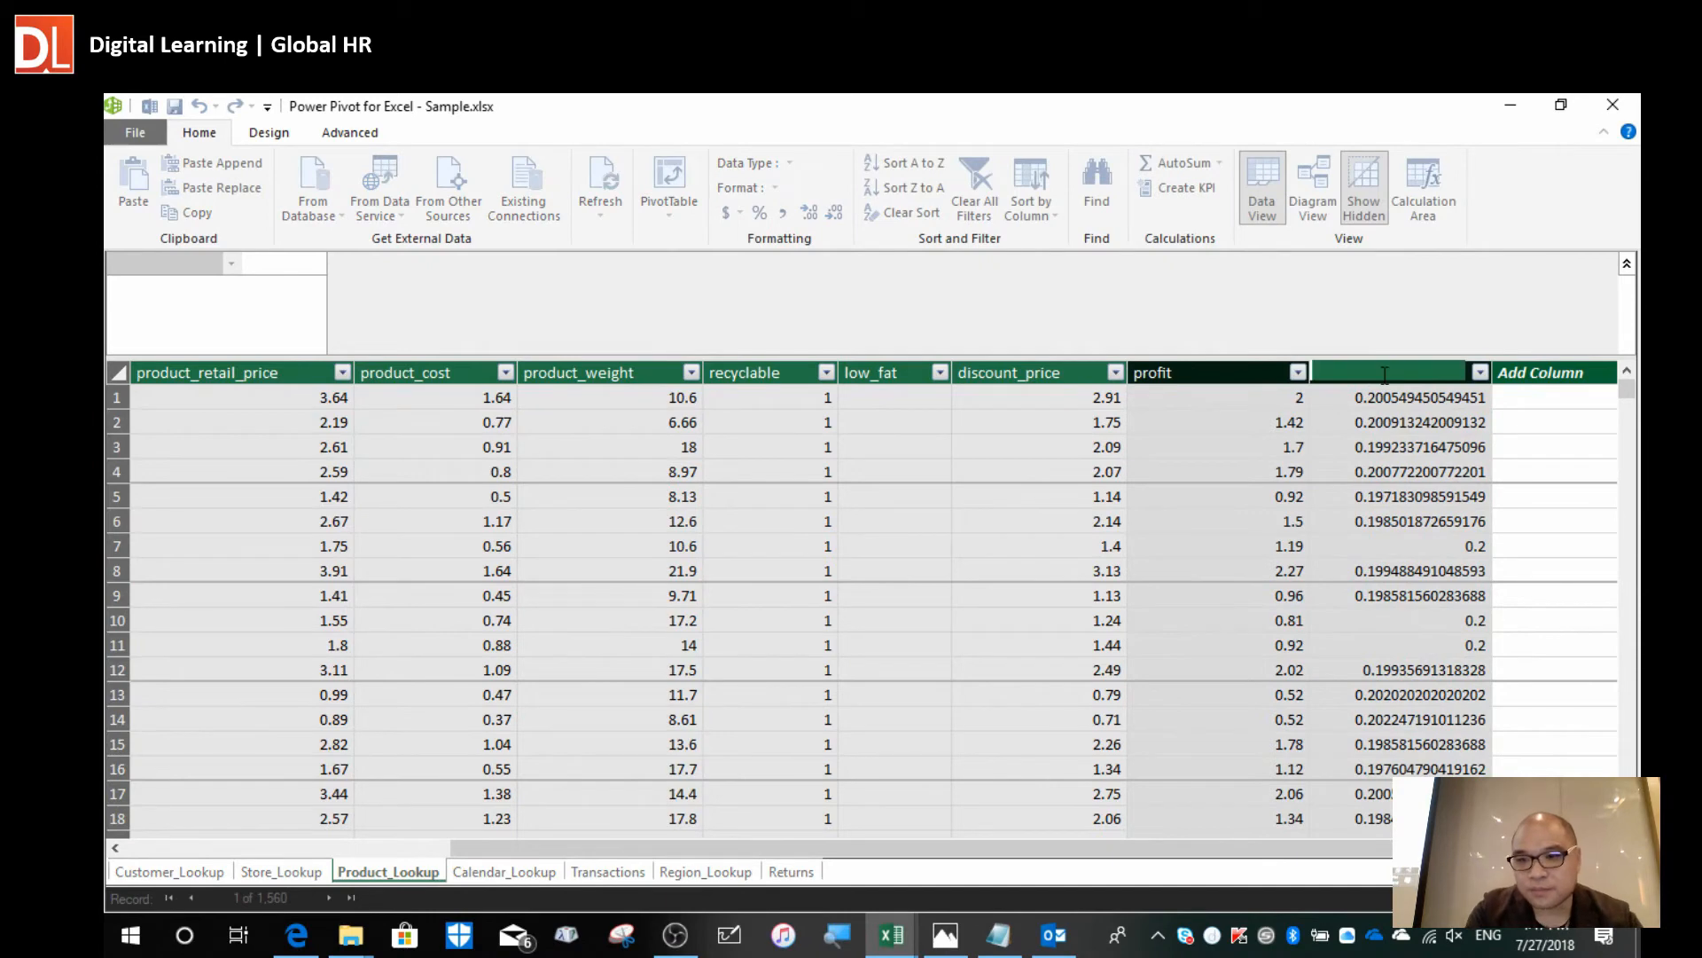
text(do)
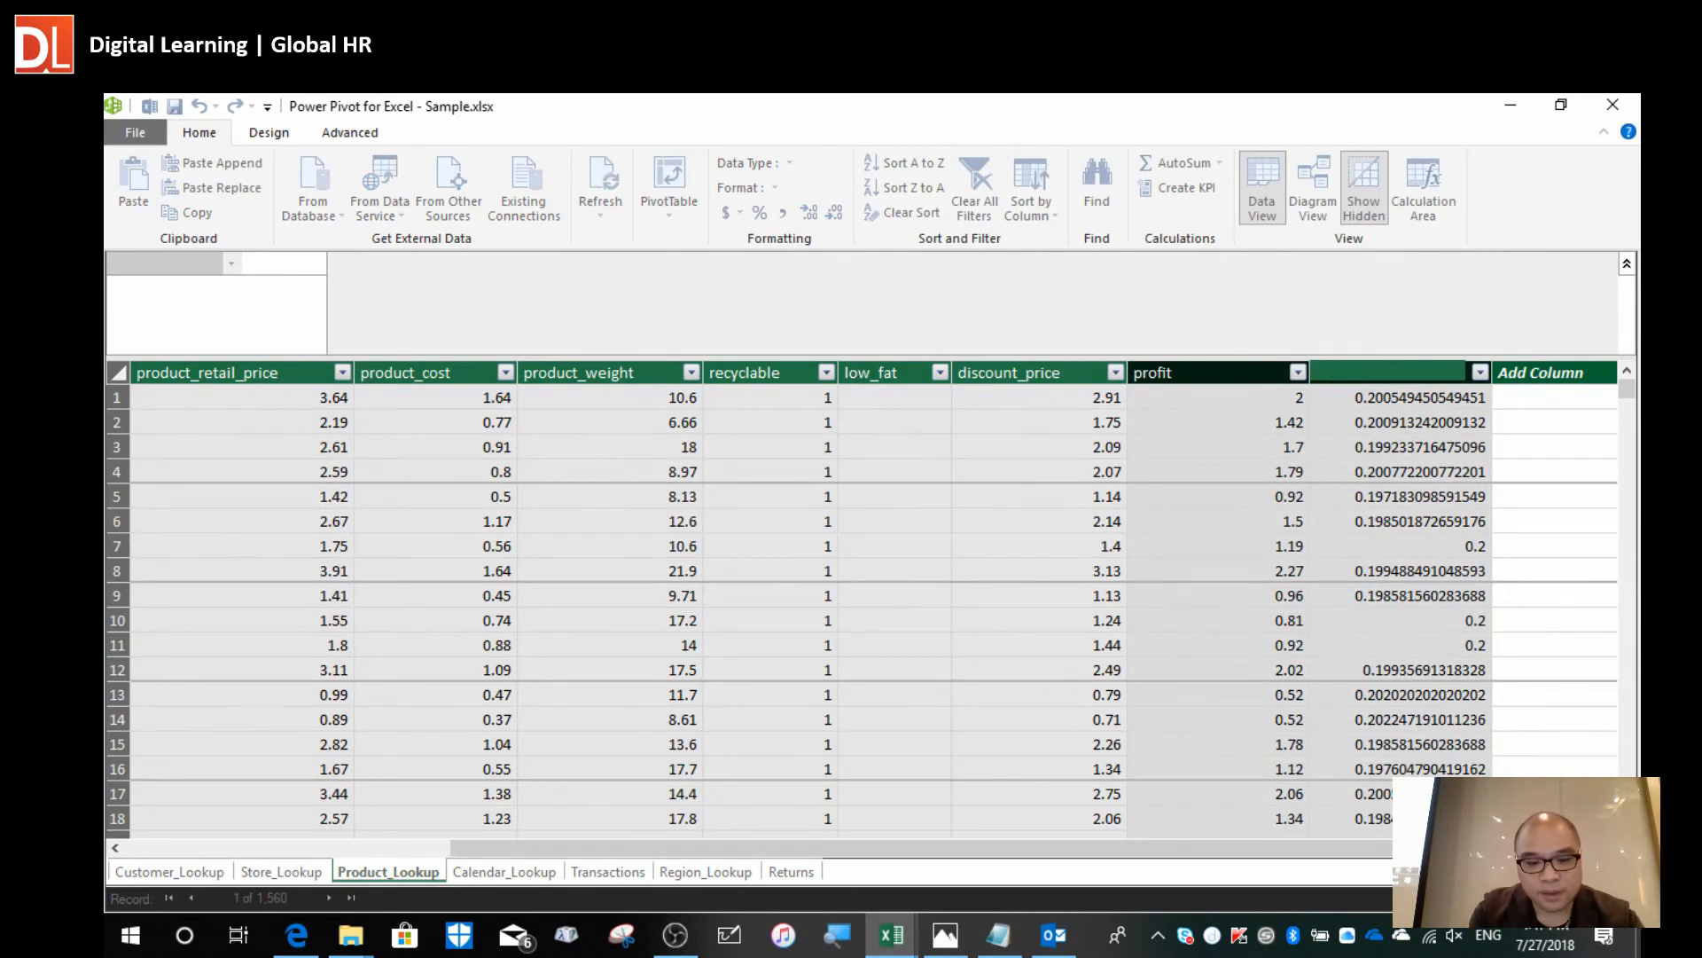
key(BackSpace)
text(i)
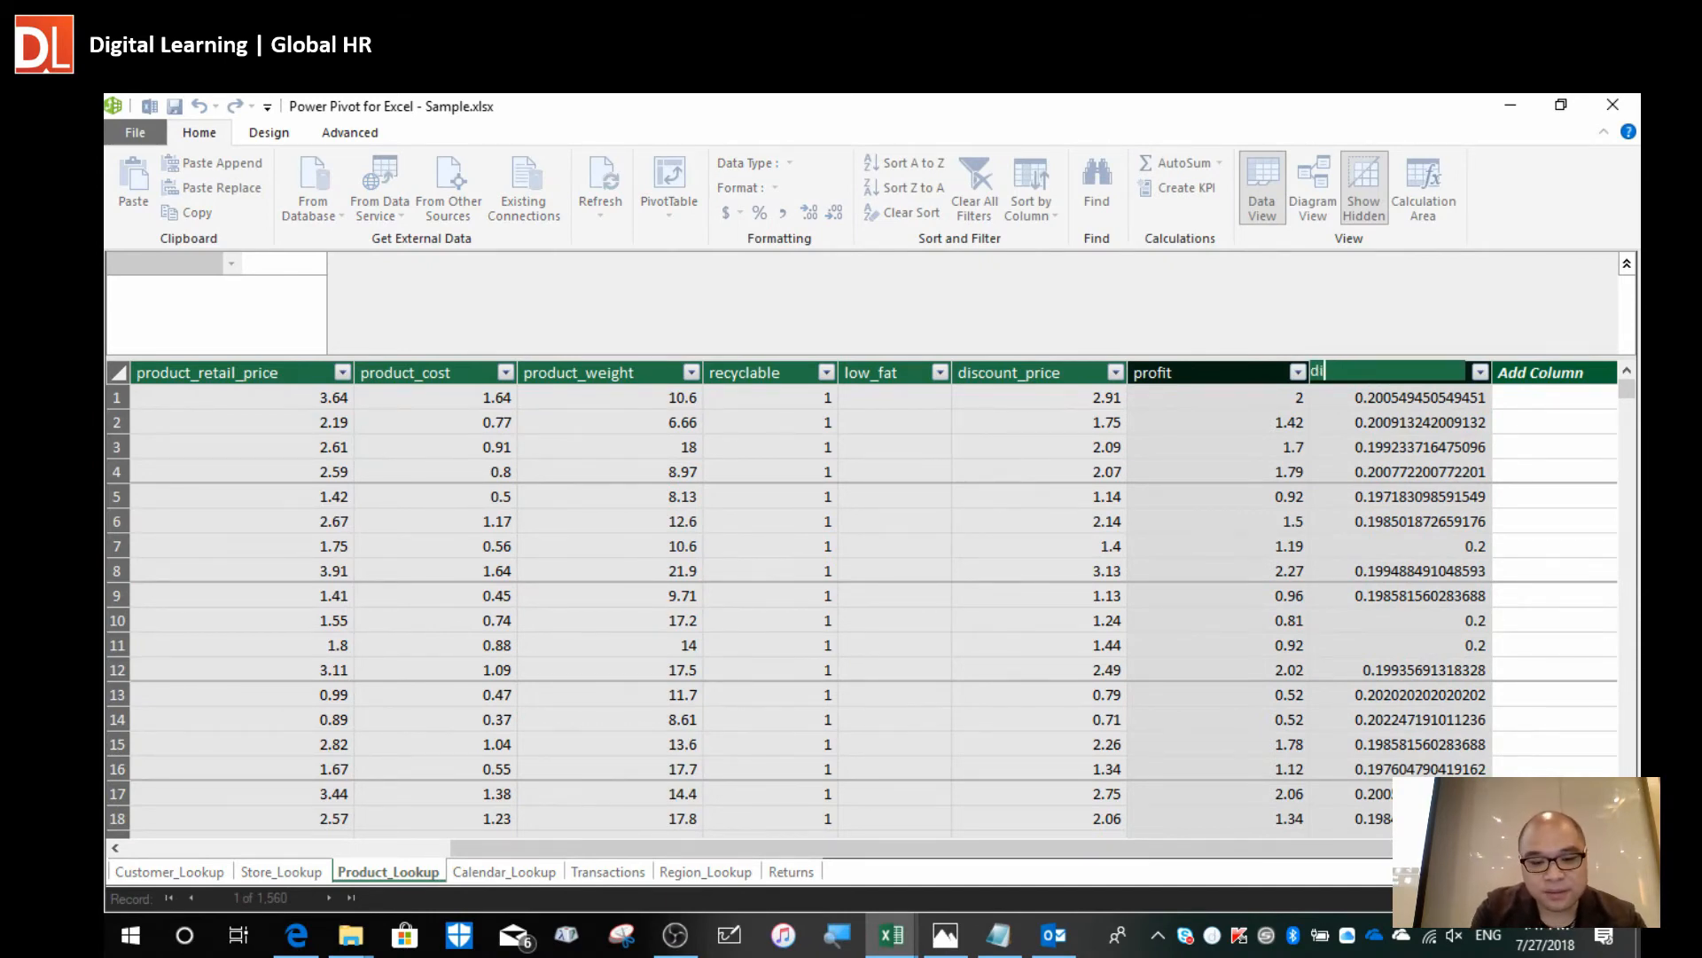
text(scount)
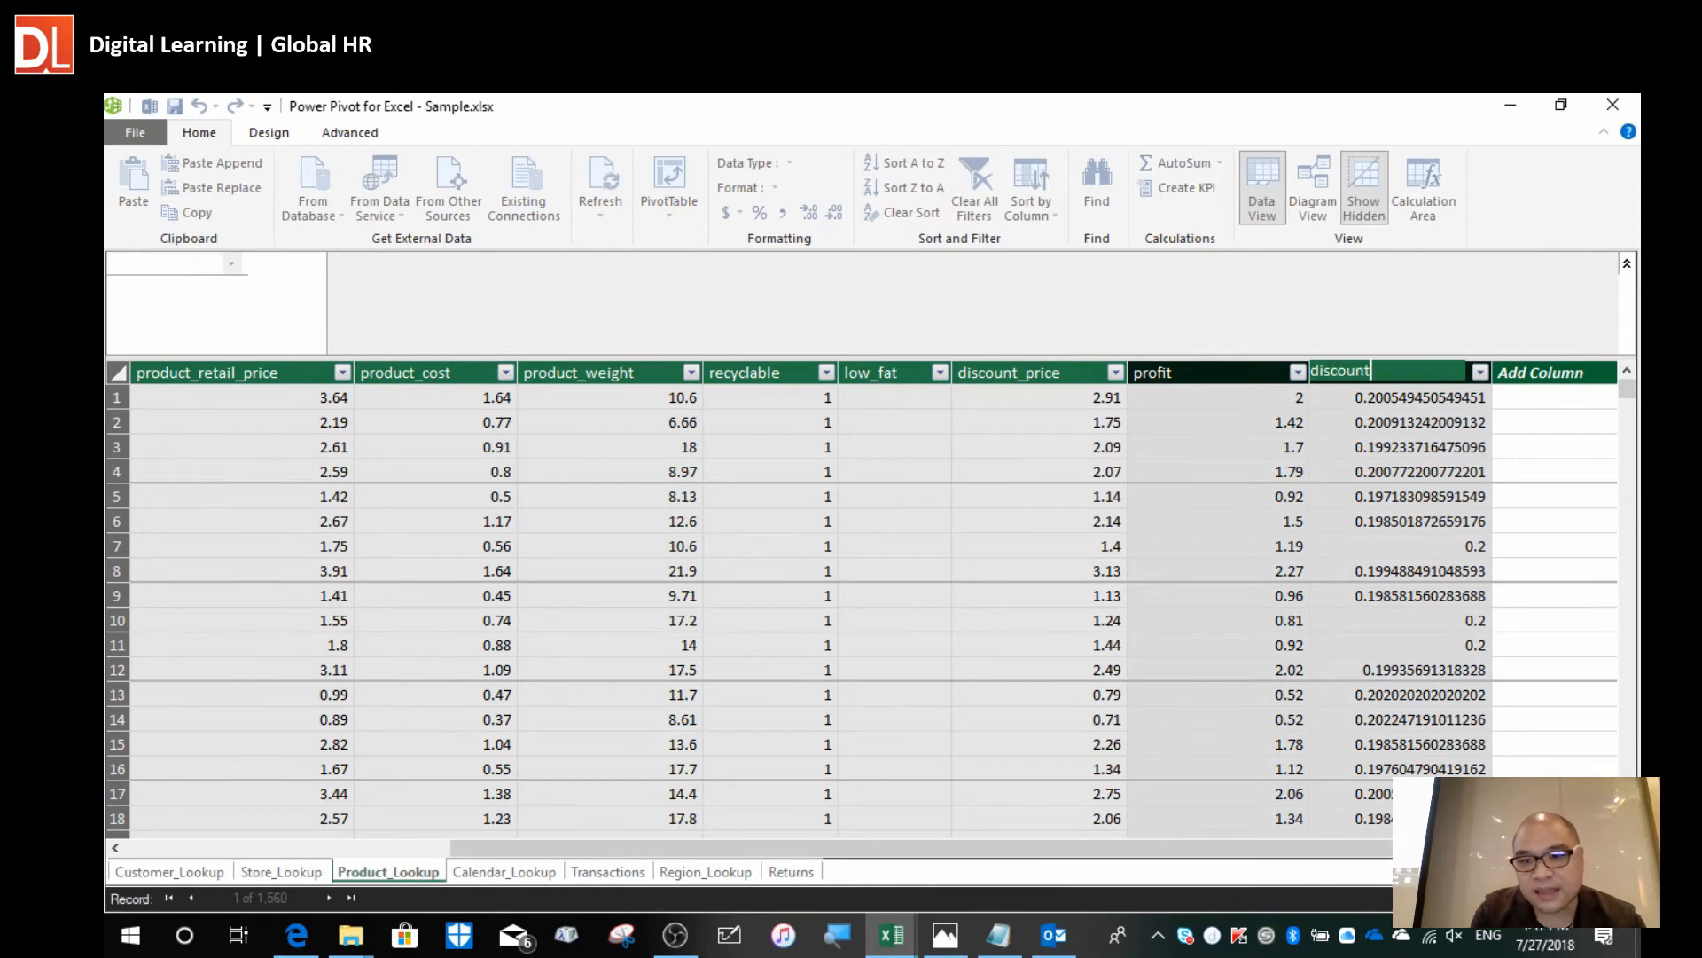
key(Return)
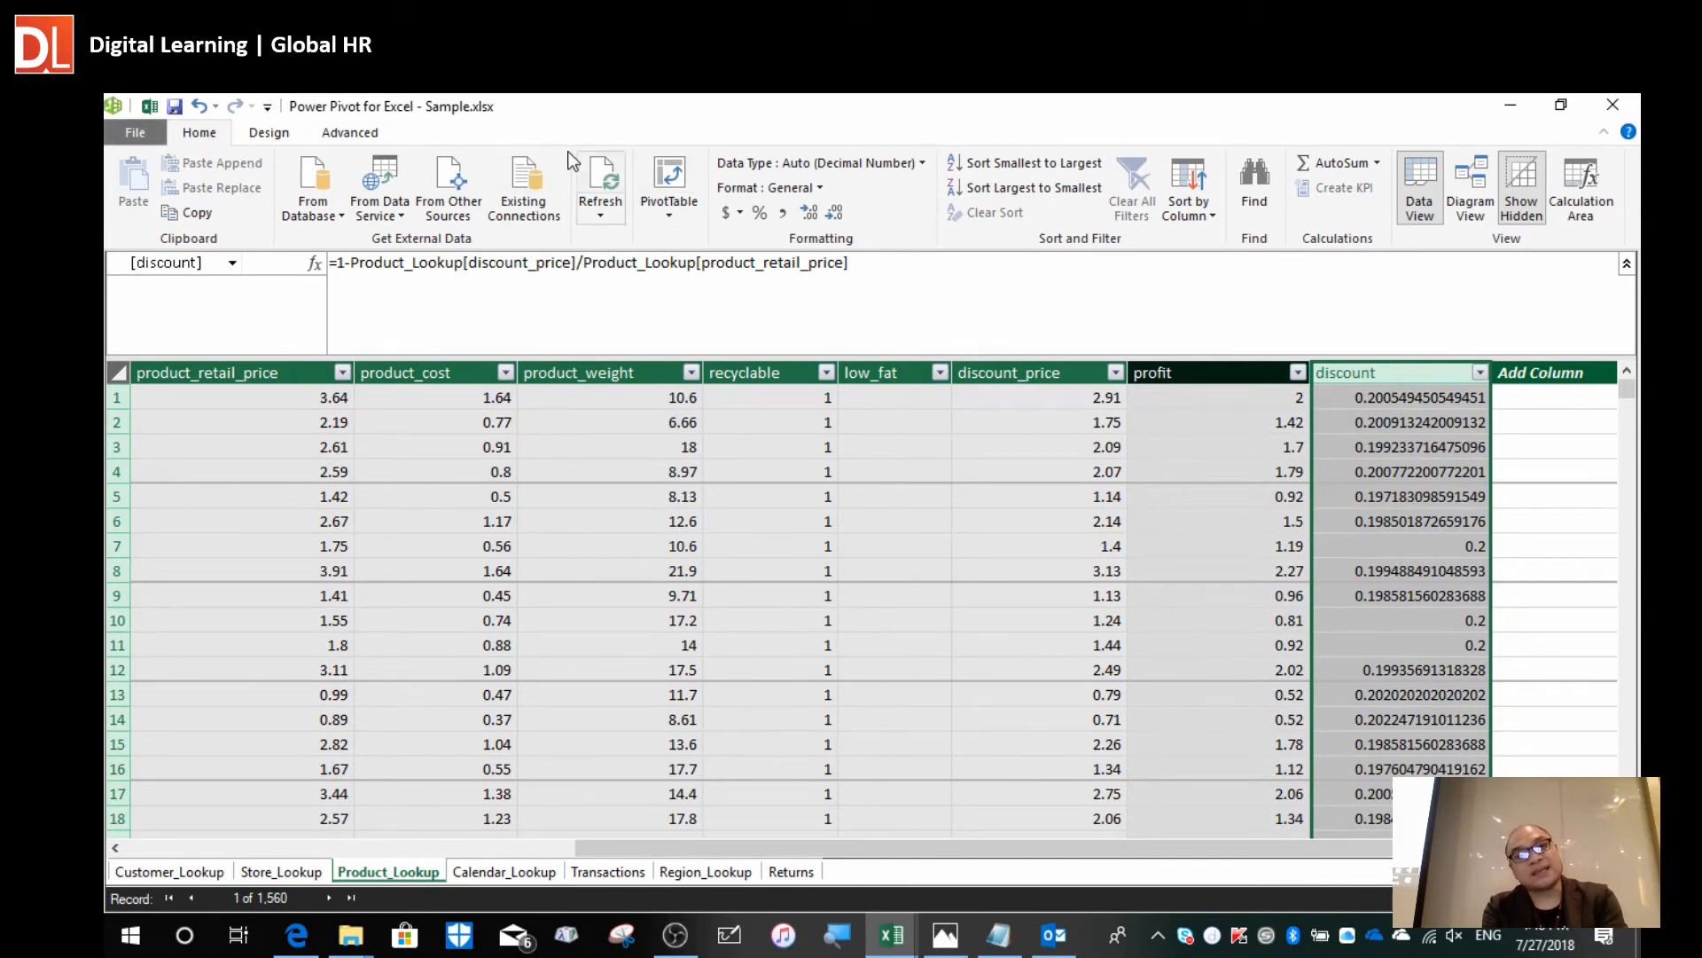
Format the discount column as a percentage with two decimal places.
click(755, 216)
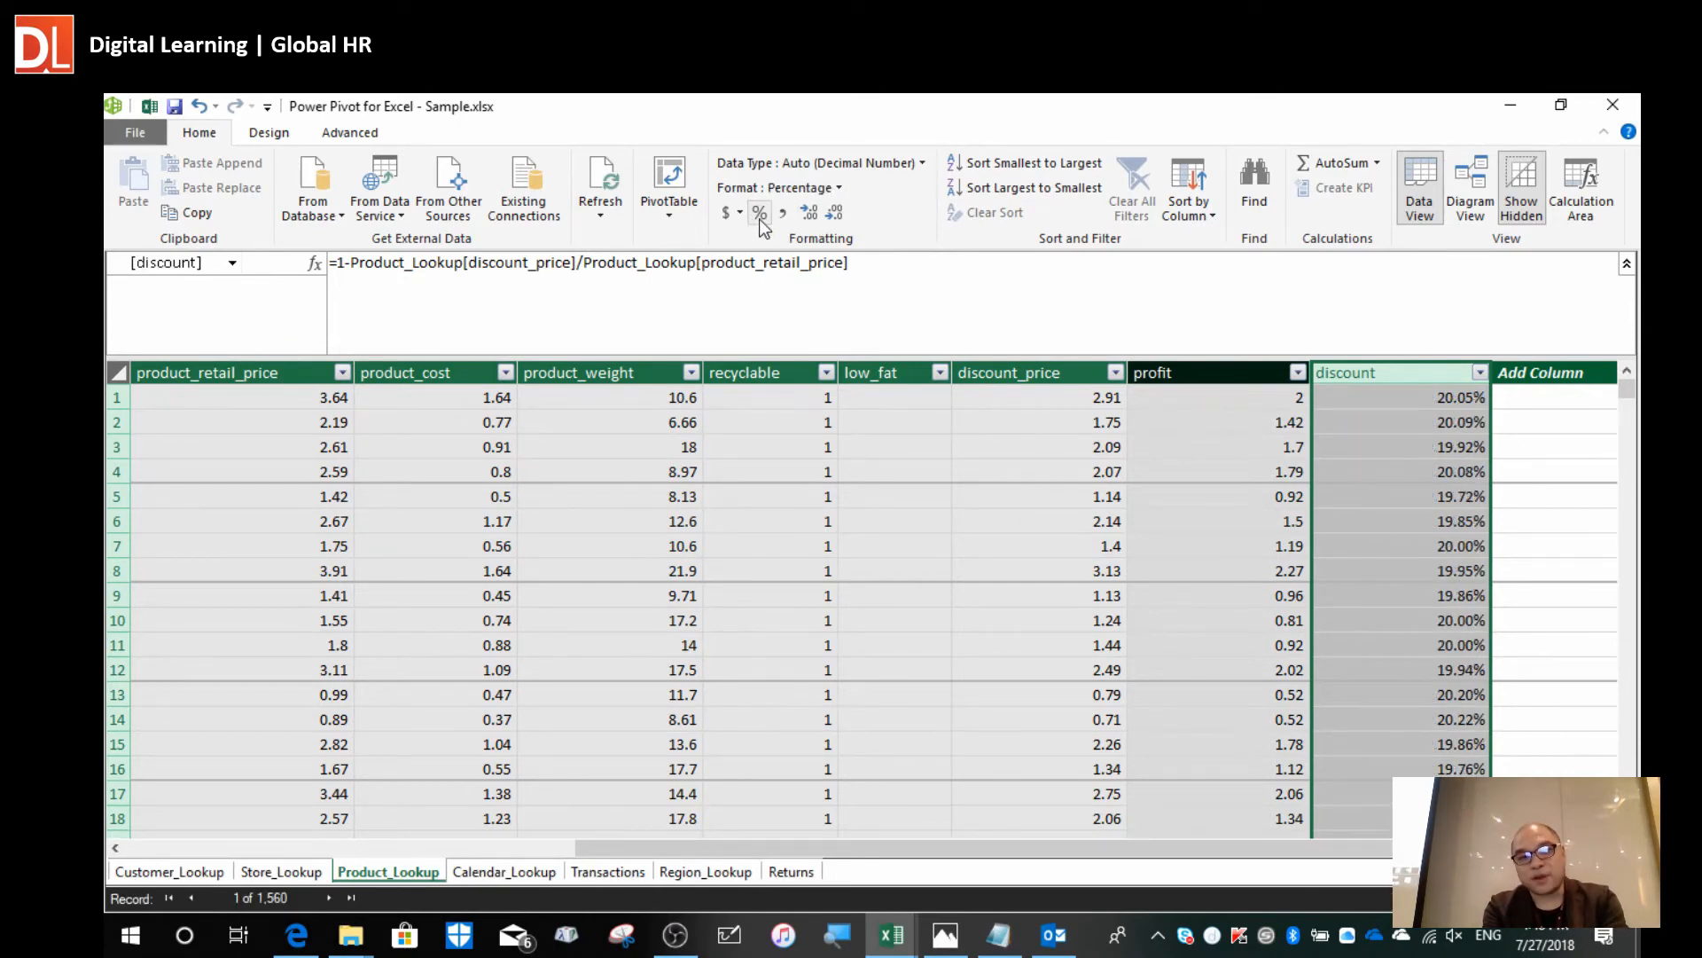
click(812, 221)
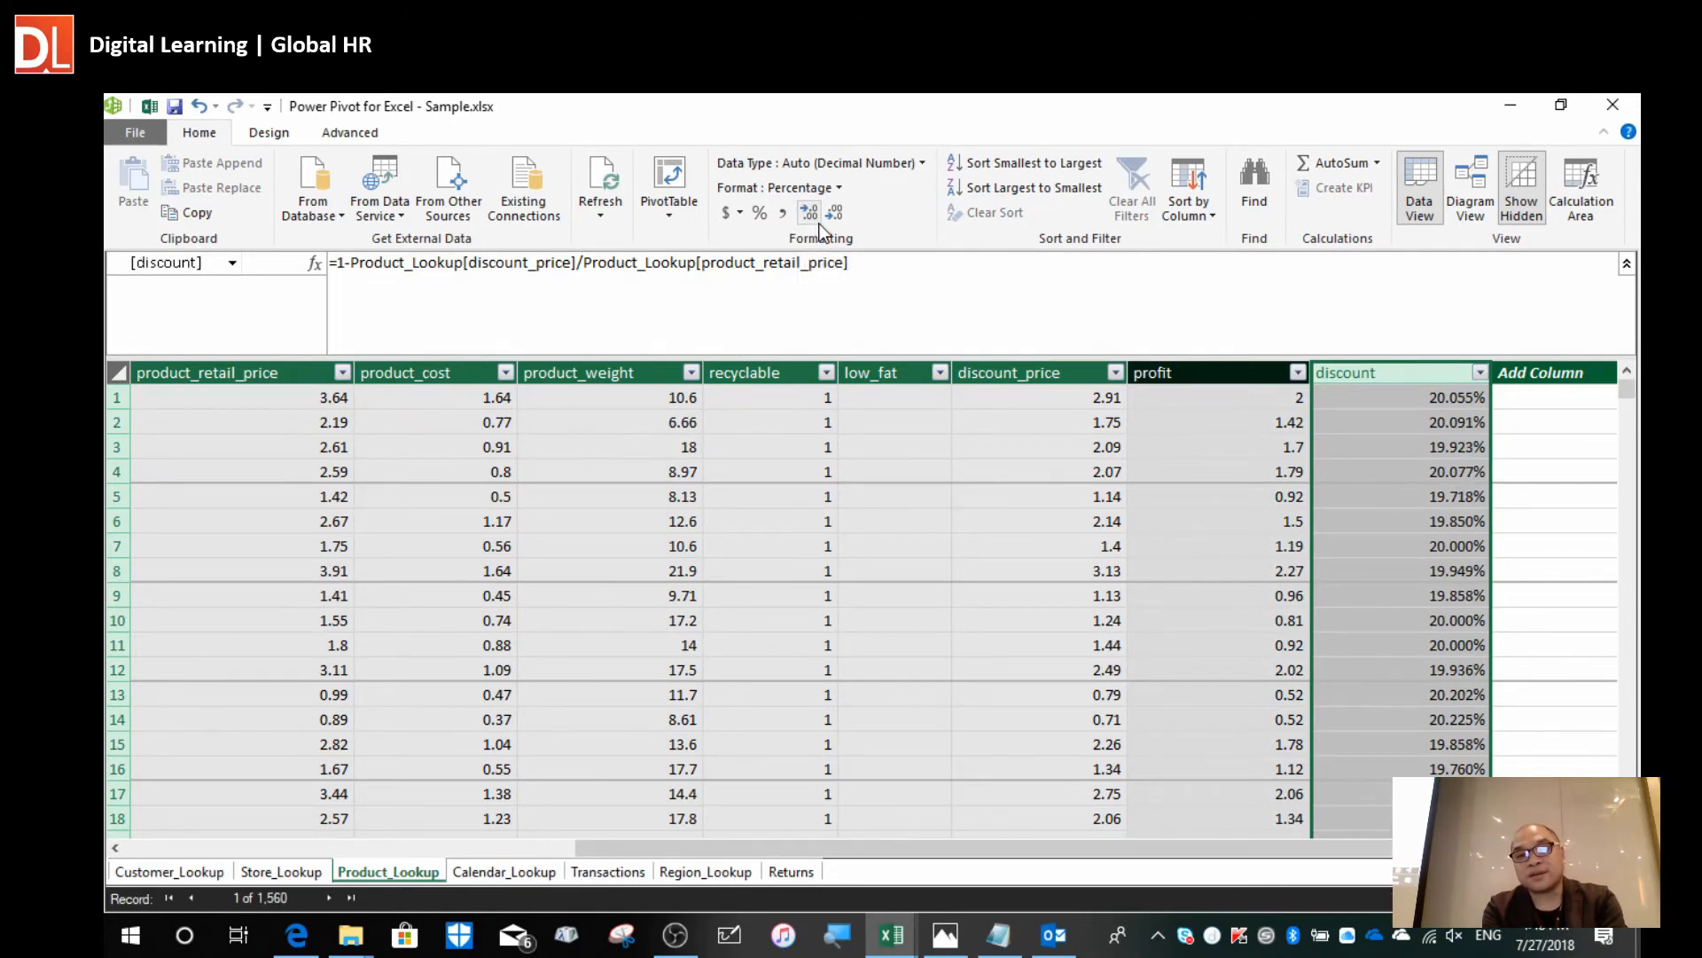
click(843, 213)
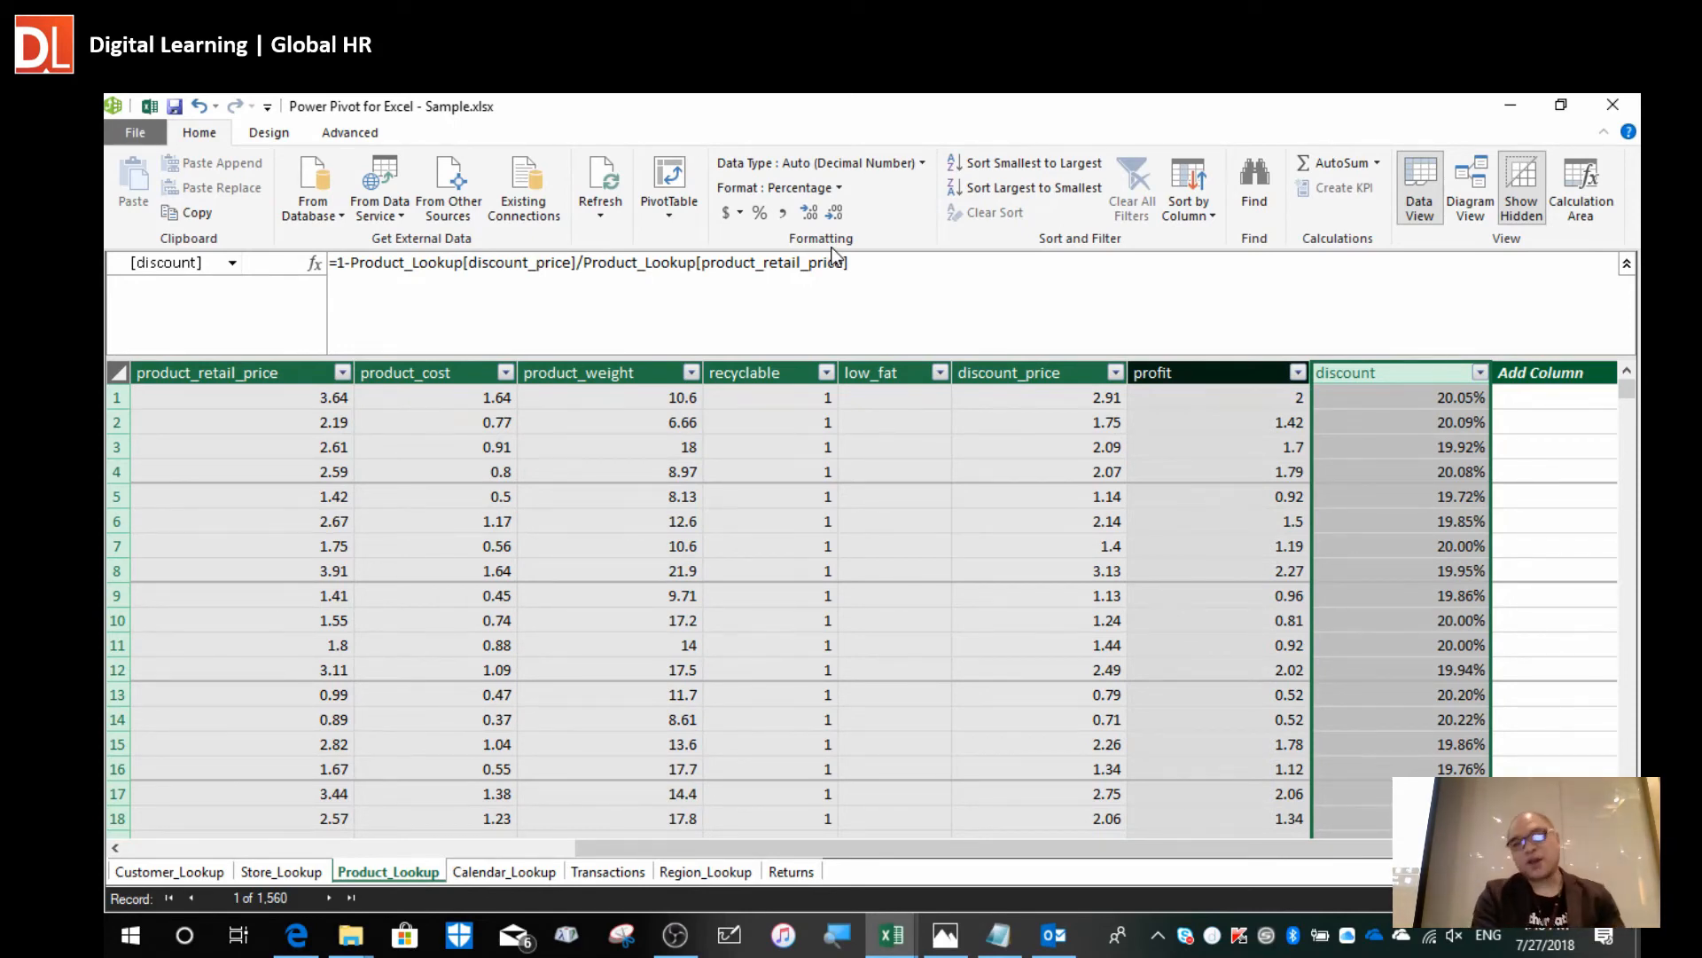
click(1419, 437)
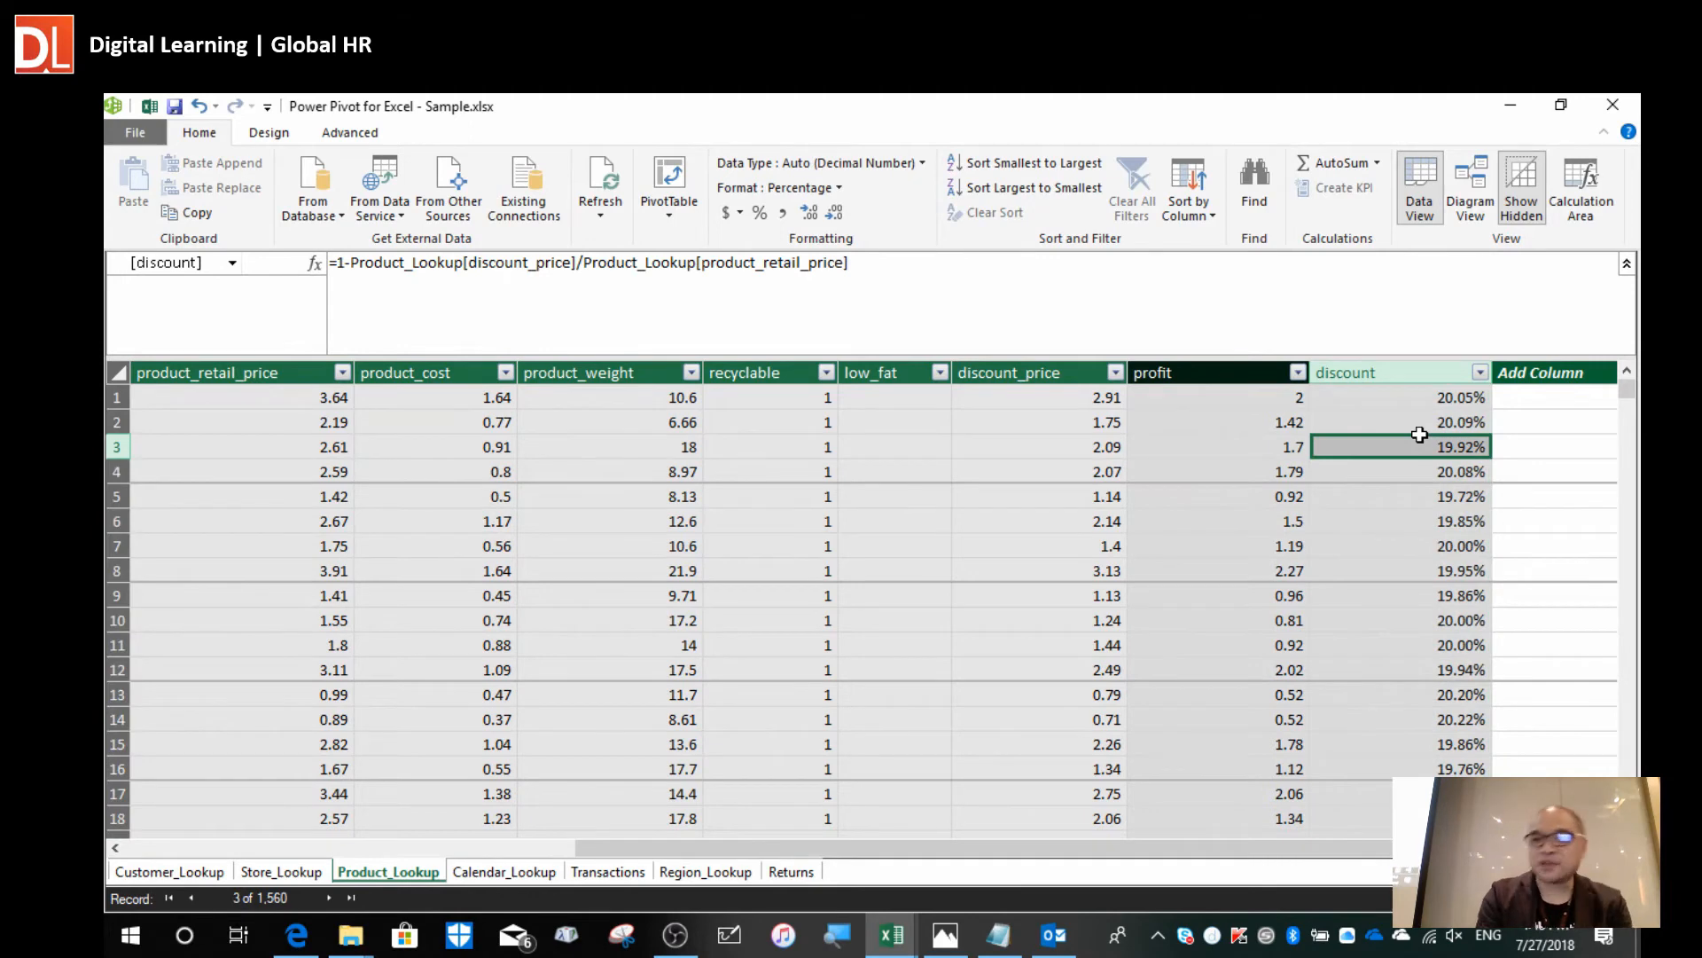
click(1415, 399)
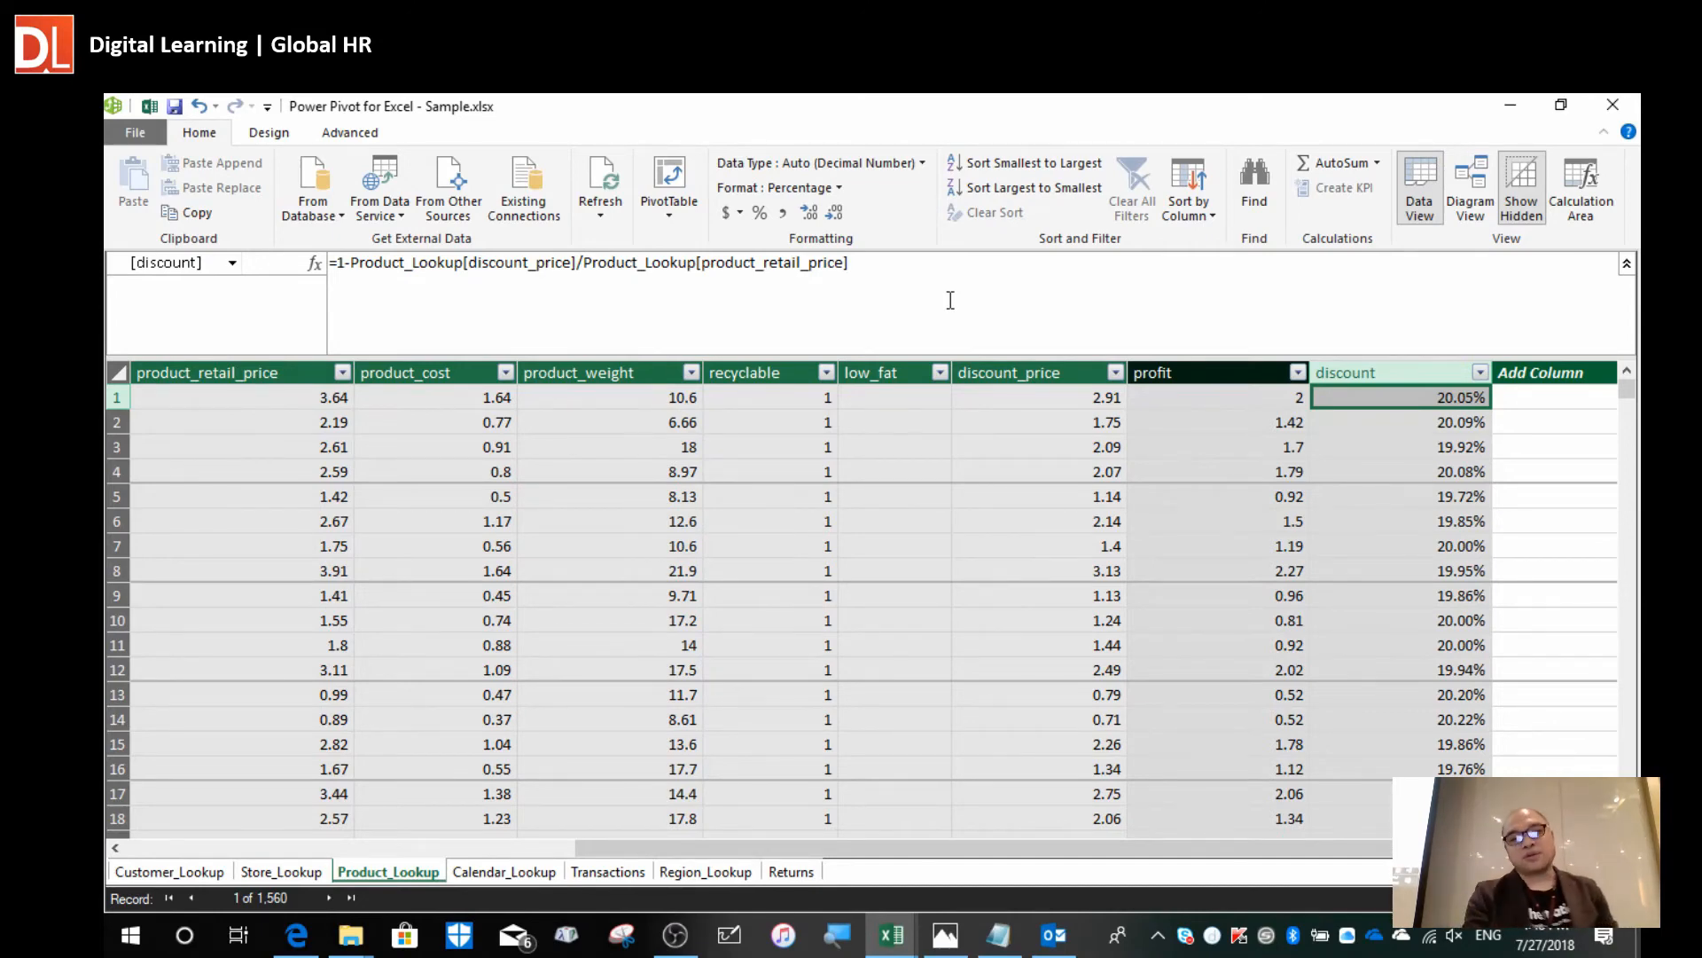
scroll(1405, 690, down, 6)
scroll(1405, 690, up, 6)
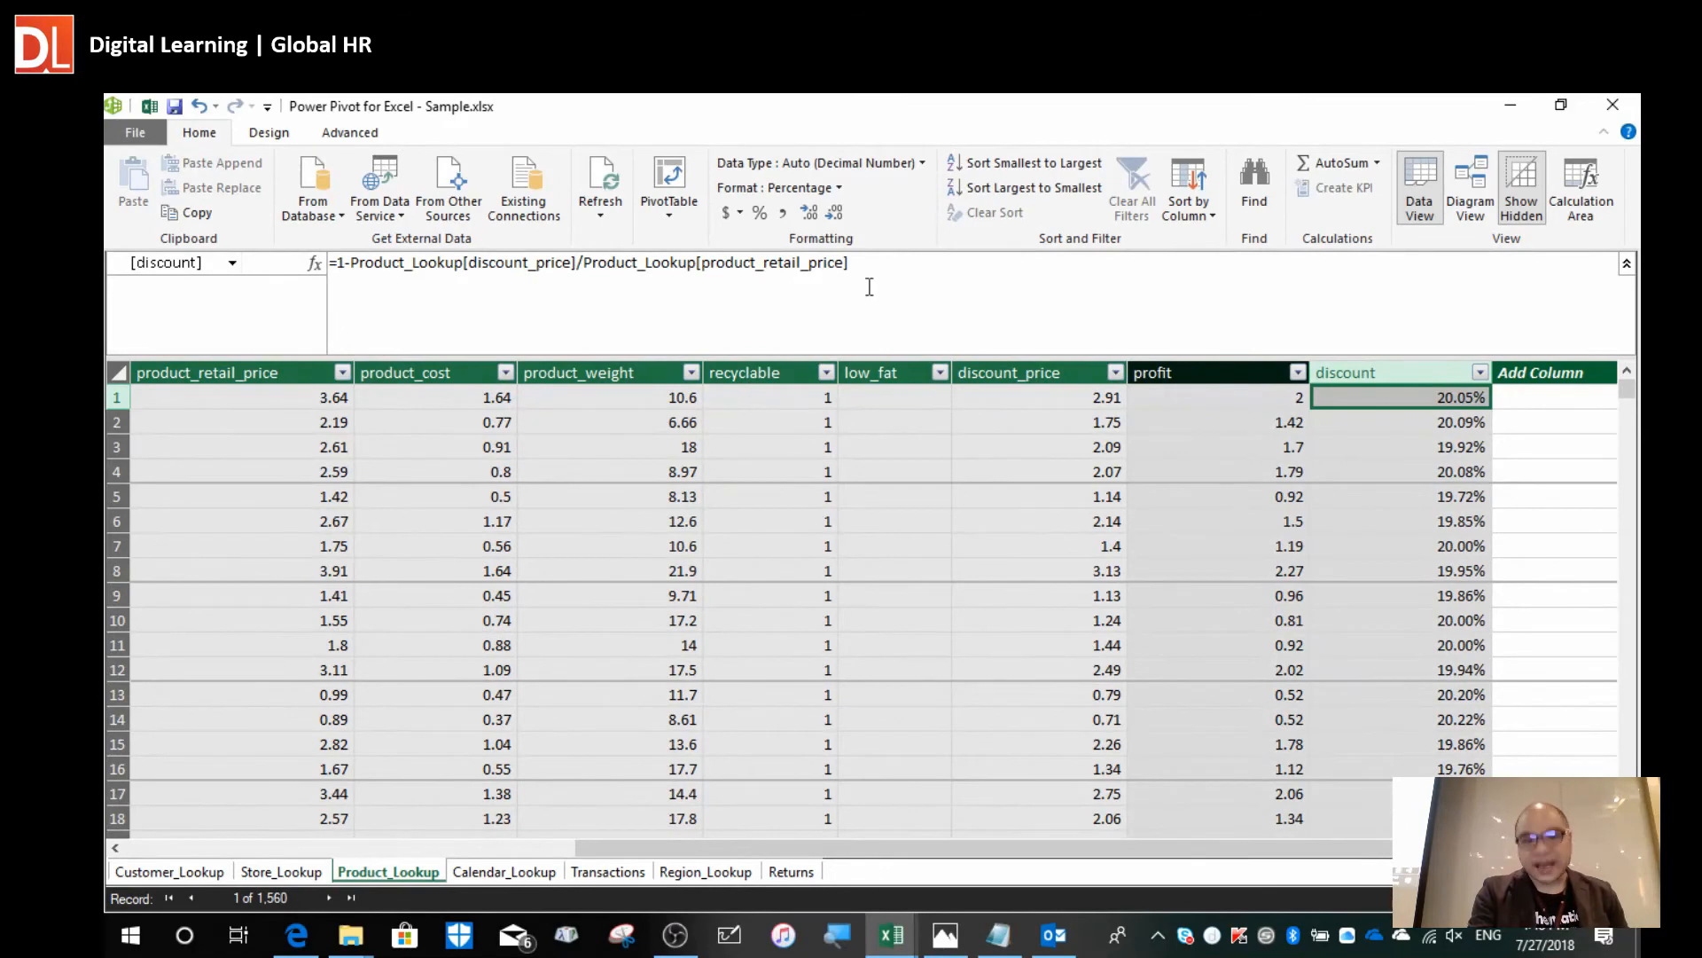
Insert "divide(" in front of Product_Lookup[discount_price] in the discount column's formula.
scroll(904, 297, up, 2)
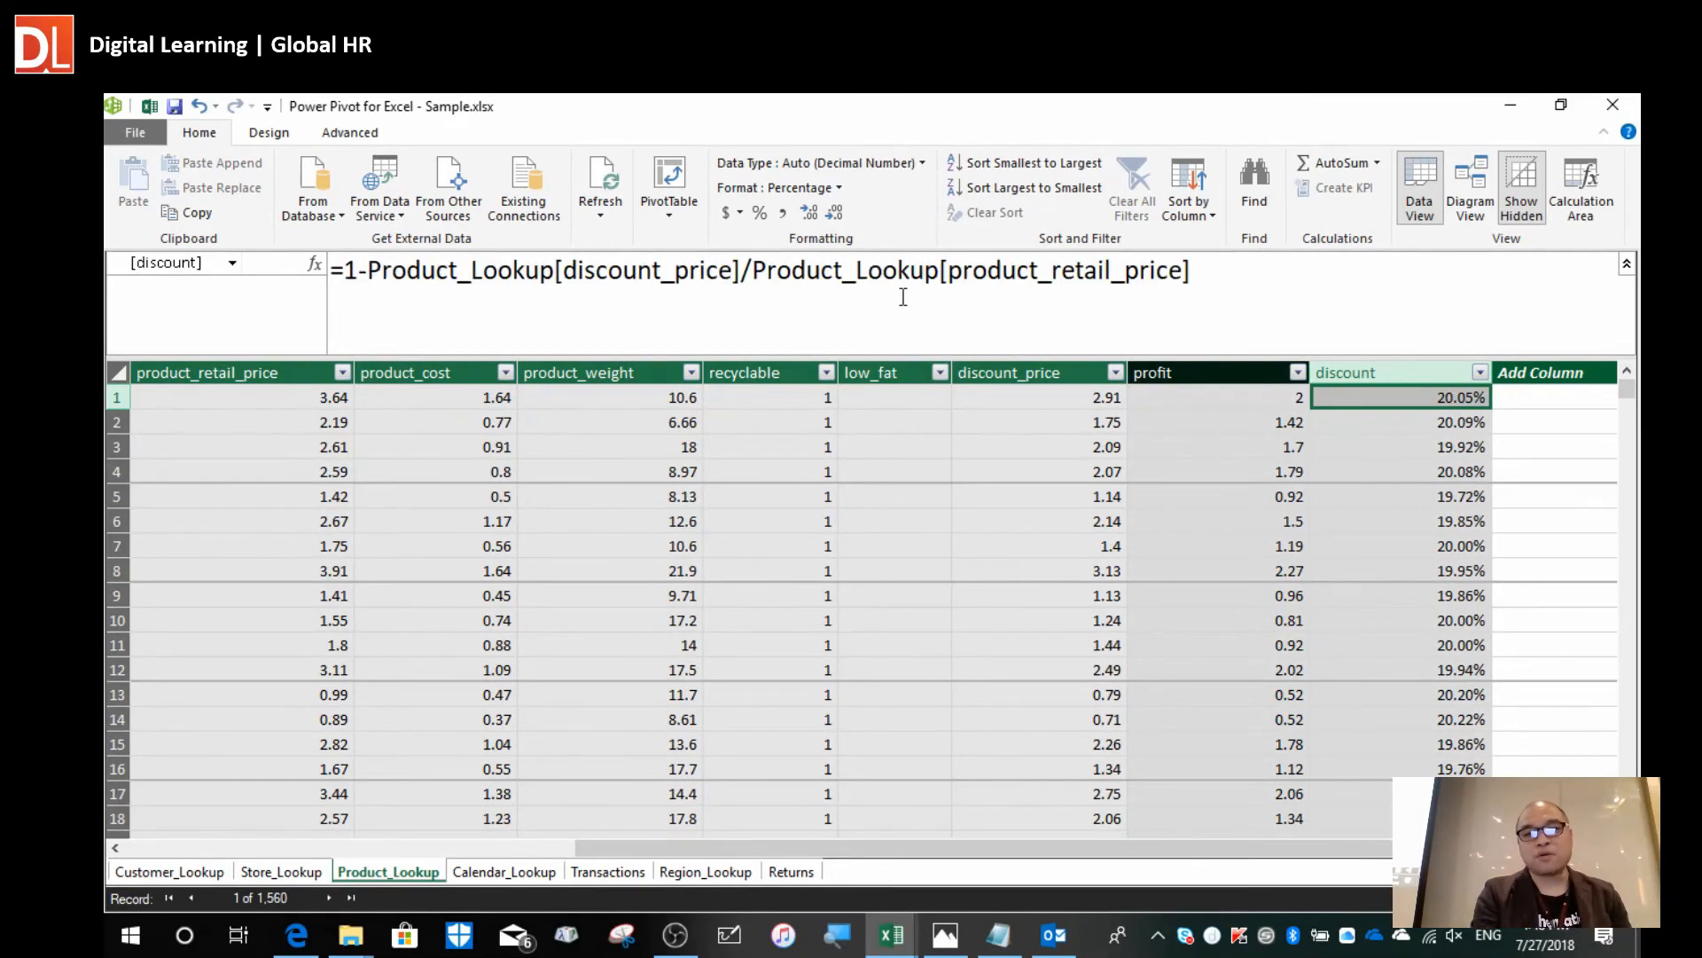
scroll(903, 297, up, 1)
click(1505, 272)
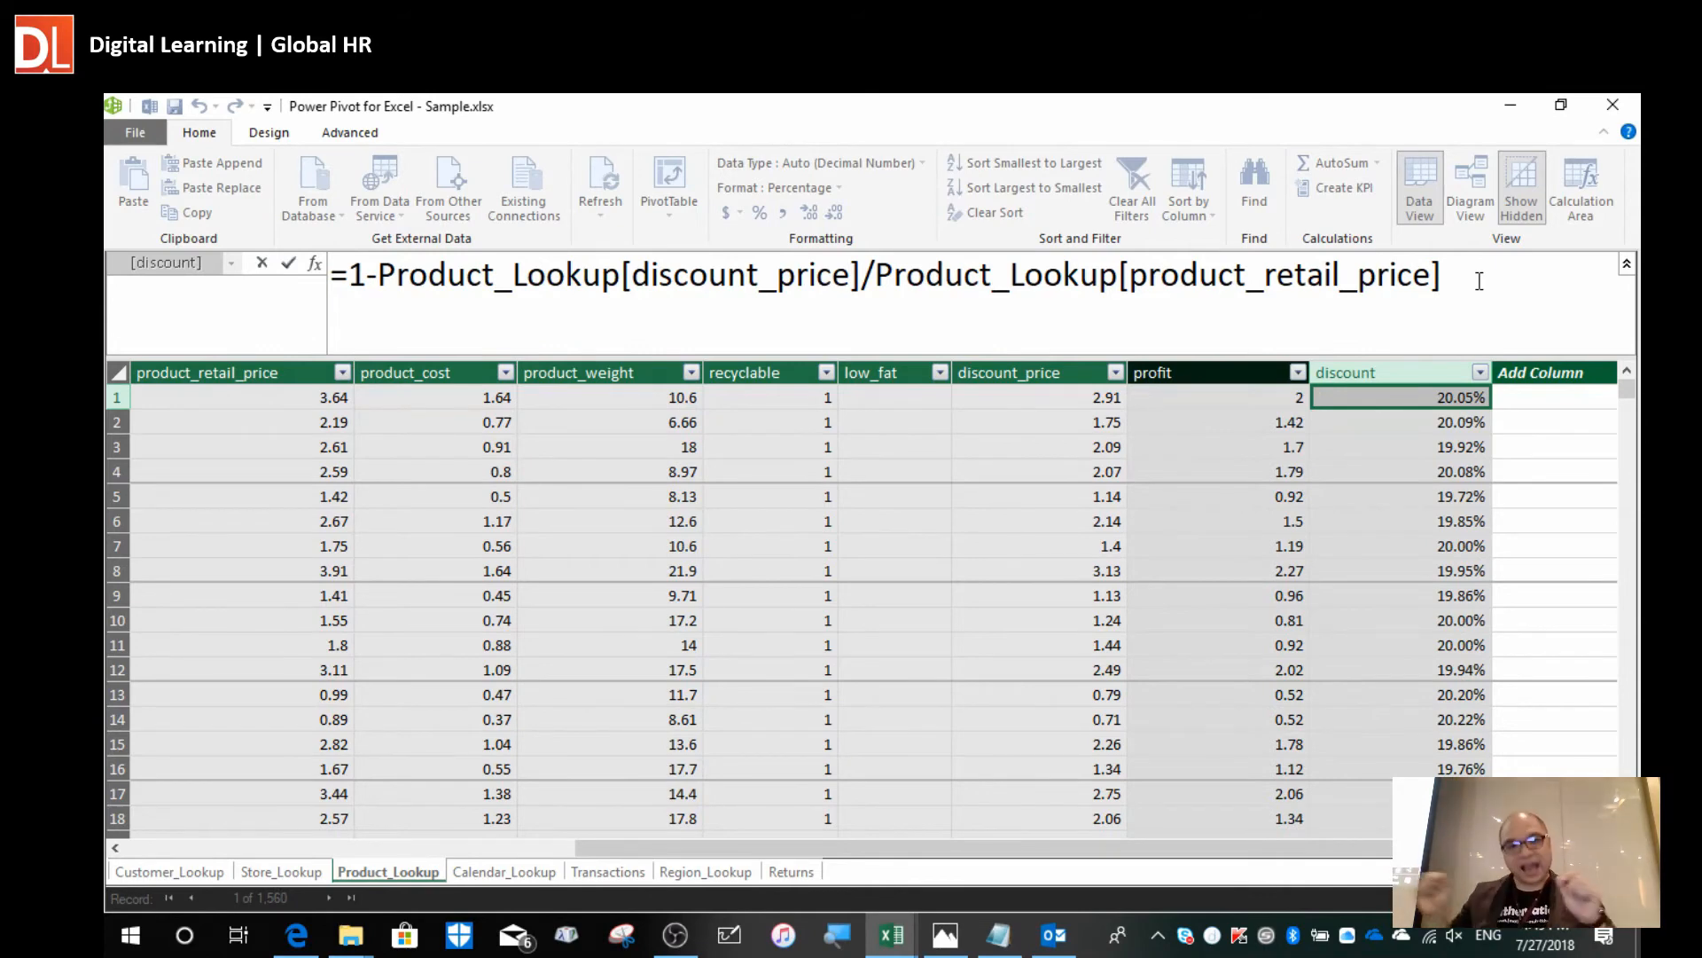
key(ctrl+Left)
key(ctrl+Left)
key(ctrl+Left)
key(ctrl+Left)
key(ctrl+Left)
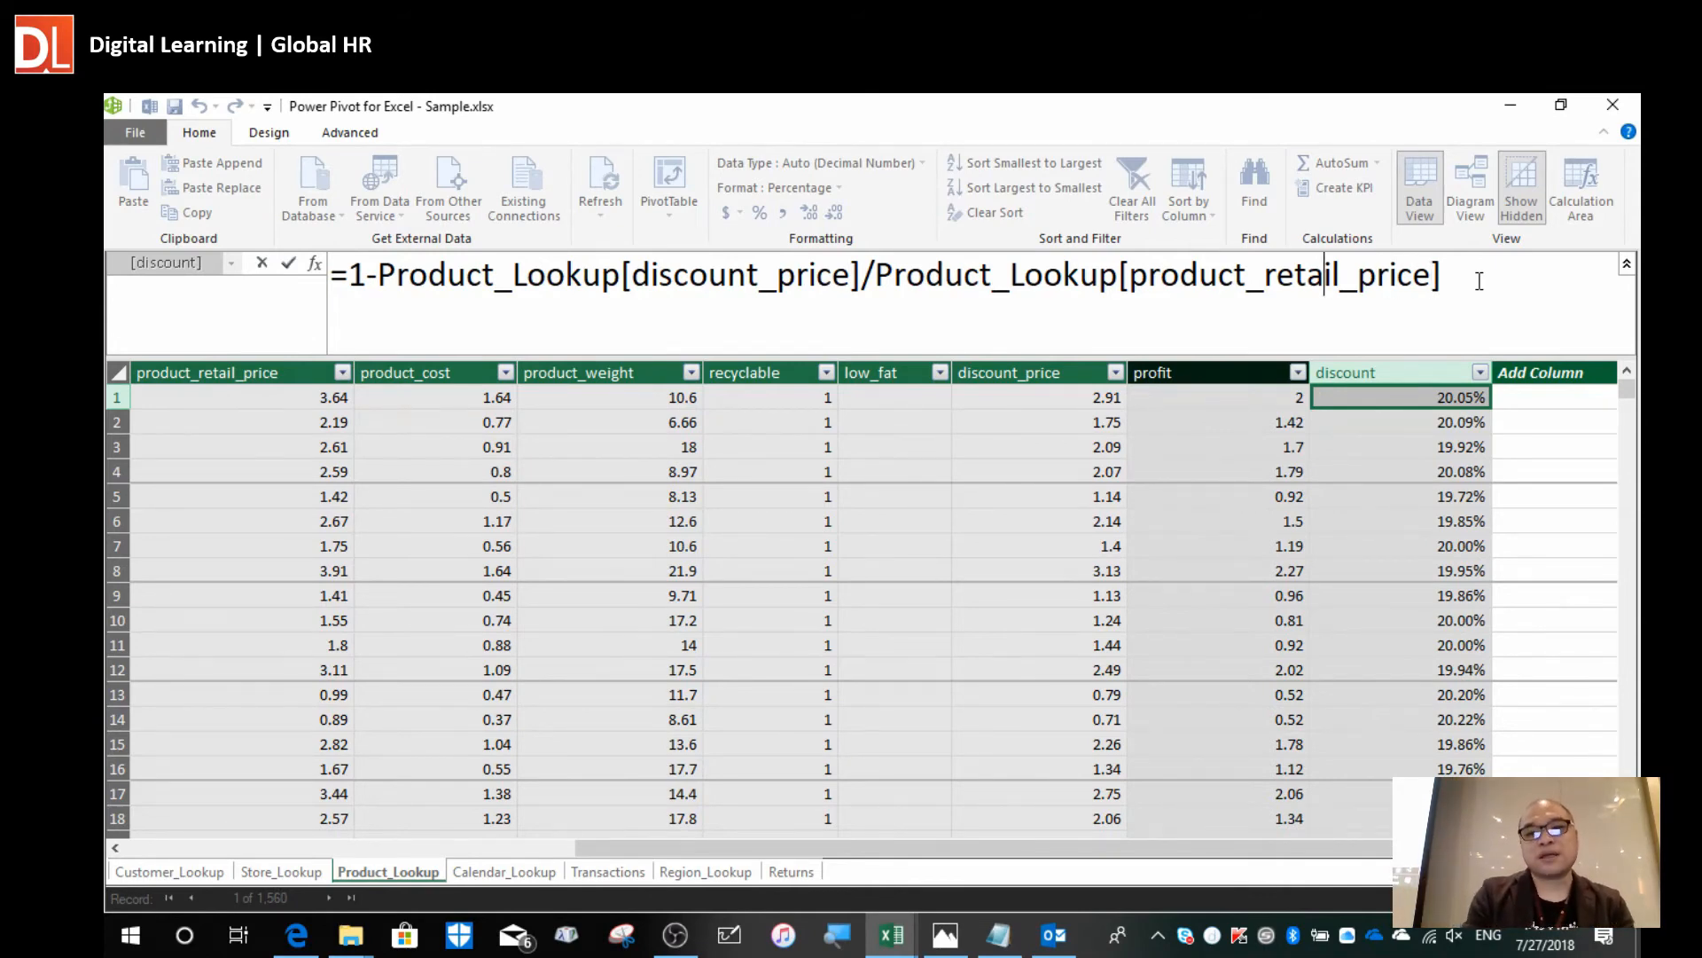
key(shift+Left)
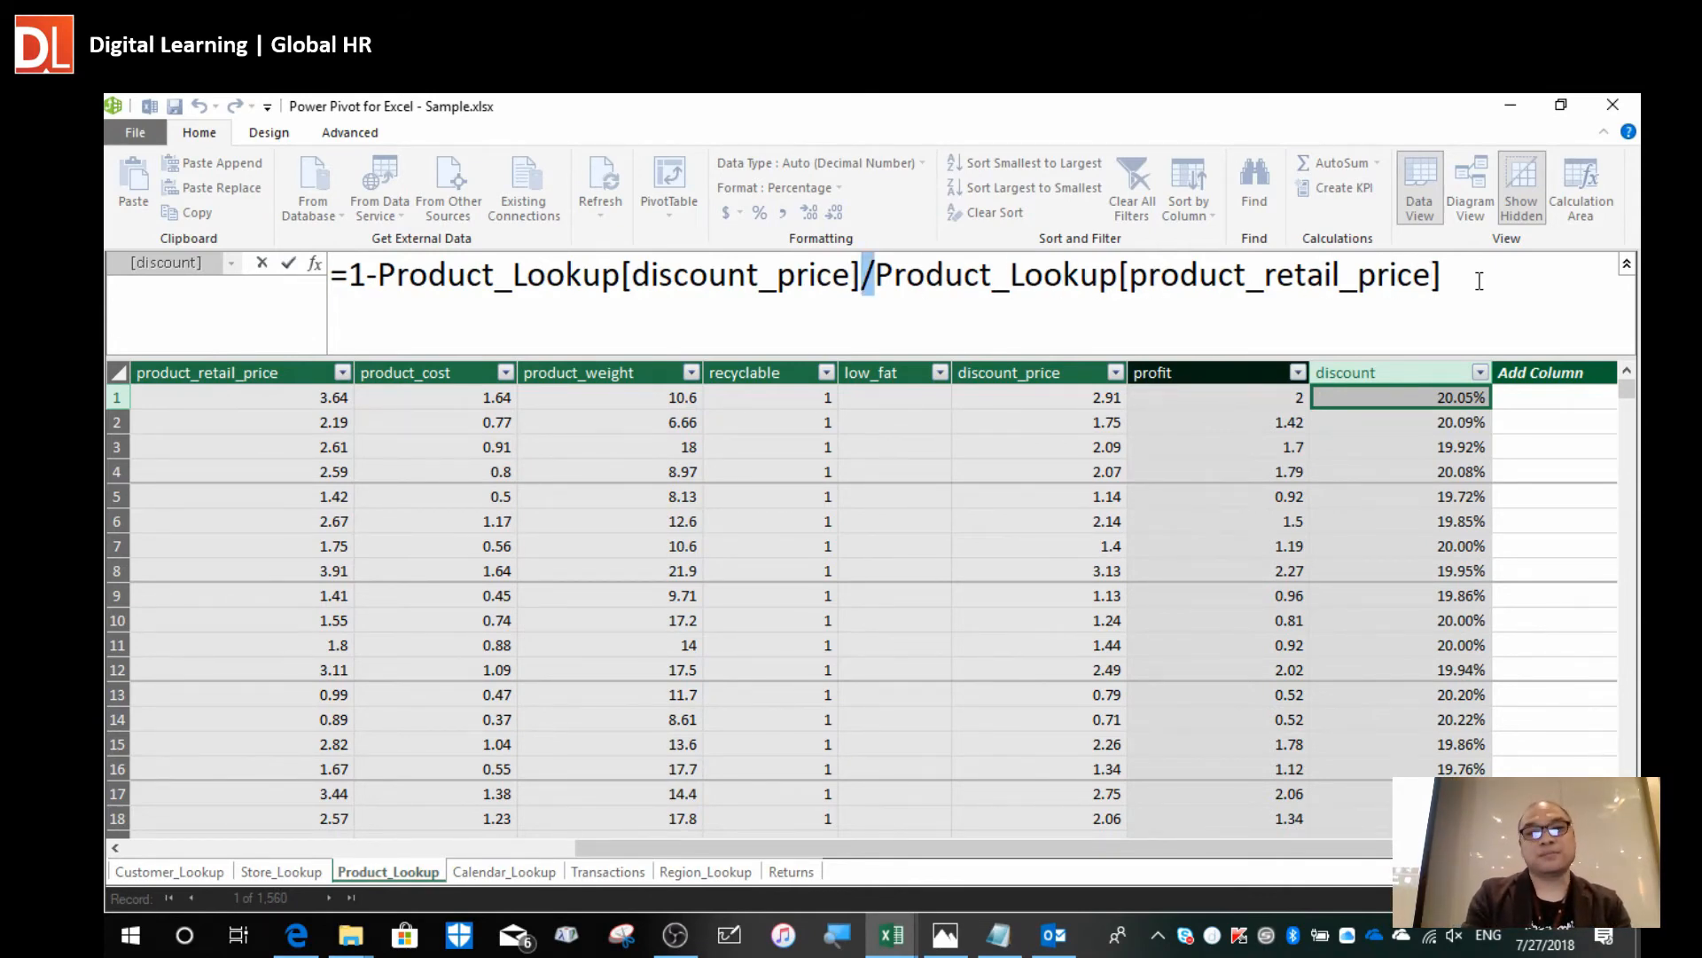
key(Left)
key(Left)
key(Left)
key(Left)
key(Left)
key(Left)
key(Left)
key(Left)
key(Left)
key(Left)
key(Left)
key(Left)
key(Left)
key(Left)
key(Left)
key(Left)
key(Left)
key(Left)
key(Left)
key(Left)
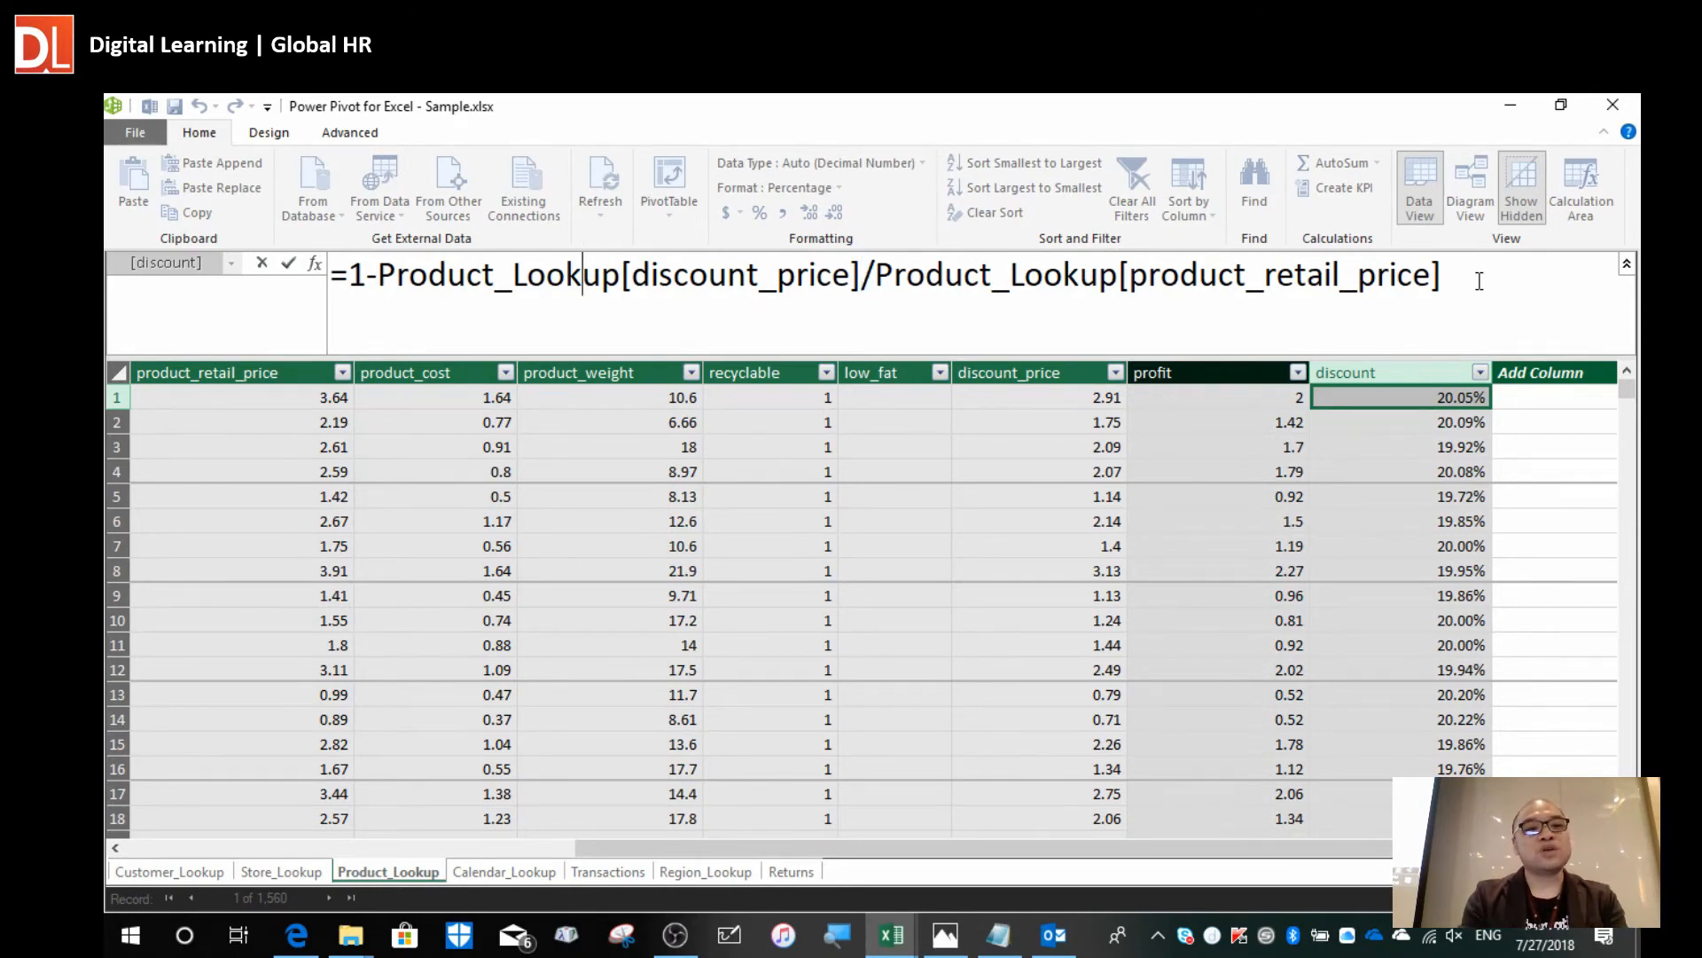
key(Left)
key(Left)
key(Left)
key(Left)
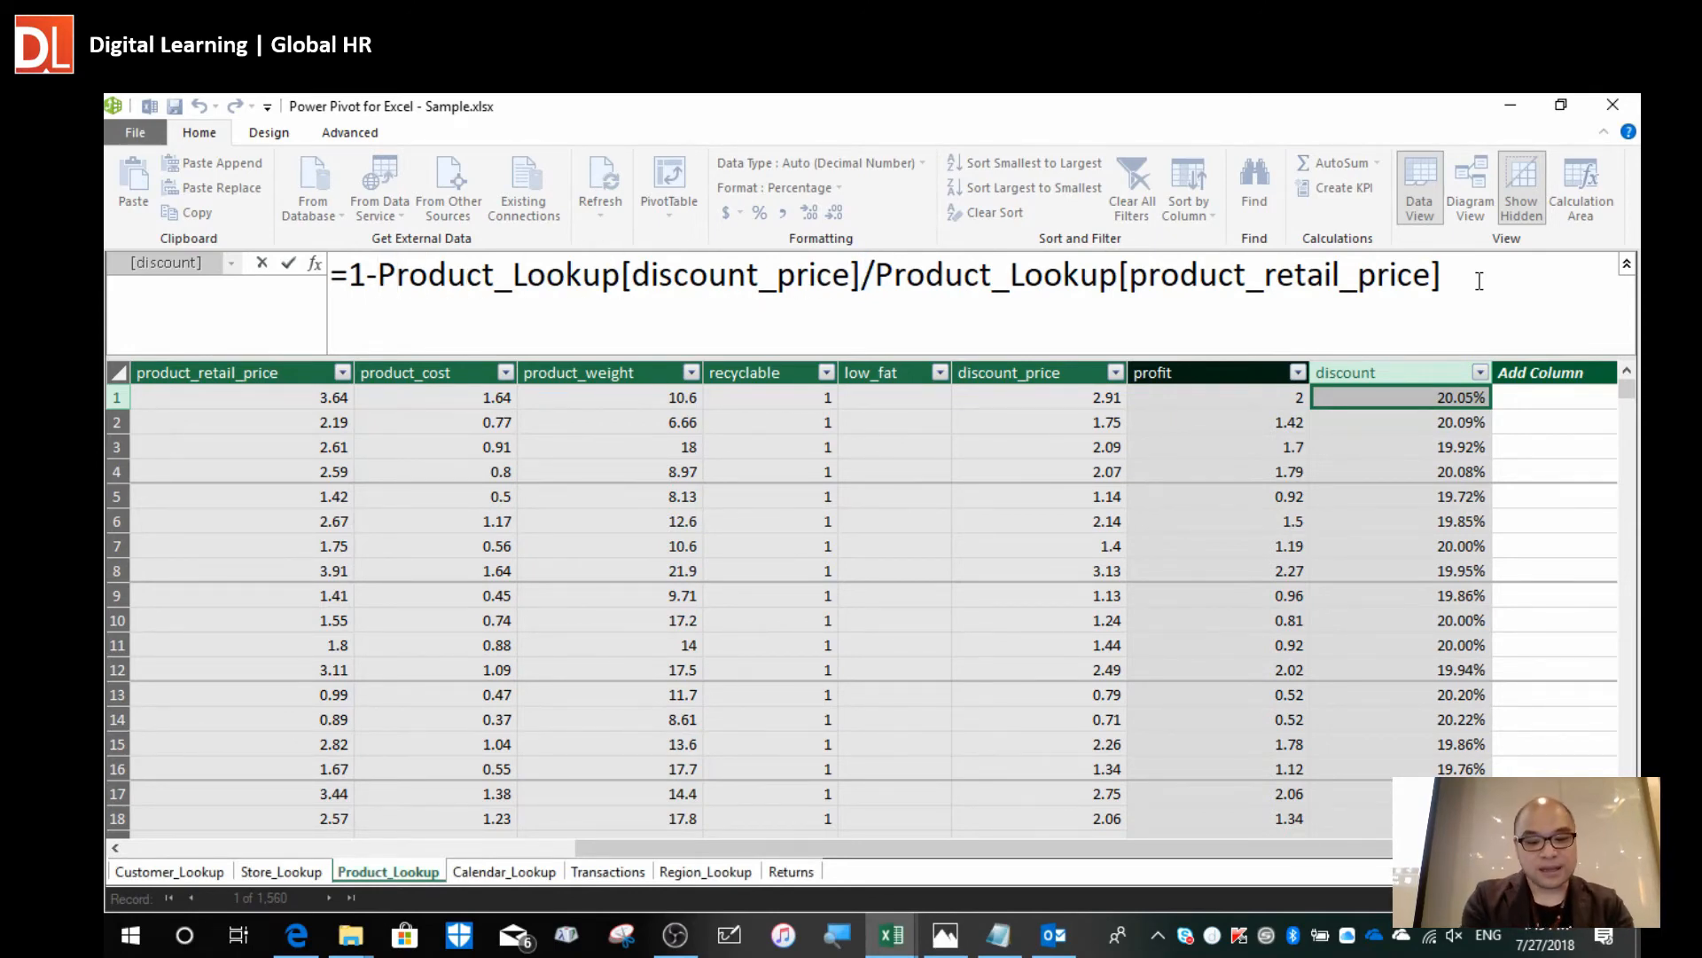
text(divide)
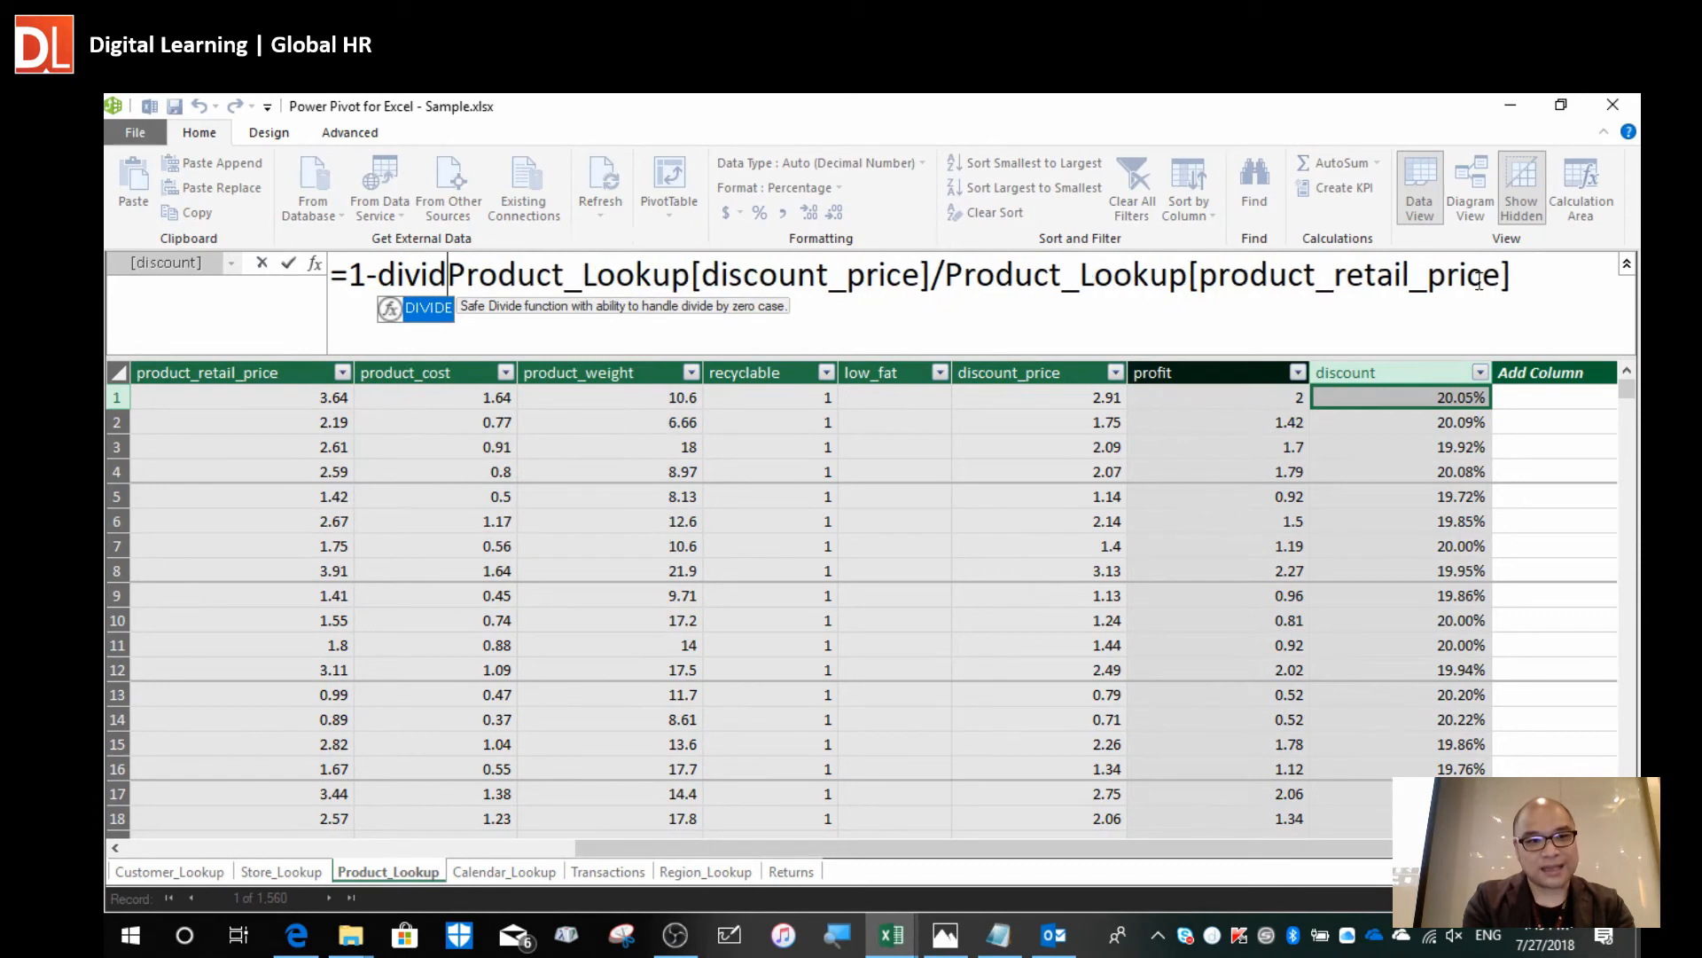
text(()
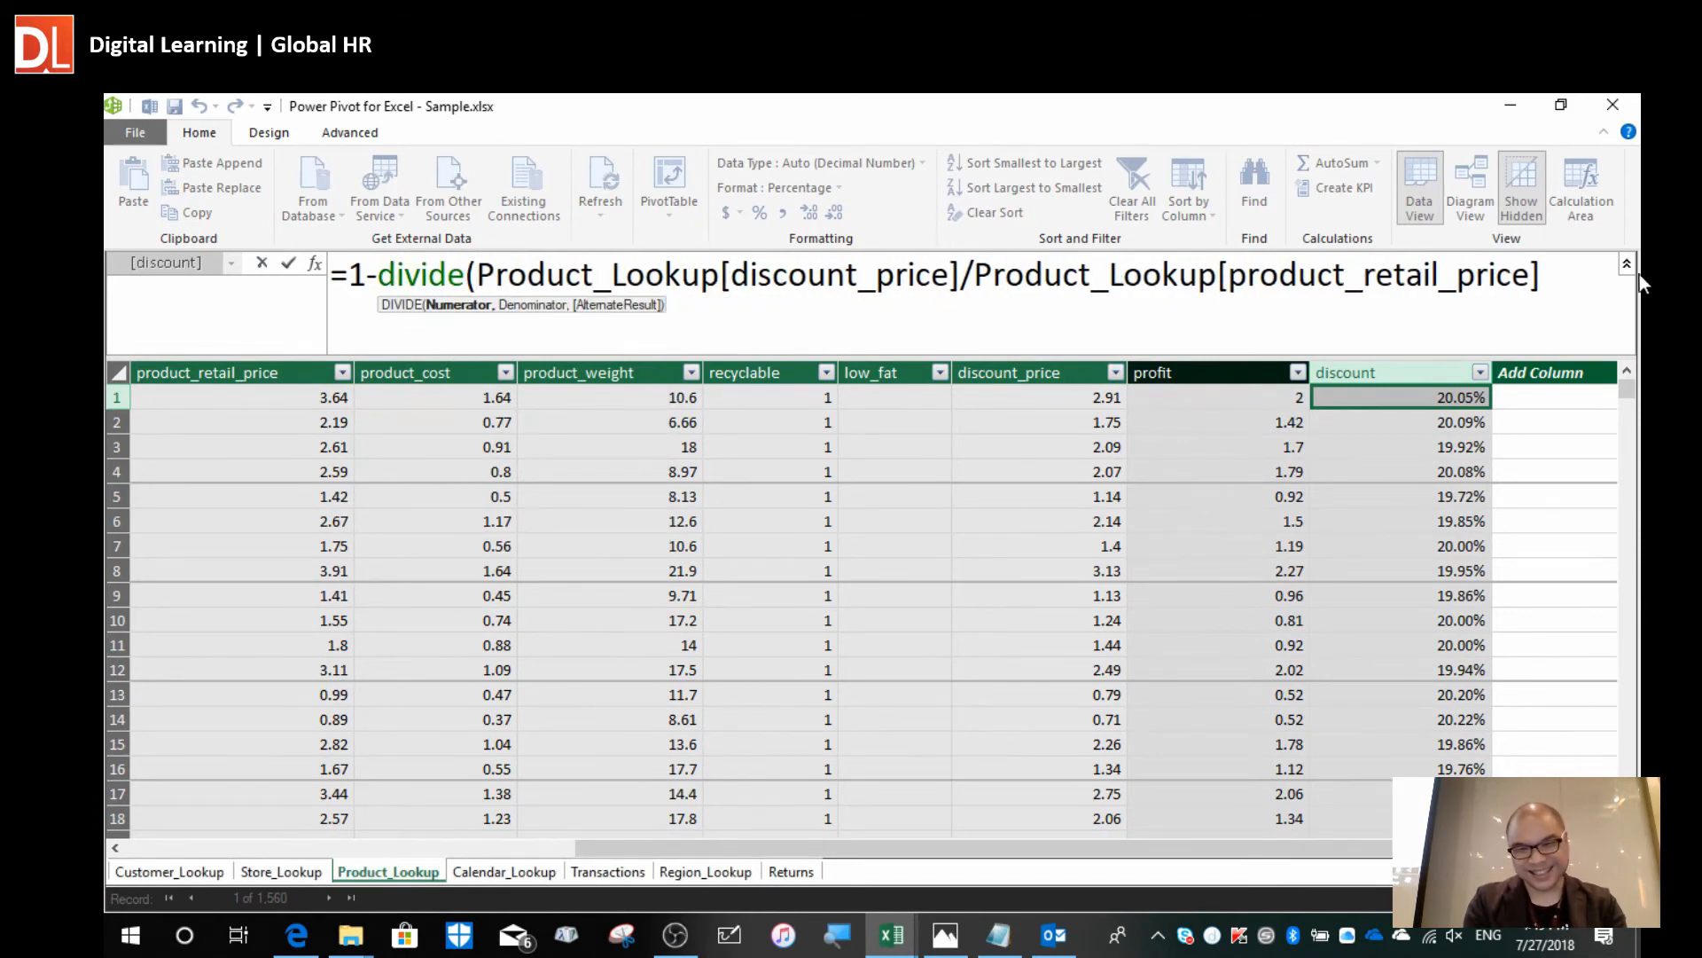
Complete the discount formula as =1-divide(Product_Lookup[discount_price],Product_Lookup[product_retail_price],0), replacing the slash with a comma, and apply it.
click(955, 280)
click(973, 276)
key(BackSpace)
text(,)
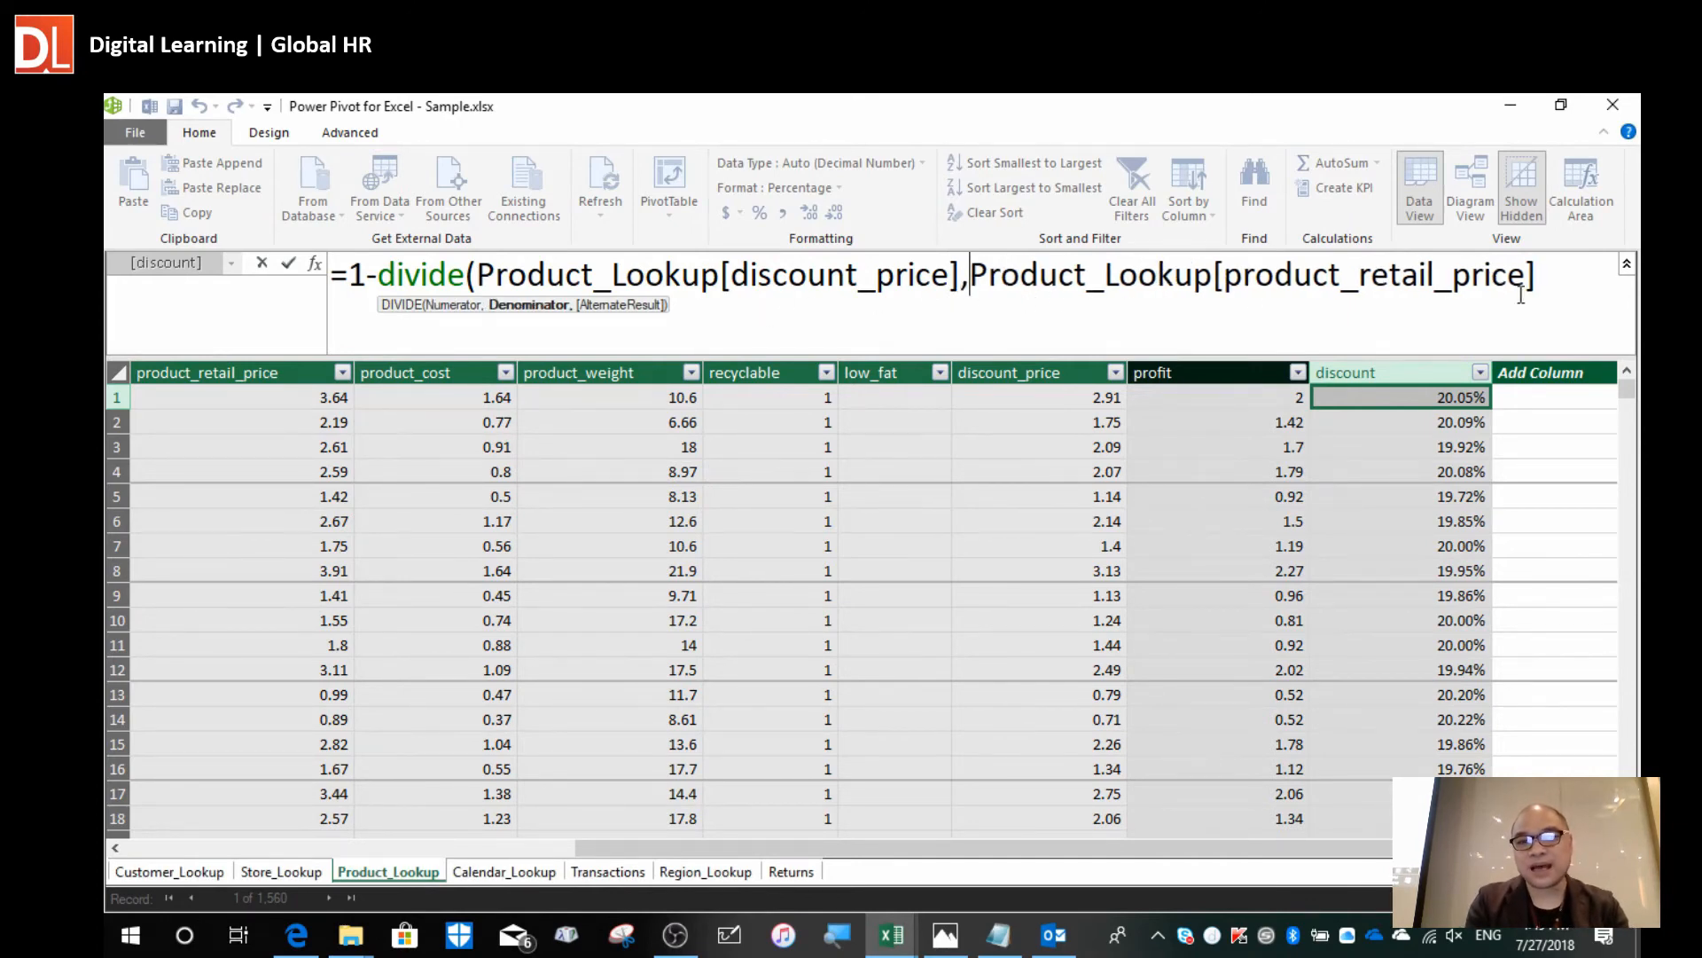
text(,)
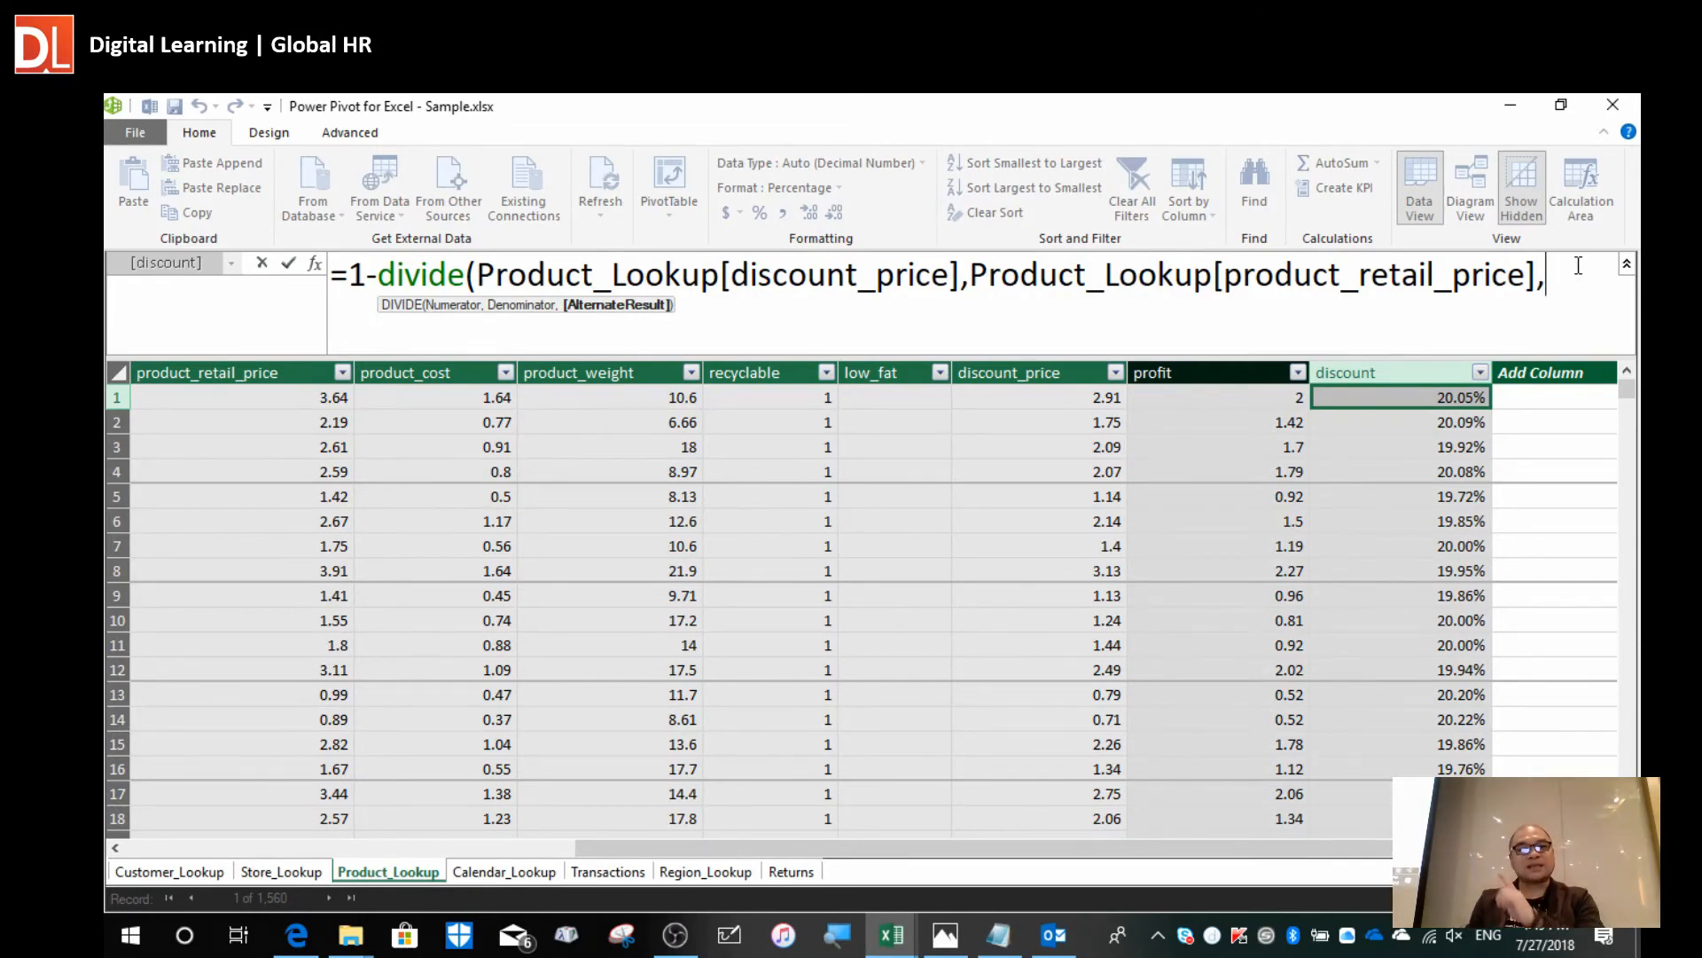
text(0))
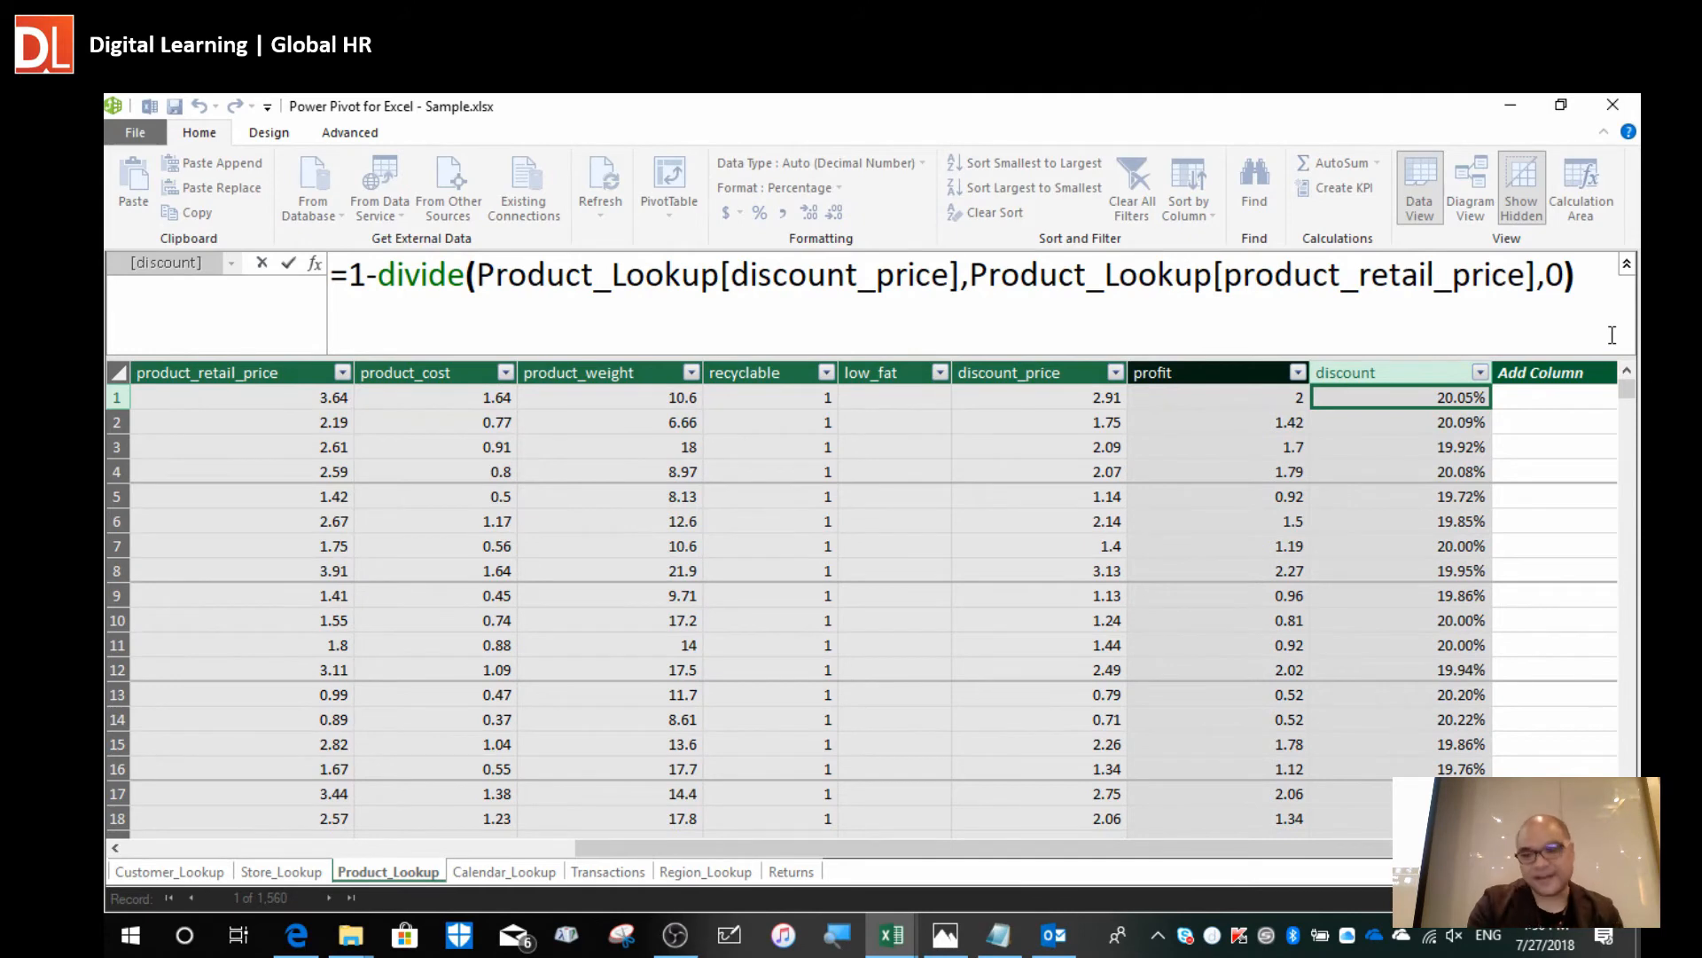
key(Down)
key(Down)
key(Down)
key(Down)
key(Down)
key(Down)
key(Down)
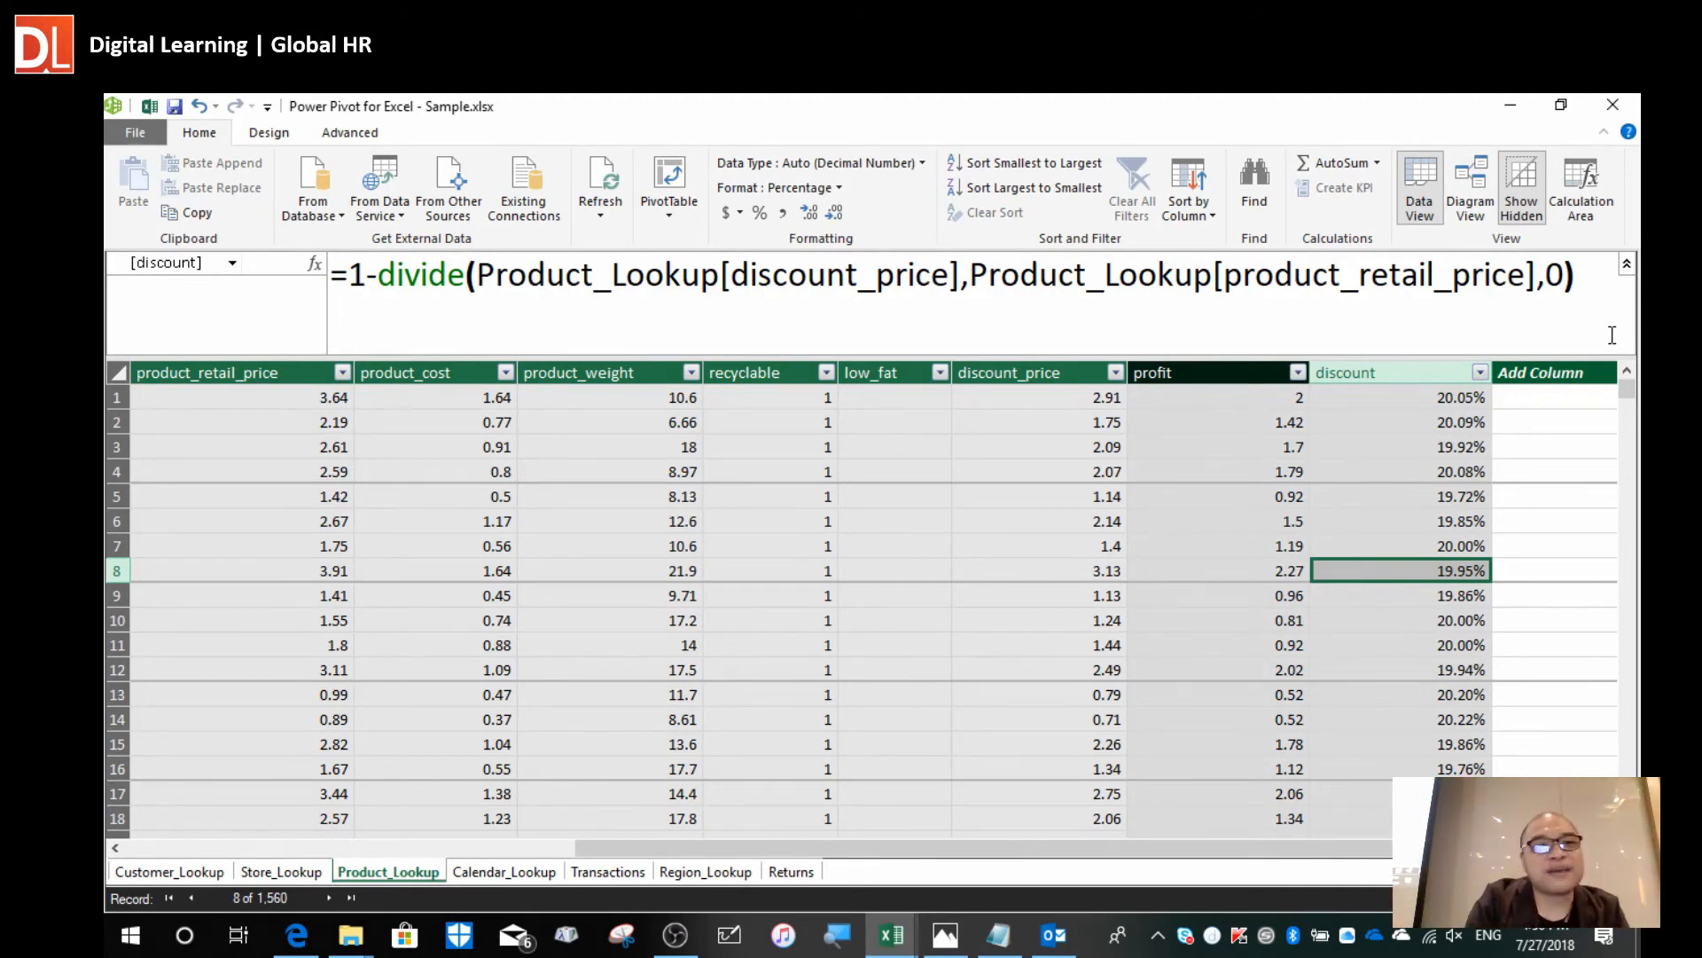
In the diagram view, enlarge the Product_Lookup table to fit all its fields, moving Returns and Calendar_Lookup aside for room.
click(278, 134)
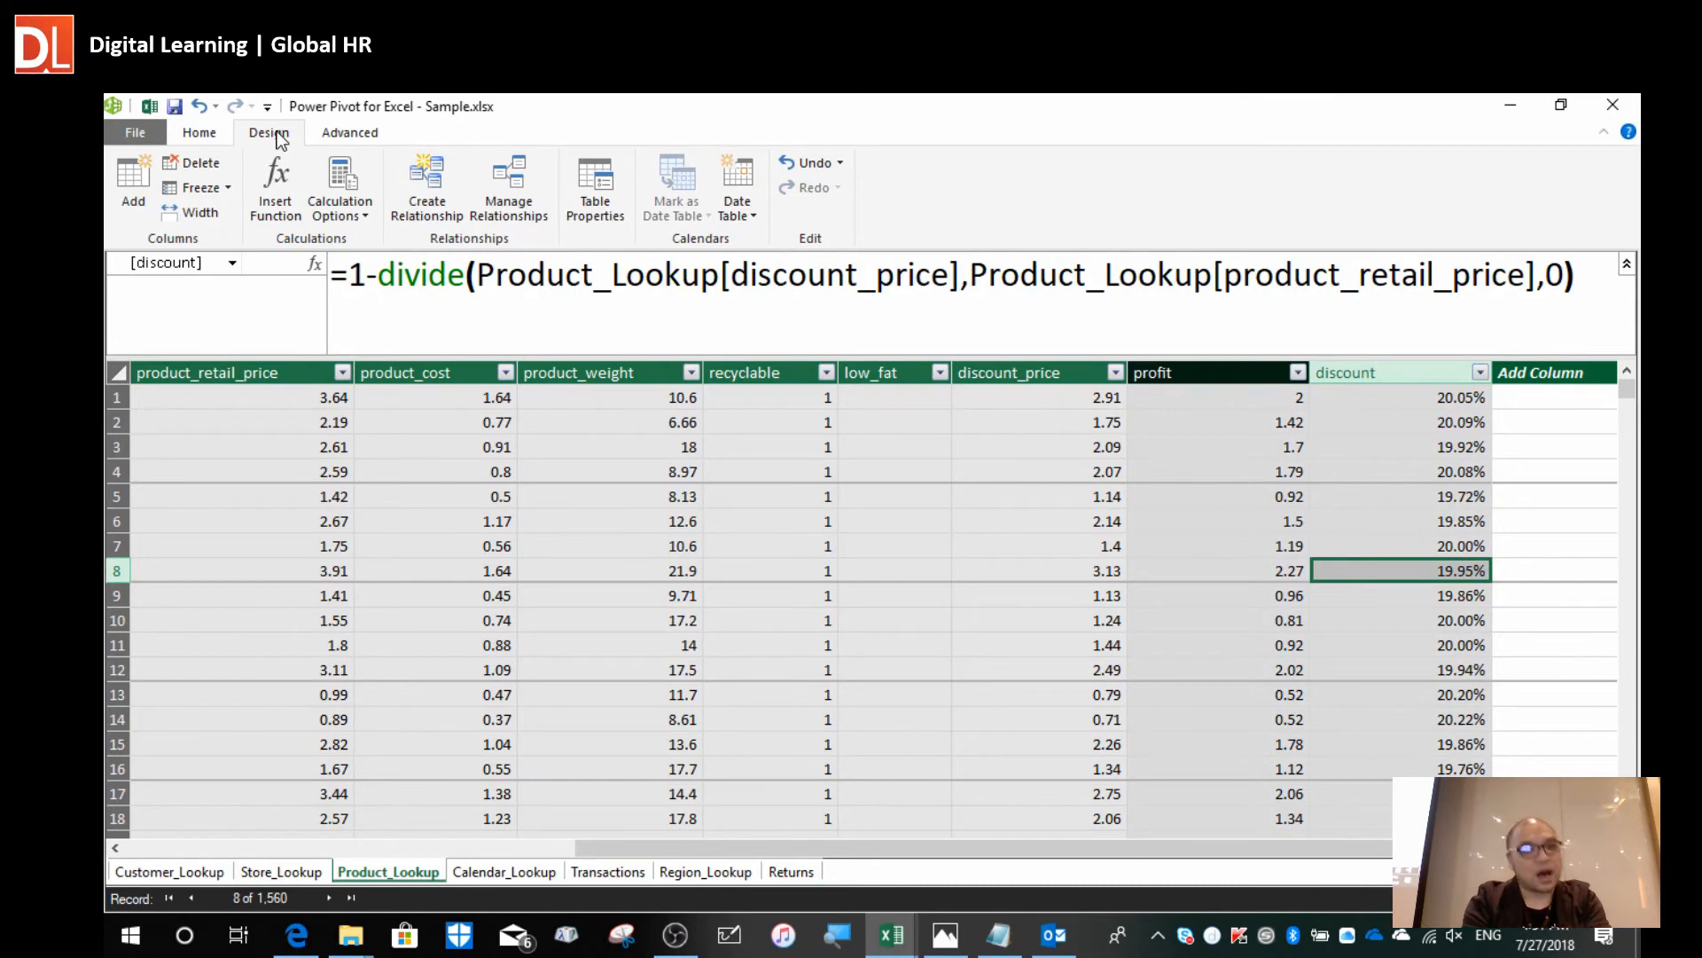
click(200, 135)
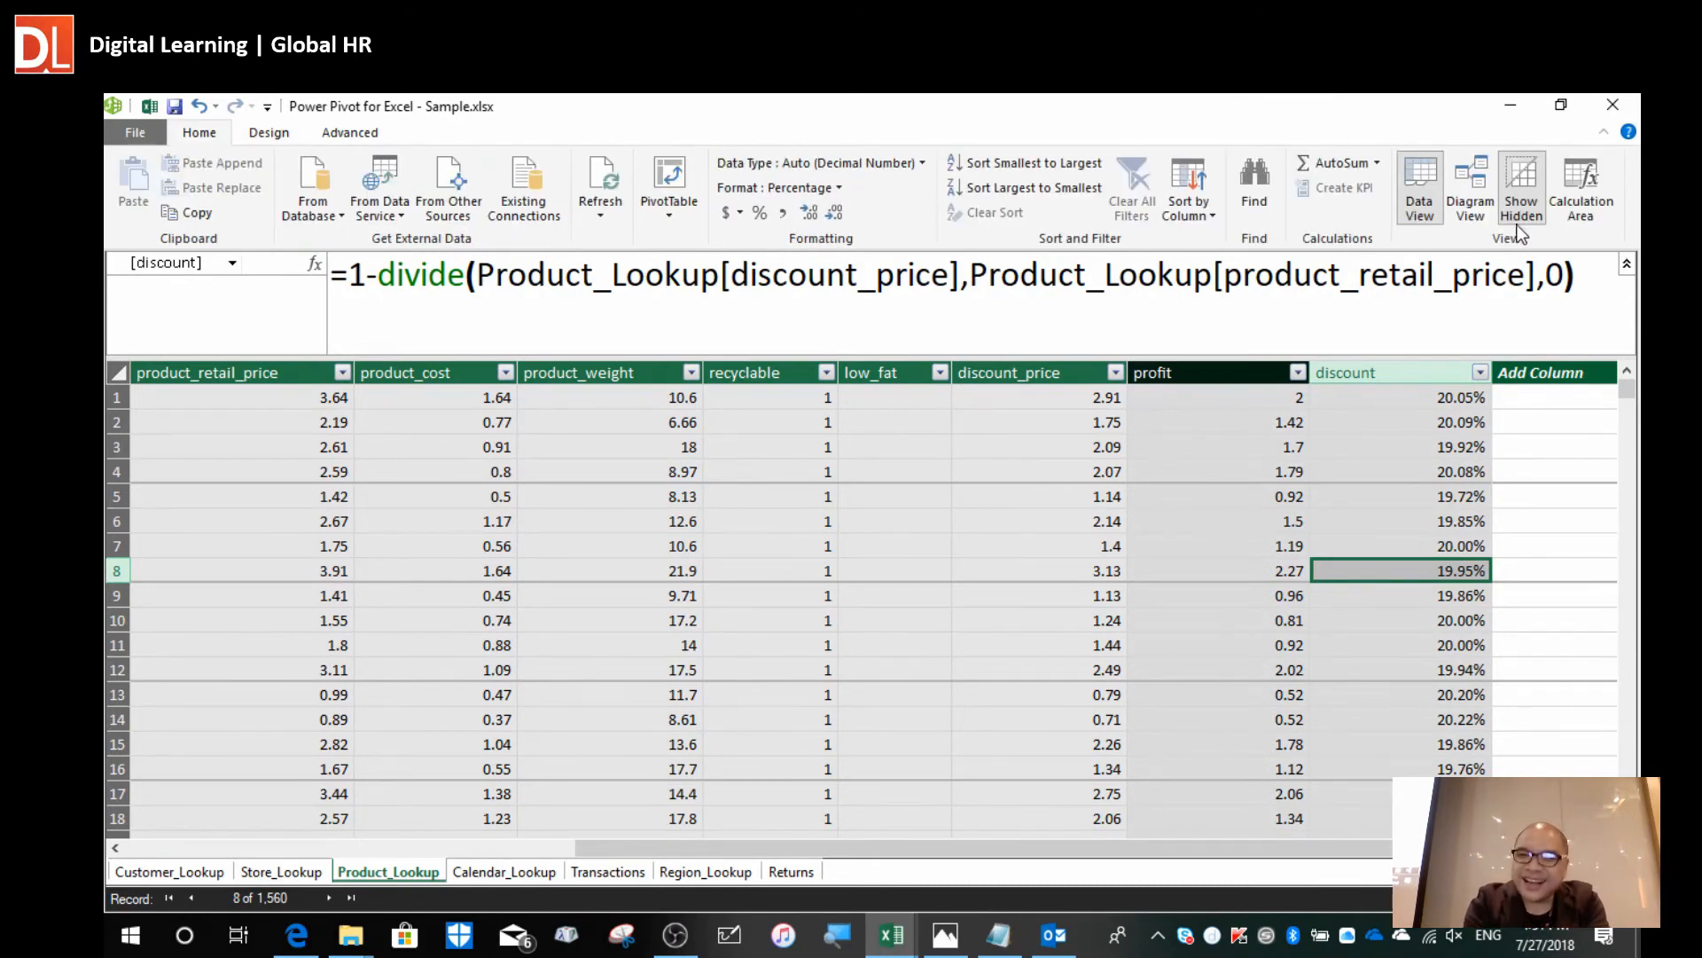
click(1470, 211)
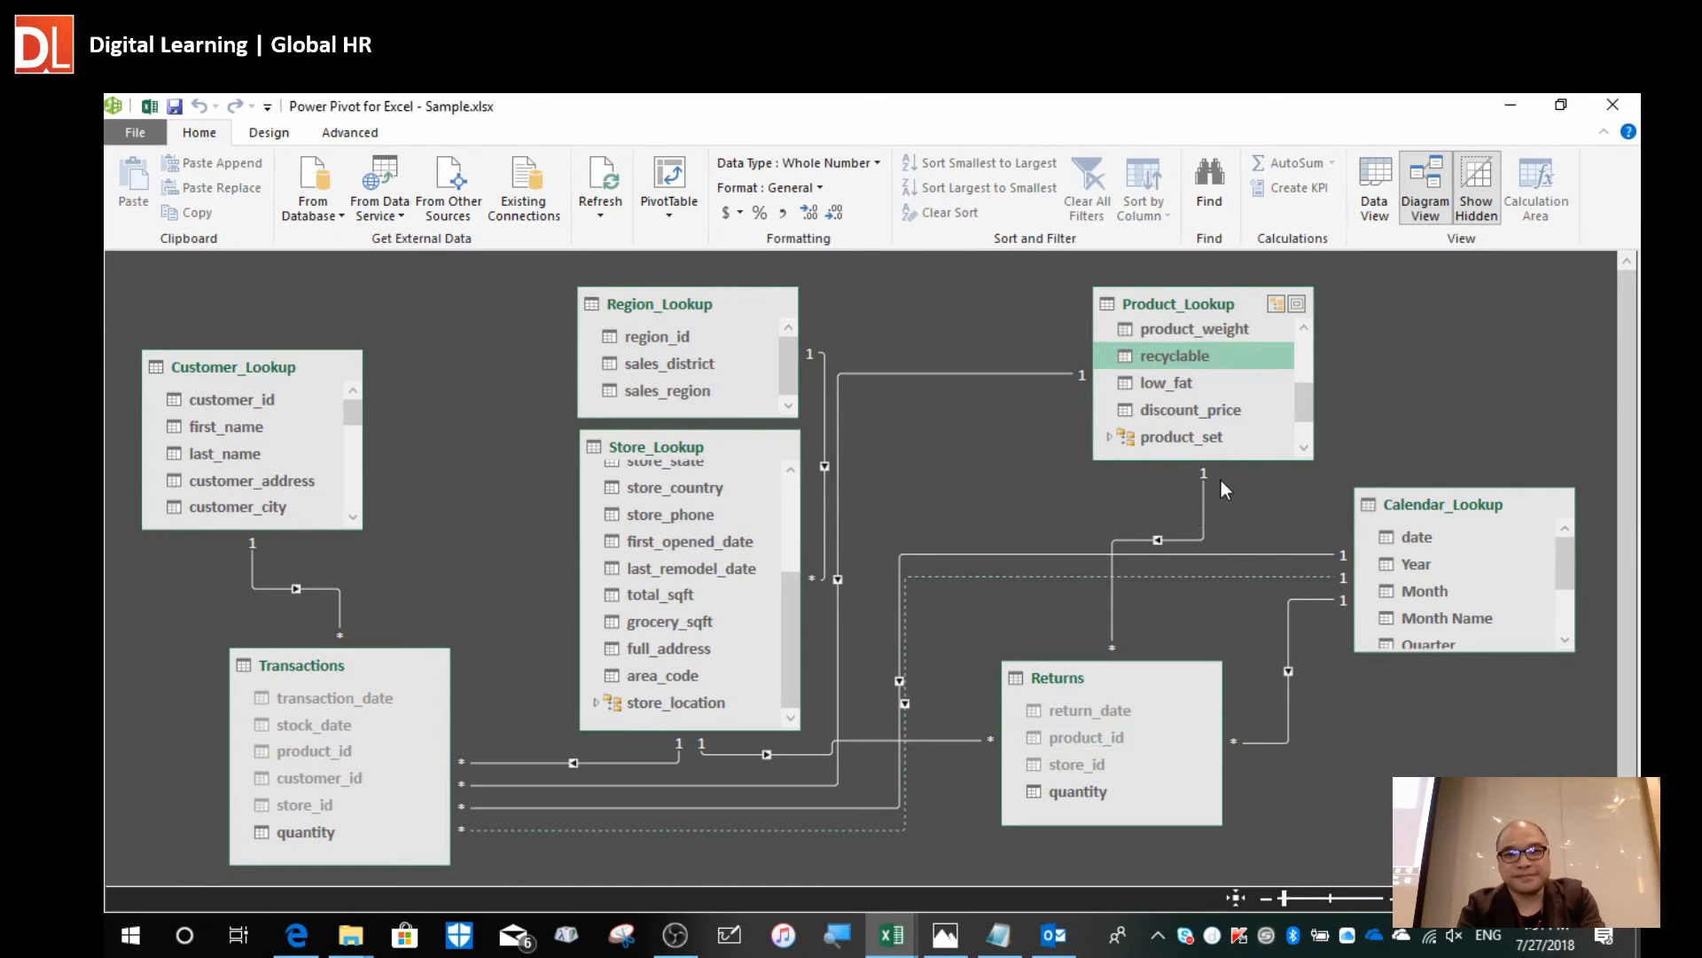
click(1237, 461)
drag(1237, 461, 1246, 612)
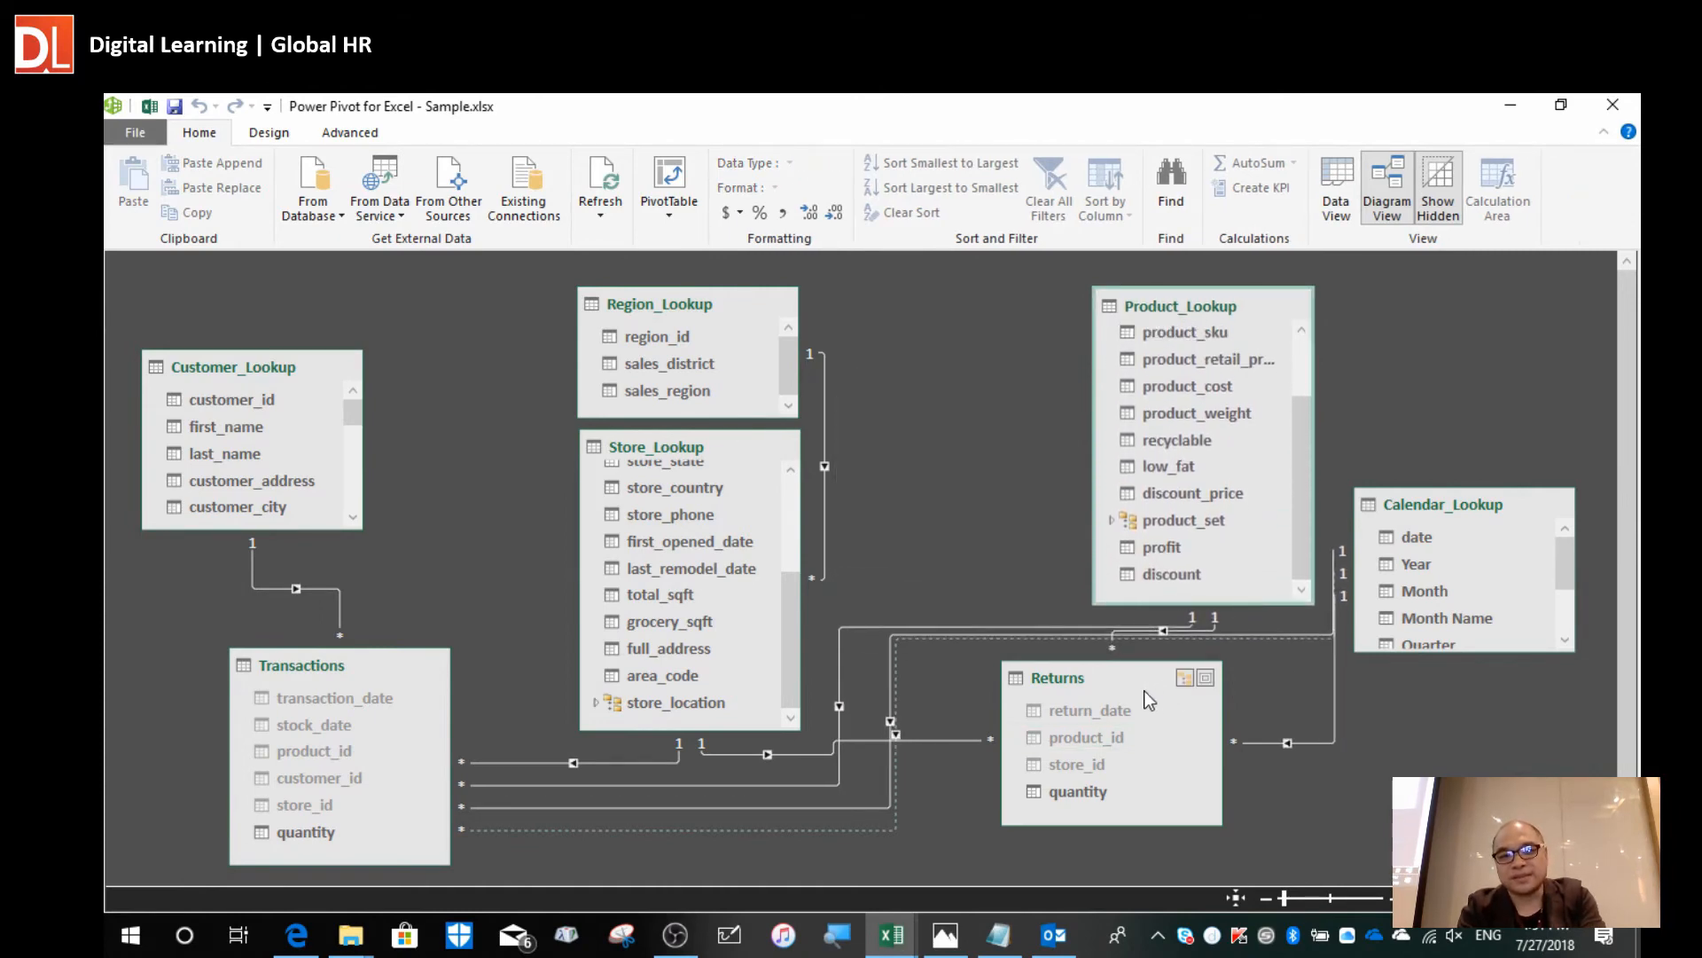
drag(1112, 672, 971, 722)
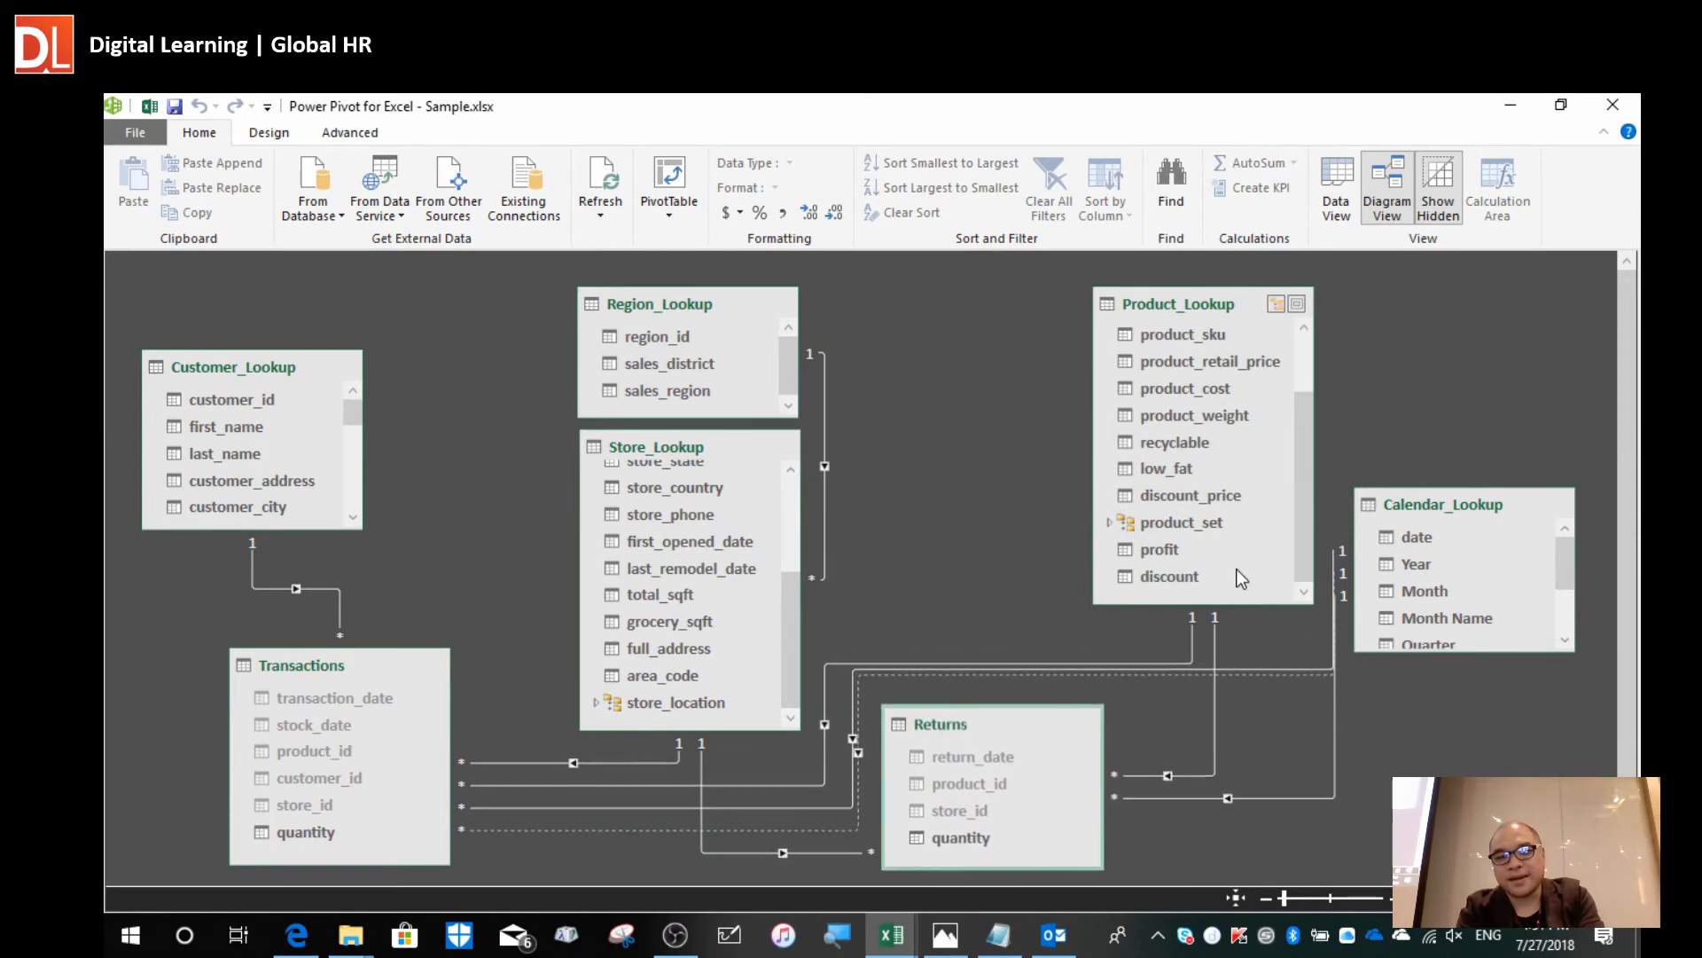
drag(1224, 611, 1253, 727)
drag(1469, 507, 1490, 507)
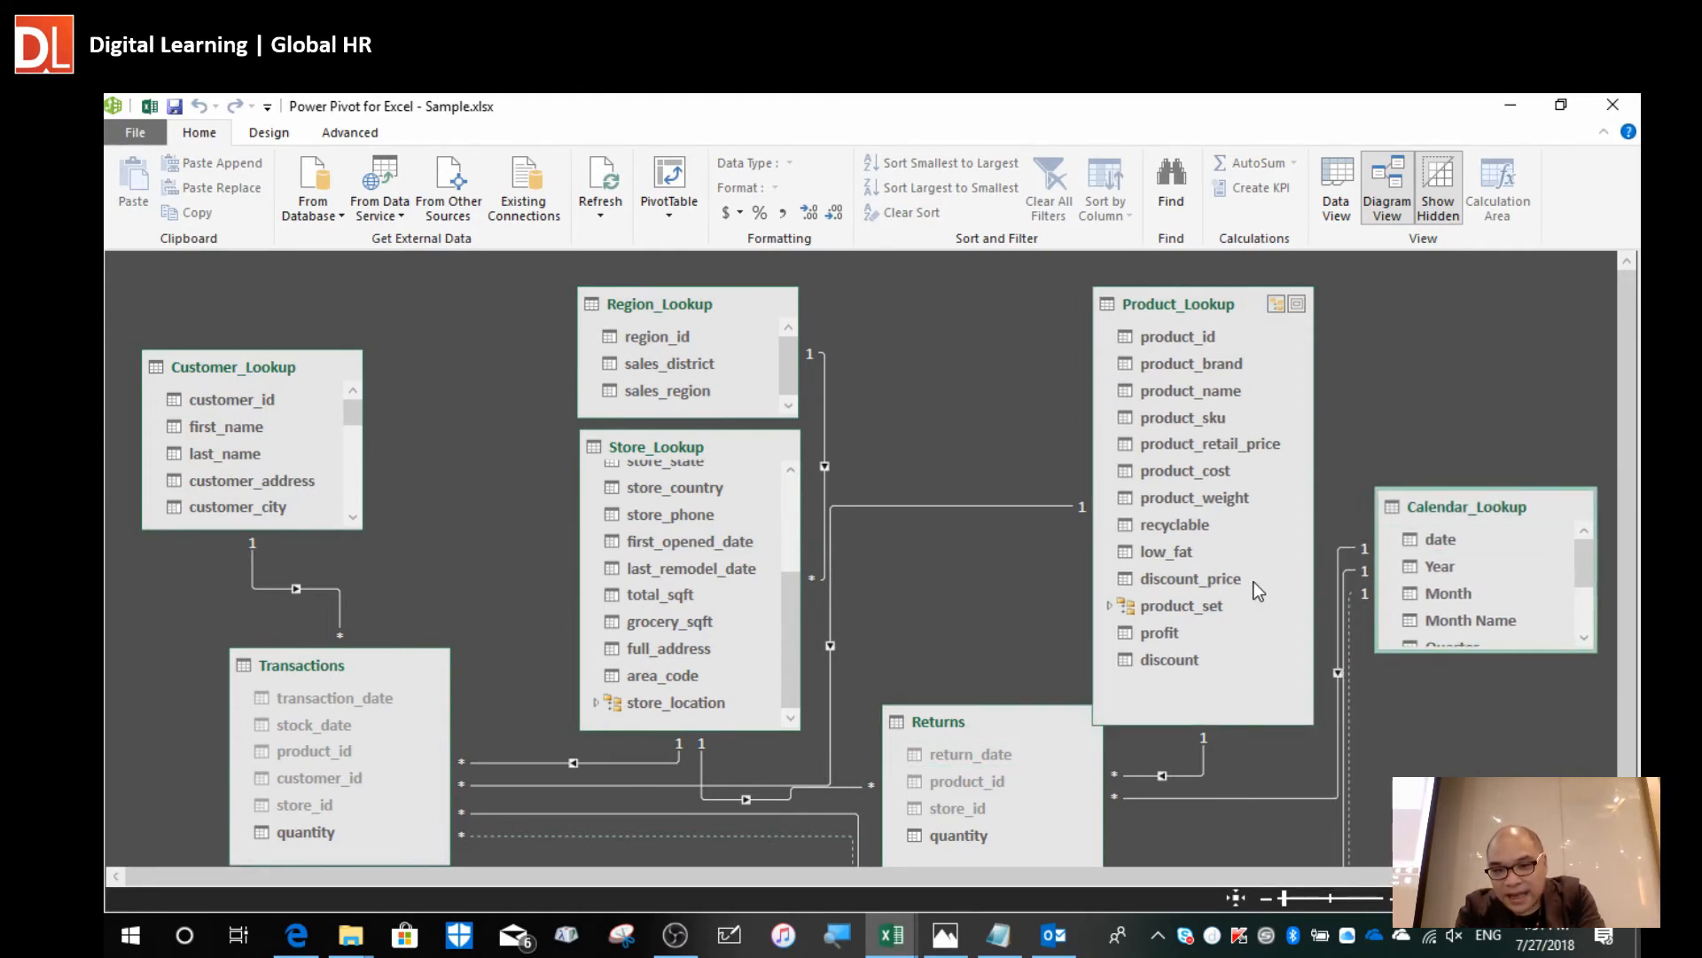
Highlight the profit and discount fields in Product_Lookup, and shorten the table box to end just below its last field.
click(1172, 638)
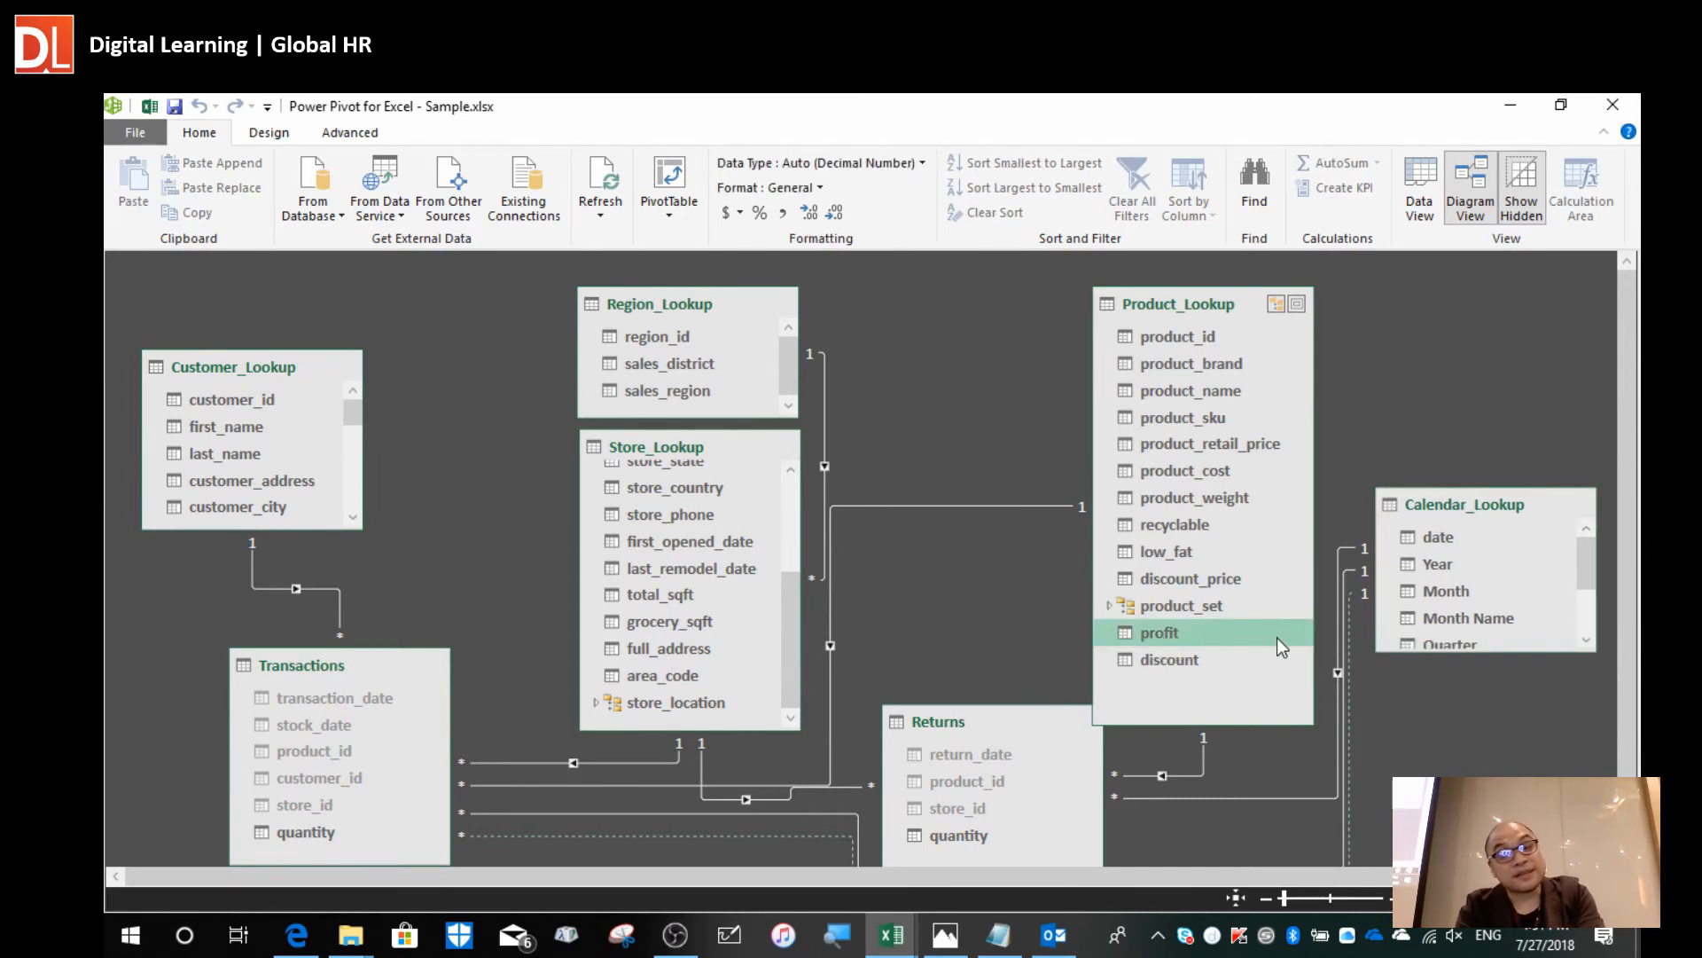
click(1171, 661)
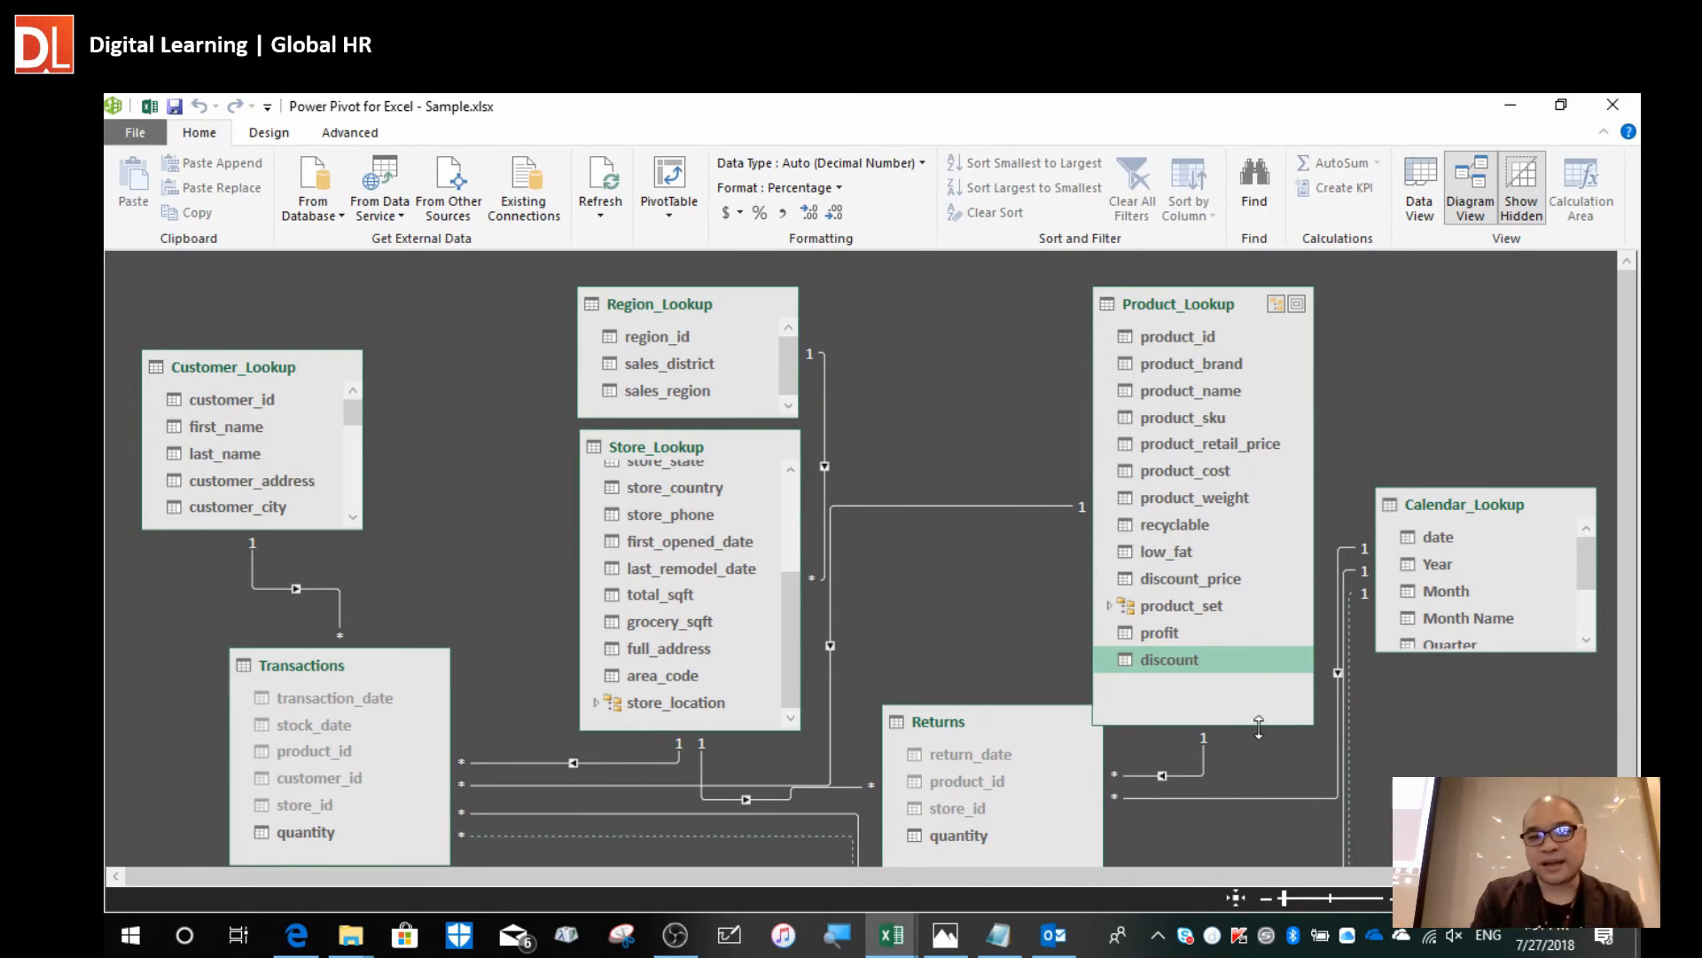
drag(1258, 722, 1260, 680)
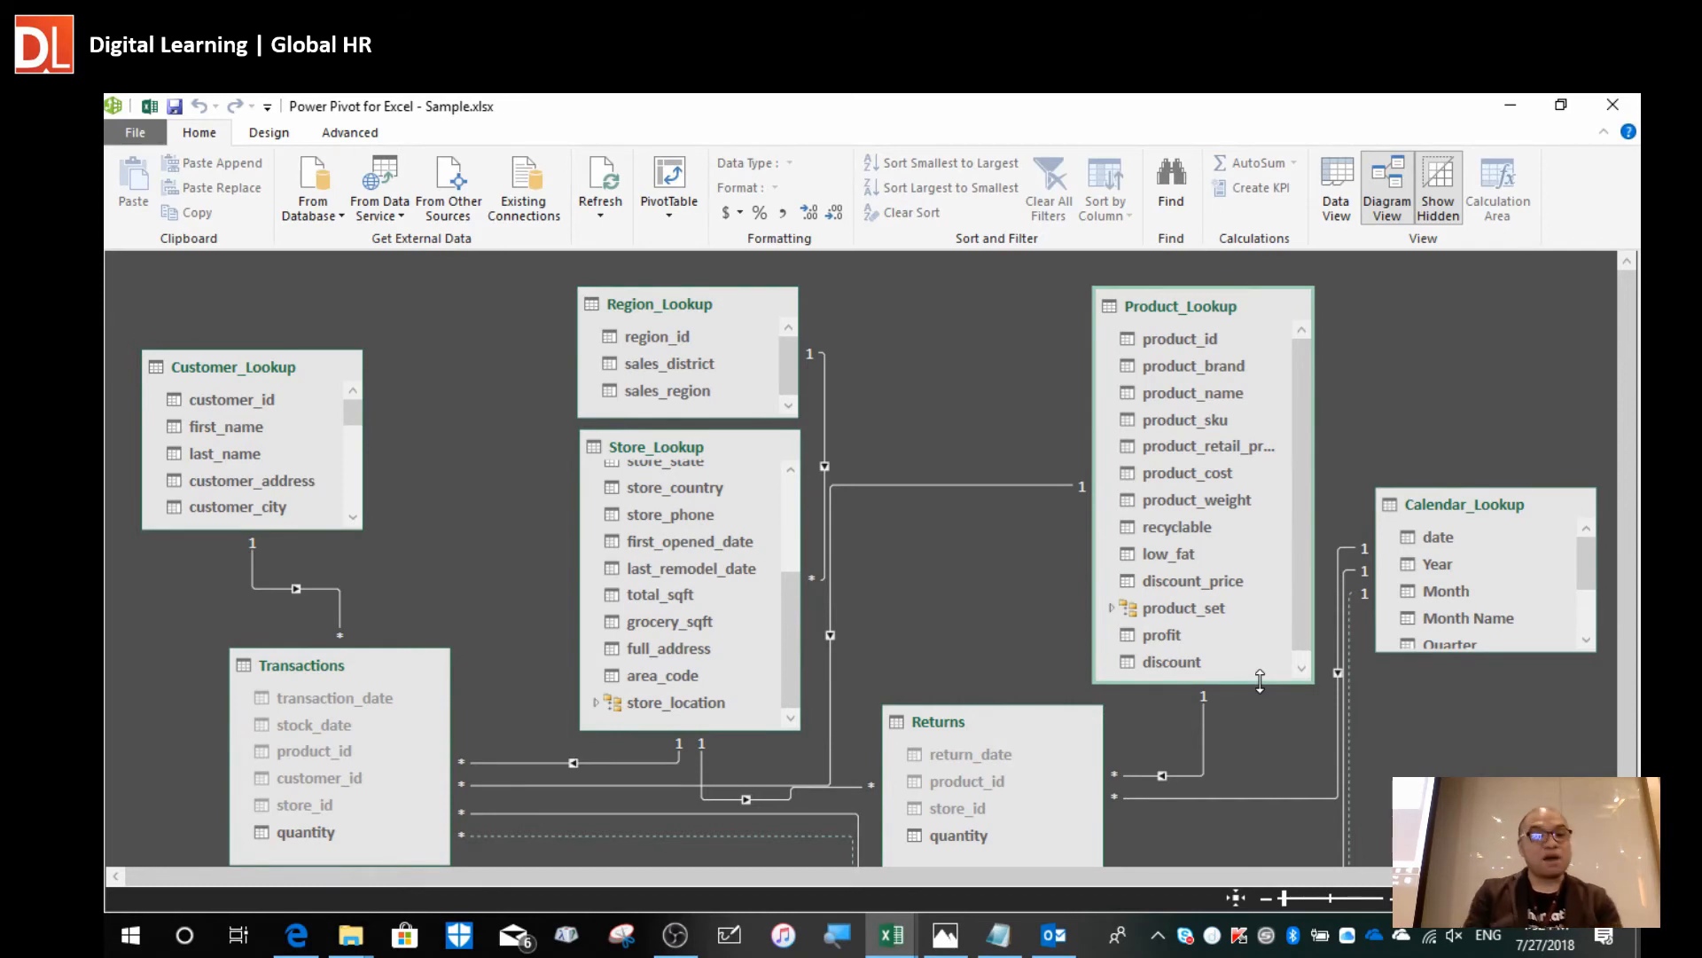
Rearrange the diagram so Customer_Lookup sits higher beside Region_Lookup and Transactions sits directly beneath Customer_Lookup.
drag(320, 674, 297, 621)
click(241, 378)
drag(241, 376, 328, 332)
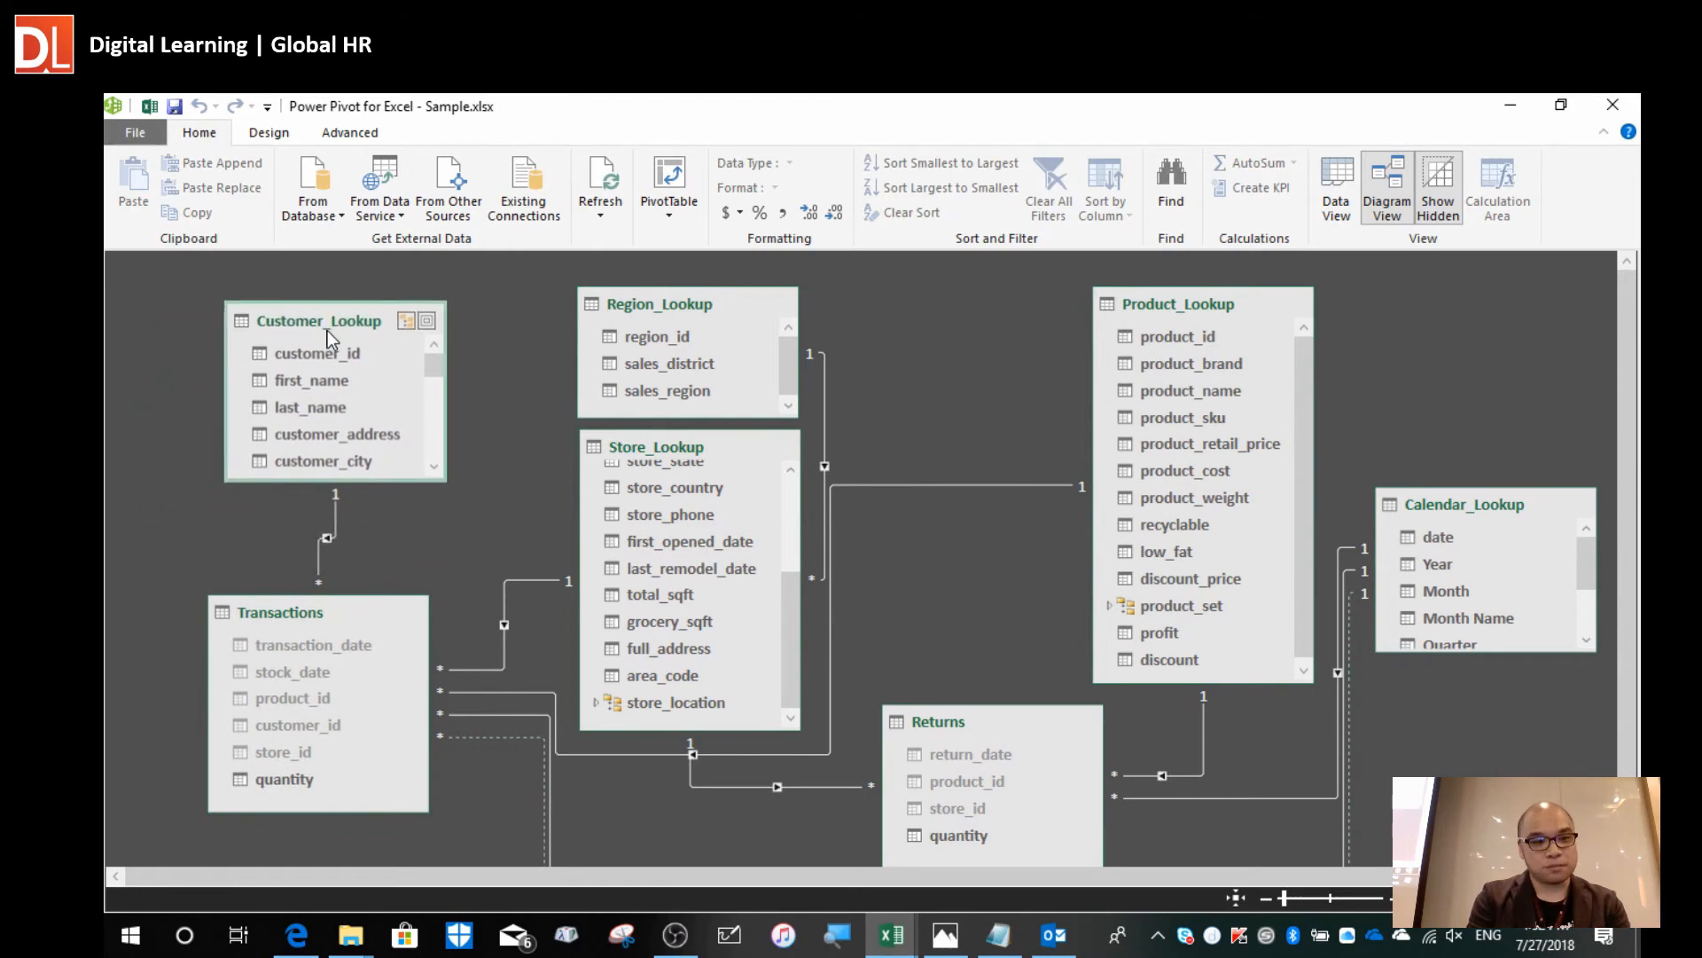
click(341, 620)
drag(340, 620, 352, 562)
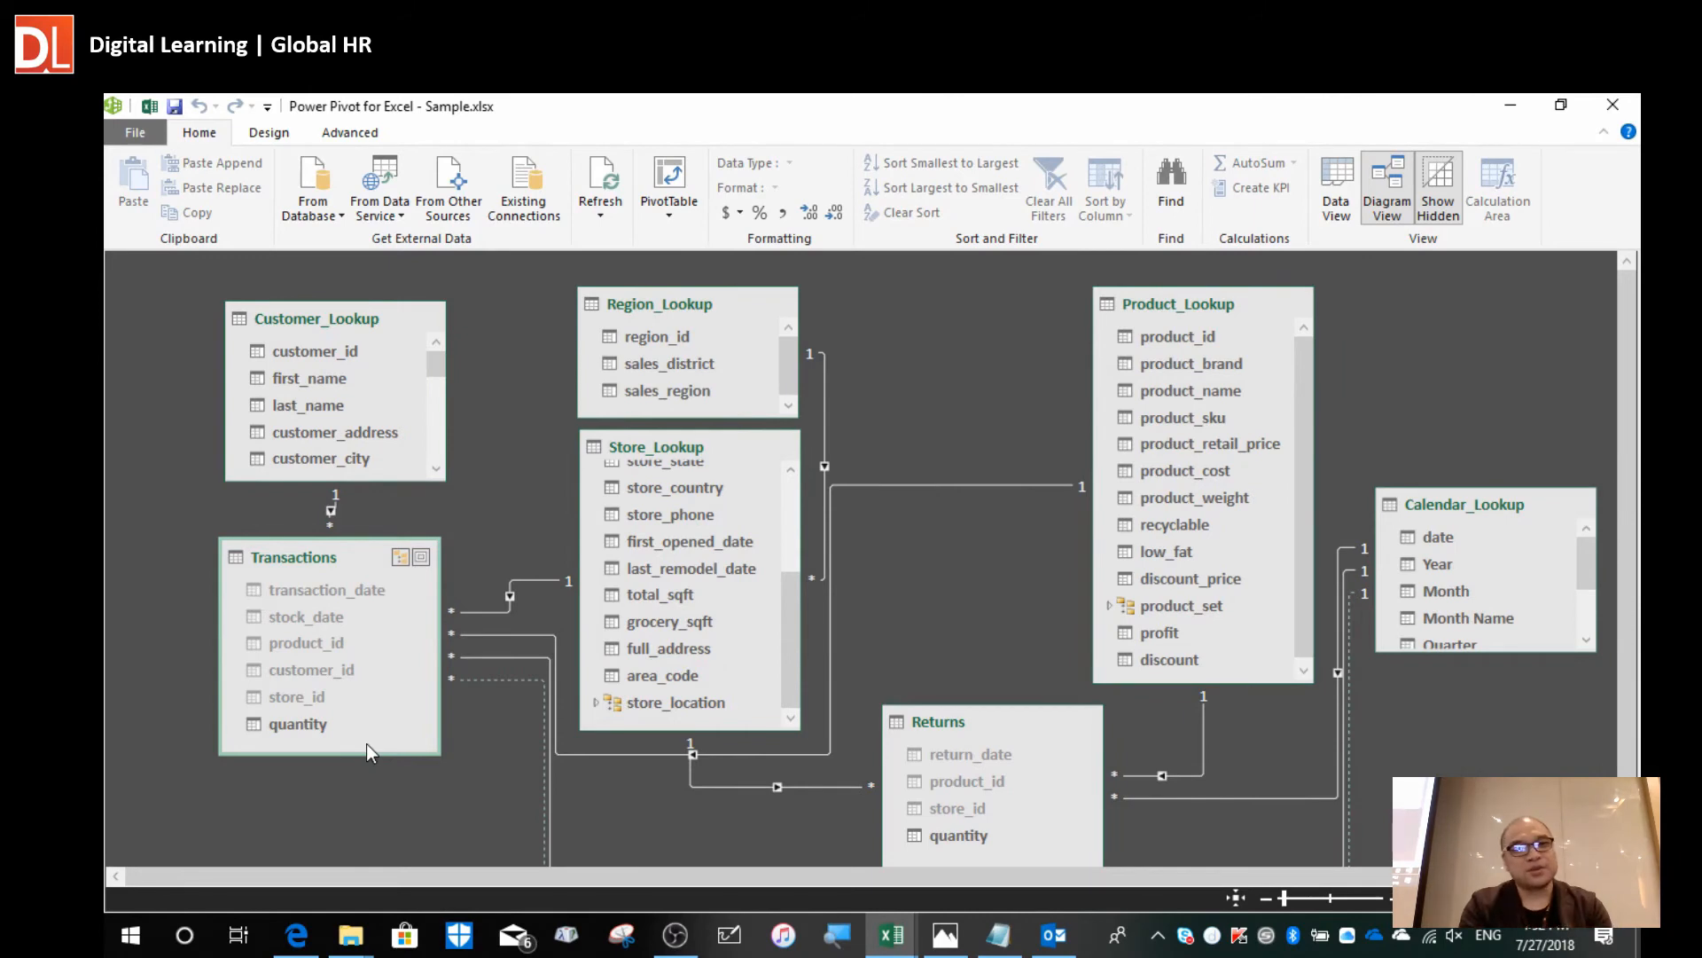
Return to the data view and open the Transactions table with its calculation area.
click(1336, 208)
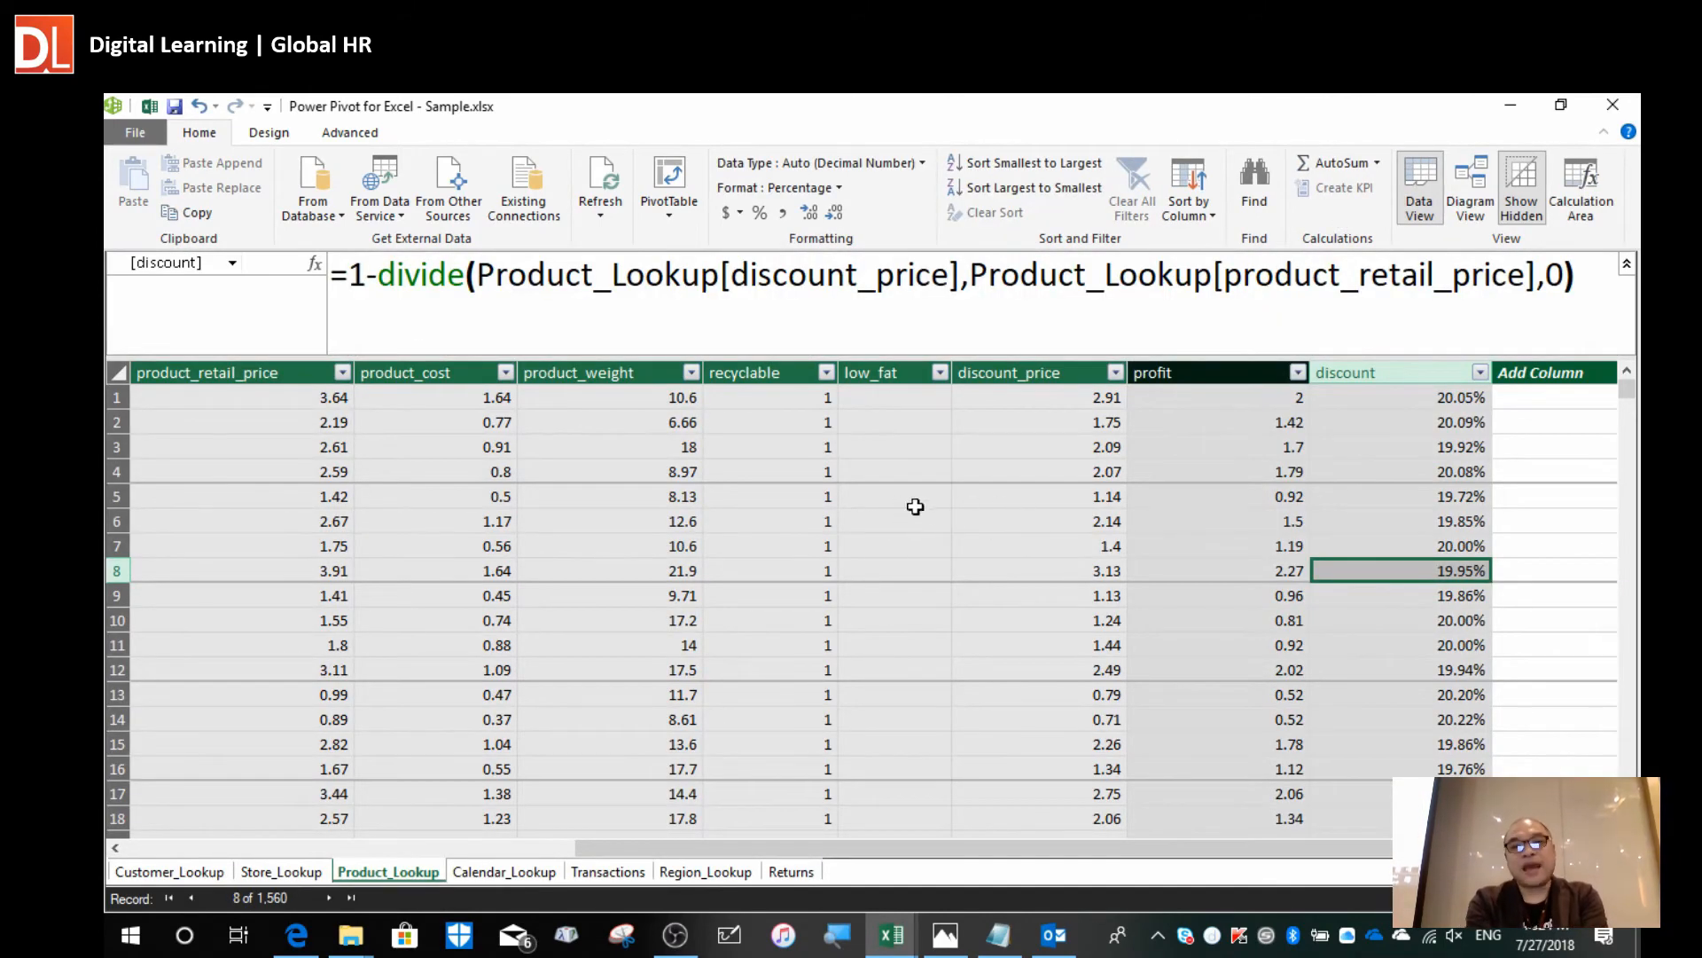
click(871, 520)
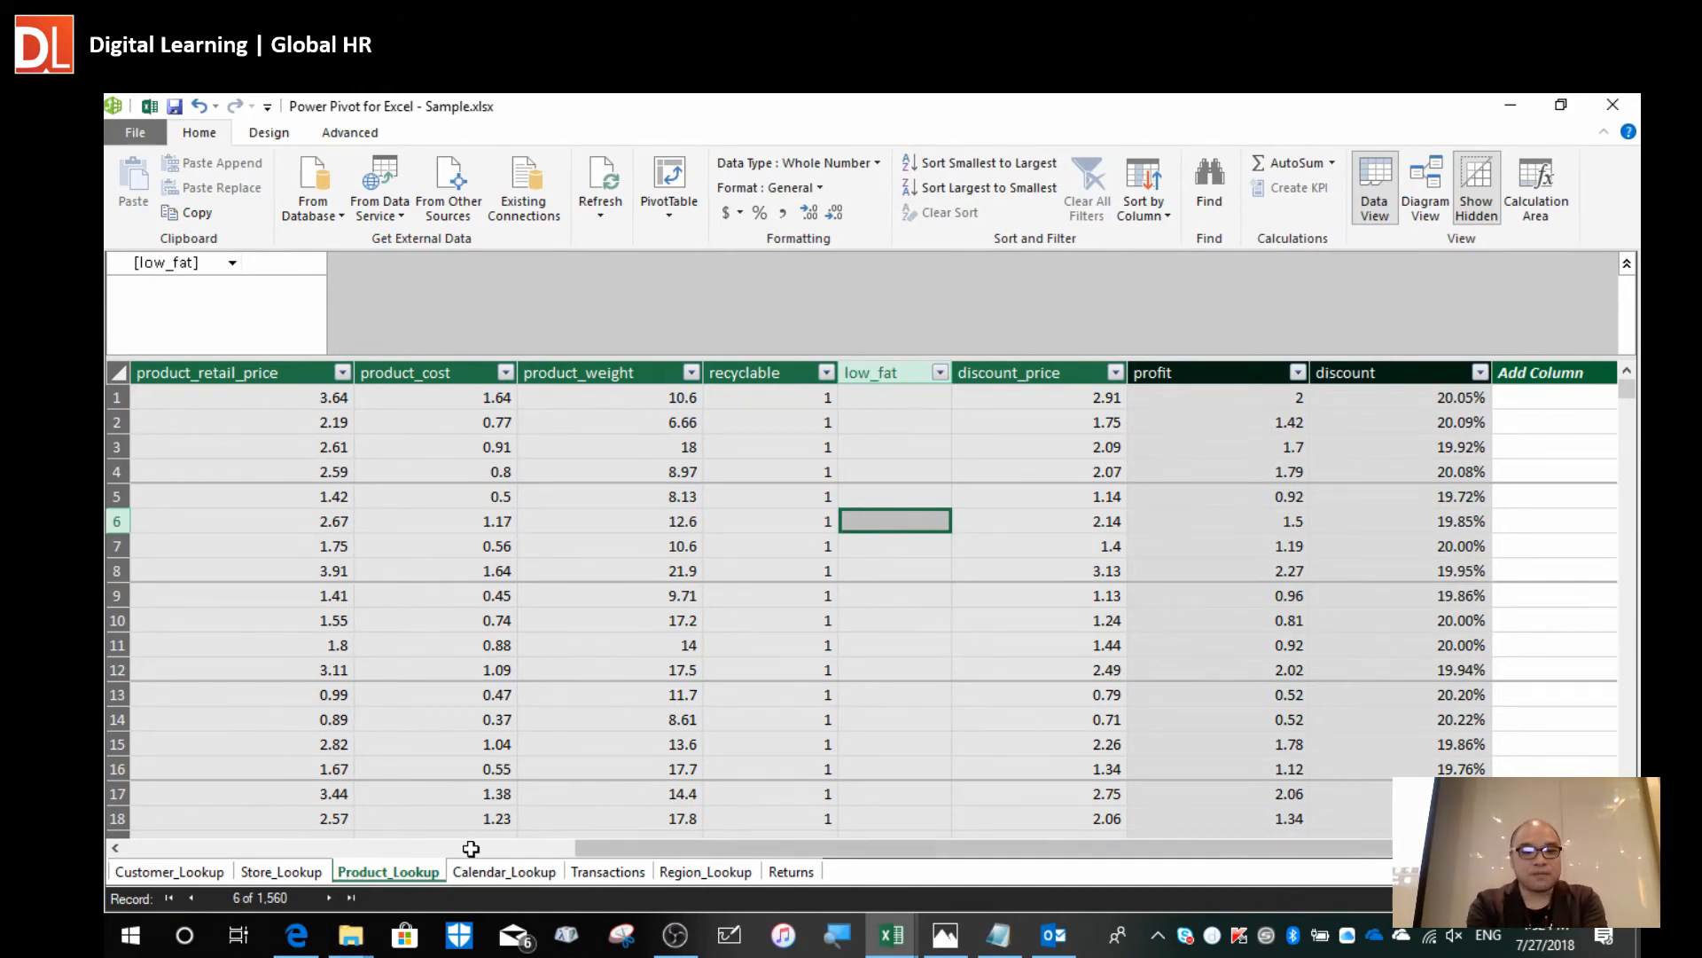
click(622, 878)
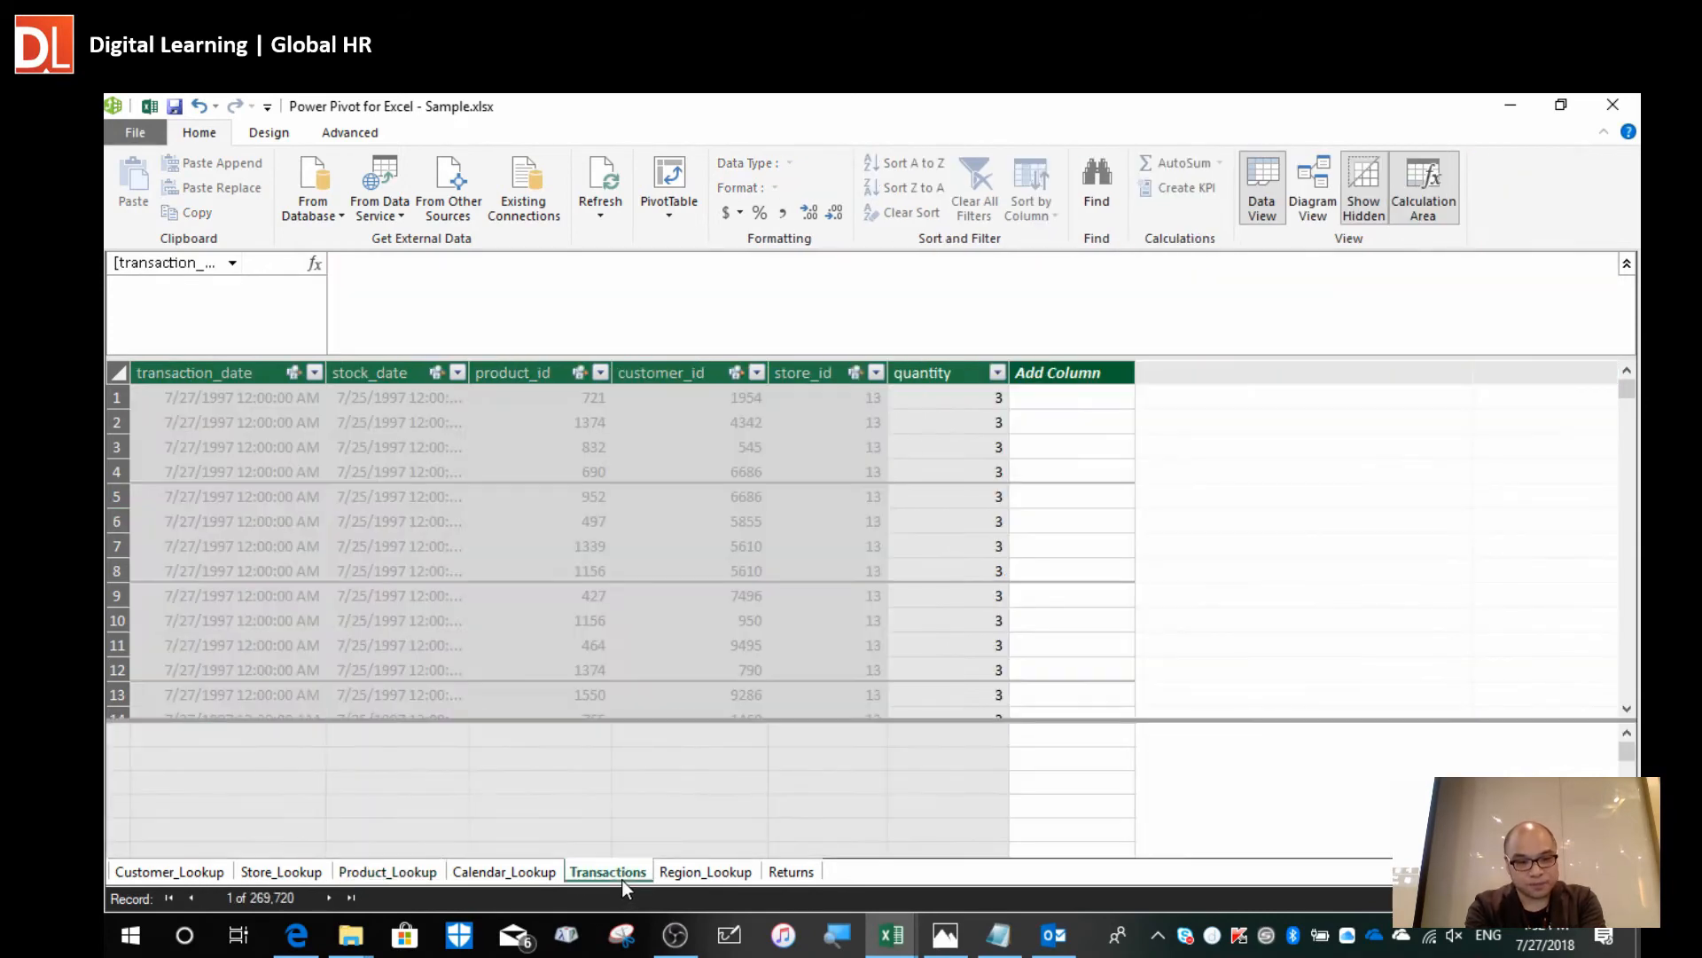
click(1074, 583)
click(721, 743)
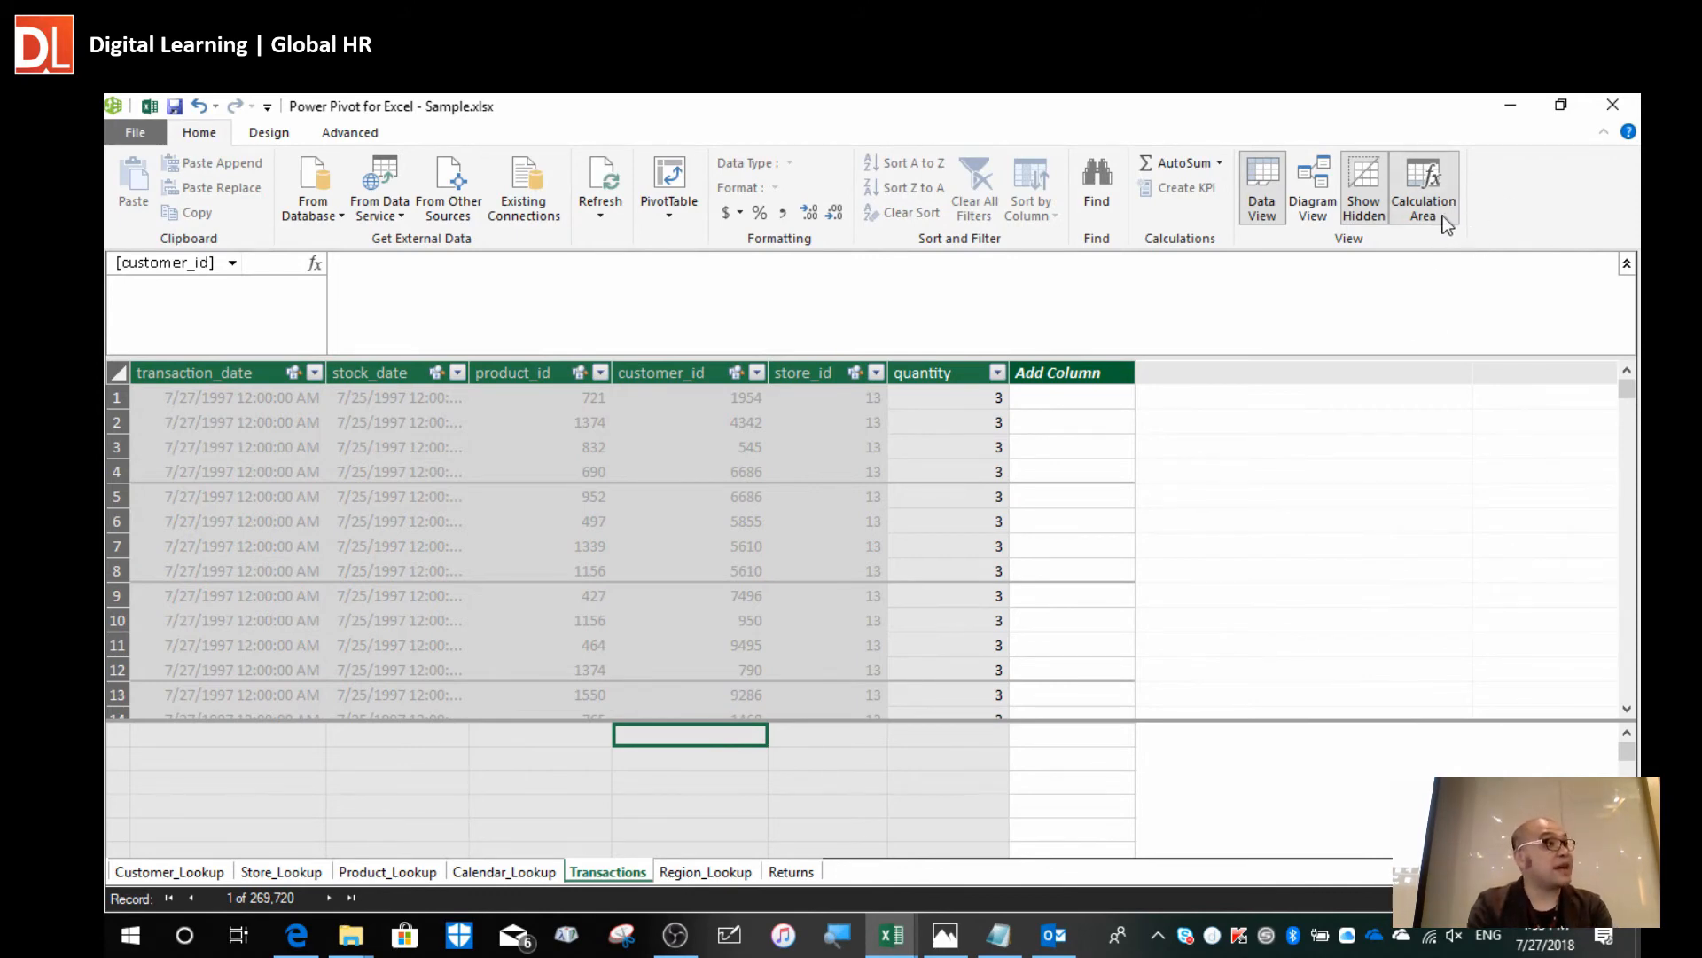
Start a measure named Num_Trans in the Transactions calculation area, in the second row beneath transaction_date.
click(251, 761)
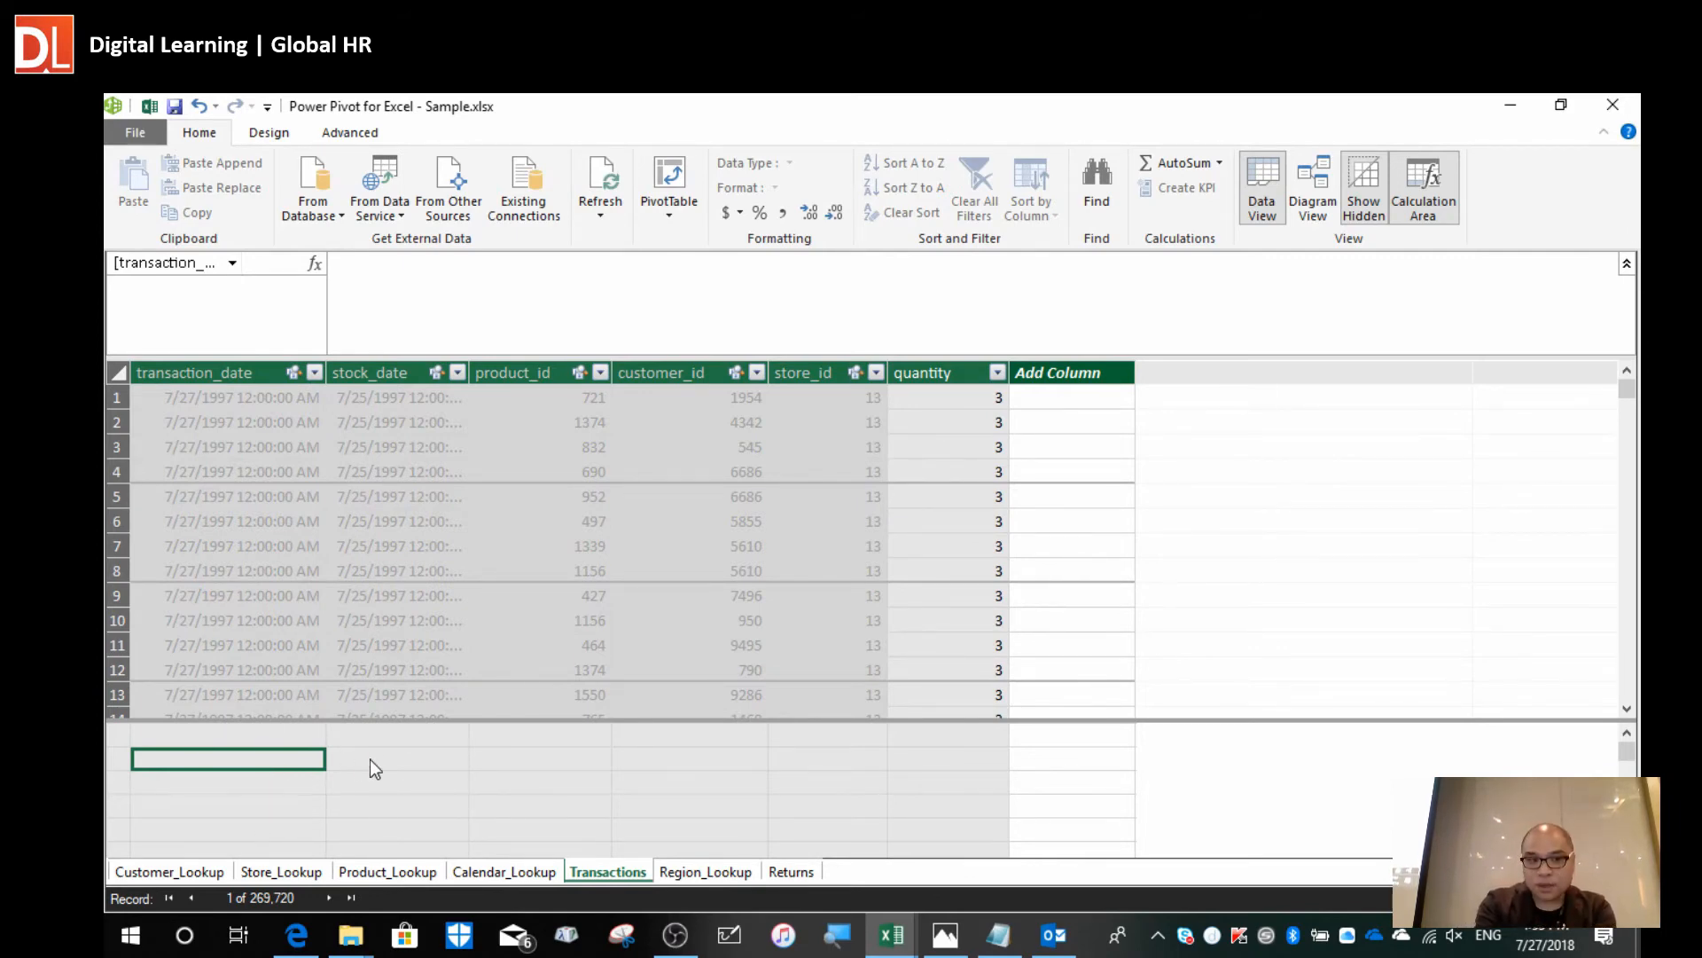
double_click(274, 759)
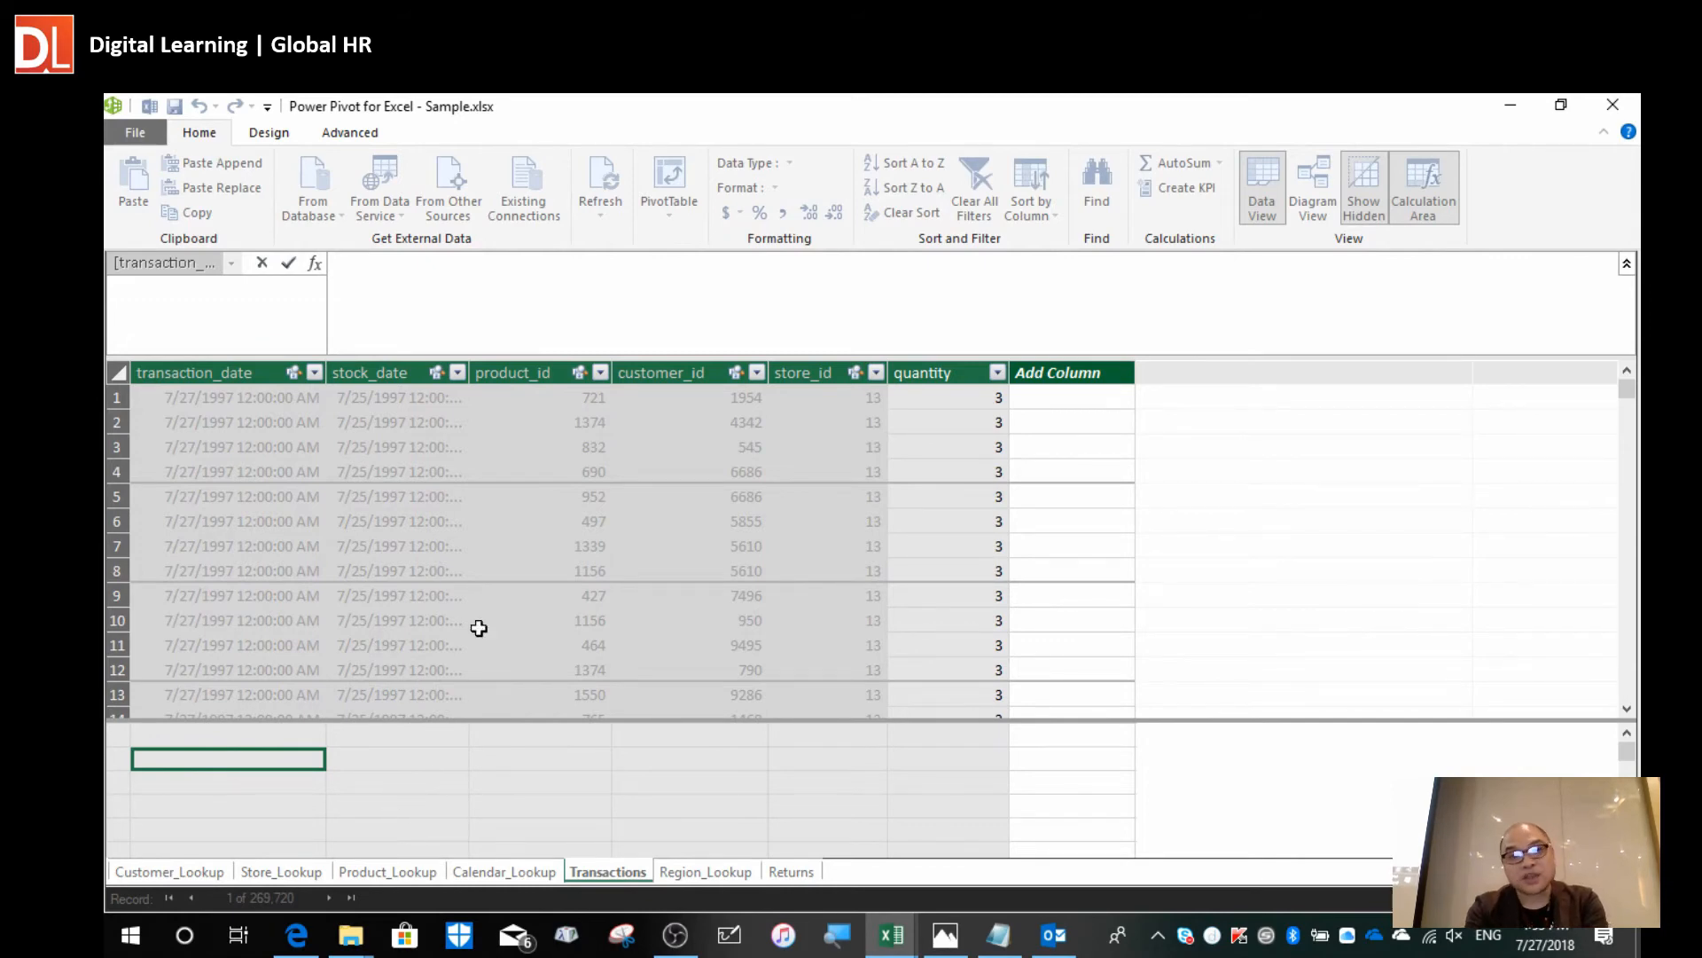
click(467, 303)
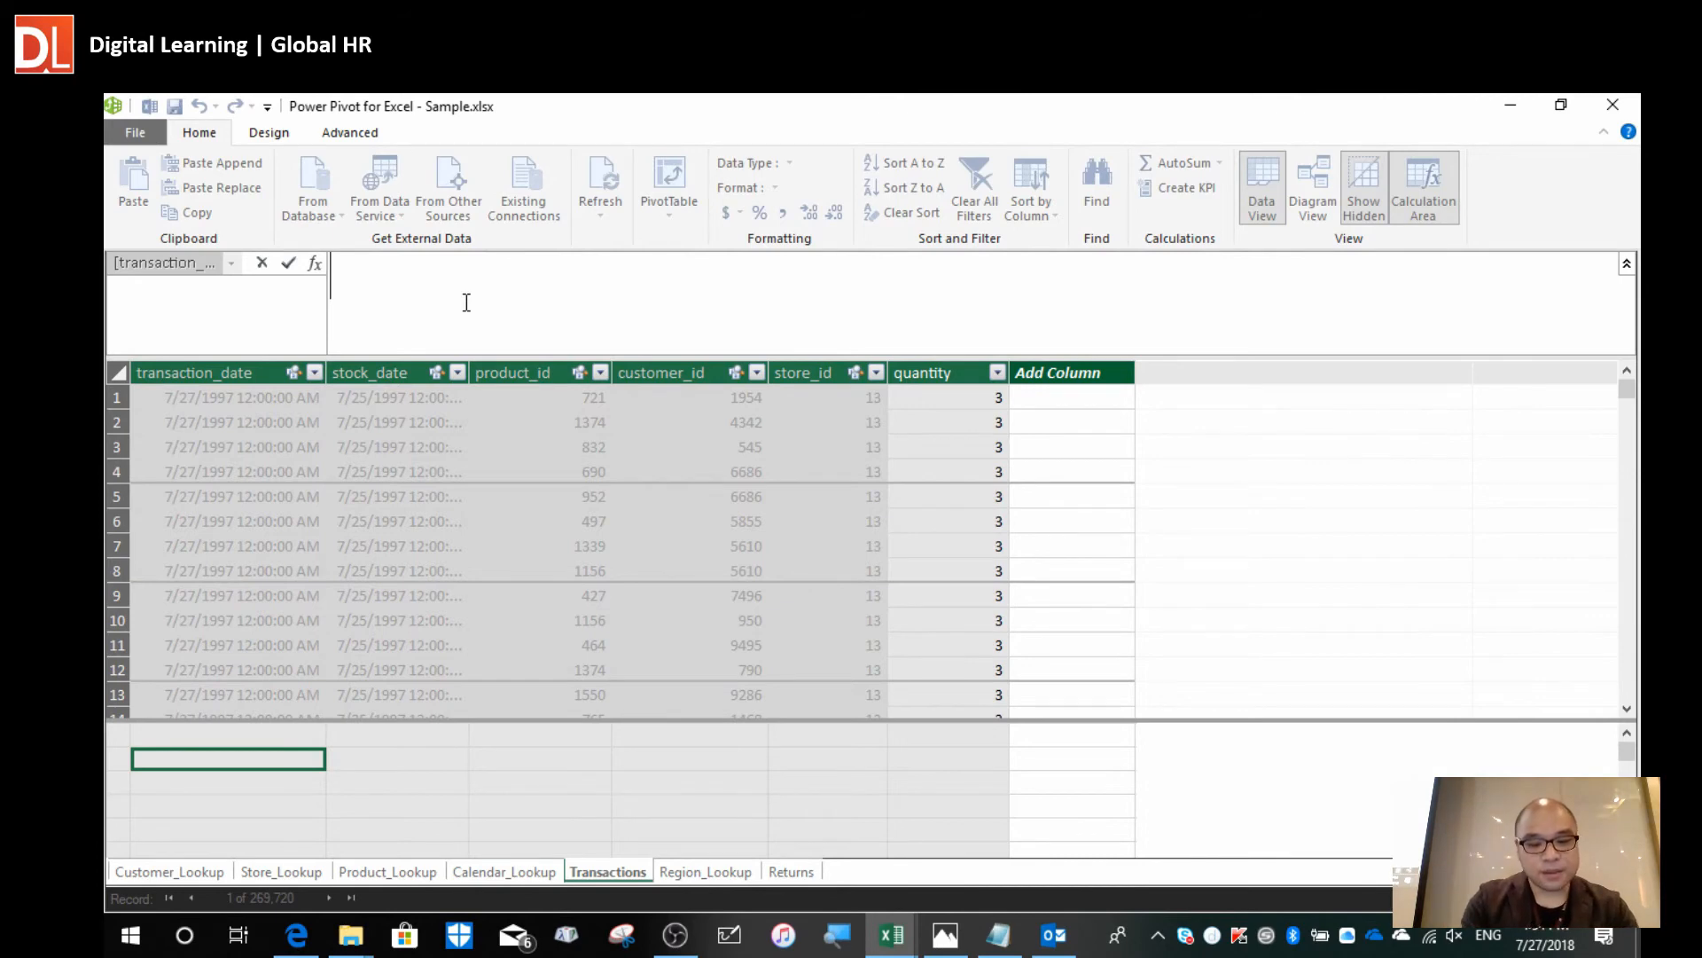
text(N)
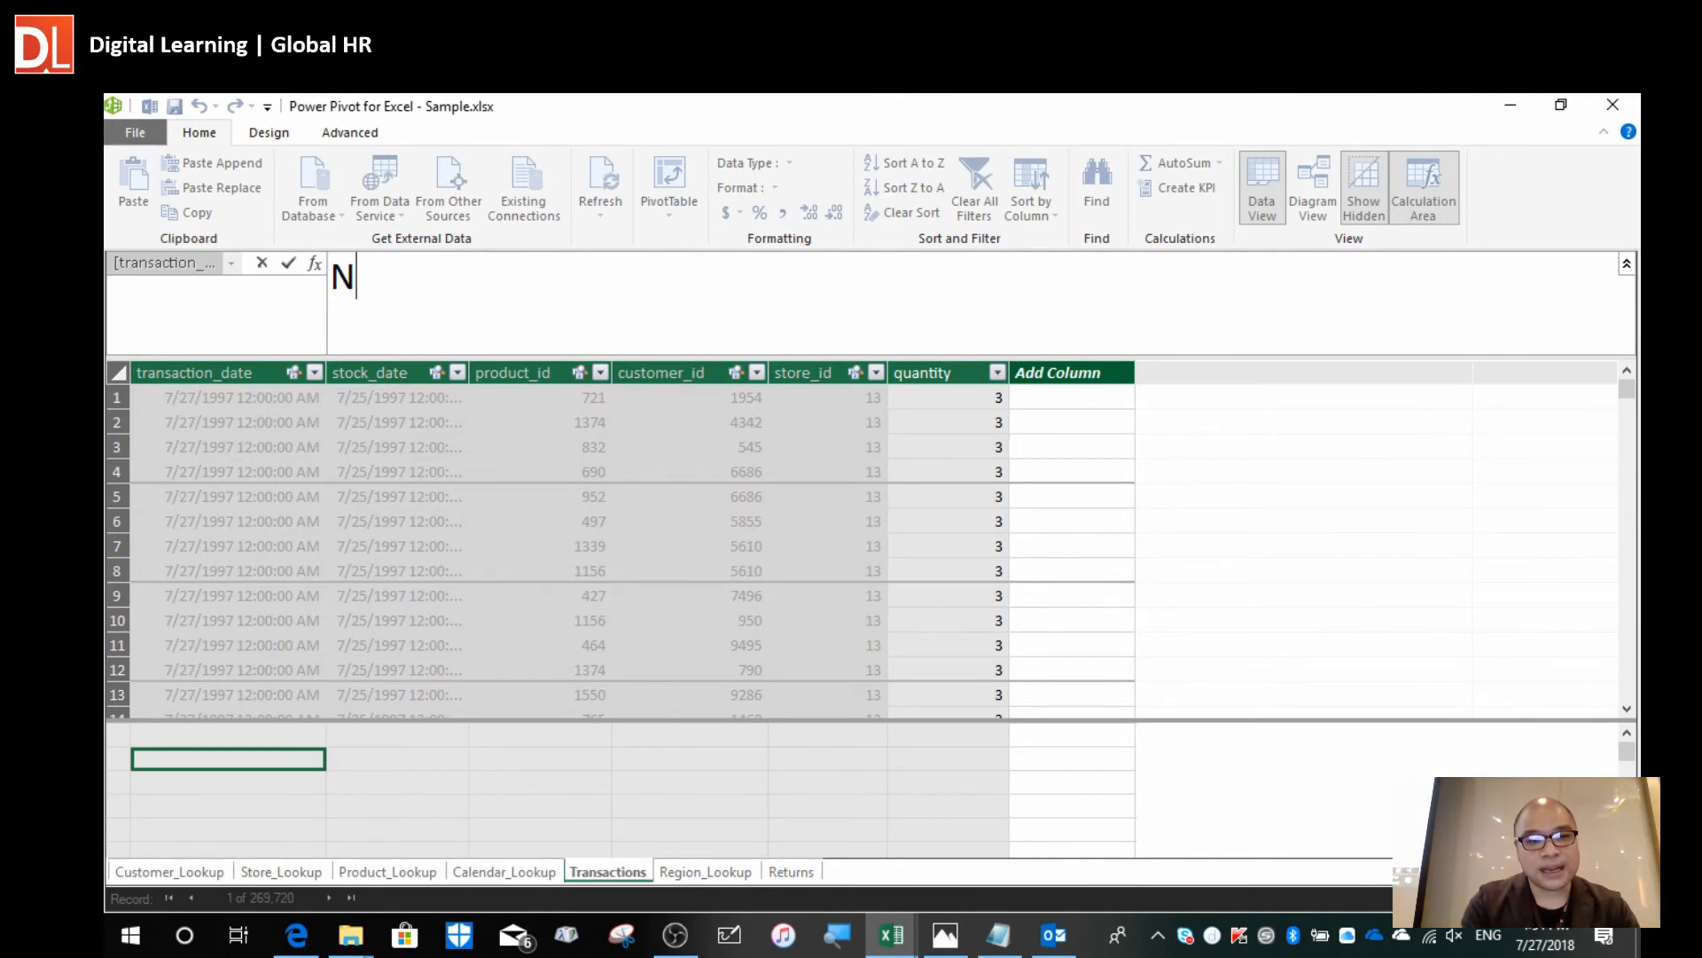
text(um_Trans)
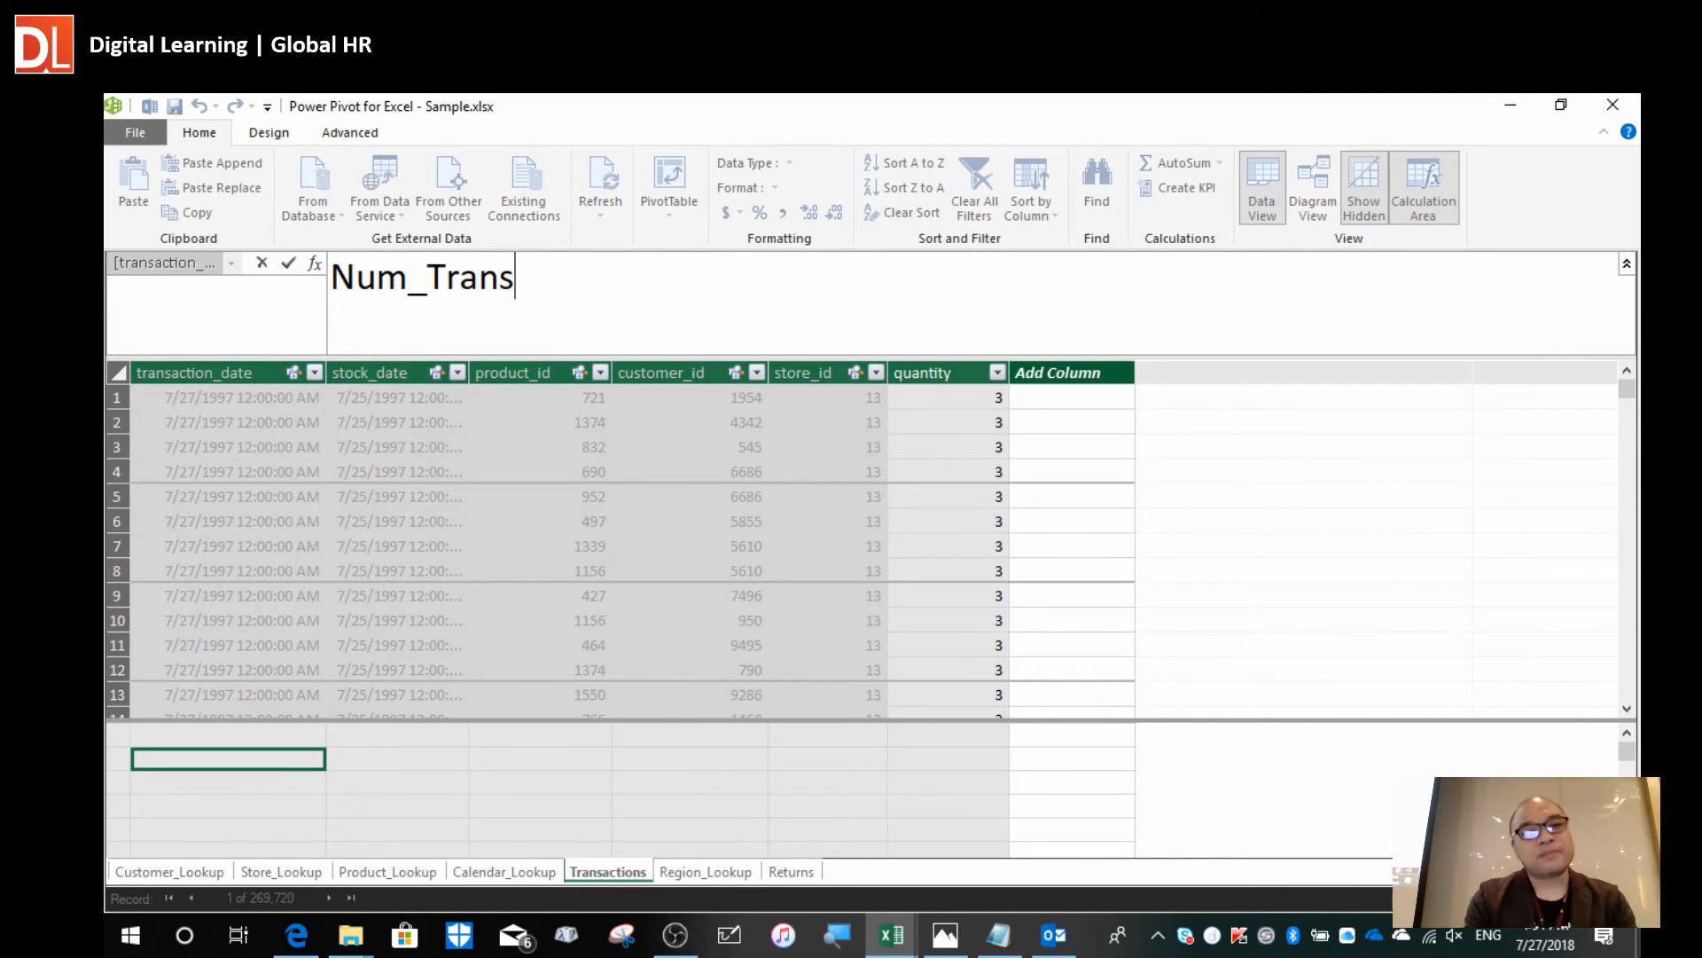
text(:)
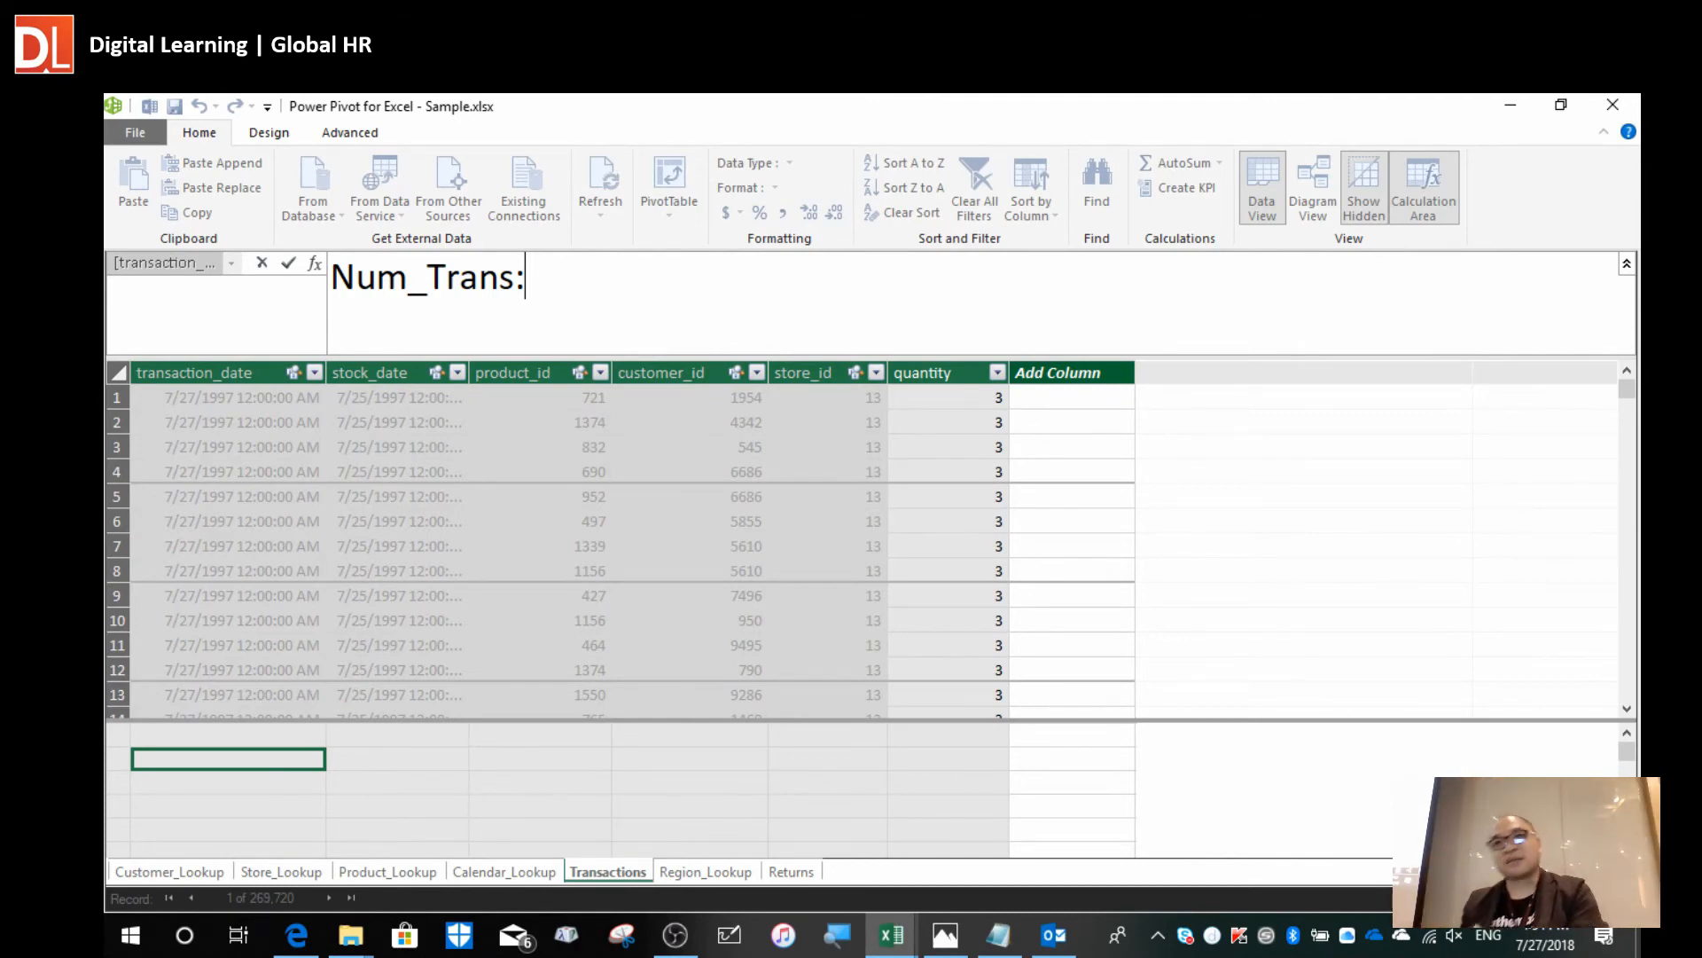
text(=)
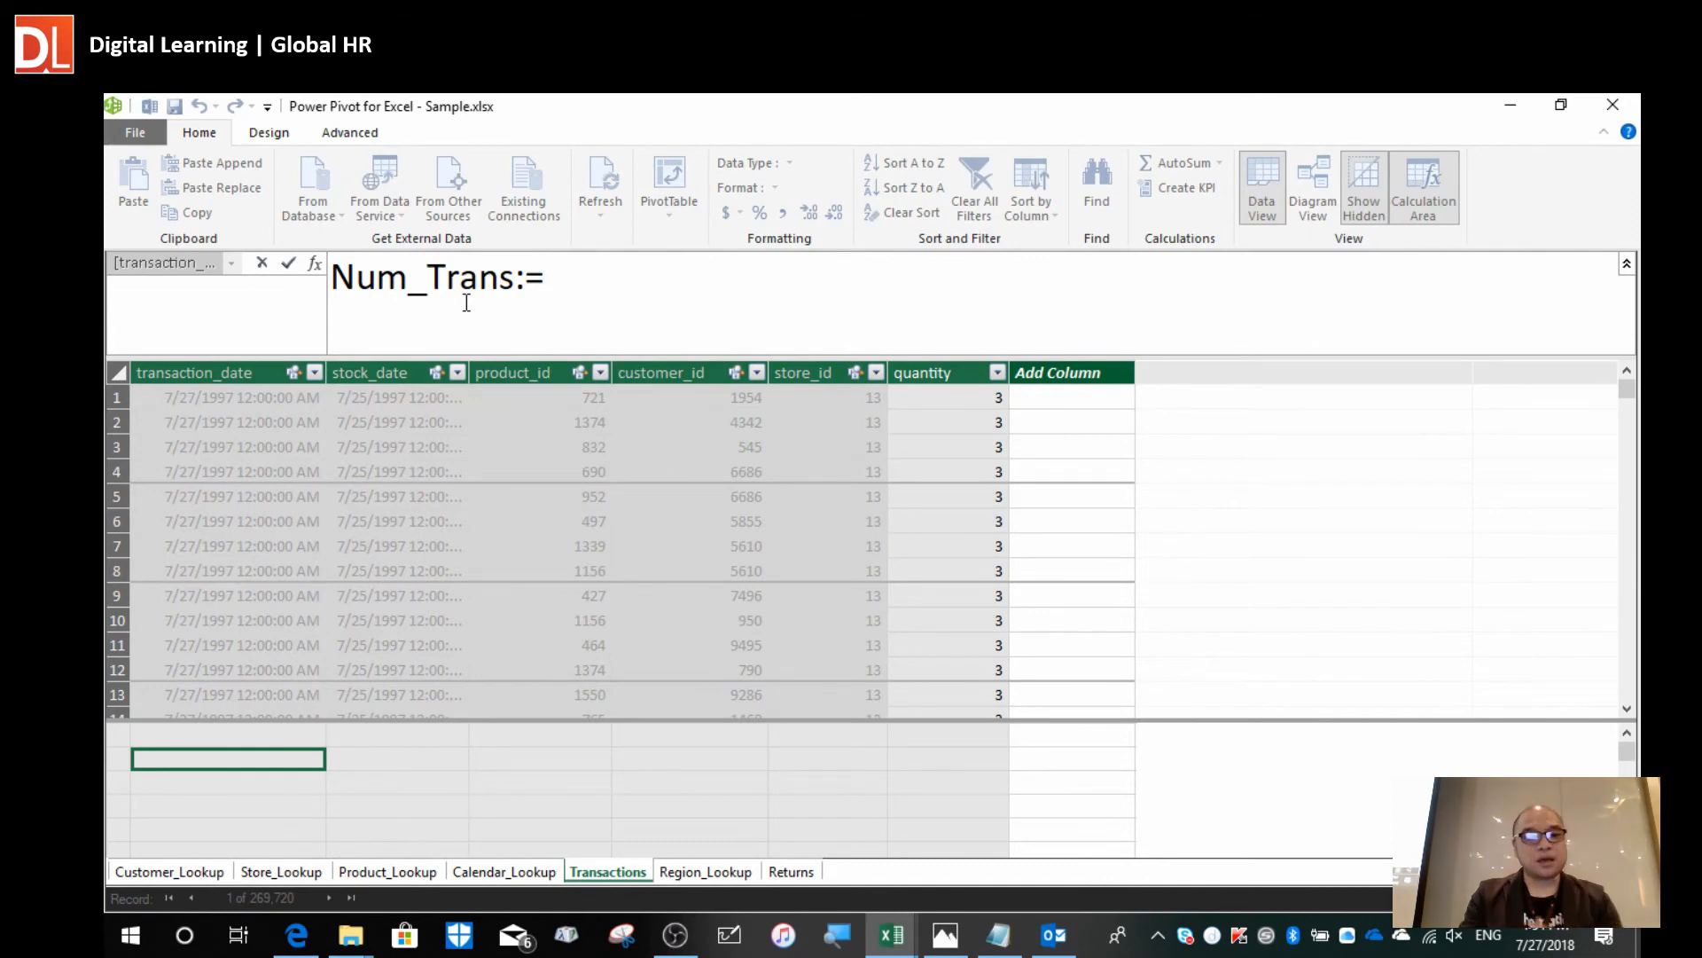
Define the Num_Trans measure as COUNTROWS(Transactions) and commit the formula.
text(count)
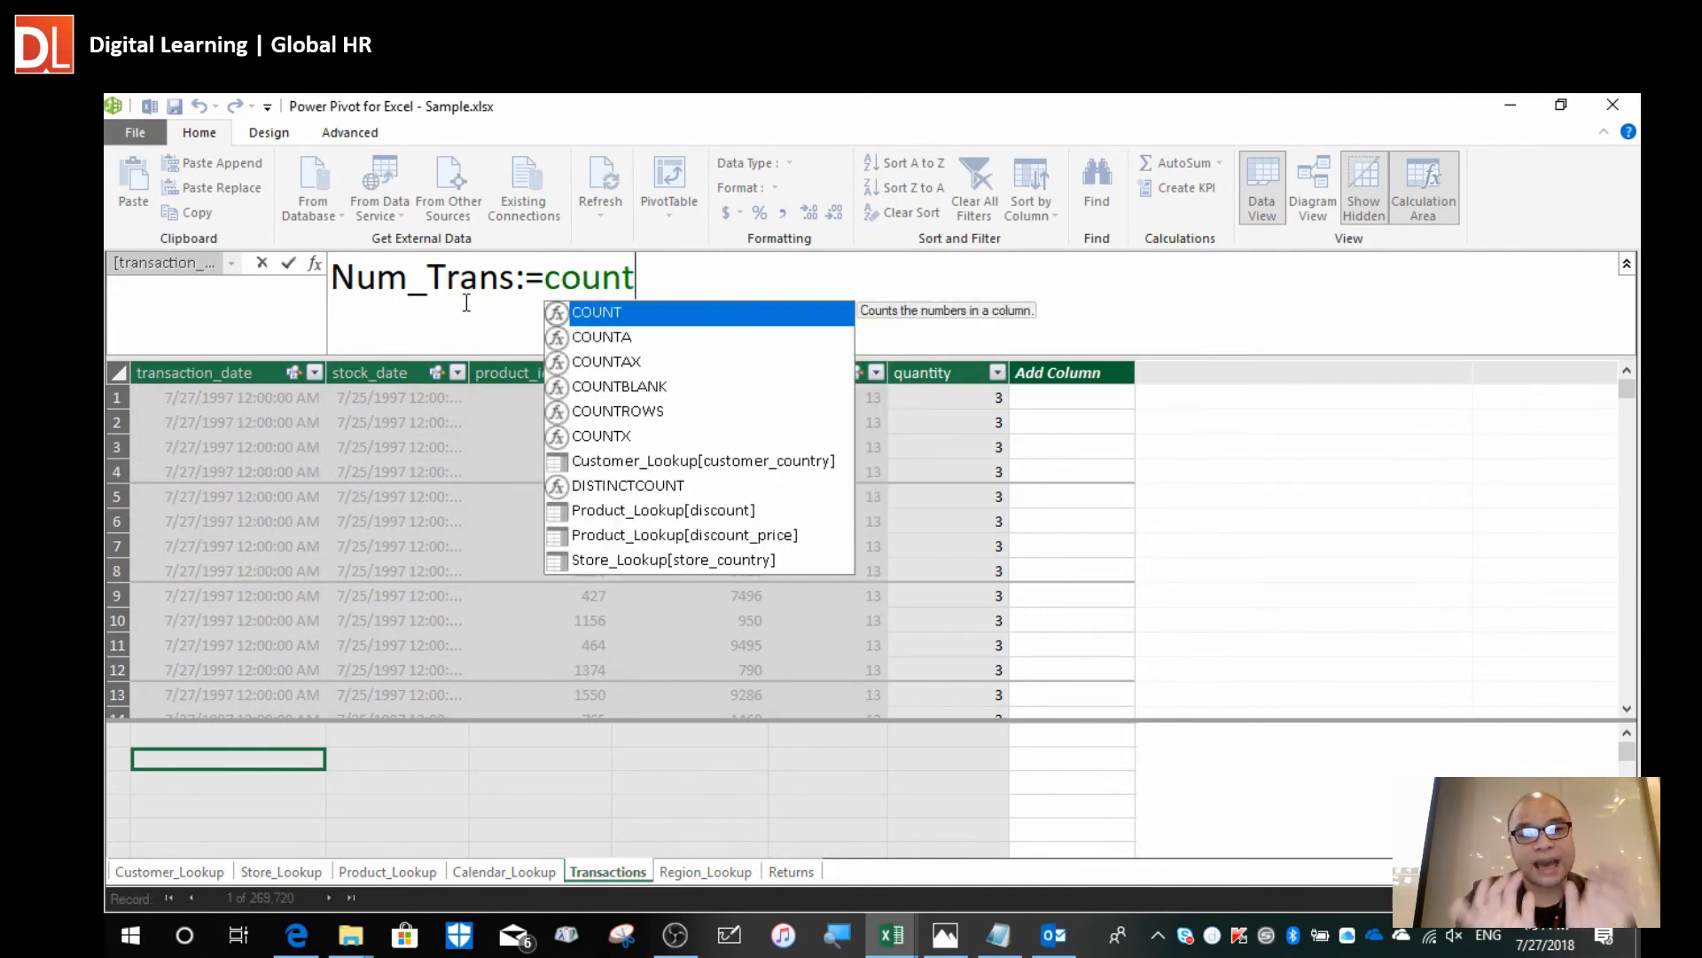
key(Down)
key(Down)
key(Down)
key(Down)
key(Tab)
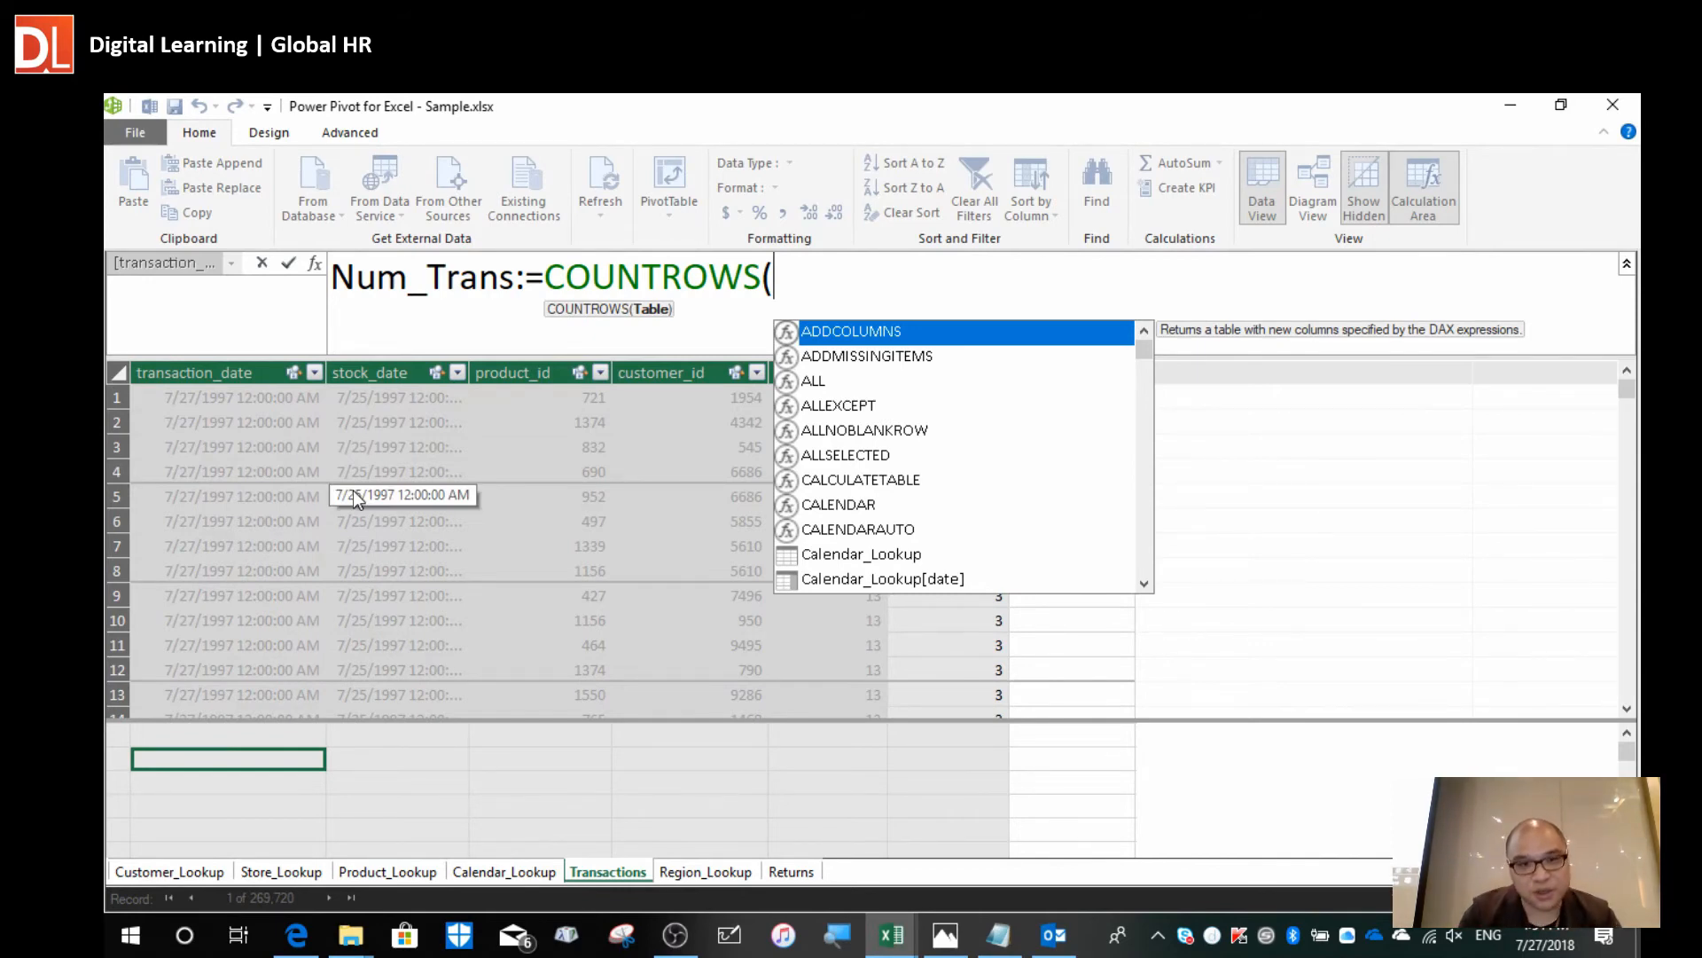
text(tra)
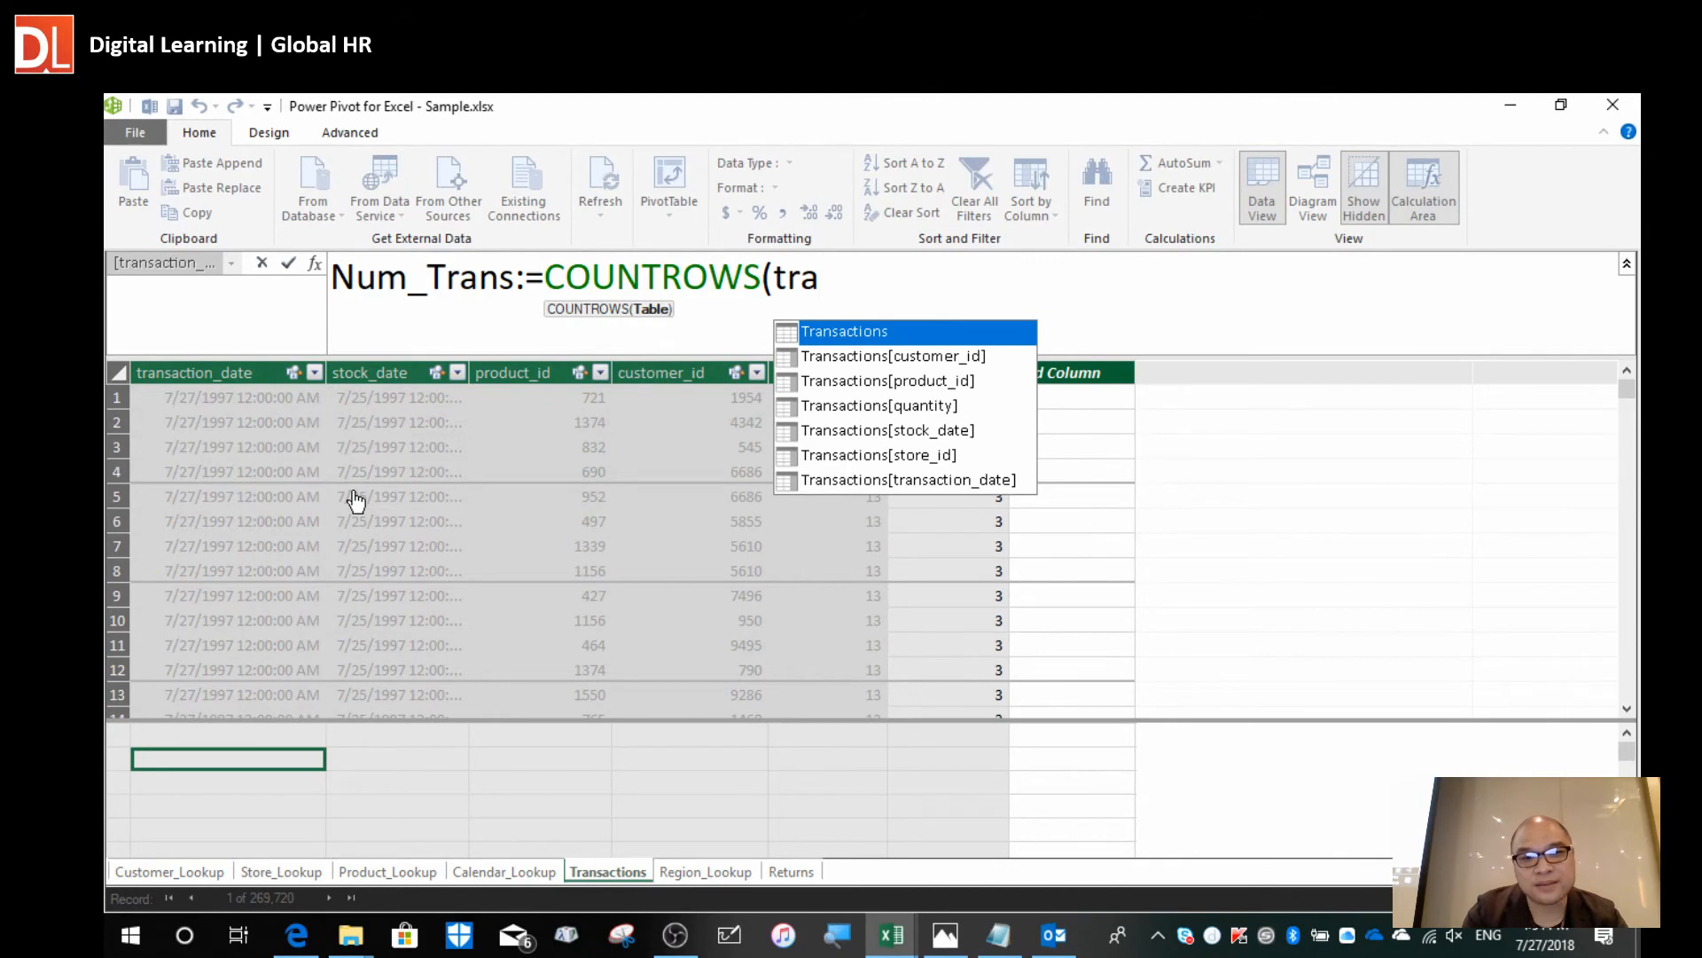
key(Tab)
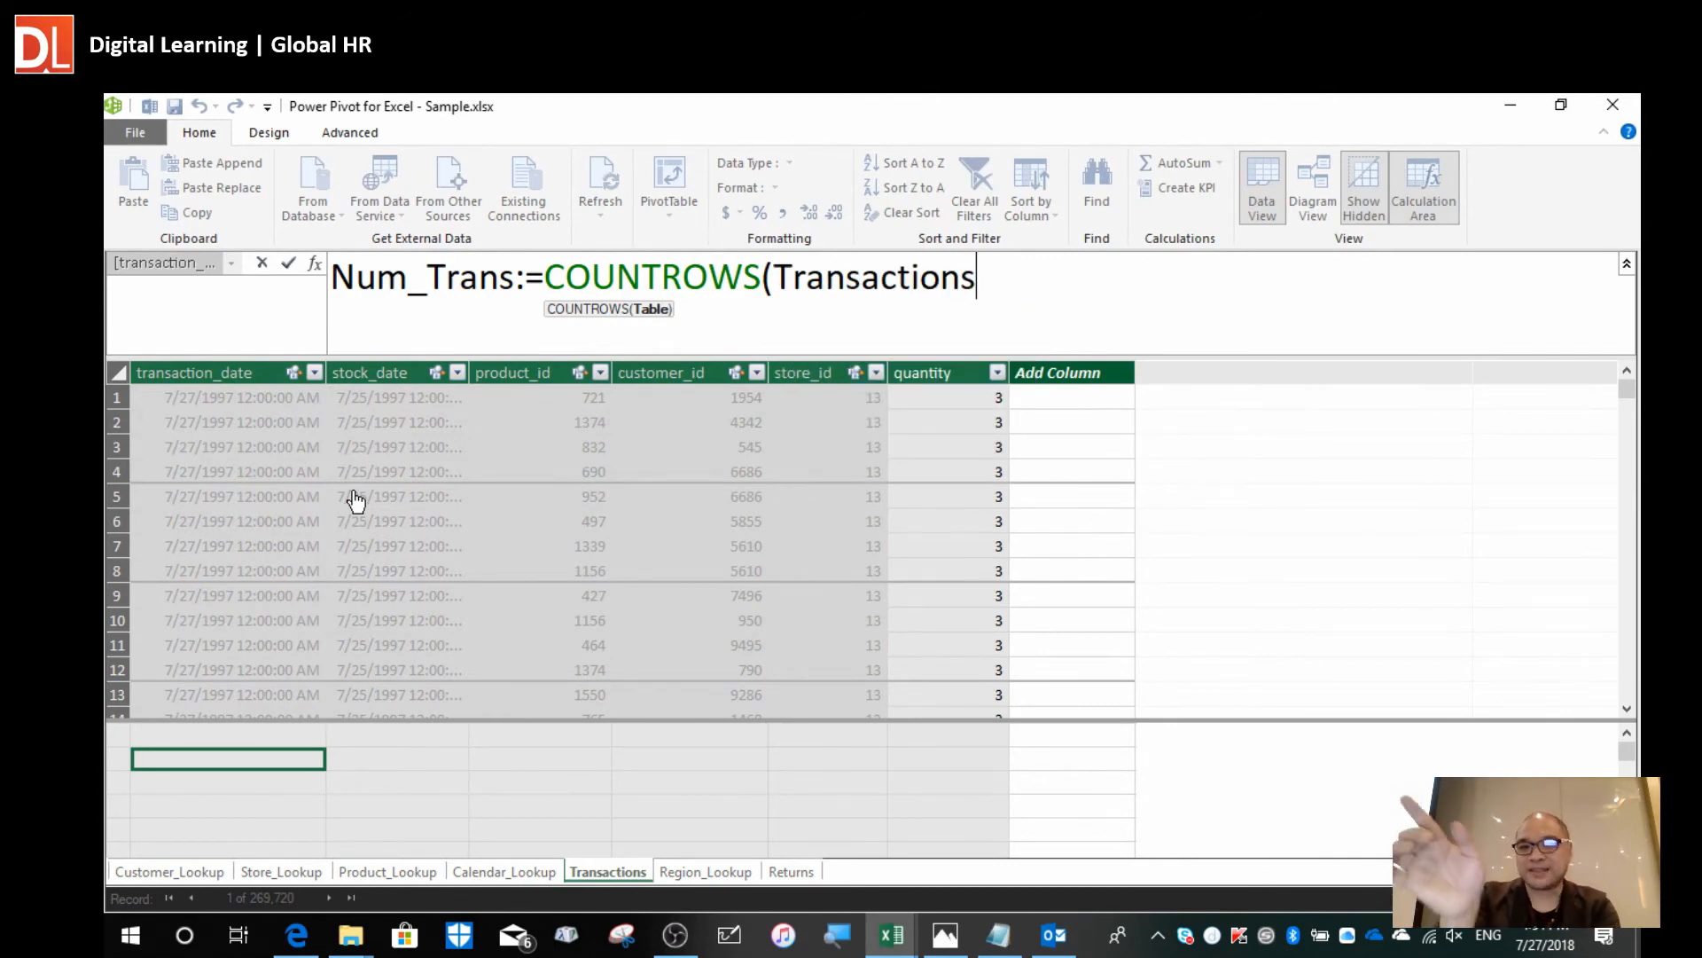
text())
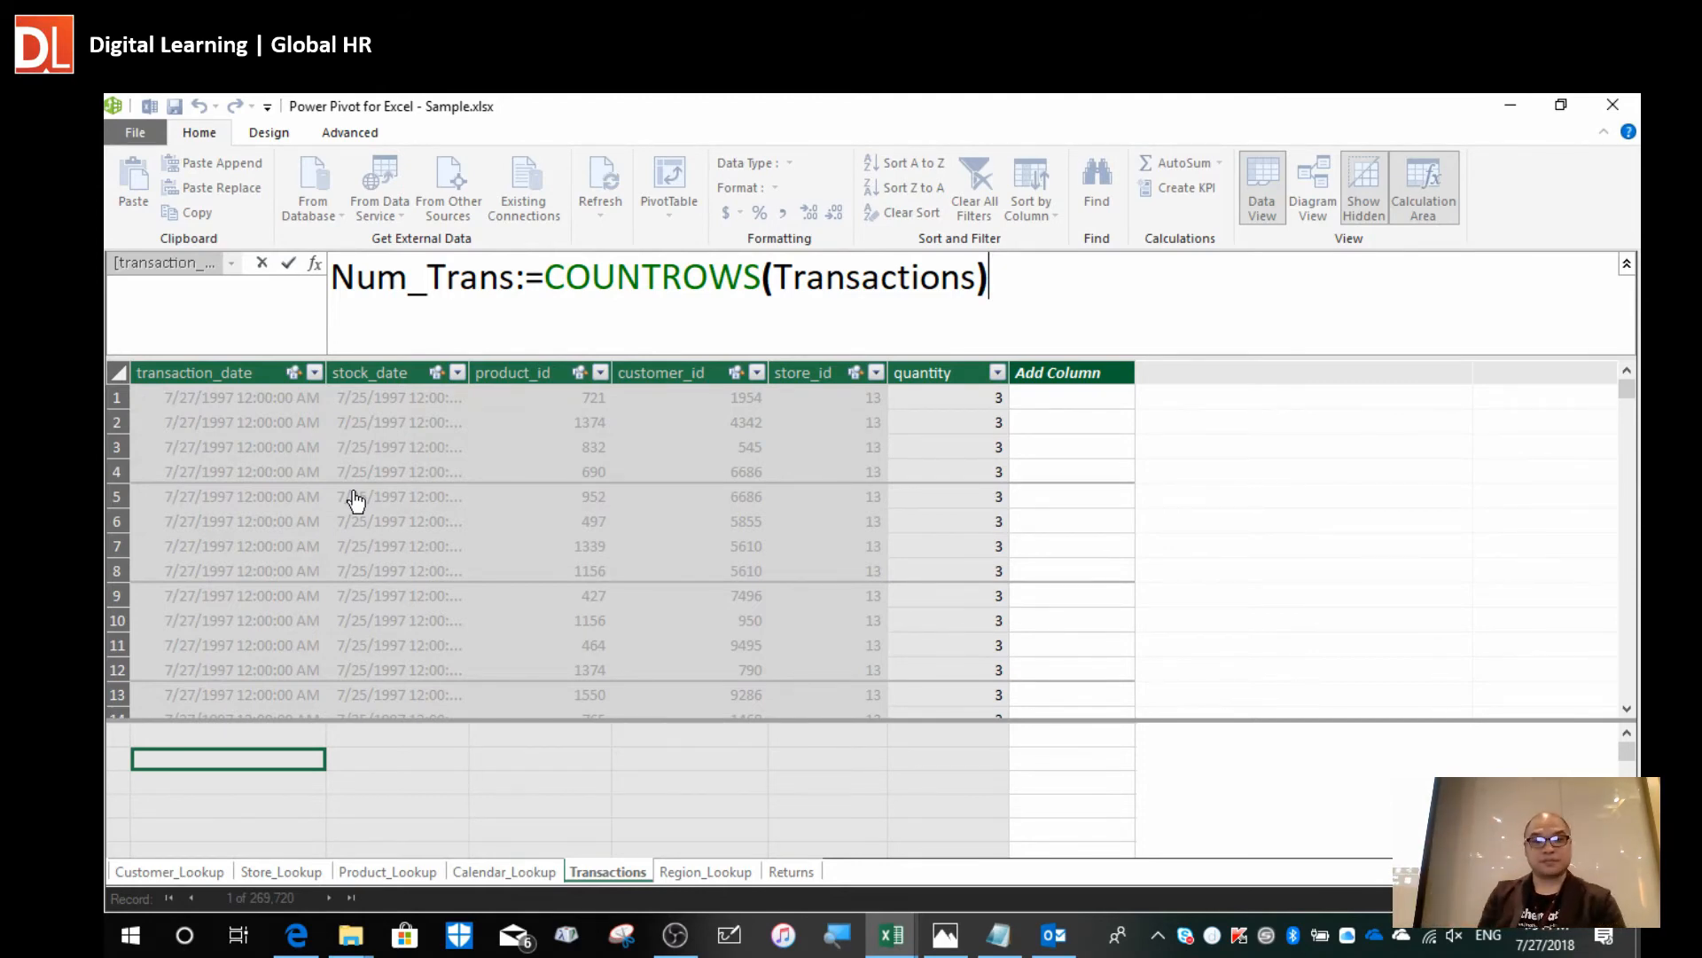
key(Return)
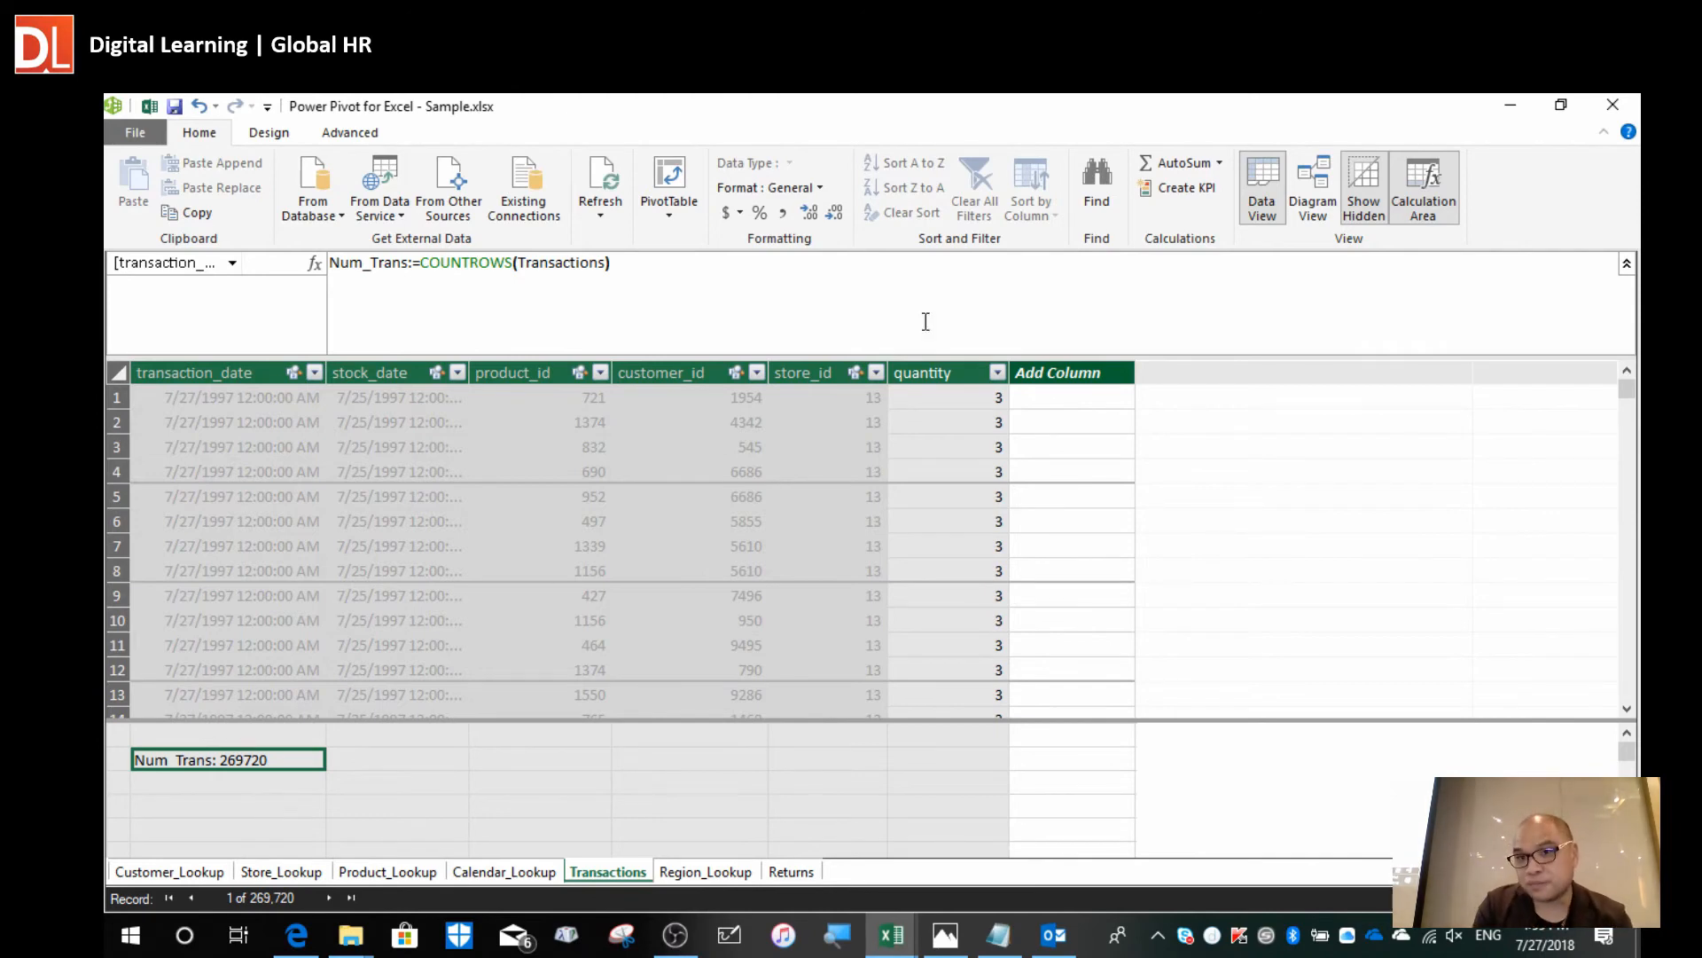
In the diagram view, extend the Transactions table to fit all its fields, and highlight Product_Lookup's calculated fields and the Num_Trans measure.
click(1316, 207)
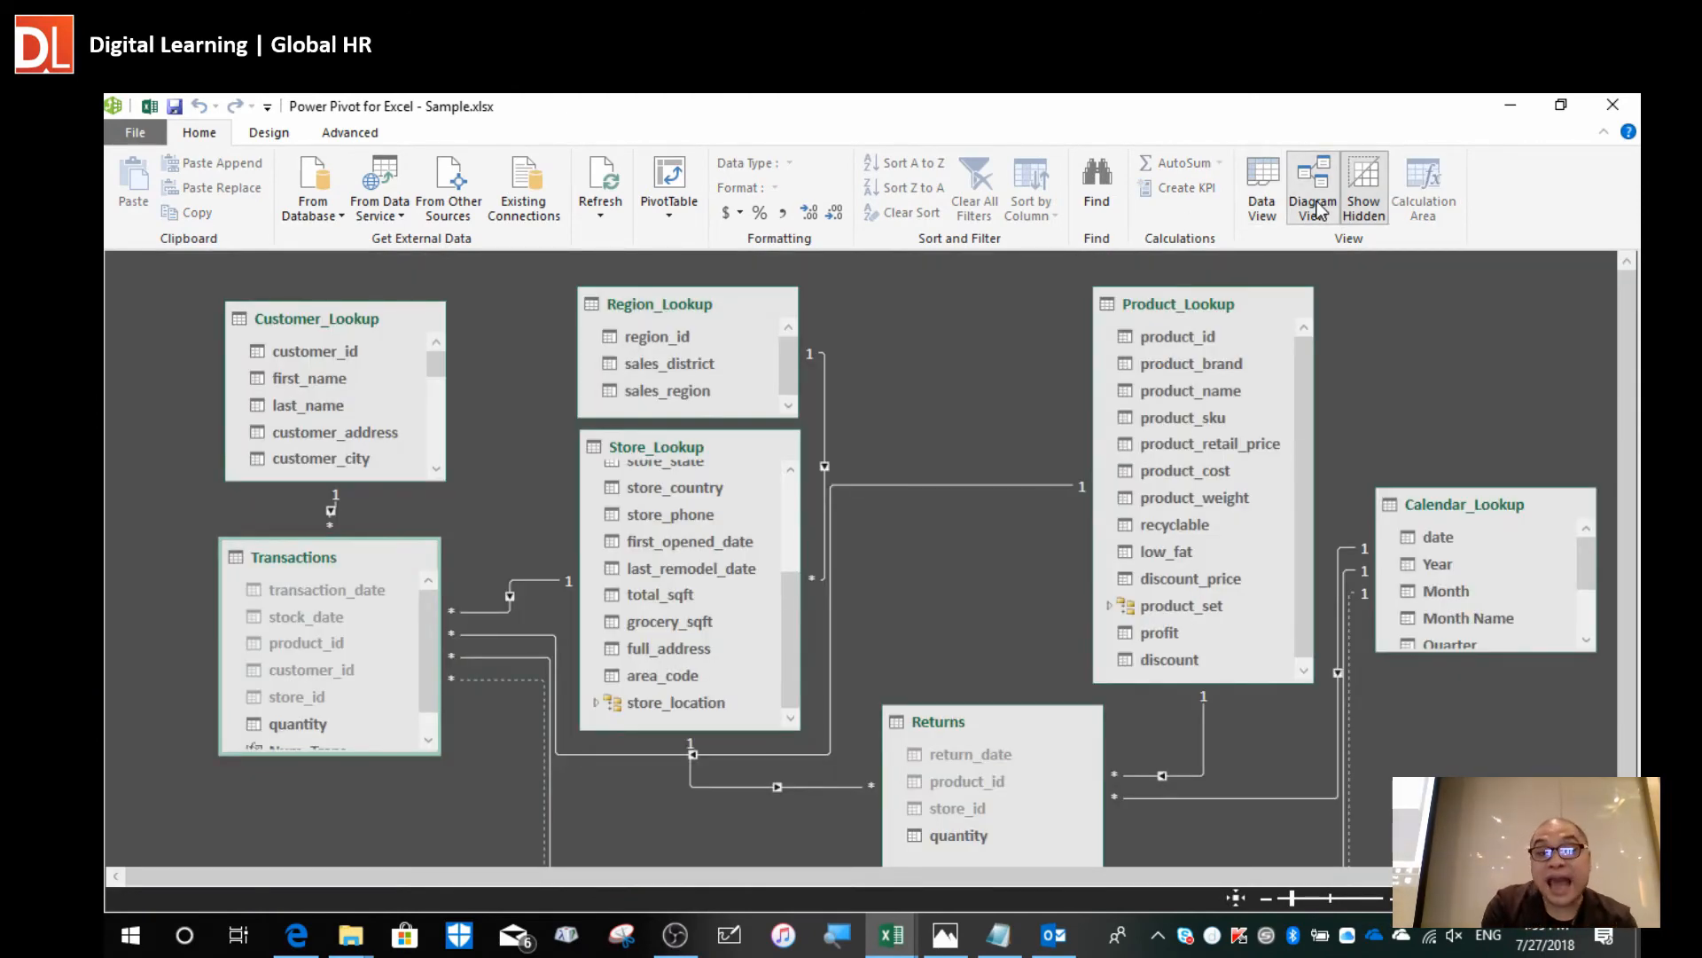
mouse_move(363, 755)
mouse_down()
mouse_move(369, 827)
mouse_move(372, 783)
mouse_up()
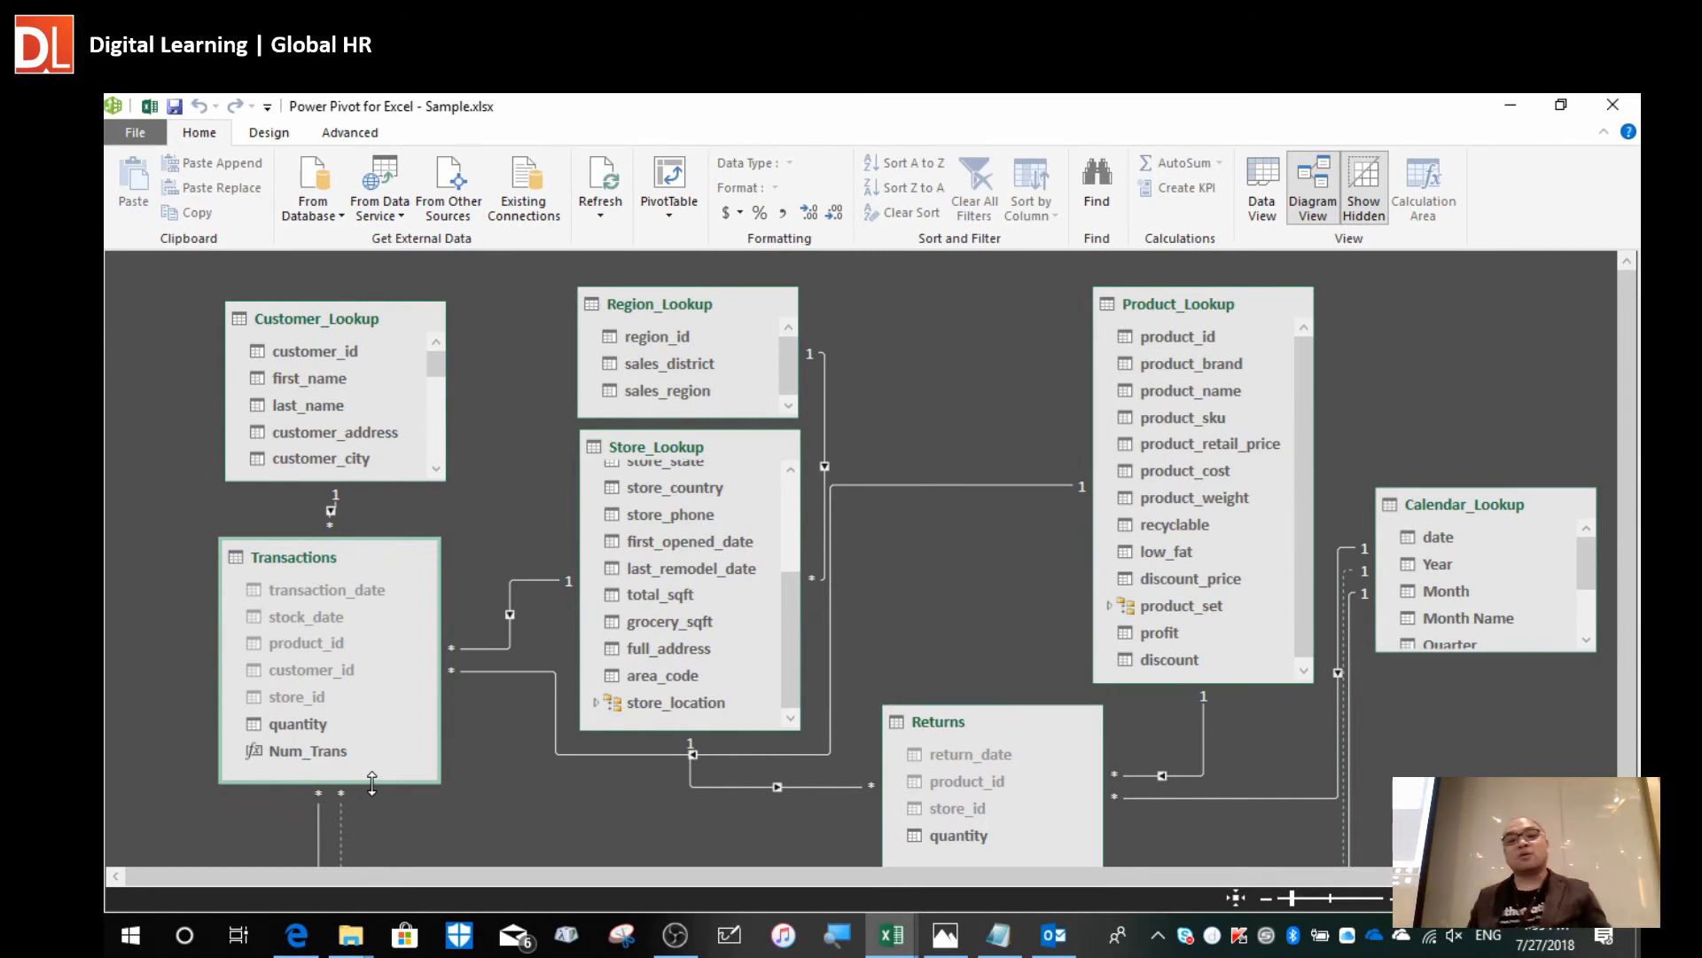
click(1189, 581)
click(1182, 637)
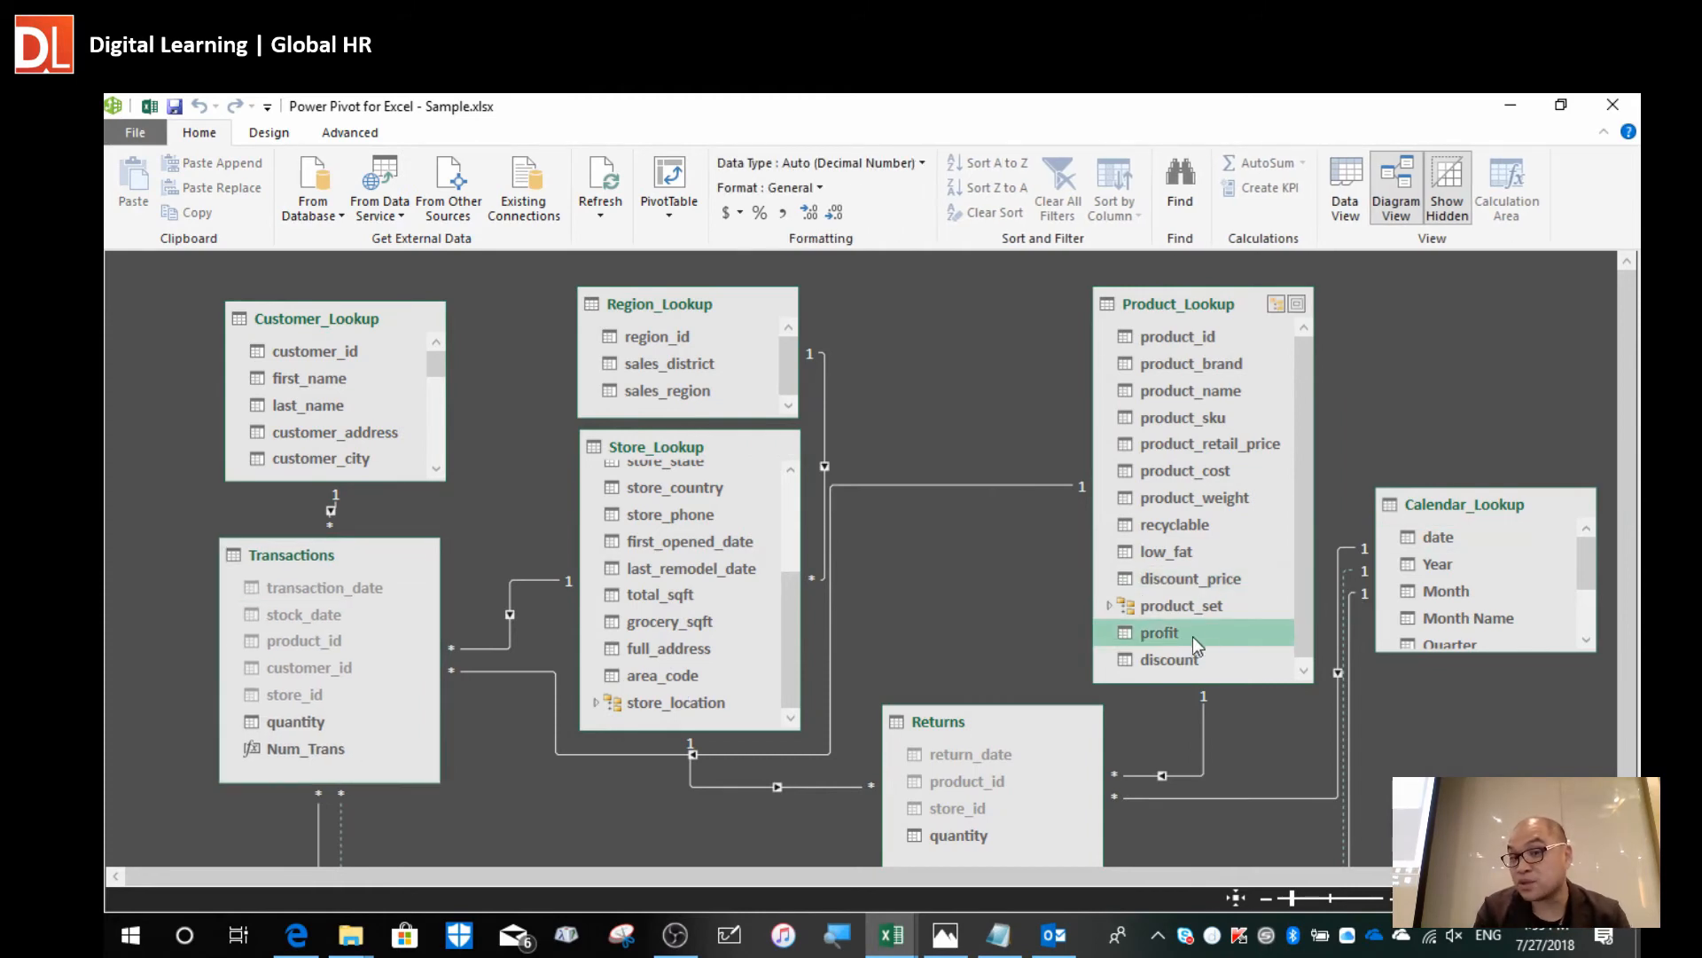
click(1192, 667)
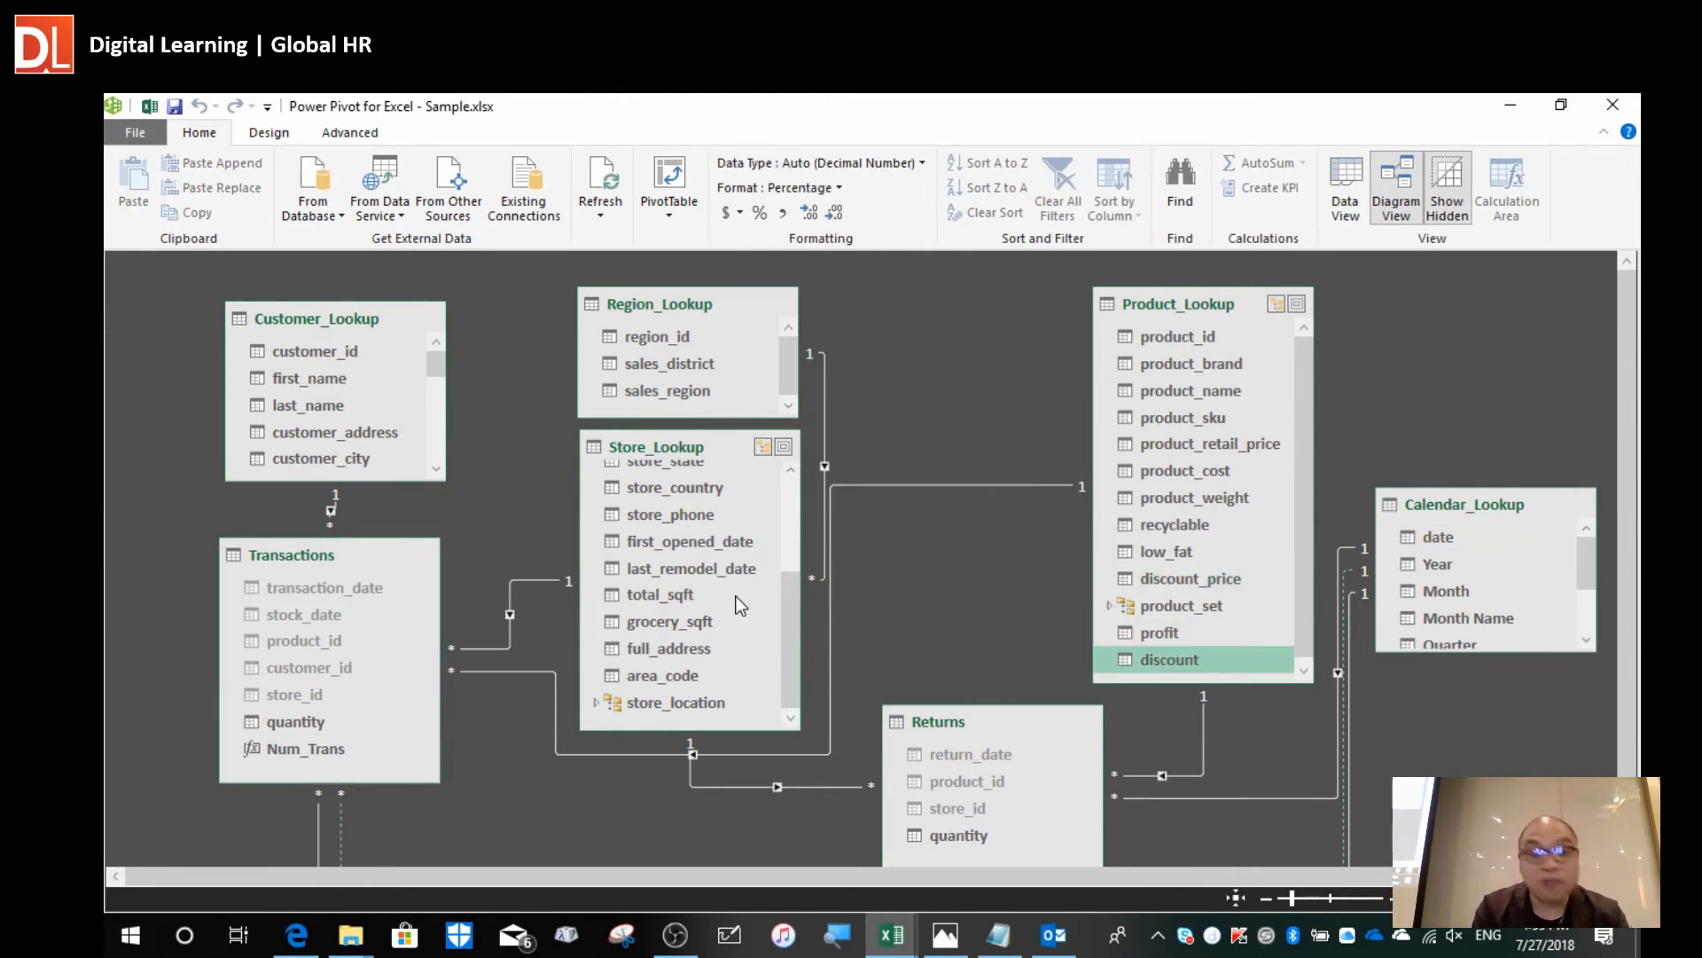
click(337, 750)
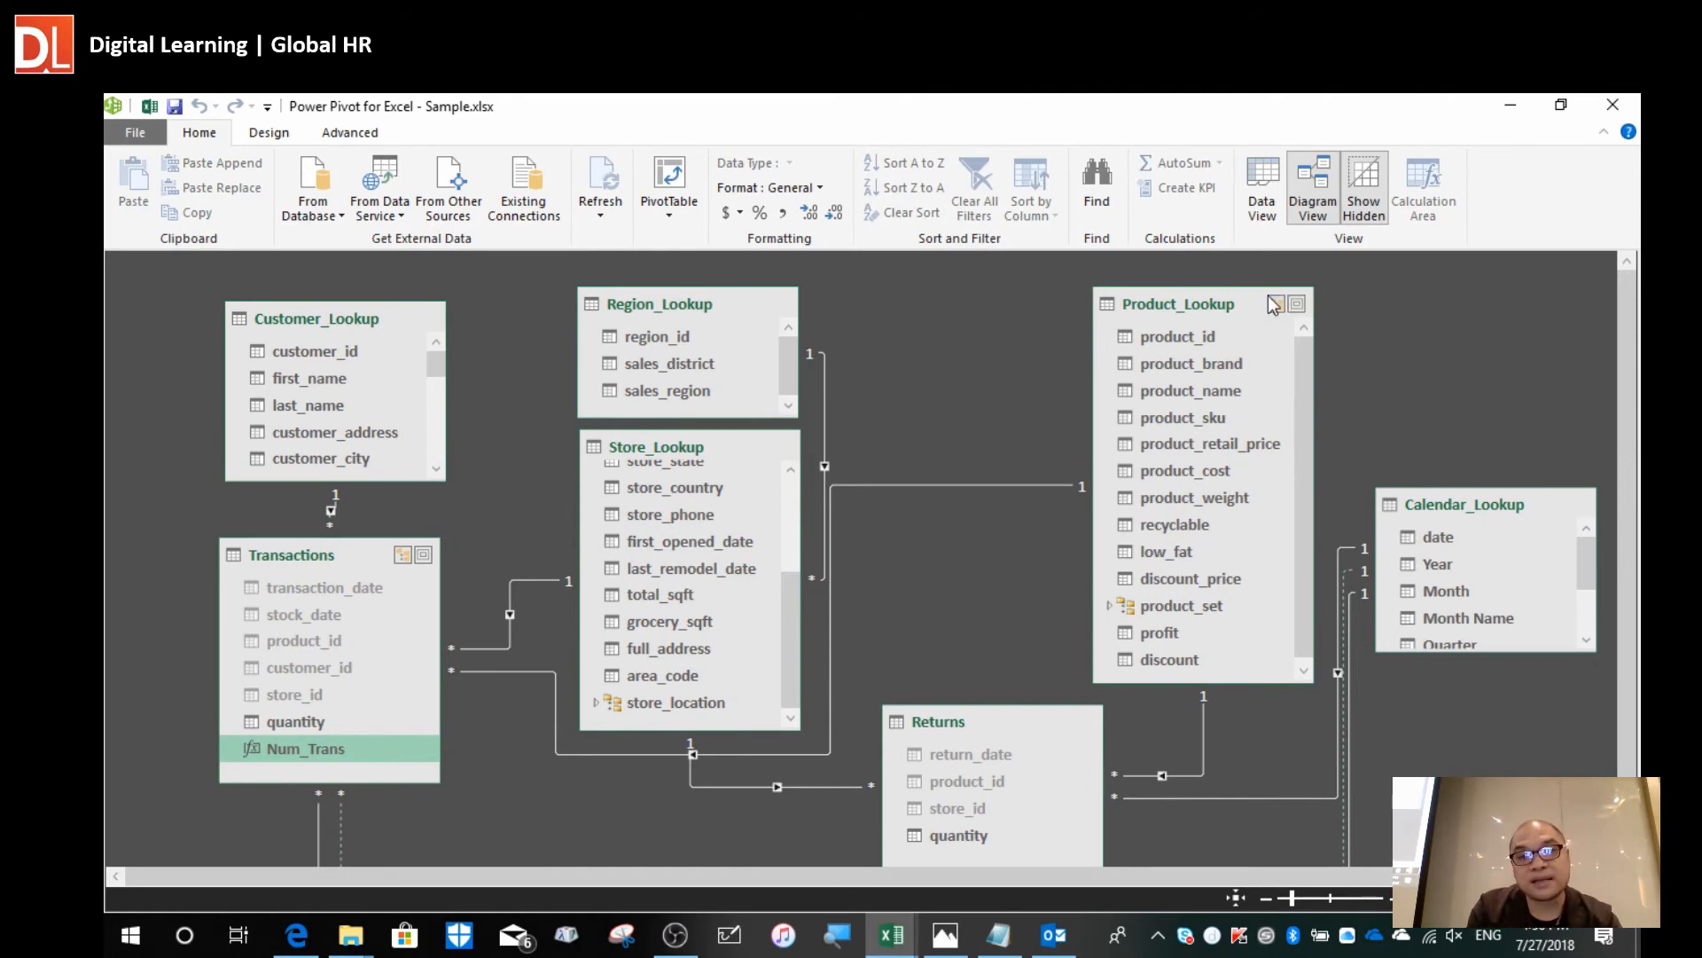
Return to the data view and select the empty calculation cell directly below Num_Trans.
click(1262, 191)
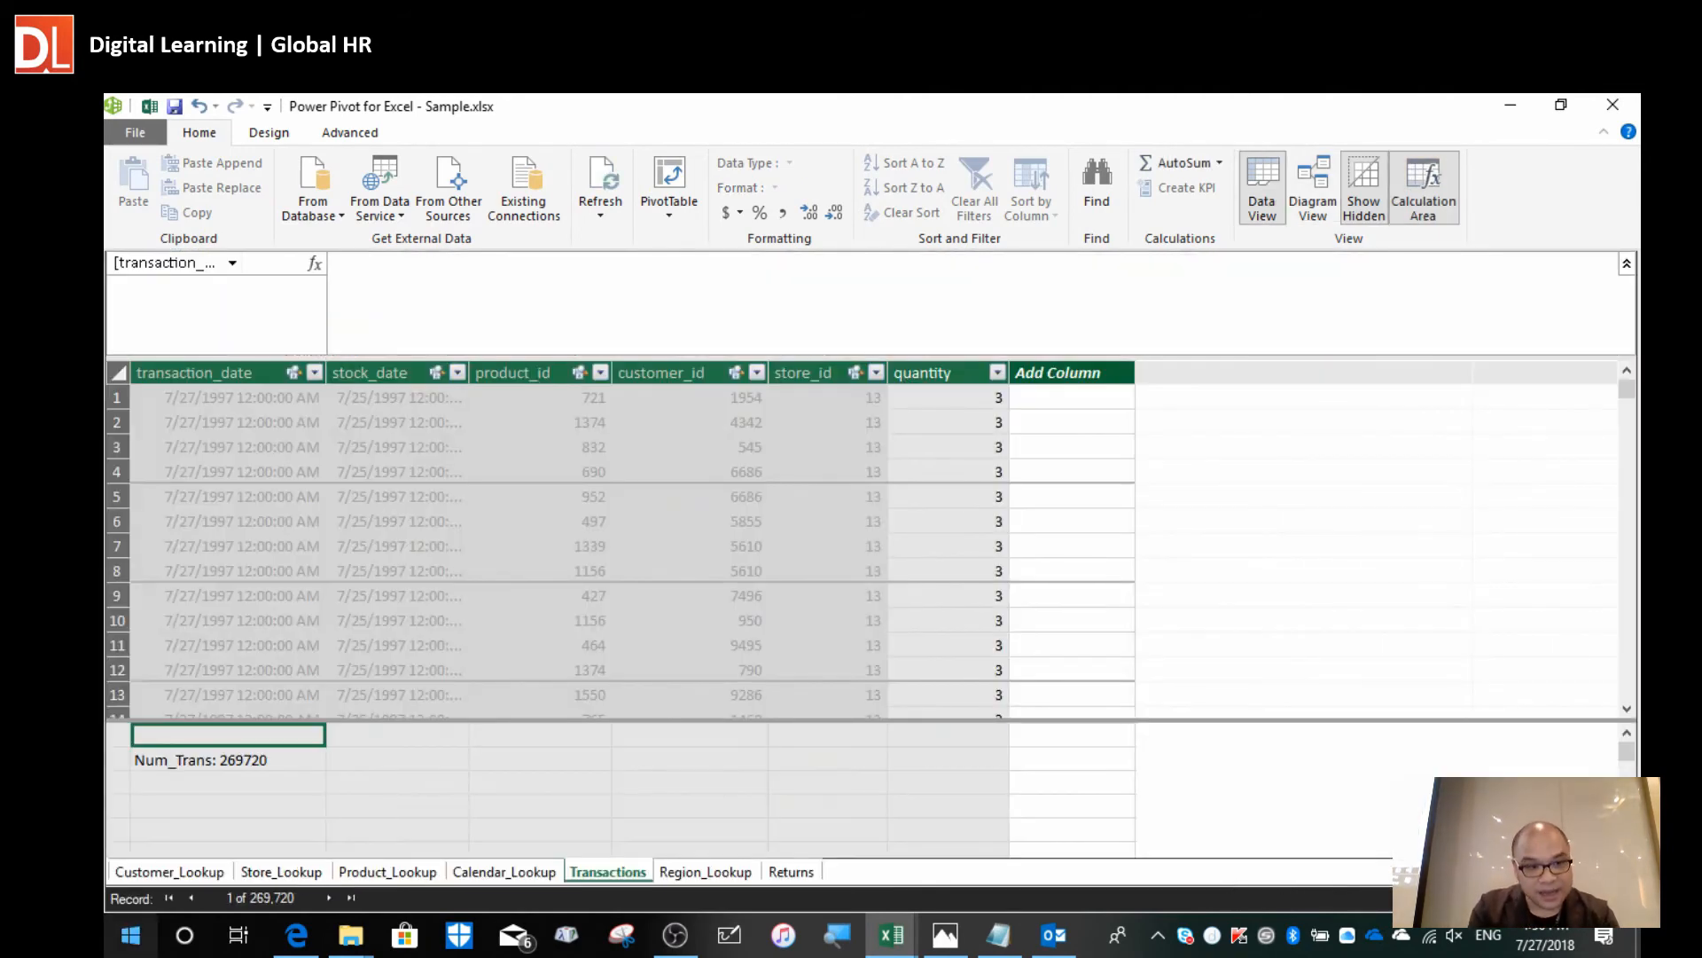
click(372, 758)
click(269, 791)
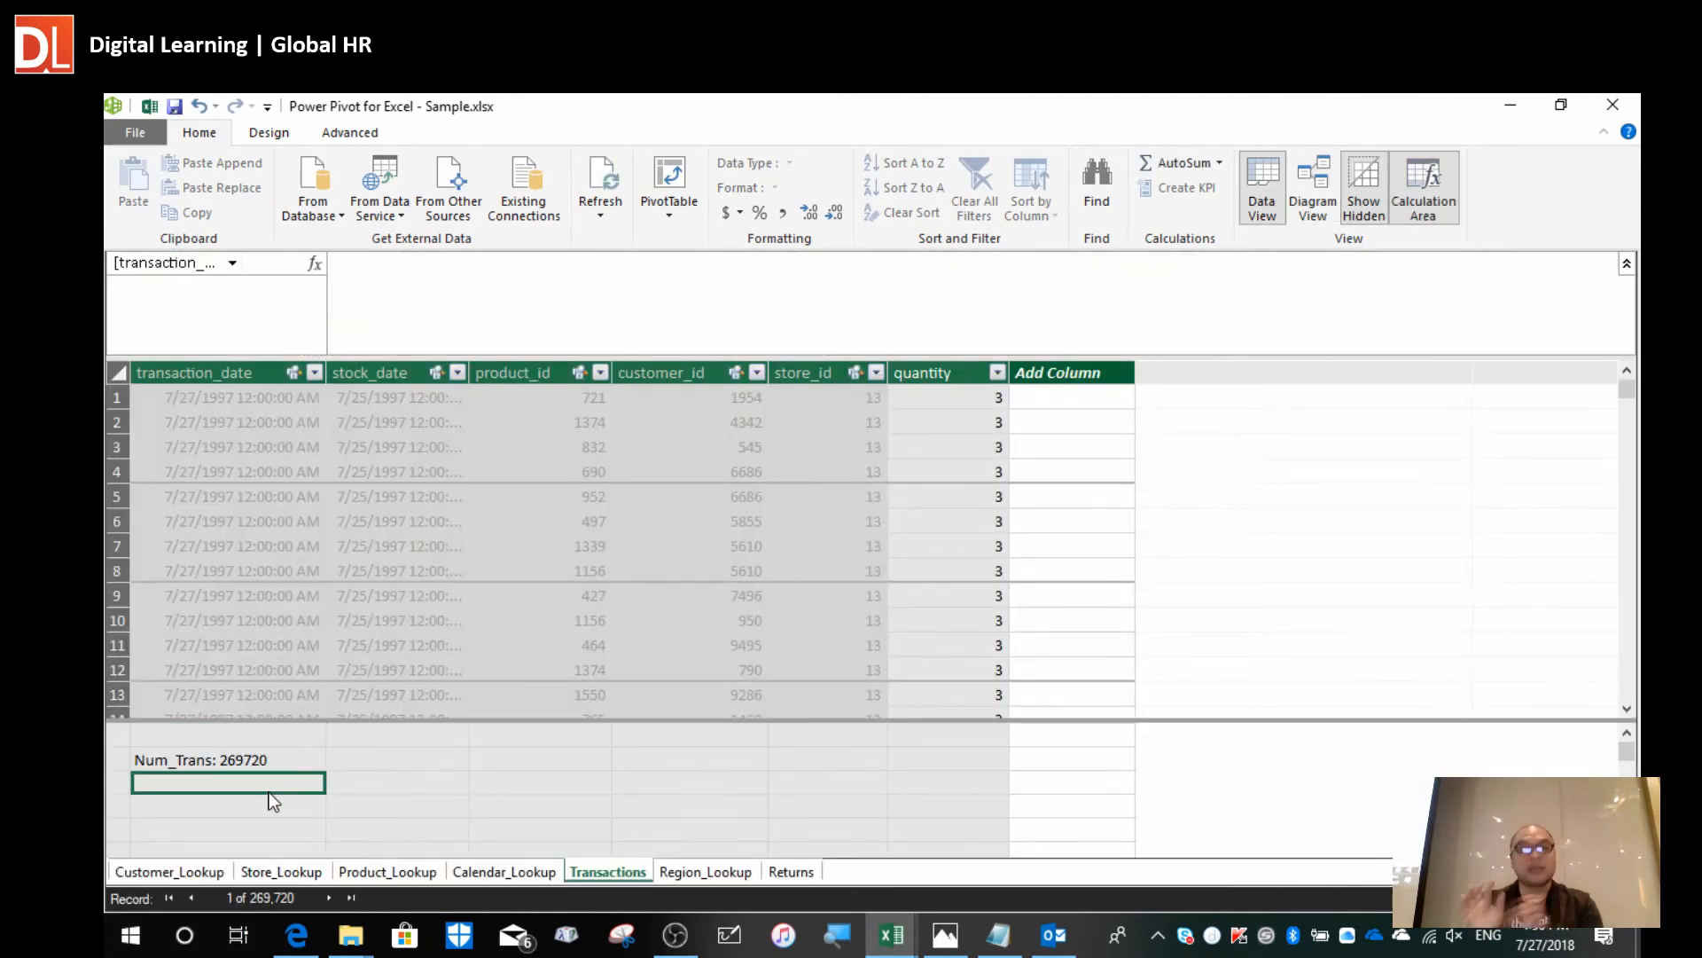
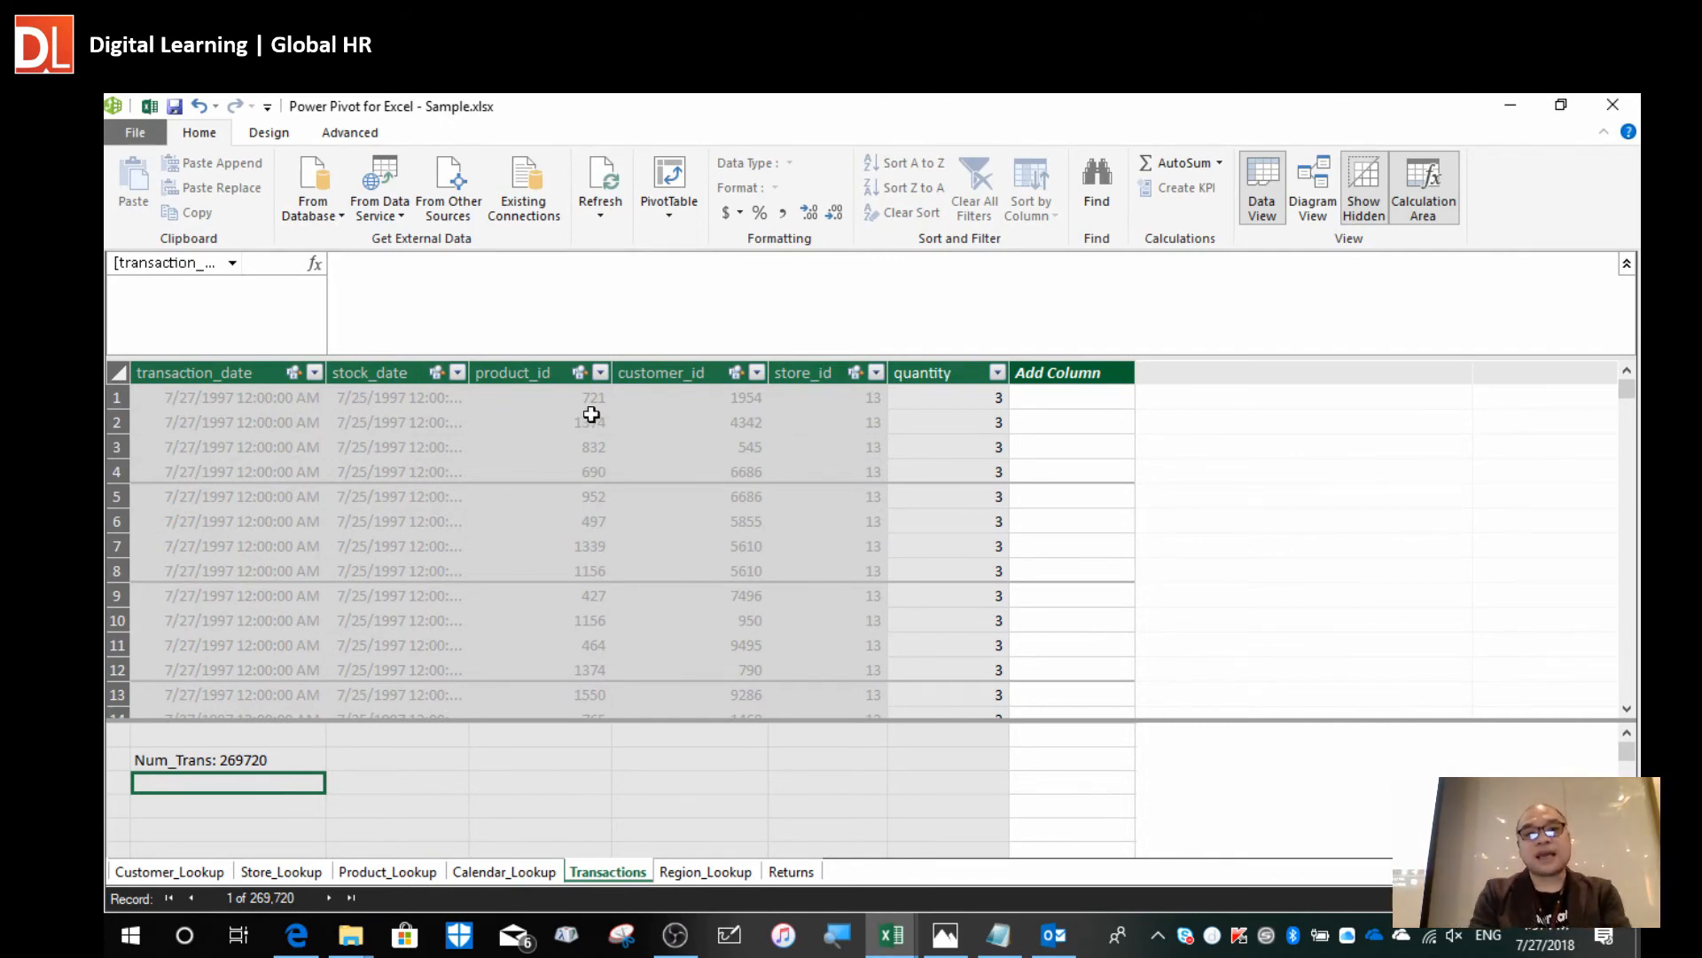
Insert a PivotTable from the data model on a new worksheet, dismiss the AutoSave notice, and select a cell inside the PivotTable.
click(667, 179)
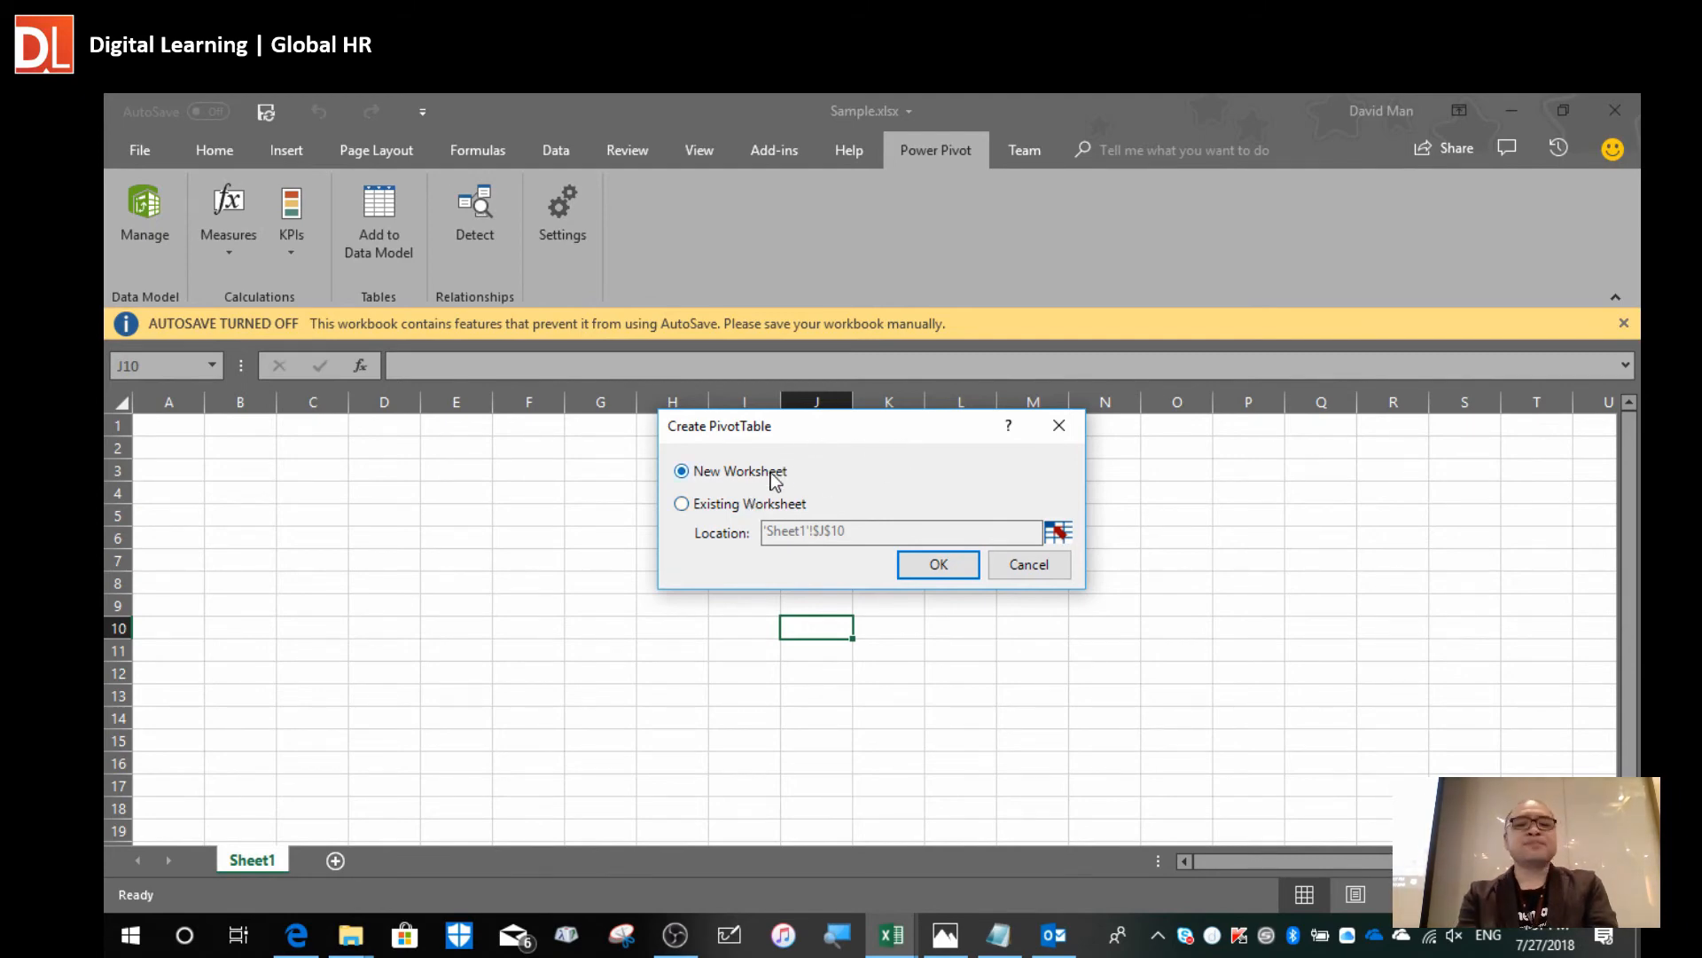
click(937, 565)
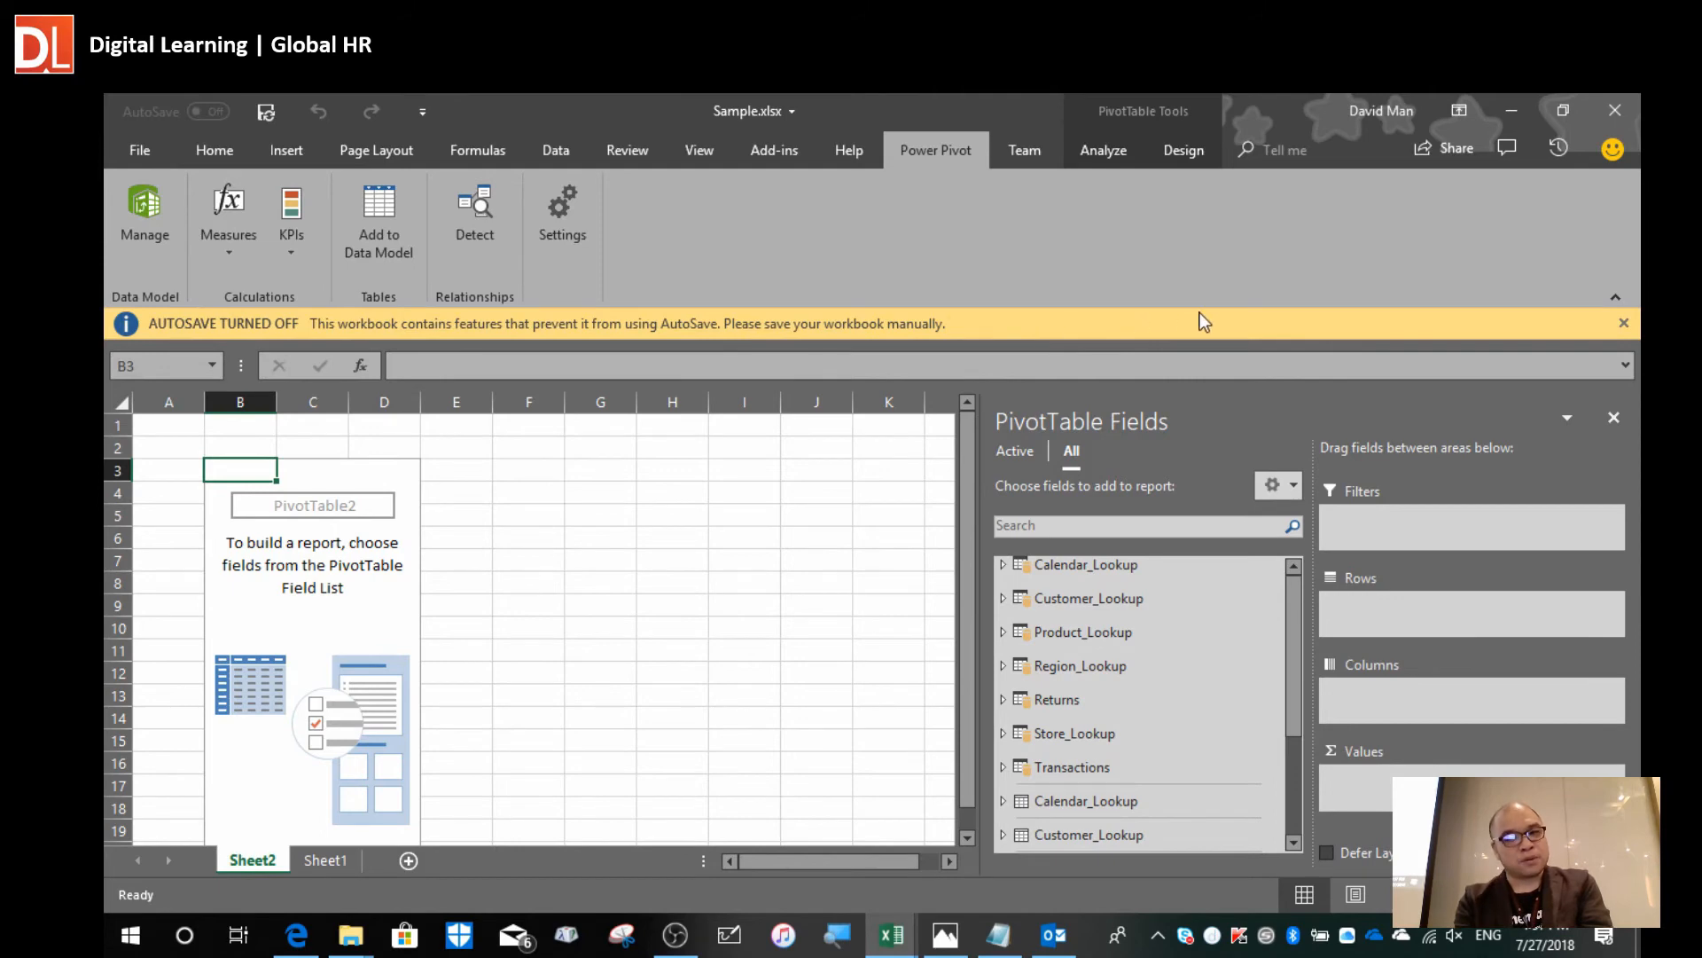
click(1623, 324)
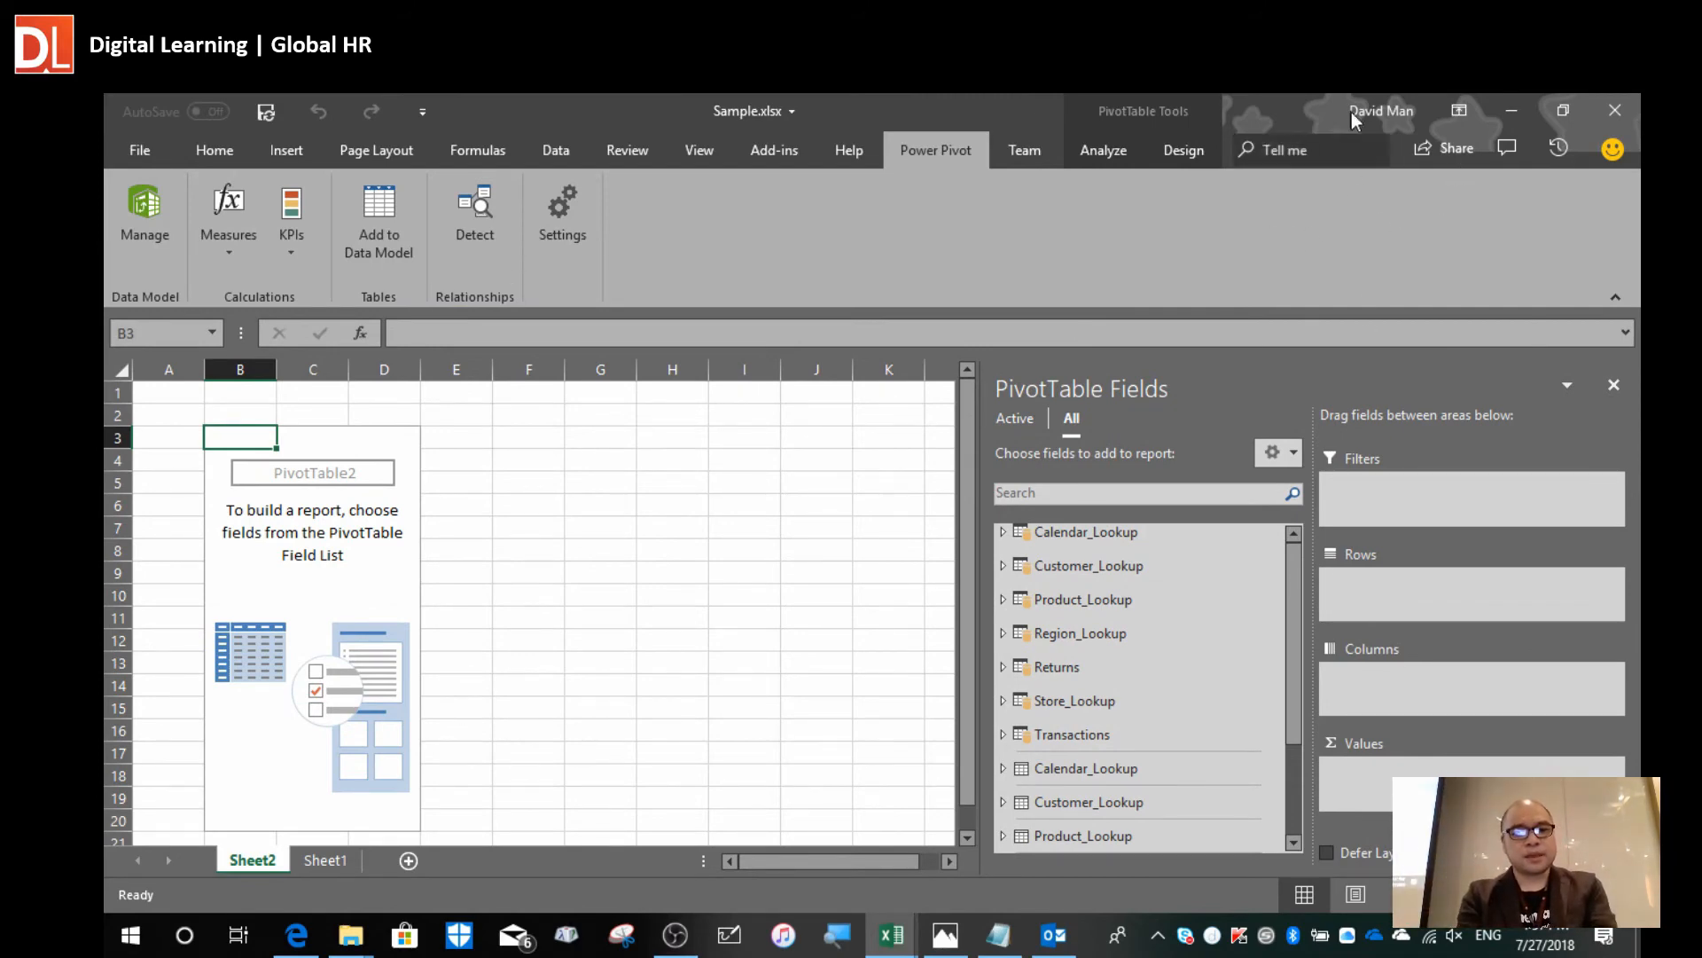
click(345, 572)
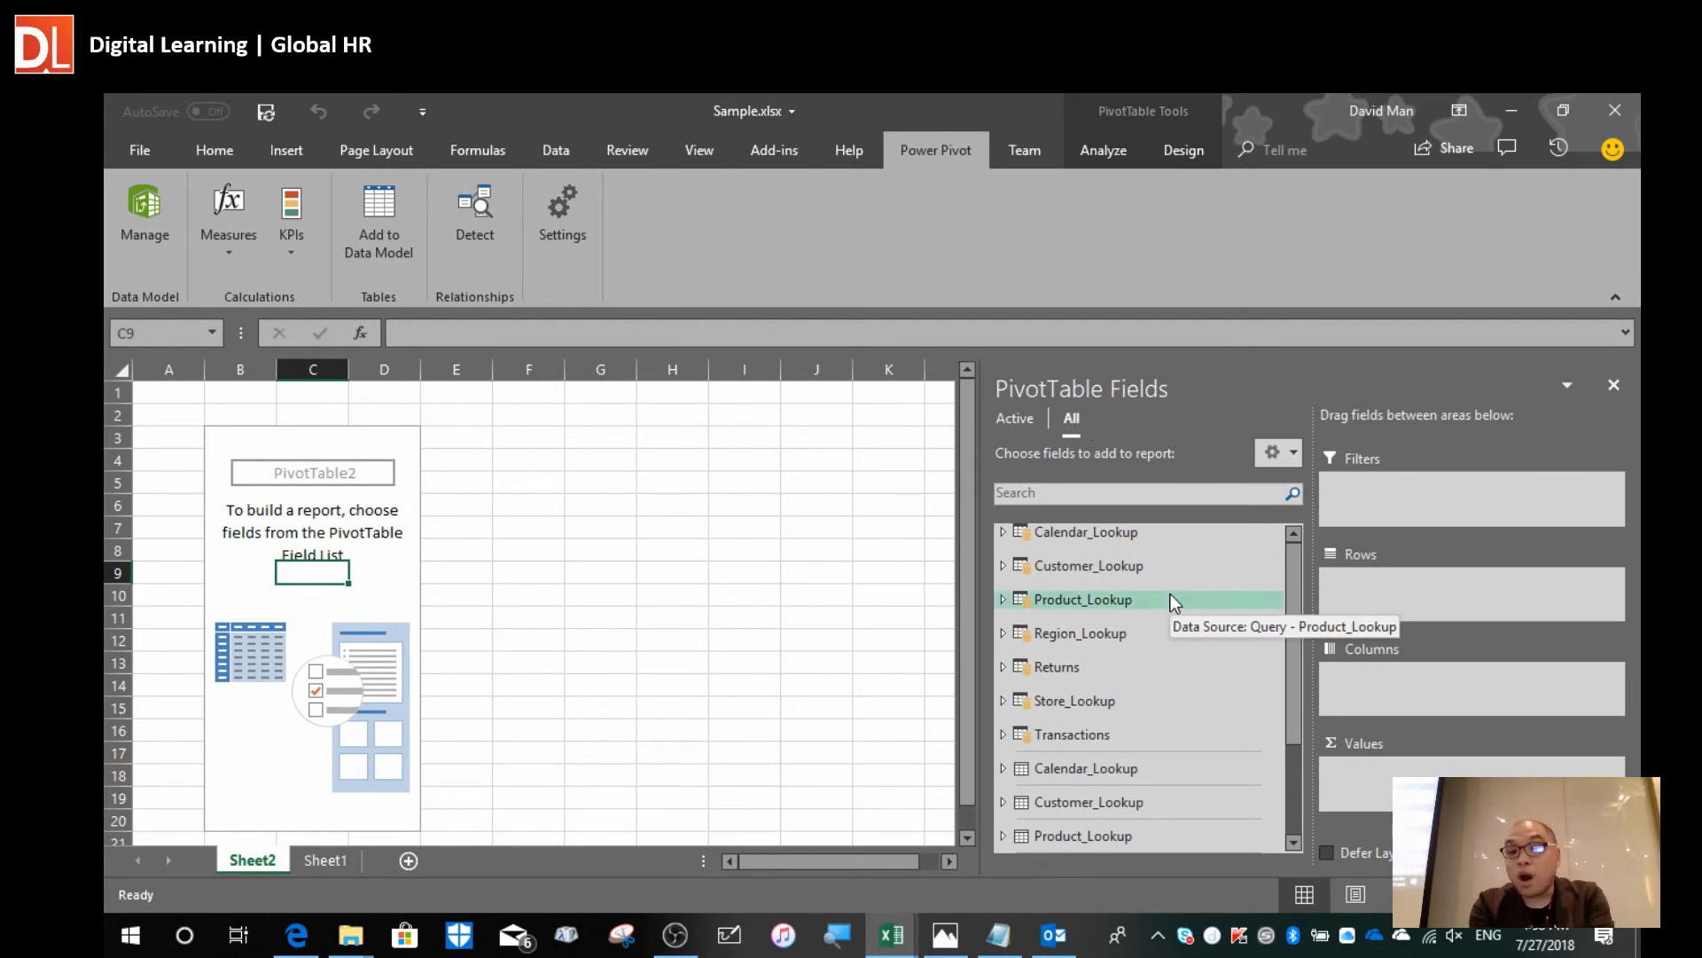
Look through the complete list of PivotTable source tables and compare it with the list of active tables.
drag(1293, 690, 1276, 544)
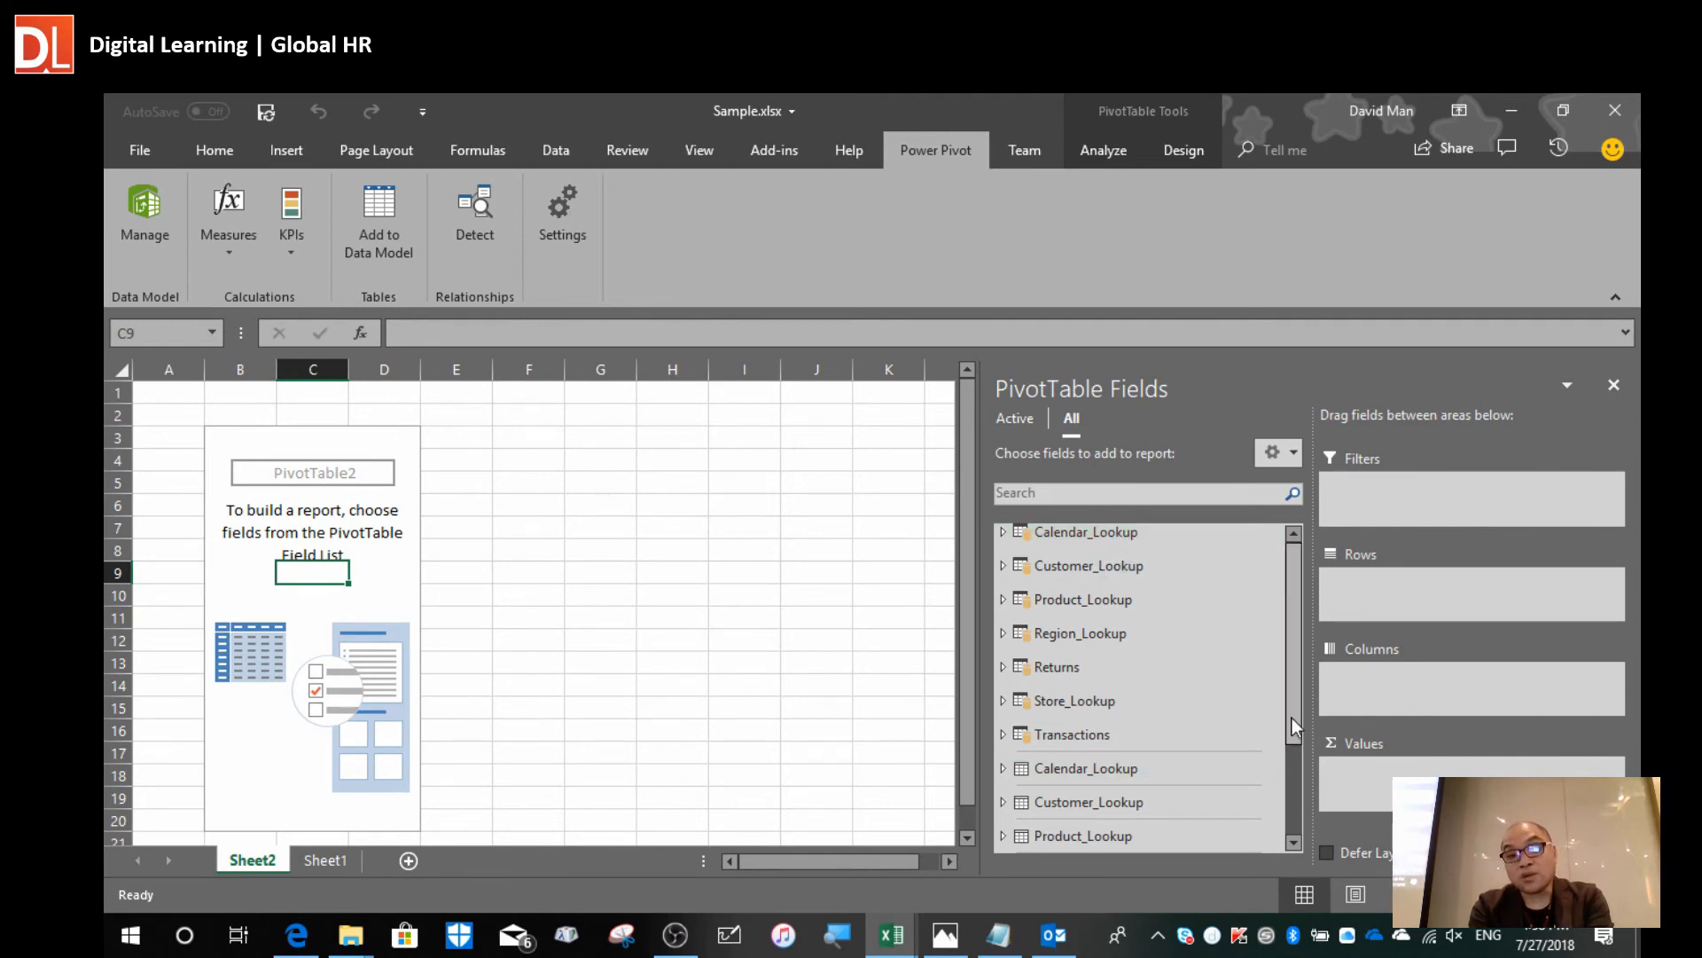
drag(1293, 716, 1287, 811)
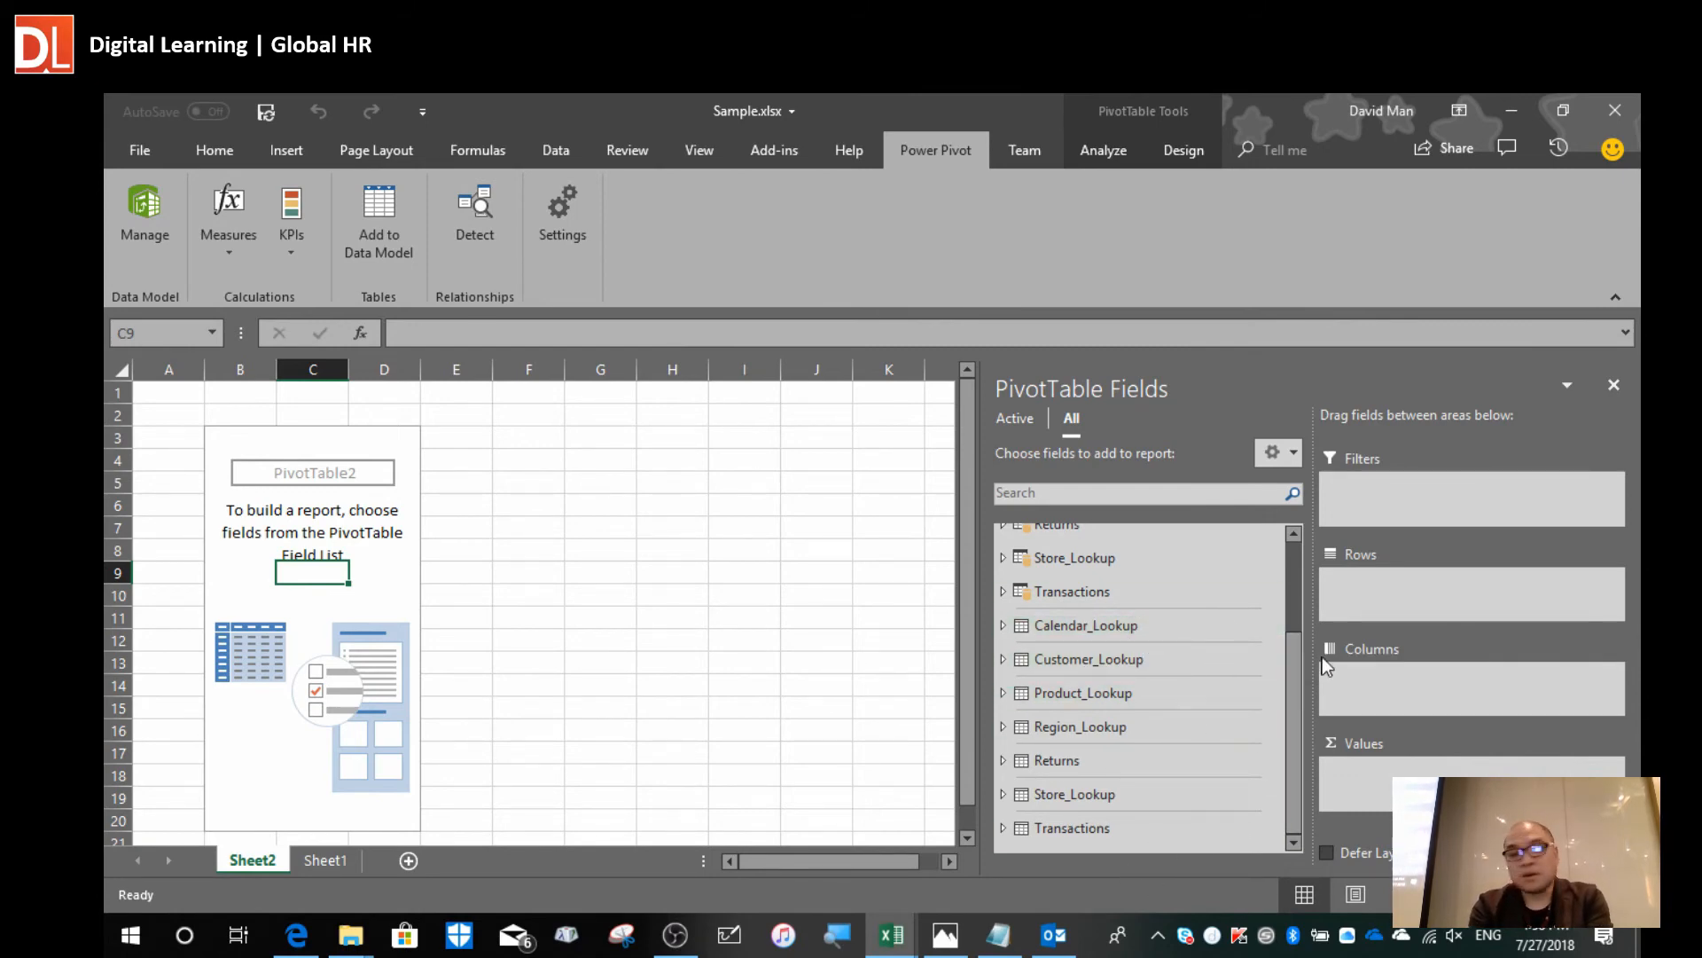
drag(1300, 697, 1298, 562)
click(1013, 419)
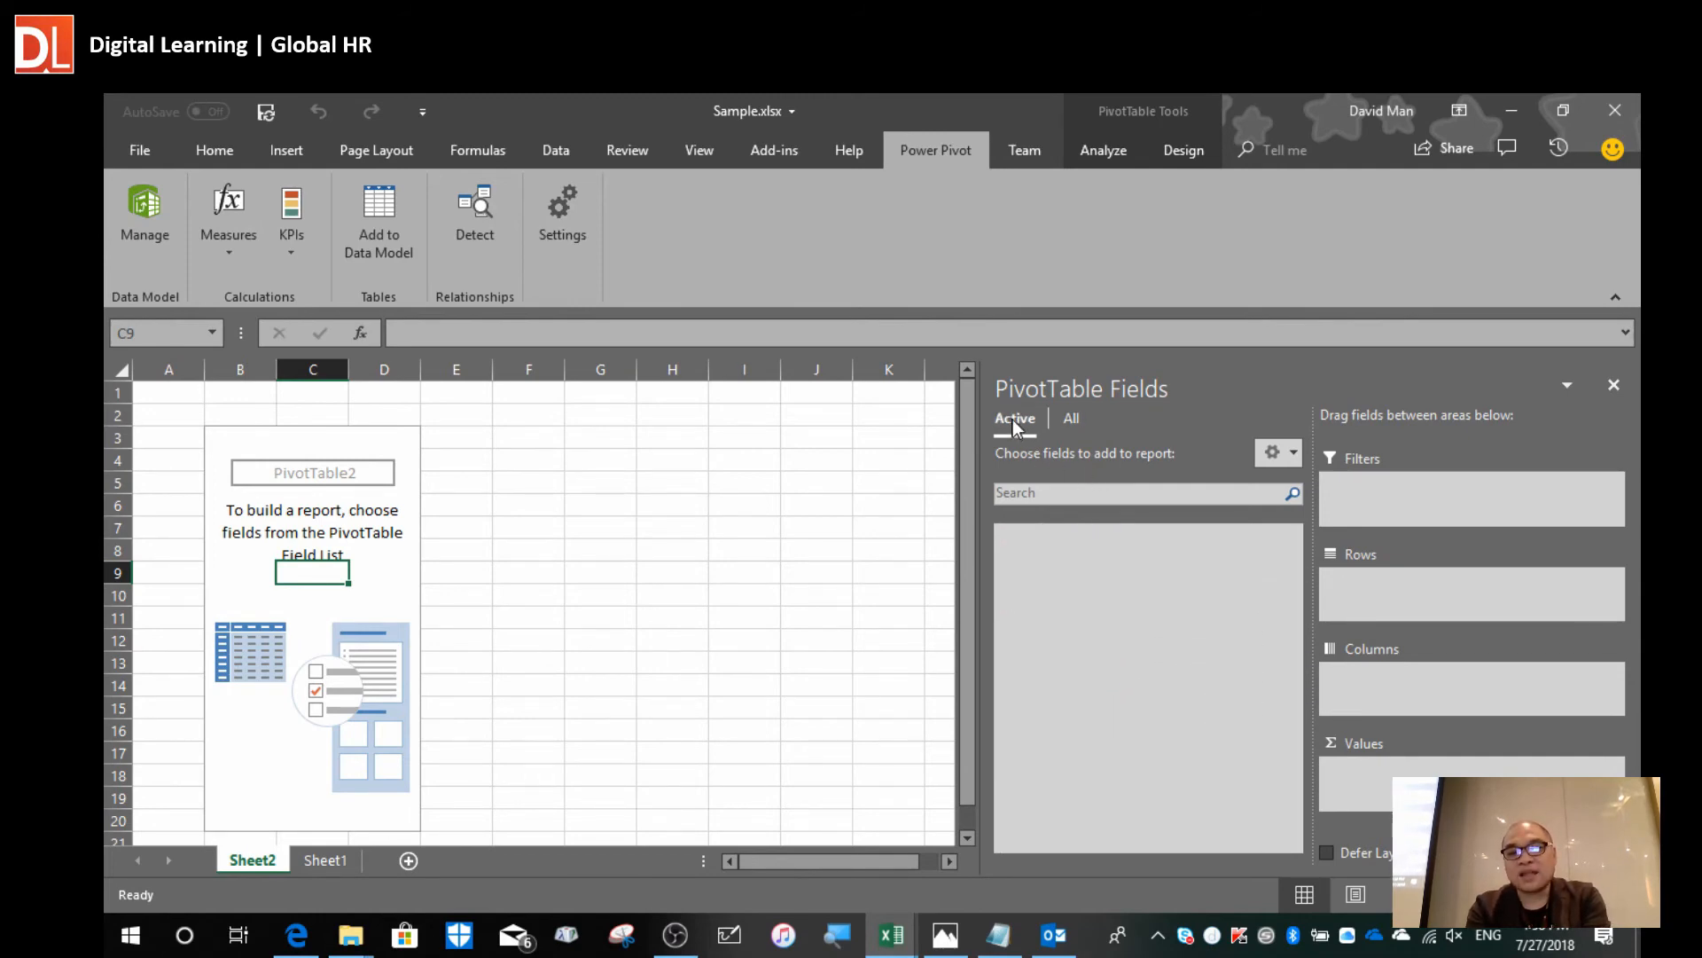
click(1071, 418)
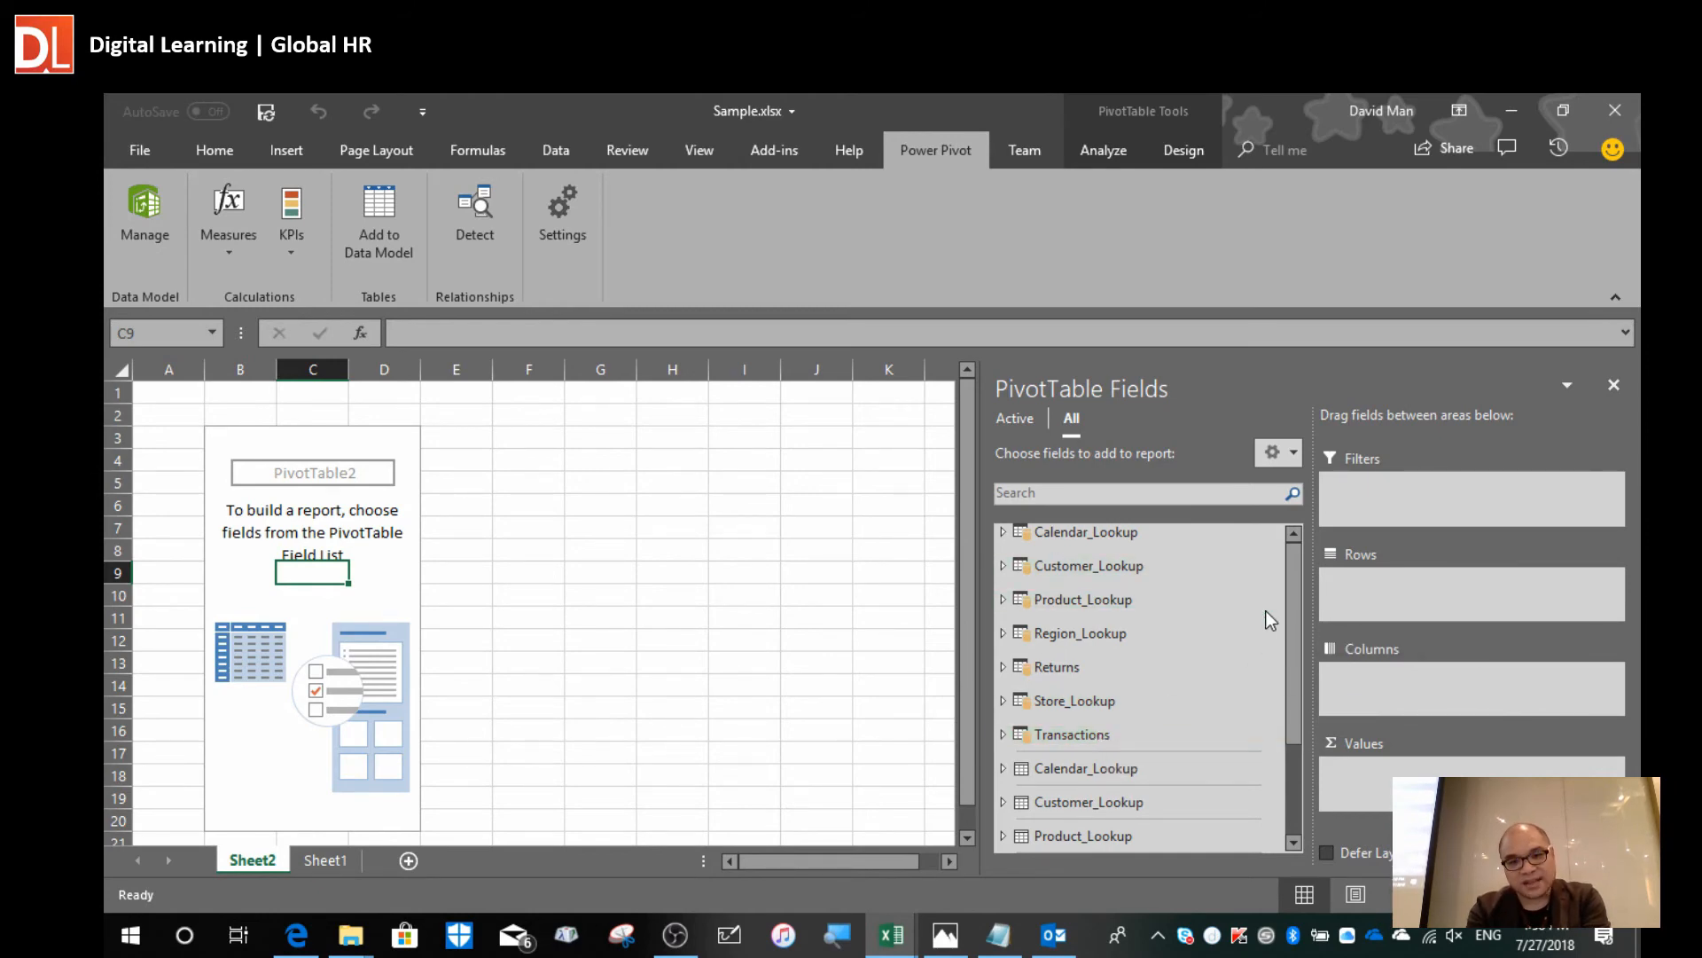
Mark the Customer_Lookup, Product_Lookup, Returns, Store_Lookup and Transactions query tables as active for the PivotTable.
right_click(1078, 566)
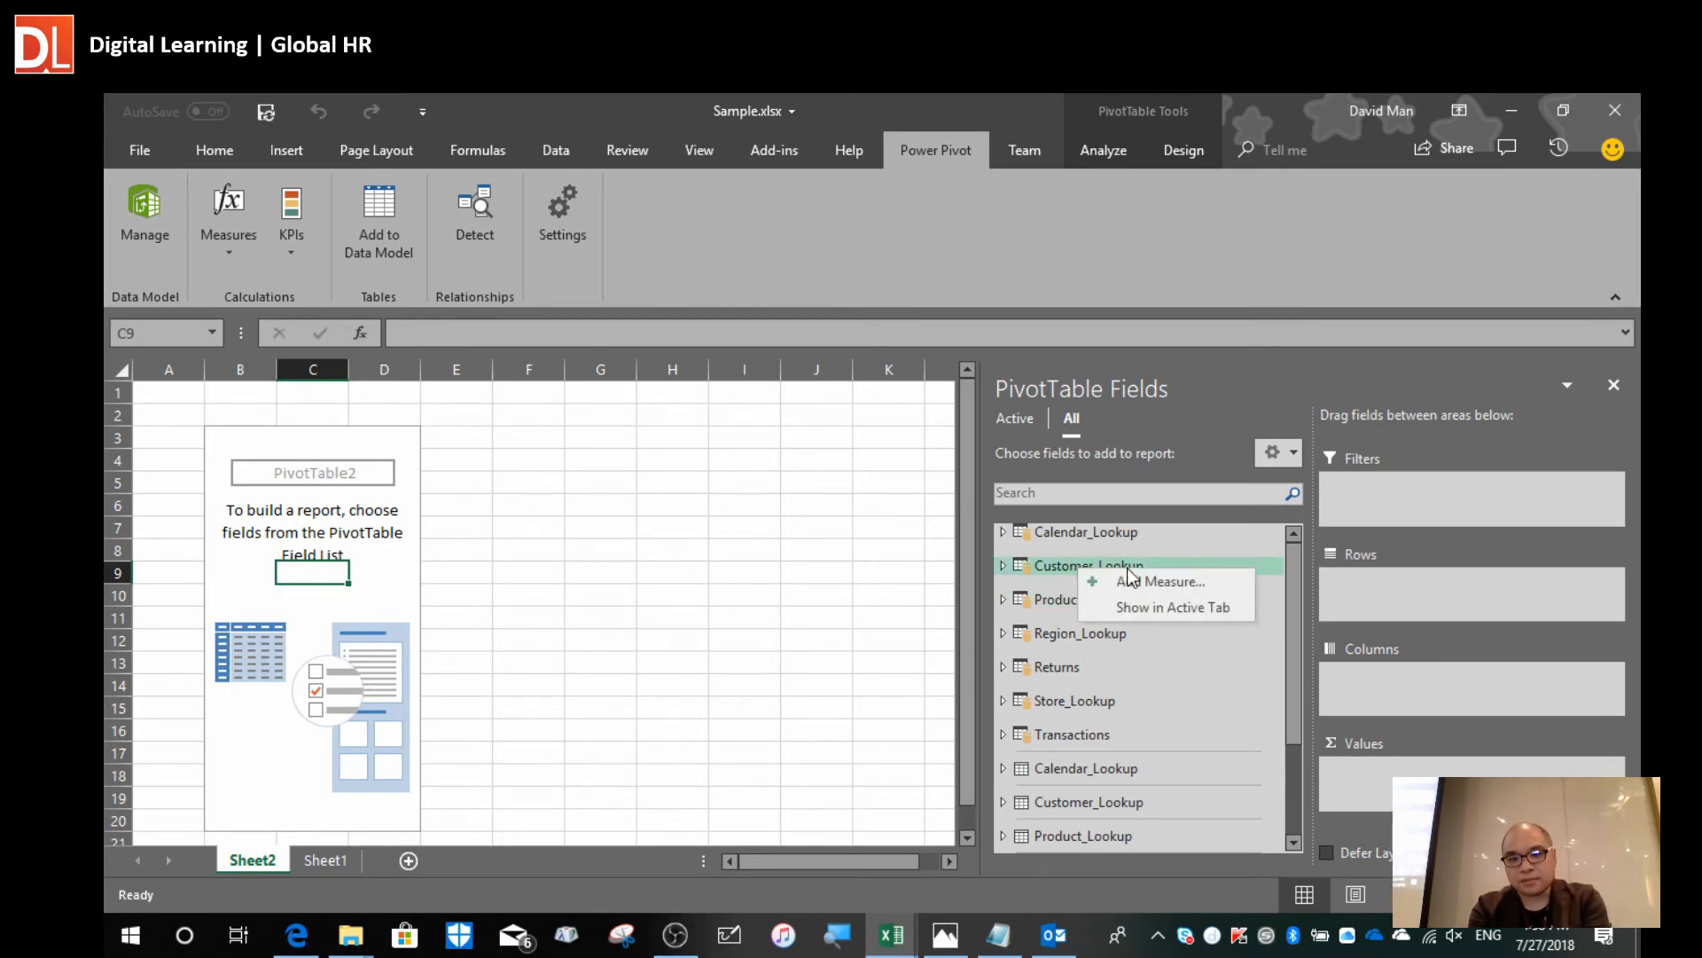
click(1186, 613)
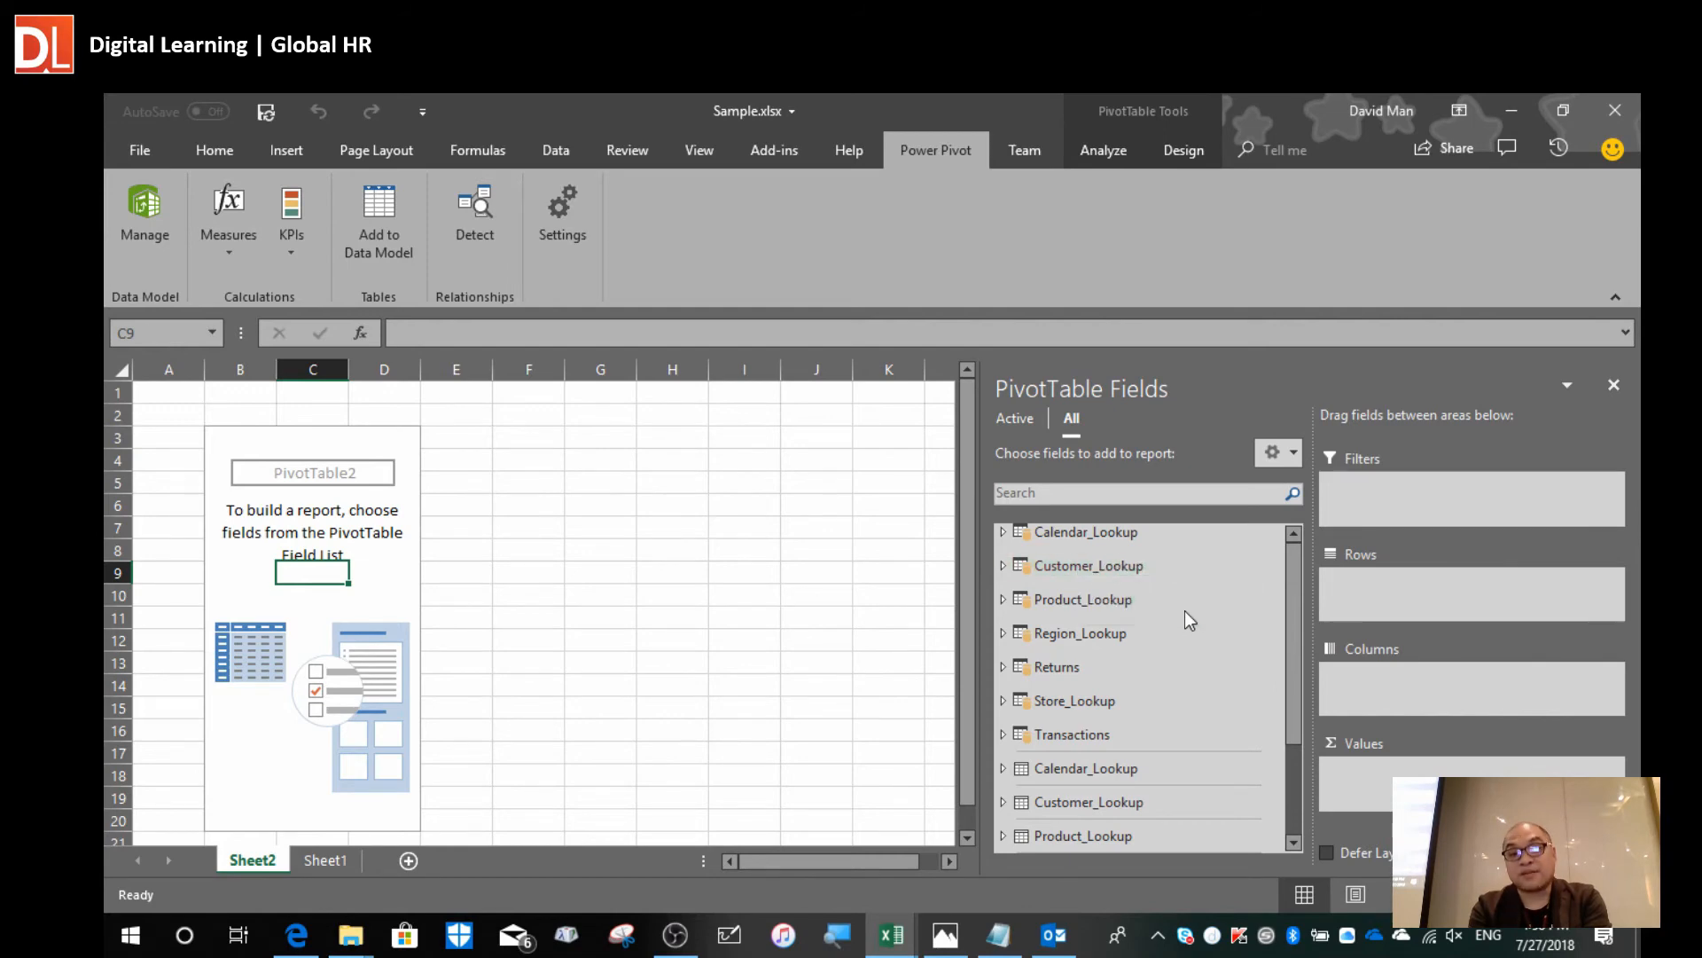
right_click(1100, 597)
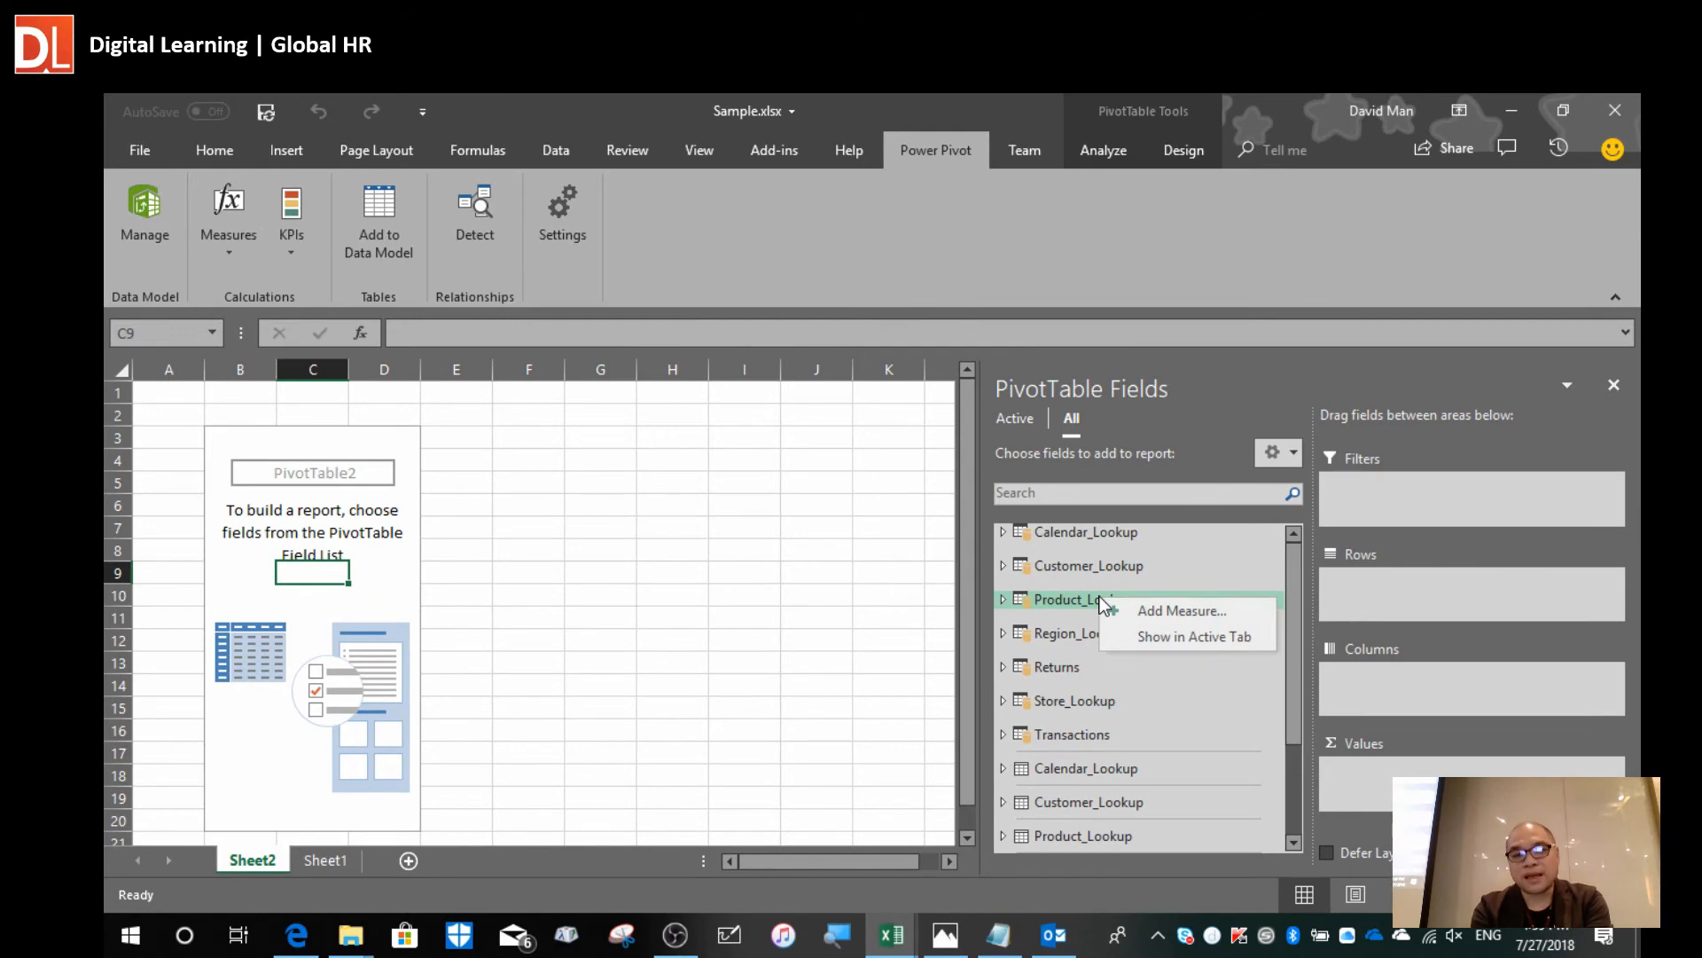
click(1146, 637)
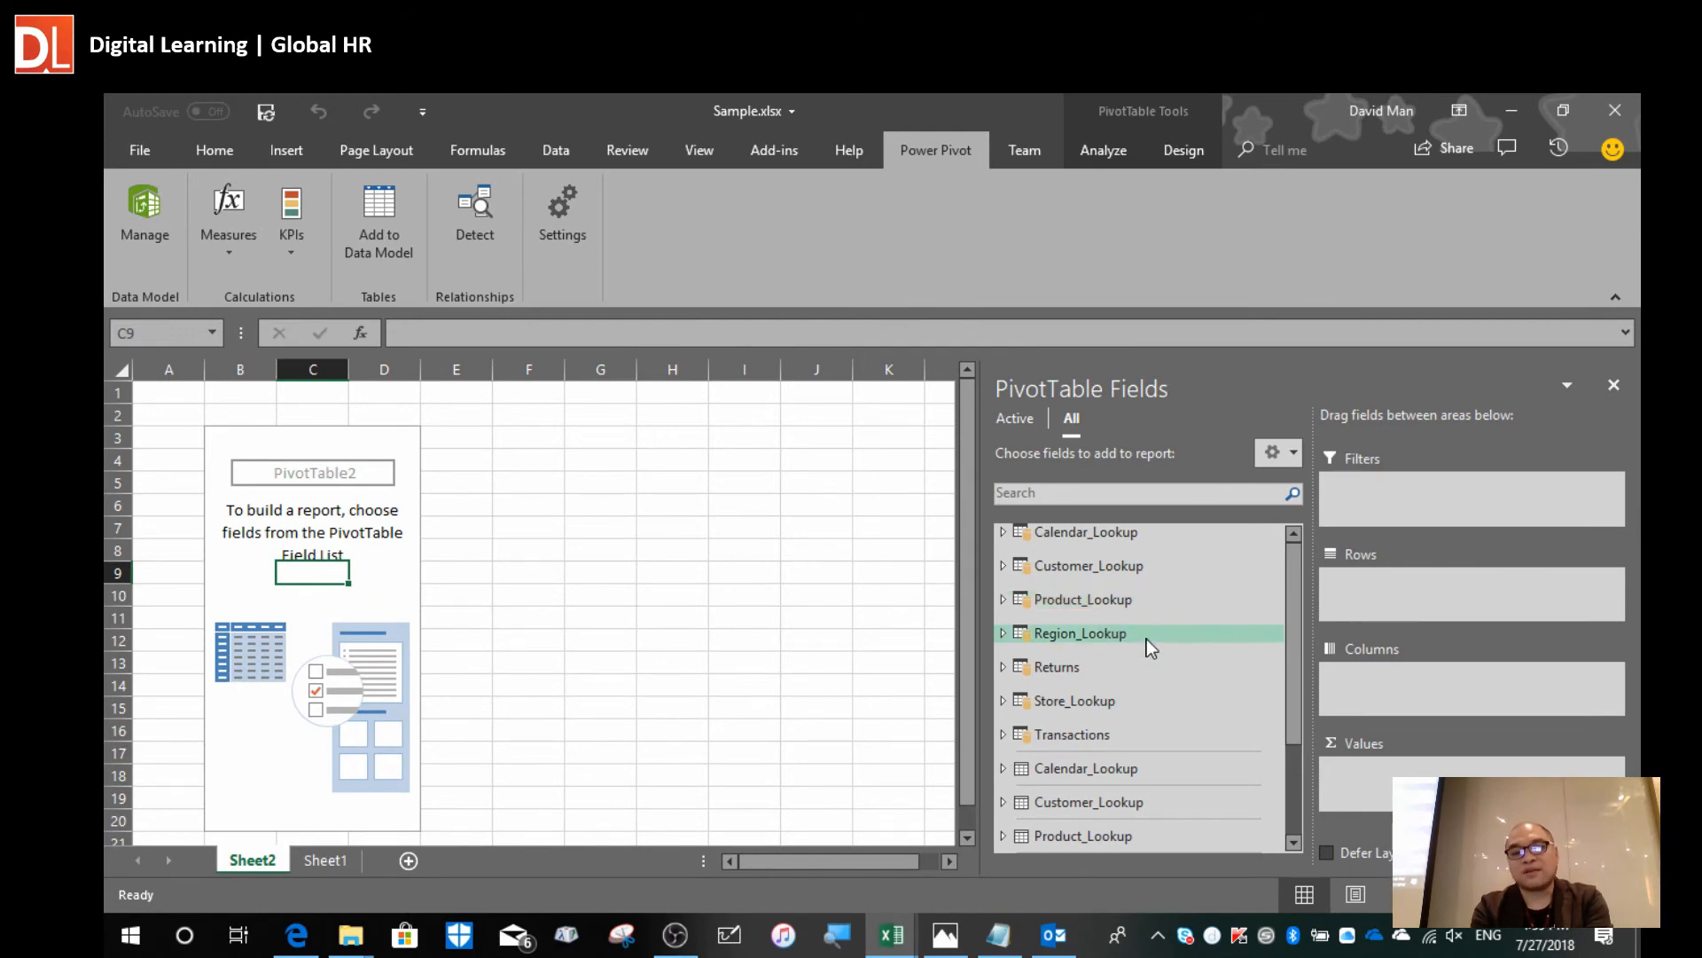
right_click(1051, 667)
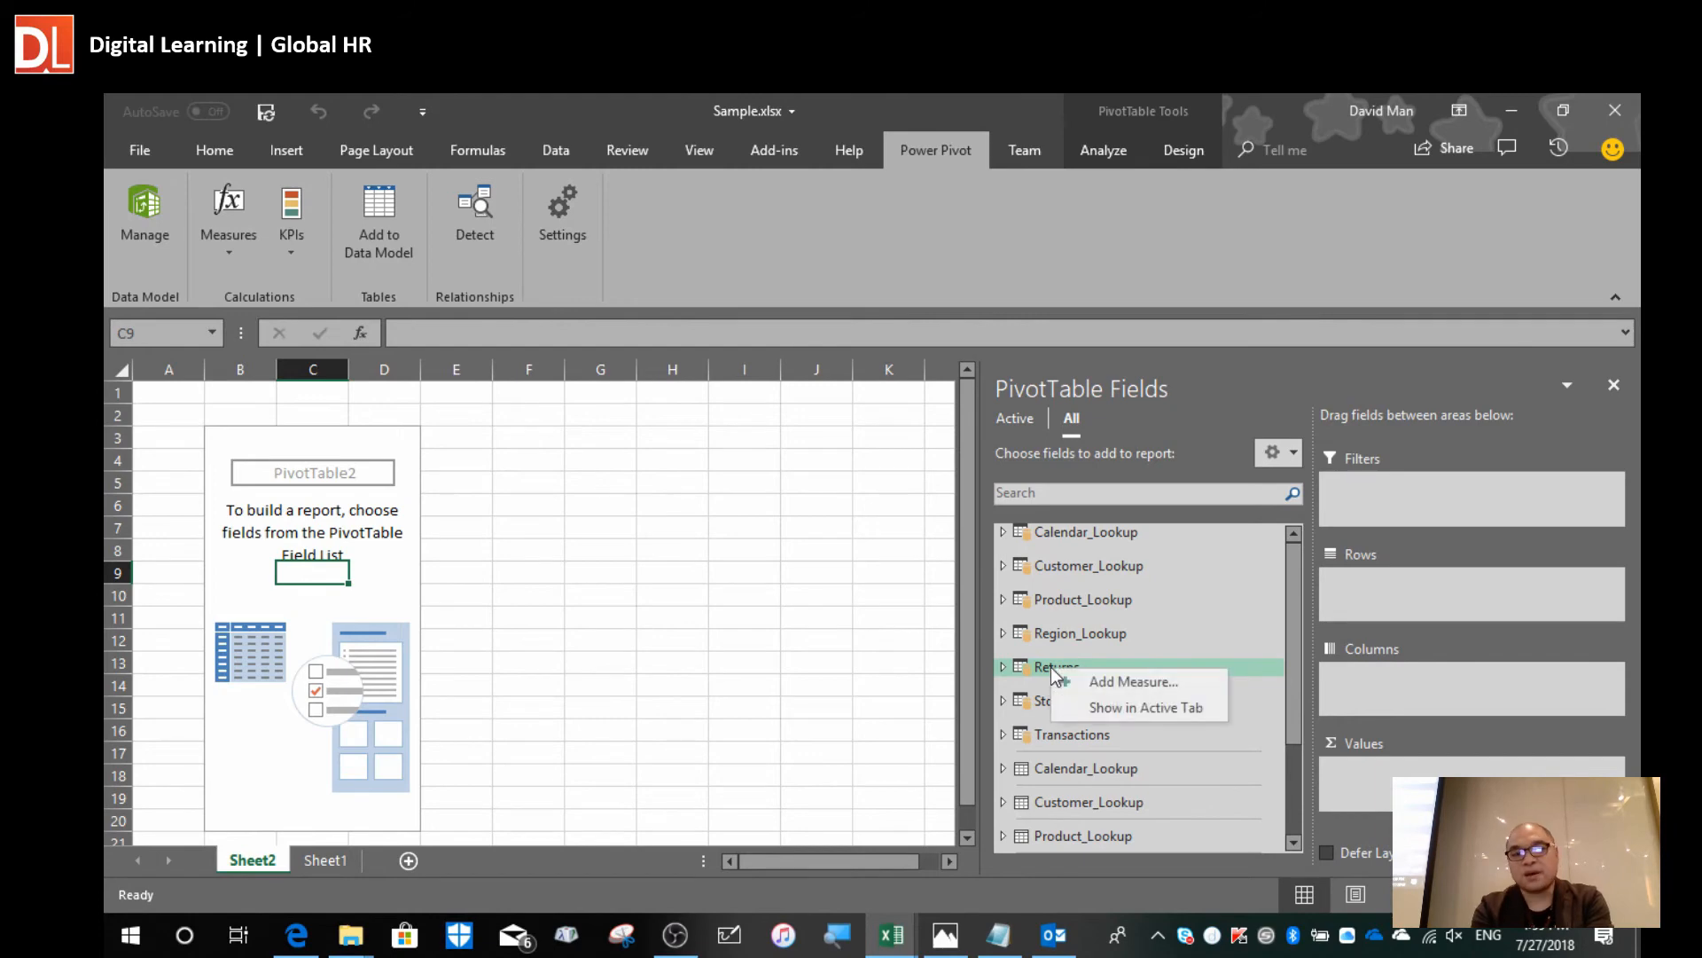
click(1127, 707)
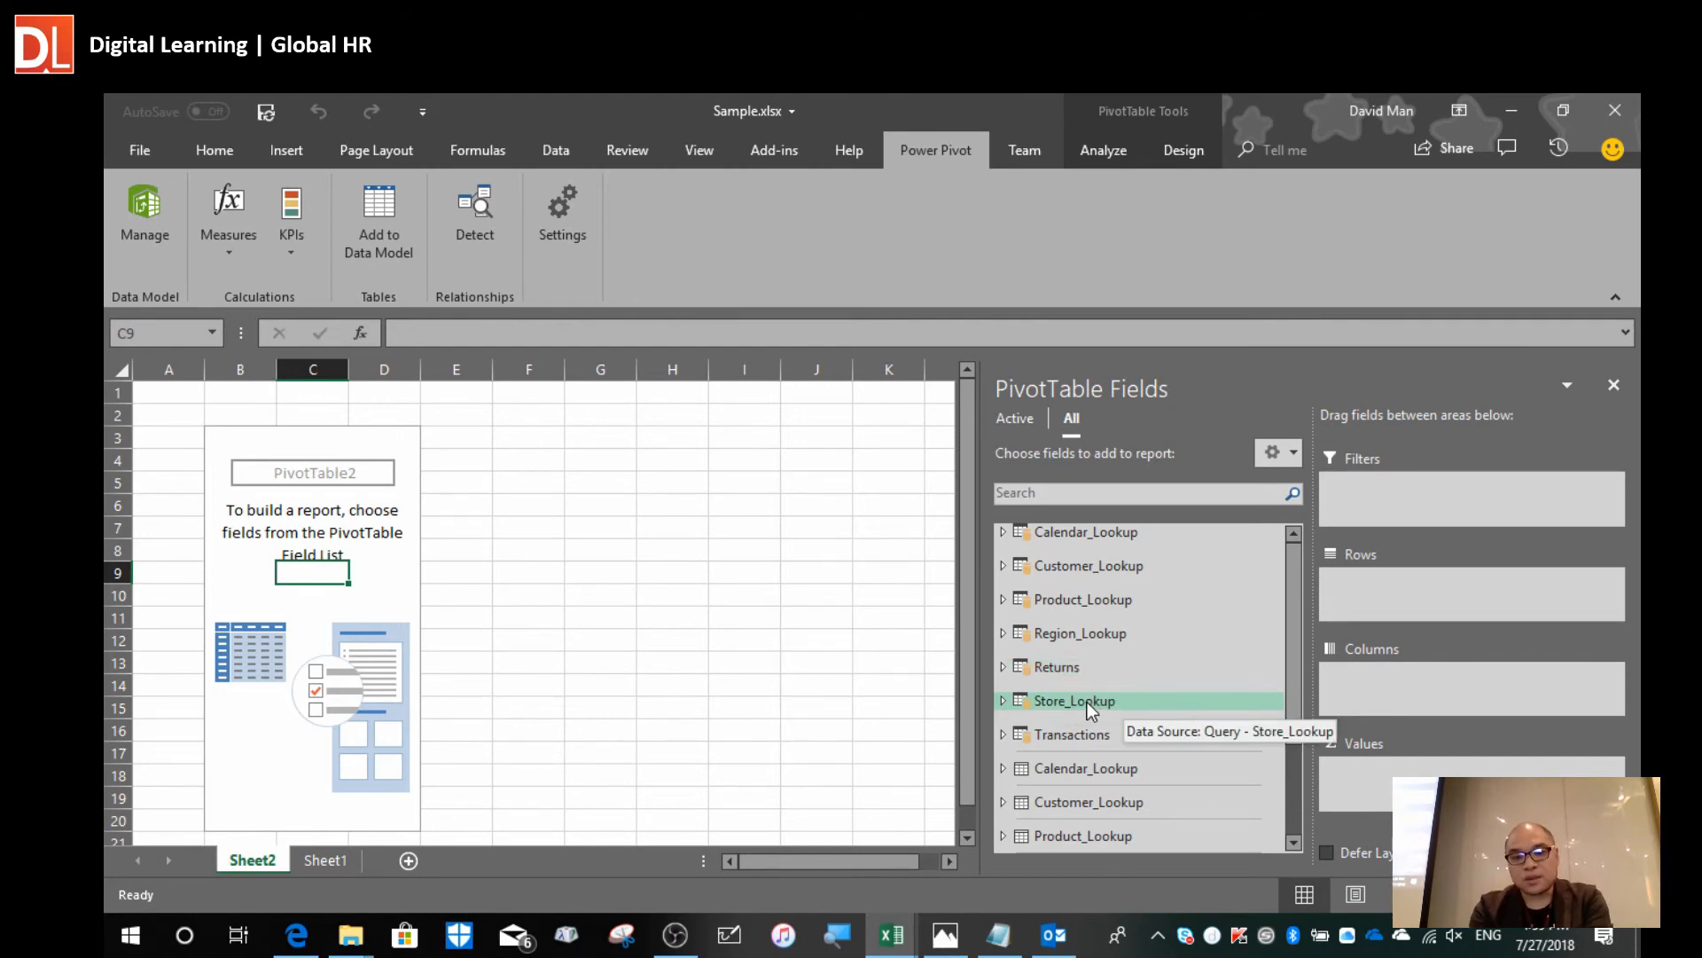
right_click(1087, 700)
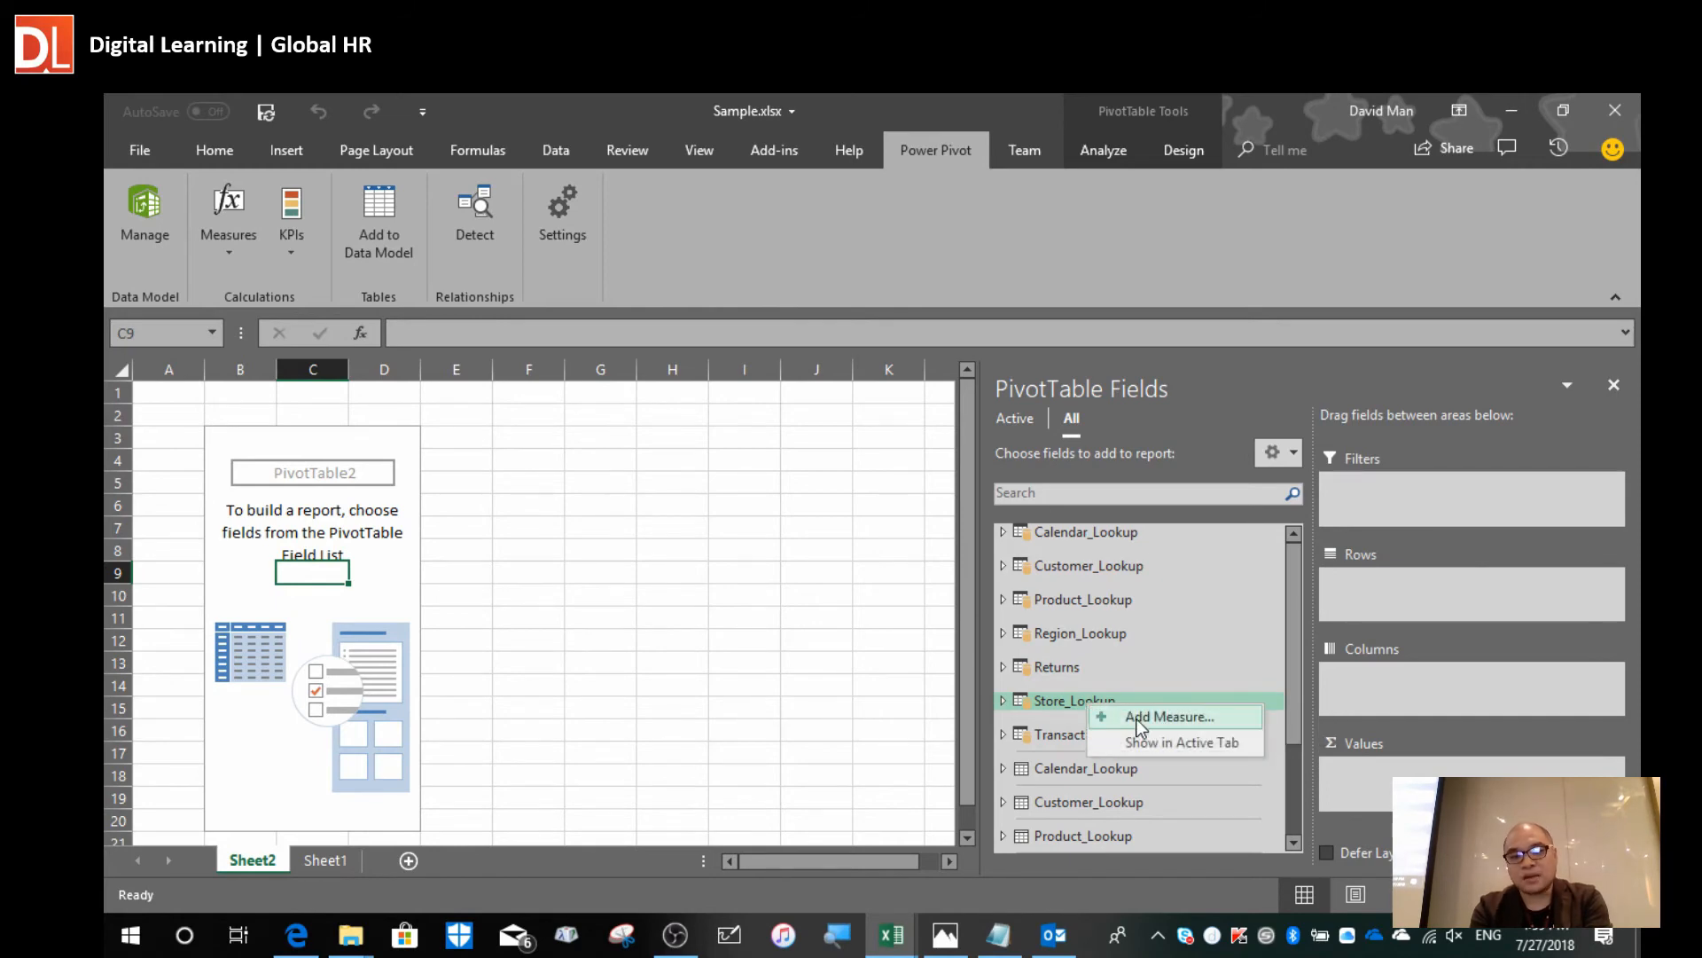
click(1151, 736)
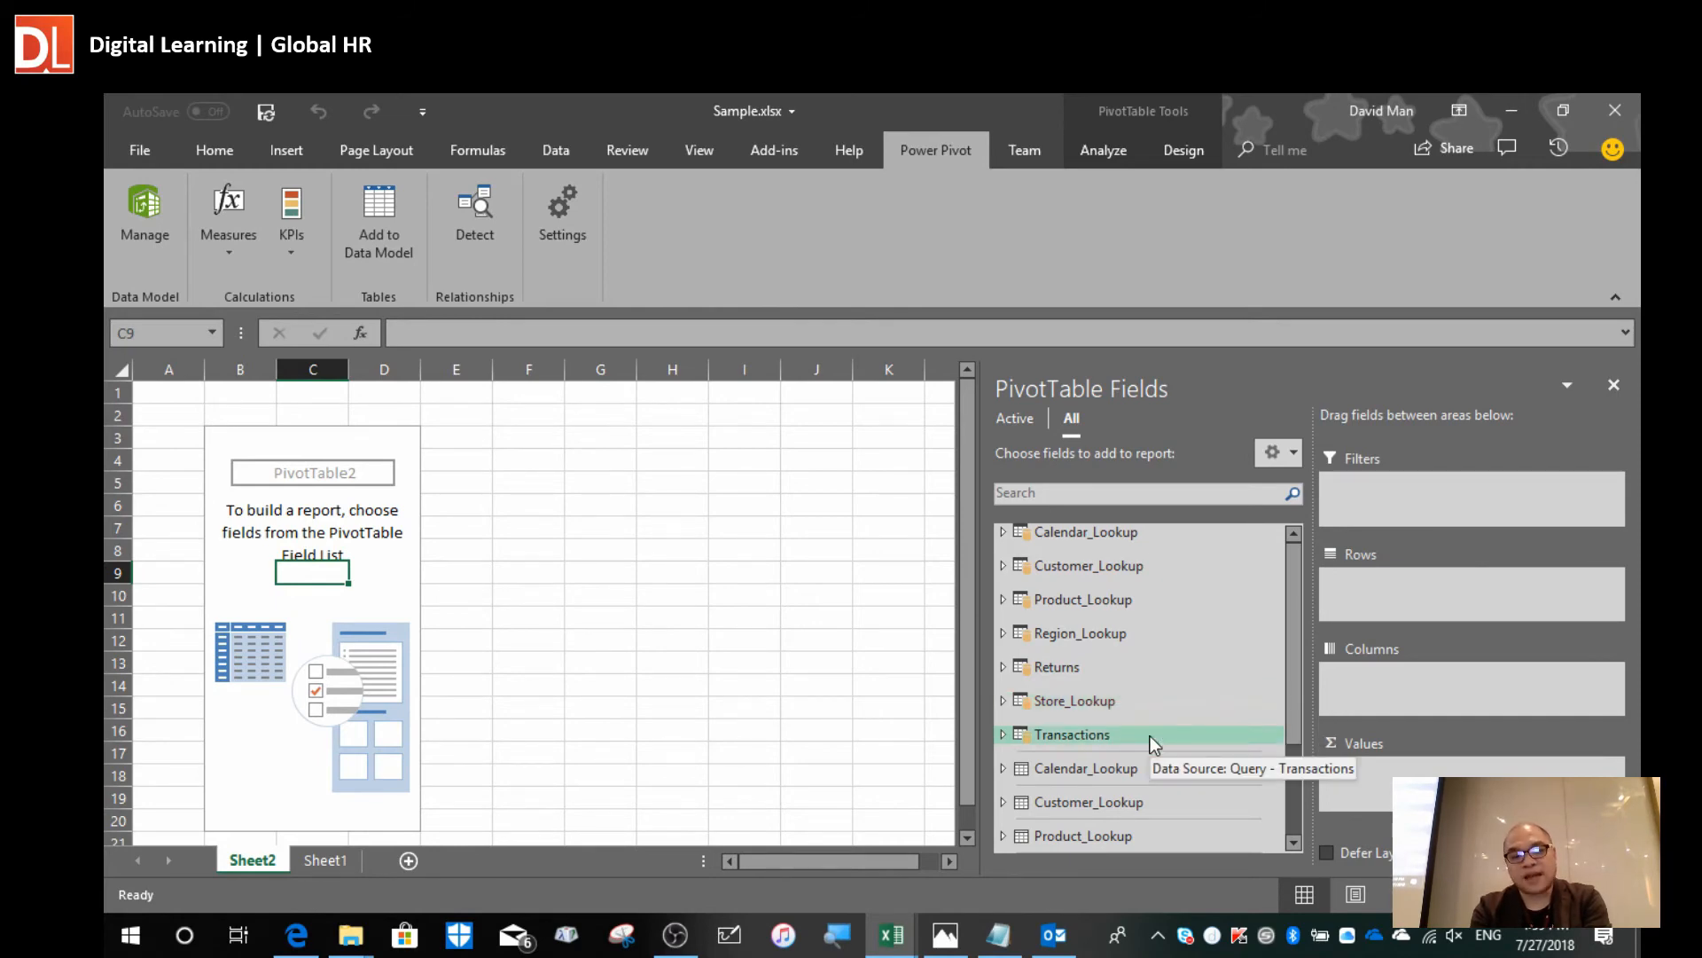
right_click(1070, 737)
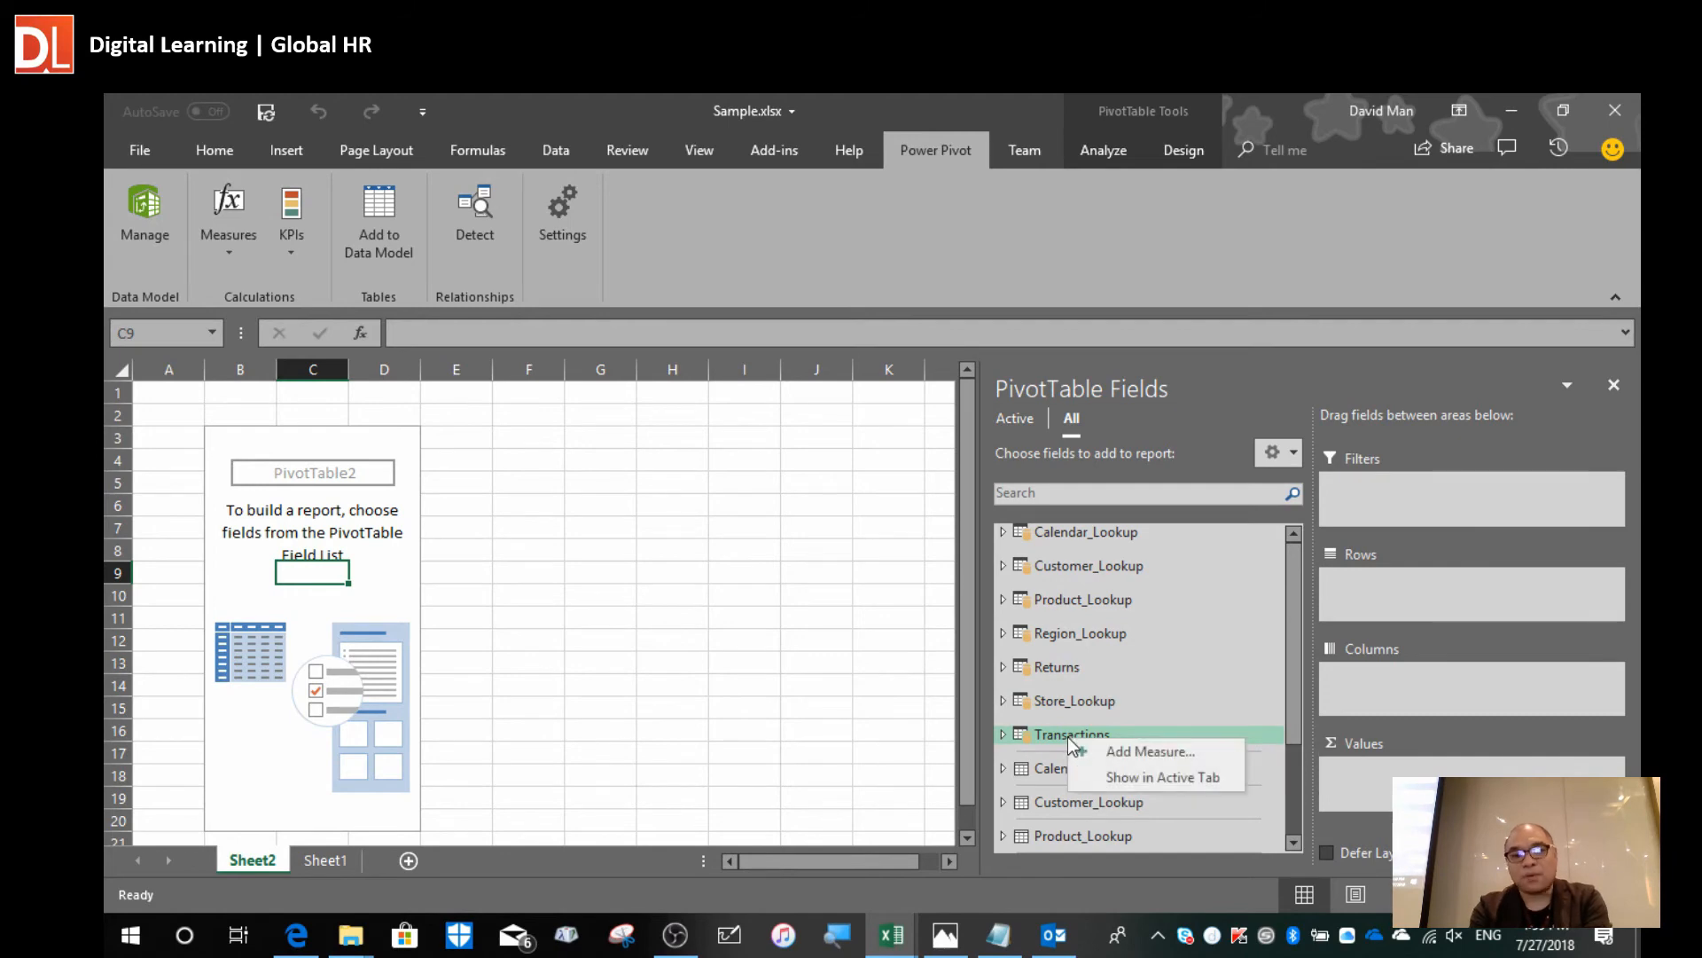
click(1140, 779)
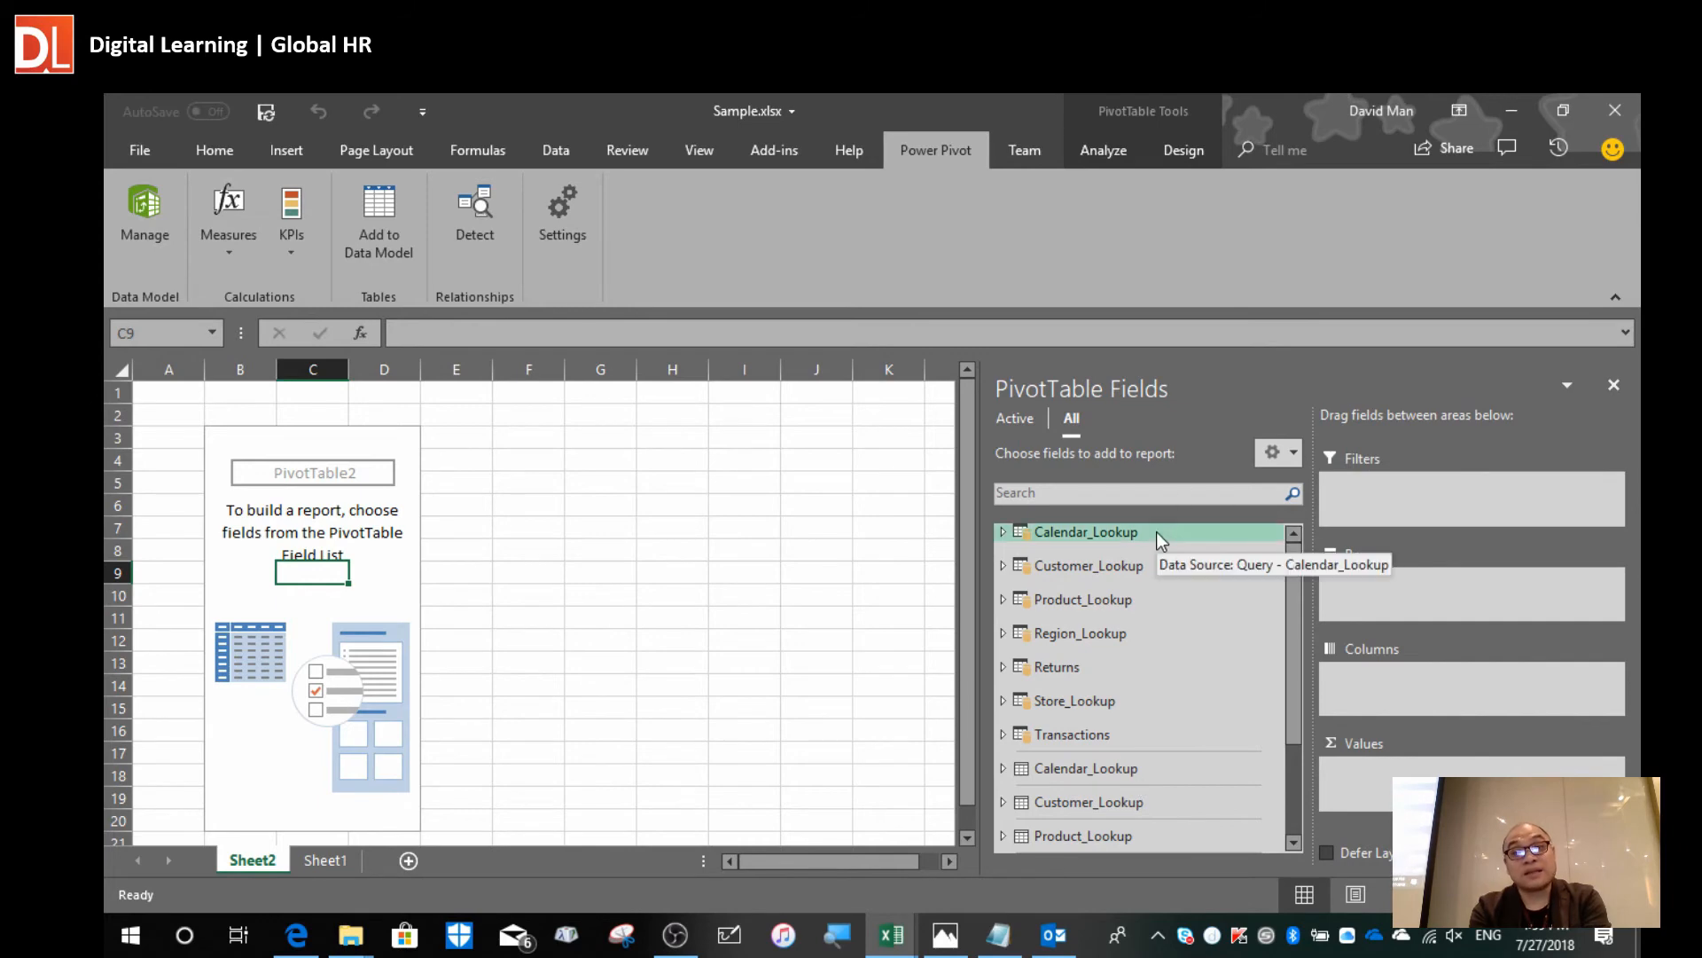
Display the active tables and collapse the field lists of Customer_Lookup, Product_Lookup, Returns, Store_Lookup and Transactions.
click(1019, 421)
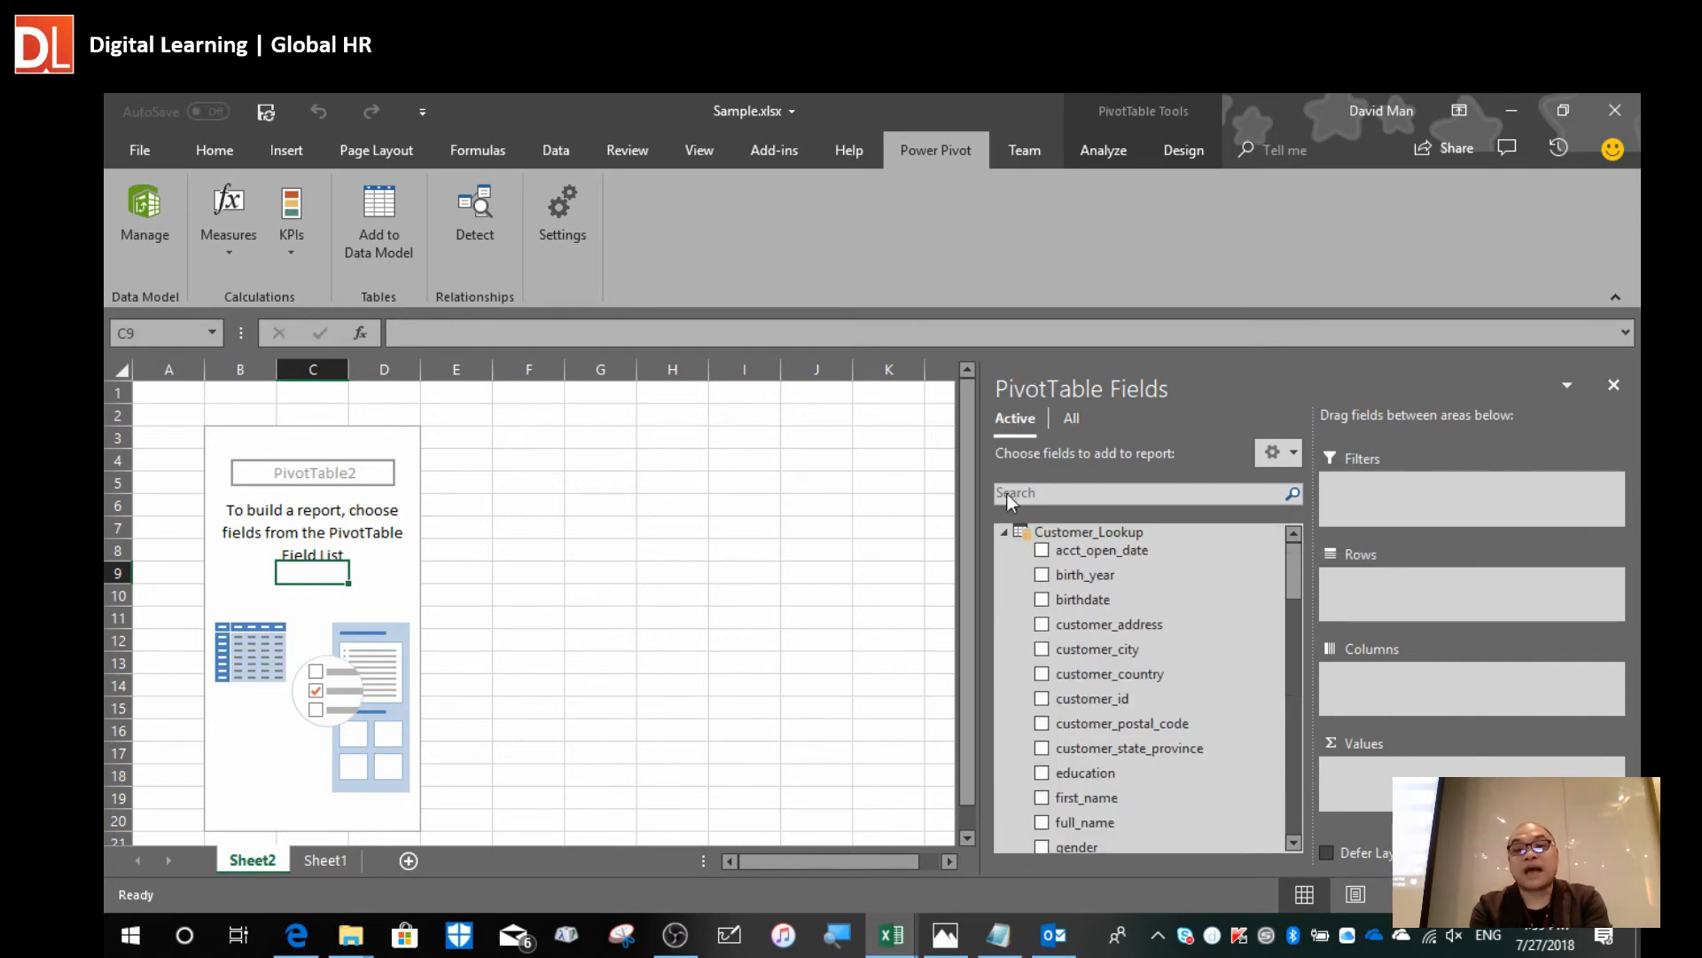
click(1003, 532)
click(1004, 565)
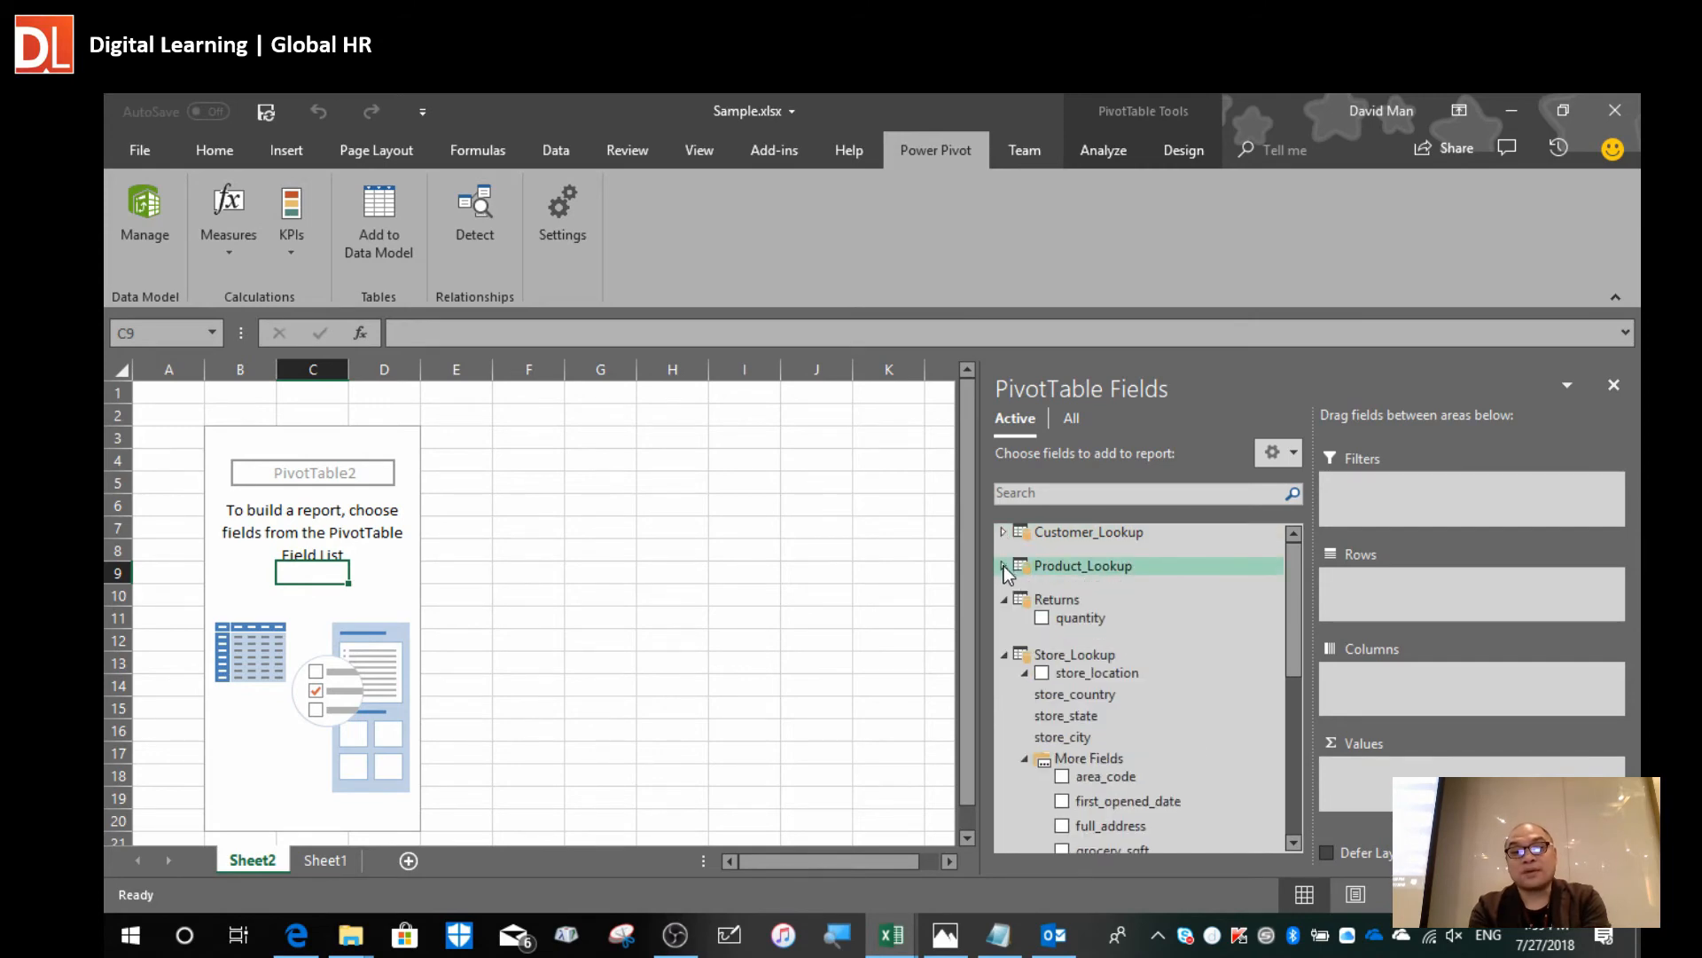
click(1003, 600)
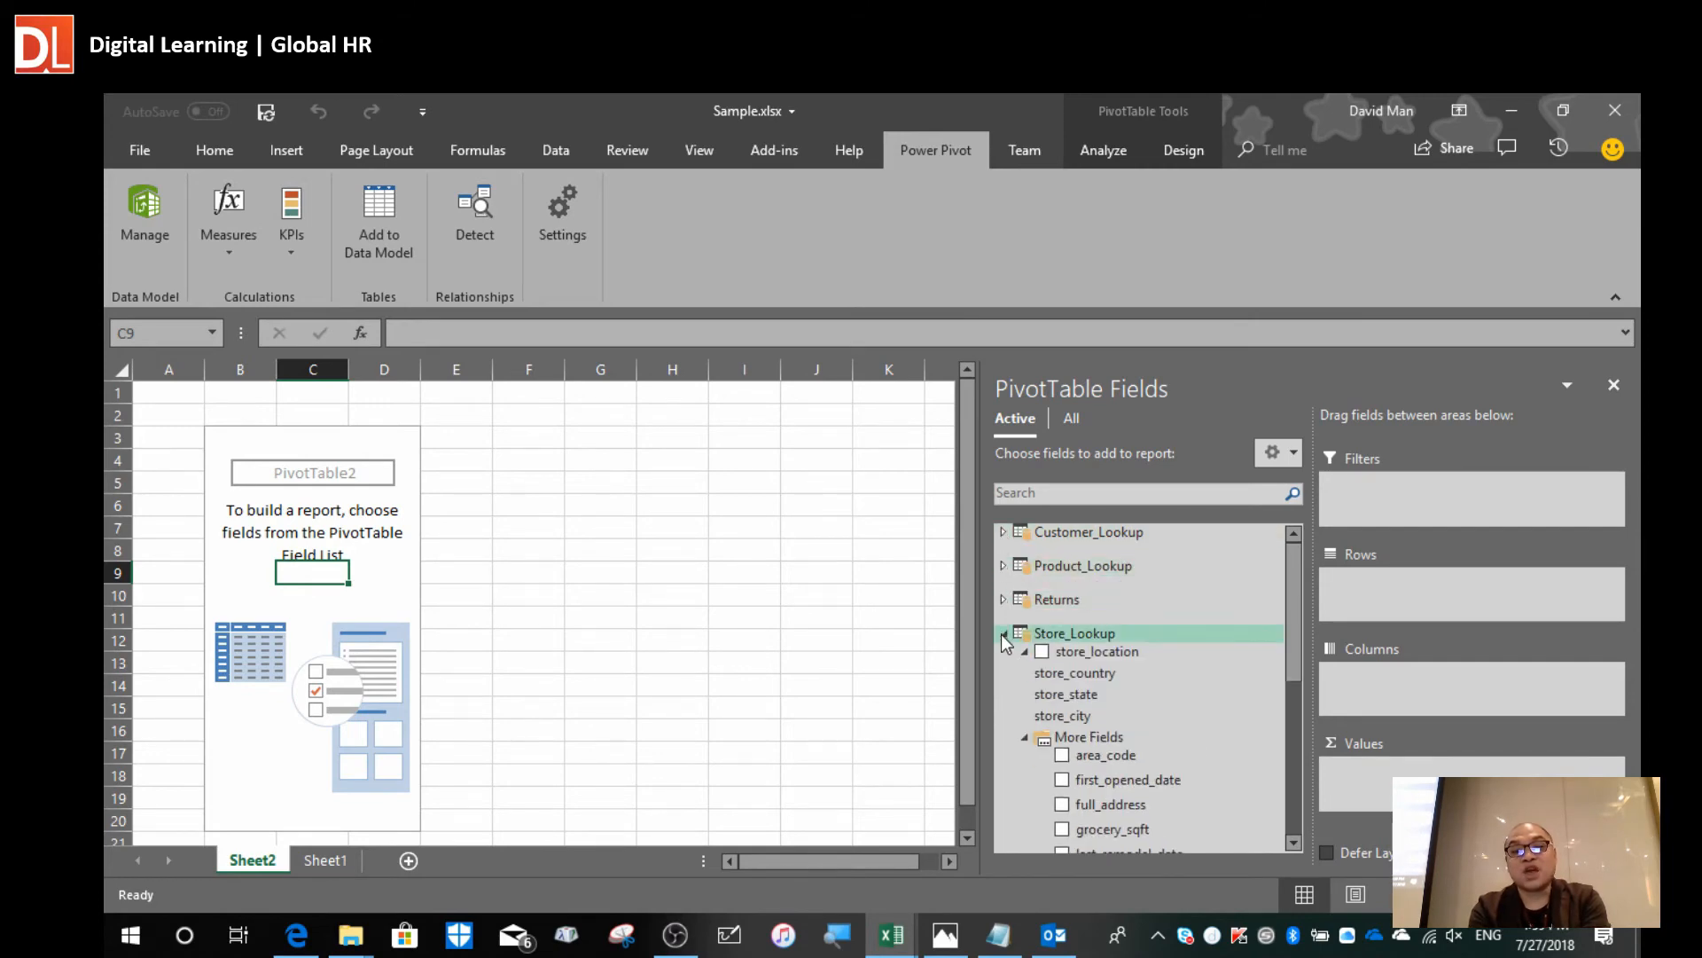
click(1003, 633)
click(1003, 667)
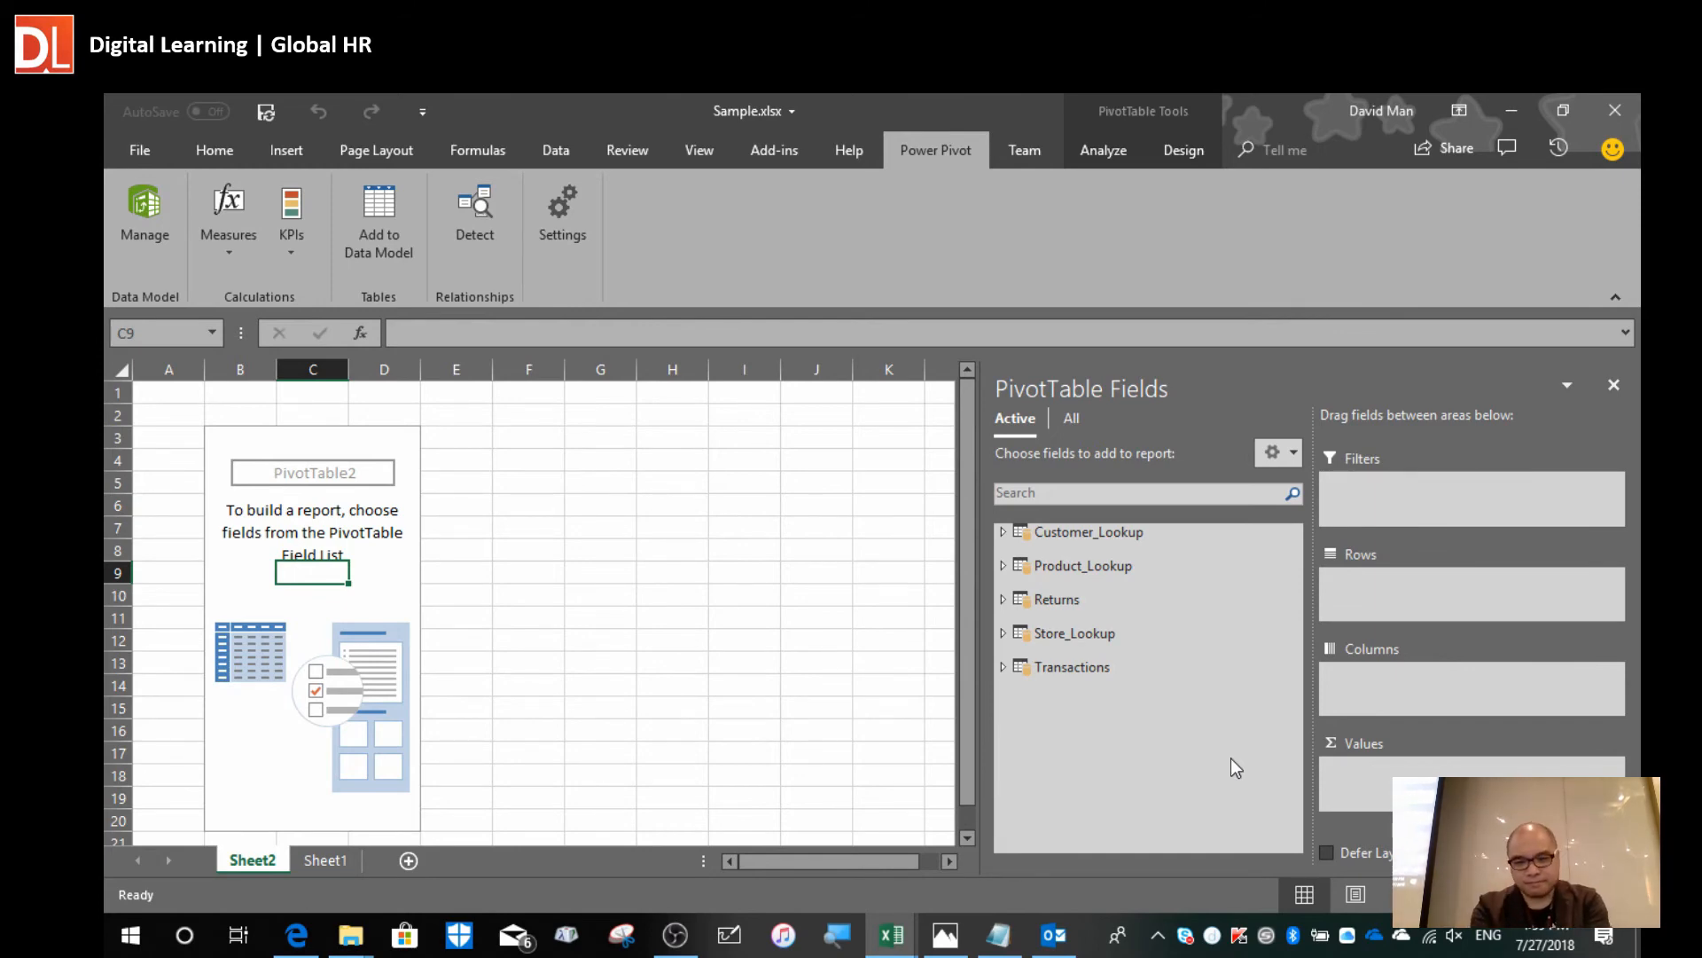
Briefly examine the fields of Customer_Lookup, Product_Lookup and Returns, collapsing each table again.
click(1002, 532)
click(1001, 533)
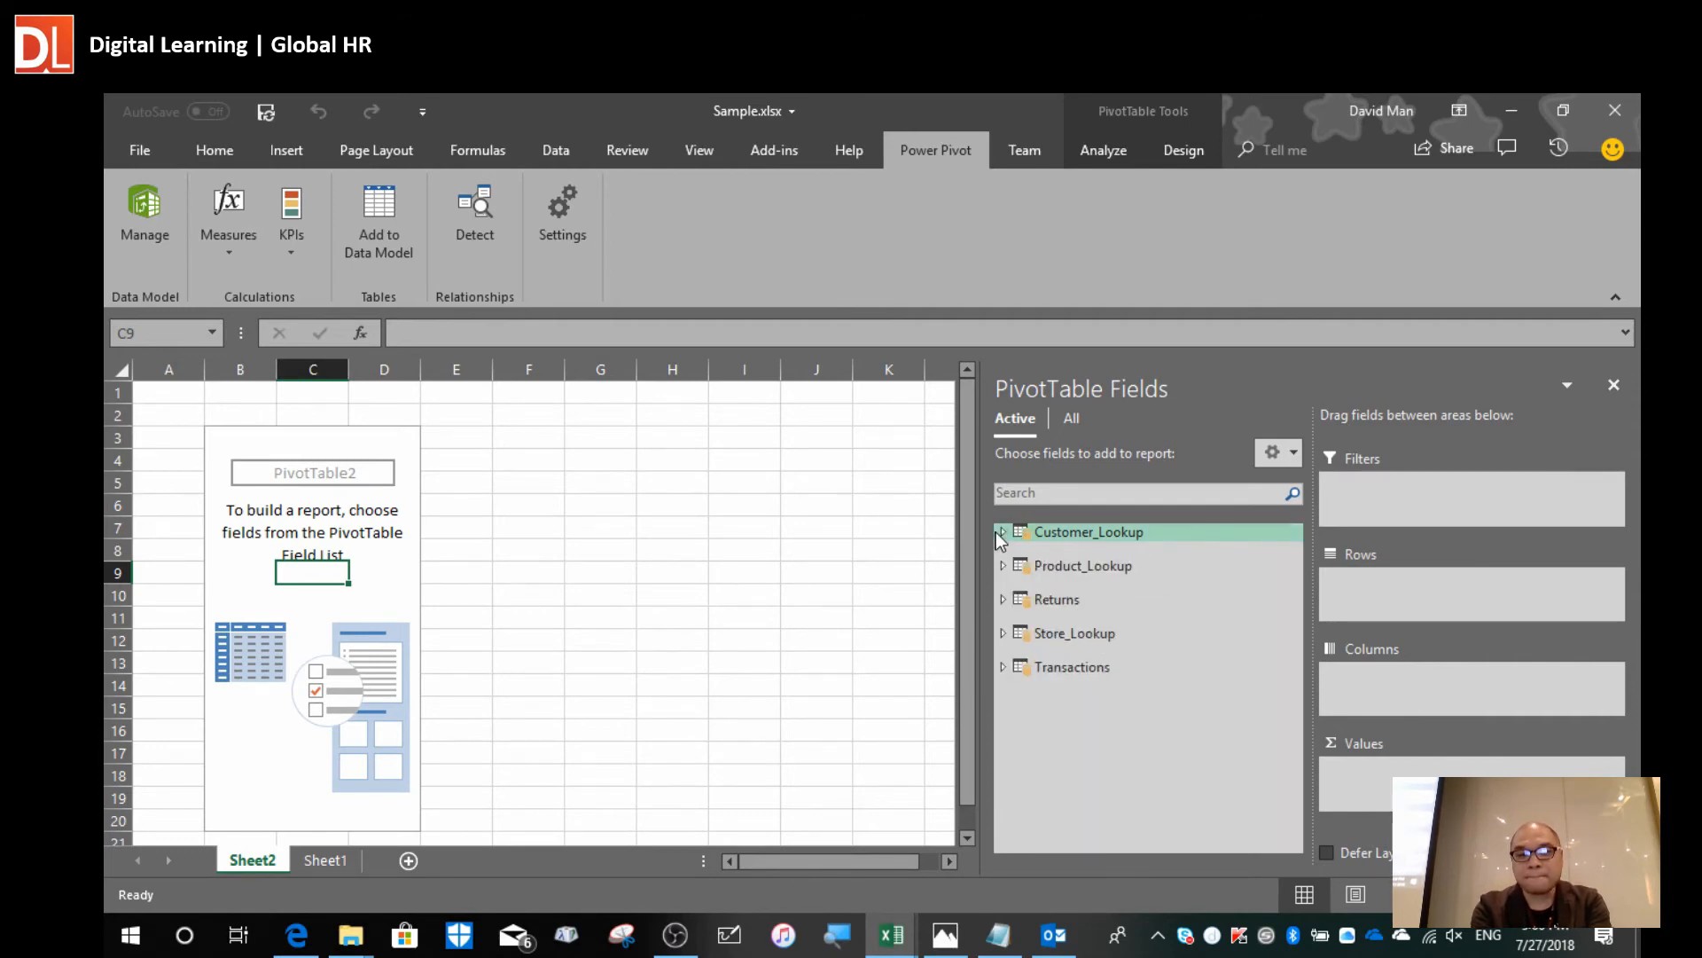
click(1004, 566)
click(1005, 549)
click(1005, 534)
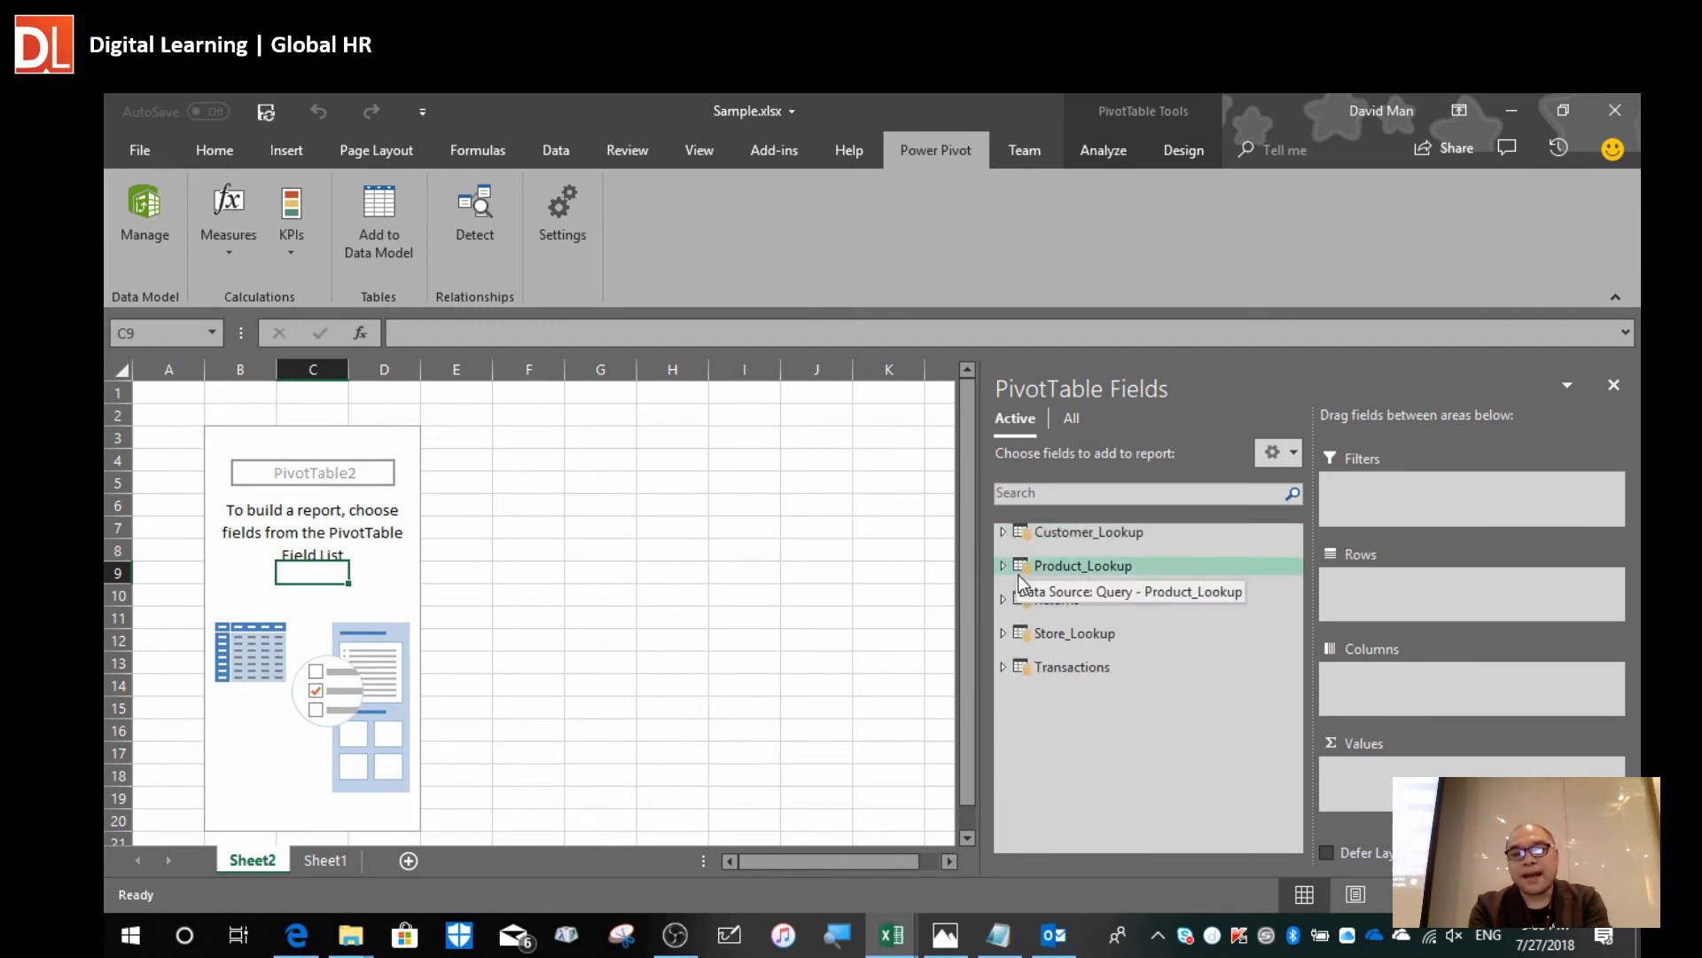
click(1005, 599)
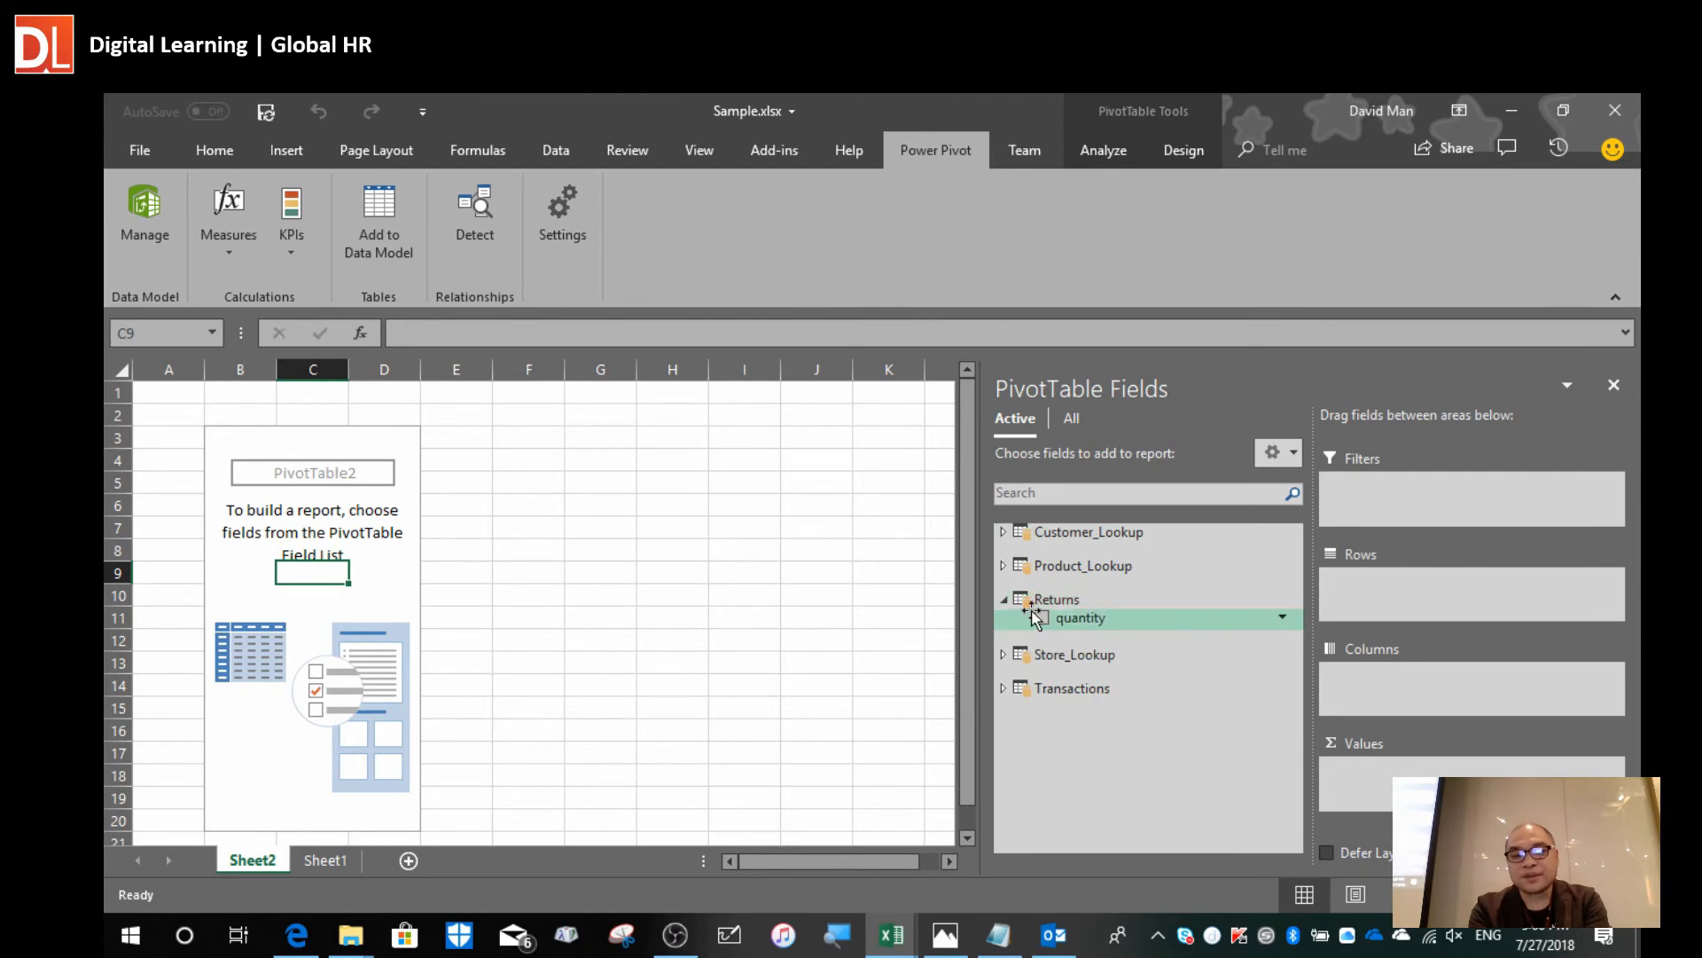
click(1005, 600)
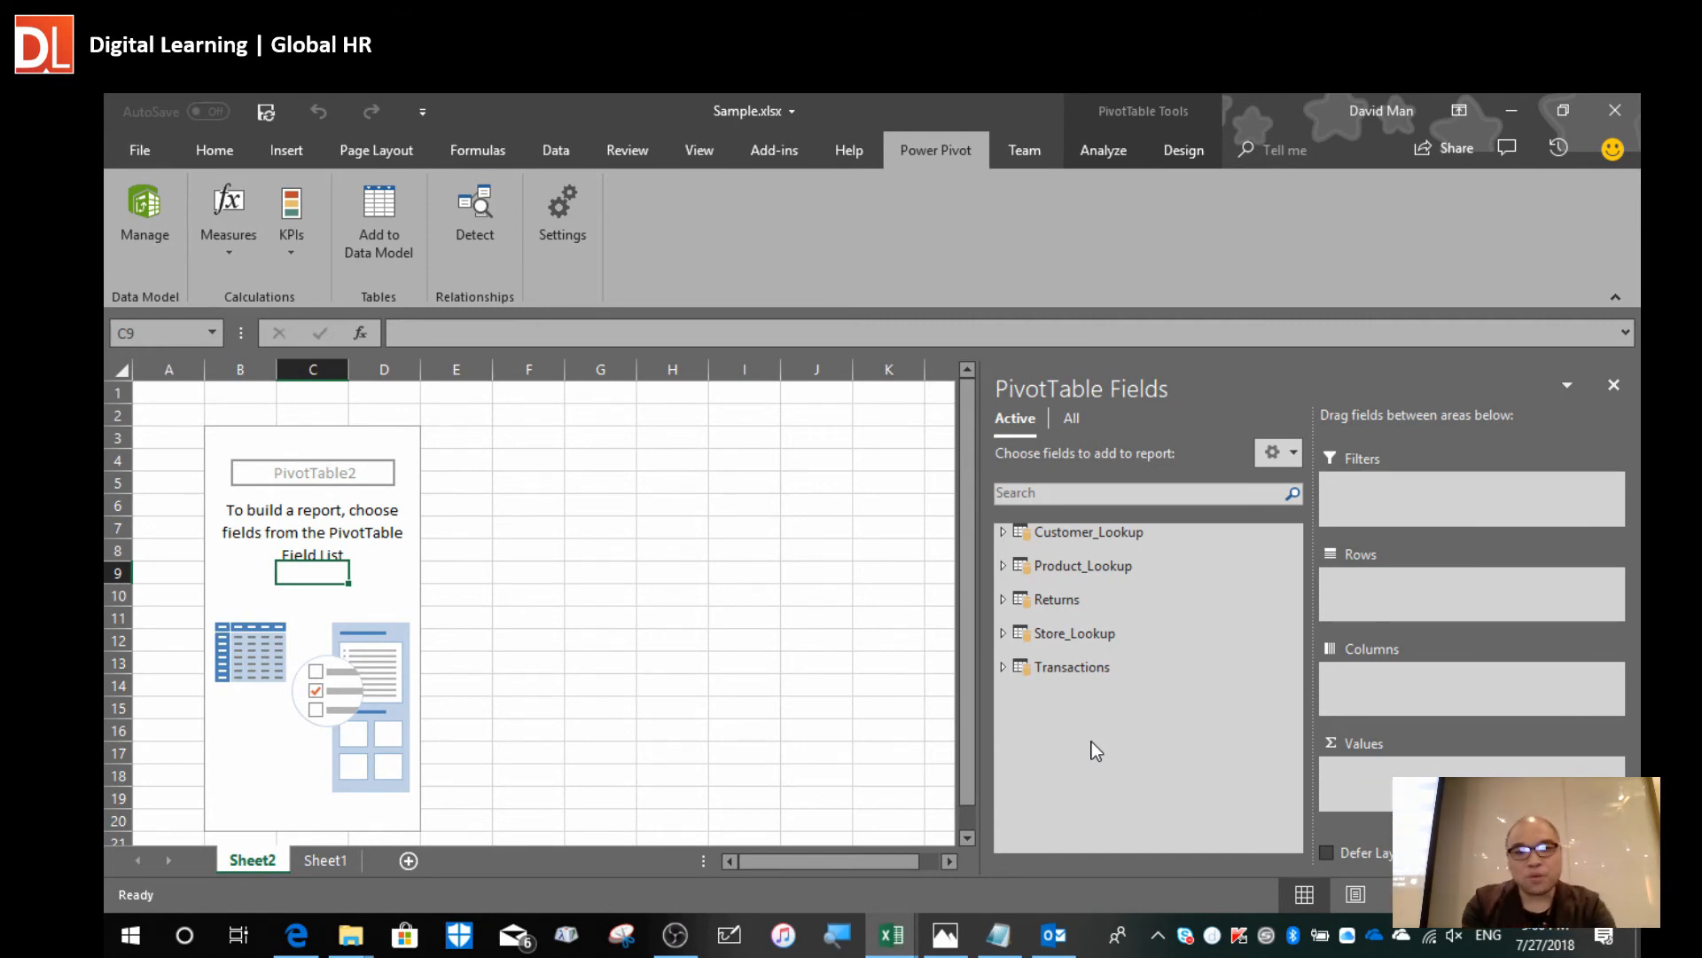
Switch to the Power Pivot diagram view and reposition the Returns, Store_Lookup, Transactions and Customer_Lookup tables.
key(alt+Tab)
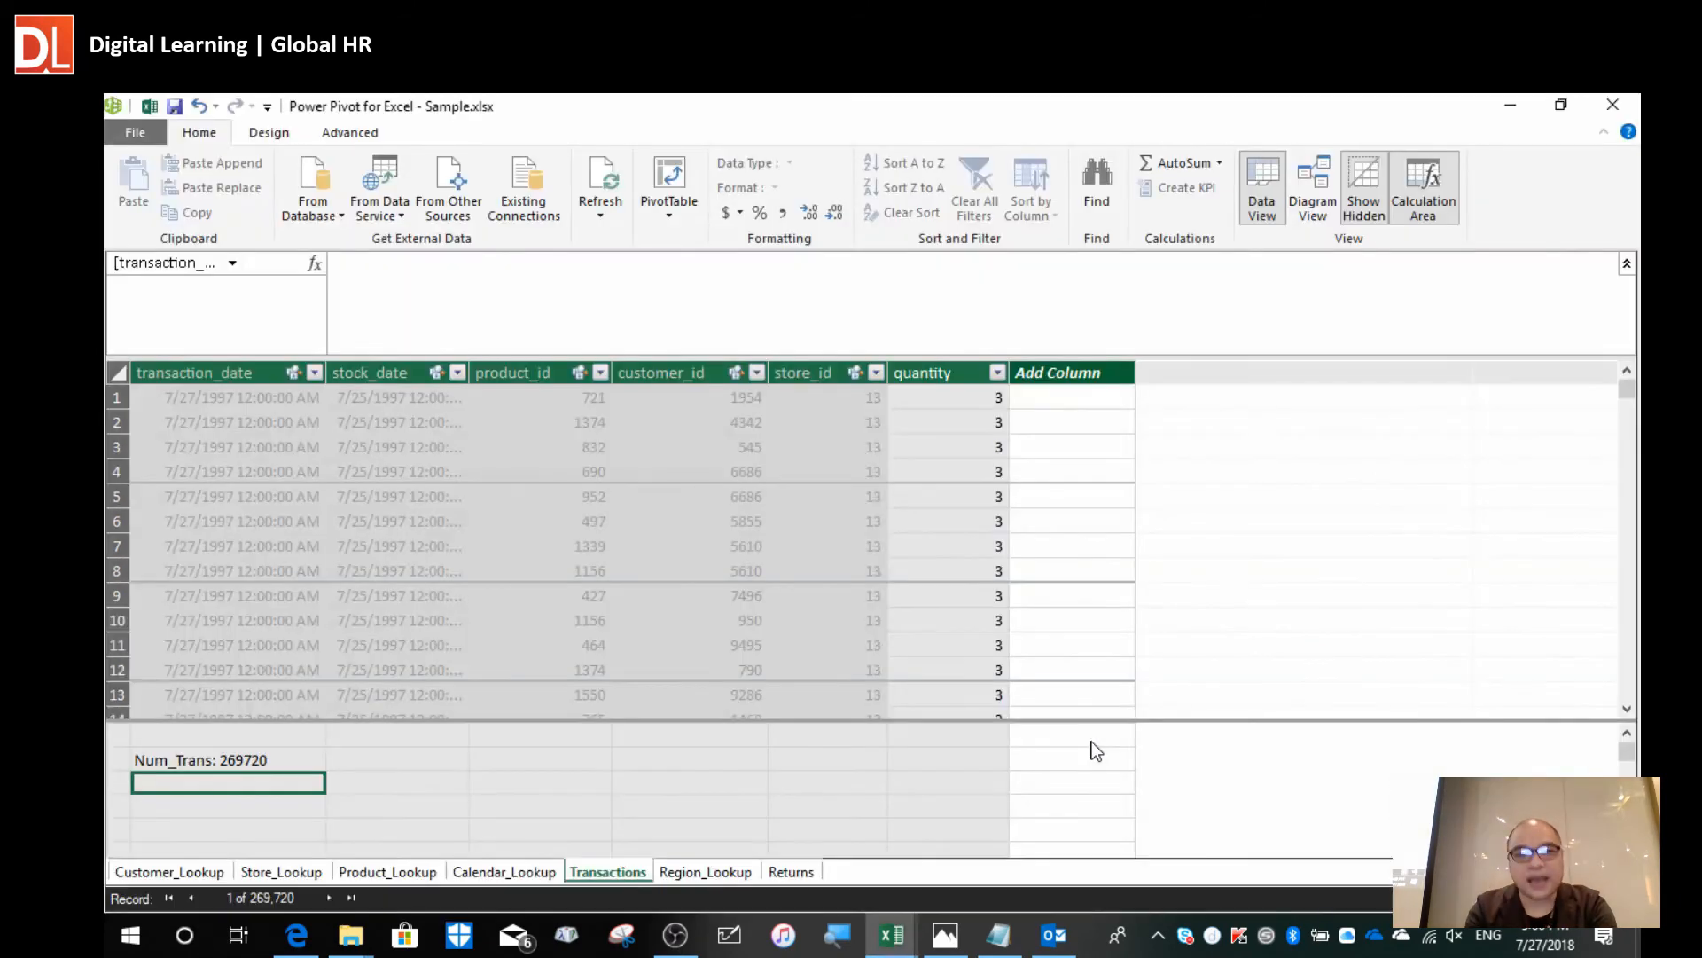
click(1311, 197)
drag(981, 721, 959, 653)
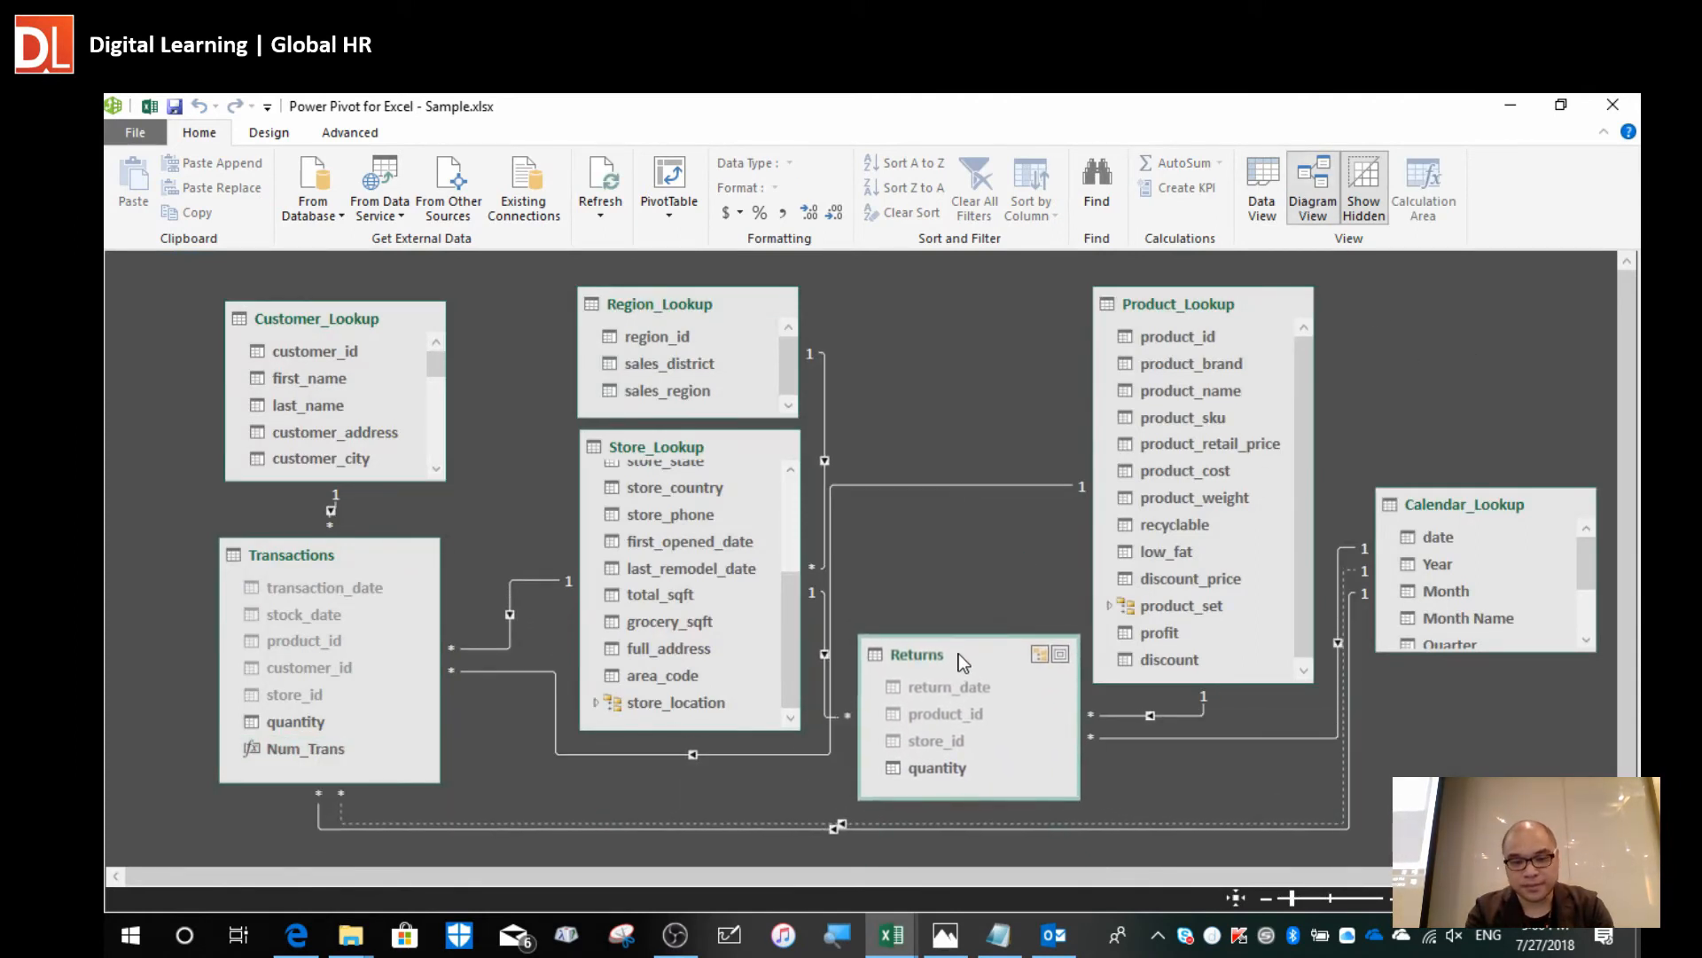
mouse_move(671, 454)
mouse_down()
mouse_move(633, 445)
mouse_move(639, 464)
mouse_up()
mouse_move(339, 551)
mouse_down()
mouse_move(291, 561)
mouse_move(317, 566)
mouse_up()
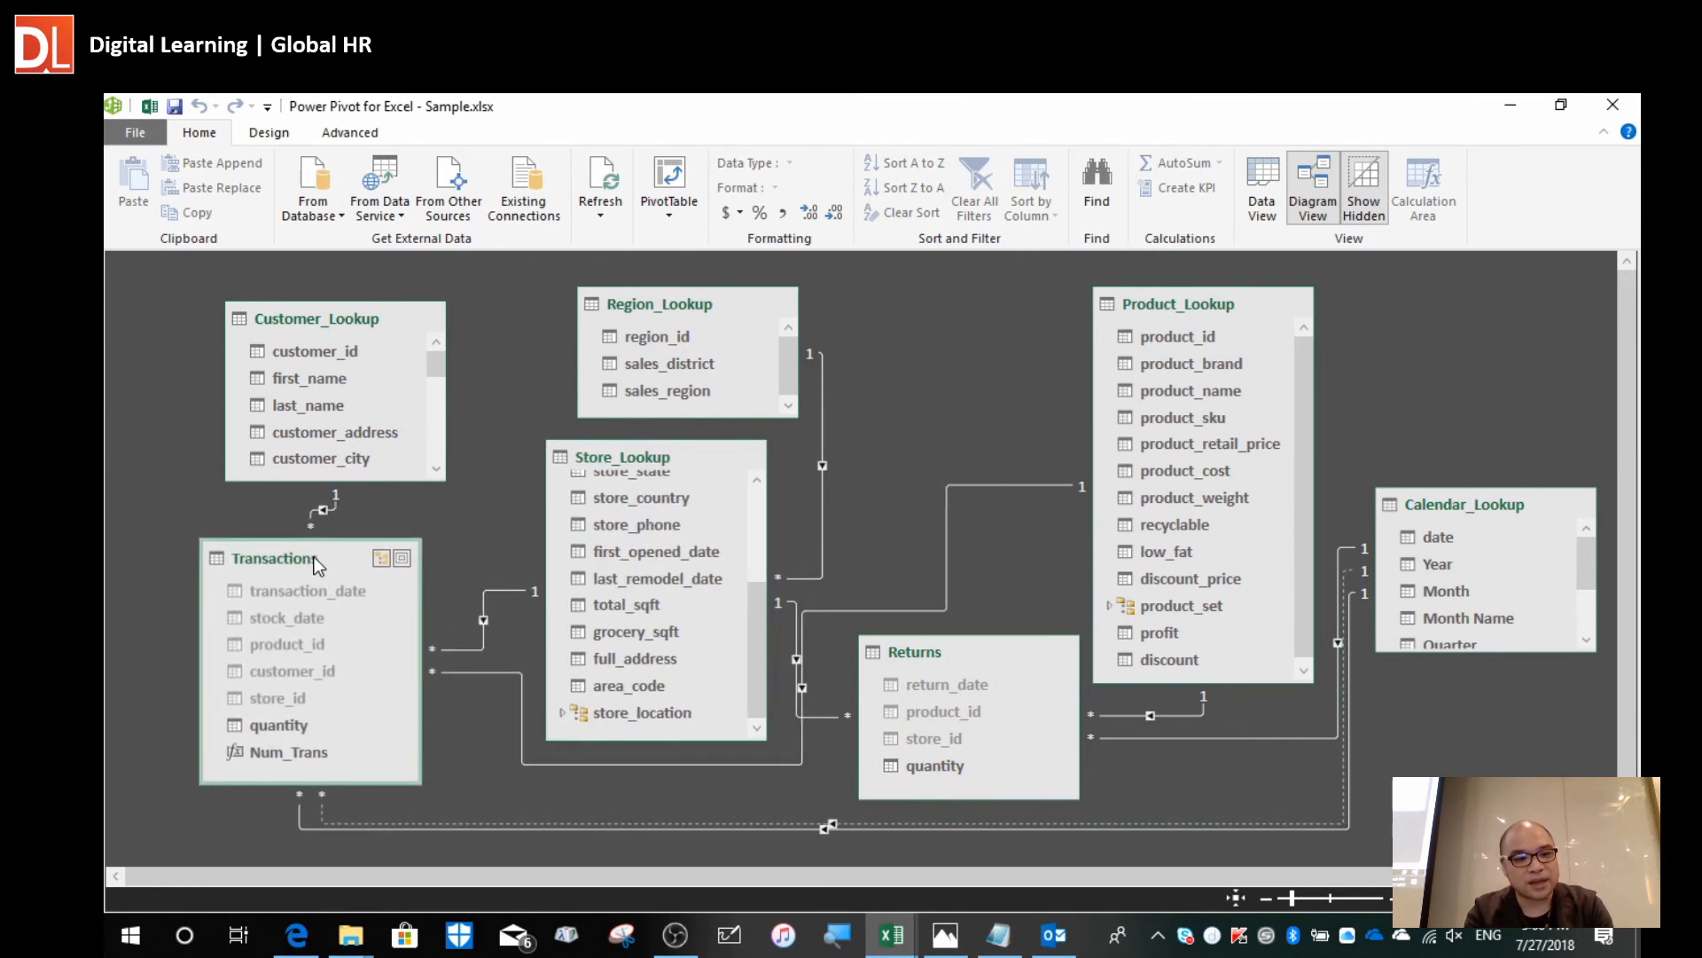
mouse_move(297, 318)
mouse_down()
mouse_move(254, 303)
mouse_move(270, 303)
mouse_up()
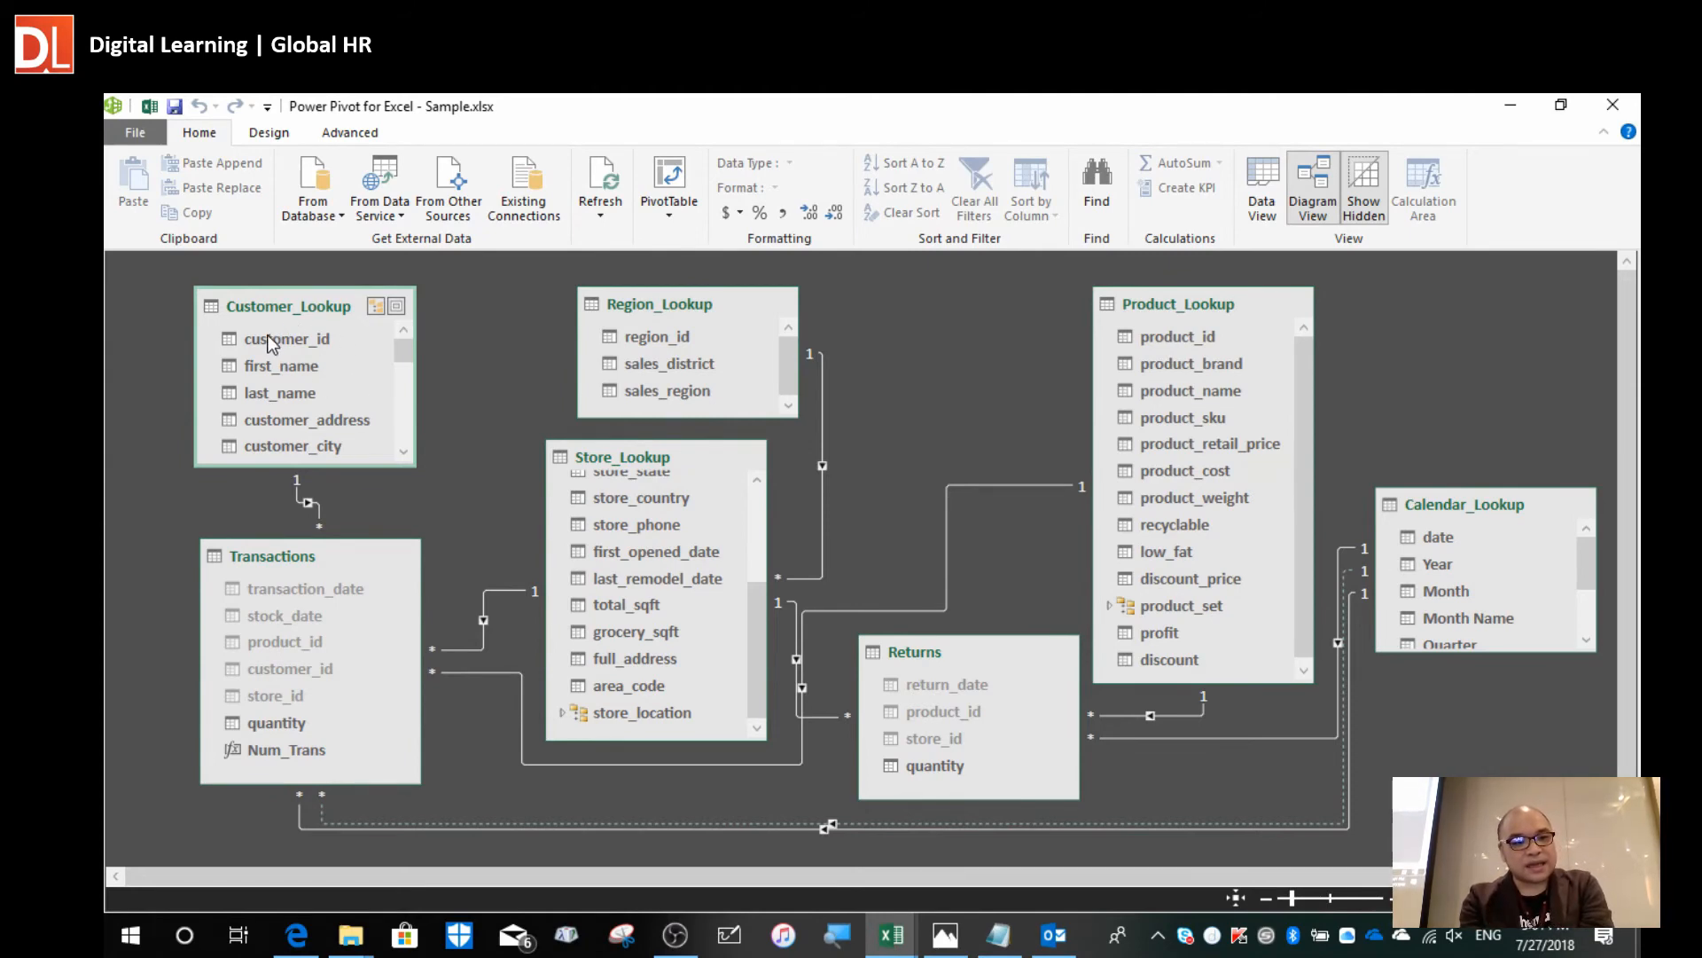
Make the Customer_Lookup table taller and shift Store_Lookup slightly toward the Returns table in the diagram.
drag(383, 465, 386, 507)
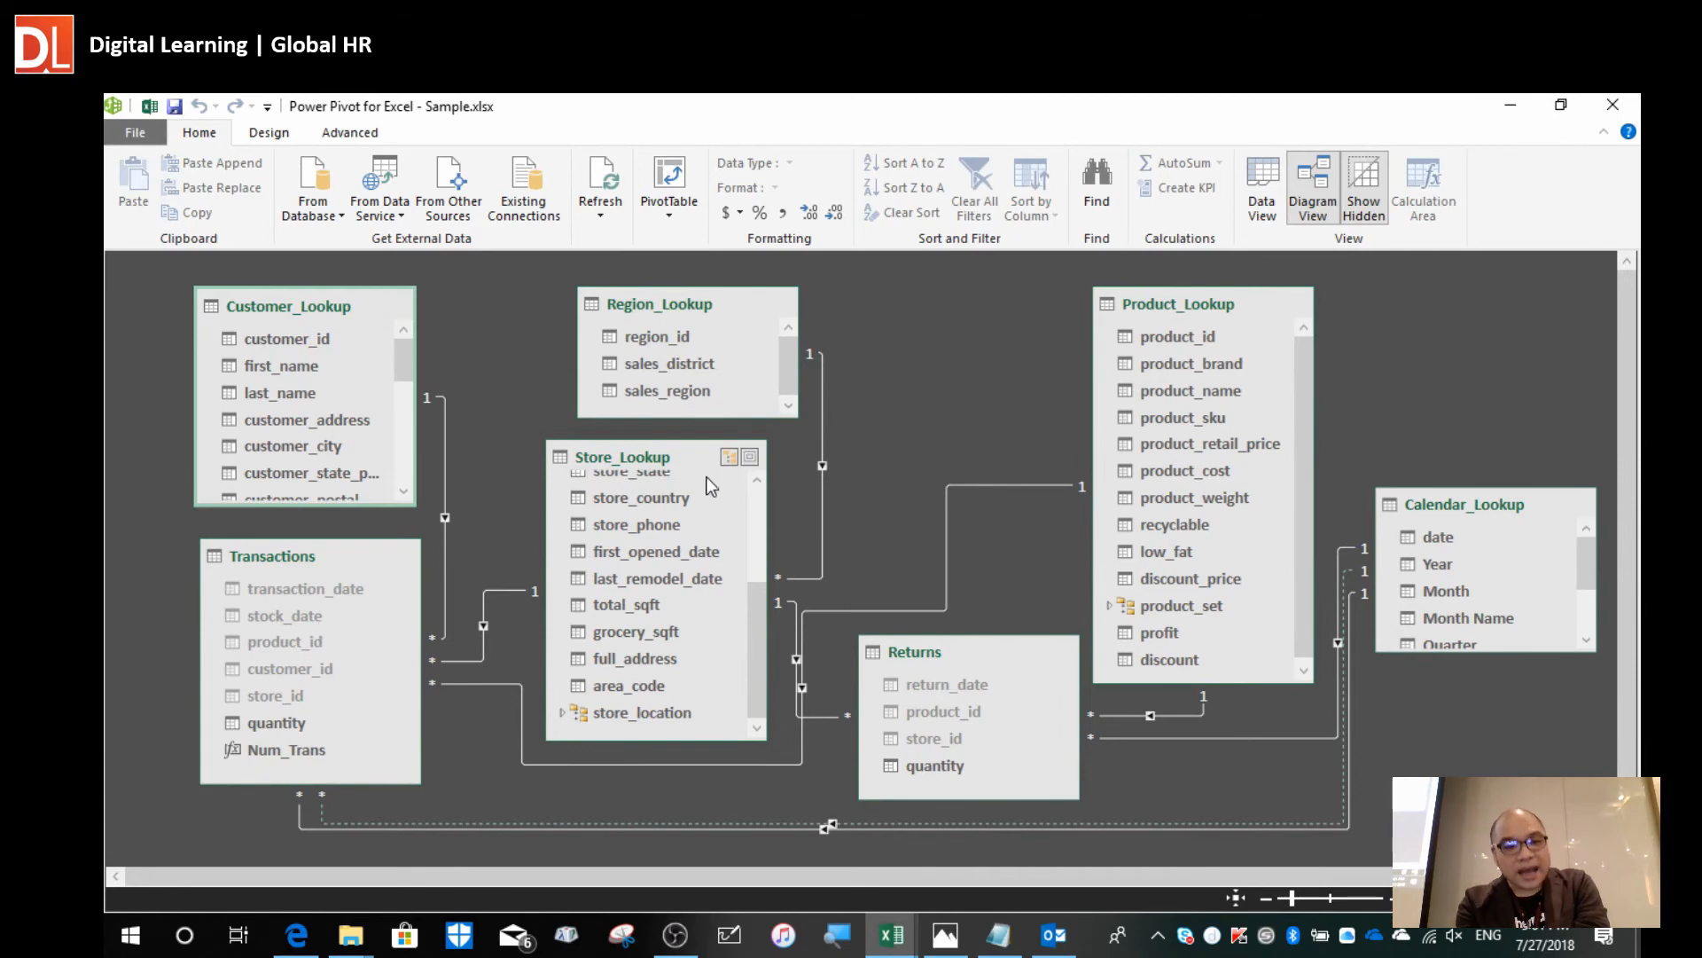
click(665, 472)
mouse_move(665, 472)
mouse_down()
mouse_move(680, 456)
mouse_move(683, 477)
mouse_up()
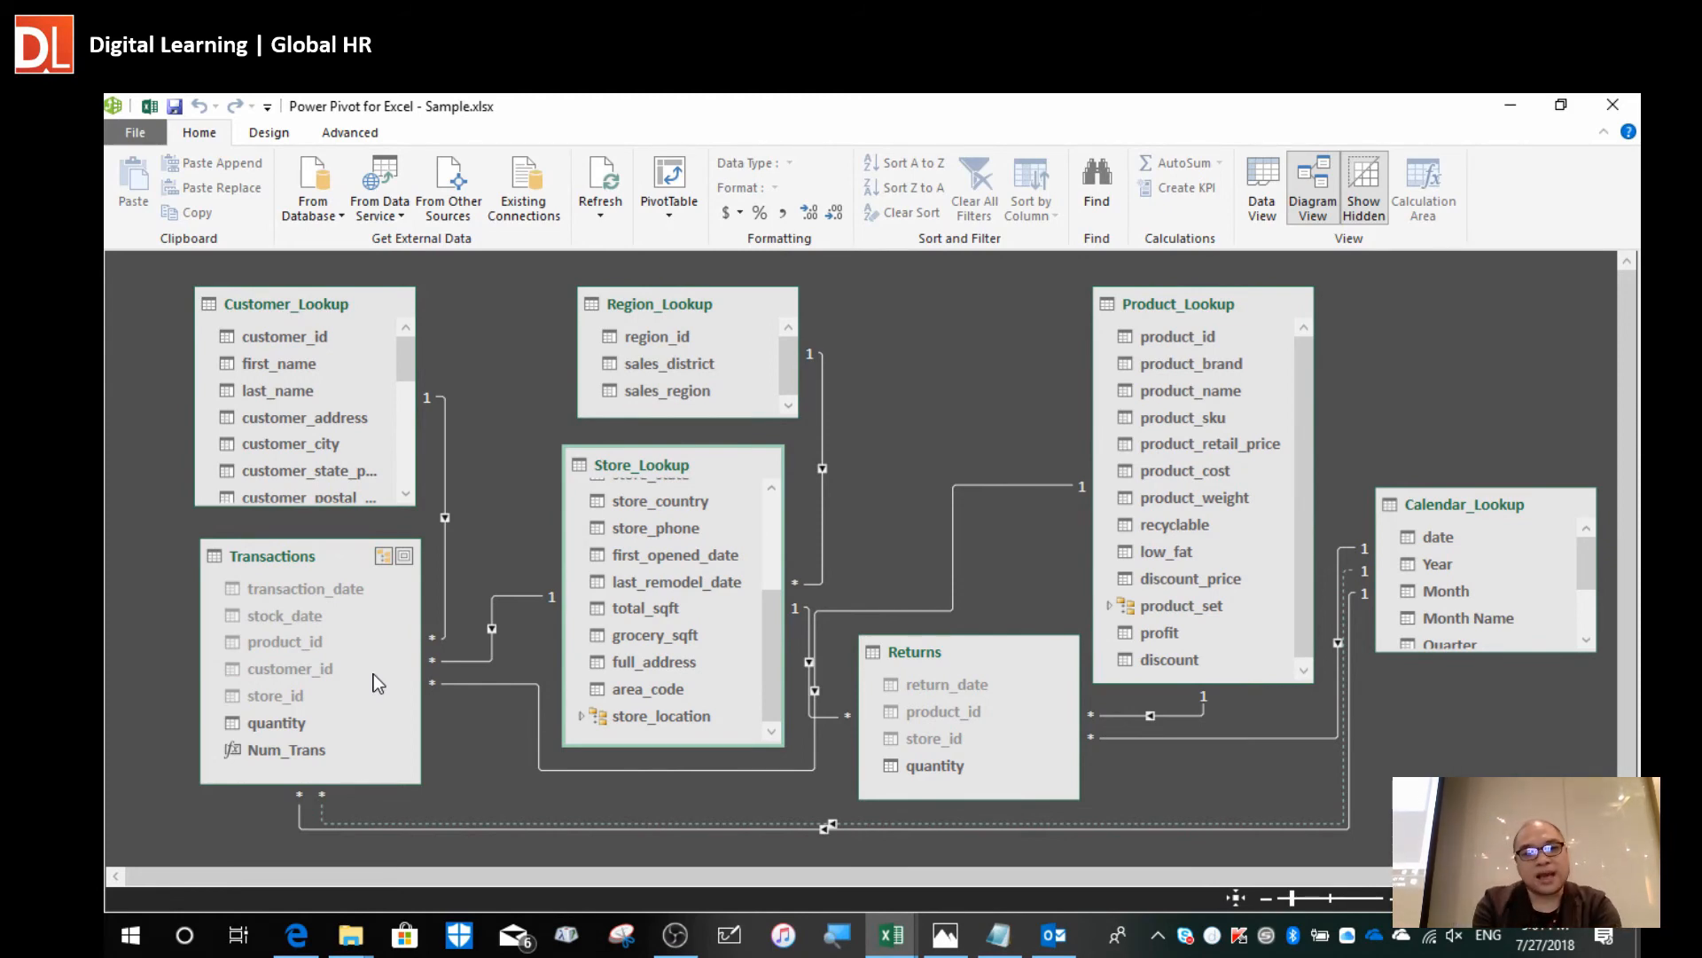
Switch back to the Excel workbook, select cell C7 in the PivotTable, and compare its active tables with the data model diagram.
key(alt+Tab)
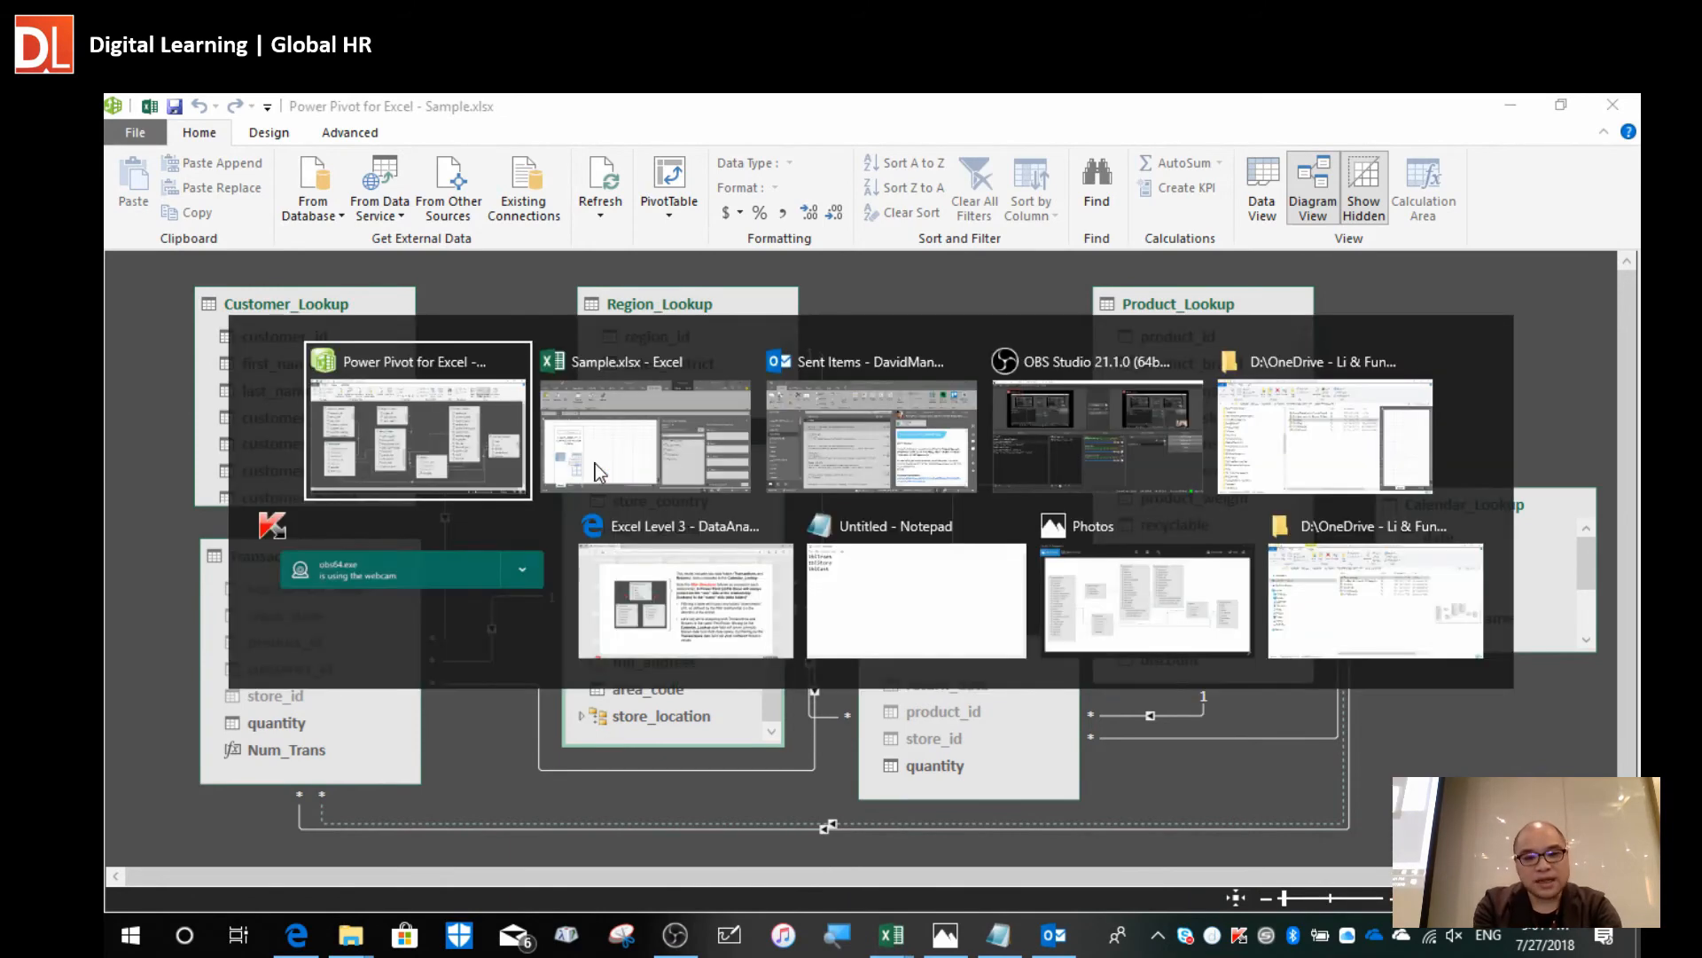
click(594, 463)
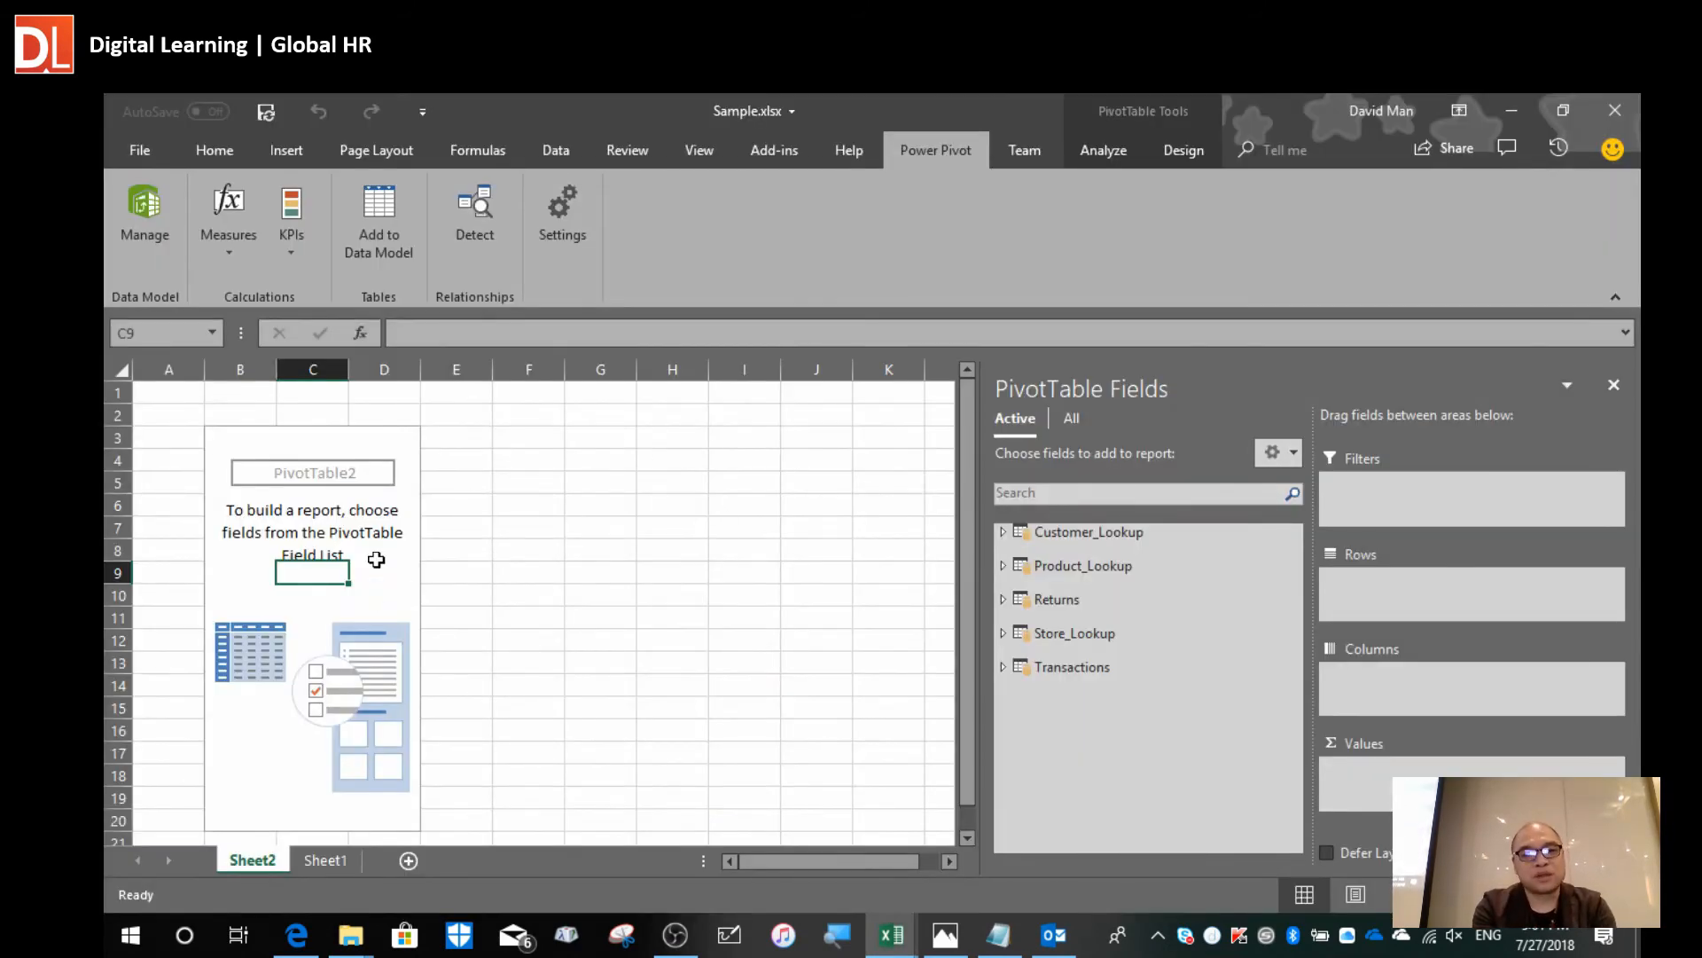
click(328, 532)
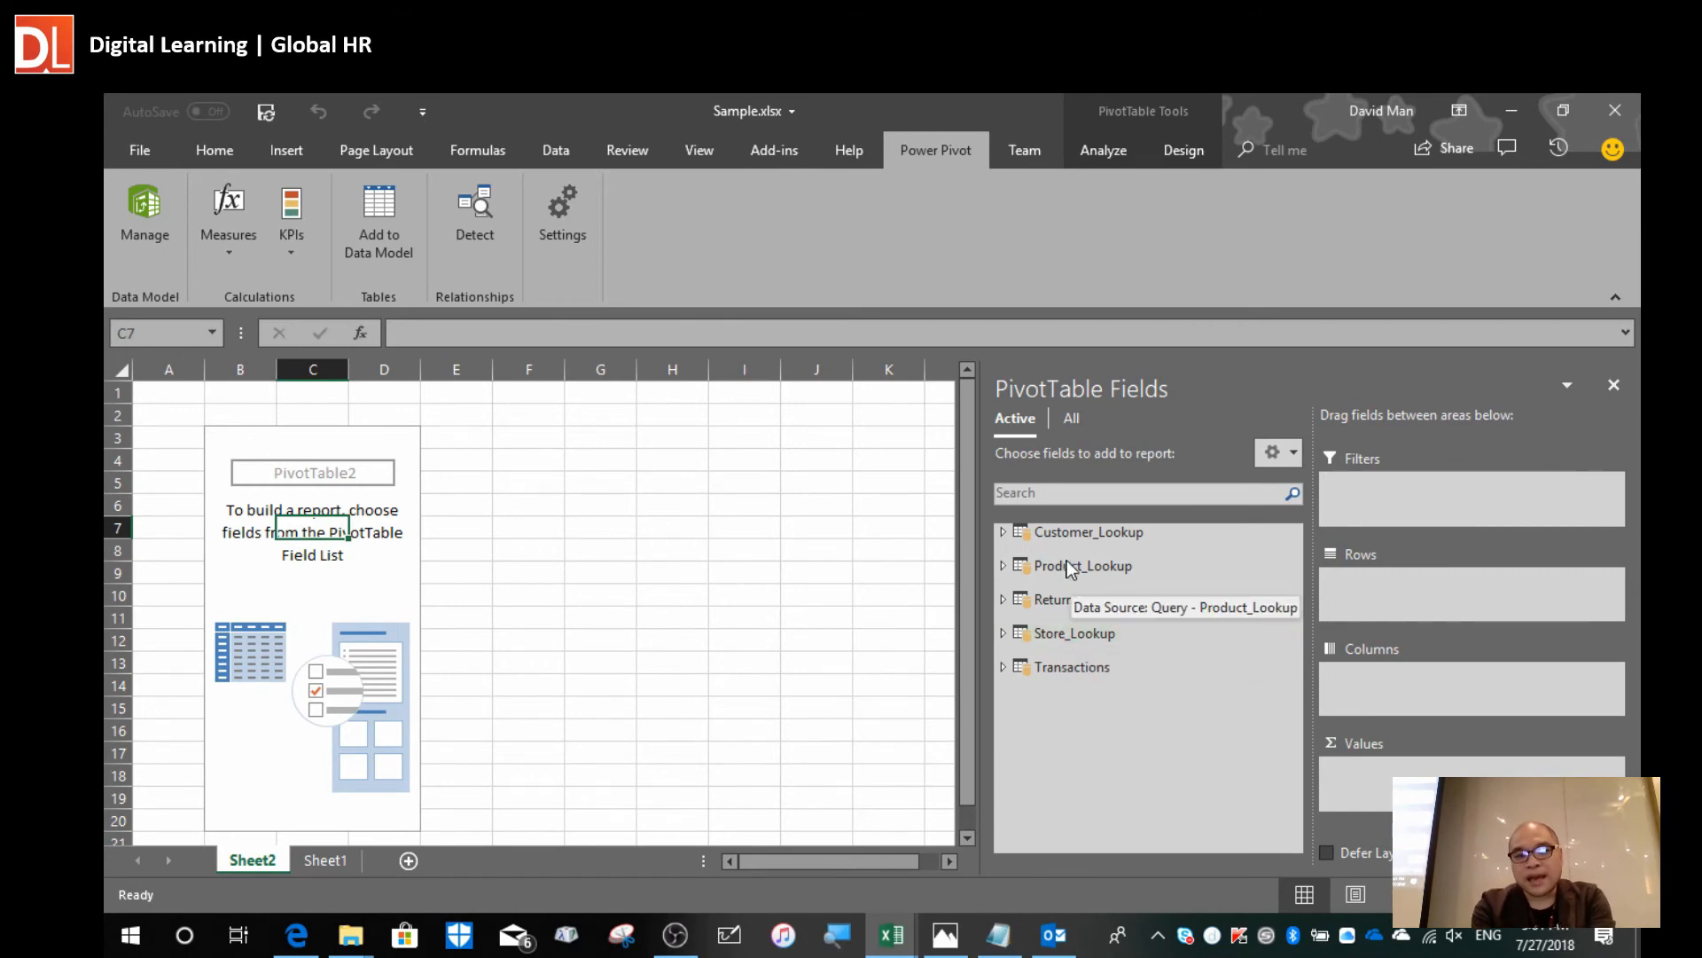
key(alt+Tab)
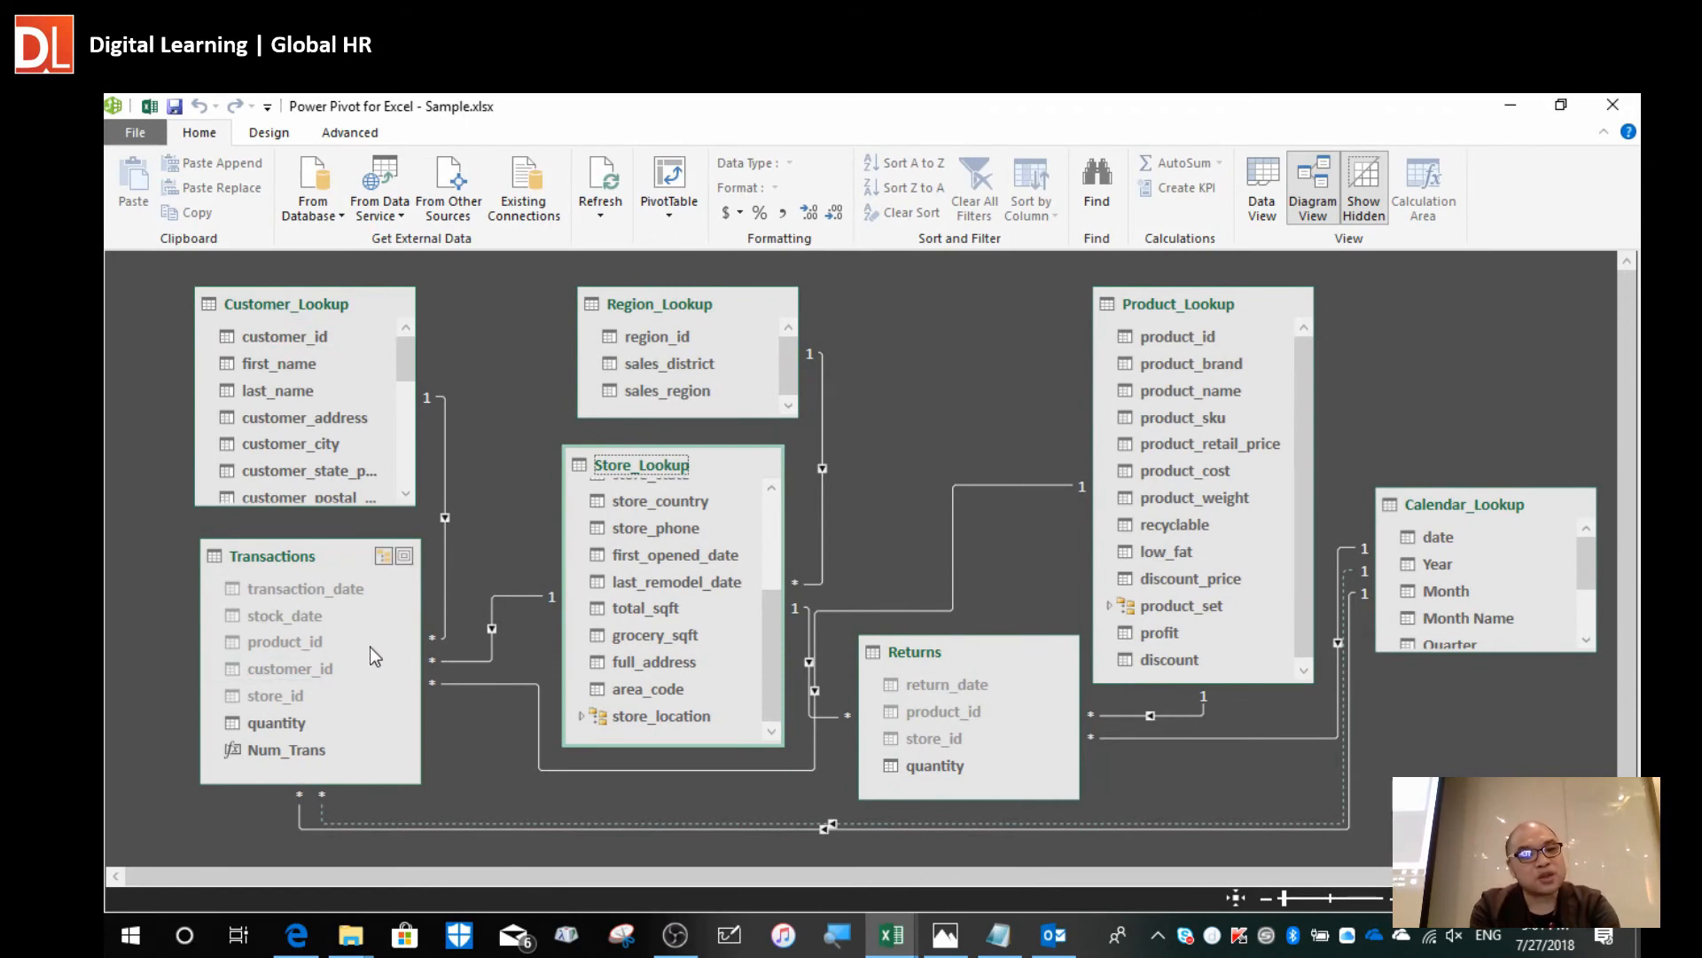
key(alt+Tab)
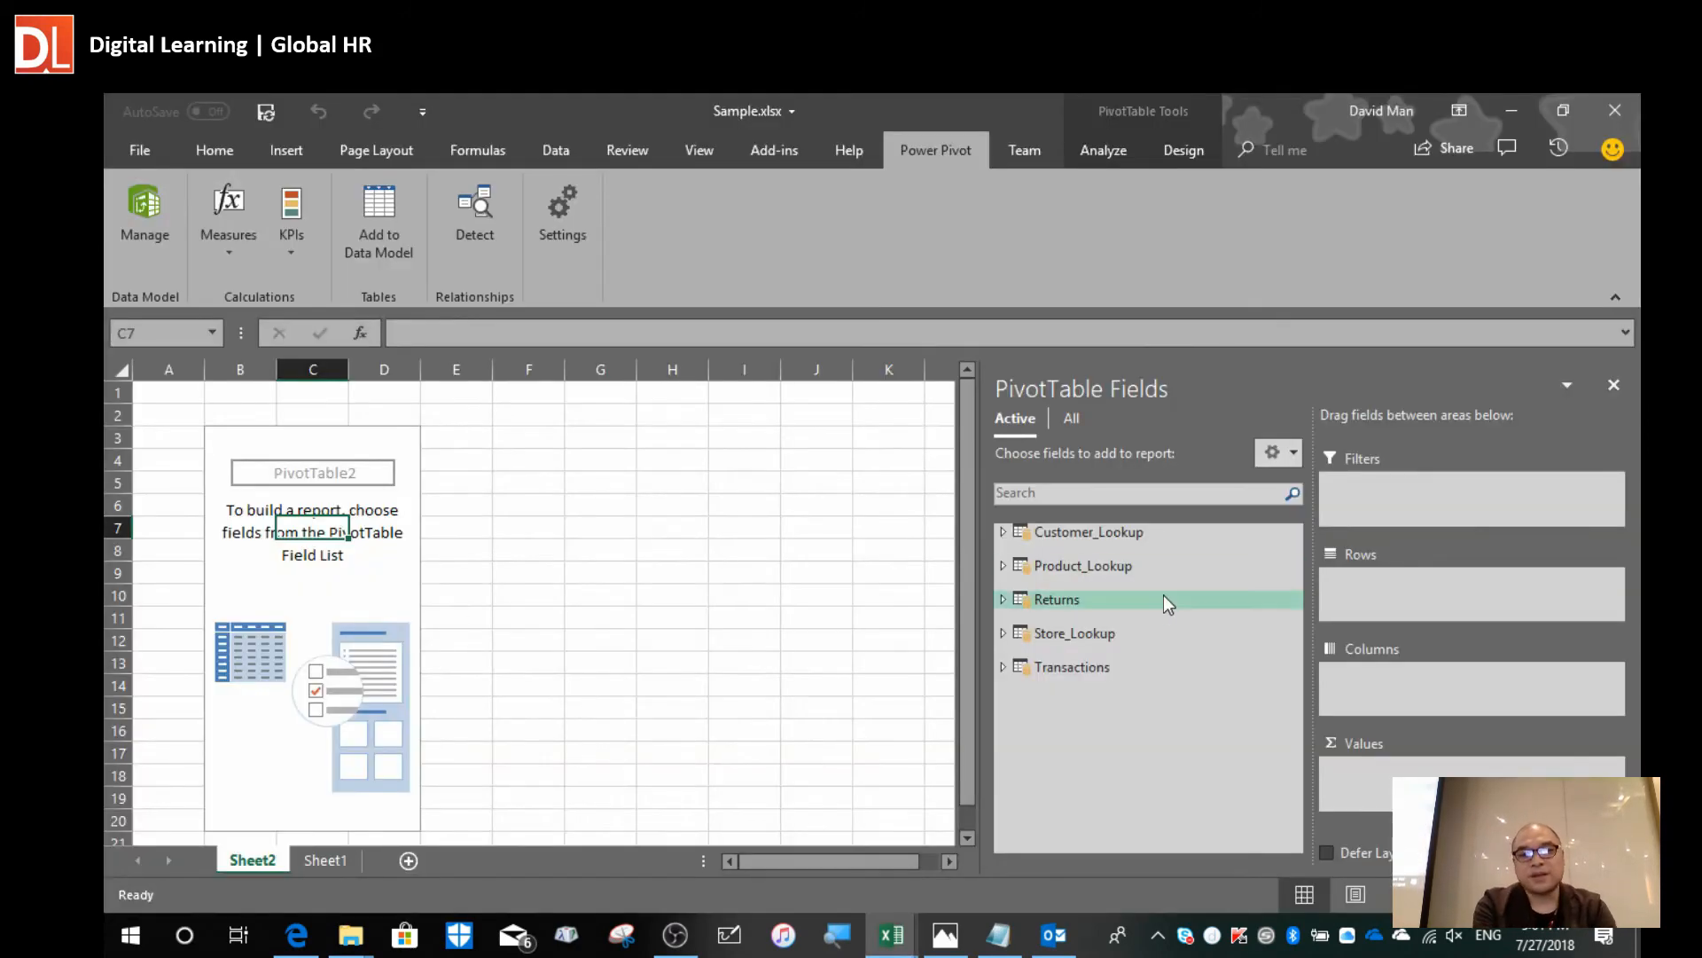
Add customer_city from Customer_Lookup to the PivotTable rows, and collapse that table's field list.
click(1003, 532)
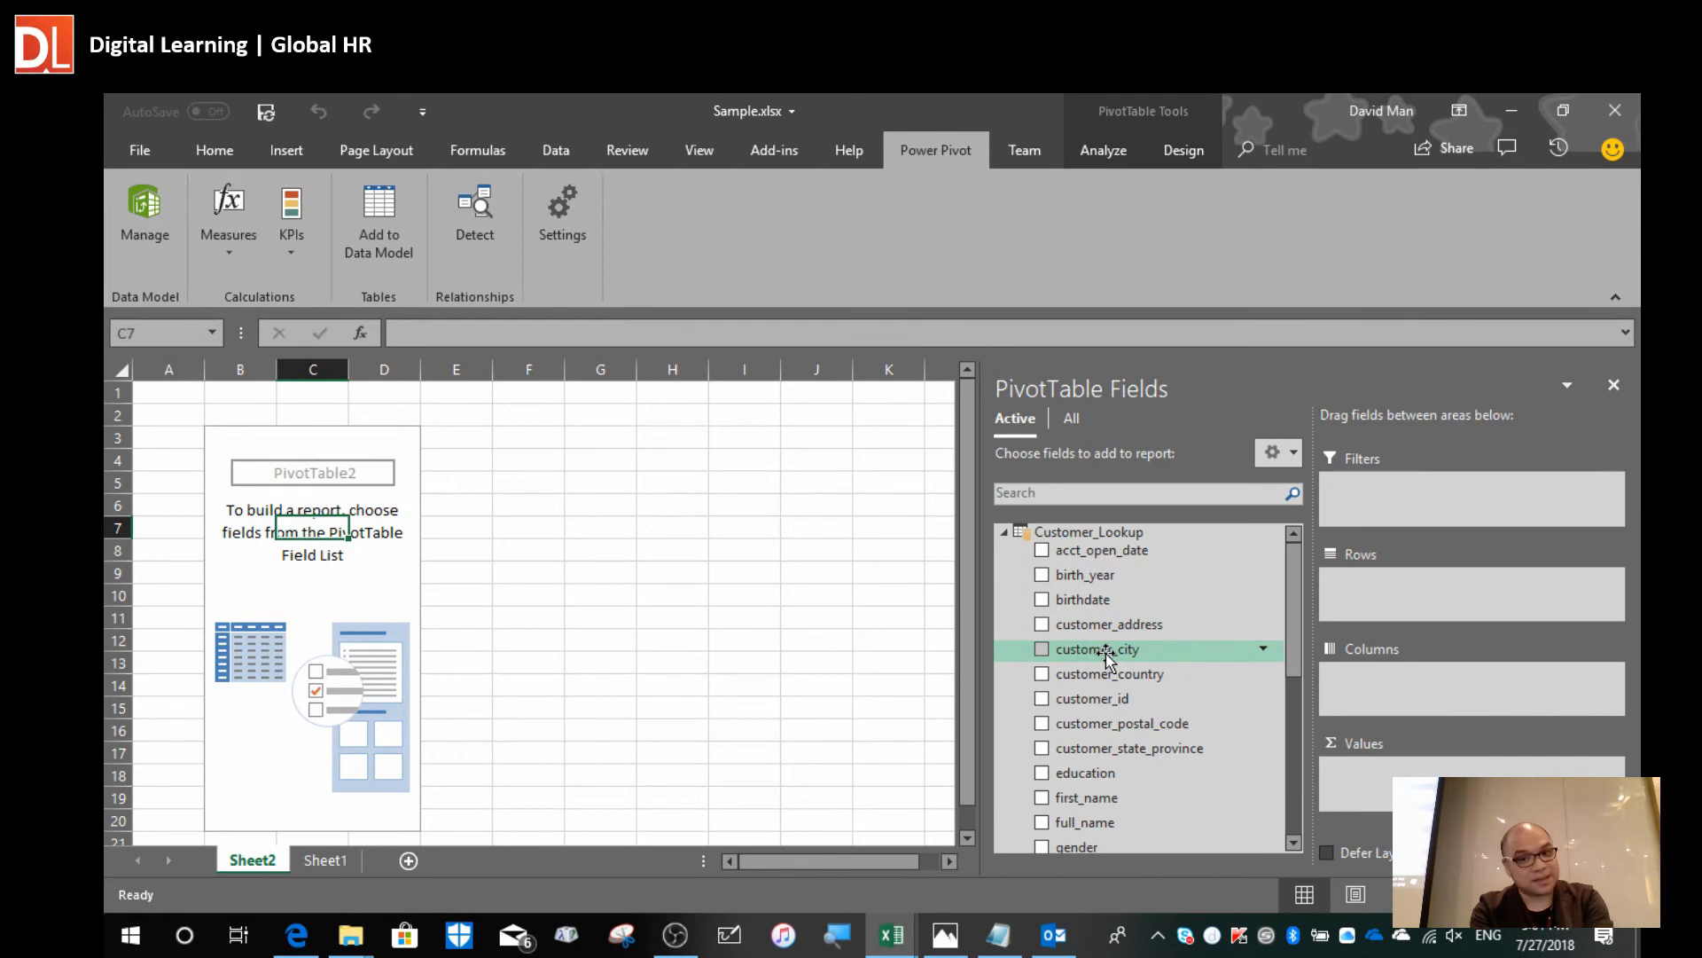
drag(1105, 658, 1401, 607)
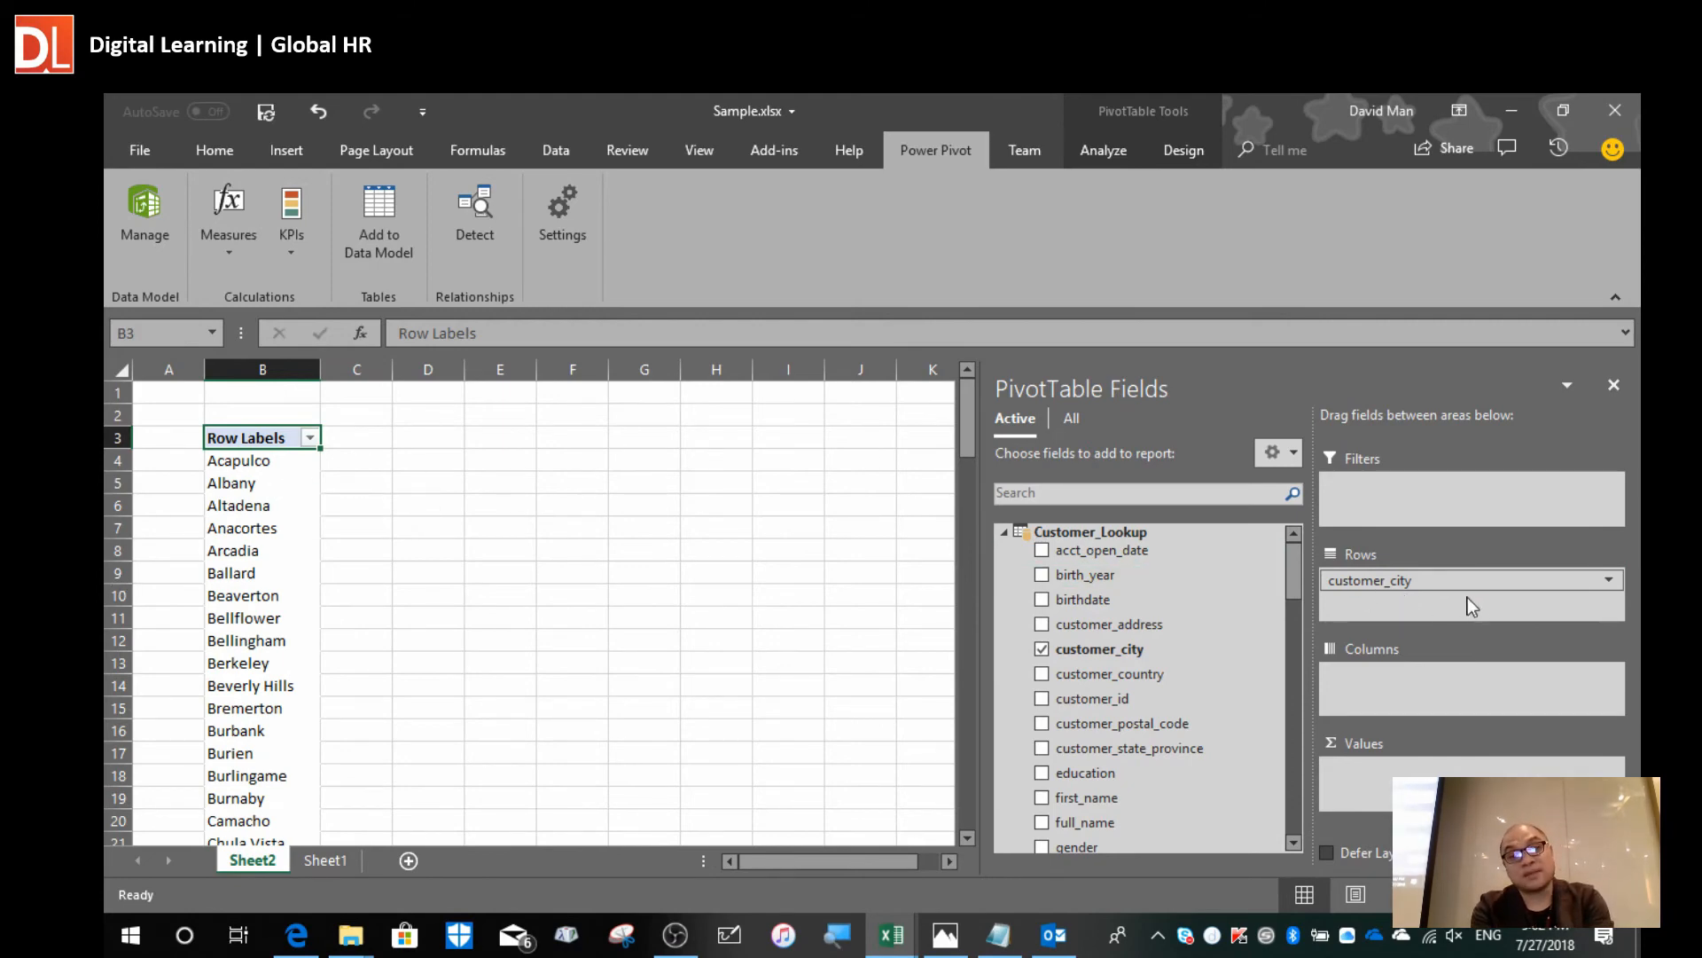
click(1003, 533)
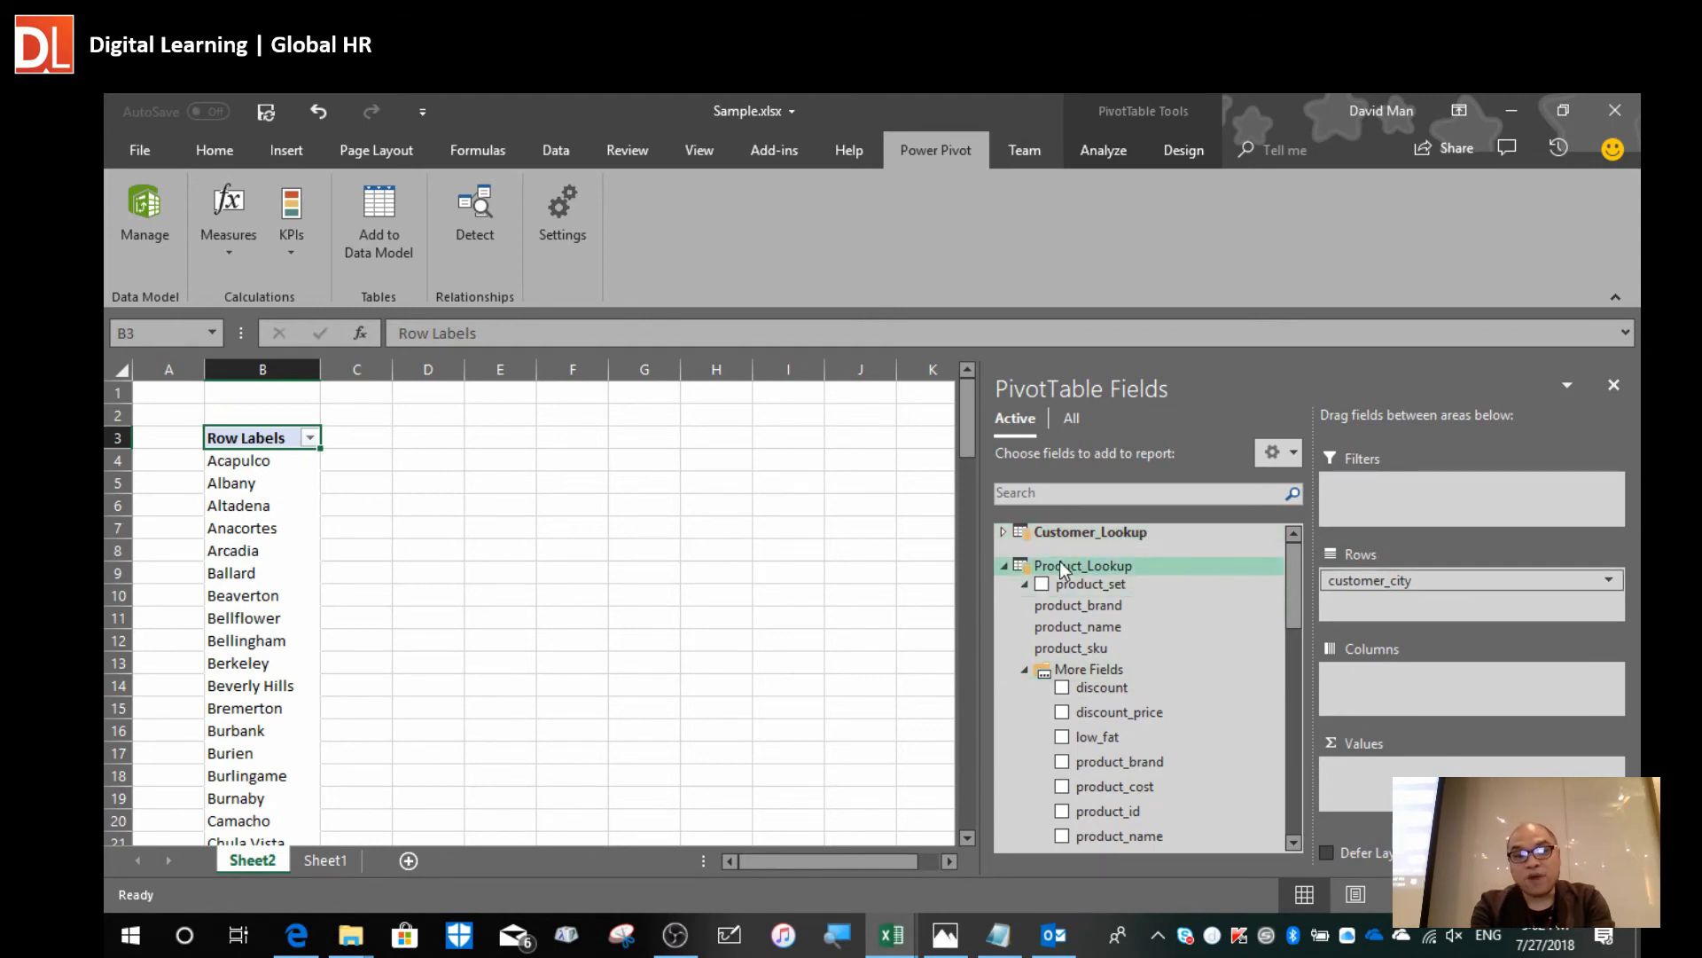
Collapse the Product_Lookup, Returns and Store_Lookup field lists to reach the fields of Transactions.
click(1005, 565)
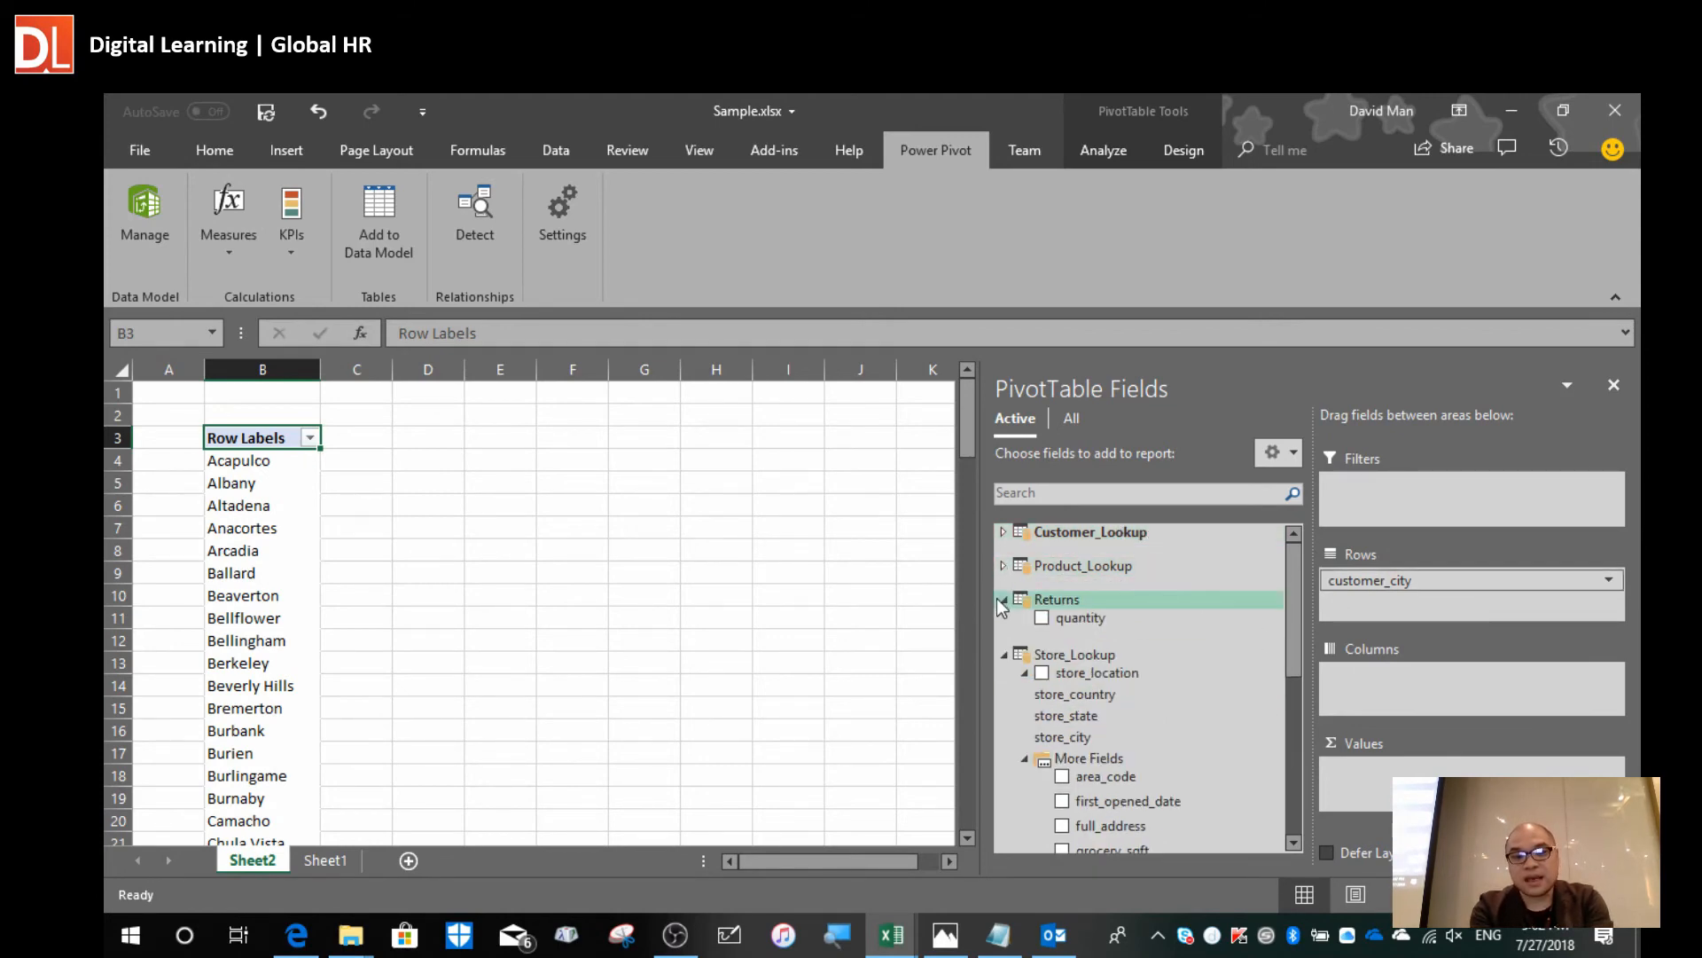
click(1002, 600)
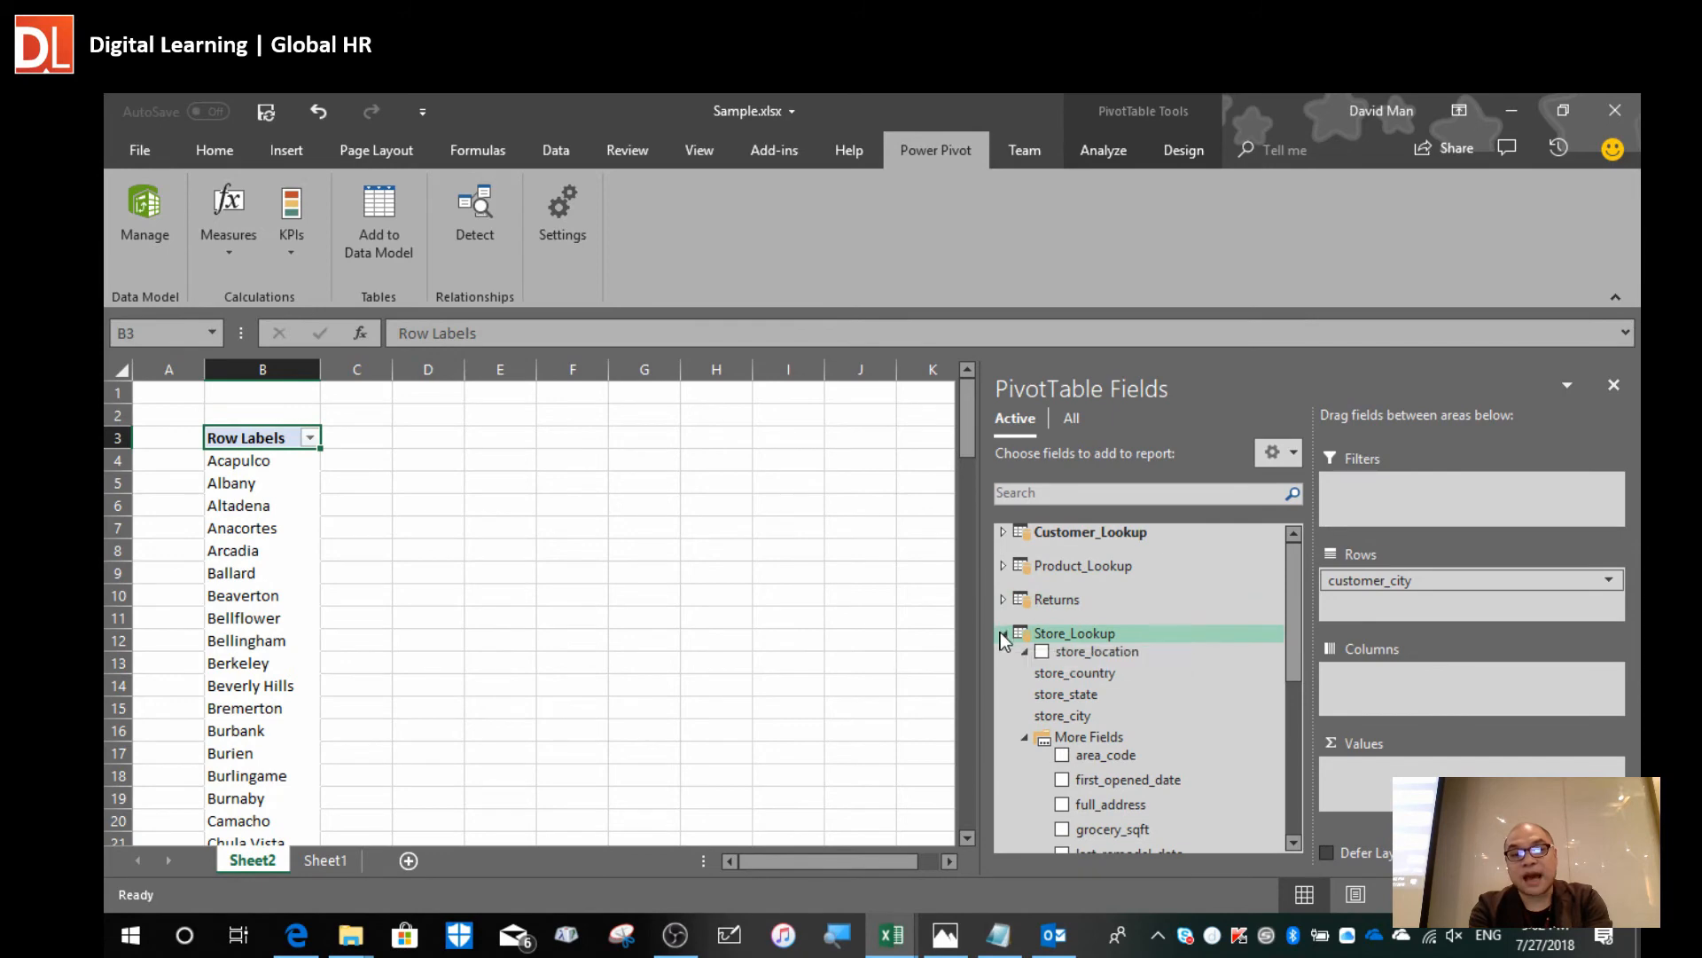
click(1002, 633)
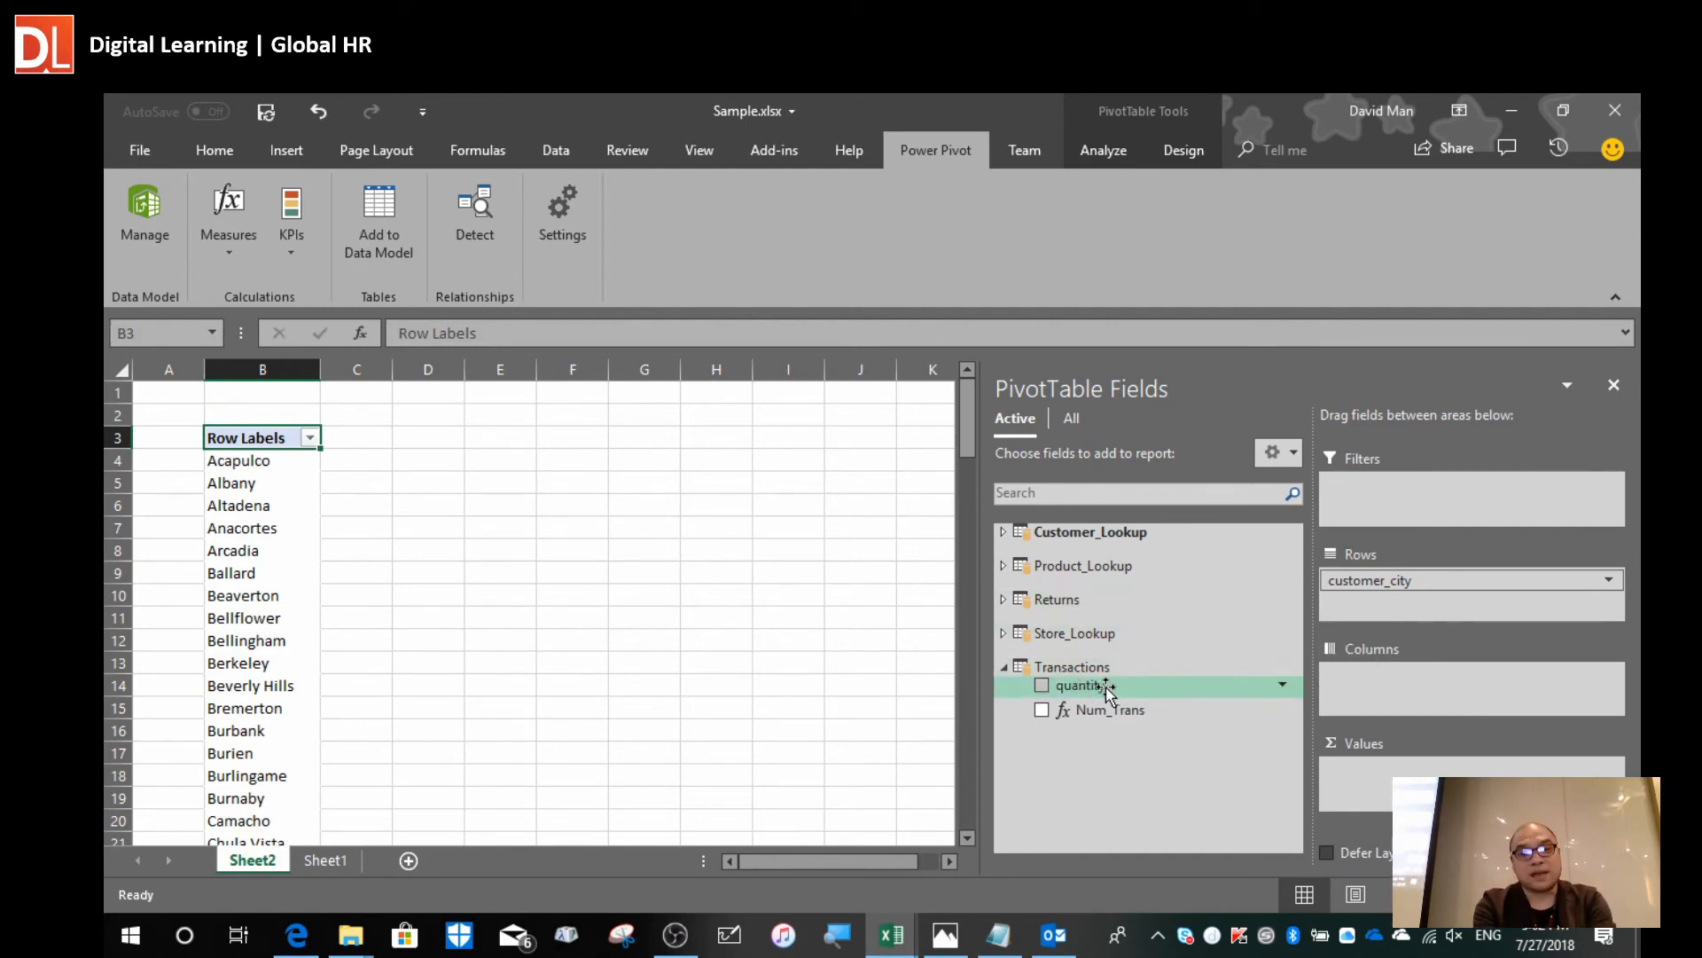
Add the quantity field from Transactions to the PivotTable values, and widen column C.
drag(1105, 688, 1437, 791)
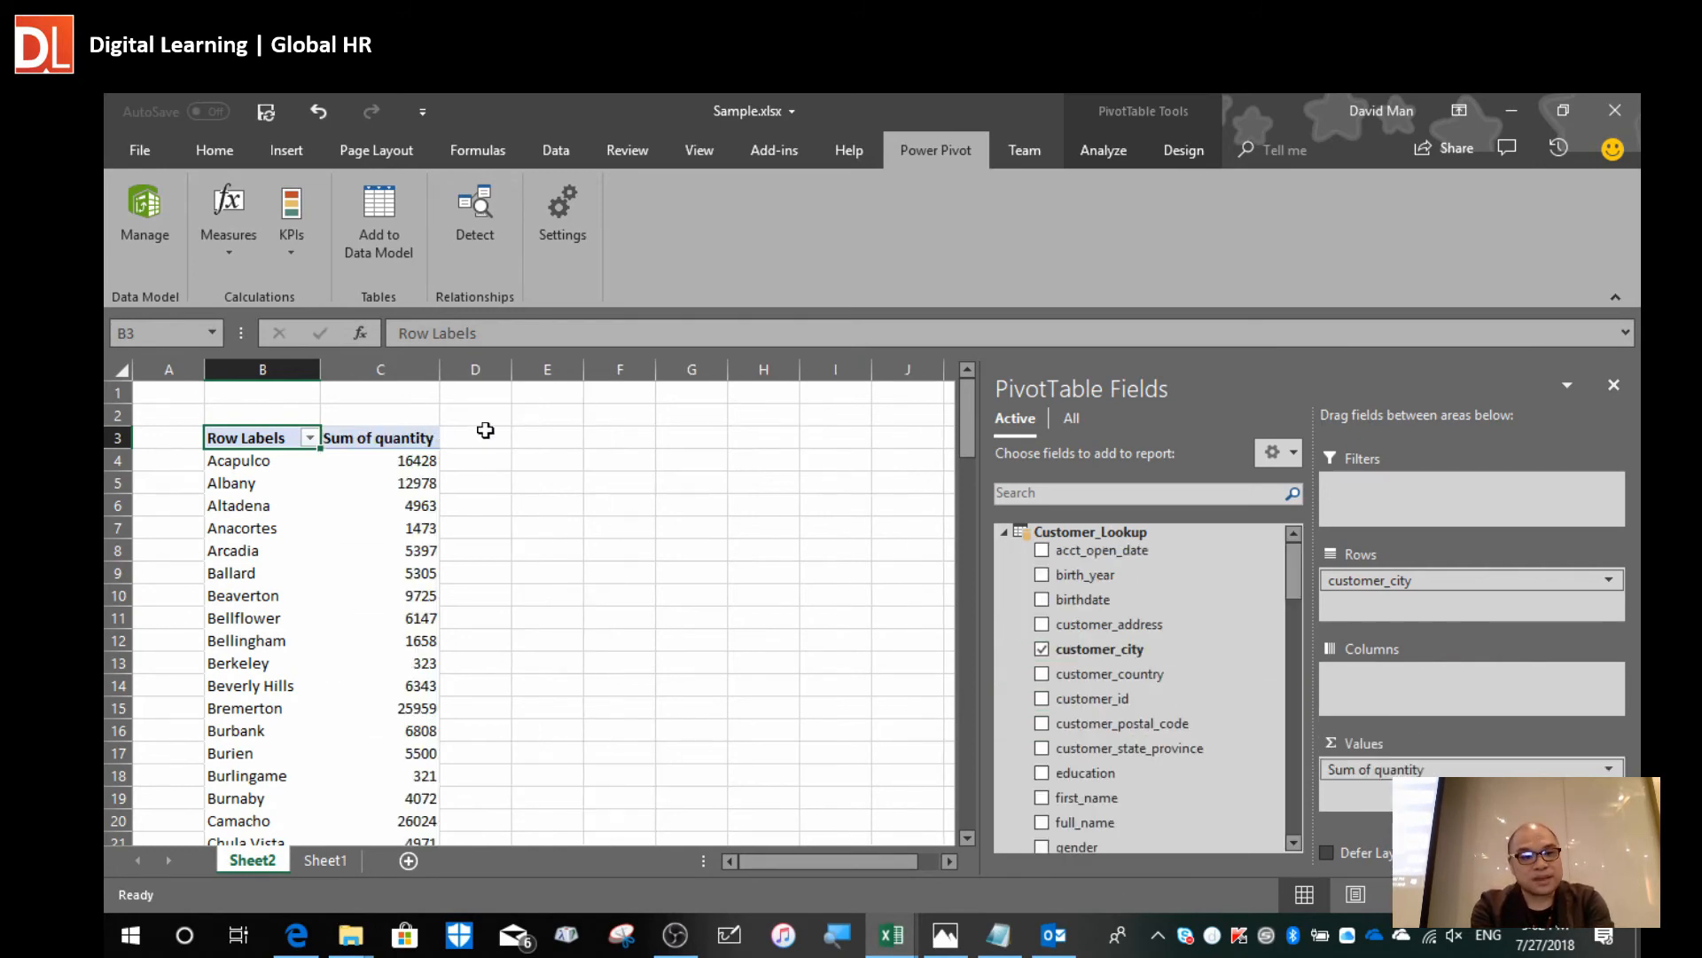
drag(440, 369, 497, 376)
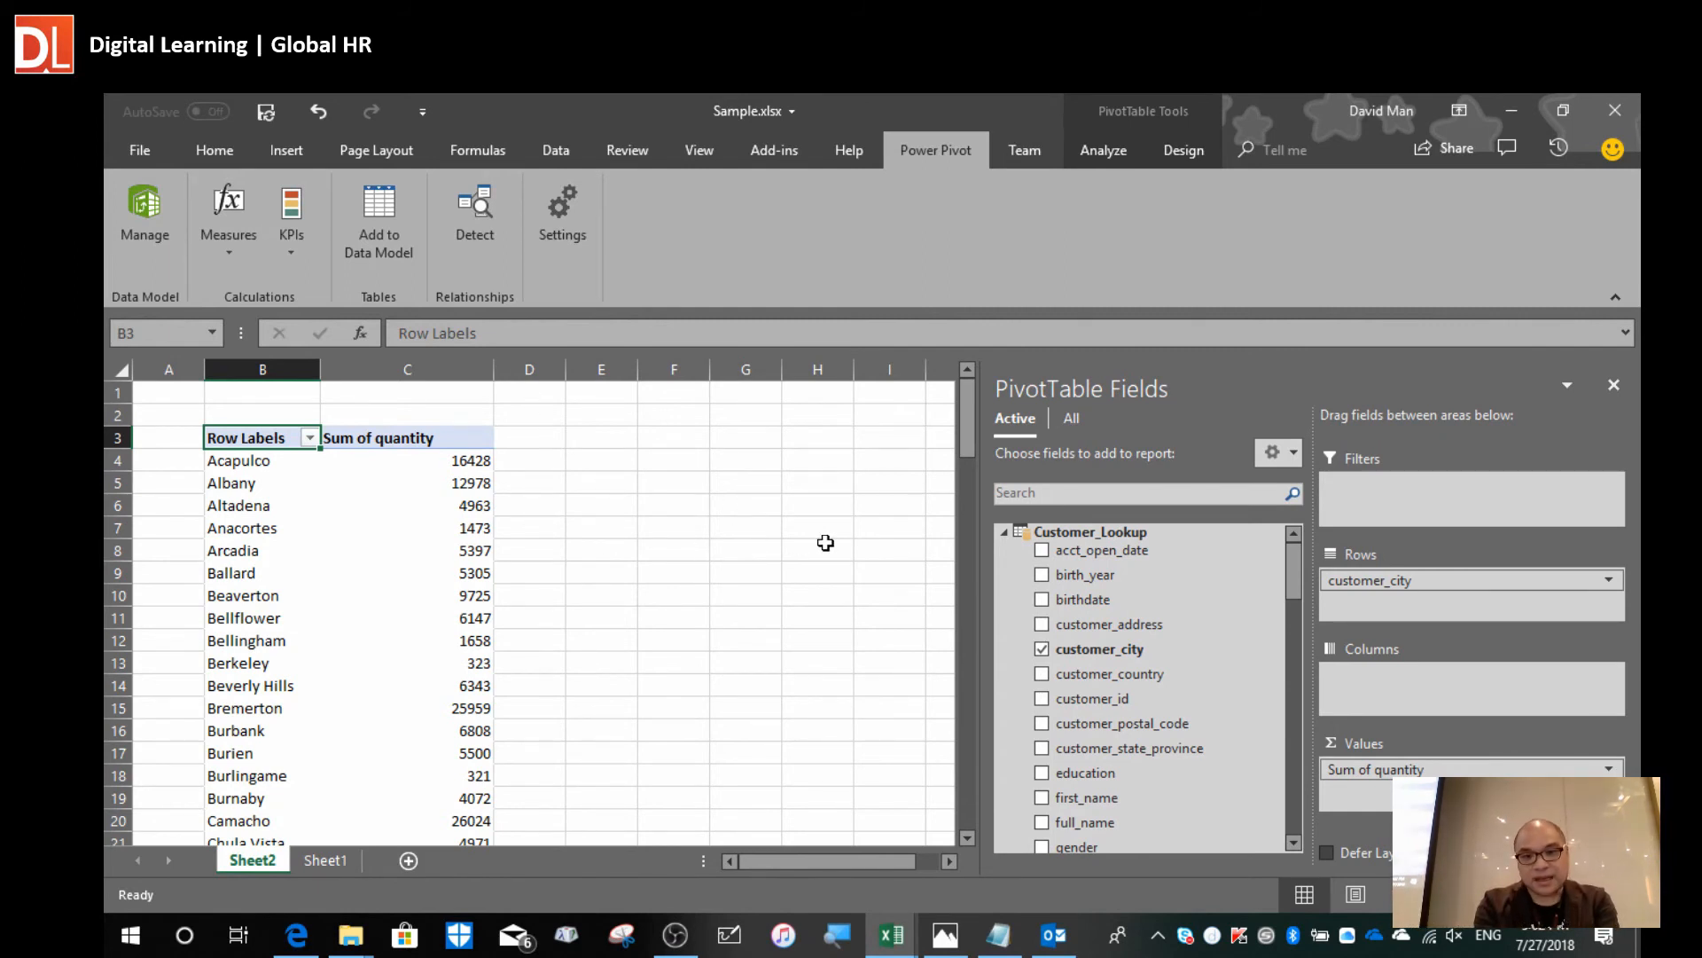
Collapse the Customer_Lookup, Product_Lookup, Returns and Store_Lookup field lists, and add the Num_Trans measure to the PivotTable values.
click(1003, 532)
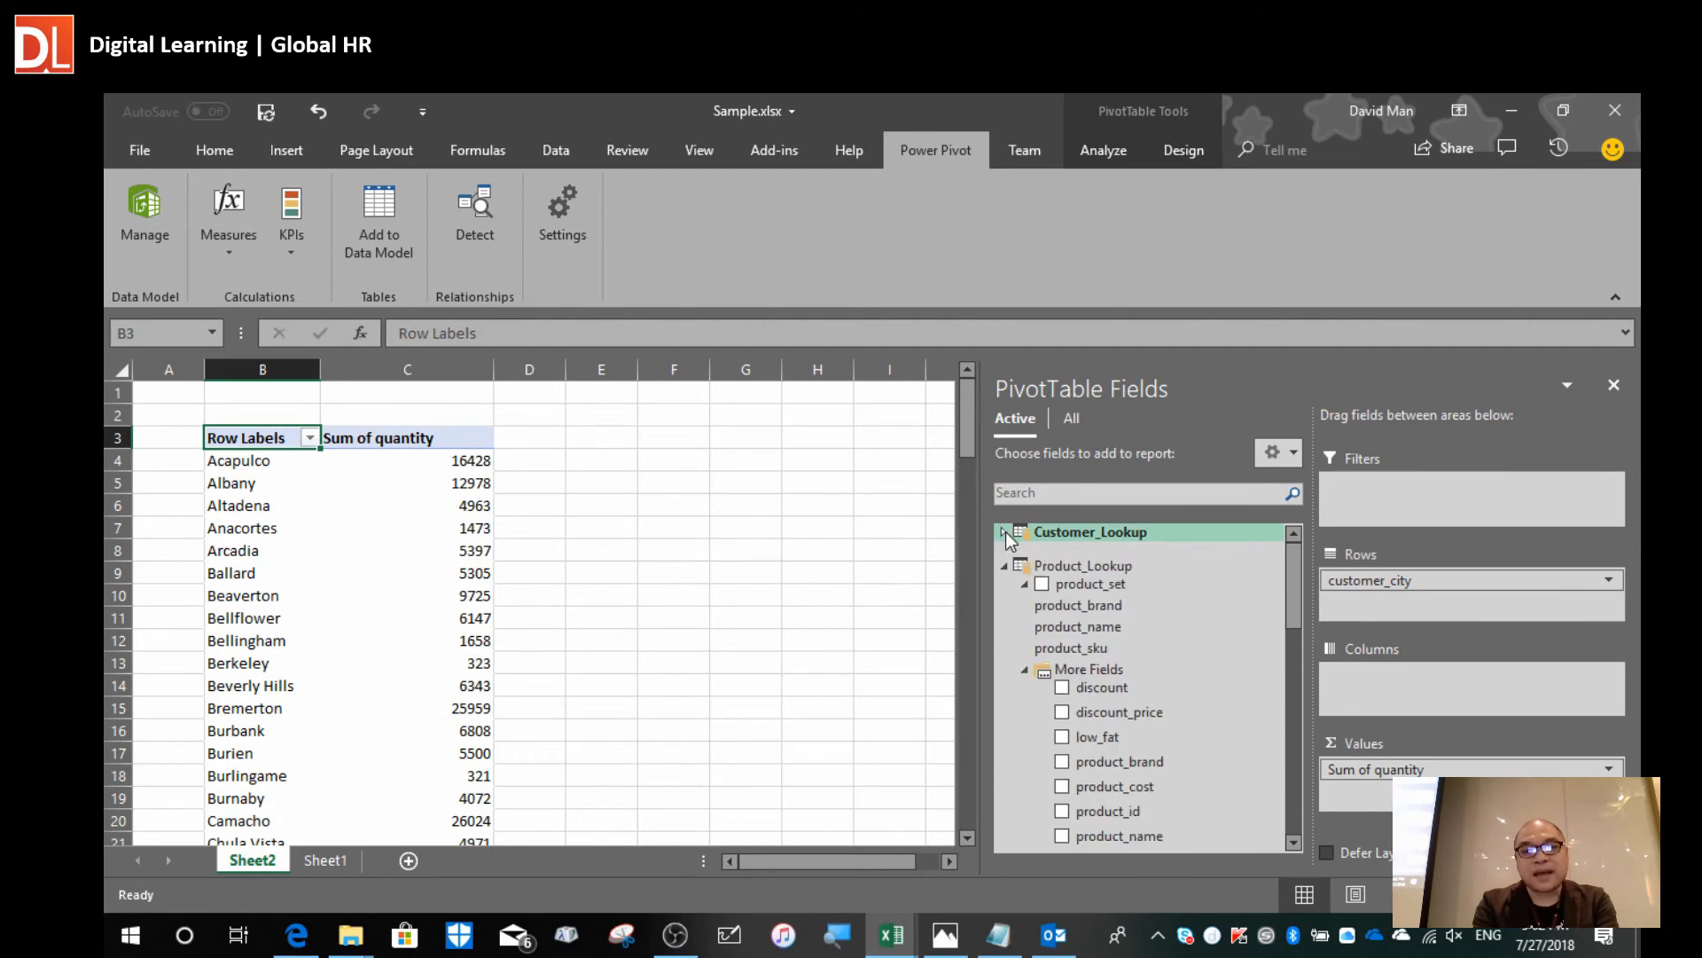
click(1004, 566)
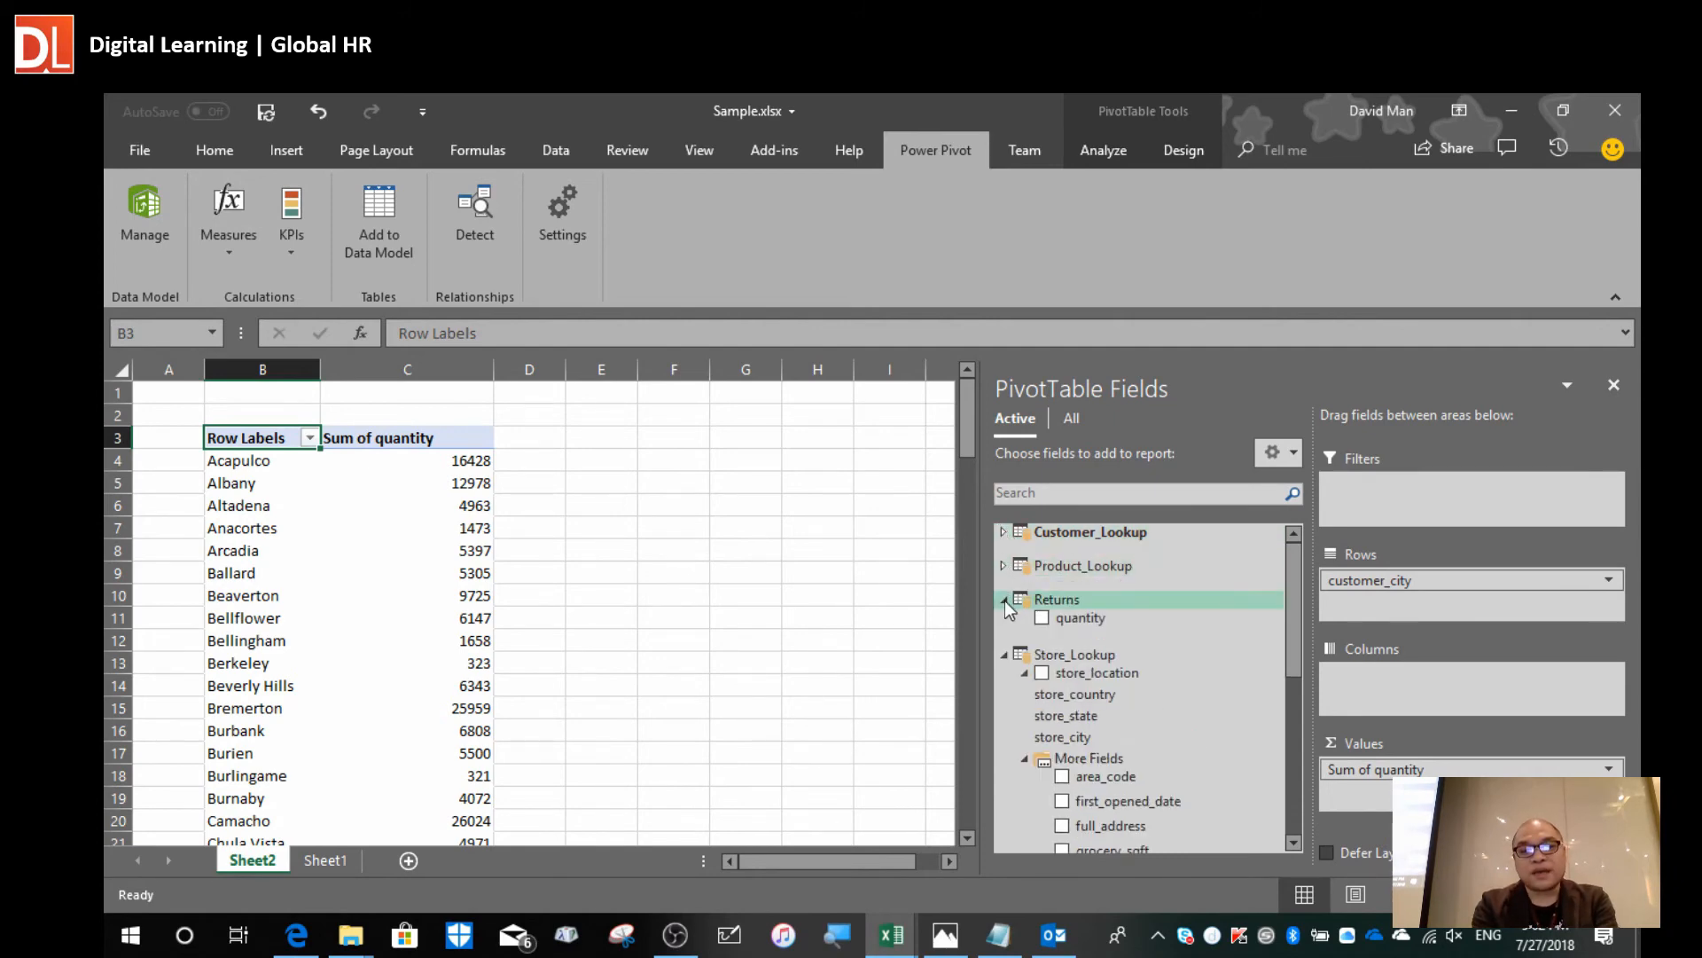
click(1004, 600)
click(1005, 634)
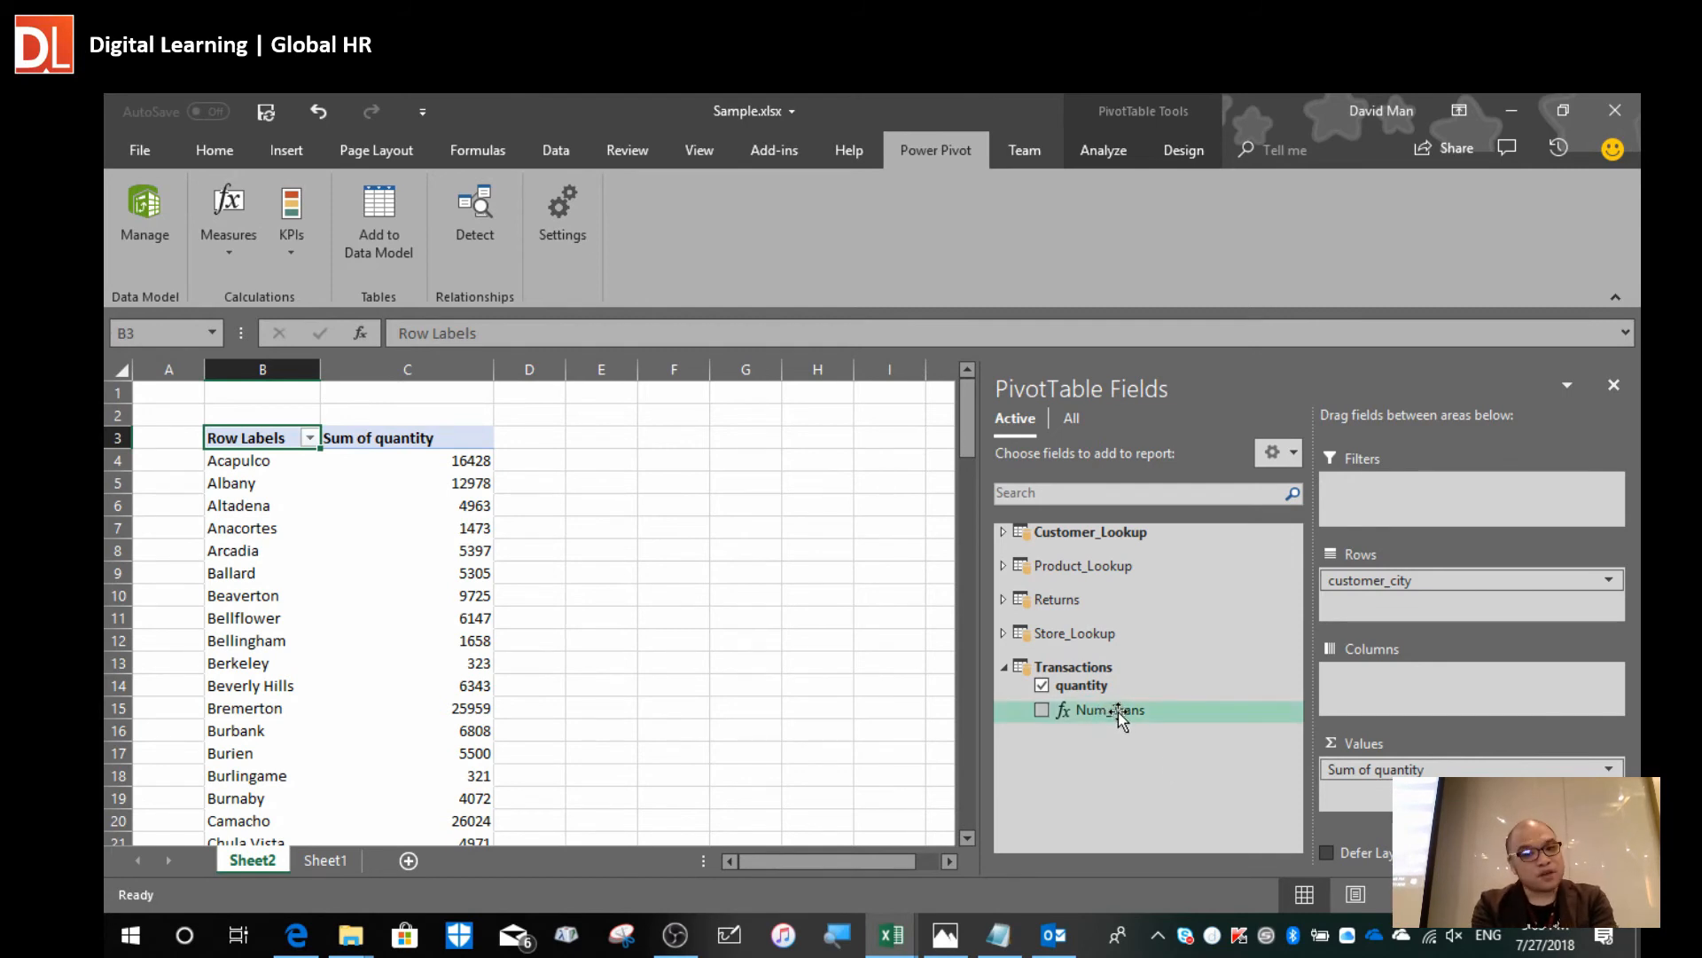
drag(1115, 711, 1379, 809)
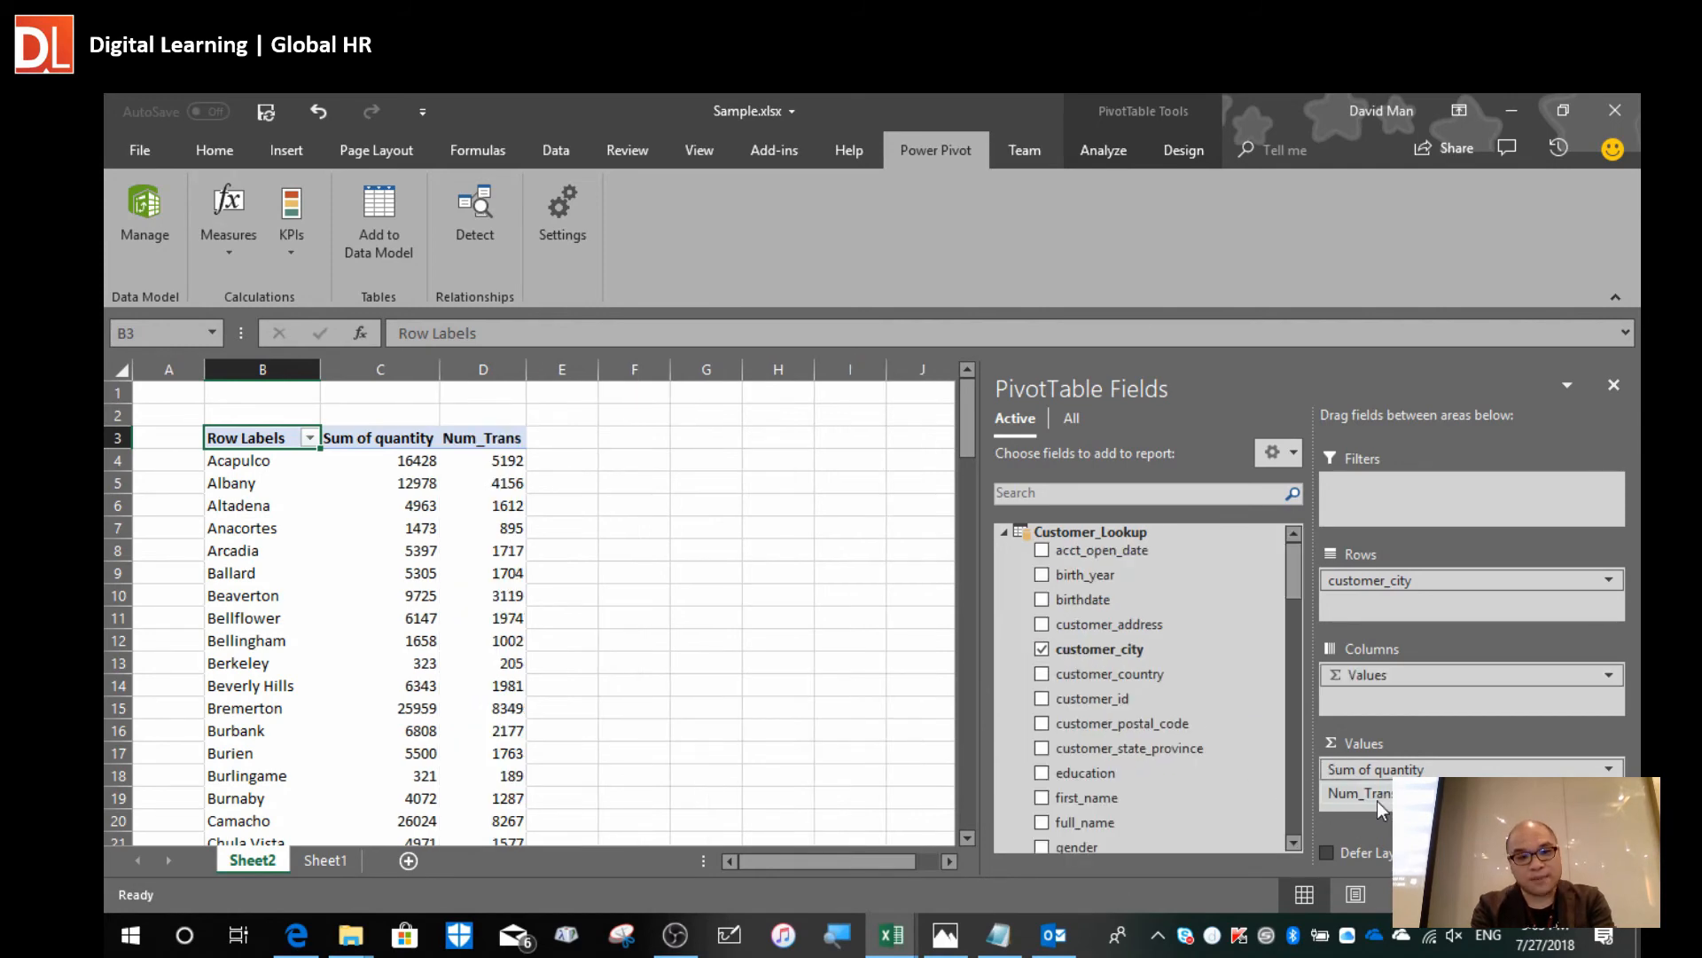
Compare the Num_Trans value for Albany in D5 with the Customer_Lookup and Transactions tables in the Power Pivot diagram.
click(499, 483)
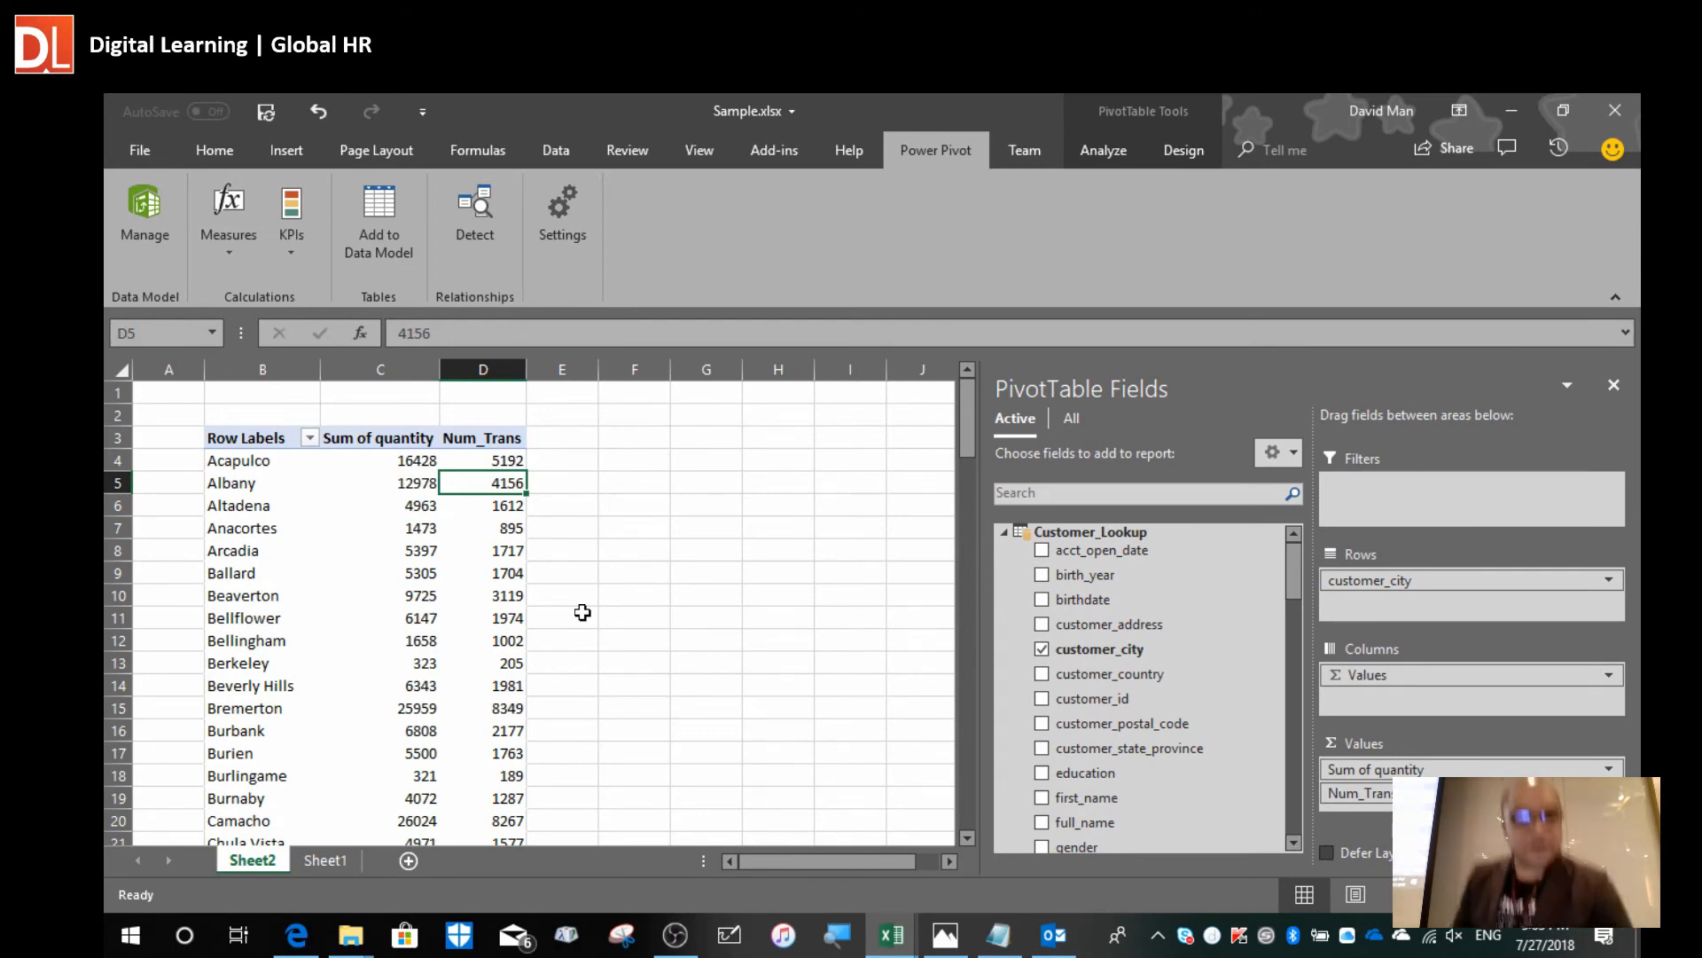
key(alt+Tab)
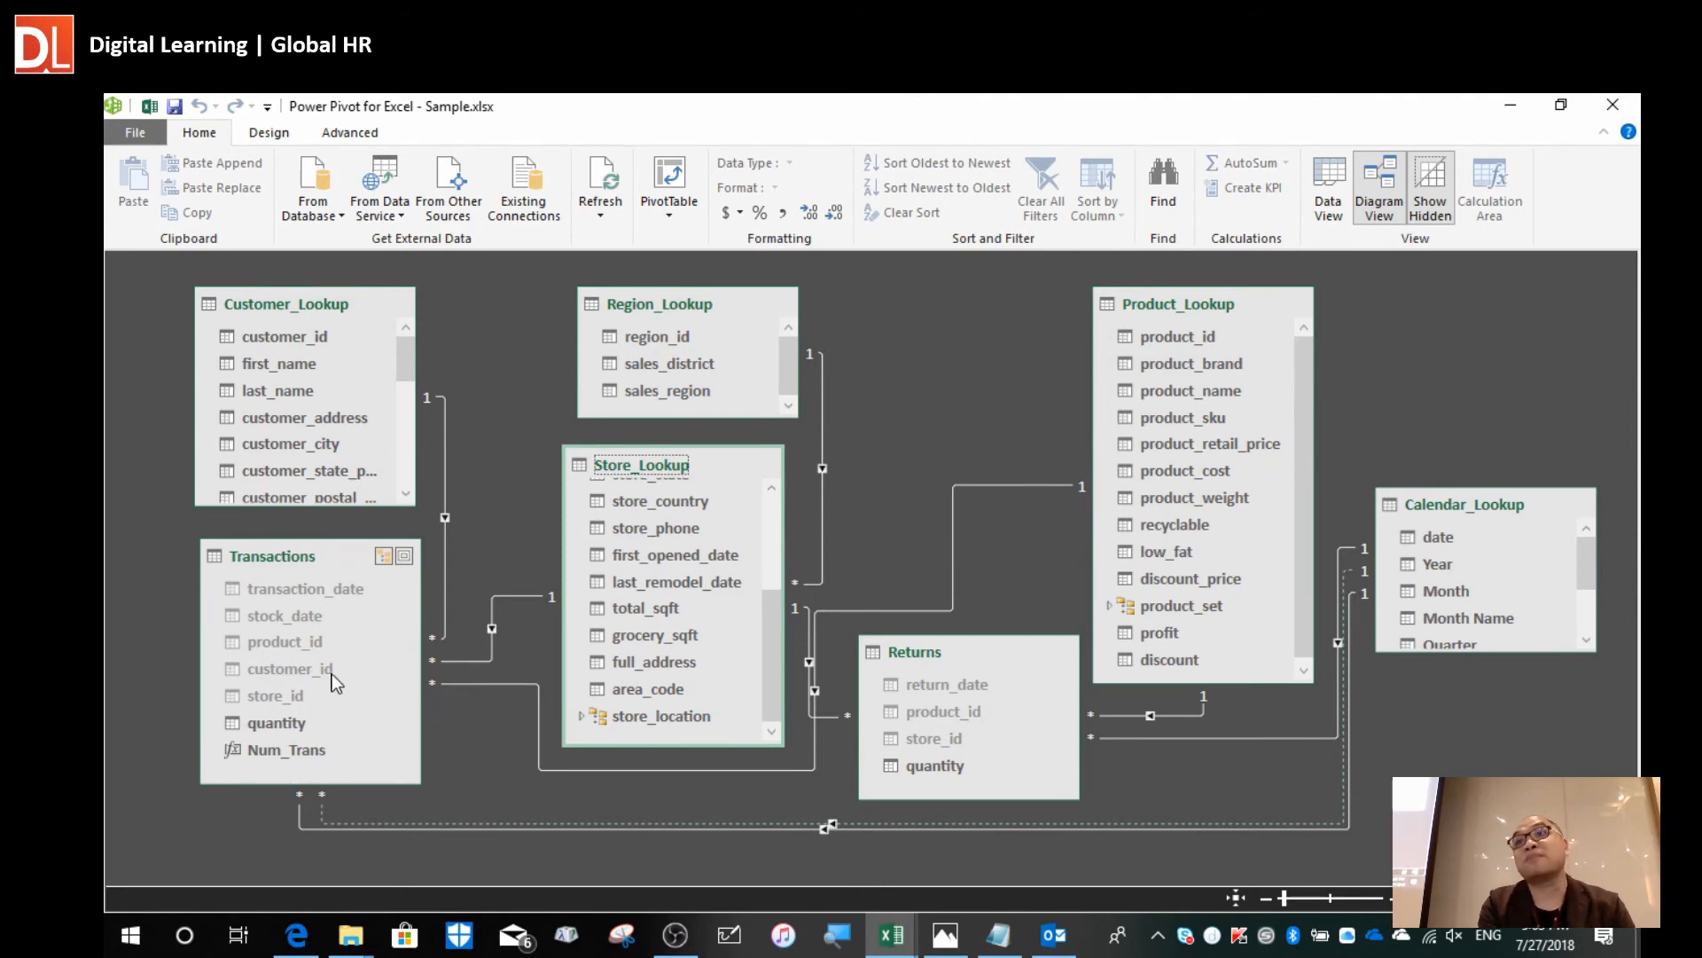
click(276, 382)
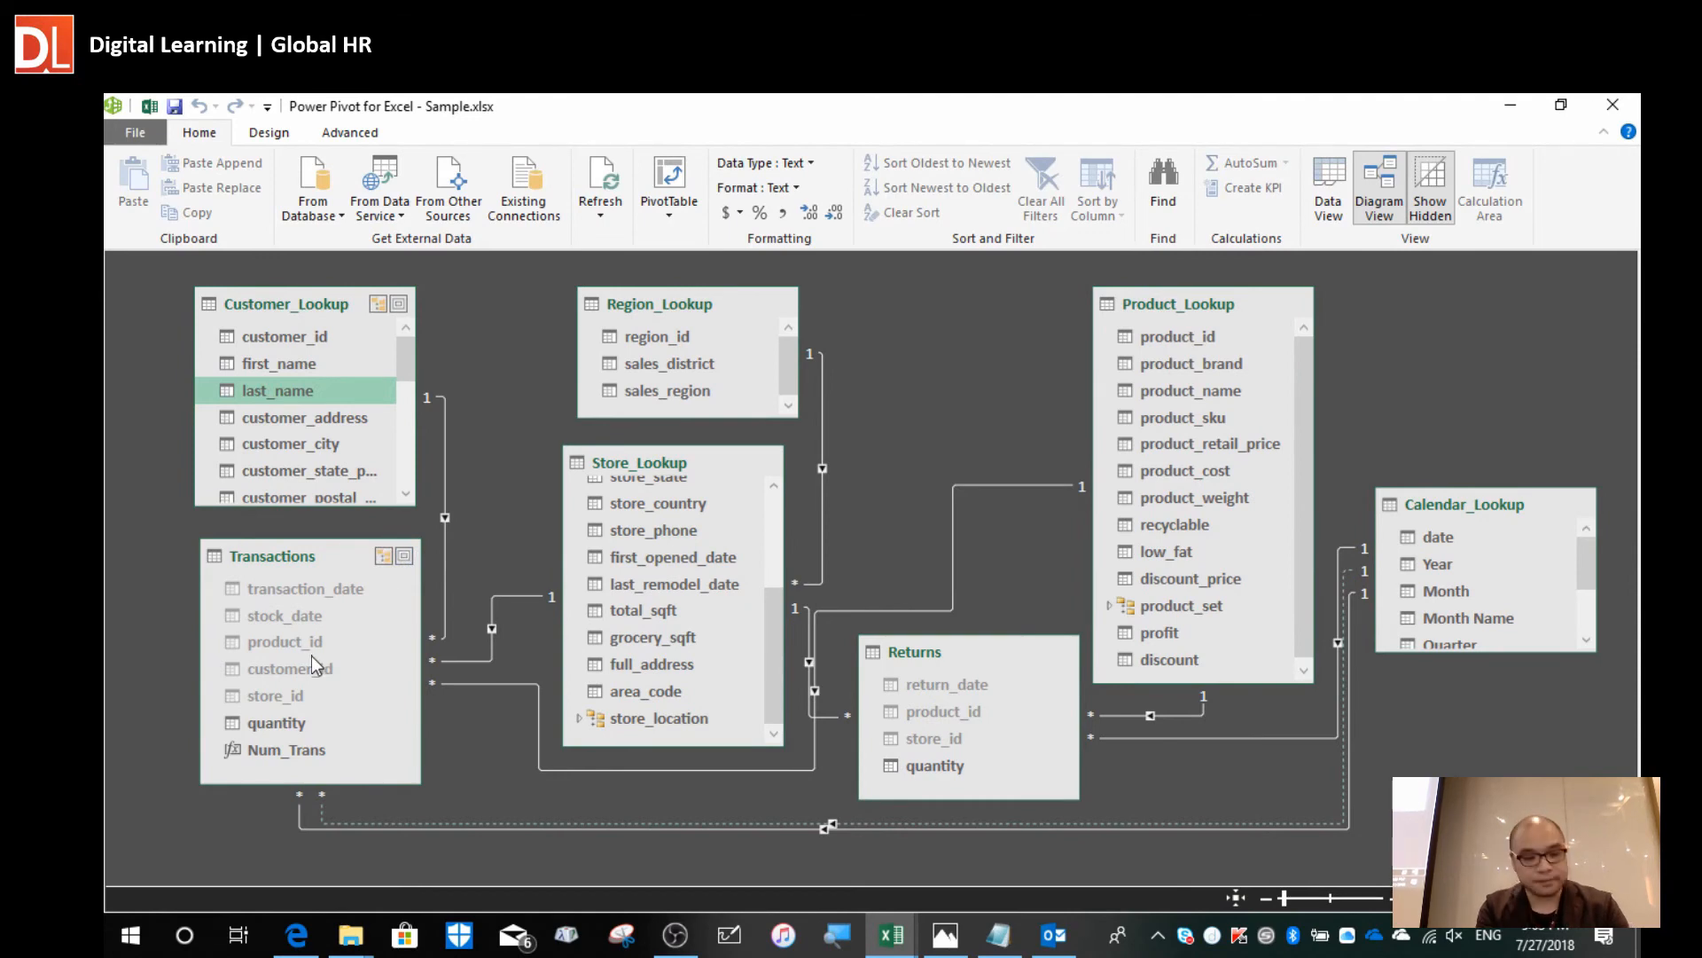
key(alt+Tab)
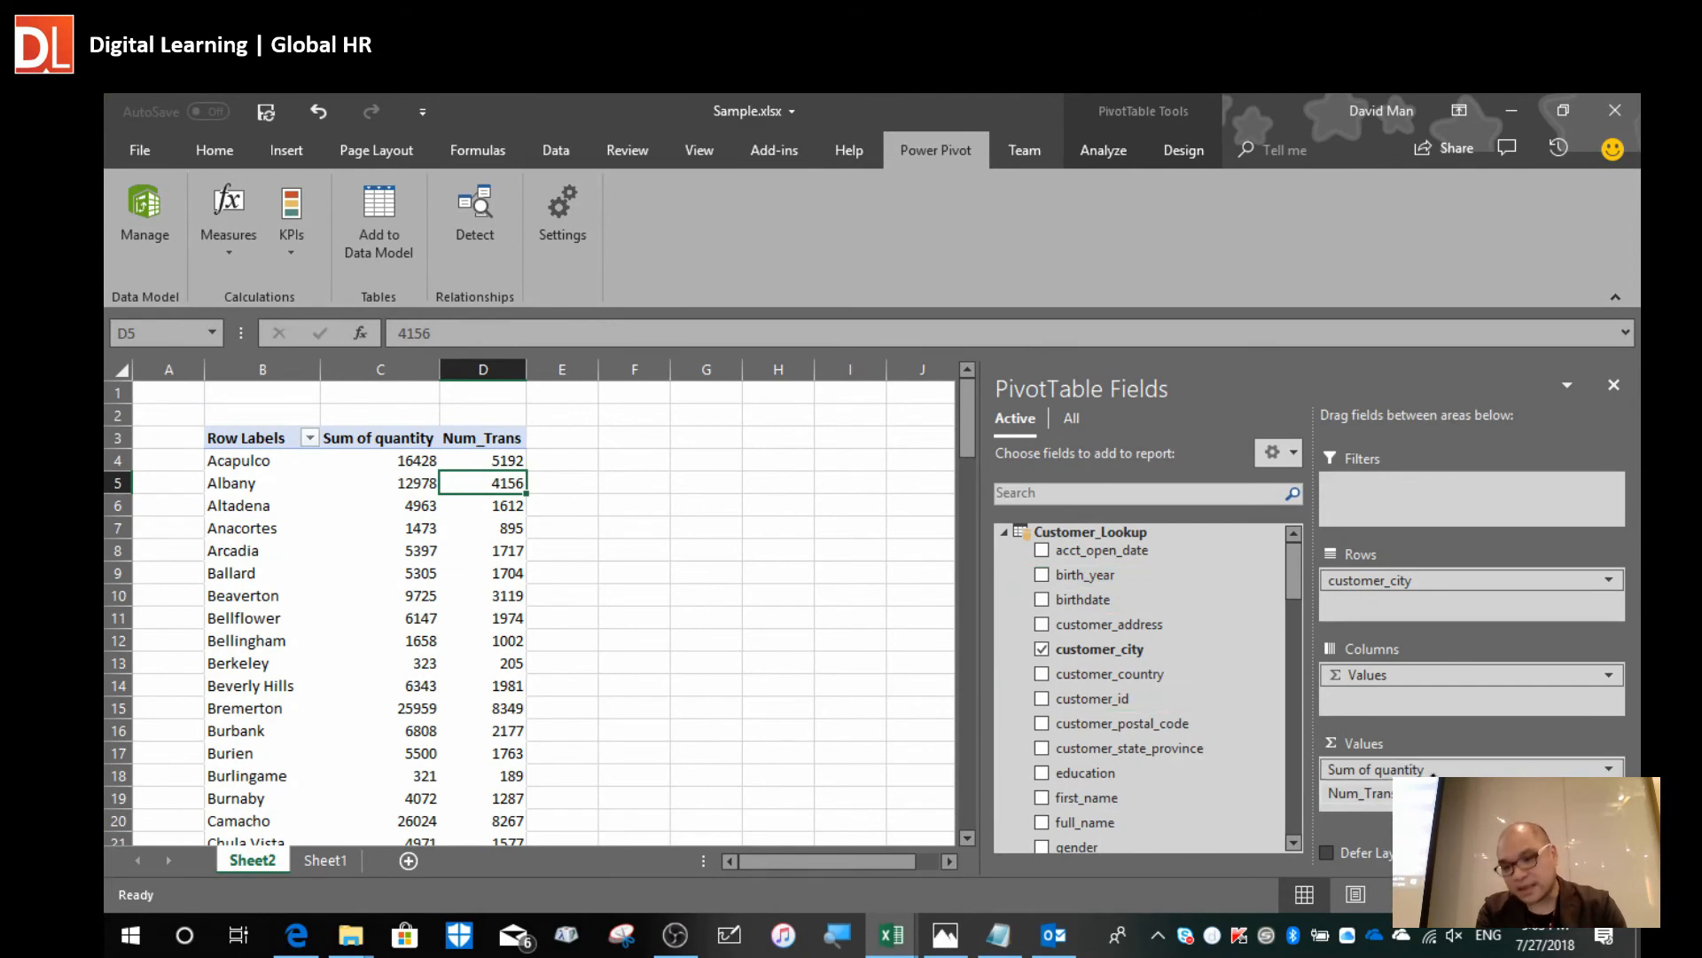
key(alt+Tab)
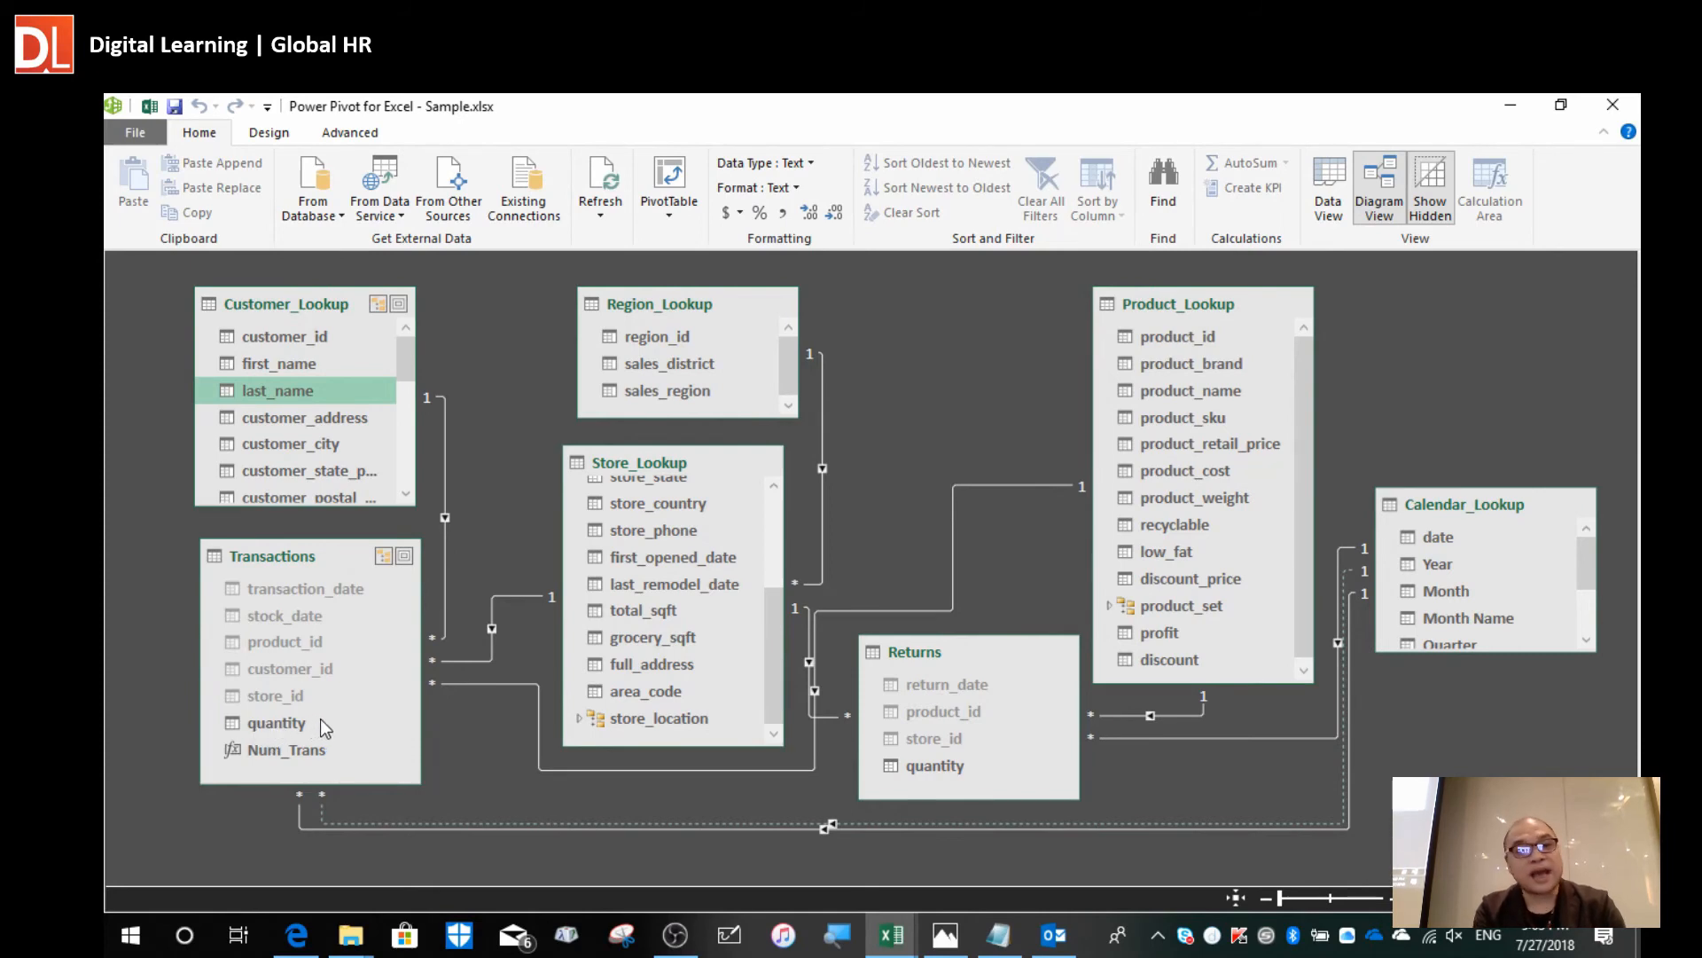
key(alt+Tab)
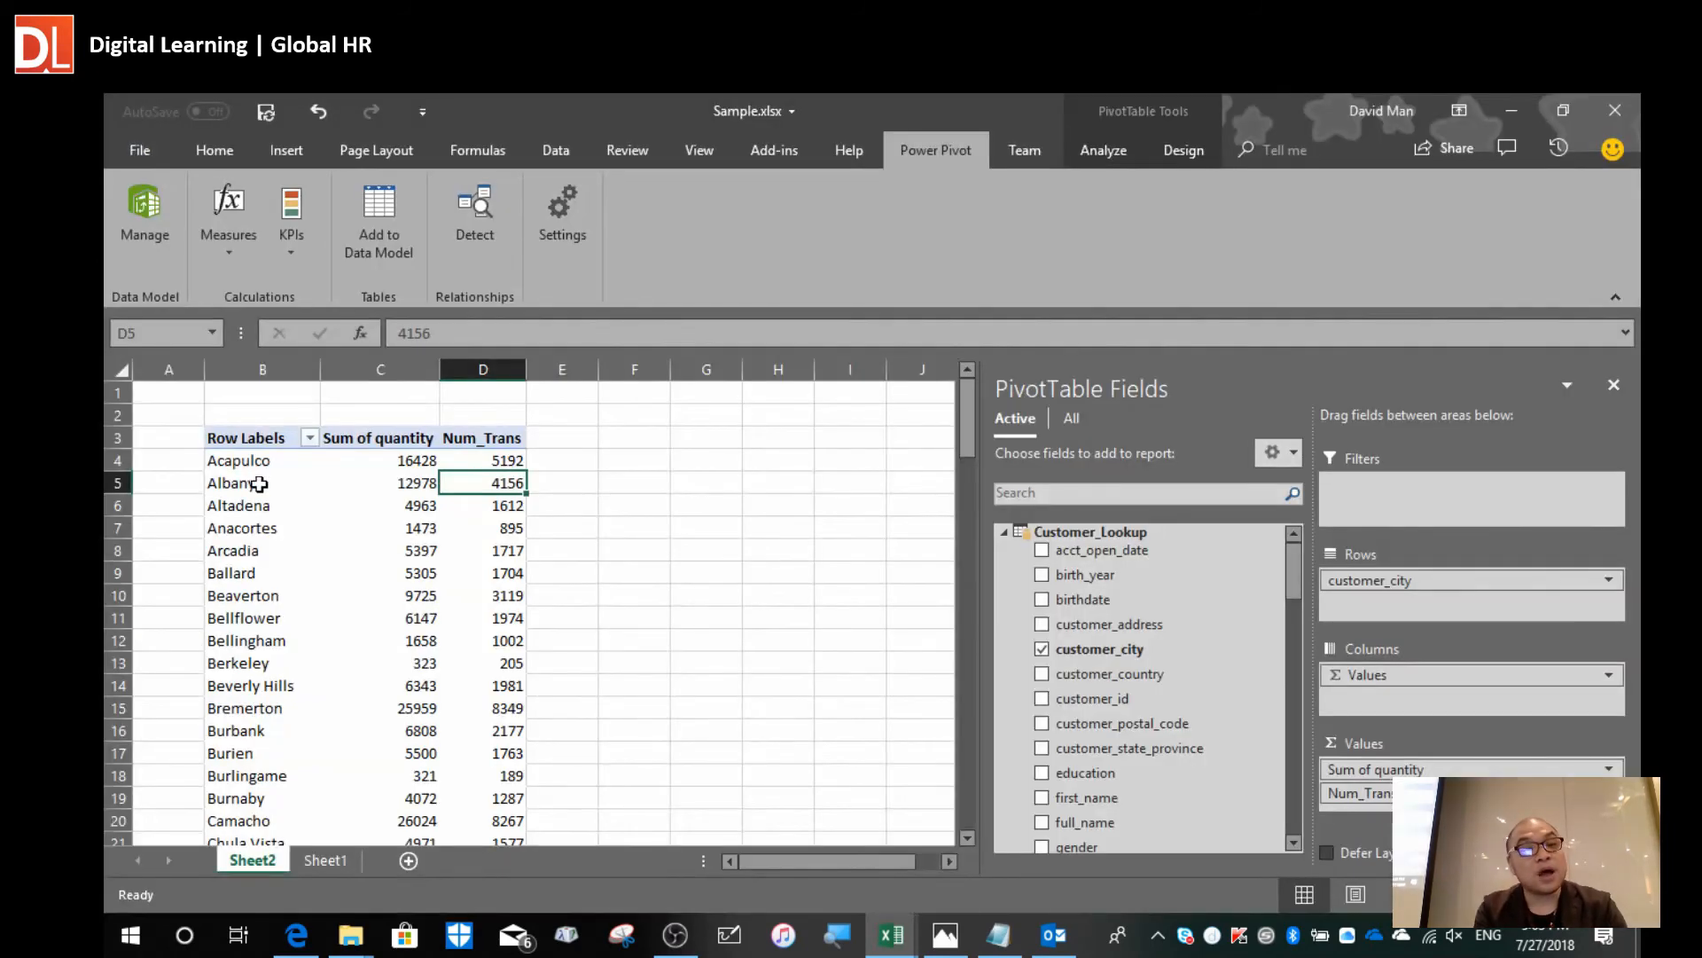
key(alt+Tab)
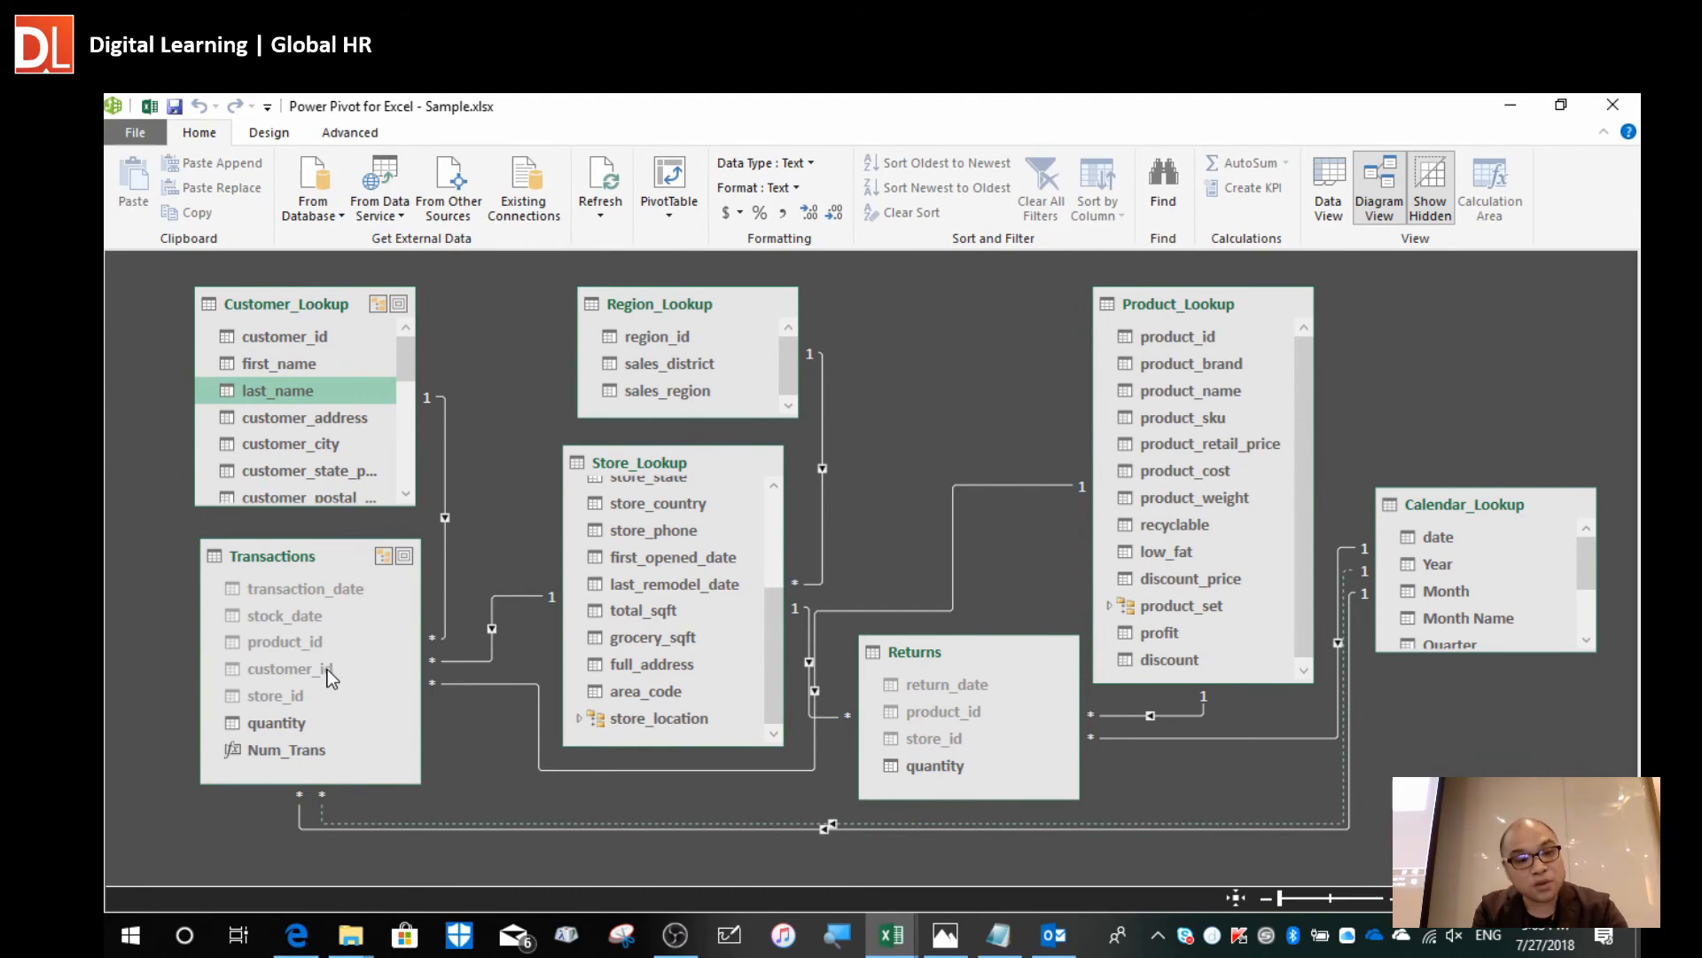
Select Num_Trans in the Transactions diagram table, and inspect the measure's formula in Data View.
click(294, 751)
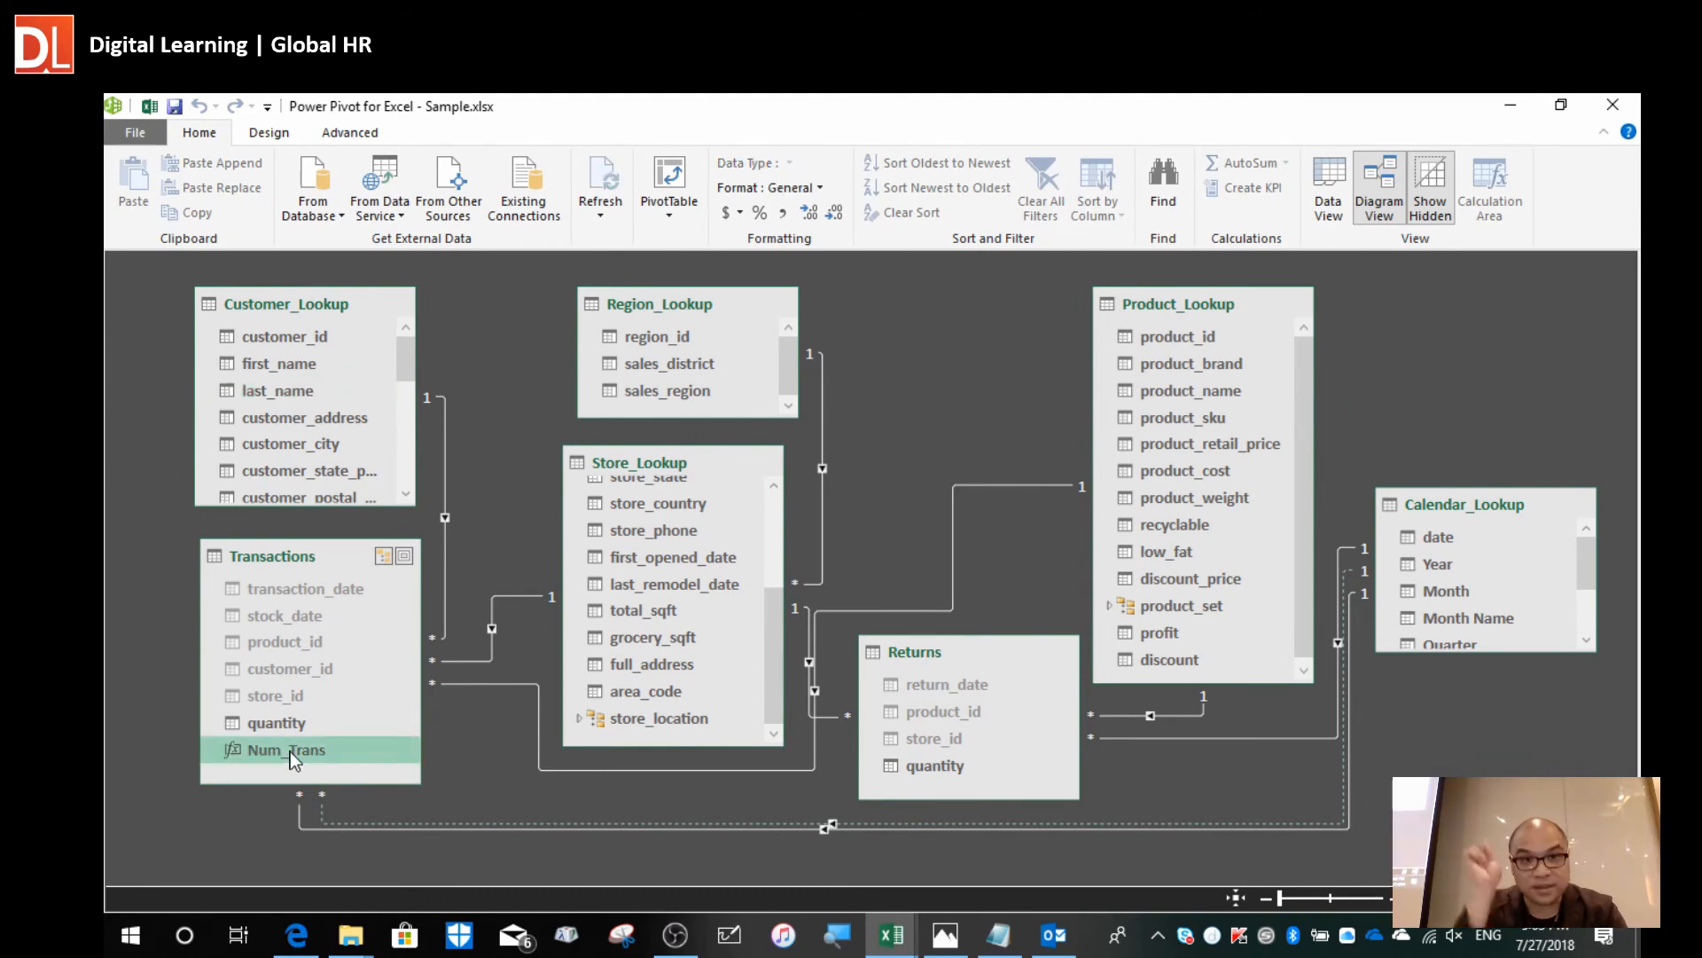
click(1328, 205)
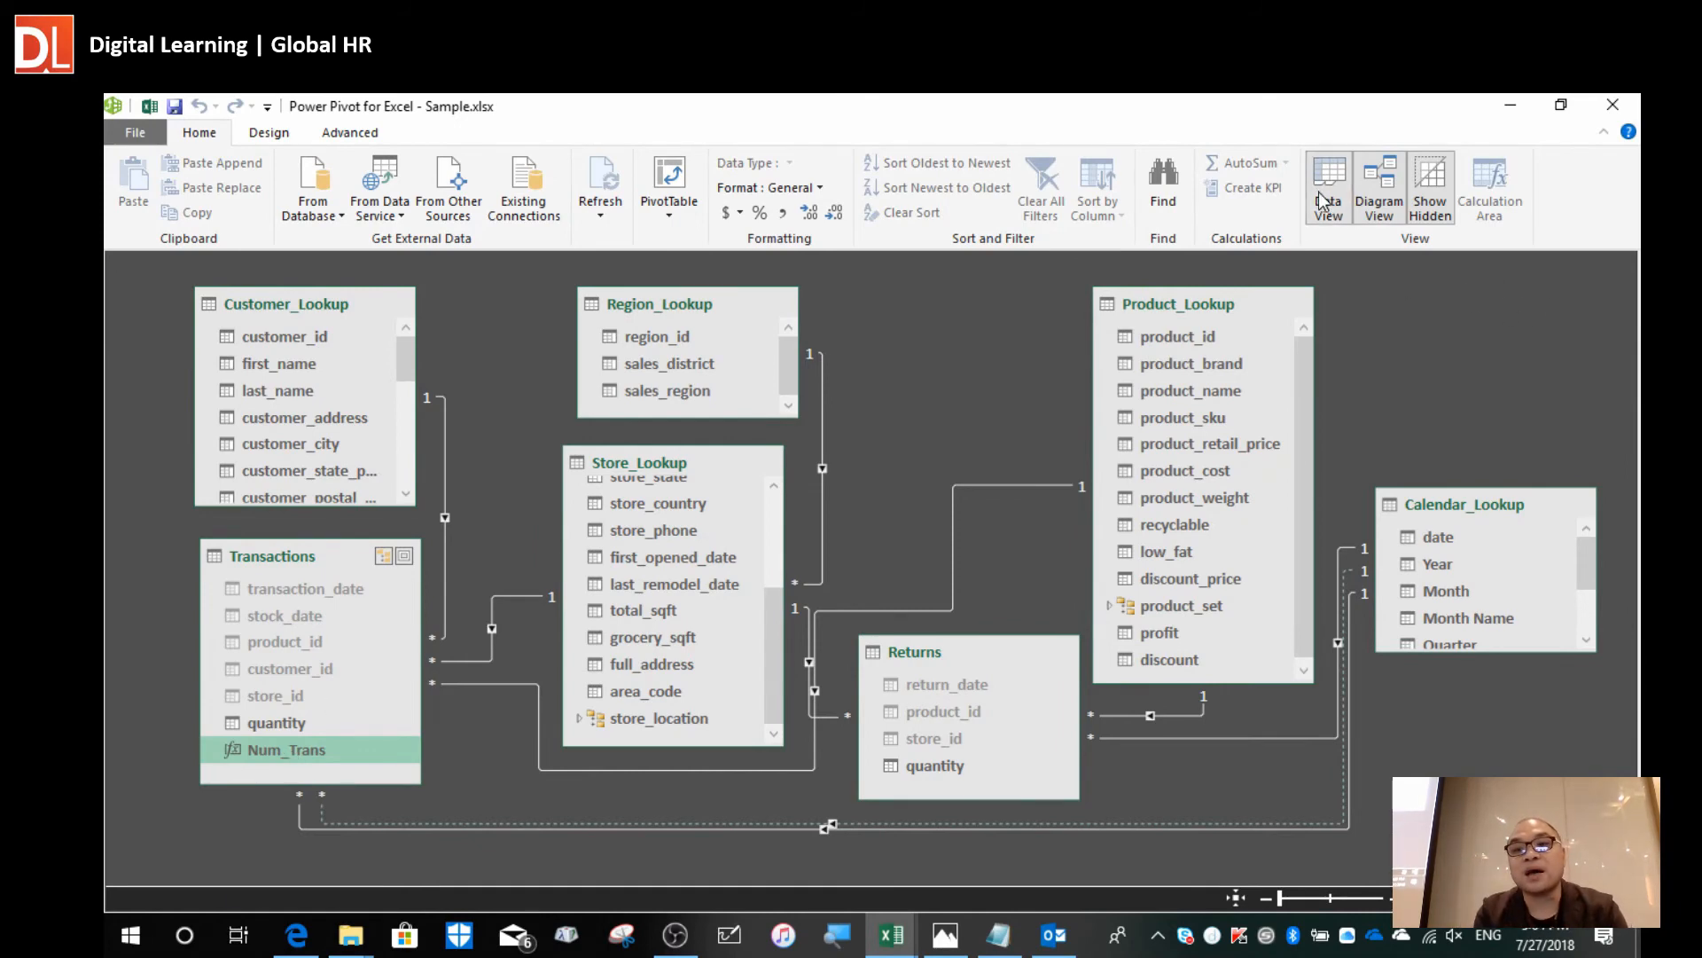
click(279, 758)
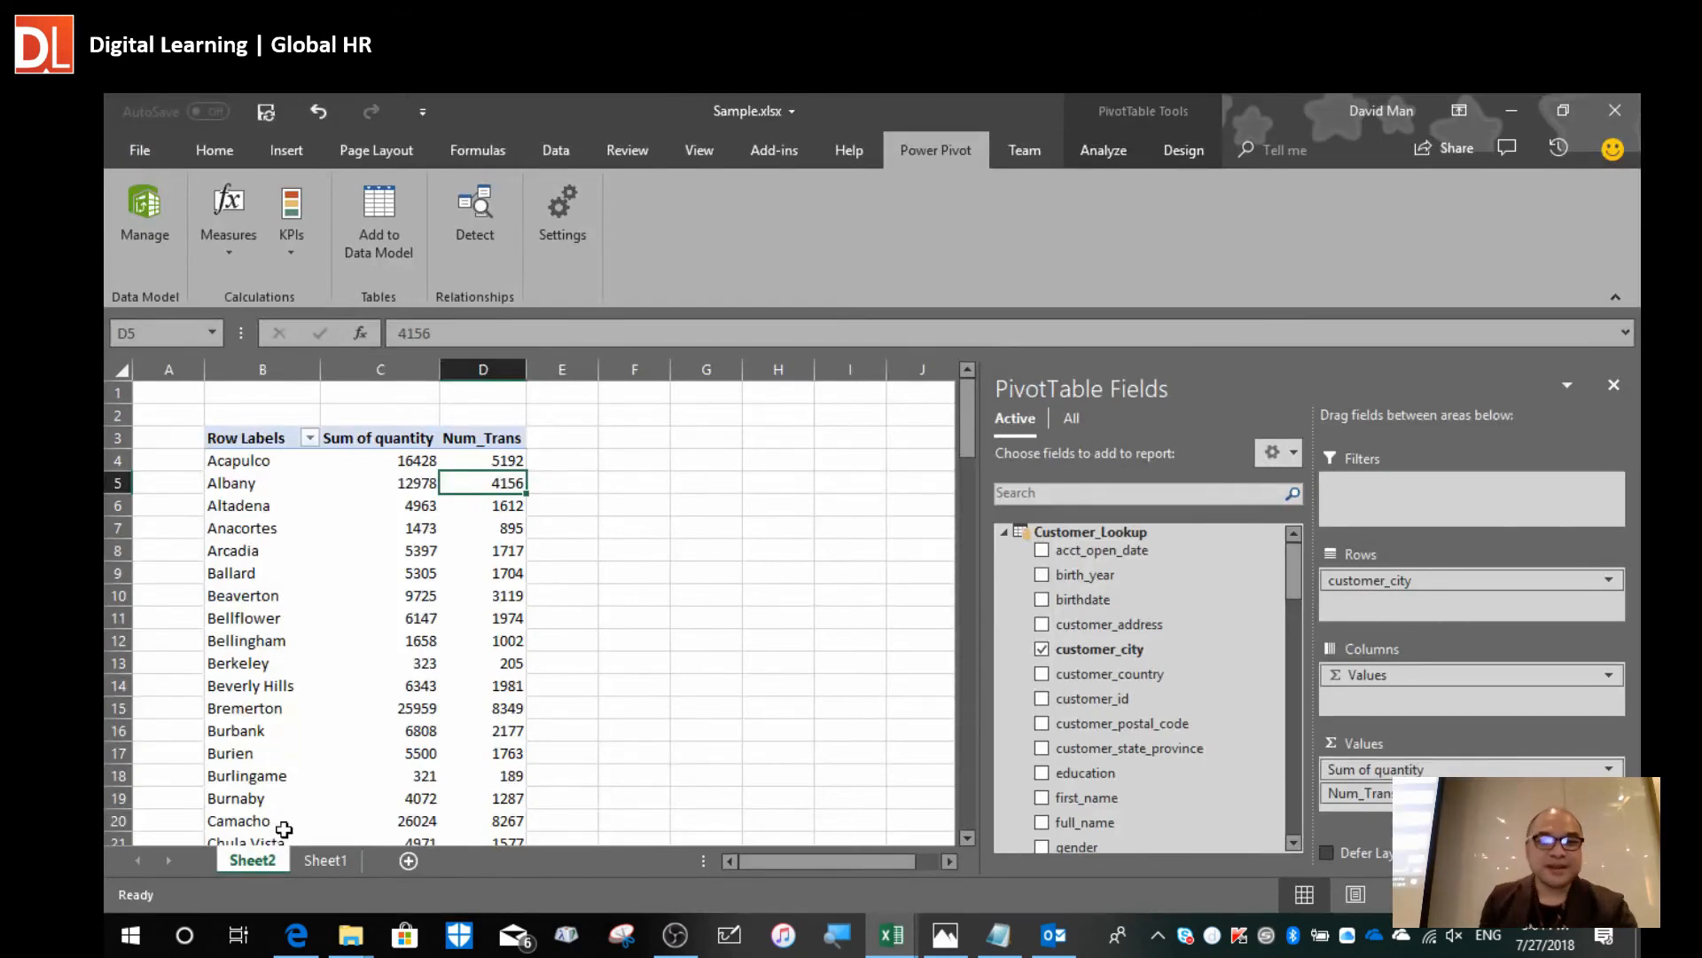
Examine the Num_Trans values per city in the Excel PivotTable, and set the Power Pivot window back to Diagram View.
click(508, 546)
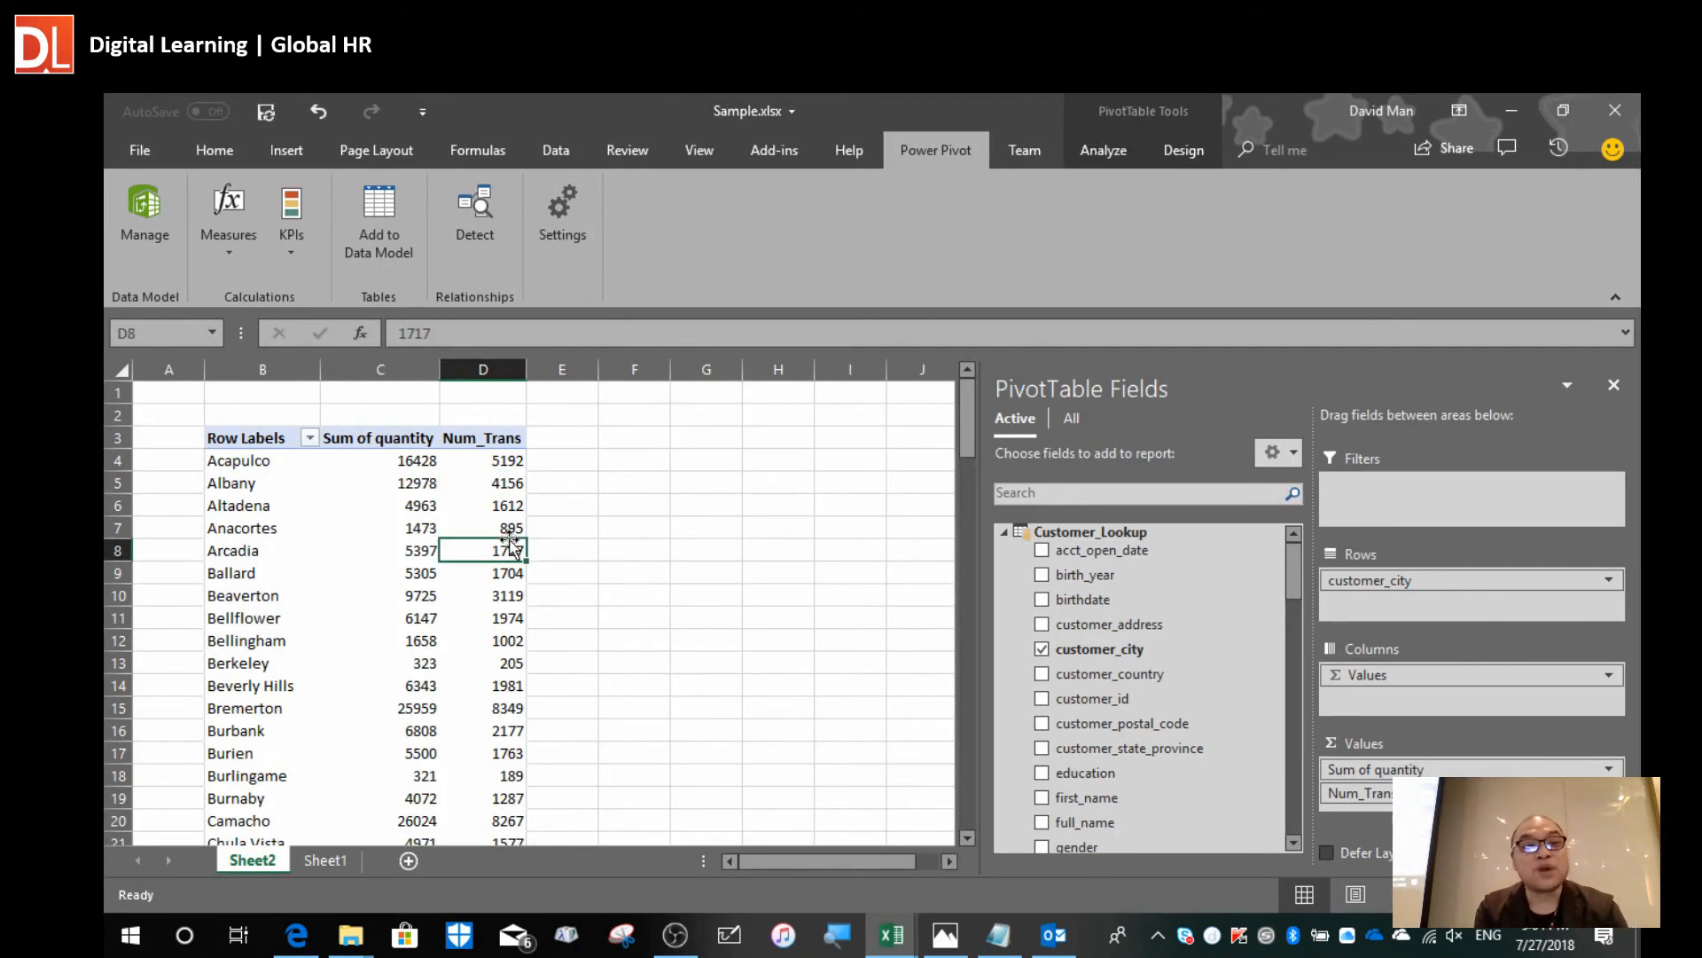
click(255, 470)
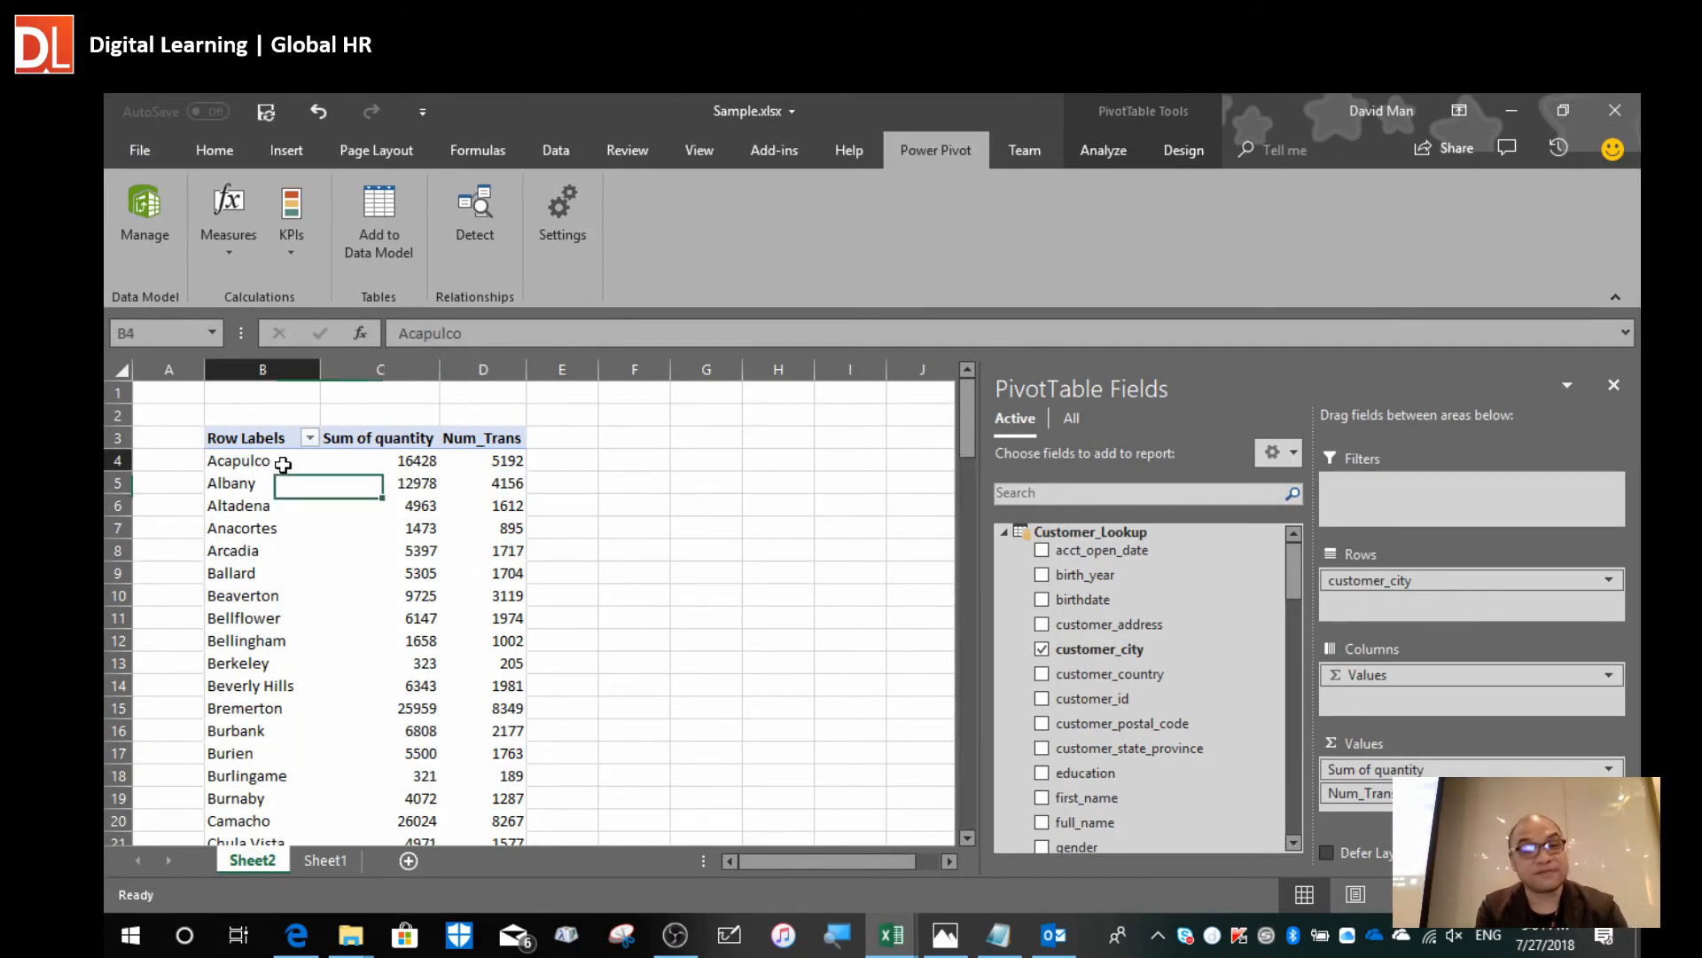
click(480, 504)
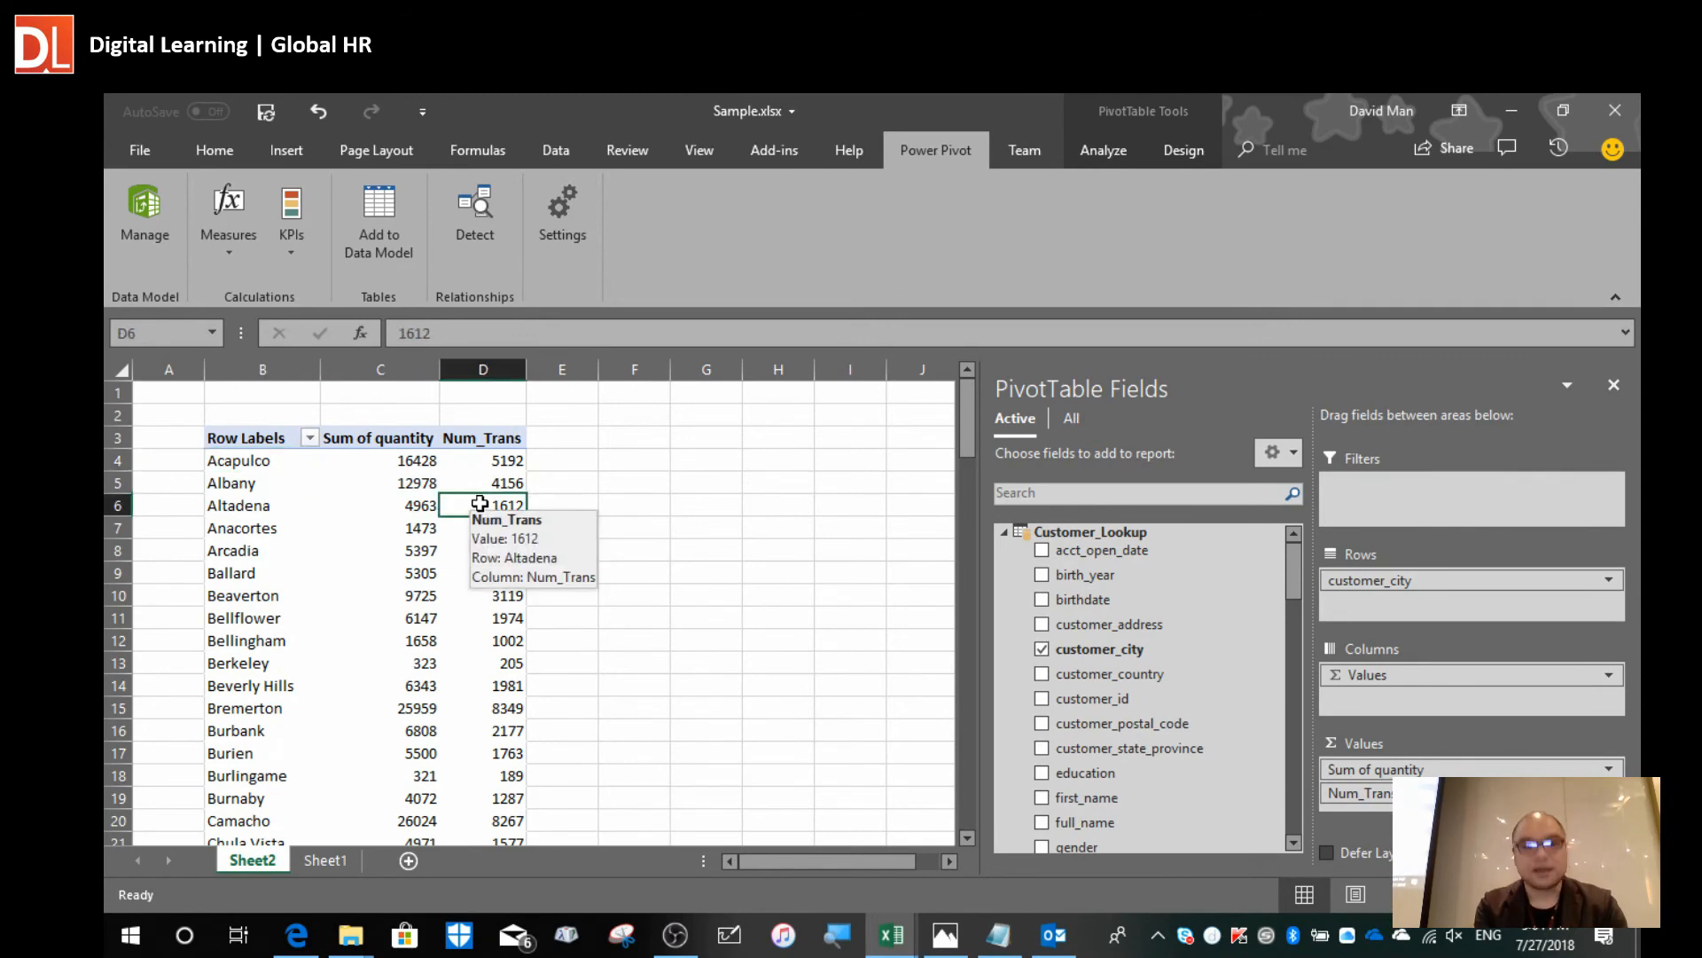
key(alt+Tab)
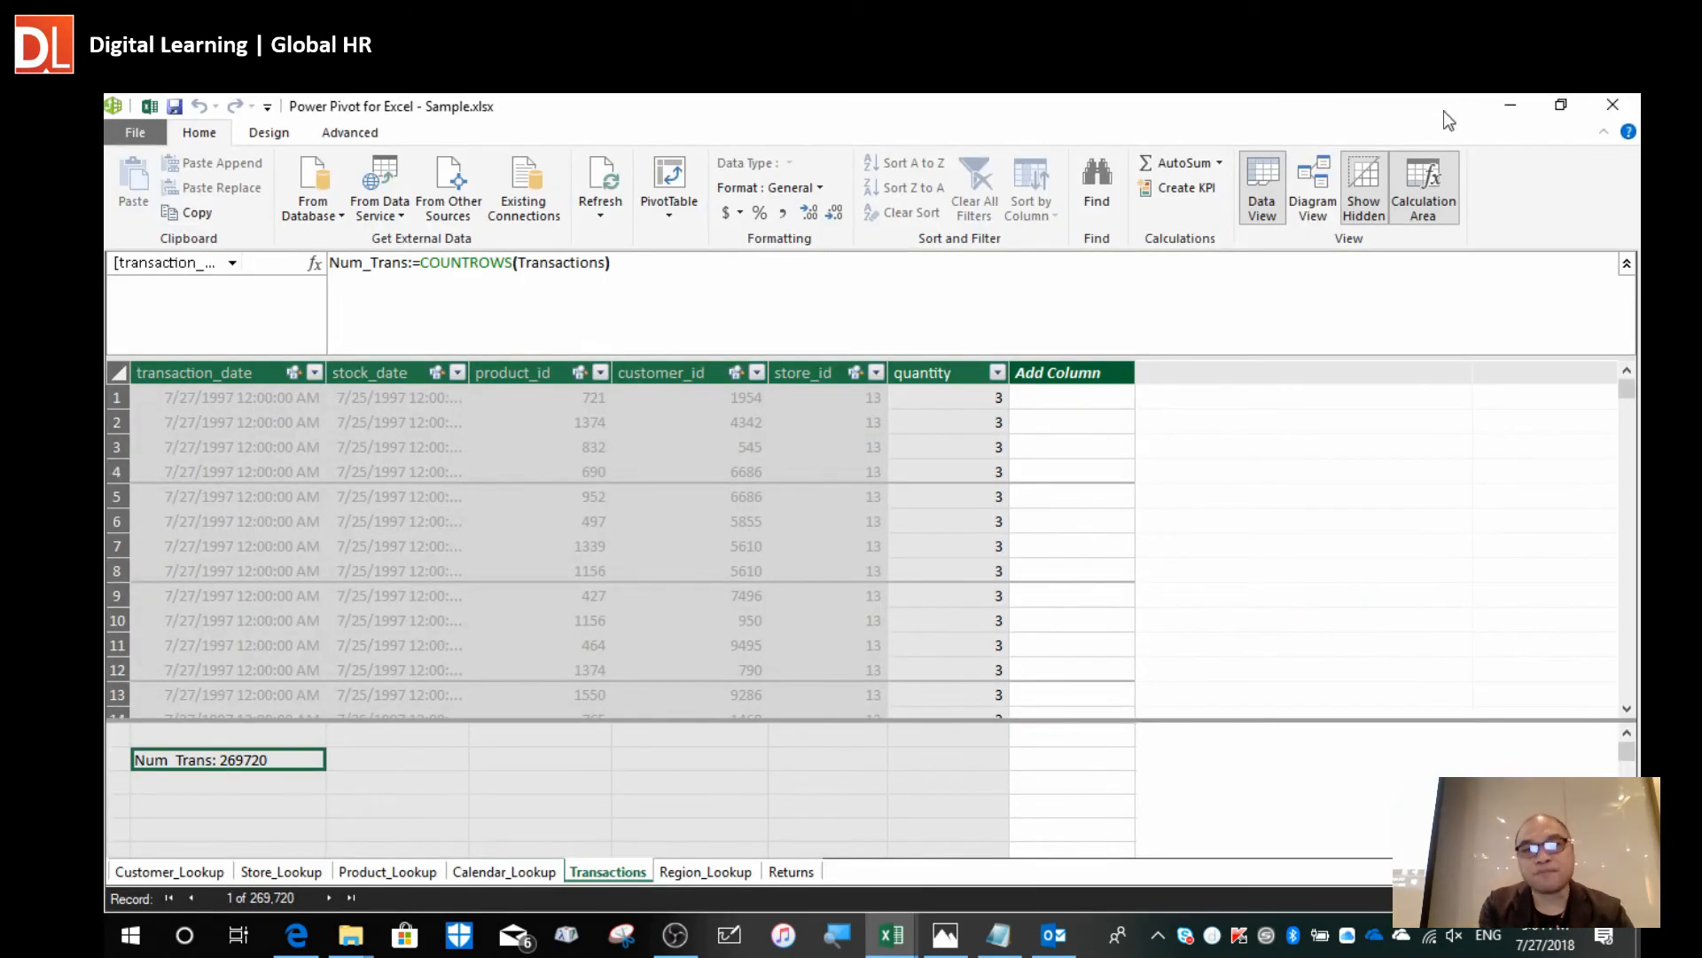
click(1313, 192)
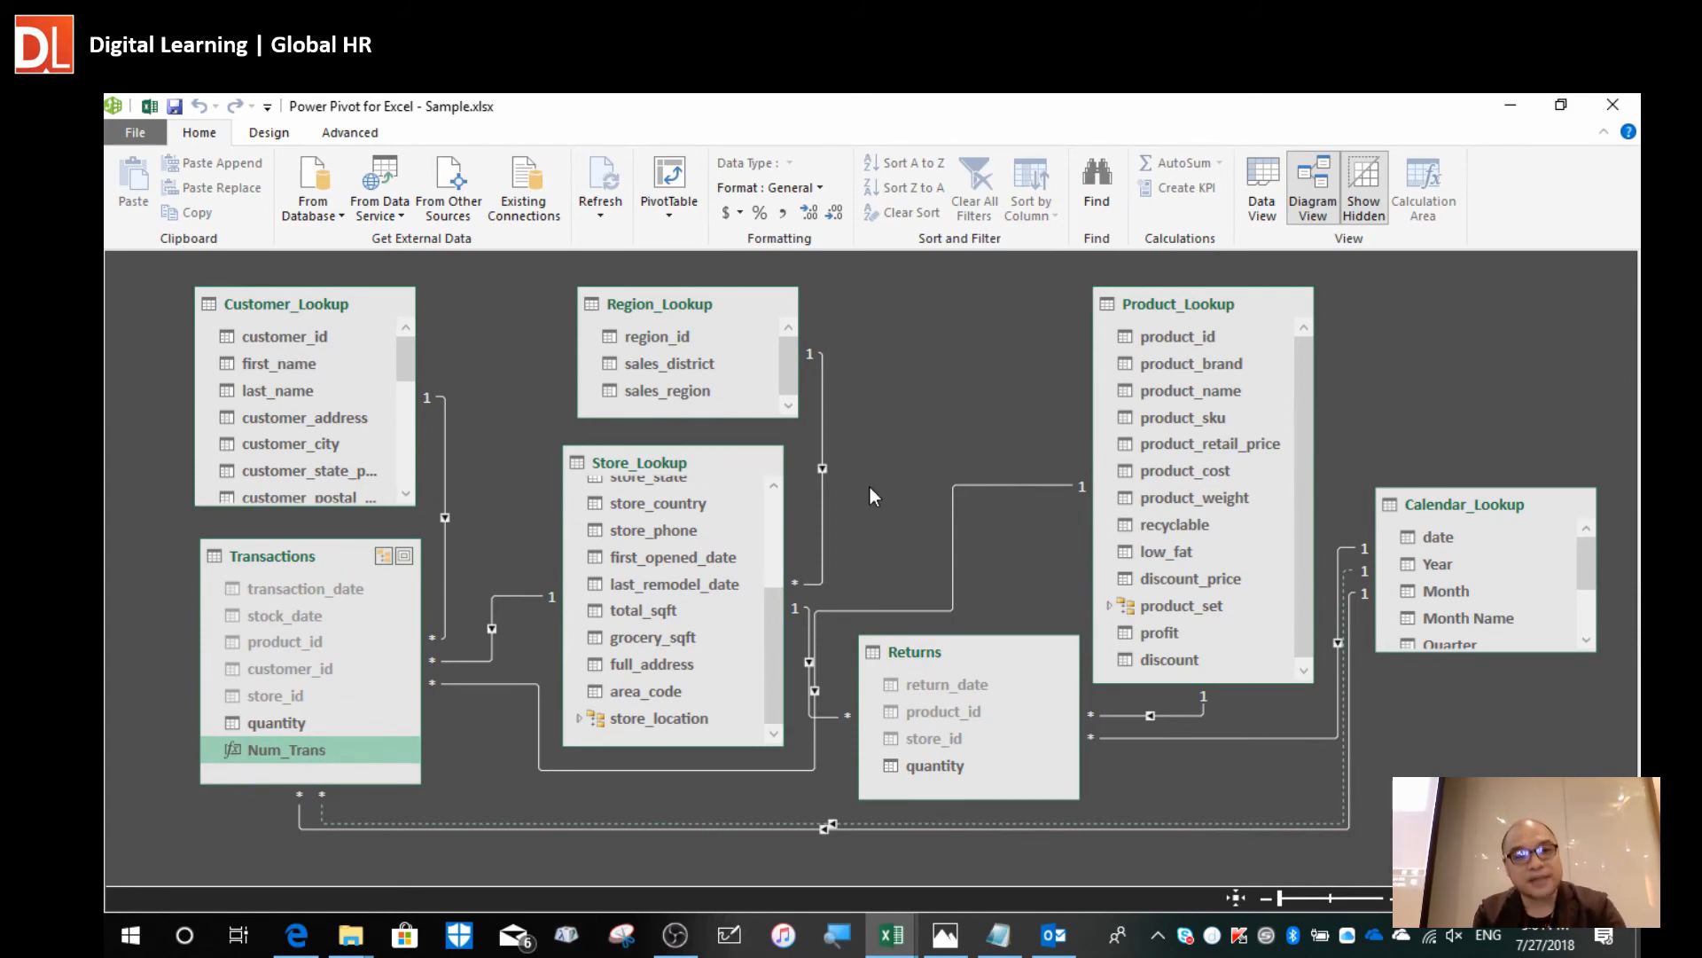
key(alt+Tab)
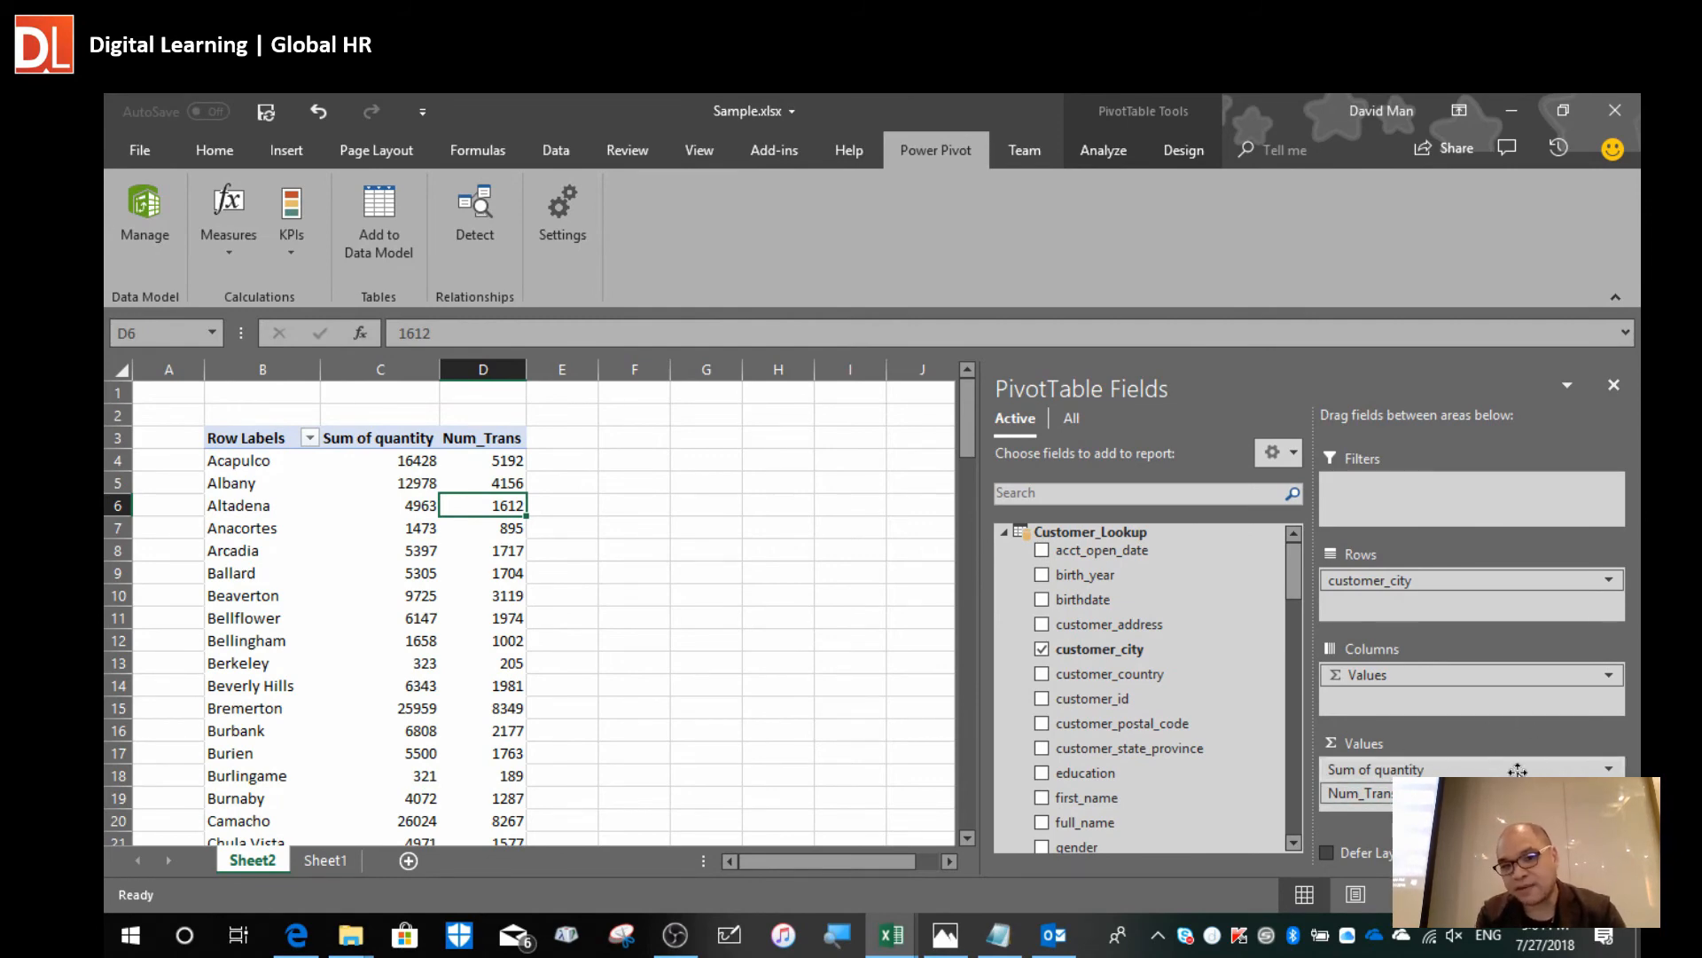
Widen the Num_Trans column D on Sheet2, and select the Altadena row label in B6.
click(501, 612)
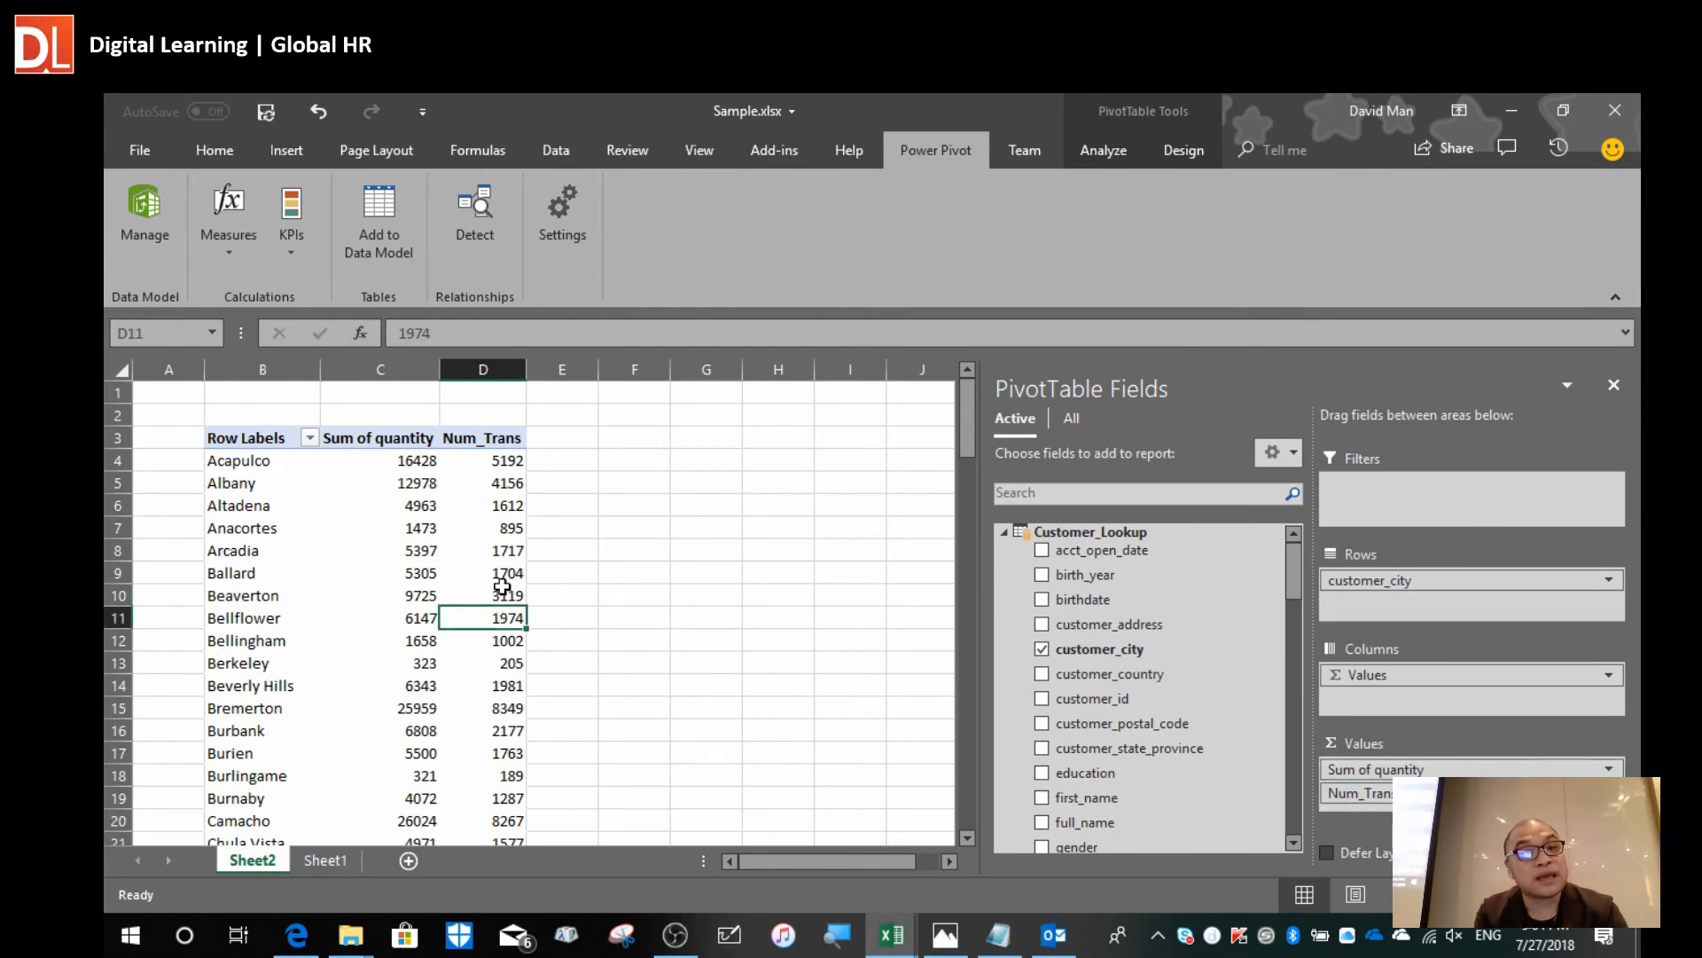
drag(527, 369, 607, 367)
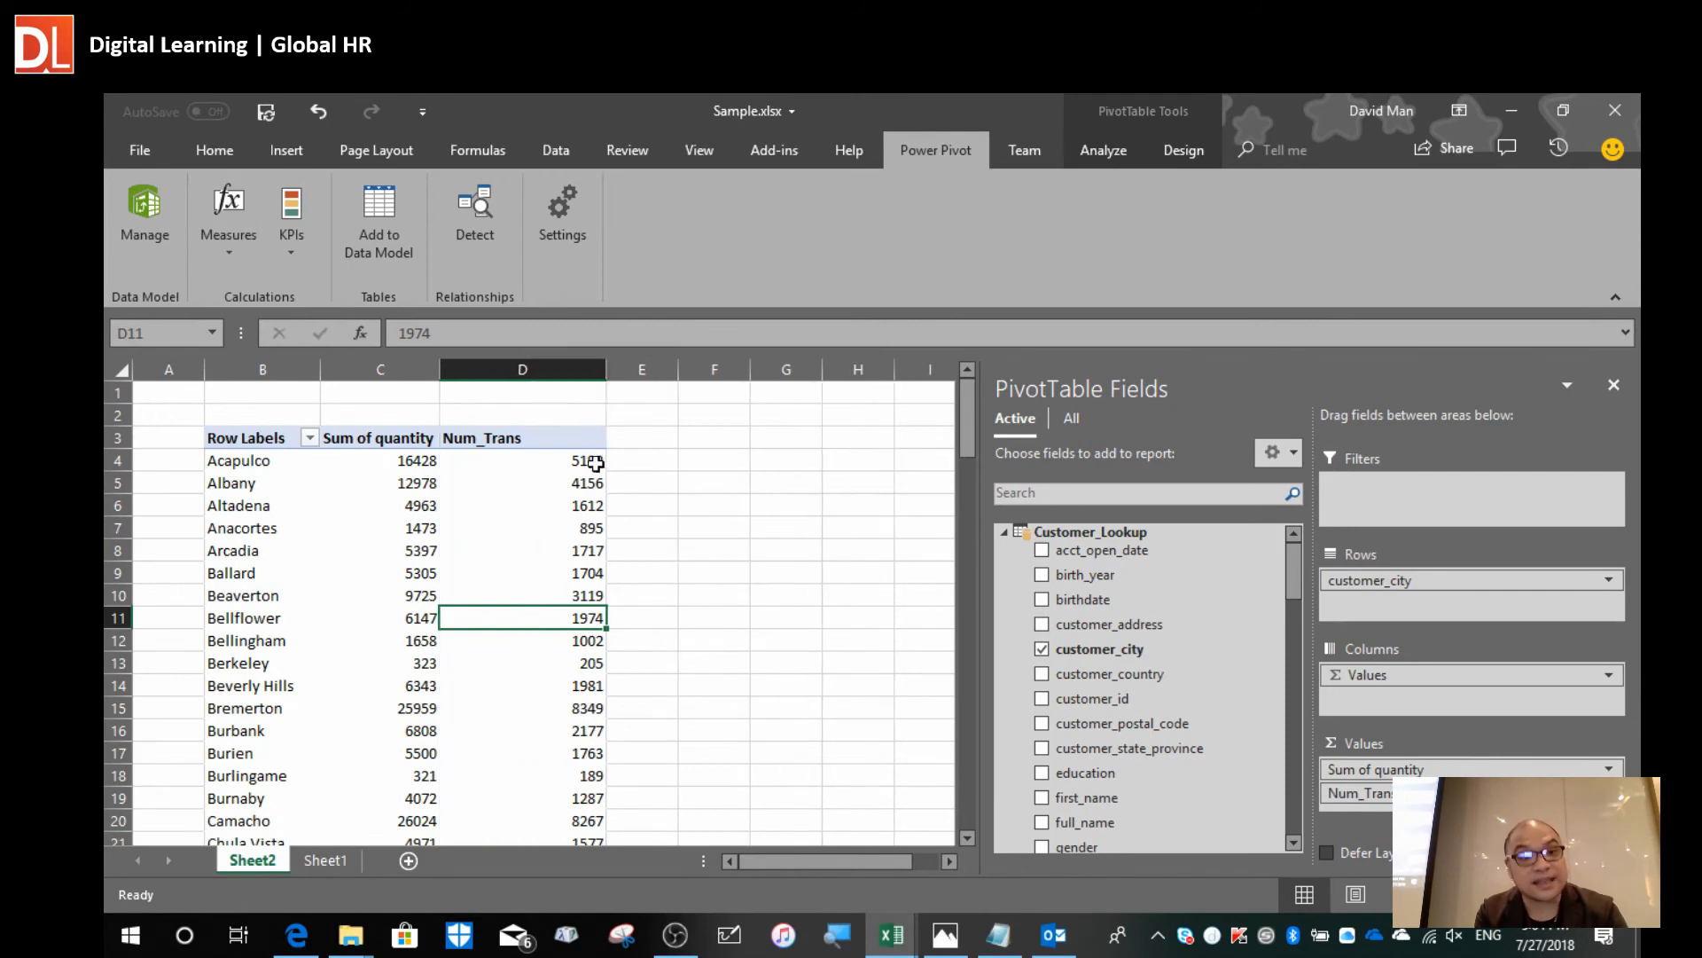
click(551, 508)
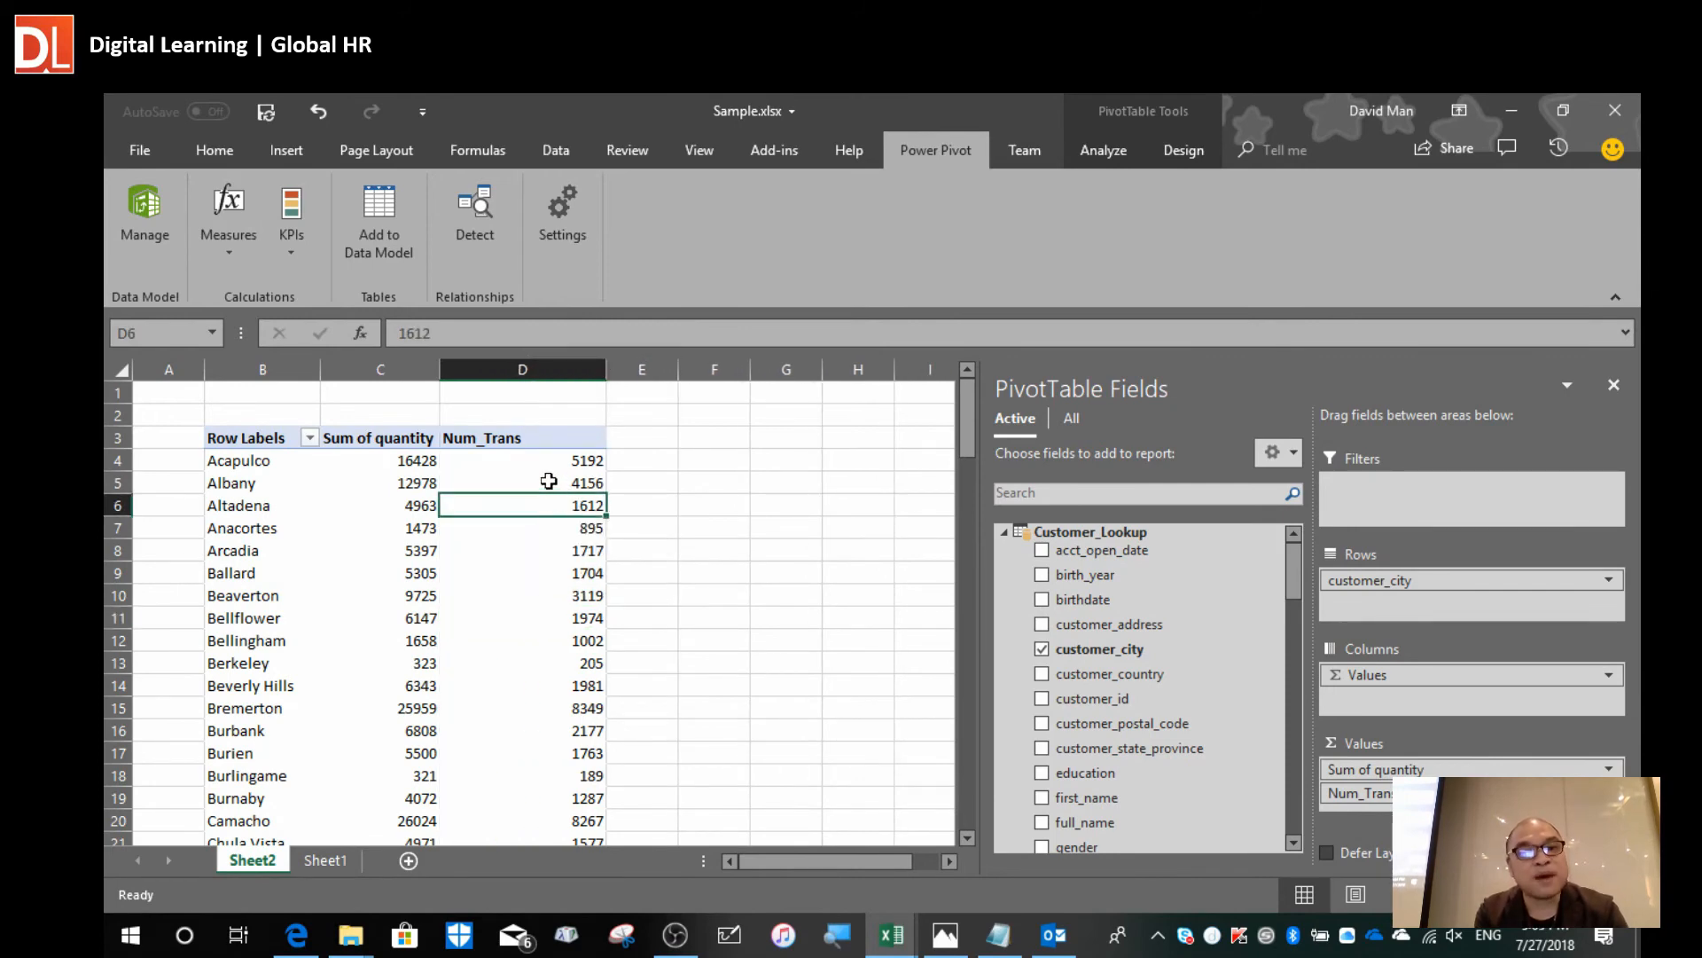
click(284, 510)
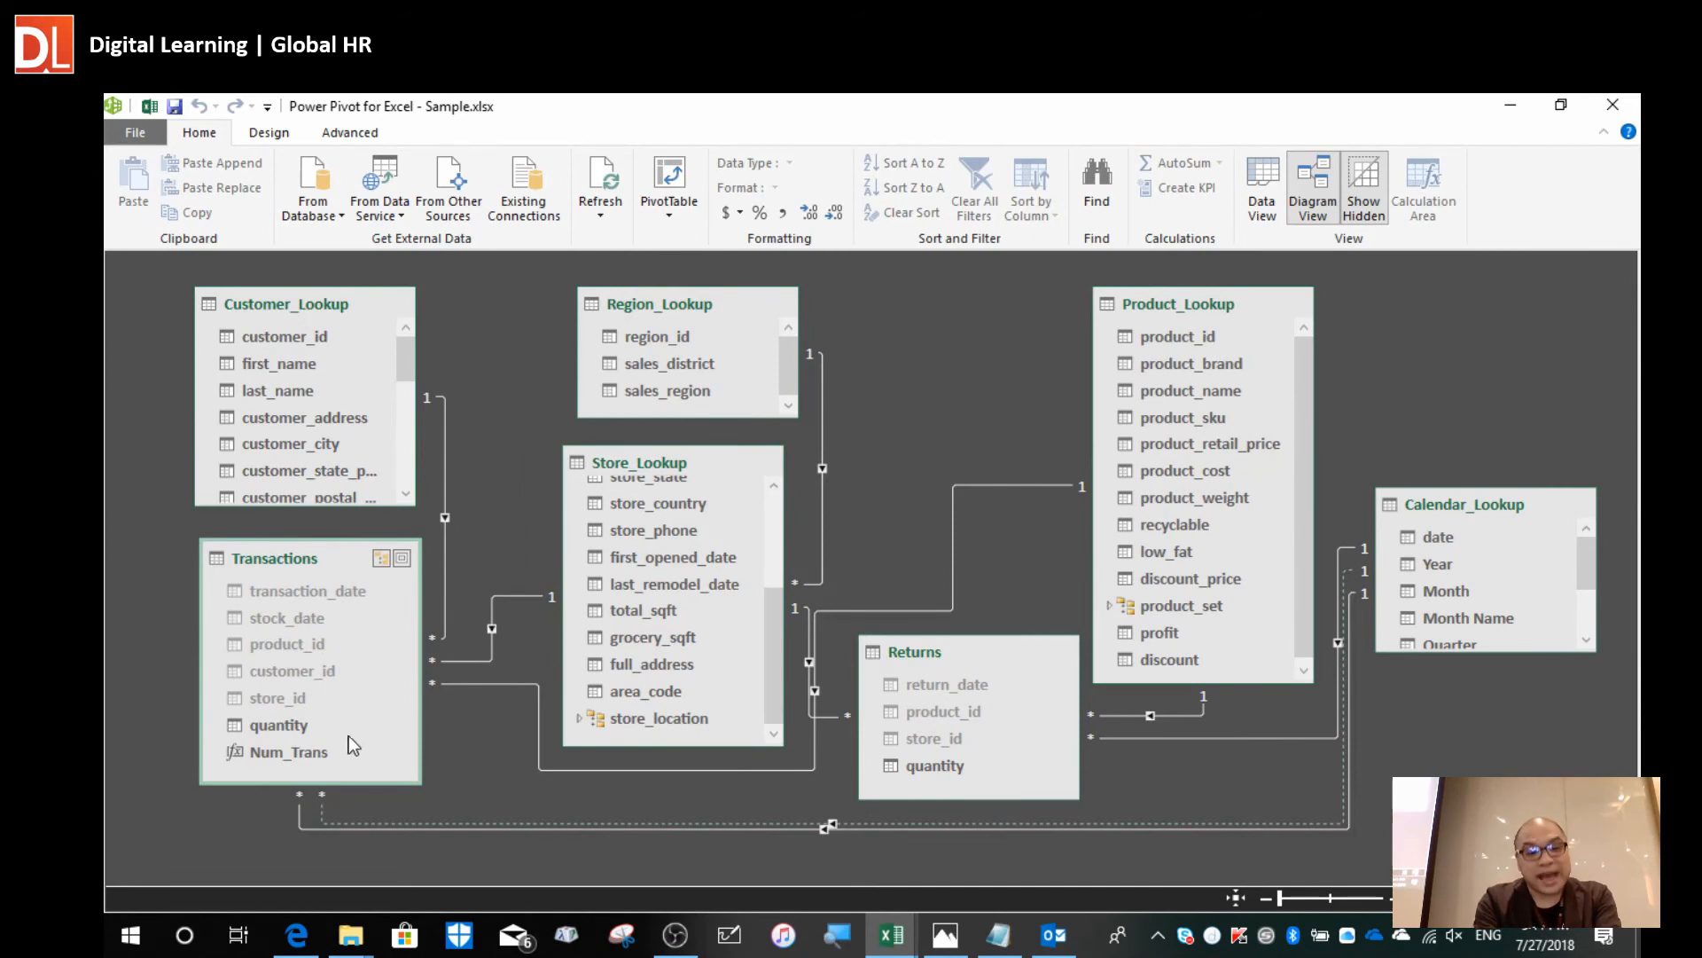
Open the Num_Trans measure from the diagram in Data View, and review its COUNTROWS(Transactions) formula with the formula text enlarged.
click(304, 753)
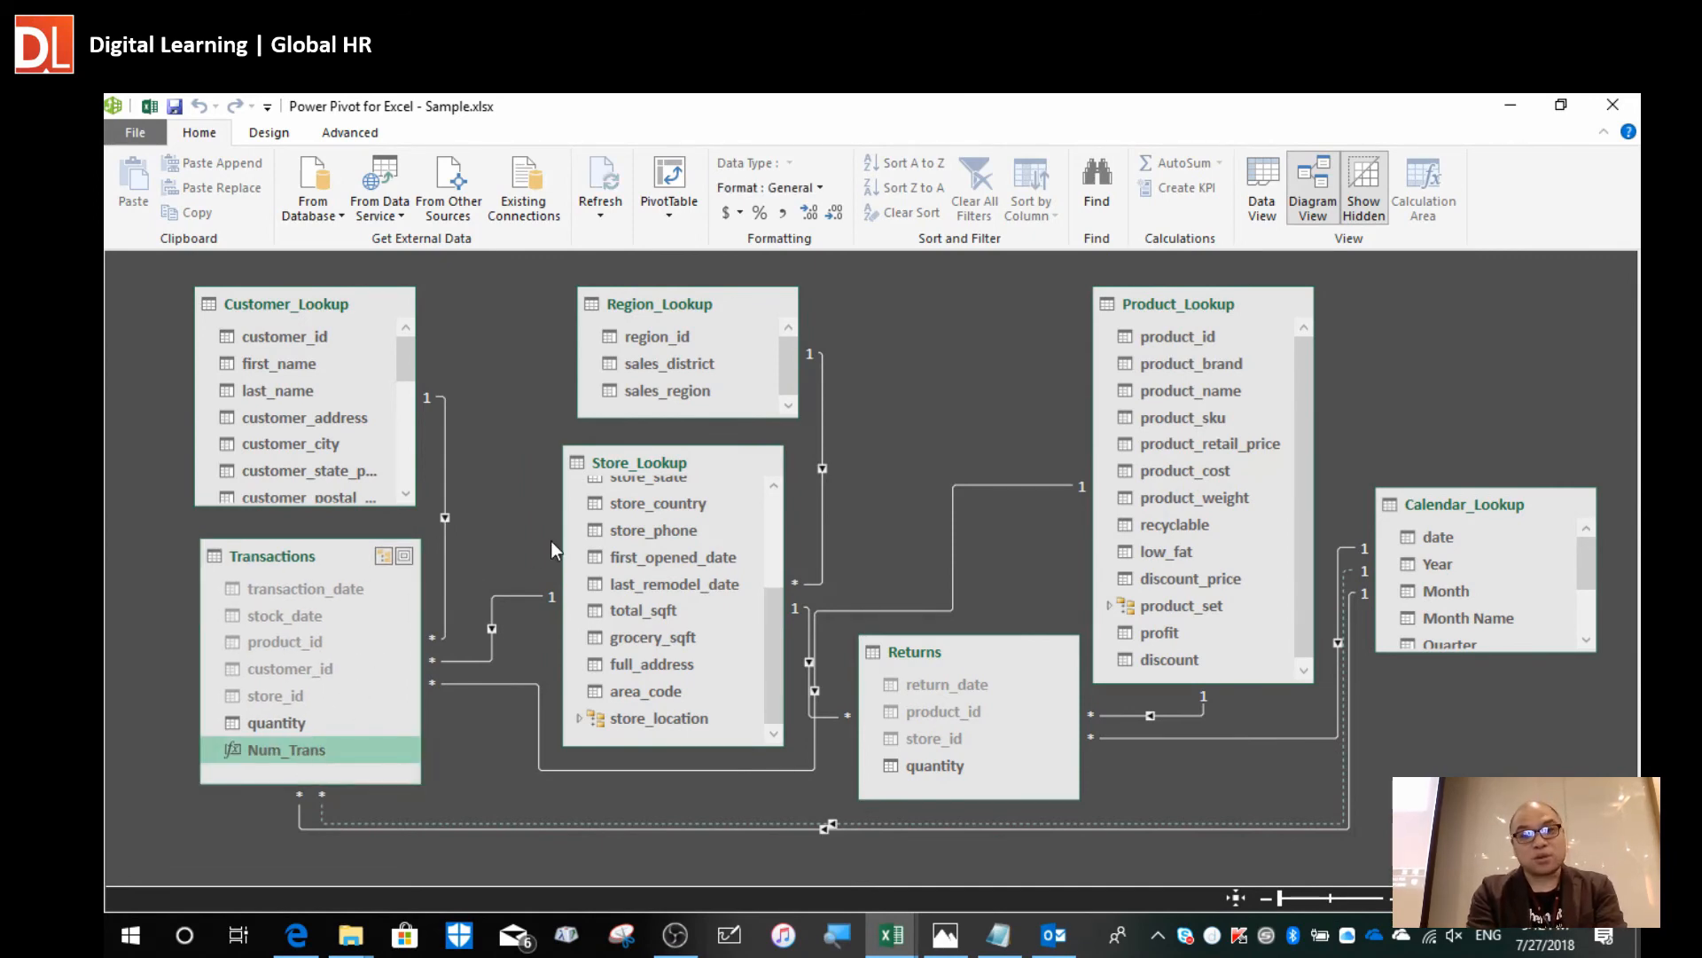
click(1263, 191)
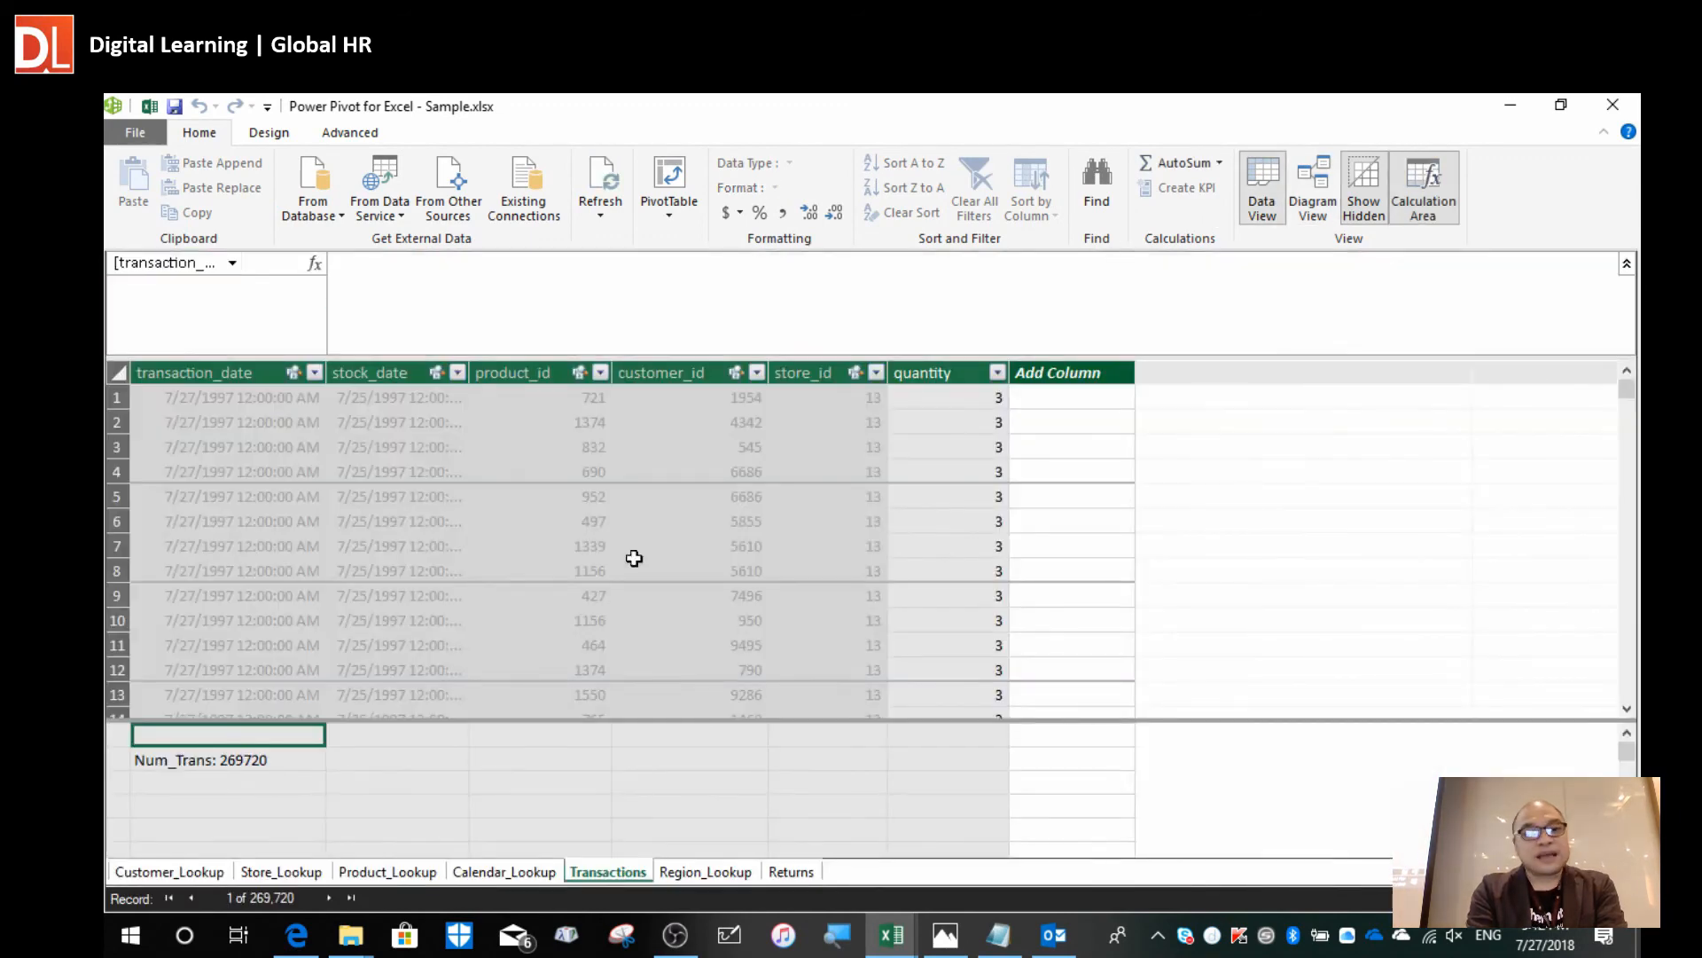
click(287, 759)
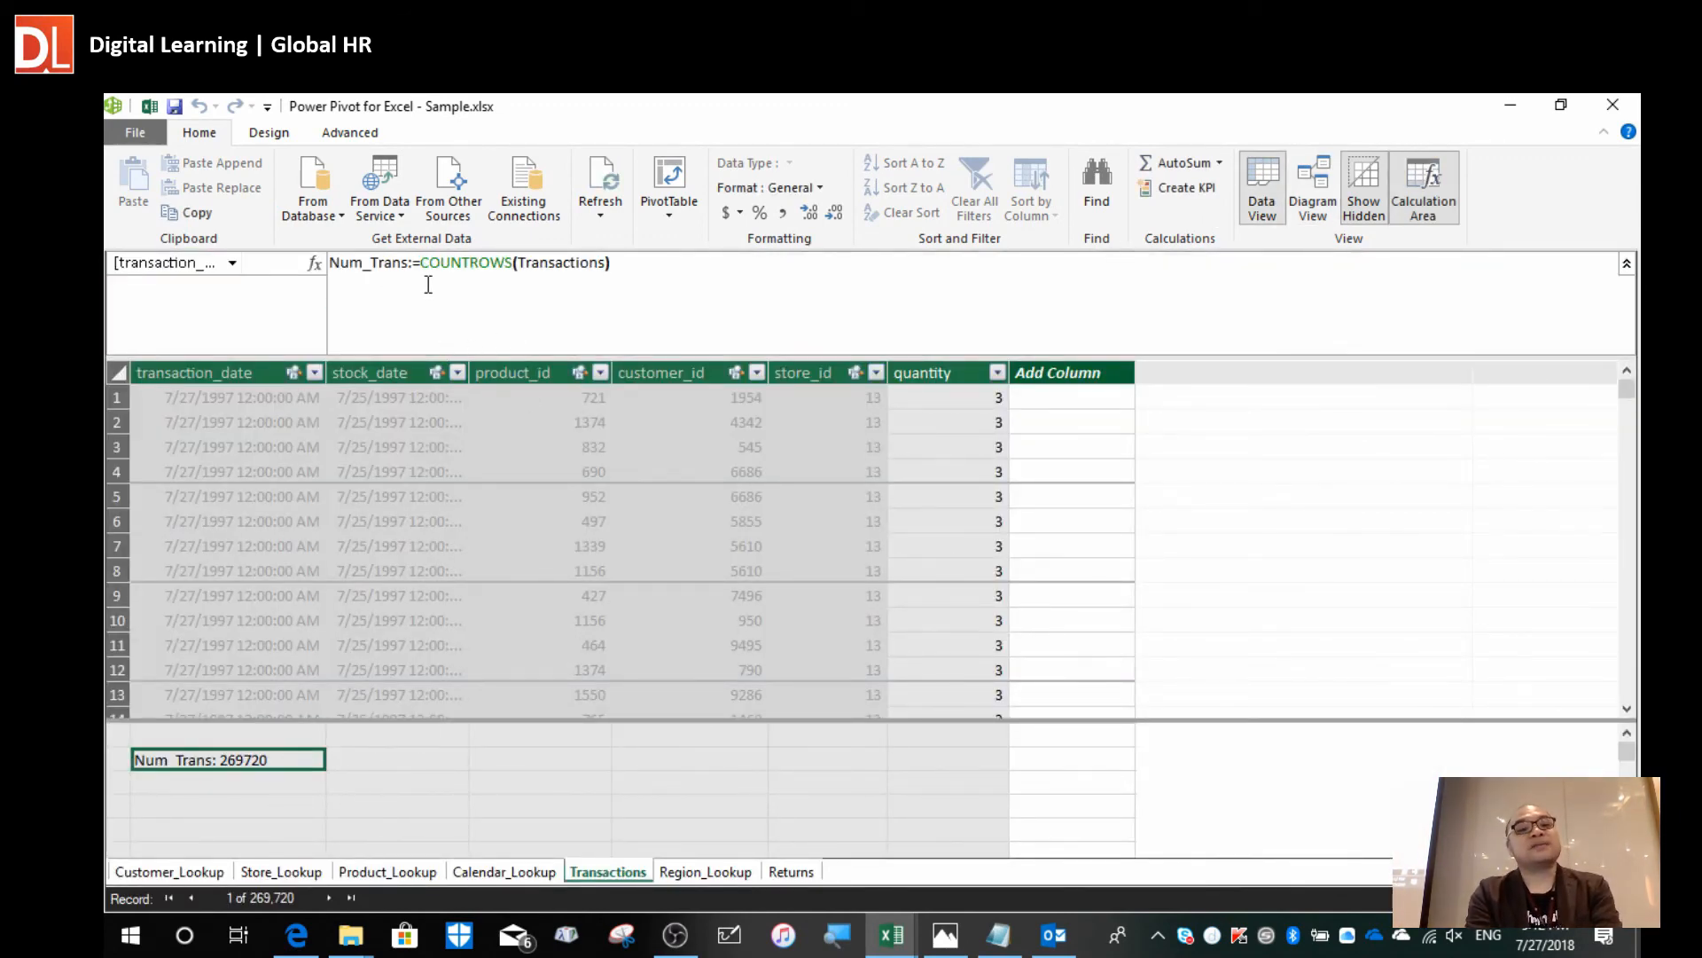
click(589, 303)
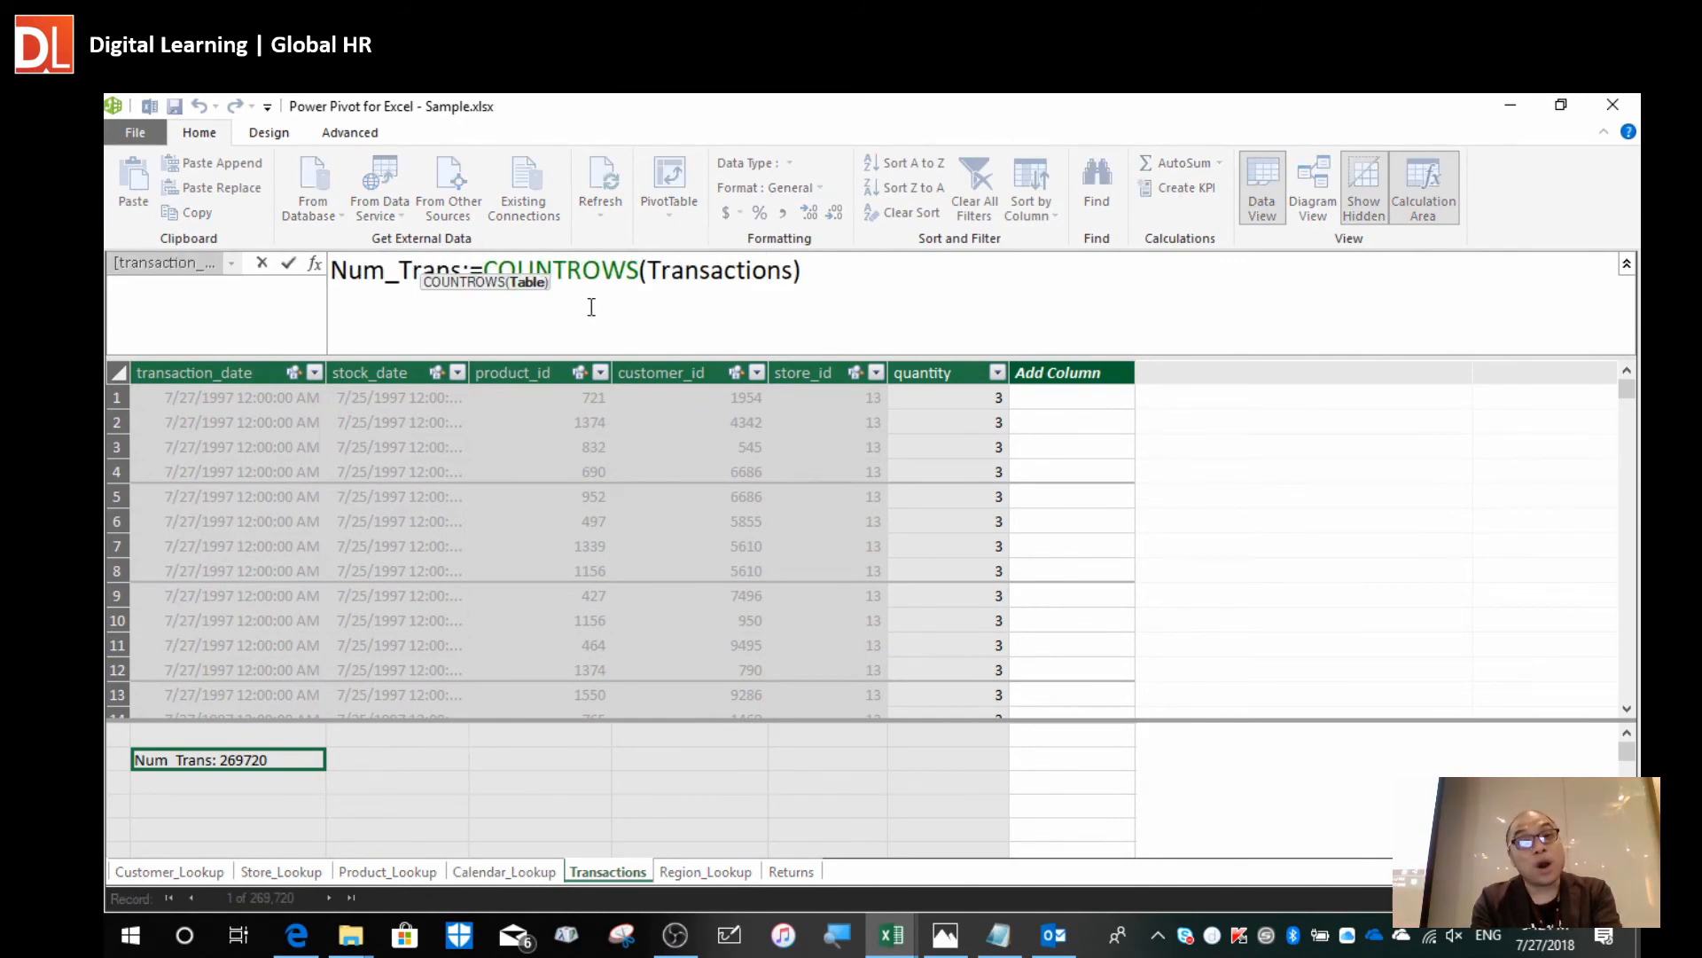
click(968, 293)
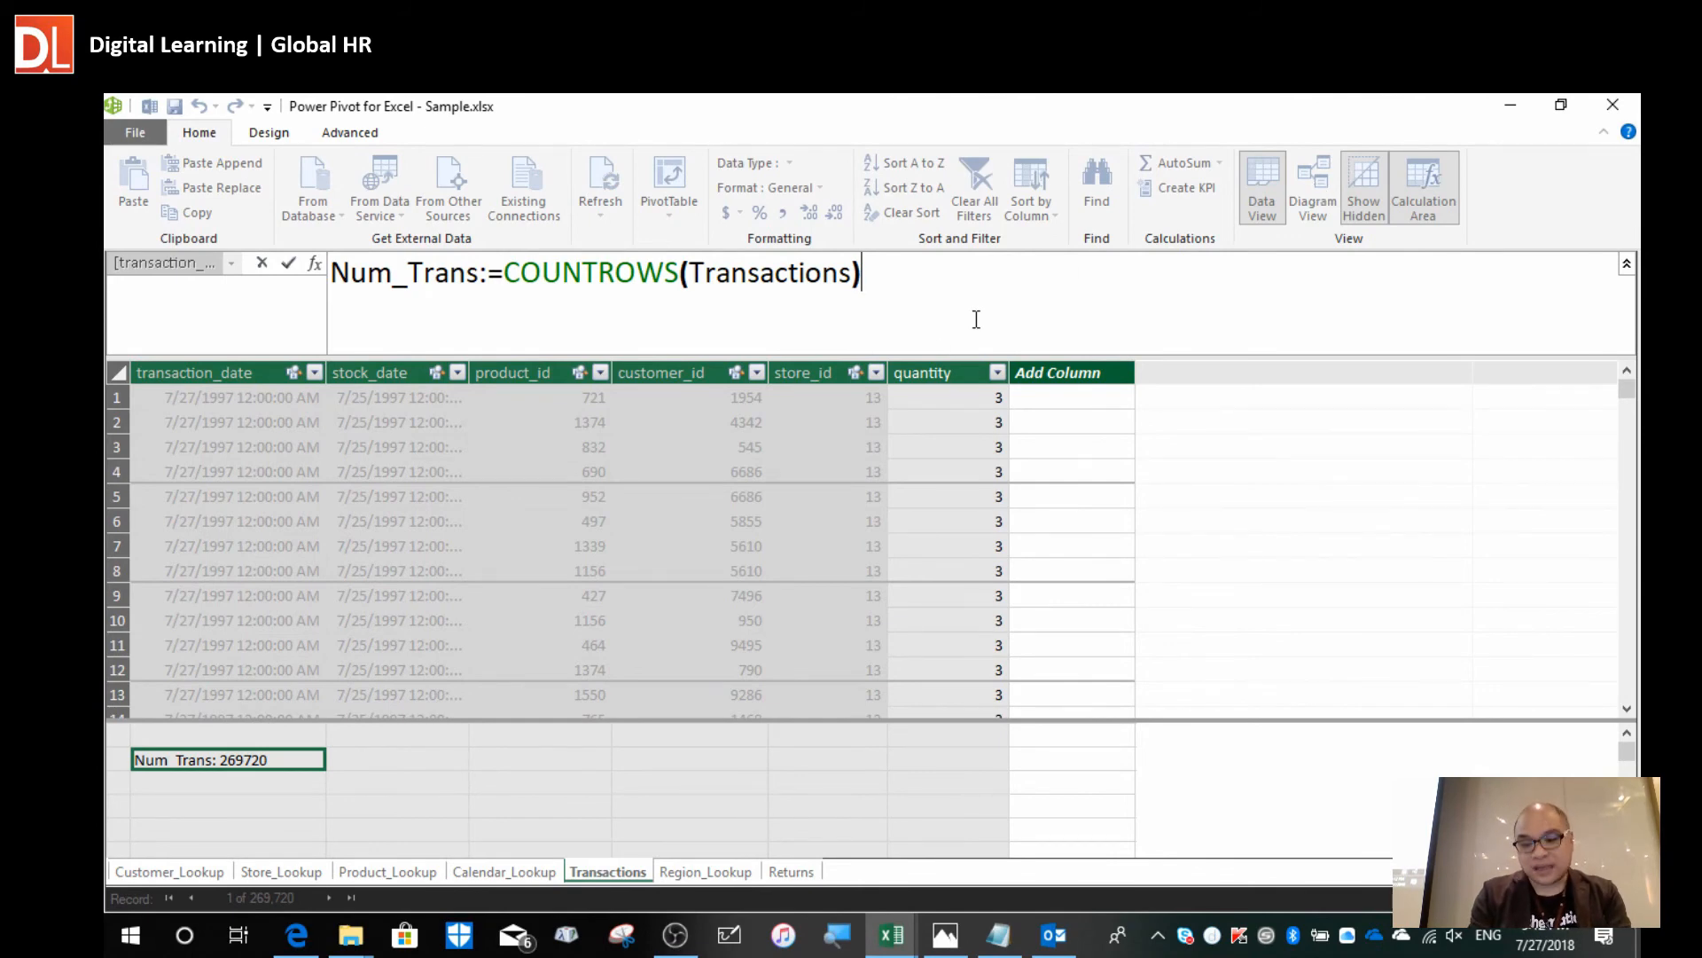
key(Return)
Return to Diagram View, and check the Num_Trans value for Beaverton in D10 against the model's table relationships.
click(1322, 182)
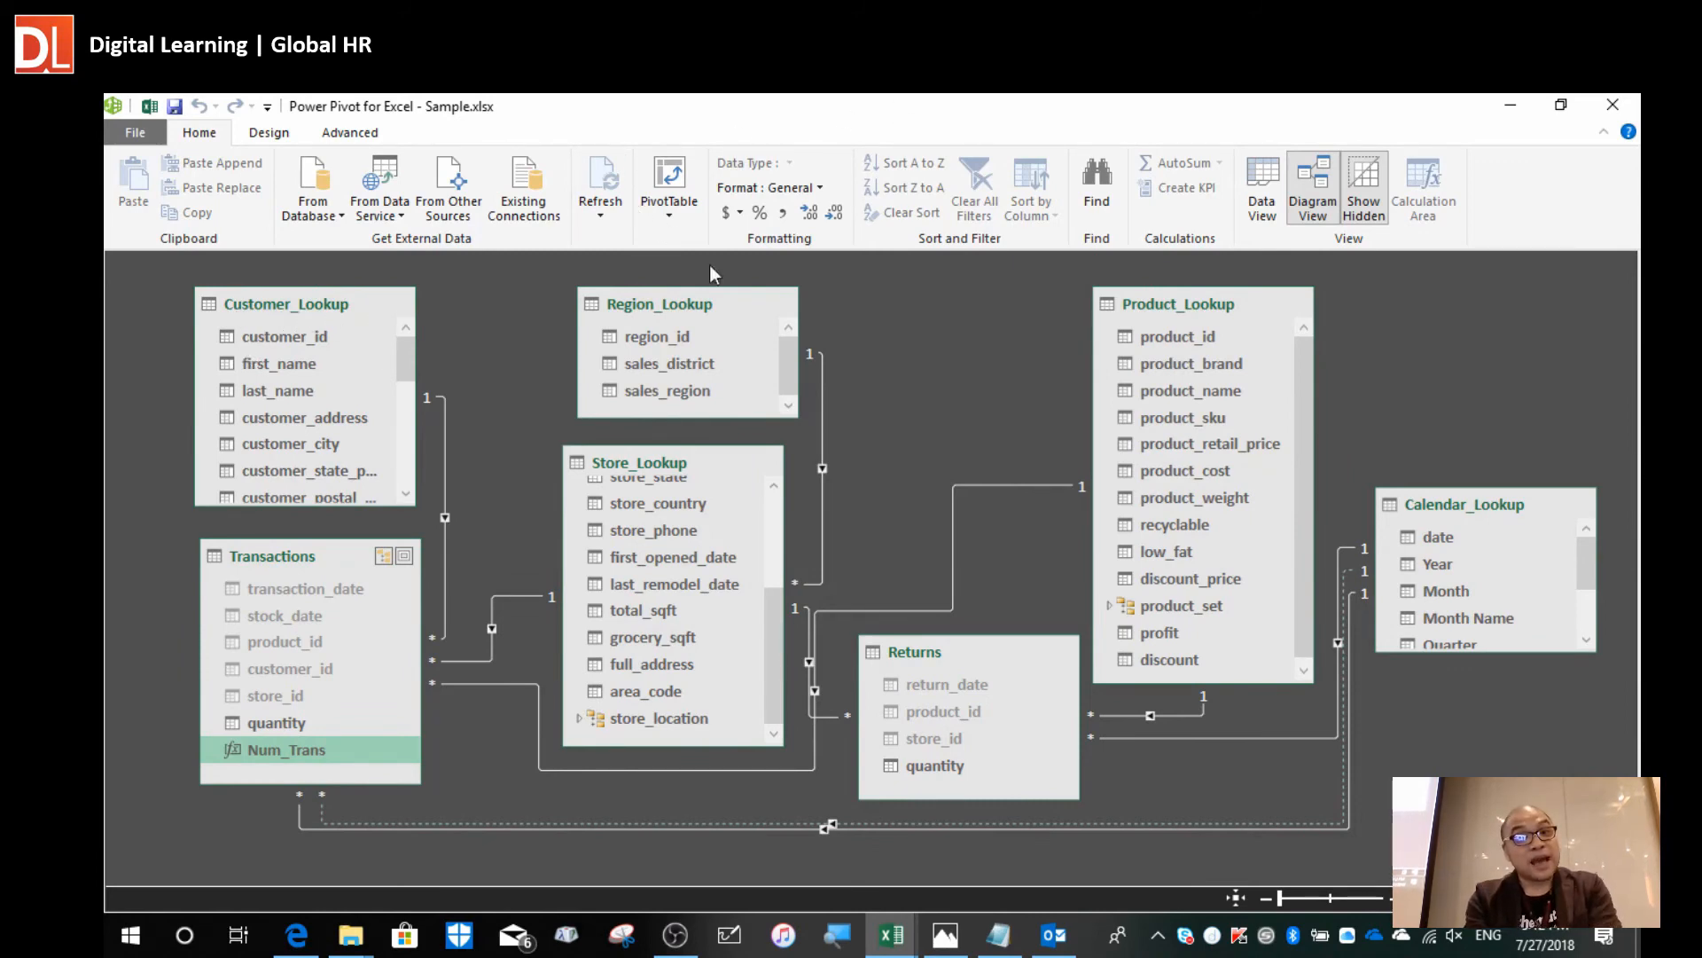
key(alt+Tab)
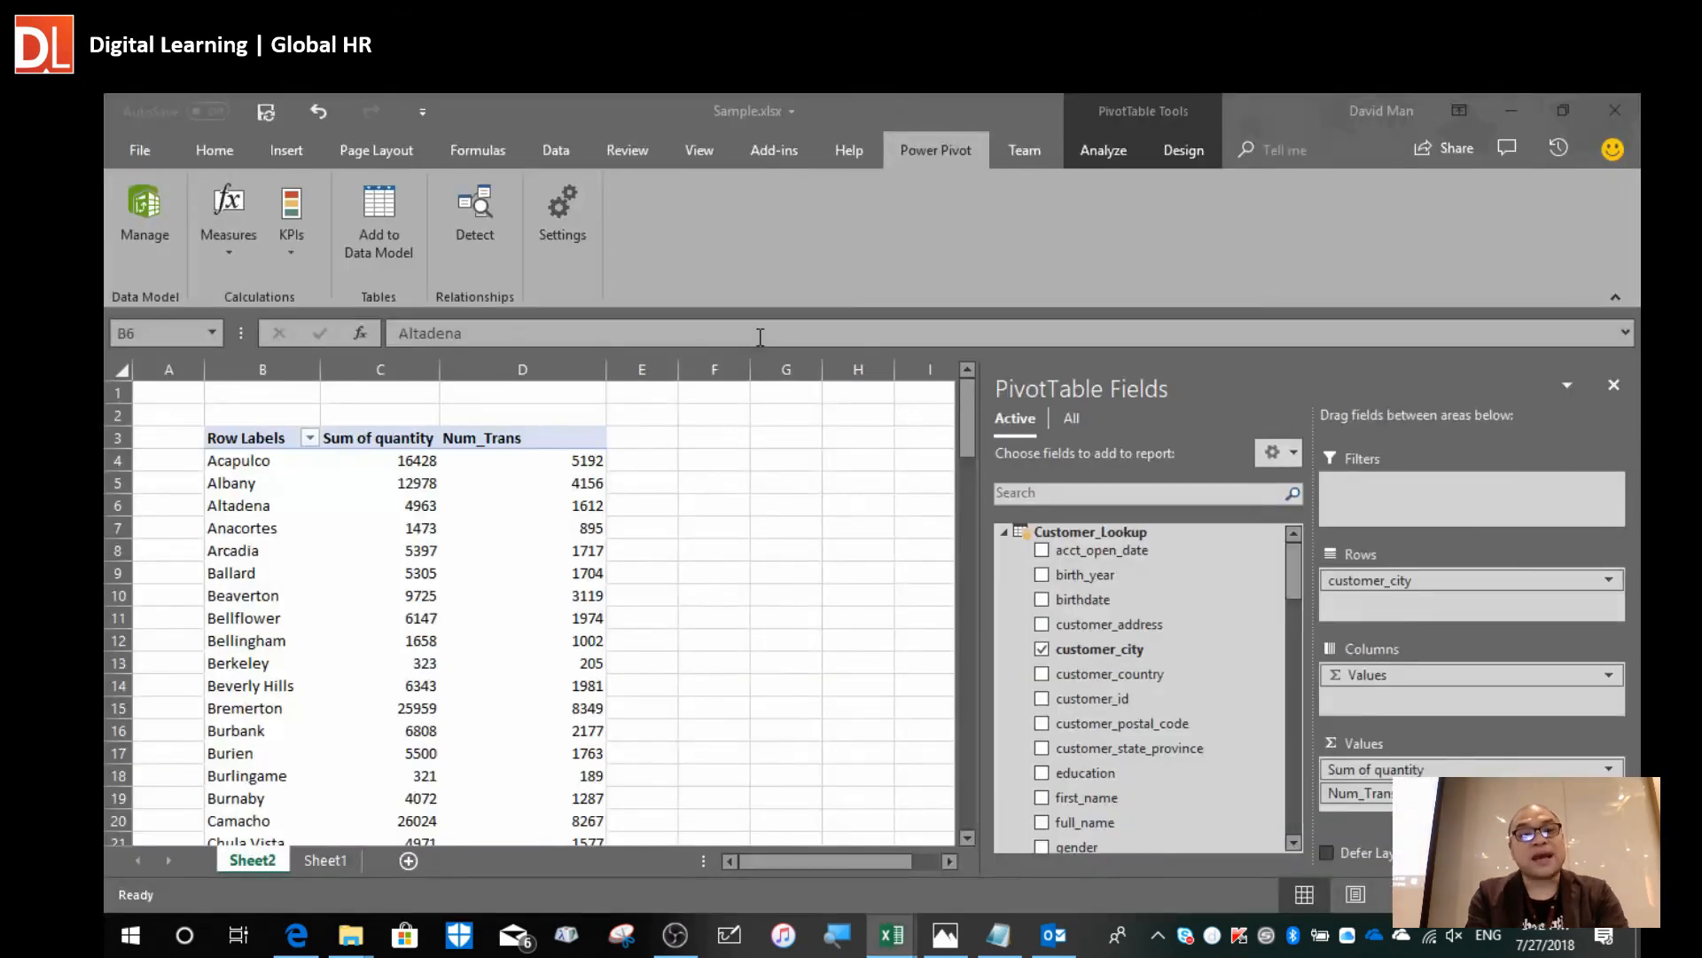
click(480, 593)
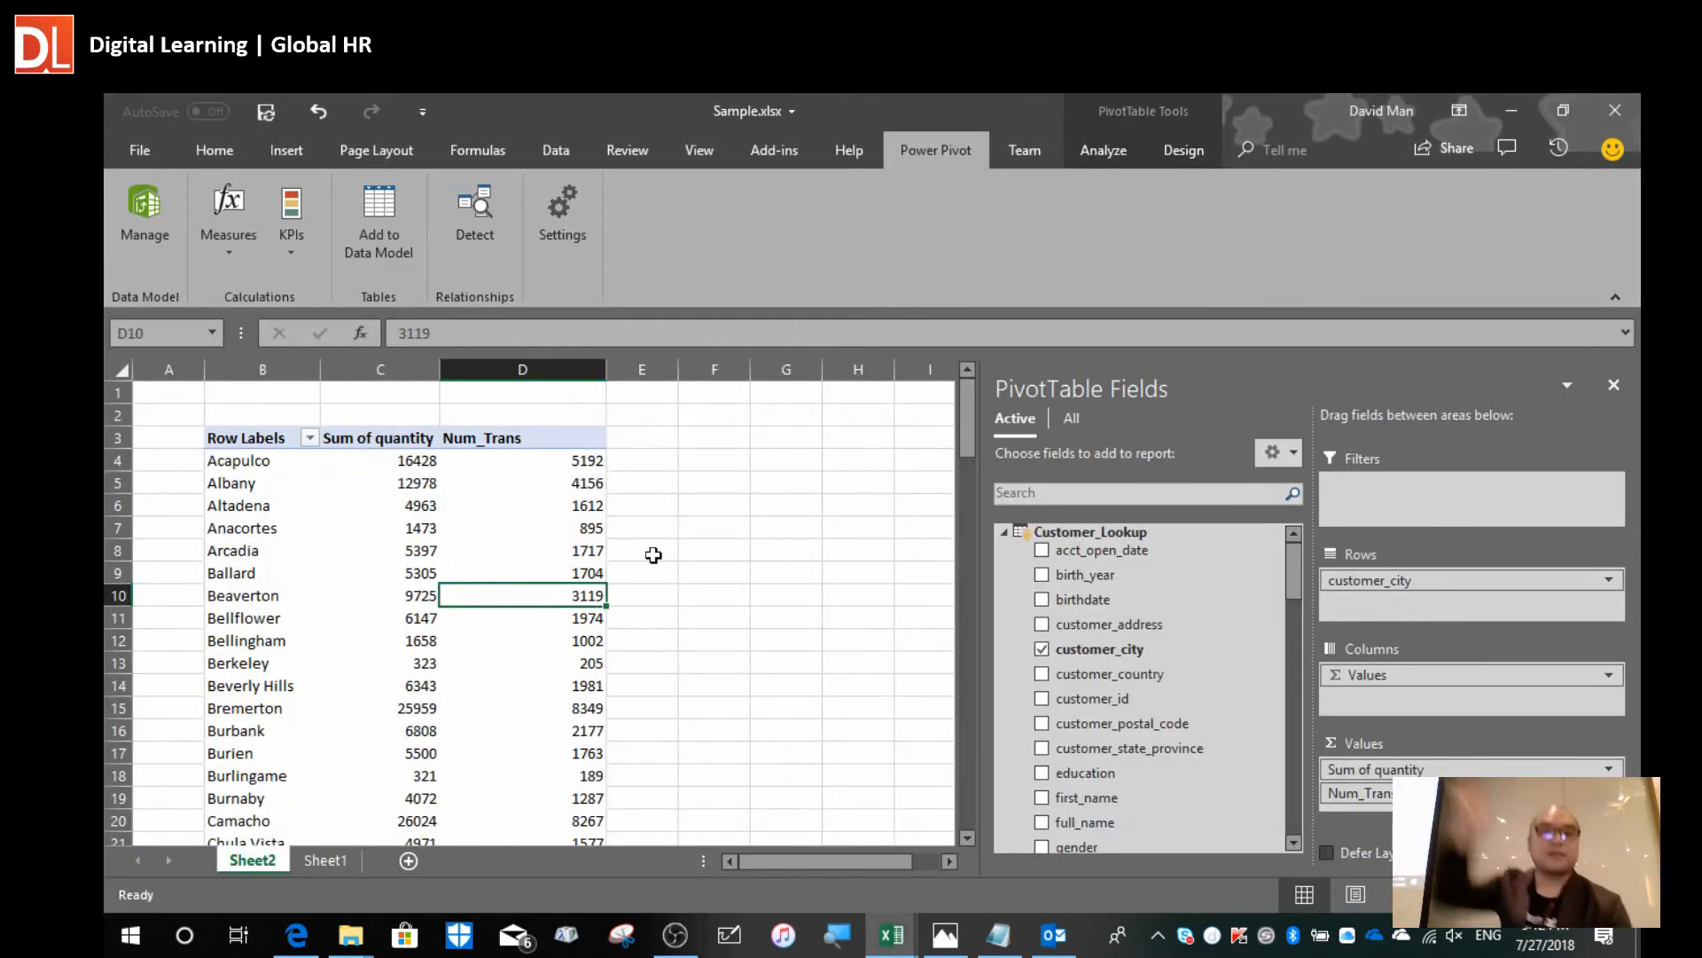
key(alt+Tab)
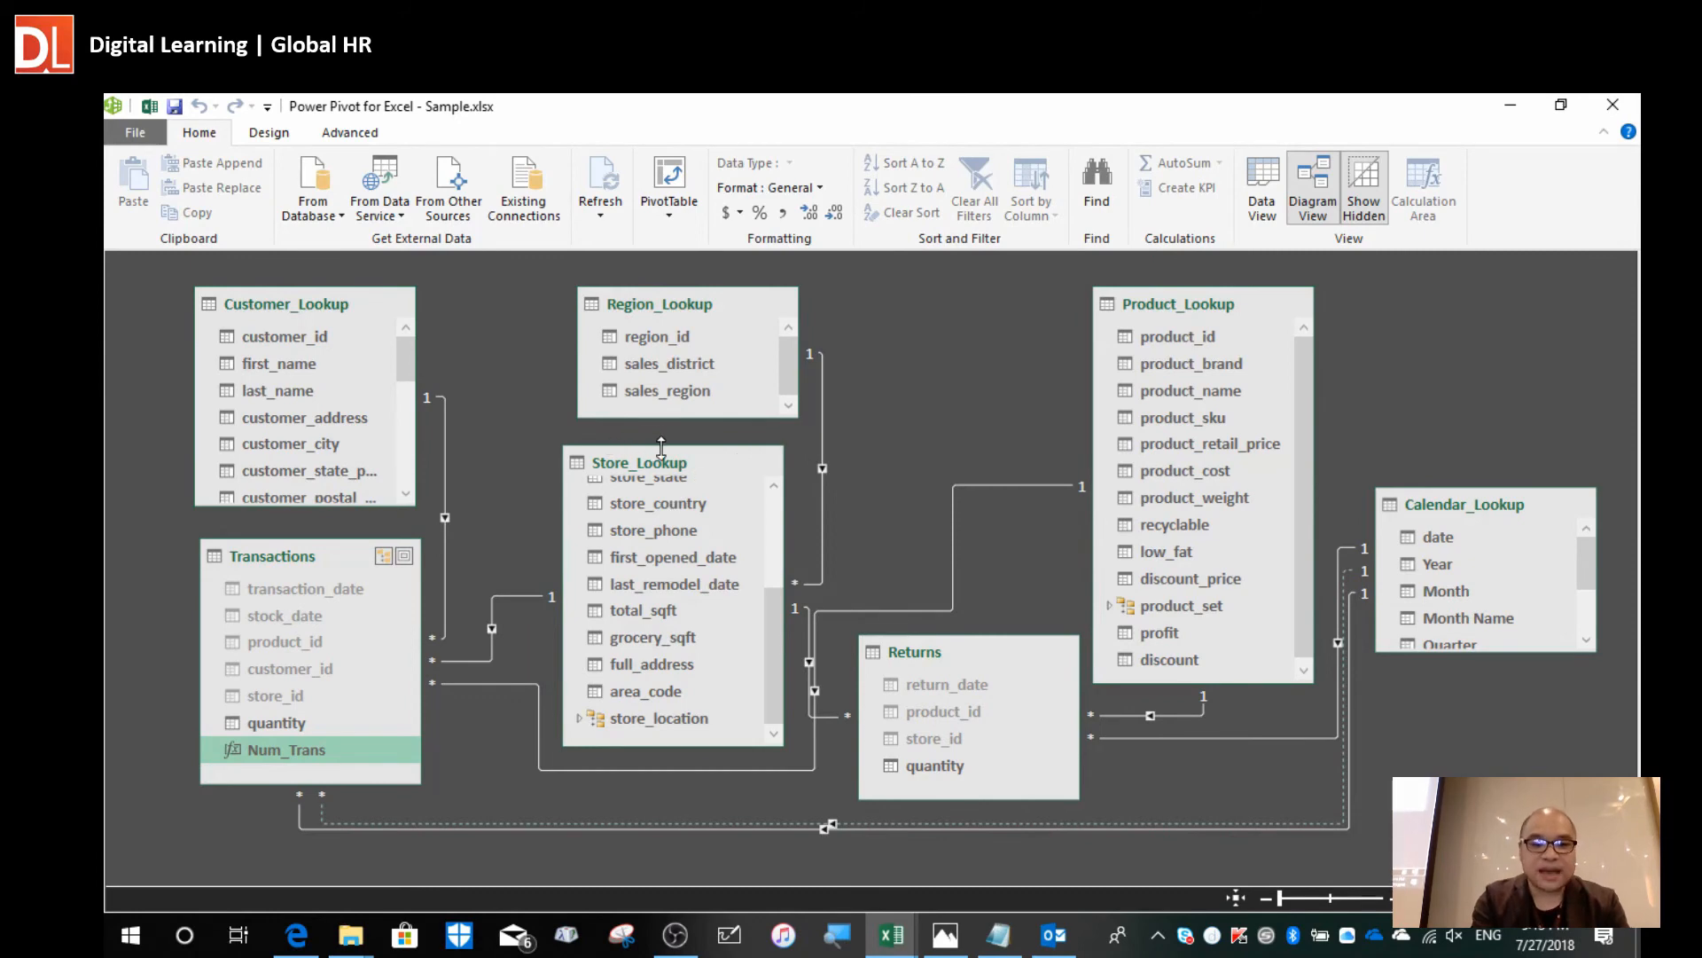
Shift Store_Lookup slightly in the diagram, then switch to Excel and add the store_location hierarchy to the PivotTable's columns.
drag(658, 472, 674, 475)
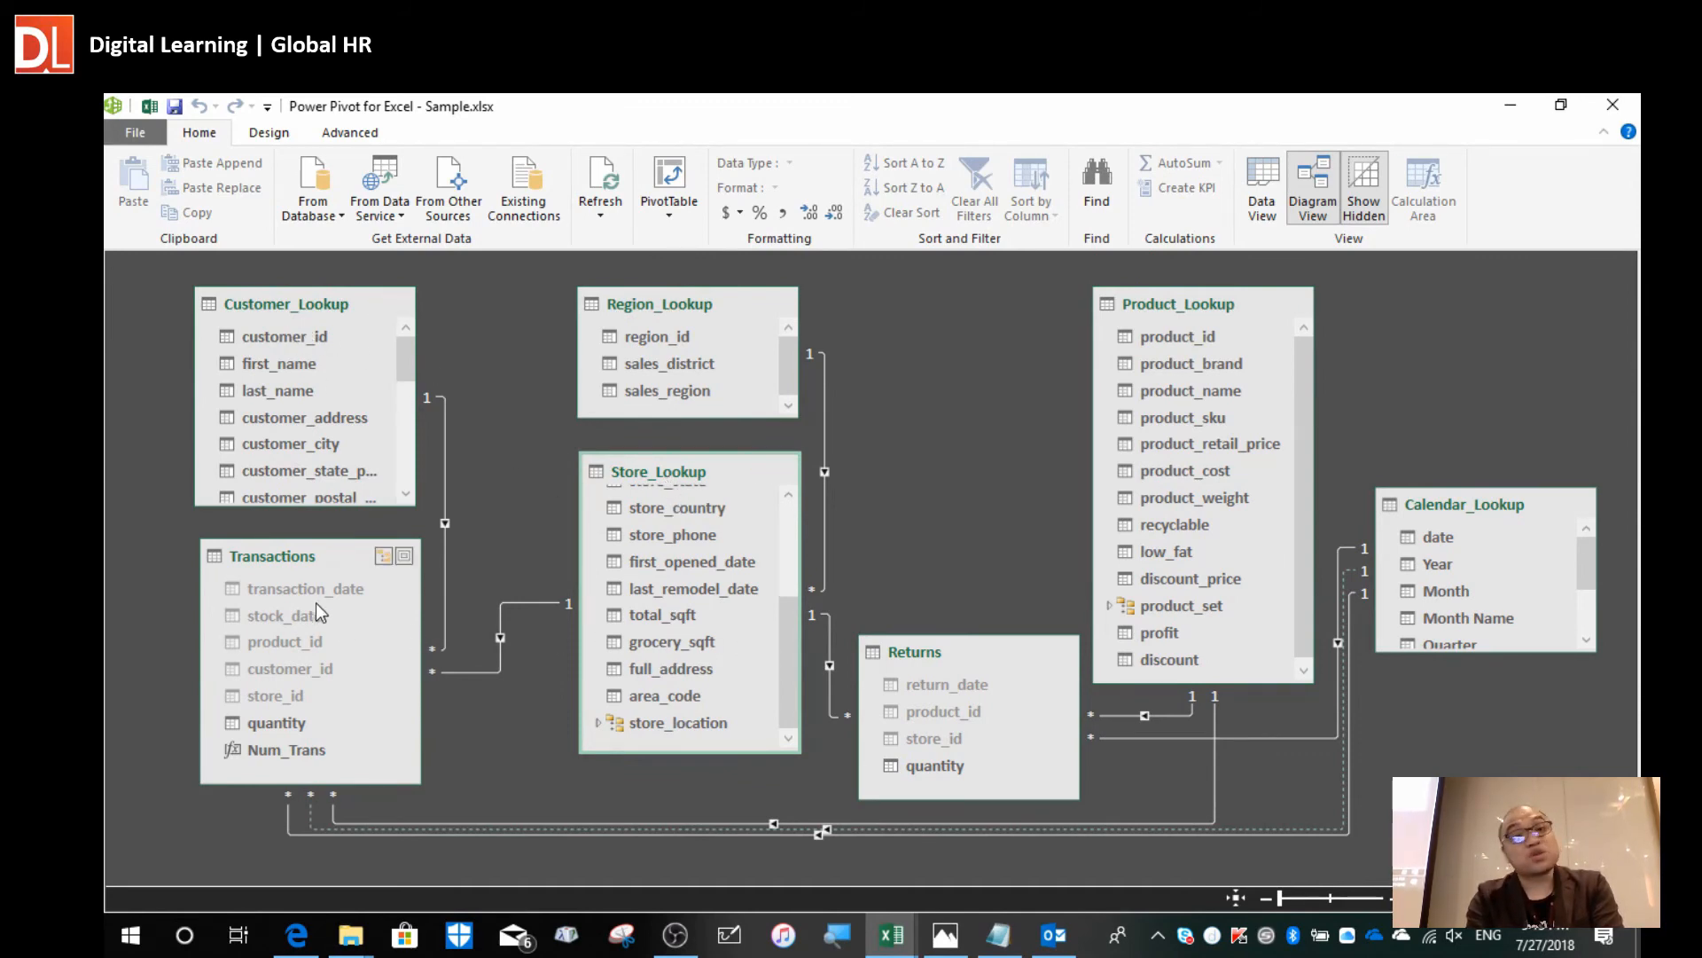
key(alt+Tab)
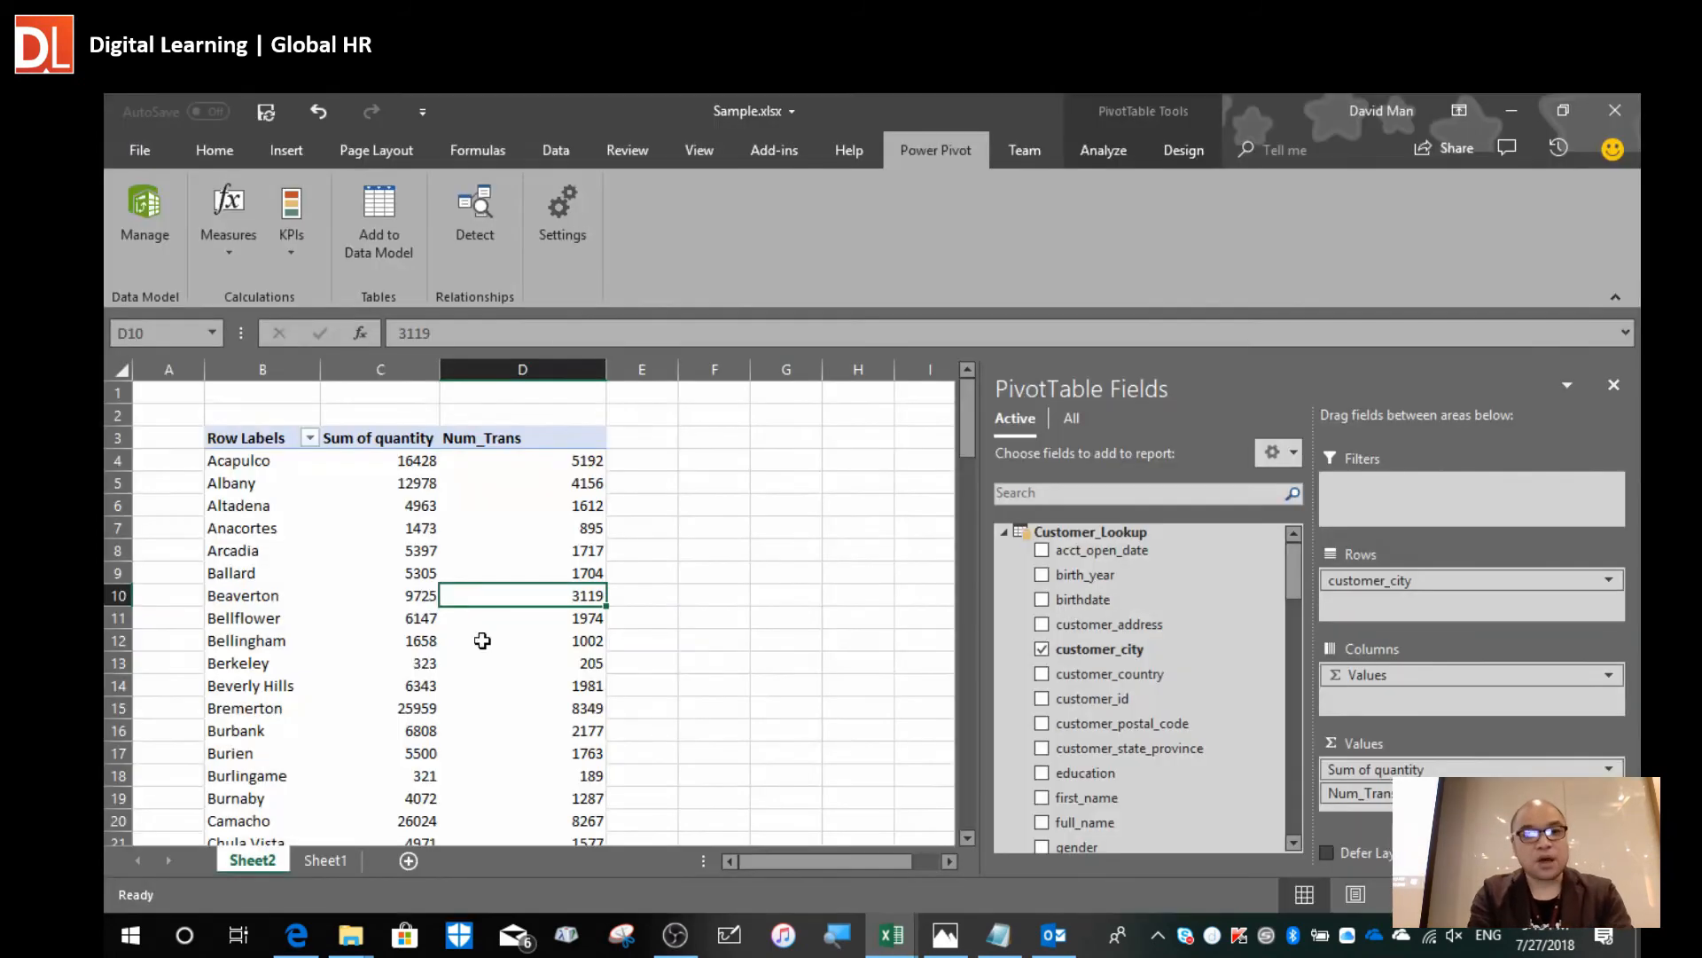
click(1006, 532)
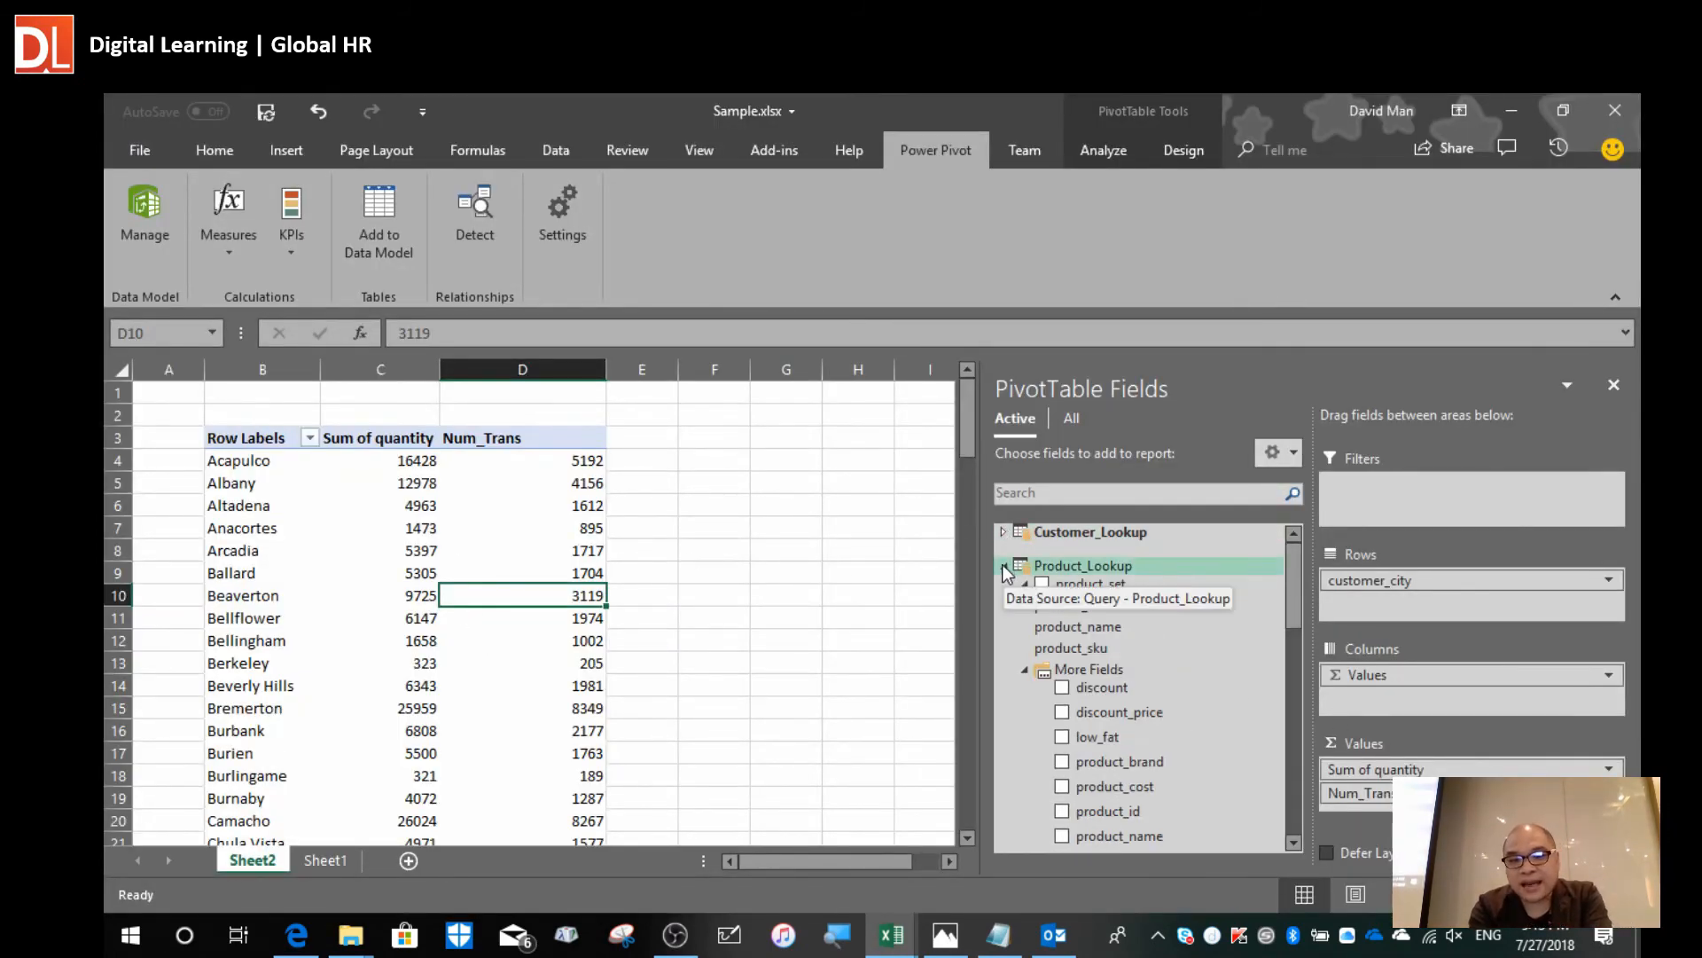
click(1004, 565)
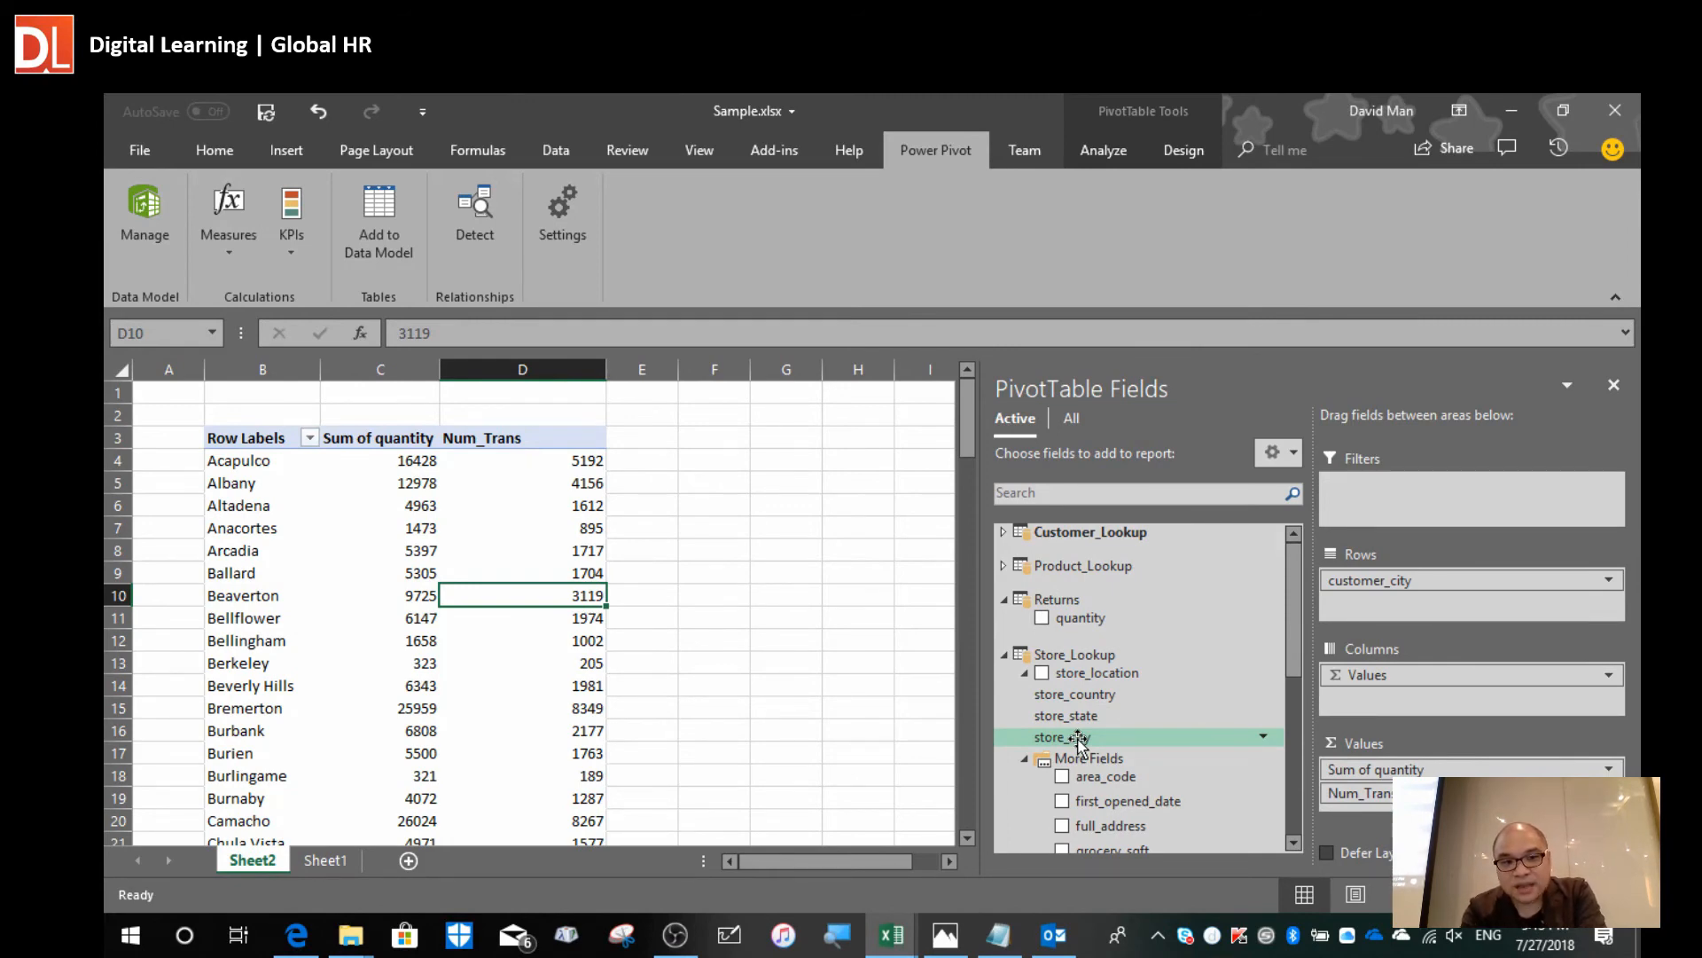
drag(1079, 743, 1374, 672)
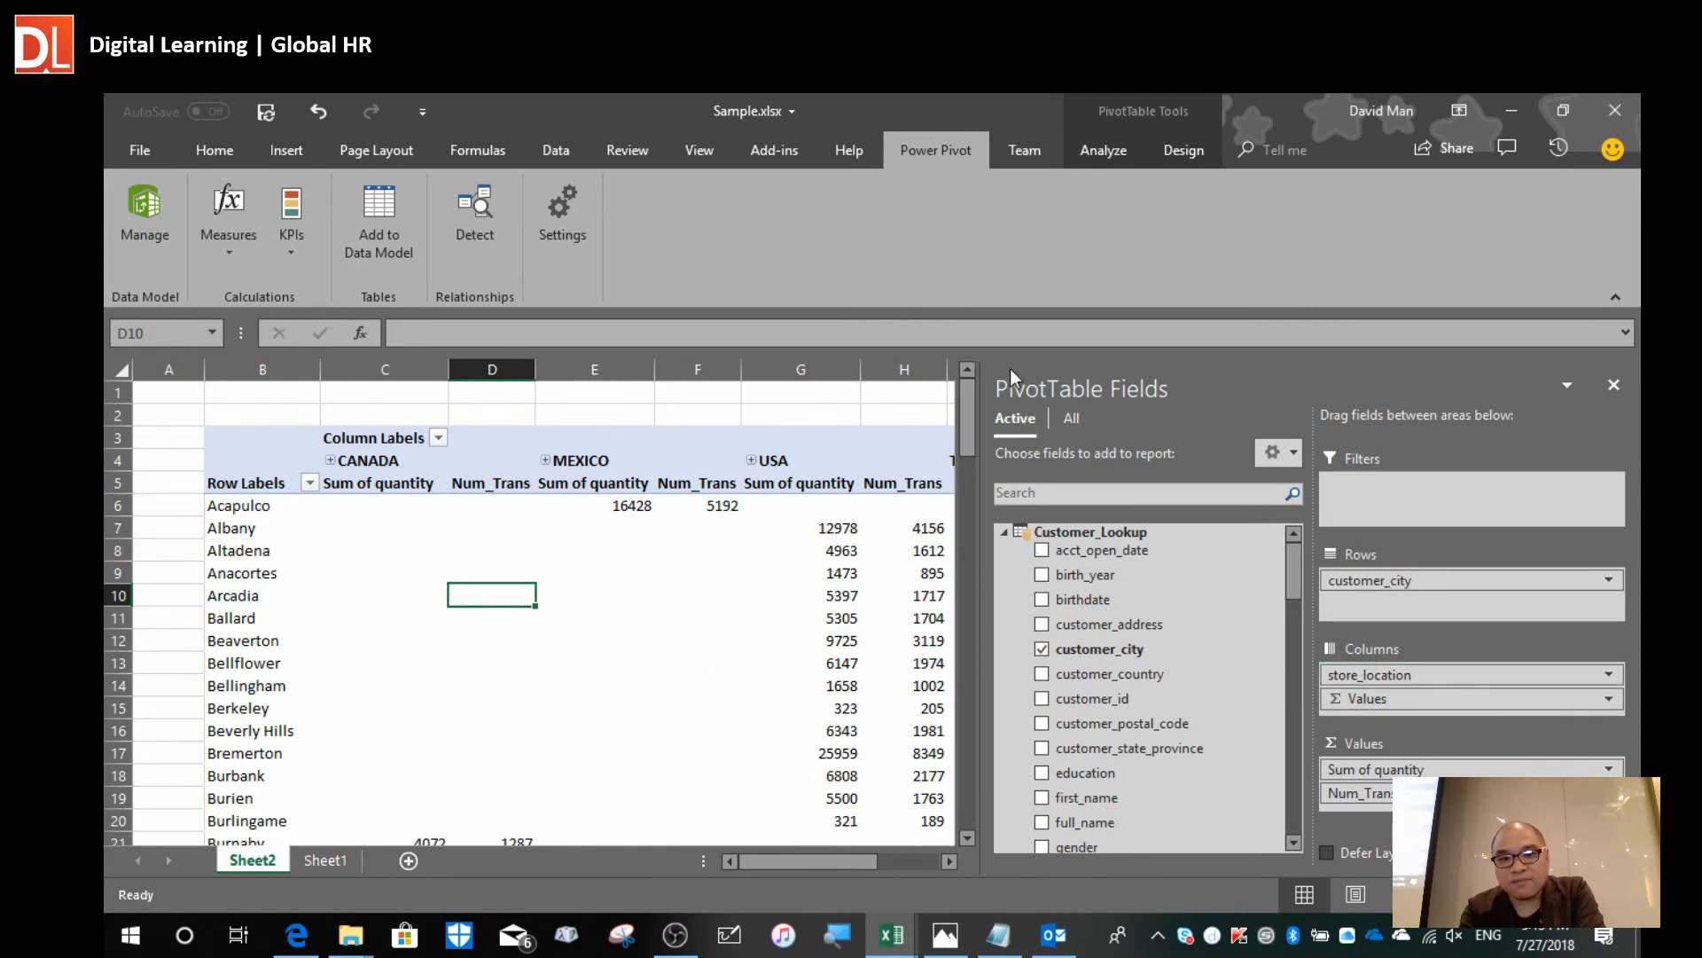
Examine the quantity and Num_Trans values per customer city across the store countries and the total columns.
click(745, 706)
mouse_move(818, 864)
mouse_down()
mouse_move(913, 877)
mouse_move(807, 869)
mouse_up()
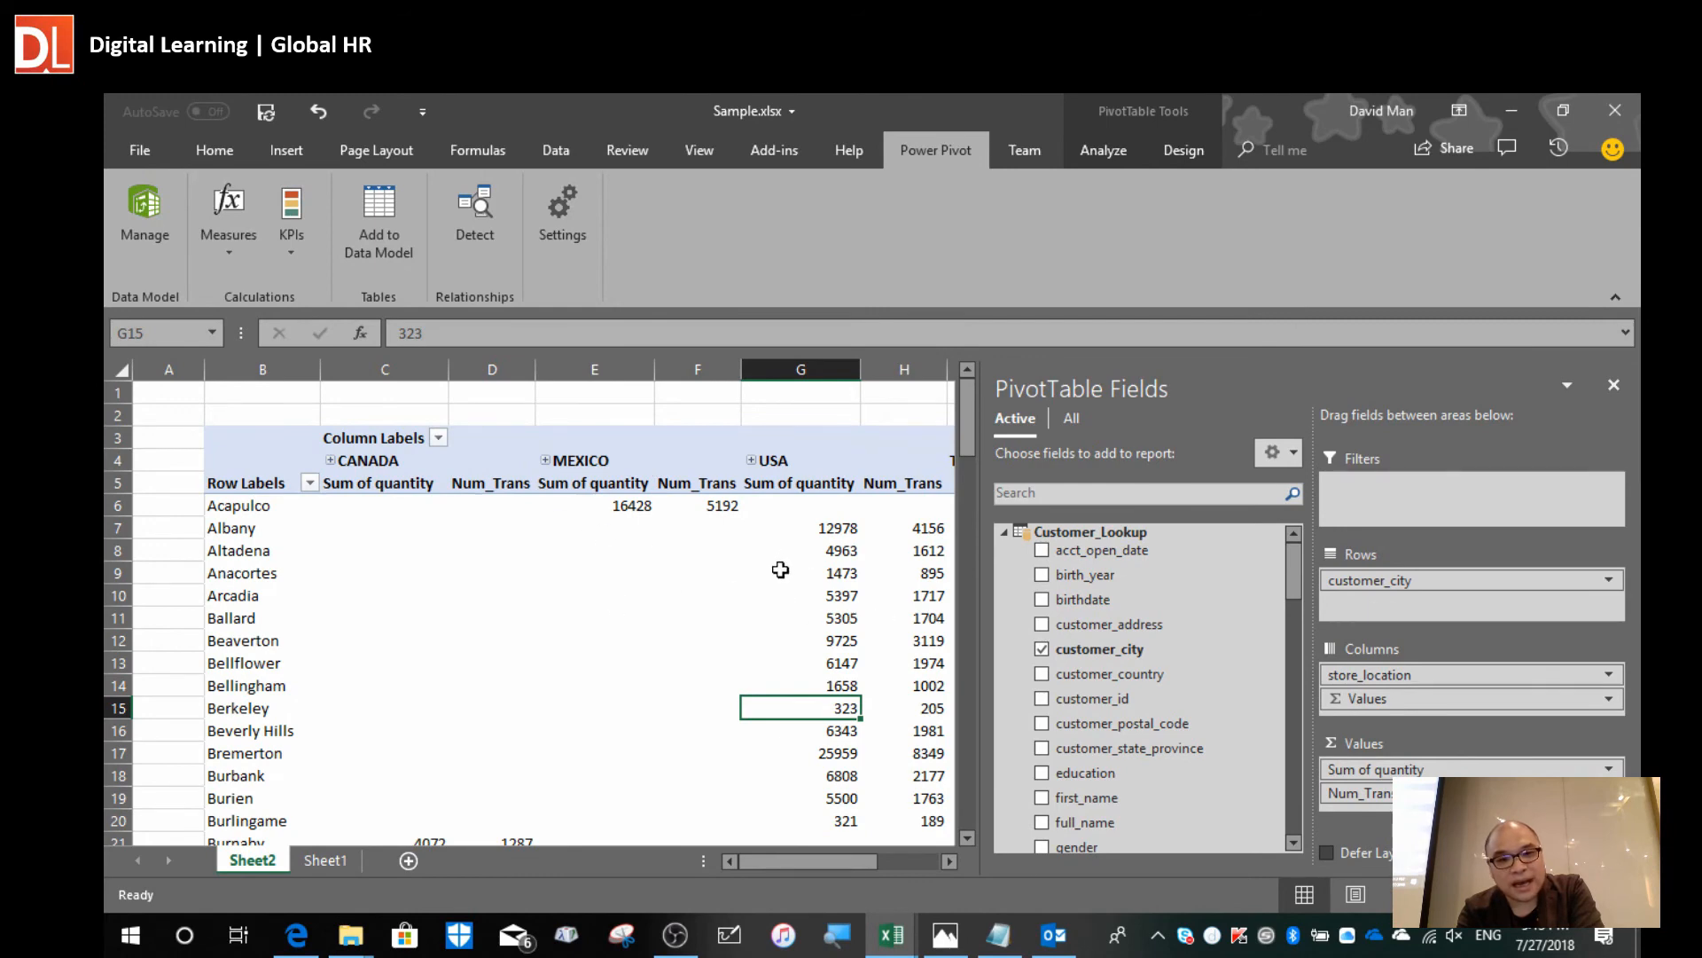
drag(970, 444, 969, 395)
drag(837, 863, 927, 860)
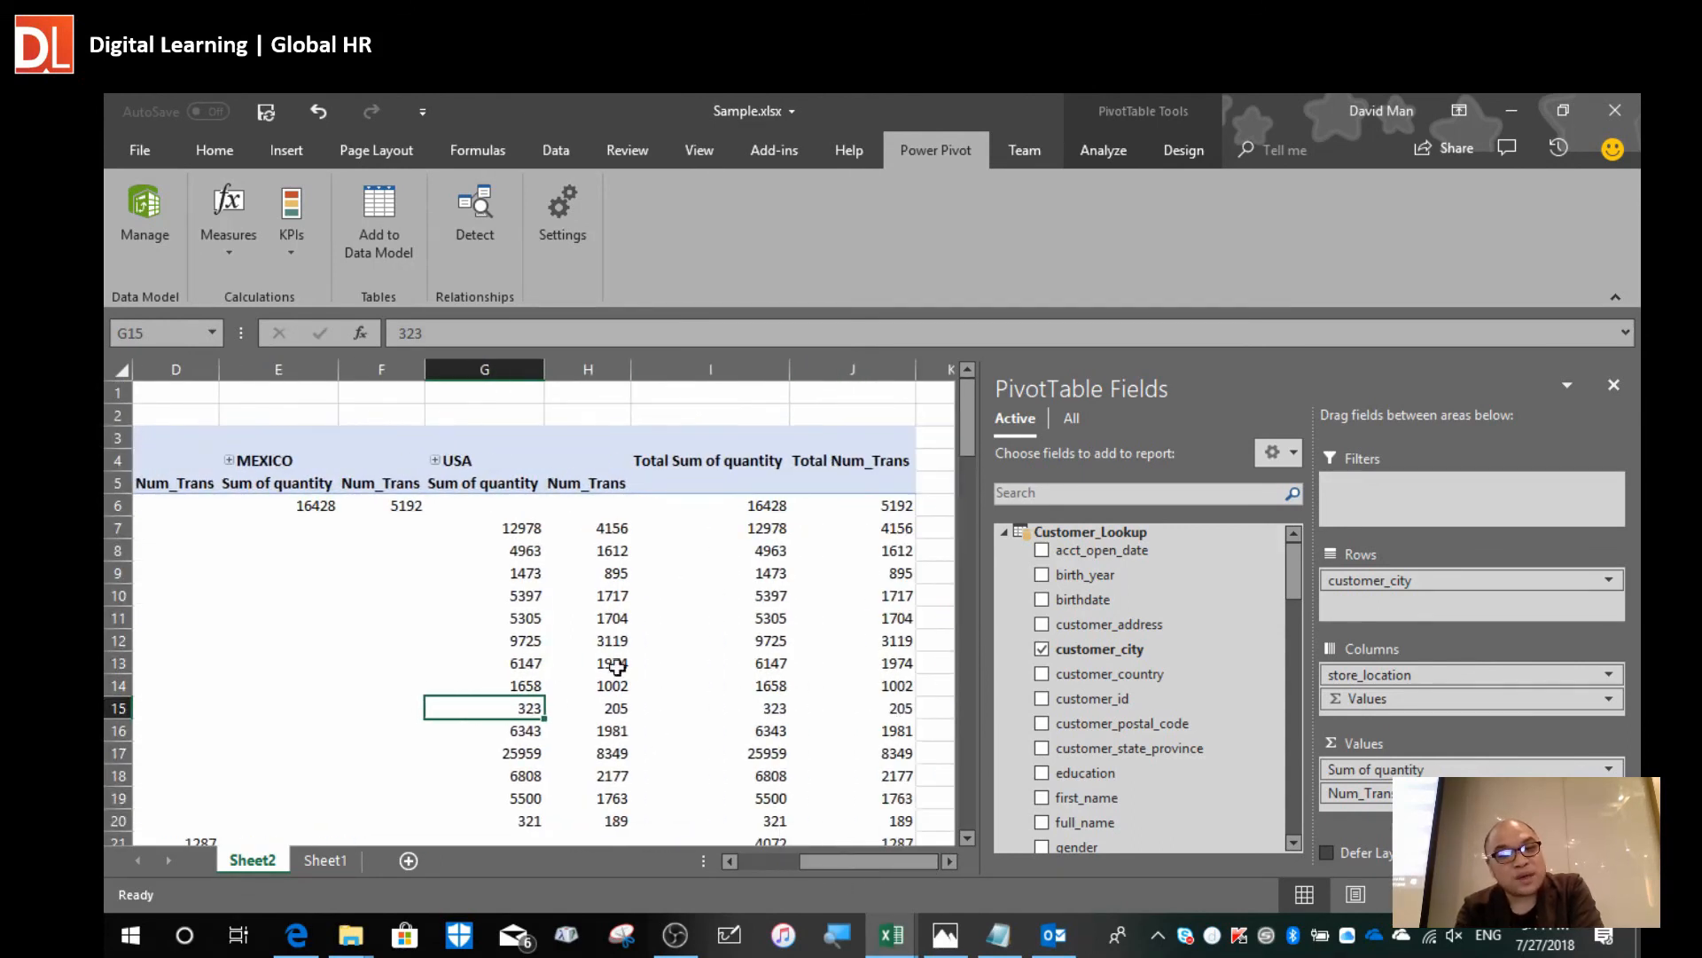
click(590, 578)
click(510, 596)
click(505, 632)
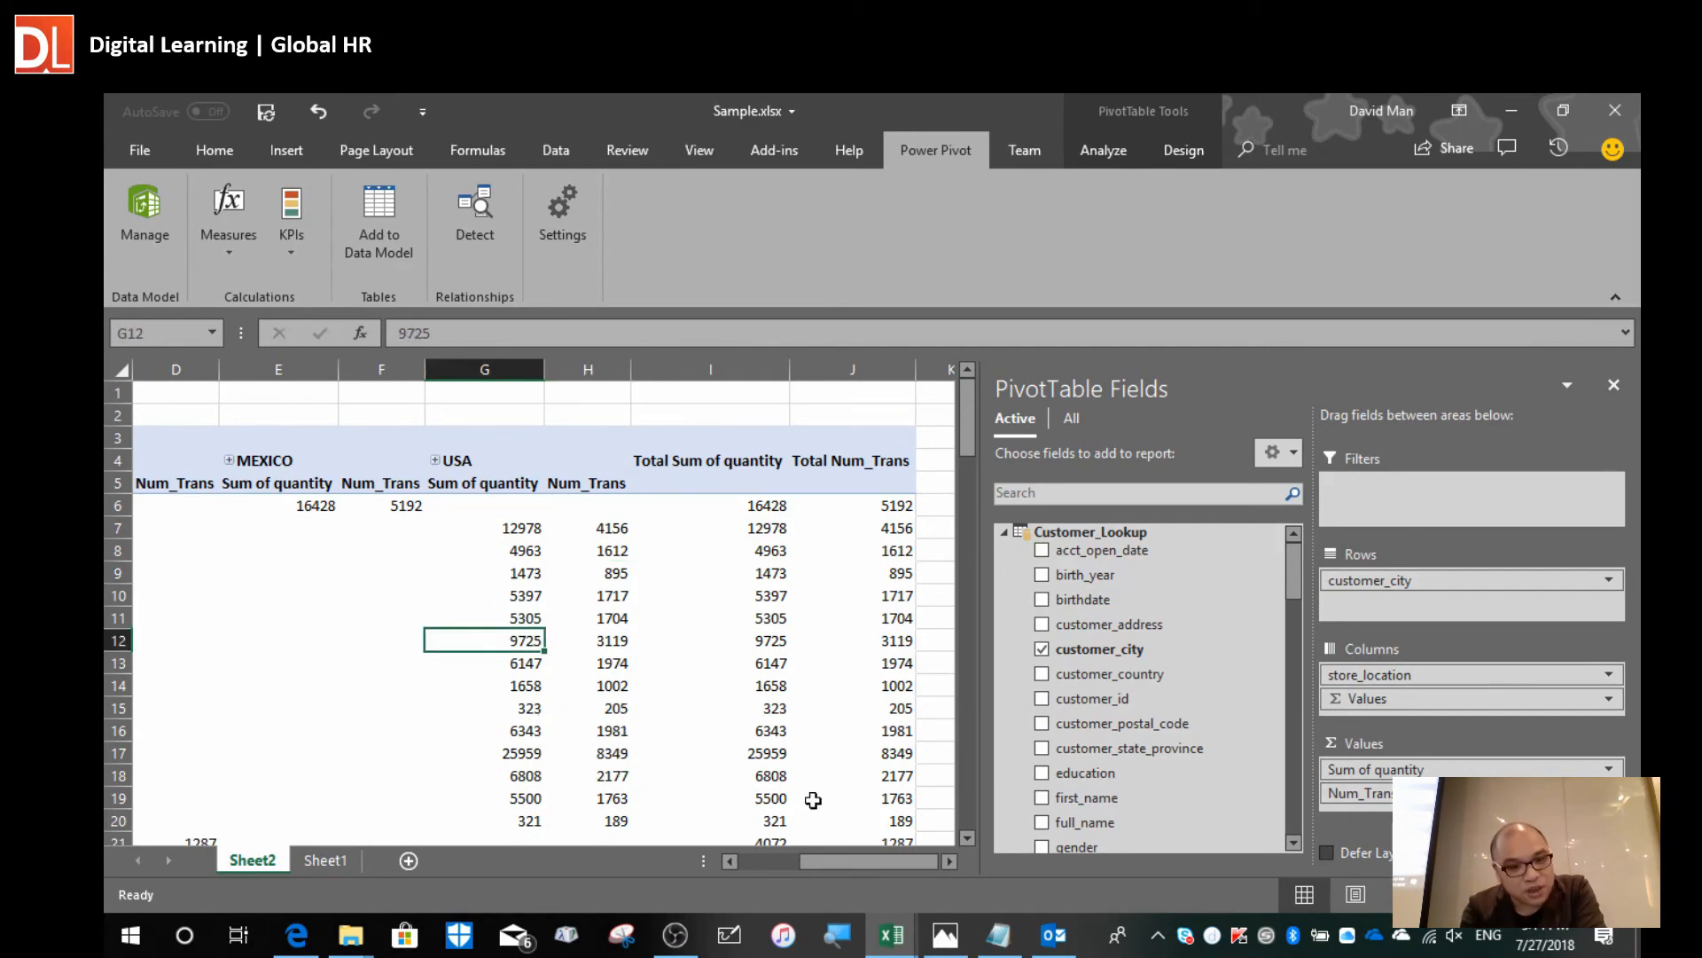
drag(848, 858, 783, 880)
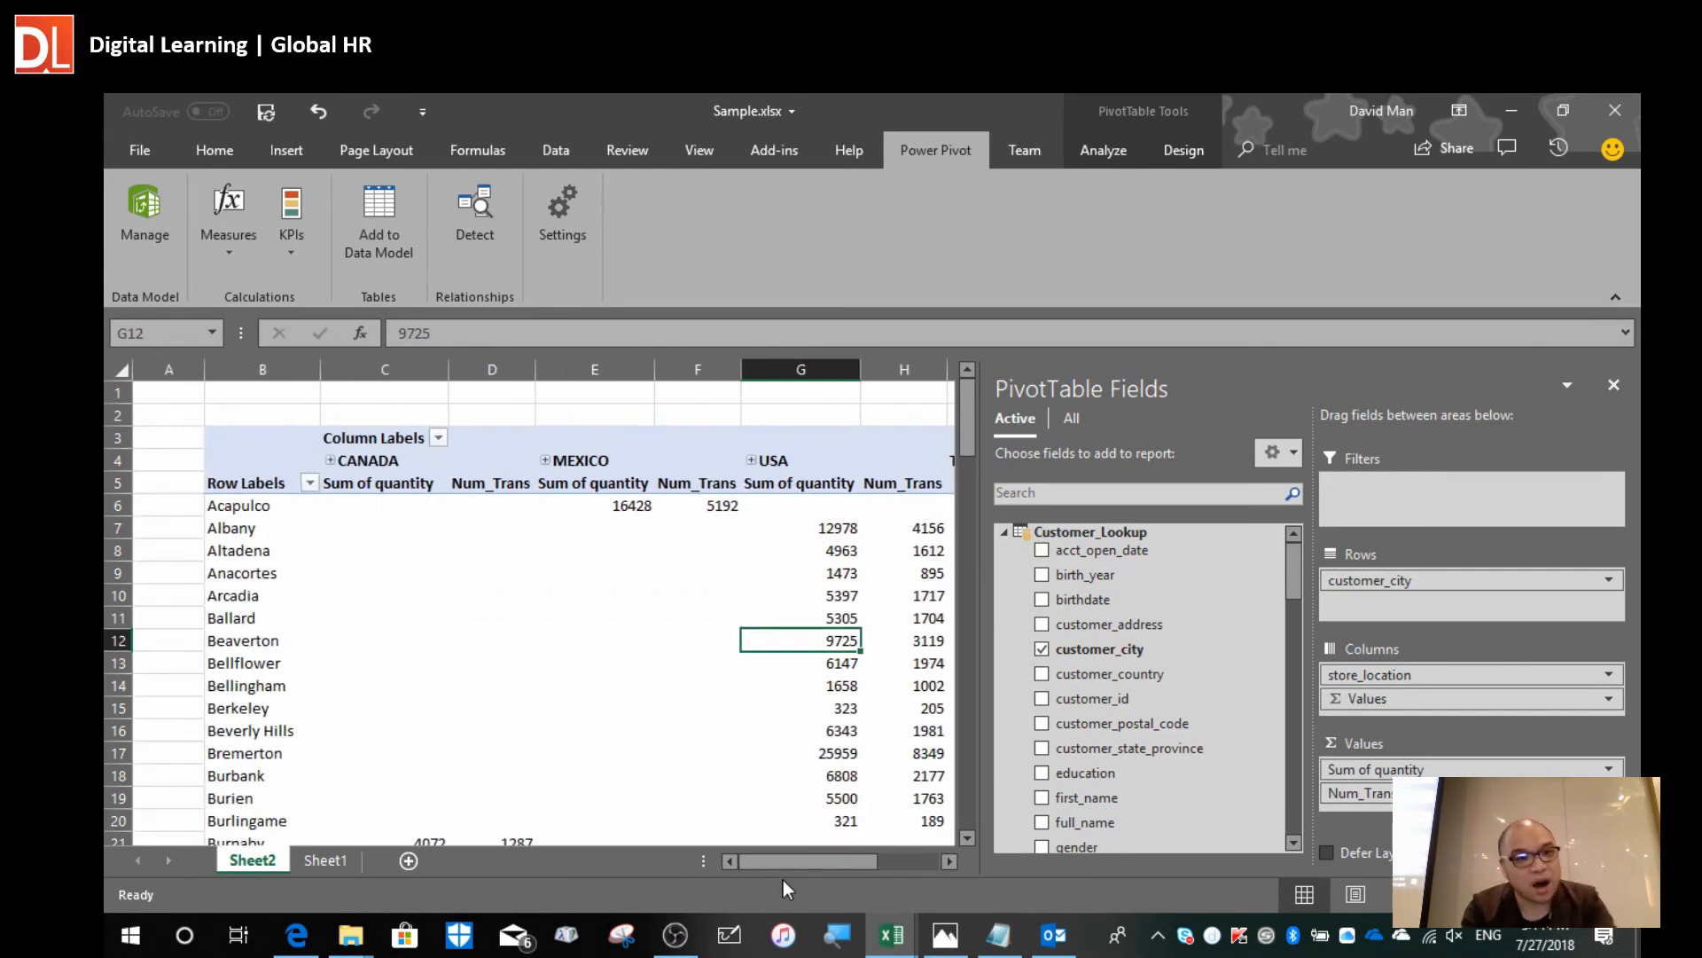
Switch back to the Power Pivot diagram, and reposition the Returns, Transactions, Store_Lookup and Region_Lookup tables.
key(alt+Tab)
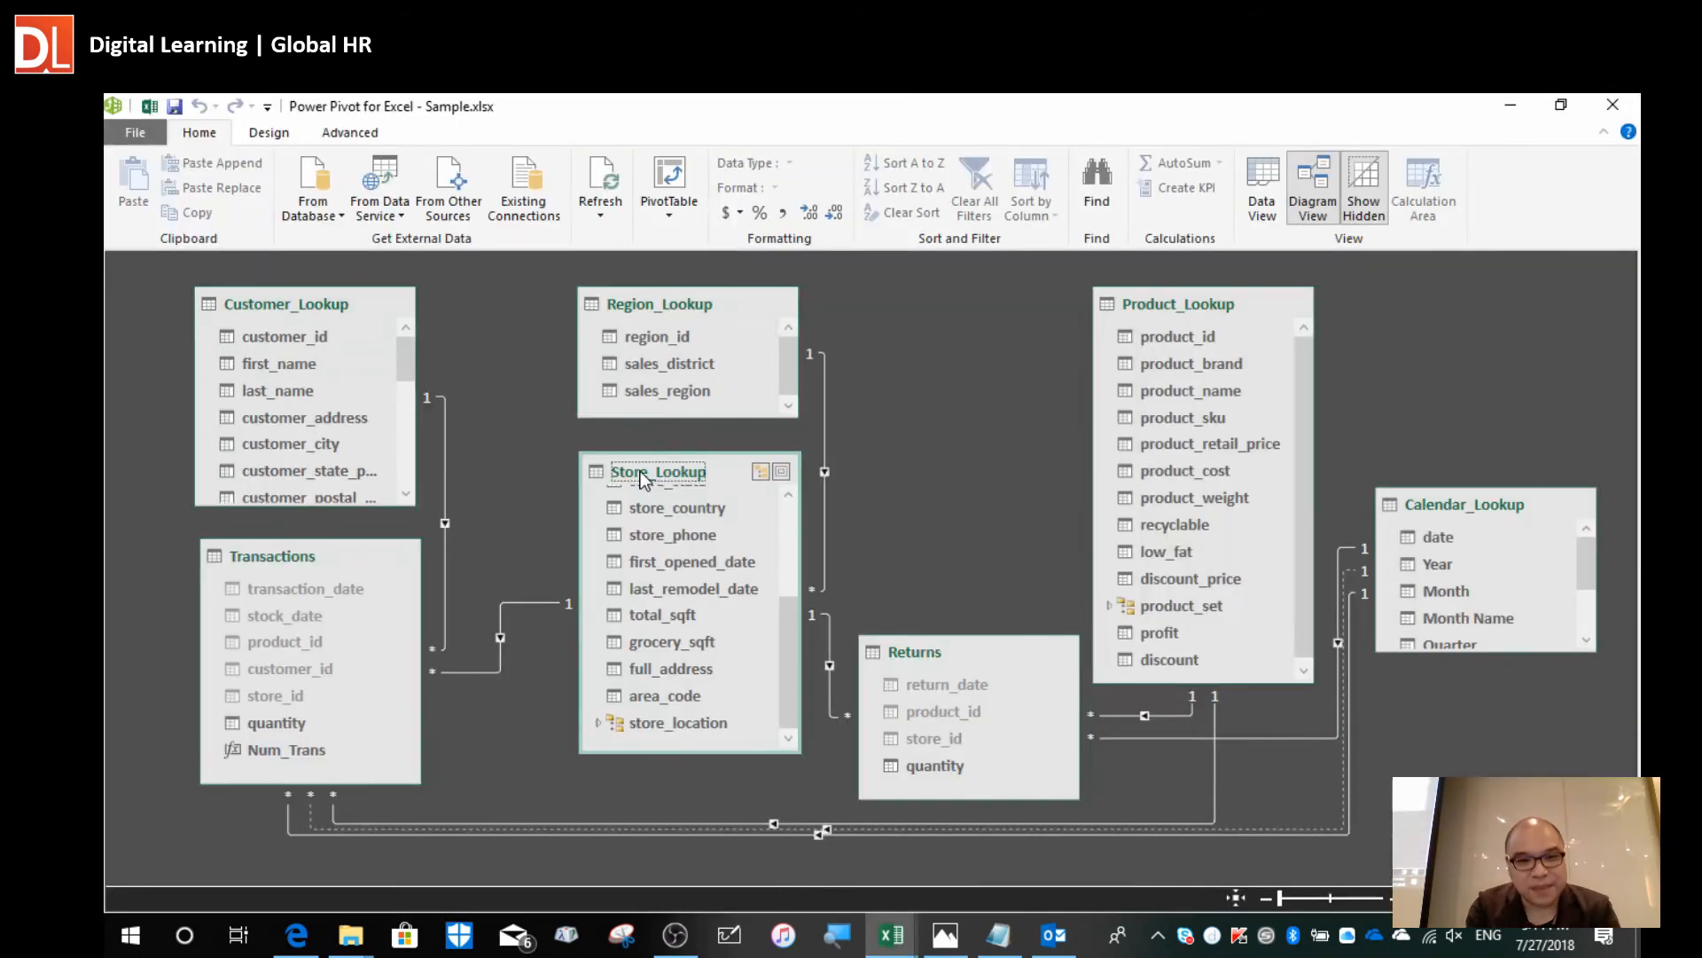
click(287, 317)
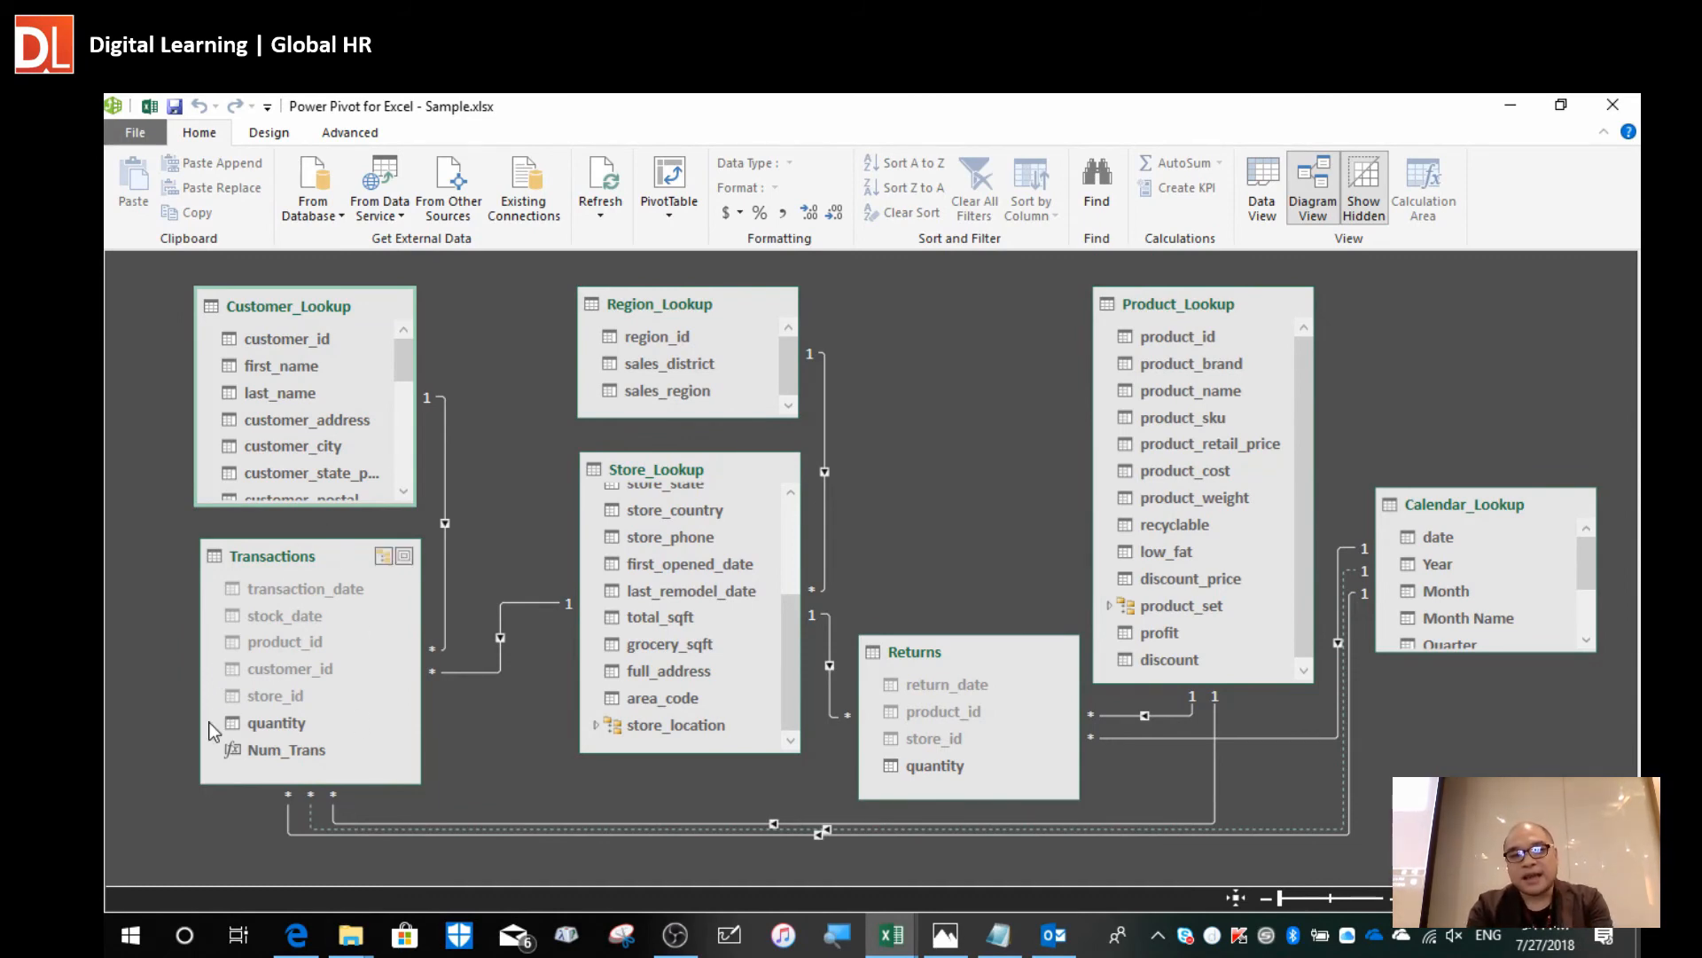
drag(928, 646, 923, 688)
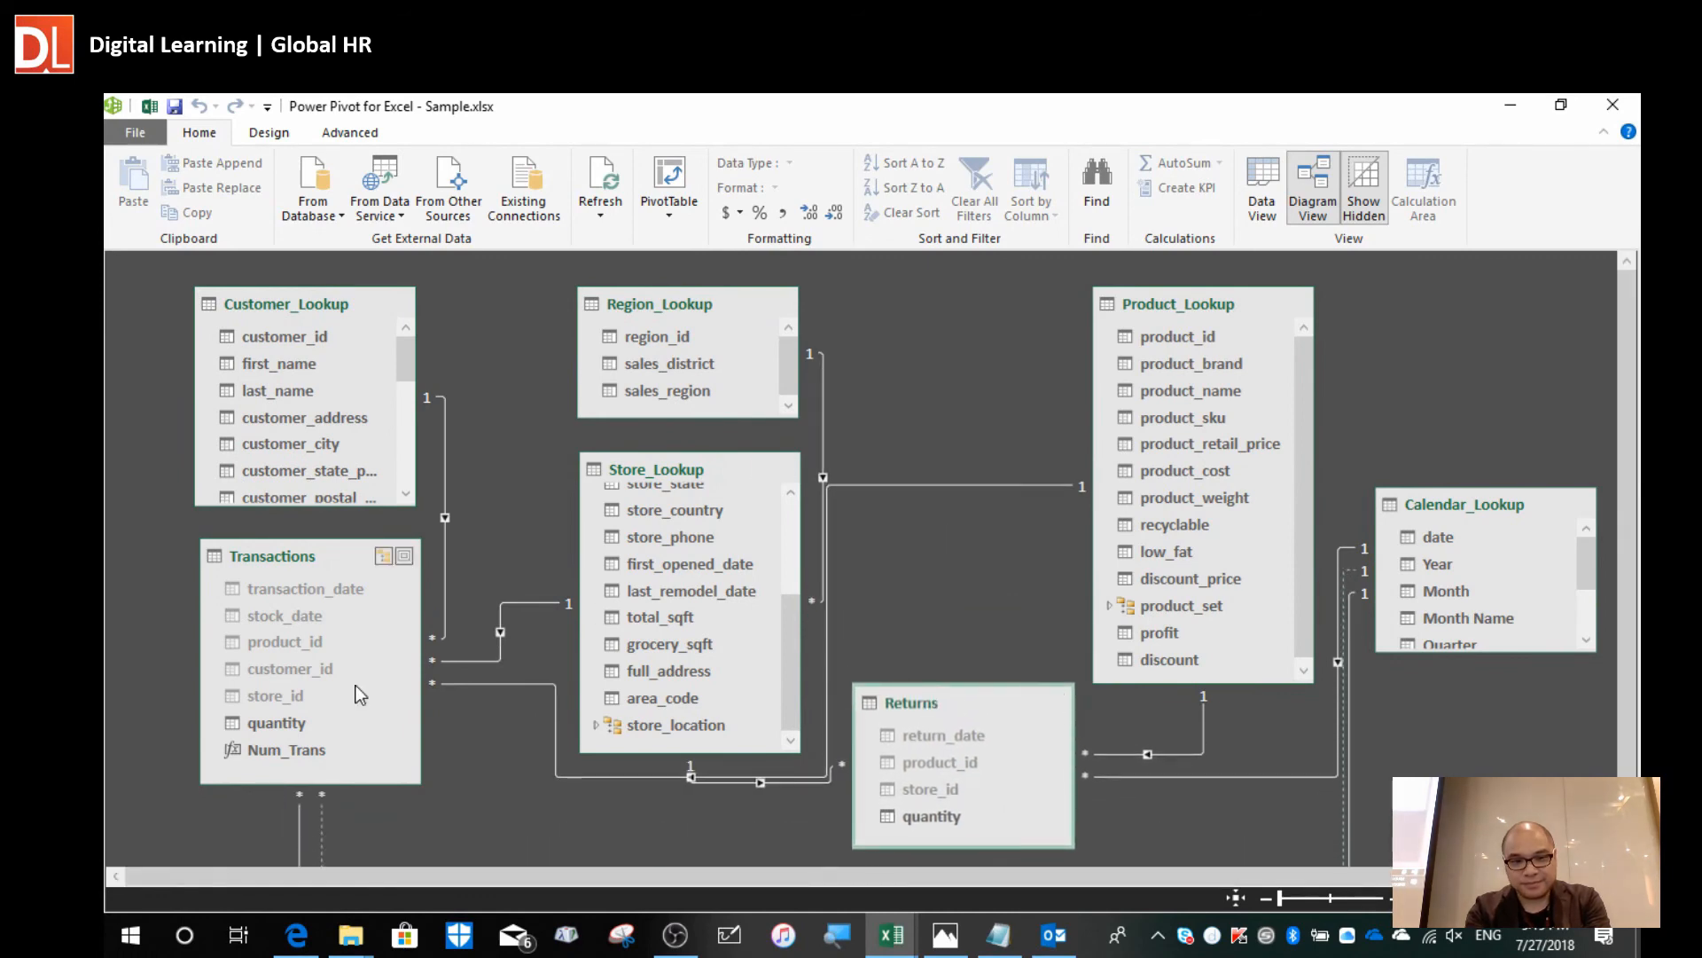
drag(275, 557, 352, 604)
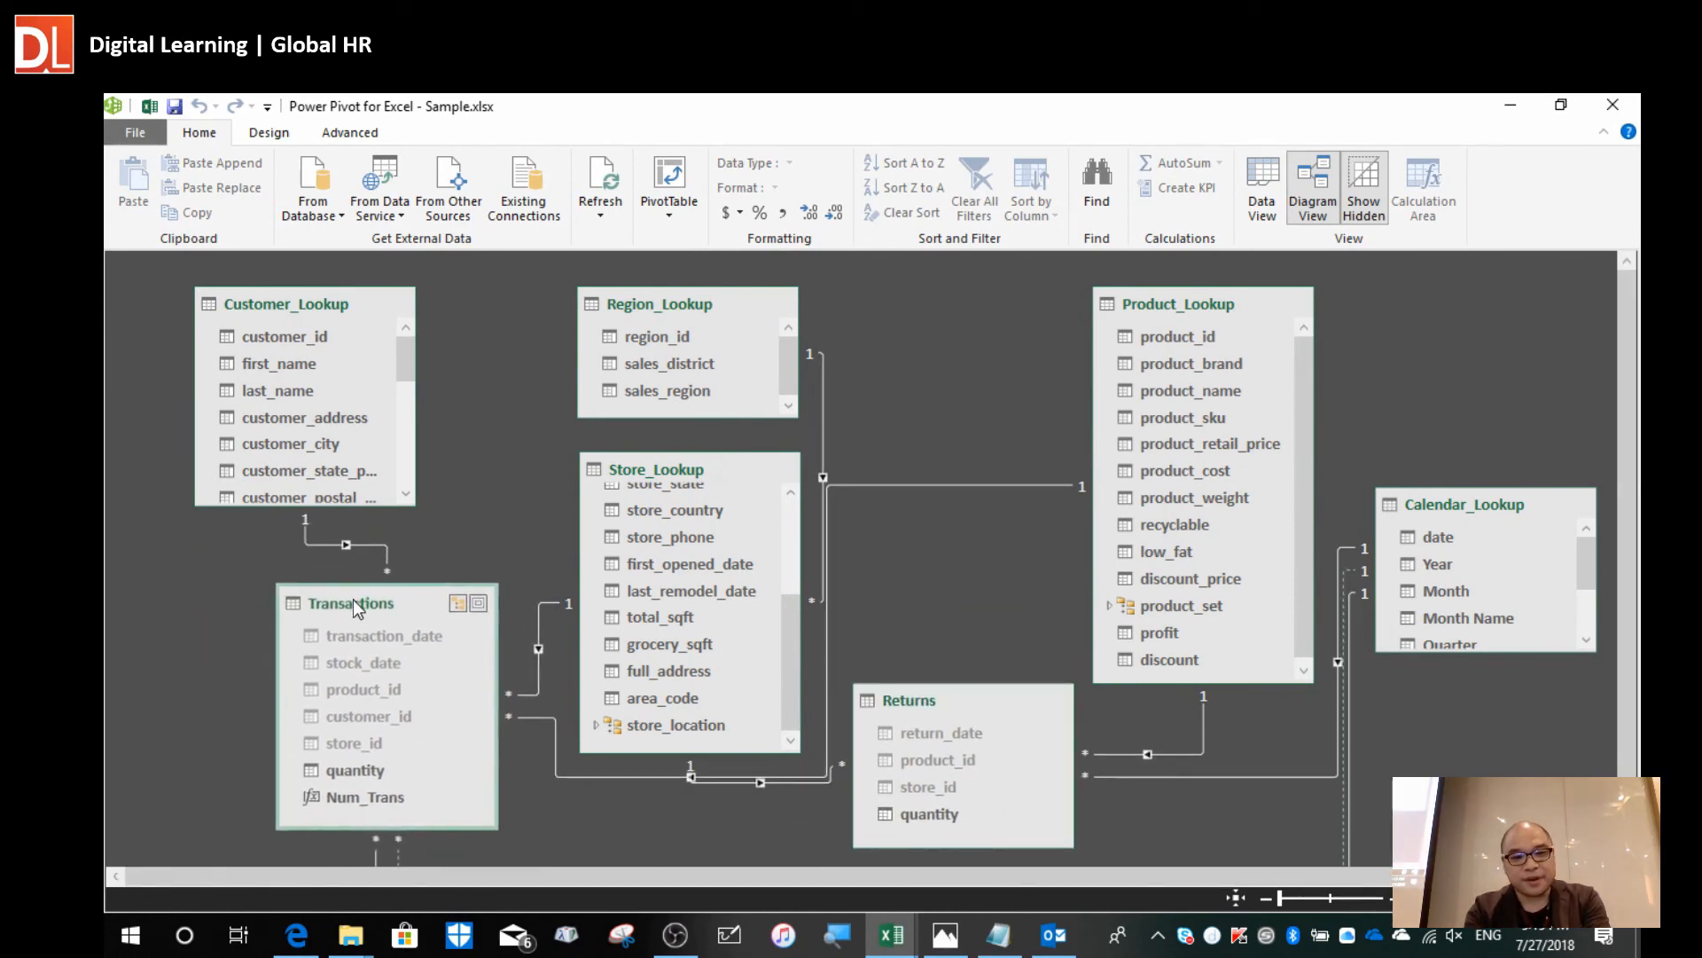
mouse_move(665, 470)
mouse_down()
mouse_move(652, 441)
mouse_move(656, 459)
mouse_up()
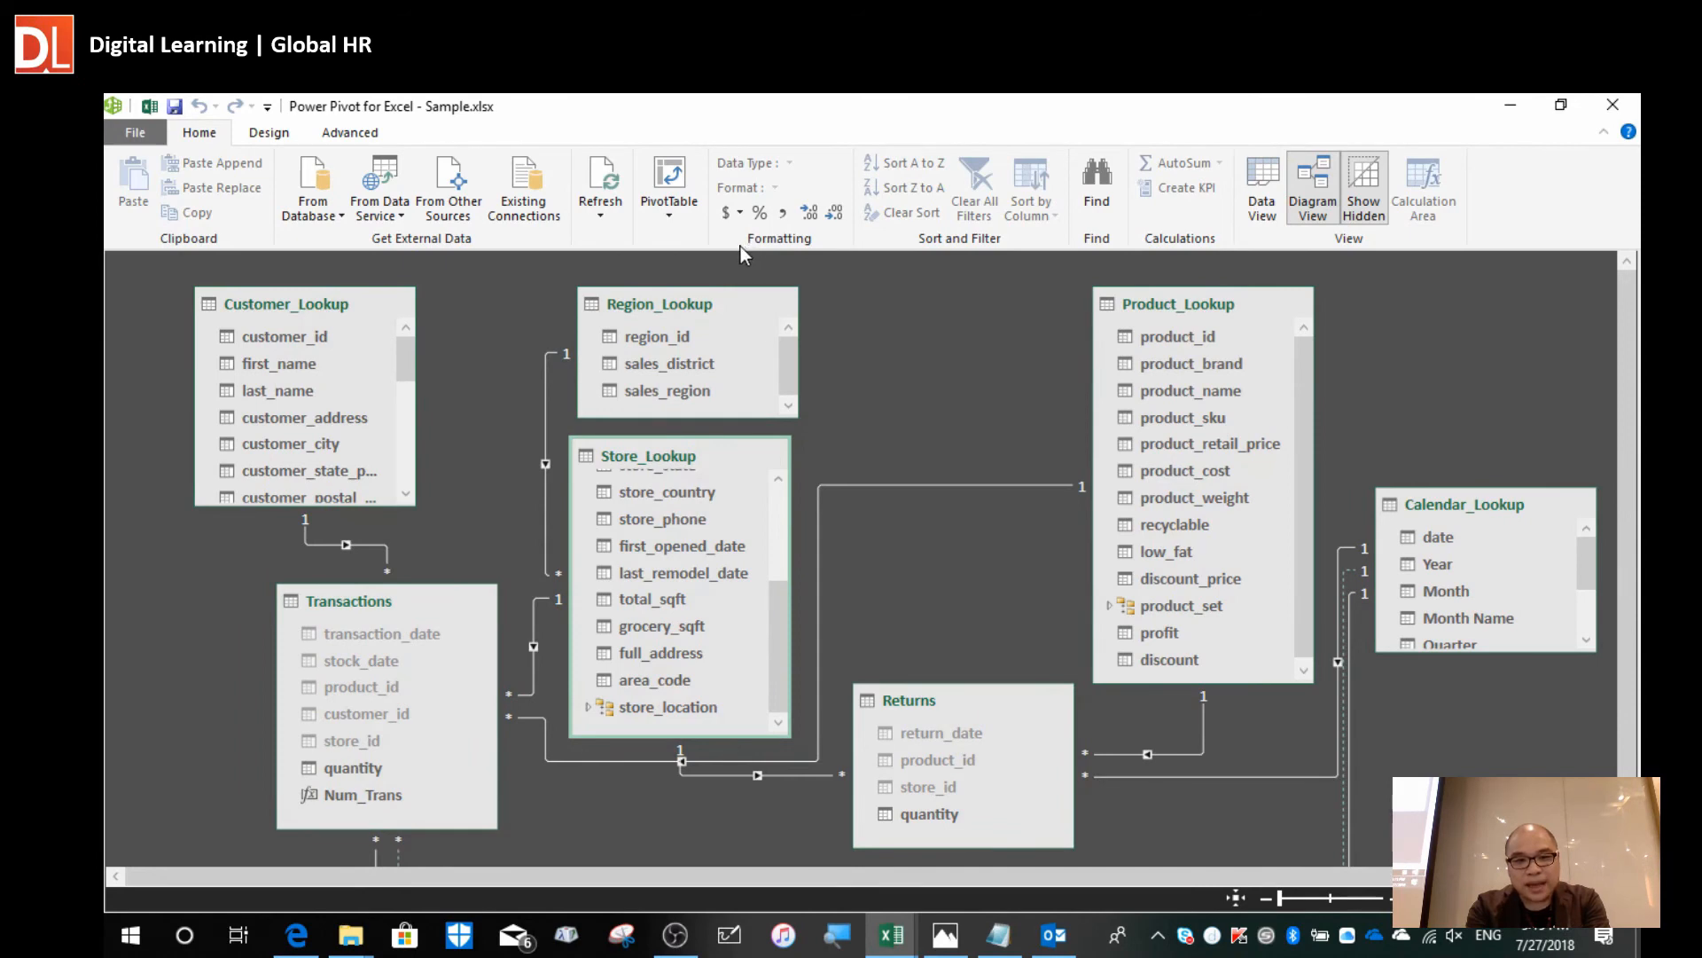
drag(688, 307, 599, 286)
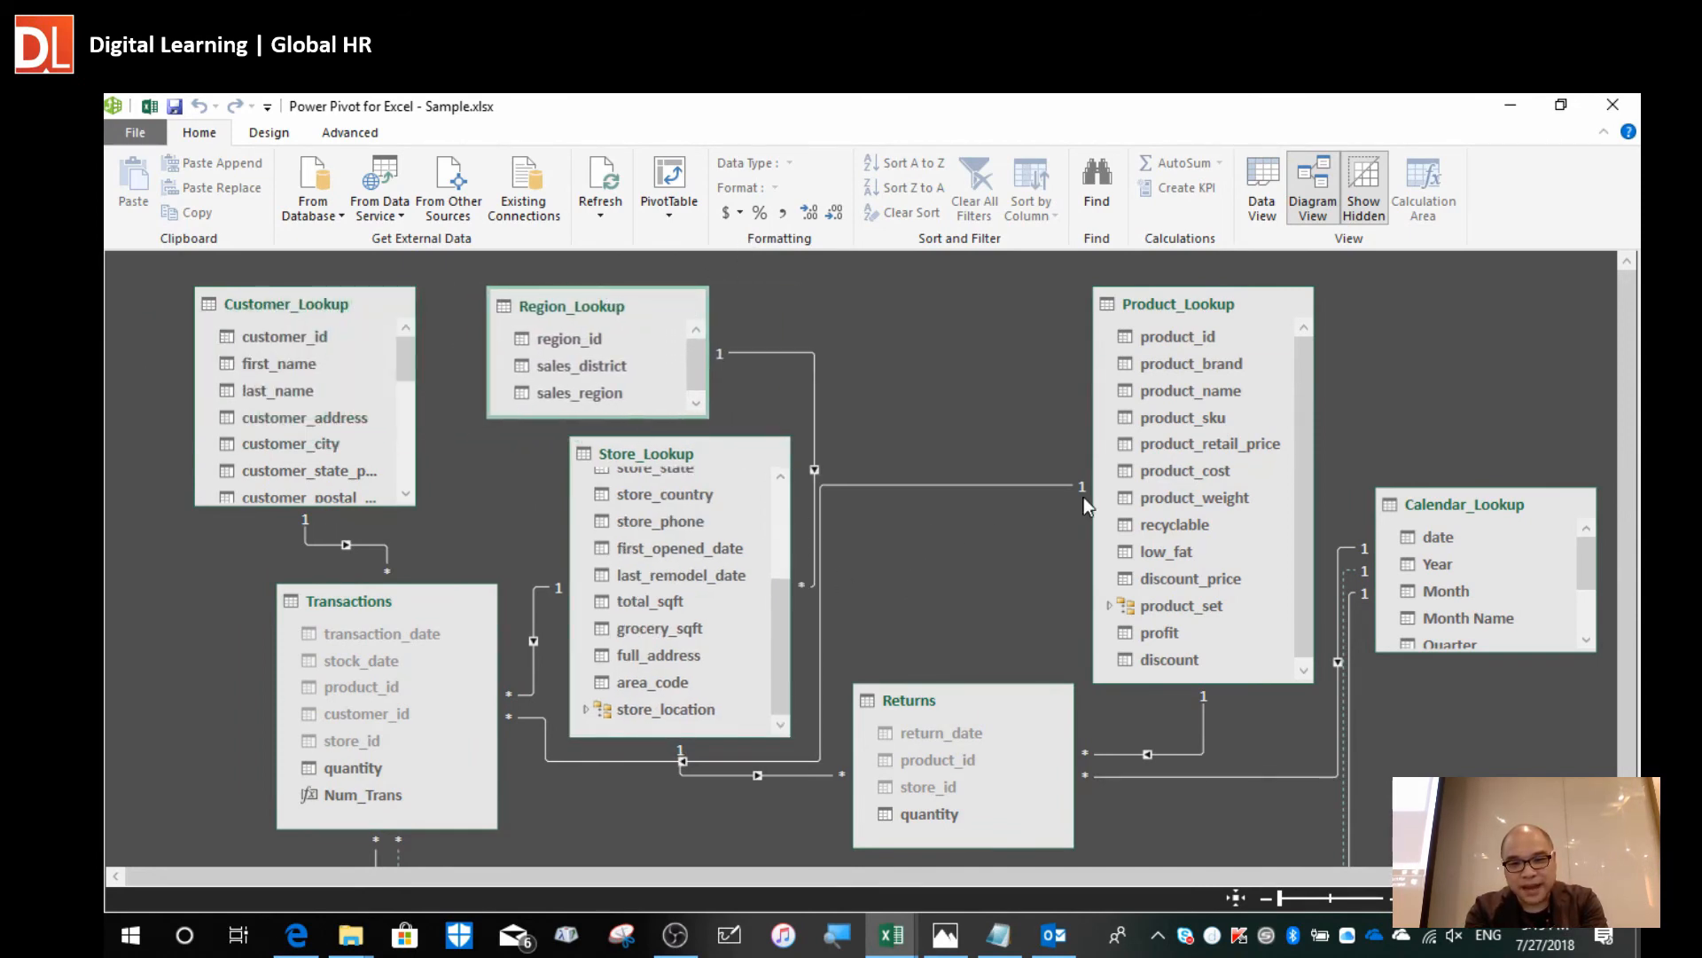
Spread out the diagram with Product_Lookup beyond Calendar_Lookup, Store_Lookup between Region_Lookup and Returns, Returns above Calendar_Lookup, and Transactions below Region_Lookup.
drag(1158, 295, 1603, 383)
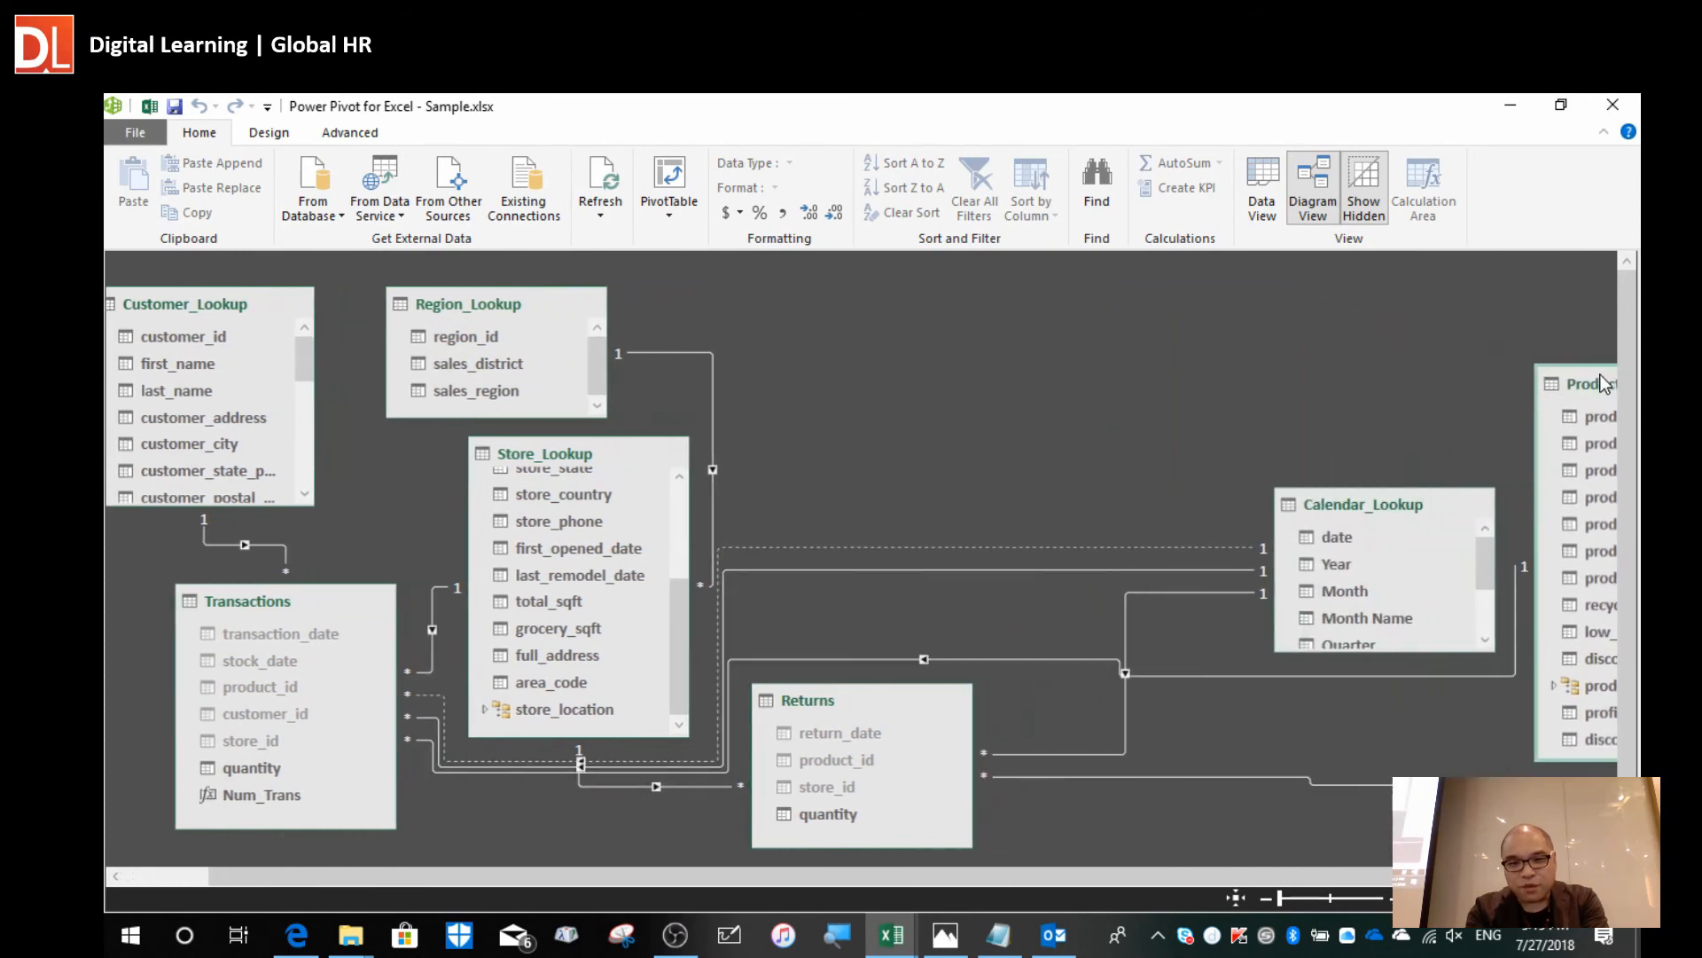
drag(550, 453, 876, 318)
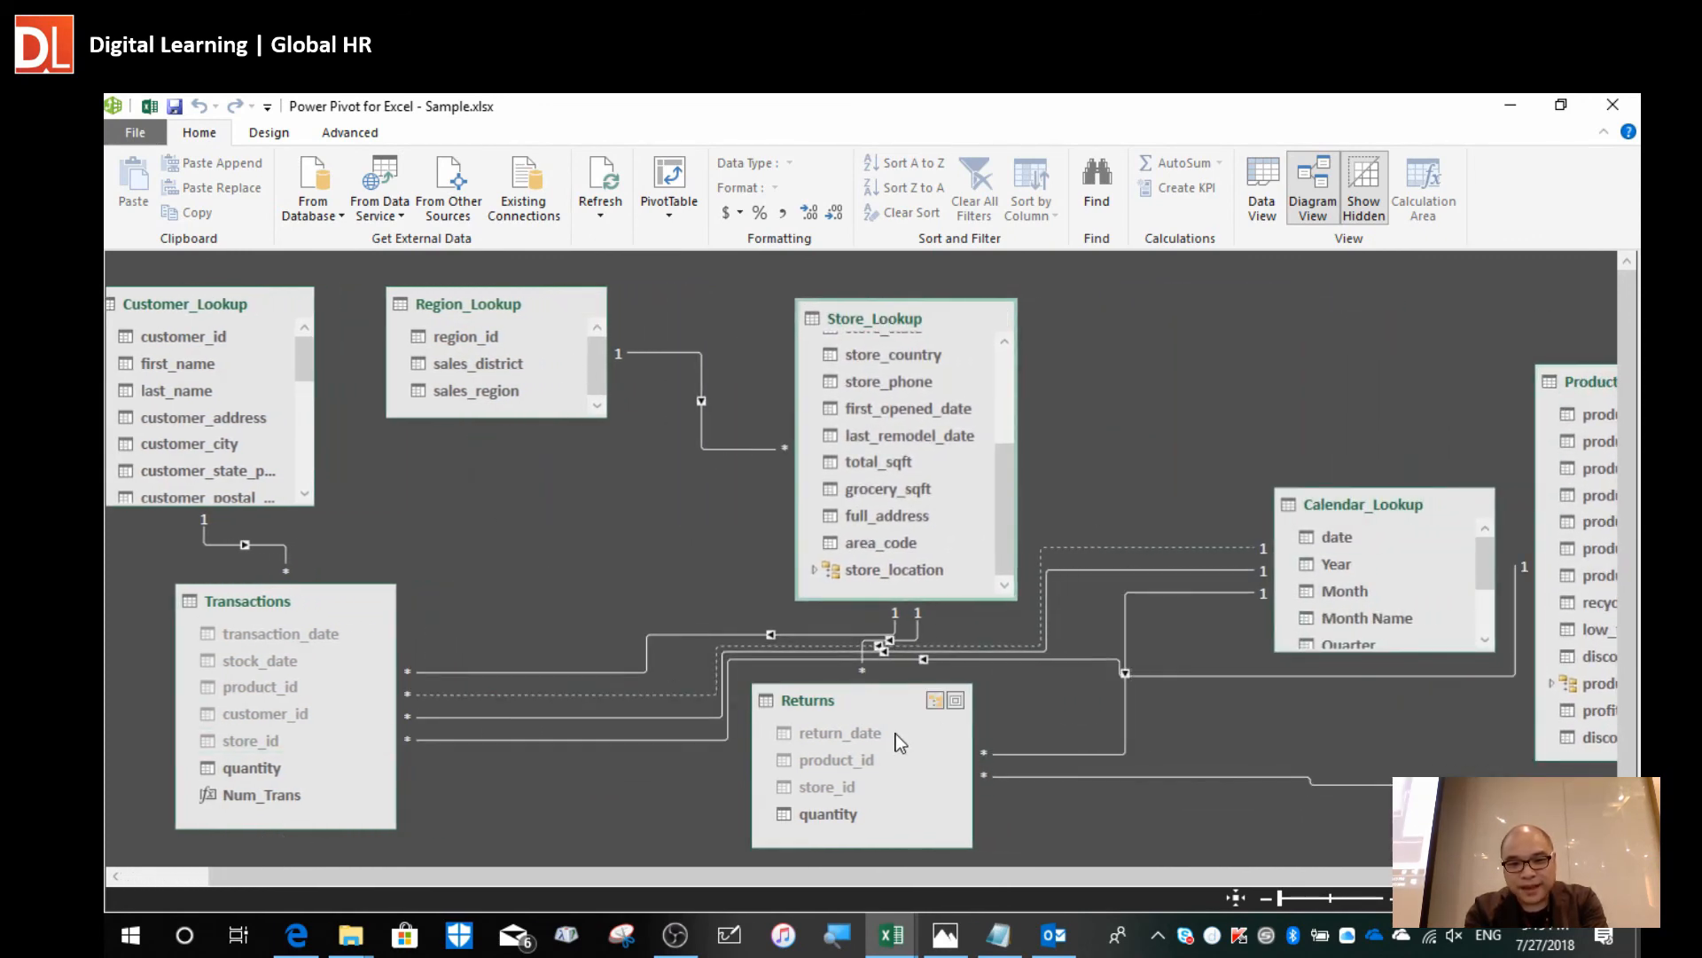
drag(880, 695, 1306, 319)
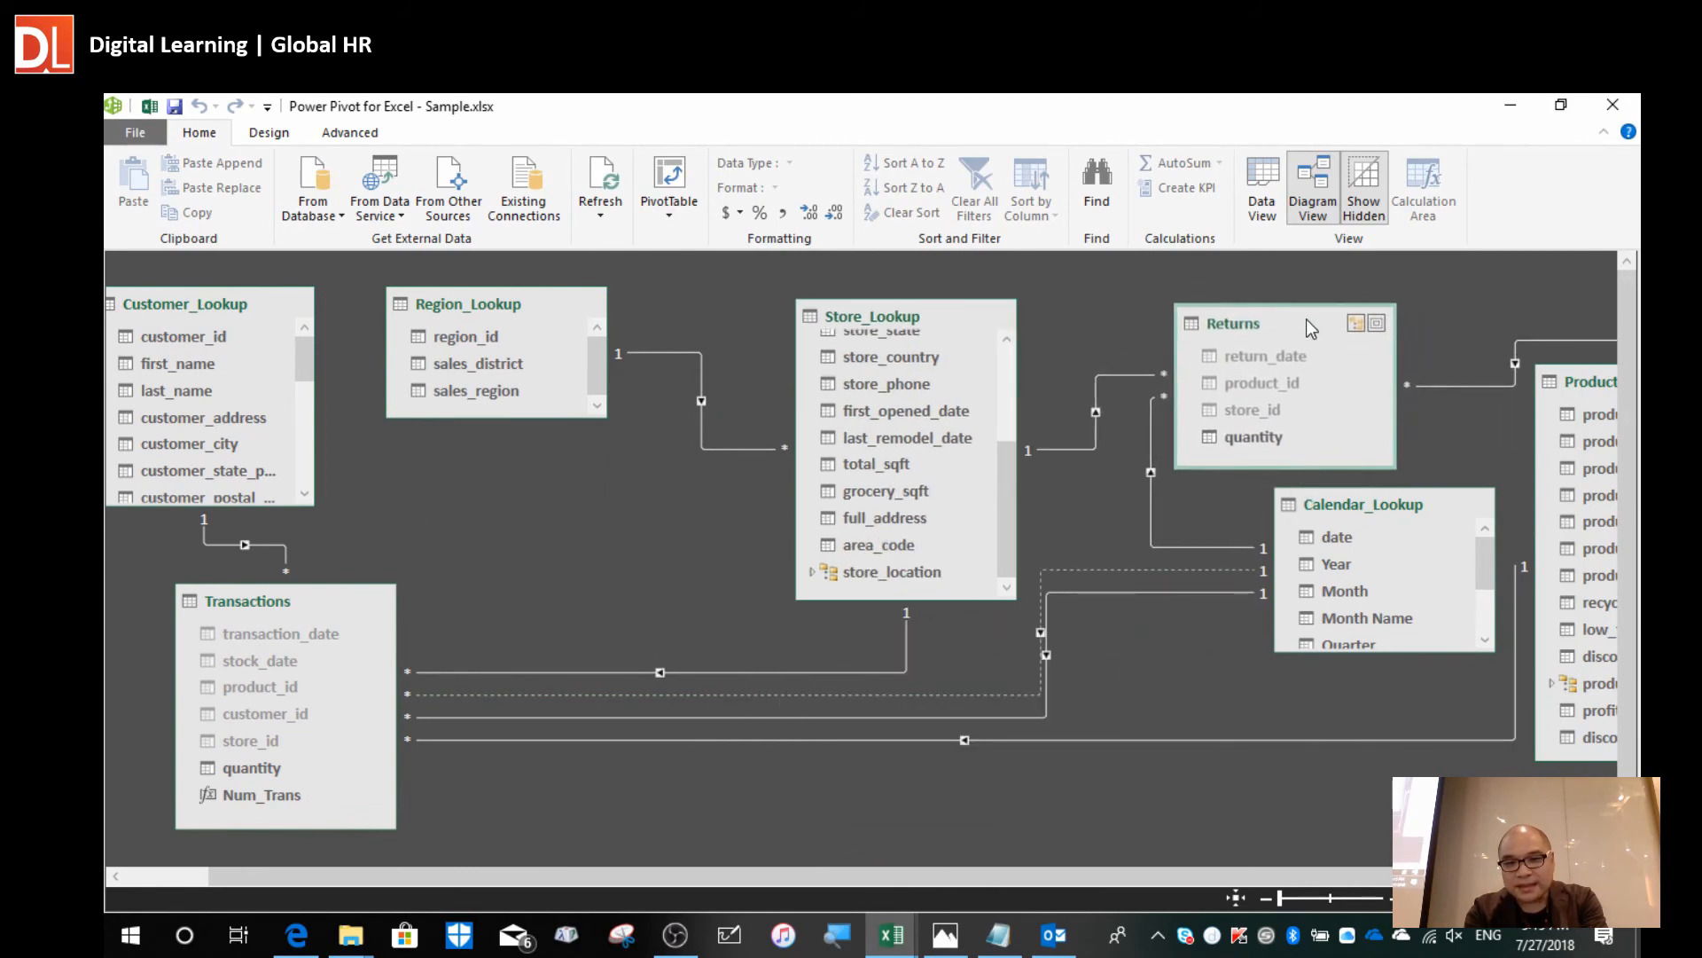
drag(310, 605, 532, 592)
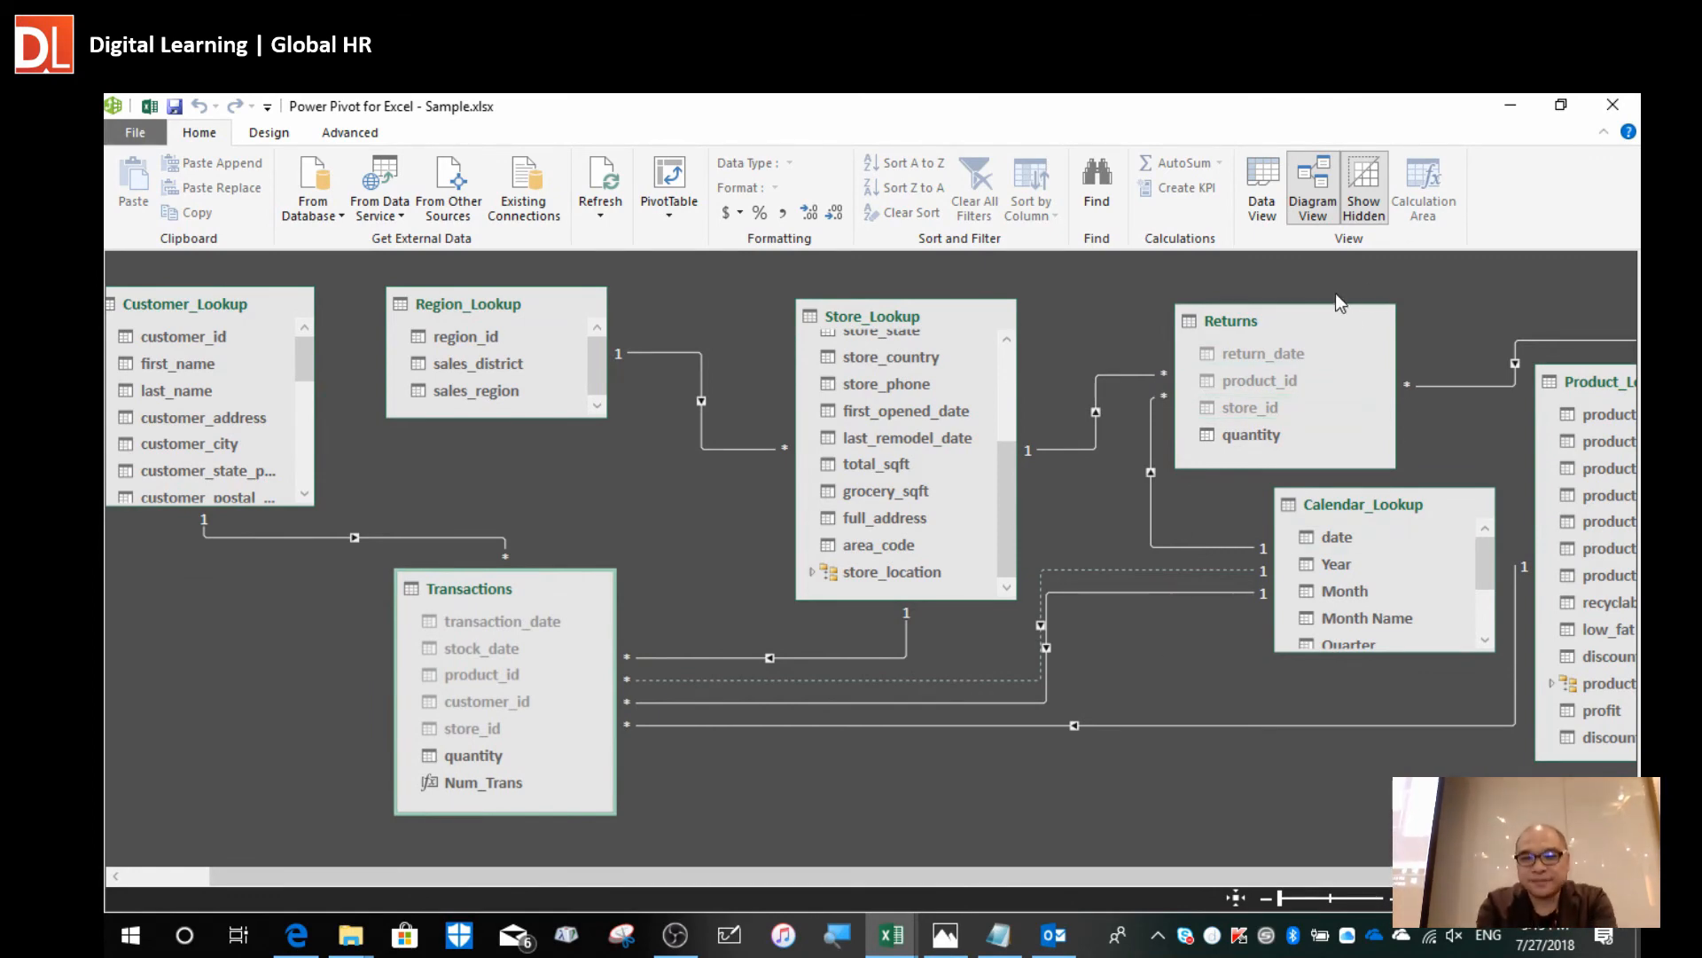
Review the Store_Lookup total_sqft and Transactions quantity fields in the diagram, and align Store_Lookup level with Region_Lookup.
scroll(825, 456, up, 1)
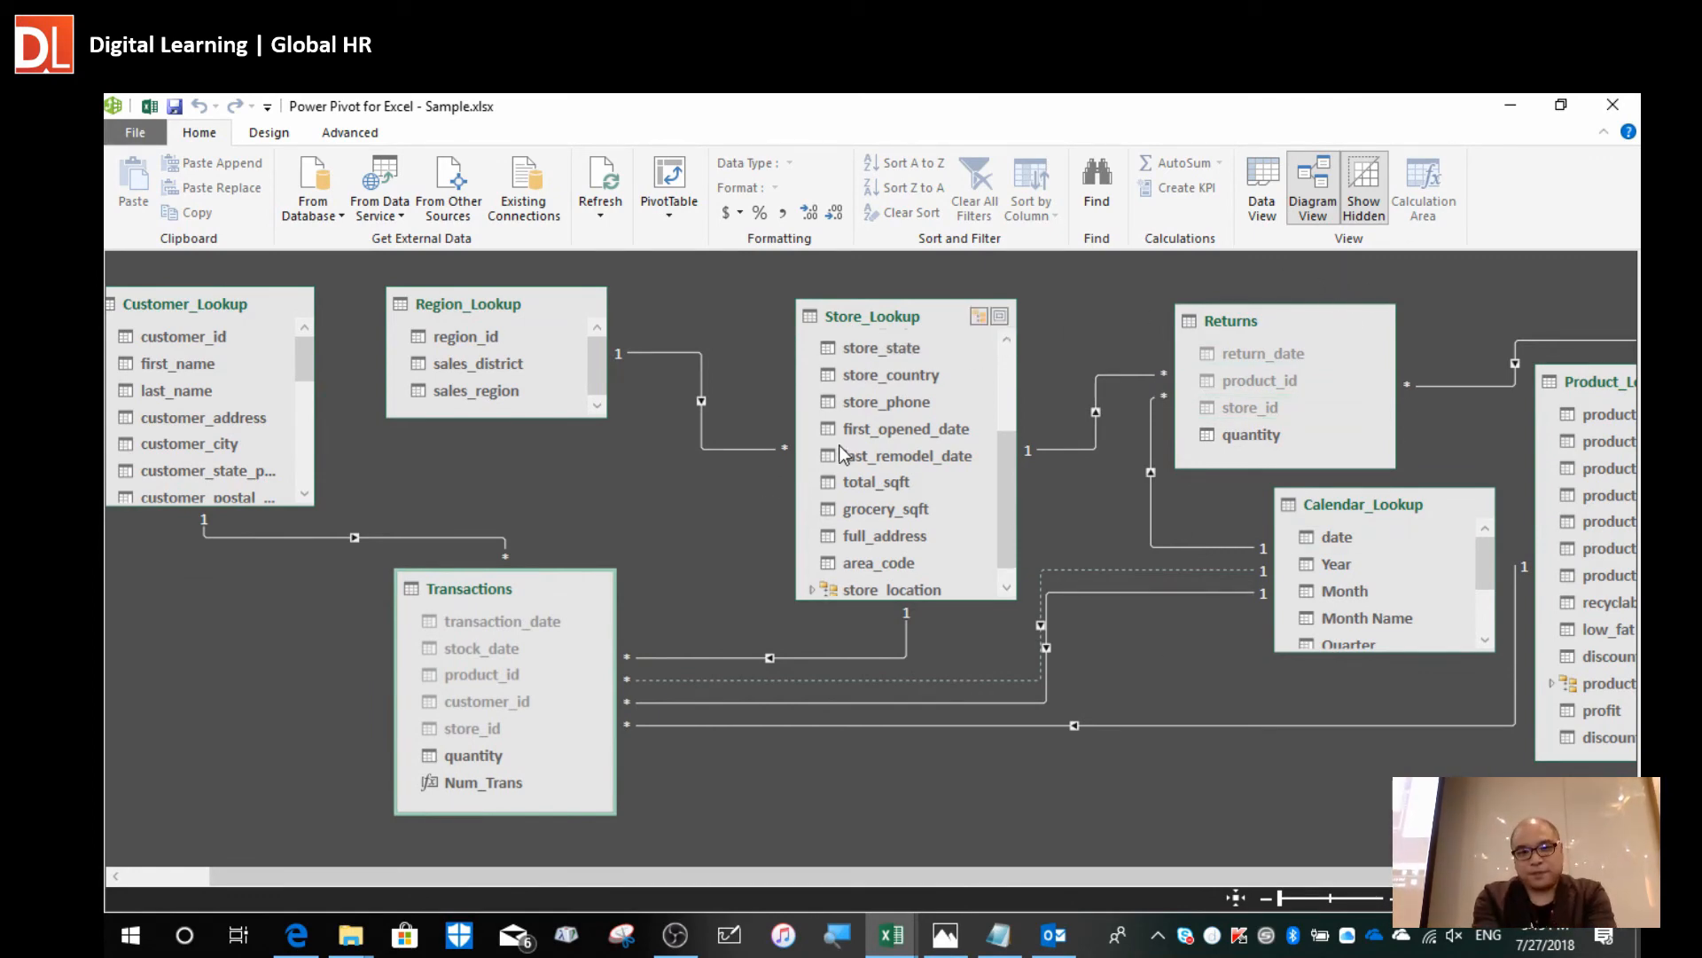
click(864, 486)
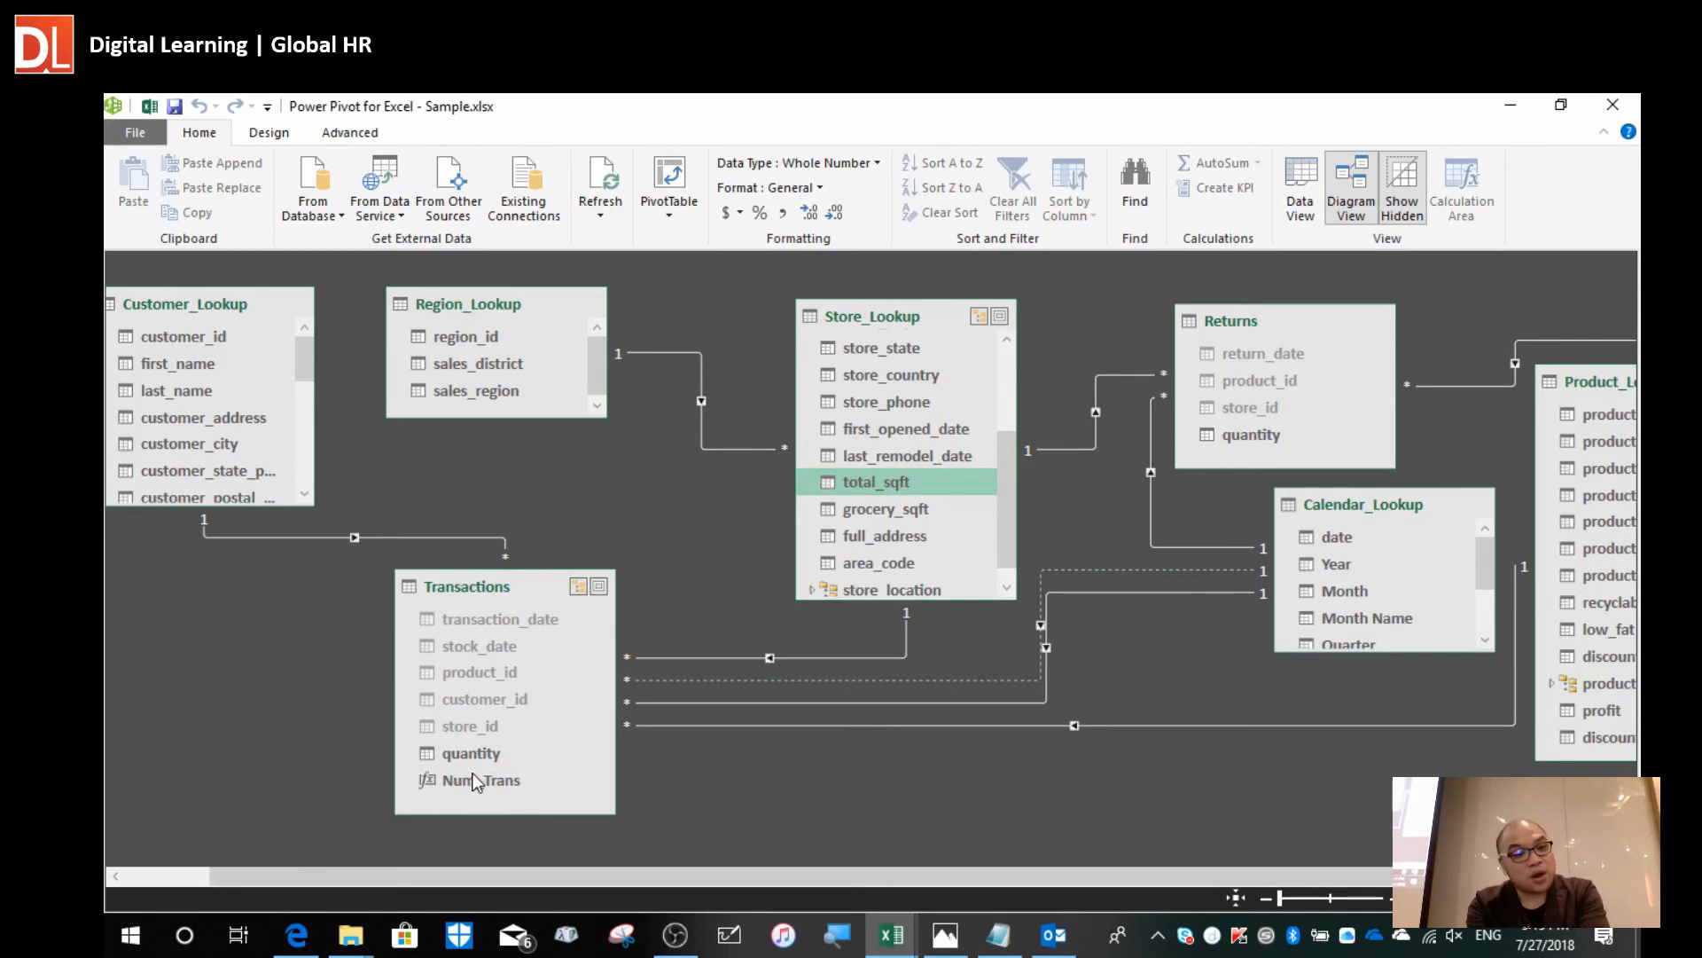
click(470, 749)
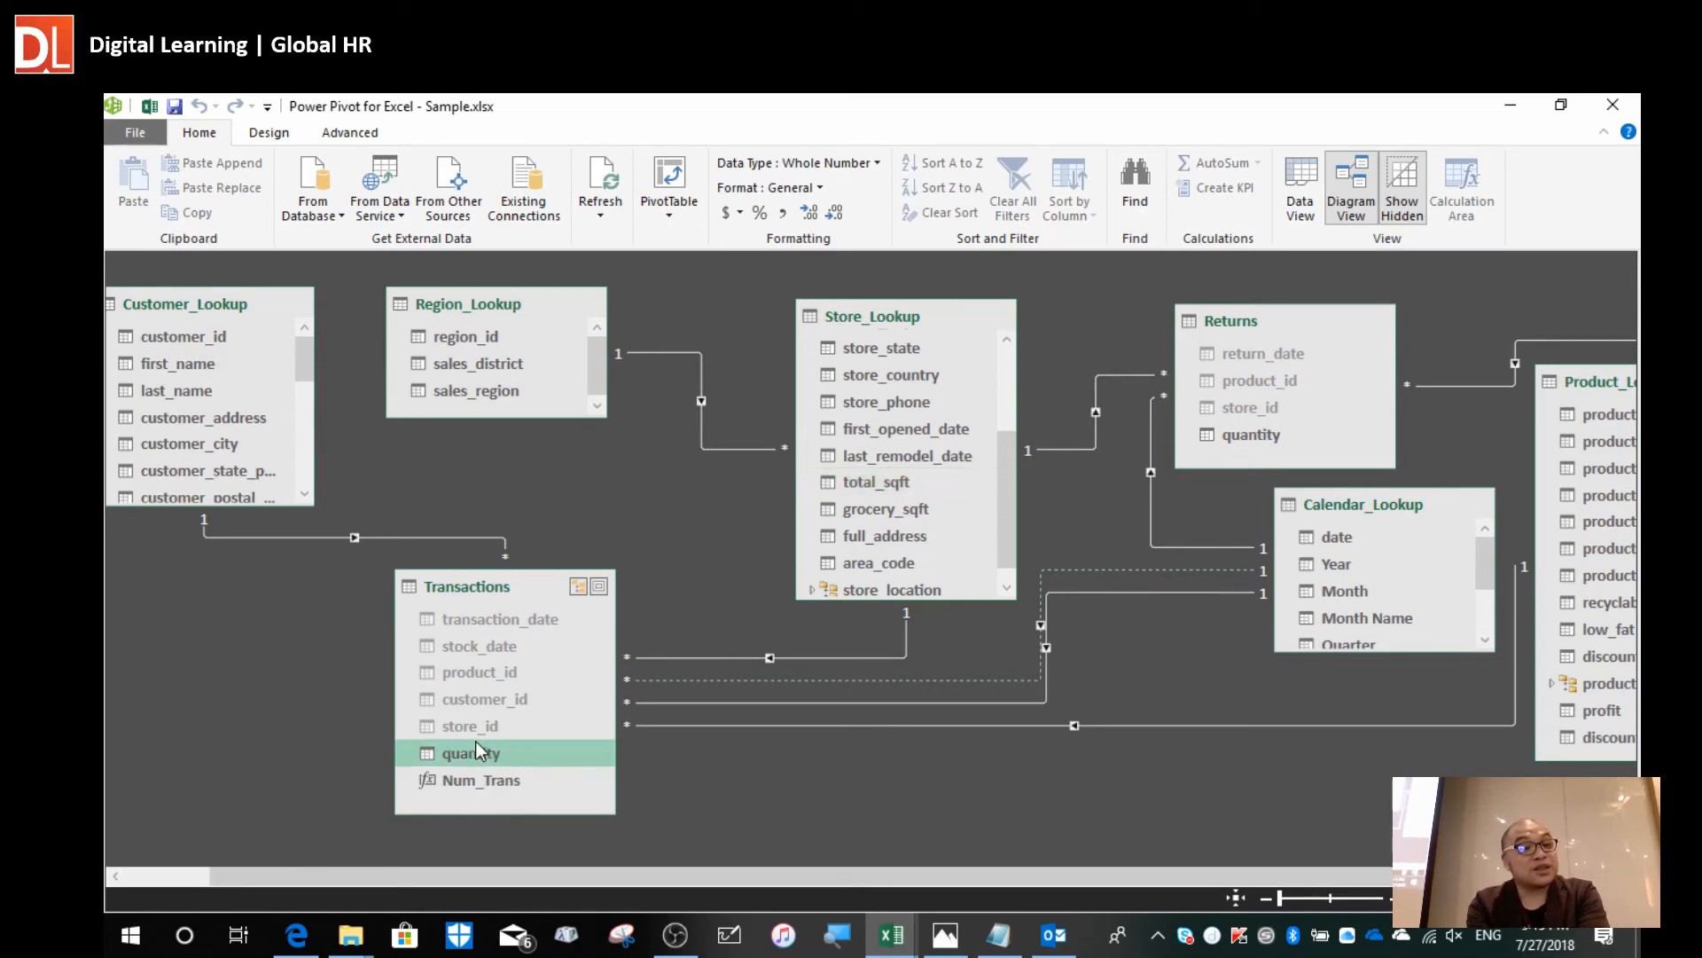
drag(889, 316, 854, 318)
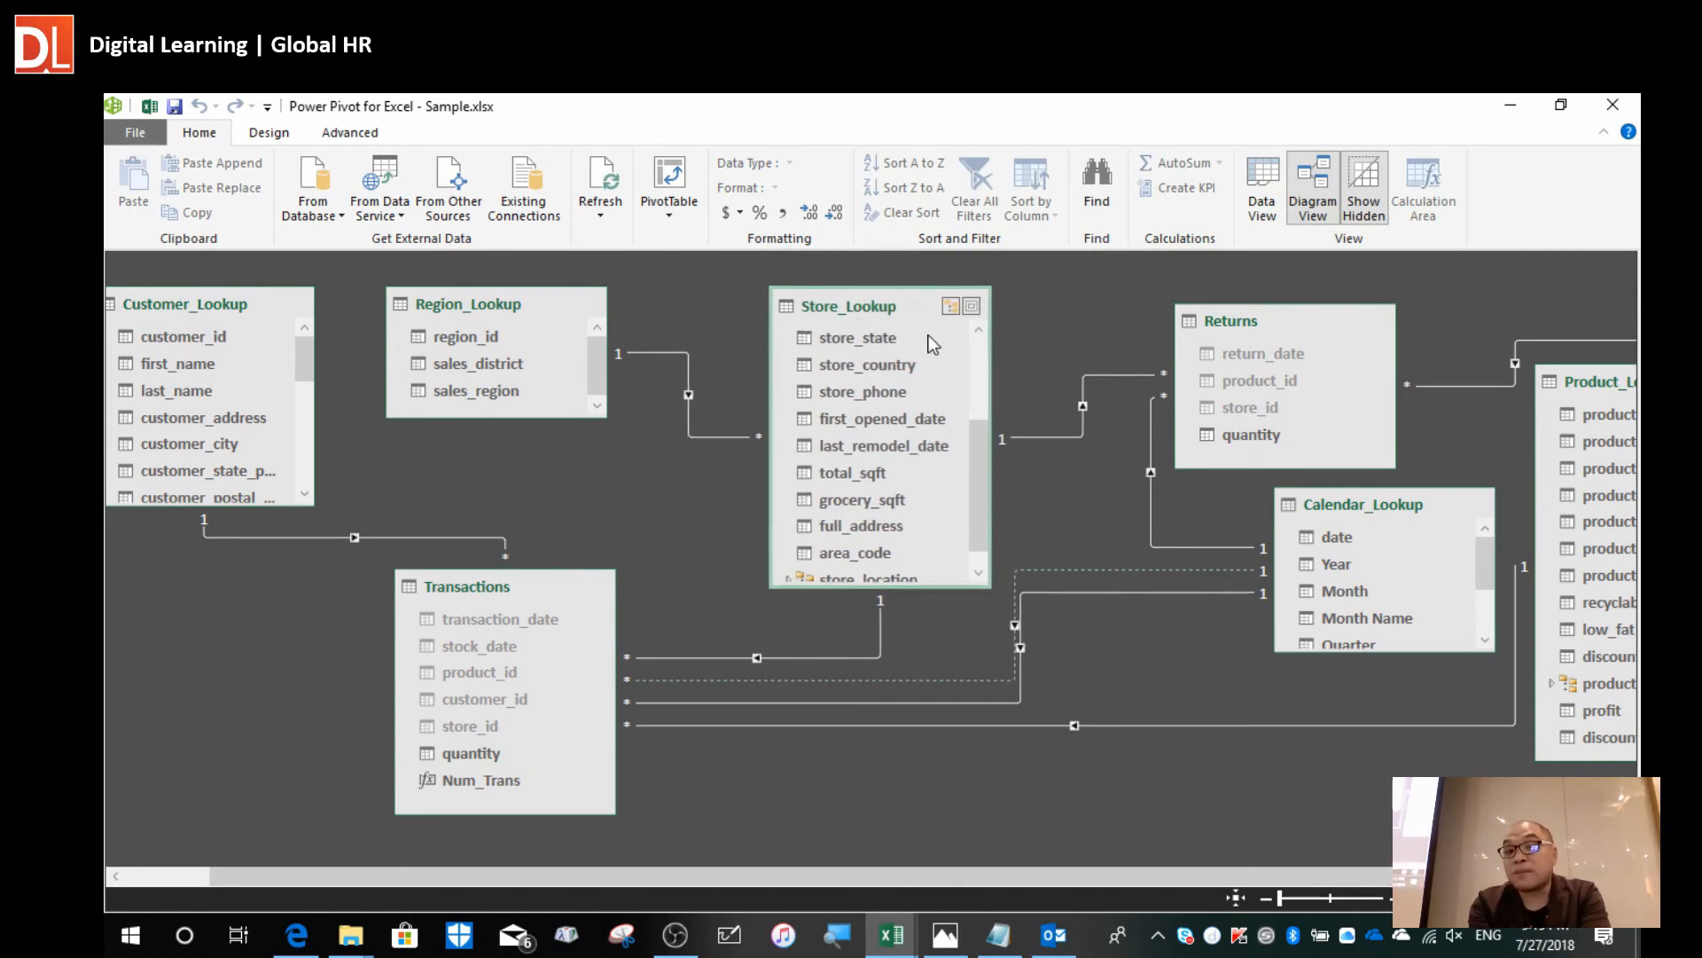
click(1252, 322)
click(530, 600)
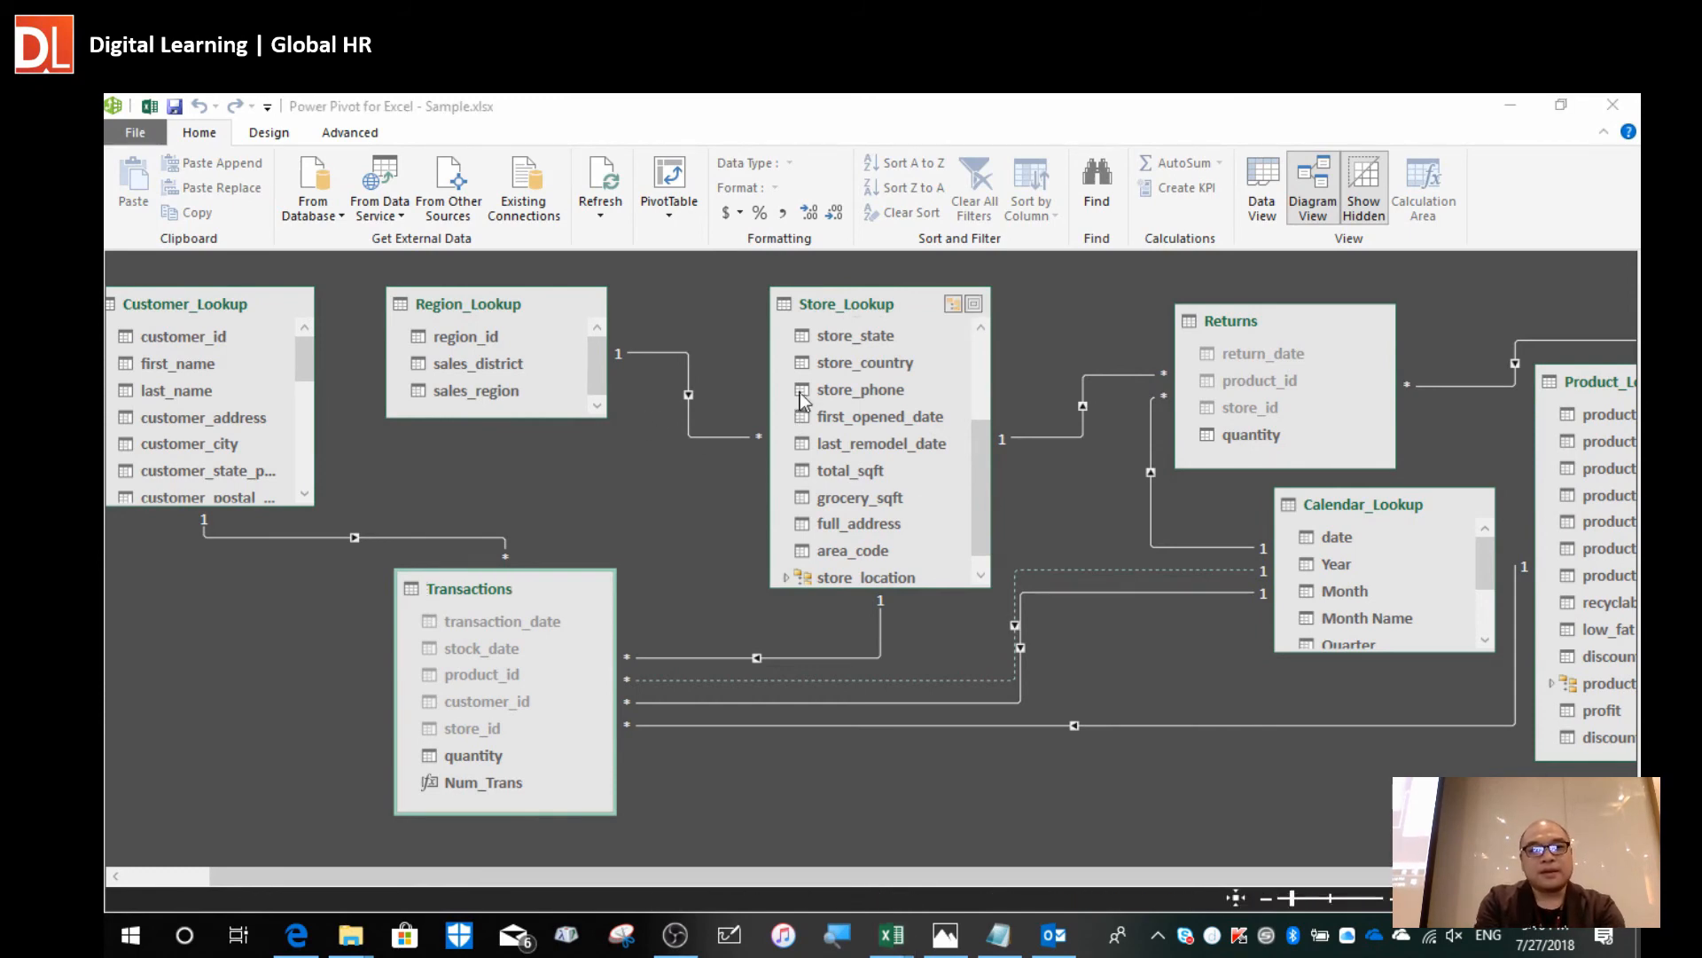
Switch to the Excel PivotTable, and narrow the PivotTable Fields pane to make room for the total columns.
key(alt+Tab)
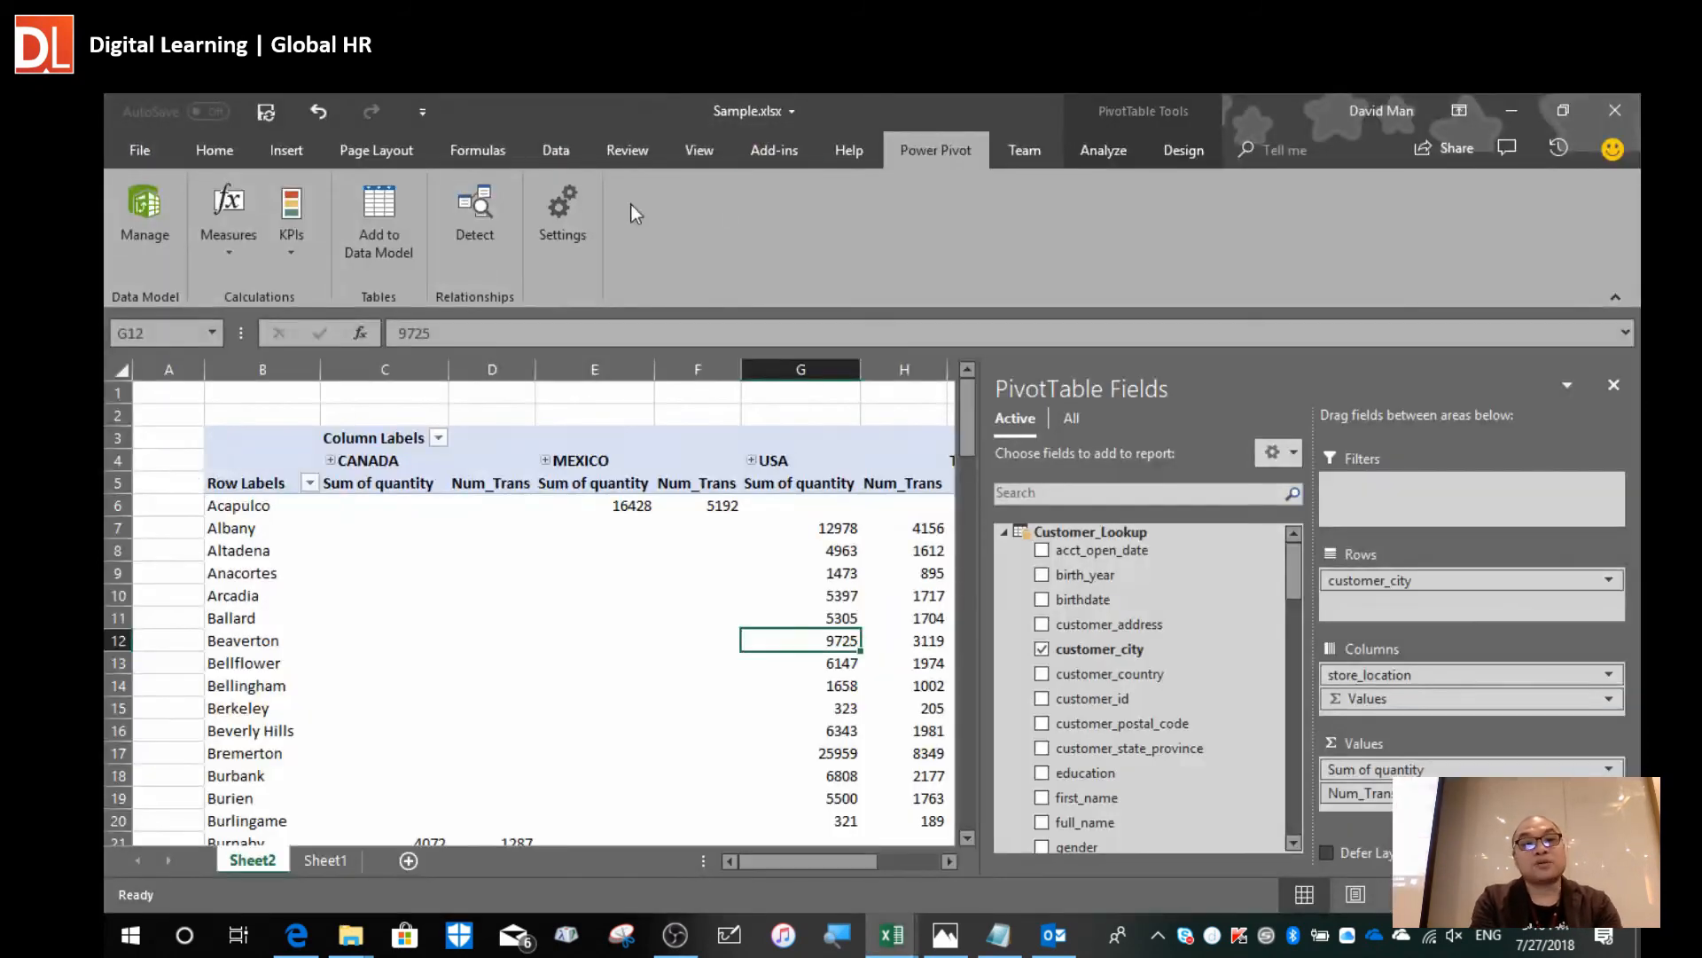
click(501, 551)
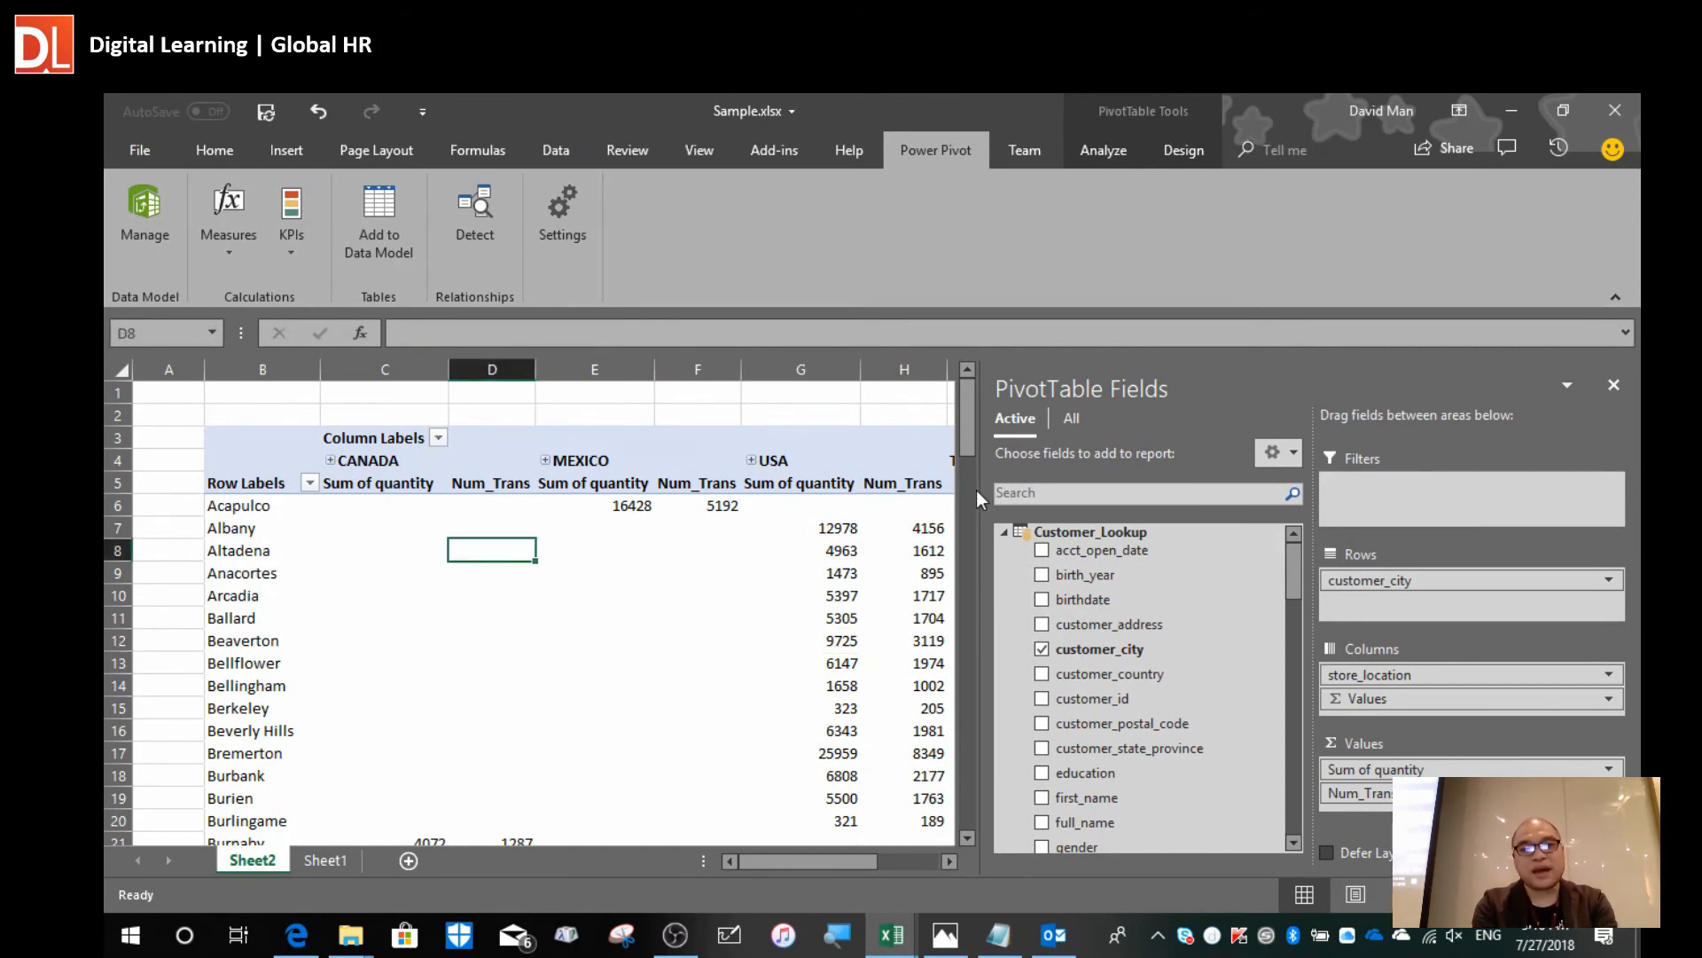
drag(978, 499, 1013, 493)
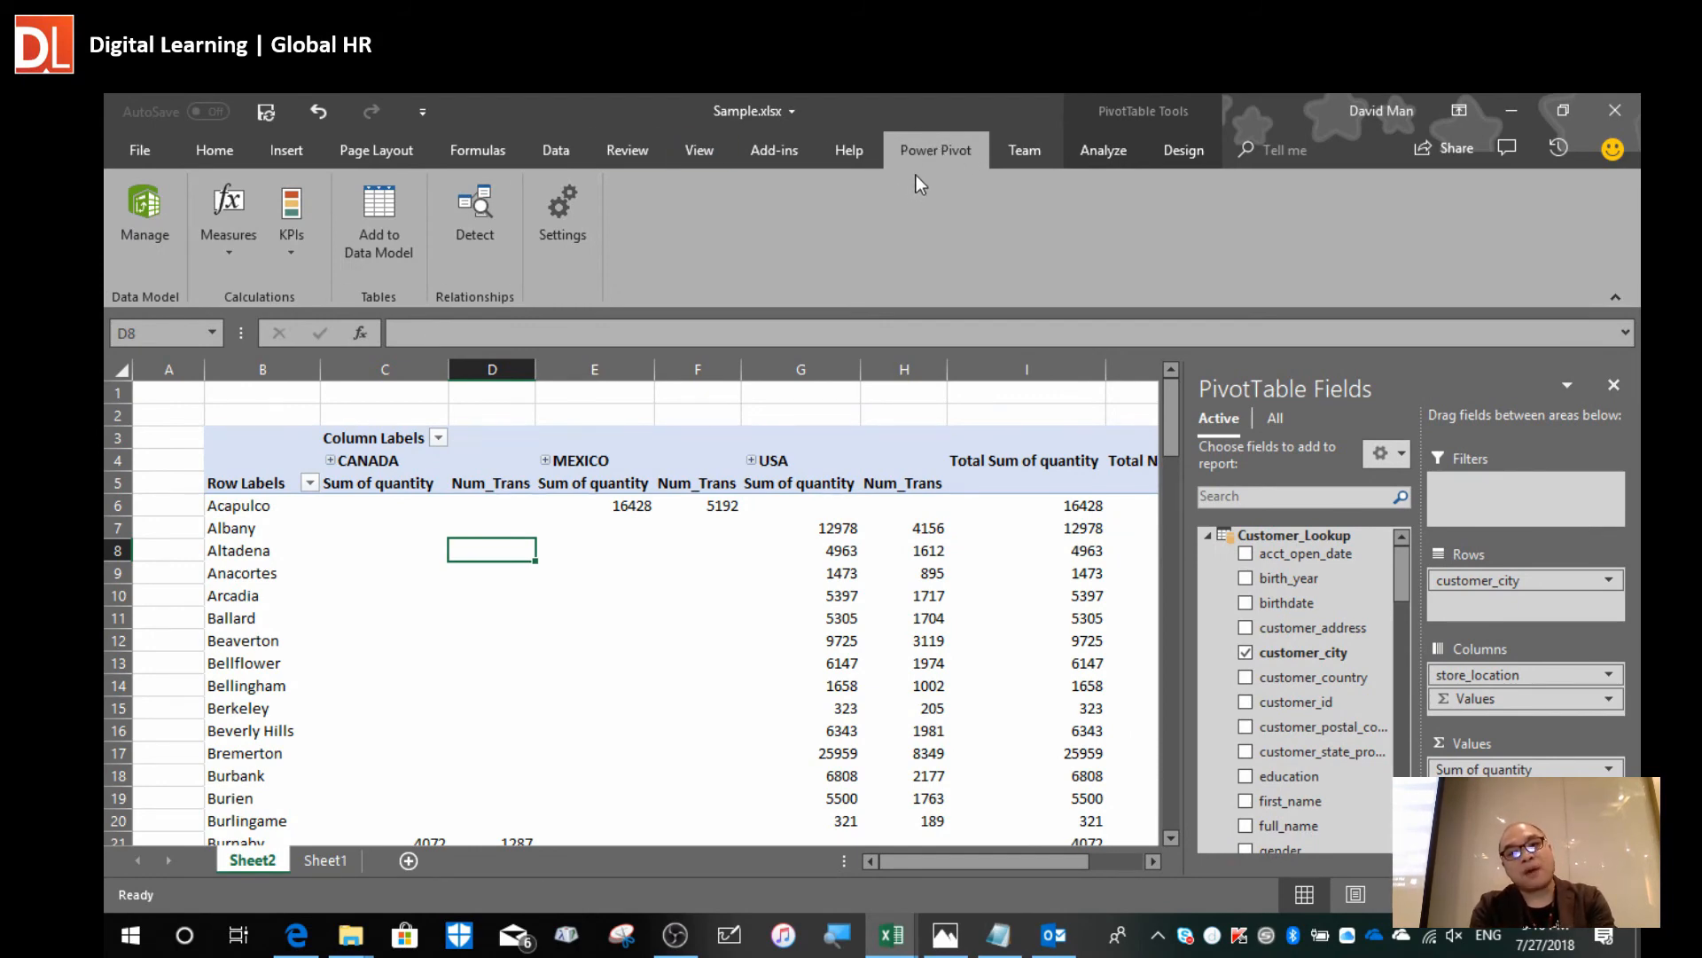
Open the list of existing measures, and review the Num_Trans measure with its formula.
click(301, 217)
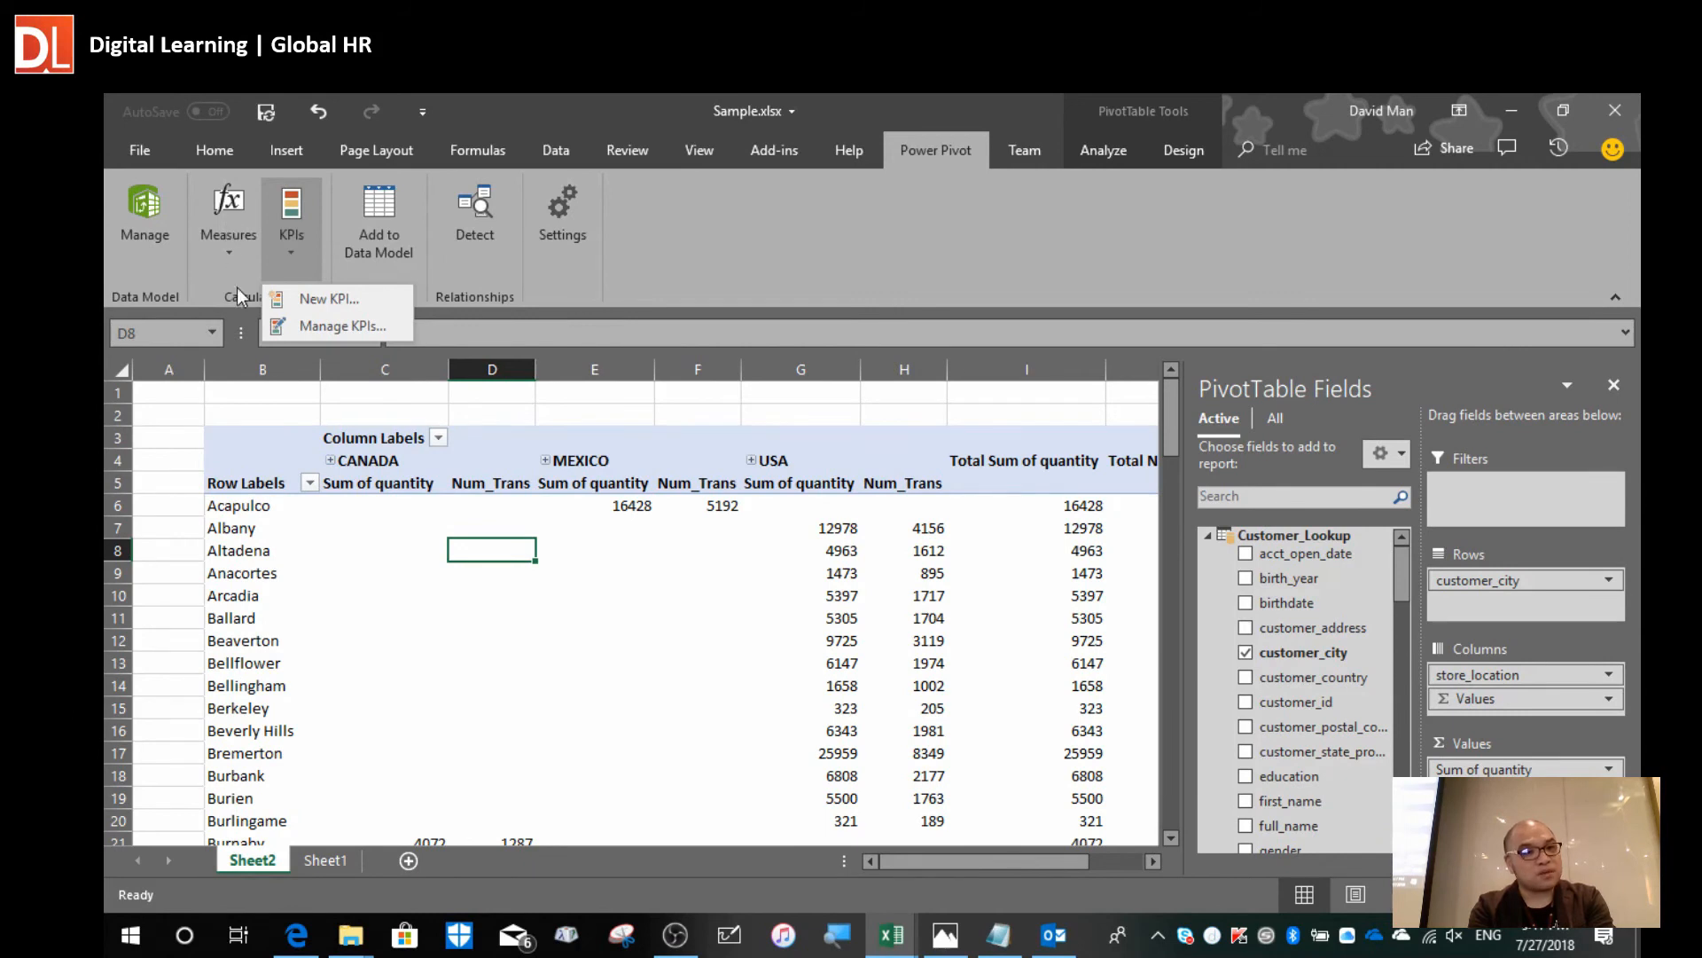
click(230, 251)
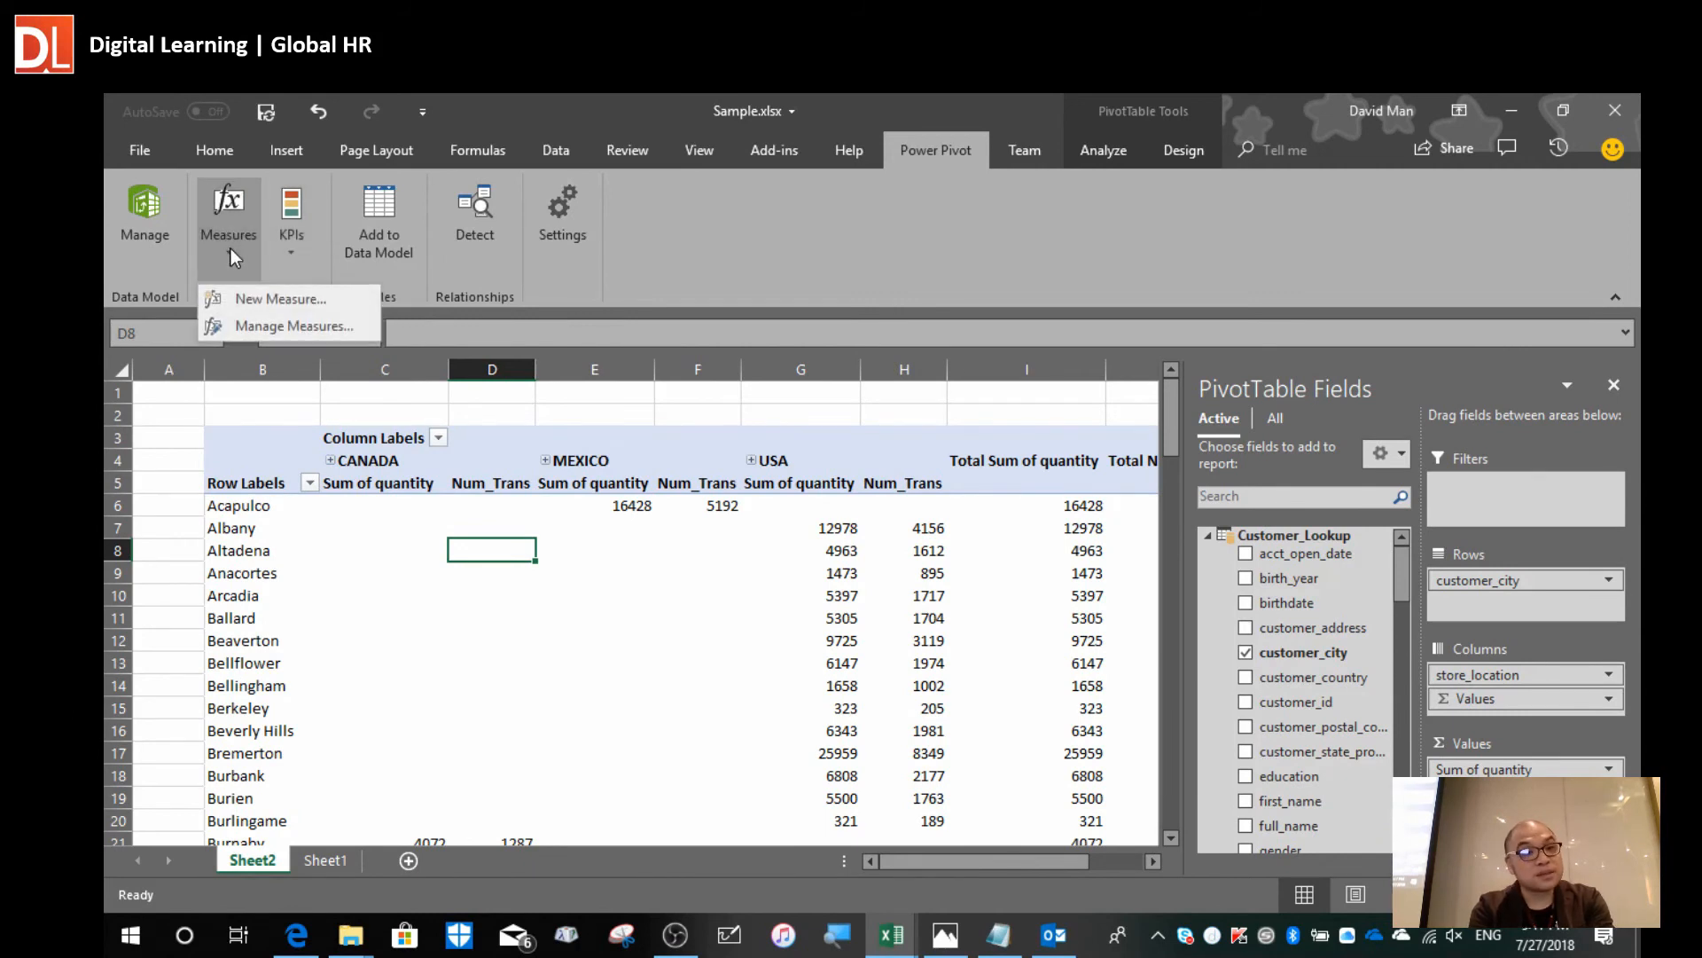
click(336, 325)
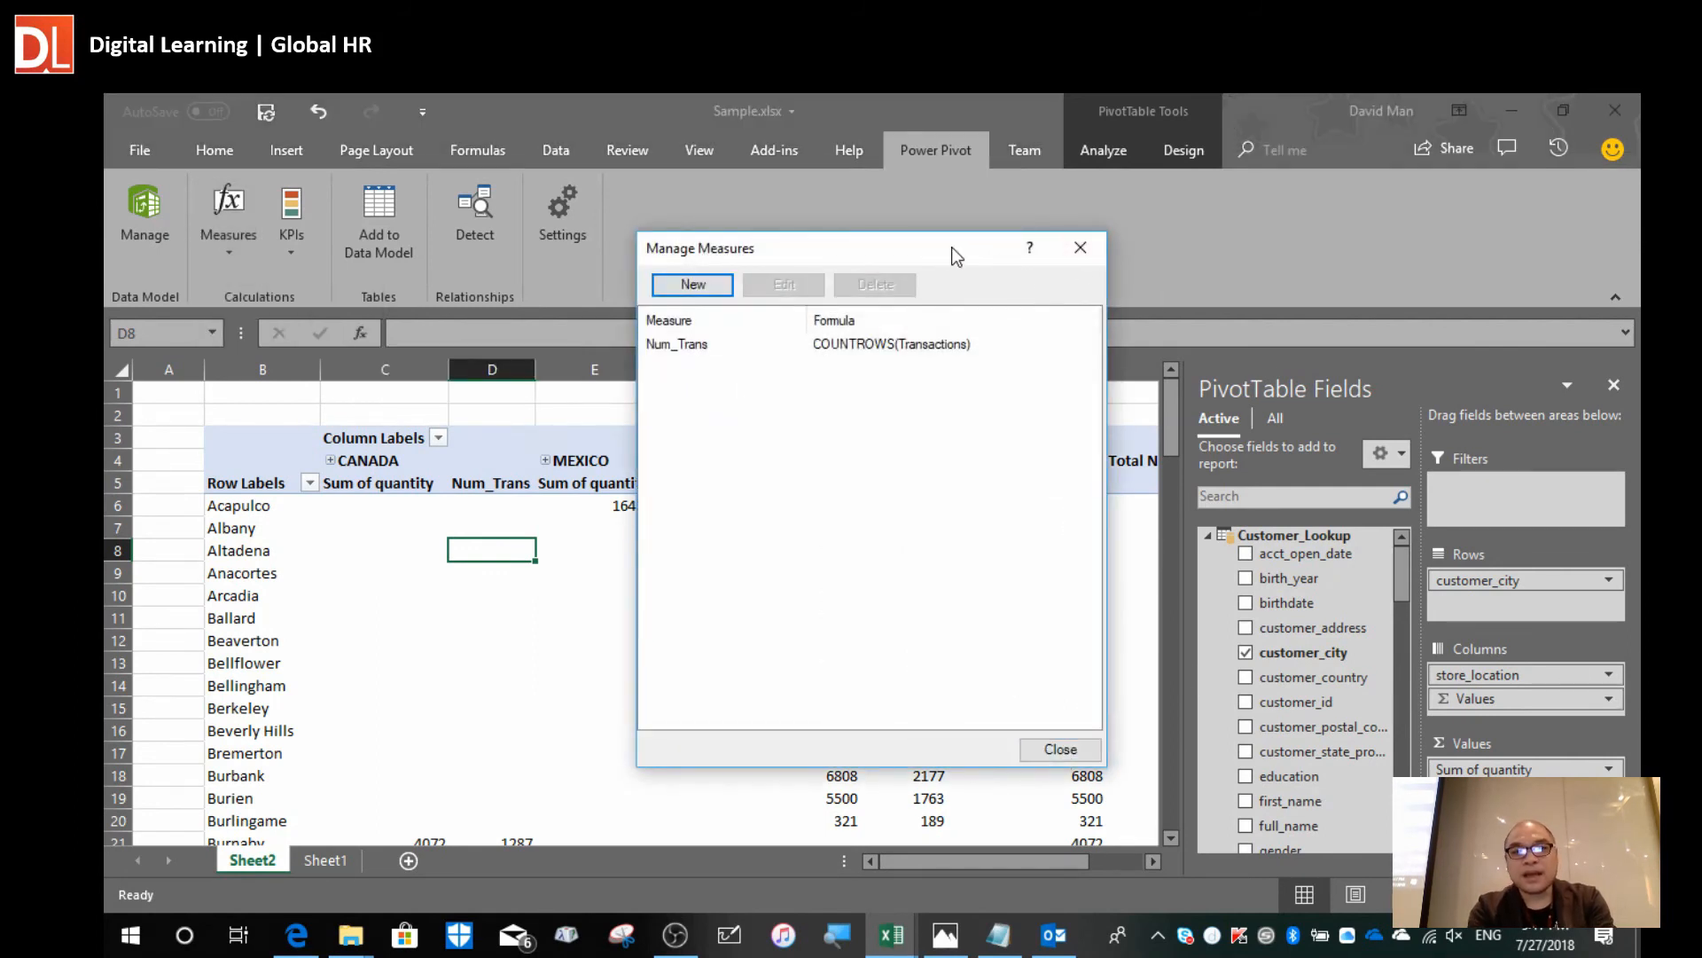
drag(947, 241, 981, 178)
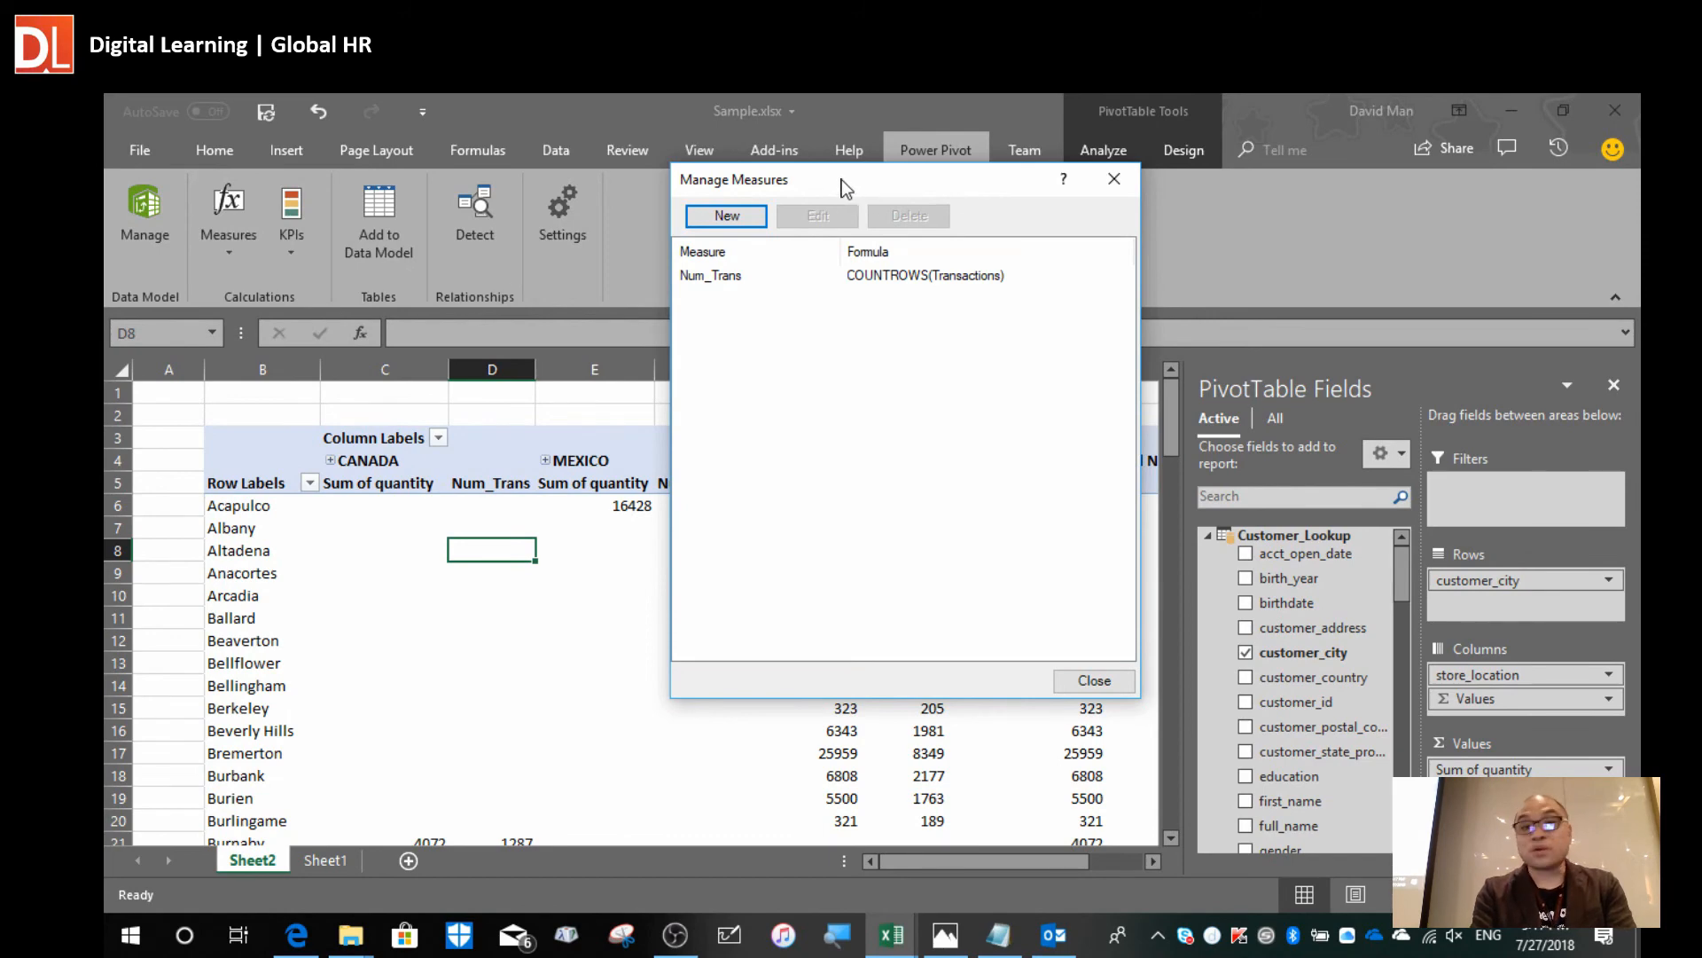
drag(842, 179, 837, 204)
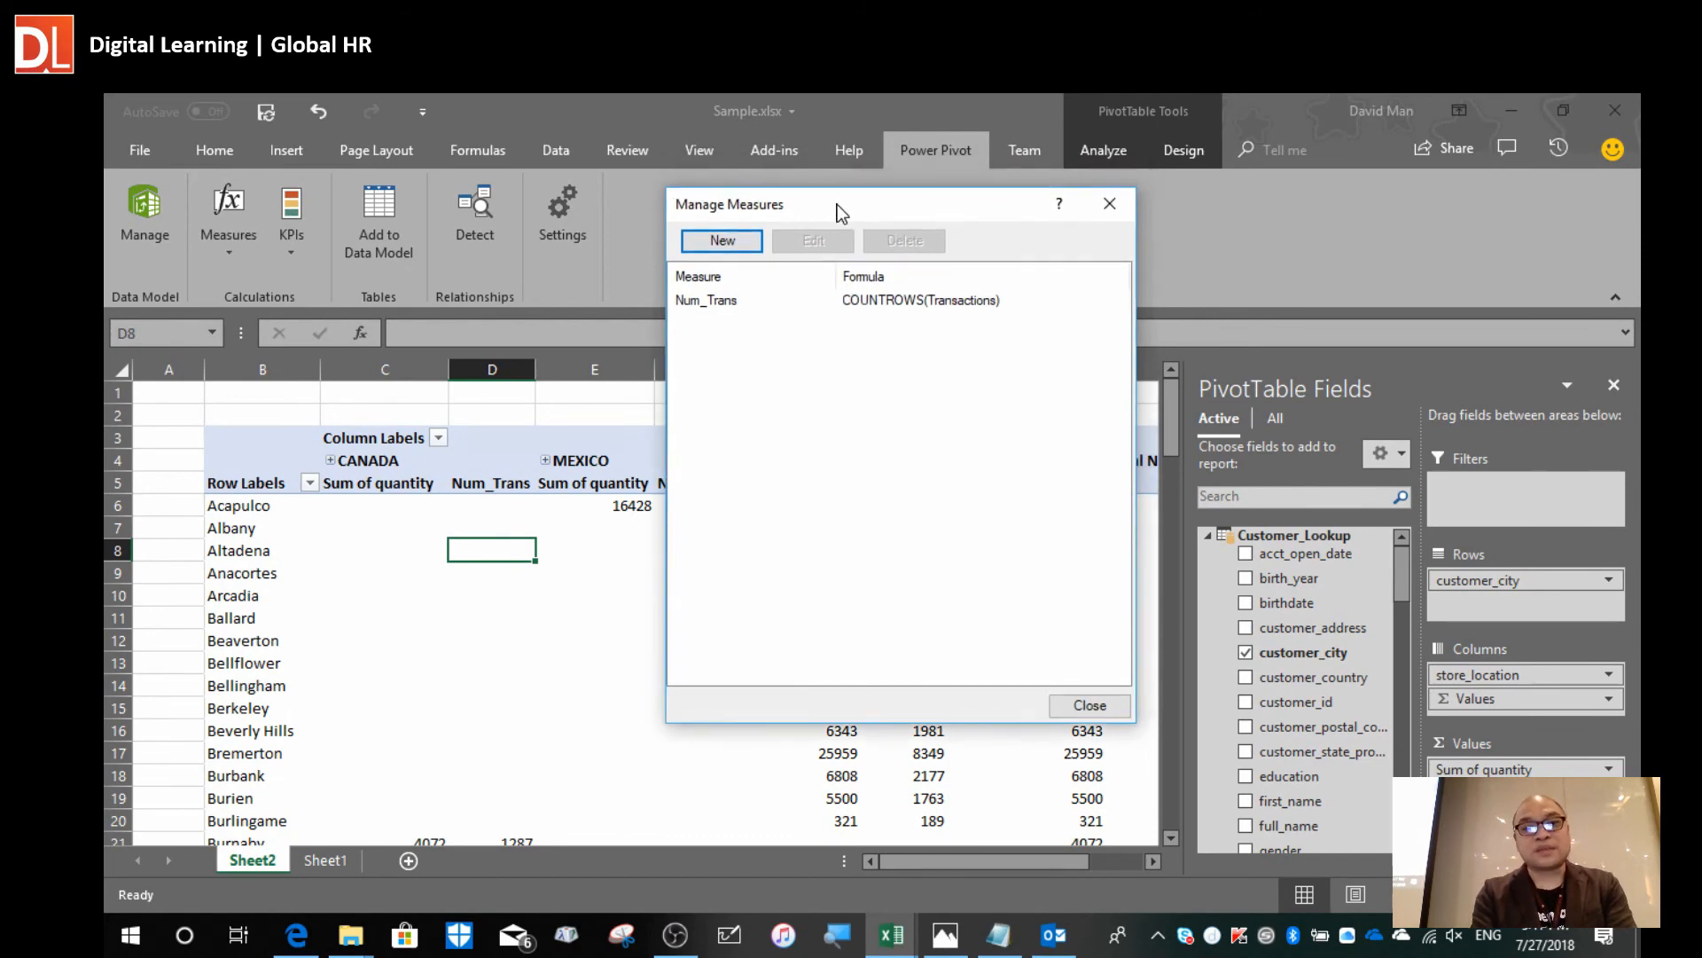
Start a new measure, assign it to the Store_Lookup table, and name it percentage_return.
click(723, 240)
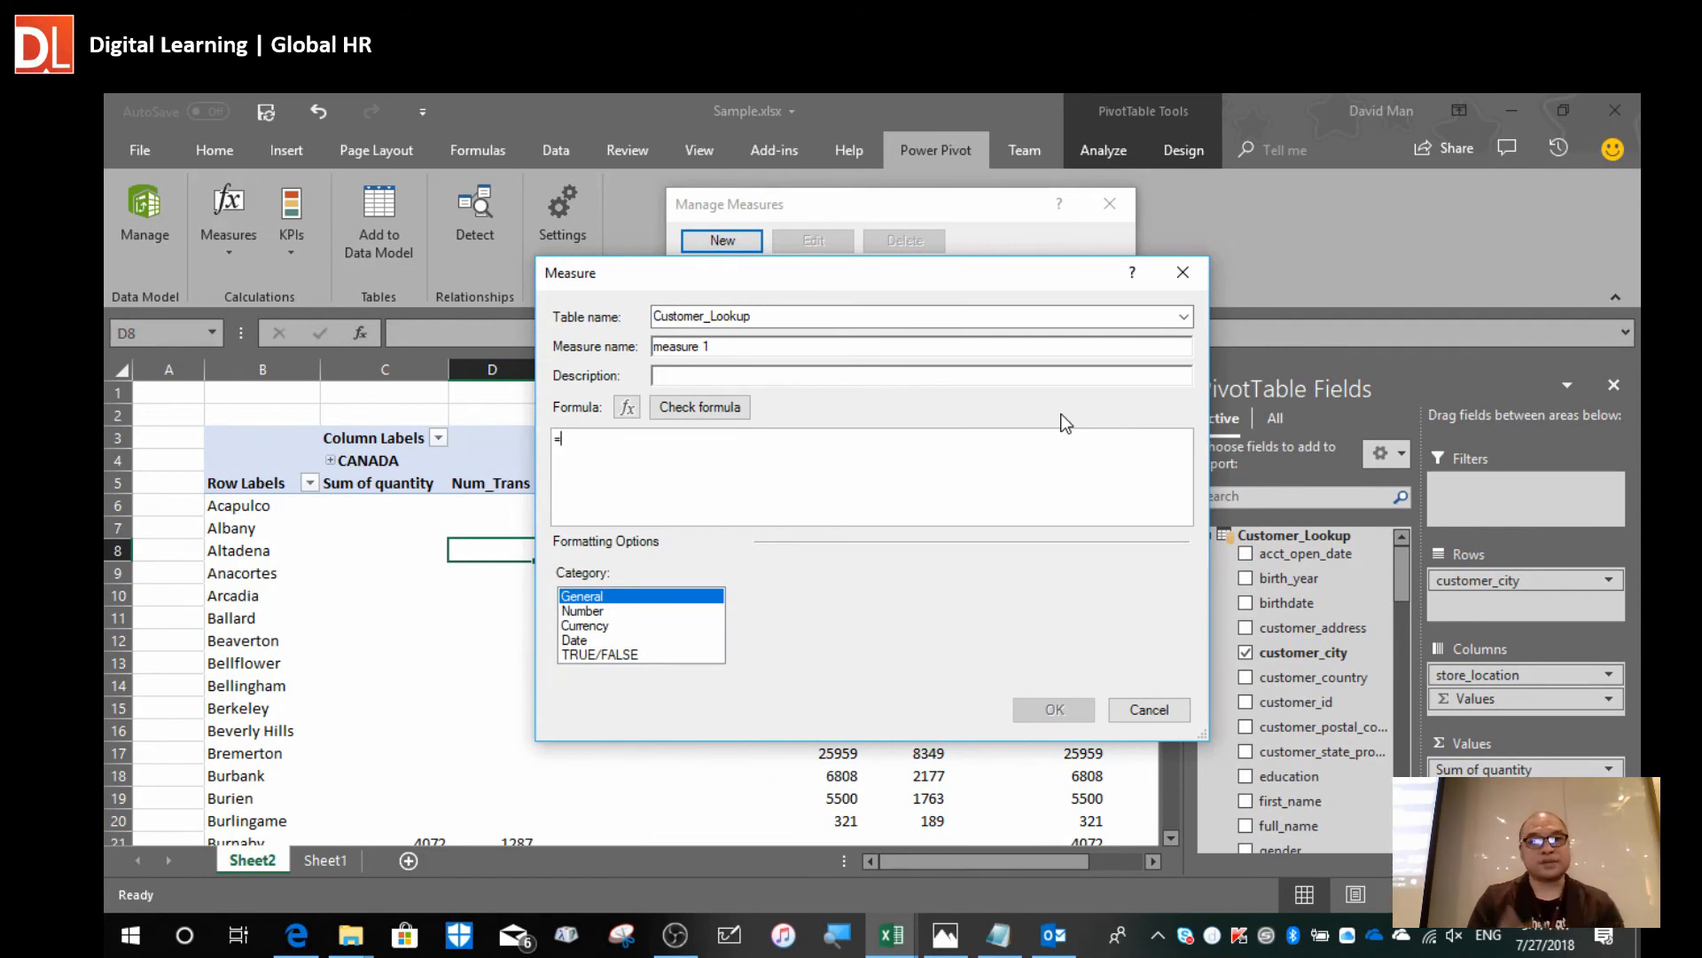
click(1184, 317)
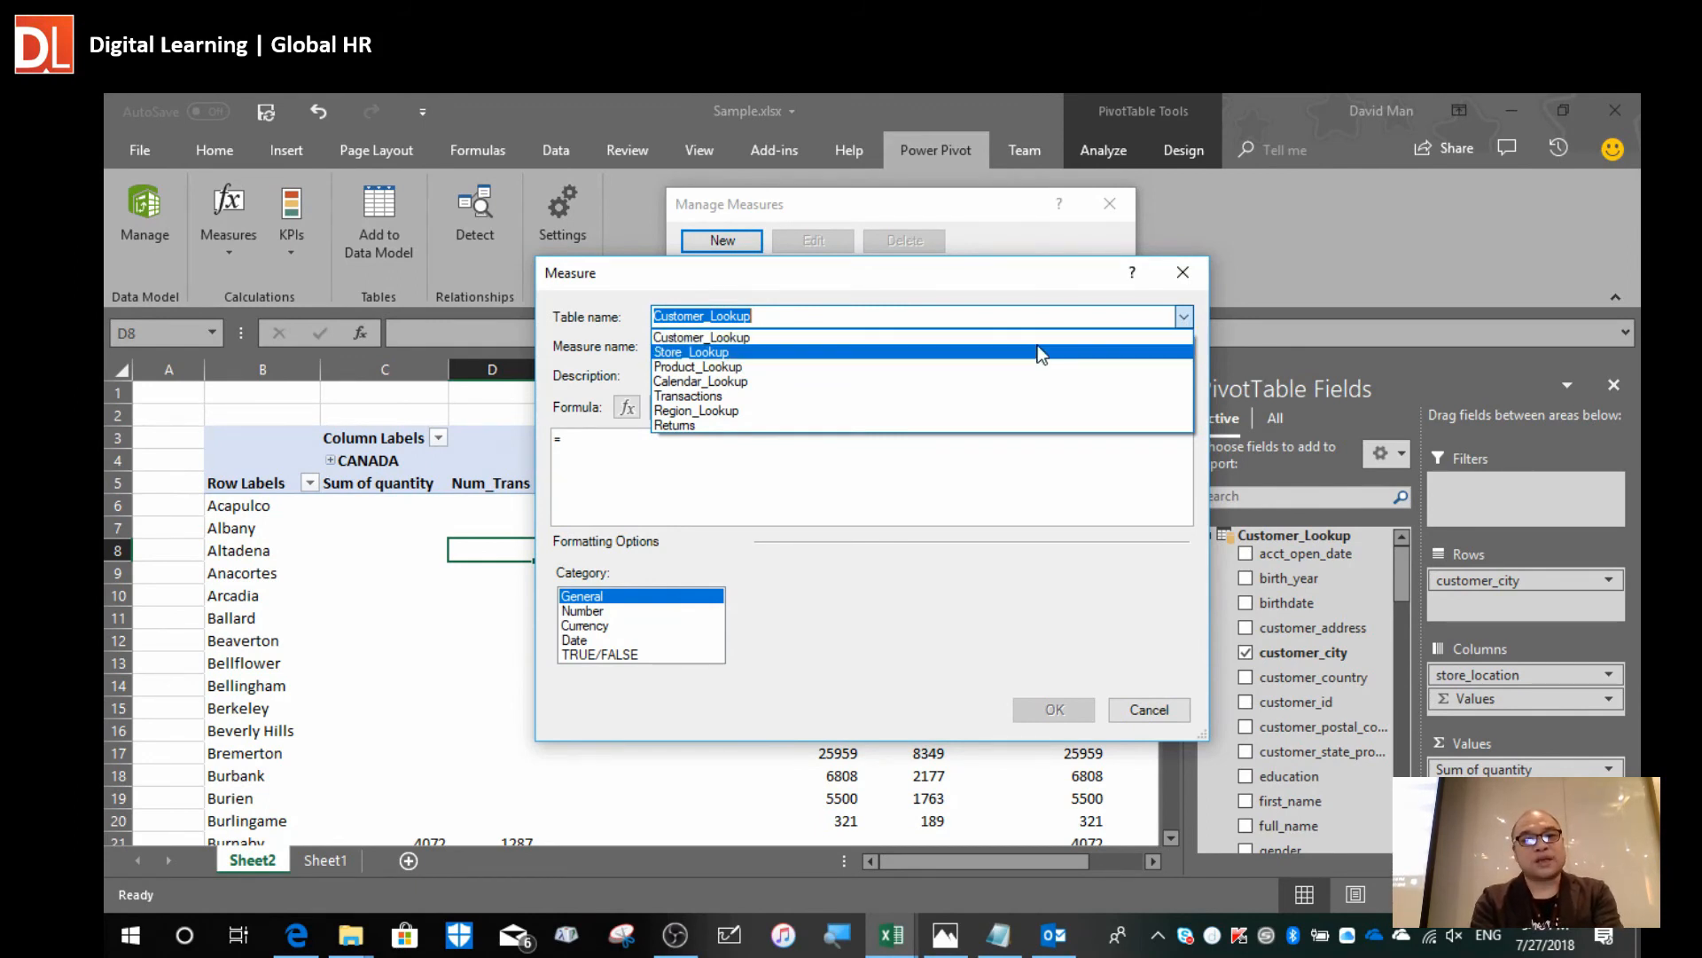
click(746, 353)
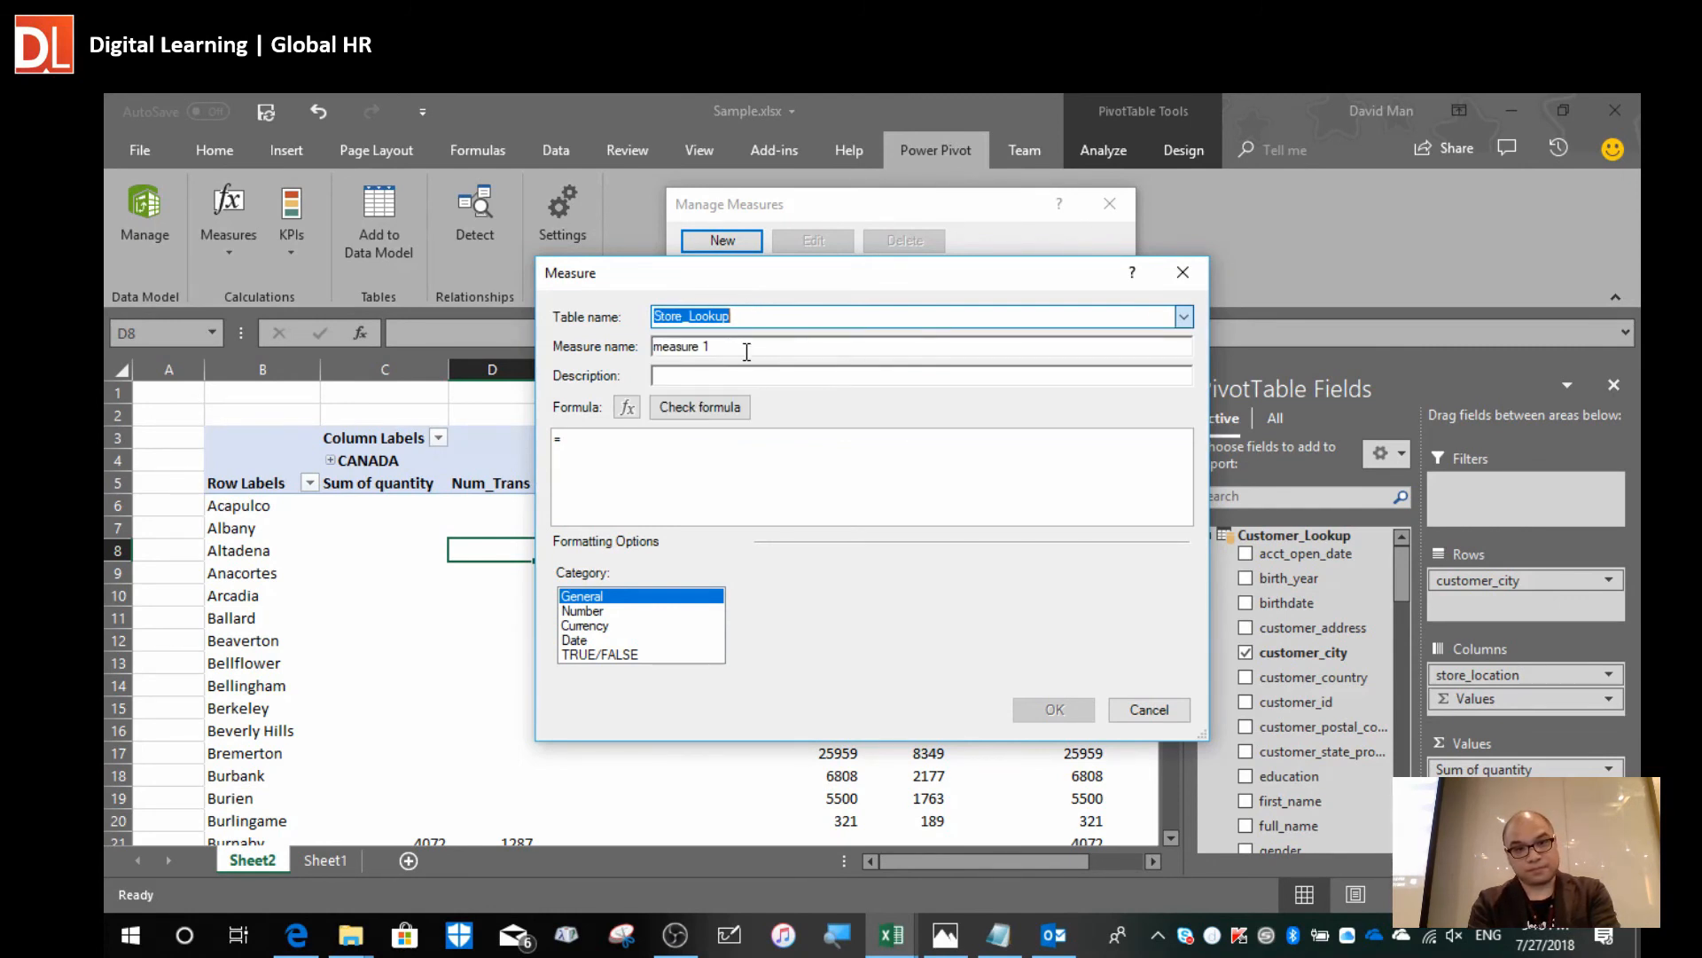
click(772, 345)
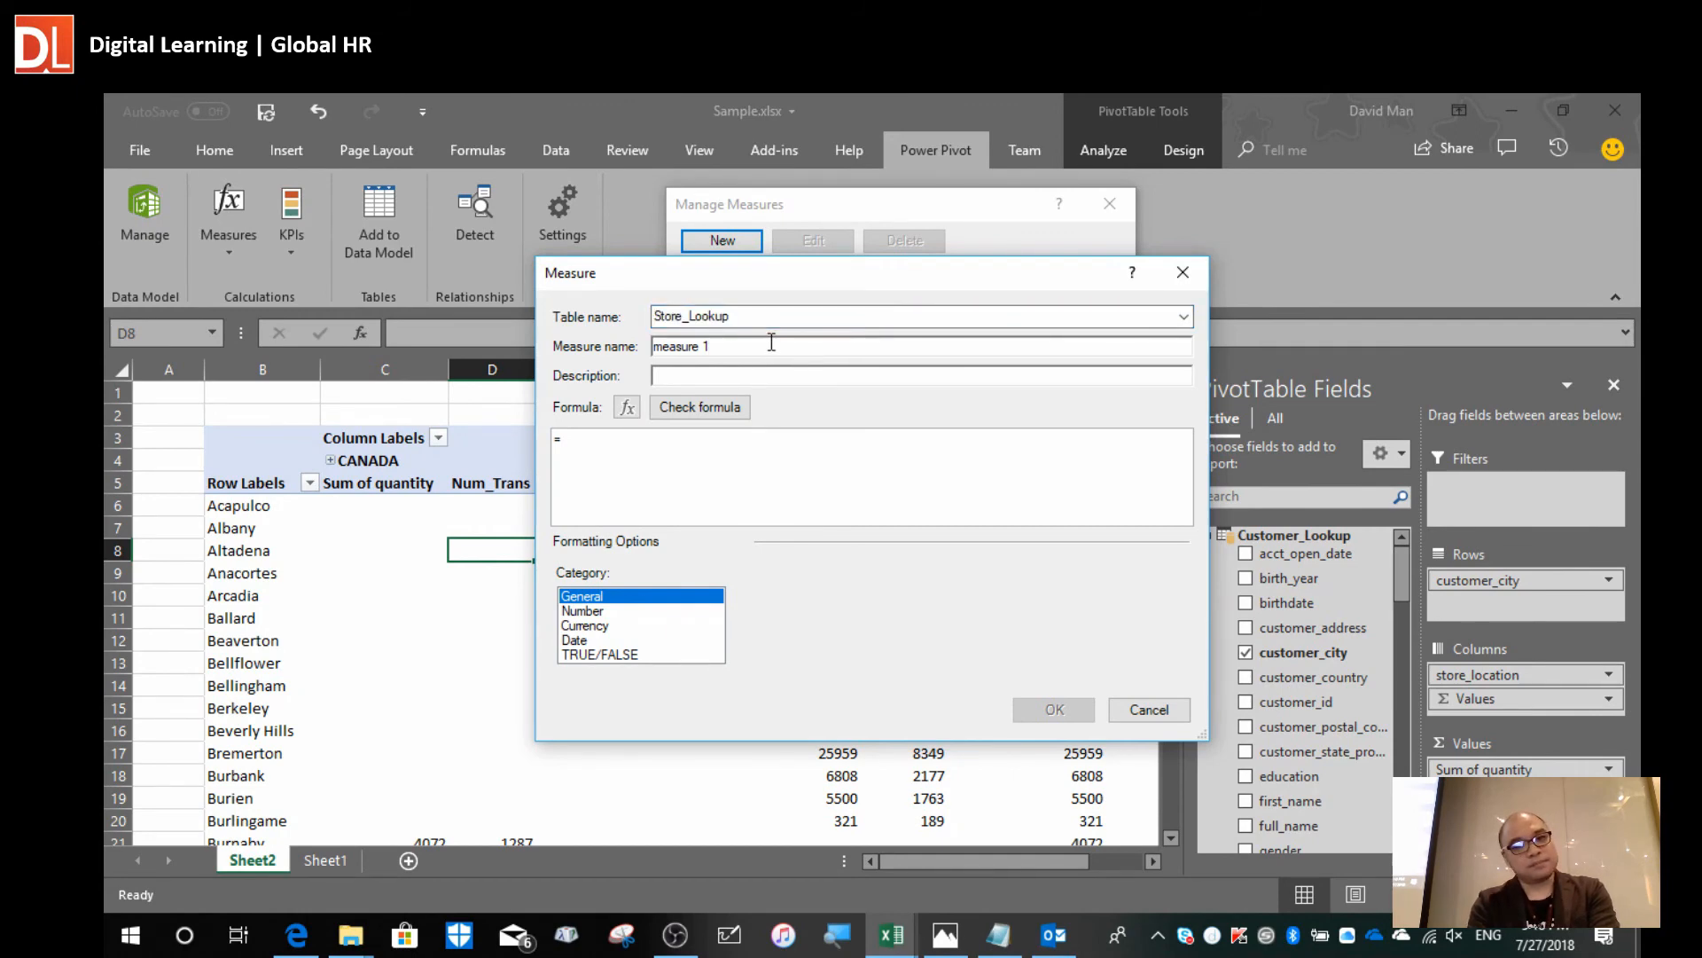
key(BackSpace)
key(BackSpace)
key(BackSpace)
key(BackSpace)
key(BackSpace)
key(BackSpace)
key(BackSpace)
key(BackSpace)
key(BackSpace)
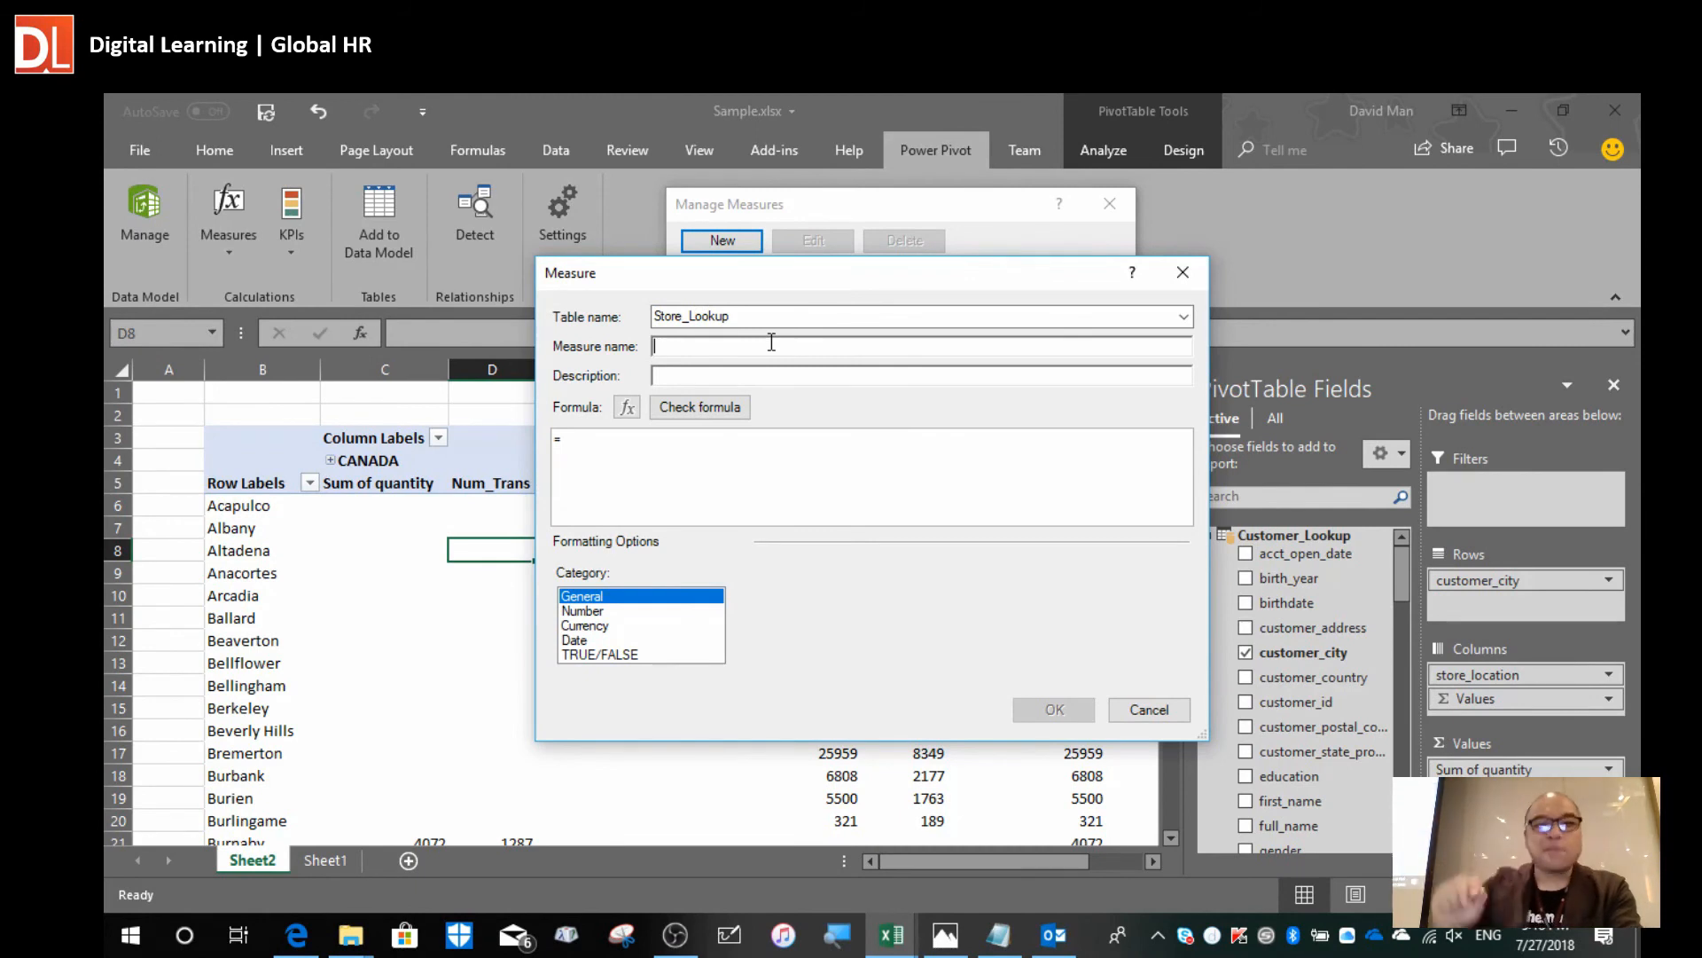
text(percentage)
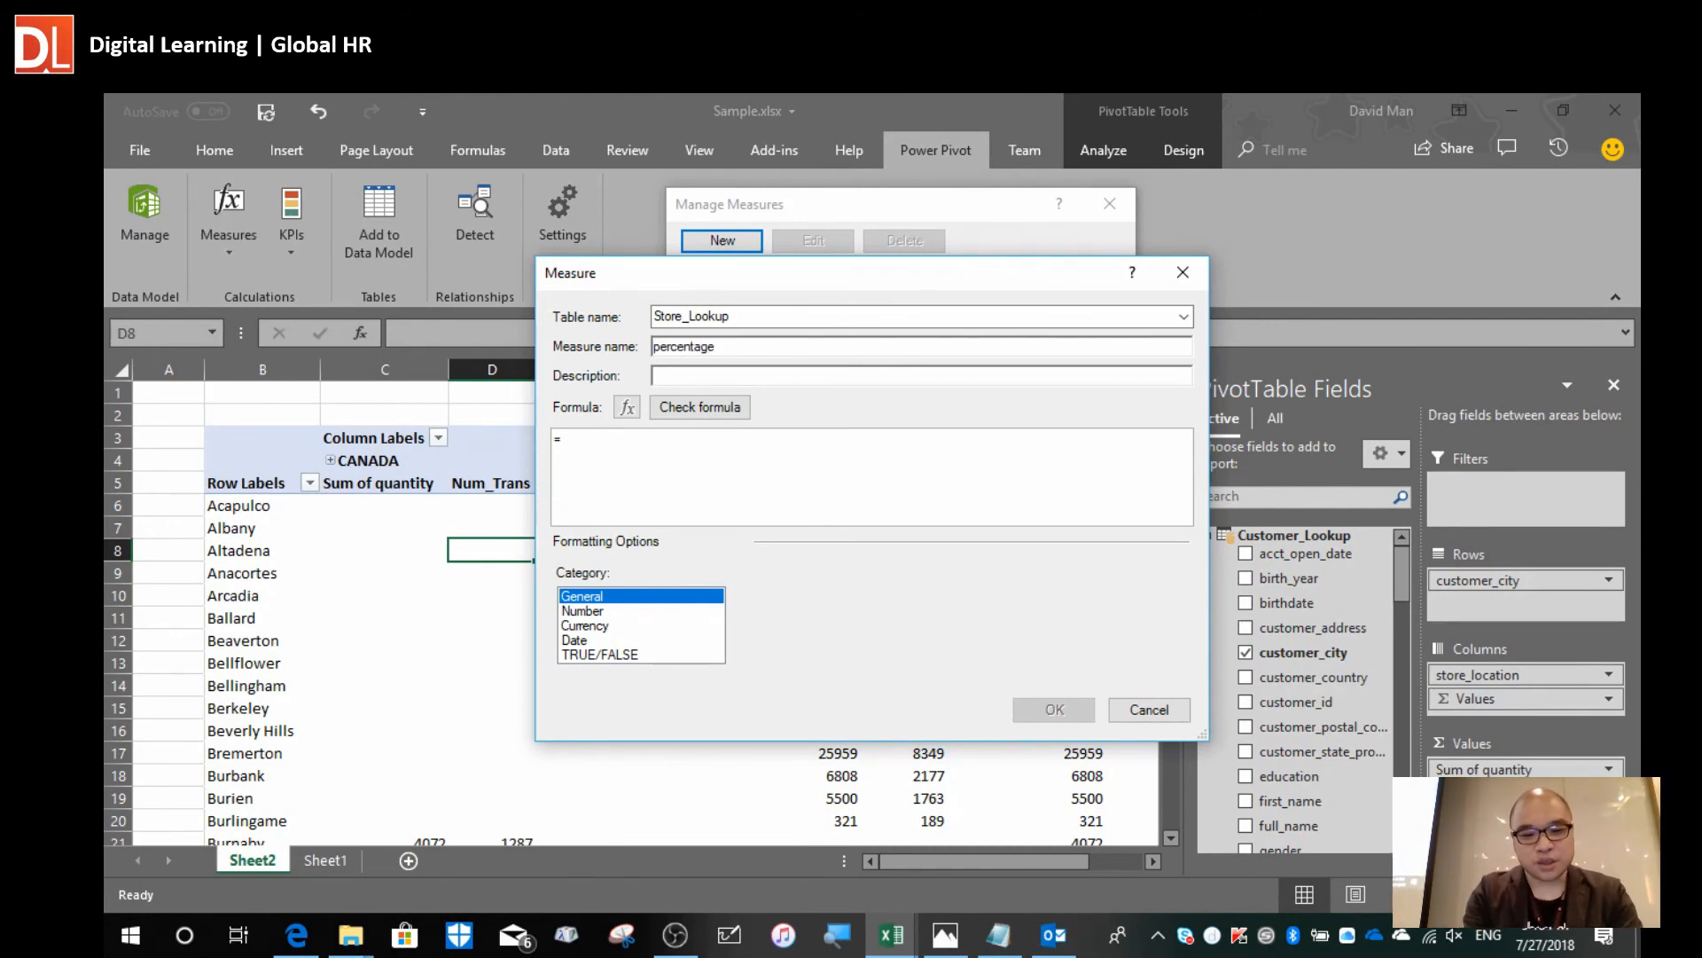
text(_return)
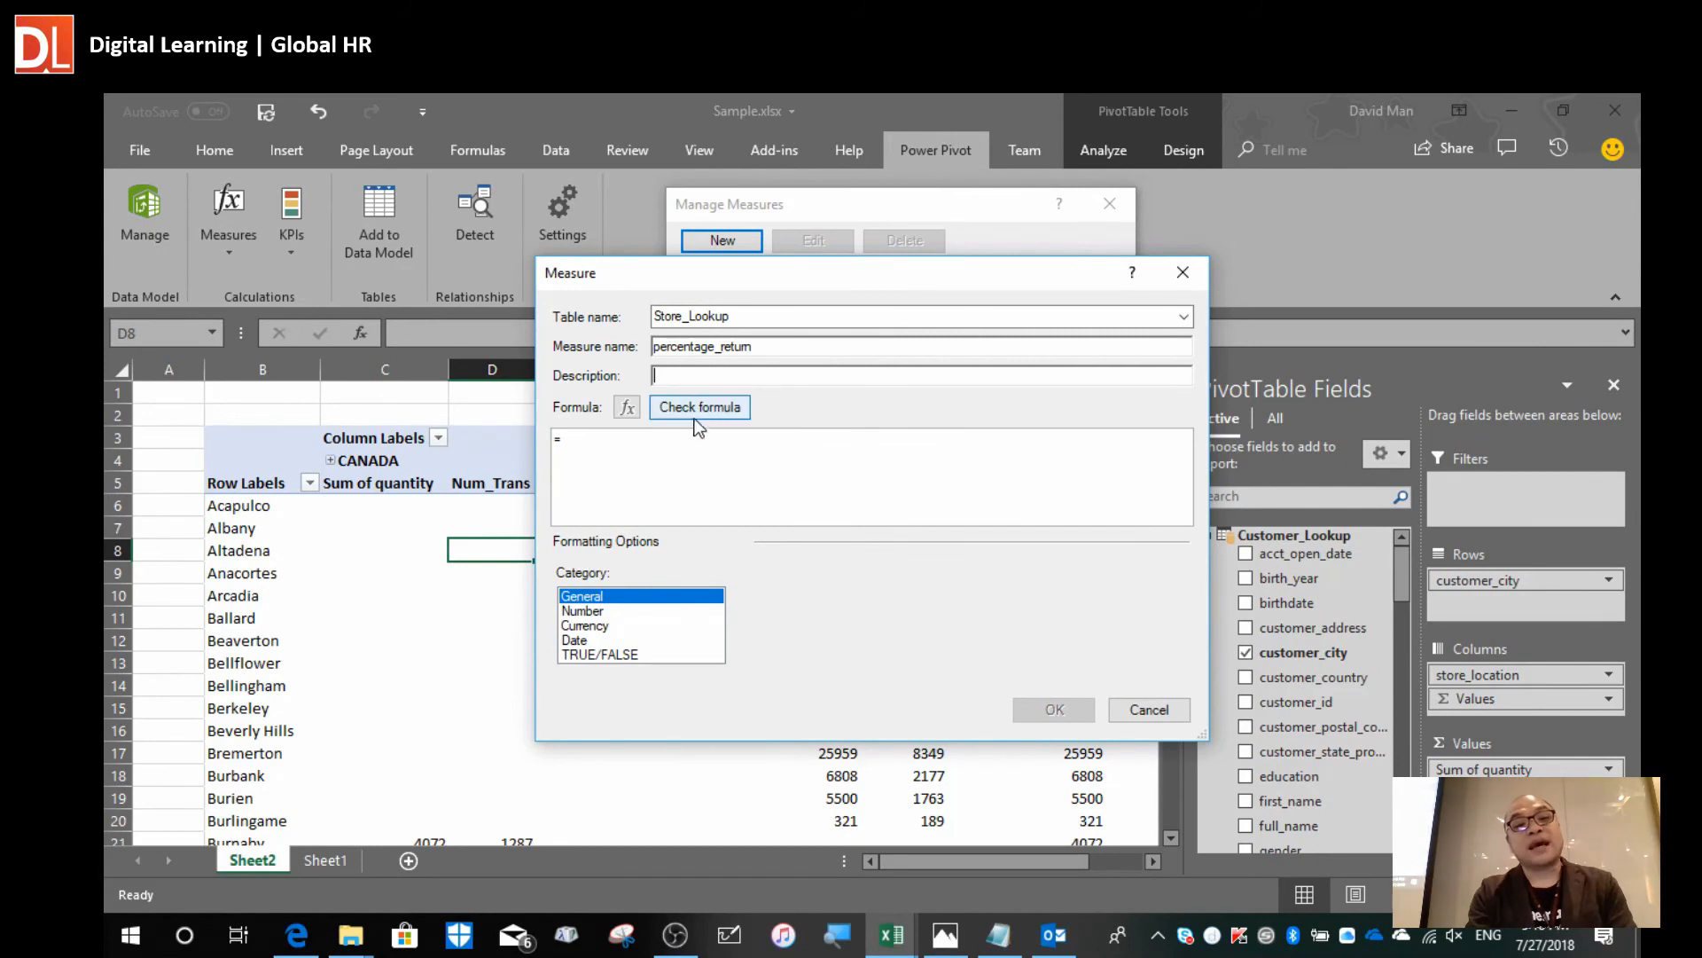
Begin the measure formula with the DIVIDE function, enlarge the formula text, and insert Transactions[quantity] as an argument.
click(670, 467)
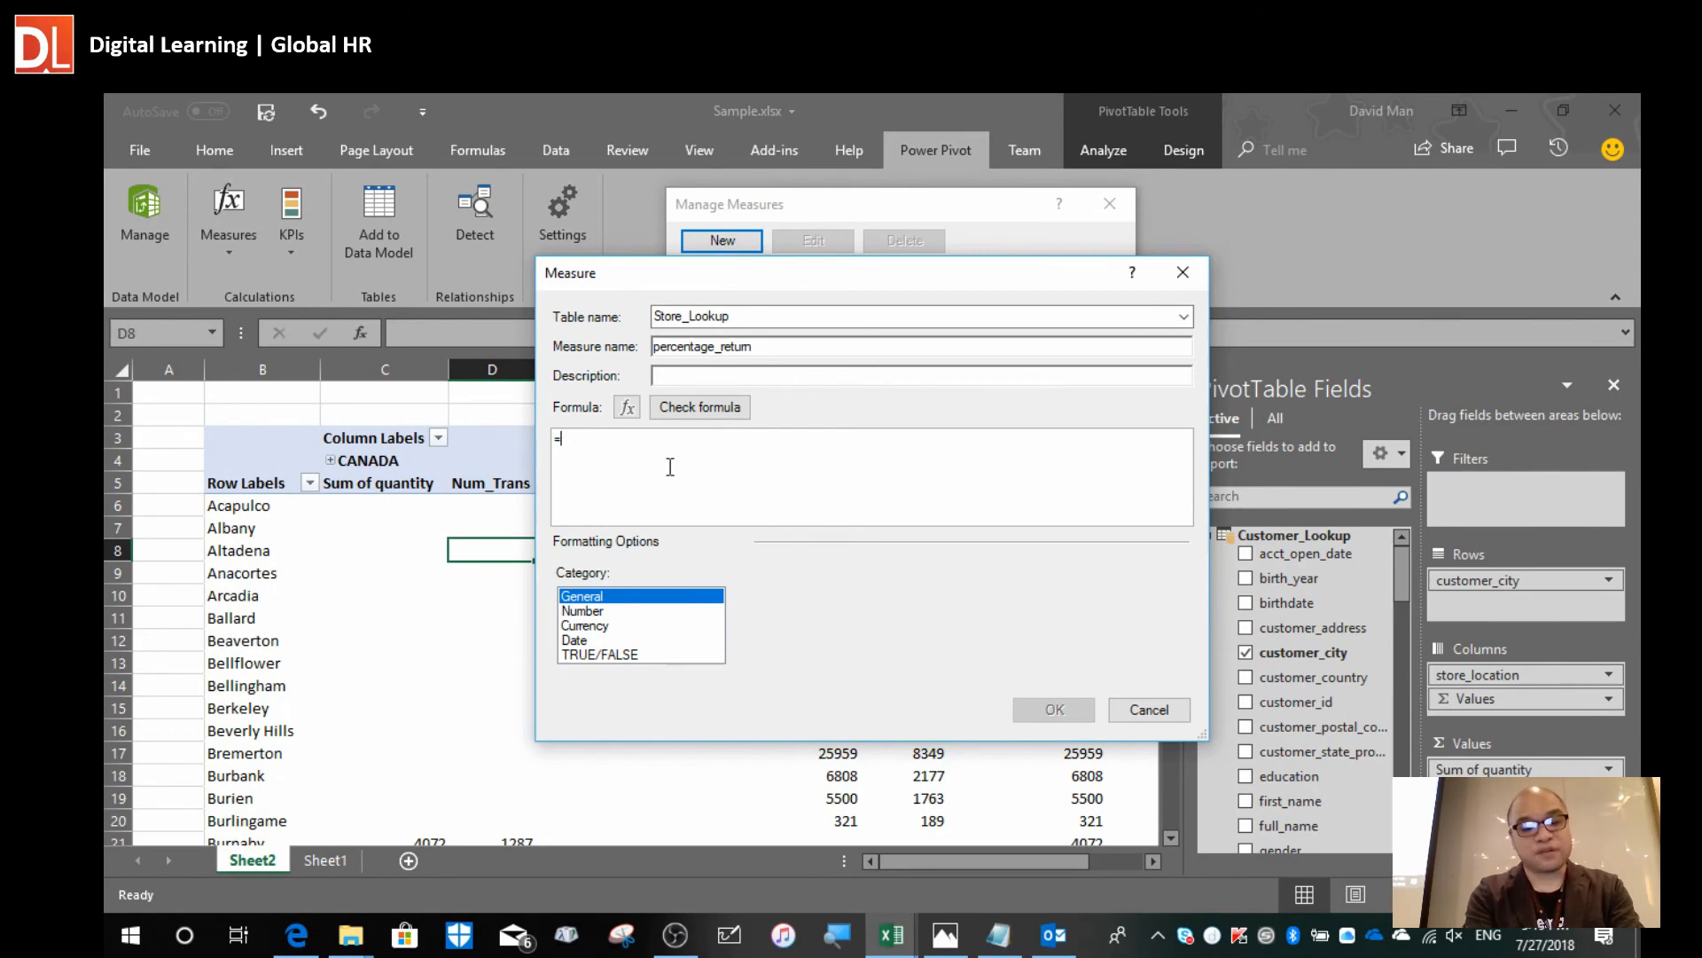
text(divi)
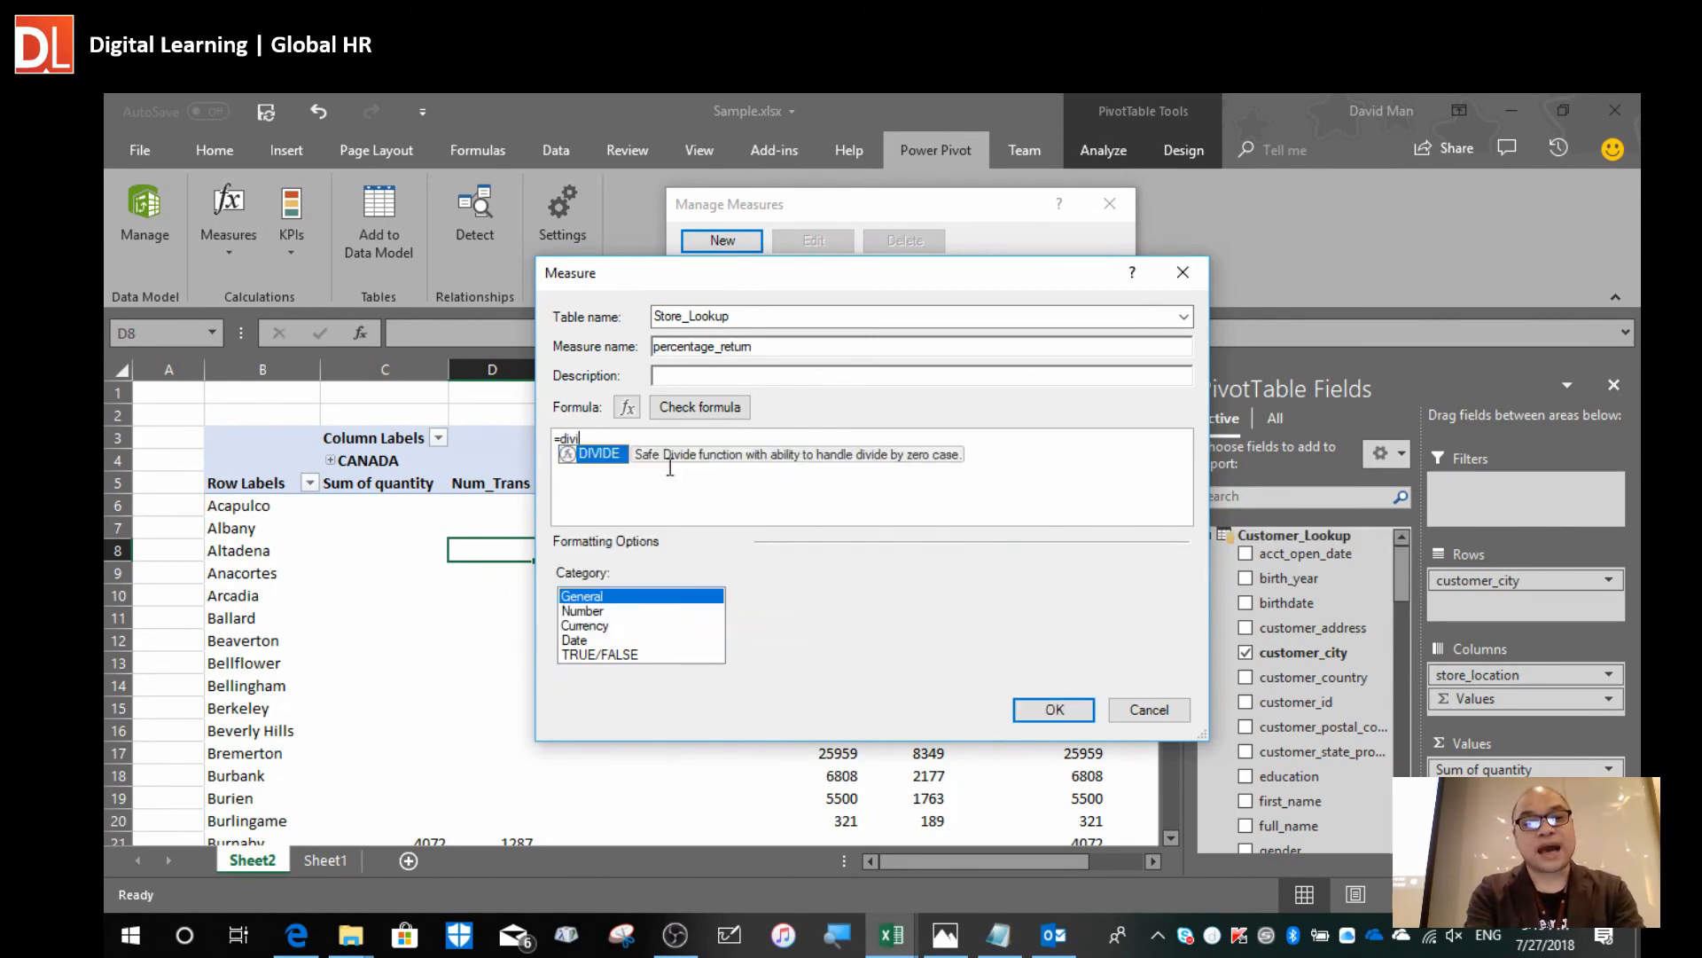
key(Tab)
scroll(670, 468, up, 2)
scroll(670, 468, up, 1)
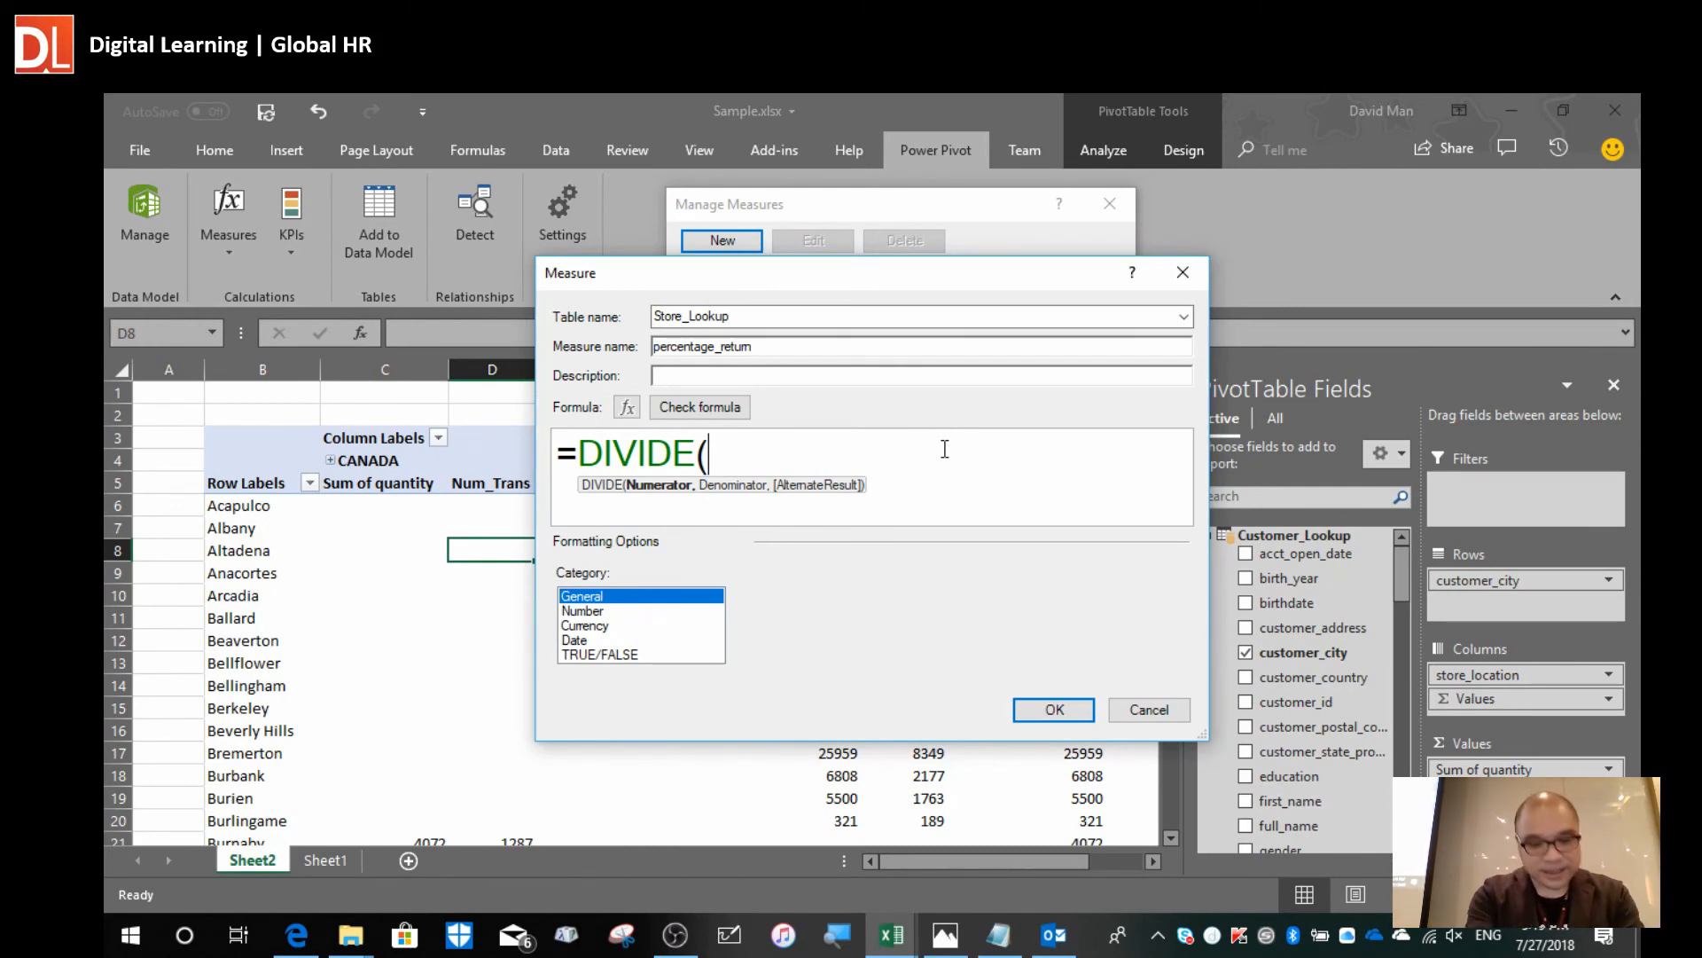
text(tra)
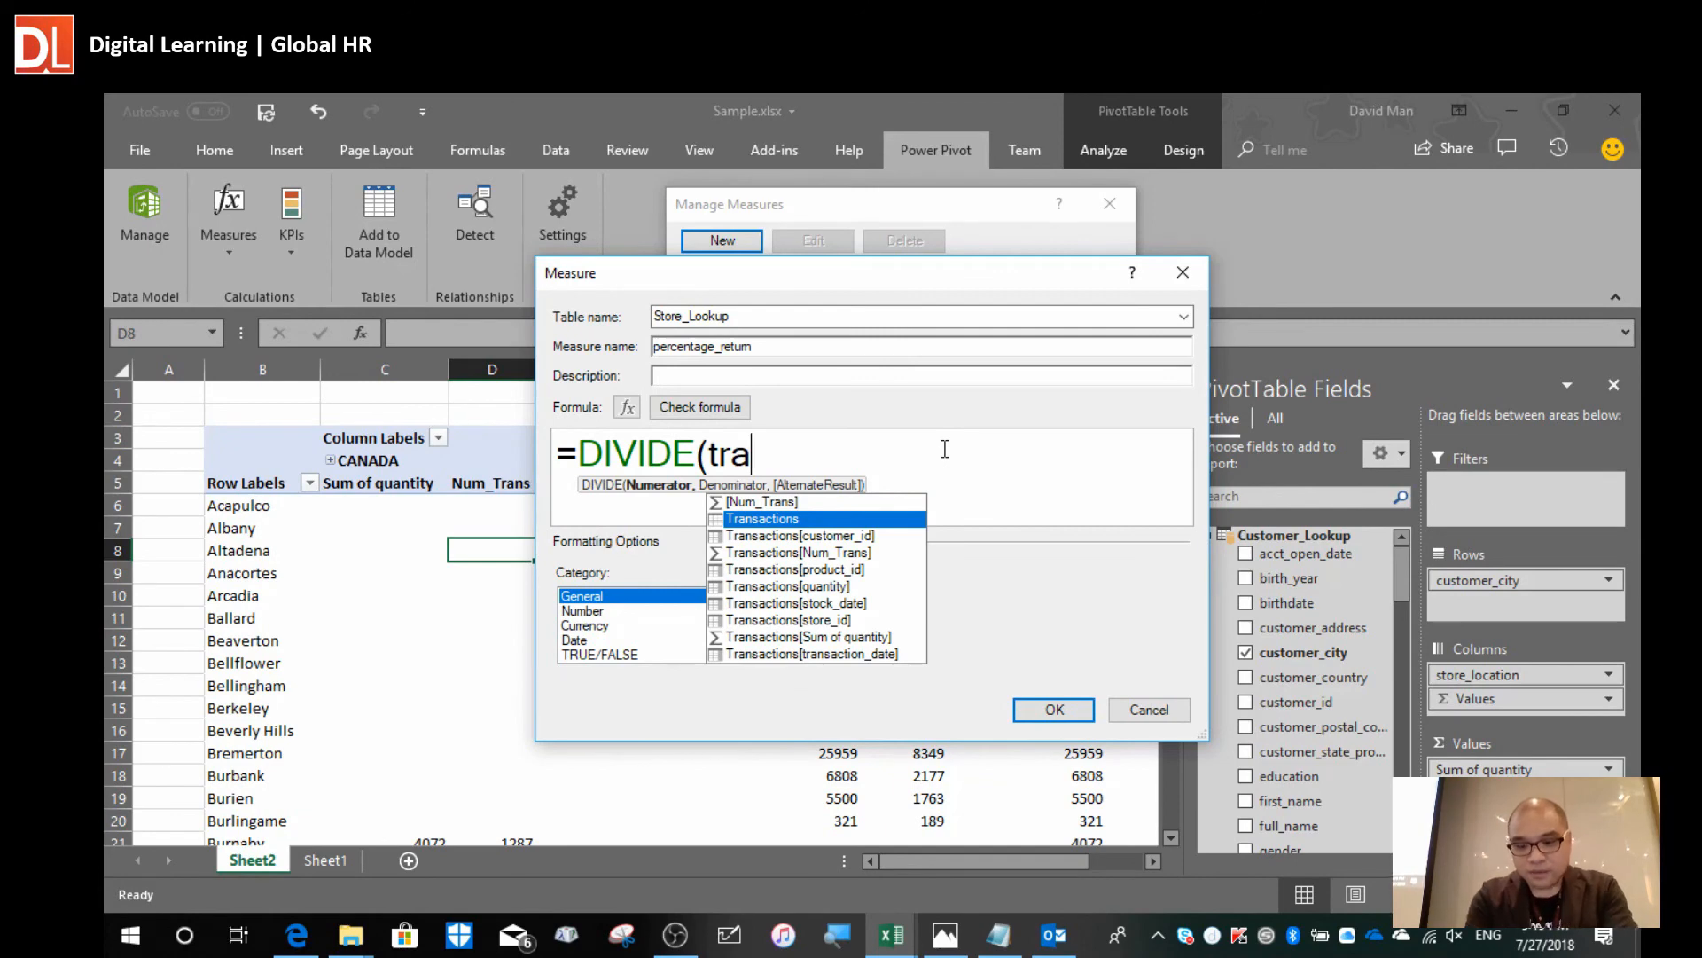
key(Down)
key(Down)
key(Down)
key(Down)
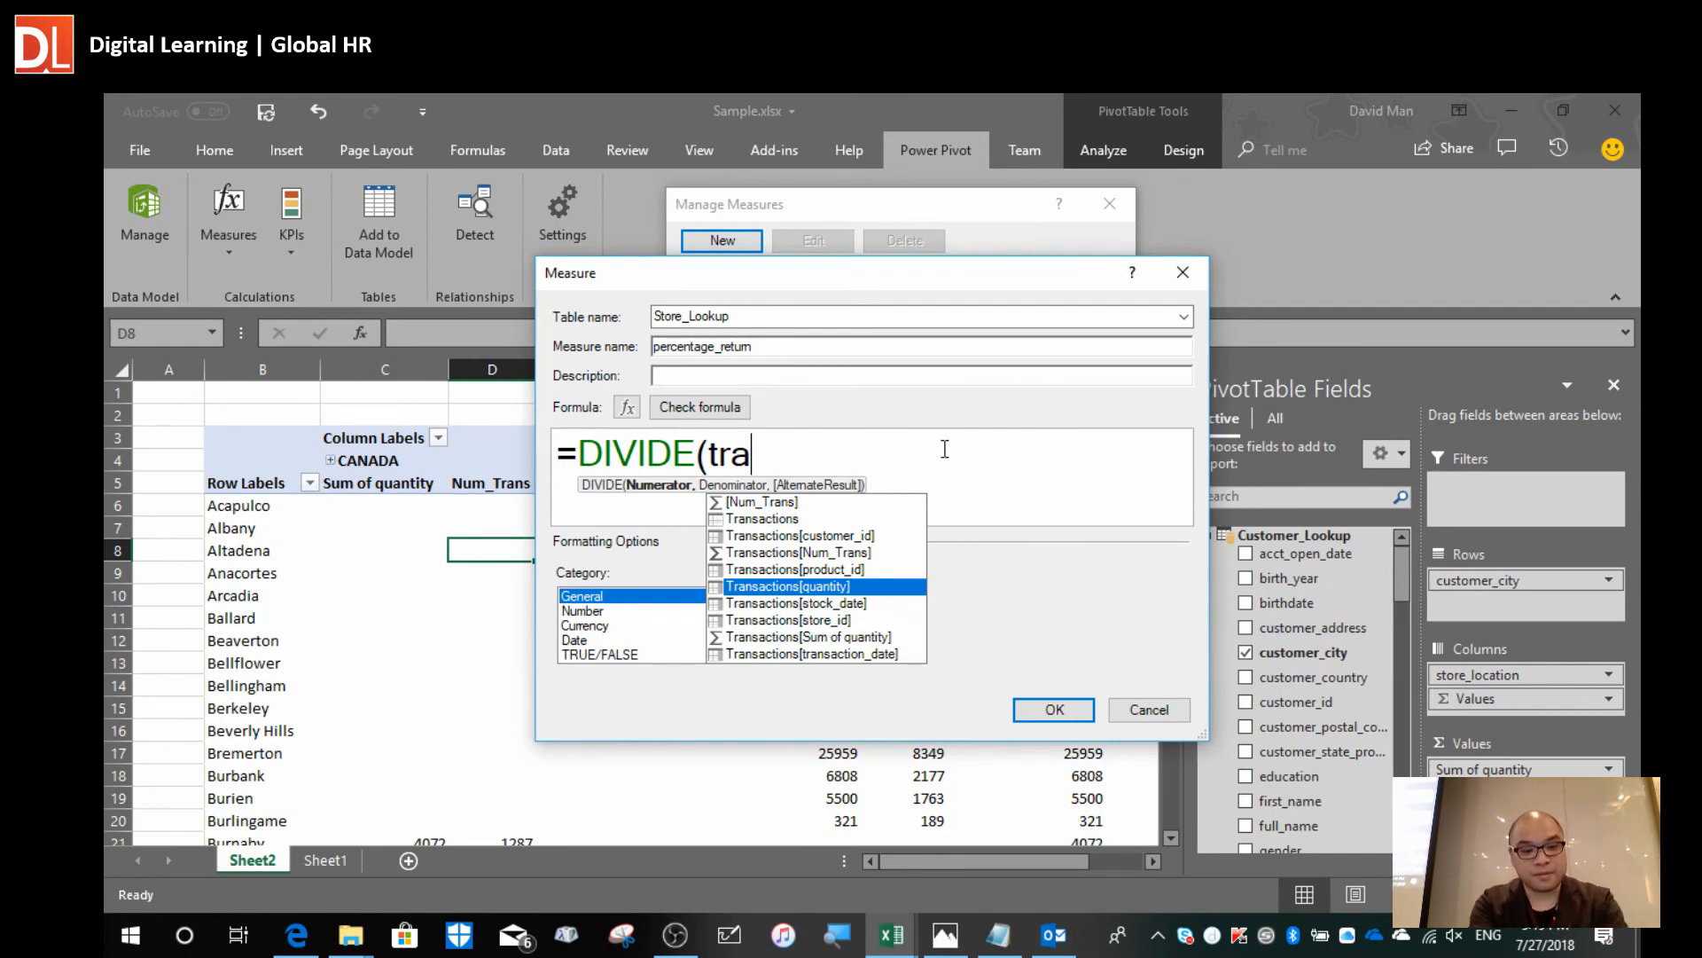
key(Tab)
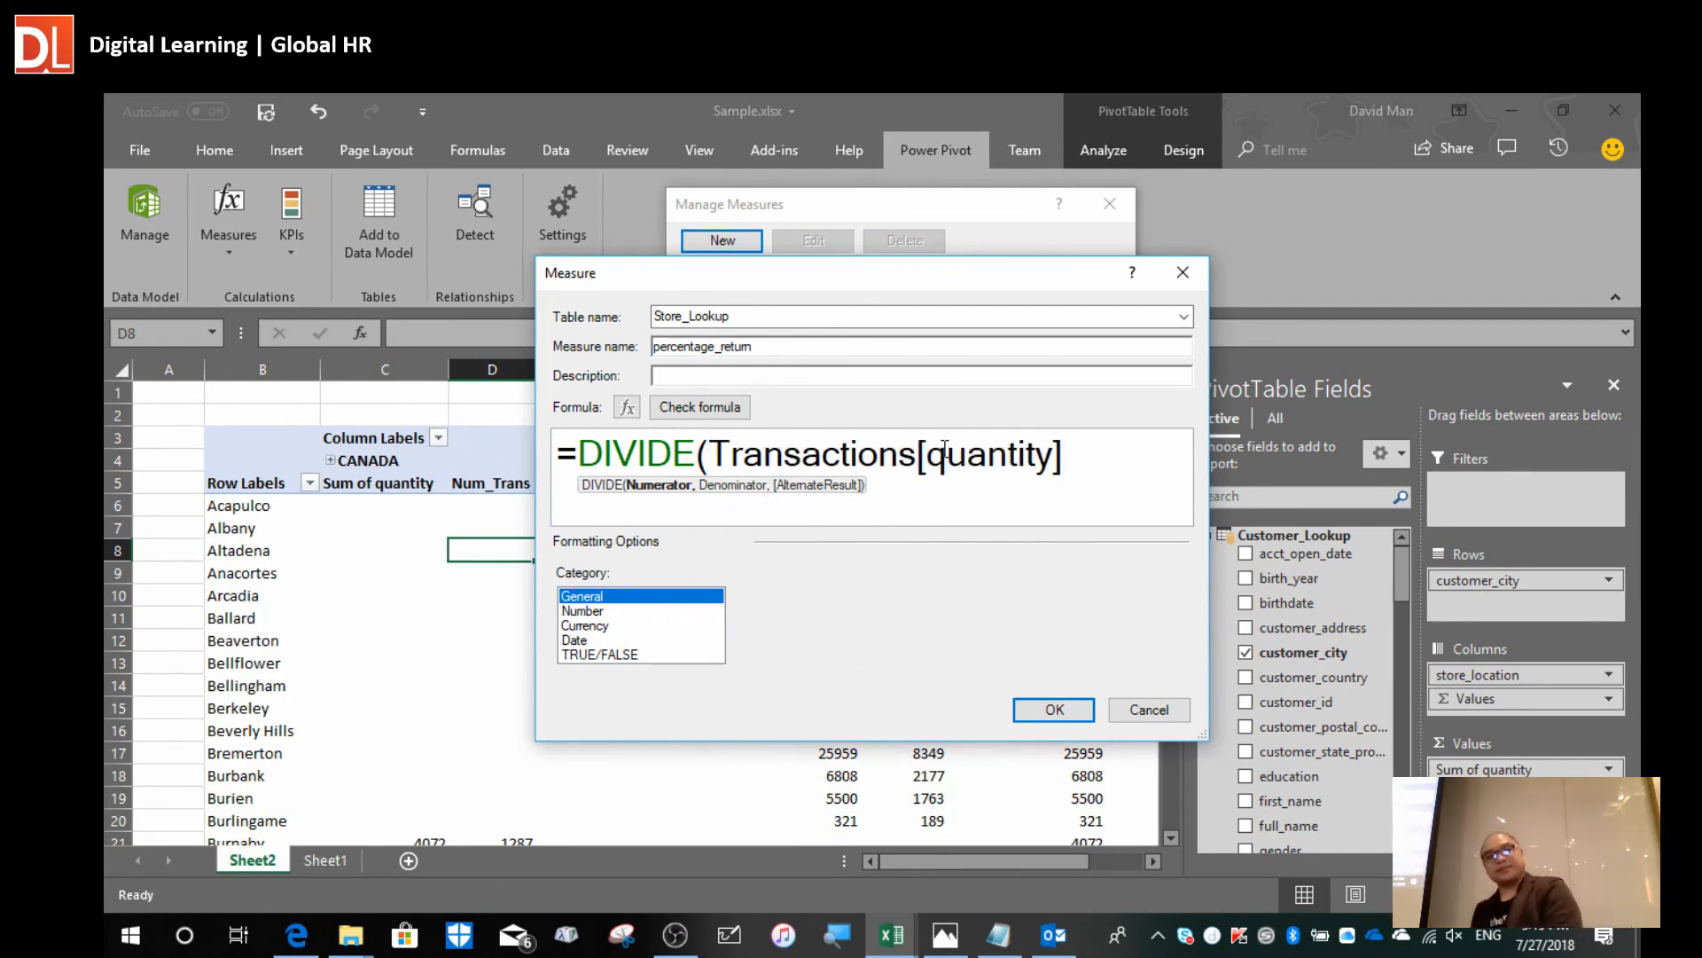
Insert Returns[quantity] as the numerator ahead of Transactions[quantity], separated by a comma.
key(Left)
key(Left)
key(Left)
key(Left)
key(Left)
key(Left)
key(Left)
key(Left)
key(Left)
key(Left)
key(Left)
key(Left)
key(Left)
key(Left)
key(Left)
key(Left)
key(Left)
key(Left)
key(Left)
key(Left)
key(Left)
key(Left)
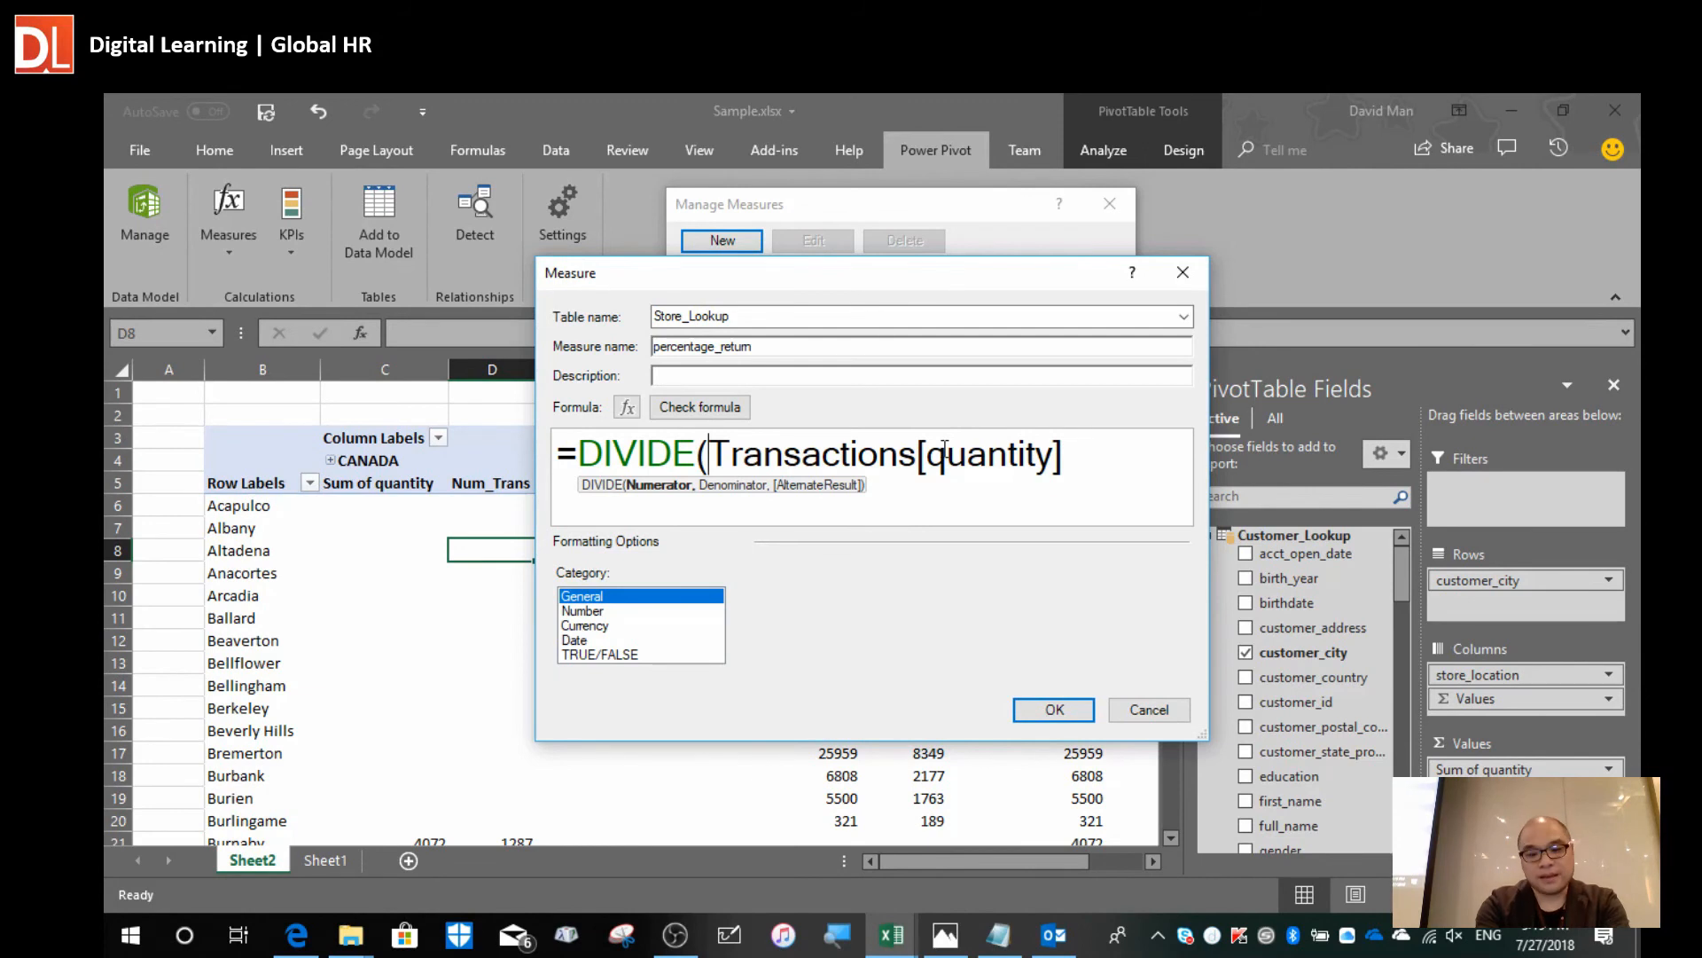
text(,)
key(Left)
text(ret)
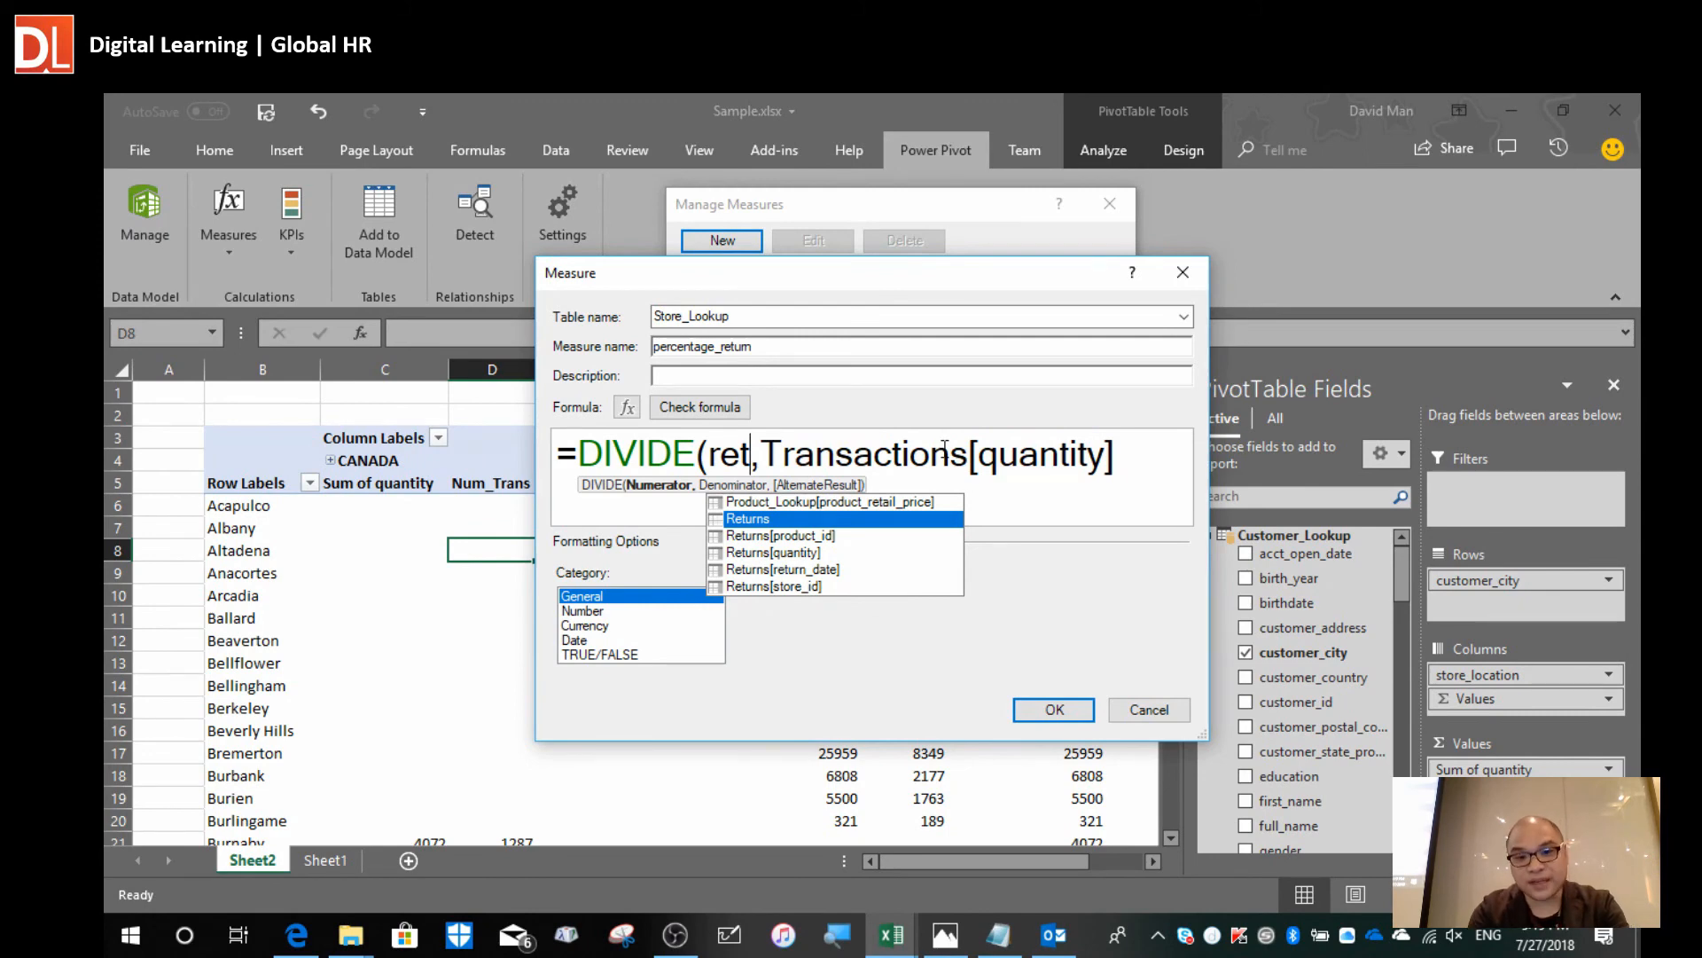
key(Down)
key(Down)
key(Tab)
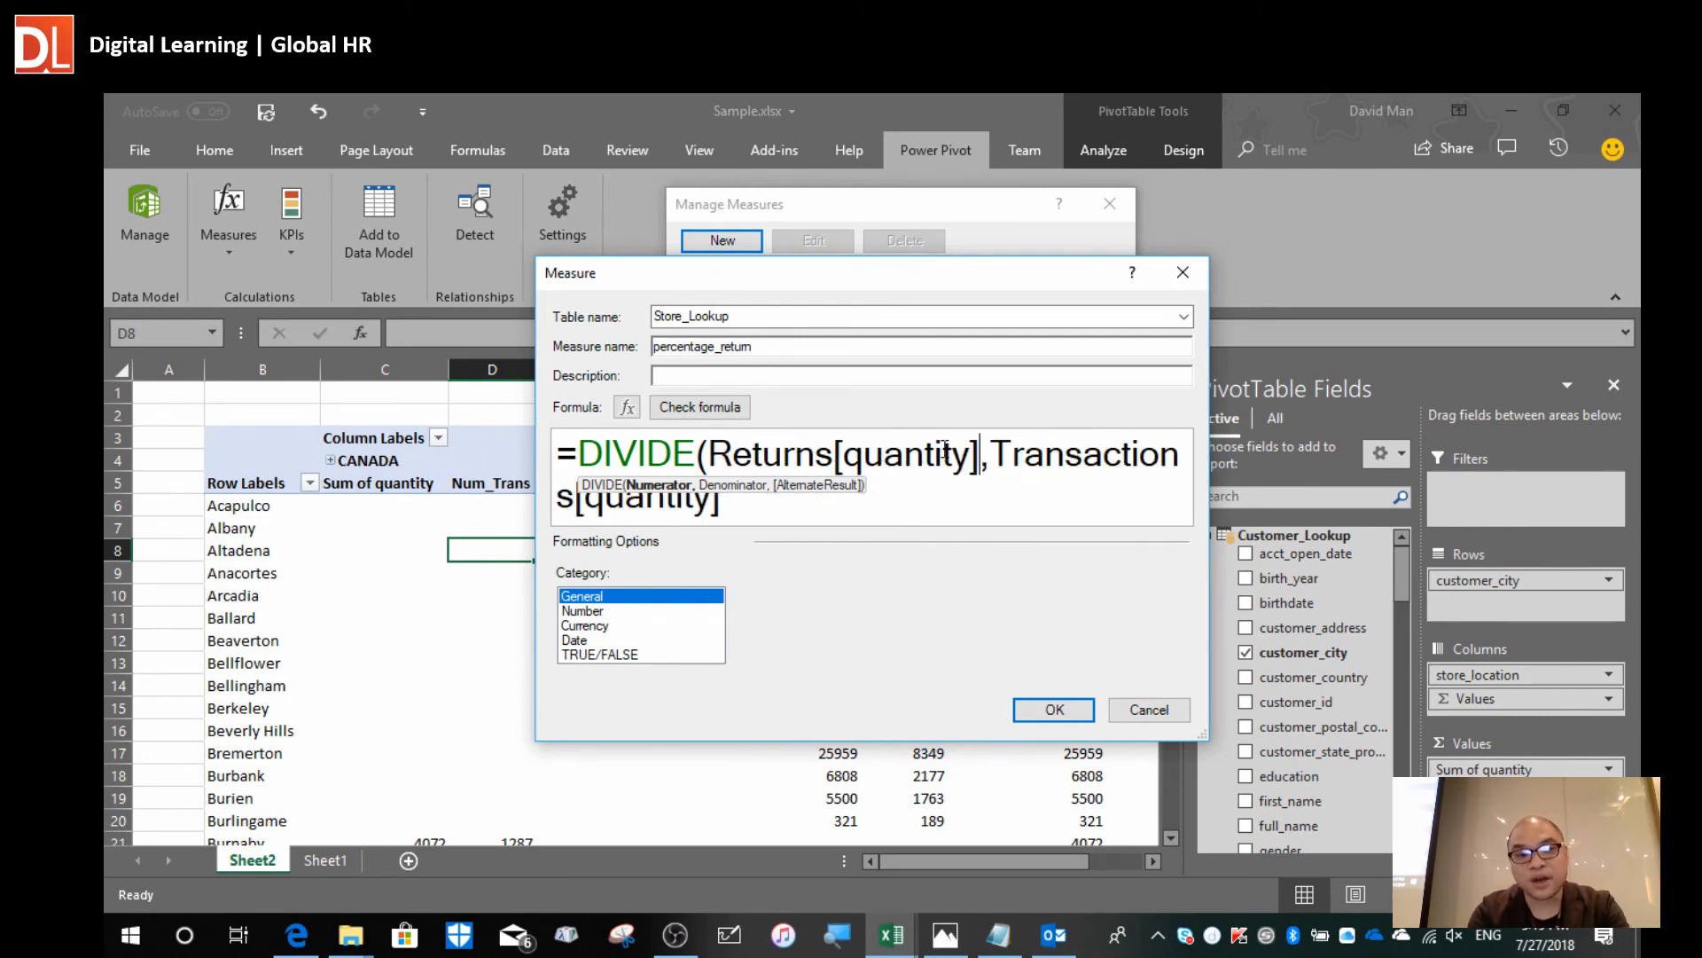
Complete the DIVIDE formula with 0 as the alternate result and a closing parenthesis.
key(End)
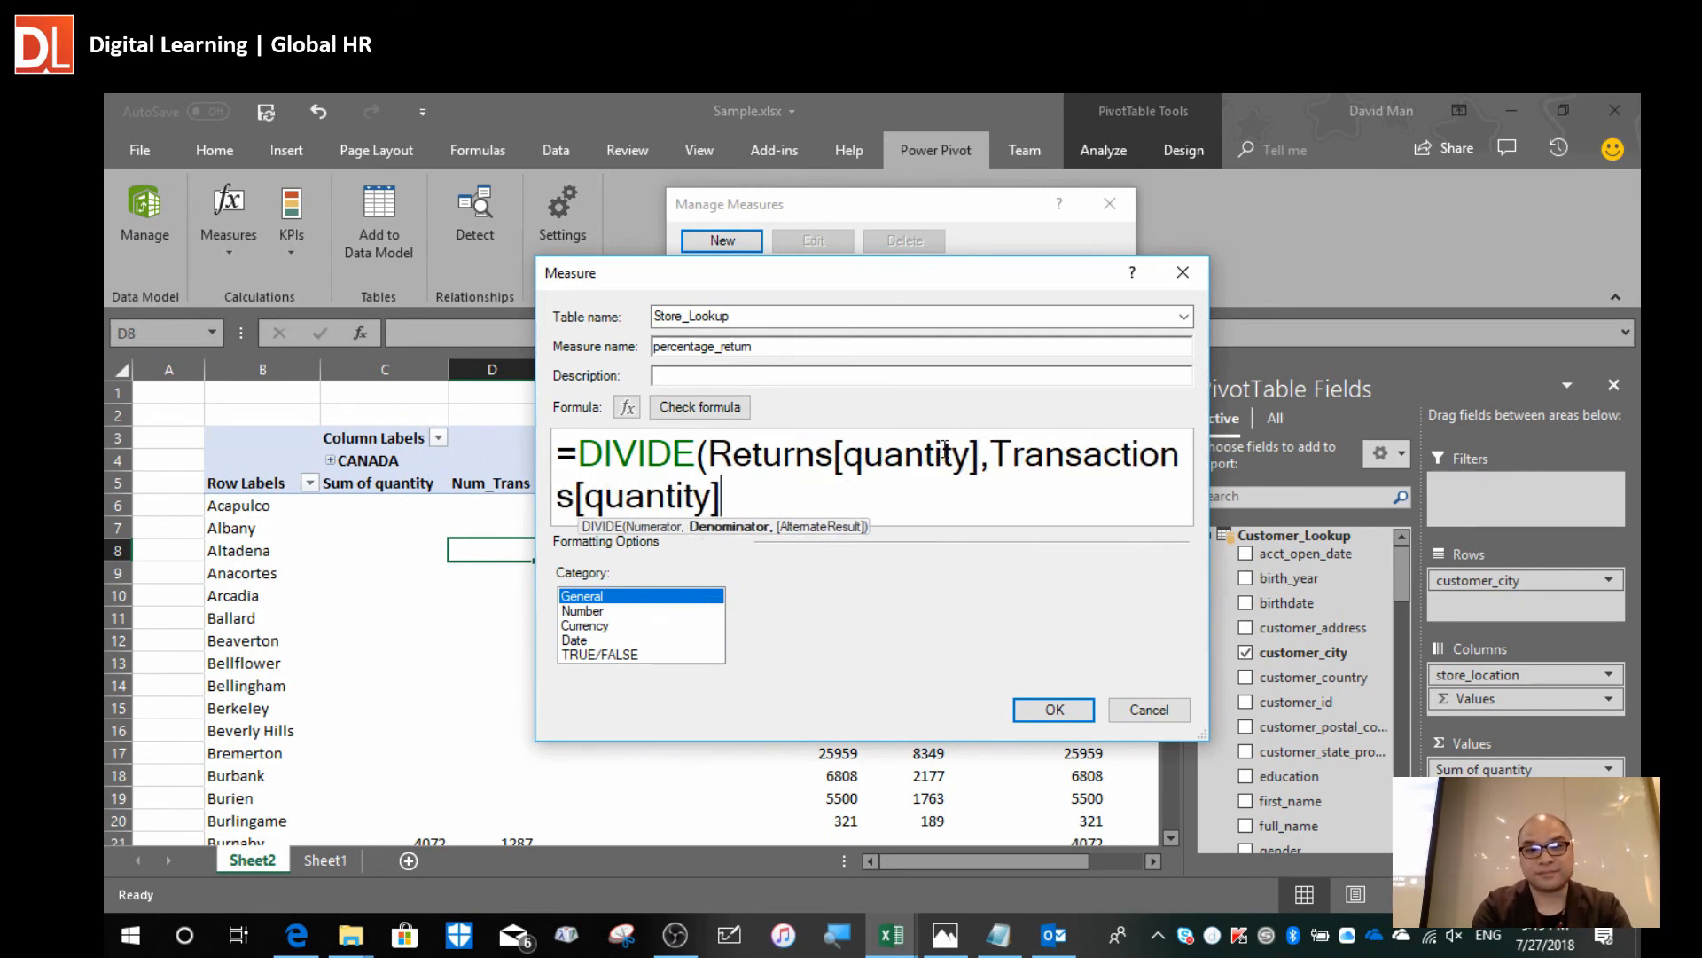
text())
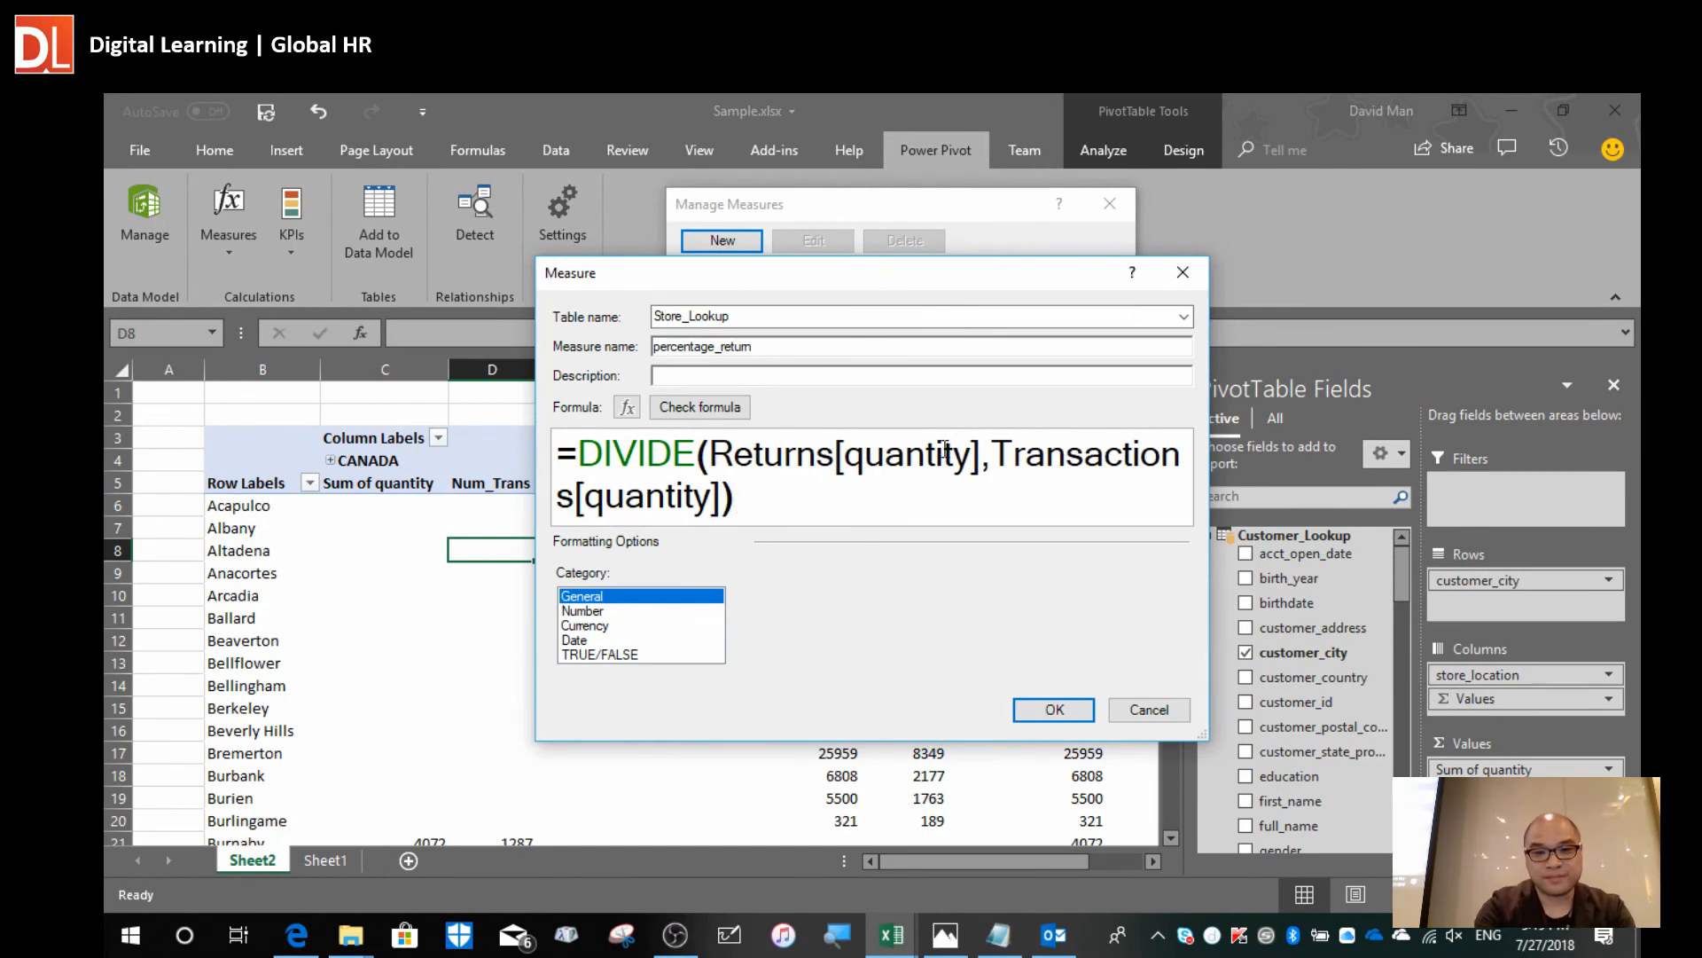
key(BackSpace)
text(,0)
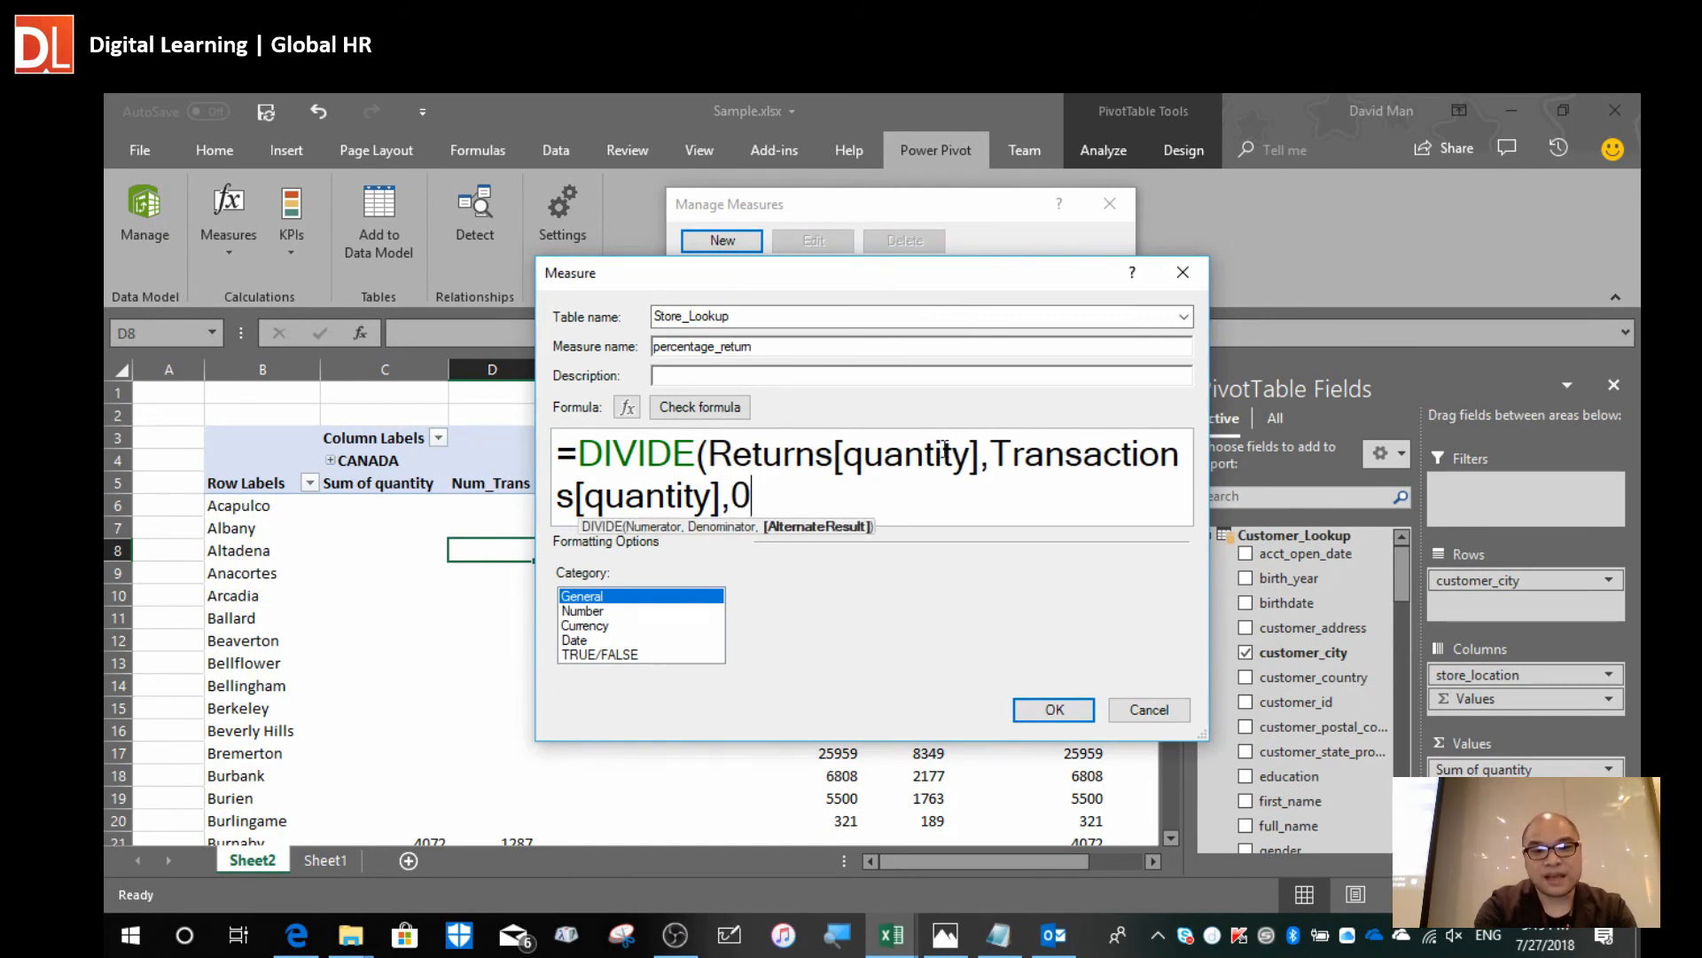
text())
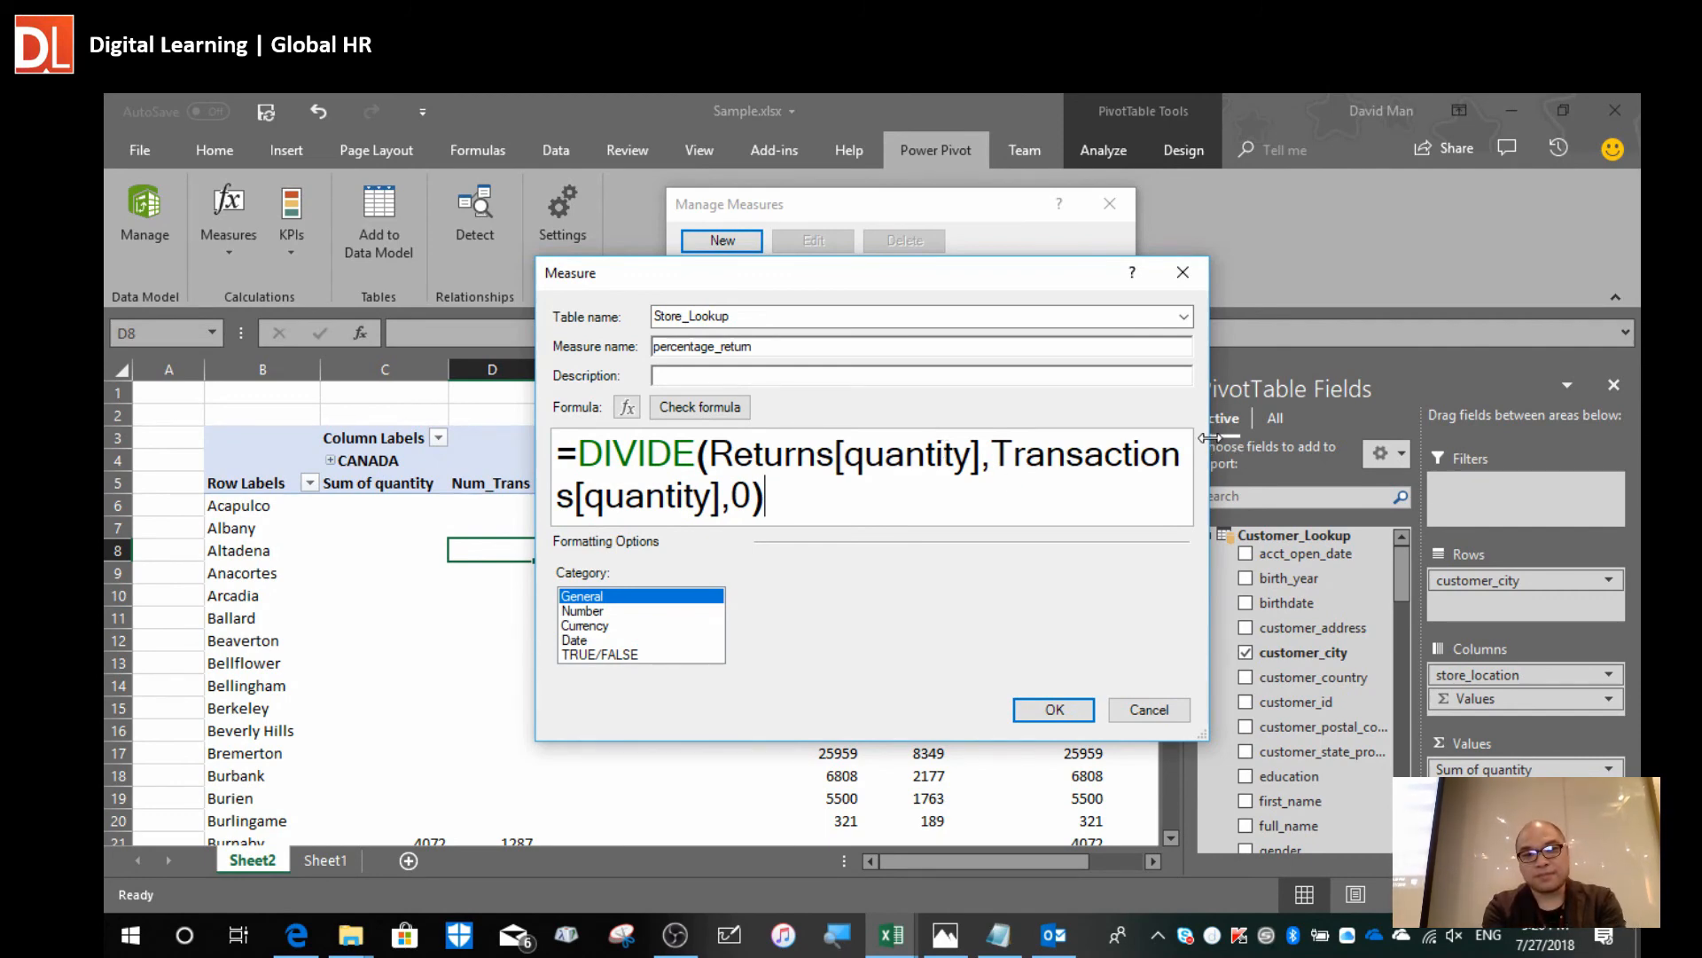
Widen the Measure dialog, and format the measure as a Number in Percentage format with the 1000 separator.
drag(1209, 438, 1525, 447)
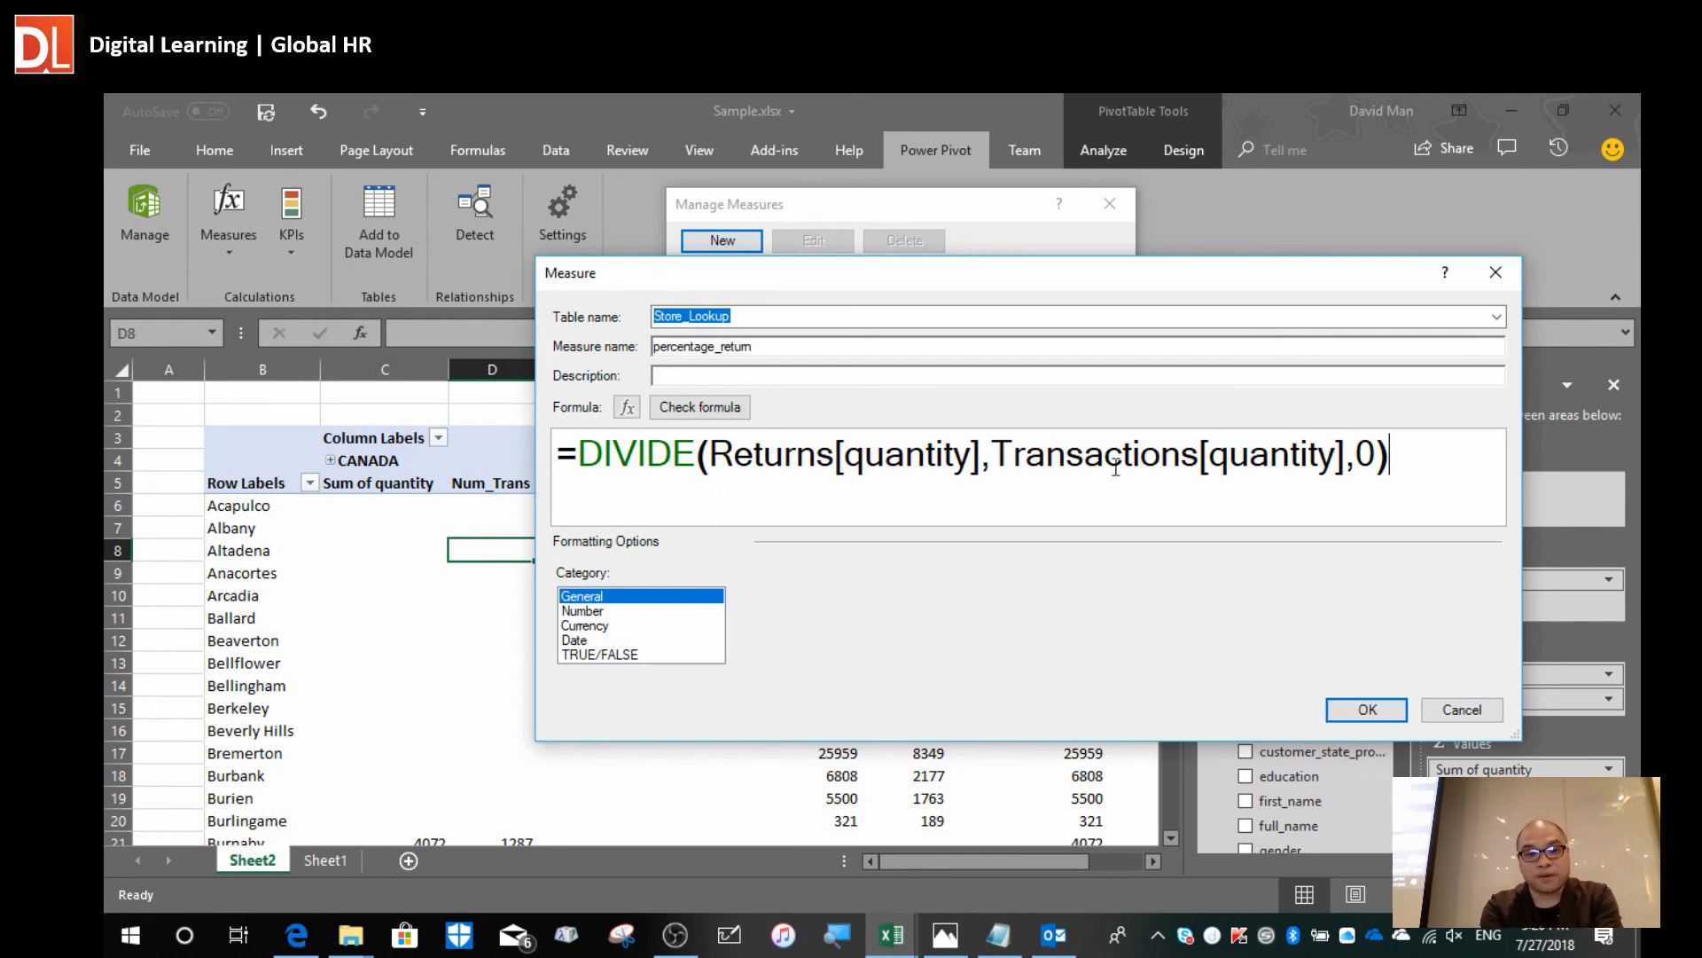
click(600, 615)
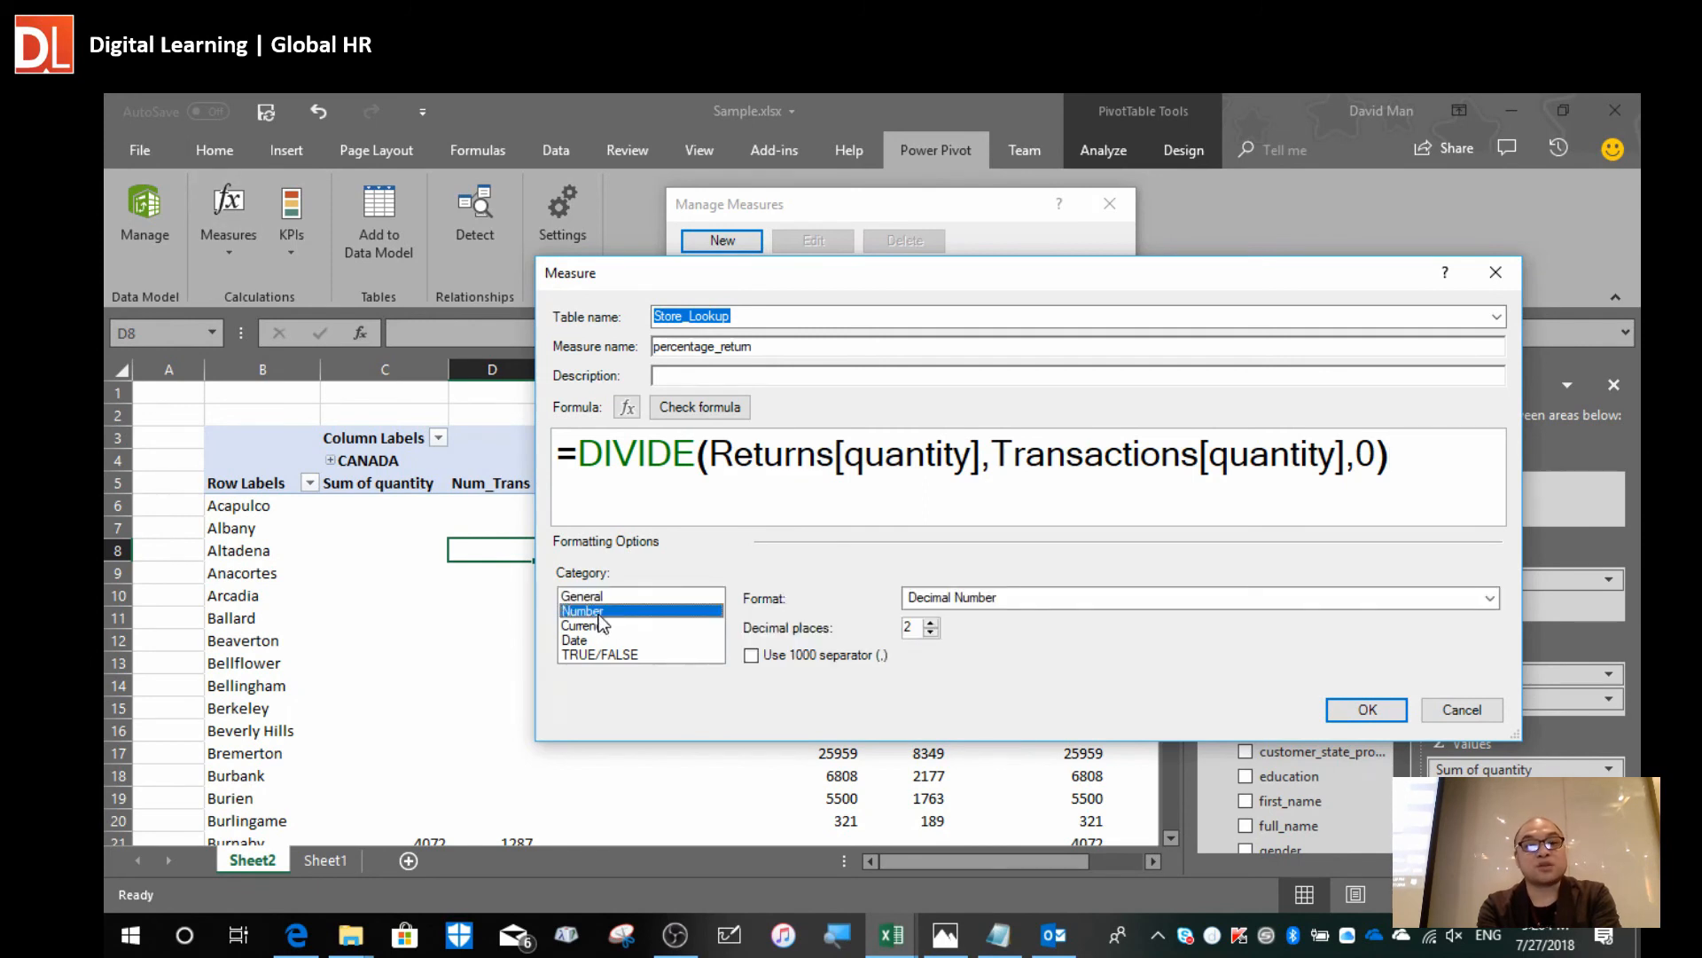
click(979, 600)
click(976, 655)
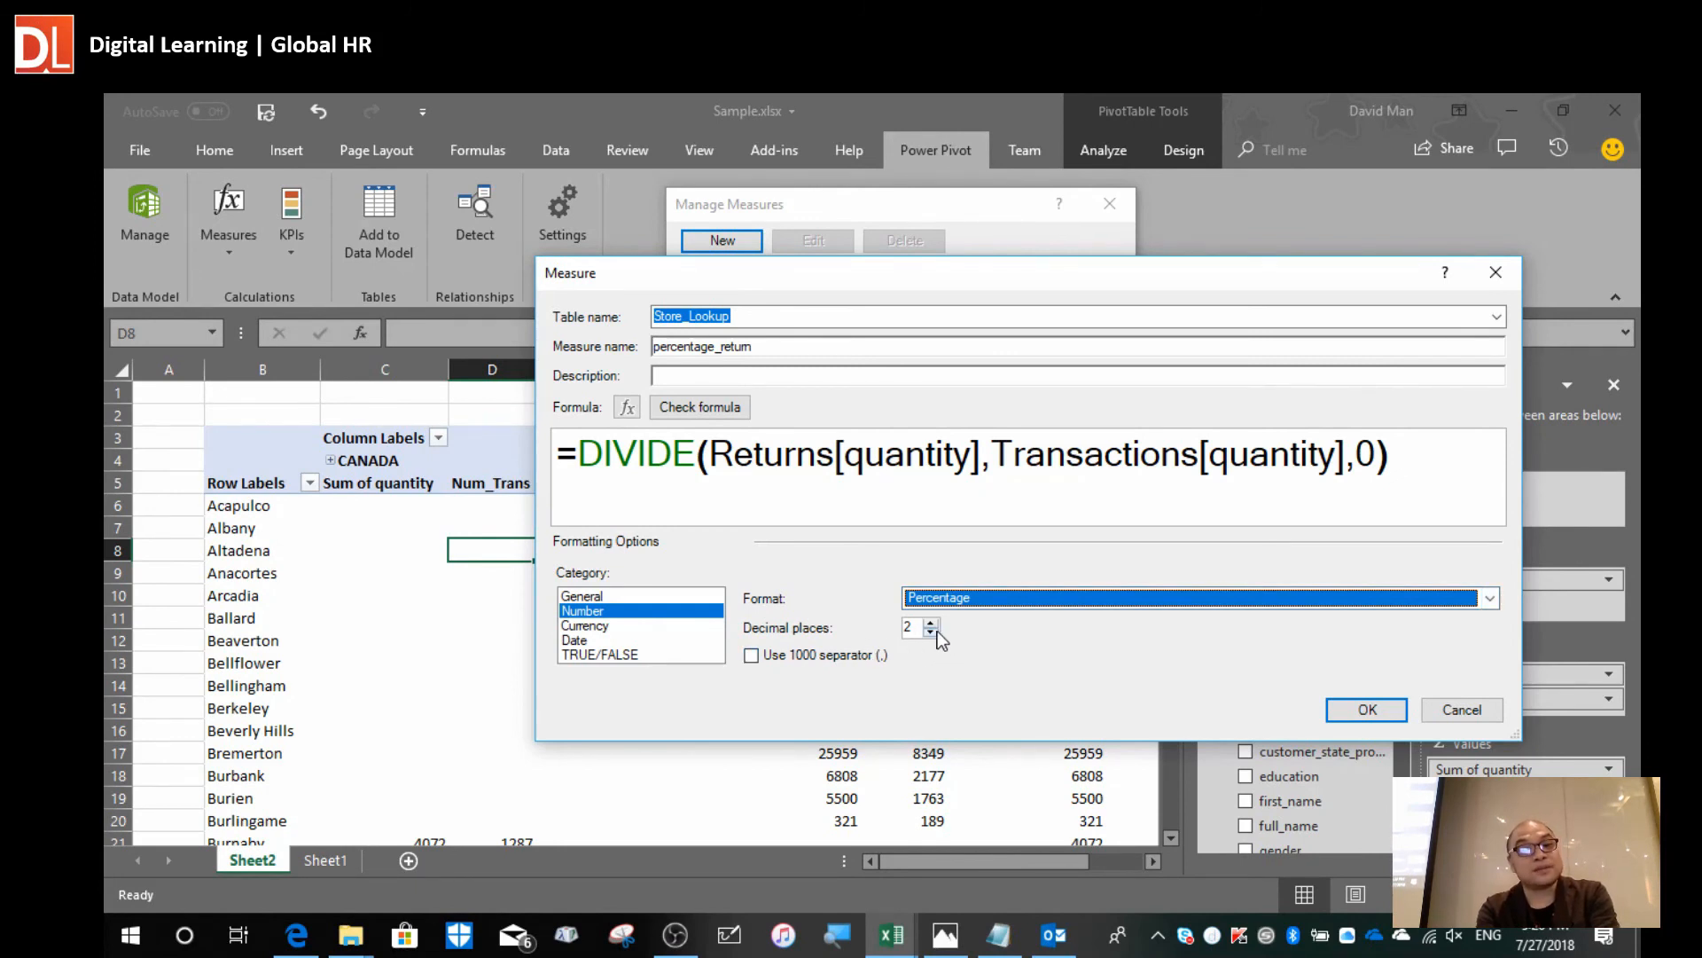
click(779, 658)
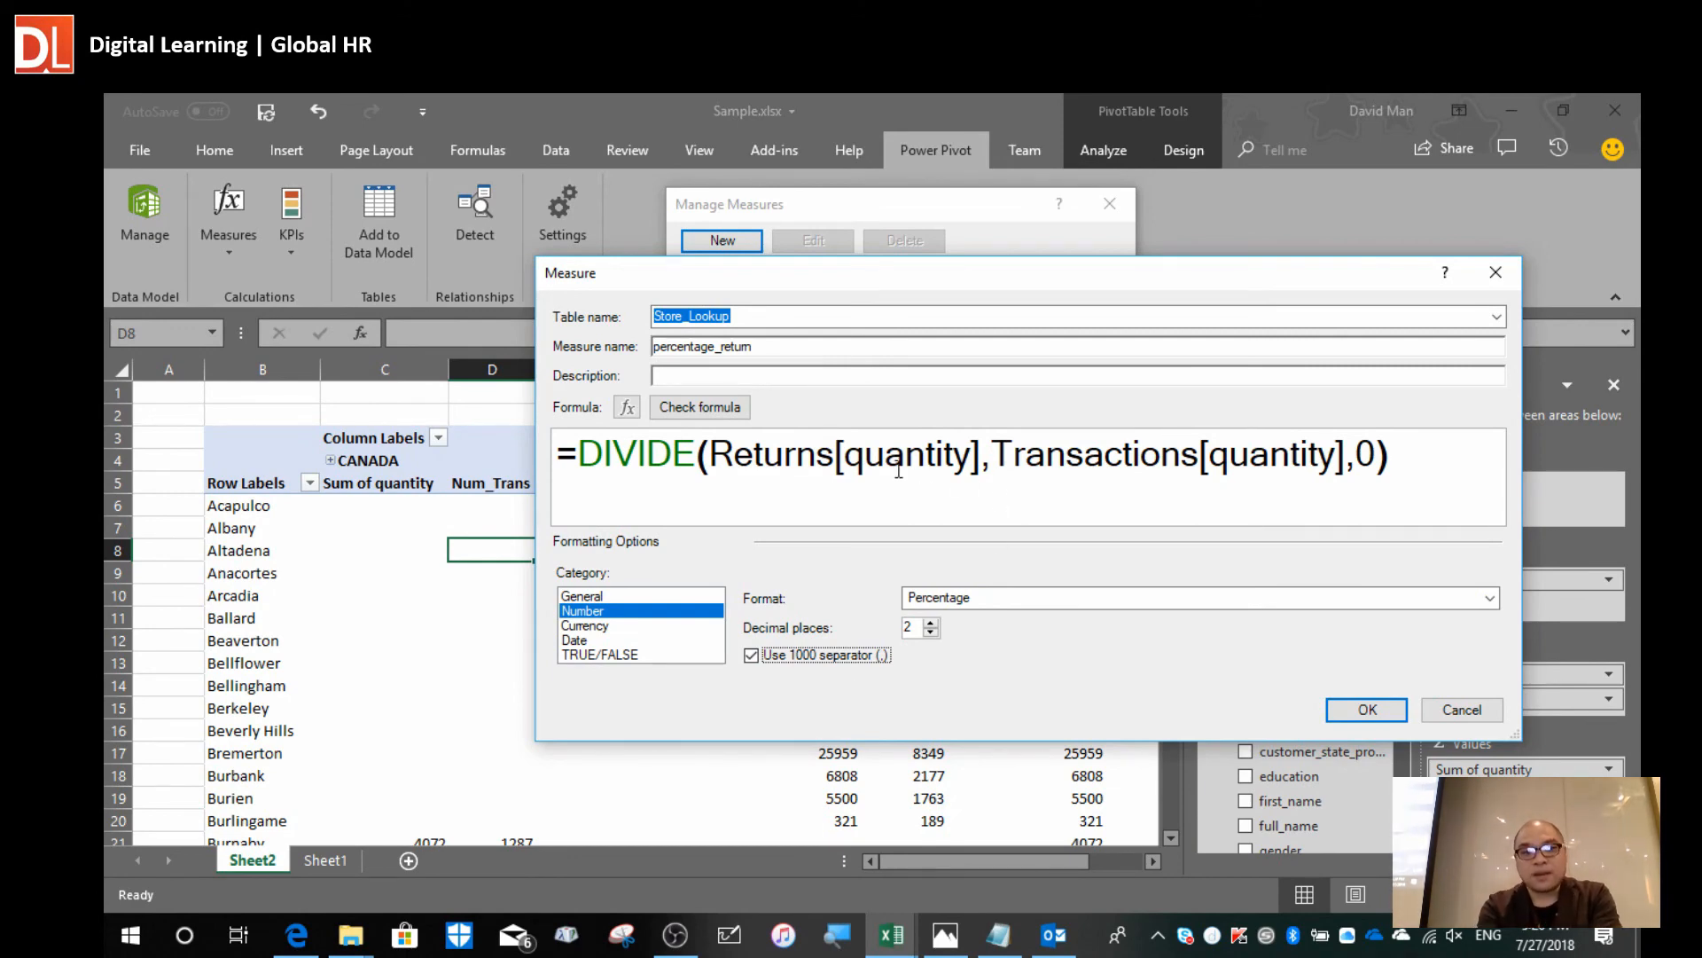
Check the percentage_return formula for errors, and consult the Returns and Transactions tables in the Power Pivot diagram.
click(871, 489)
click(1401, 466)
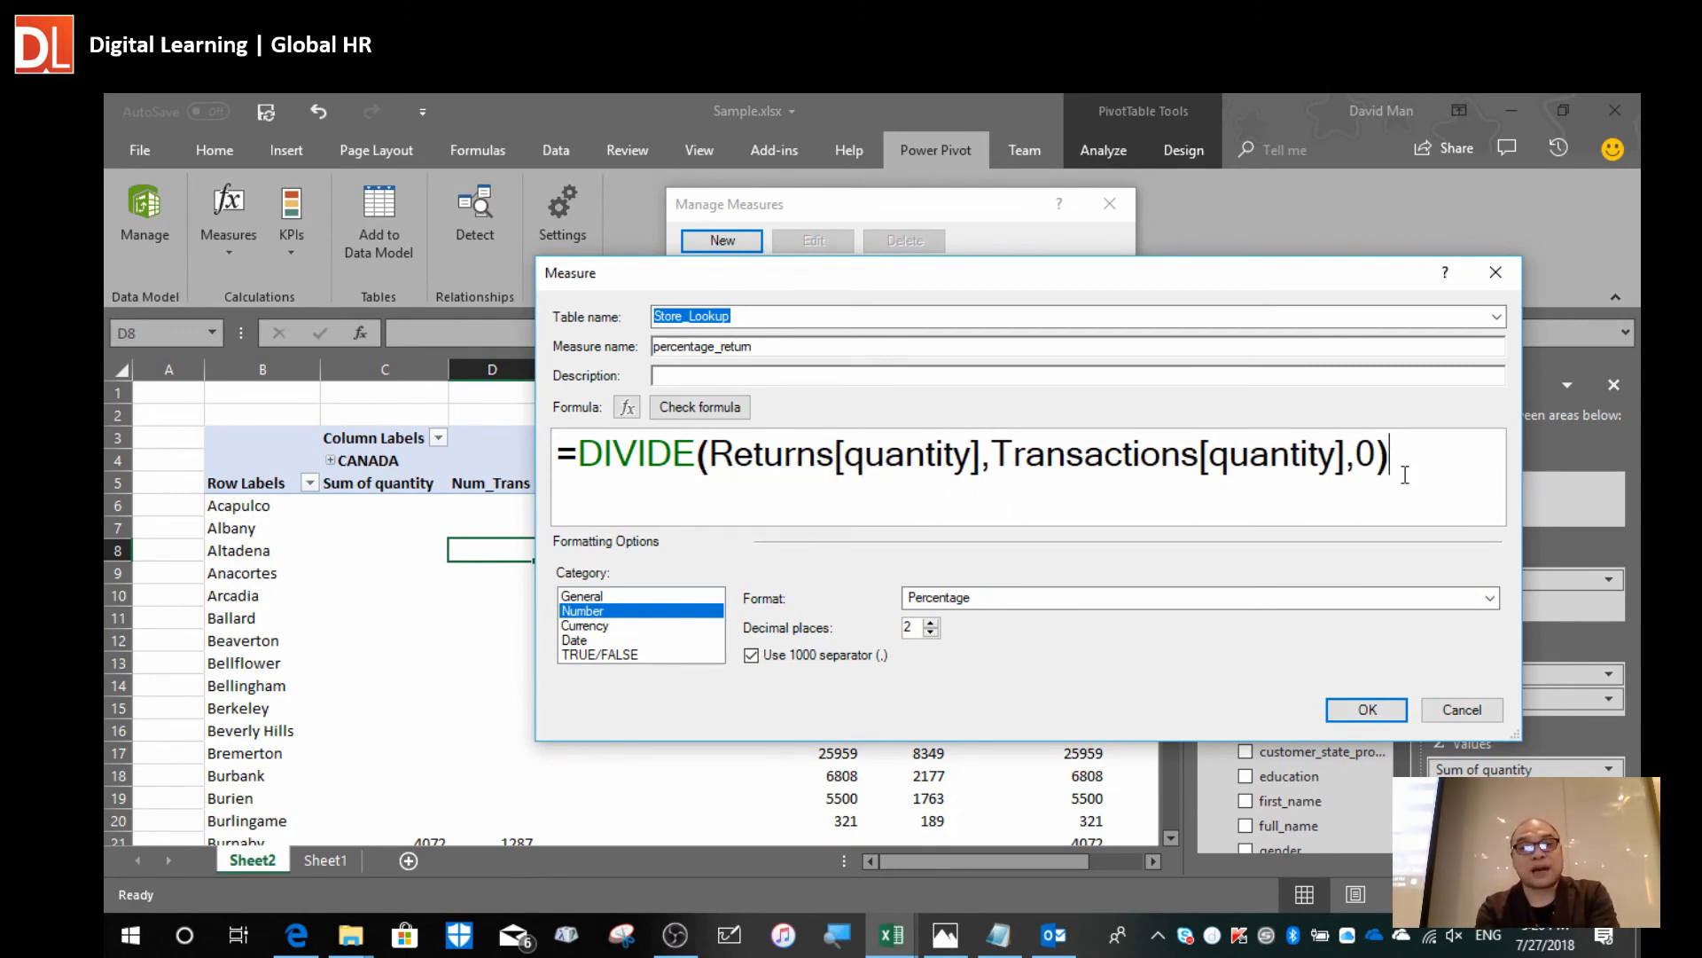
click(727, 410)
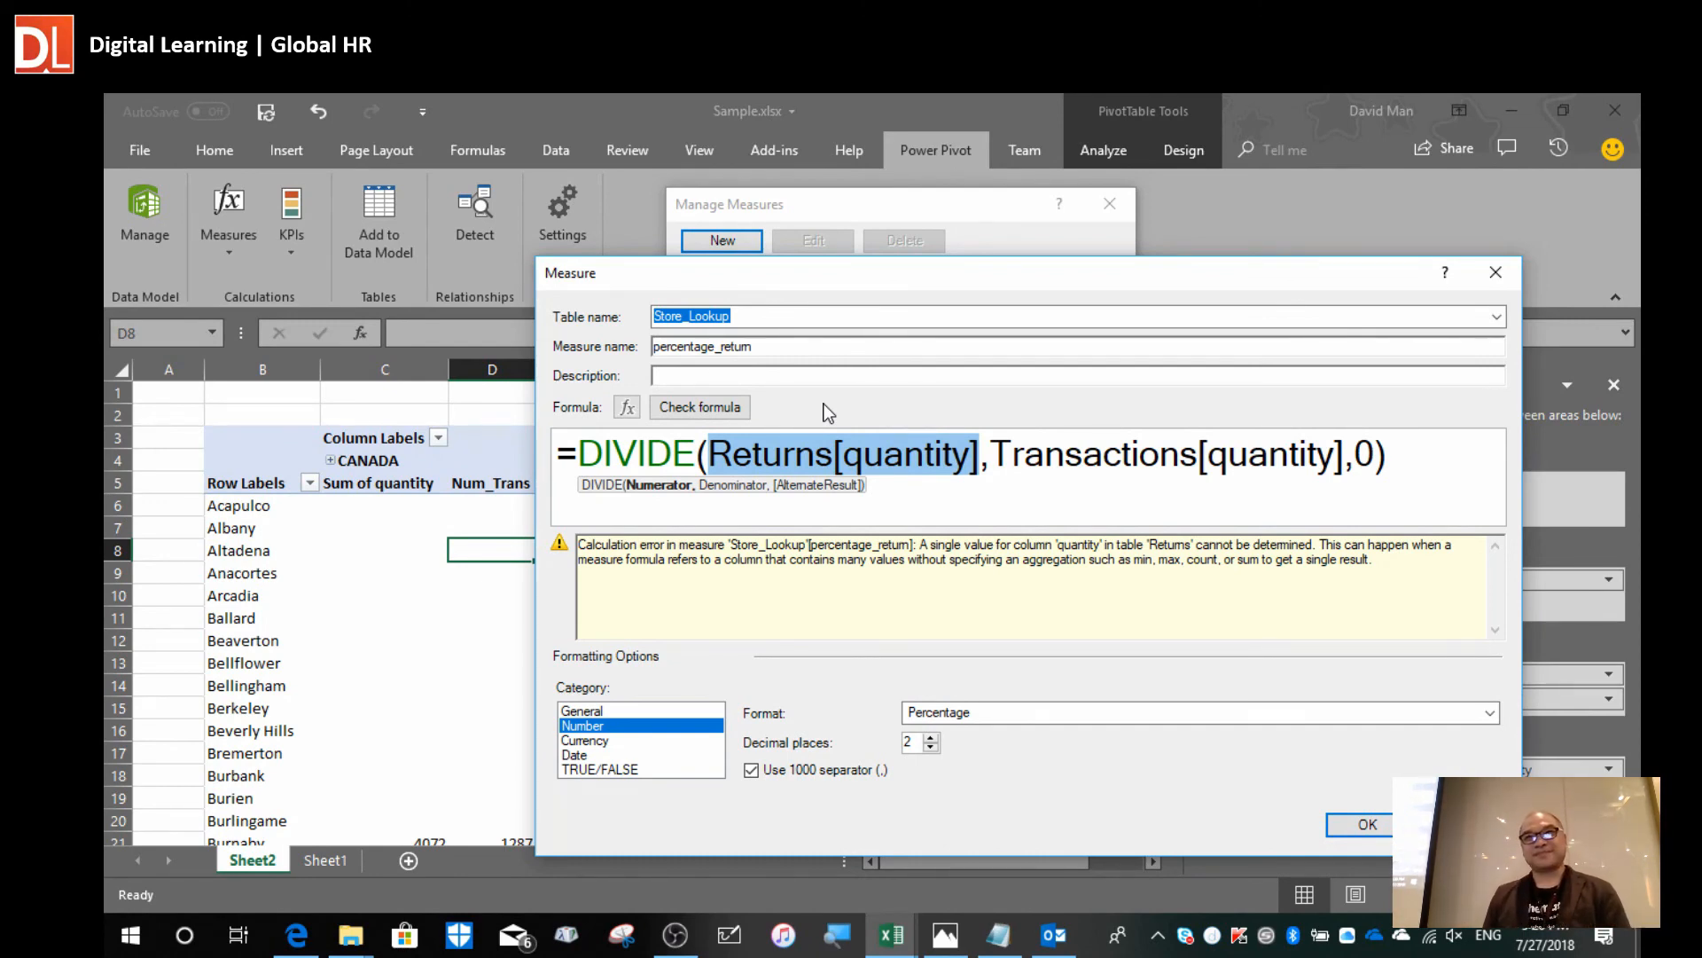
key(alt+Tab)
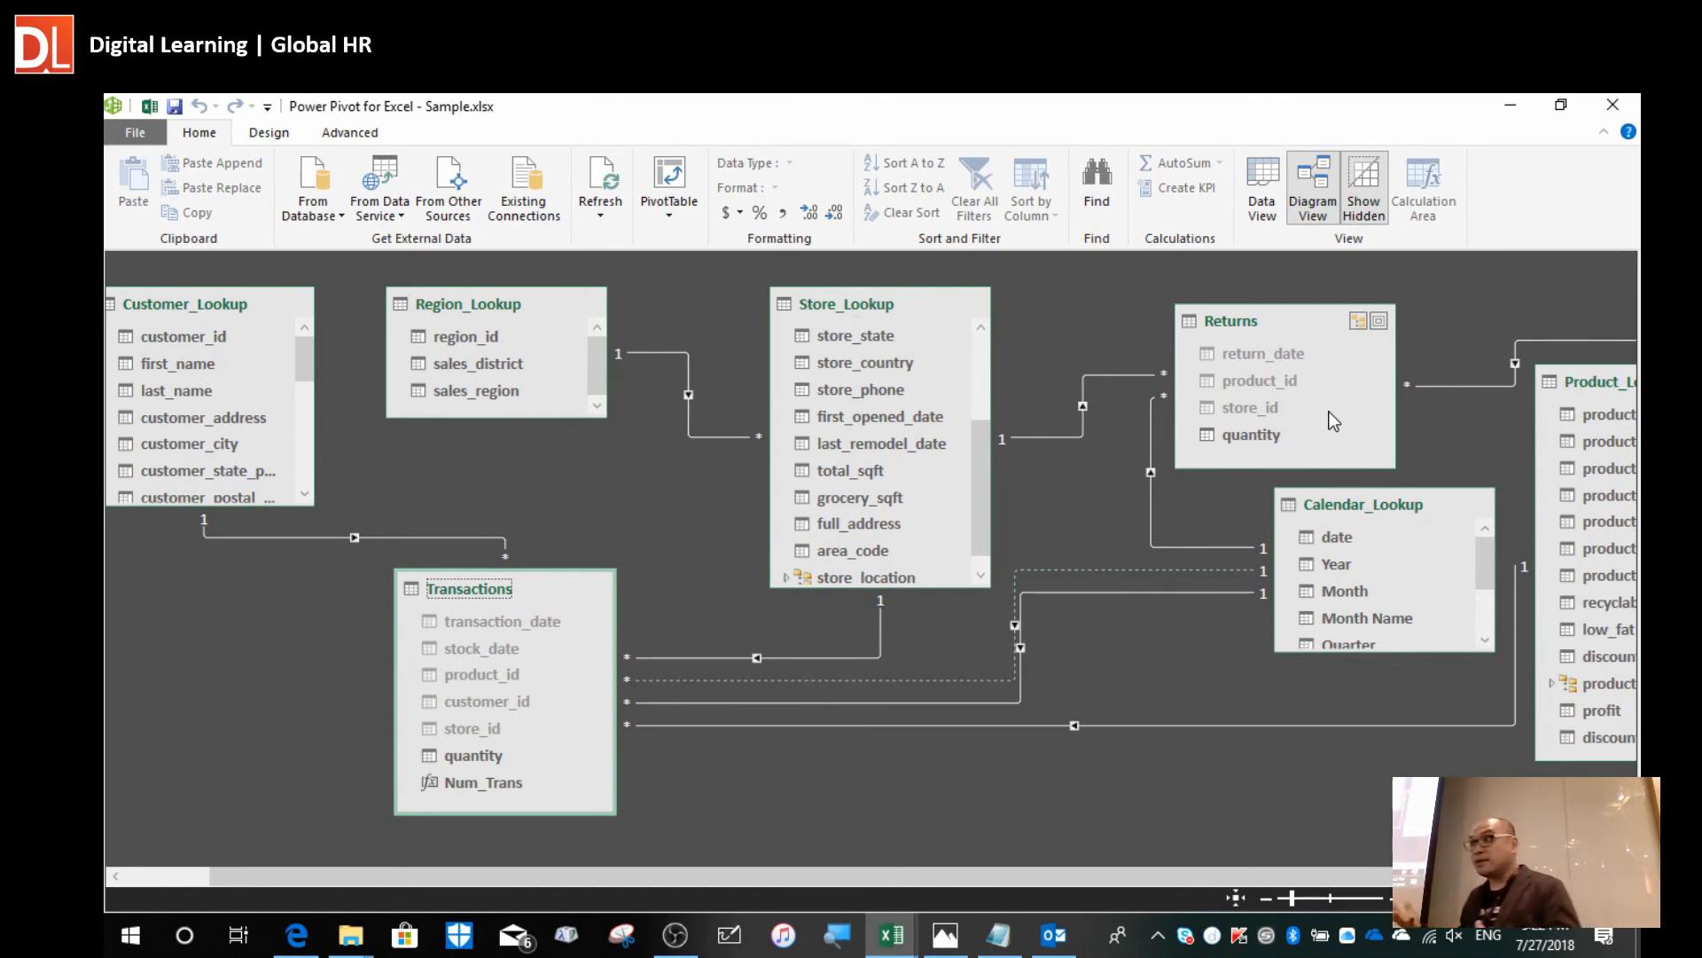
key(alt+Tab)
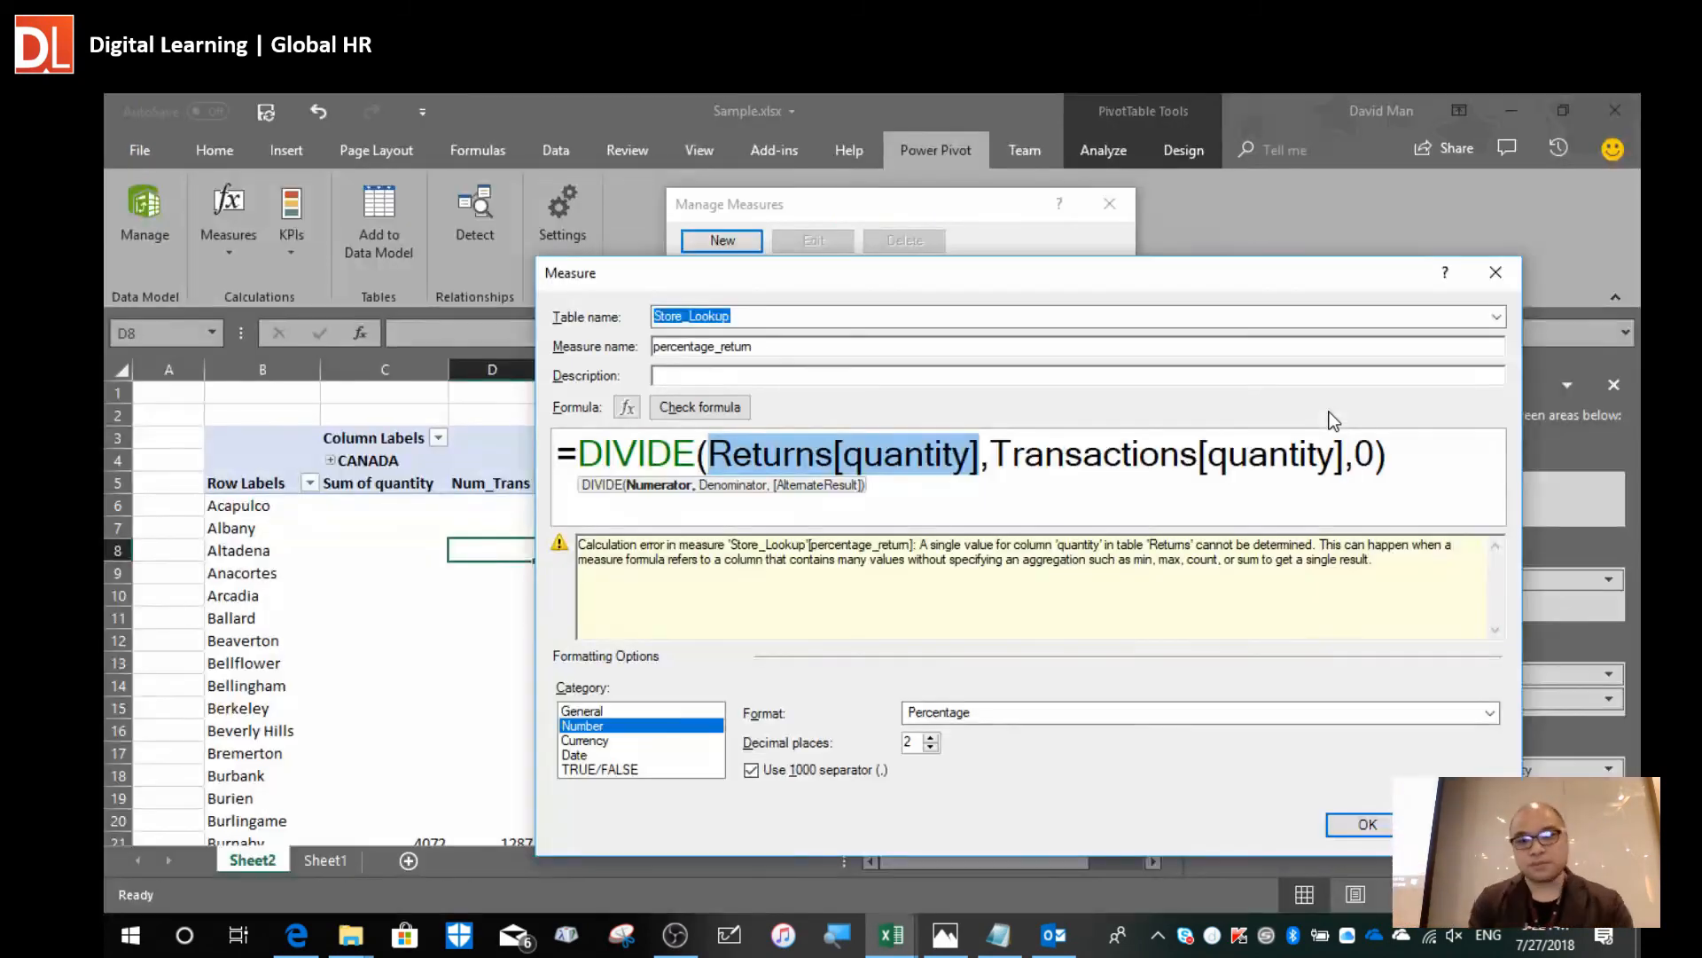
Discard the new percentage_return measure and close the list of measures.
click(1458, 825)
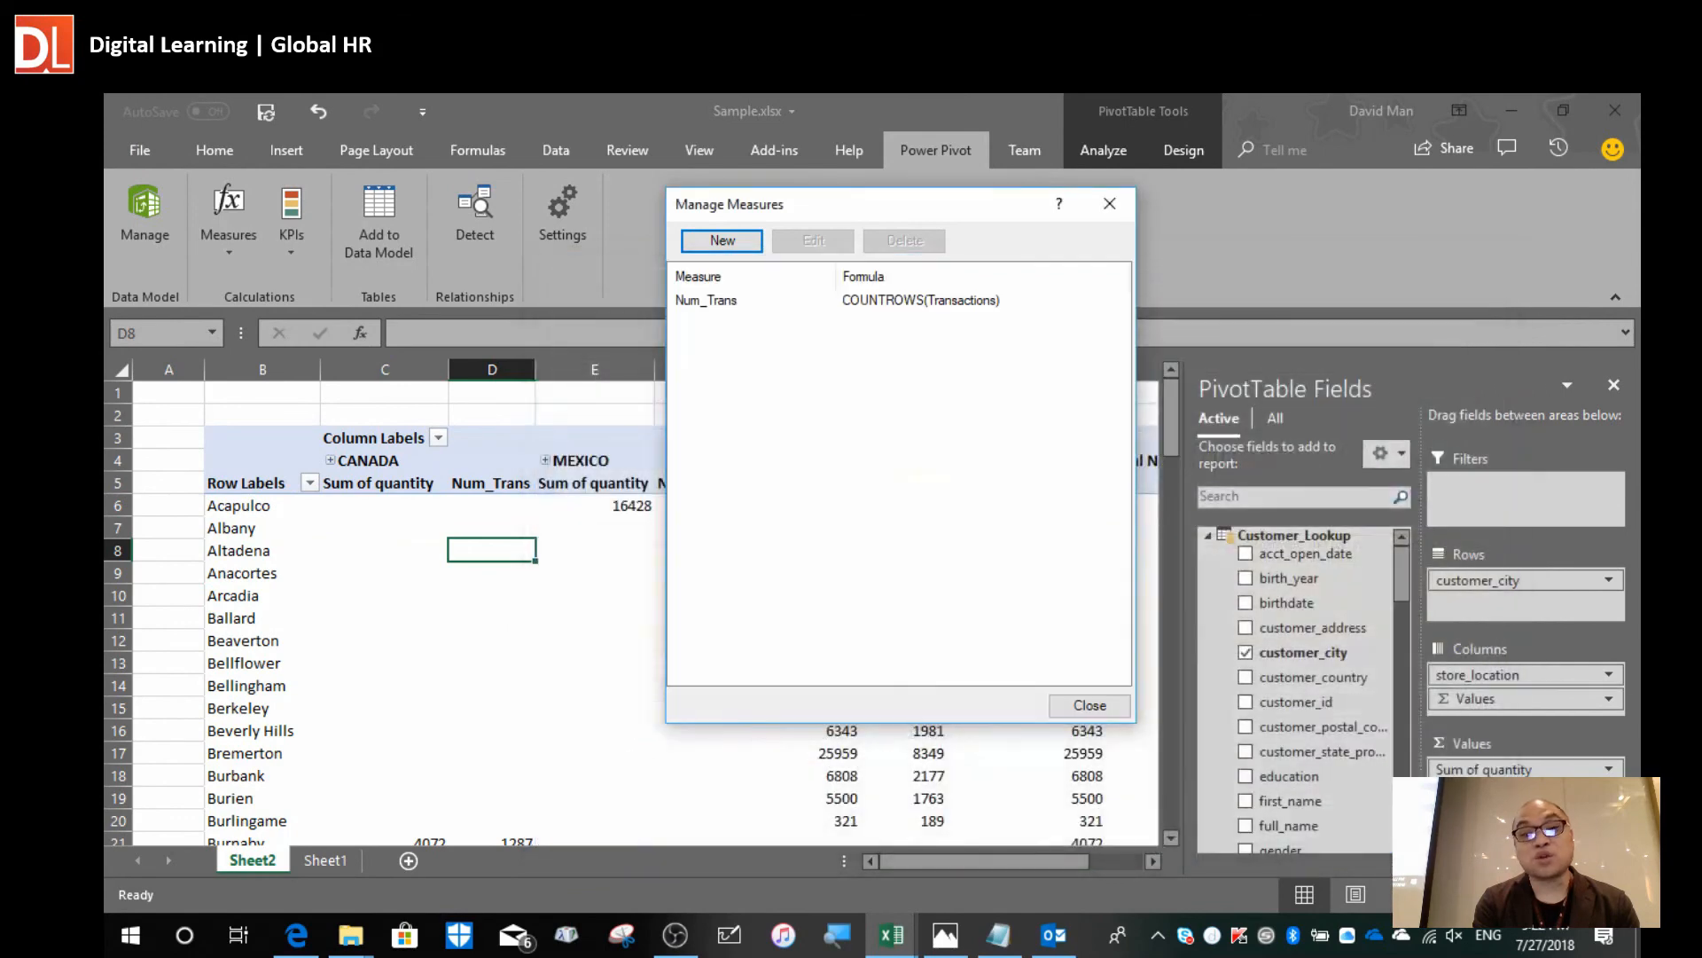
click(1109, 203)
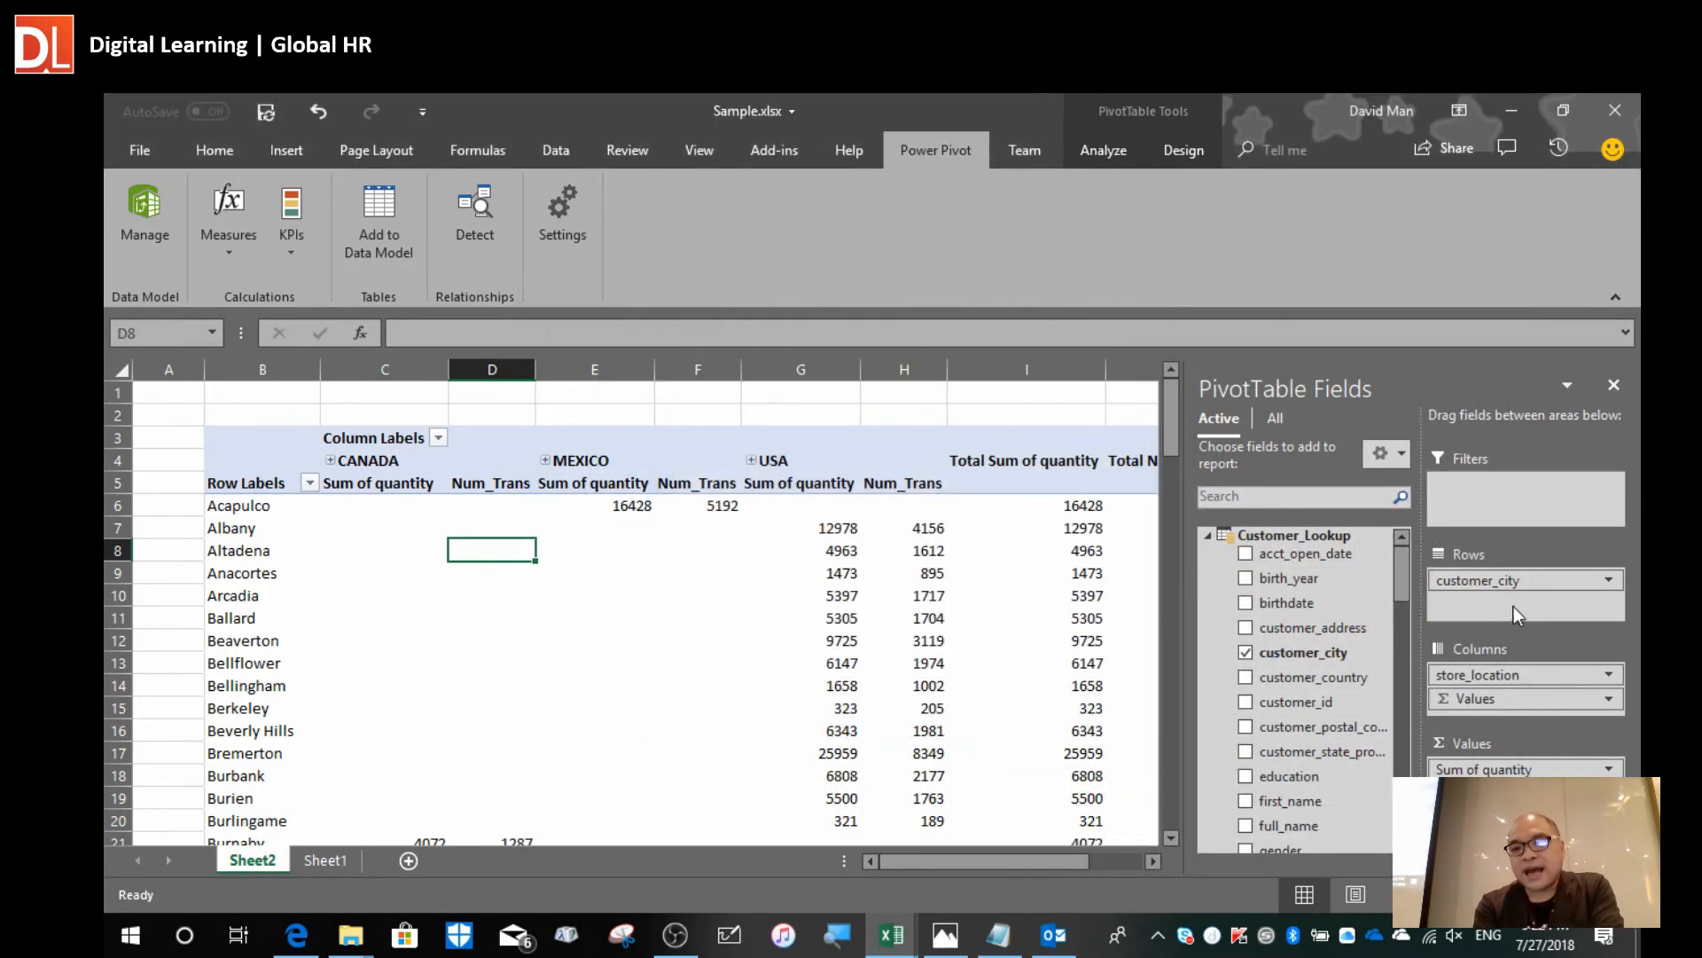
Empty the PivotTable by removing customer_city, store_location and all the values from its layout.
drag(1513, 580, 852, 656)
drag(1516, 675, 820, 782)
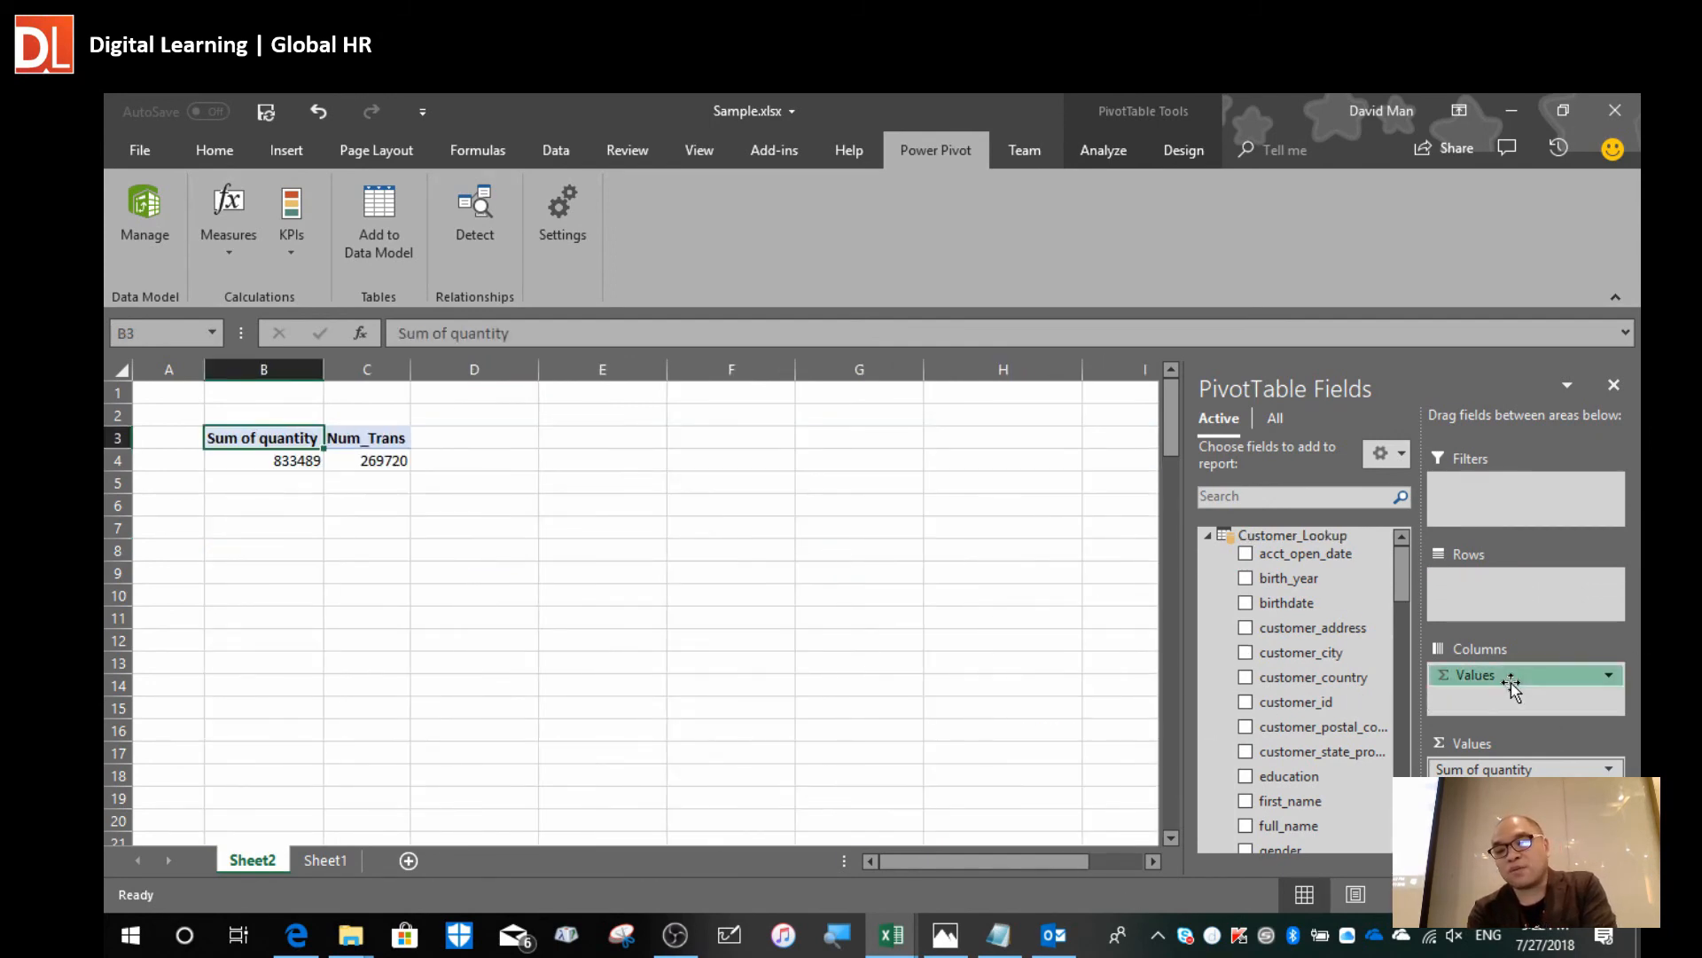
drag(1511, 682, 750, 801)
click(408, 569)
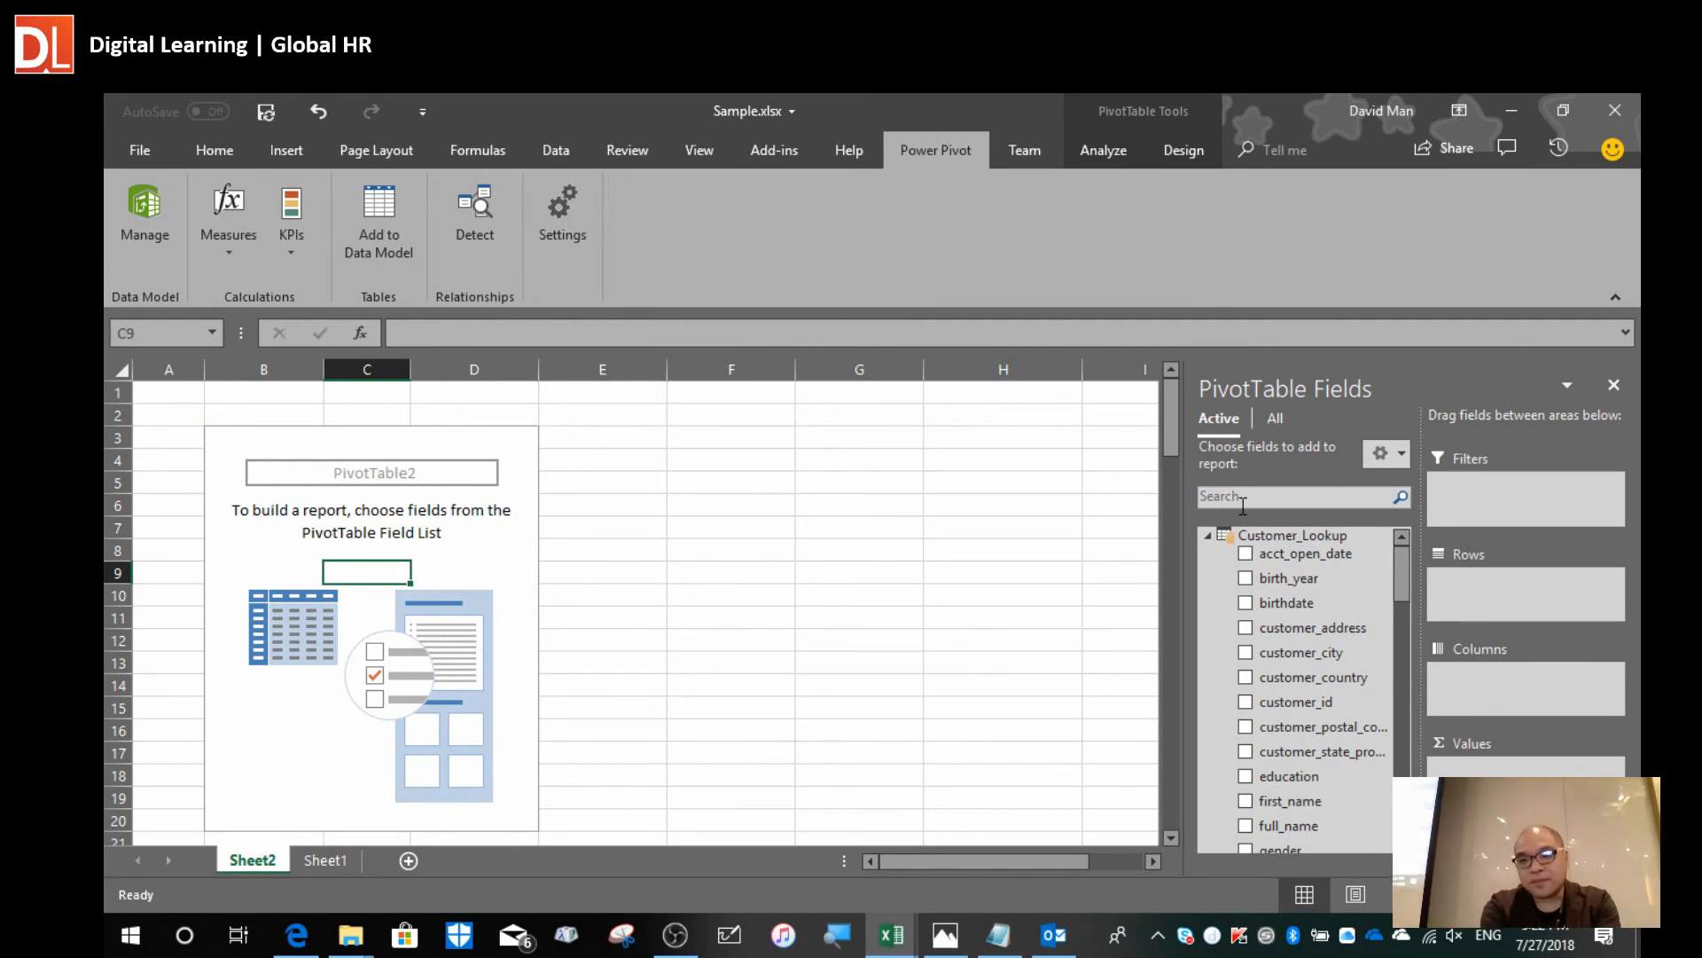
Add the store_name field from Store_Lookup to the PivotTable rows.
click(1208, 535)
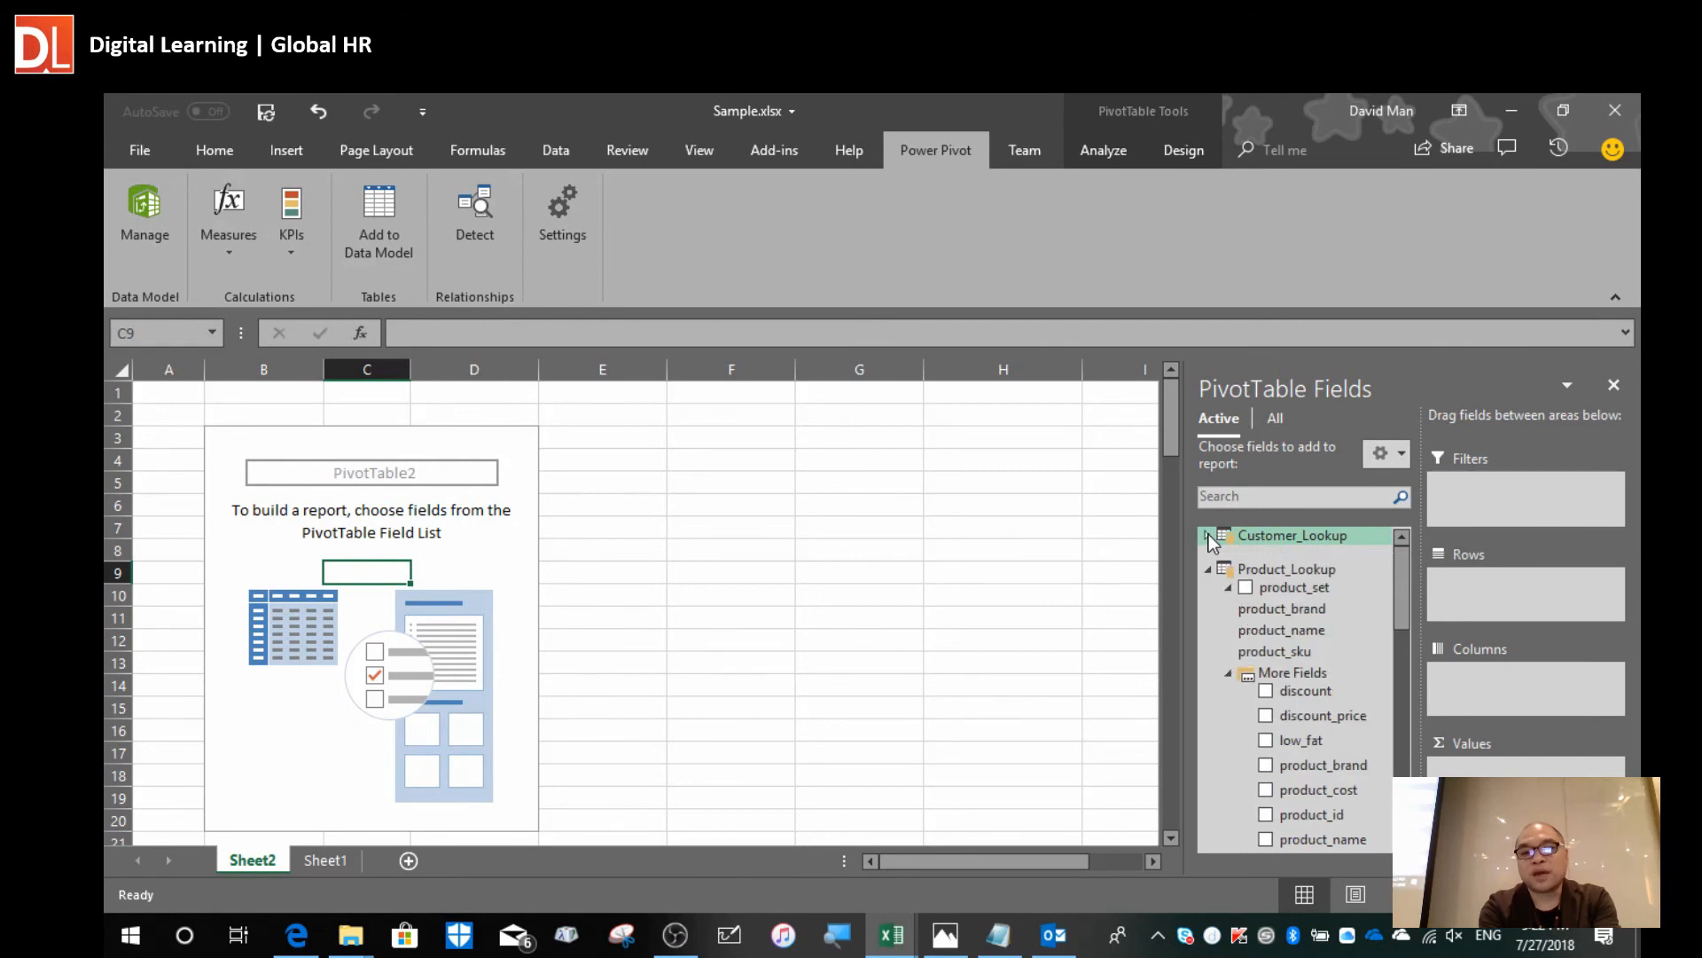
click(1208, 569)
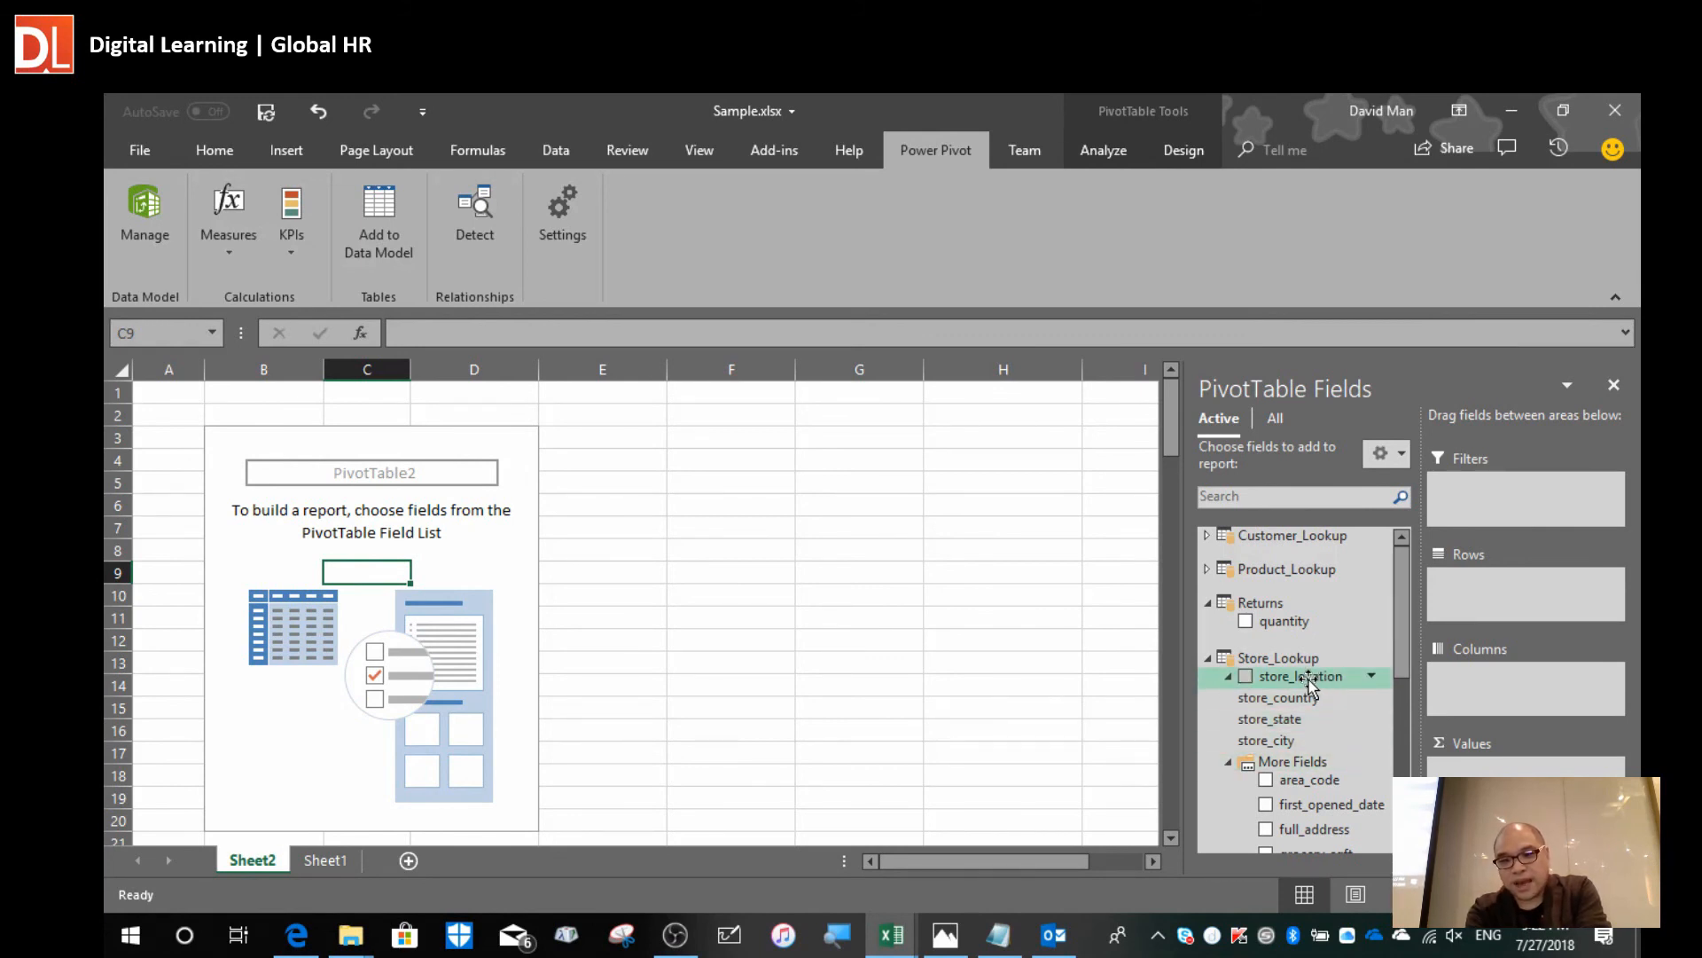
scroll(1283, 736, down, 3)
scroll(1286, 741, up, 1)
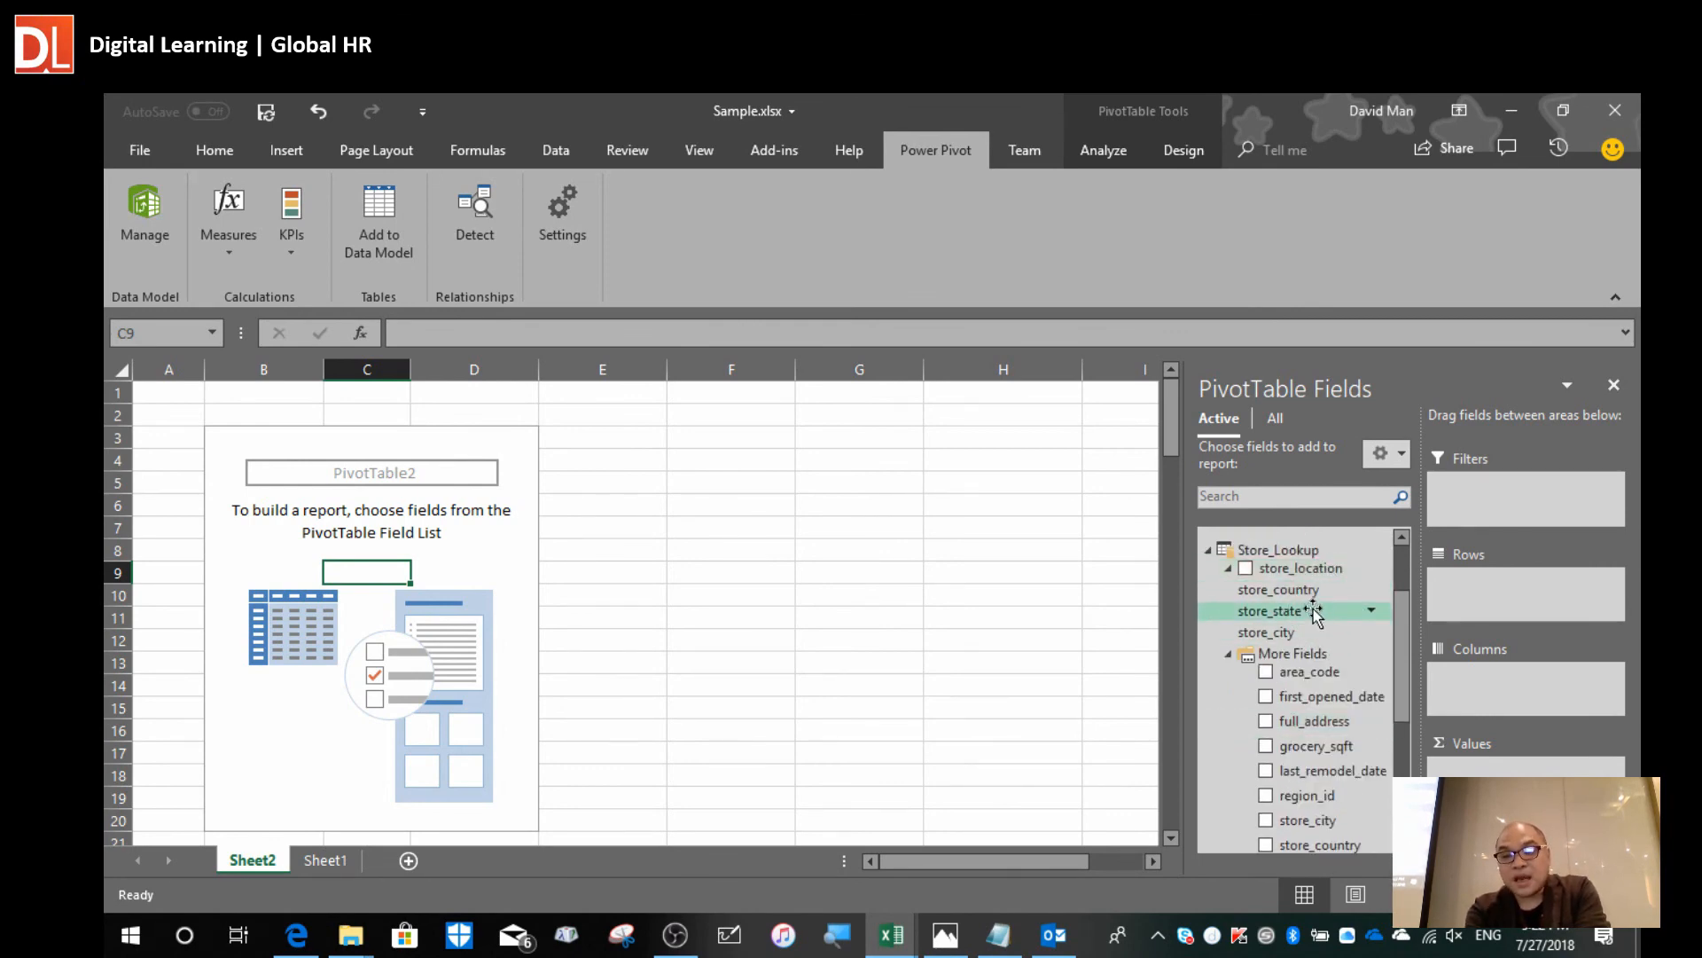
click(1228, 569)
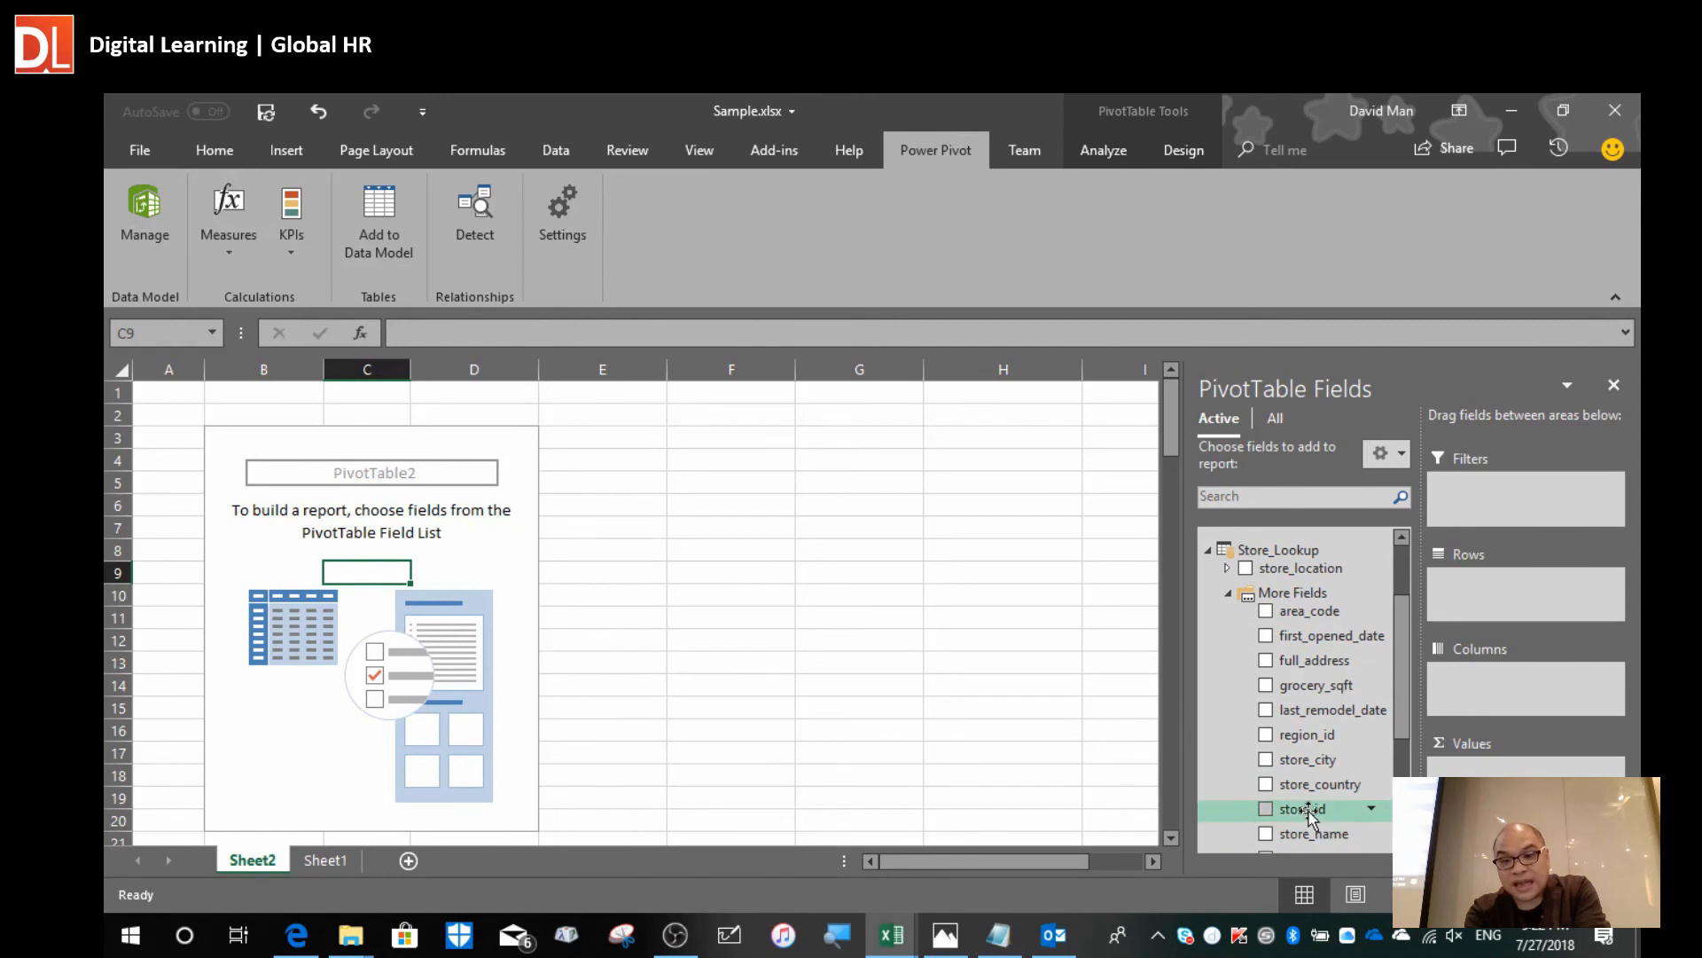
scroll(1324, 733, down, 2)
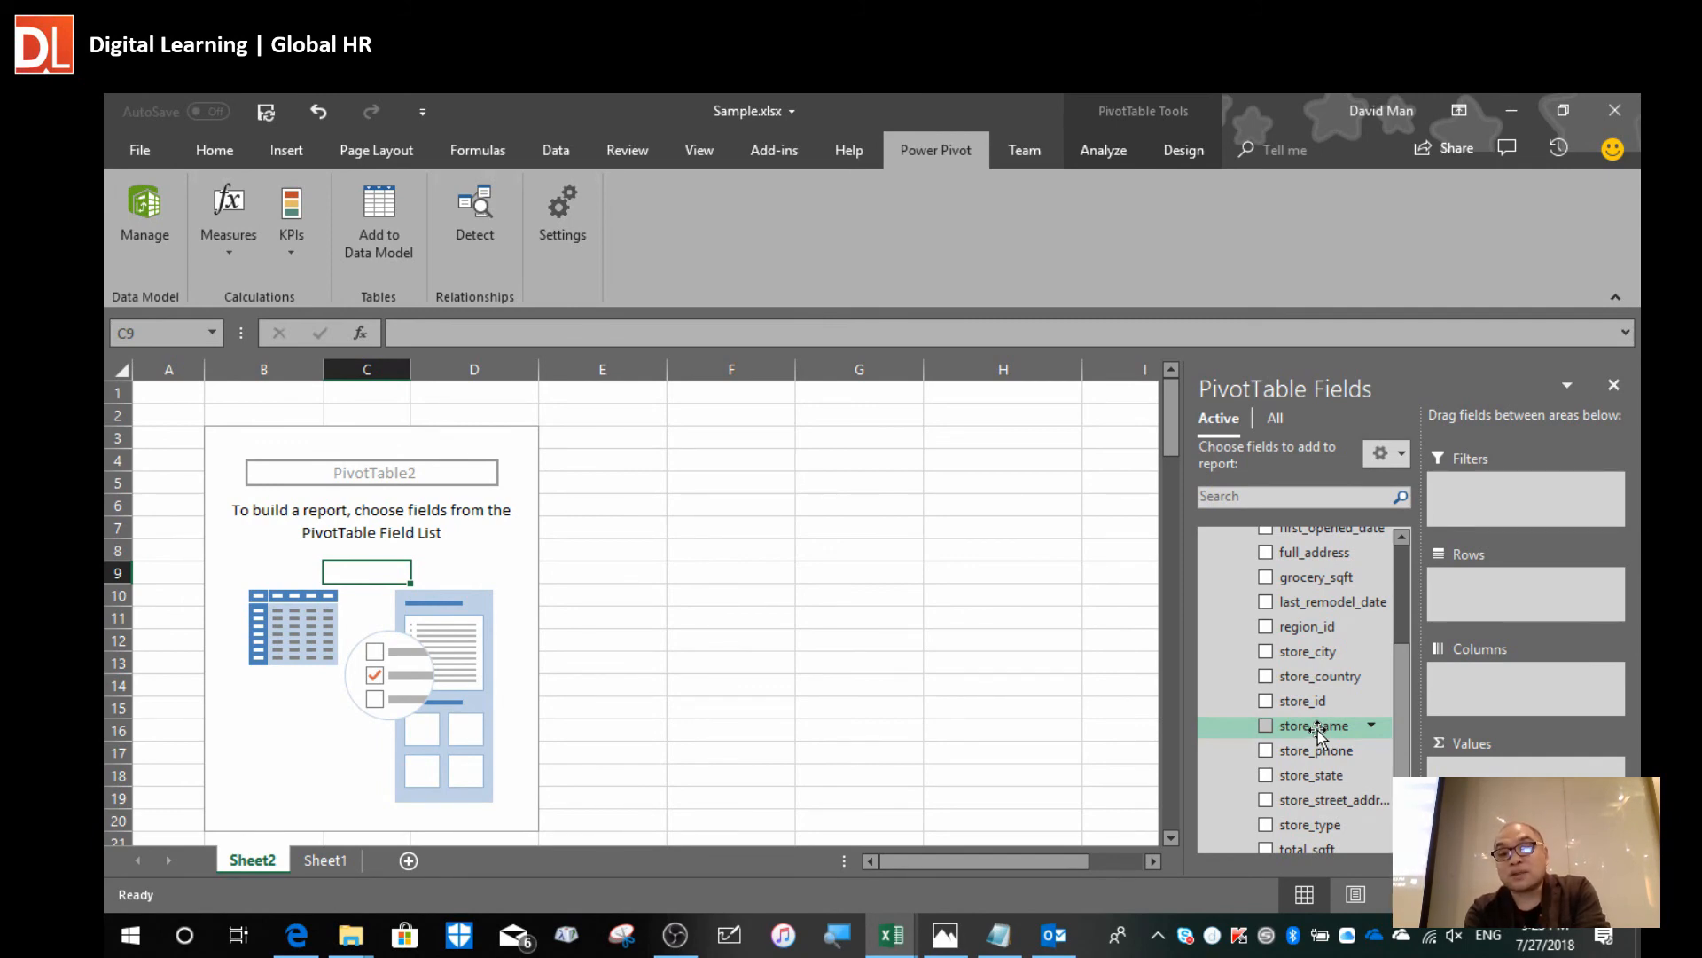
drag(1319, 731, 1510, 600)
click(257, 507)
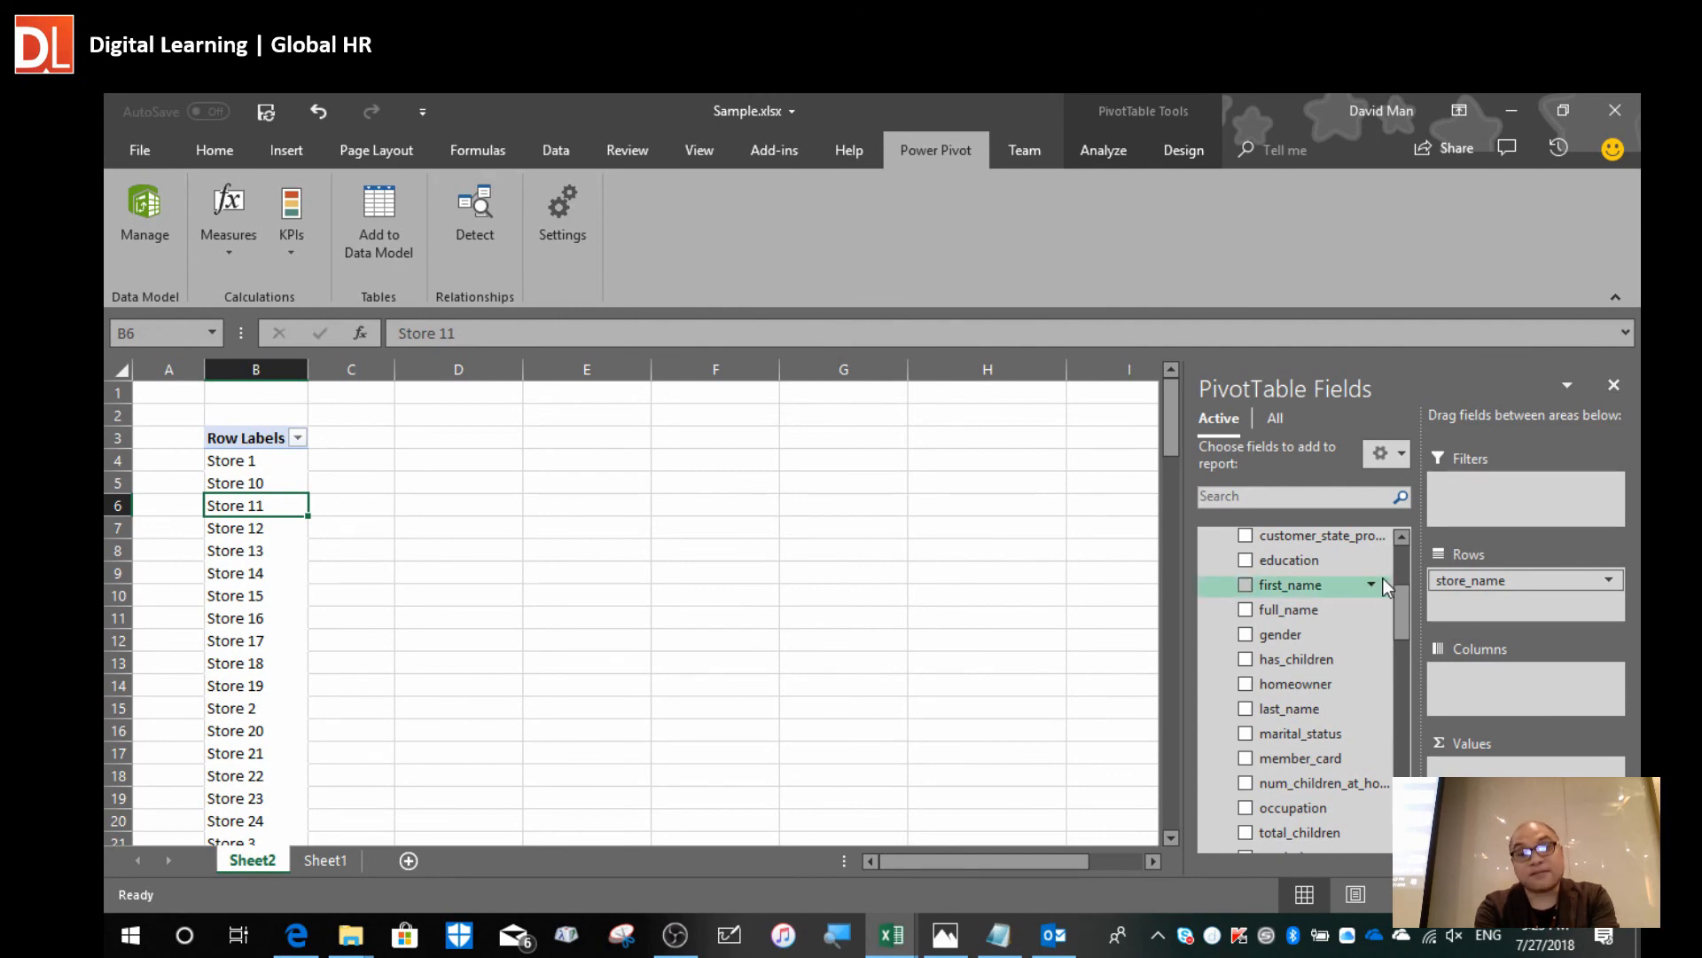
Add the quantity field from Transactions to the PivotTable values beside the store names.
drag(1404, 619, 1406, 561)
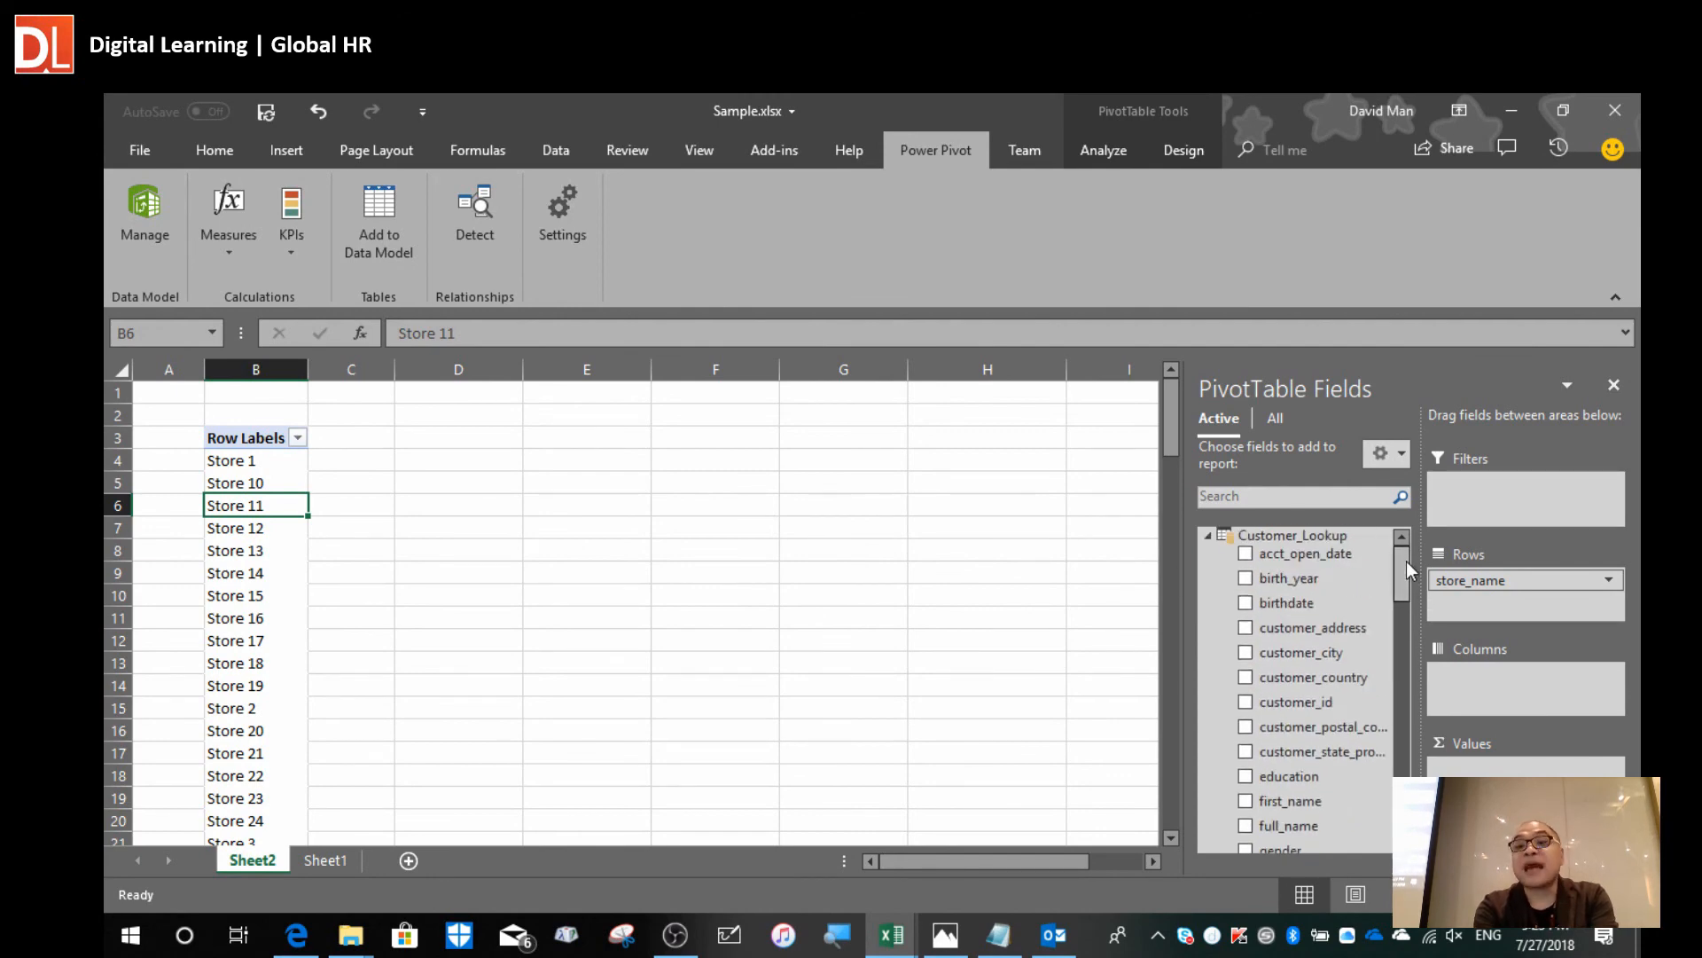
click(1209, 536)
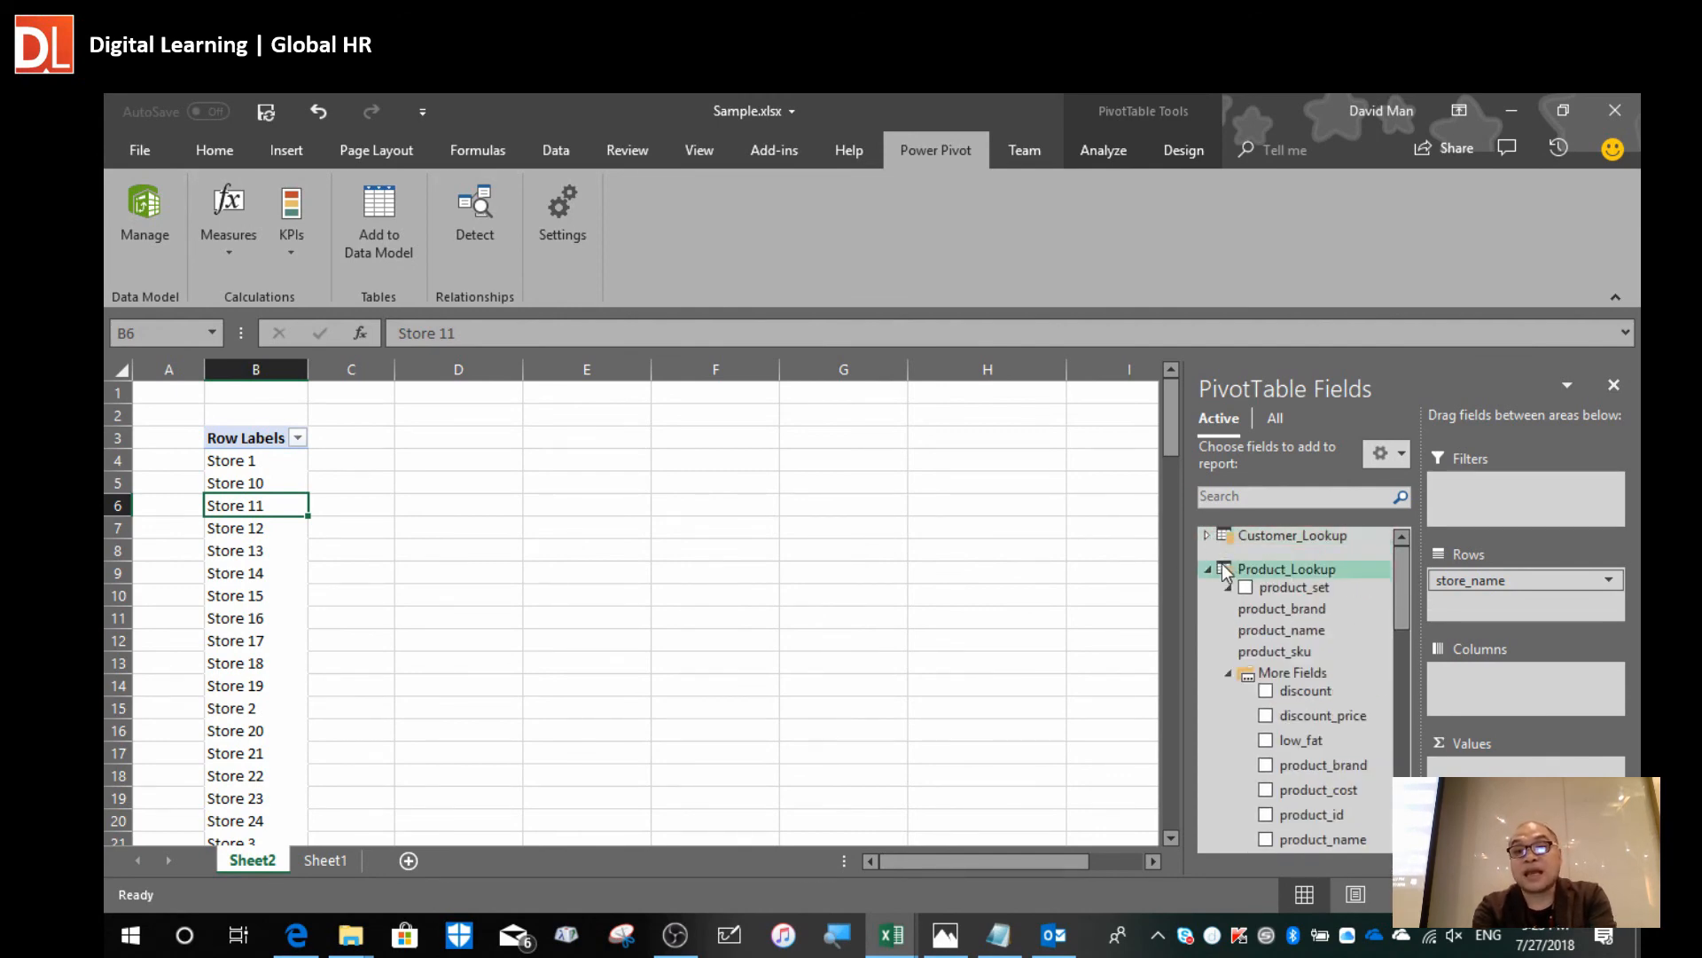
click(1207, 569)
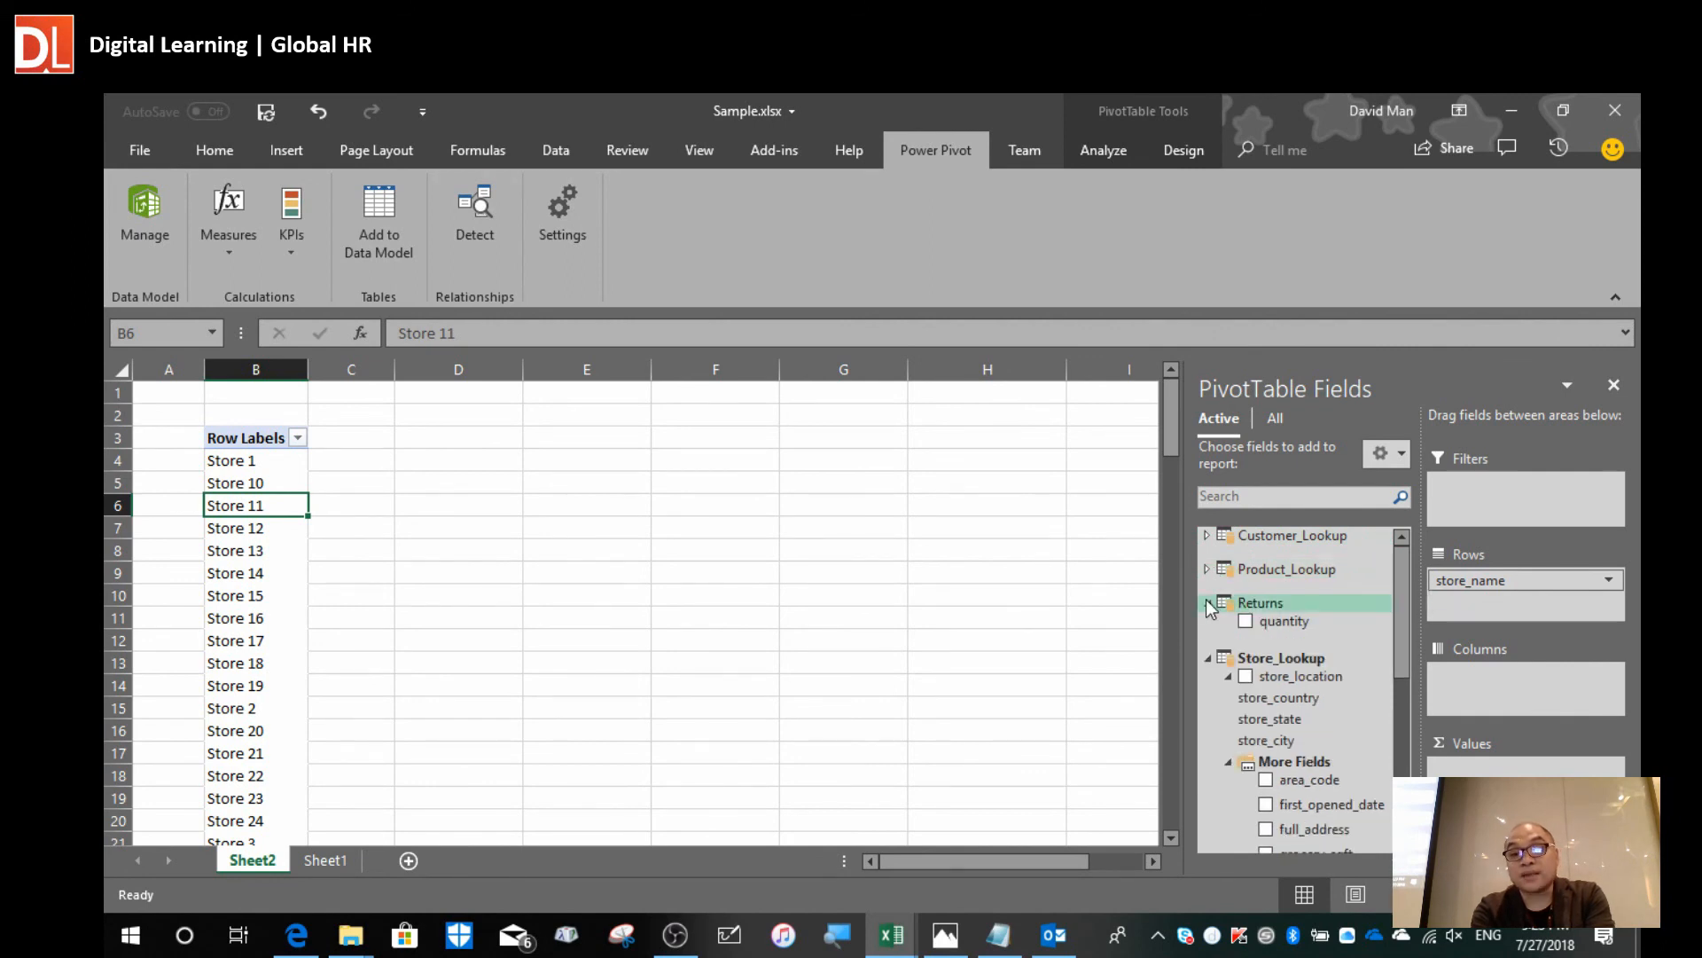
click(1210, 659)
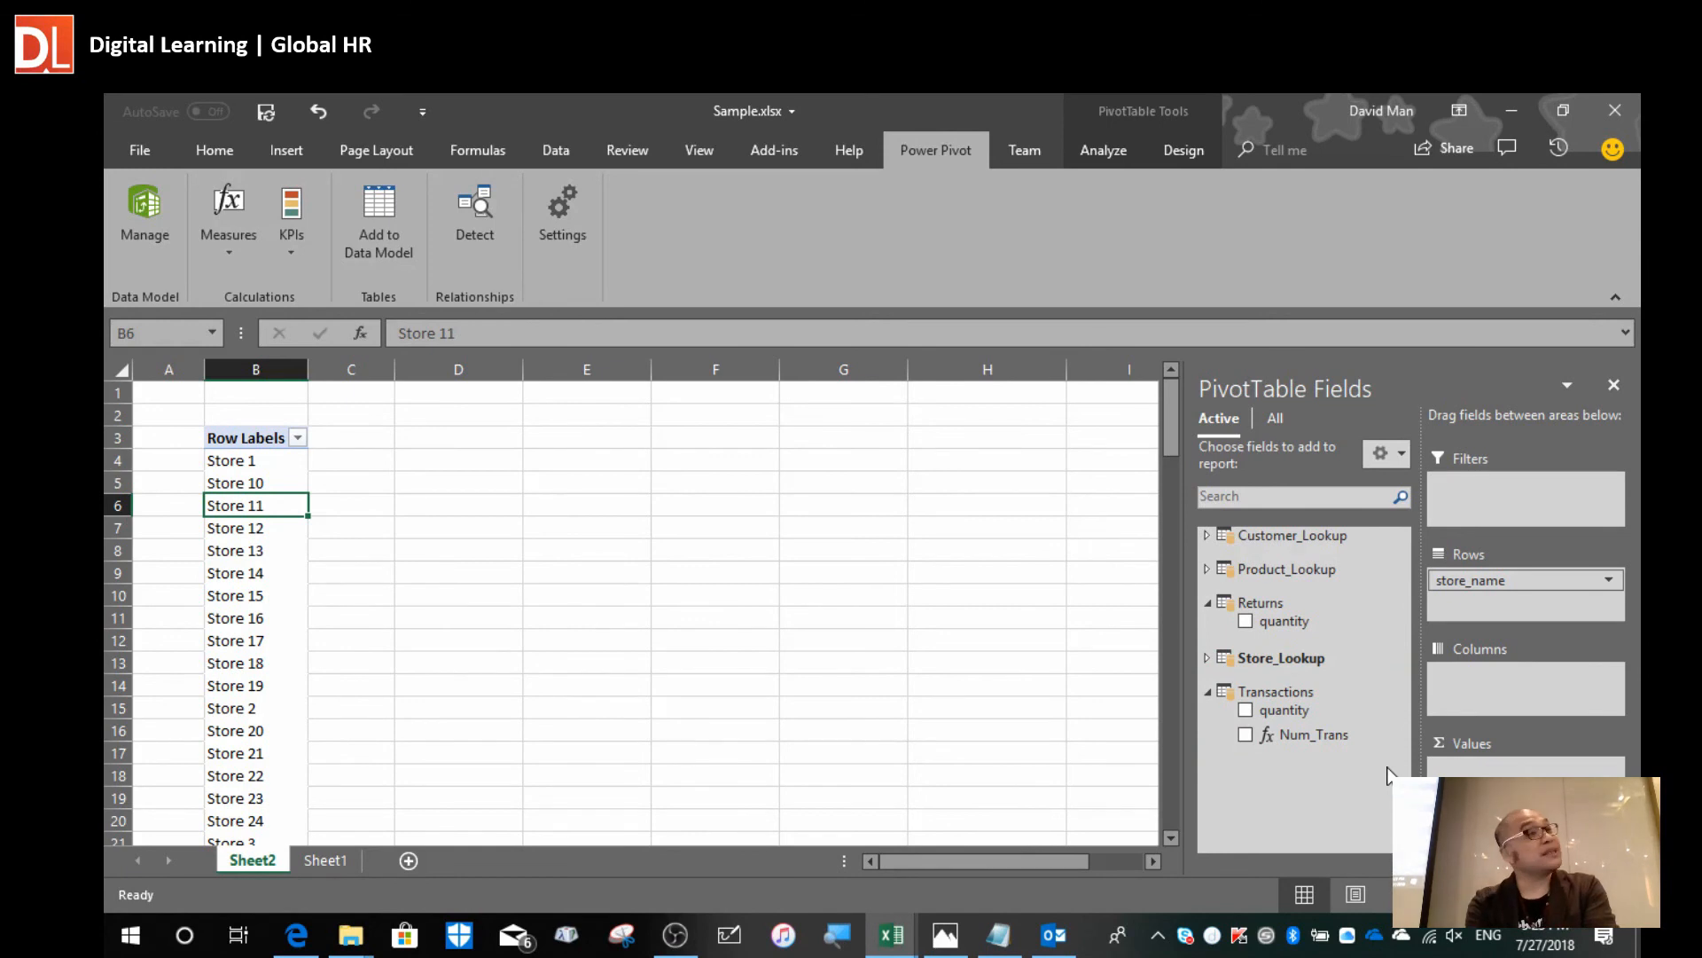
click(1298, 711)
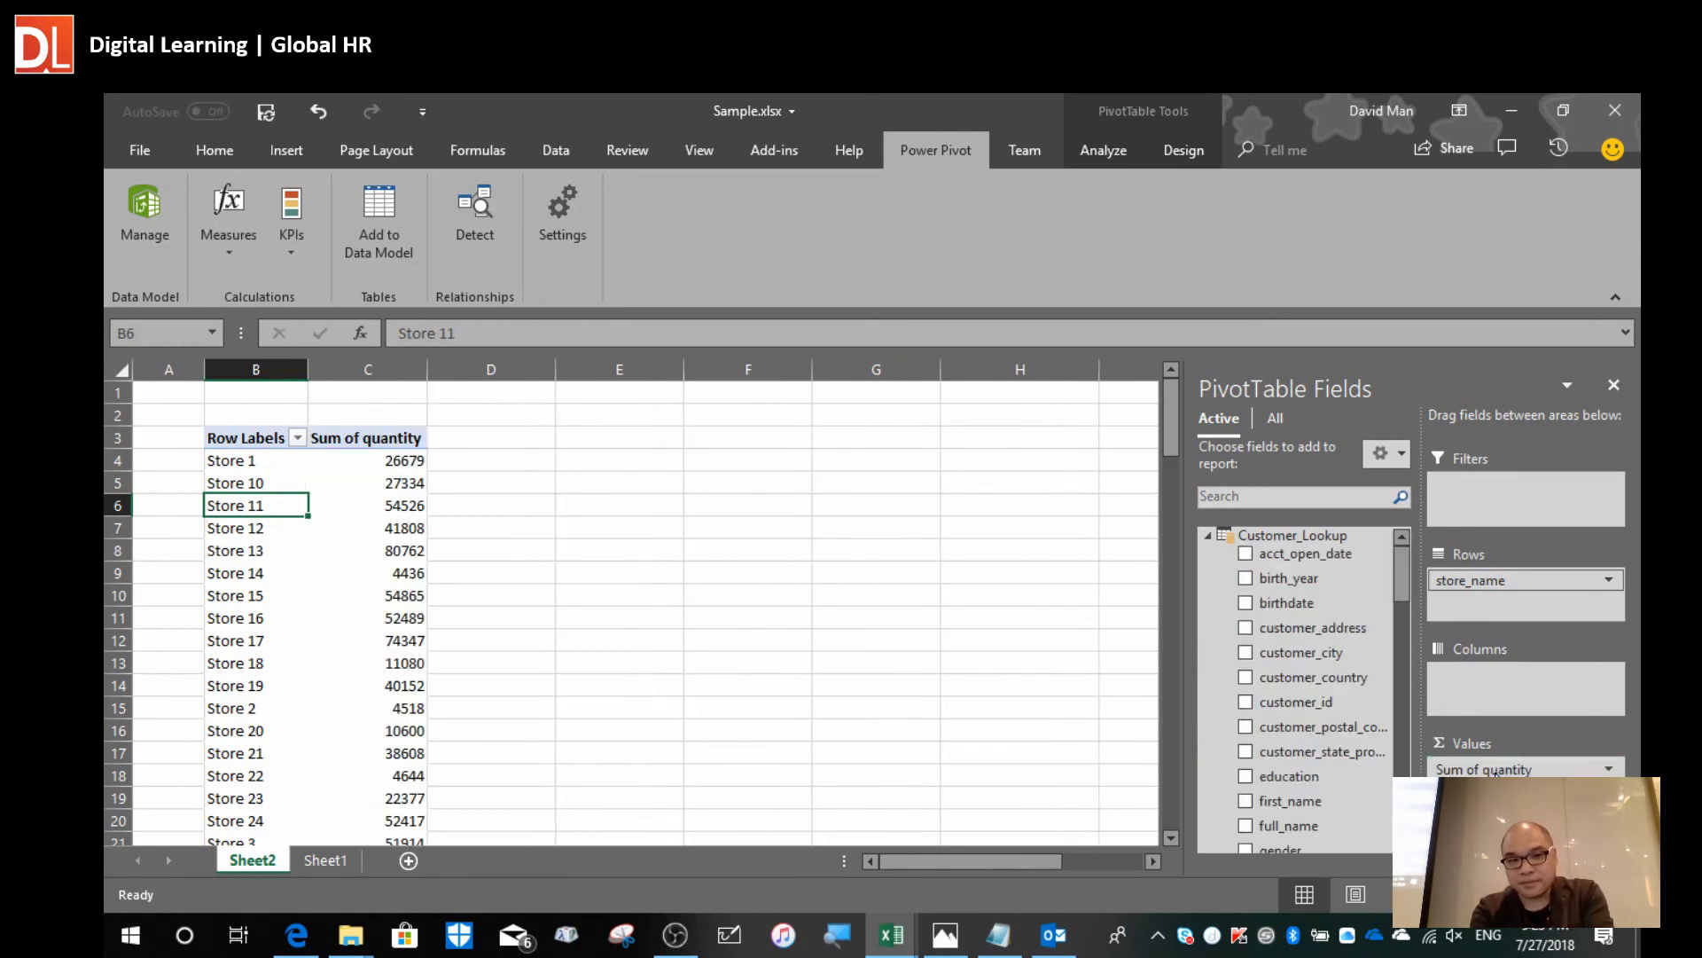
Try adding the Returns quantity as a second PivotTable value, and undo that addition.
click(1206, 536)
click(1208, 572)
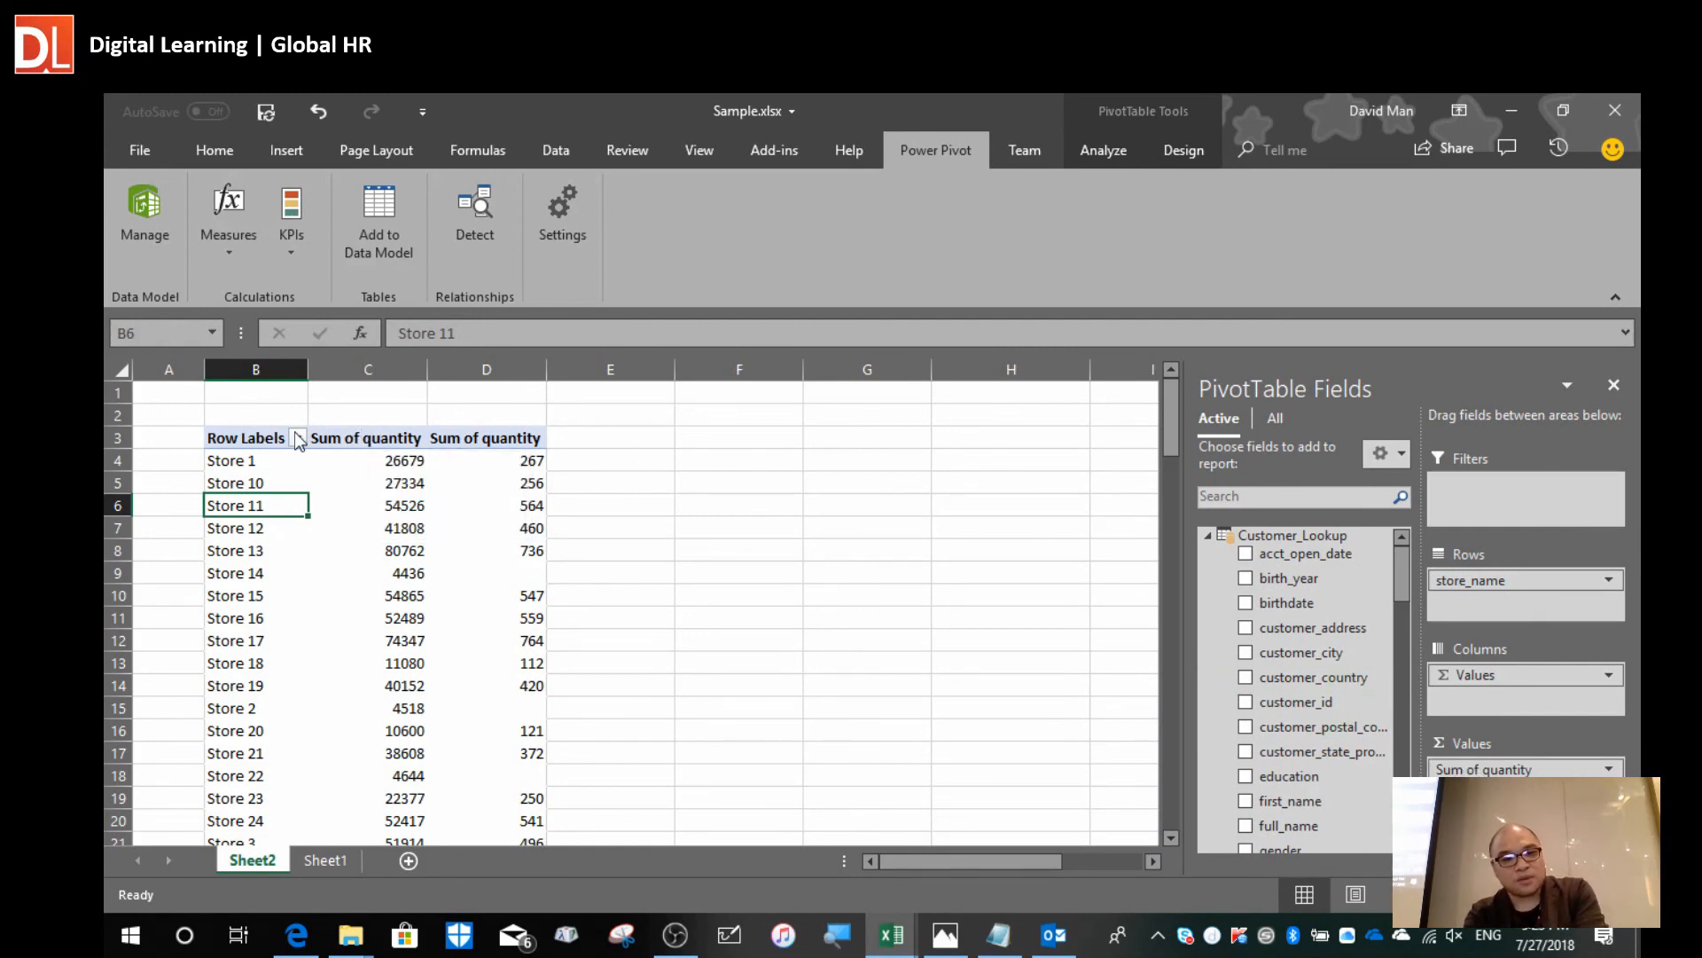
click(374, 444)
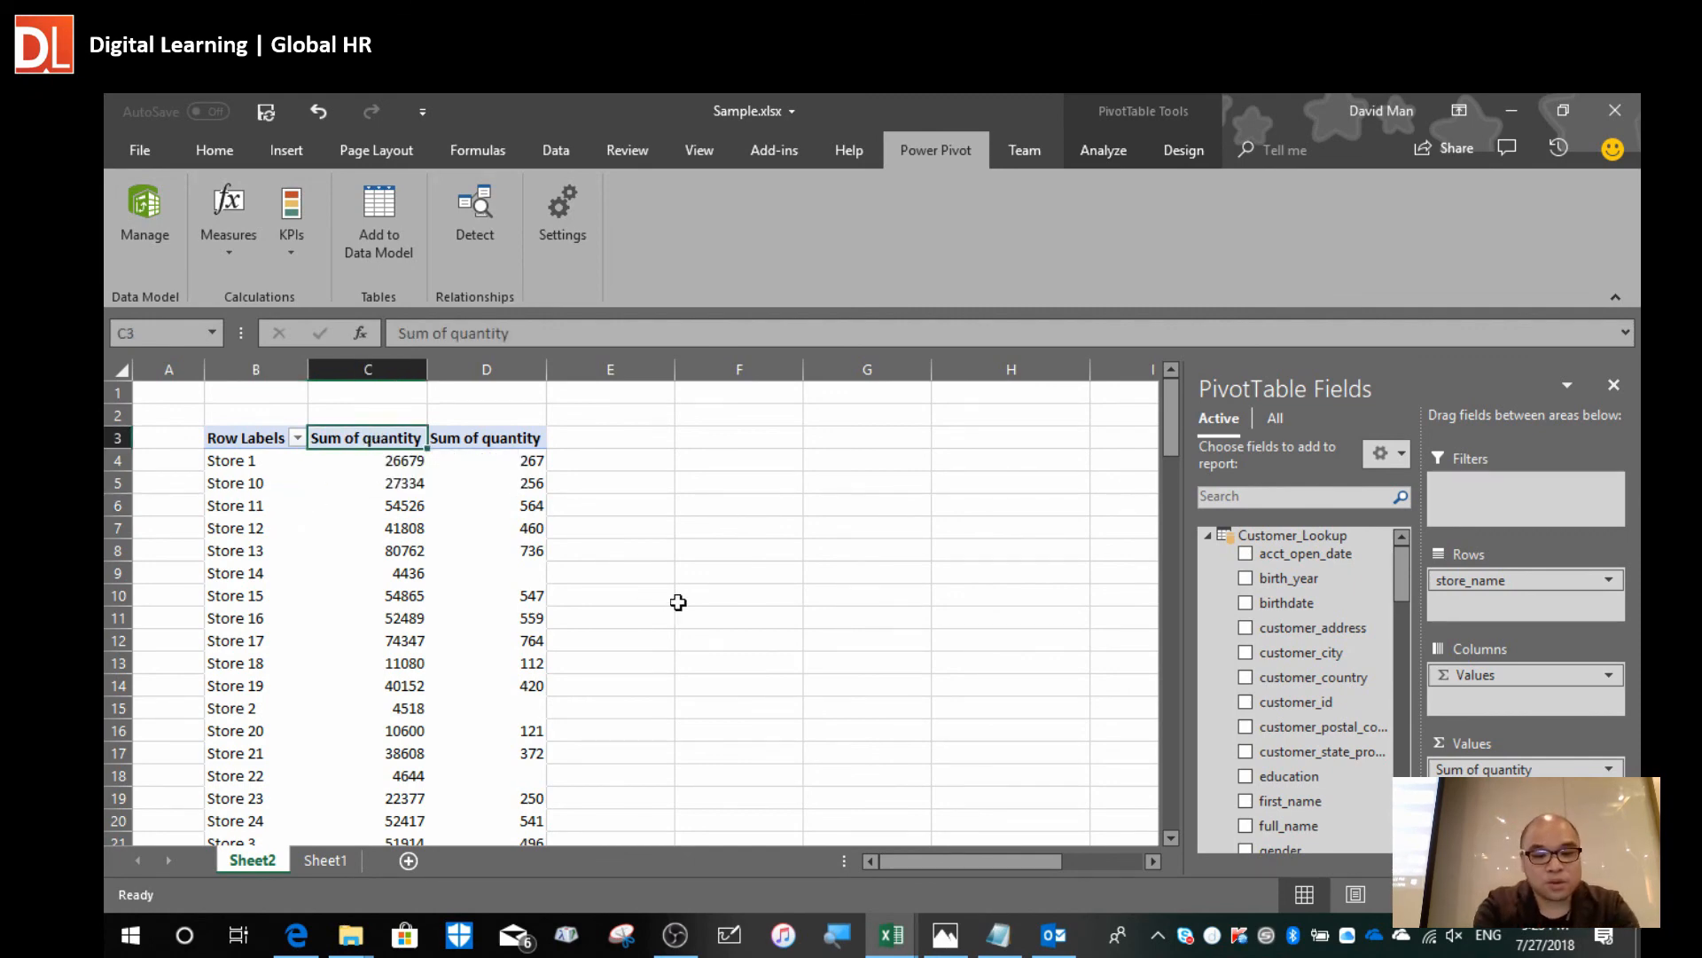
key(ctrl+z)
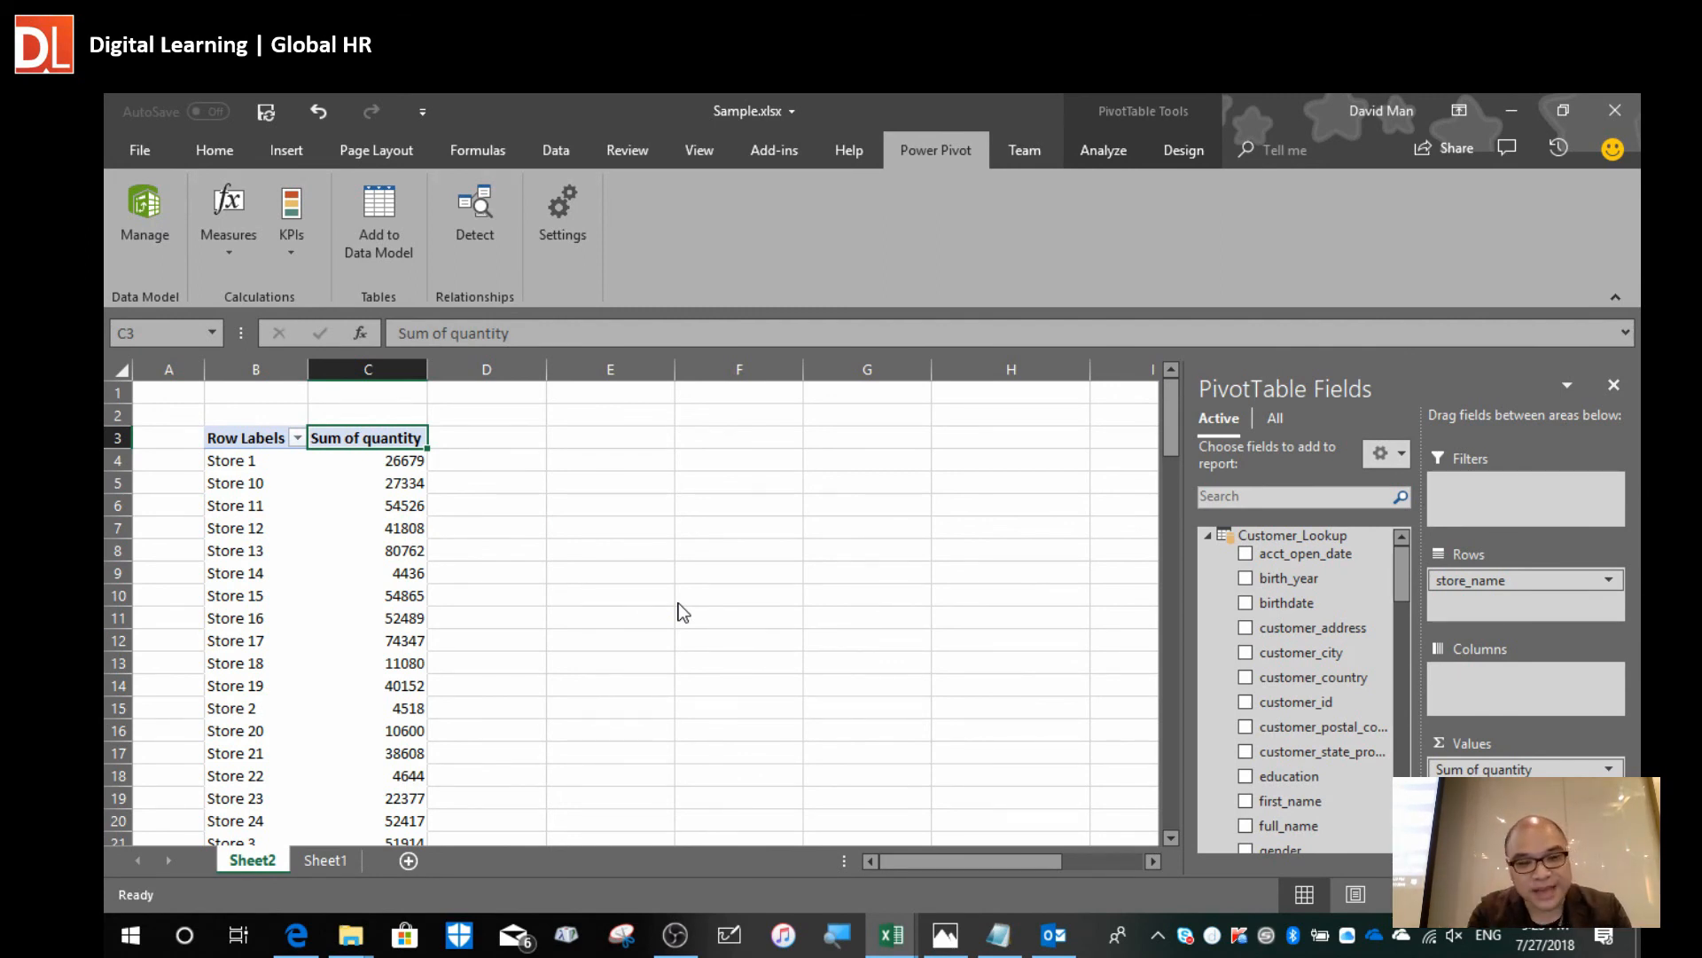
Remove Sum of quantity from the PivotTable values.
click(860, 712)
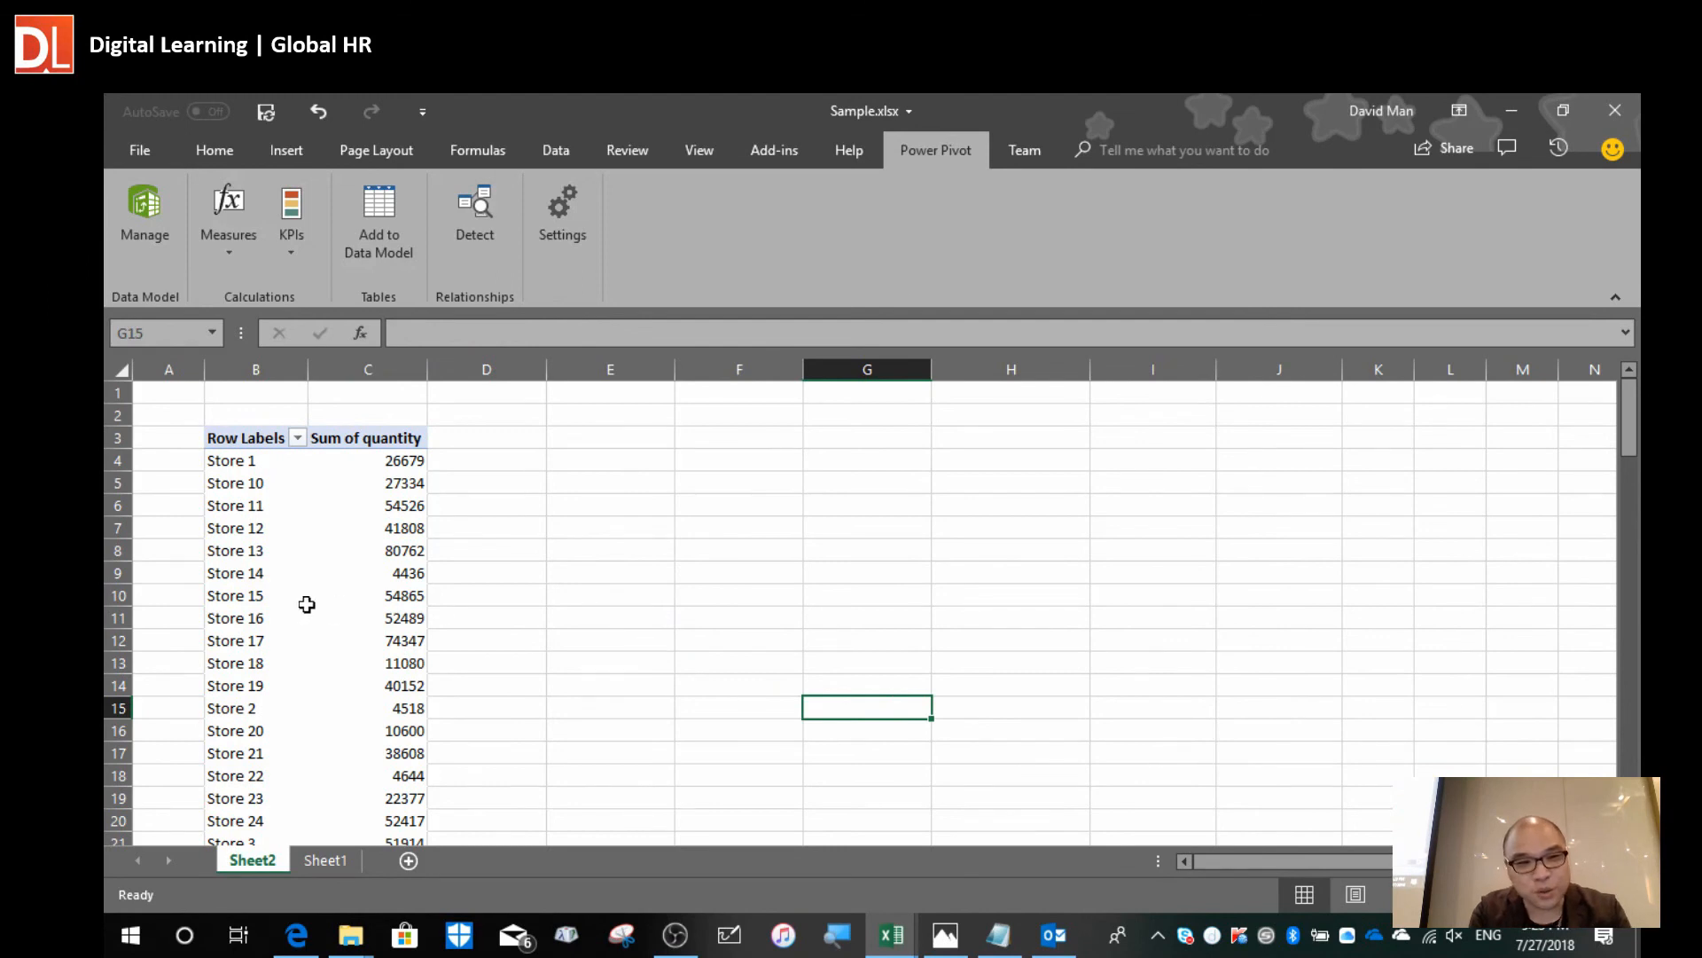
click(395, 597)
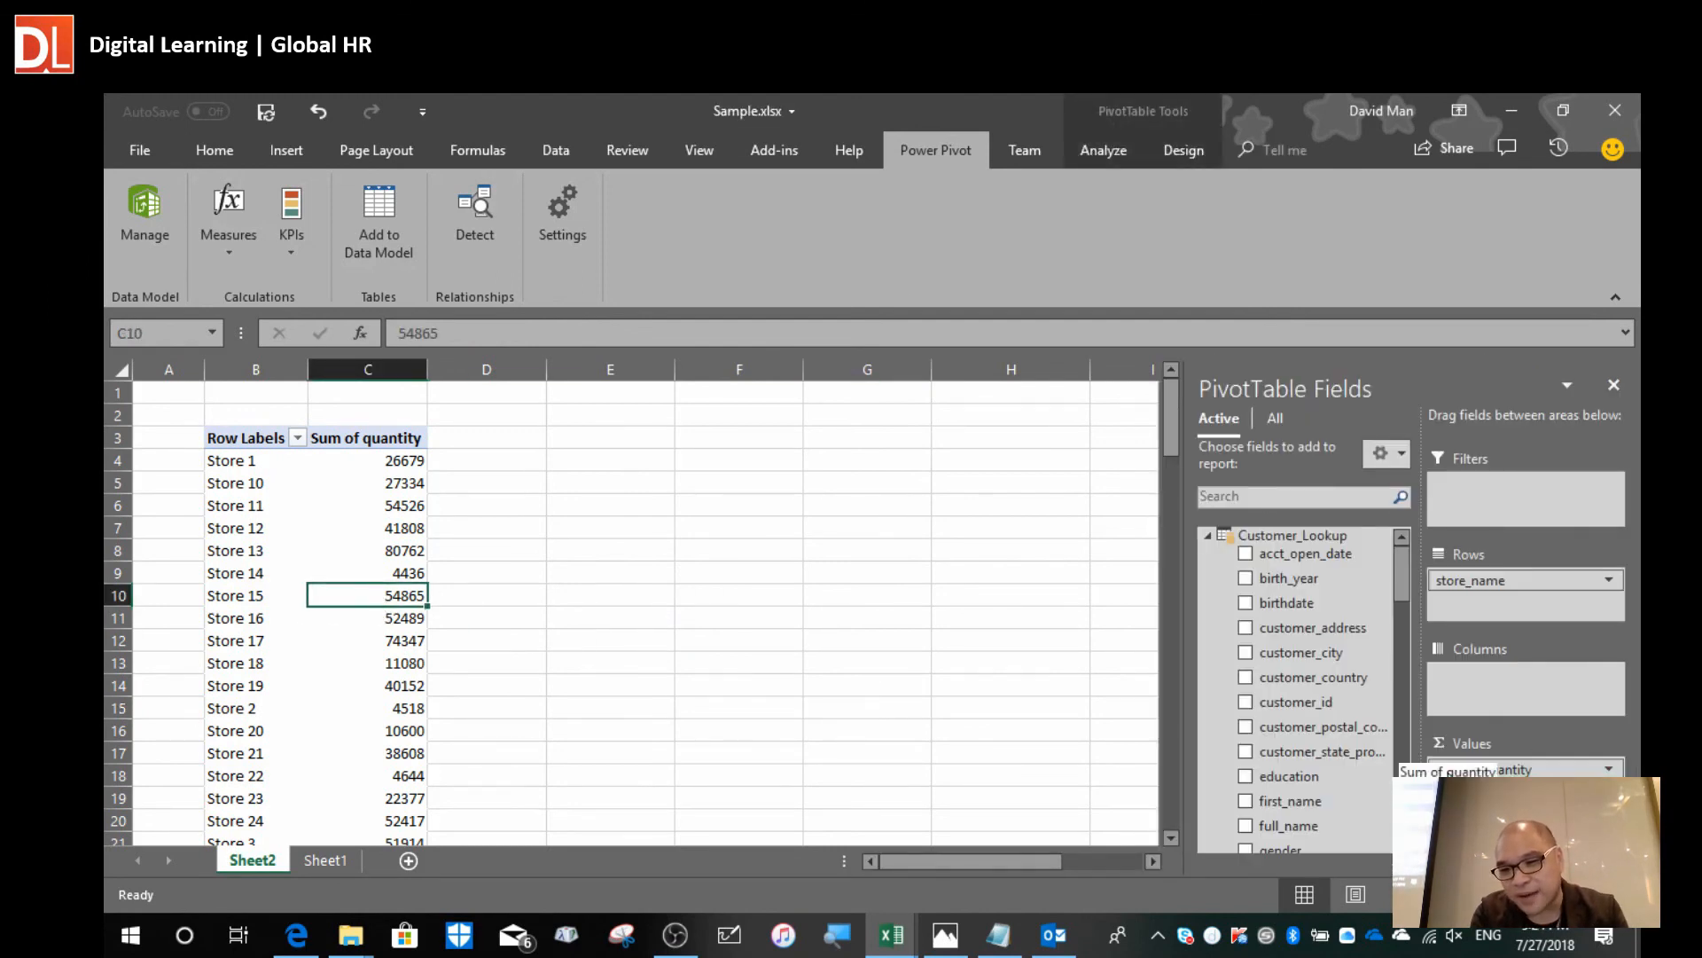
drag(1507, 769, 816, 721)
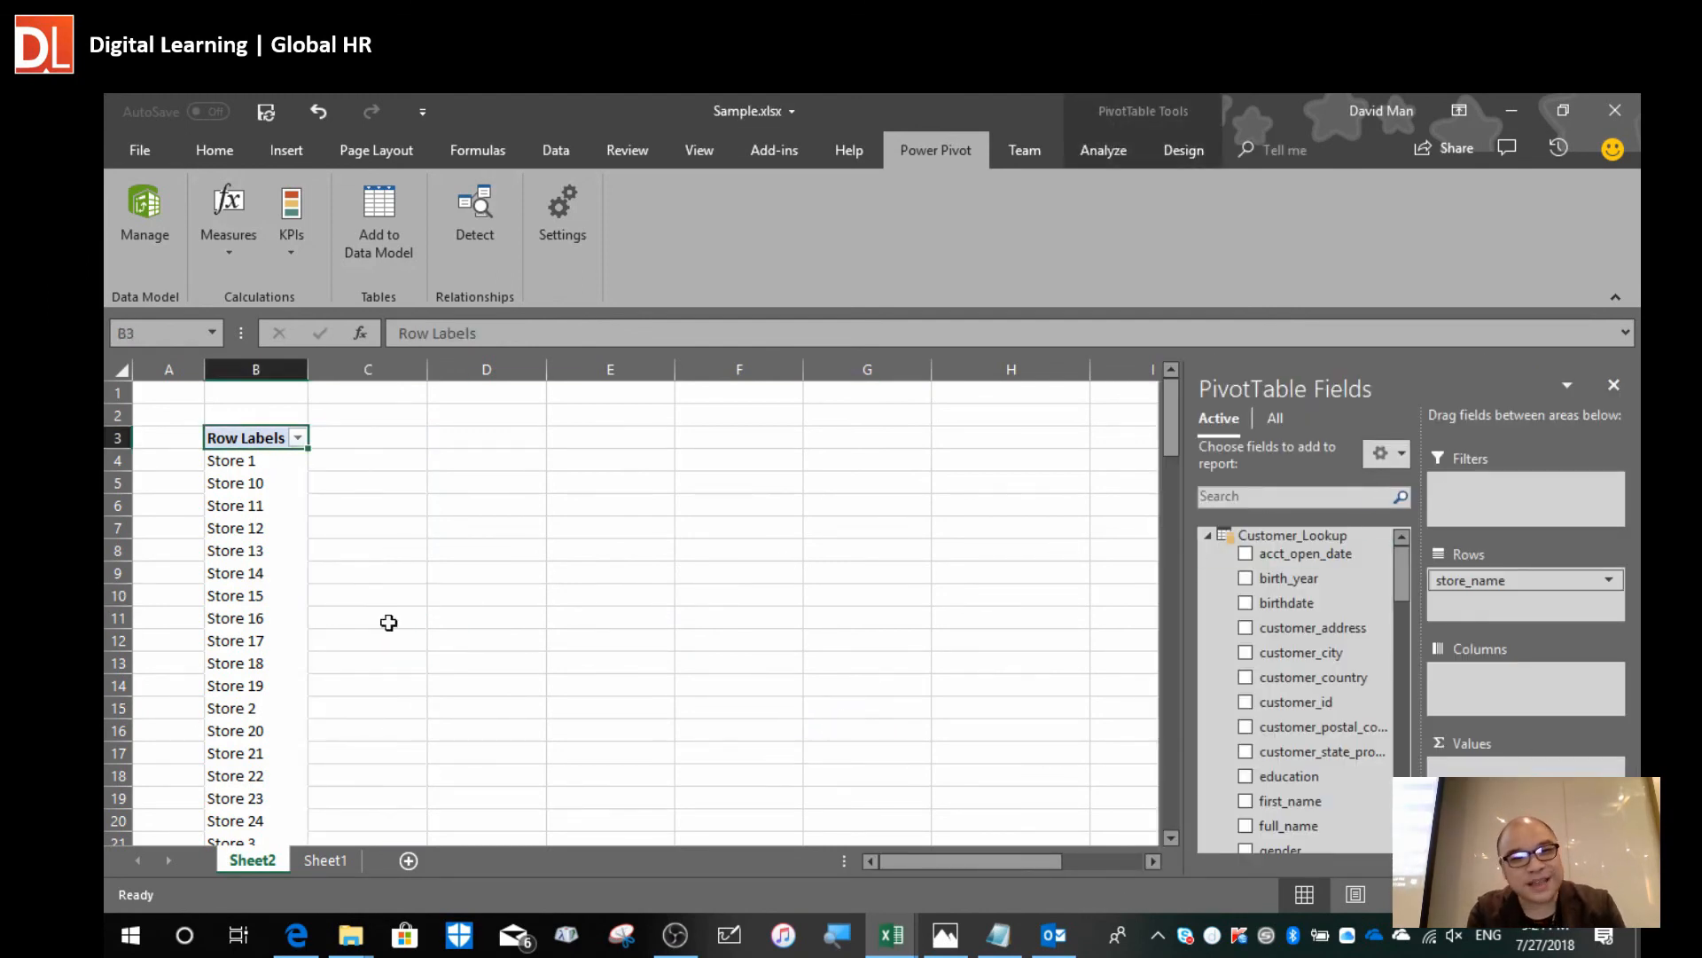
Place the Transactions quantity field in the values area of the store_name PivotTable.
click(1204, 537)
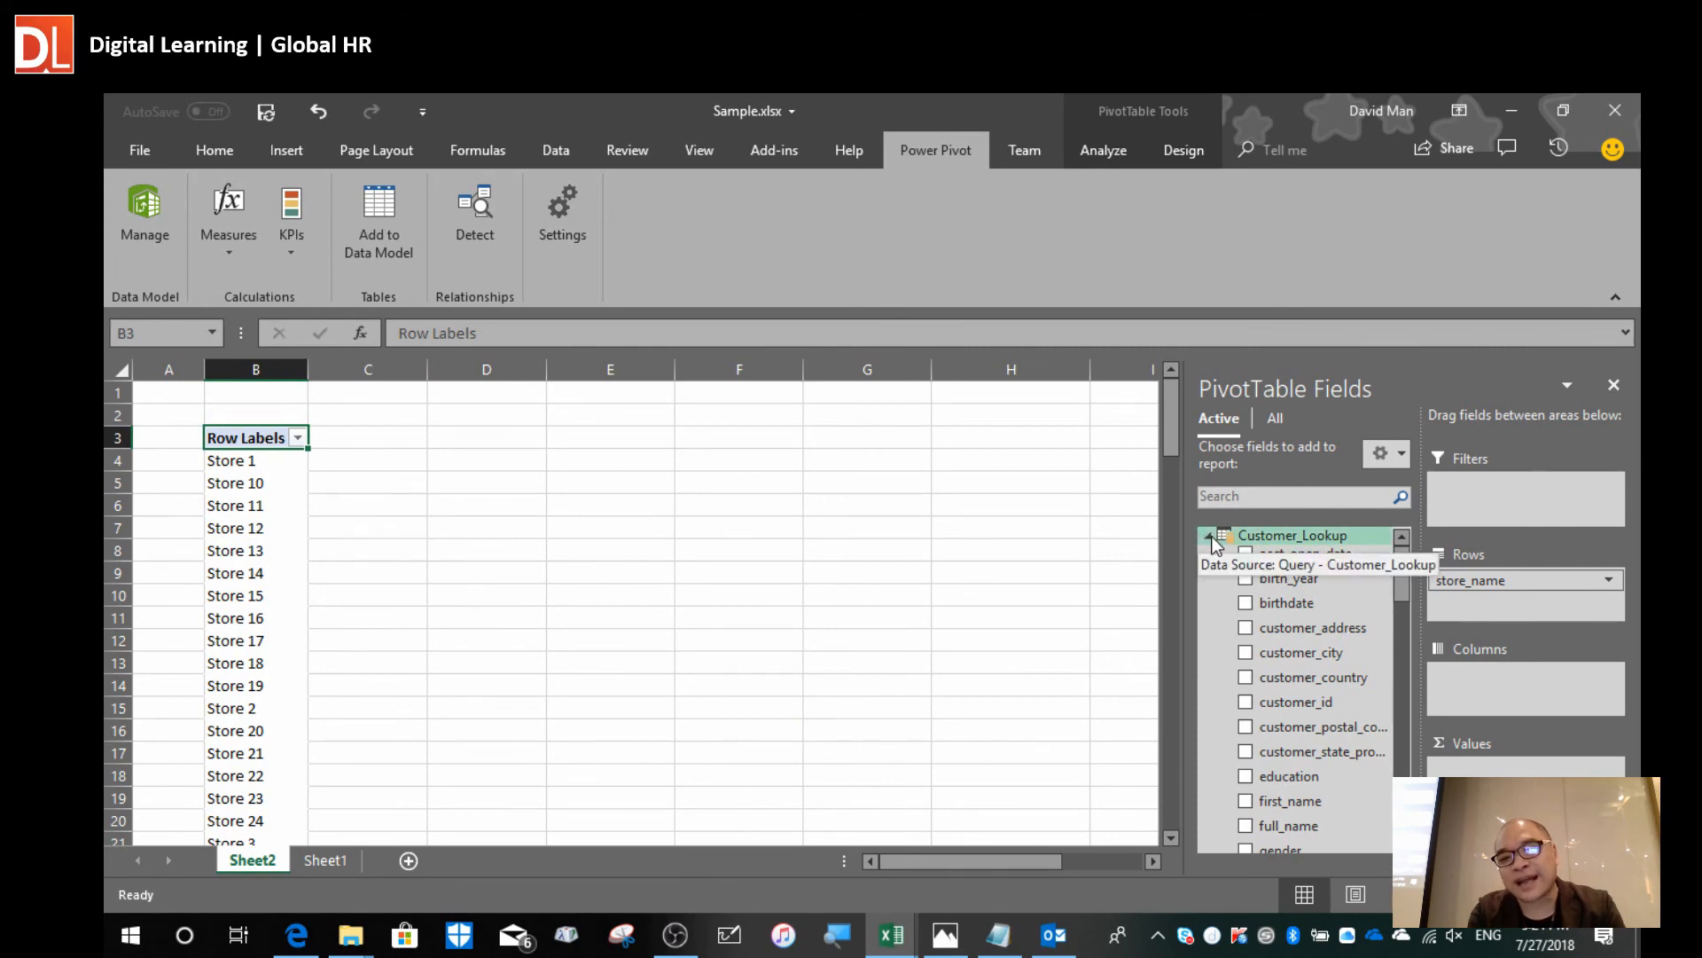
click(1207, 571)
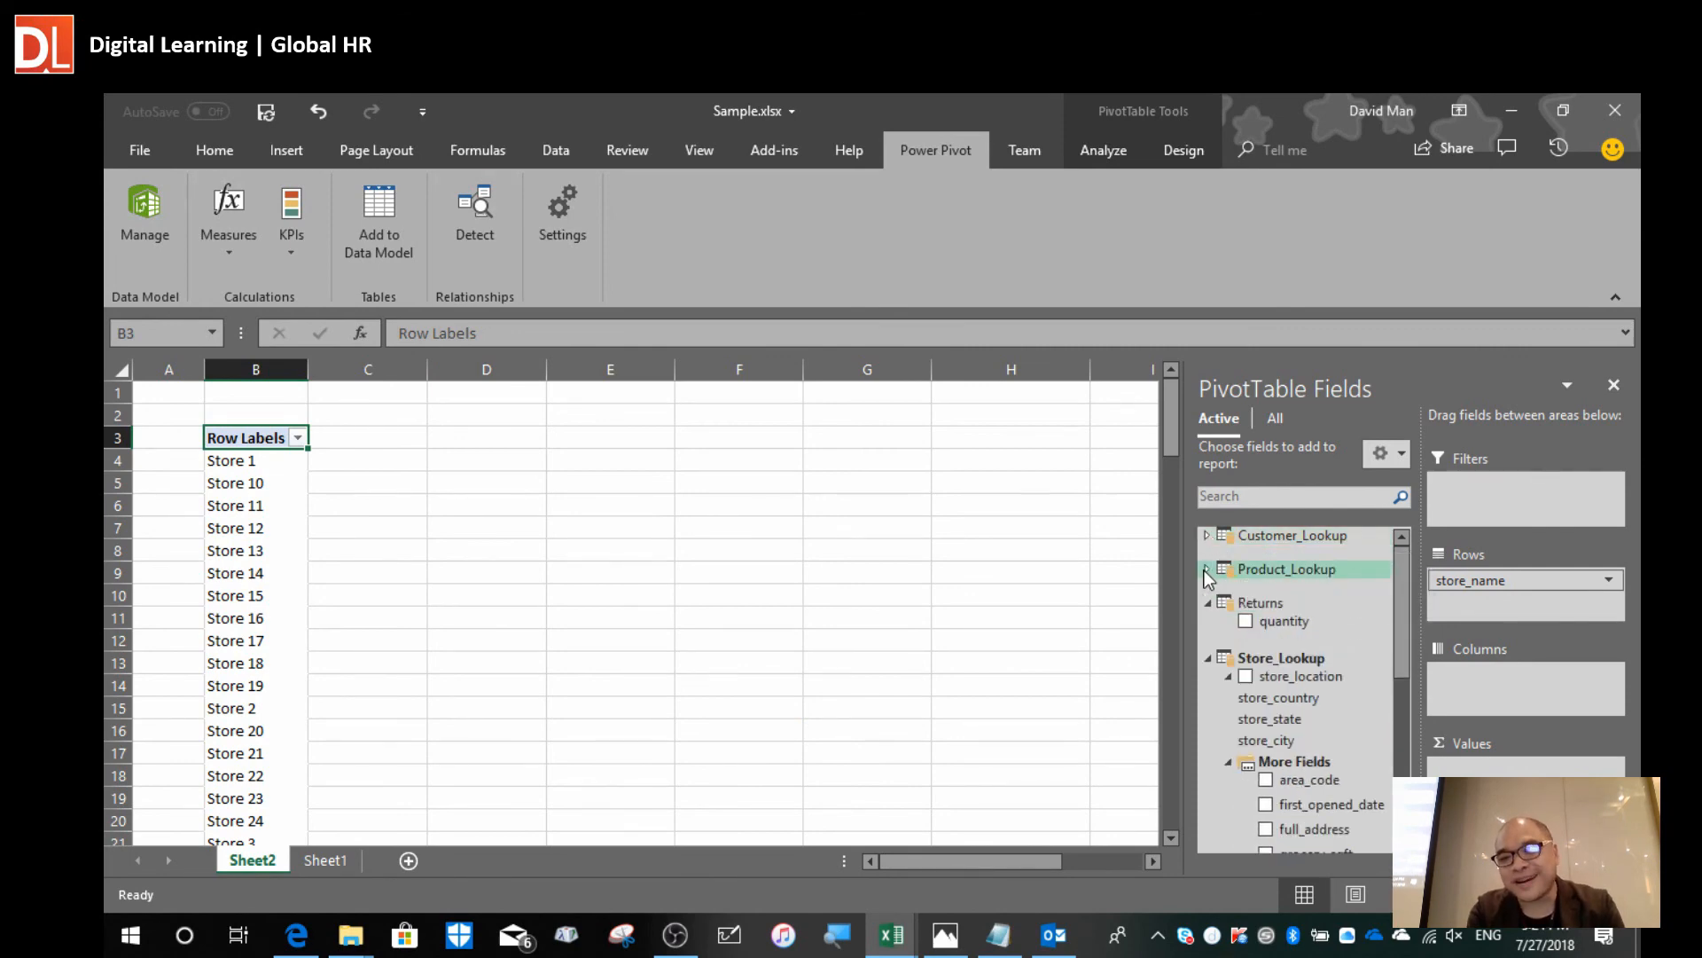
click(1207, 659)
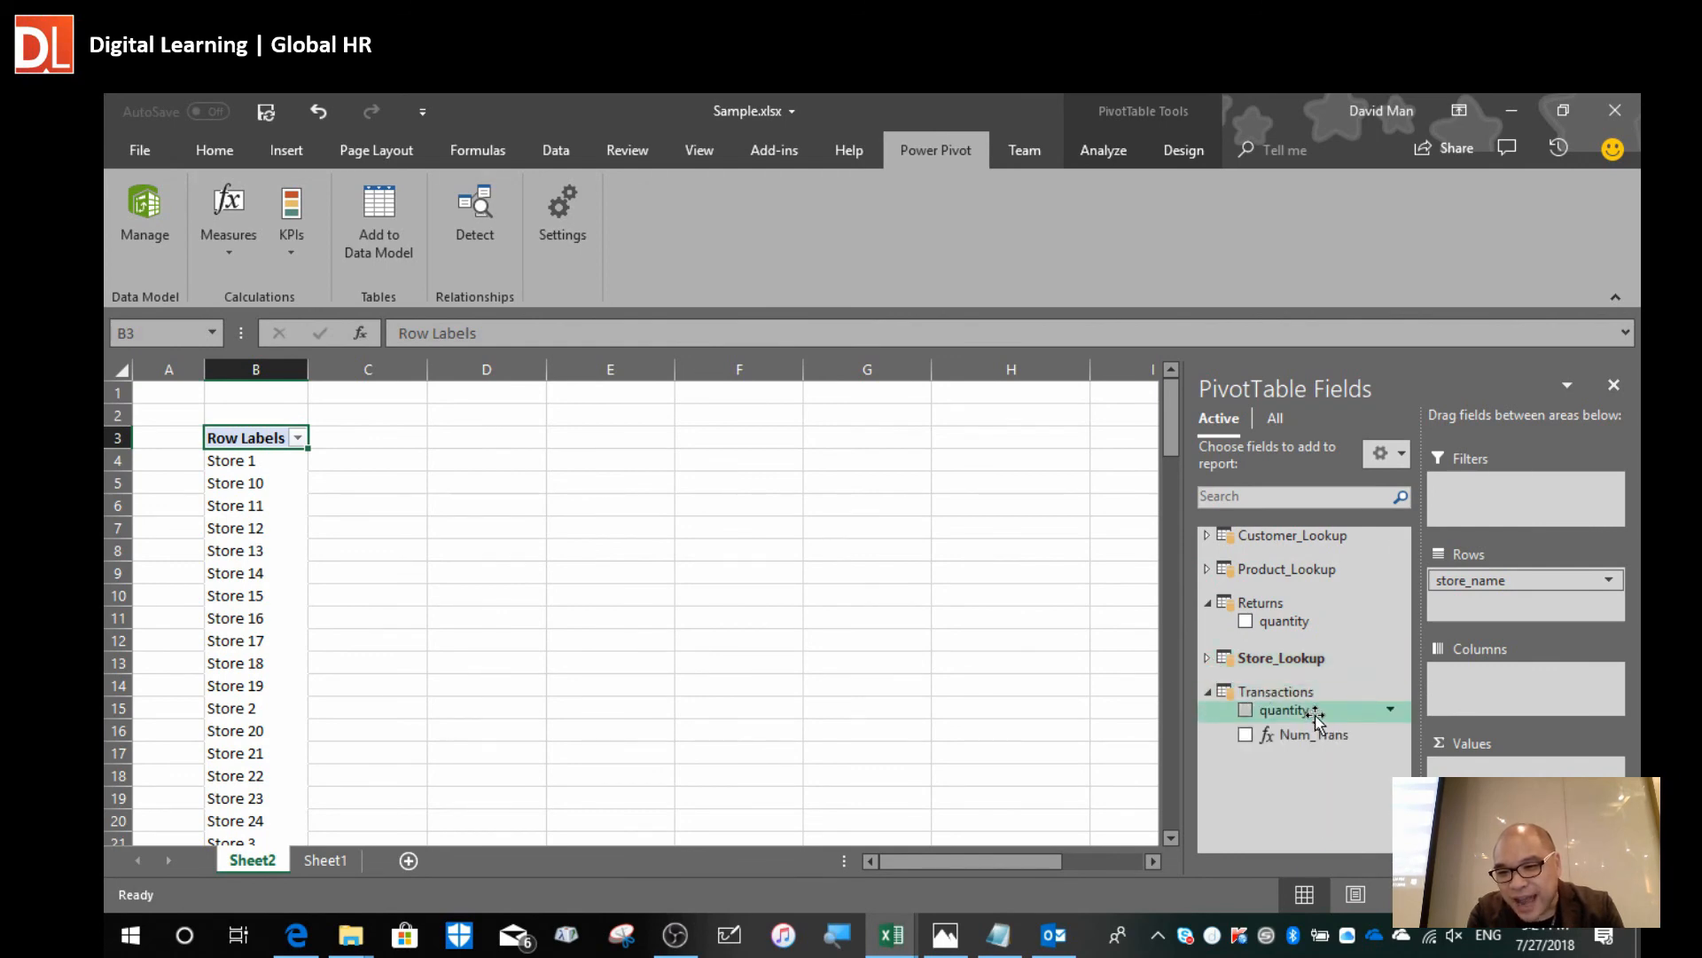
drag(1316, 714, 1502, 784)
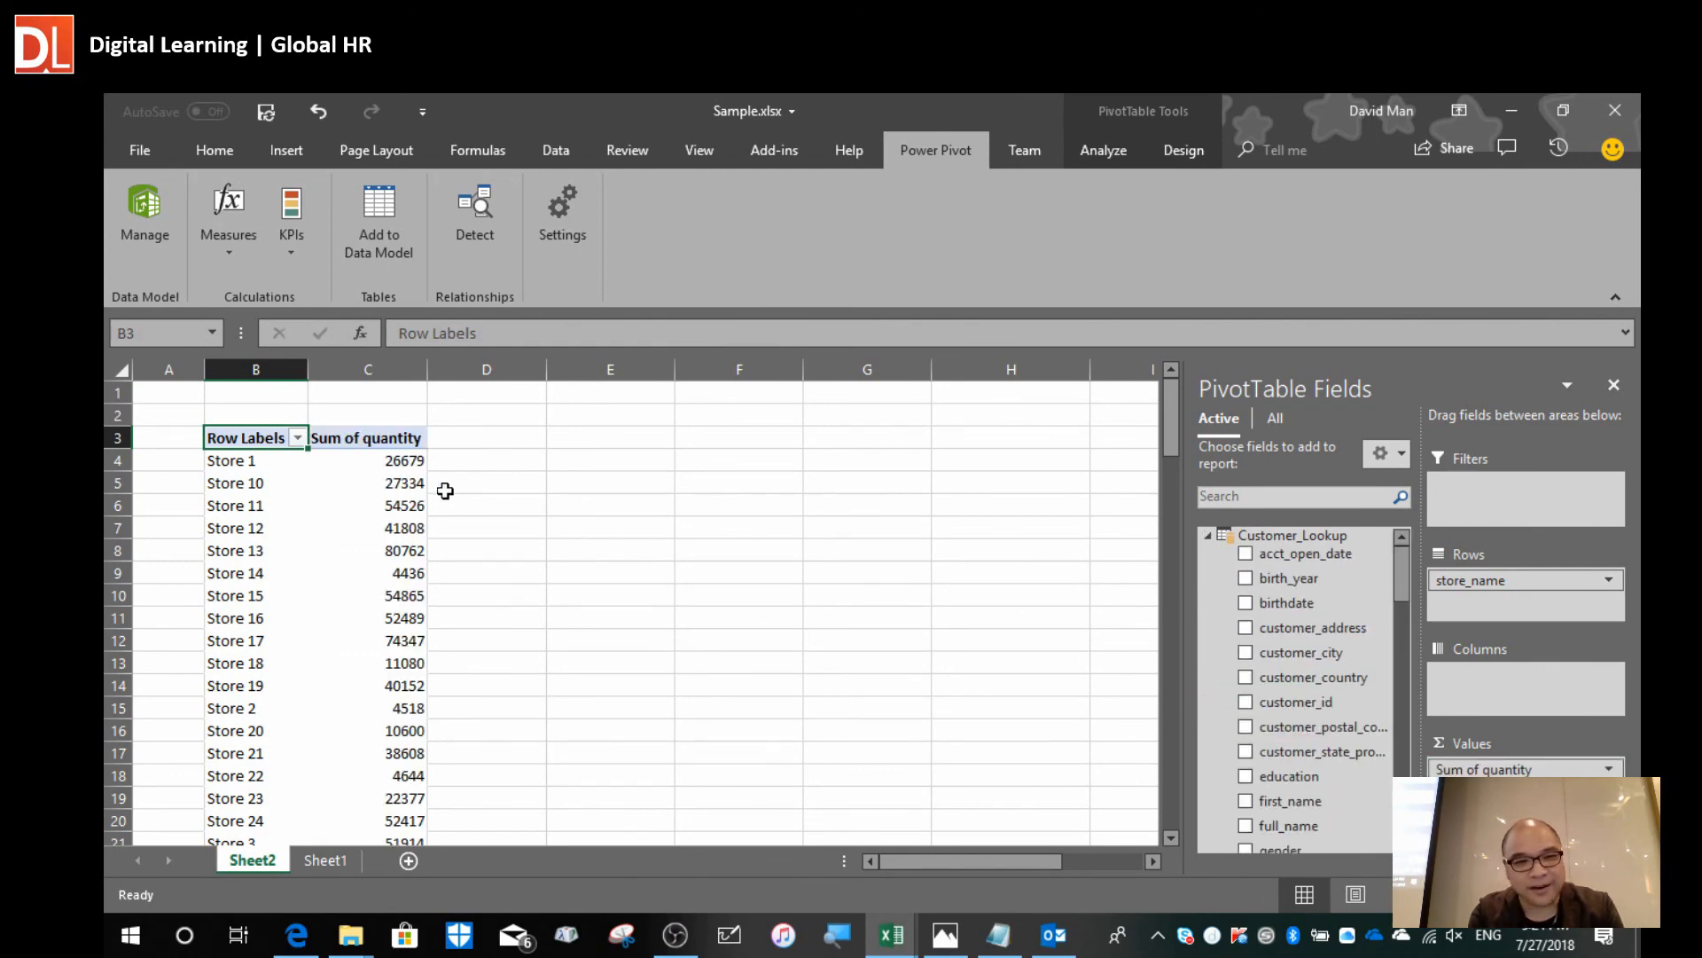
Give the Sum of quantity value the custom name Total_quantity.
click(390, 439)
double_click(389, 438)
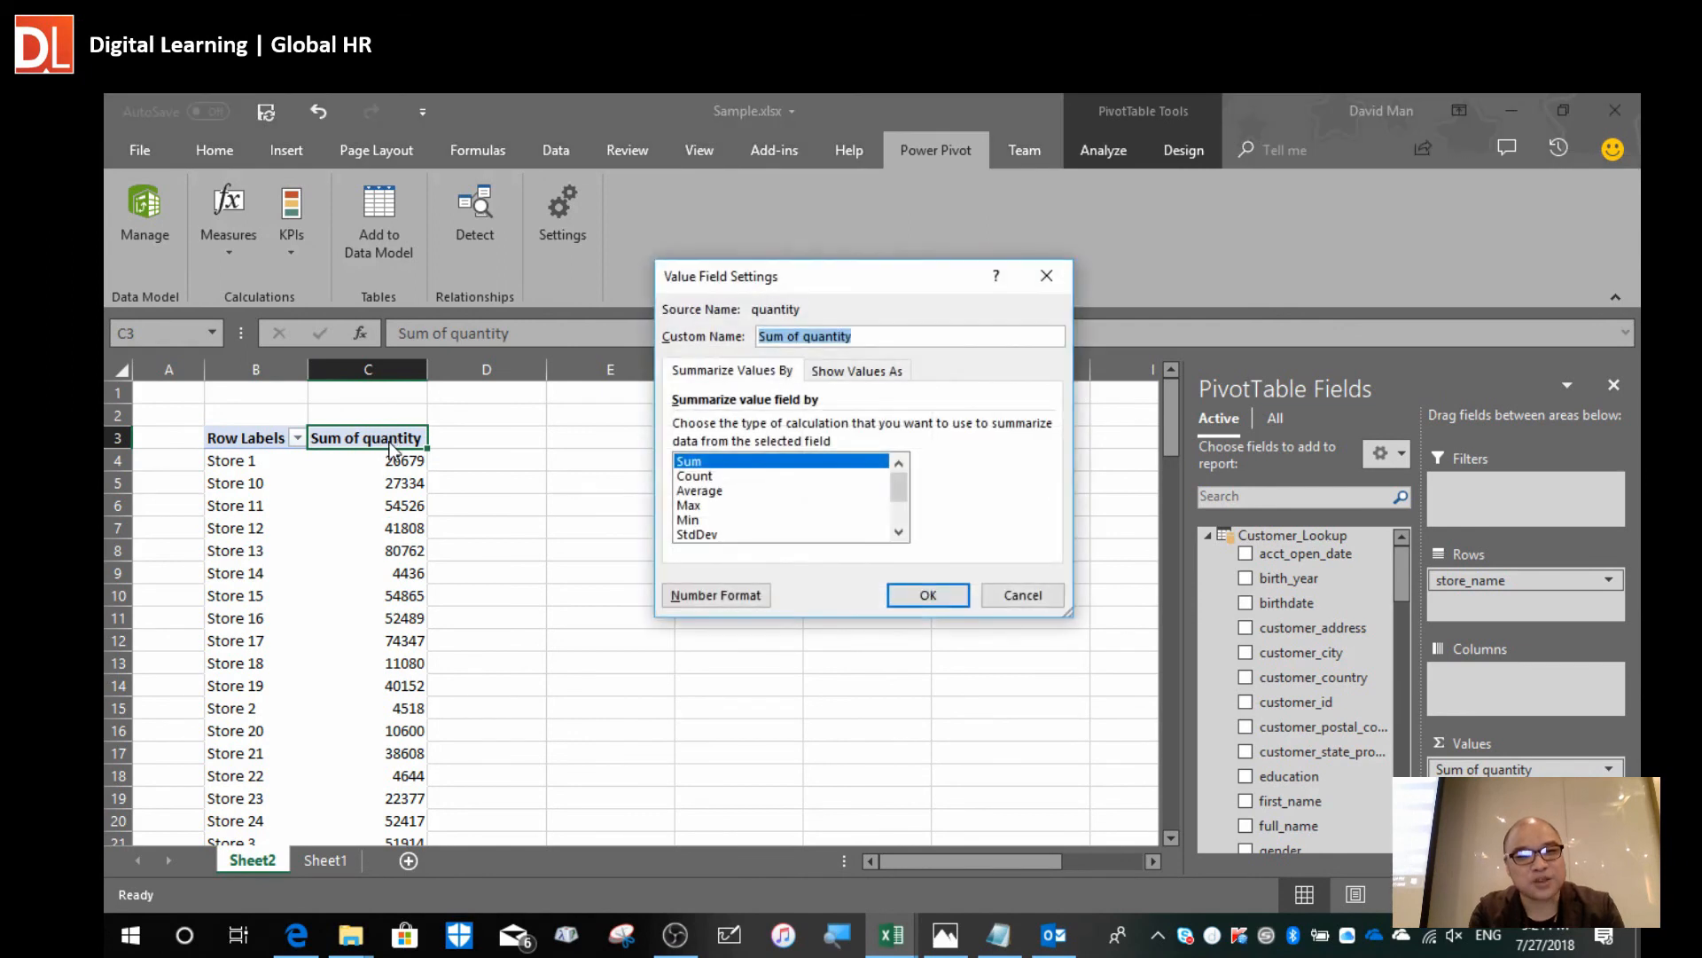
text(Total)
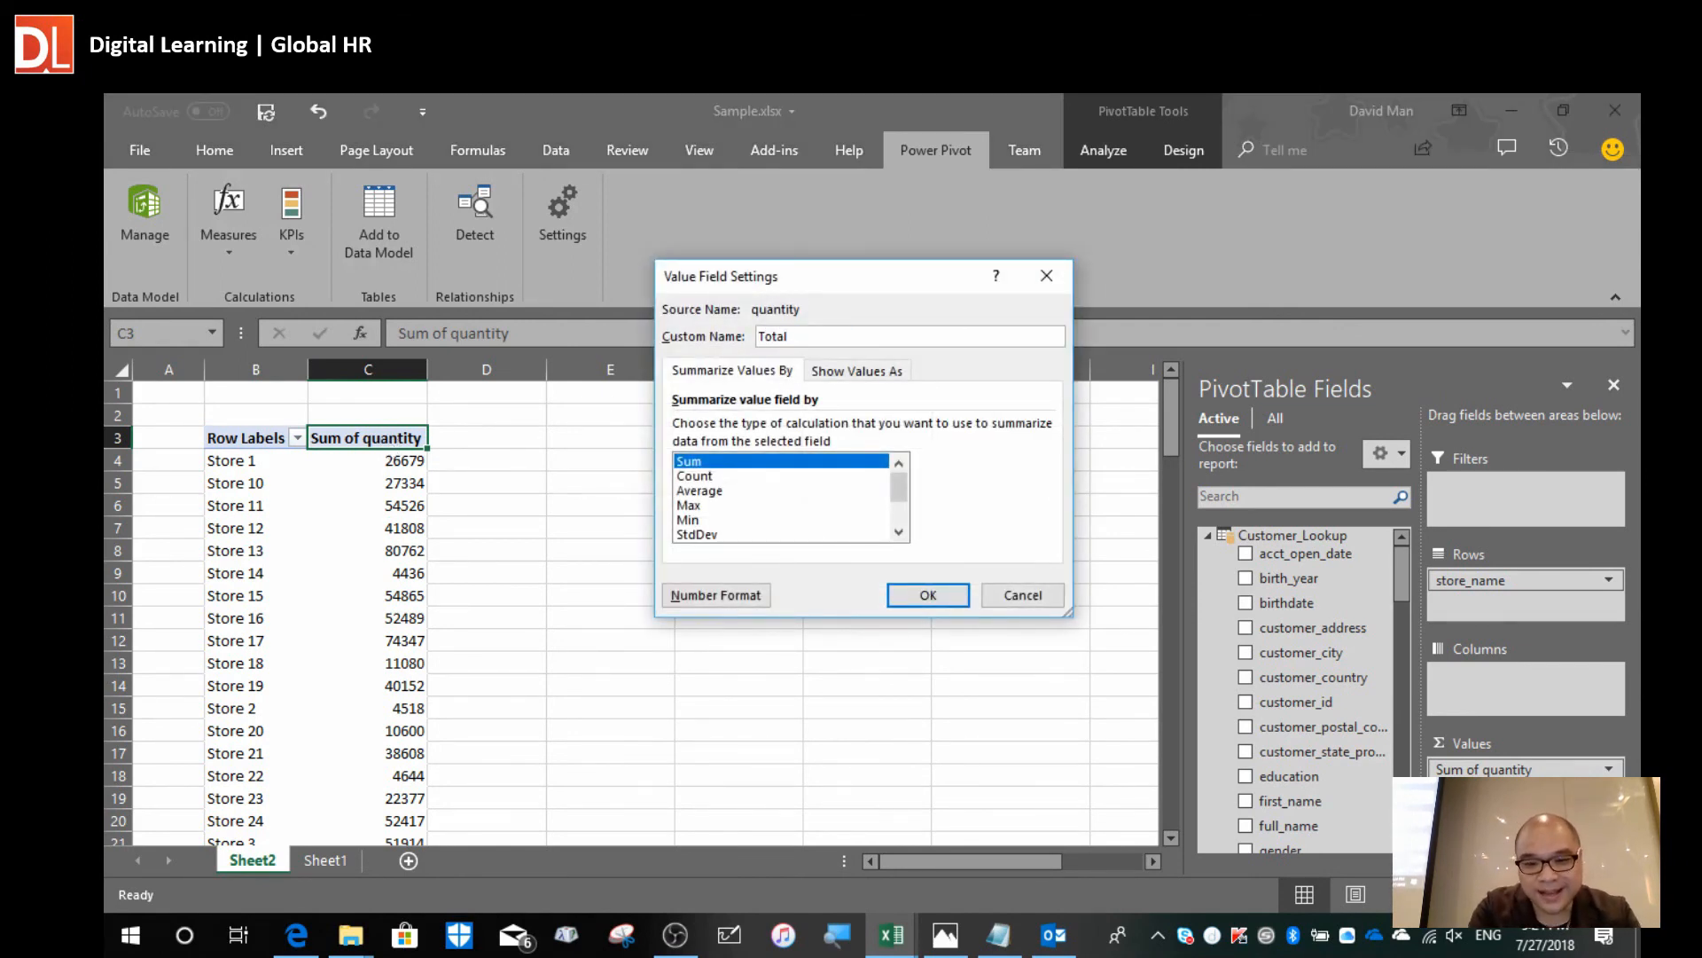
text(_quamtityt)
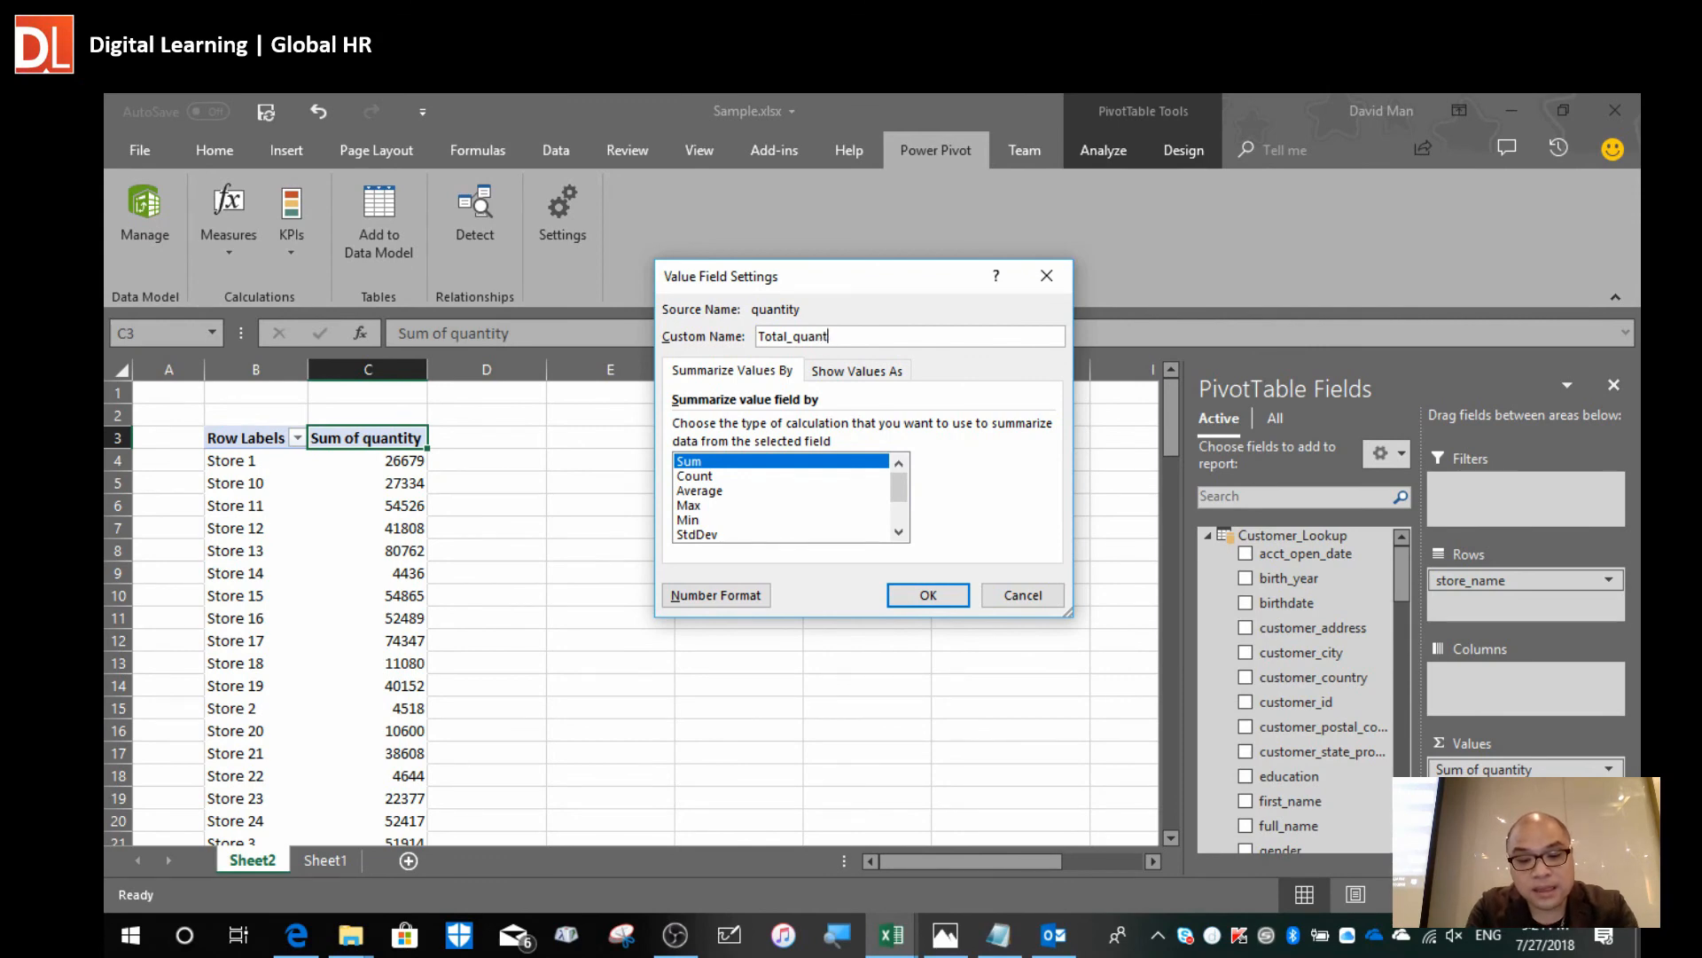
click(933, 597)
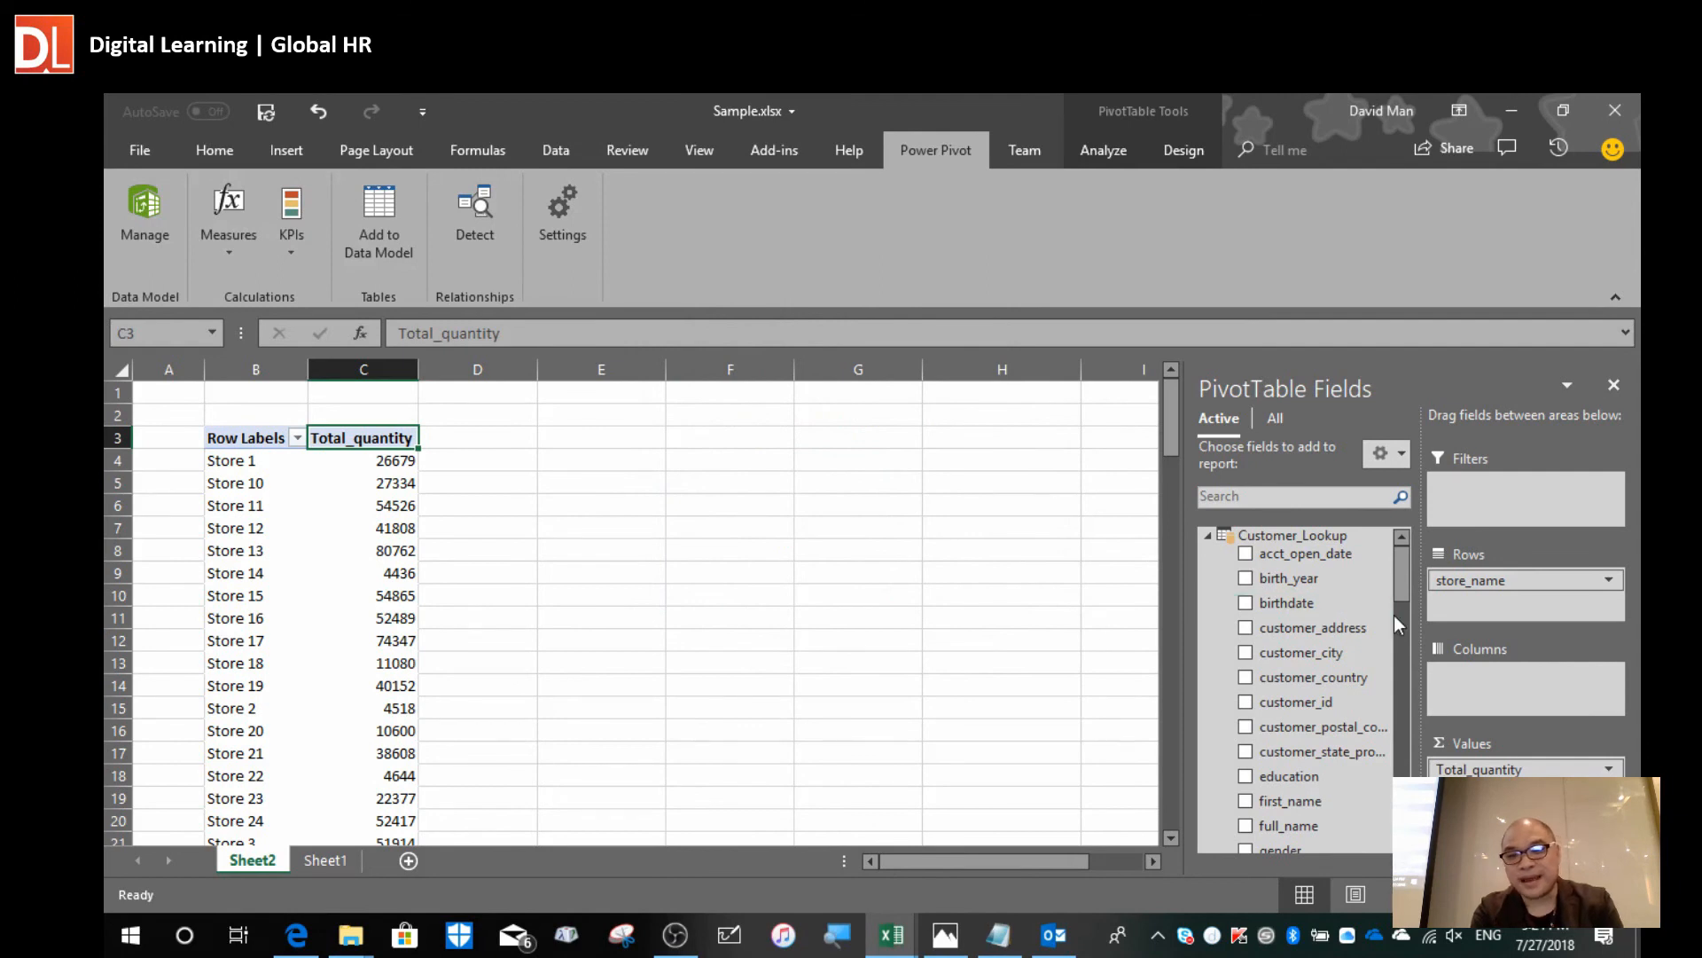
Add the quantity field from Returns to the PivotTable values after Total_quantity.
click(1206, 536)
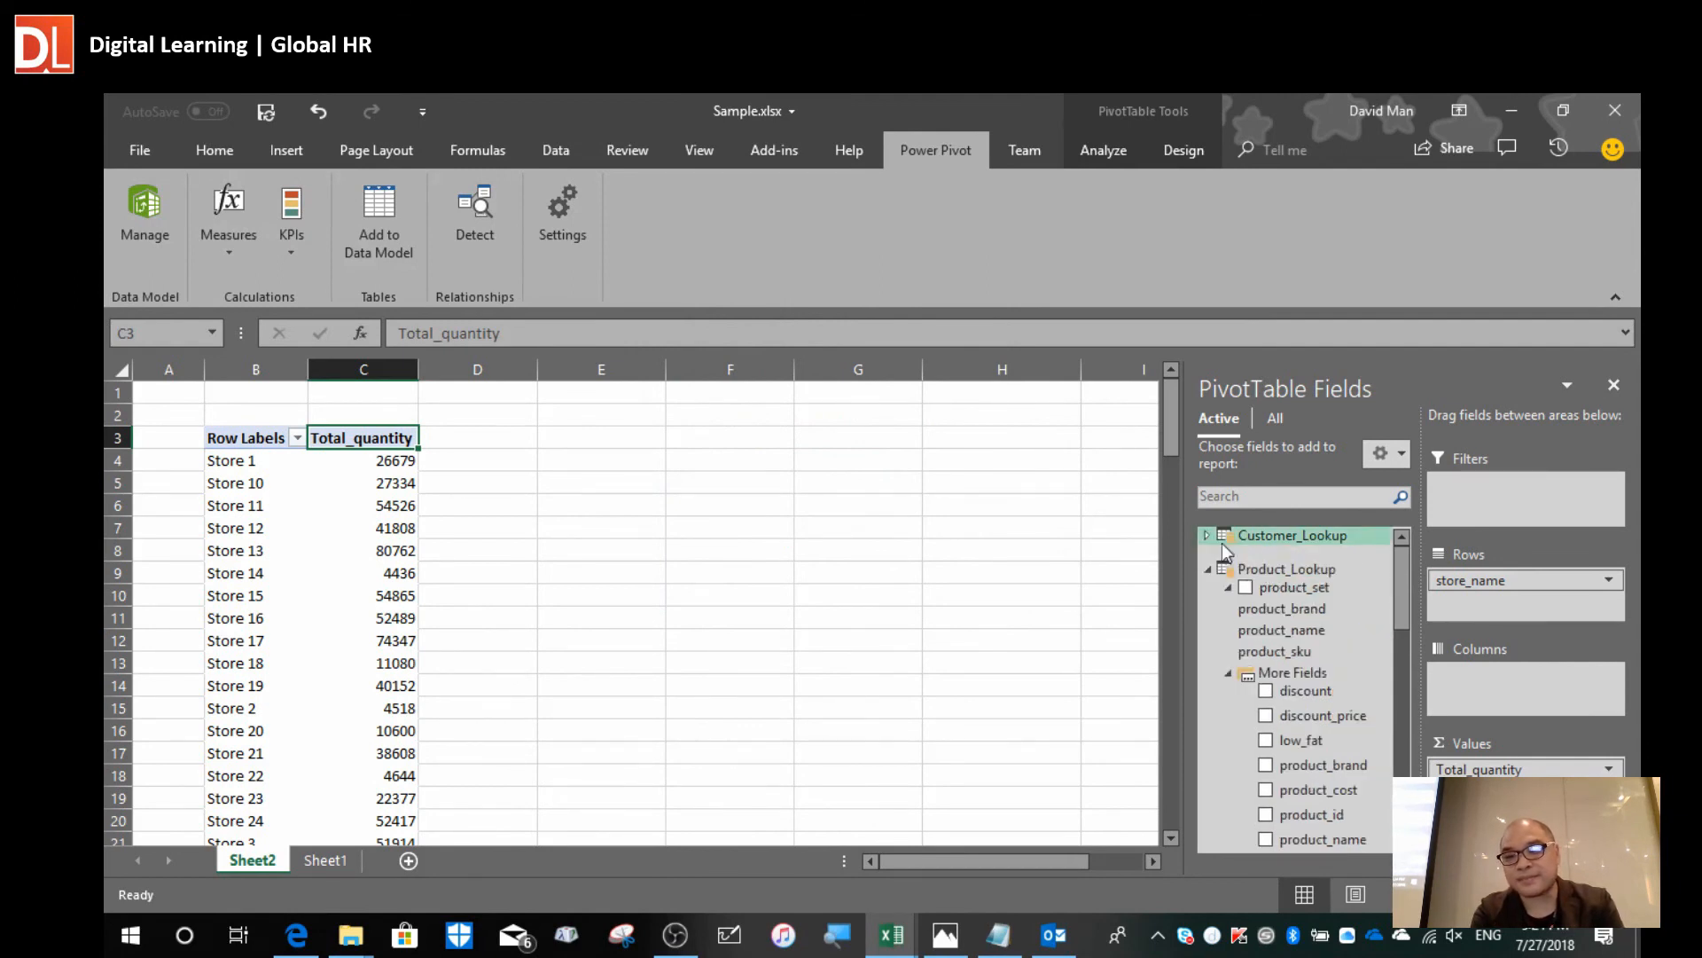
click(1208, 570)
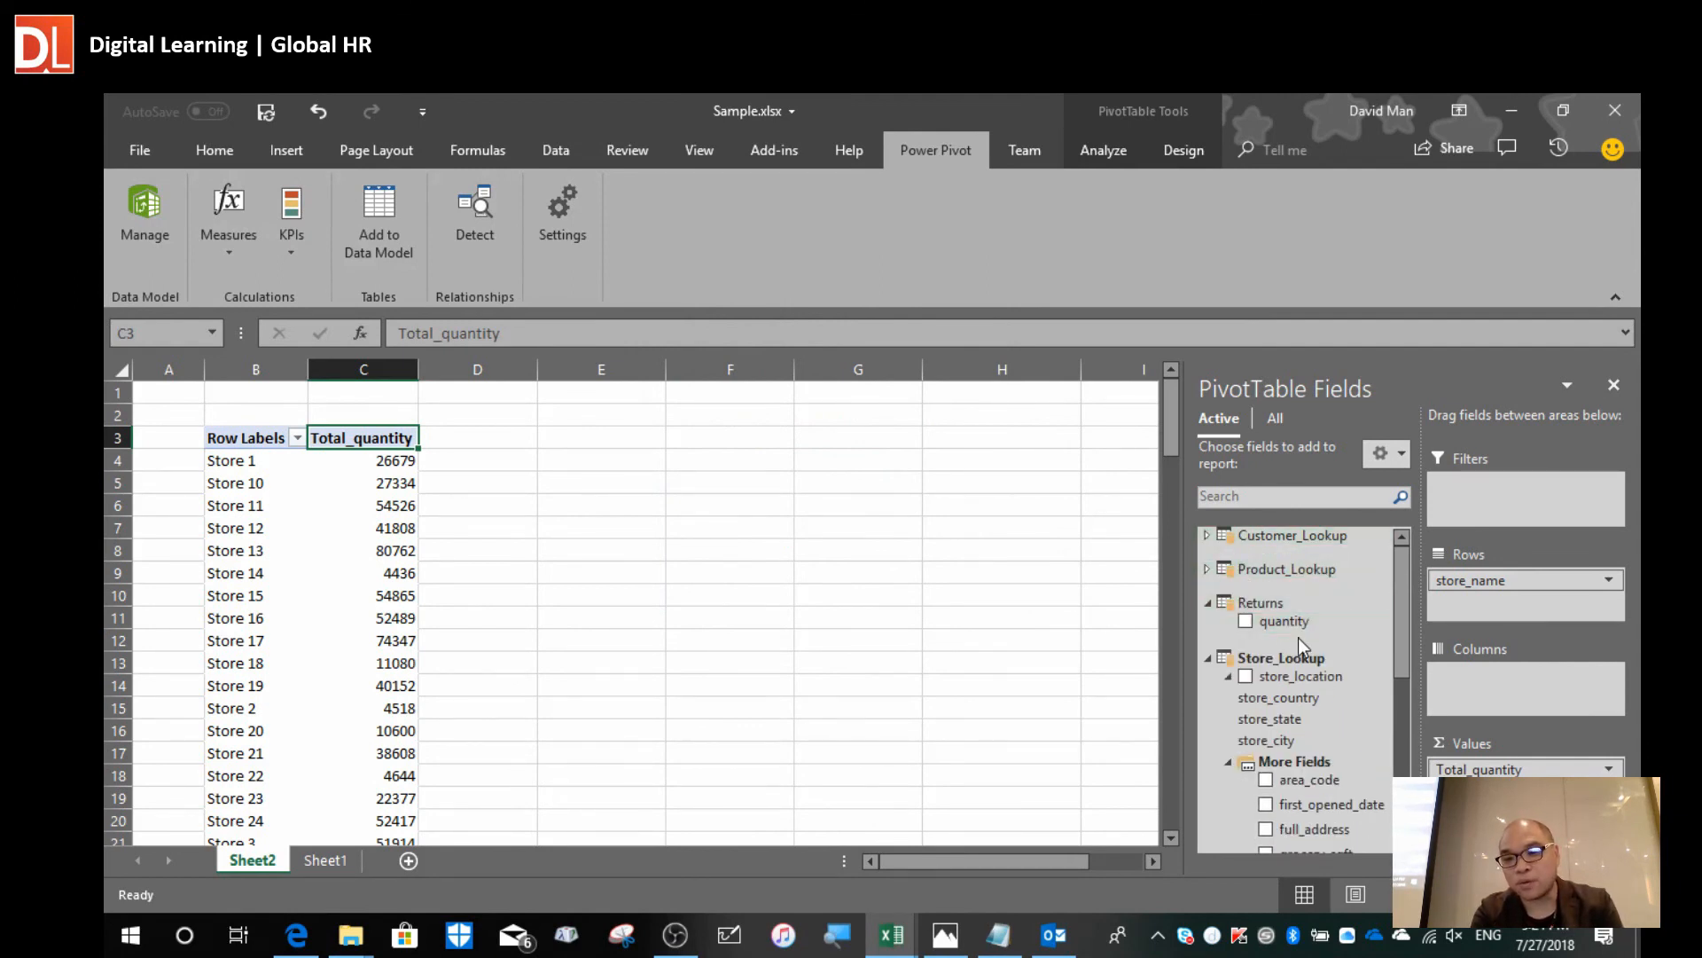
drag(1291, 623, 1518, 793)
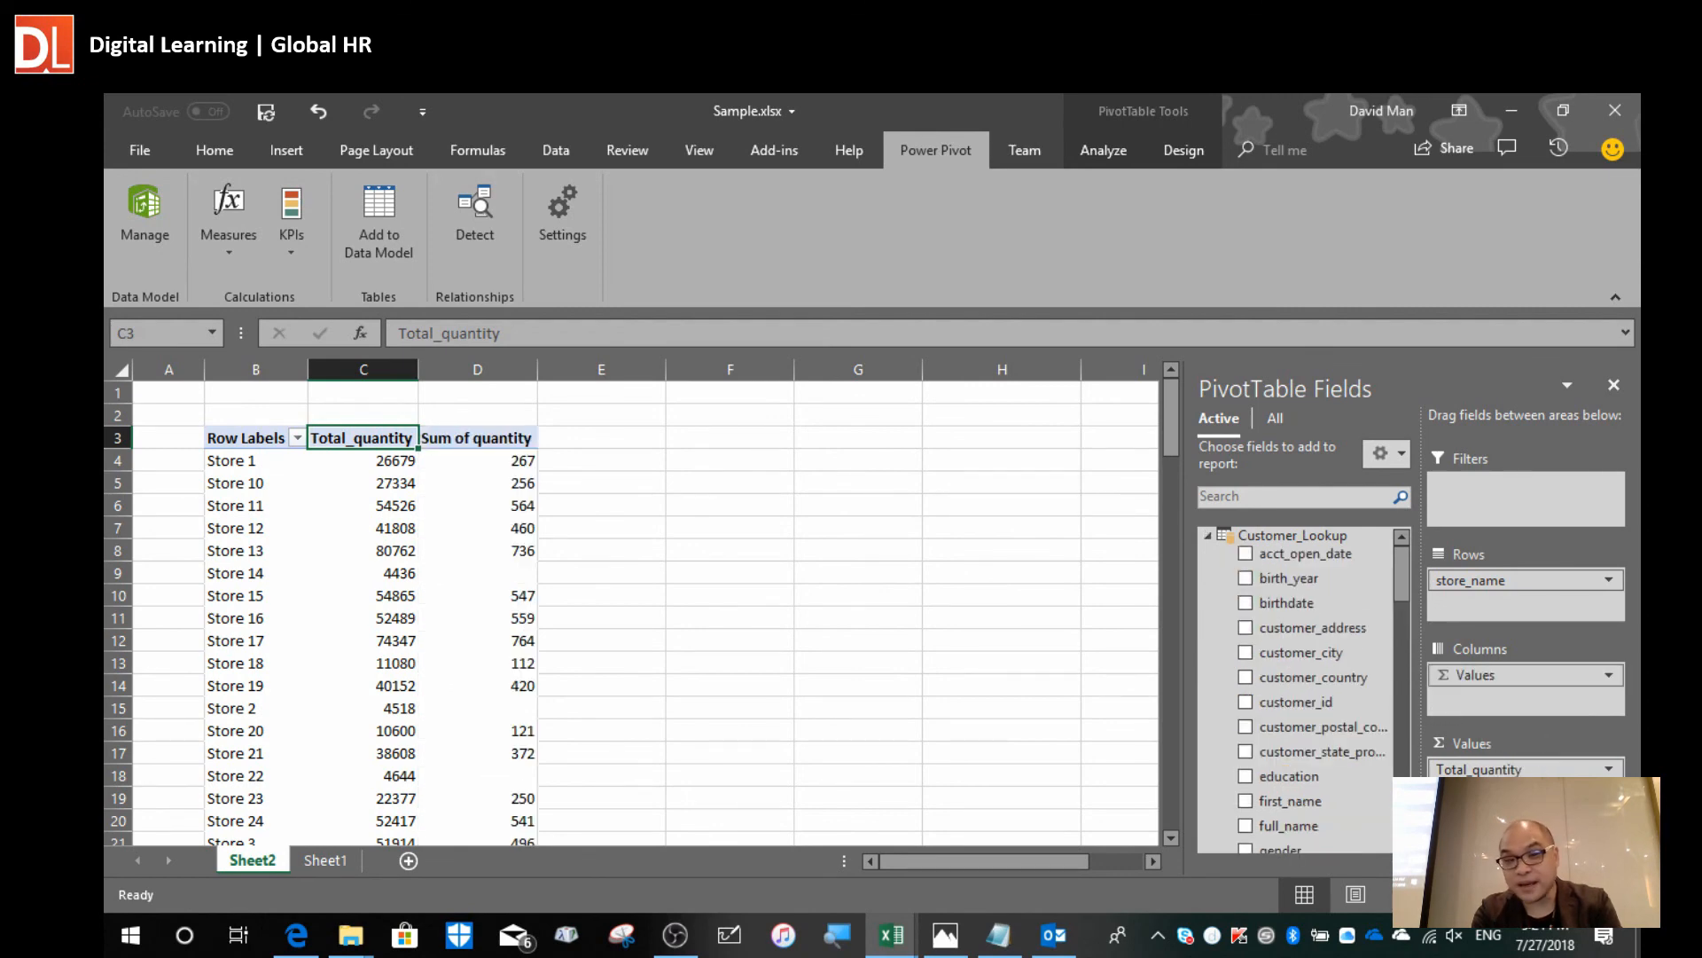
Give the Returns Sum of quantity value the custom name Return_quantity.
click(477, 443)
double_click(478, 443)
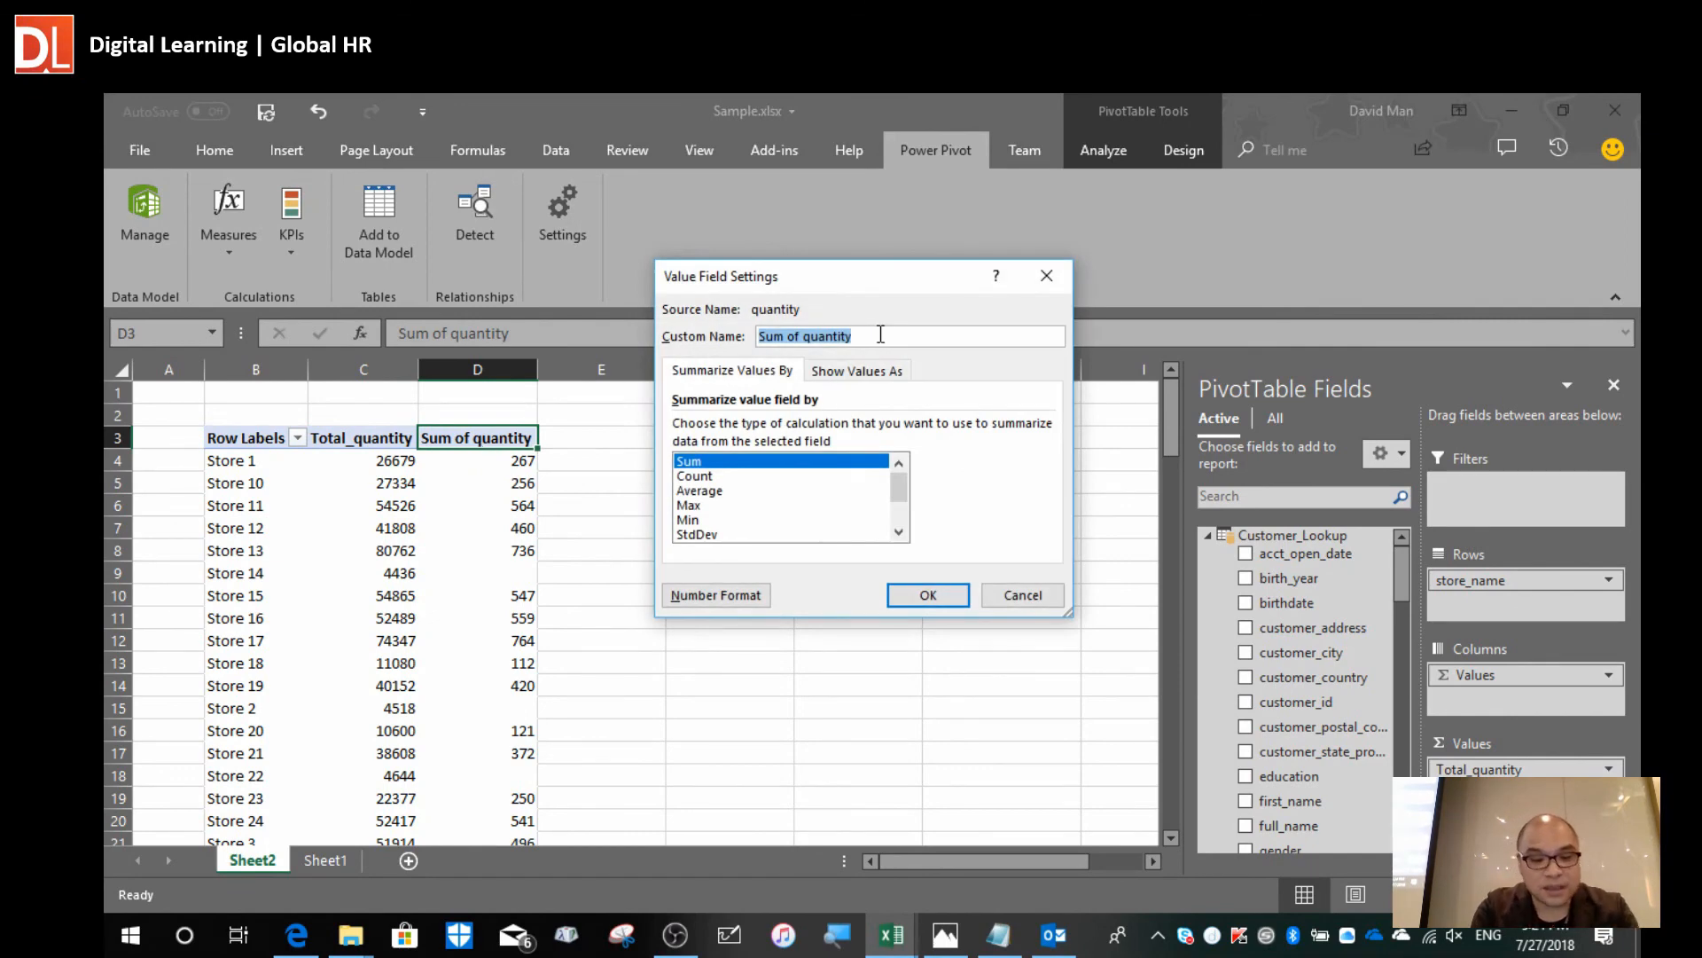
text(Return_)
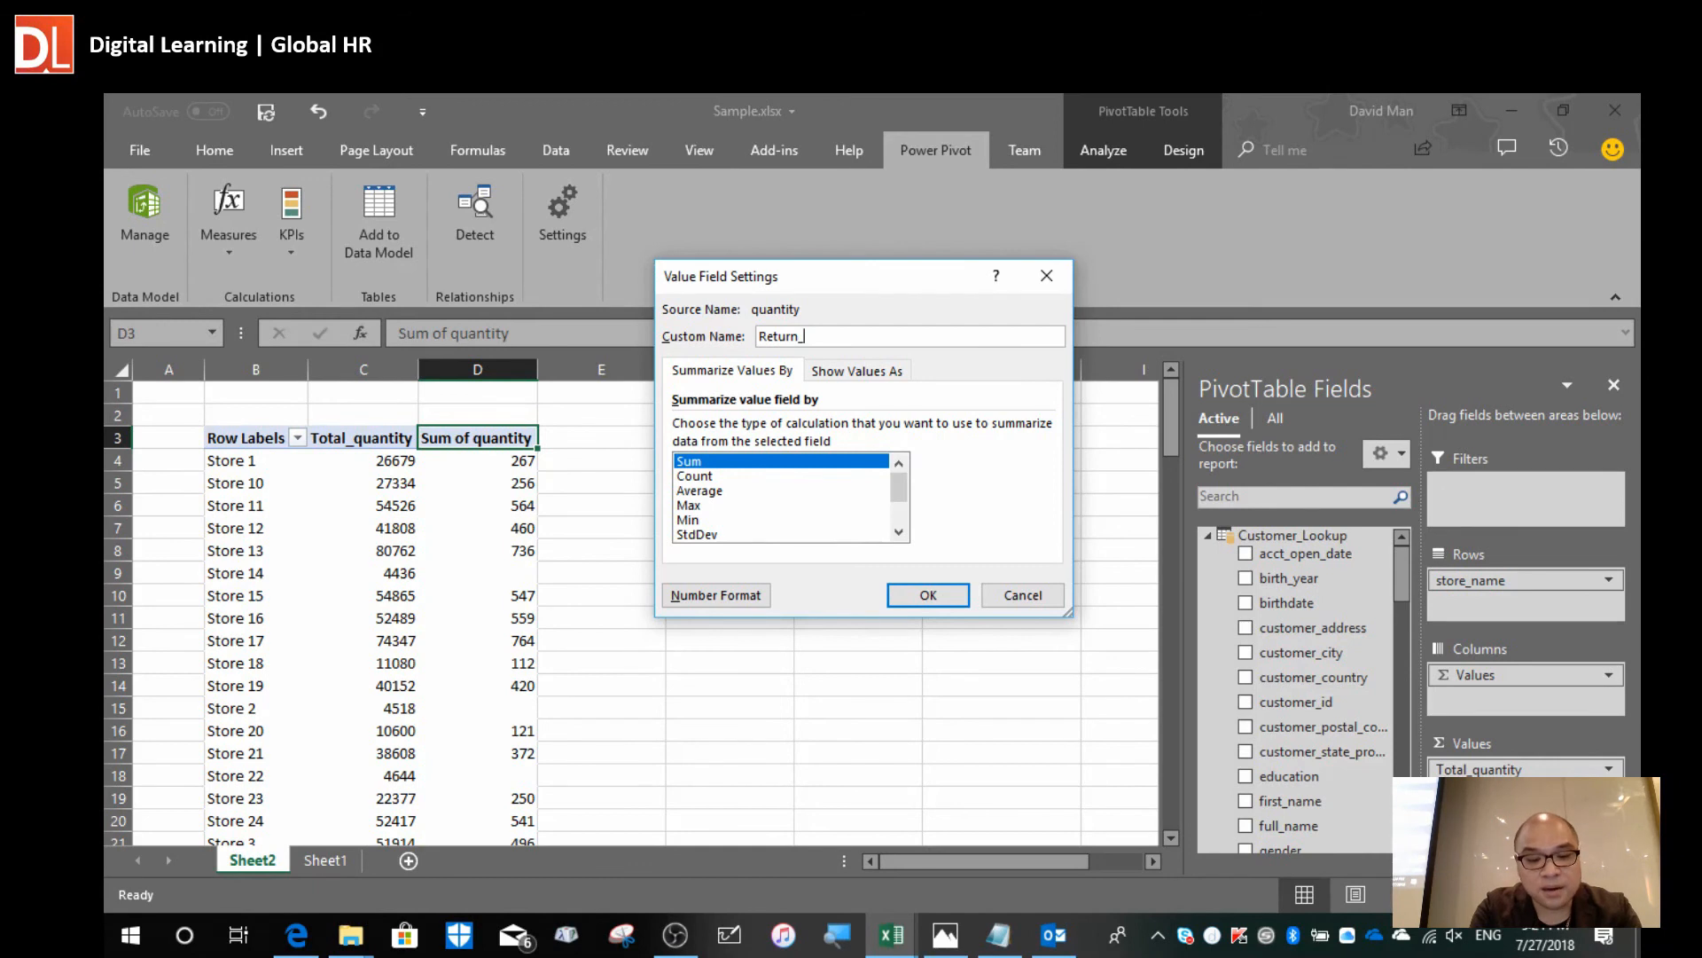
text(quantity)
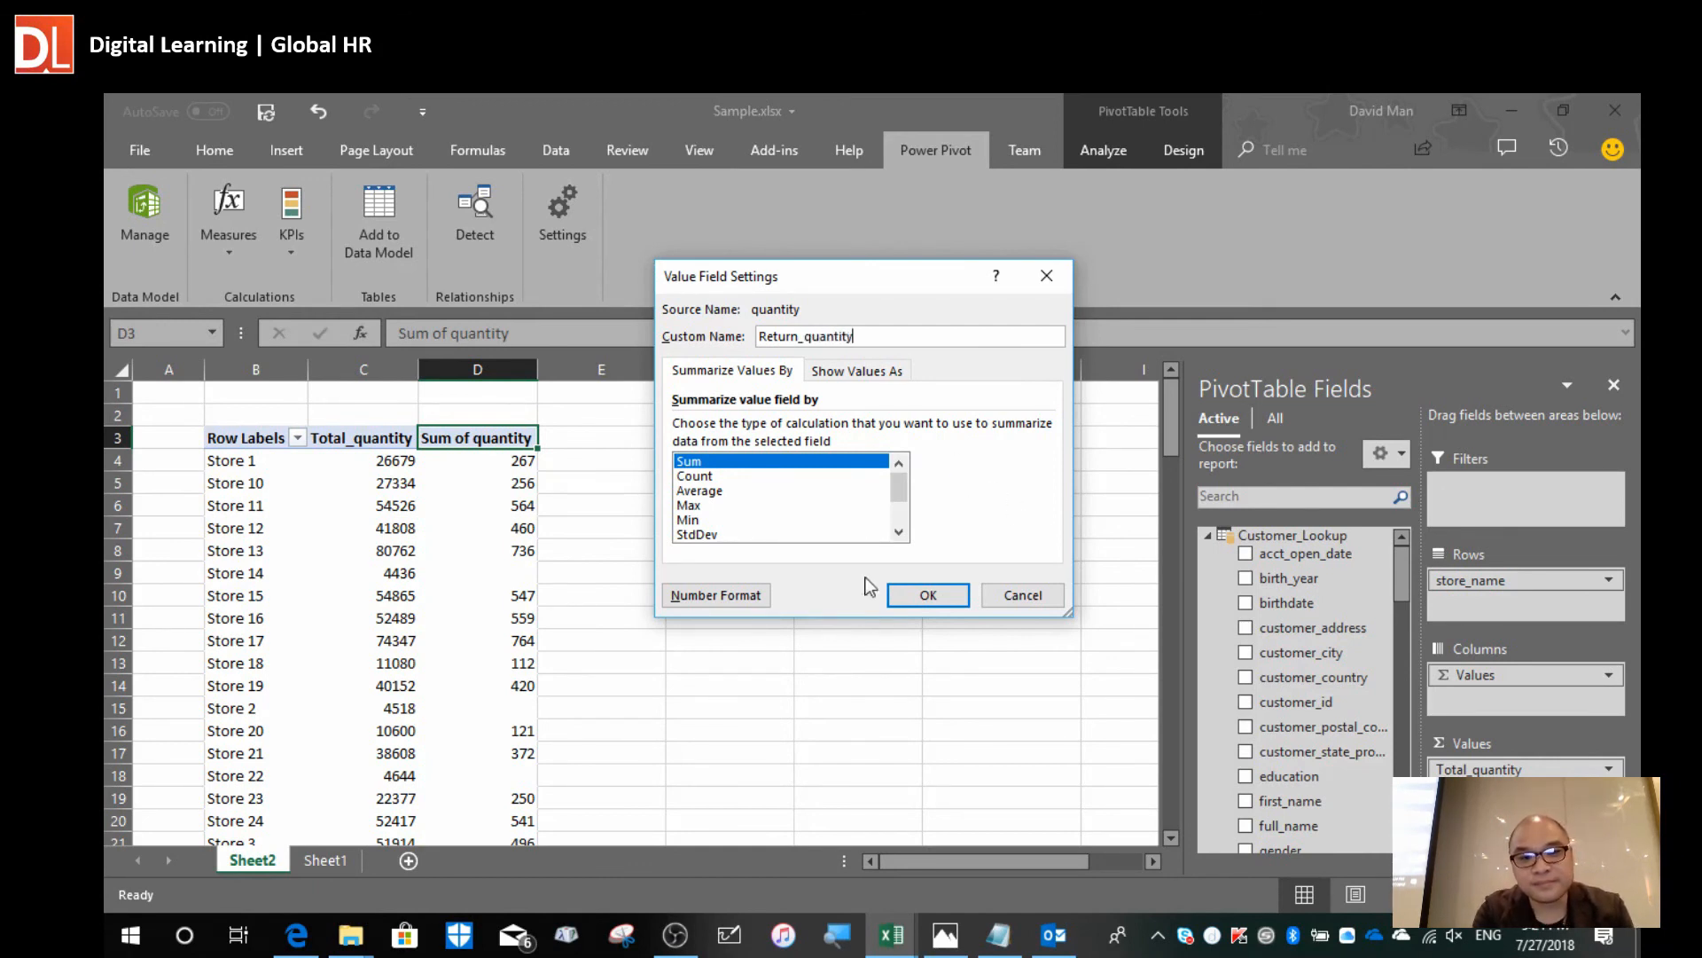
click(927, 595)
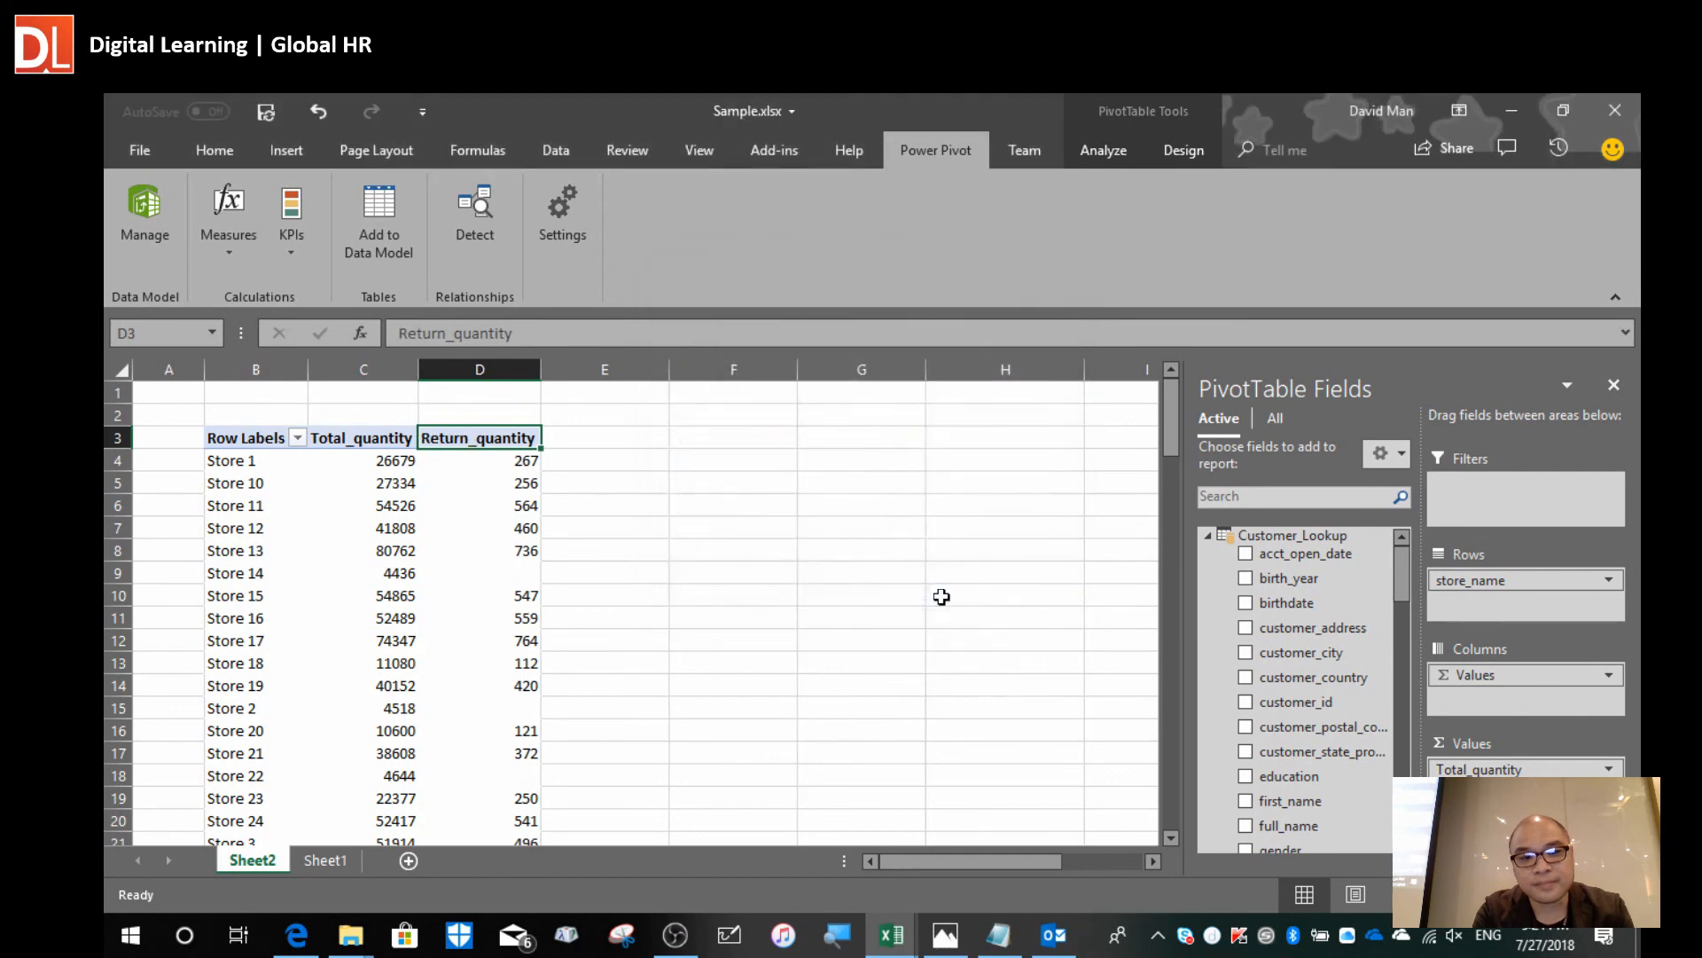
Widen the Return_quantity and Total_quantity columns of the PivotTable.
click(486, 574)
drag(541, 369, 588, 369)
click(501, 489)
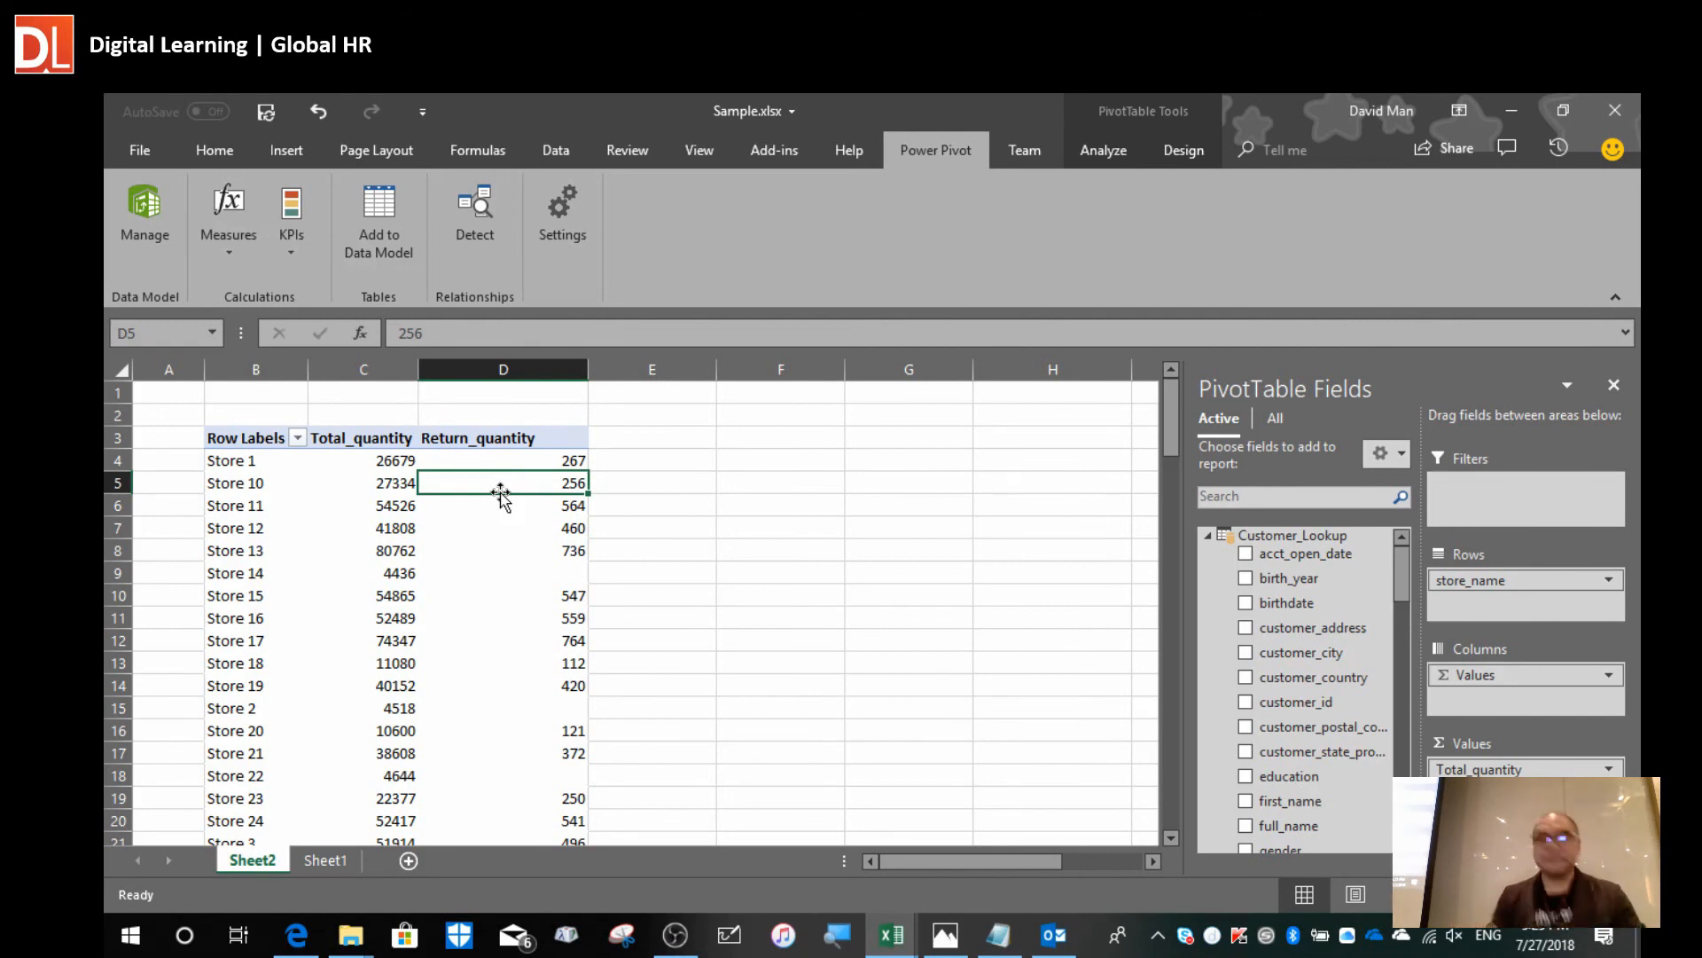
drag(419, 369, 466, 375)
click(393, 523)
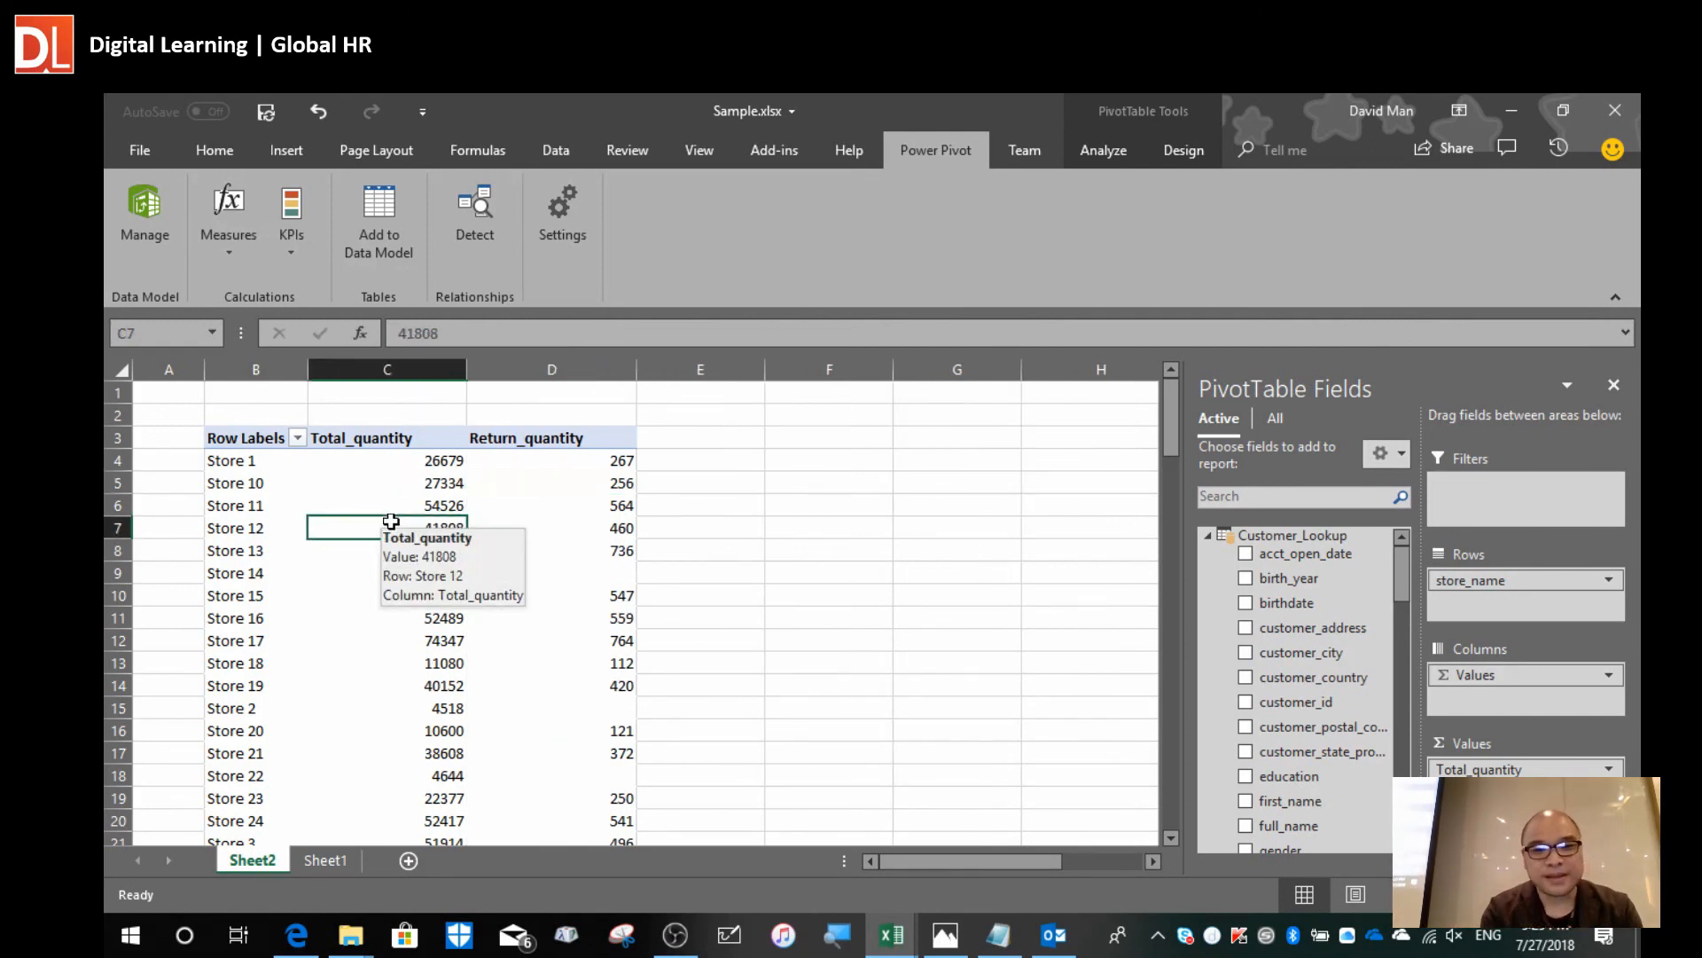
click(553, 480)
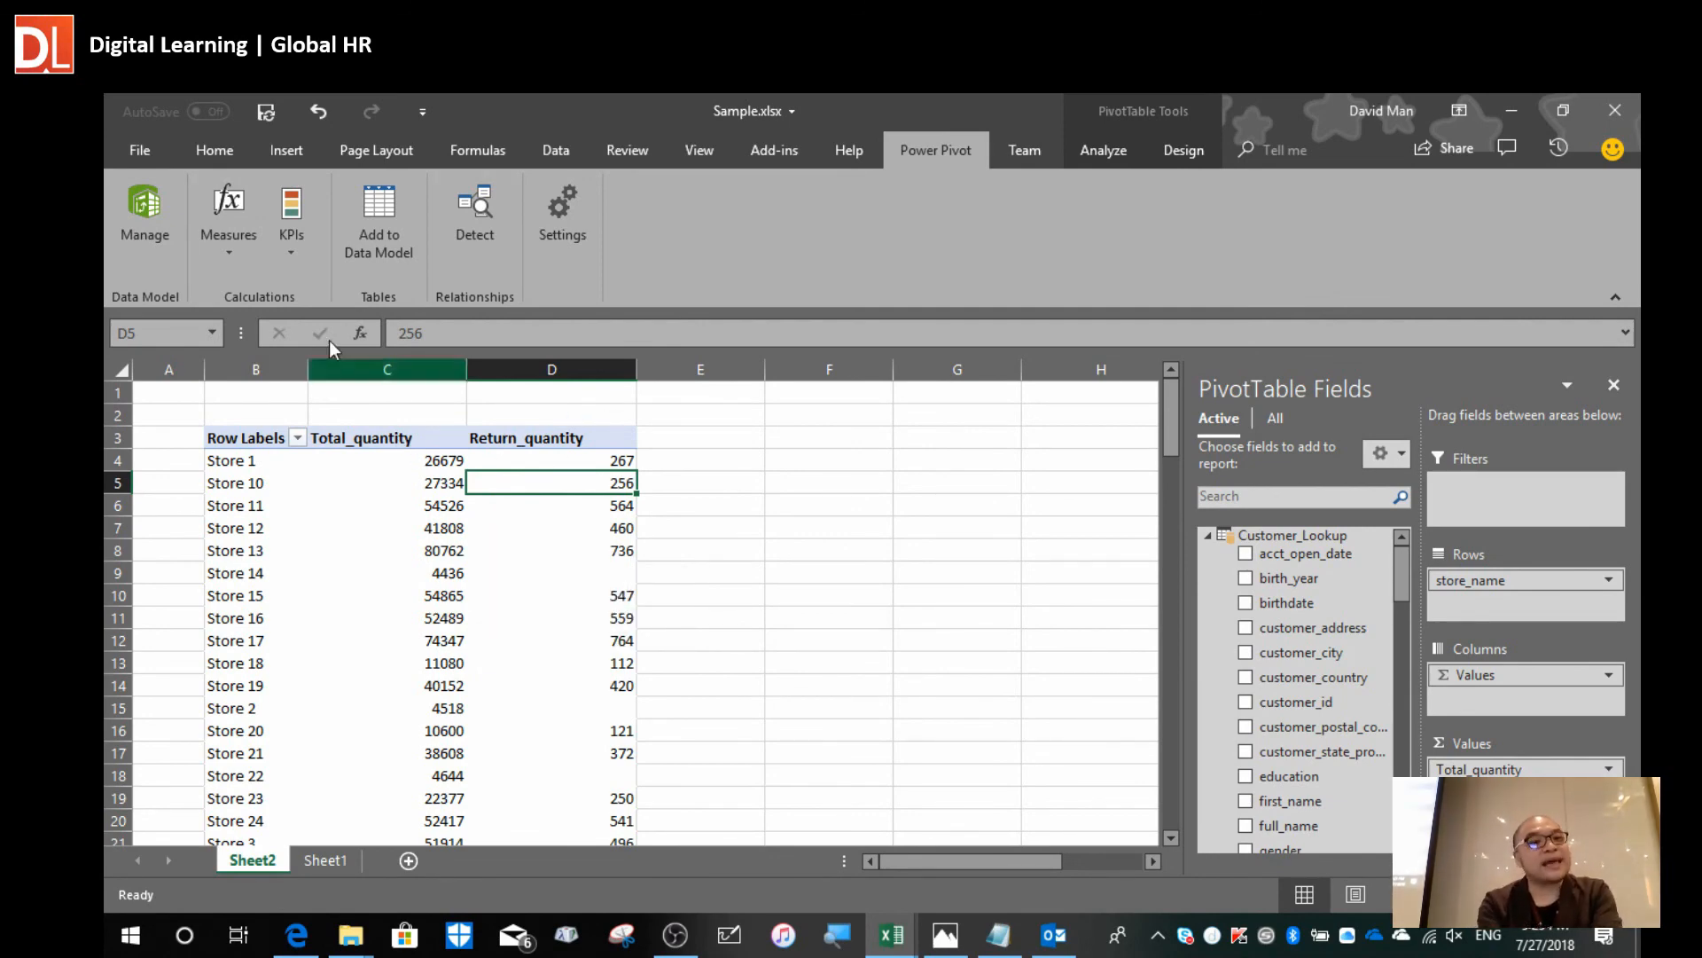
Start a new measure for the PivotTable's data model and assign it to the Store_Lookup table.
click(227, 248)
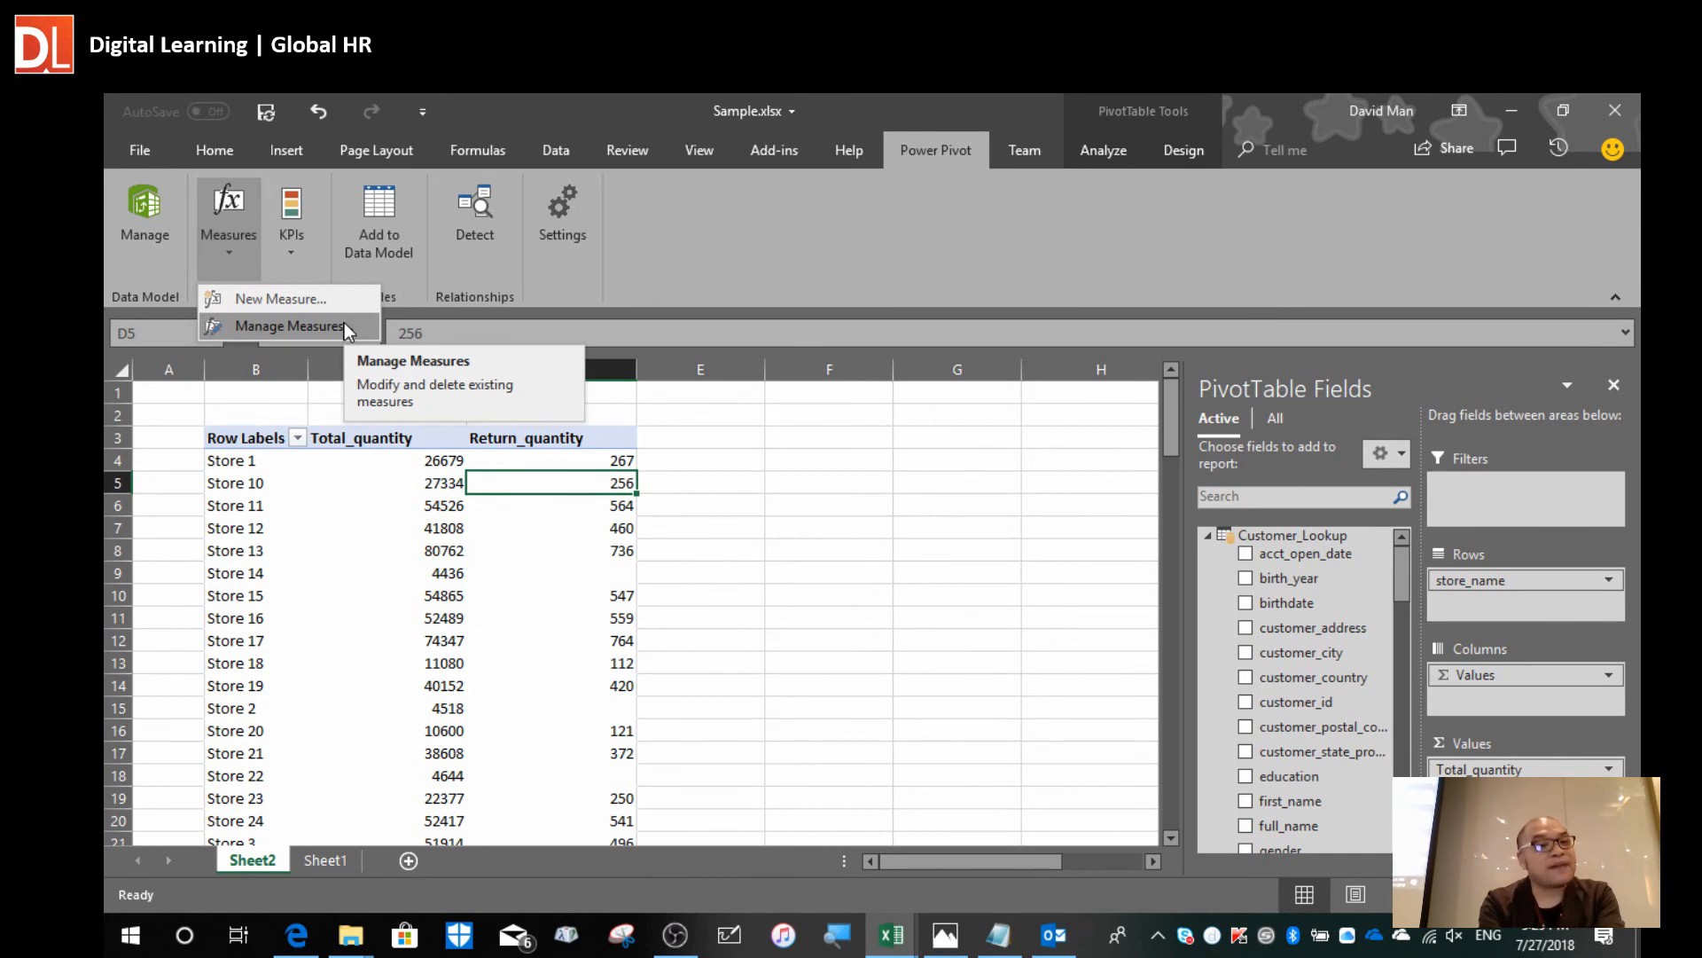
click(270, 301)
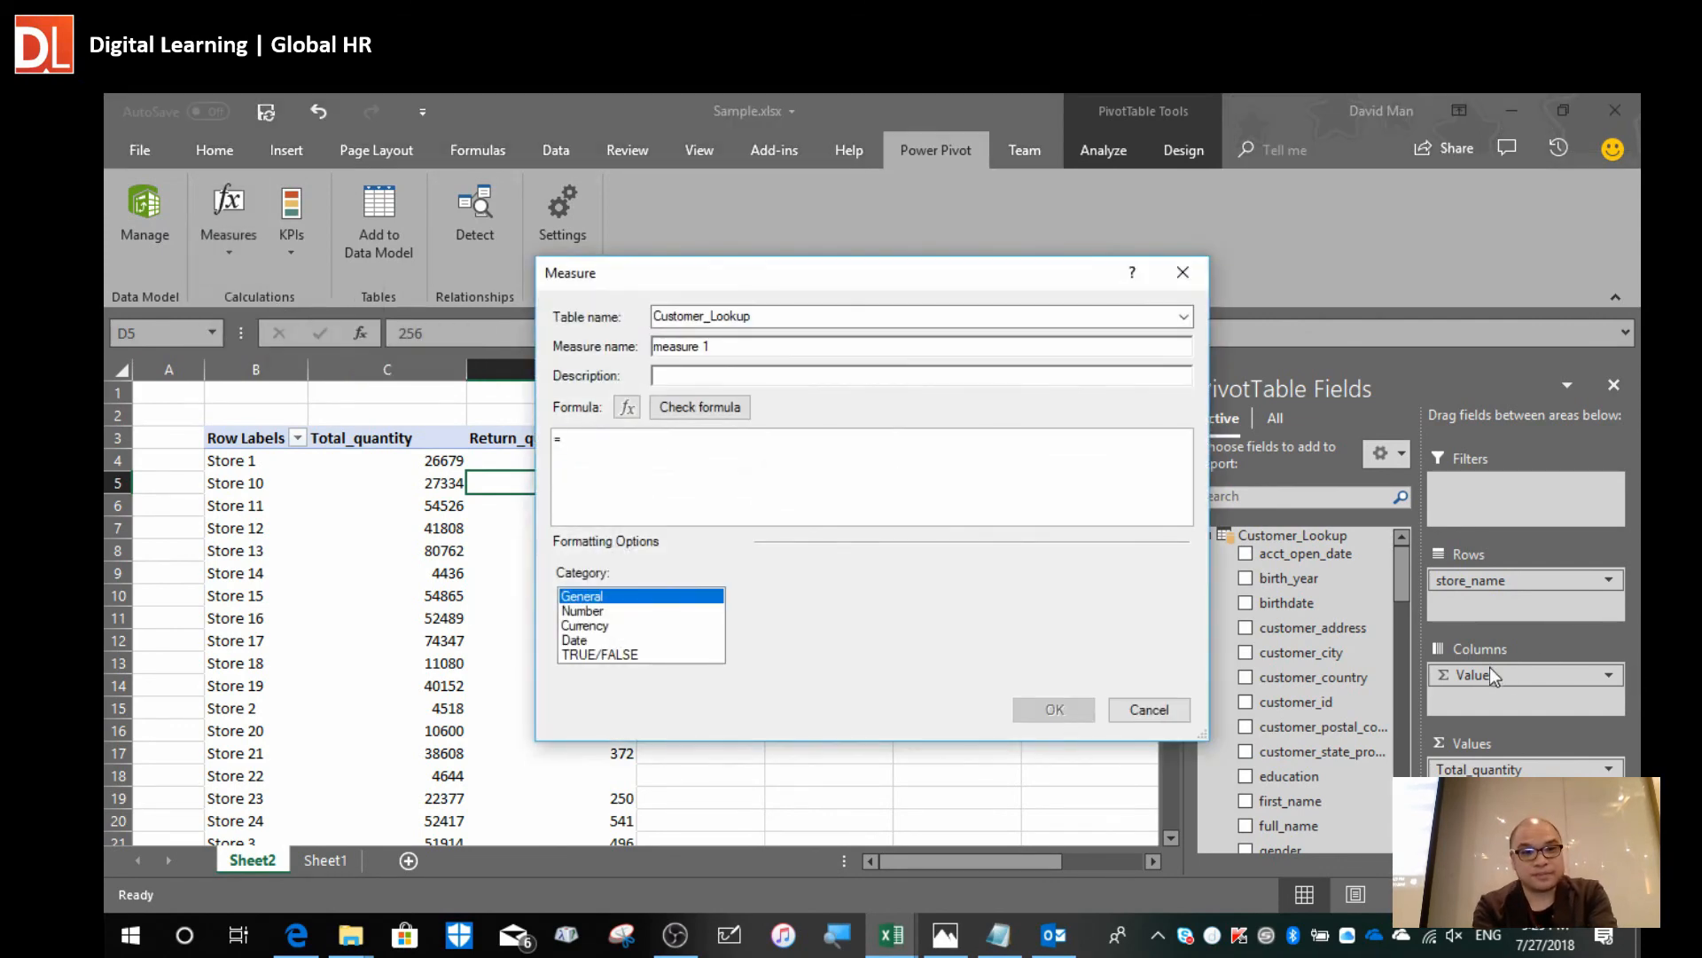
drag(906, 276, 1071, 204)
click(1350, 247)
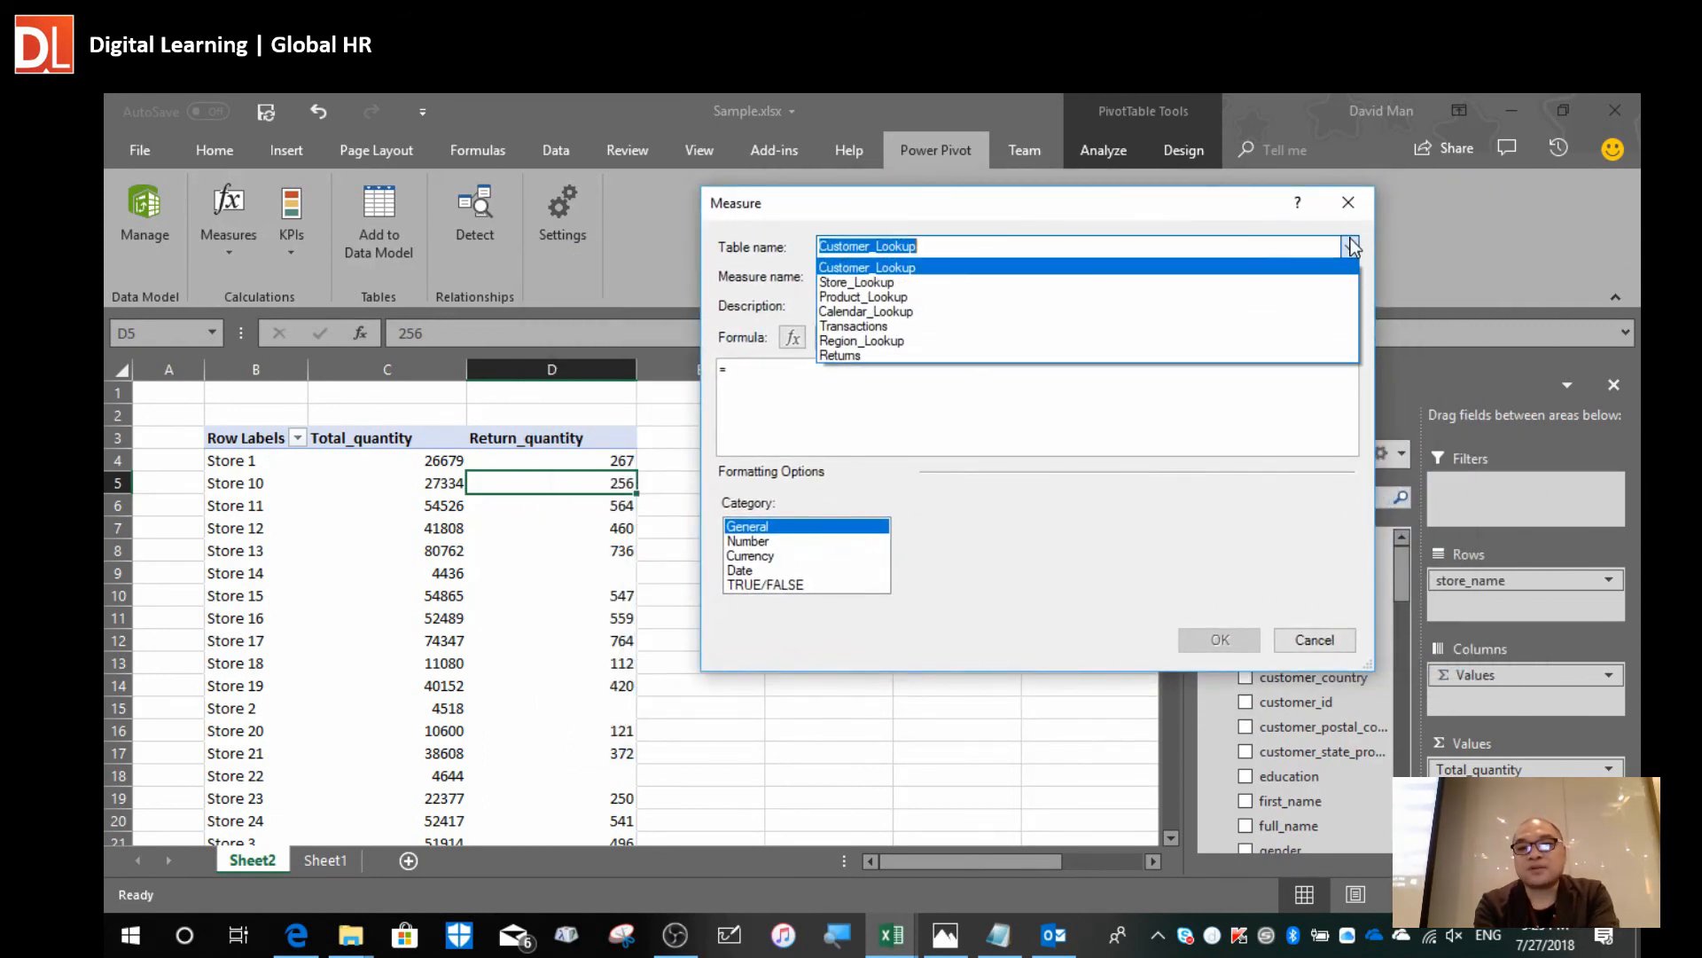
click(1062, 282)
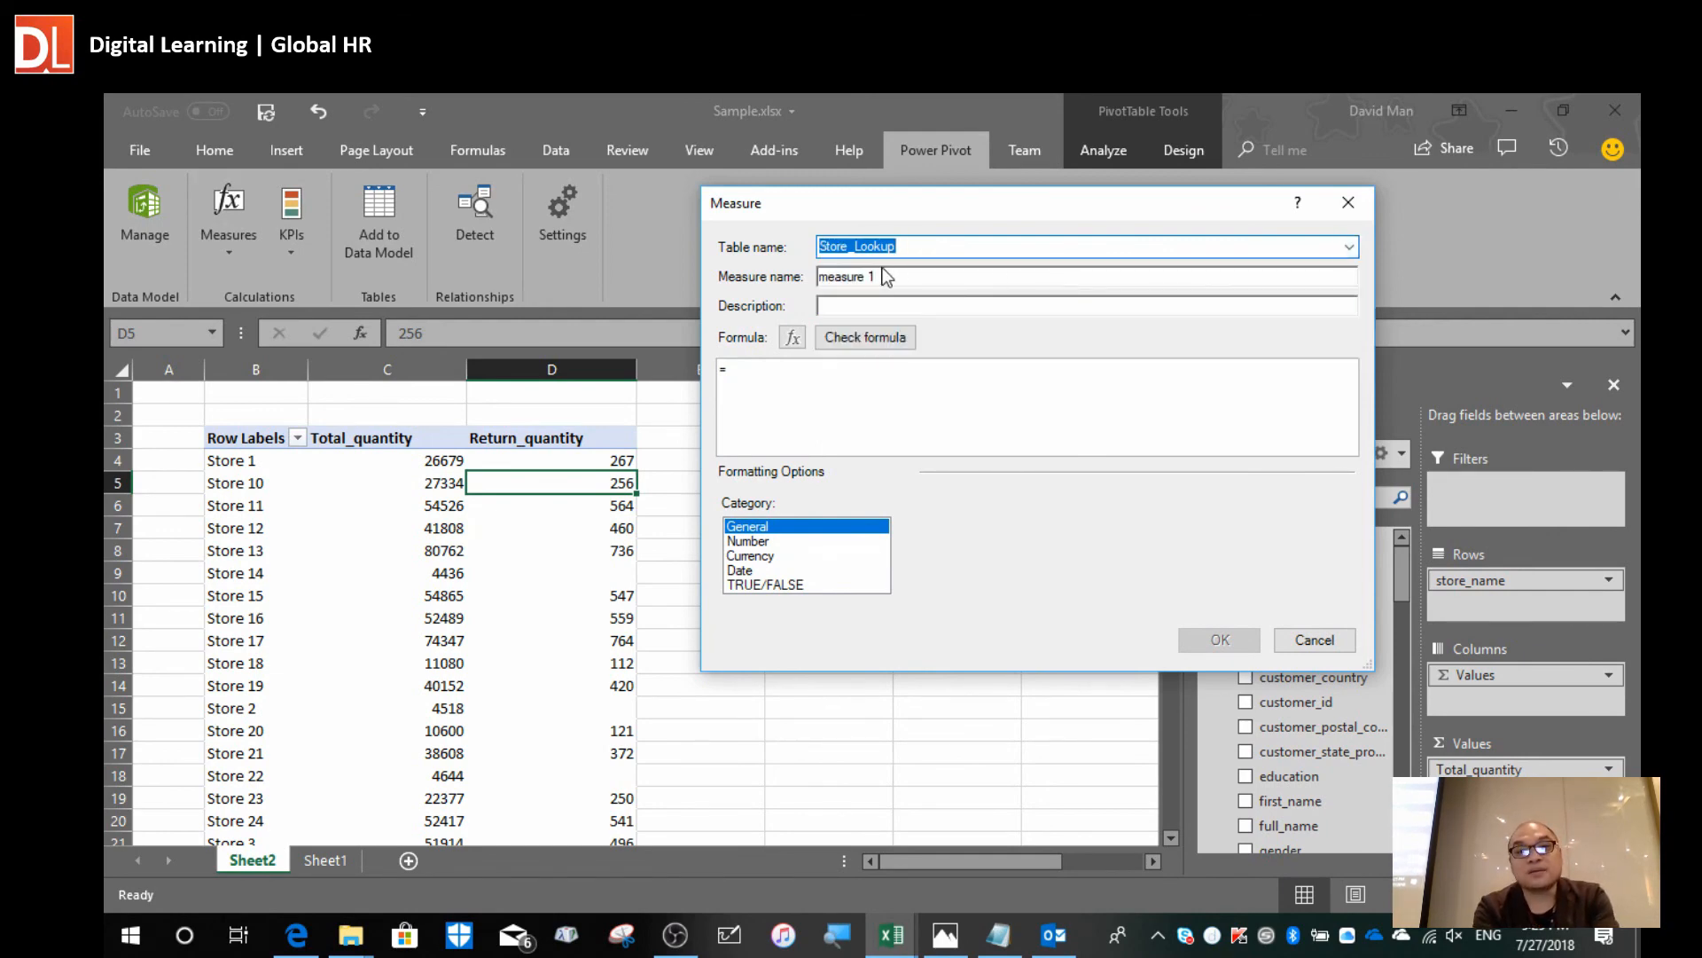
Name the new measure return_percentage.
click(922, 276)
drag(922, 276, 505, 291)
text(ret)
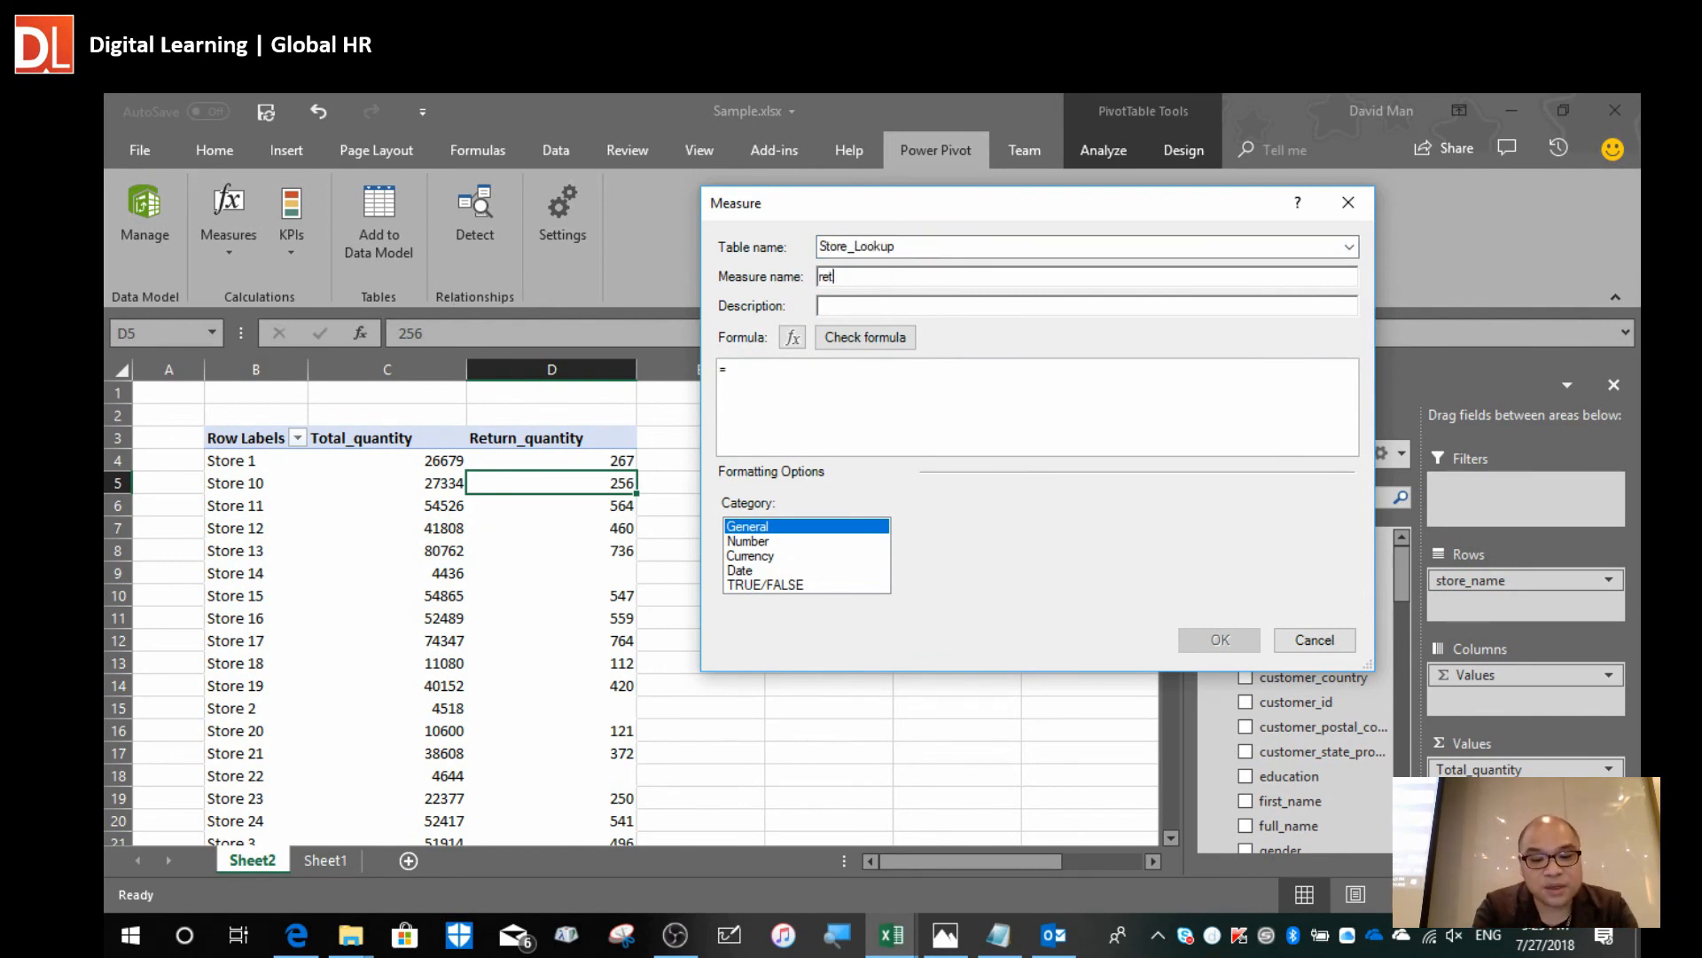
text(urn_percemnt)
key(BackSpace)
key(BackSpace)
key(BackSpace)
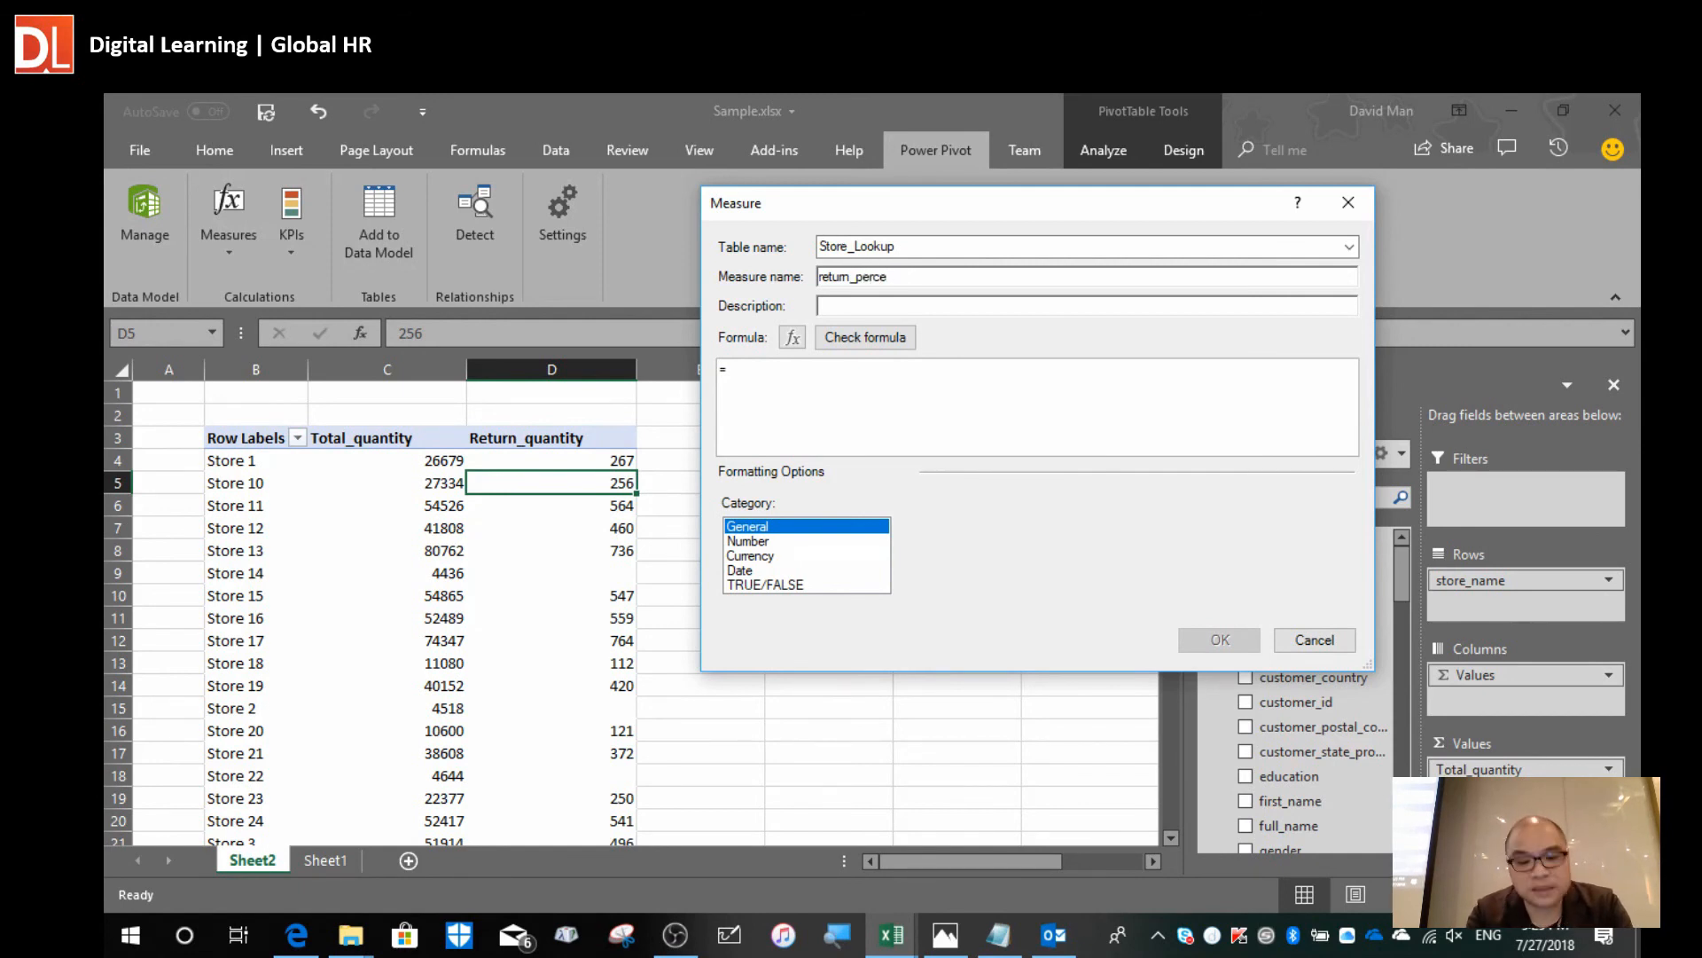
text(n)
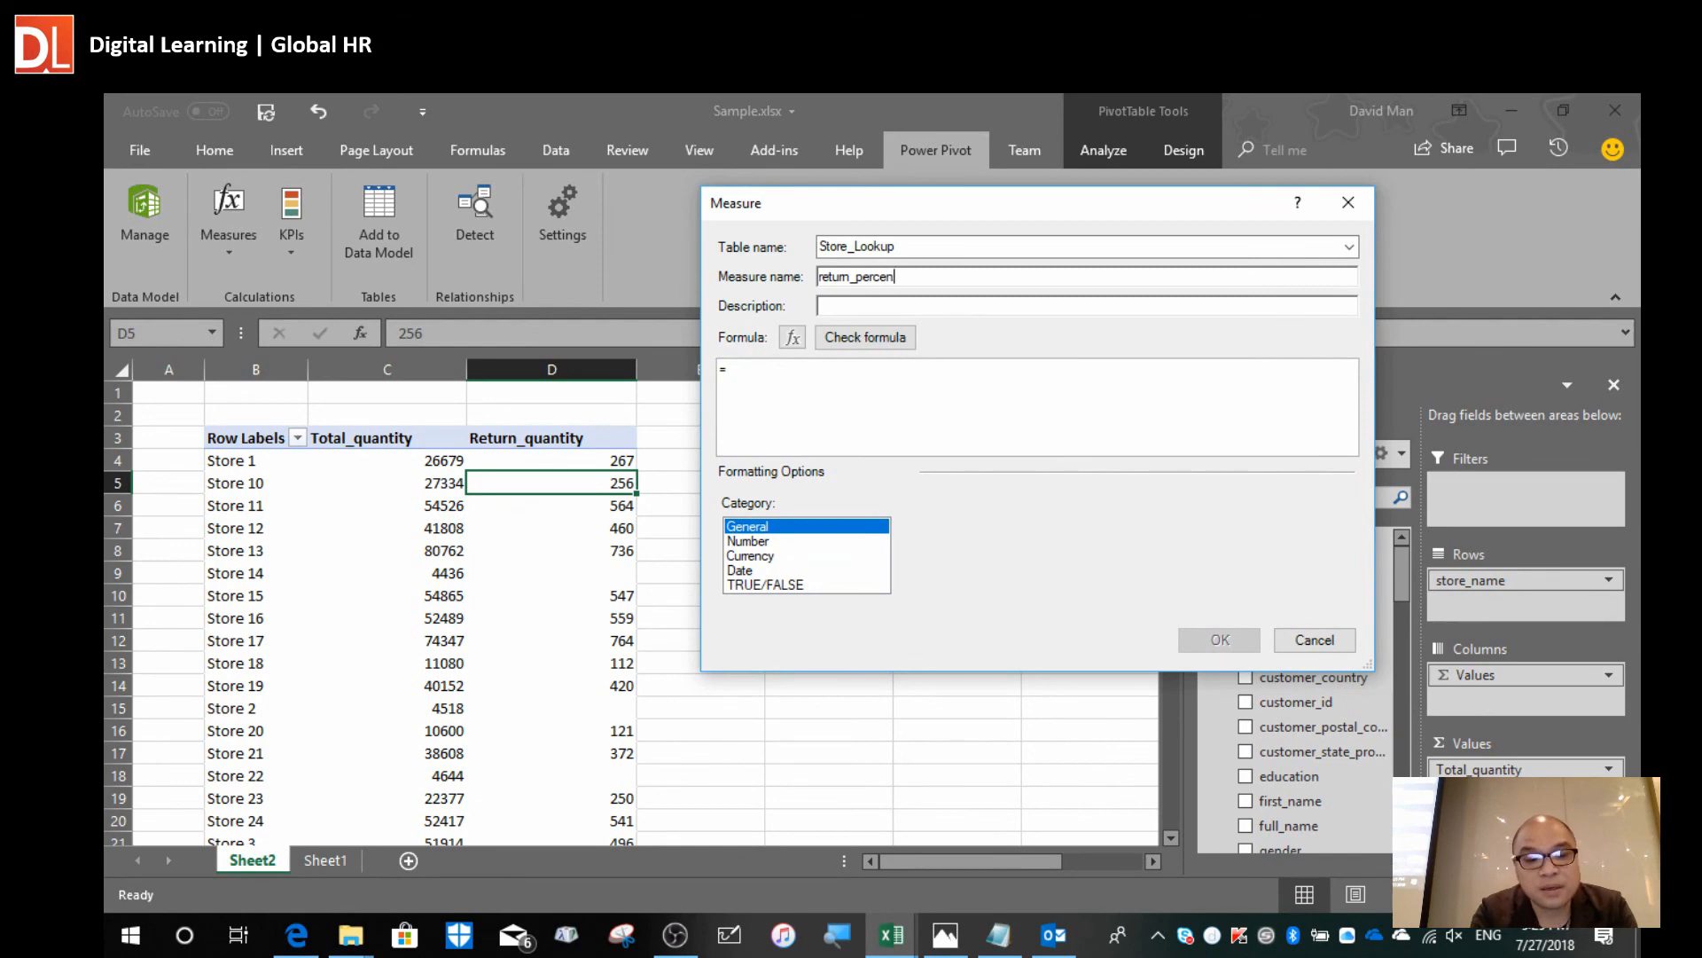
text(tage)
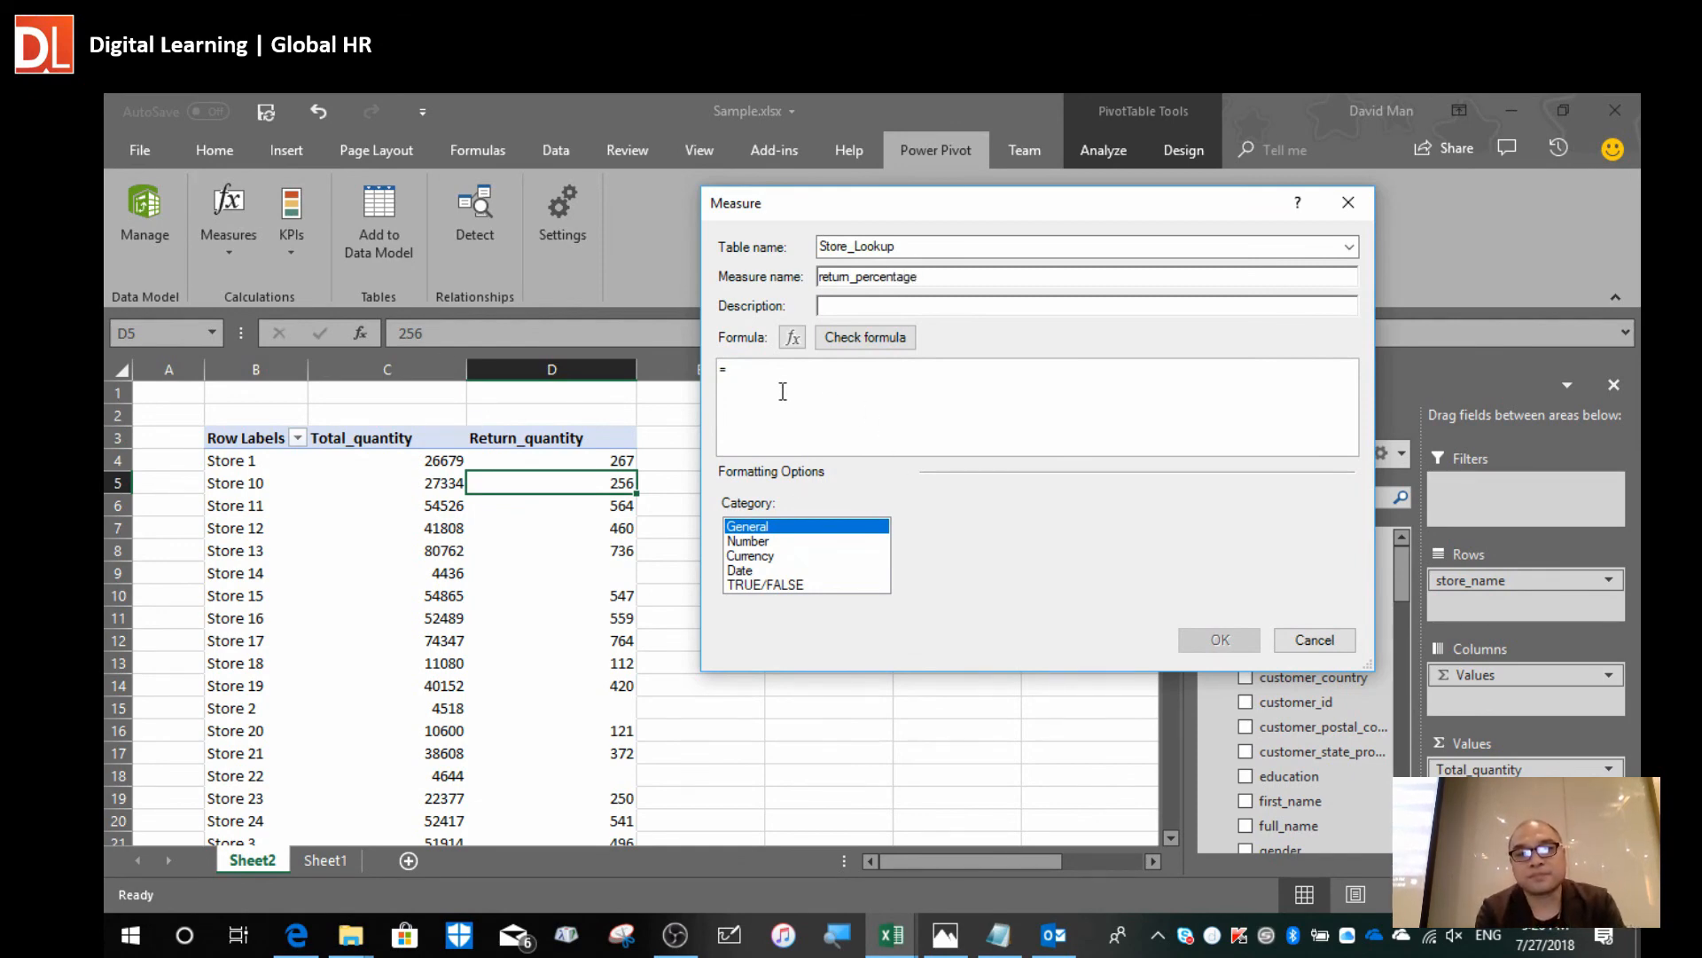
Begin the measure's formula with the DIVIDE function, using [Sum of quantity 2] as the numerator.
click(813, 373)
scroll(813, 374, up, 4)
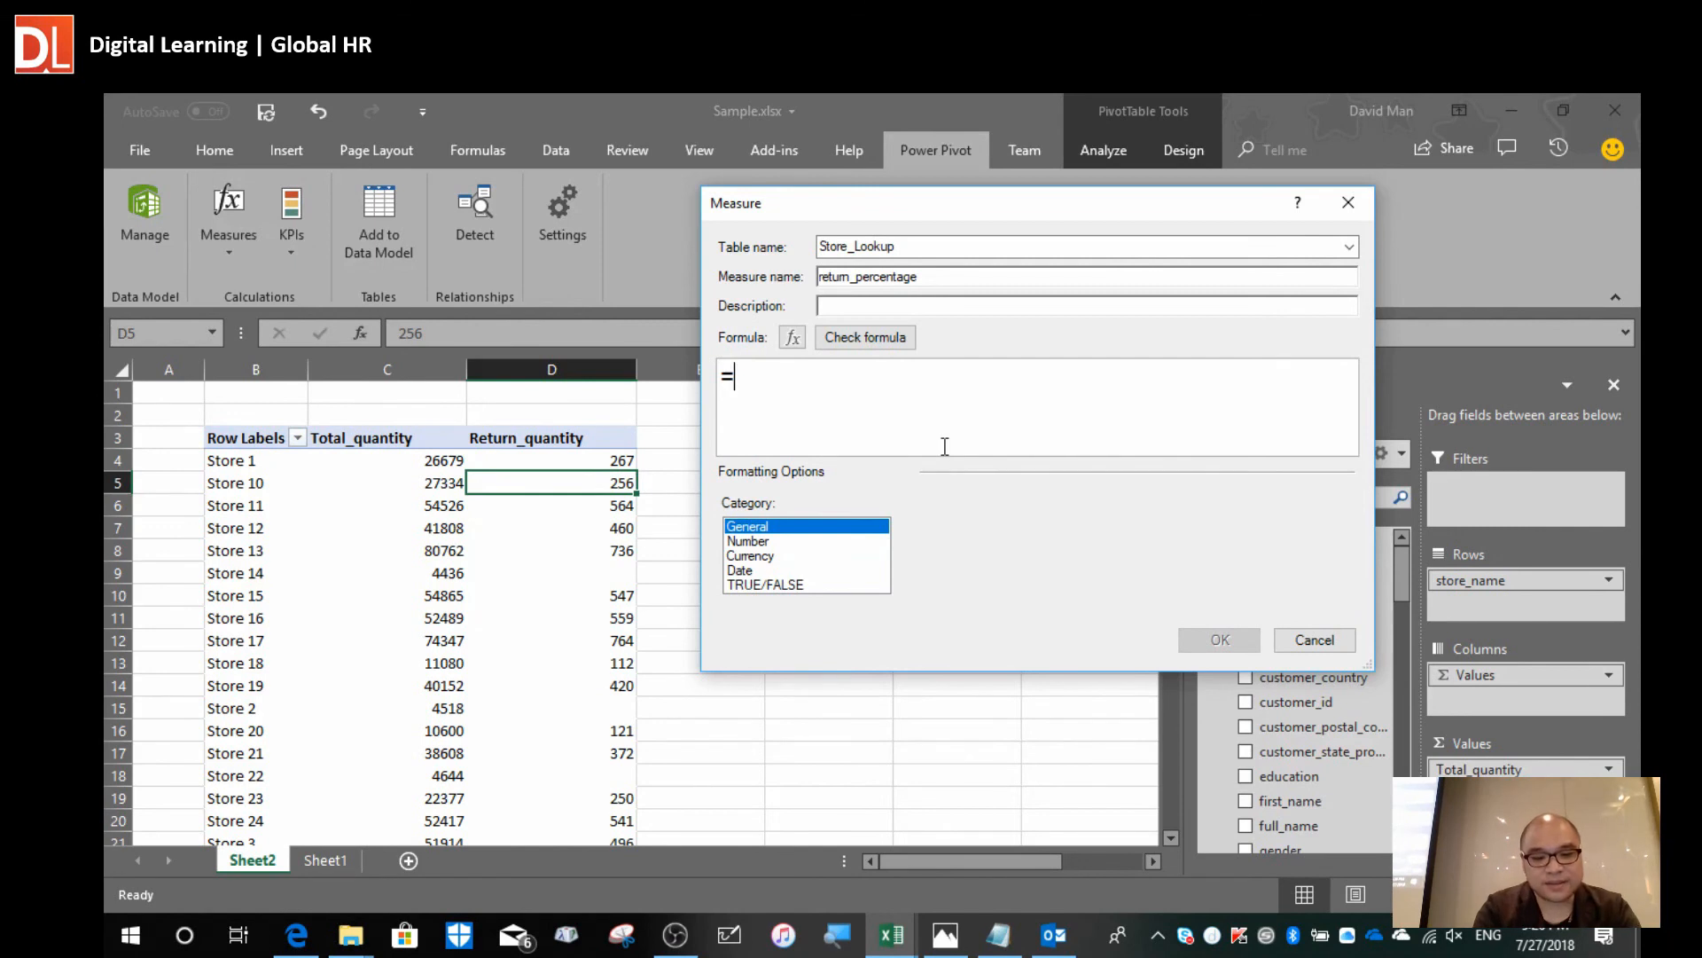
text(dic)
key(BackSpace)
text(vi)
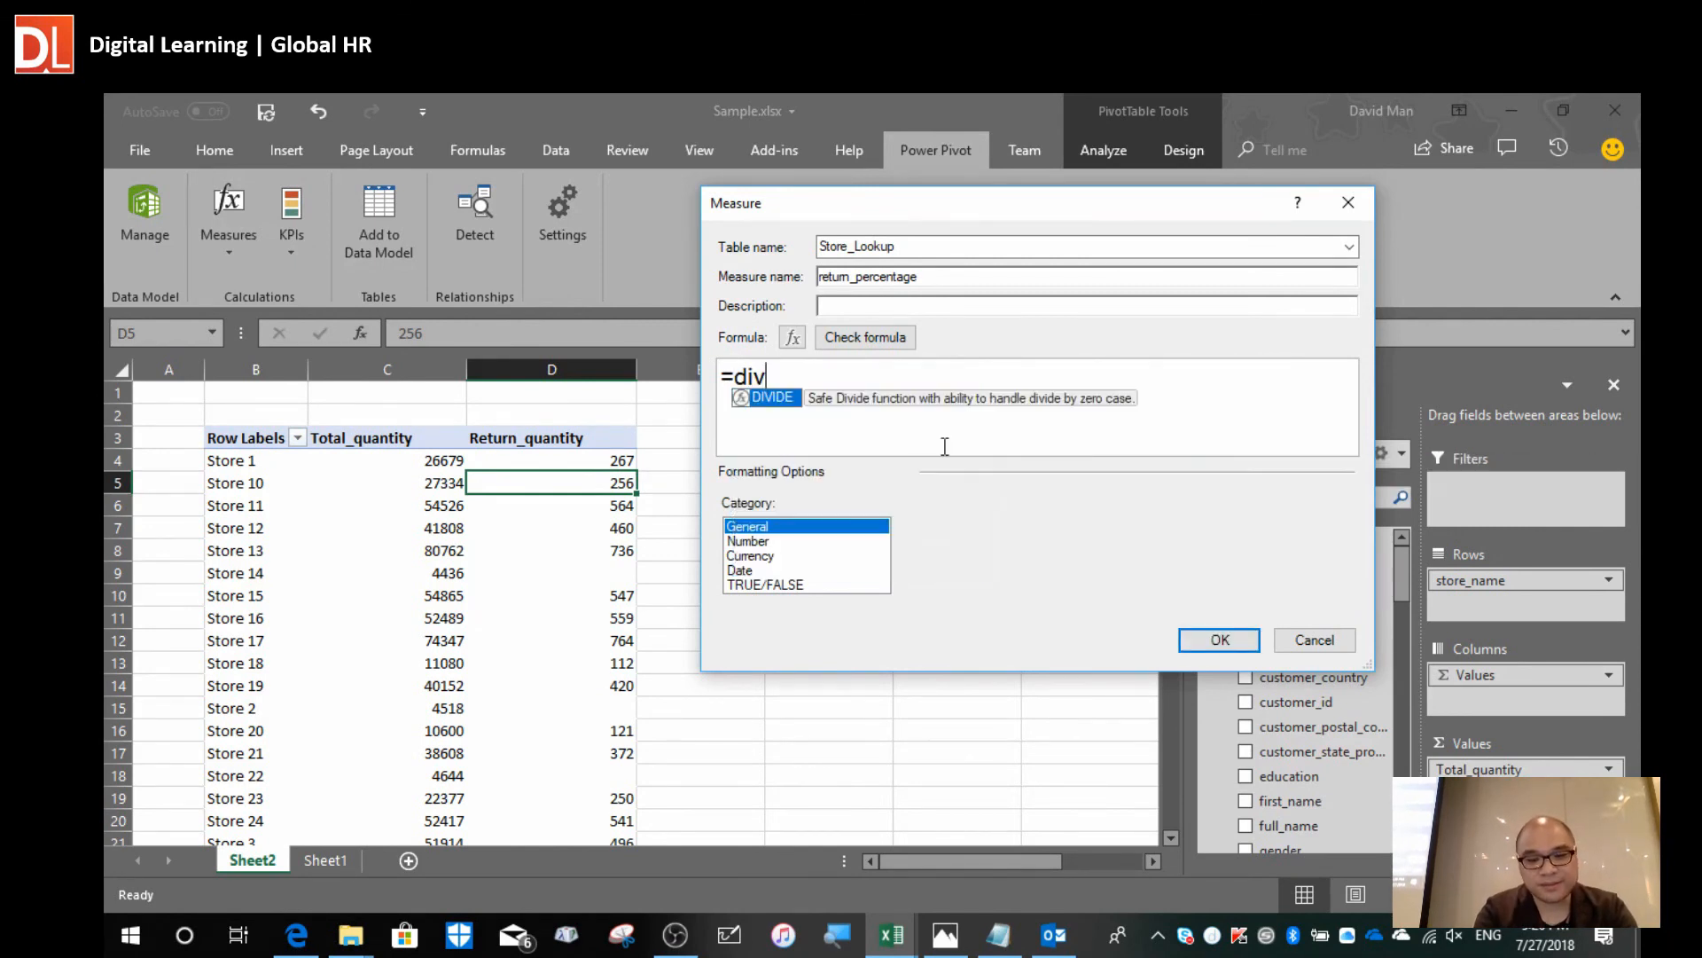
key(Tab)
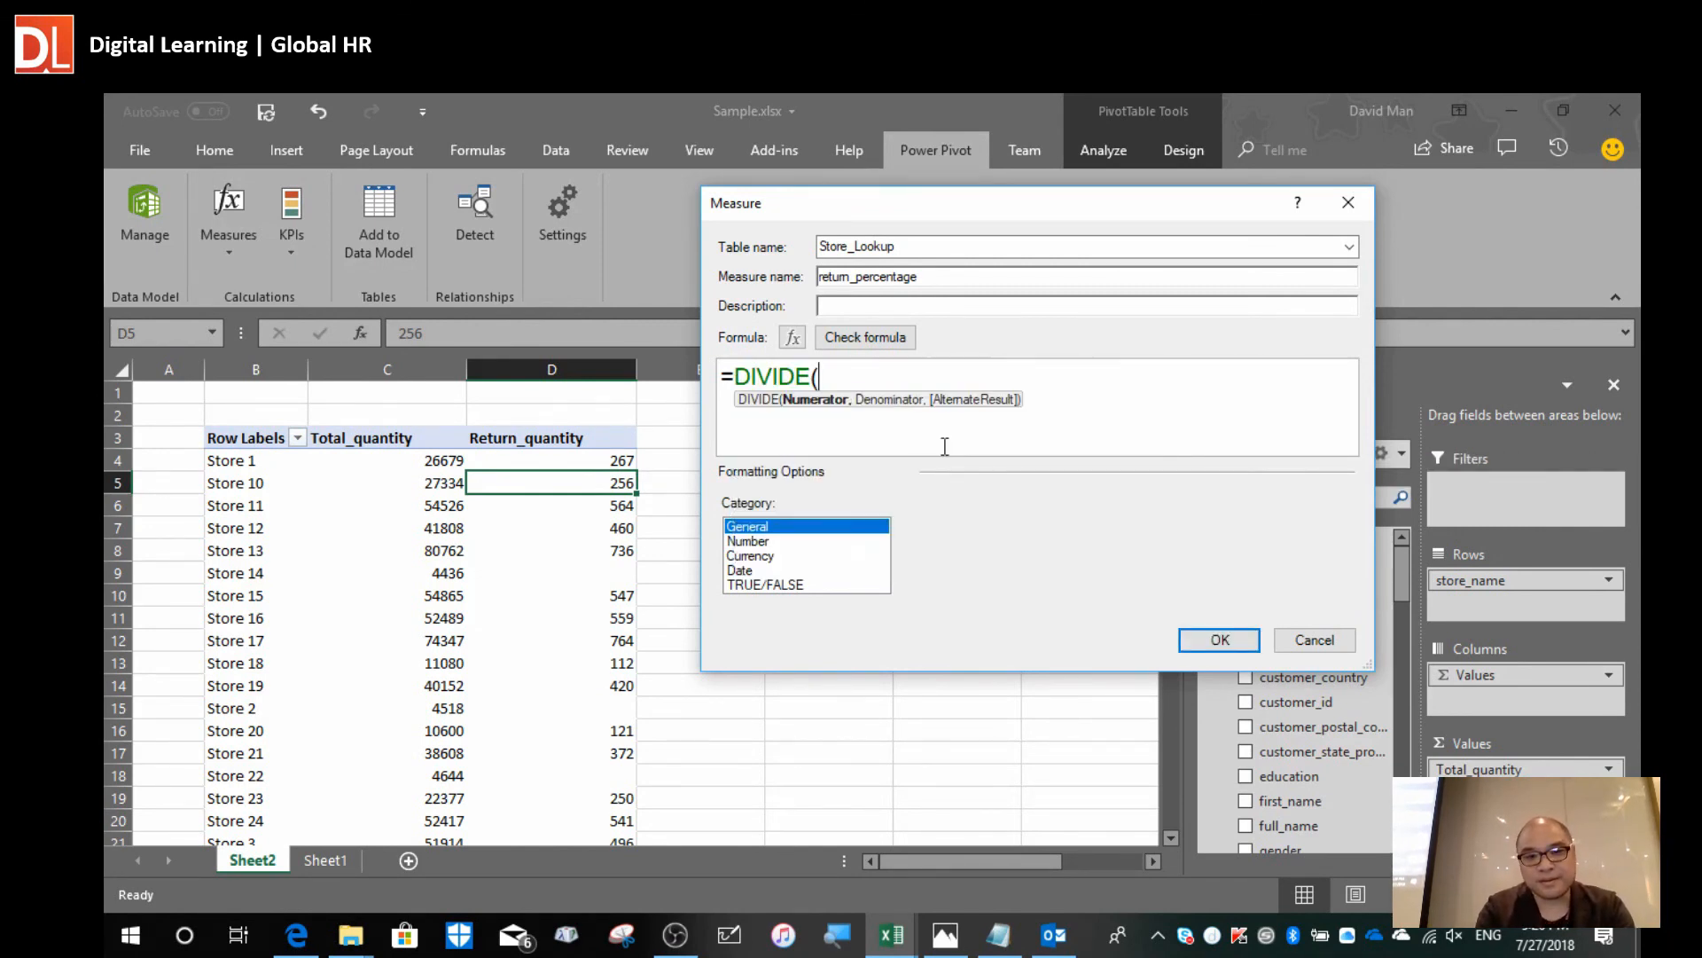
scroll(946, 447, up, 3)
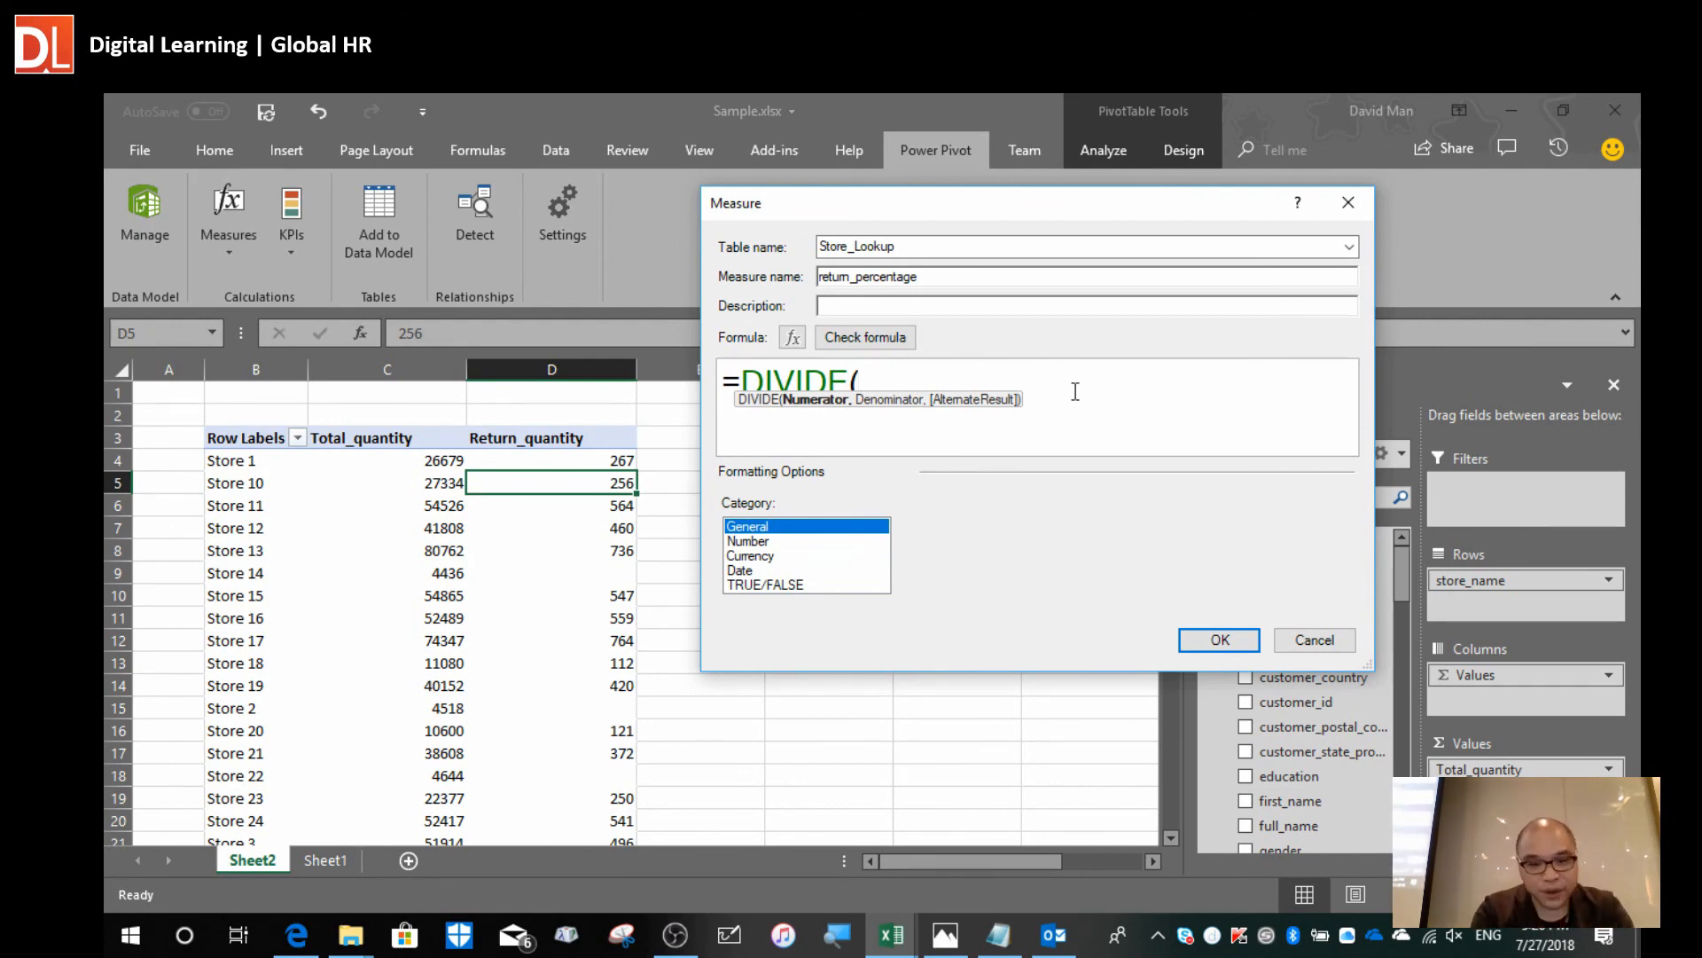
text(Re)
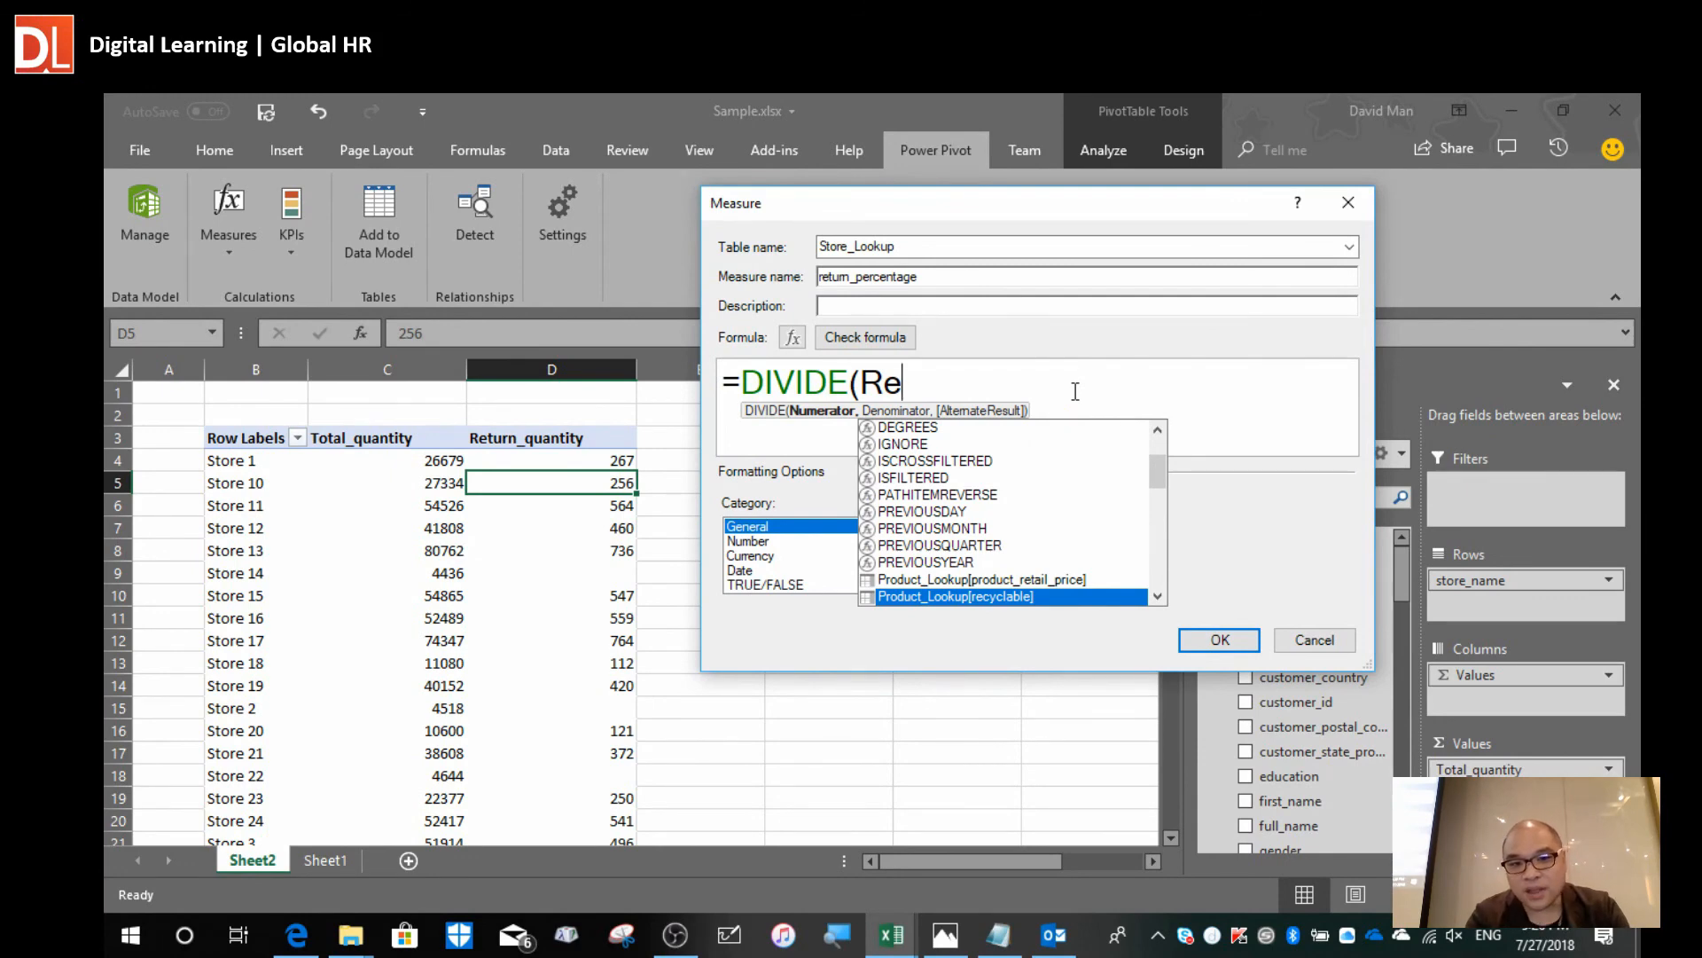
key(BackSpace)
key(BackSpace)
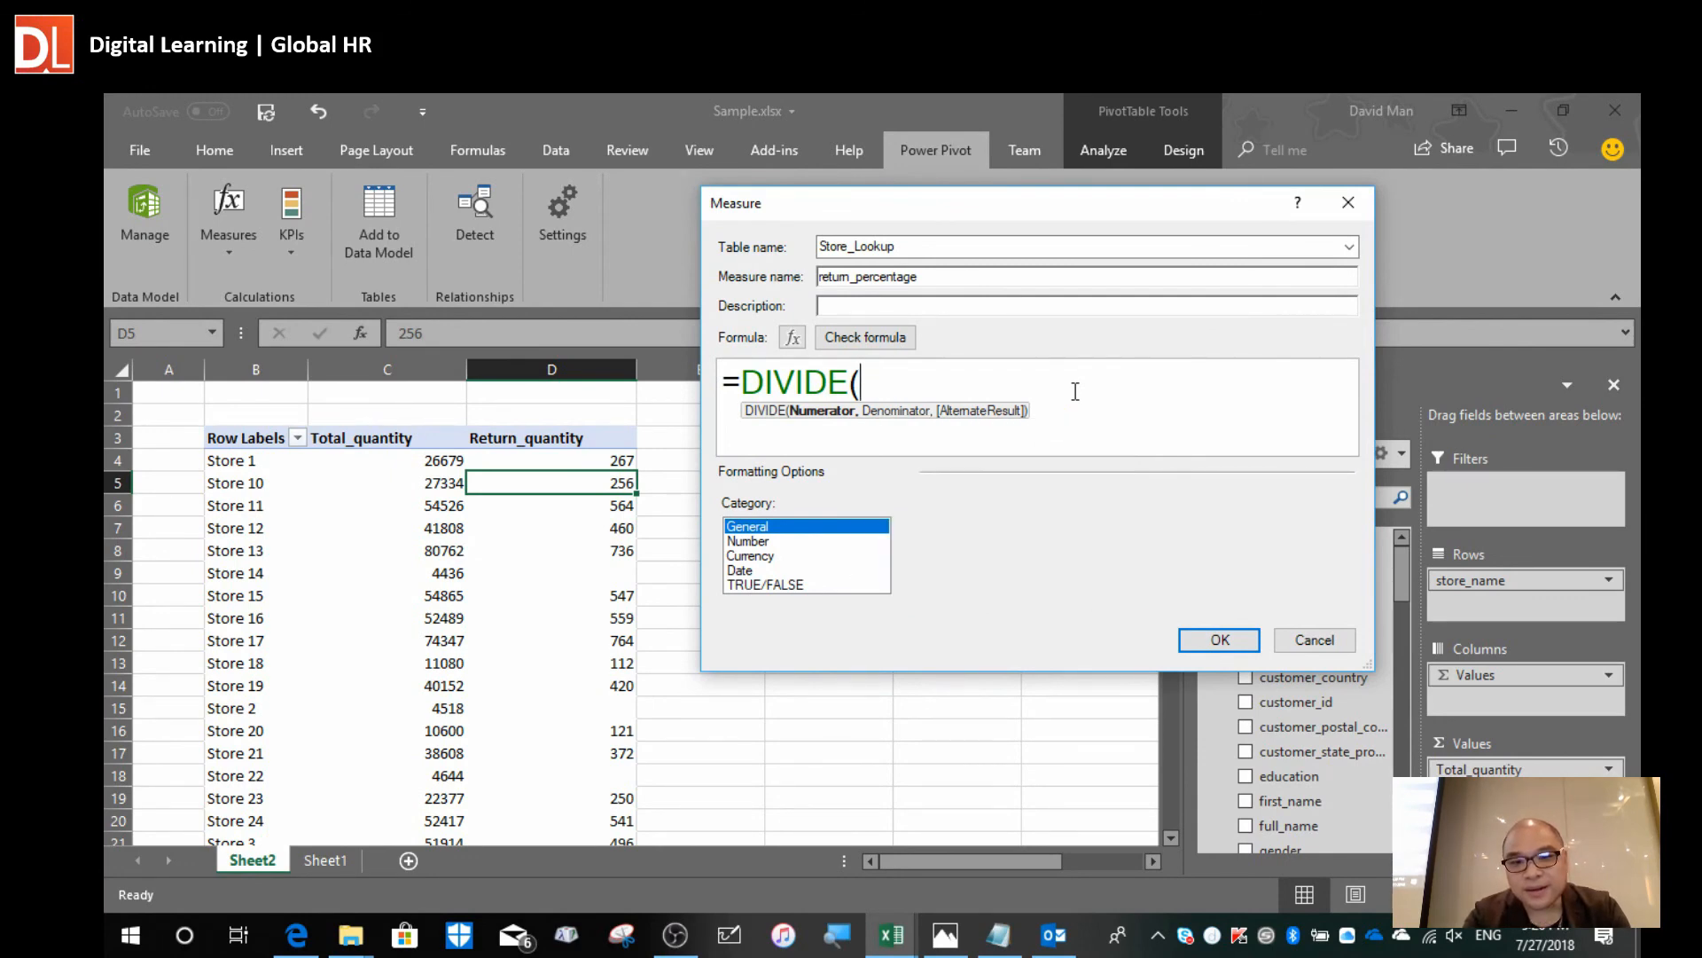
text(sum)
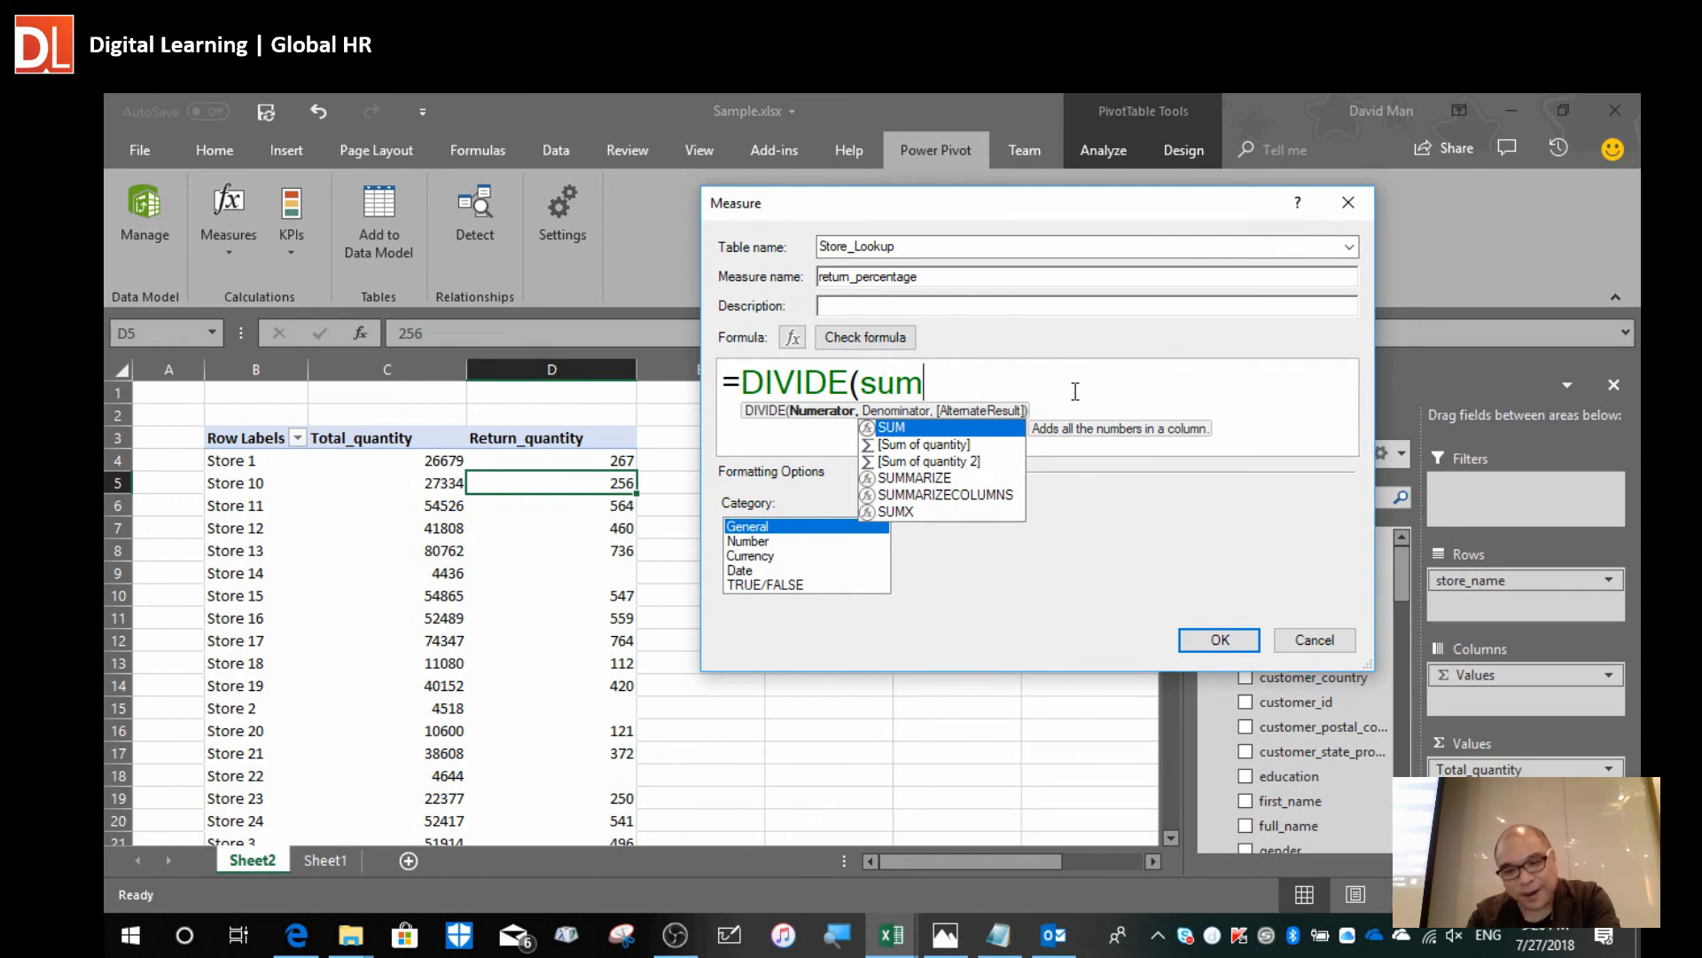
key(Down)
key(Down)
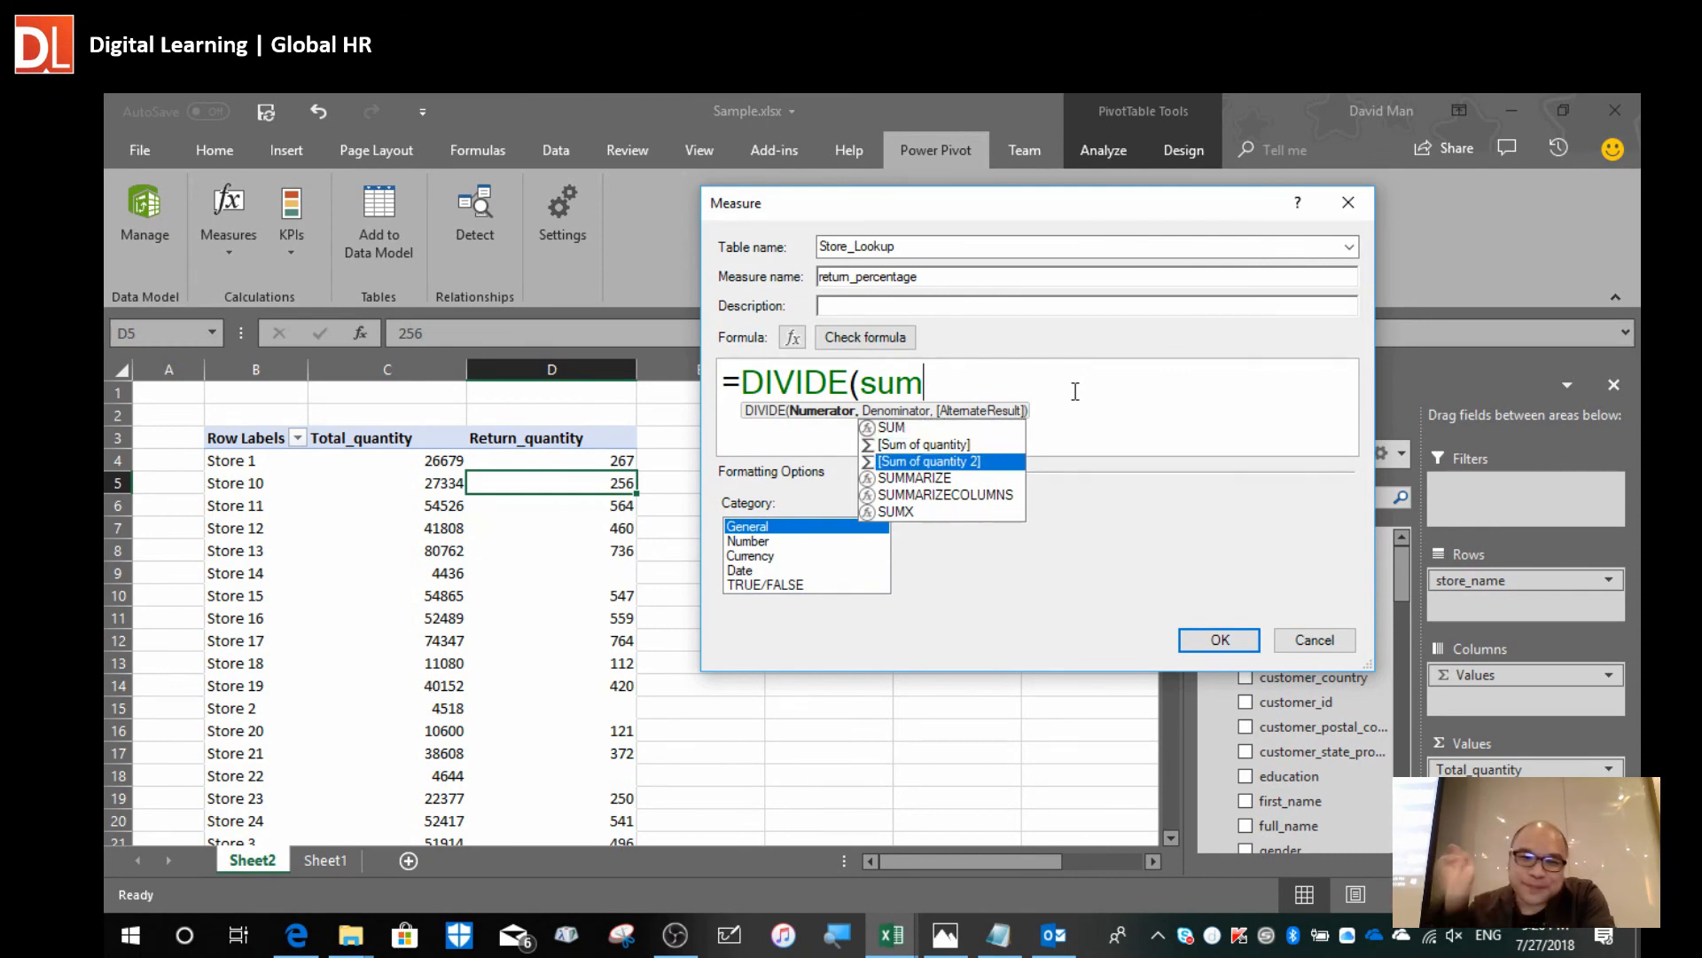
key(Tab)
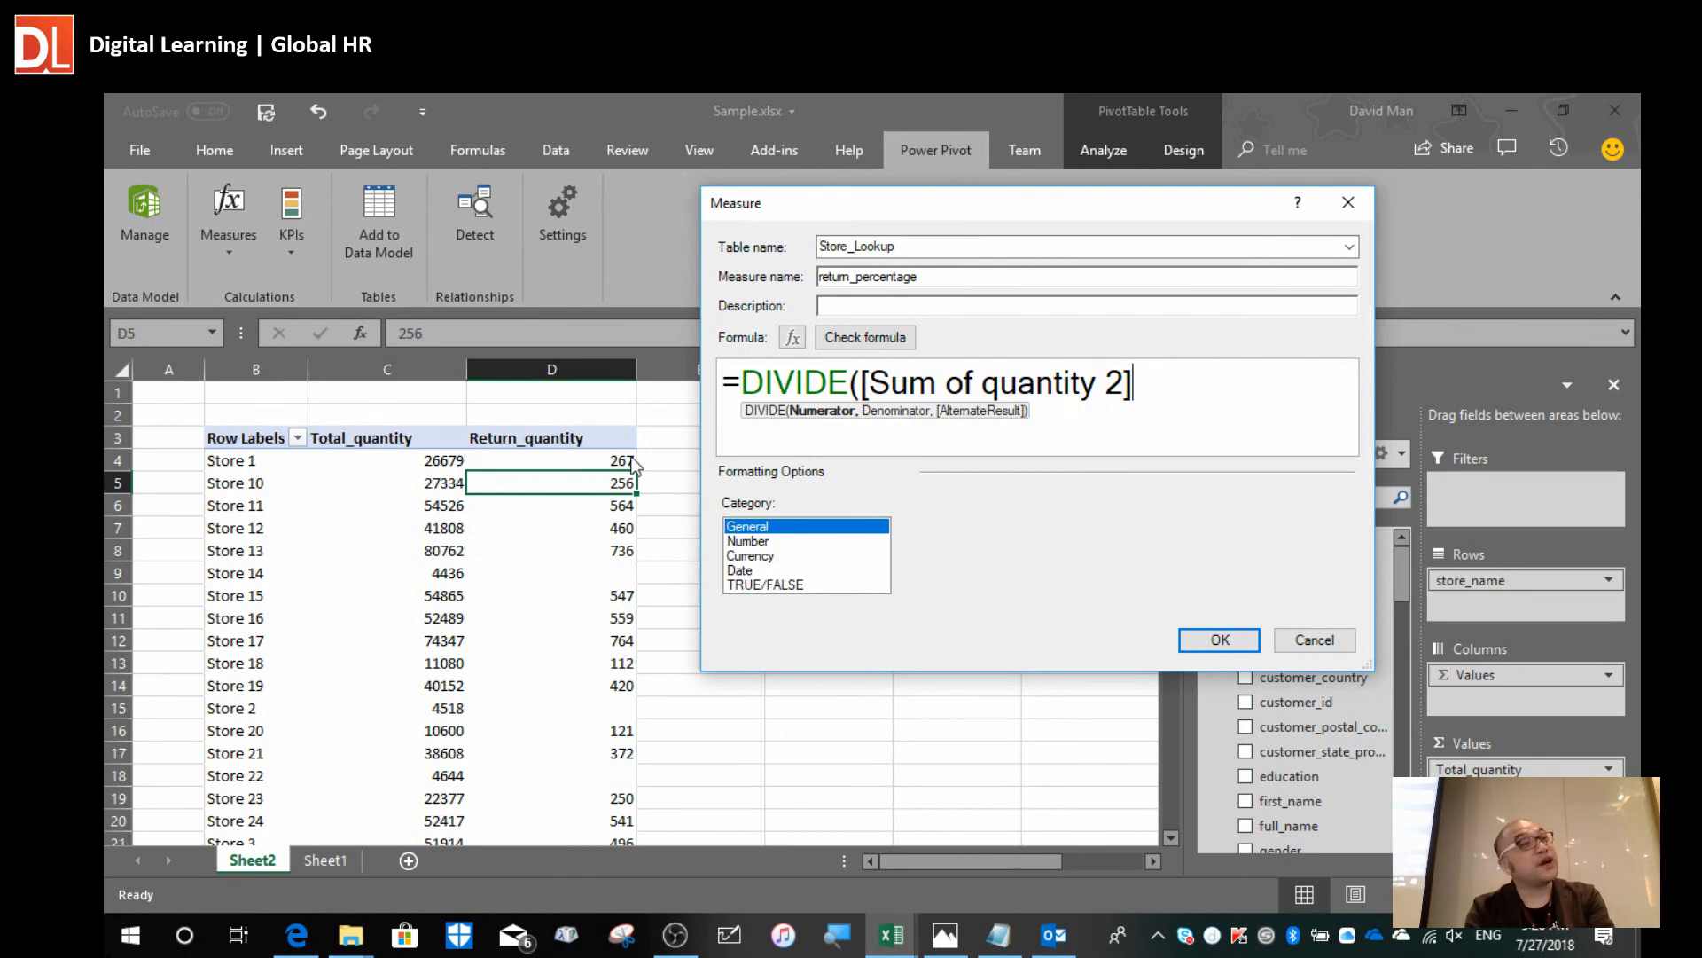
Complete the DIVIDE formula with [Sum of quantity] as the denominator and 0 as the alternate result.
text(,)
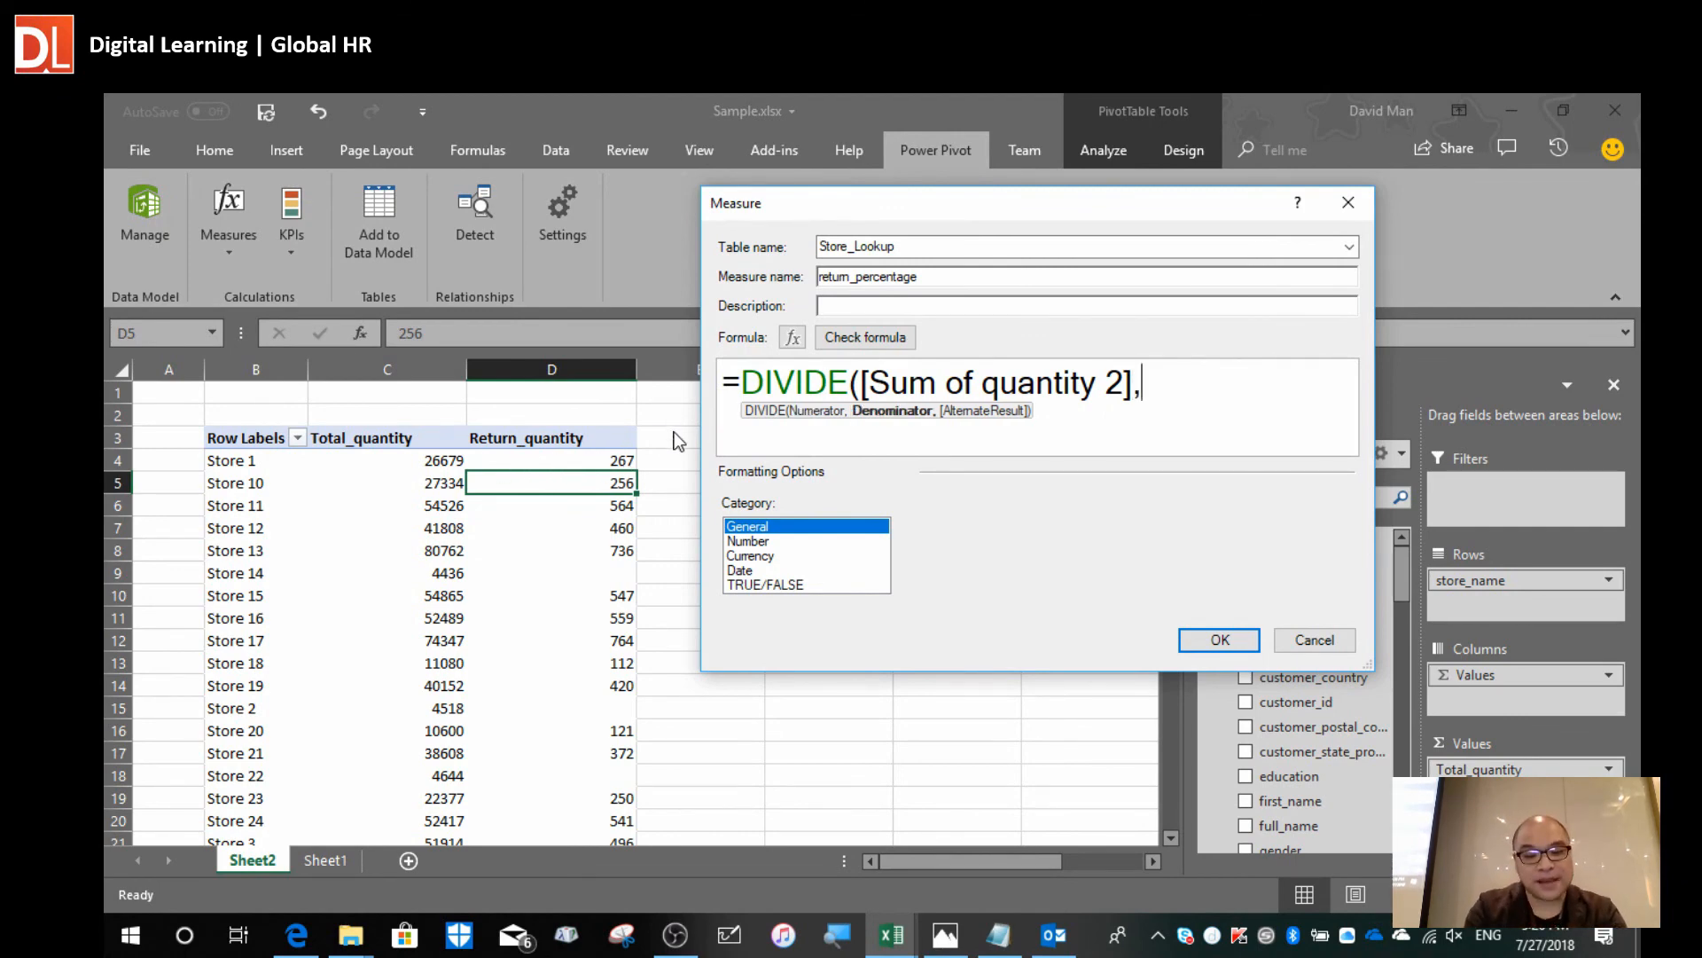
text(SUm)
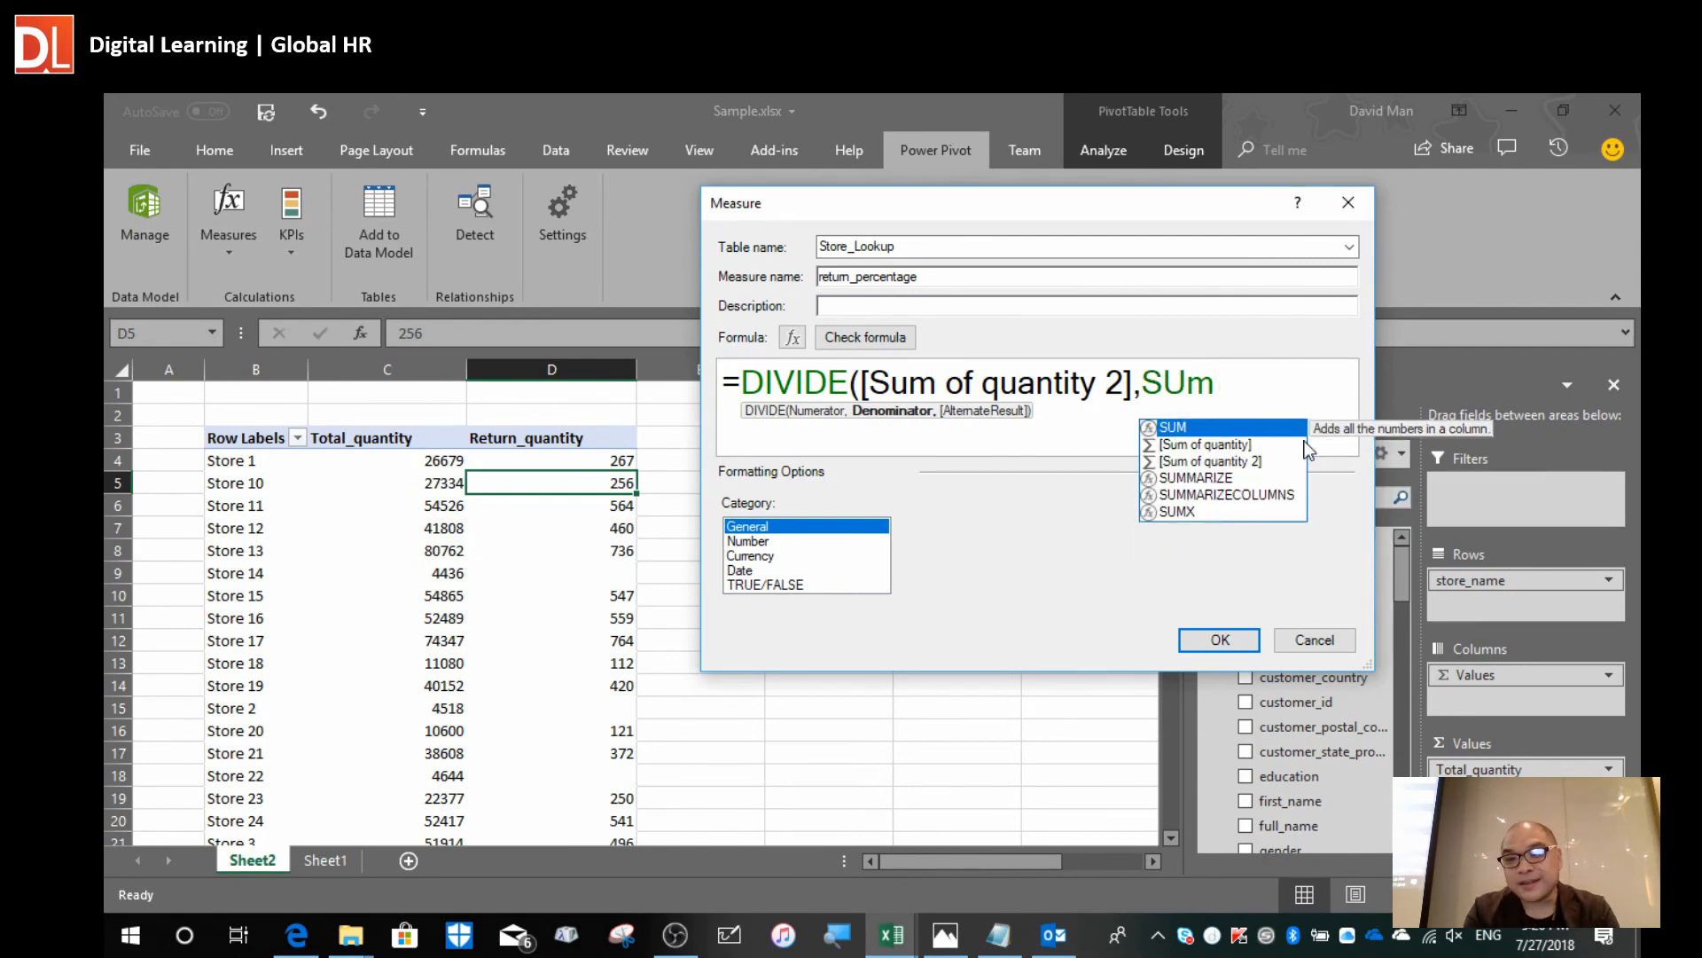
double_click(1238, 444)
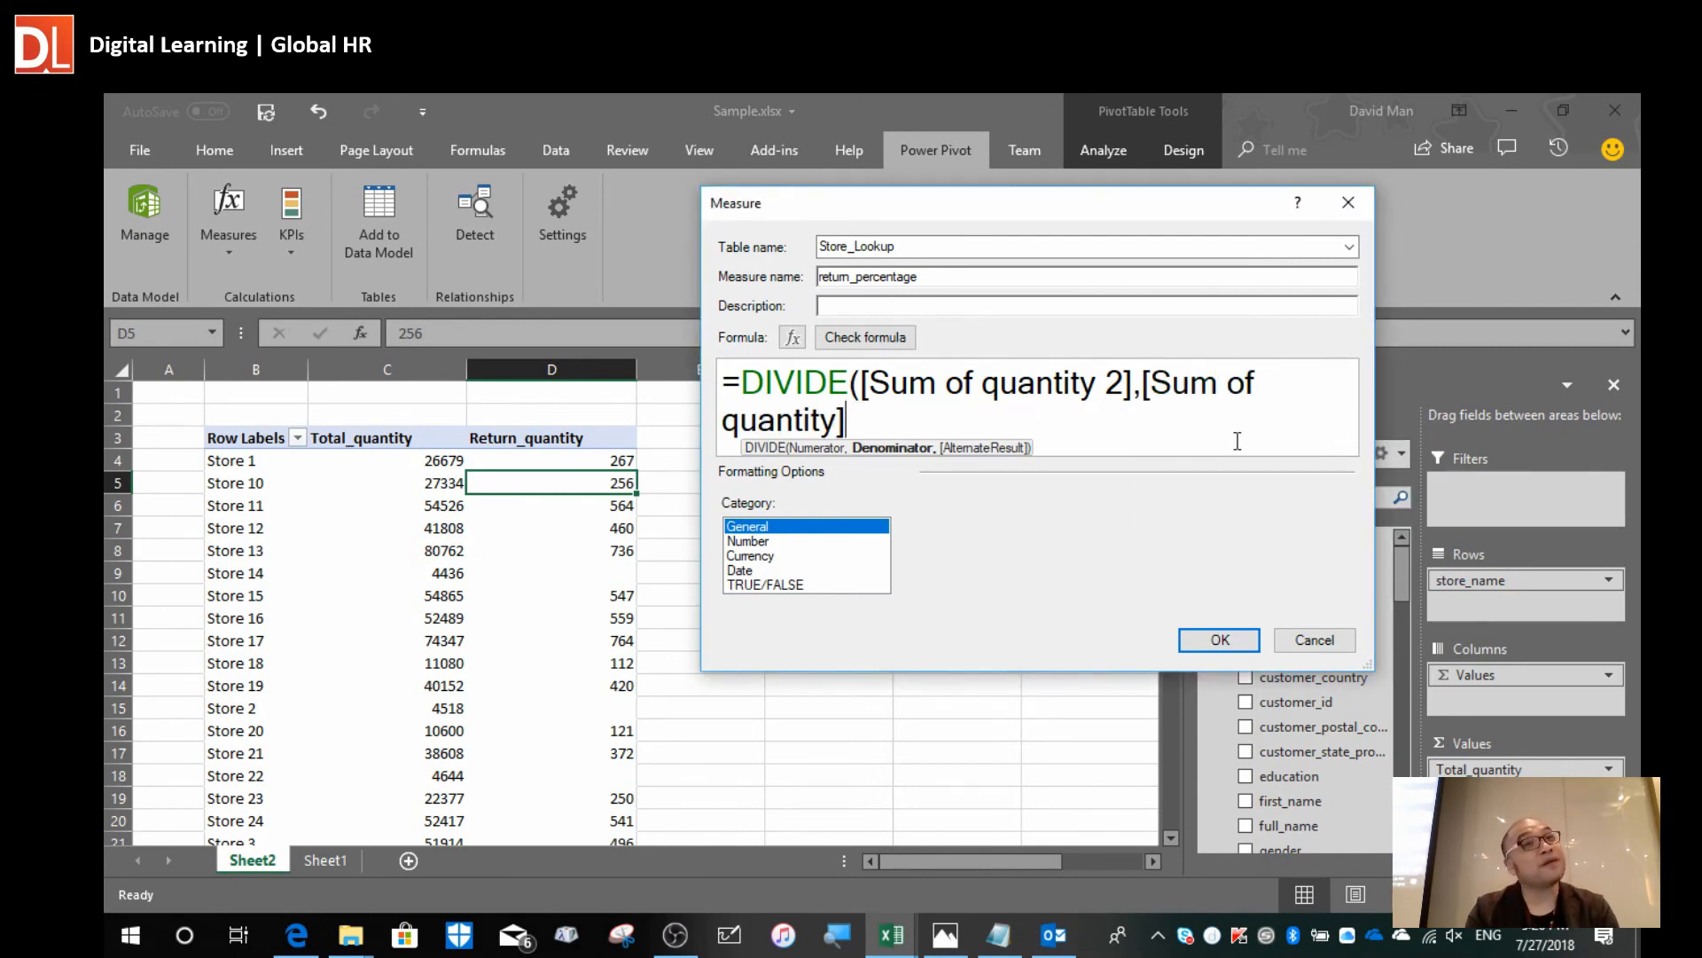
text(,0))
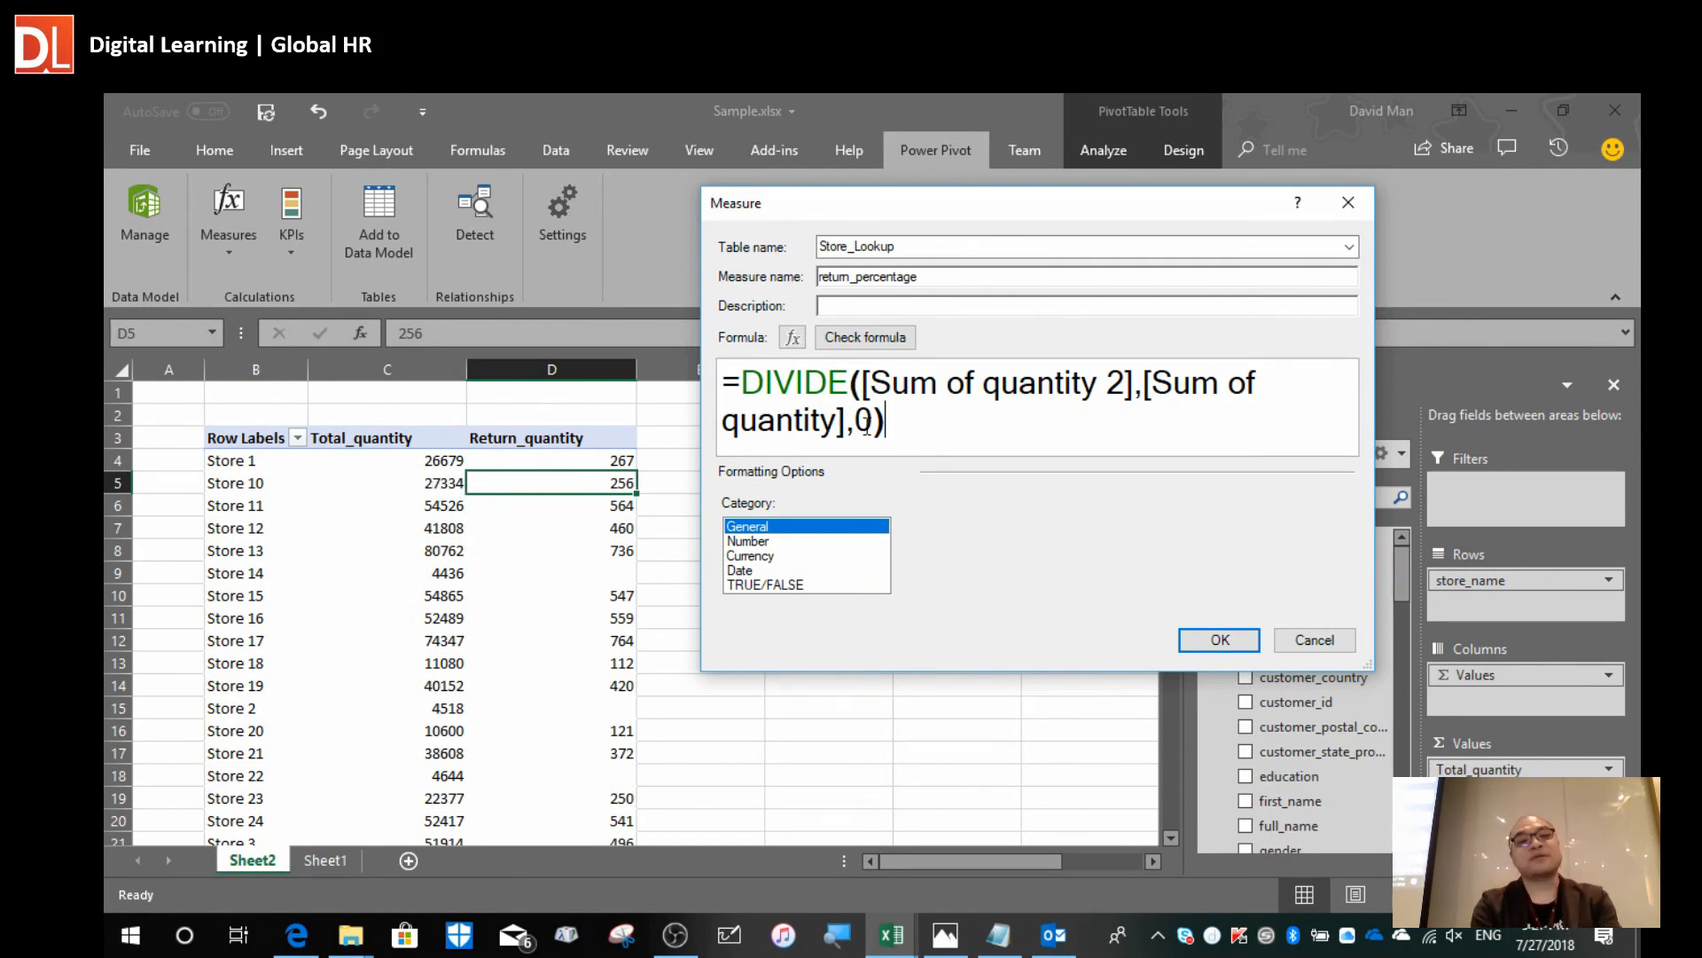
Format the measure as a percentage number with the 1000 separator, check its formula and create it.
click(749, 541)
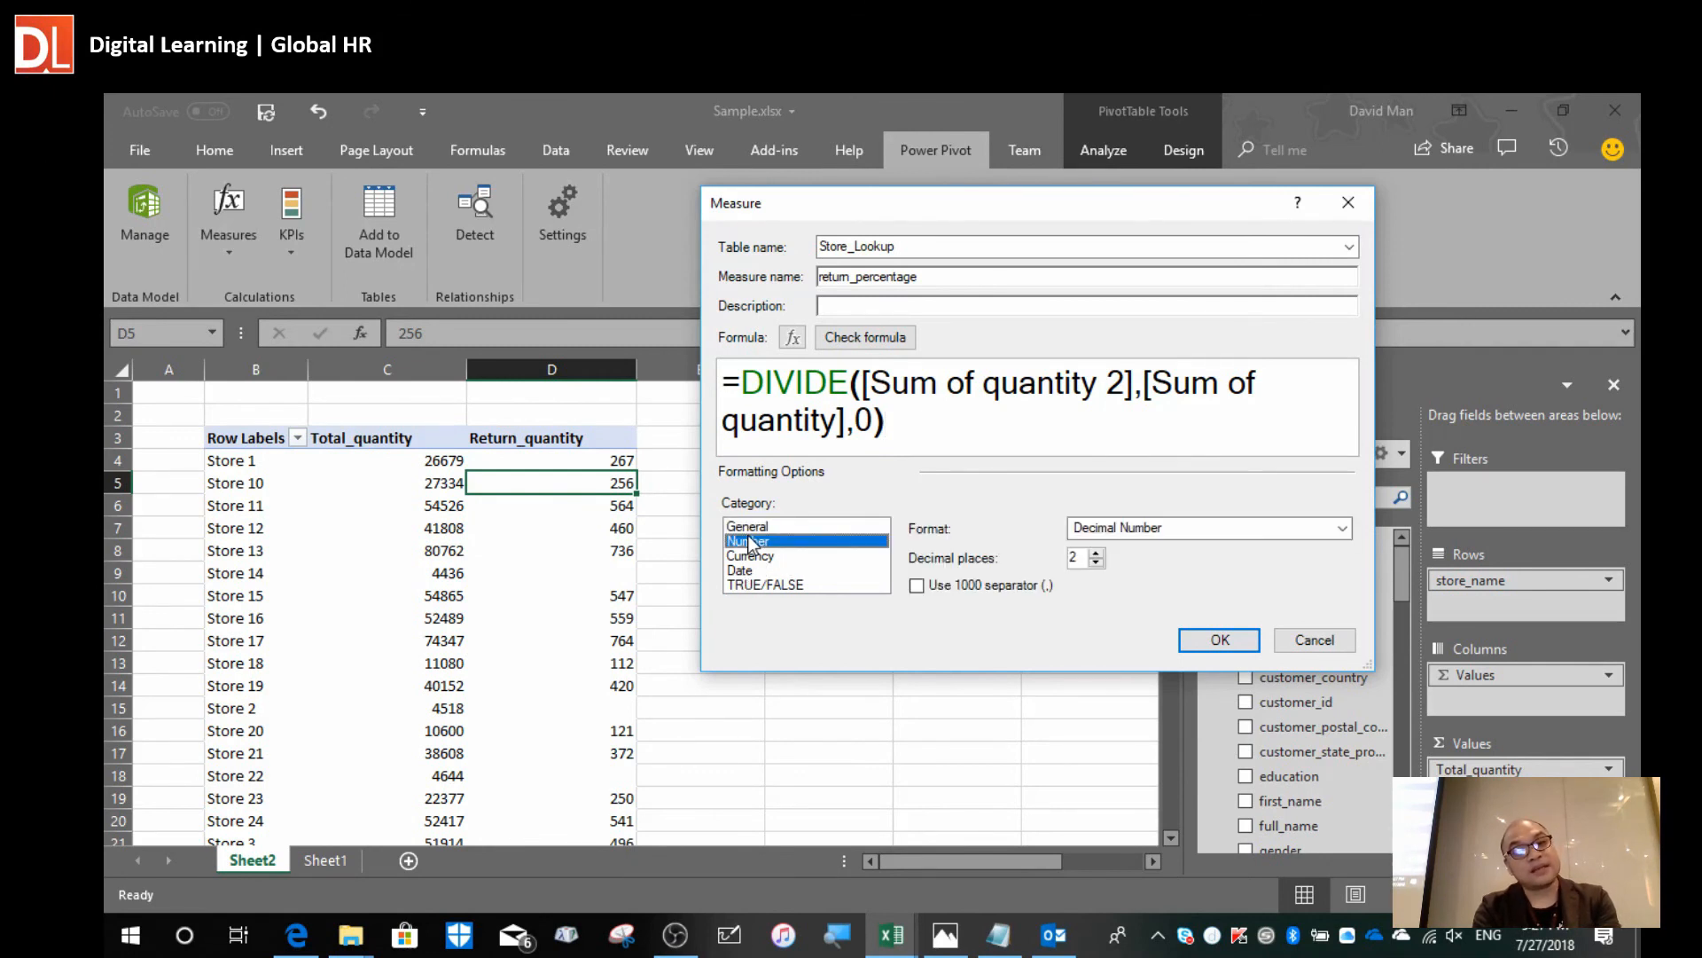
click(1155, 528)
click(1138, 583)
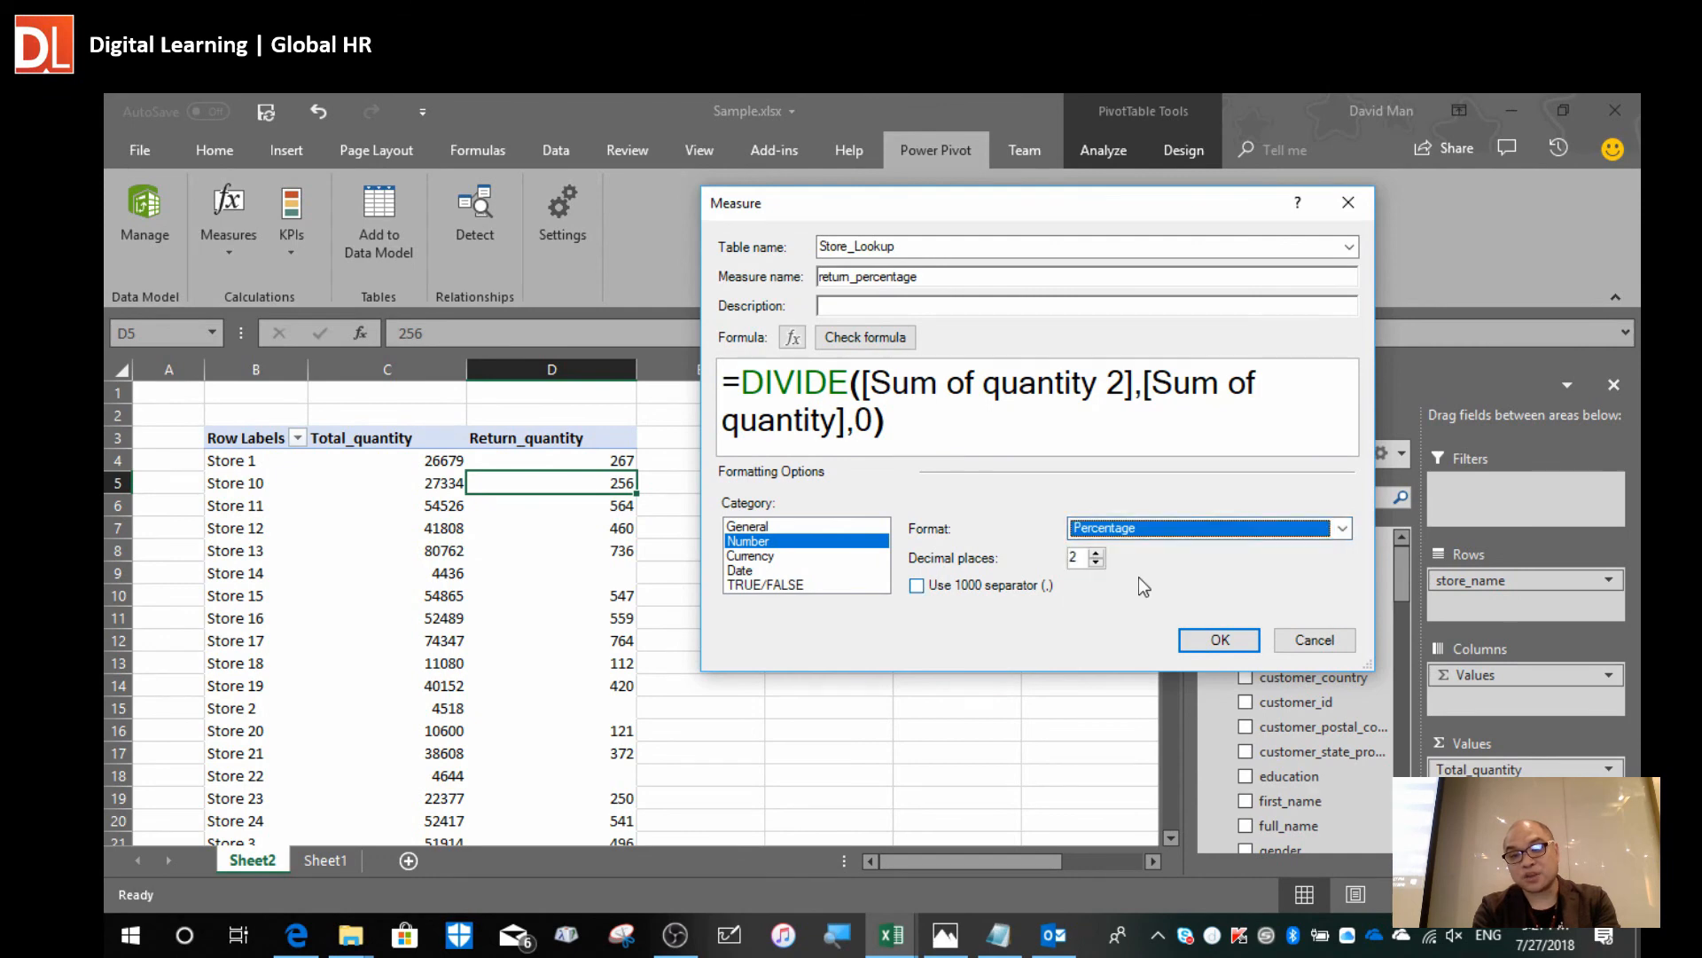
click(1017, 592)
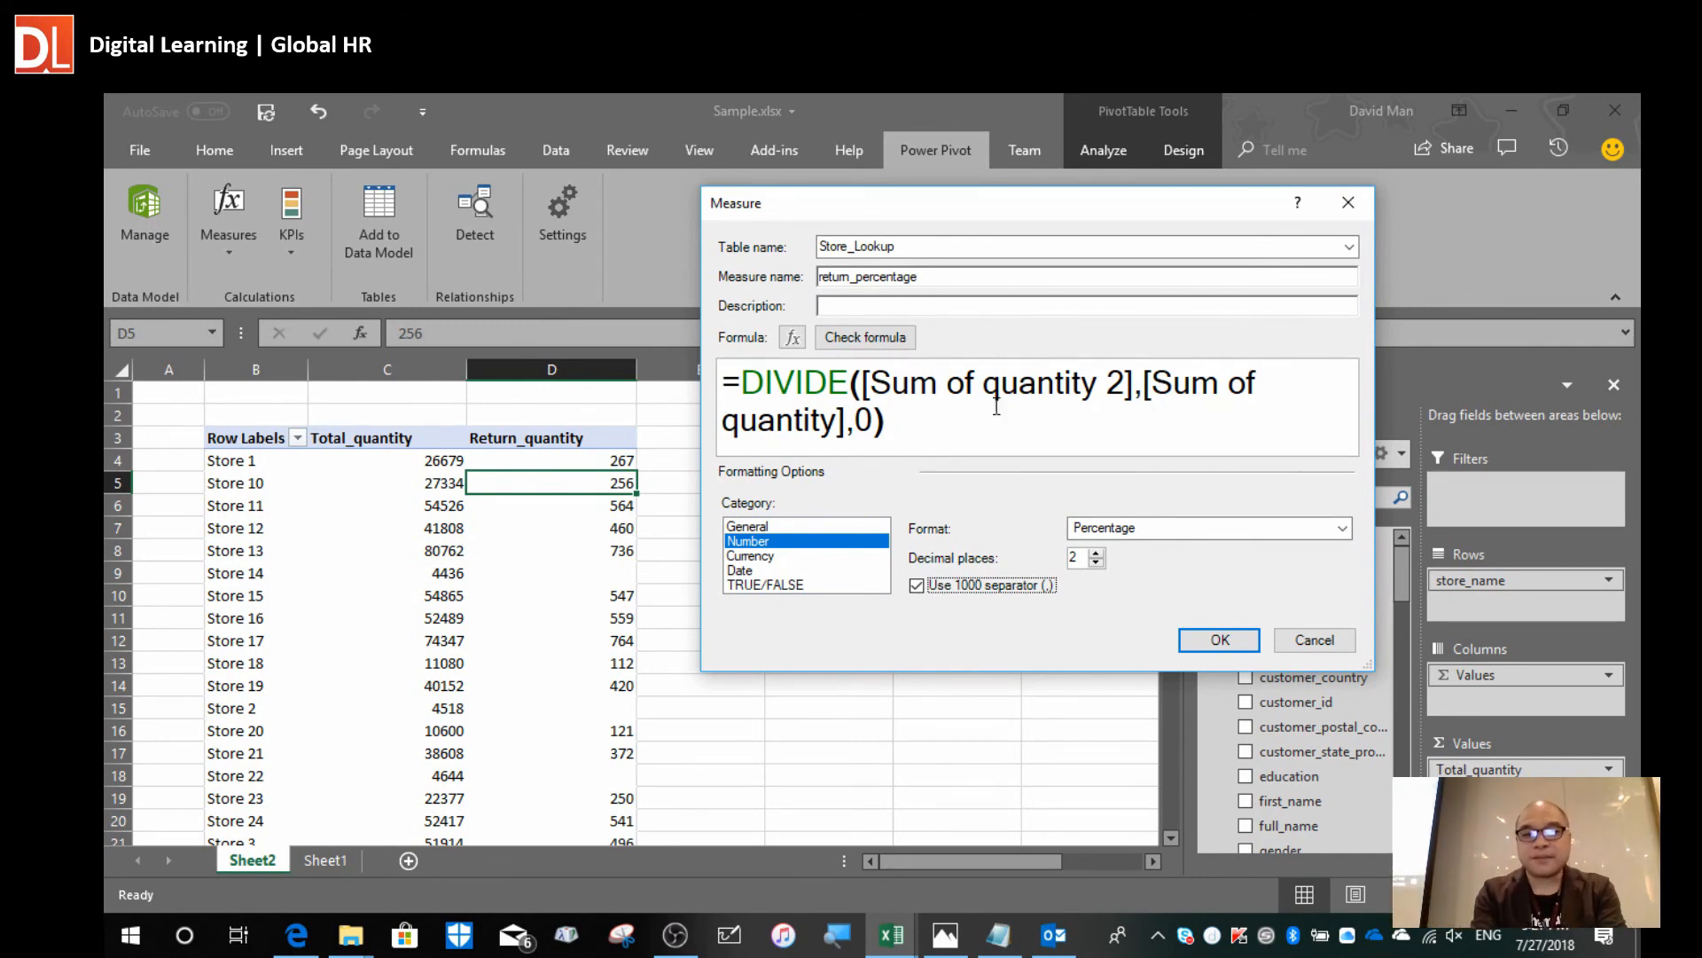
click(870, 345)
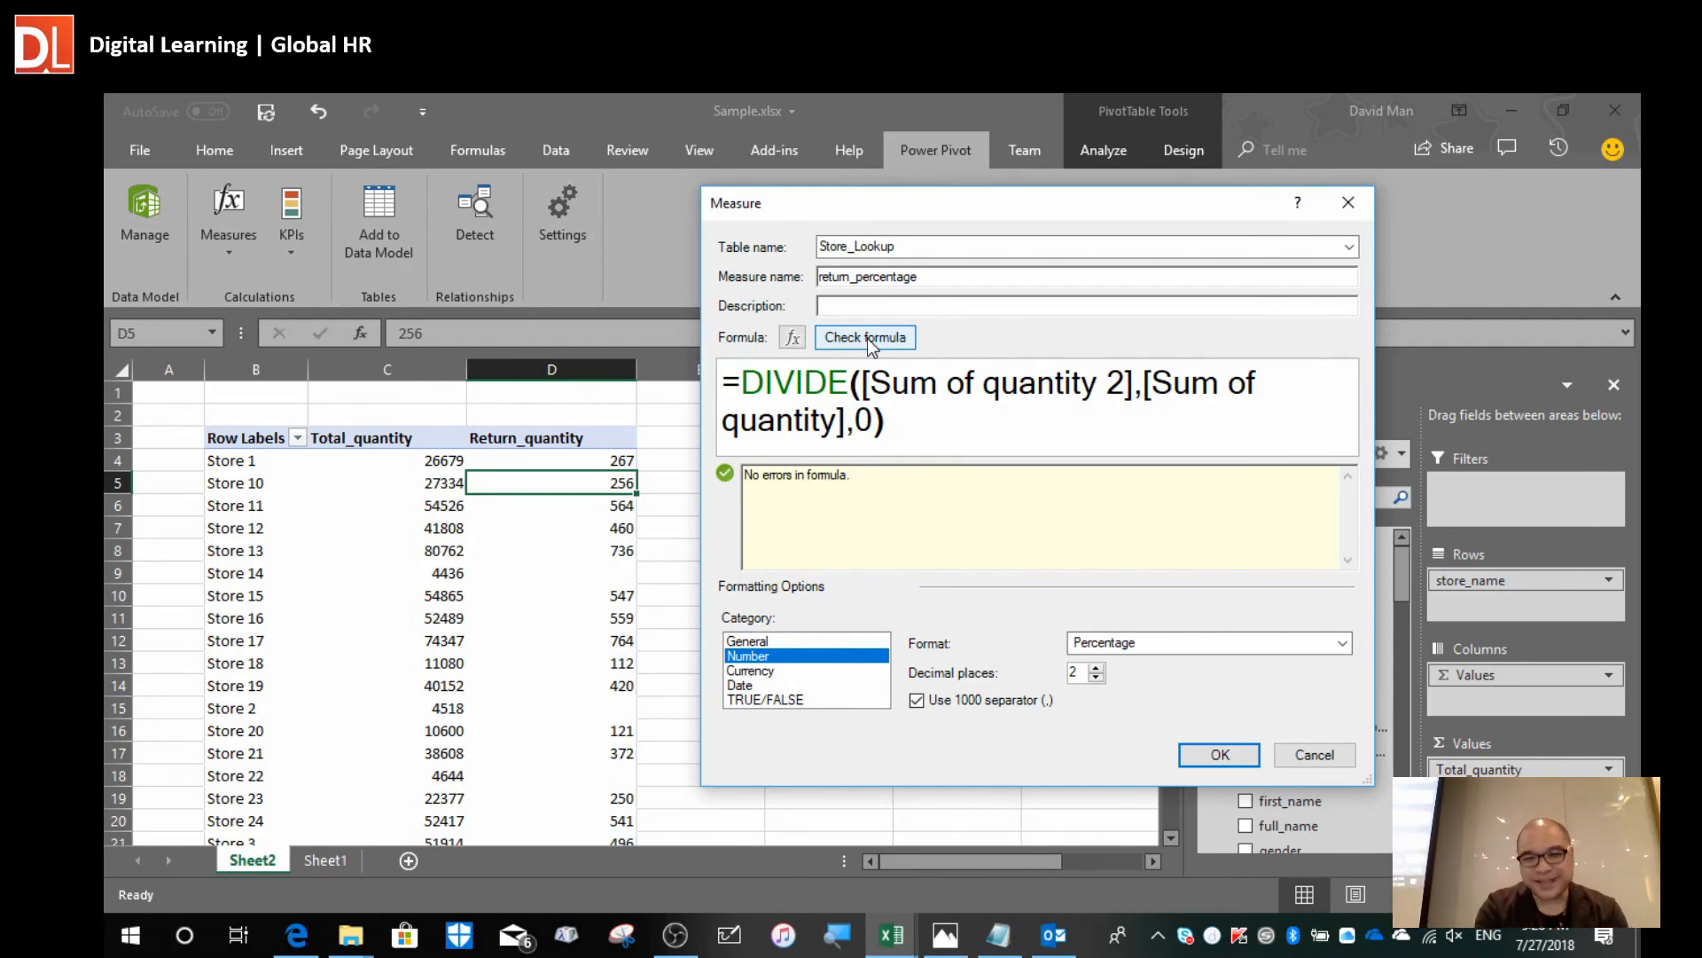
click(1231, 761)
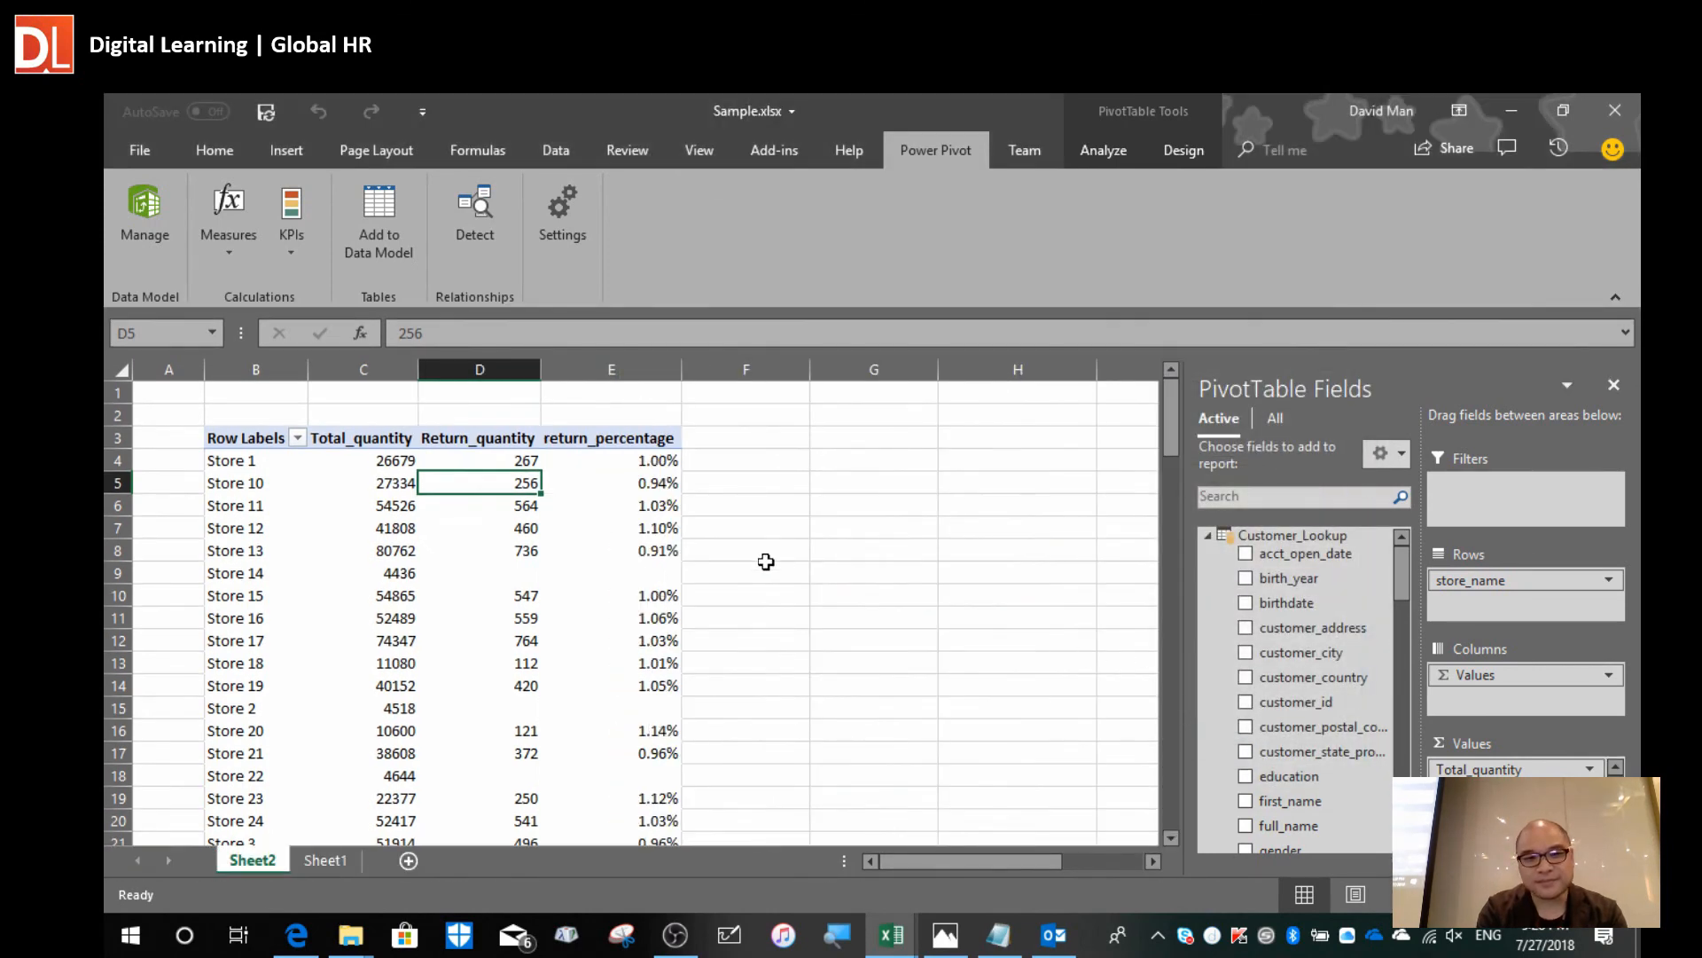
Reopen the return_percentage measure from the list of existing measures to review its formula and formatting, and close it unchanged.
click(635, 487)
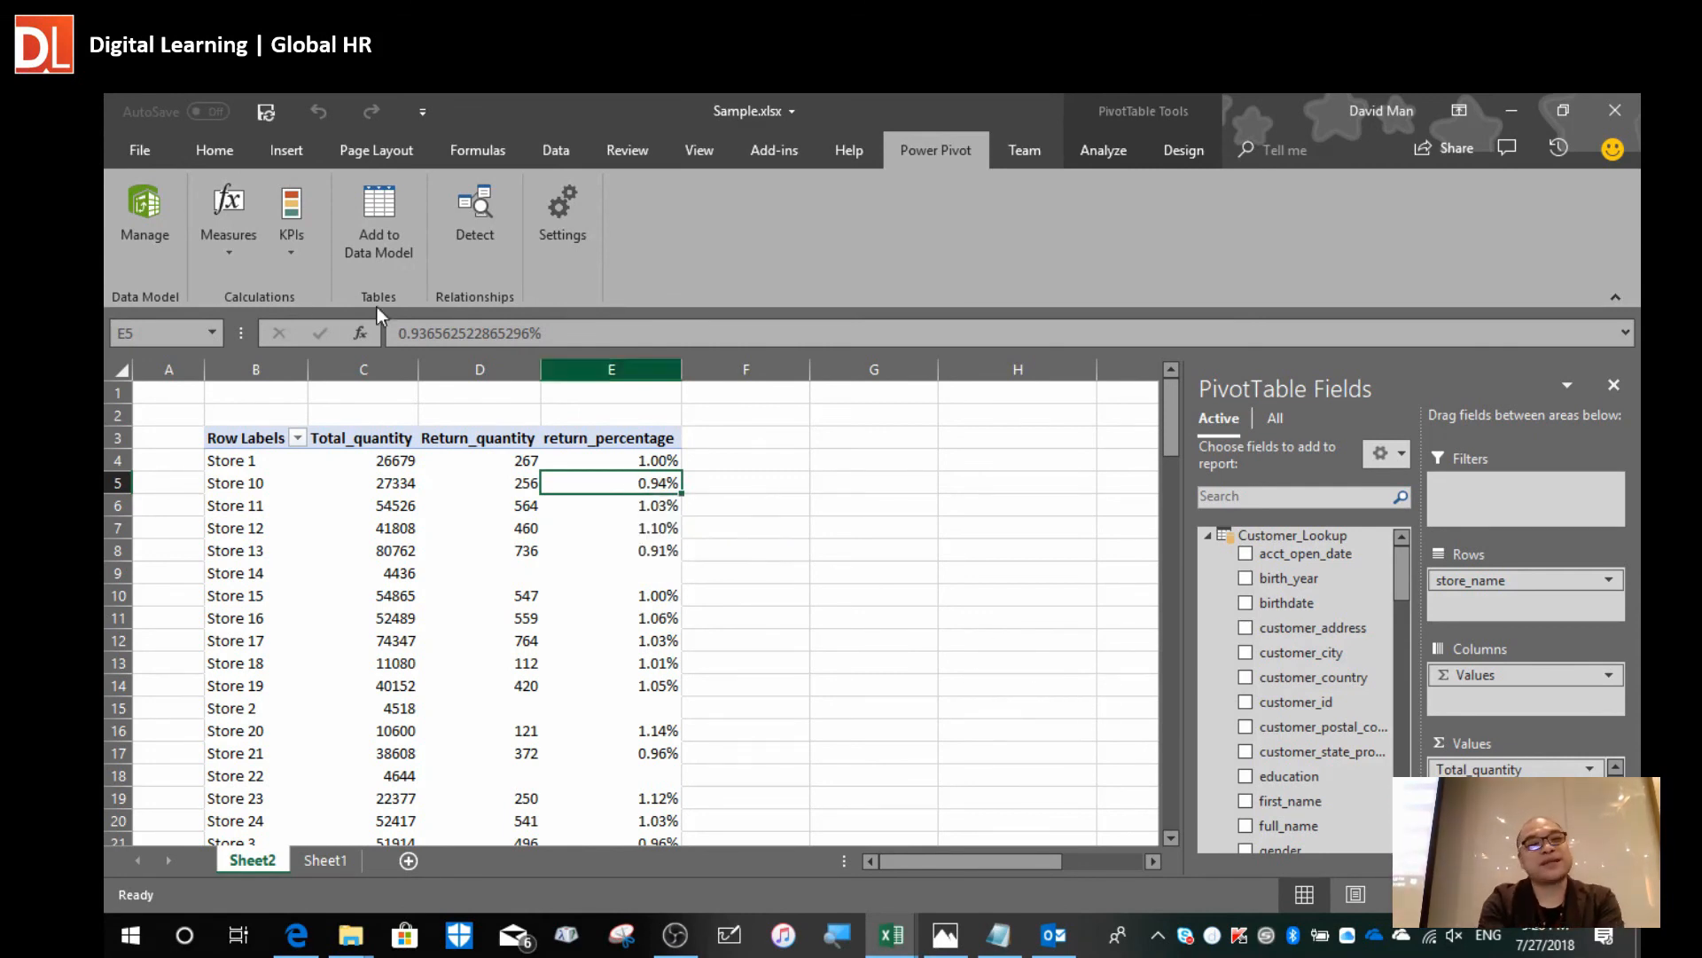
click(231, 257)
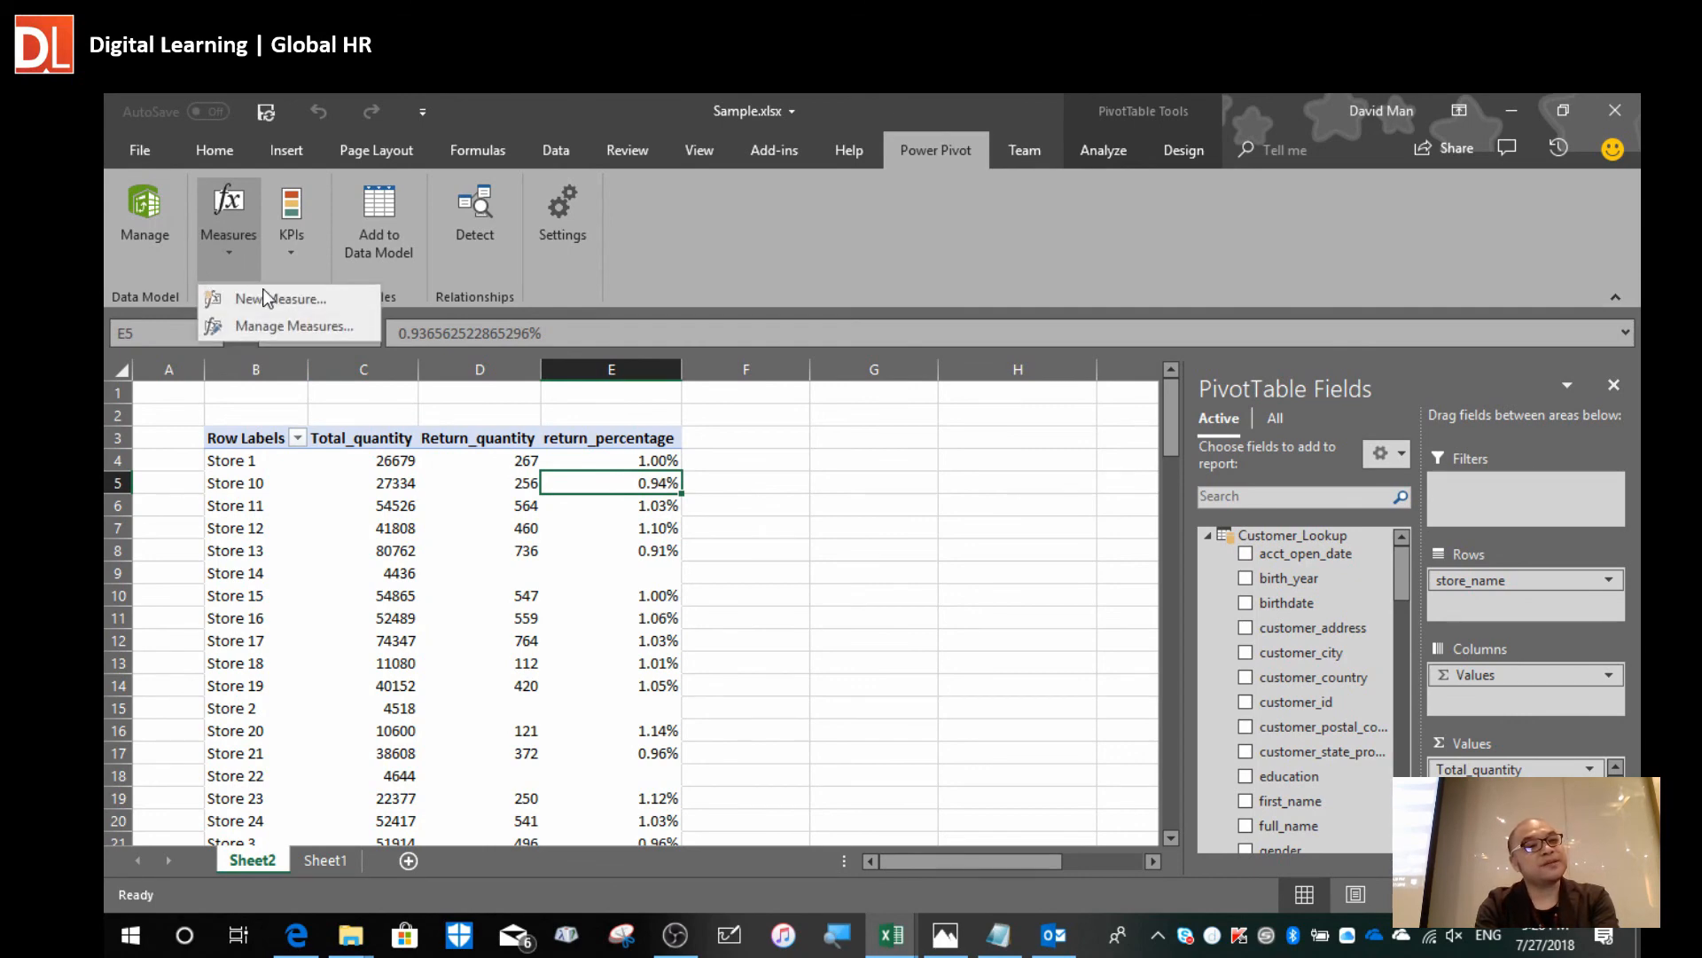
click(313, 328)
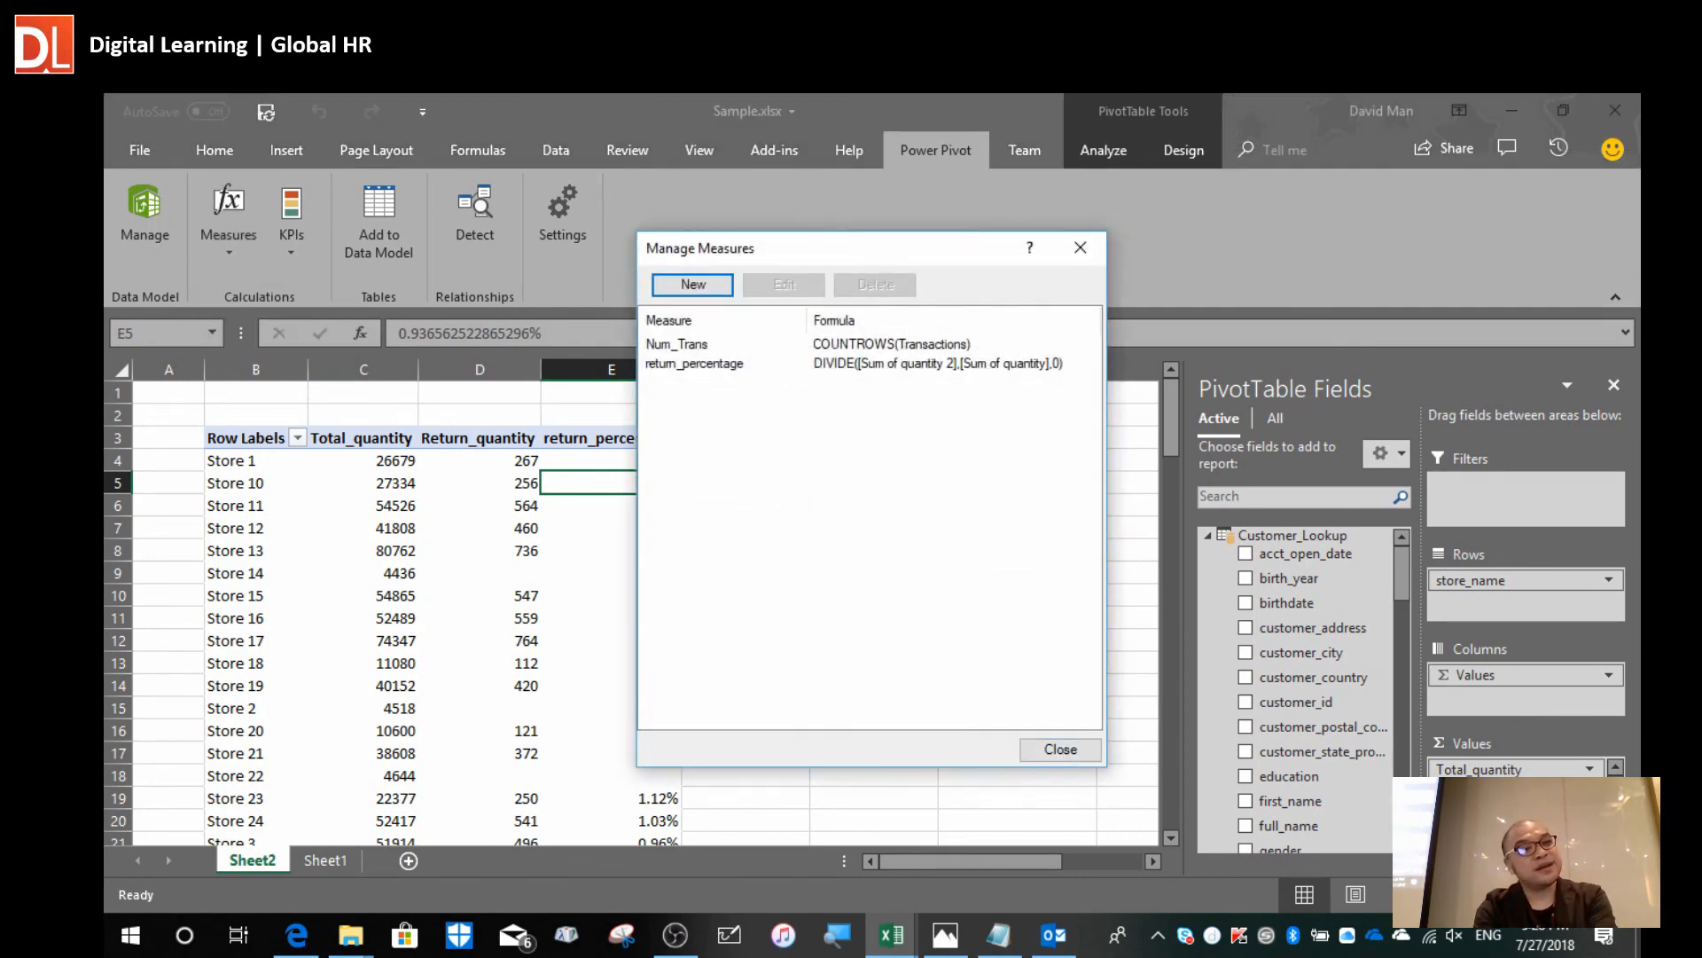
click(709, 371)
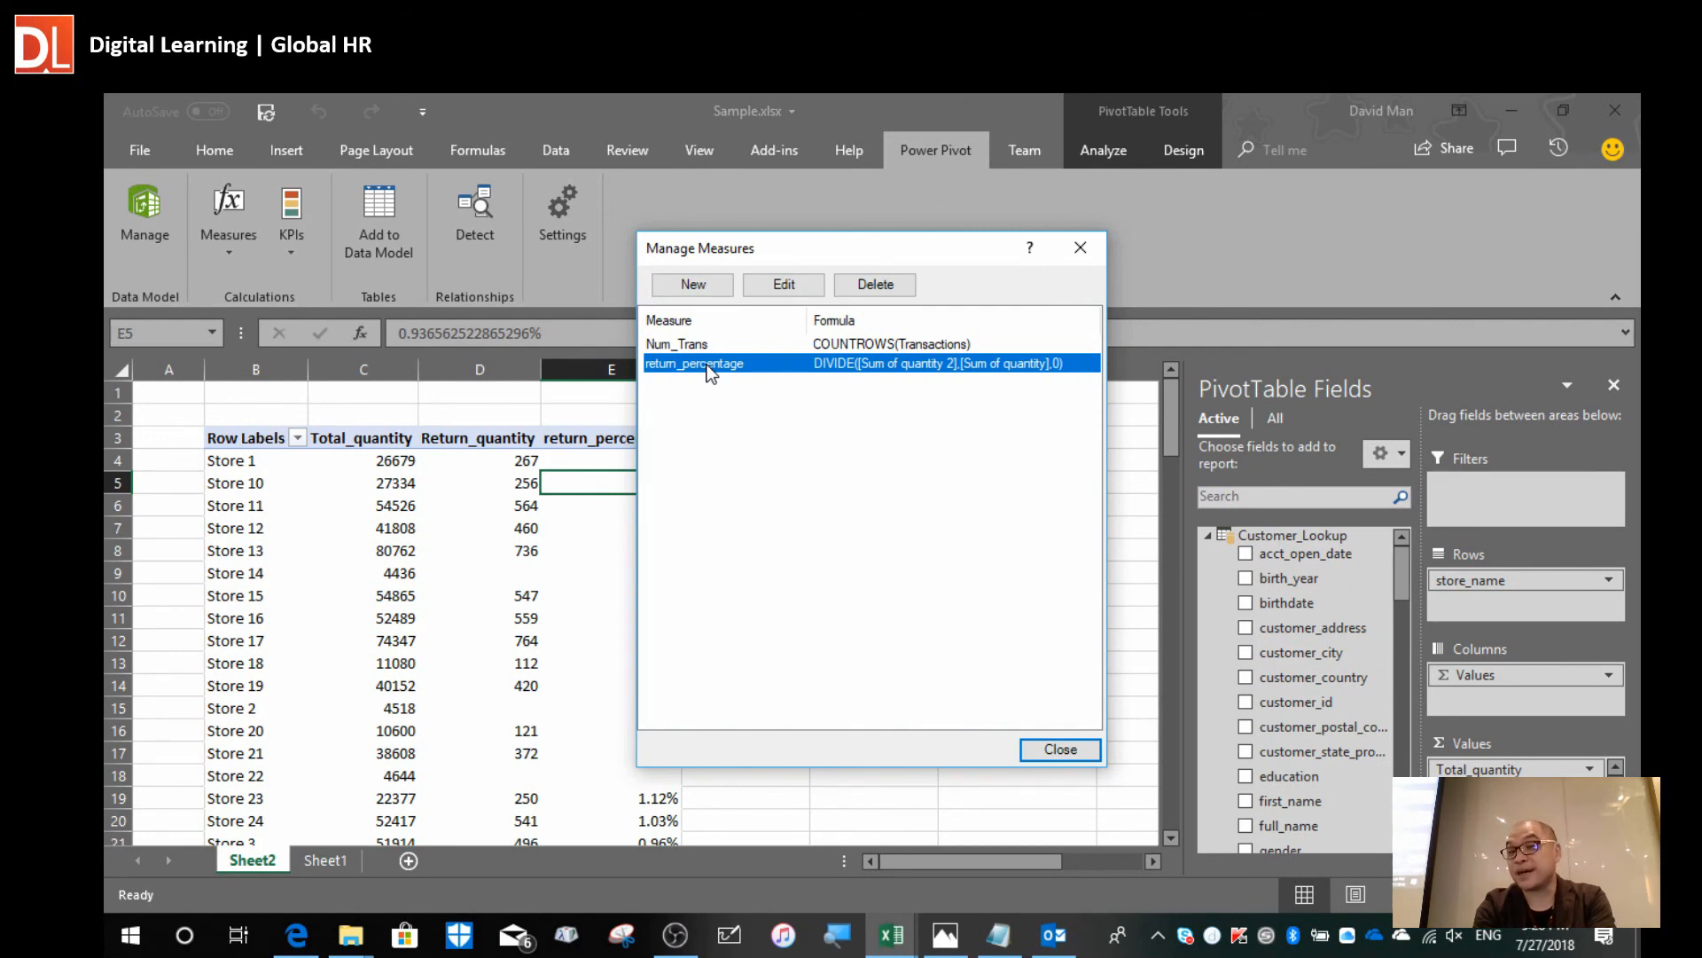
click(784, 285)
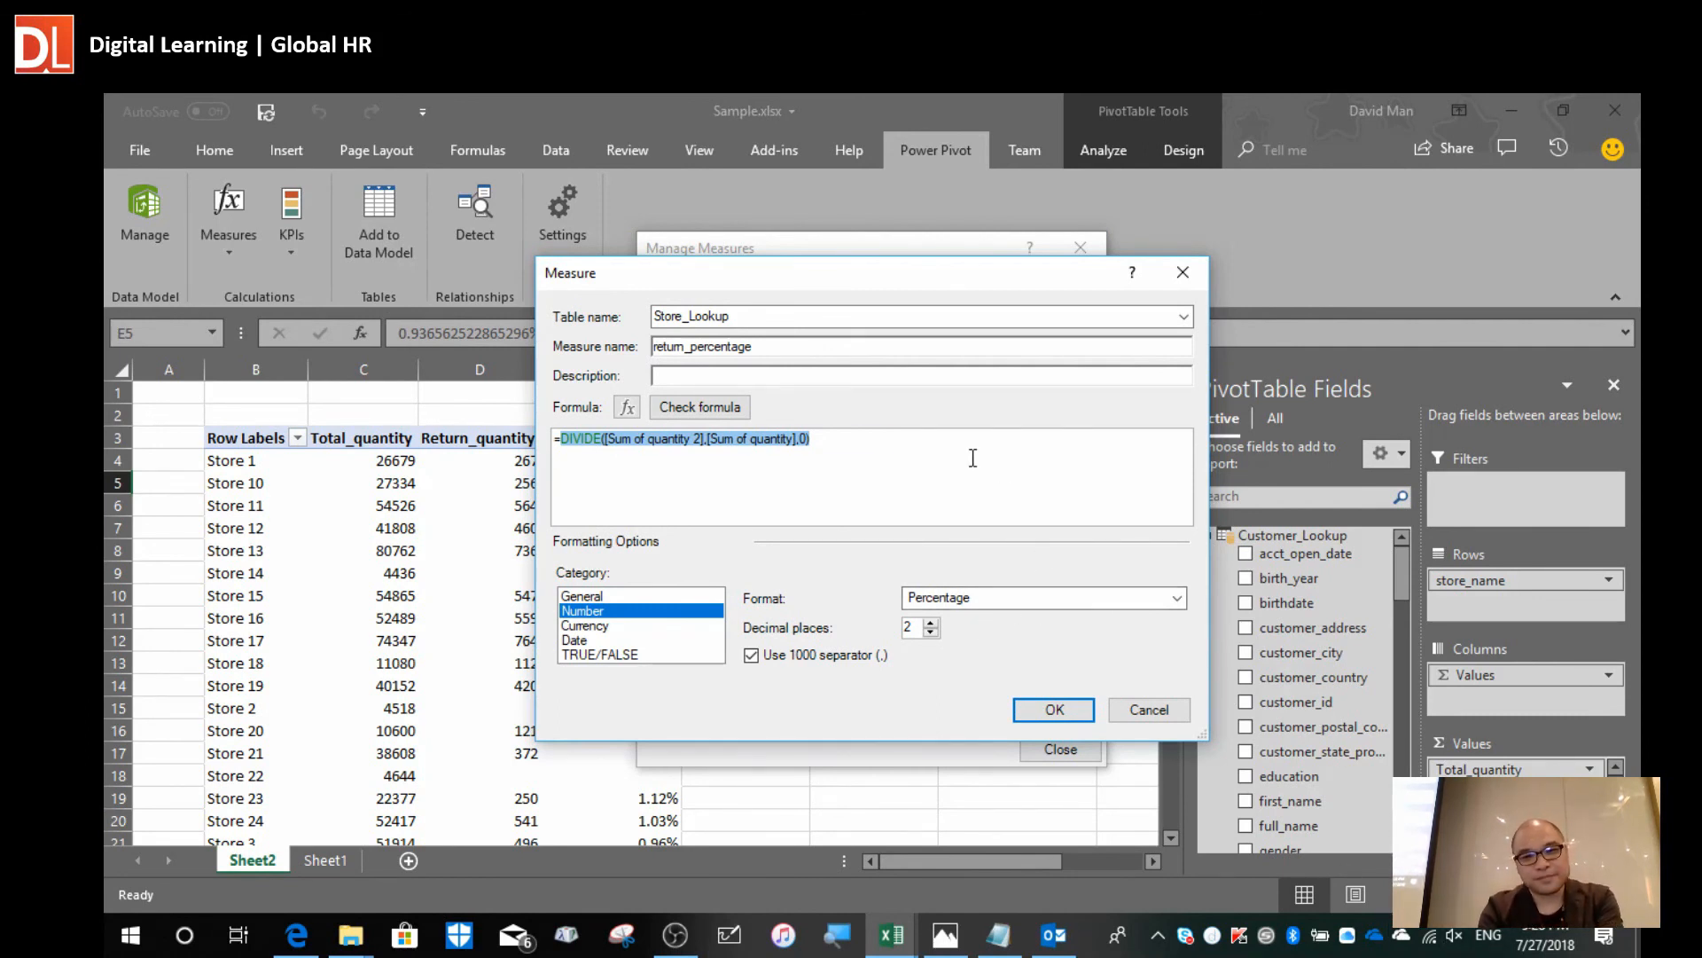
scroll(972, 457, up, 3)
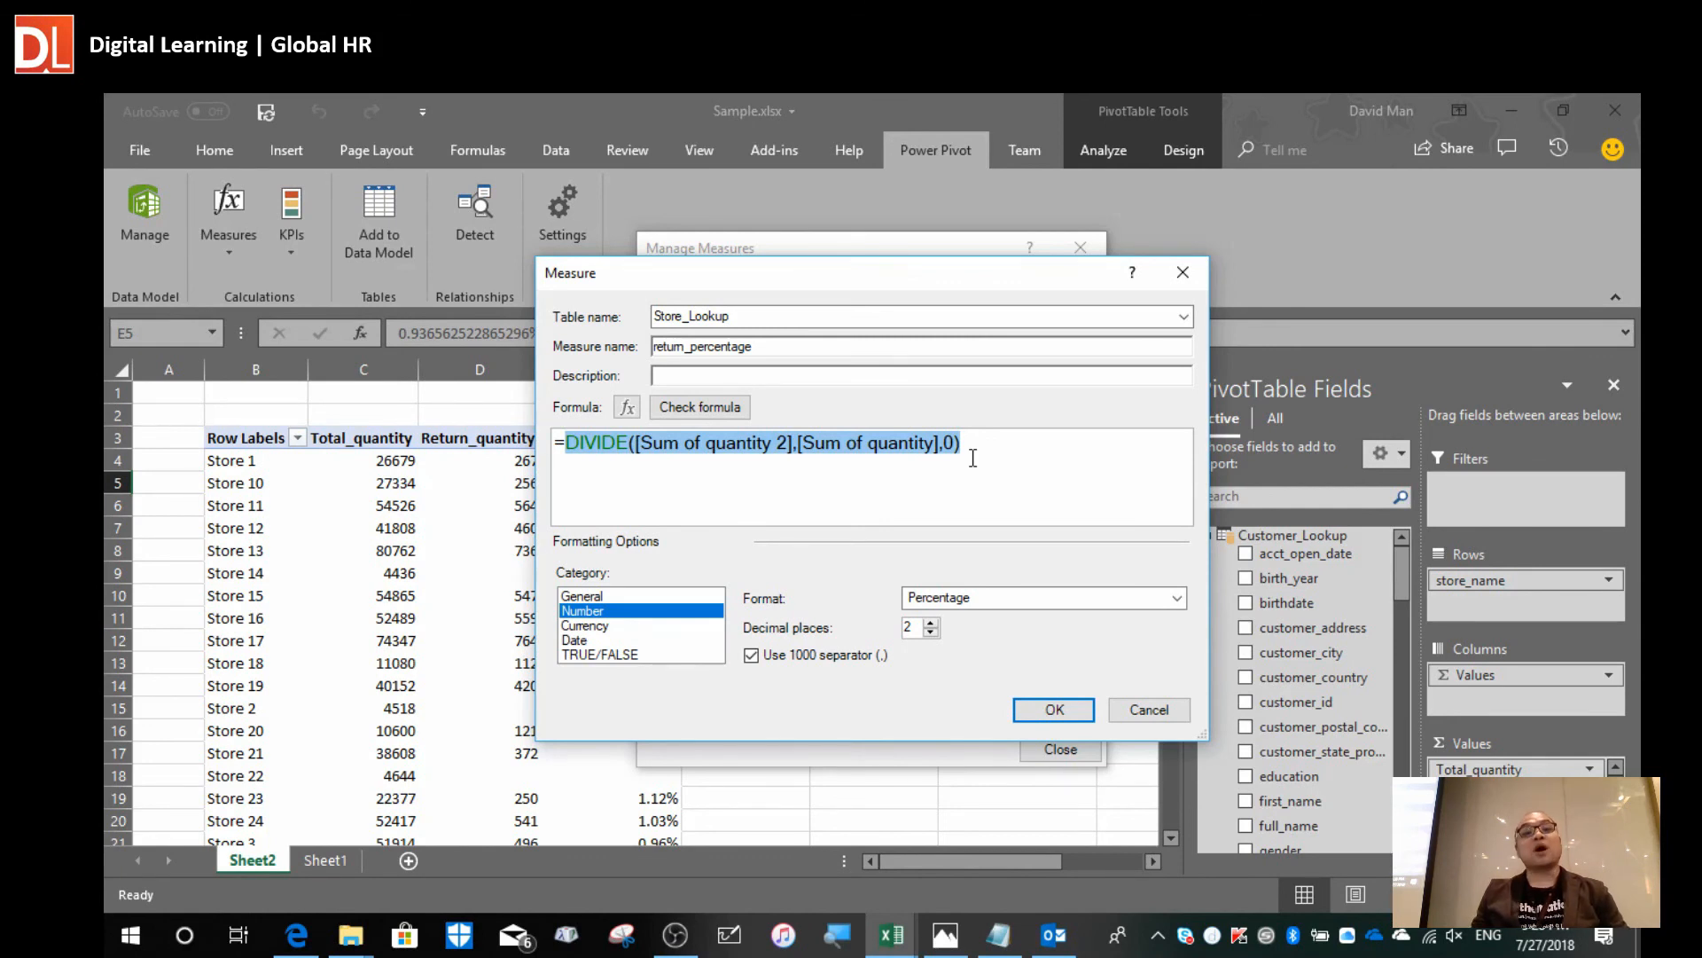
click(1056, 720)
click(1065, 747)
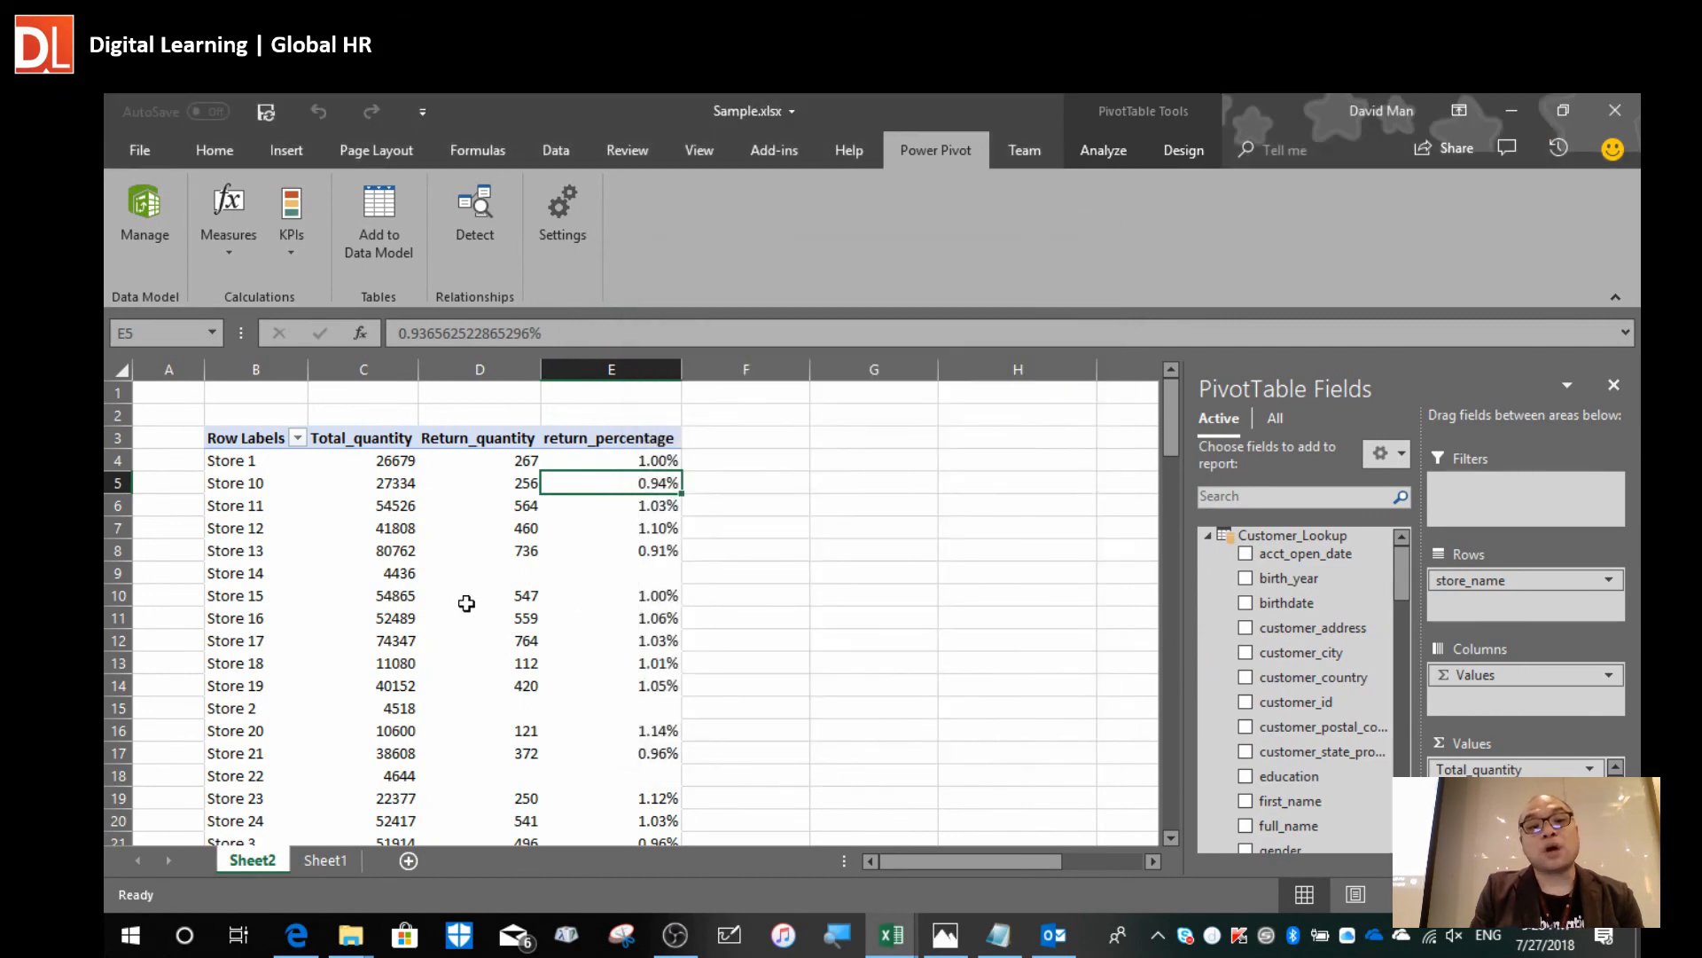
Switch to the Power Pivot diagram and shift the Customer_Lookup and Store_Lookup tables slightly to the right.
click(578, 624)
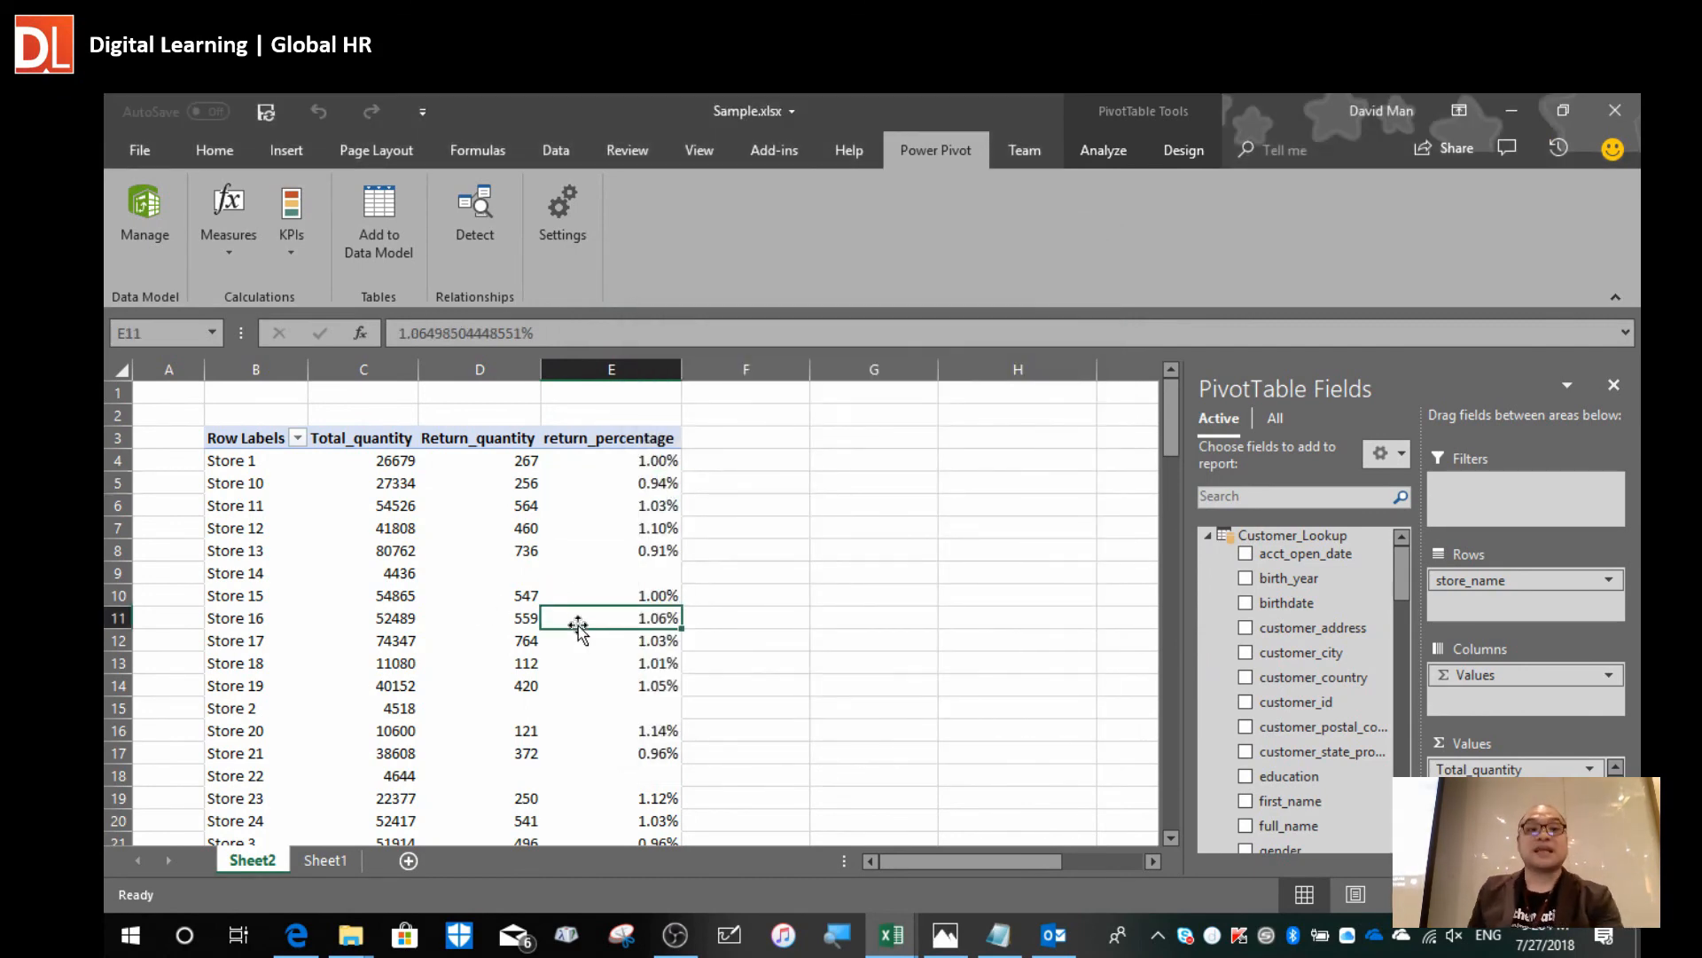
key(alt+Tab)
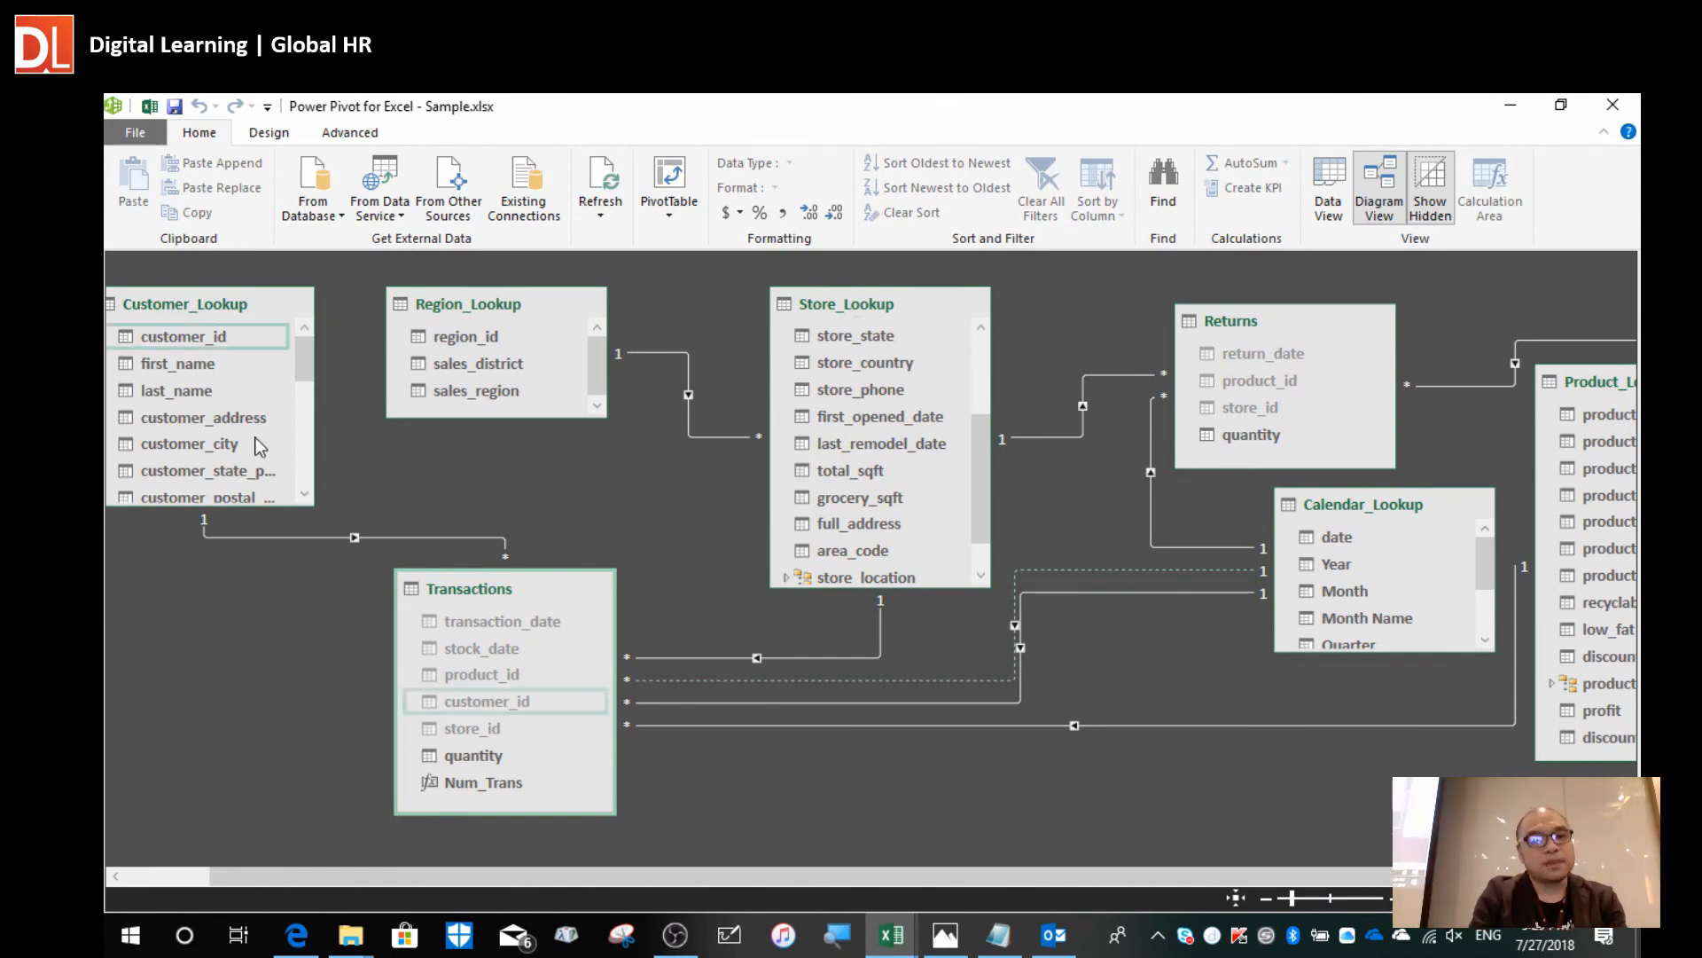
drag(257, 303, 278, 323)
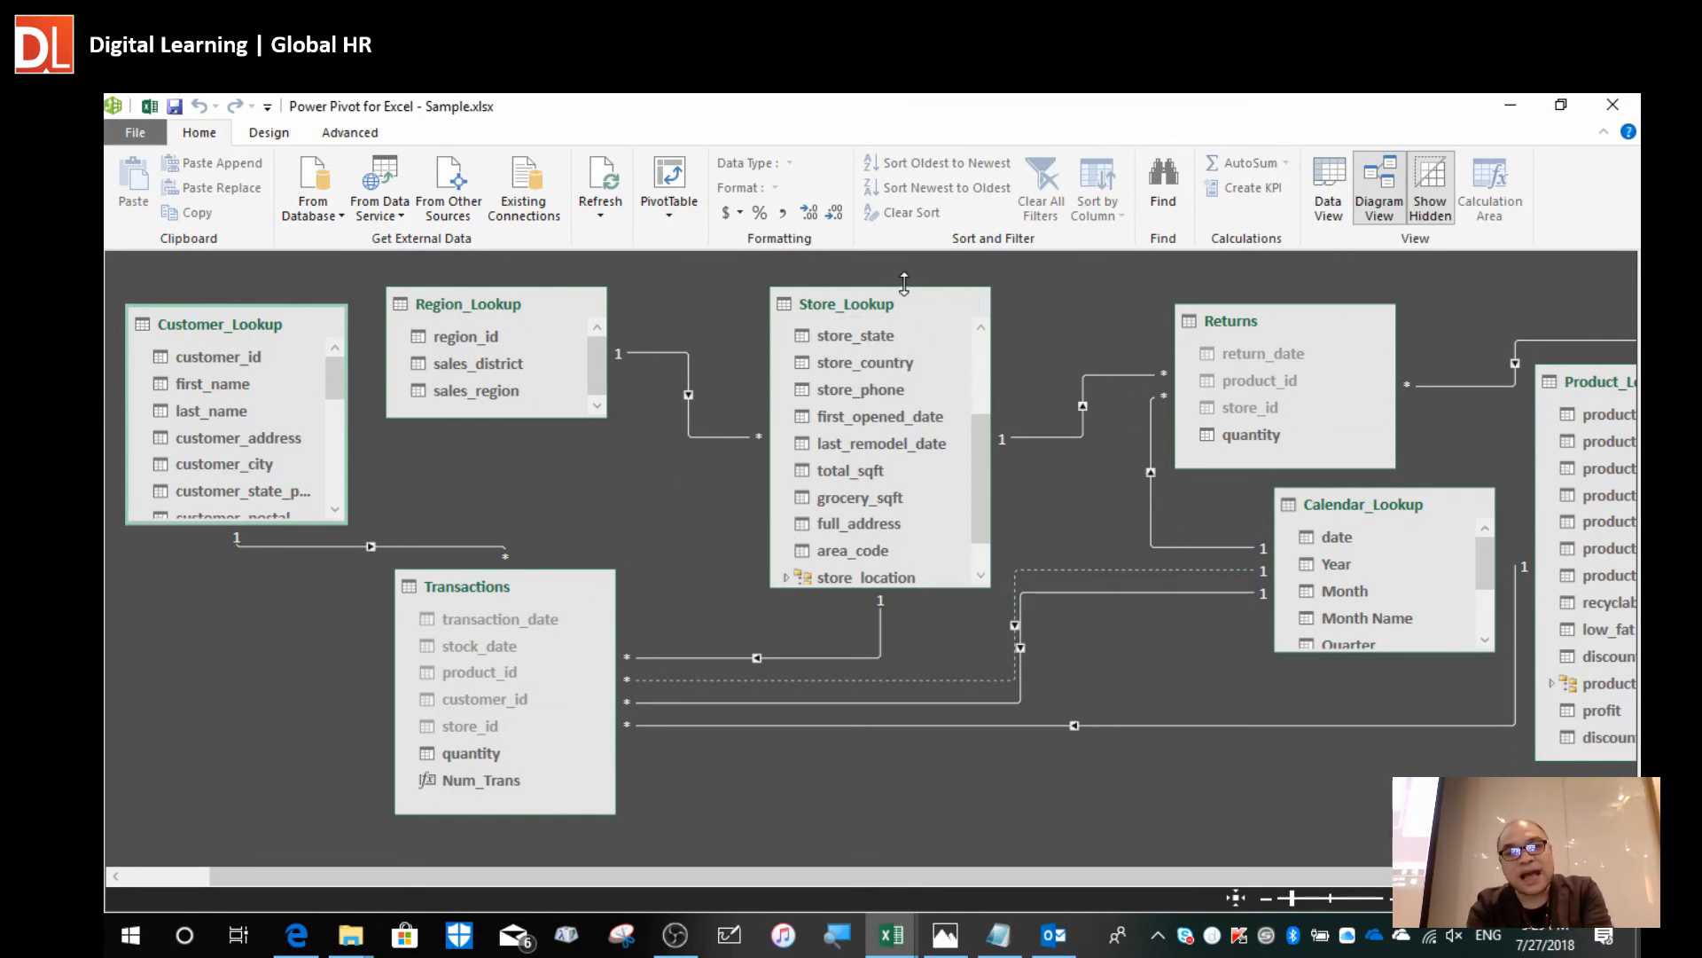
drag(875, 311, 894, 314)
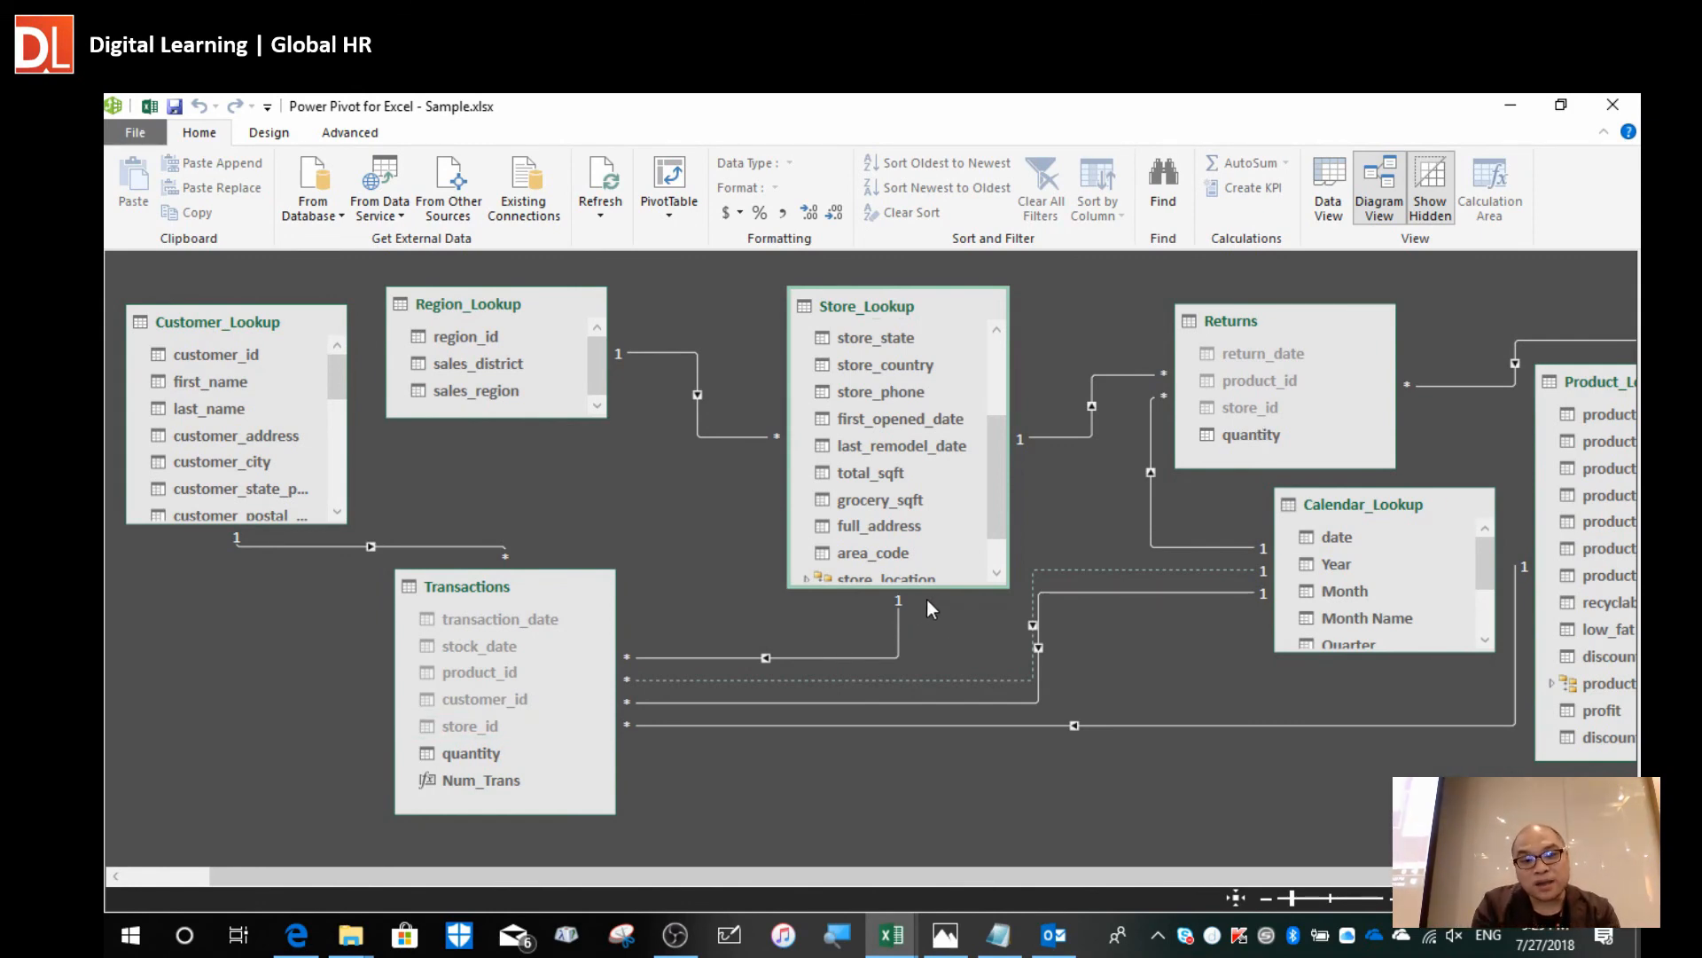
Lengthen the Store_Lookup table box downward in the diagram and select its return_percentage measure.
drag(931, 587, 931, 702)
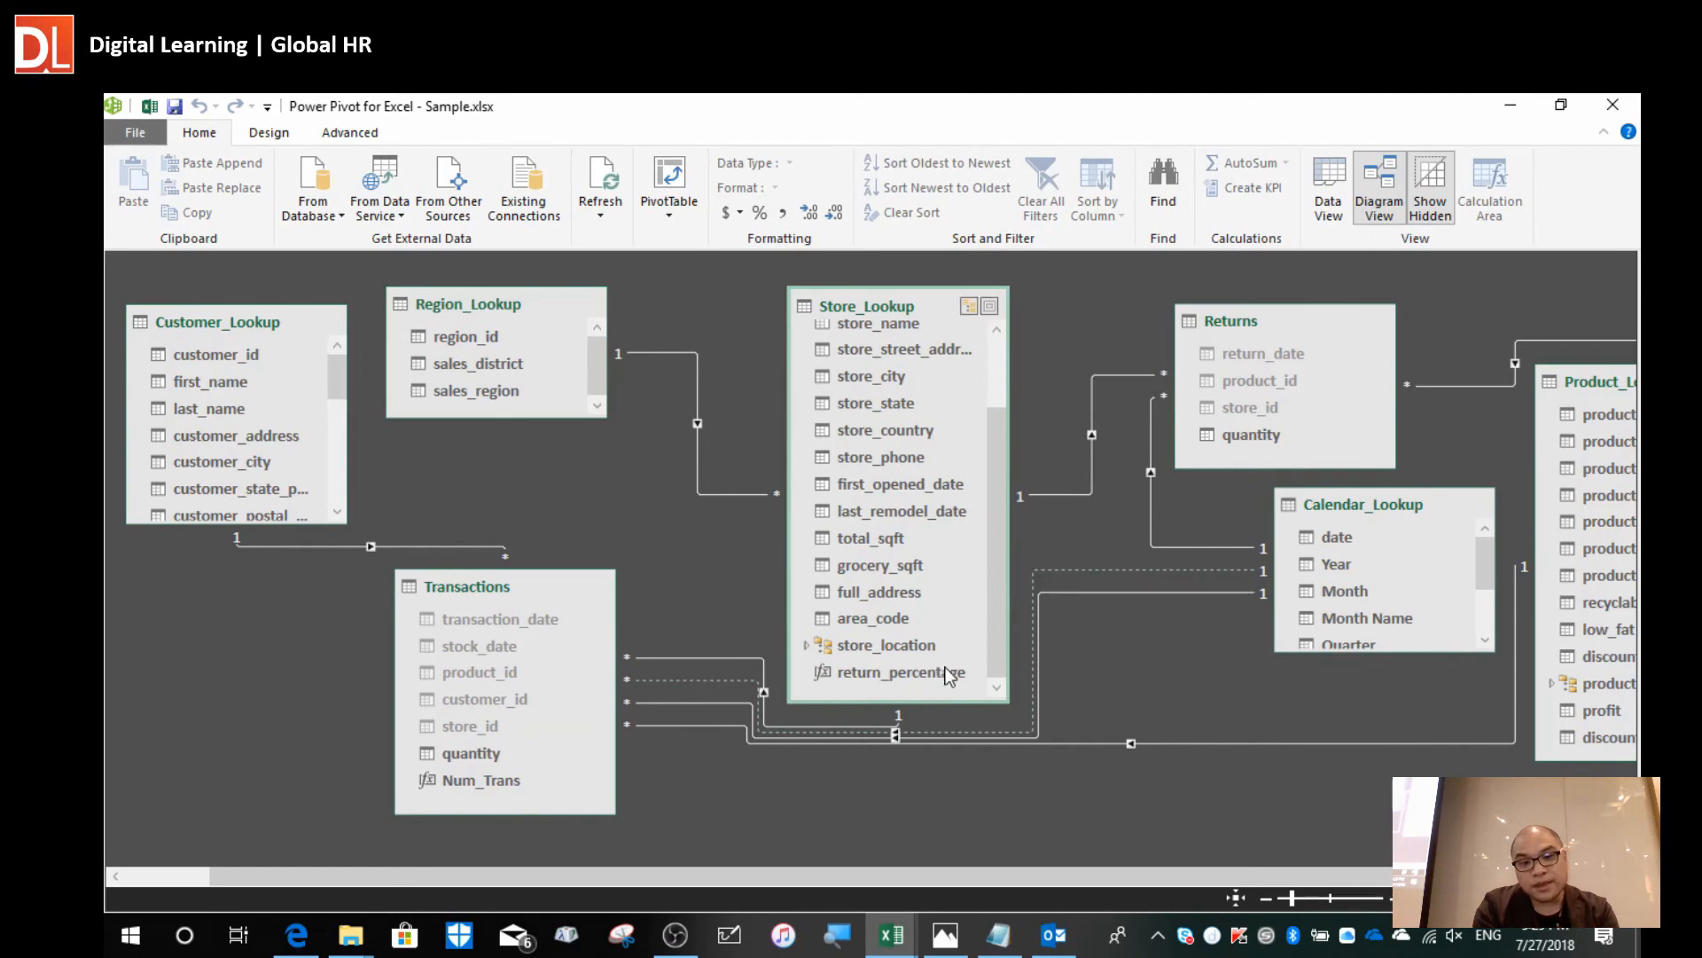
click(869, 674)
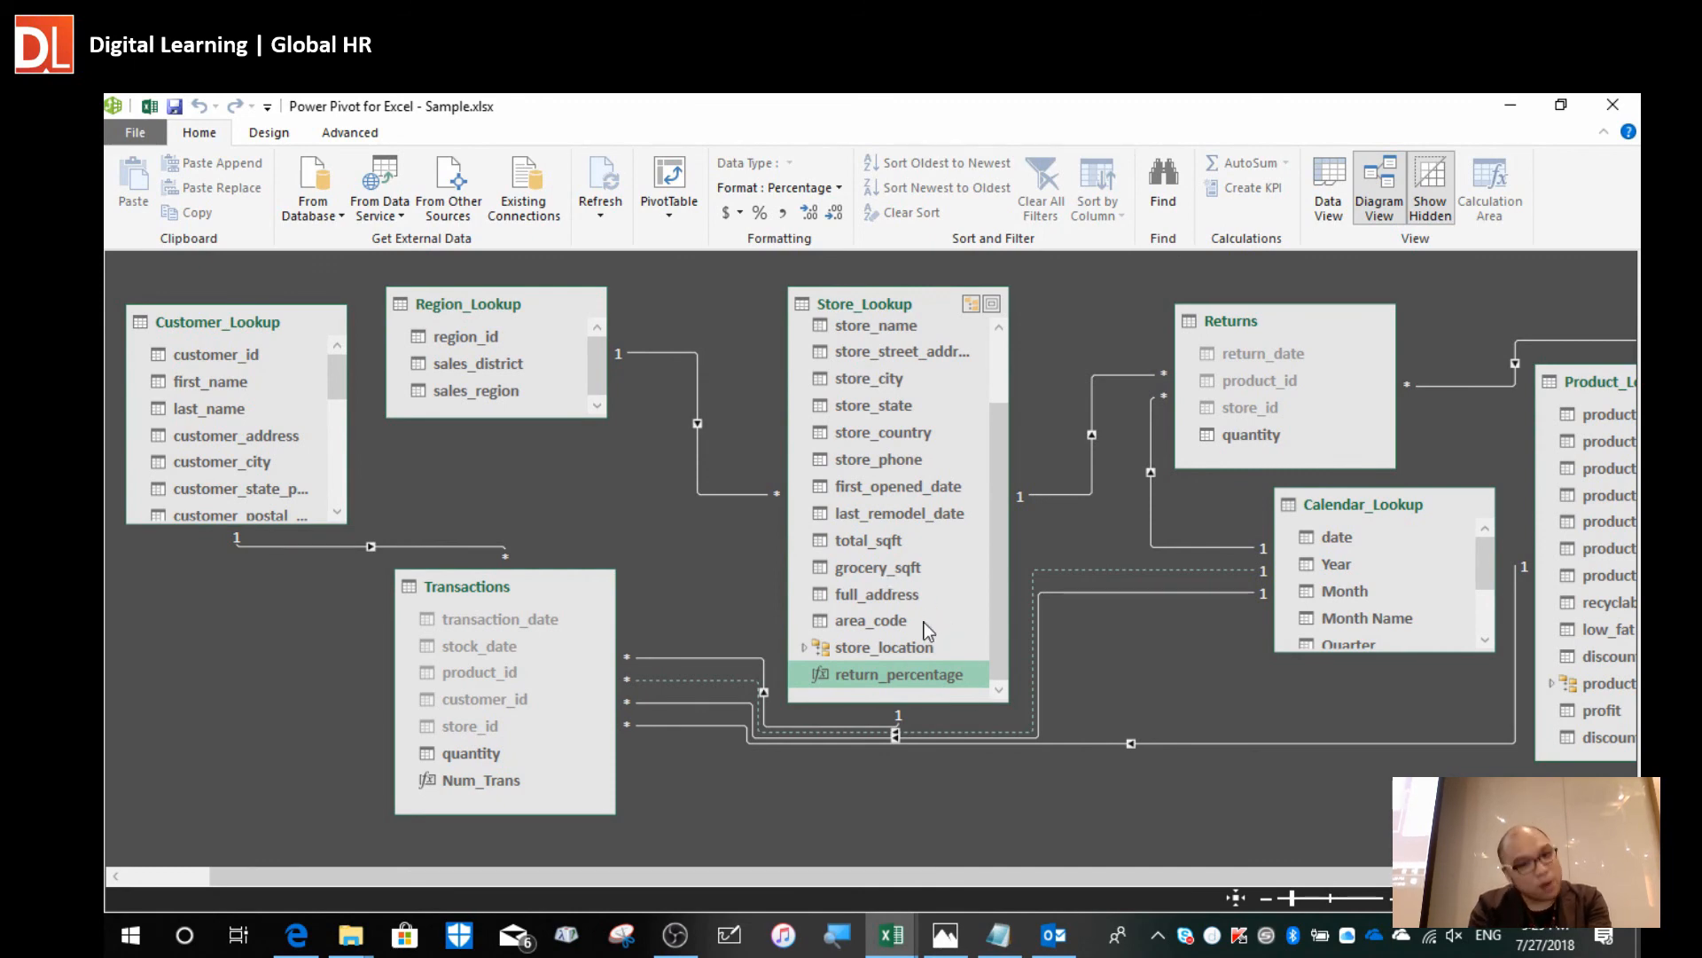
click(891, 621)
click(895, 678)
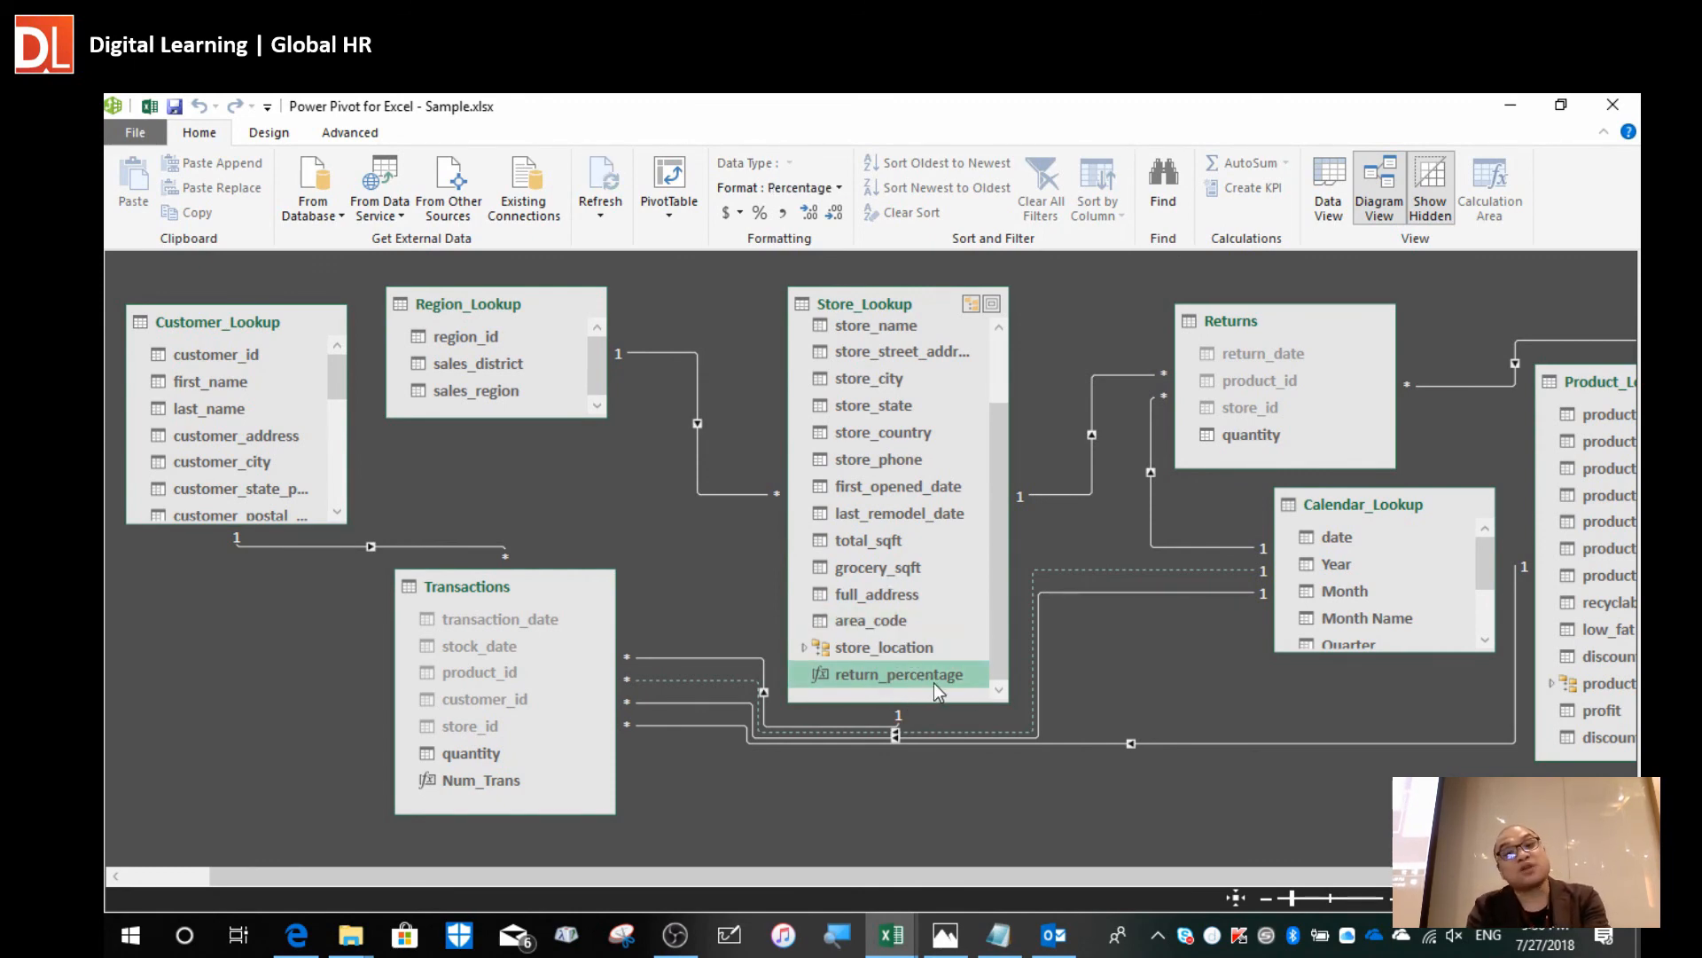
In data view, widen Store_Lookup's store_id column and select the return_percentage measure beneath it to review its DIVIDE formula.
click(1328, 197)
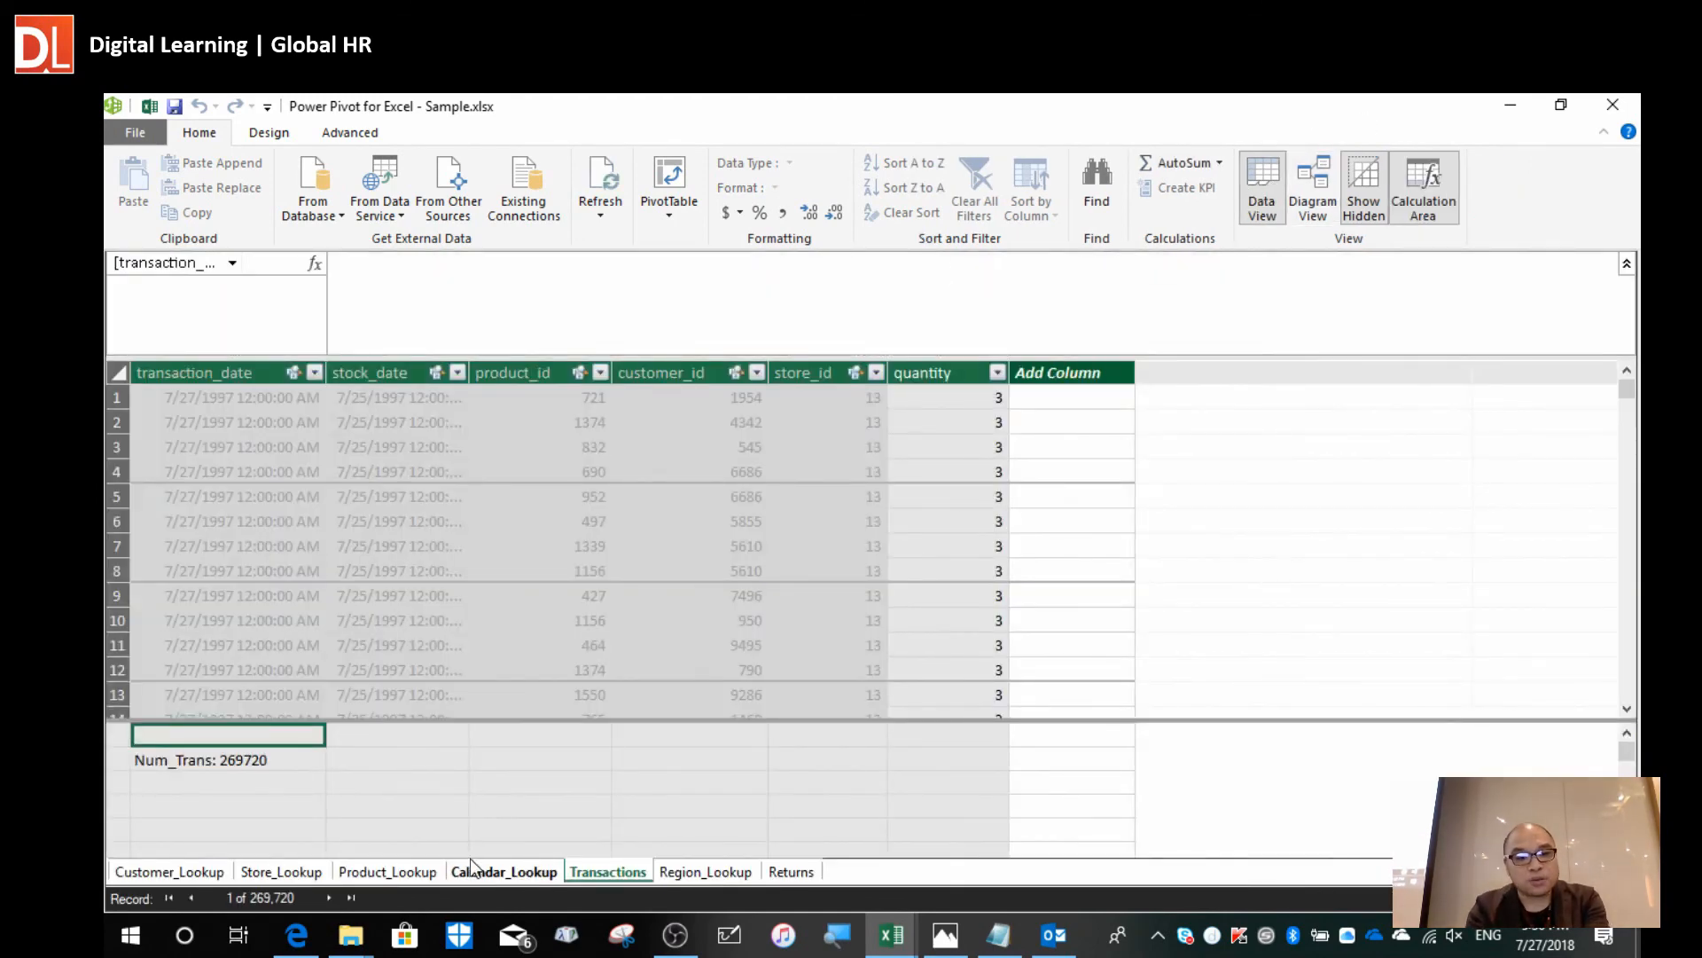
click(308, 873)
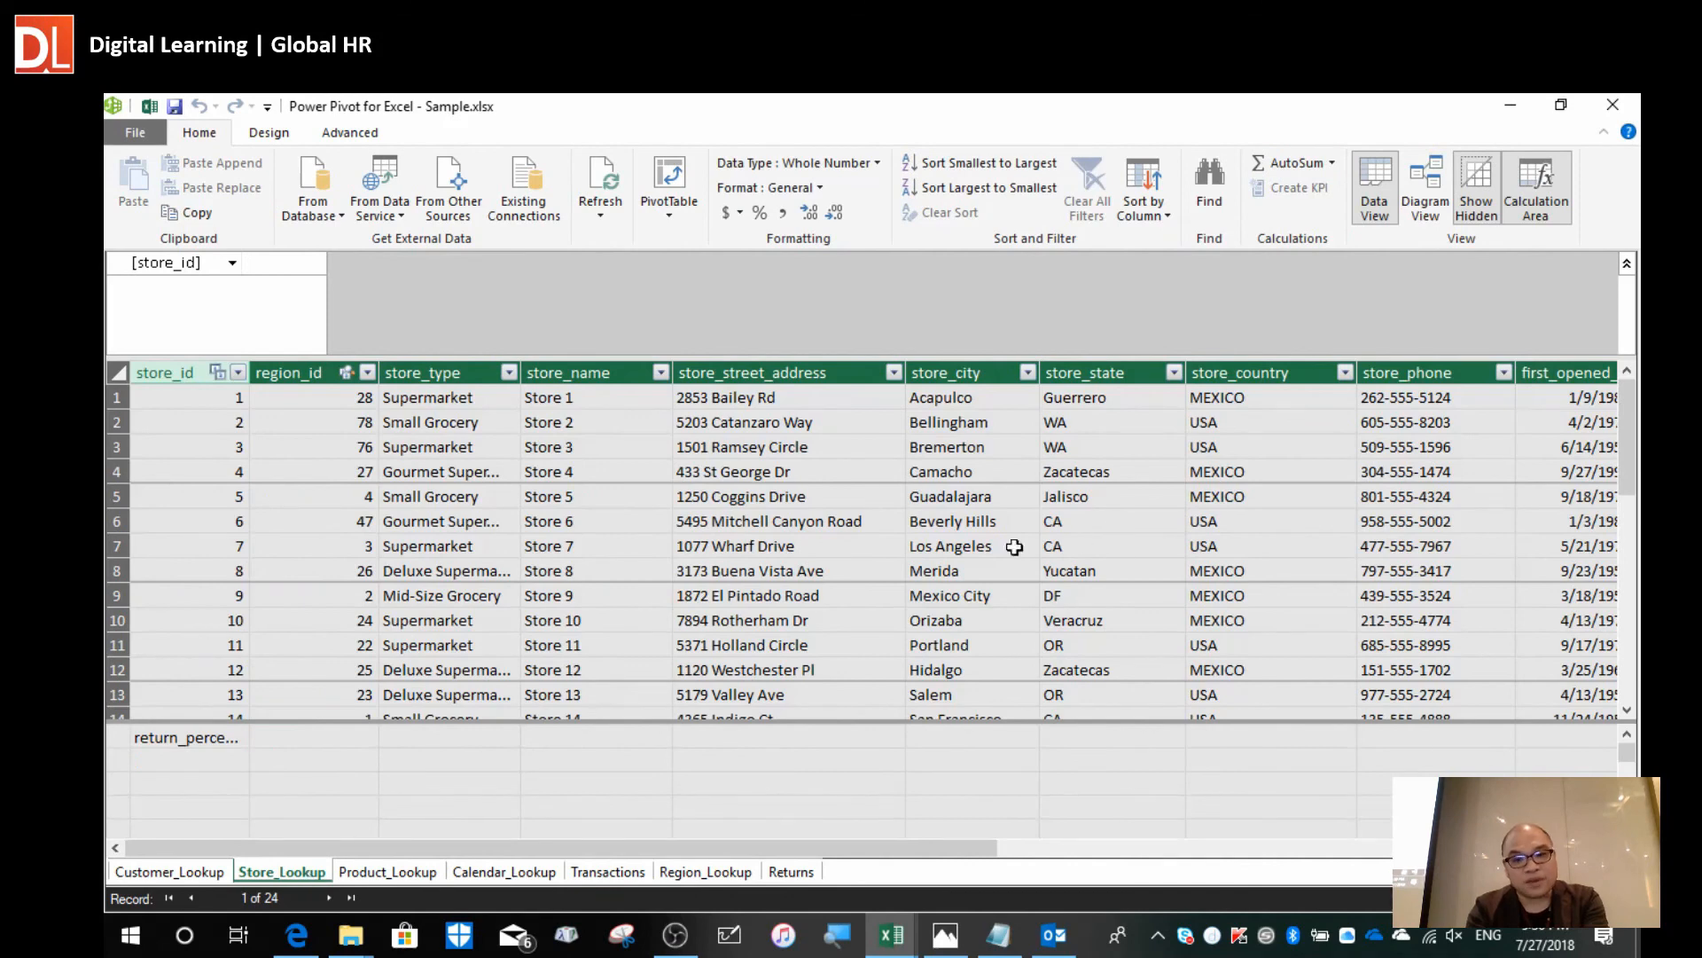
click(920, 545)
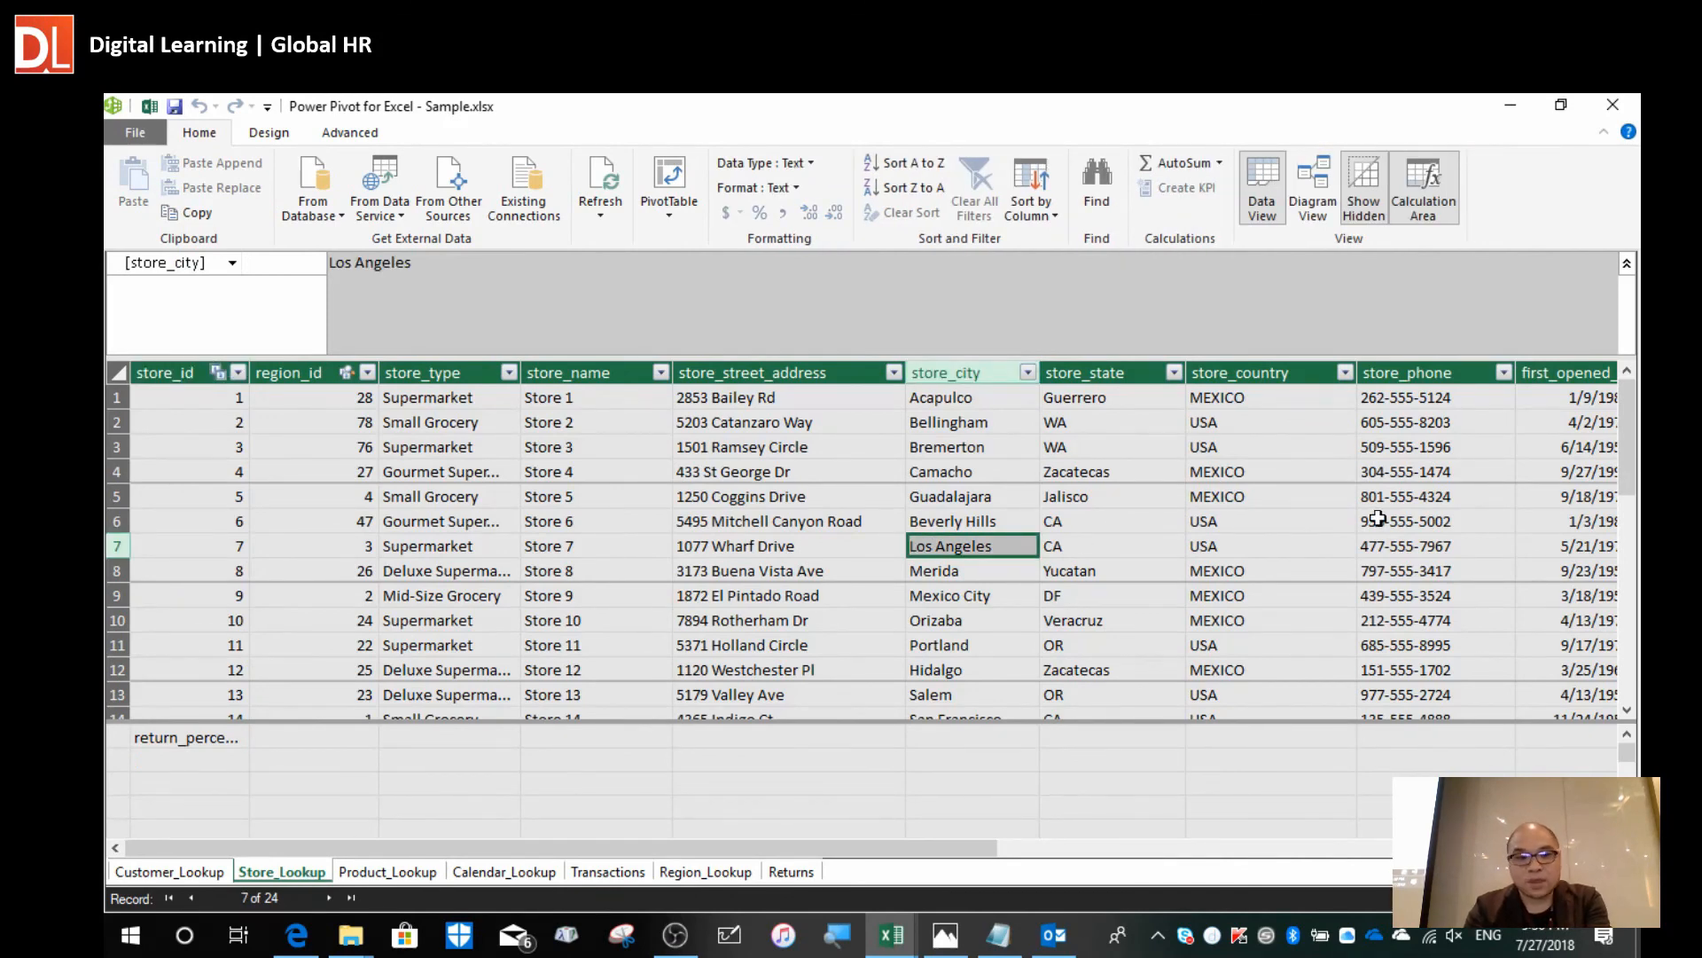
click(240, 374)
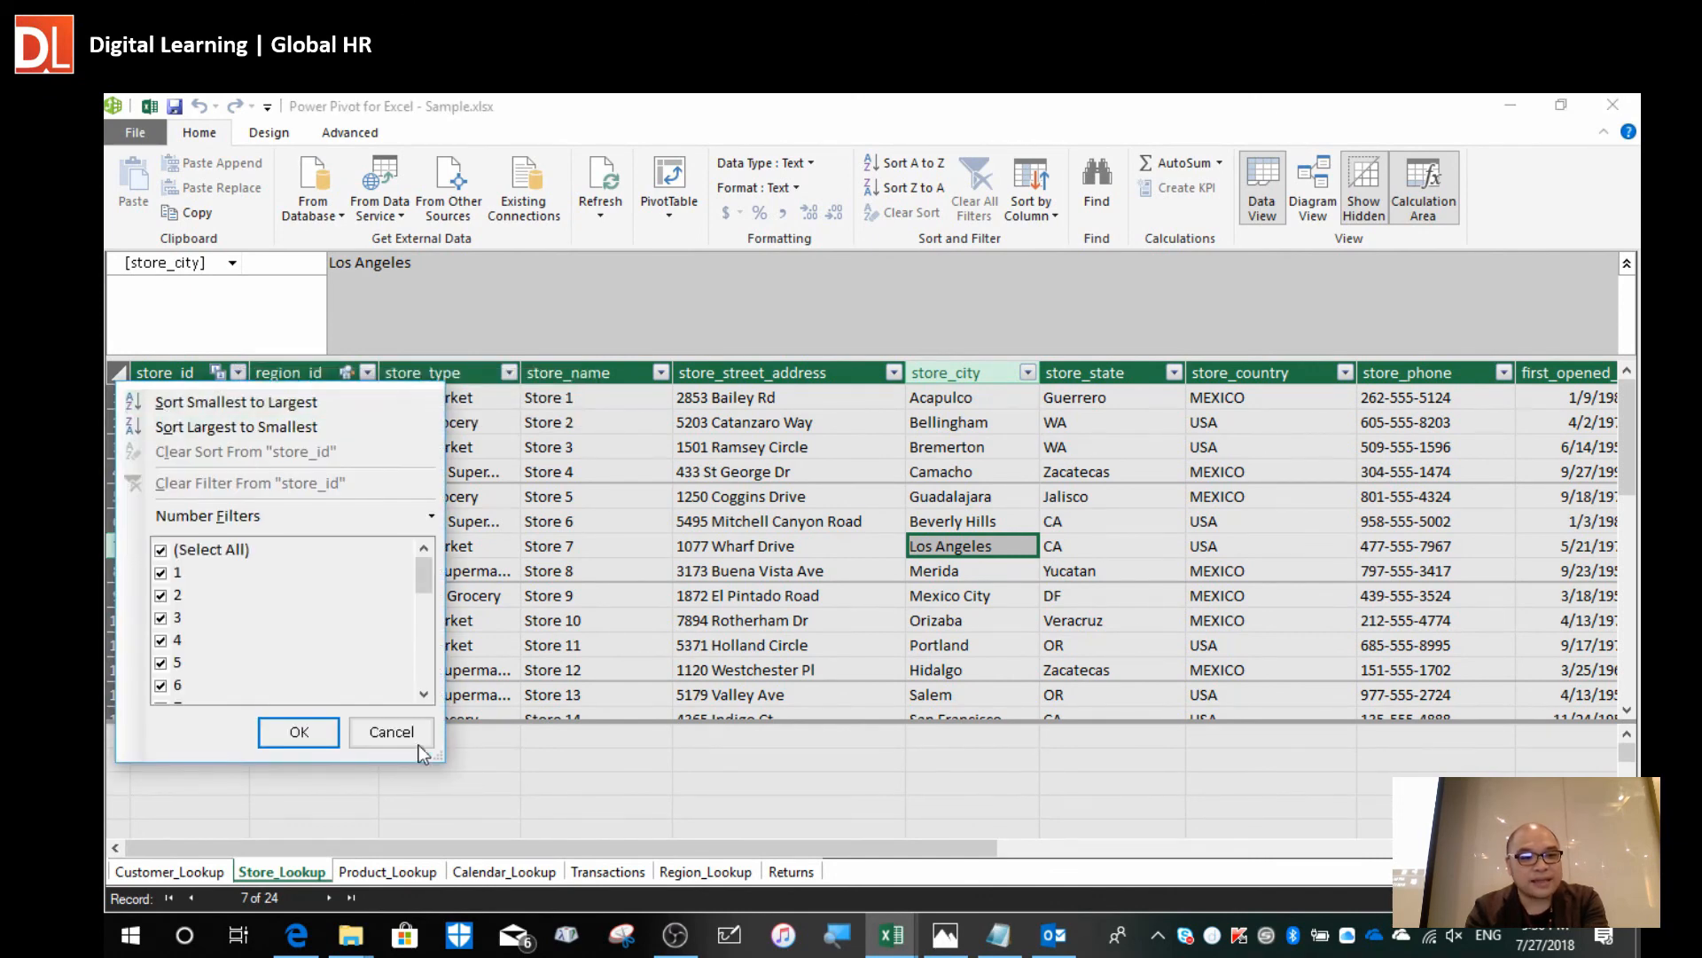
click(396, 733)
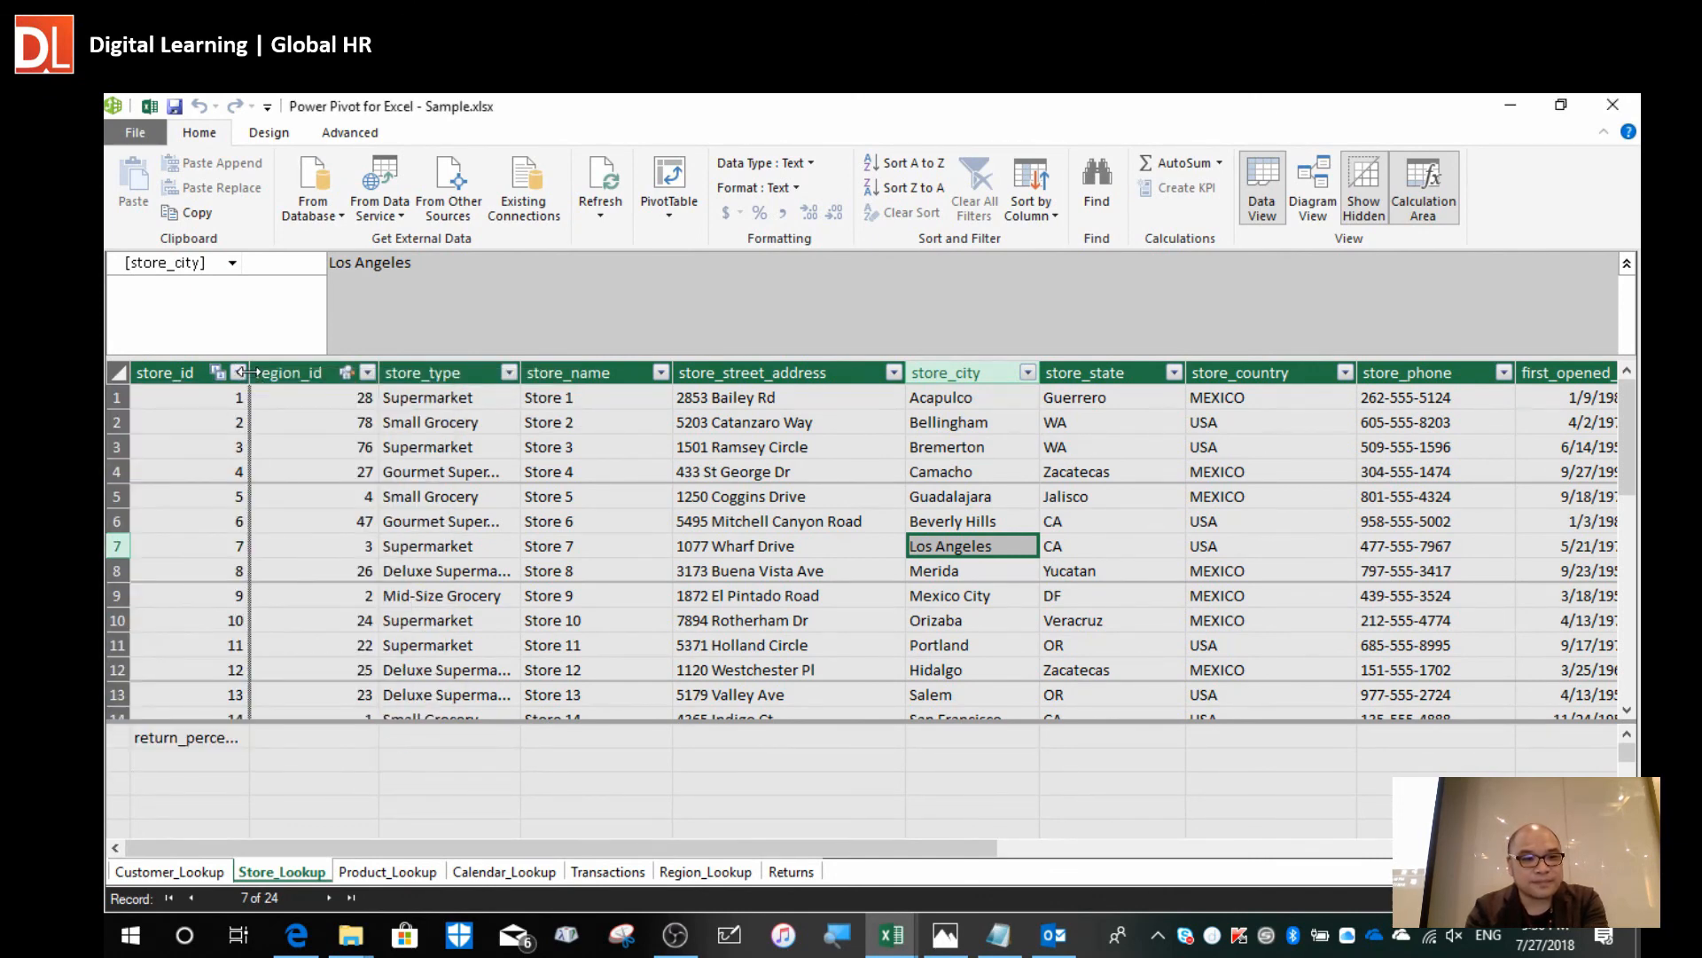
drag(528, 393, 532, 393)
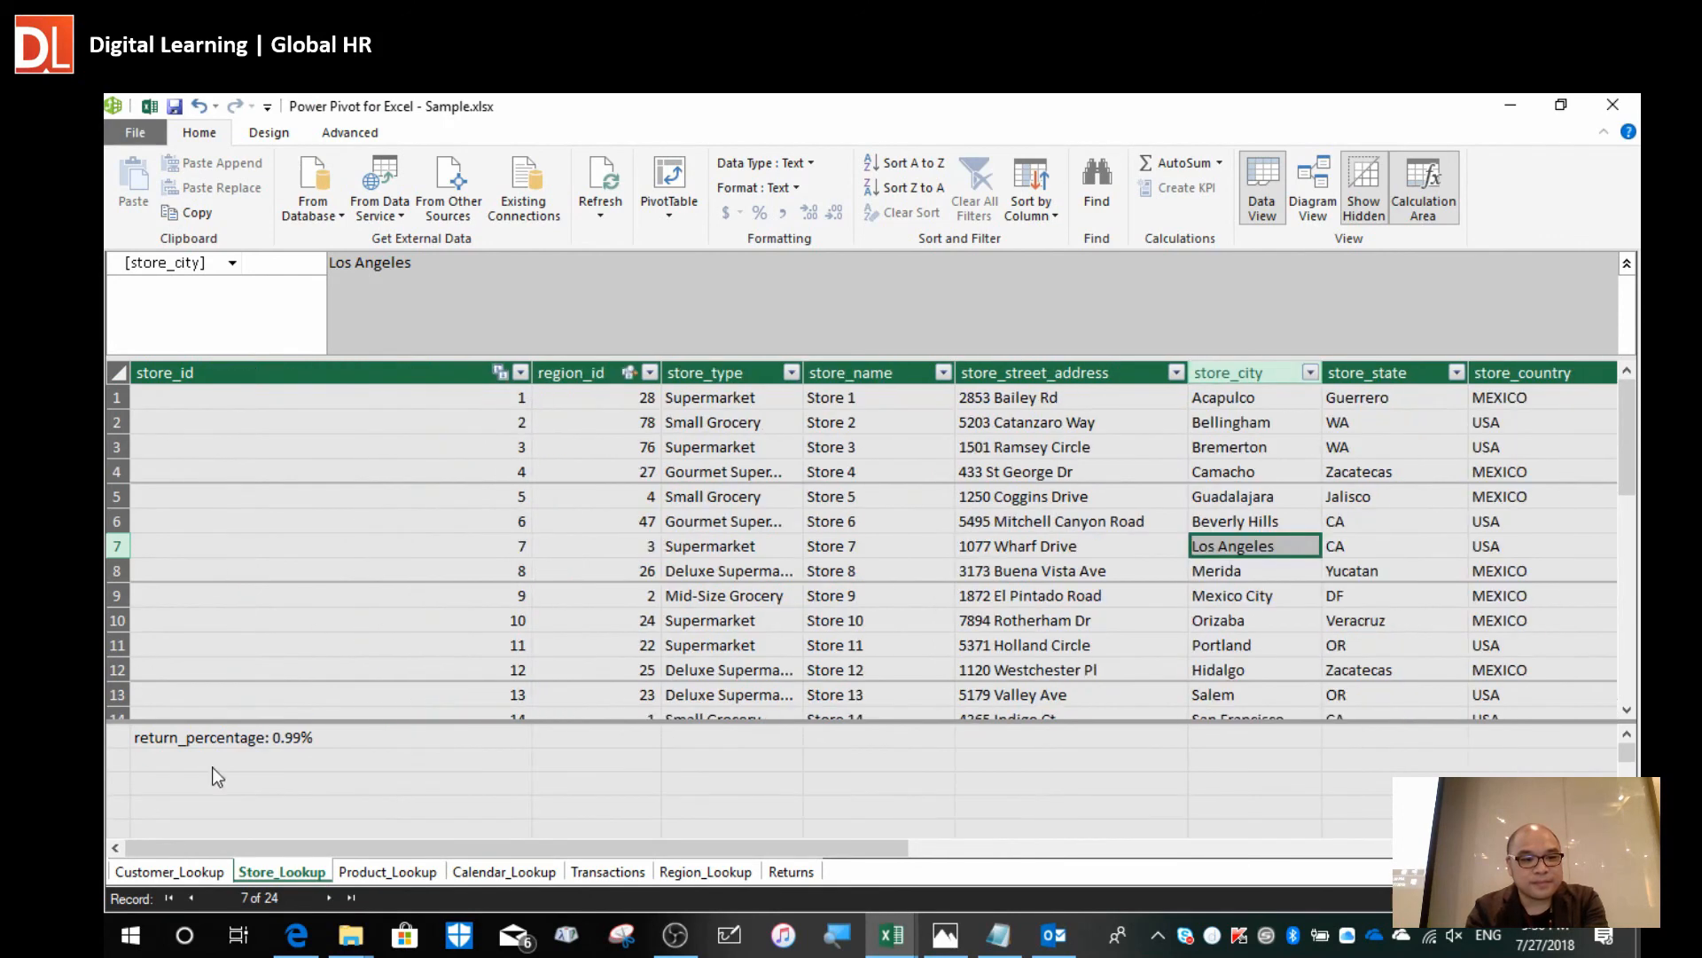
click(341, 737)
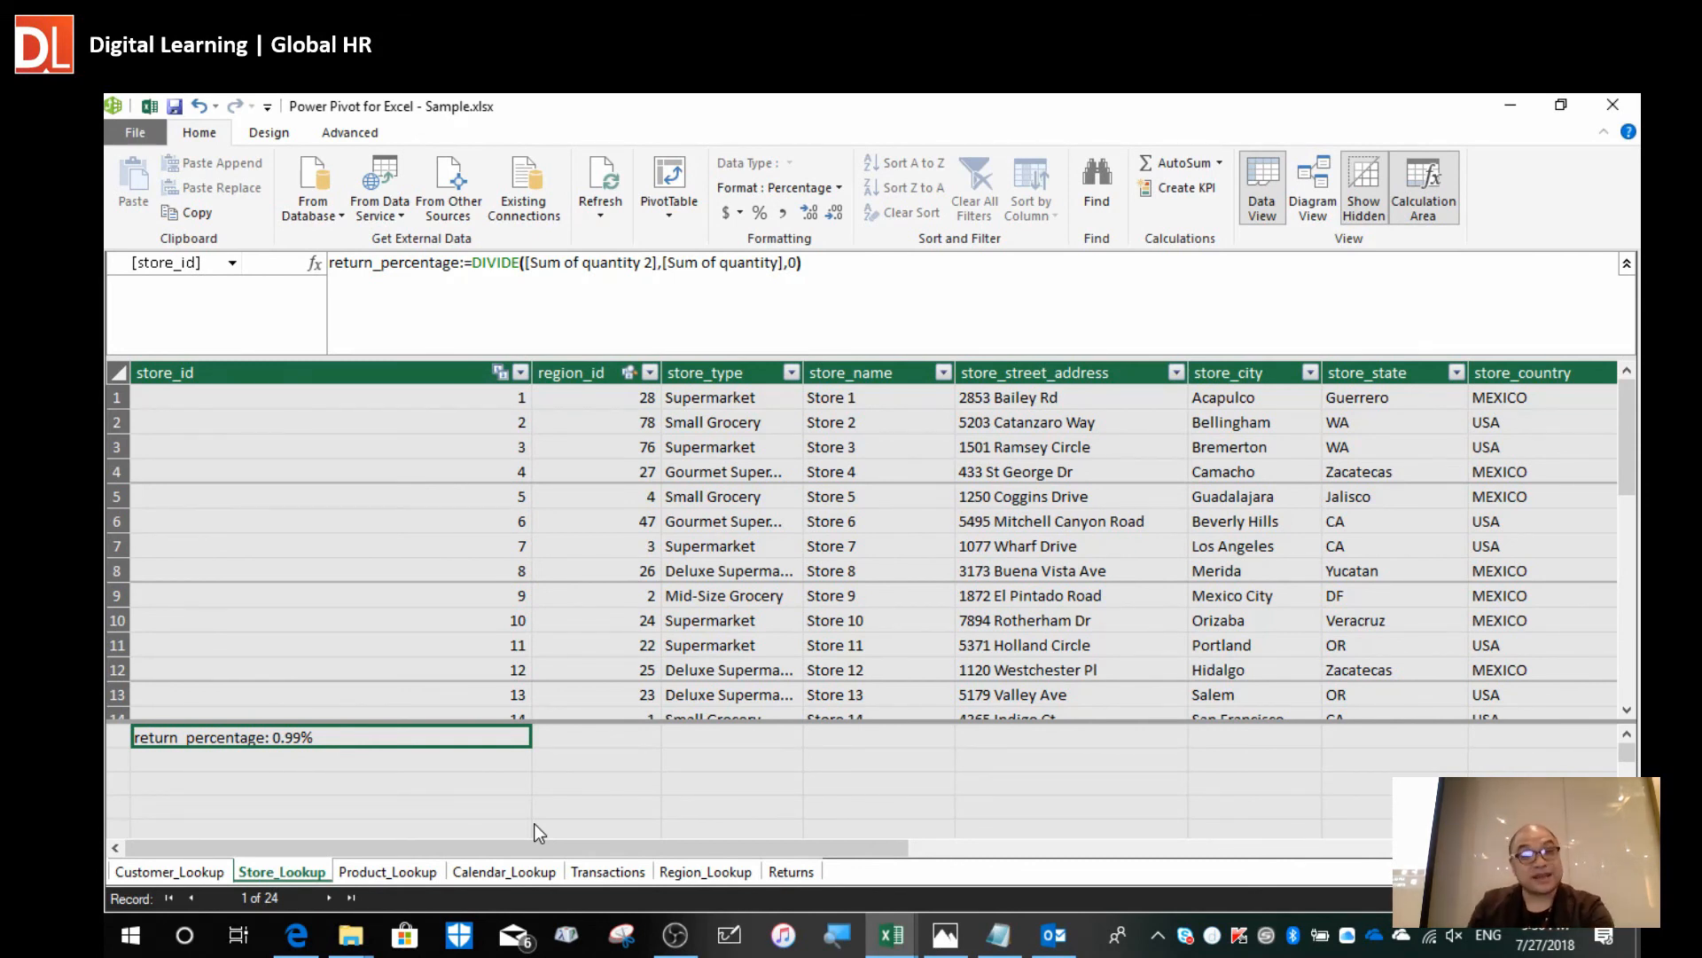
Switch to the course slides in Edge and read the pages on filter directions and on filtering by Calendar_Lookup versus Transactions dates.
key(alt+Tab)
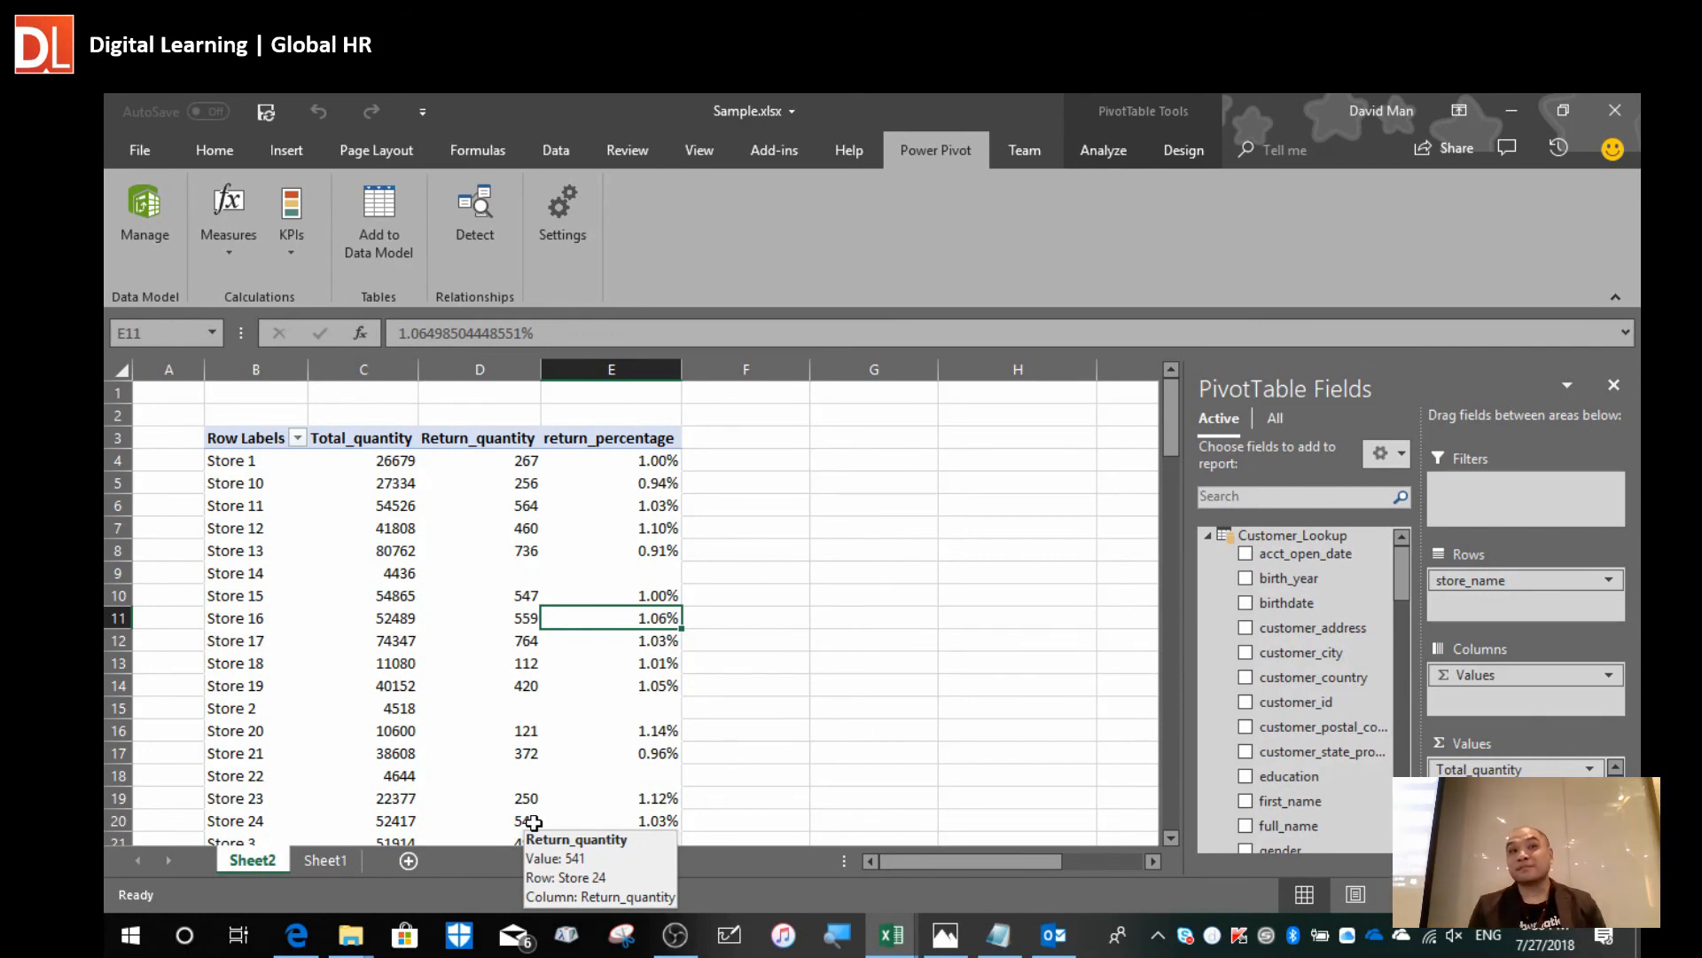
key(alt+Tab)
key(alt+Tab)
key(alt+Tab)
key(alt+Tab)
key(alt+Tab)
key(alt+Tab)
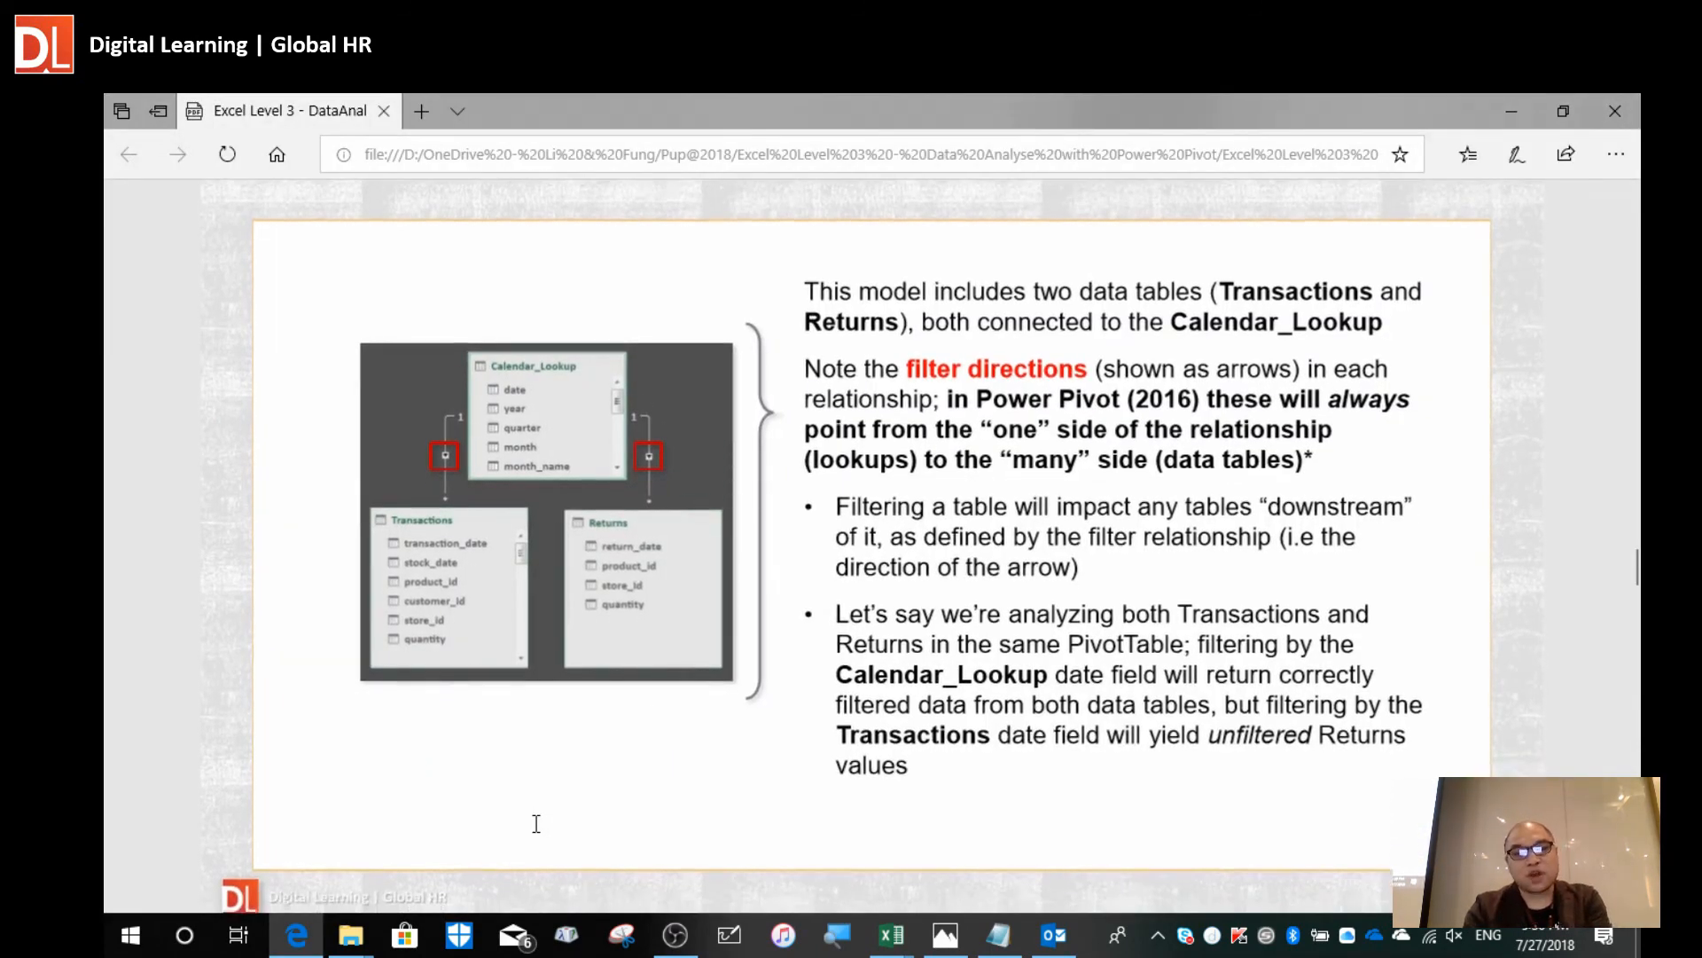
scroll(537, 824, down, 3)
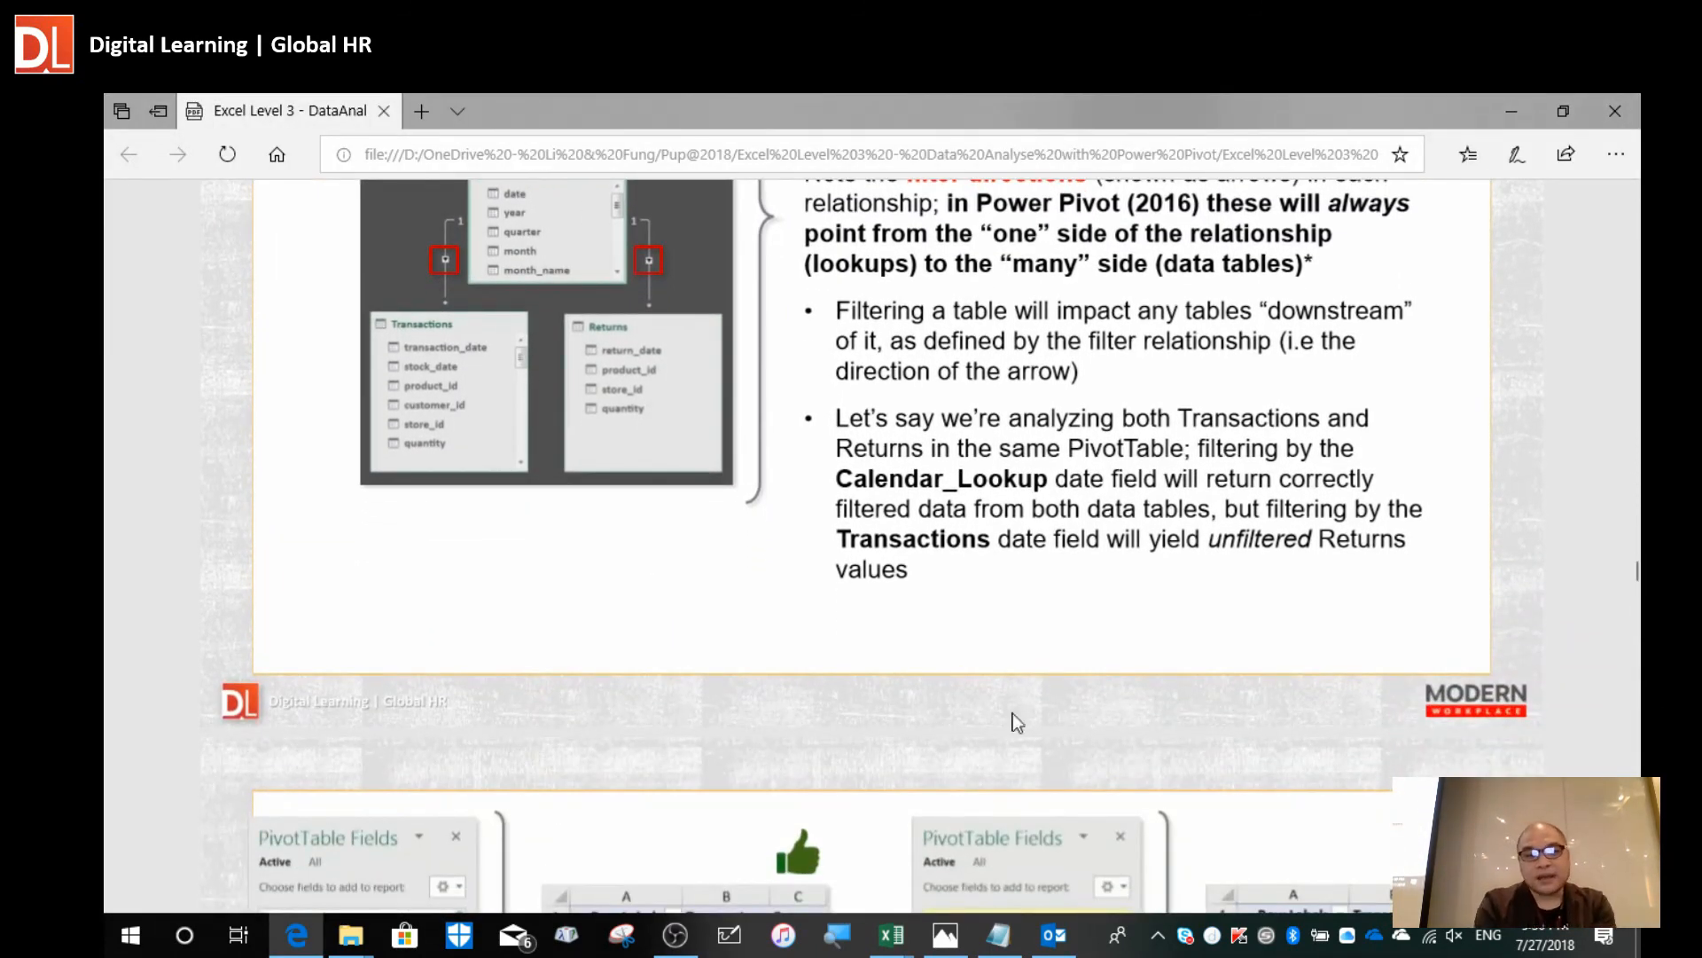
scroll(1137, 530, down, 7)
scroll(1135, 529, down, 4)
scroll(1135, 529, up, 4)
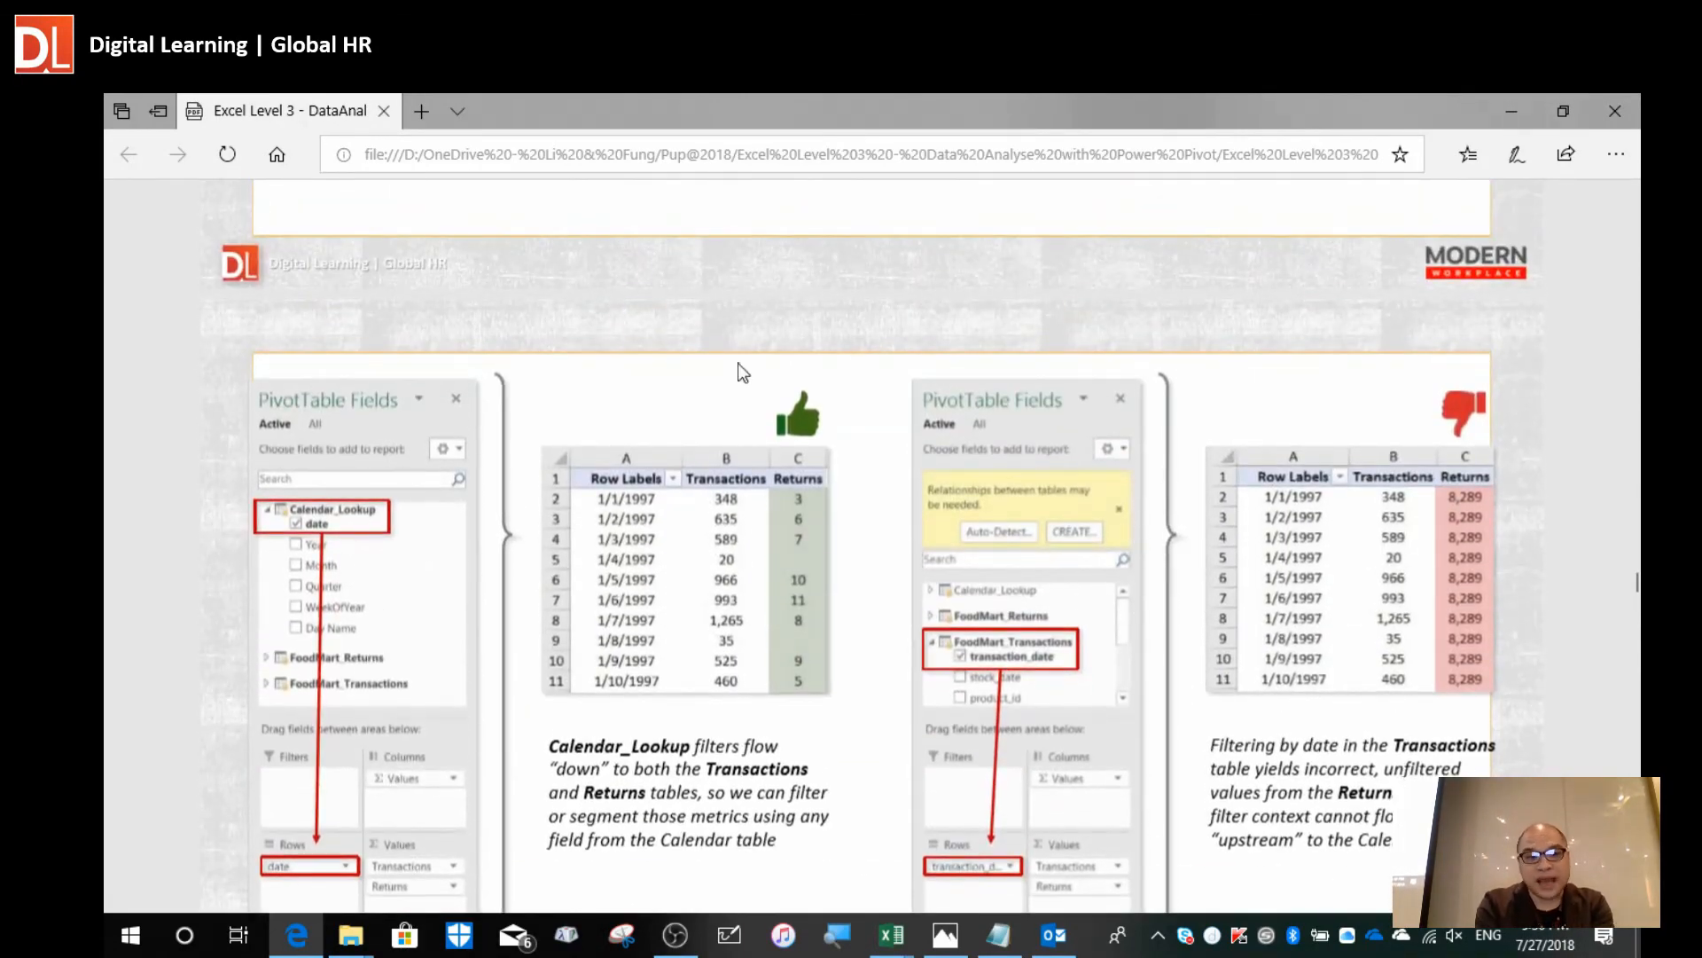
scroll(941, 641, down, 2)
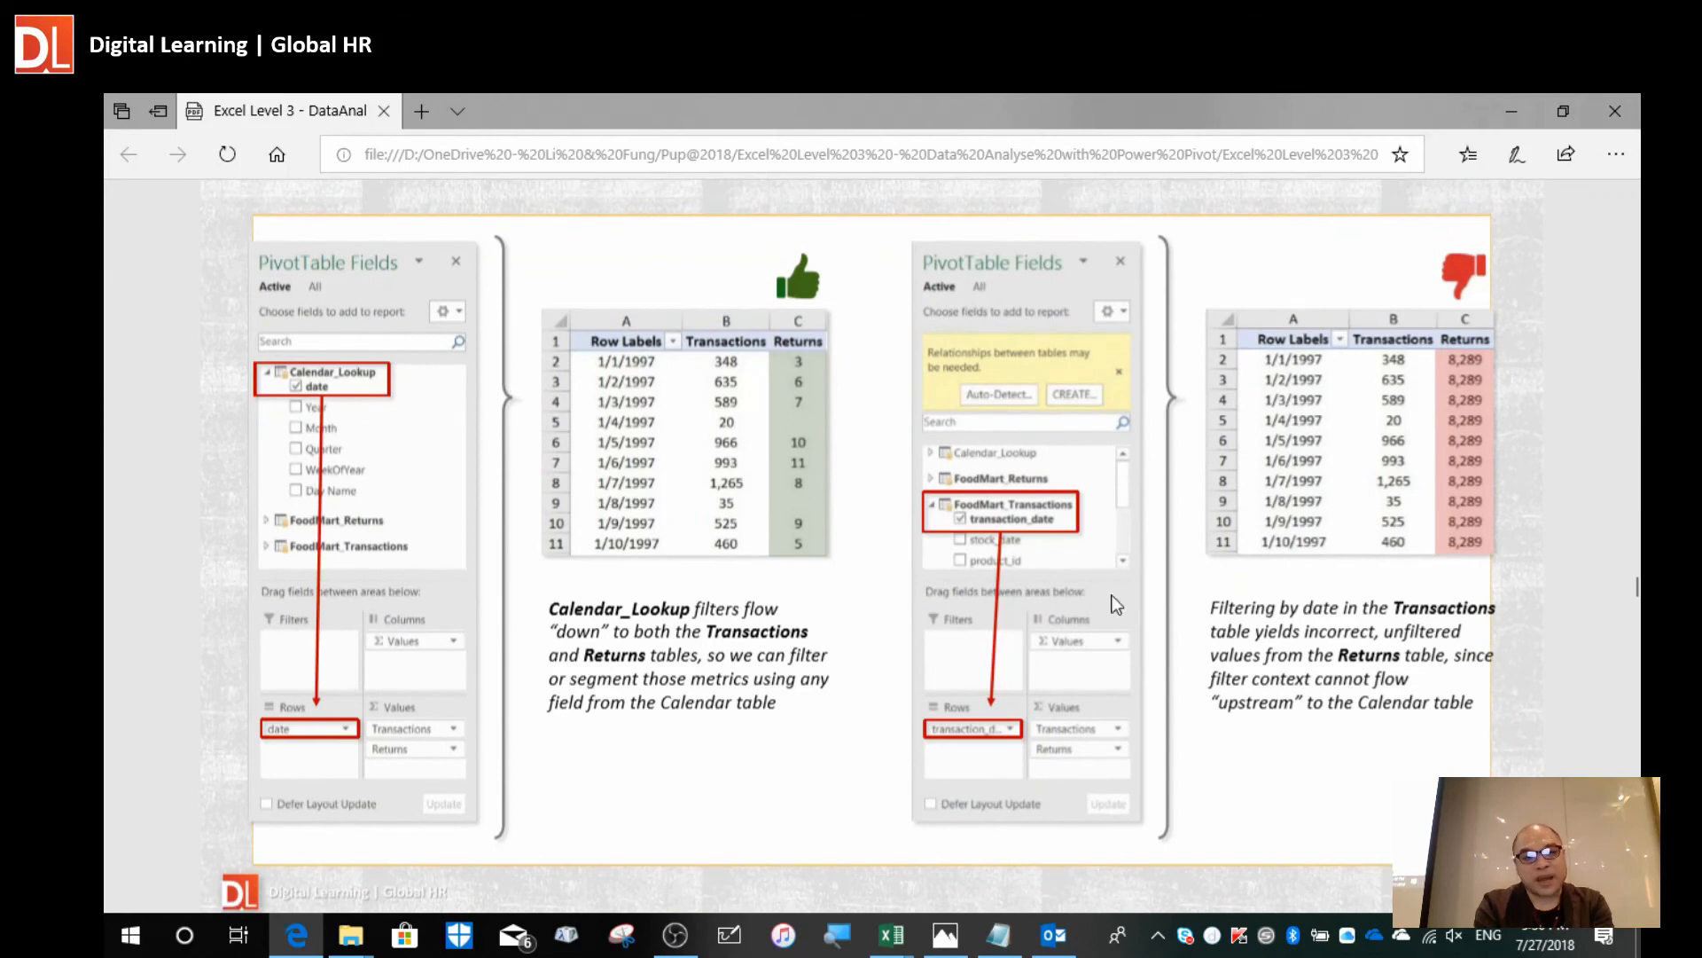